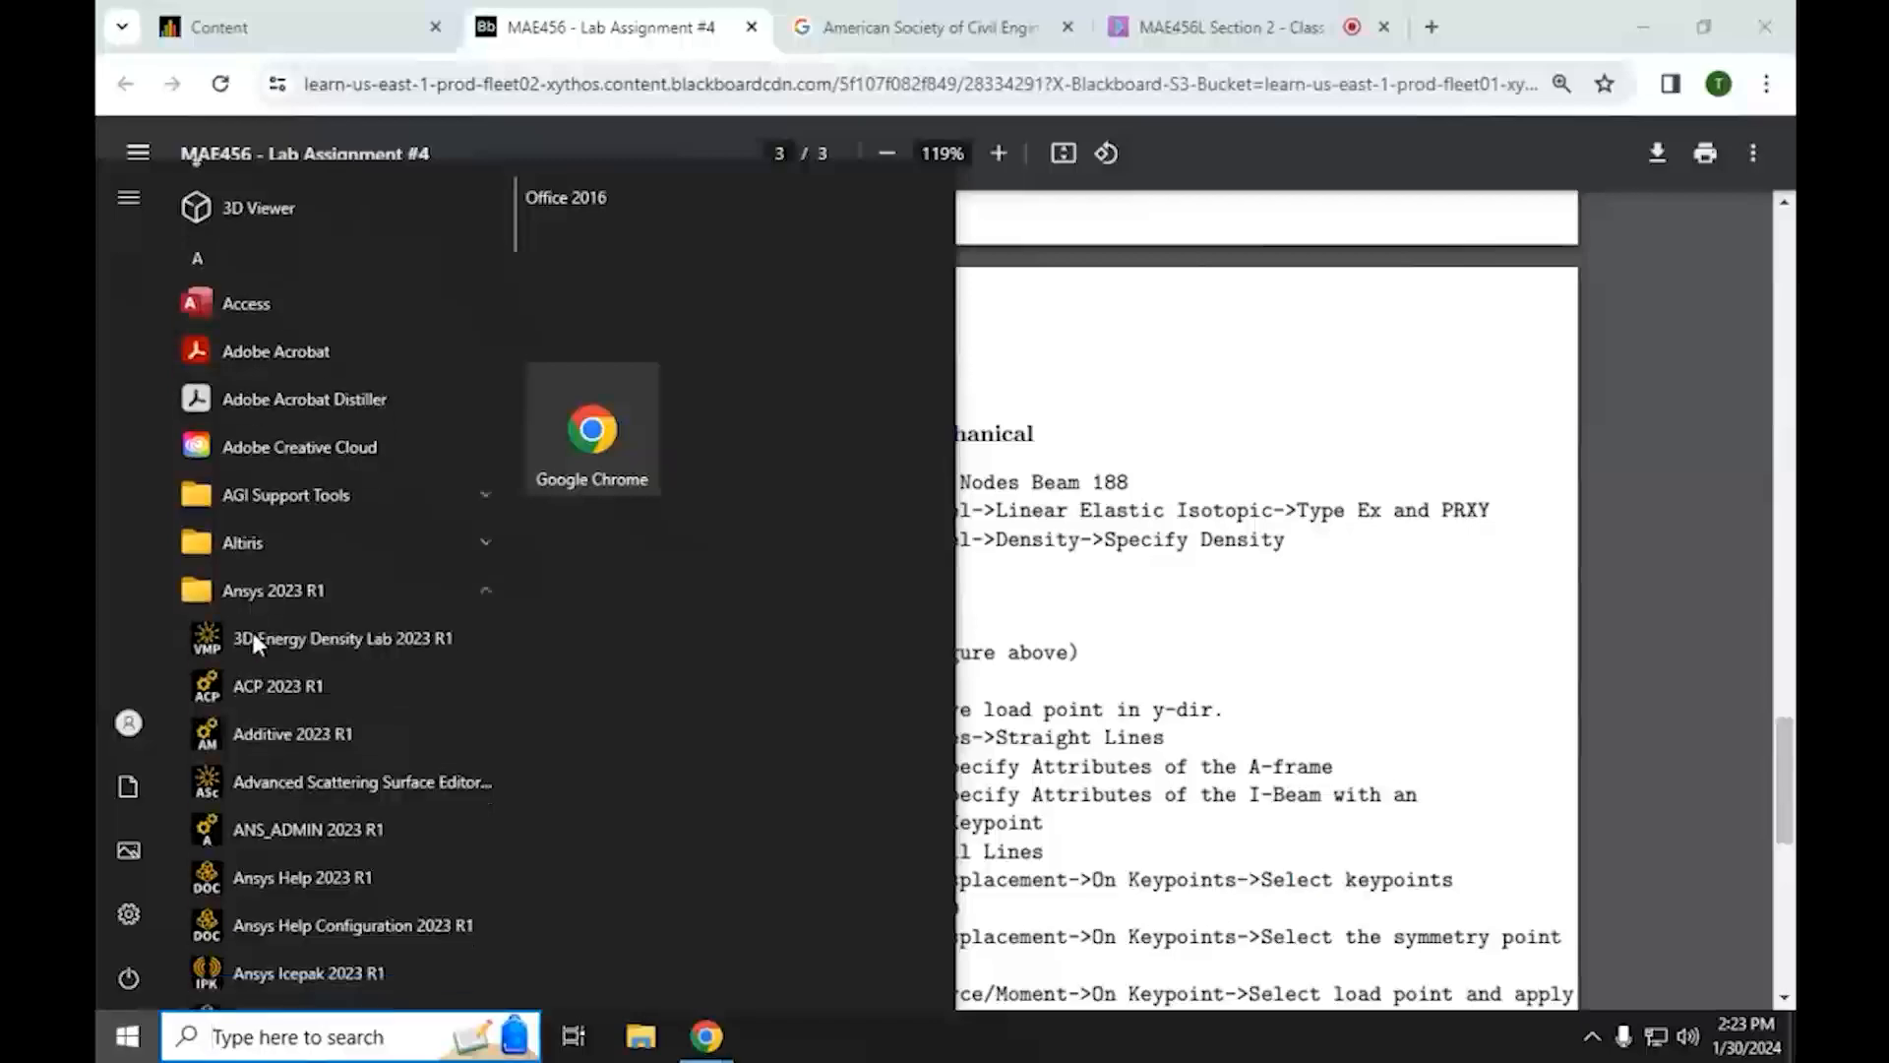
Launch the Mechanical APDL Product Launcher from the Ansys 2023 R1 program folder
{"action": "scroll", "coordinate": [252, 631], "scroll_direction": "down", "scroll_amount": 5}
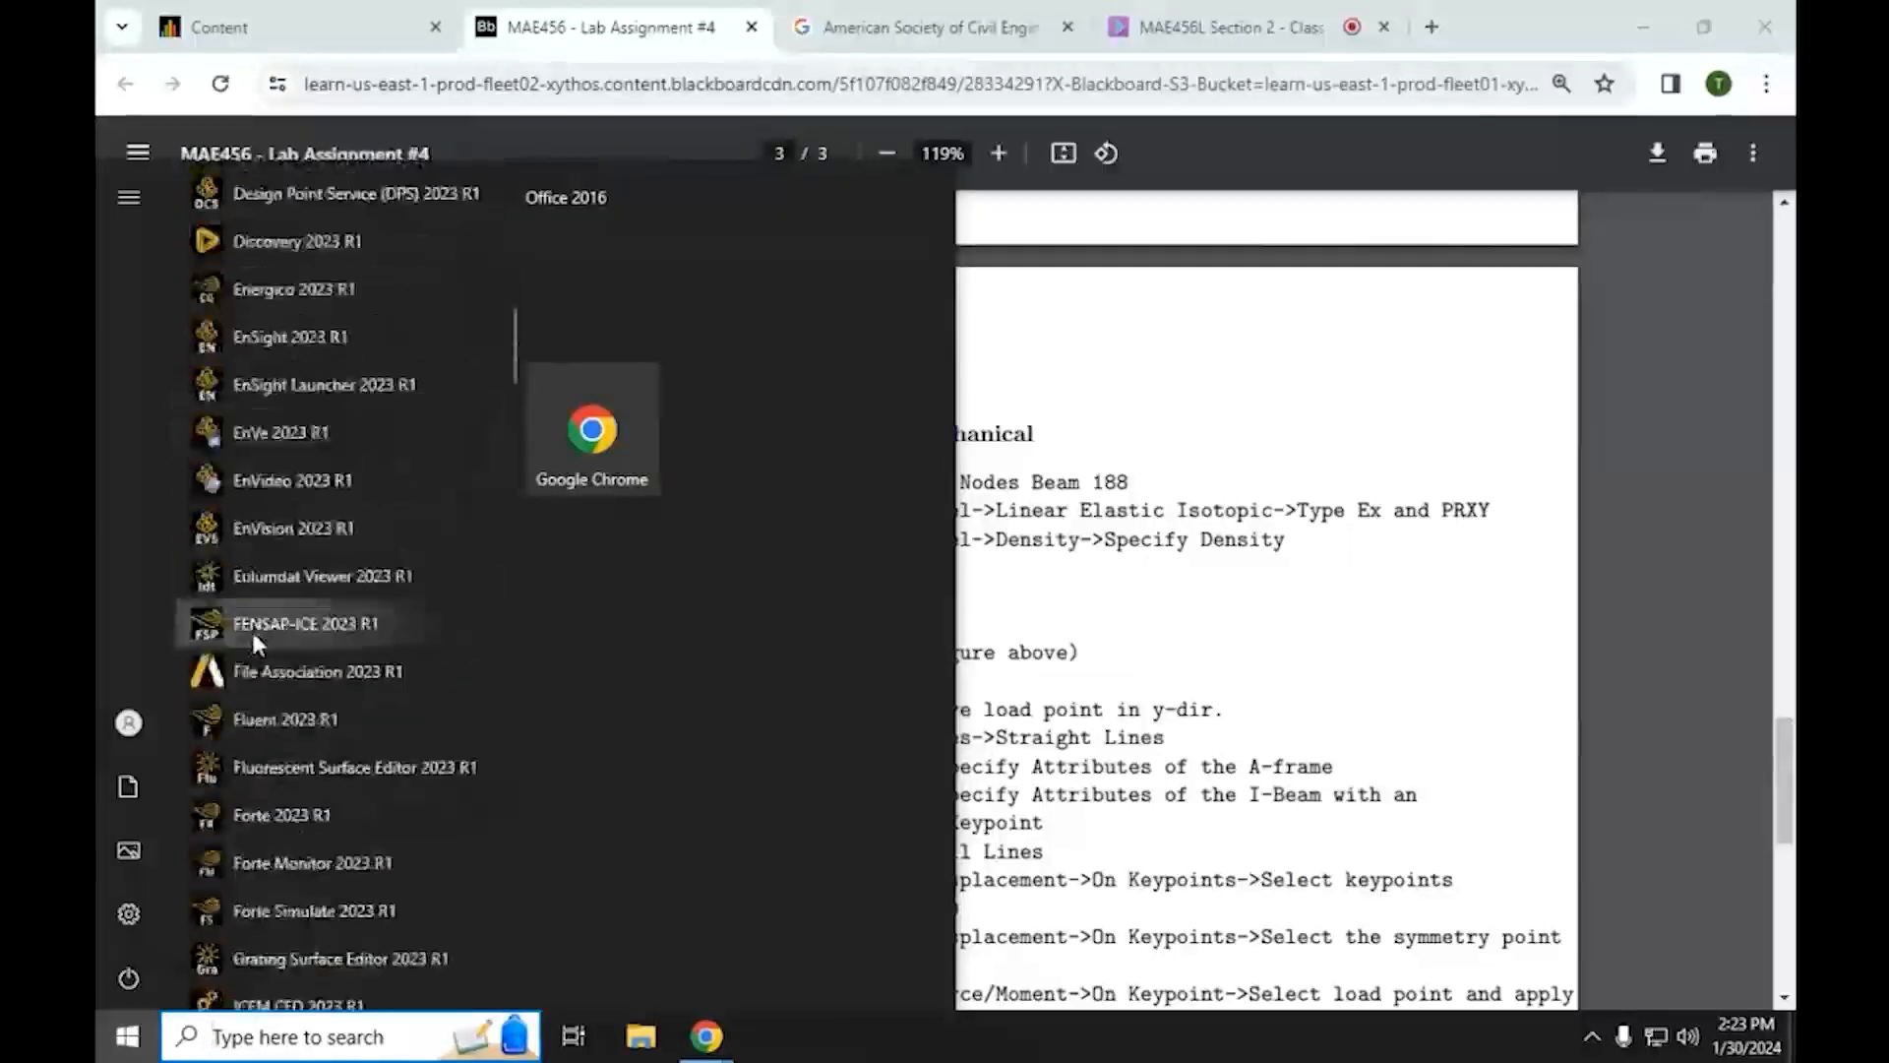
{"action": "scroll", "coordinate": [362, 671], "scroll_direction": "down", "scroll_amount": 7}
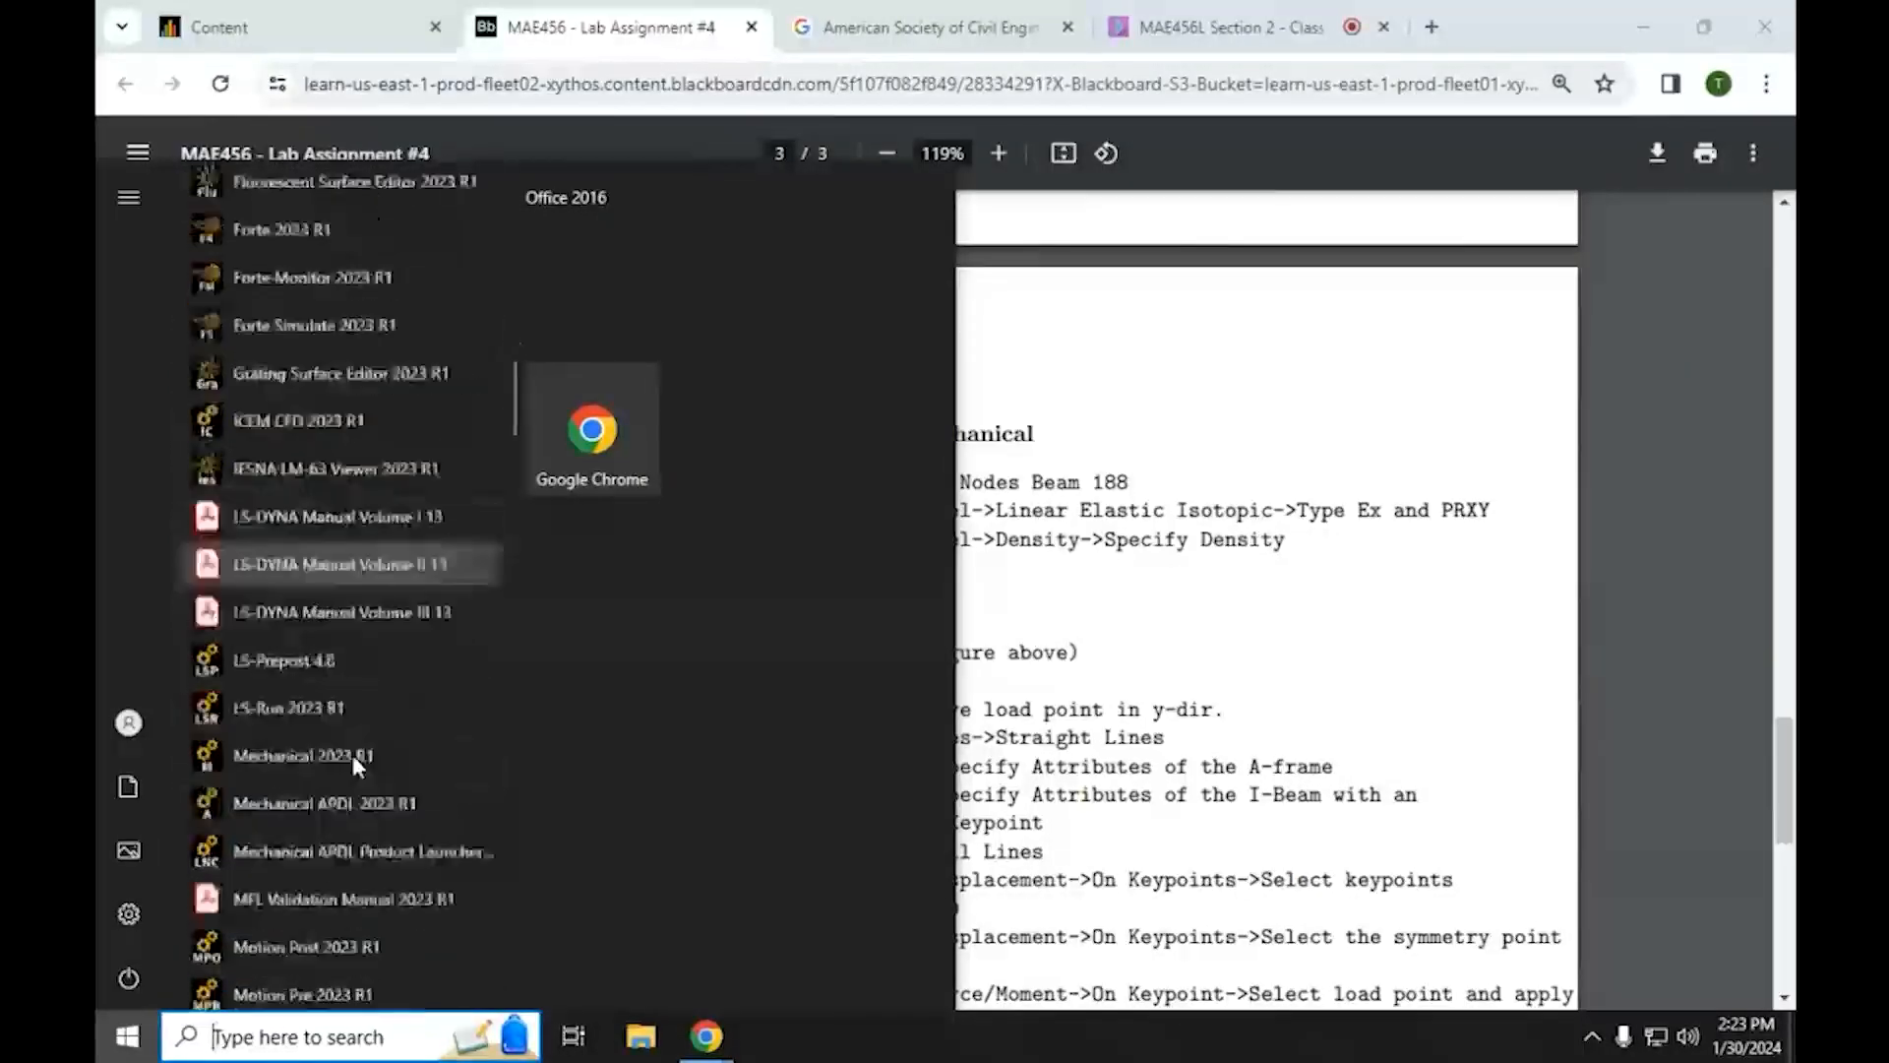
{"action": "left_click", "coordinate": [335, 435]}
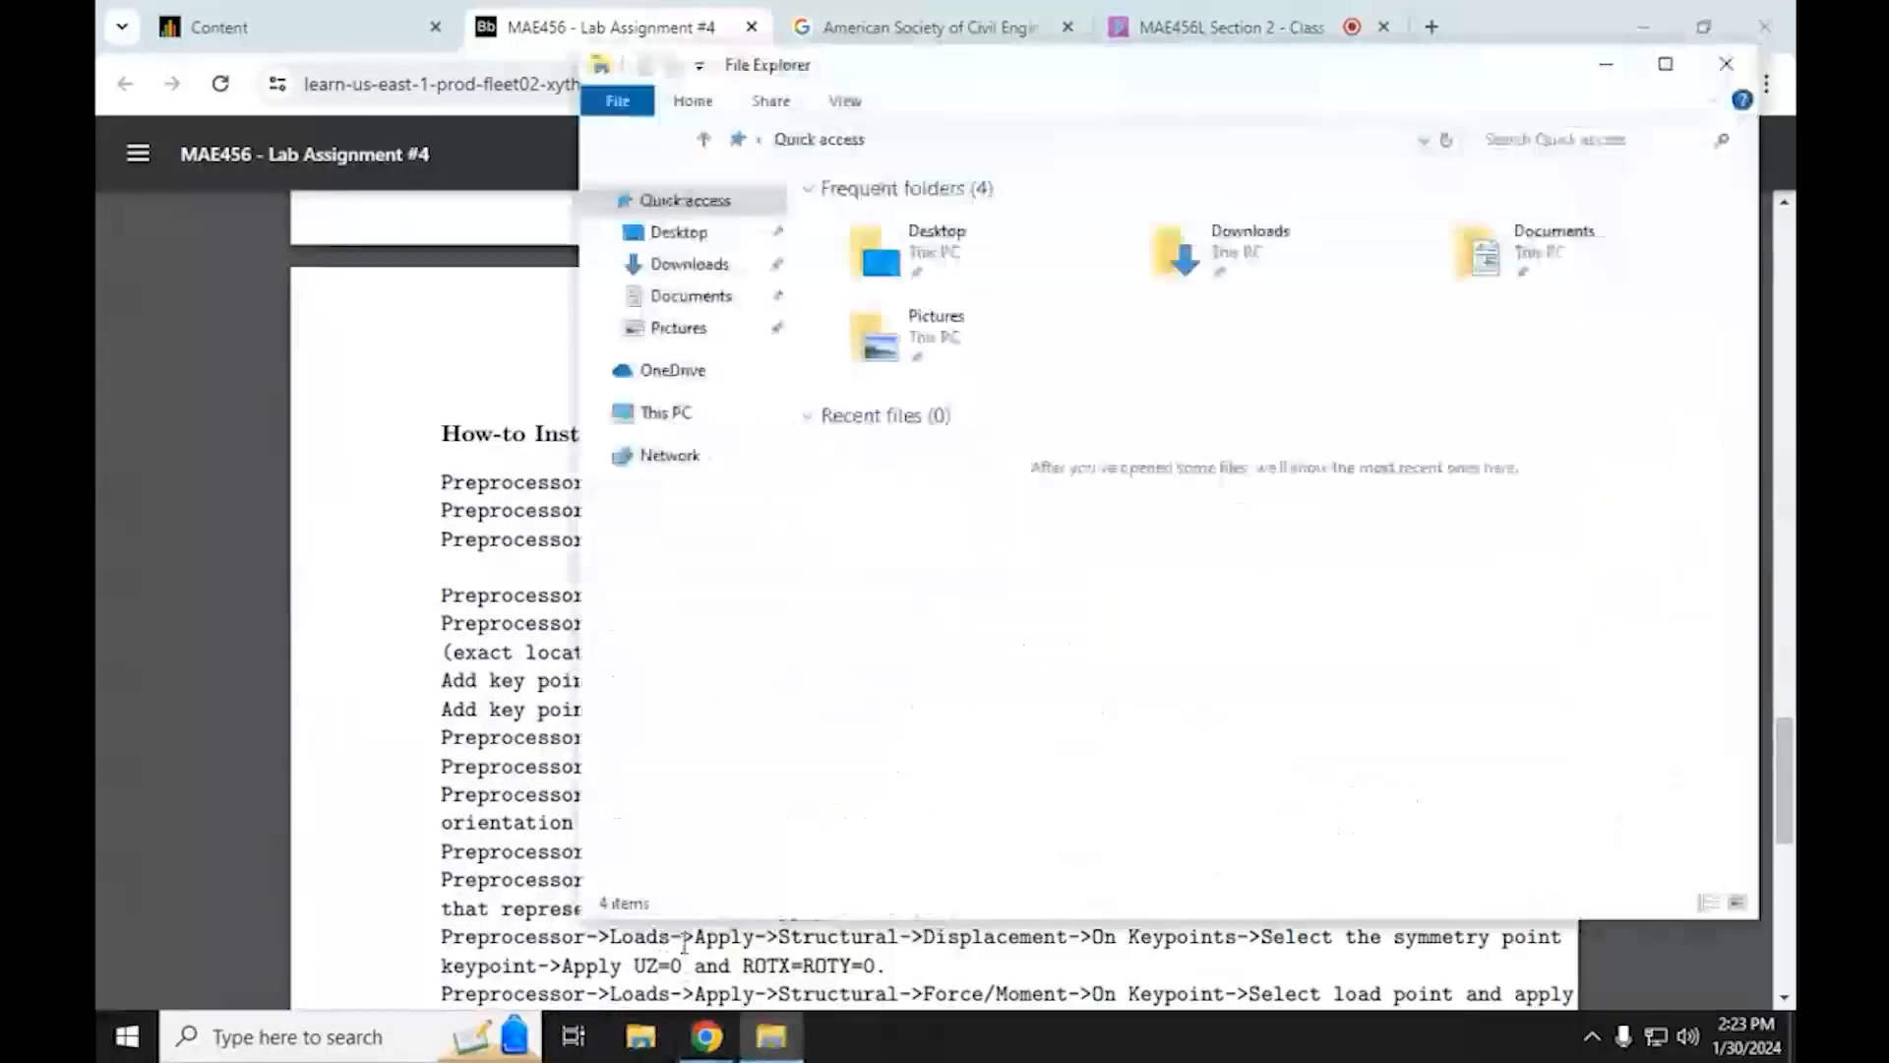
In File Explorer, move the assignment3 folder from Documents\MAE456L_Section2 into Documents\MAE456L_Section1
{"action": "left_click", "coordinate": [686, 299]}
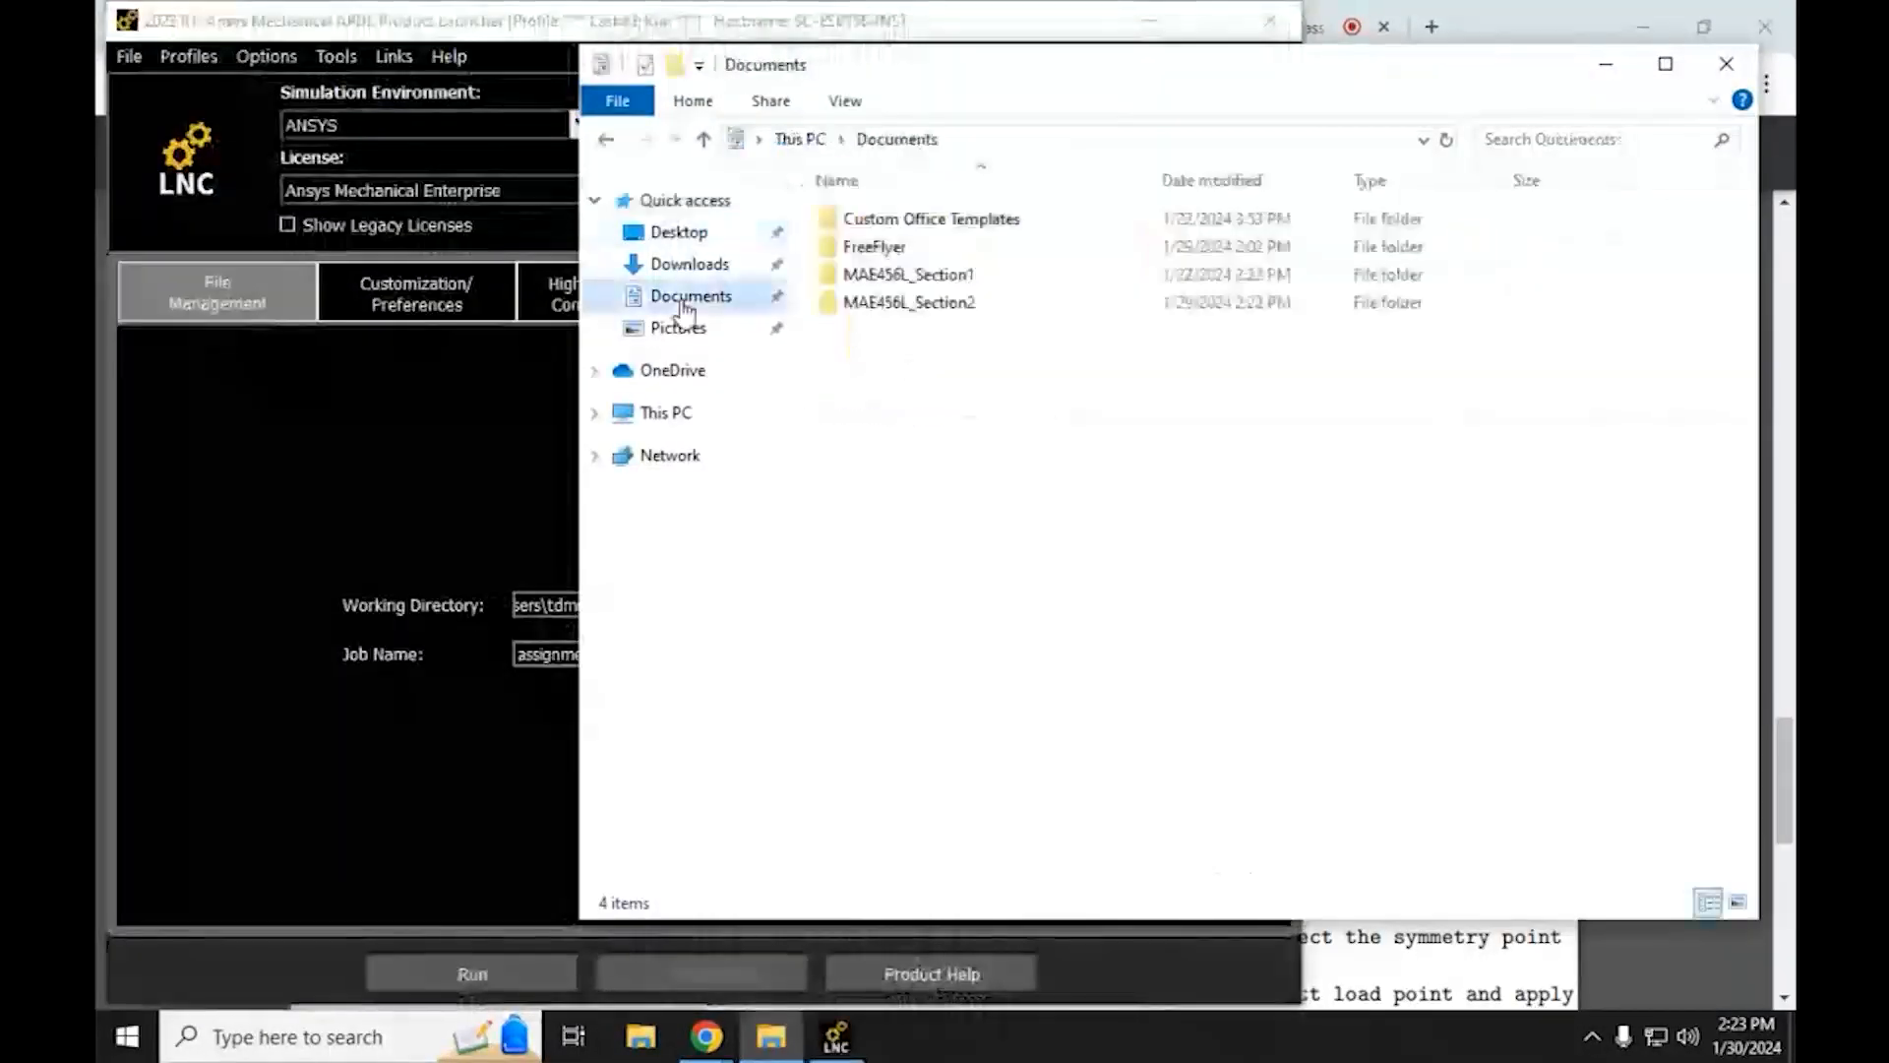
{"action": "double_click", "coordinate": [880, 297]}
{"action": "right_click", "coordinate": [899, 276]}
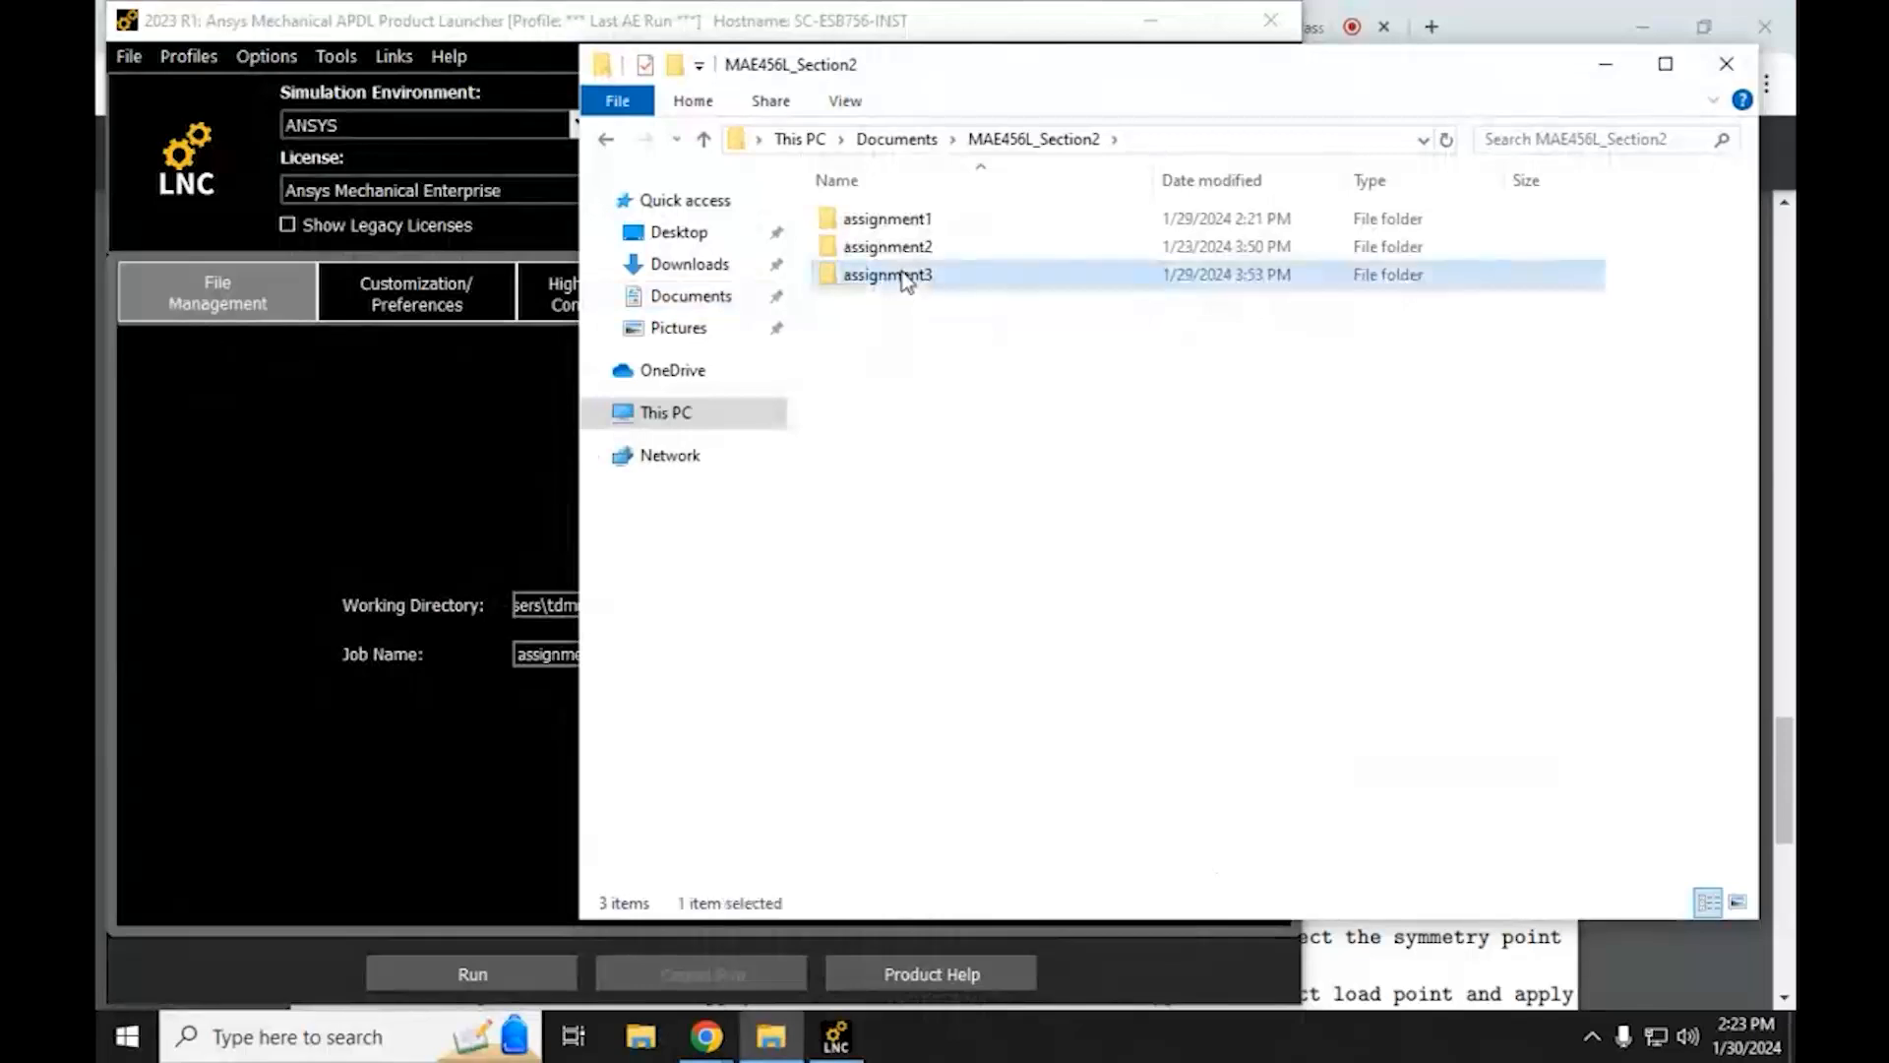
{"action": "left_click", "coordinate": [962, 659]}
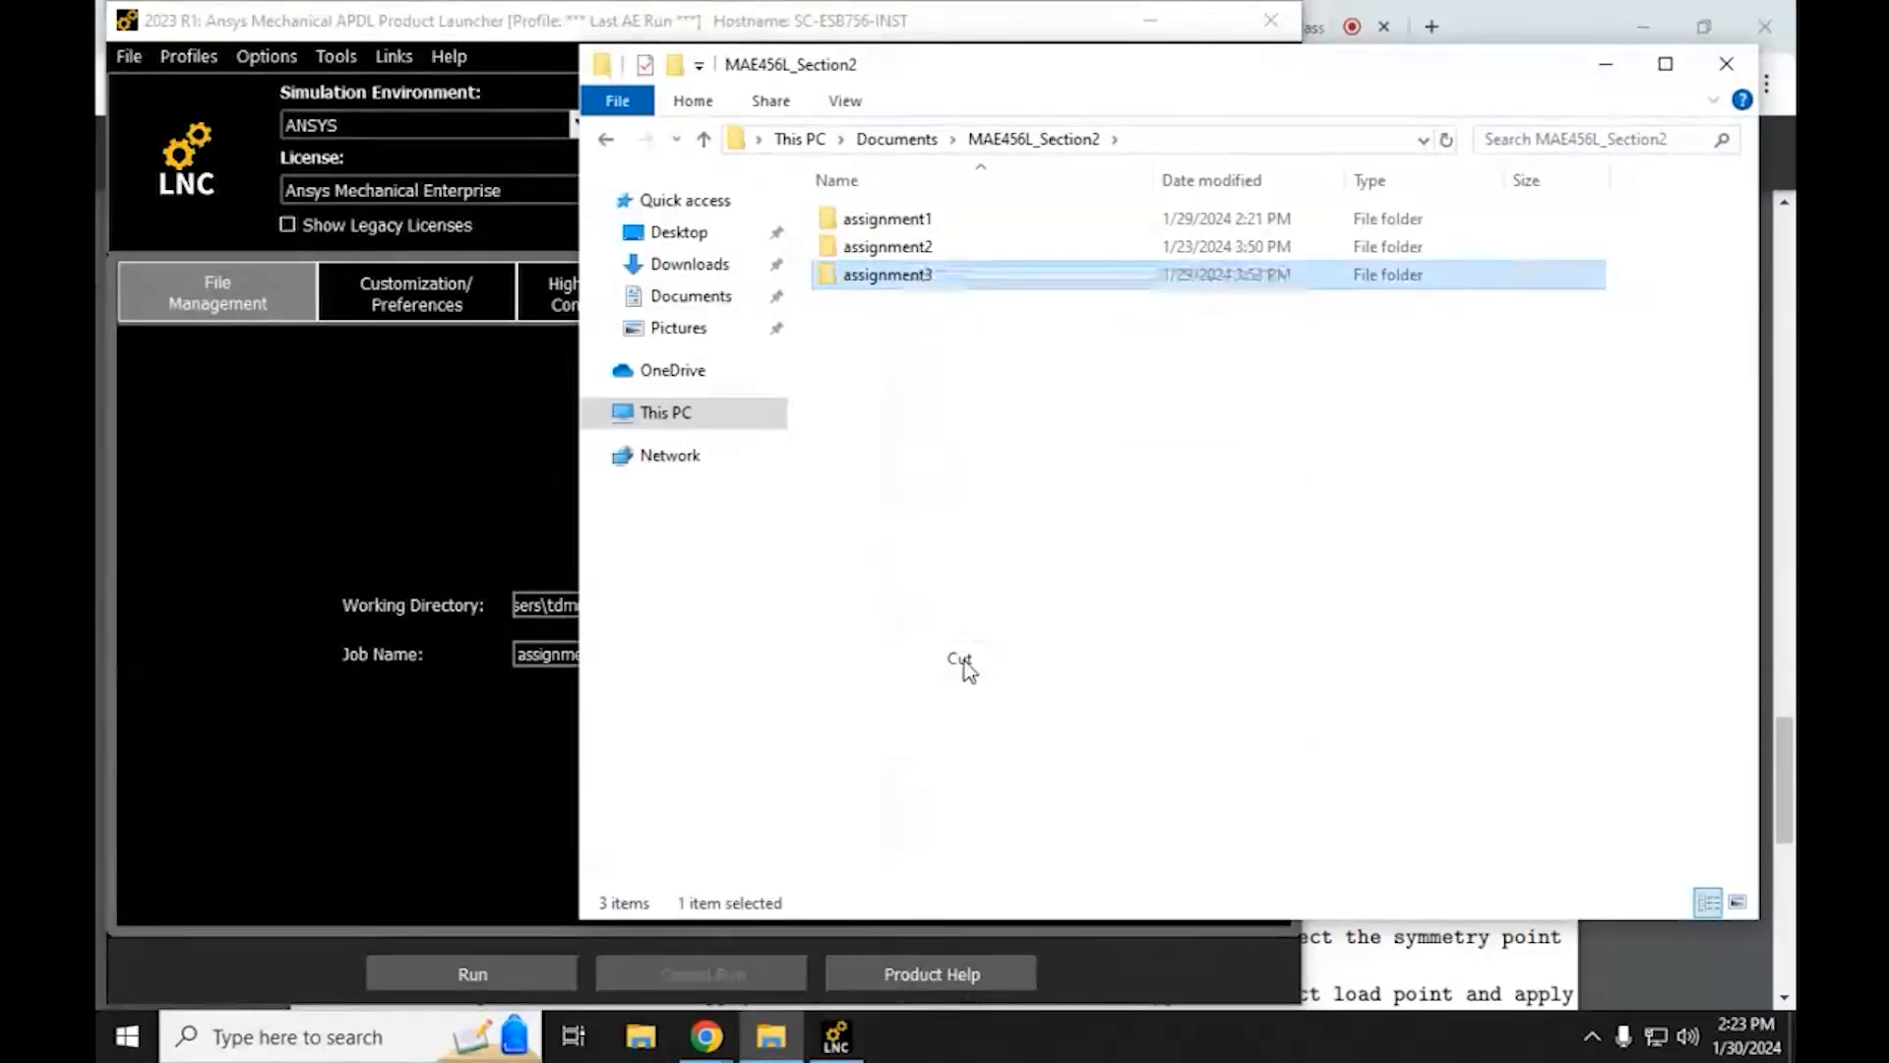
{"action": "left_click", "coordinate": [893, 139]}
{"action": "double_click", "coordinate": [899, 277]}
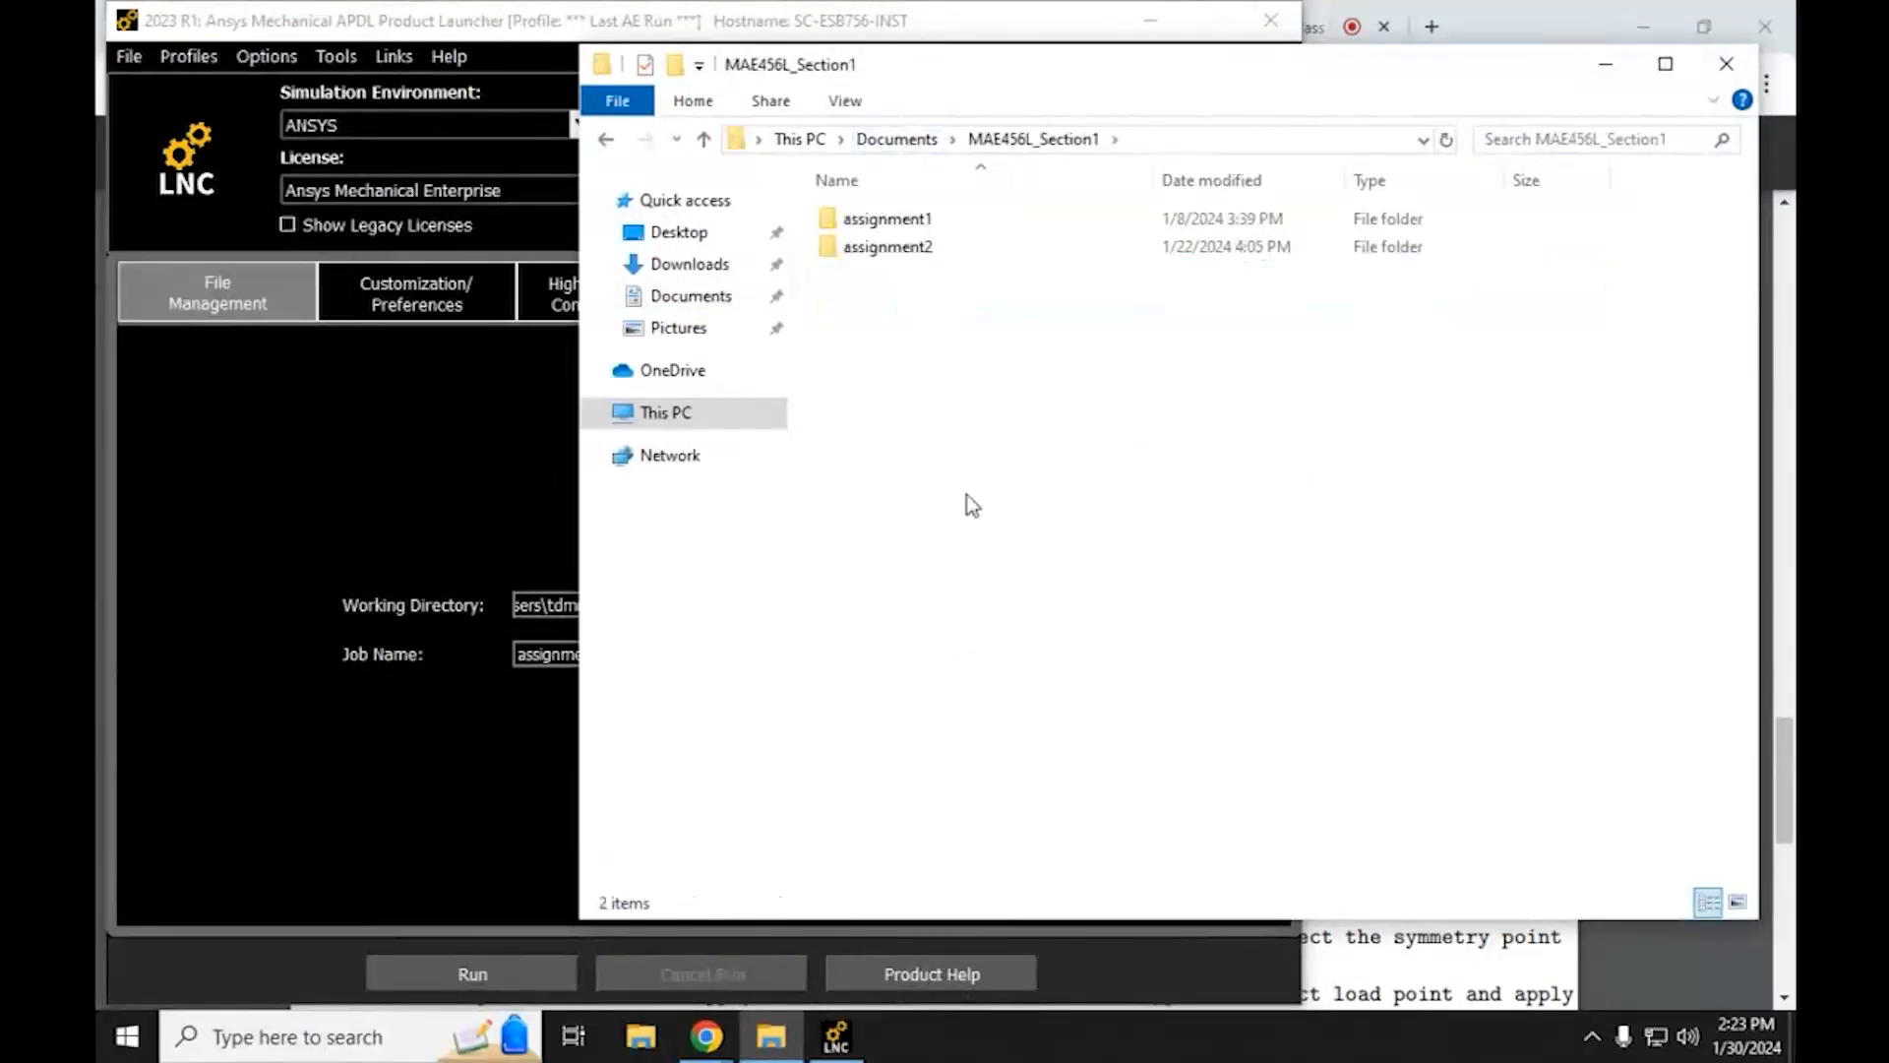
{"action": "right_click", "coordinate": [958, 480]}
{"action": "left_click", "coordinate": [1021, 662]}
Switch to the Product Launcher and run job assignment3 with the MAE456L_Section2\assignment3 working directory, agreeing to create the missing directory
{"action": "left_click", "coordinate": [269, 563]}
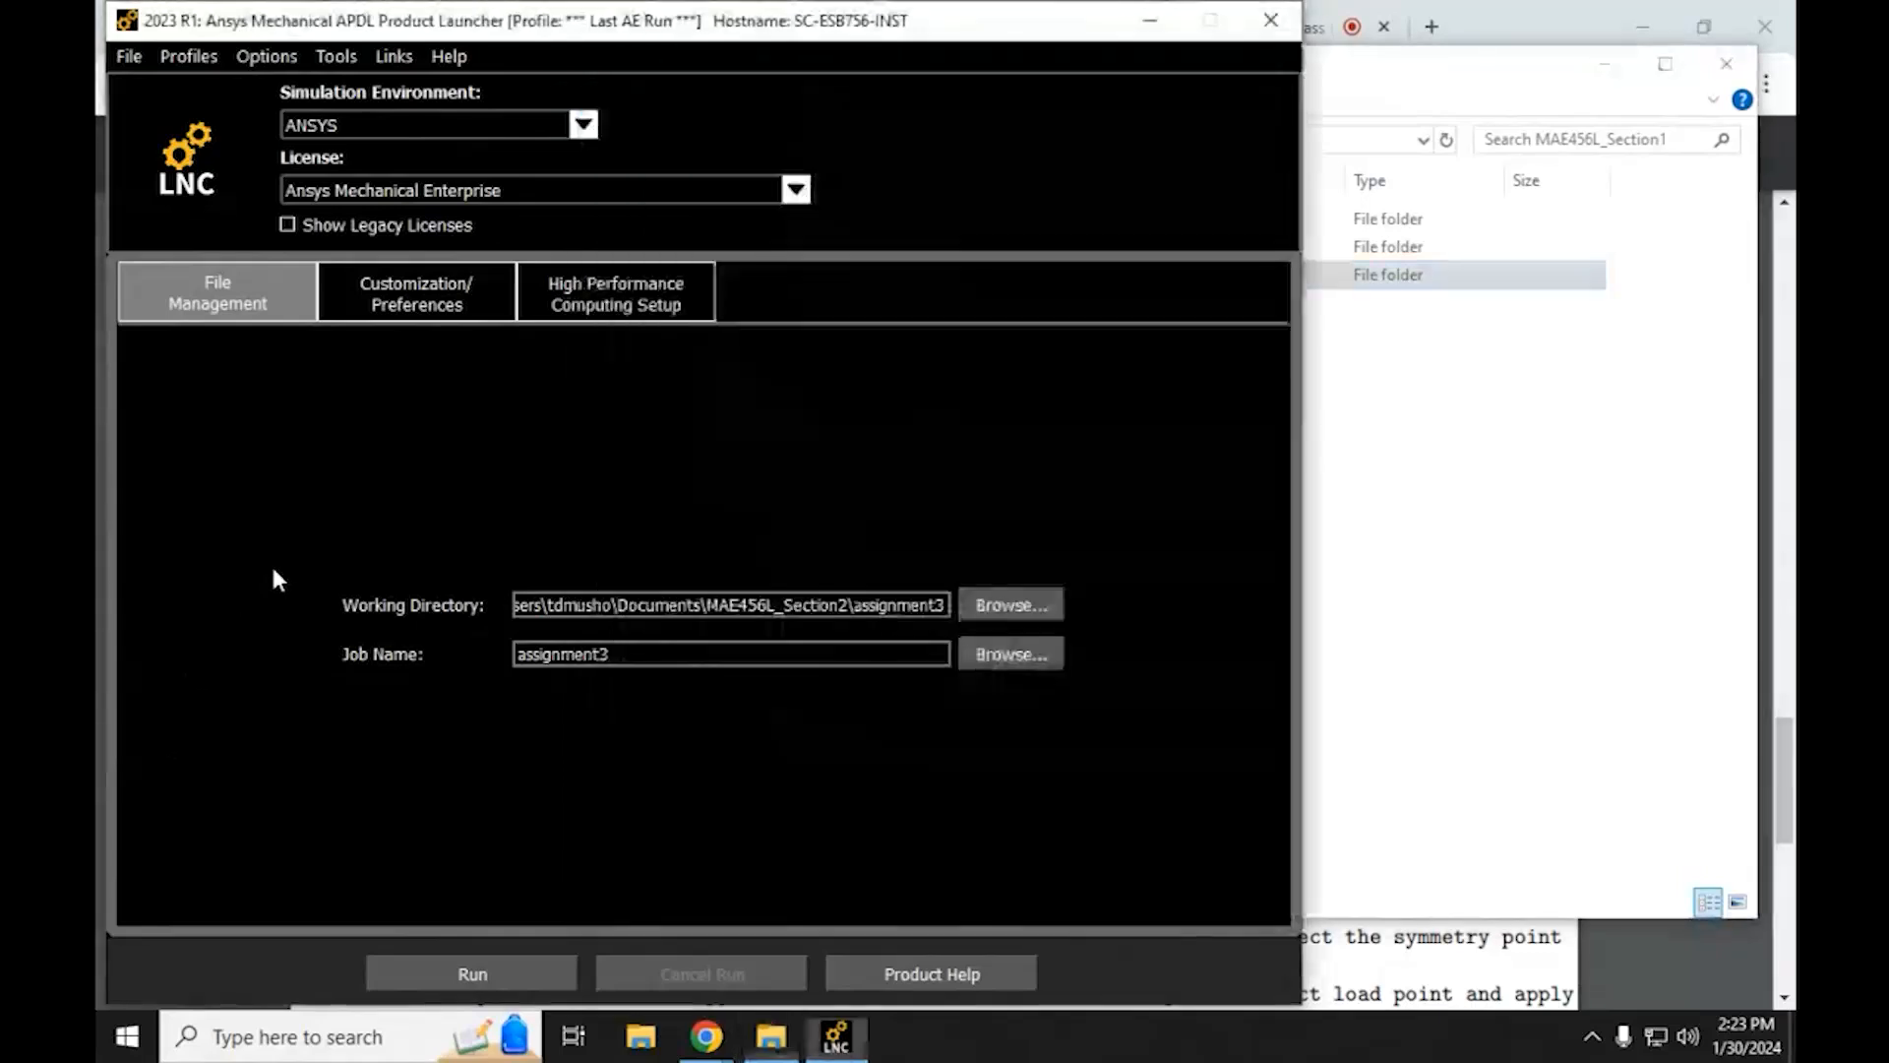
{"action": "left_click", "coordinate": [802, 605]}
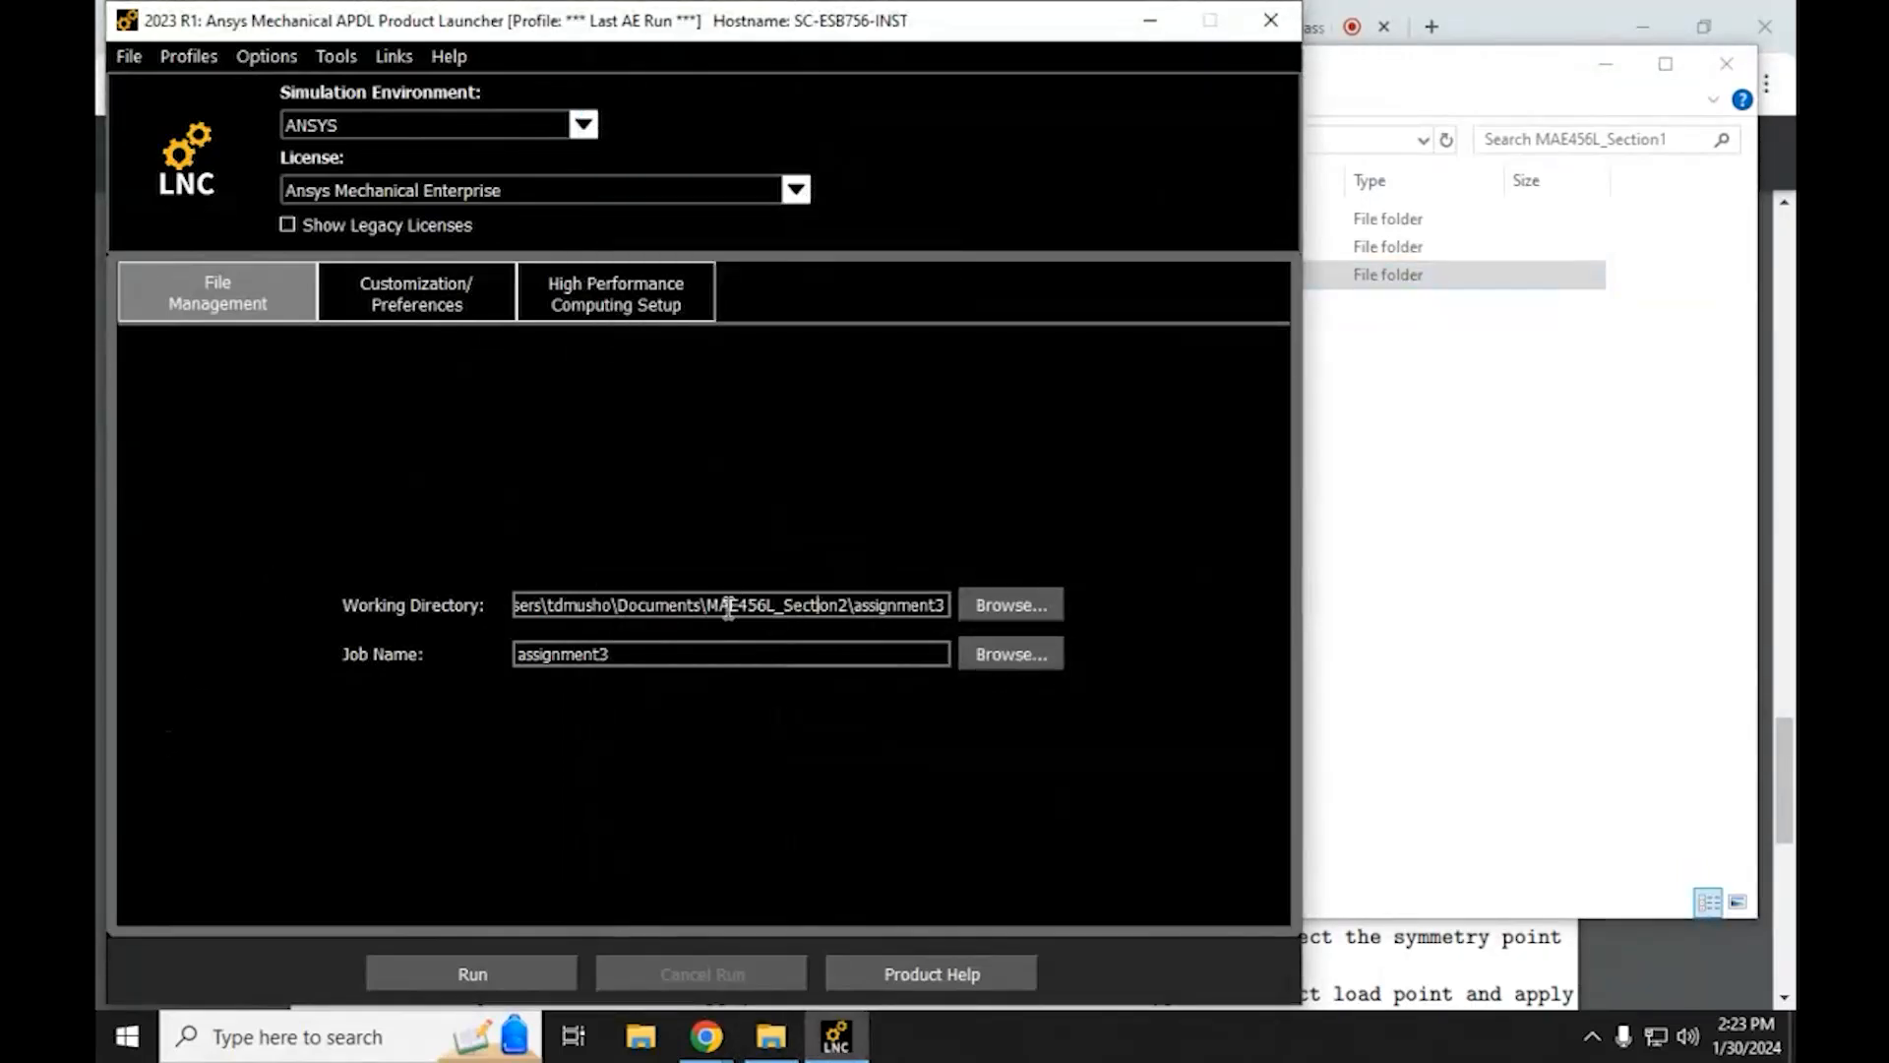
{"action": "left_click_drag", "start_coordinate": [706, 605], "coordinate": [847, 608]}
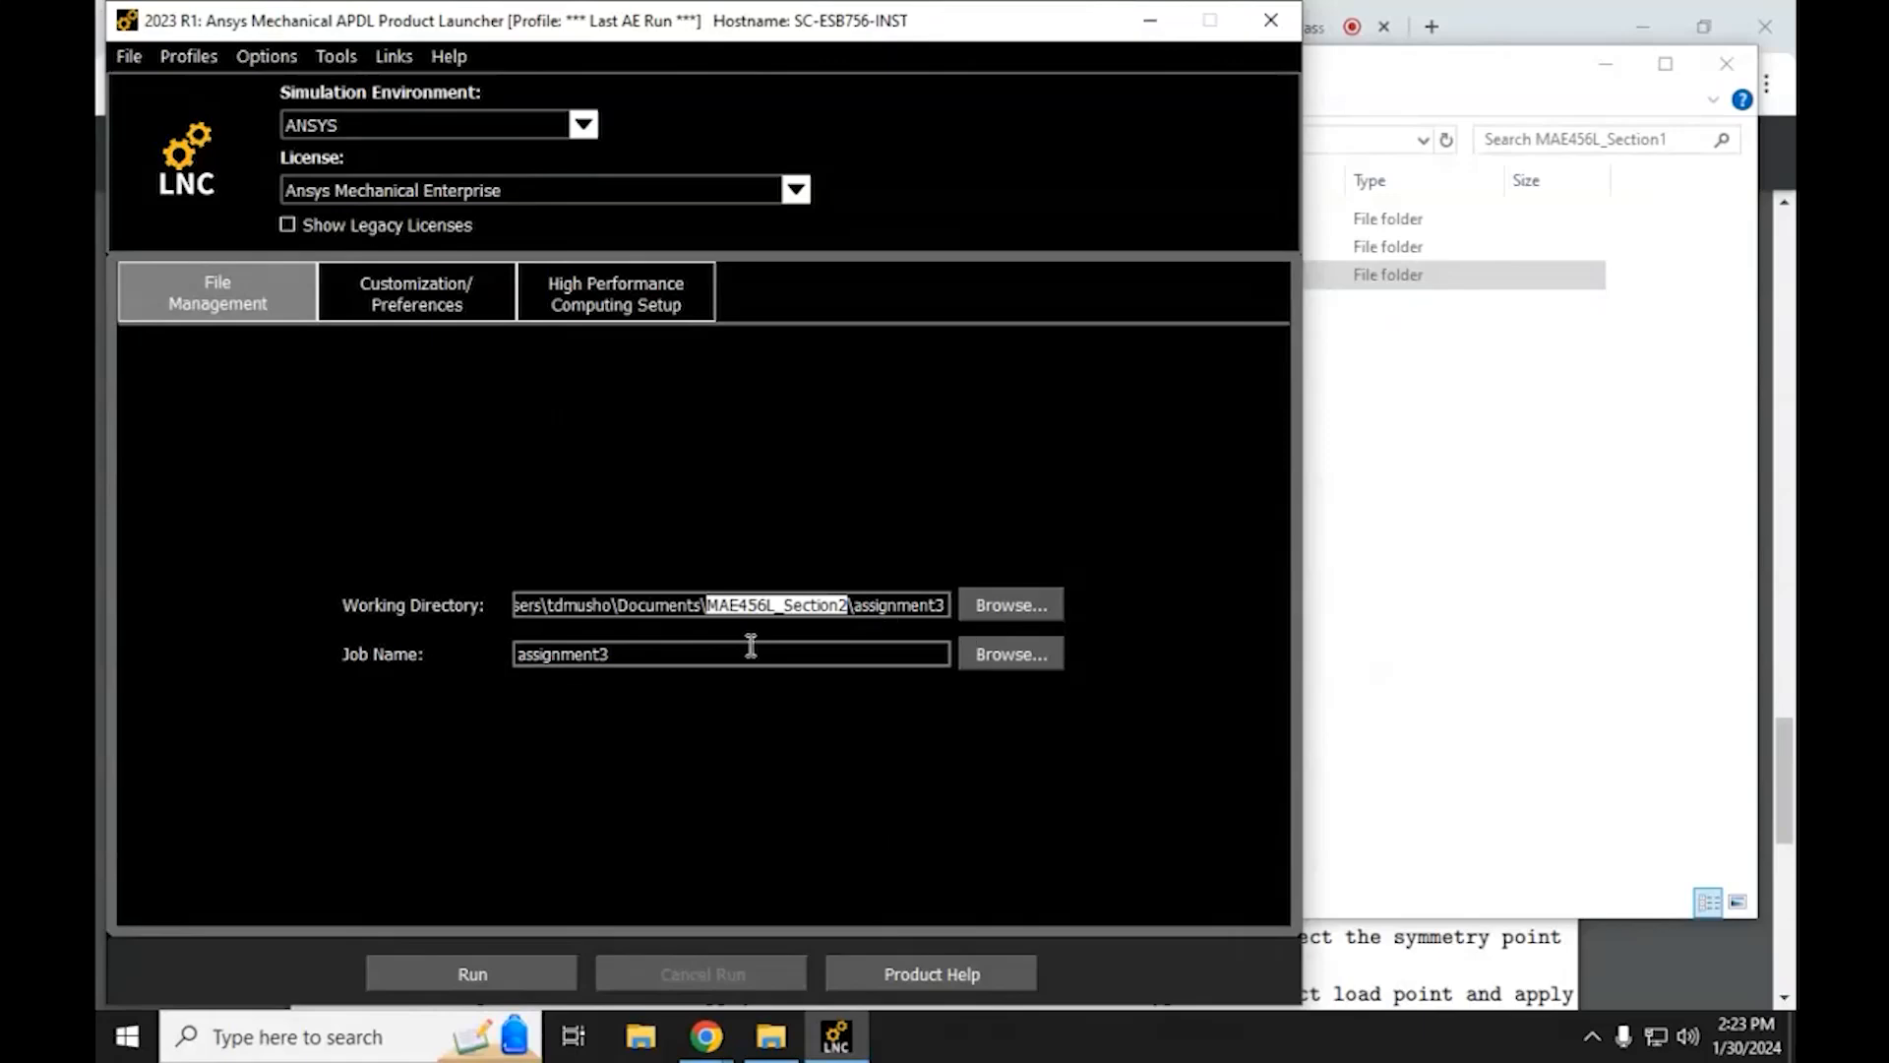
{"action": "left_click", "coordinate": [678, 657]}
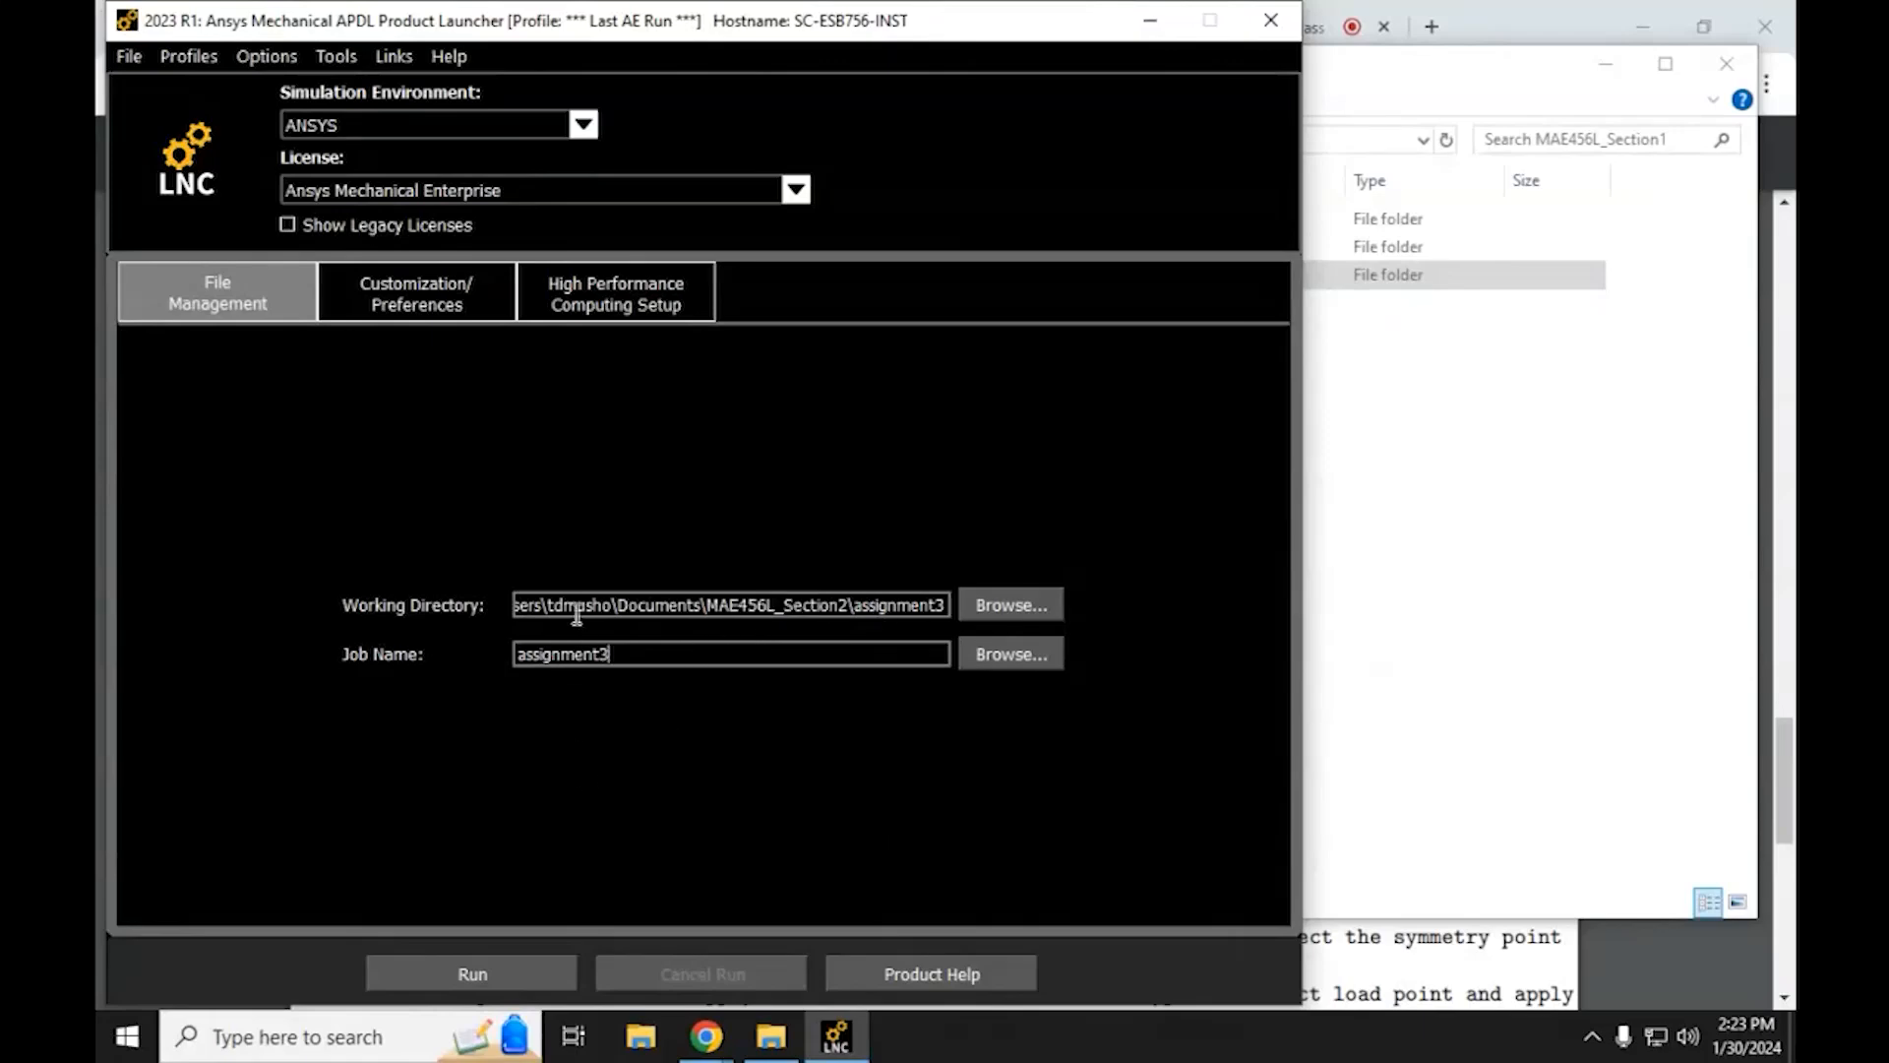
{"action": "left_click", "coordinate": [478, 980]}
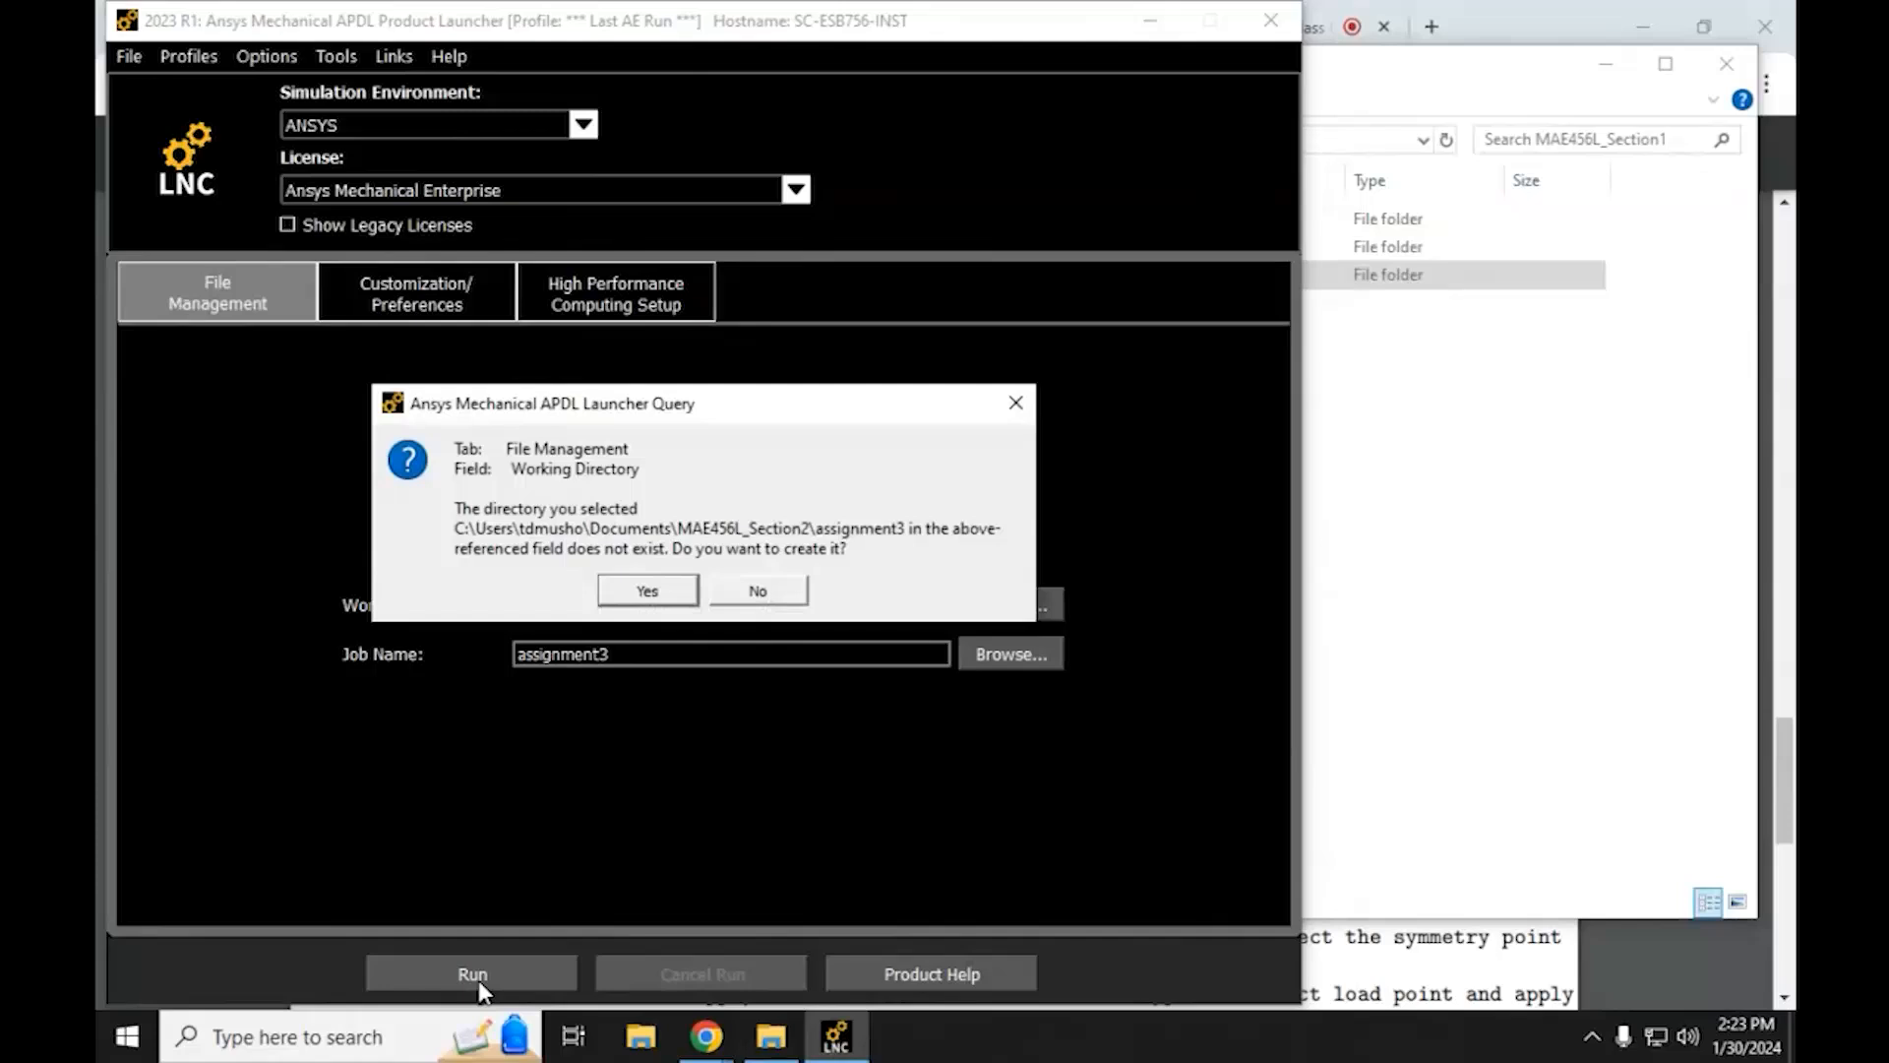
{"action": "key", "text": "Return"}
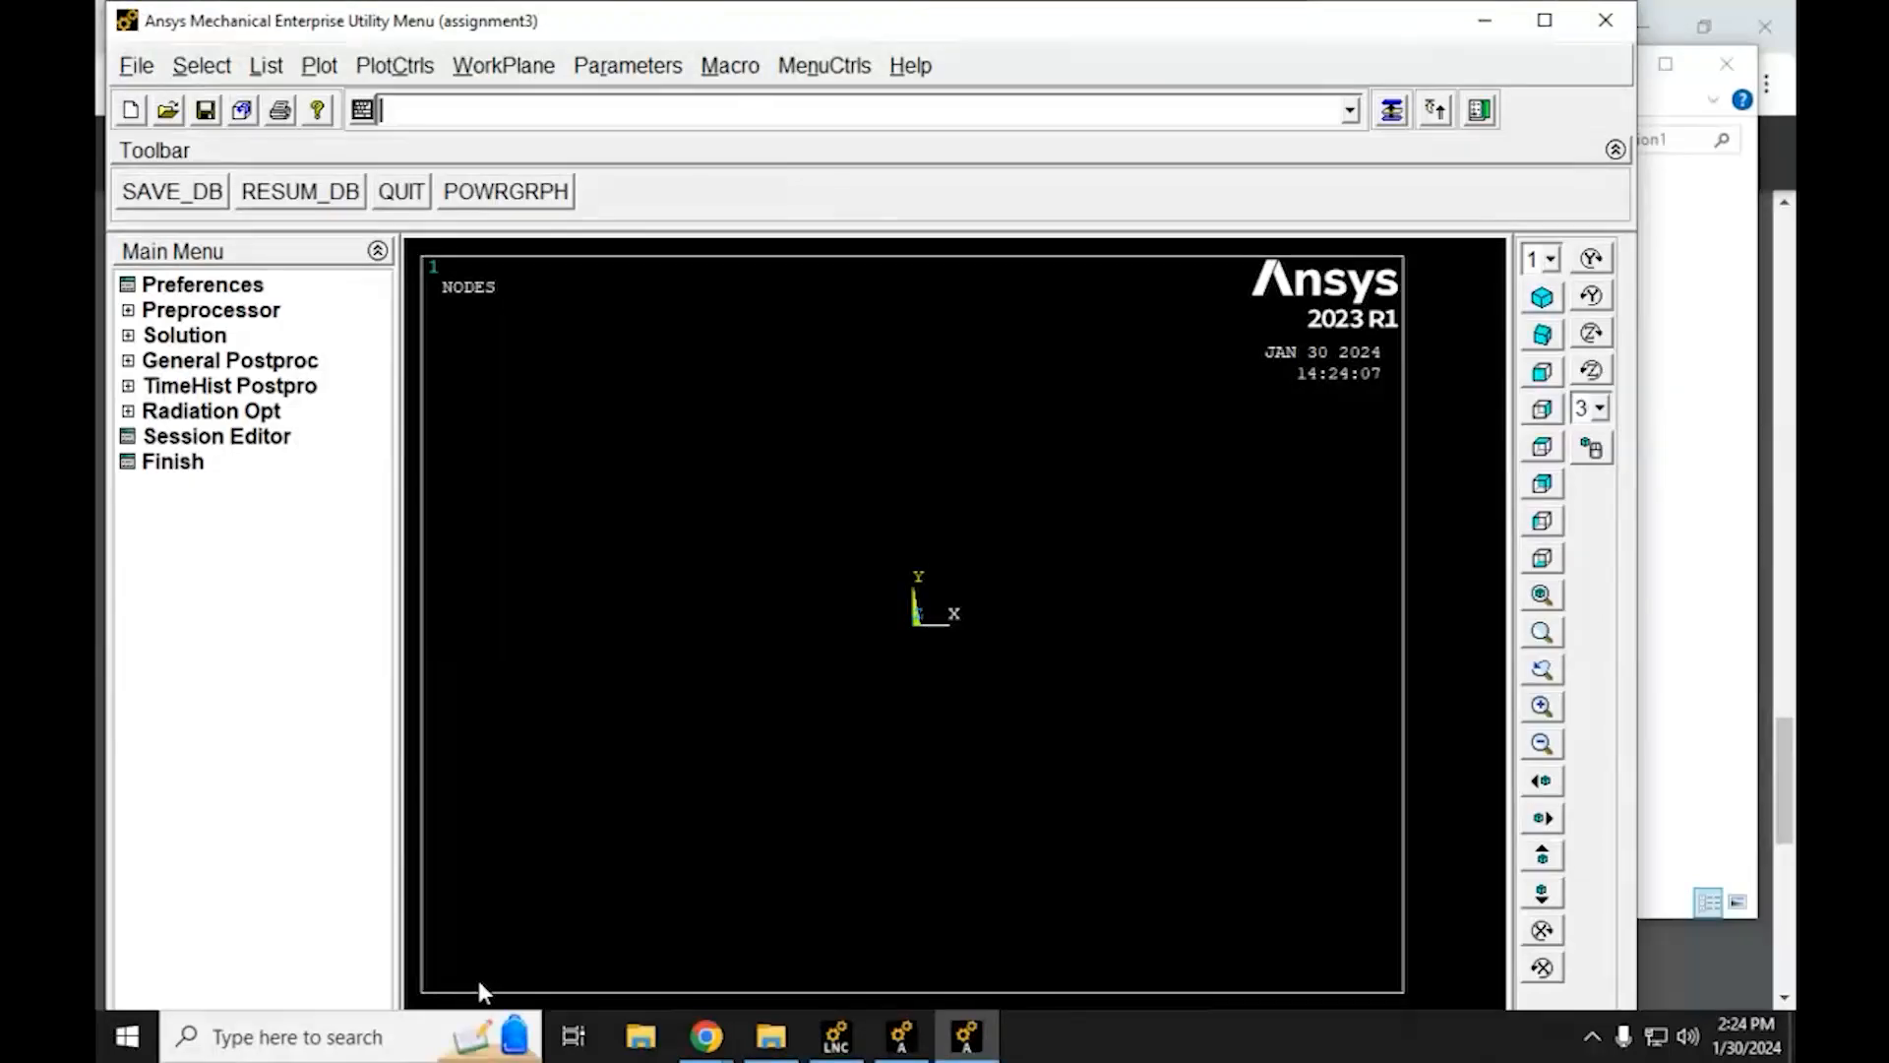
Switch to Chrome and check the element type line in the Lab Assignment #4 how-to instructions, then minimise the browser
{"action": "left_click", "coordinate": [708, 1037]}
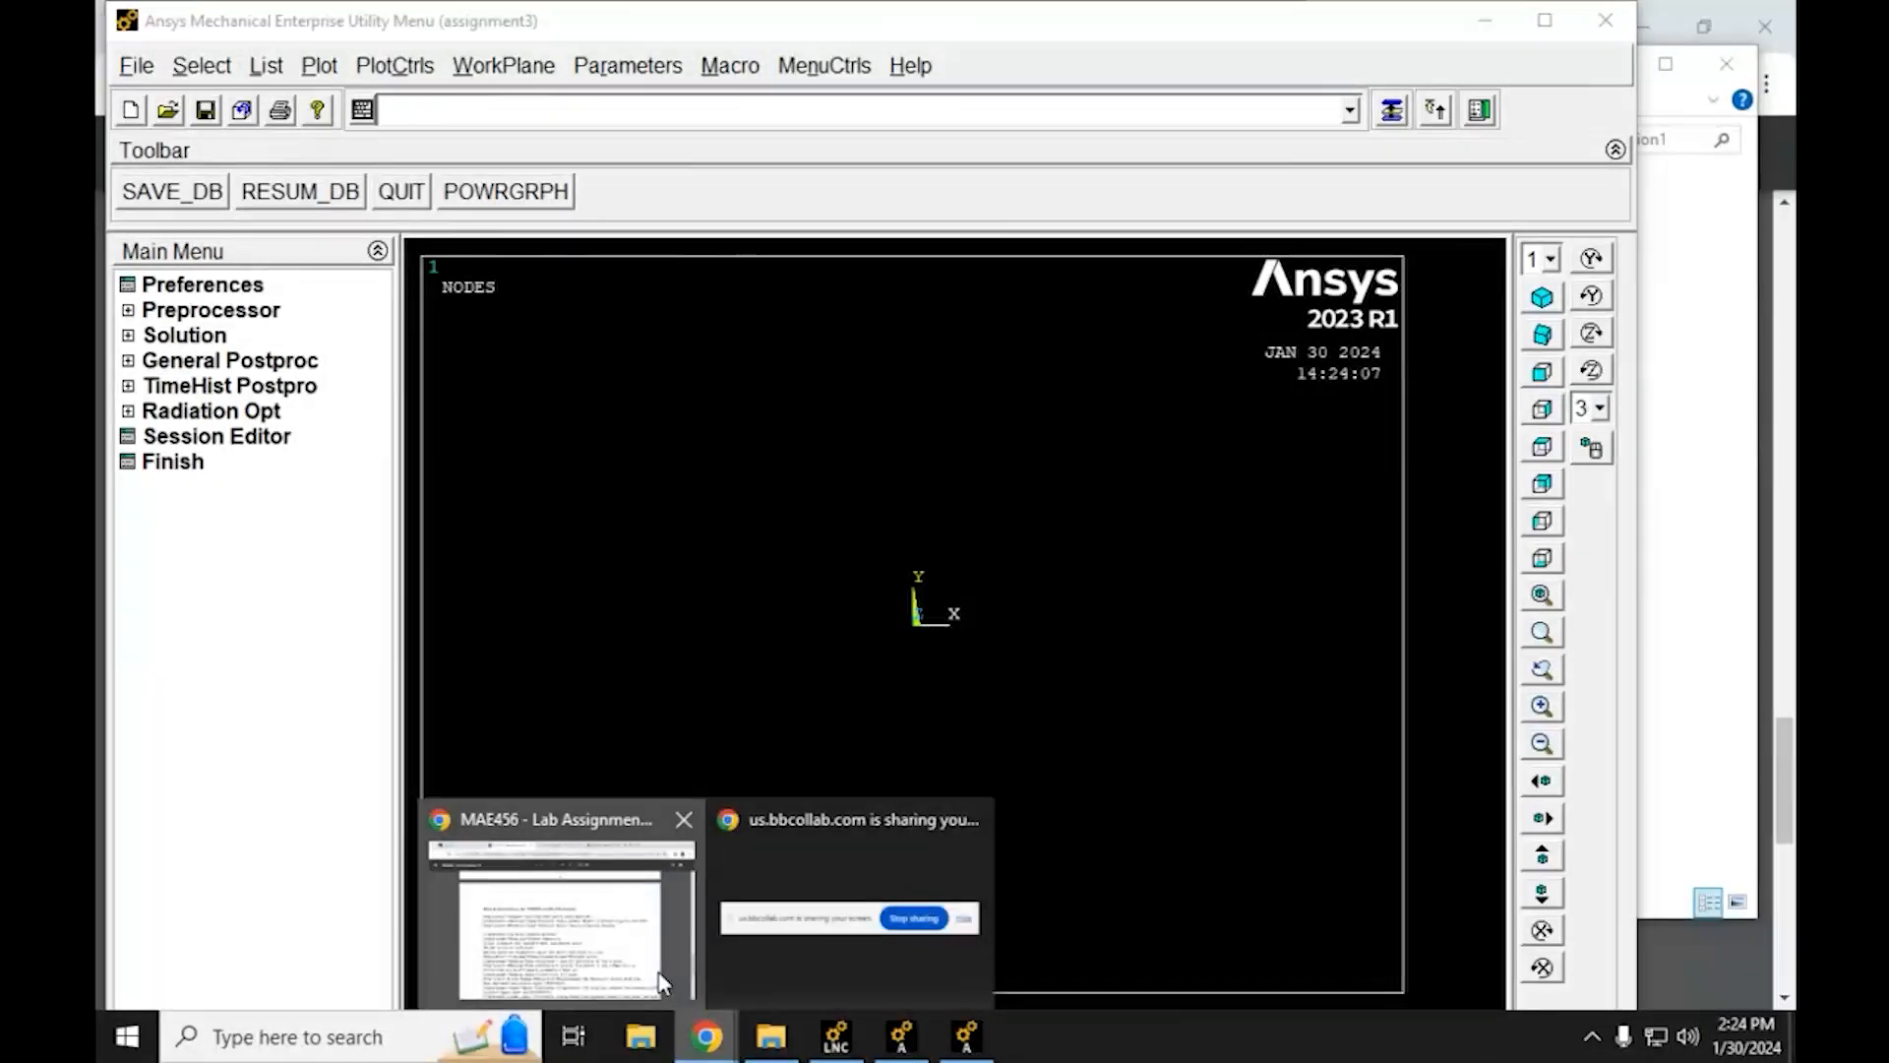
{"action": "left_click", "coordinate": [560, 895]}
{"action": "triple_click", "coordinate": [937, 495]}
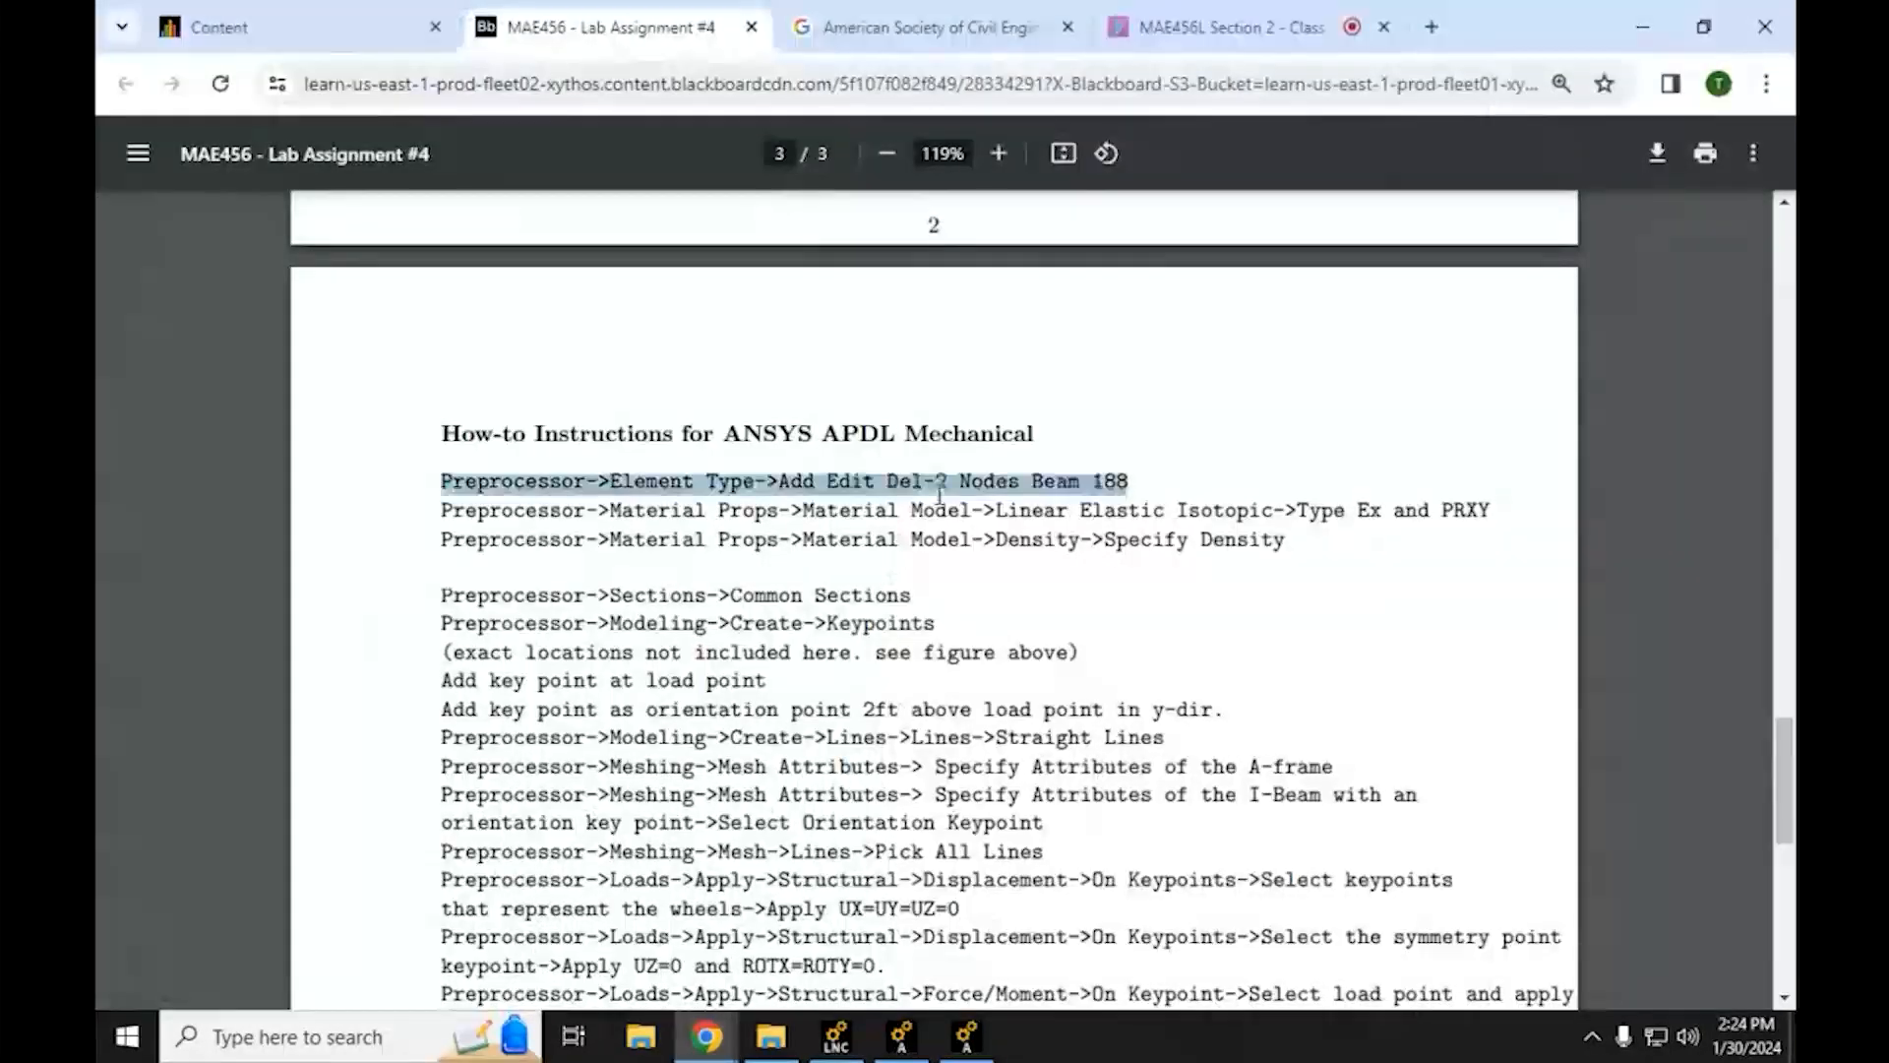
{"action": "left_click", "coordinate": [1642, 27]}
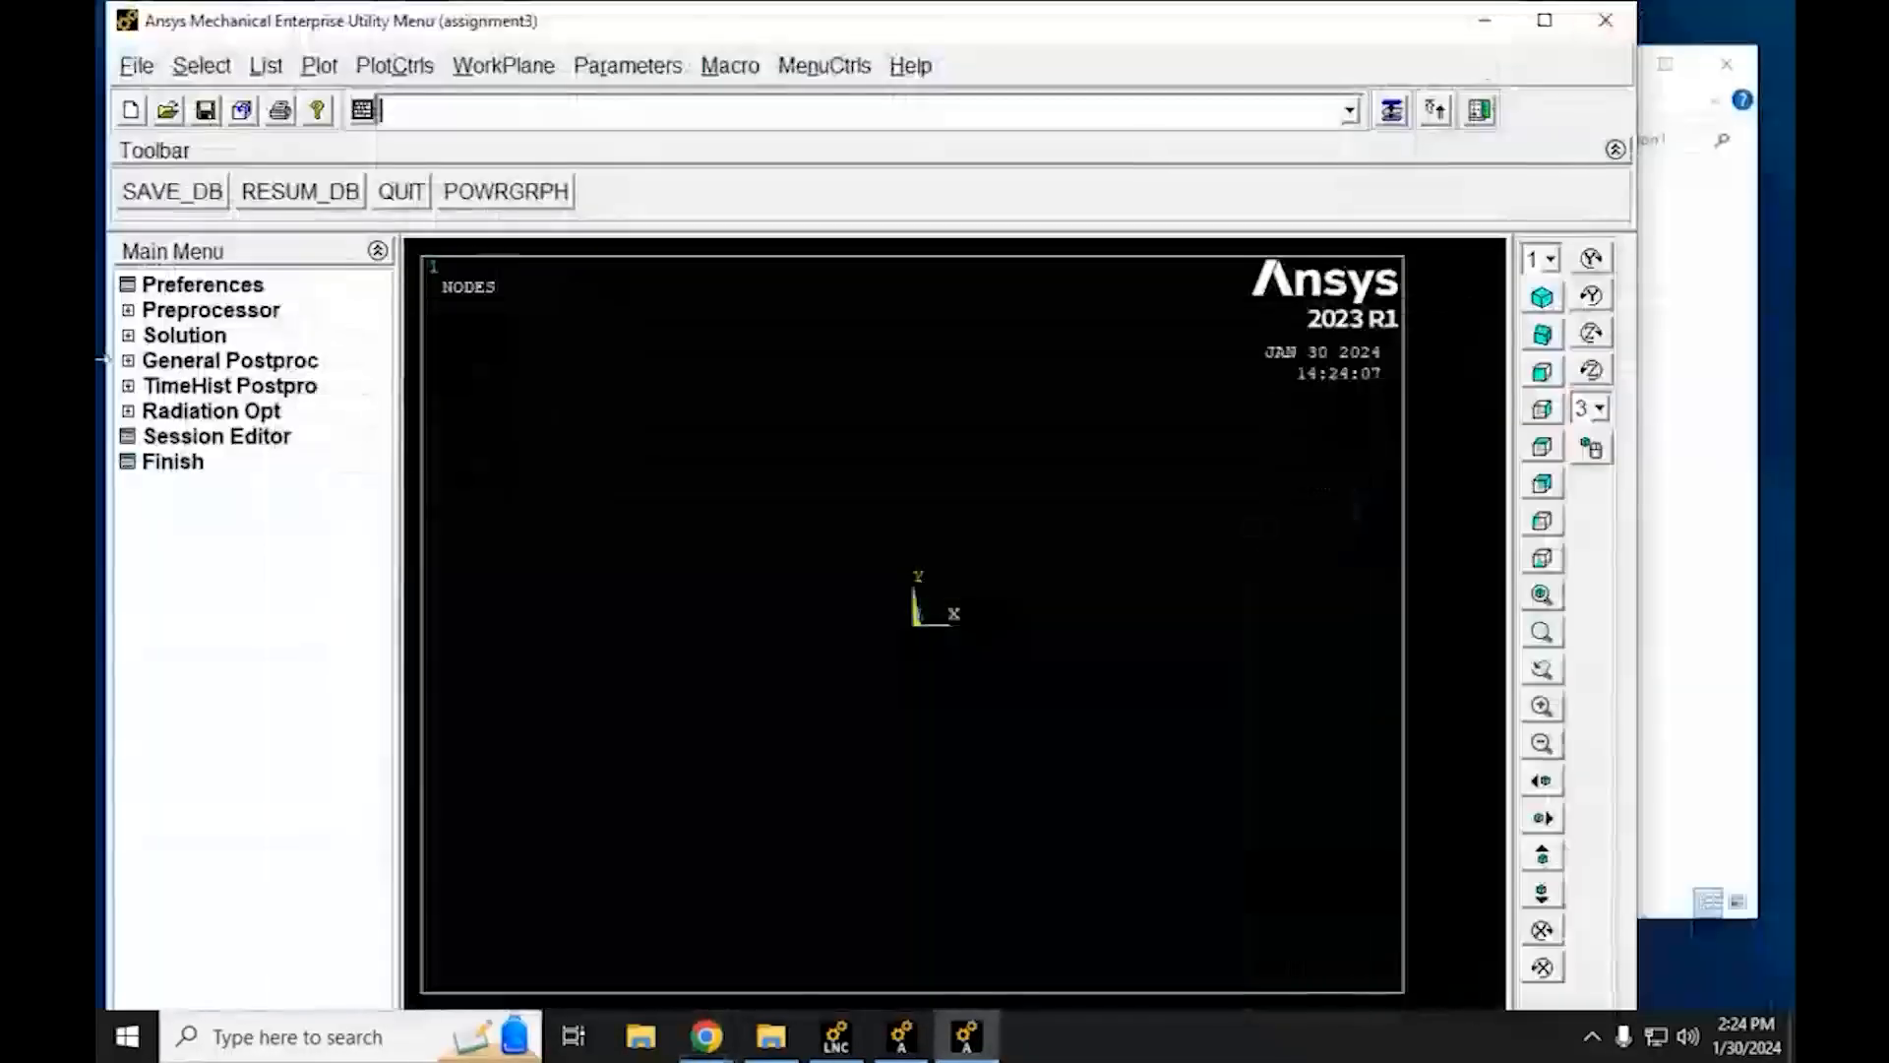
Maximise the Mechanical APDL window and add the Beam 2 node 188 element as element type reference number 1
{"action": "left_click", "coordinate": [128, 310]}
{"action": "left_click", "coordinate": [154, 337]}
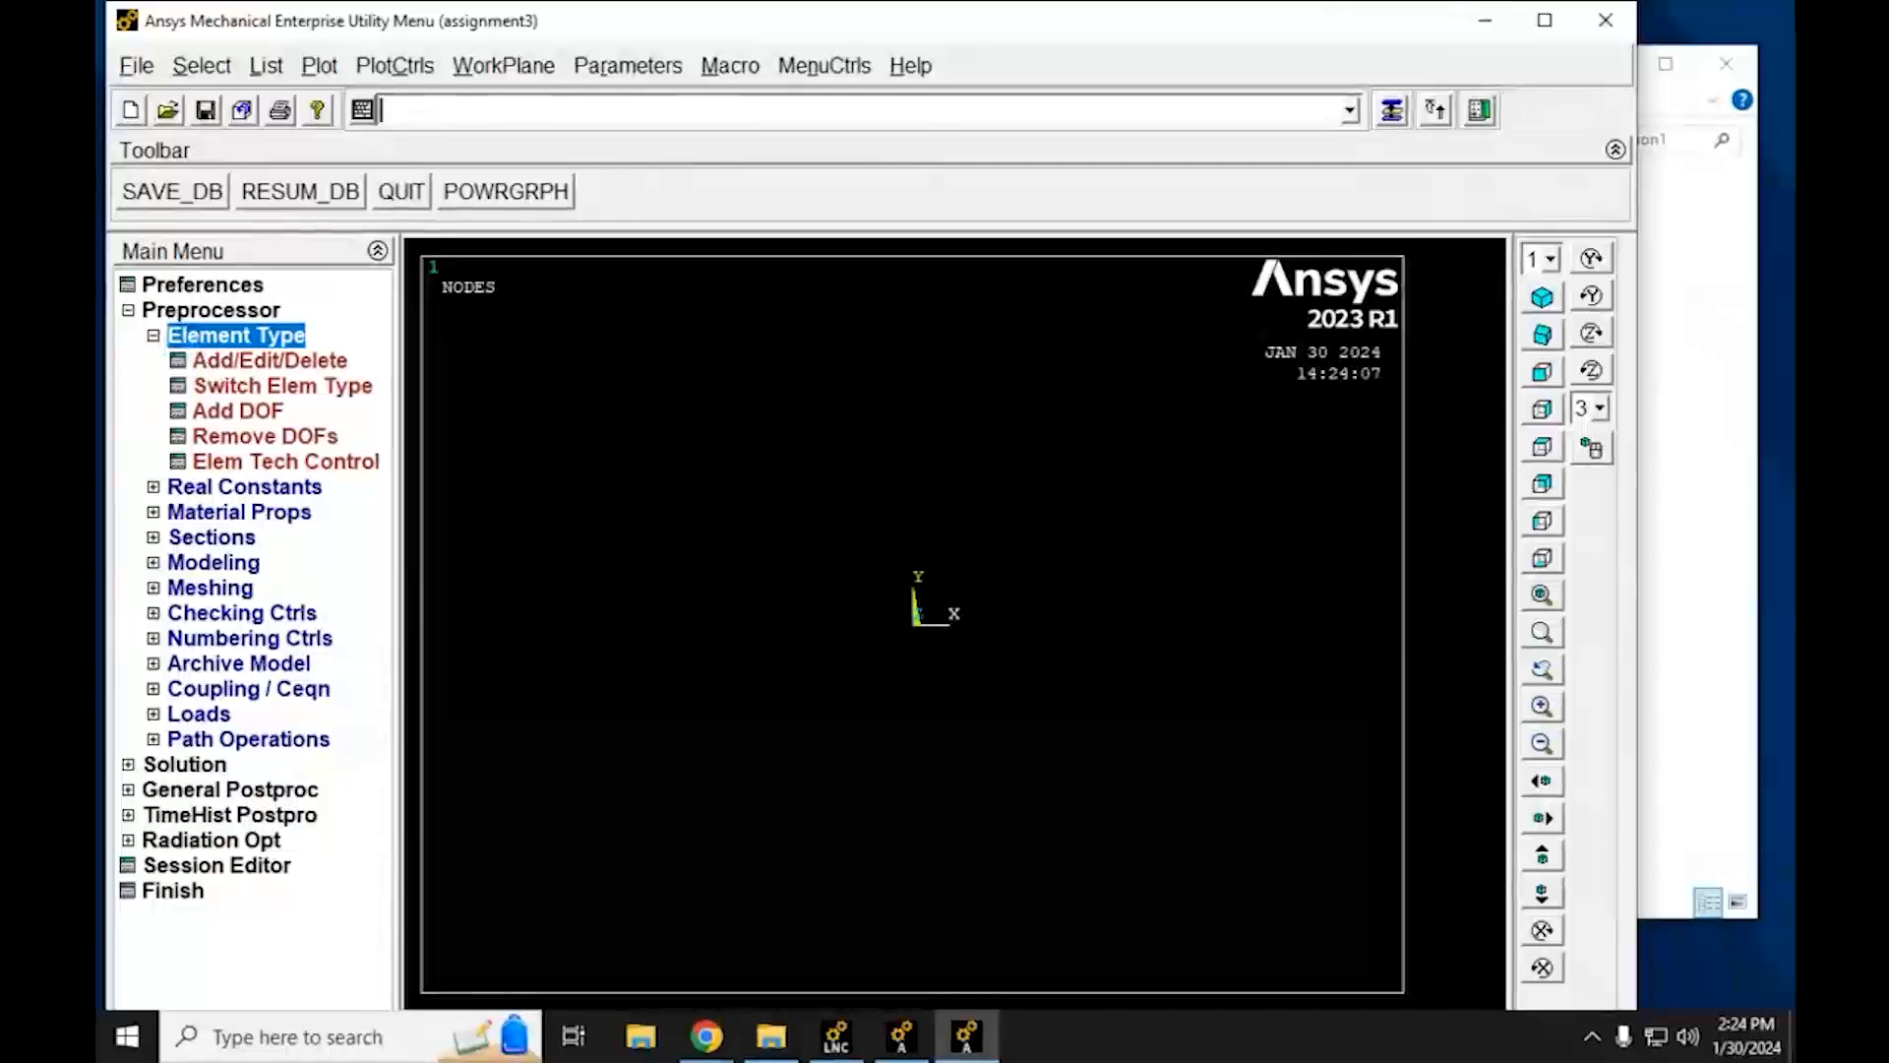
{"action": "left_click", "coordinate": [1545, 21]}
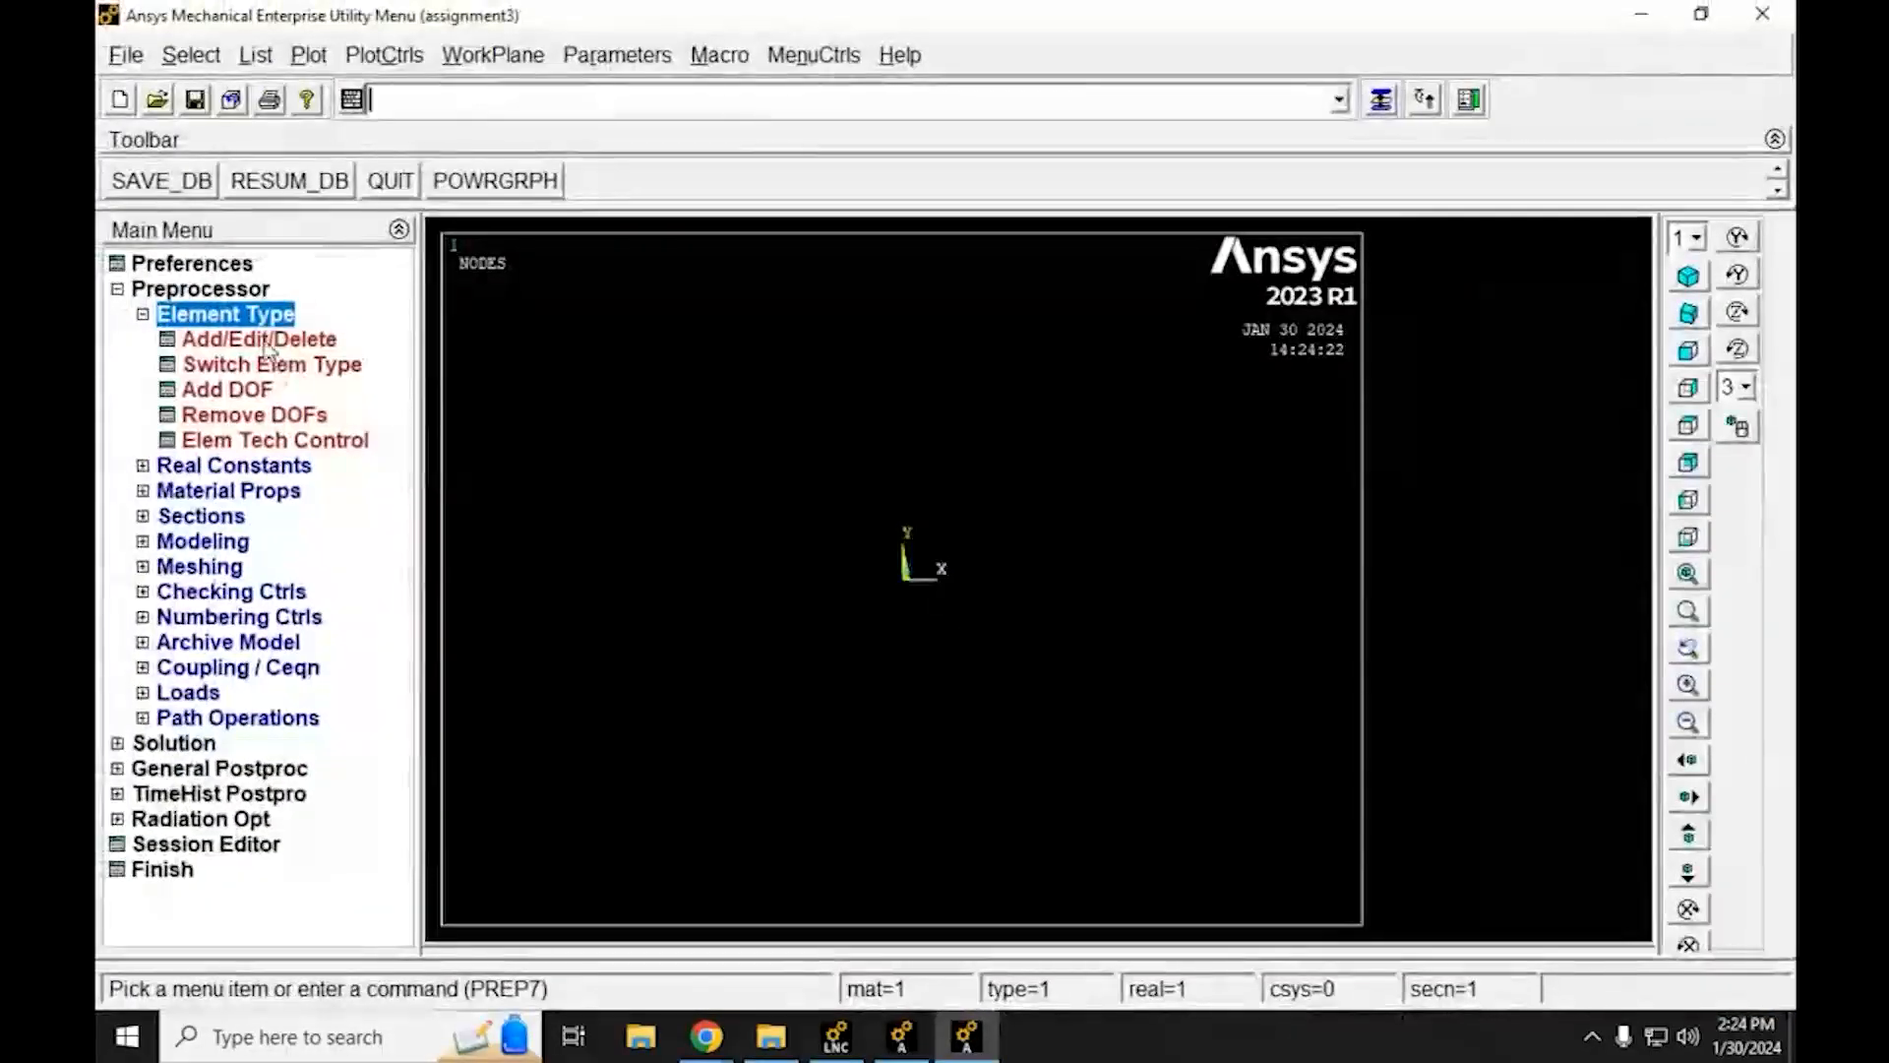
{"action": "left_click", "coordinate": [261, 339]}
{"action": "left_click_drag", "start_coordinate": [360, 155], "coordinate": [770, 129]}
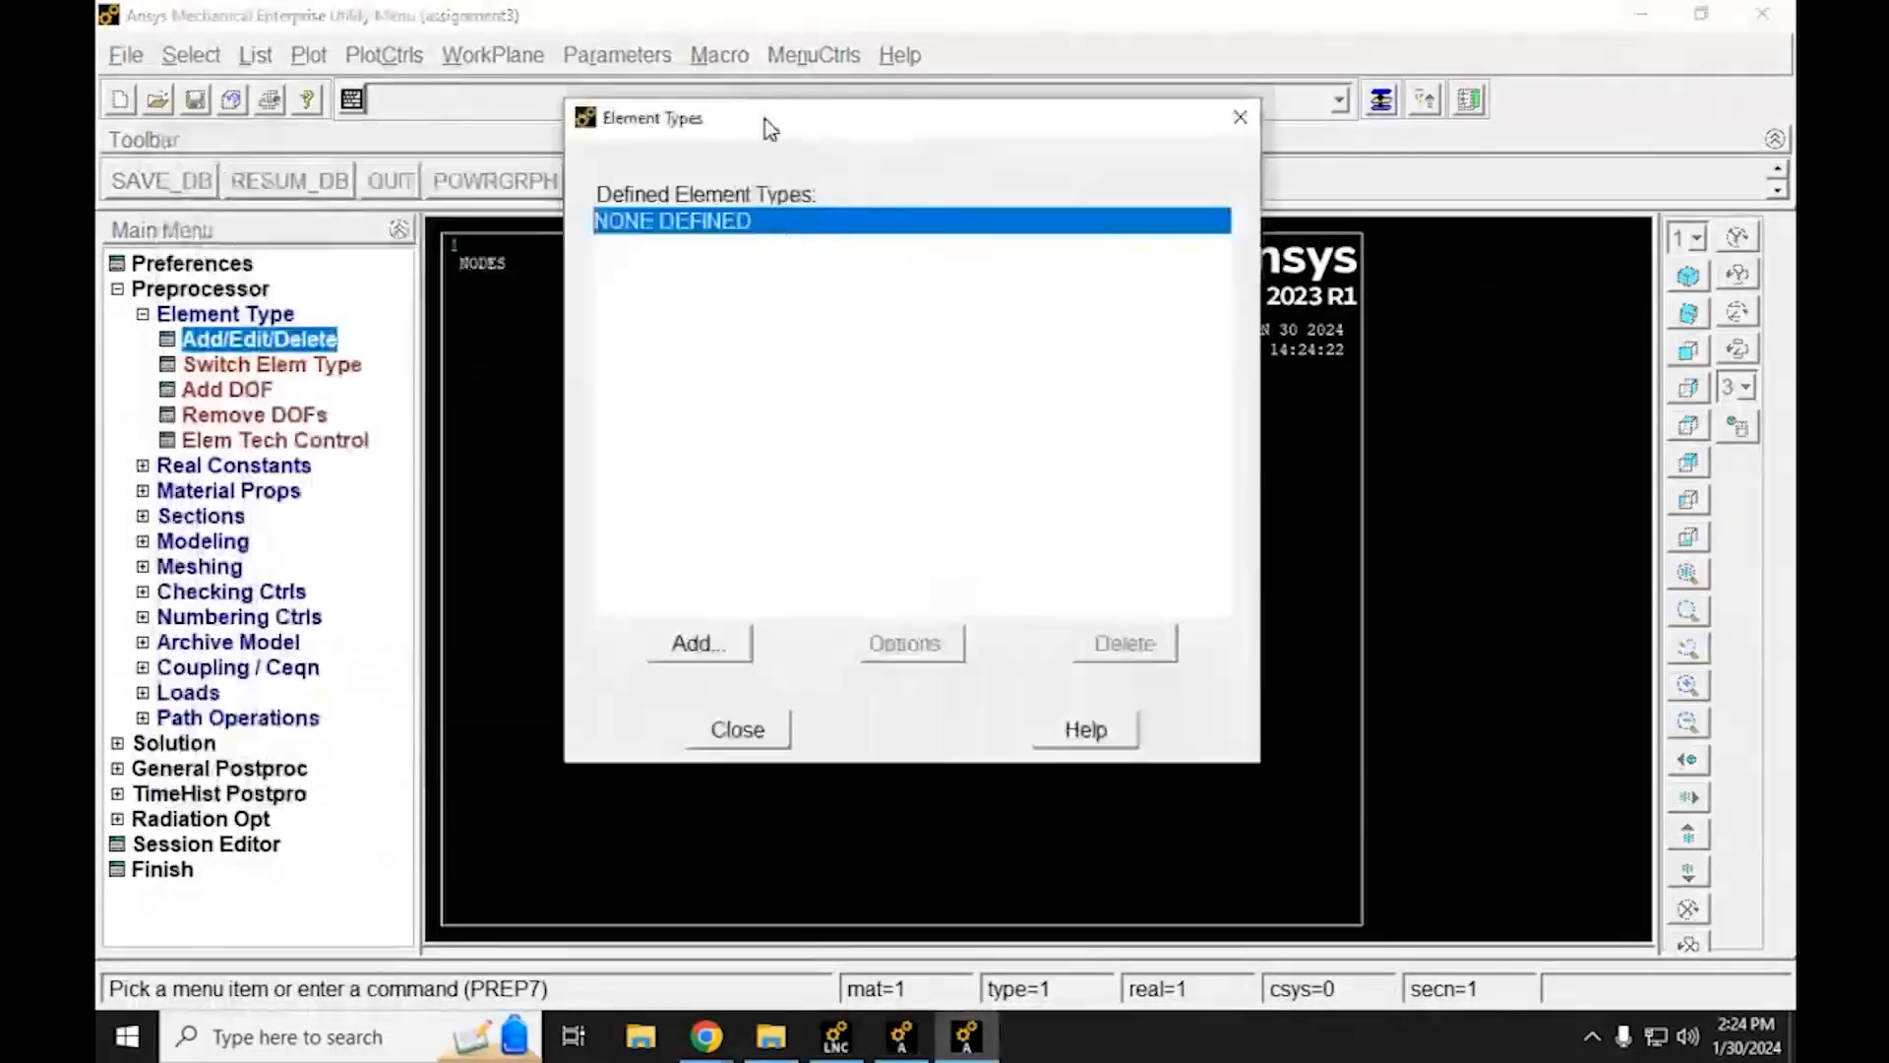
{"action": "left_click", "coordinate": [702, 650]}
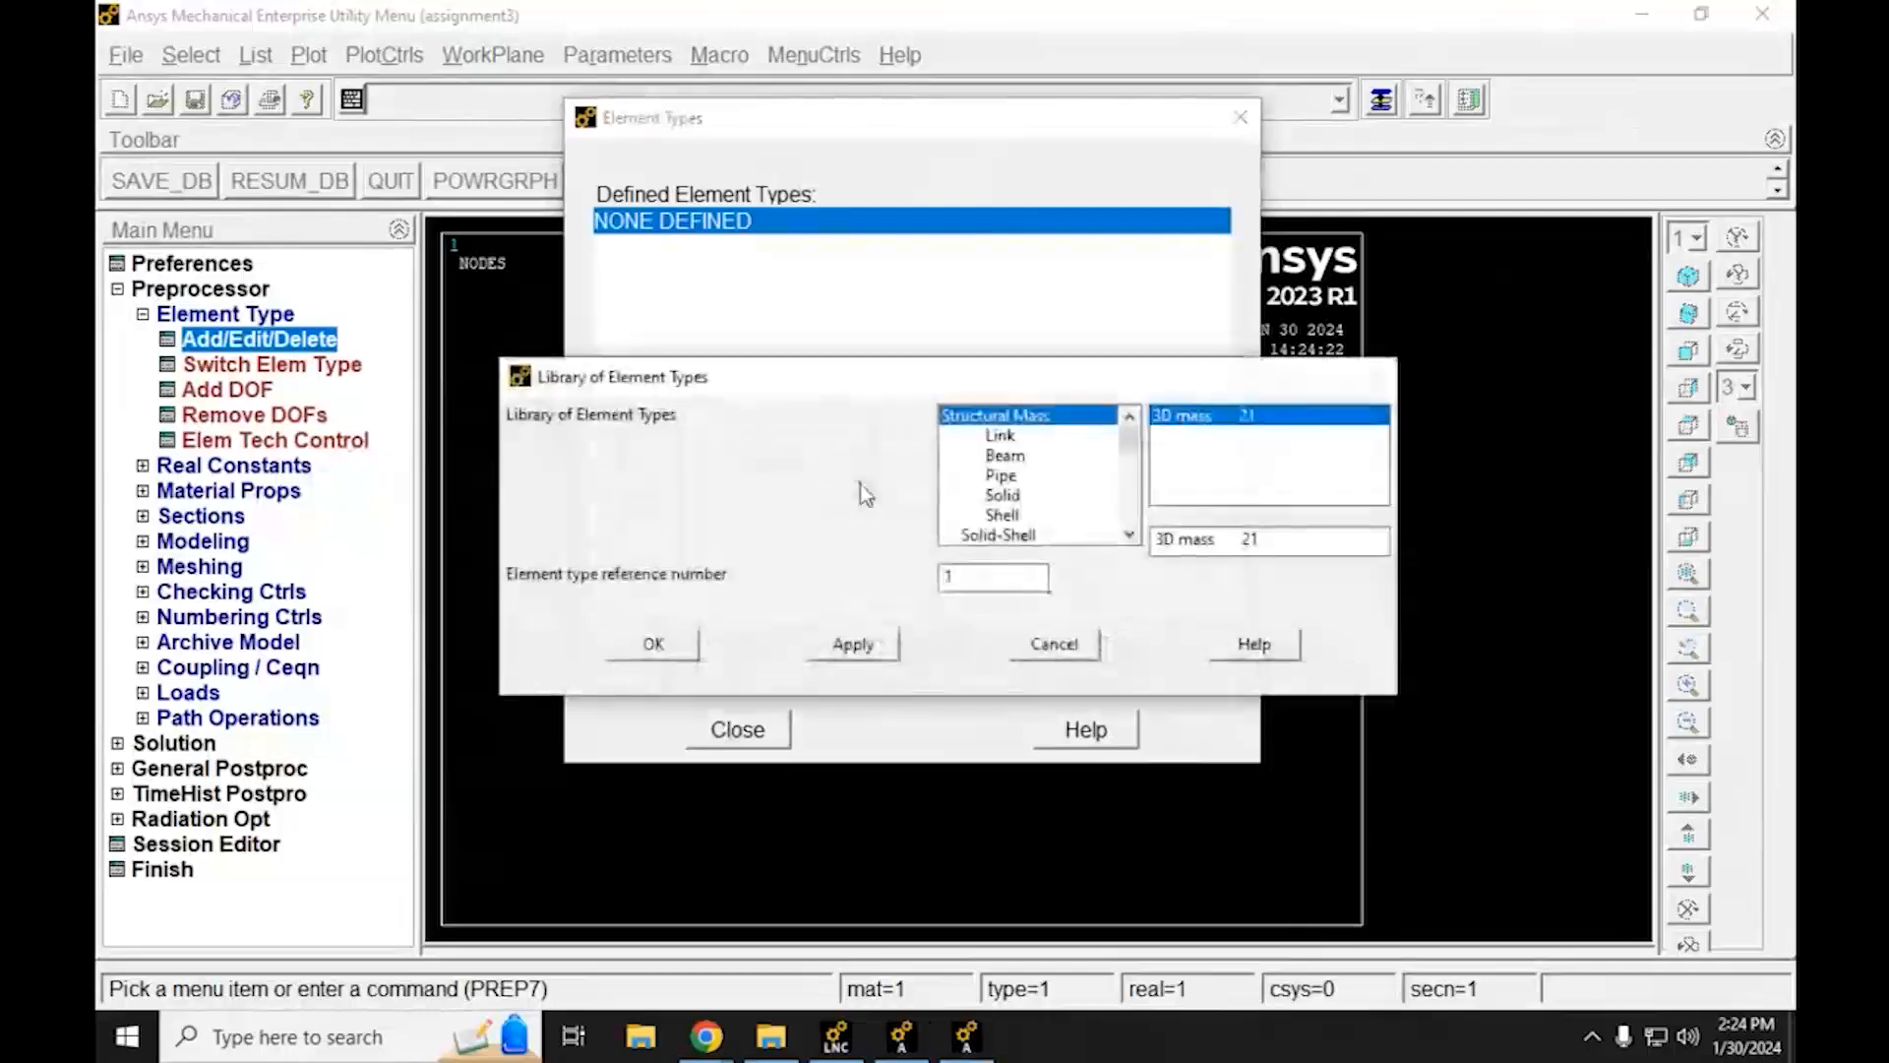
{"action": "left_click", "coordinate": [1010, 458]}
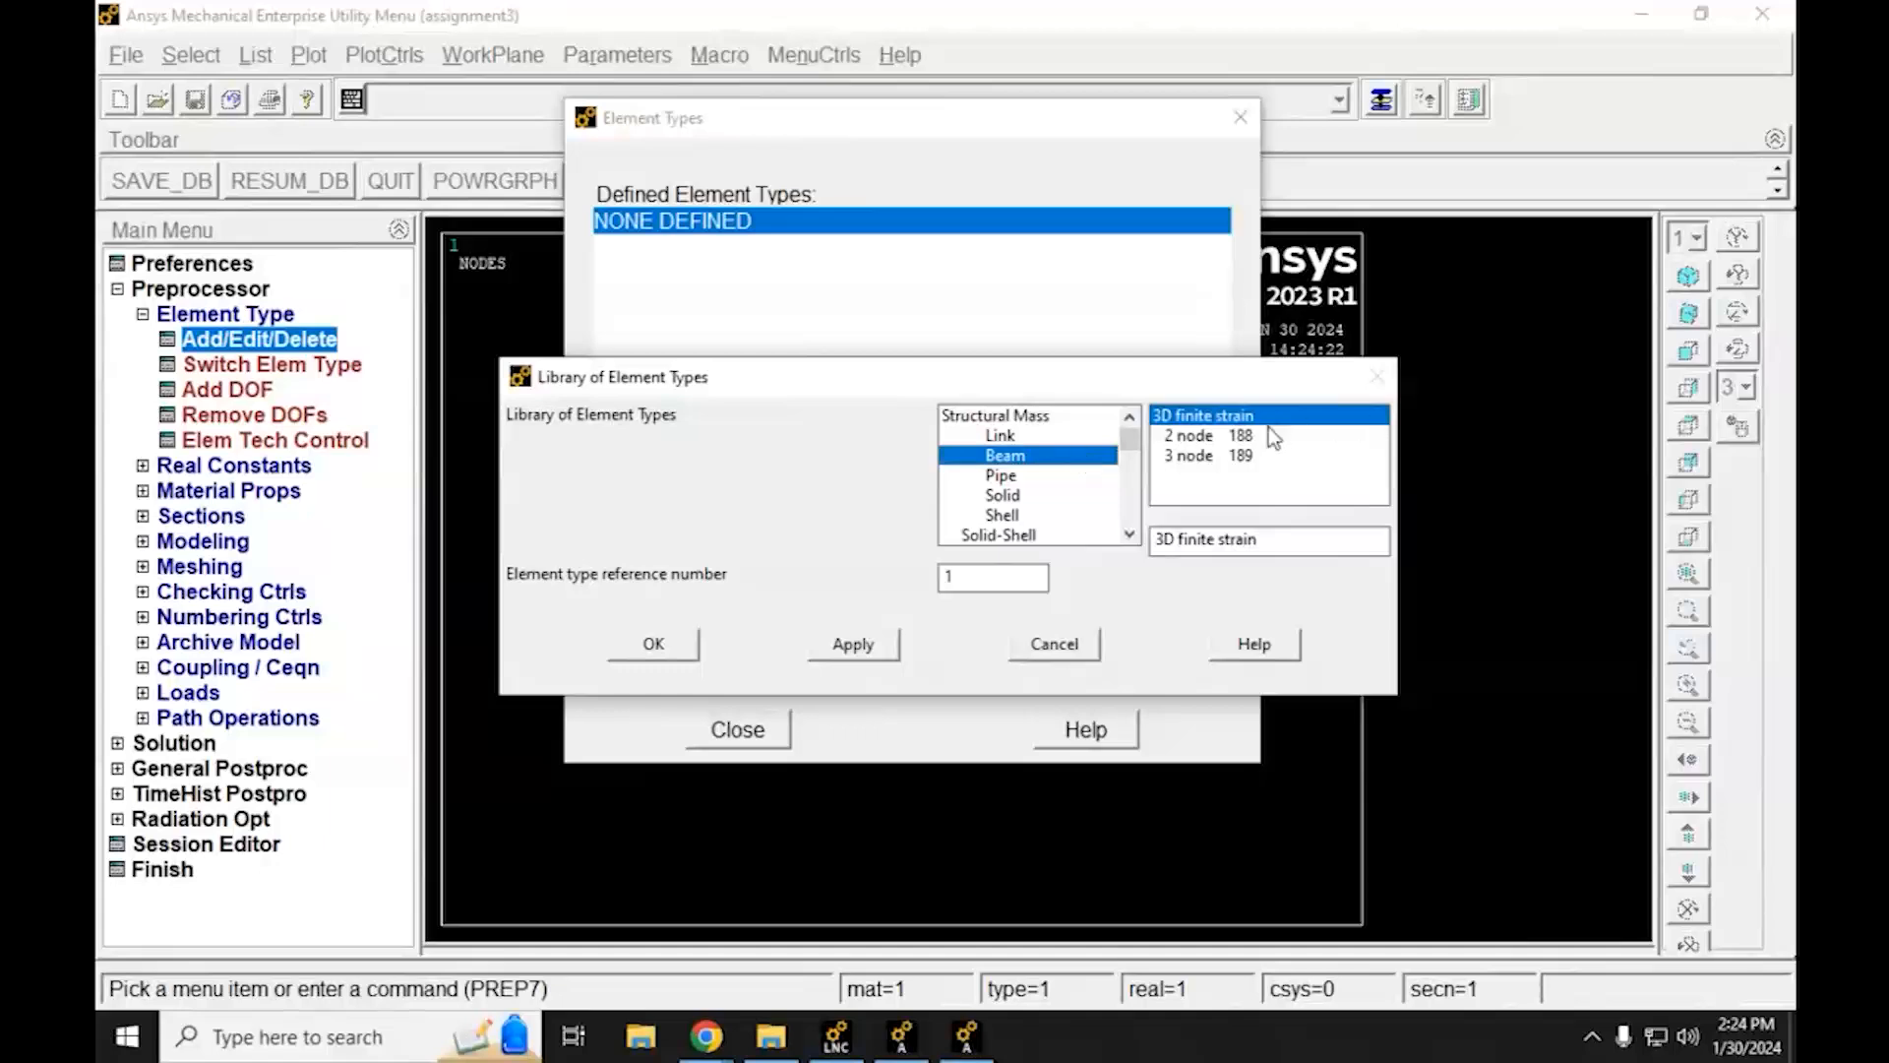
{"action": "left_click", "coordinate": [1196, 438]}
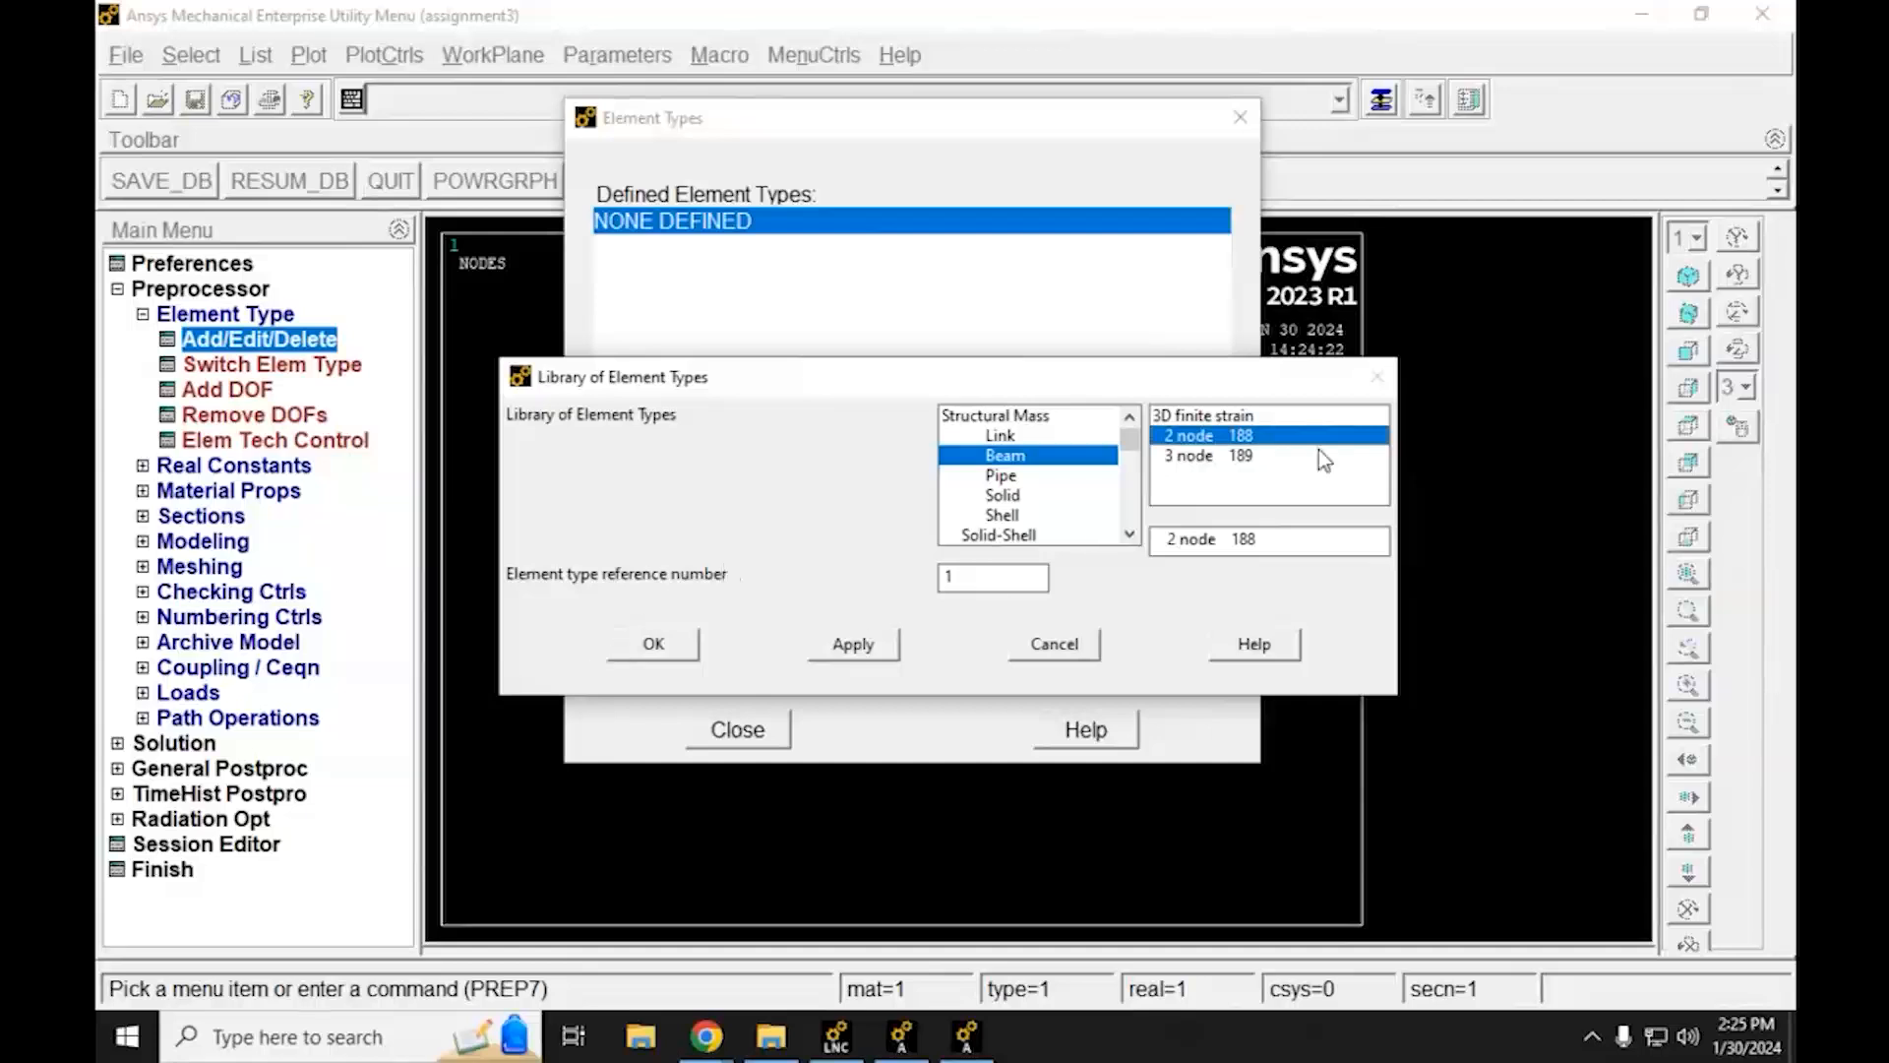
{"action": "left_click", "coordinate": [670, 653]}
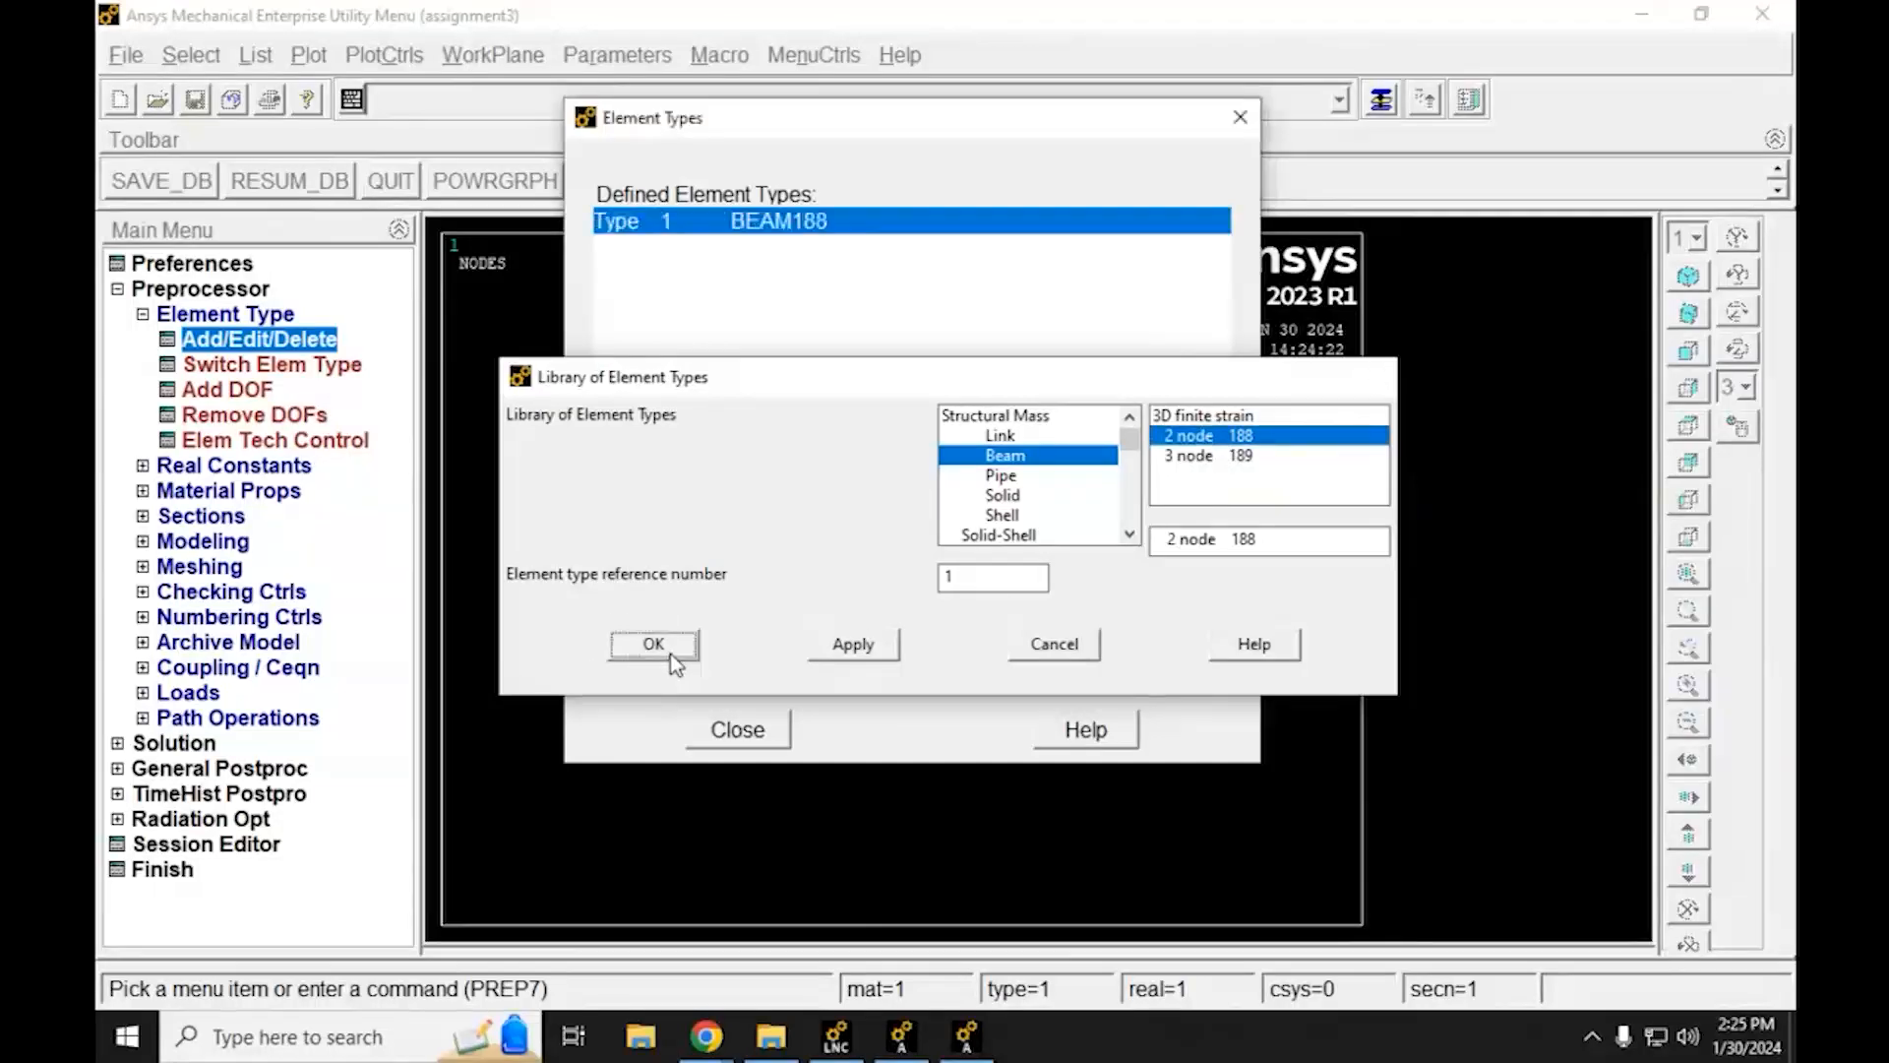
{"action": "left_click", "coordinate": [758, 730]}
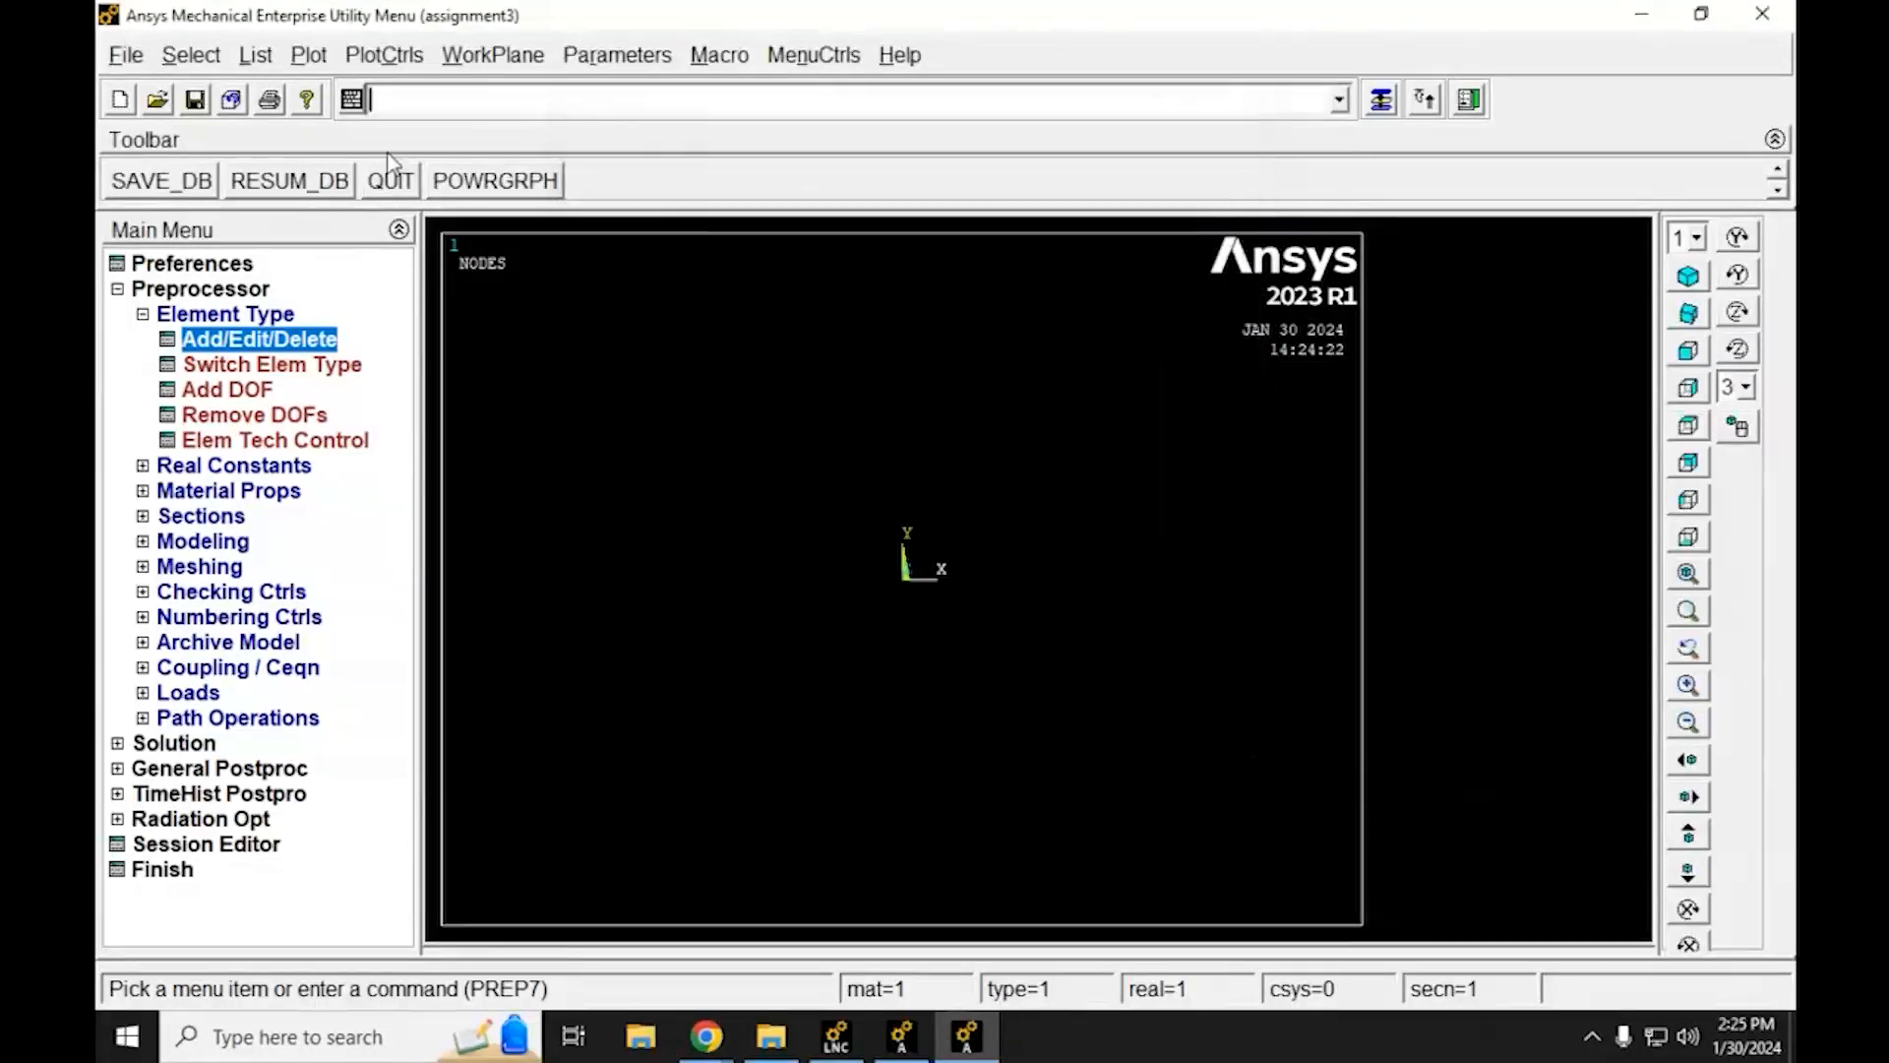
Open the BEAM188 help page with the command help,188
{"action": "left_click", "coordinate": [415, 110]}
{"action": "type", "text": "help,"}
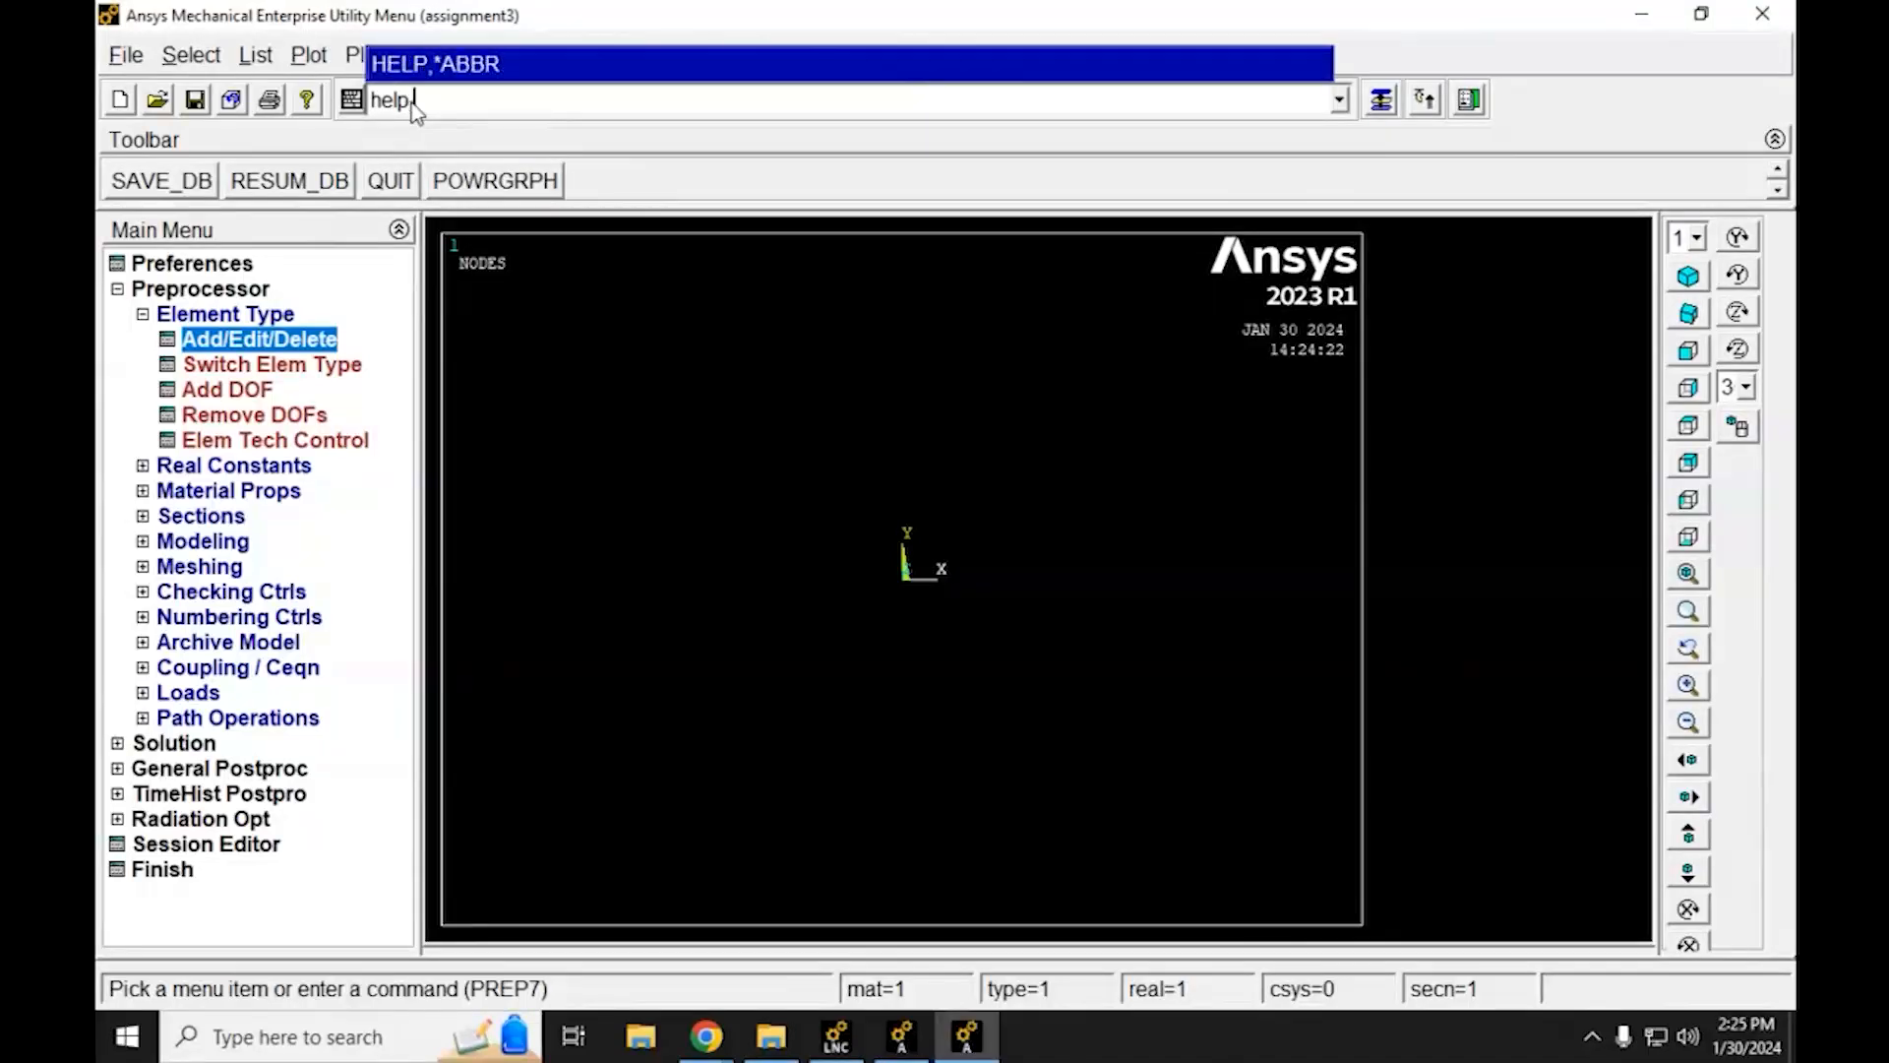
{"action": "type", "text": "188"}
{"action": "key", "text": "Return"}
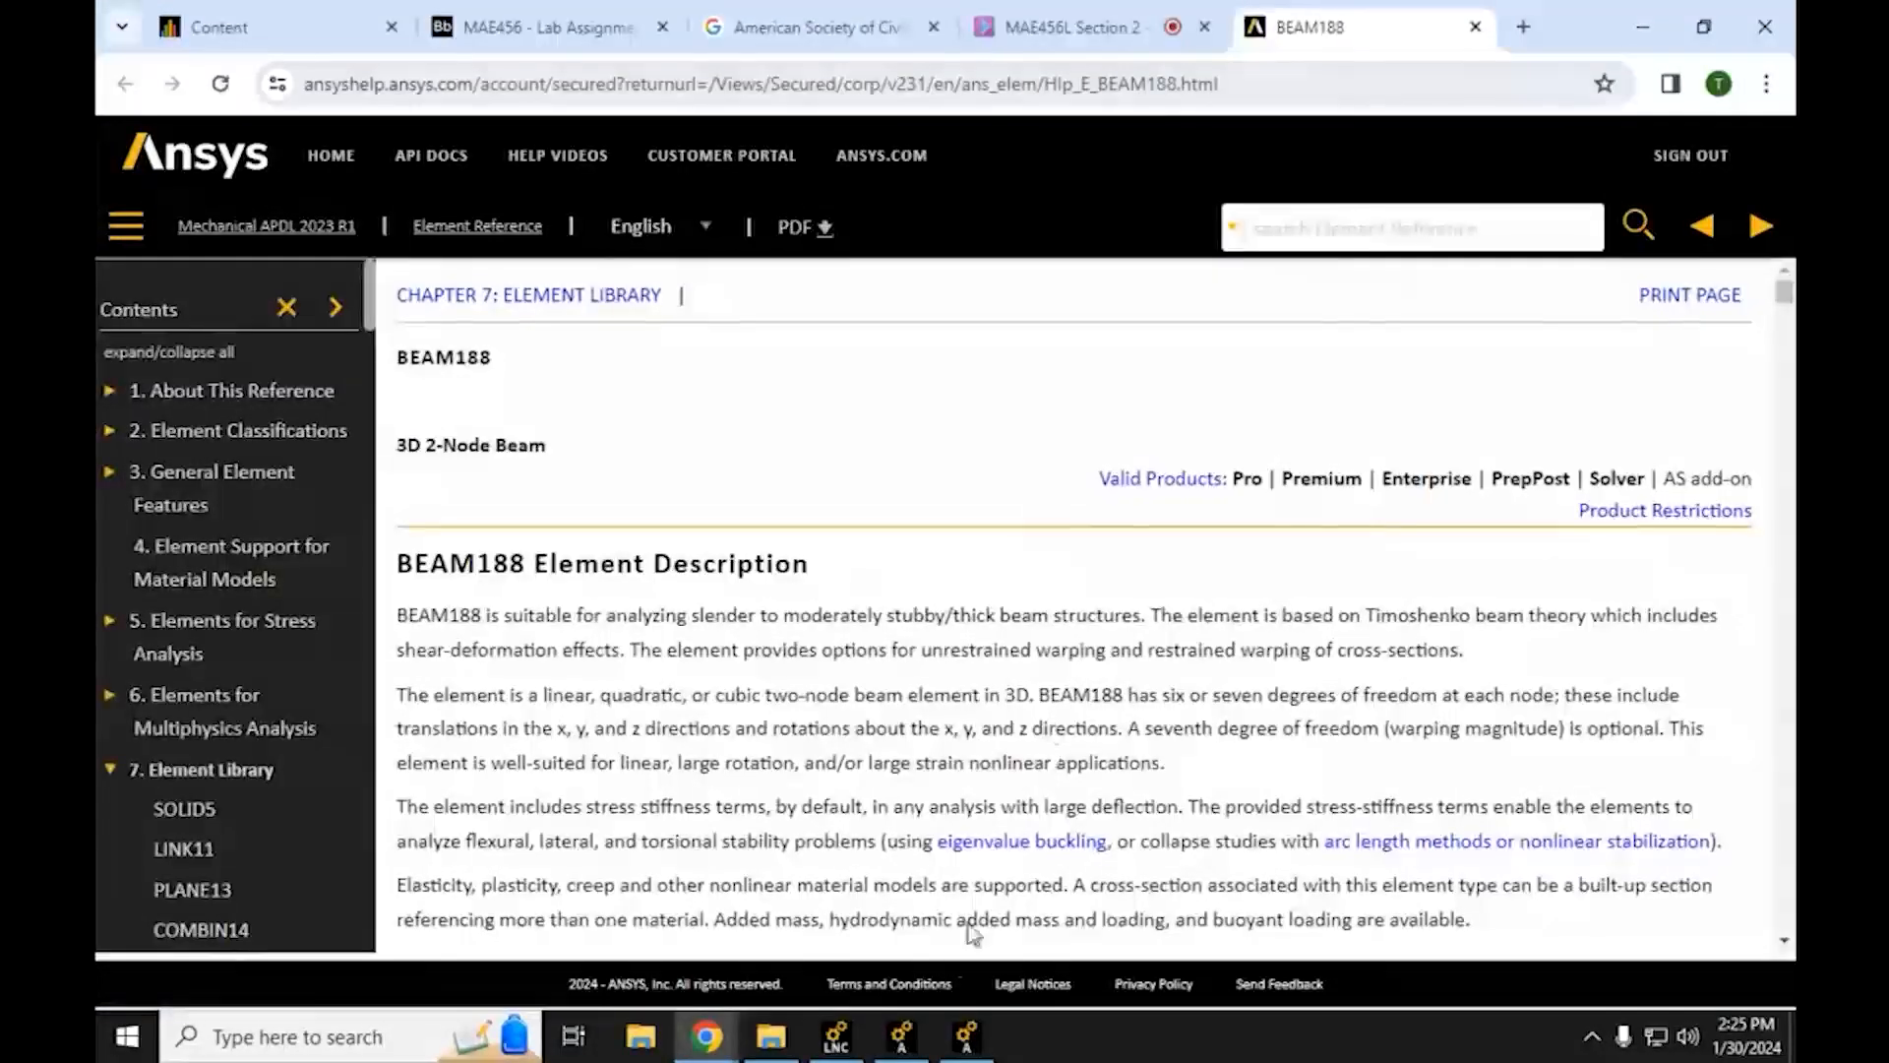
Read the BEAM188 Element Description, highlighting the beam theory and the translational and rotational degrees of freedom, and view the geometry figure
{"action": "scroll", "coordinate": [972, 933], "scroll_direction": "down", "scroll_amount": 3}
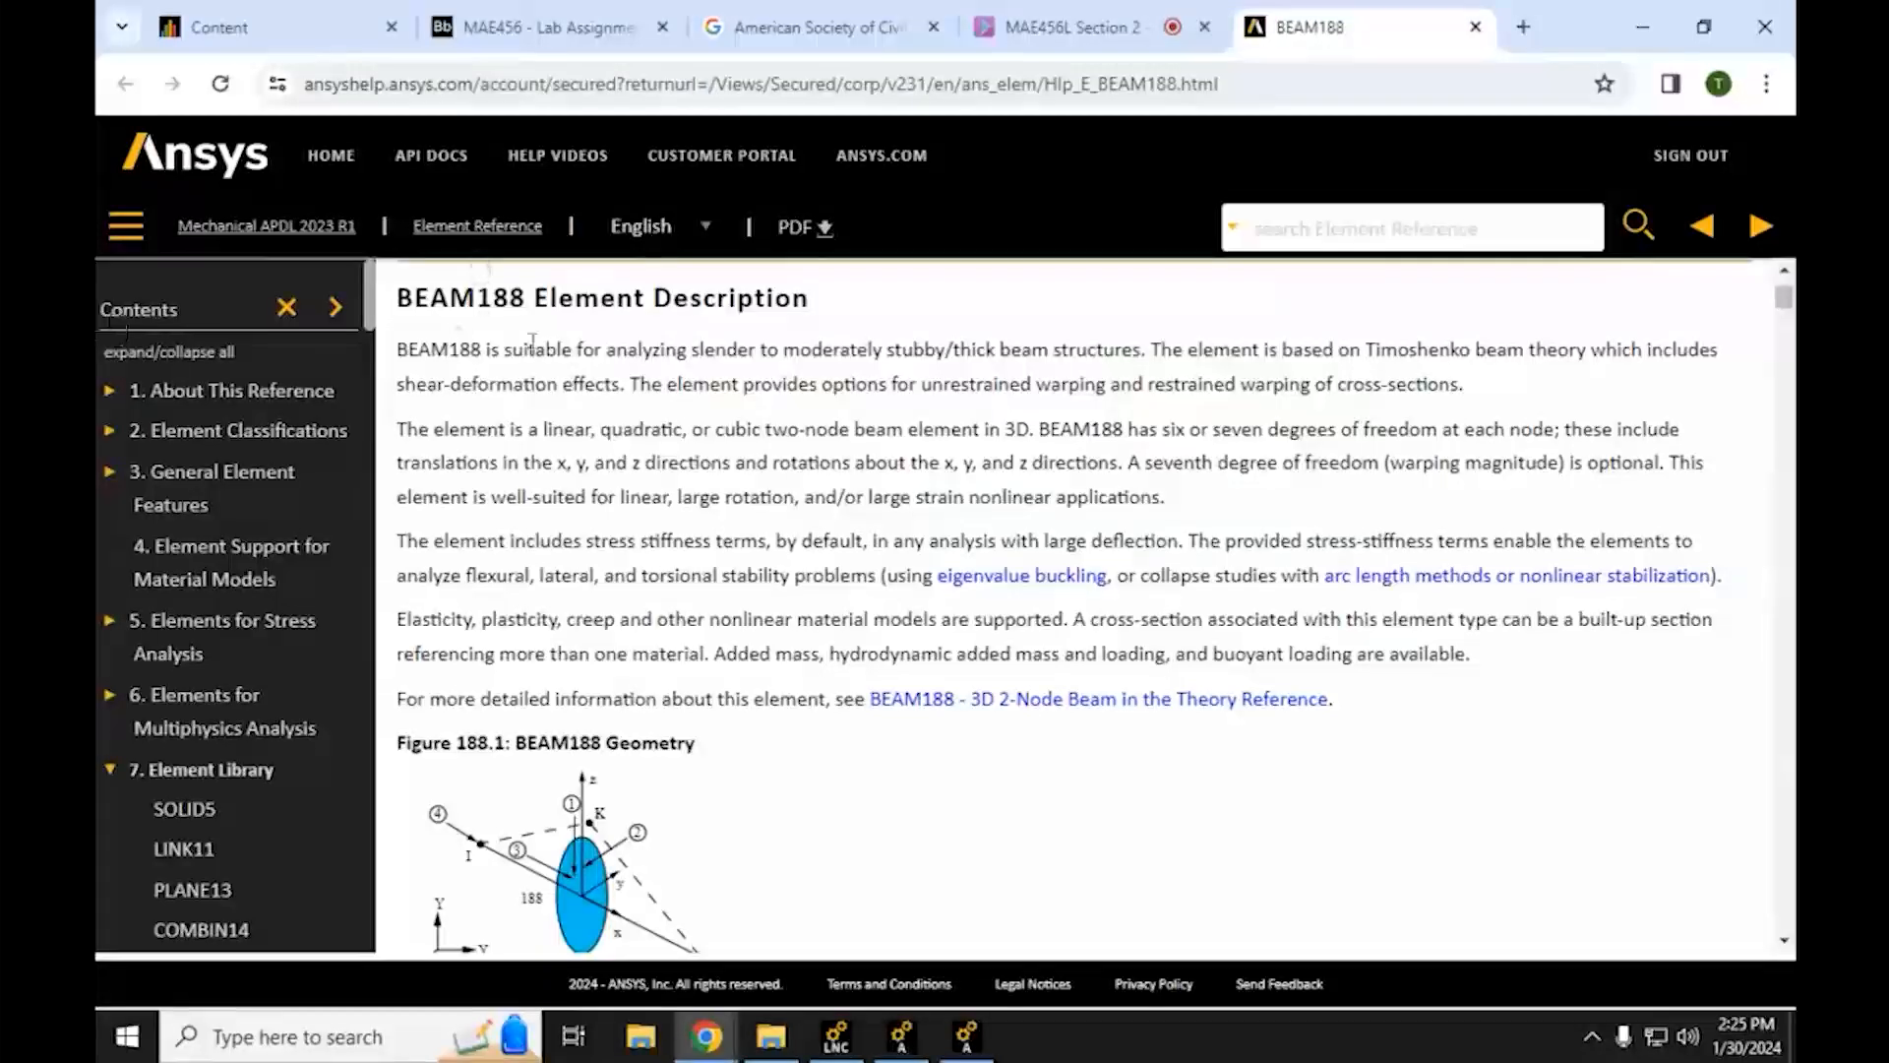
{"action": "left_click_drag", "start_coordinate": [606, 350], "coordinate": [663, 376]}
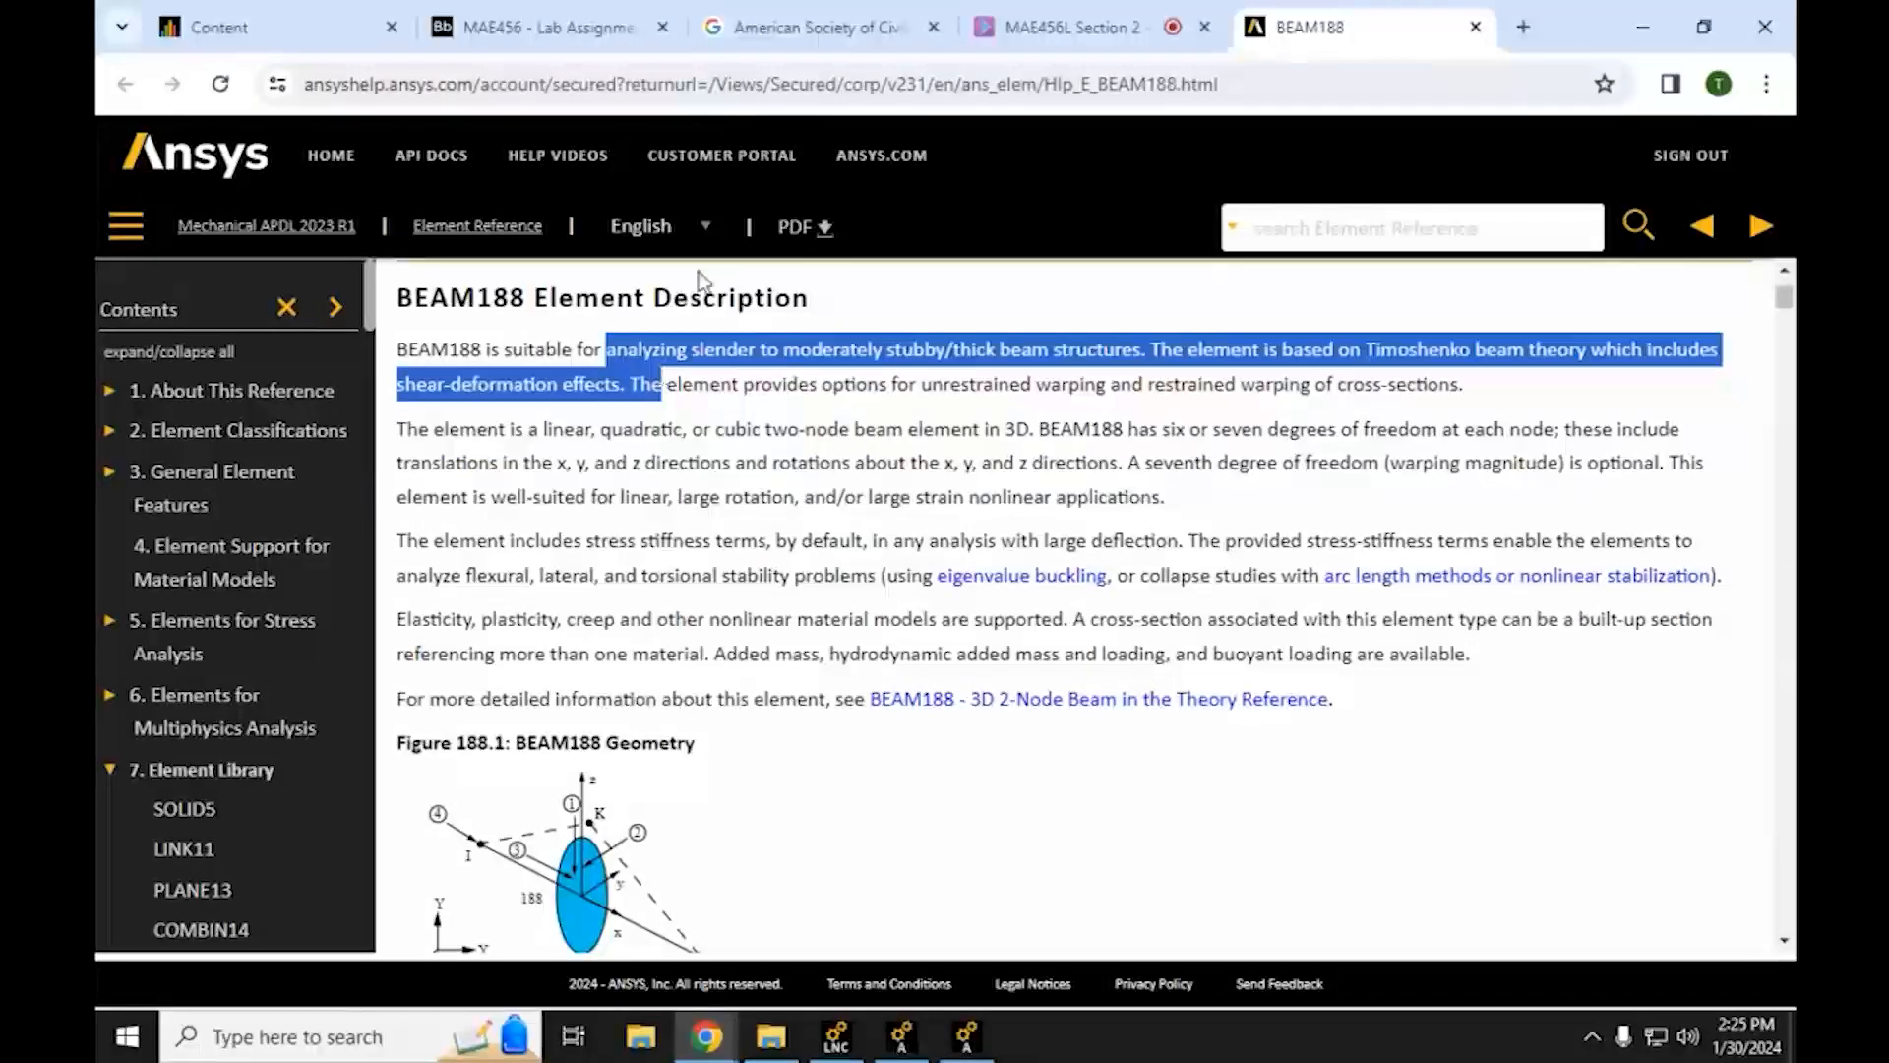
{"action": "left_click", "coordinate": [608, 458]}
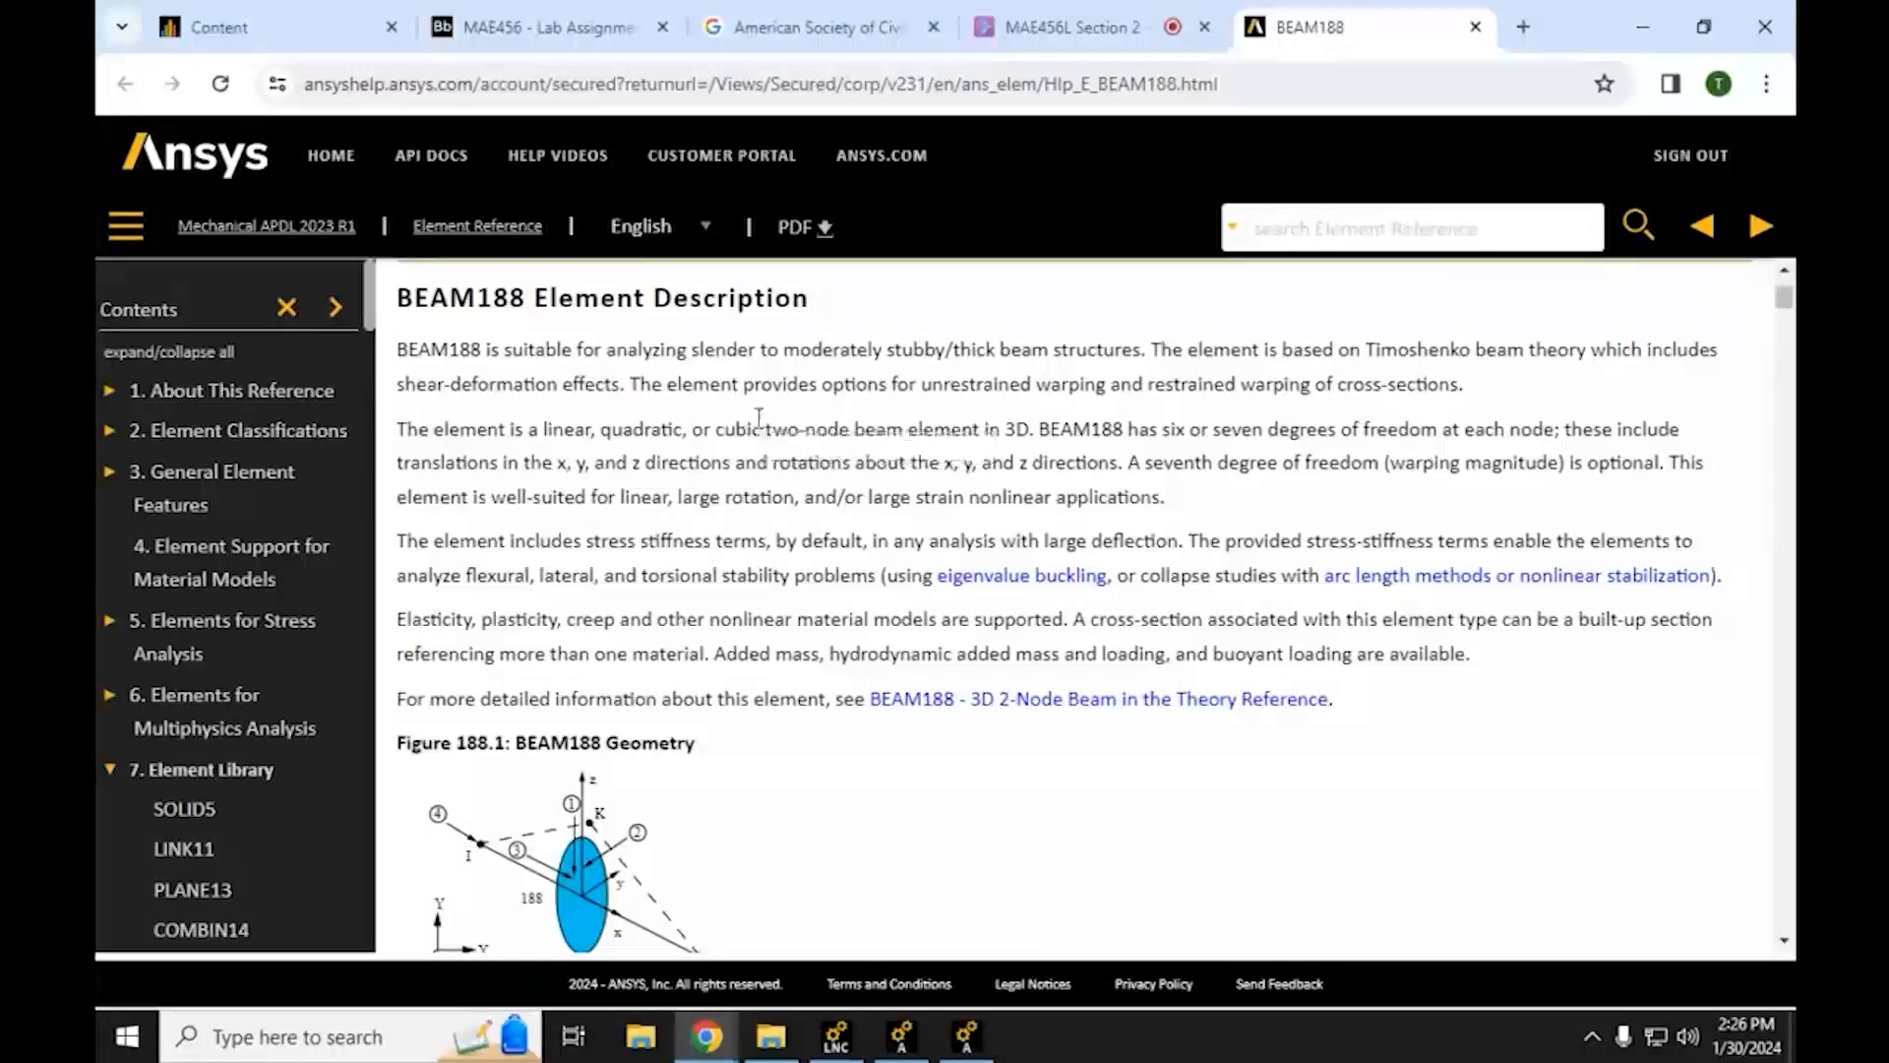
{"action": "double_click", "coordinate": [1014, 429]}
{"action": "left_click_drag", "start_coordinate": [1040, 429], "coordinate": [1547, 437]}
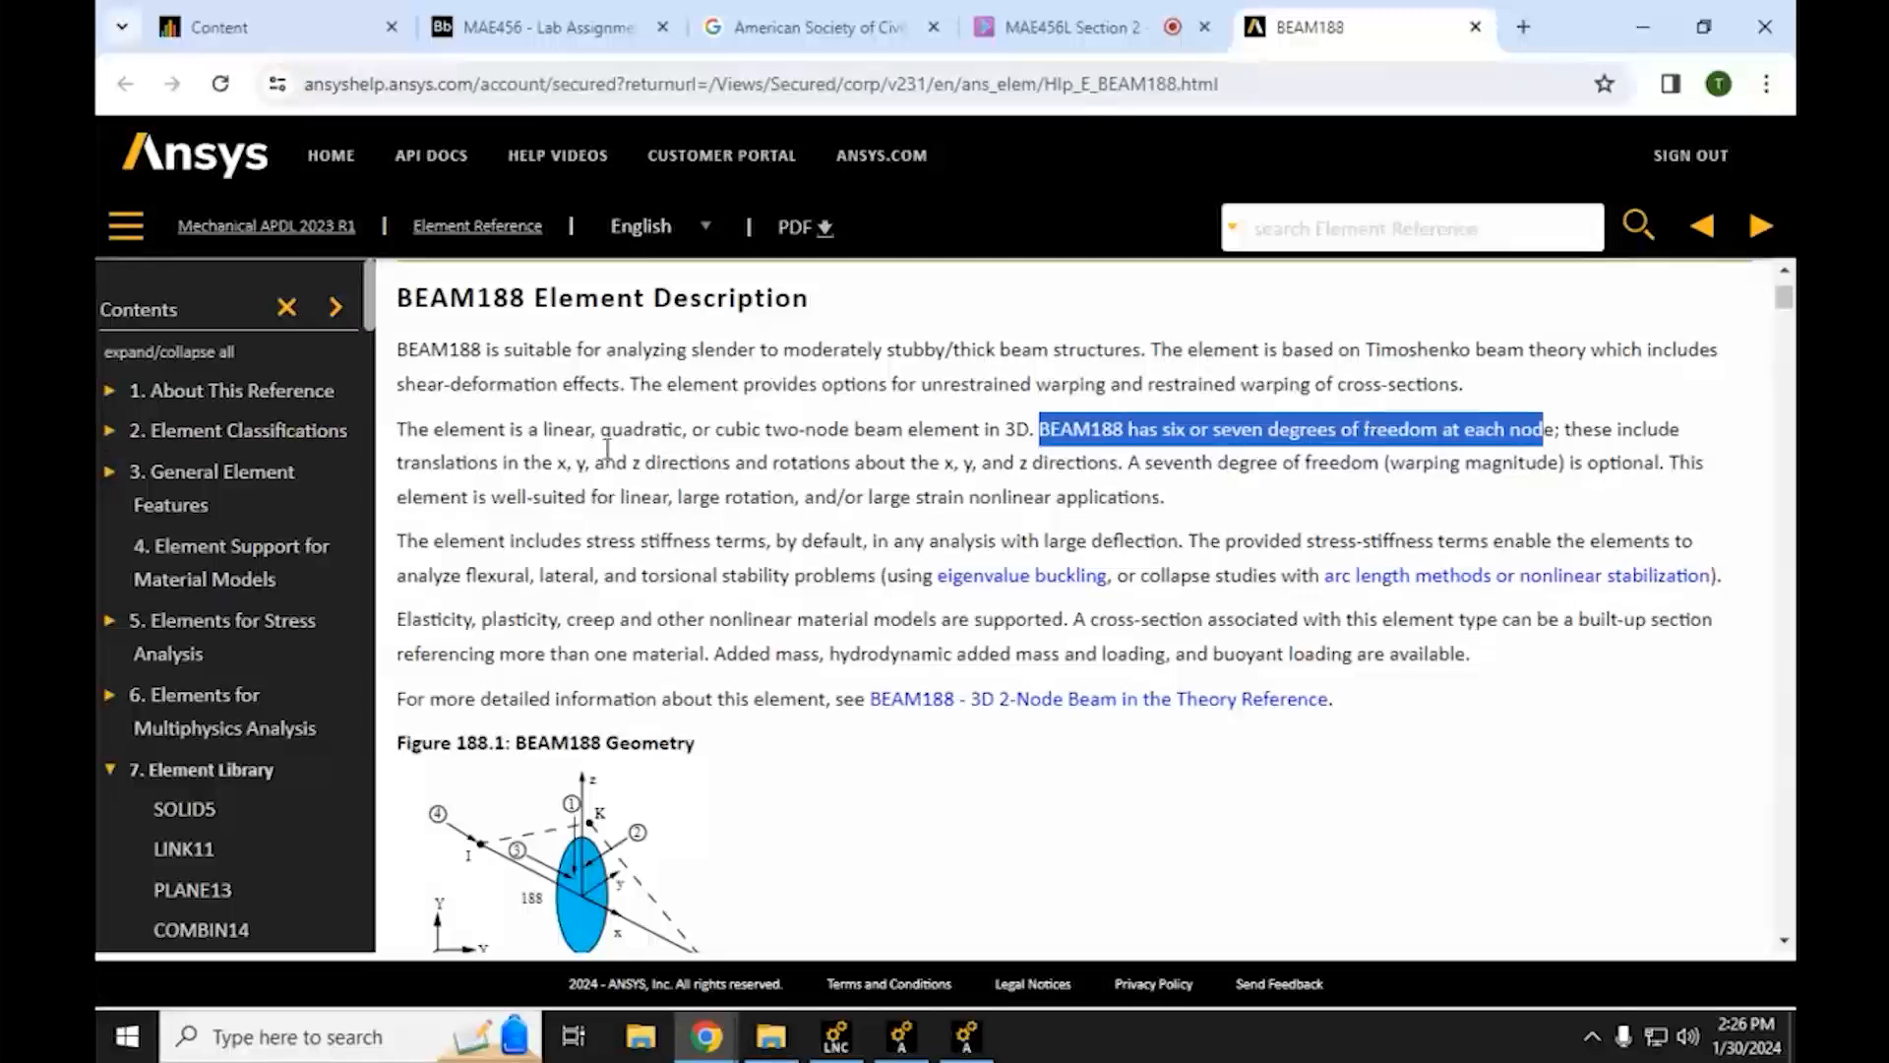
{"action": "left_click_drag", "start_coordinate": [542, 462], "coordinate": [646, 459]}
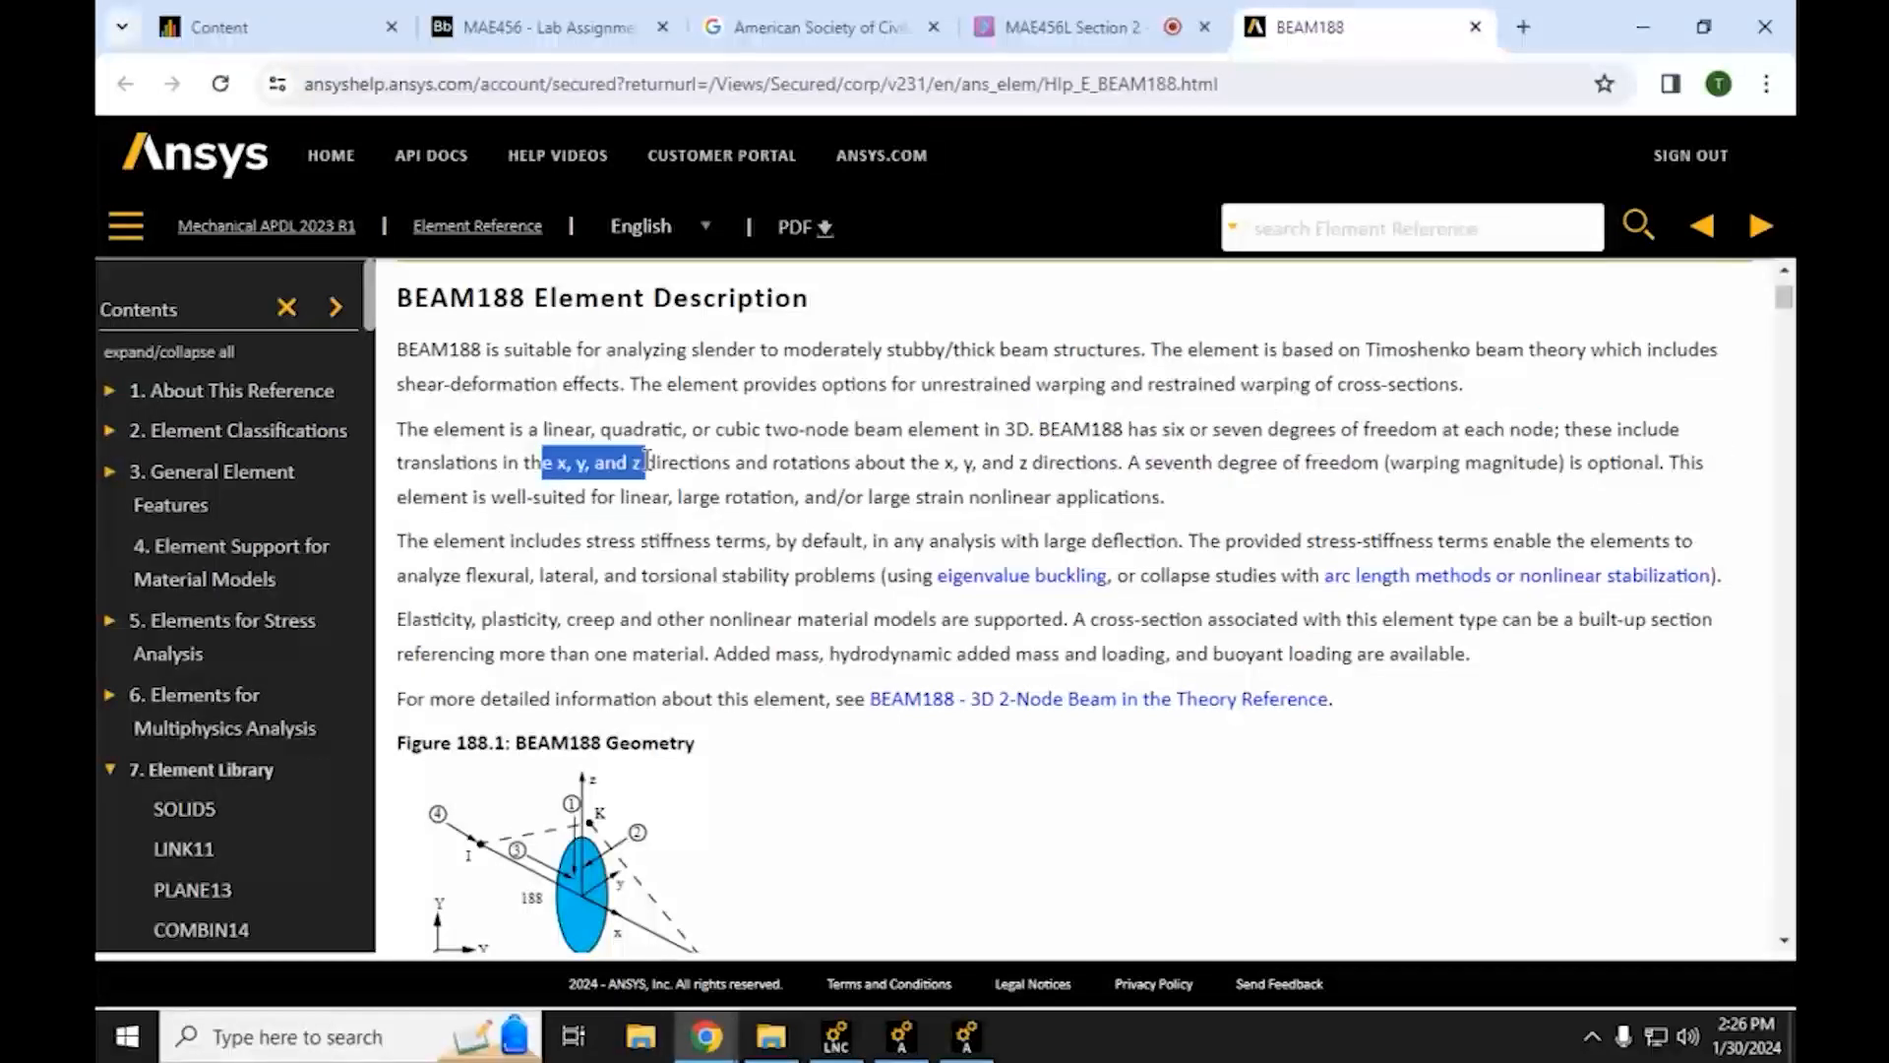
{"action": "left_click_drag", "start_coordinate": [946, 463], "coordinate": [1026, 472]}
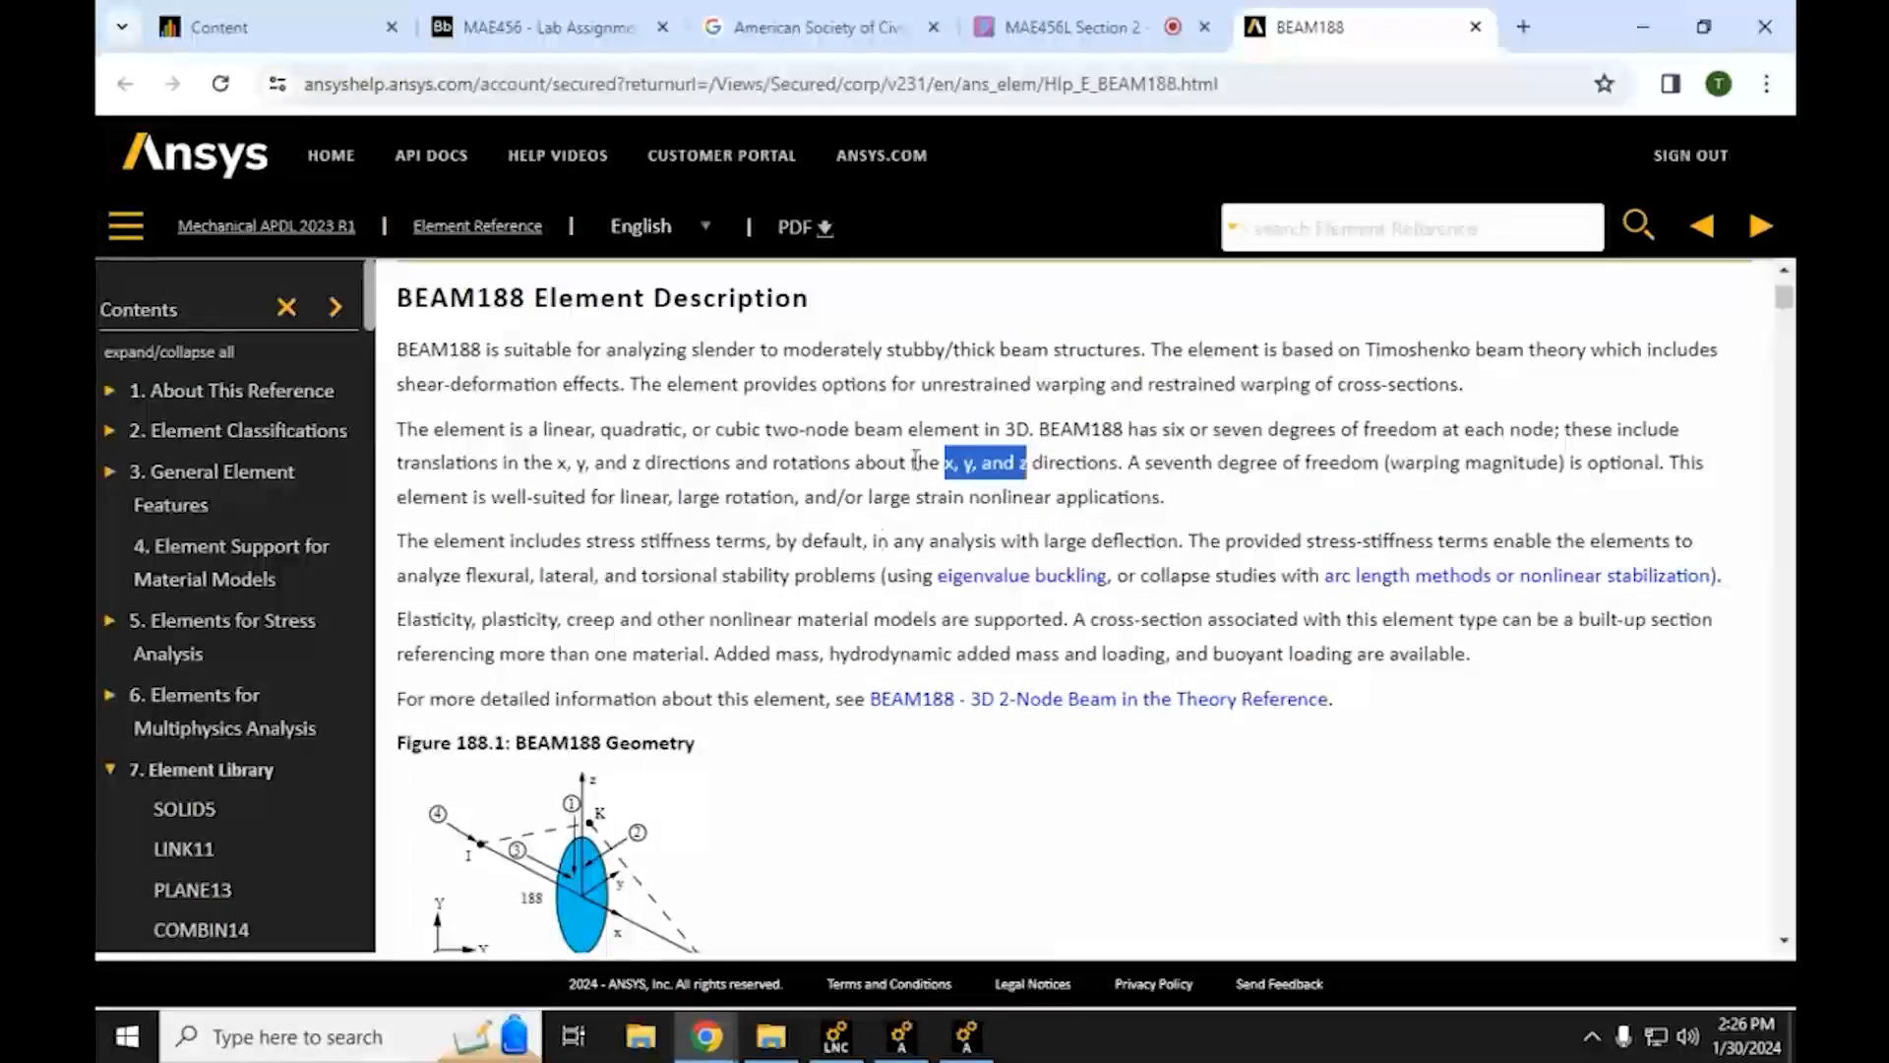
{"action": "scroll", "coordinate": [754, 704], "scroll_direction": "down", "scroll_amount": 1}
{"action": "scroll", "coordinate": [751, 699], "scroll_direction": "down", "scroll_amount": 1}
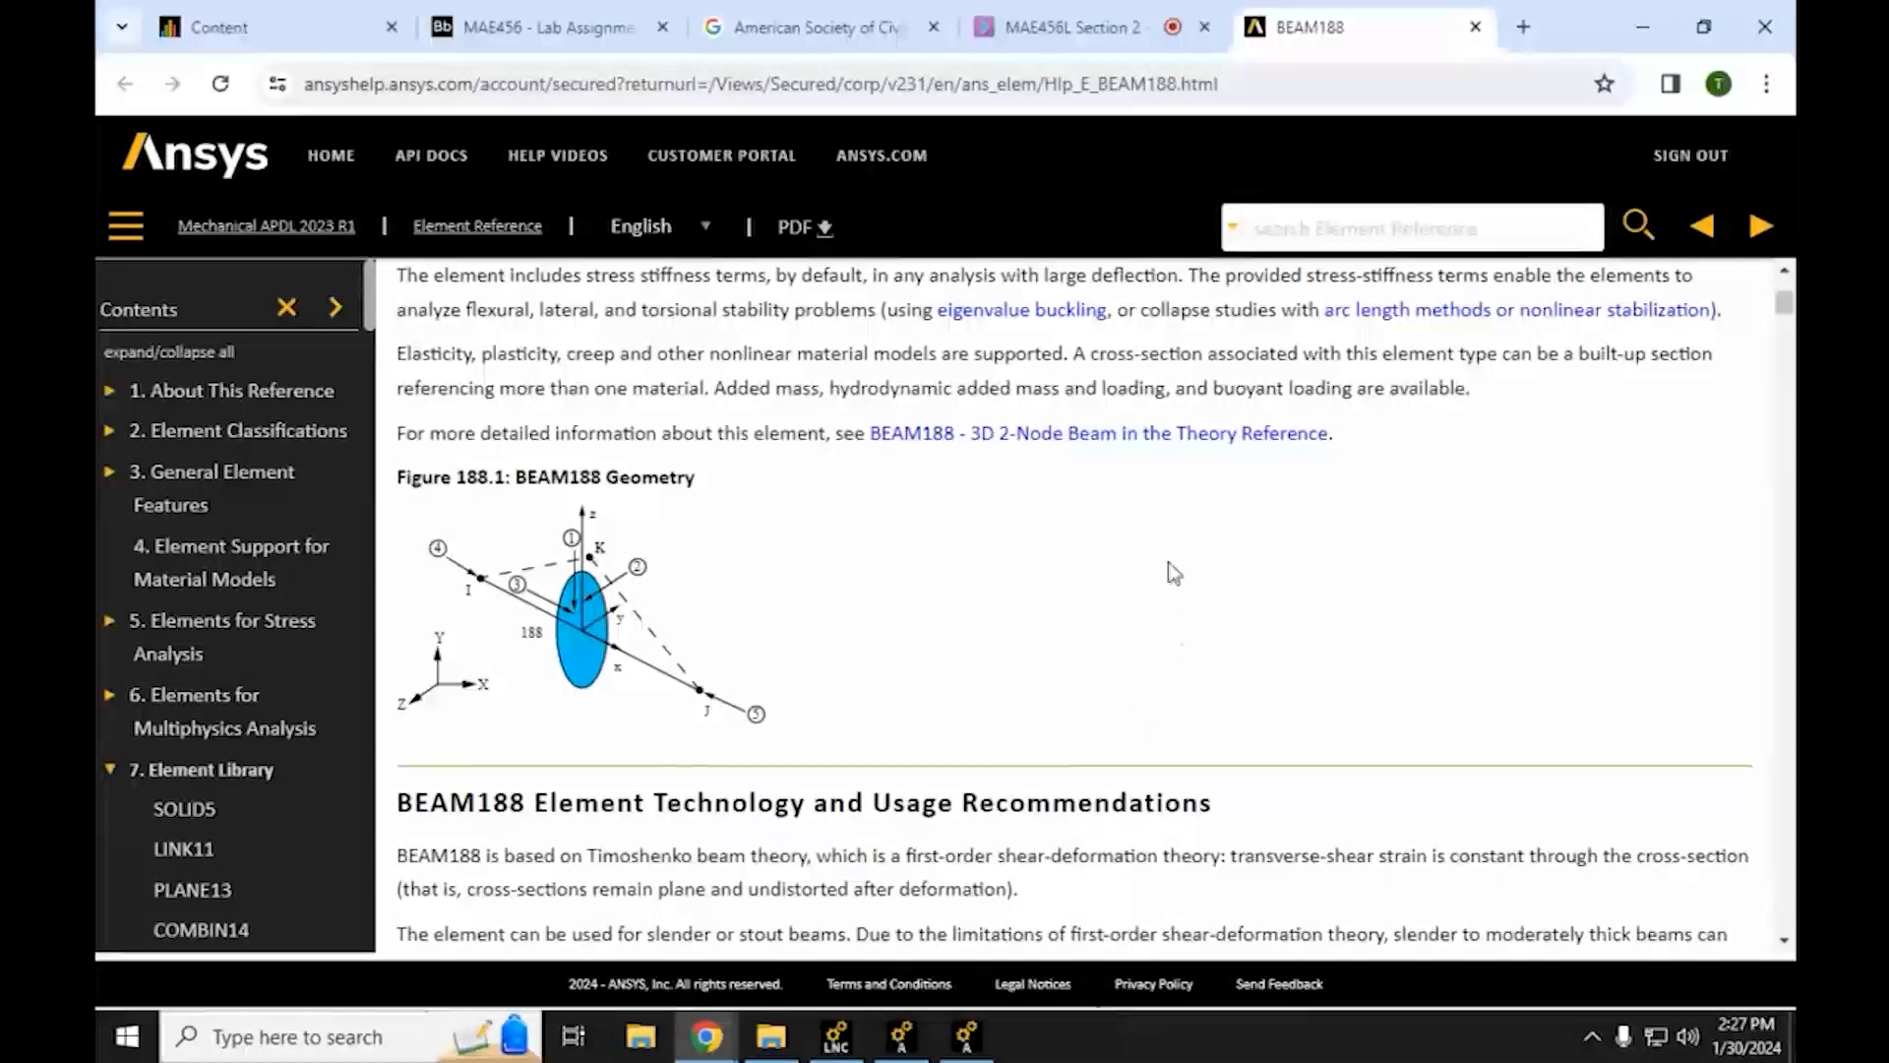
Look through the BEAM188 Cross-Sections section, including the Standard Library Sections and the cross-section cells figure
{"action": "scroll", "coordinate": [1456, 594], "scroll_direction": "down", "scroll_amount": 1}
{"action": "scroll", "coordinate": [1442, 585], "scroll_direction": "down", "scroll_amount": 15}
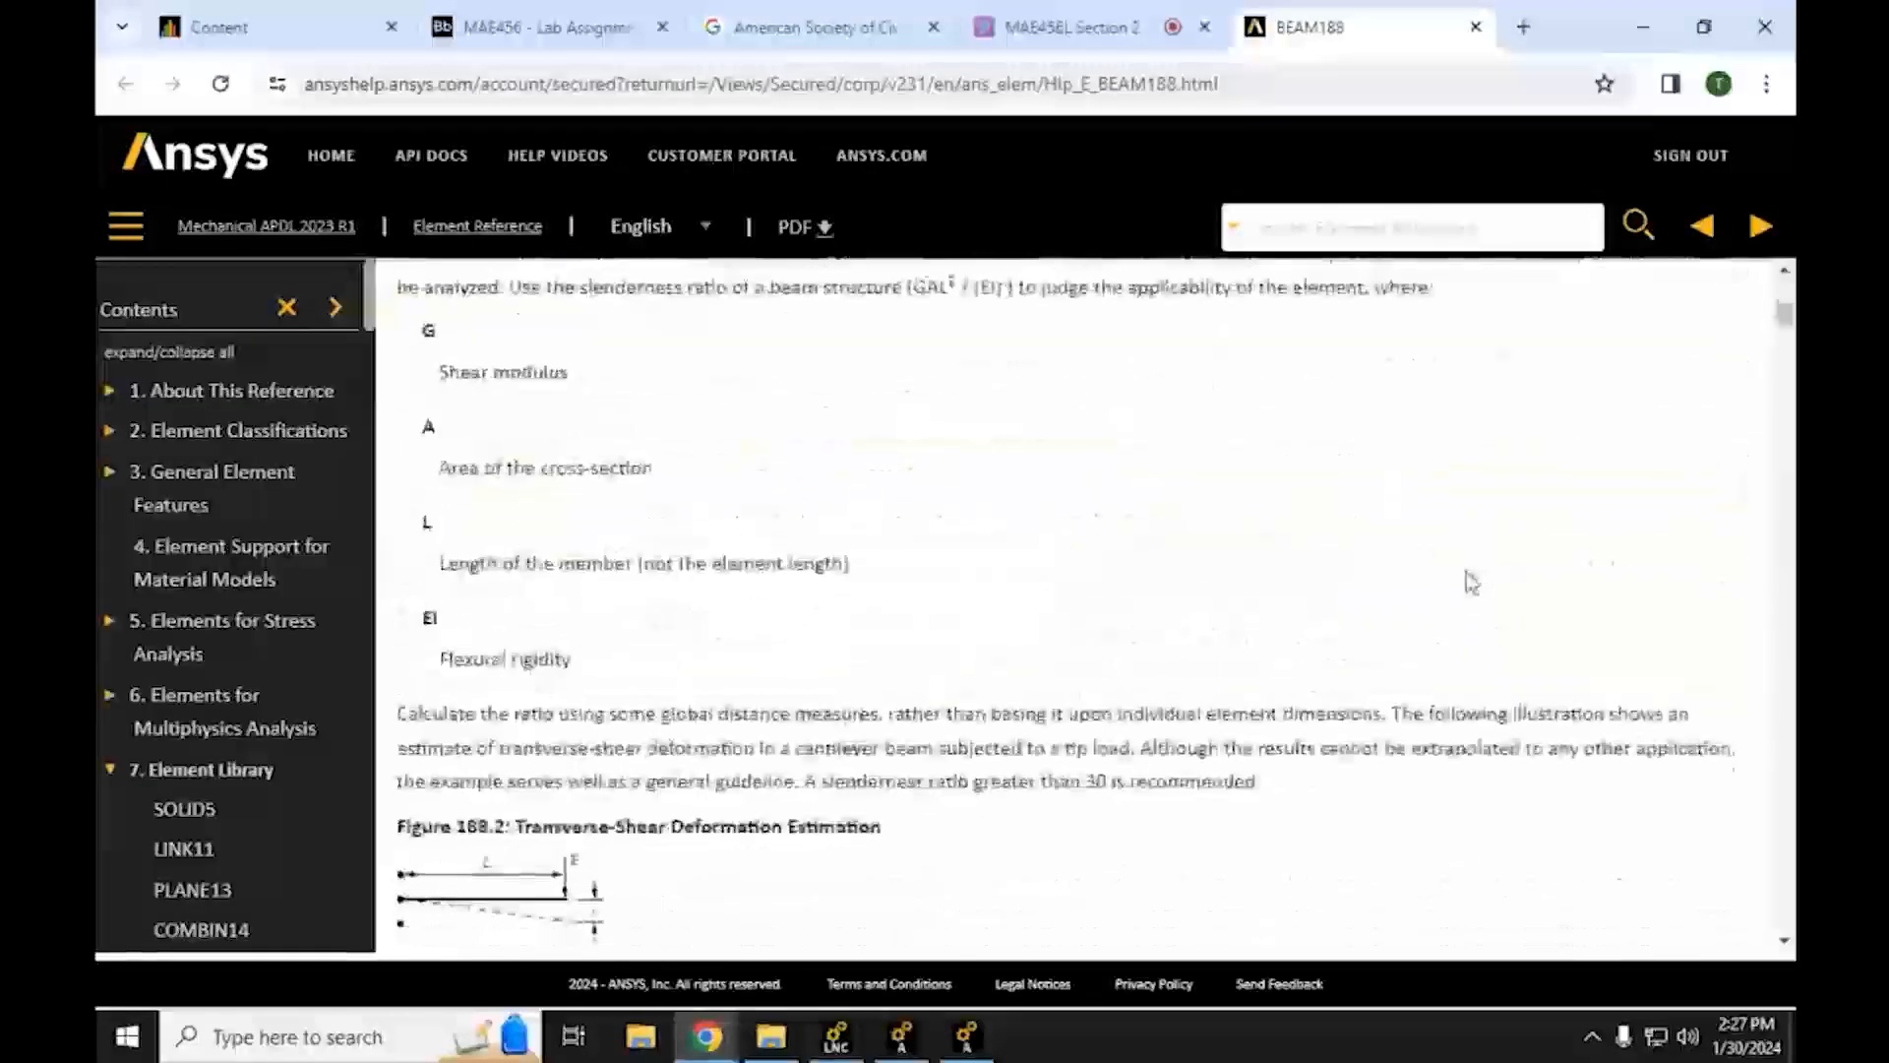
{"action": "scroll", "coordinate": [1416, 582], "scroll_direction": "down", "scroll_amount": 13}
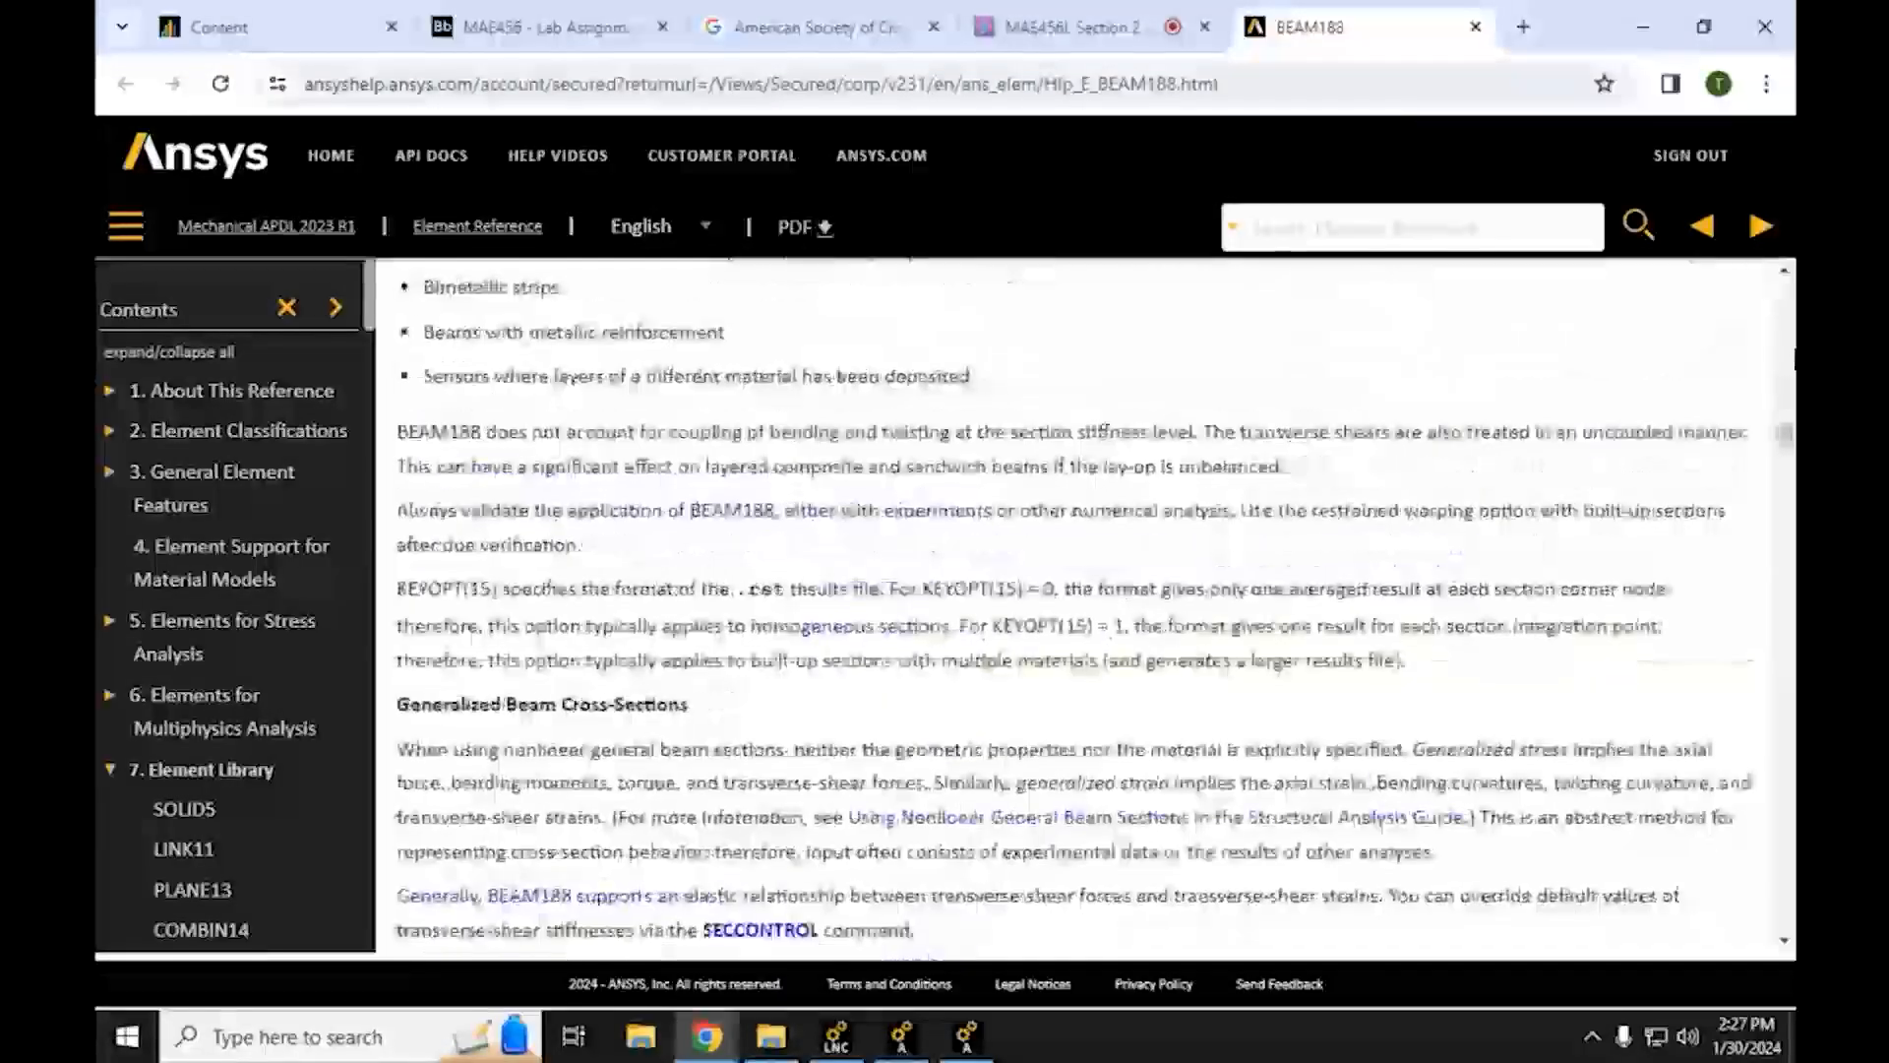
{"action": "left_click_drag", "start_coordinate": [1786, 437], "coordinate": [1785, 412]}
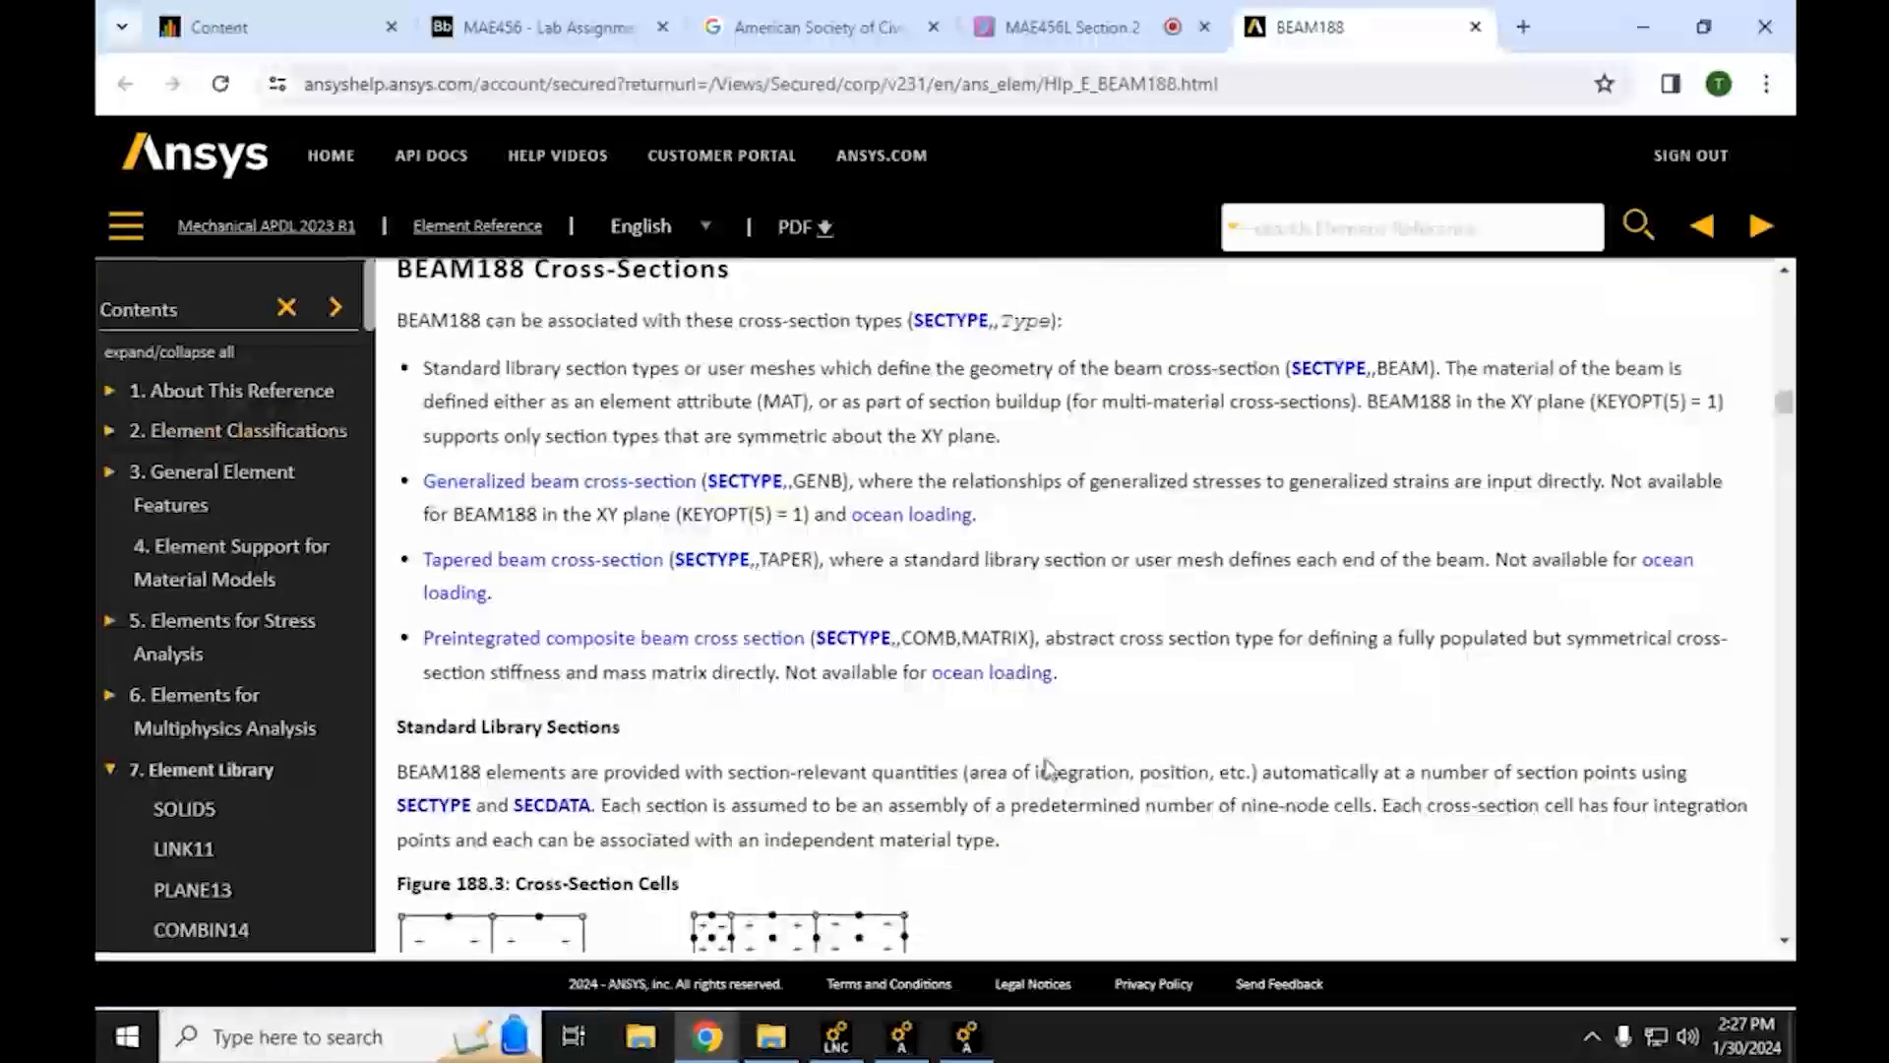
{"action": "scroll", "coordinate": [1033, 765], "scroll_direction": "down", "scroll_amount": 4}
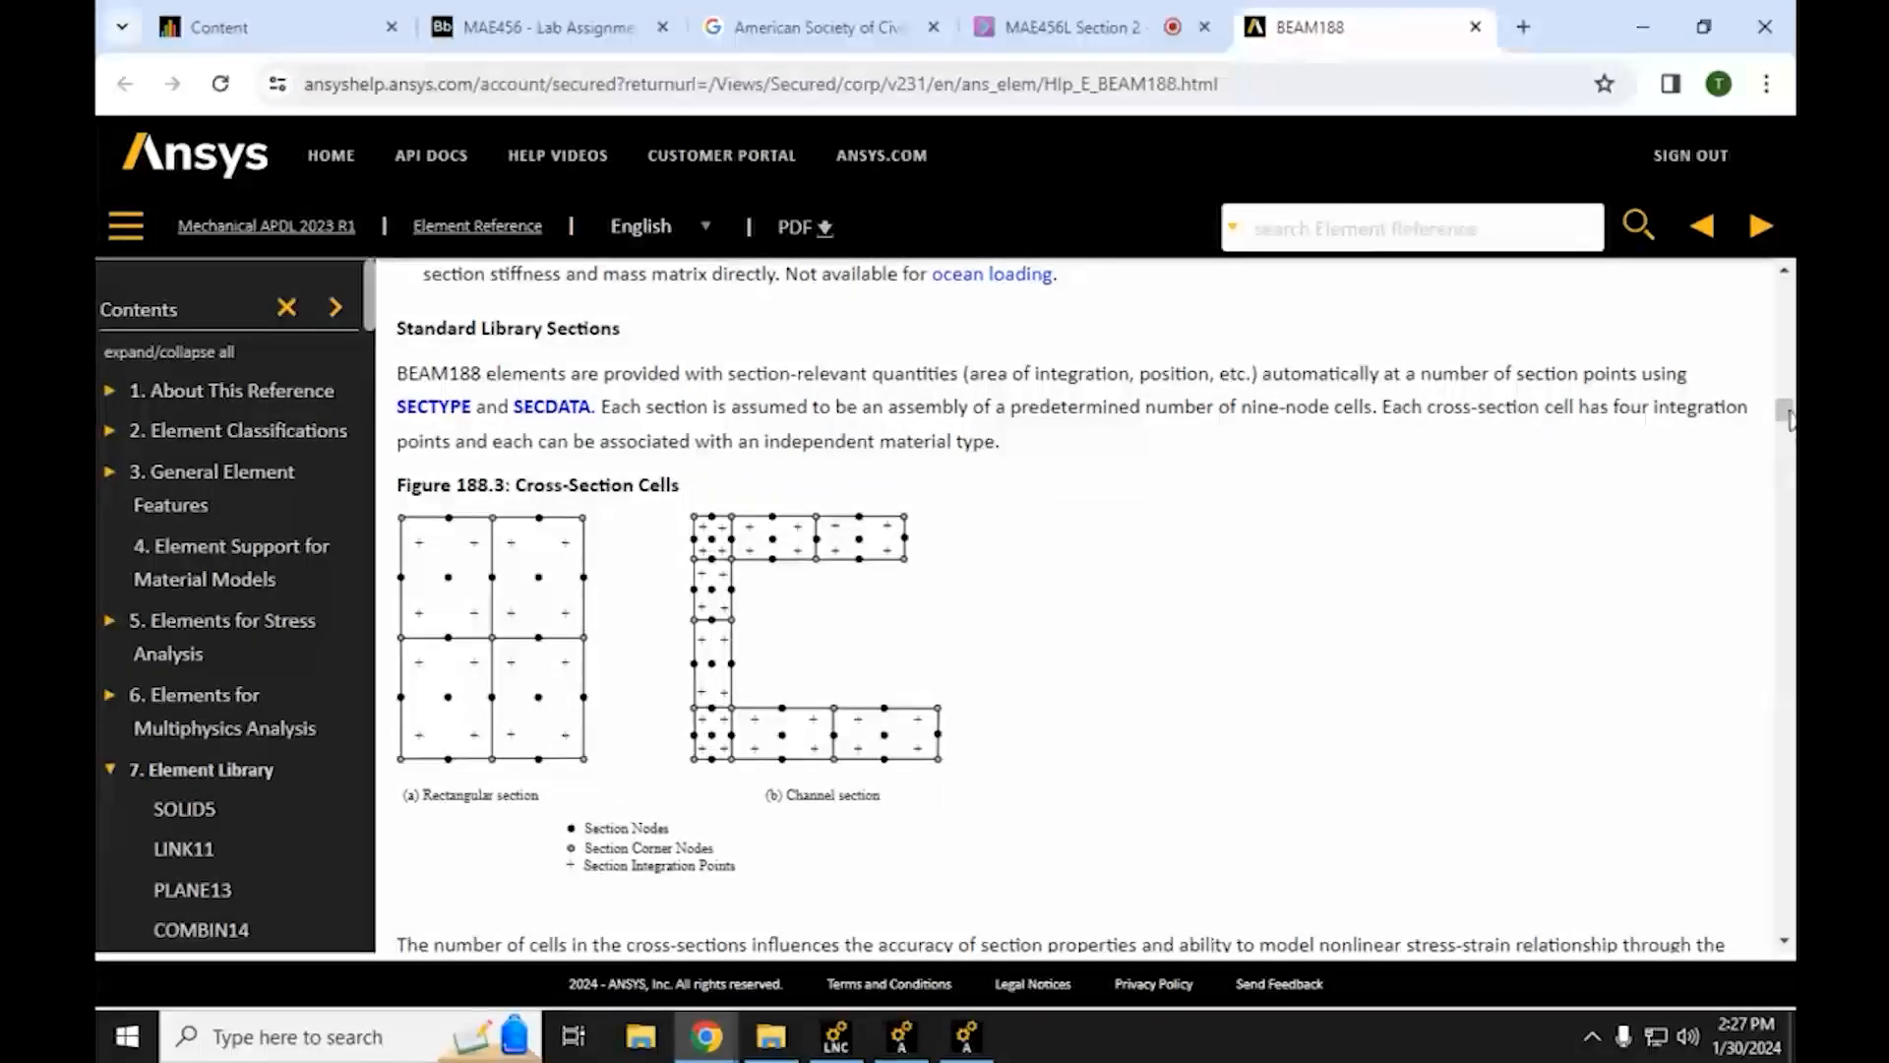
Read the BEAM188 Assumptions and Restrictions, highlighting the zero length, cross-section failure and "thick" beam items
{"action": "left_click_drag", "start_coordinate": [1791, 423], "coordinate": [1782, 911]}
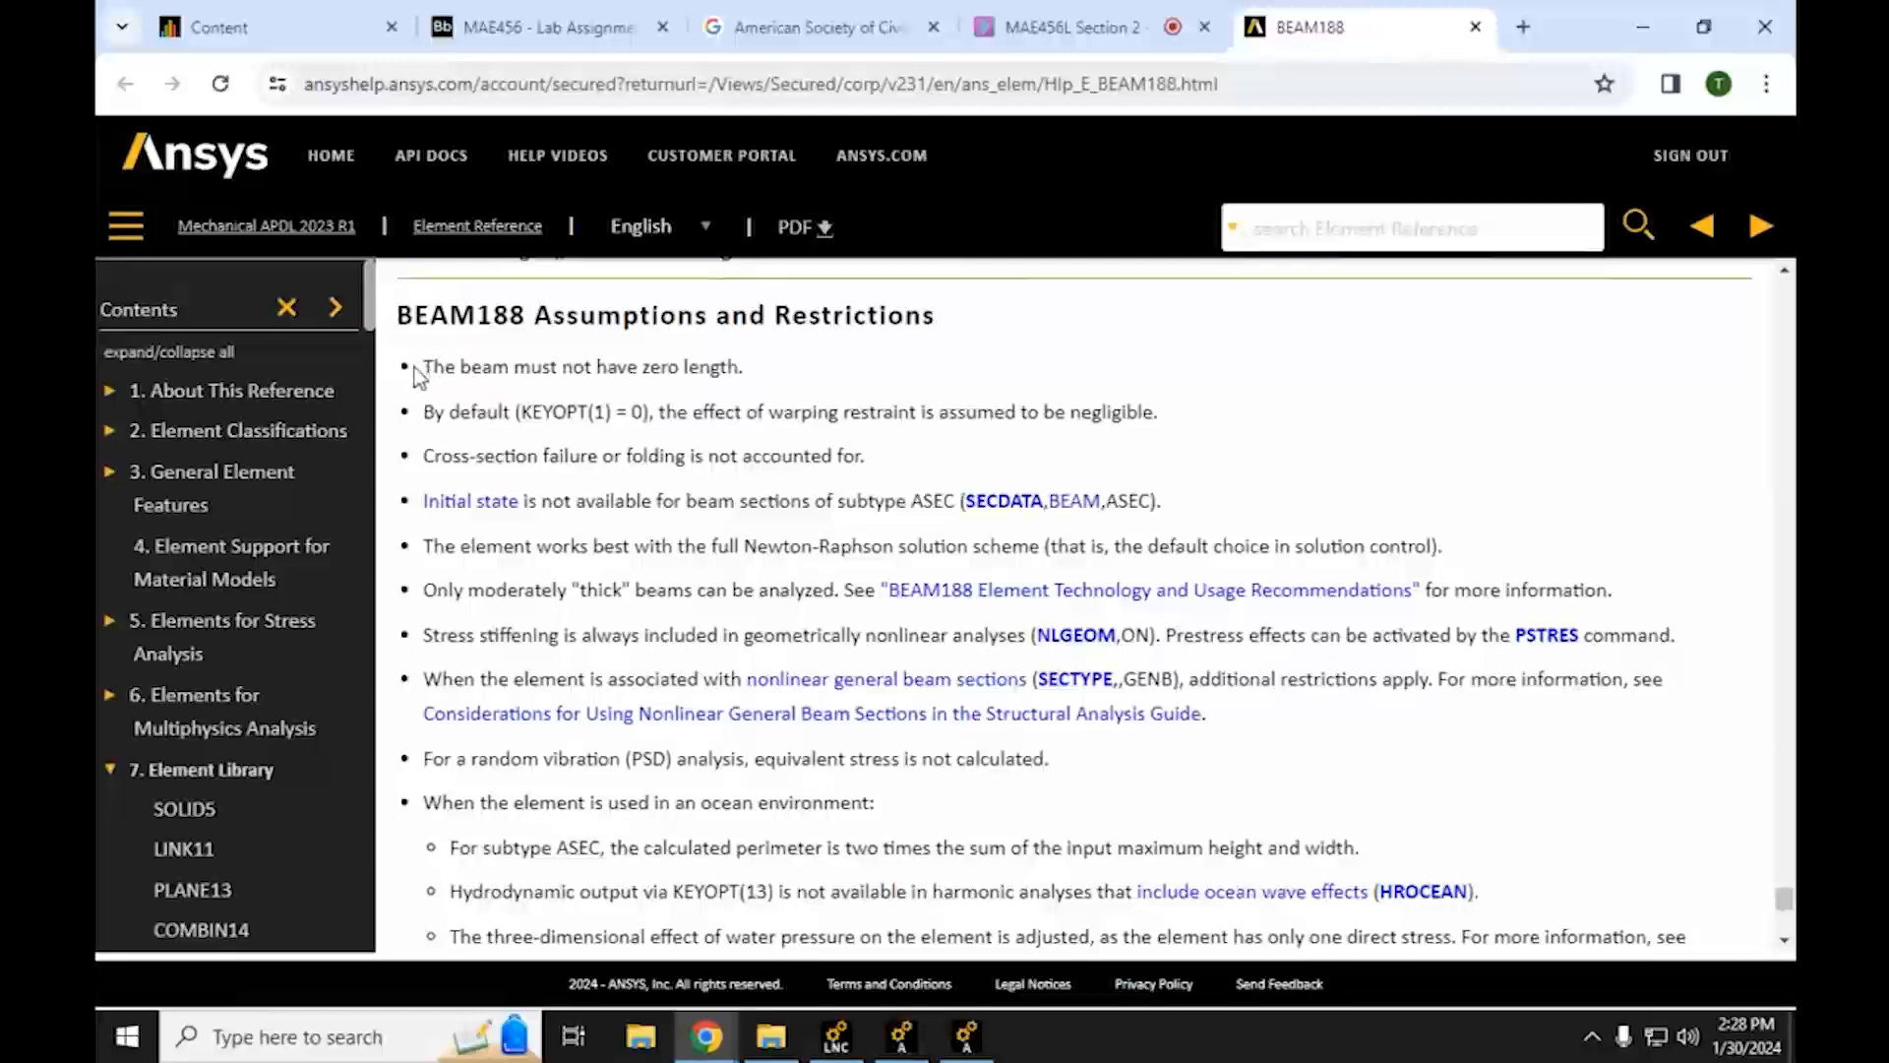
{"action": "left_click_drag", "start_coordinate": [416, 368], "coordinate": [784, 372]}
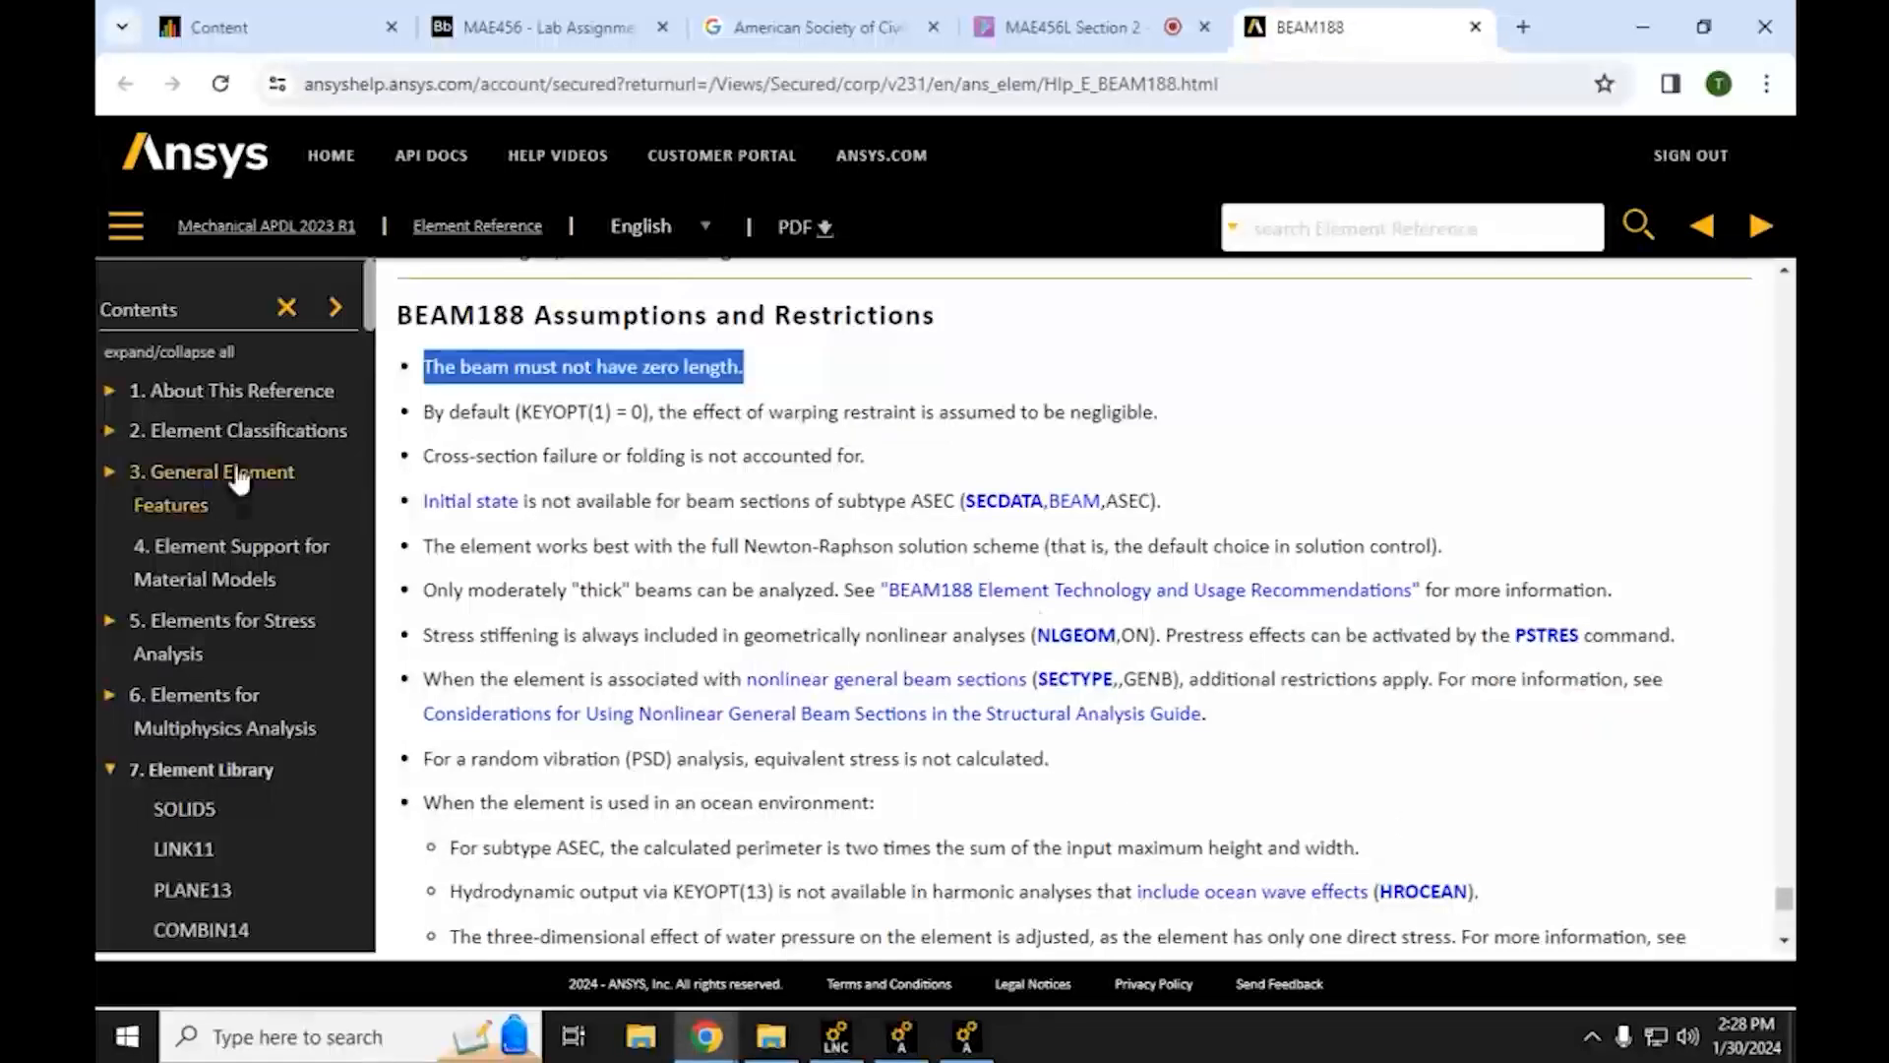
{"action": "triple_click", "coordinate": [487, 456]}
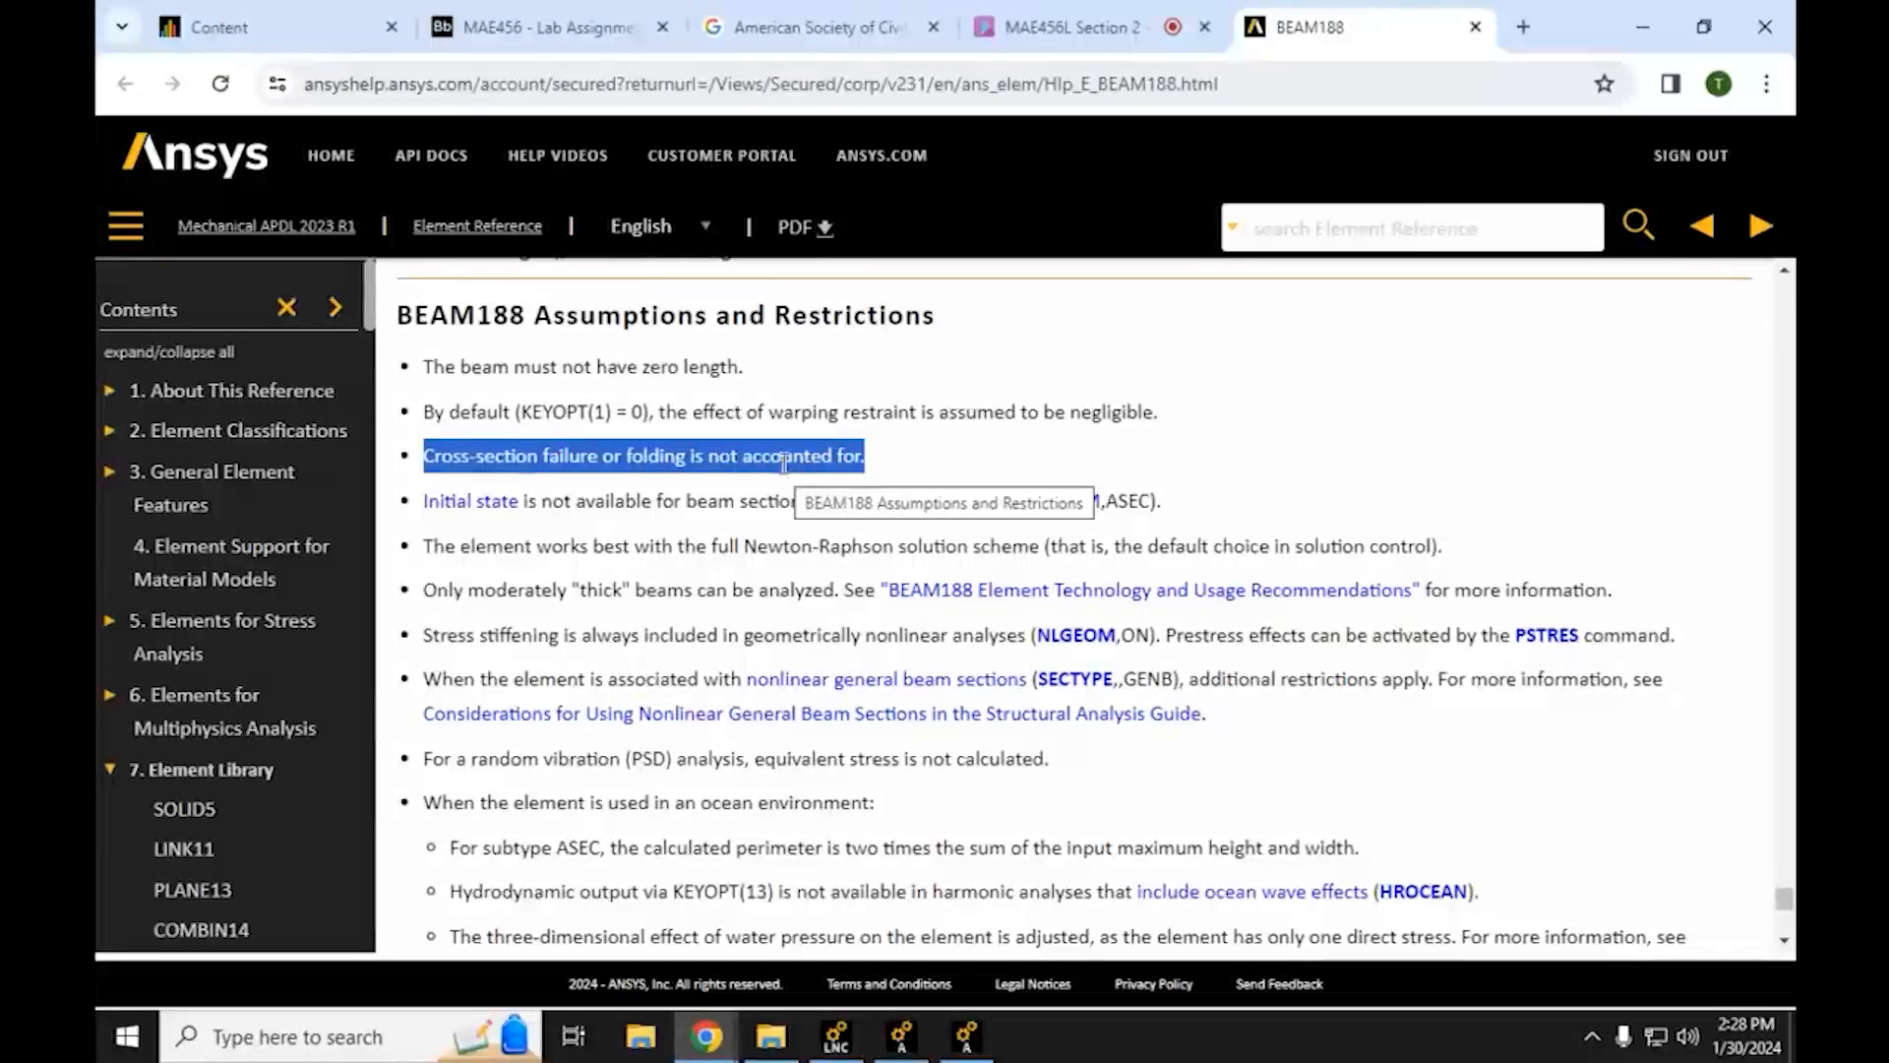
{"action": "triple_click", "coordinate": [554, 546]}
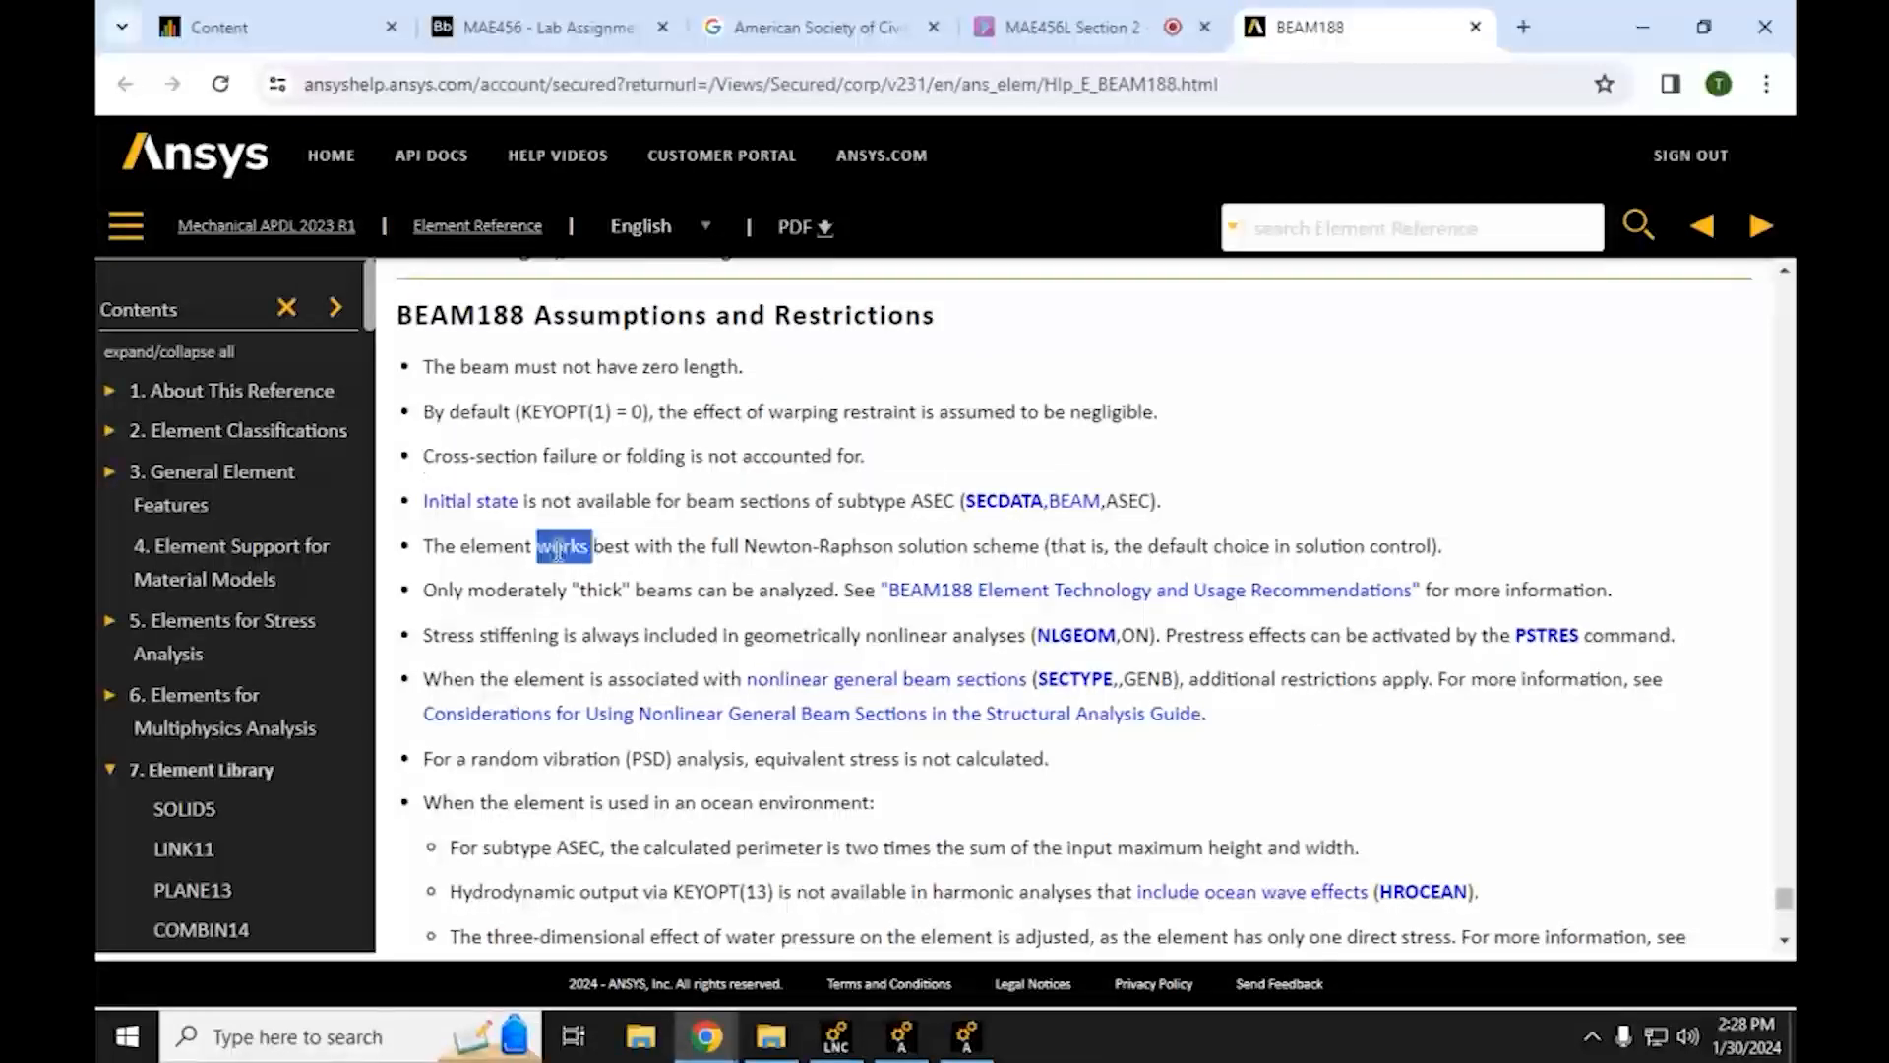
{"action": "triple_click", "coordinate": [546, 590]}
{"action": "left_click", "coordinate": [543, 588]}
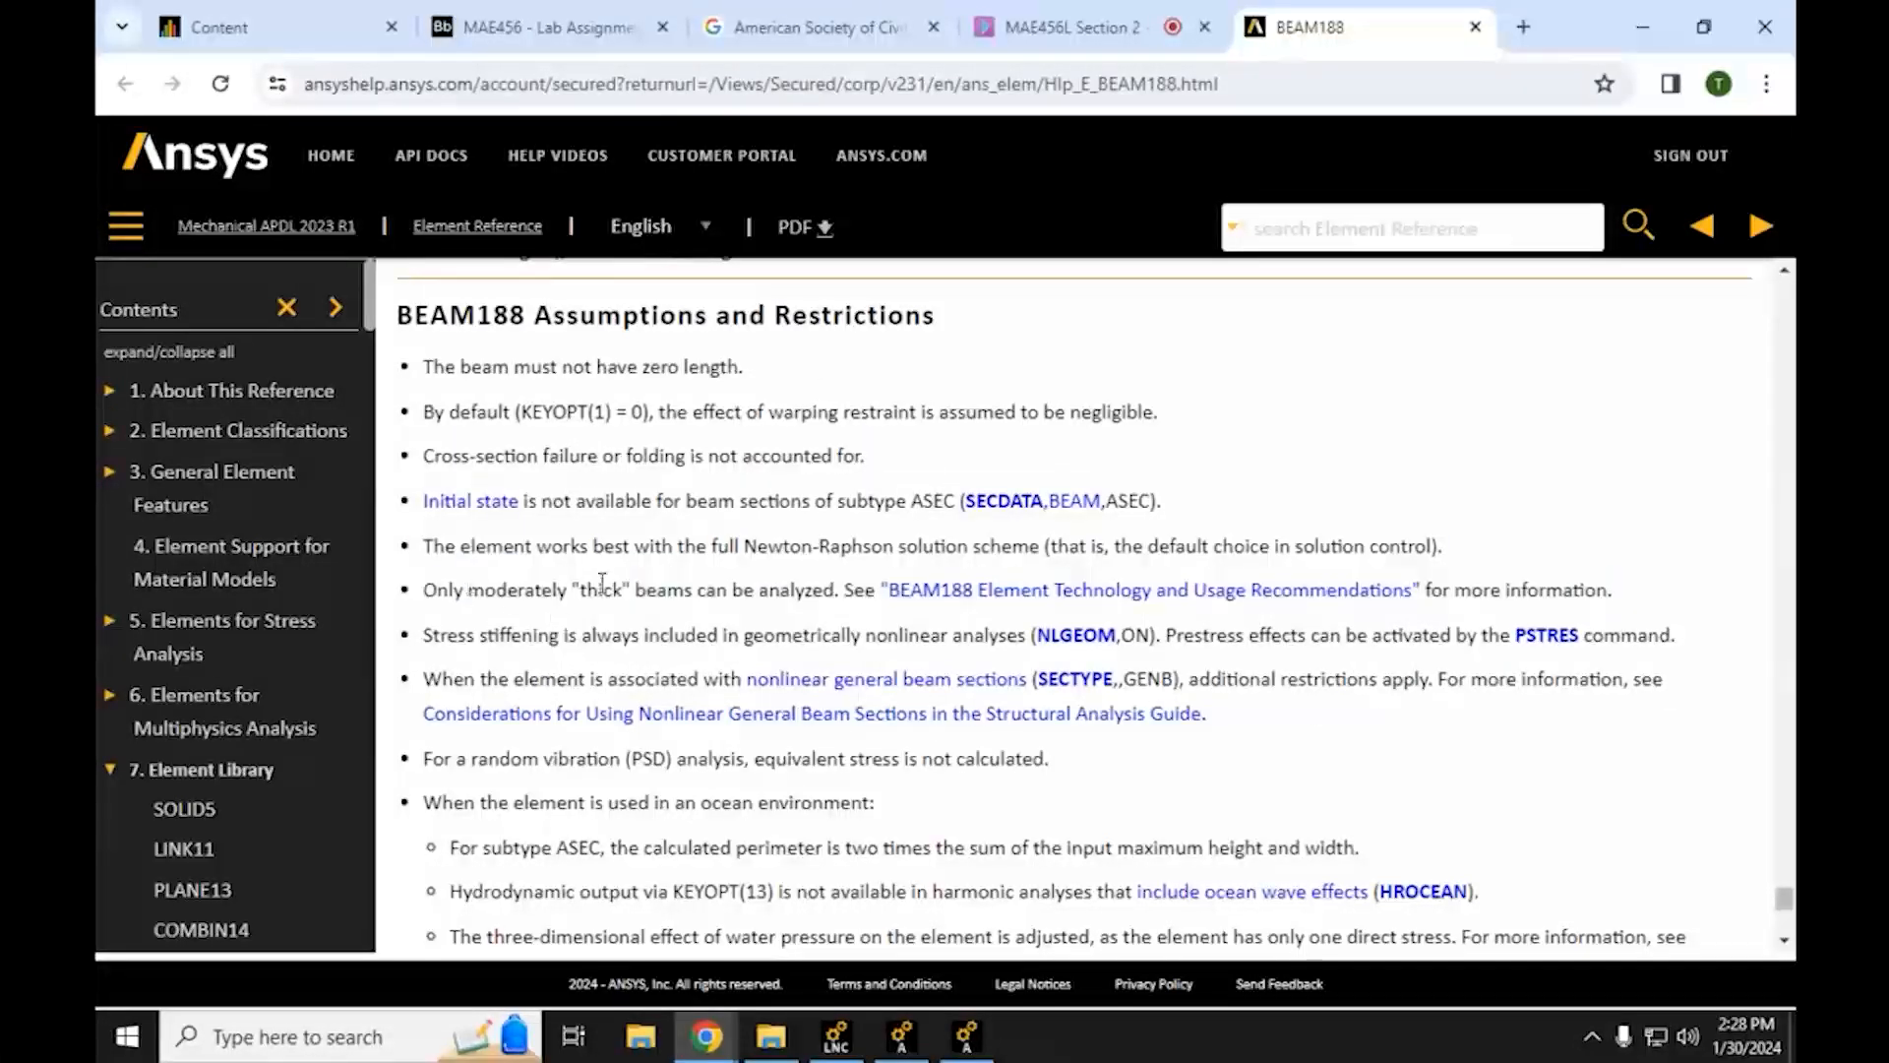
{"action": "left_click_drag", "start_coordinate": [580, 588], "coordinate": [838, 591]}
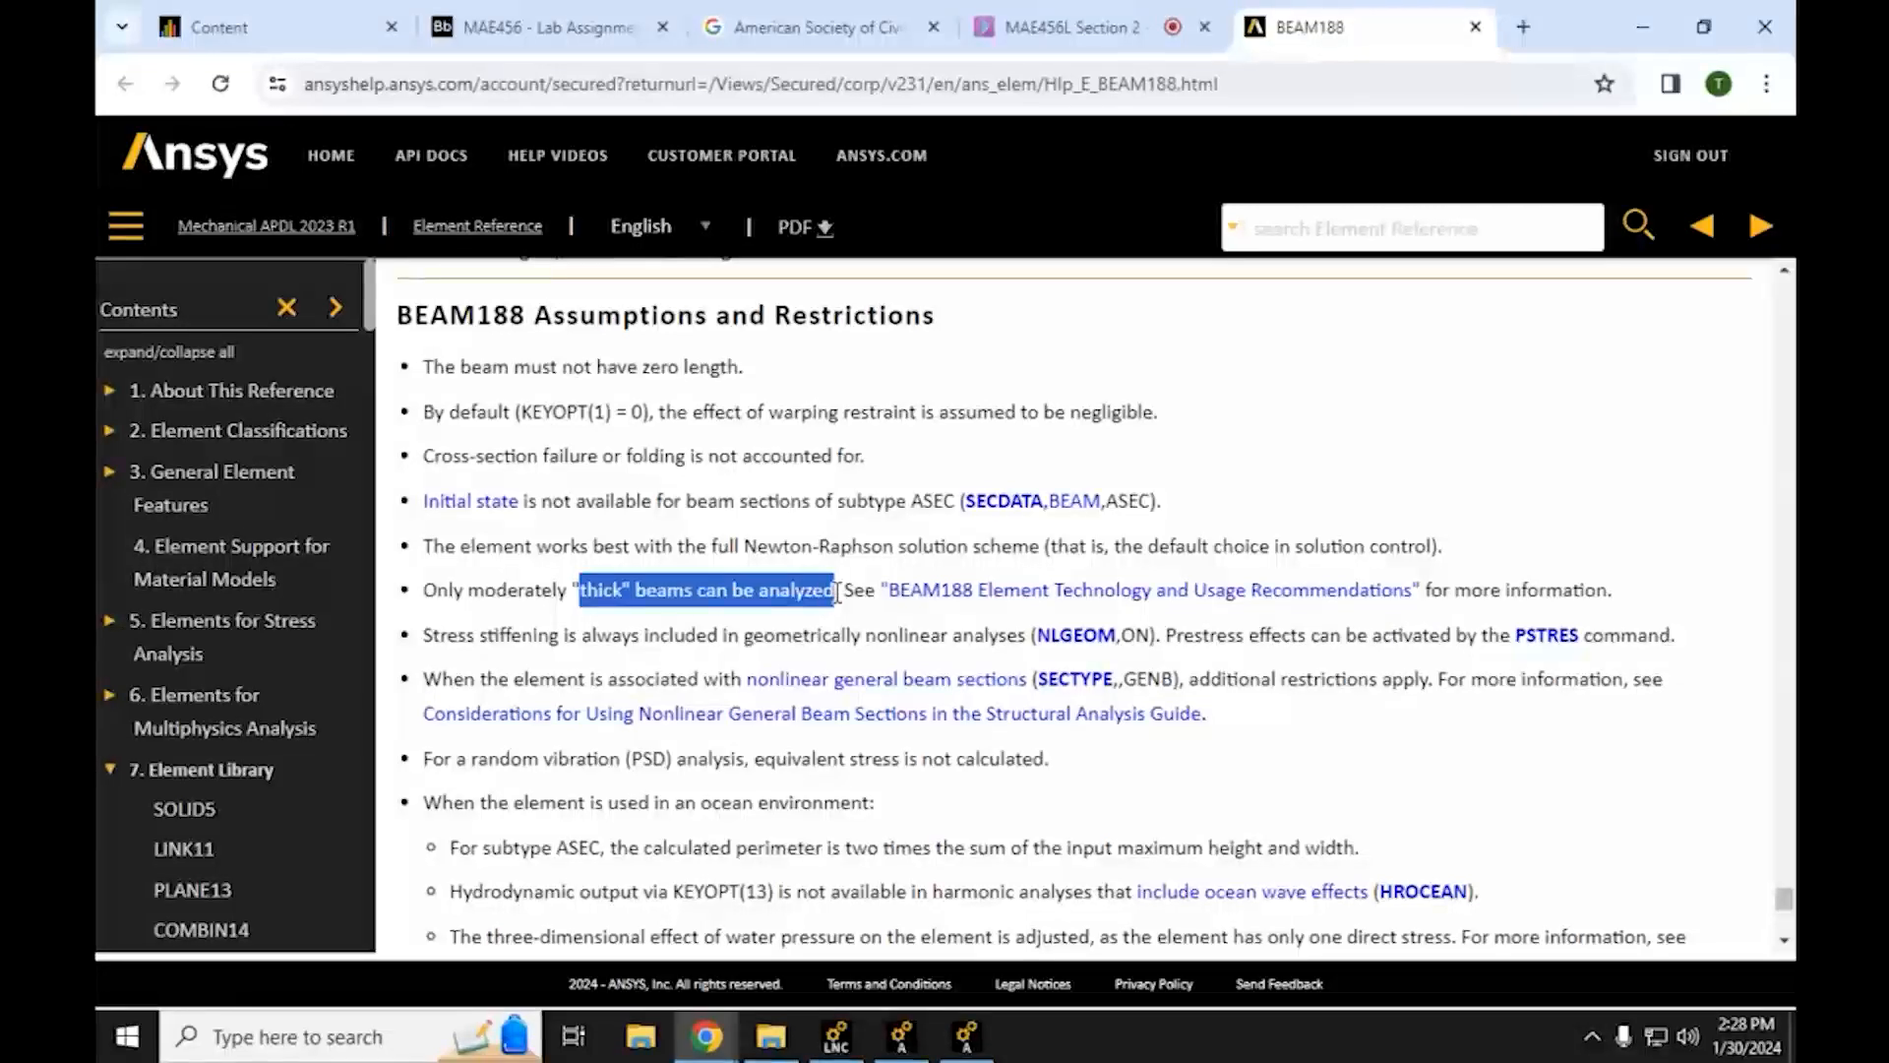
Follow the link to BEAM188 Element Technology and Usage Recommendations and review the slenderness ratio guidance, its table and the KEYOPT notes
{"action": "left_click", "coordinate": [952, 594]}
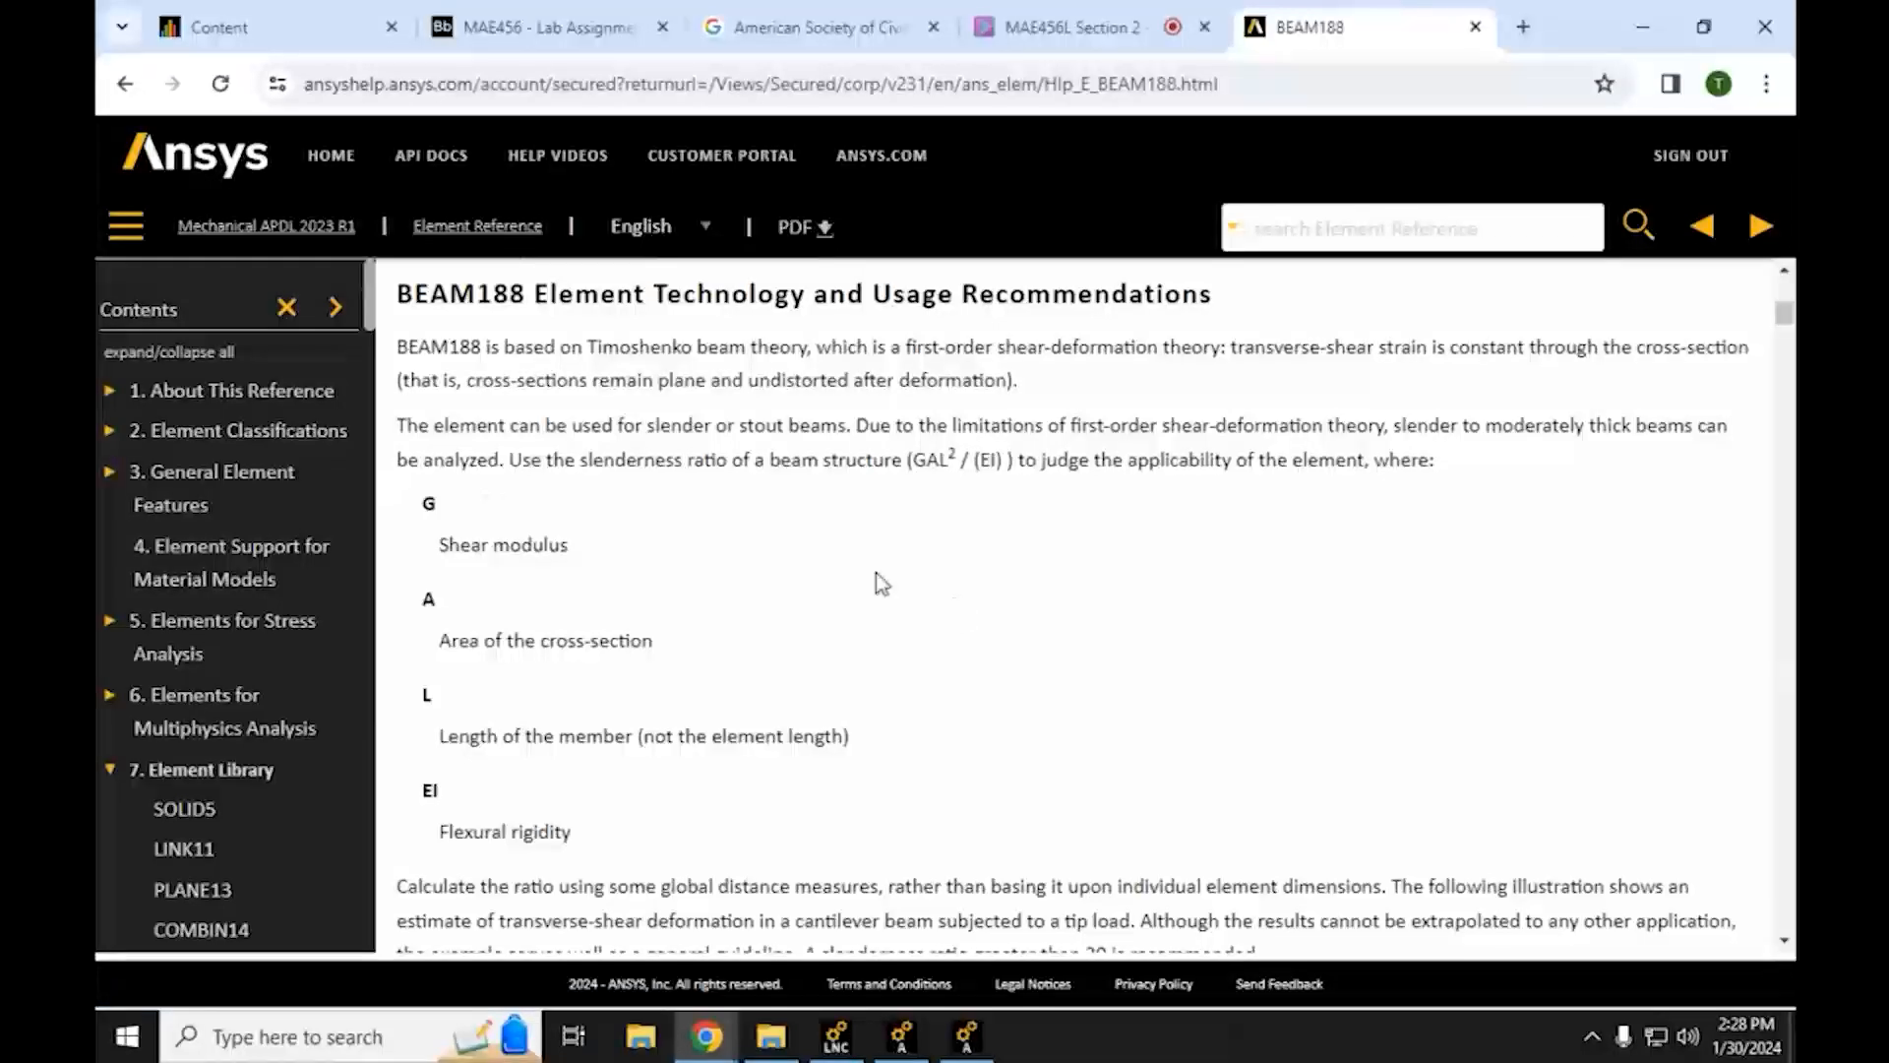
{"action": "scroll", "coordinate": [841, 553], "scroll_direction": "down", "scroll_amount": 4}
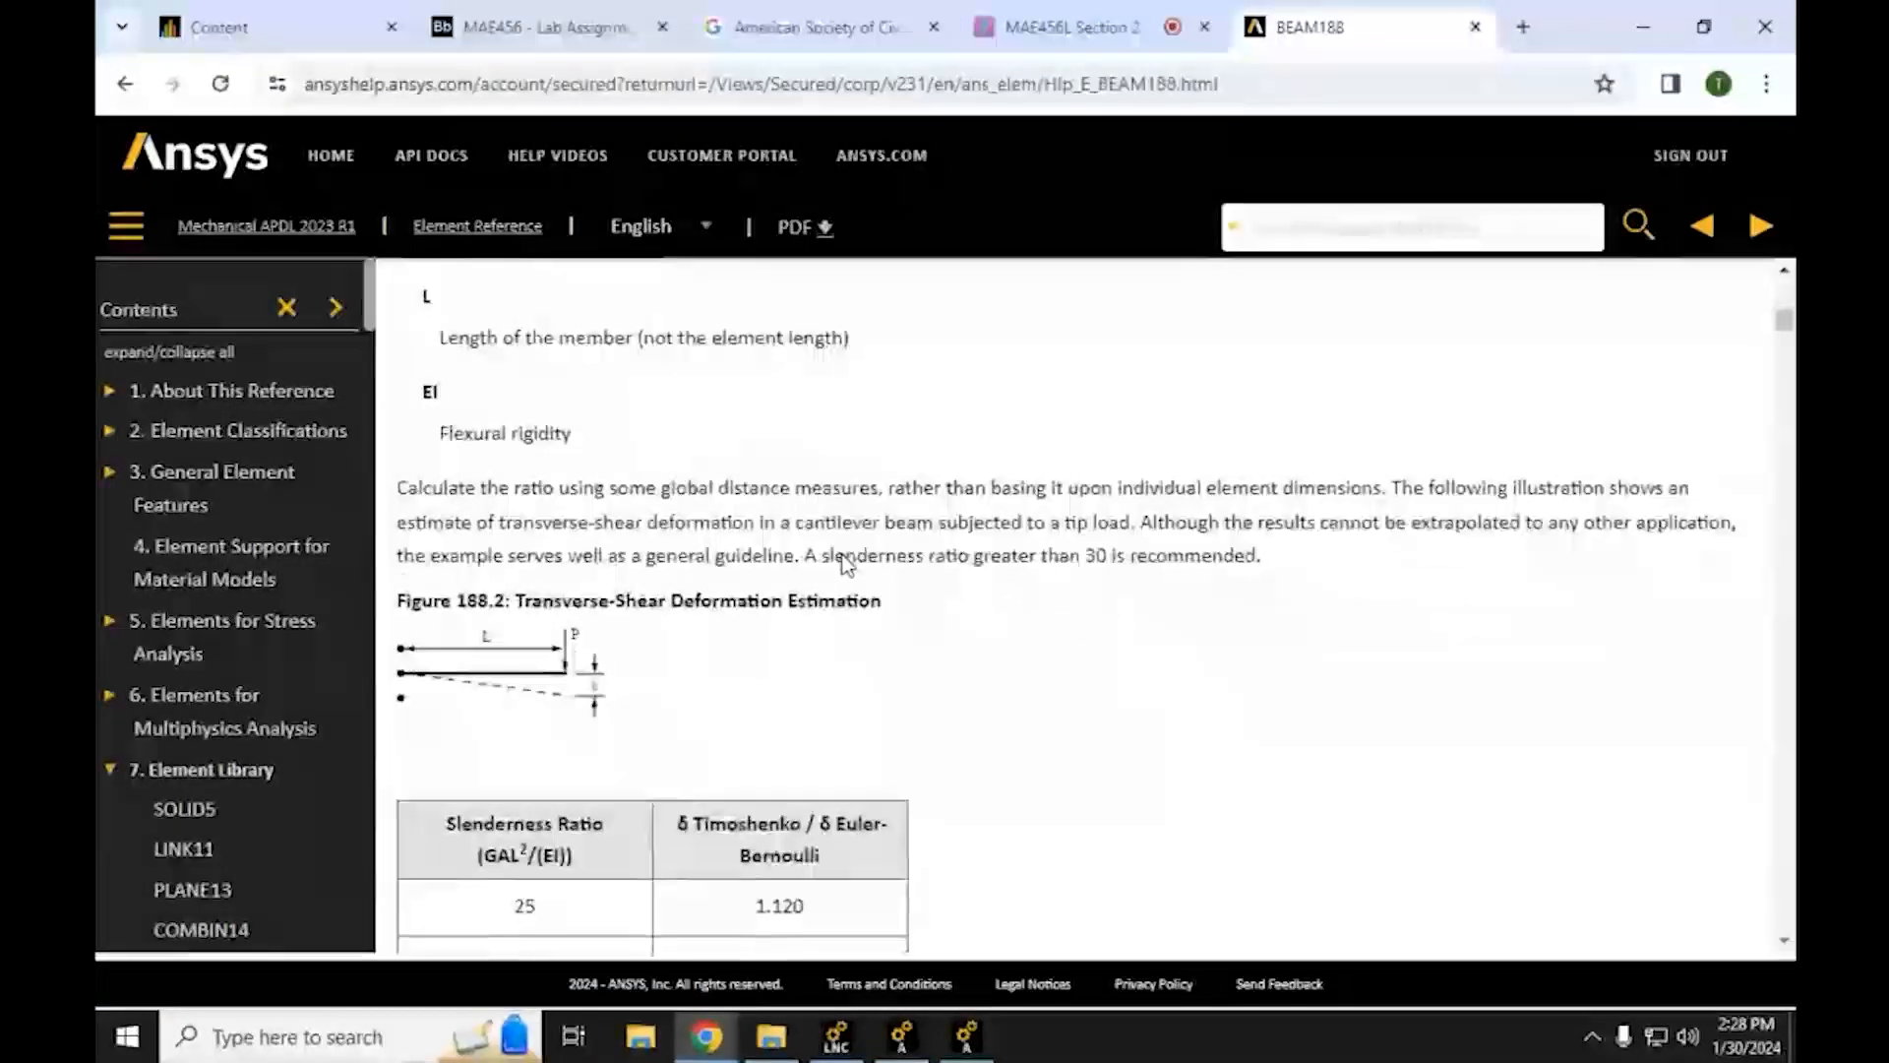
{"action": "scroll", "coordinate": [846, 560], "scroll_direction": "down", "scroll_amount": 1}
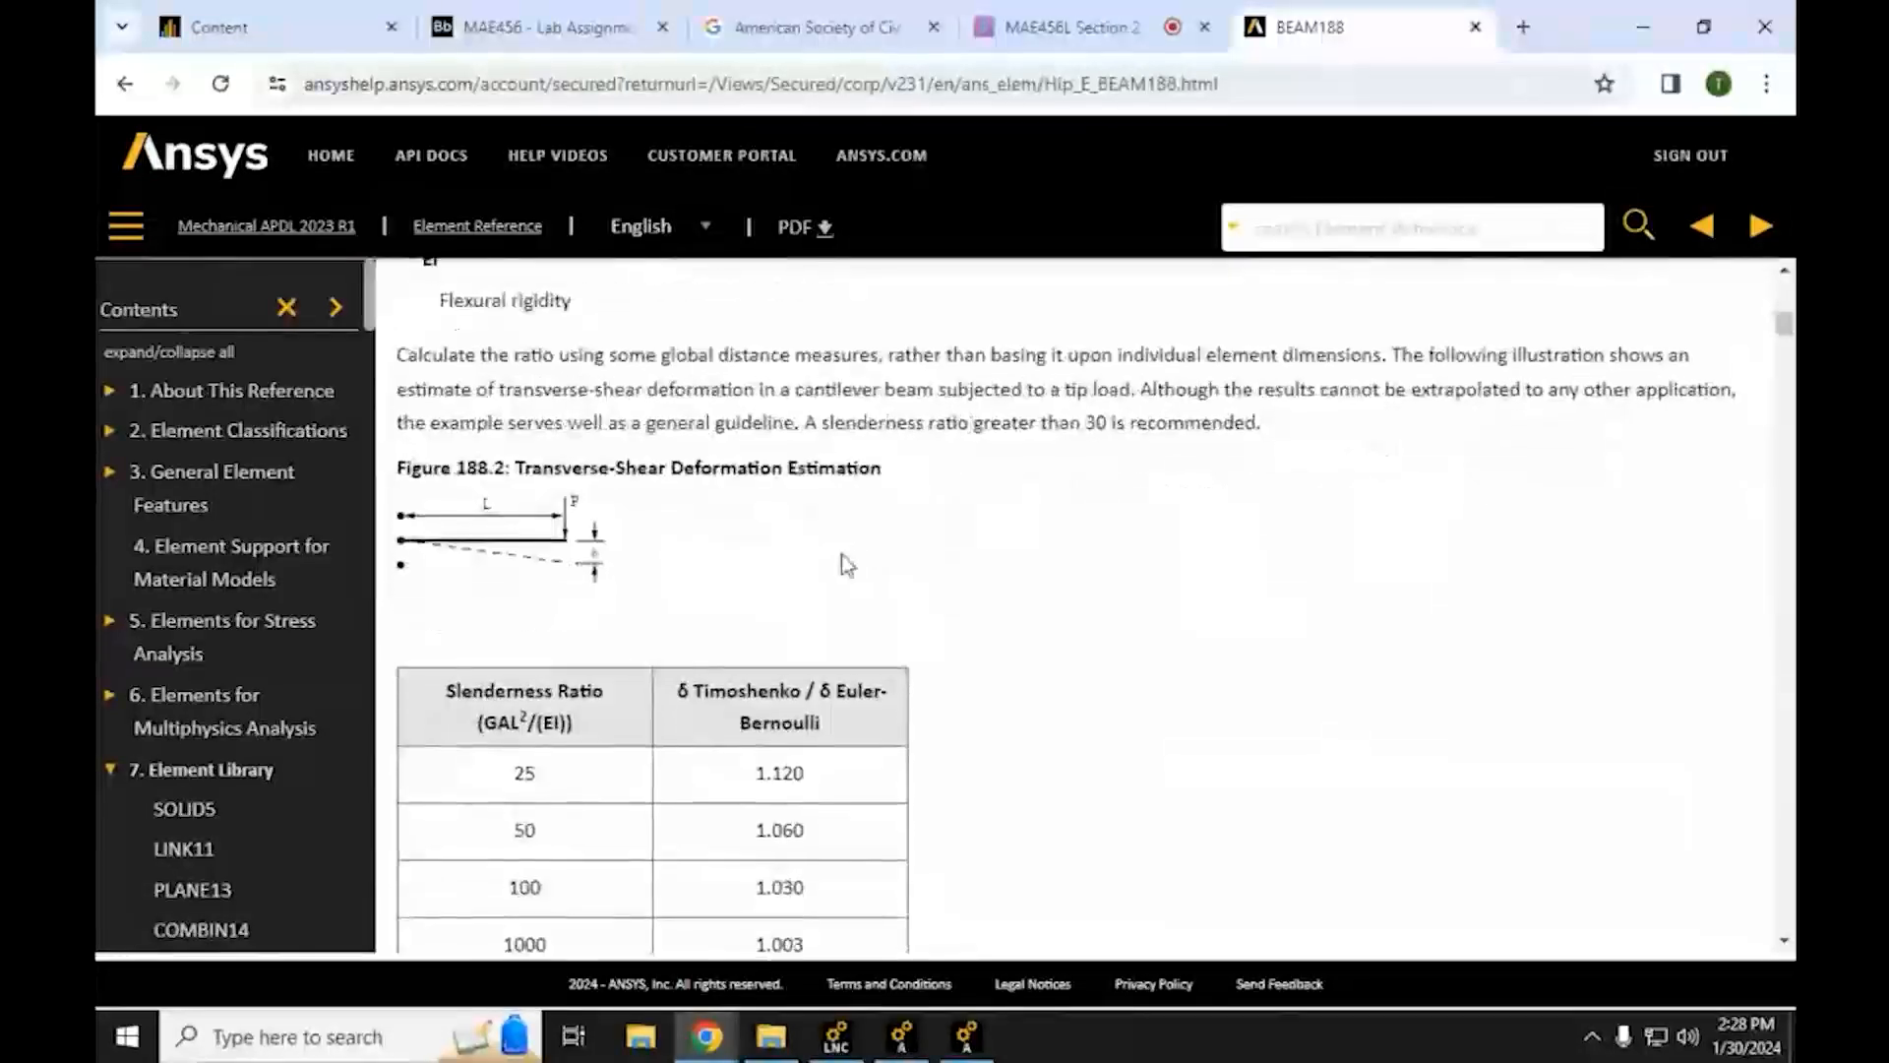
{"action": "scroll", "coordinate": [842, 555], "scroll_direction": "down", "scroll_amount": 2}
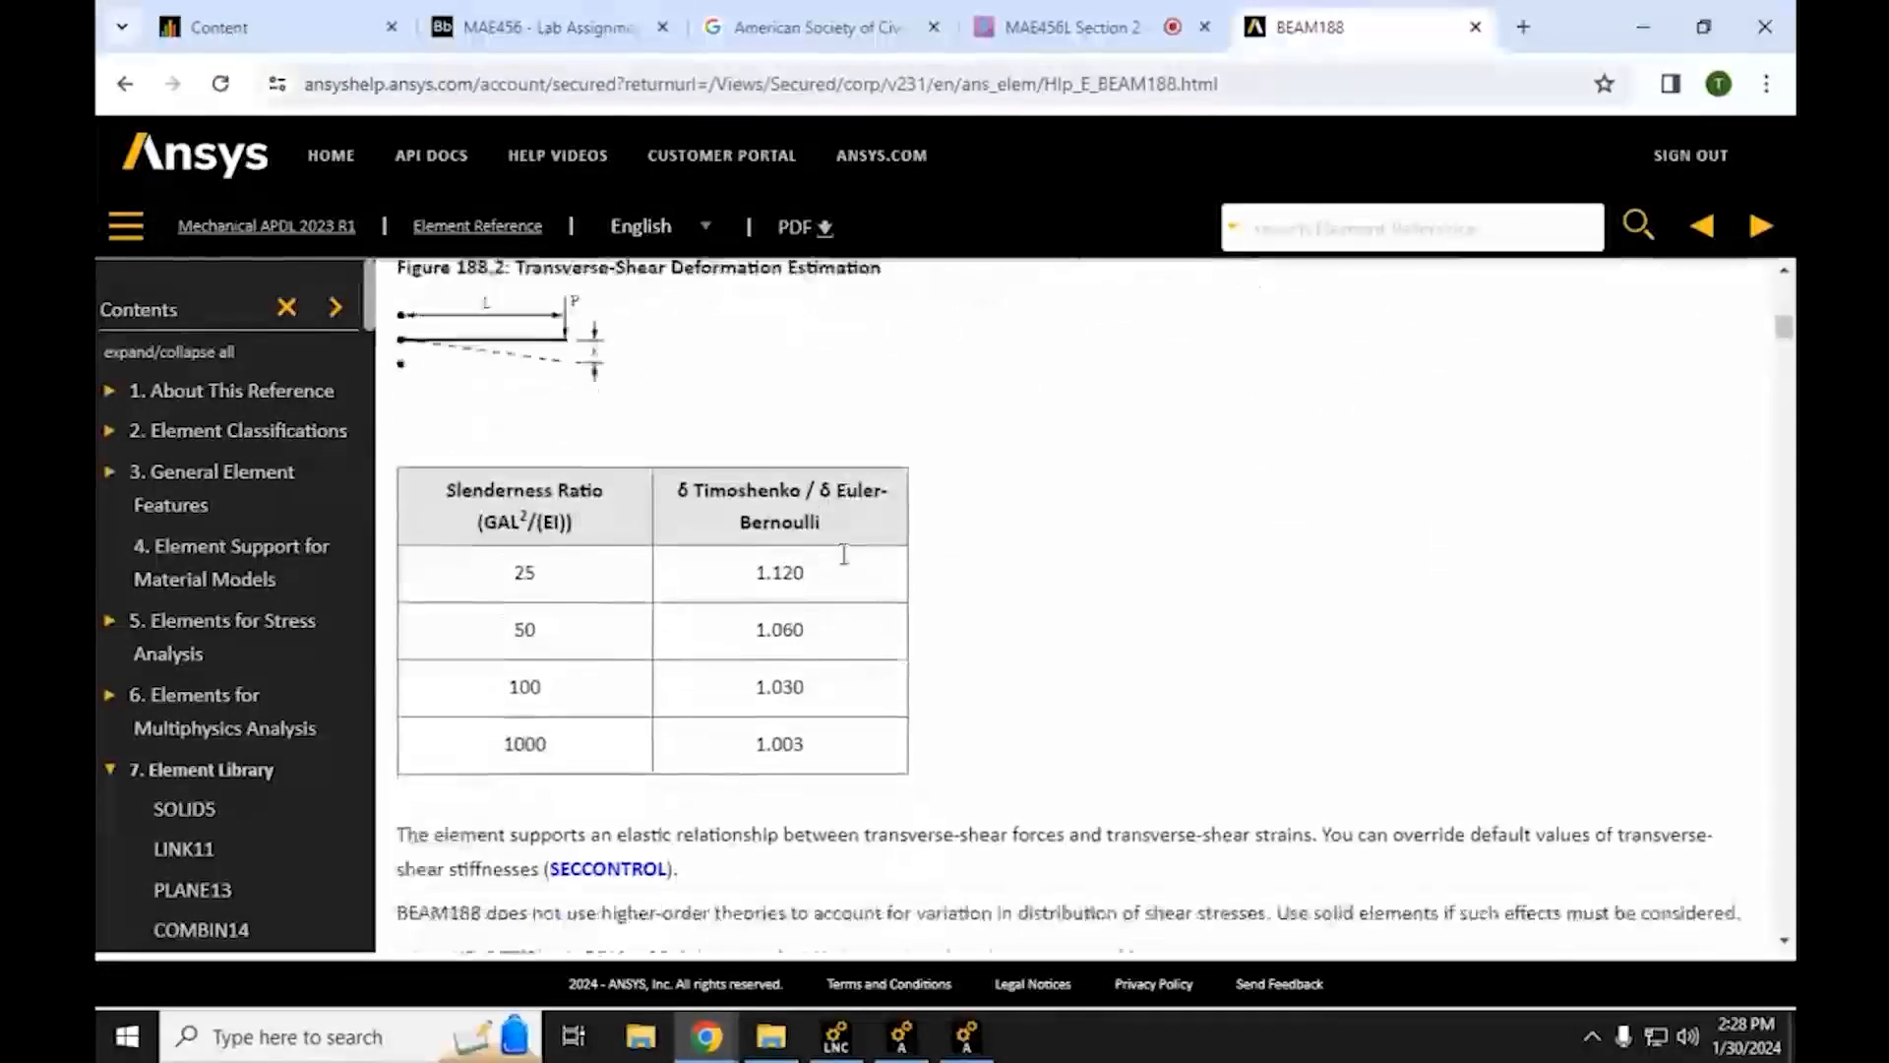
{"action": "scroll", "coordinate": [844, 554], "scroll_direction": "down", "scroll_amount": 5}
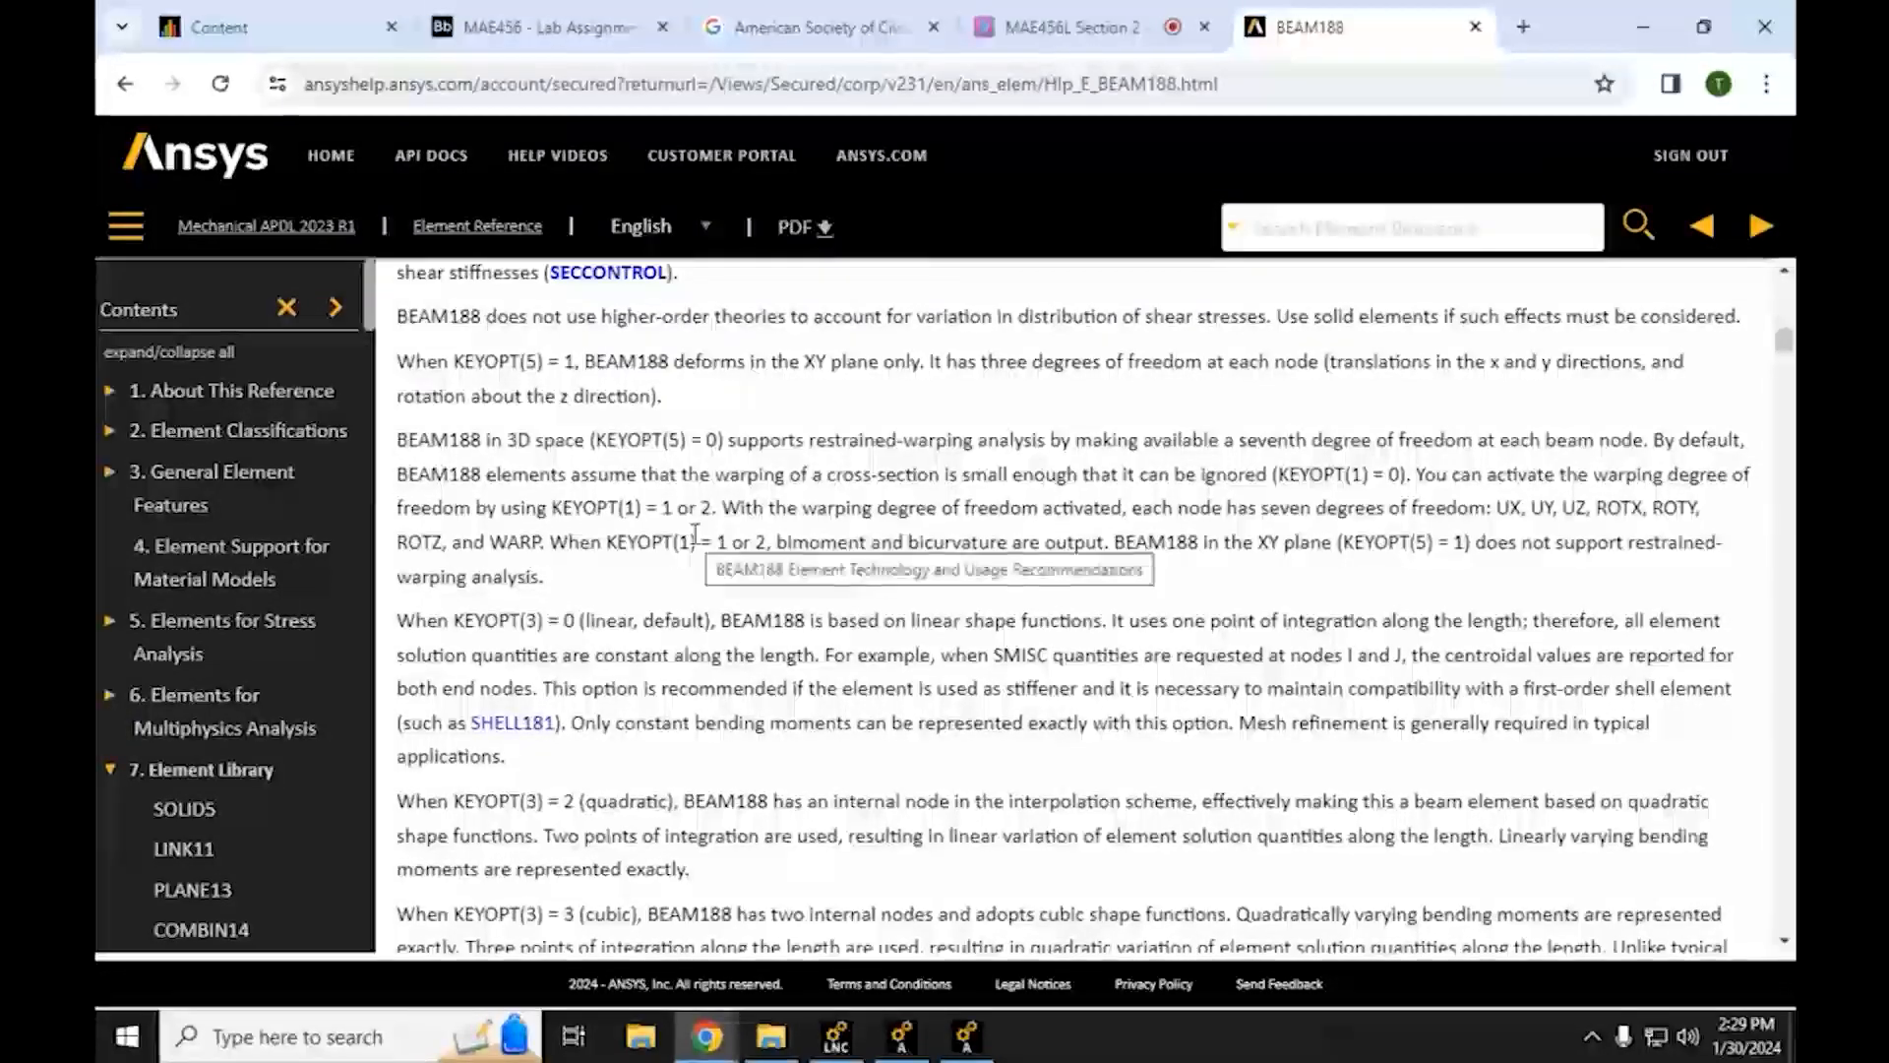
{"action": "scroll", "coordinate": [856, 659], "scroll_direction": "up", "scroll_amount": 7}
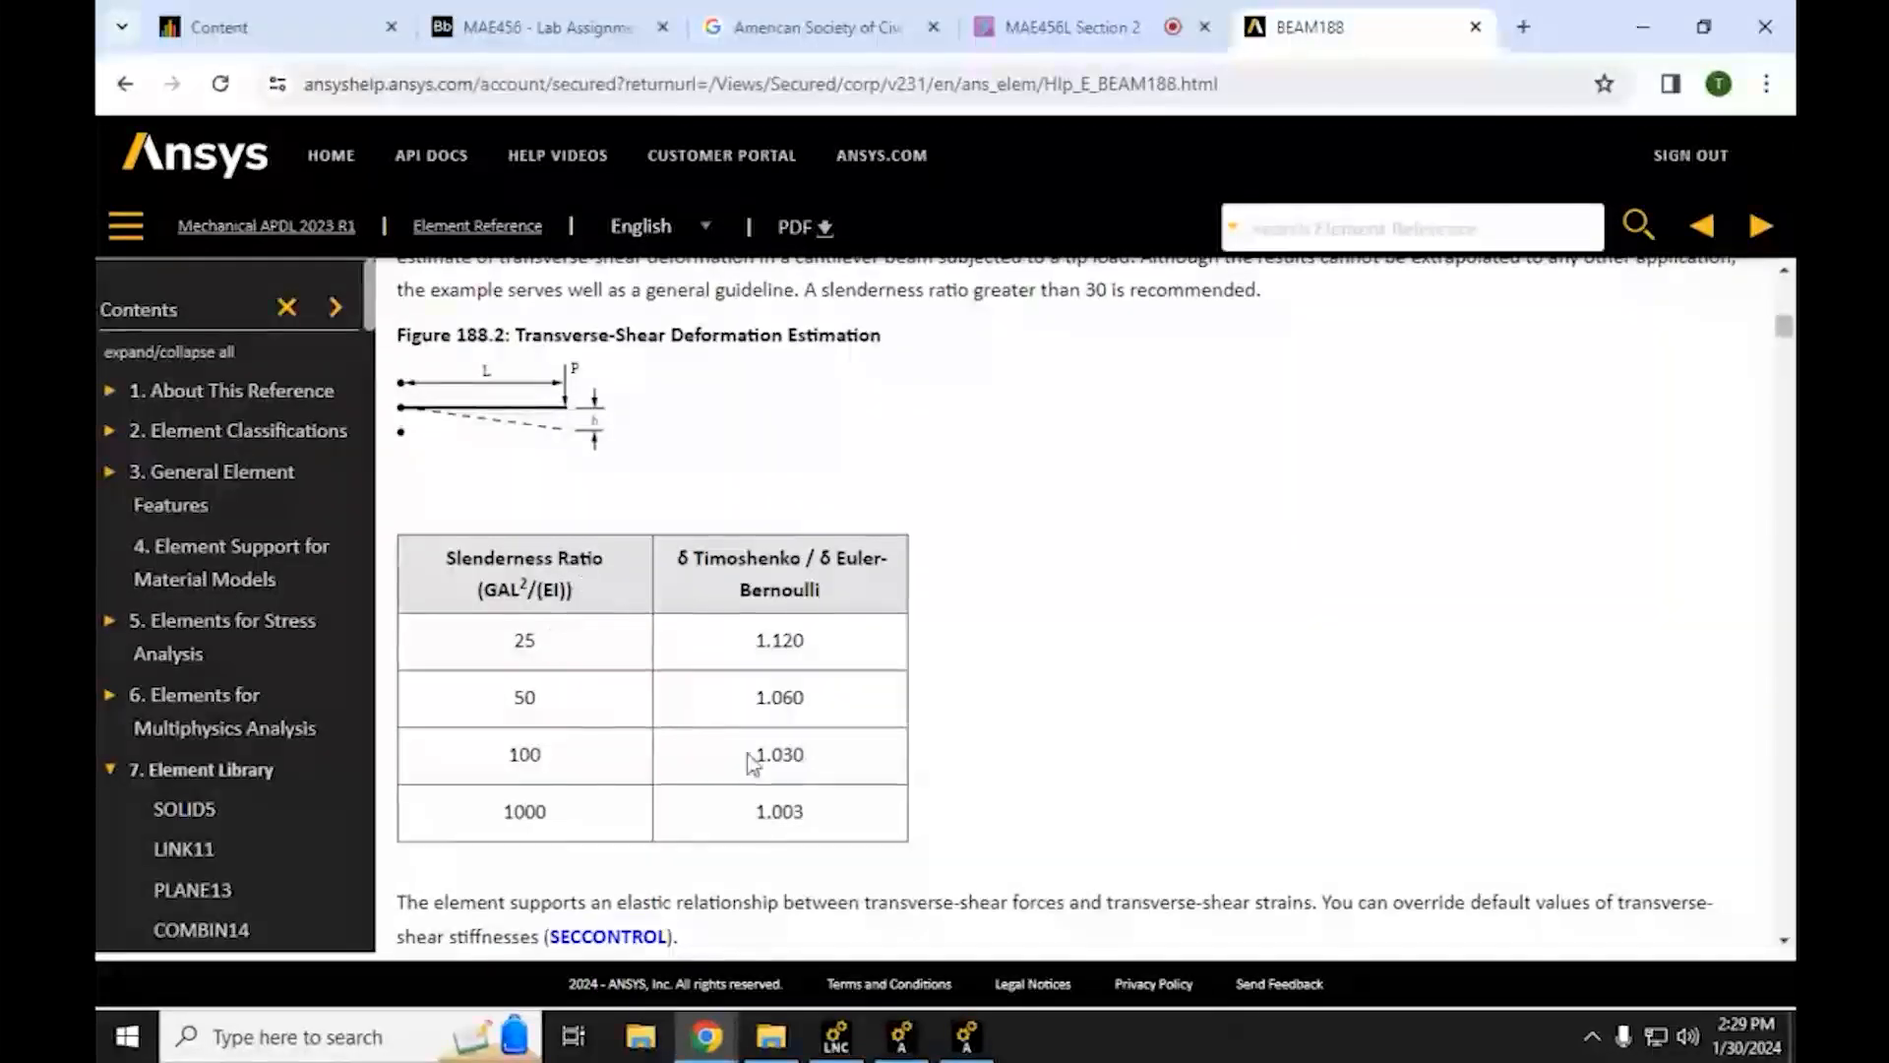
{"action": "scroll", "coordinate": [746, 757], "scroll_direction": "up", "scroll_amount": 8}
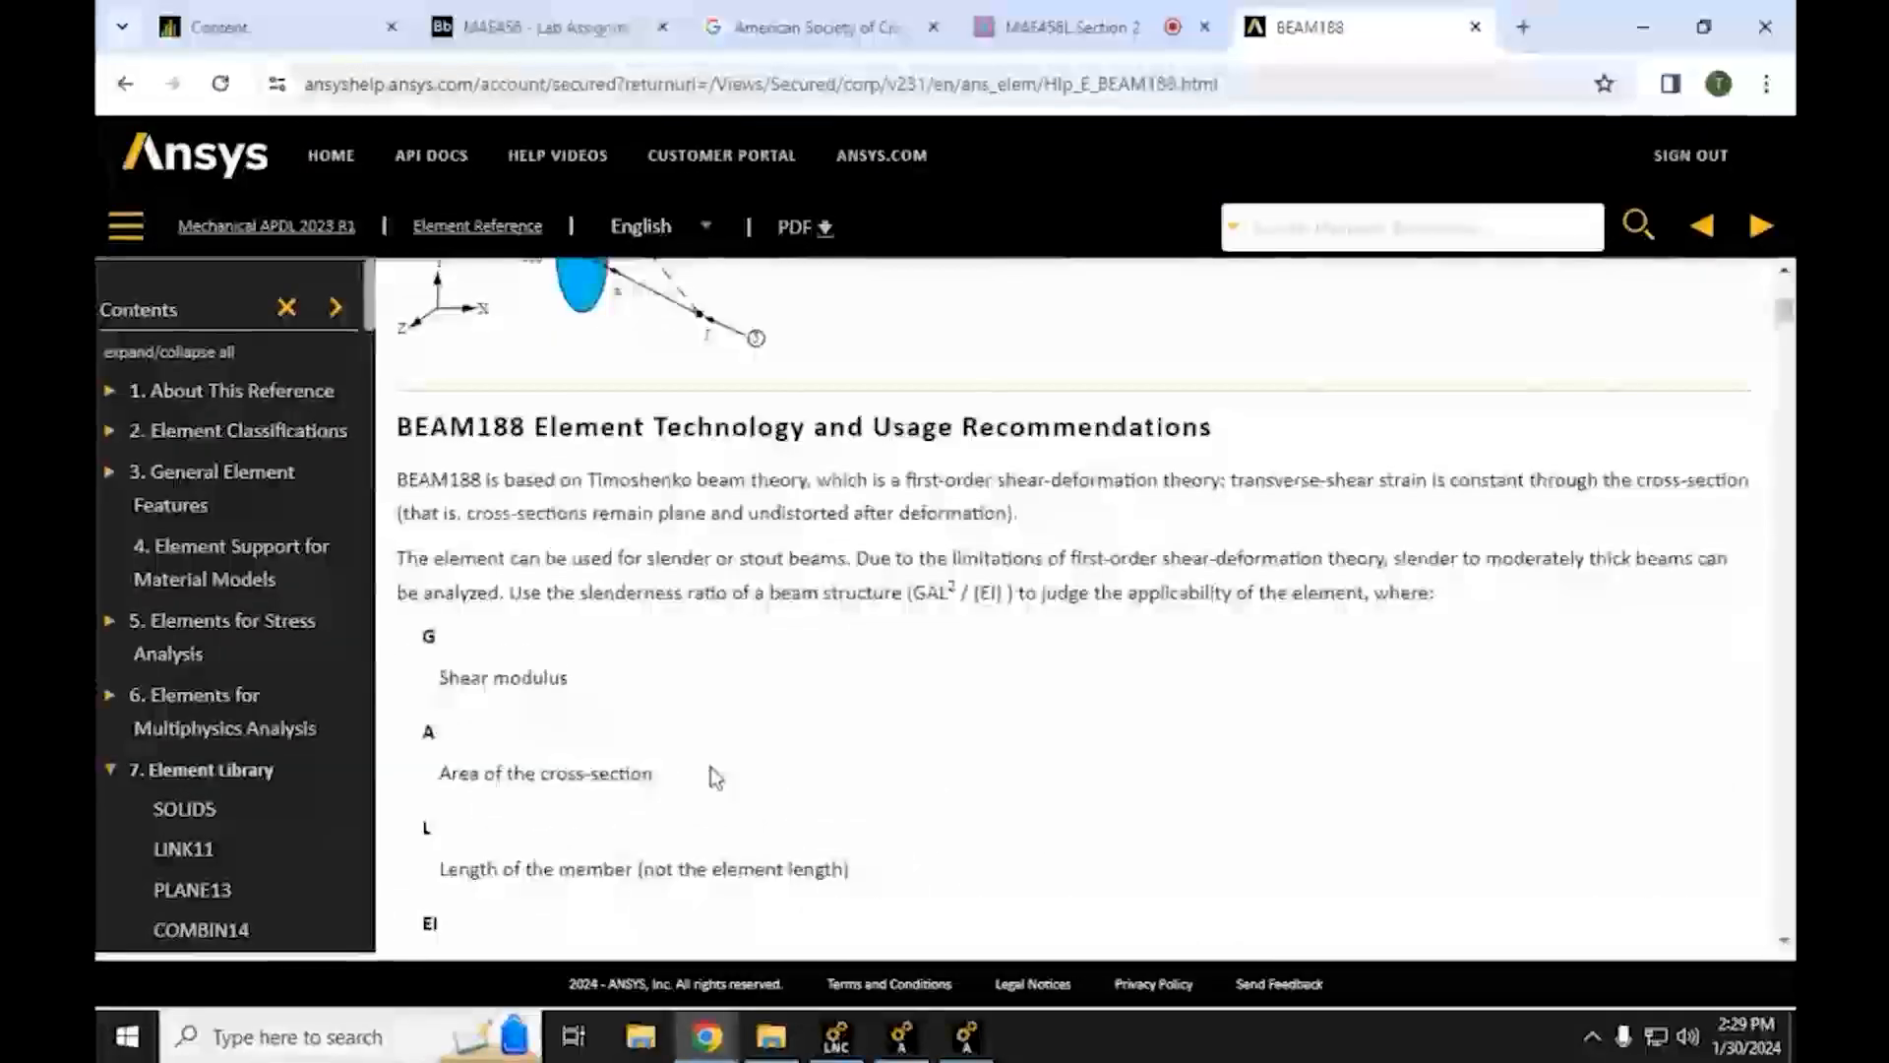
{"action": "scroll", "coordinate": [708, 772], "scroll_direction": "up", "scroll_amount": 5}
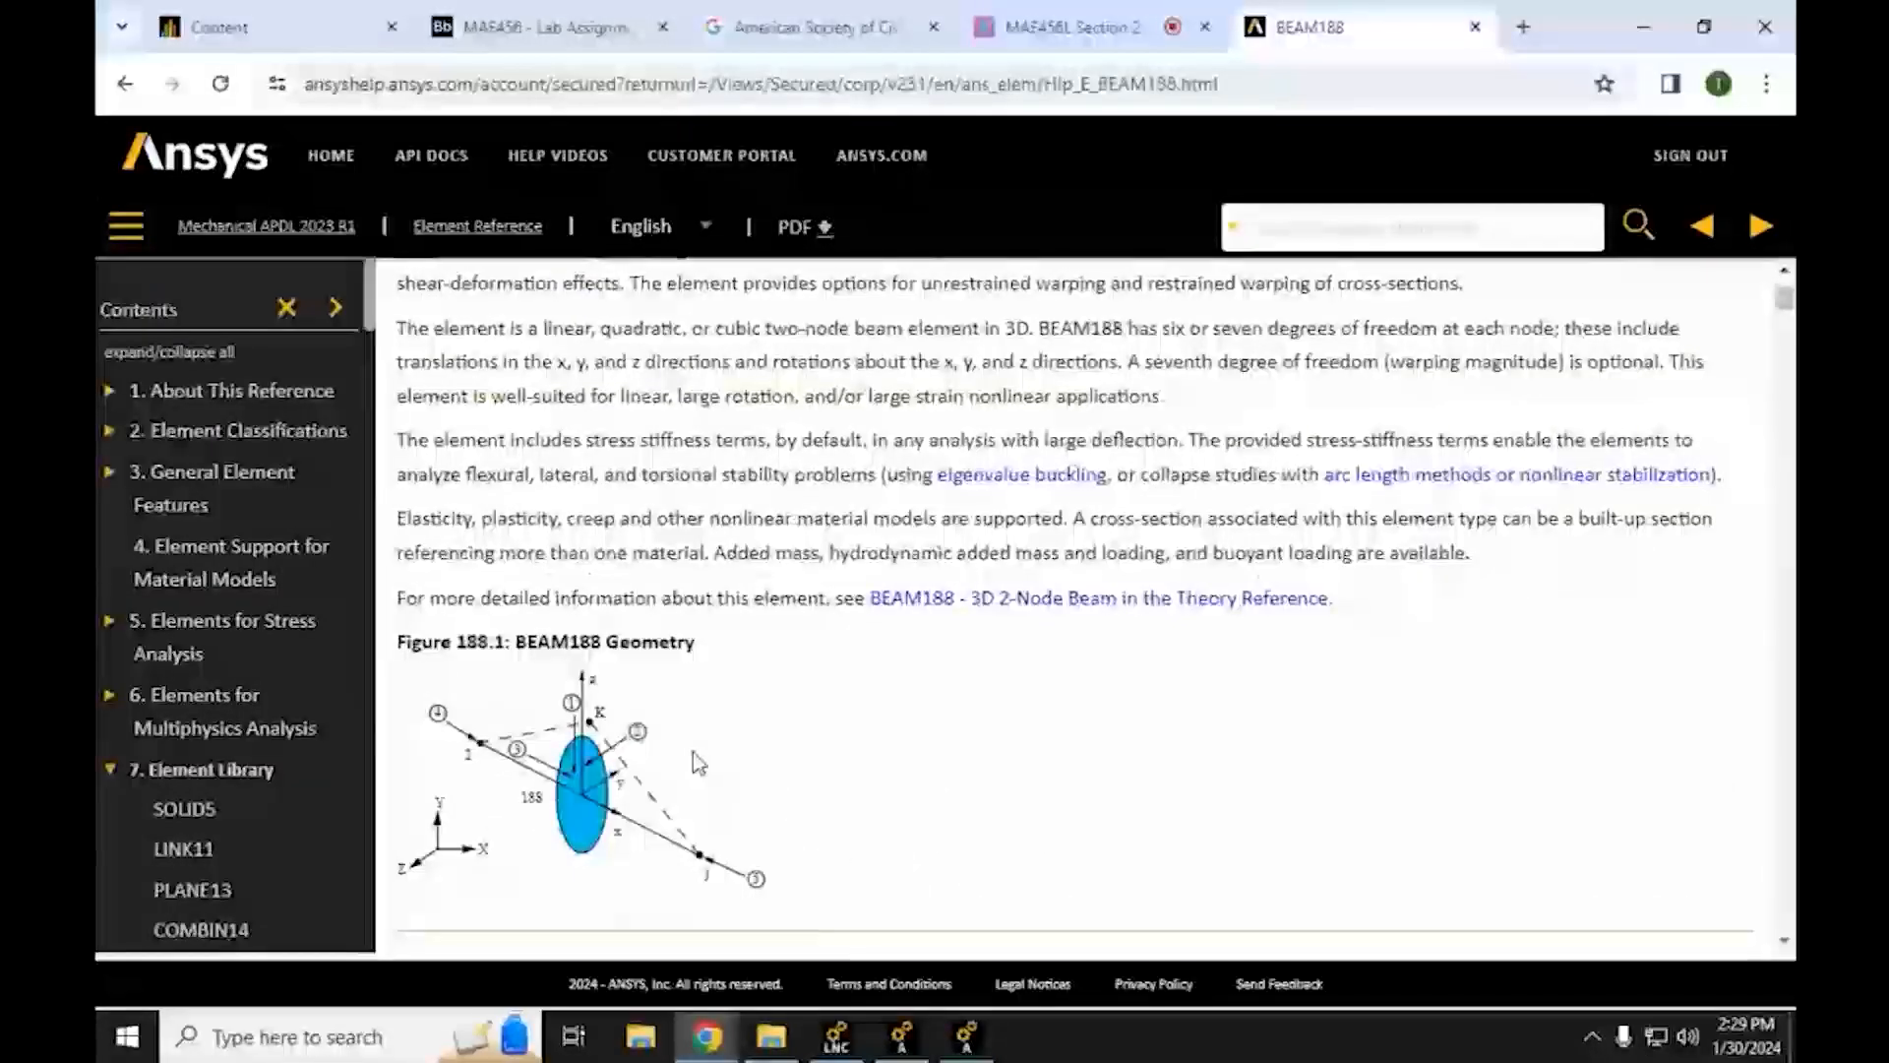
{"action": "scroll", "coordinate": [692, 752], "scroll_direction": "up", "scroll_amount": 4}
{"action": "scroll", "coordinate": [693, 751], "scroll_direction": "down", "scroll_amount": 1}
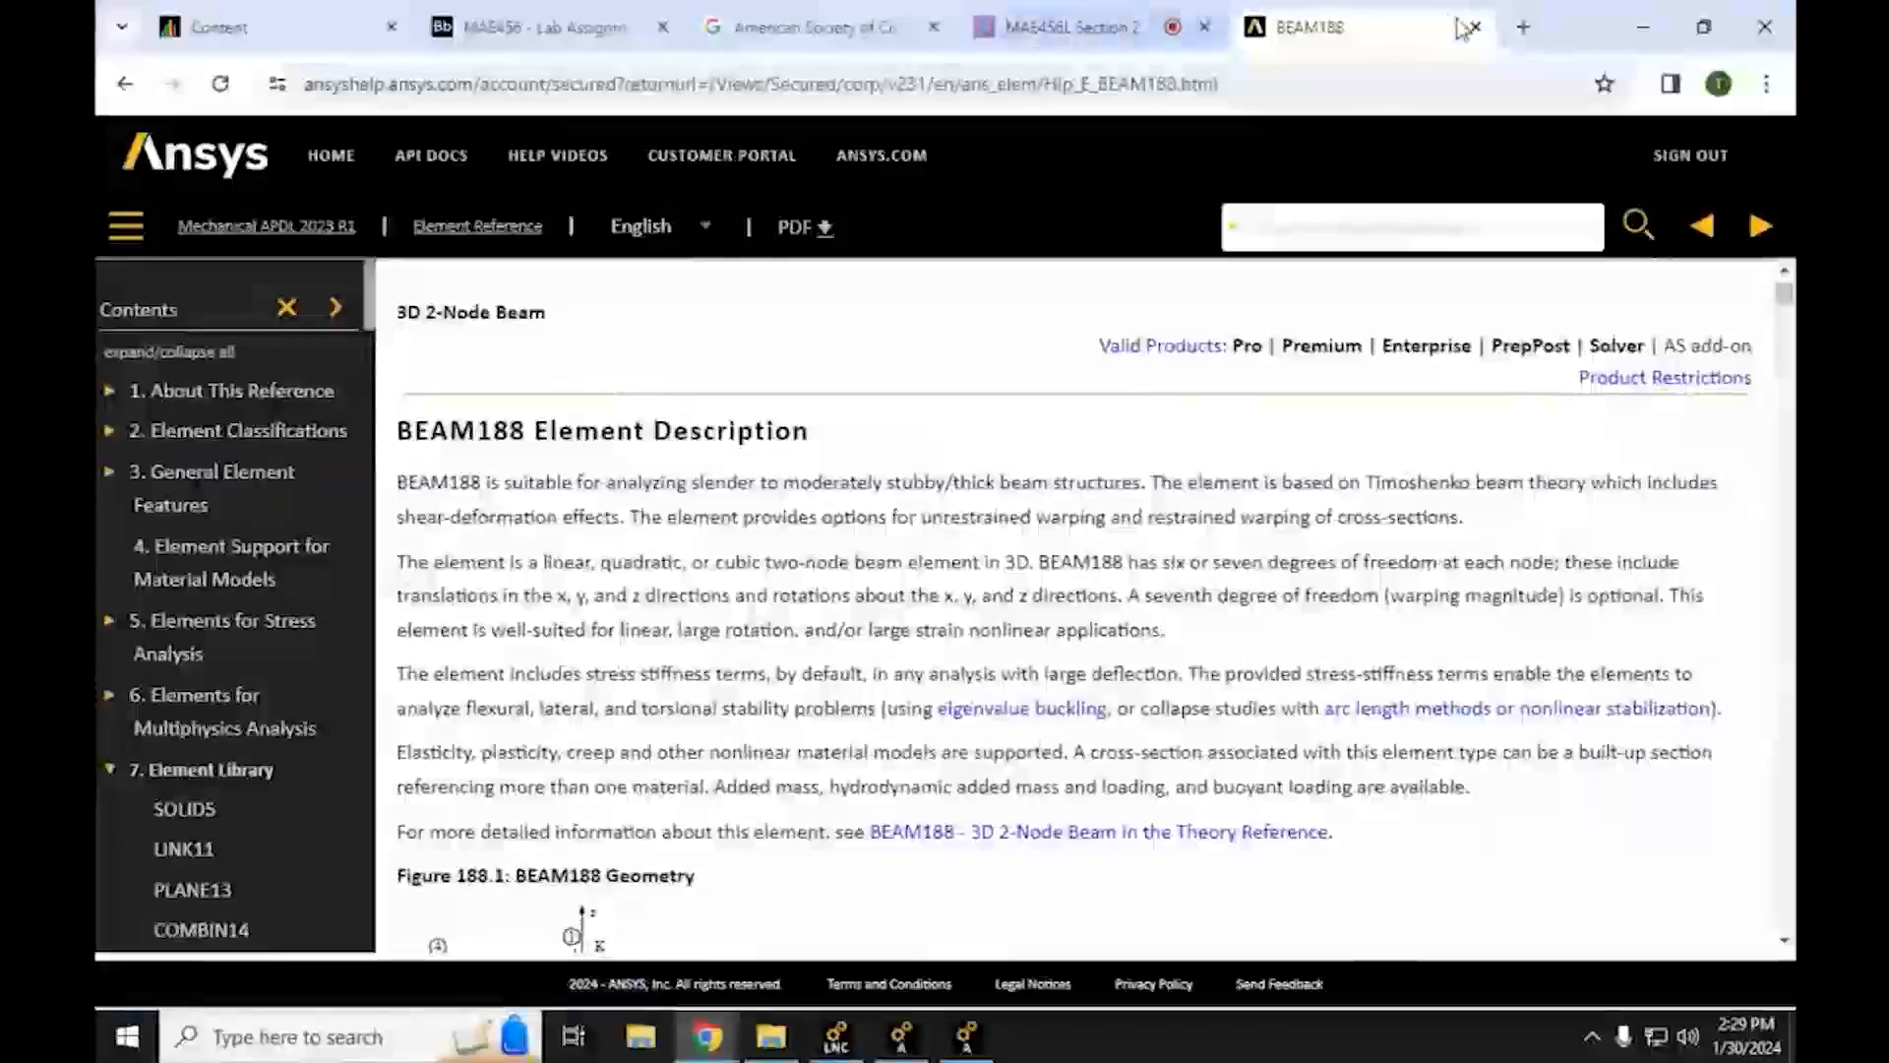
Close the BEAM188 help page, return to Mechanical APDL and open the BEAM189 help page with the command help,189
{"action": "left_click", "coordinate": [1476, 29]}
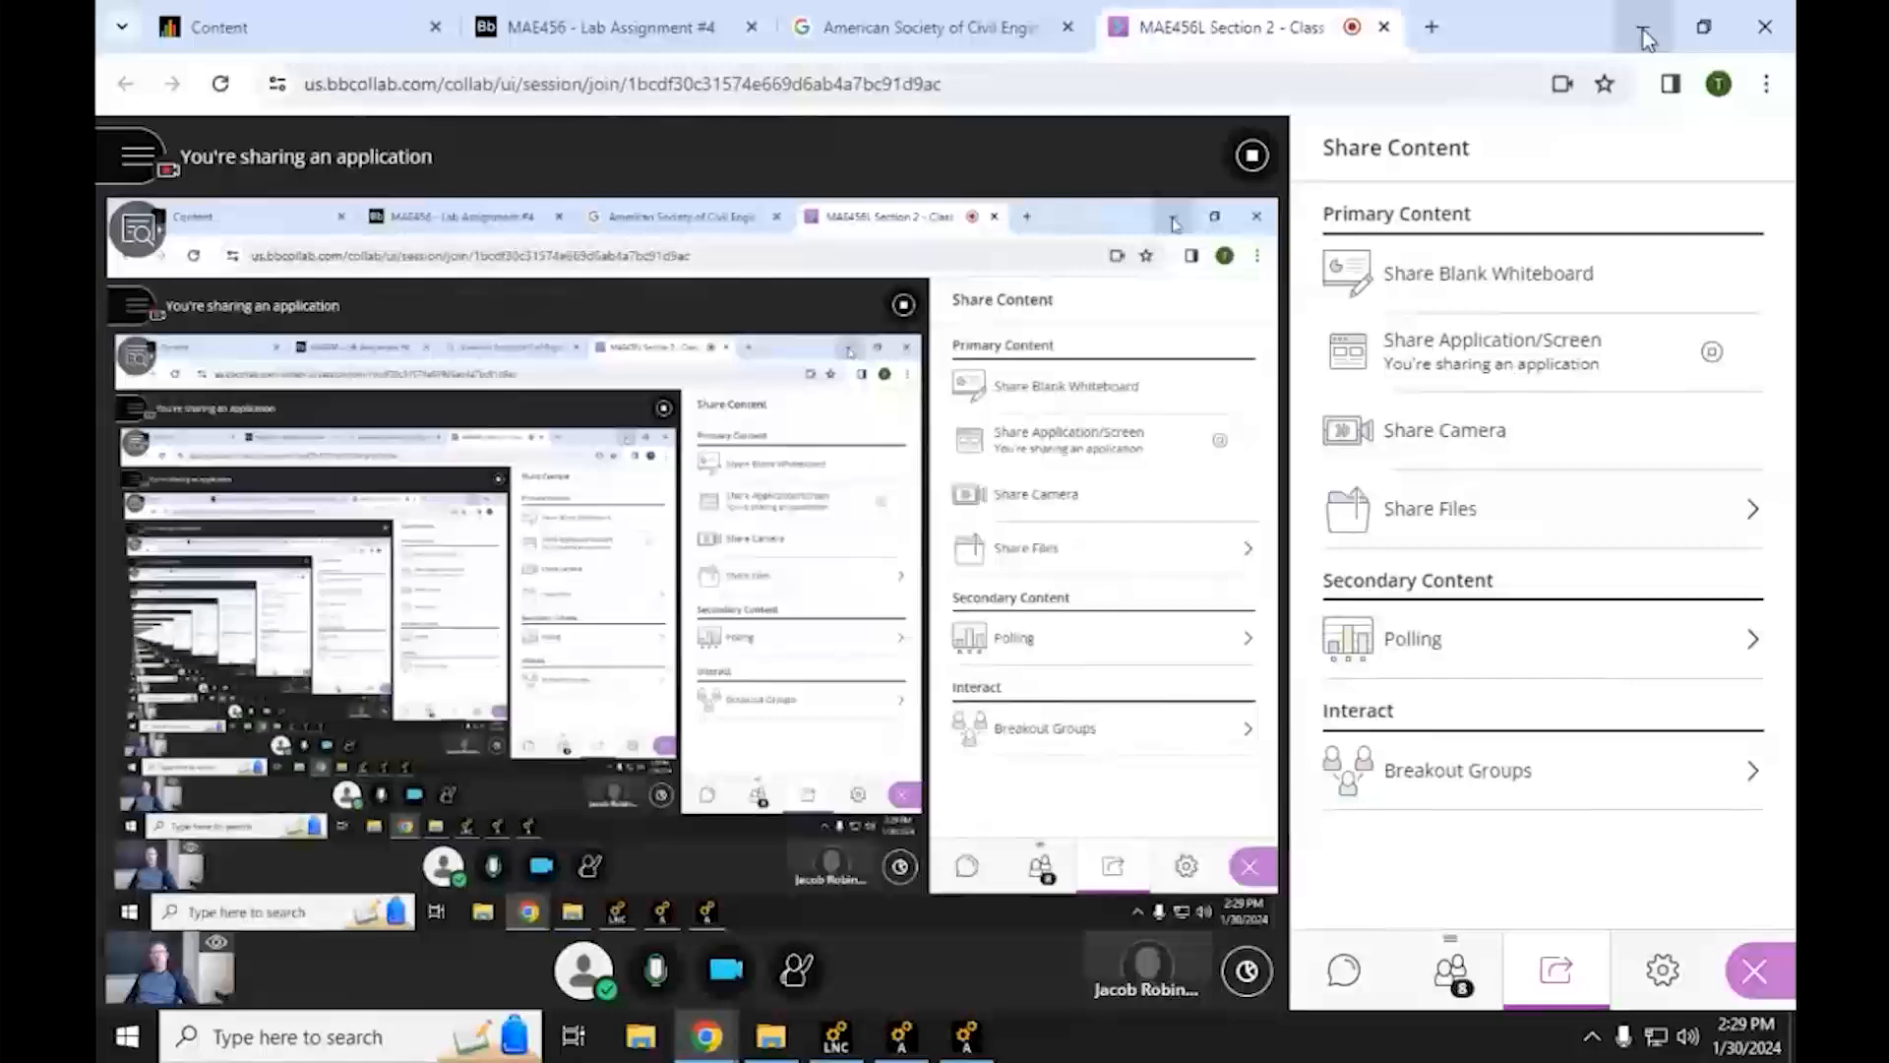
{"action": "left_click", "coordinate": [1643, 29]}
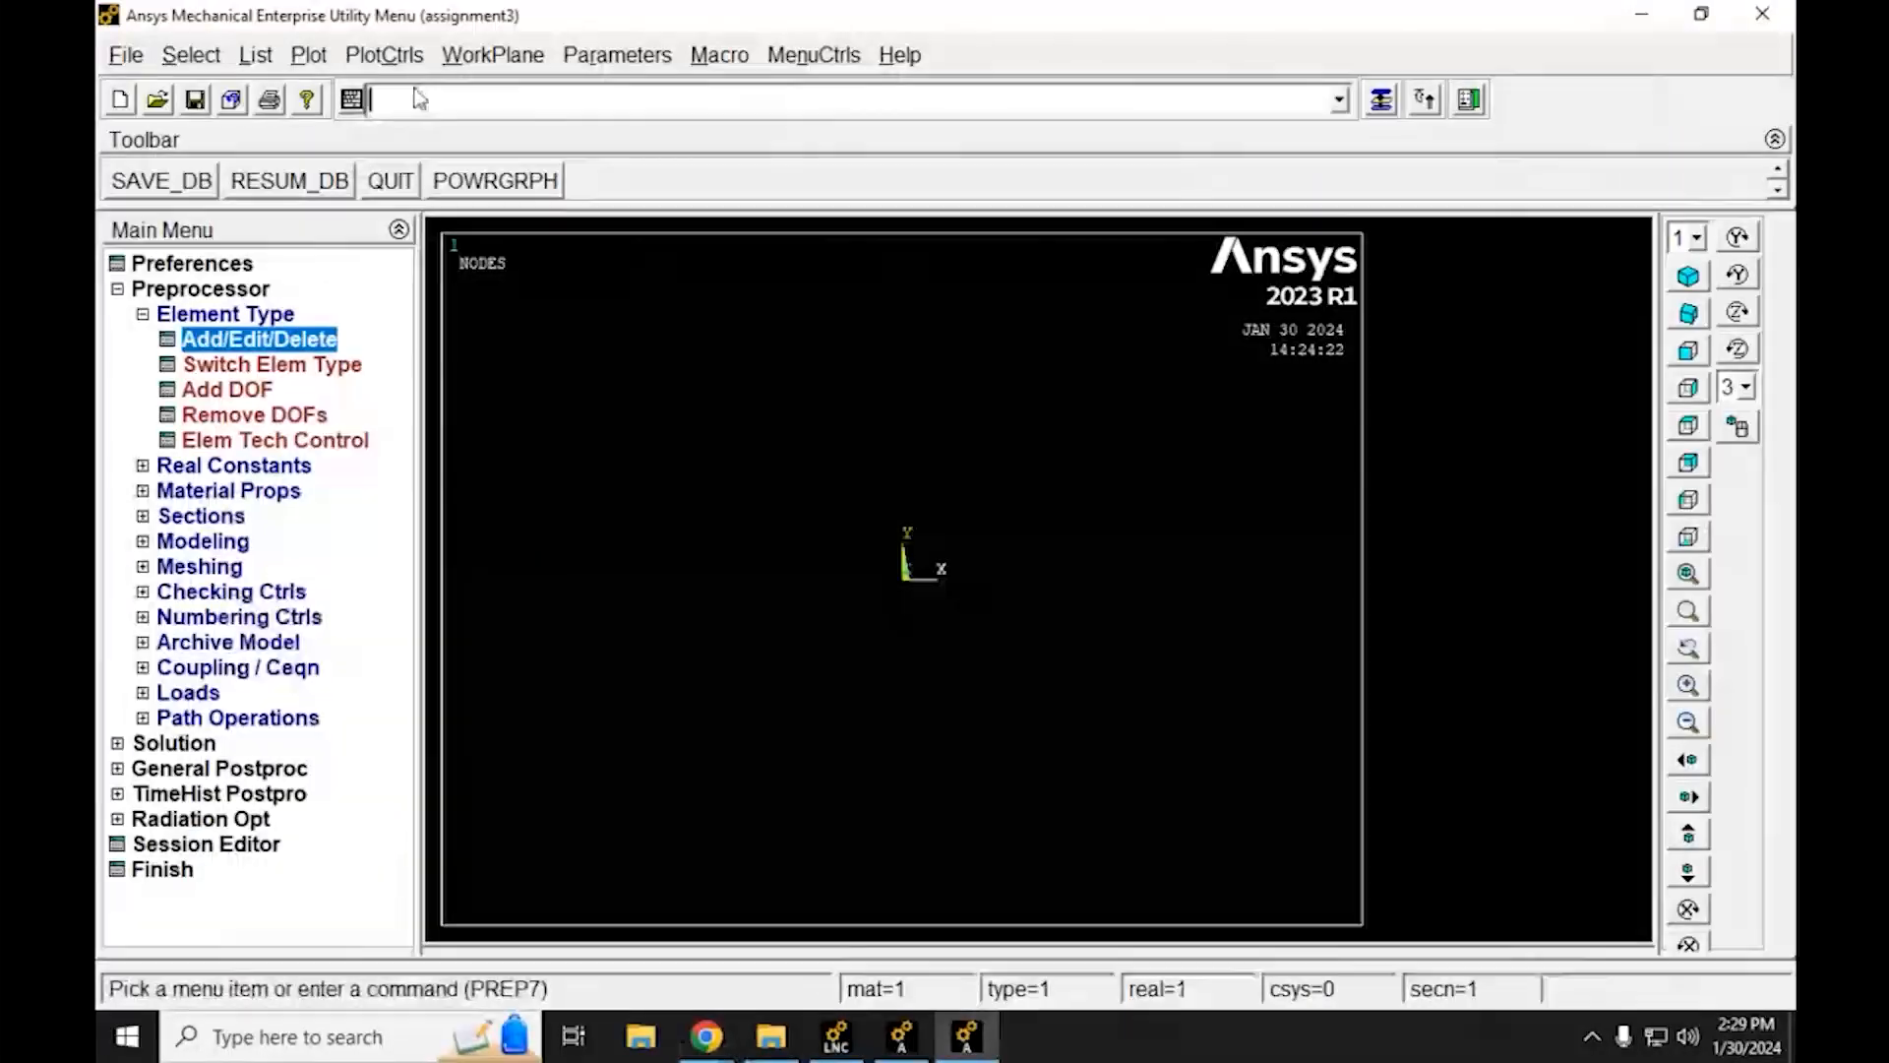
{"action": "type", "text": "H"}
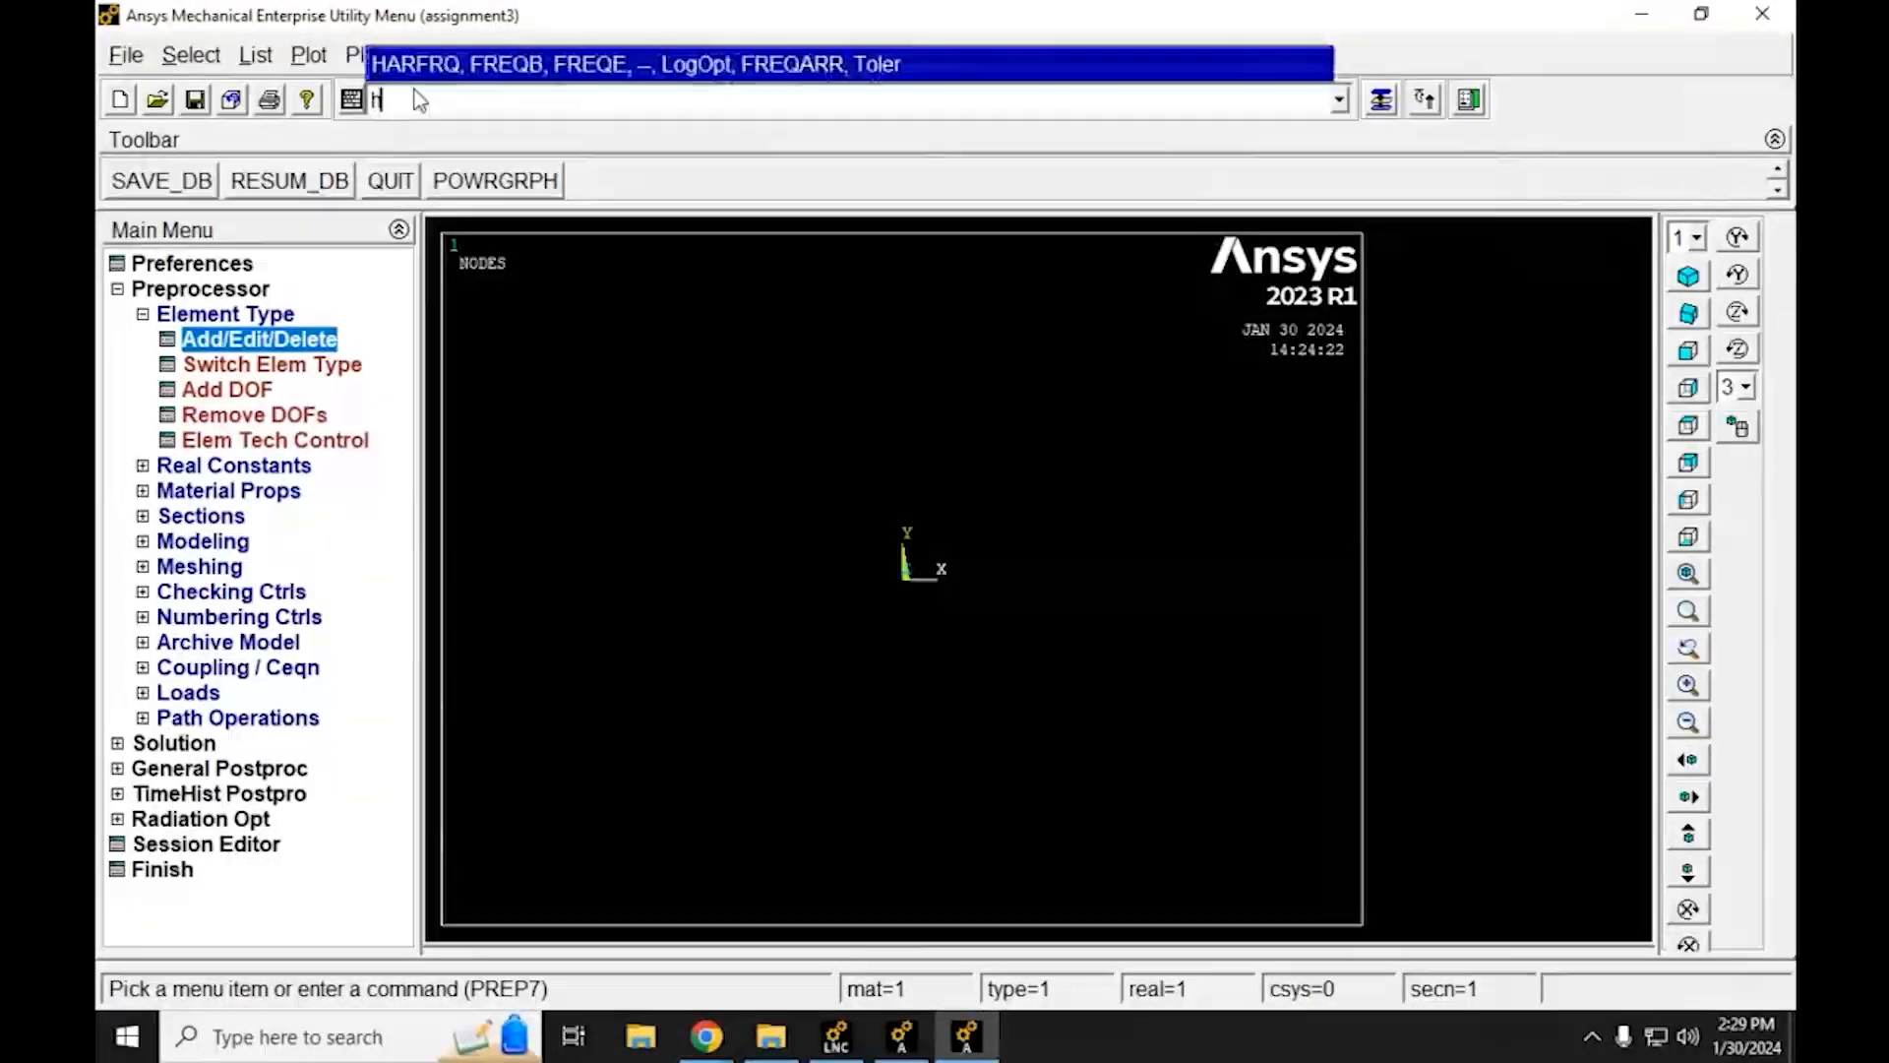
{"action": "type", "text": "elp,18"}
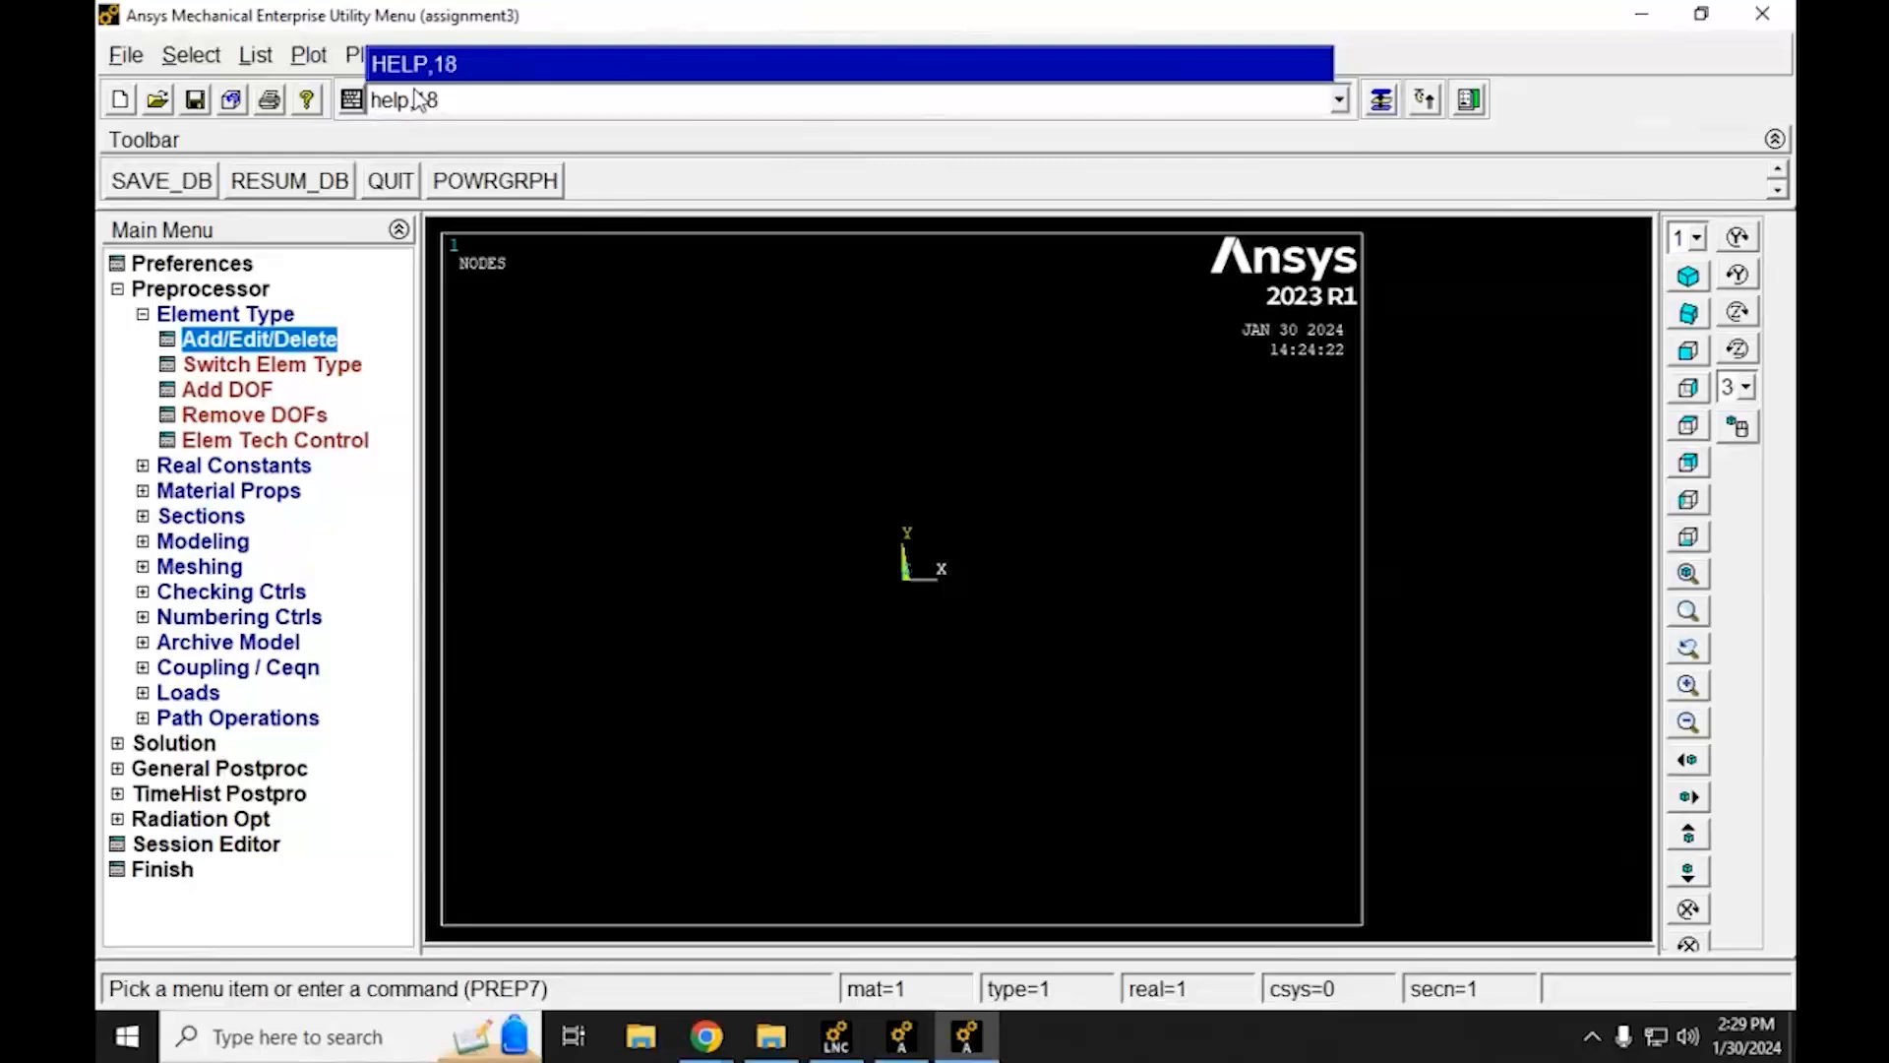
{"action": "key", "text": "Return"}
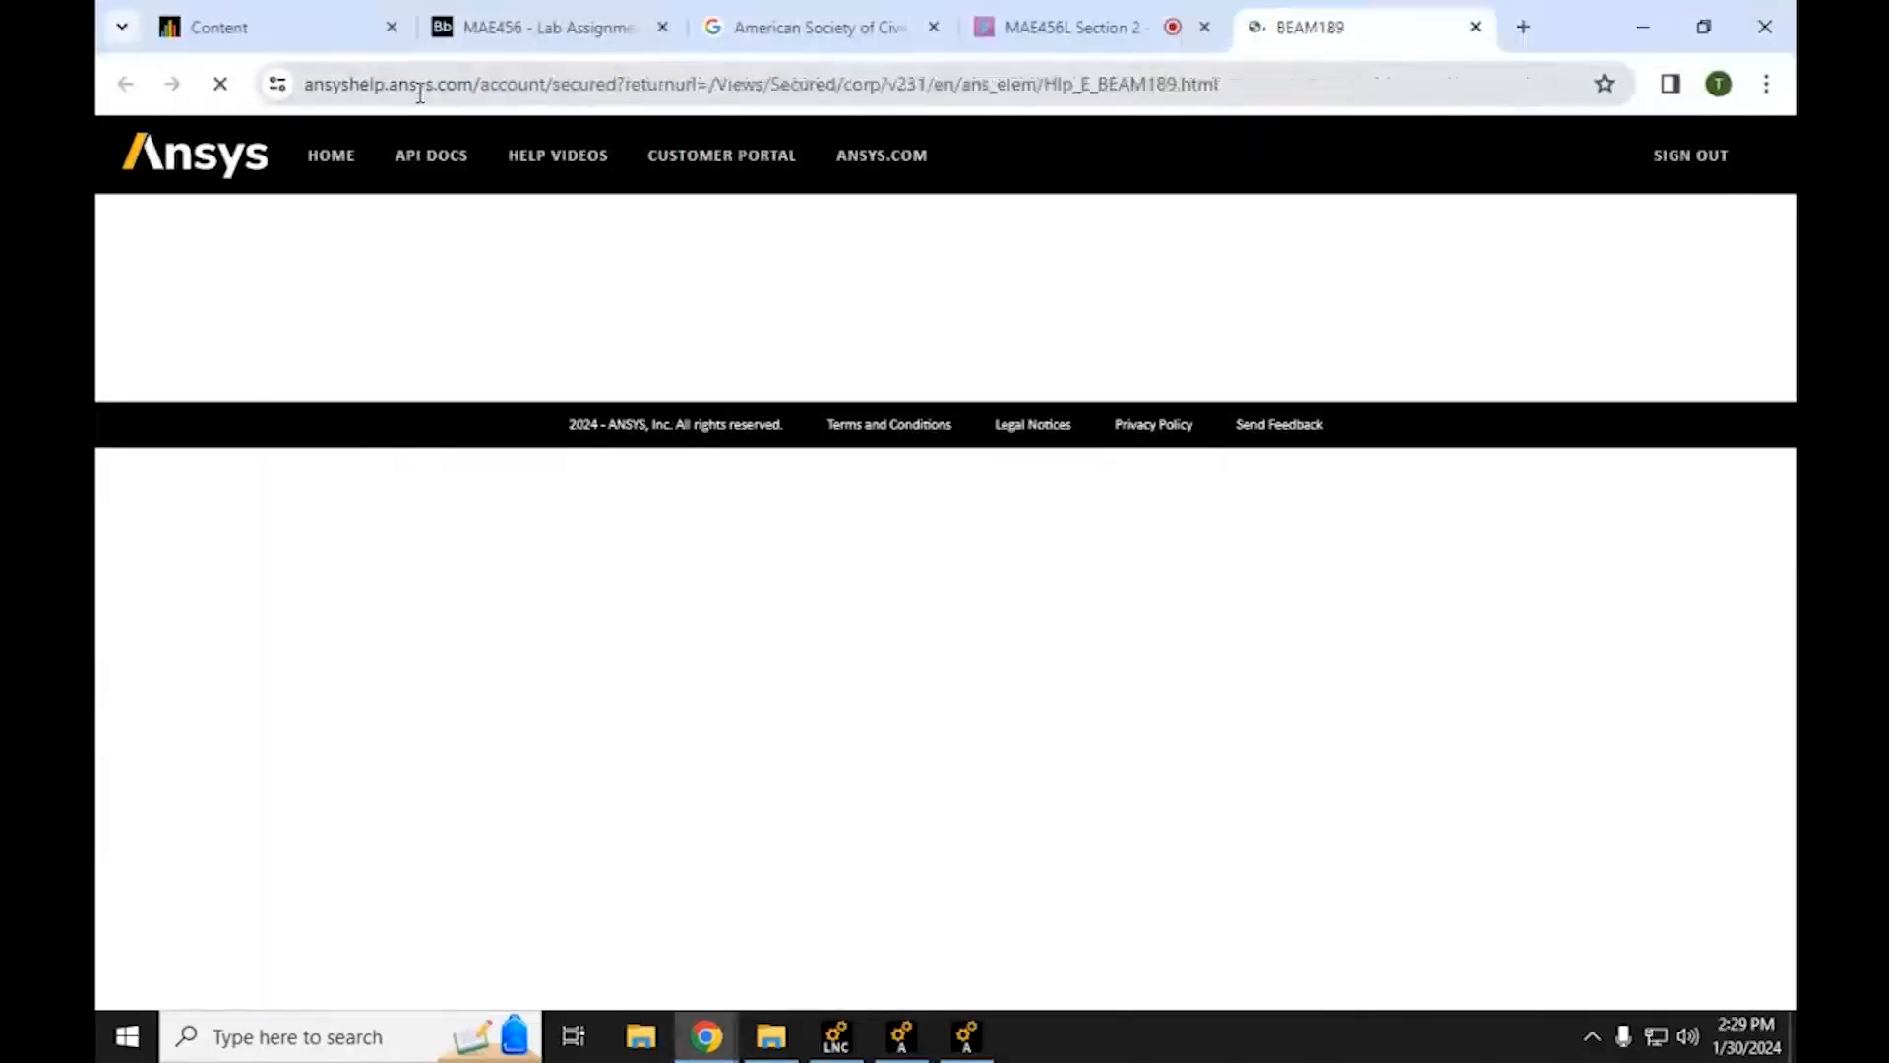
Read the BEAM189 Element Description and examine the enlarged three-node beam geometry figure
{"action": "scroll", "coordinate": [792, 416], "scroll_direction": "down", "scroll_amount": 1}
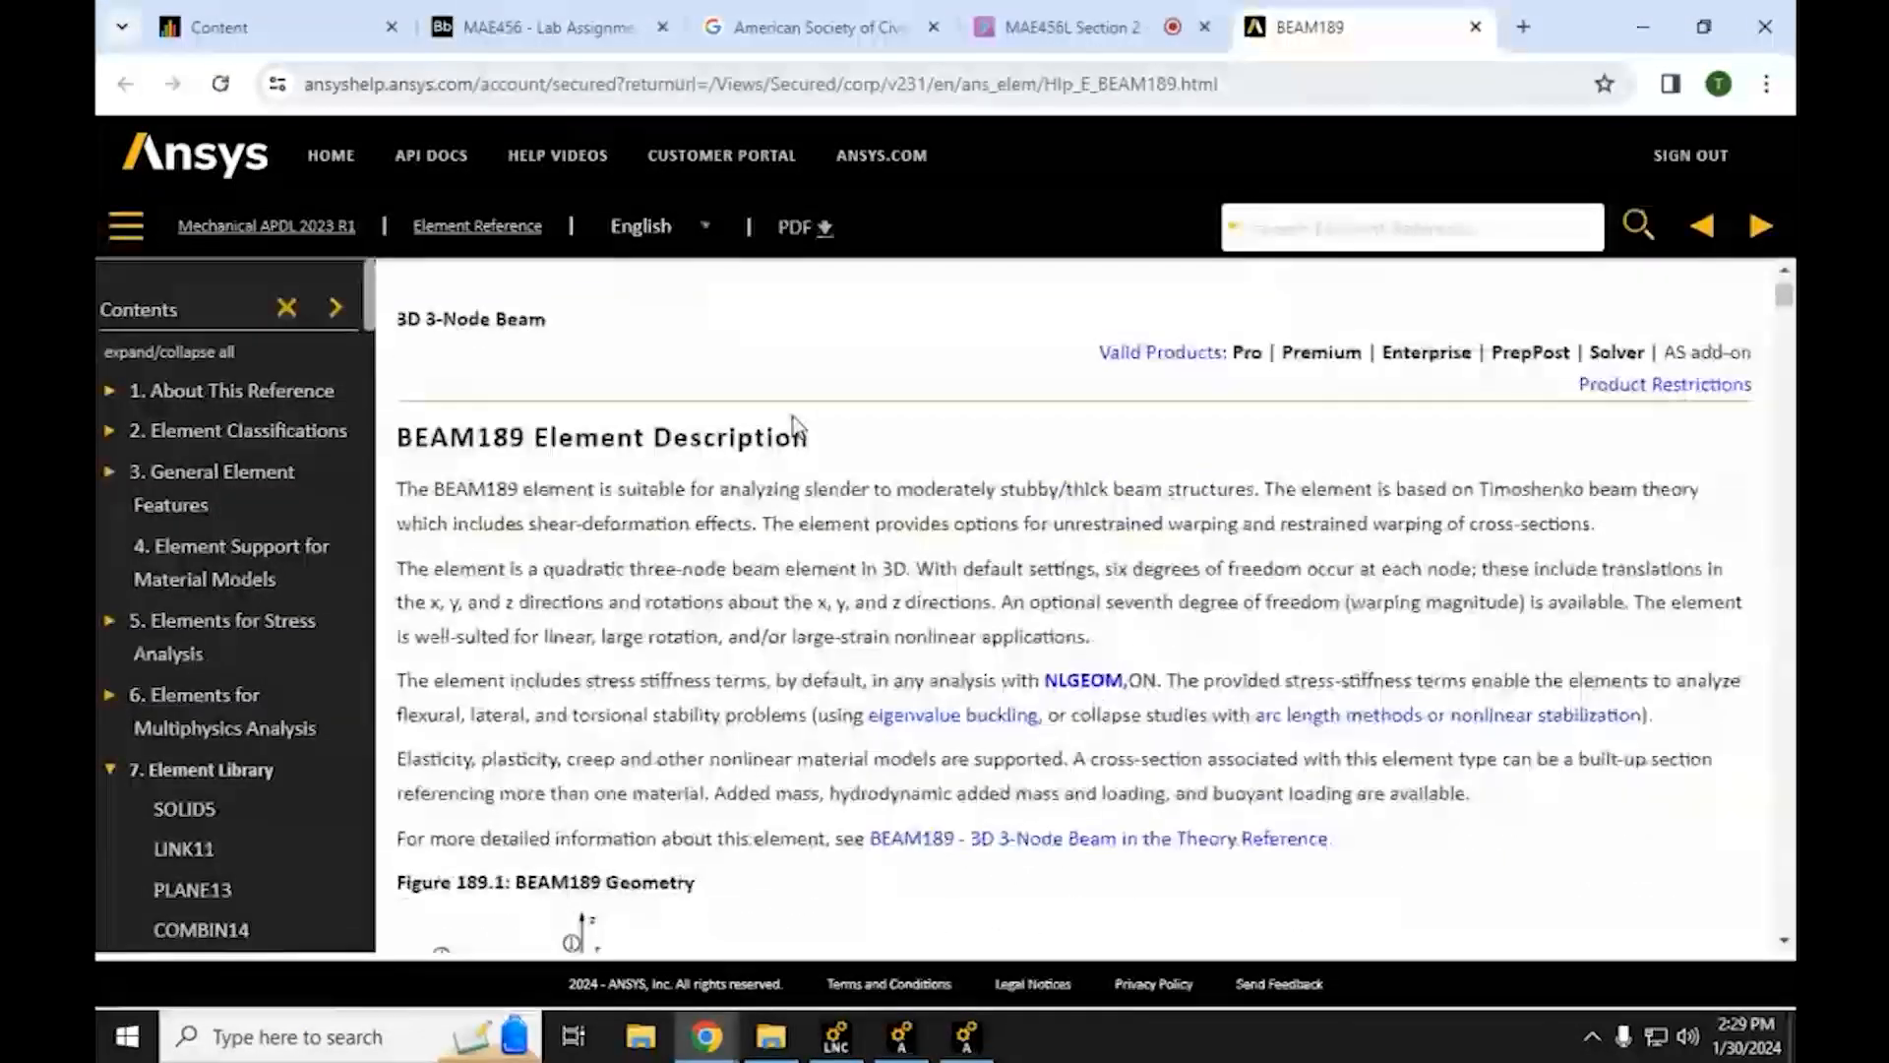
{"action": "scroll", "coordinate": [793, 423], "scroll_direction": "down", "scroll_amount": 2}
{"action": "scroll", "coordinate": [709, 658], "scroll_direction": "up", "scroll_amount": 1}
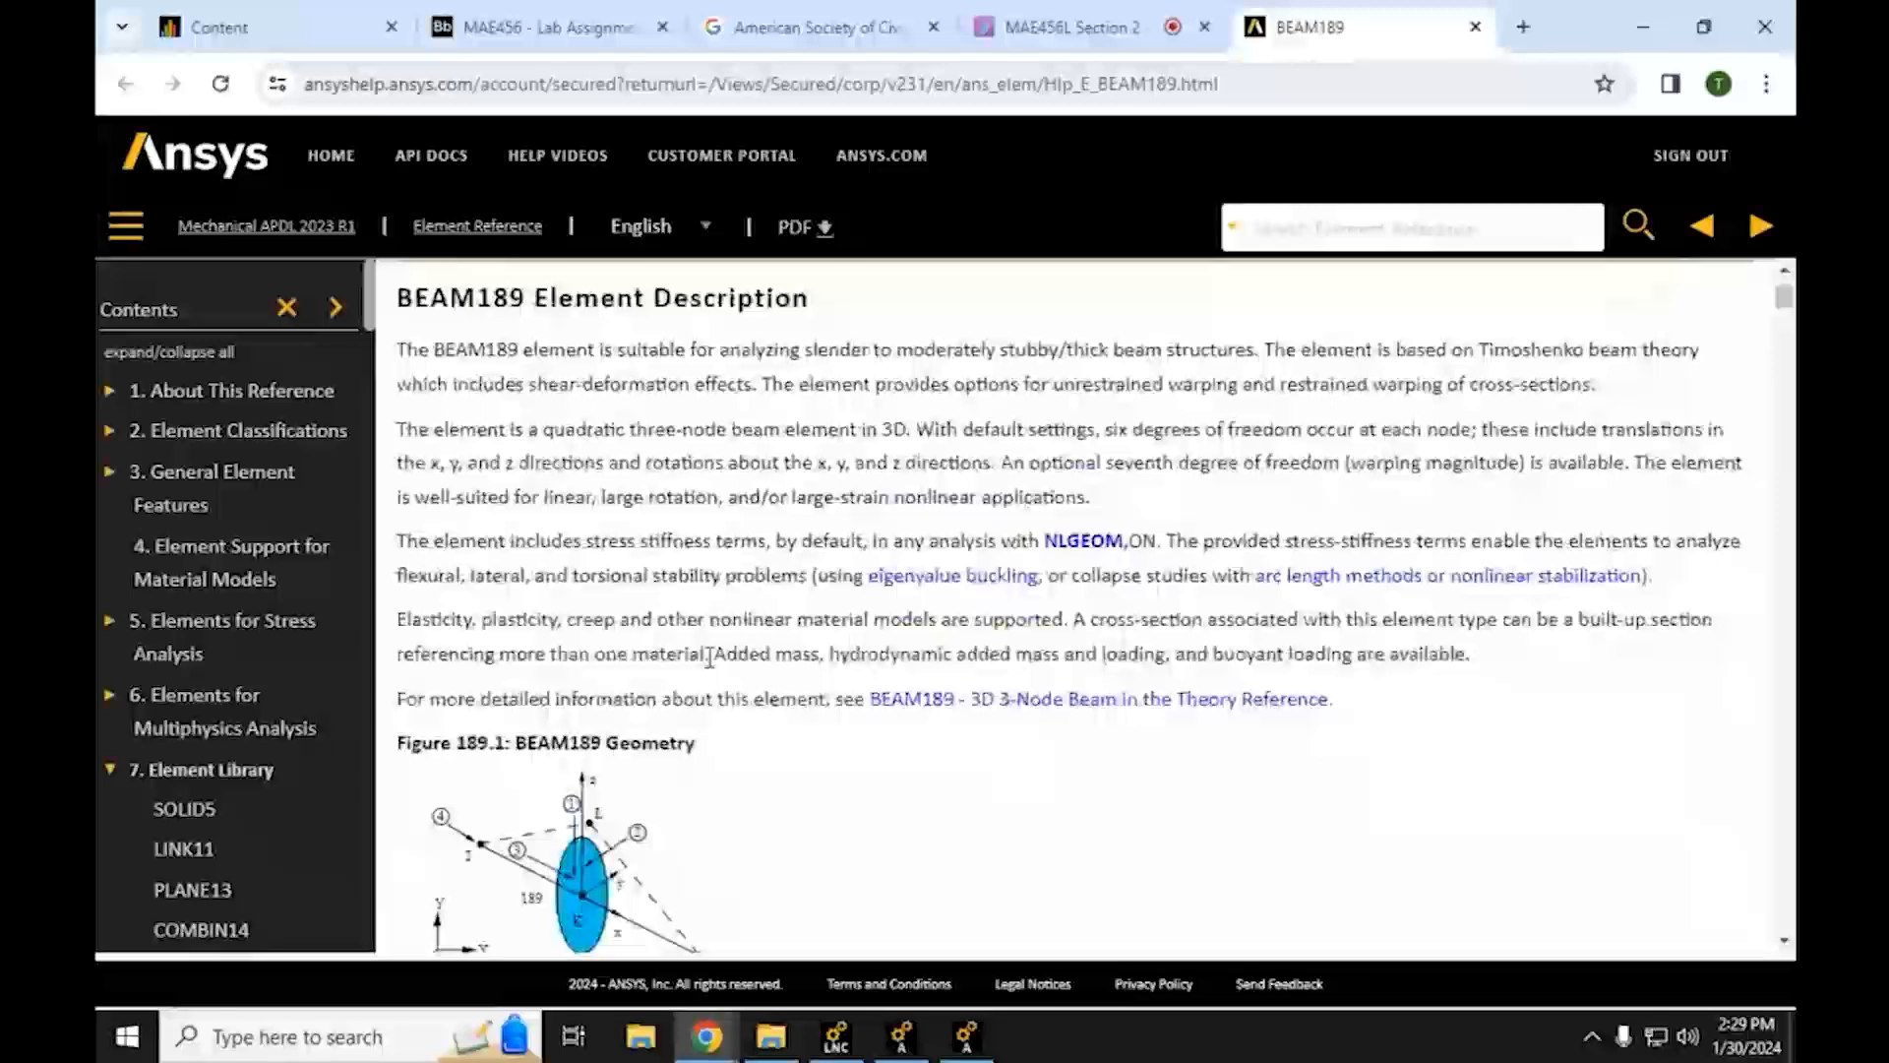
{"action": "scroll", "coordinate": [709, 658], "scroll_direction": "down", "scroll_amount": 2}
{"action": "scroll", "coordinate": [571, 745], "scroll_direction": "up", "scroll_amount": 1, "text": "ctrl"}
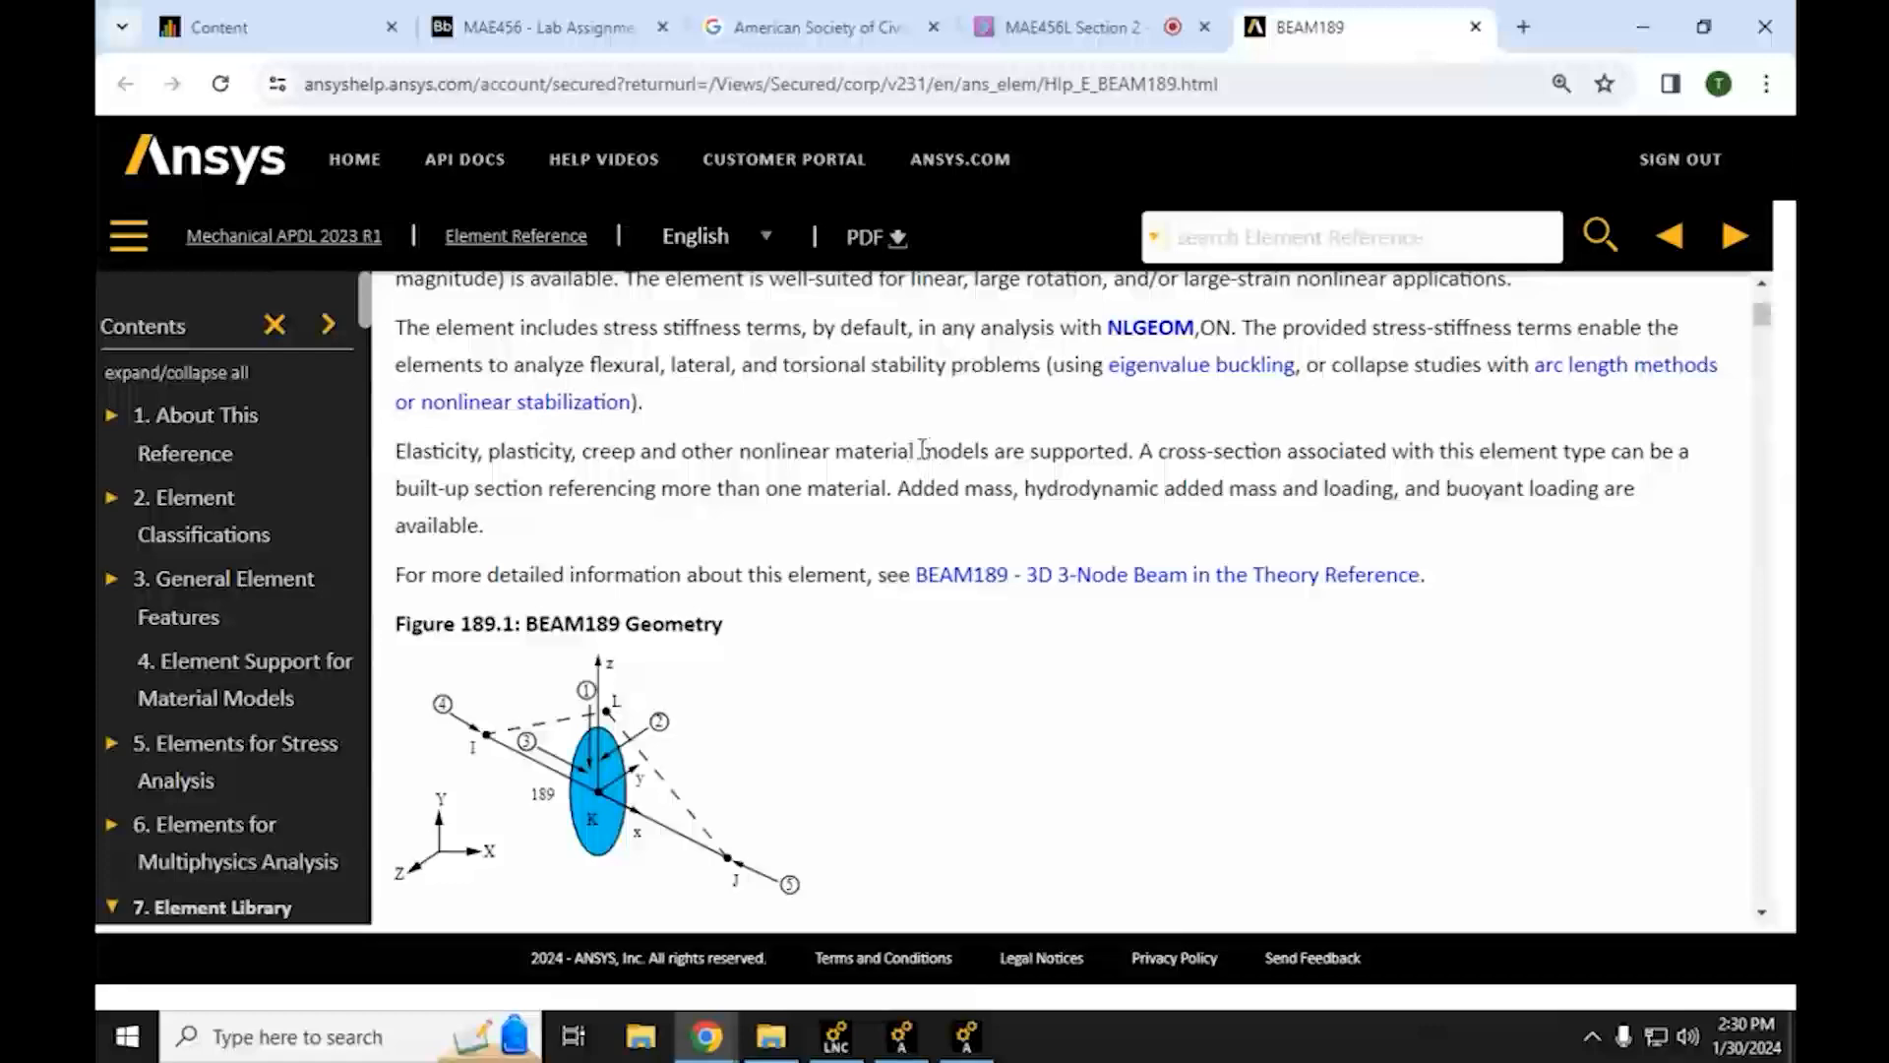
{"action": "scroll", "coordinate": [915, 448], "scroll_direction": "up", "scroll_amount": 2}
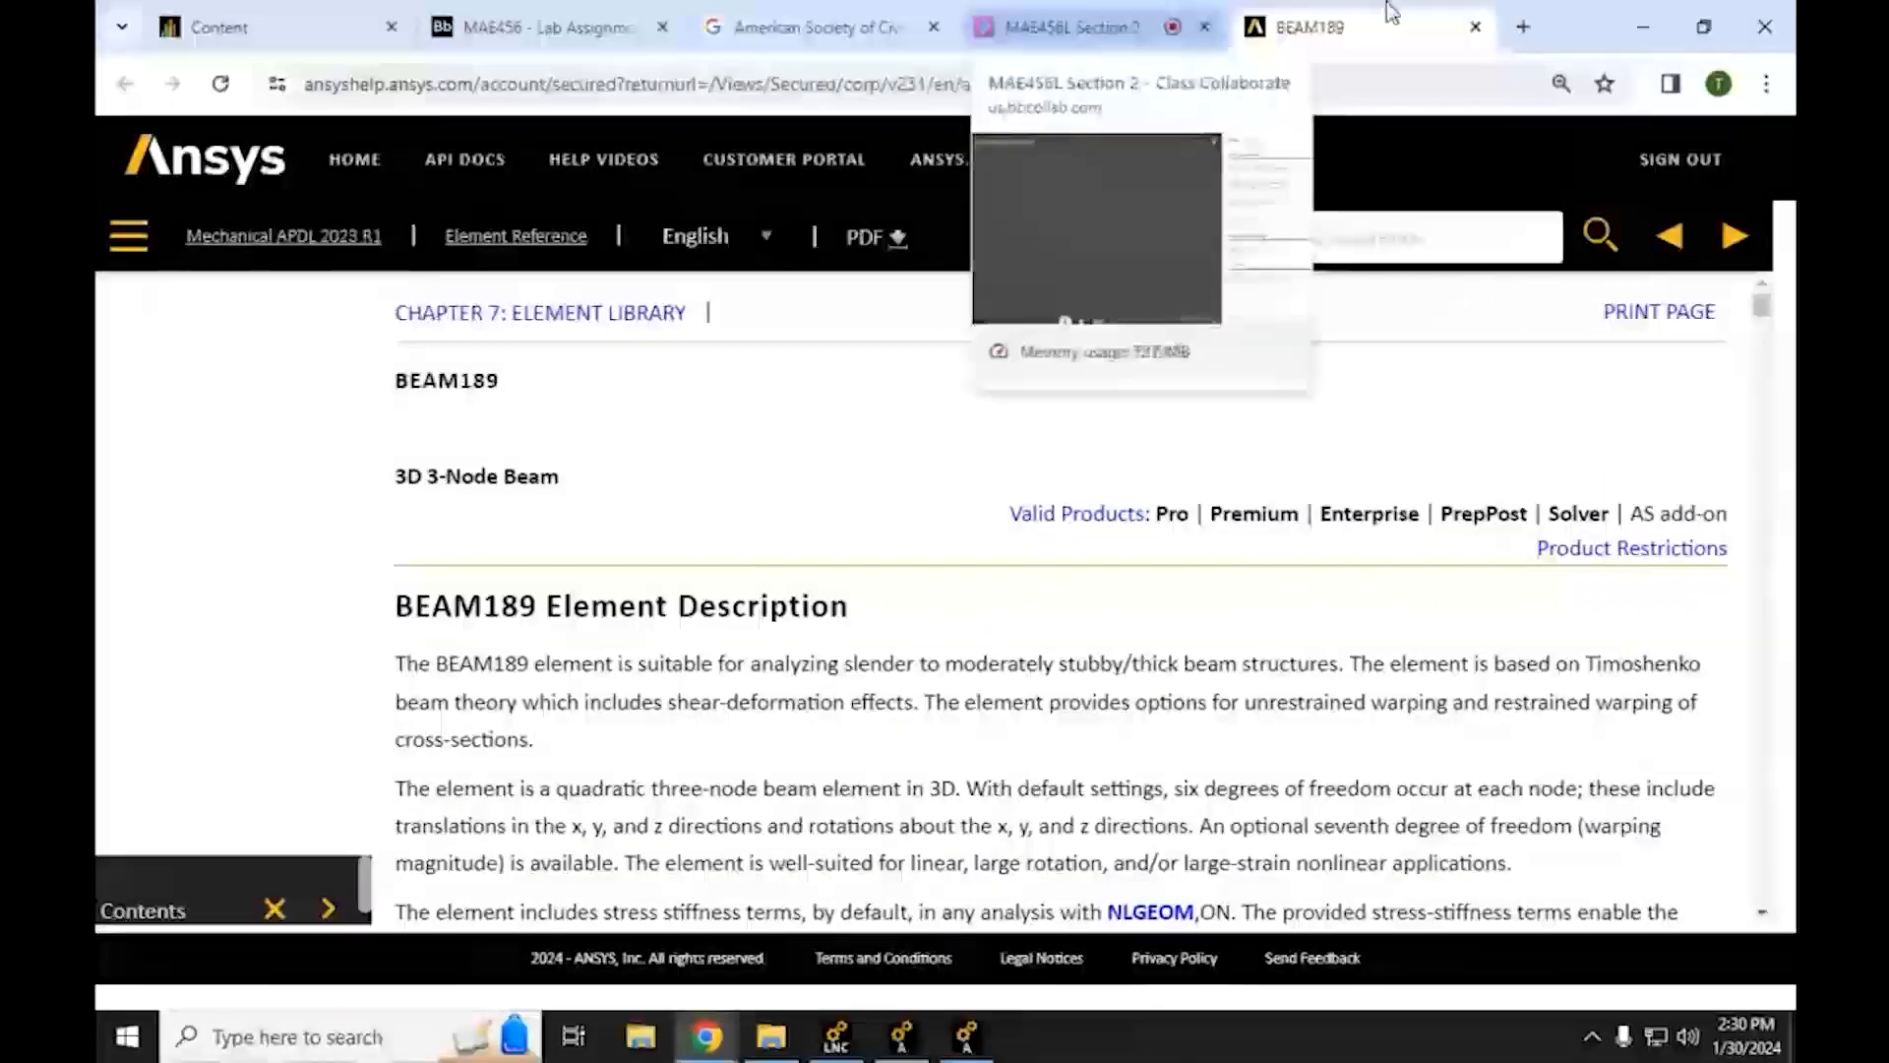
Switch to the Lab Assignment #4 PDF in the browser and review the linear elastic isotropic instruction and the crane figure's material data
{"action": "left_click", "coordinate": [1645, 22]}
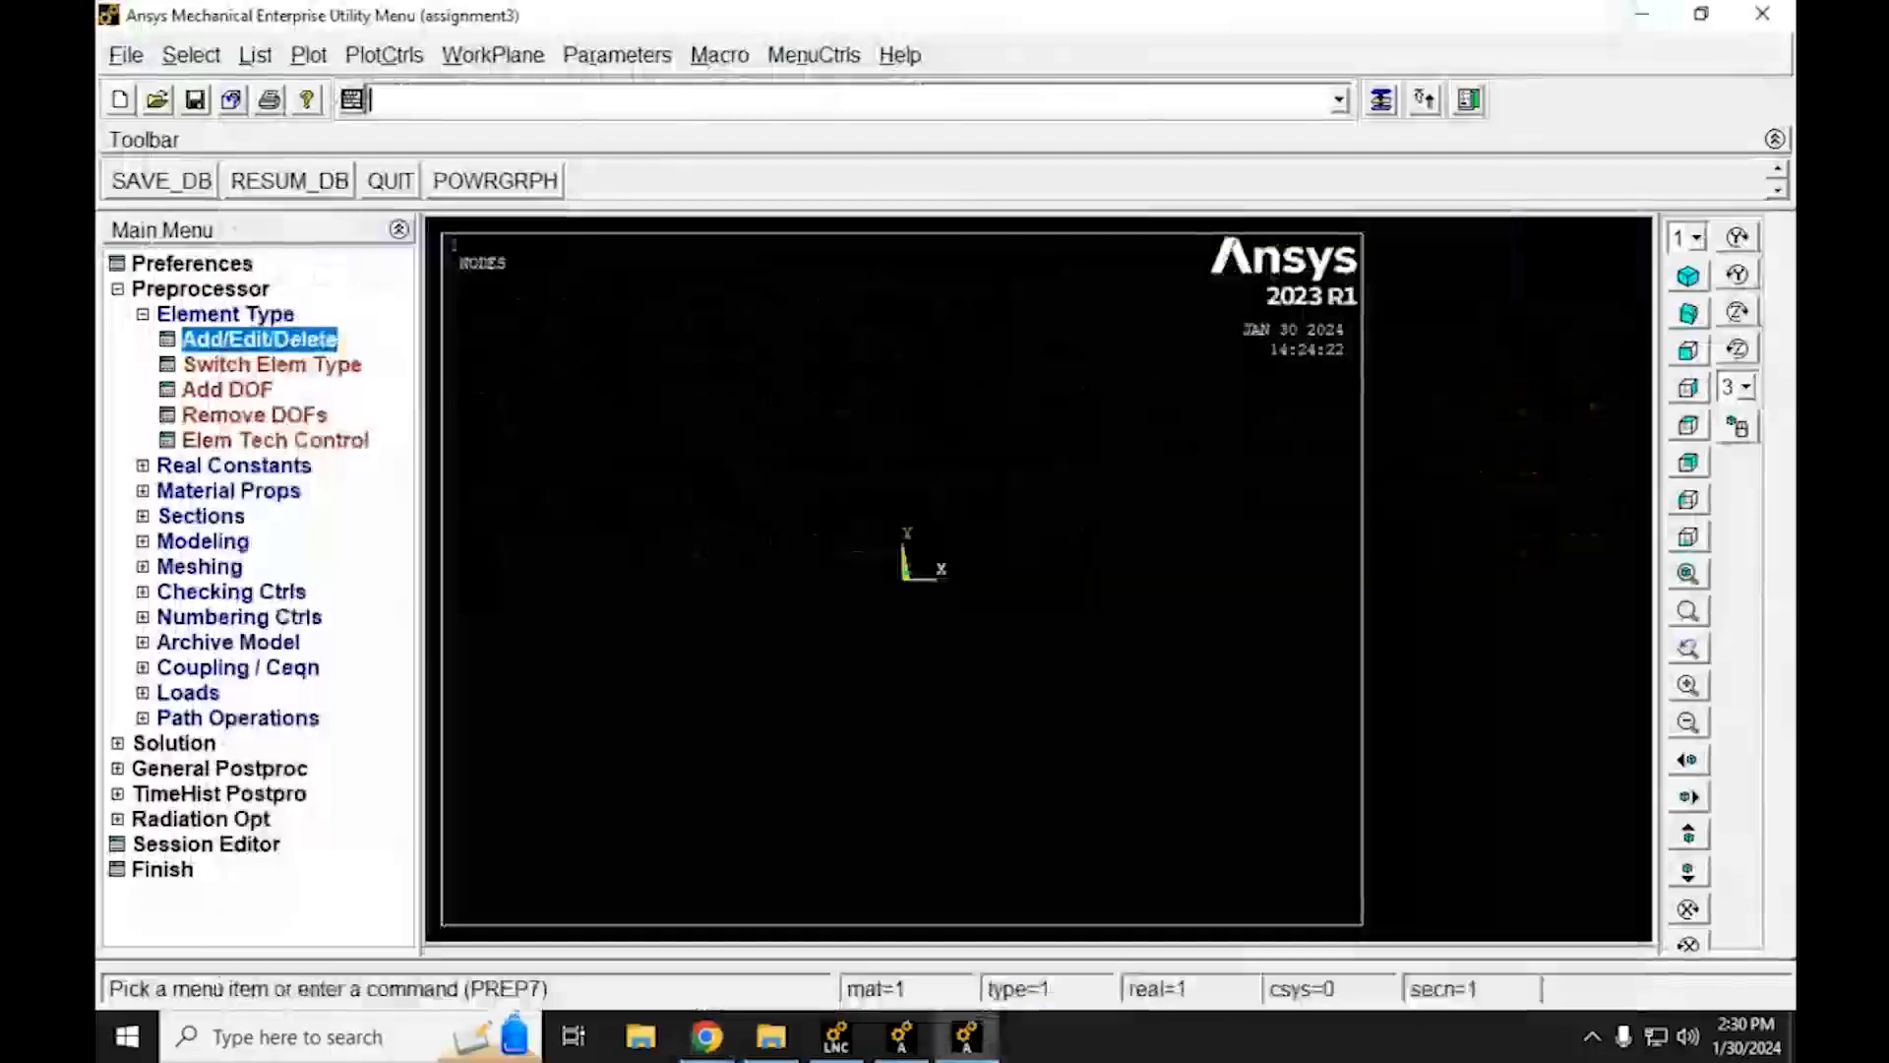
{"action": "mouse_move", "coordinate": [699, 1044]}
{"action": "left_click", "coordinate": [561, 905]}
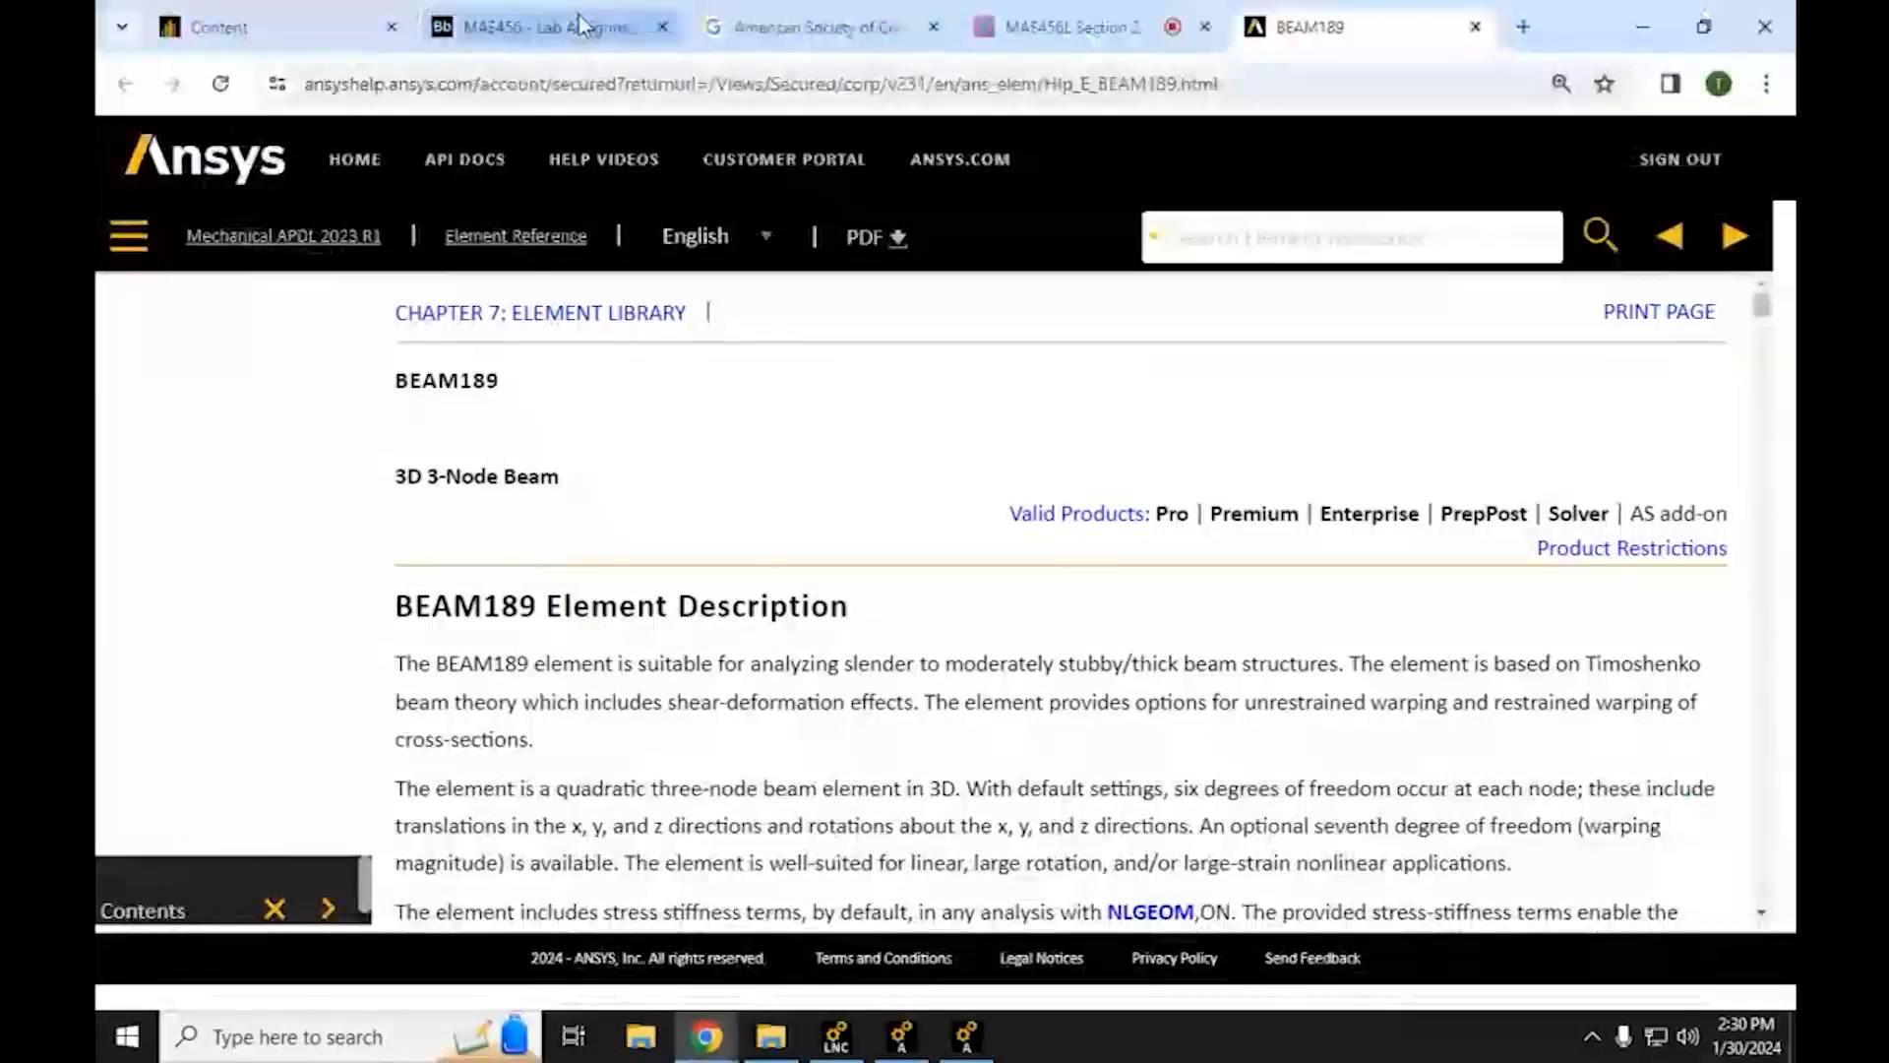
{"action": "left_click", "coordinate": [580, 24]}
{"action": "double_click", "coordinate": [829, 510]}
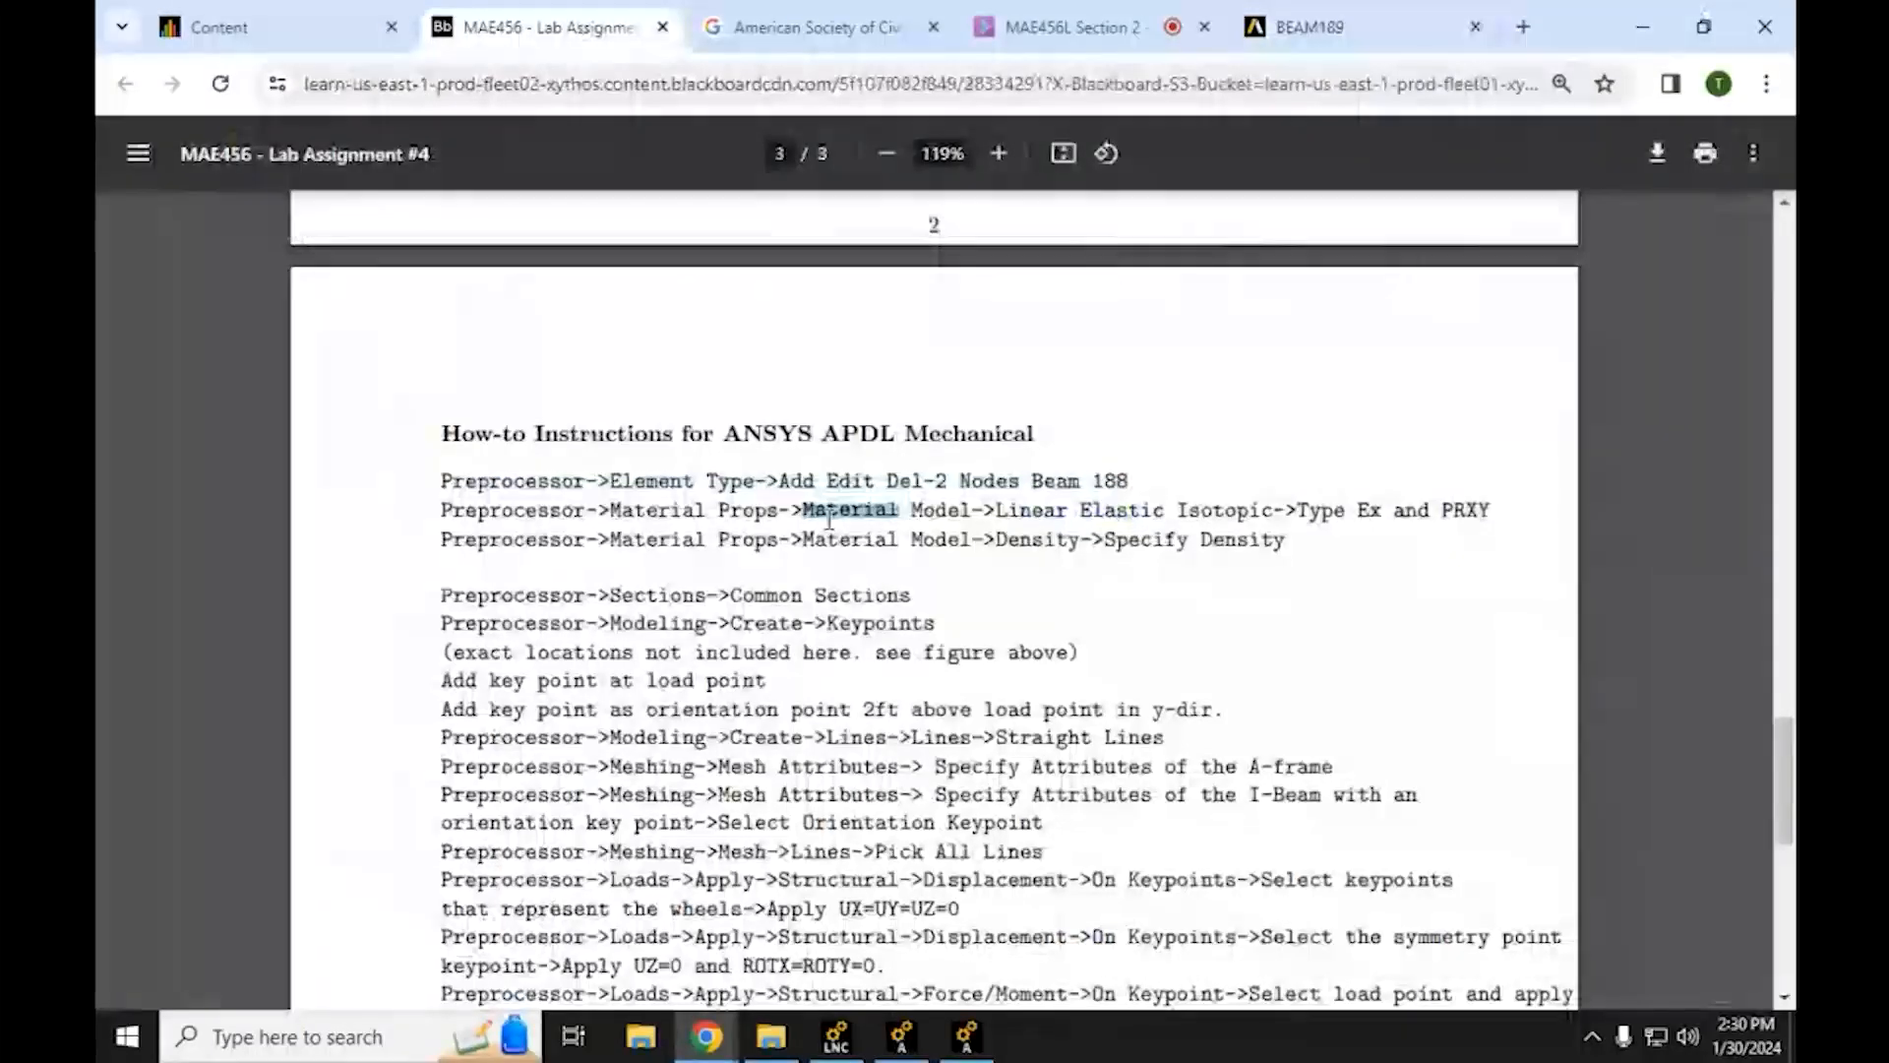
{"action": "triple_click", "coordinate": [829, 509]}
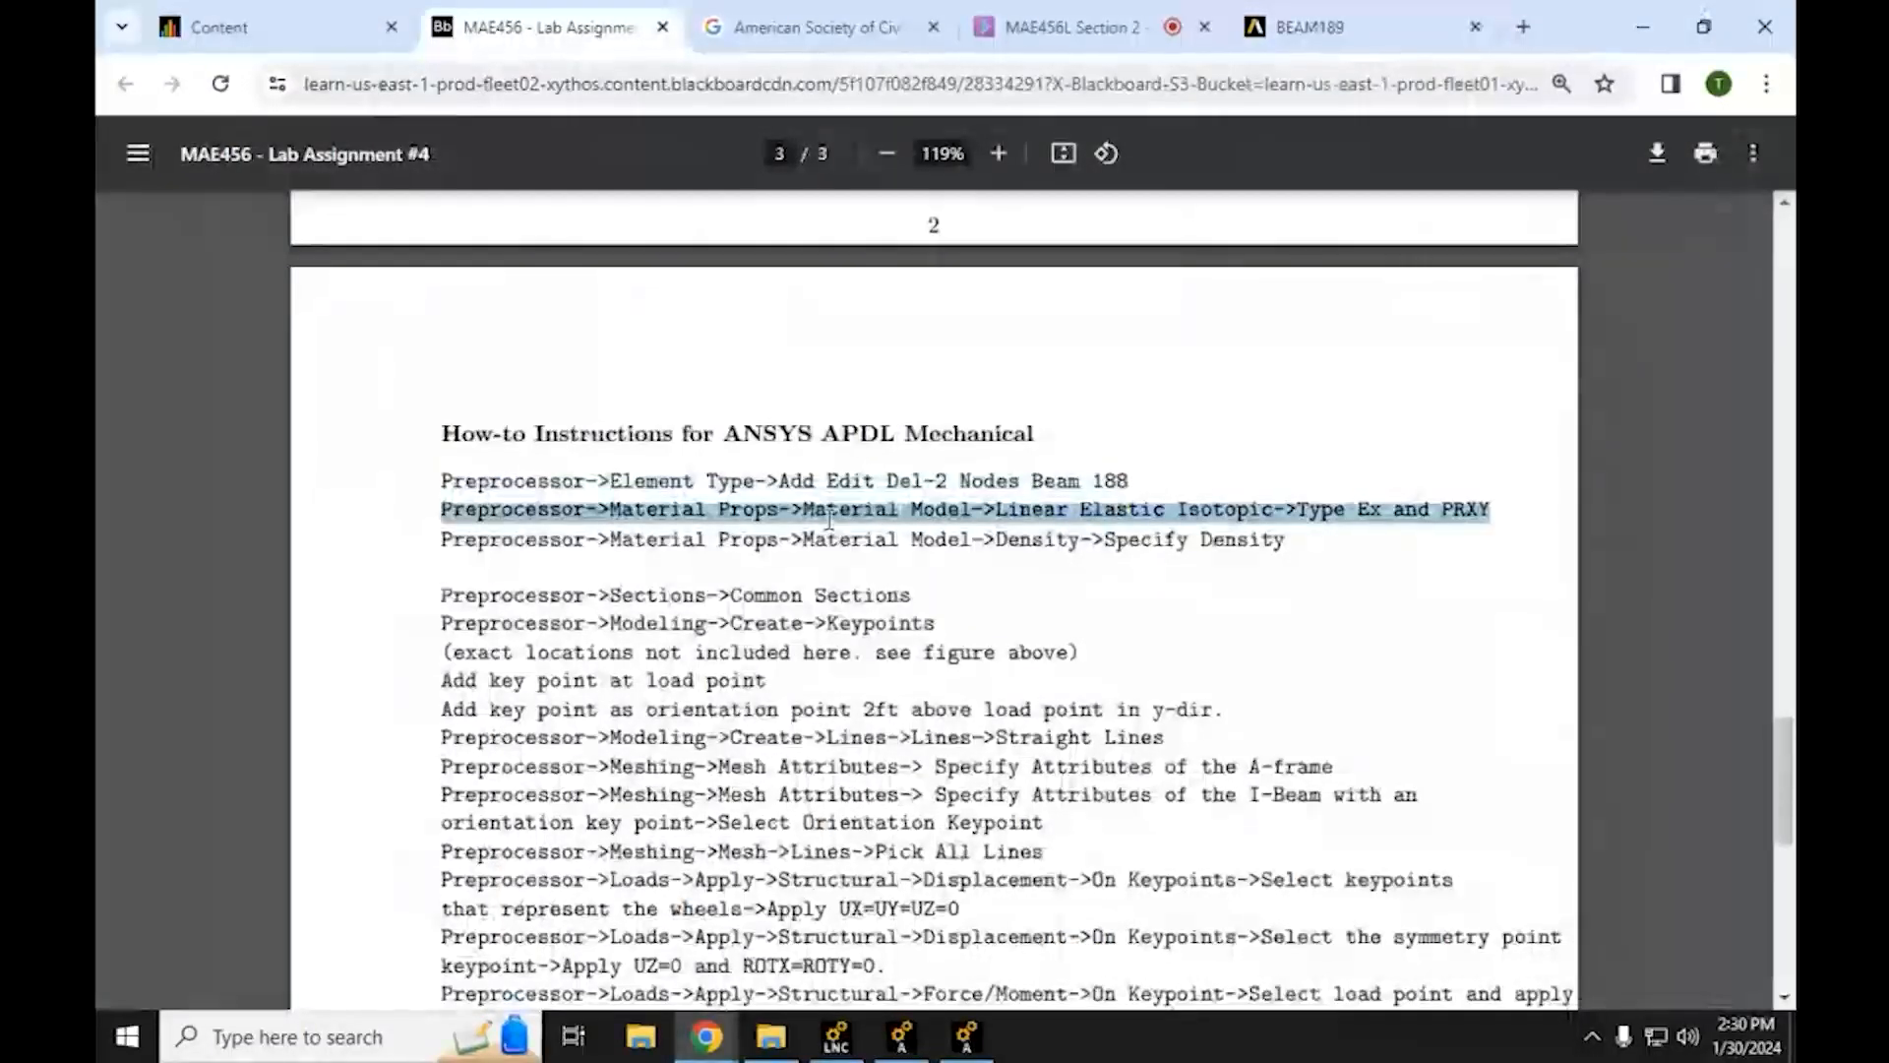
{"action": "scroll", "coordinate": [866, 674], "scroll_direction": "up", "scroll_amount": 5}
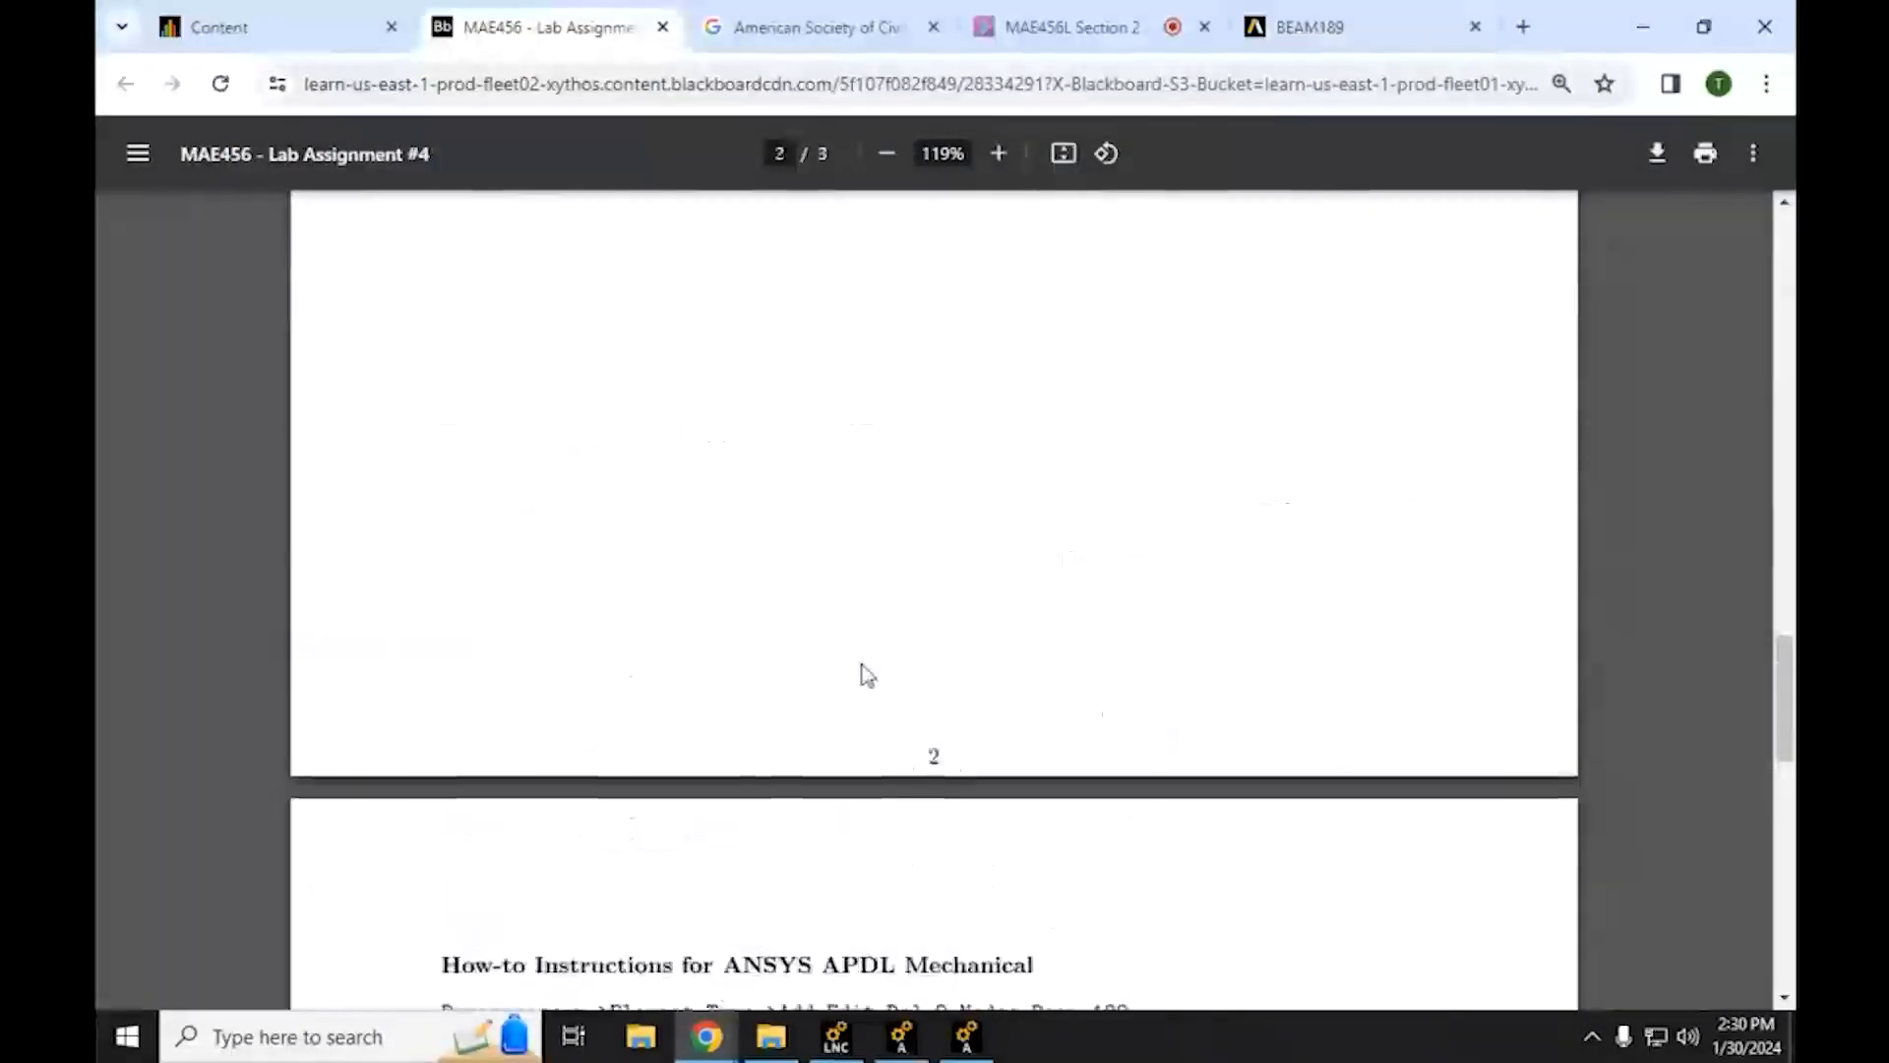
{"action": "scroll", "coordinate": [865, 674], "scroll_direction": "up", "scroll_amount": 15}
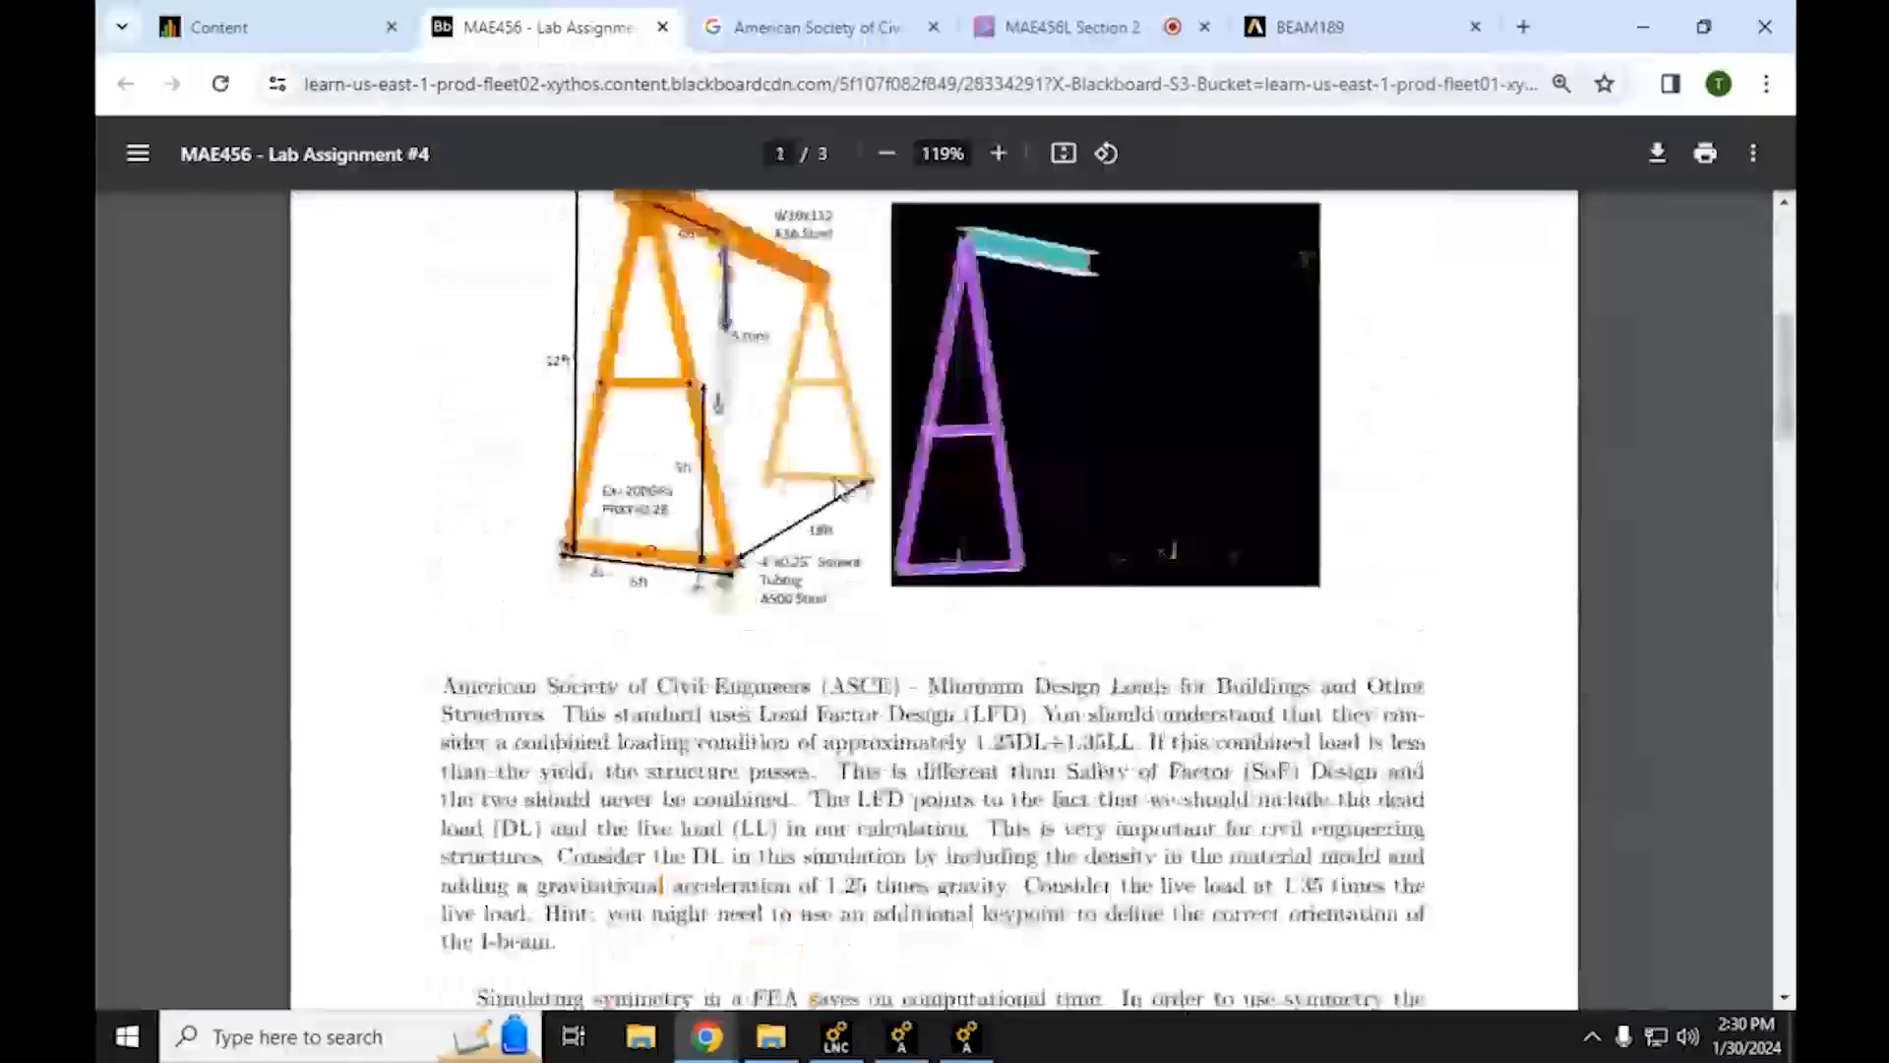
{"action": "scroll", "coordinate": [839, 487], "scroll_direction": "up", "scroll_amount": 3}
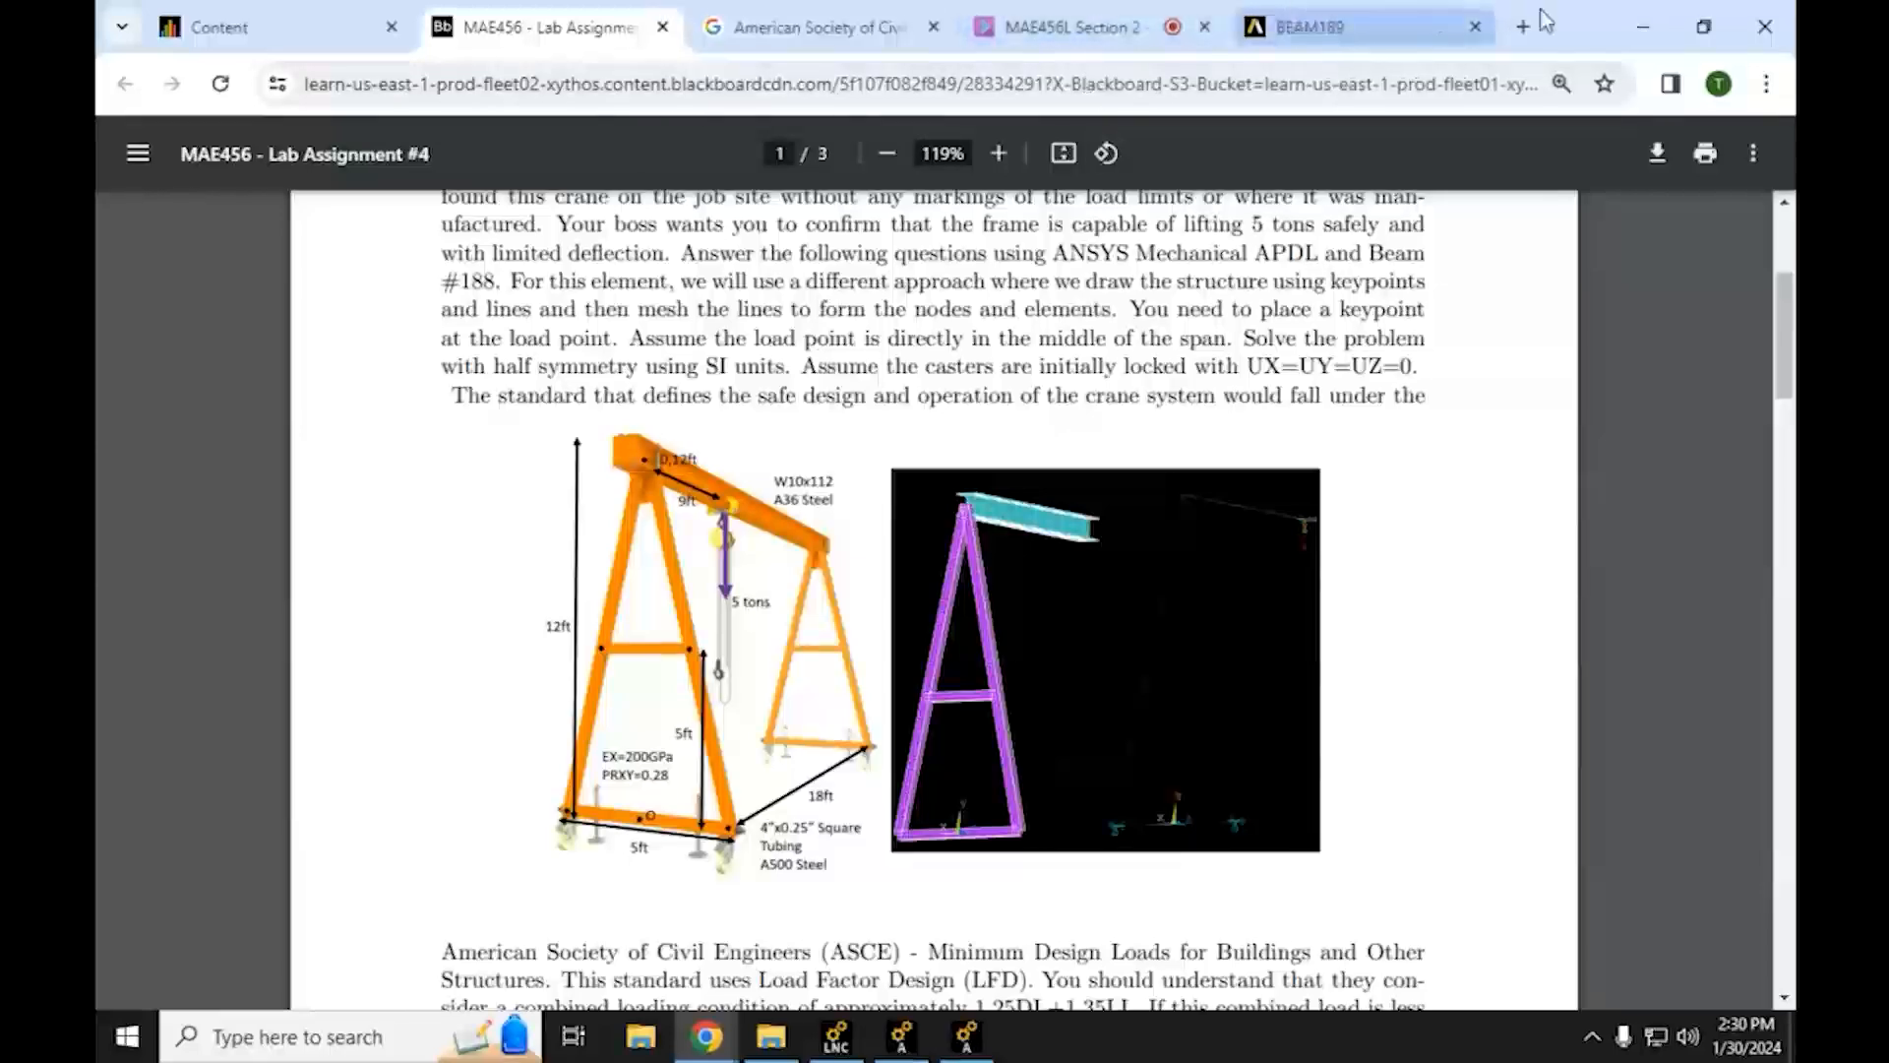
Return to Mechanical APDL, collapse Element Type and open the Material Models definition under Material Props
{"action": "left_click", "coordinate": [1642, 27]}
{"action": "left_click", "coordinate": [142, 313]}
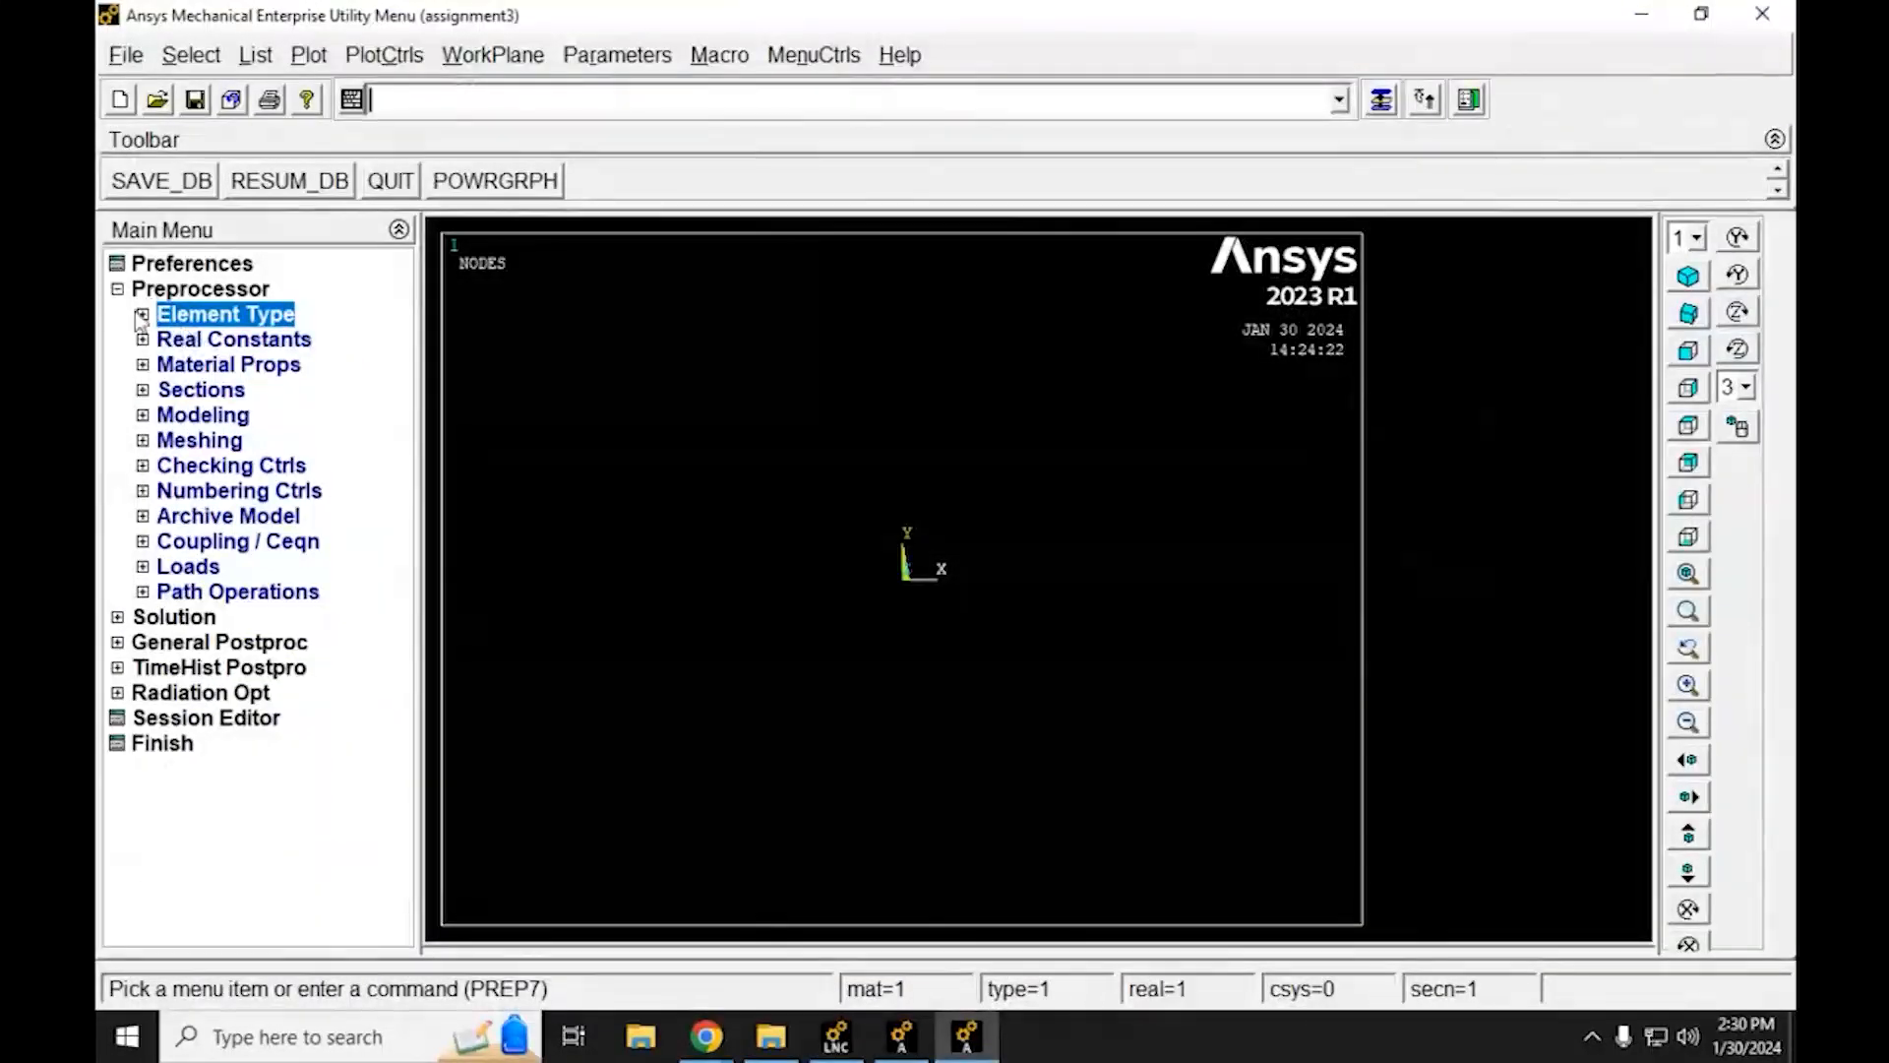
{"action": "left_click", "coordinate": [143, 364]}
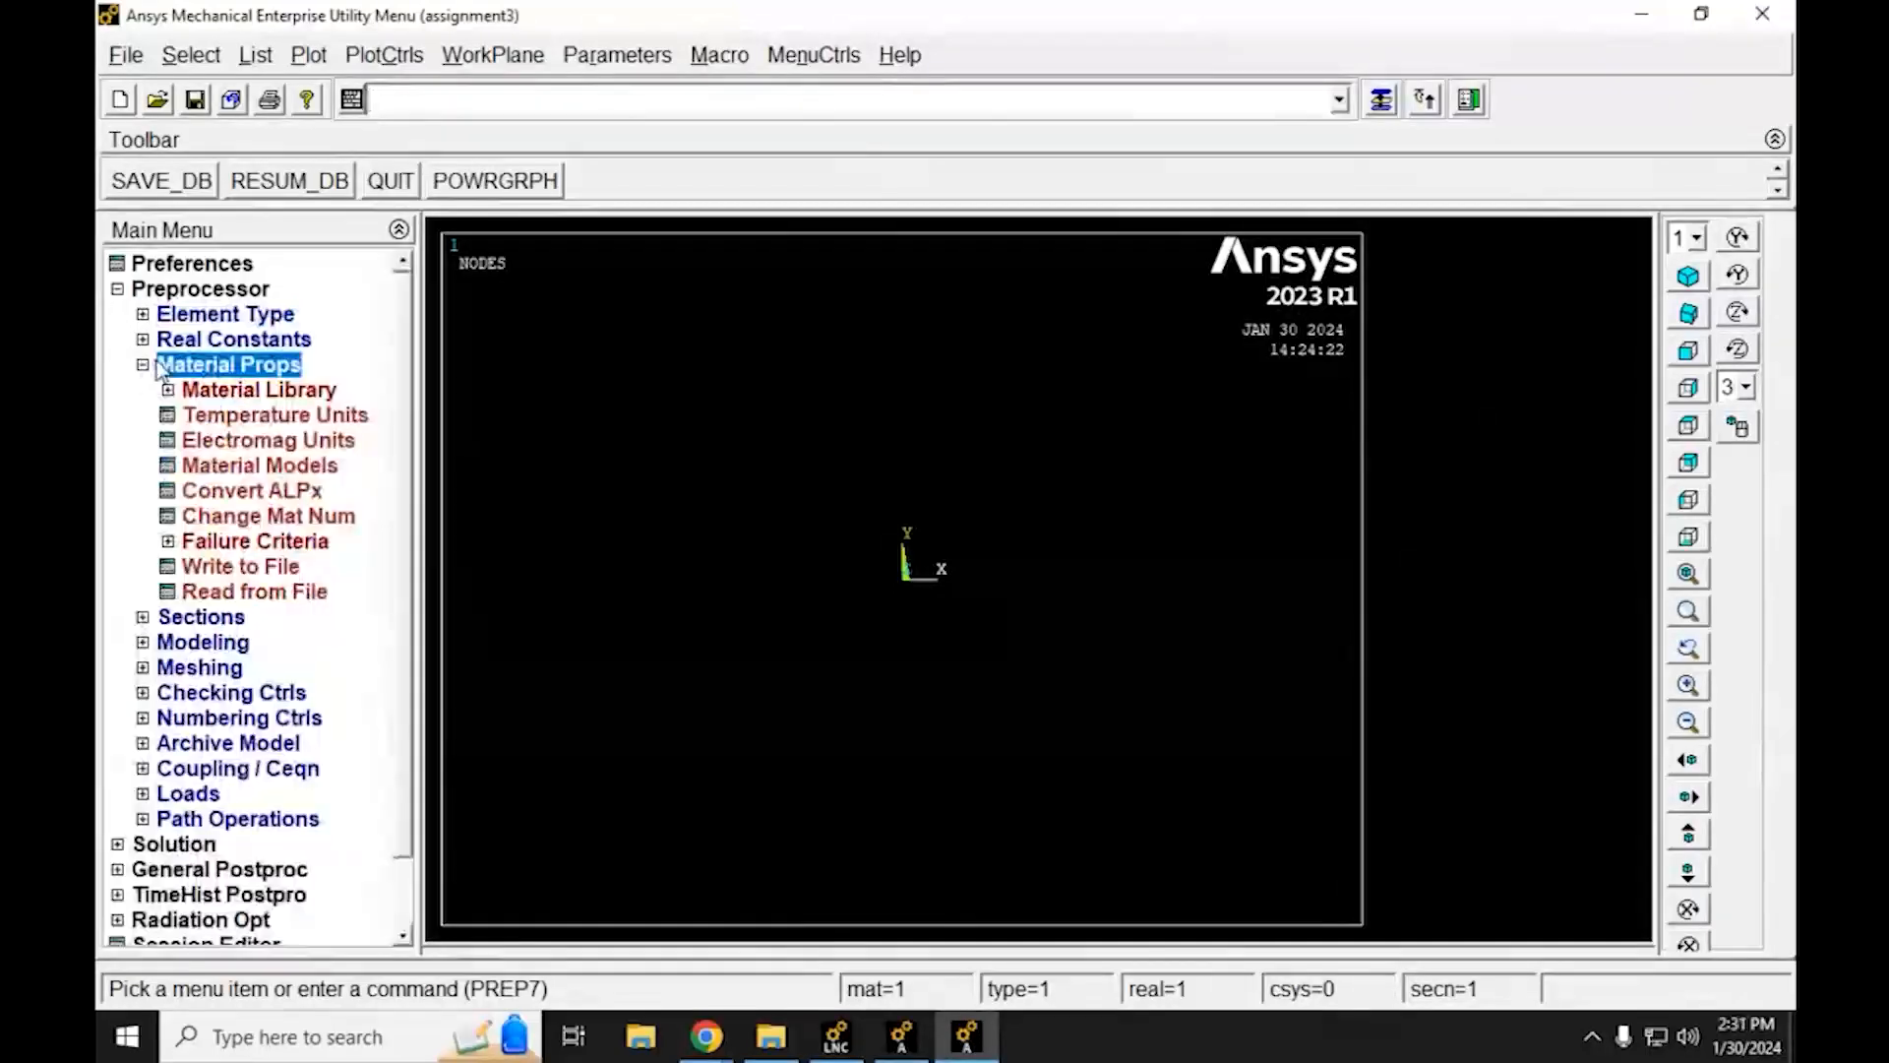
{"action": "left_click", "coordinate": [187, 465]}
{"action": "left_click_drag", "start_coordinate": [675, 342], "coordinate": [635, 259]}
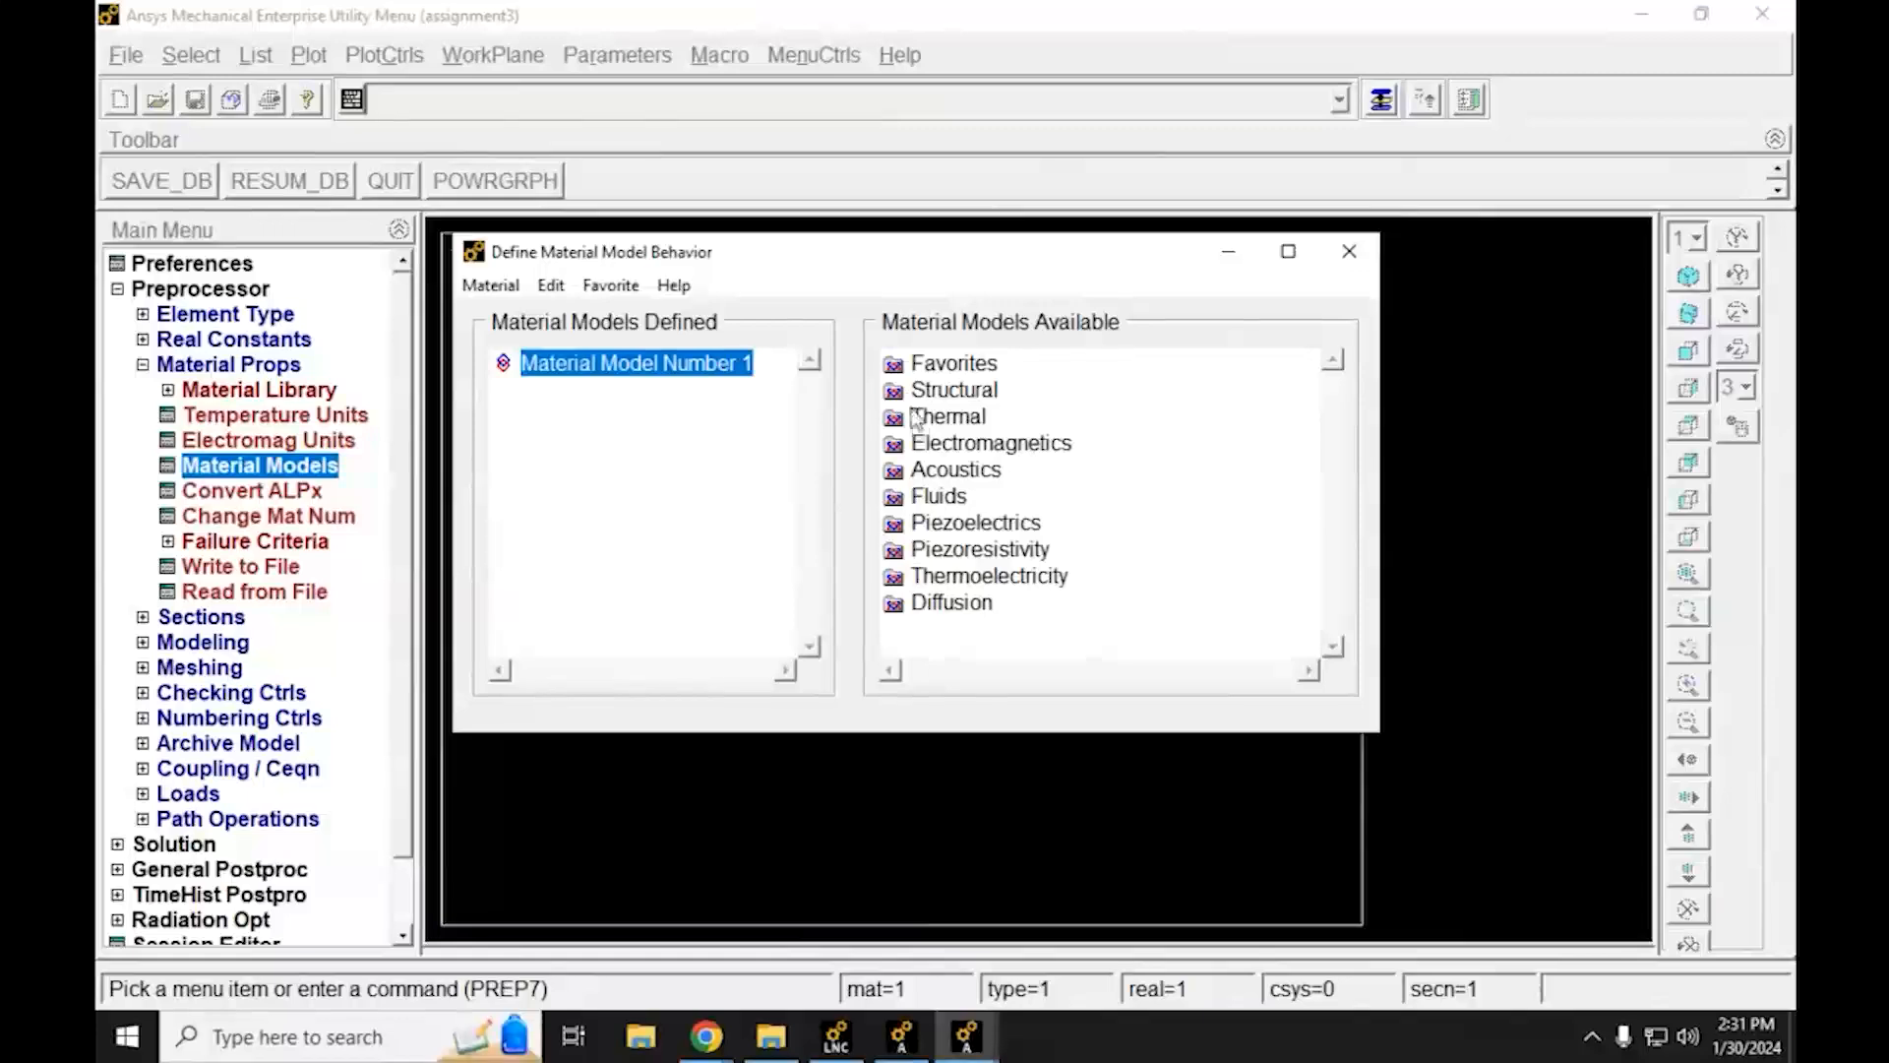
Define structural linear elastic isotropic properties for material 1 with EX 200e9 and PRXY 0.28
{"action": "double_click", "coordinate": [953, 390]}
{"action": "double_click", "coordinate": [959, 418]}
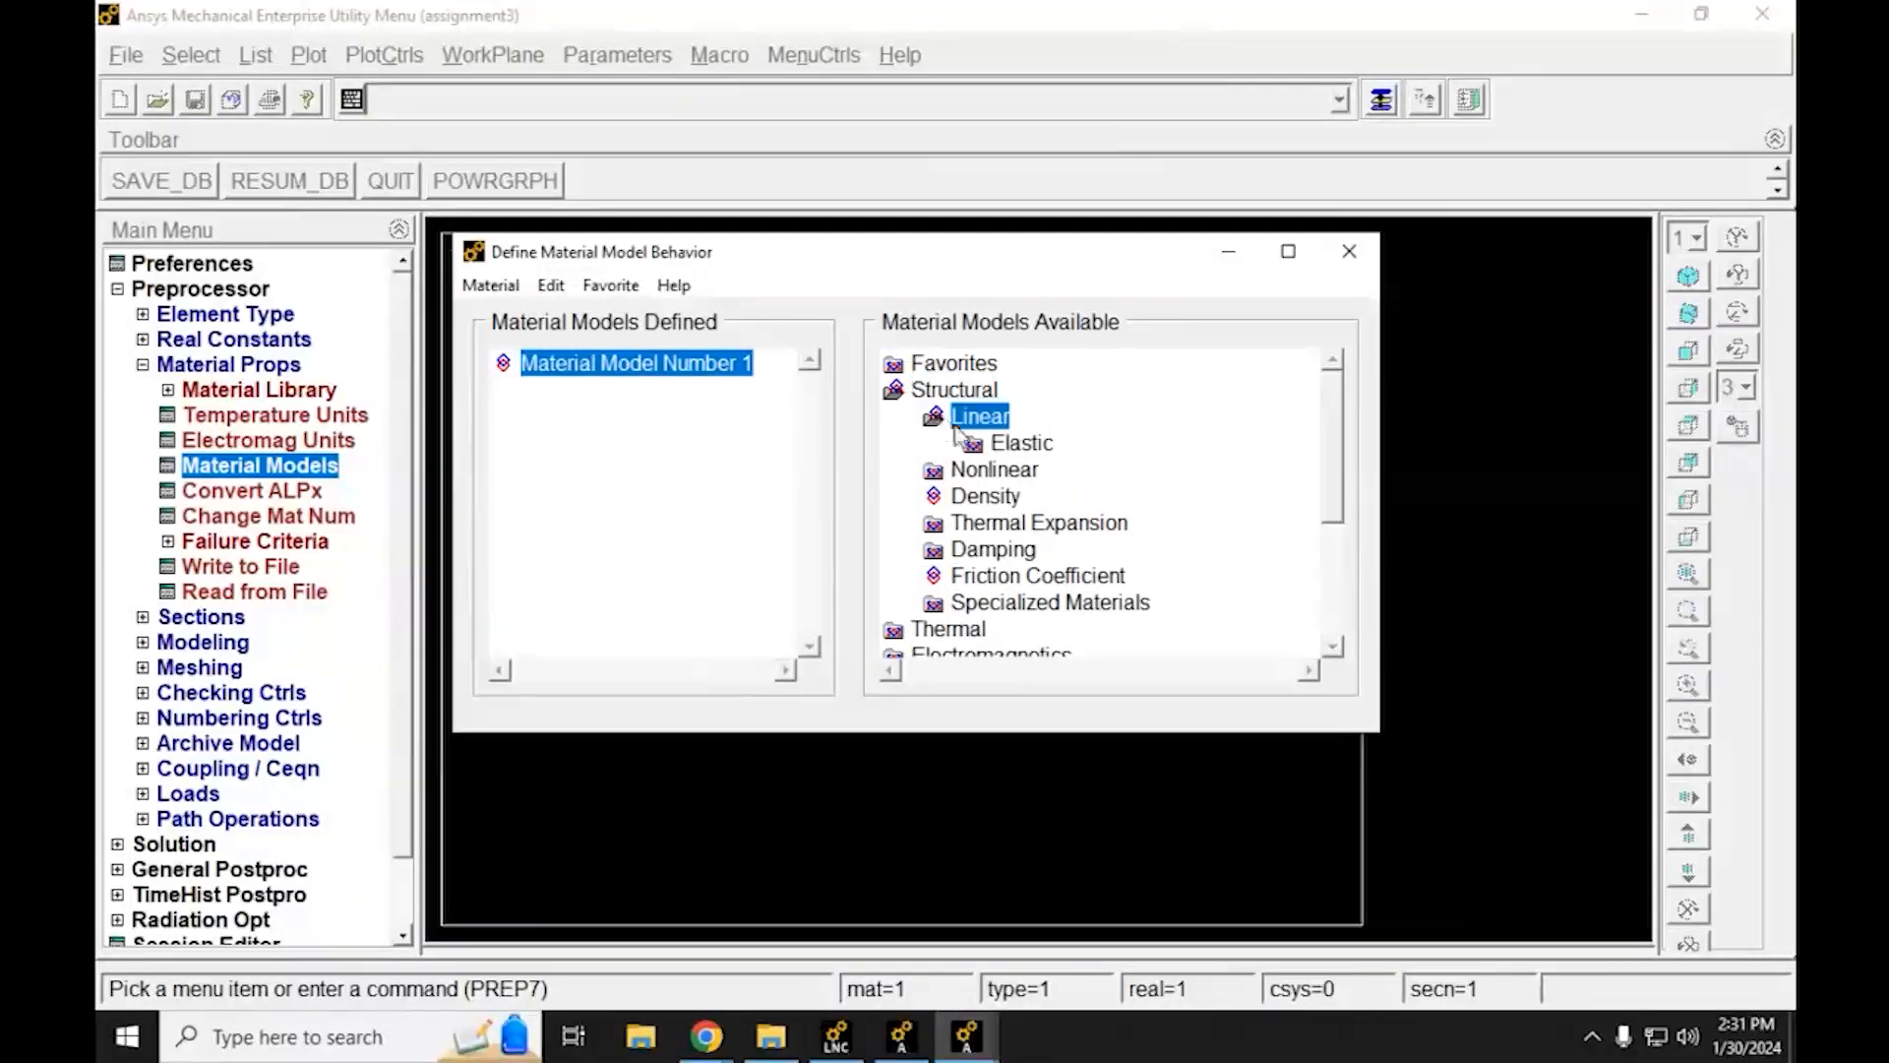
{"action": "double_click", "coordinate": [1018, 443]}
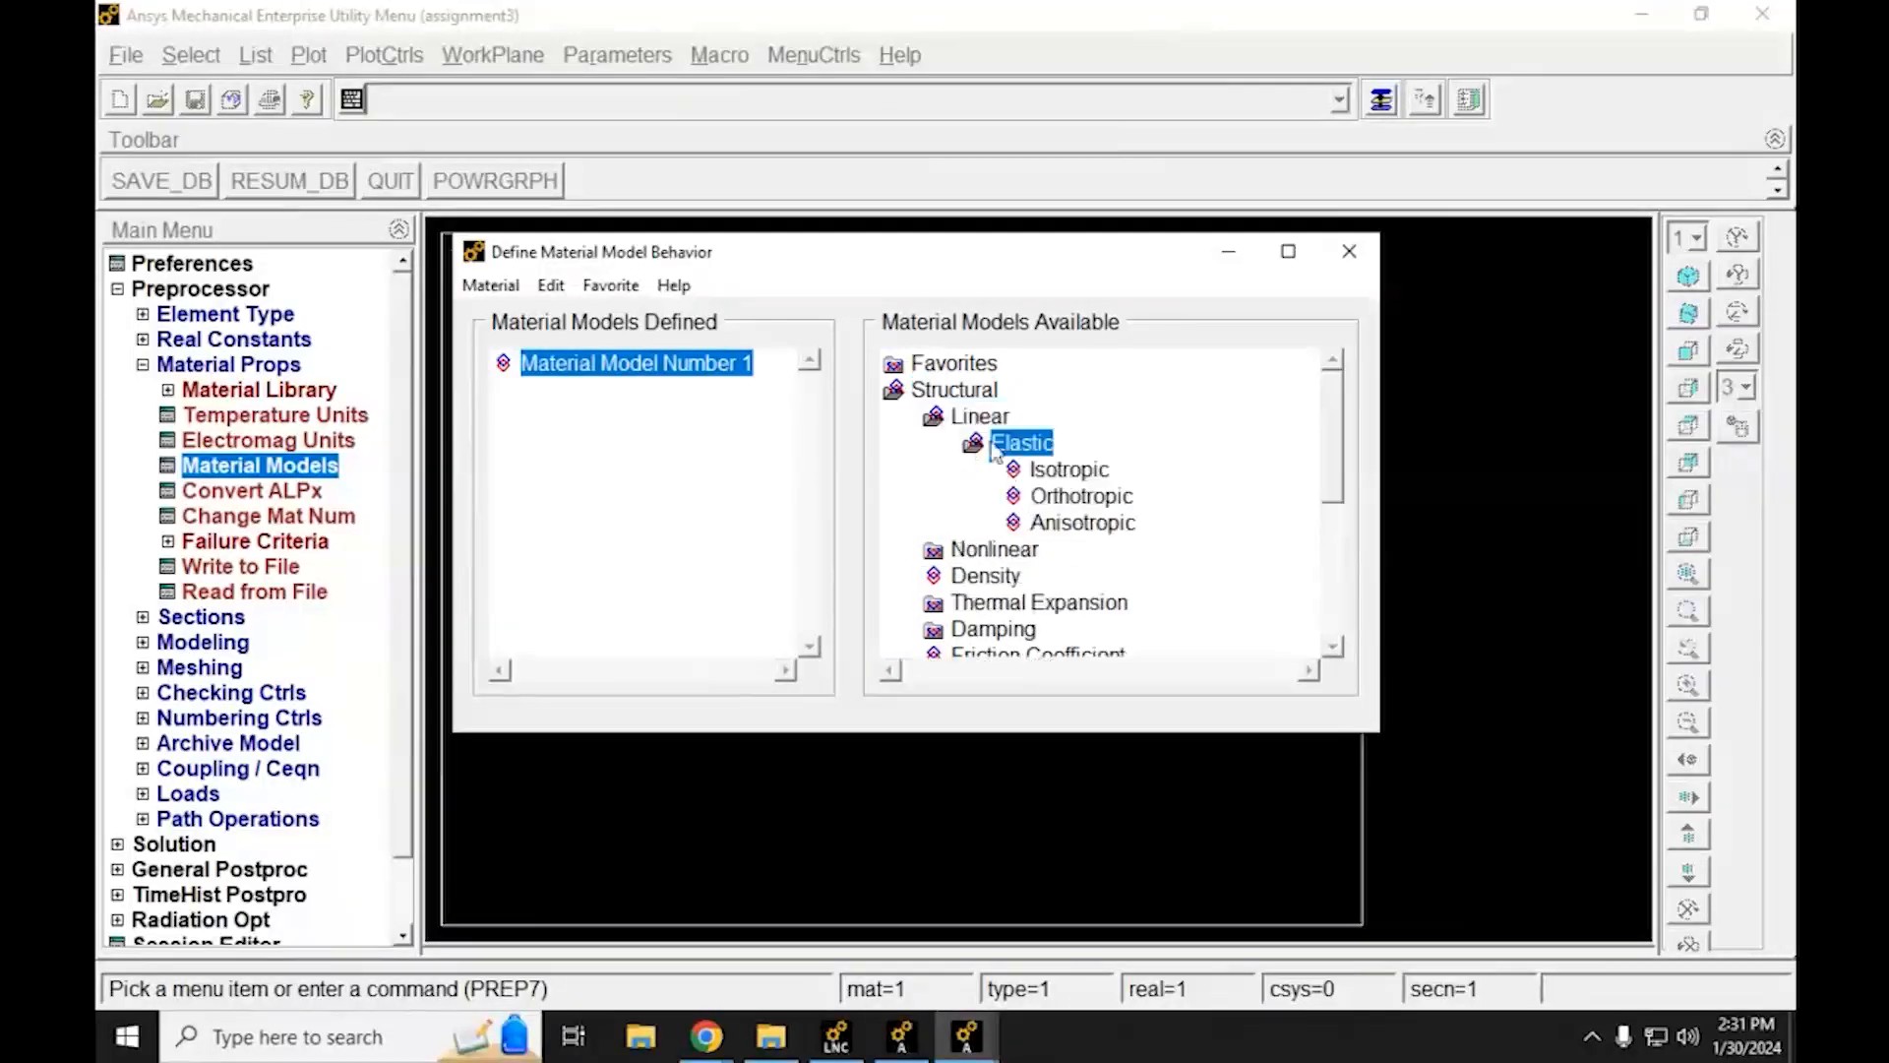
{"action": "double_click", "coordinate": [1062, 470]}
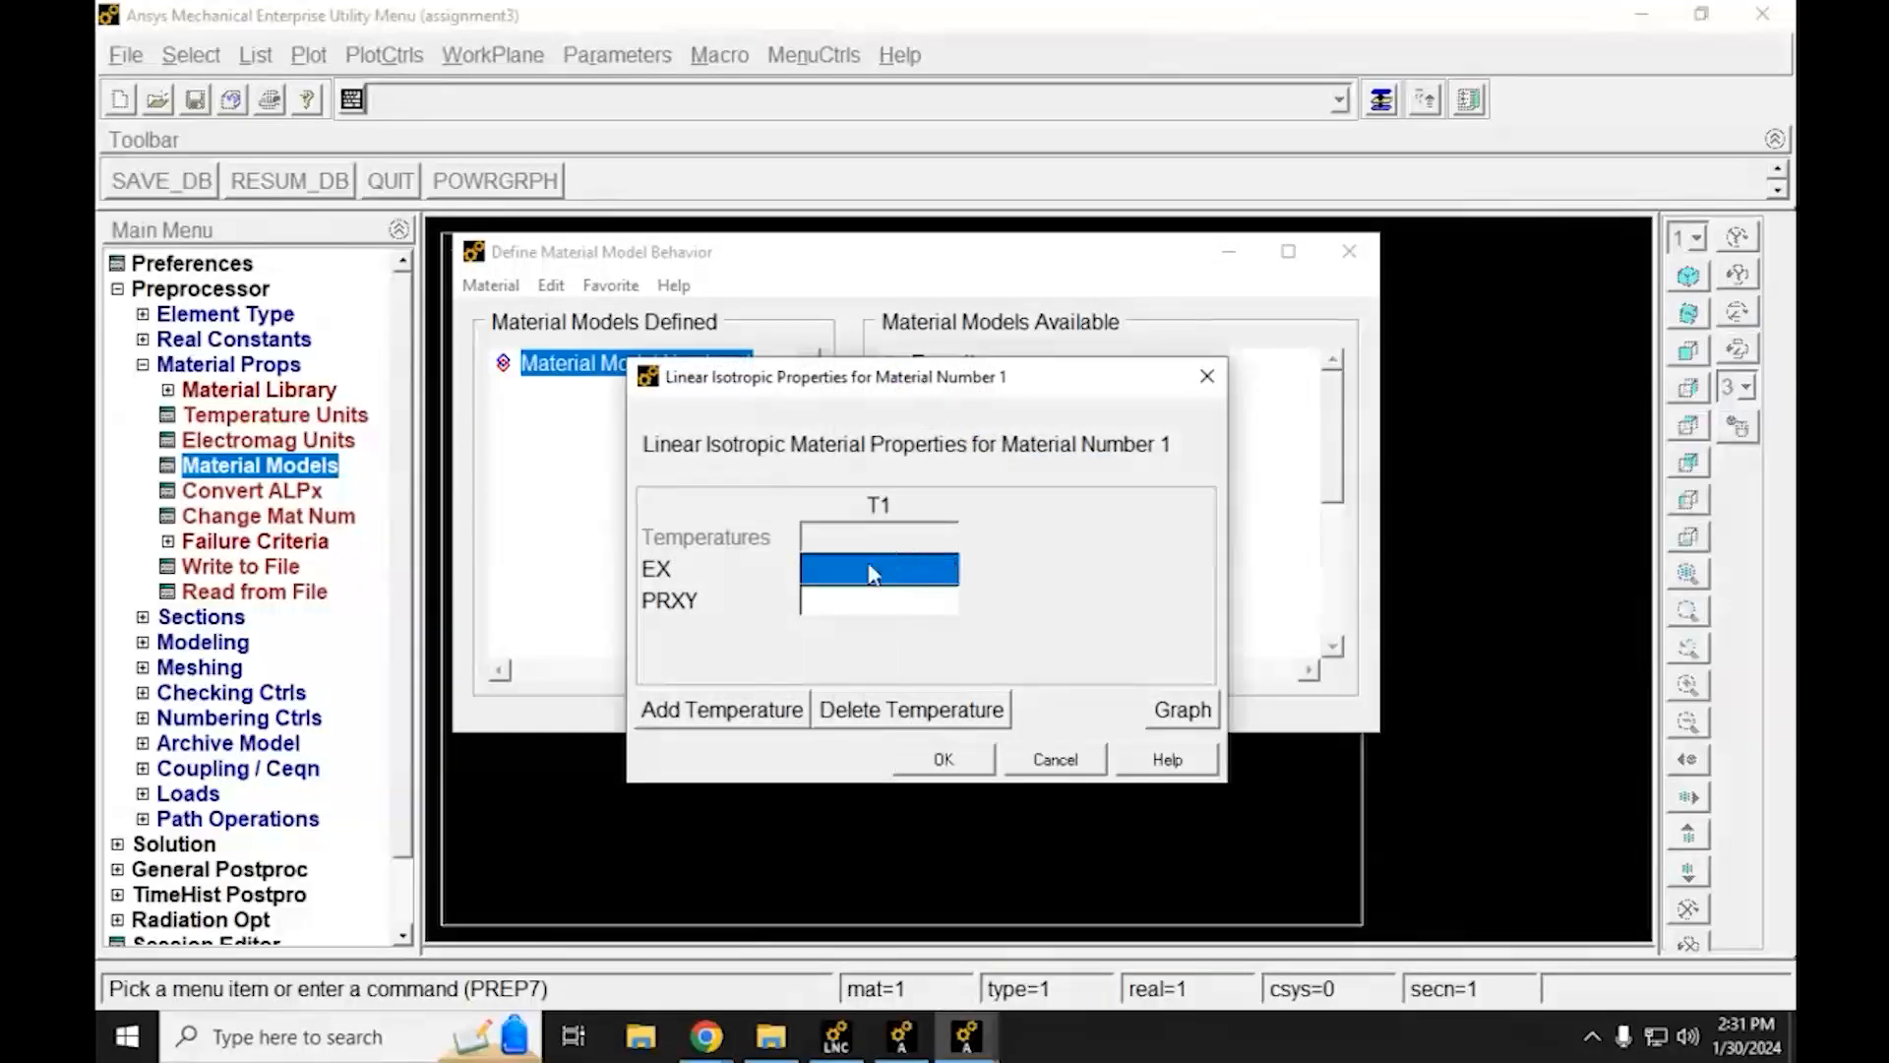
{"action": "type", "text": "2"}
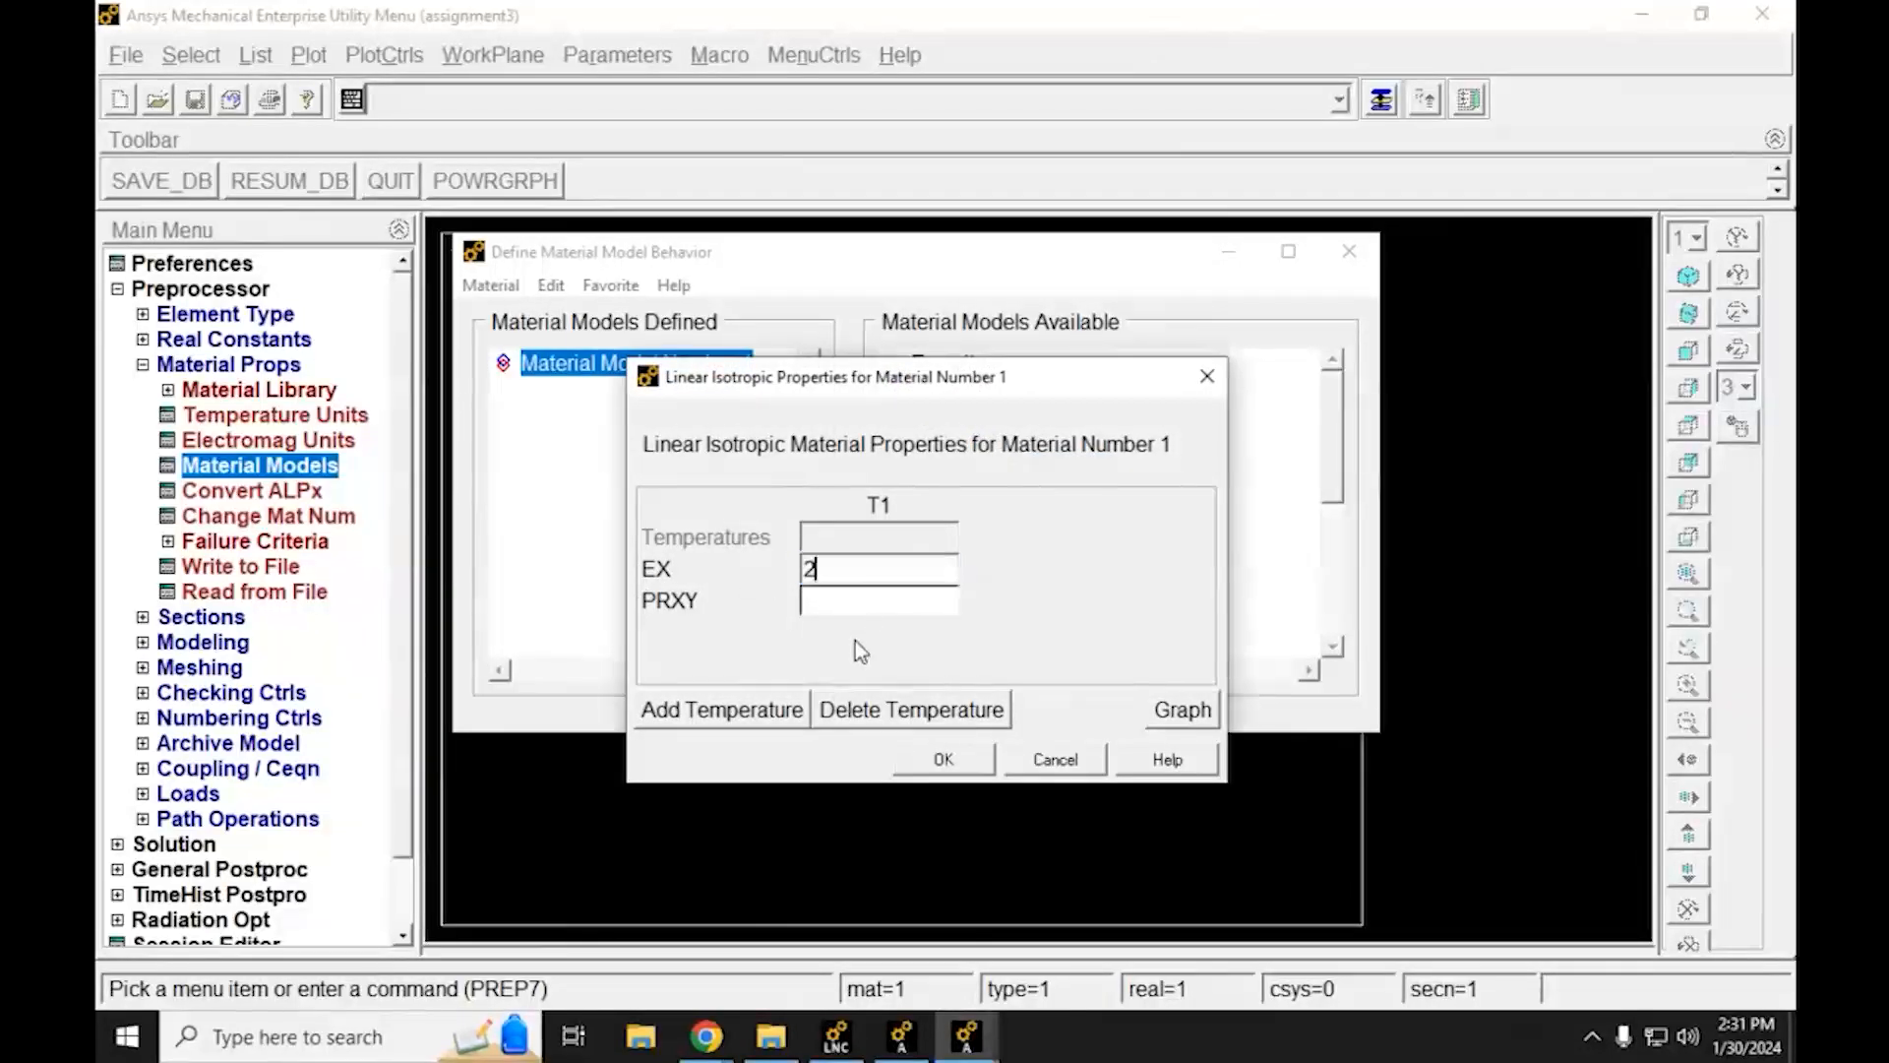
{"action": "type", "text": "00e9"}
{"action": "left_click", "coordinate": [823, 602]}
{"action": "type", "text": "0.28"}
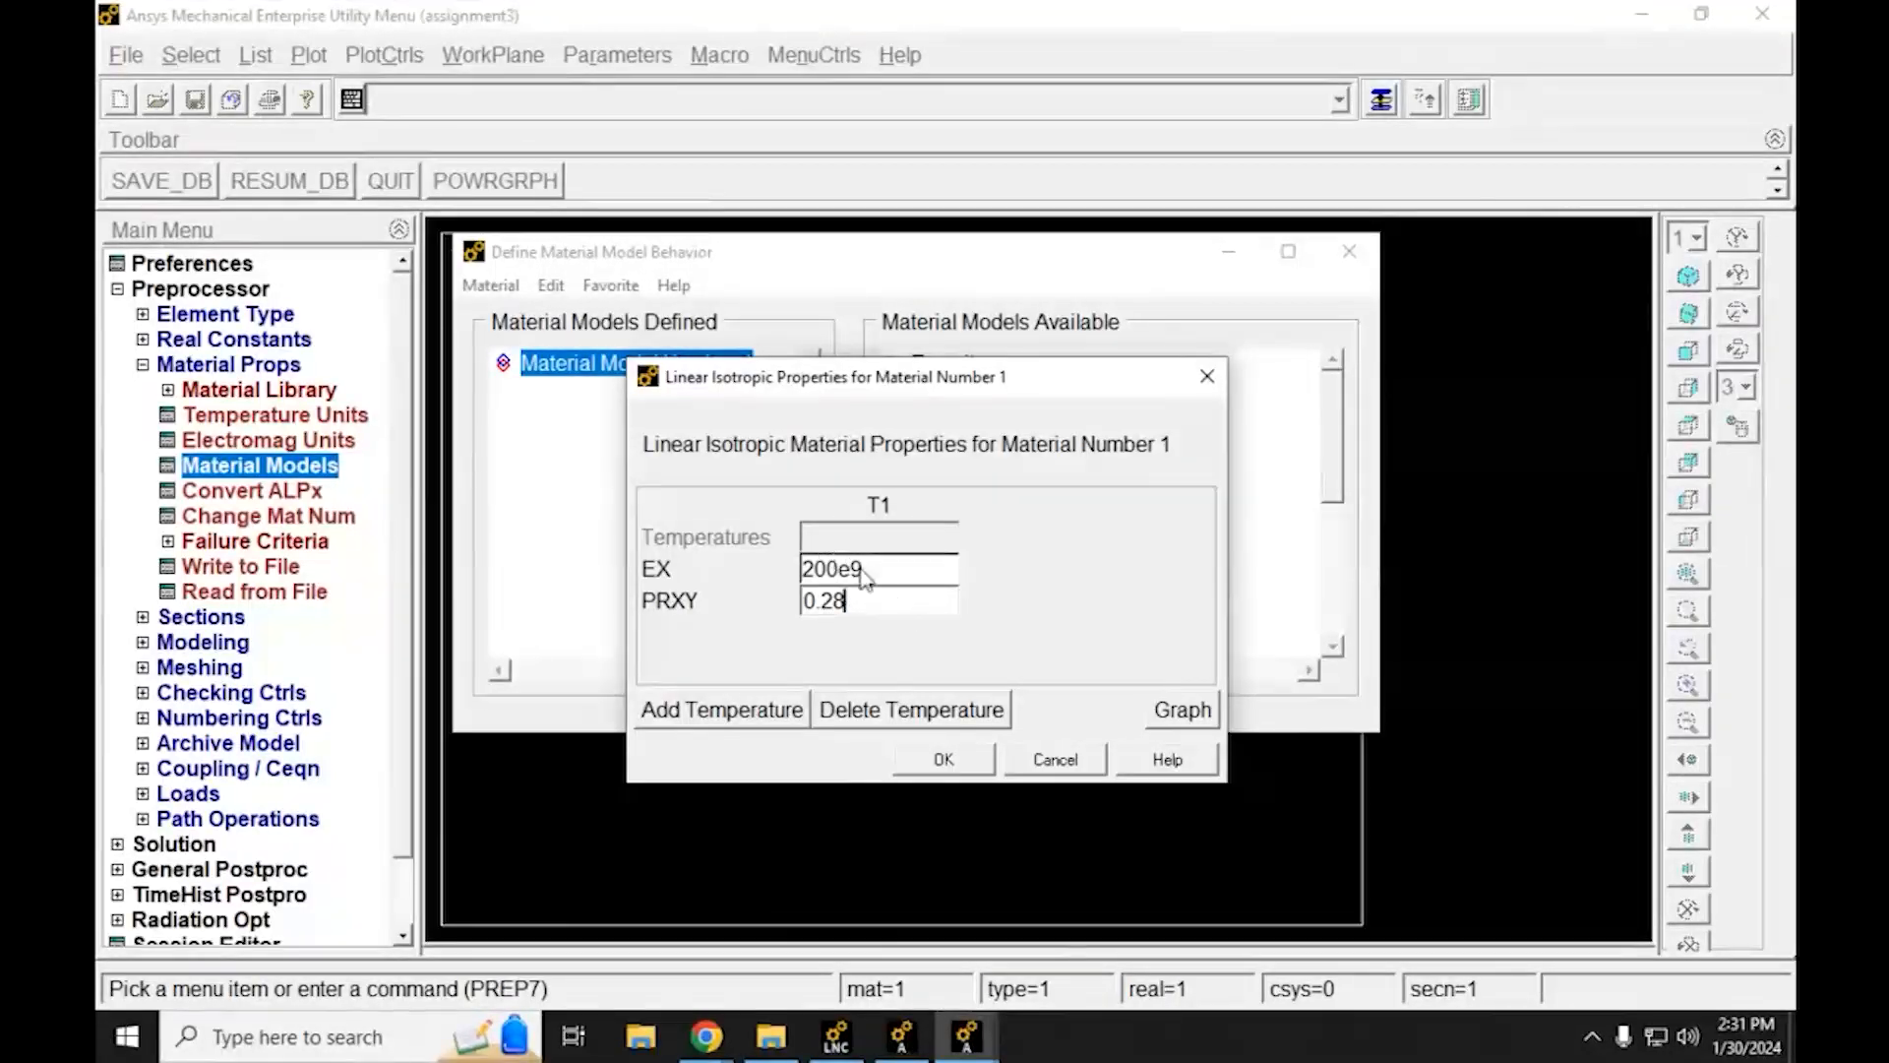
{"action": "left_click", "coordinate": [954, 765]}
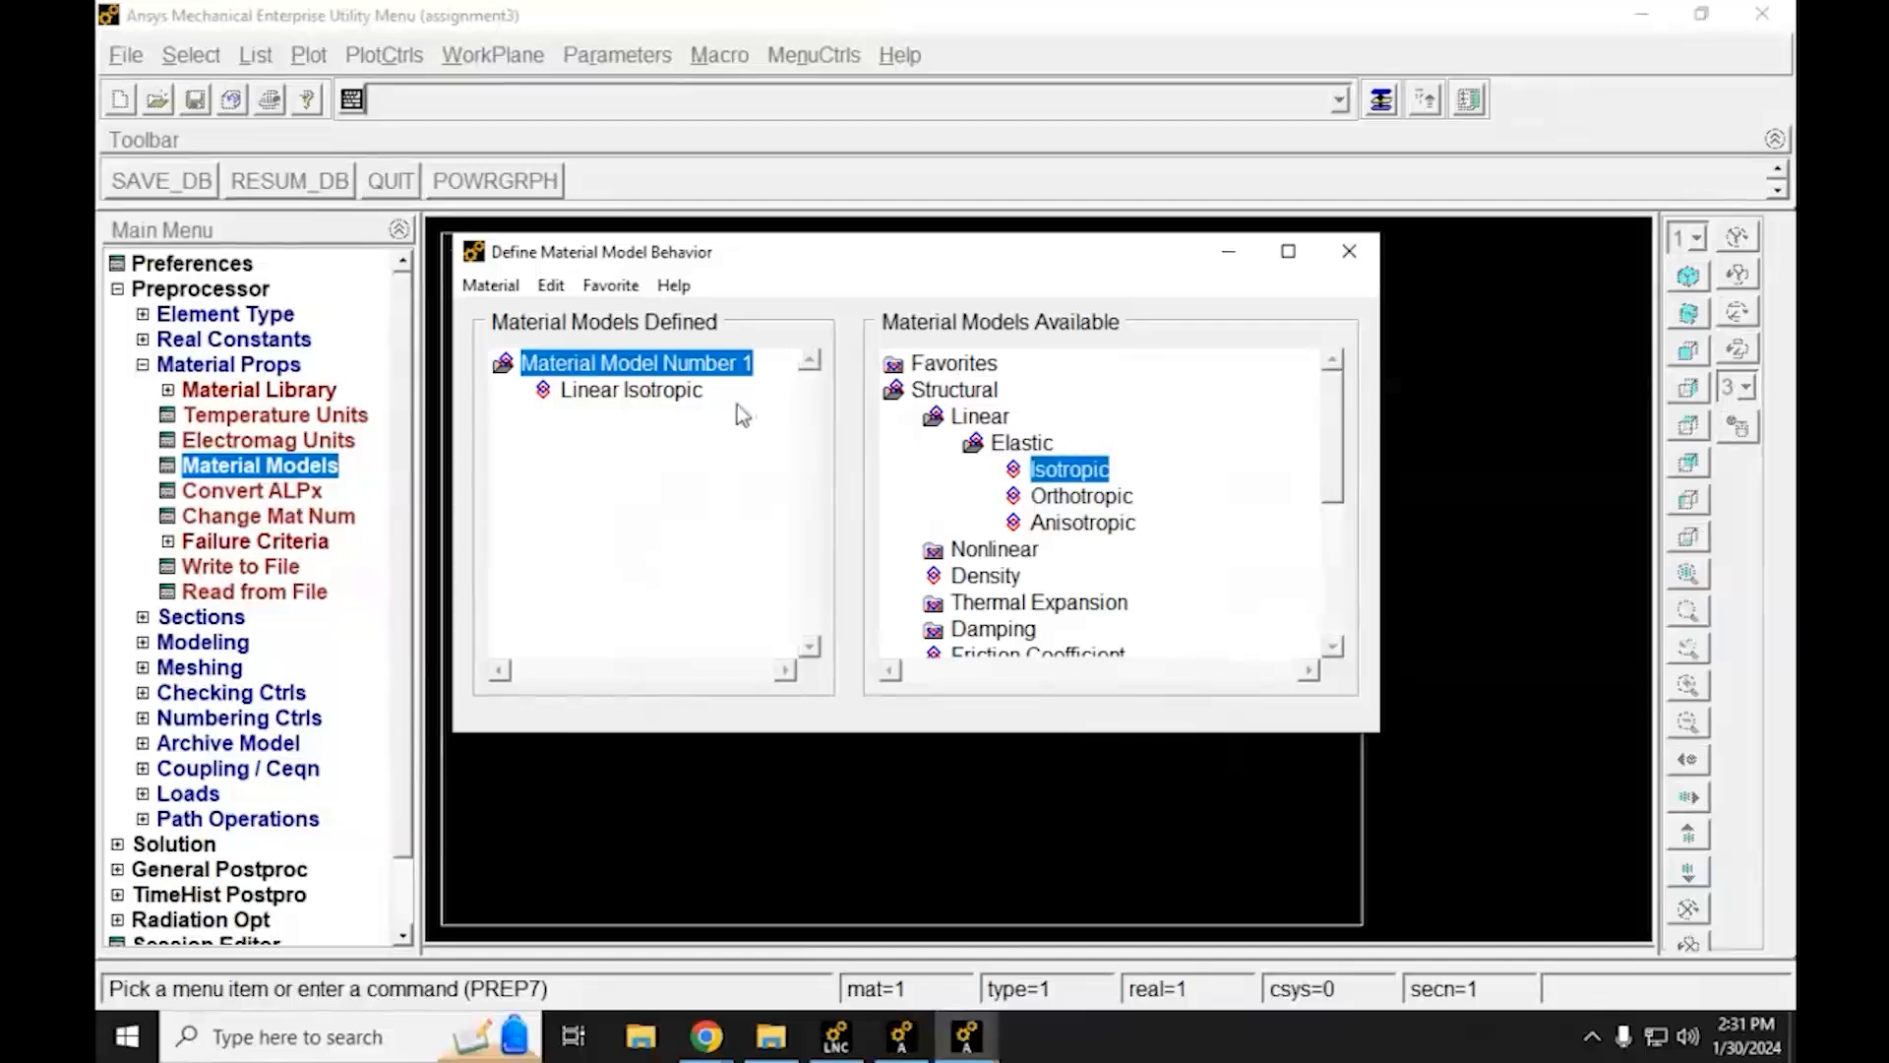
Collapse the linear material models and set the density of material 1 to 7850
{"action": "double_click", "coordinate": [974, 443]}
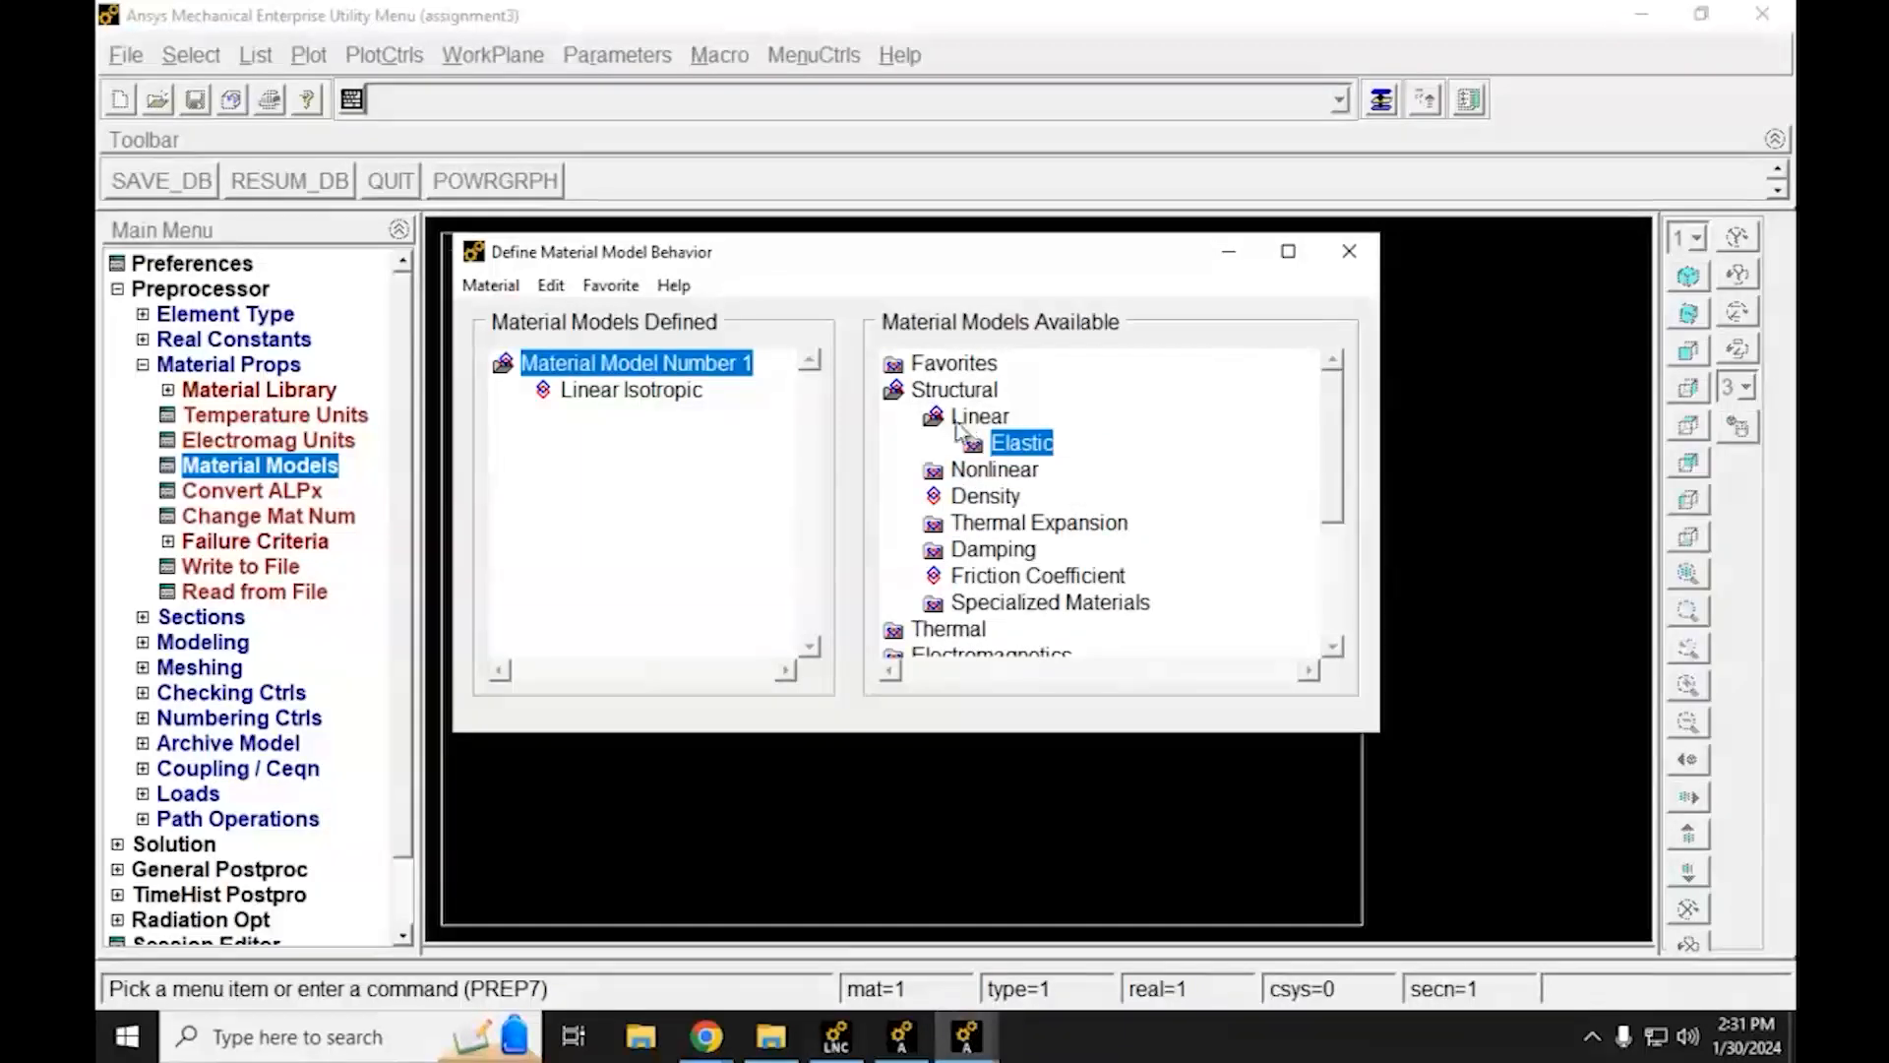
{"action": "double_click", "coordinate": [962, 419]}
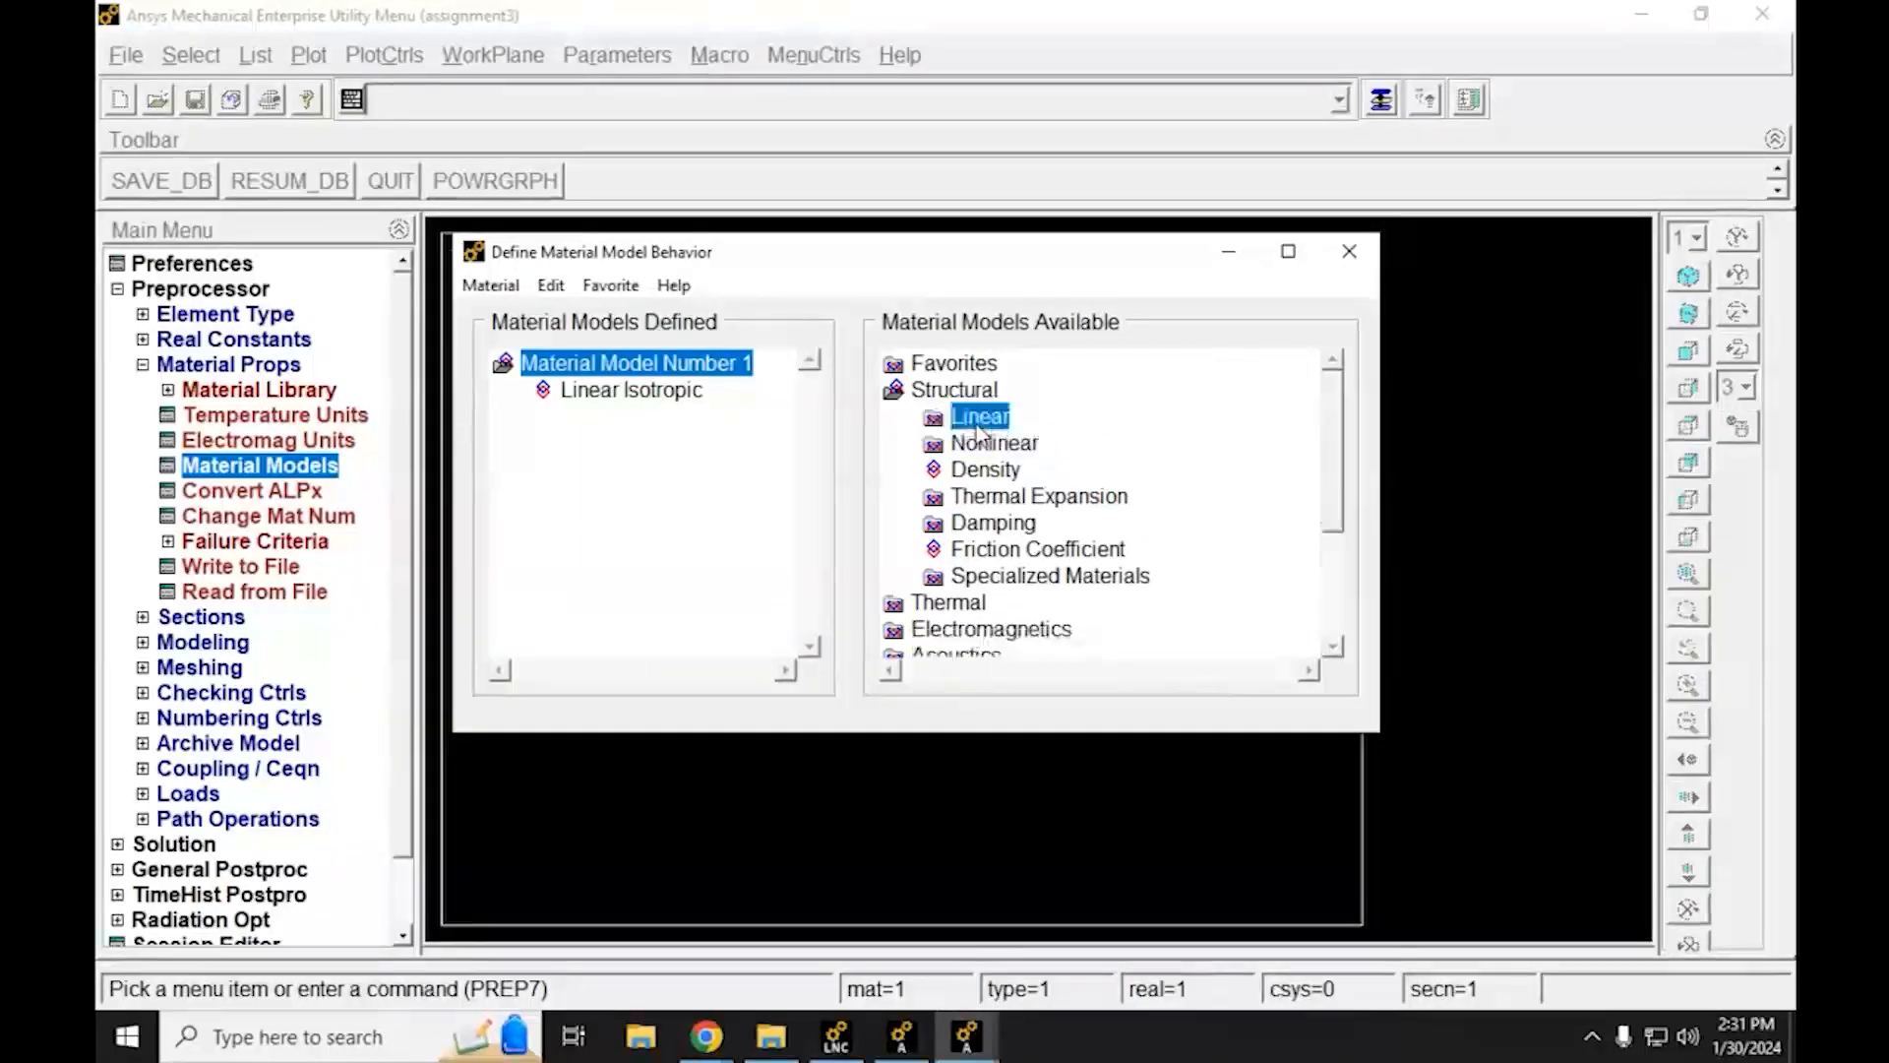
{"action": "double_click", "coordinate": [944, 470]}
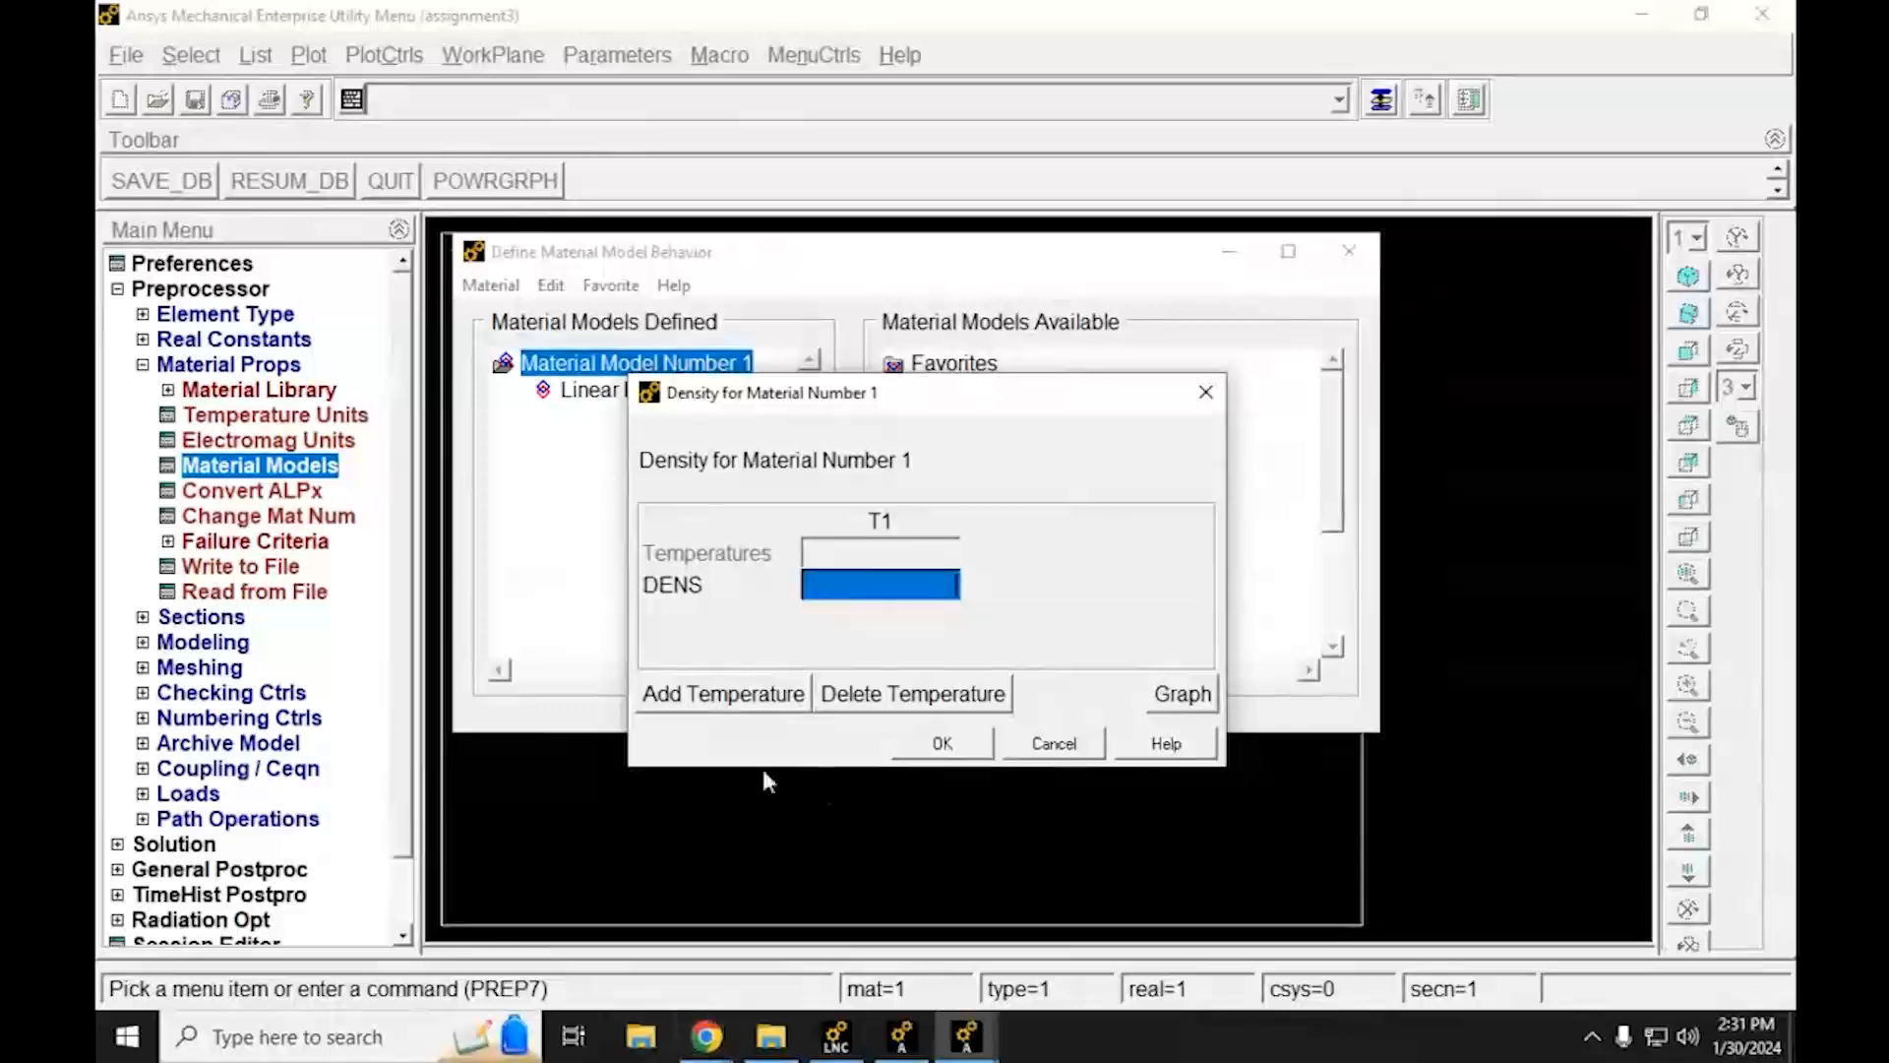
{"action": "left_click", "coordinate": [706, 1036]}
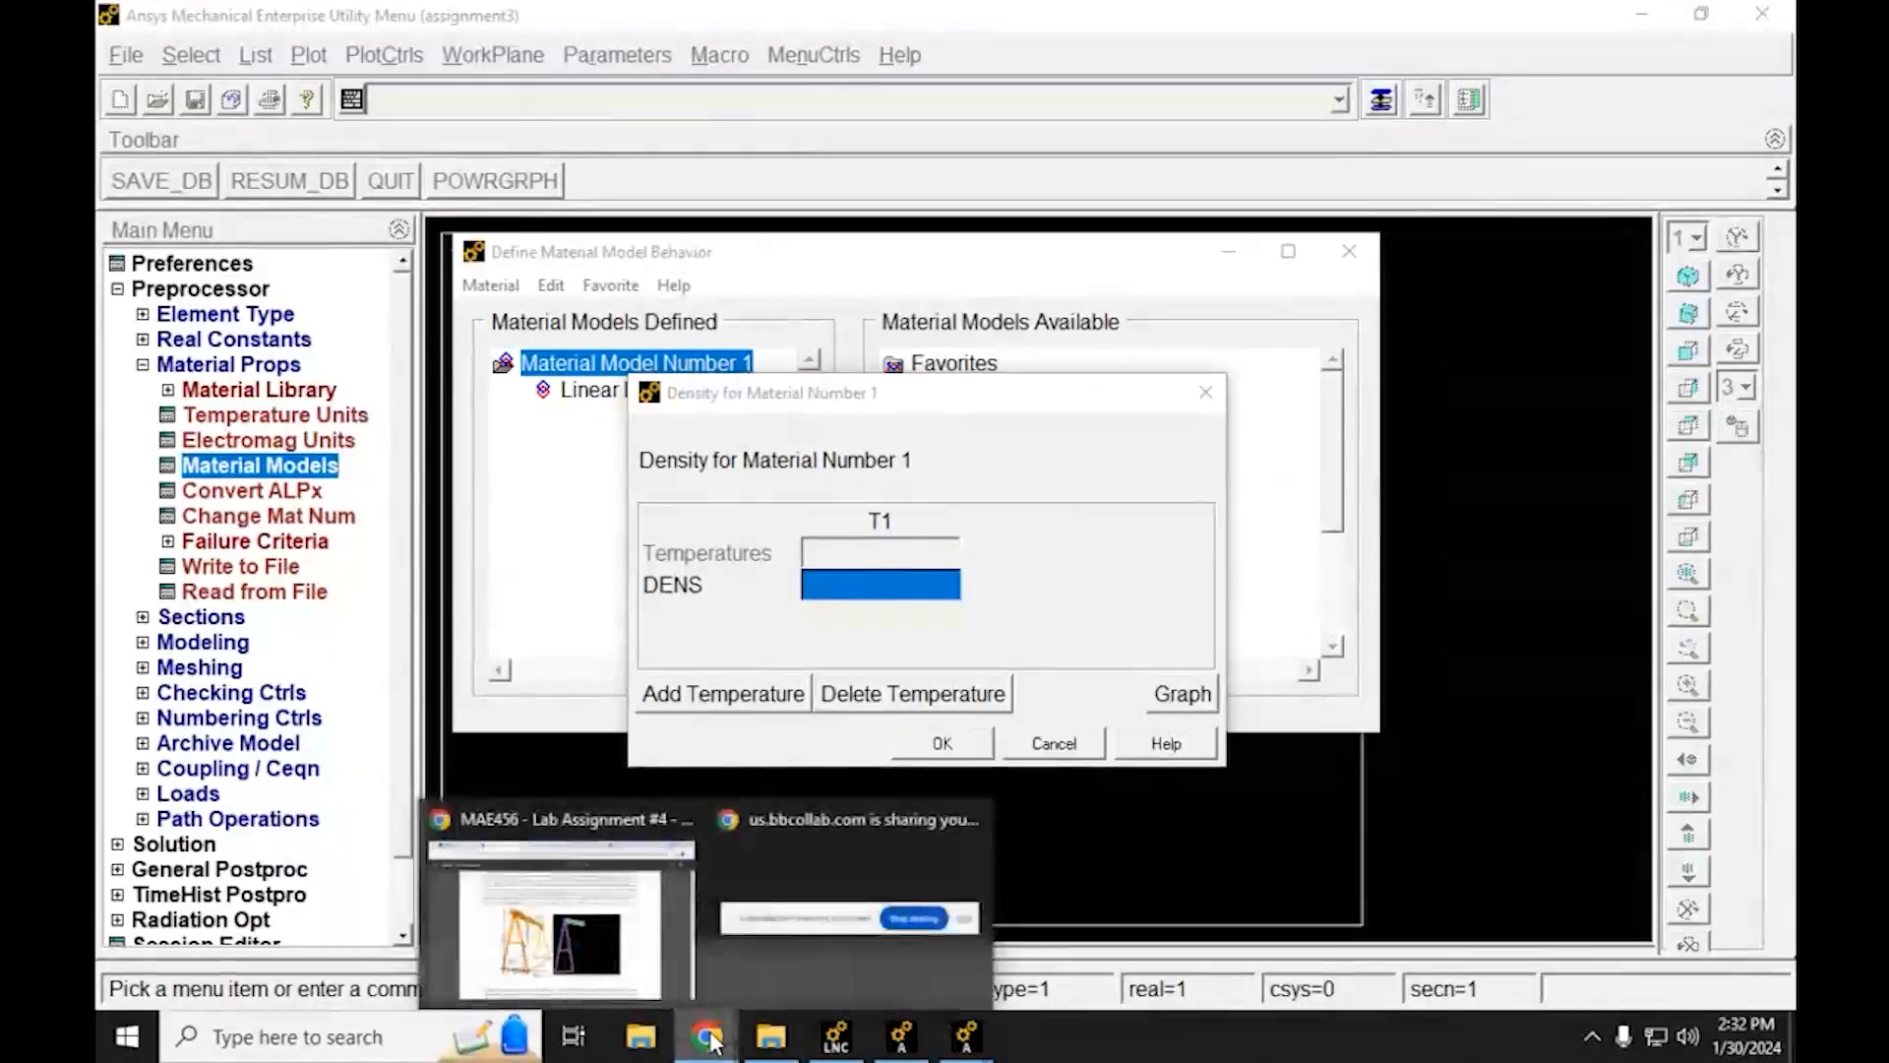
{"action": "left_click", "coordinate": [917, 653]}
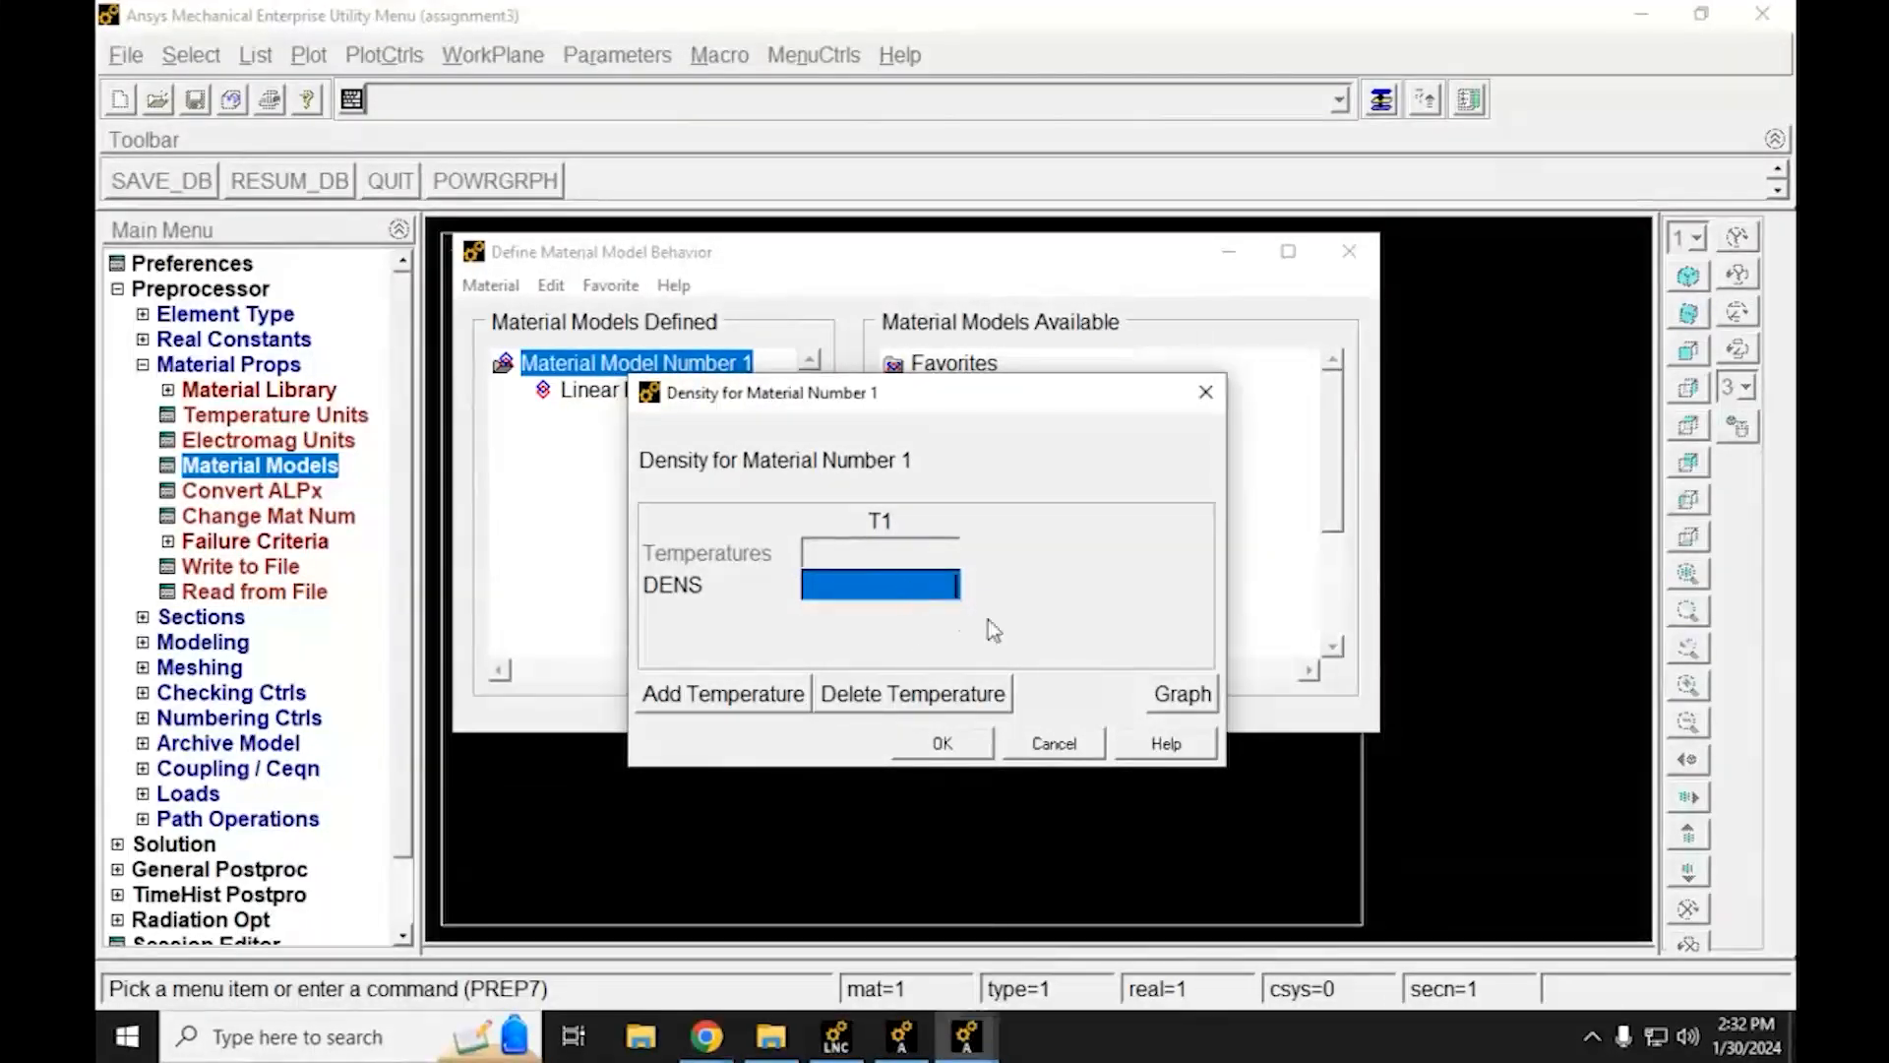
{"action": "type", "text": "7850"}
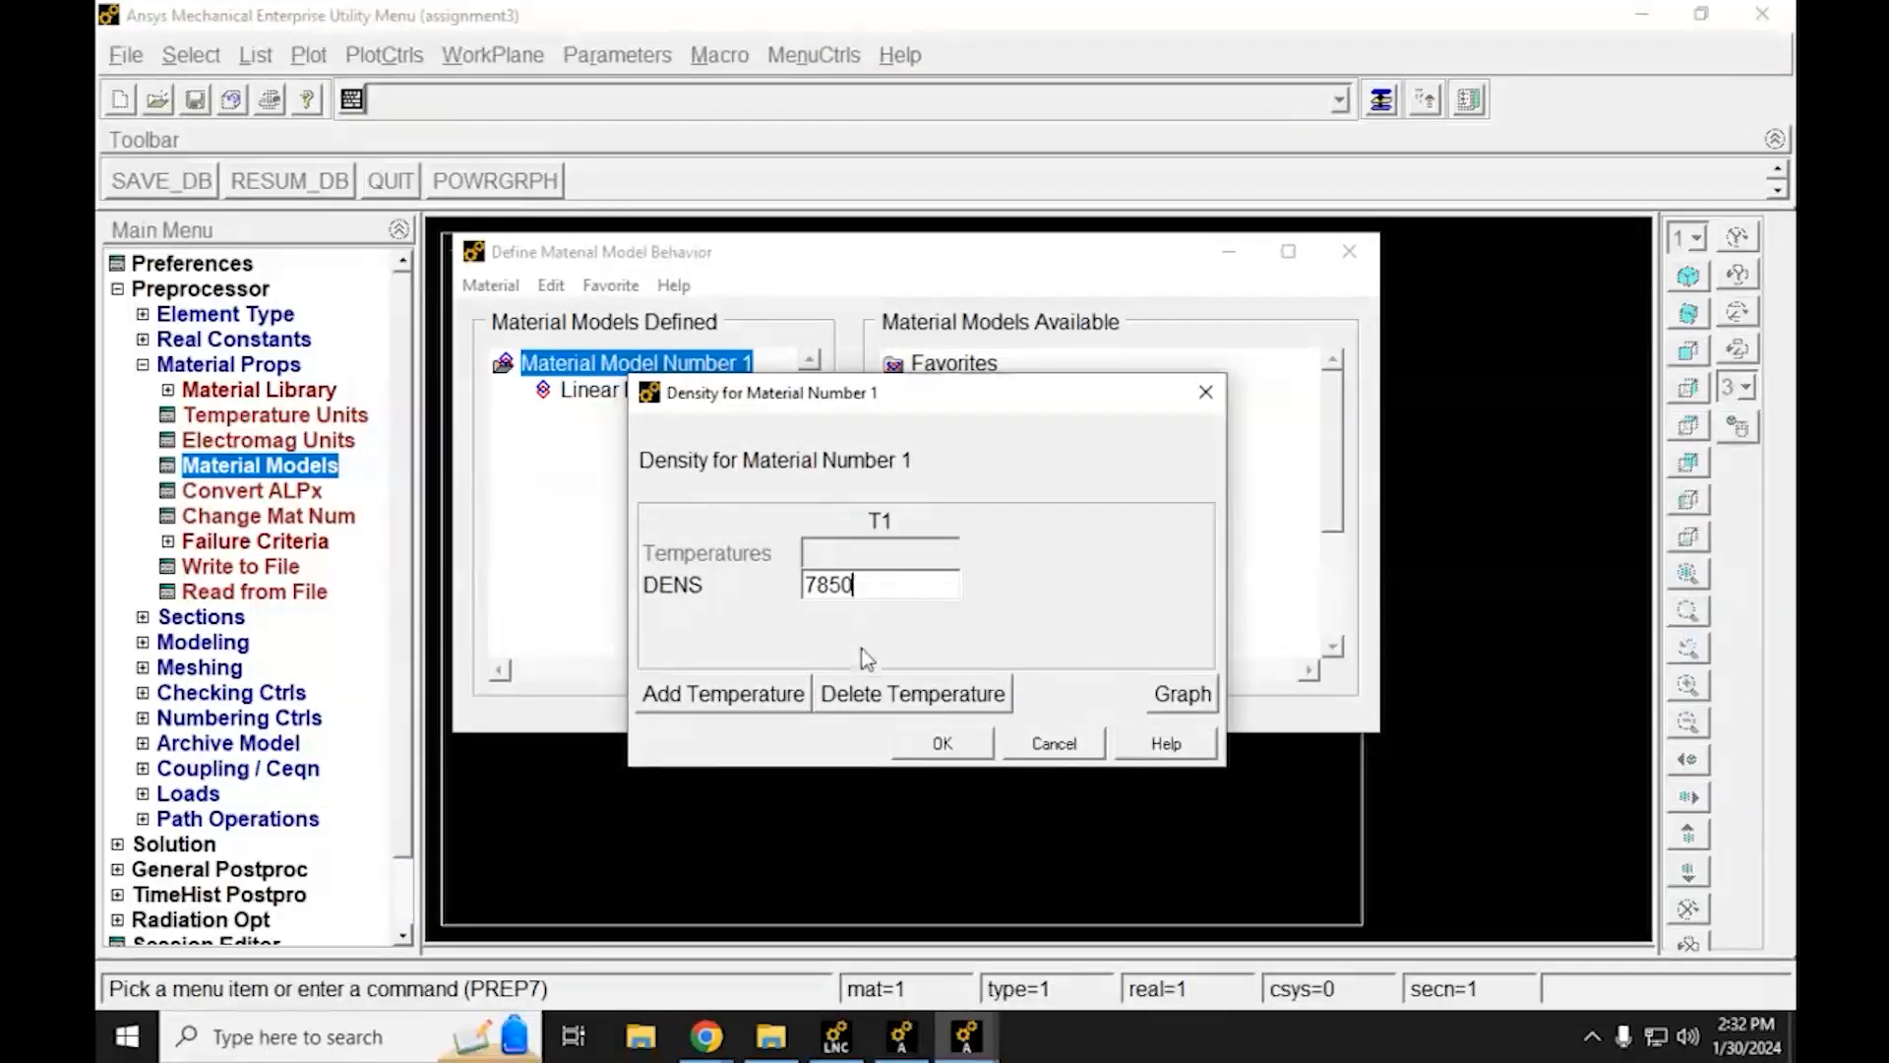
{"action": "left_click", "coordinate": [940, 747]}
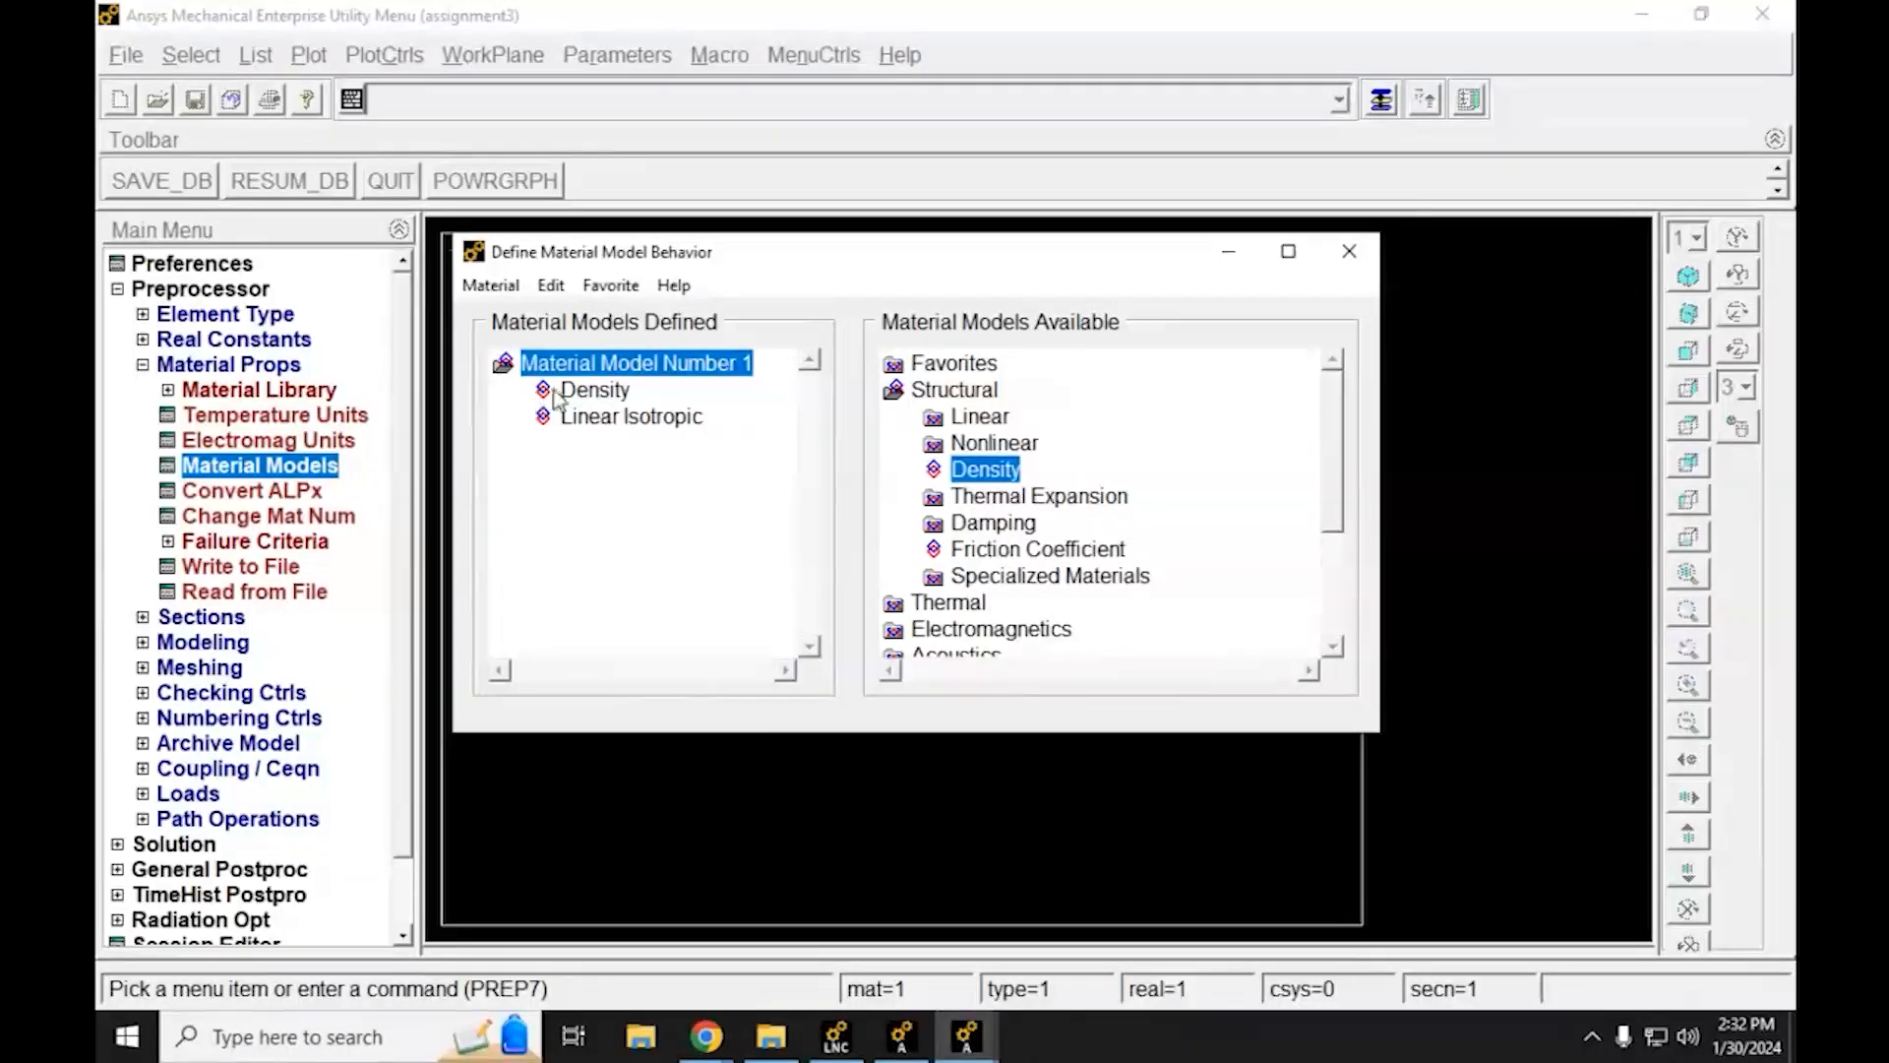
Add a new material model with material ID 2
{"action": "left_click", "coordinate": [489, 286]}
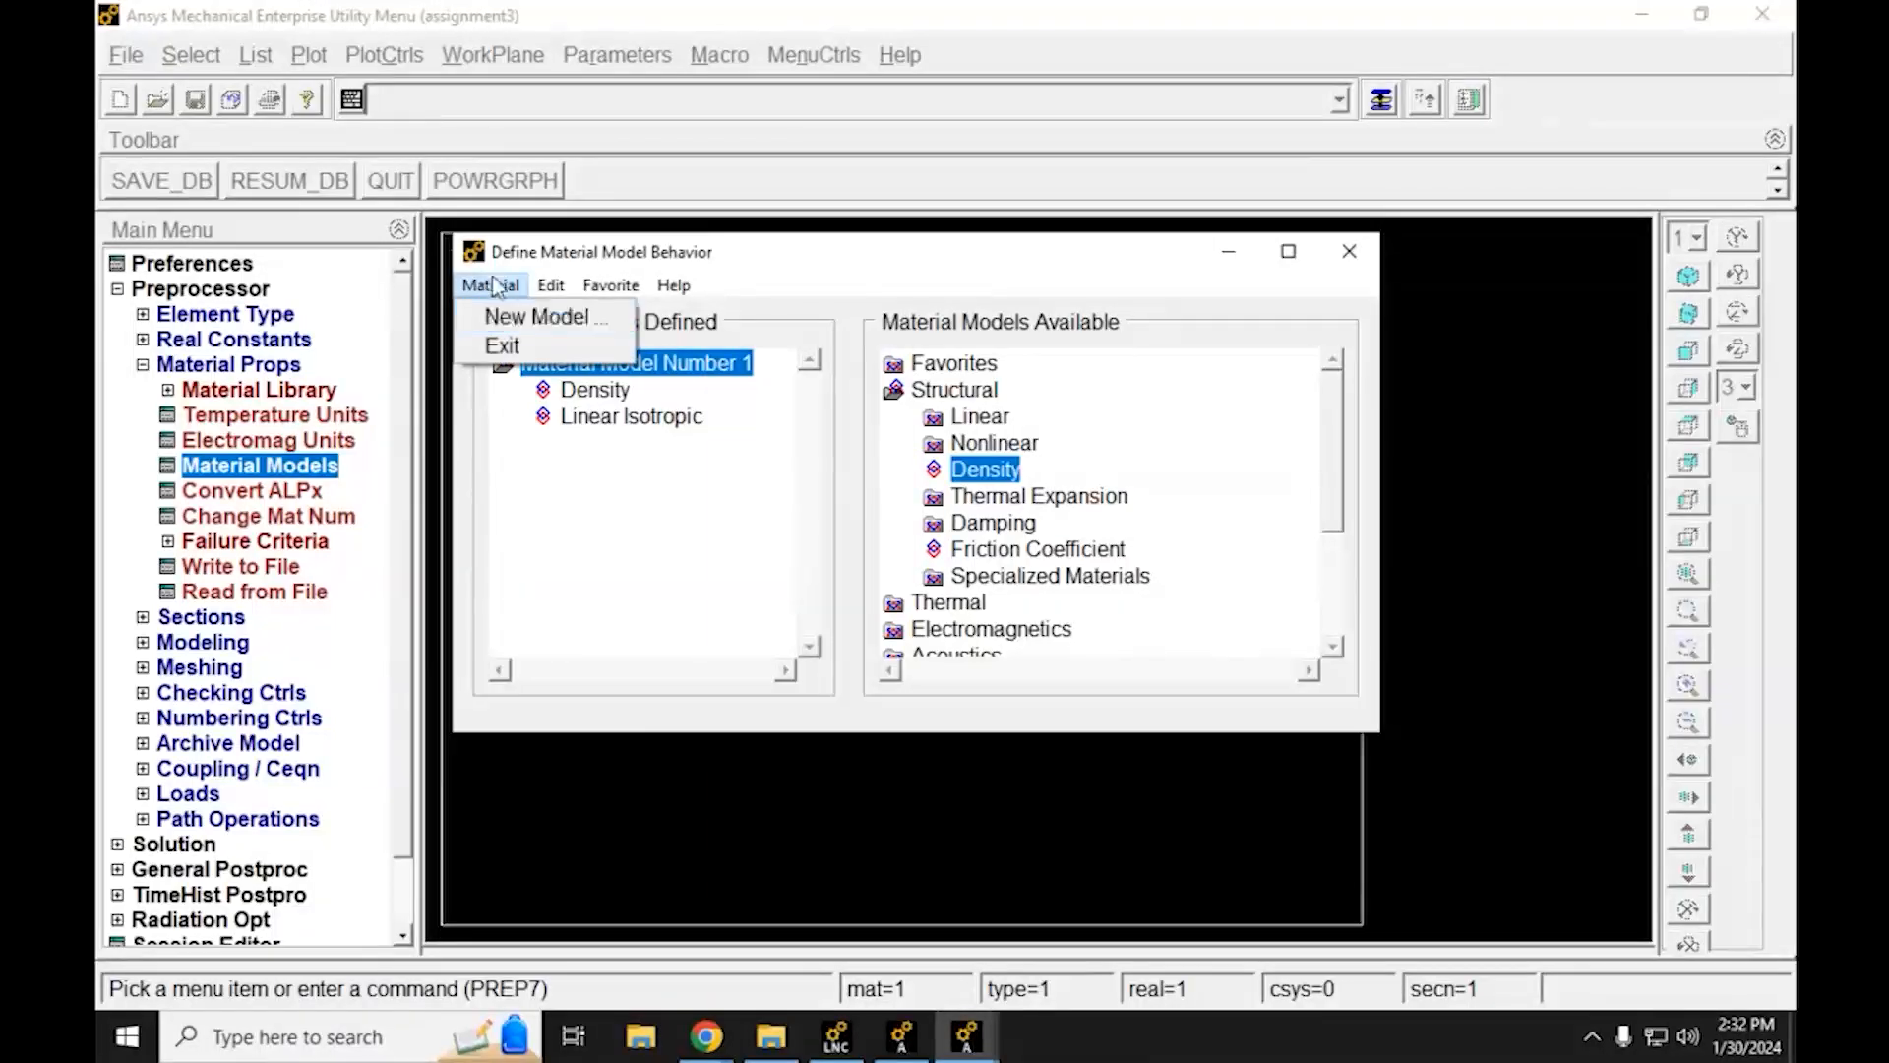
{"action": "left_click", "coordinate": [490, 285]}
{"action": "left_click", "coordinate": [490, 285]}
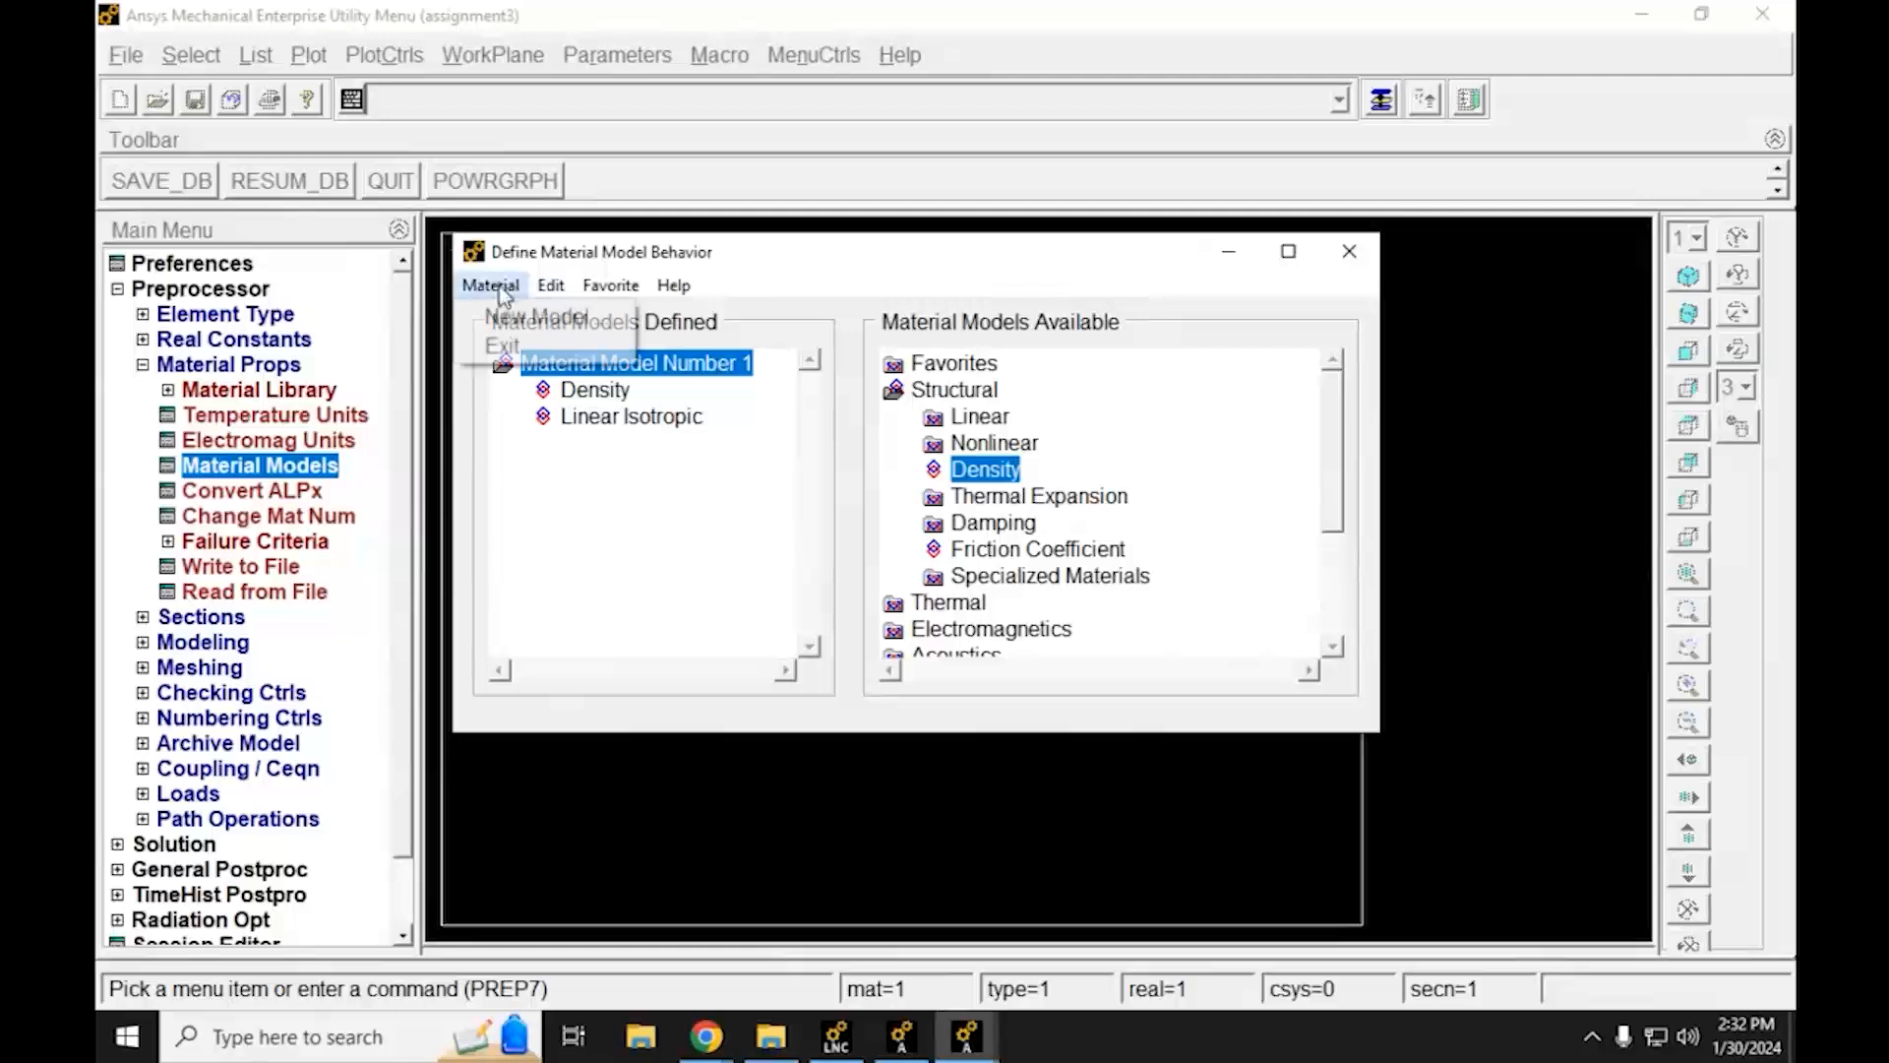
{"action": "left_click", "coordinate": [508, 325]}
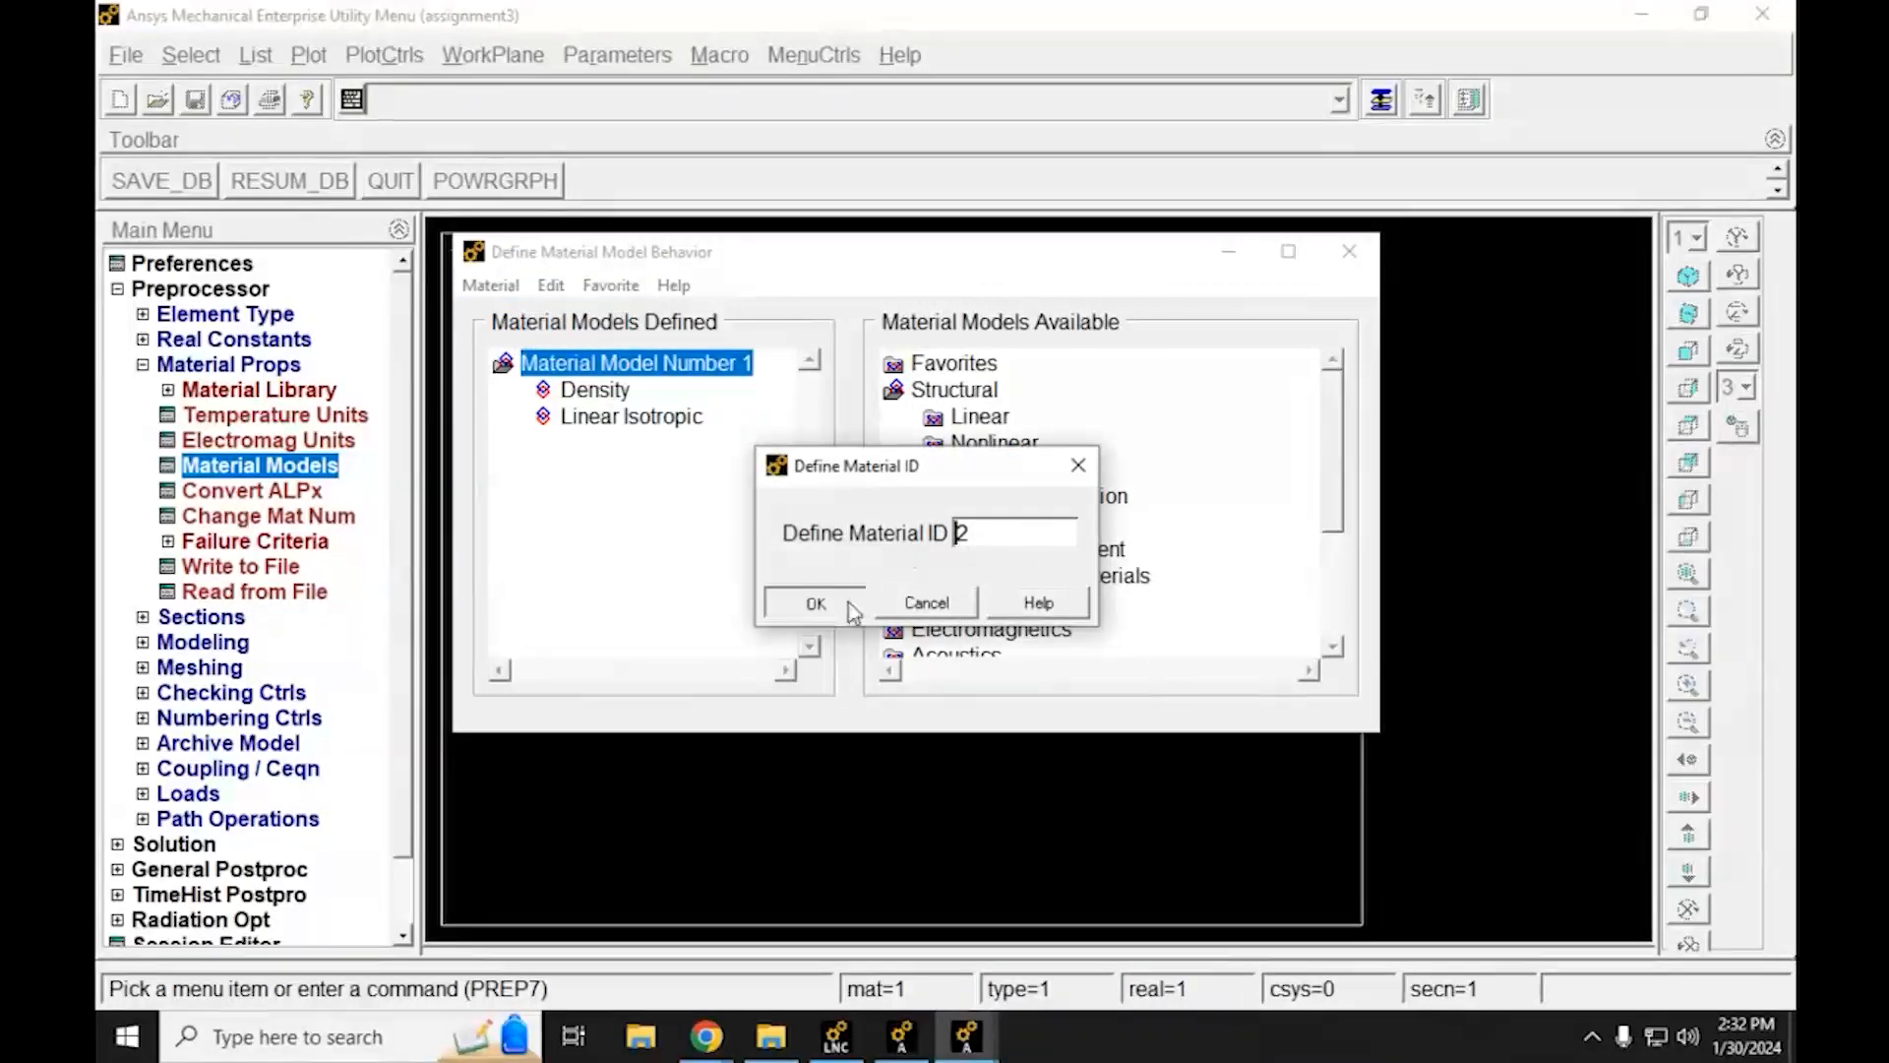
{"action": "left_click", "coordinate": [850, 606]}
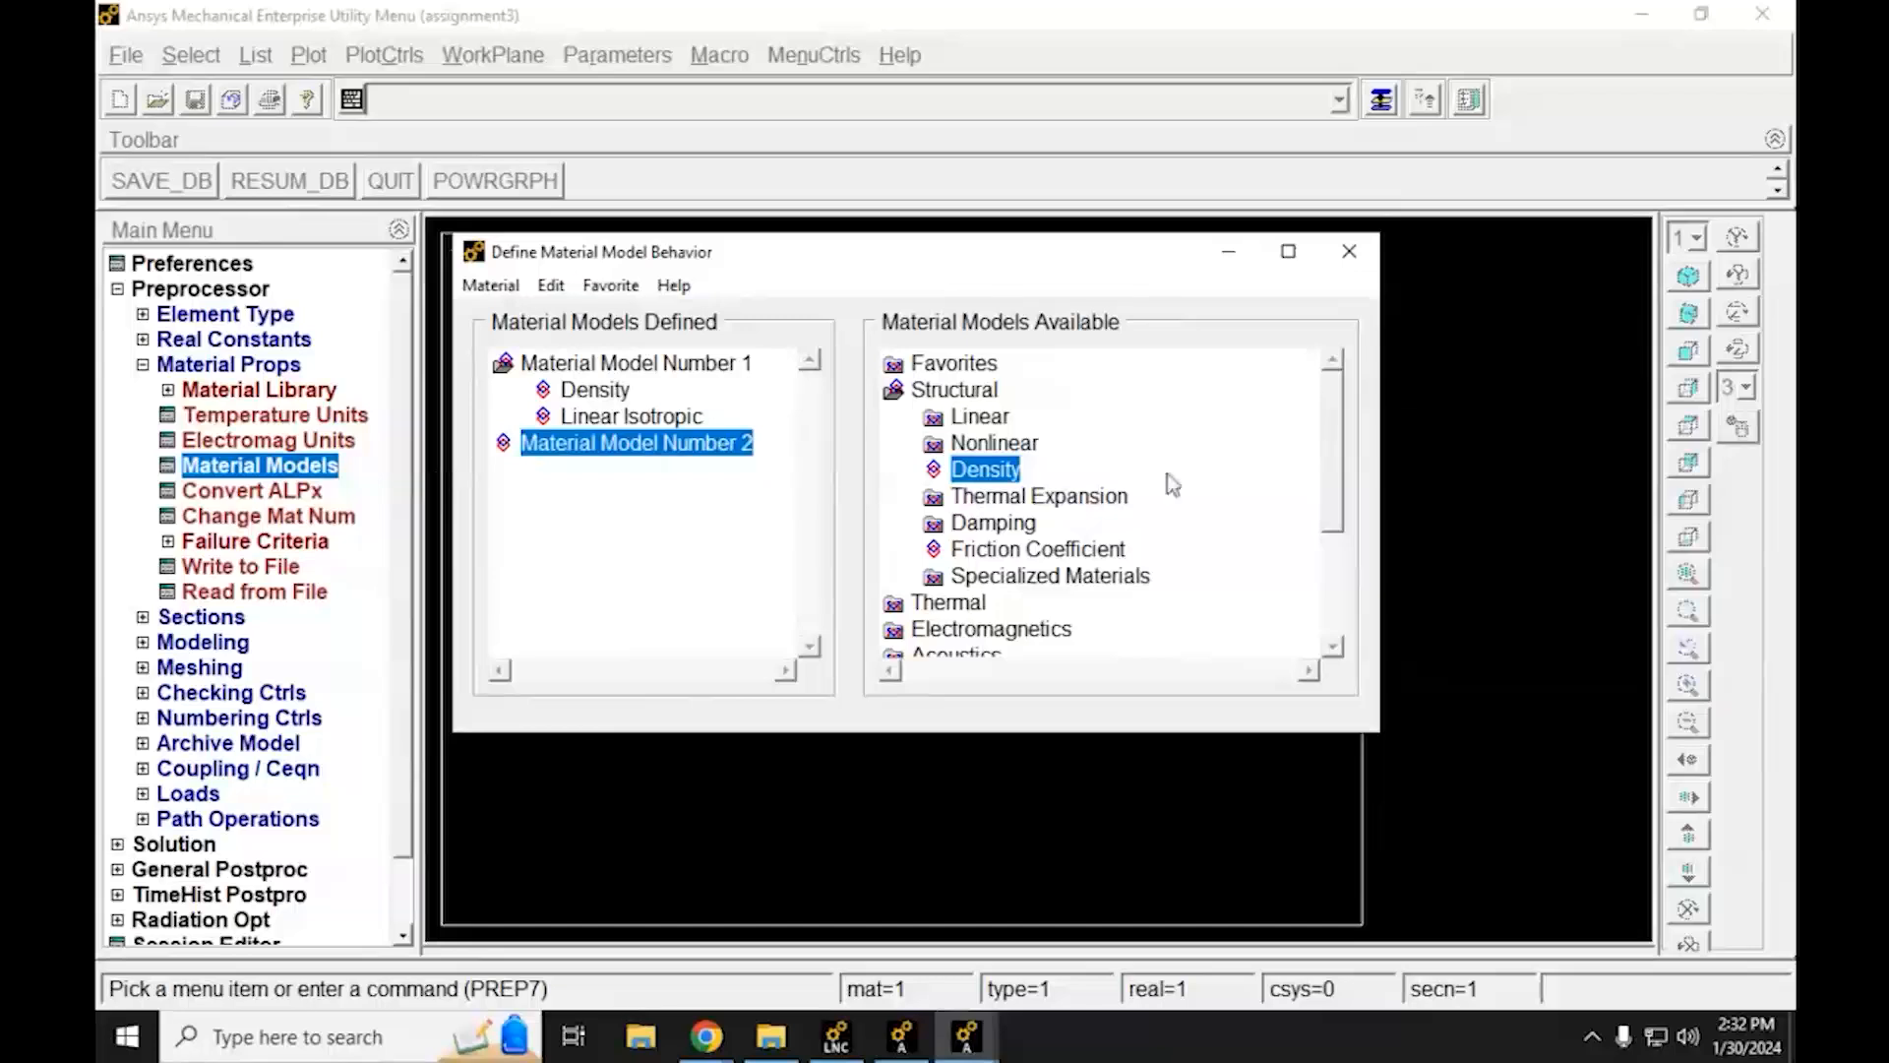
Define linear elastic isotropic properties for material 2 with EX 200e9 and PRXY 0.28
{"action": "double_click", "coordinate": [960, 421]}
{"action": "double_click", "coordinate": [1020, 443]}
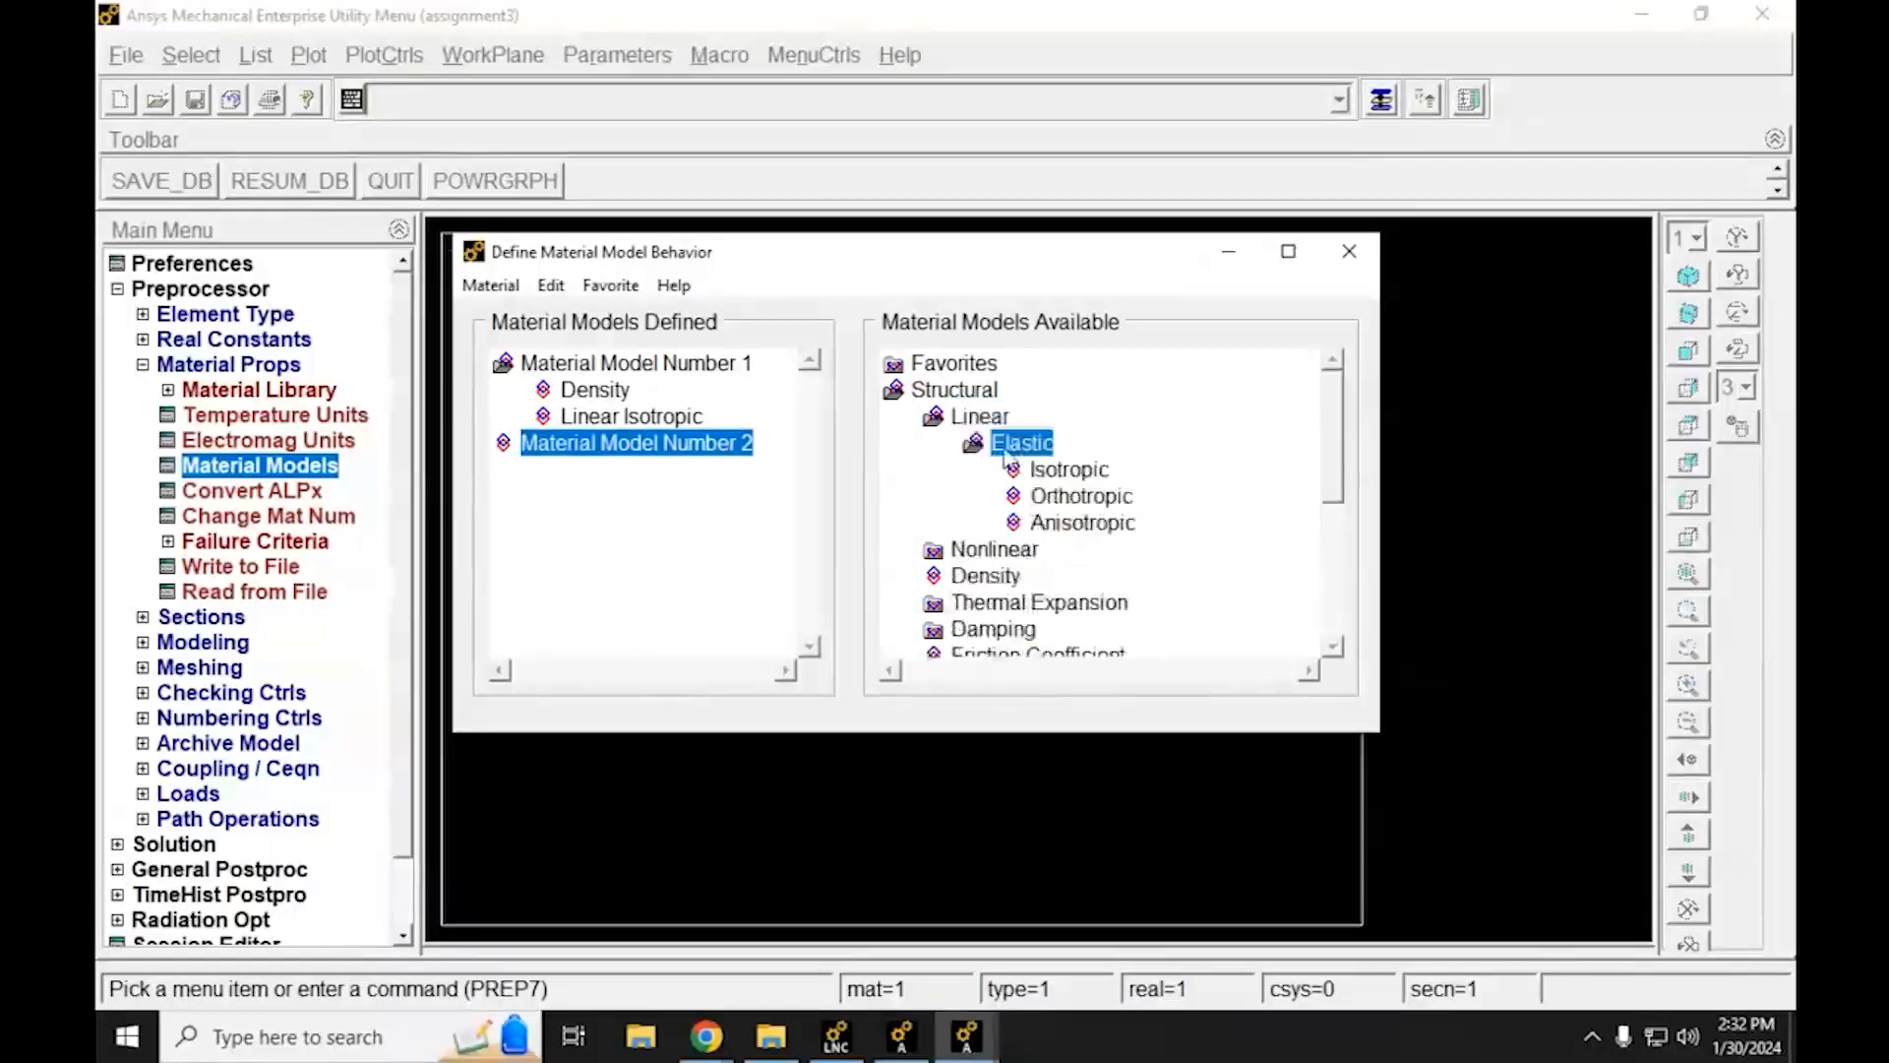
{"action": "double_click", "coordinate": [1060, 465]}
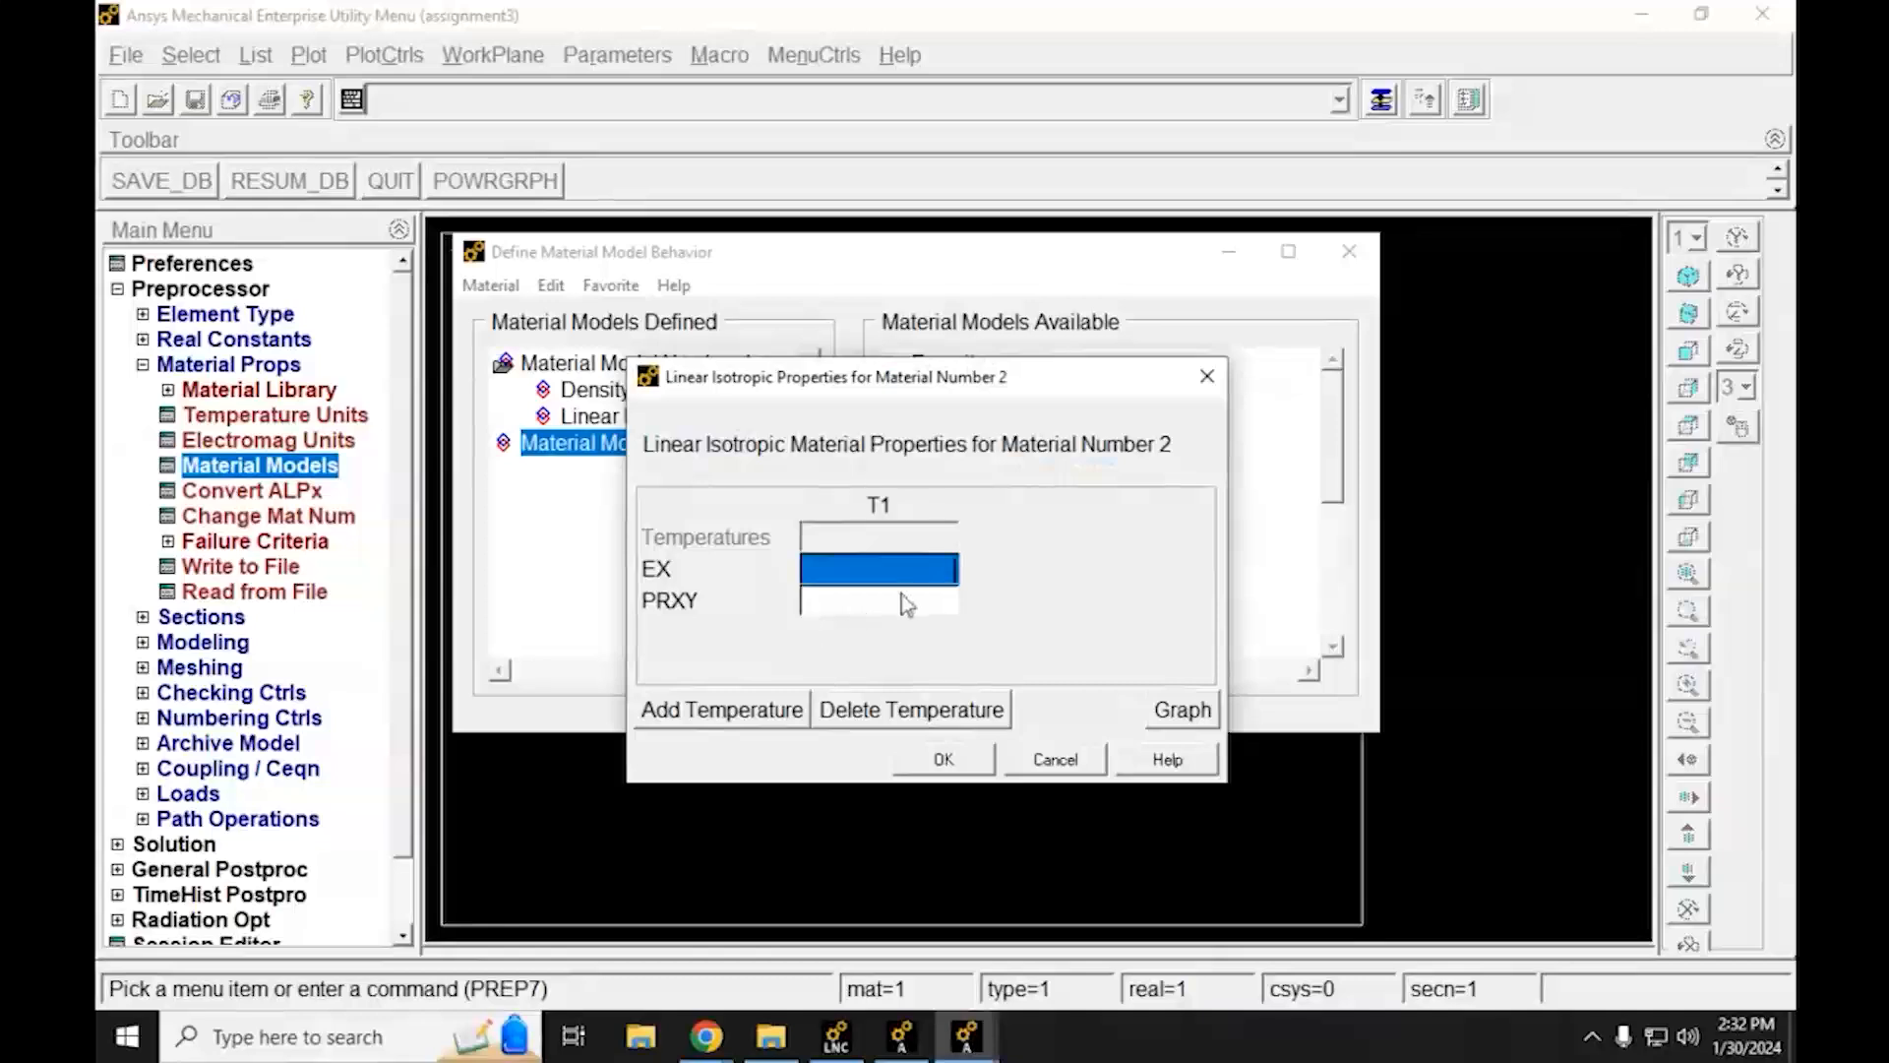
{"action": "type", "text": "200e9"}
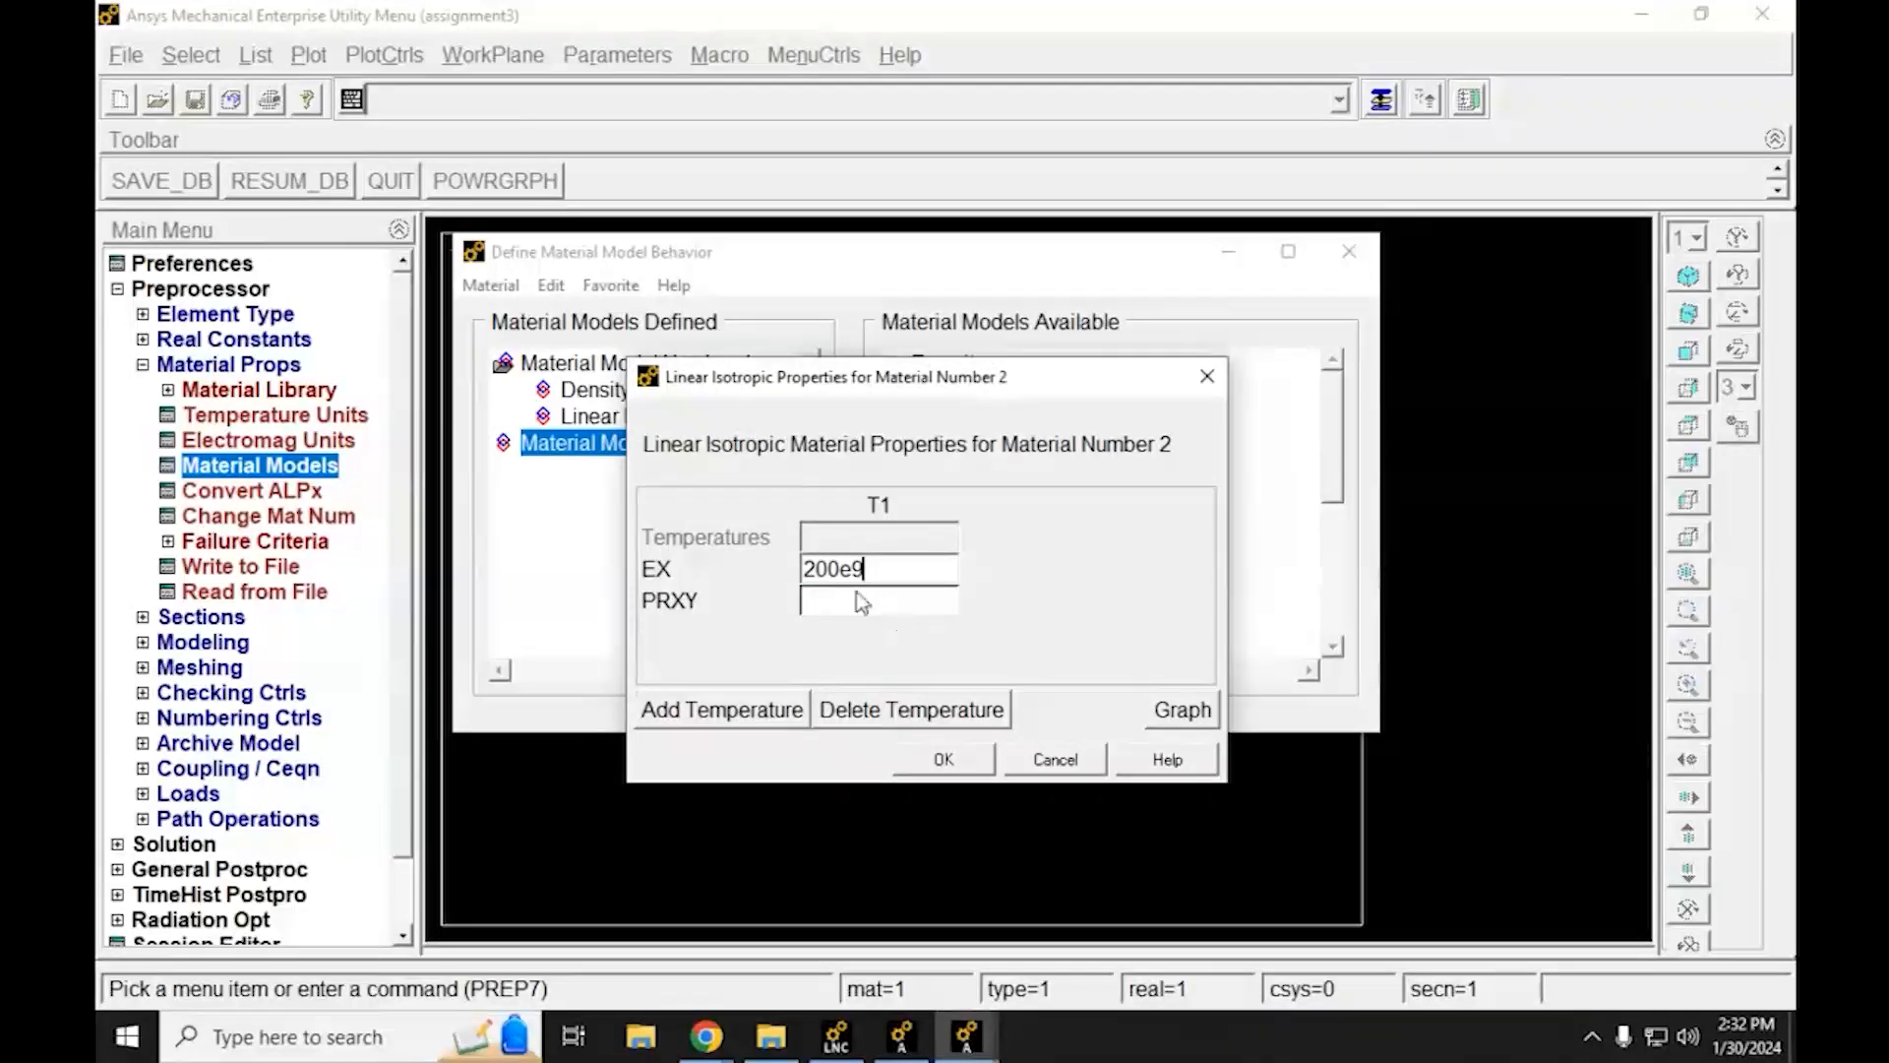
{"action": "left_click", "coordinate": [876, 615]}
{"action": "type", "text": "0.28"}
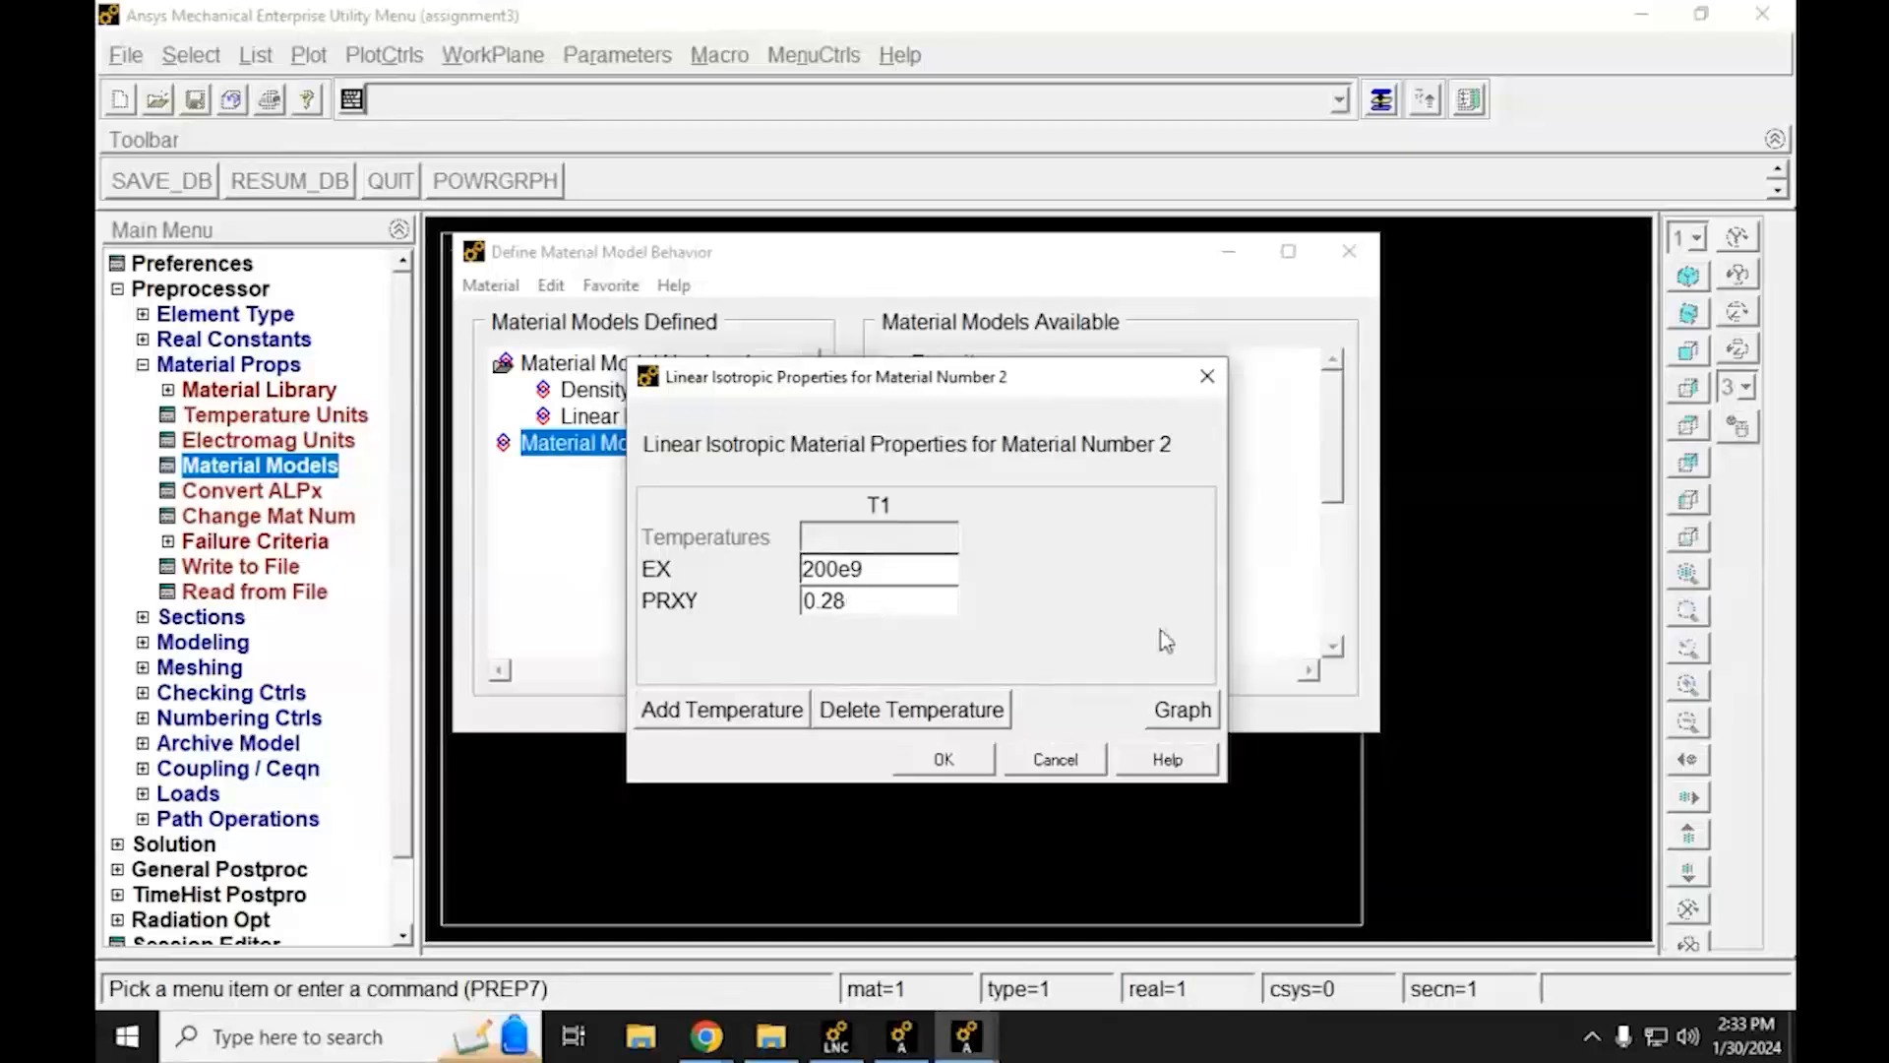
{"action": "key", "text": "Tab"}
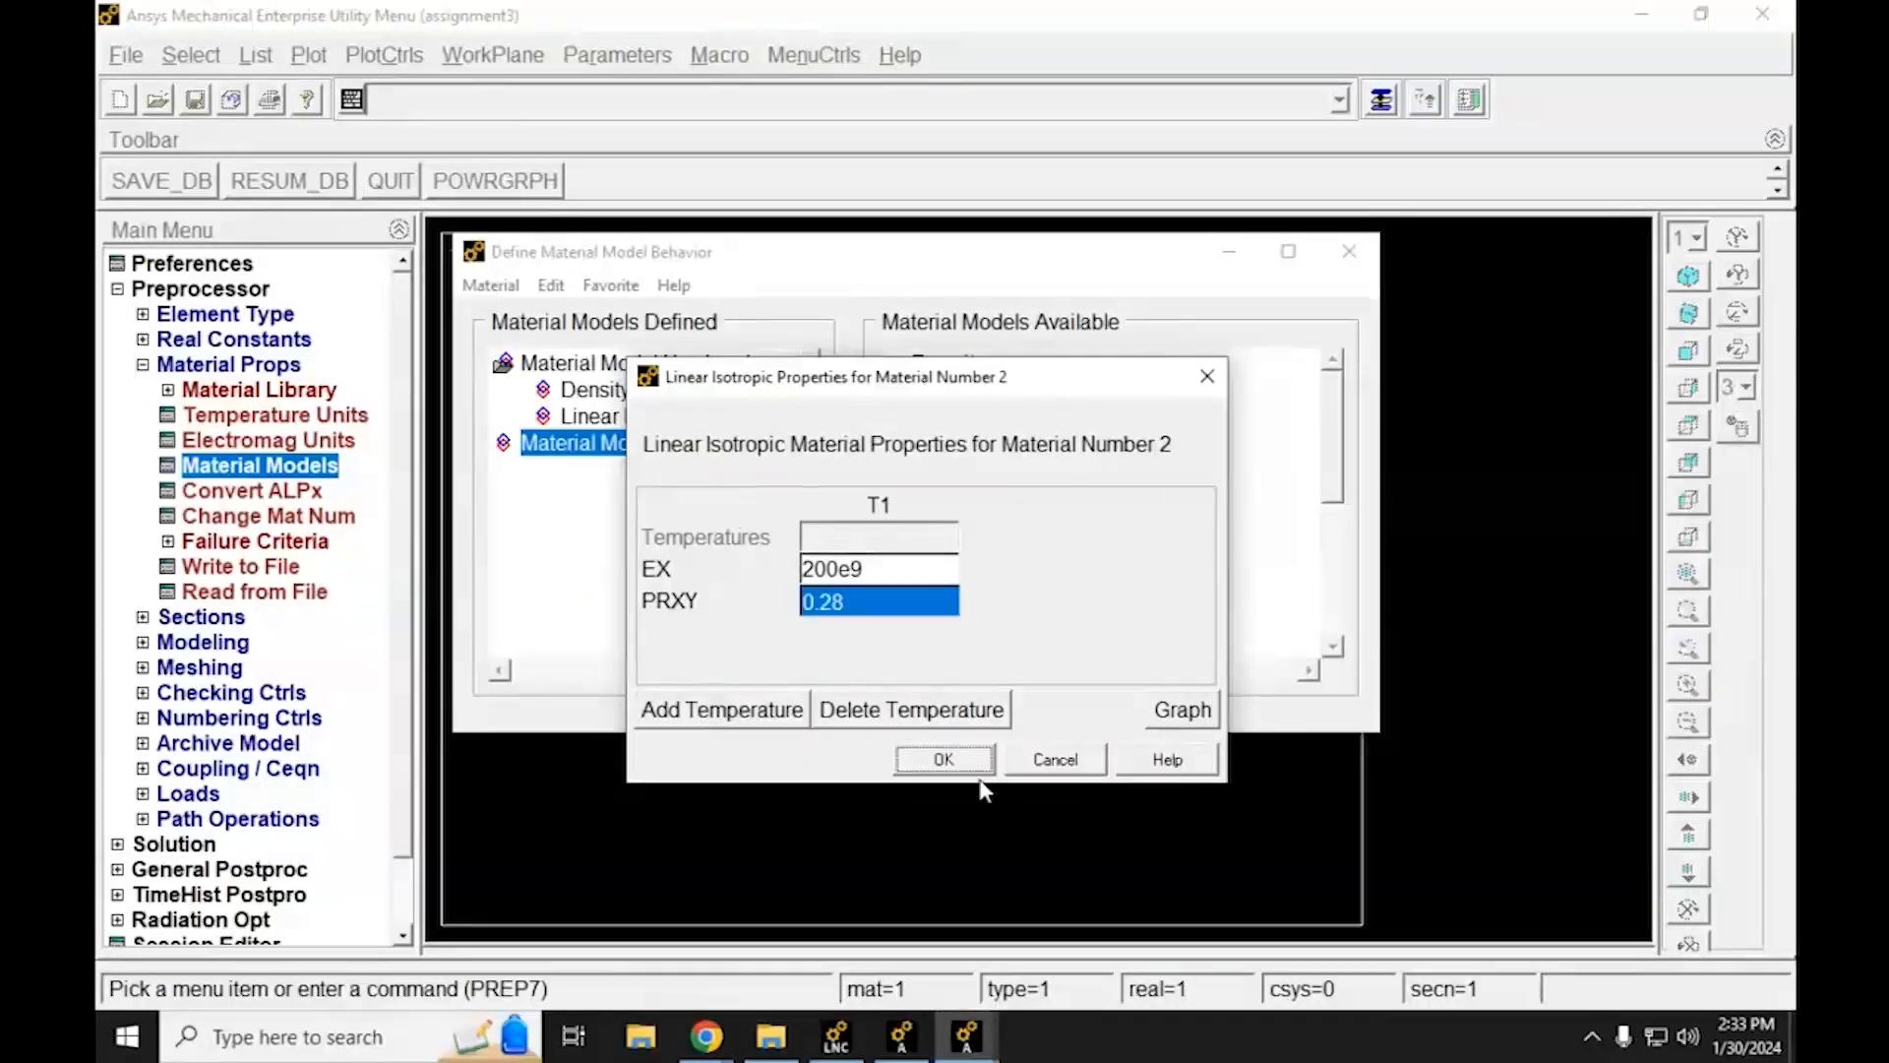
{"action": "left_click", "coordinate": [953, 761]}
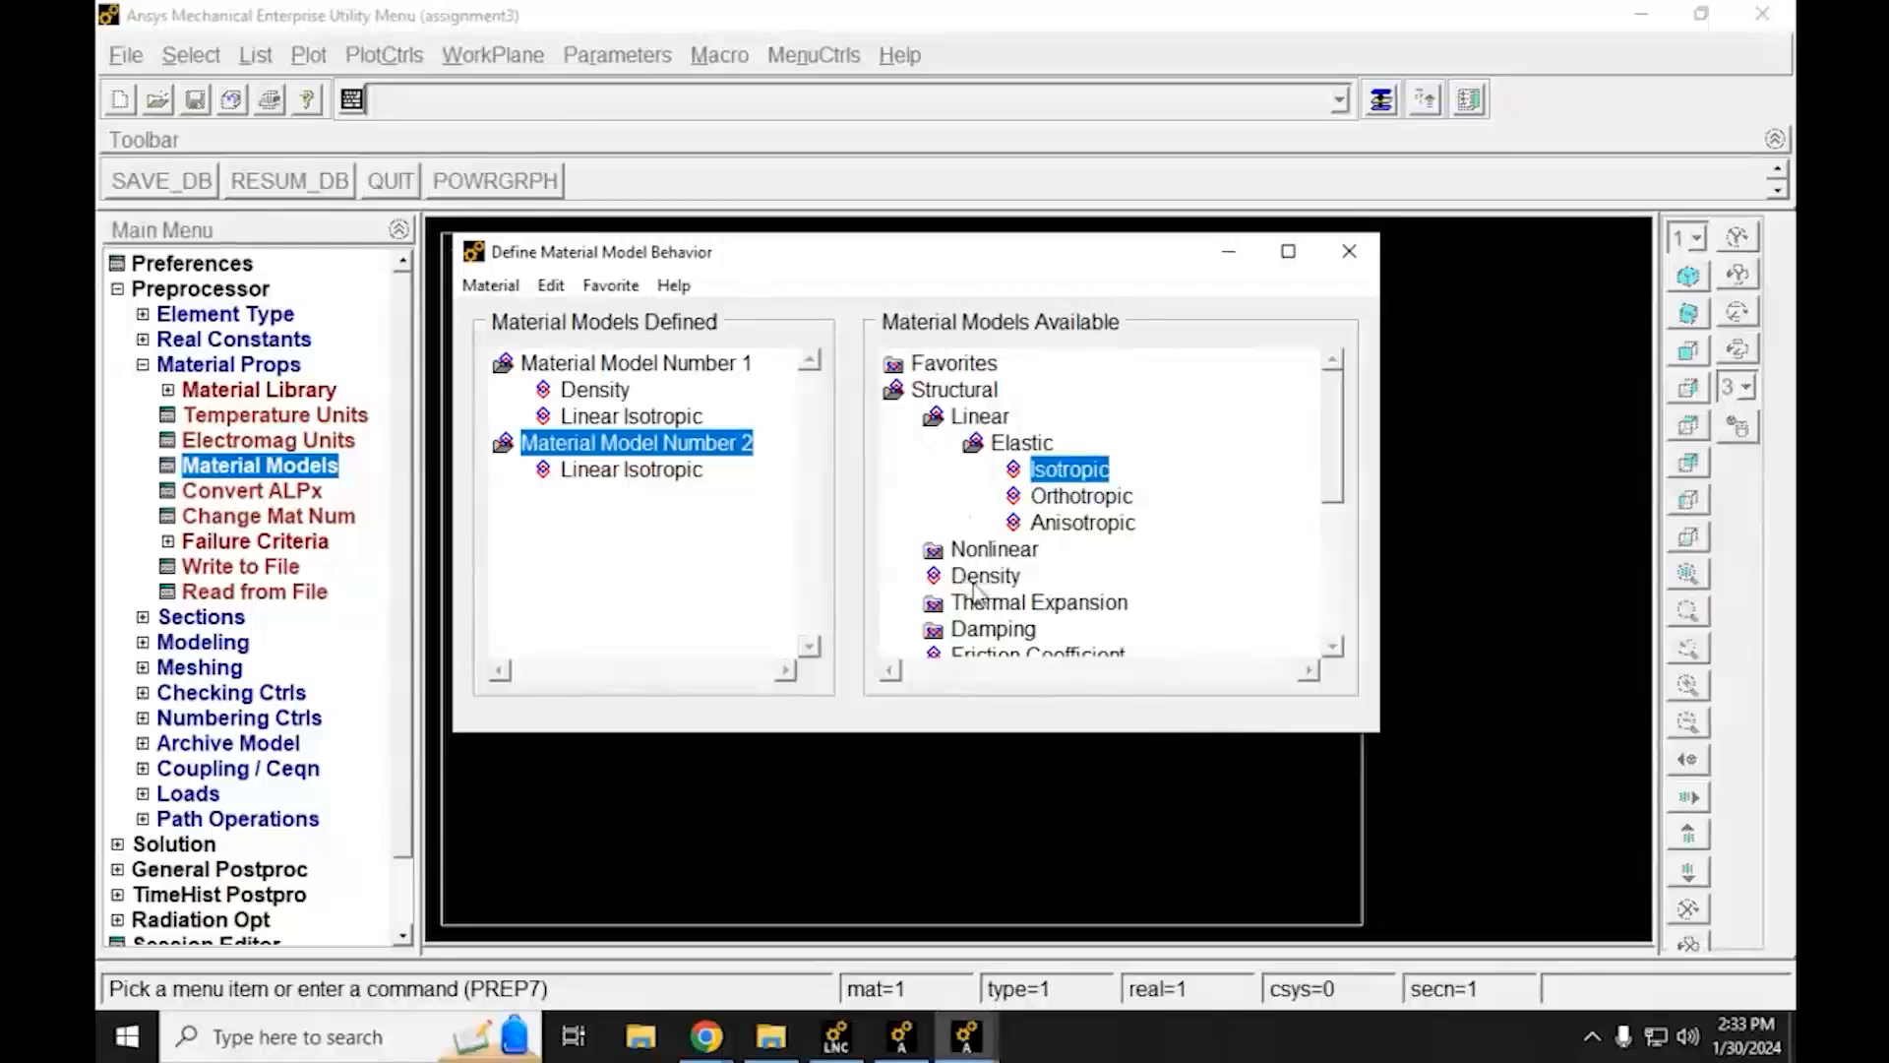
Set the density of material 2 to 7800, recheck the entry, and close the material model definition
{"action": "double_click", "coordinate": [979, 578]}
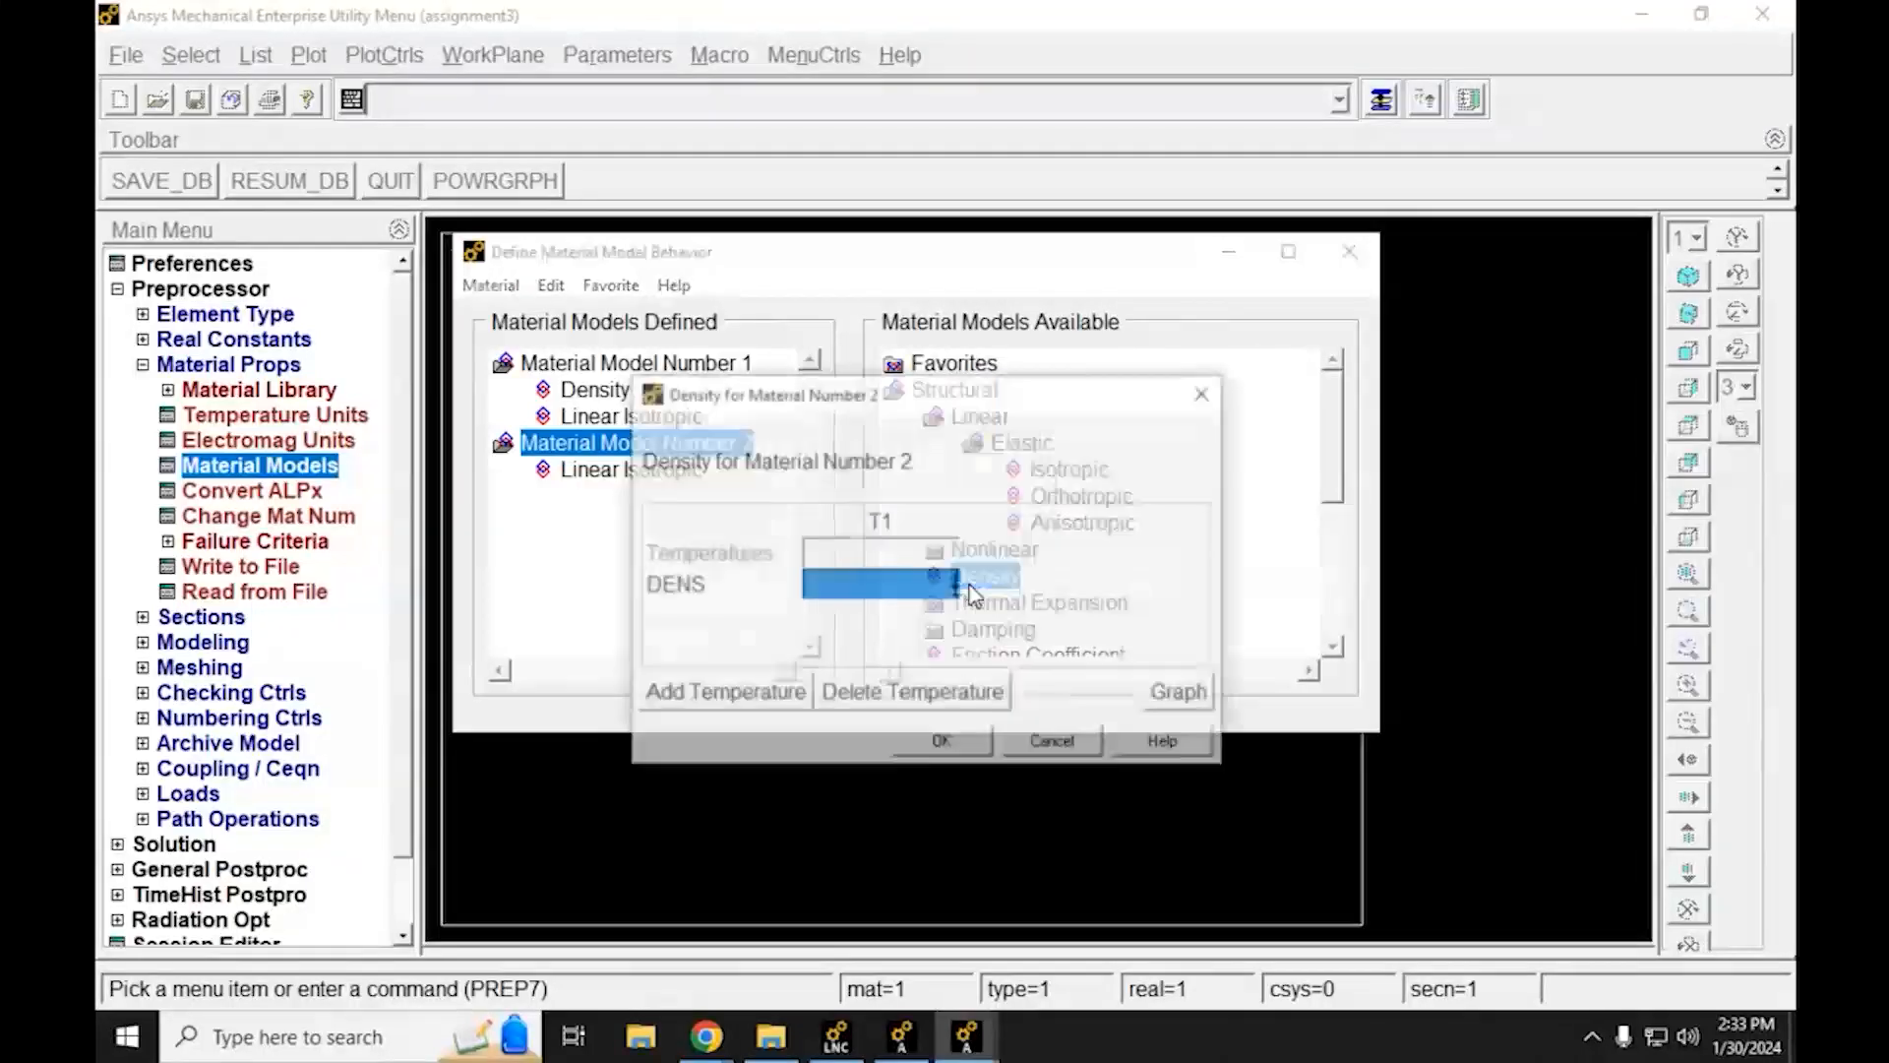
{"action": "type", "text": "7800"}
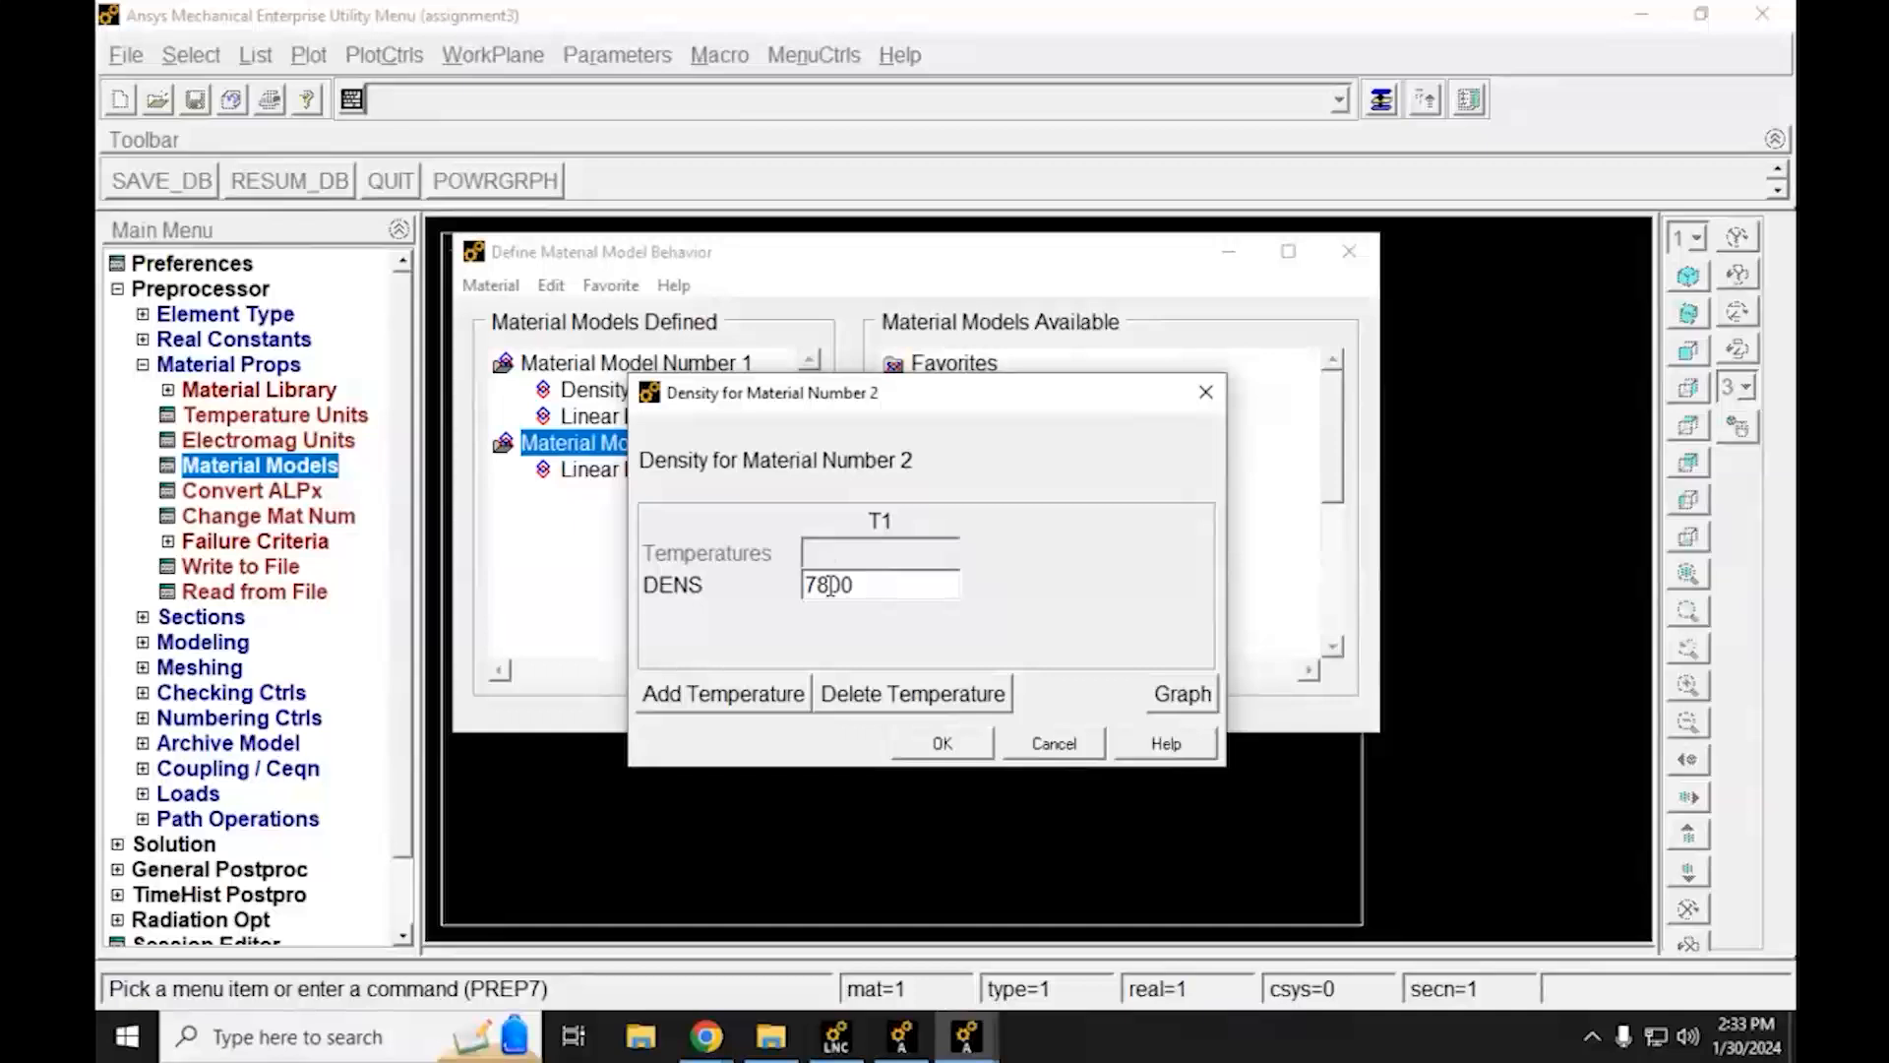
{"action": "left_click", "coordinate": [934, 740]}
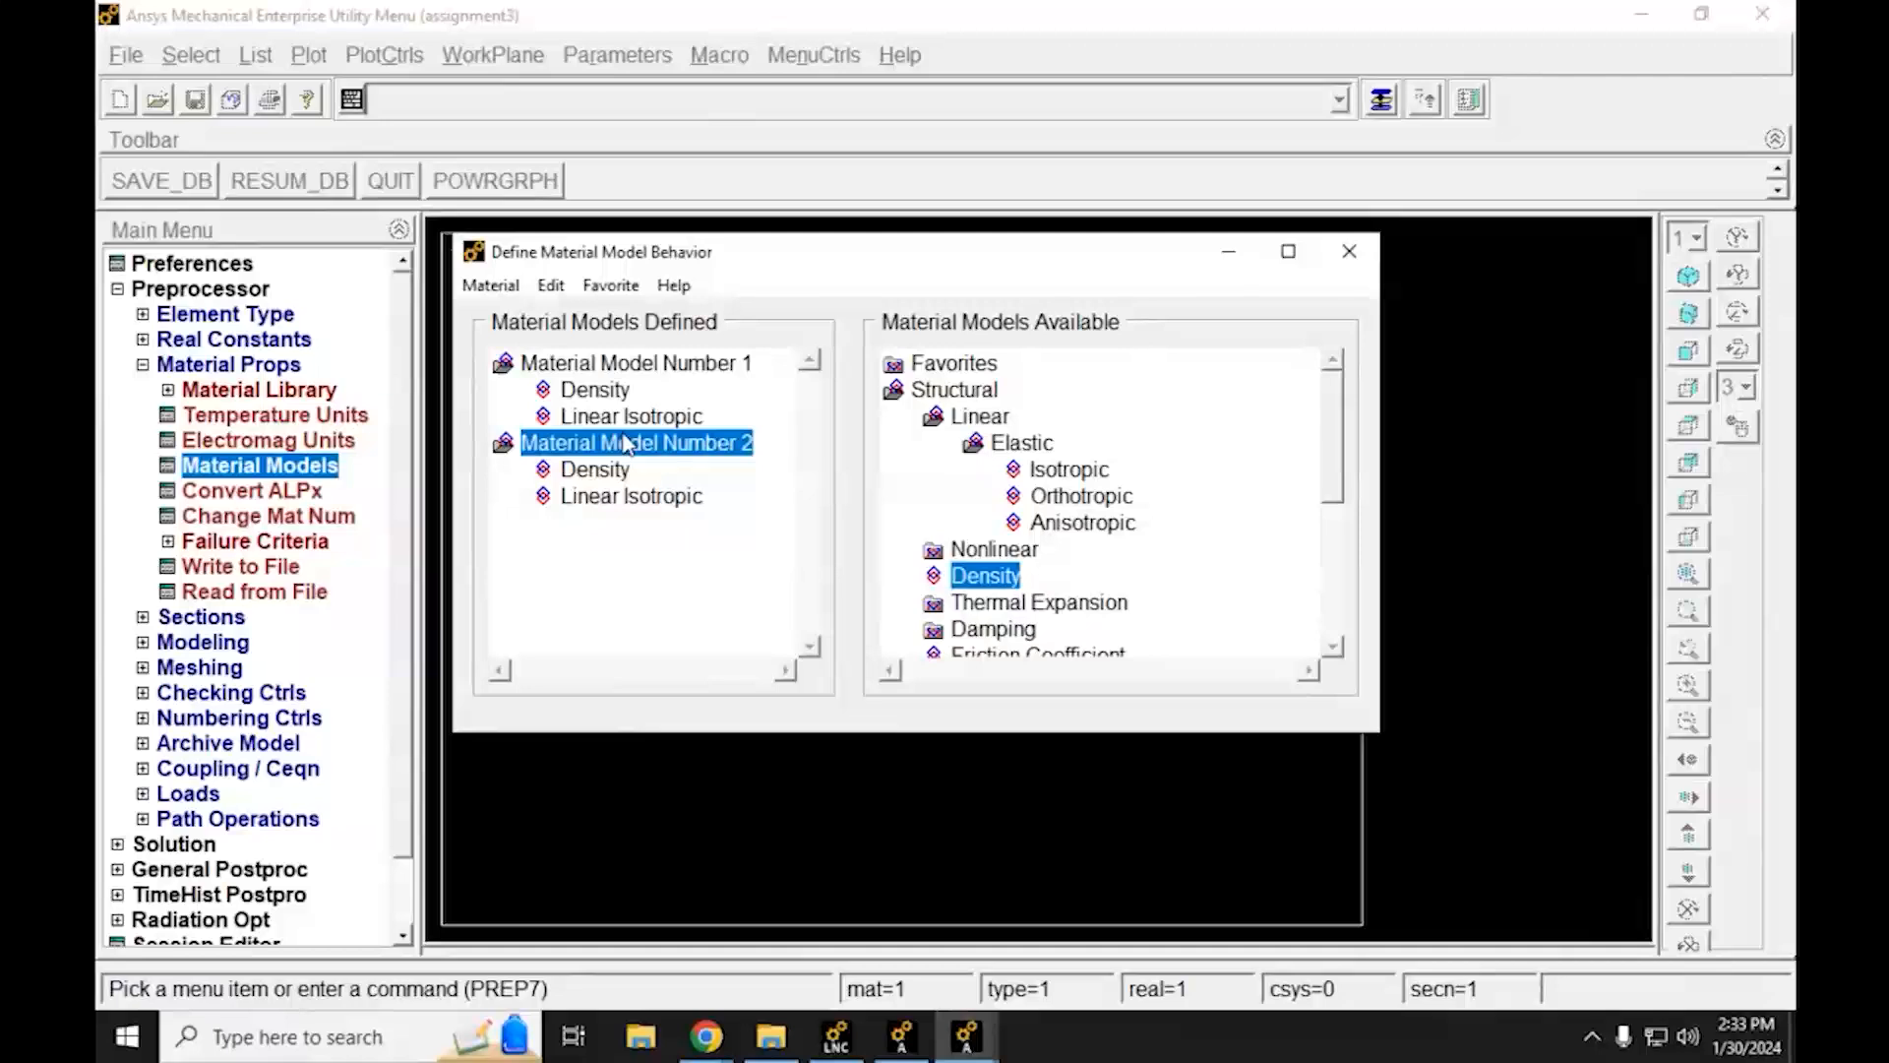
{"action": "double_click", "coordinate": [592, 478]}
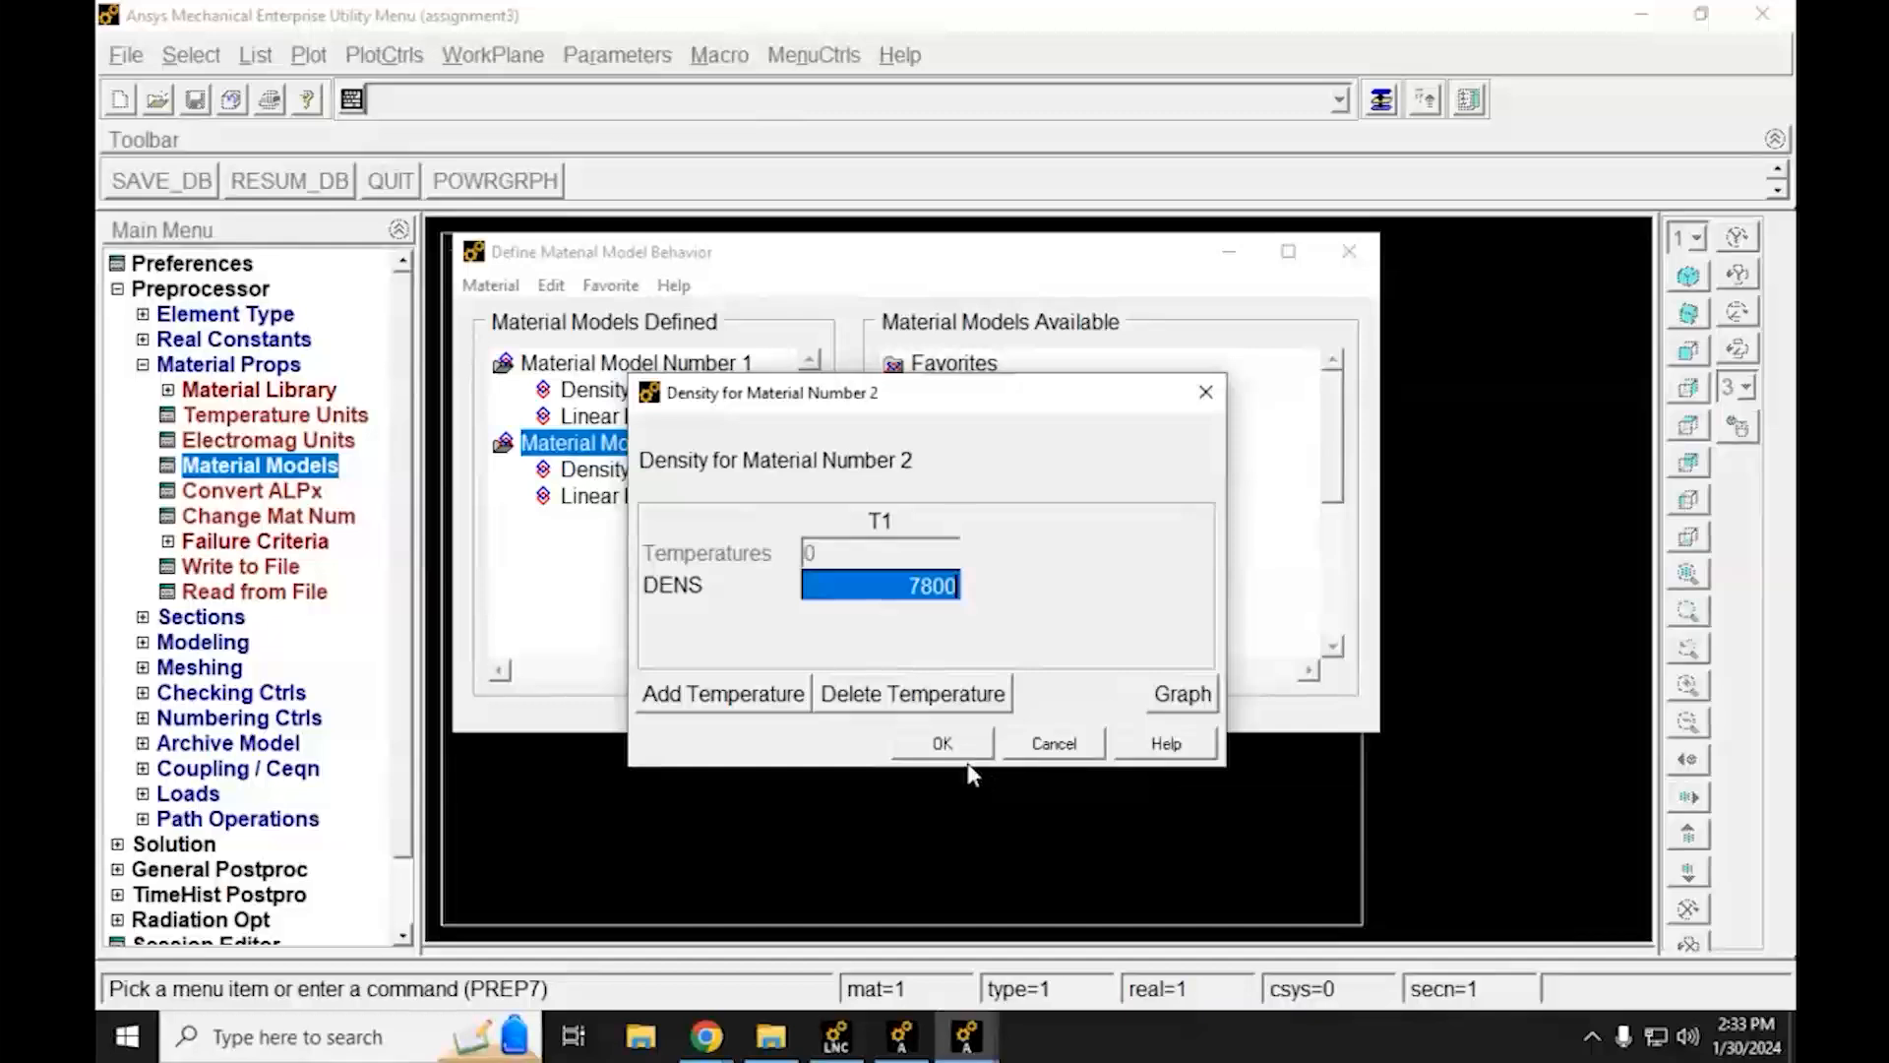
{"action": "left_click", "coordinate": [934, 739]}
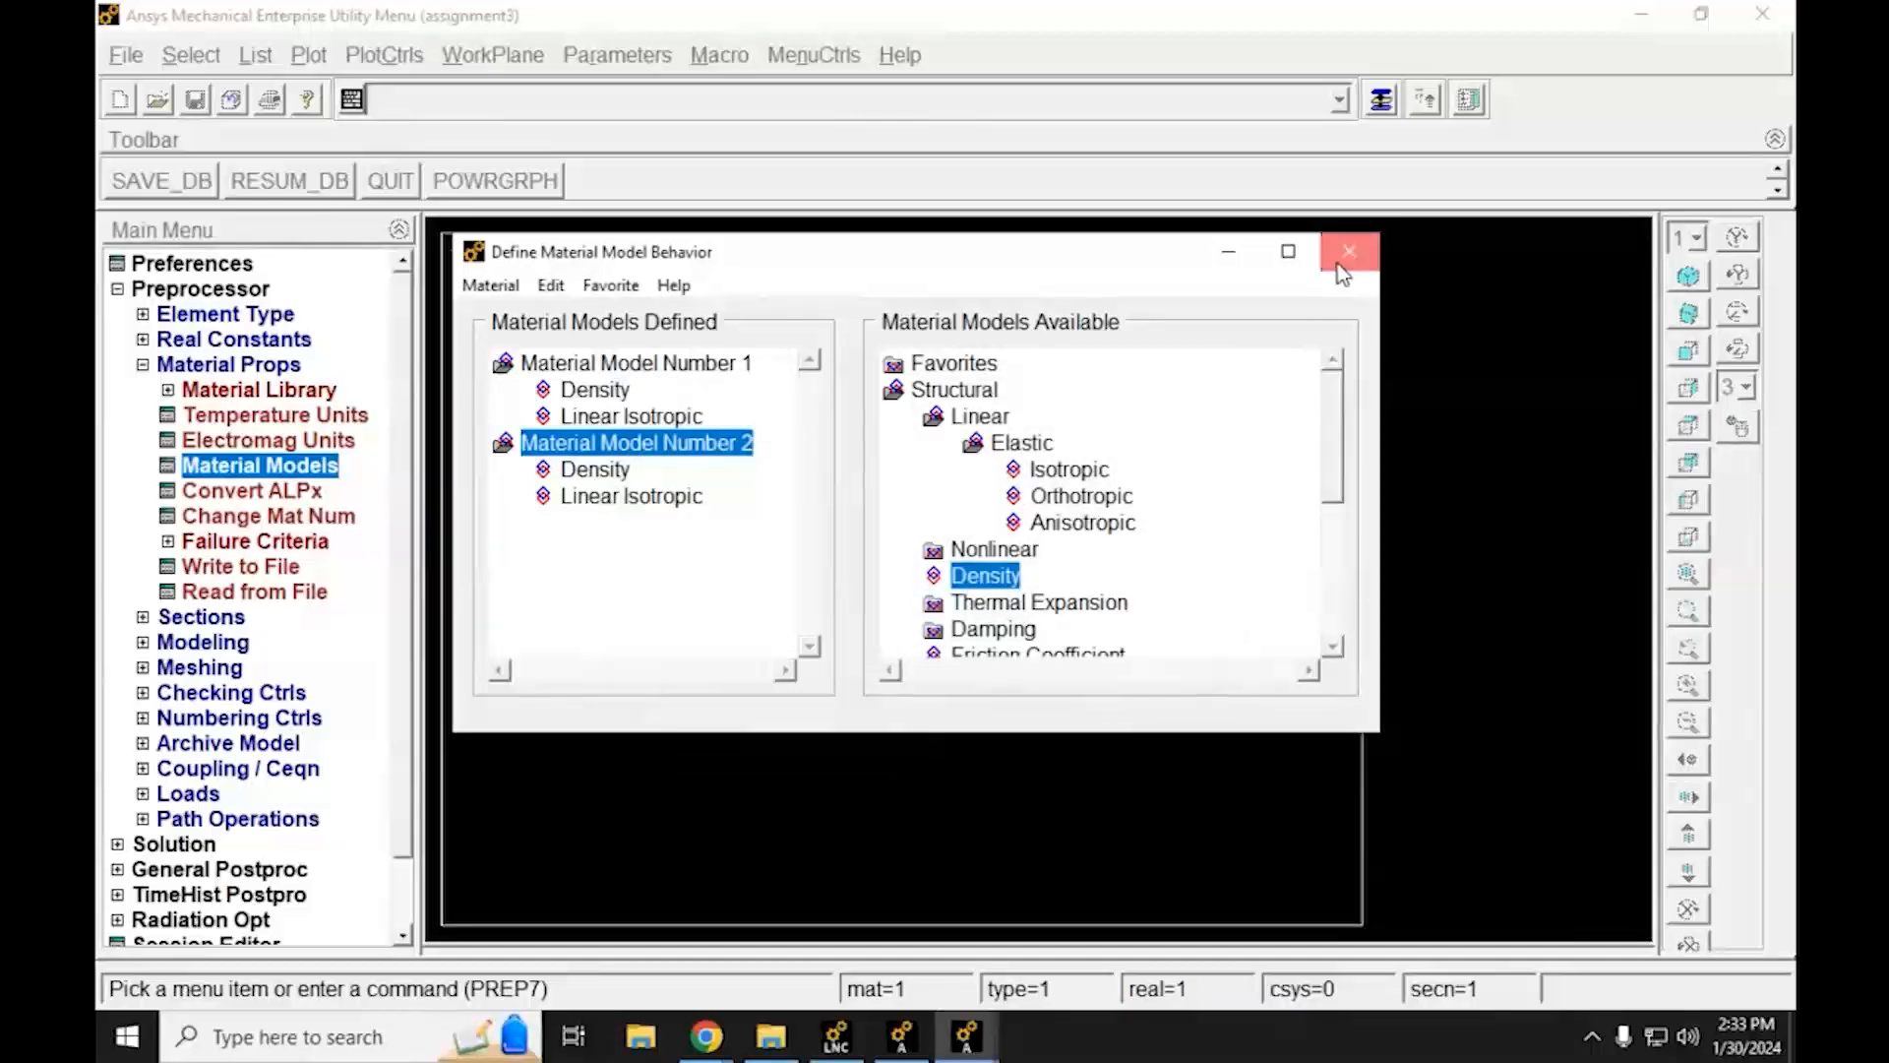
{"action": "left_click", "coordinate": [1348, 251]}
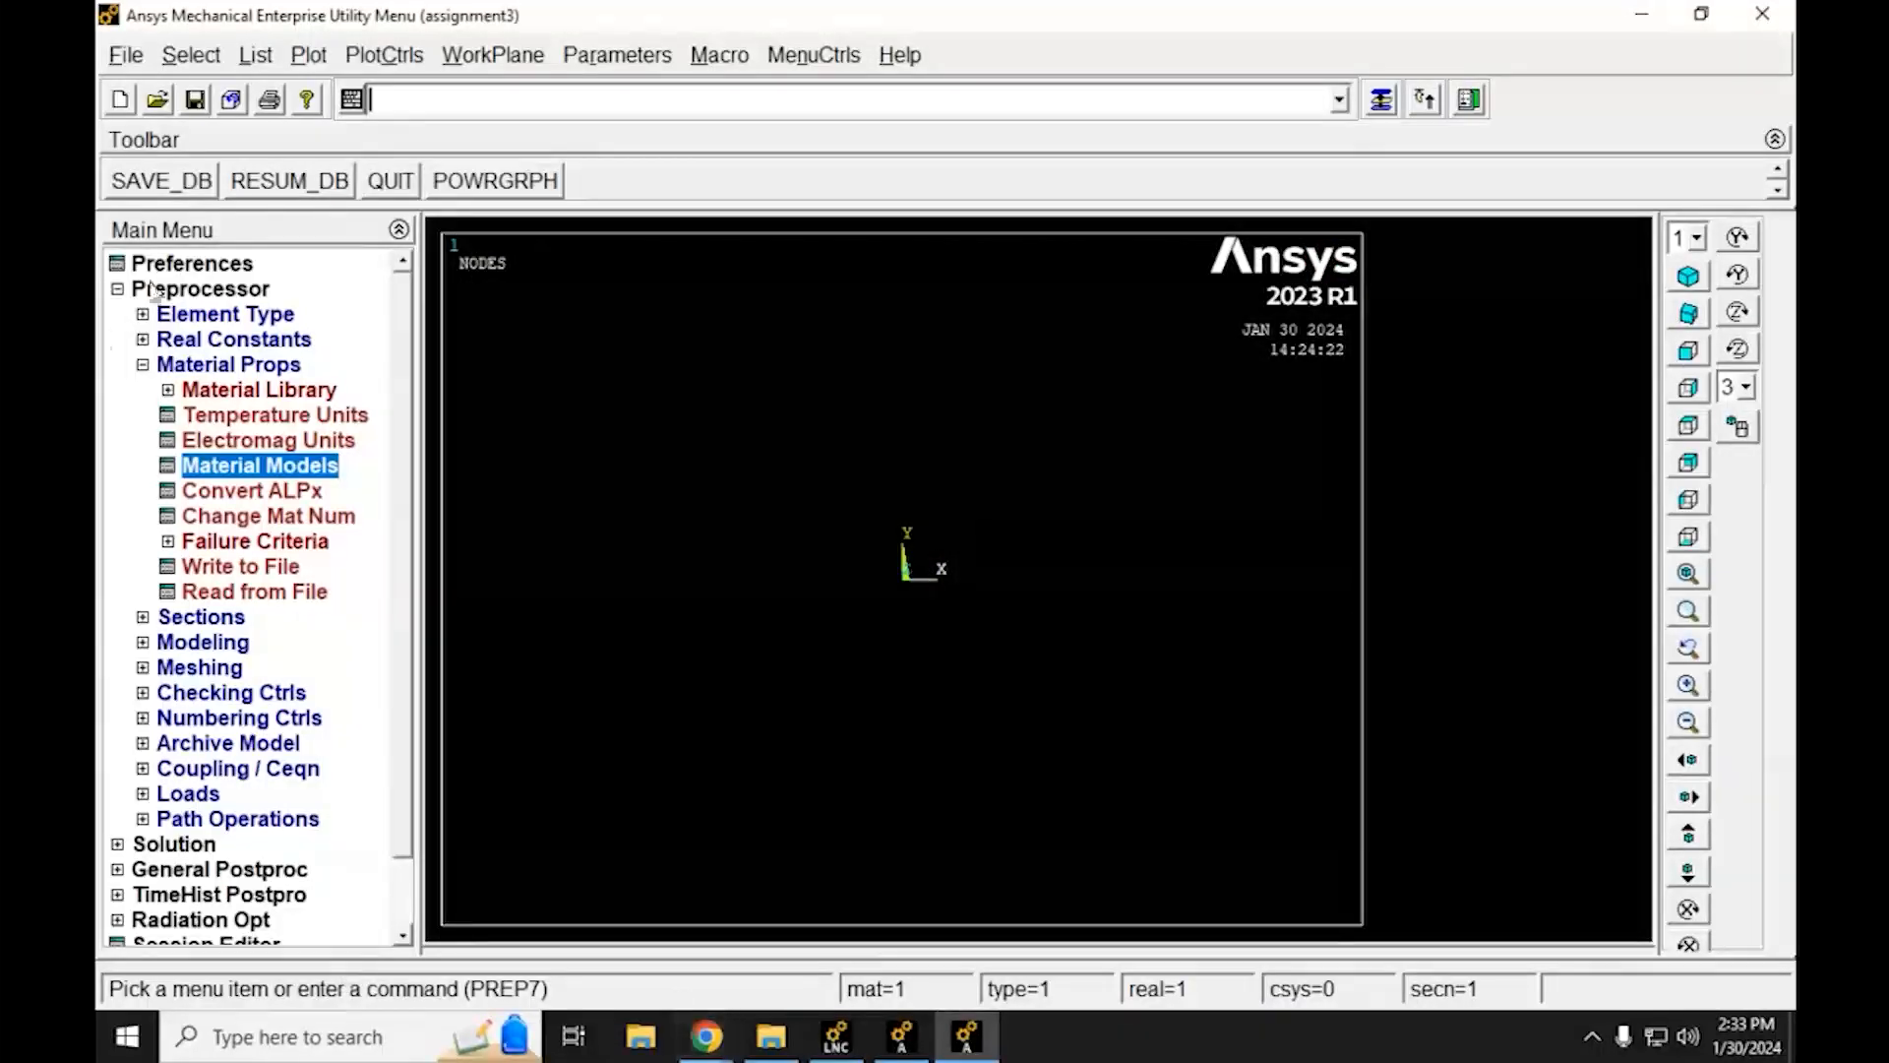
Switch to Chrome and open matweb.com in a new tab
{"action": "left_click", "coordinate": [706, 1036]}
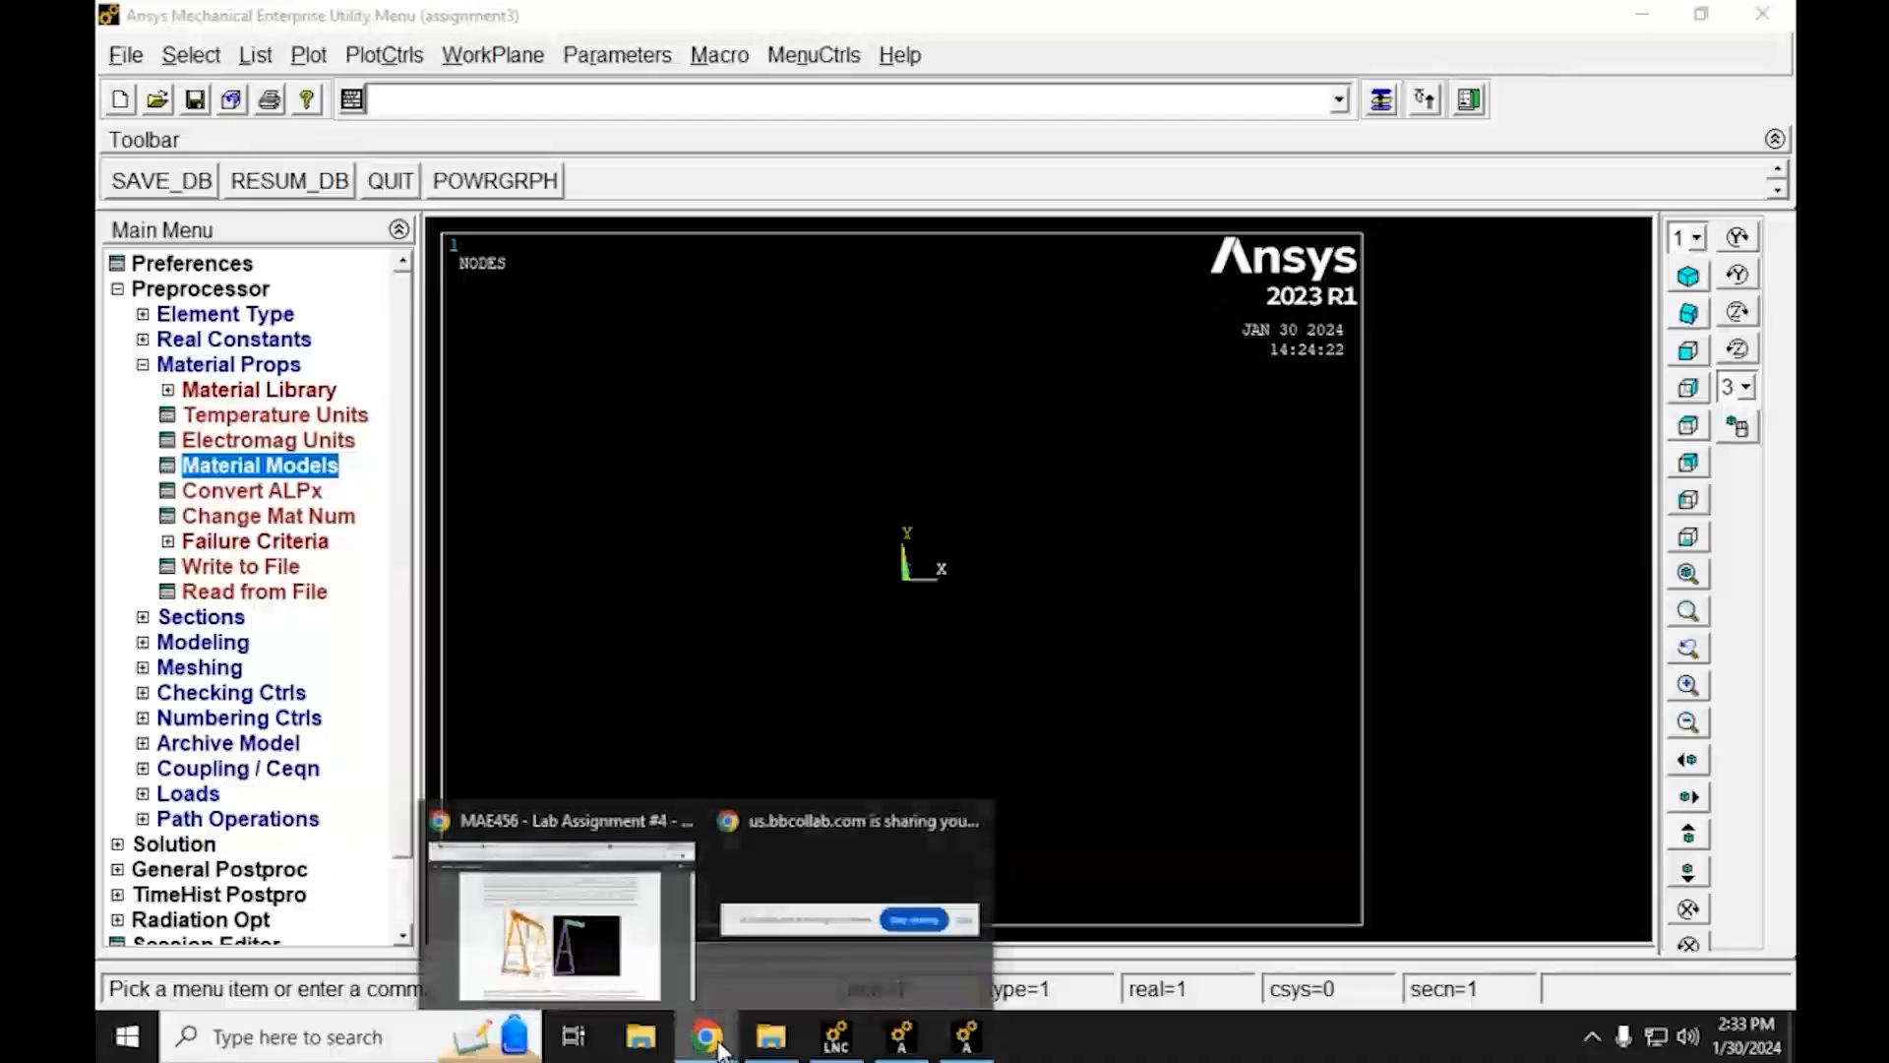
{"action": "left_click", "coordinate": [620, 964]}
{"action": "left_click", "coordinate": [1525, 30]}
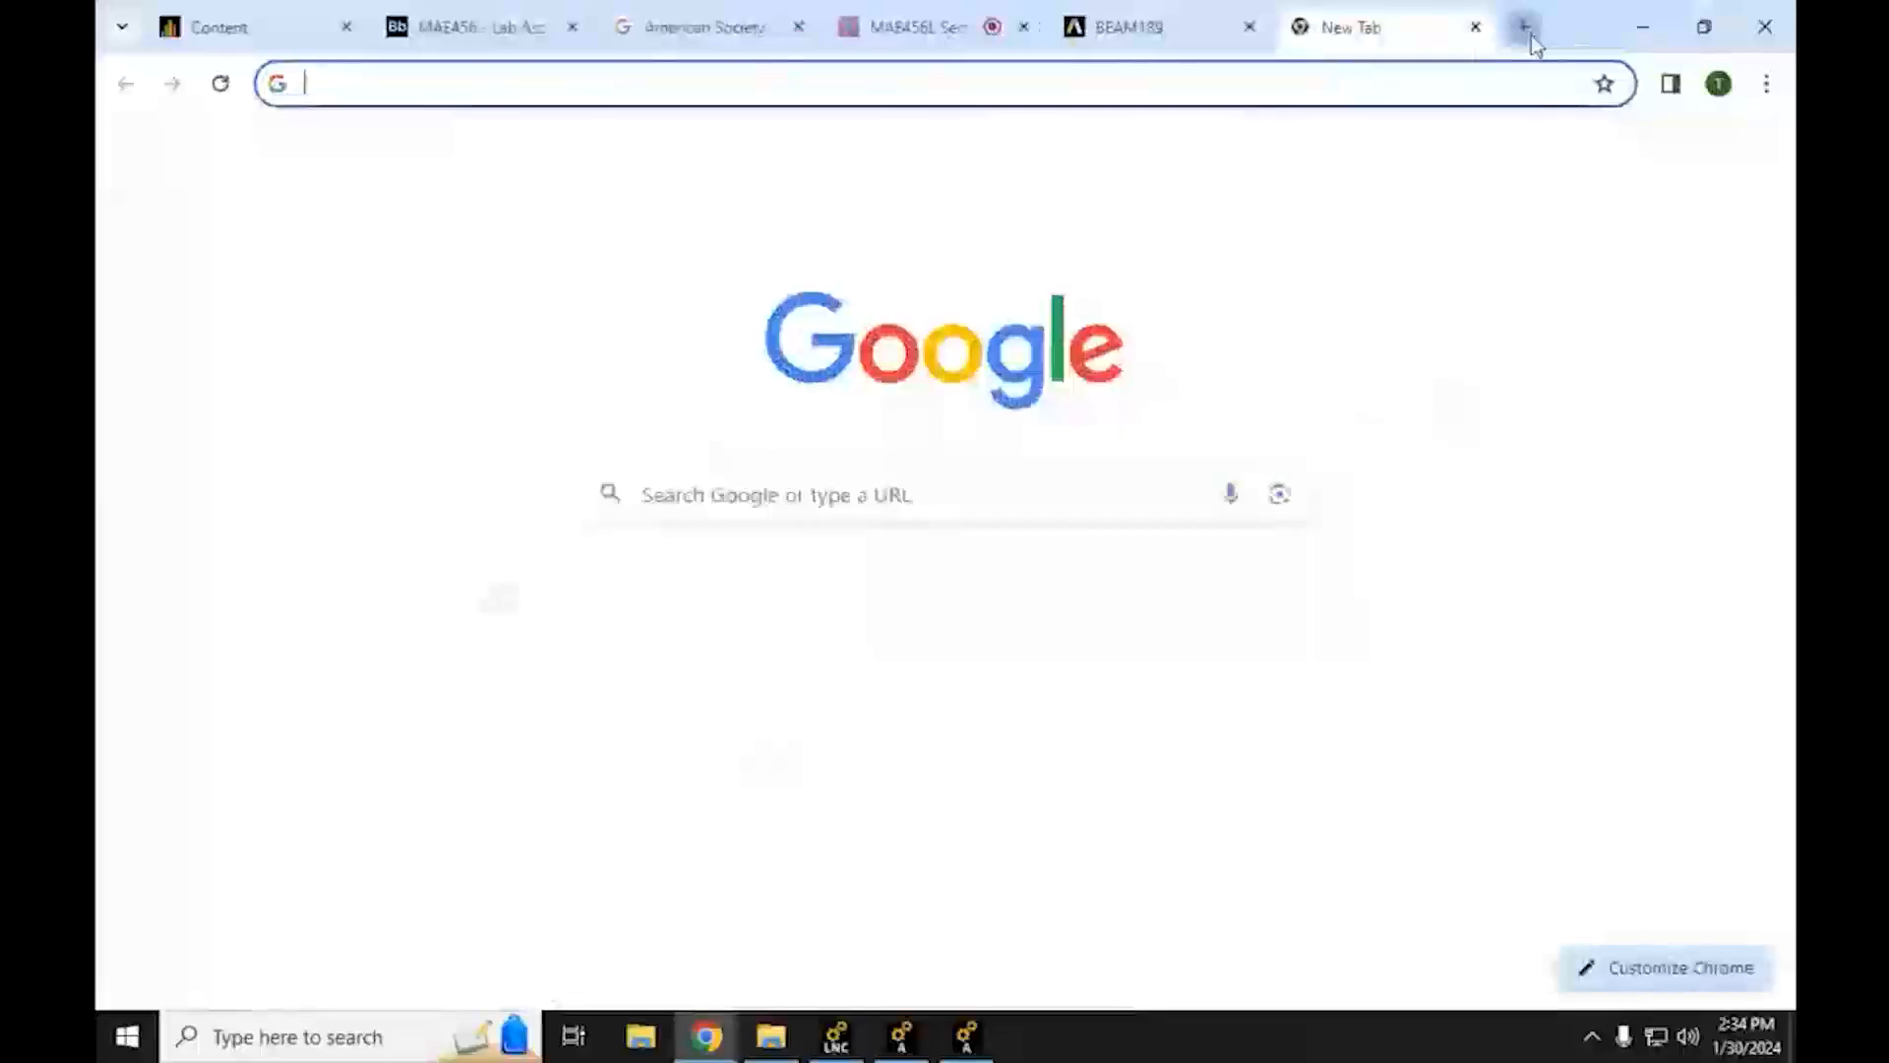
{"action": "type", "text": "mat"}
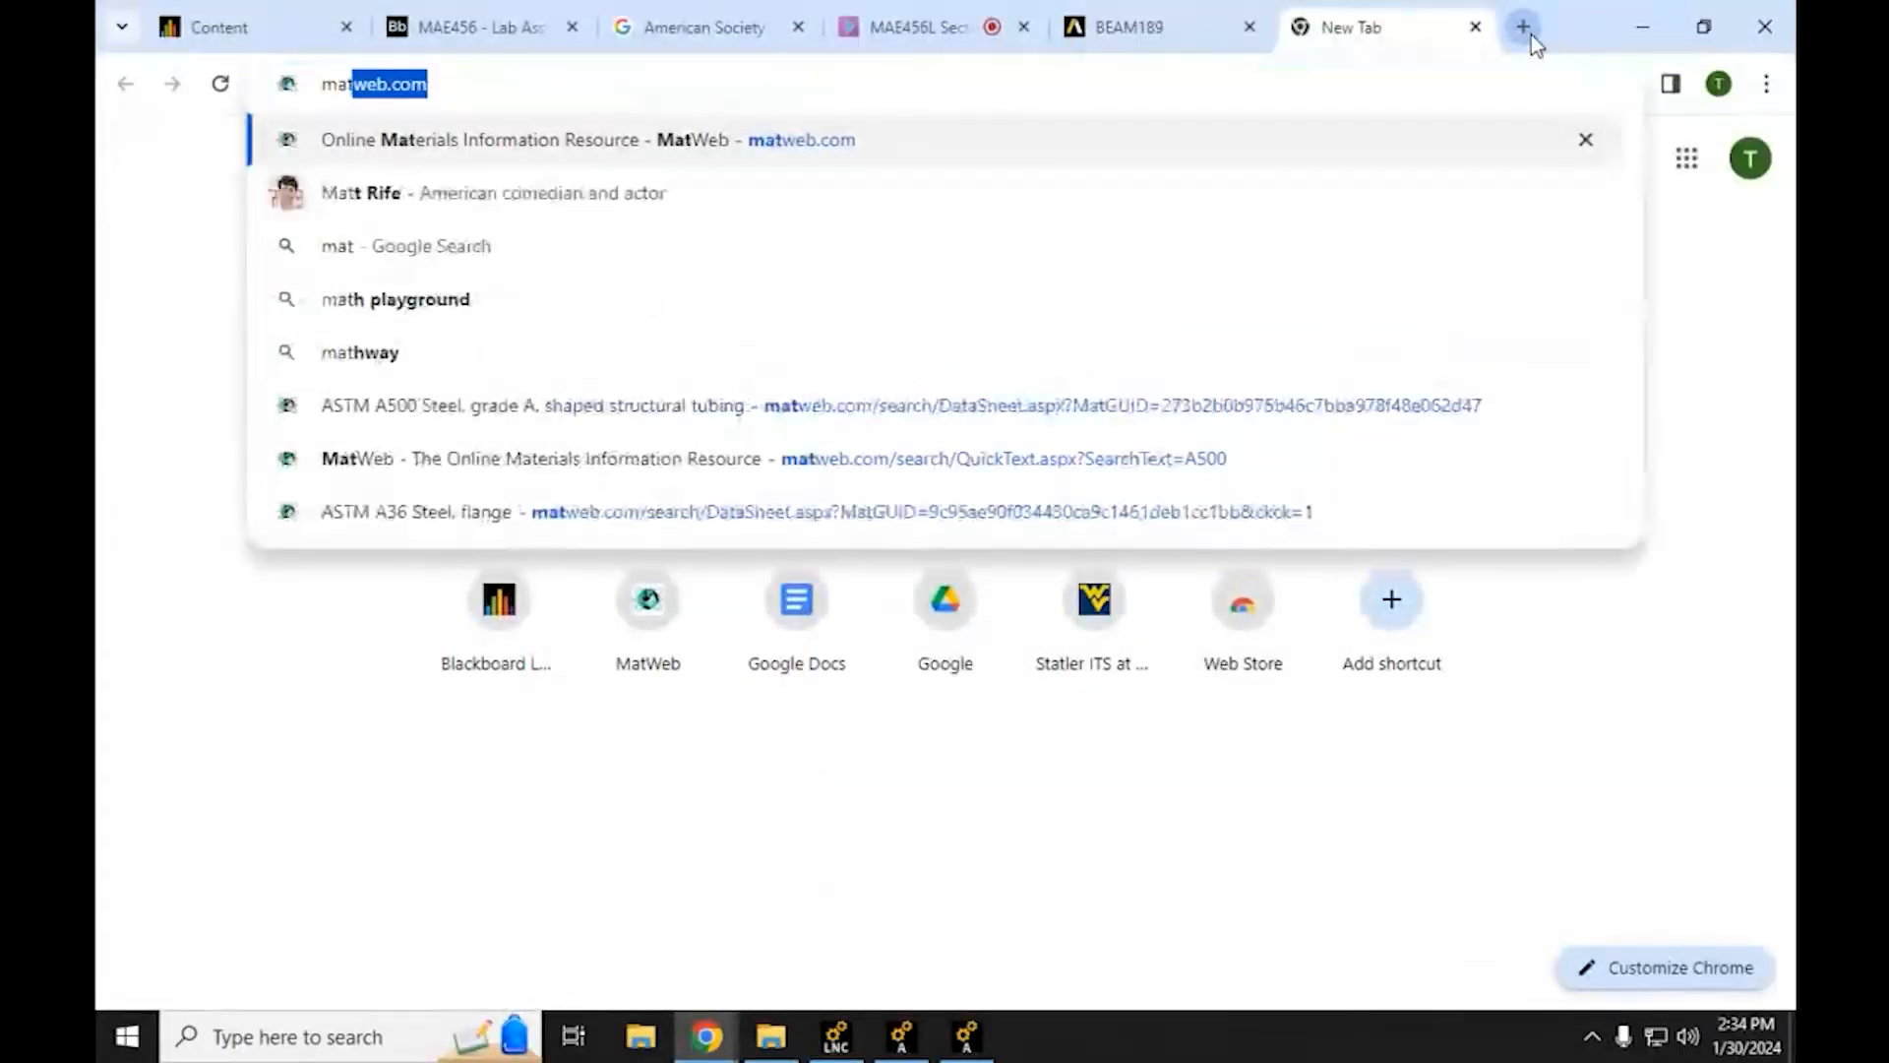
{"action": "type", "text": "web.com"}
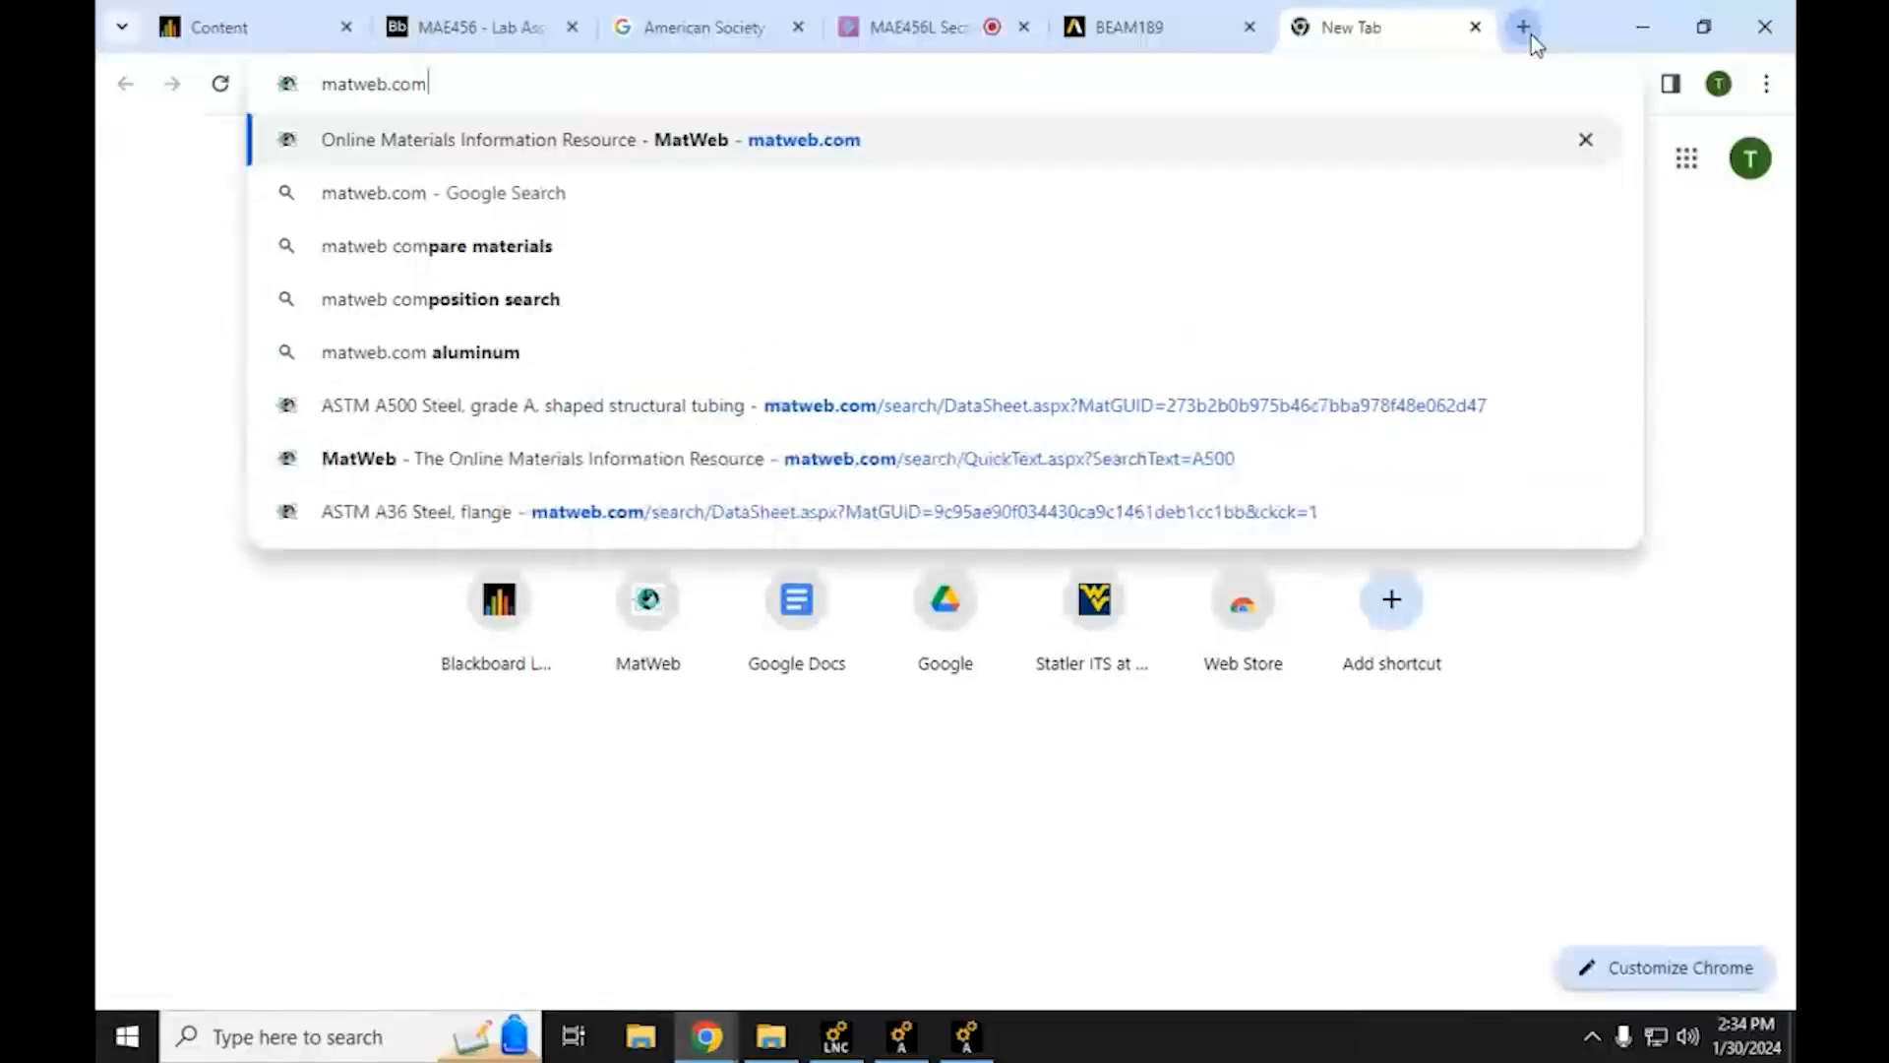
{"action": "key", "text": "Return"}
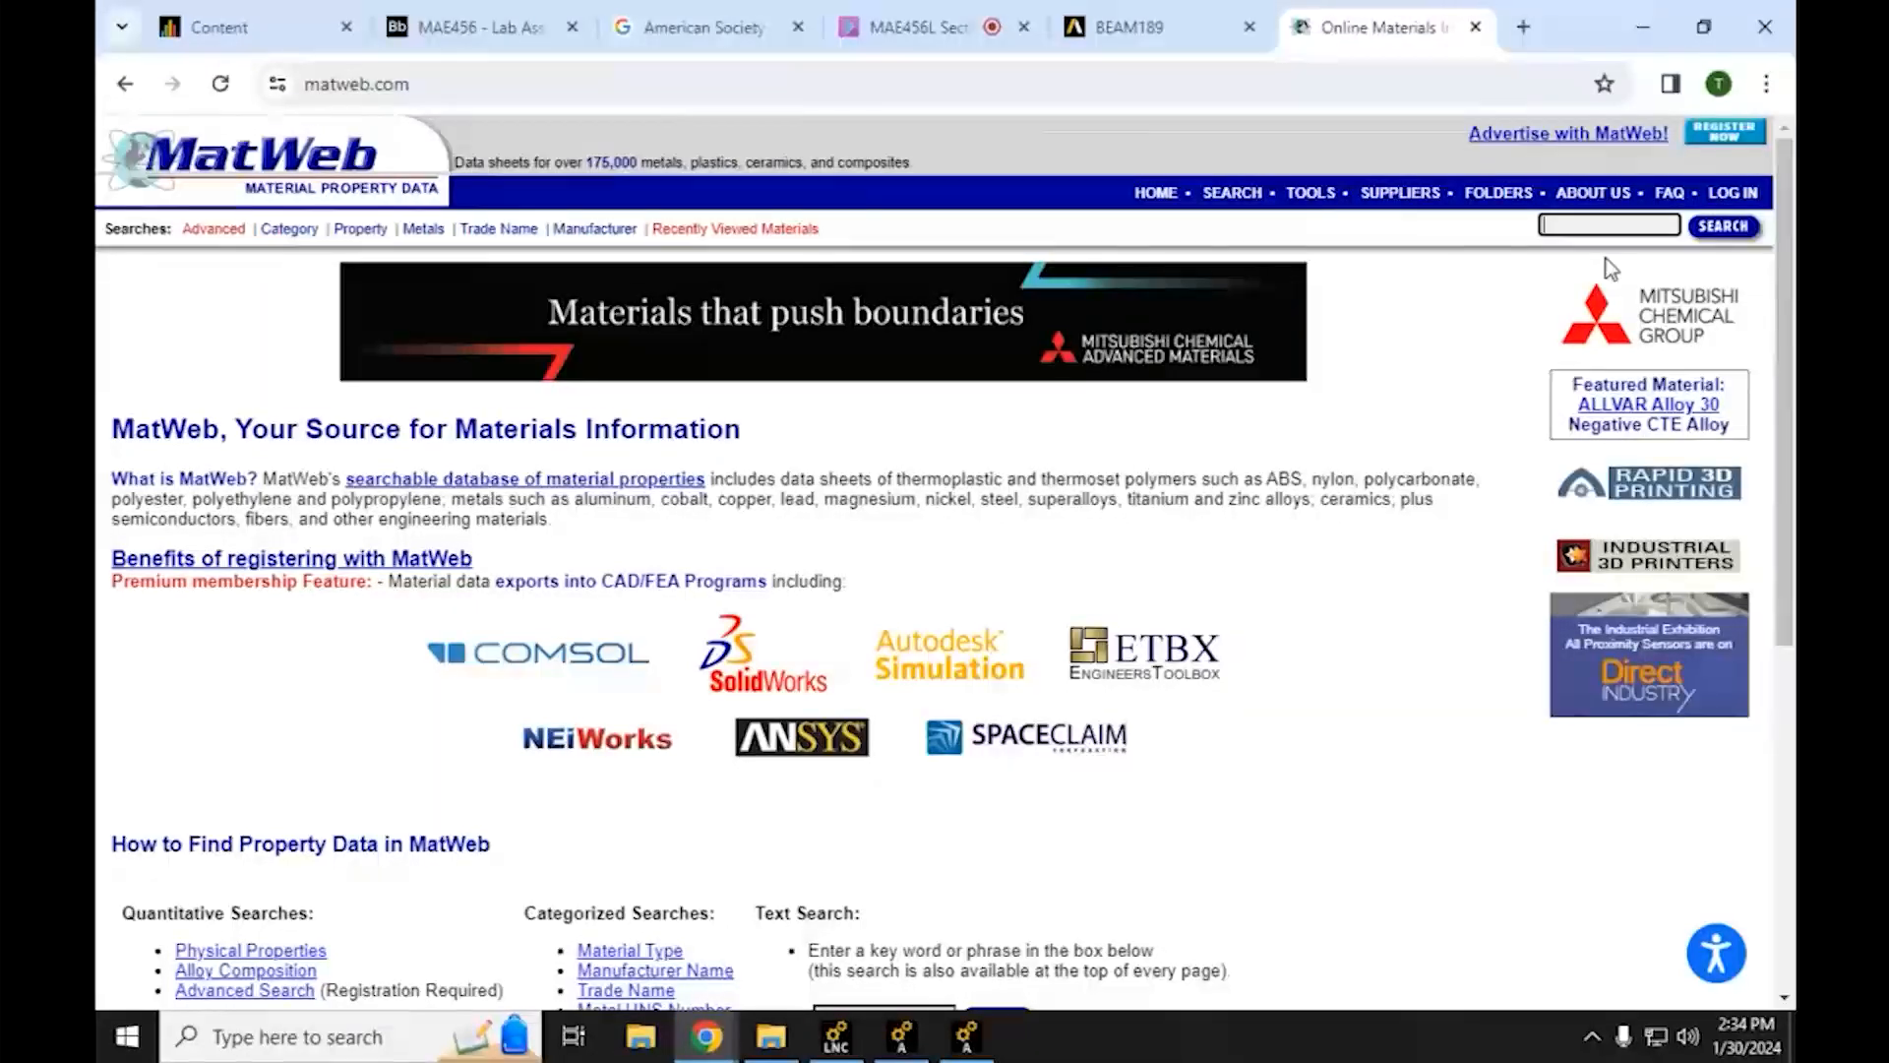
Search MatWeb for A36 and examine the physical, mechanical and component element properties on the ASTM A36 Steel, flange data sheet
{"action": "type", "text": "A36"}
{"action": "key", "text": "Return"}
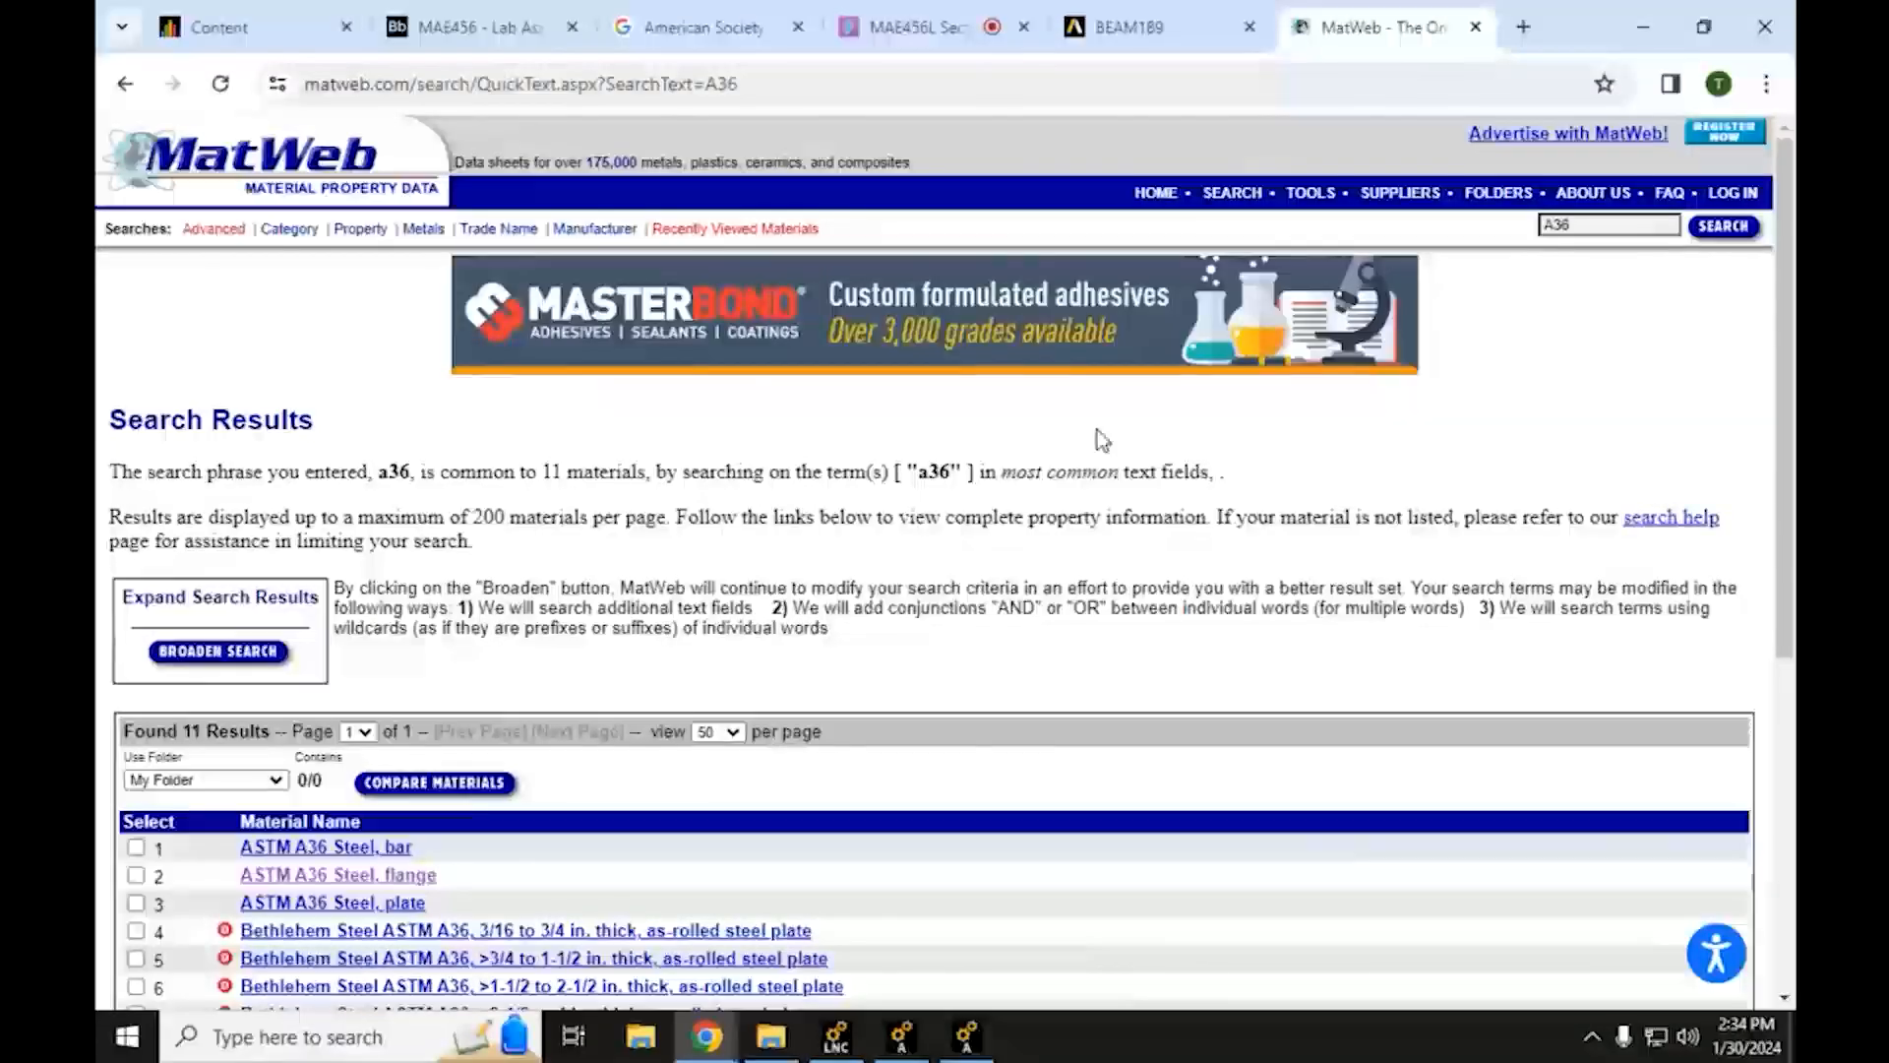
{"action": "scroll", "coordinate": [532, 512], "scroll_direction": "down", "scroll_amount": 3}
{"action": "scroll", "coordinate": [532, 512], "scroll_direction": "down", "scroll_amount": 2}
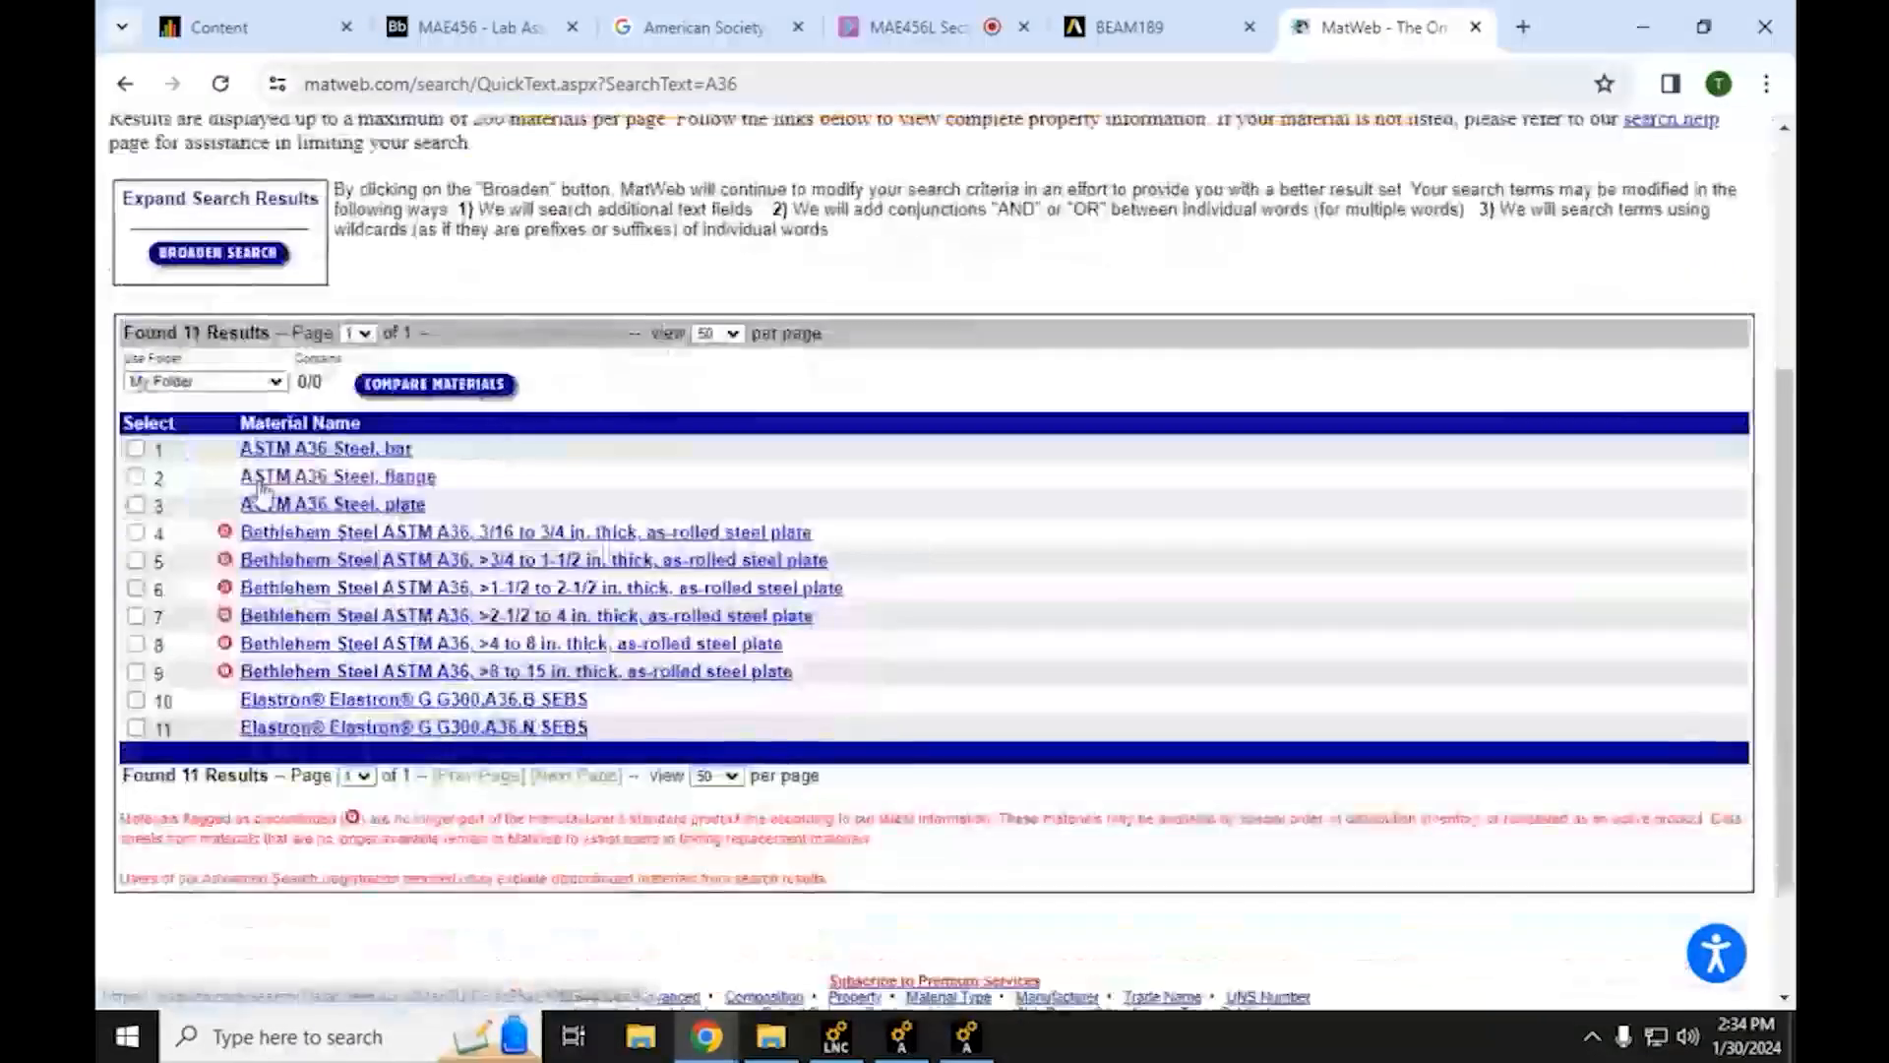
{"action": "left_click", "coordinate": [313, 479]}
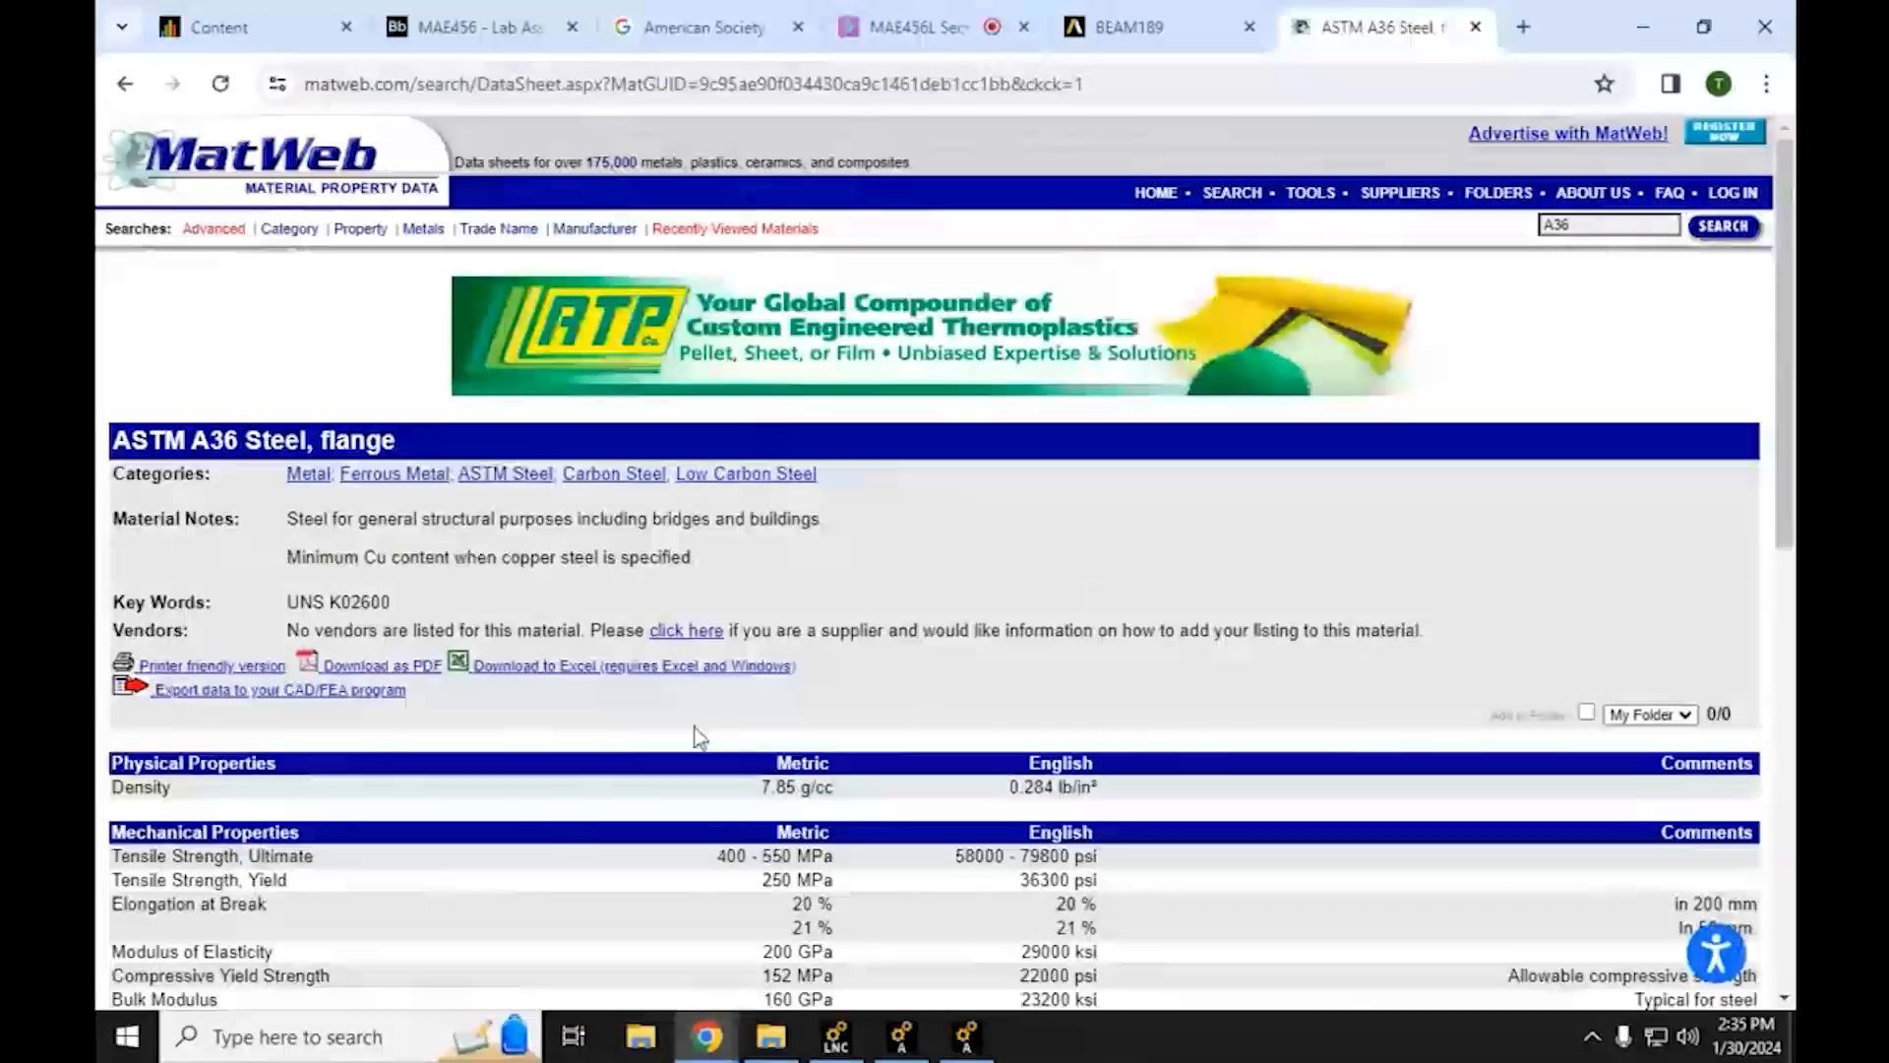
{"action": "scroll", "coordinate": [1217, 419], "scroll_direction": "down", "scroll_amount": 1}
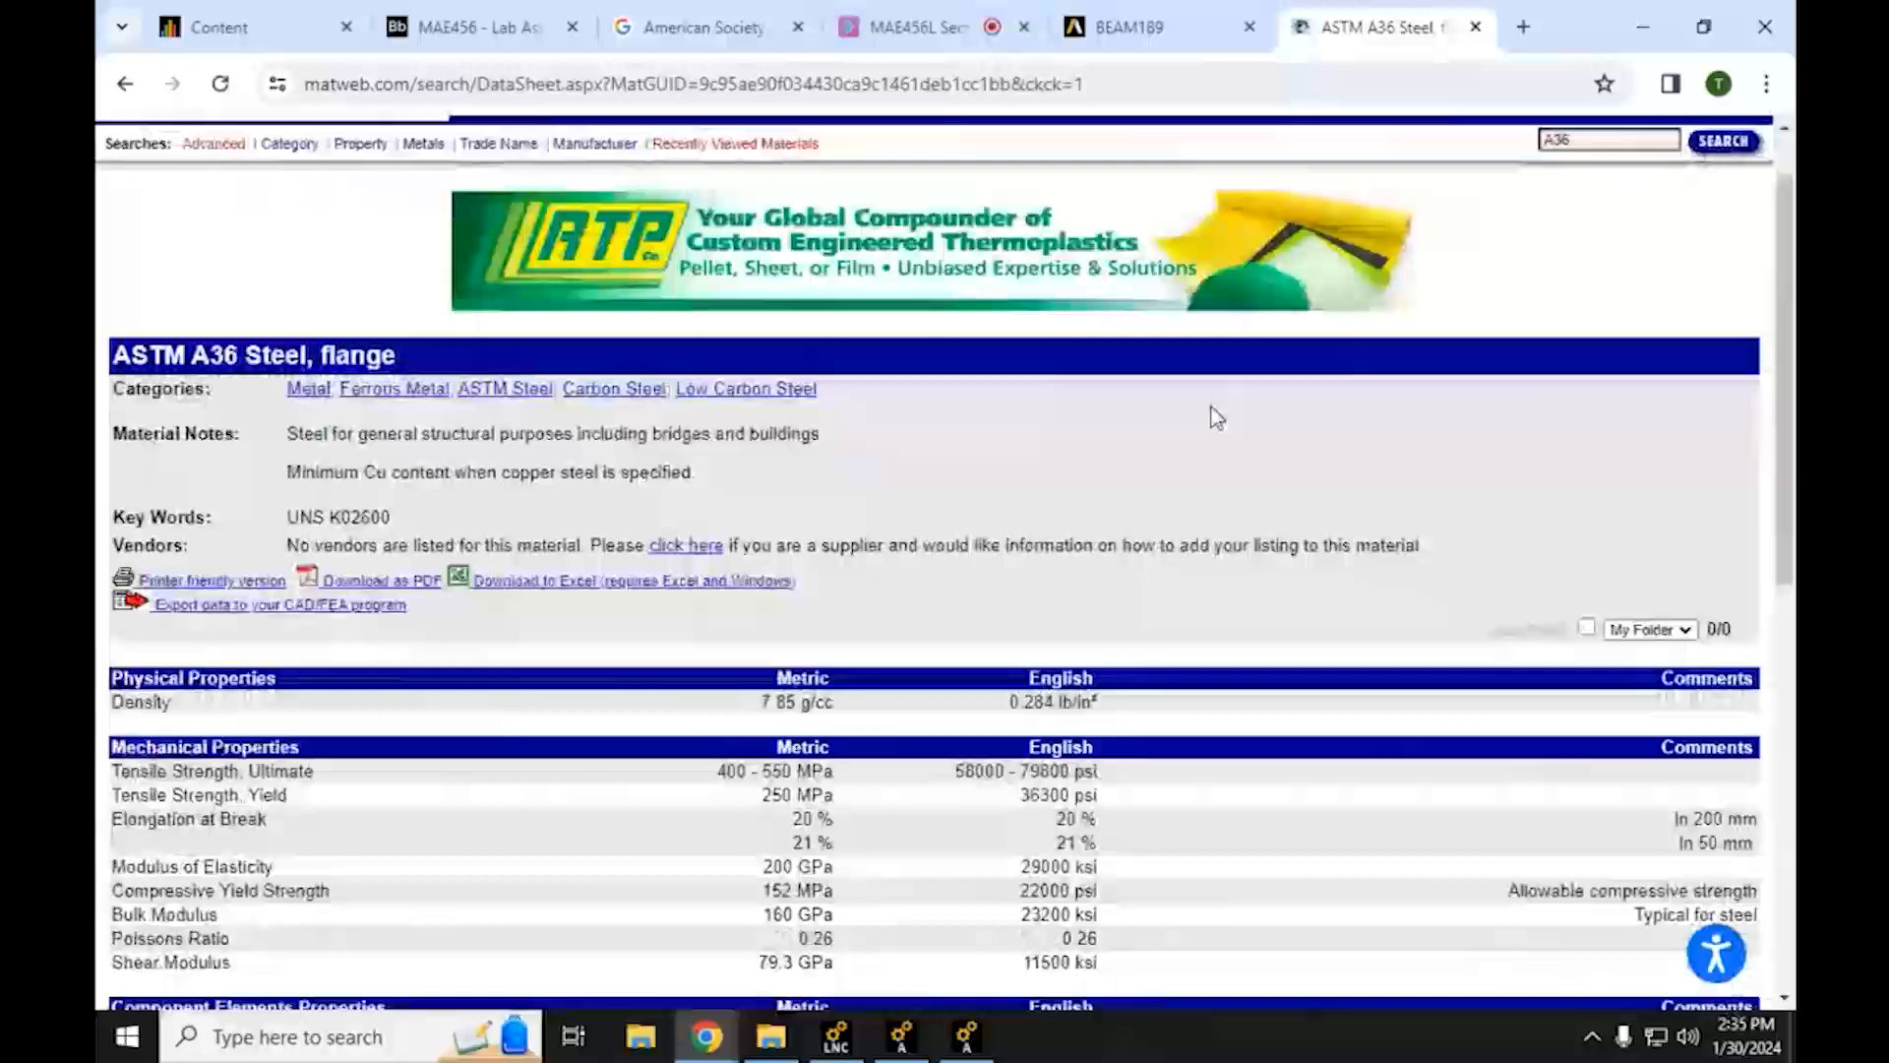
{"action": "scroll", "coordinate": [1217, 418], "scroll_direction": "down", "scroll_amount": 2}
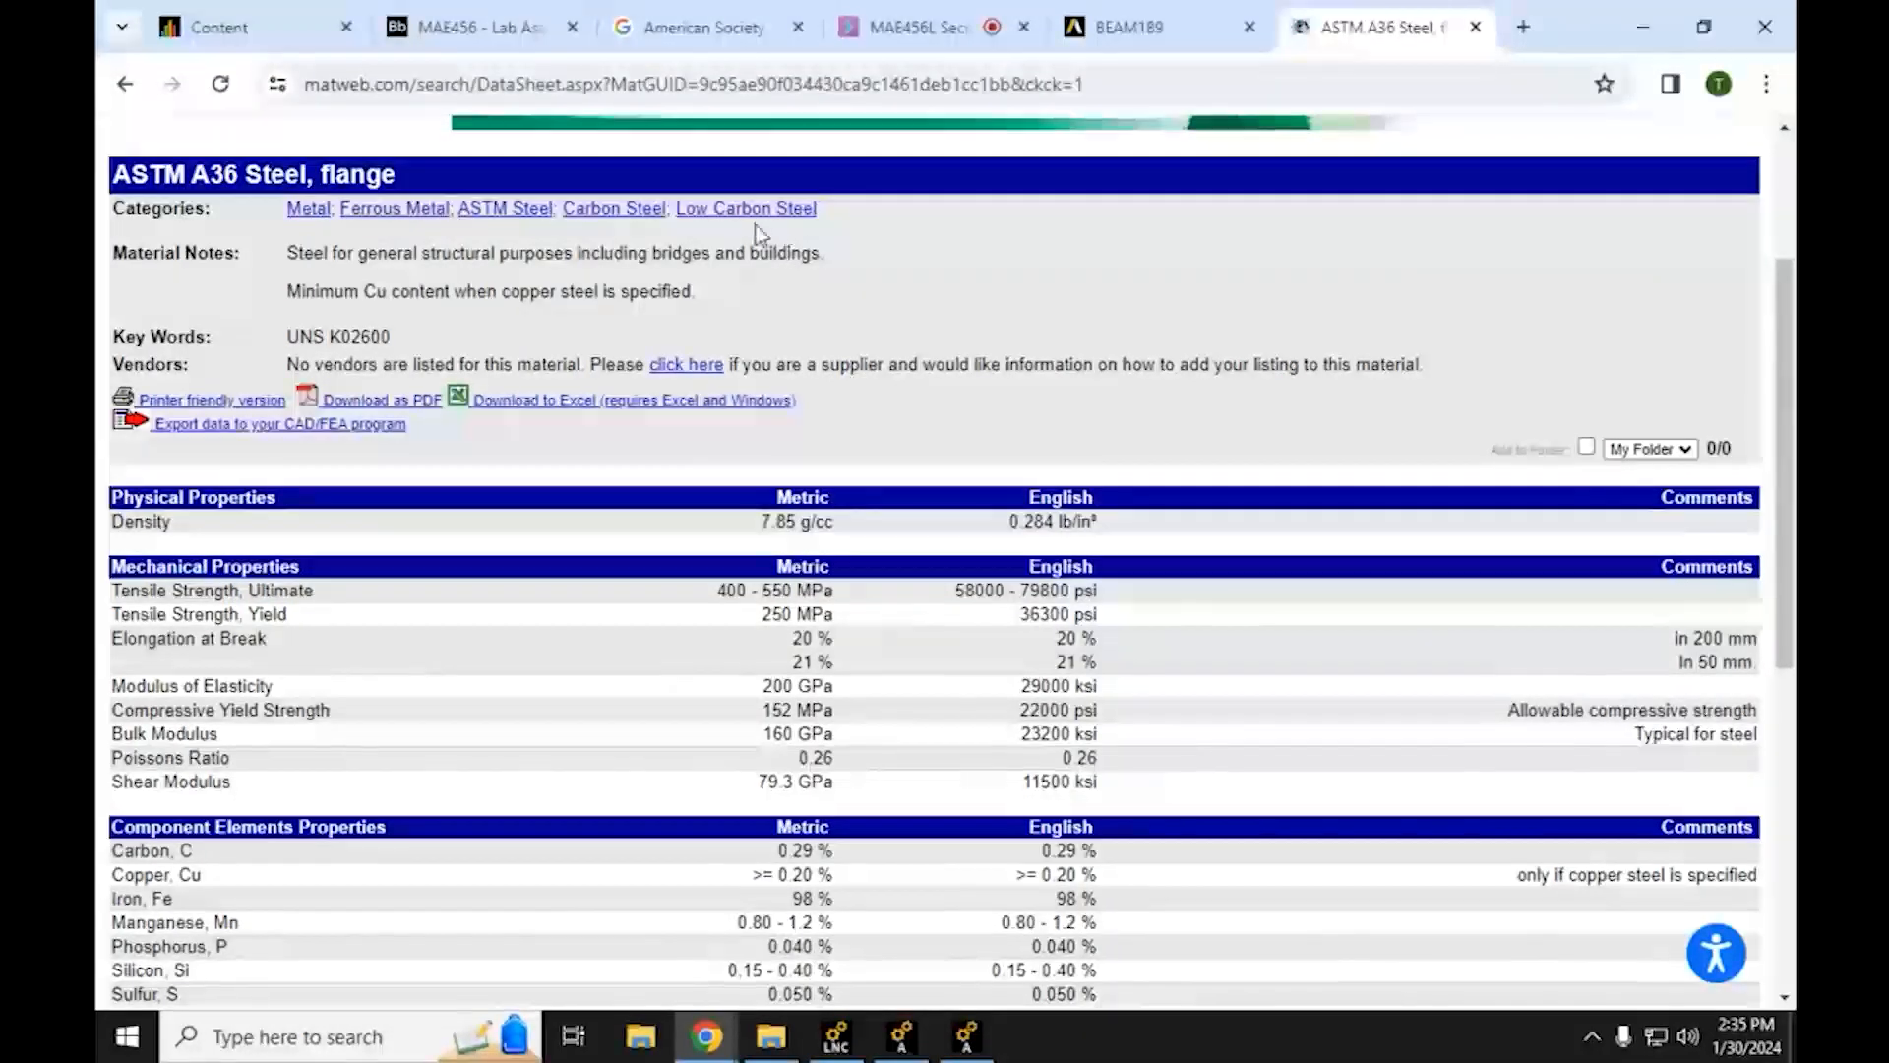
{"action": "scroll", "coordinate": [1136, 399], "scroll_direction": "down", "scroll_amount": 4}
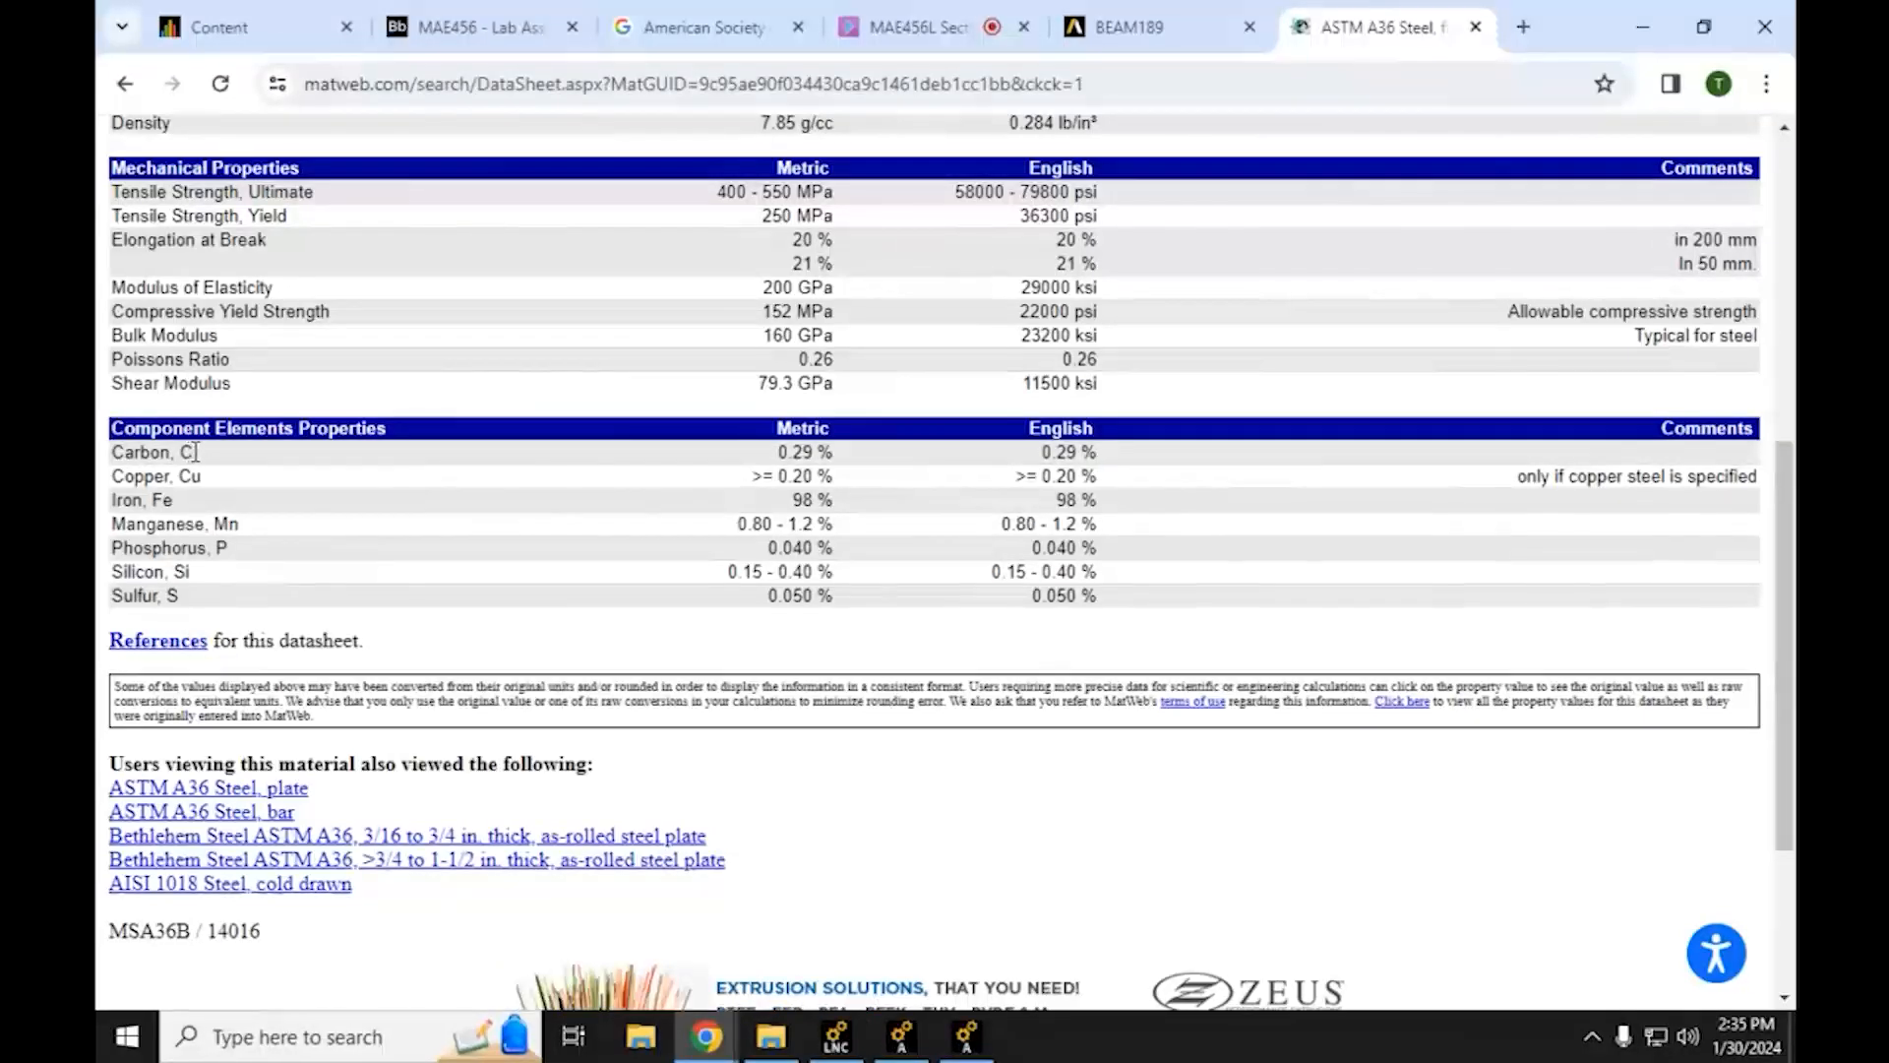
{"action": "left_click_drag", "start_coordinate": [195, 451], "coordinate": [111, 452]}
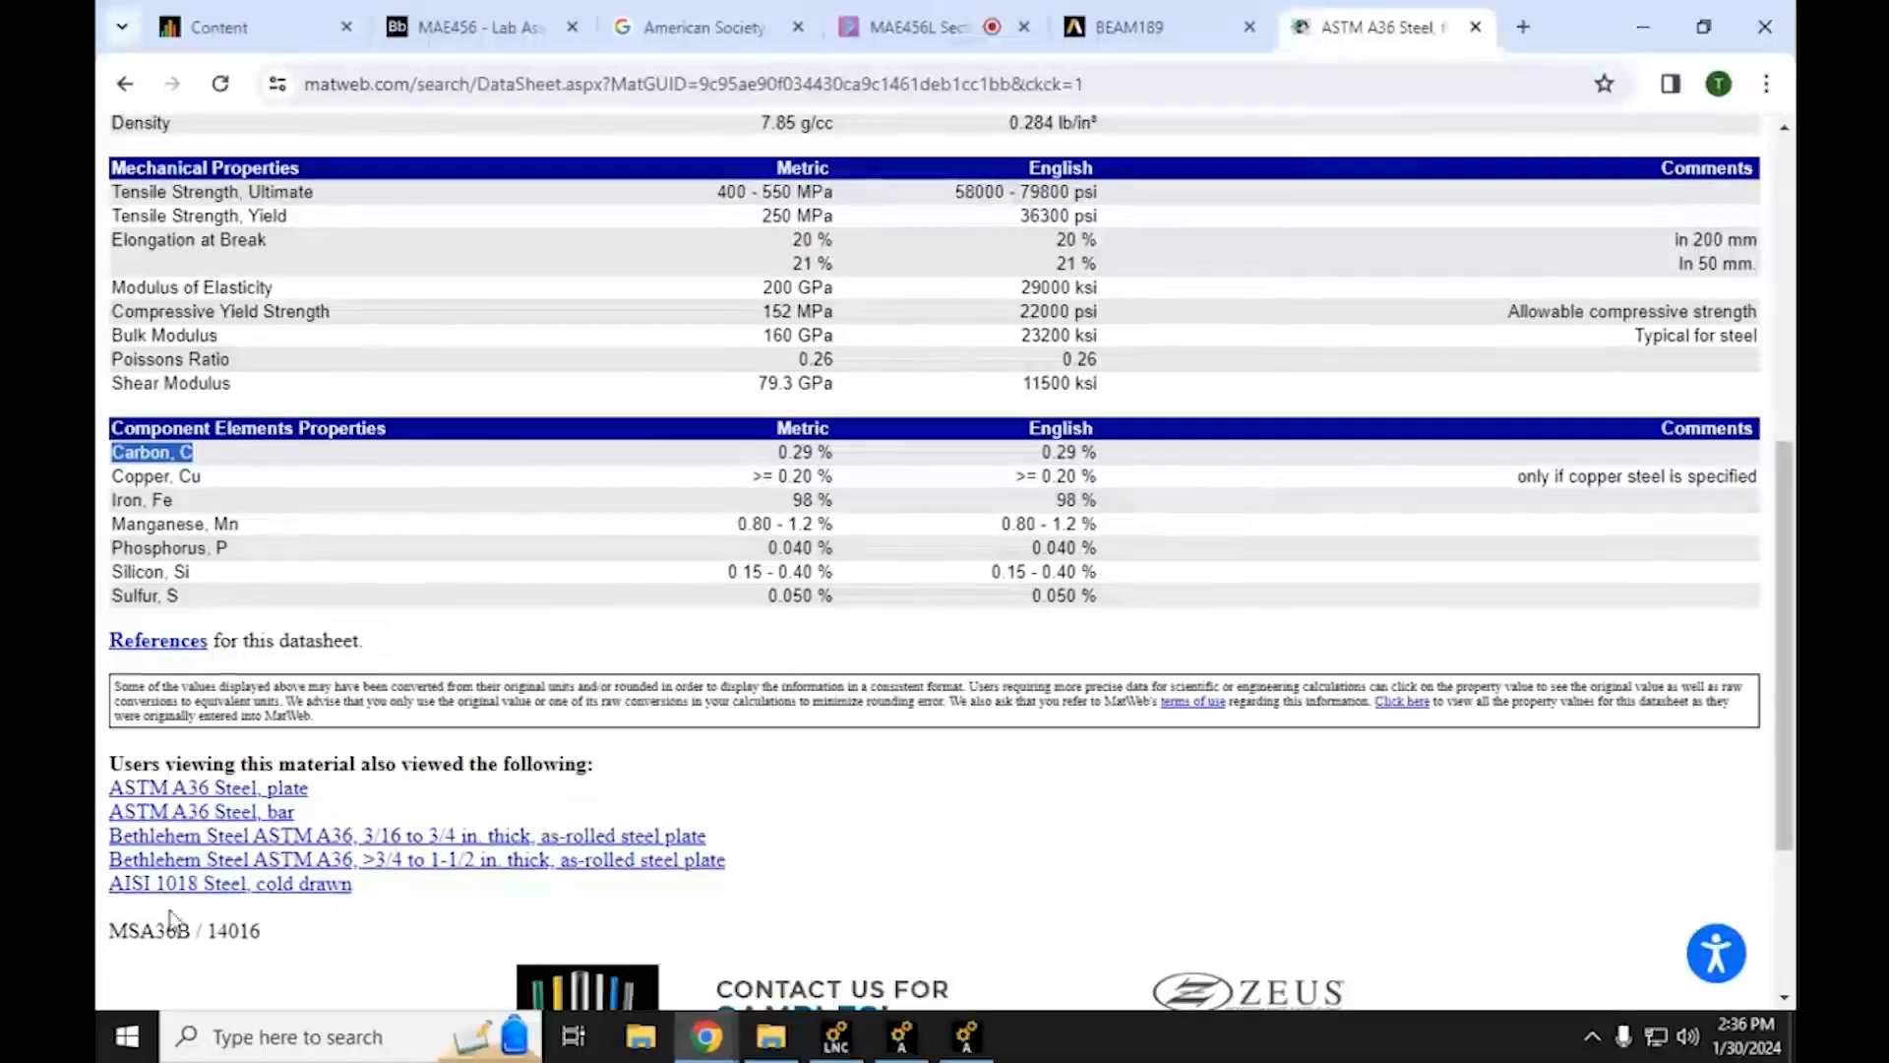
{"action": "scroll", "coordinate": [169, 921], "scroll_direction": "up", "scroll_amount": 3}
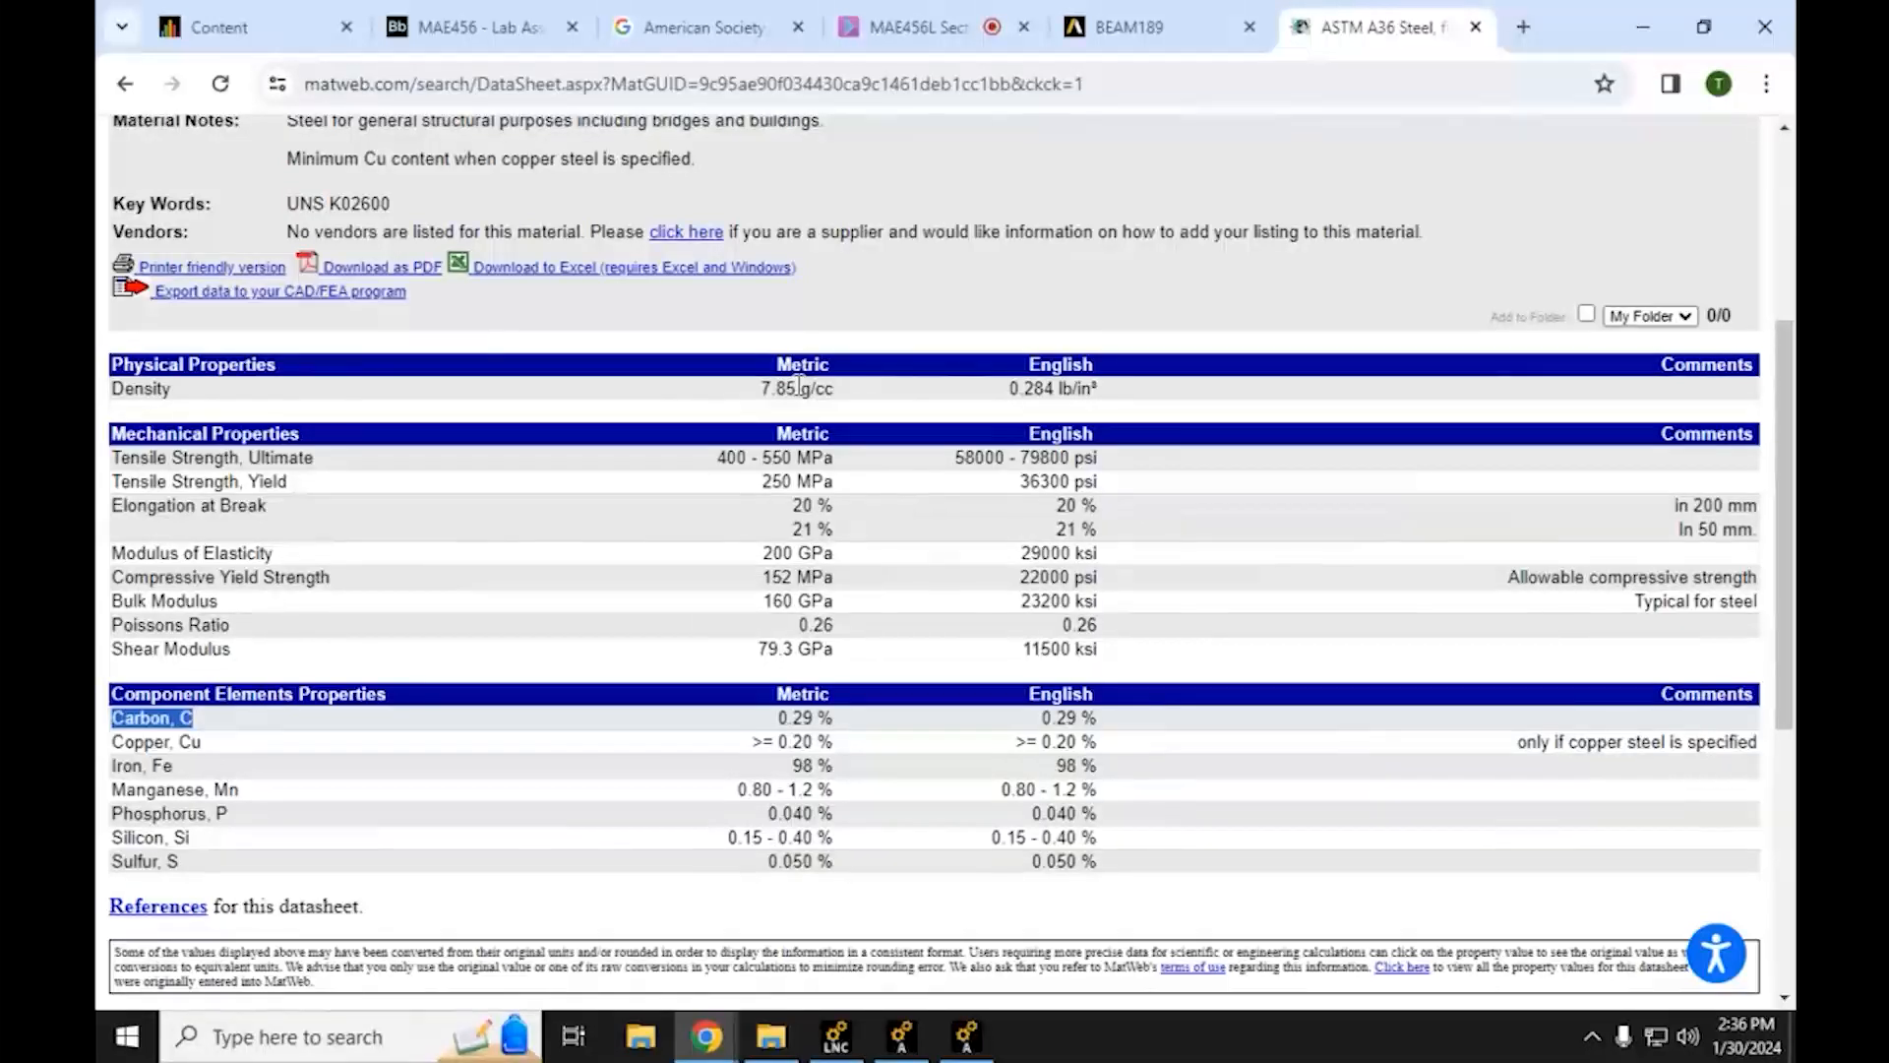
Launch Excel with a blank workbook and move its window below the yield strength row of the data sheet
{"action": "left_click", "coordinate": [285, 1038]}
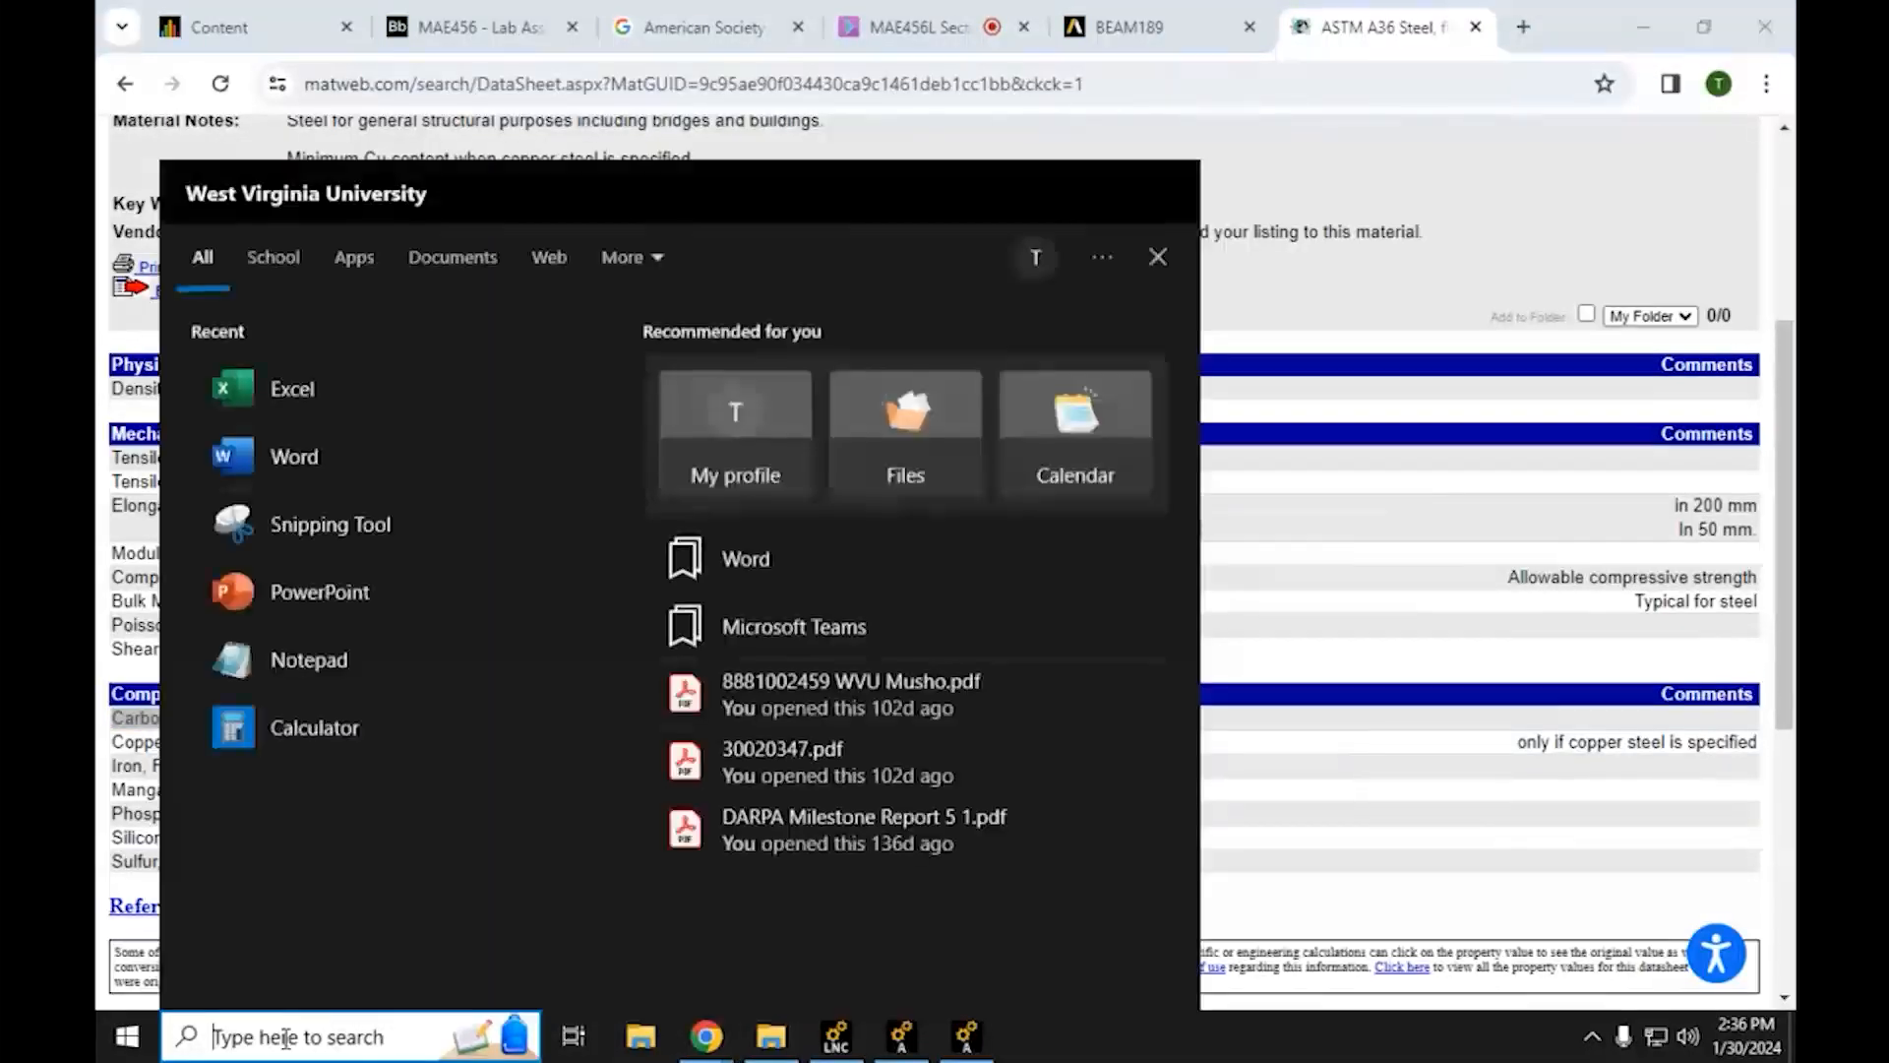
{"action": "type", "text": "e"}
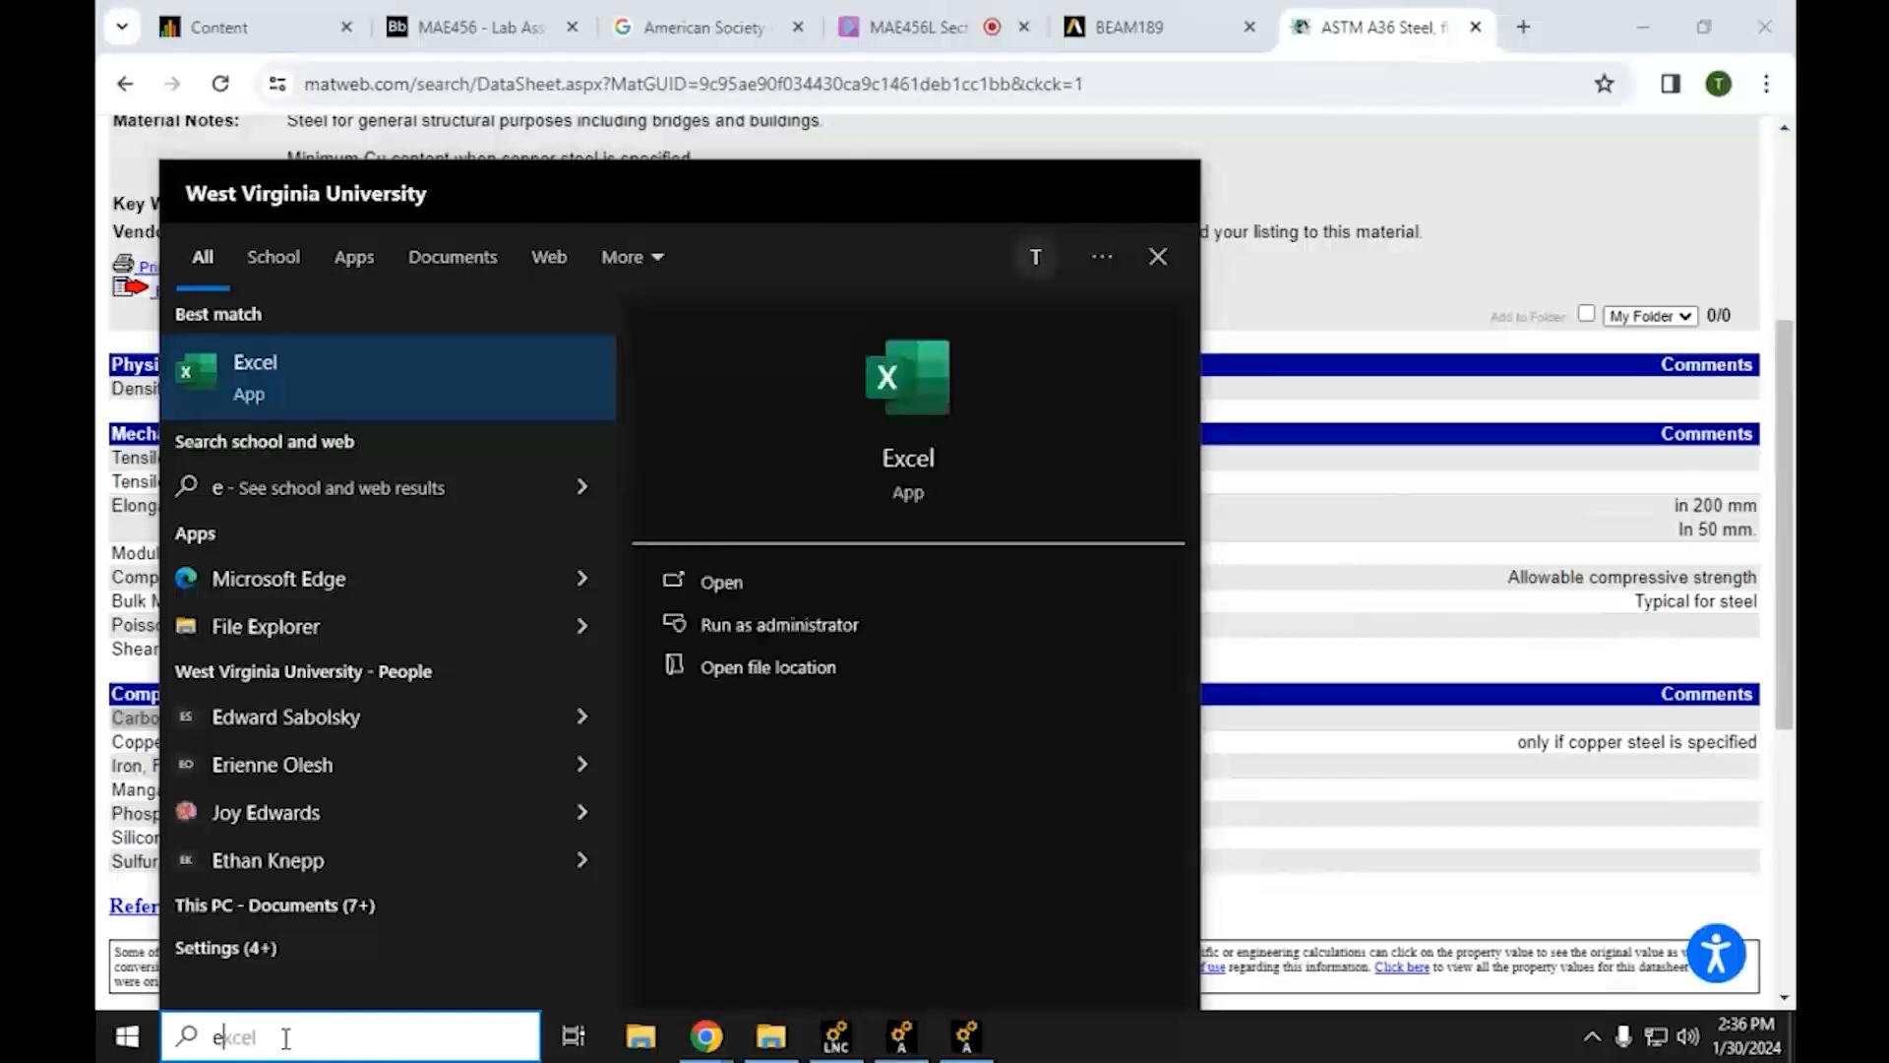
{"action": "type", "text": "xcel"}
{"action": "key", "text": "Return"}
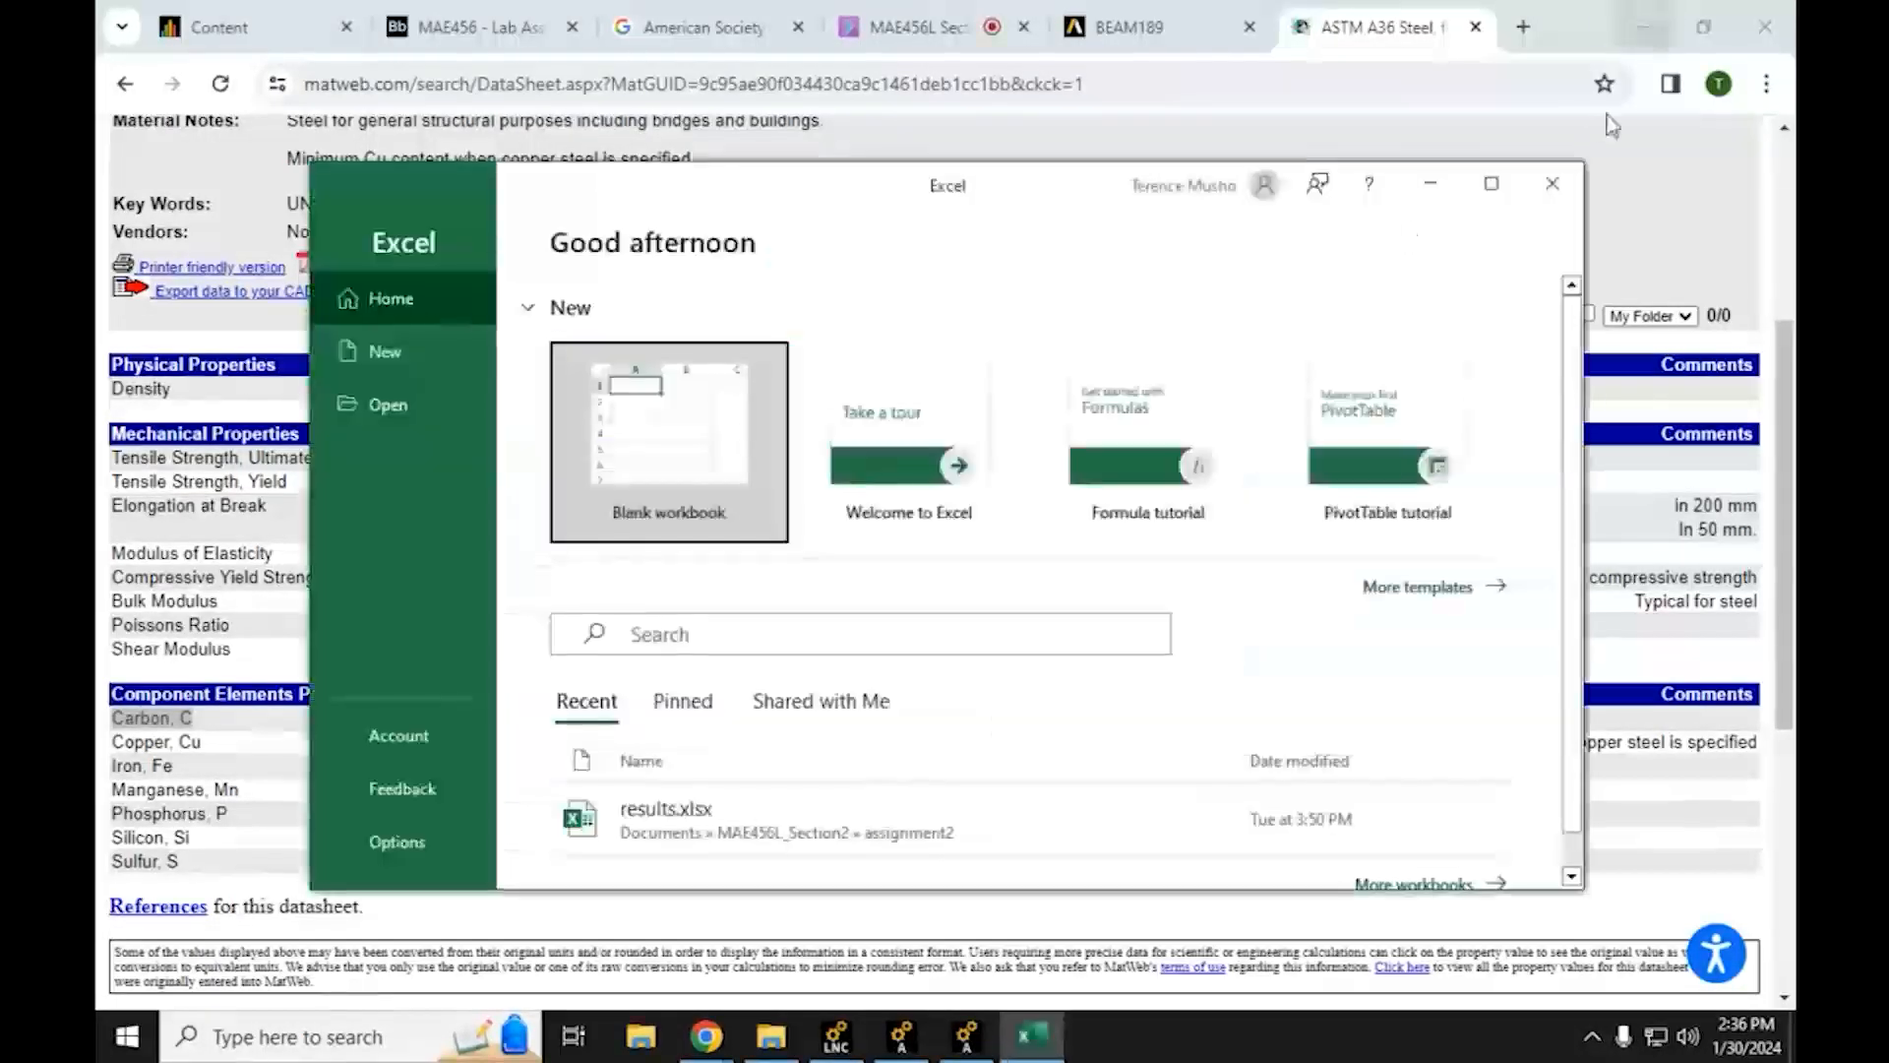
{"action": "left_click", "coordinate": [718, 472]}
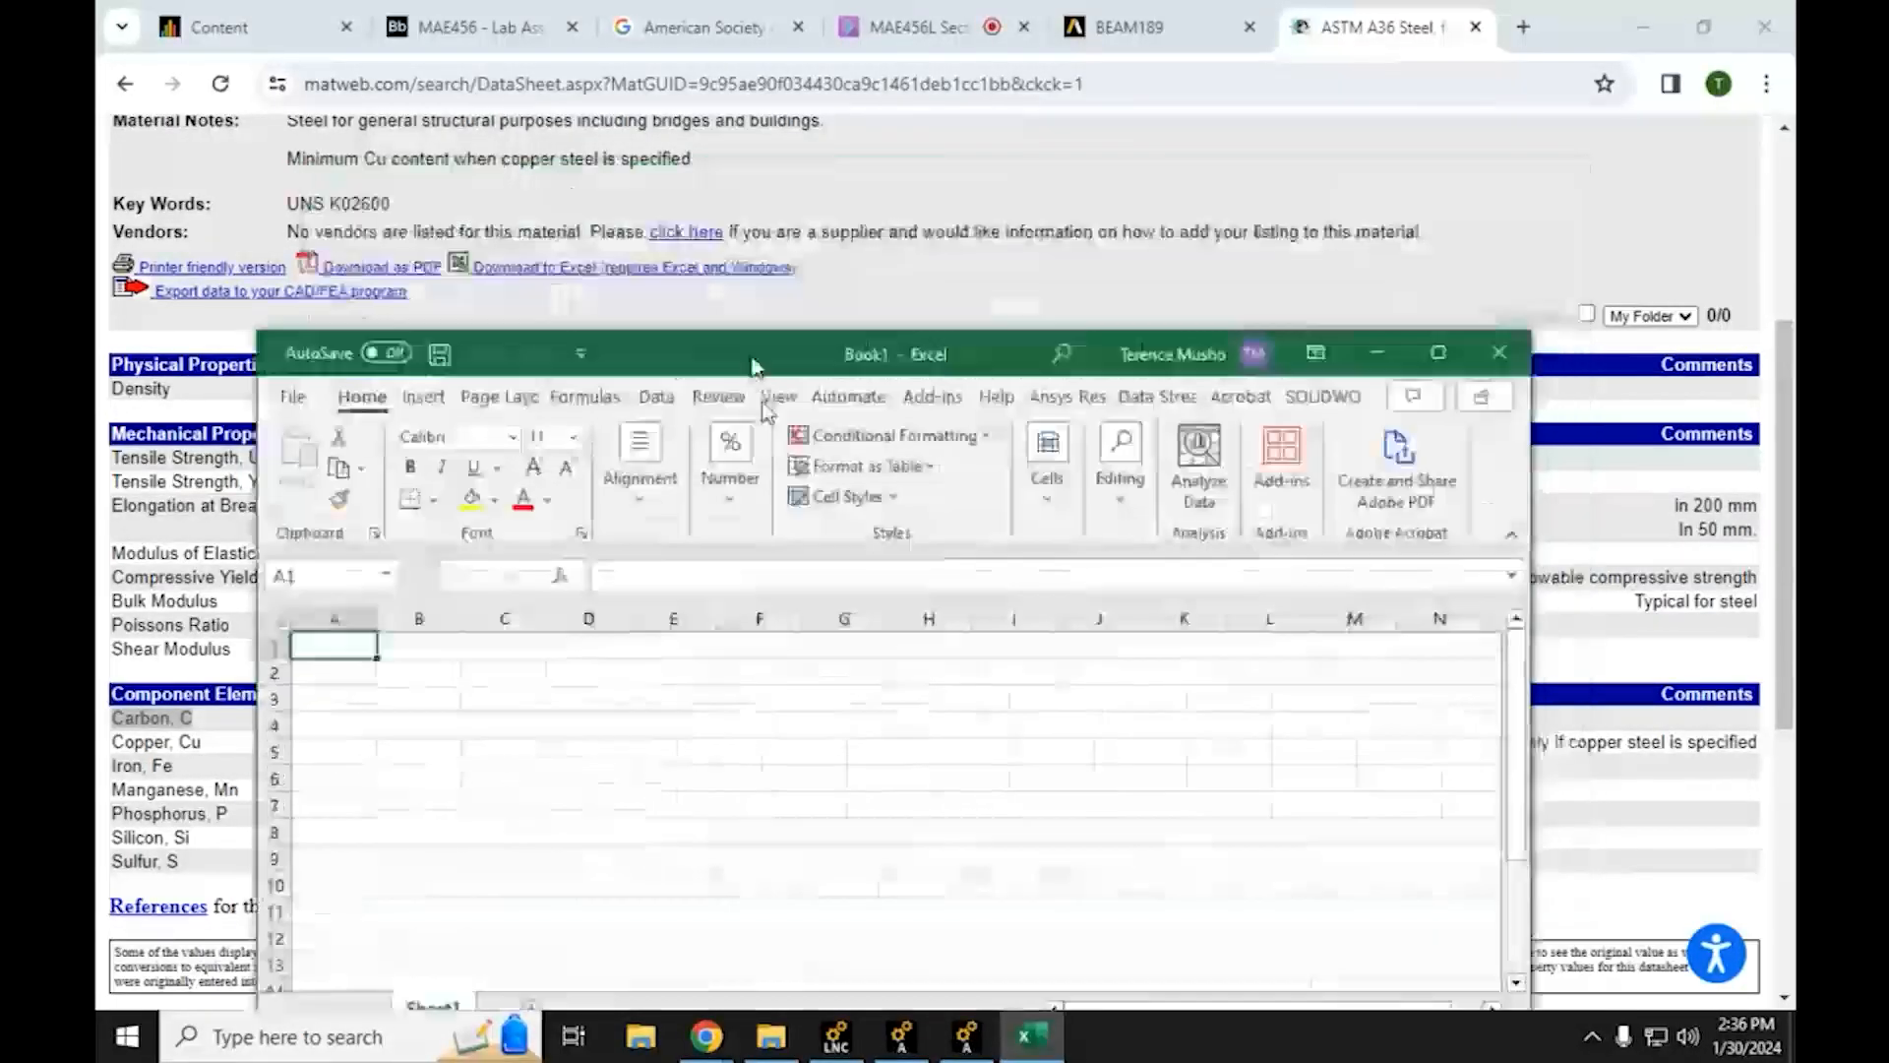
{"action": "left_click_drag", "start_coordinate": [753, 366], "coordinate": [862, 608]}
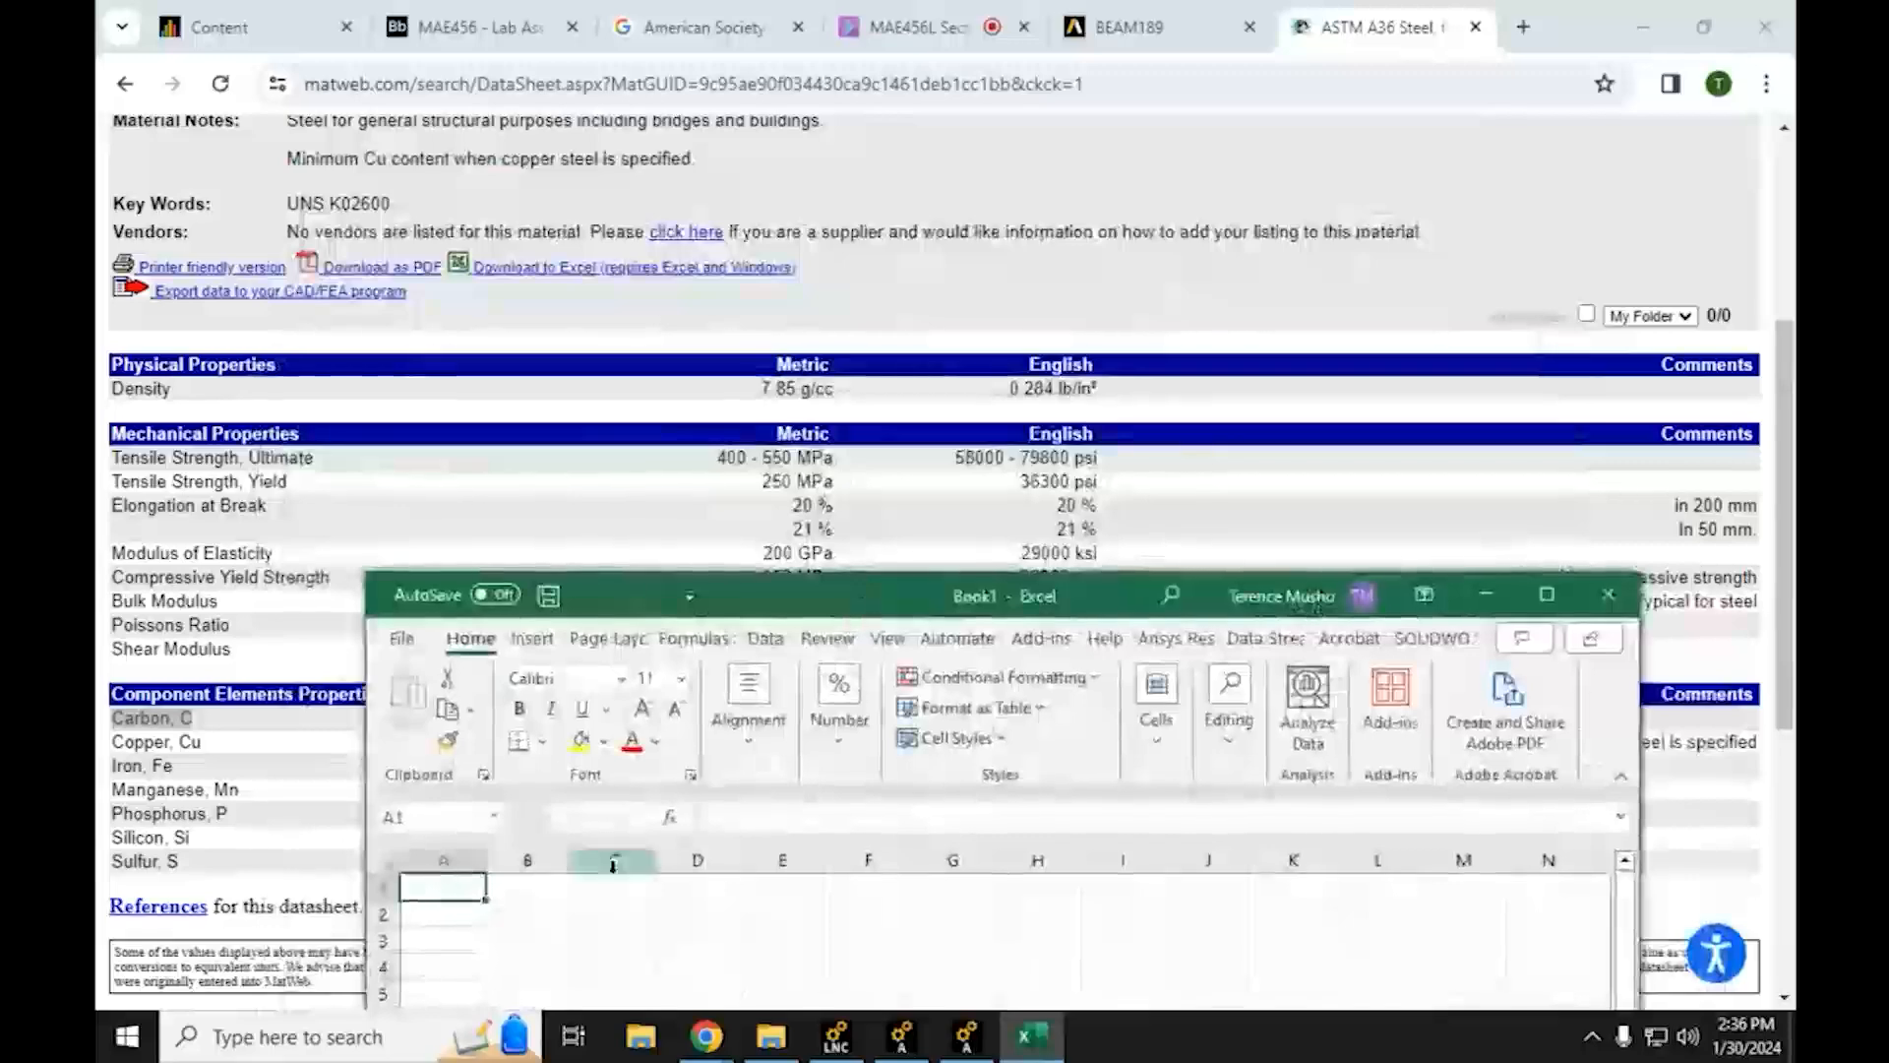
Label cell B2 sigma_y and enter the column headings A36 in C1 and A500 in D1
{"action": "left_click", "coordinate": [539, 911]}
{"action": "type", "text": "sigma_y"}
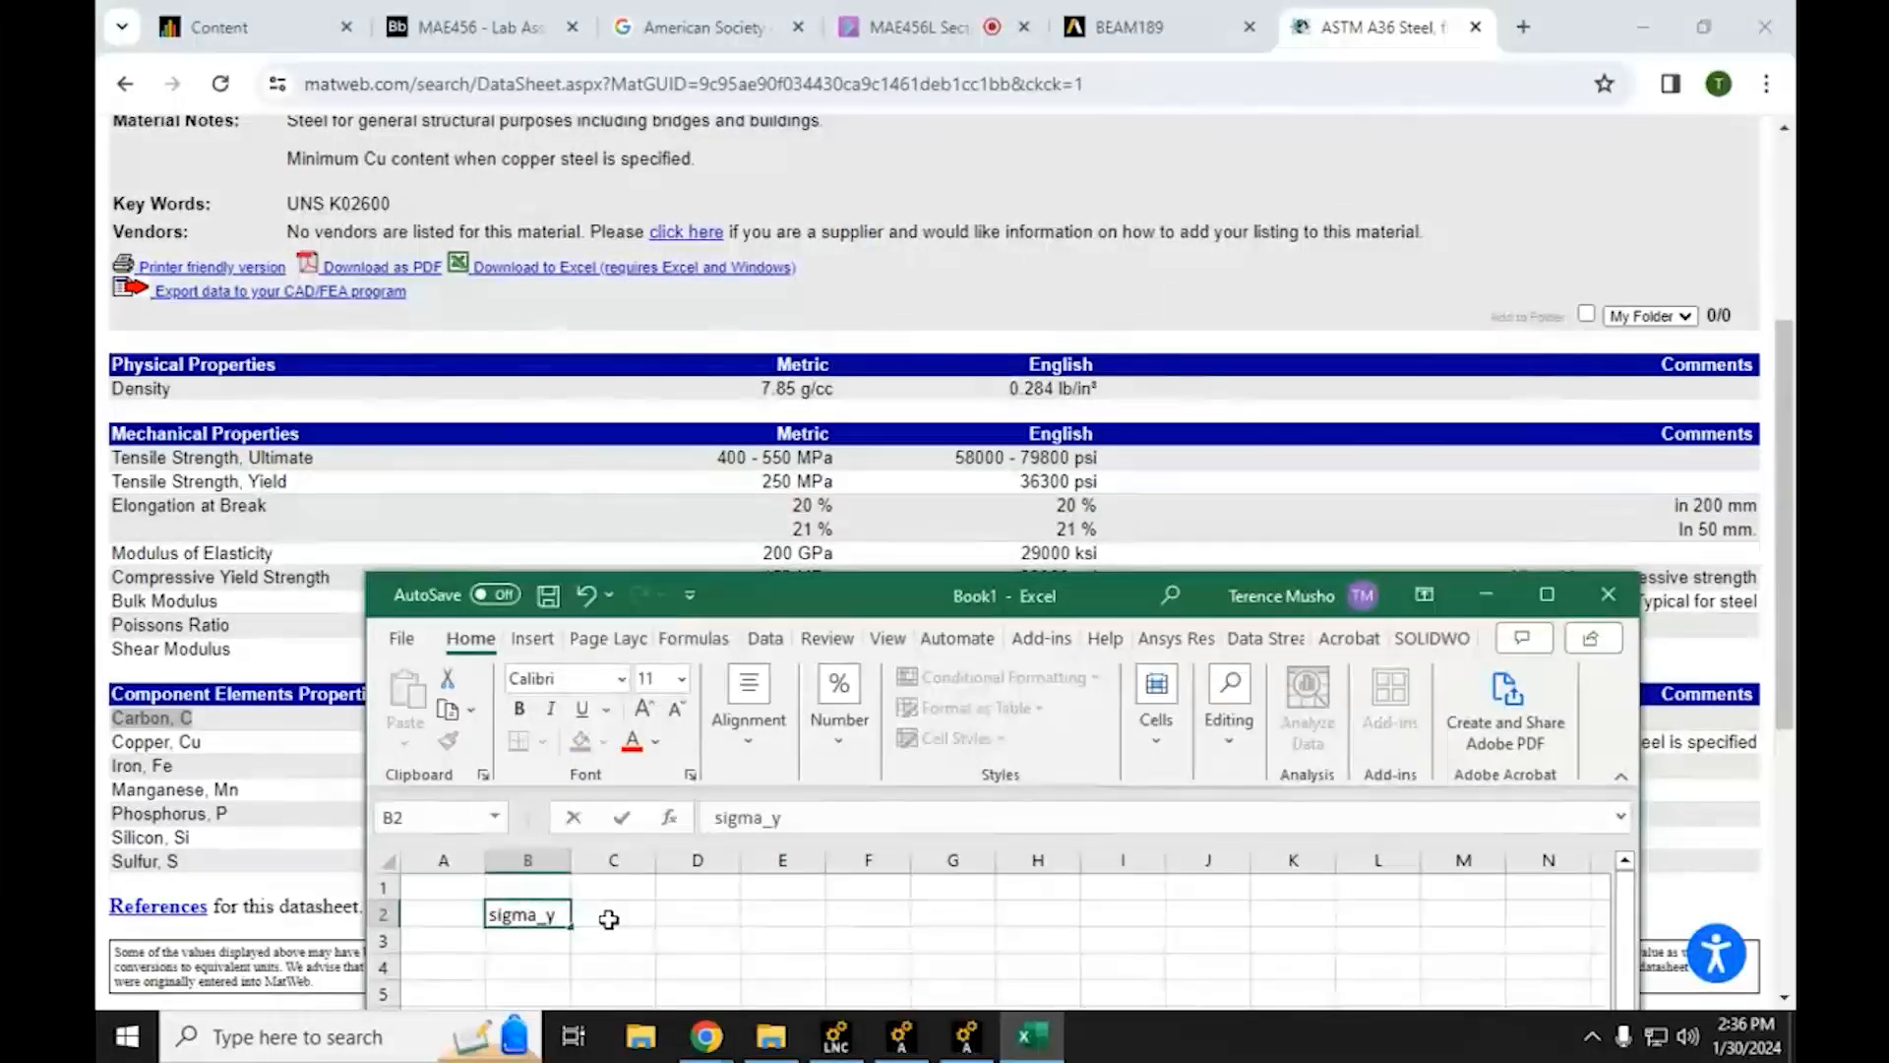
{"action": "left_click", "coordinate": [609, 918]}
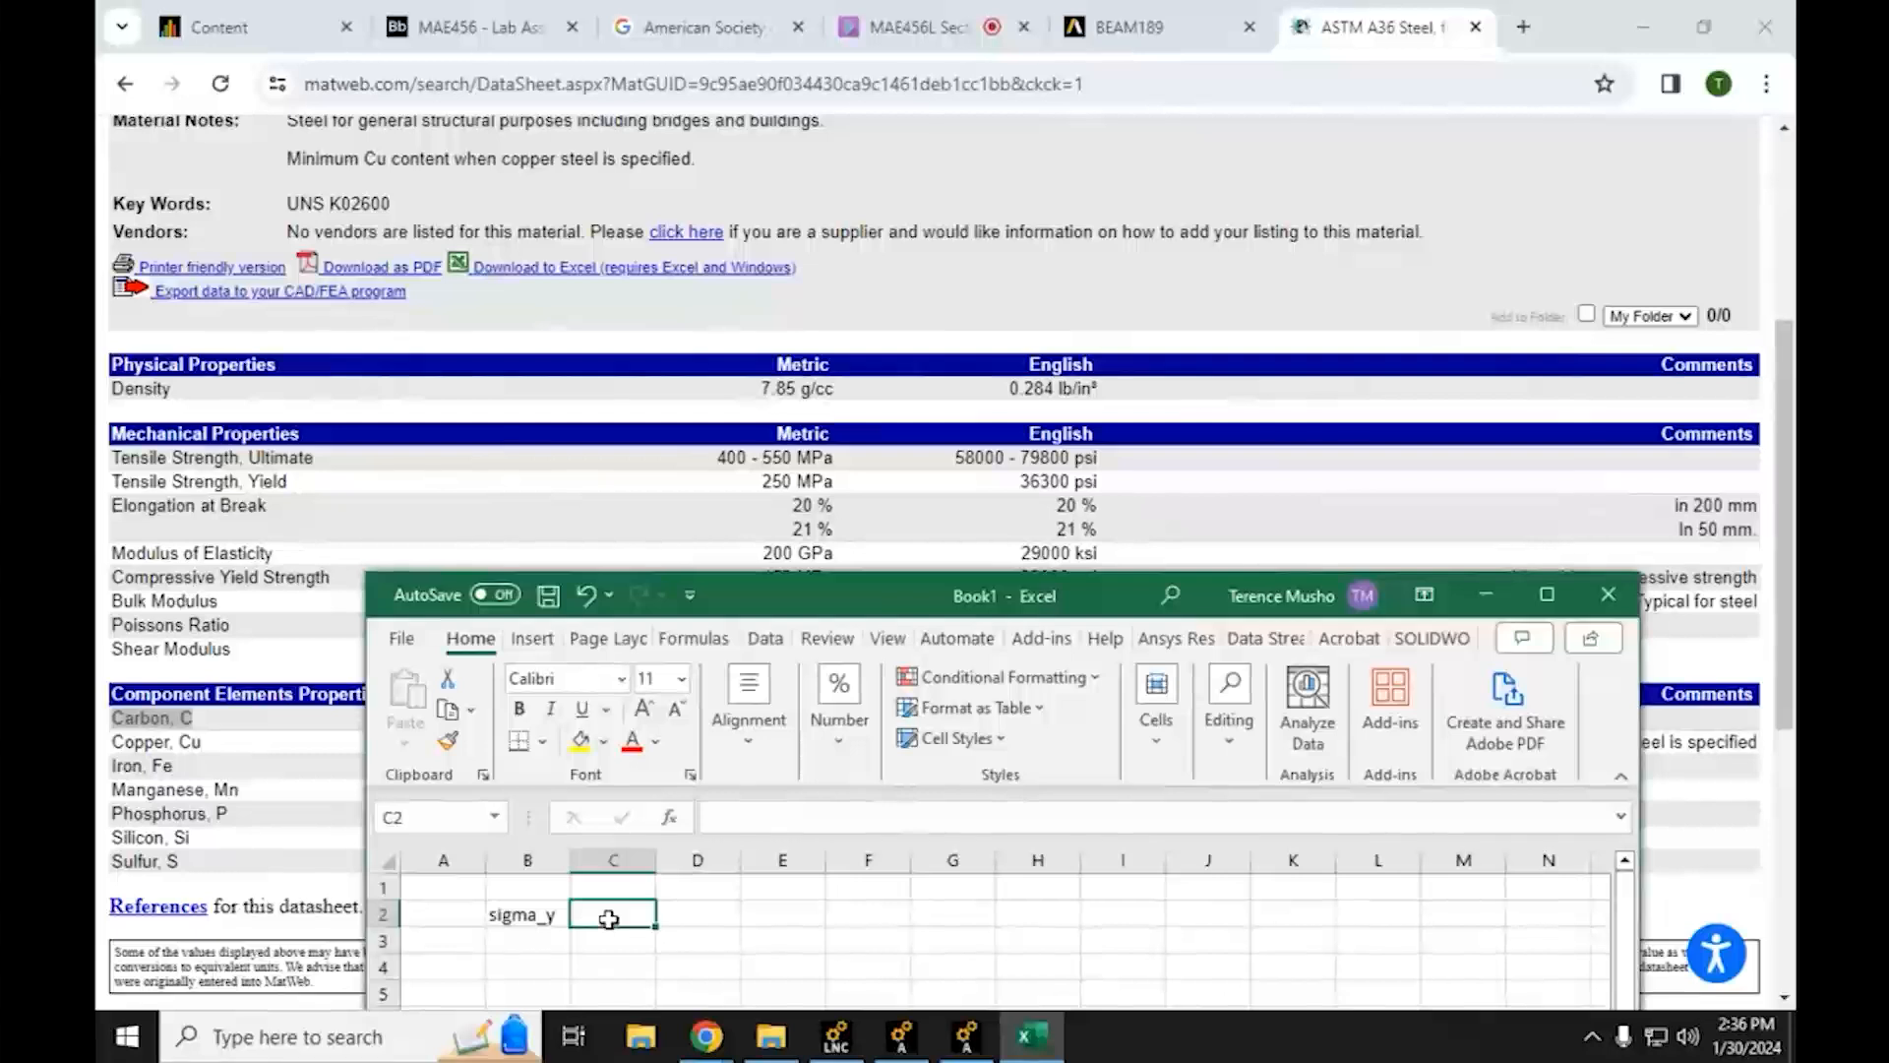
{"action": "key", "text": "Up"}
{"action": "type", "text": "A"}
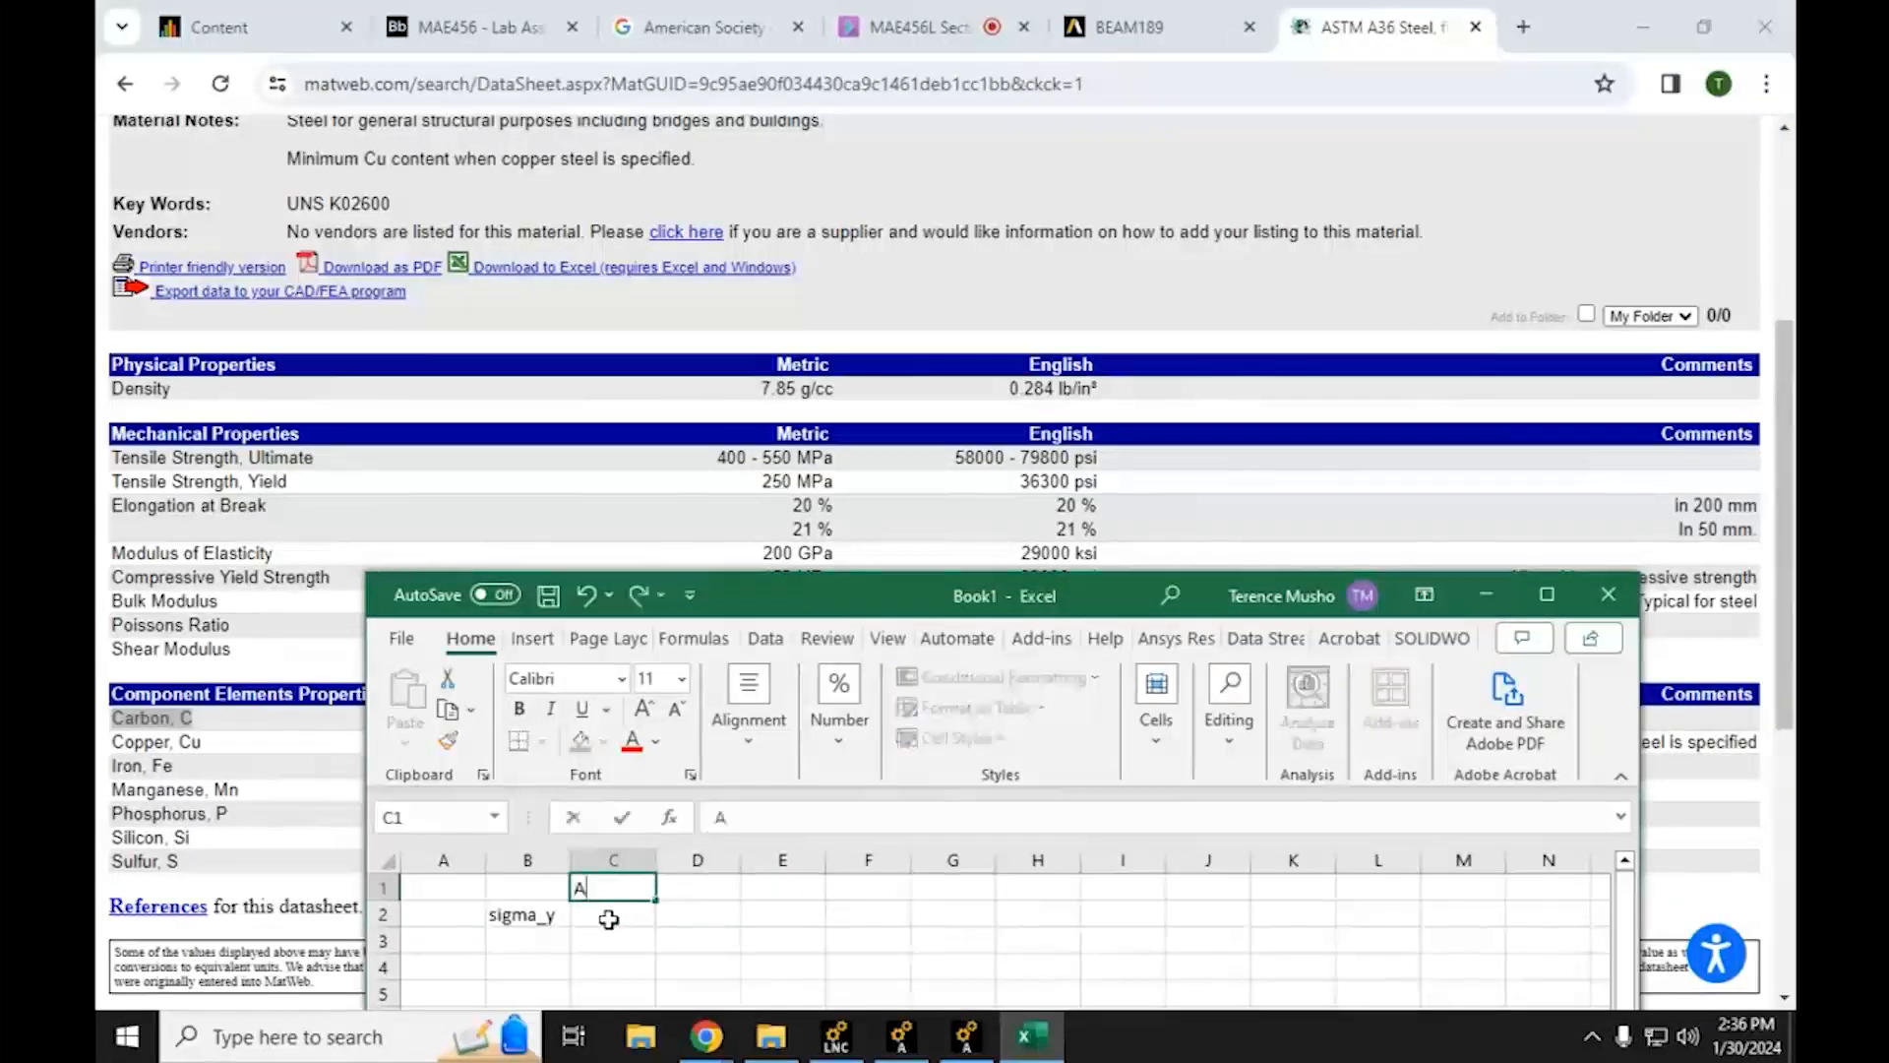
{"action": "type", "text": "36"}
{"action": "key", "text": "Tab"}
{"action": "type", "text": "A500"}
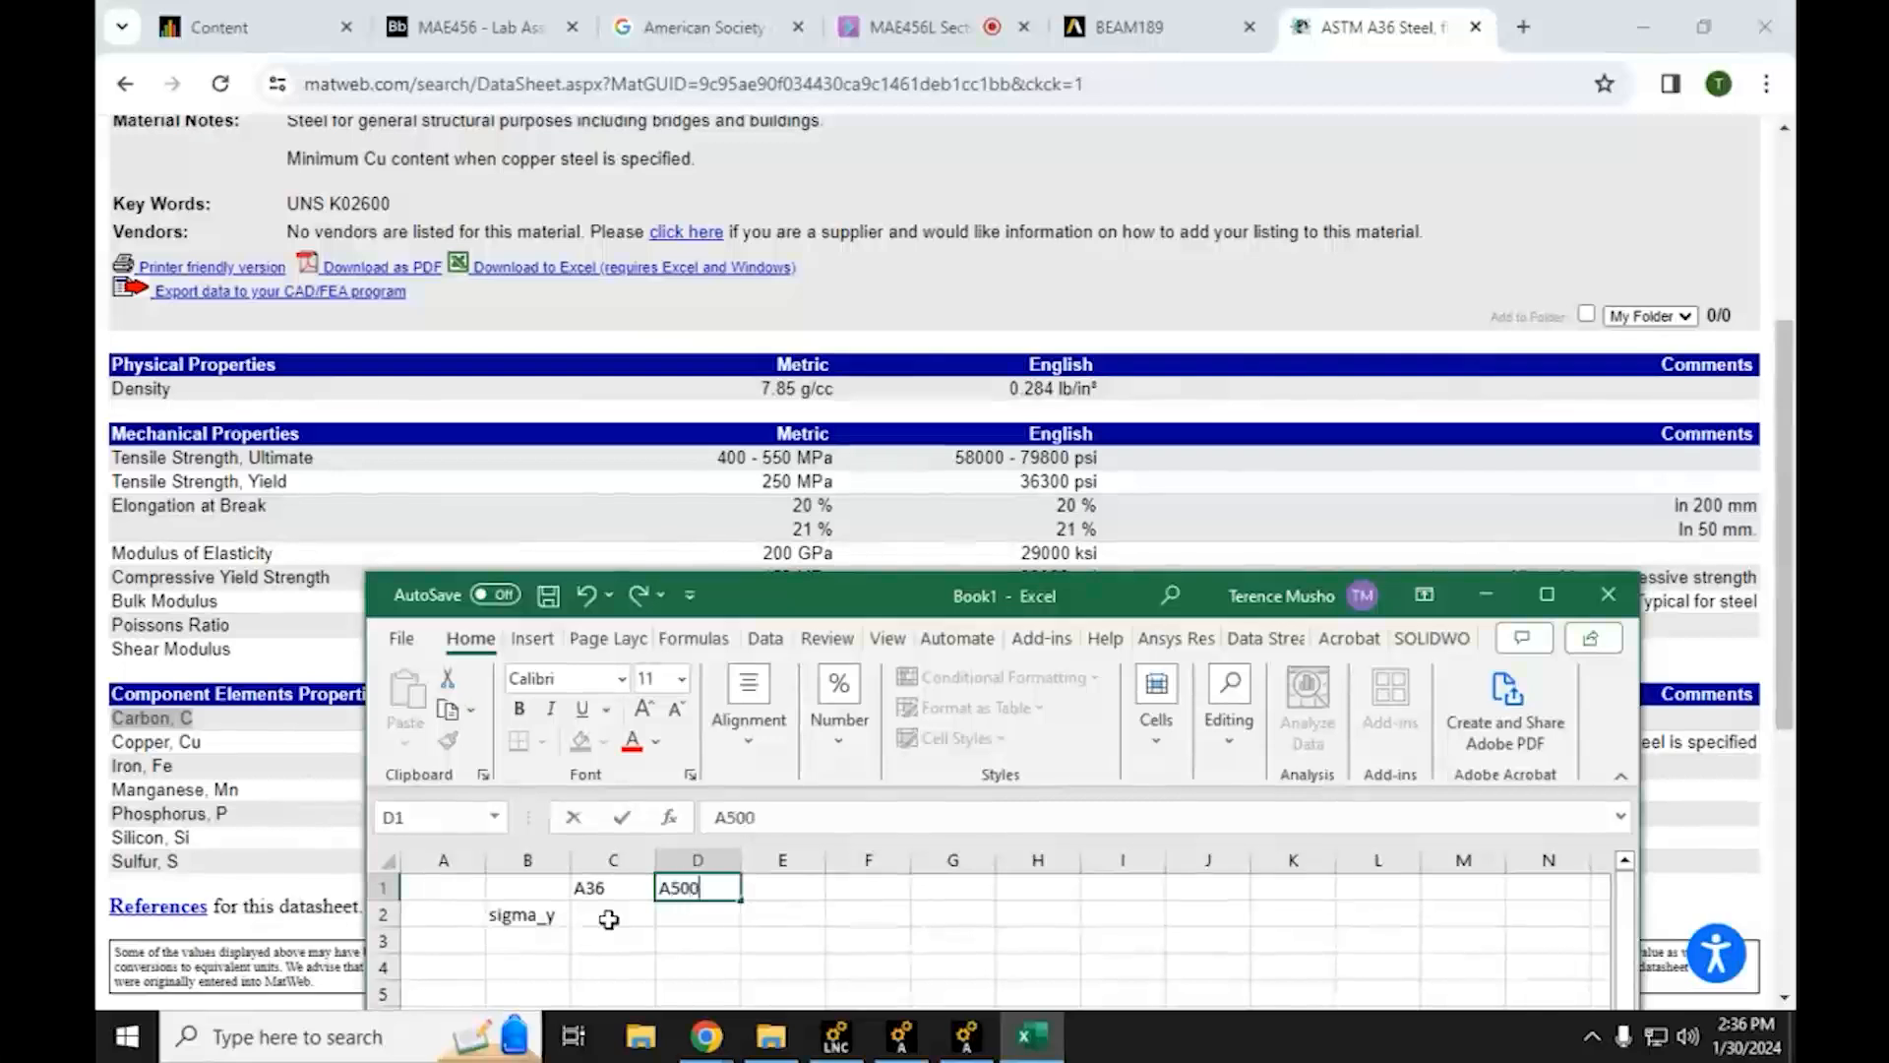
{"action": "key", "text": "Return"}
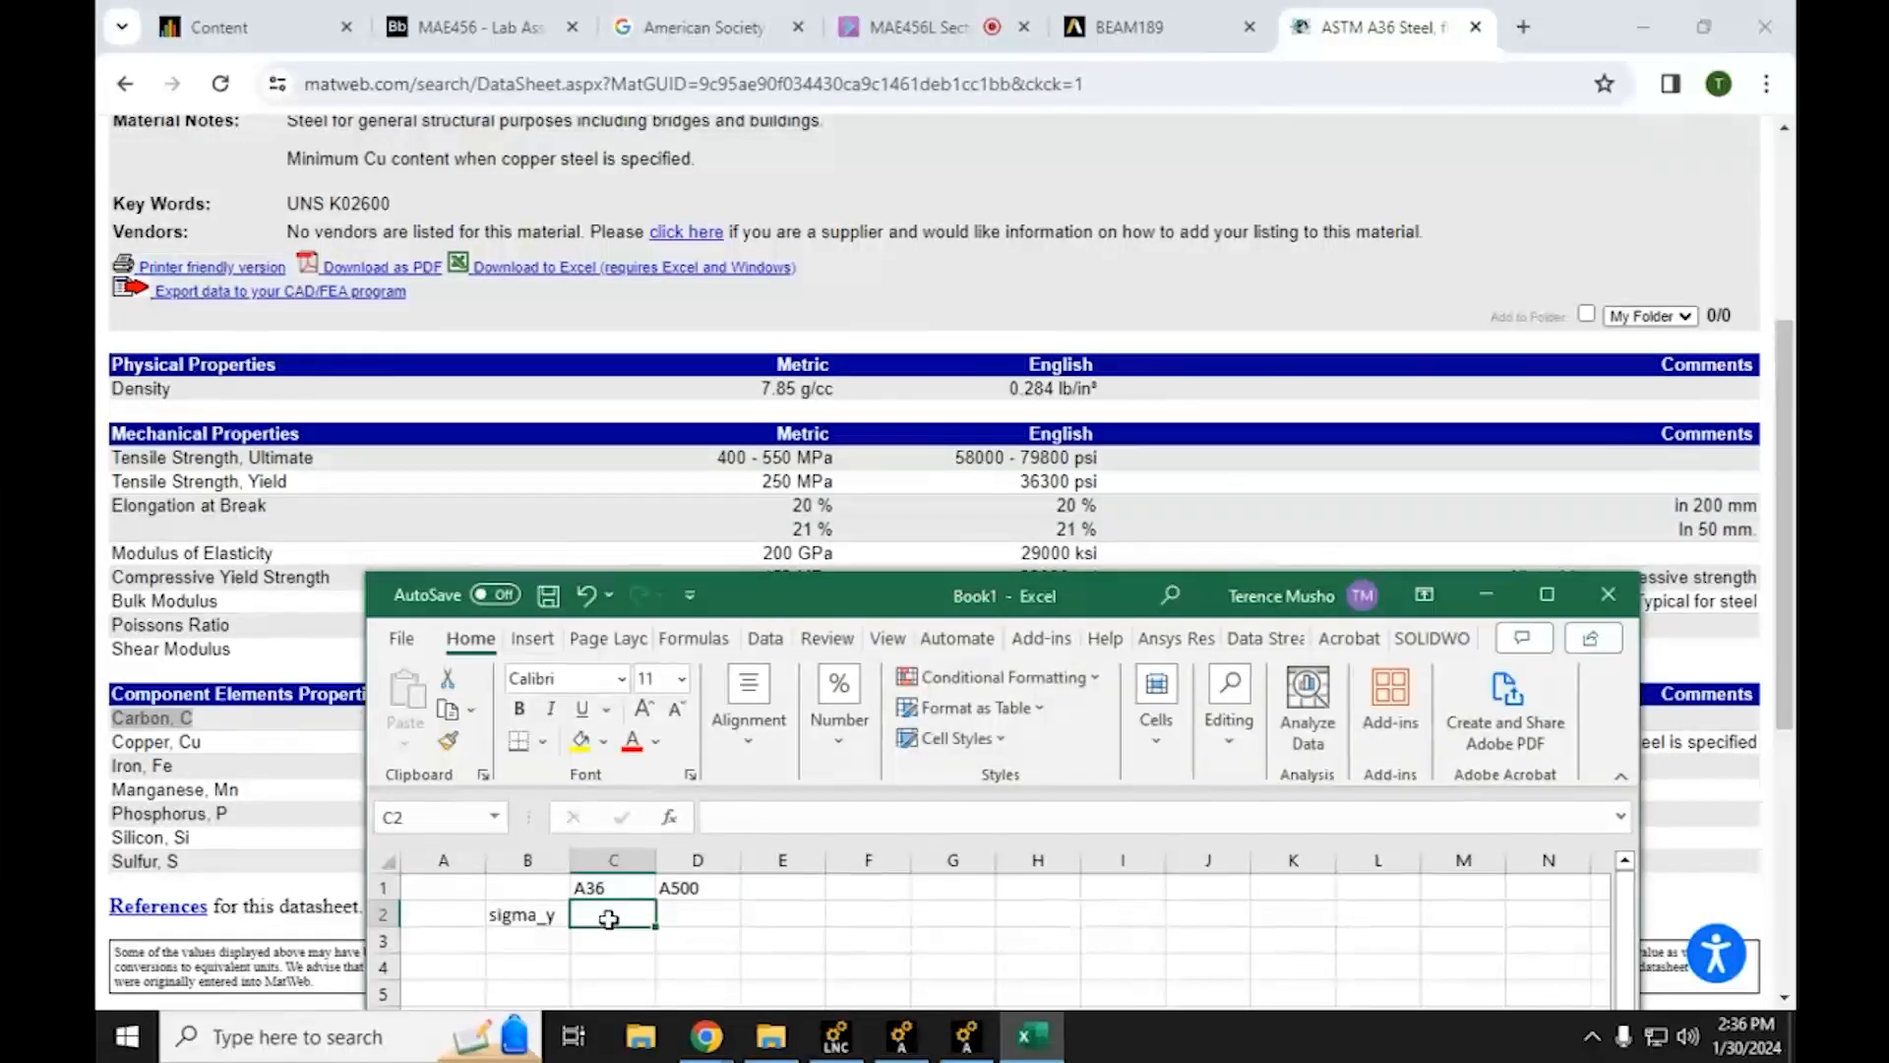
Enter the A36 yield strength of 250 in C2, extend the B2 label to sigma_y [Mpa], and fit column B to its text
{"action": "type", "text": "250"}
{"action": "left_click", "coordinate": [511, 915]}
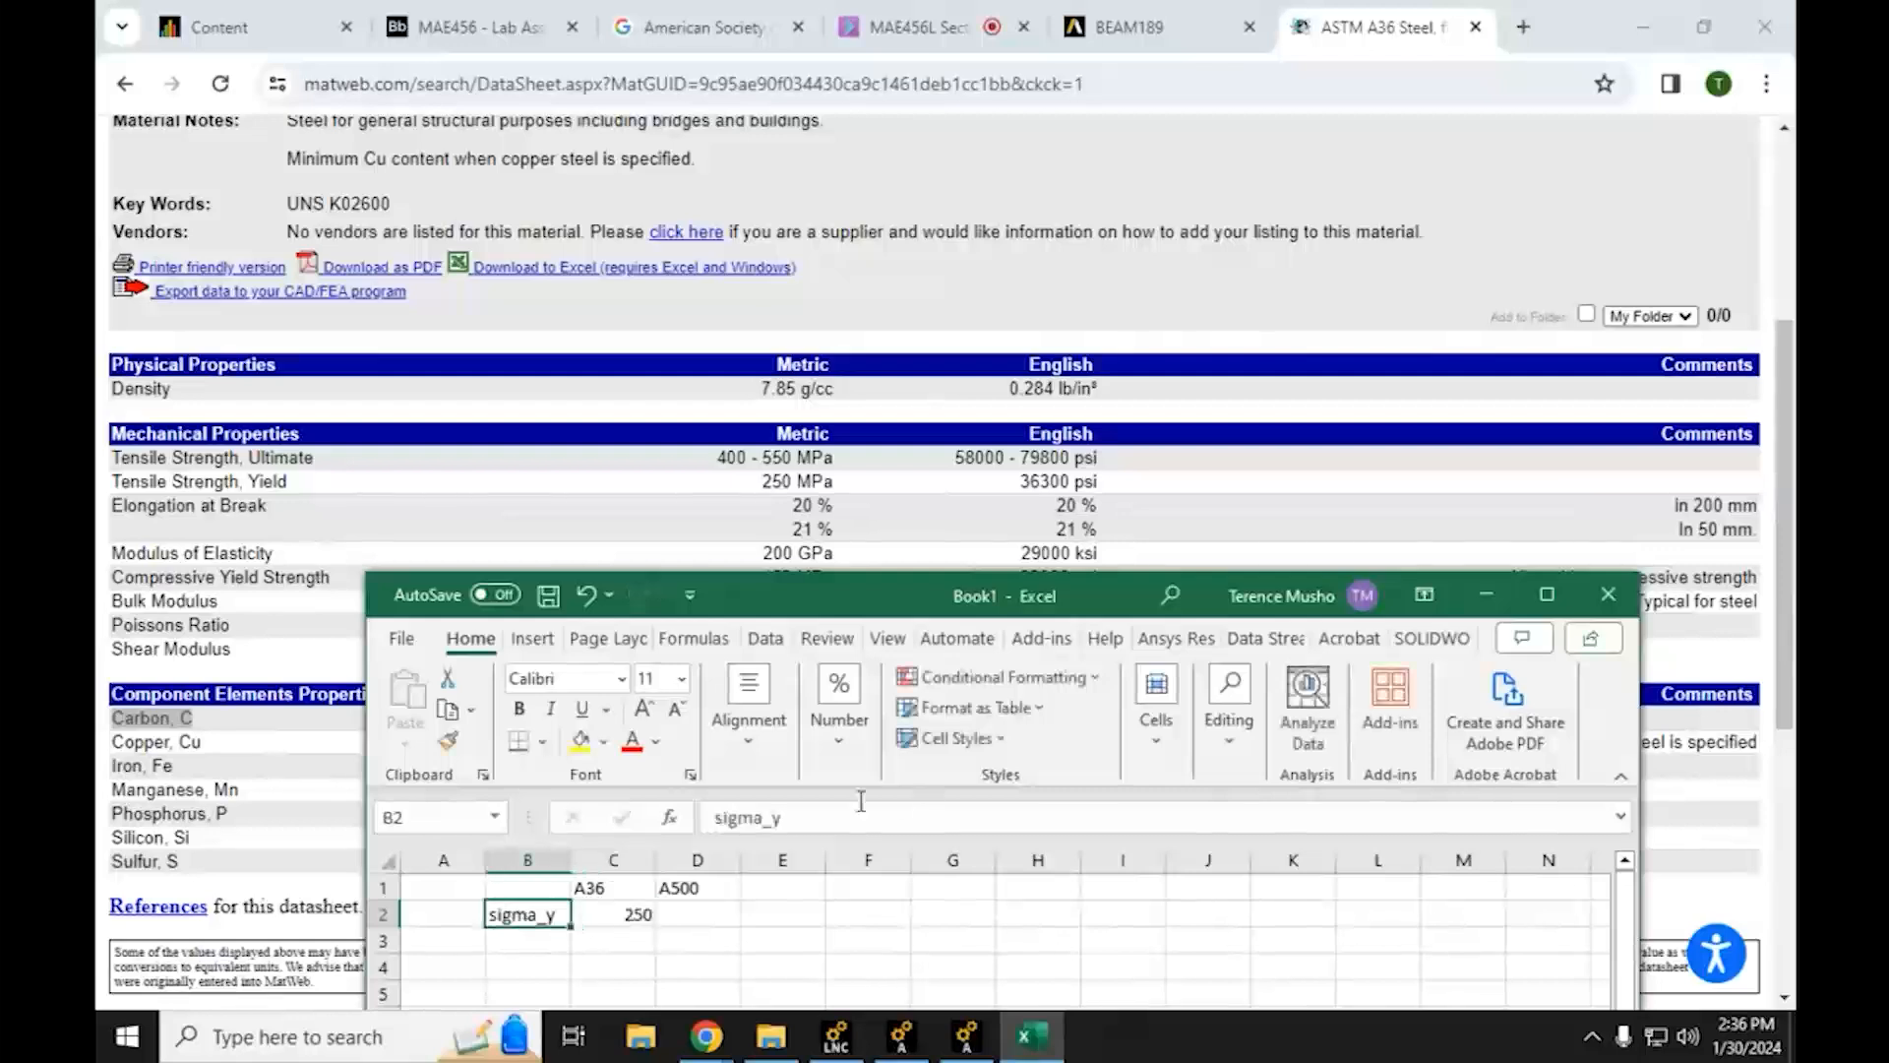
{"action": "left_click", "coordinate": [838, 815]}
{"action": "type", "text": "["}
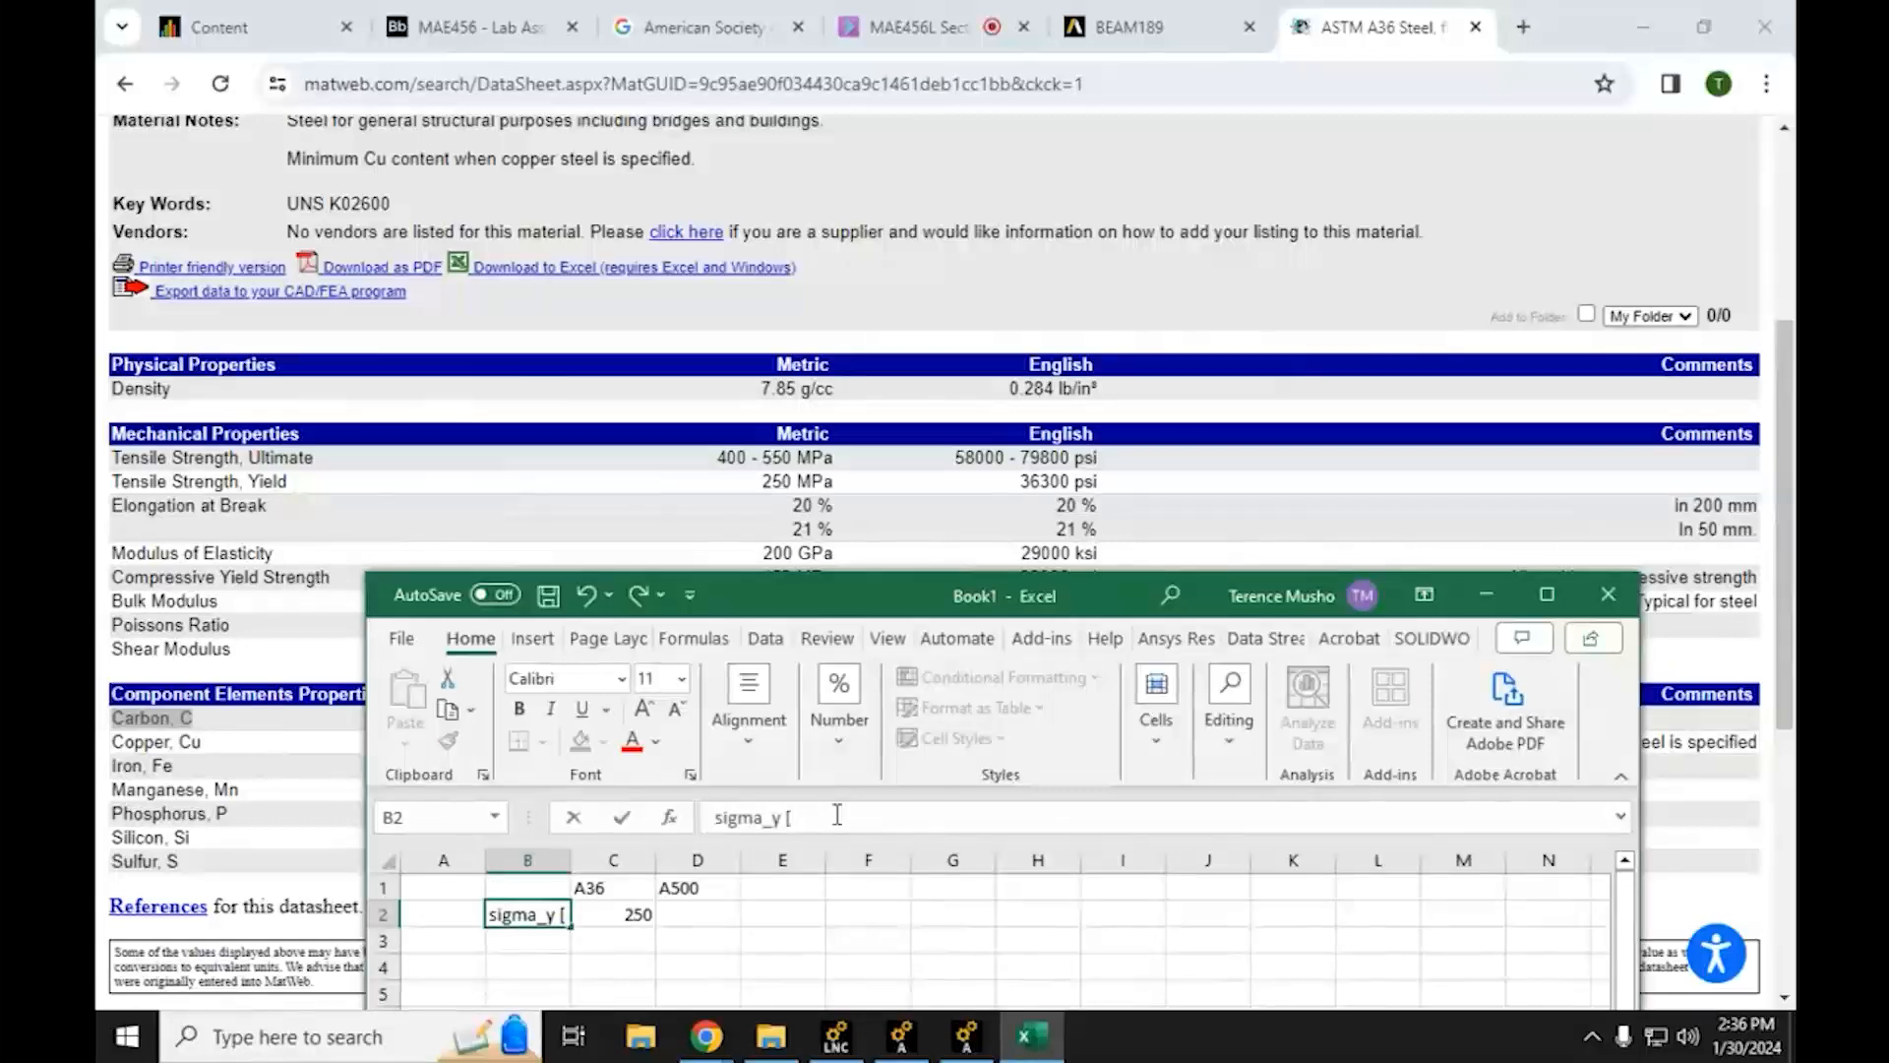
{"action": "type", "text": "Mpa]"}
{"action": "key", "text": "Return"}
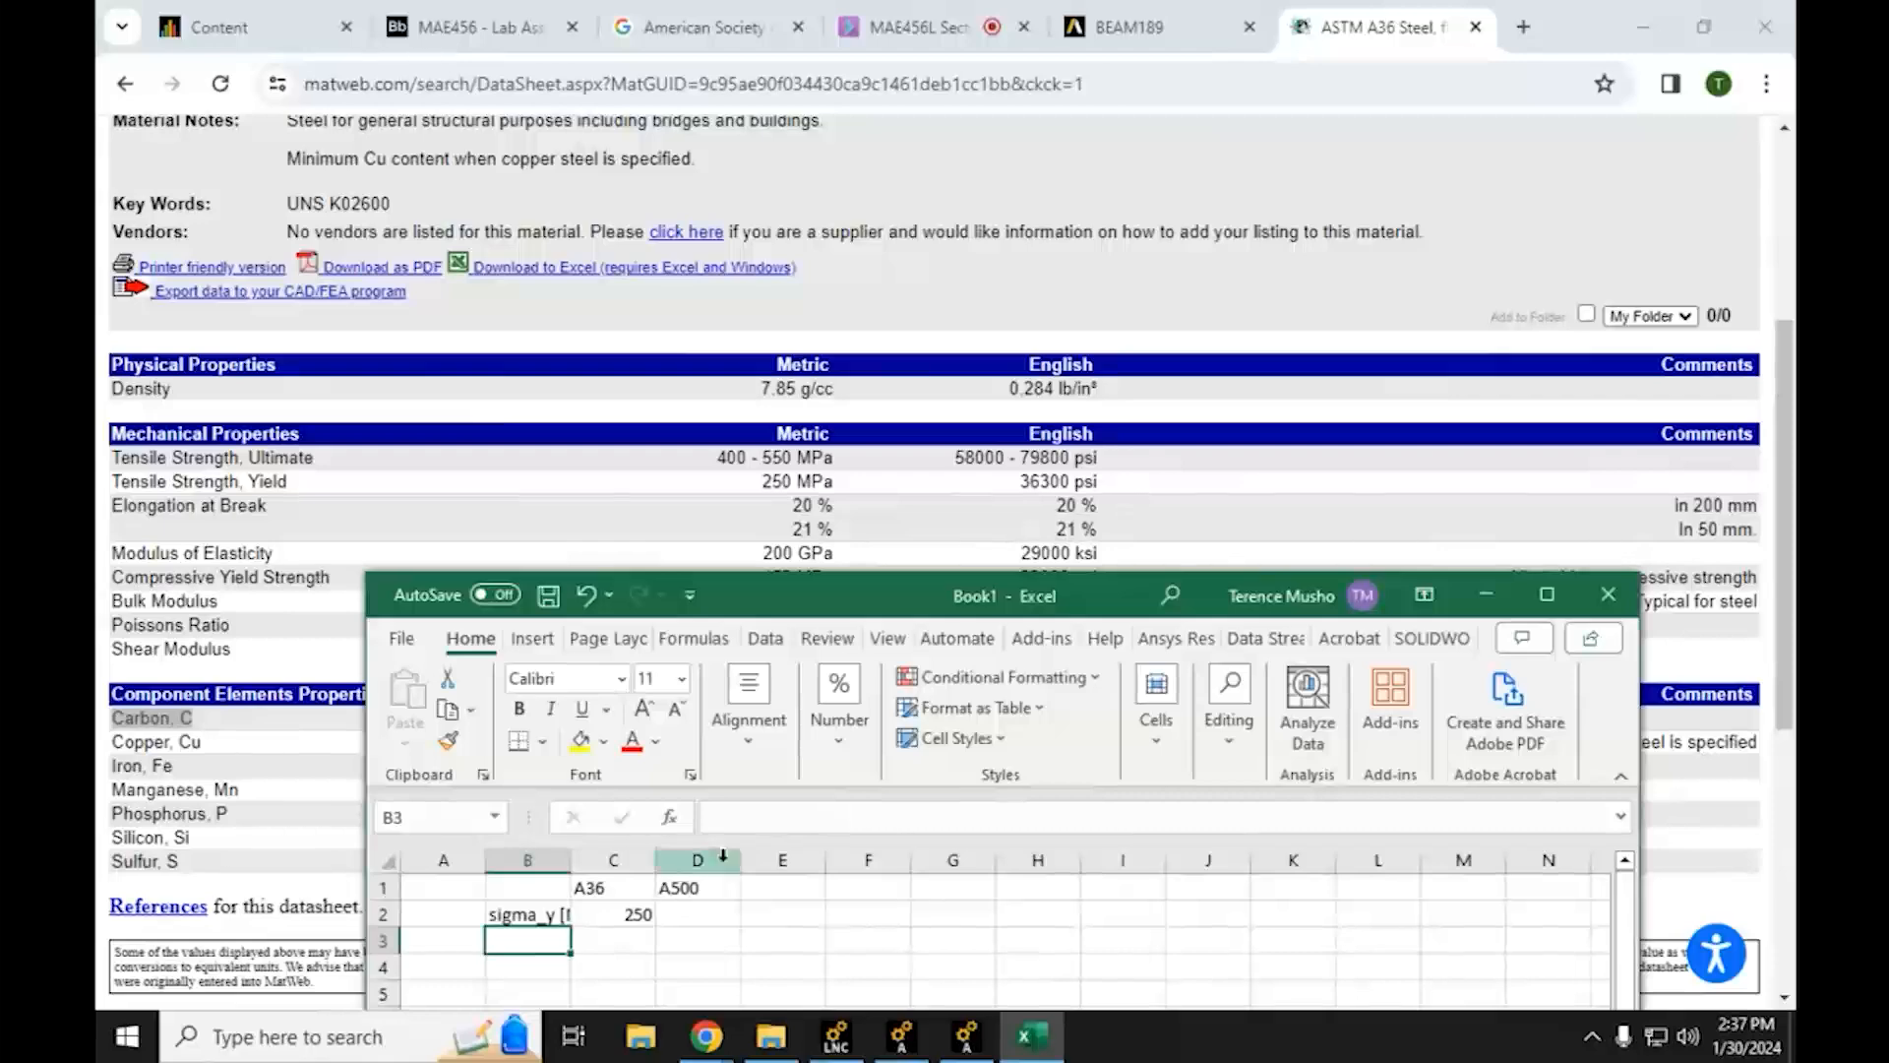
{"action": "double_click", "coordinate": [571, 859]}
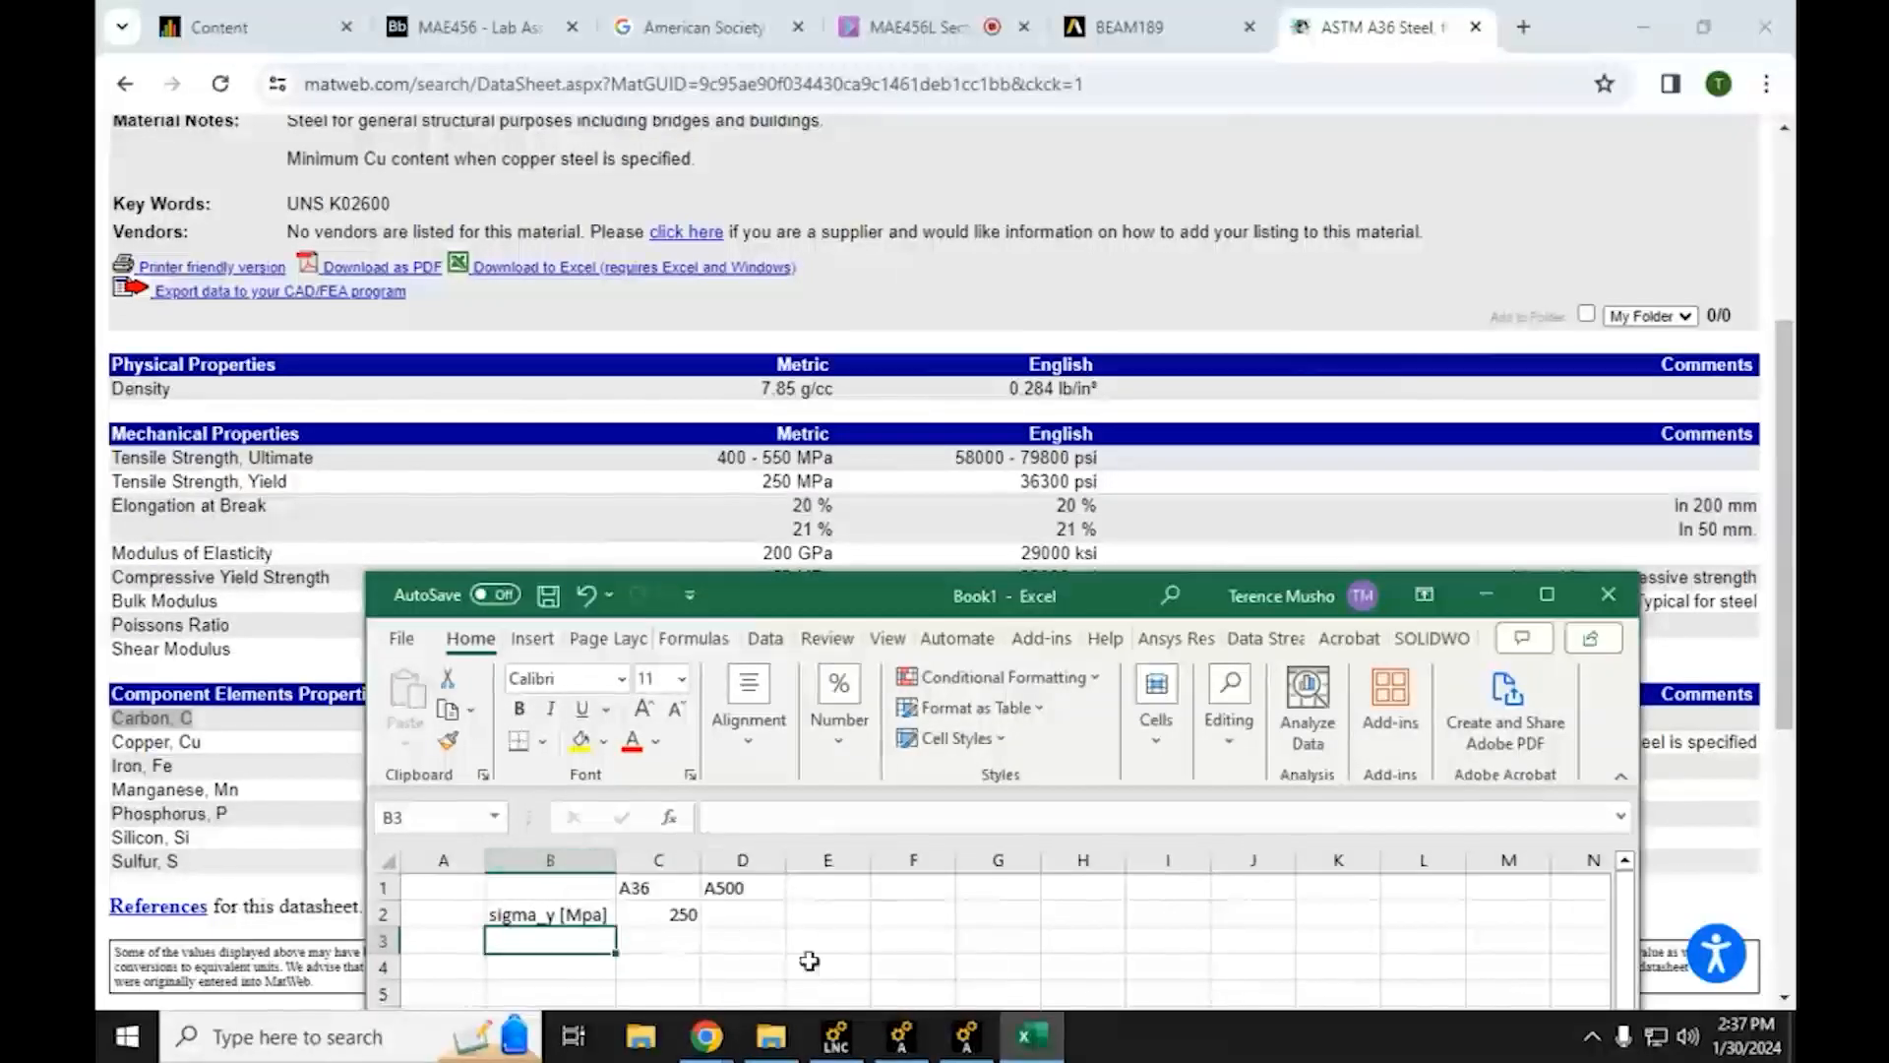
Reposition the workbook window over the data sheet so the full sheet area is in view
{"action": "left_click_drag", "start_coordinate": [1126, 612], "coordinate": [840, 552]}
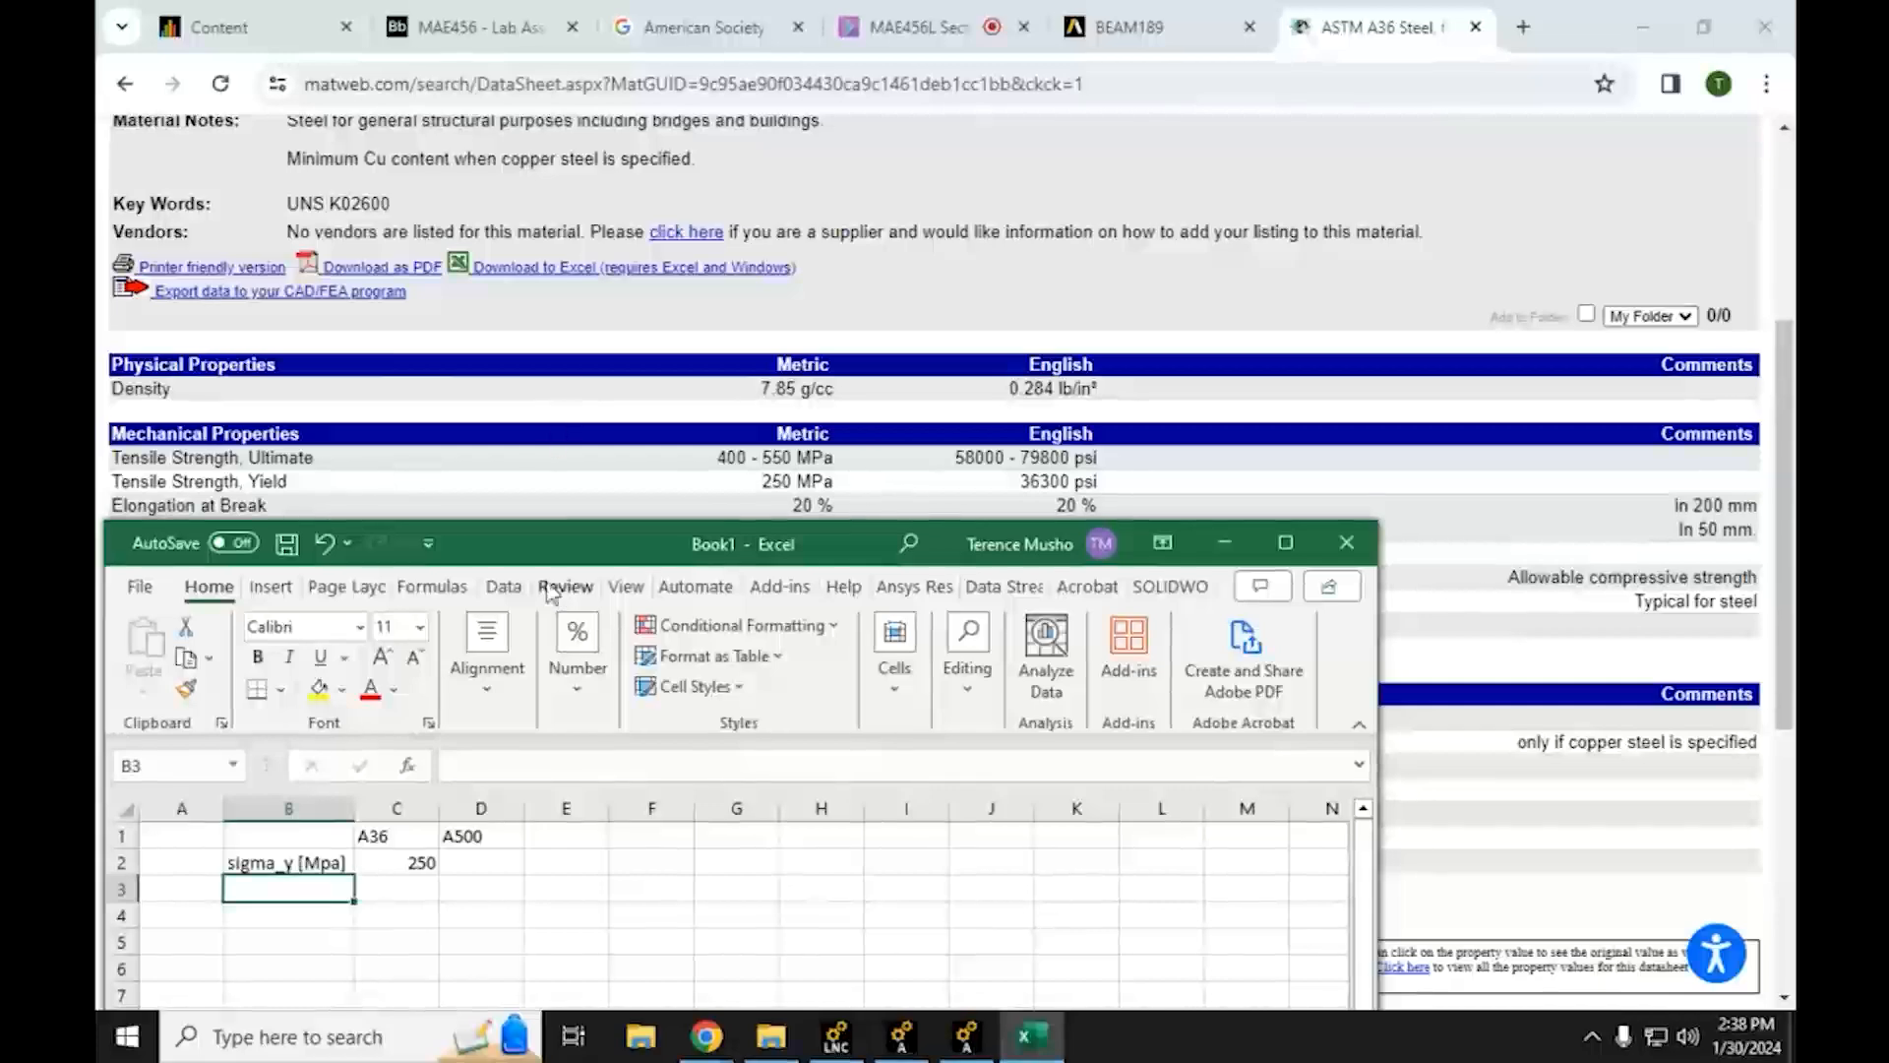
{"action": "left_click_drag", "start_coordinate": [532, 543], "coordinate": [561, 220]}
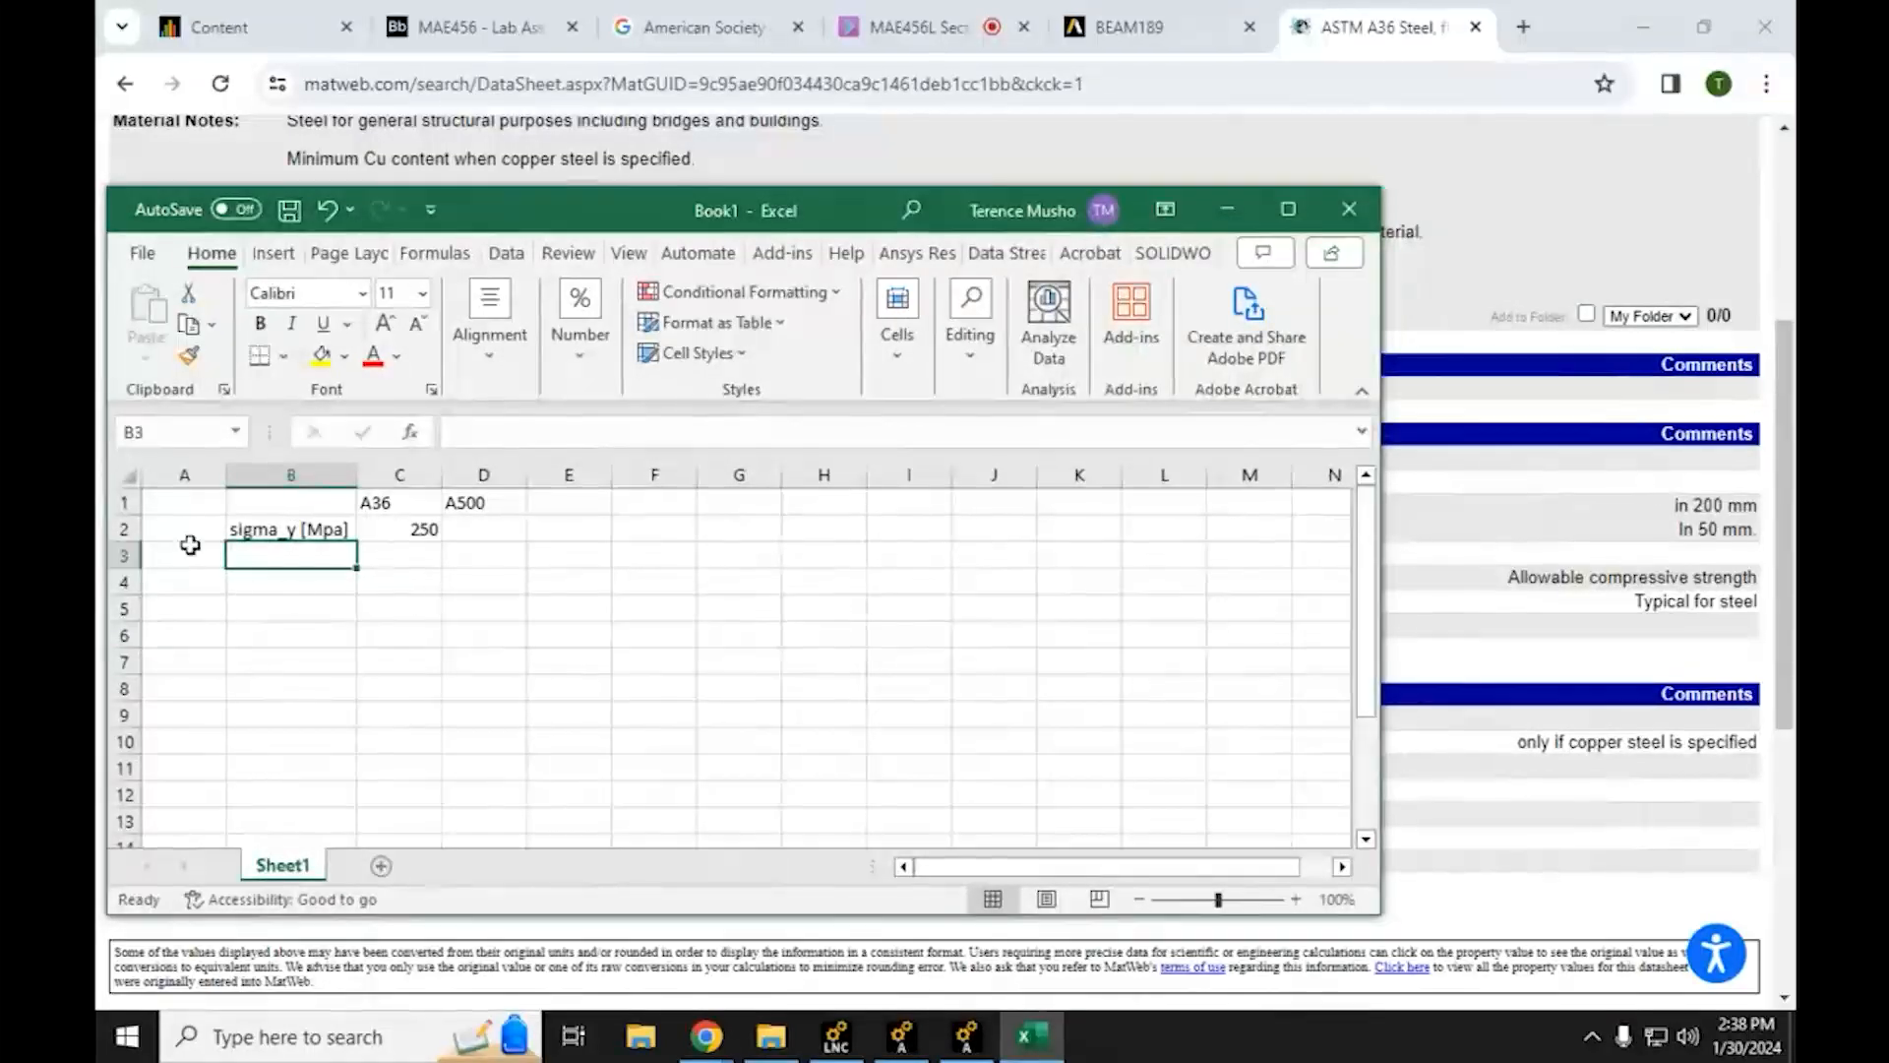
Label cell B3 rho [g/cc] and enter the A36 density of 7.85 in C3
{"action": "left_click", "coordinate": [499, 527]}
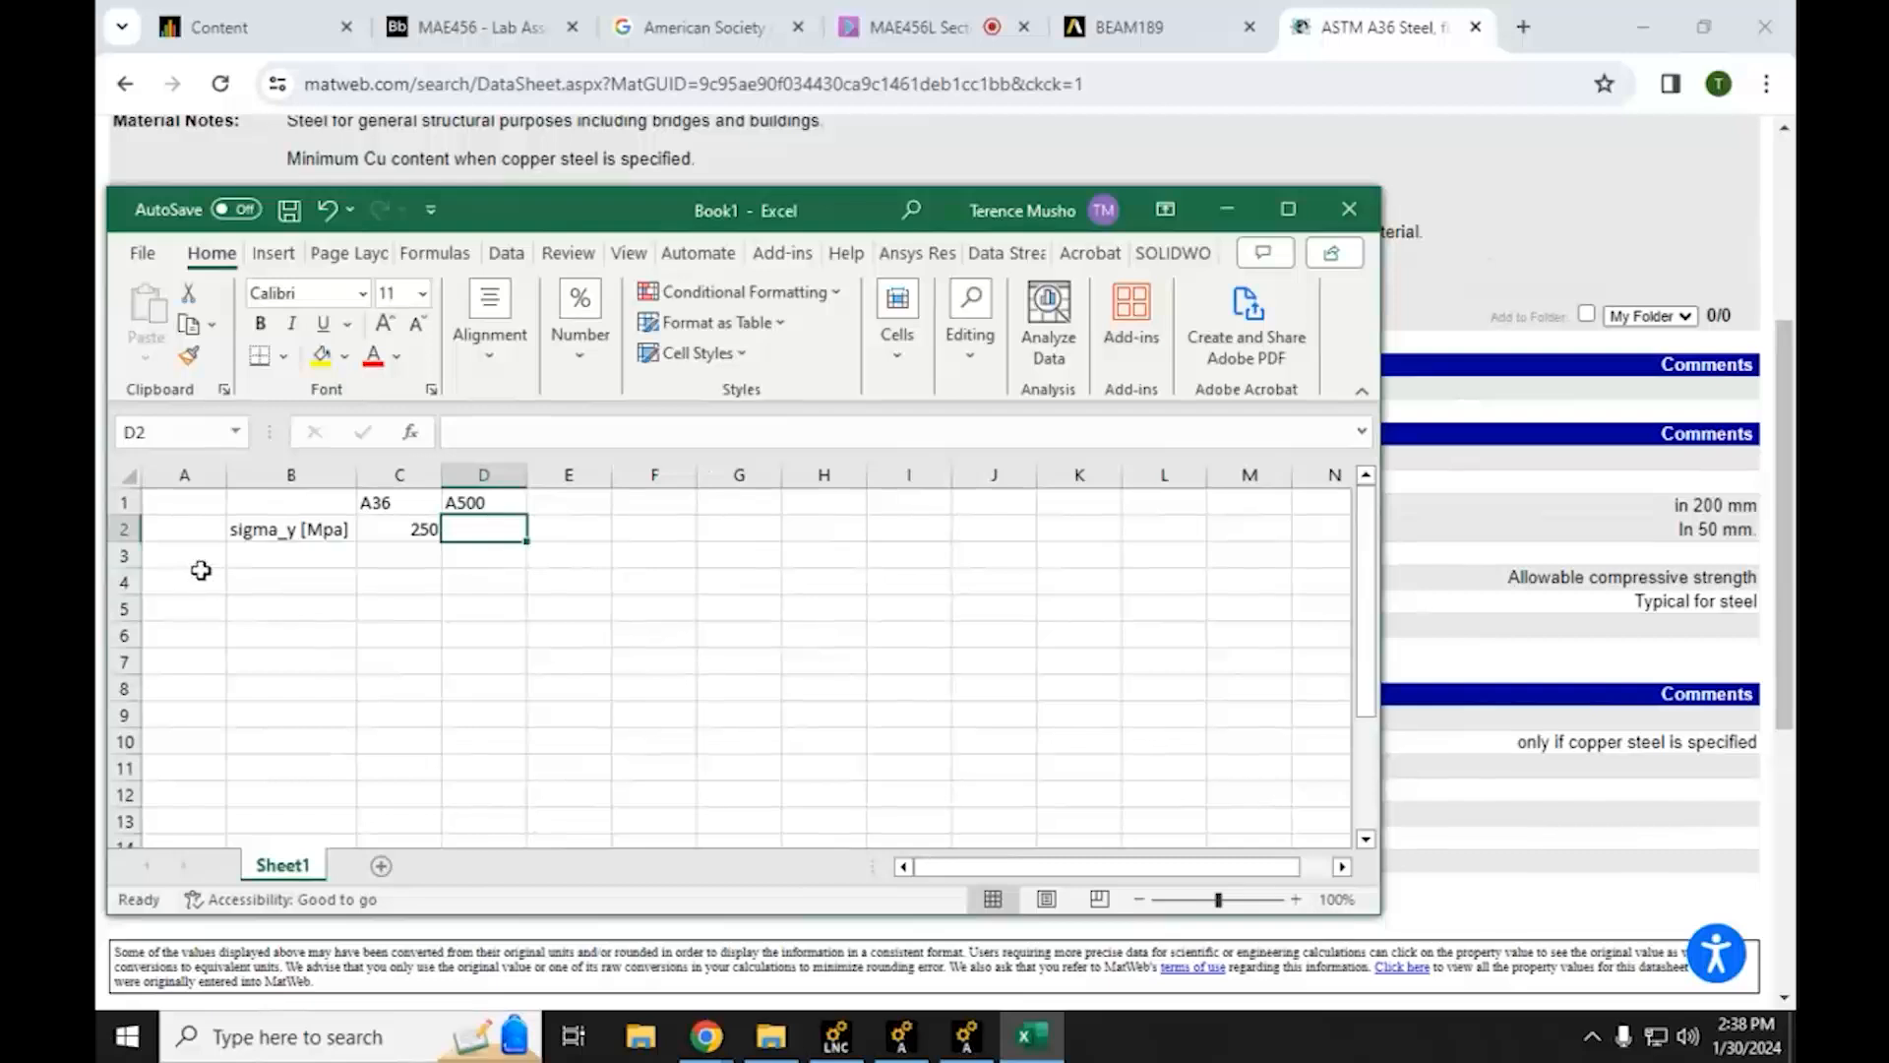
{"action": "left_click", "coordinate": [254, 553]}
{"action": "type", "text": "rho"}
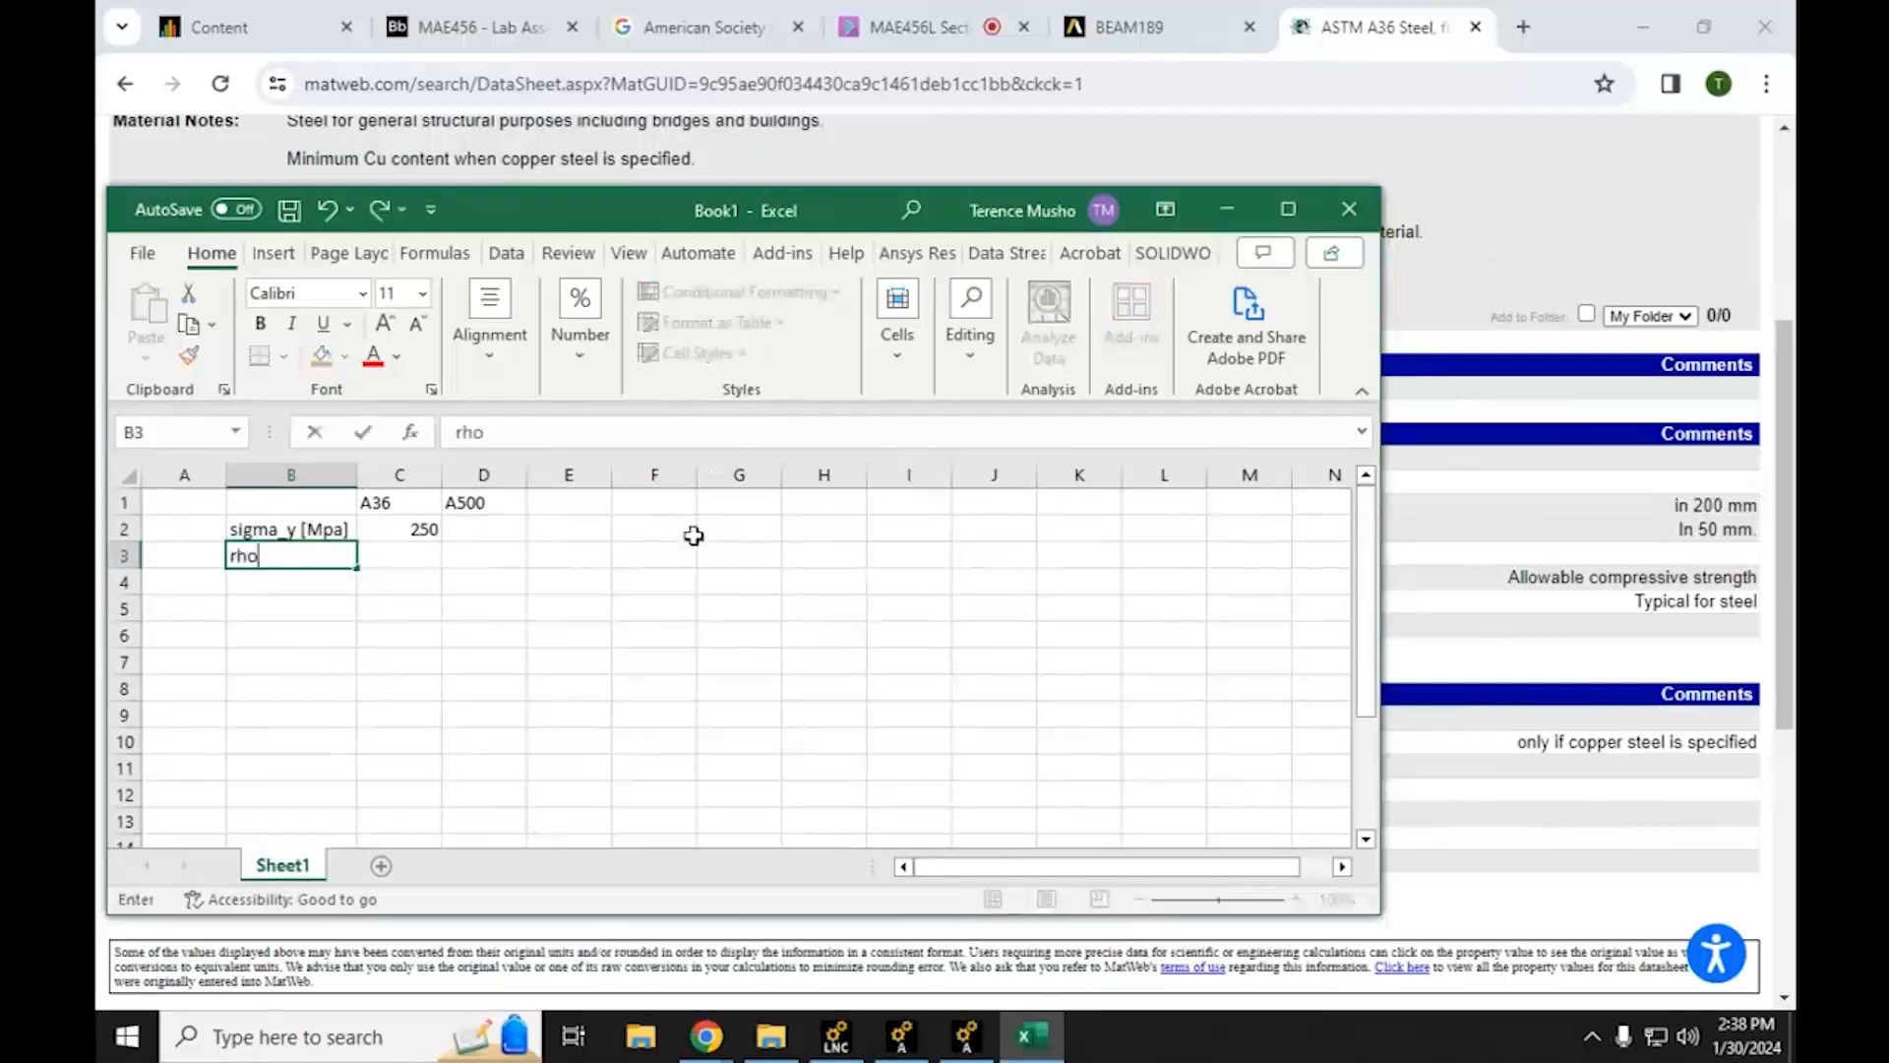
{"action": "type", "text": " [g/cc]"}
{"action": "key", "text": "Tab"}
{"action": "type", "text": "7"}
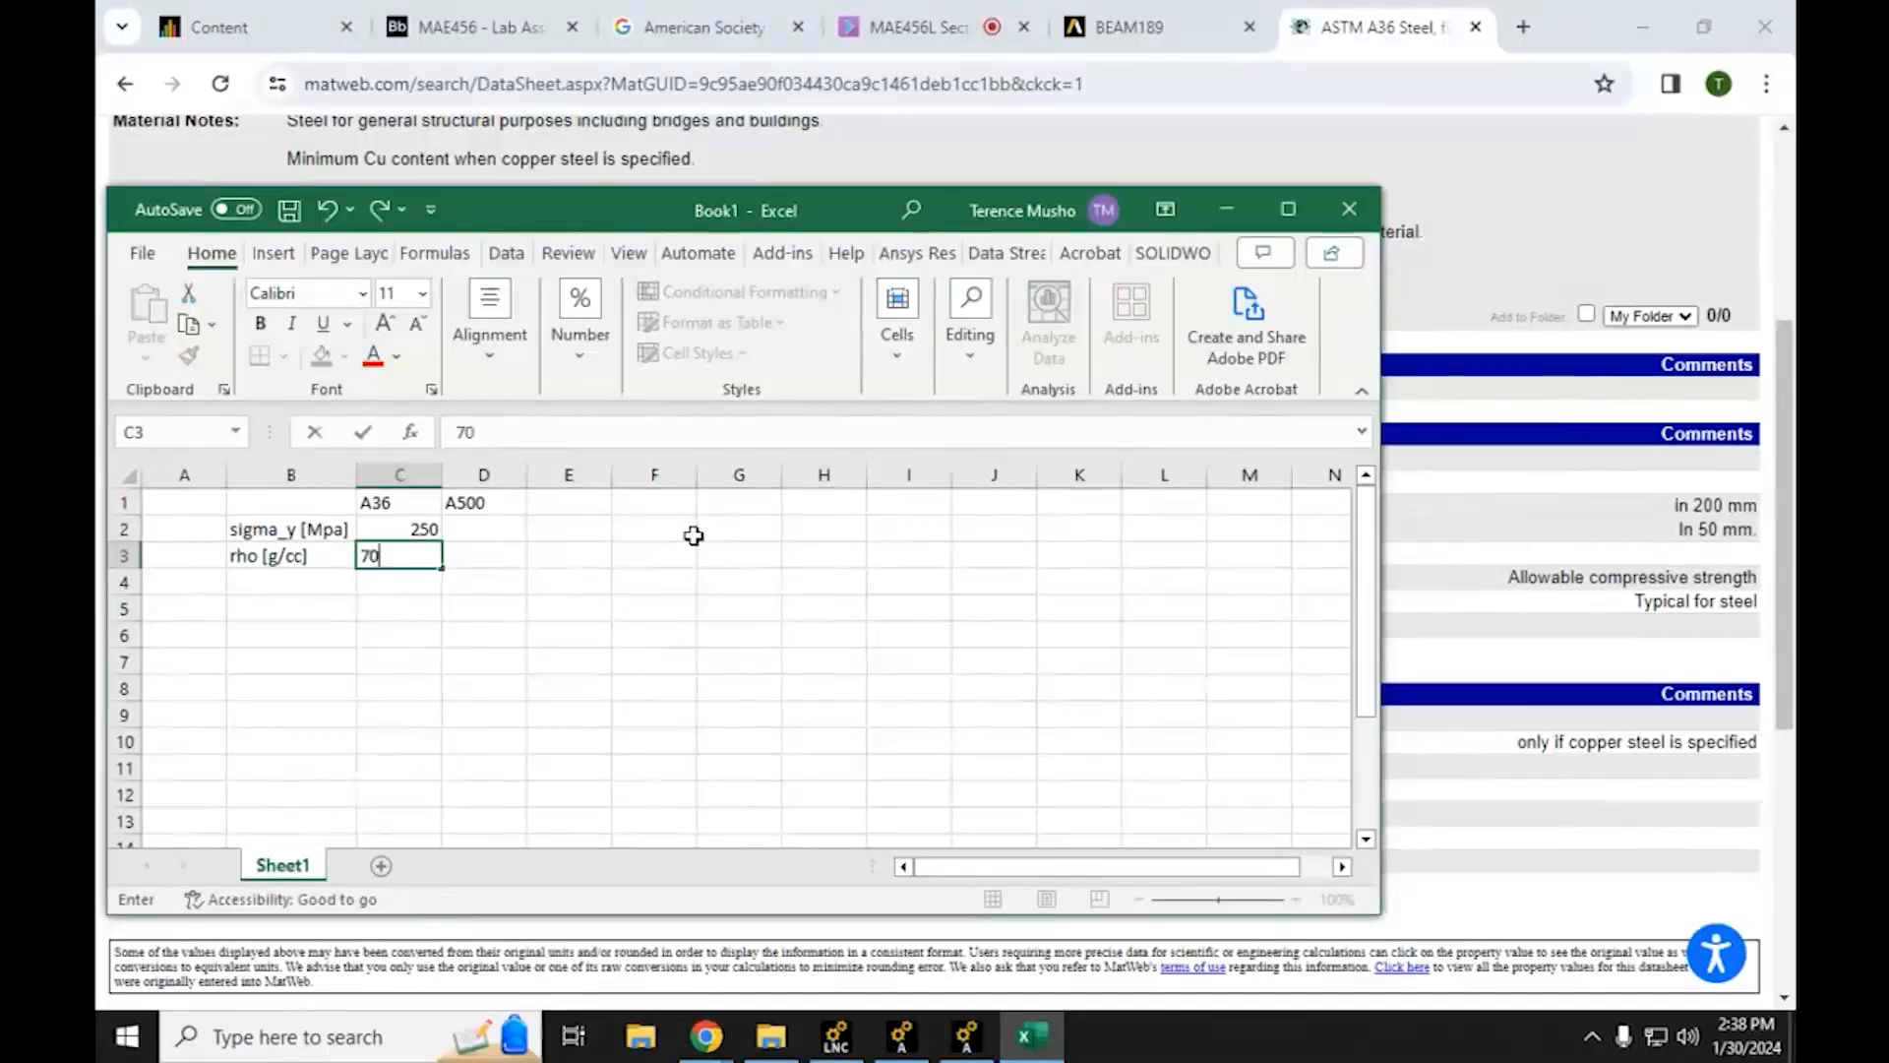
{"action": "type", "text": ".85"}
{"action": "key", "text": "Return"}
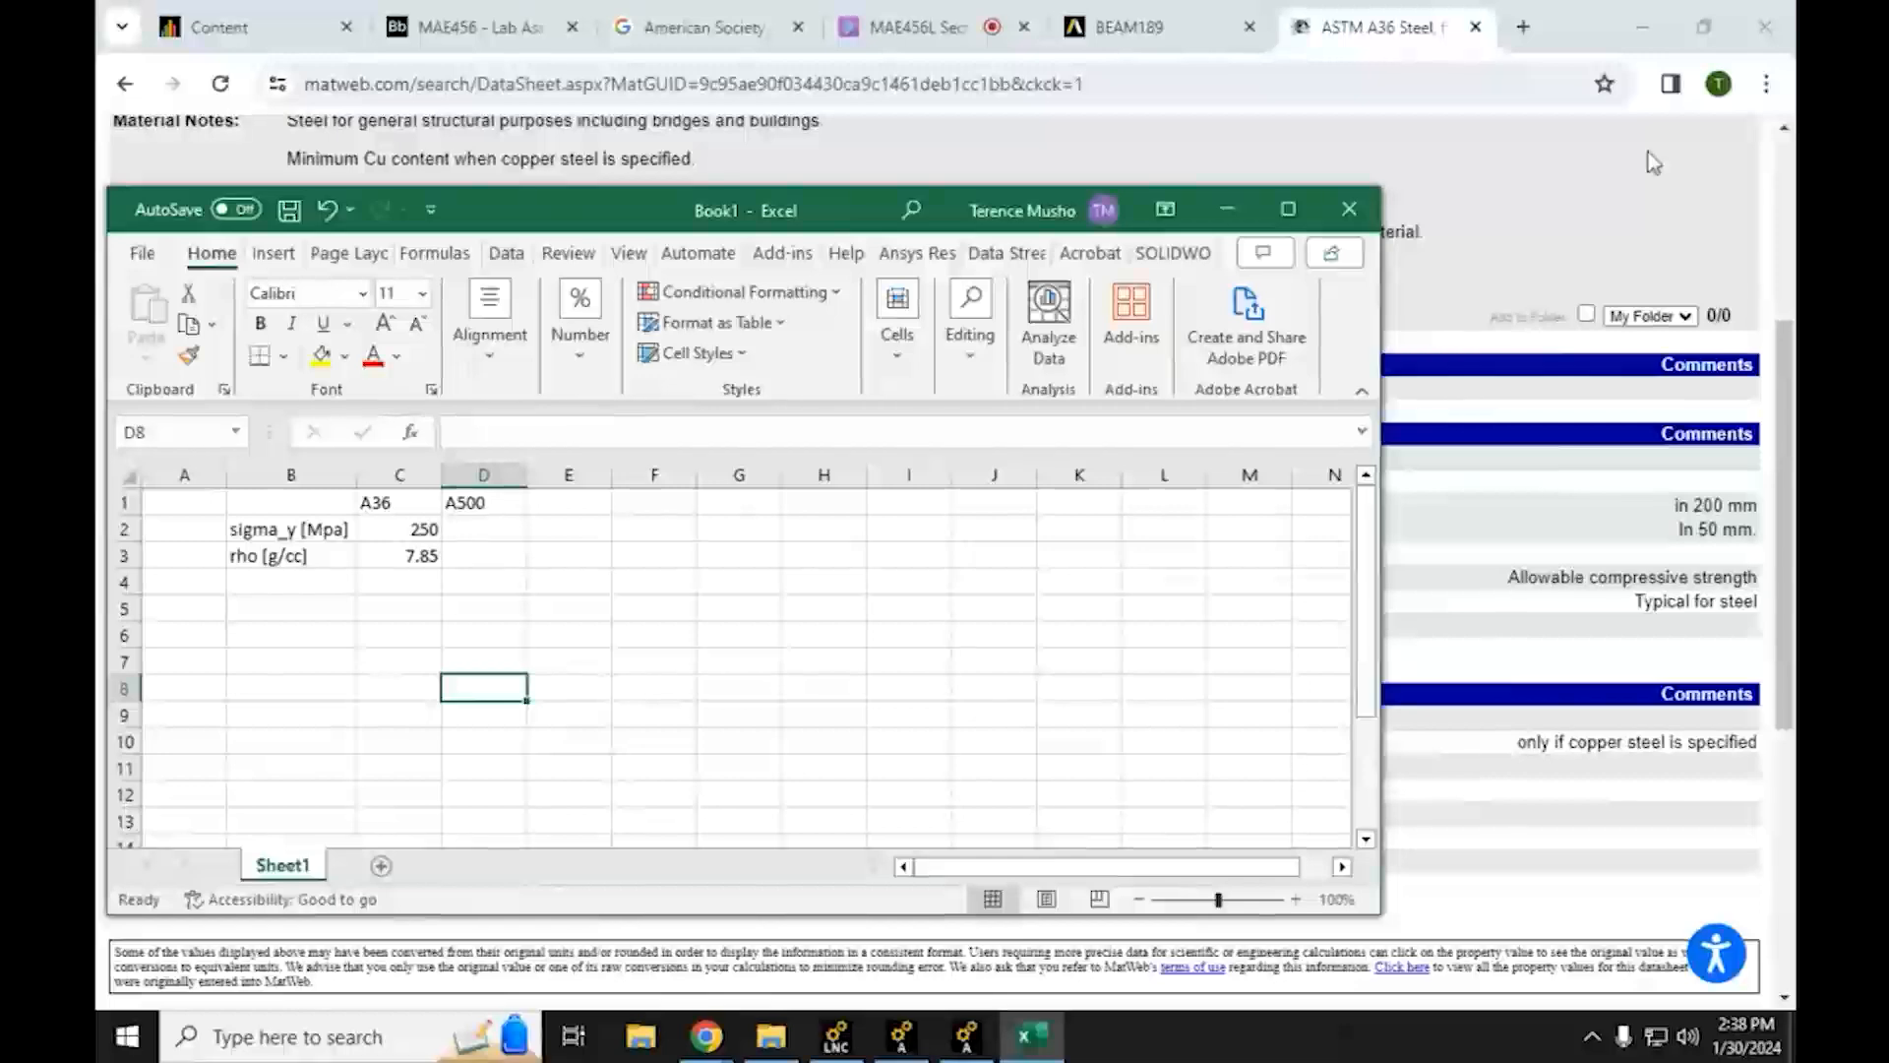
Switch to the MatWeb page, search for a500, and open the ASTM A500 Steel, grade A, shaped structural tubing data sheet
{"action": "left_click", "coordinate": [1537, 254]}
{"action": "scroll", "coordinate": [1537, 295], "scroll_direction": "up", "scroll_amount": 1}
{"action": "scroll", "coordinate": [1538, 302], "scroll_direction": "up", "scroll_amount": 4}
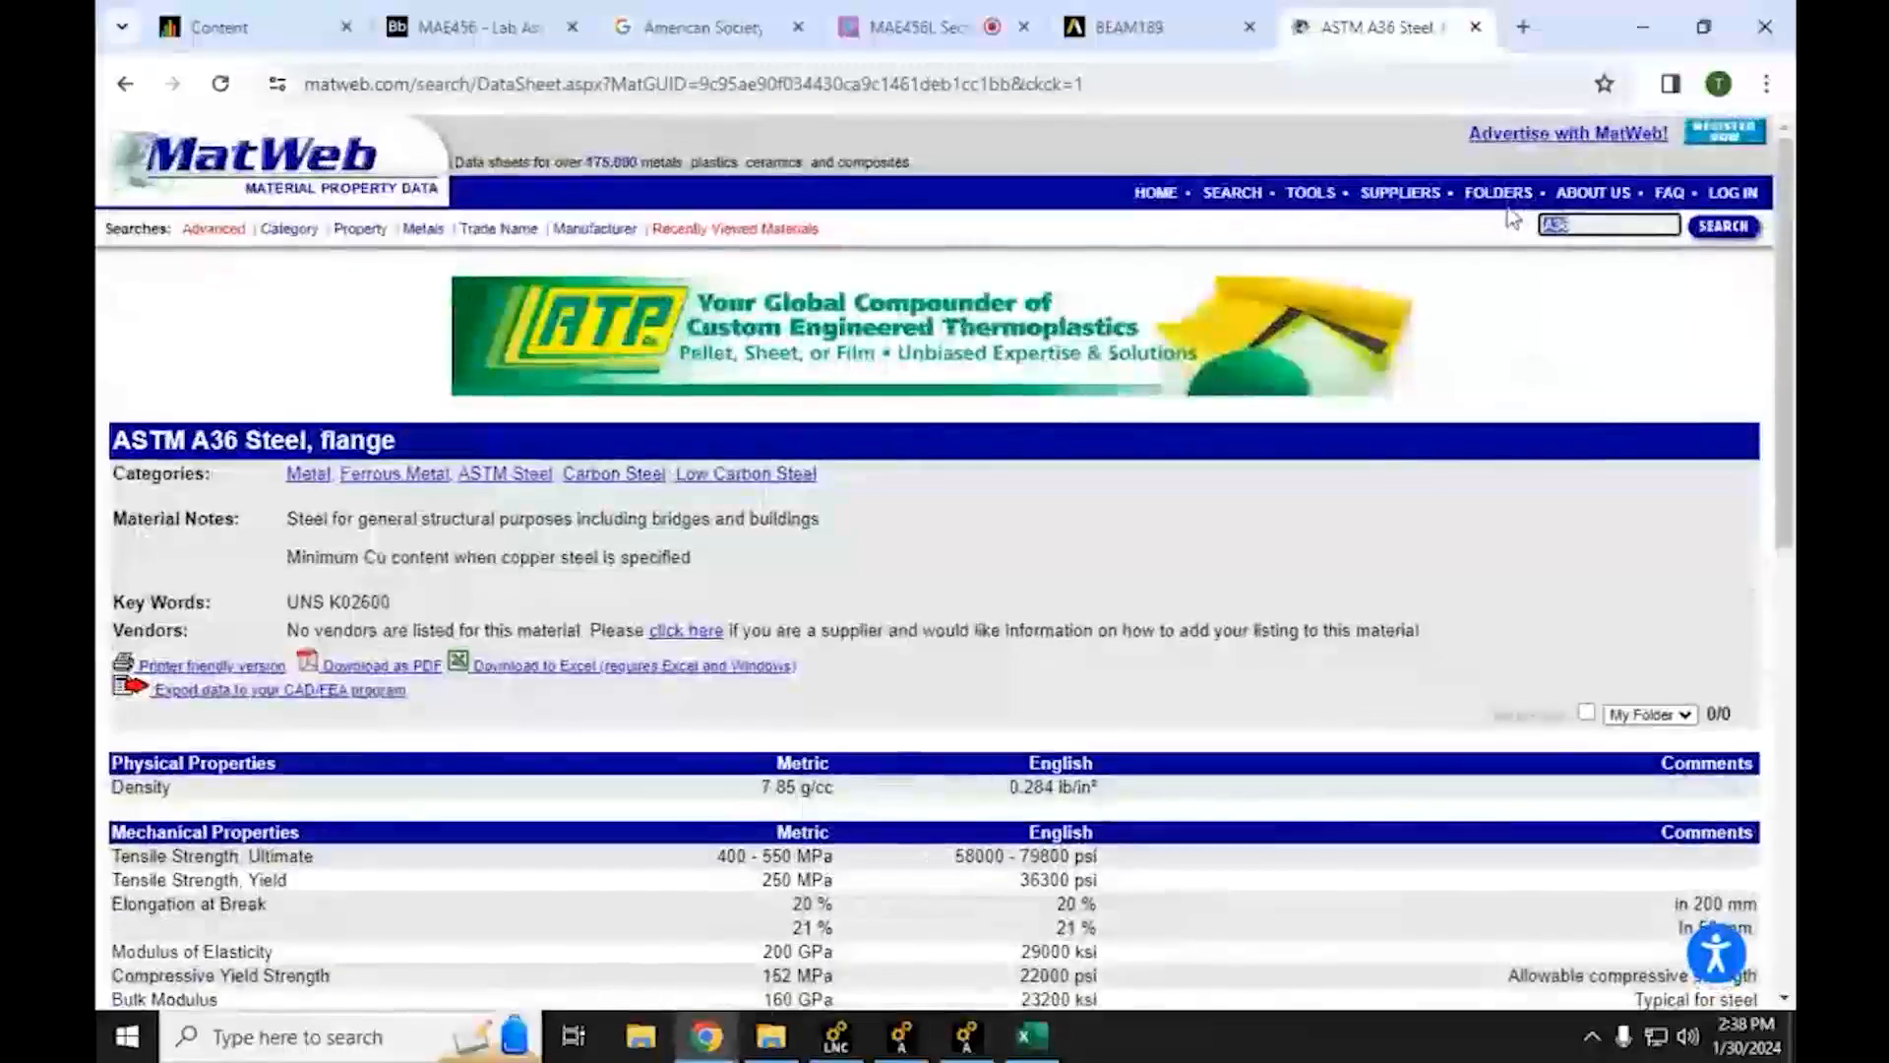
{"action": "type", "text": "a500"}
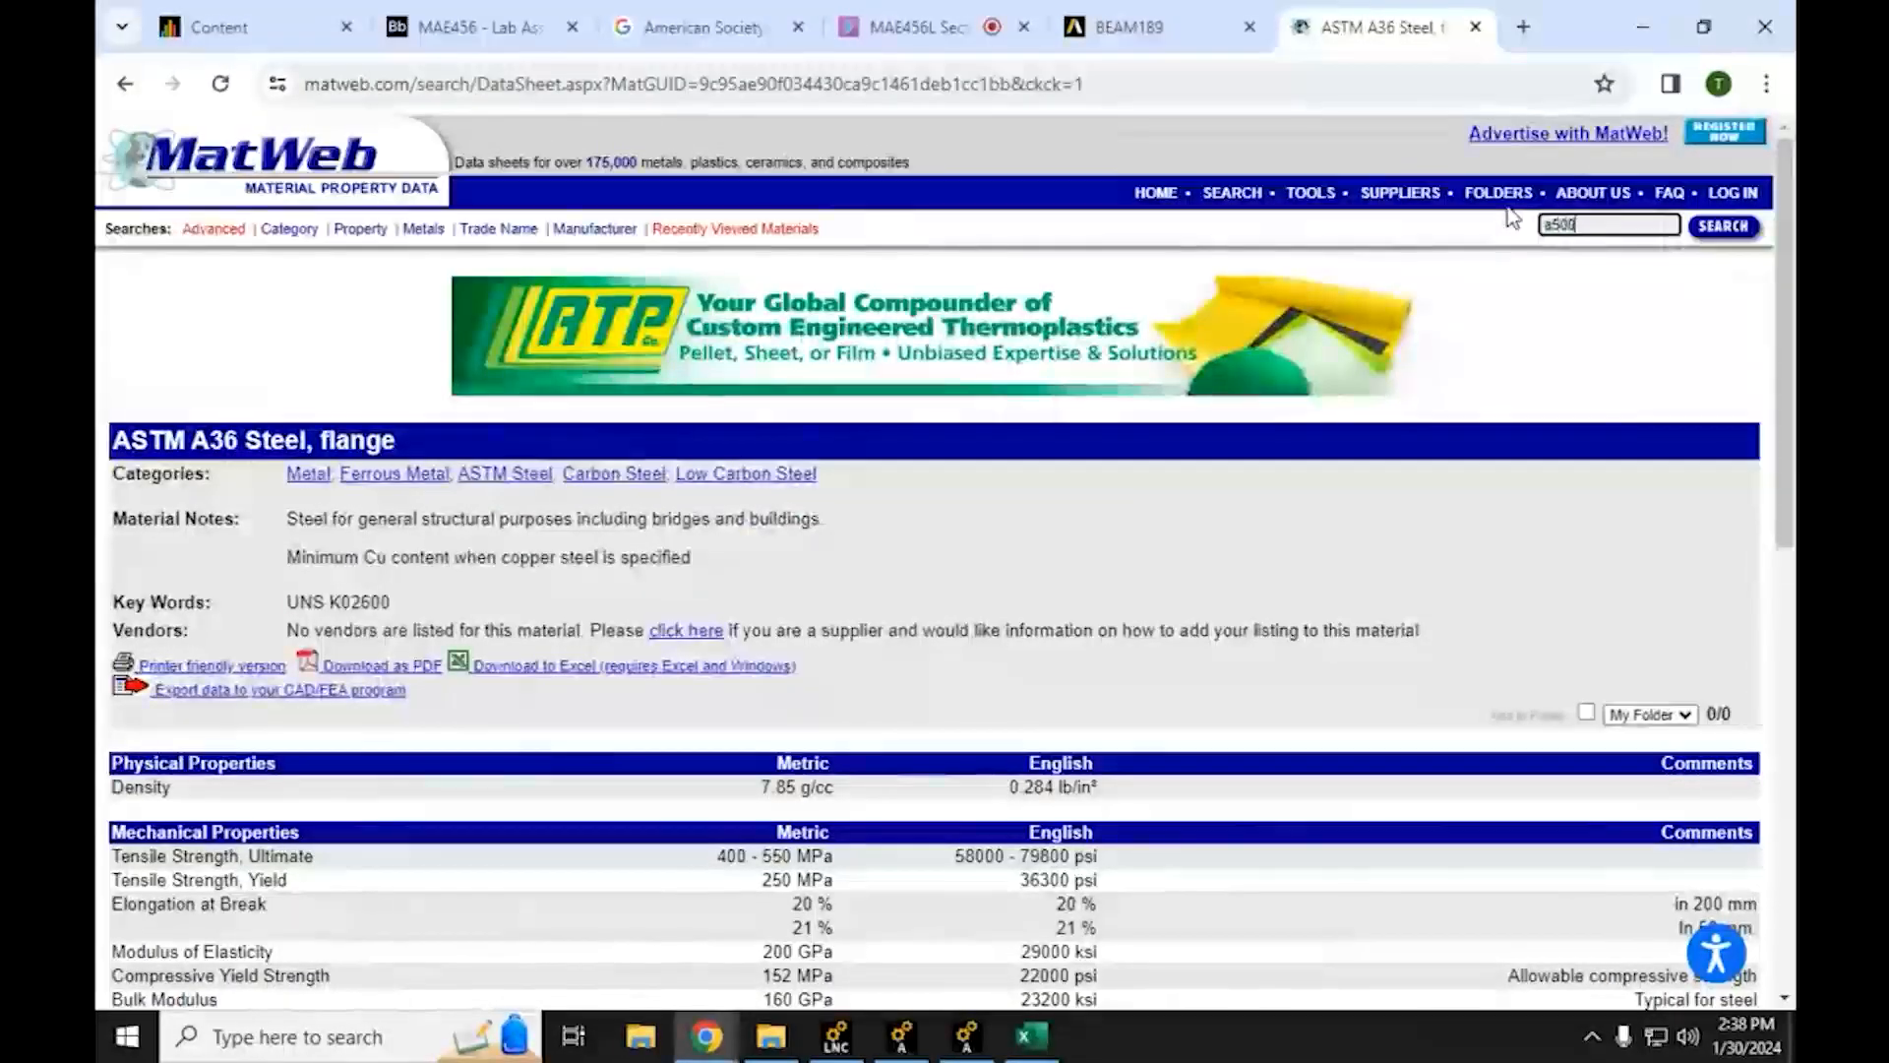
{"action": "key", "text": "Return"}
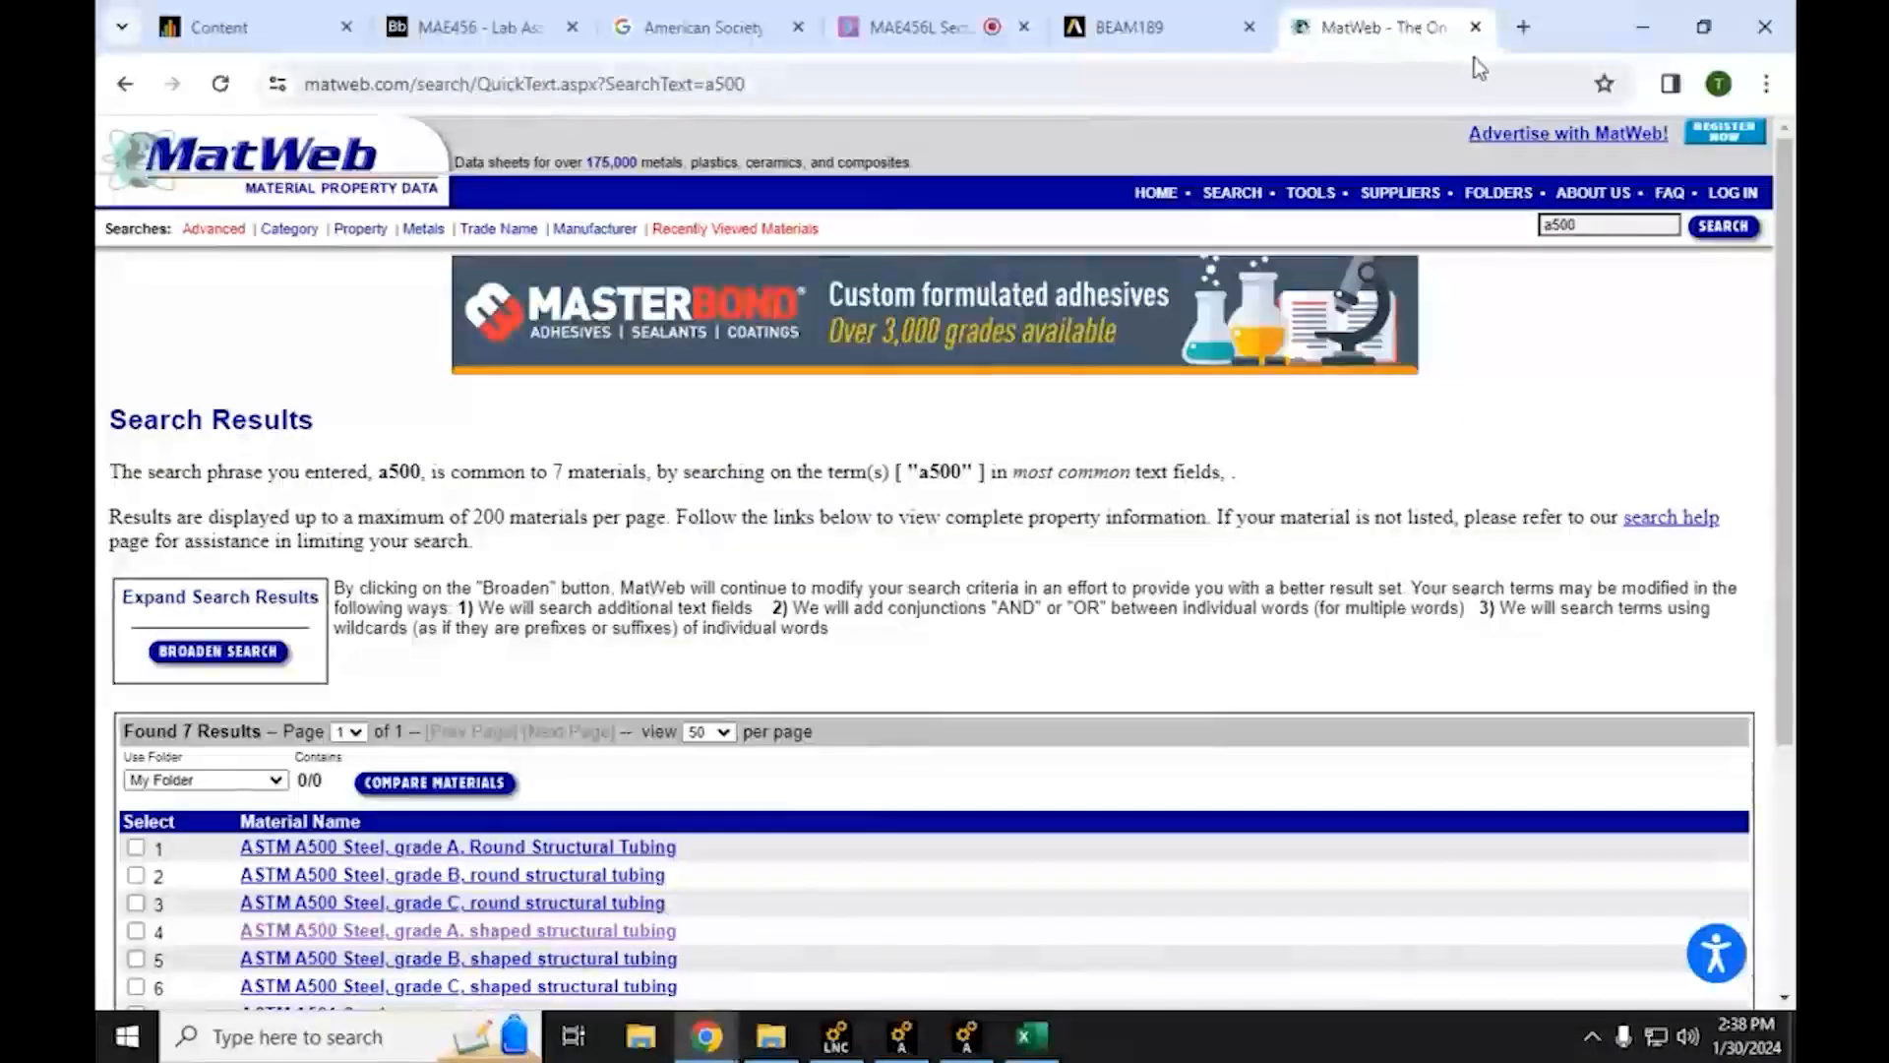
{"action": "scroll", "coordinate": [548, 711], "scroll_direction": "down", "scroll_amount": 3}
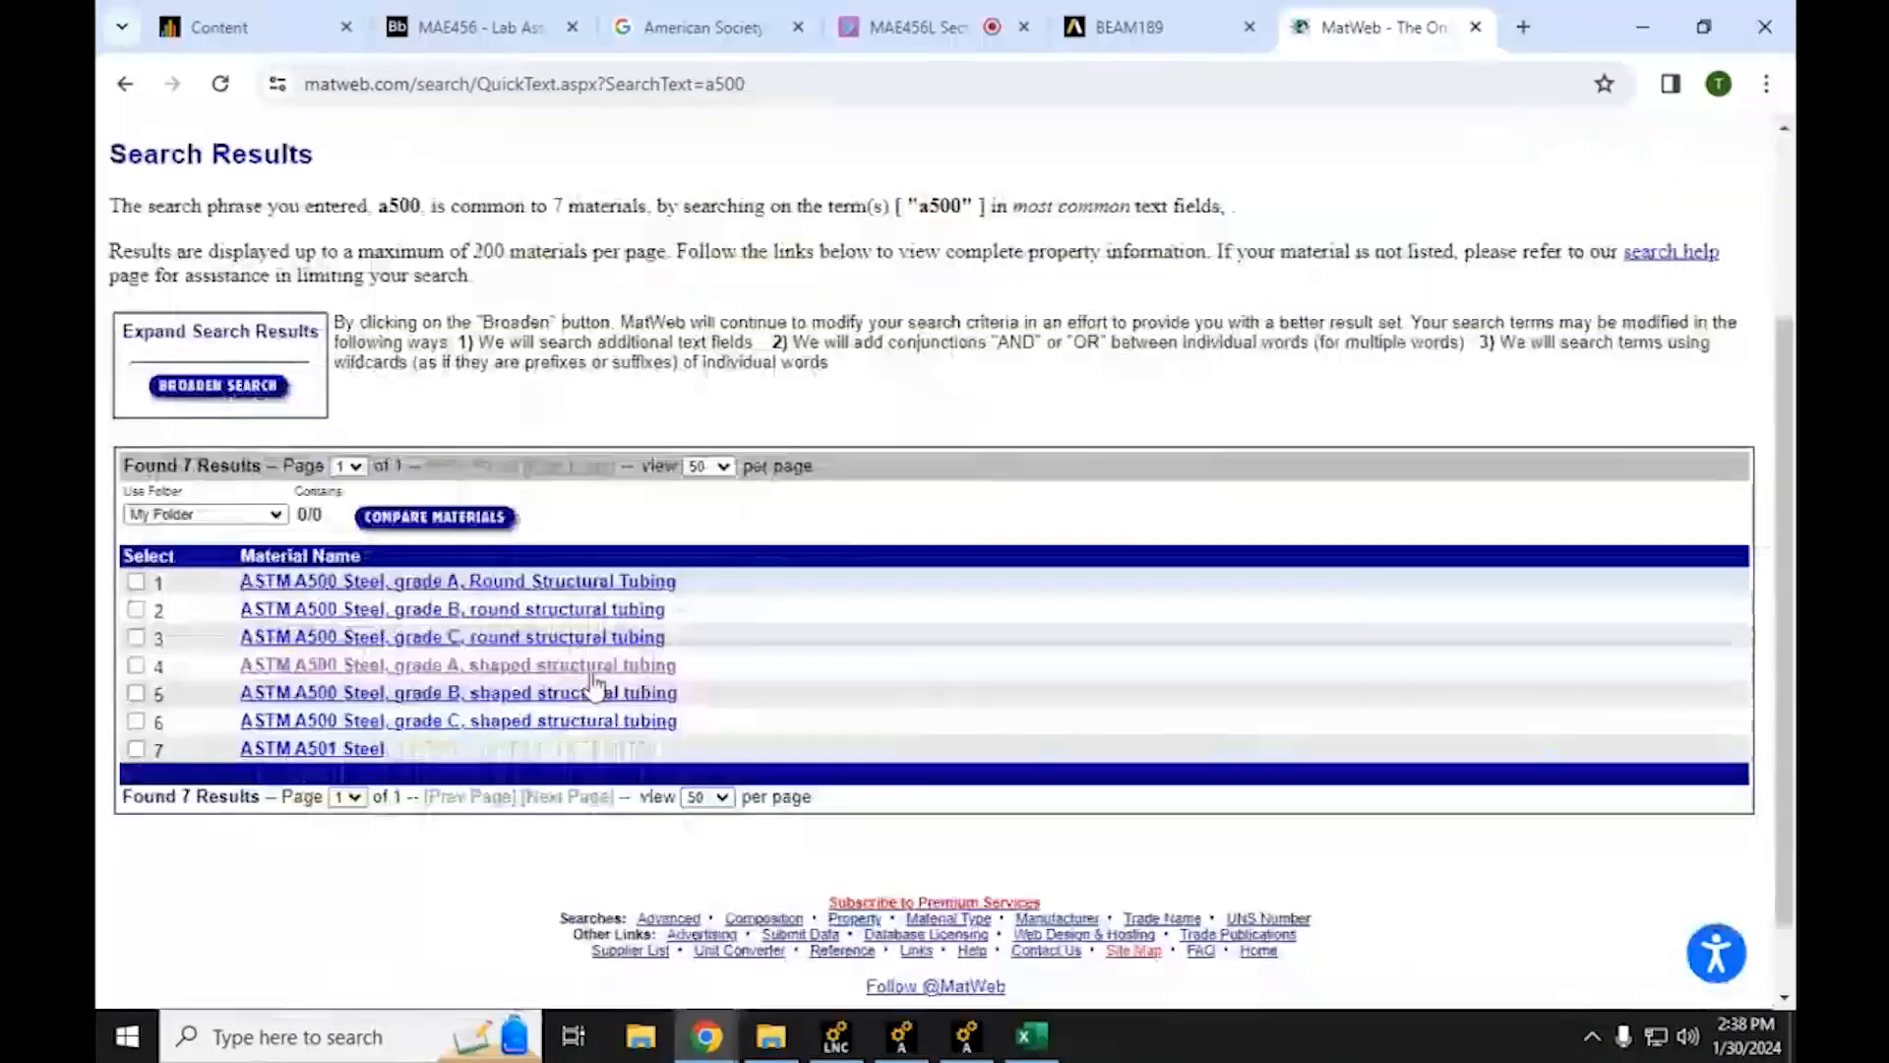
{"action": "left_click", "coordinate": [325, 673]}
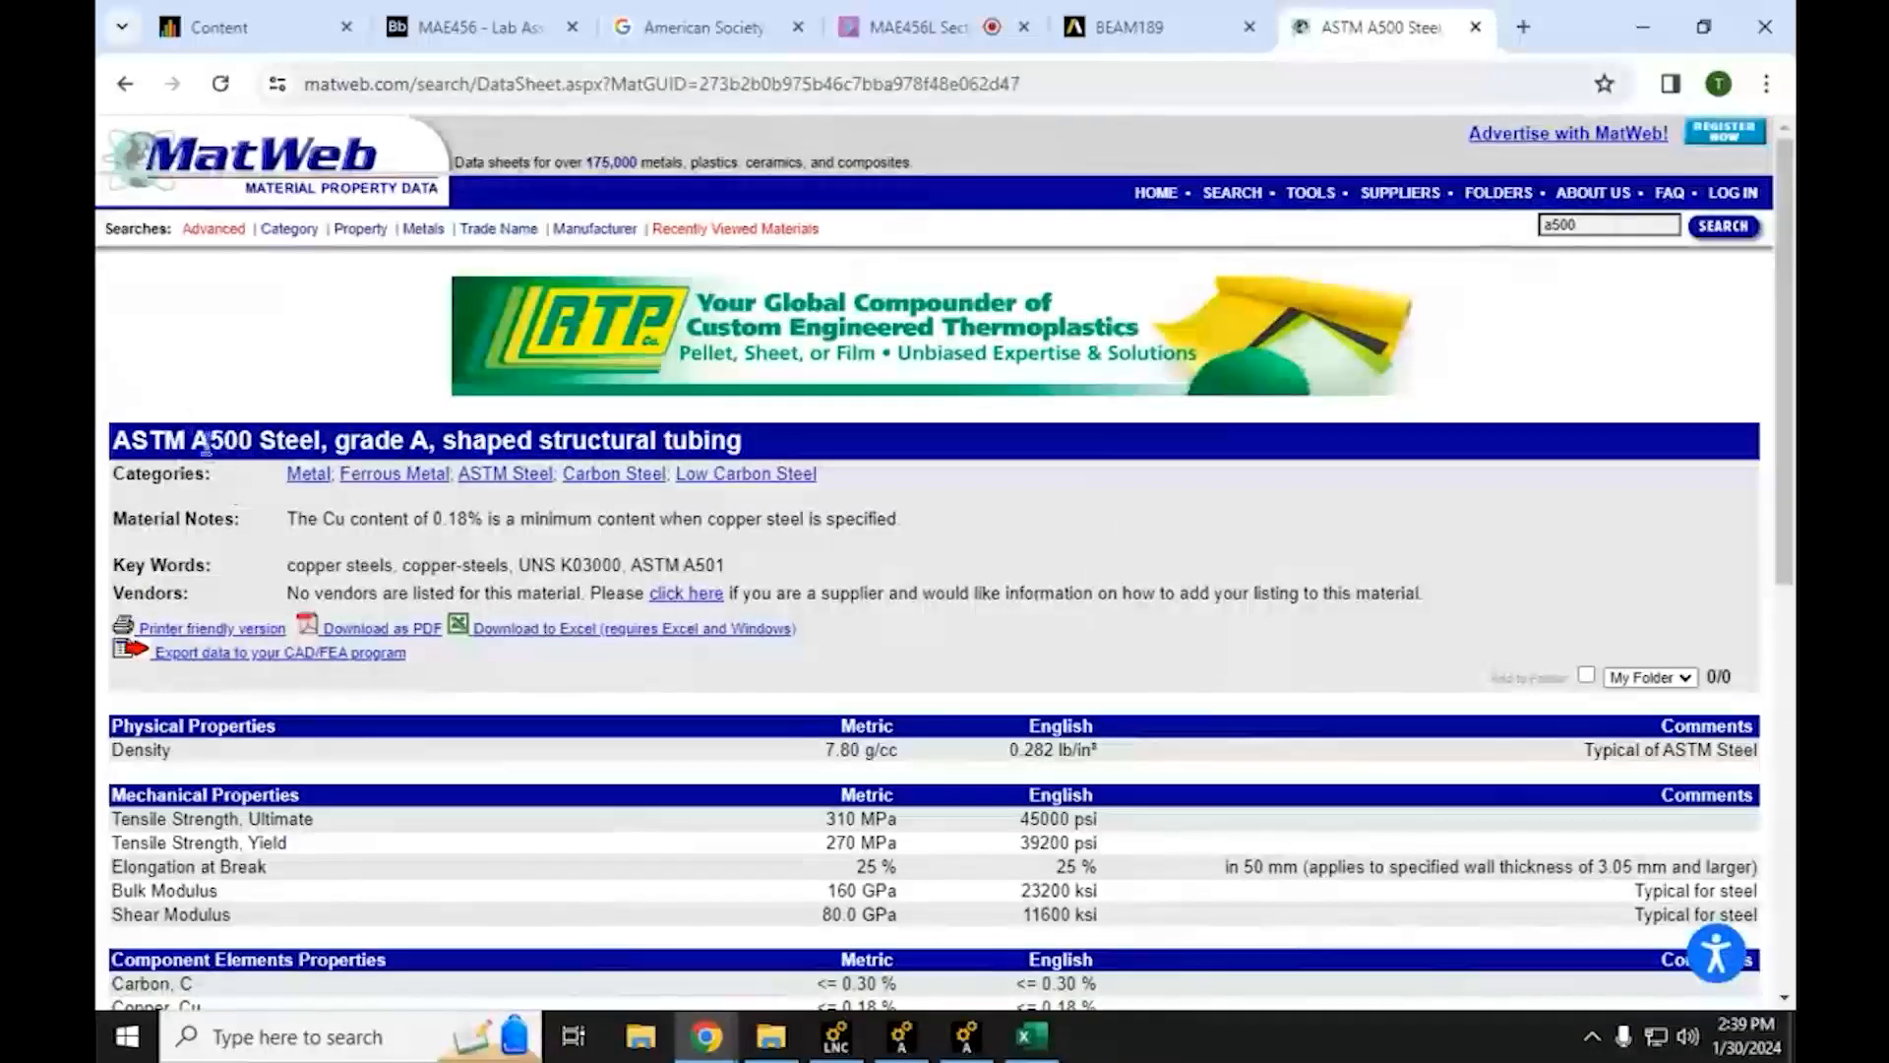
{"action": "left_click_drag", "start_coordinate": [193, 439], "coordinate": [254, 442]}
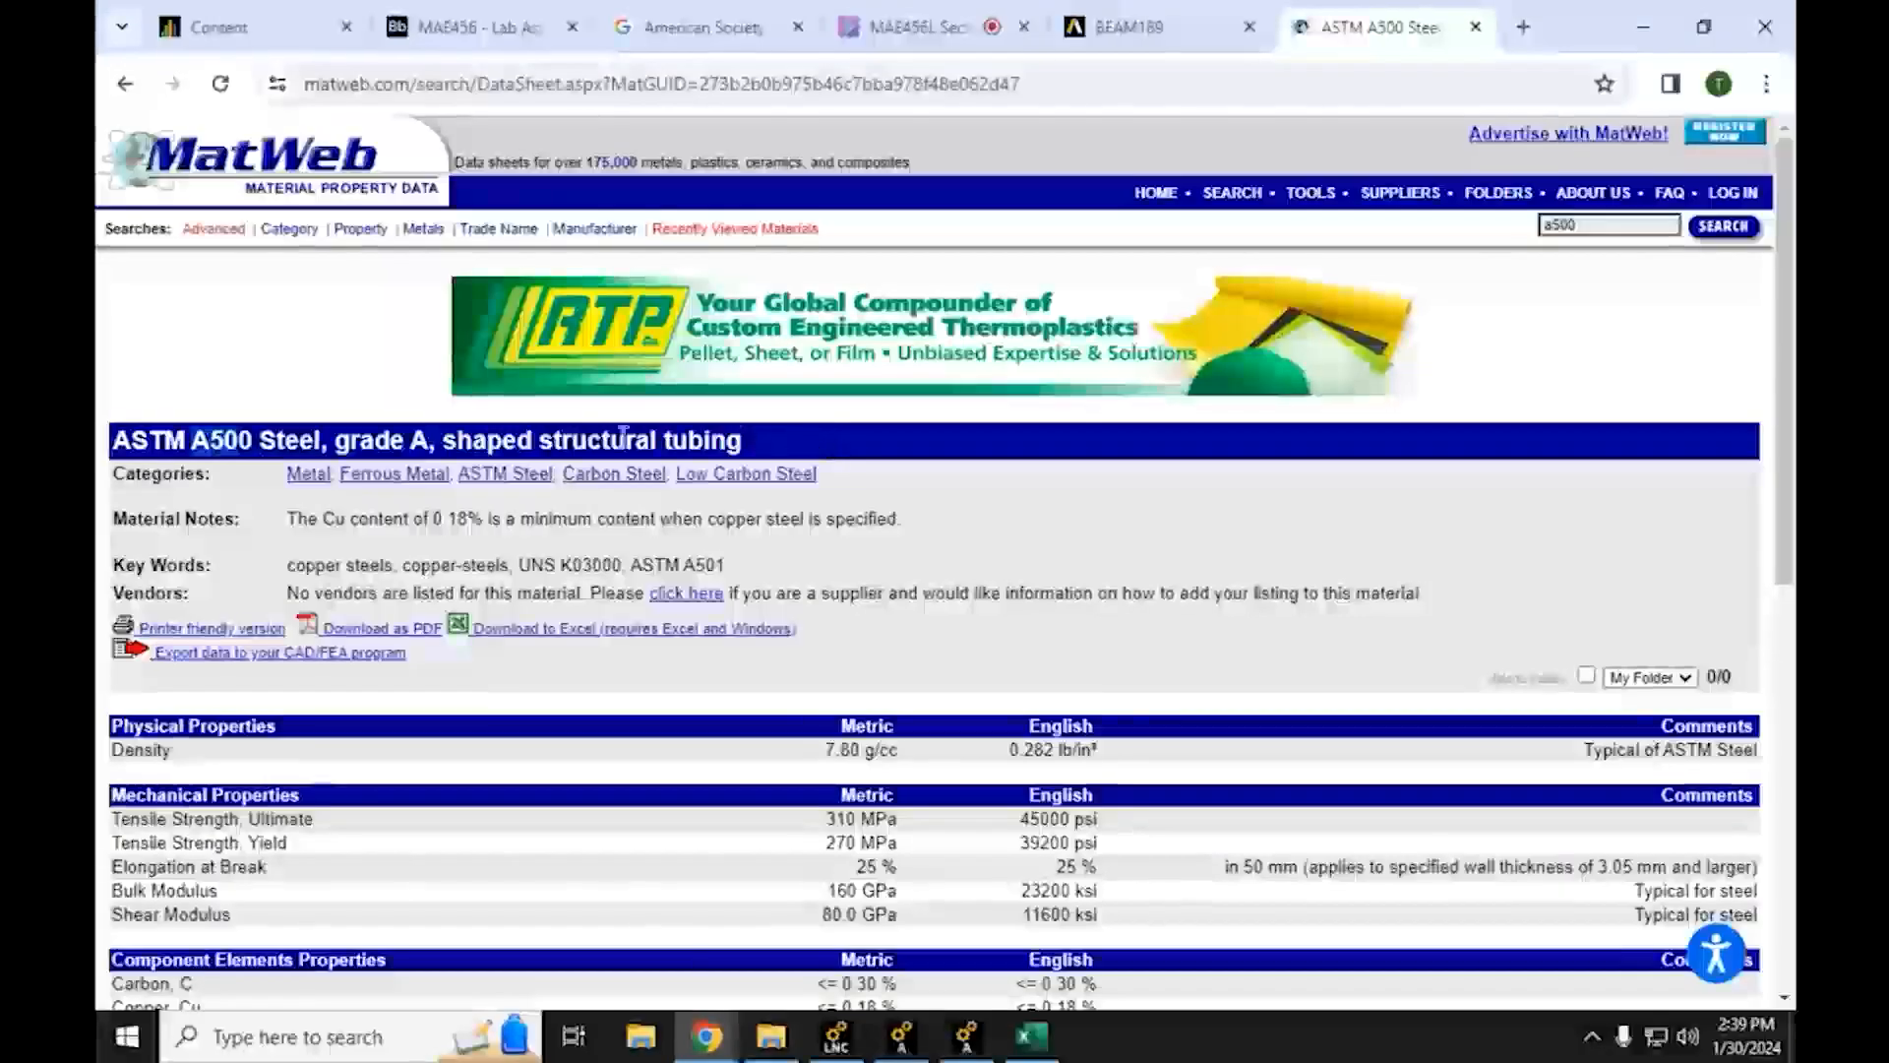
Switch to the Excel workbook and enter the A500 density of 7.80 in D3 and yield strength of 270 in D2
{"action": "scroll", "coordinate": [553, 548], "scroll_direction": "down", "scroll_amount": 1}
{"action": "scroll", "coordinate": [553, 548], "scroll_direction": "down", "scroll_amount": 2}
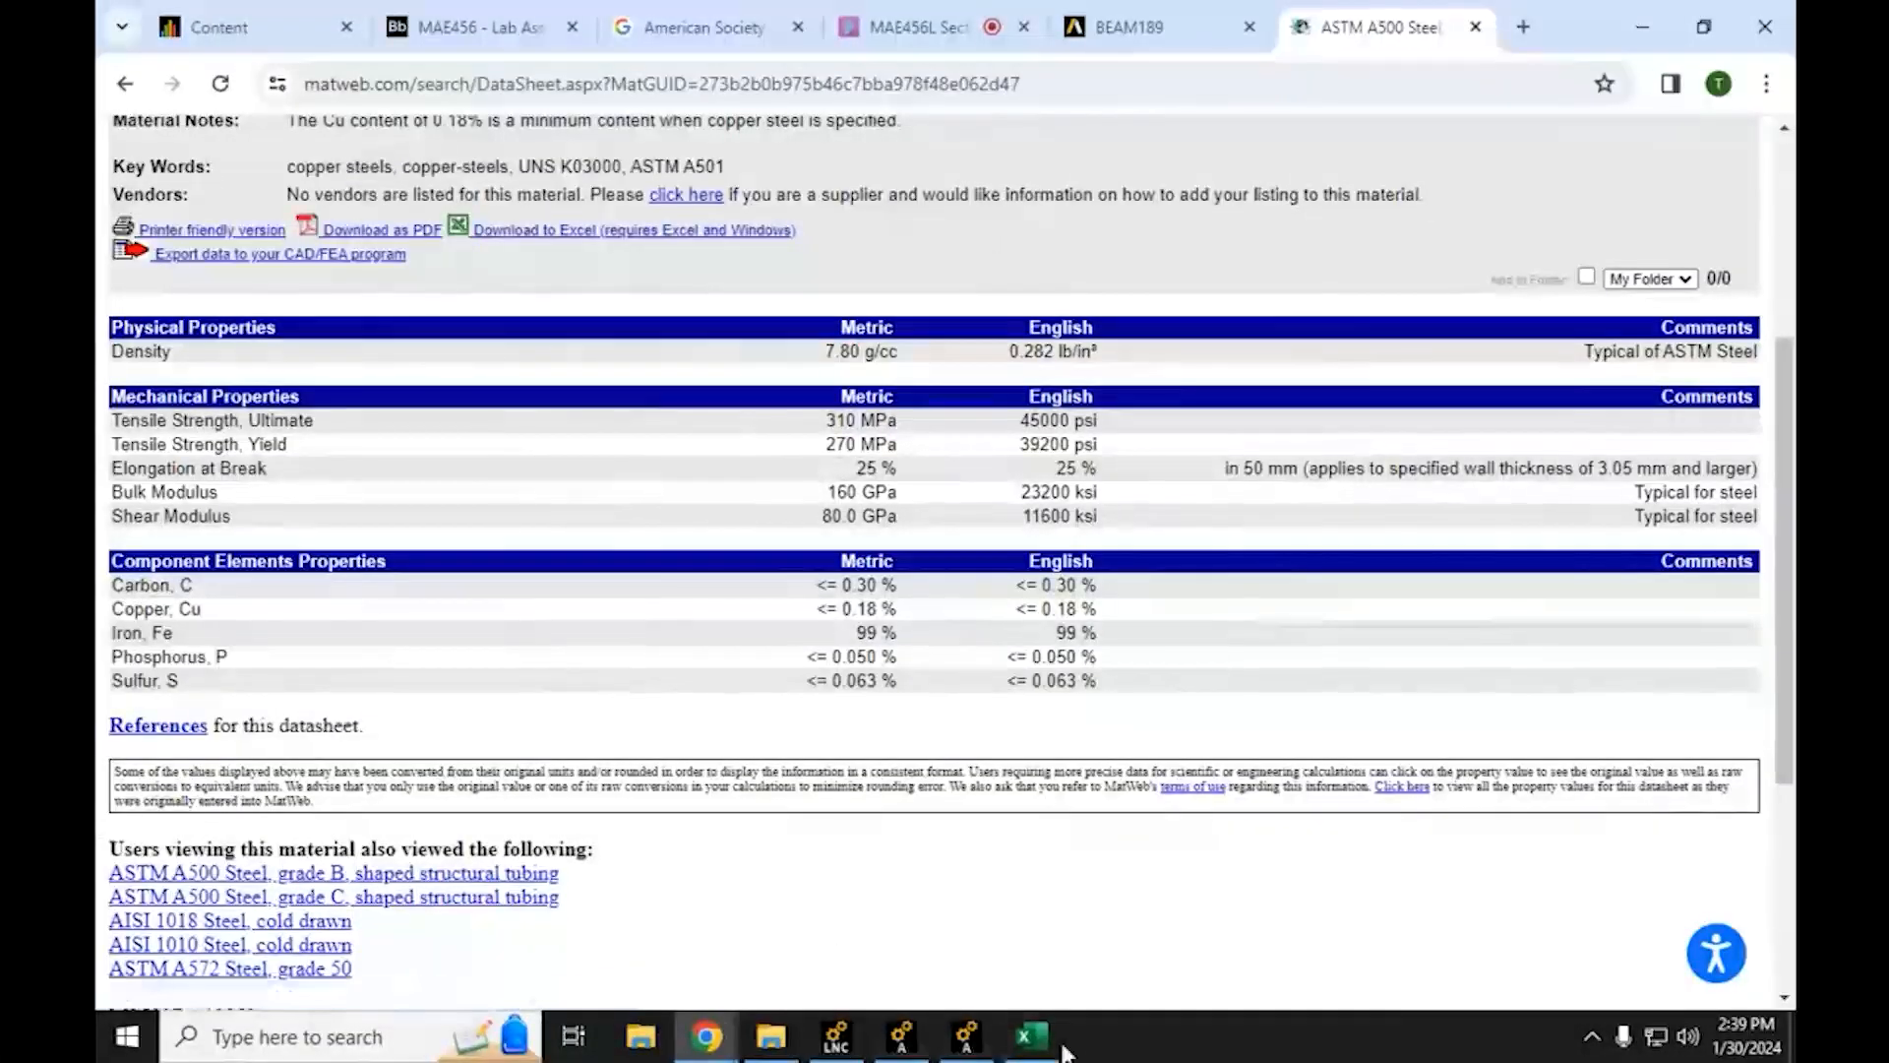
{"action": "left_click", "coordinate": [1031, 1035]}
{"action": "left_click", "coordinate": [473, 559]}
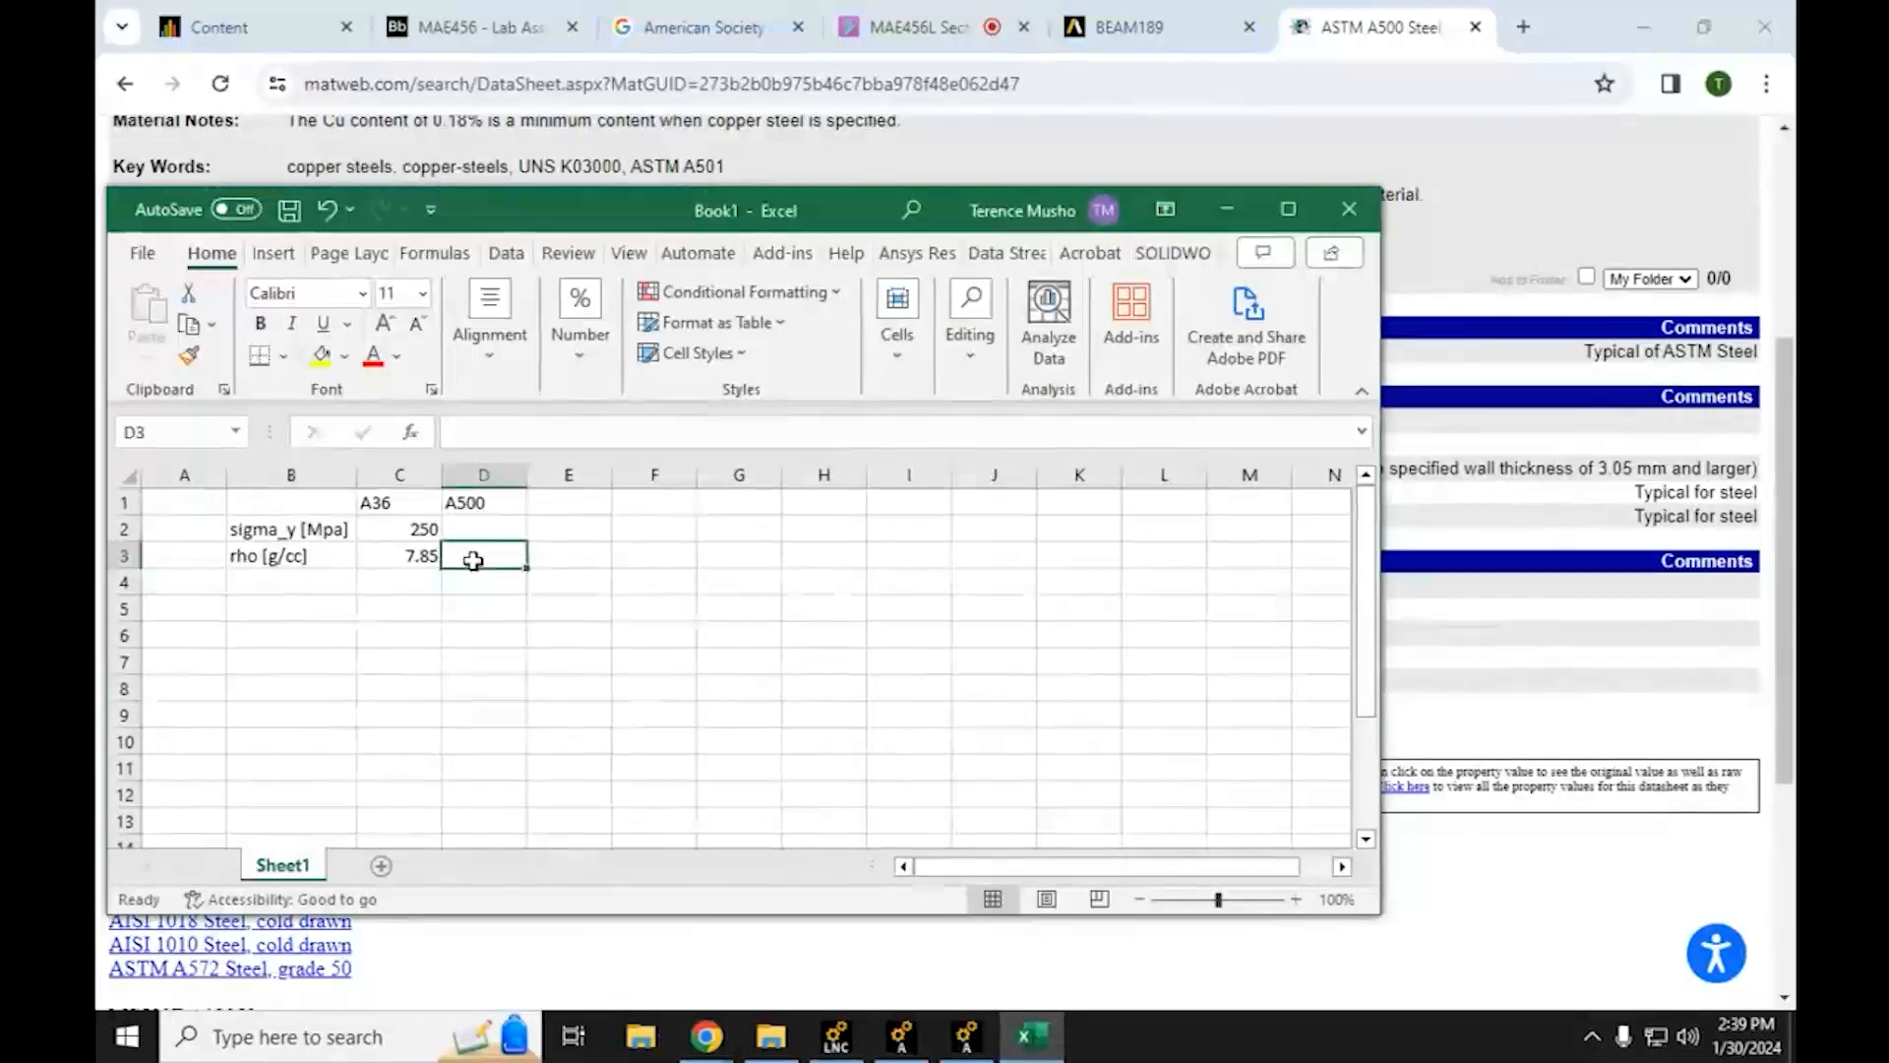
{"action": "type", "text": "7.80"}
{"action": "key", "text": "Return"}
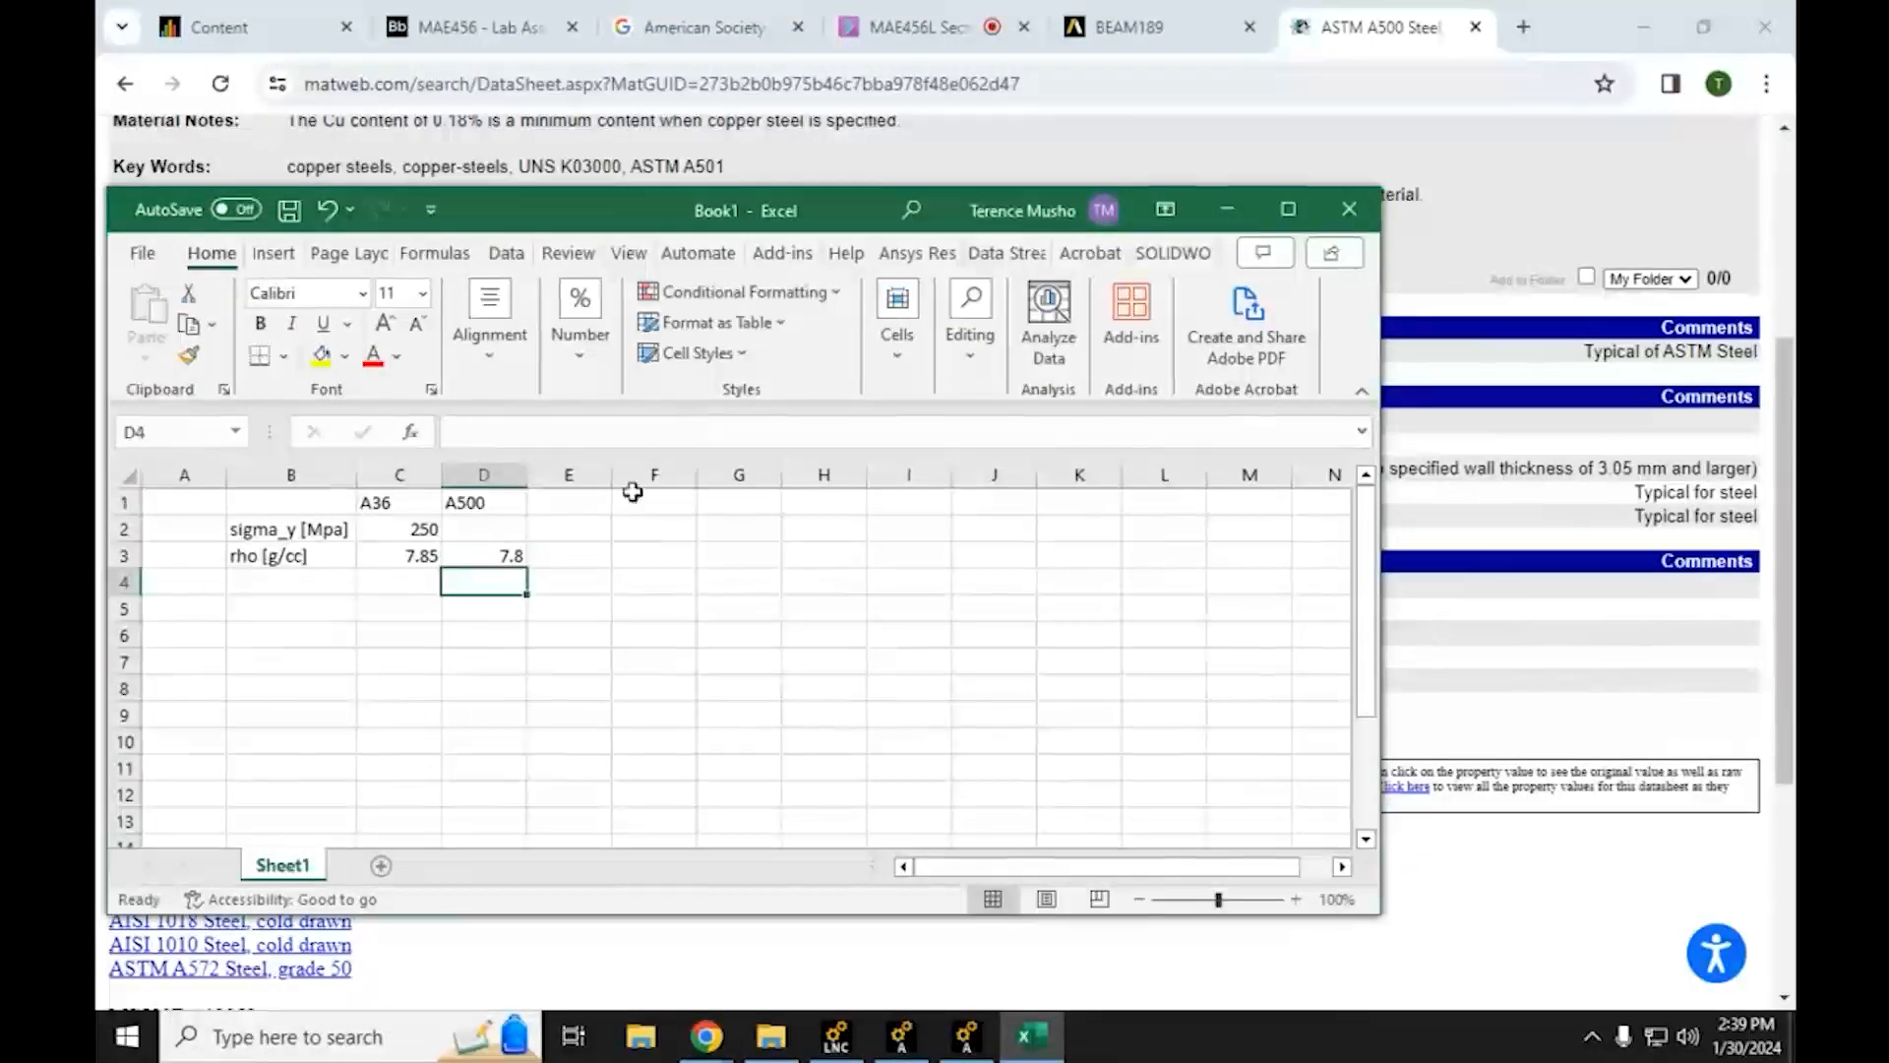
{"action": "left_click_drag", "start_coordinate": [559, 202], "coordinate": [761, 220]}
{"action": "left_click", "coordinate": [713, 548]}
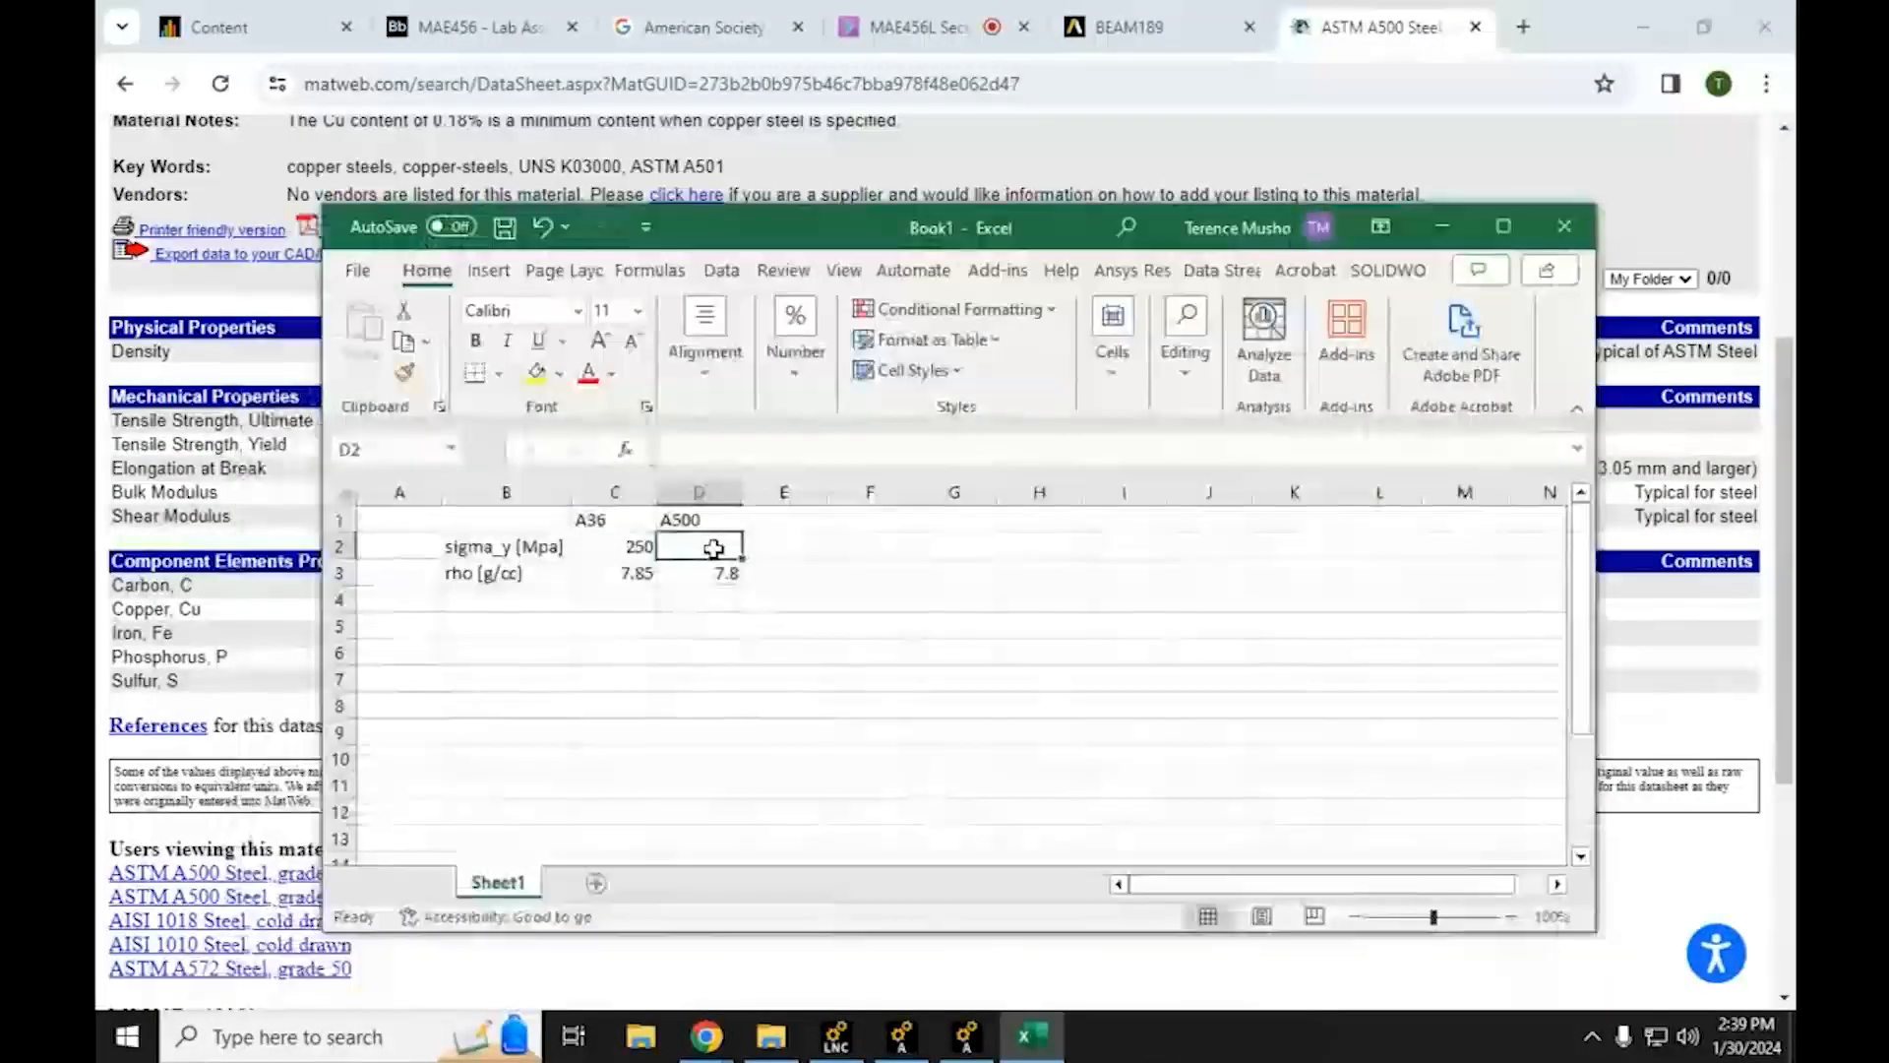
{"action": "type", "text": "270"}
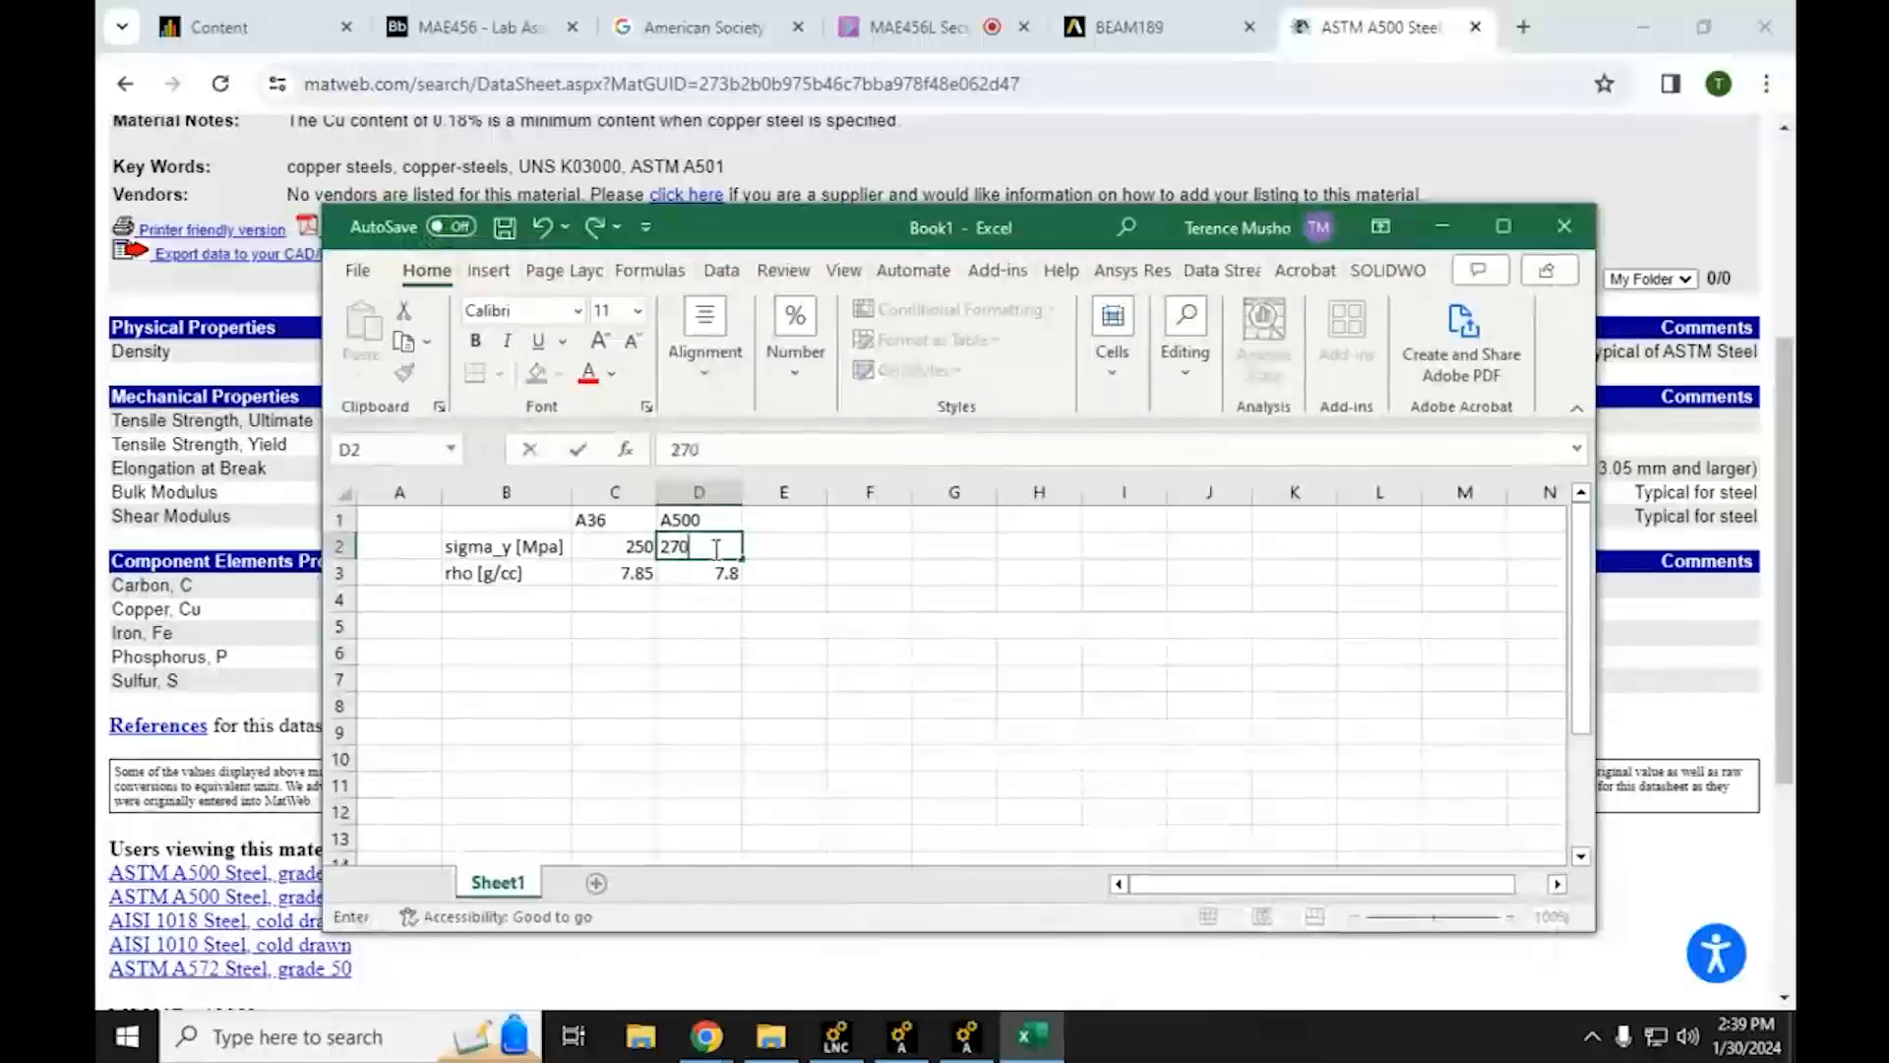
{"action": "key", "text": "Return"}
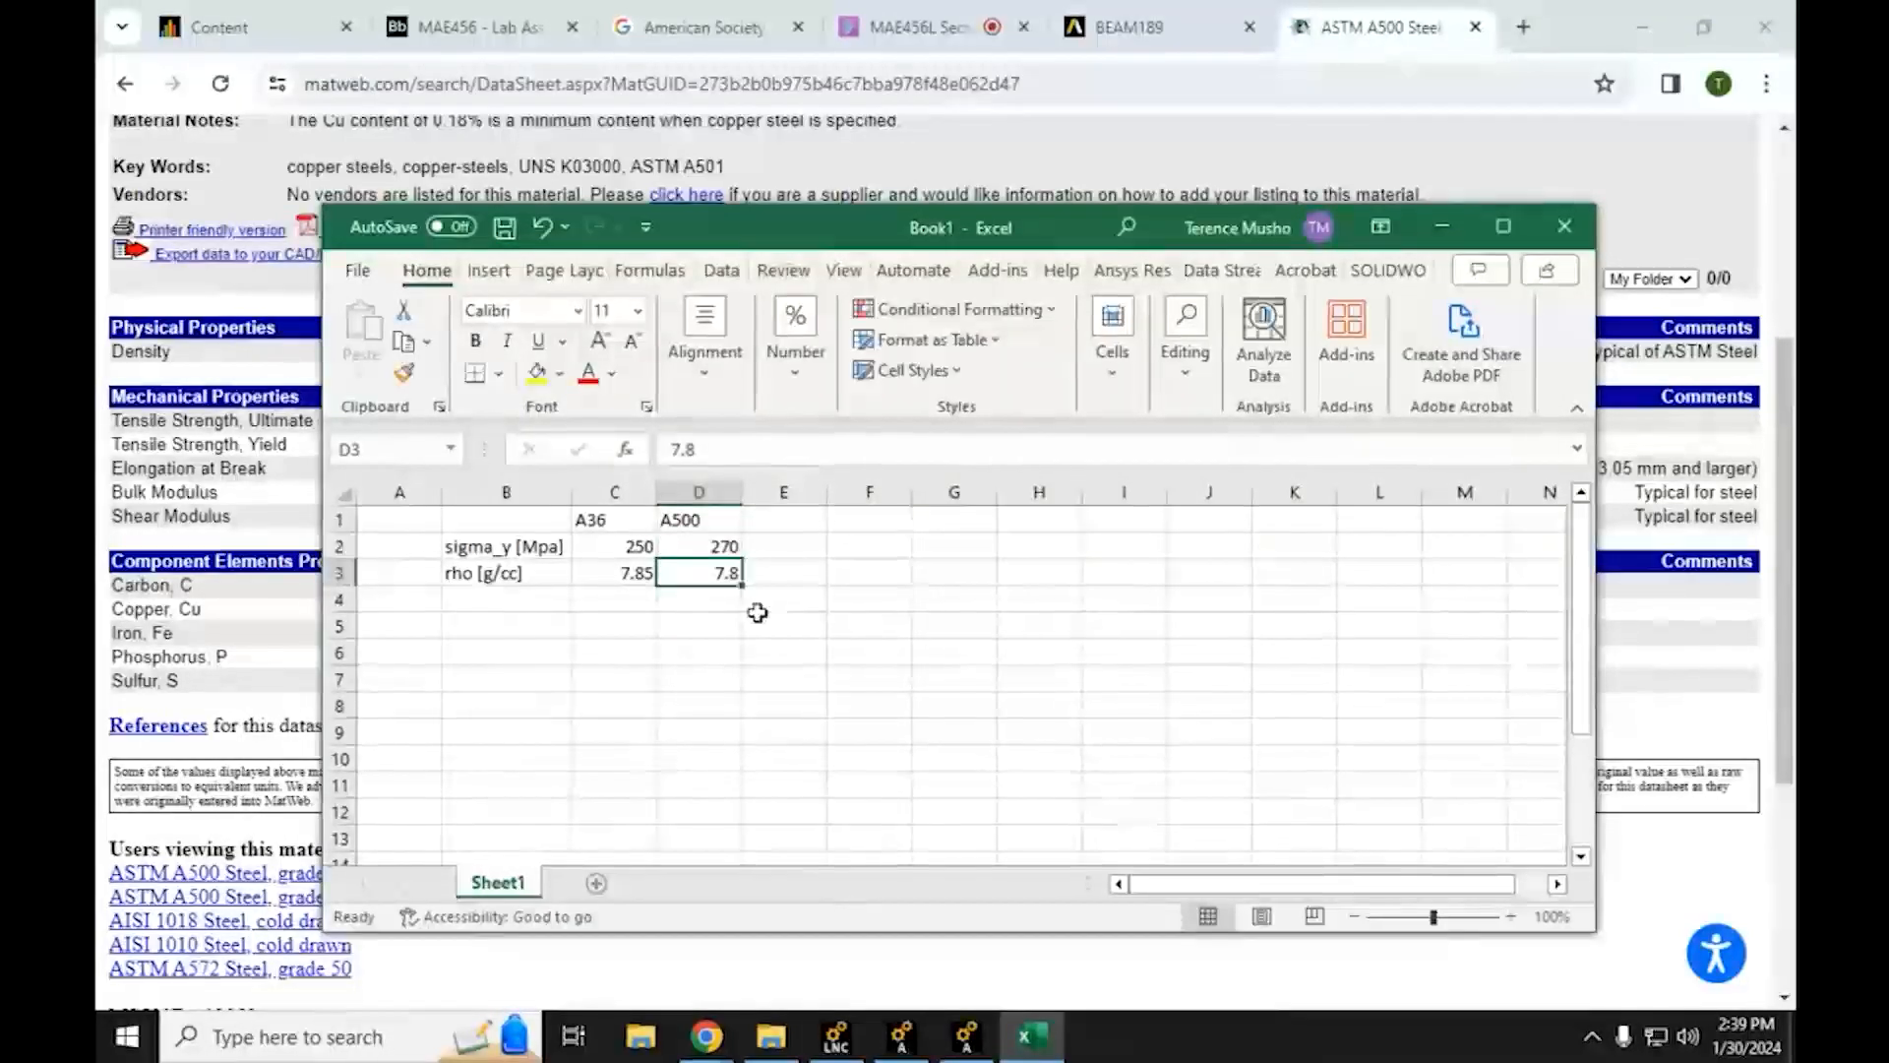
Go back to the ASTM A36 data sheet in the browser and examine its component elements, highlighting the manganese entry
{"action": "left_click_drag", "start_coordinate": [801, 235], "coordinate": [585, 631]}
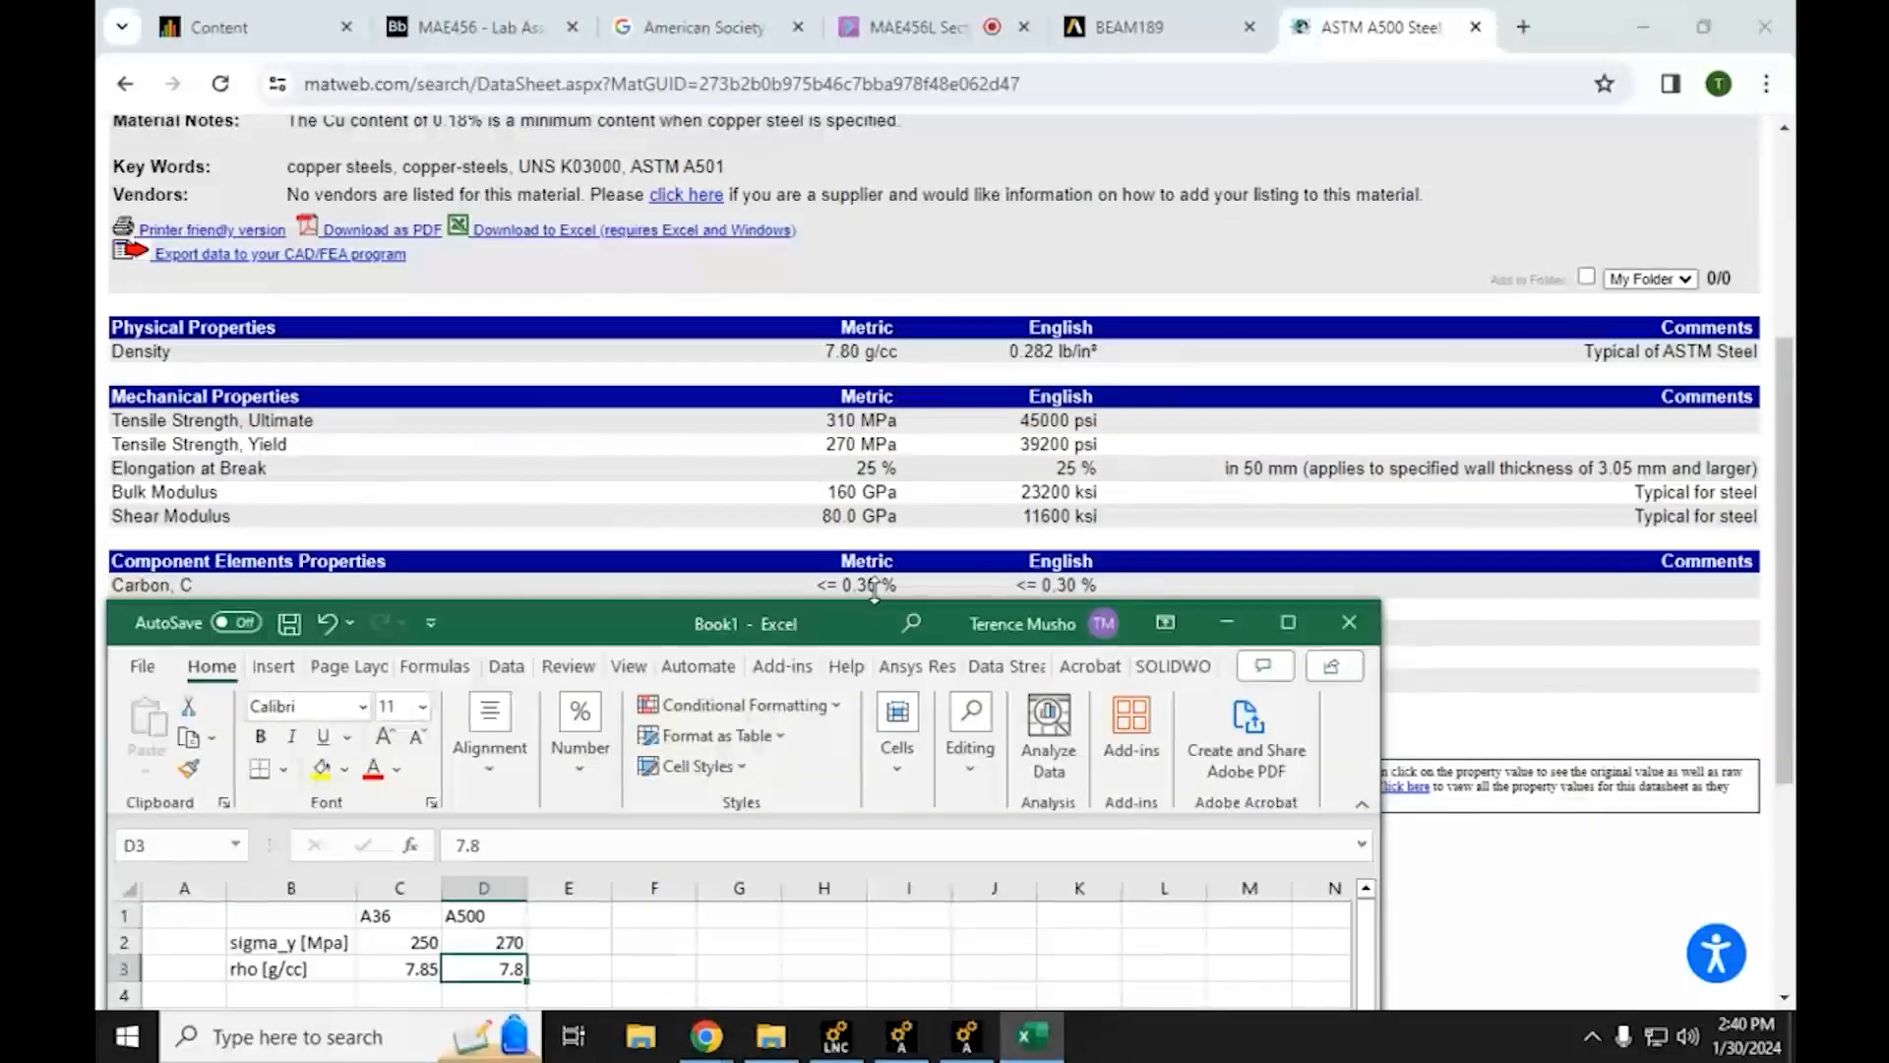
{"action": "left_click_drag", "start_coordinate": [537, 632], "coordinate": [729, 309]}
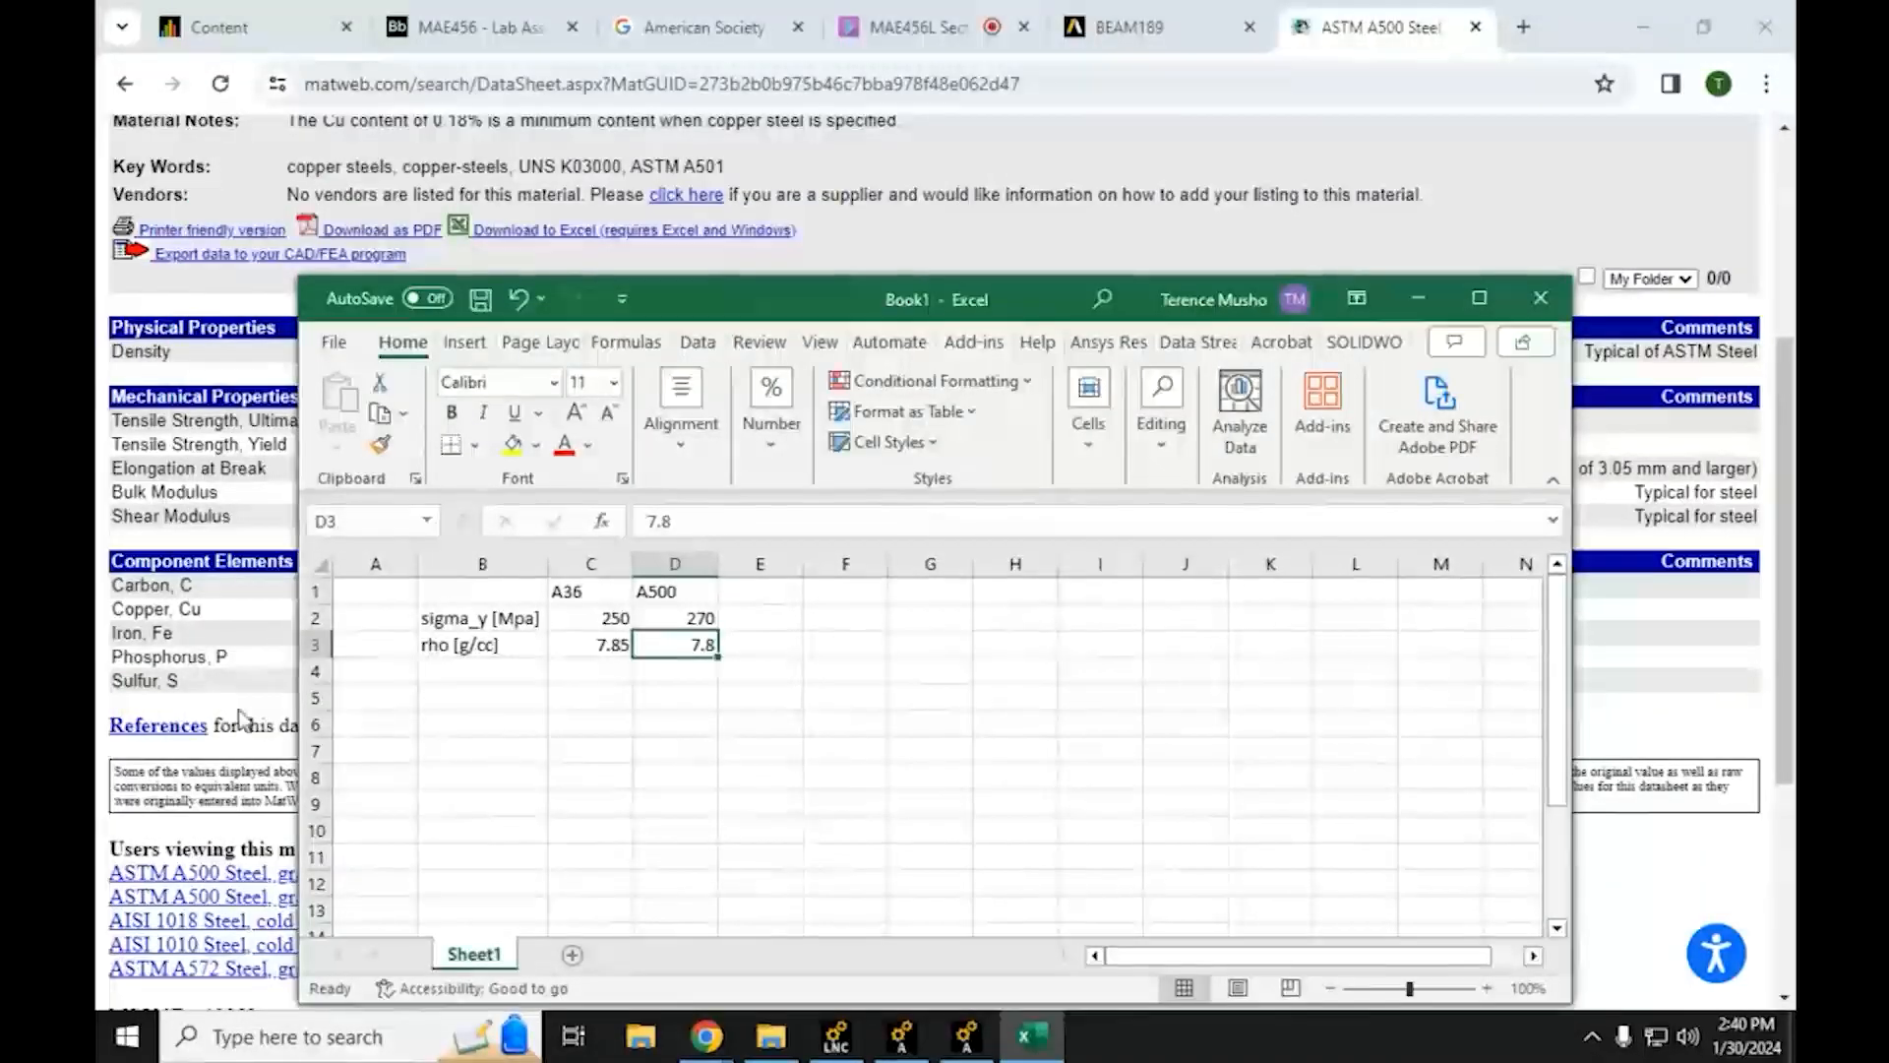
{"action": "scroll", "coordinate": [236, 716], "scroll_direction": "up", "scroll_amount": 1}
{"action": "scroll", "coordinate": [237, 715], "scroll_direction": "up", "scroll_amount": 3}
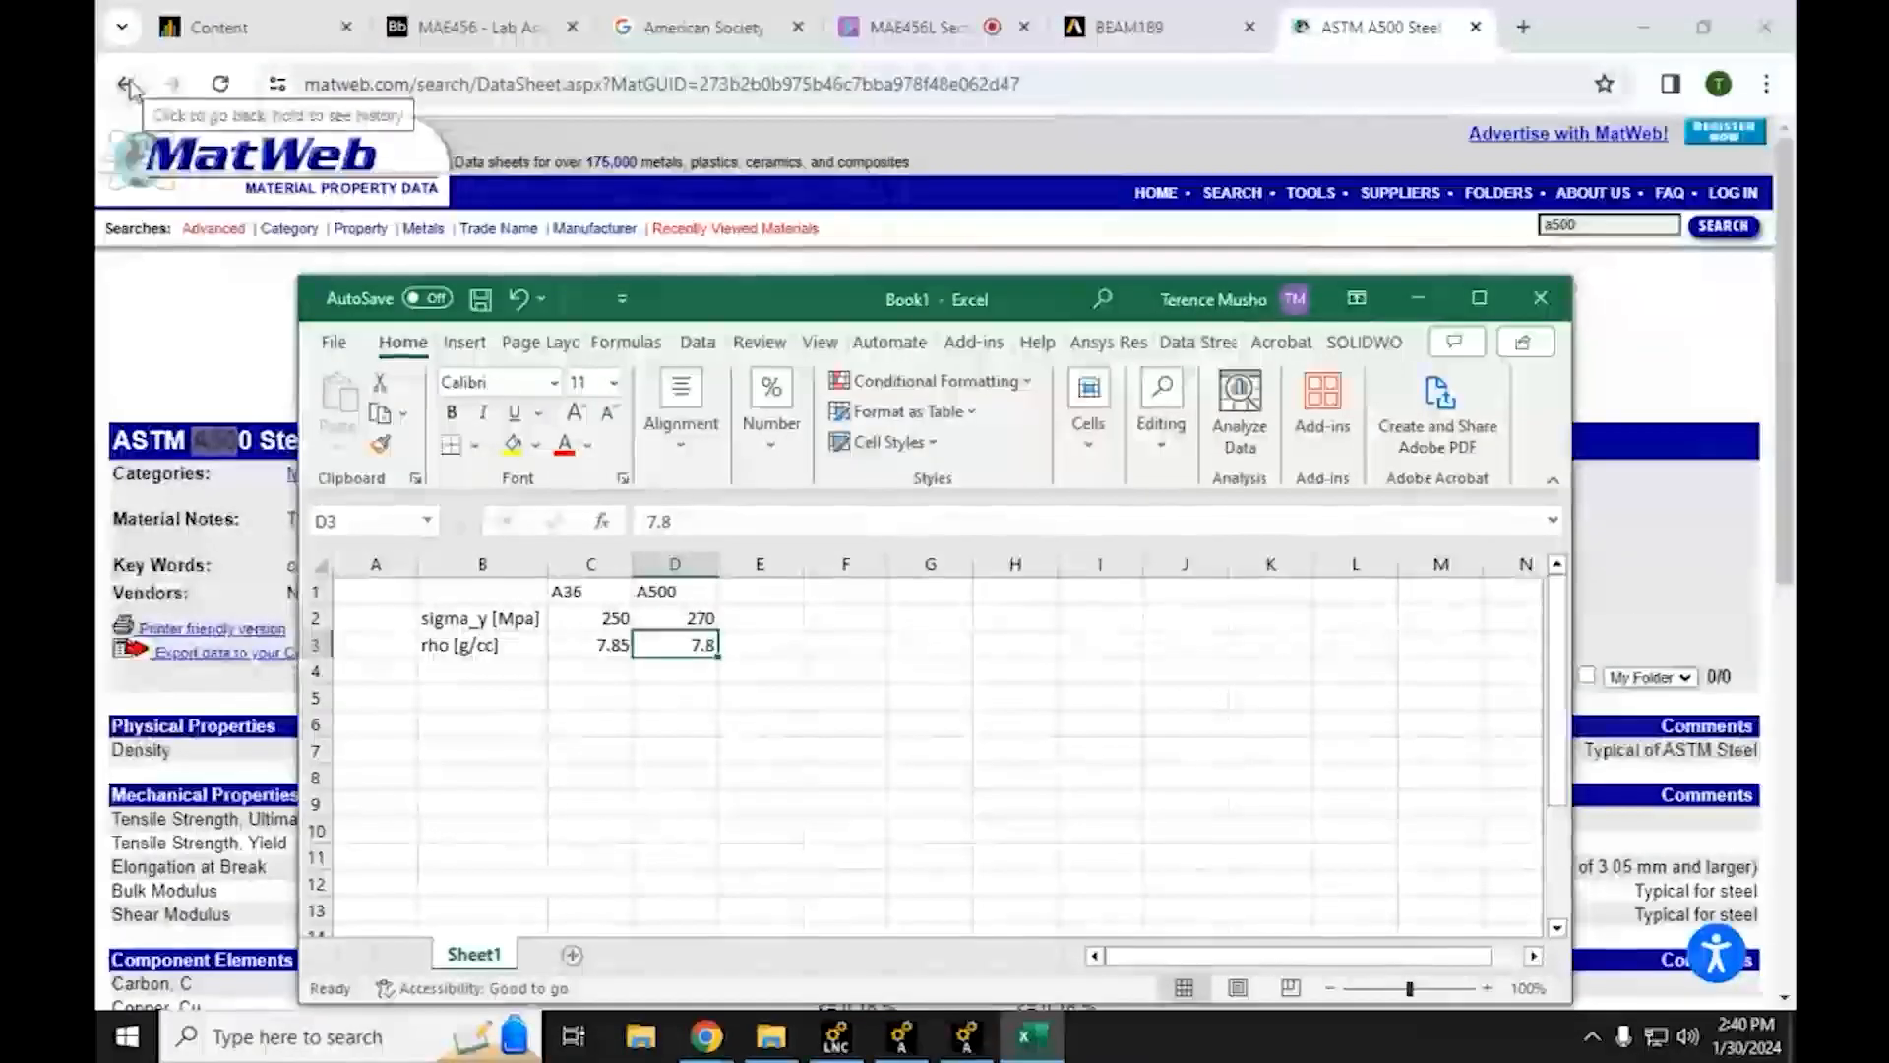
{"action": "left_click", "coordinate": [129, 87]}
{"action": "left_click", "coordinate": [129, 86]}
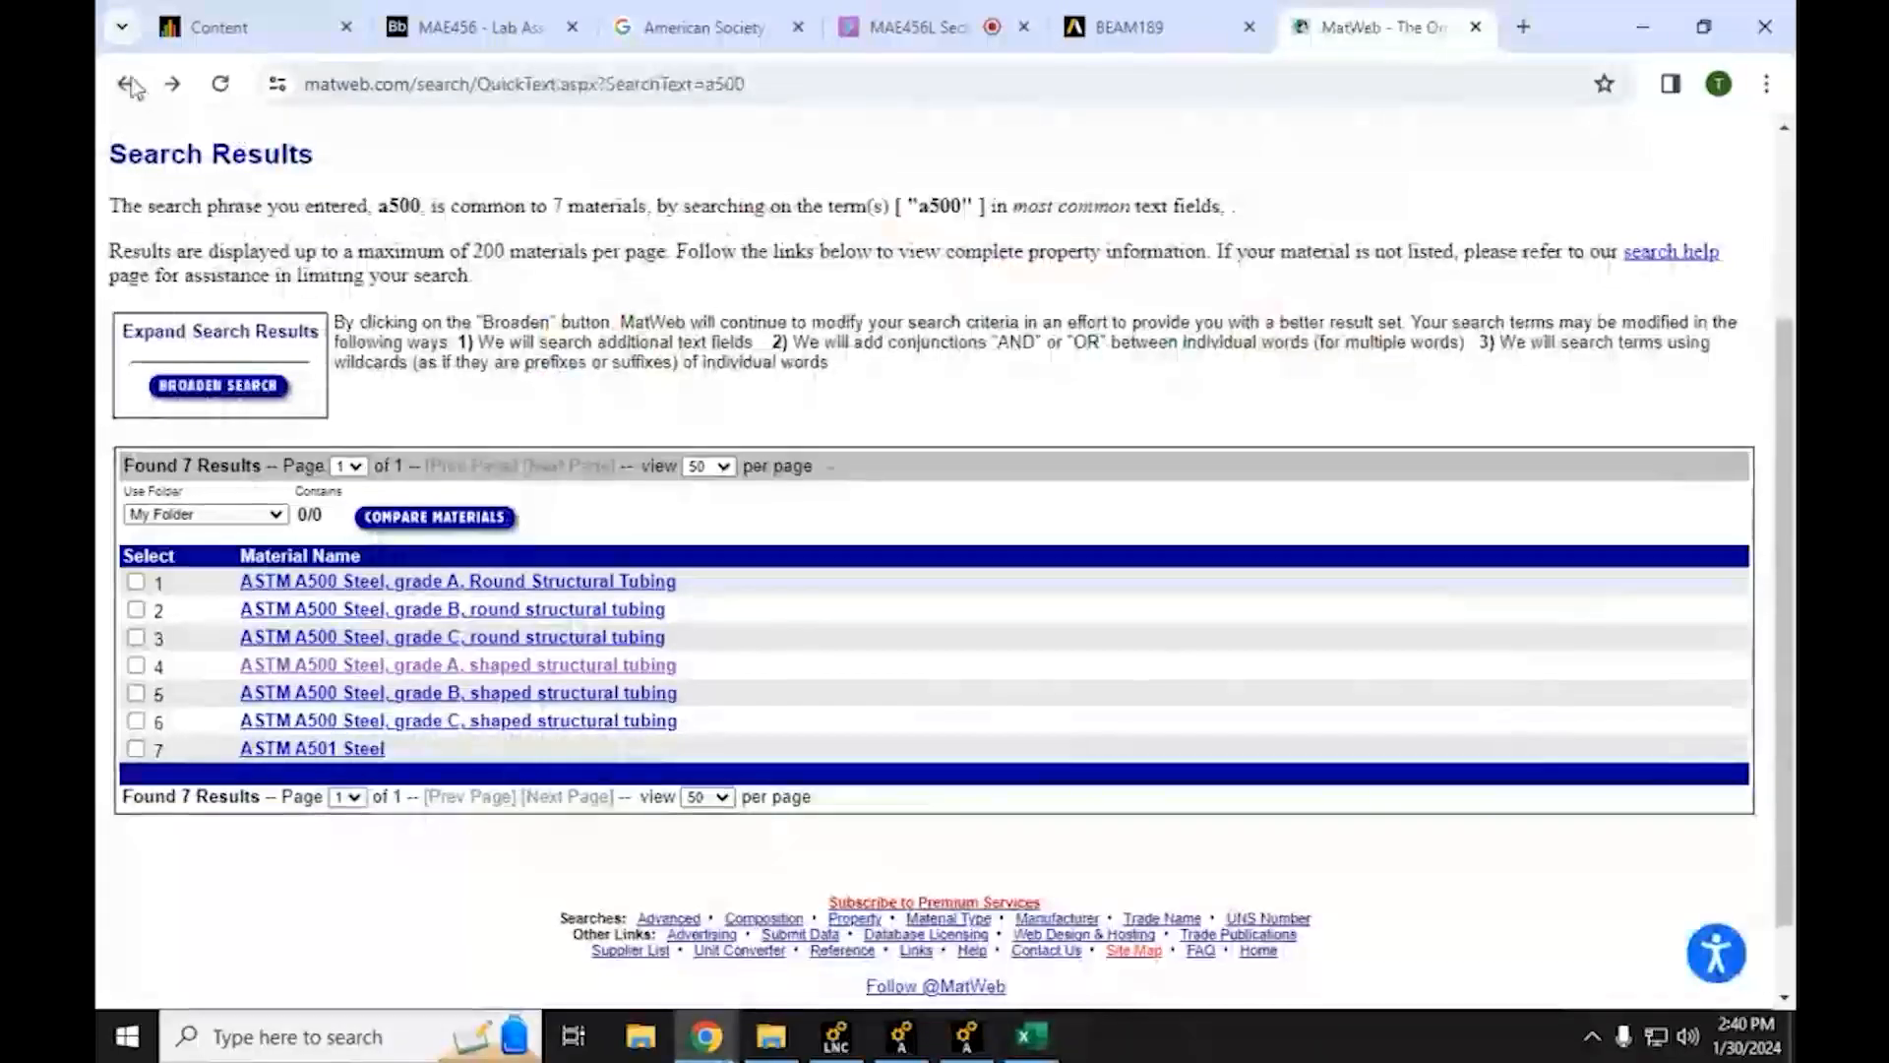
{"action": "left_click", "coordinate": [129, 87]}
{"action": "scroll", "coordinate": [604, 741], "scroll_direction": "down", "scroll_amount": 7}
{"action": "scroll", "coordinate": [829, 317], "scroll_direction": "down", "scroll_amount": 1}
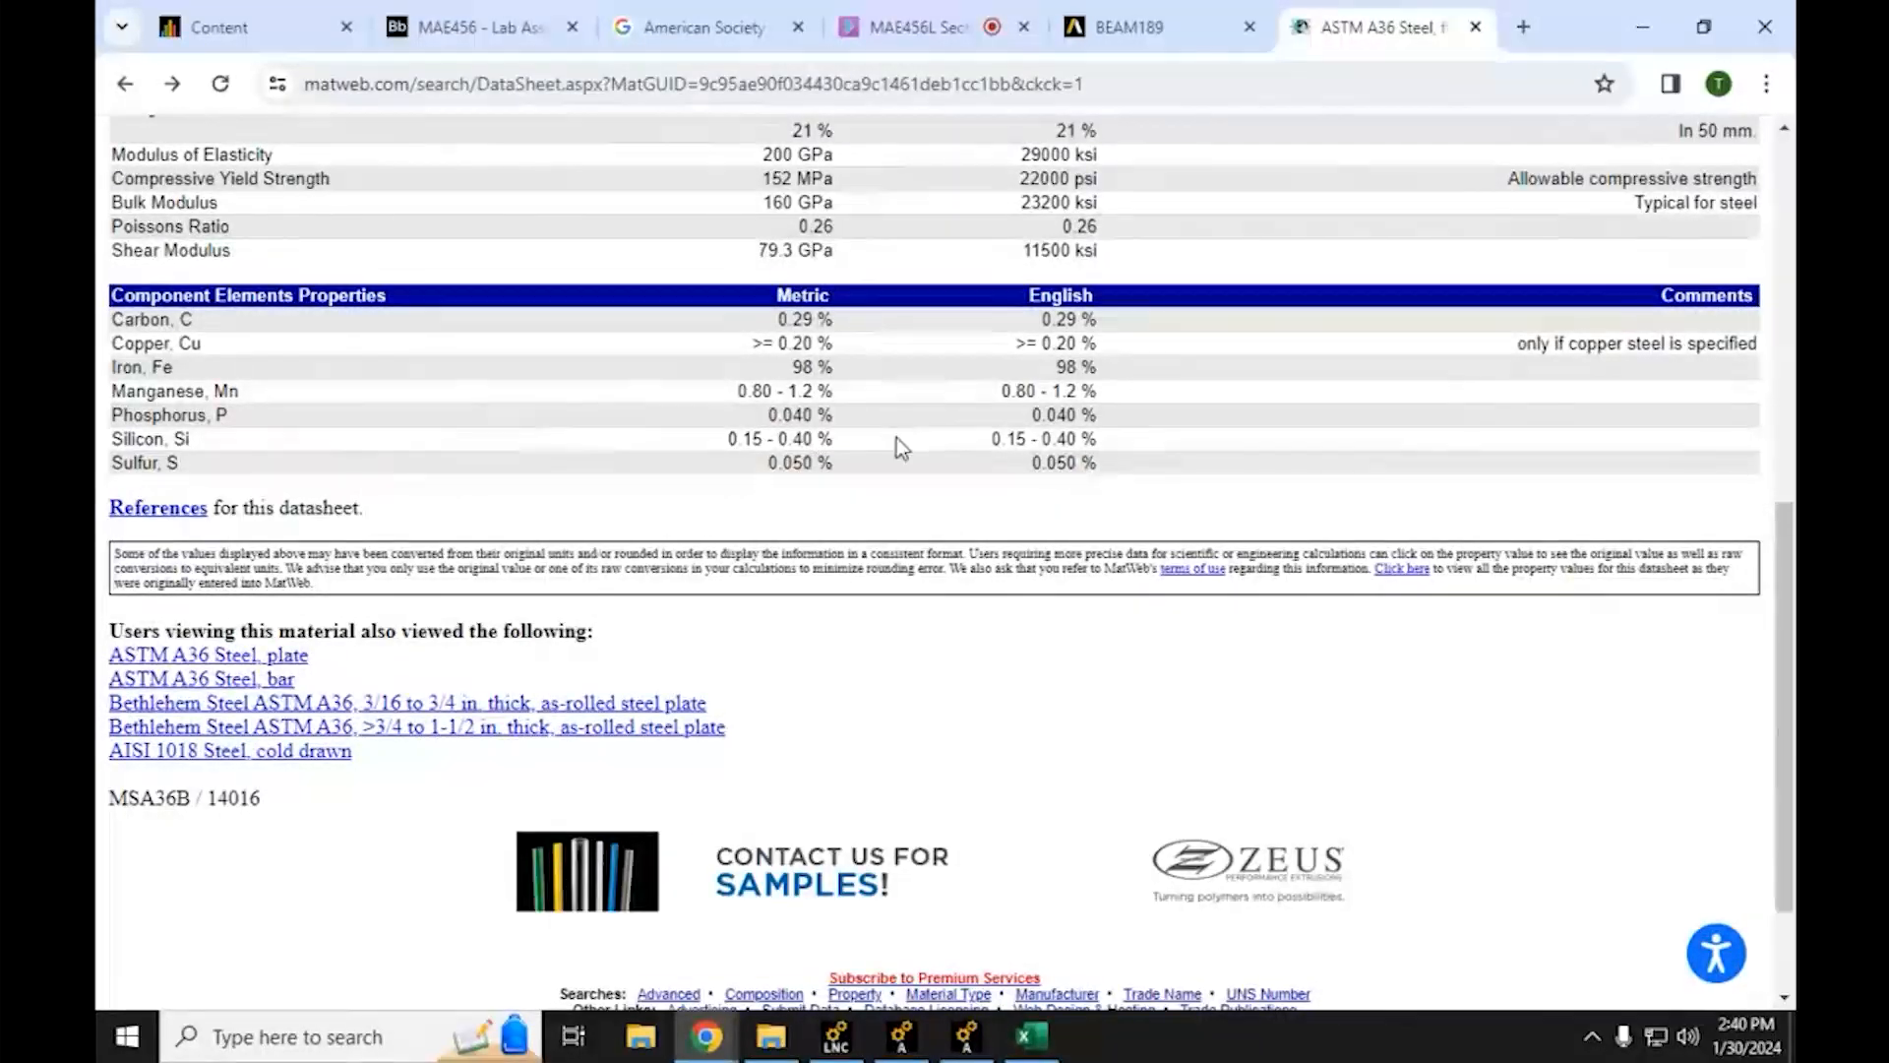
{"action": "triple_click", "coordinate": [207, 391]}
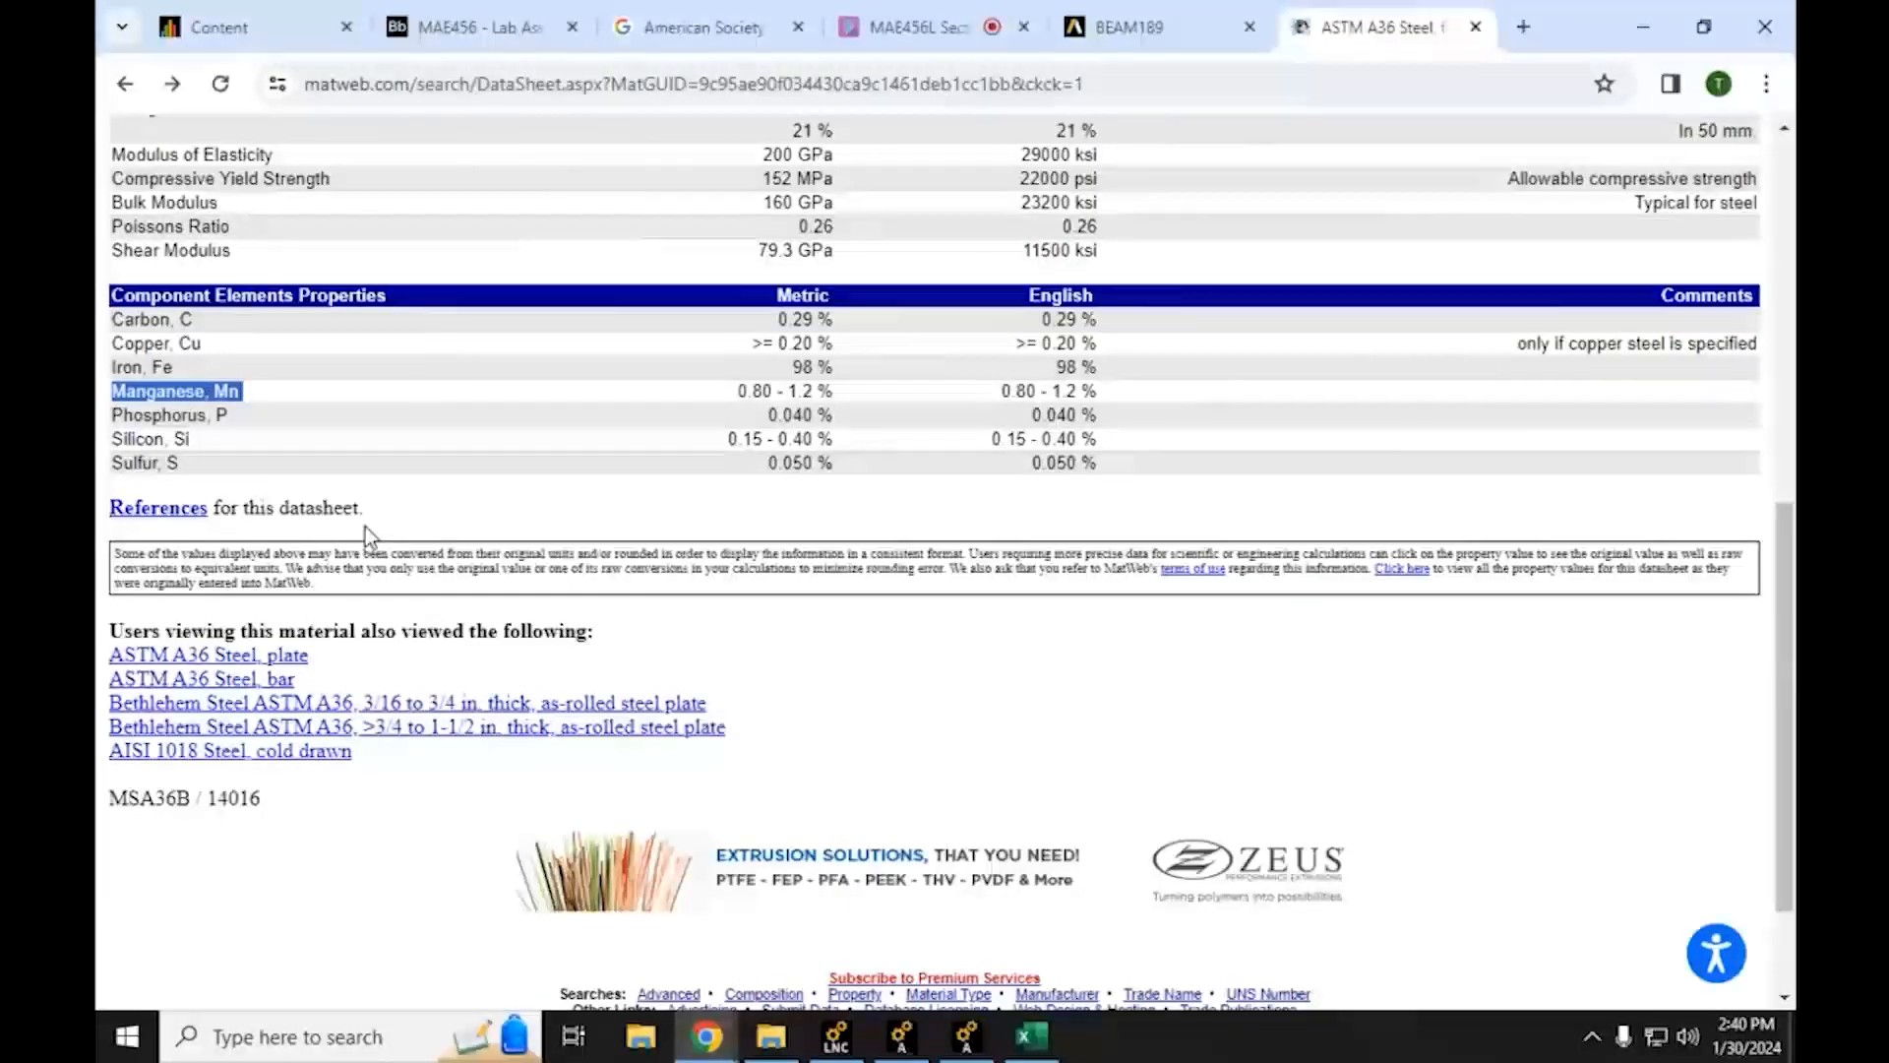
Return to the ASTM A500 data sheet and examine its elongation at break, highlighting the metric value
{"action": "left_click", "coordinate": [172, 84]}
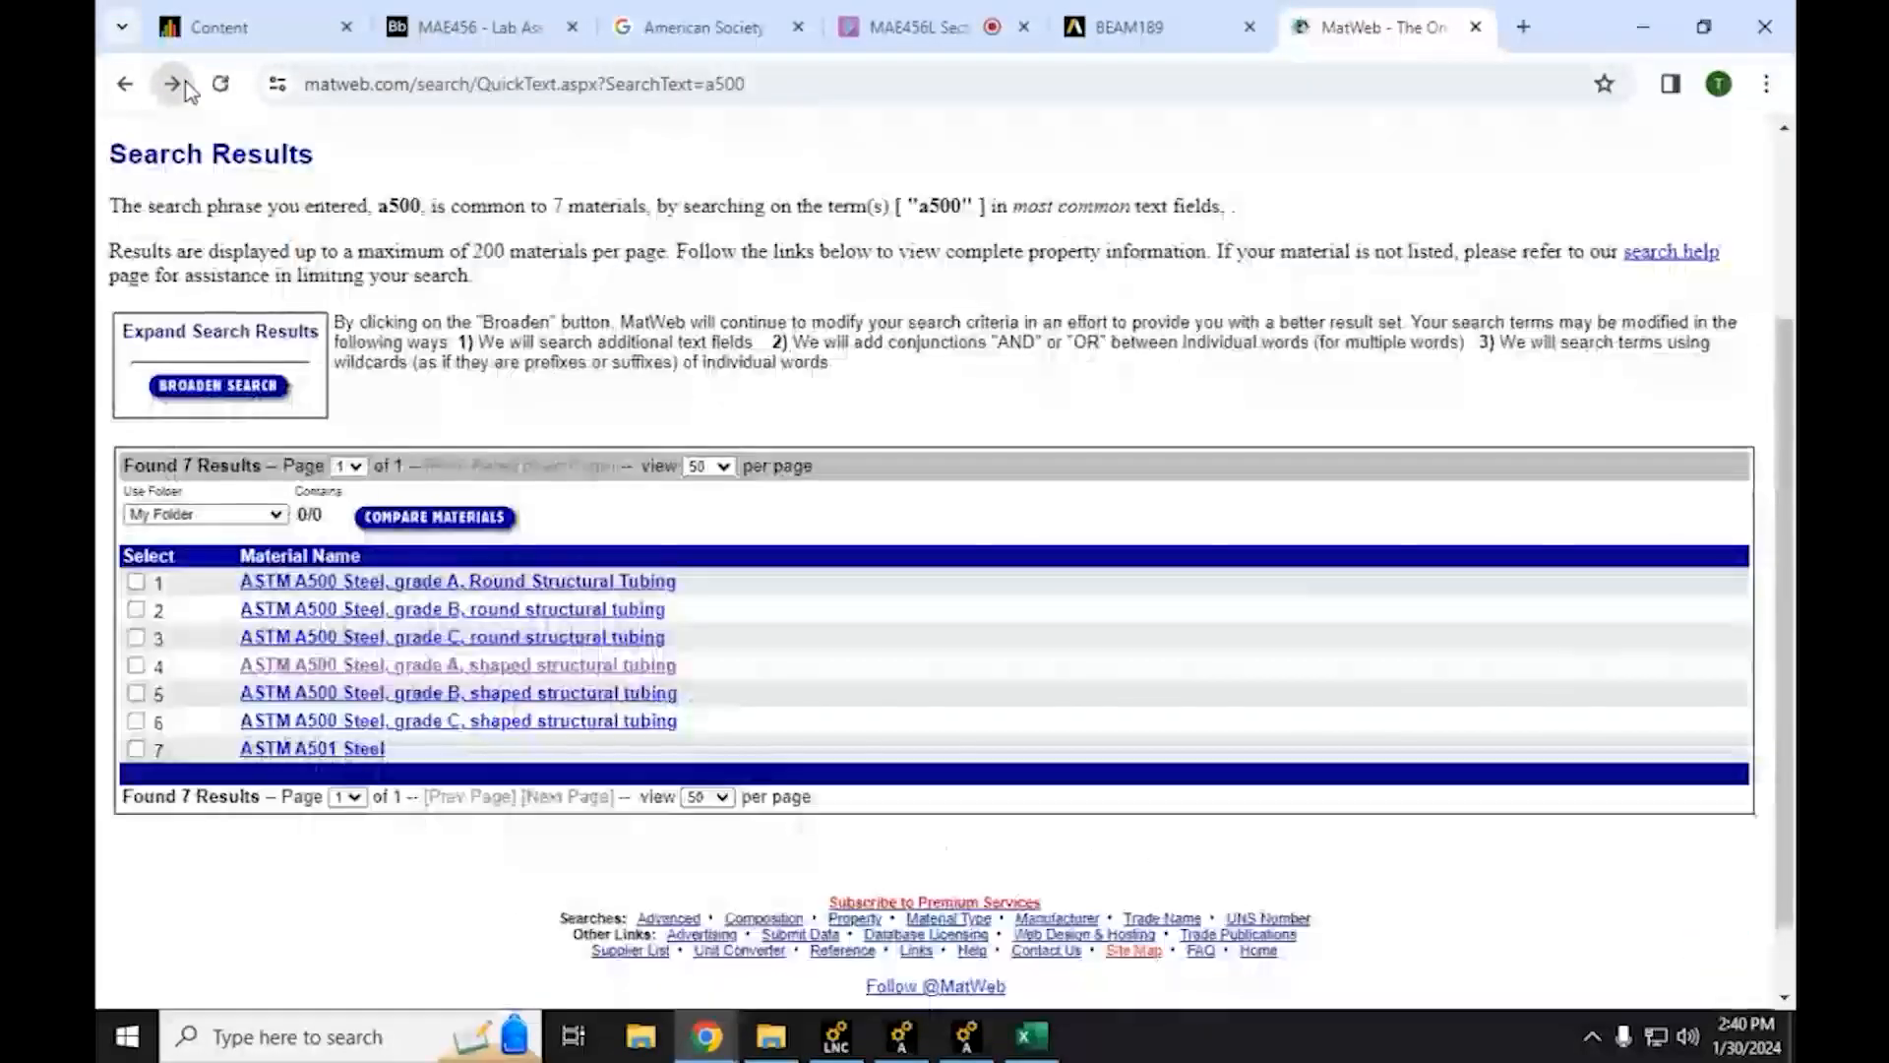
{"action": "left_click", "coordinate": [173, 84]}
{"action": "scroll", "coordinate": [495, 823], "scroll_direction": "down", "scroll_amount": 4}
{"action": "scroll", "coordinate": [495, 823], "scroll_direction": "down", "scroll_amount": 1}
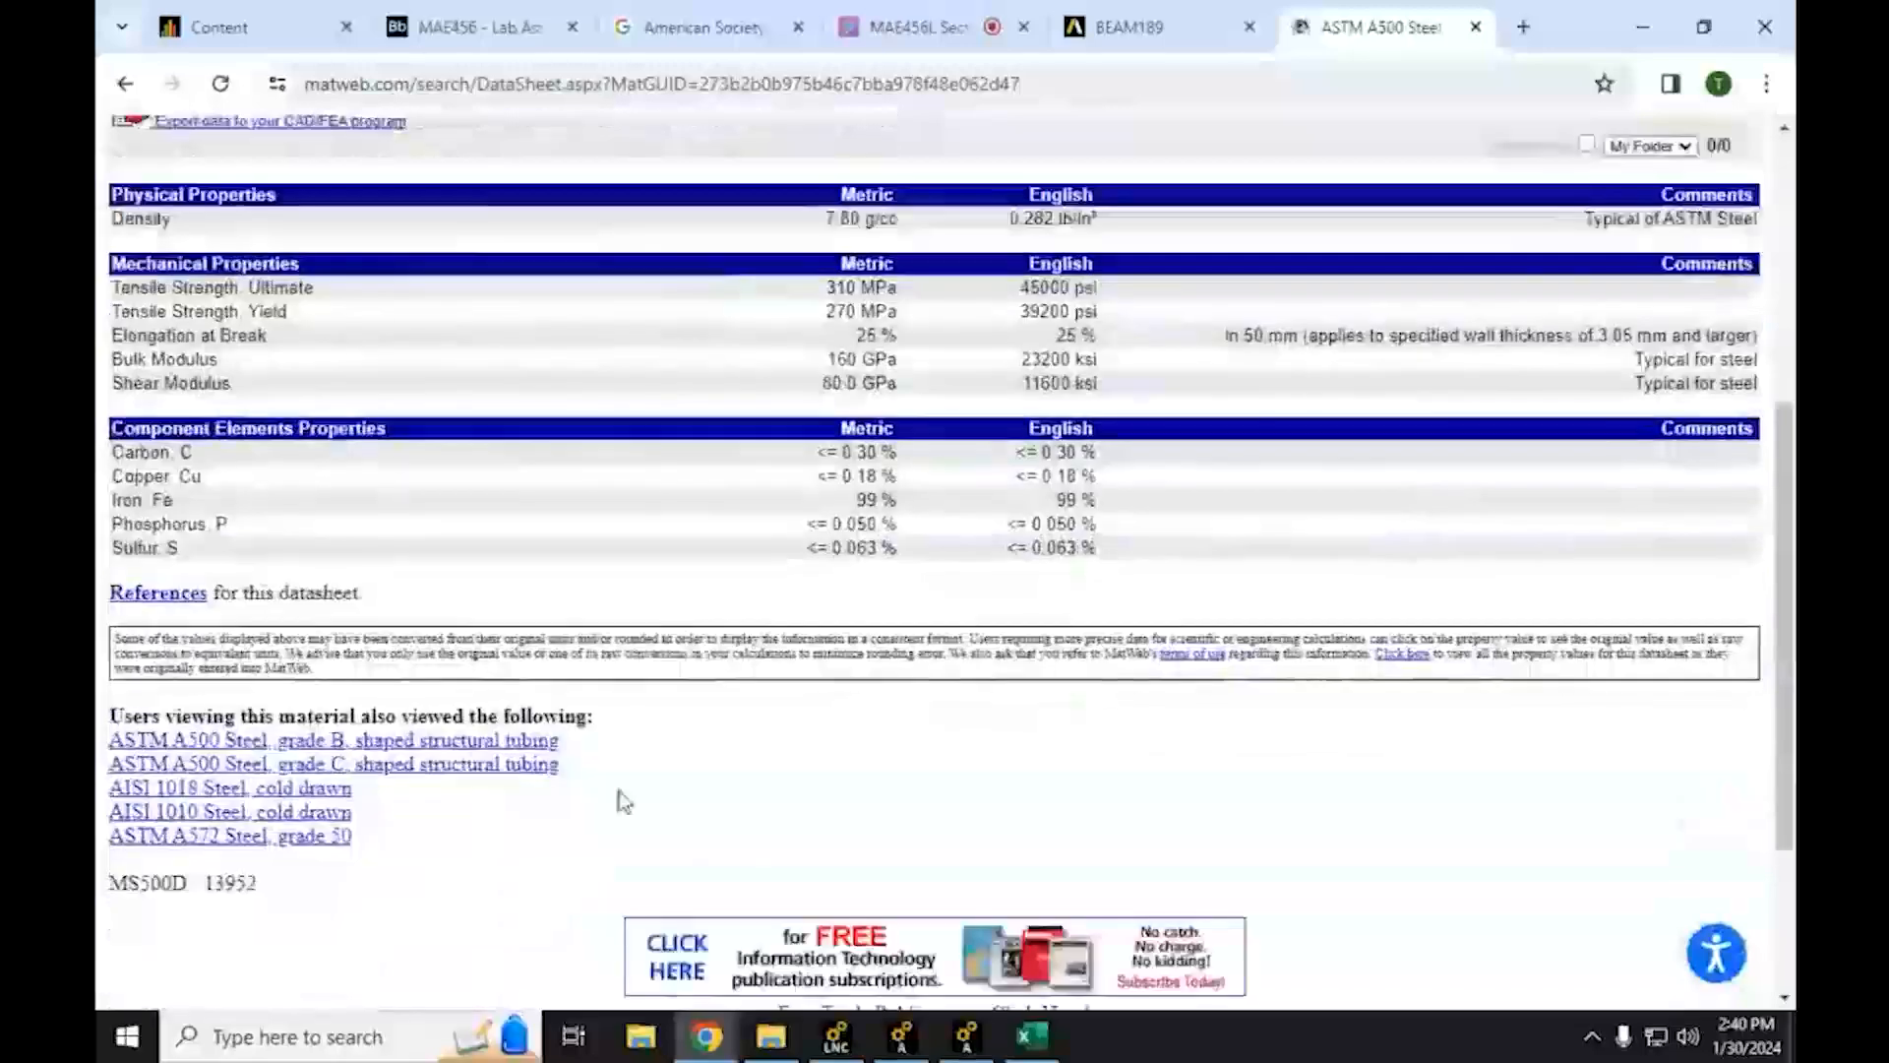
{"action": "double_click", "coordinate": [868, 335]}
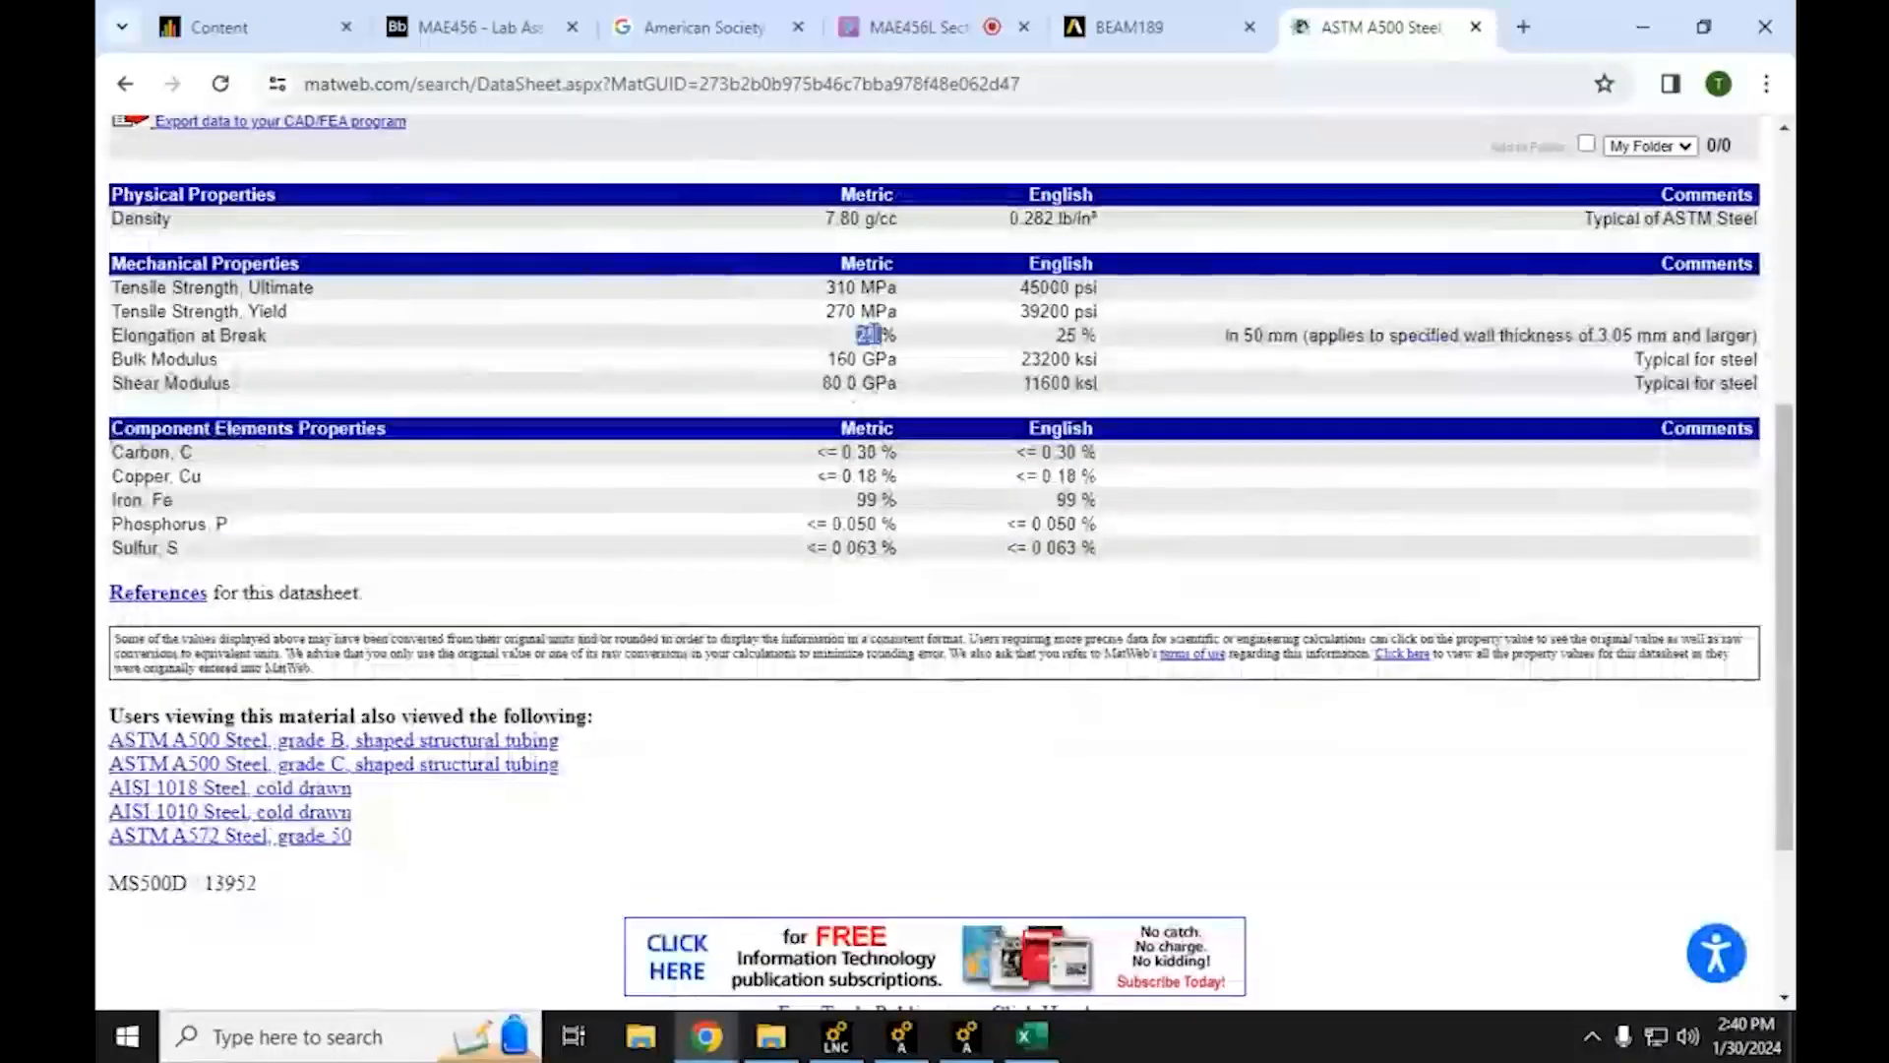
{"action": "triple_click", "coordinate": [874, 335]}
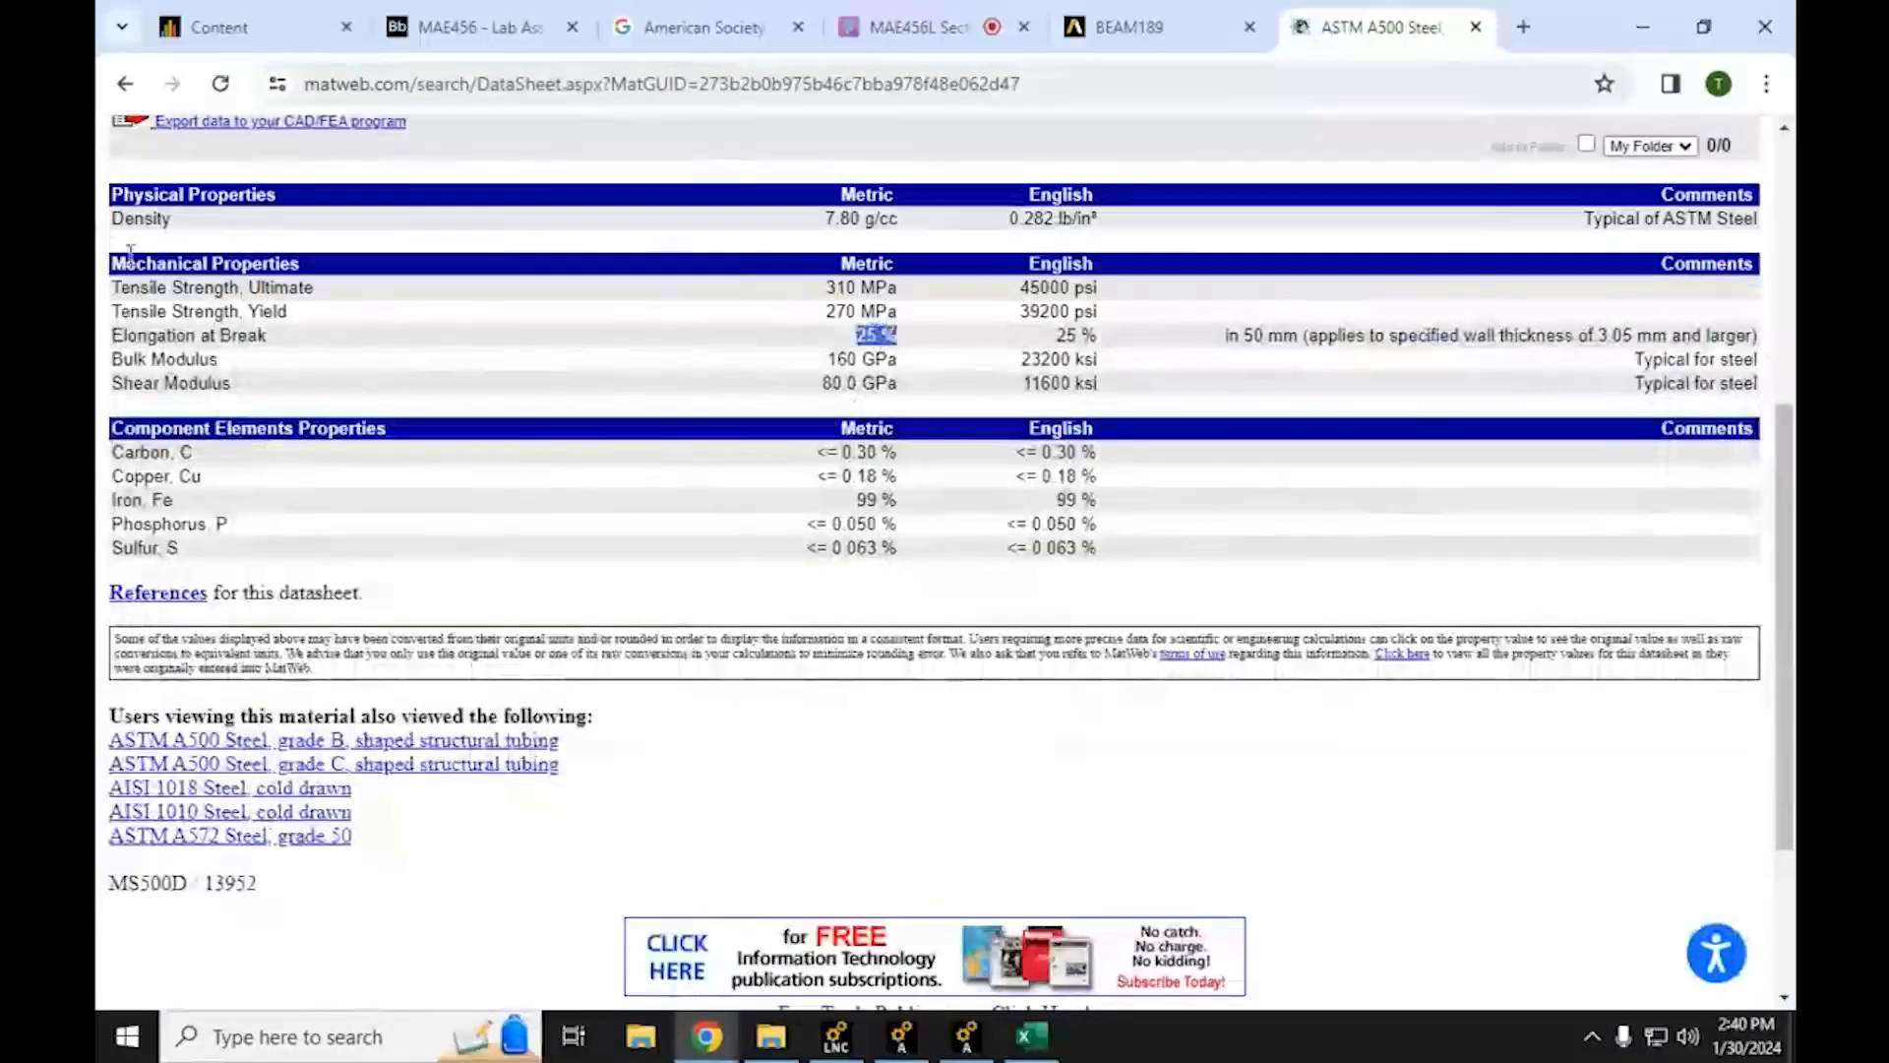
Compare the A36 data sheet's mechanical properties with those on the A500 data sheet, ending on the A500 sheet
{"action": "left_click", "coordinate": [125, 84]}
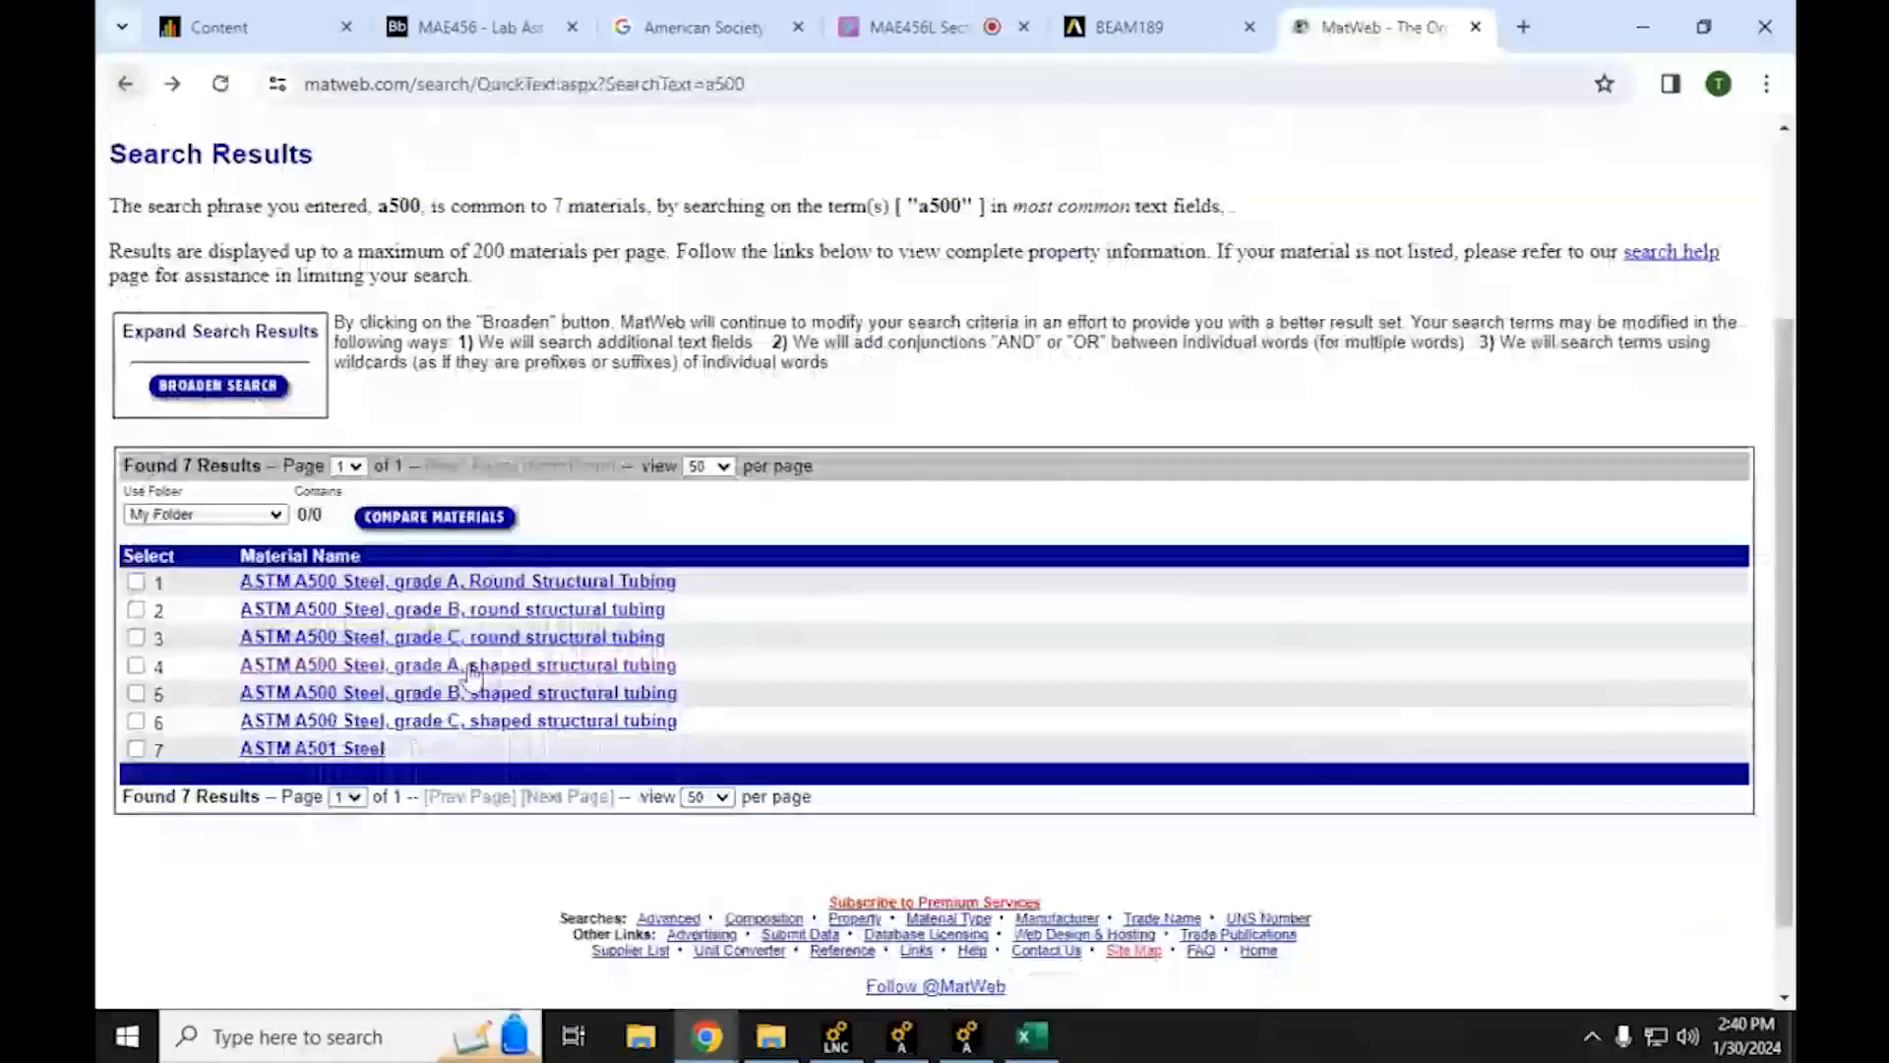
{"action": "left_click", "coordinate": [125, 84]}
{"action": "scroll", "coordinate": [226, 143], "scroll_direction": "up", "scroll_amount": 3}
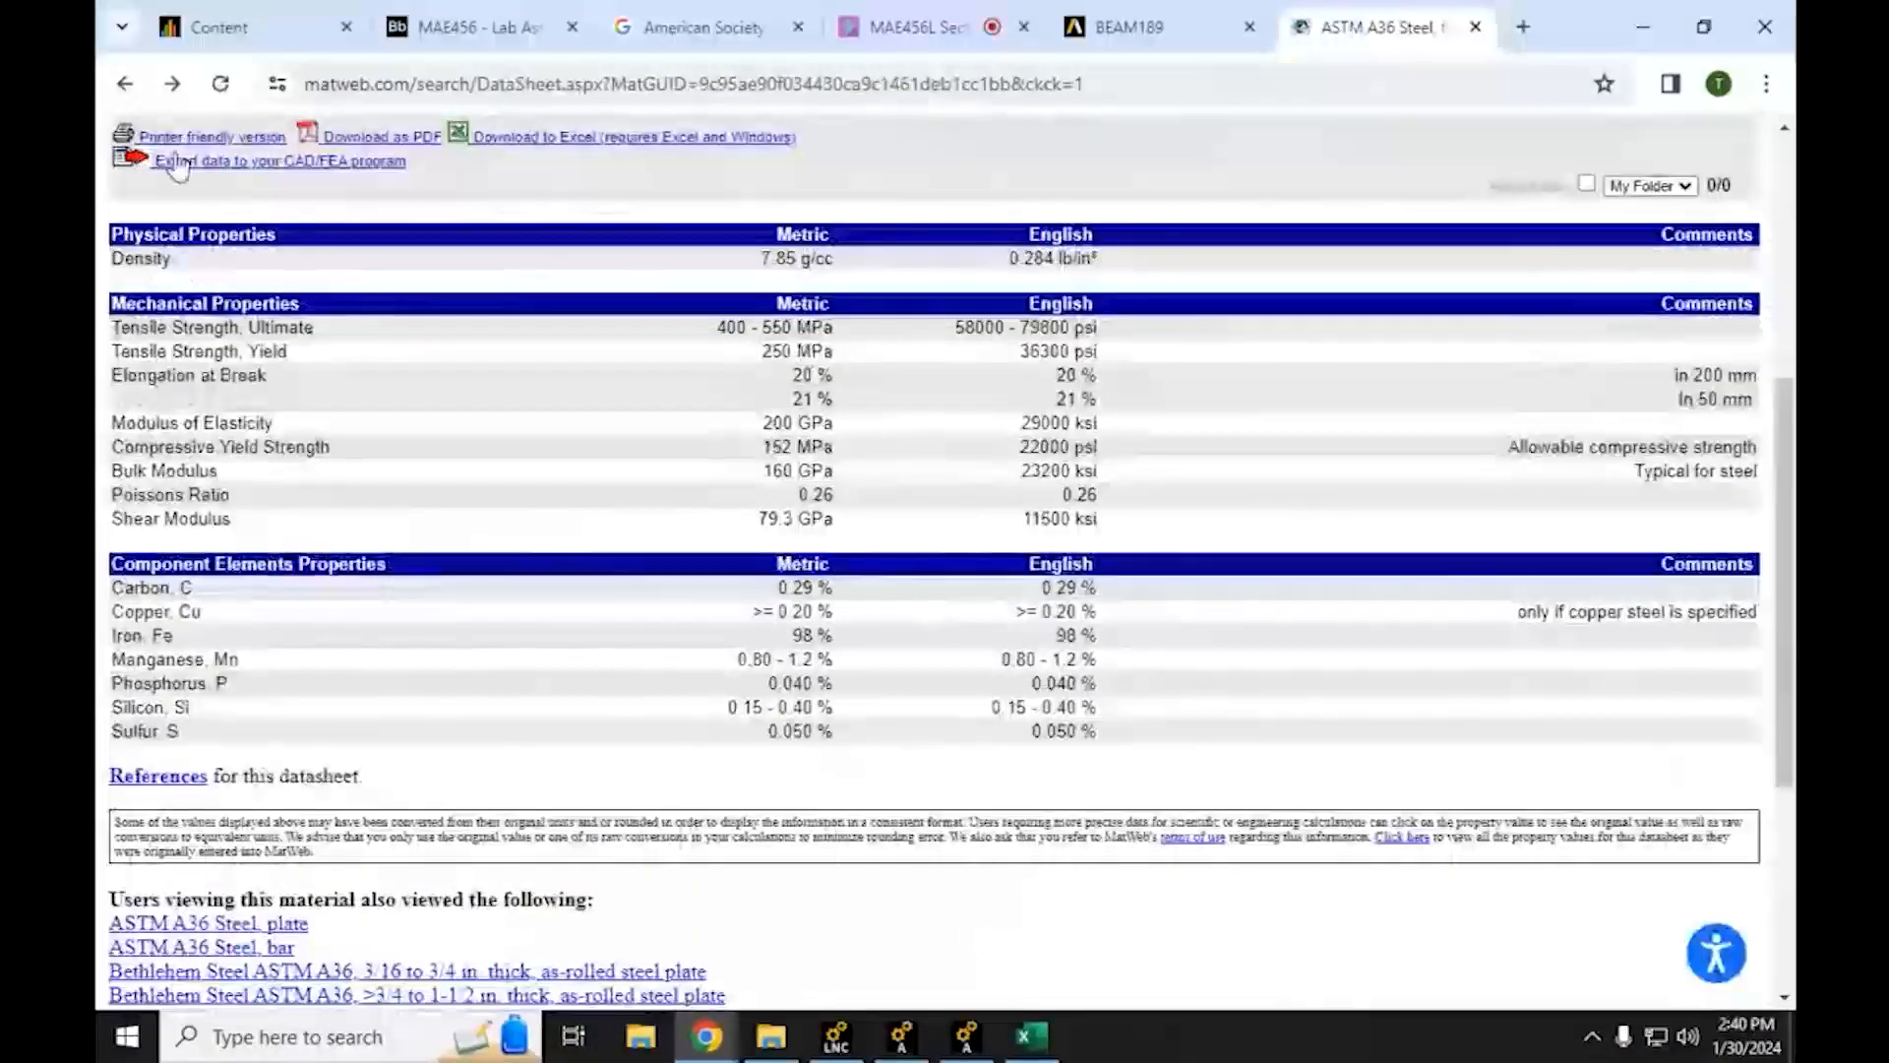
{"action": "left_click", "coordinate": [173, 82]}
{"action": "left_click", "coordinate": [172, 83]}
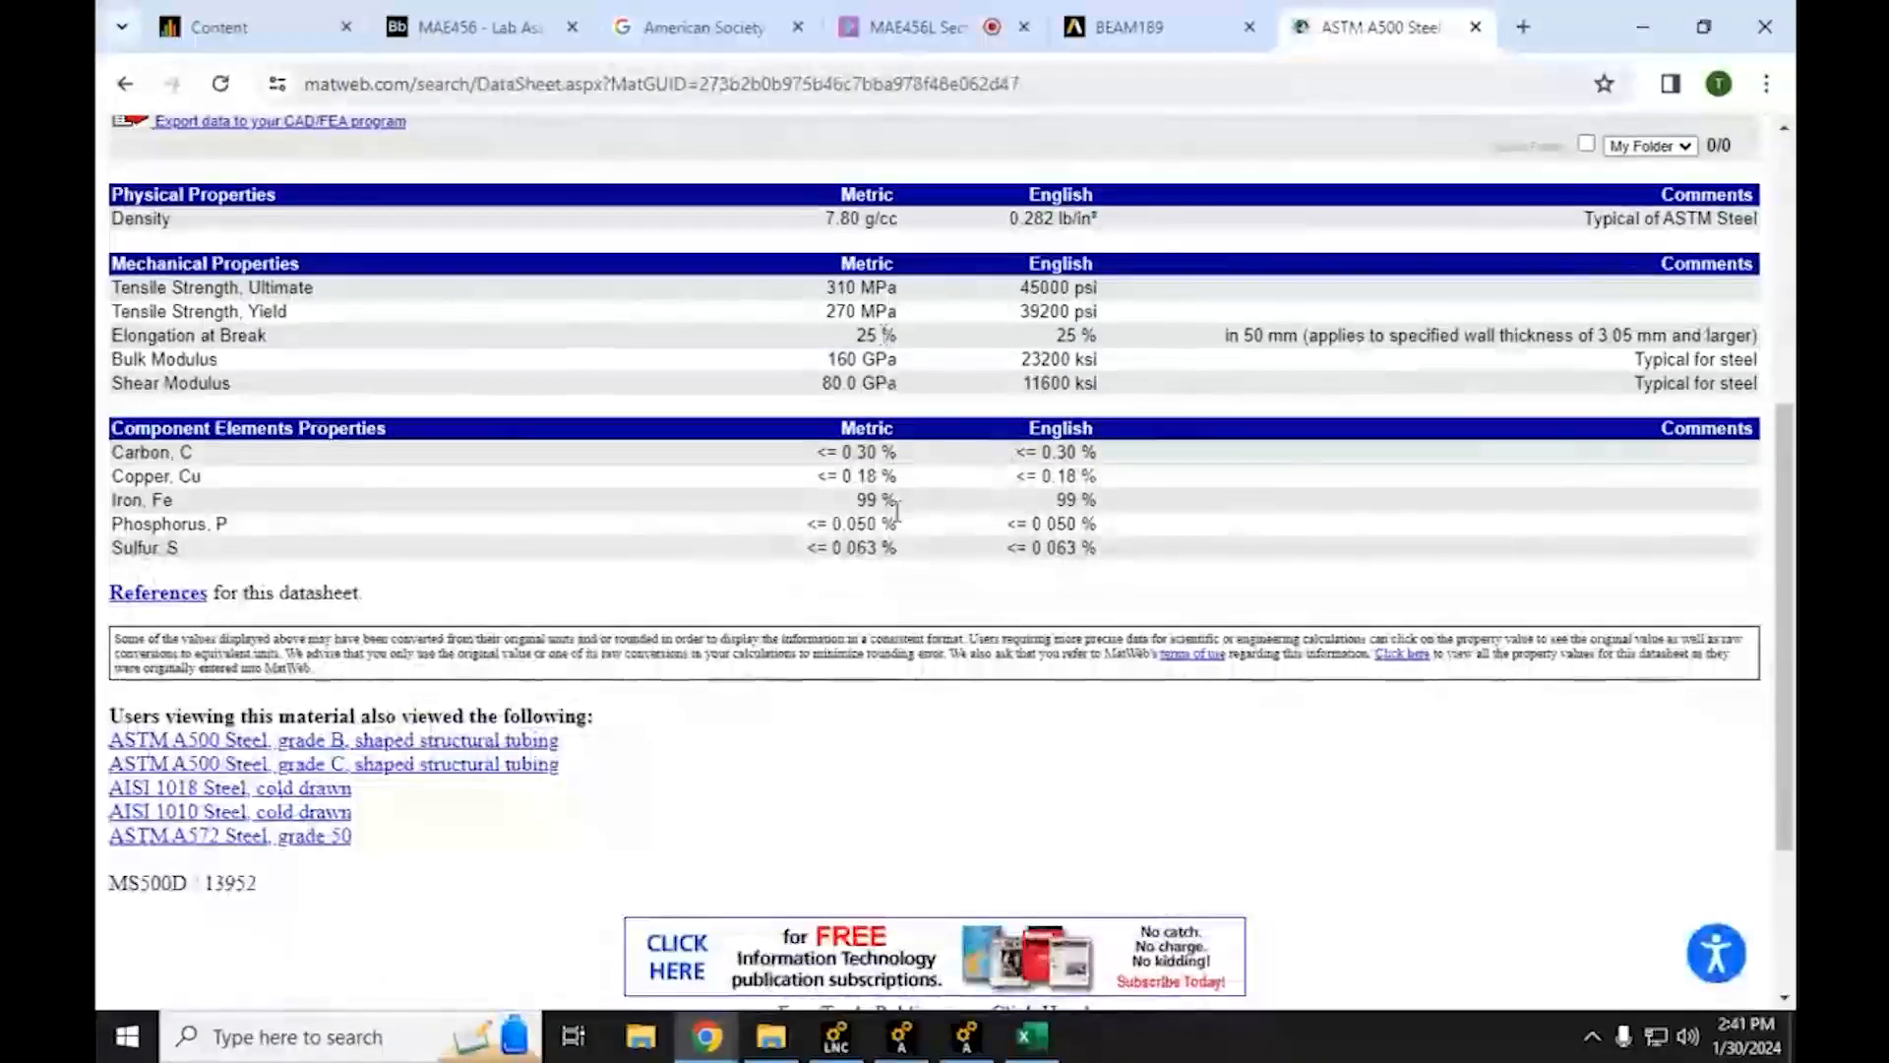
{"action": "scroll", "coordinate": [920, 433], "scroll_direction": "up", "scroll_amount": 3}
{"action": "scroll", "coordinate": [920, 433], "scroll_direction": "up", "scroll_amount": 3}
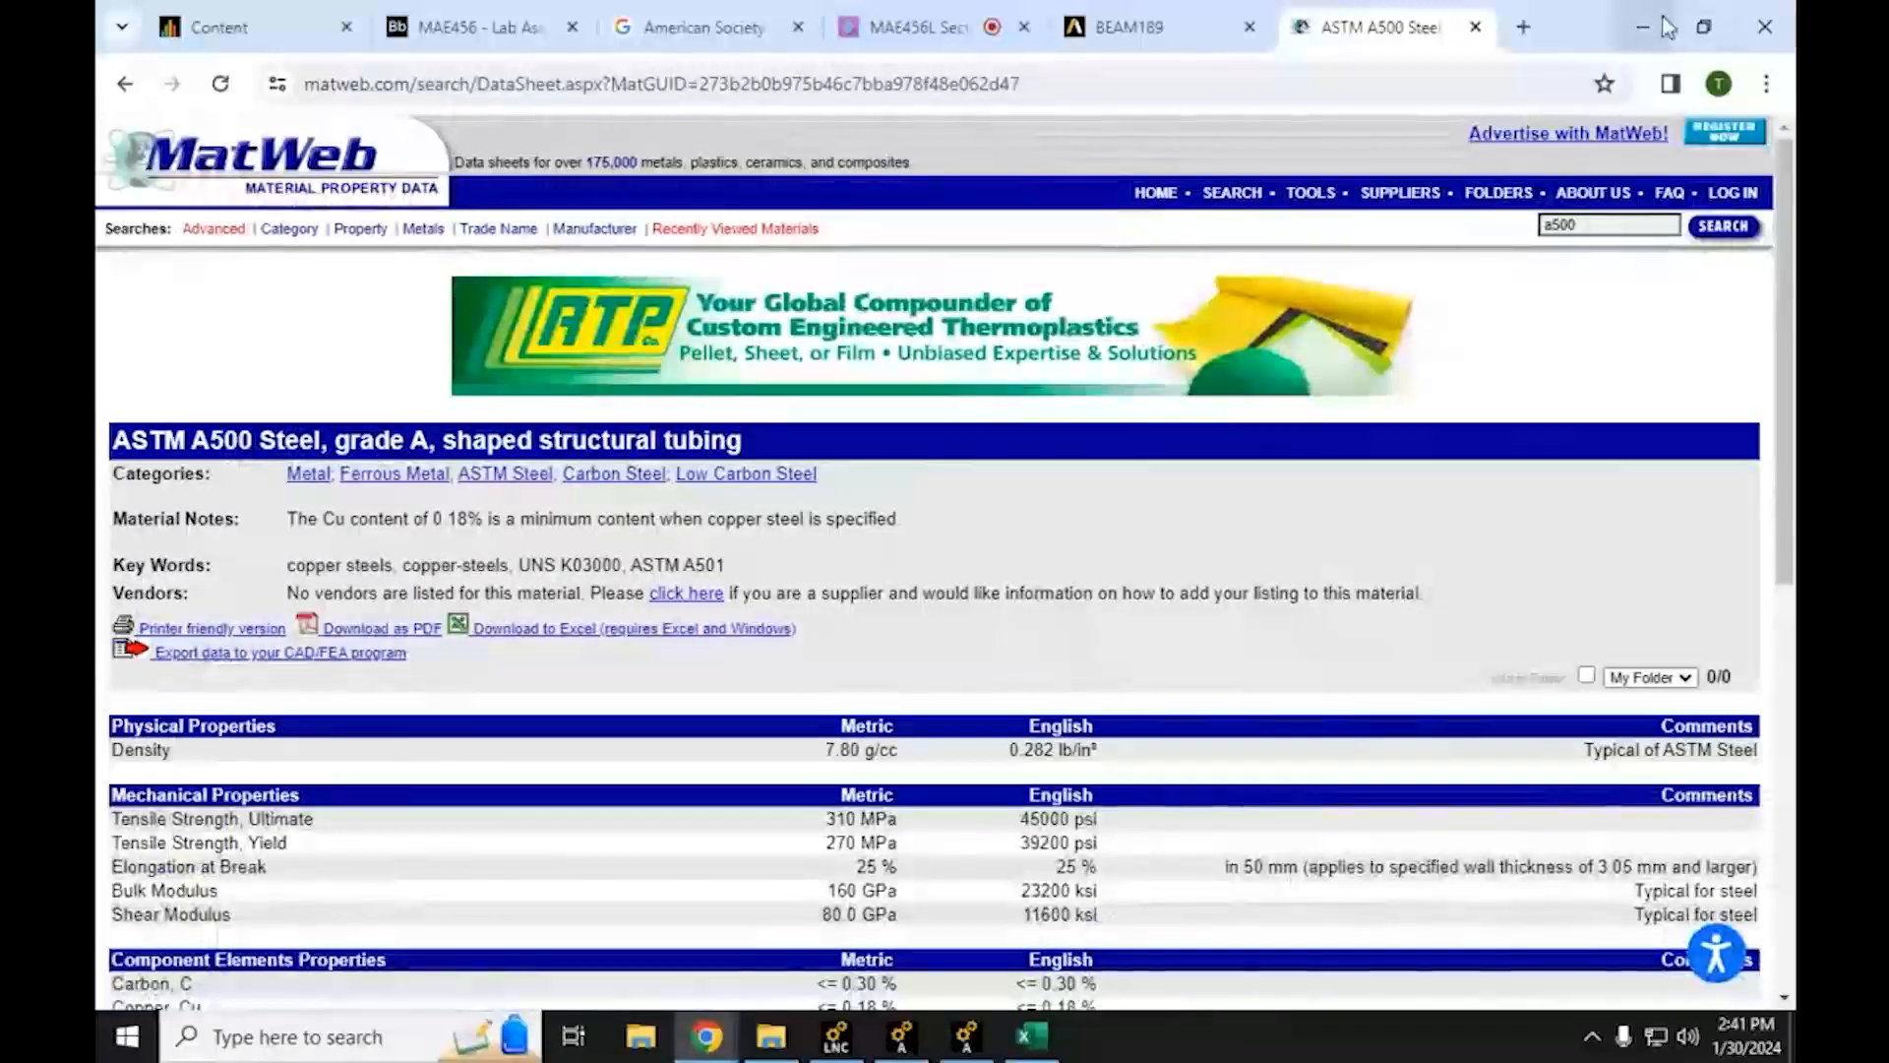
Switch to the Excel workbook and enter the row label "rho [kg/m^3]" in B4
{"action": "left_click", "coordinate": [1033, 1038]}
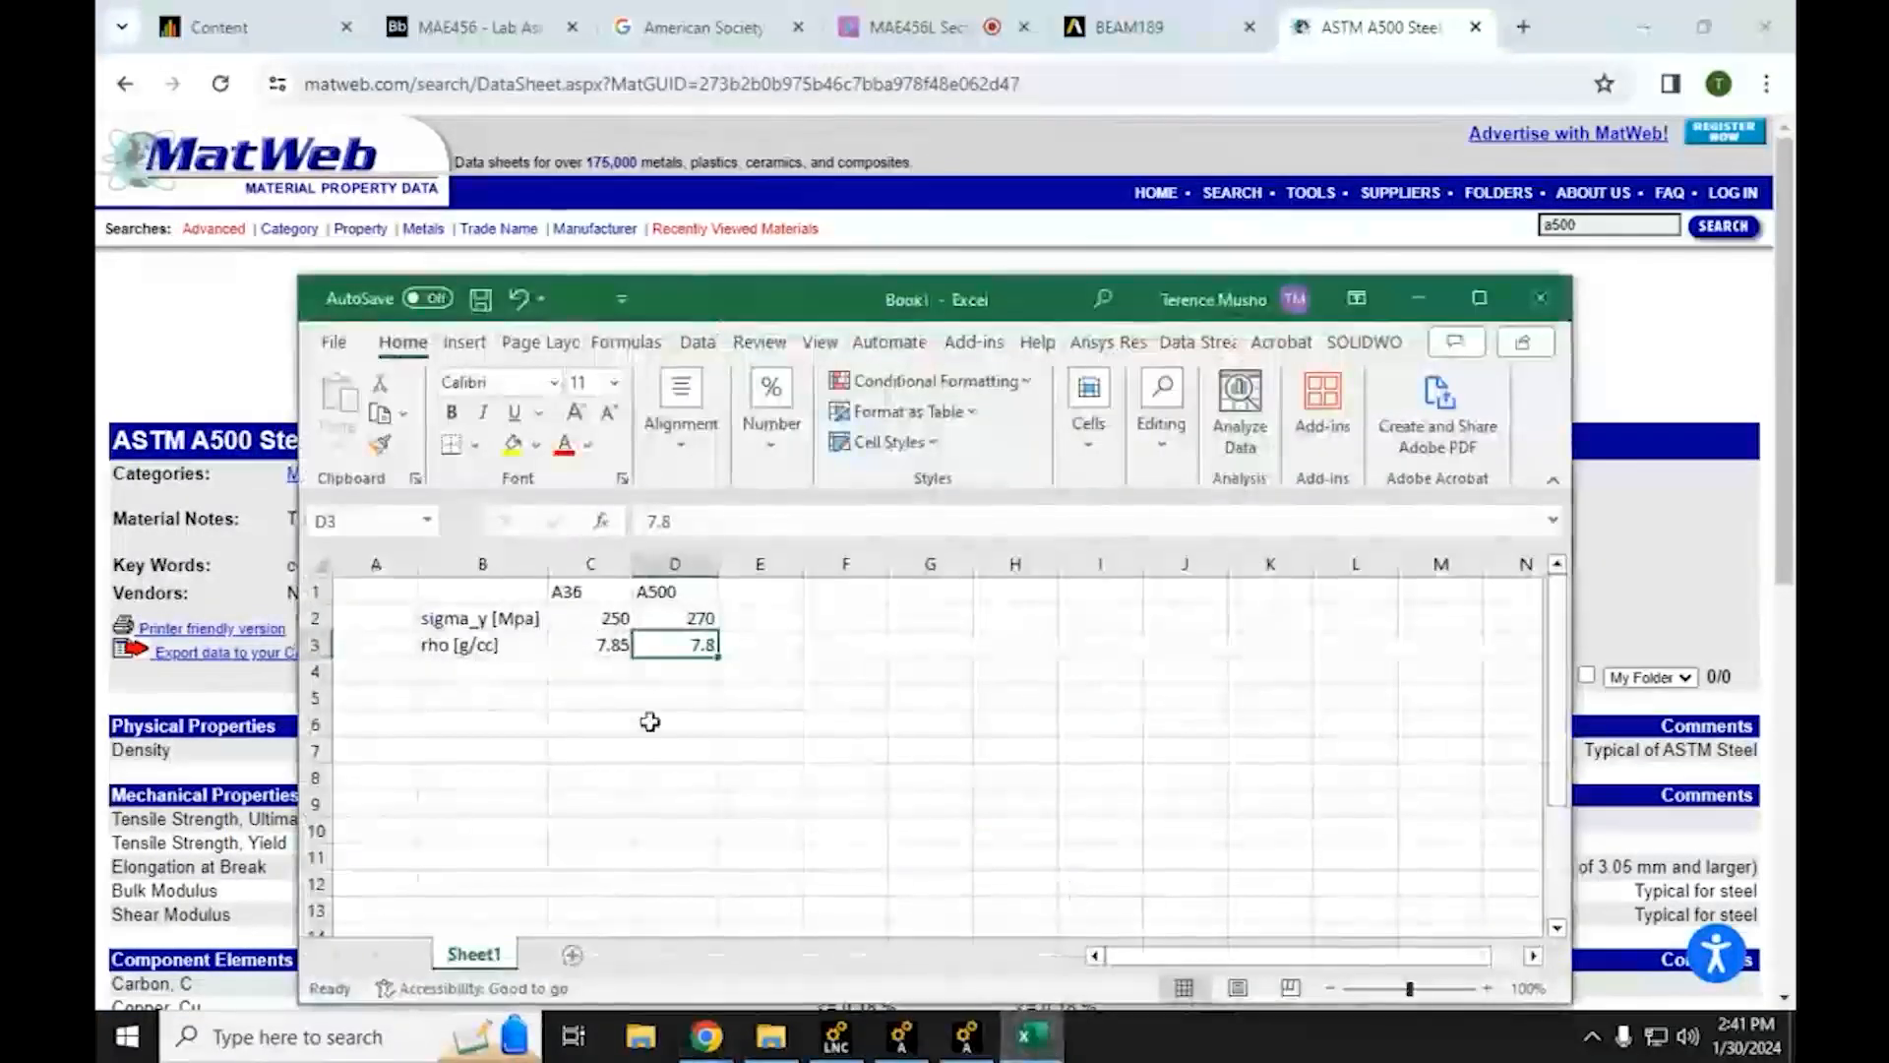
{"action": "left_click", "coordinate": [595, 693]}
{"action": "left_click", "coordinate": [498, 669]}
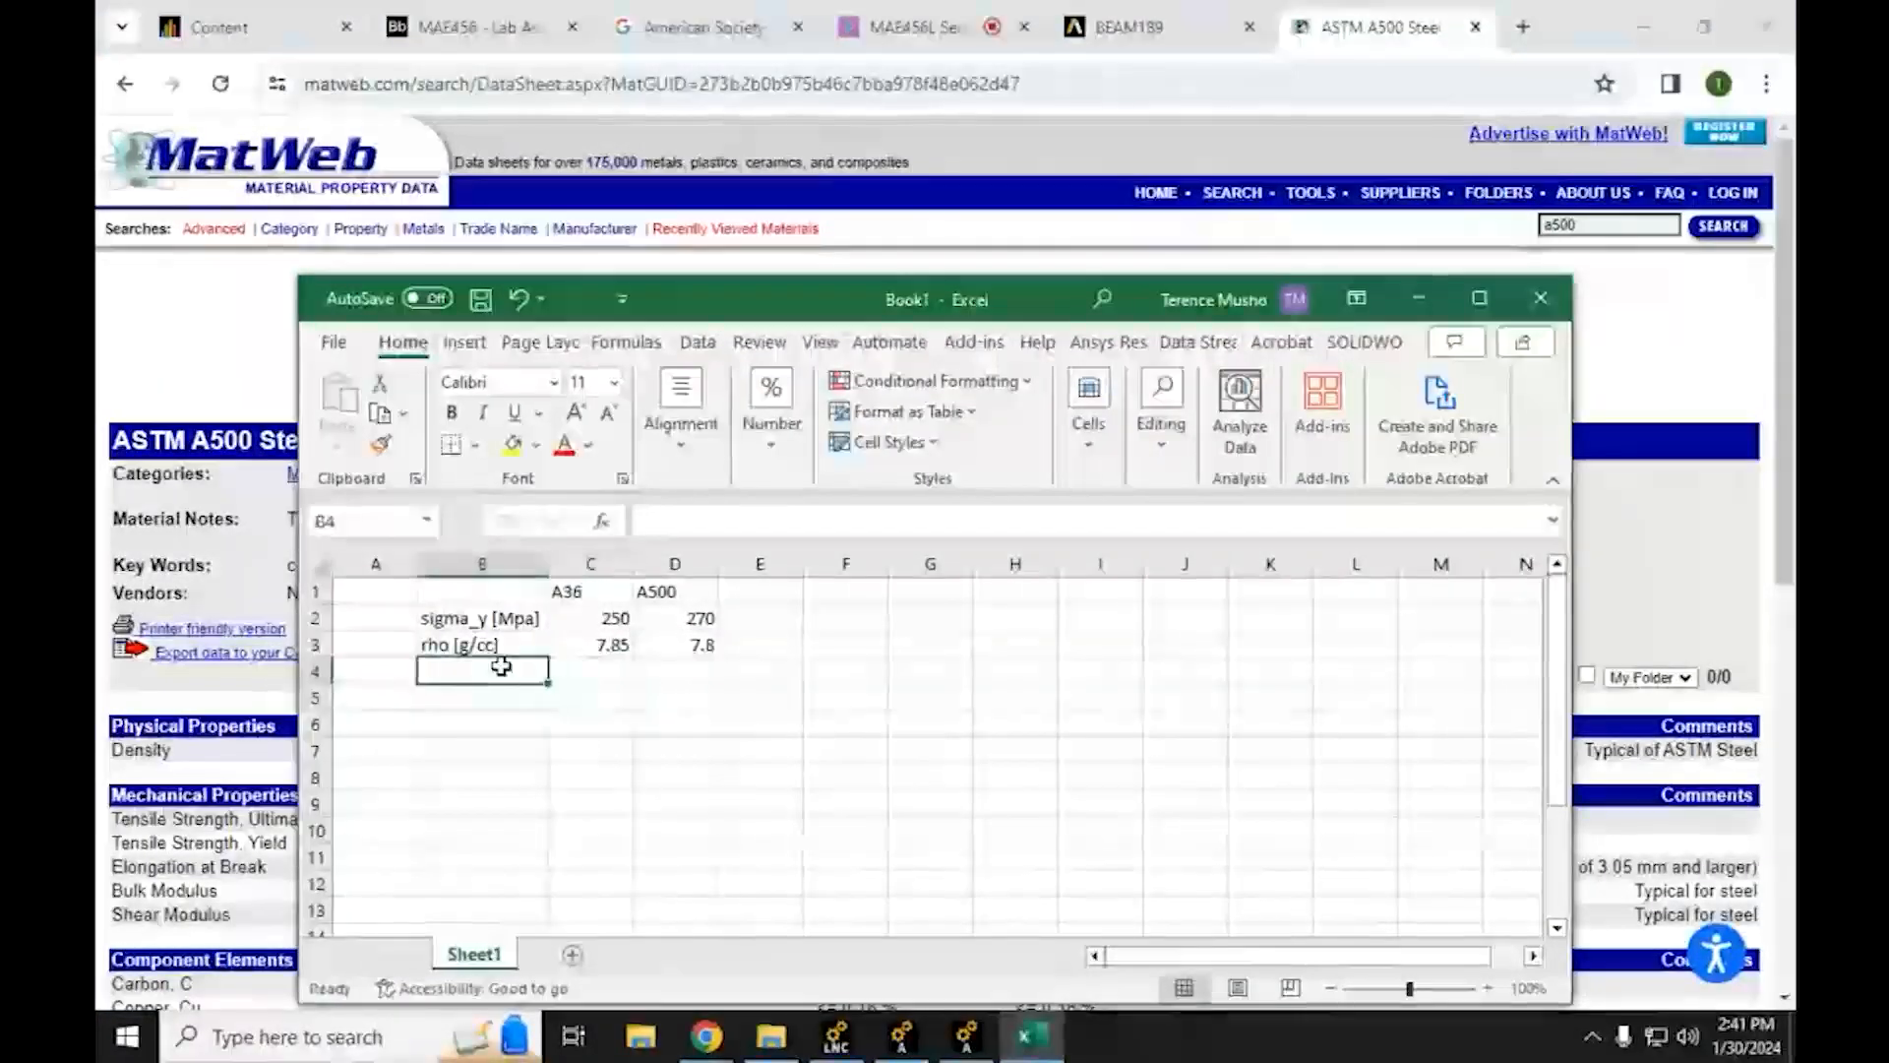
{"action": "type", "text": "rho "}
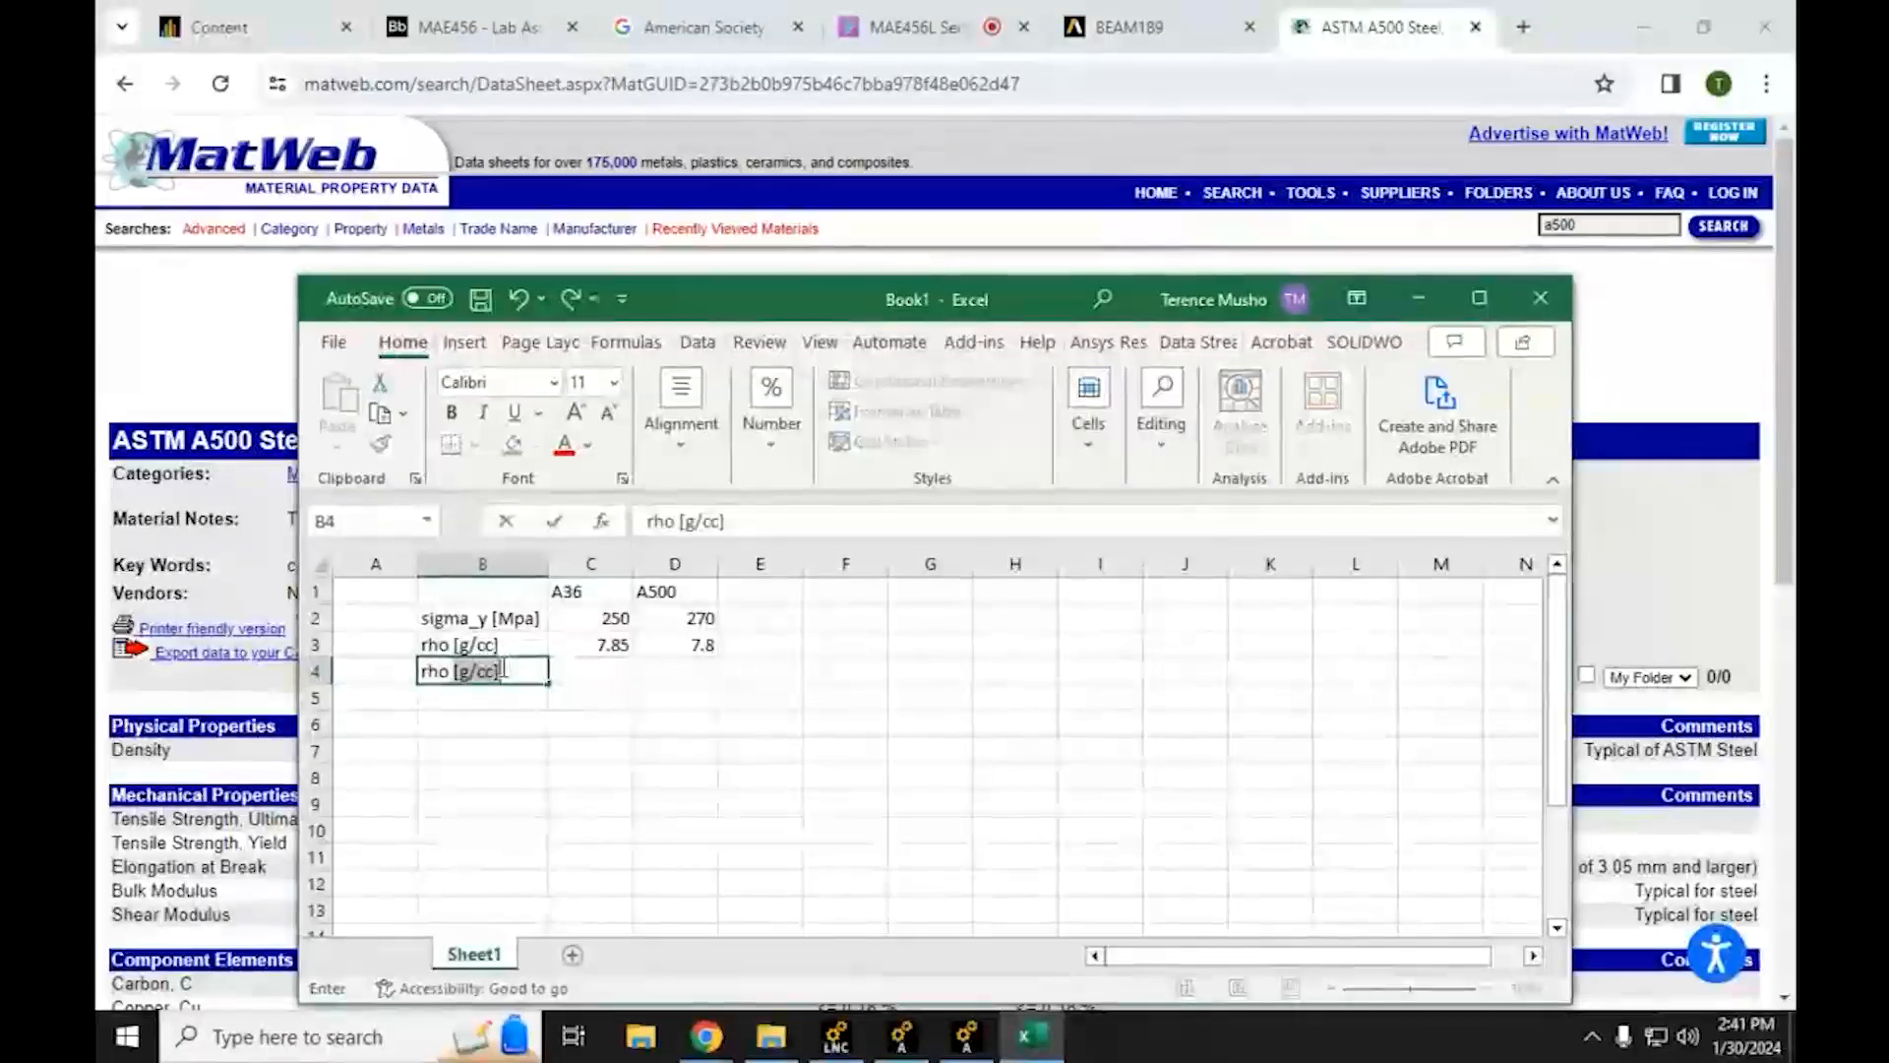
{"action": "type", "text": "[kg/"}
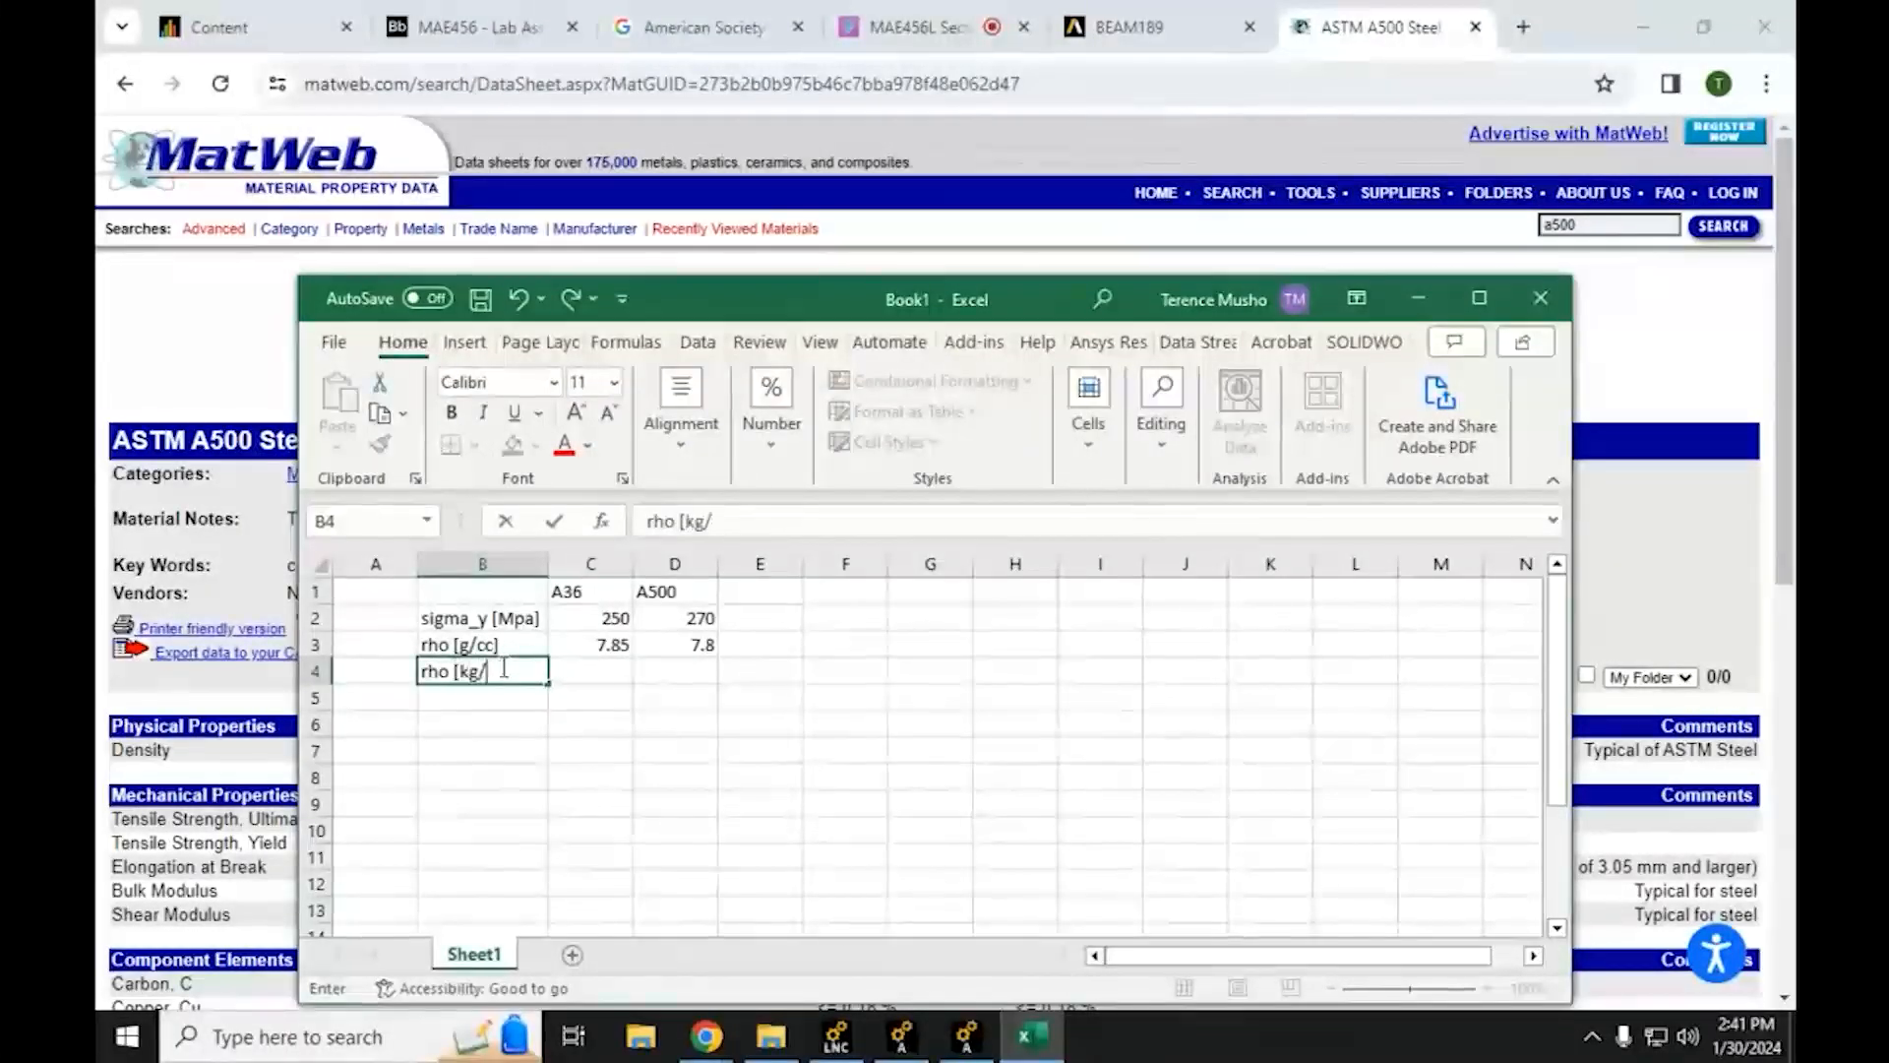
{"action": "type", "text": "m^3"}
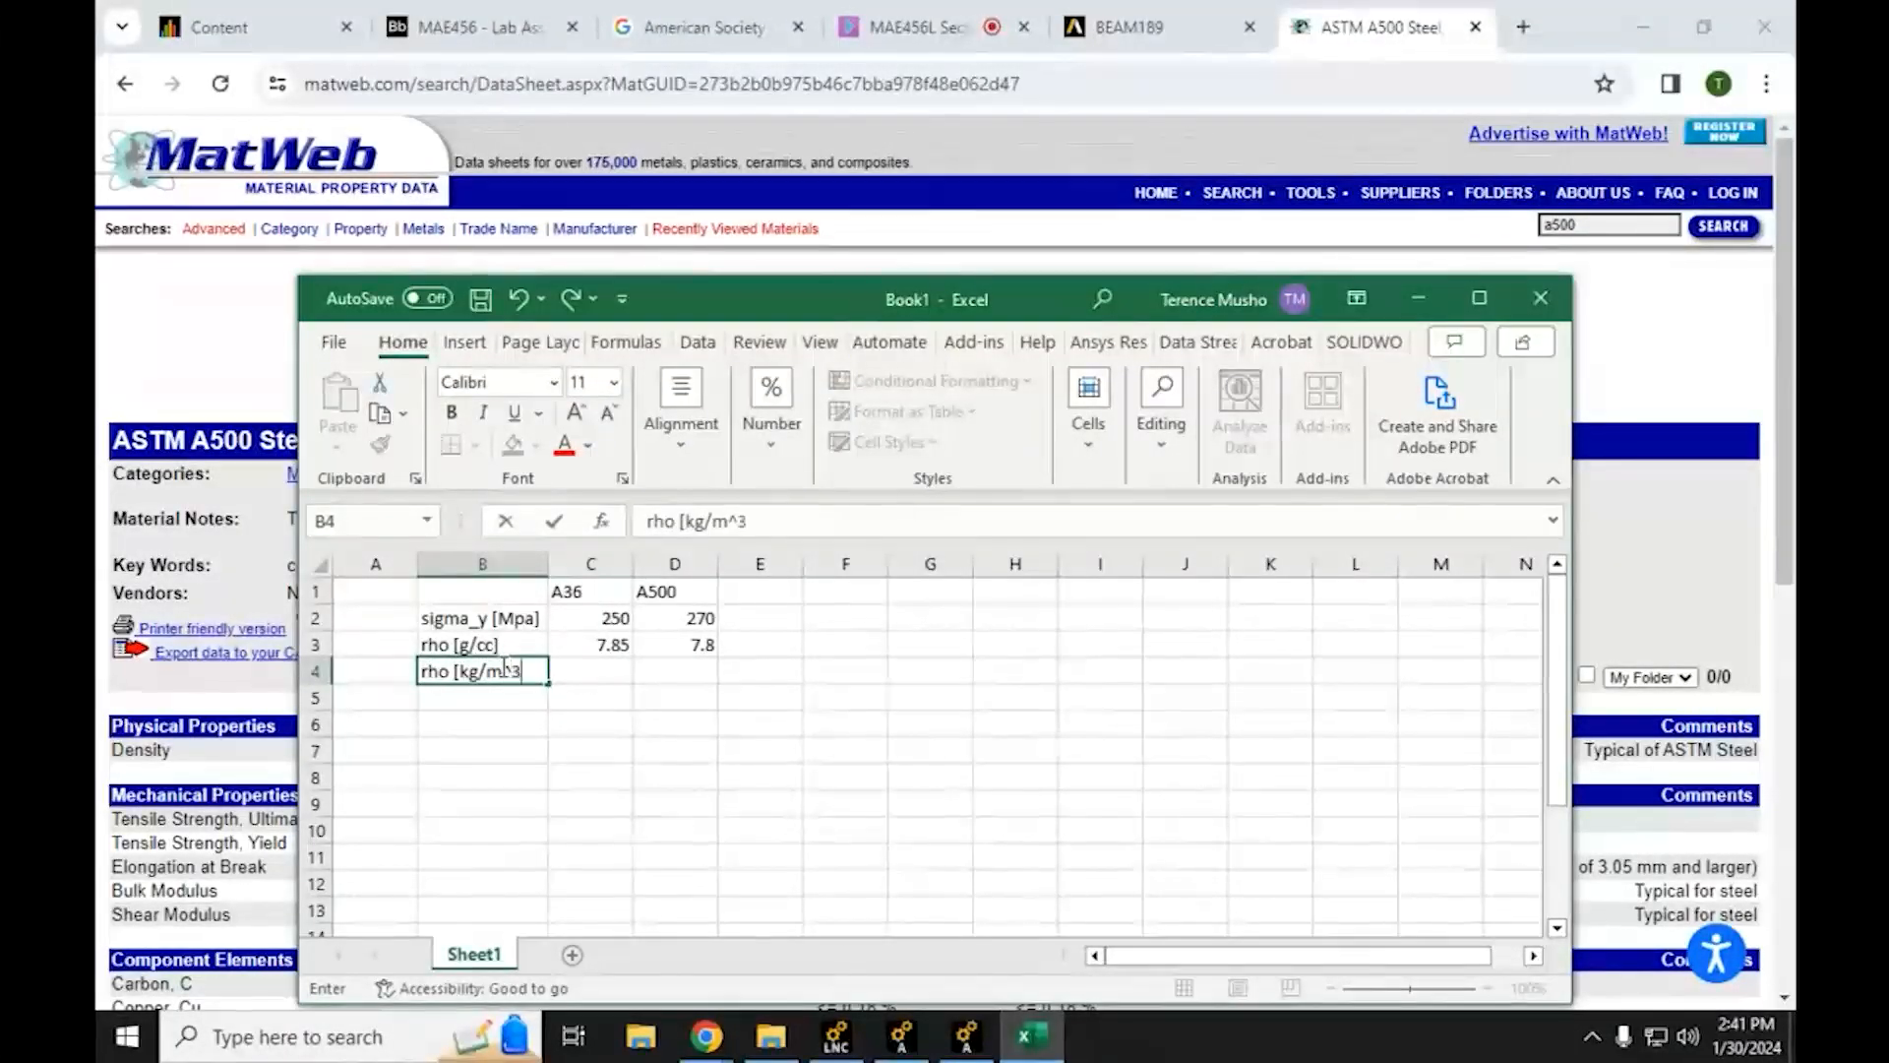
{"action": "type", "text": "]"}
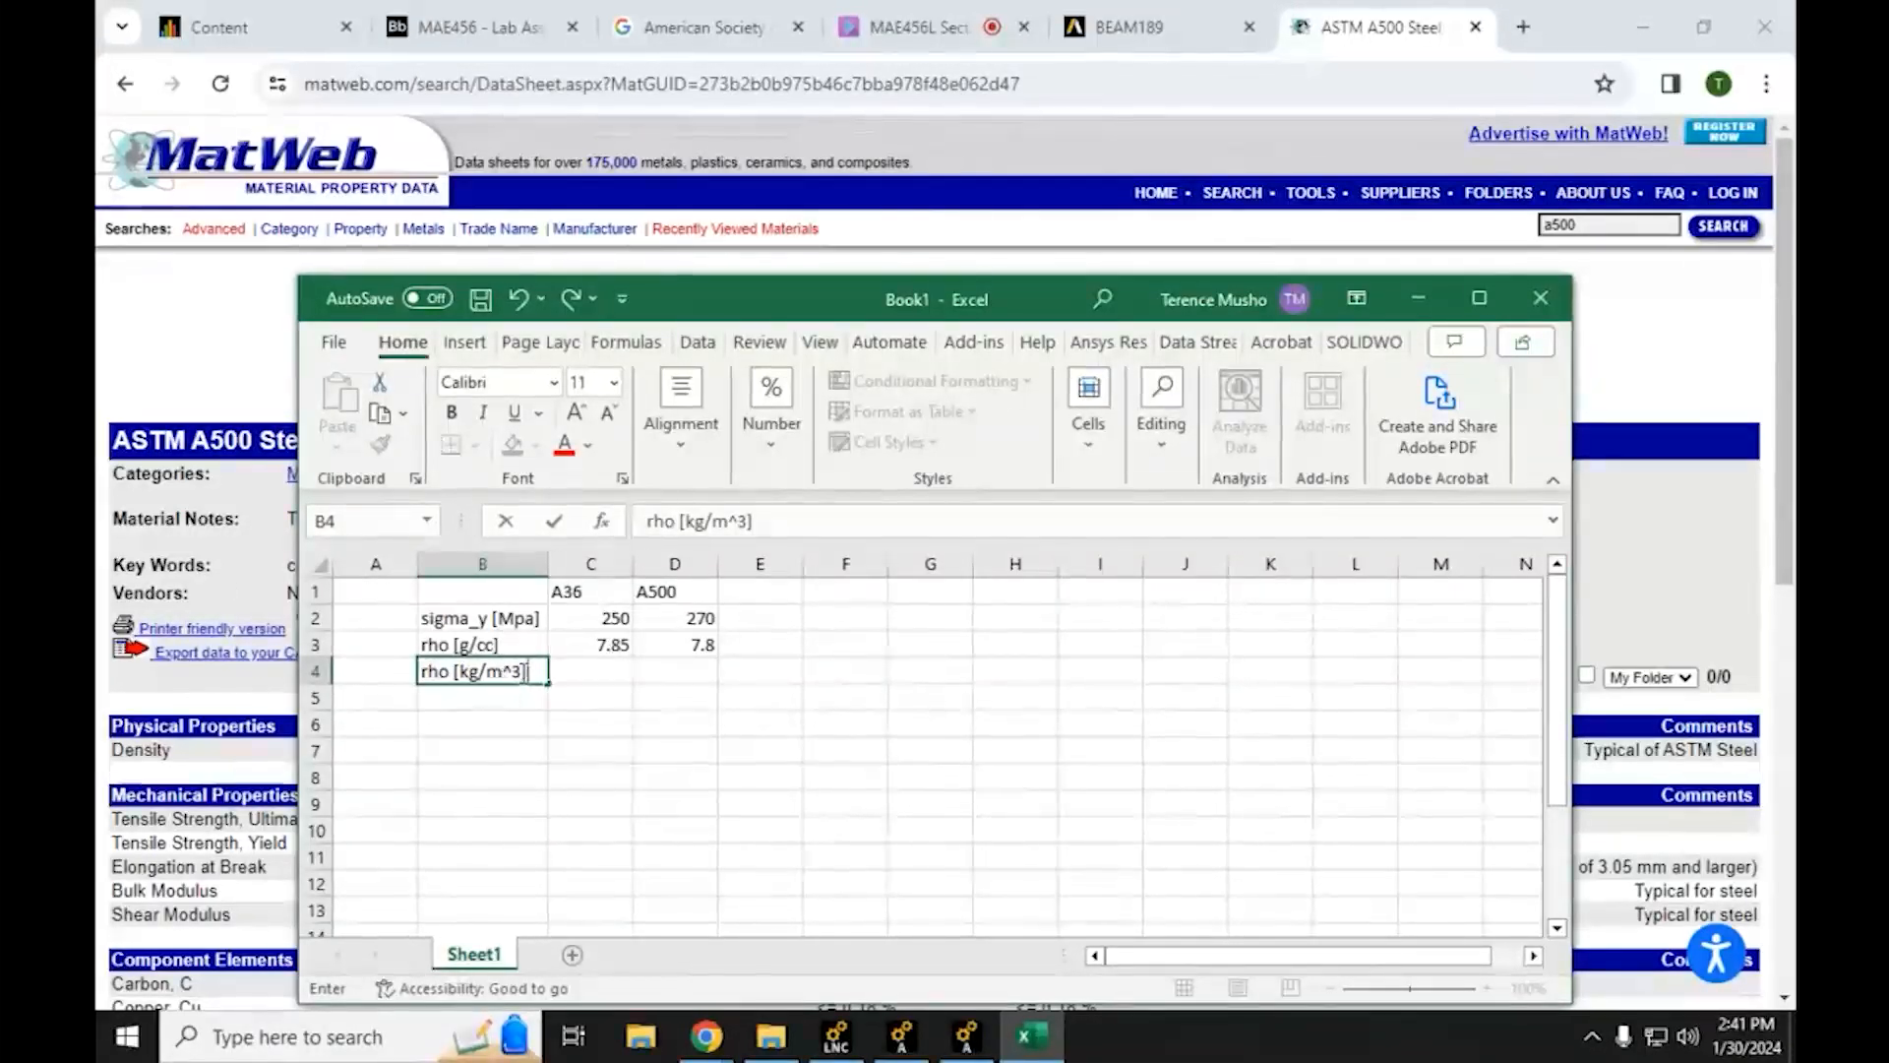
{"action": "left_click", "coordinate": [696, 785]}
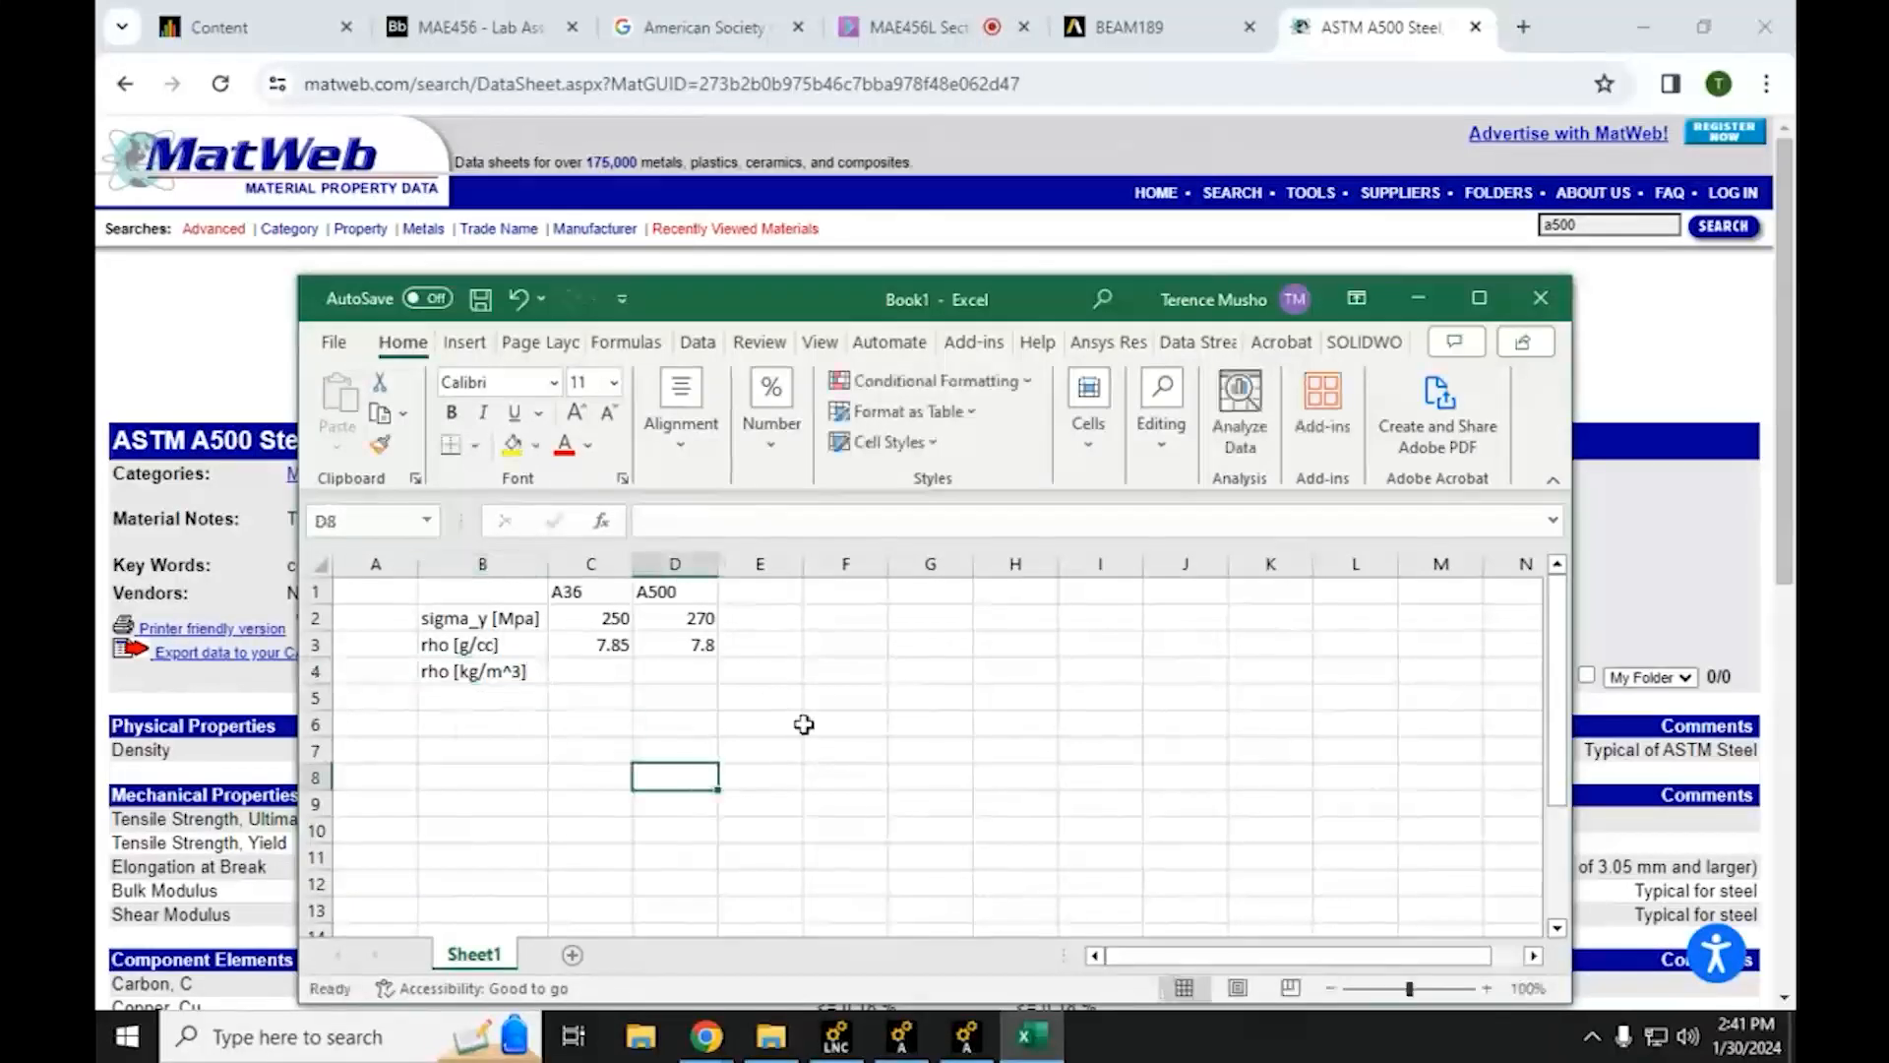
Convert the A36 density in C4 with the formula =C3*1000 and fill it across to D4 for A500
{"action": "left_click", "coordinate": [581, 669]}
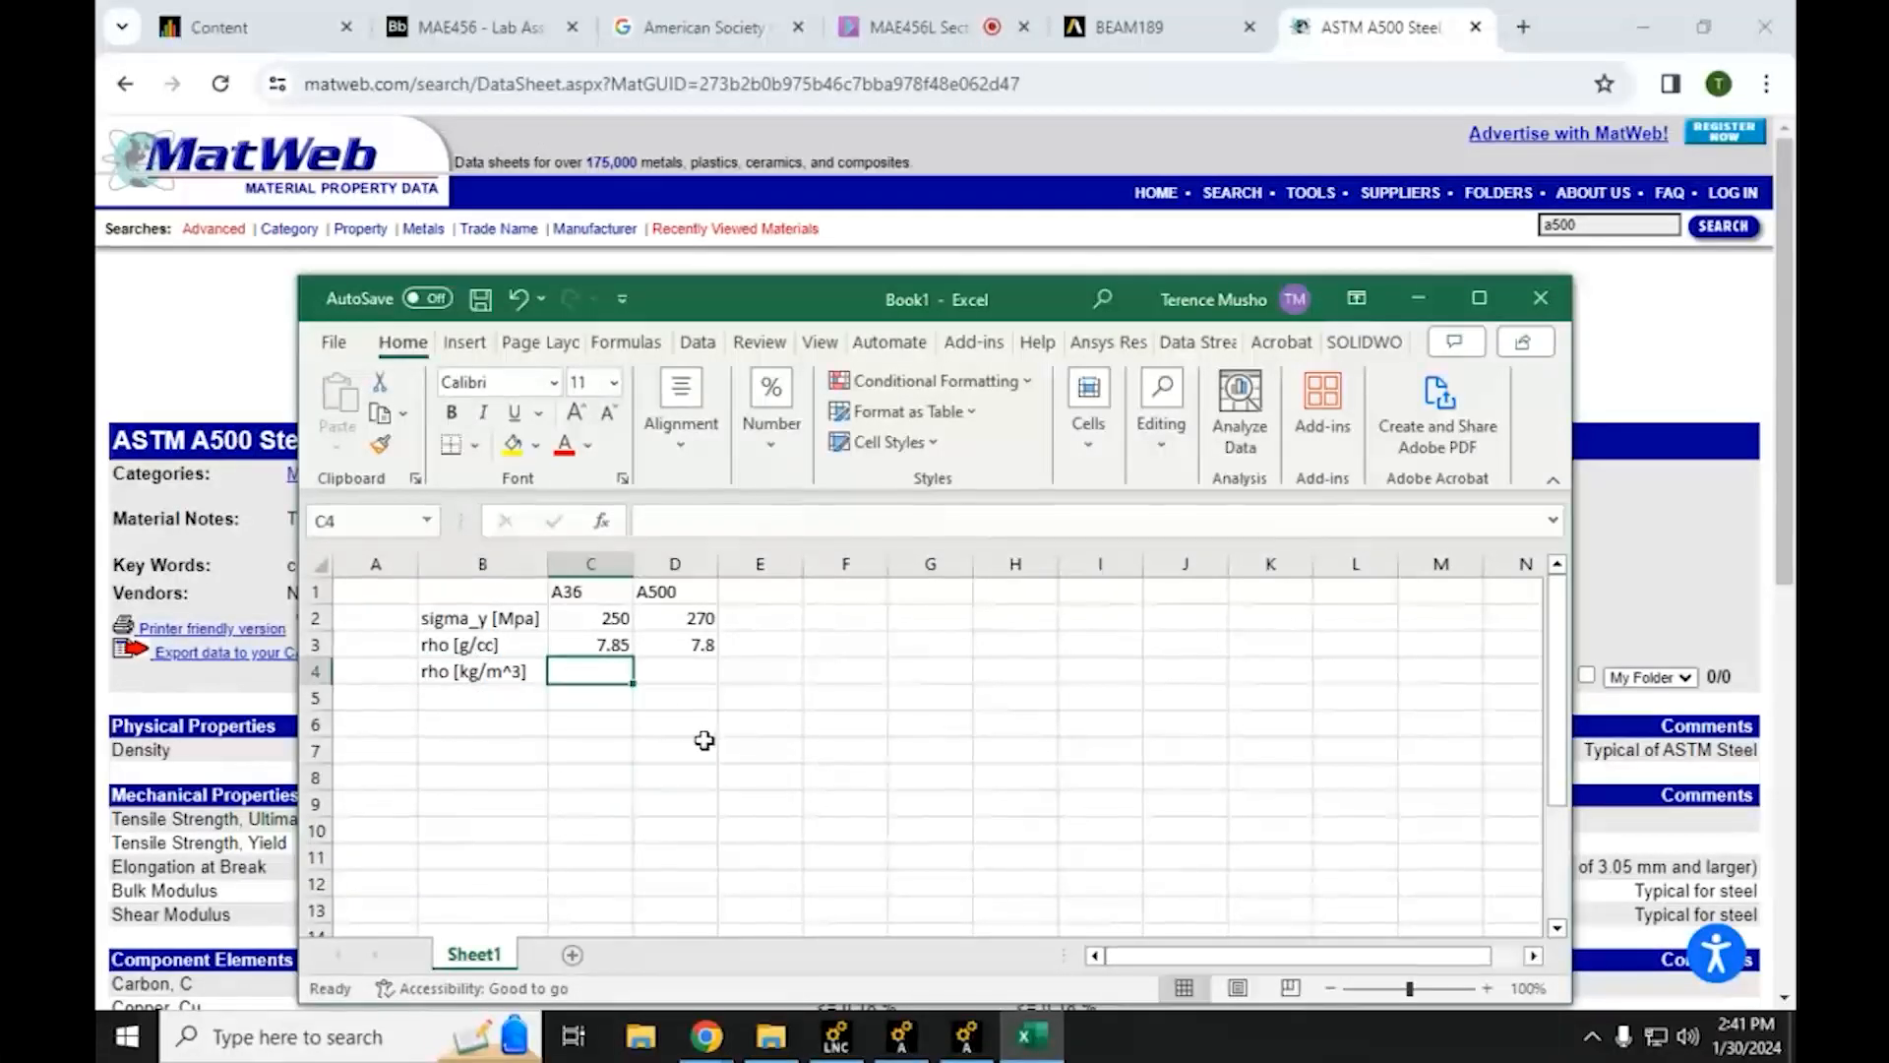
{"action": "type", "text": "=C3*100"}
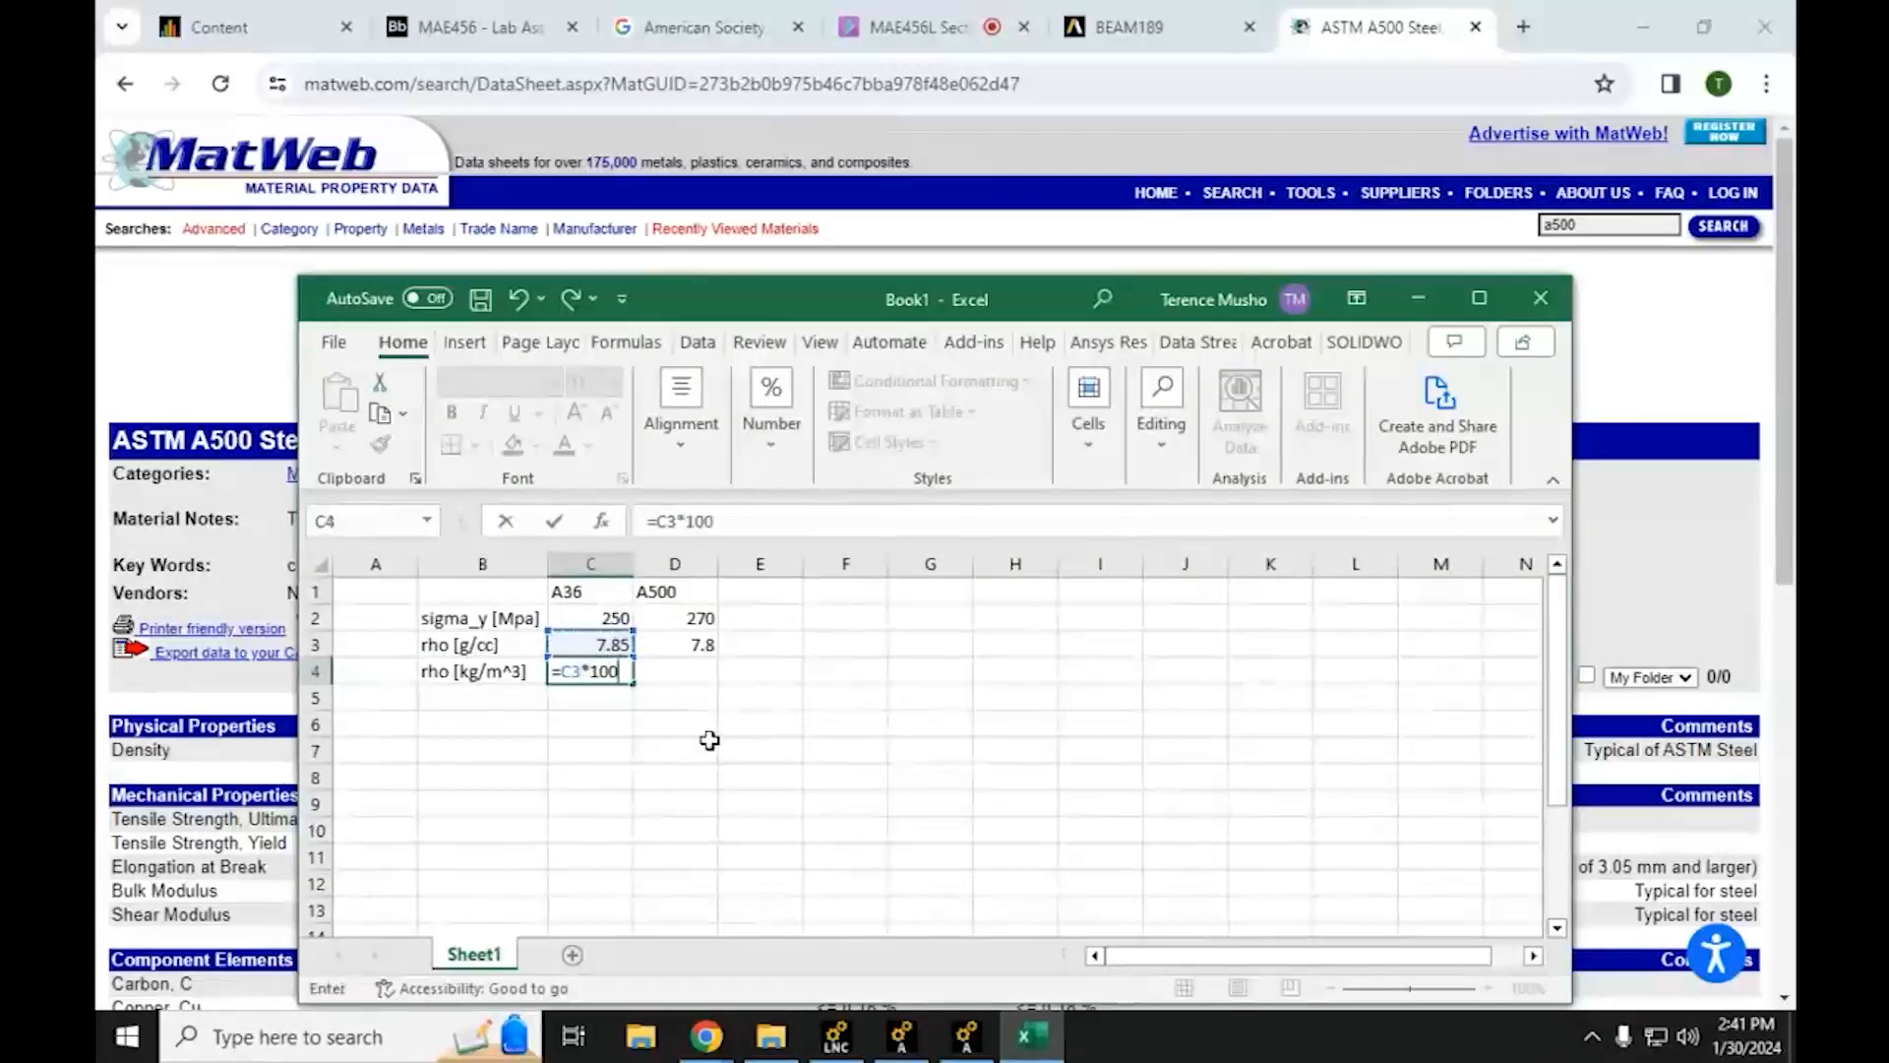
{"action": "key", "text": "Return"}
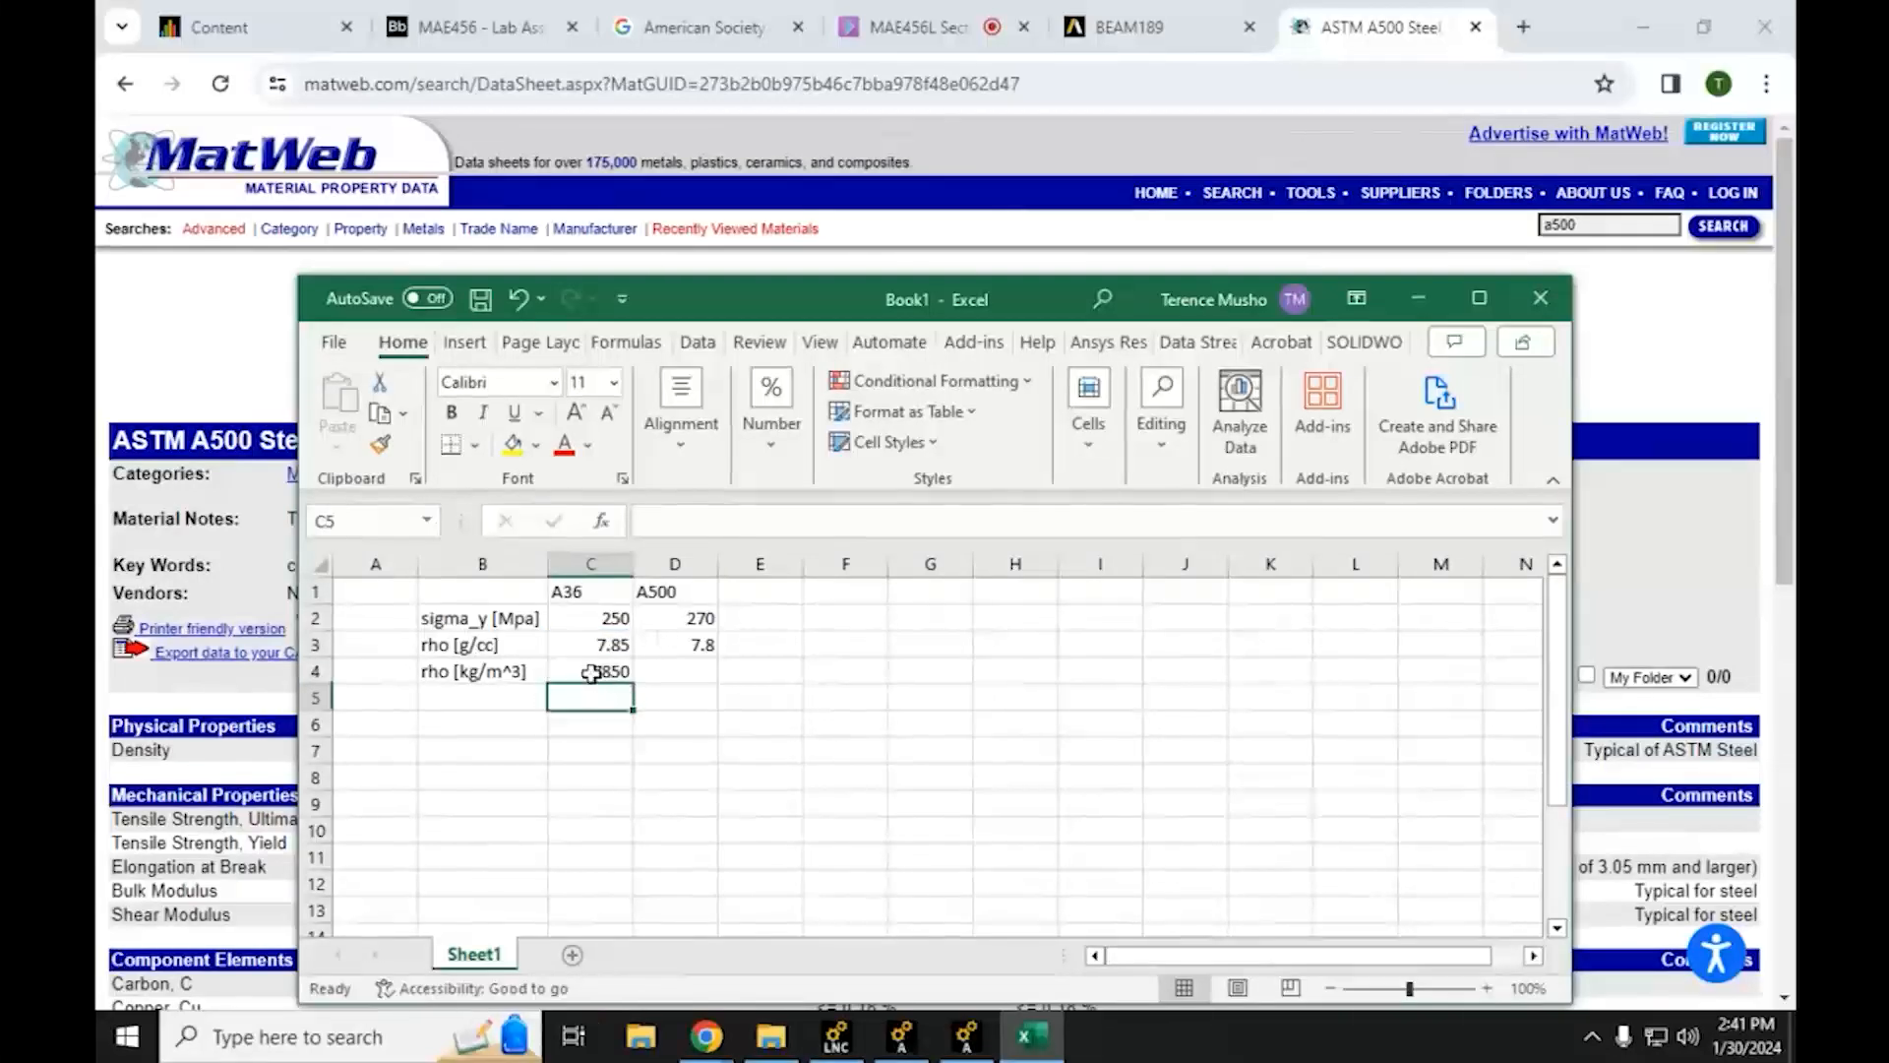
{"action": "left_click", "coordinate": [590, 673]}
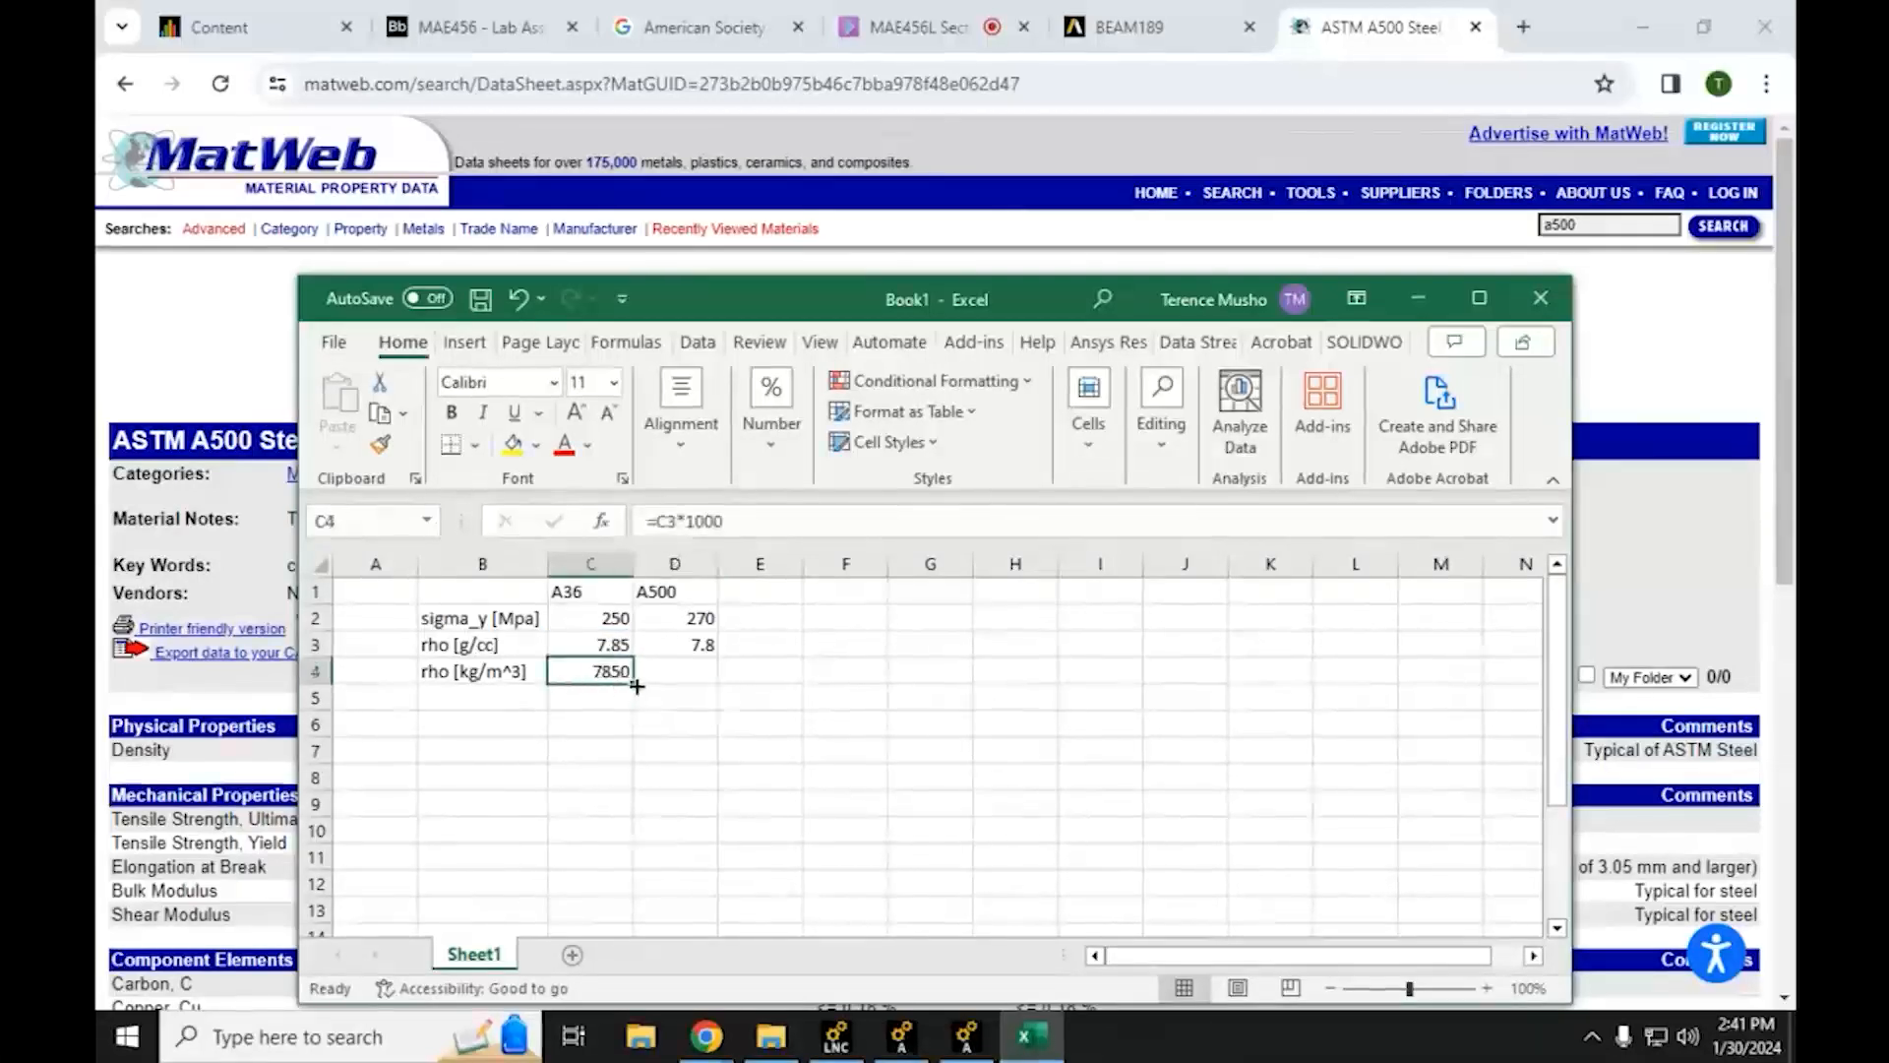
{"action": "left_click_drag", "start_coordinate": [637, 687], "coordinate": [719, 686]}
{"action": "left_click", "coordinate": [675, 804]}
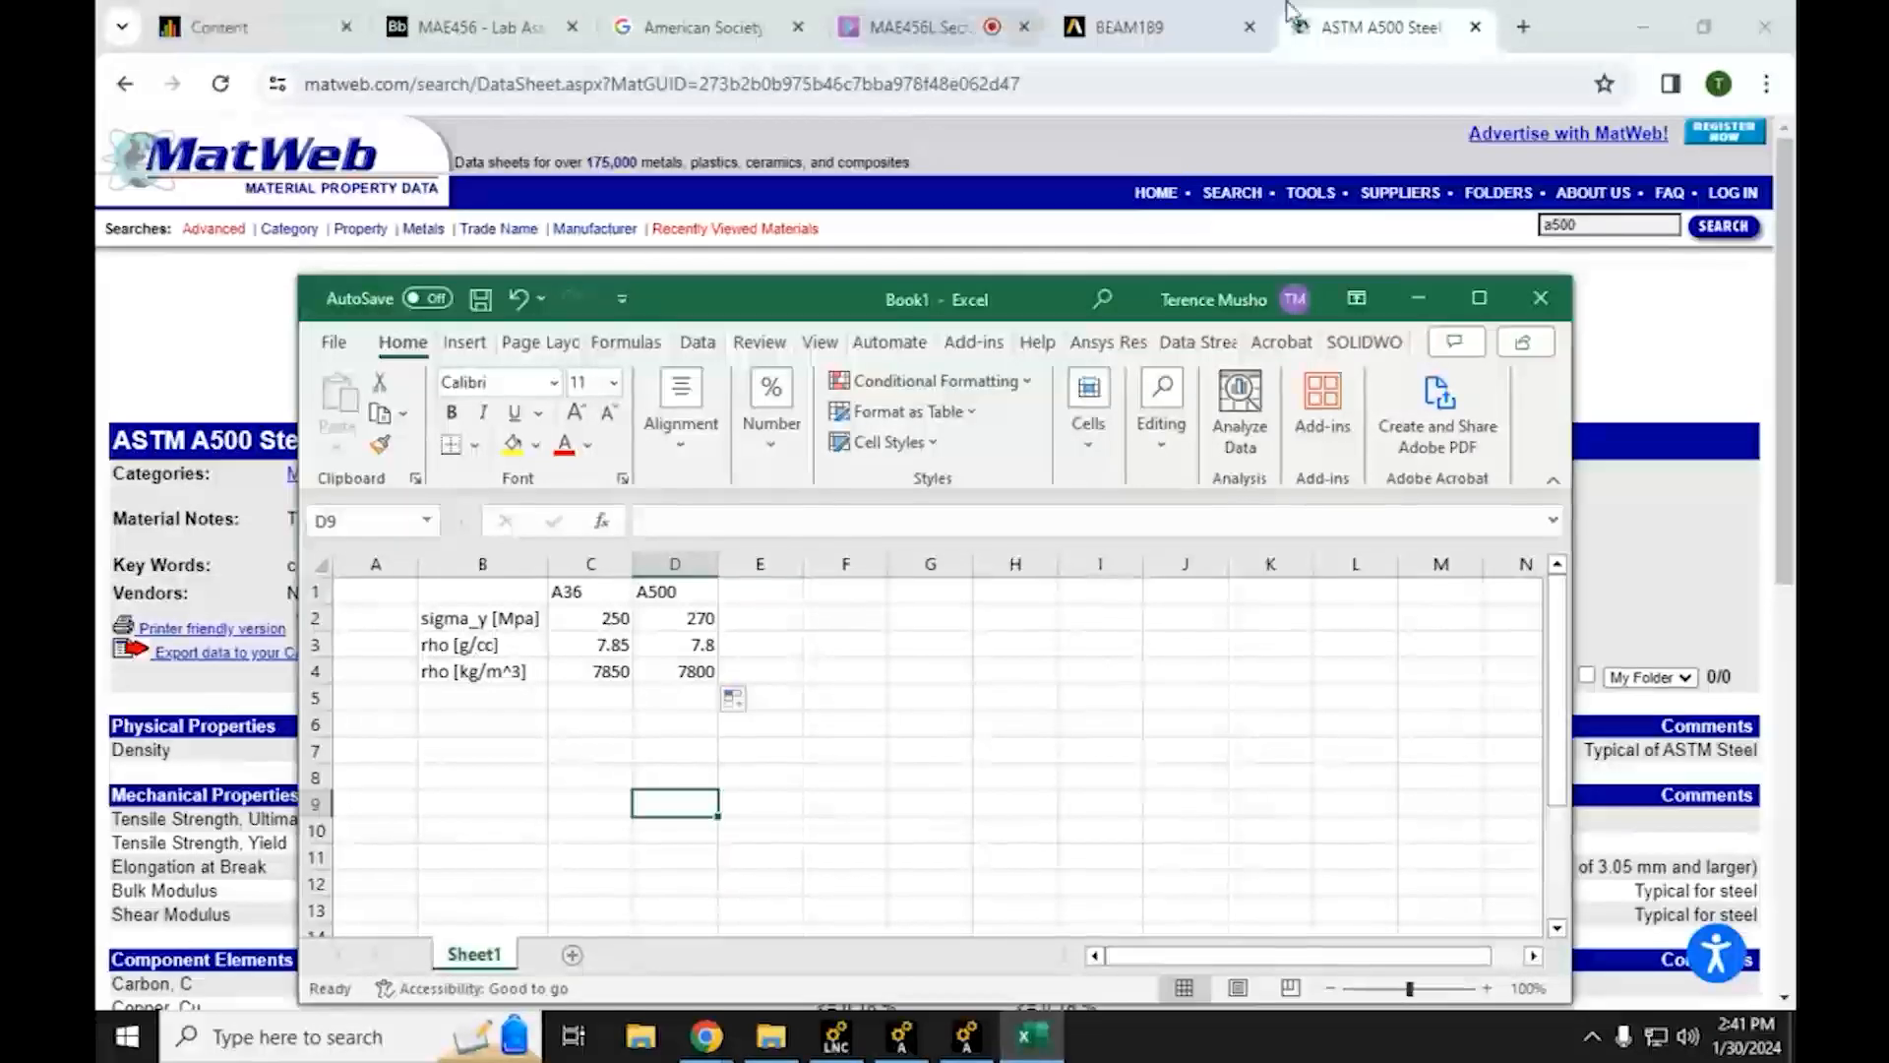
Return to Ansys Mechanical APDL and collapse the Material Props branch under Preprocessor
{"action": "left_click", "coordinate": [1642, 27]}
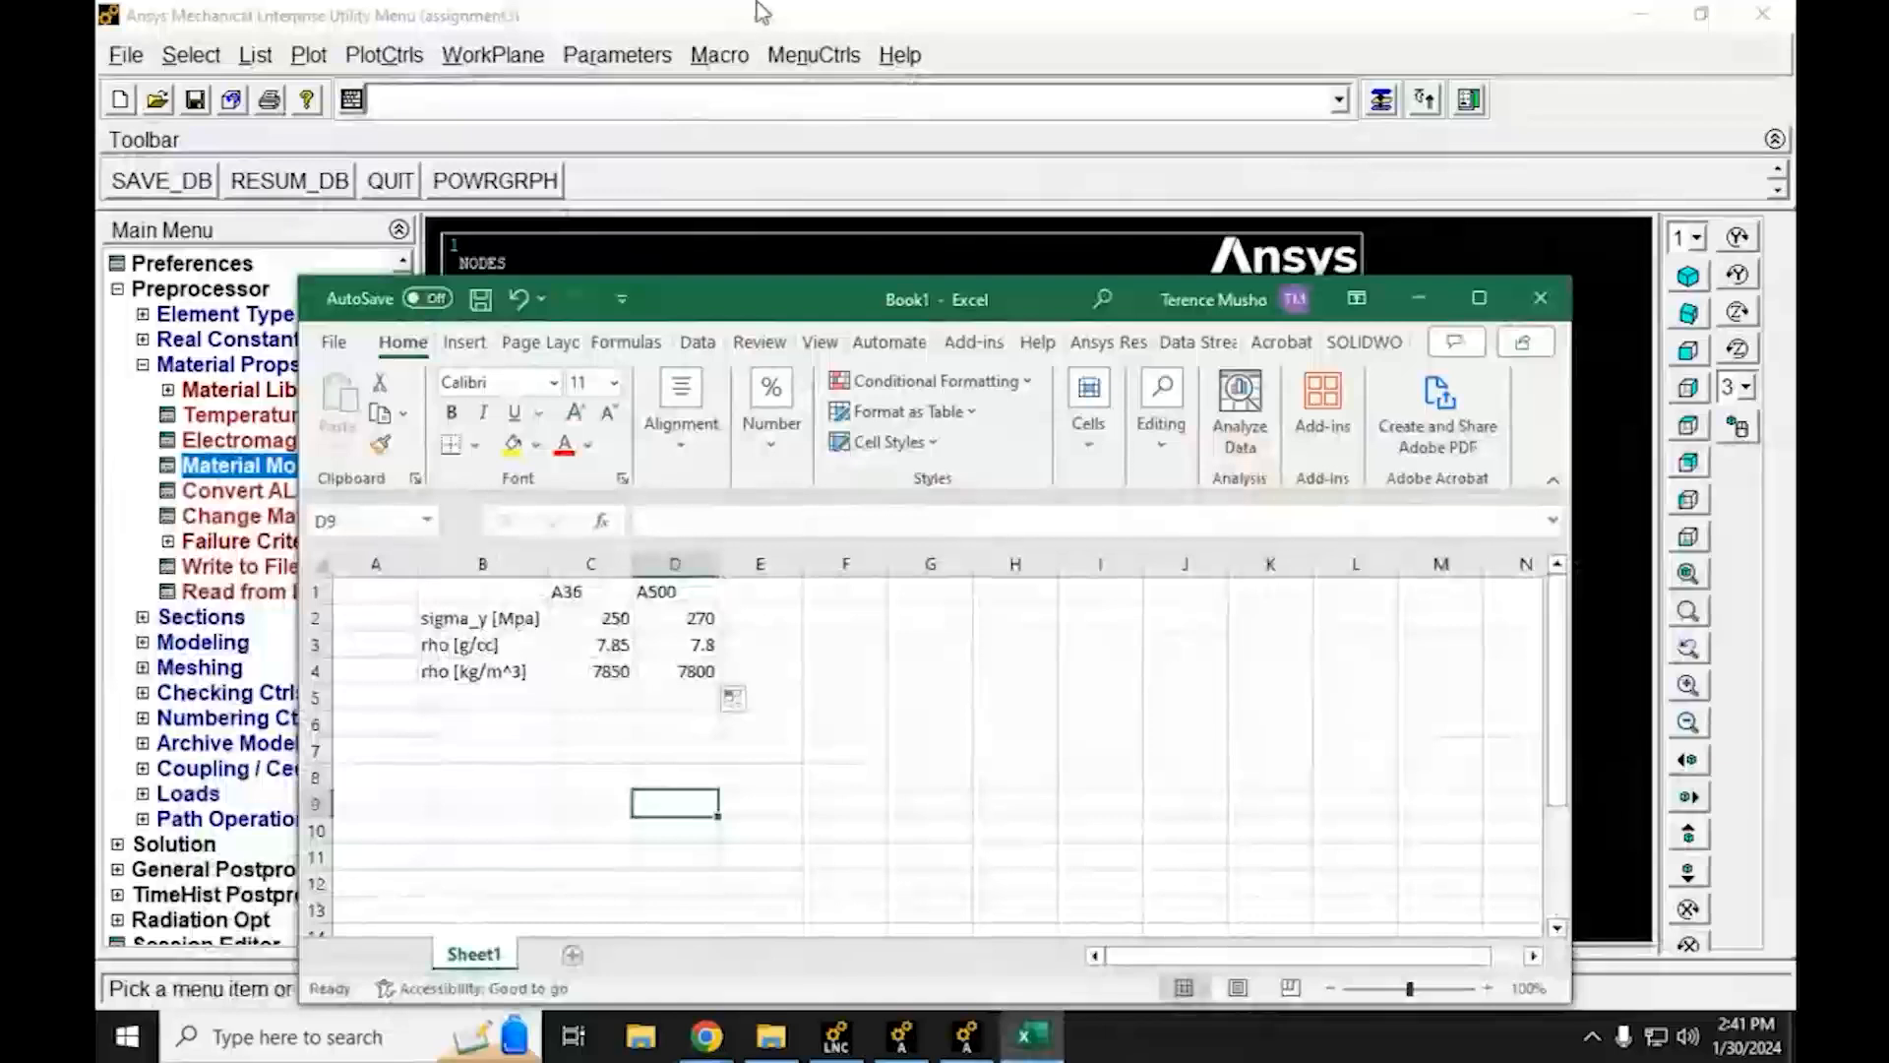
{"action": "left_click", "coordinate": [763, 12]}
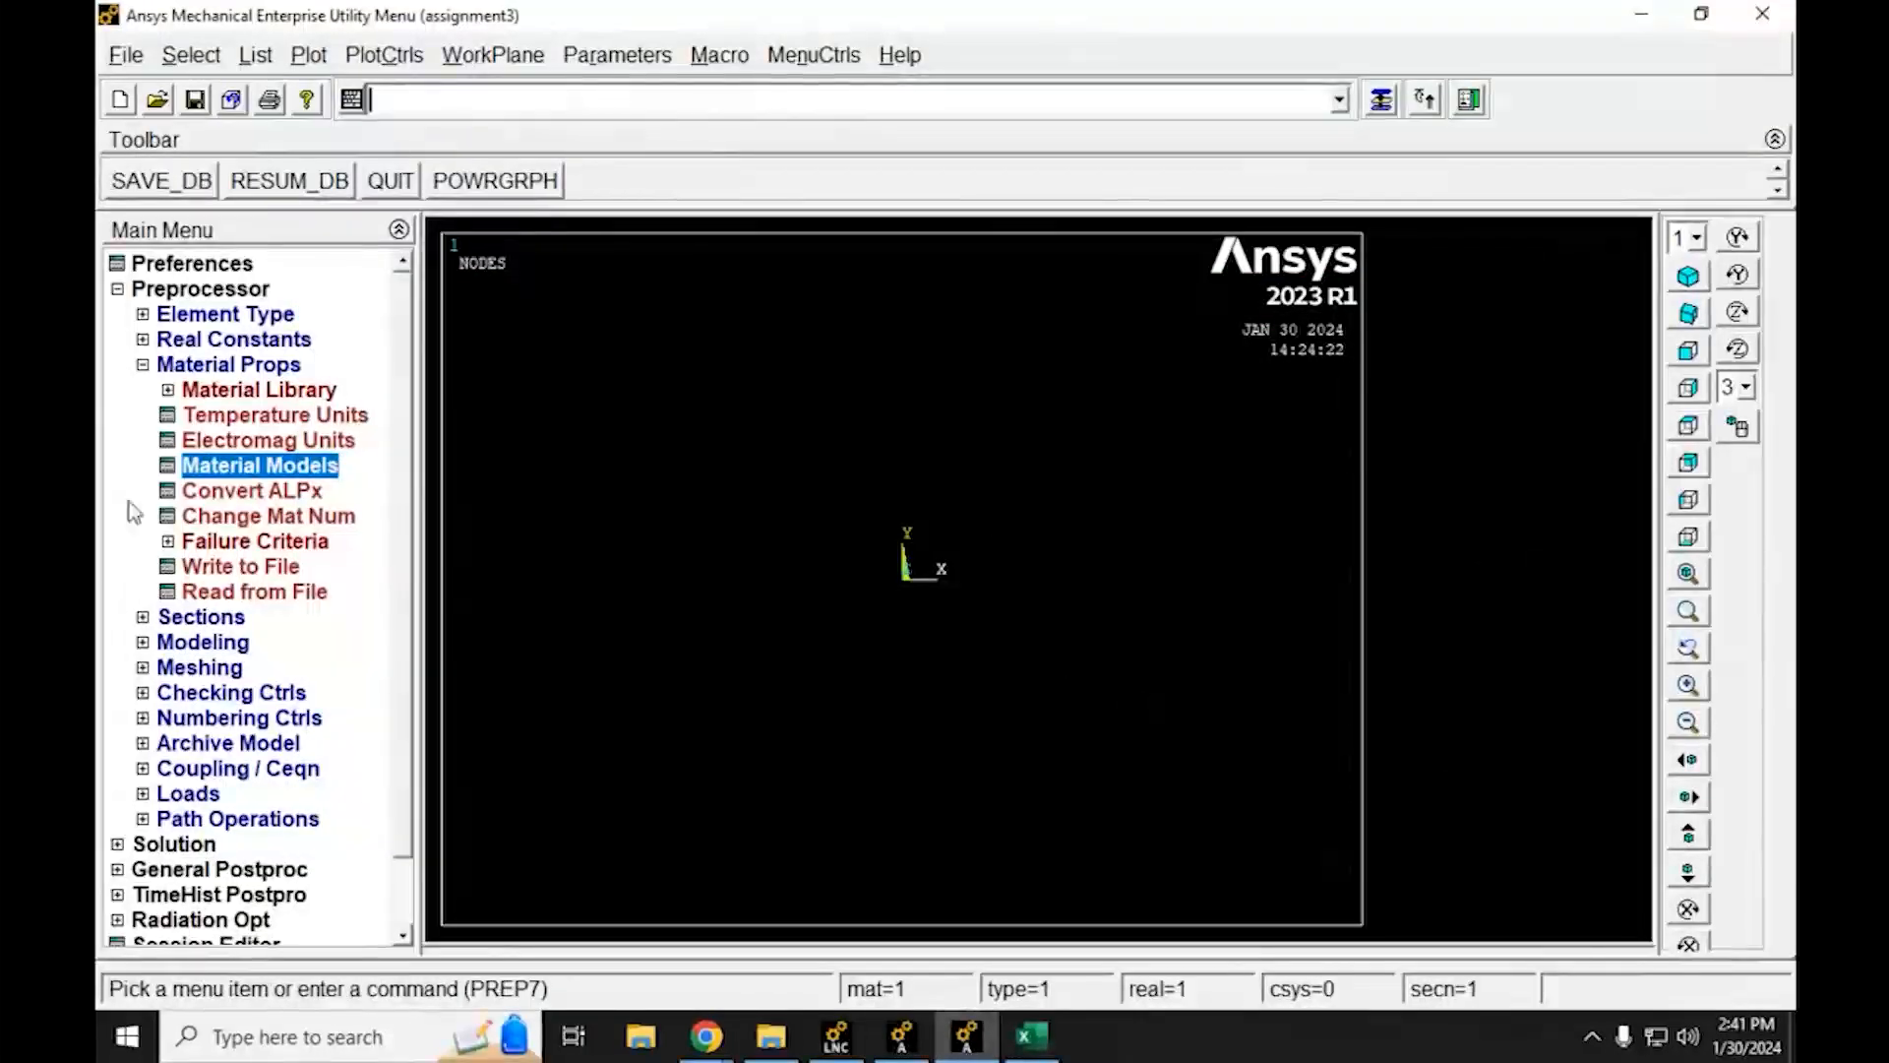
{"action": "left_click", "coordinate": [143, 365]}
{"action": "left_click", "coordinate": [143, 365]}
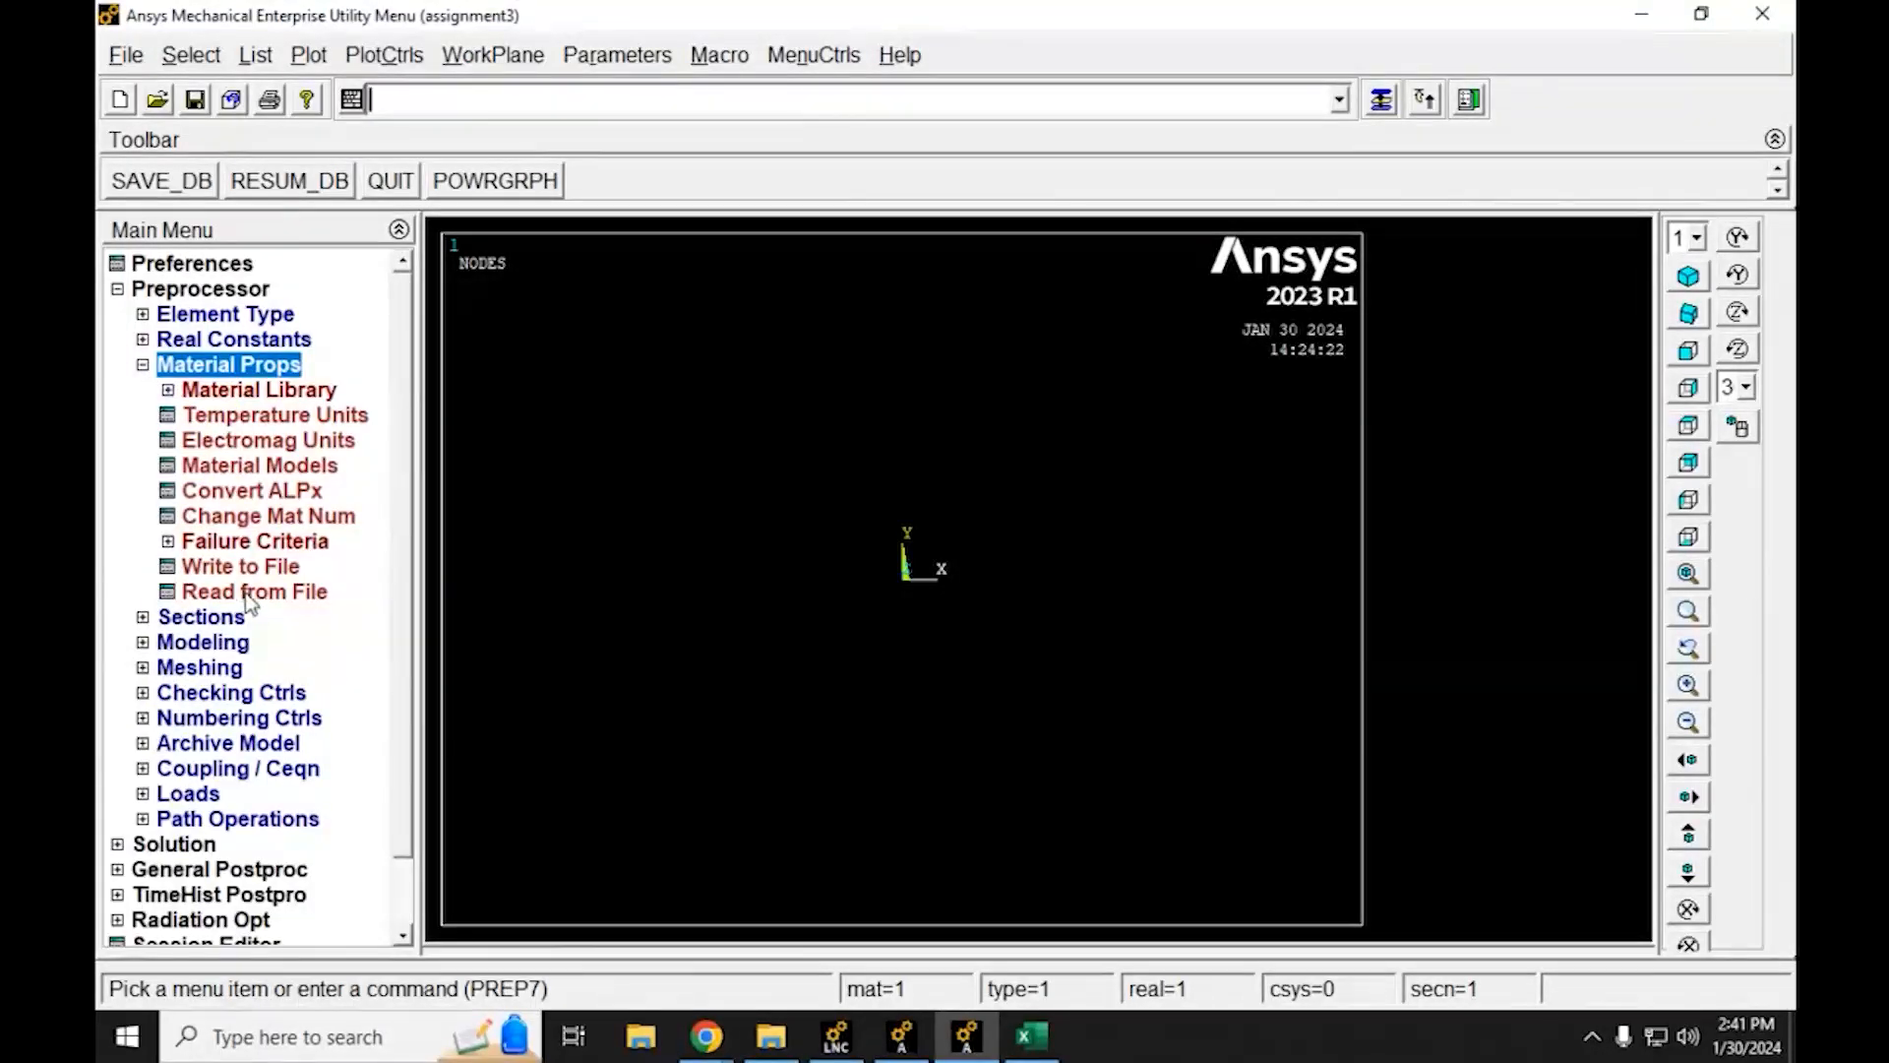
{"action": "left_click", "coordinate": [143, 365]}
Switch to the Lab Assignment #4 PDF in the browser and highlight the Preprocessor->Sections->Common Sections instruction on page 3
{"action": "left_click", "coordinate": [708, 1037]}
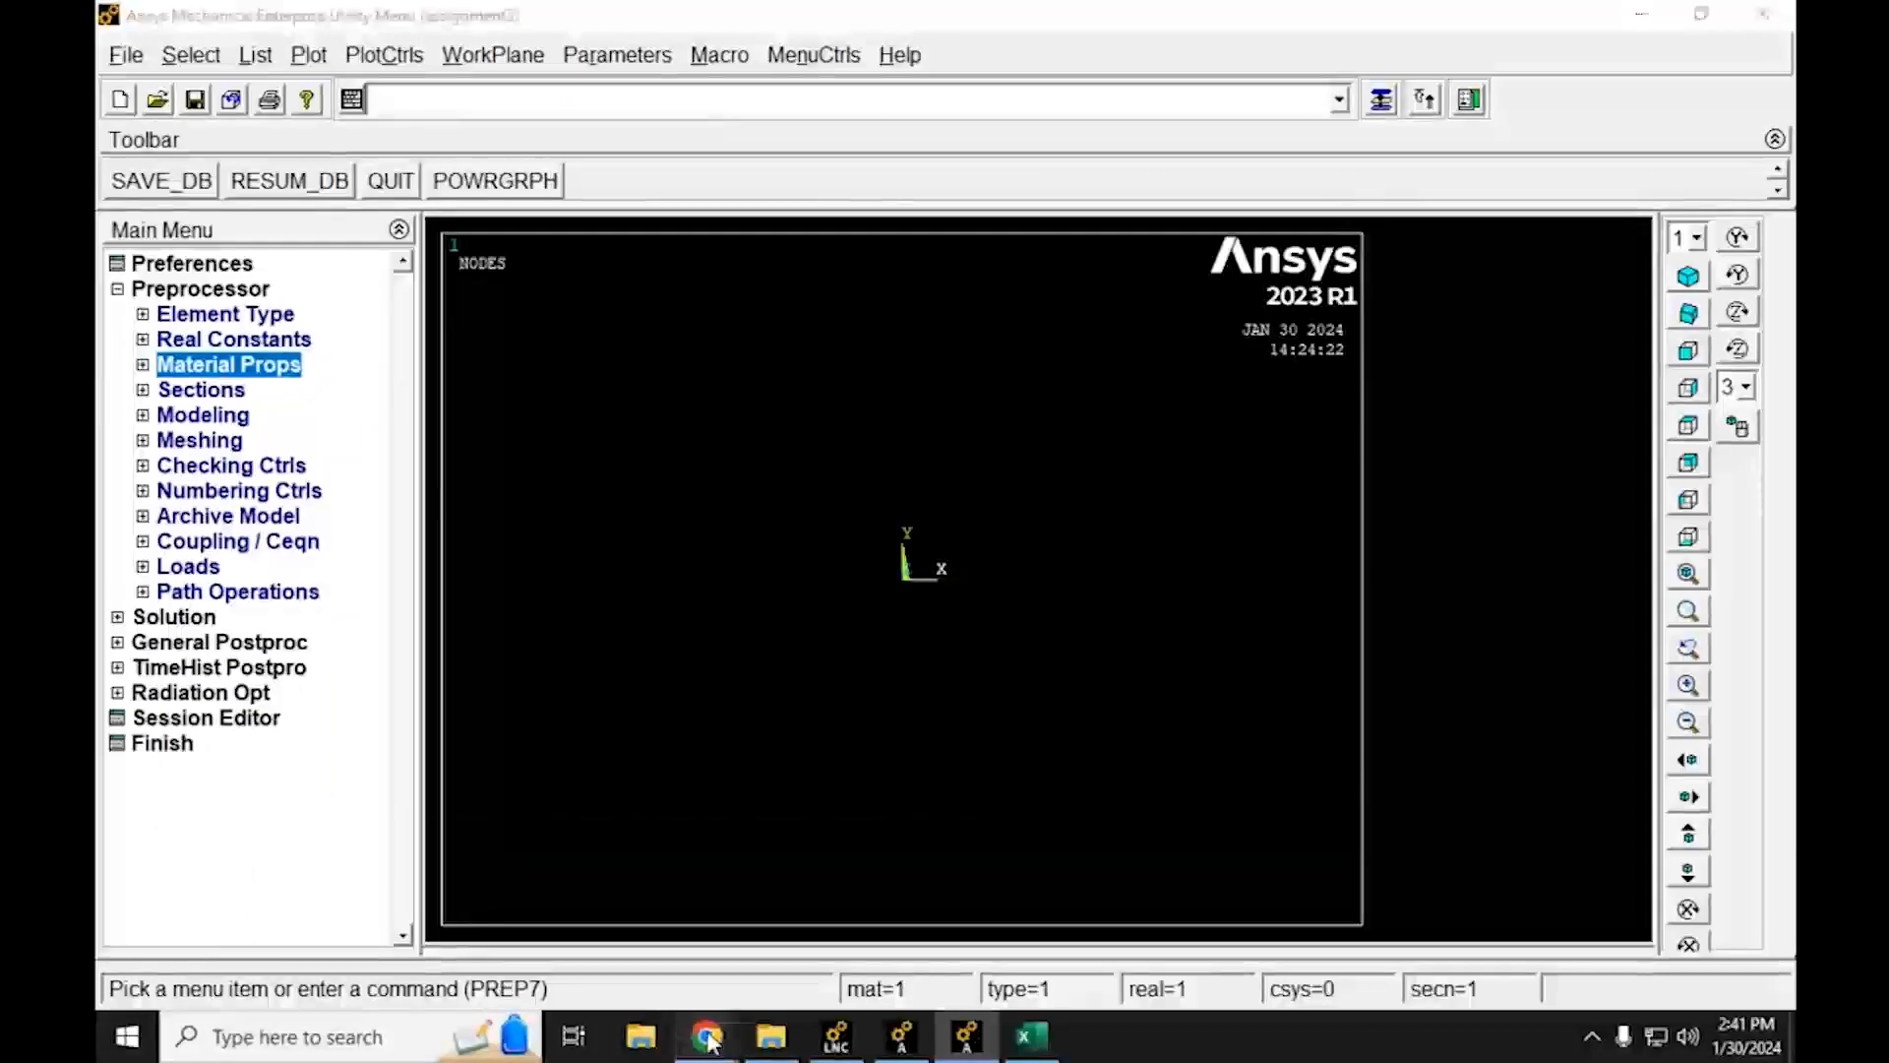
{"action": "left_click", "coordinate": [571, 960]}
{"action": "left_click", "coordinate": [467, 10]}
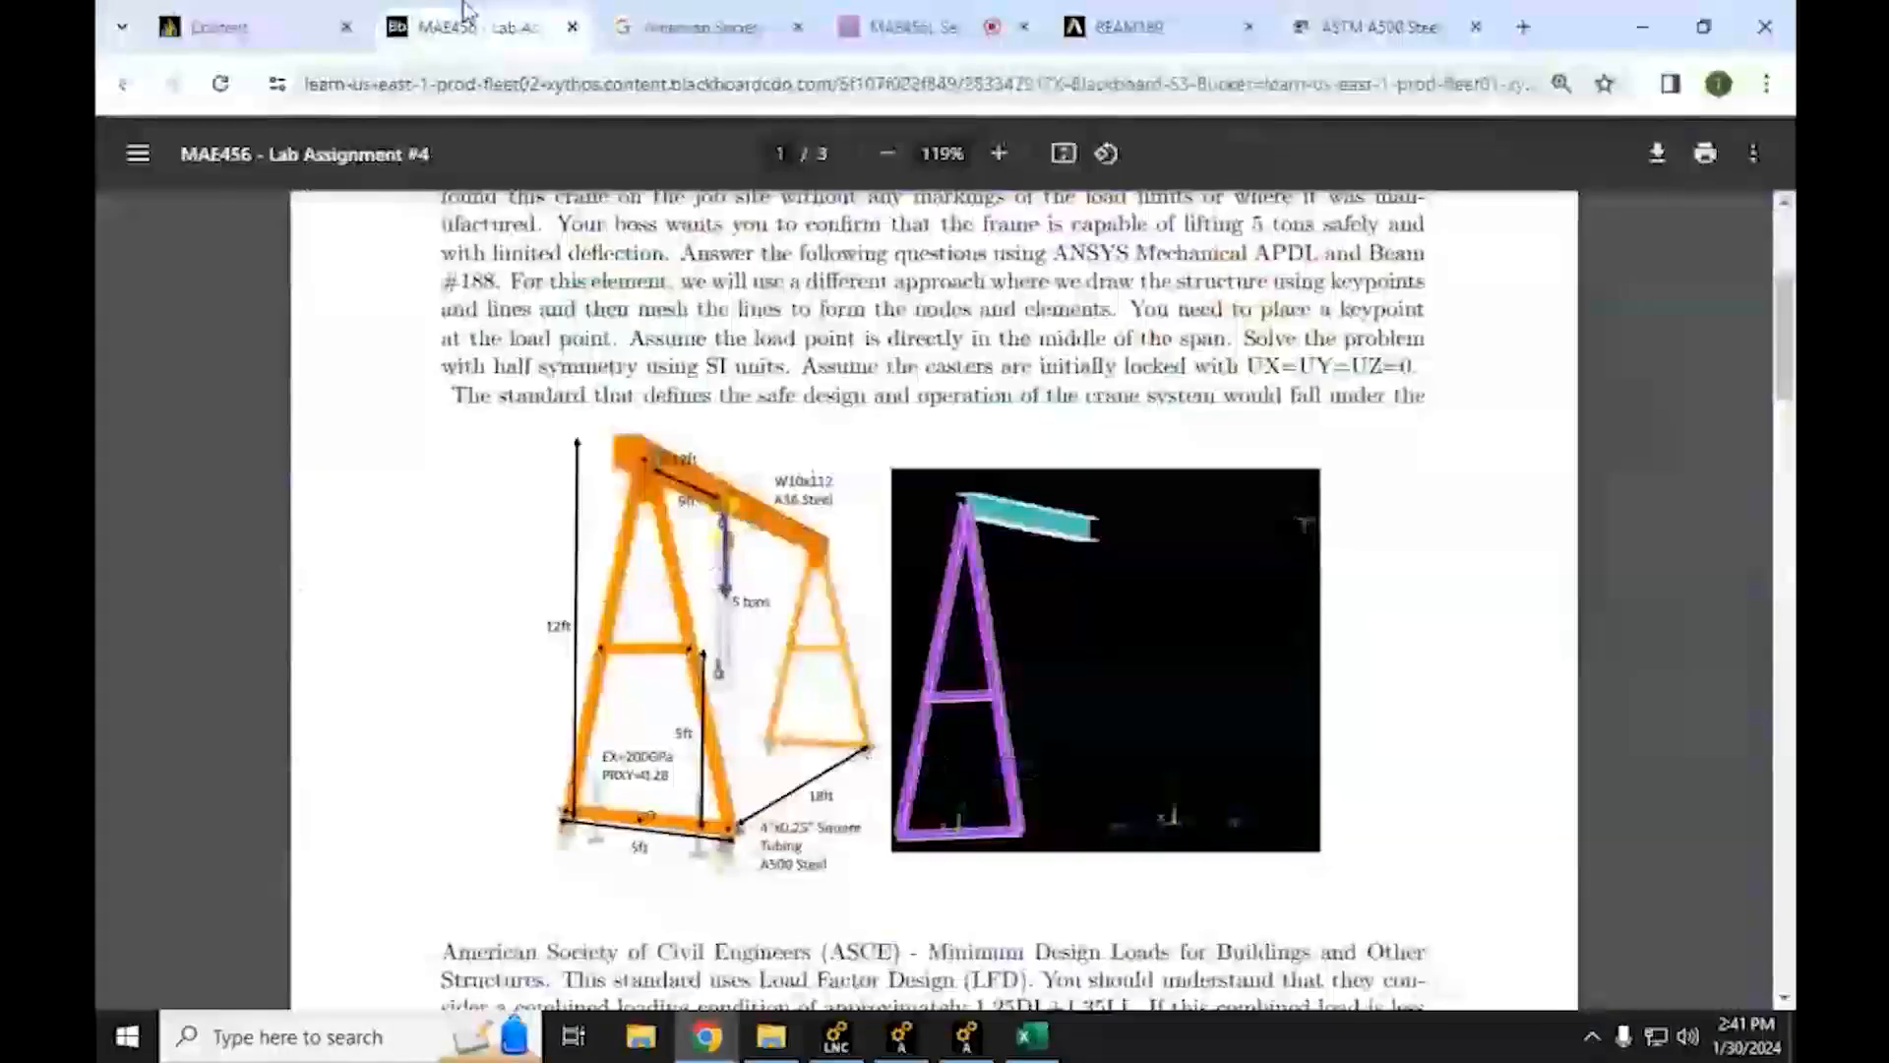
{"action": "scroll", "coordinate": [582, 486], "scroll_direction": "down", "scroll_amount": 20}
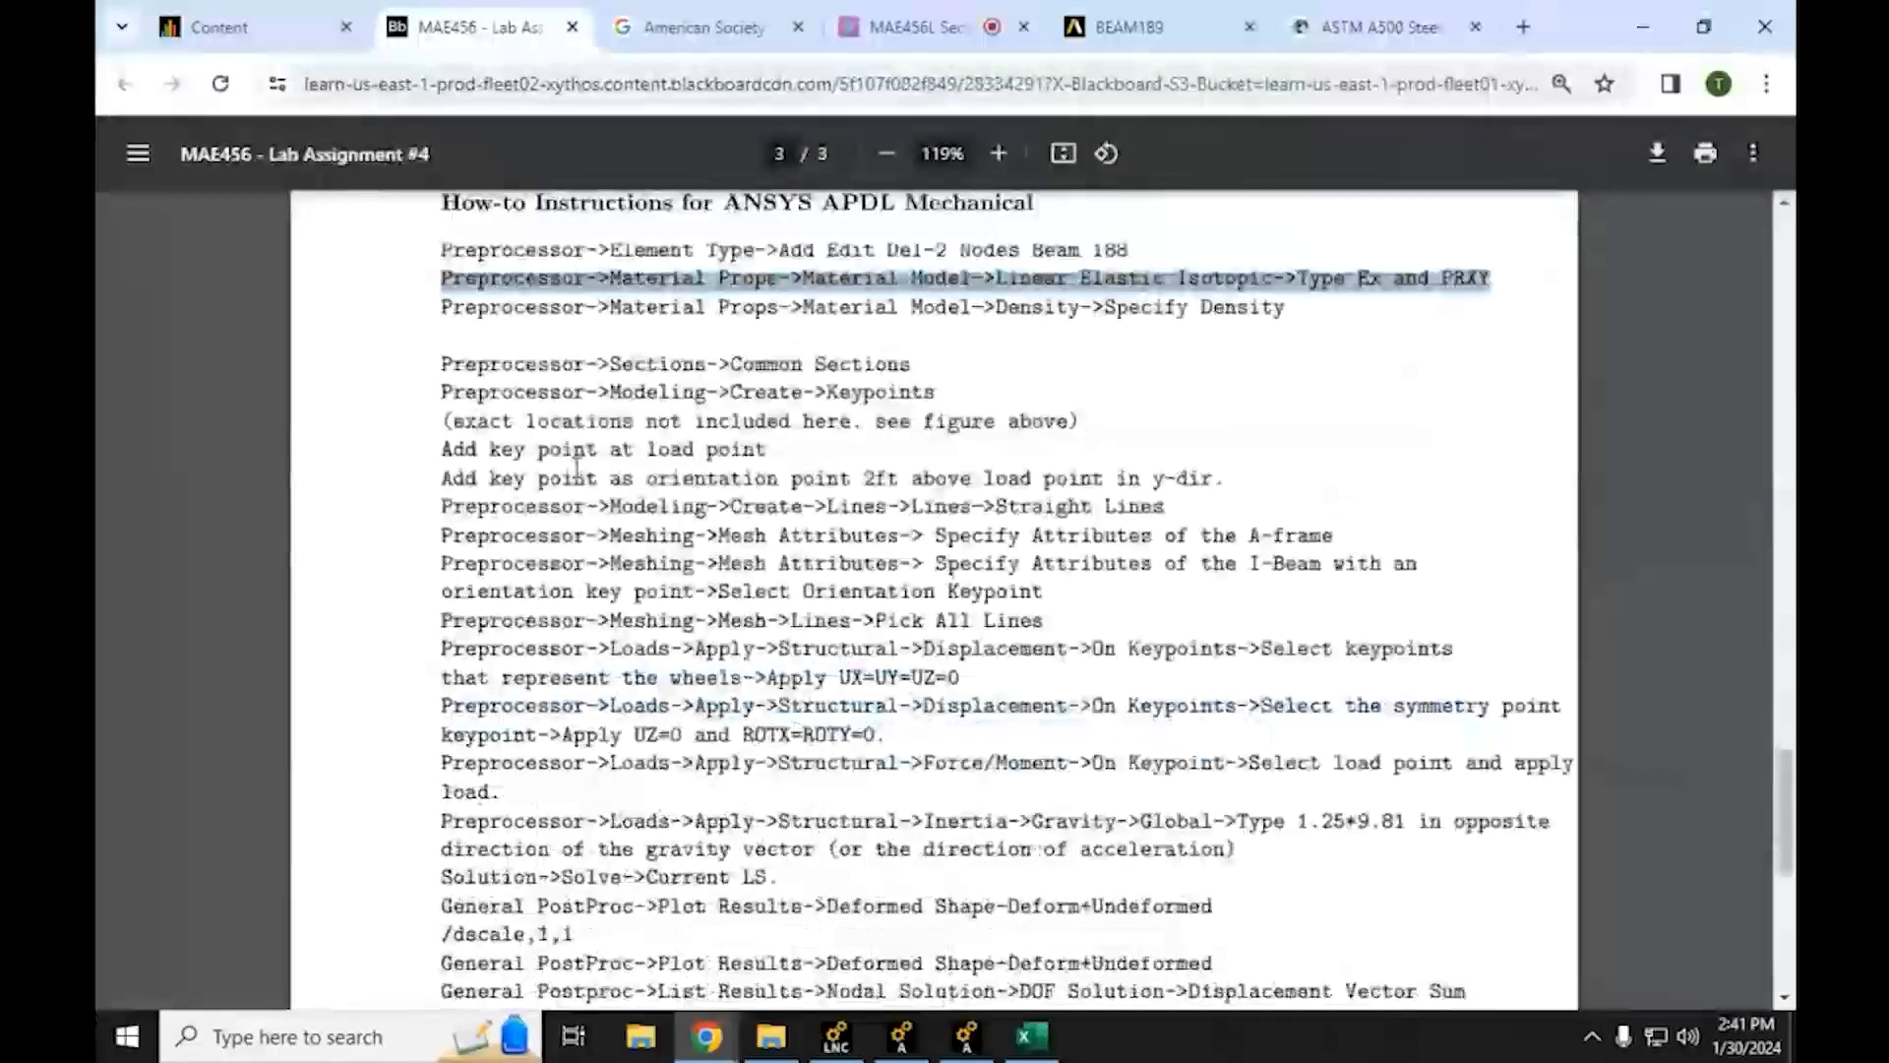
{"action": "scroll", "coordinate": [578, 471], "scroll_direction": "up", "scroll_amount": 1}
{"action": "left_click", "coordinate": [858, 453]}
{"action": "triple_click", "coordinate": [858, 453]}
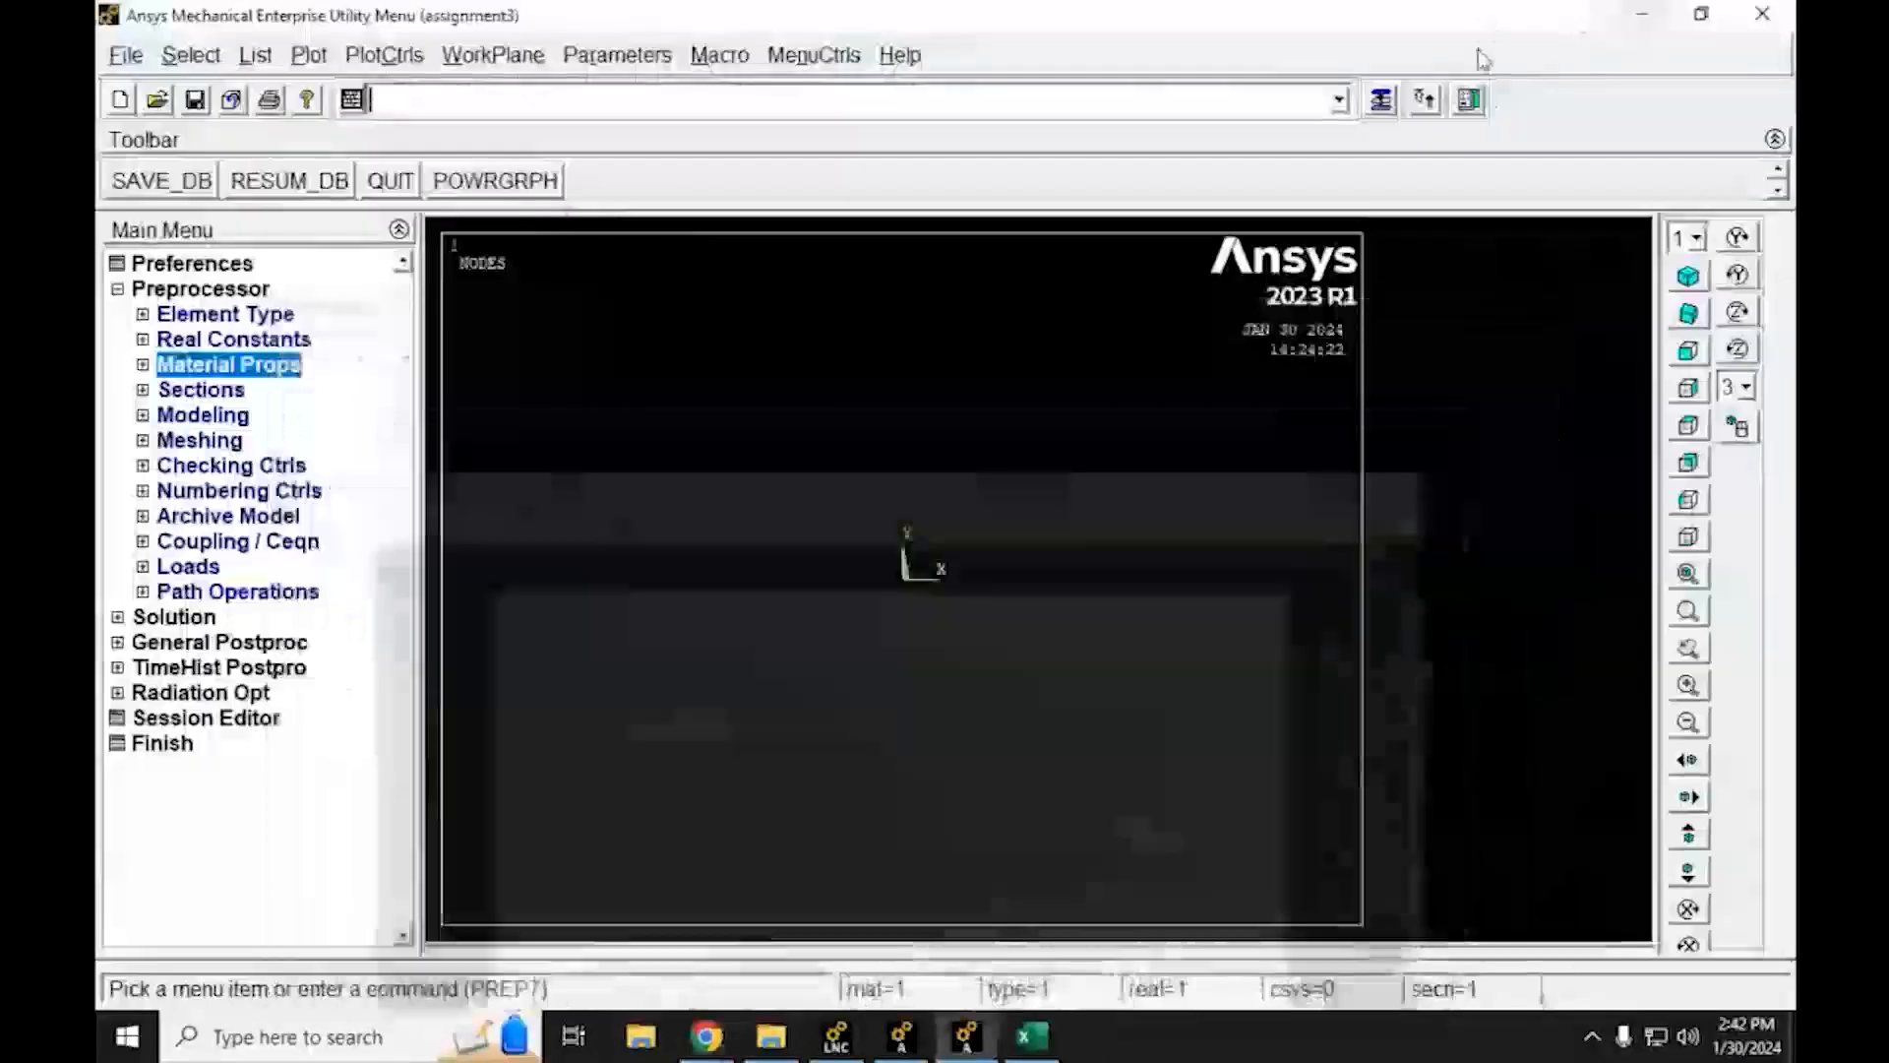
Return to Ansys, open the common beam sections tool, name section 1 Ibeam and choose the I-shaped sub-type
{"action": "left_click", "coordinate": [1642, 27]}
{"action": "left_click", "coordinate": [143, 390]}
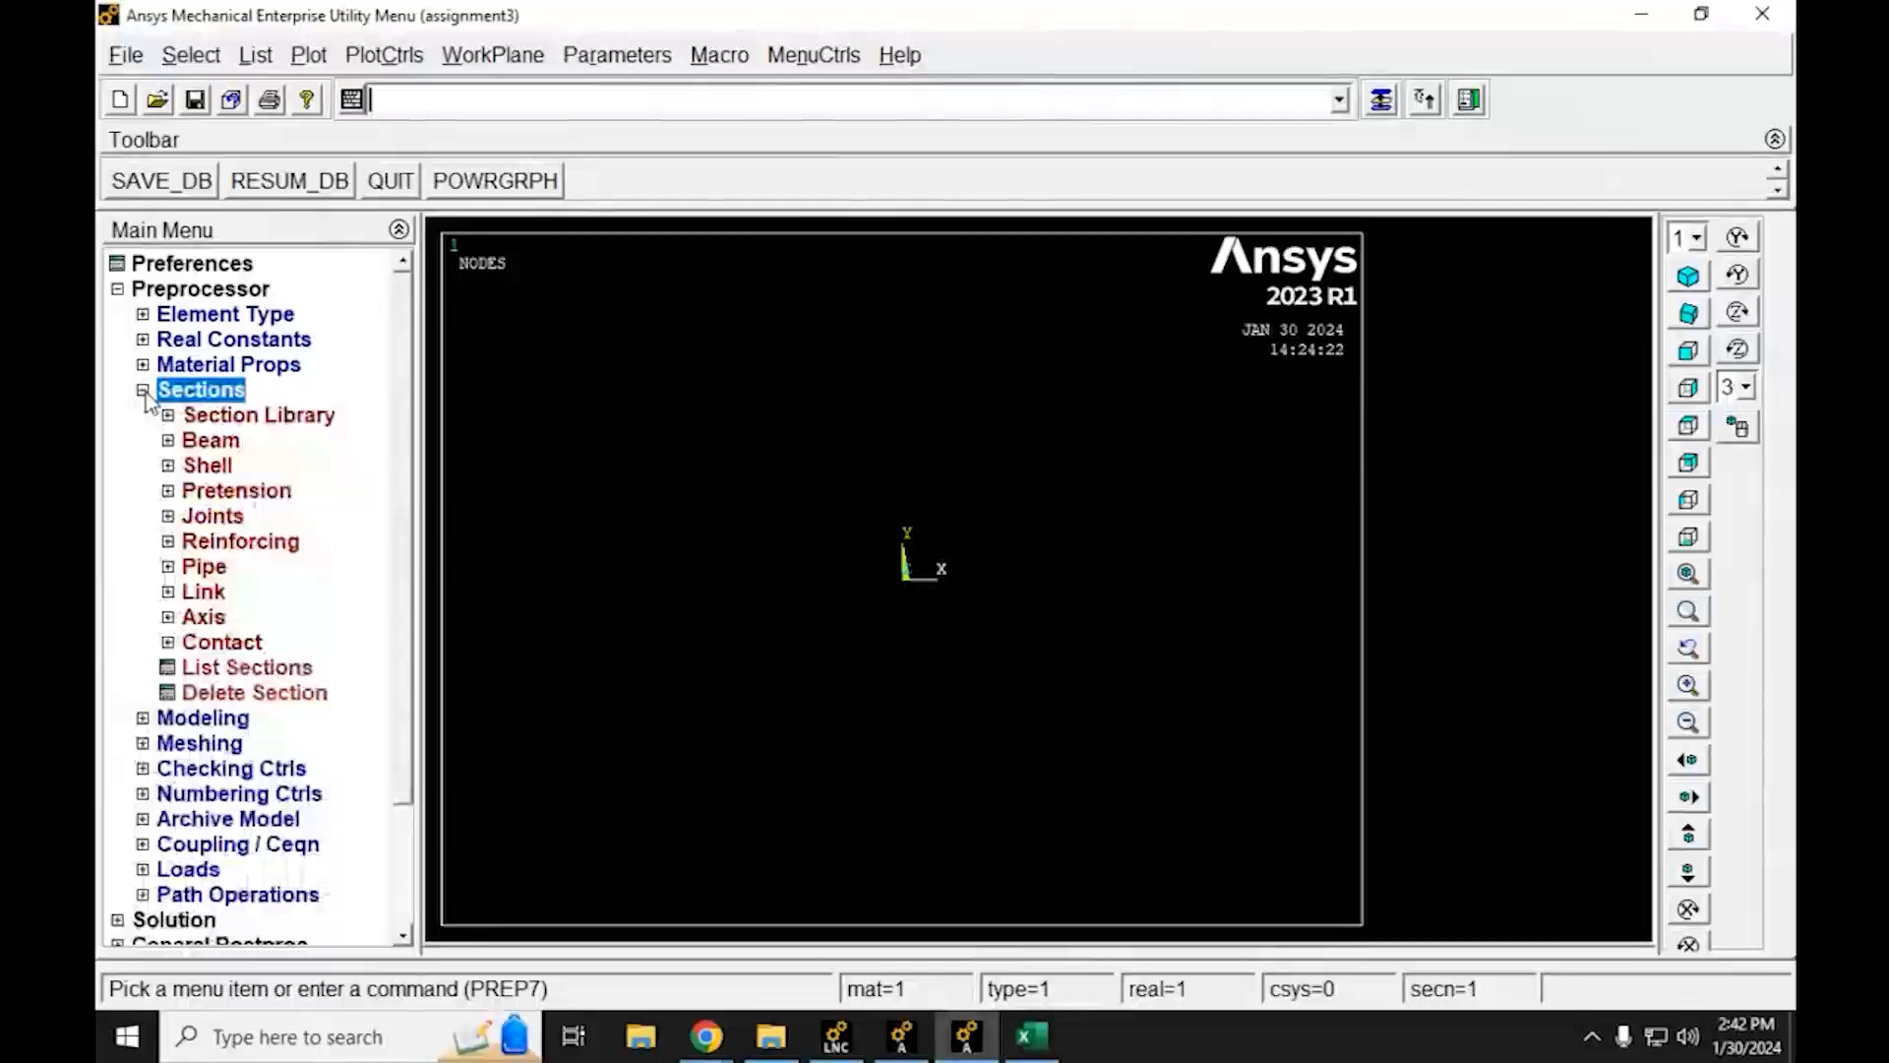
{"action": "left_click", "coordinate": [168, 440]}
{"action": "left_click", "coordinate": [227, 465]}
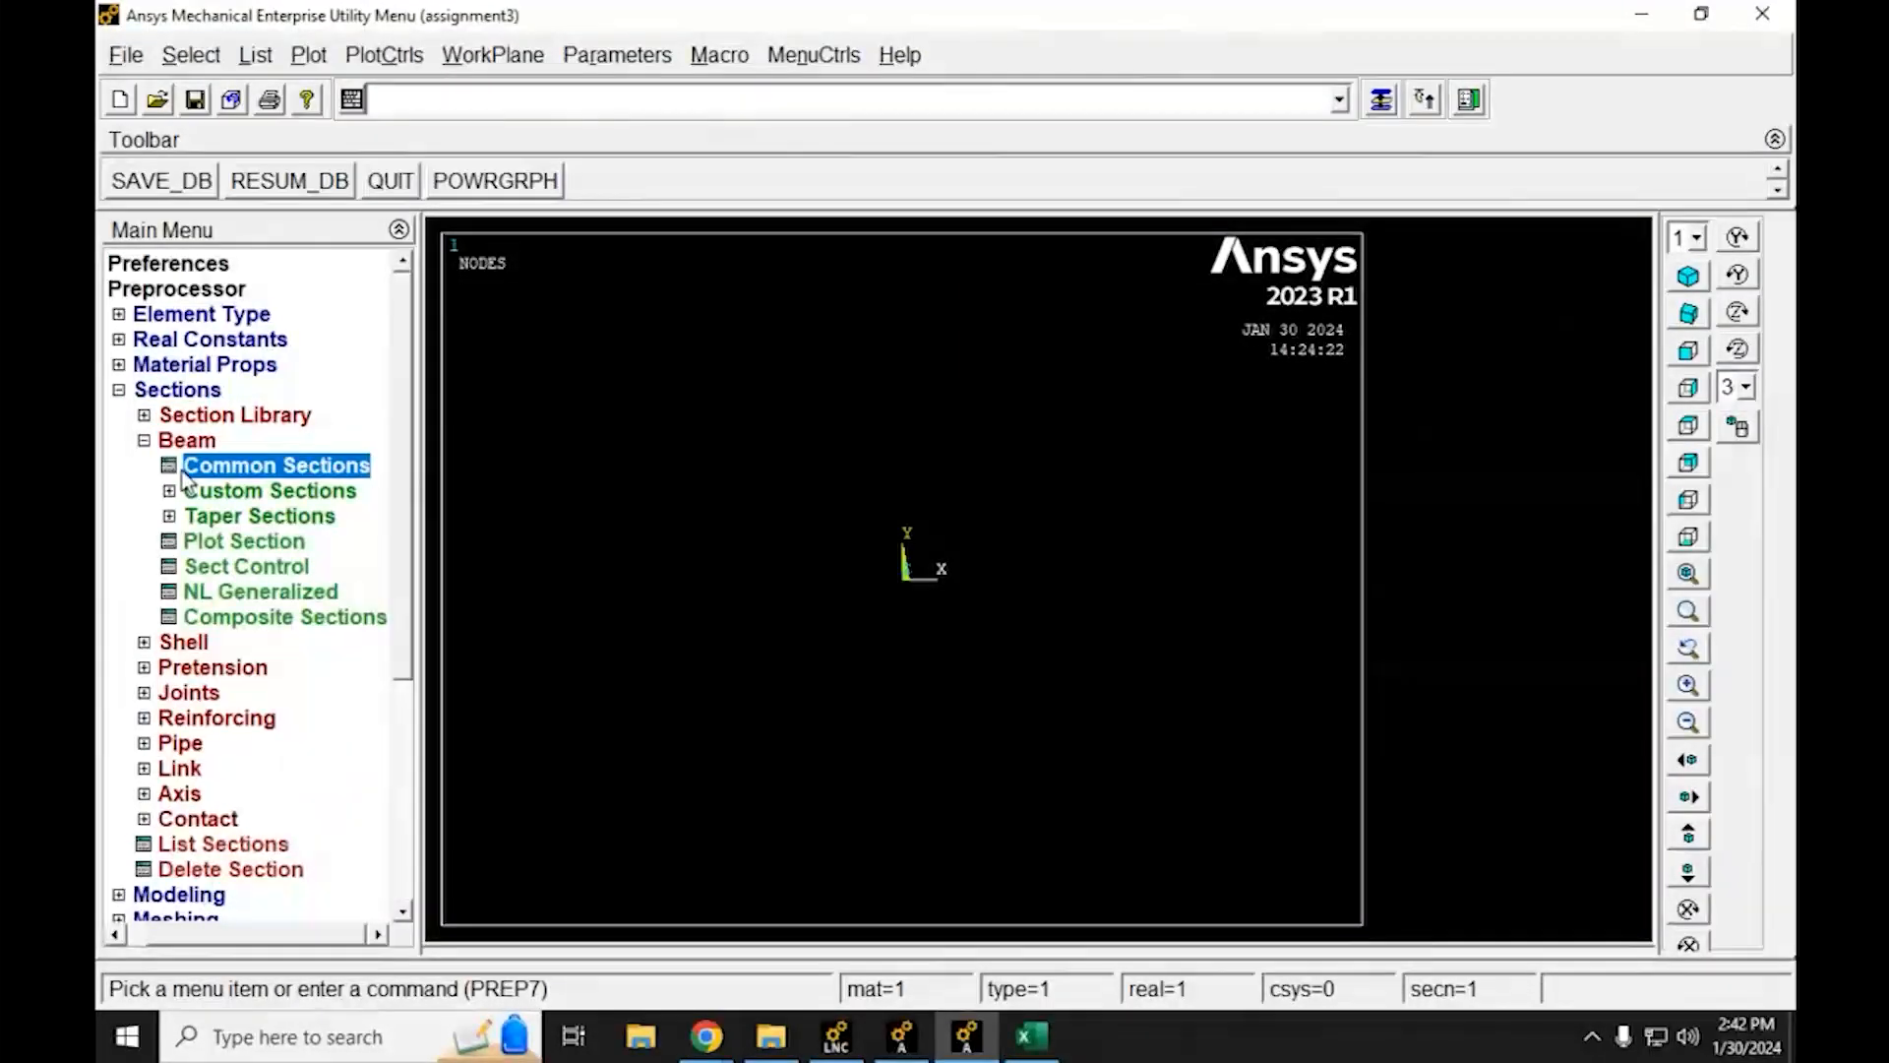
{"action": "left_click_drag", "start_coordinate": [1549, 120], "coordinate": [610, 187]}
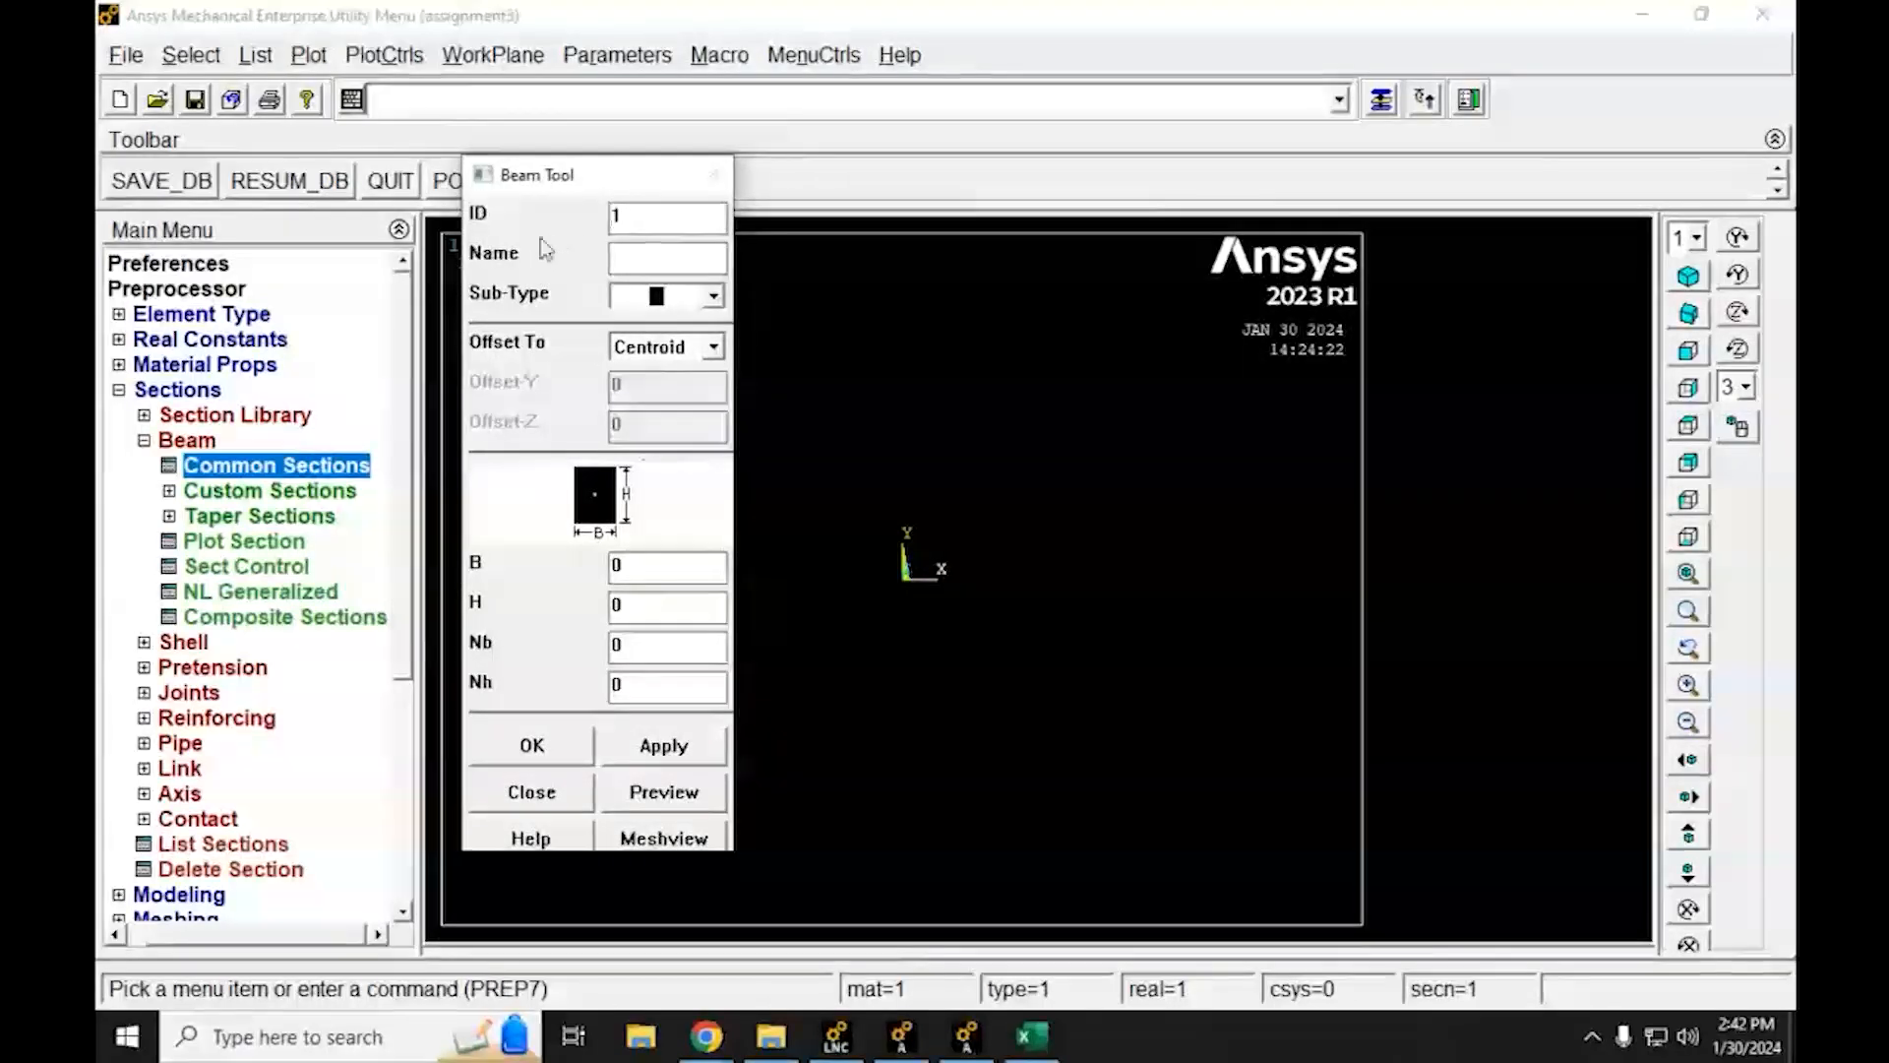
{"action": "left_click", "coordinate": [618, 254]}
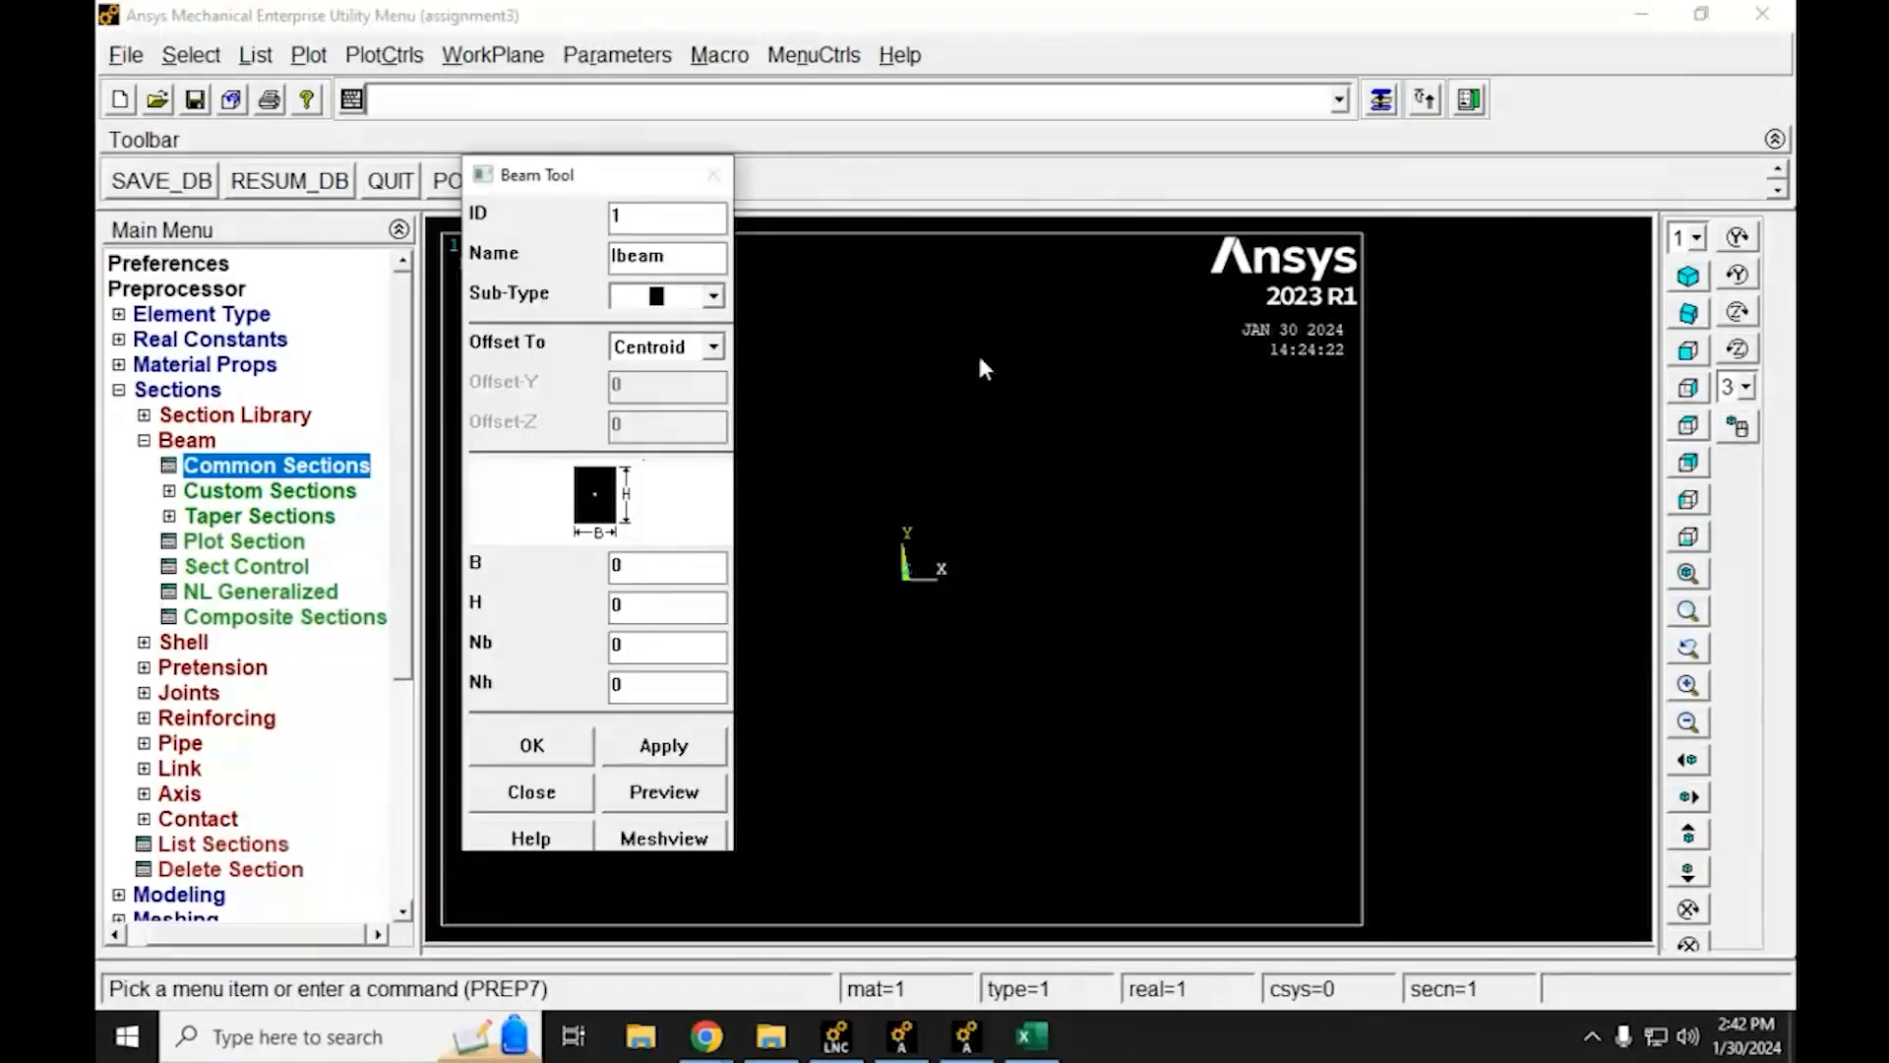
{"action": "left_click", "coordinate": [712, 295]}
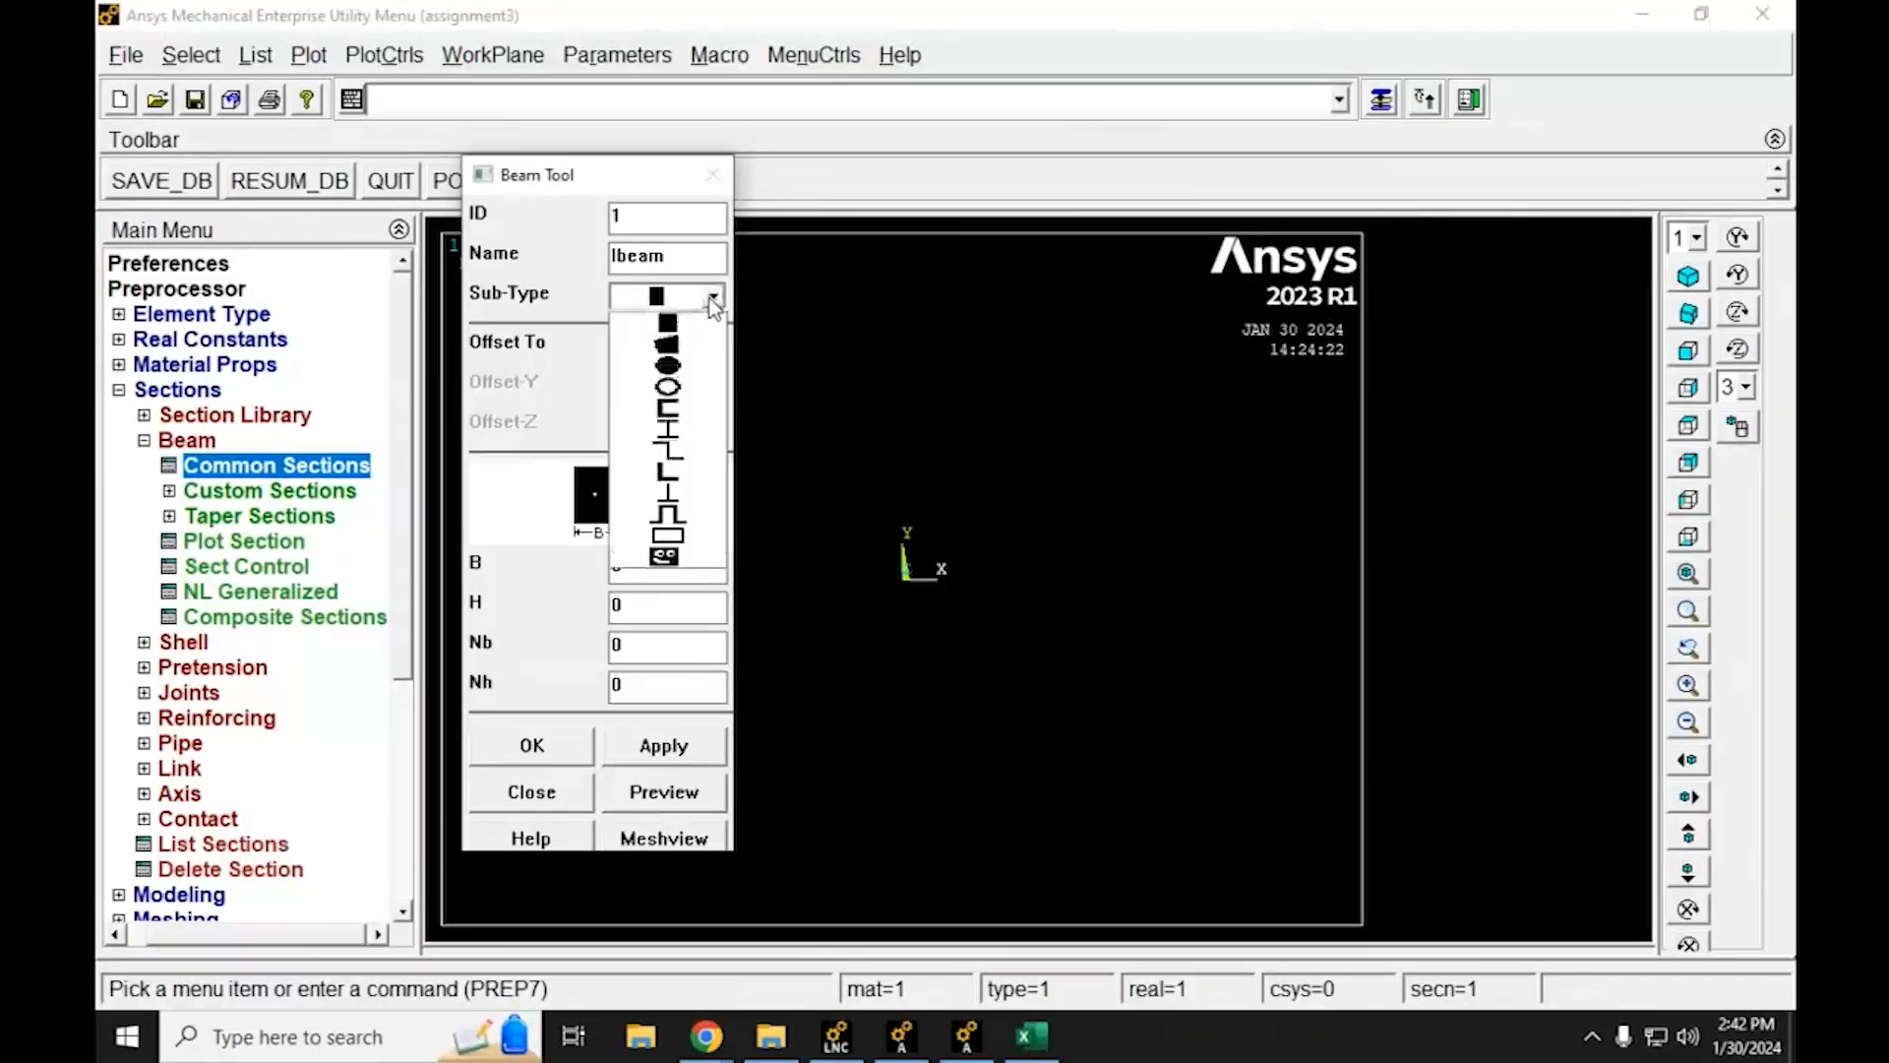
{"action": "left_click", "coordinate": [667, 433]}
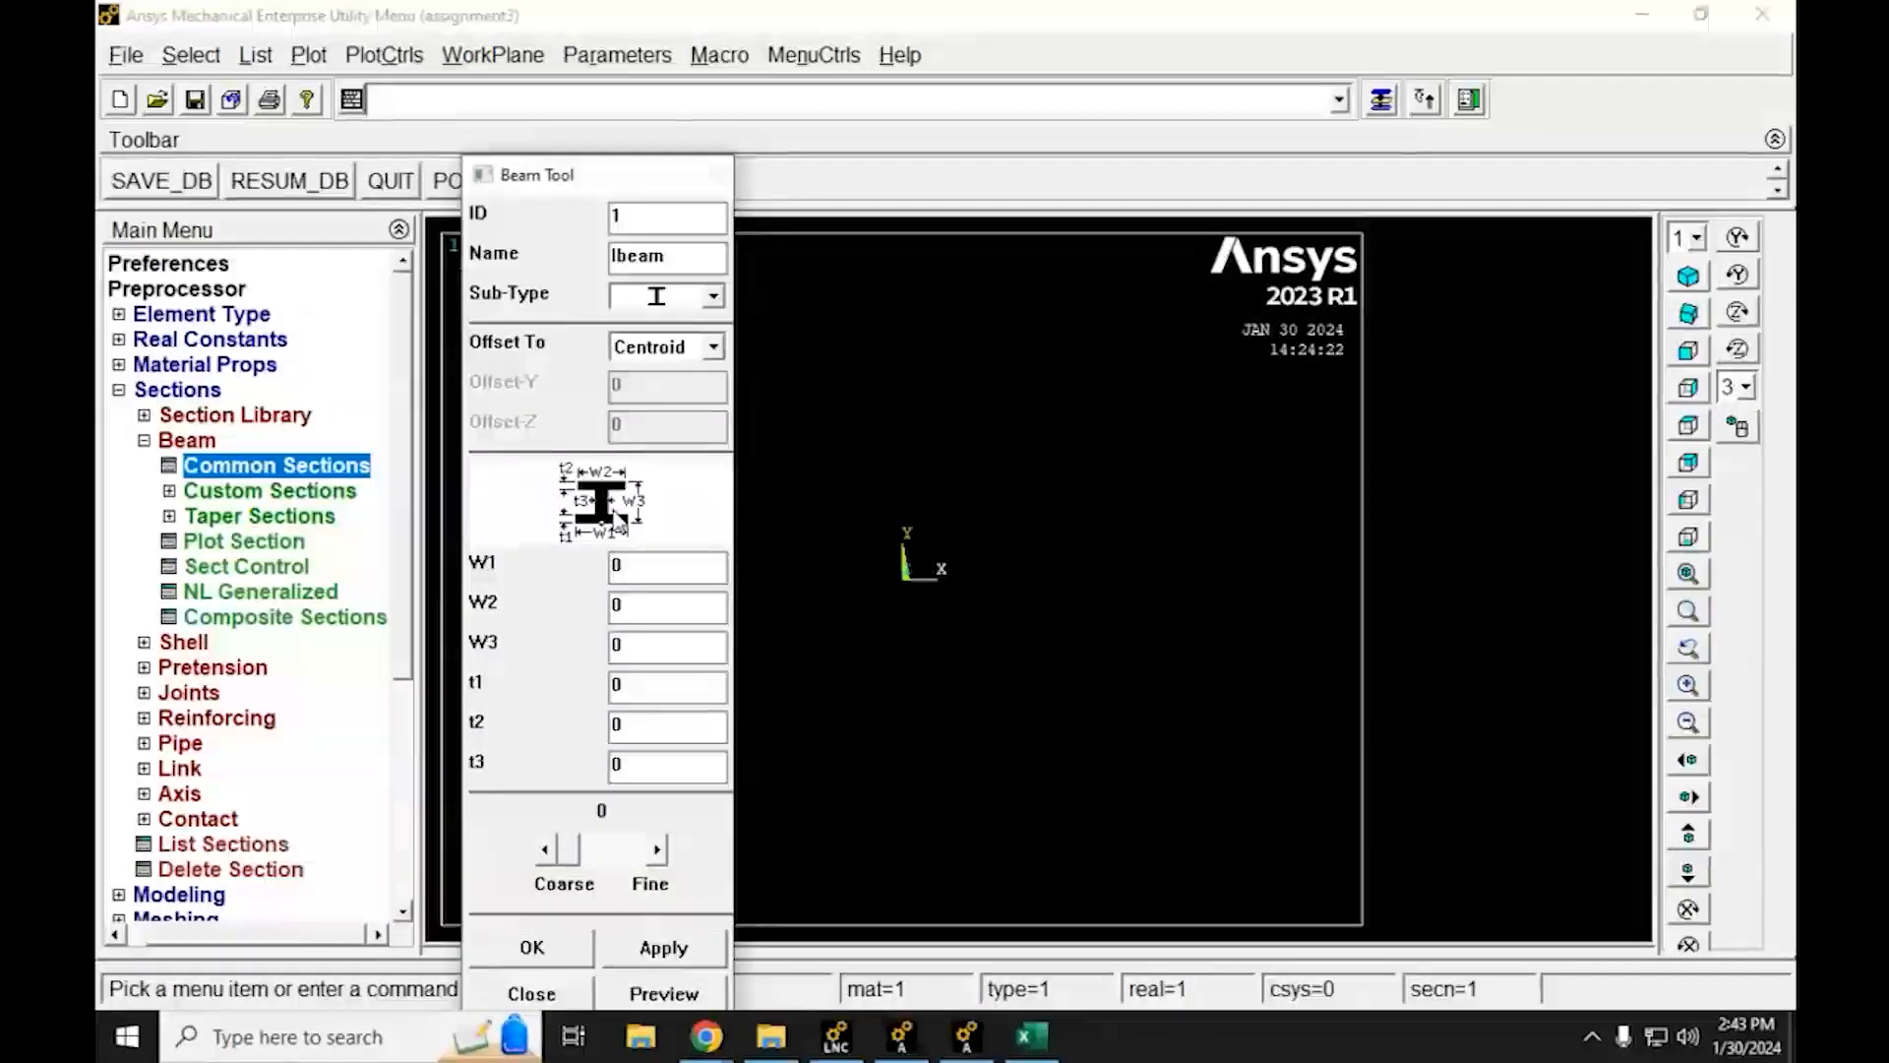
Switch to the browser, shrink its window over Ansys and examine the top beam's size designation in the Lab Assignment #4 crane figure
{"action": "left_click", "coordinate": [707, 1036]}
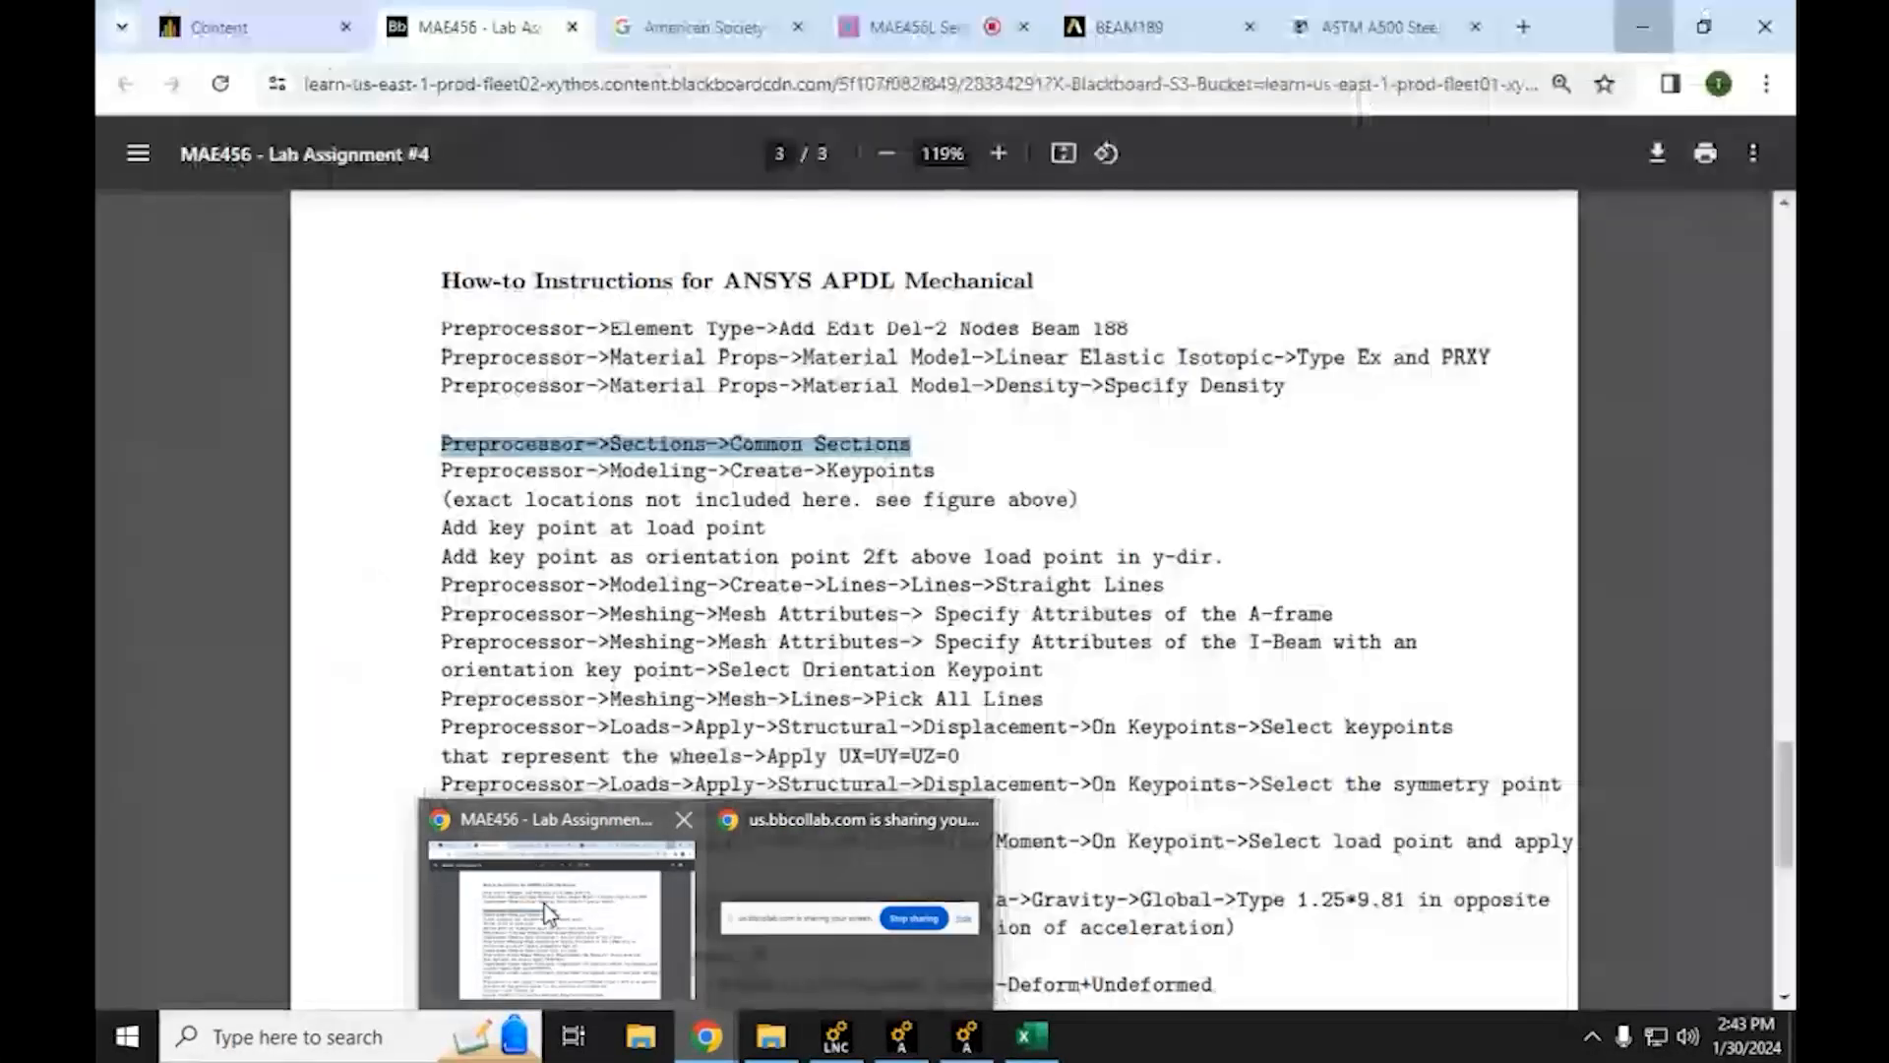
{"action": "left_click", "coordinate": [549, 915]}
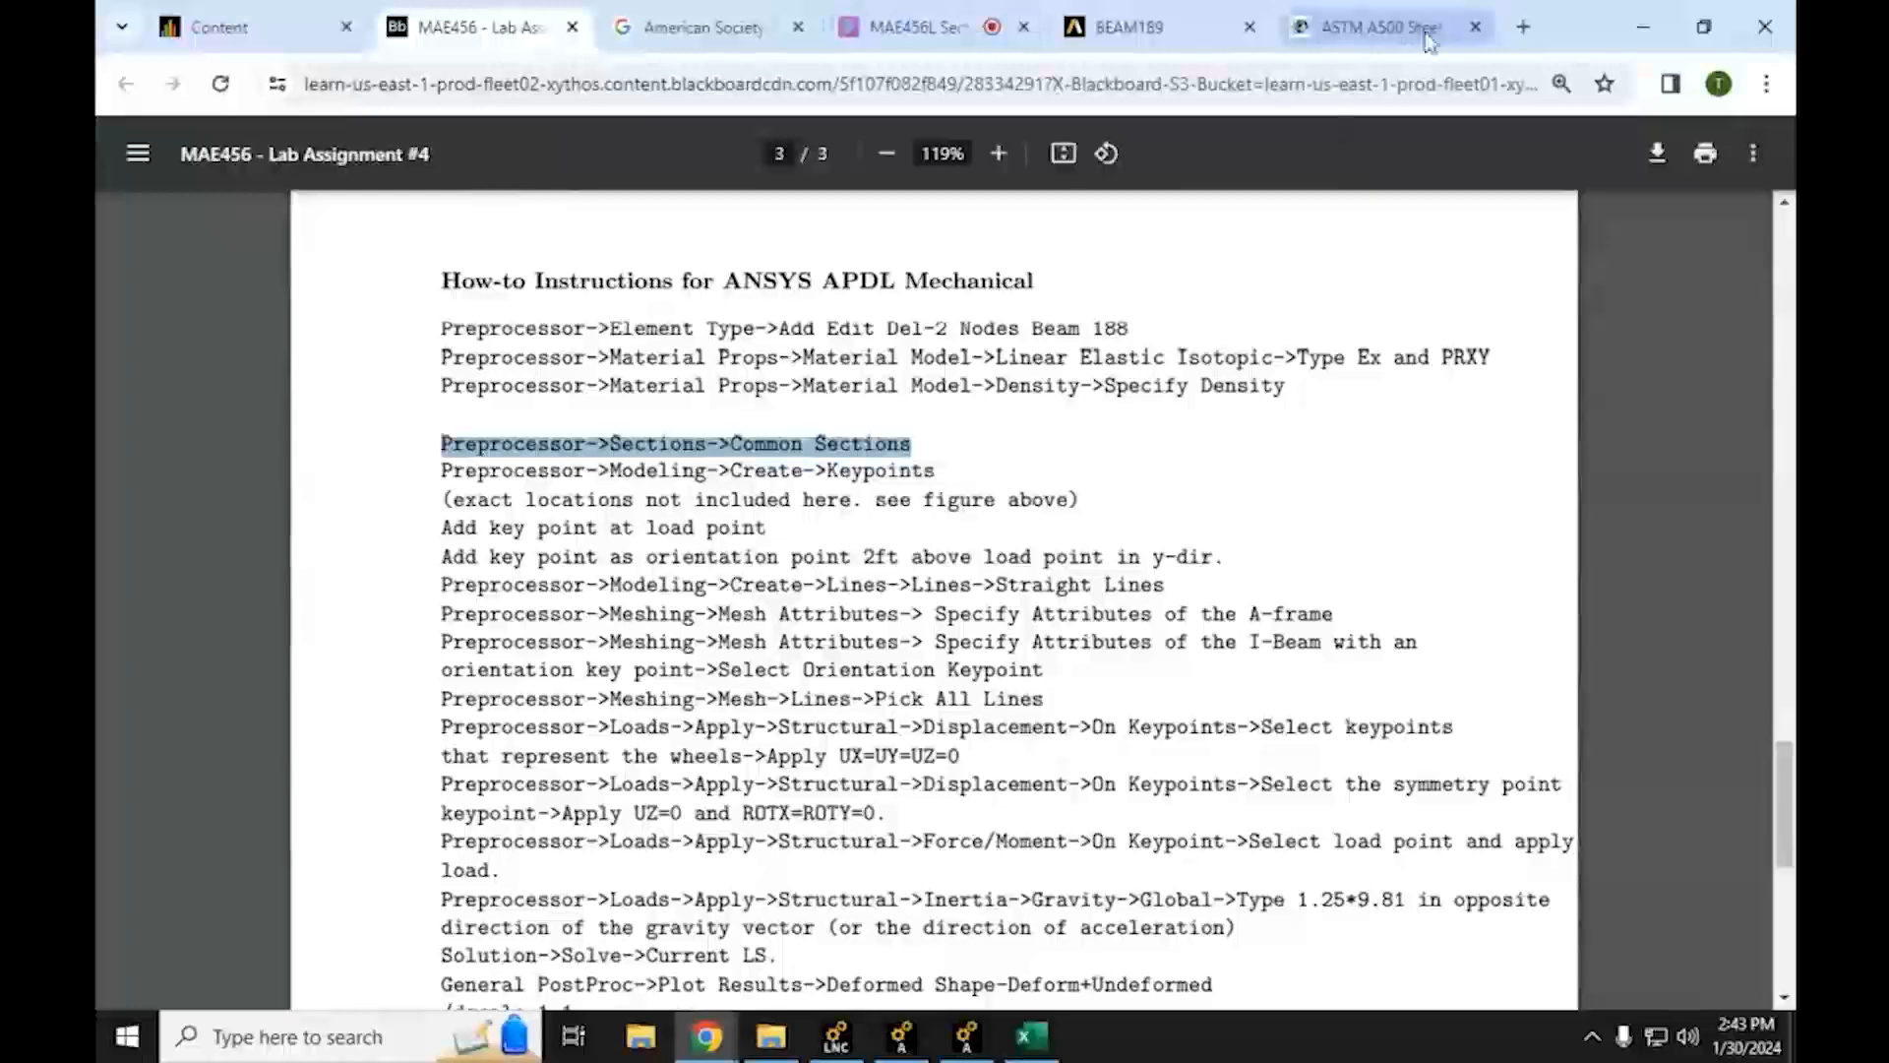
{"action": "left_click_drag", "start_coordinate": [1574, 27], "coordinate": [1445, 129]}
{"action": "left_click", "coordinate": [1403, 120]}
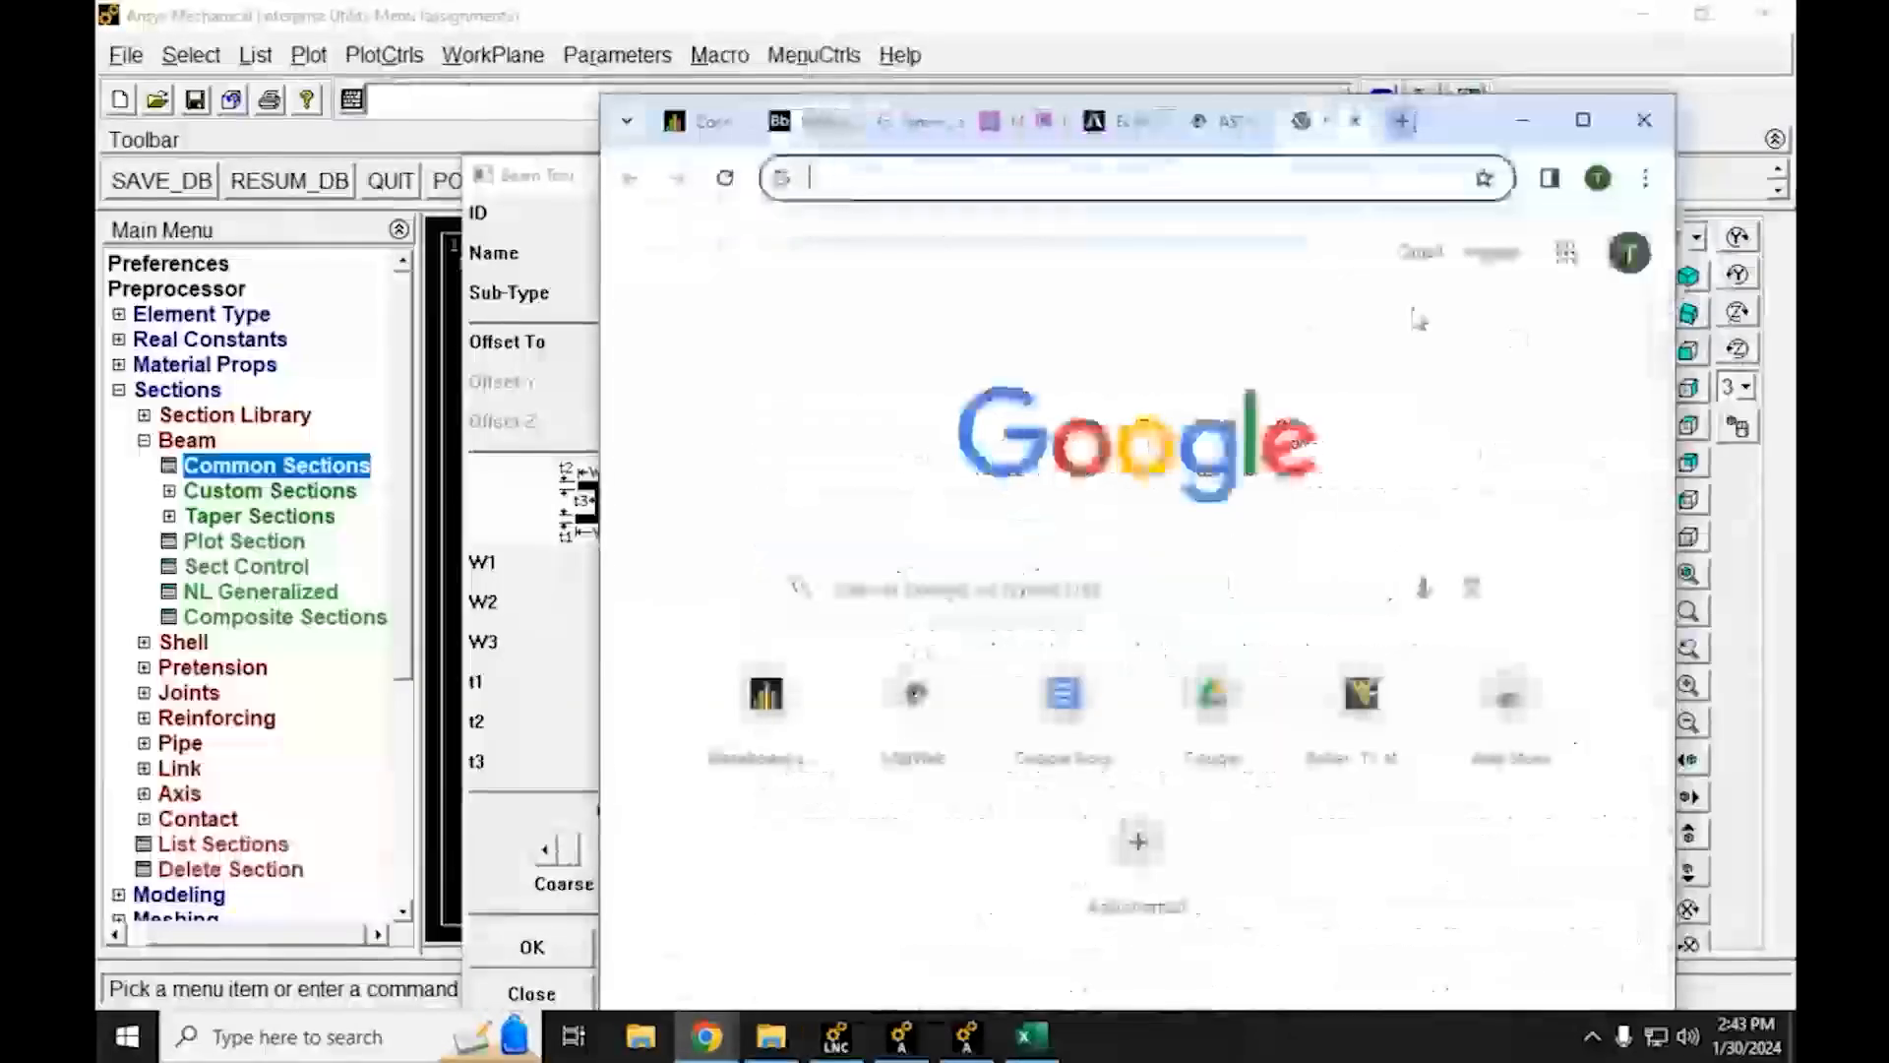
{"action": "left_click", "coordinate": [790, 120]}
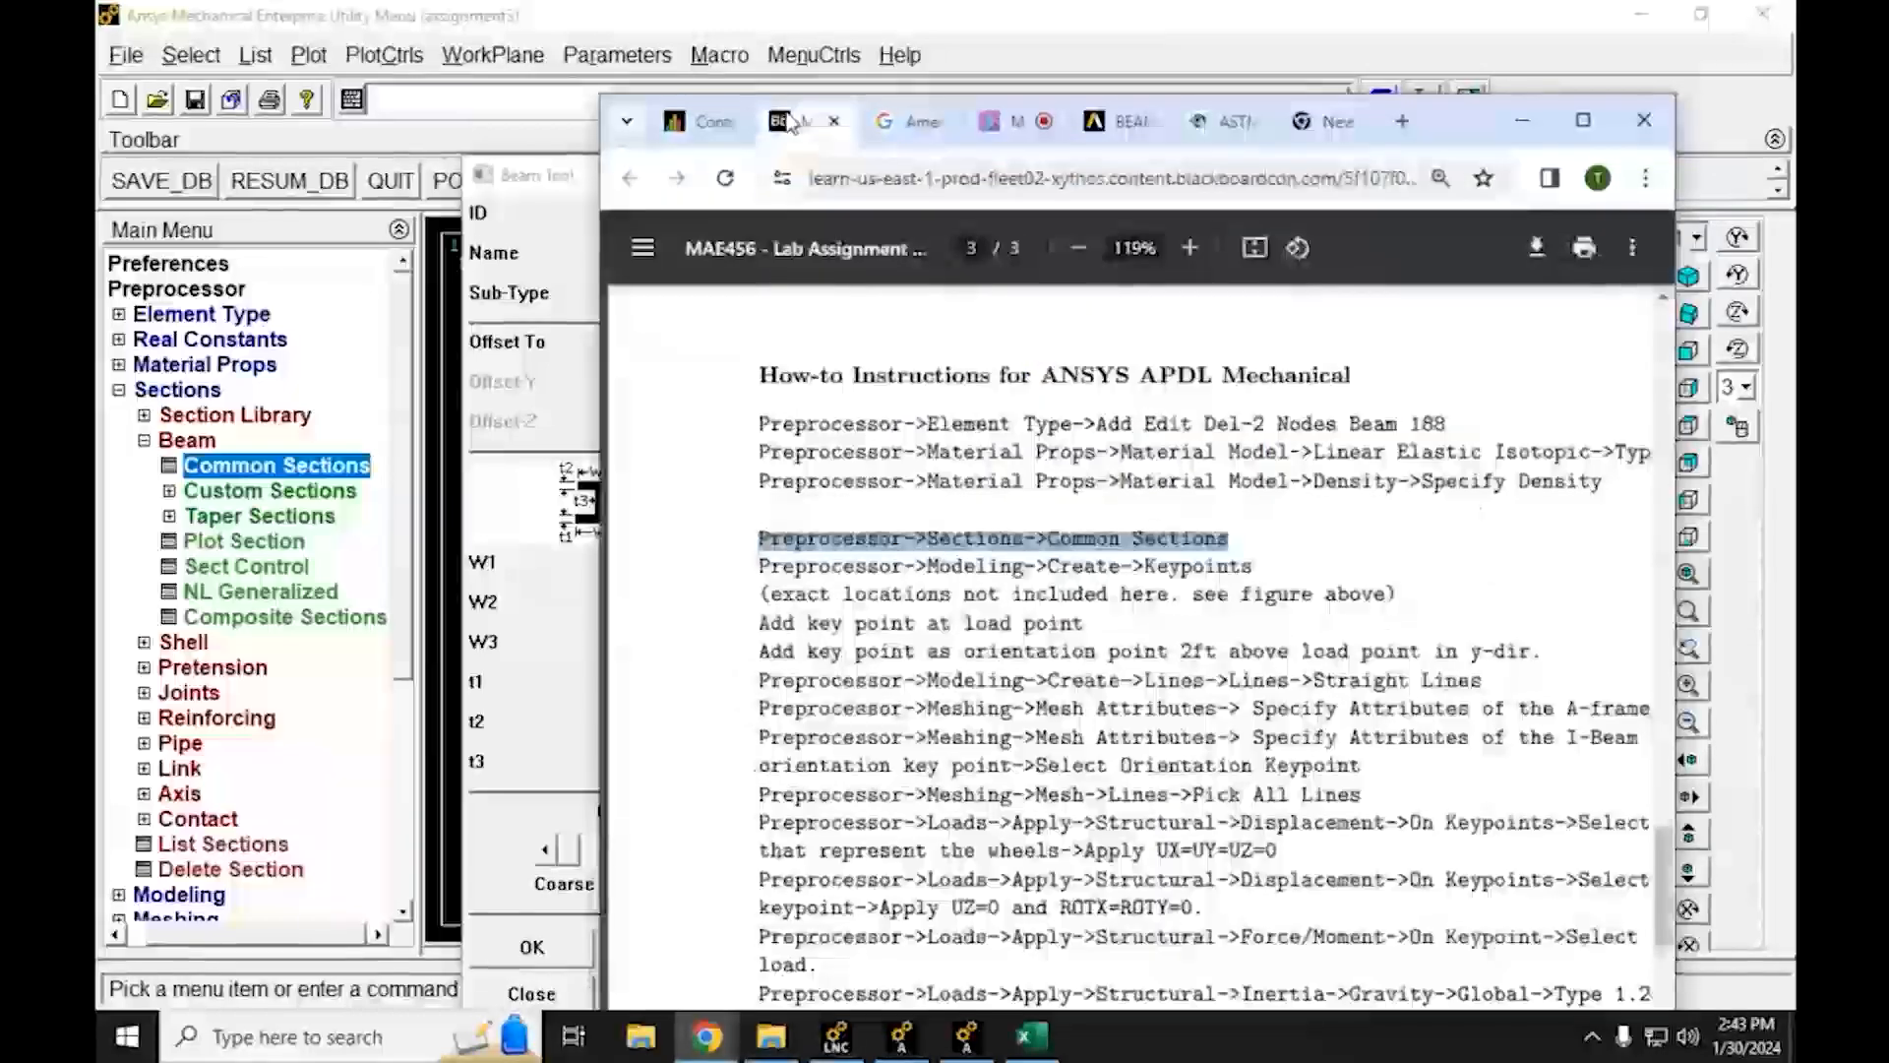
{"action": "scroll", "coordinate": [1007, 520], "scroll_direction": "down", "scroll_amount": 10}
{"action": "scroll", "coordinate": [1008, 519], "scroll_direction": "up", "scroll_amount": 5}
{"action": "scroll", "coordinate": [1007, 519], "scroll_direction": "up", "scroll_amount": 15}
{"action": "scroll", "coordinate": [1106, 459], "scroll_direction": "down", "scroll_amount": 5}
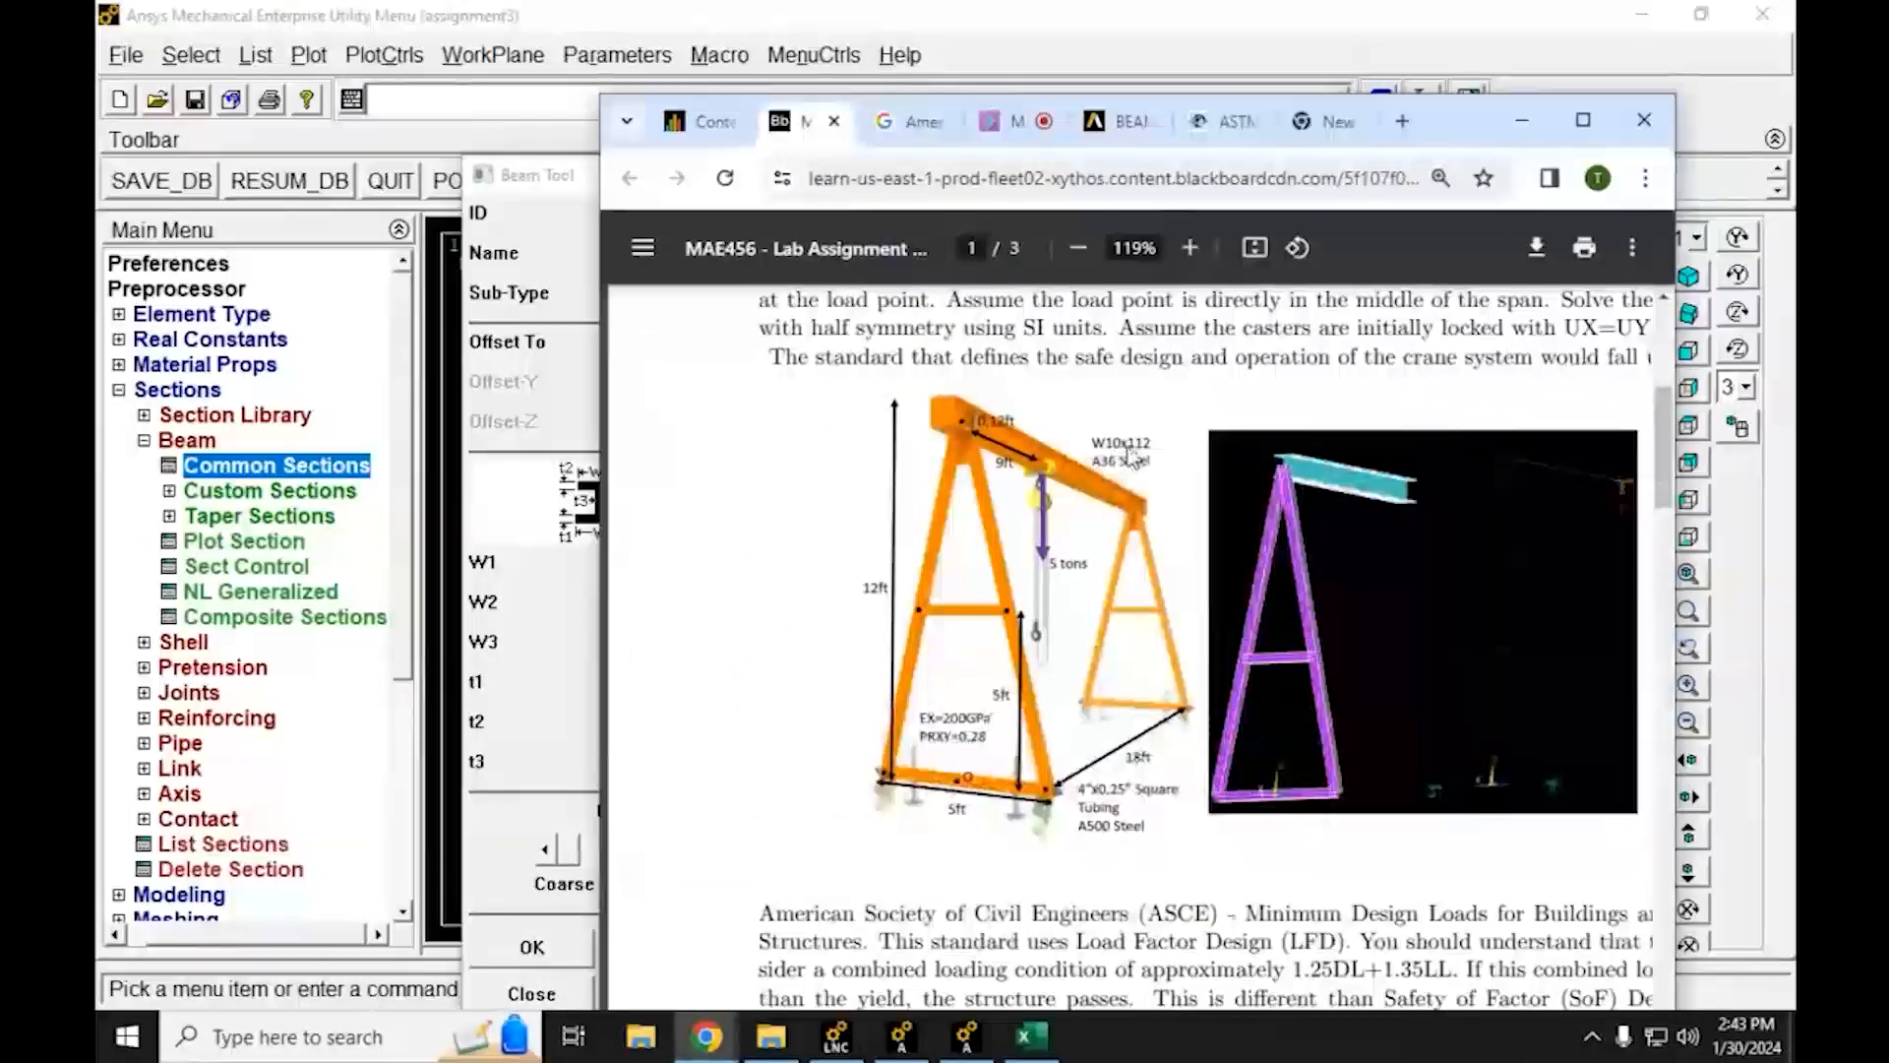
Search the web for W10x112 and open the engineering-database.com wide flange beam page at its section details
{"action": "left_click", "coordinate": [1324, 121]}
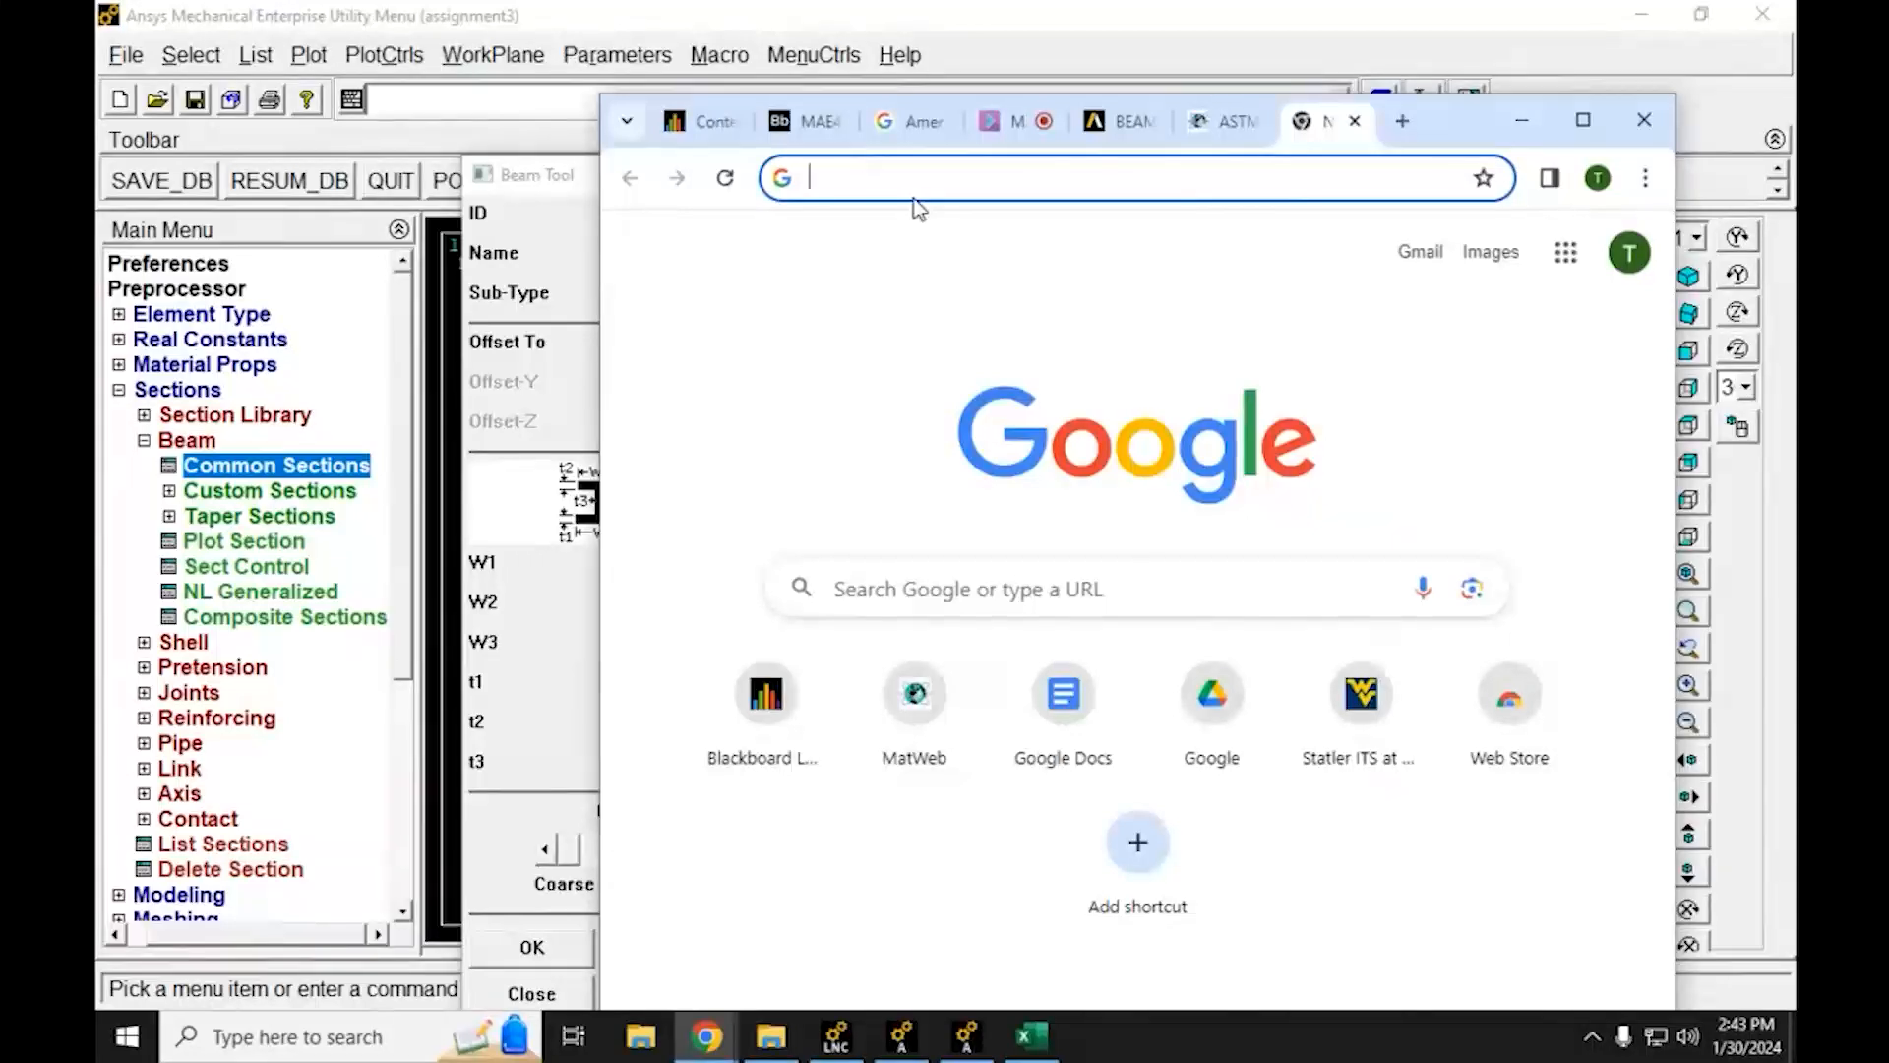
{"action": "type", "text": "W"}
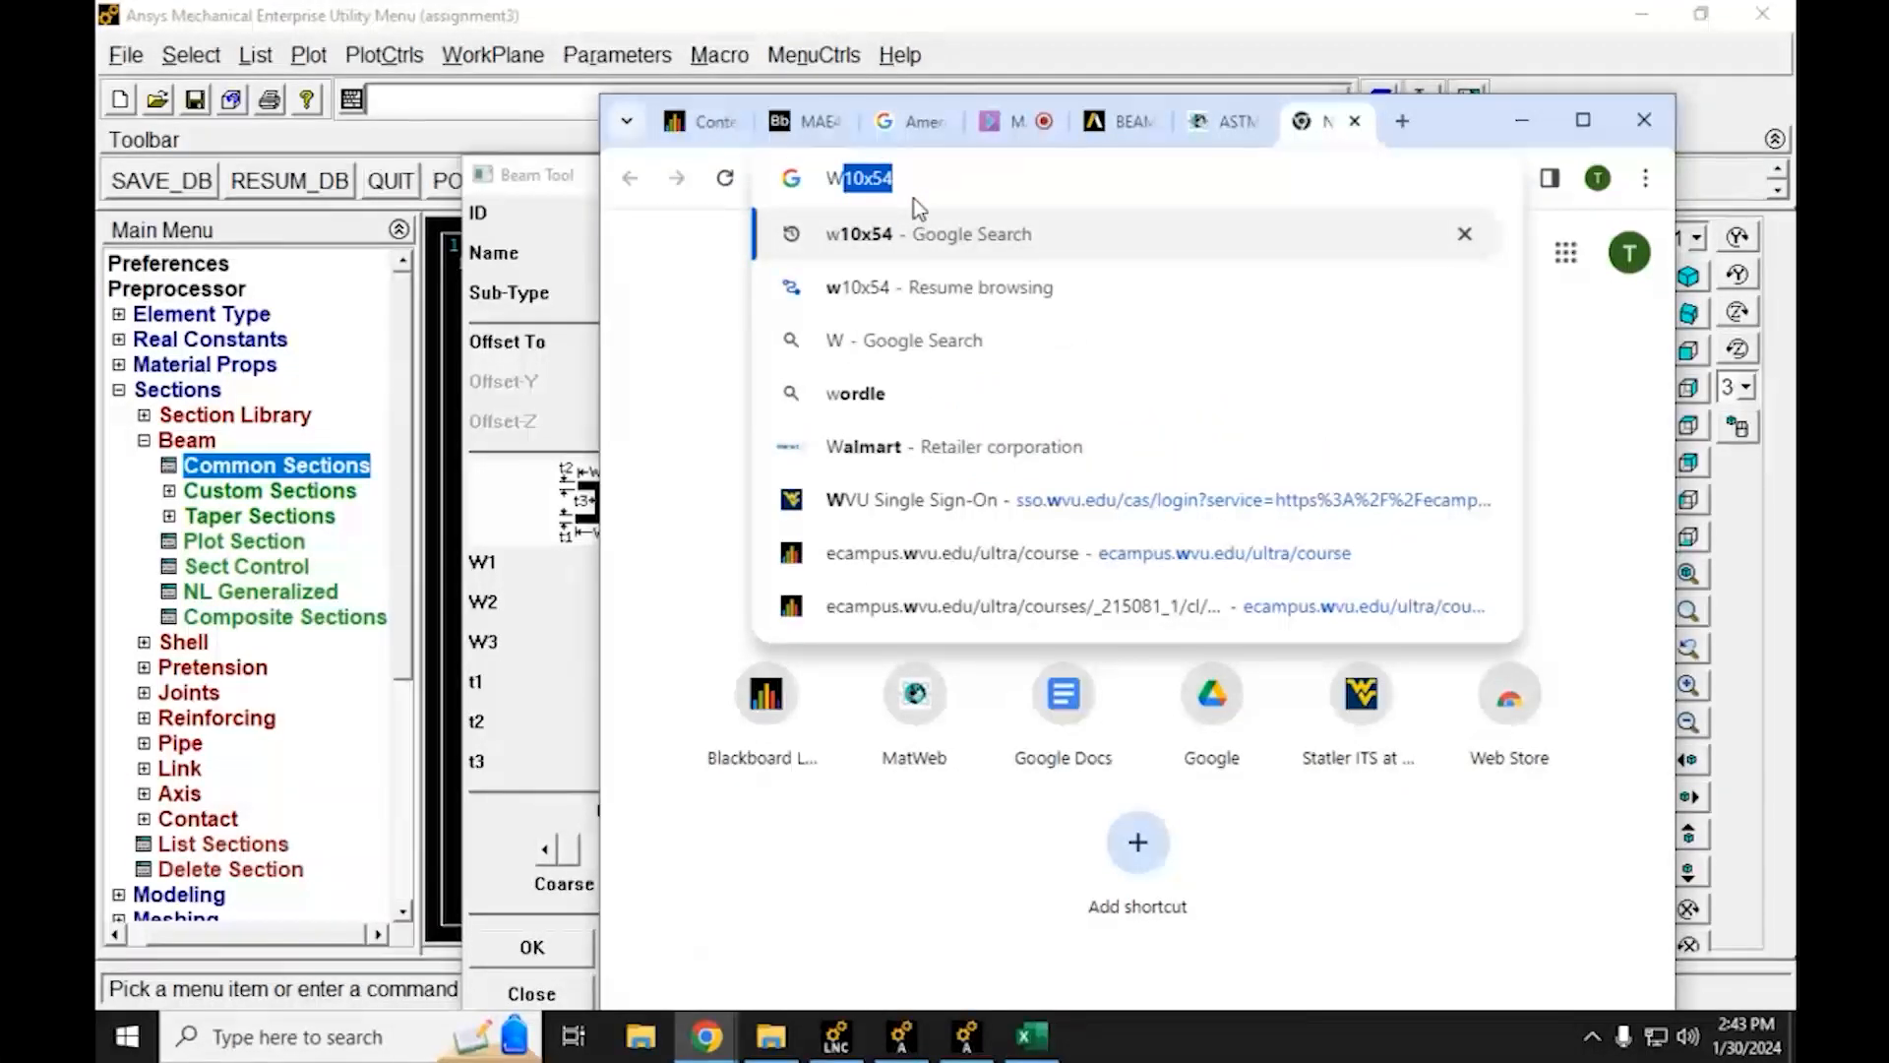
{"action": "type", "text": "10x112"}
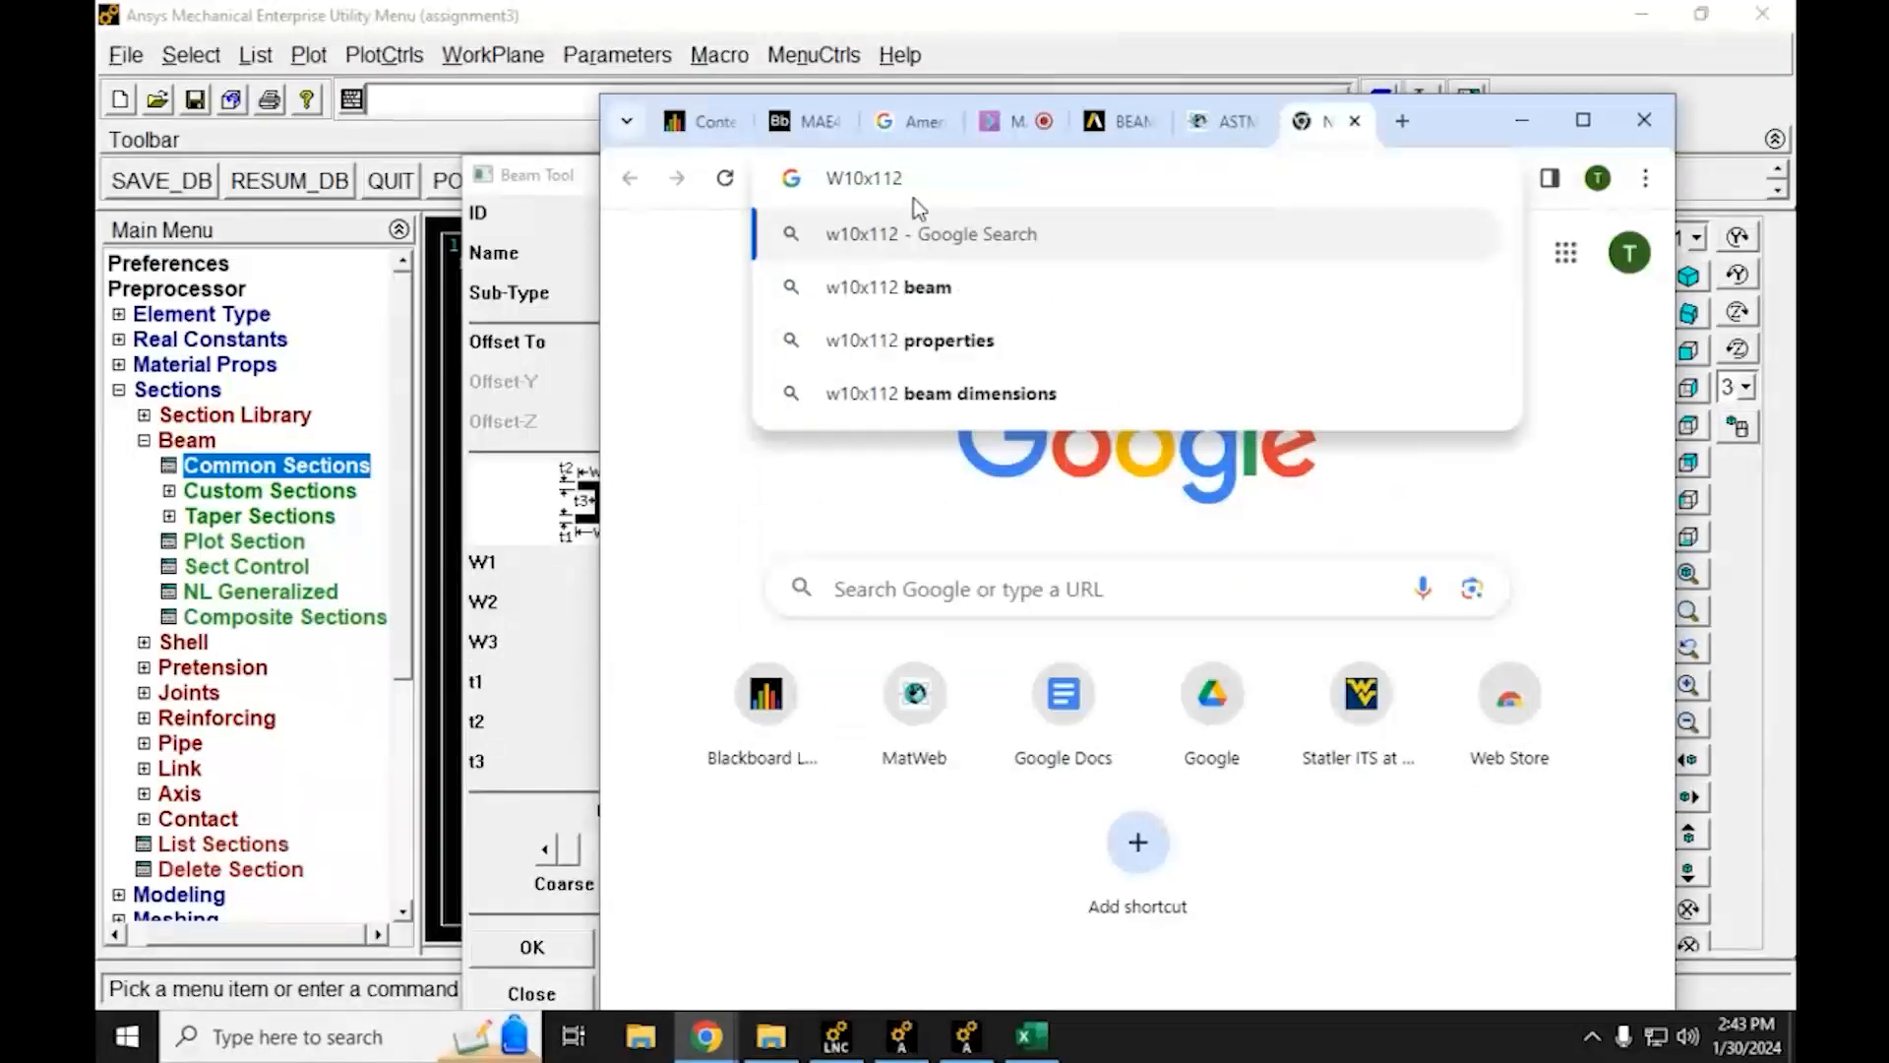
{"action": "key", "text": "Return"}
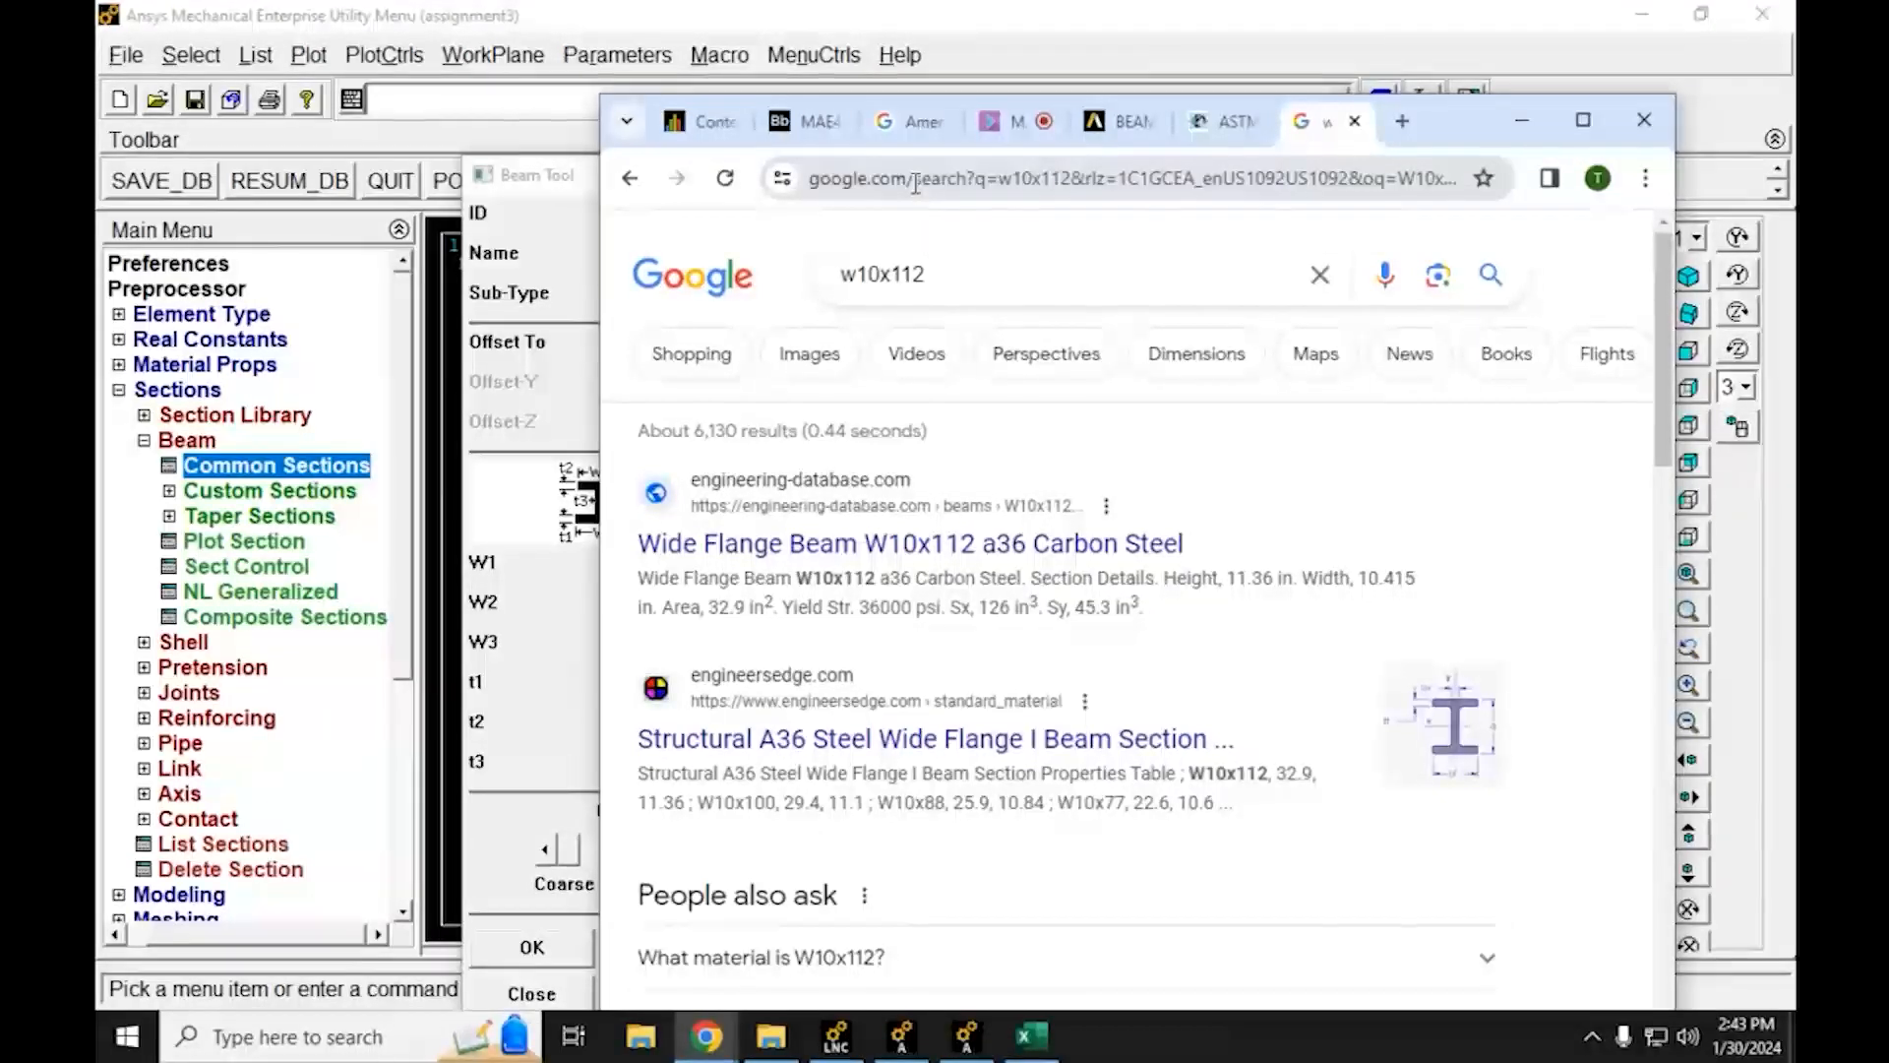
{"action": "left_click", "coordinate": [866, 545]}
{"action": "scroll", "coordinate": [1095, 592], "scroll_direction": "down", "scroll_amount": 5}
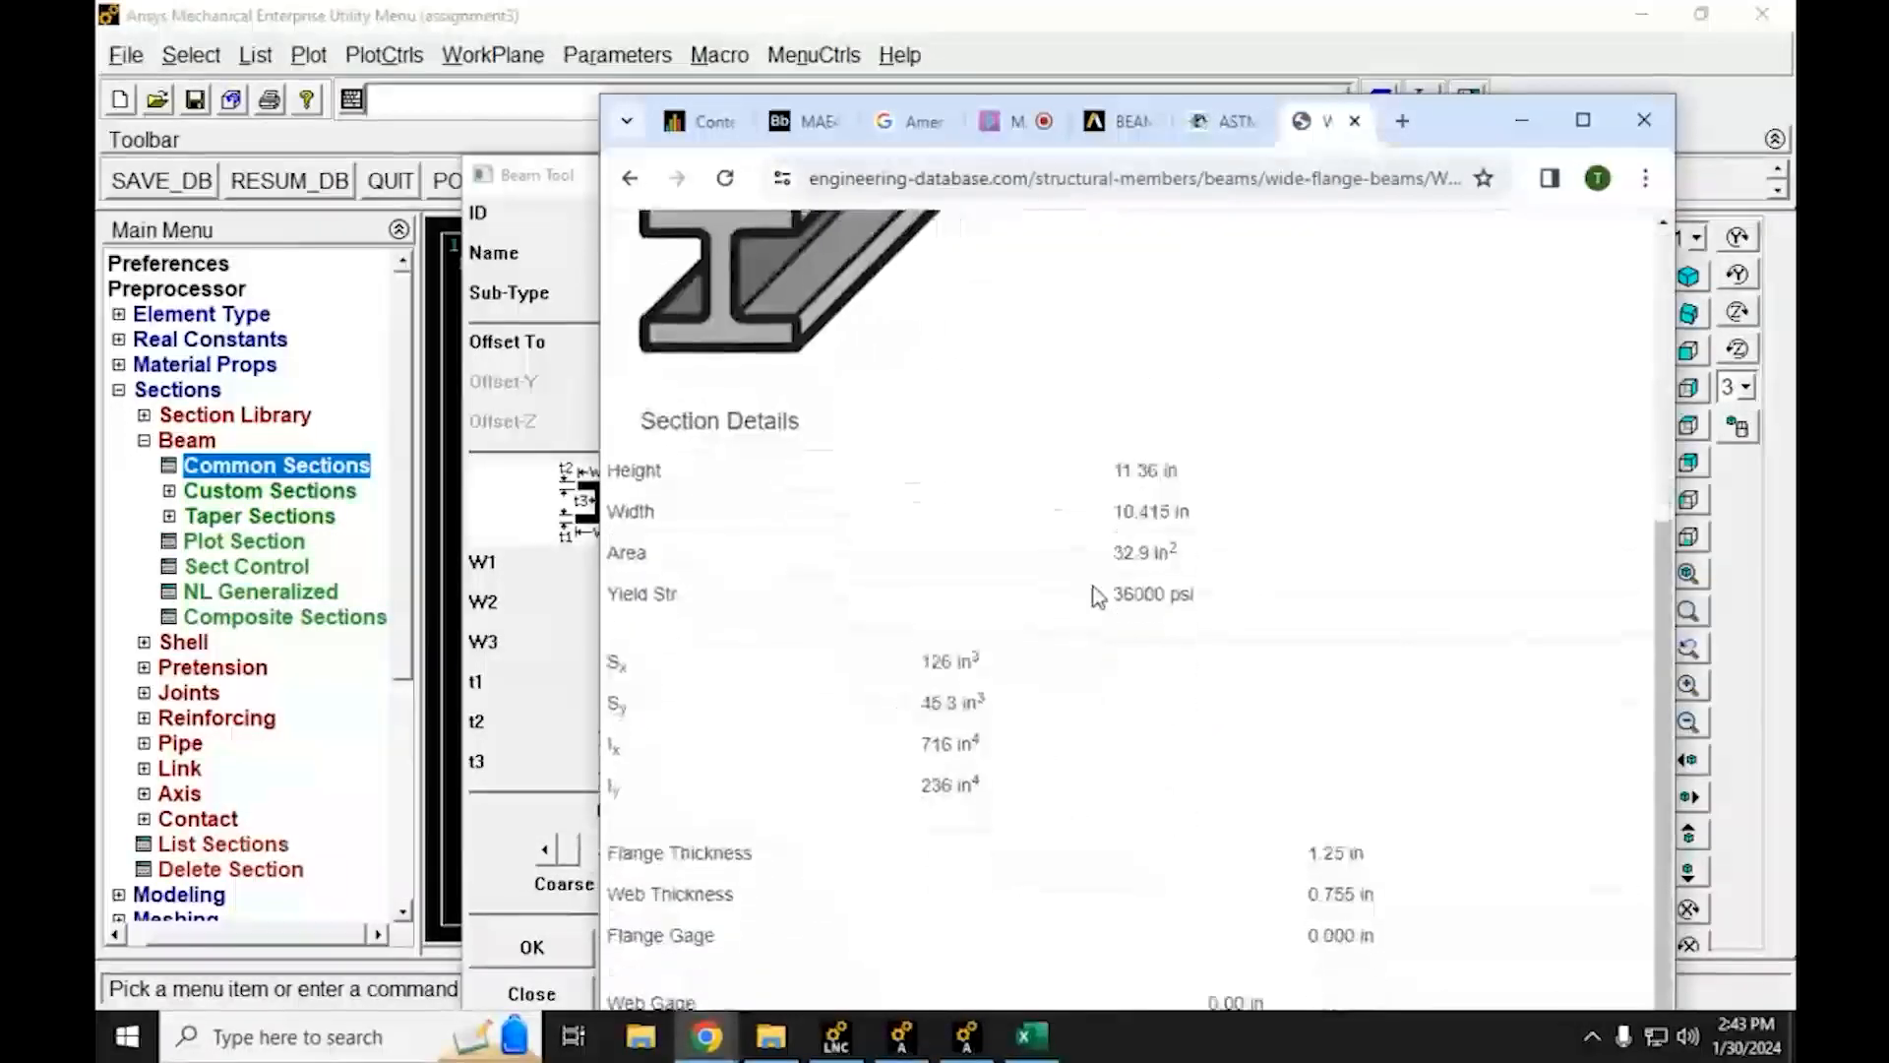
Maximize the browser, return to the W10x112 search results and find the W10x112 row in the engineersedge.com wide flange I-beam table
{"action": "left_click_drag", "start_coordinate": [1450, 126], "coordinate": [1408, 2]}
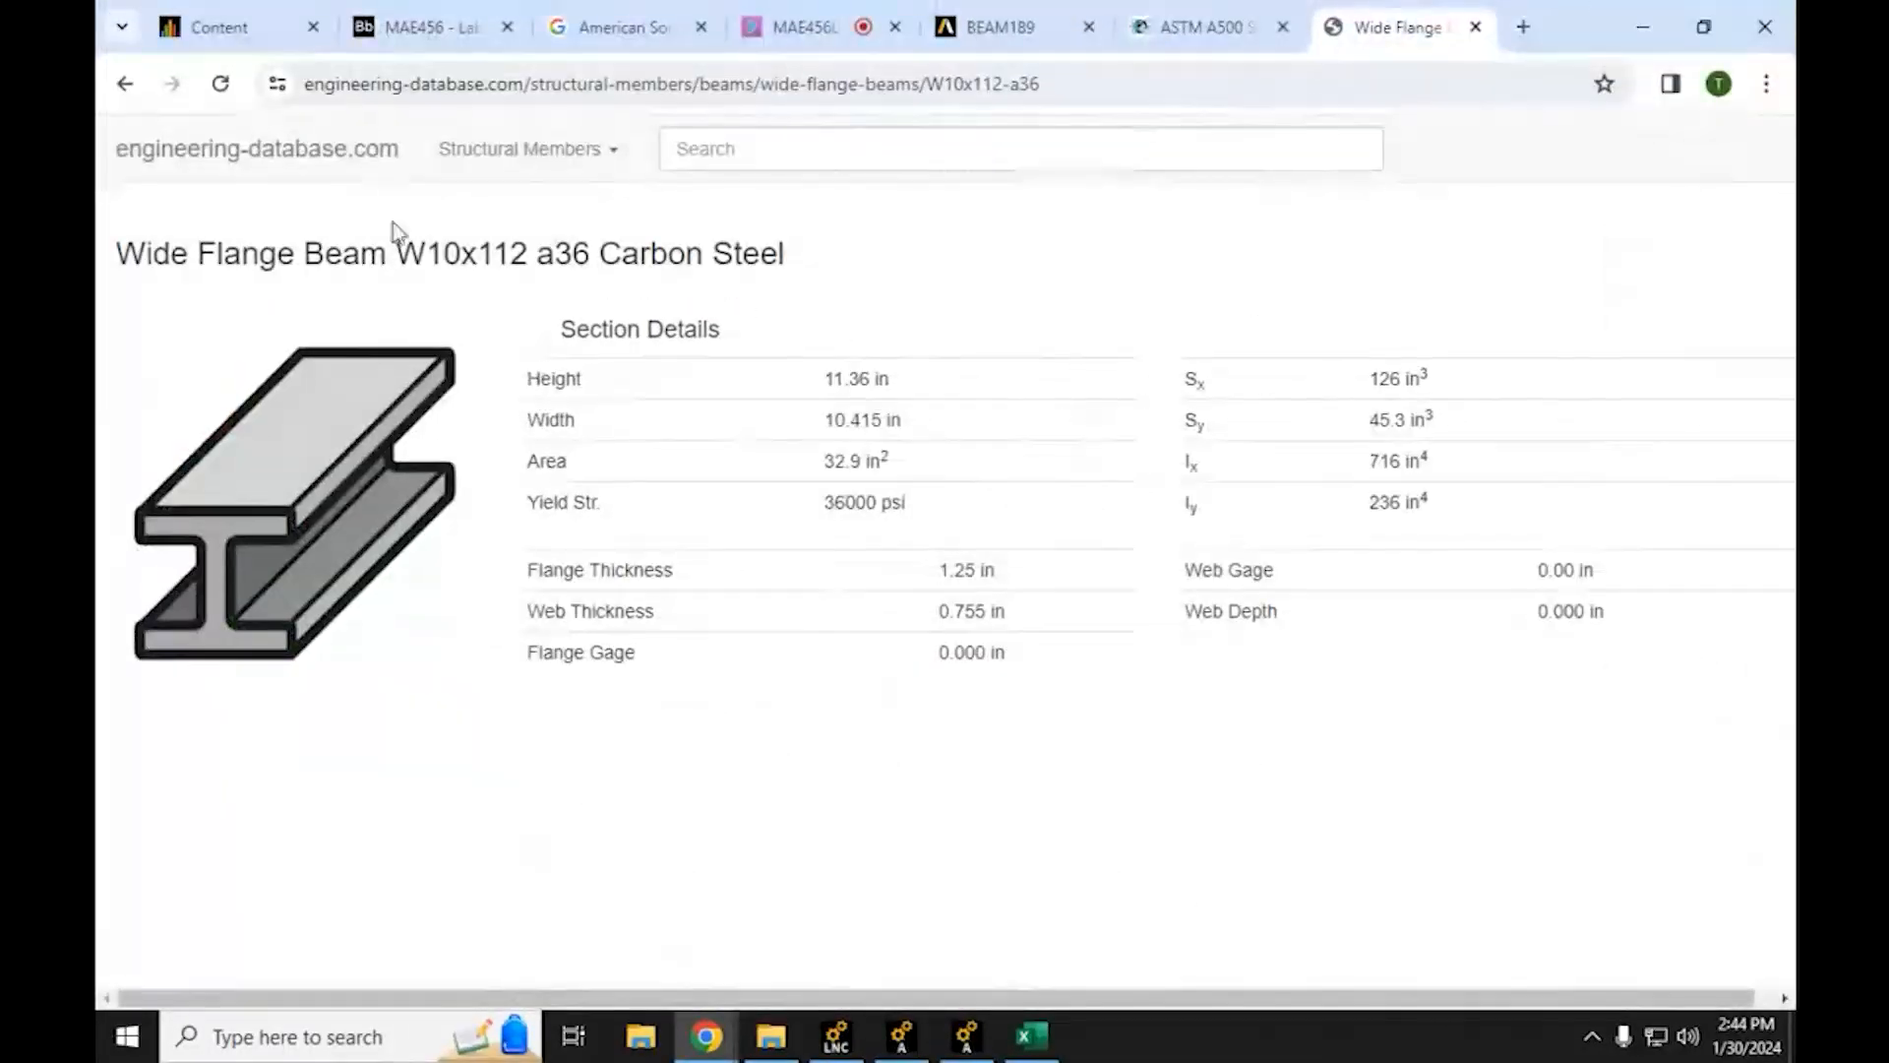
{"action": "left_click_drag", "start_coordinate": [397, 254], "coordinate": [531, 248]}
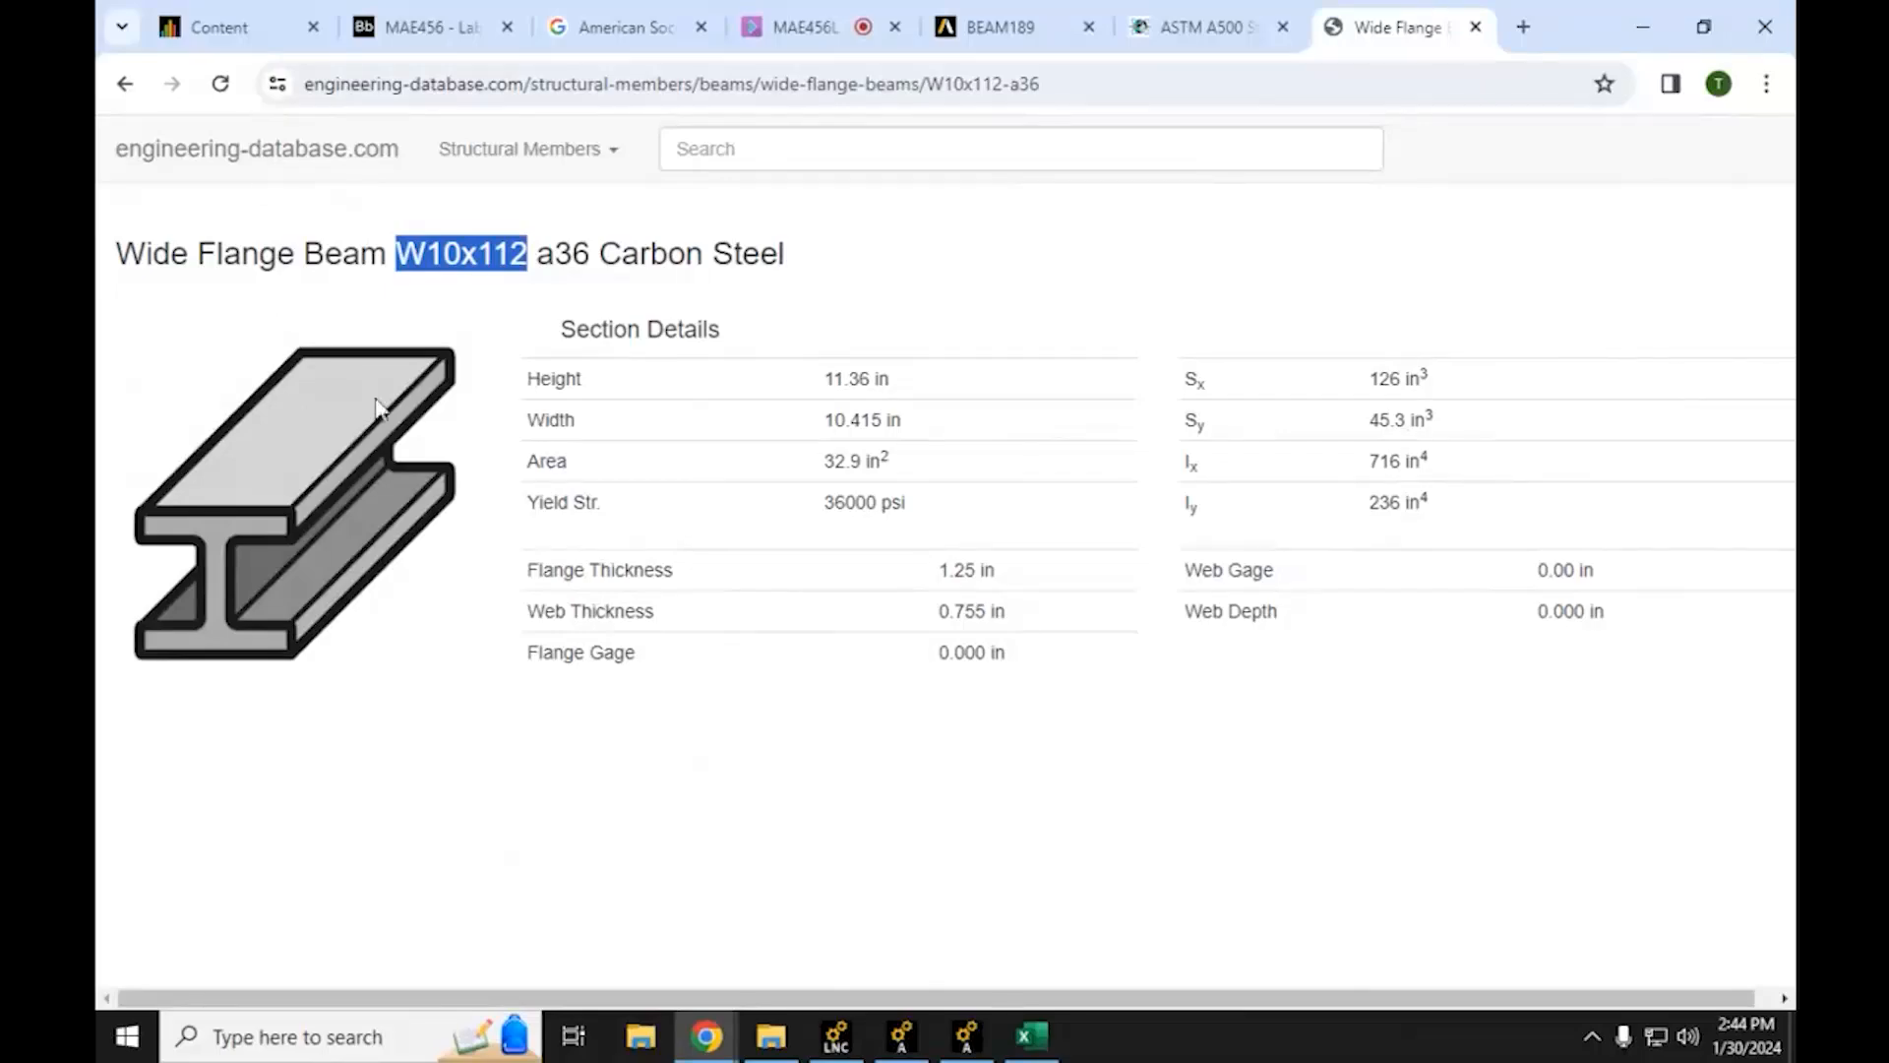
{"action": "left_click", "coordinate": [123, 97]}
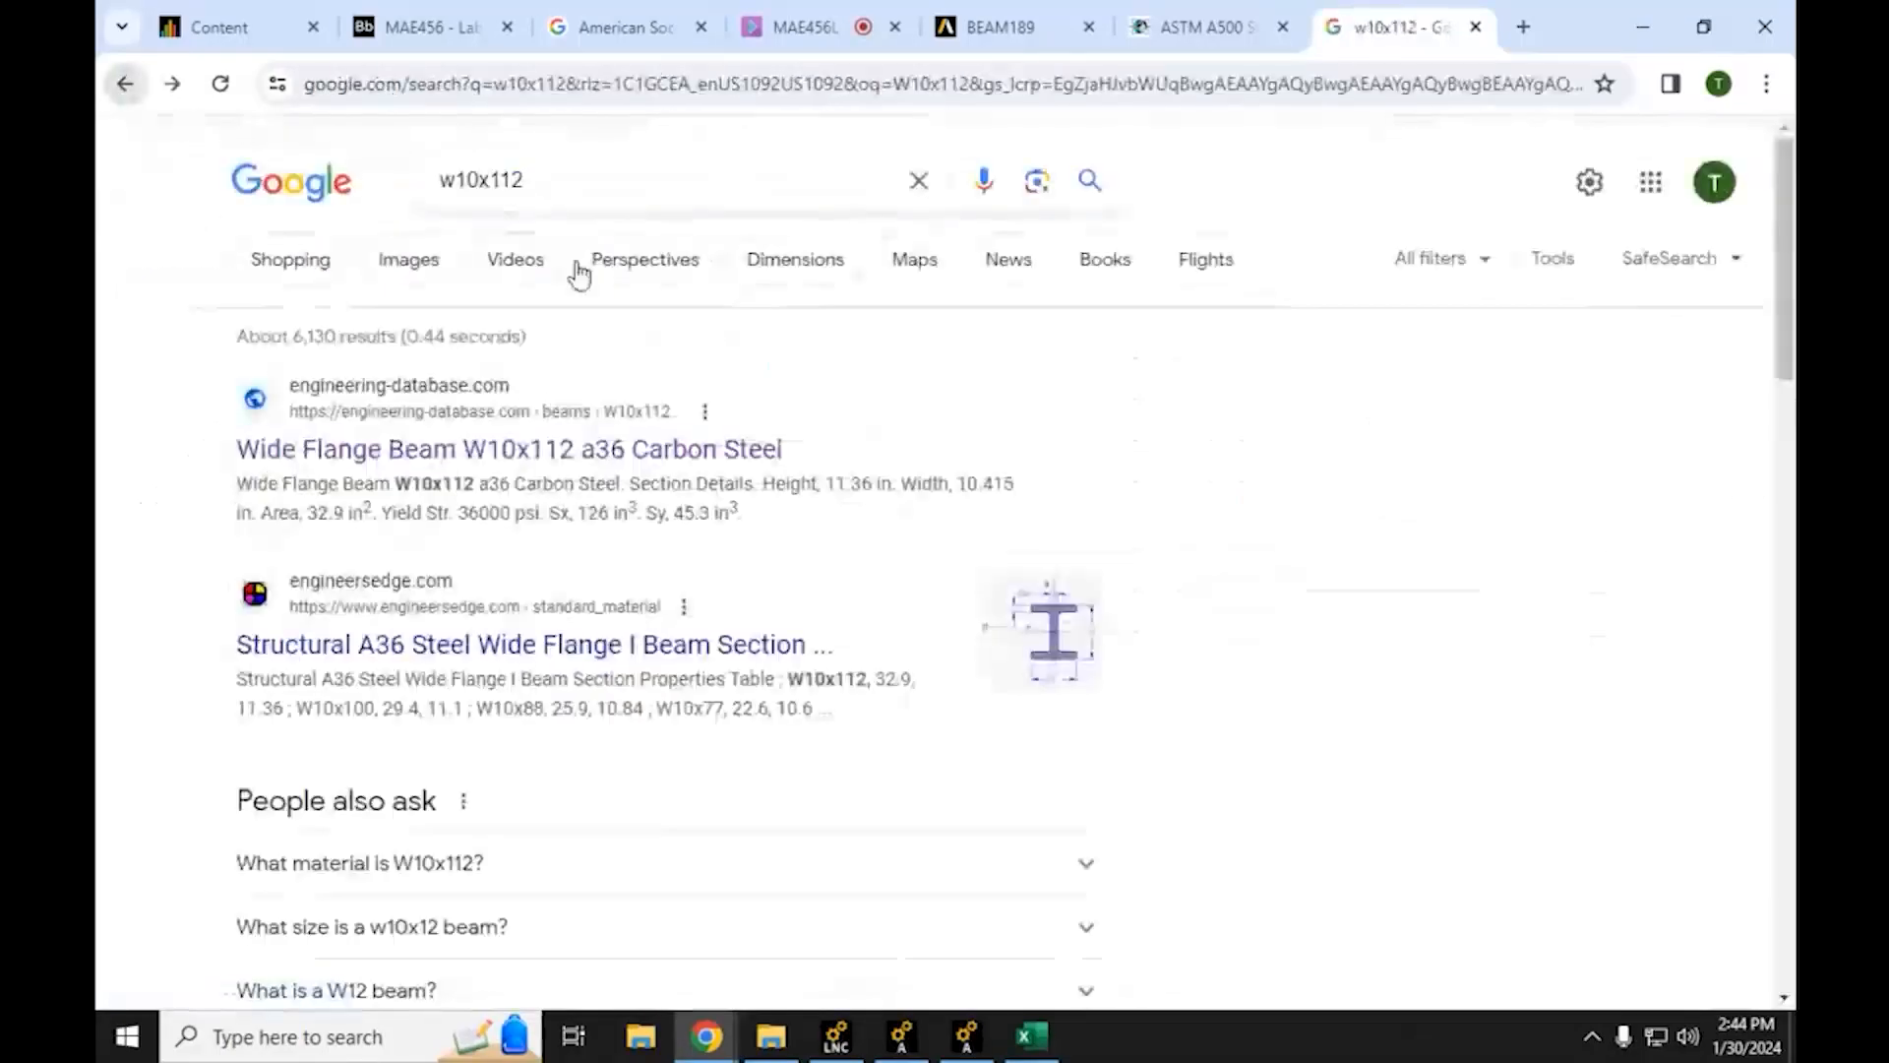
{"action": "left_click", "coordinate": [440, 656]}
{"action": "scroll", "coordinate": [487, 586], "scroll_direction": "down", "scroll_amount": 15}
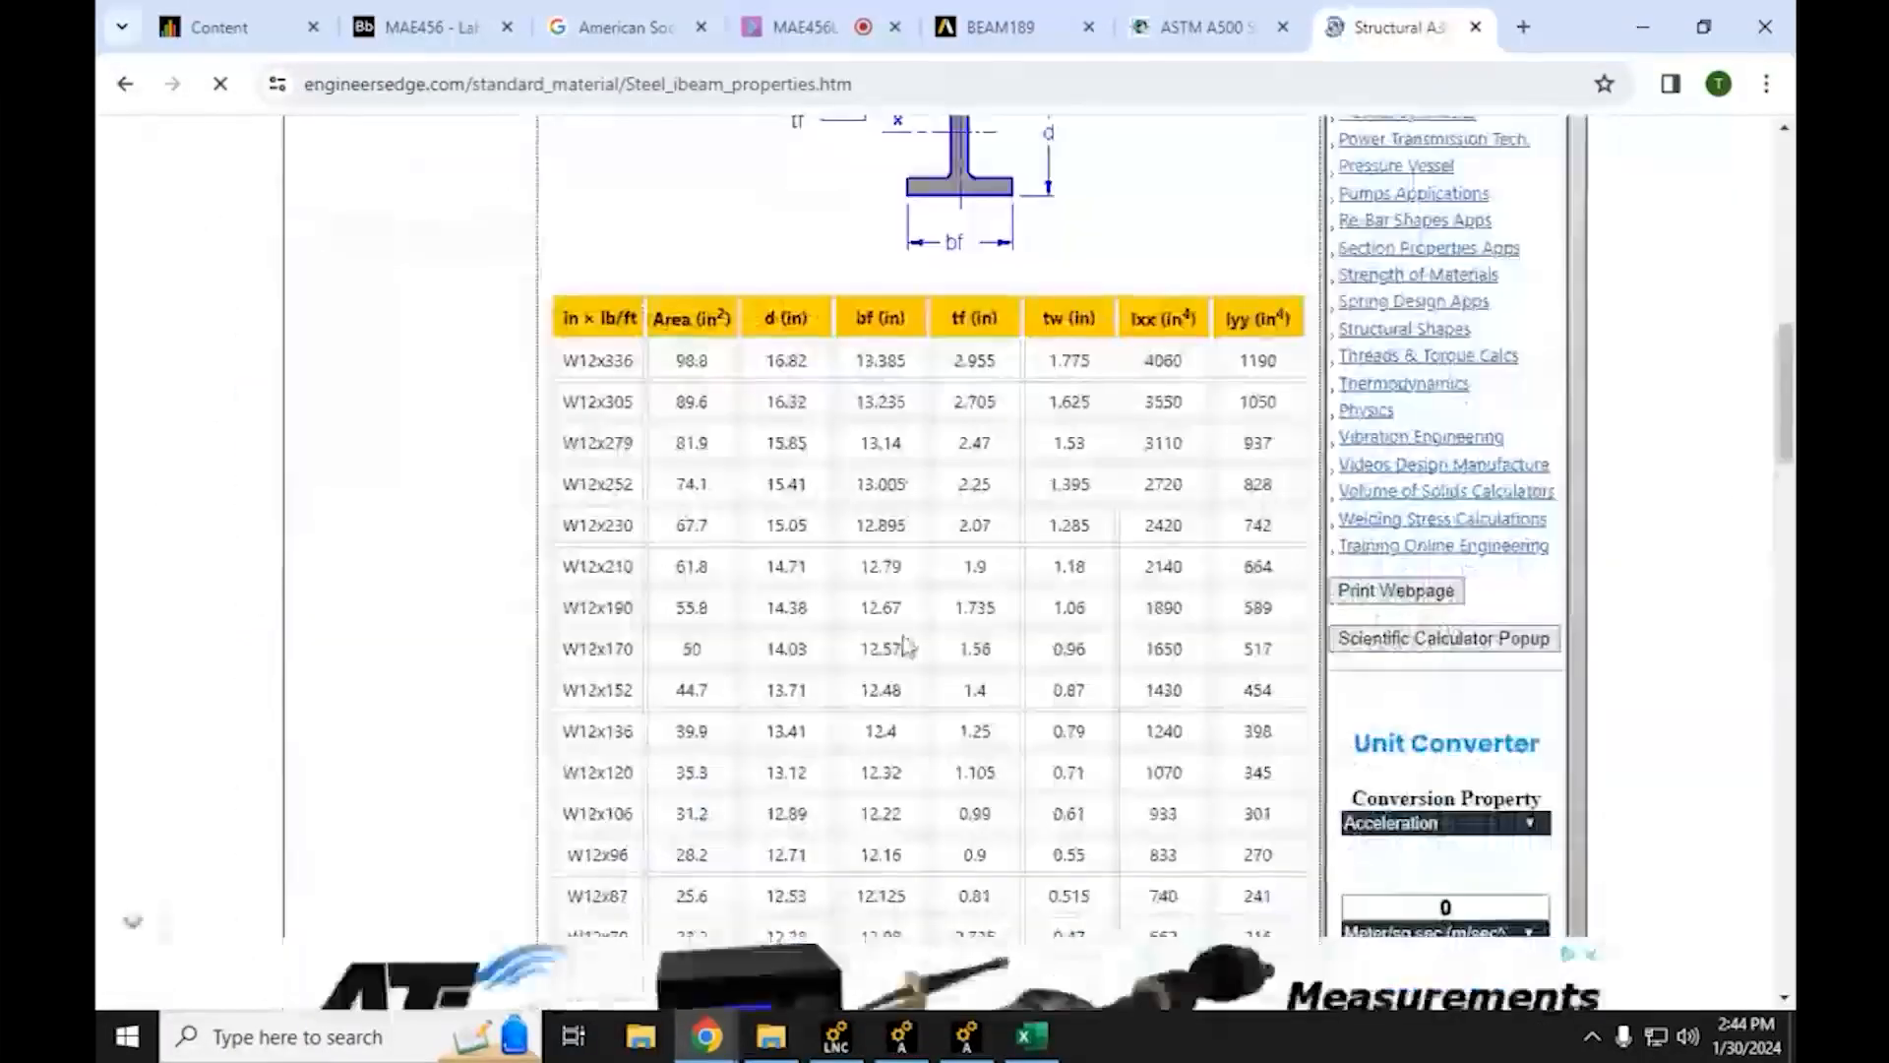
{"action": "scroll", "coordinate": [903, 654], "scroll_direction": "up", "scroll_amount": 5}
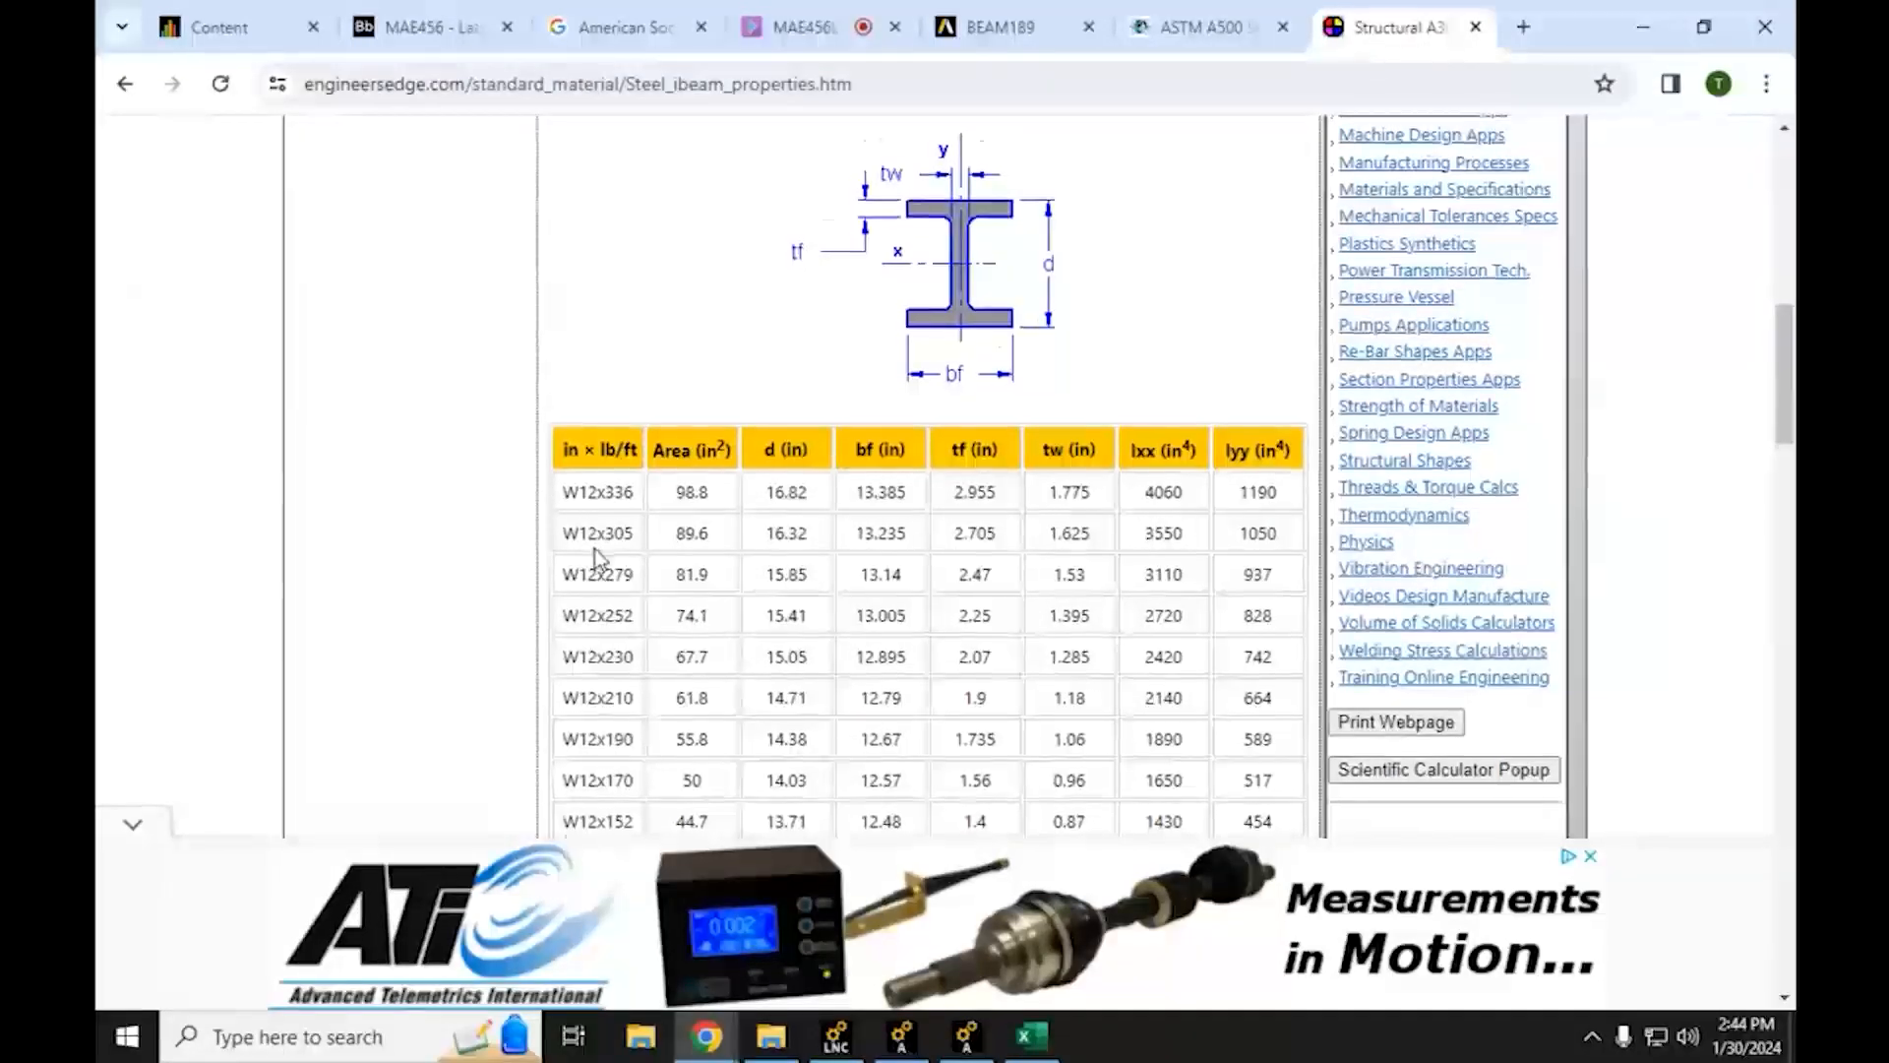
{"action": "scroll", "coordinate": [598, 547], "scroll_direction": "down", "scroll_amount": 10}
{"action": "scroll", "coordinate": [597, 549], "scroll_direction": "down", "scroll_amount": 3}
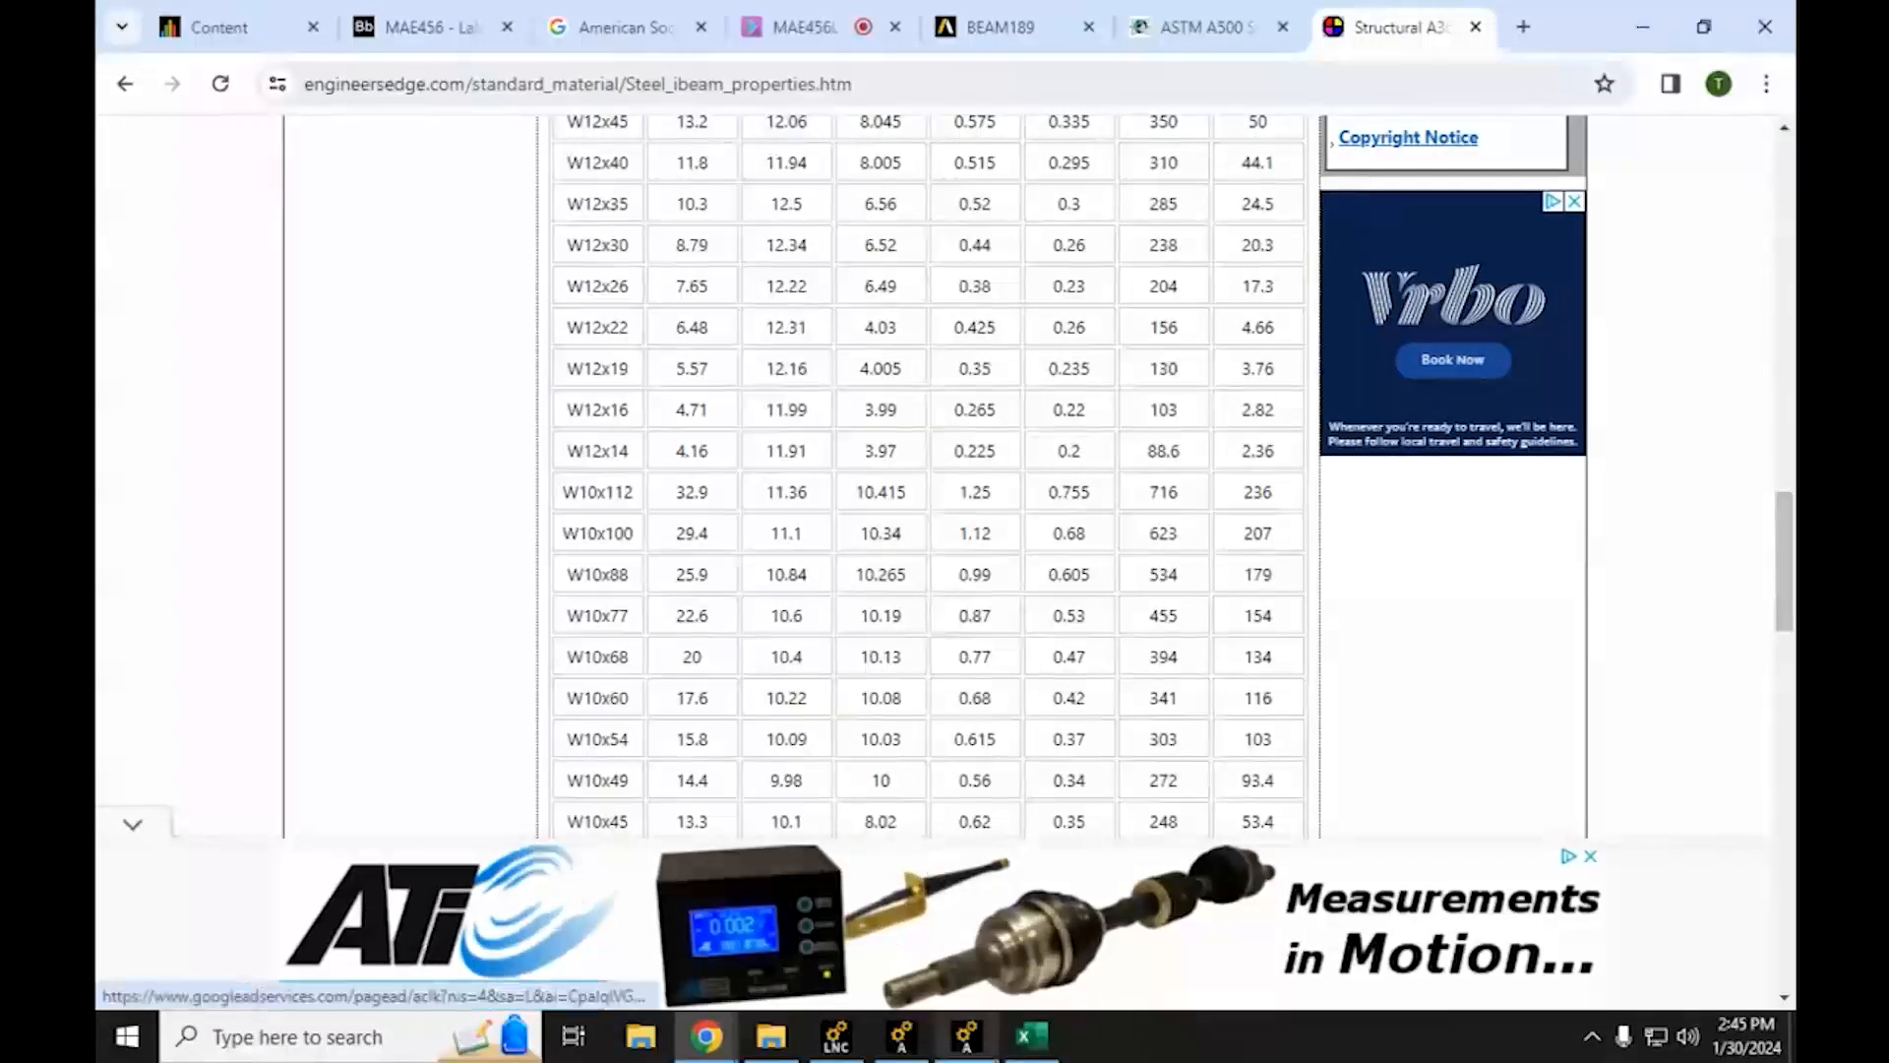
Search the web for 1in to meters in a new browser tab and copy the conversion factor 0.0254
{"action": "left_click", "coordinate": [1523, 27]}
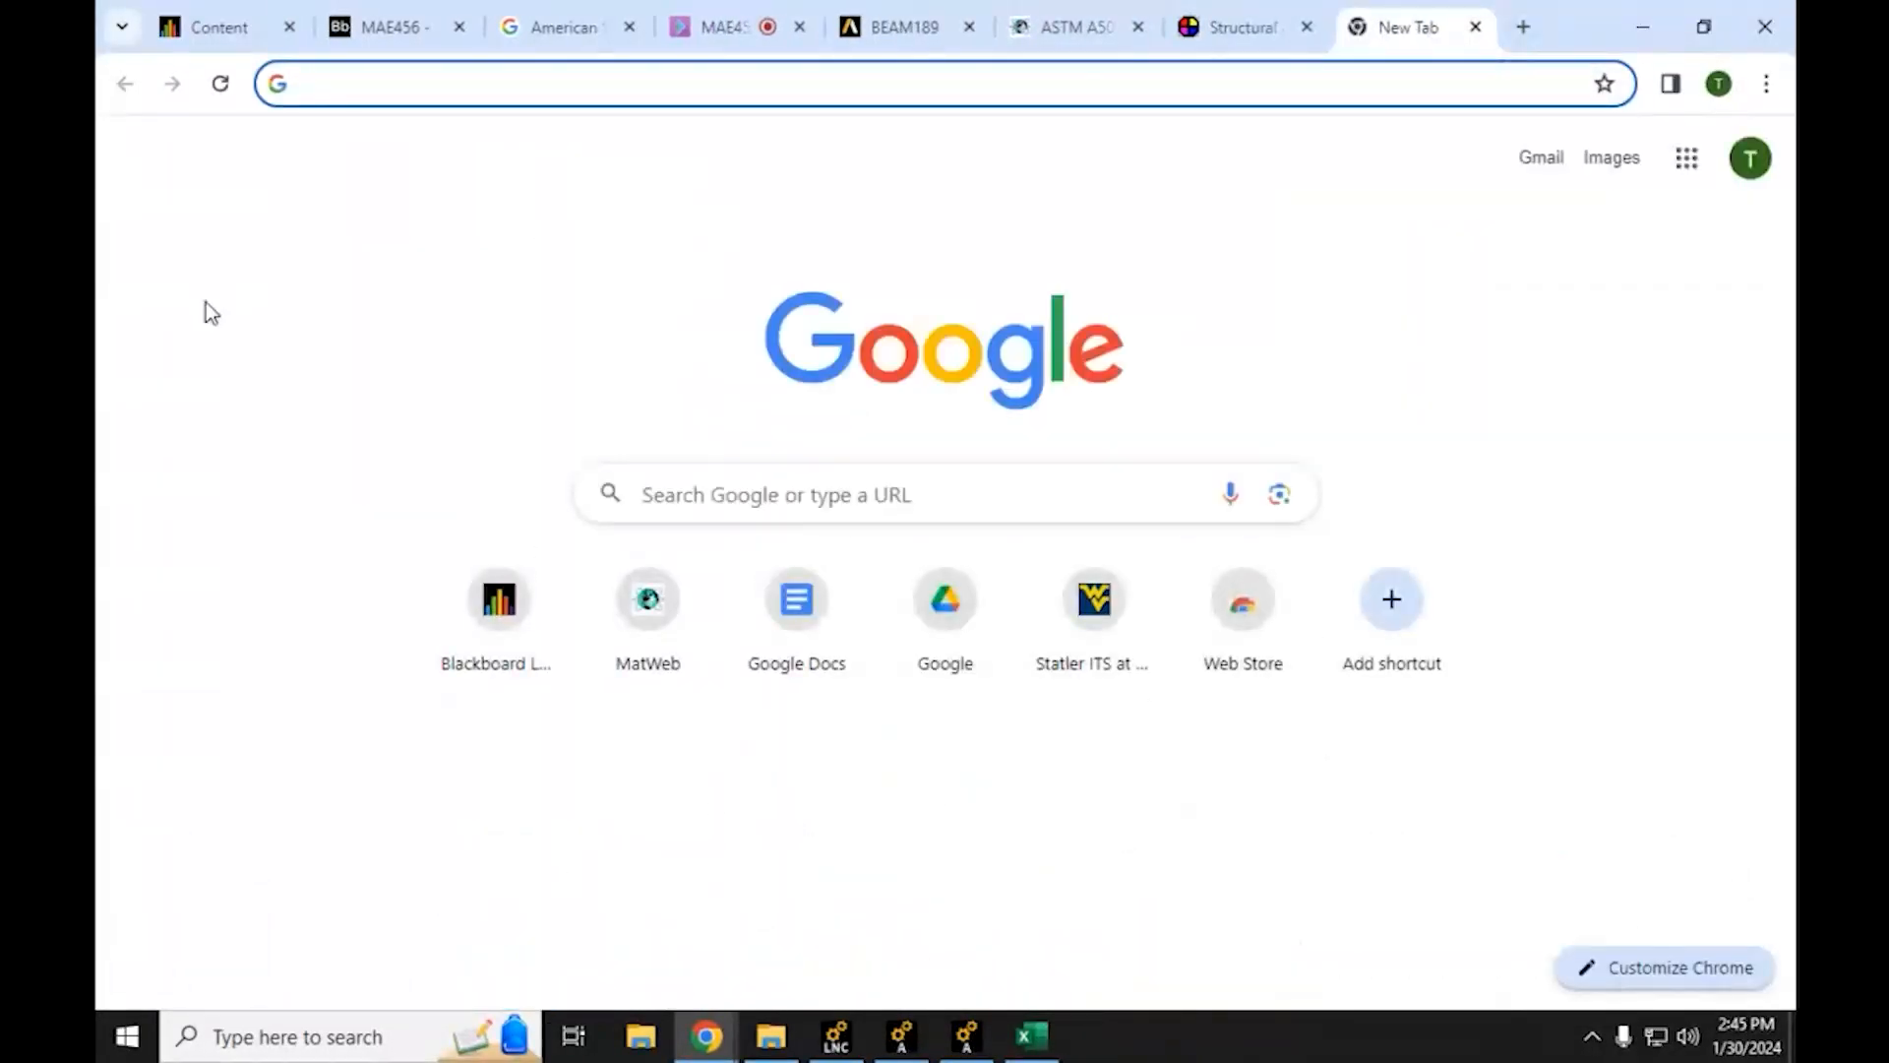
{"action": "type", "text": "1in t"}
{"action": "key", "text": "BackSpace"}
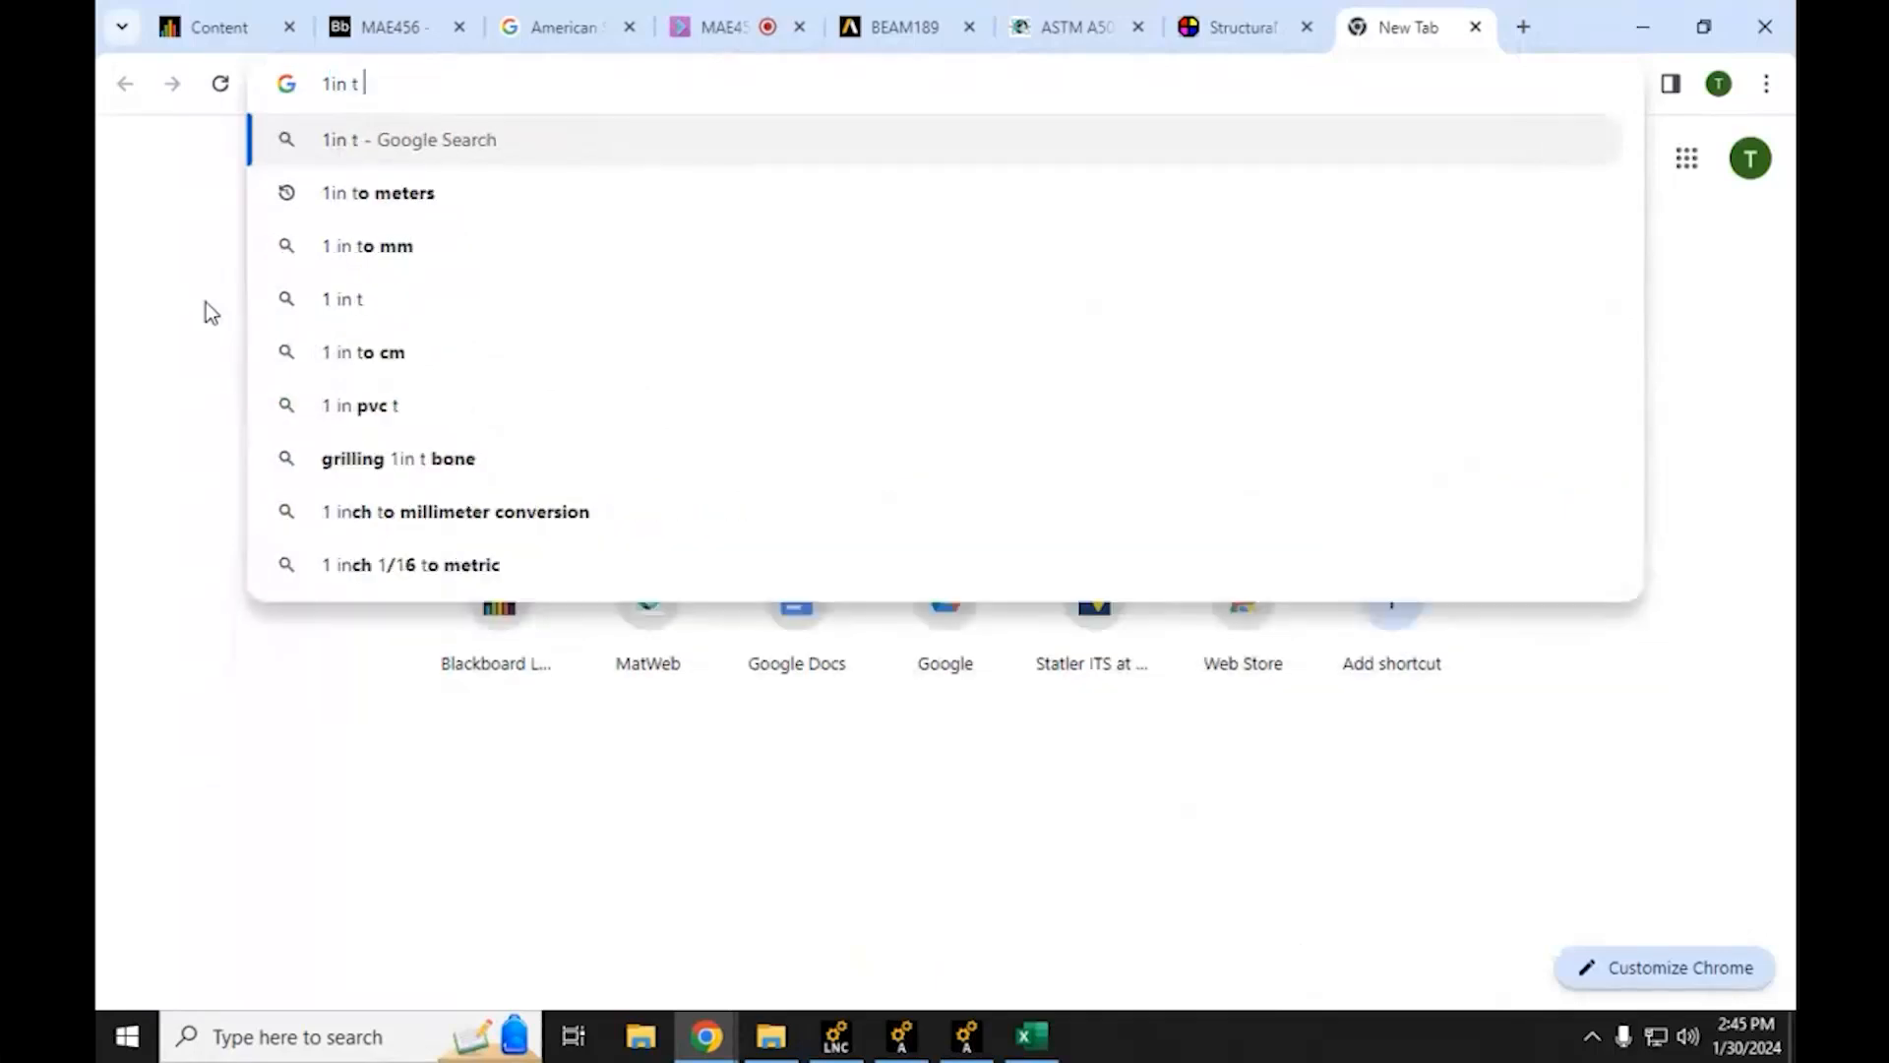
{"action": "type", "text": "o mete"}
{"action": "key", "text": "Return"}
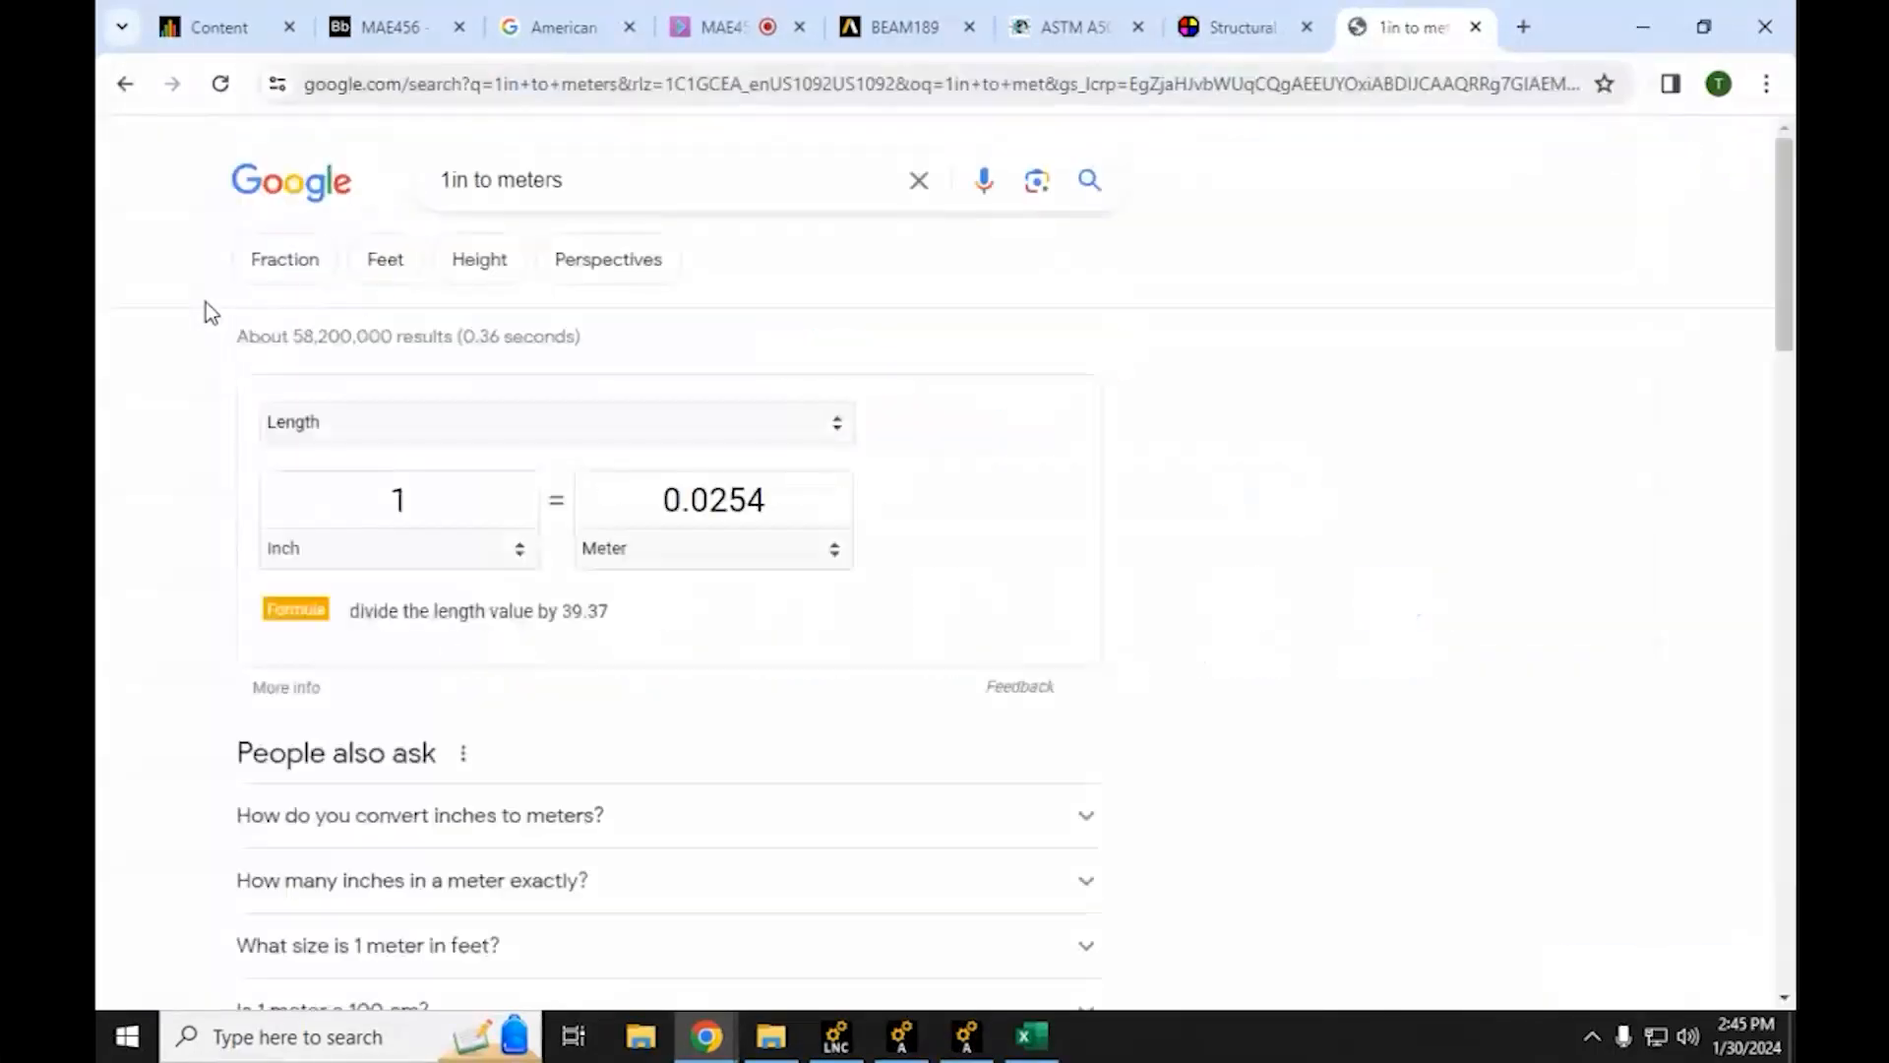
{"action": "double_click", "coordinate": [739, 503]}
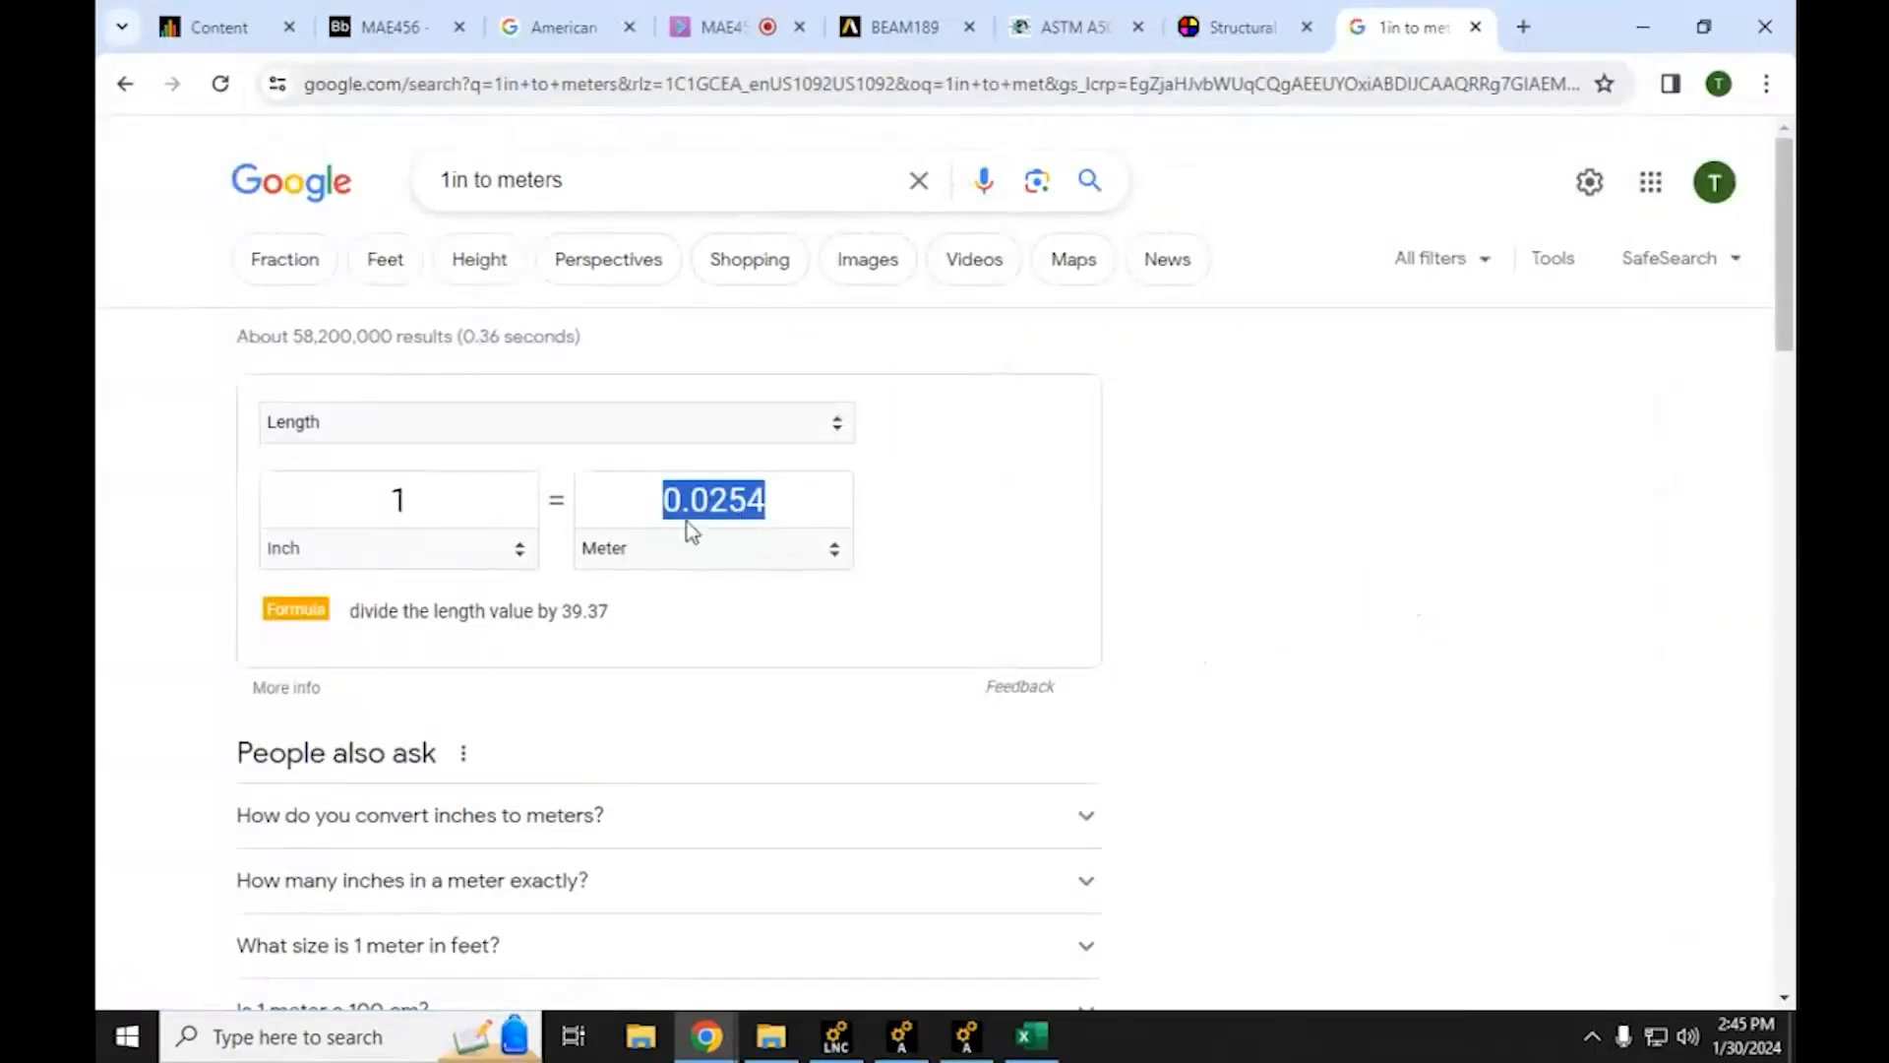
{"action": "right_click", "coordinate": [723, 512]}
{"action": "left_click", "coordinate": [773, 623]}
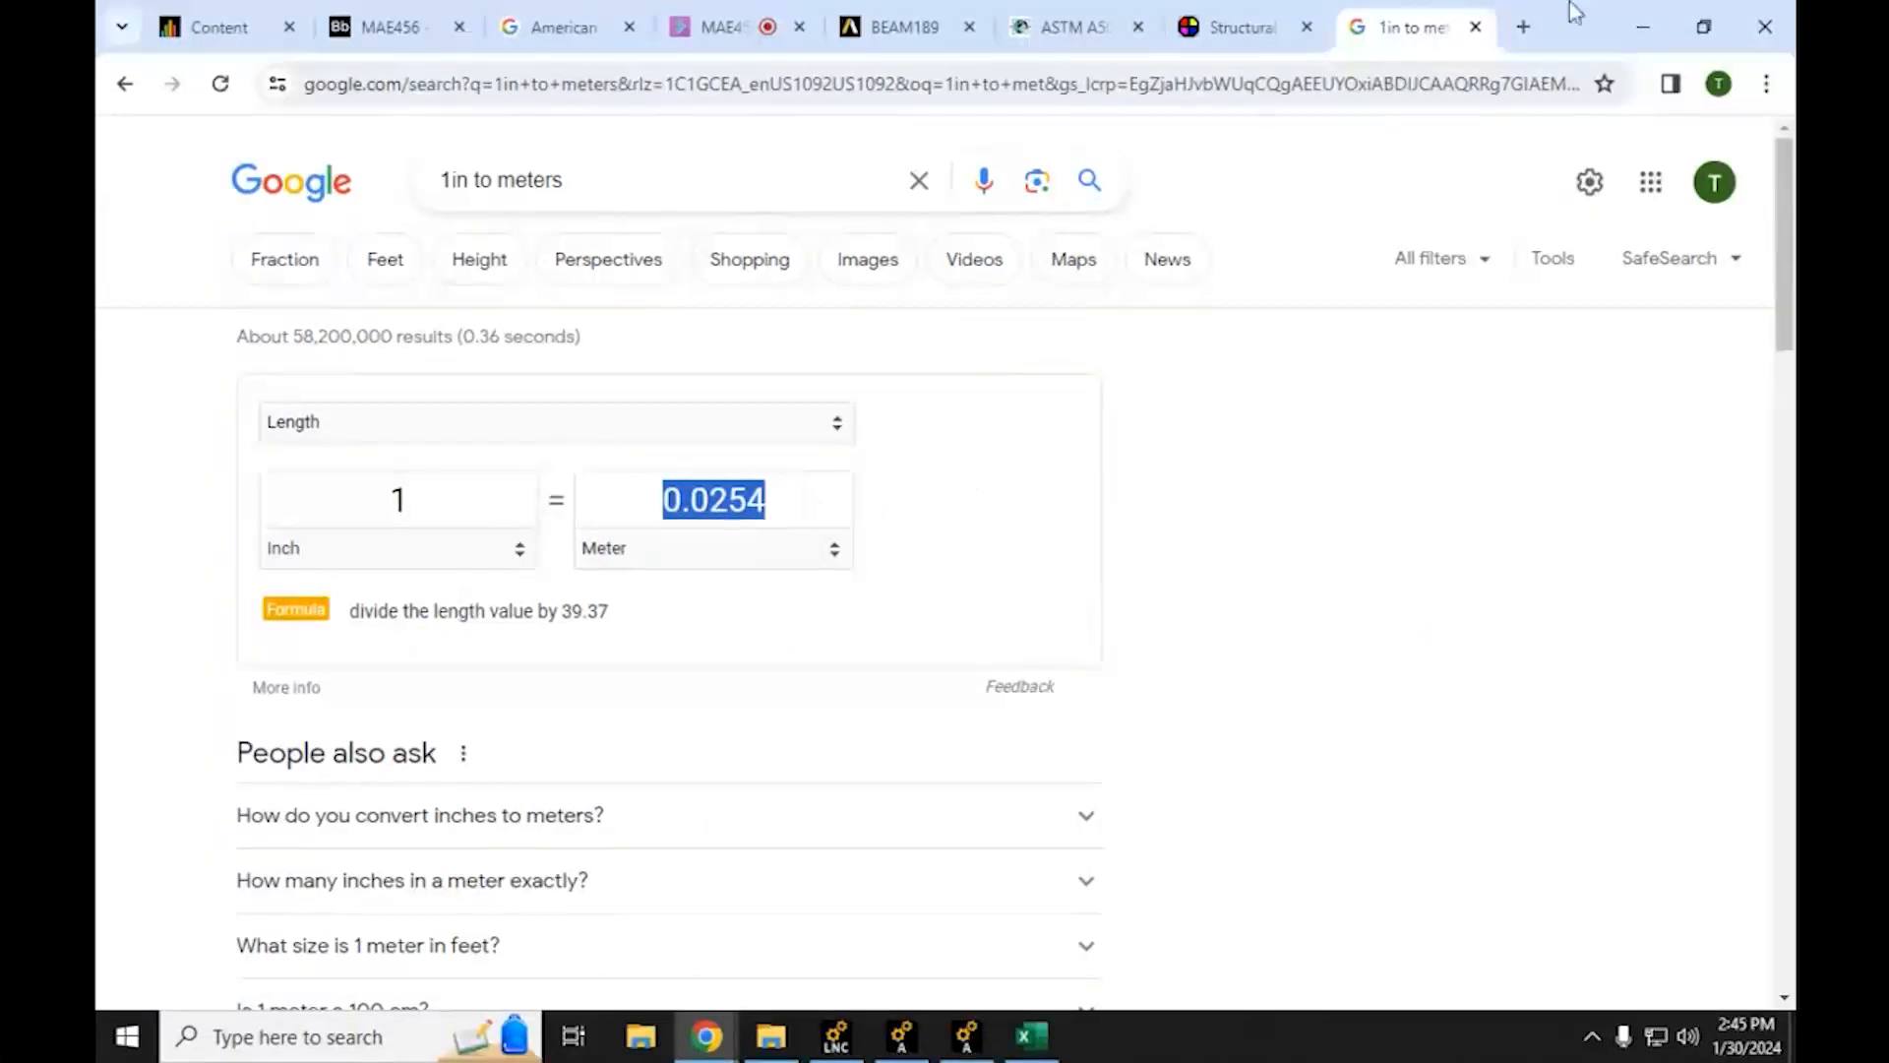
Check the I-section dimension labels in the Ansys Beam Tool, then reopen the engineersedge.com table in the browser and dismiss the ad
{"action": "left_click", "coordinate": [1639, 10]}
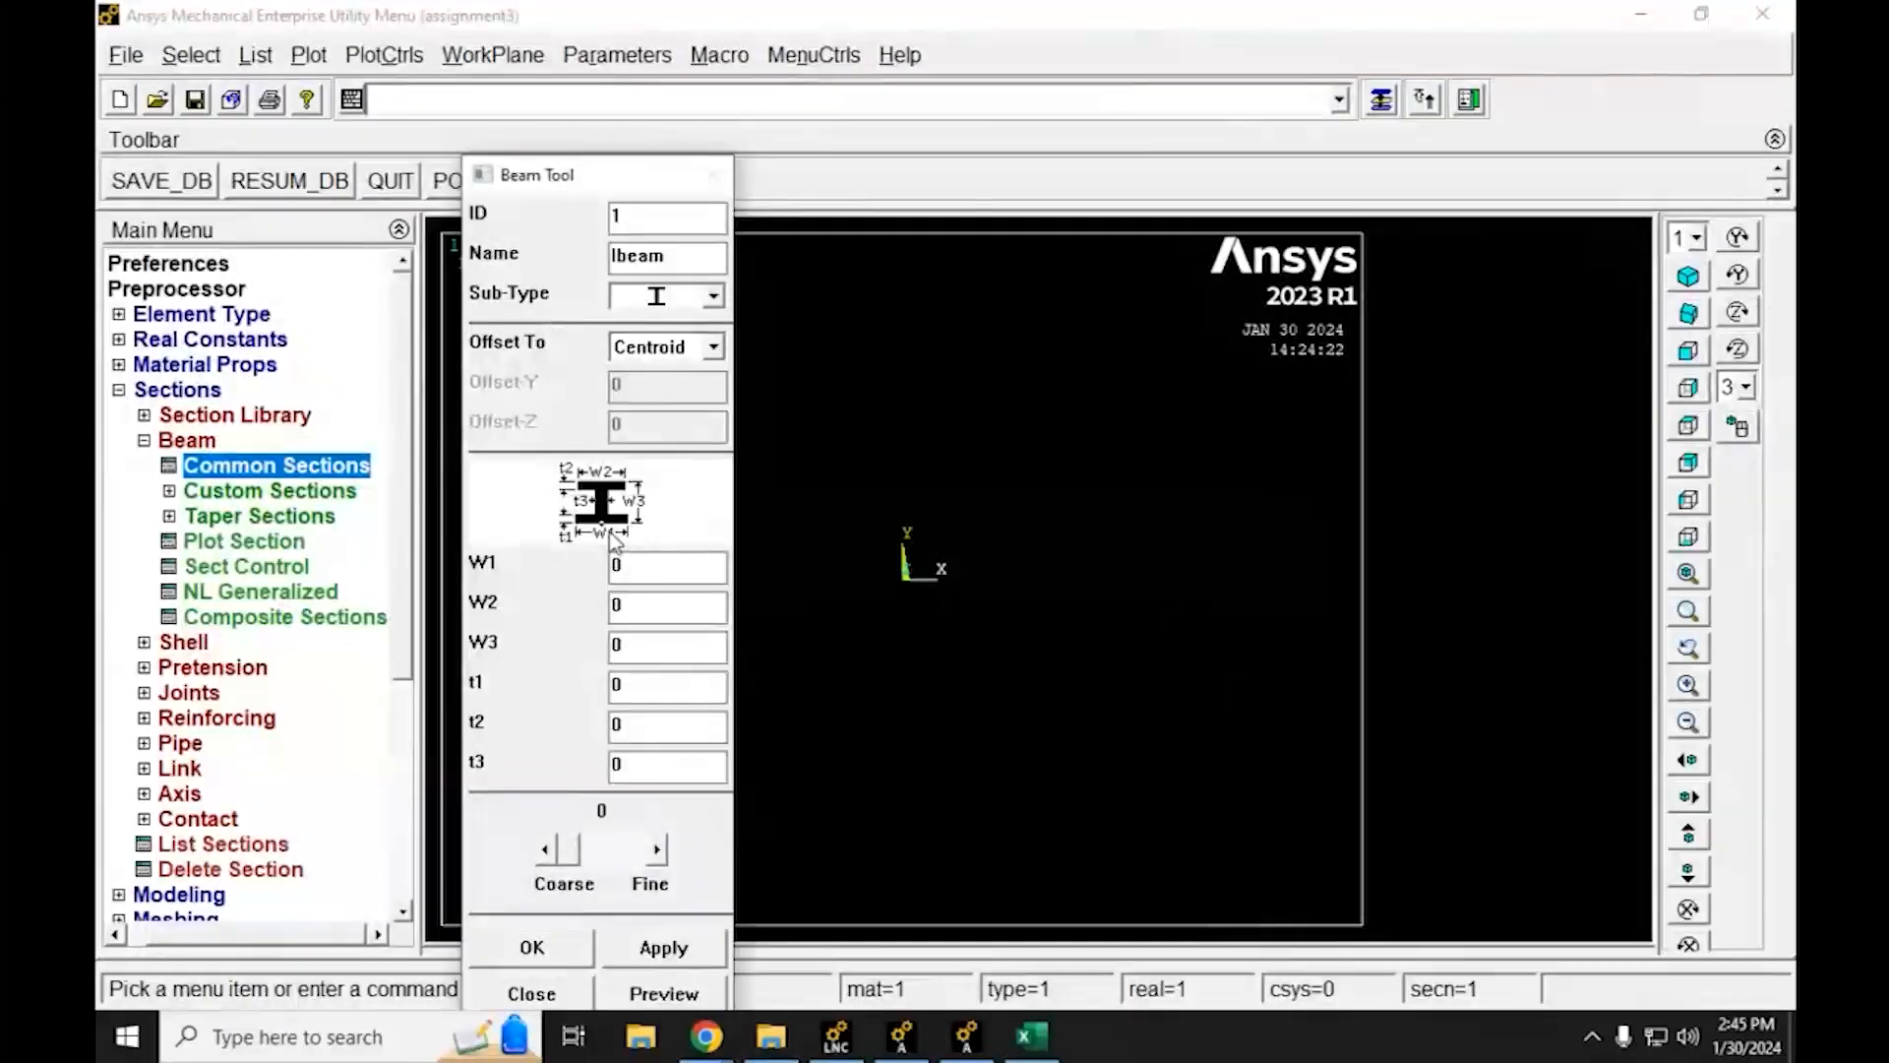
{"action": "left_click", "coordinate": [706, 1036]}
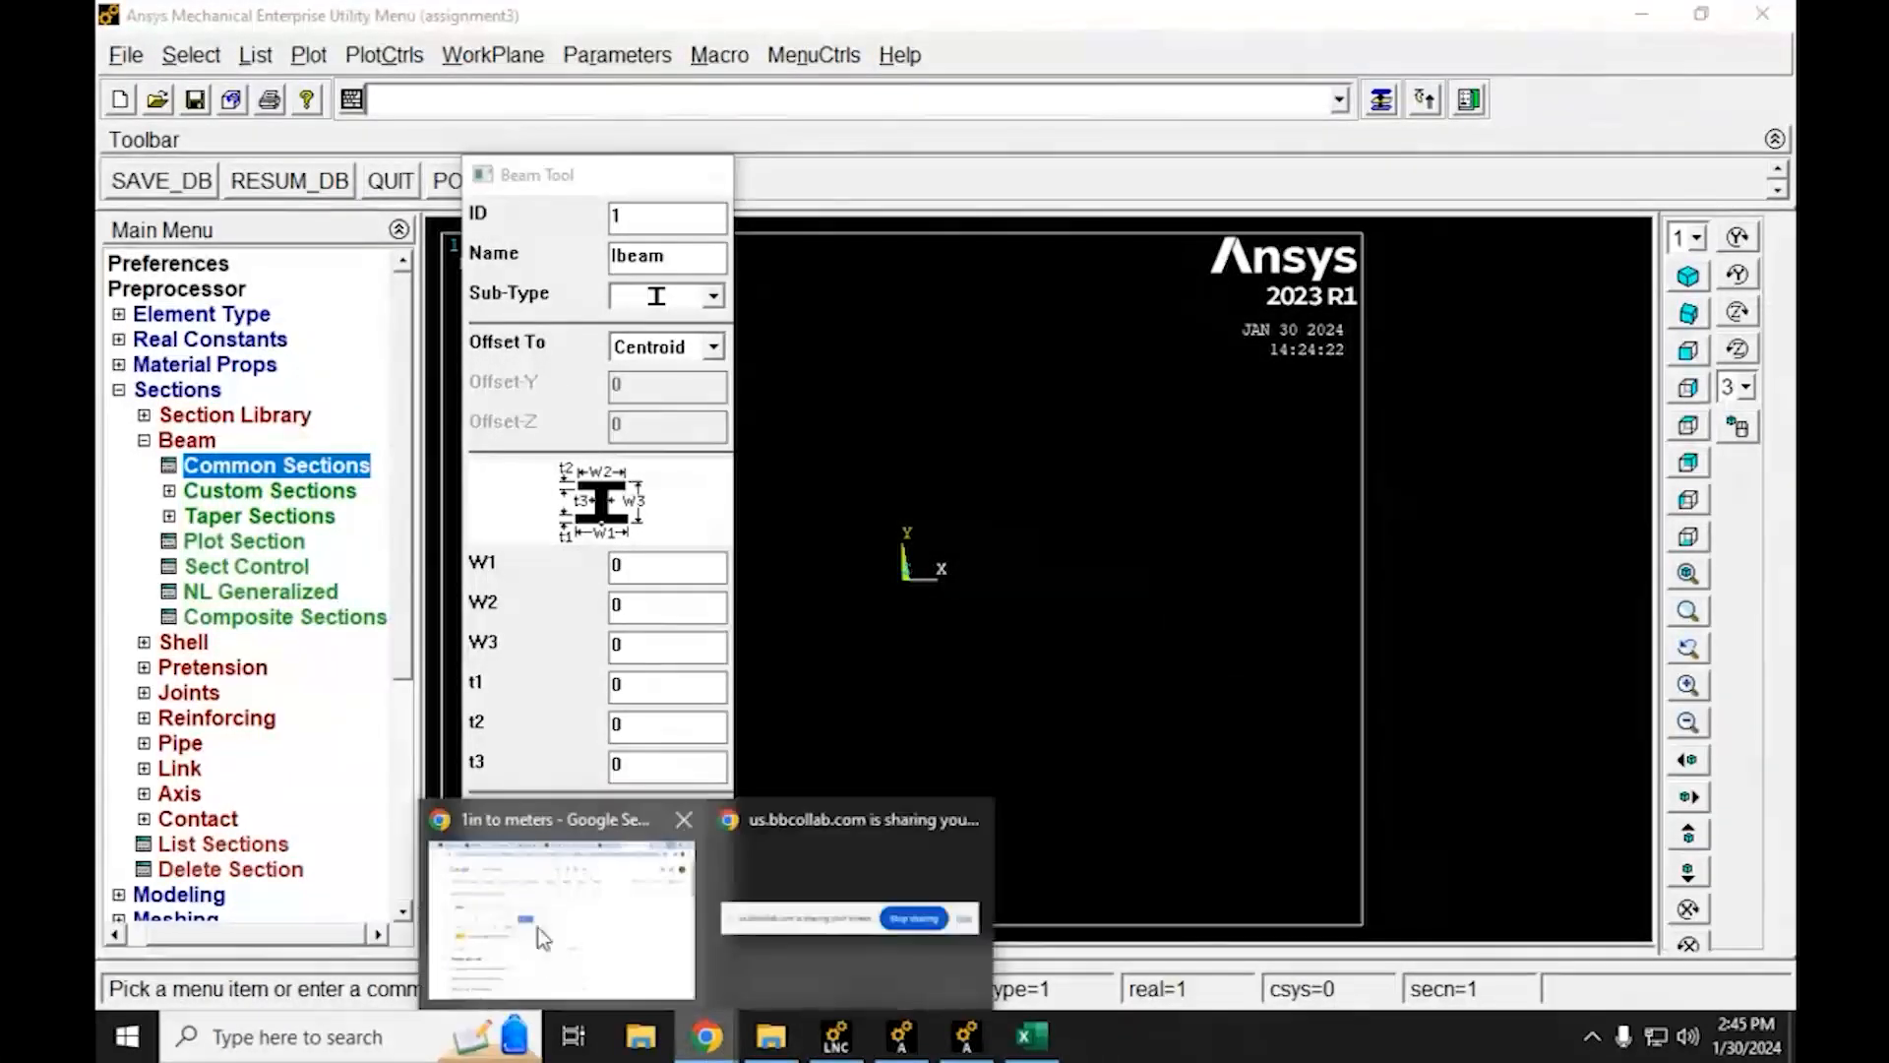
{"action": "left_click", "coordinate": [551, 913]}
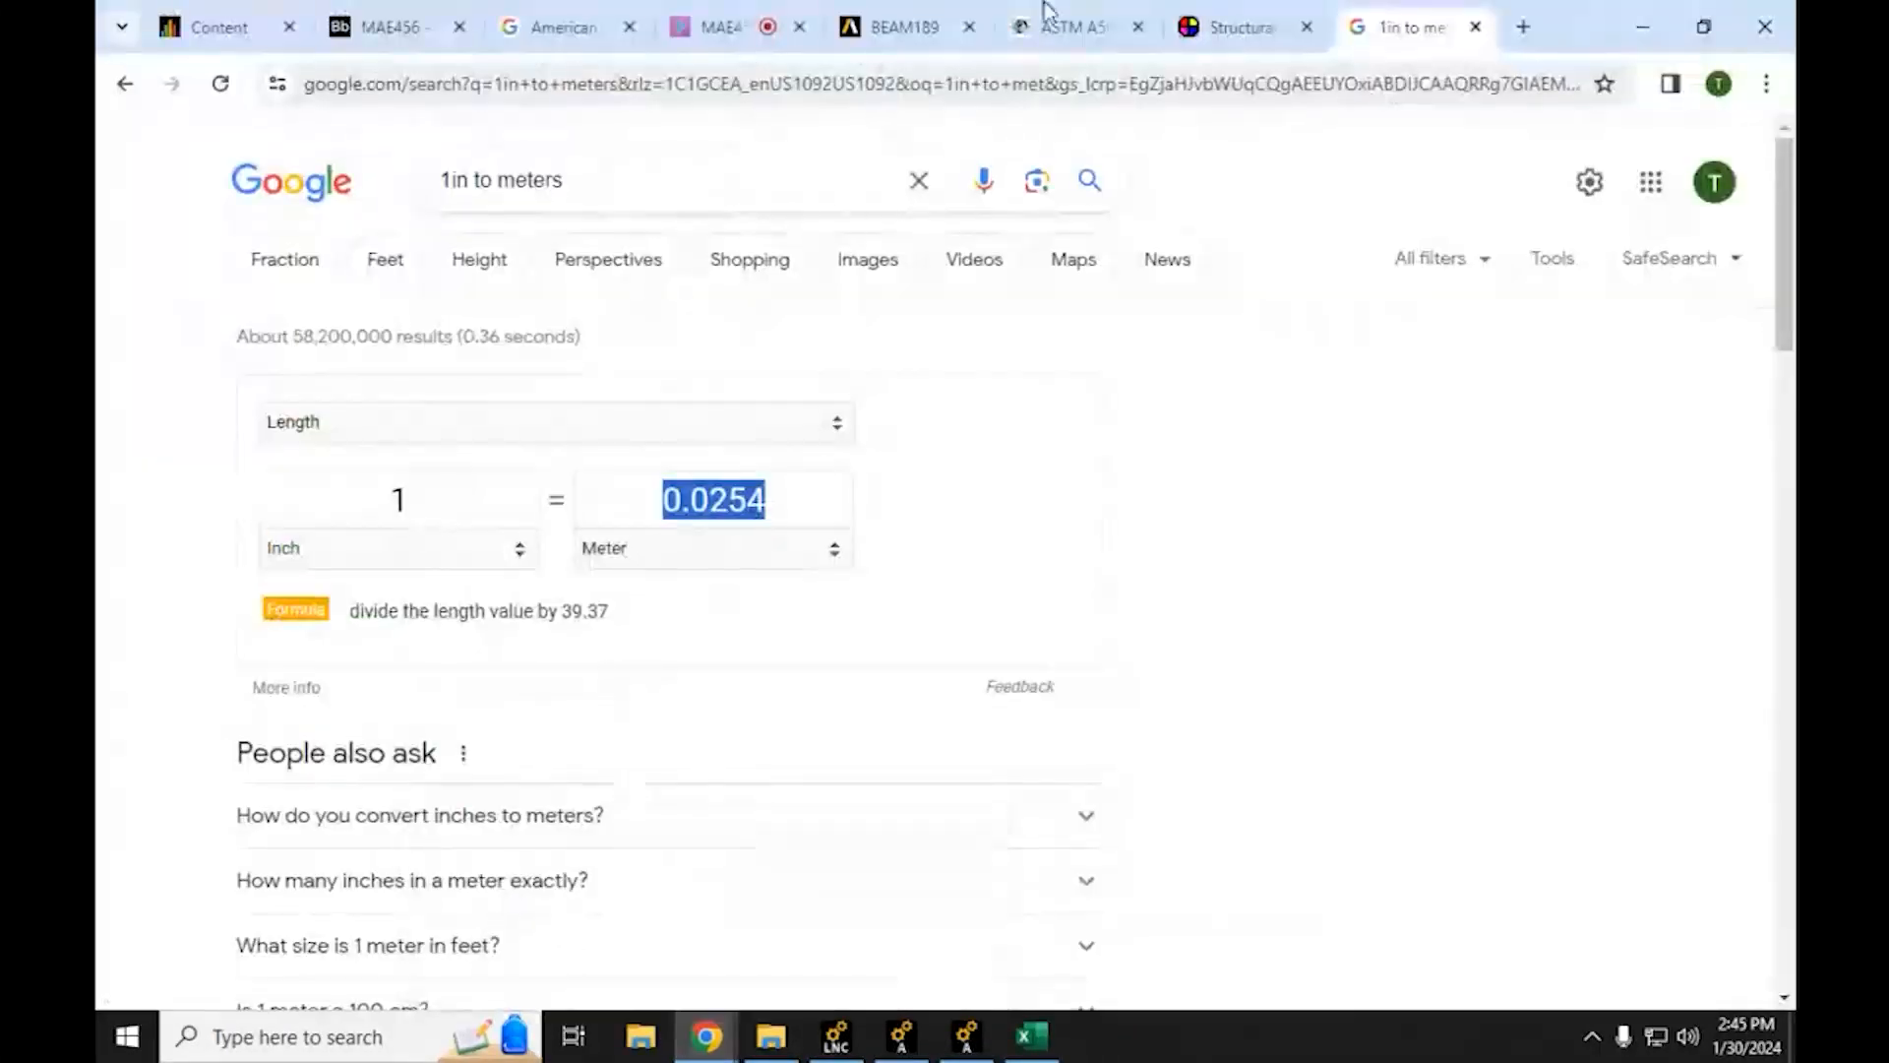
{"action": "left_click", "coordinate": [1123, 12]}
{"action": "left_click", "coordinate": [1229, 26]}
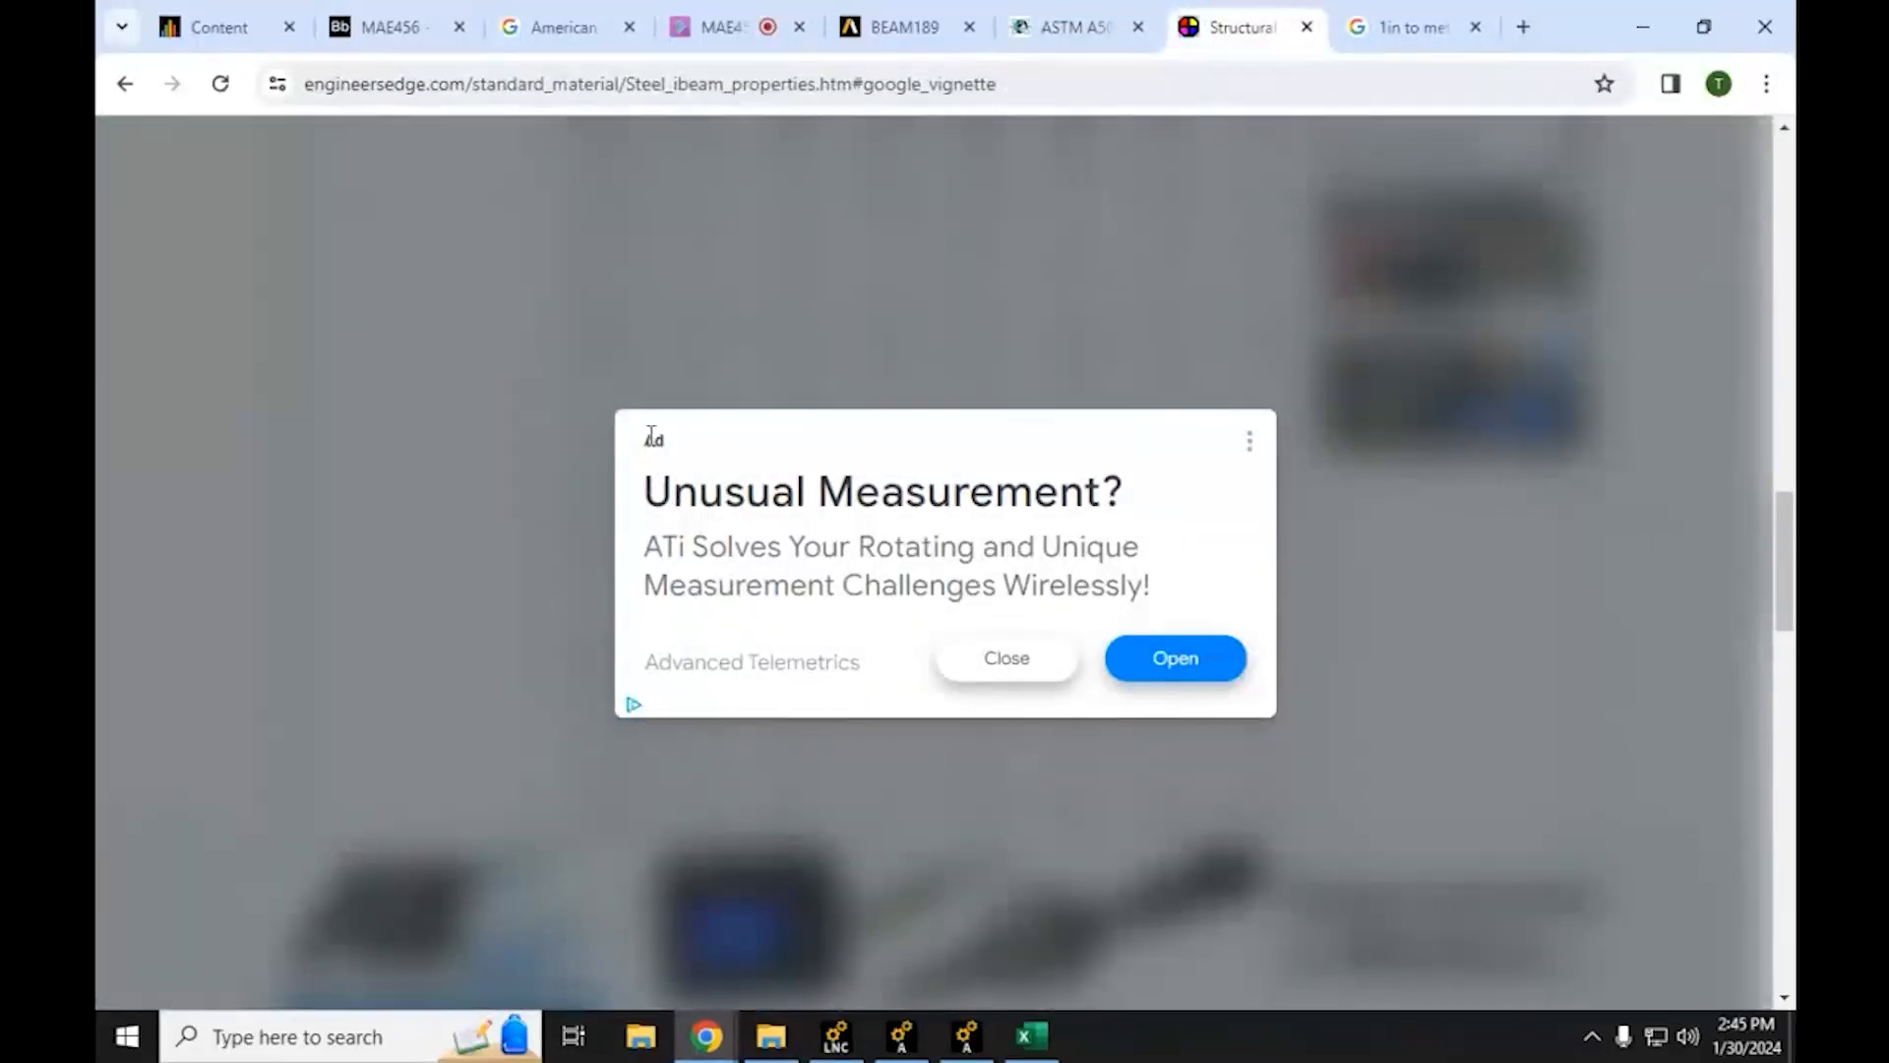
{"action": "left_click", "coordinate": [1007, 658]}
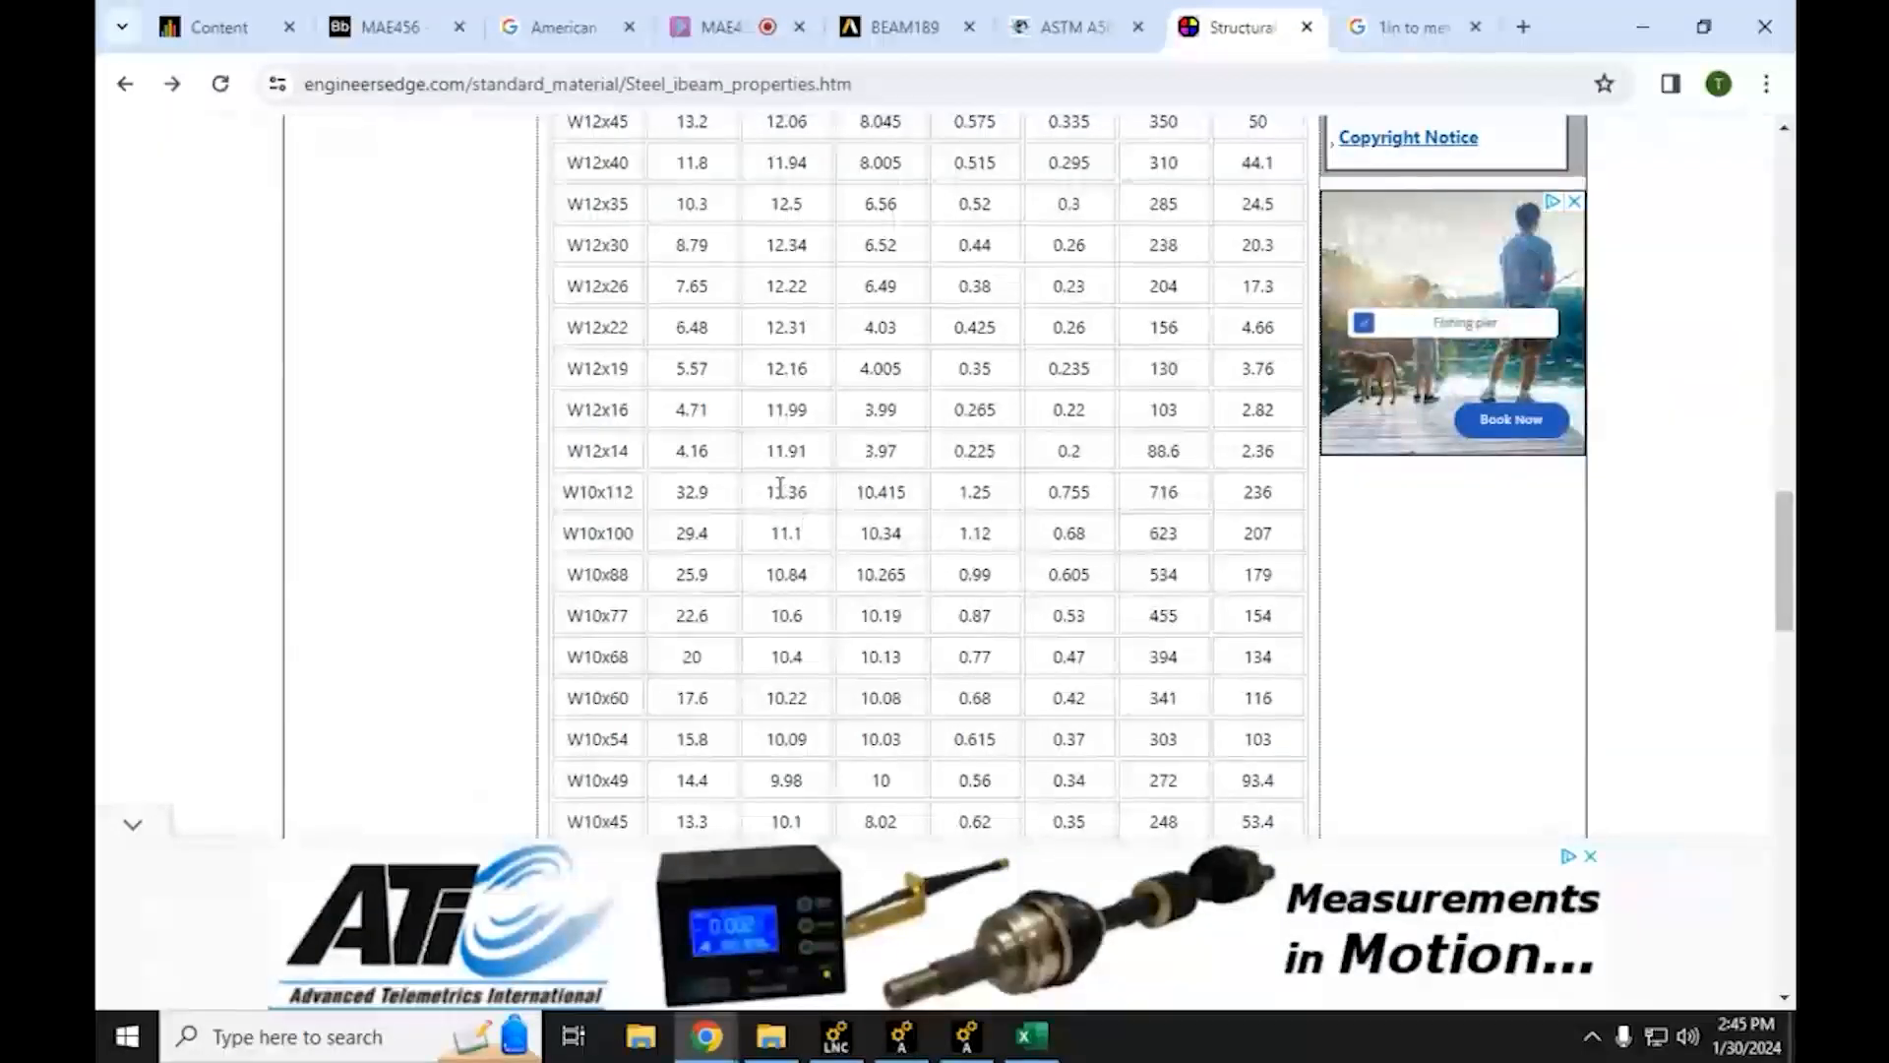
Switch to Ansys, bring up and widen the Beam Tool, and set both flange widths W1 and W2 to 10.415*0.0254
{"action": "left_click", "coordinate": [966, 1035]}
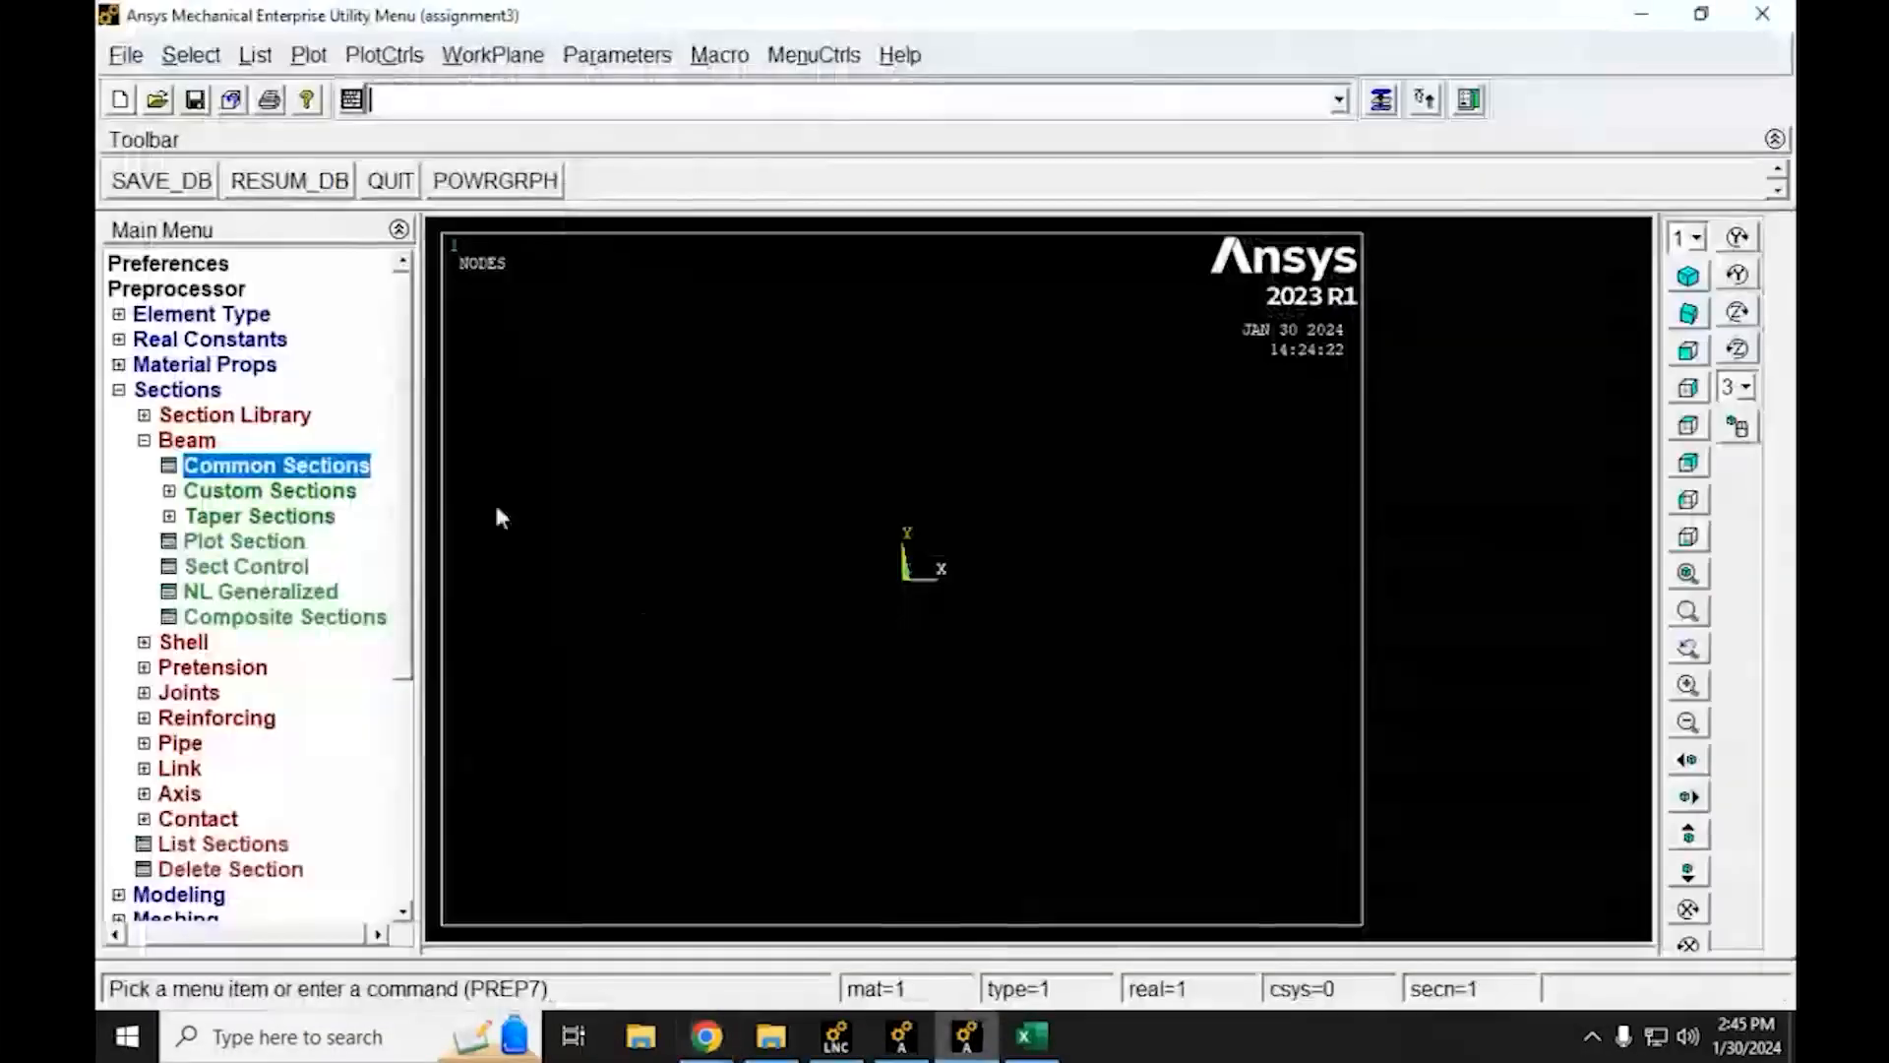
{"action": "left_click", "coordinate": [1378, 105]}
{"action": "double_click", "coordinate": [620, 566]}
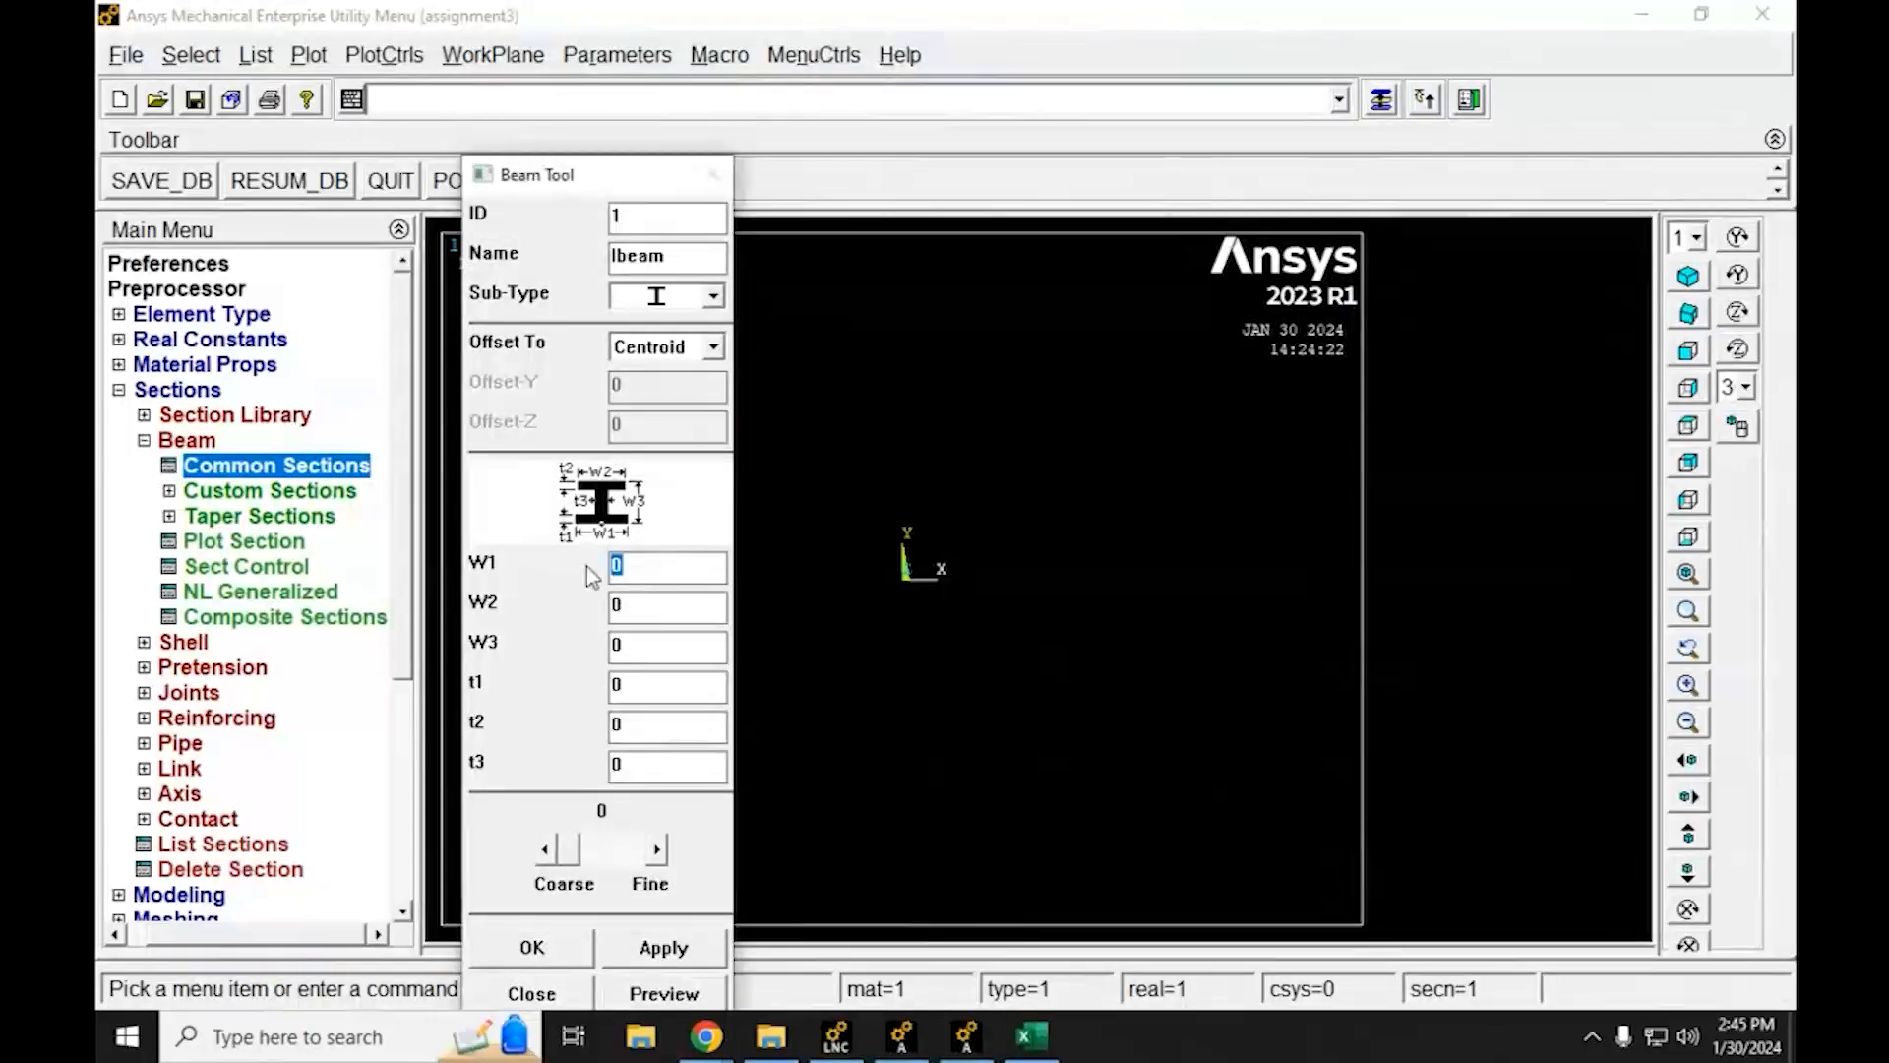
{"action": "type", "text": "10.415*0.0254"}
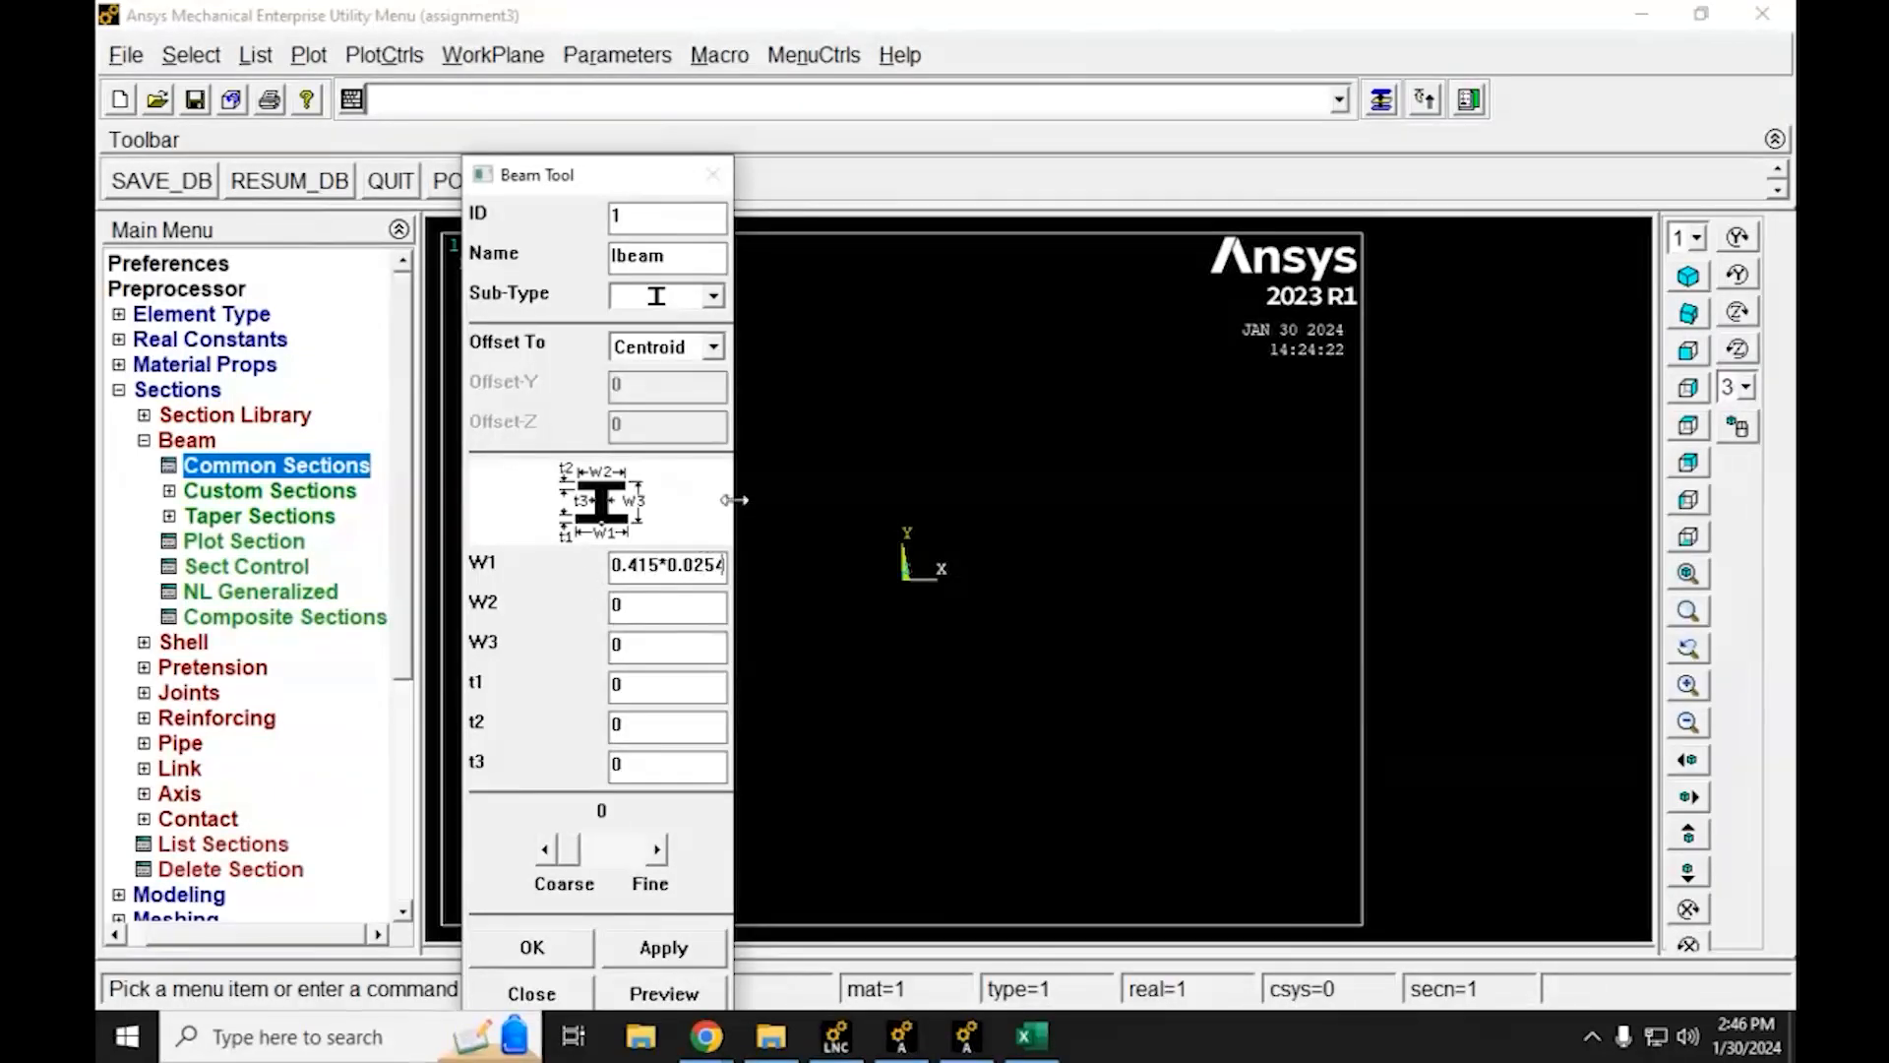
{"action": "left_click_drag", "start_coordinate": [733, 507], "coordinate": [812, 507]}
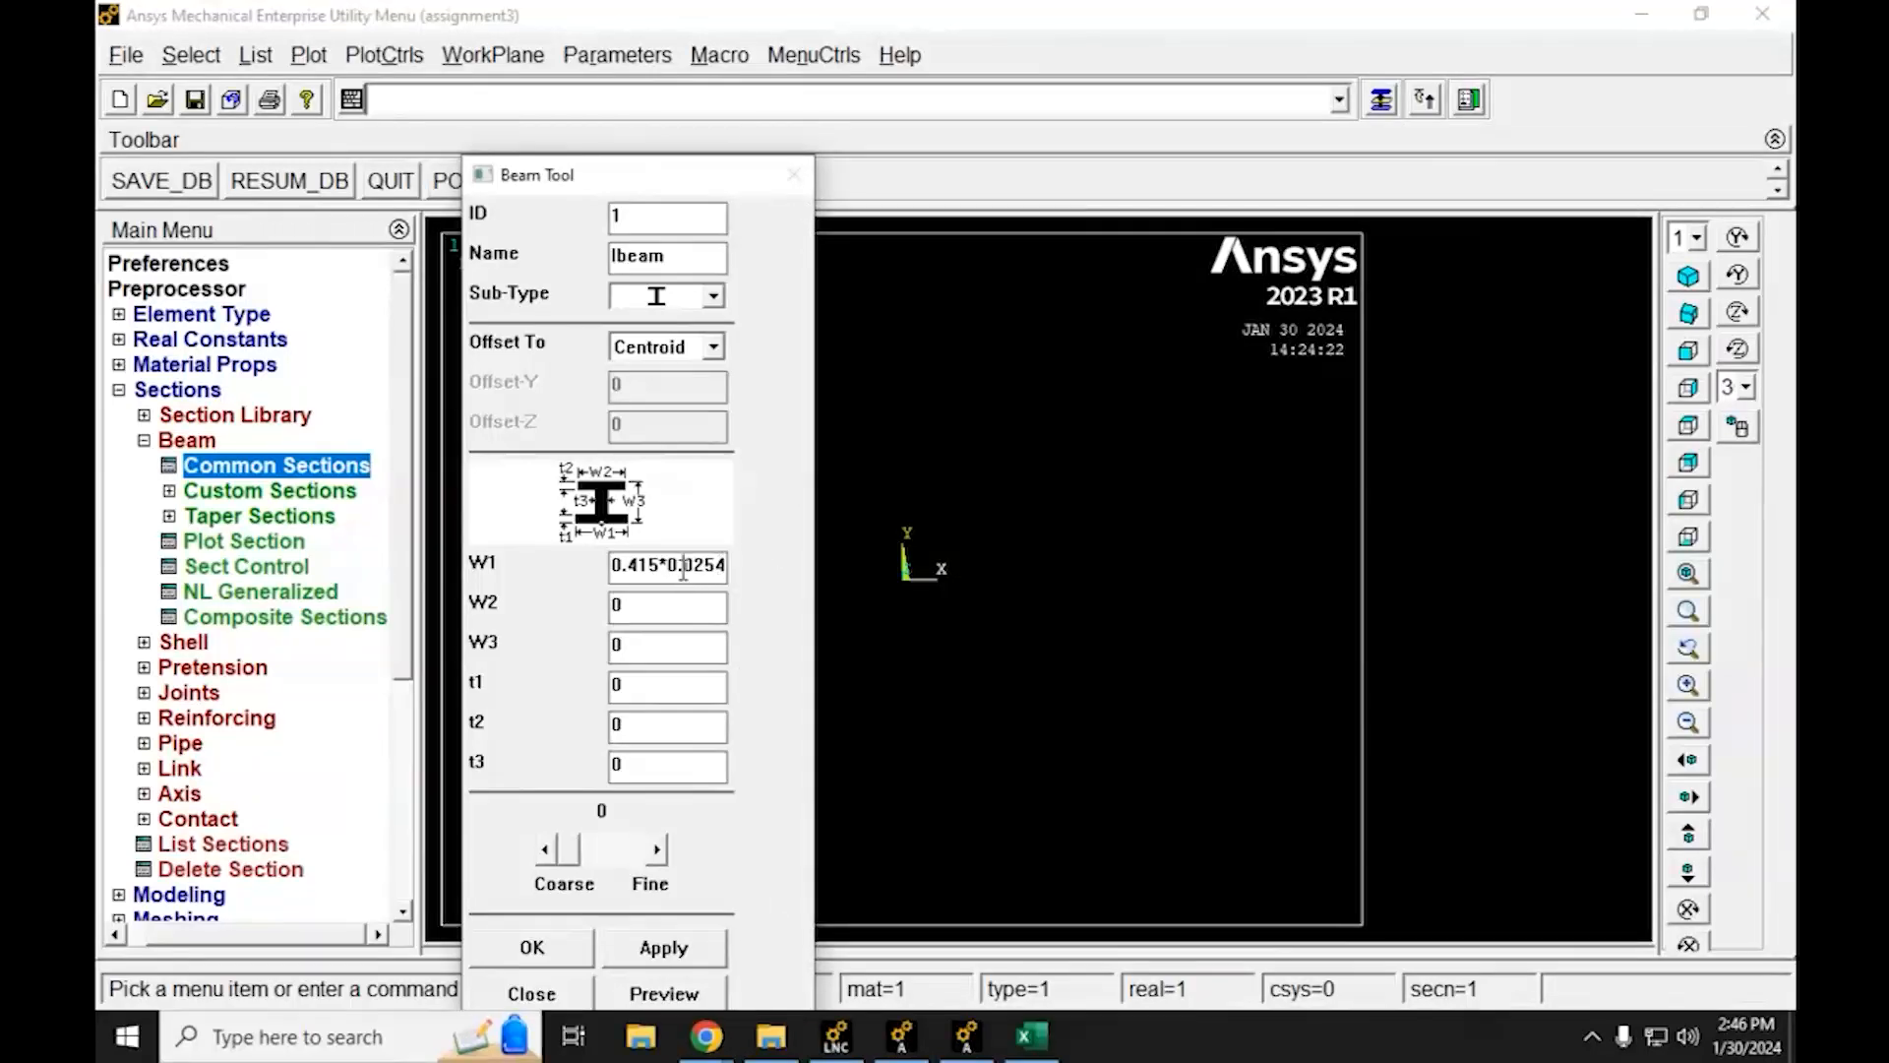
{"action": "left_click_drag", "start_coordinate": [691, 565], "coordinate": [534, 563]}
{"action": "left_click_drag", "start_coordinate": [645, 603], "coordinate": [596, 617]}
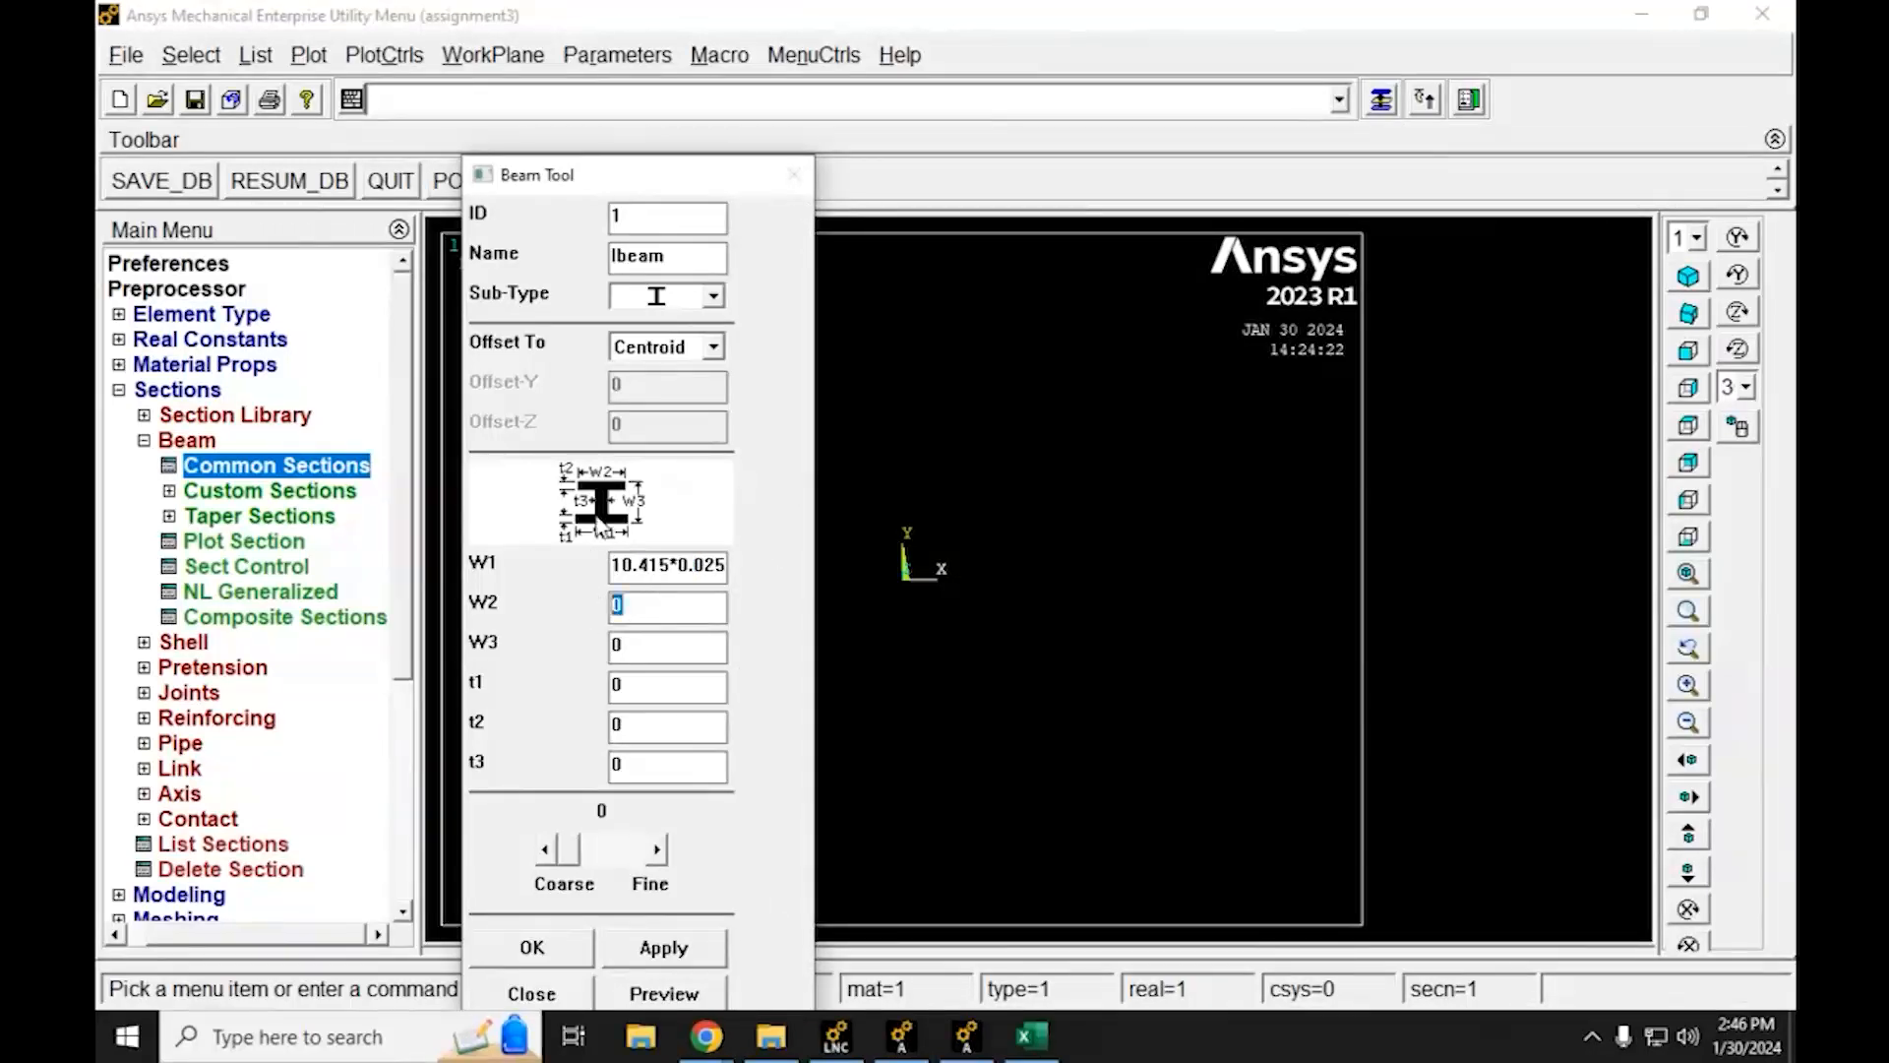
{"action": "type", "text": "10.415*0.0254"}
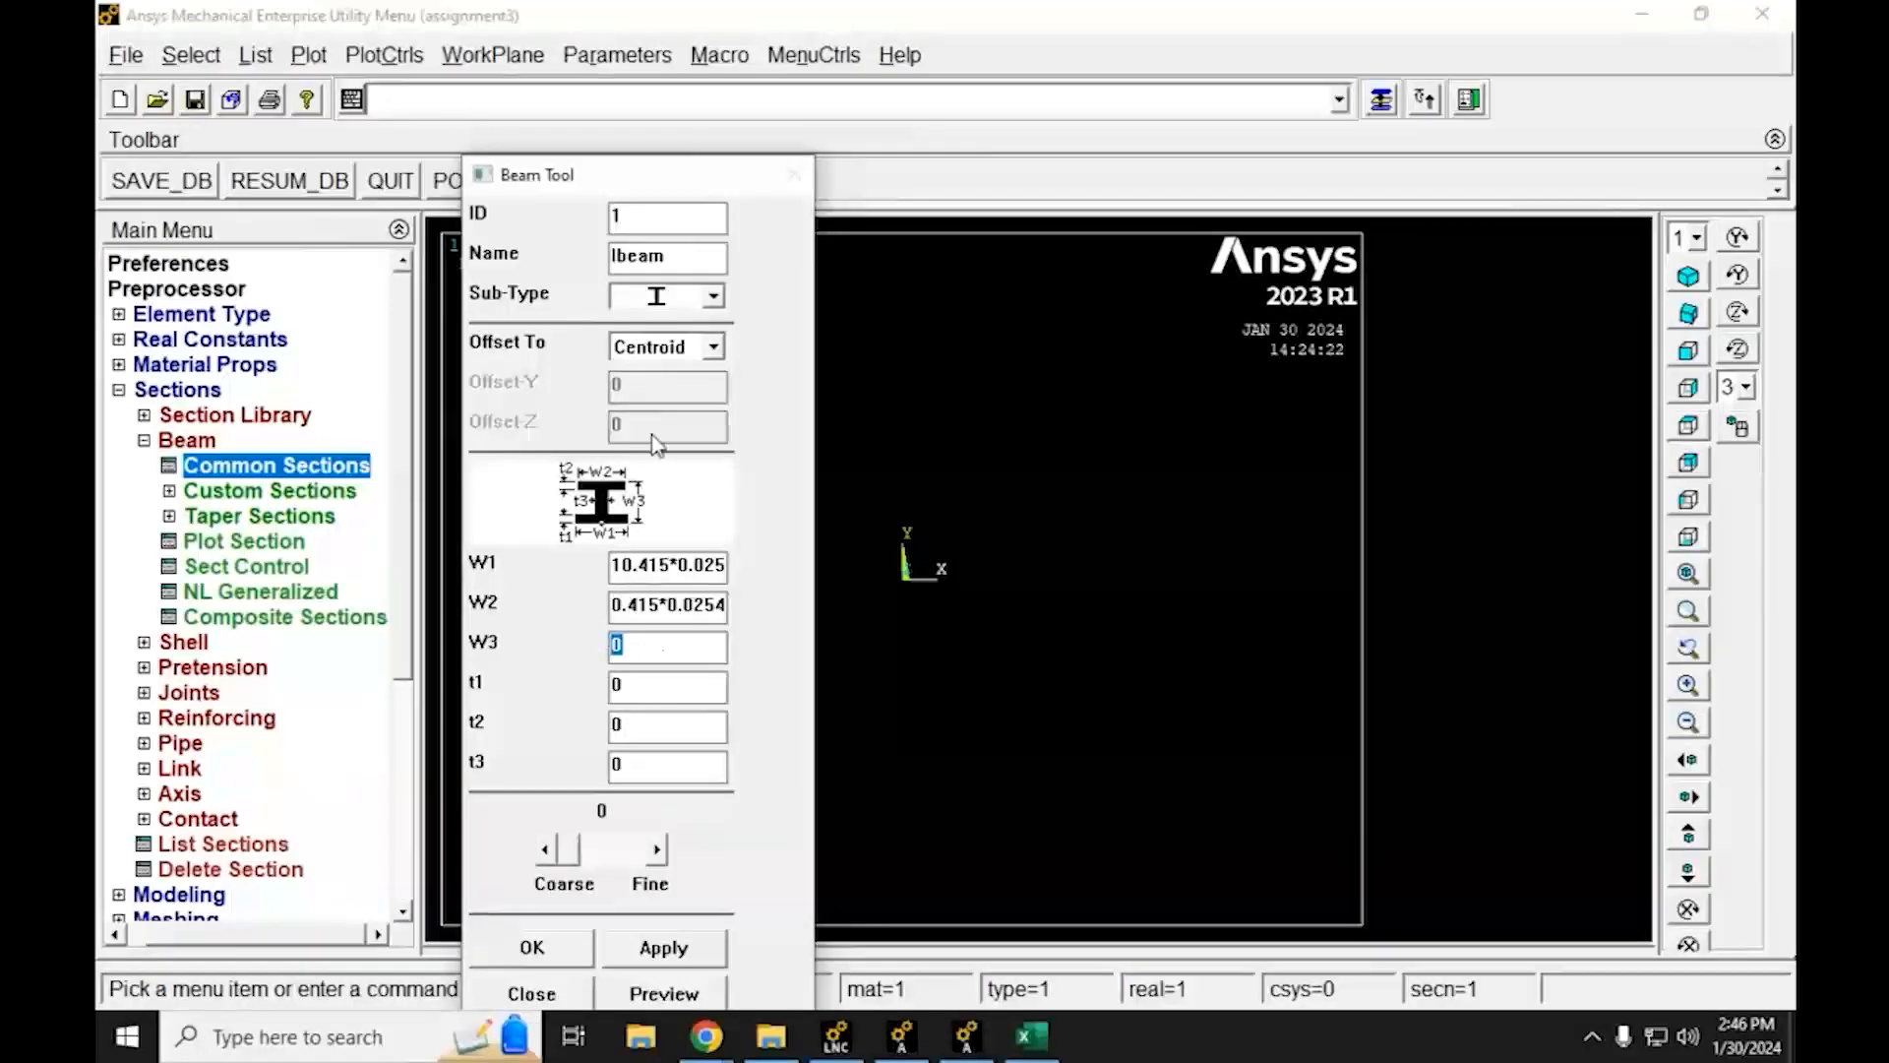
Check the W10x112 depth in the browser table and set W3 in the Ansys Beam Tool to 11.36*0.0254
{"action": "left_click", "coordinate": [707, 1051]}
{"action": "left_click", "coordinate": [612, 950]}
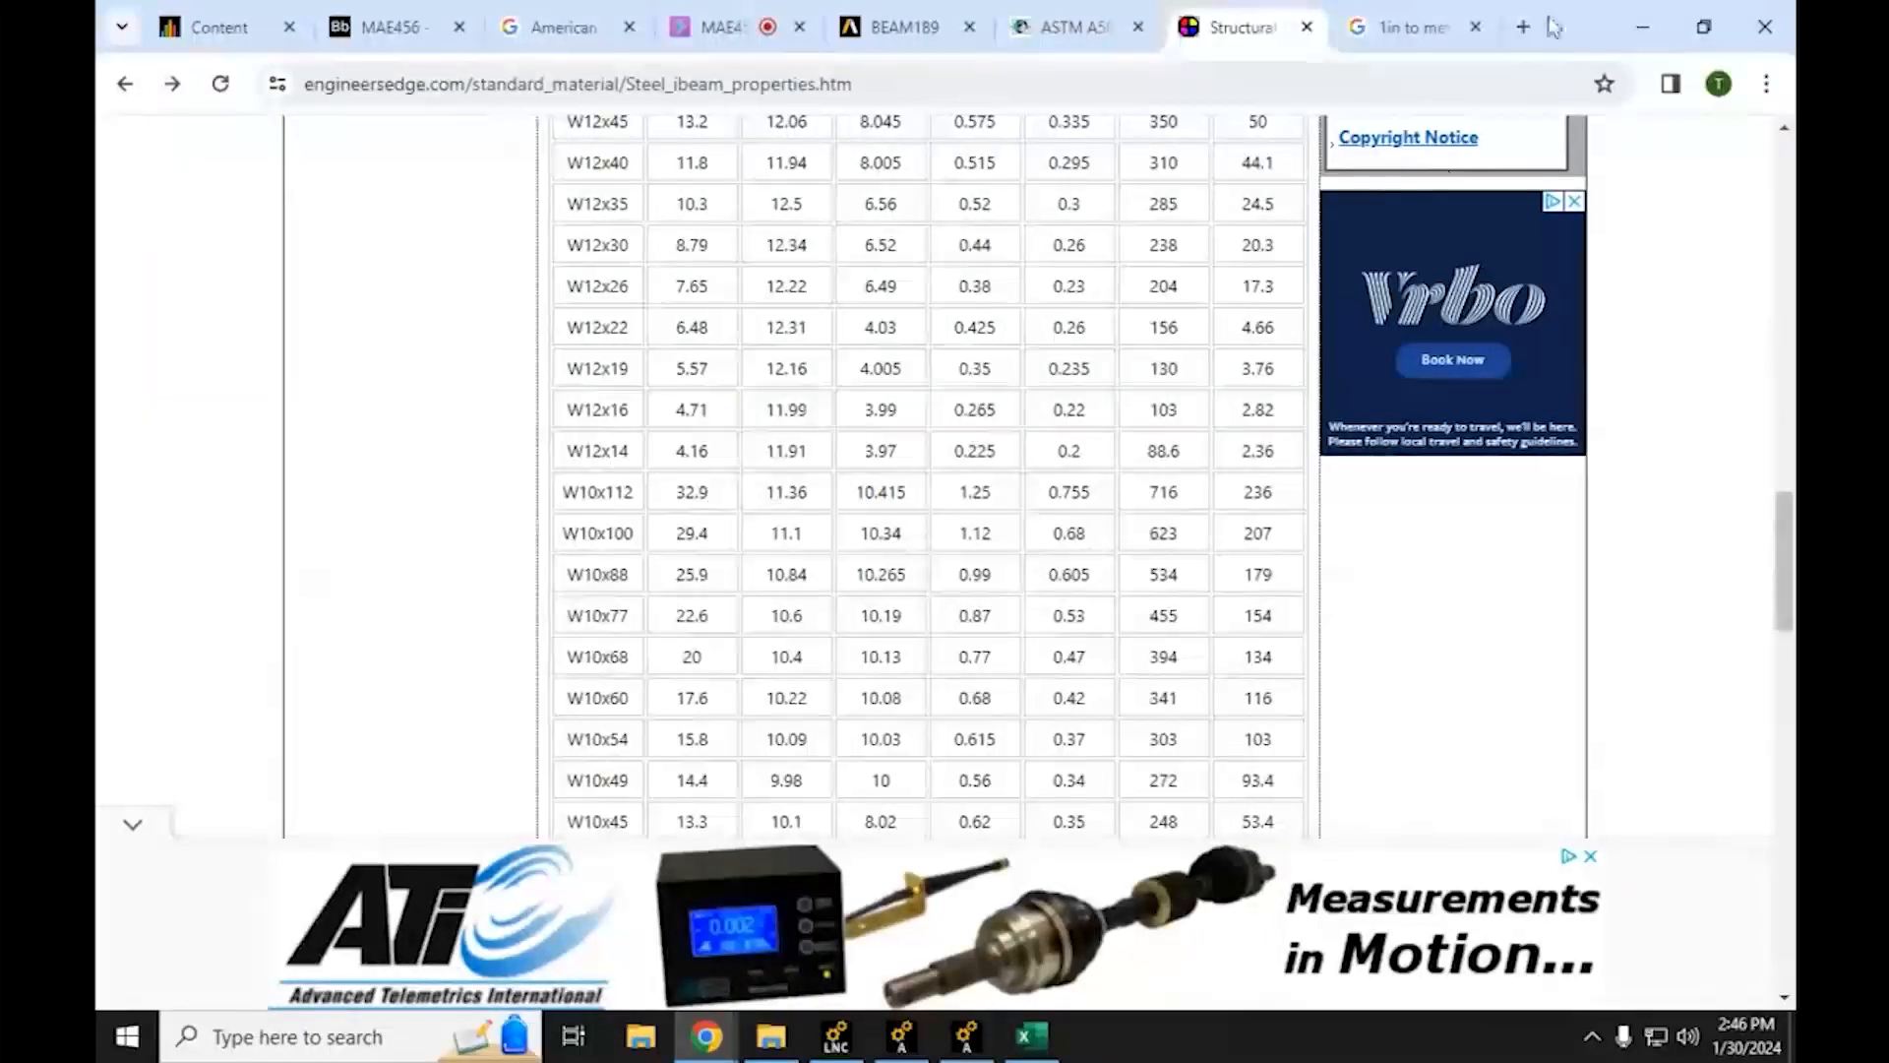
{"action": "left_click", "coordinate": [1642, 27]}
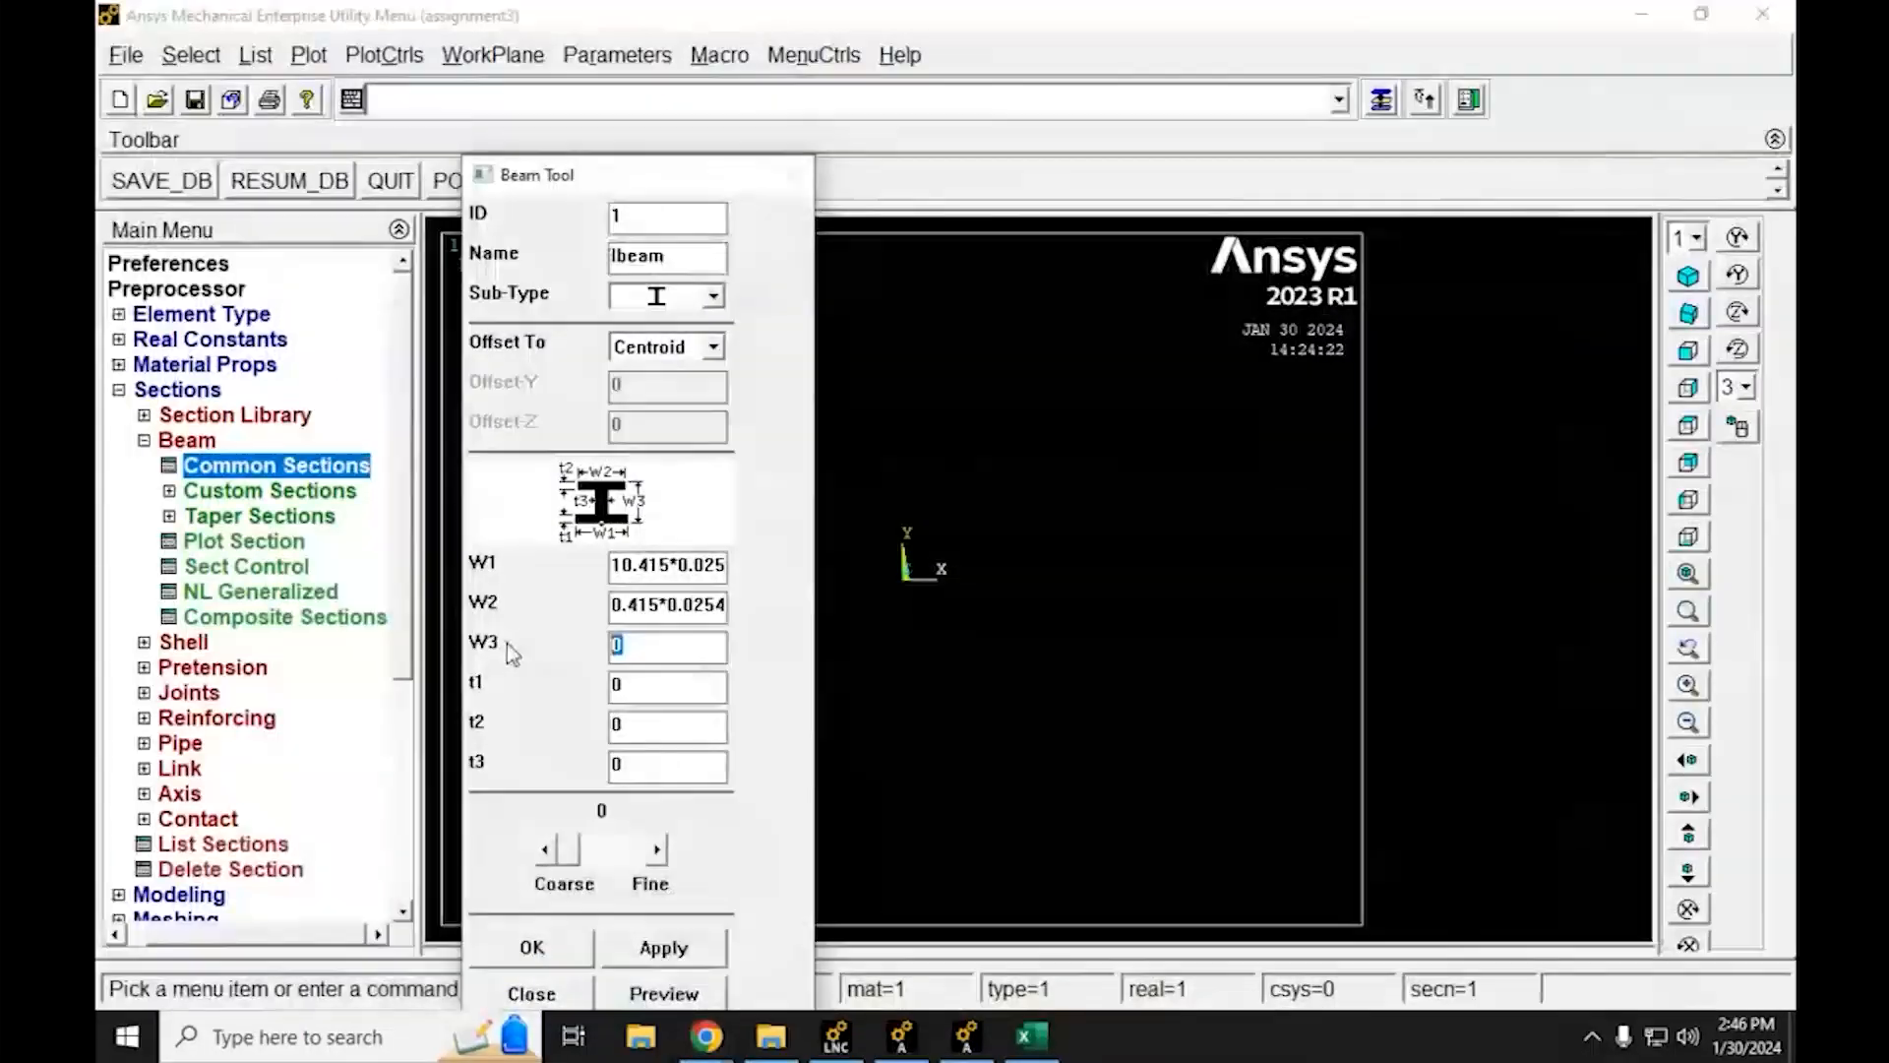
{"action": "type", "text": "11.36*0.0254"}
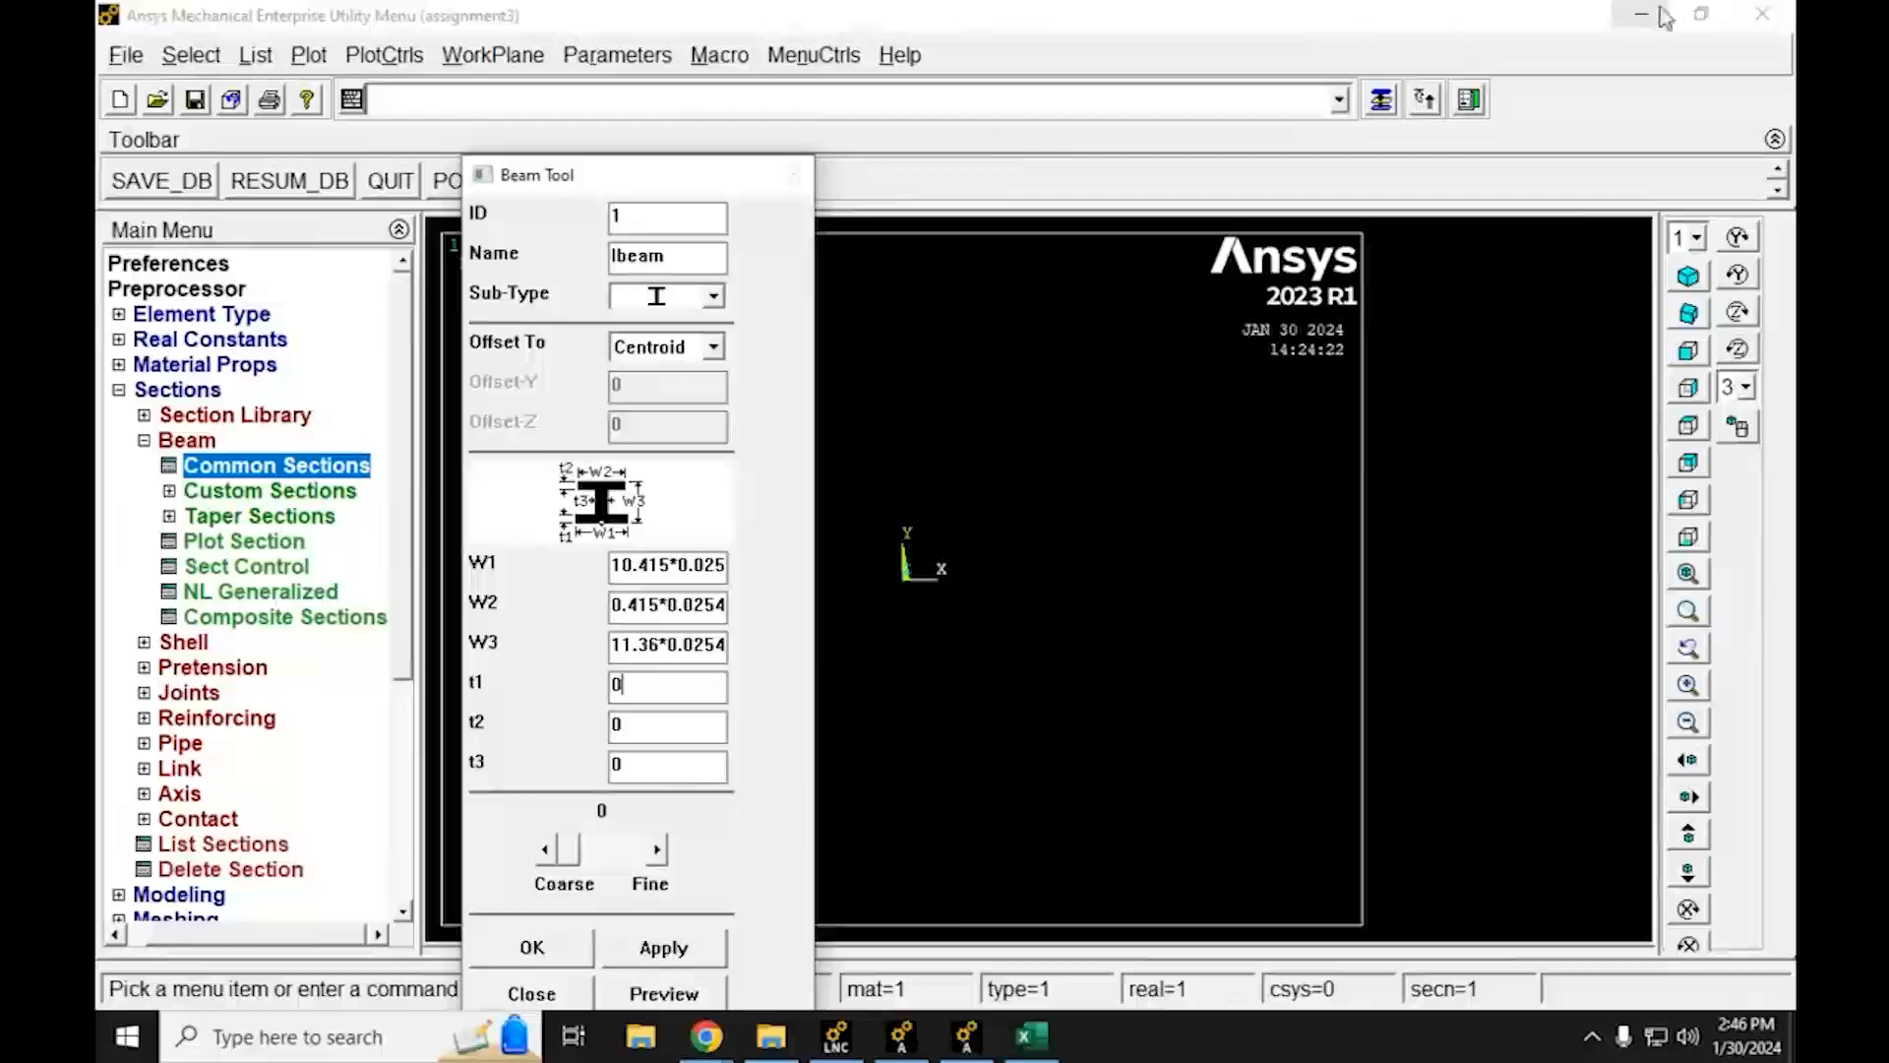
Check the W10x112 flange thickness in the browser table and set t1 in the Ansys Beam Tool to 1.25*0.0254
{"action": "mouse_move", "coordinate": [706, 1035]}
{"action": "mouse_move", "coordinate": [816, 969]}
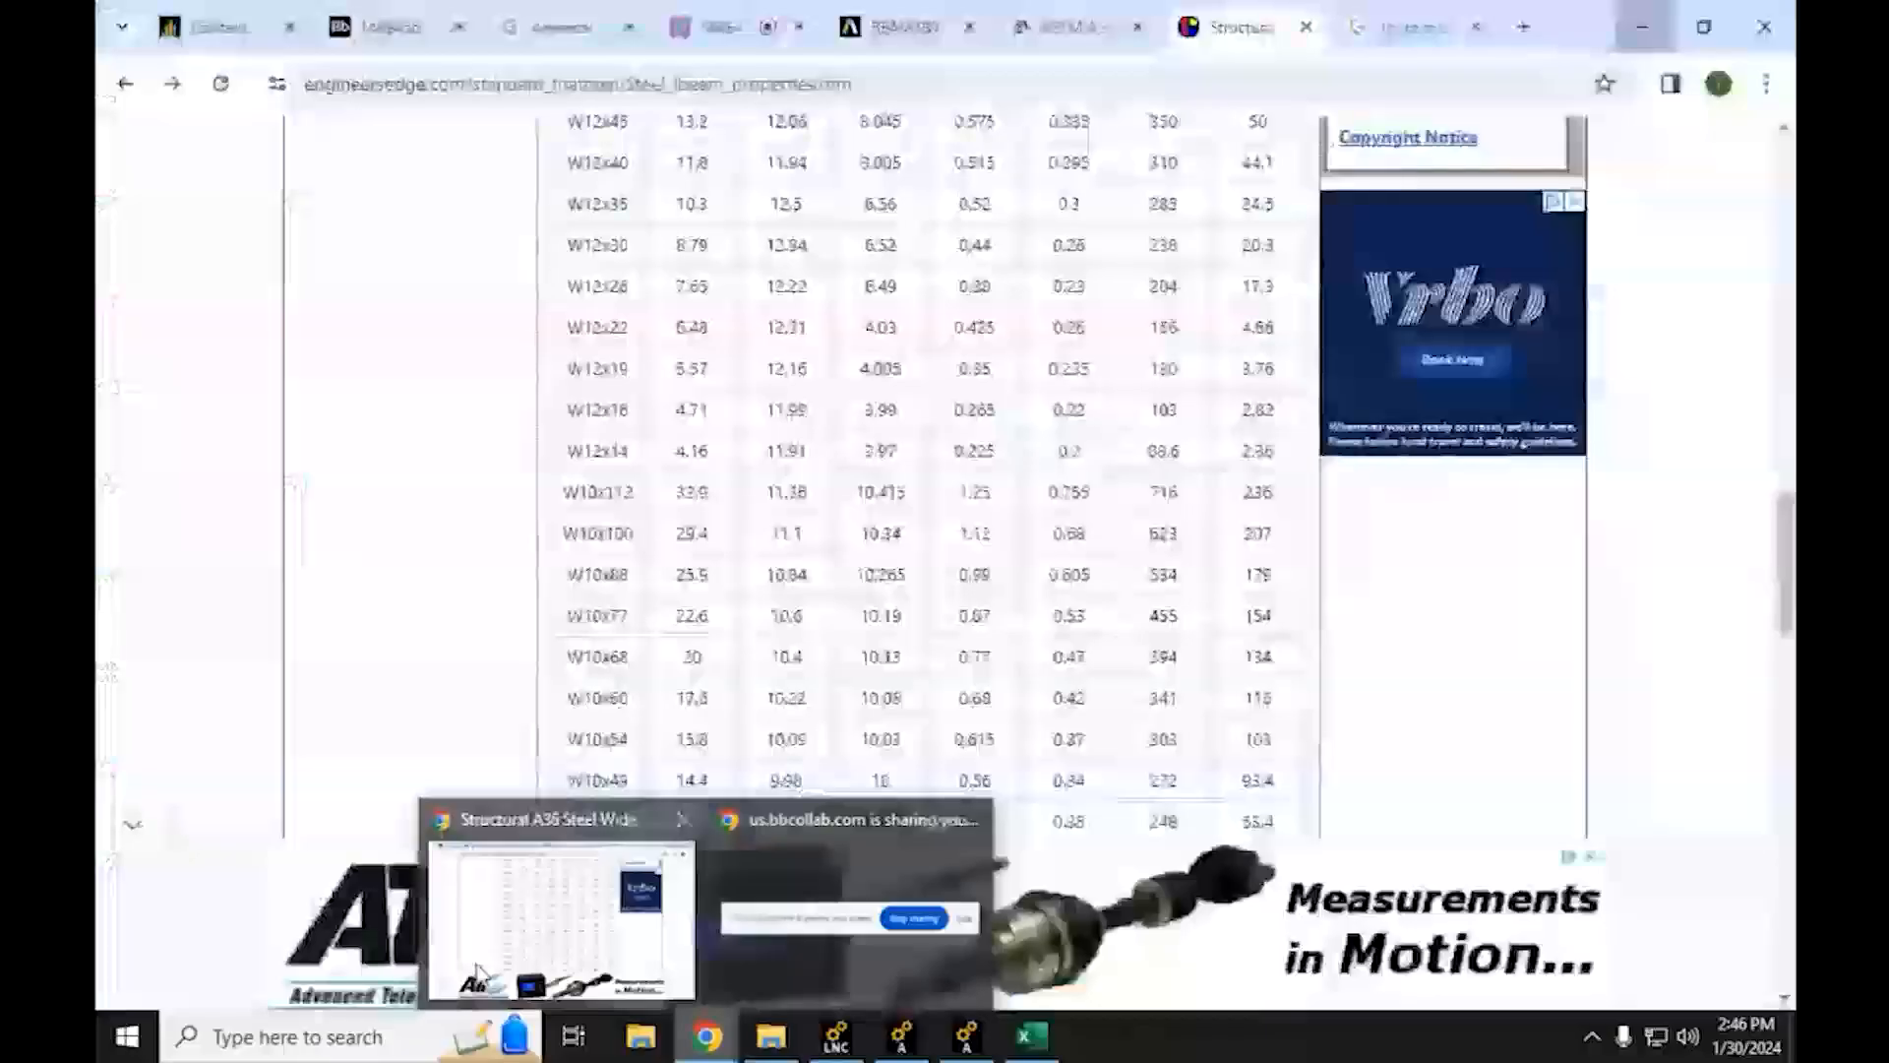
{"action": "left_click", "coordinate": [561, 915]}
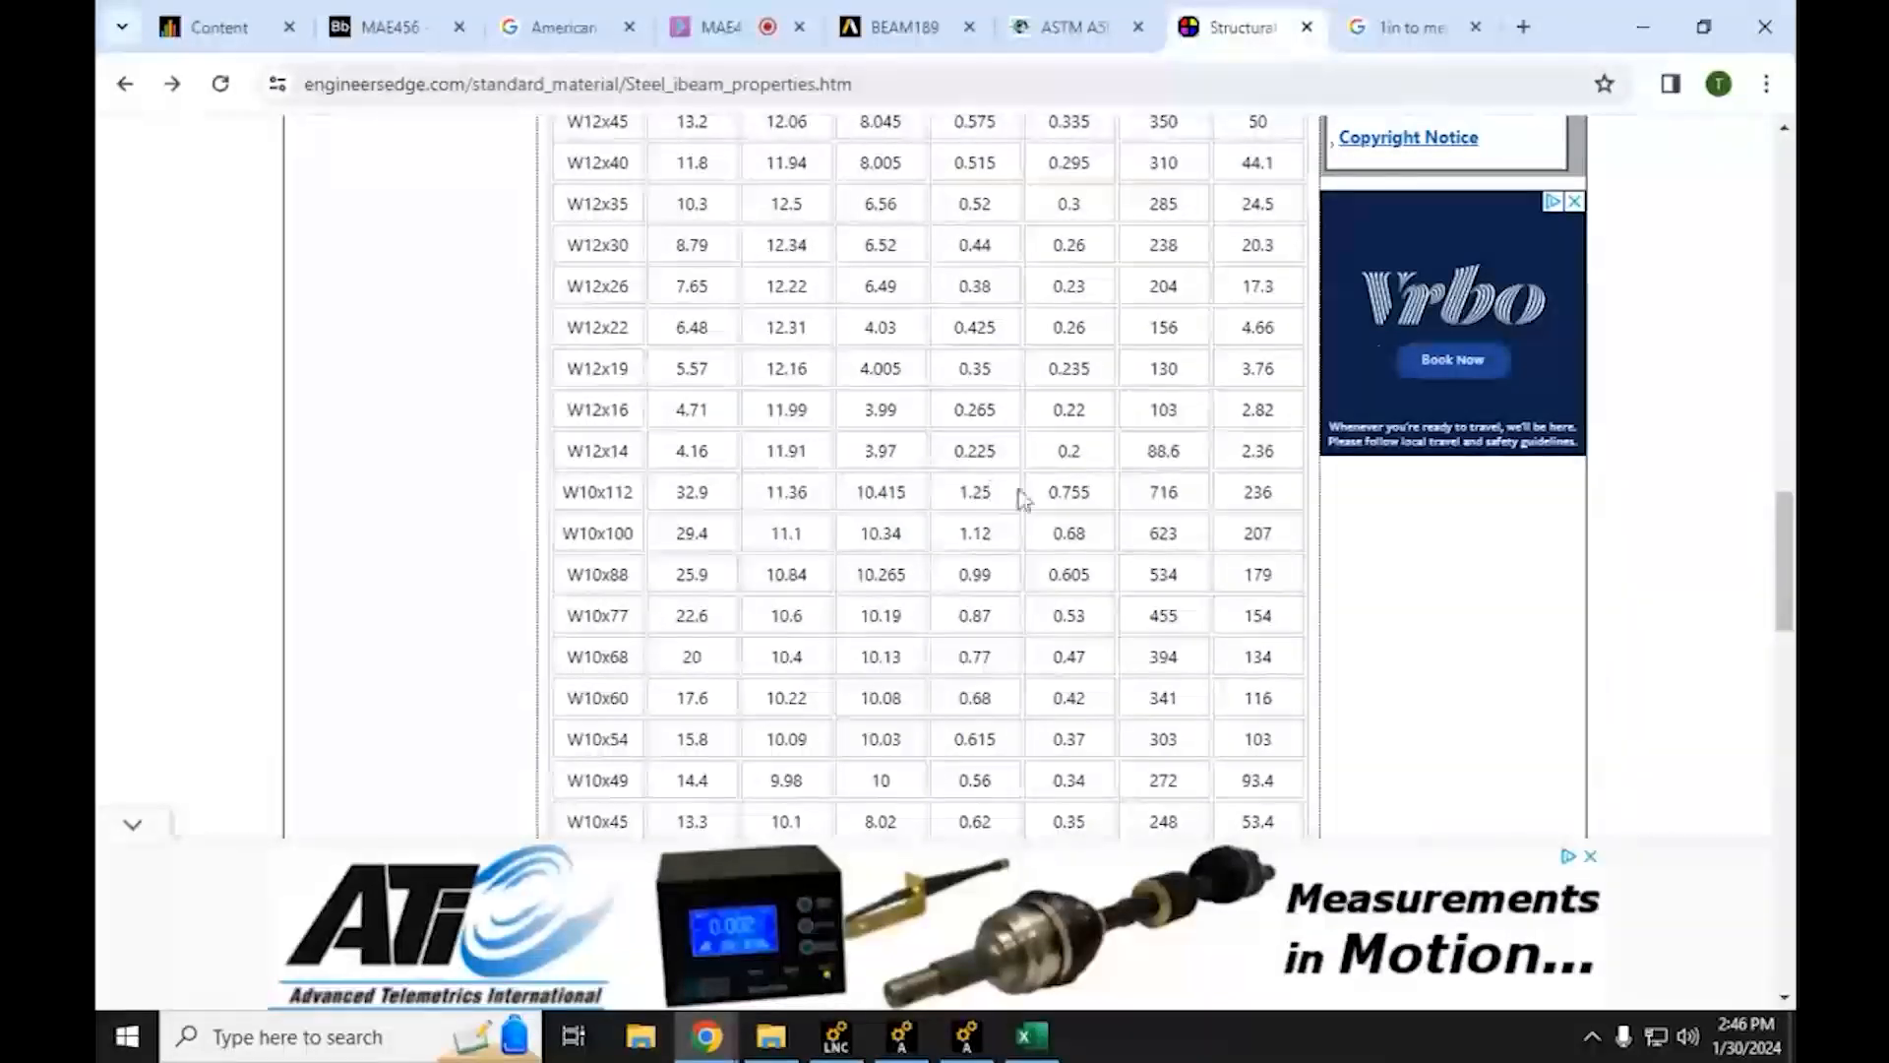
{"action": "left_click", "coordinate": [1626, 22]}
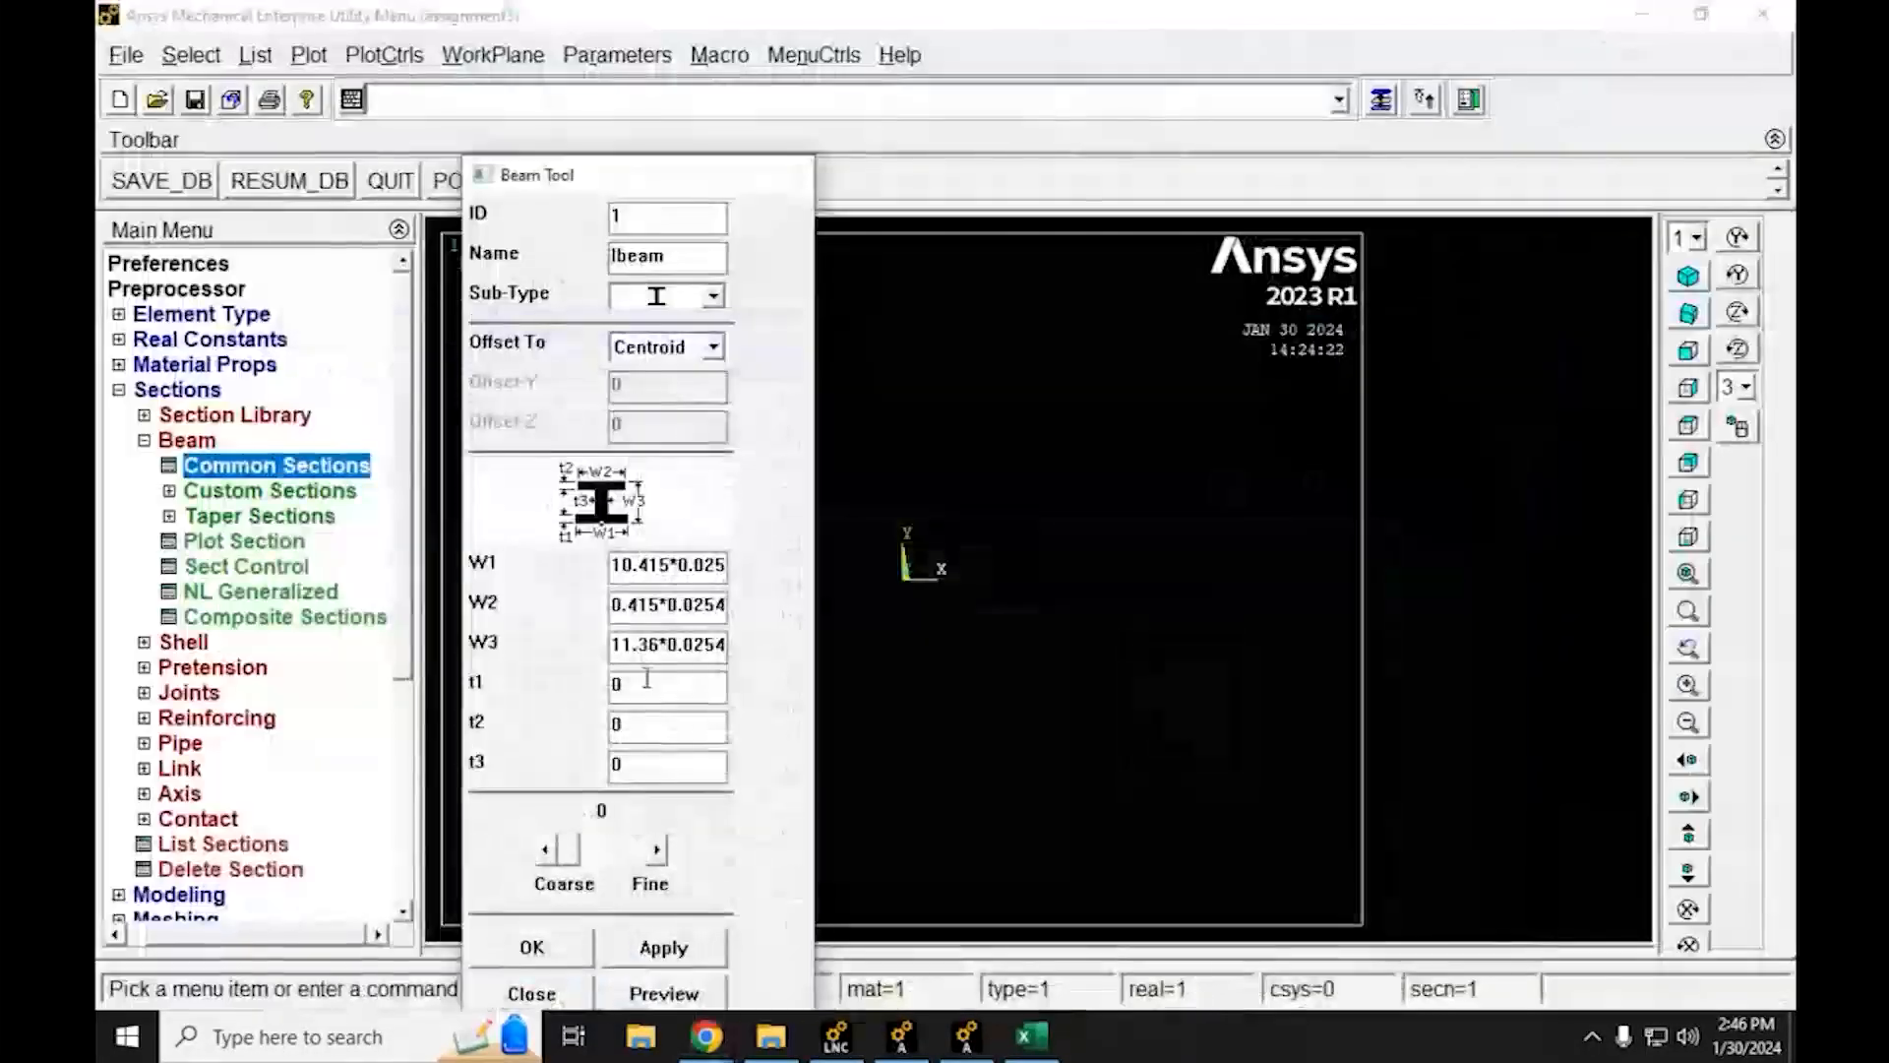
{"action": "key", "text": "Tab"}
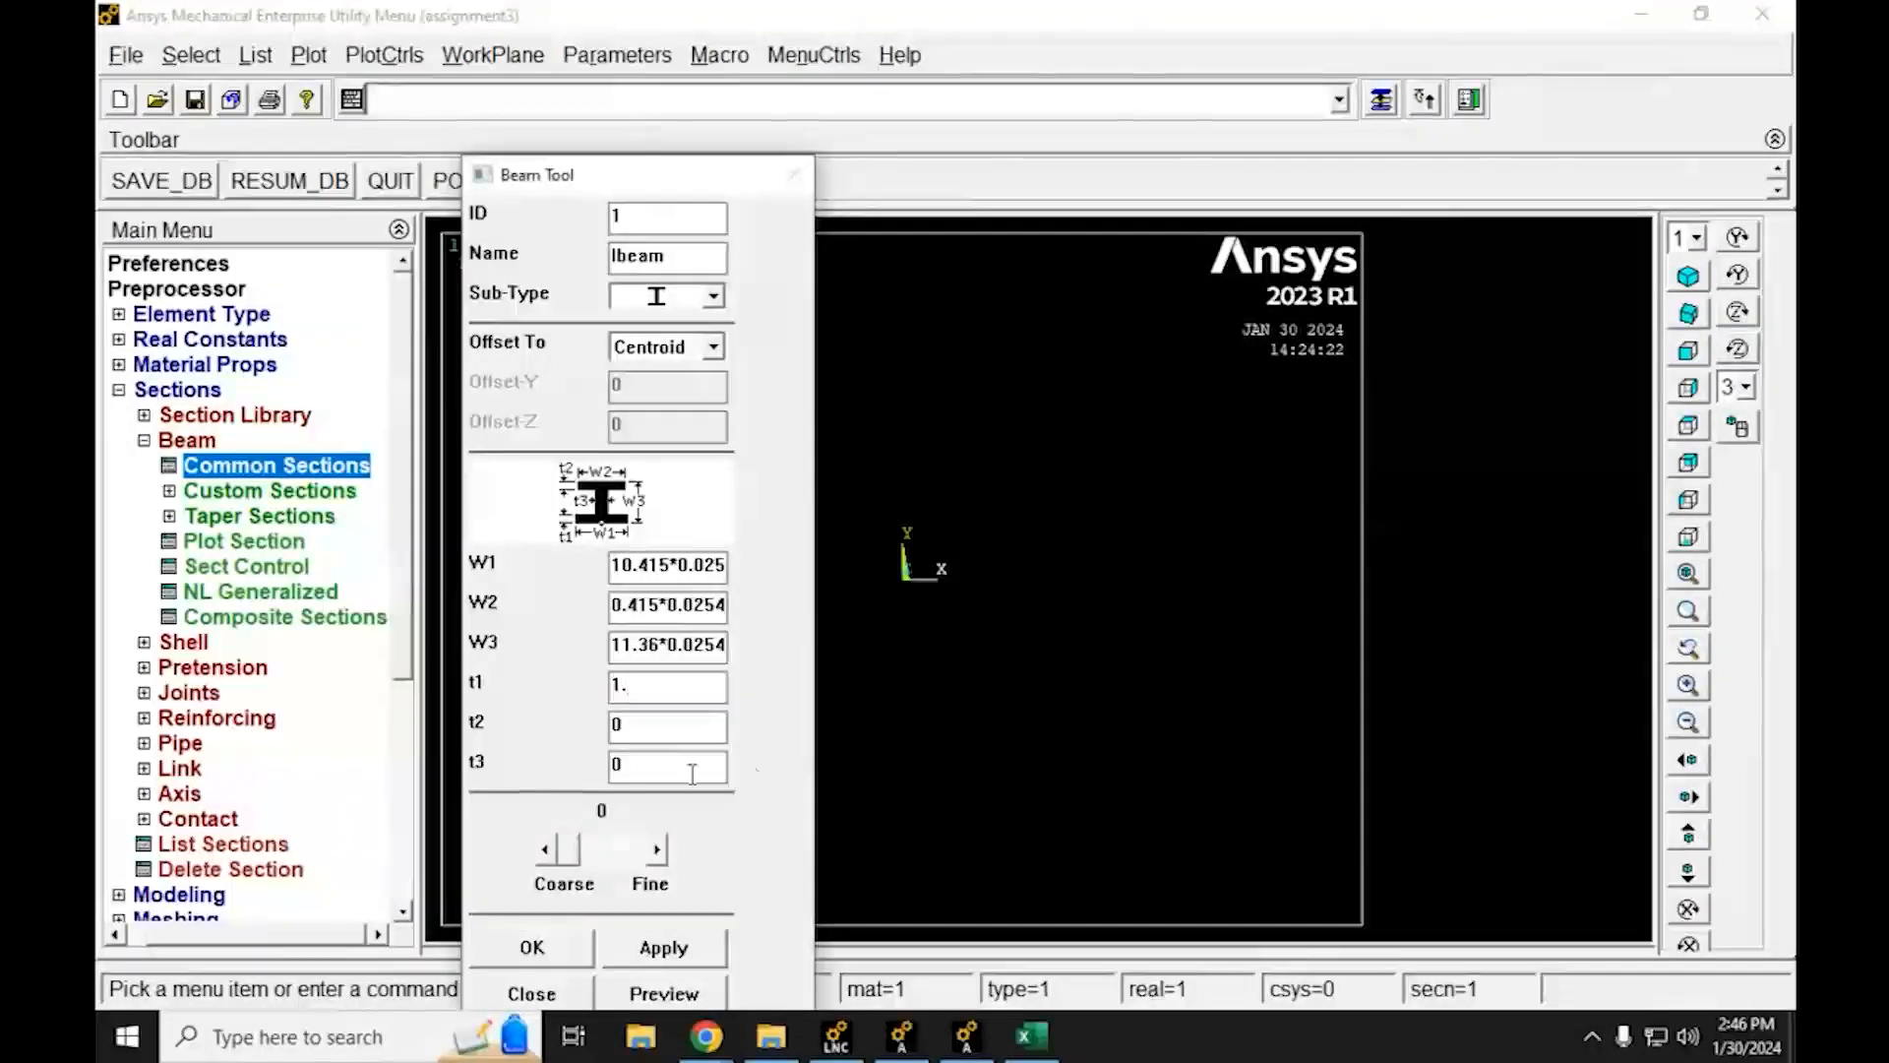
{"action": "left_click", "coordinate": [706, 1036]}
{"action": "left_click", "coordinate": [666, 944]}
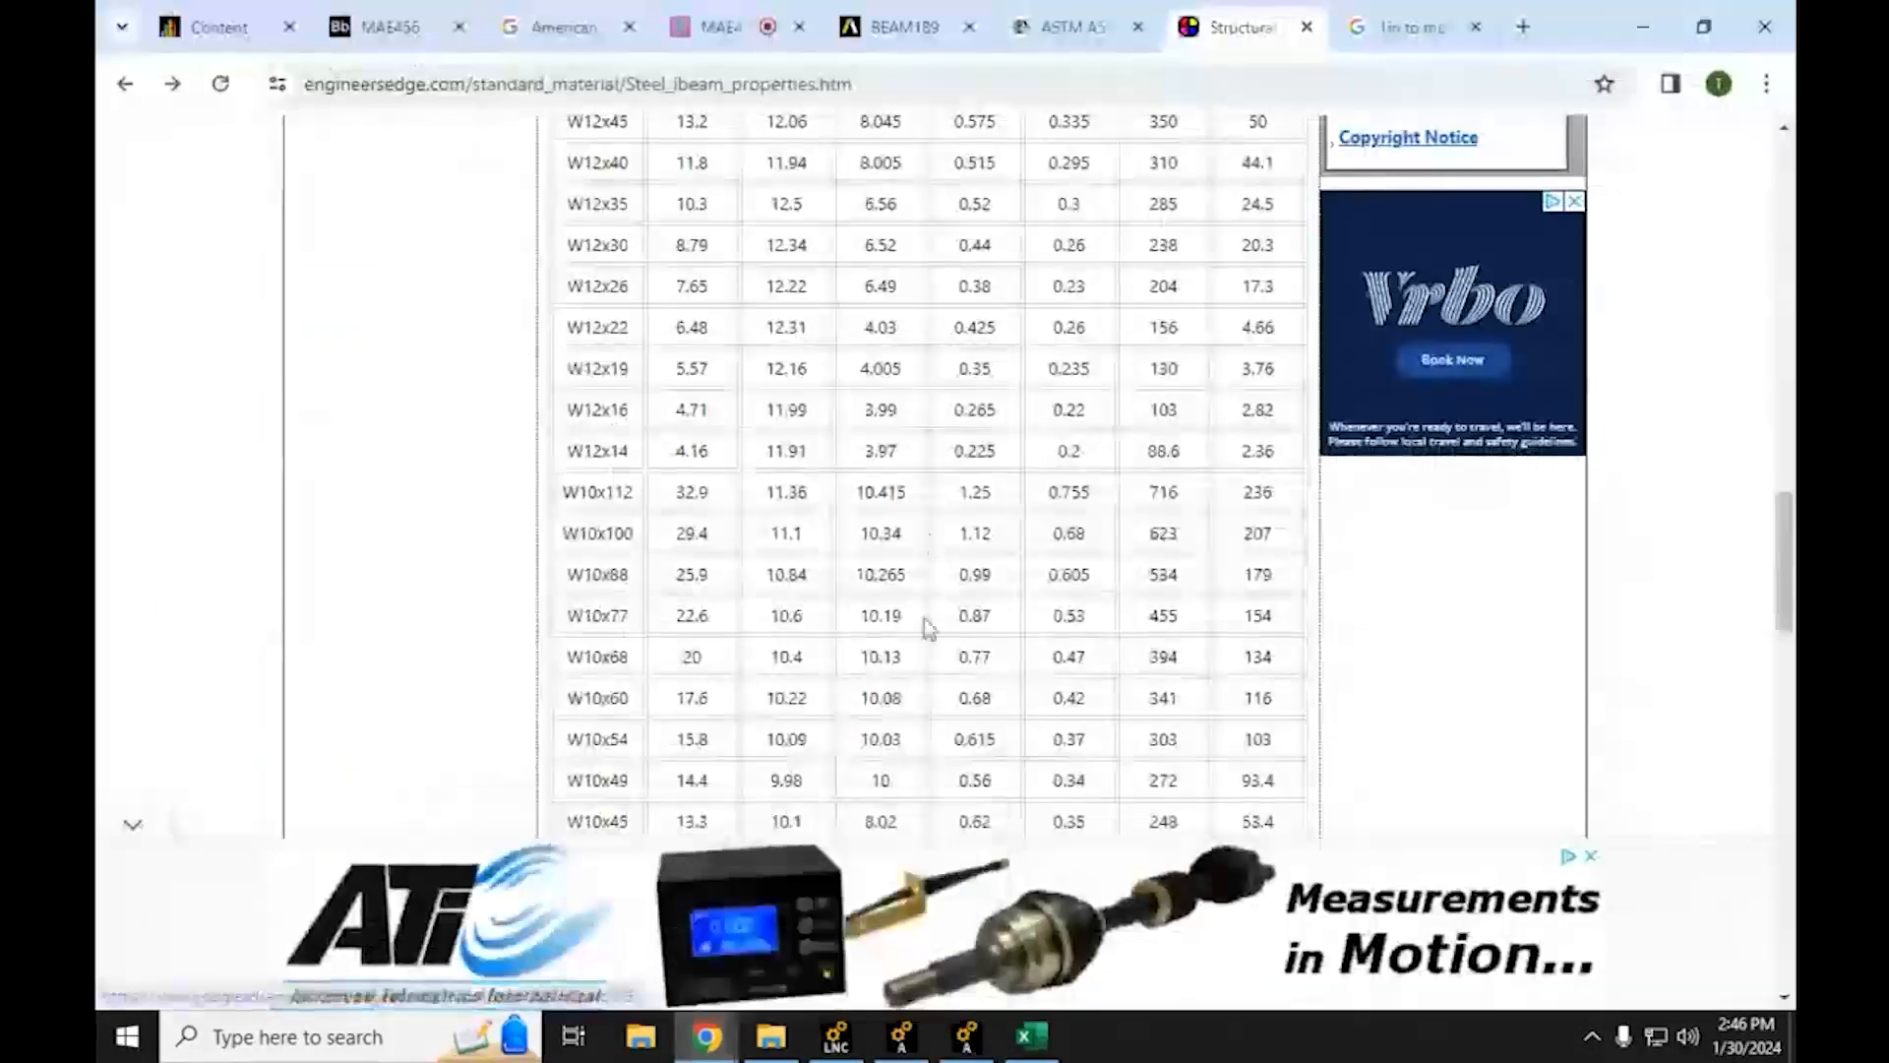
{"action": "left_click", "coordinate": [1659, 15]}
{"action": "left_click", "coordinate": [657, 693]}
{"action": "type", "text": "2"}
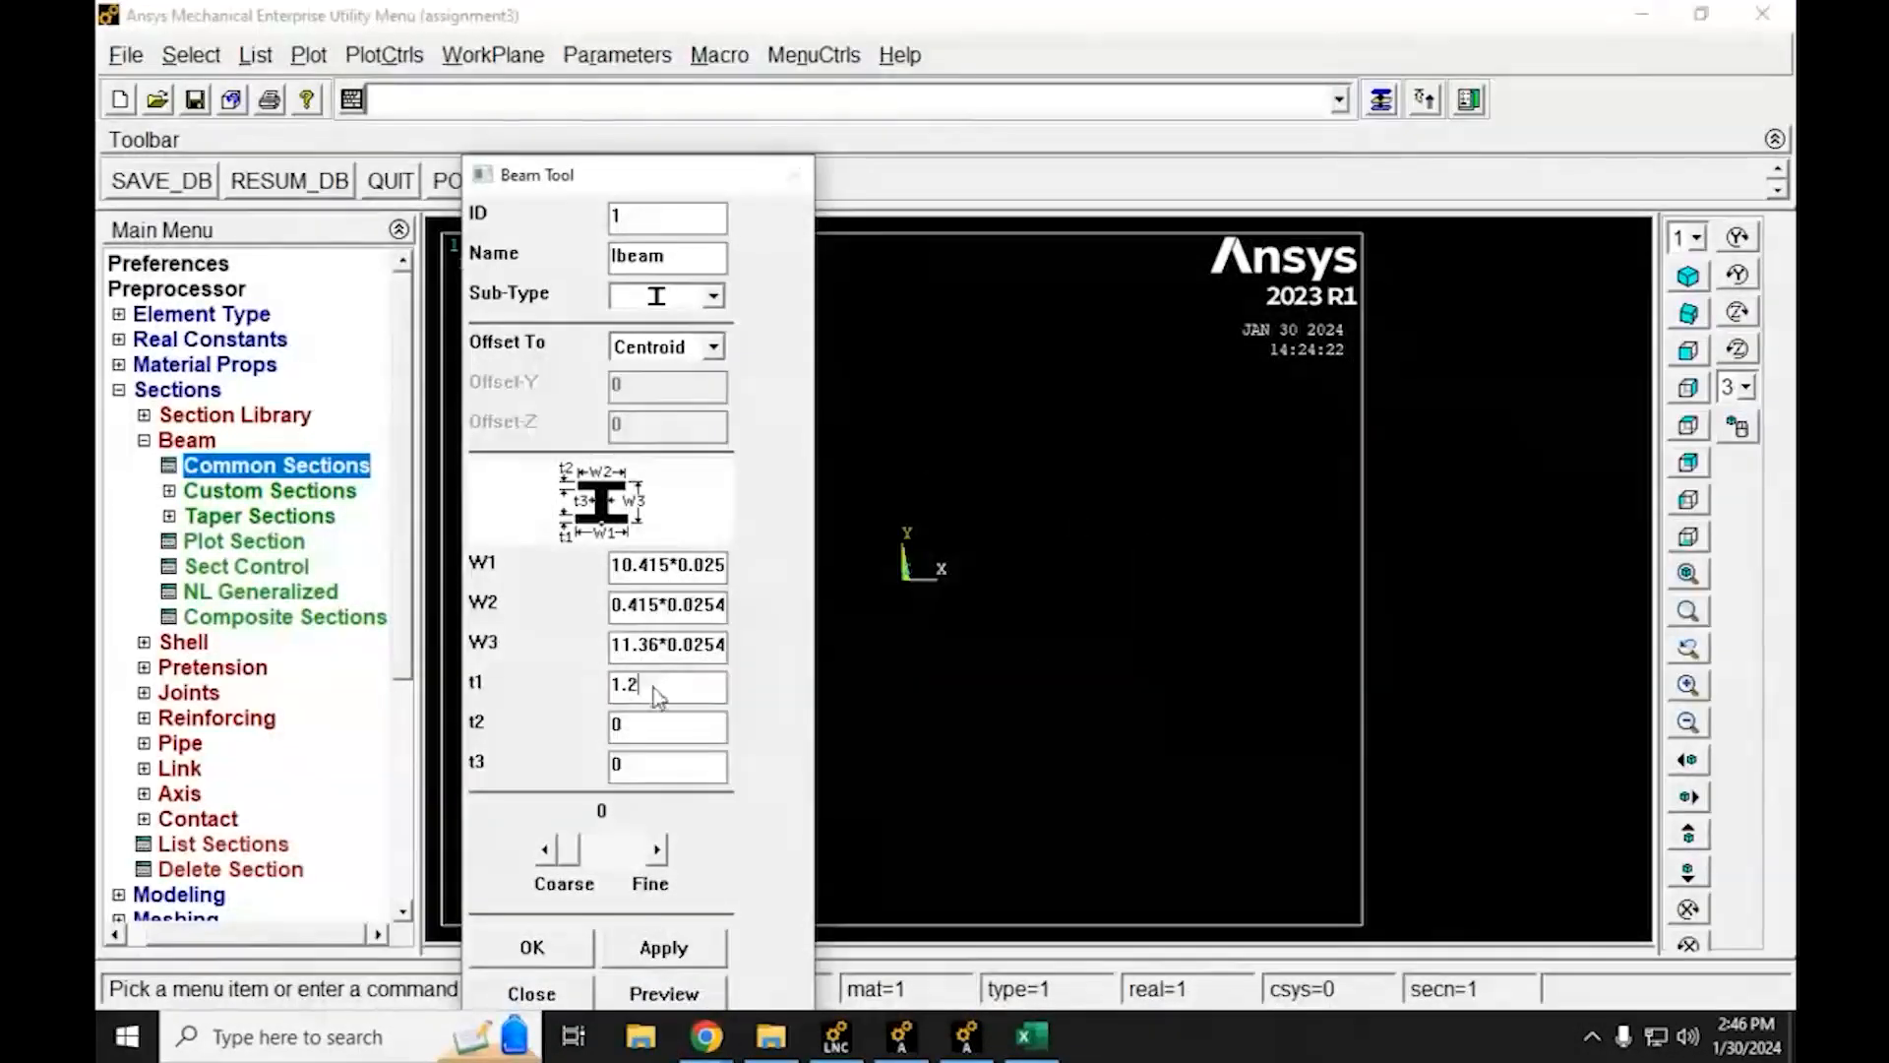
{"action": "type", "text": "5*0.0254"}
Set the flange thickness t2 to 1.25*0.0254 and move on to the web thickness t3
{"action": "left_click_drag", "start_coordinate": [656, 728], "coordinate": [610, 728]}
{"action": "type", "text": "1.25"}
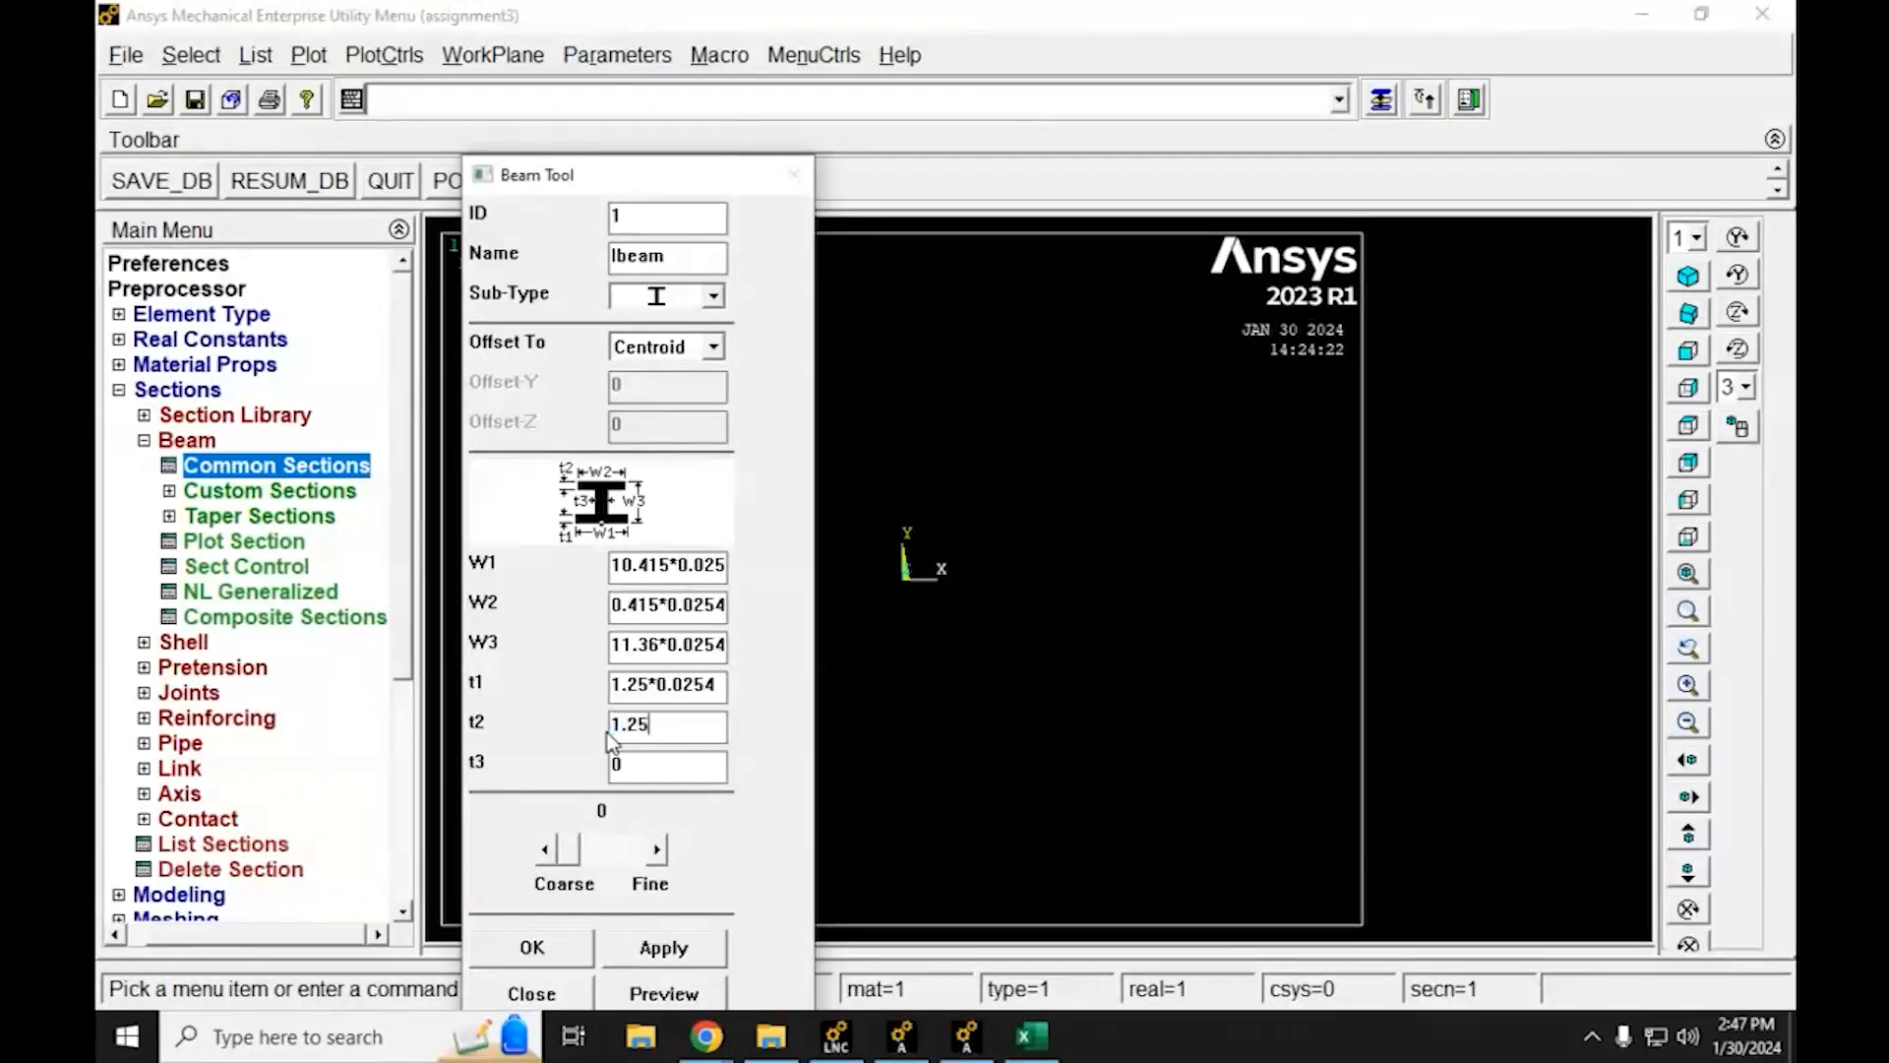
{"action": "type", "text": "*0.0254"}
{"action": "key", "text": "Tab"}
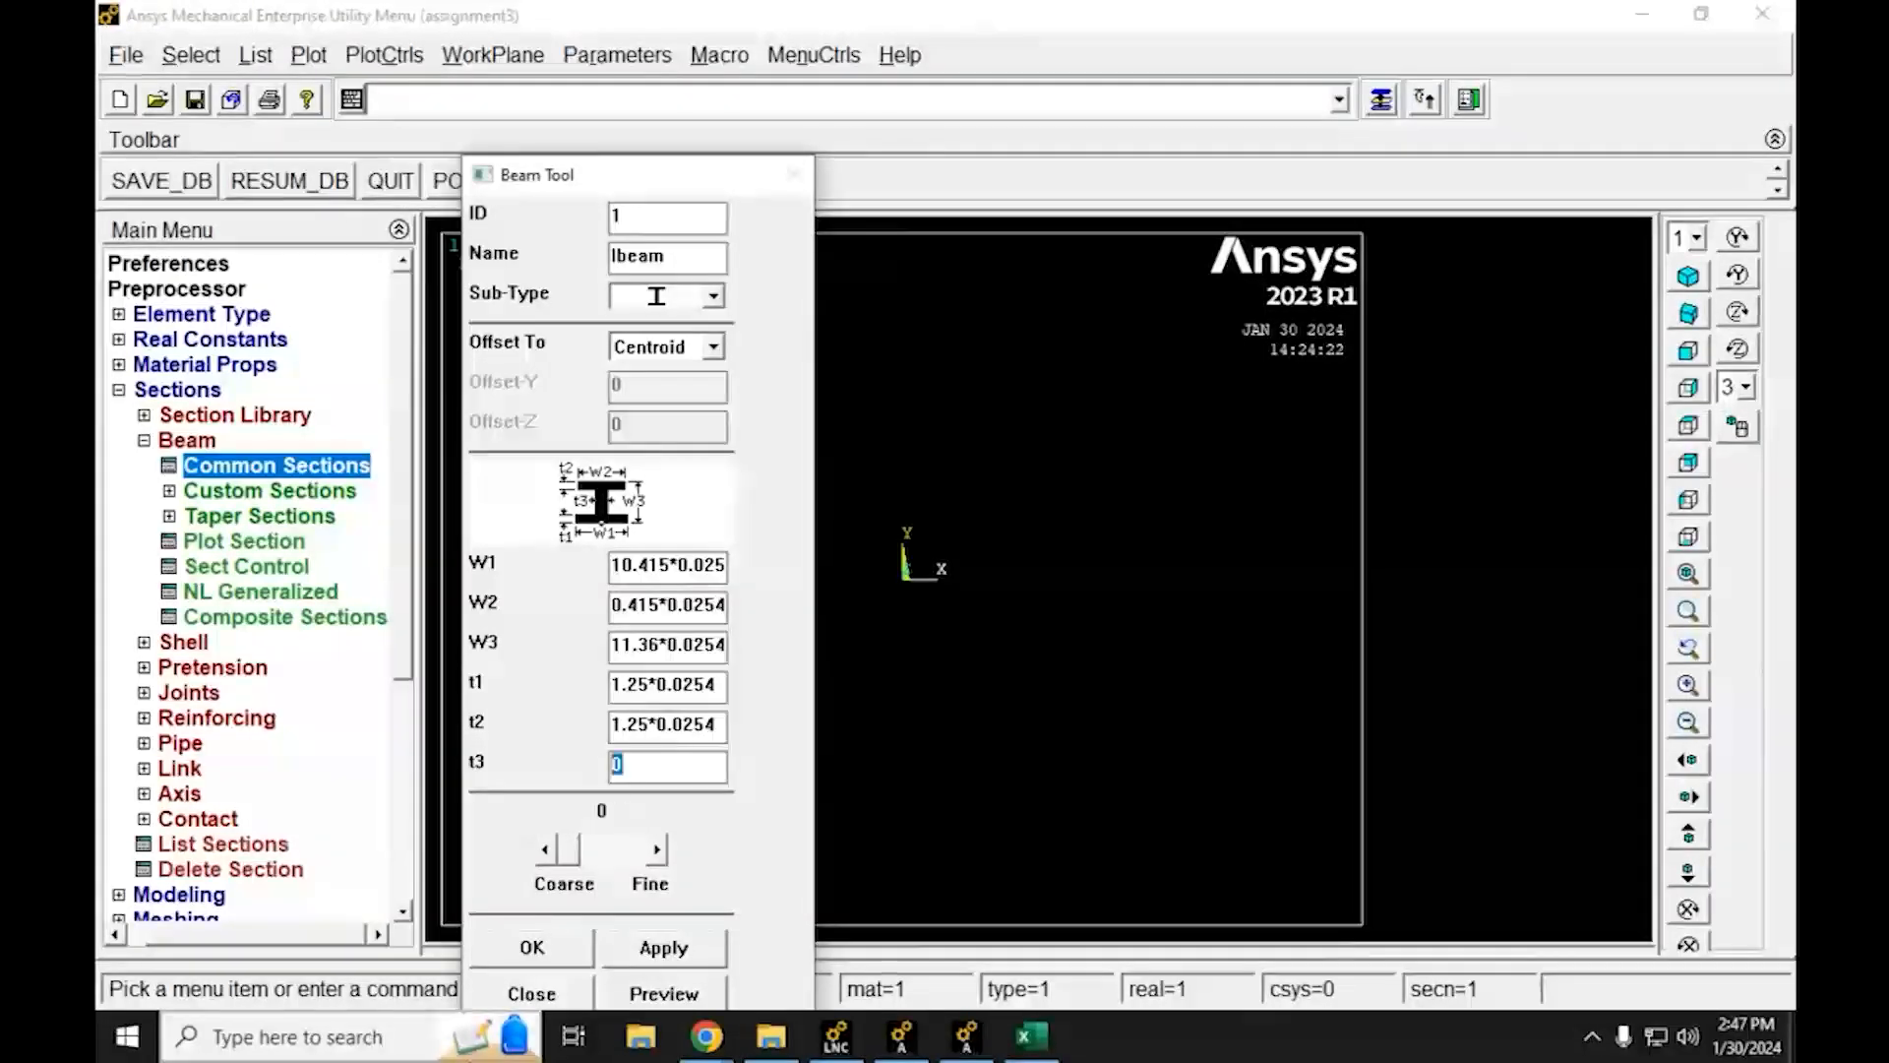
Check the W10x112 web thickness in the browser table and set t3 in the Ansys Beam Tool to 0.755*0.0254
{"action": "left_click", "coordinate": [704, 1024]}
{"action": "left_click", "coordinate": [612, 948]}
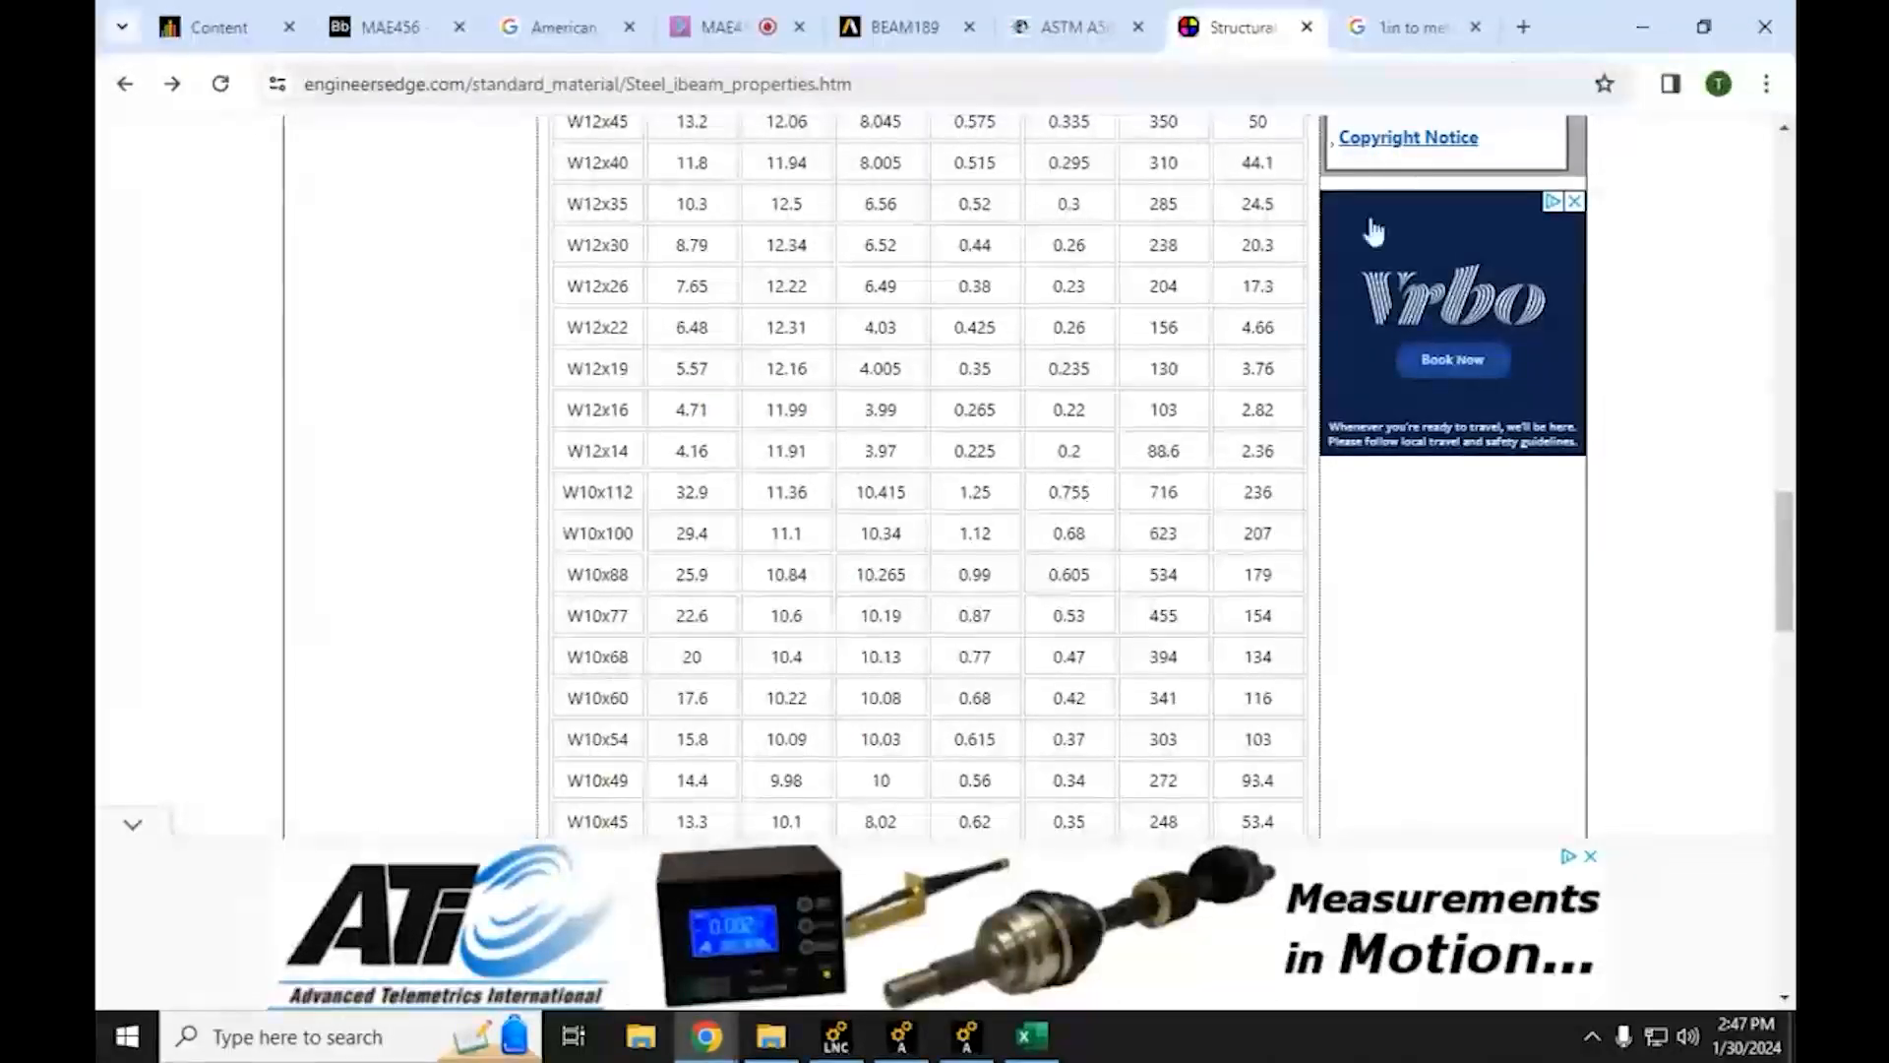
{"action": "left_click", "coordinate": [1656, 11]}
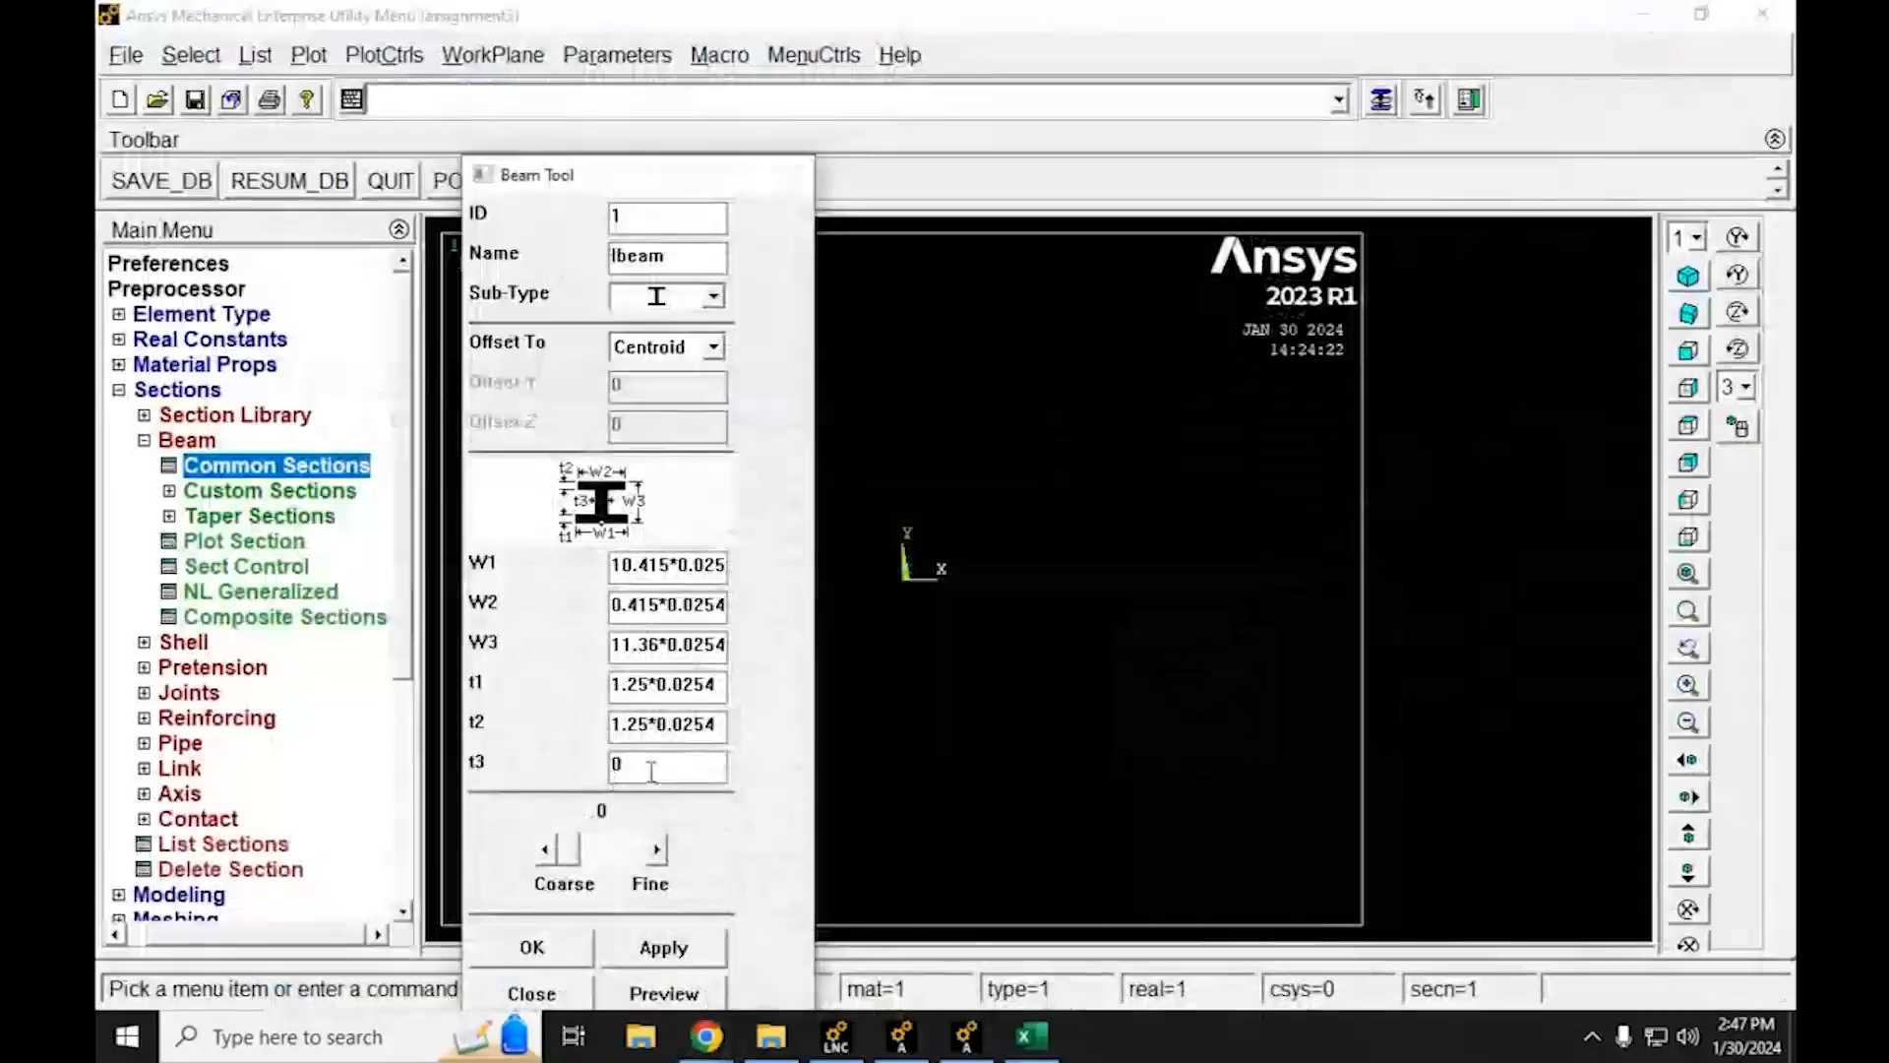
{"action": "type", "text": "0.75"}
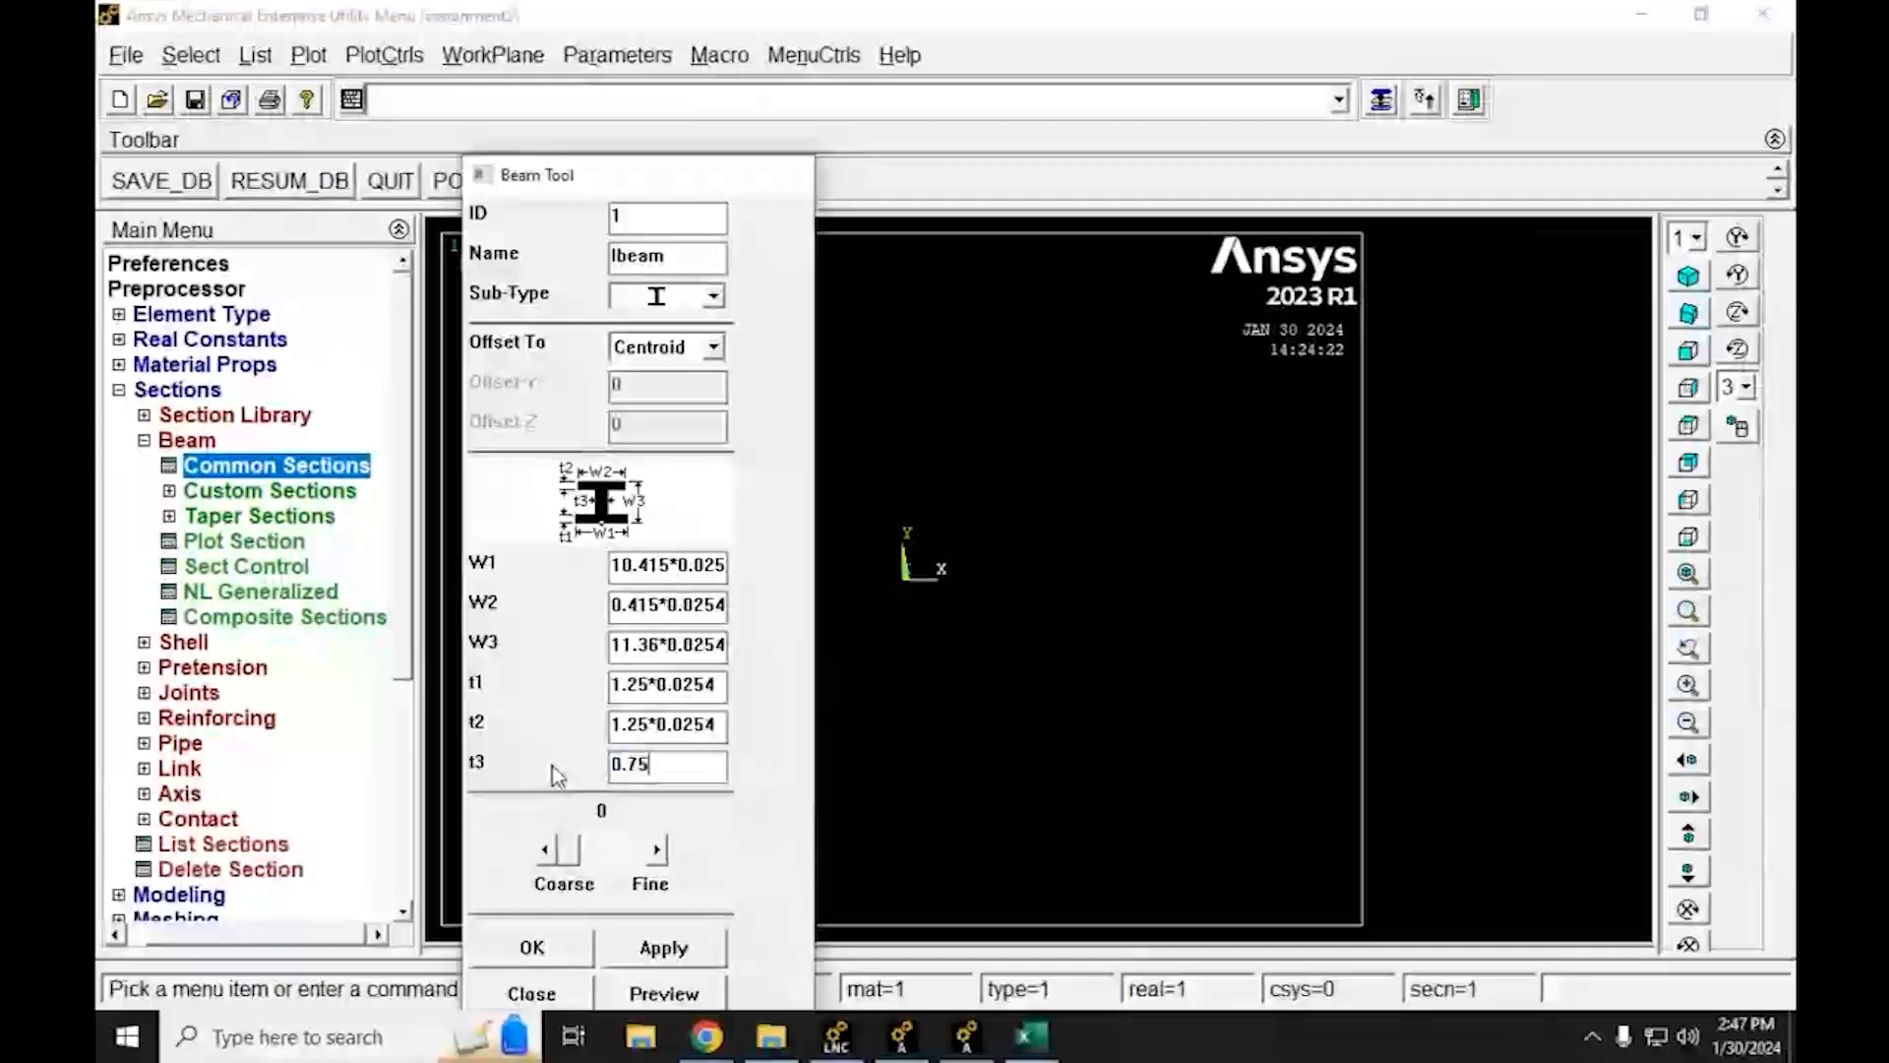
{"action": "type", "text": "5*0.0254"}
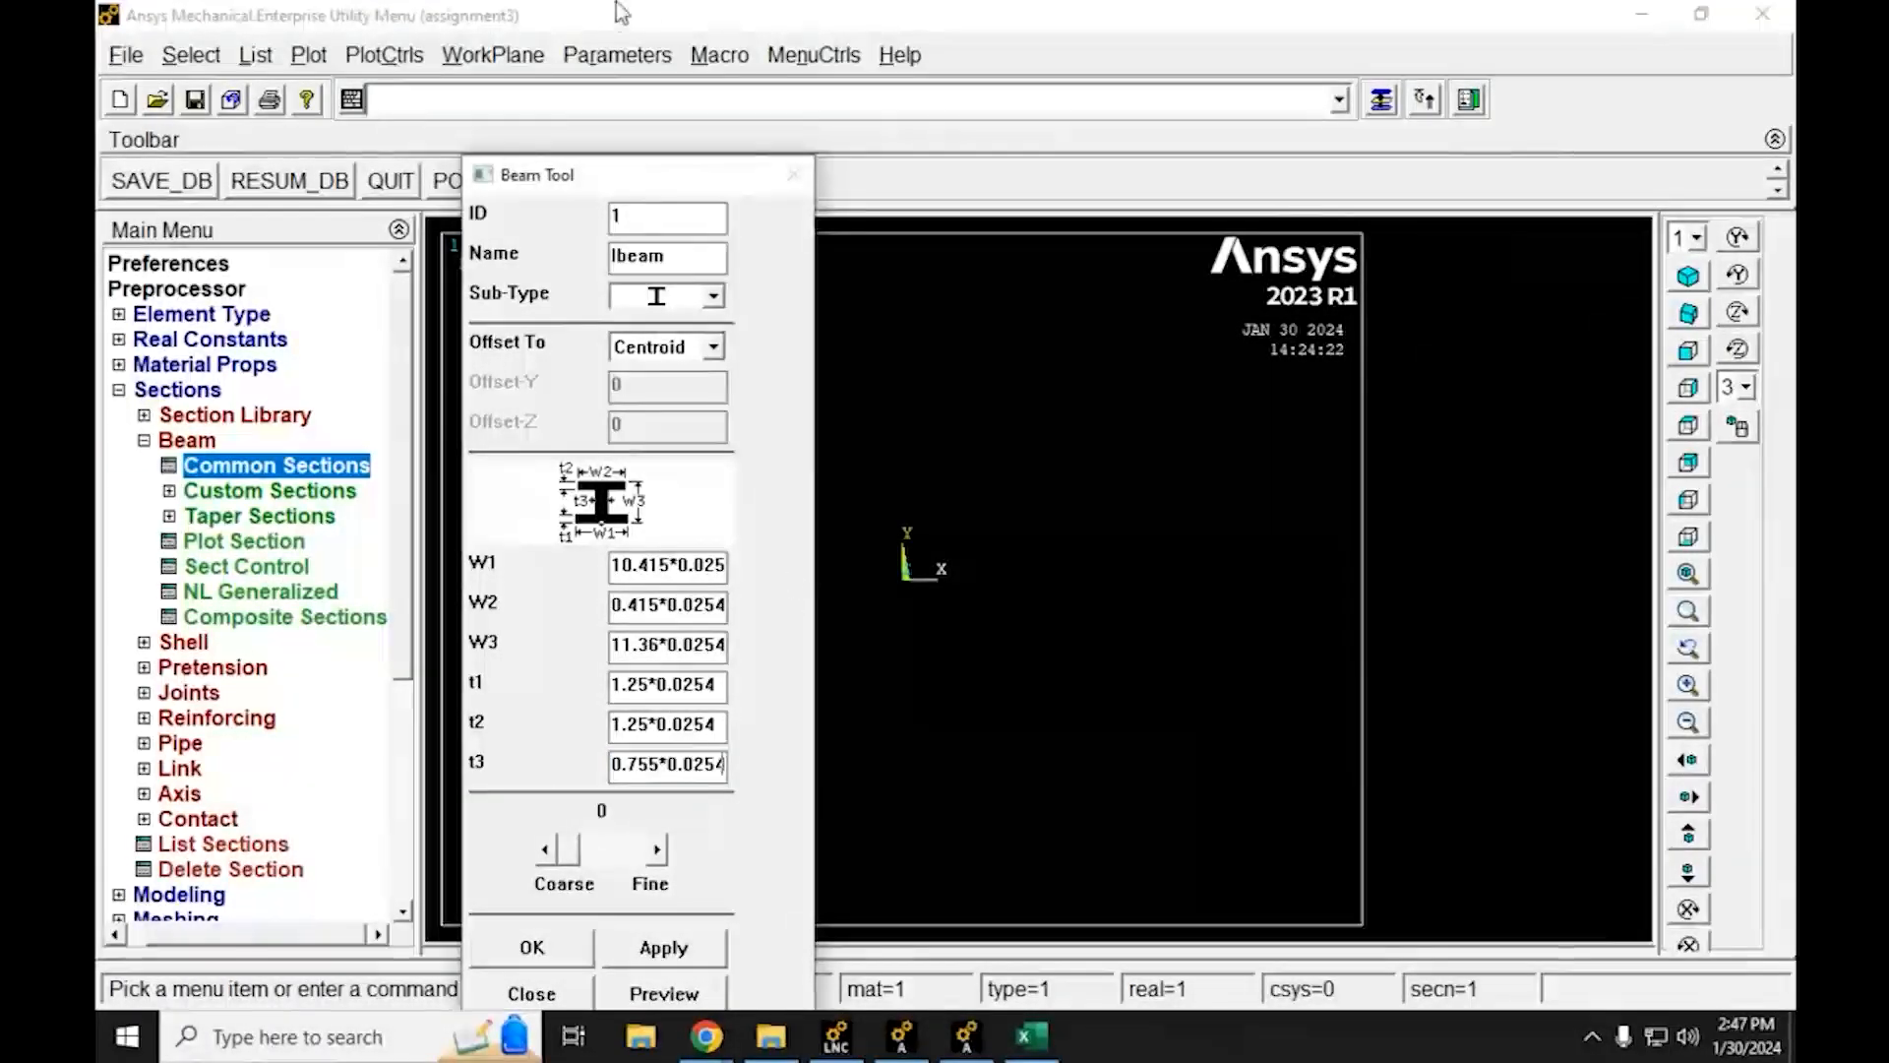
Apply the Ibeam section and preview it in the graphics area with the Beam Tool moved out of the way
{"action": "left_click_drag", "start_coordinate": [698, 177], "coordinate": [578, 35]}
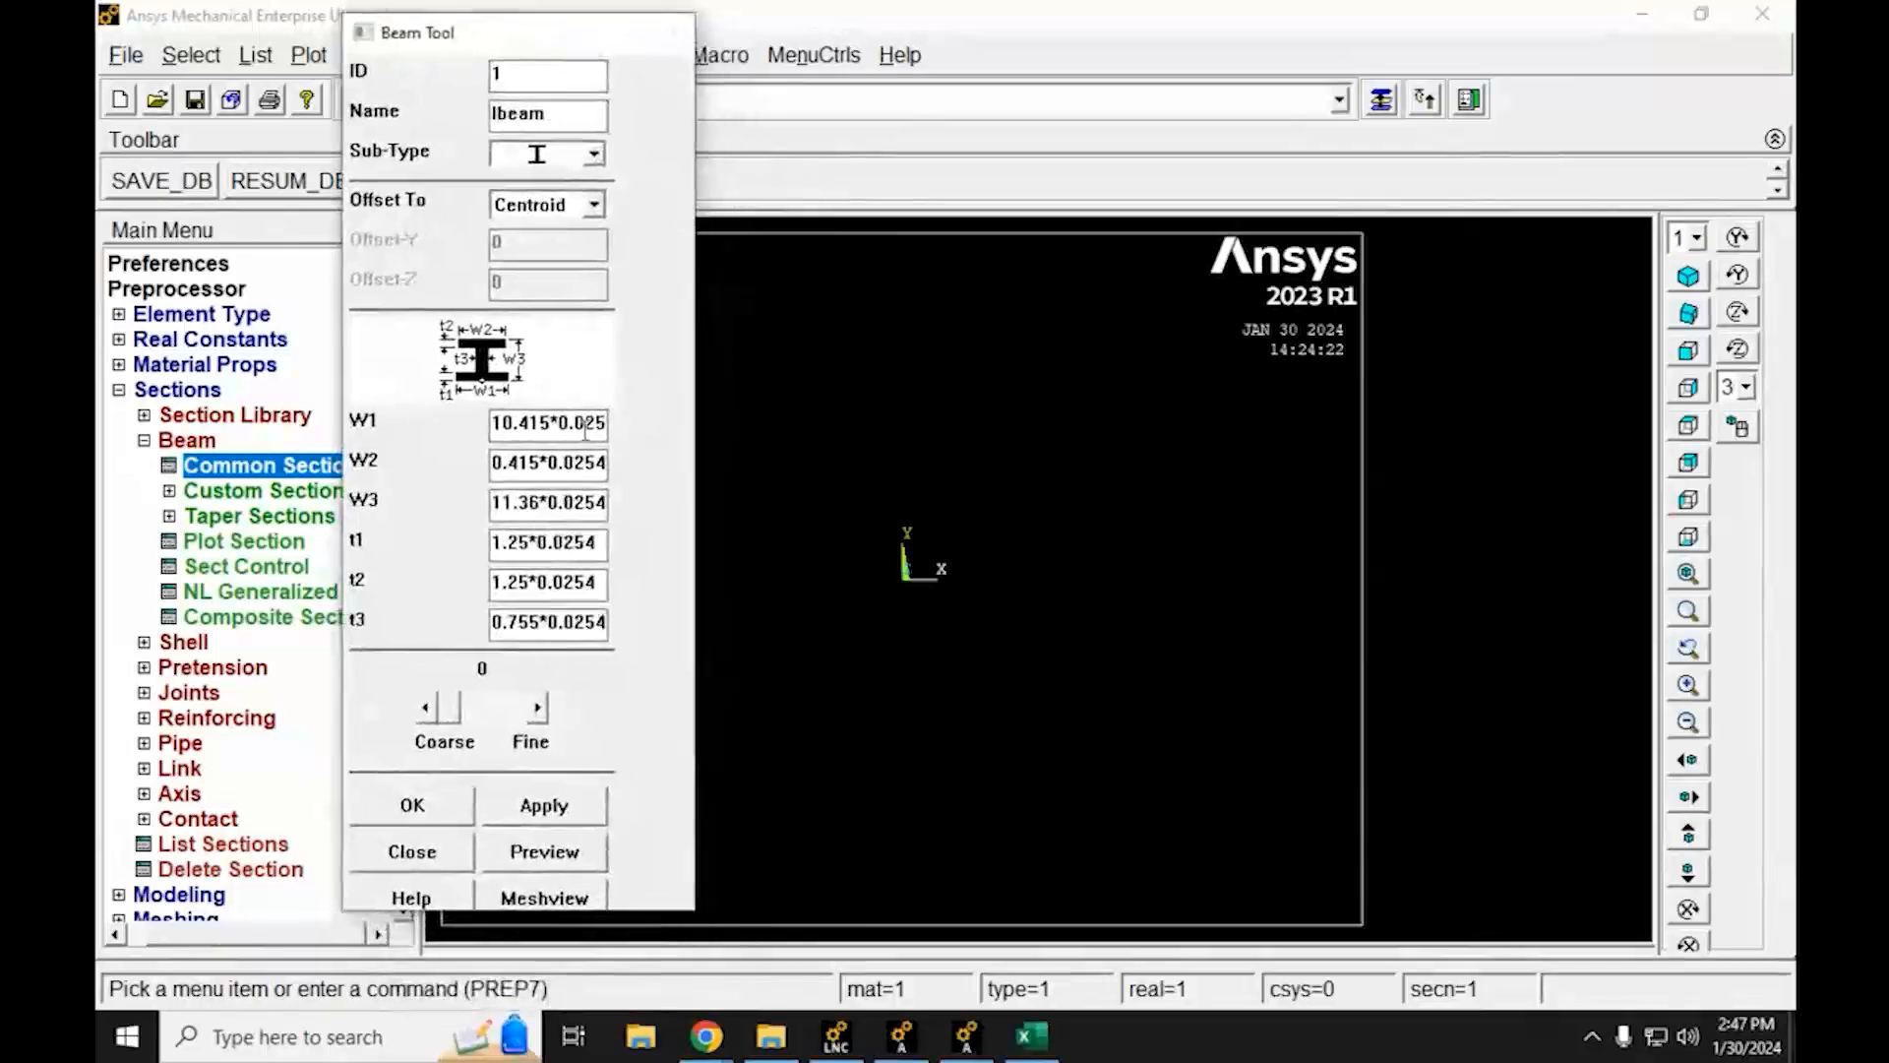
{"action": "left_click", "coordinate": [558, 814]}
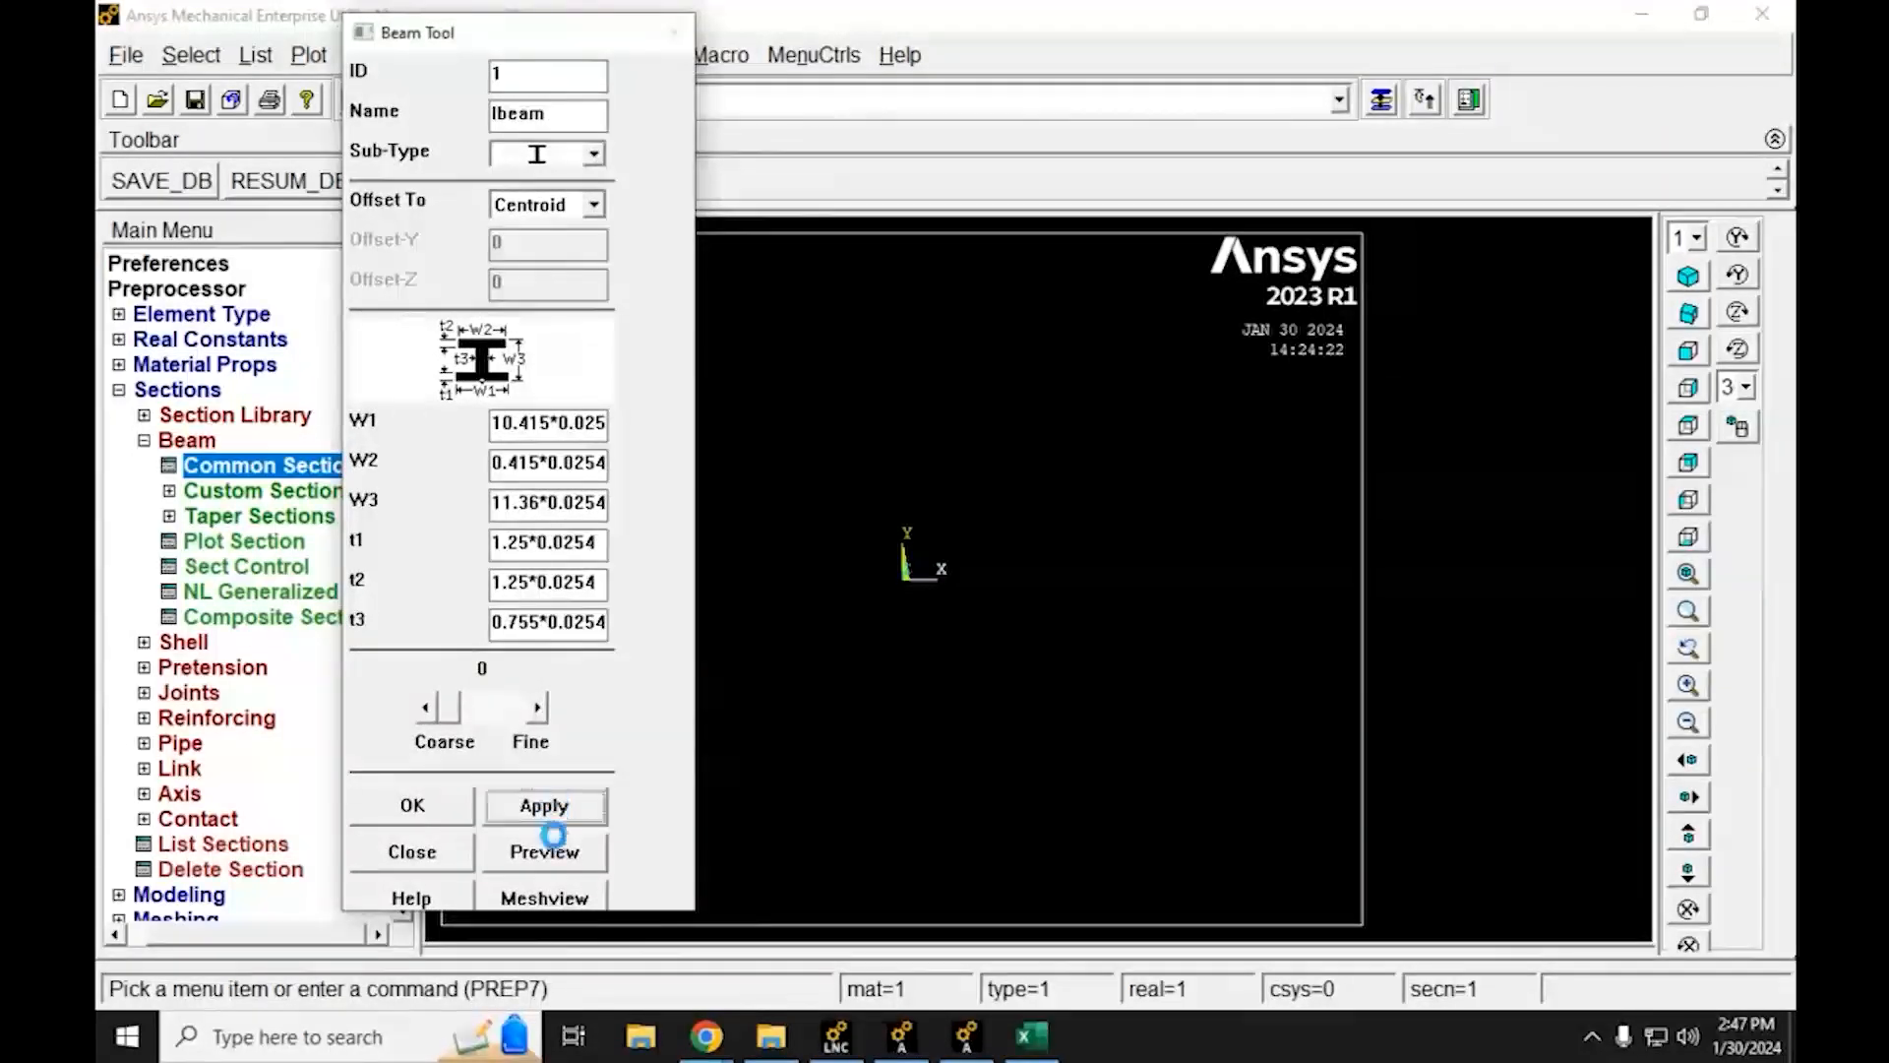
{"action": "left_click", "coordinate": [568, 855]}
{"action": "left_click_drag", "start_coordinate": [586, 35], "coordinate": [1596, 84]}
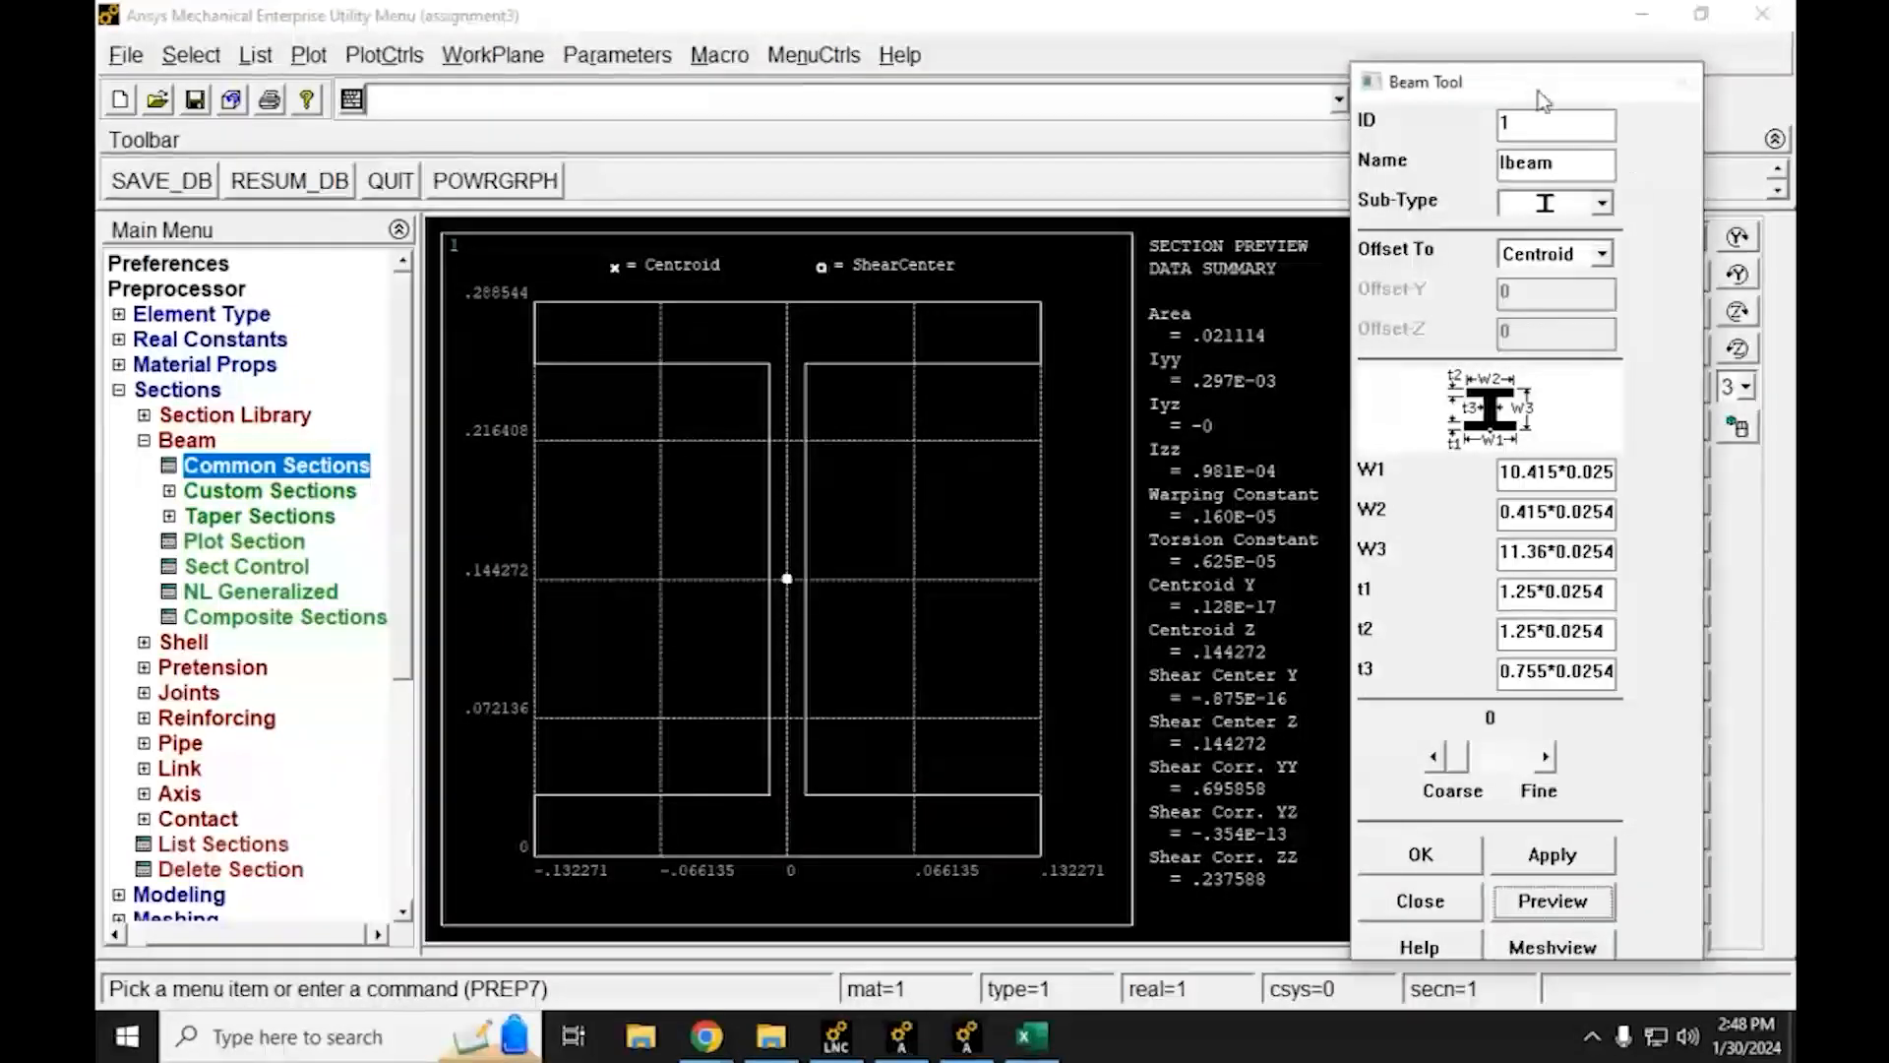
{"action": "left_click_drag", "start_coordinate": [1536, 88], "coordinate": [1208, 285]}
{"action": "left_click", "coordinate": [761, 229]}
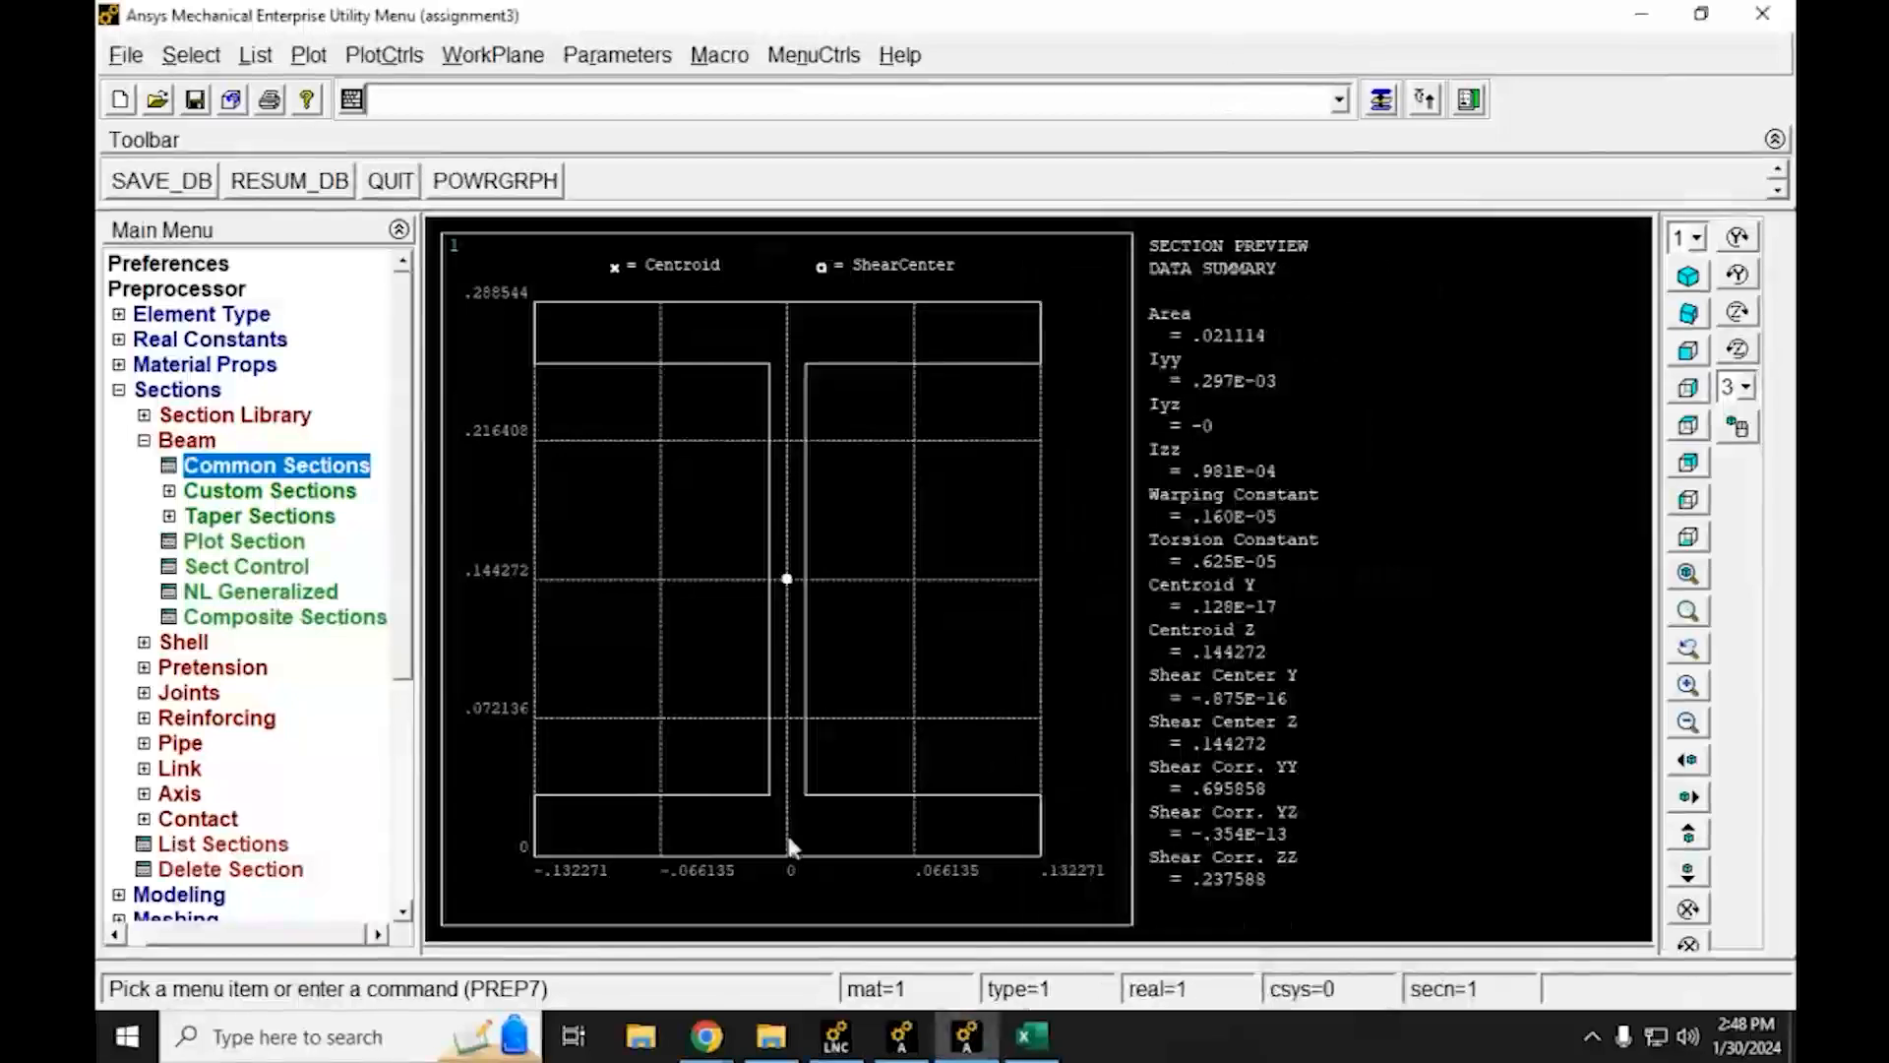
Bring back the Beam Tool, review the Ibeam width and thickness entries, and reapply the section beside its preview
{"action": "left_click", "coordinate": [1382, 103]}
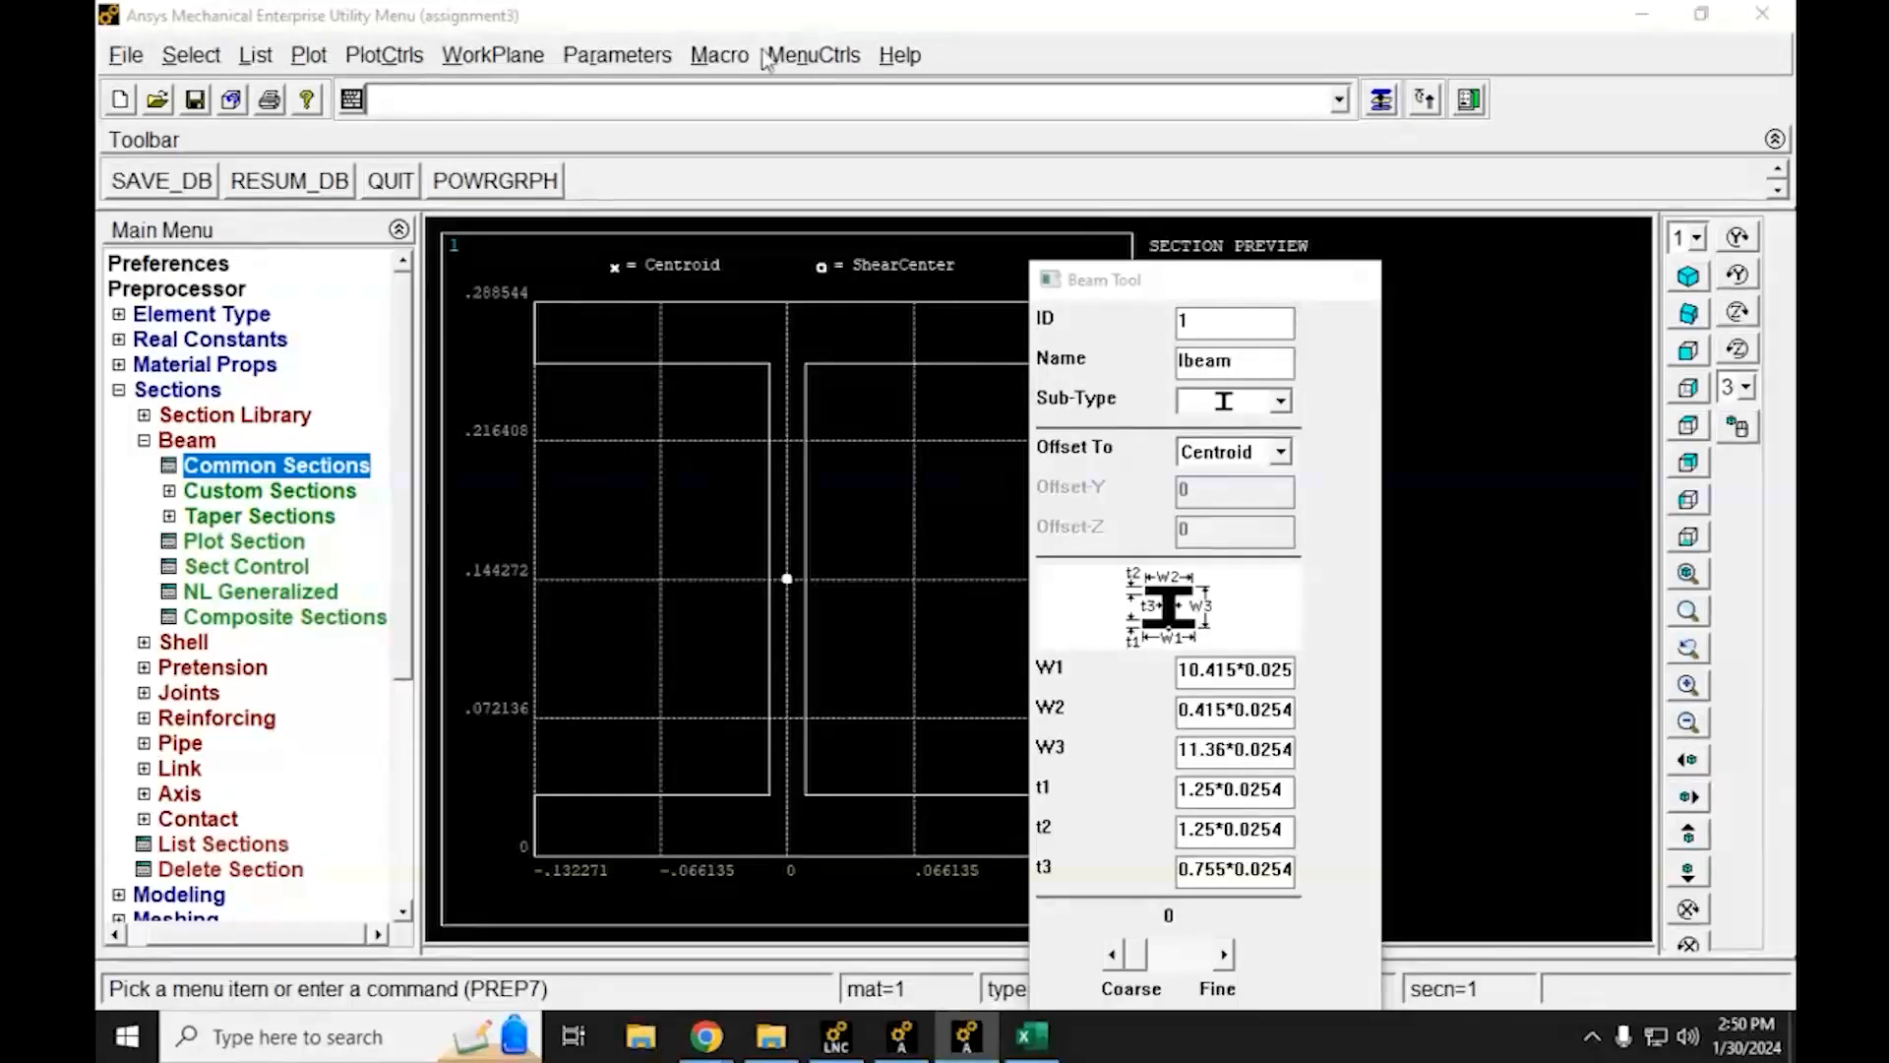
{"action": "left_click_drag", "start_coordinate": [1179, 710], "coordinate": [1174, 870]}
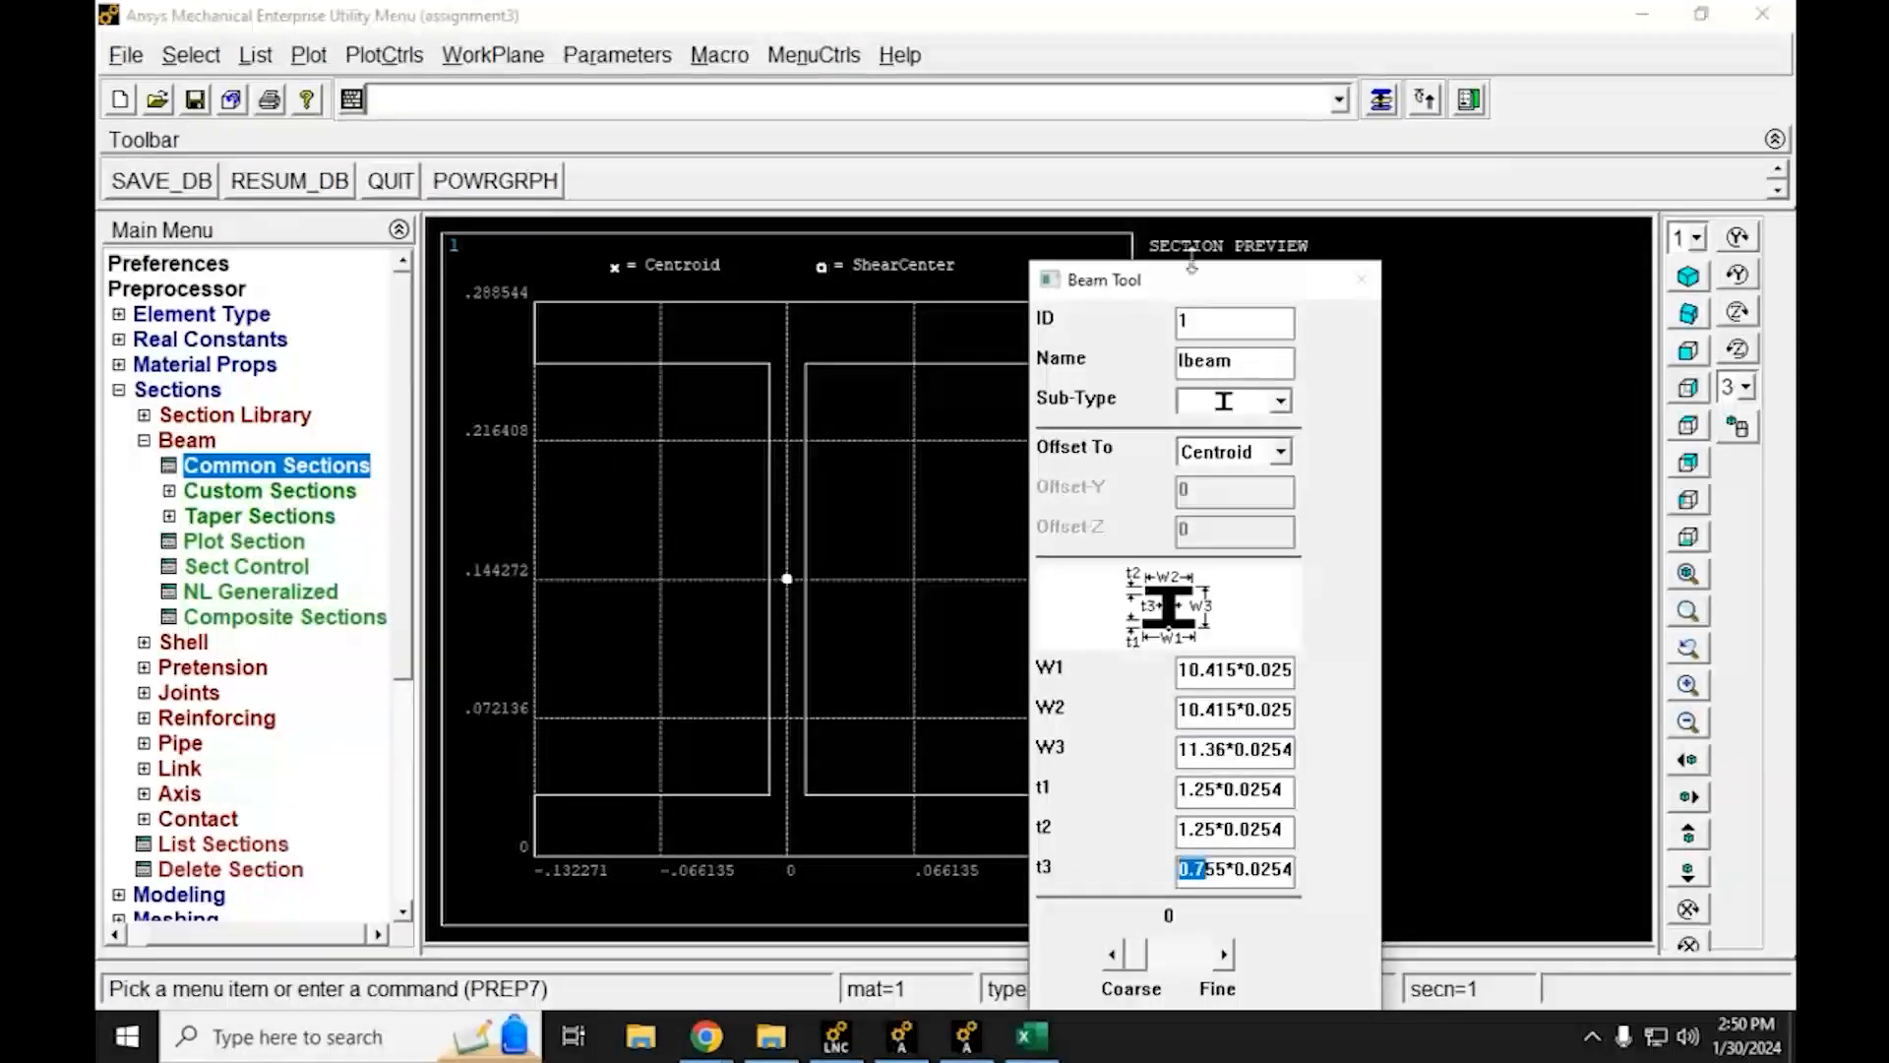
{"action": "left_click_drag", "start_coordinate": [1197, 291], "coordinate": [1003, 254]}
{"action": "left_click_drag", "start_coordinate": [497, 159], "coordinate": [364, 109]}
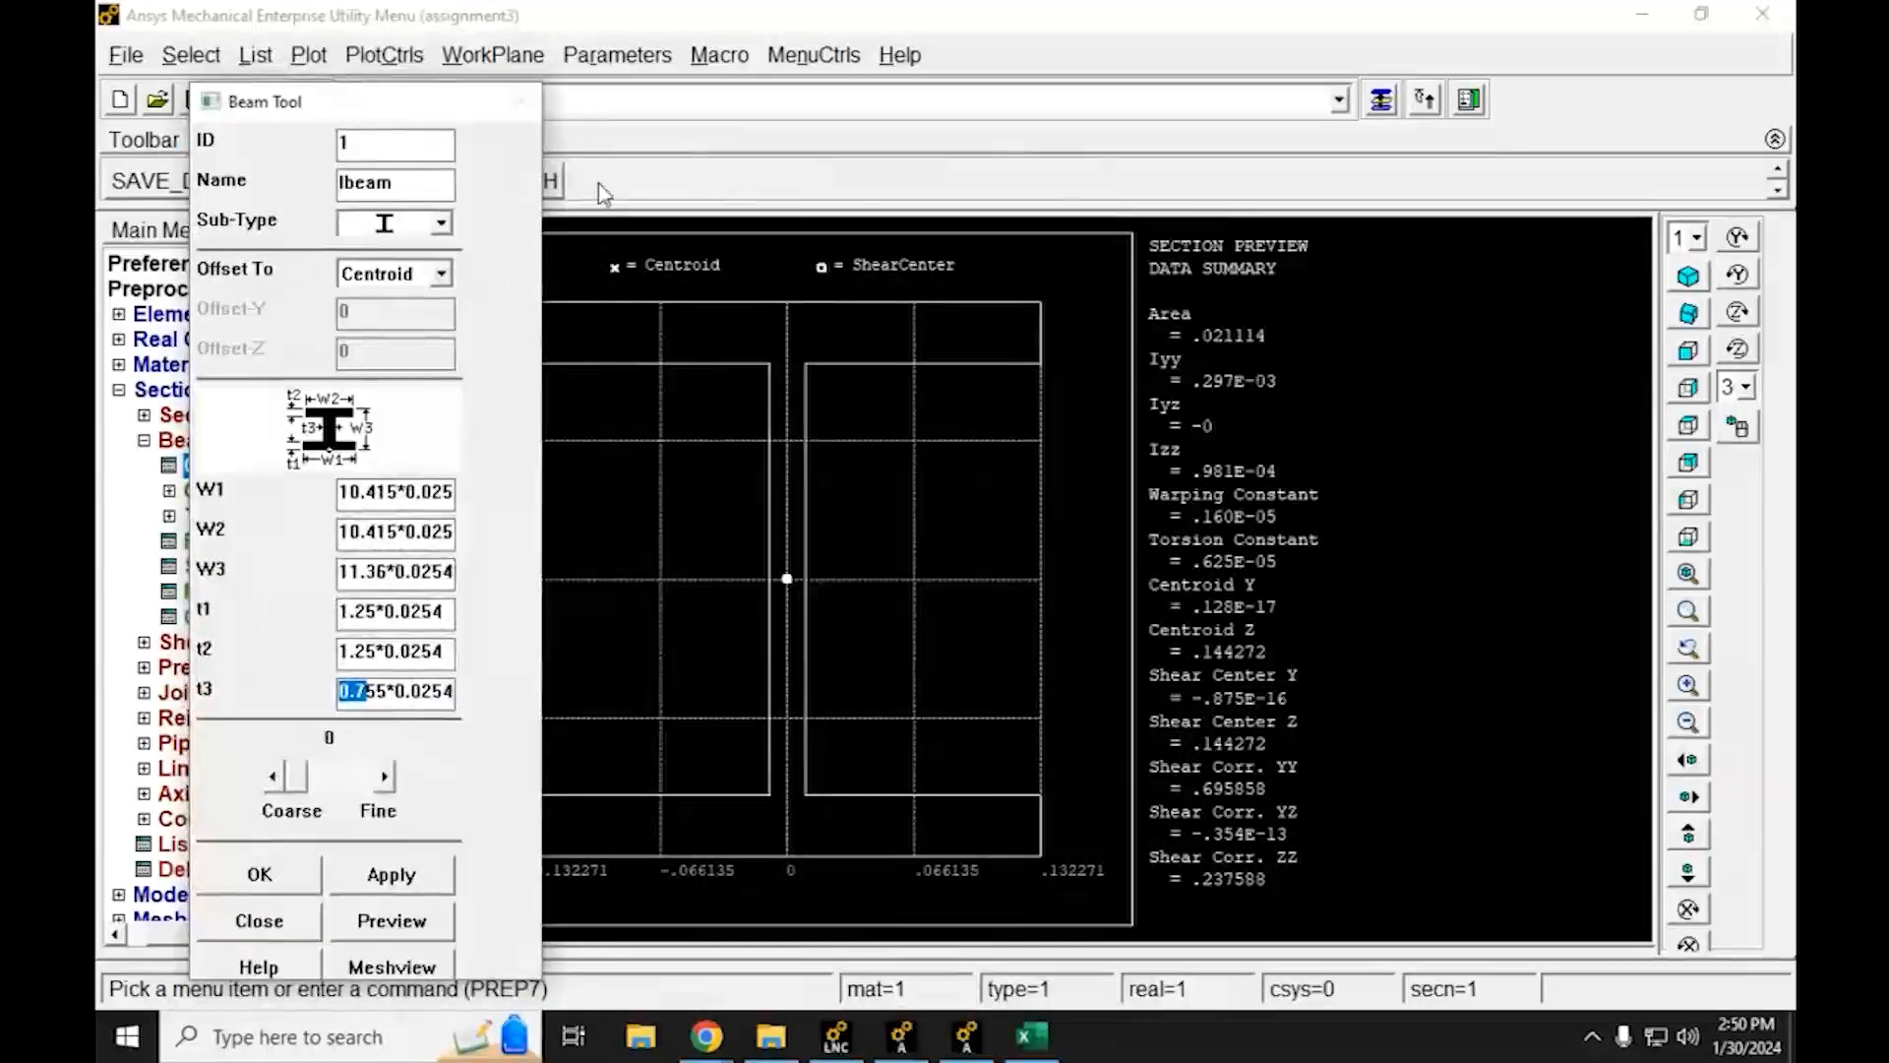
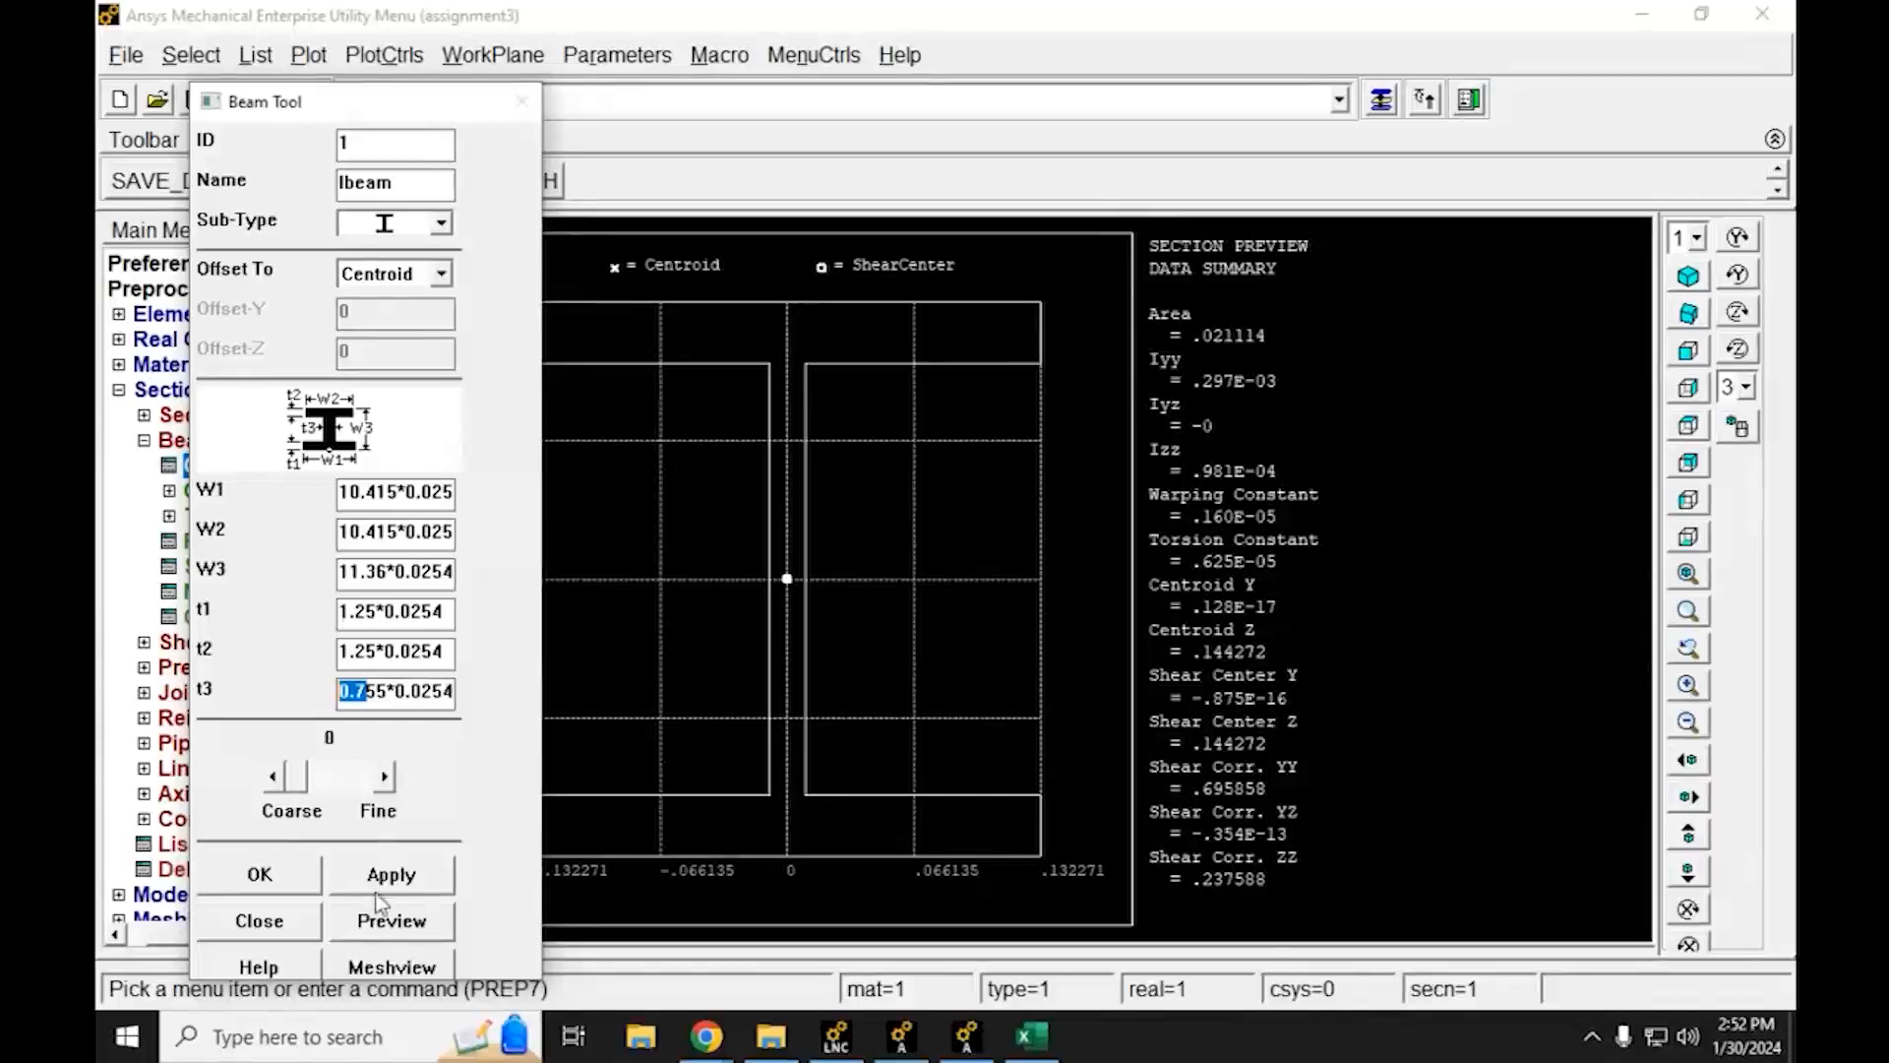
{"action": "left_click", "coordinate": [421, 878]}
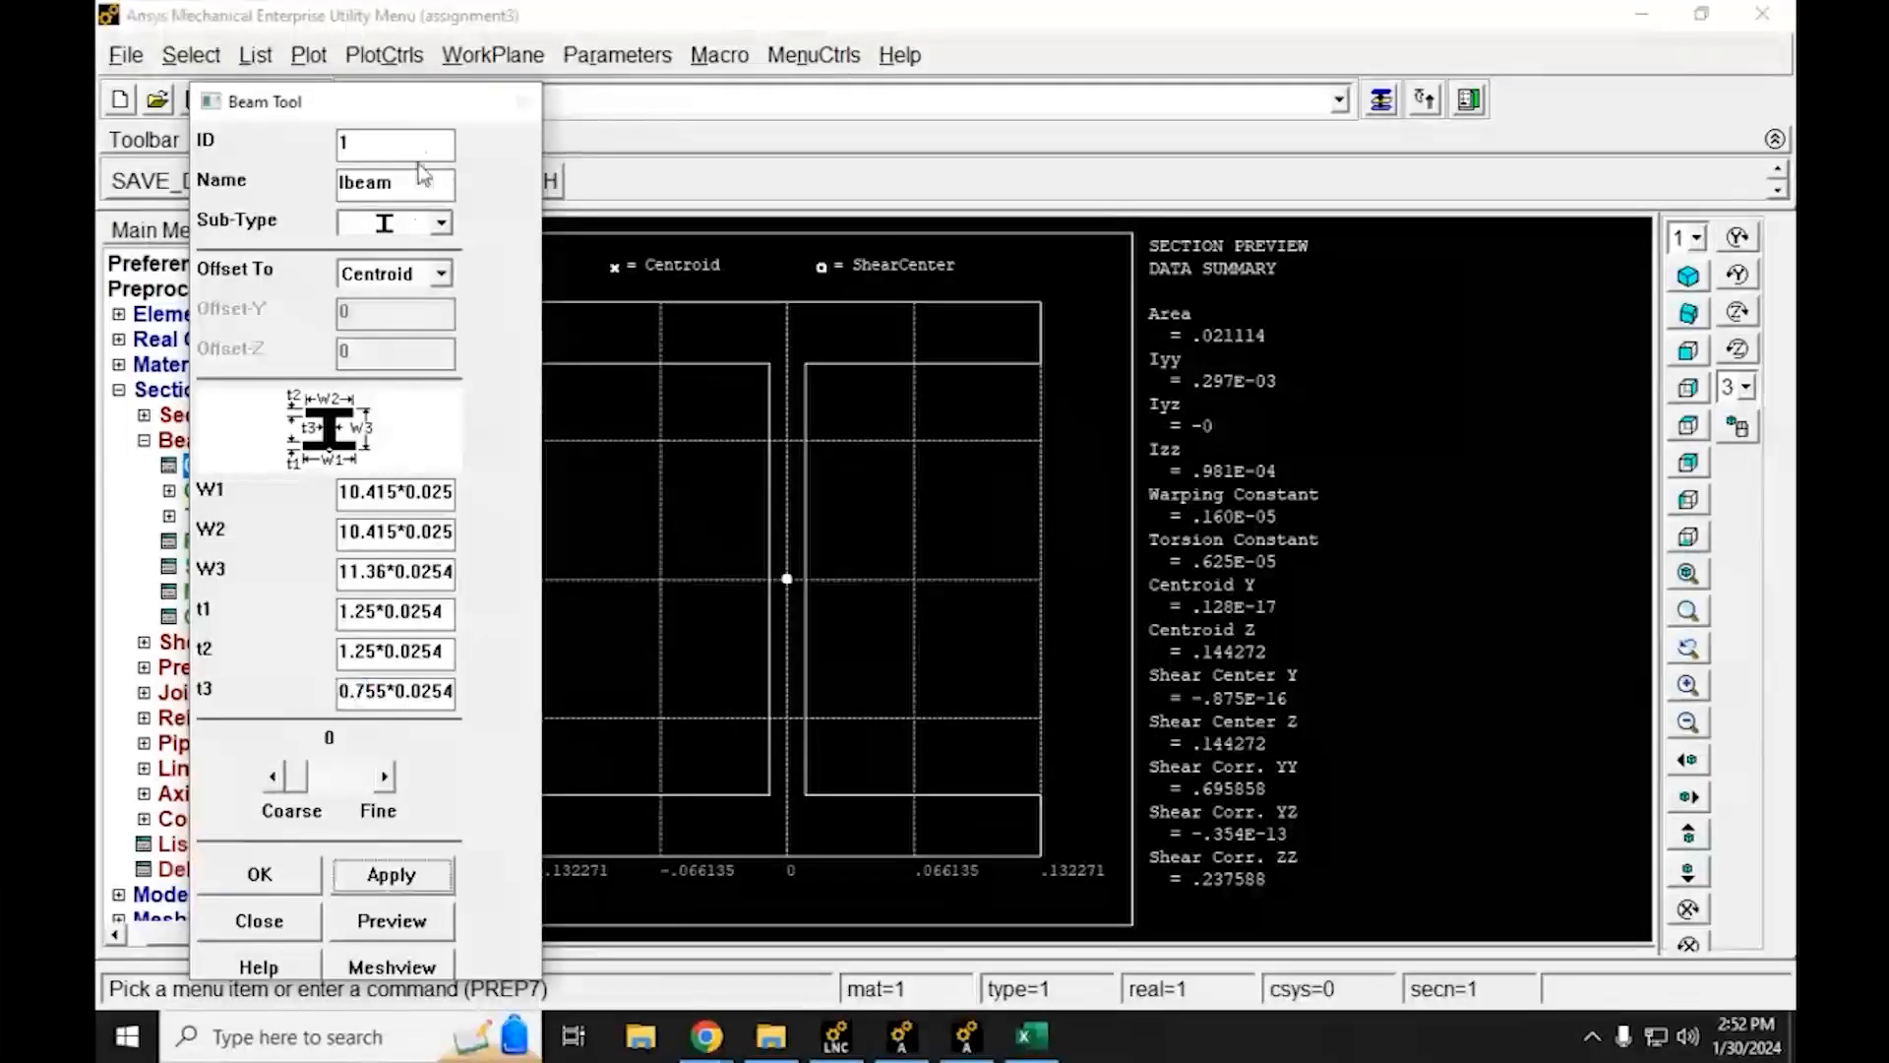
{"action": "left_click_drag", "start_coordinate": [415, 116], "coordinate": [315, 79]}
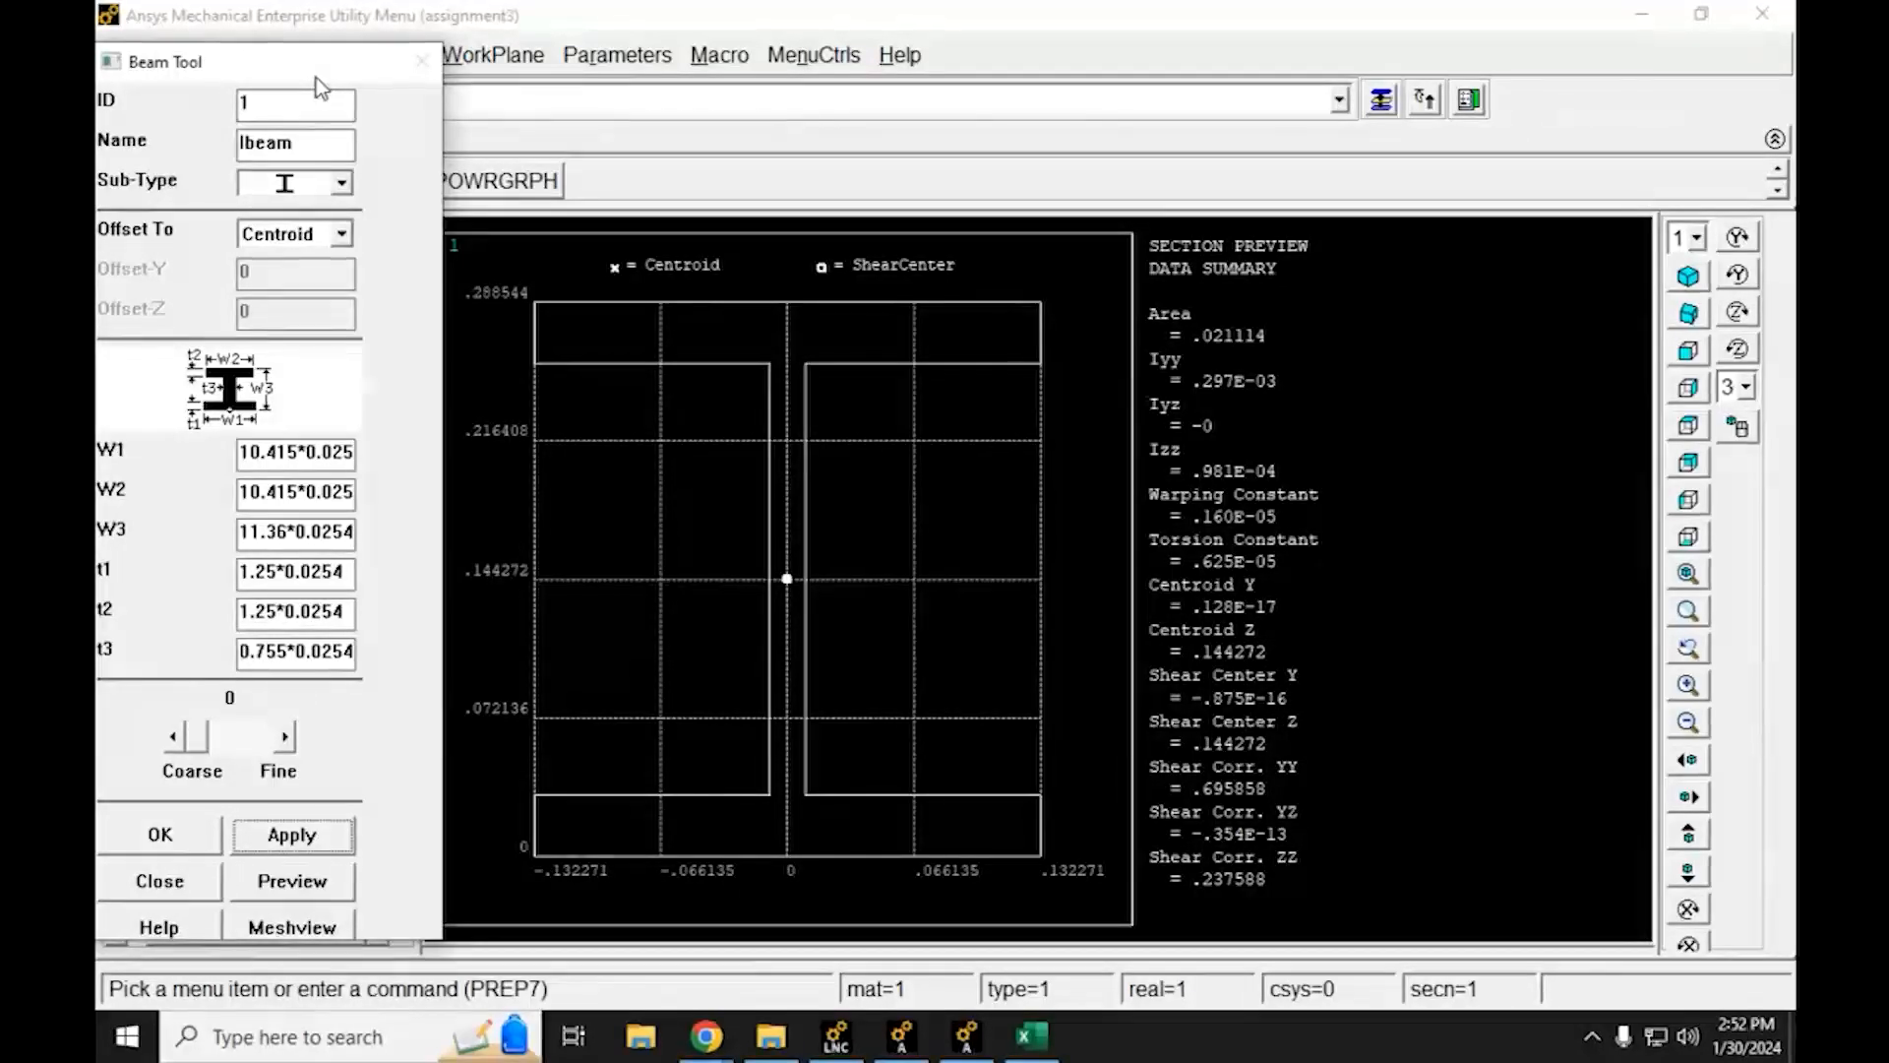
{"action": "left_click_drag", "start_coordinate": [300, 70], "coordinate": [610, 108]}
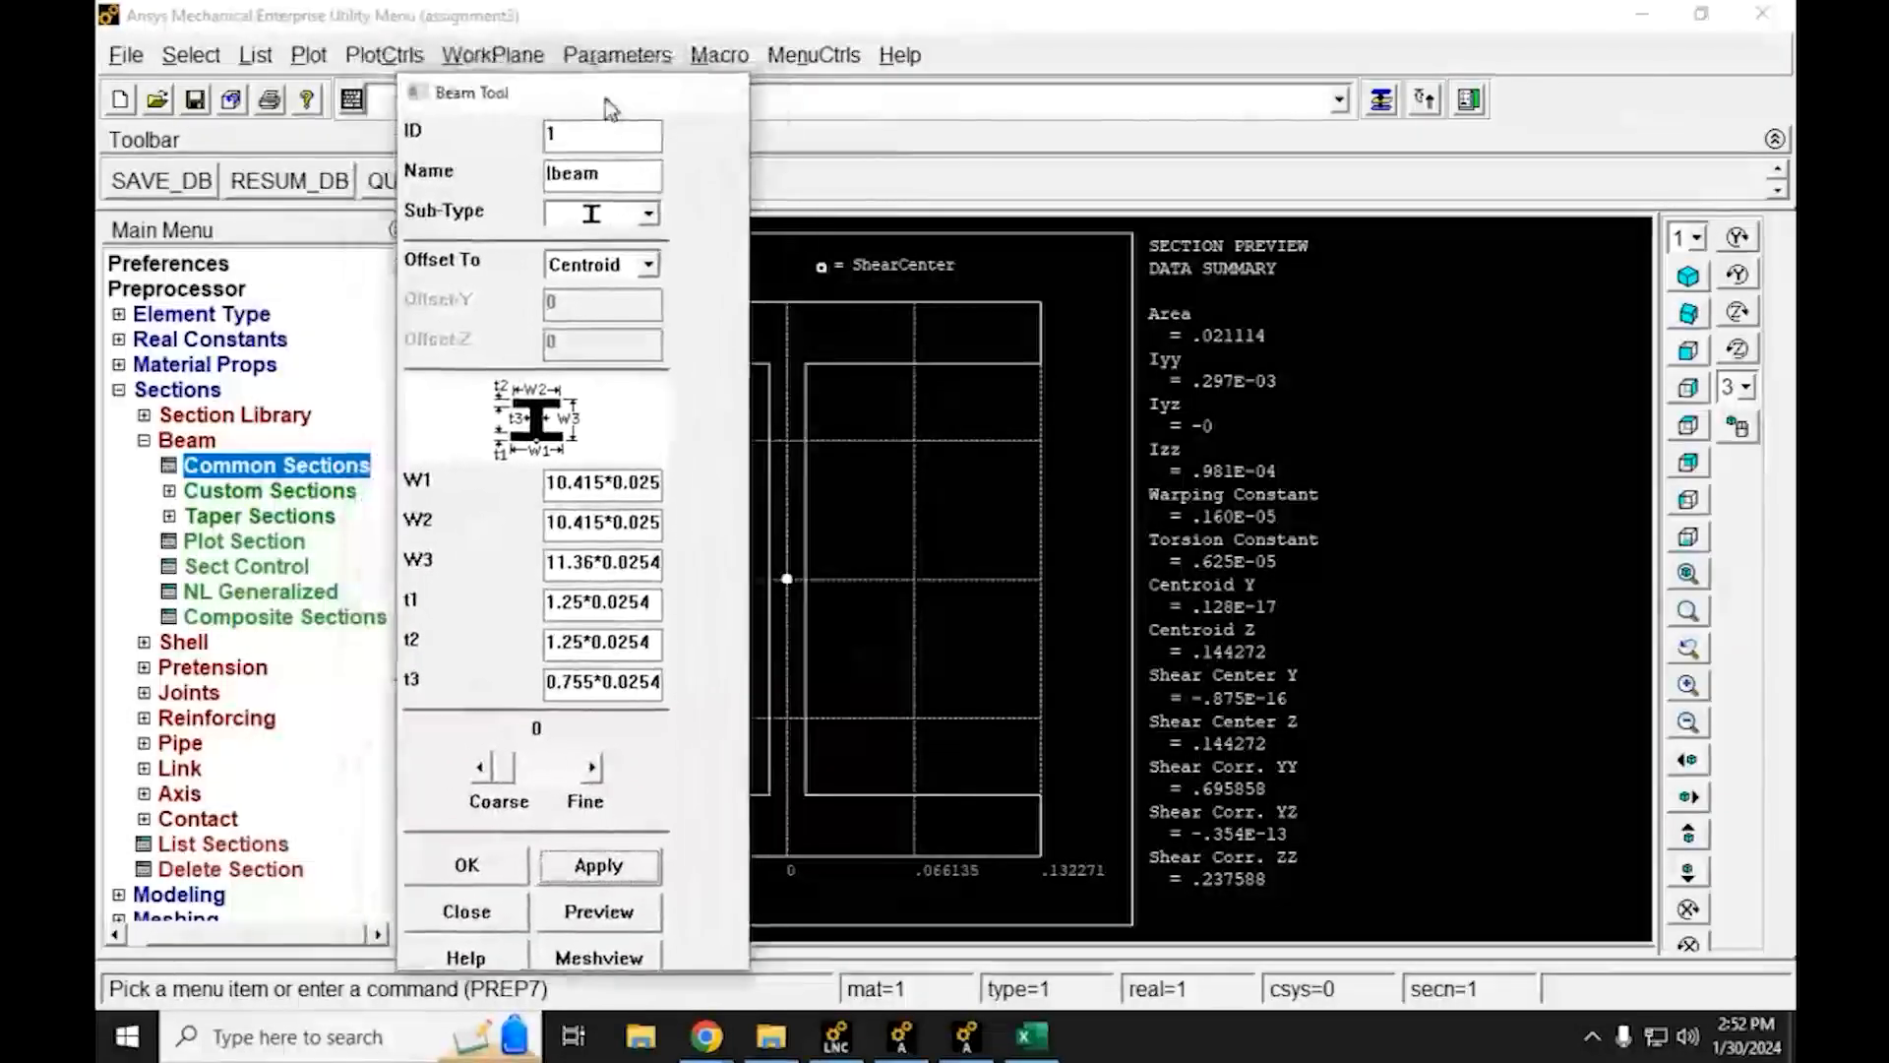
{"action": "left_click", "coordinate": [169, 491]}
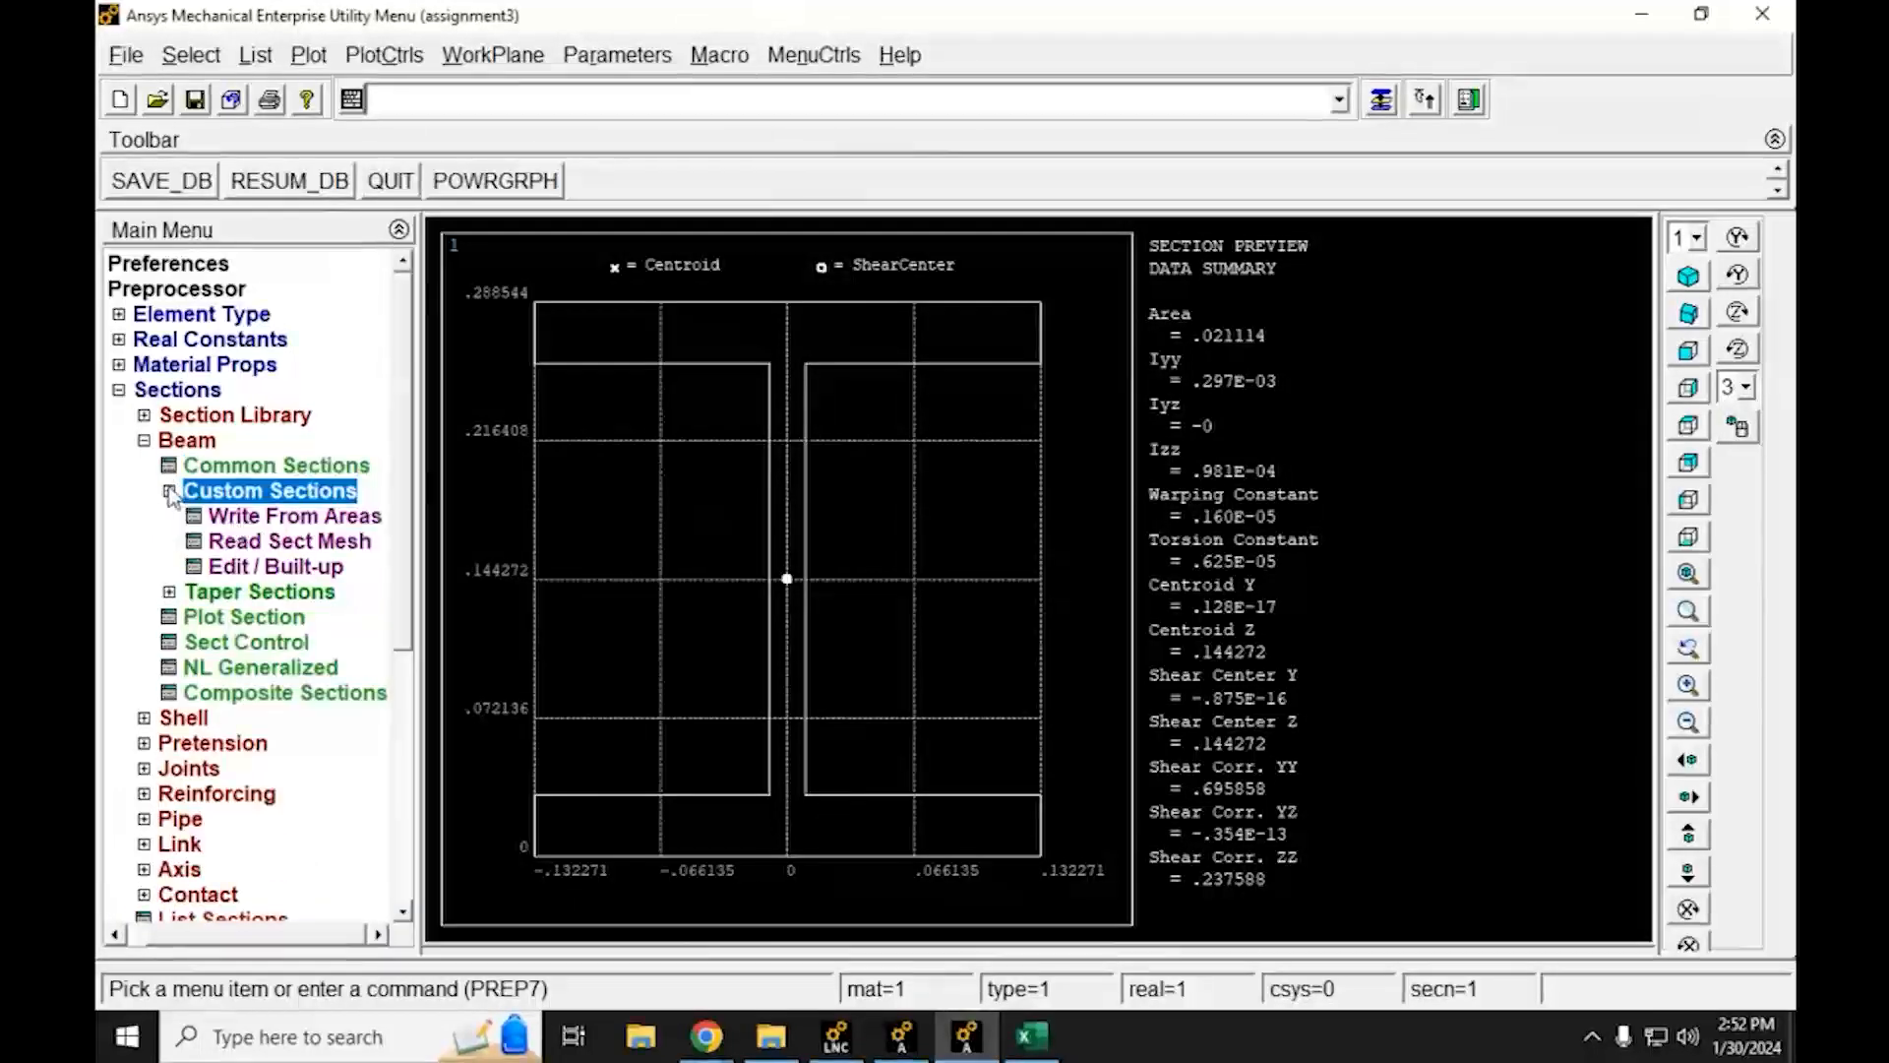
{"action": "left_click", "coordinate": [170, 490]}
Bring back the Beam Tool beside the preview and start a new beam section with ID 2
{"action": "left_click", "coordinate": [1380, 100]}
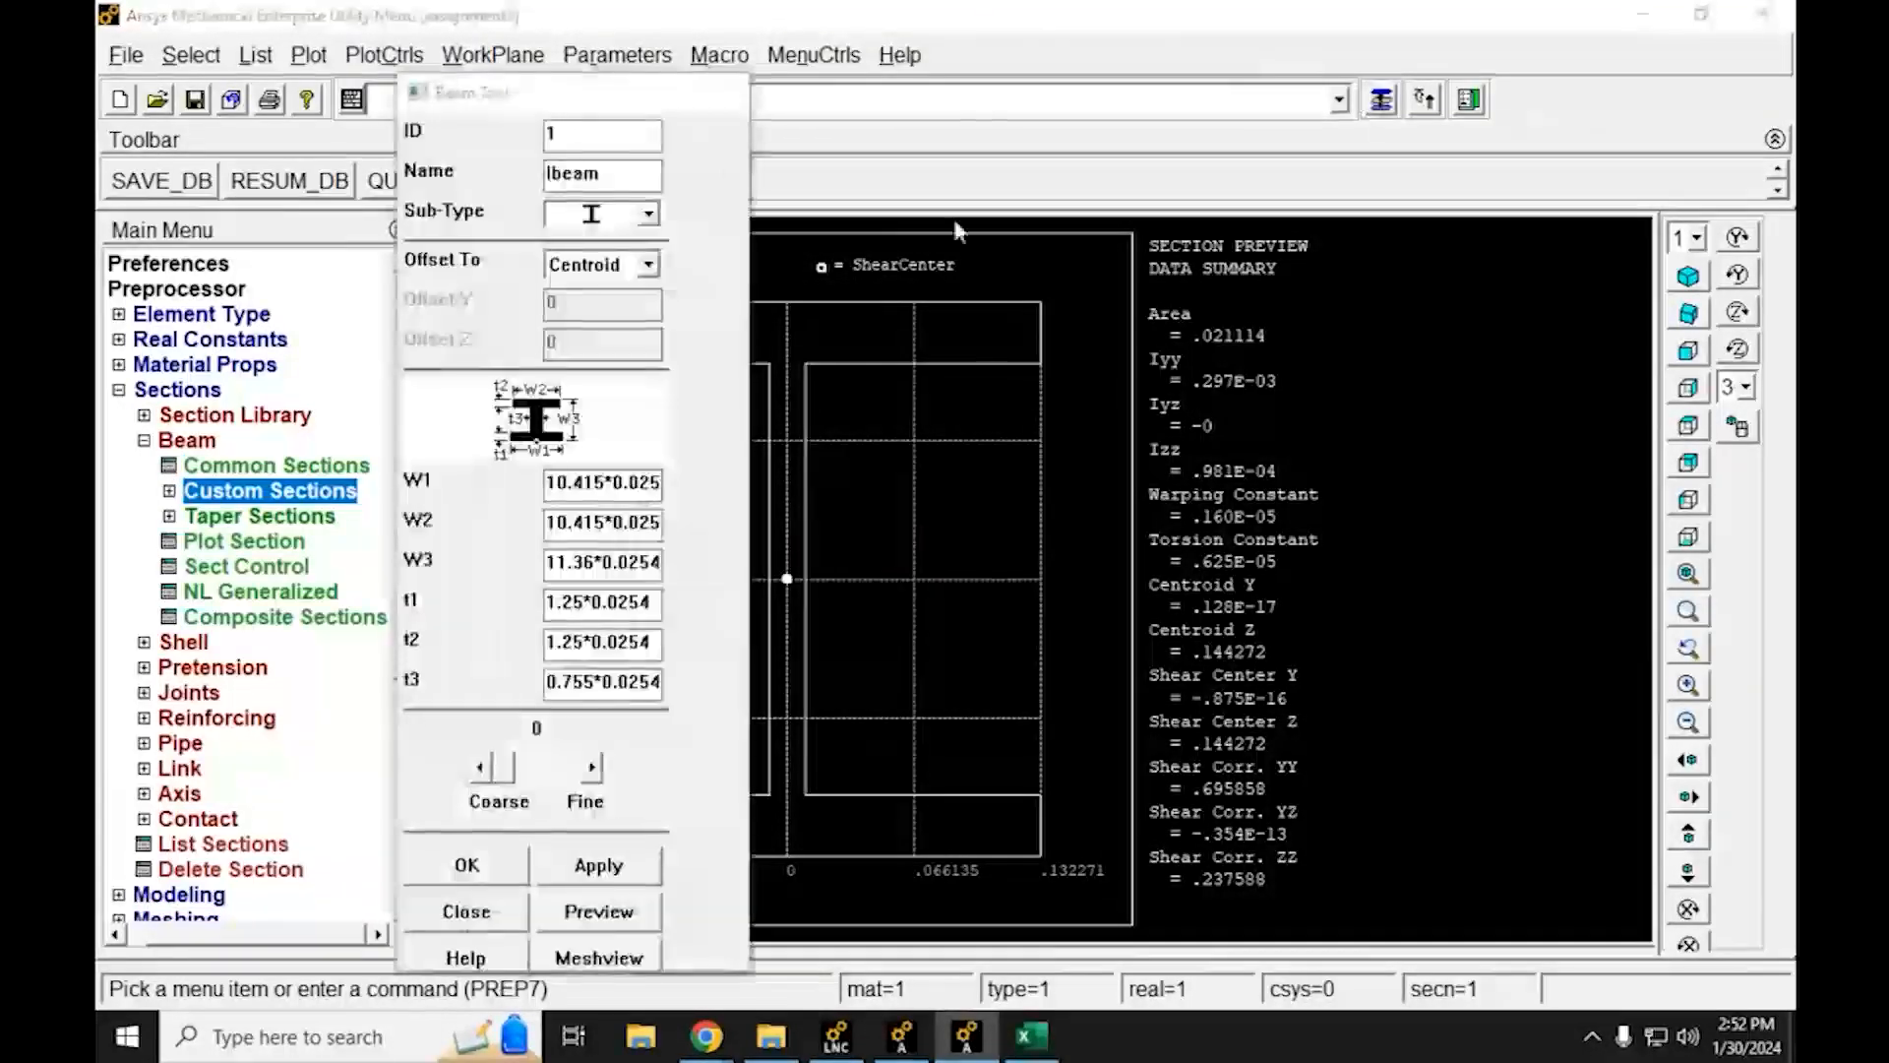
{"action": "left_click_drag", "start_coordinate": [588, 93], "coordinate": [345, 44]}
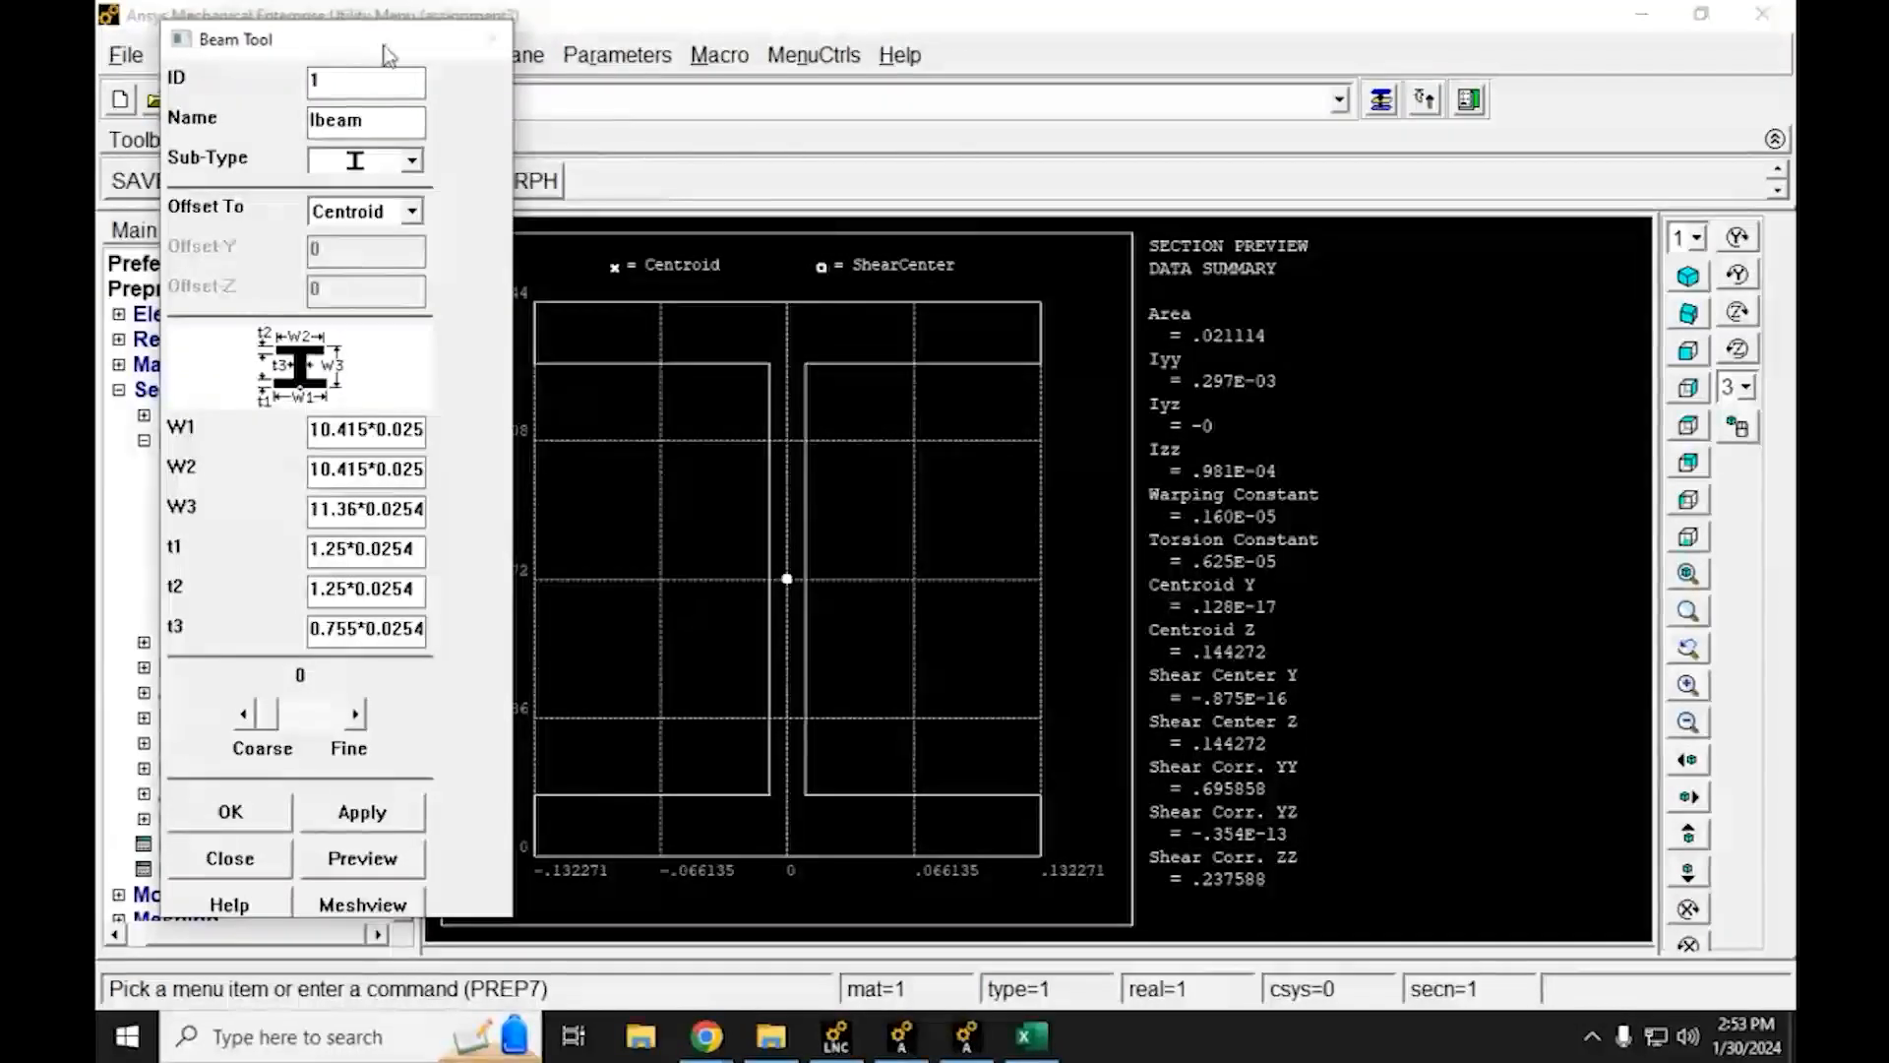
{"action": "mouse_move", "coordinate": [346, 51]}
{"action": "left_mouse_down"}
{"action": "mouse_move", "coordinate": [467, 34]}
{"action": "mouse_move", "coordinate": [336, 51]}
{"action": "mouse_move", "coordinate": [240, 36]}
{"action": "mouse_move", "coordinate": [360, 61]}
{"action": "left_mouse_up"}
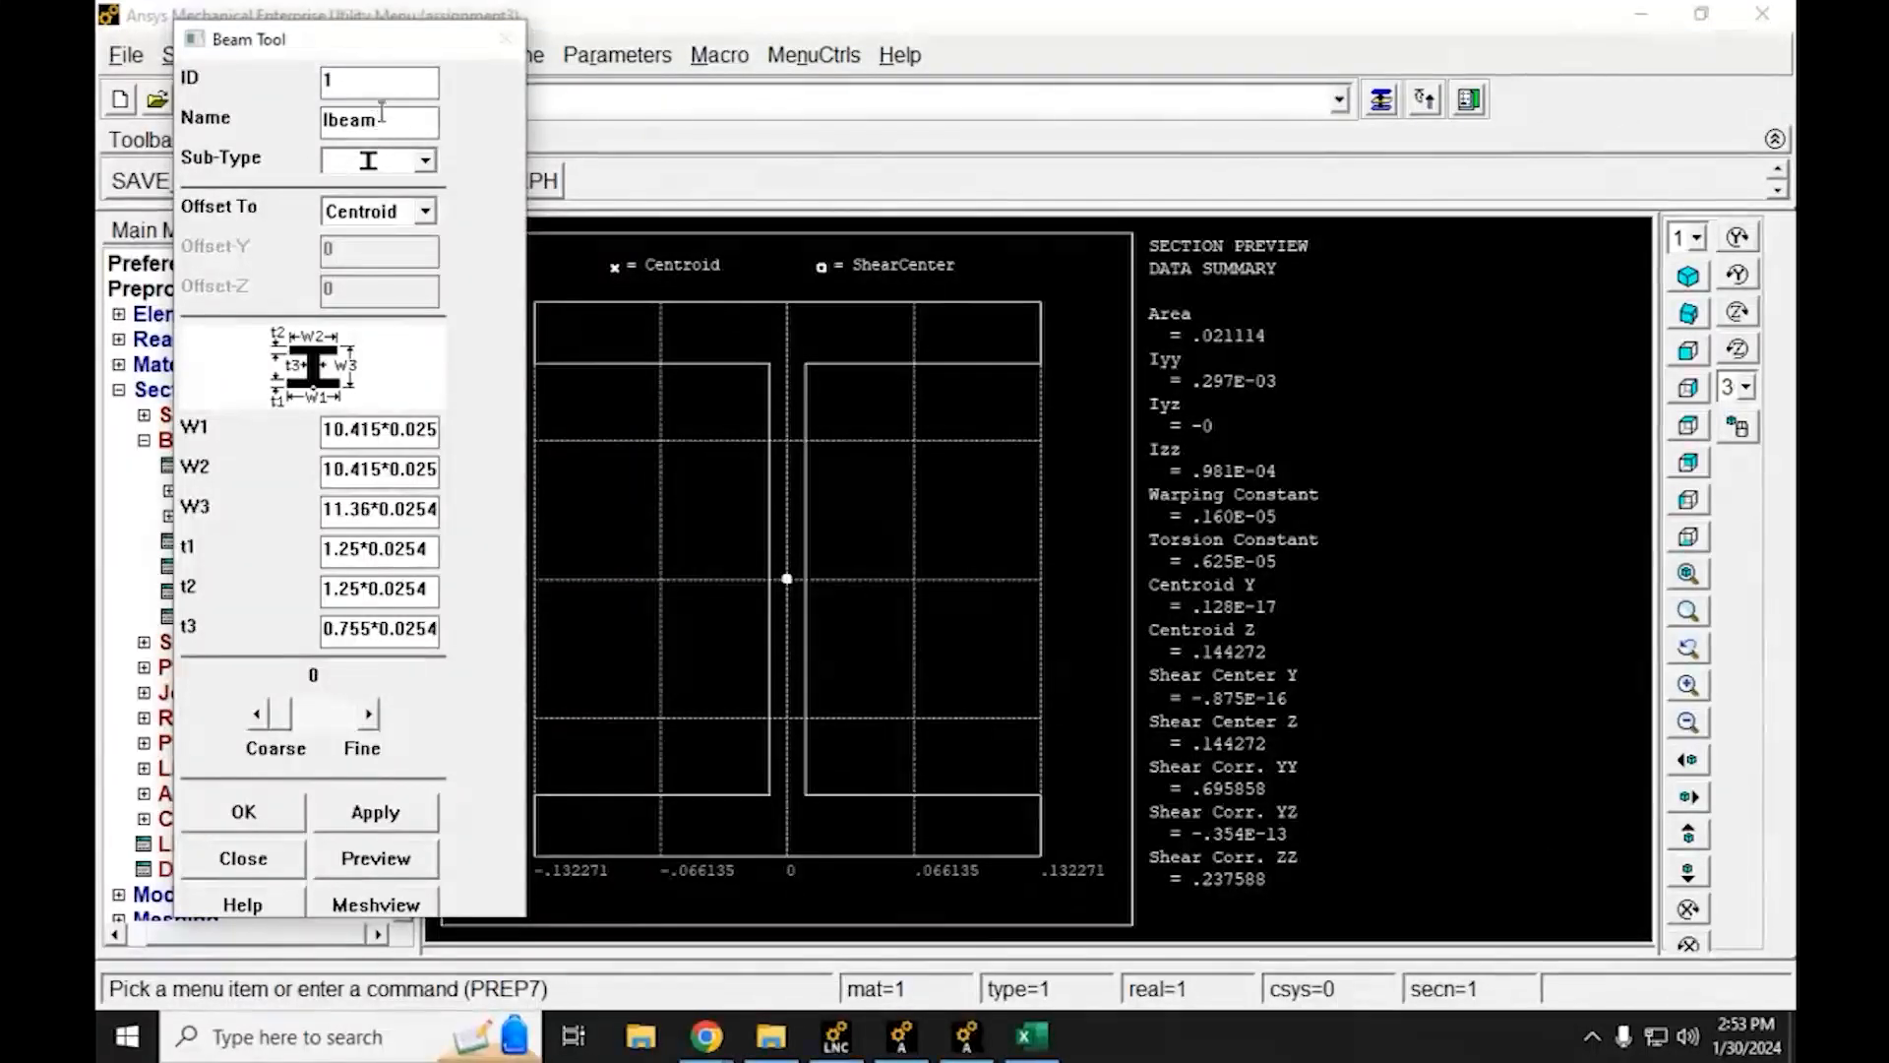
{"action": "left_click_drag", "start_coordinate": [382, 120], "coordinate": [311, 133]}
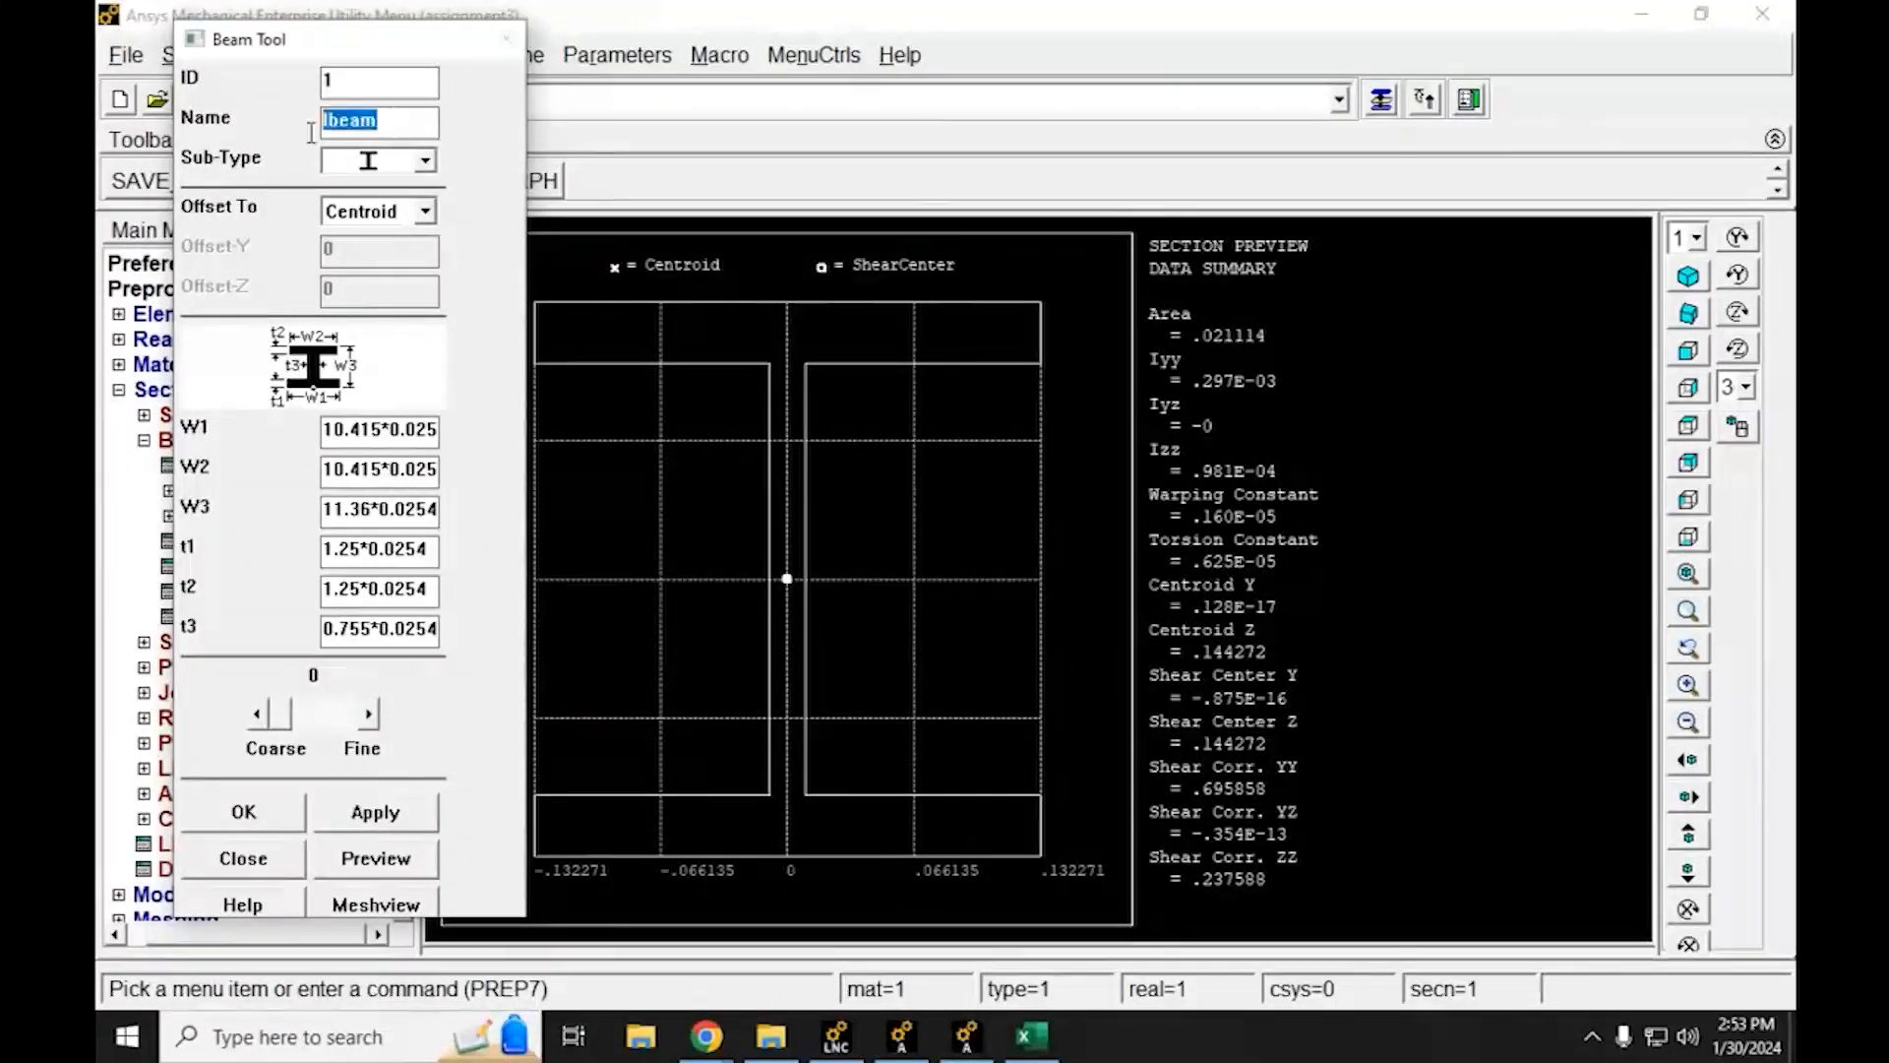
{"action": "double_click", "coordinate": [326, 83]}
{"action": "type", "text": "2"}
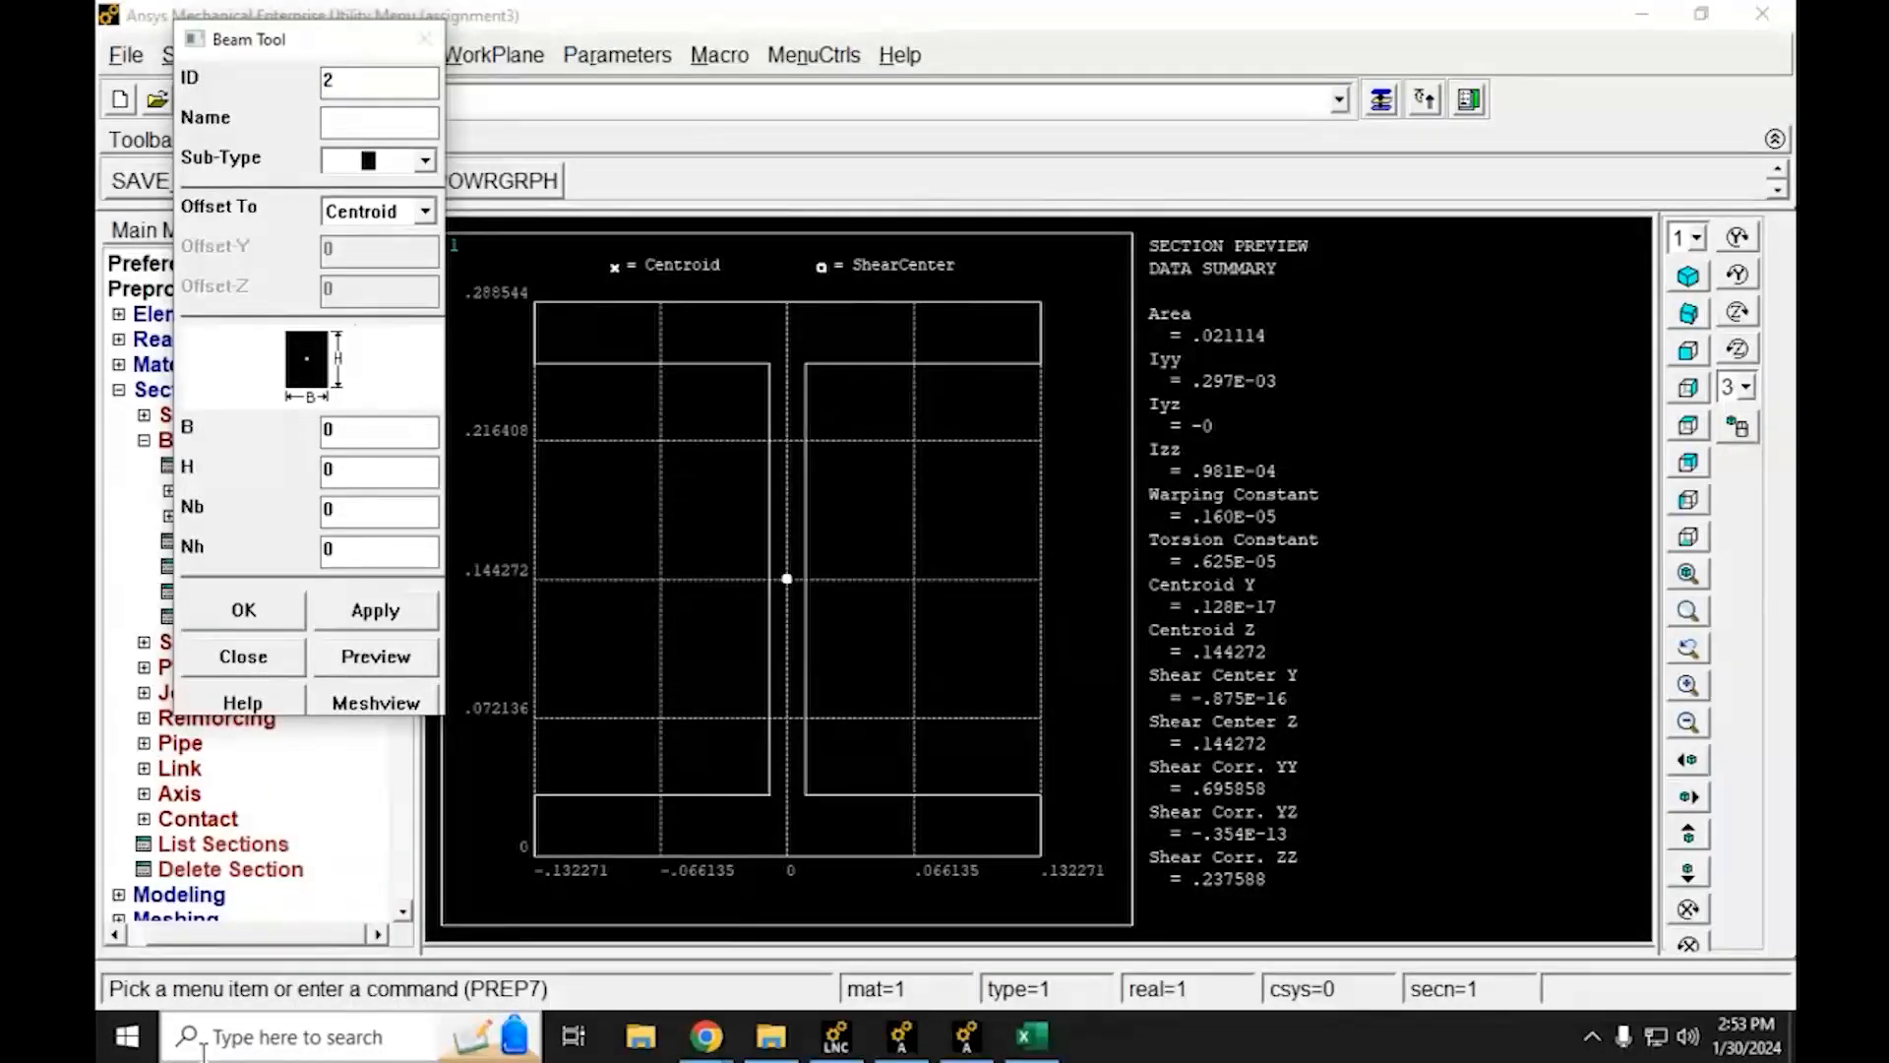
Name section 2 Square and choose the hollow rectangle sub-type
{"action": "left_click", "coordinate": [363, 126]}
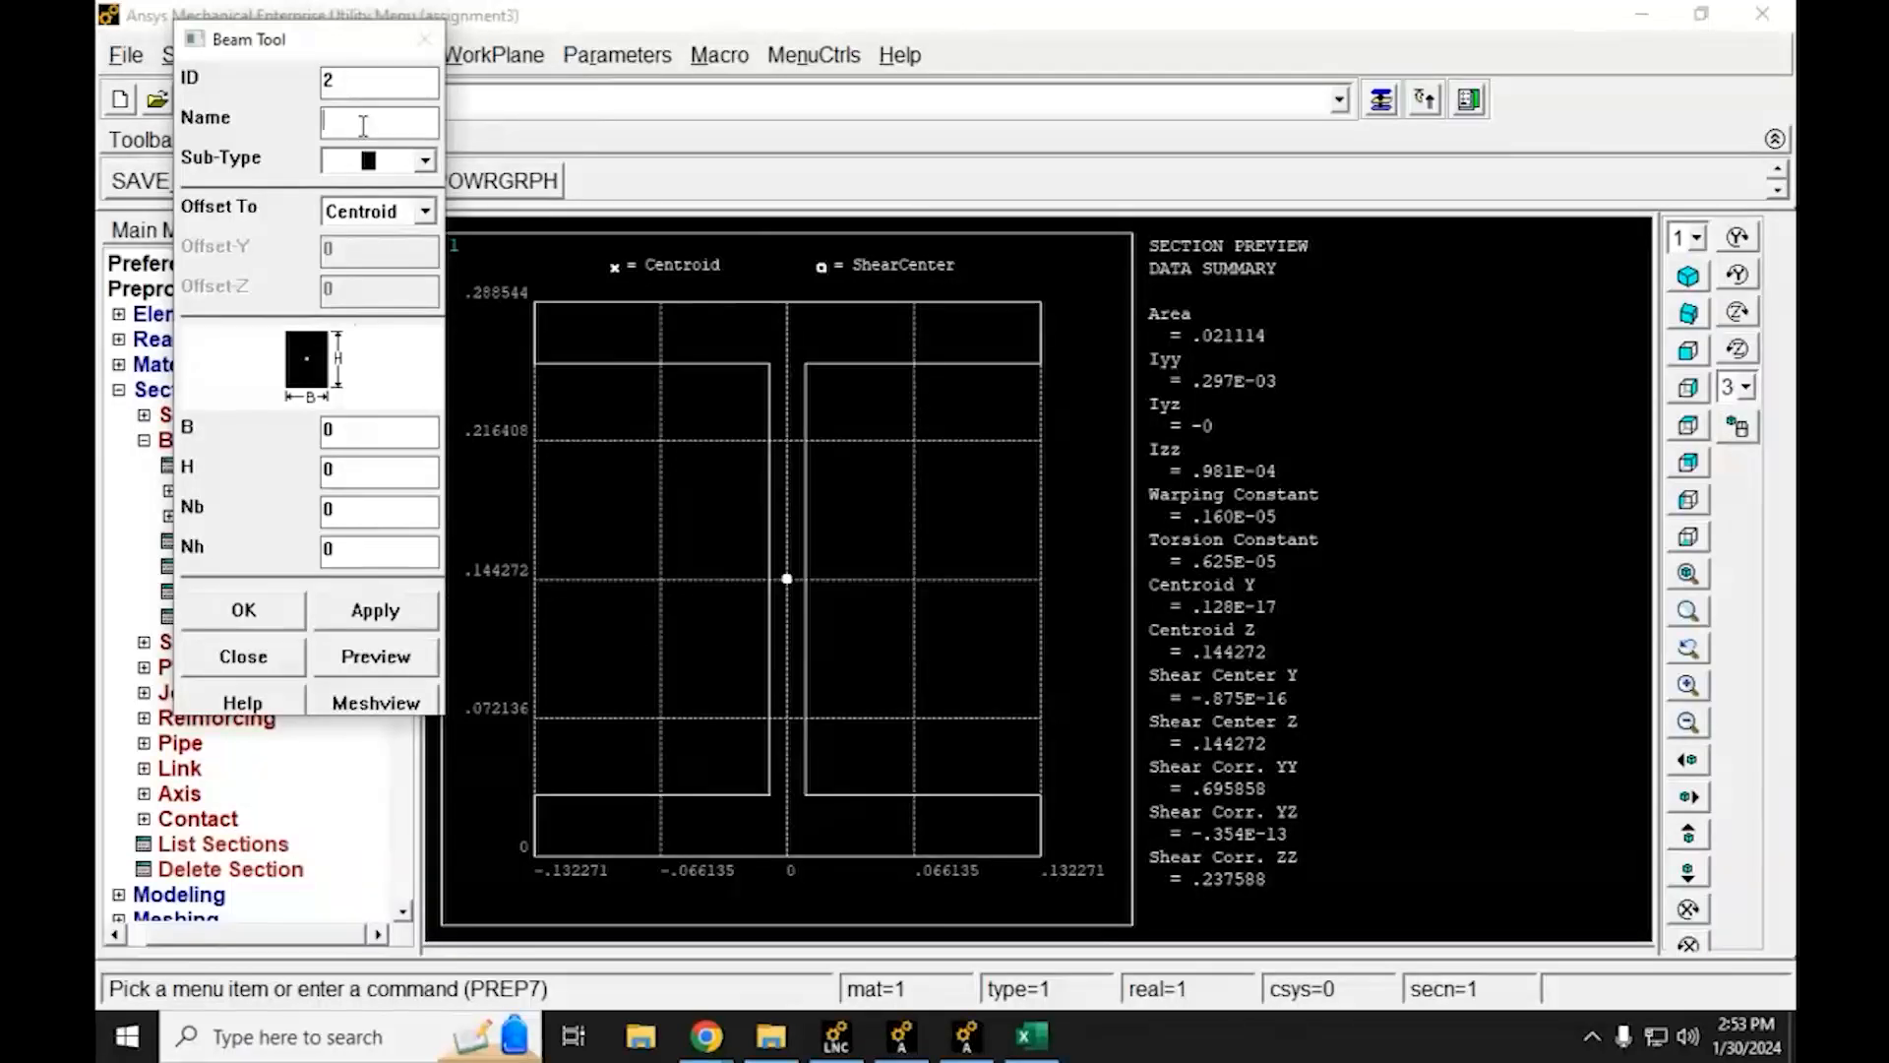
{"action": "type", "text": "Squatr"}
{"action": "key", "text": "BackSpace"}
{"action": "key", "text": "BackSpace"}
{"action": "type", "text": "re"}
{"action": "left_click", "coordinate": [425, 162]}
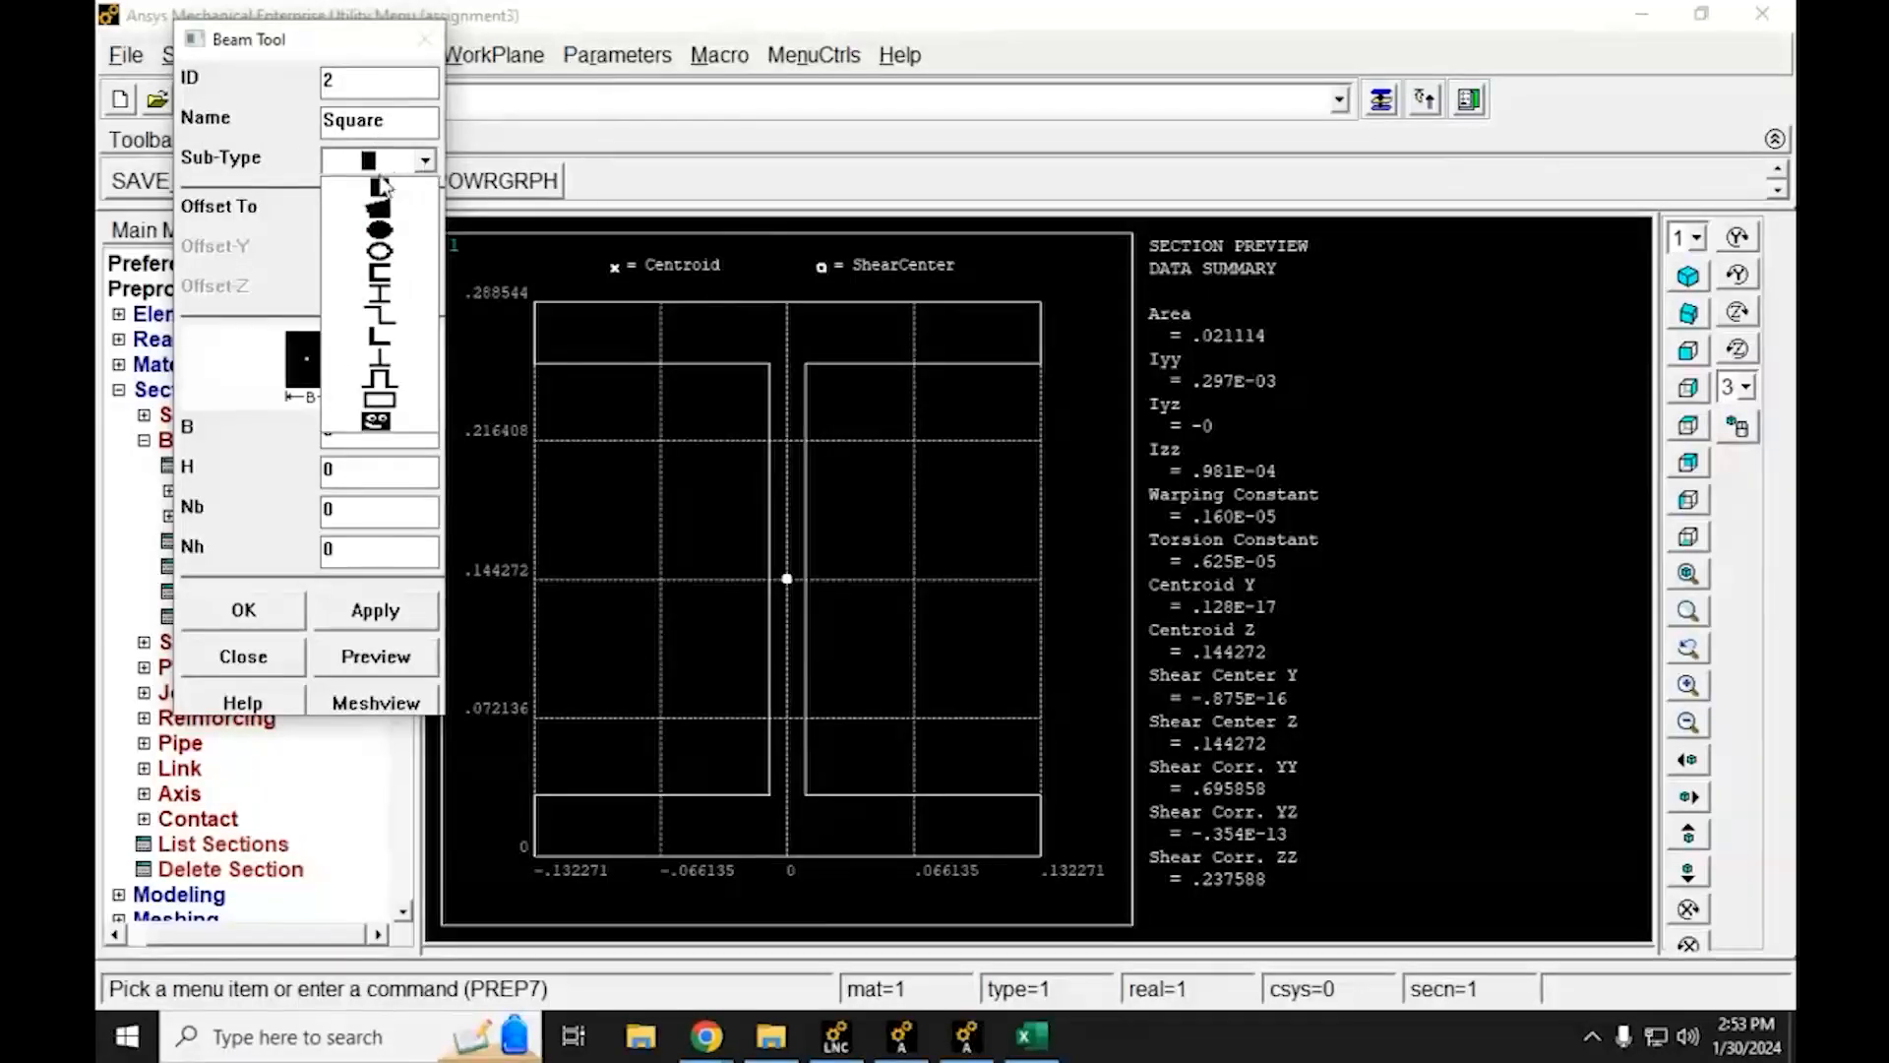
{"action": "left_click", "coordinate": [376, 403]}
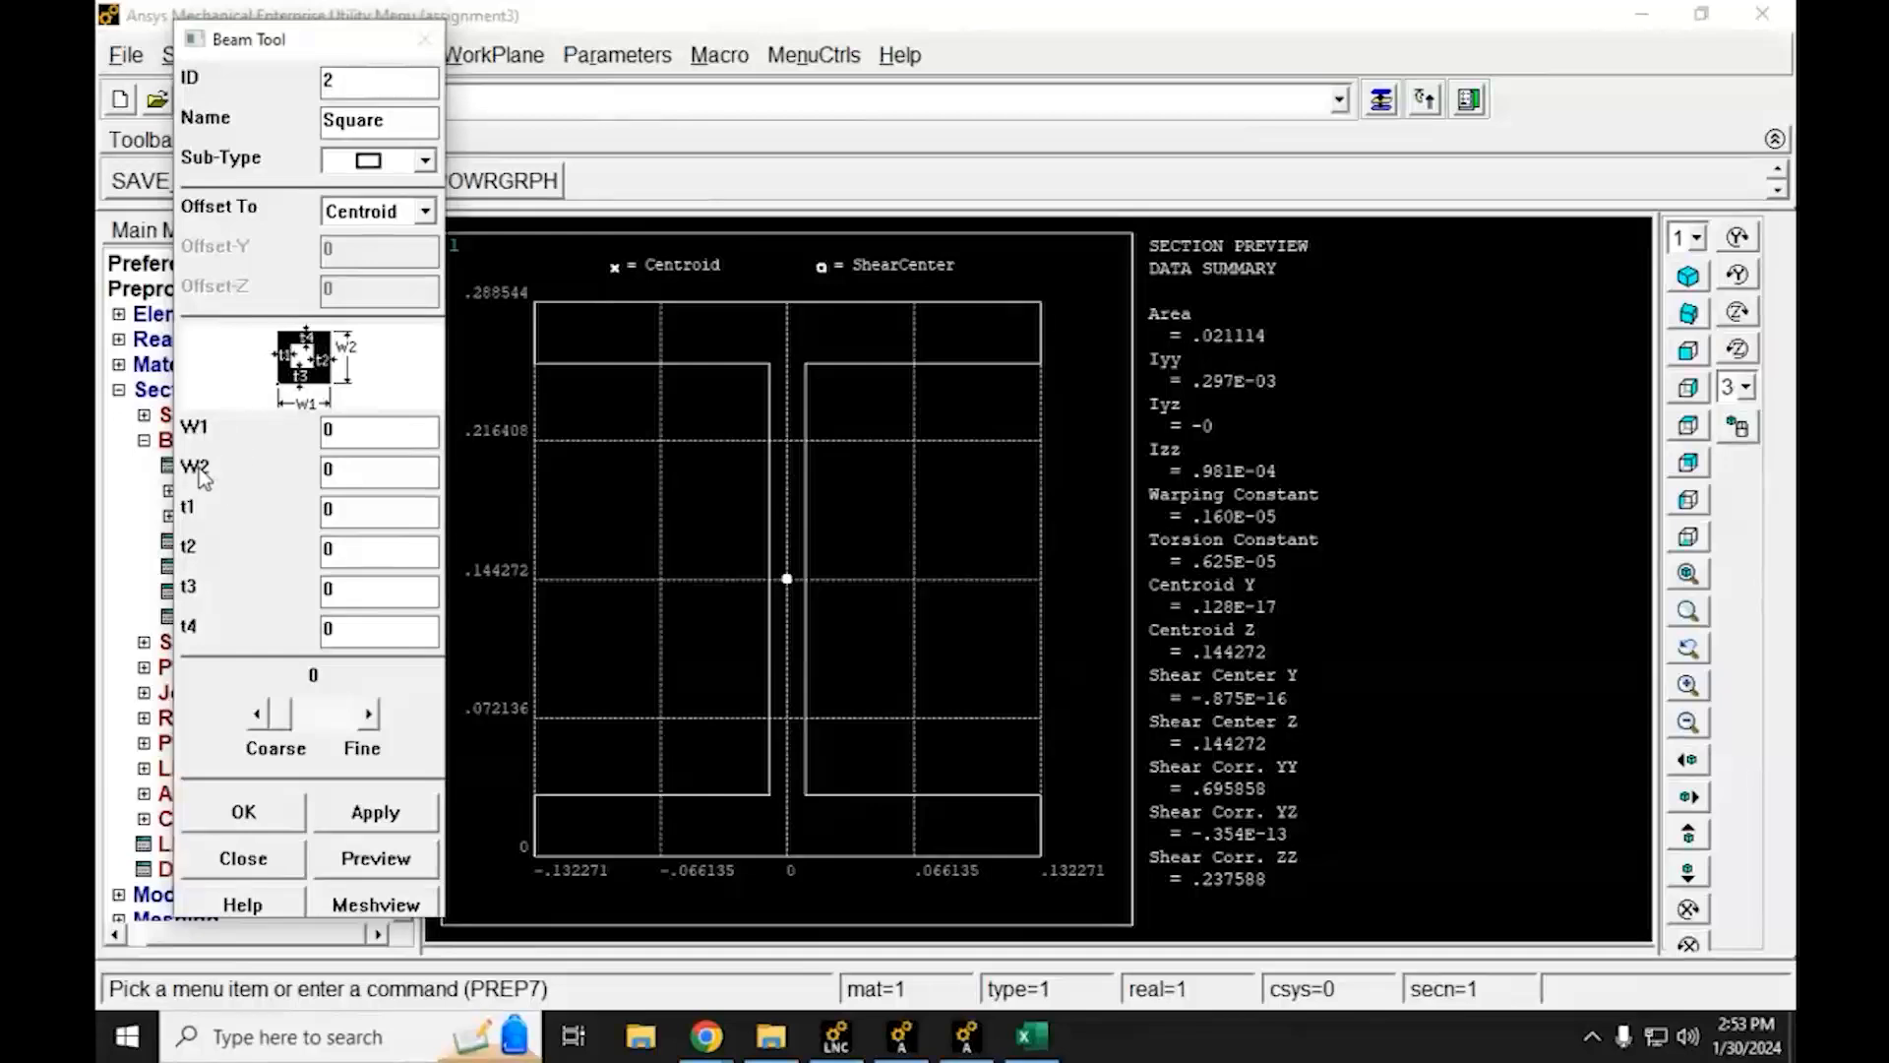
Set both outer widths W1 and W2 of the hollow square section to 4*0.0254
{"action": "left_click", "coordinate": [369, 425]}
{"action": "type", "text": "4*0.0254"}
{"action": "key", "text": "Tab"}
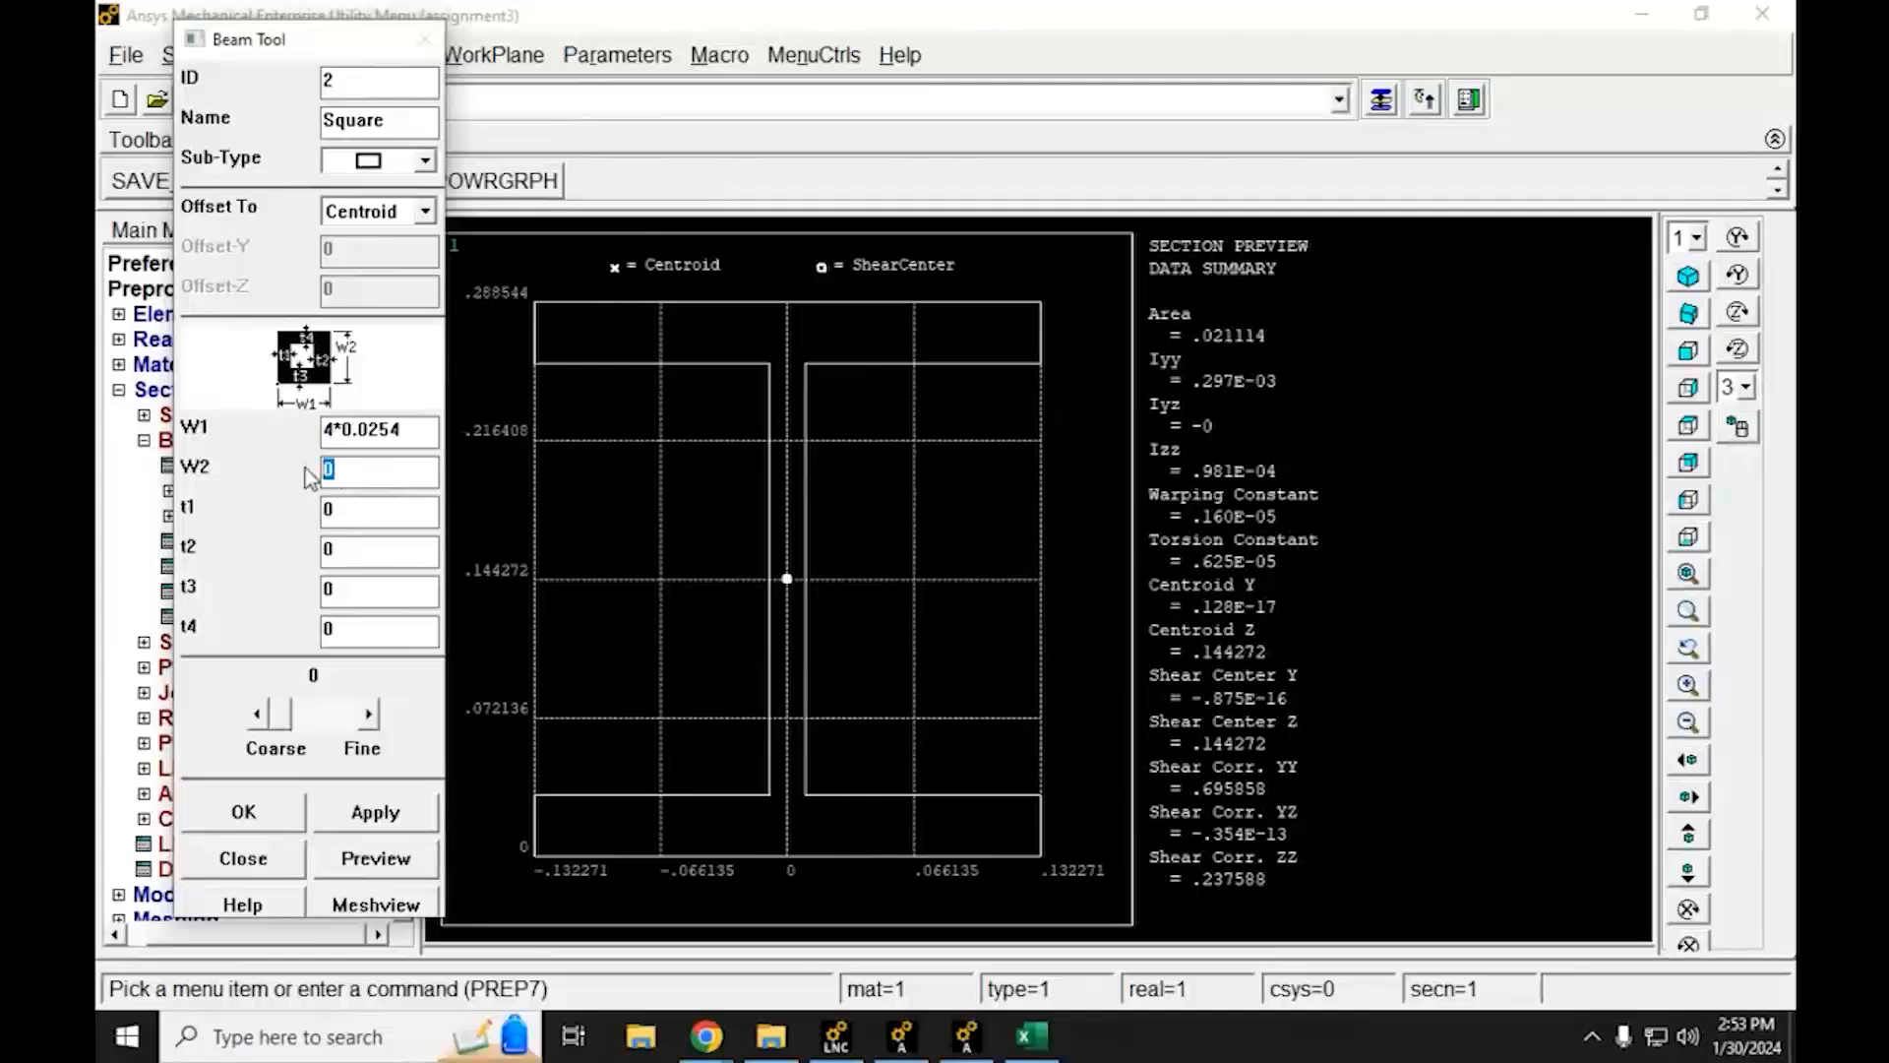
{"action": "type", "text": "4*0.0254"}
{"action": "key", "text": "Tab"}
Set the wall thicknesses t1, t2, t3 and t4 of the hollow square section to 0.25*0.0254
{"action": "type", "text": "0.25*0.0254"}
{"action": "key", "text": "Tab"}
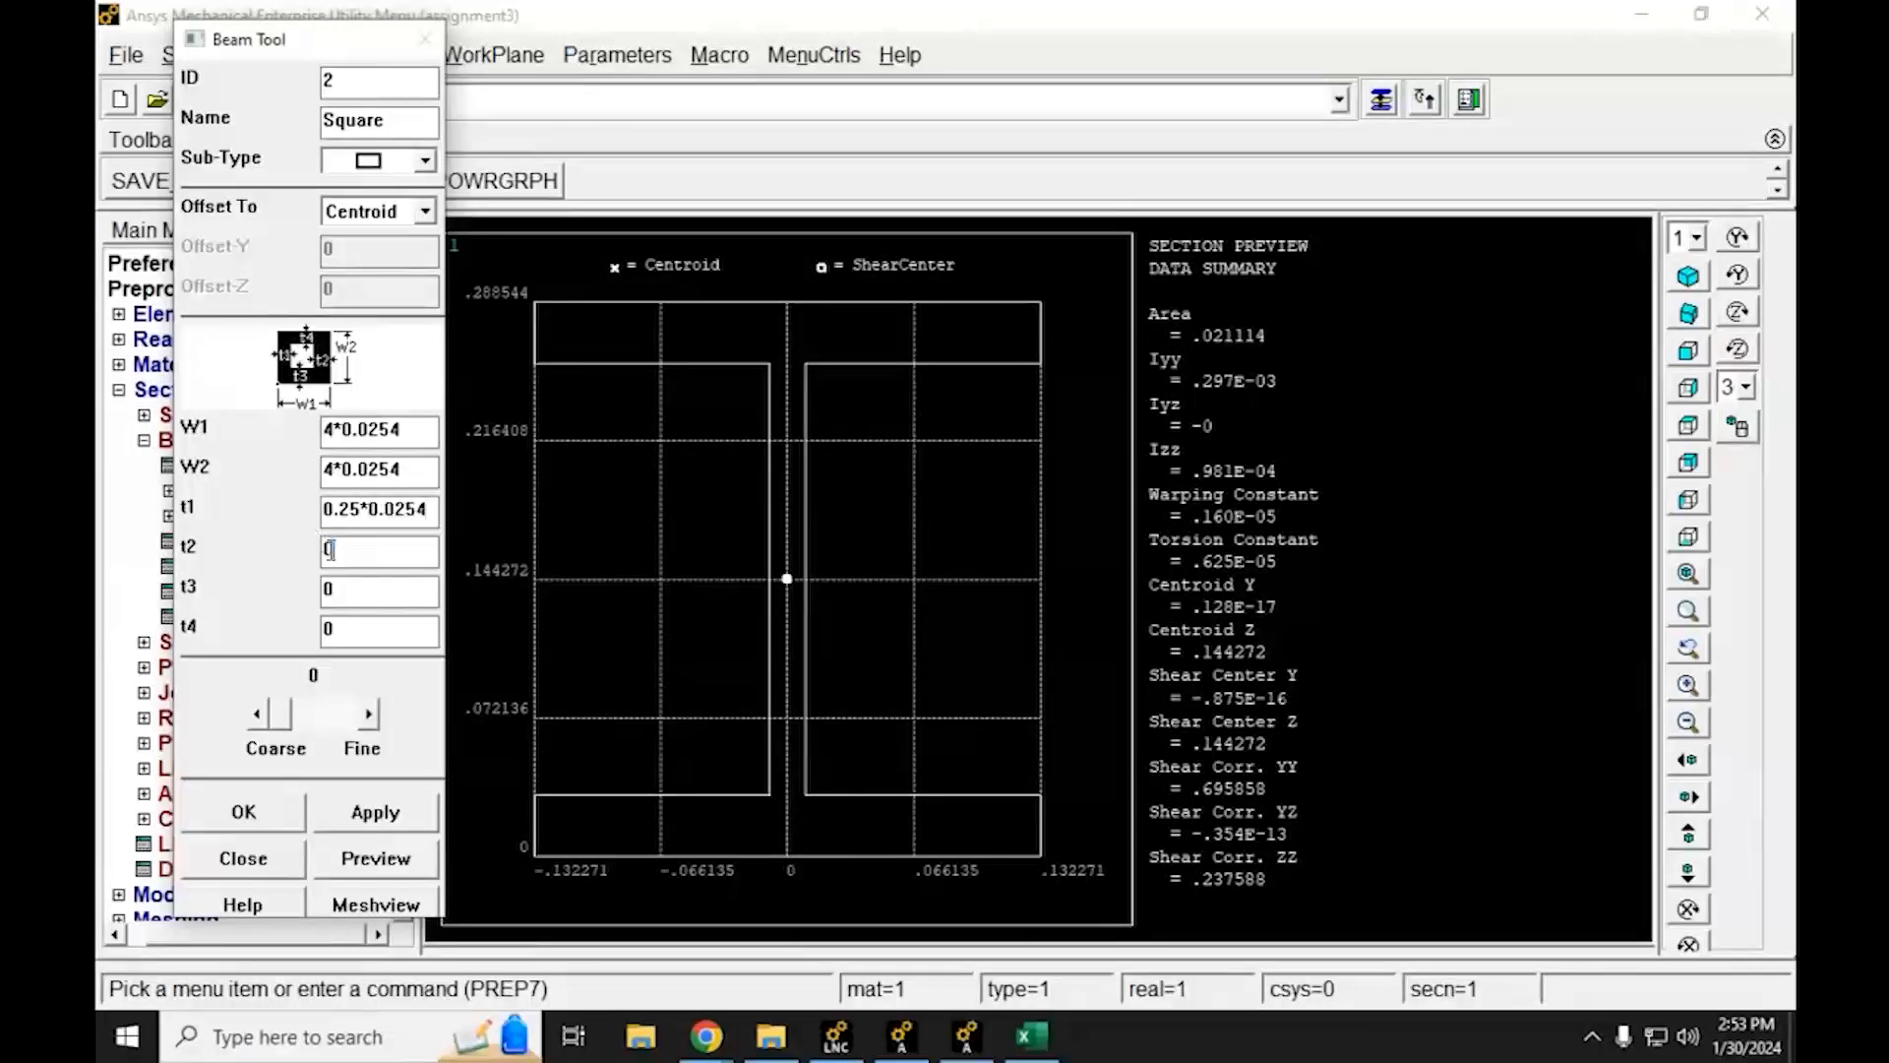
{"action": "type", "text": "0.25*0.0254"}
{"action": "double_click", "coordinate": [338, 588]}
{"action": "type", "text": "0.25"}
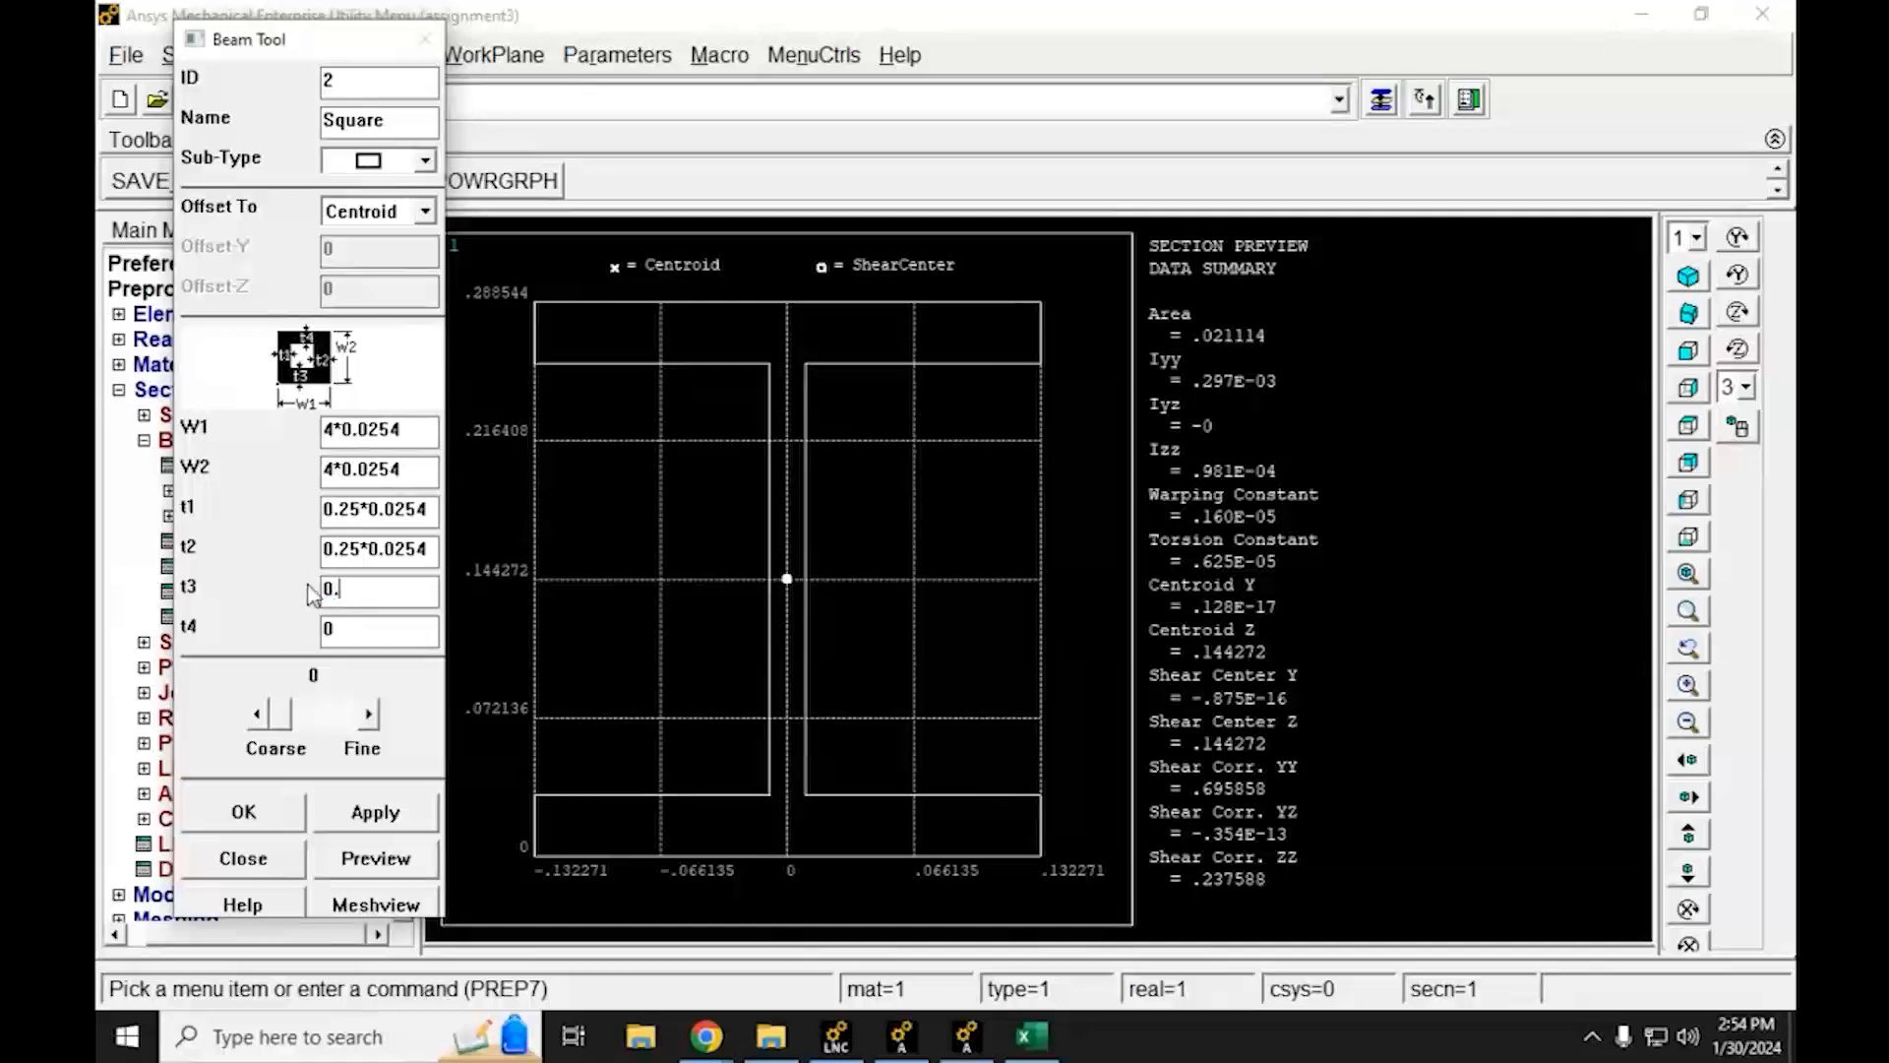
{"action": "type", "text": "*0.0254"}
{"action": "double_click", "coordinate": [338, 634]}
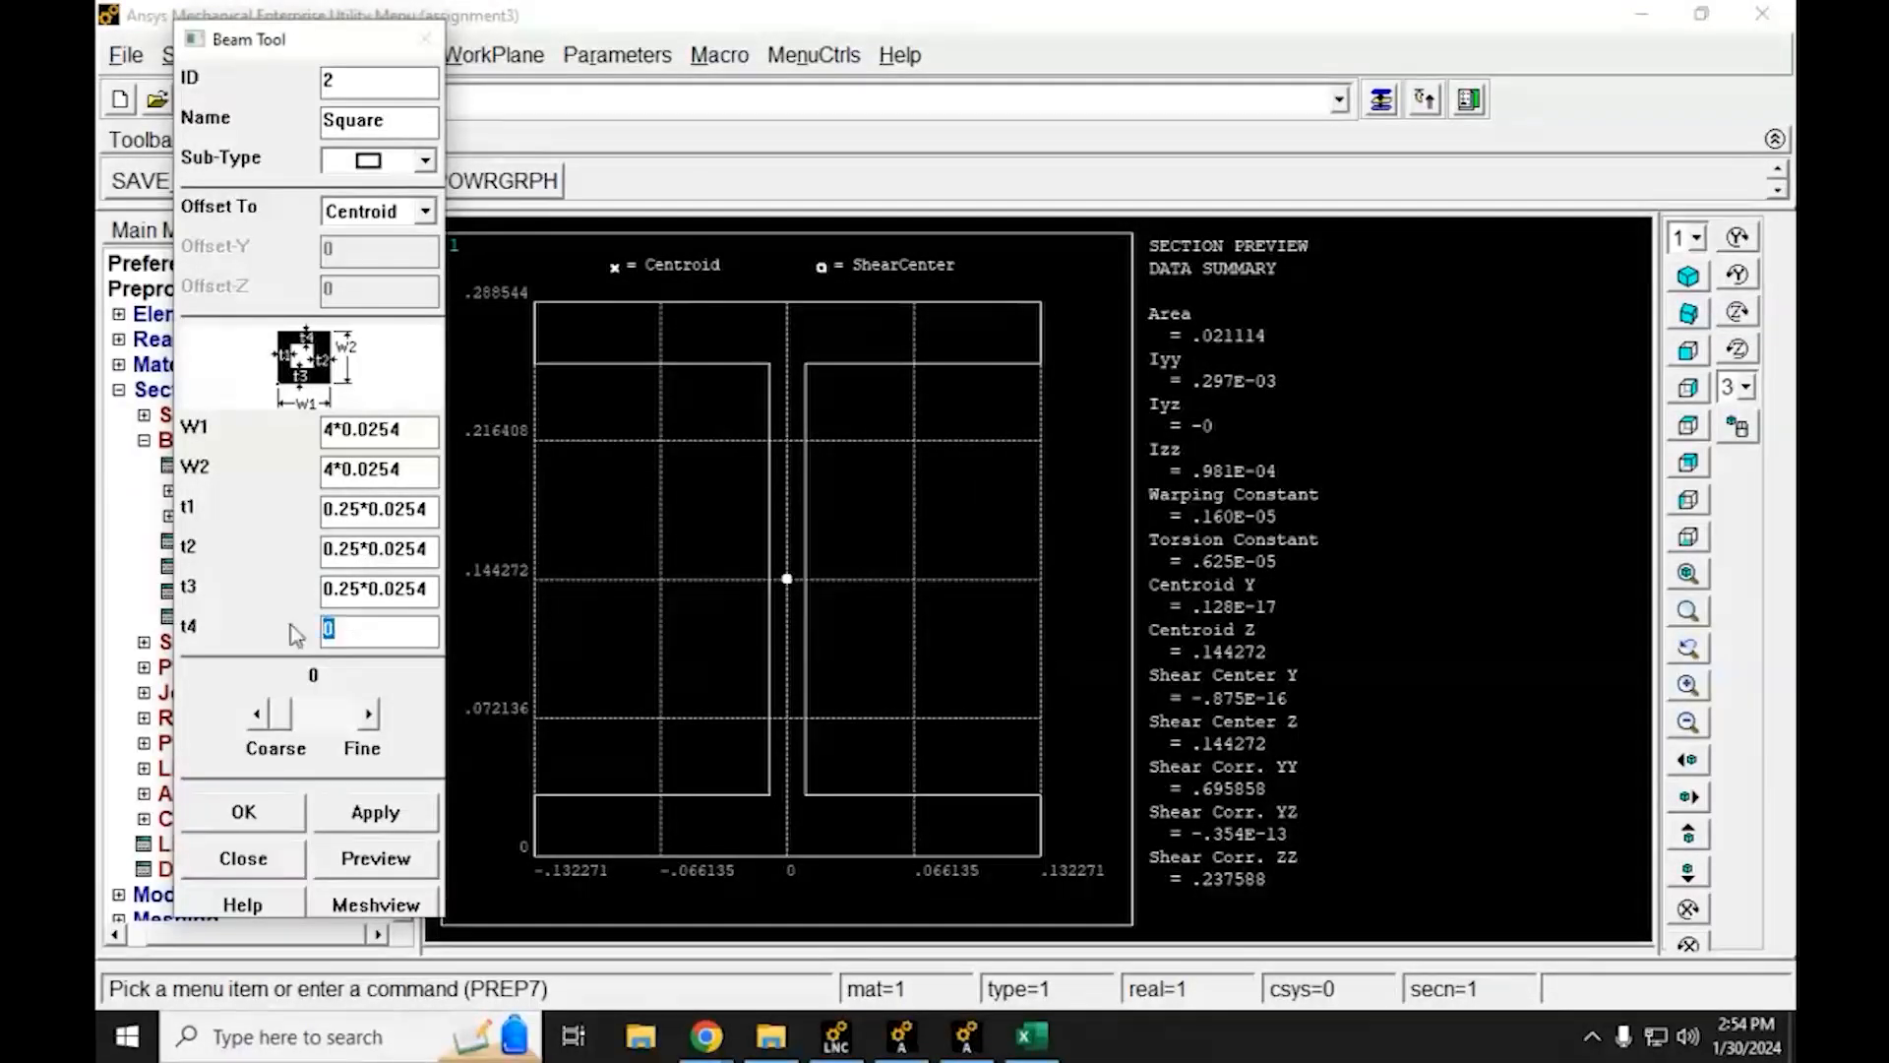
{"action": "type", "text": "0.25*v"}
{"action": "key", "text": "BackSpace"}
{"action": "type", "text": "0.0254"}
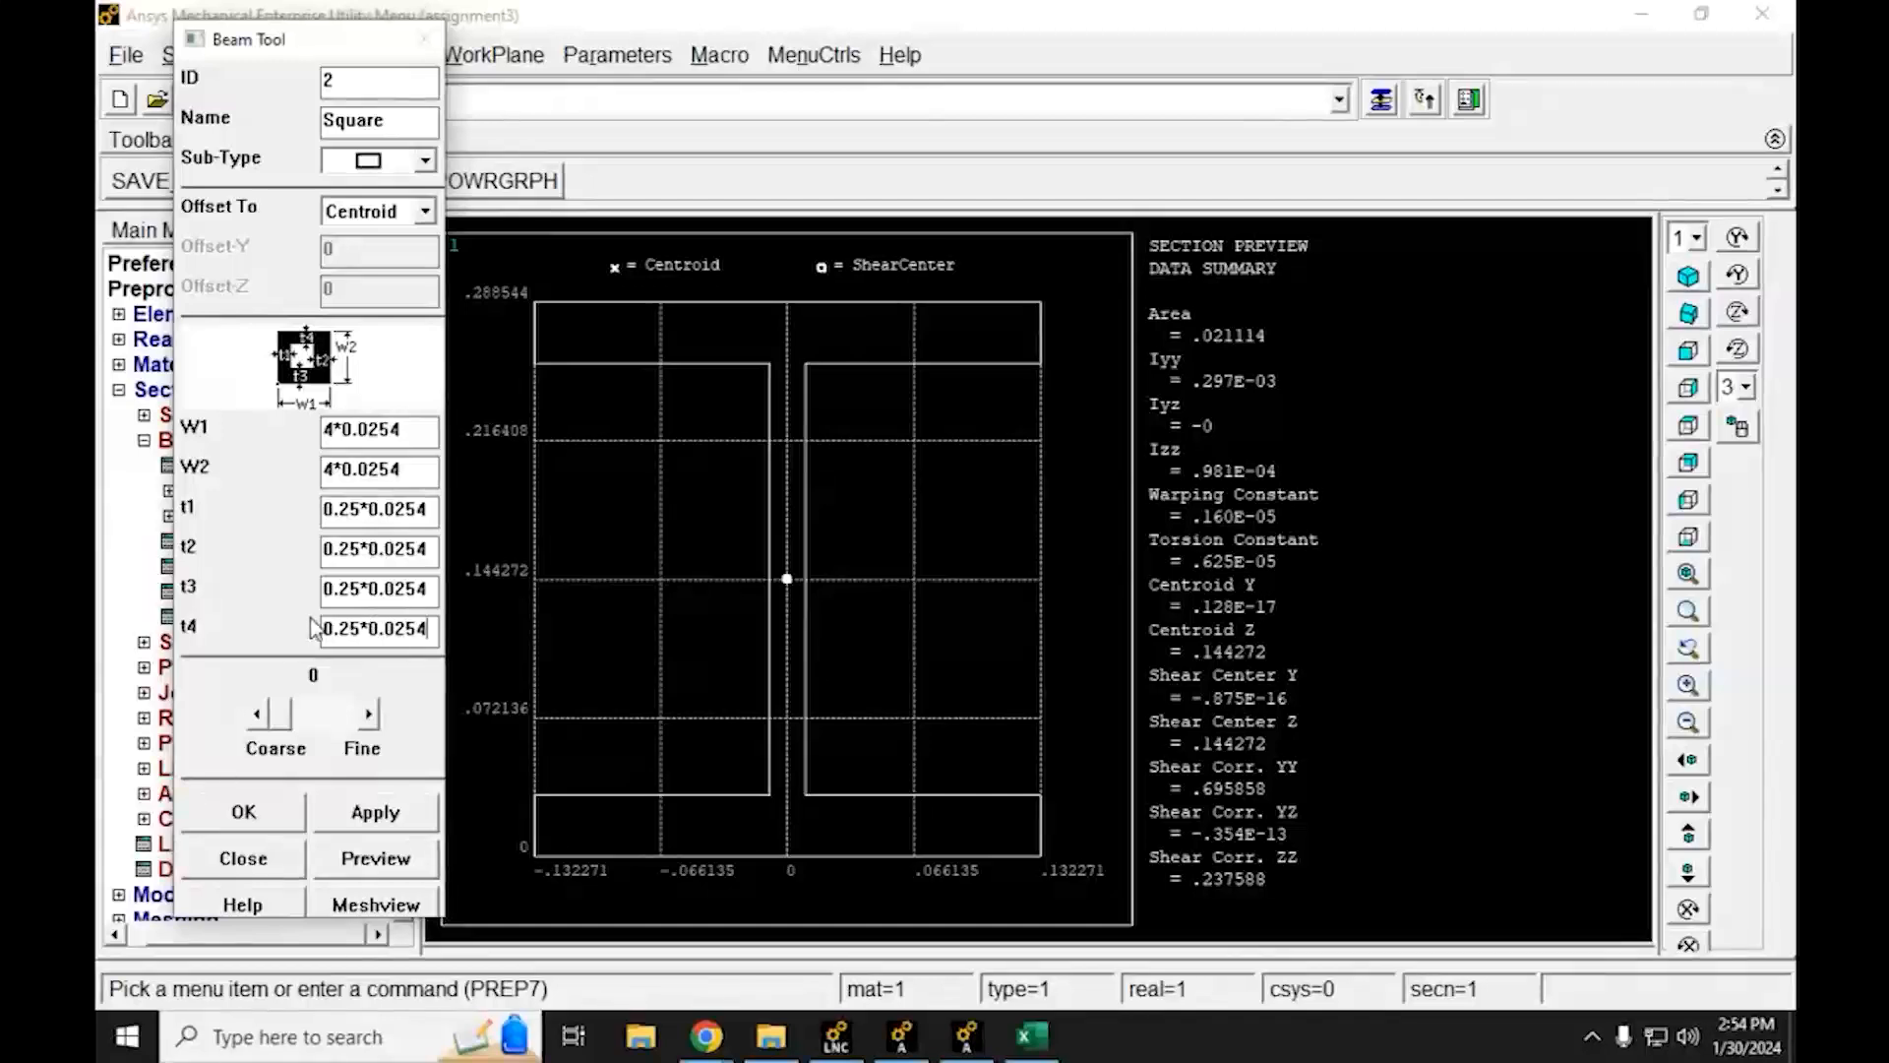
Apply the Square section and preview its cross-section and property summary
{"action": "left_click", "coordinate": [386, 817]}
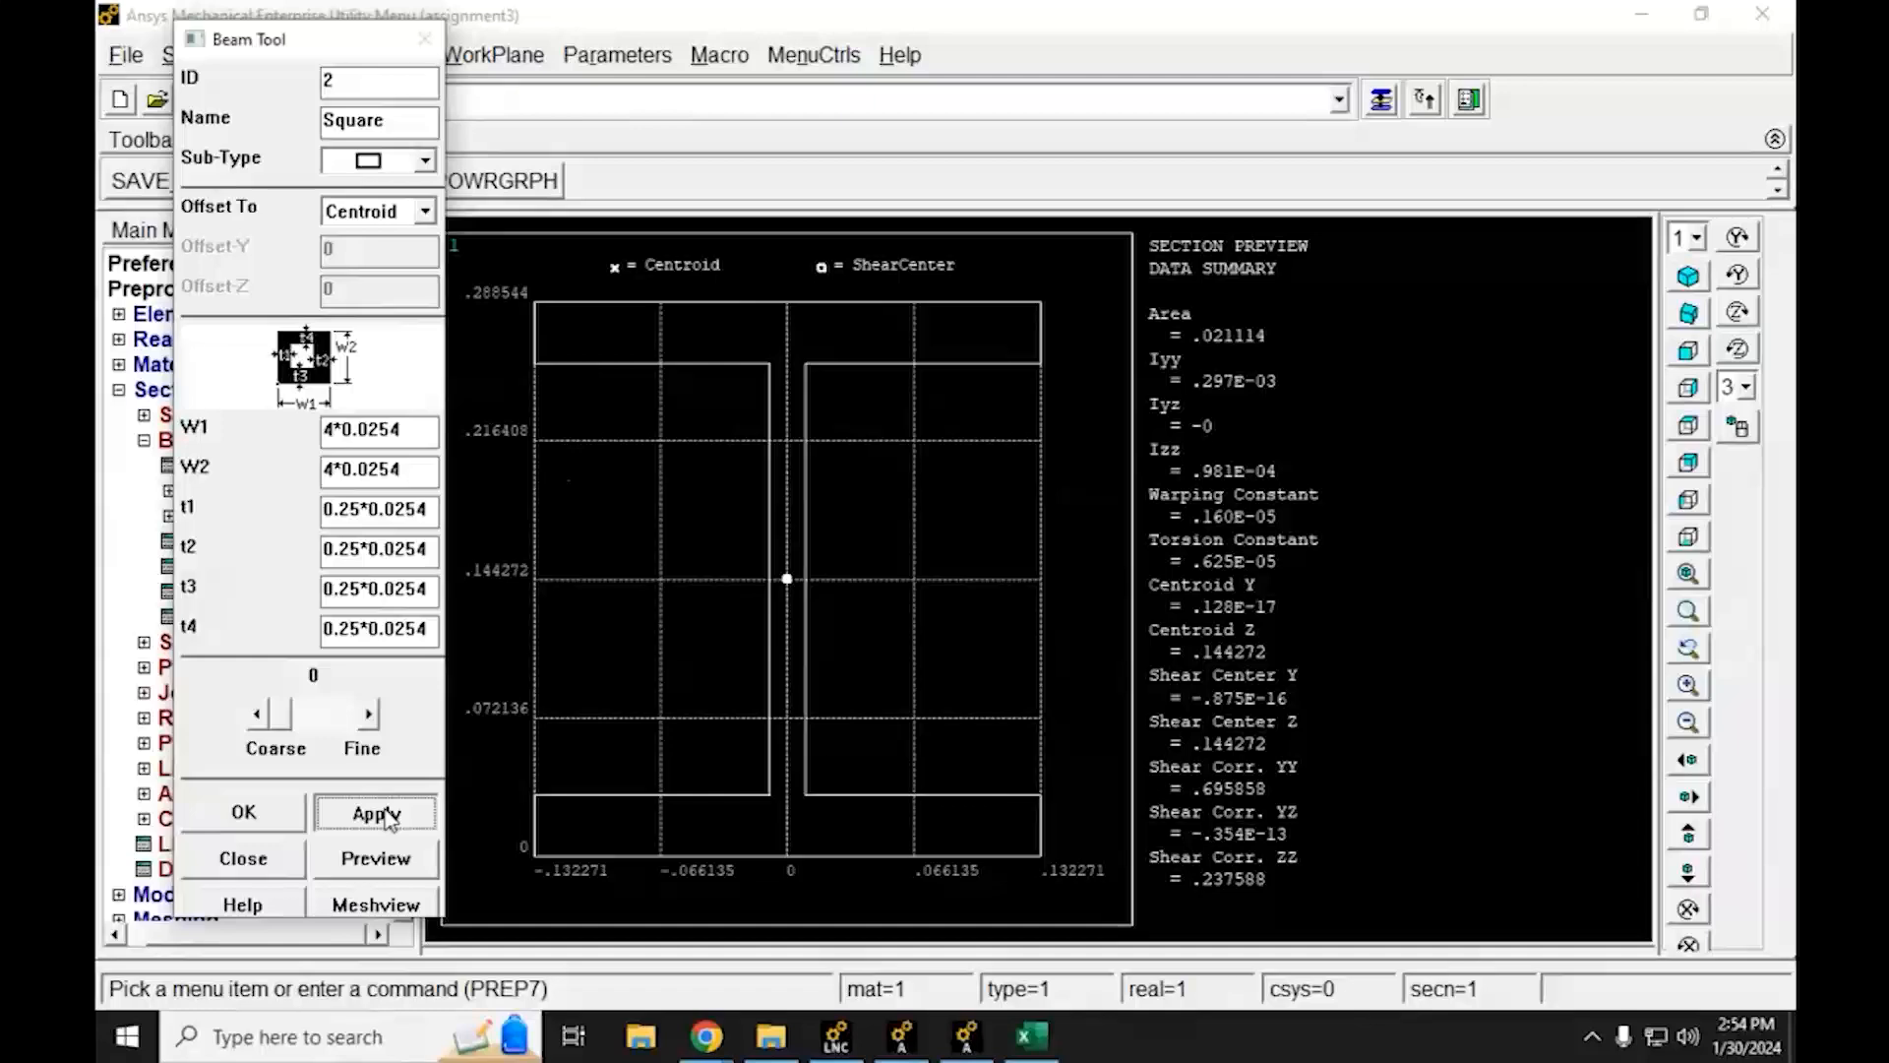
{"action": "left_click", "coordinate": [391, 859]}
{"action": "left_click", "coordinate": [391, 859]}
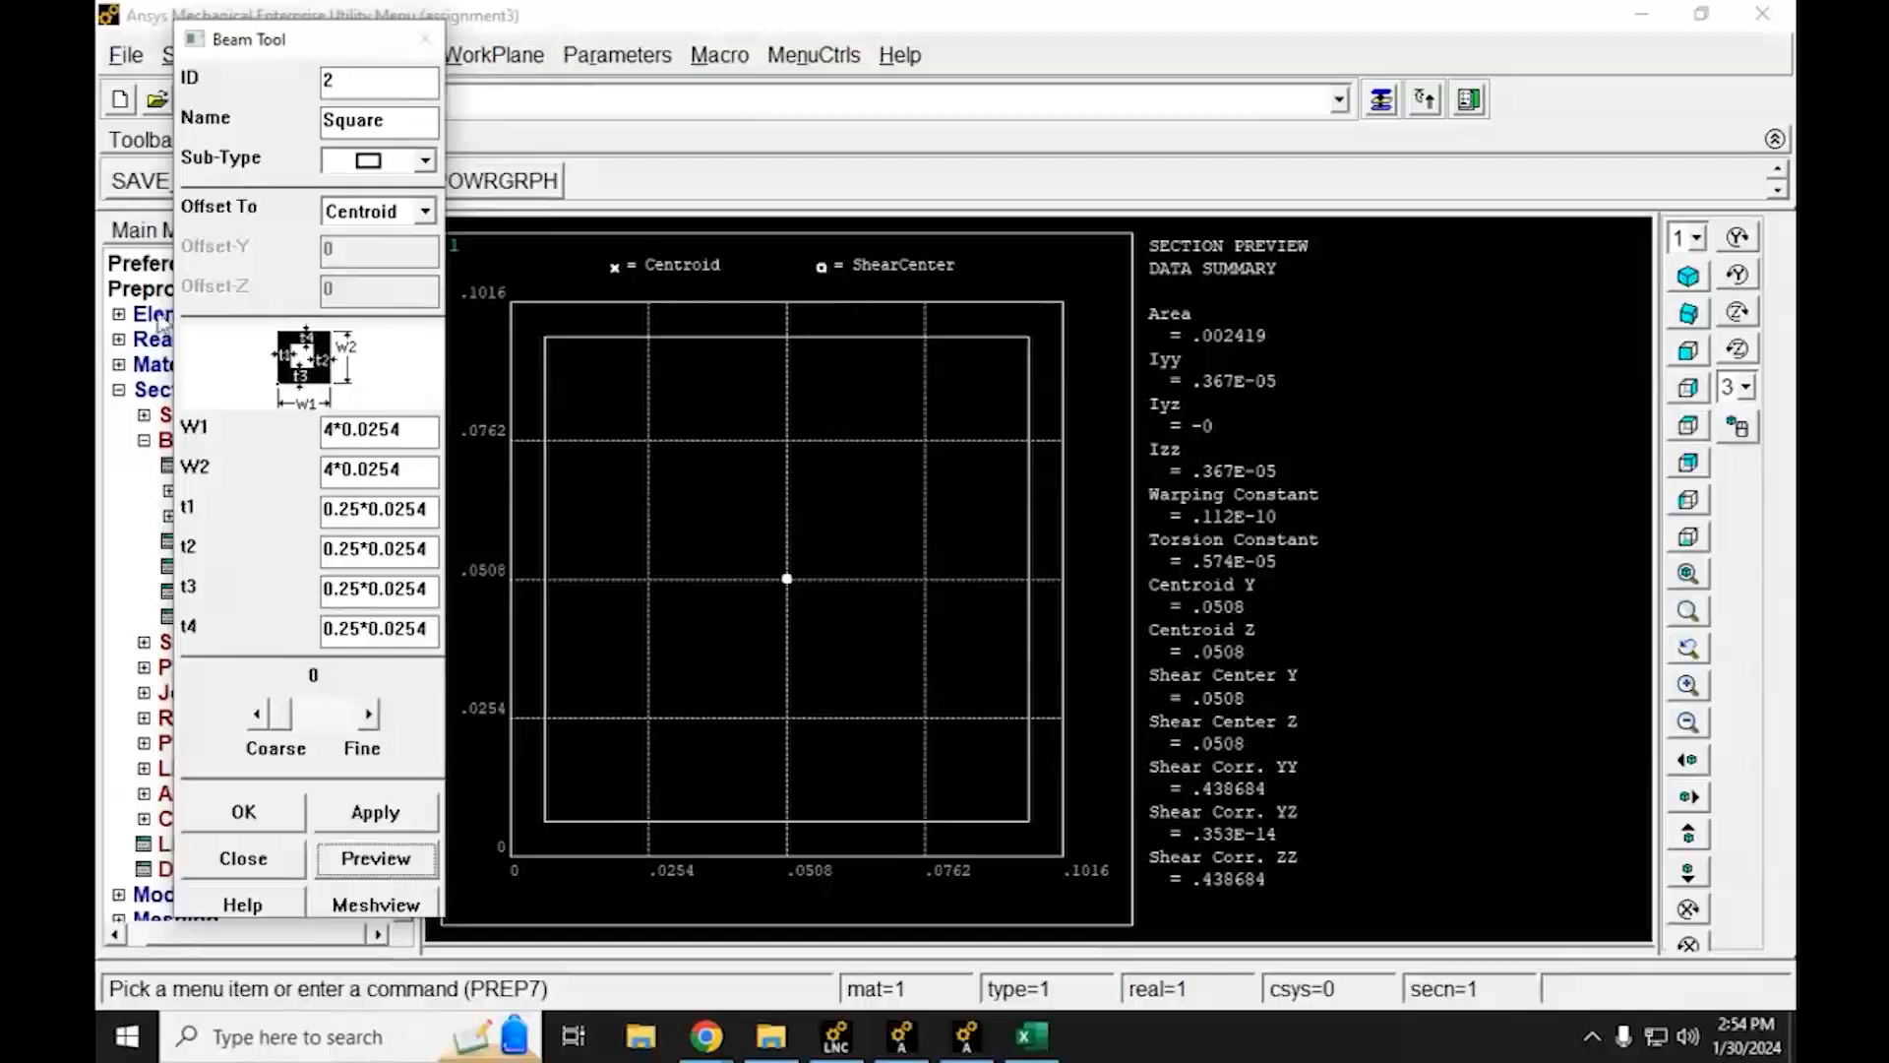
Review the section offset options, keep Centroid, and display the Square section's mesh view
{"action": "left_click", "coordinate": [403, 214]}
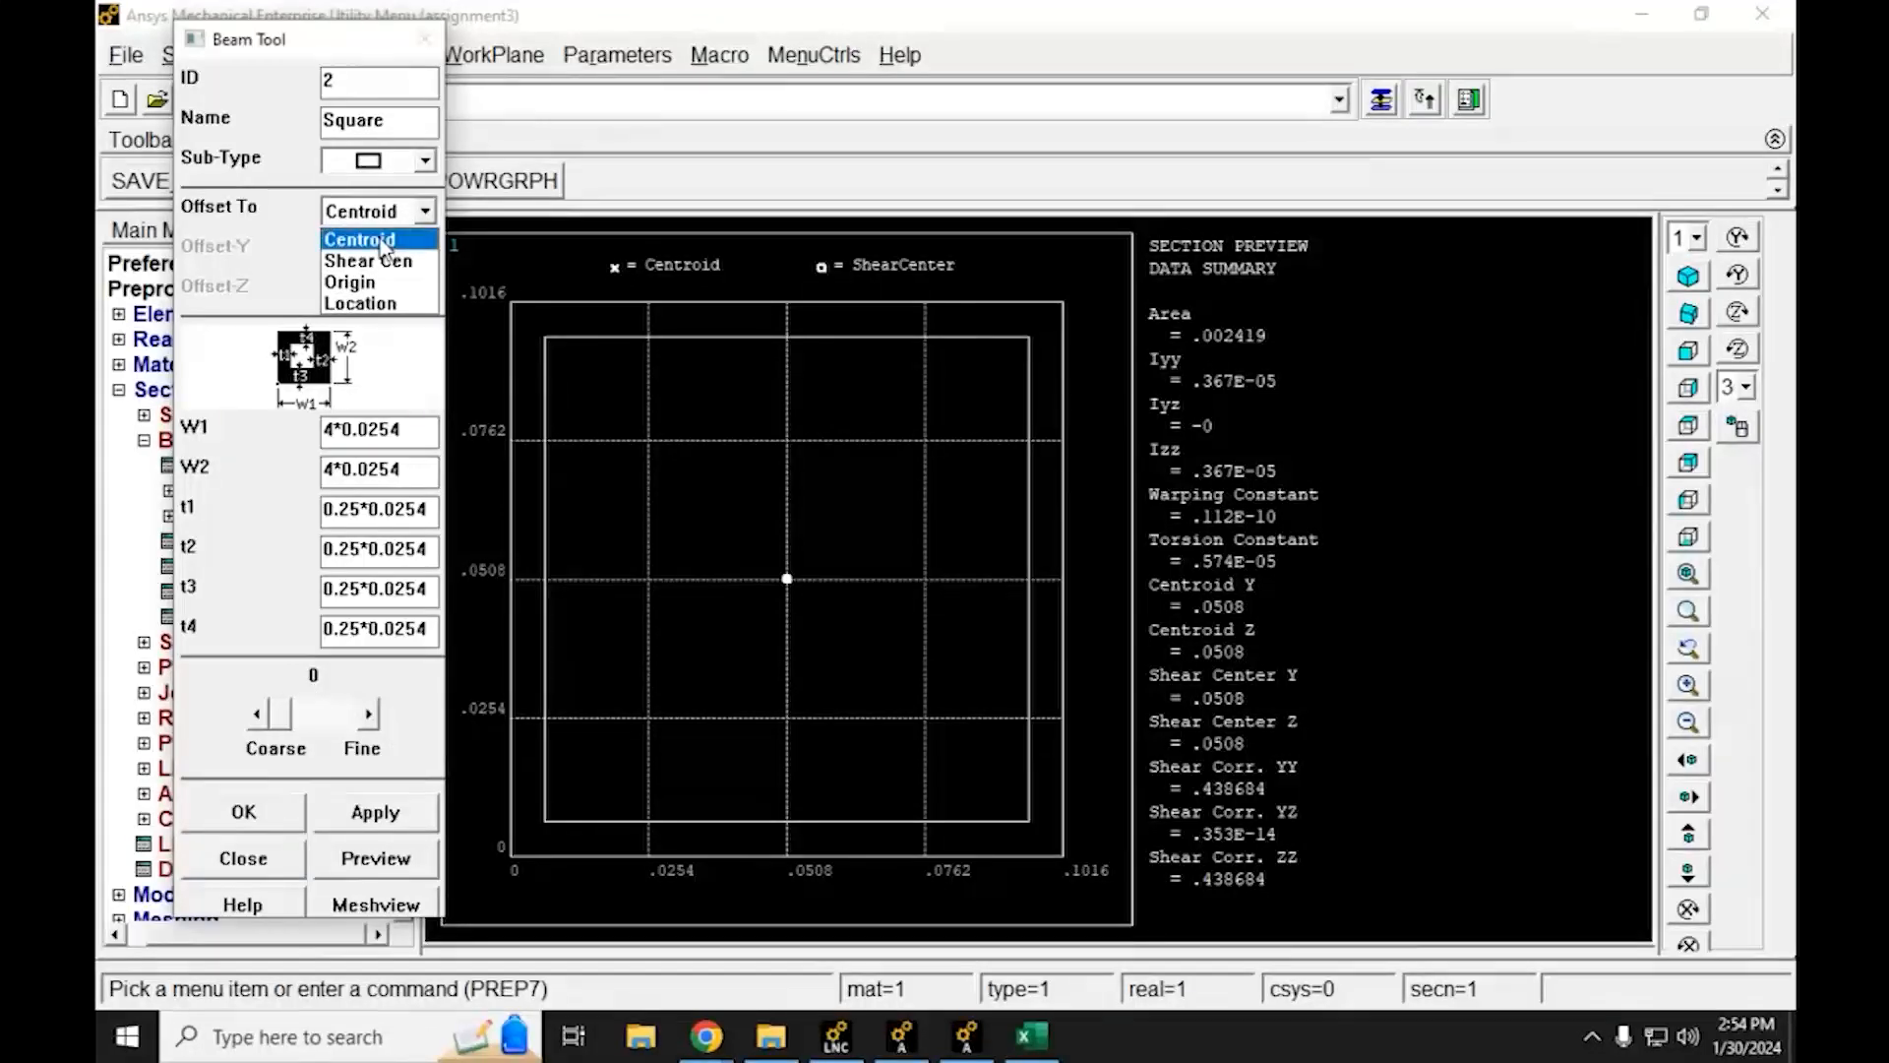
{"action": "left_click", "coordinate": [383, 242]}
{"action": "left_click", "coordinate": [403, 210]}
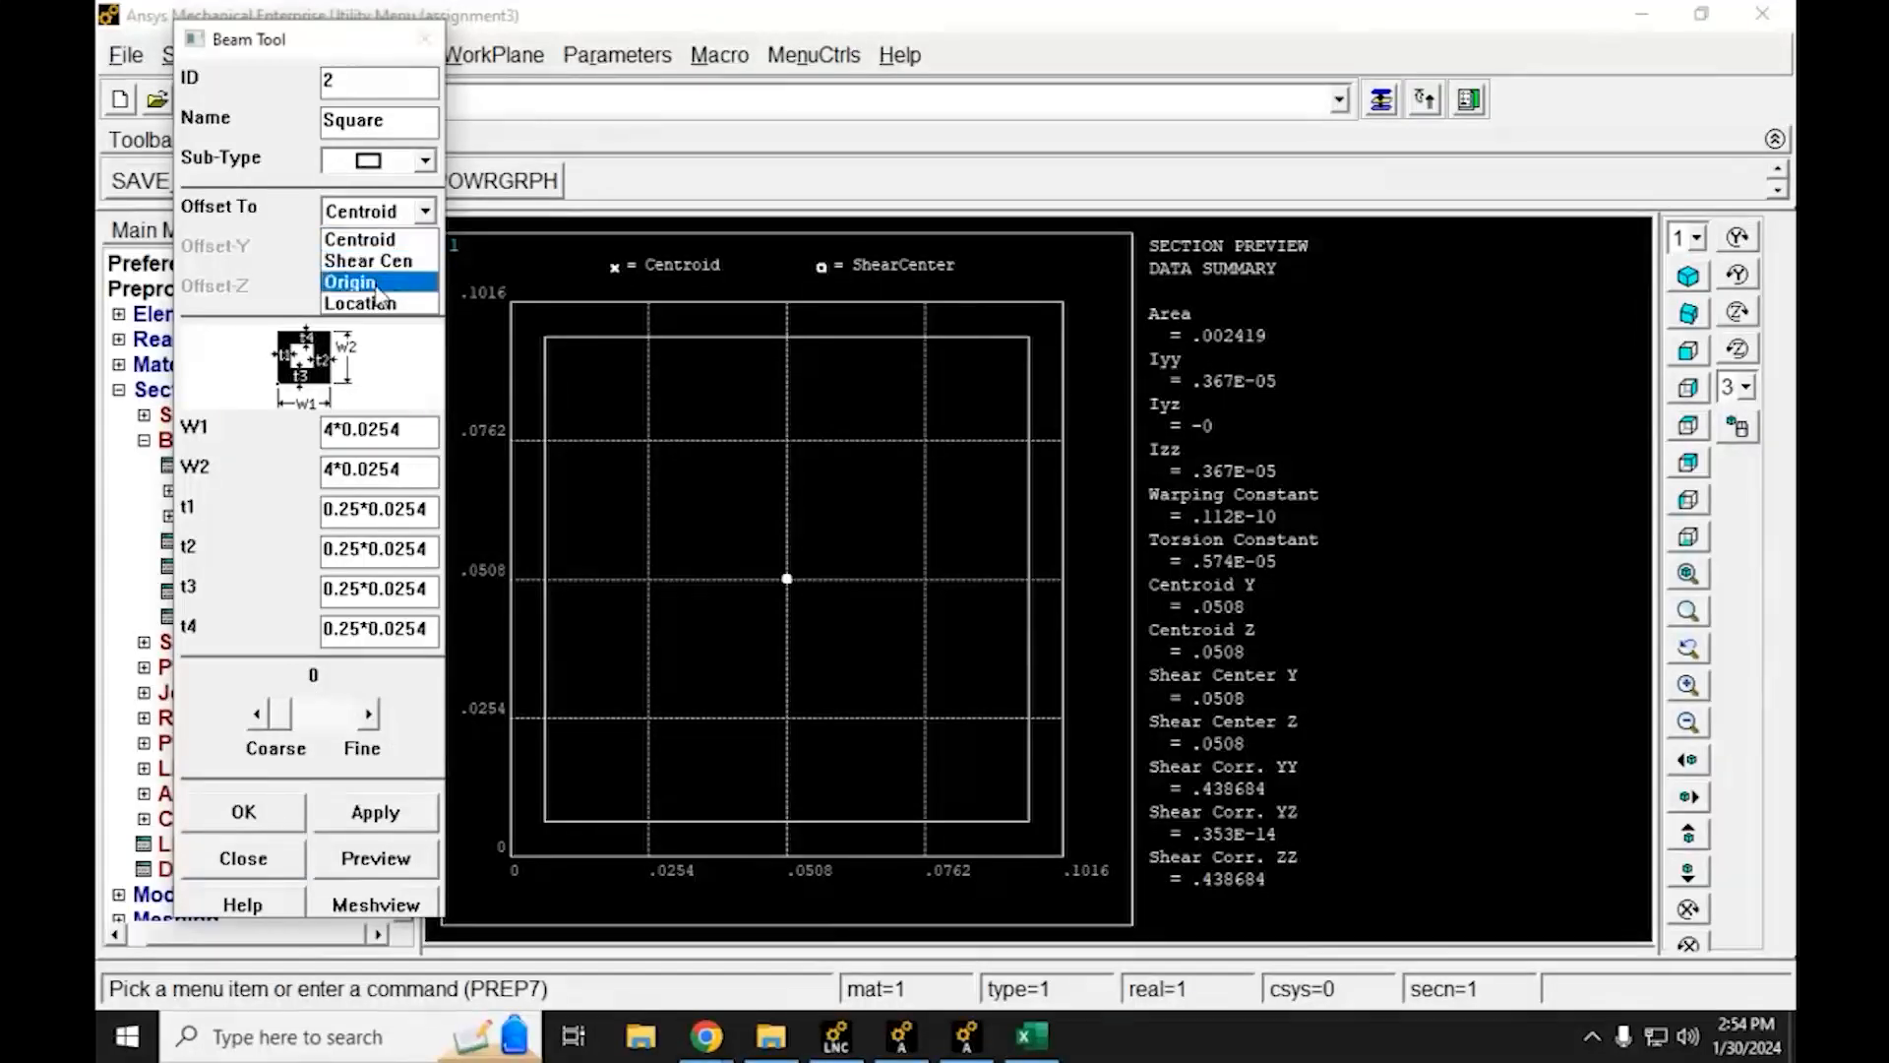
{"action": "left_click", "coordinate": [300, 239]}
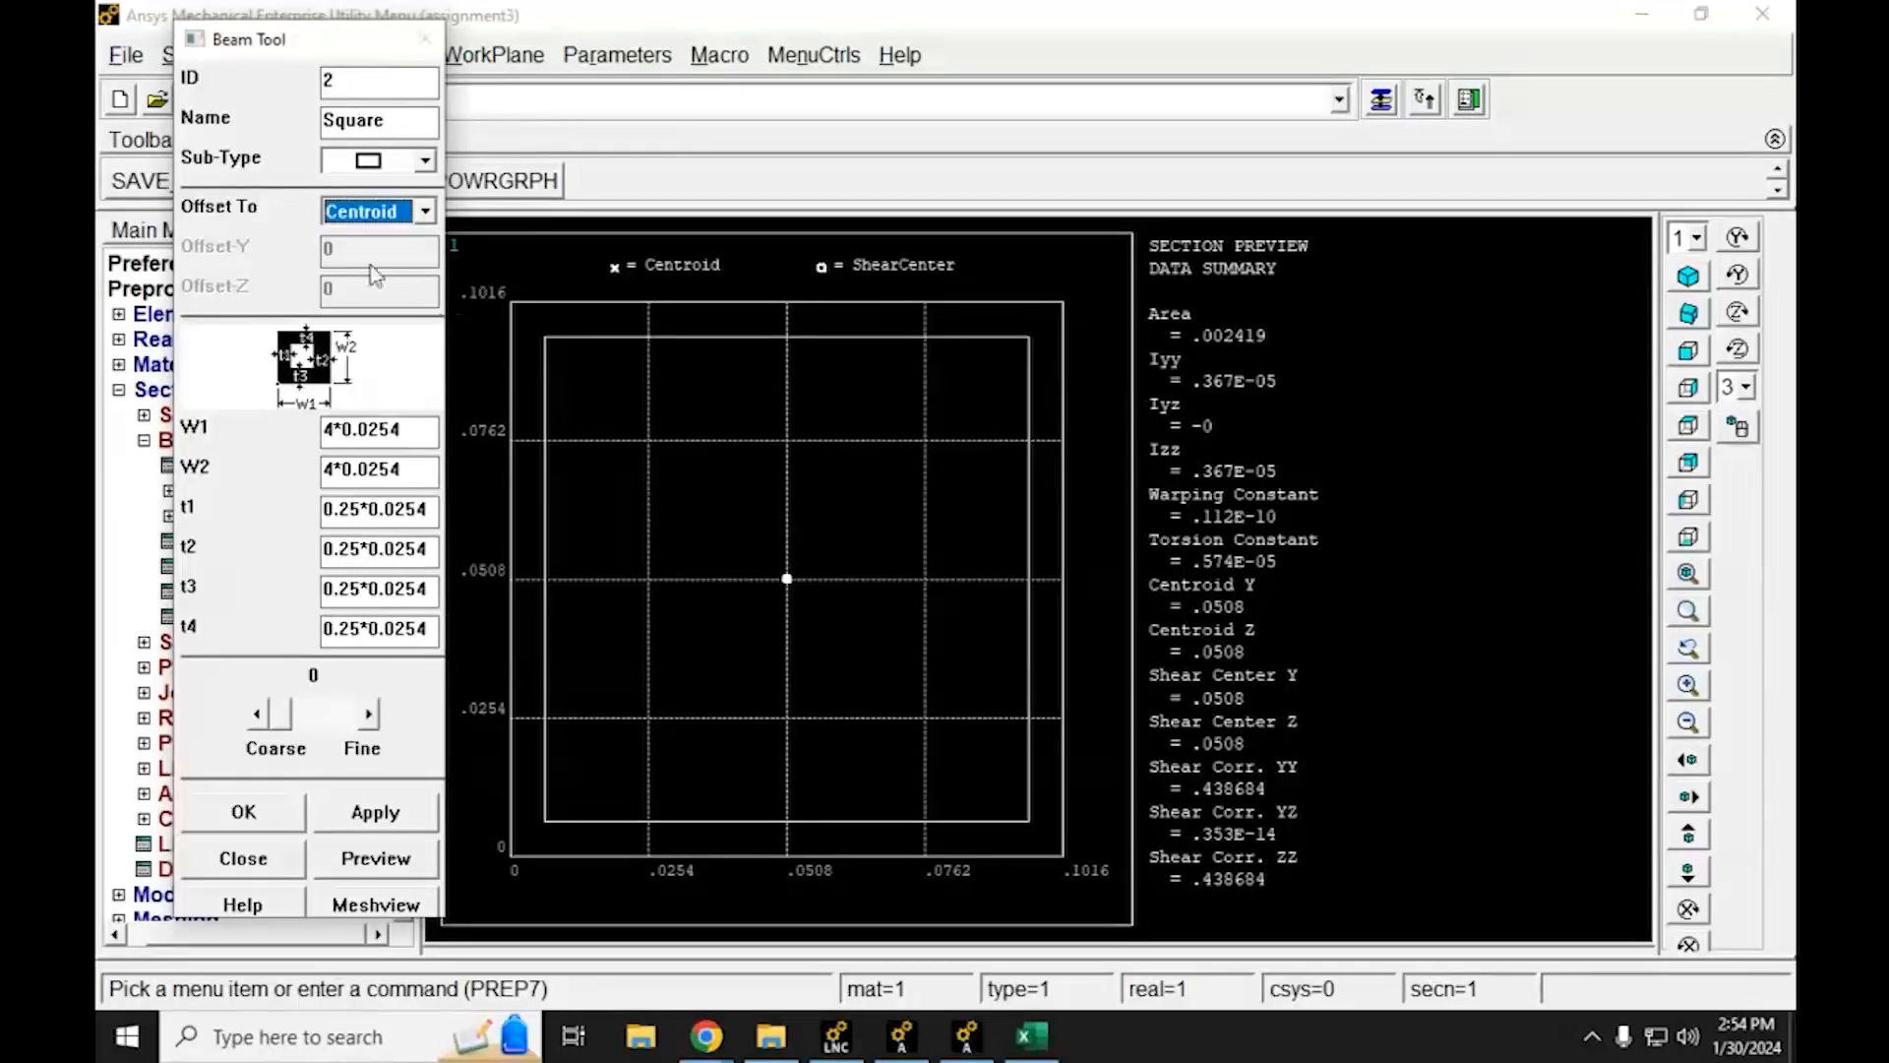
{"action": "left_click", "coordinate": [330, 220]}
{"action": "left_click", "coordinate": [374, 237]}
{"action": "left_click", "coordinate": [364, 905]}
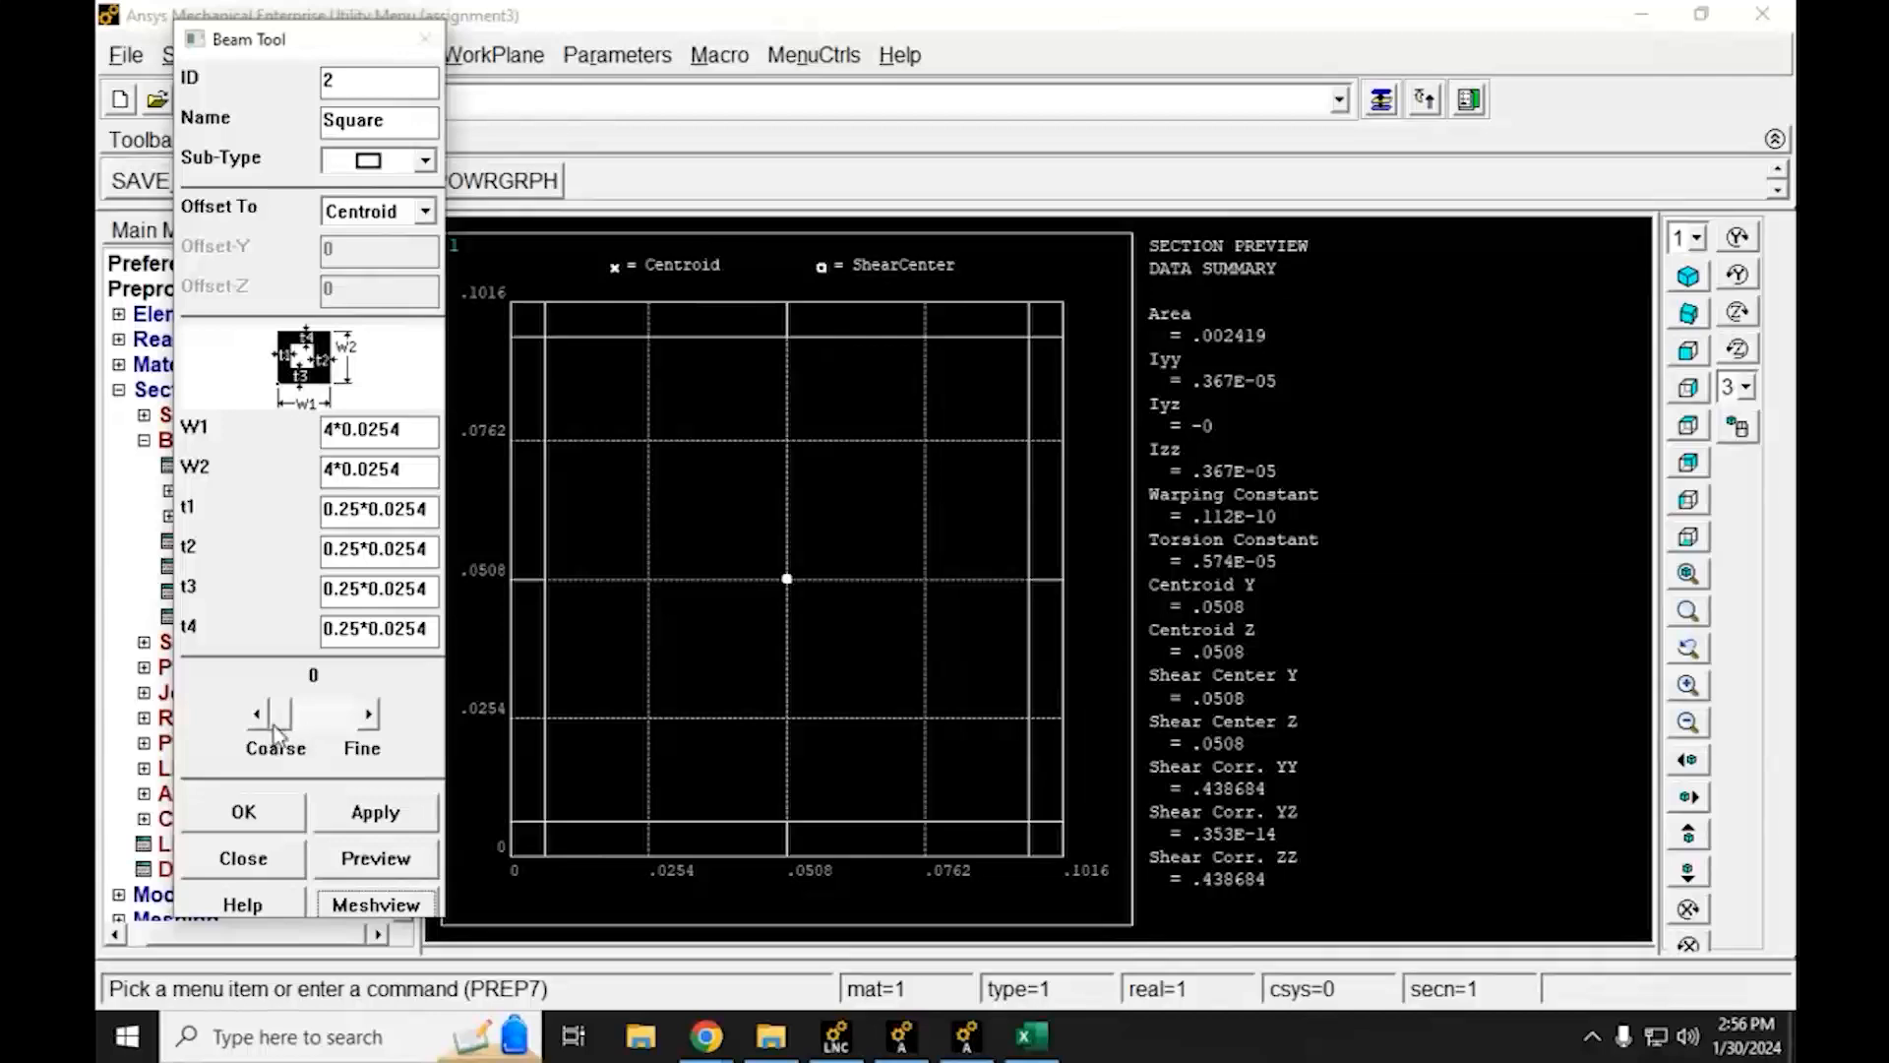
Preview the Square section's mesh at the finest refinement of 5, and return the refinement to the coarsest setting of 0
{"action": "left_click_drag", "start_coordinate": [282, 722], "coordinate": [363, 733]}
{"action": "left_click", "coordinate": [406, 906]}
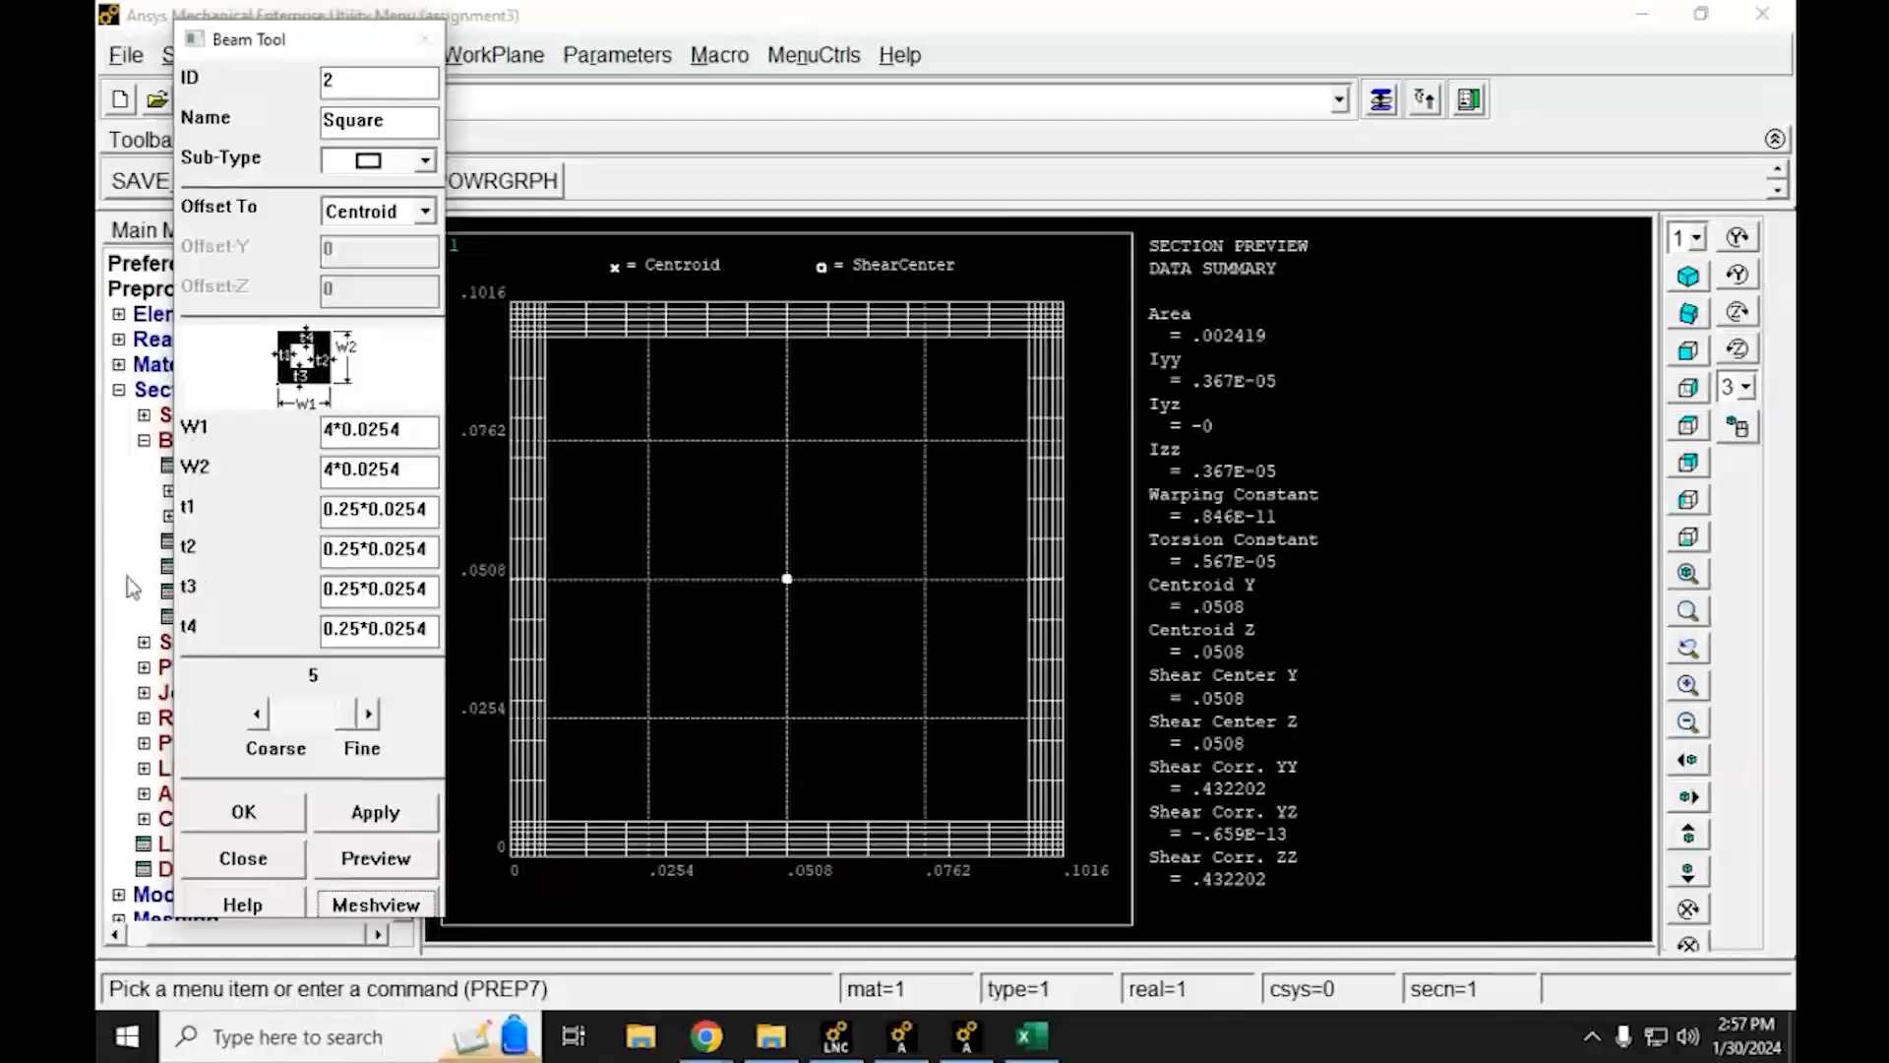
{"action": "left_click_drag", "start_coordinate": [344, 726], "coordinate": [278, 718]}
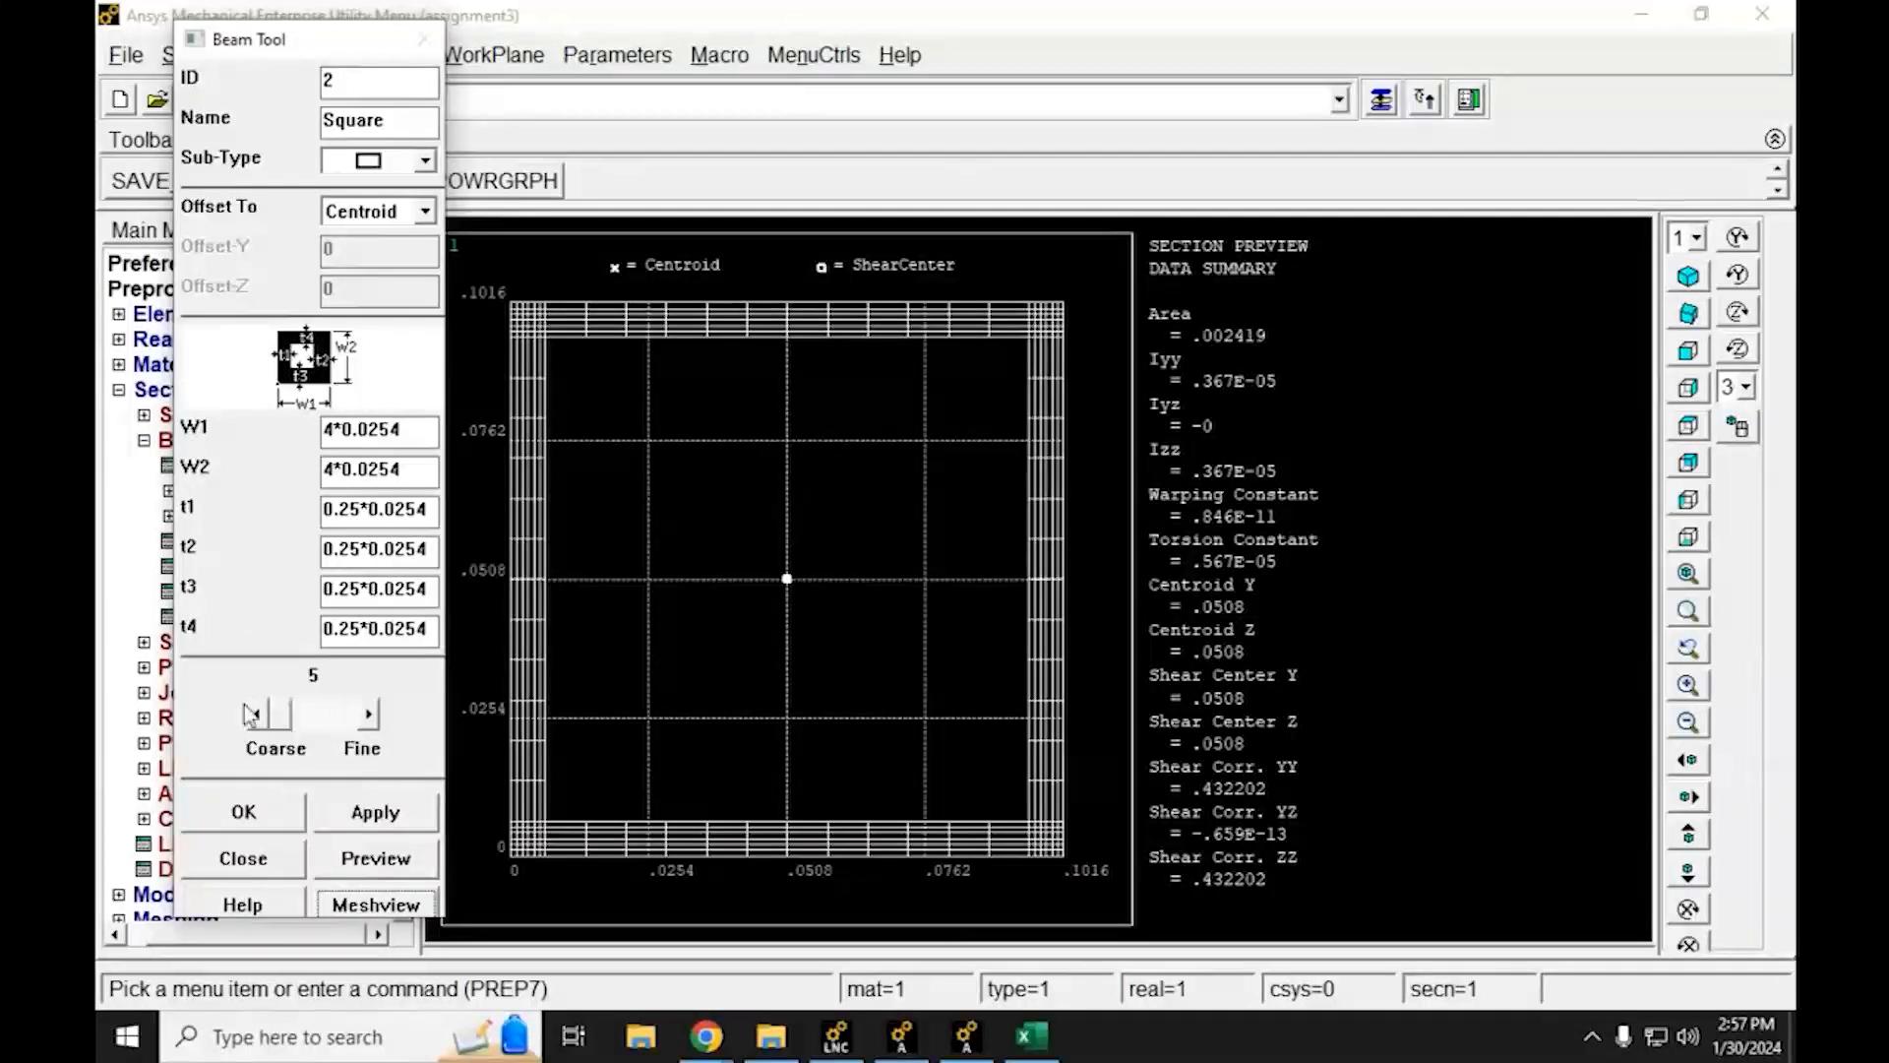
{"action": "left_click", "coordinate": [372, 903]}
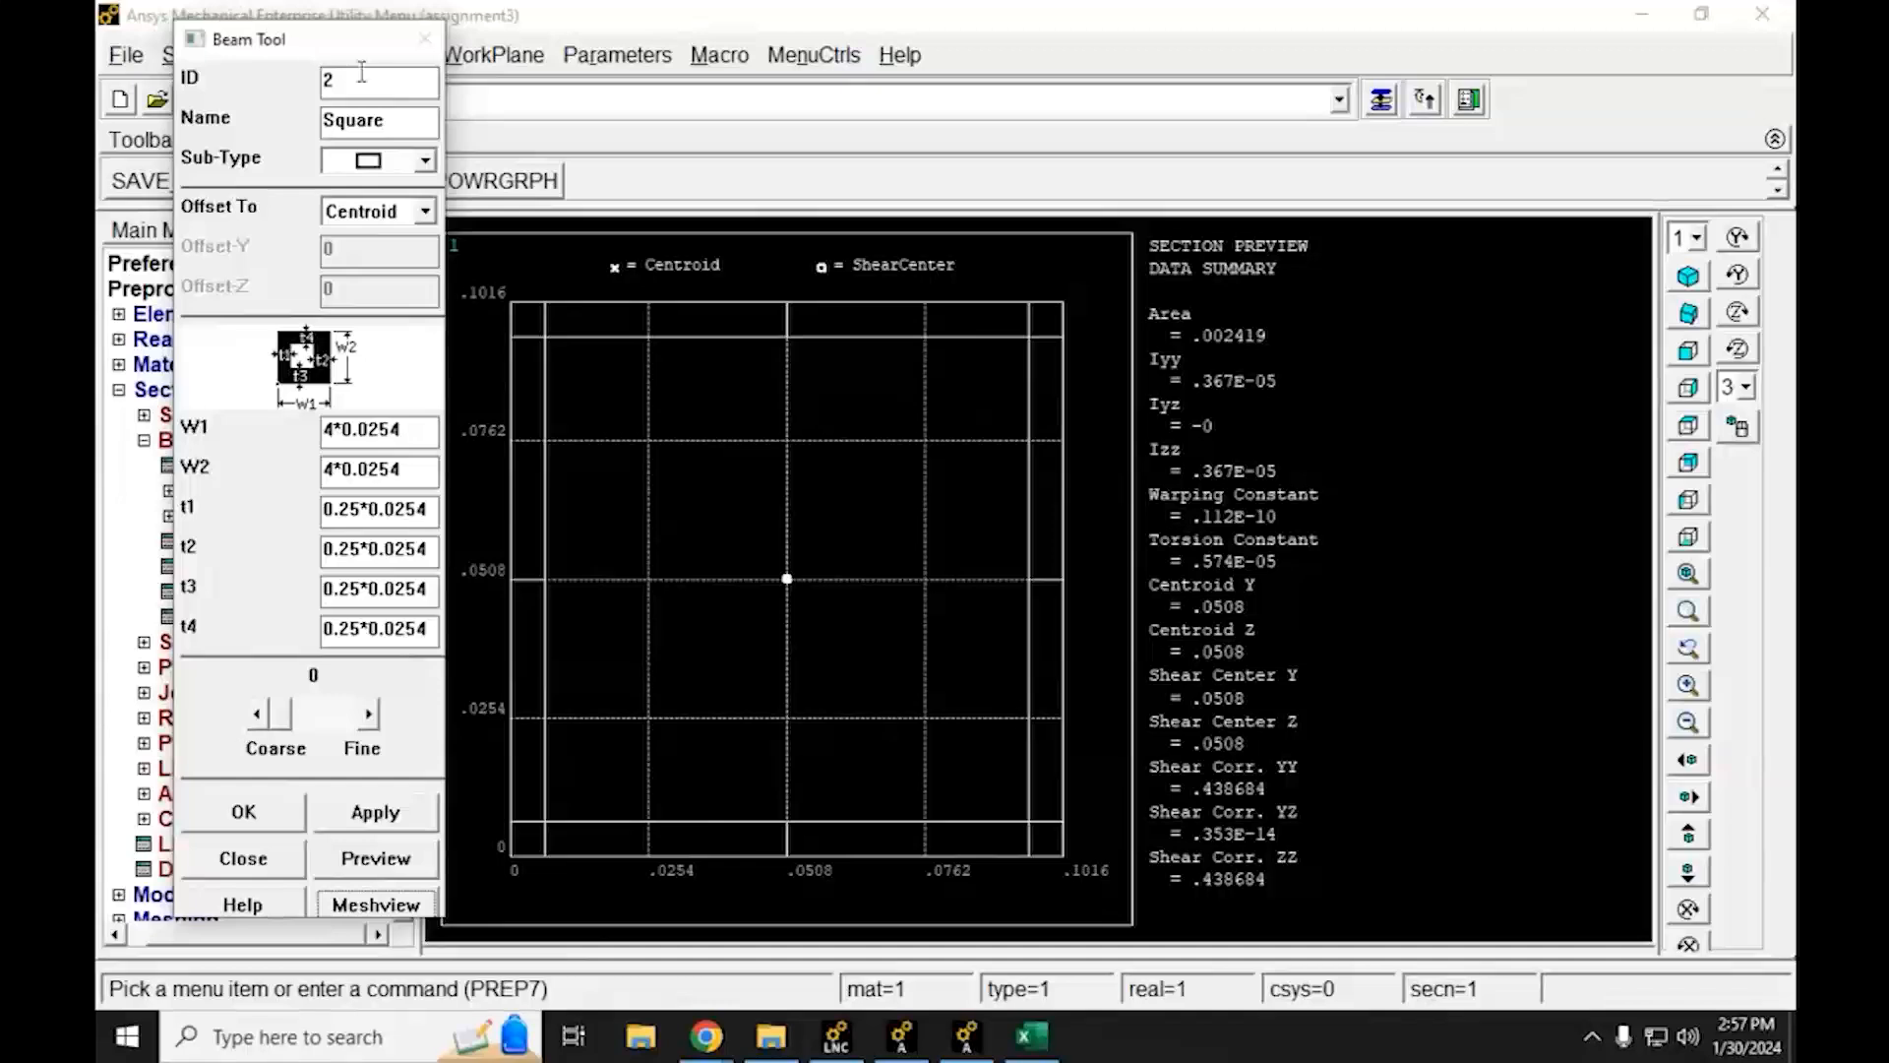
Accept the Square beam section definition and collapse the section options
{"action": "left_click", "coordinate": [279, 817]}
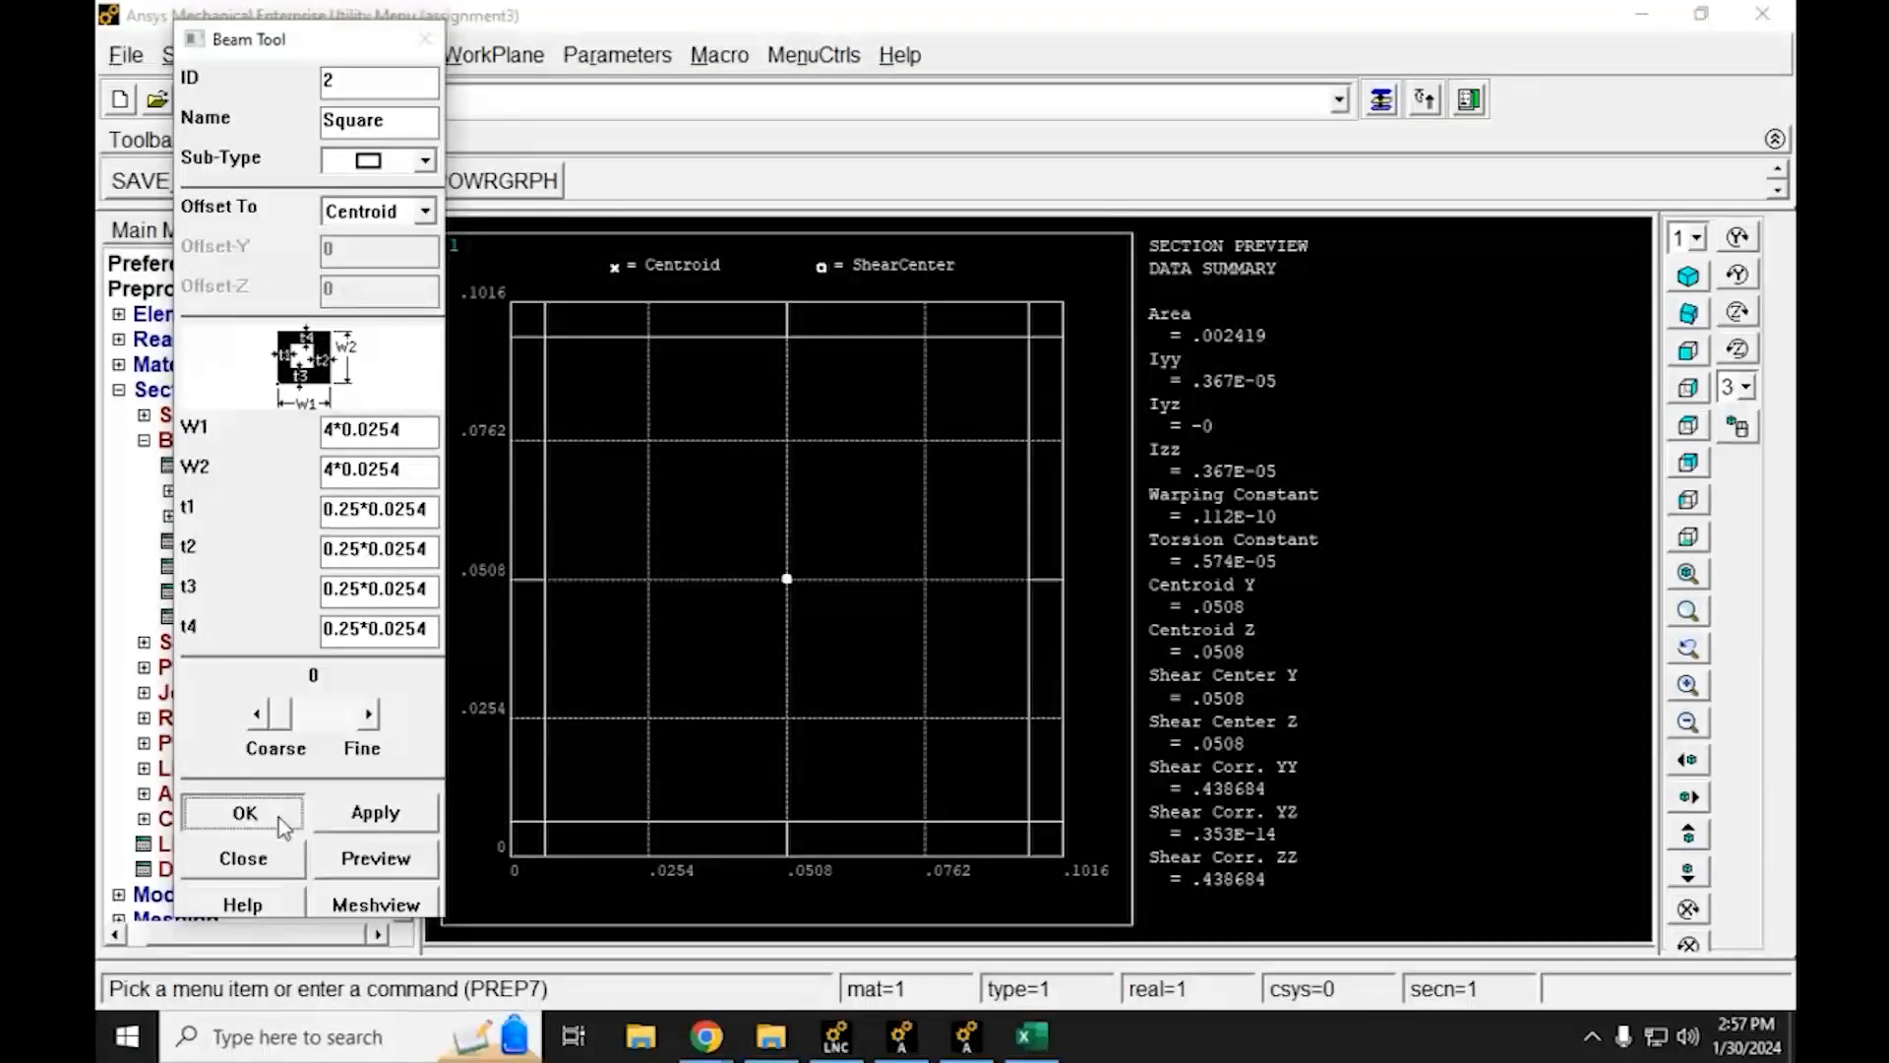
{"action": "left_click", "coordinate": [142, 436]}
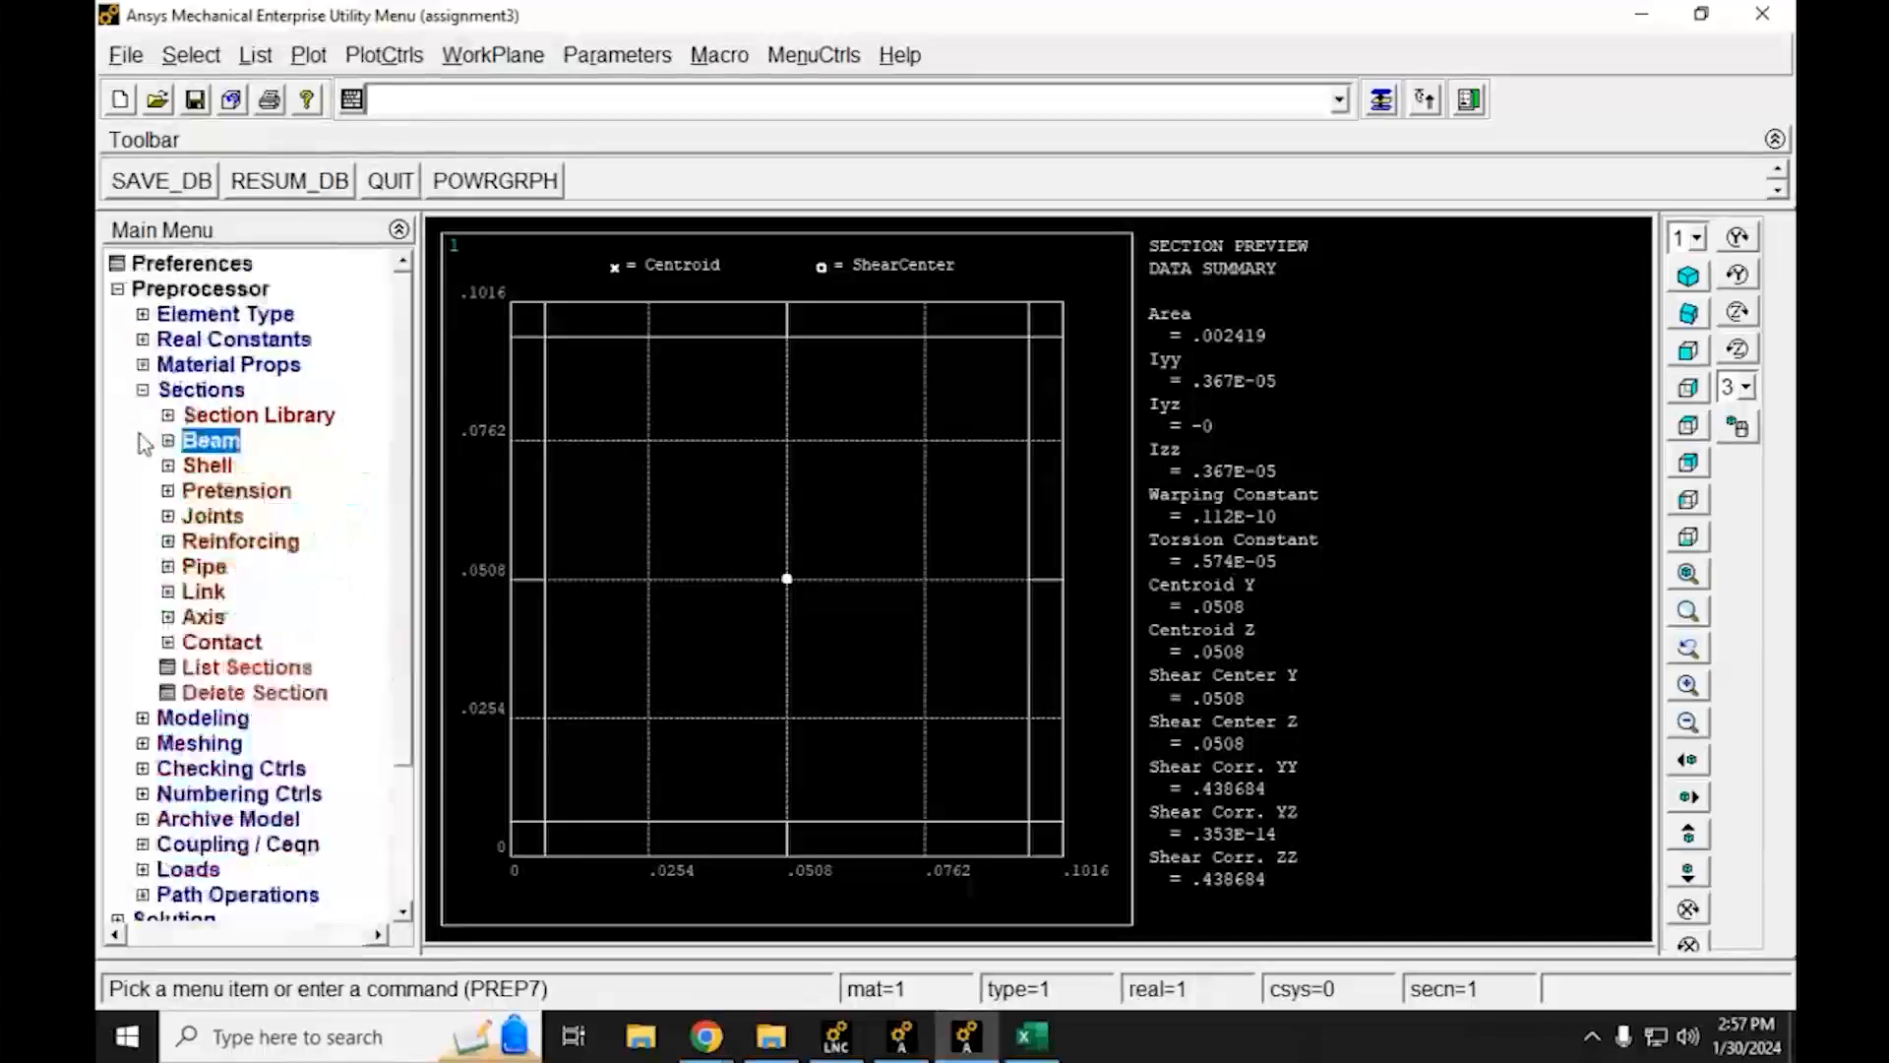
{"action": "left_click", "coordinate": [143, 390]}
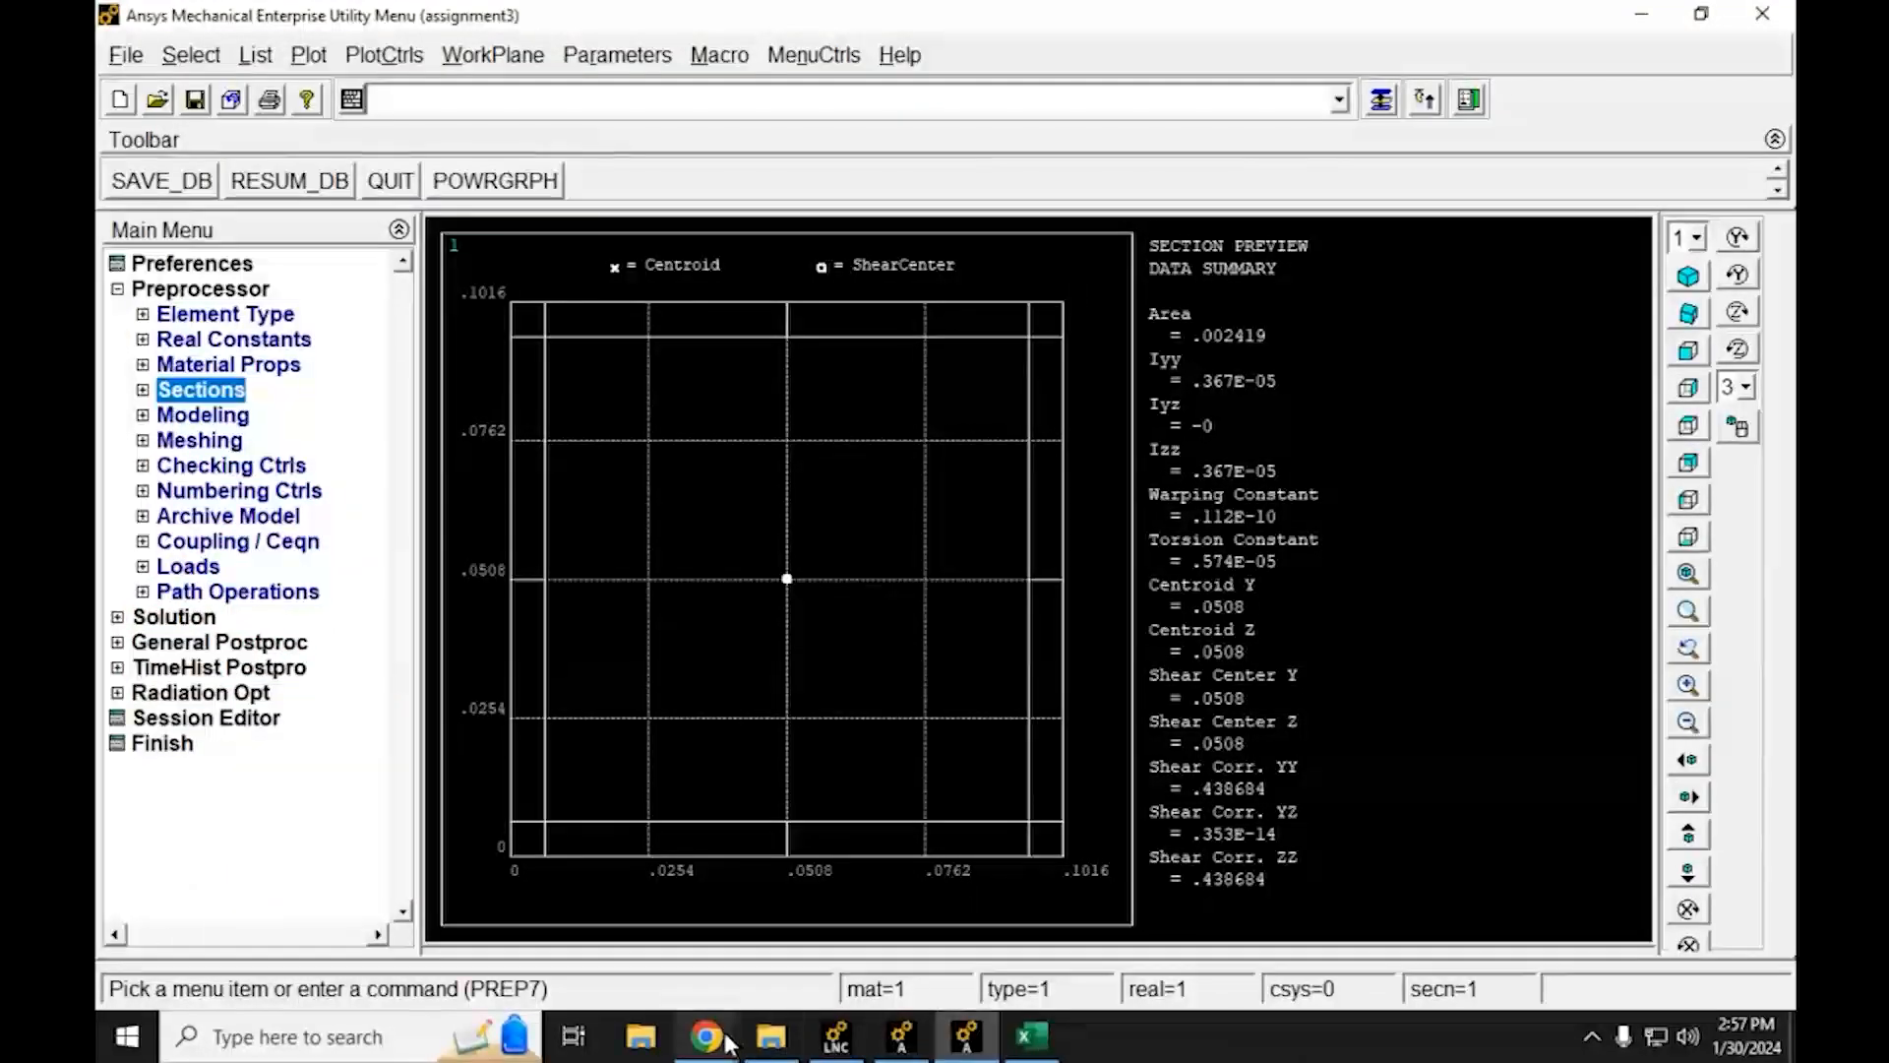
Switch to the MAE456 Lab Assignment #4 PDF in Chrome and read the instructions for creating keypoints, the orientation point and straight lines
{"action": "mouse_move", "coordinate": [728, 1041]}
{"action": "left_click", "coordinate": [582, 925]}
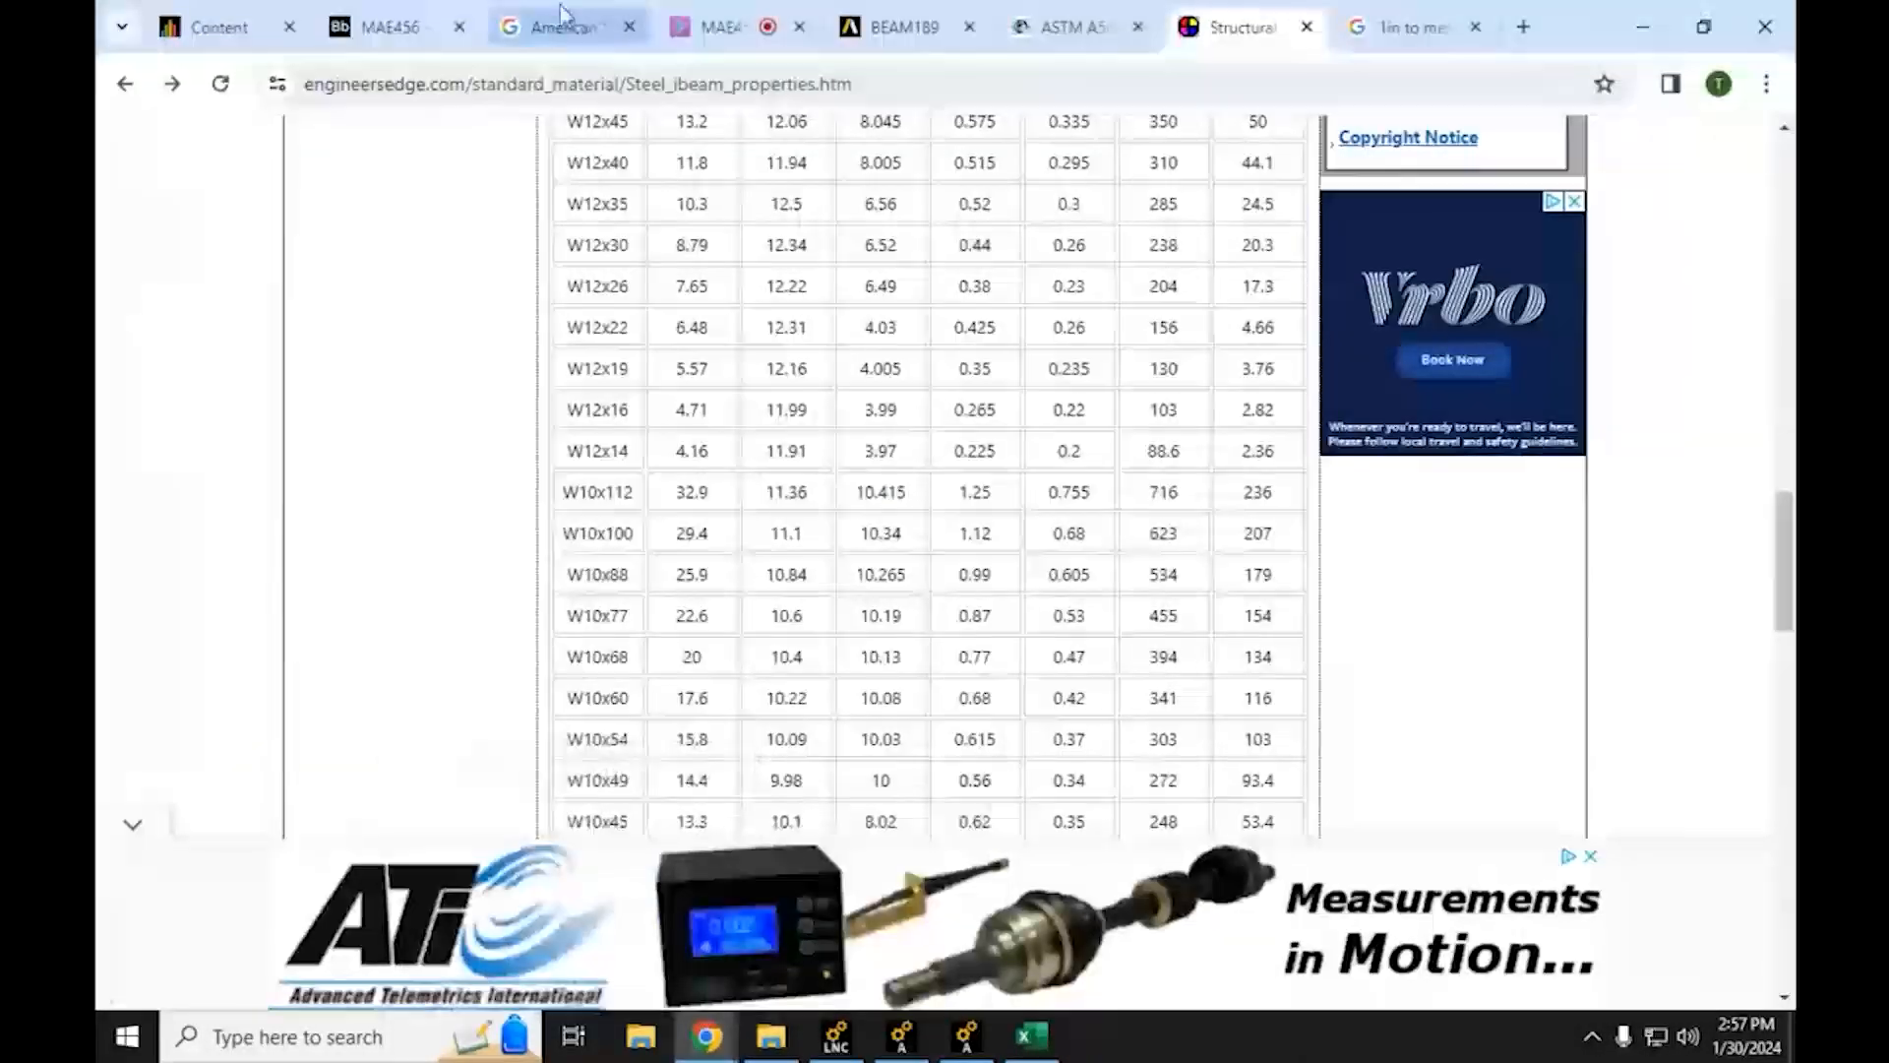
{"action": "left_click", "coordinate": [390, 26]}
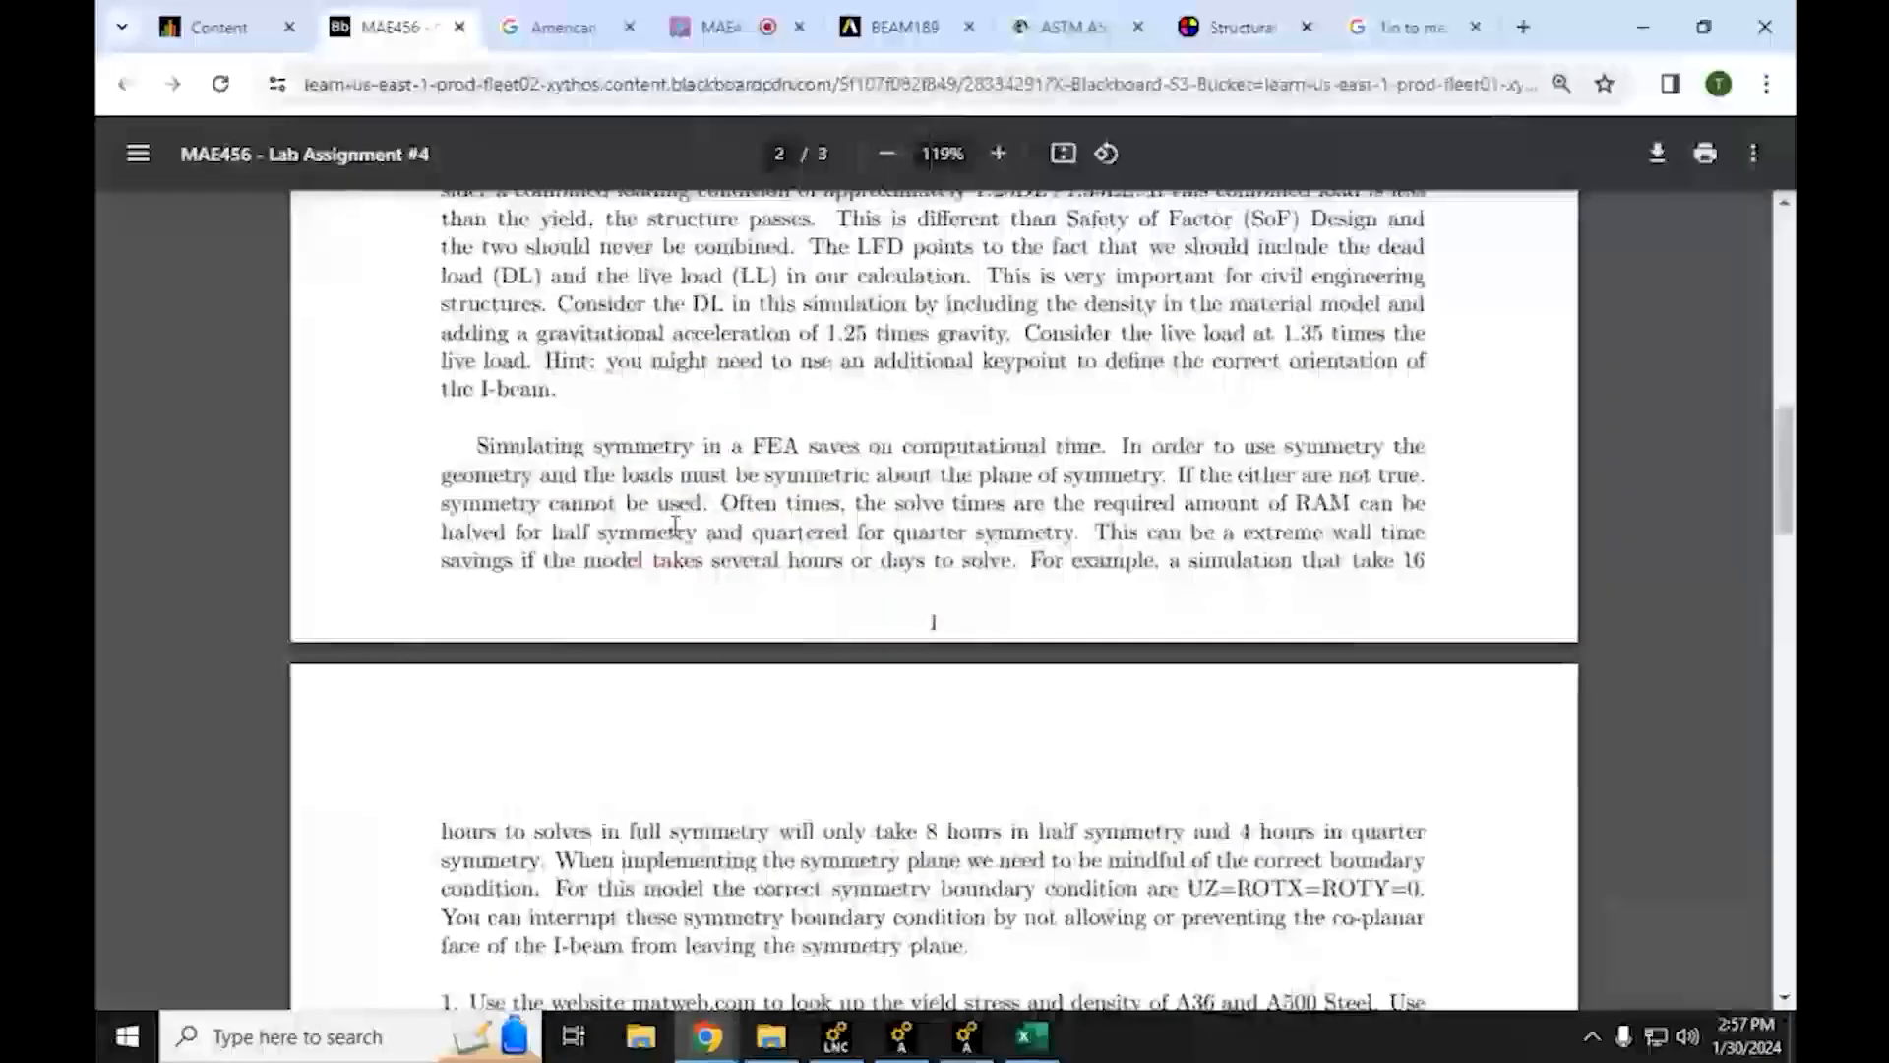
{"action": "scroll", "coordinate": [674, 527], "scroll_direction": "down", "scroll_amount": 20}
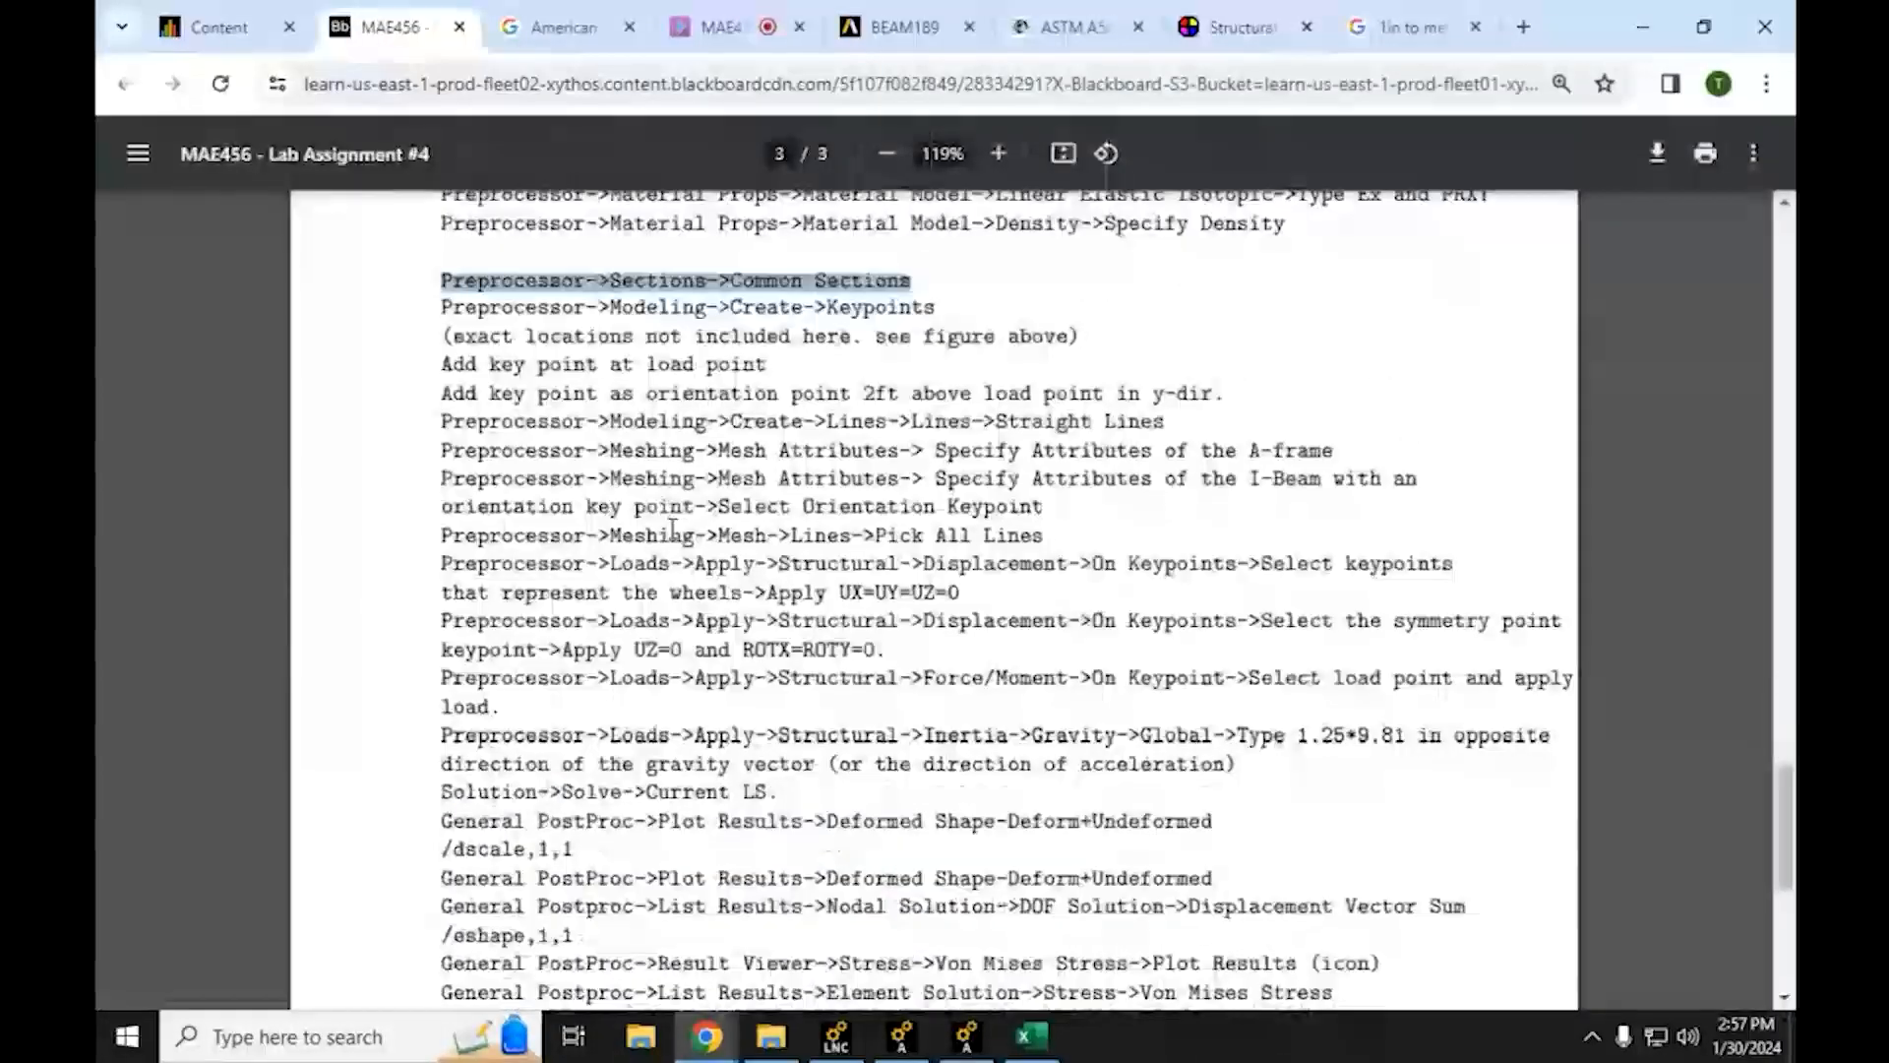
{"action": "scroll", "coordinate": [673, 530], "scroll_direction": "up", "scroll_amount": 1}
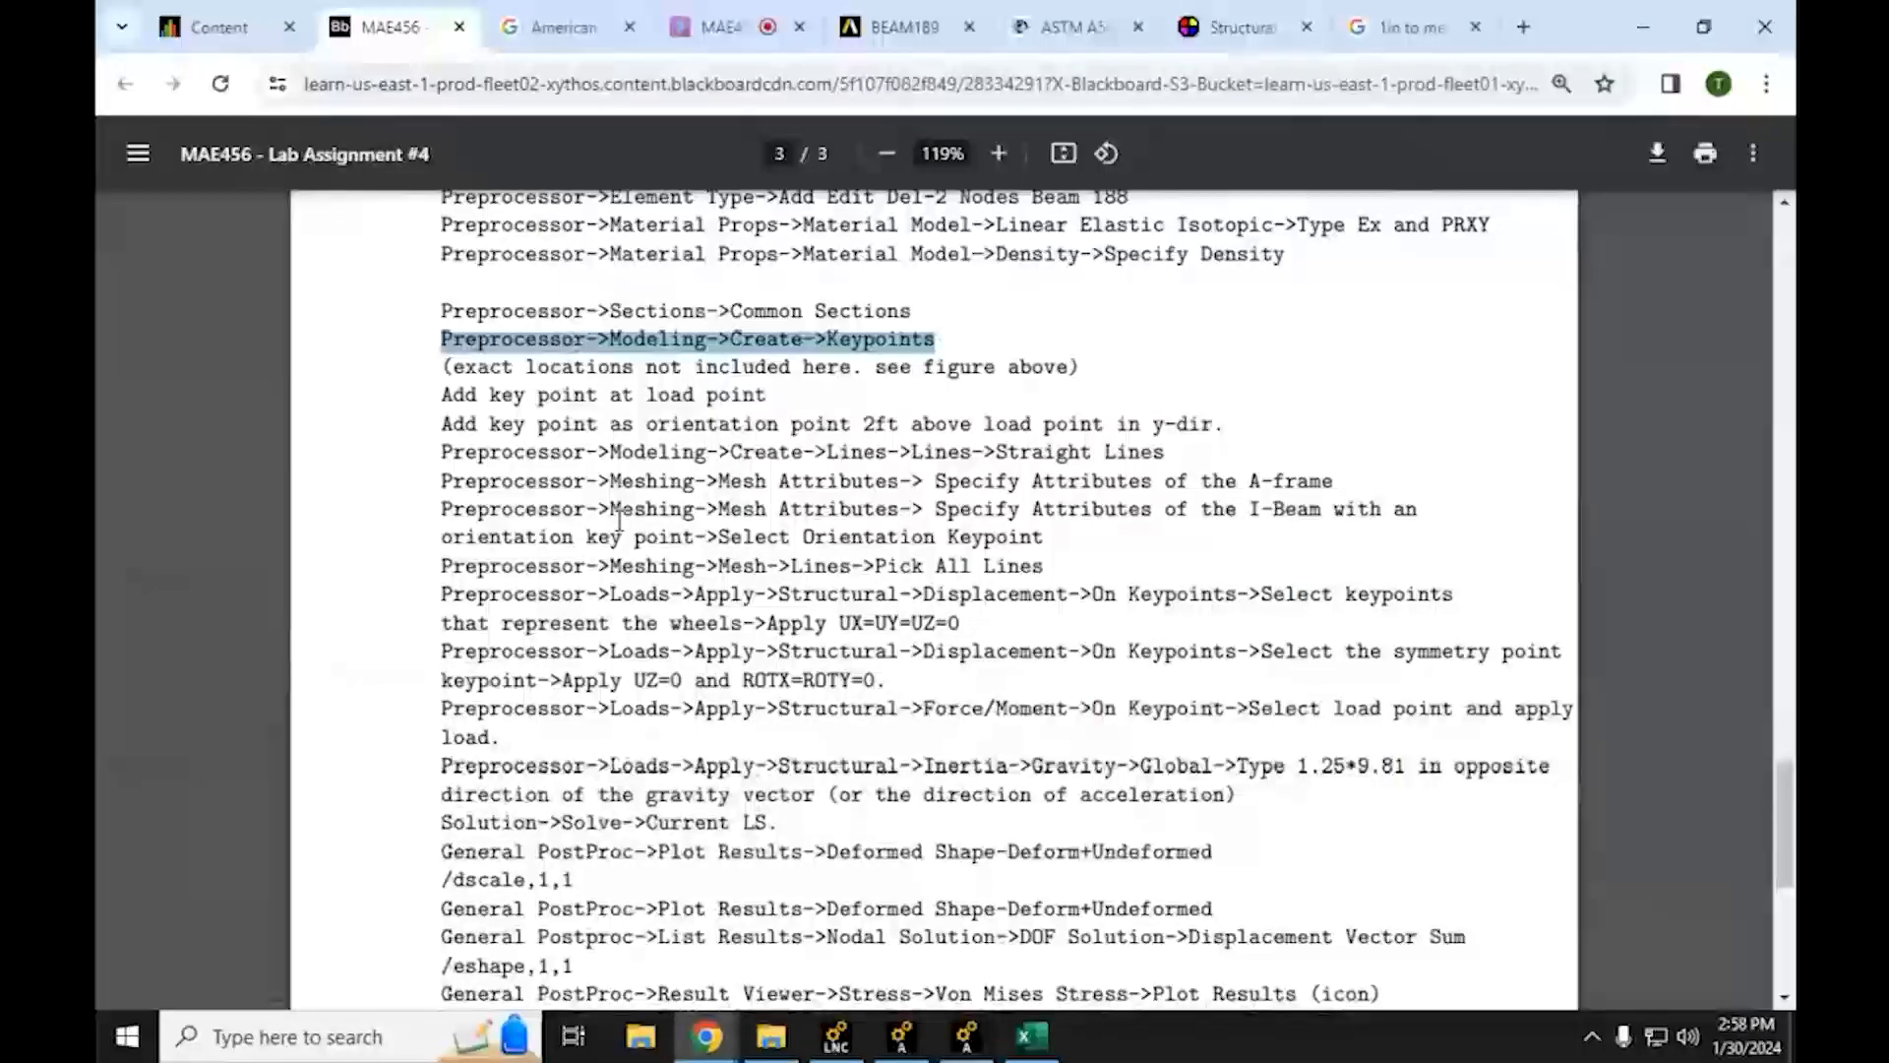
{"action": "triple_click", "coordinate": [661, 398]}
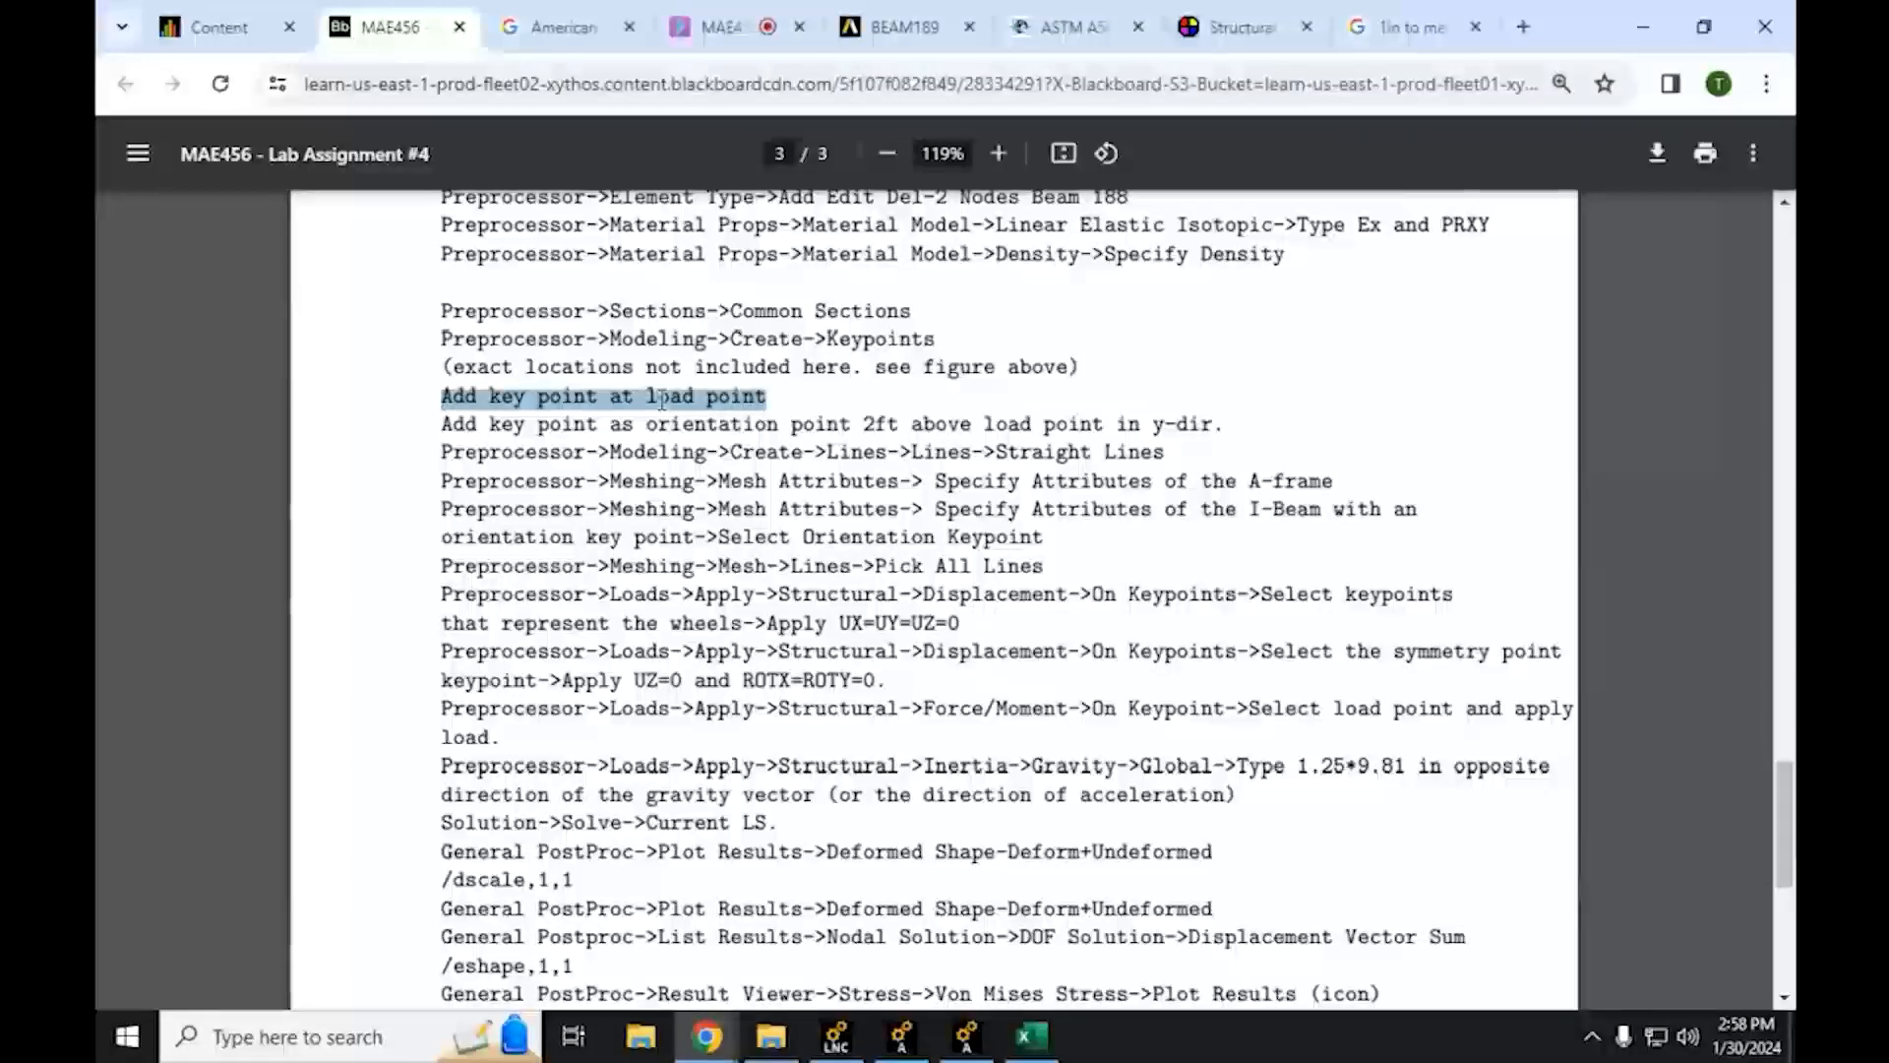
{"action": "triple_click", "coordinate": [630, 425]}
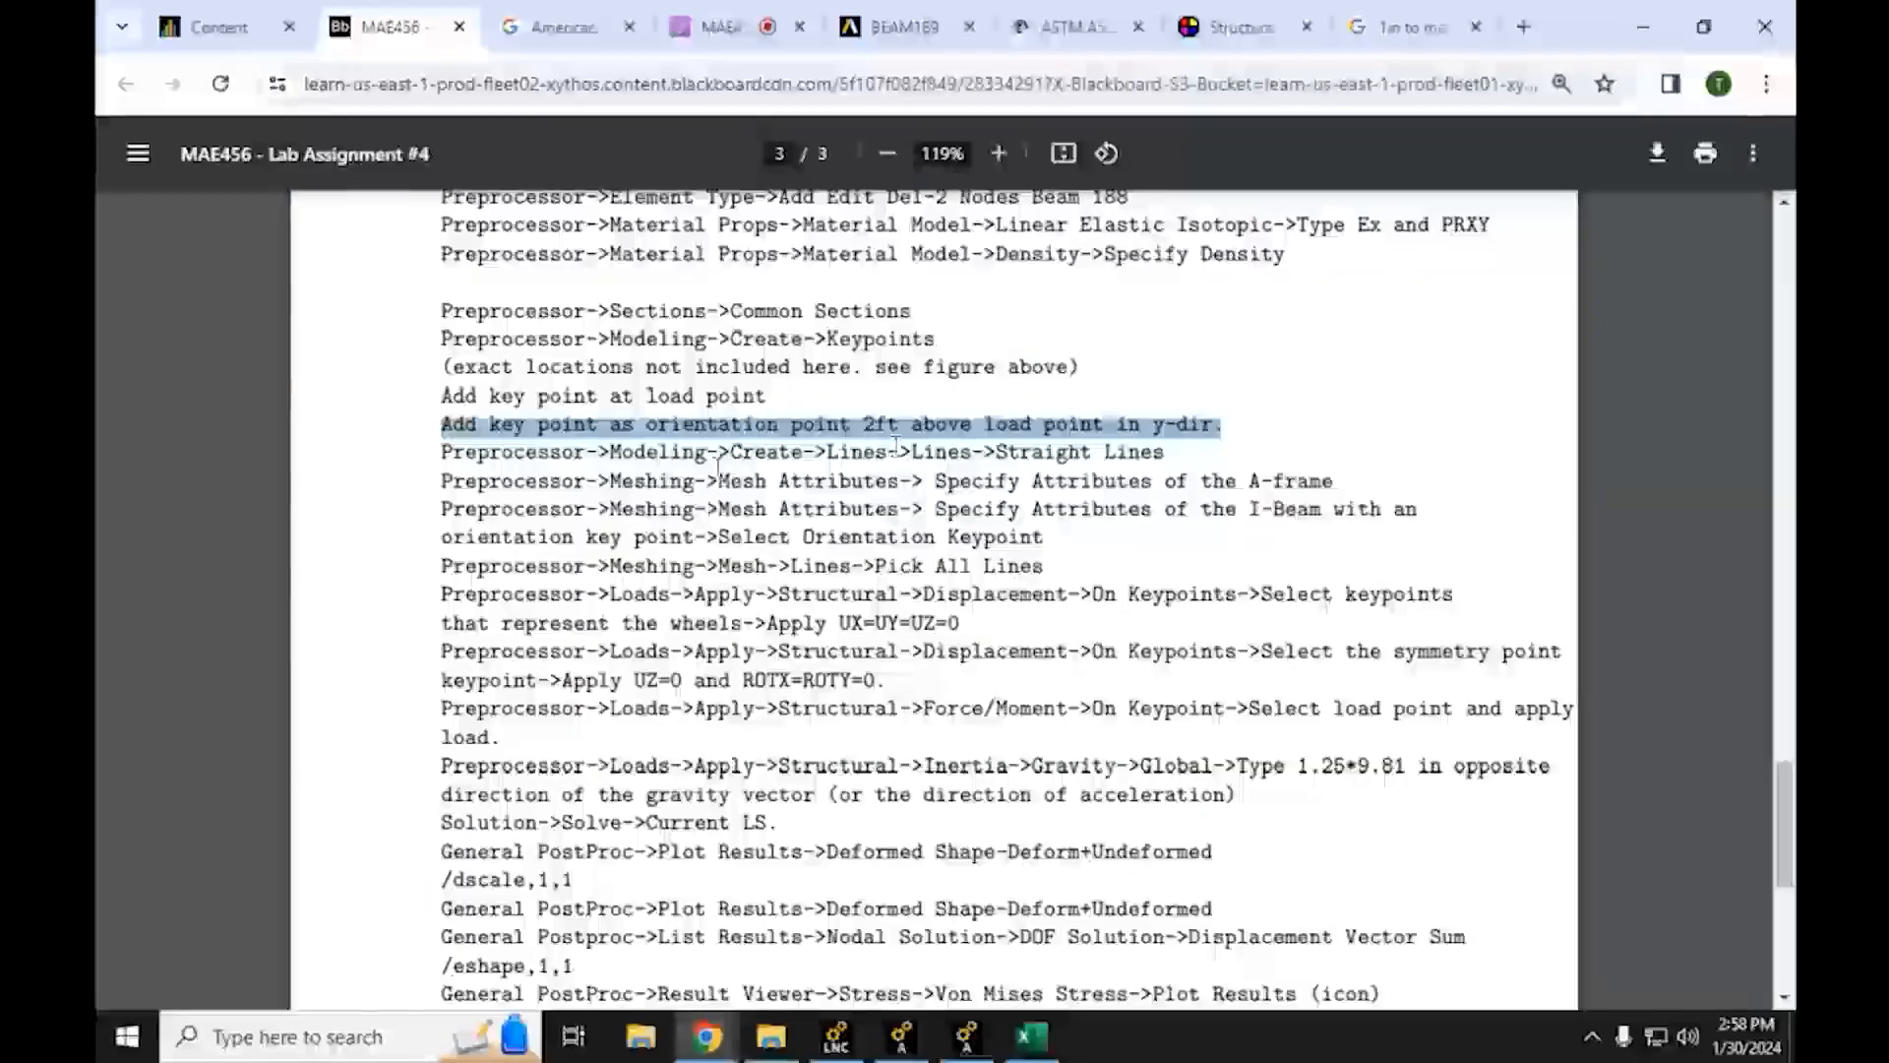
{"action": "triple_click", "coordinate": [830, 455]}
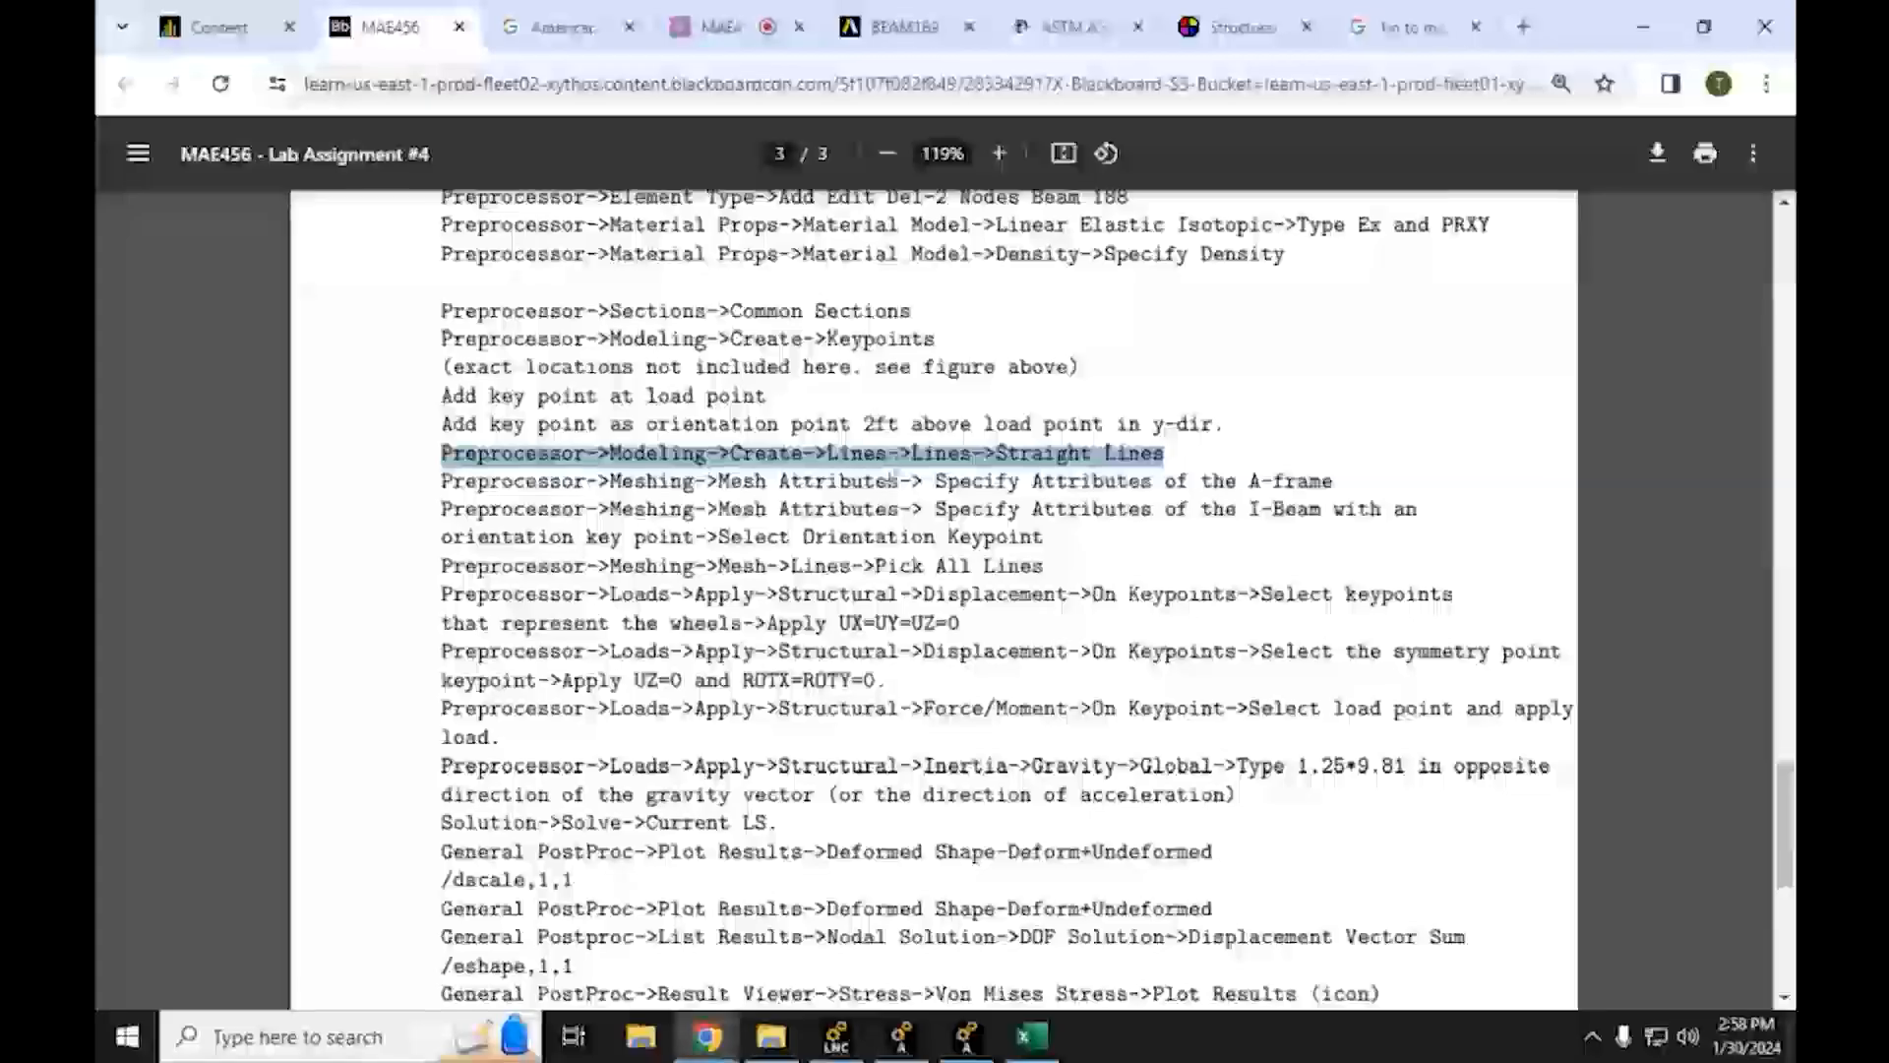
{"action": "left_click", "coordinate": [694, 370]}
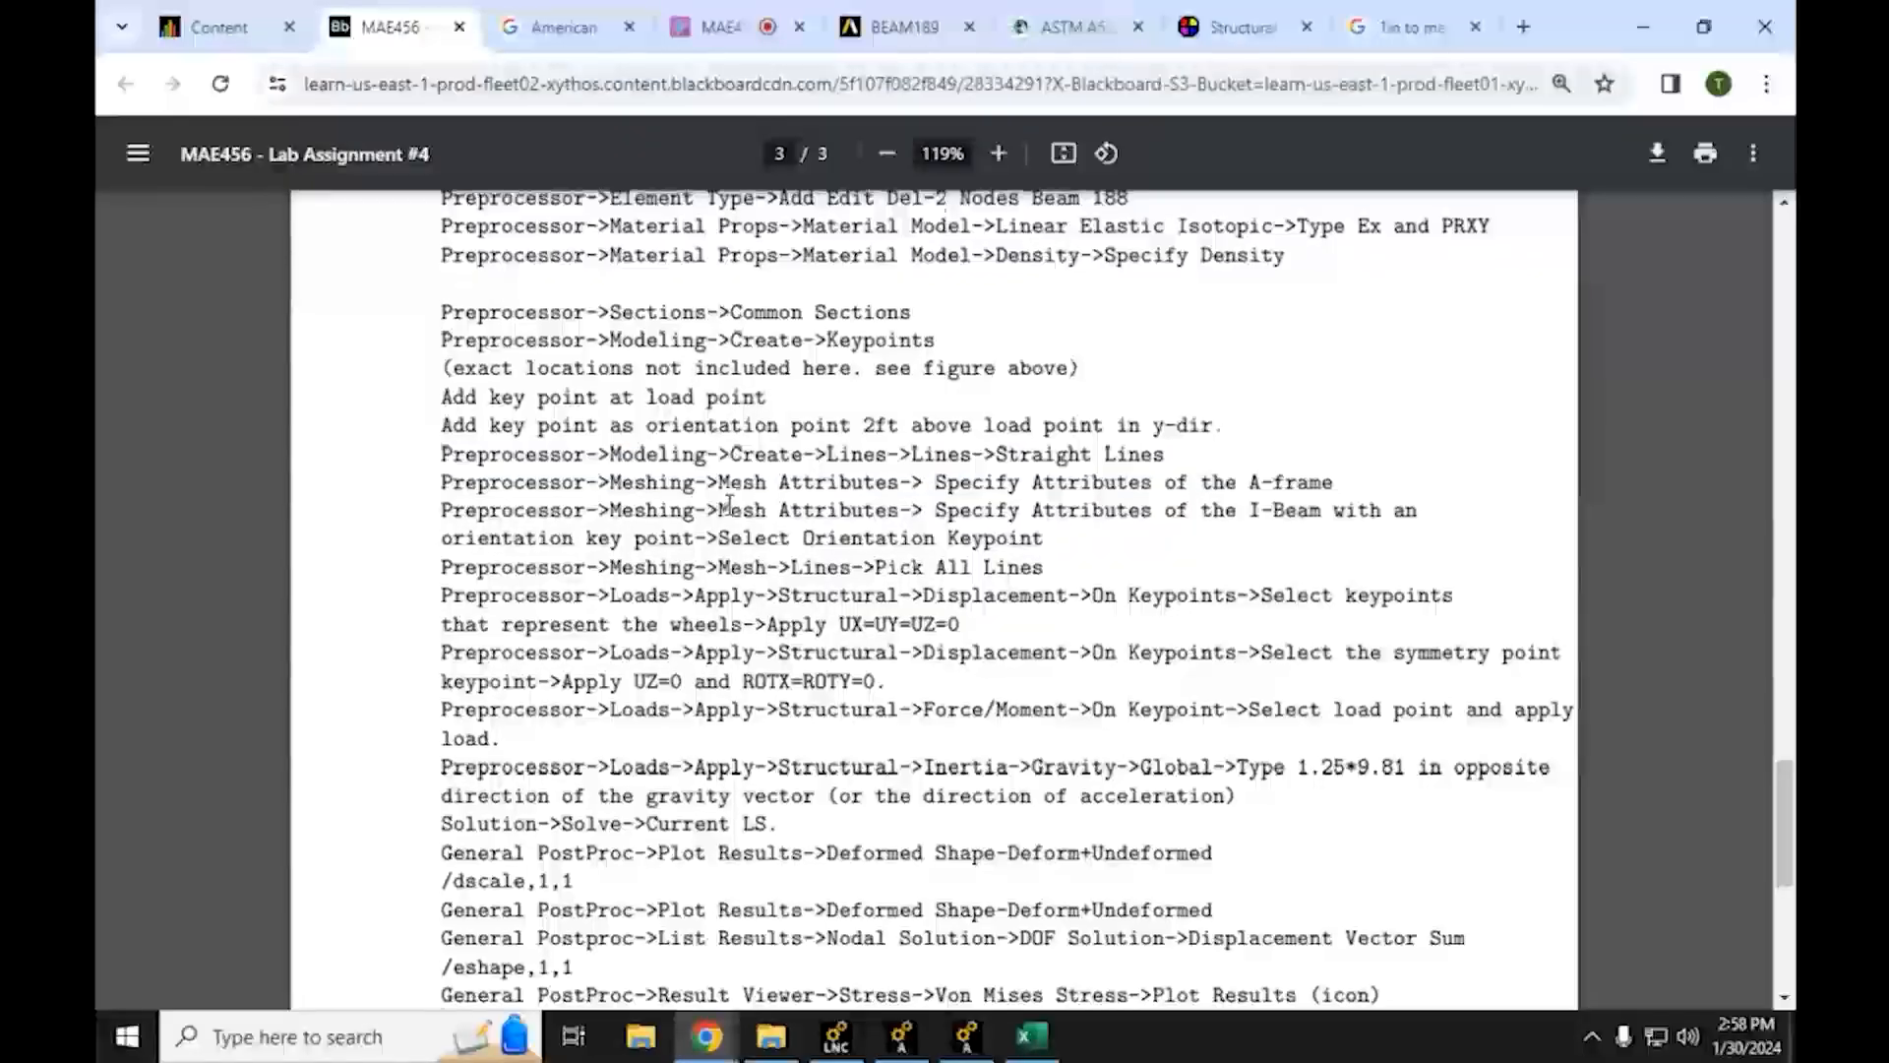
Examine the gantry crane figure's dimensions, origin and keypoint locations in the assignment, and return to Ansys
{"action": "scroll", "coordinate": [725, 510], "scroll_direction": "up", "scroll_amount": 20}
{"action": "scroll", "coordinate": [729, 503], "scroll_direction": "up", "scroll_amount": 15}
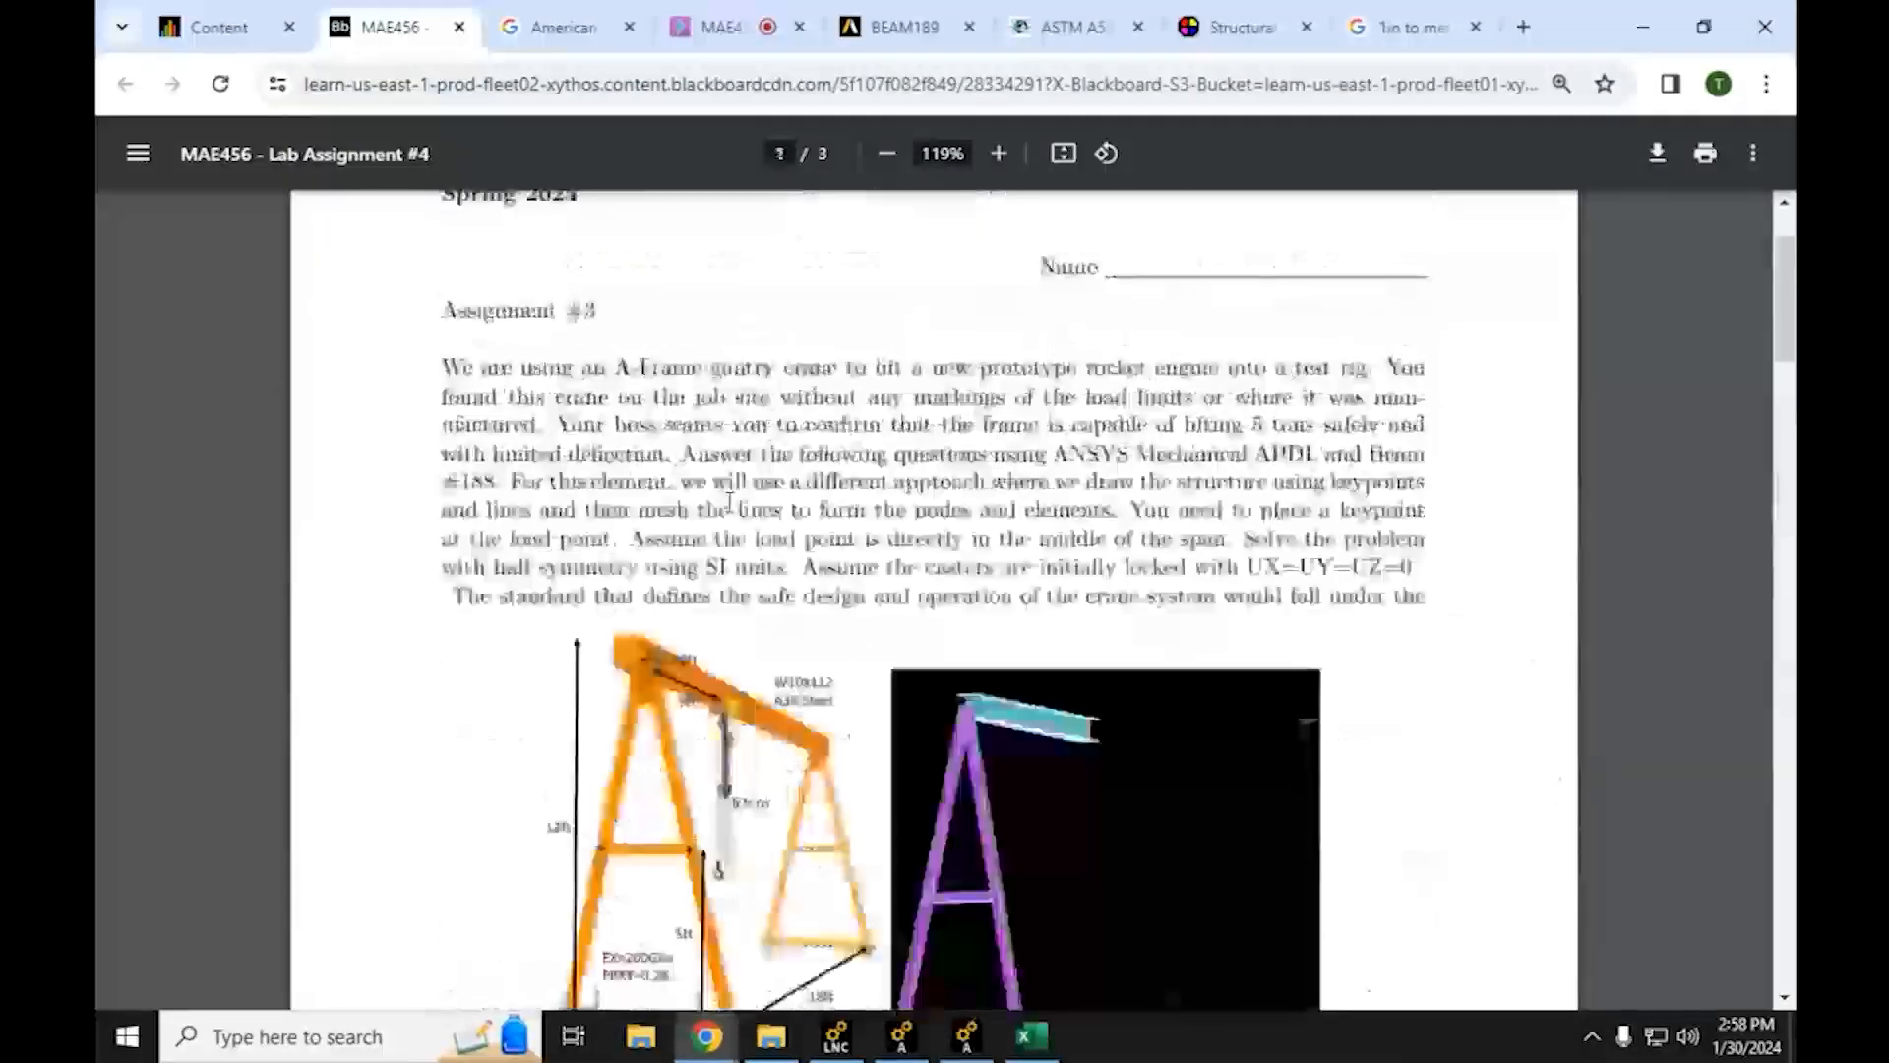
{"action": "scroll", "coordinate": [717, 653], "scroll_direction": "down", "scroll_amount": 4}
{"action": "scroll", "coordinate": [718, 653], "scroll_direction": "up", "scroll_amount": 3, "text": "ctrl"}
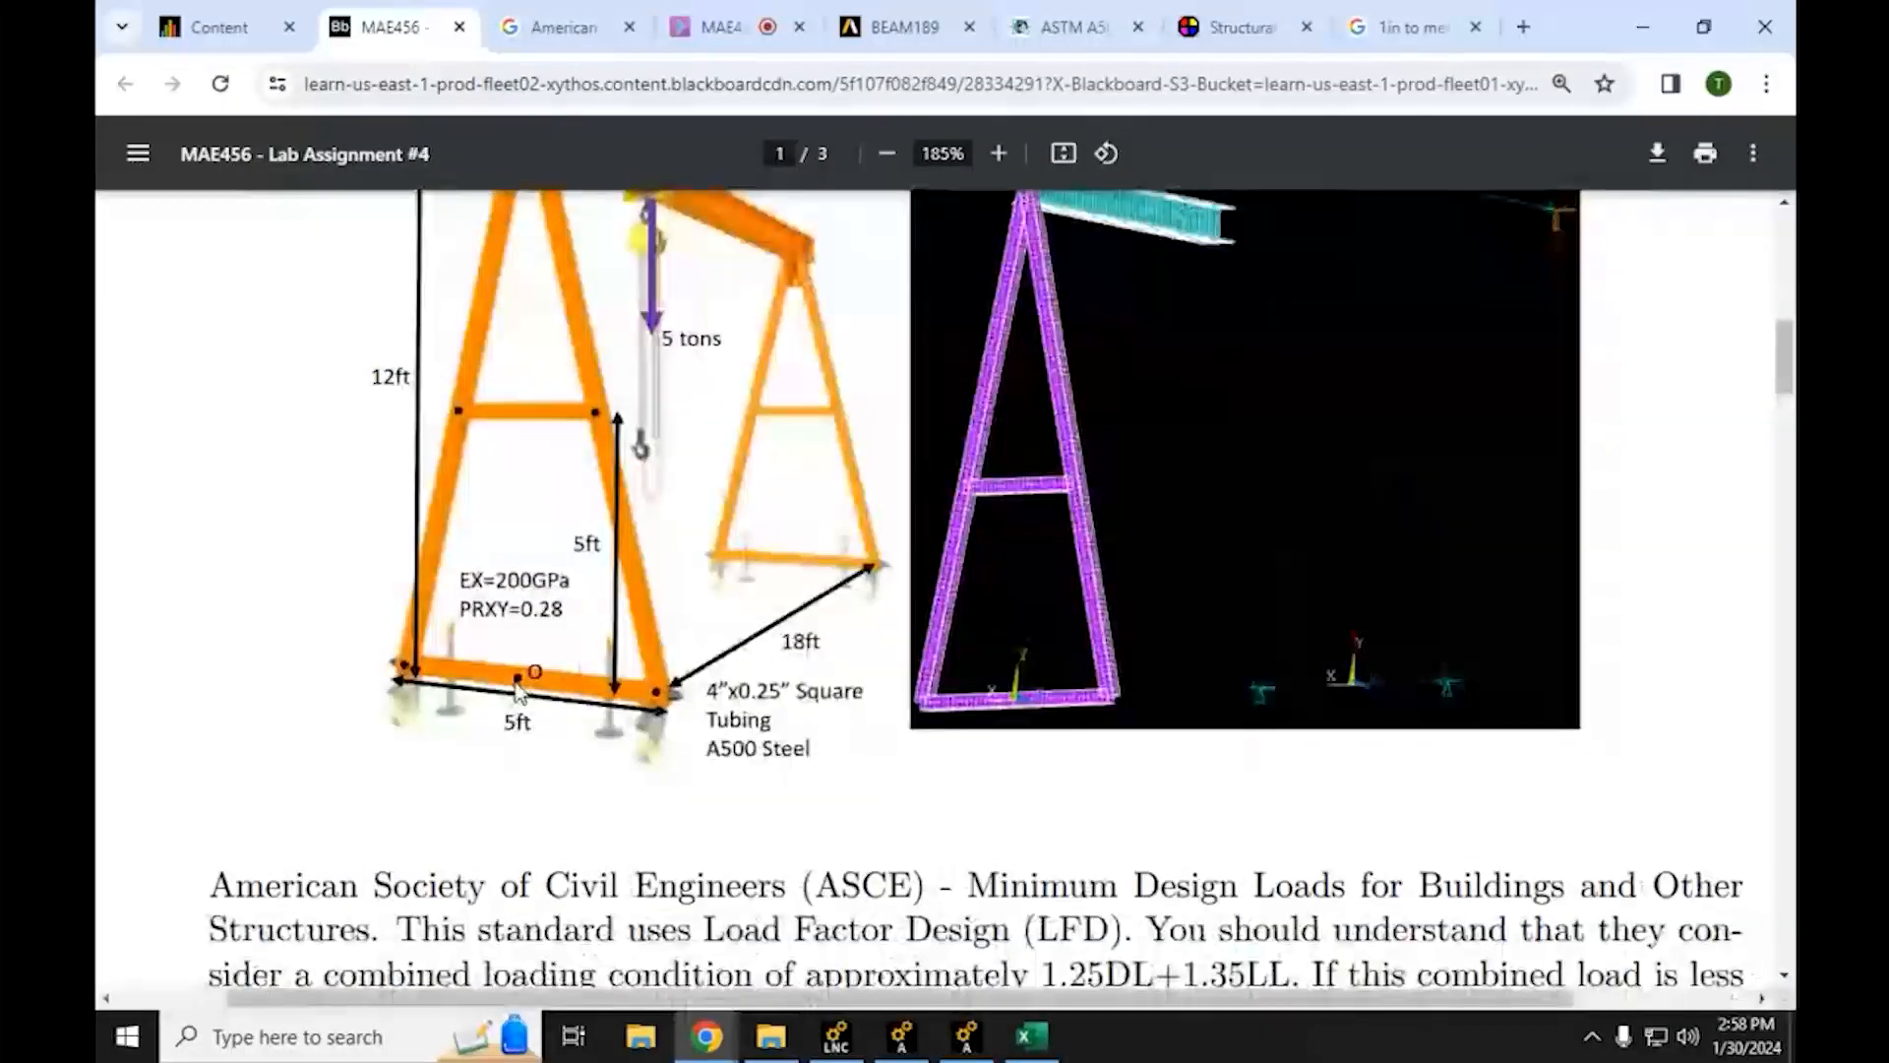
{"action": "scroll", "coordinate": [509, 676], "scroll_direction": "up", "scroll_amount": 3}
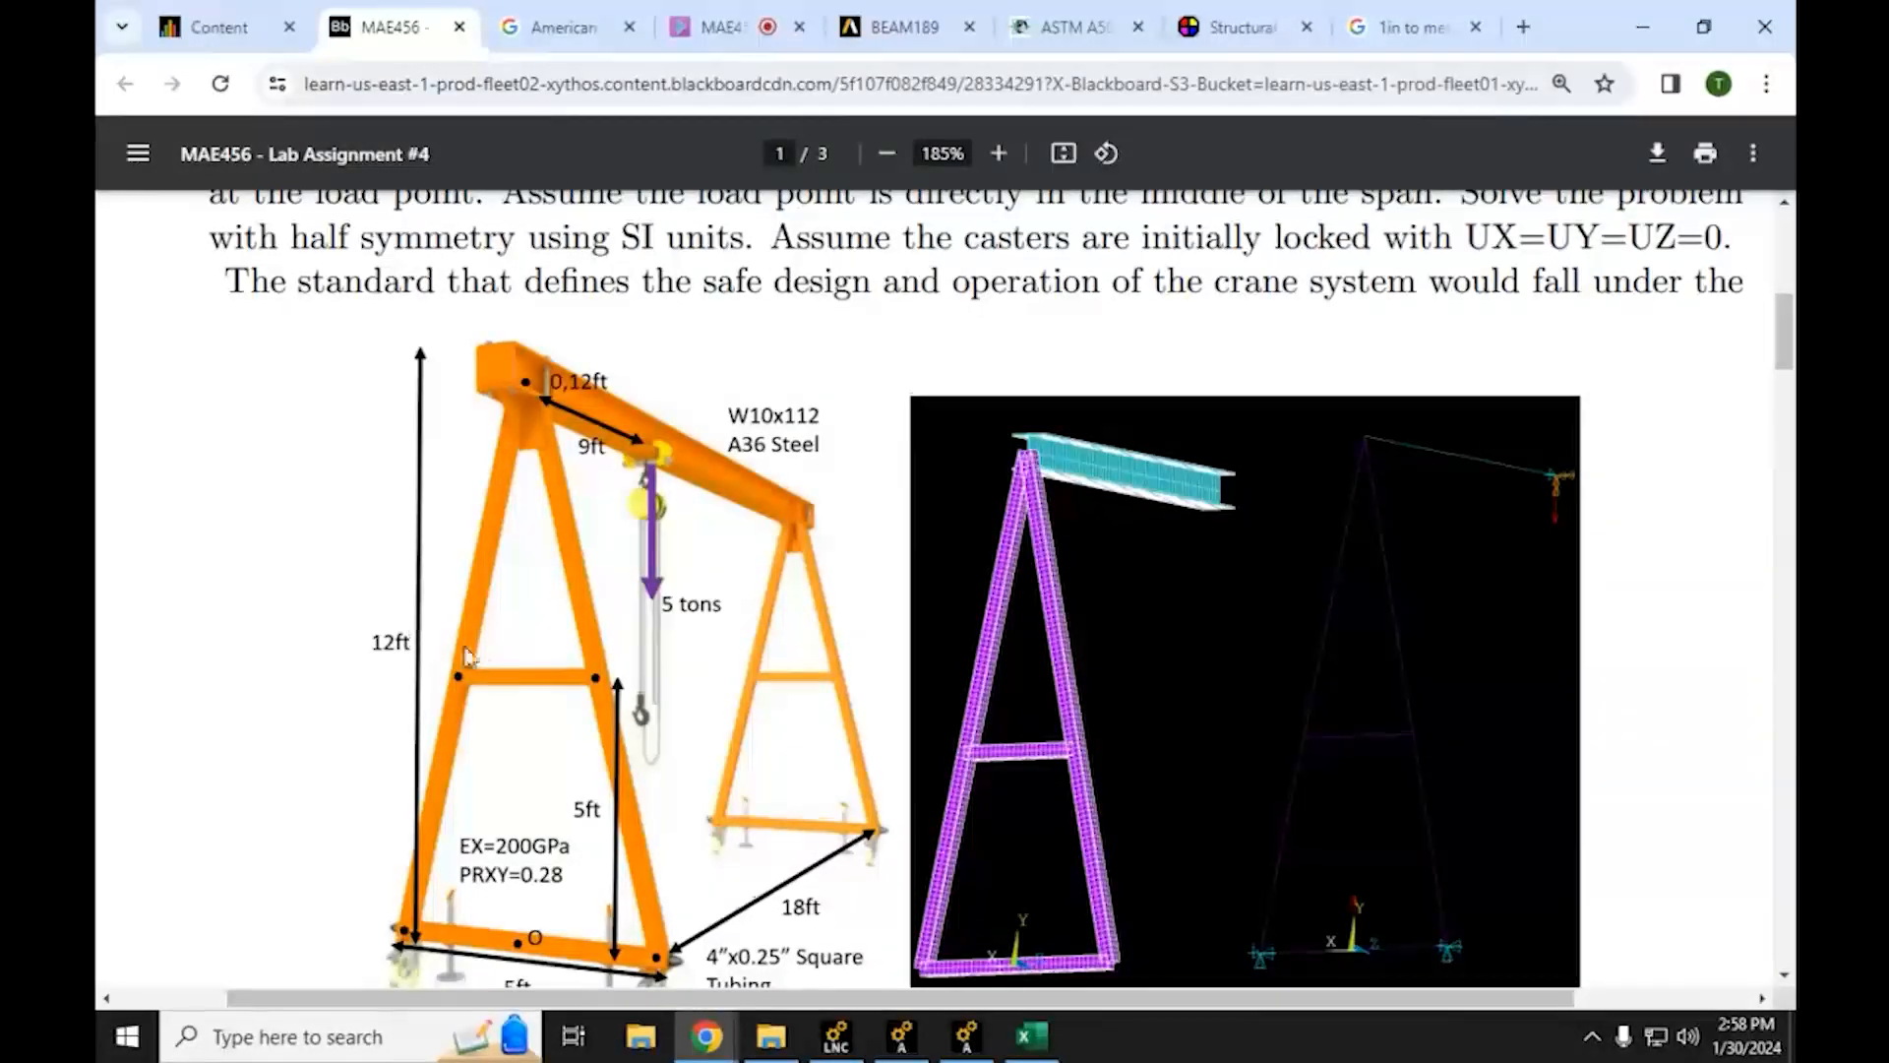
{"action": "scroll", "coordinate": [462, 649], "scroll_direction": "down", "scroll_amount": 3}
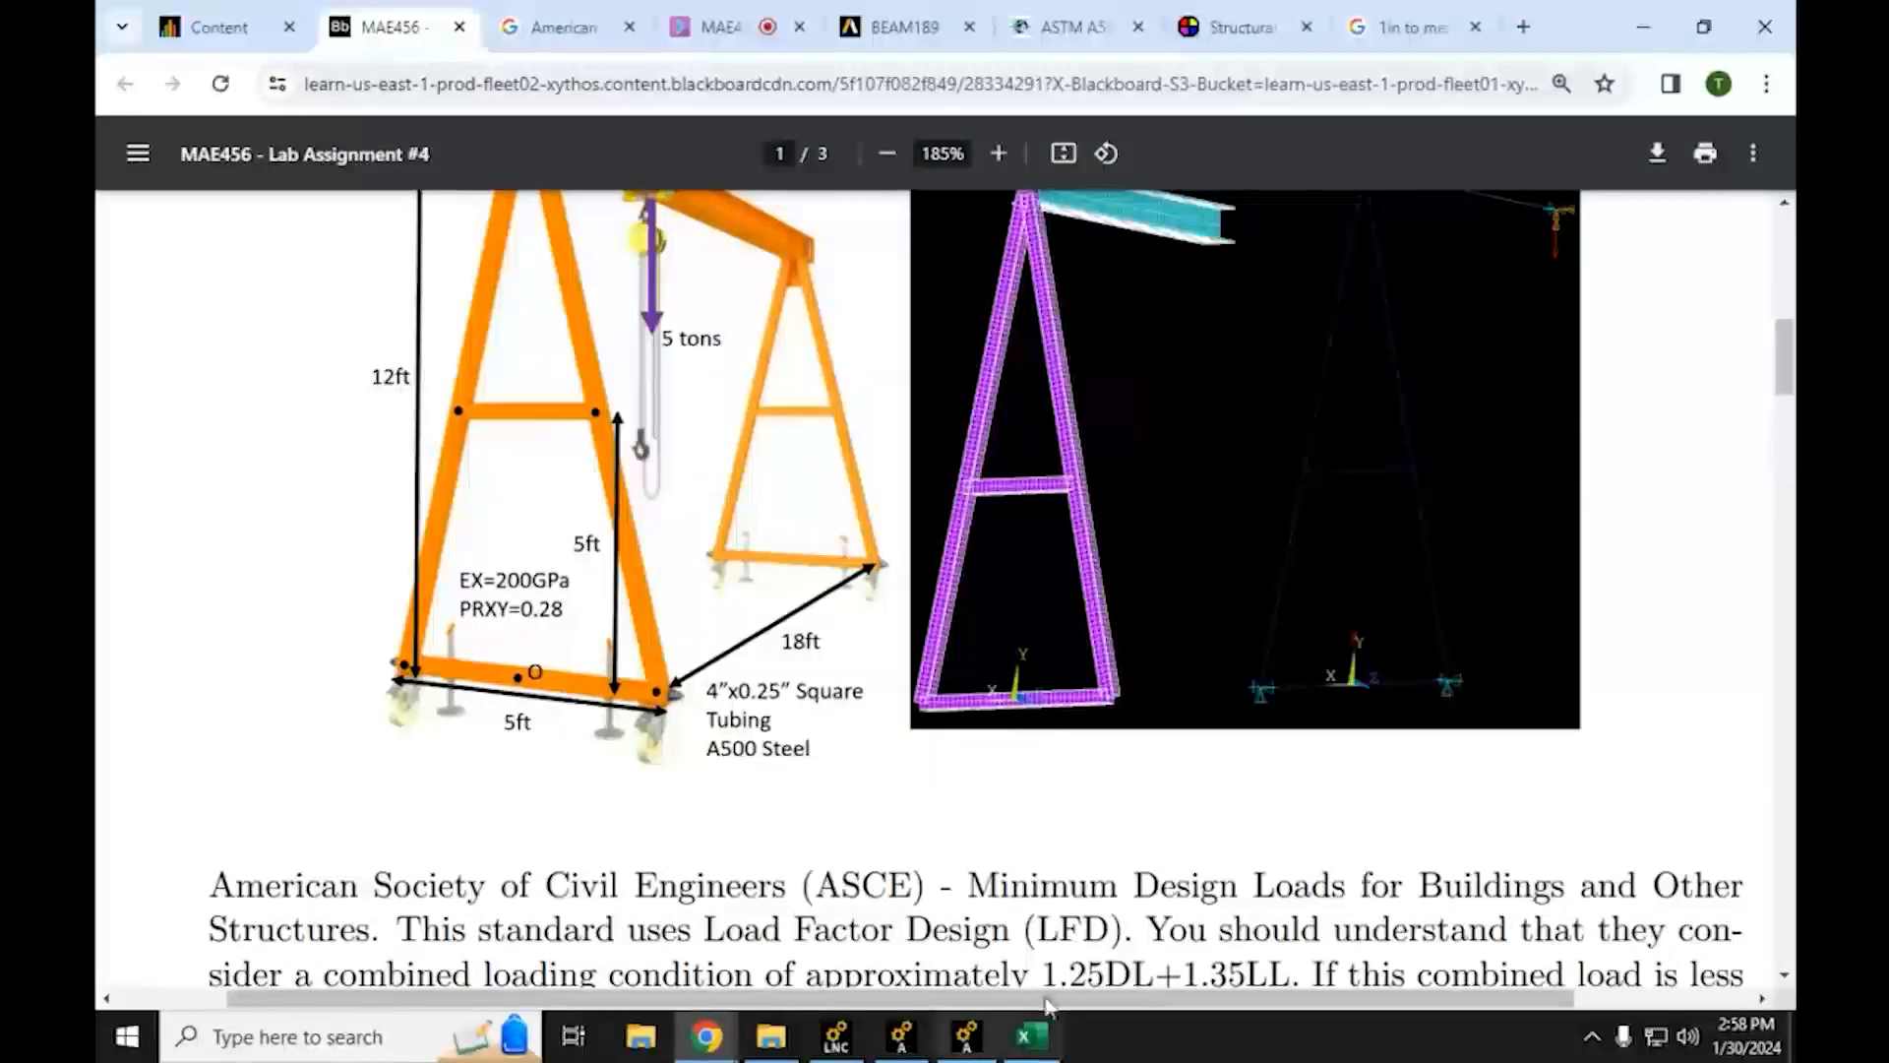
{"action": "left_click", "coordinate": [1645, 20]}
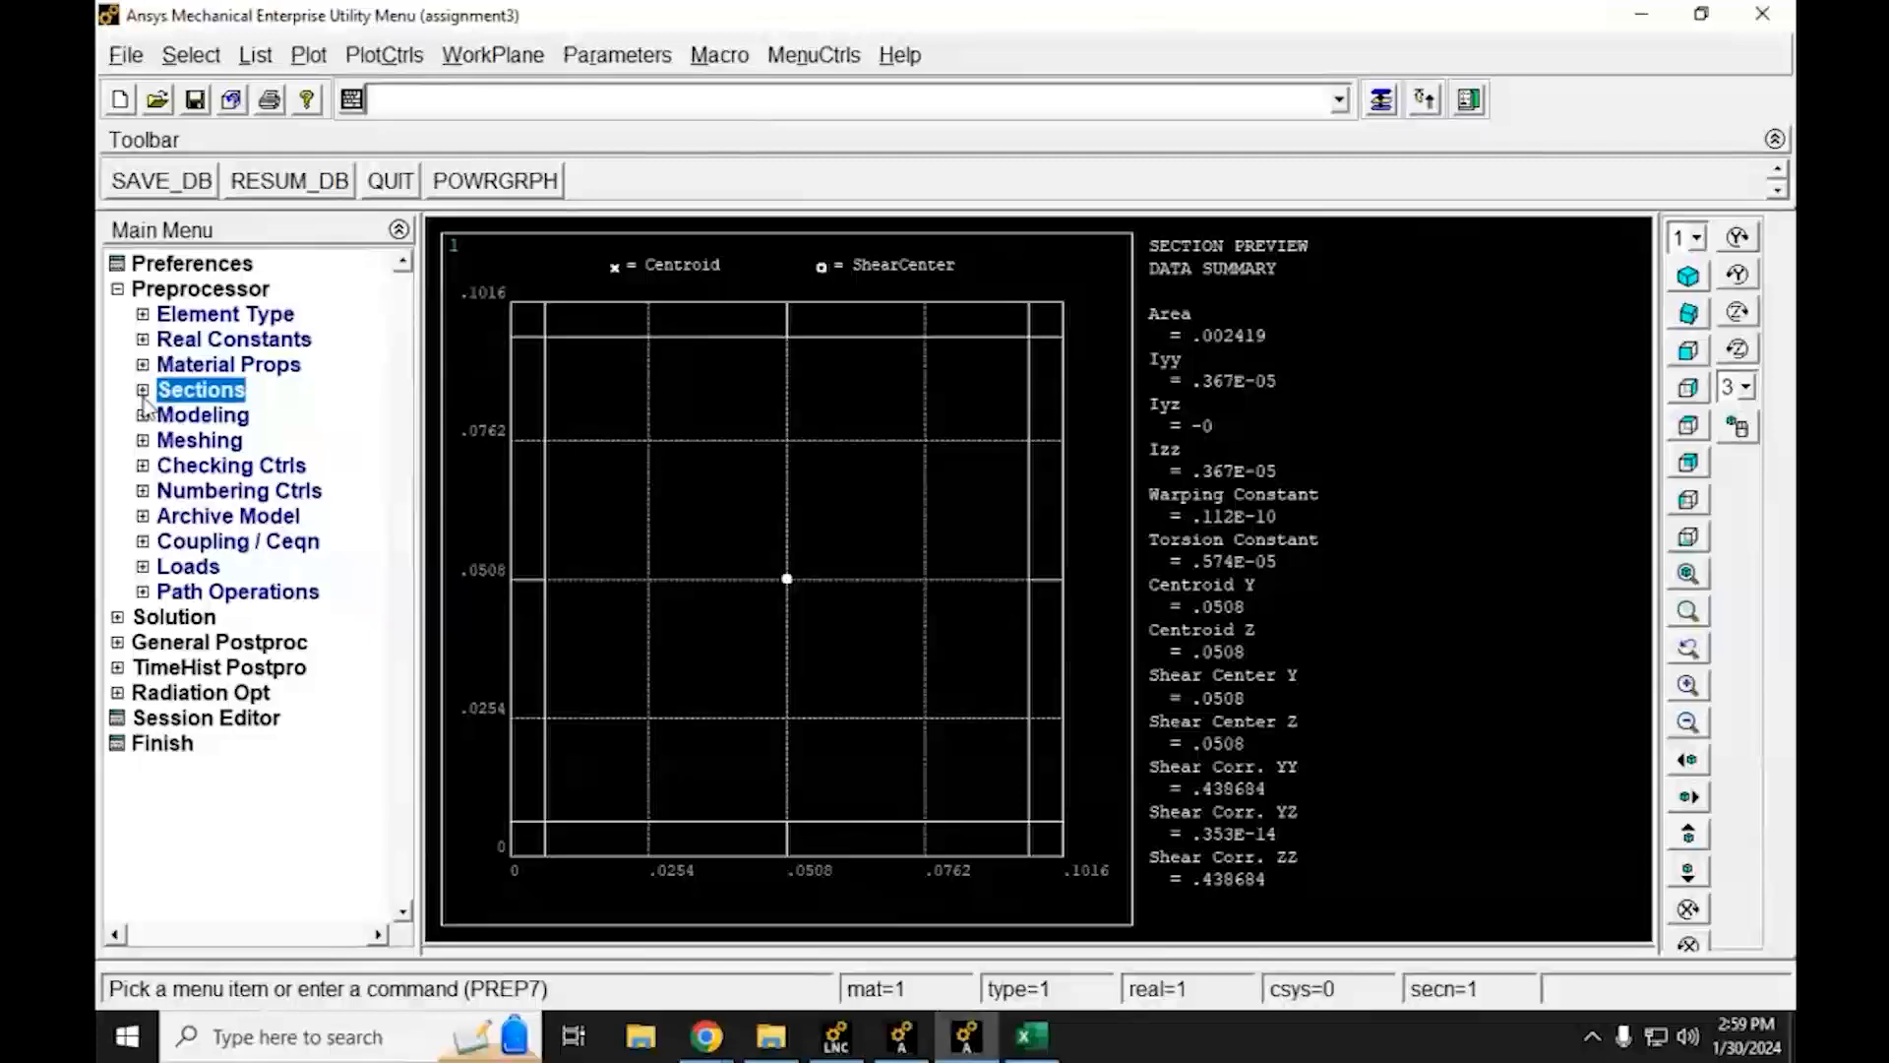
Create a keypoint in the active coordinate system with number next at X = -2.5*12*0.0254, Y = 0, Z = 0
{"action": "left_click", "coordinate": [143, 415]}
{"action": "left_click", "coordinate": [169, 441]}
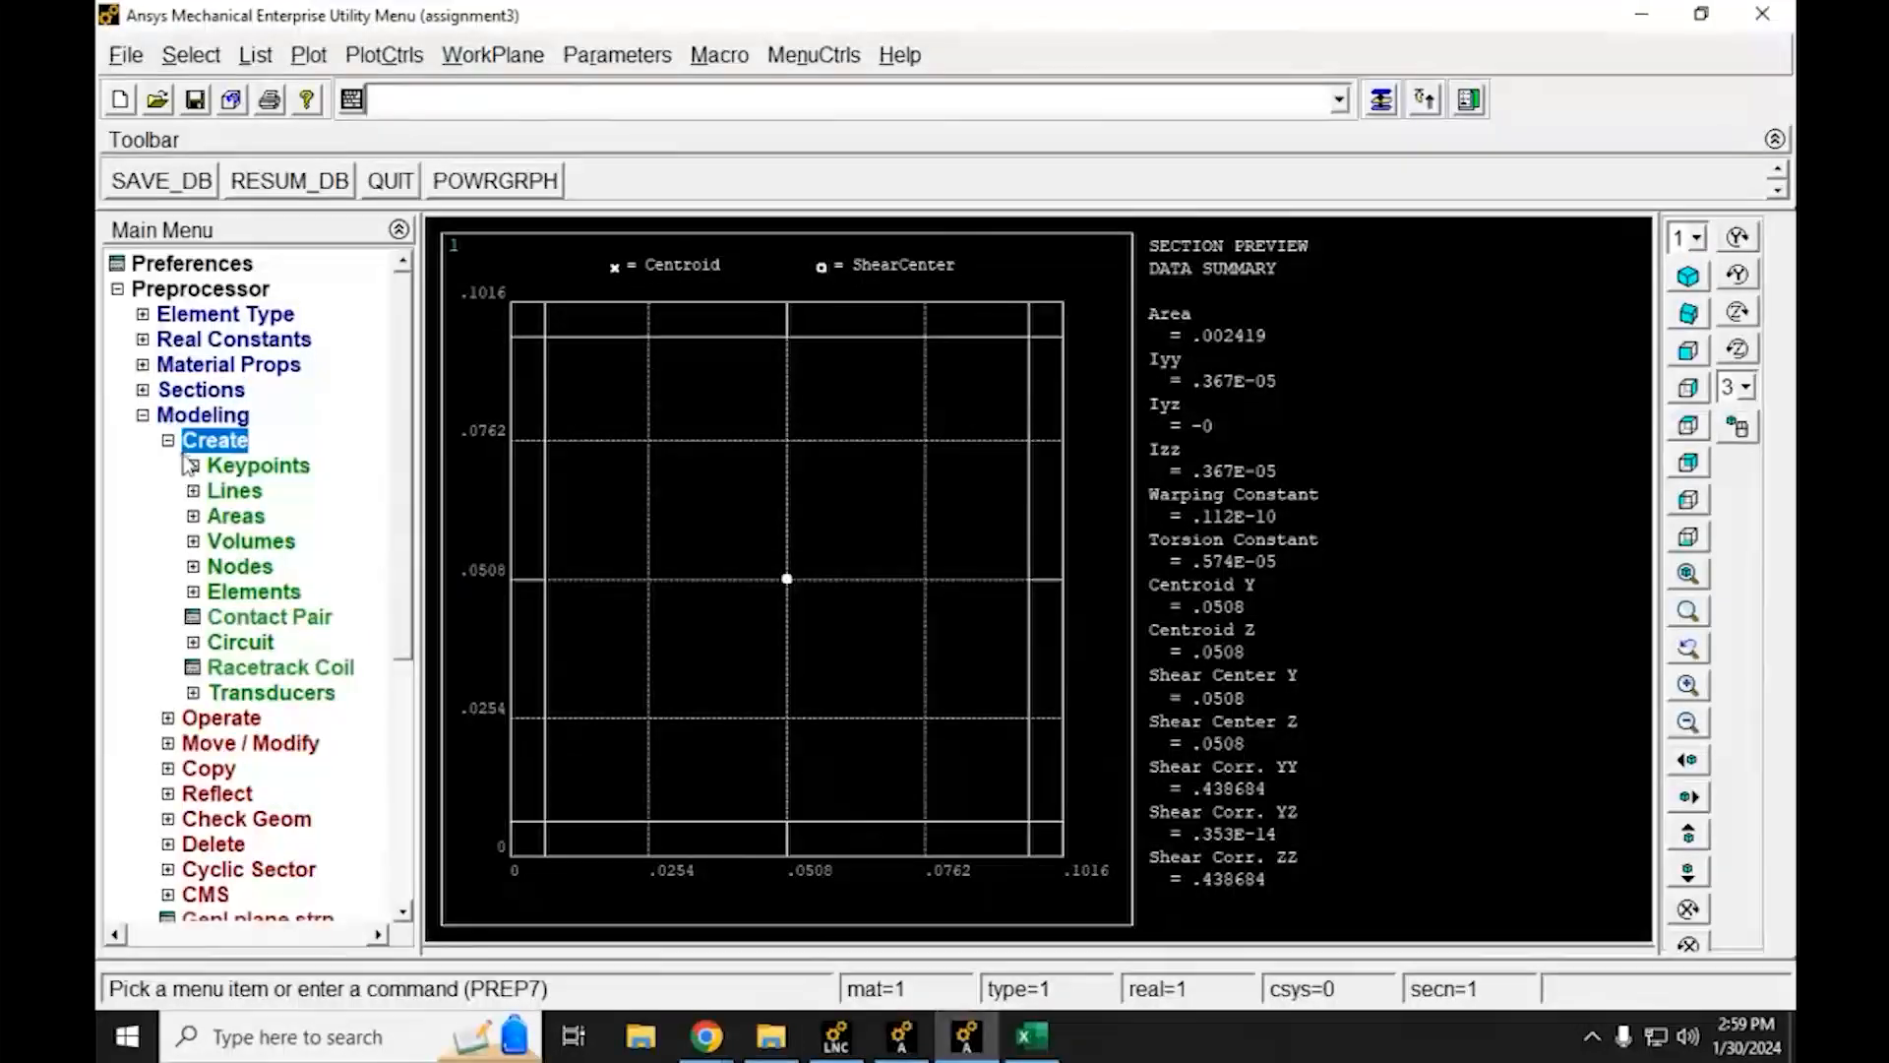
{"action": "left_click", "coordinate": [193, 466]}
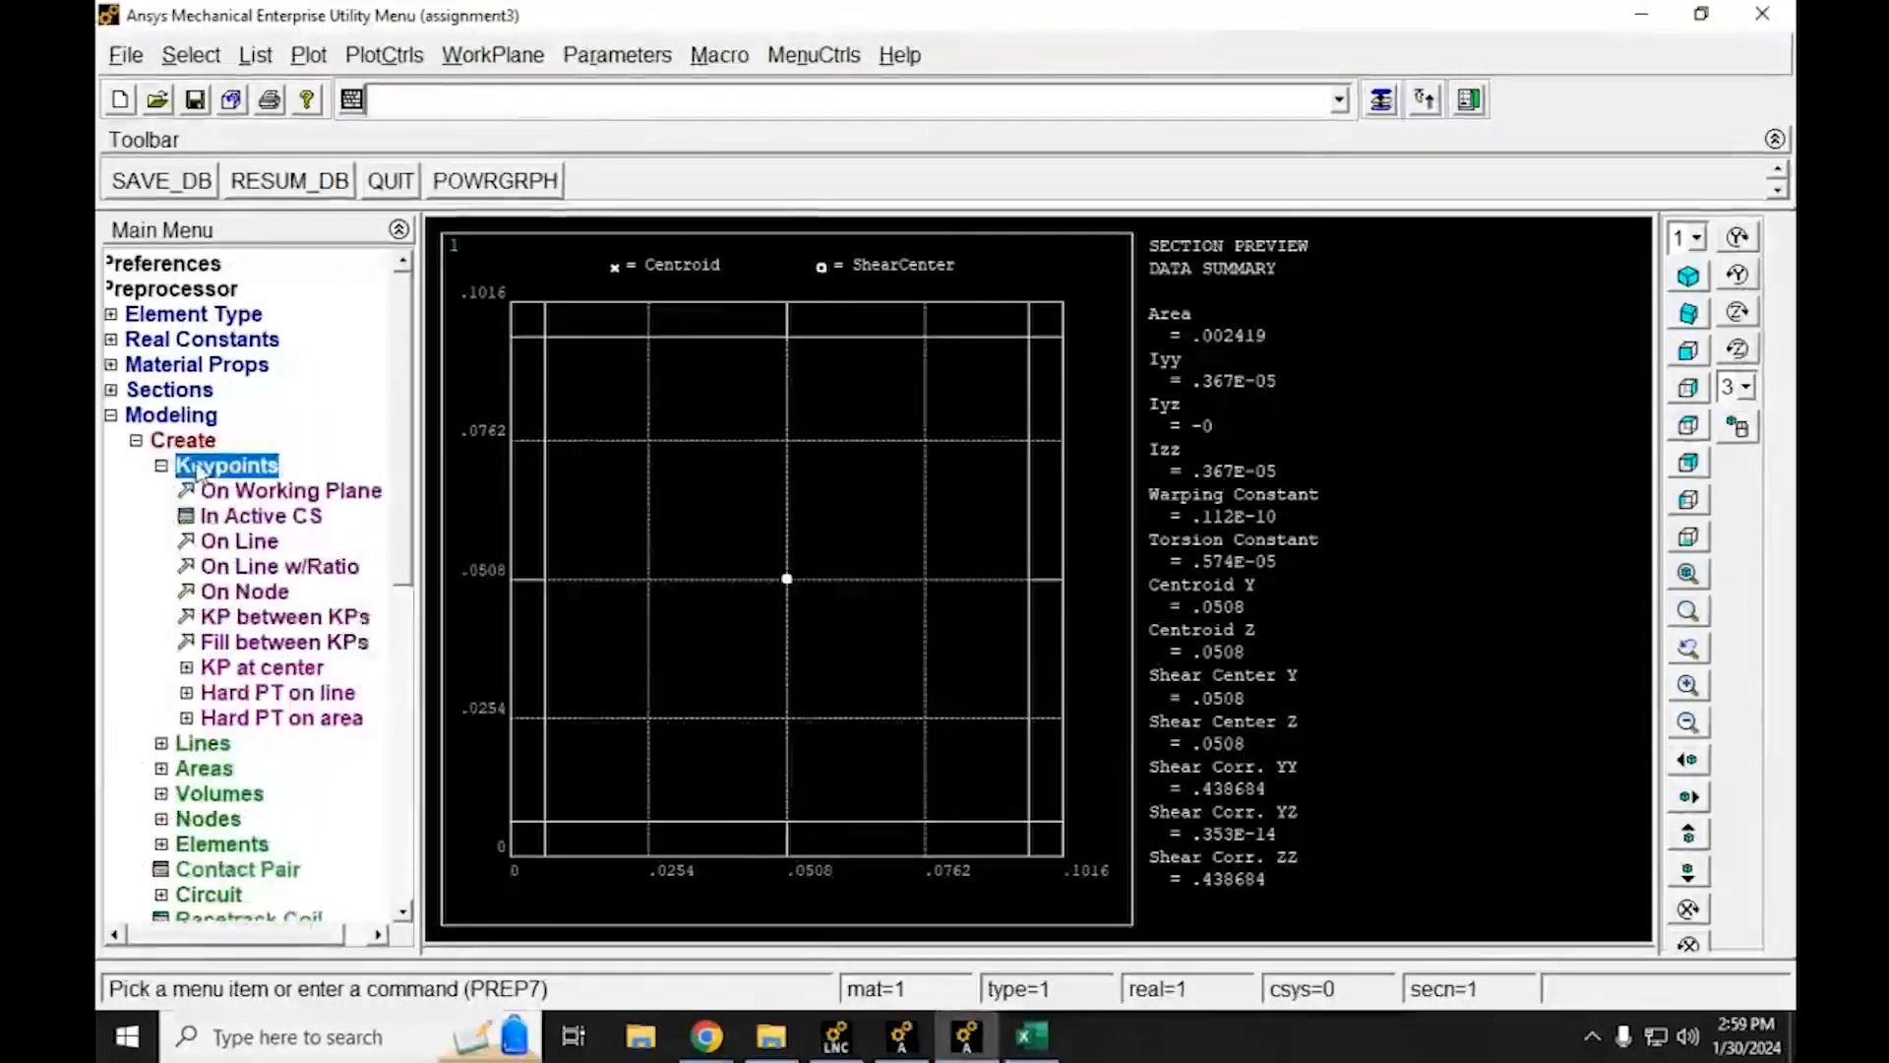
{"action": "left_click", "coordinate": [254, 517]}
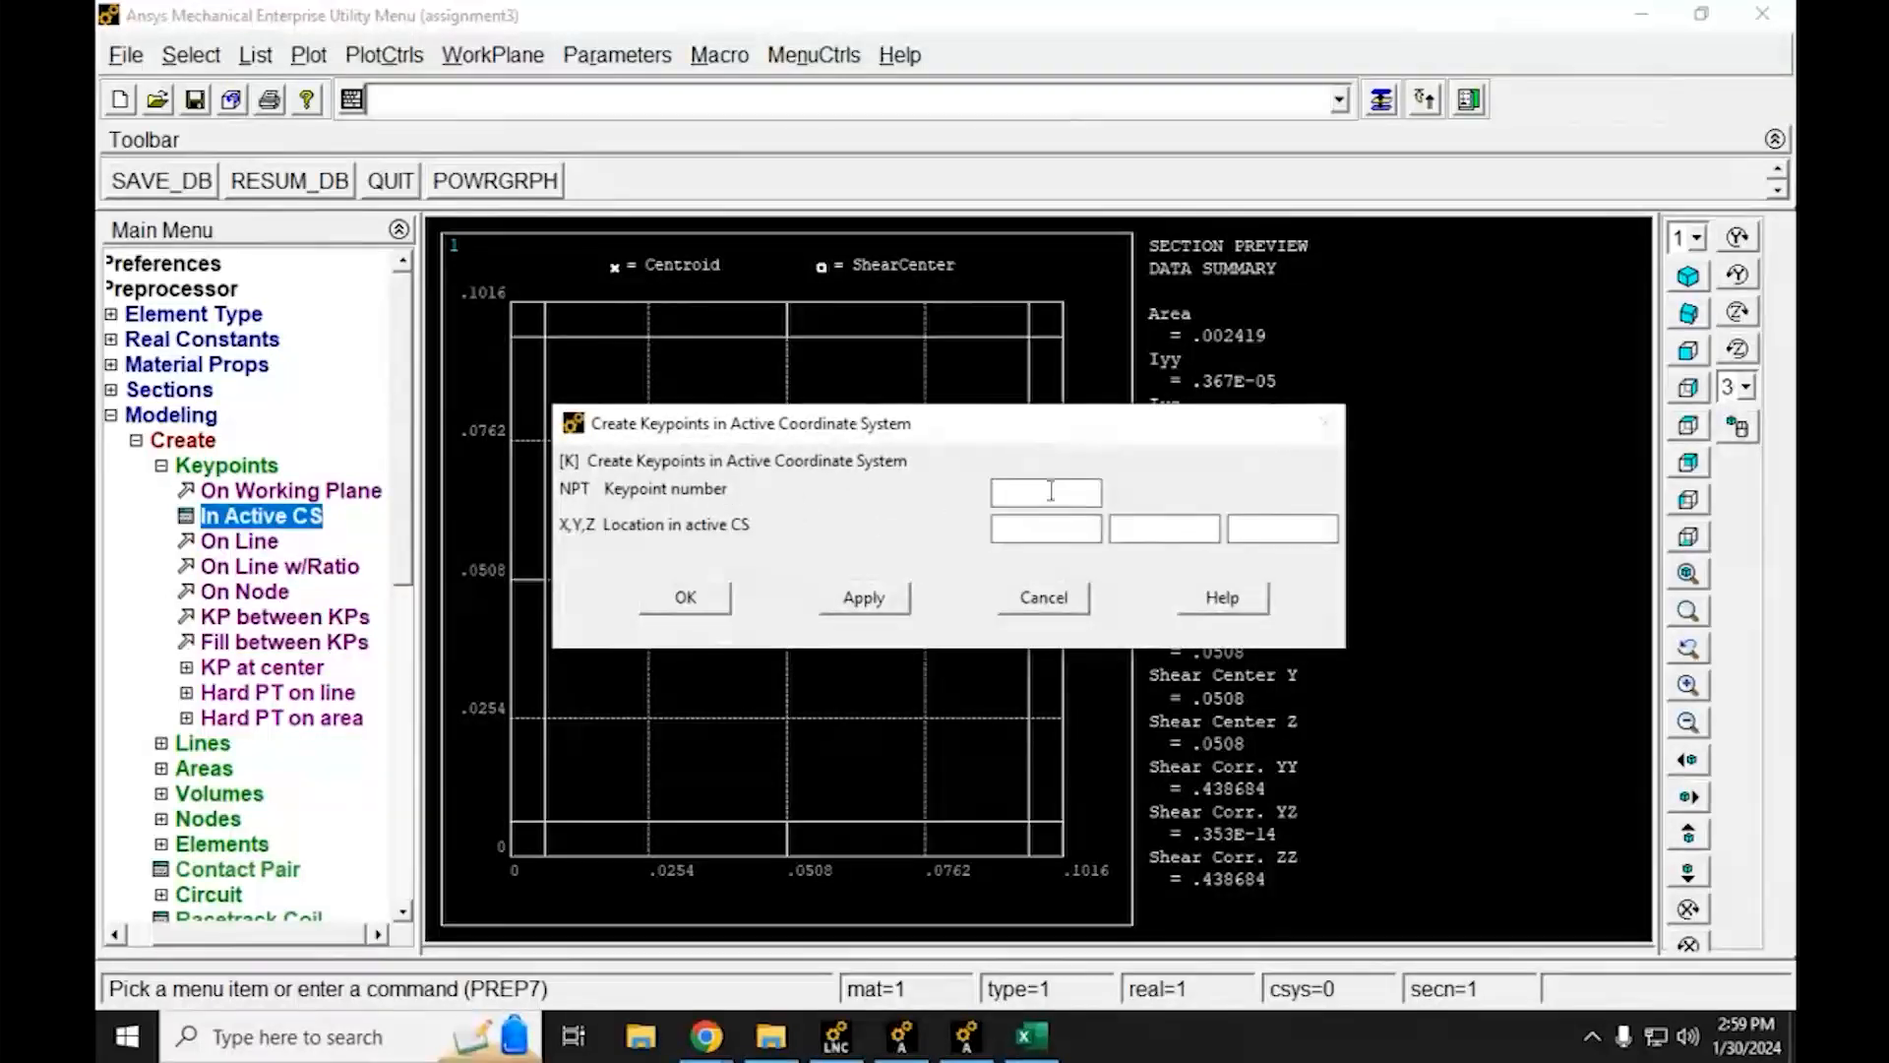
{"action": "type", "text": "next"}
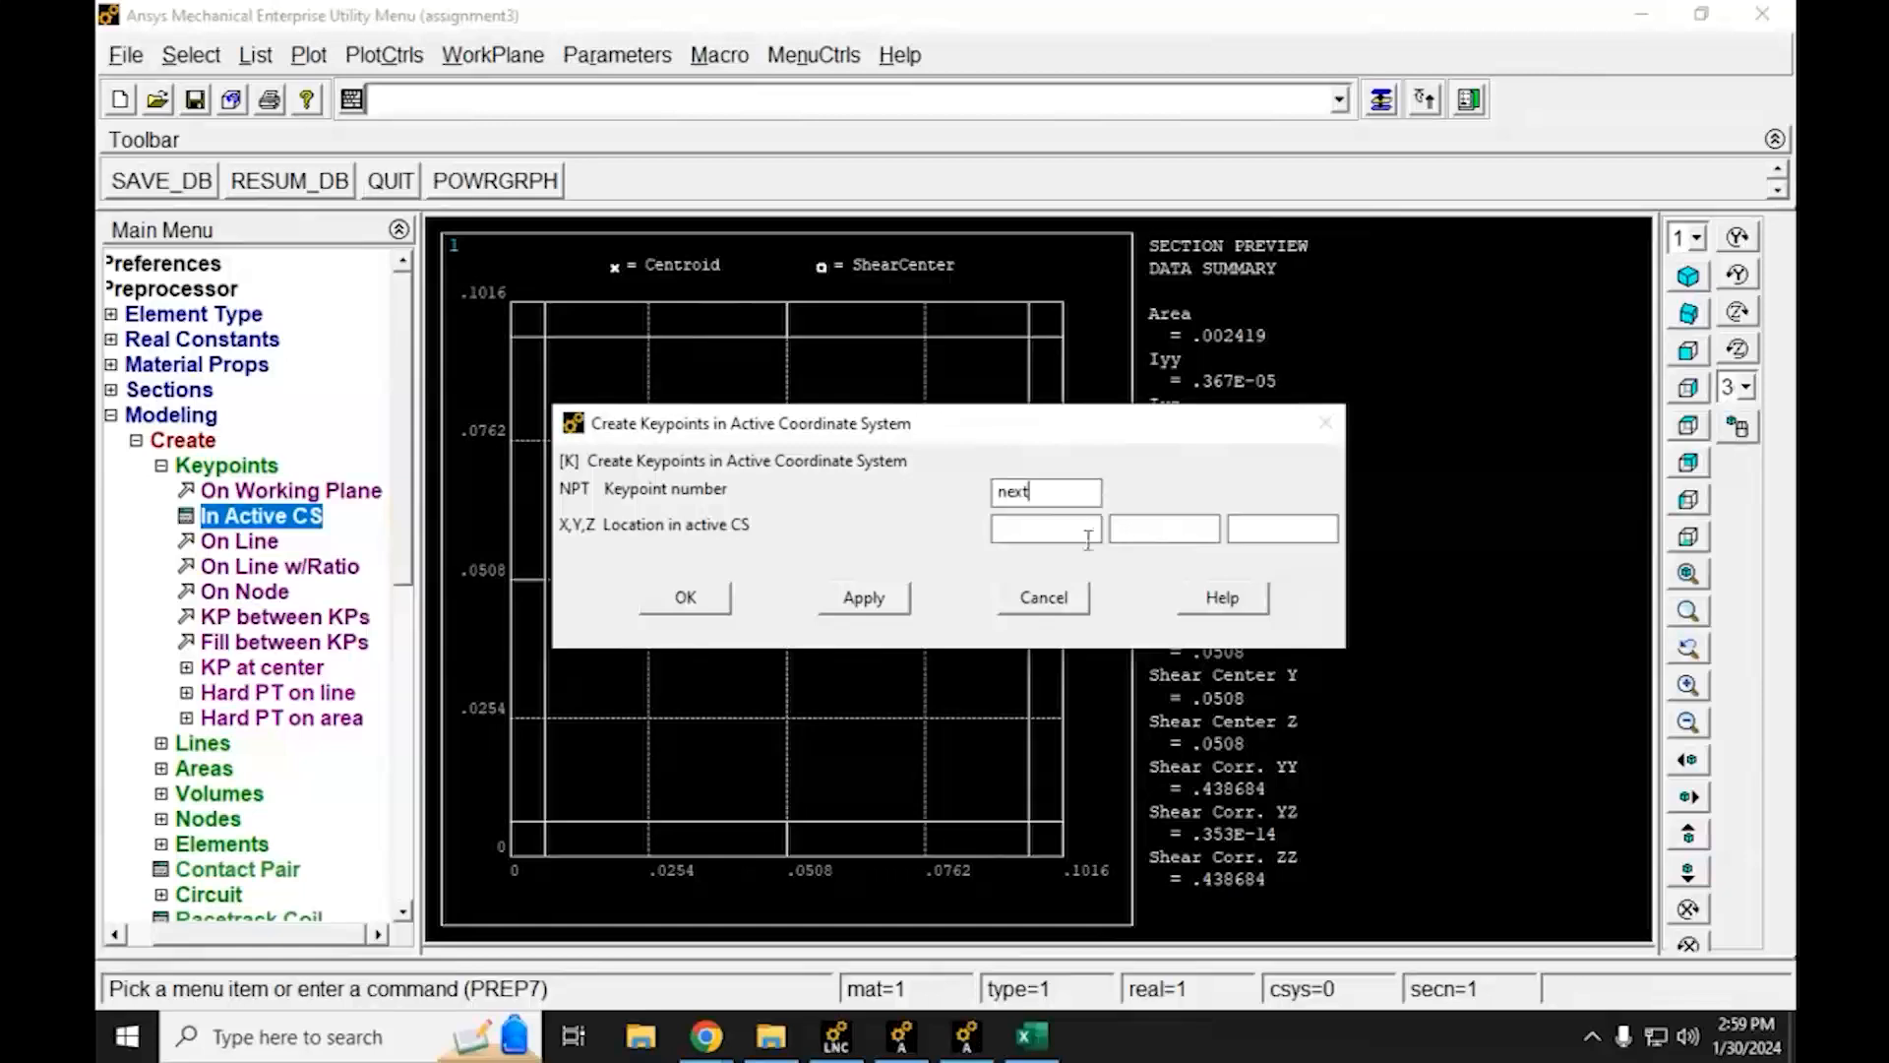
{"action": "left_click", "coordinate": [1036, 528]}
{"action": "type", "text": "-2.5*12*0.0254"}
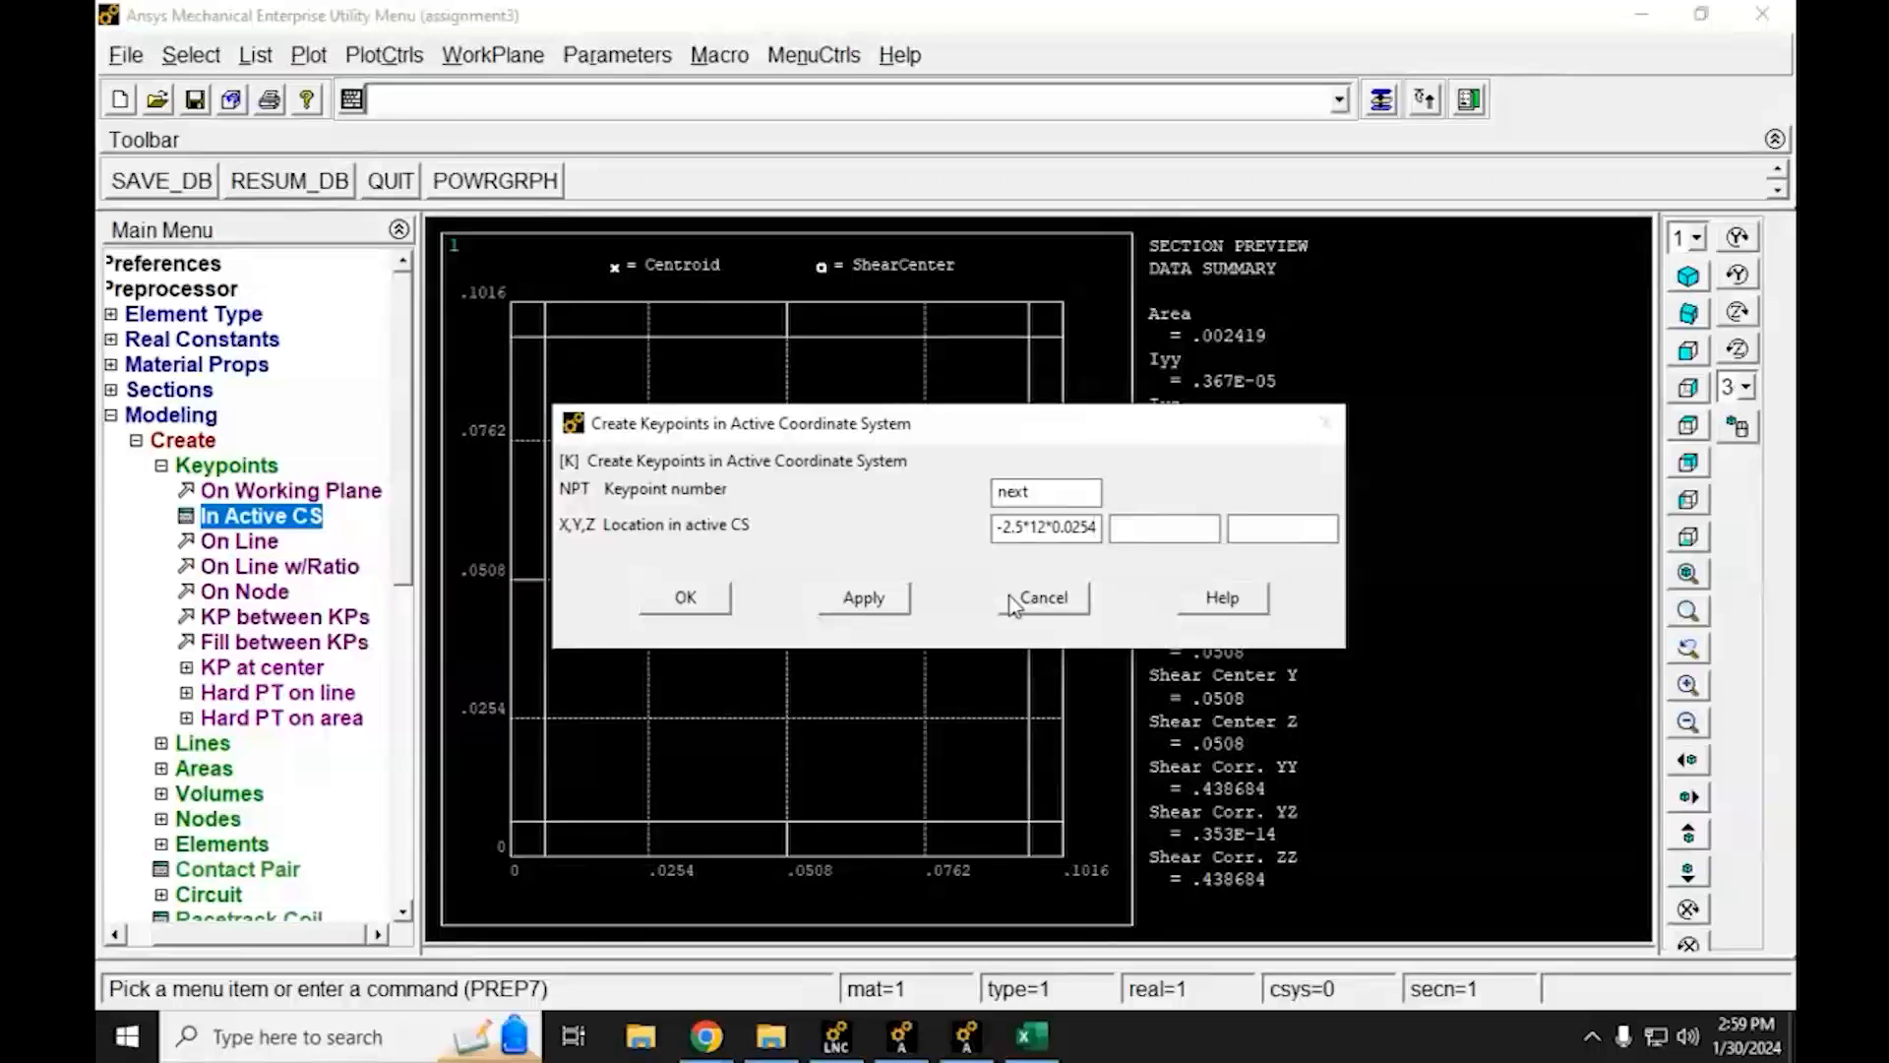
{"action": "left_click", "coordinate": [1157, 523]}
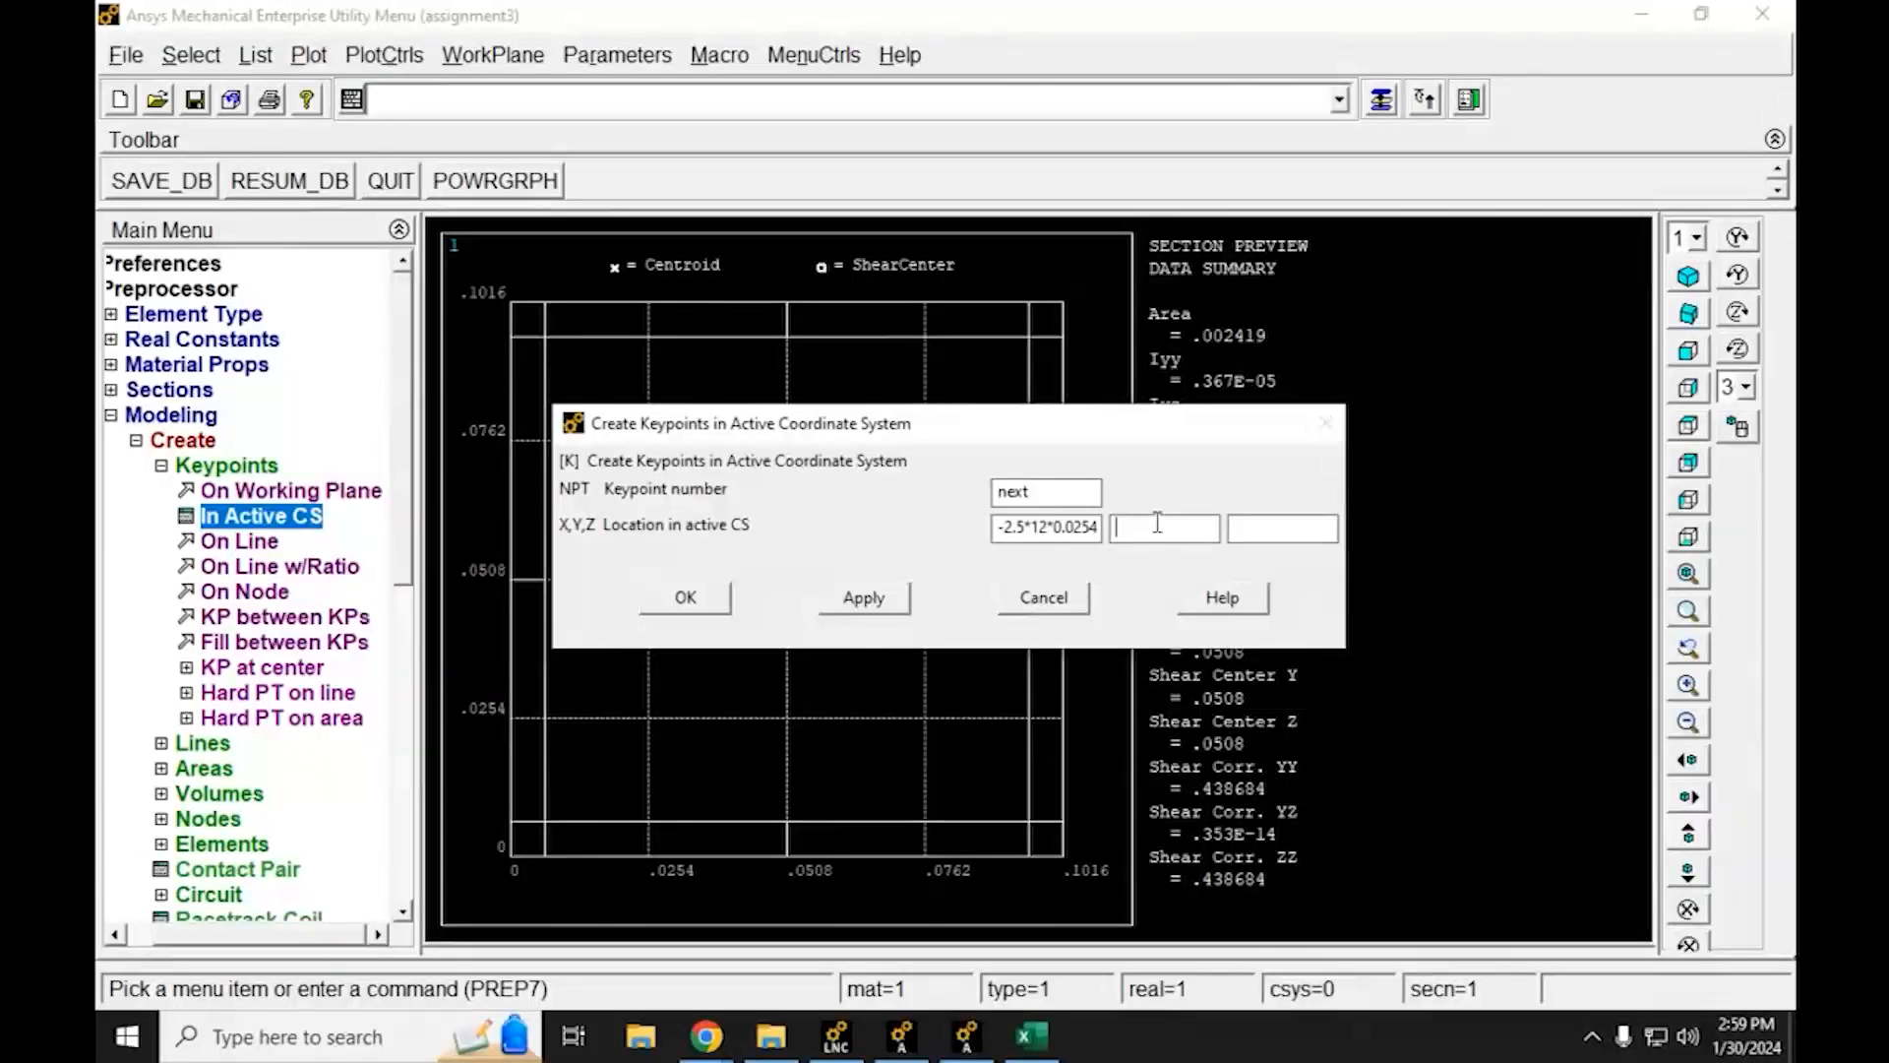
{"action": "type", "text": "0"}
{"action": "left_click", "coordinate": [1292, 529]}
{"action": "type", "text": "0"}
{"action": "left_click", "coordinate": [868, 604]}
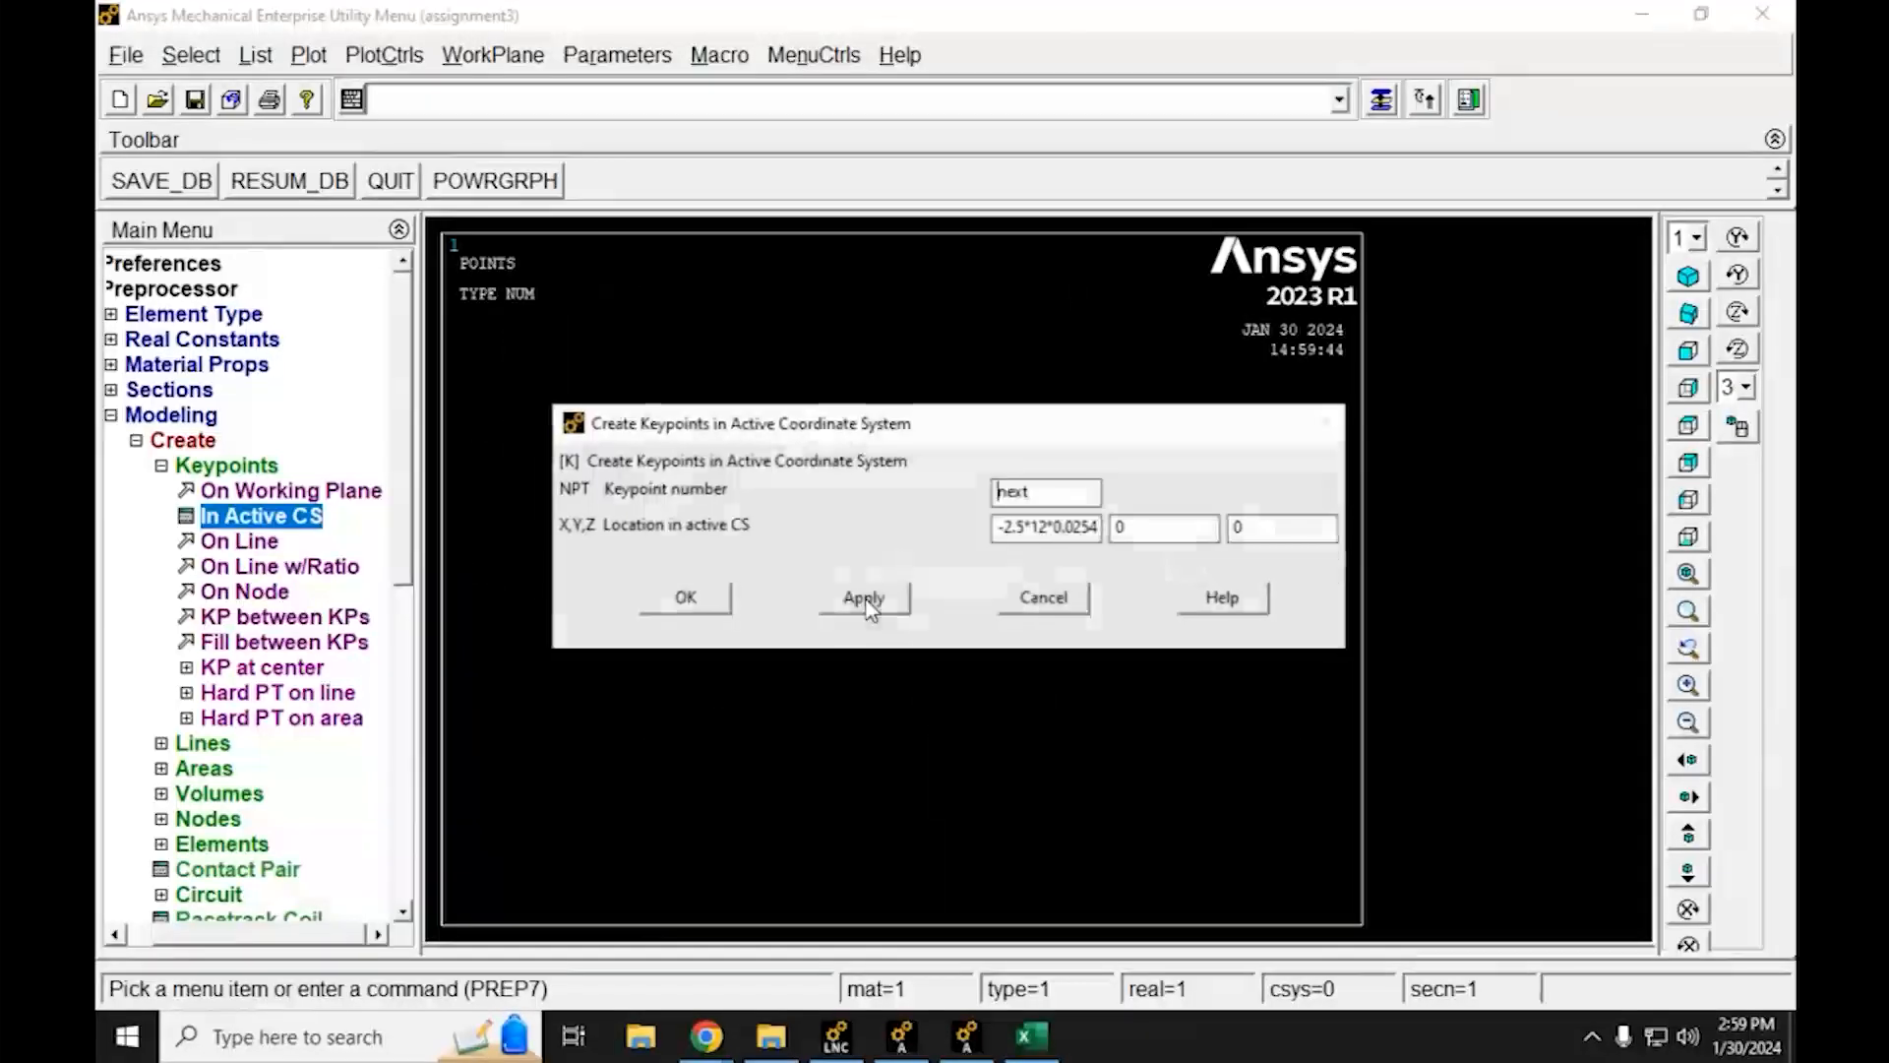
Create the opposite base keypoint with number next at X = 2.5*12*0.0254, Y = 0, Z = 0
{"action": "left_click_drag", "start_coordinate": [950, 436], "coordinate": [851, 246]}
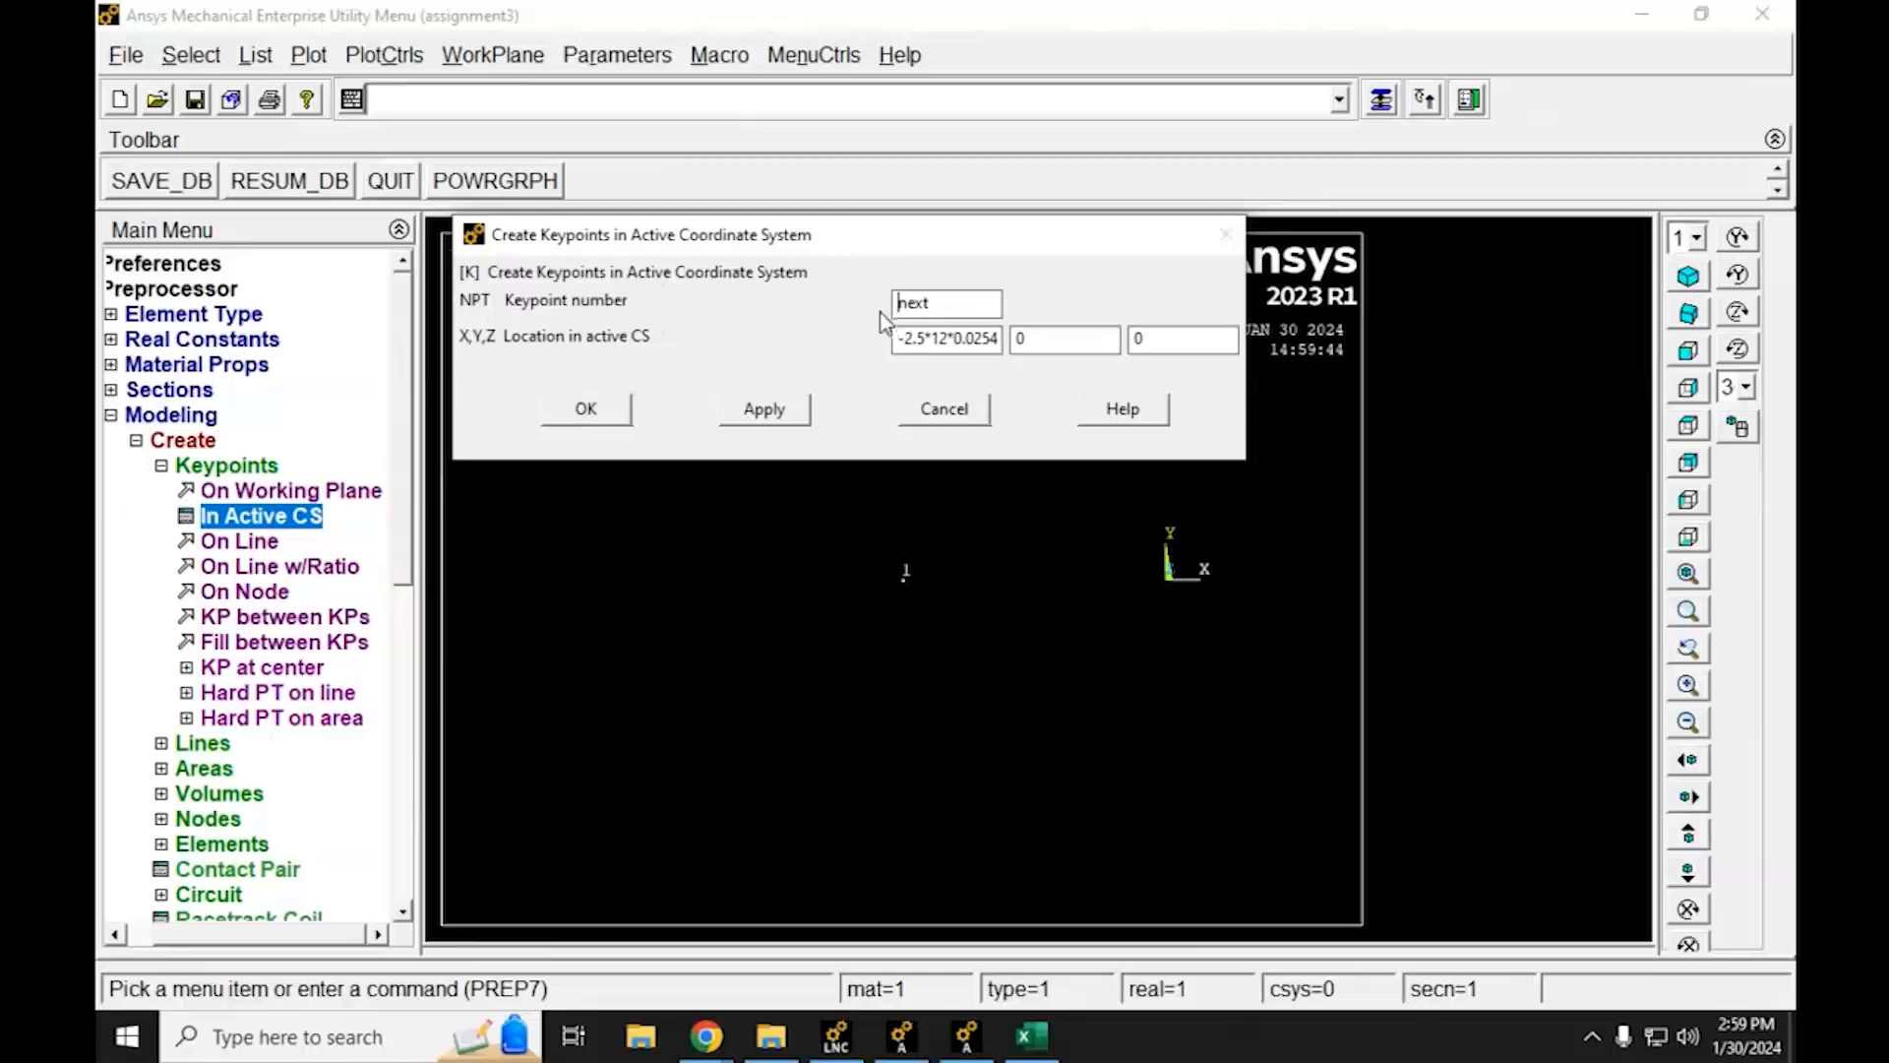
{"action": "left_click_drag", "start_coordinate": [907, 338], "coordinate": [898, 337]}
{"action": "key", "text": "Delete"}
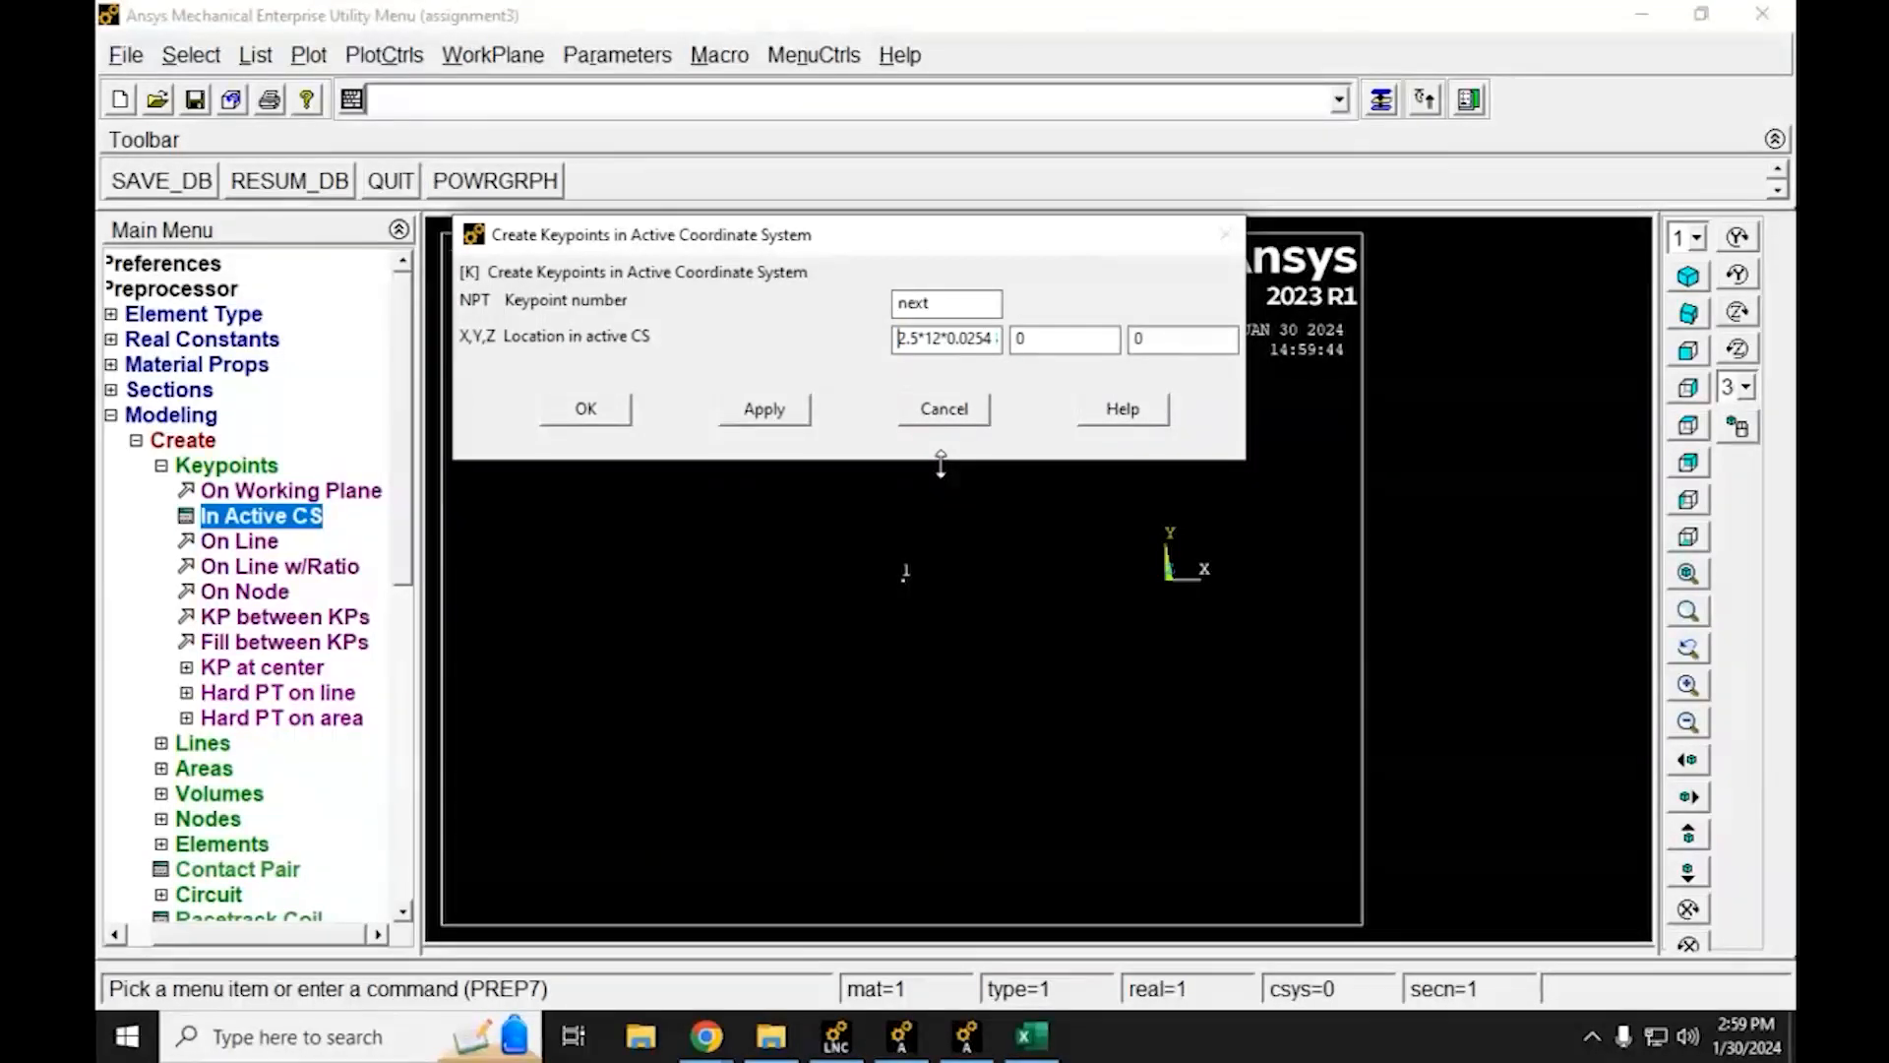
{"action": "left_click", "coordinate": [766, 409]}
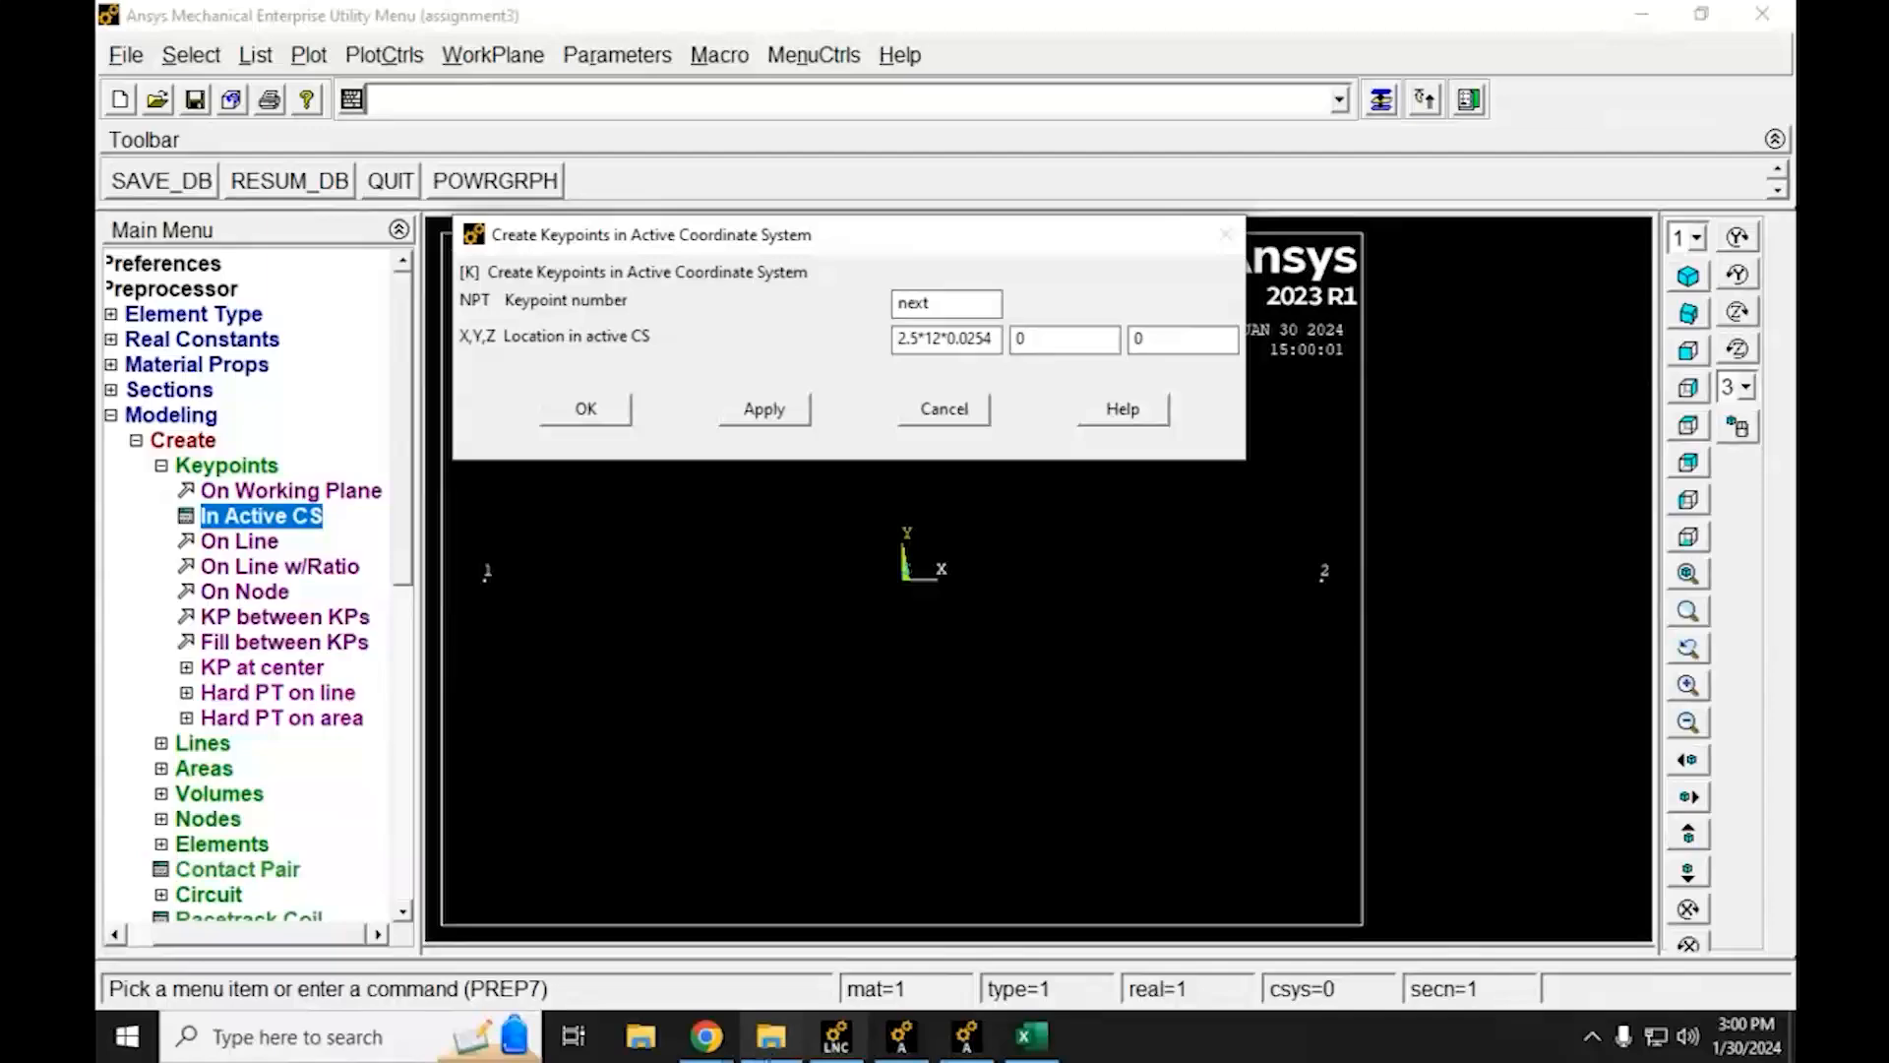
Check the A-frame crossbar's keypoint locations and height in the assignment figure in Chrome, and return to the Ansys keypoint dialog
{"action": "mouse_move", "coordinate": [728, 1047]}
{"action": "left_click", "coordinate": [667, 954]}
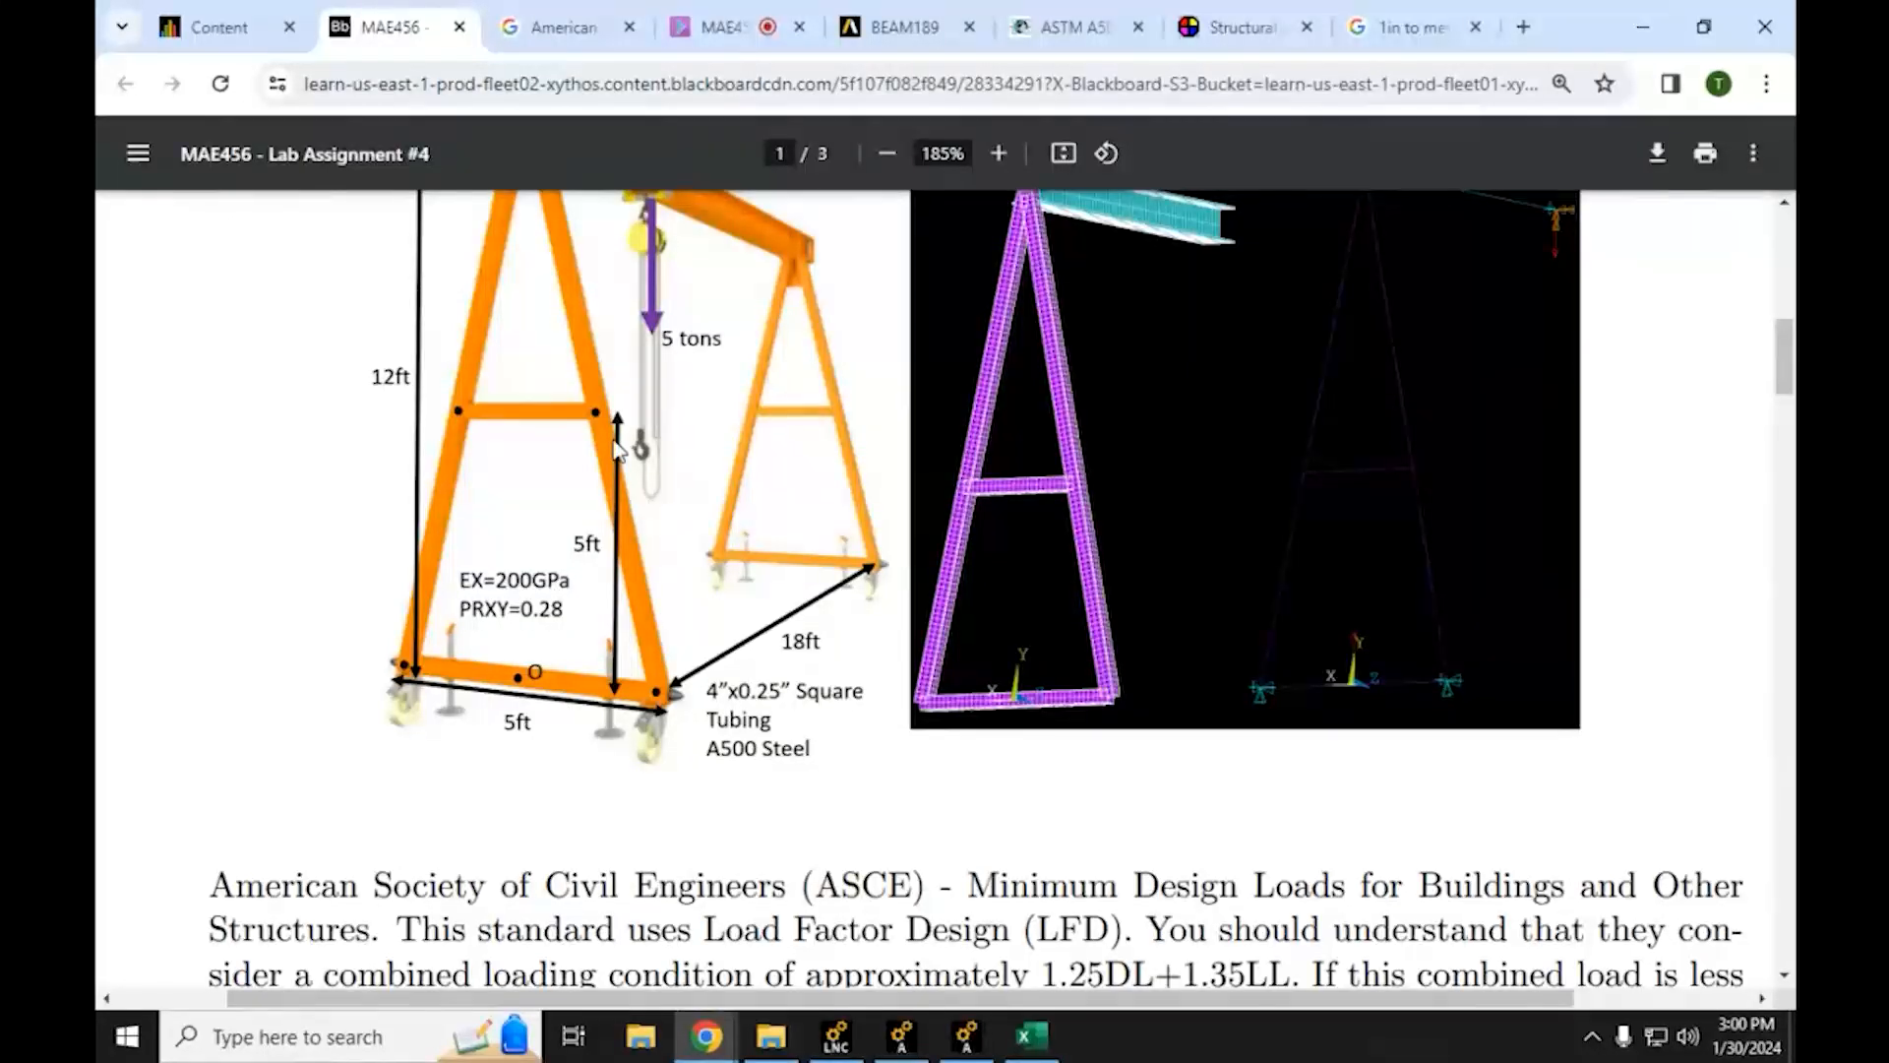
{"action": "scroll", "coordinate": [585, 462], "scroll_direction": "up", "scroll_amount": 2}
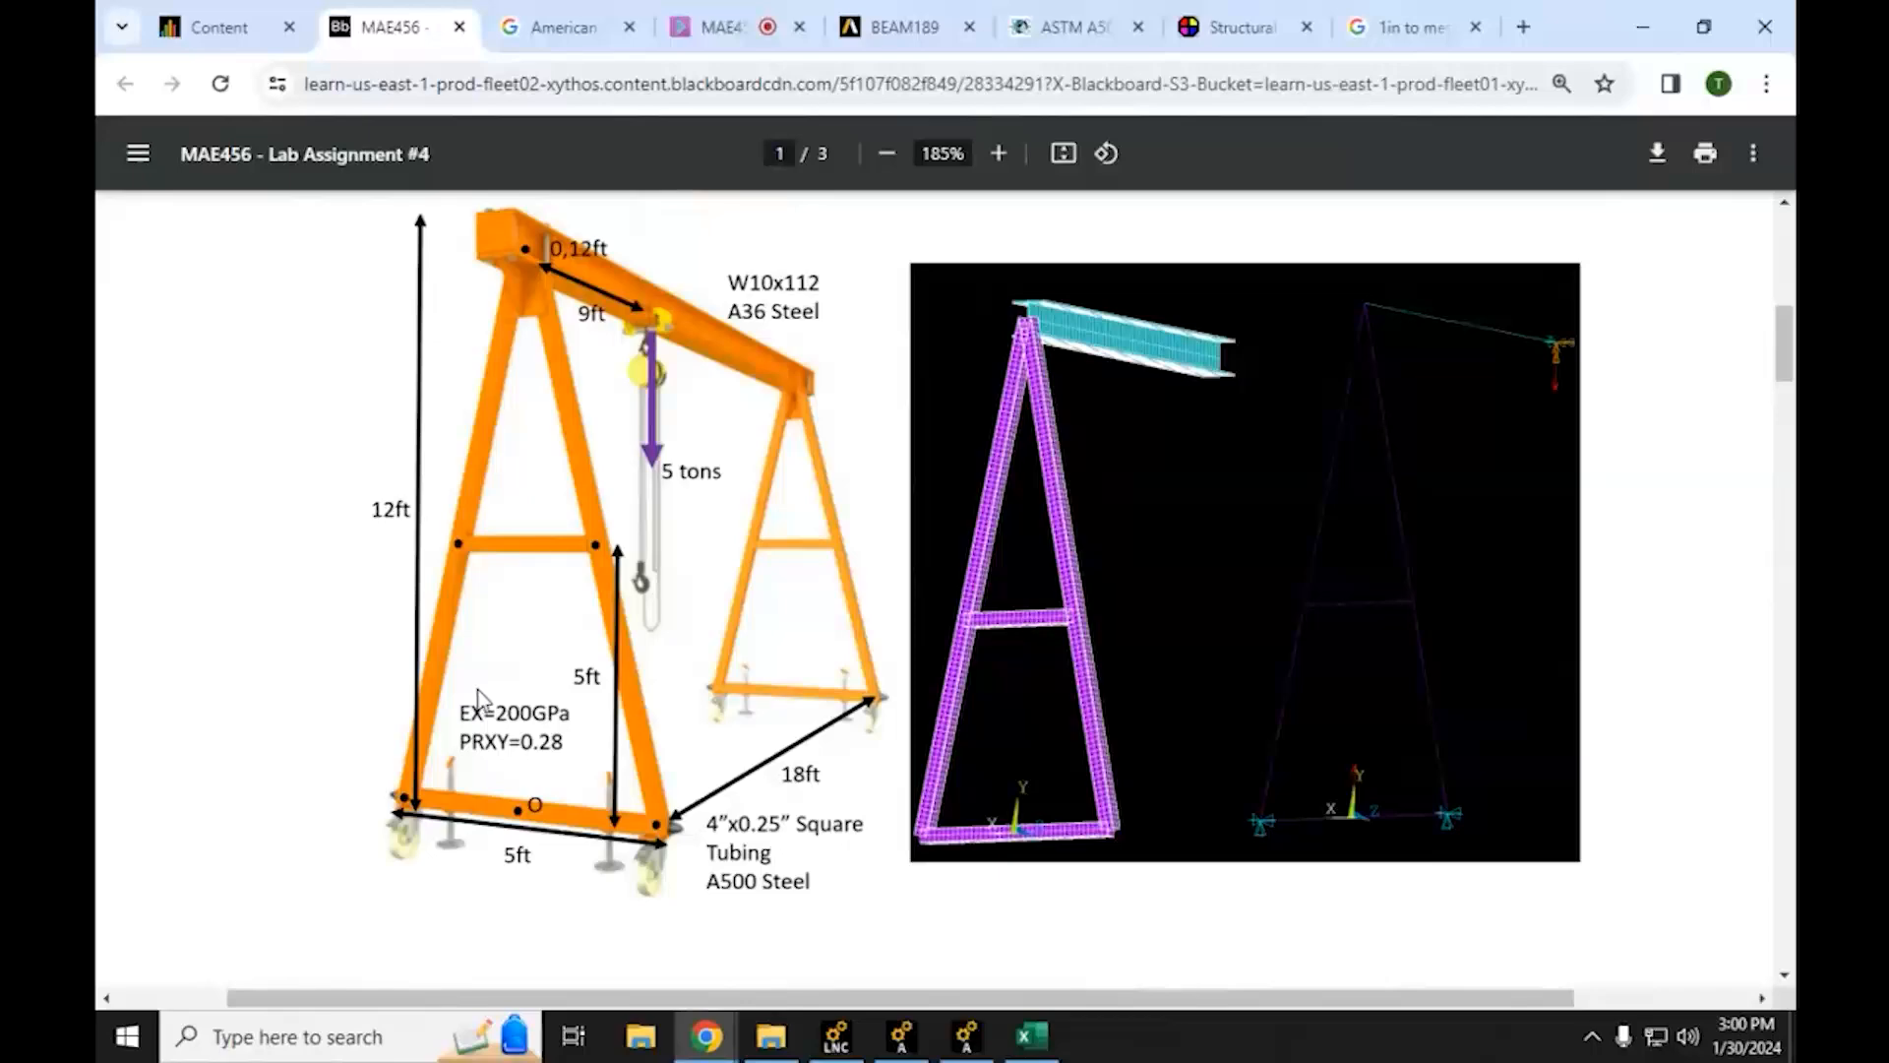
{"action": "scroll", "coordinate": [504, 708], "scroll_direction": "up", "scroll_amount": 2}
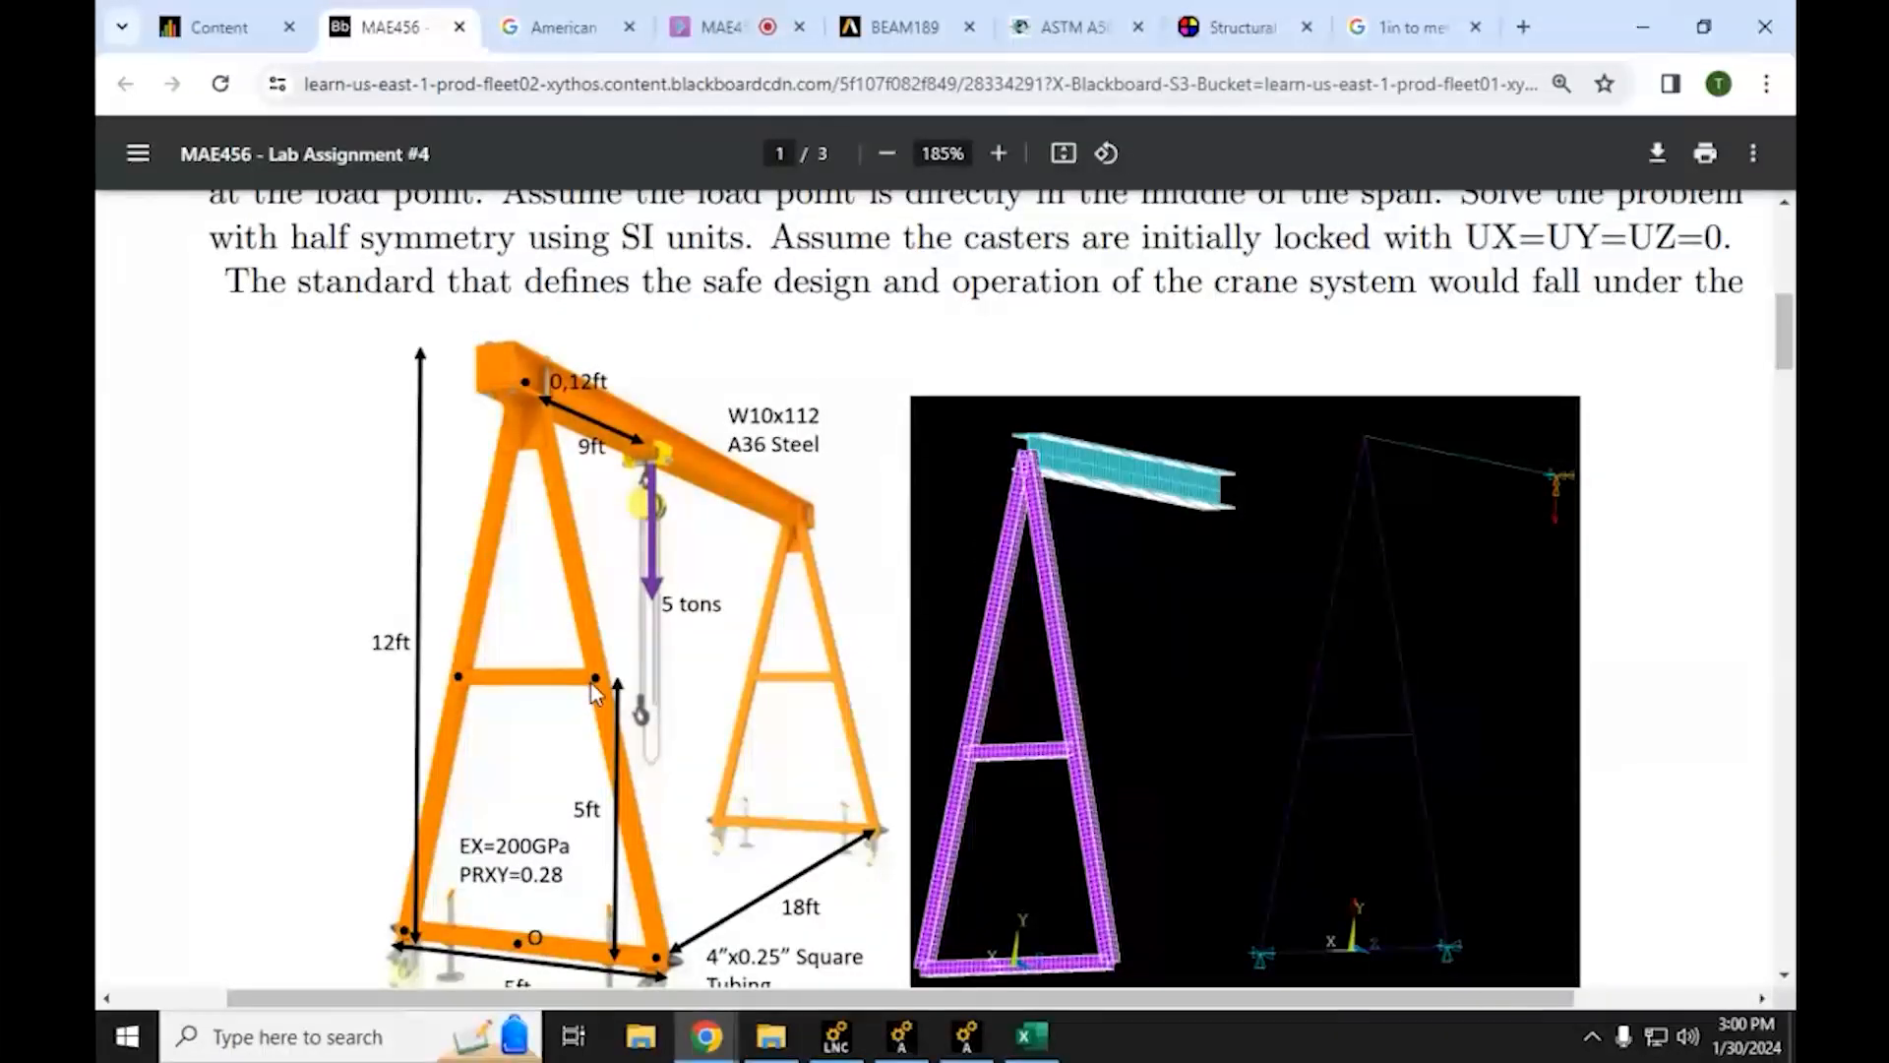
{"action": "scroll", "coordinate": [593, 692], "scroll_direction": "down", "scroll_amount": 4}
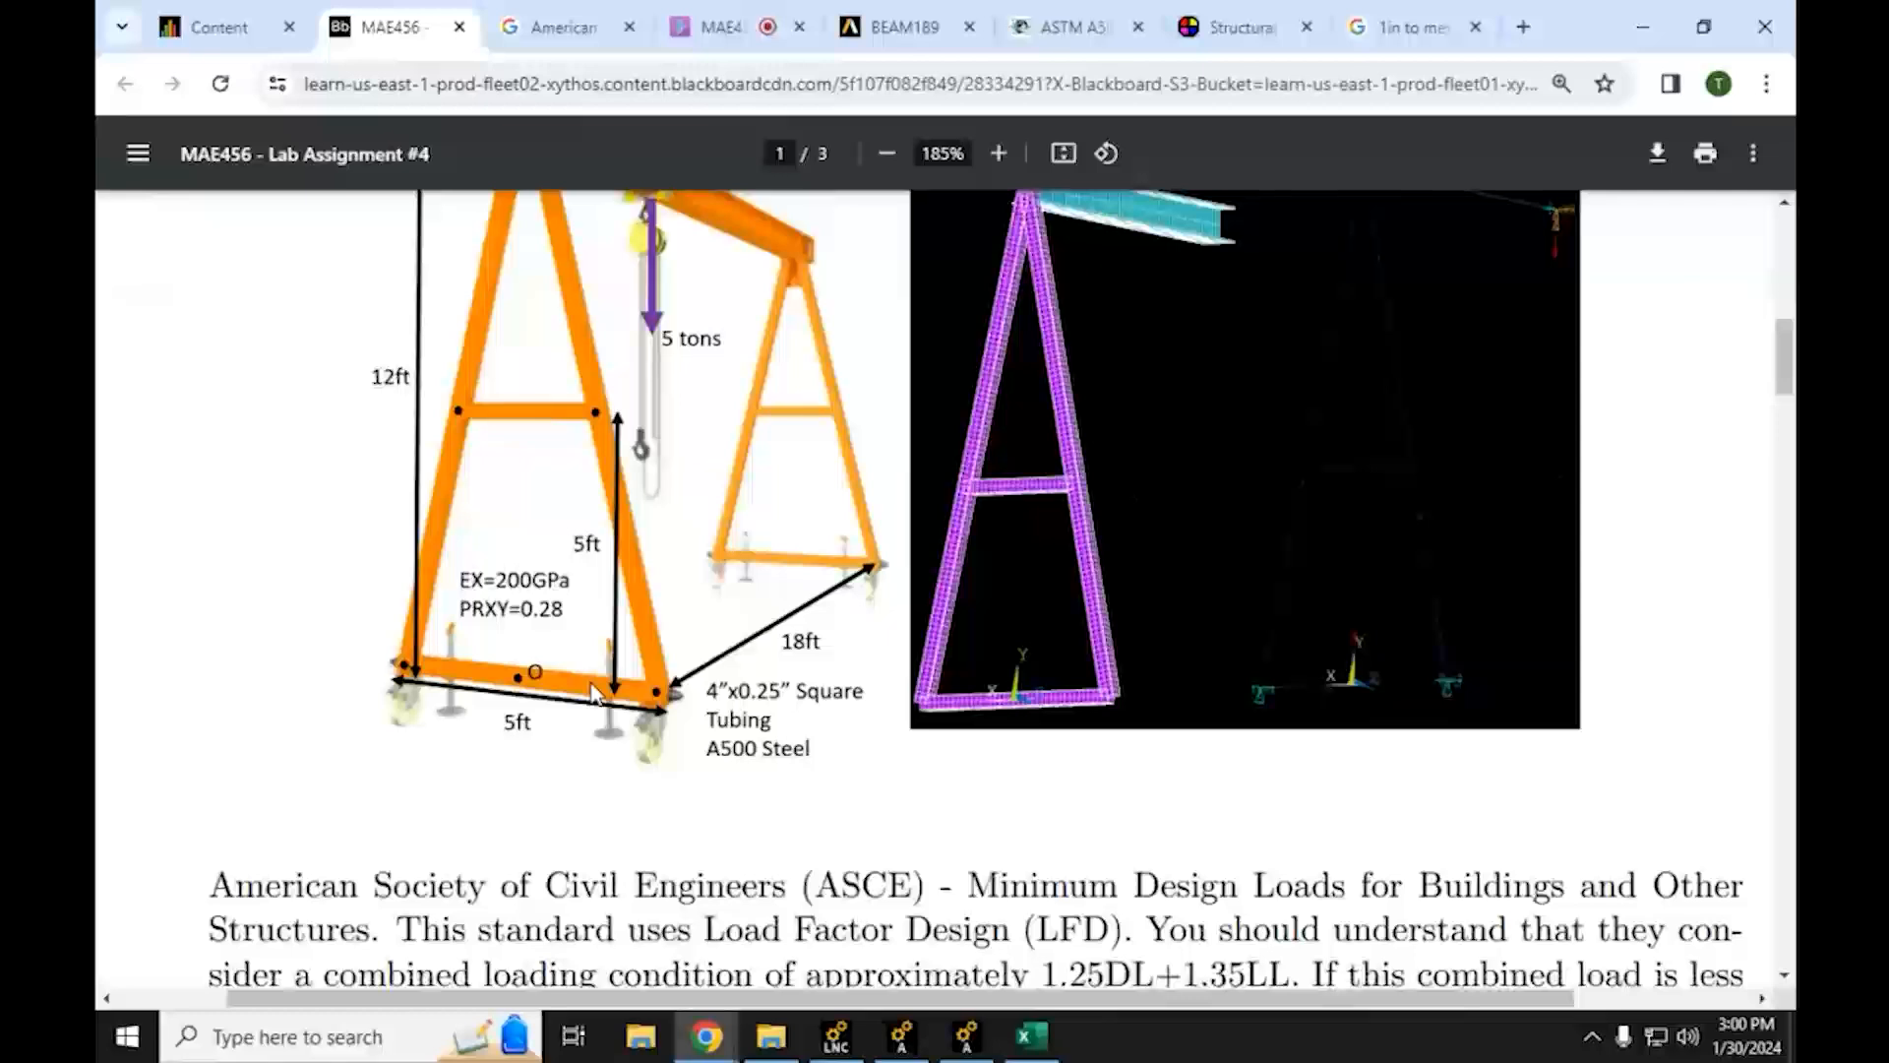
{"action": "scroll", "coordinate": [593, 692], "scroll_direction": "up", "scroll_amount": 2}
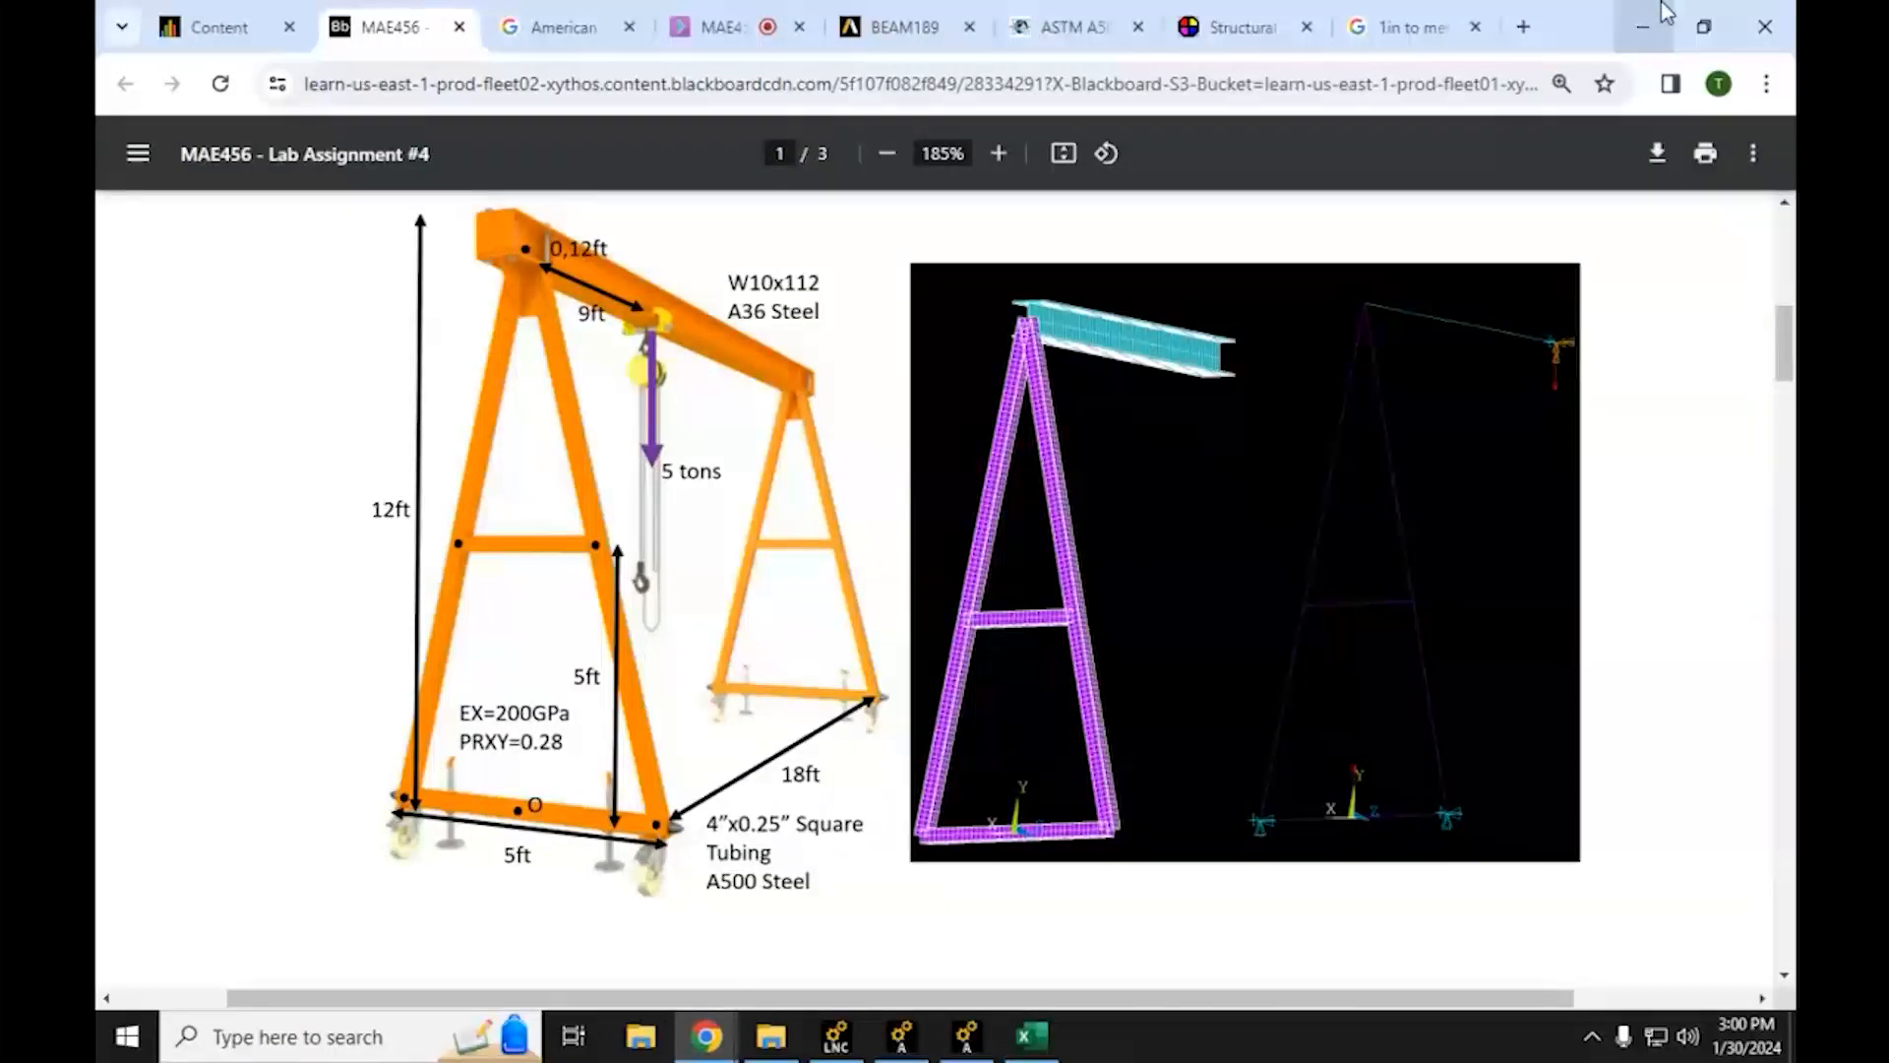
{"action": "left_click", "coordinate": [1641, 26]}
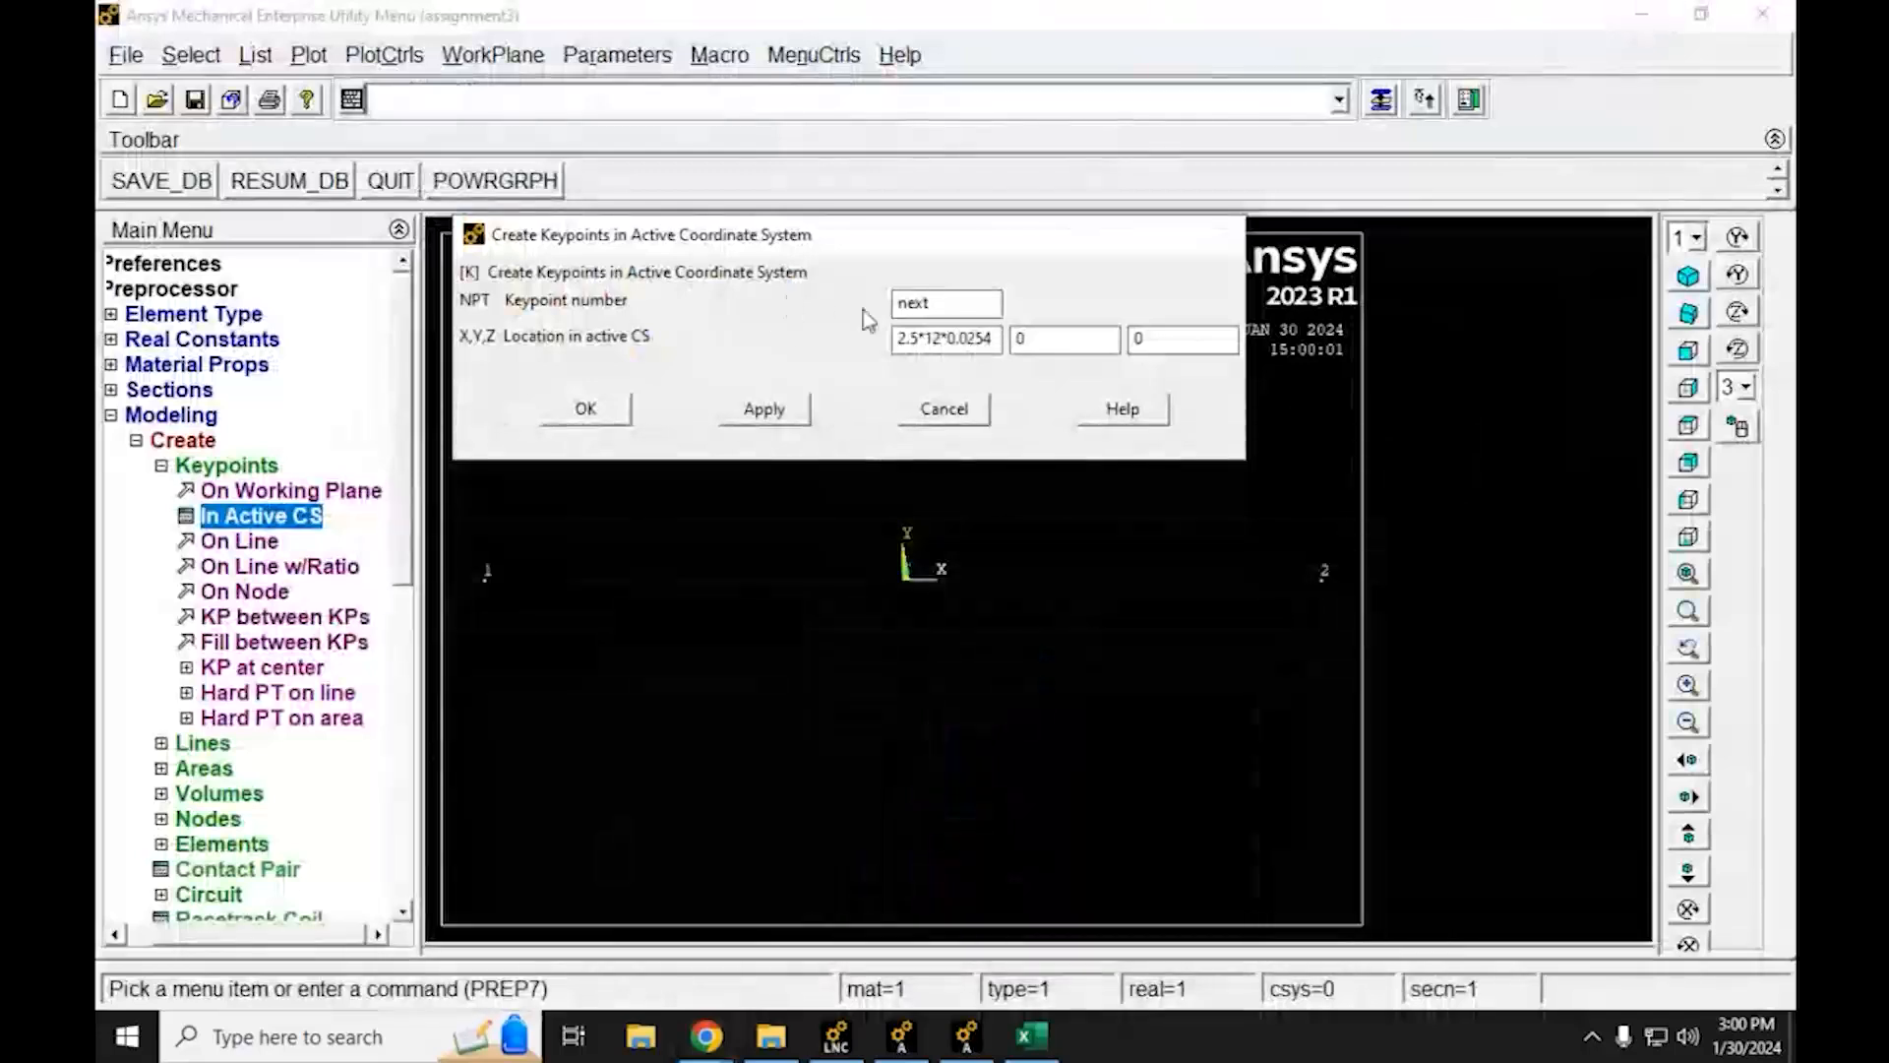
Create a crossbar keypoint with number next at X = -1.458*12*0.0254, Y = 5*12, Z = 0
{"action": "left_click_drag", "start_coordinate": [923, 339], "coordinate": [898, 339]}
{"action": "type", "text": "-1"}
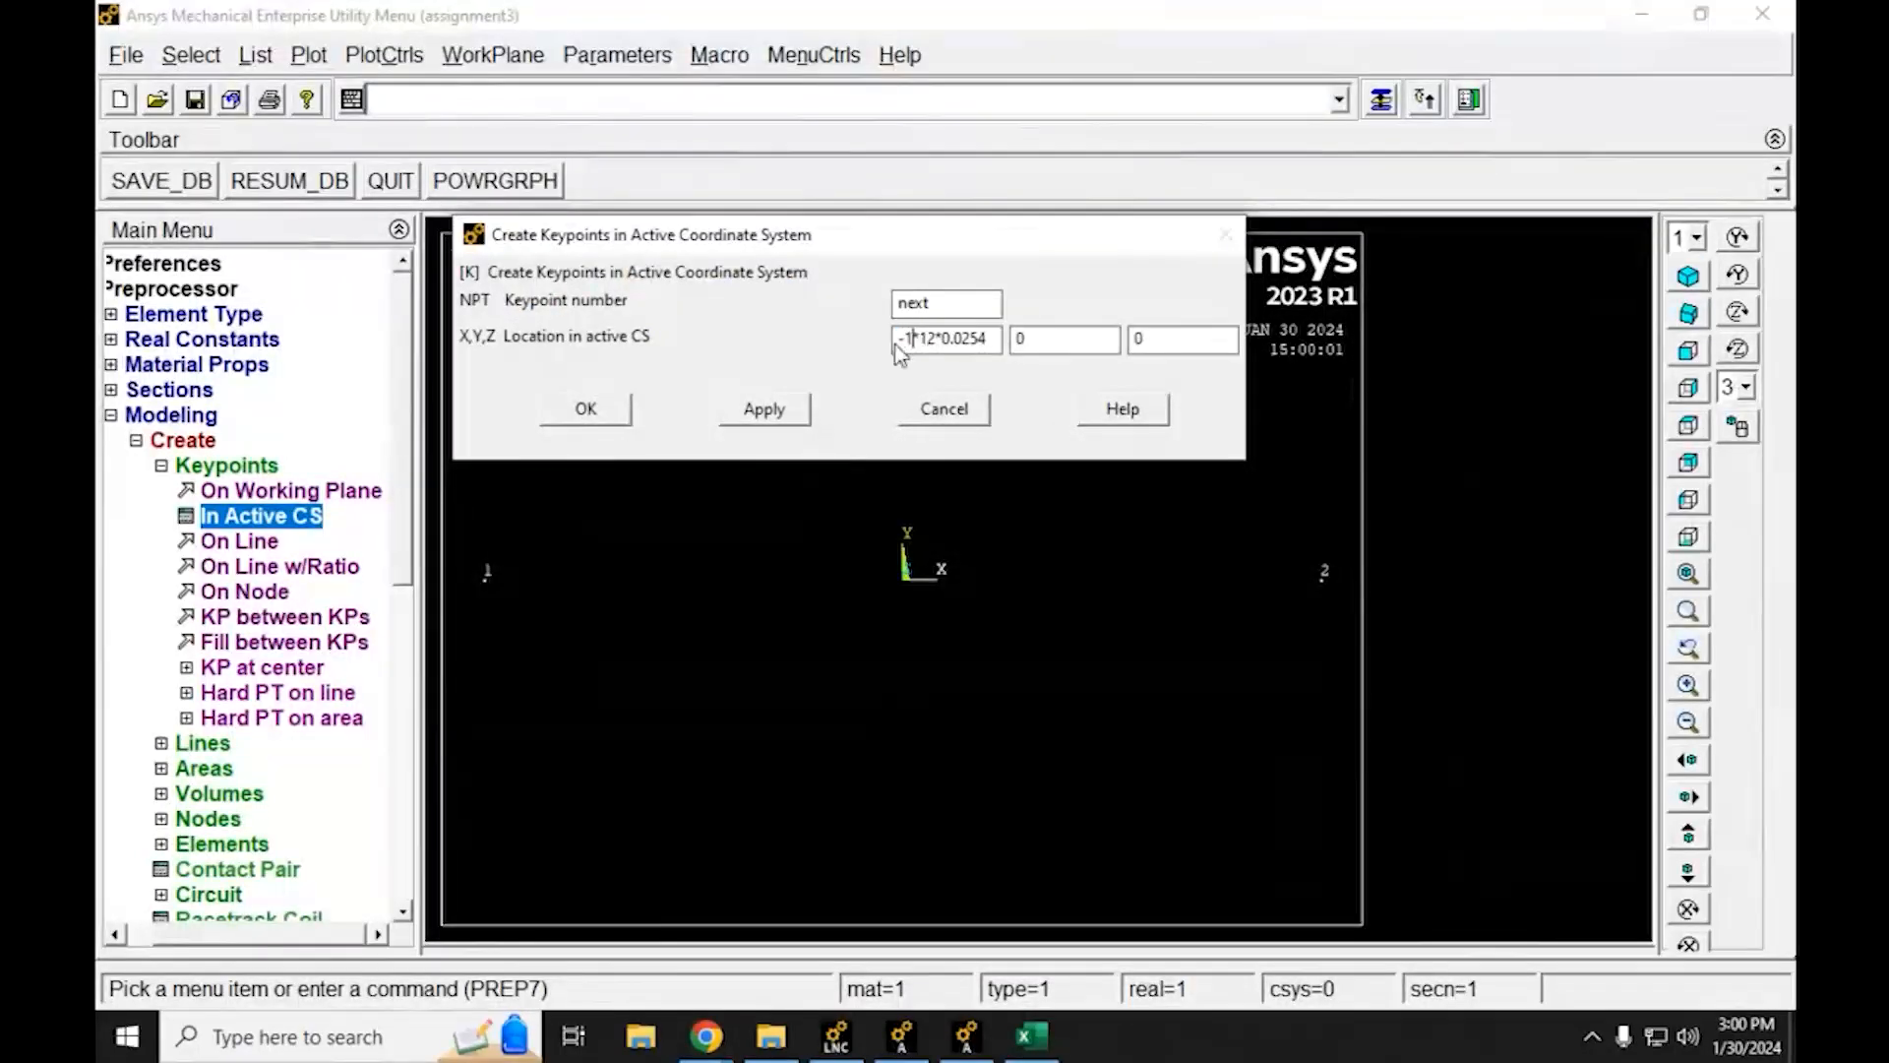
{"action": "type", "text": ".458"}
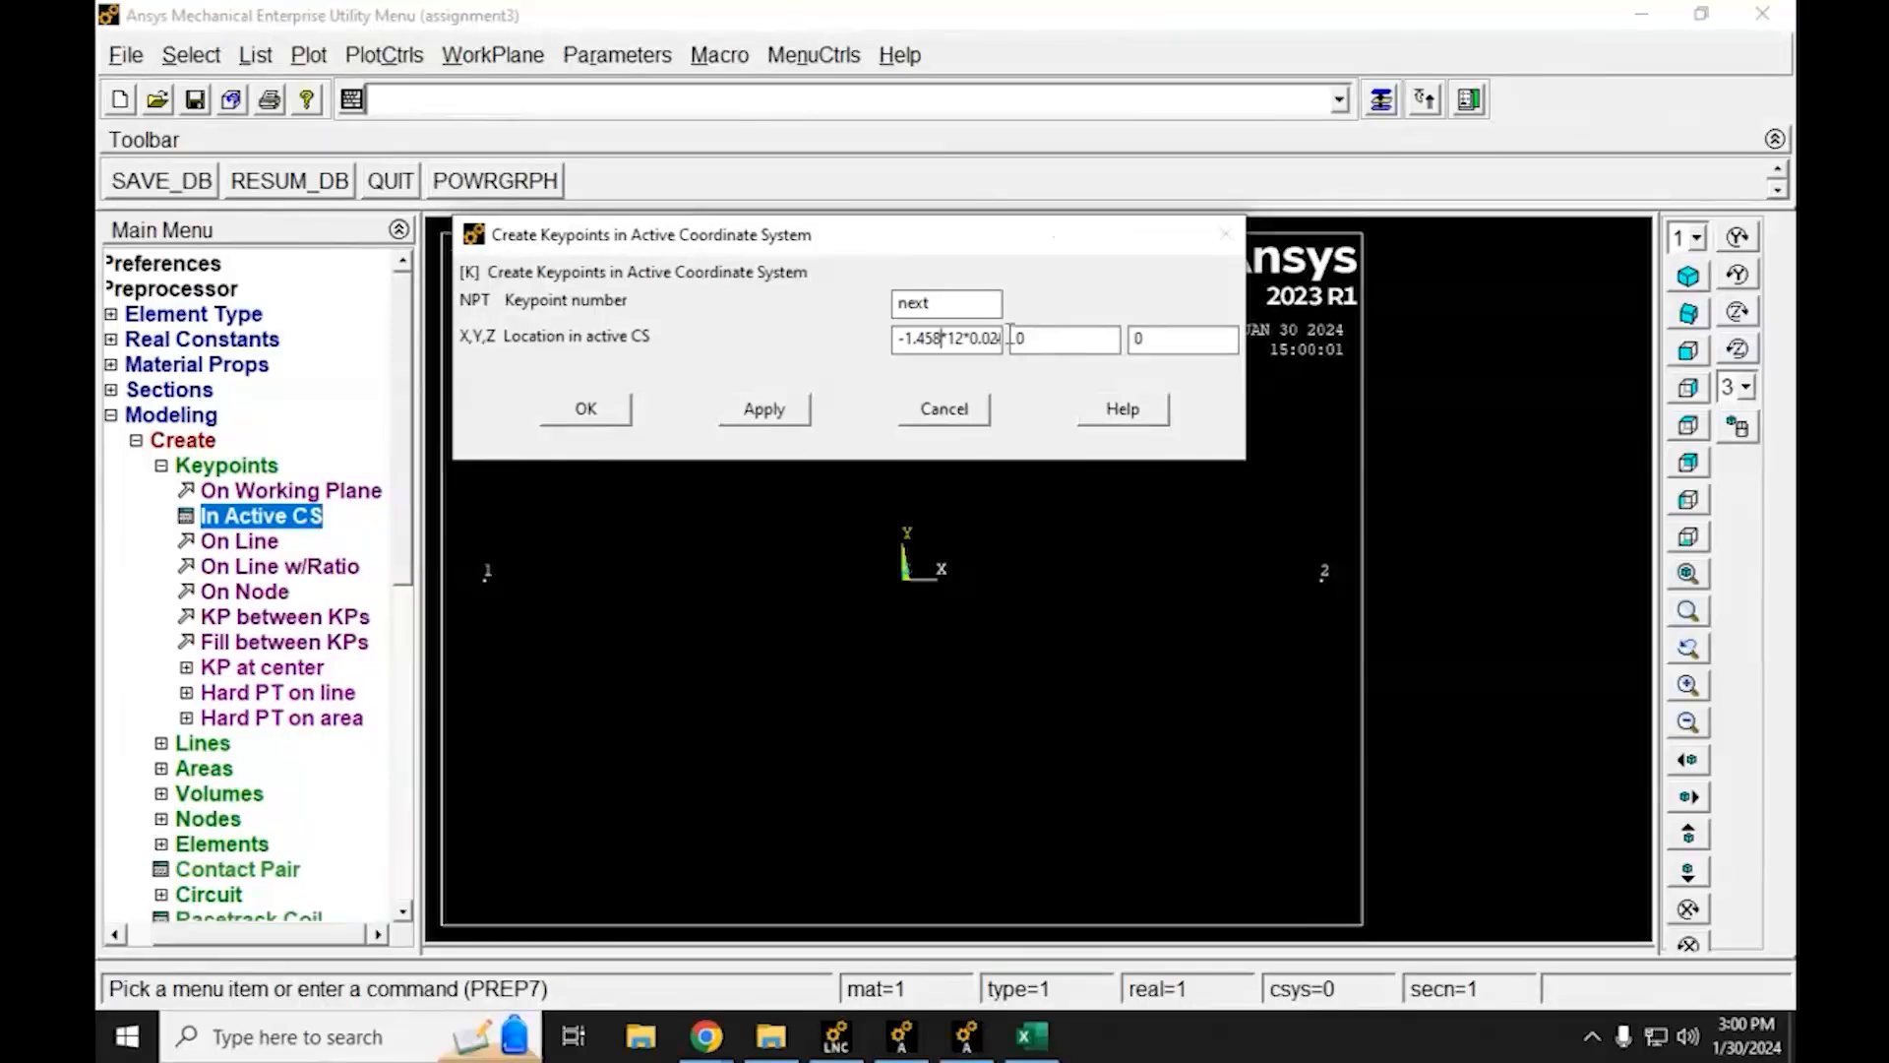
{"action": "key", "text": "Tab"}
{"action": "type", "text": "5*"}
{"action": "left_click", "coordinate": [798, 411]}
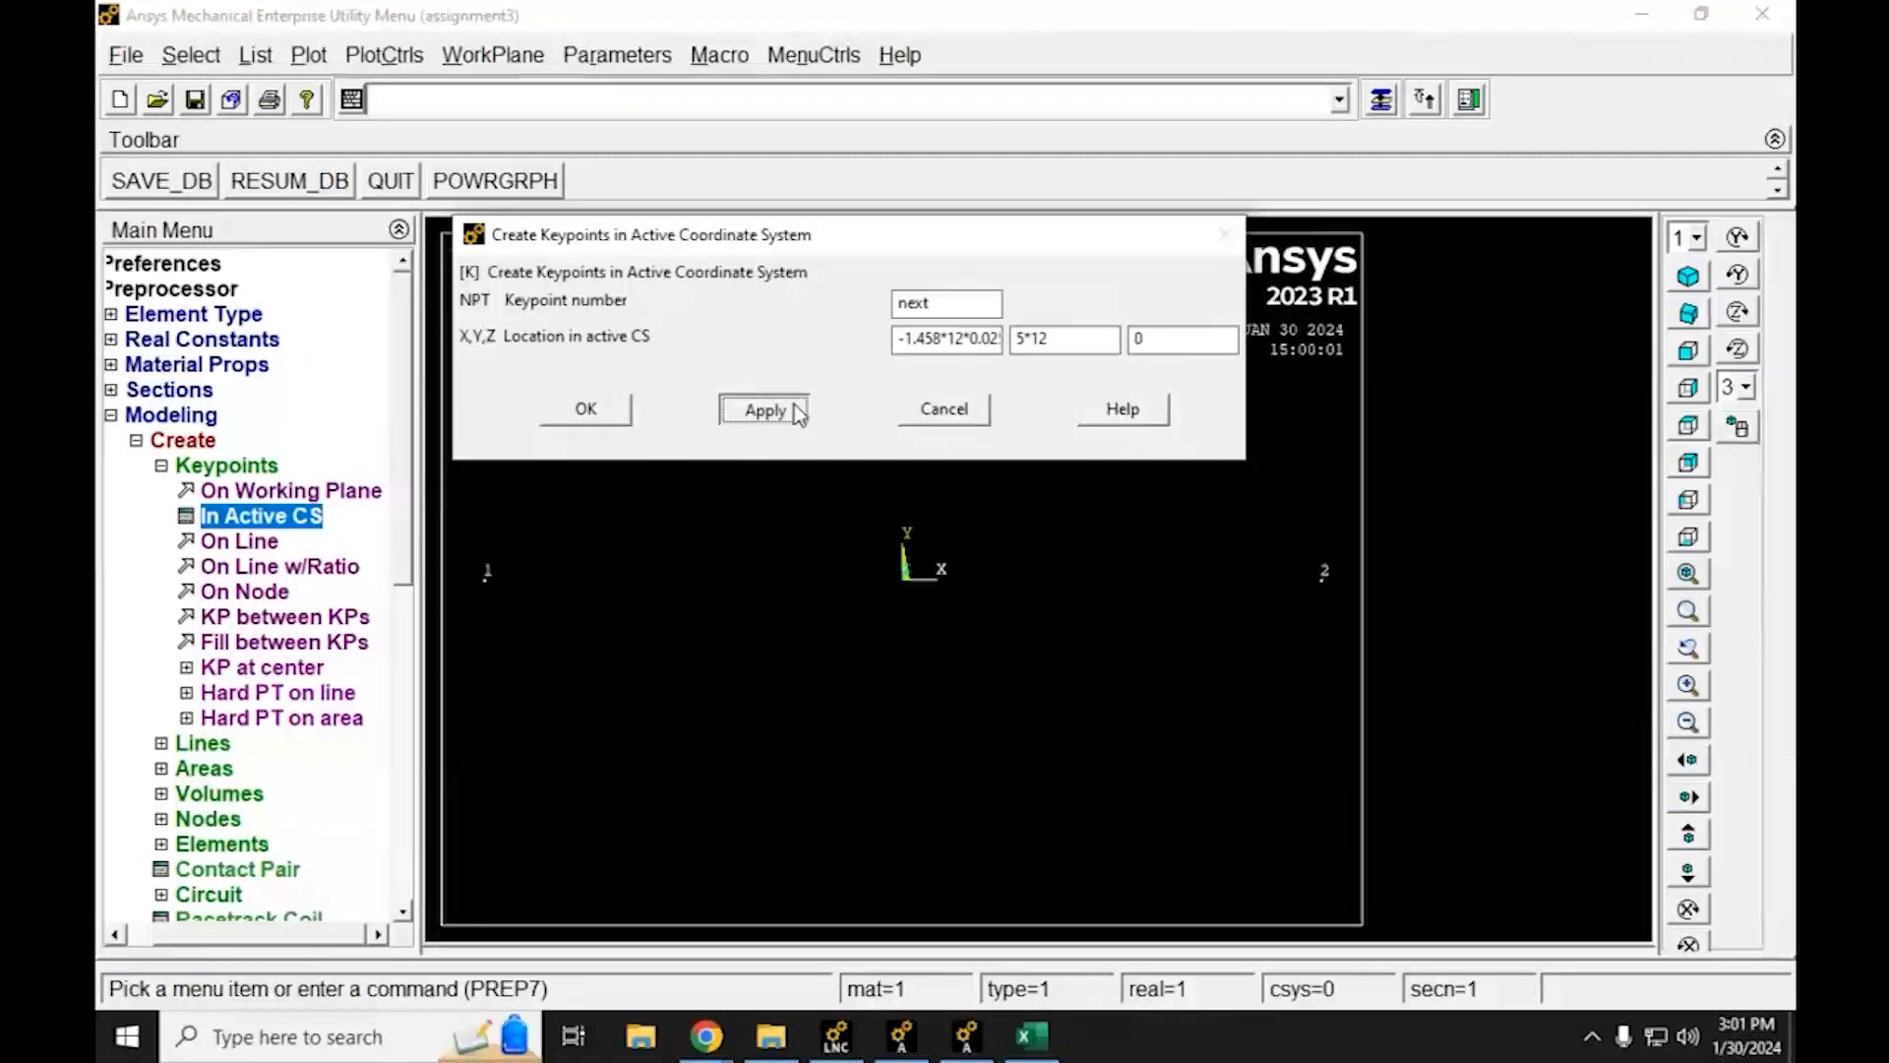
Redefine keypoint 3 with its Y location converted to meters as 5*12*0.0254, keeping X = -1.458*12*0.0254 and Z = 0
{"action": "left_click_drag", "start_coordinate": [990, 253], "coordinate": [954, 305]}
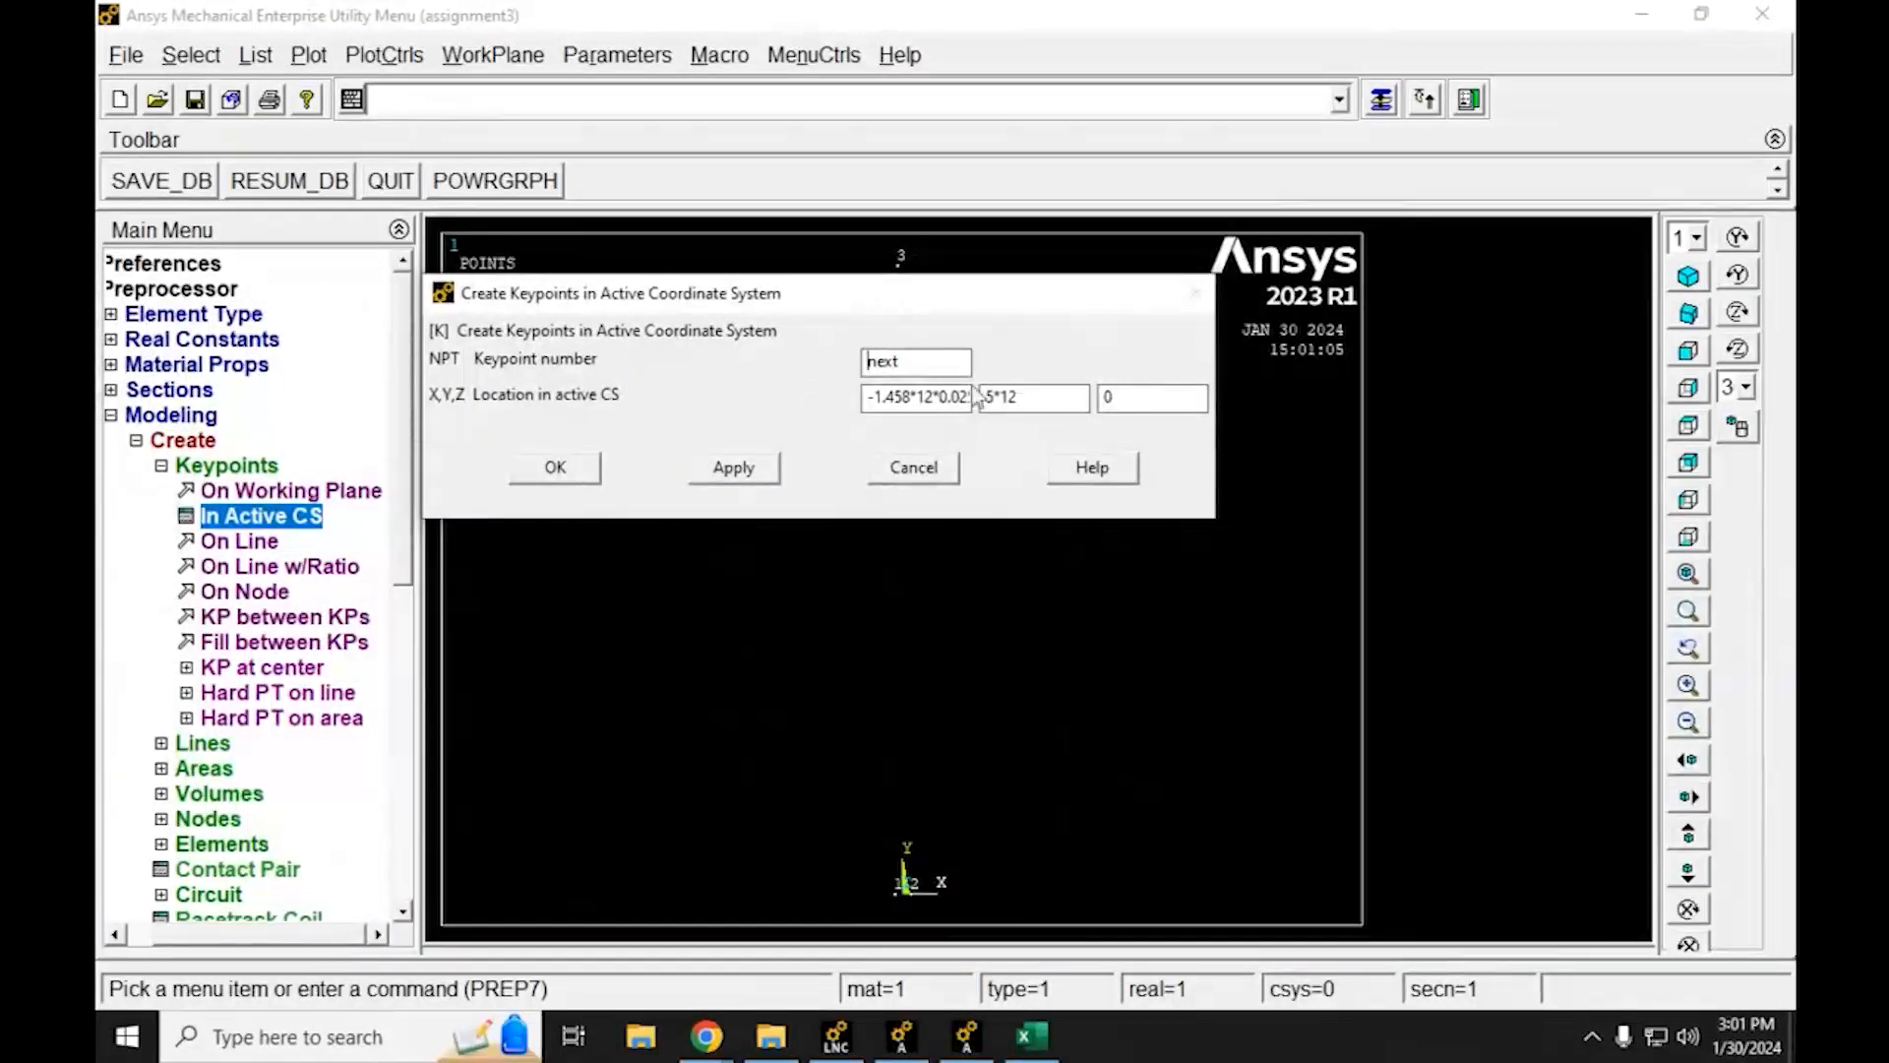
{"action": "left_click_drag", "start_coordinate": [934, 363], "coordinate": [789, 357]}
{"action": "type", "text": "3"}
{"action": "double_click", "coordinate": [1108, 398]}
{"action": "left_click", "coordinate": [1034, 394]}
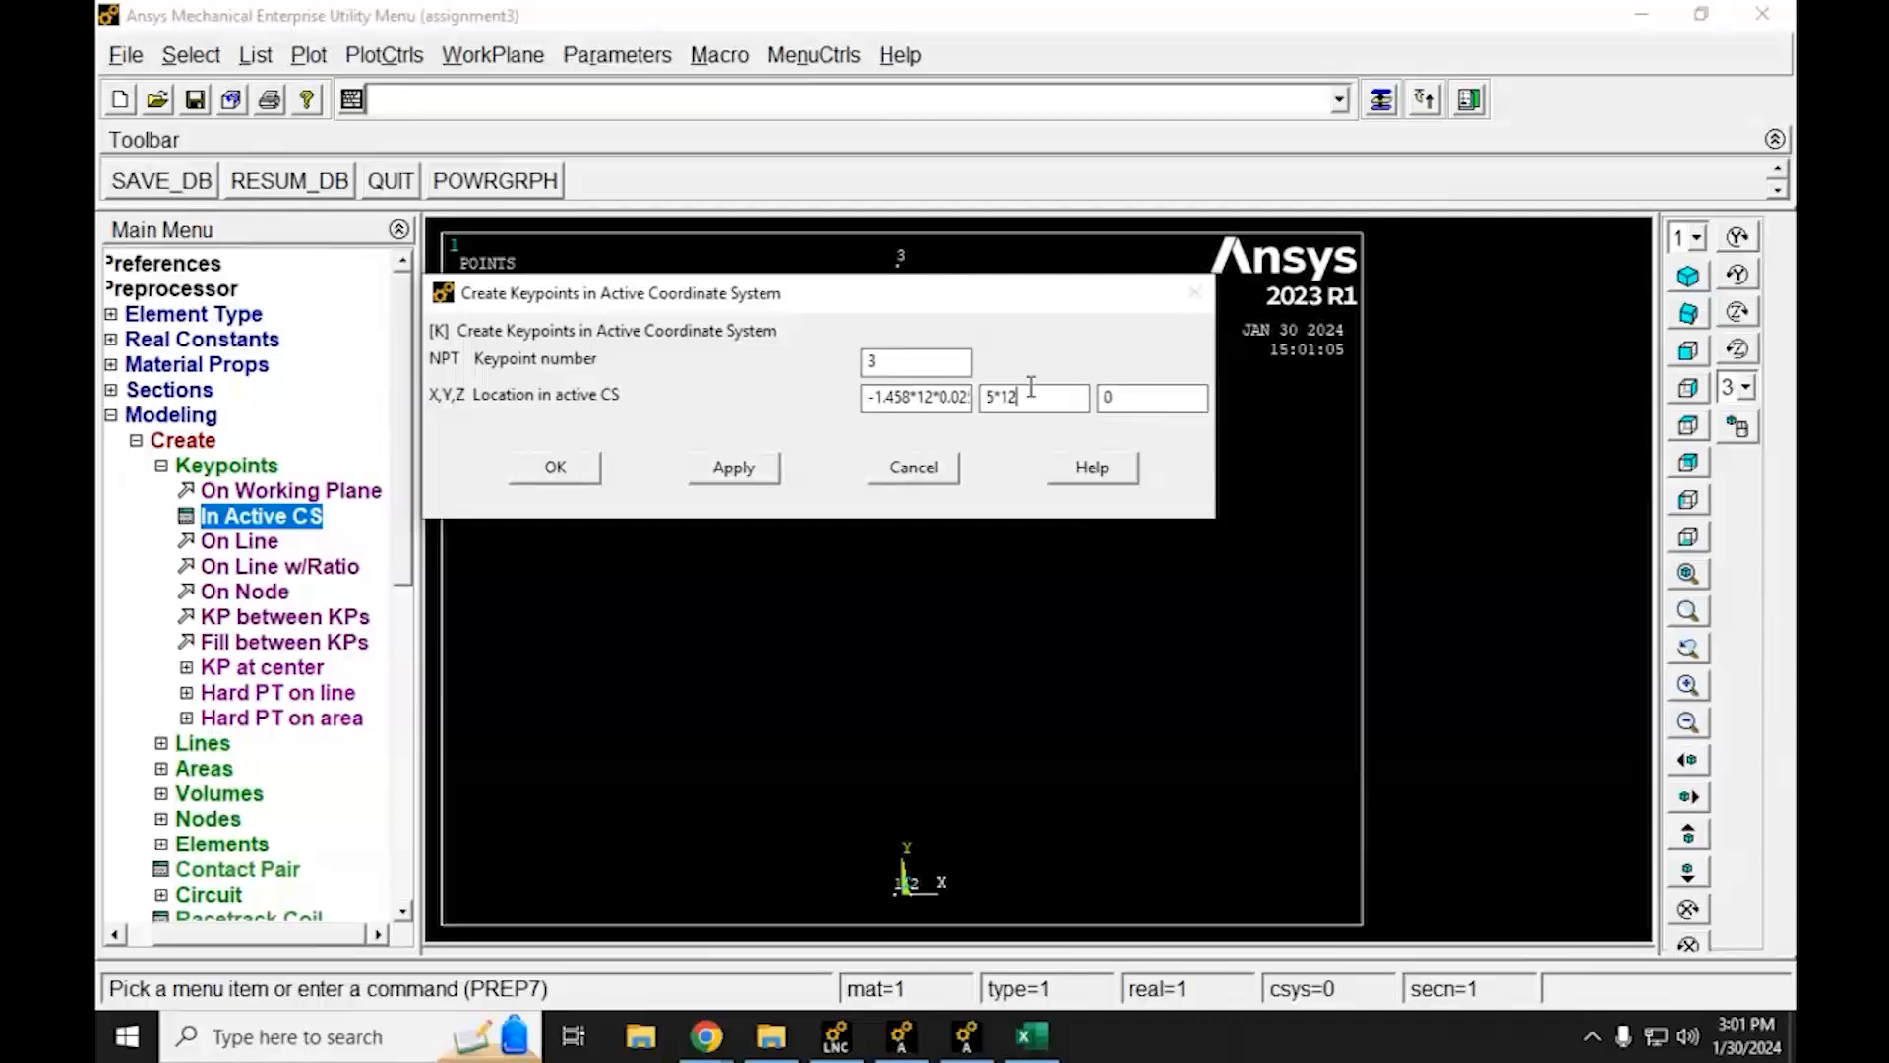
{"action": "left_click", "coordinate": [936, 395]}
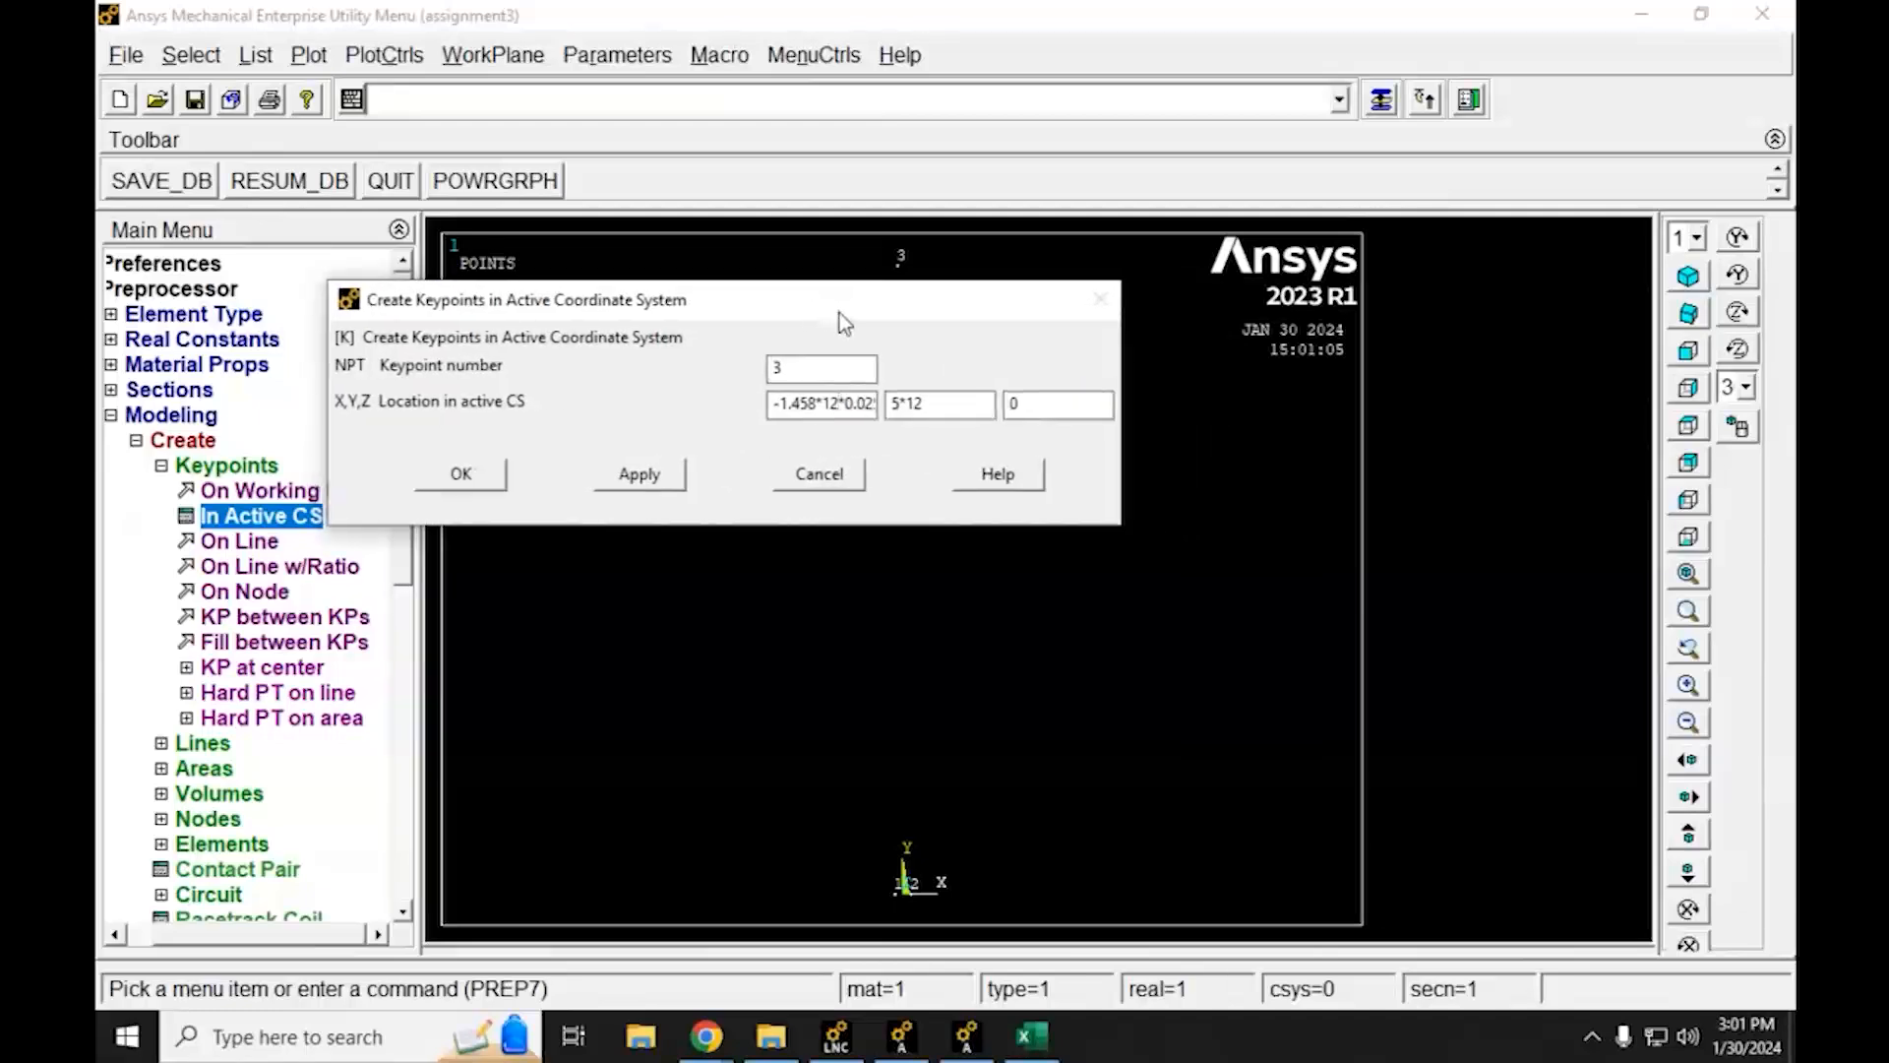
{"action": "left_click_drag", "start_coordinate": [840, 312], "coordinate": [637, 320]}
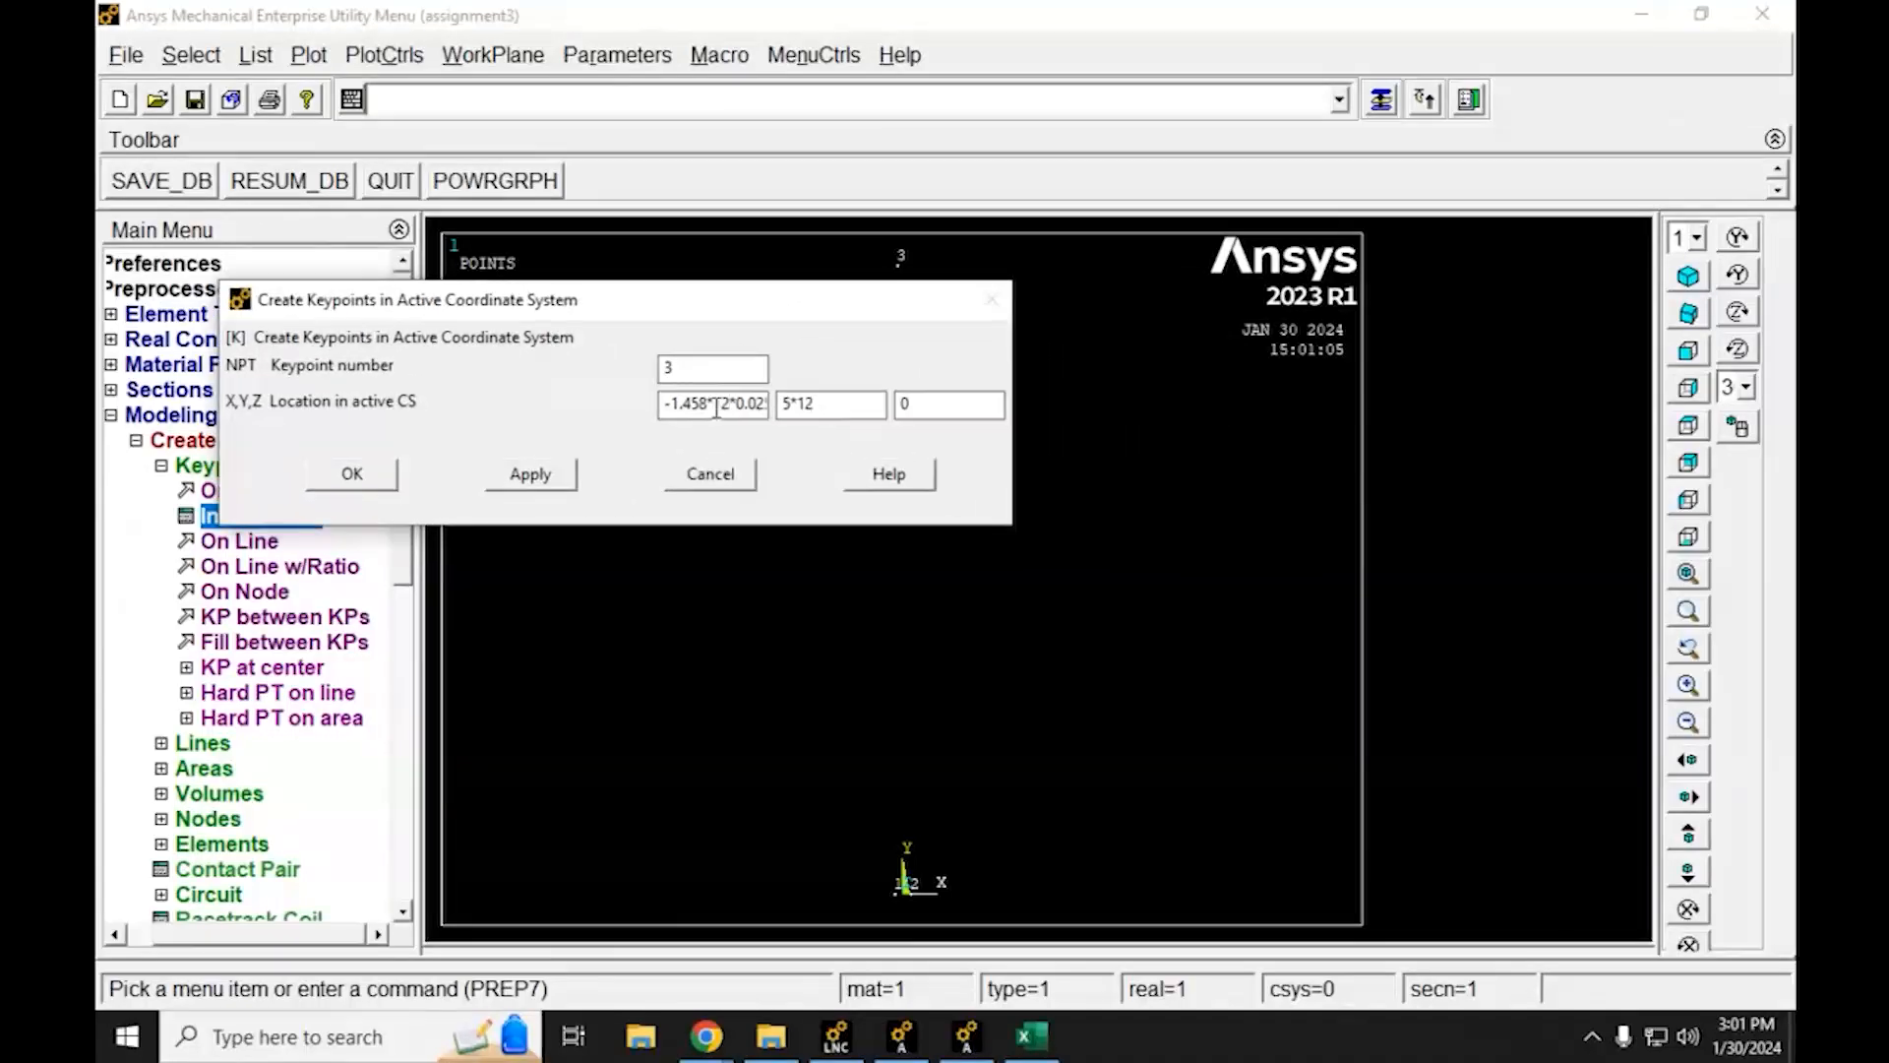
{"action": "left_click_drag", "start_coordinate": [739, 404], "coordinate": [828, 398]}
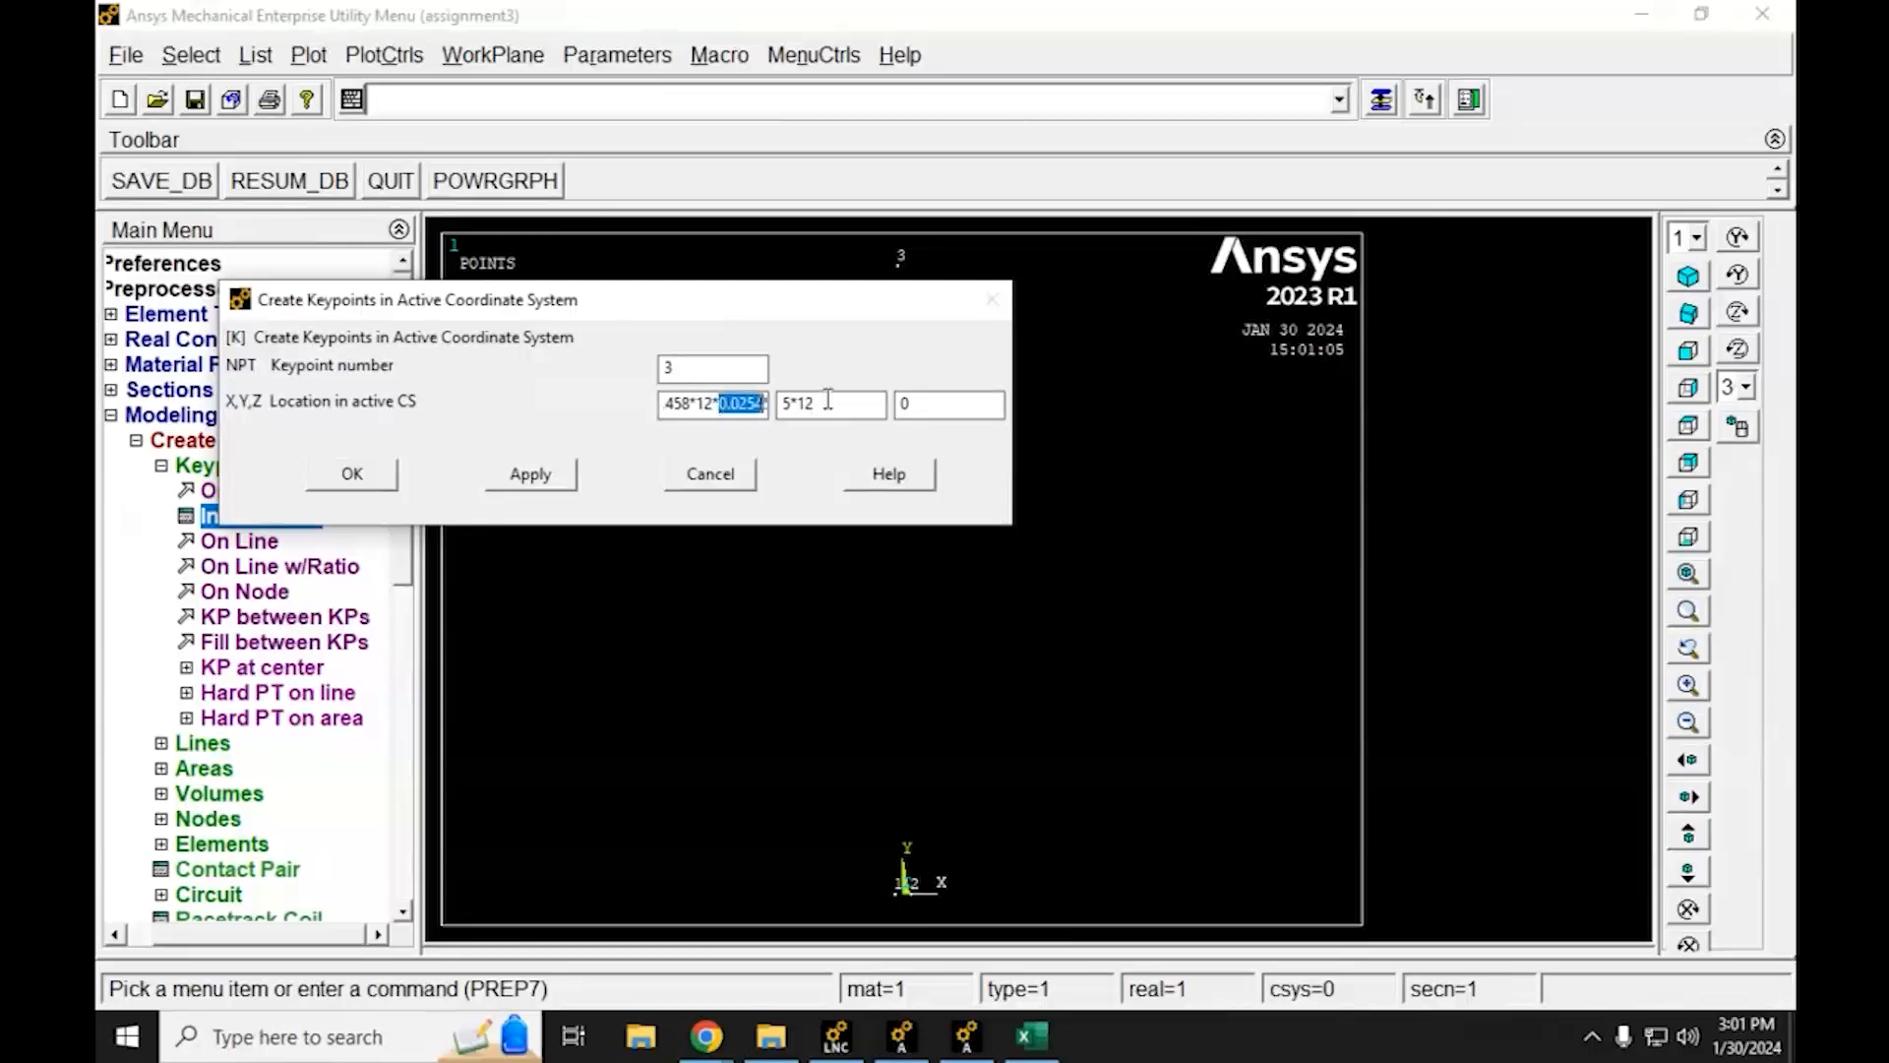
{"action": "key", "text": "ctrl+c"}
{"action": "left_click", "coordinate": [832, 408]}
{"action": "key", "text": "ctrl+v"}
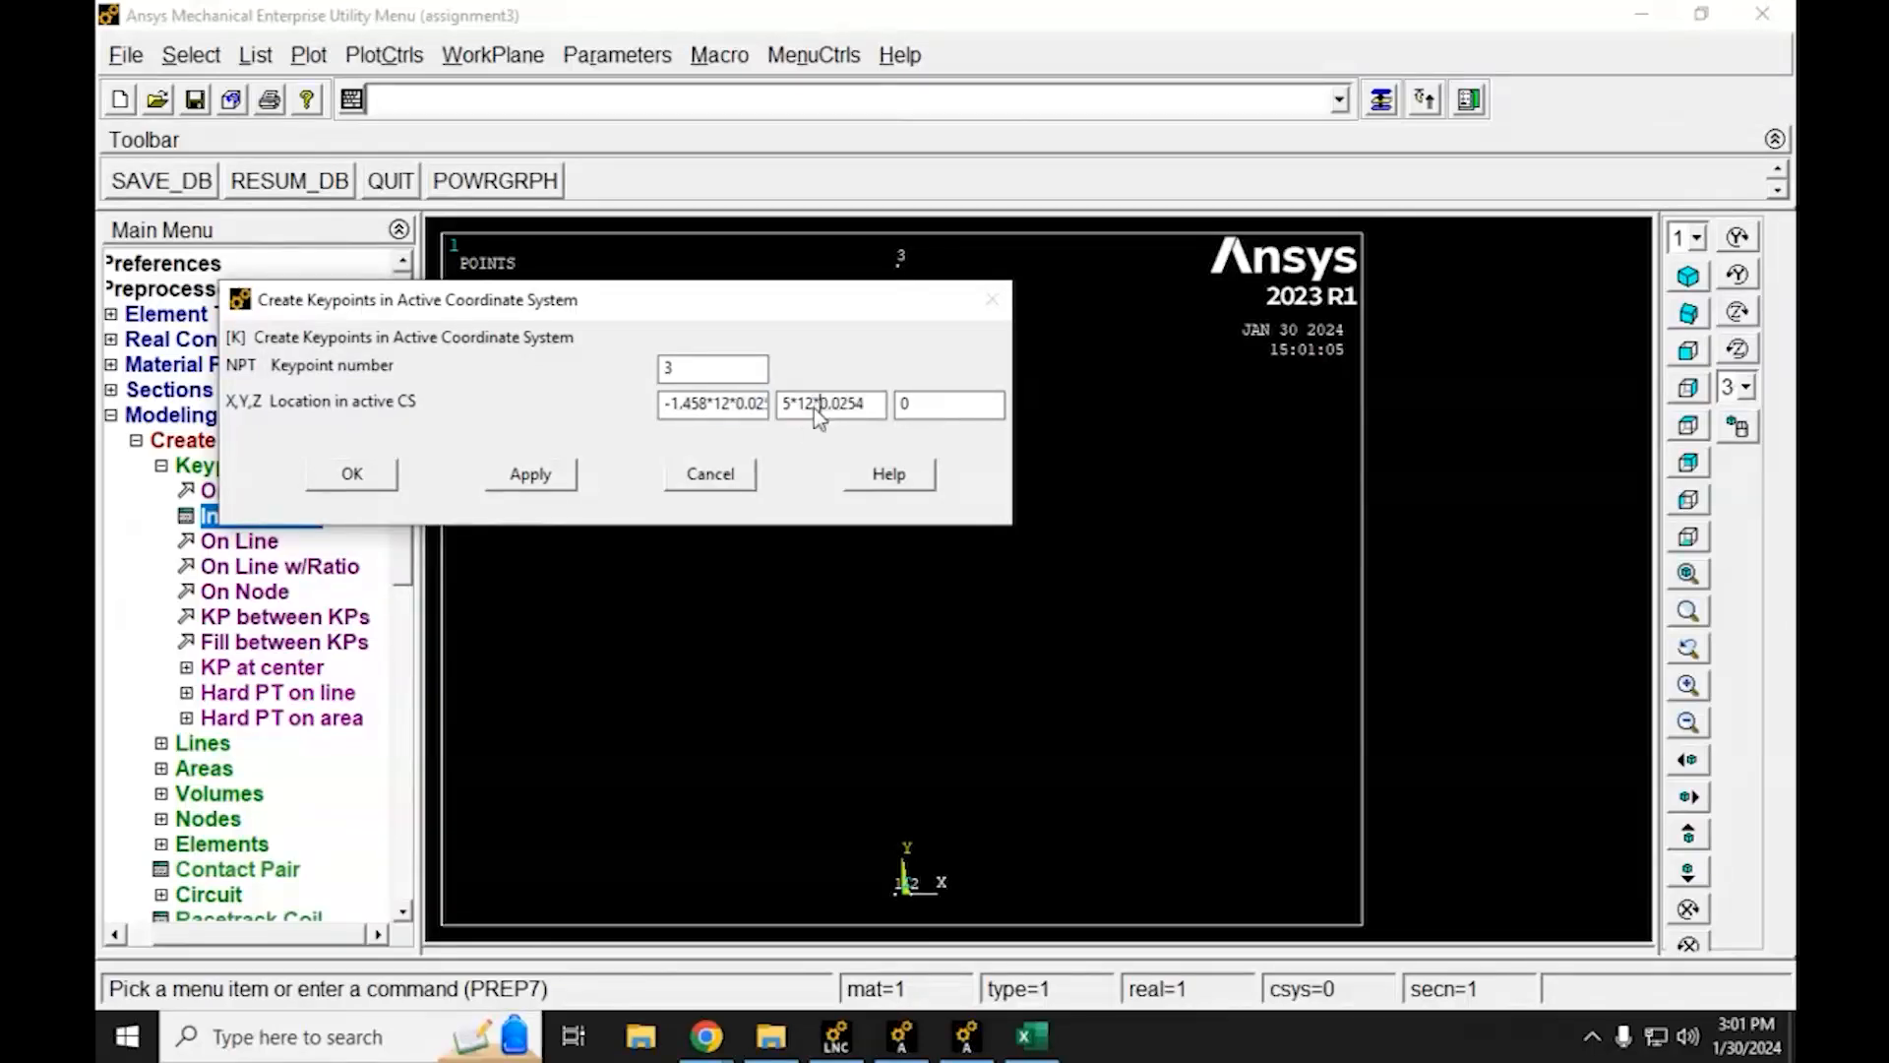
{"action": "left_click", "coordinate": [531, 474]}
Create the opposite crossbar keypoint with number next at X = 1.458*12*0.0254, Y = 5*12*0.0254, Z = 0
{"action": "left_click_drag", "start_coordinate": [696, 300], "coordinate": [1019, 697]}
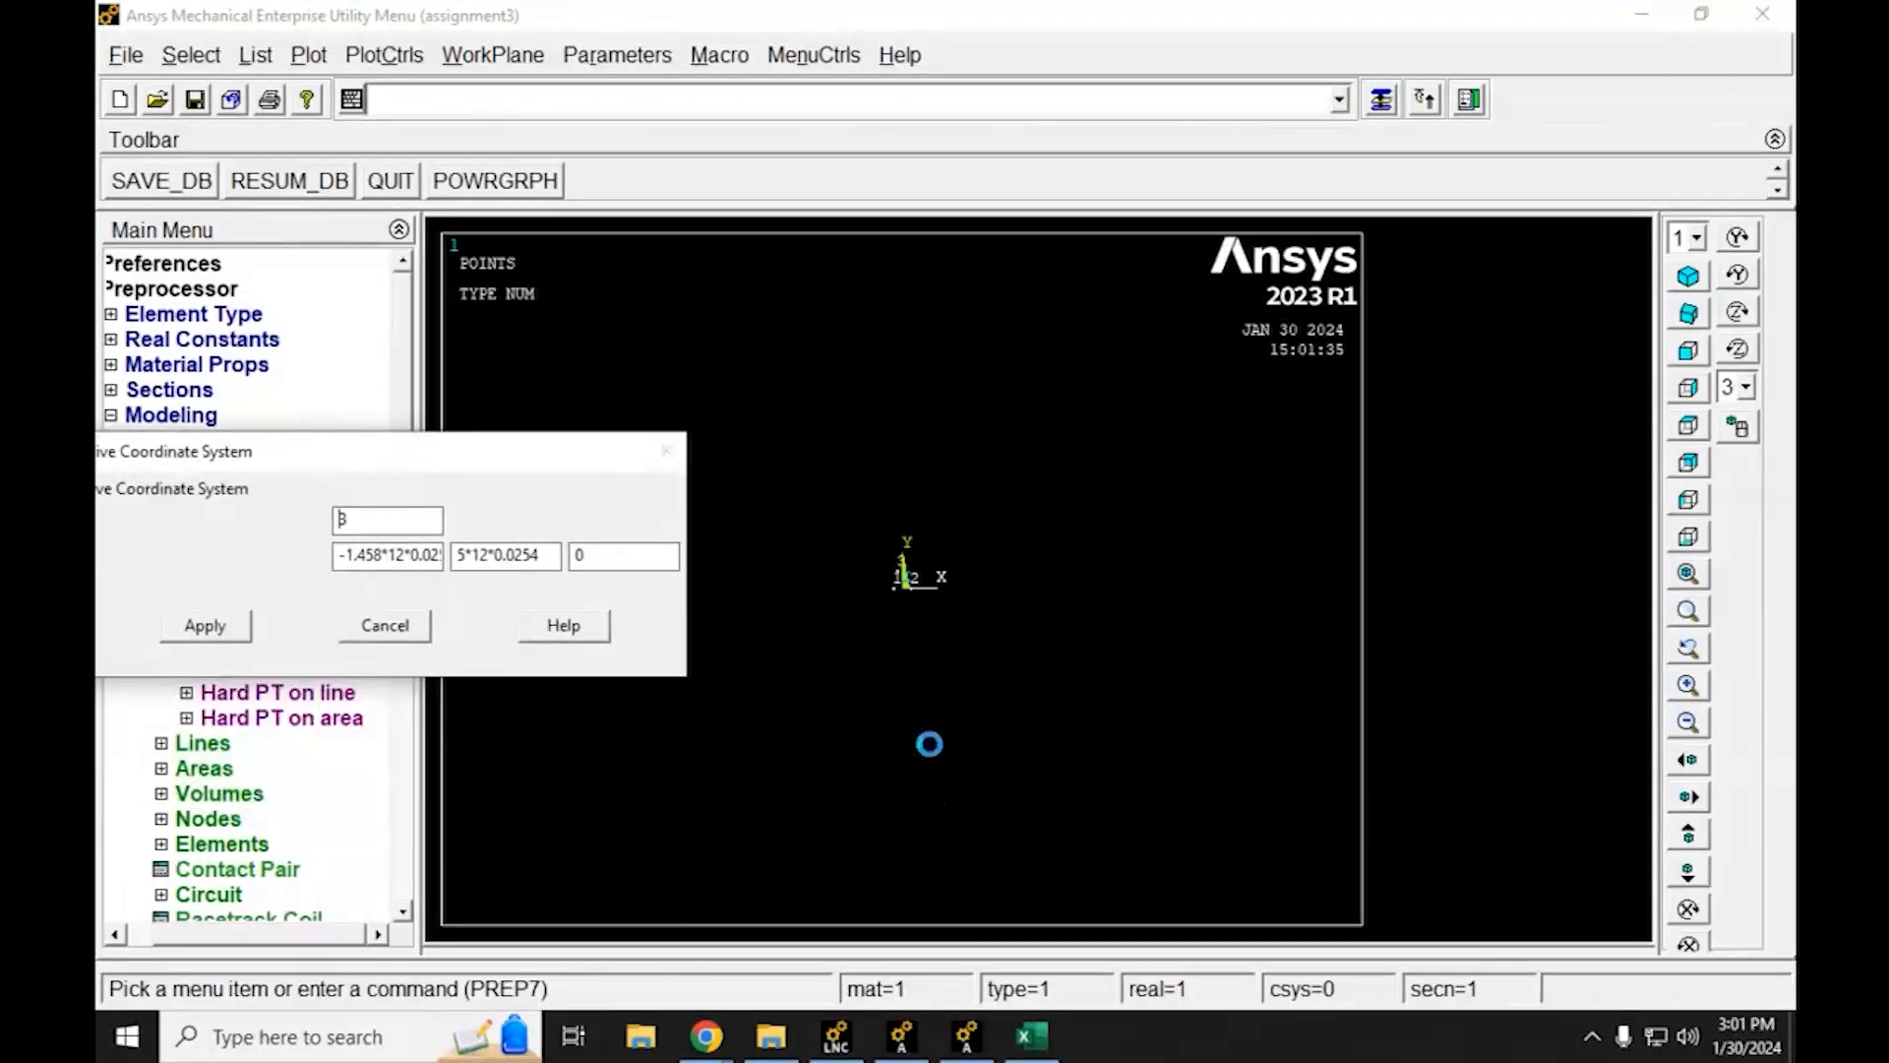
{"action": "scroll", "coordinate": [915, 585], "scroll_direction": "up", "scroll_amount": 2}
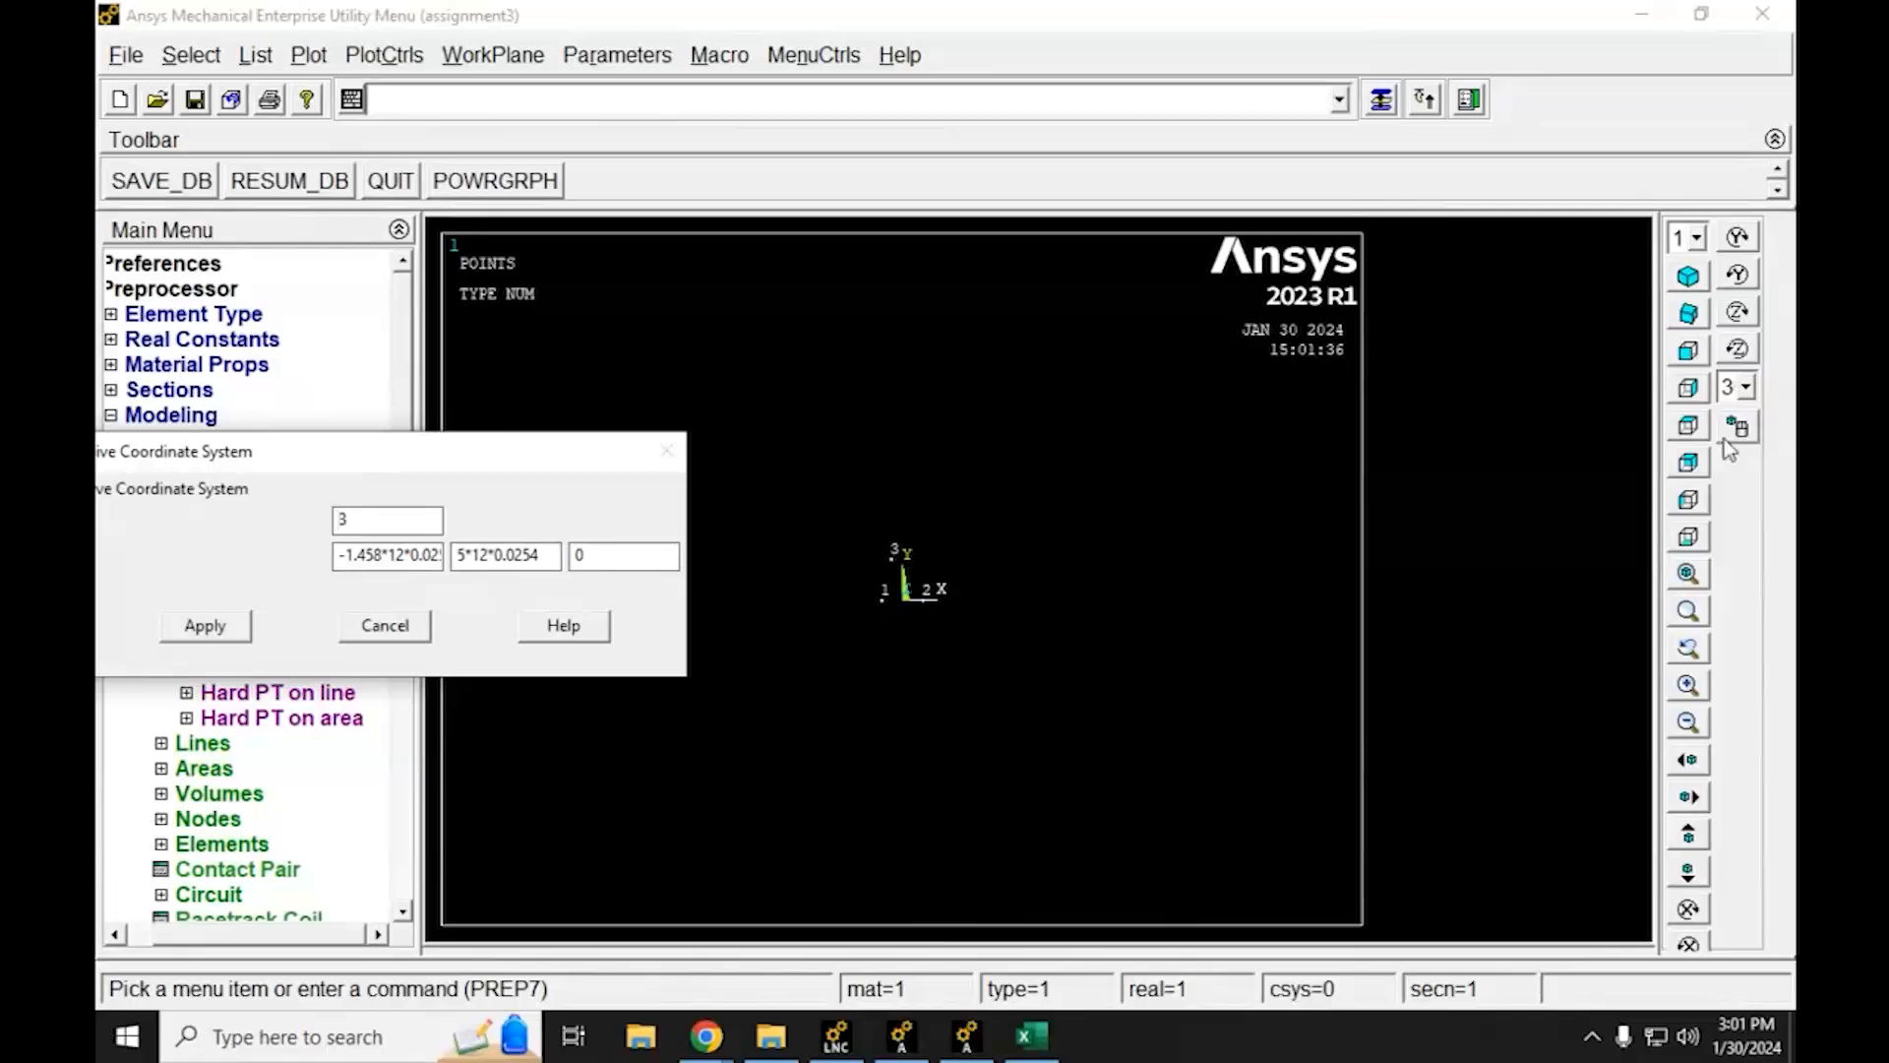
{"action": "left_click", "coordinate": [1721, 573]}
{"action": "left_click", "coordinate": [1690, 579]}
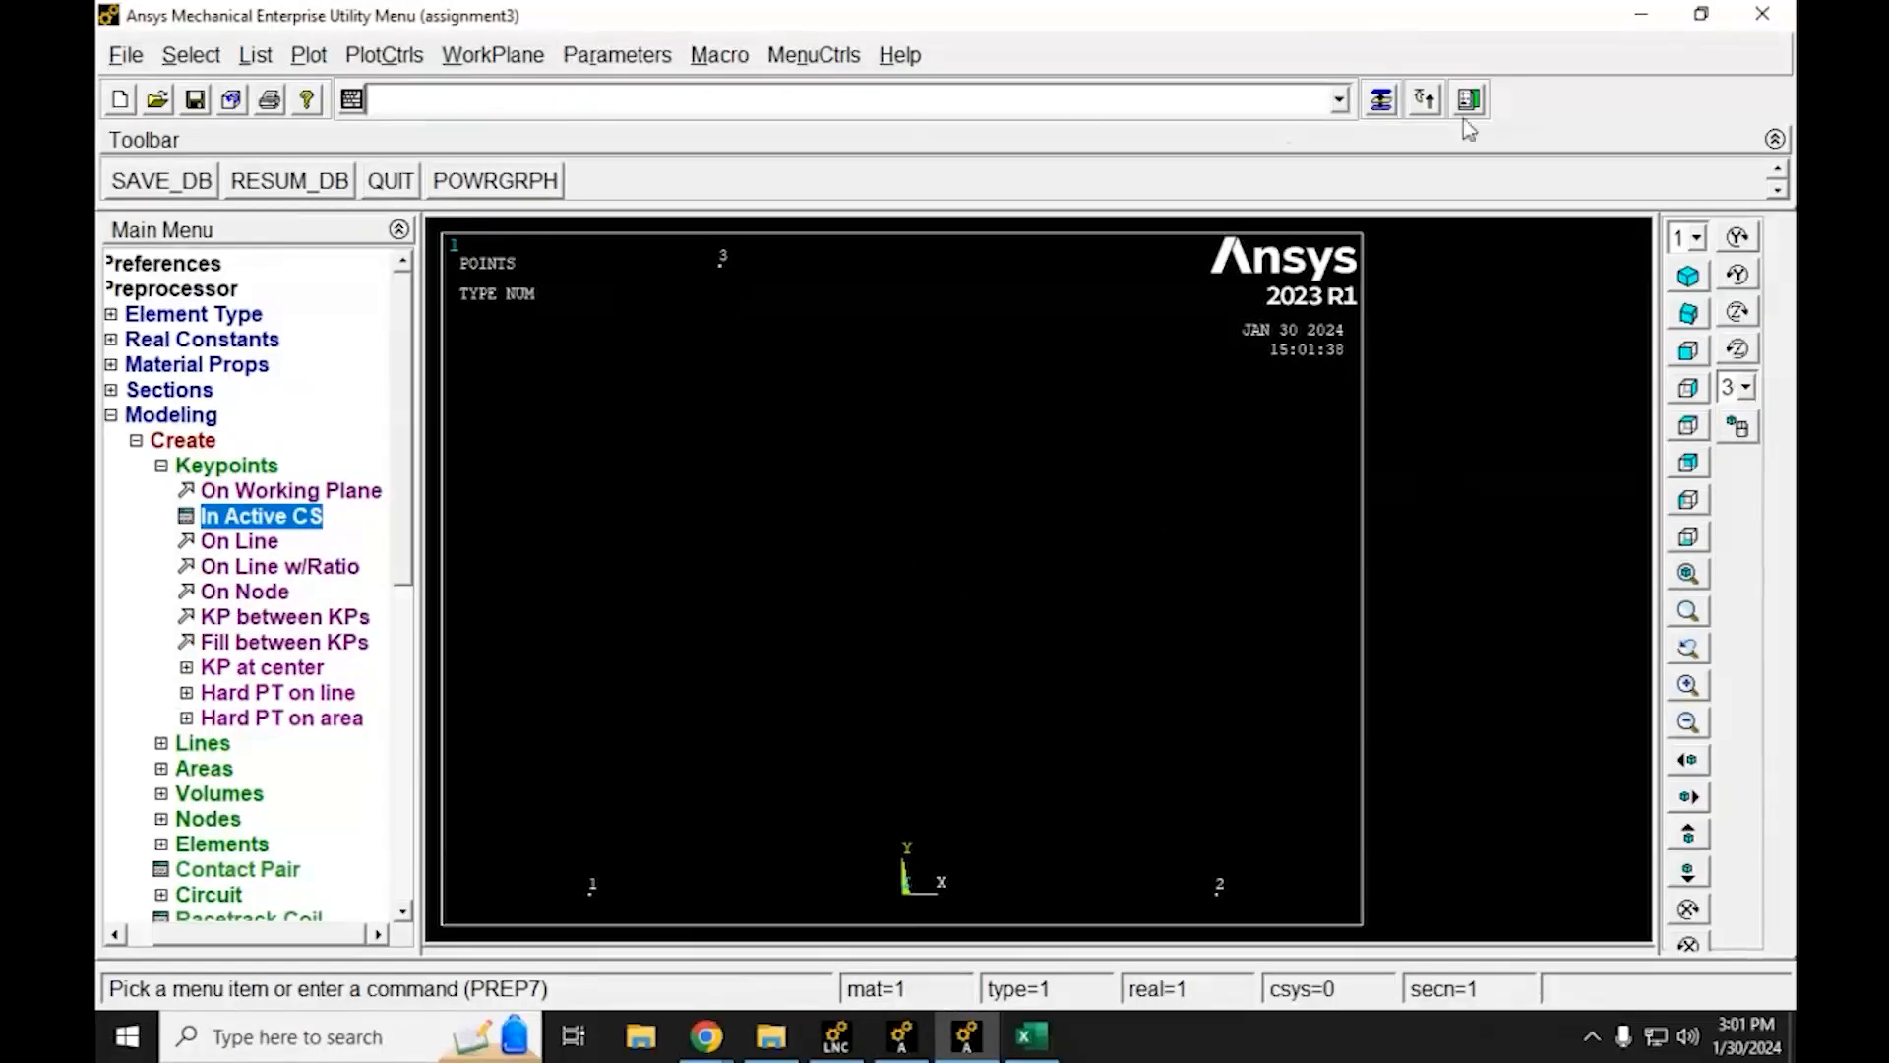
{"action": "left_click", "coordinate": [1381, 99]}
{"action": "left_click_drag", "start_coordinate": [257, 454], "coordinate": [844, 457]}
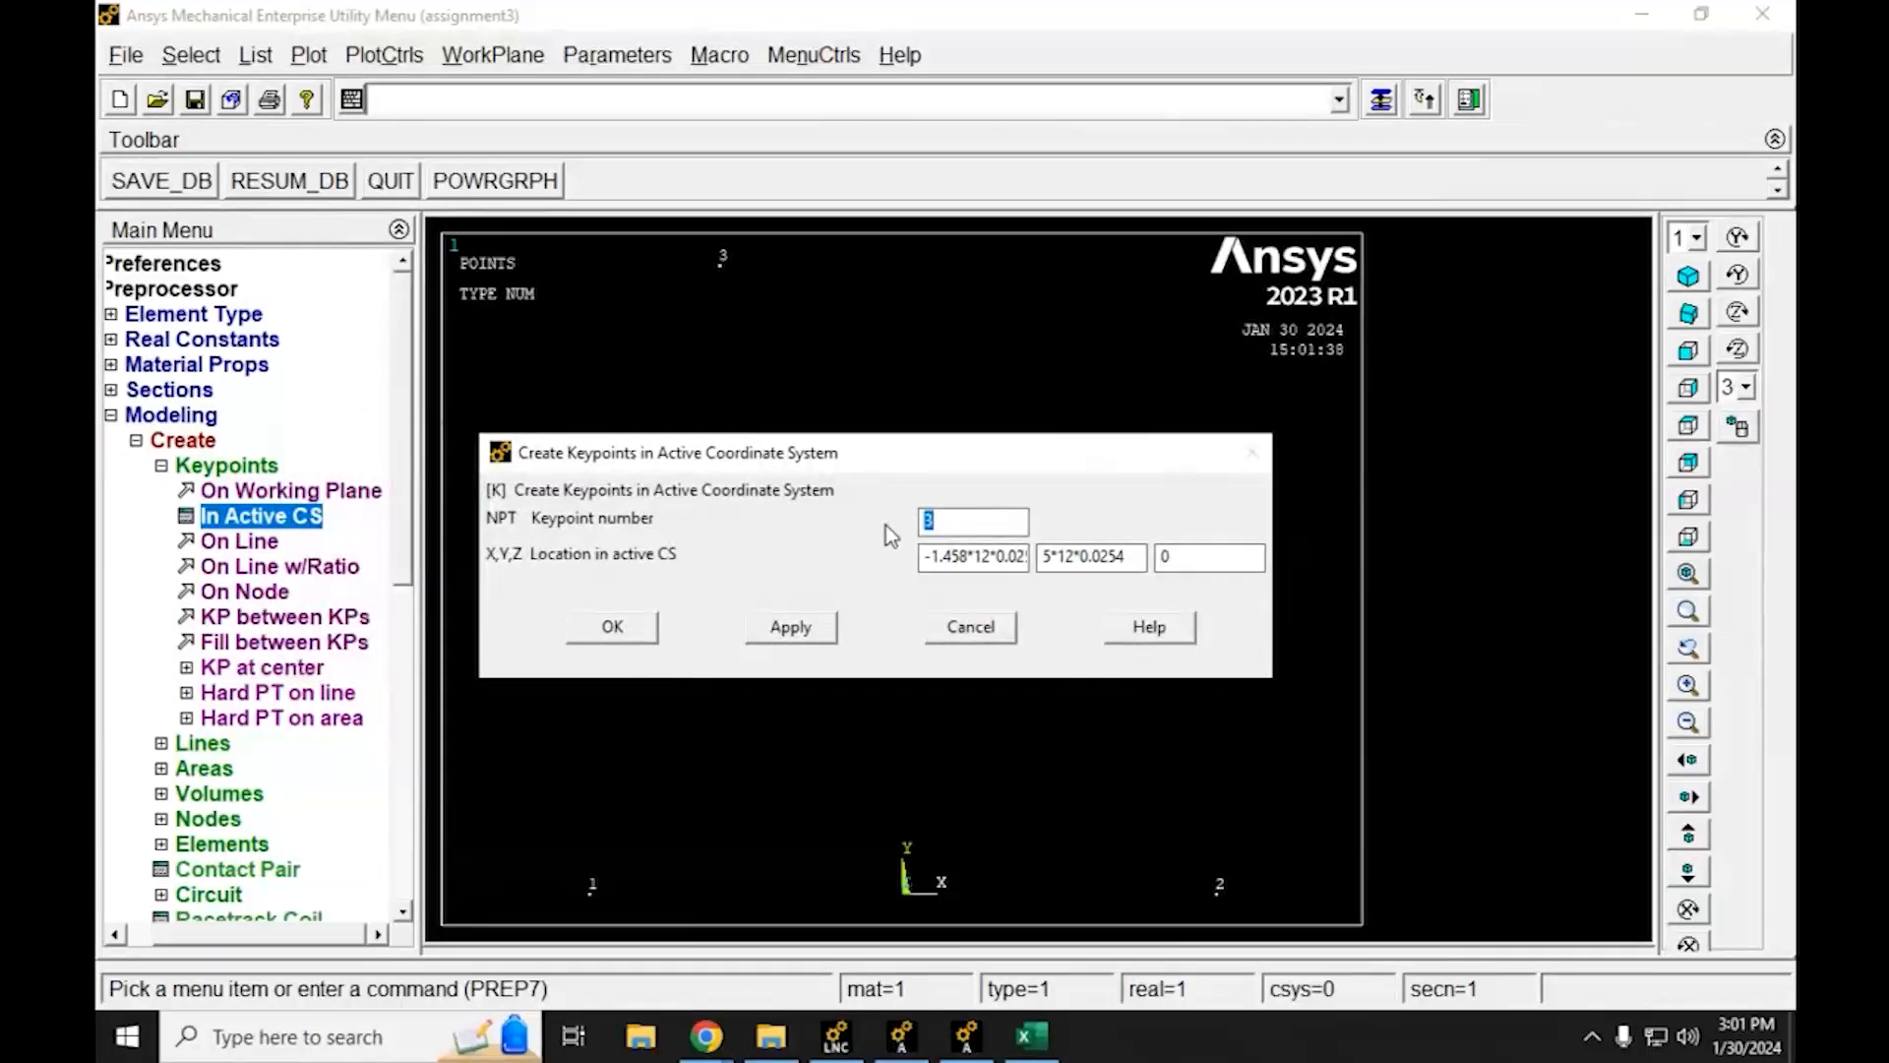
{"action": "type", "text": "next"}
{"action": "key", "text": "BackSpace"}
{"action": "left_click", "coordinate": [790, 630]}
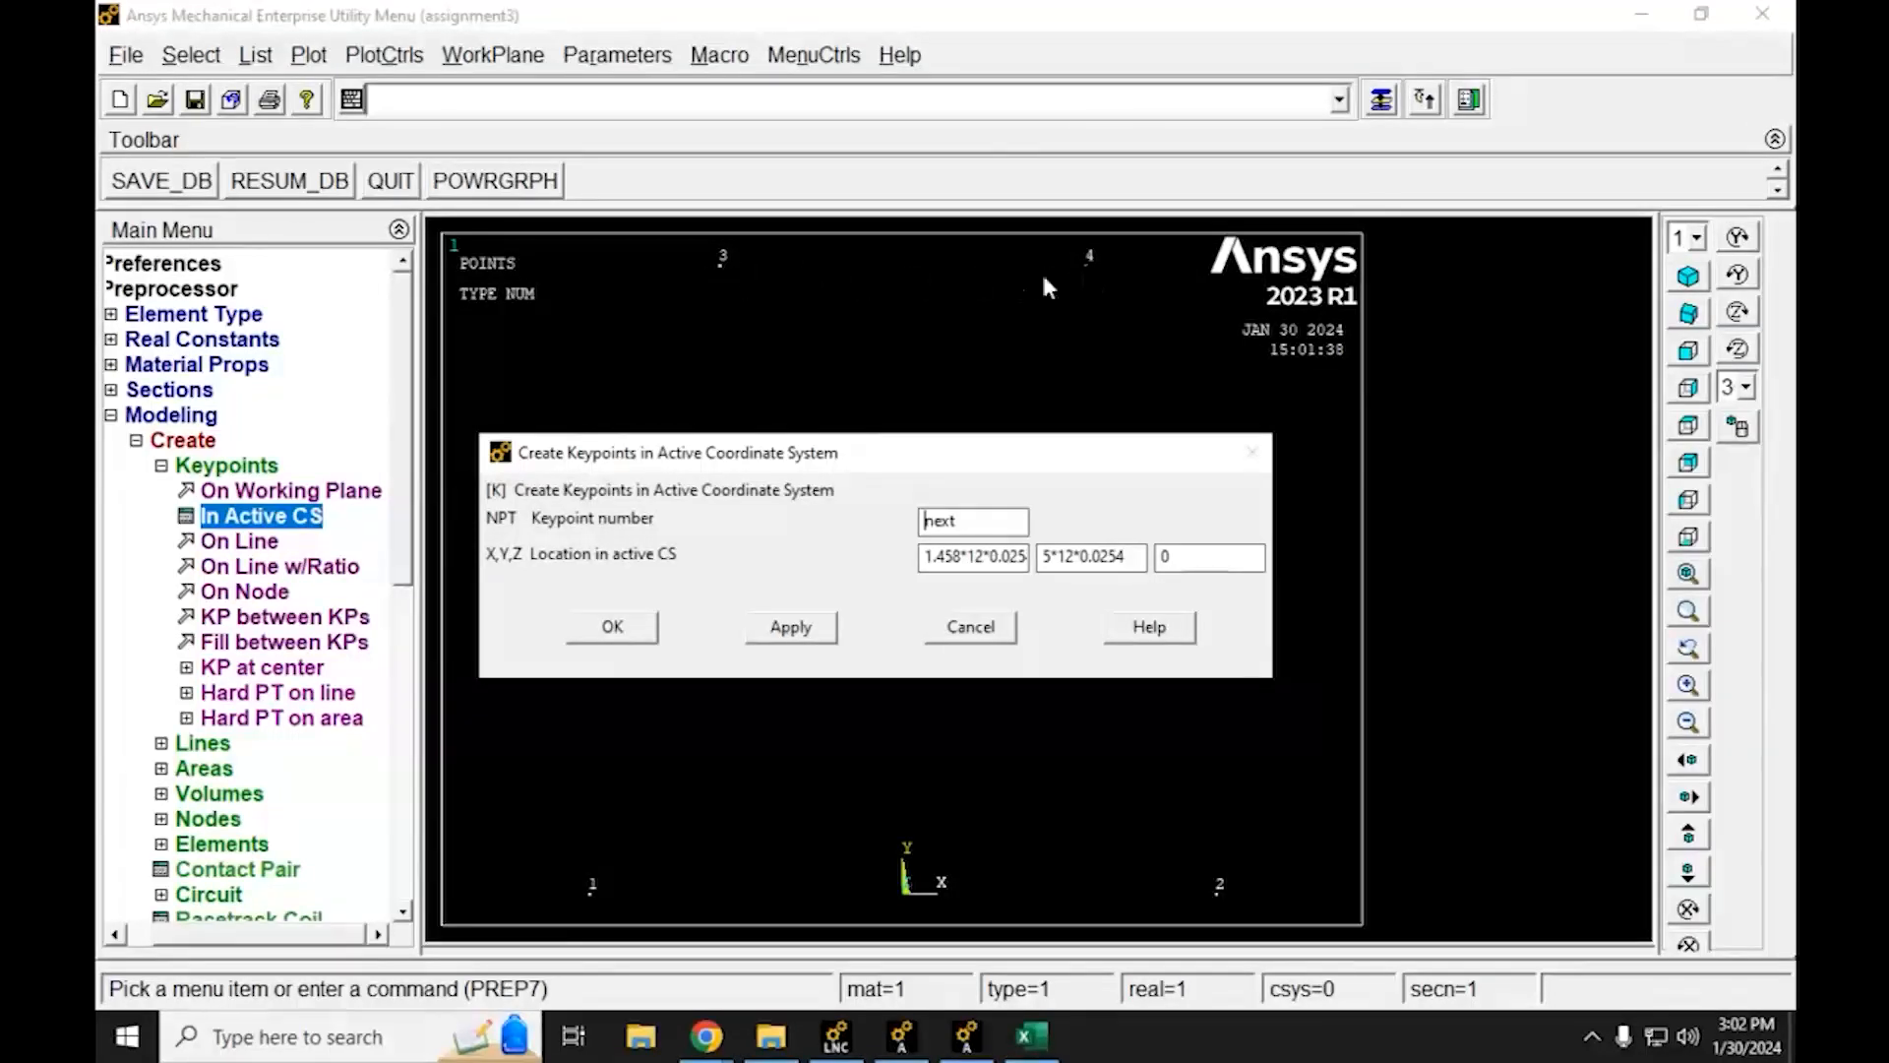
Check the apex location in the assignment figure in Chrome and create that keypoint in Ansys at X = 0*12*0.0254, Y = 12*12*0.0254, Z = 0
{"action": "mouse_move", "coordinate": [707, 1036]}
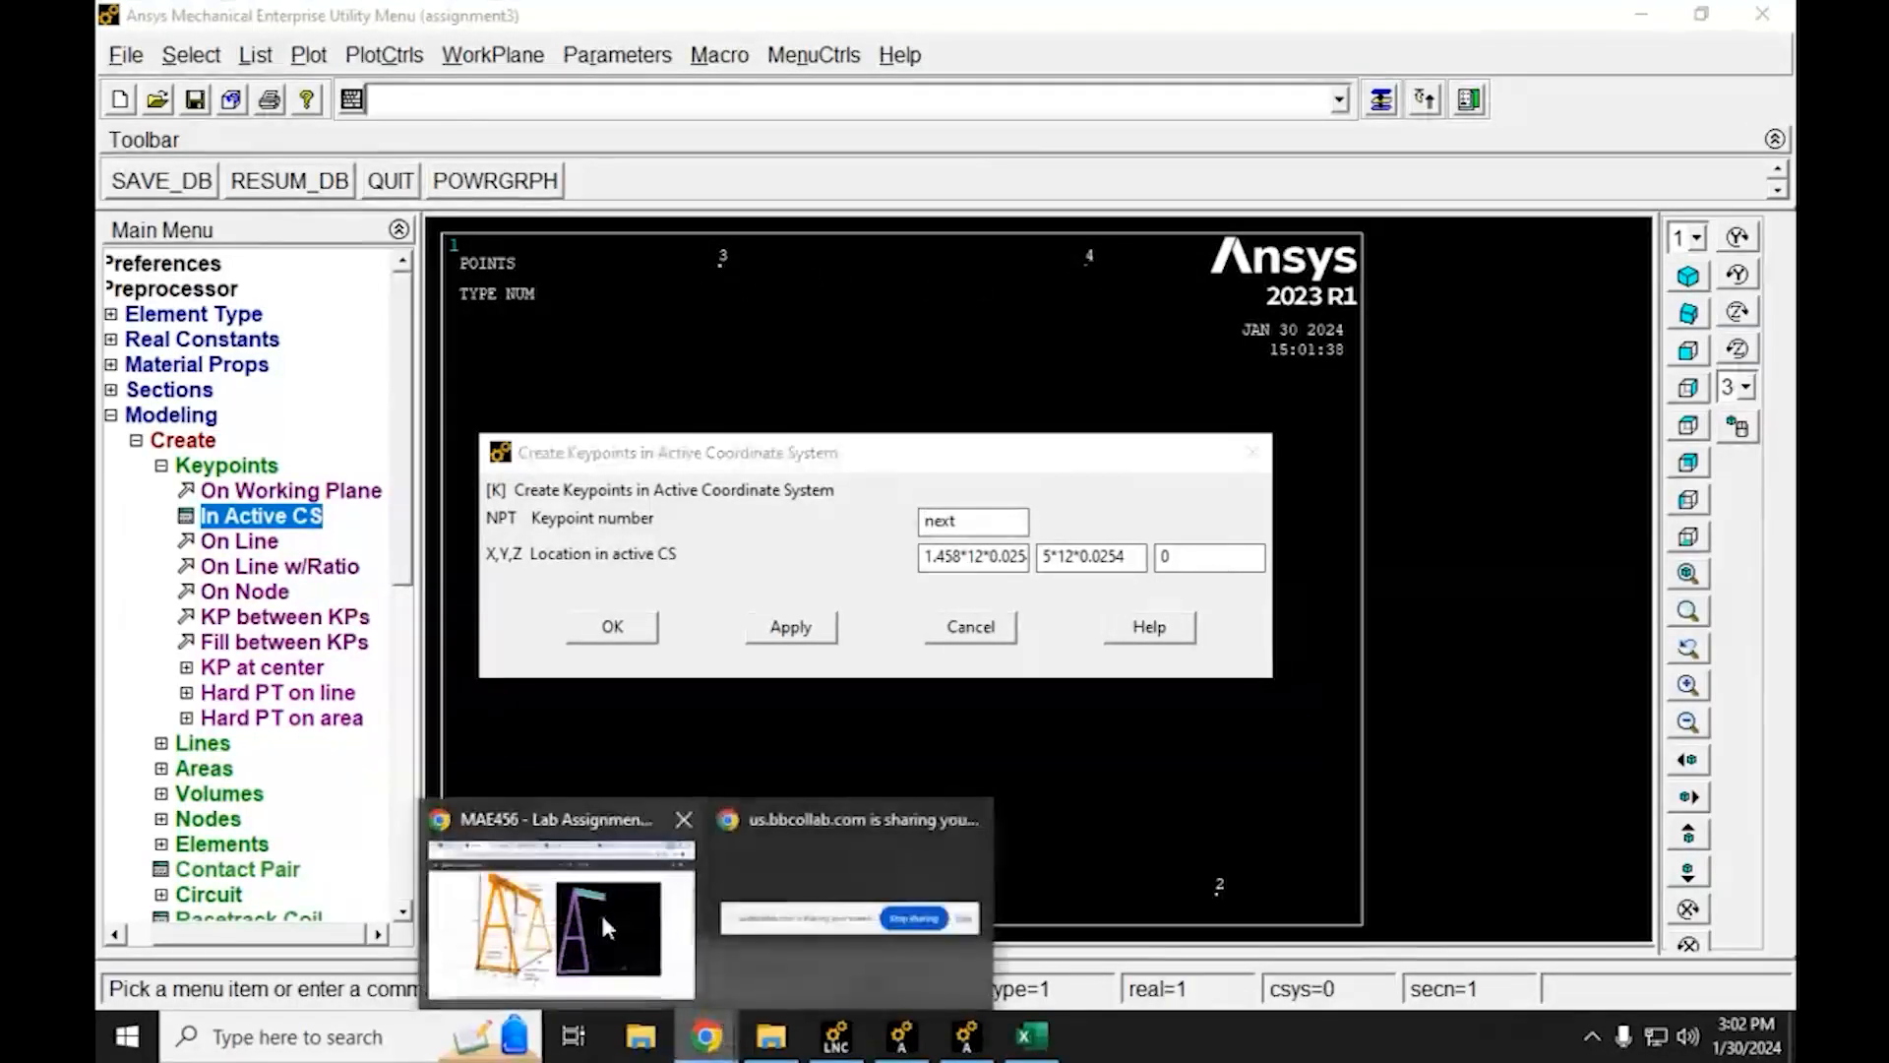
{"action": "left_click", "coordinate": [600, 915]}
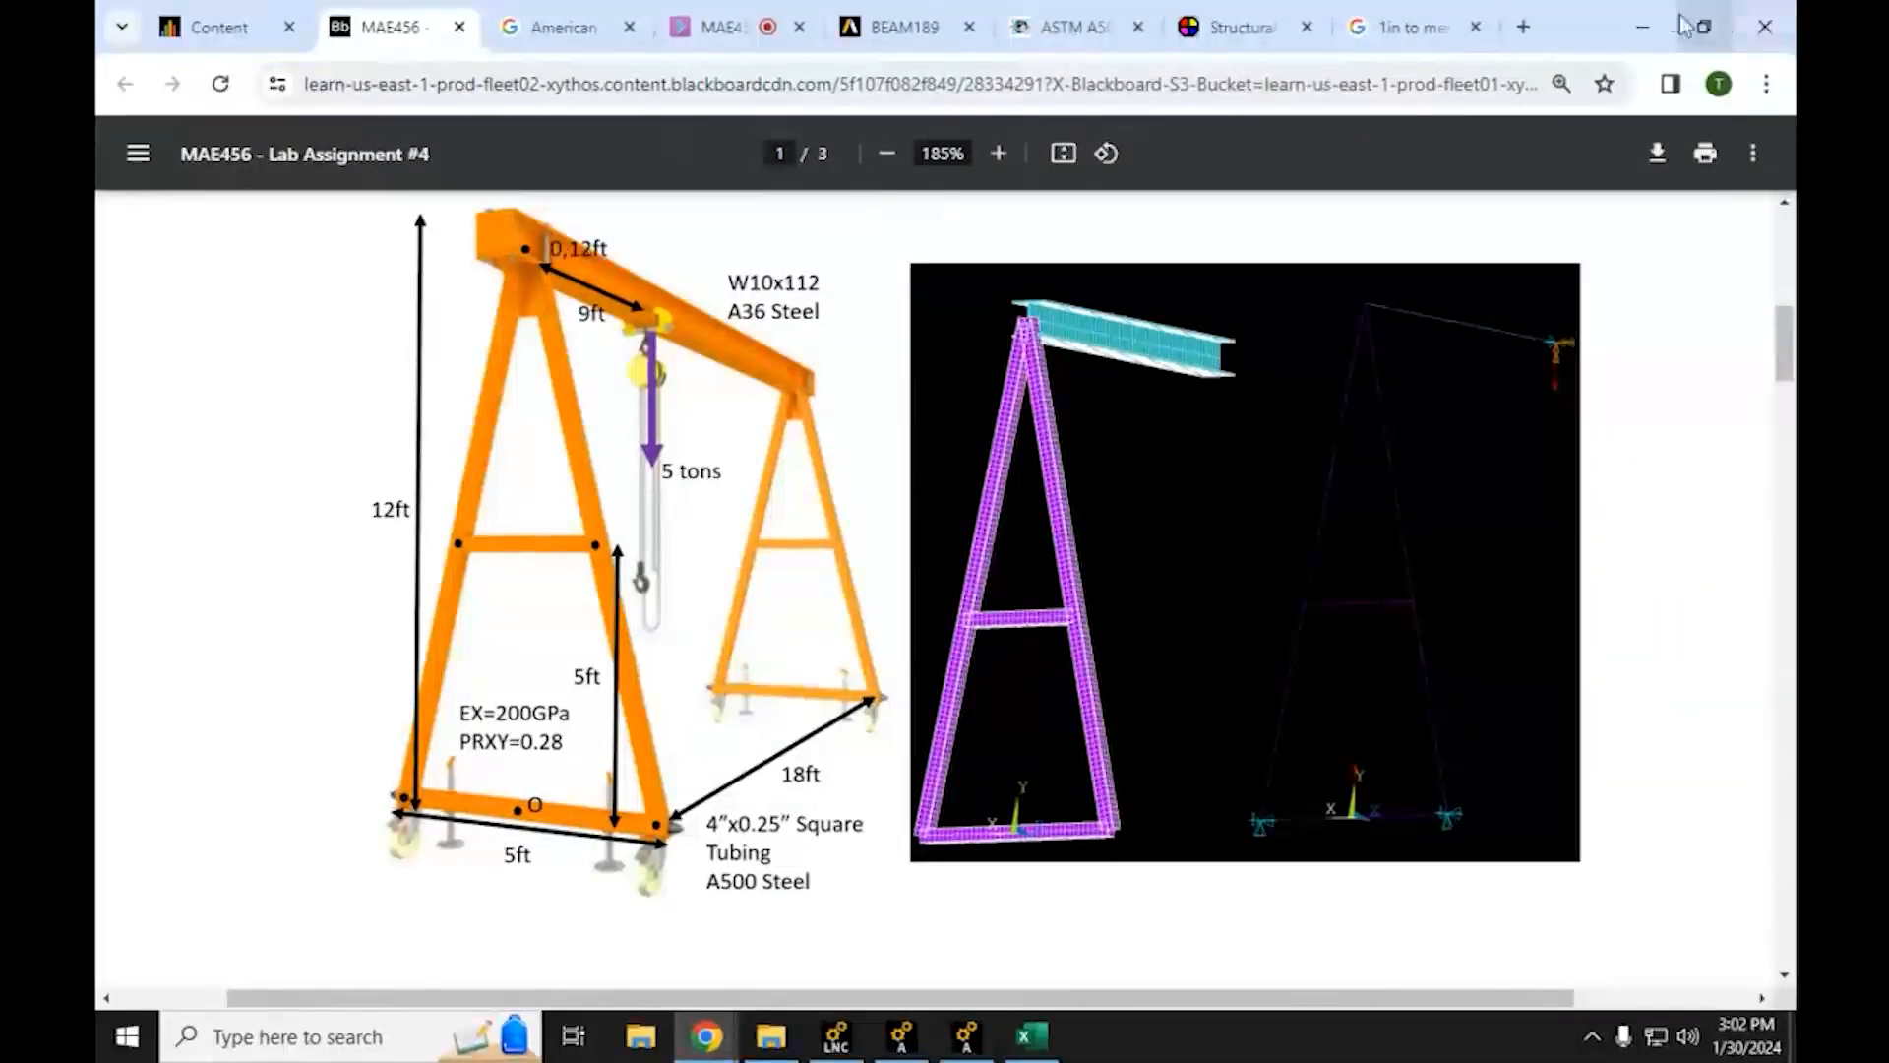
{"action": "left_click", "coordinate": [1641, 26]}
{"action": "left_click_drag", "start_coordinate": [961, 557], "coordinate": [884, 563]}
{"action": "type", "text": "0*12*0.0254"}
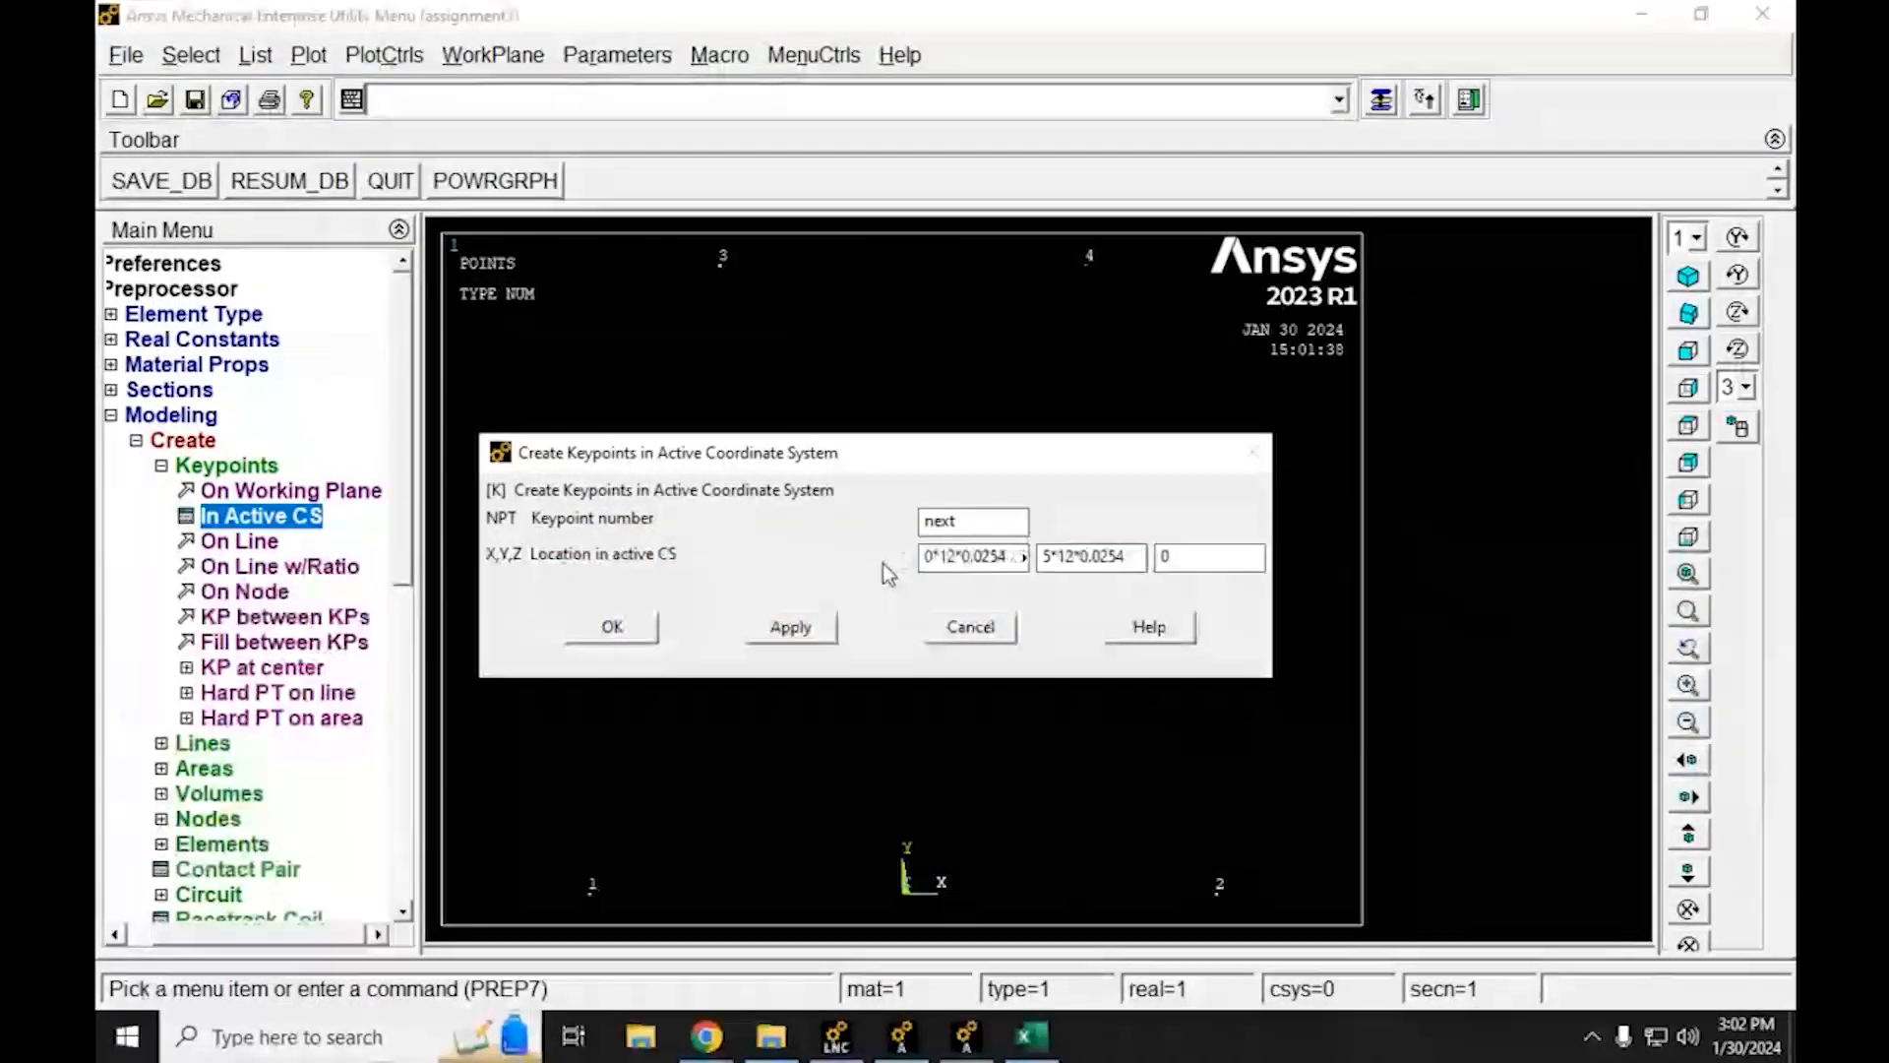
{"action": "left_click_drag", "start_coordinate": [1052, 556], "coordinate": [1041, 565]}
{"action": "type", "text": "12"}
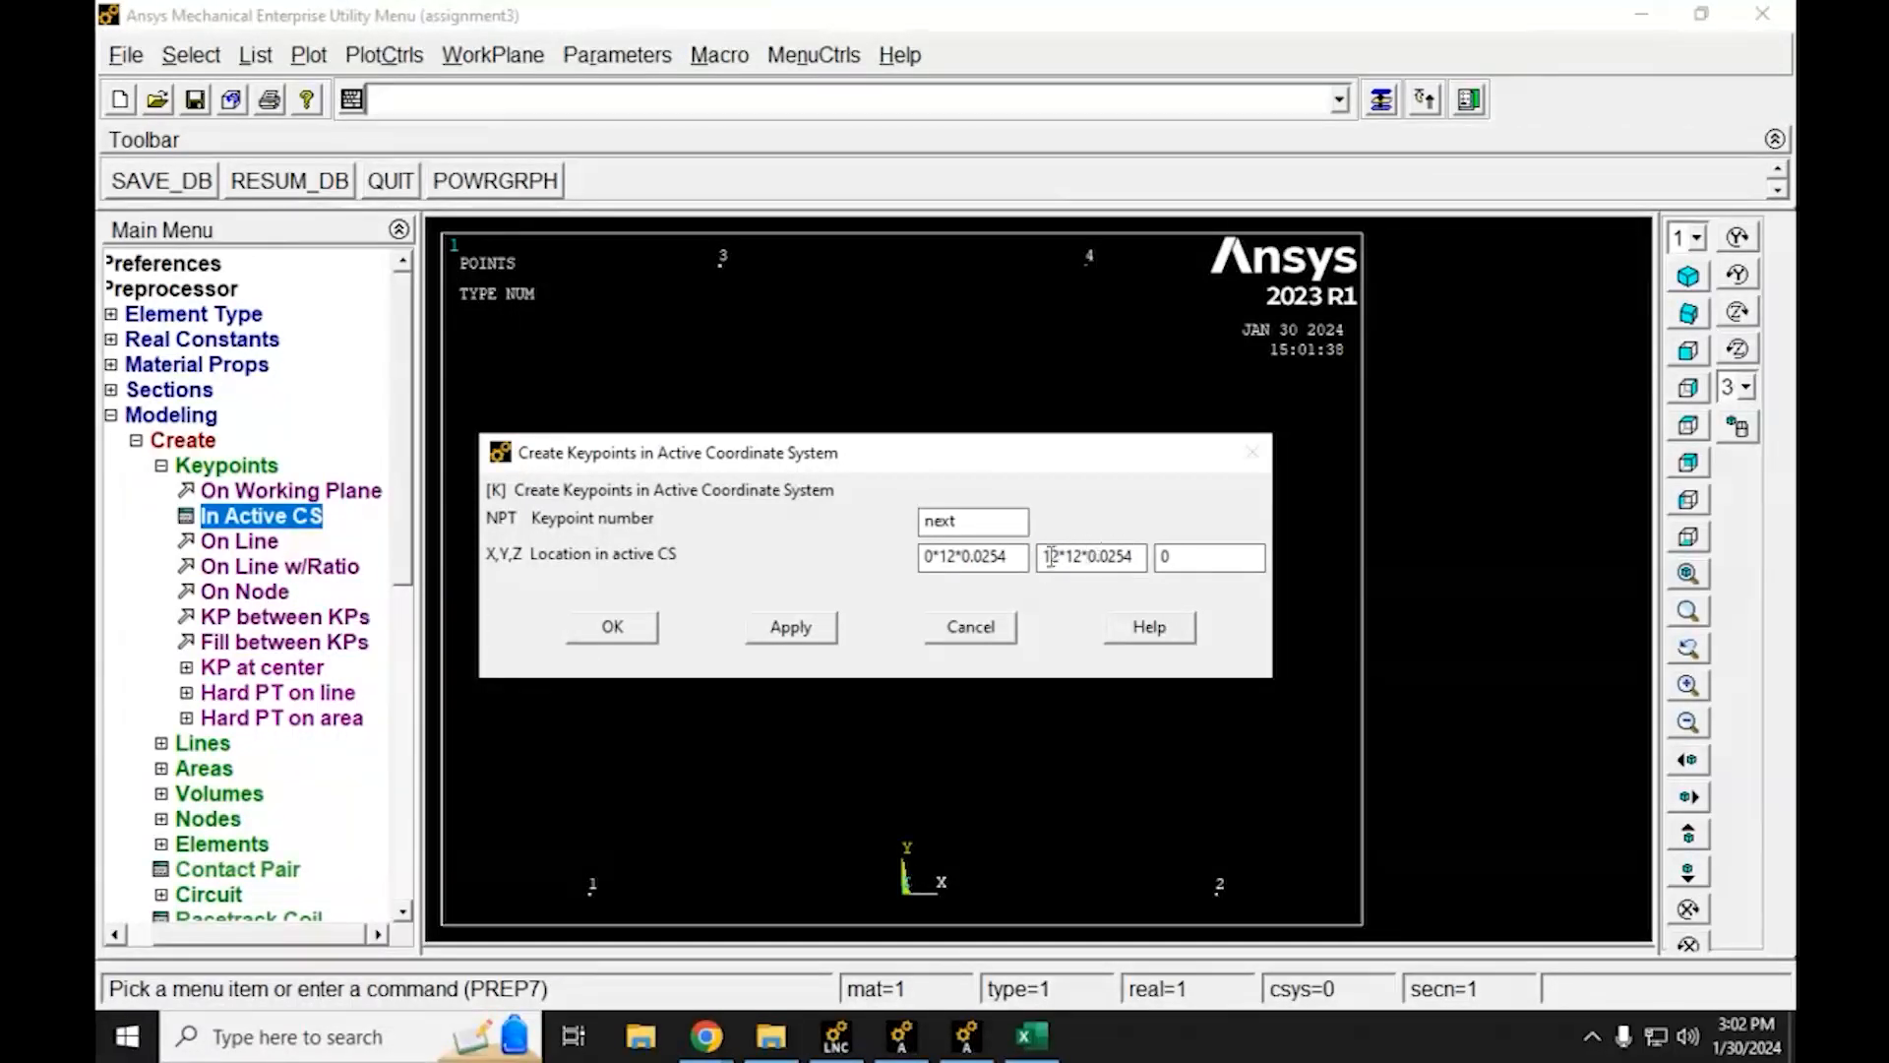
{"action": "left_click", "coordinate": [828, 624]}
Examine the keypoints in the fitted view and the I-beam's half-span in the assignment figure in Chrome, and return to the Ansys keypoint dialog
{"action": "left_click", "coordinate": [1691, 577]}
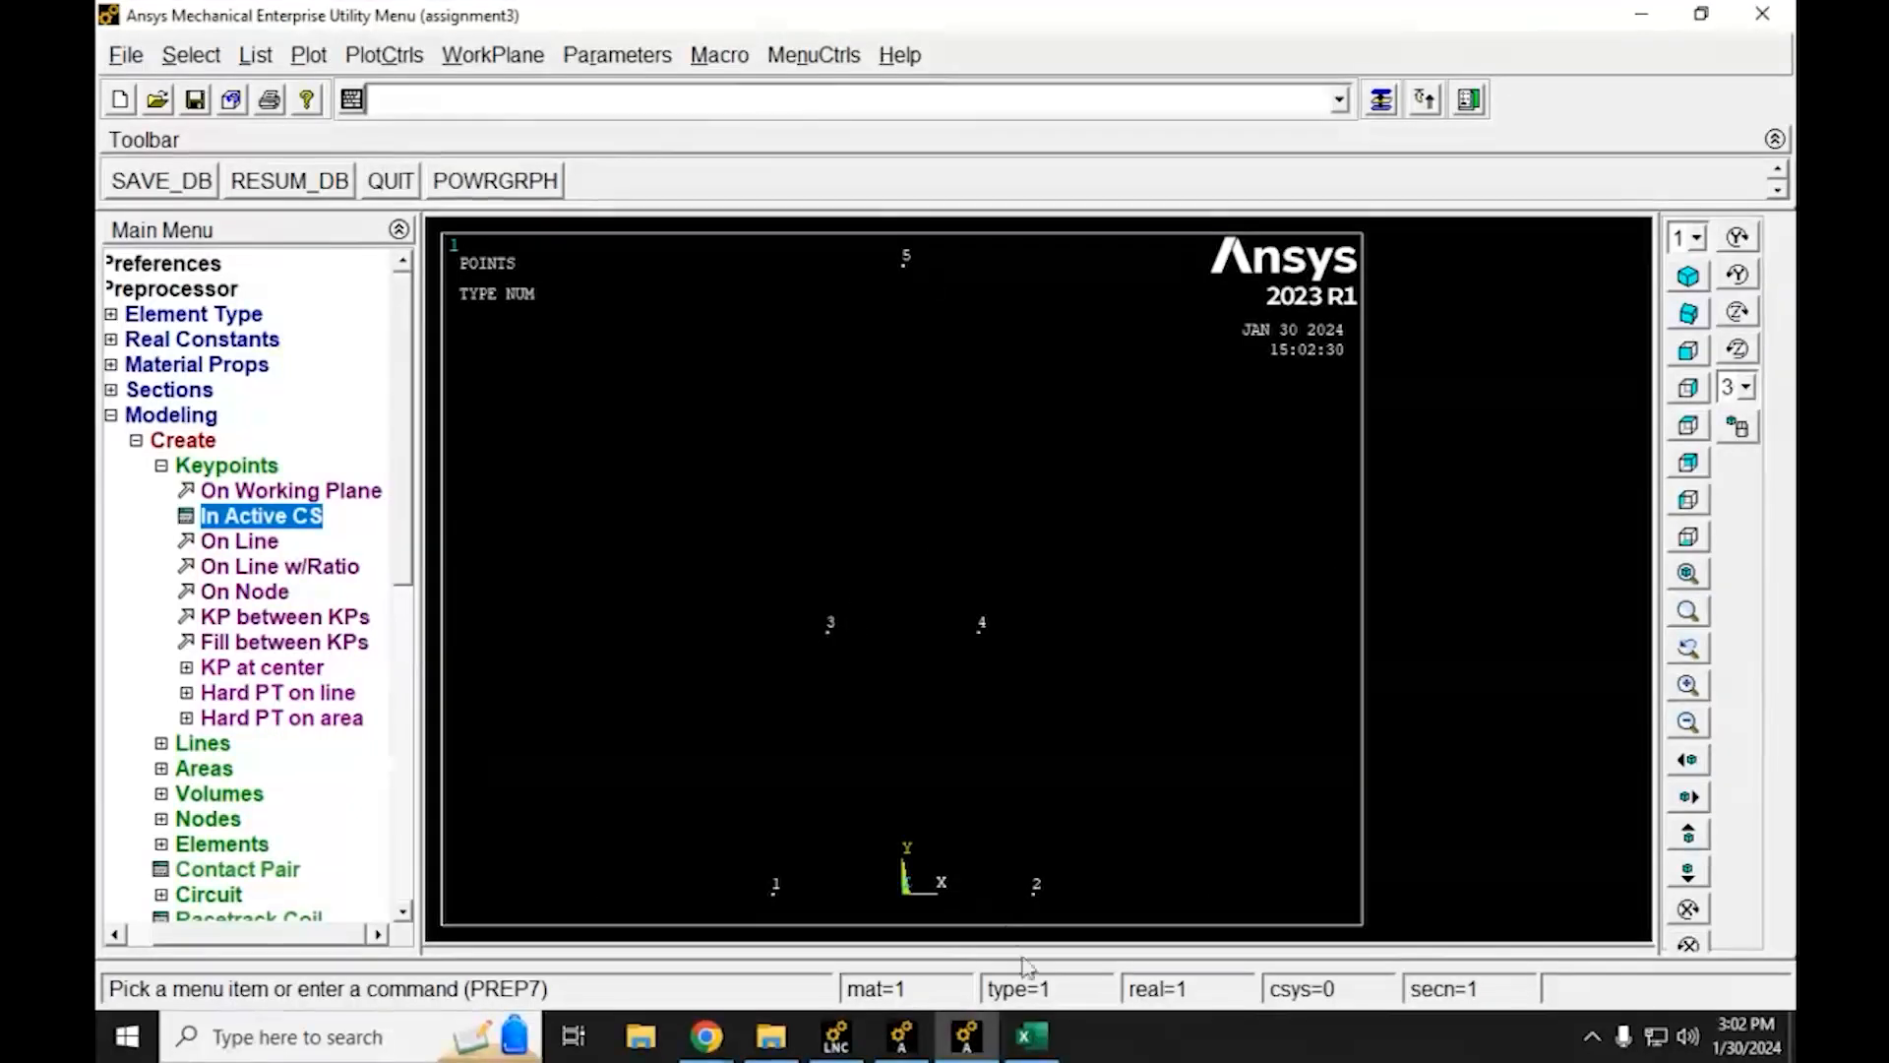
{"action": "left_click", "coordinate": [1381, 99]}
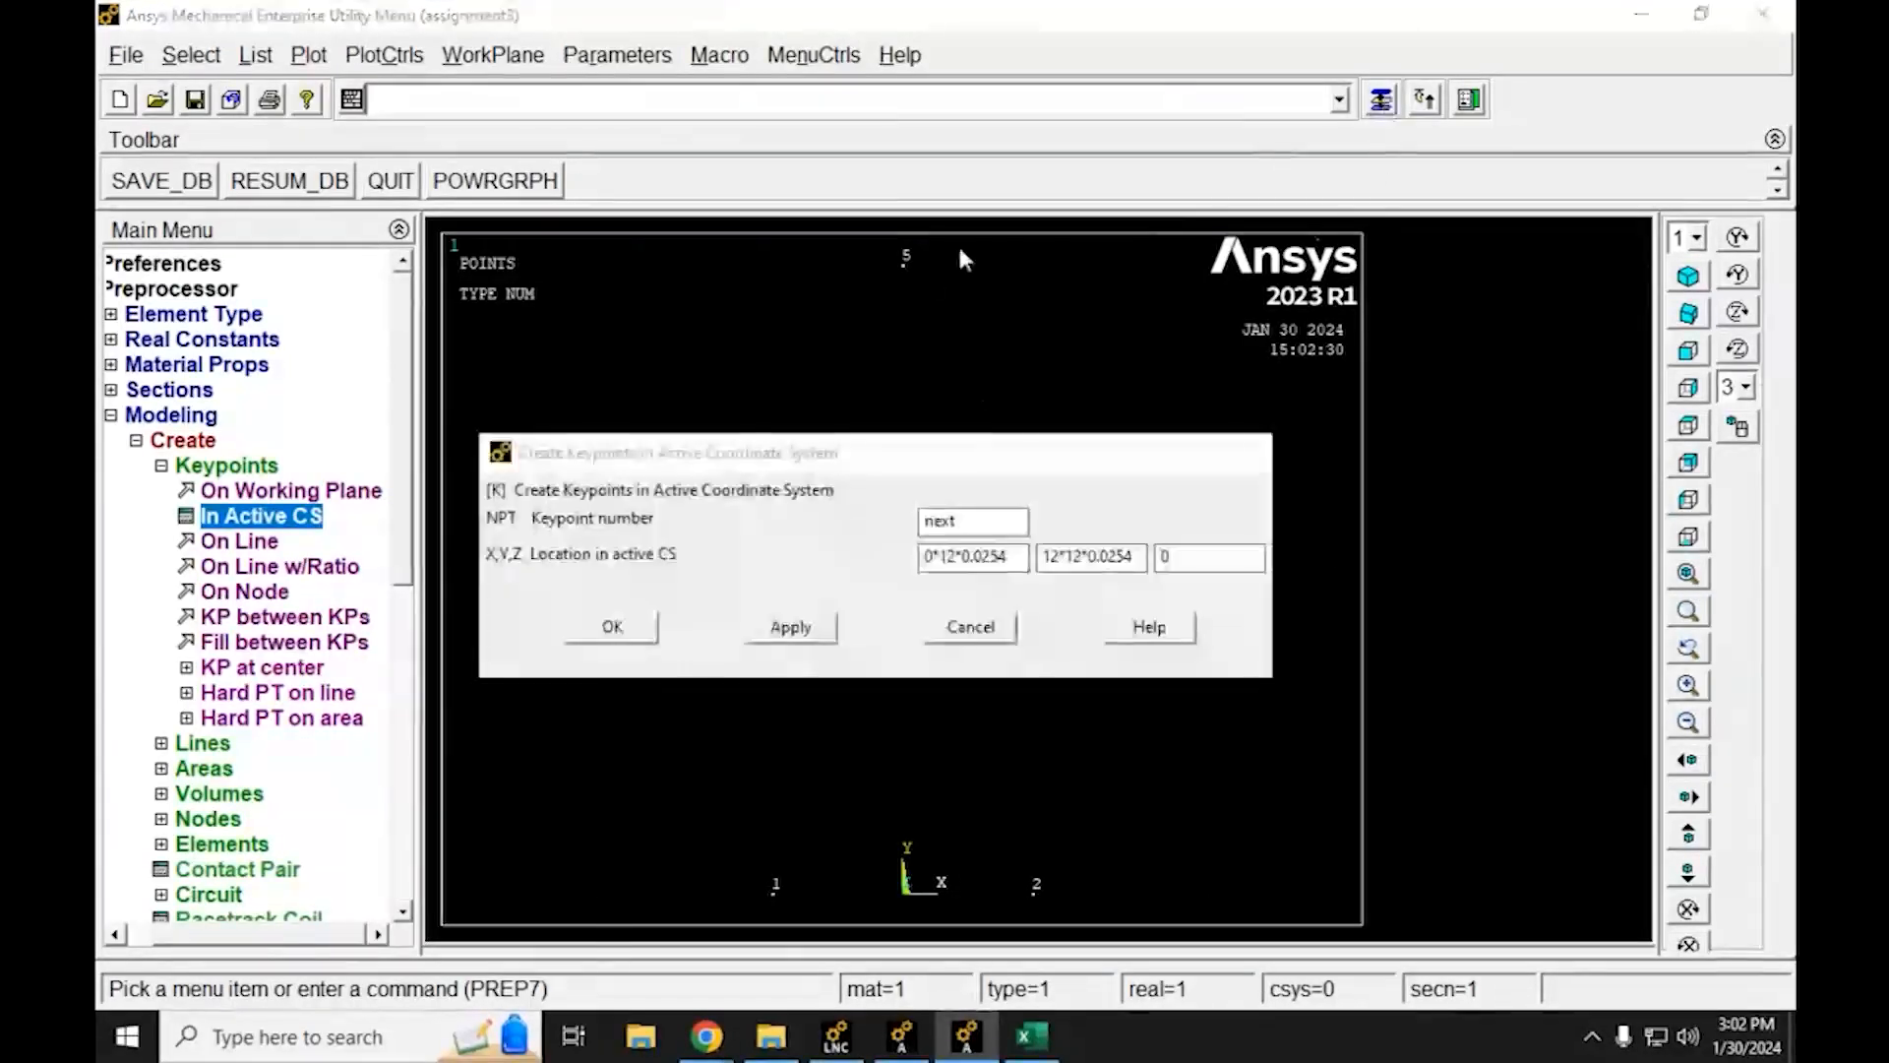
{"action": "left_click_drag", "start_coordinate": [857, 460], "coordinate": [891, 349]}
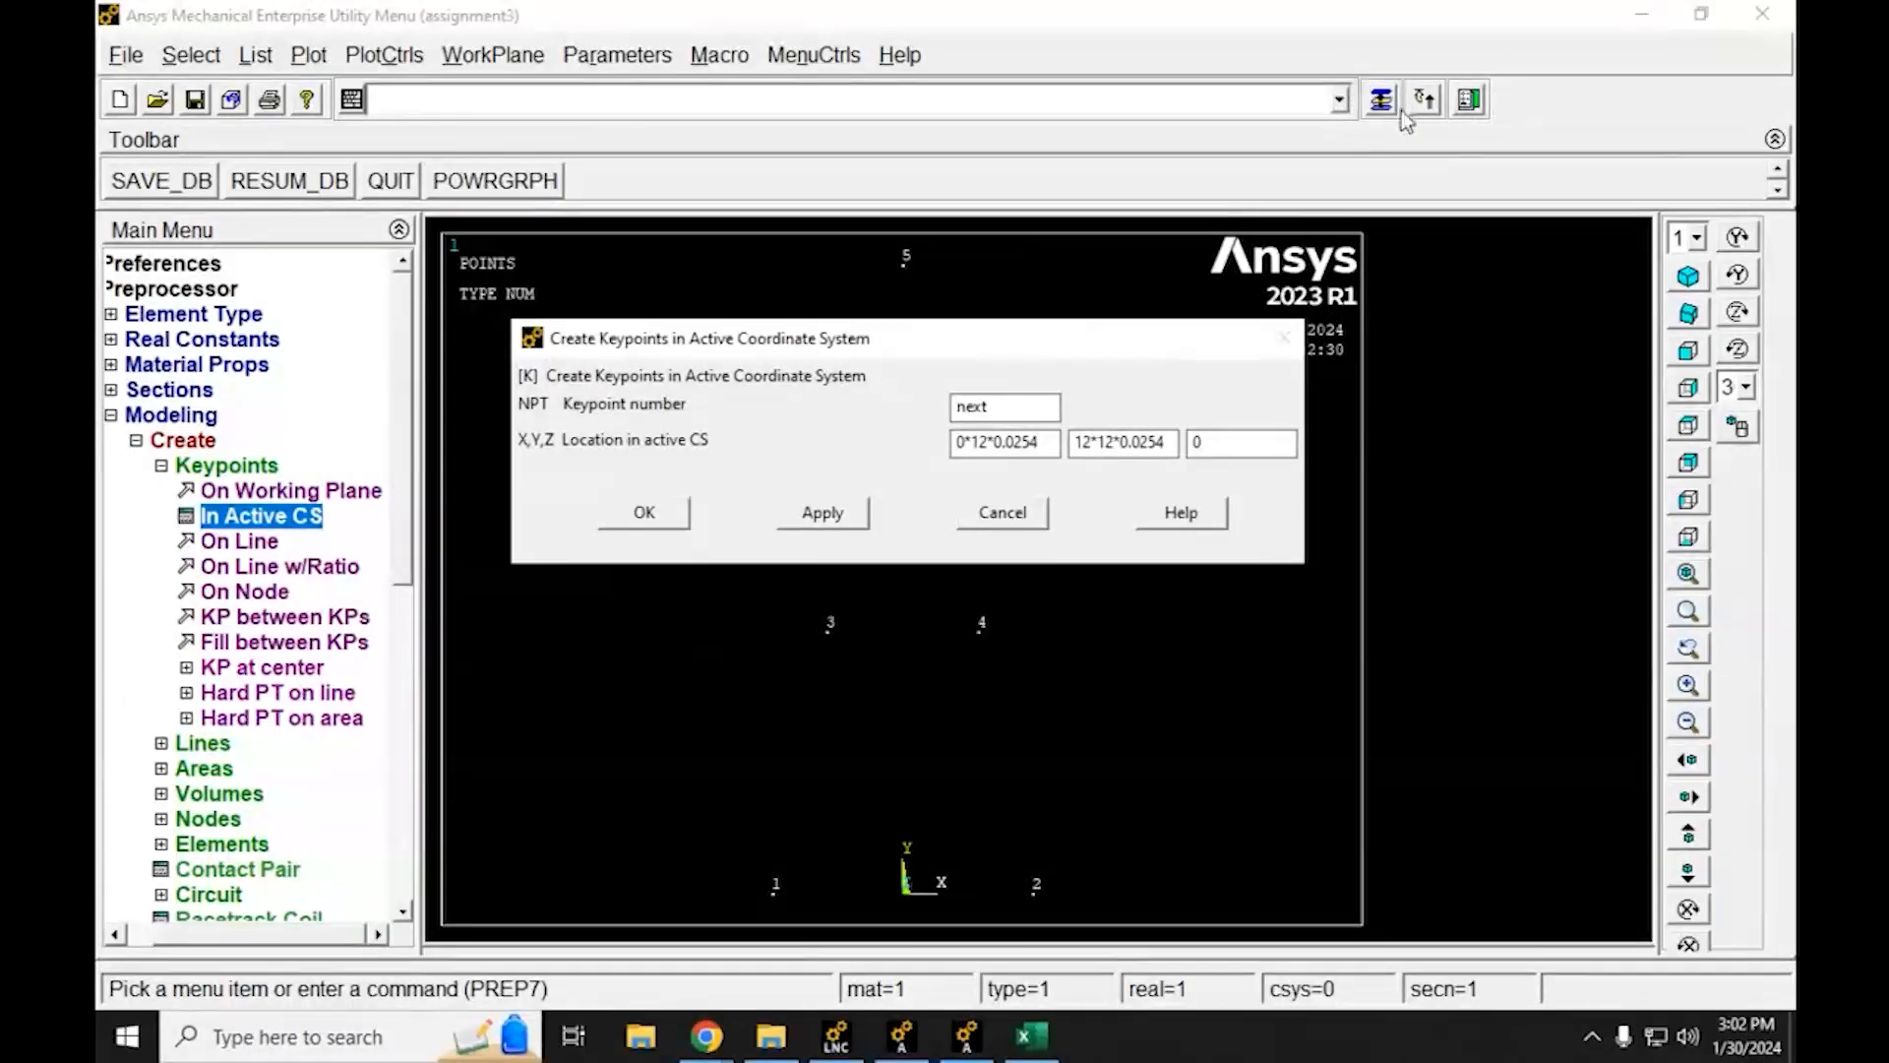
{"action": "left_click", "coordinate": [1689, 579]}
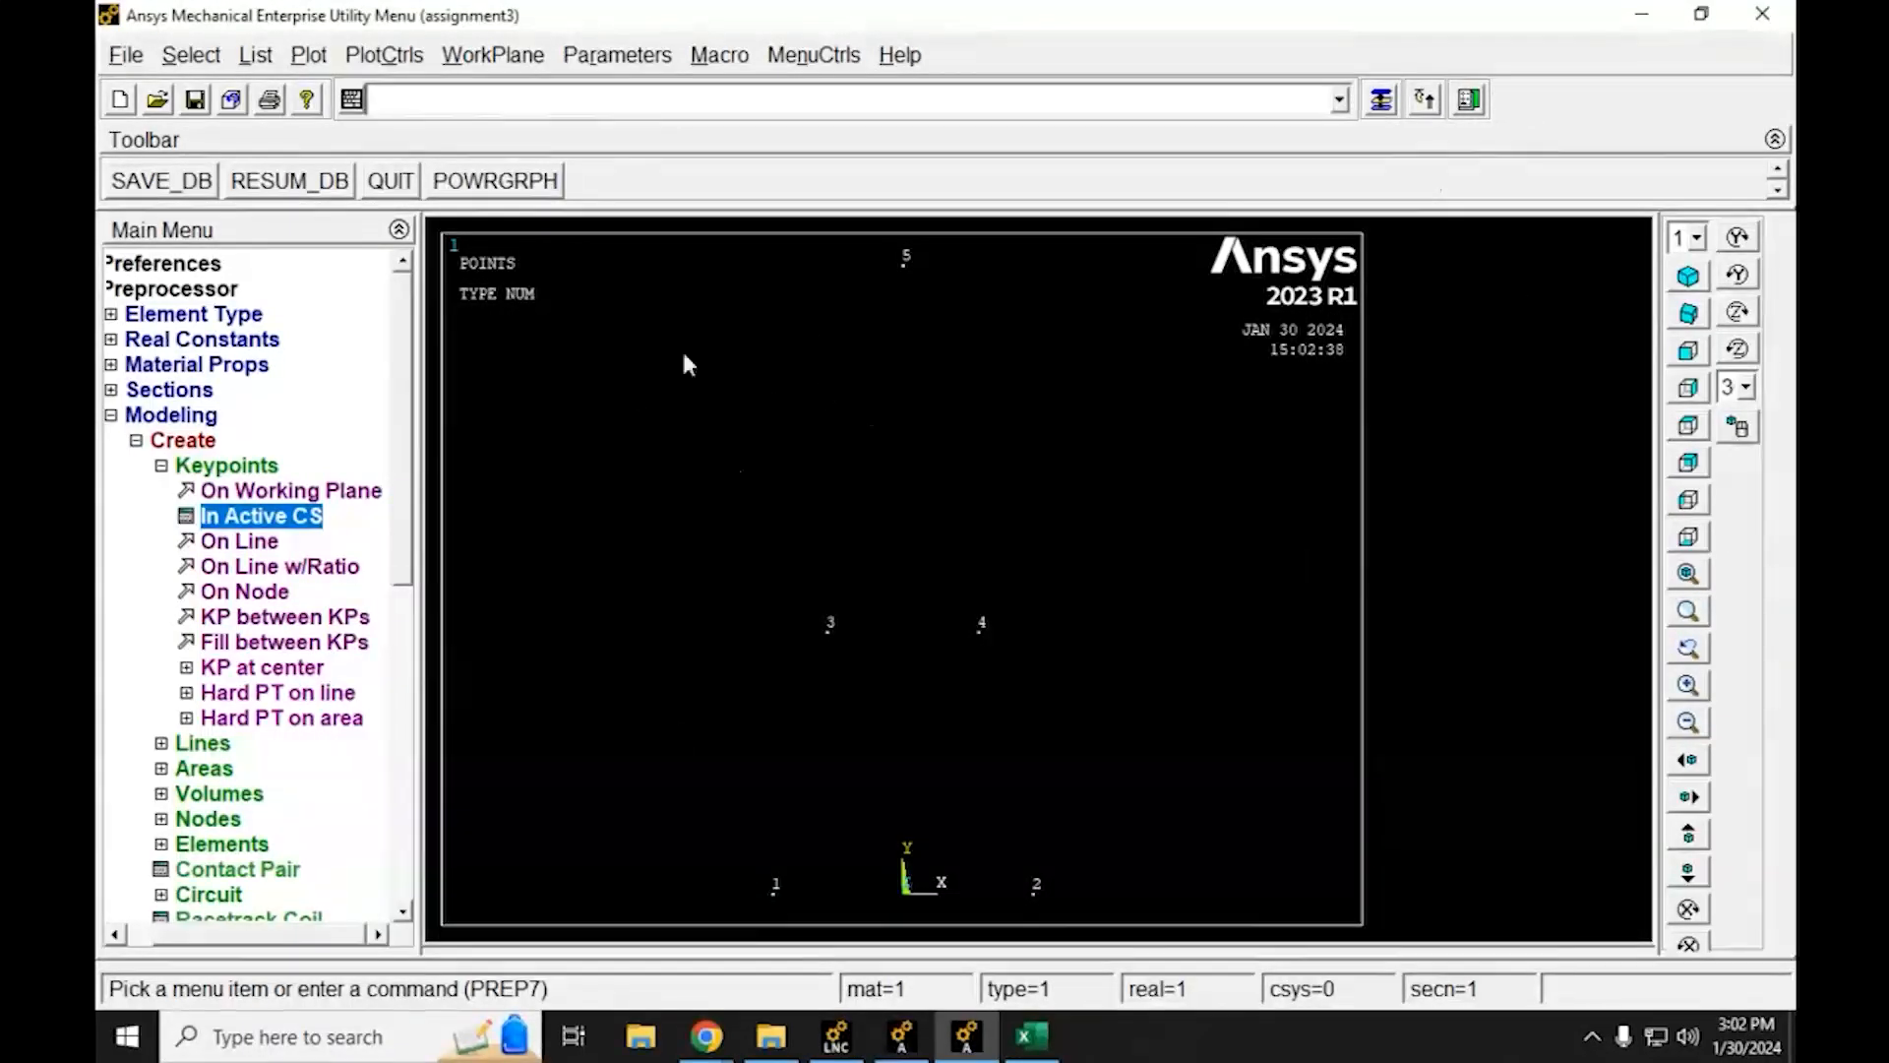
{"action": "left_click", "coordinate": [1385, 98]}
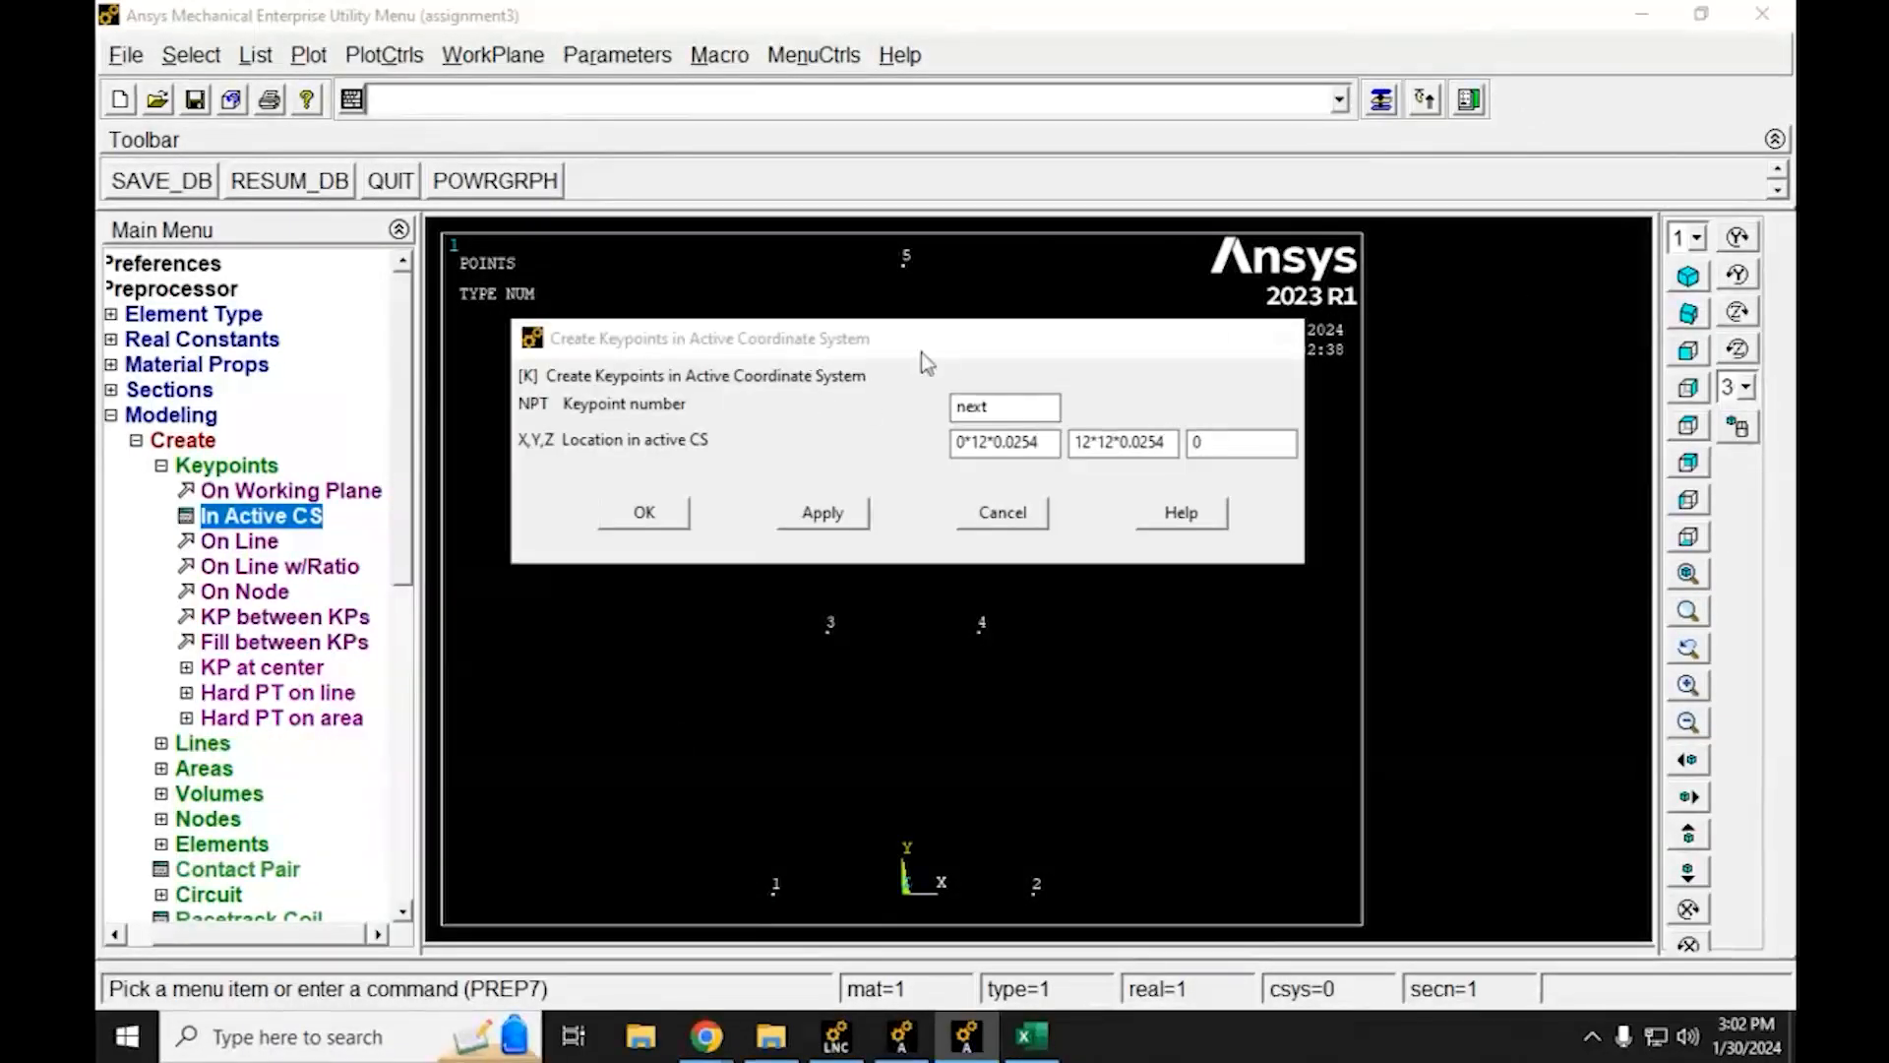
{"action": "left_click_drag", "start_coordinate": [910, 335], "coordinate": [912, 334]}
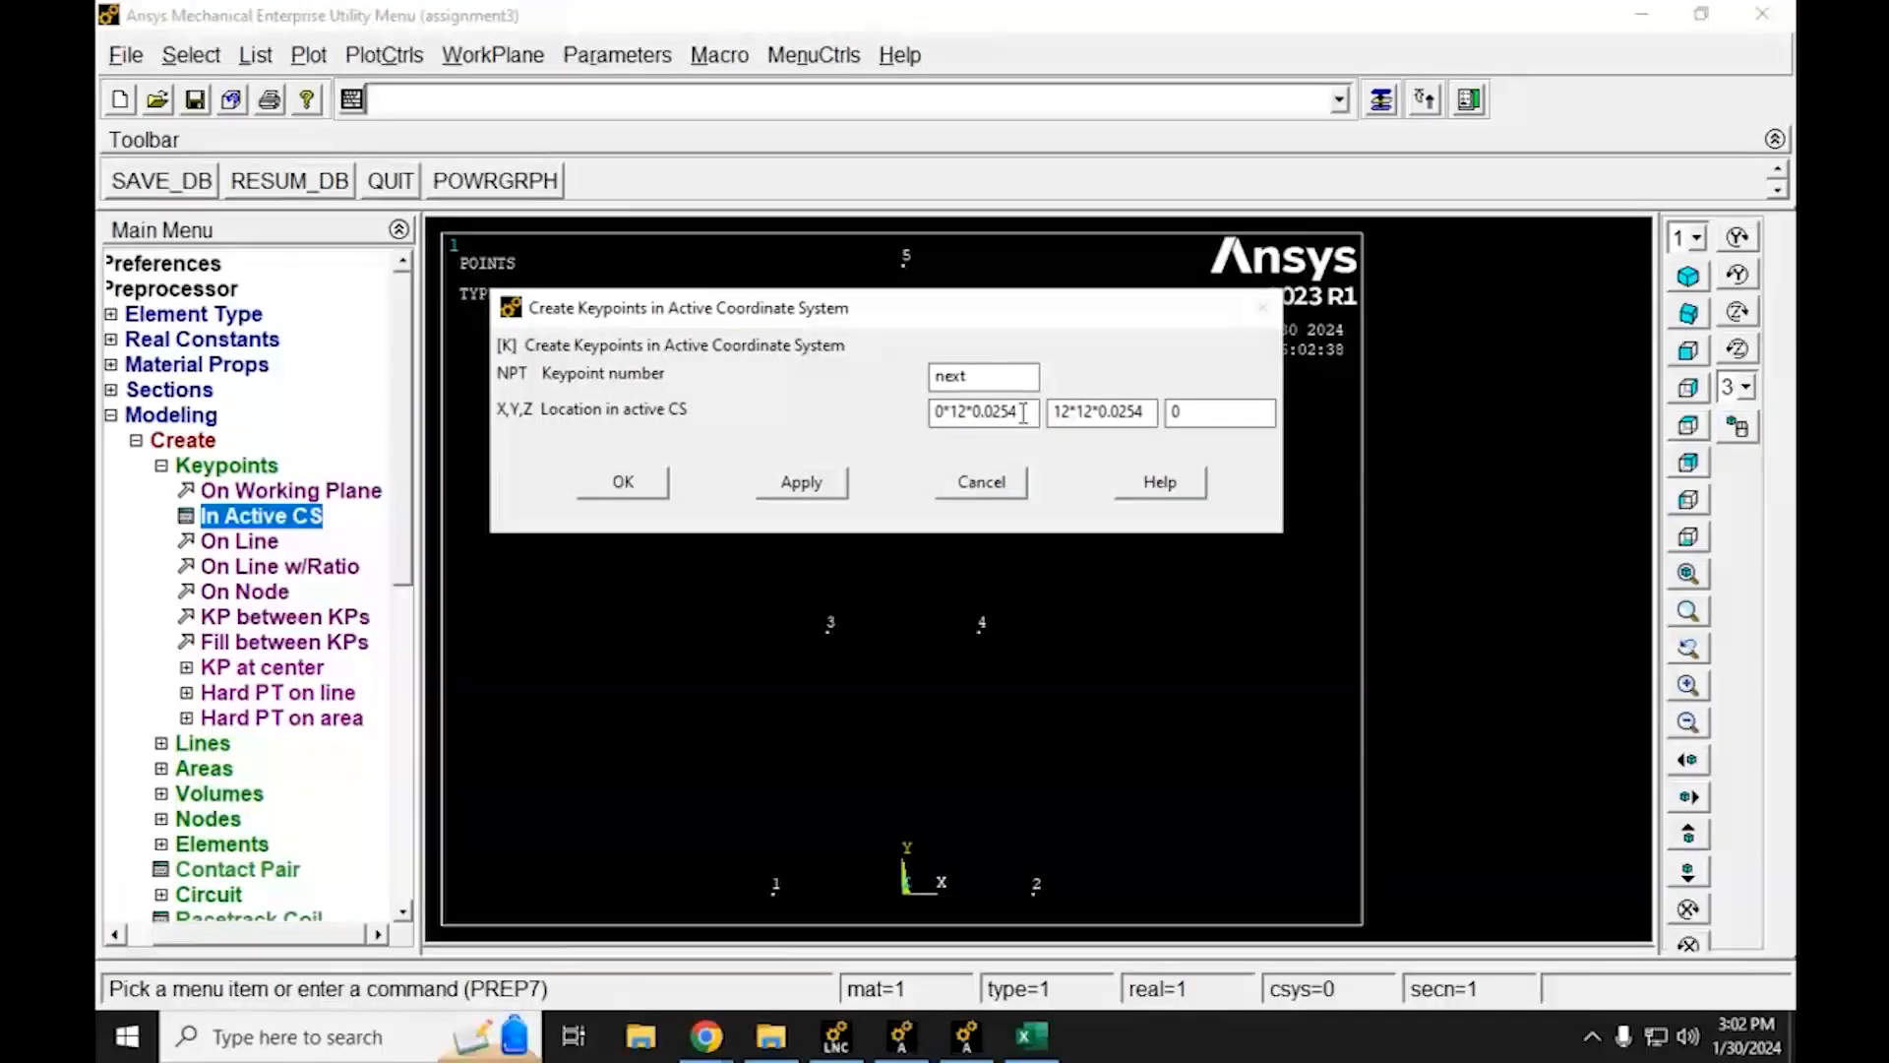
{"action": "left_click", "coordinate": [706, 1036]}
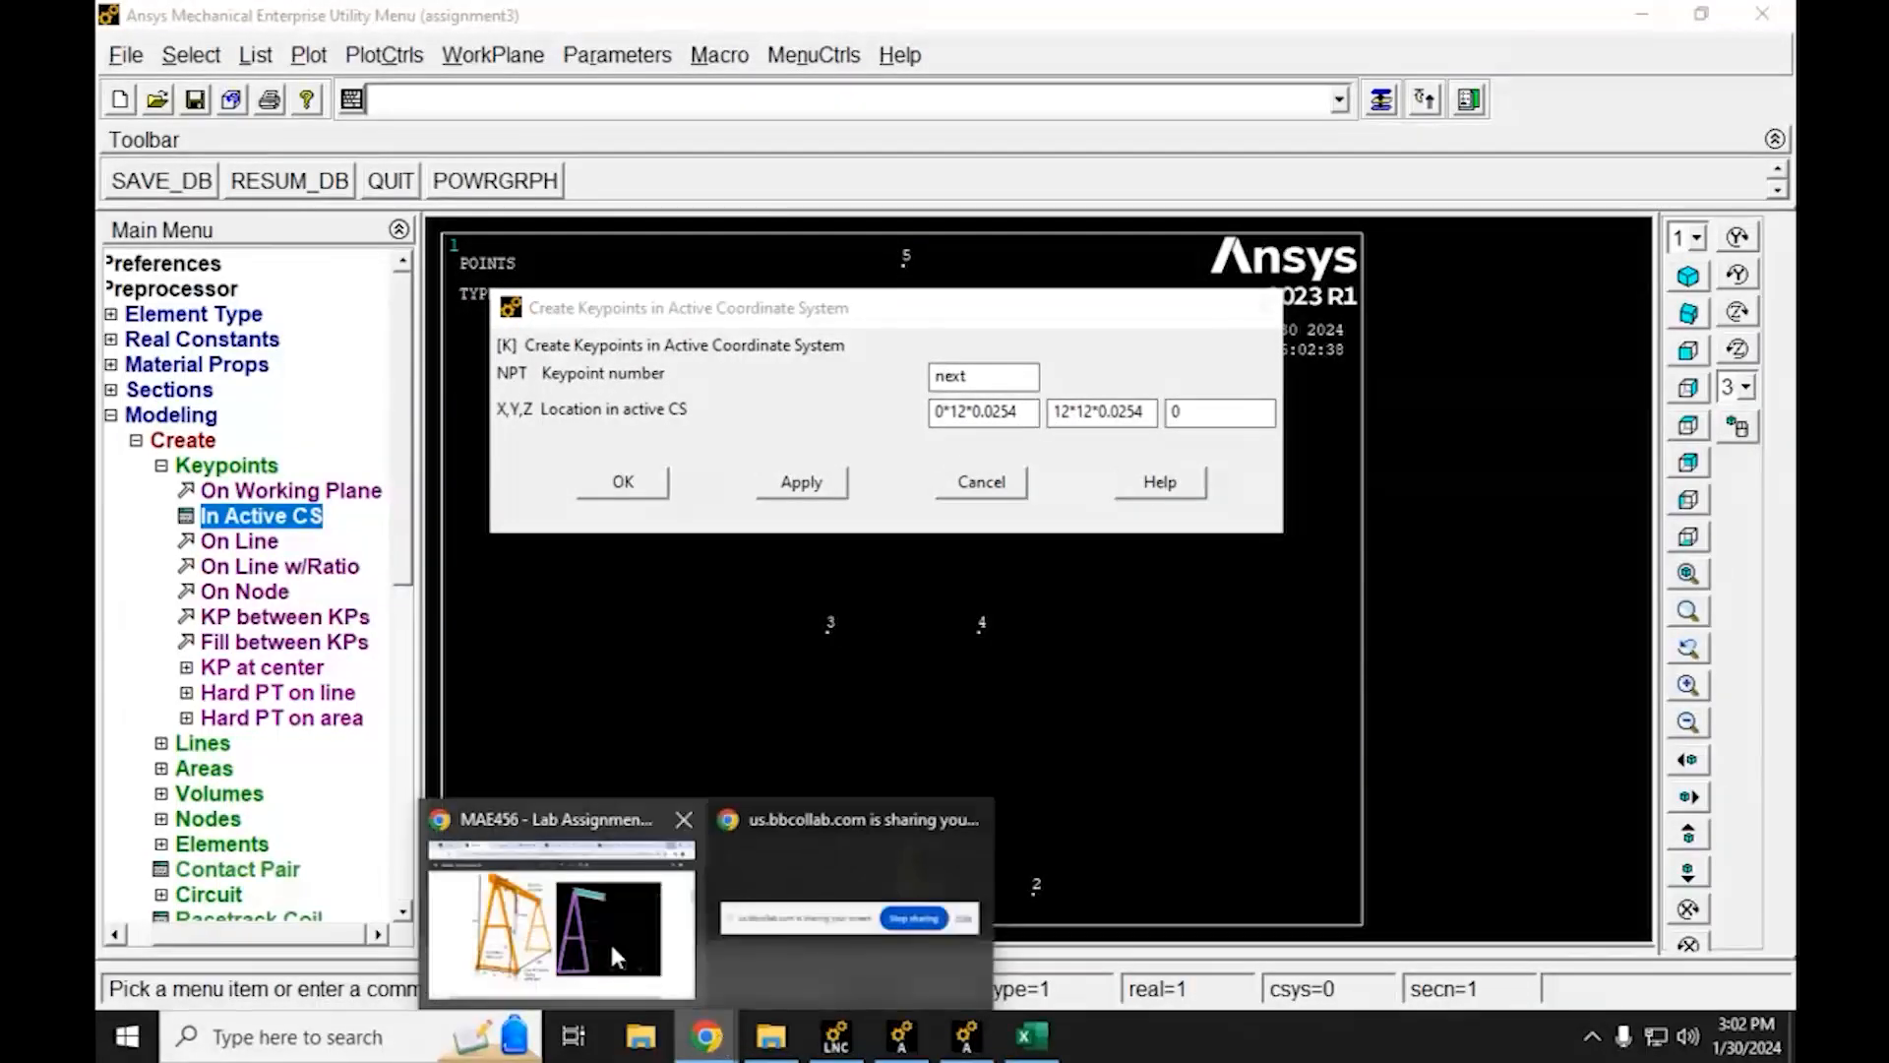
{"action": "left_click", "coordinate": [611, 943]}
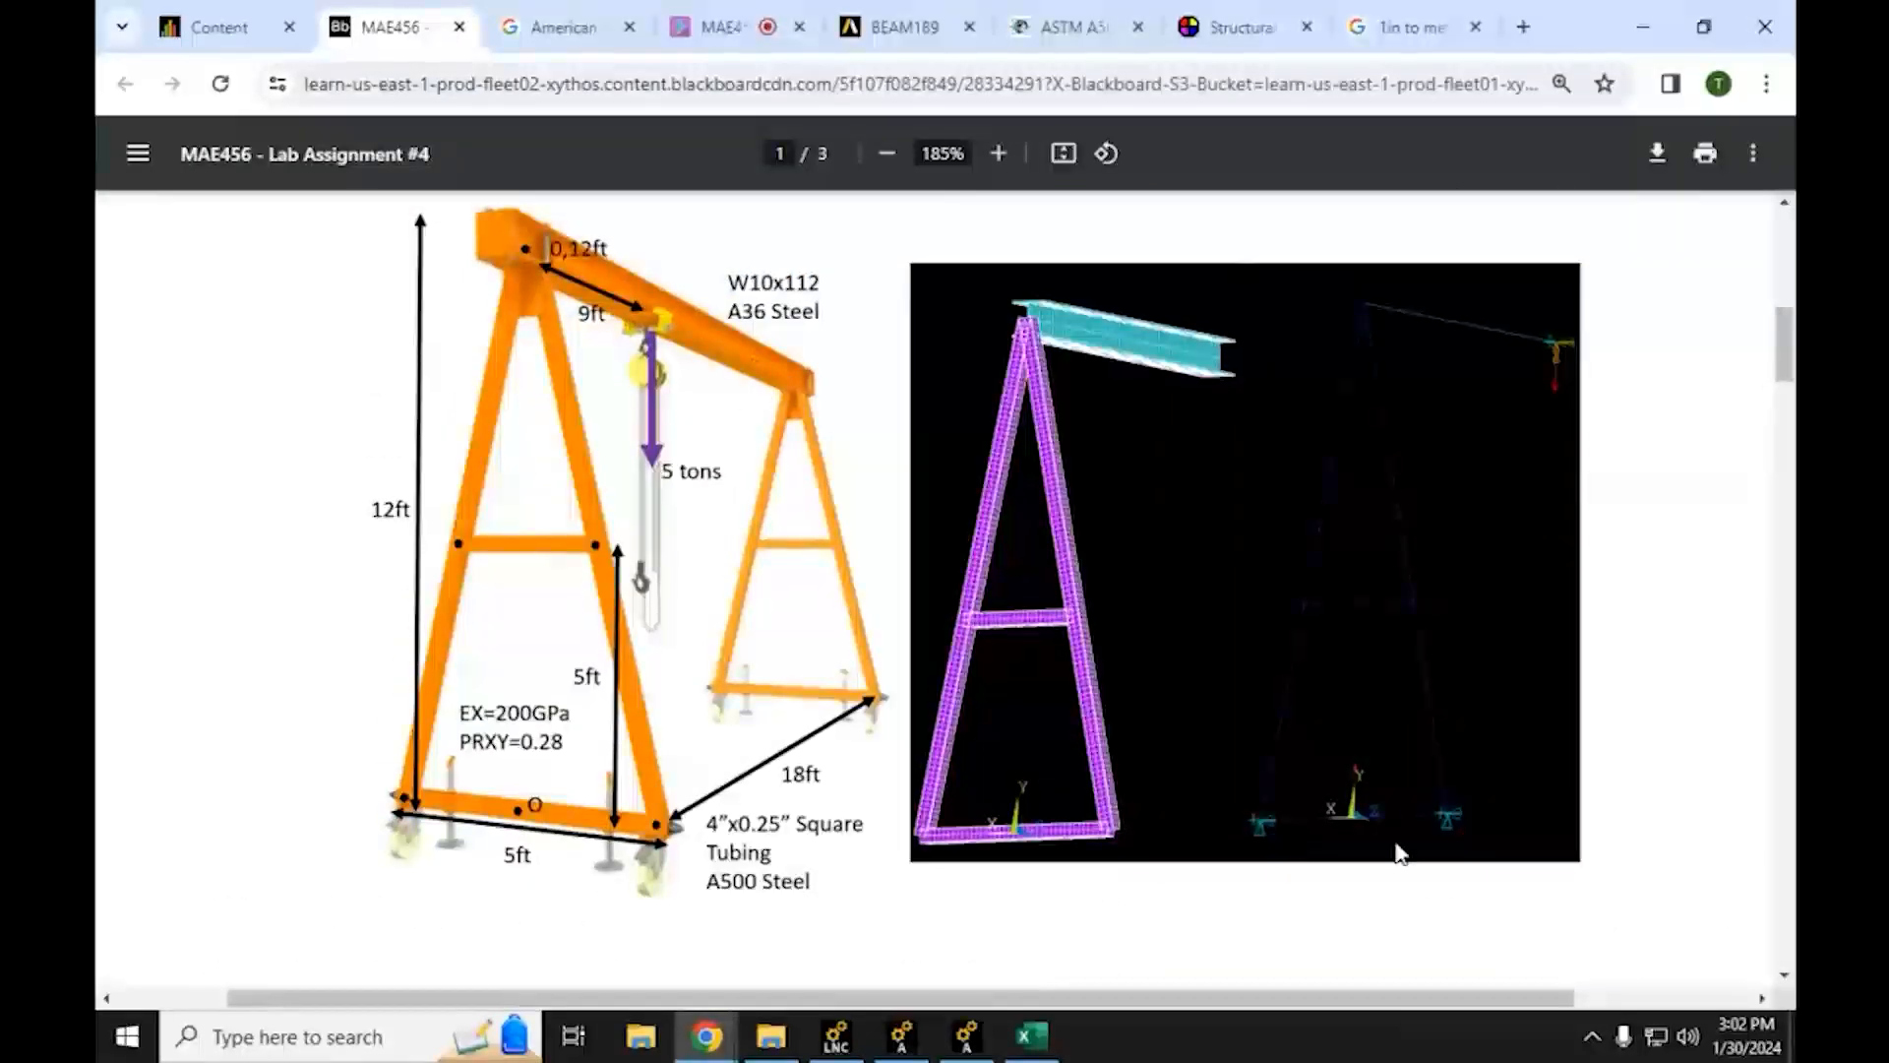
{"action": "left_click", "coordinate": [1641, 24]}
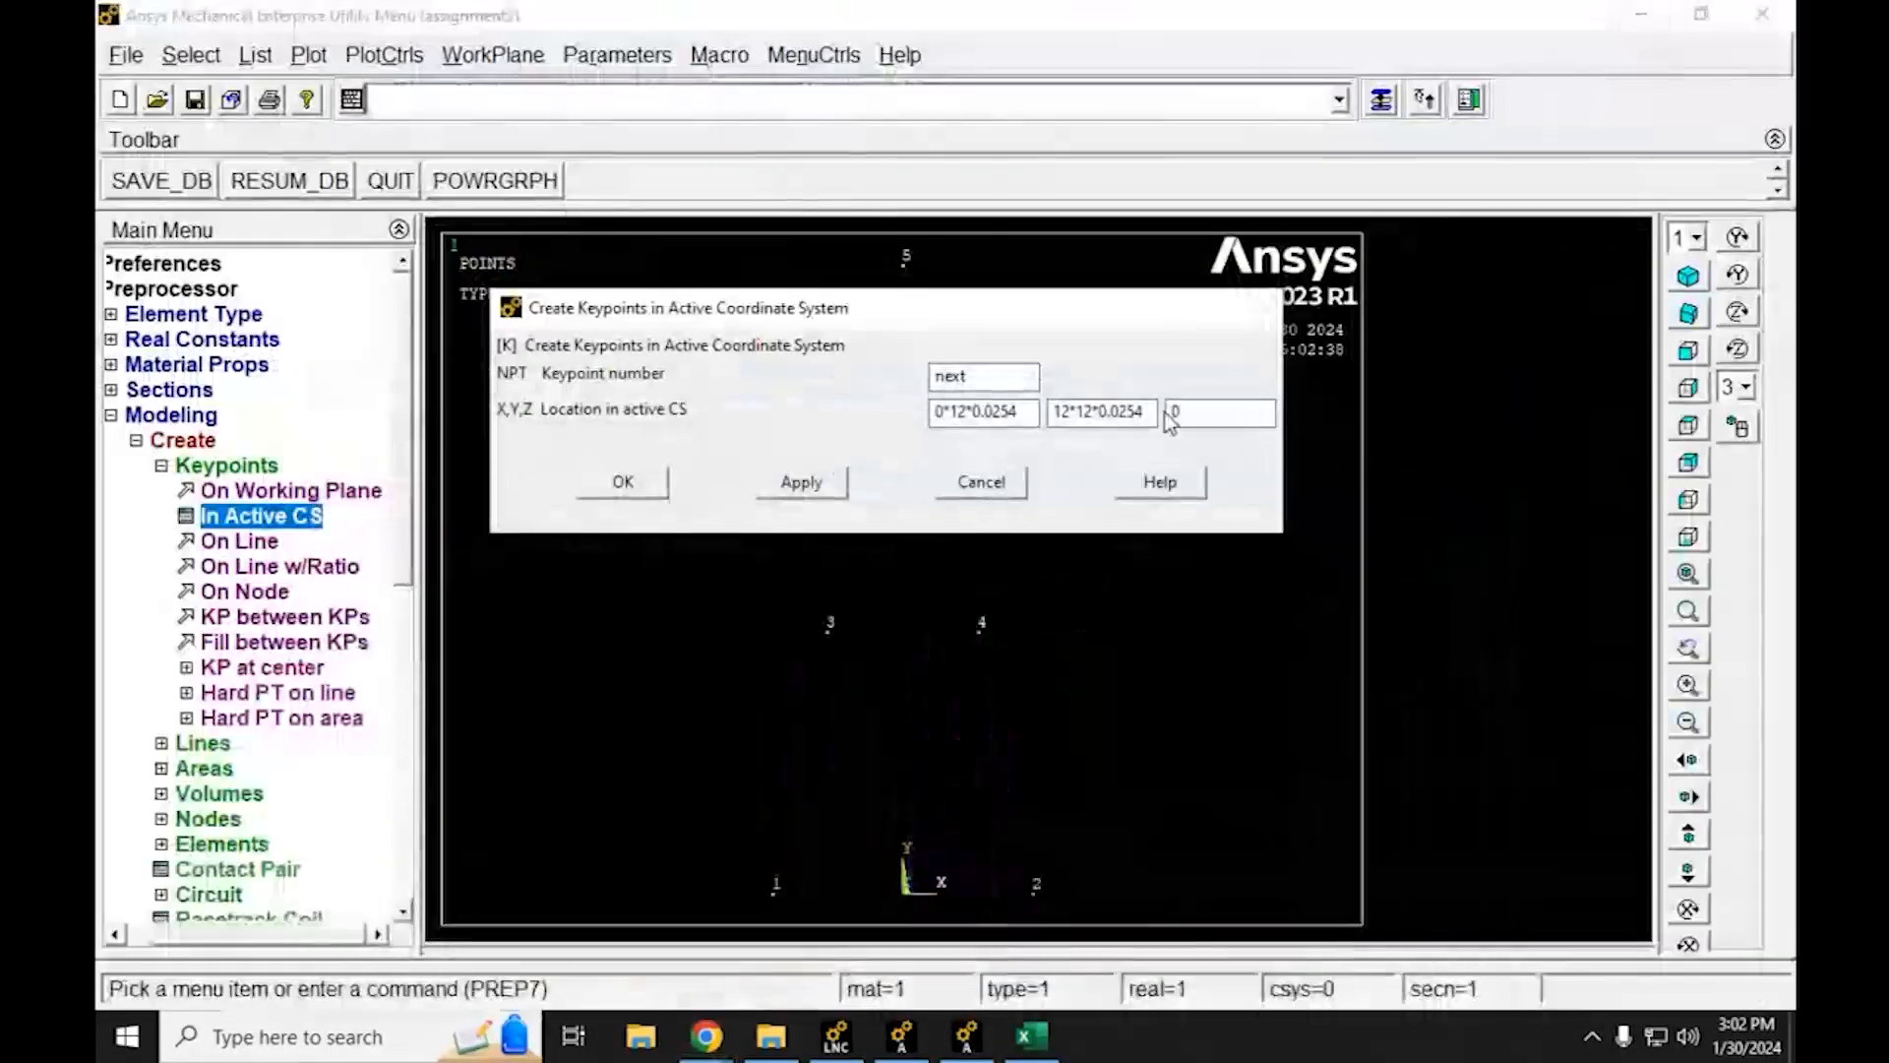
Create the I-beam's midspan keypoint with number next at X = 0*12*0.0254, Y = 12*12*0.0254, Z = 9*12*0.0254
{"action": "left_click_drag", "start_coordinate": [1173, 411], "coordinate": [1190, 407]}
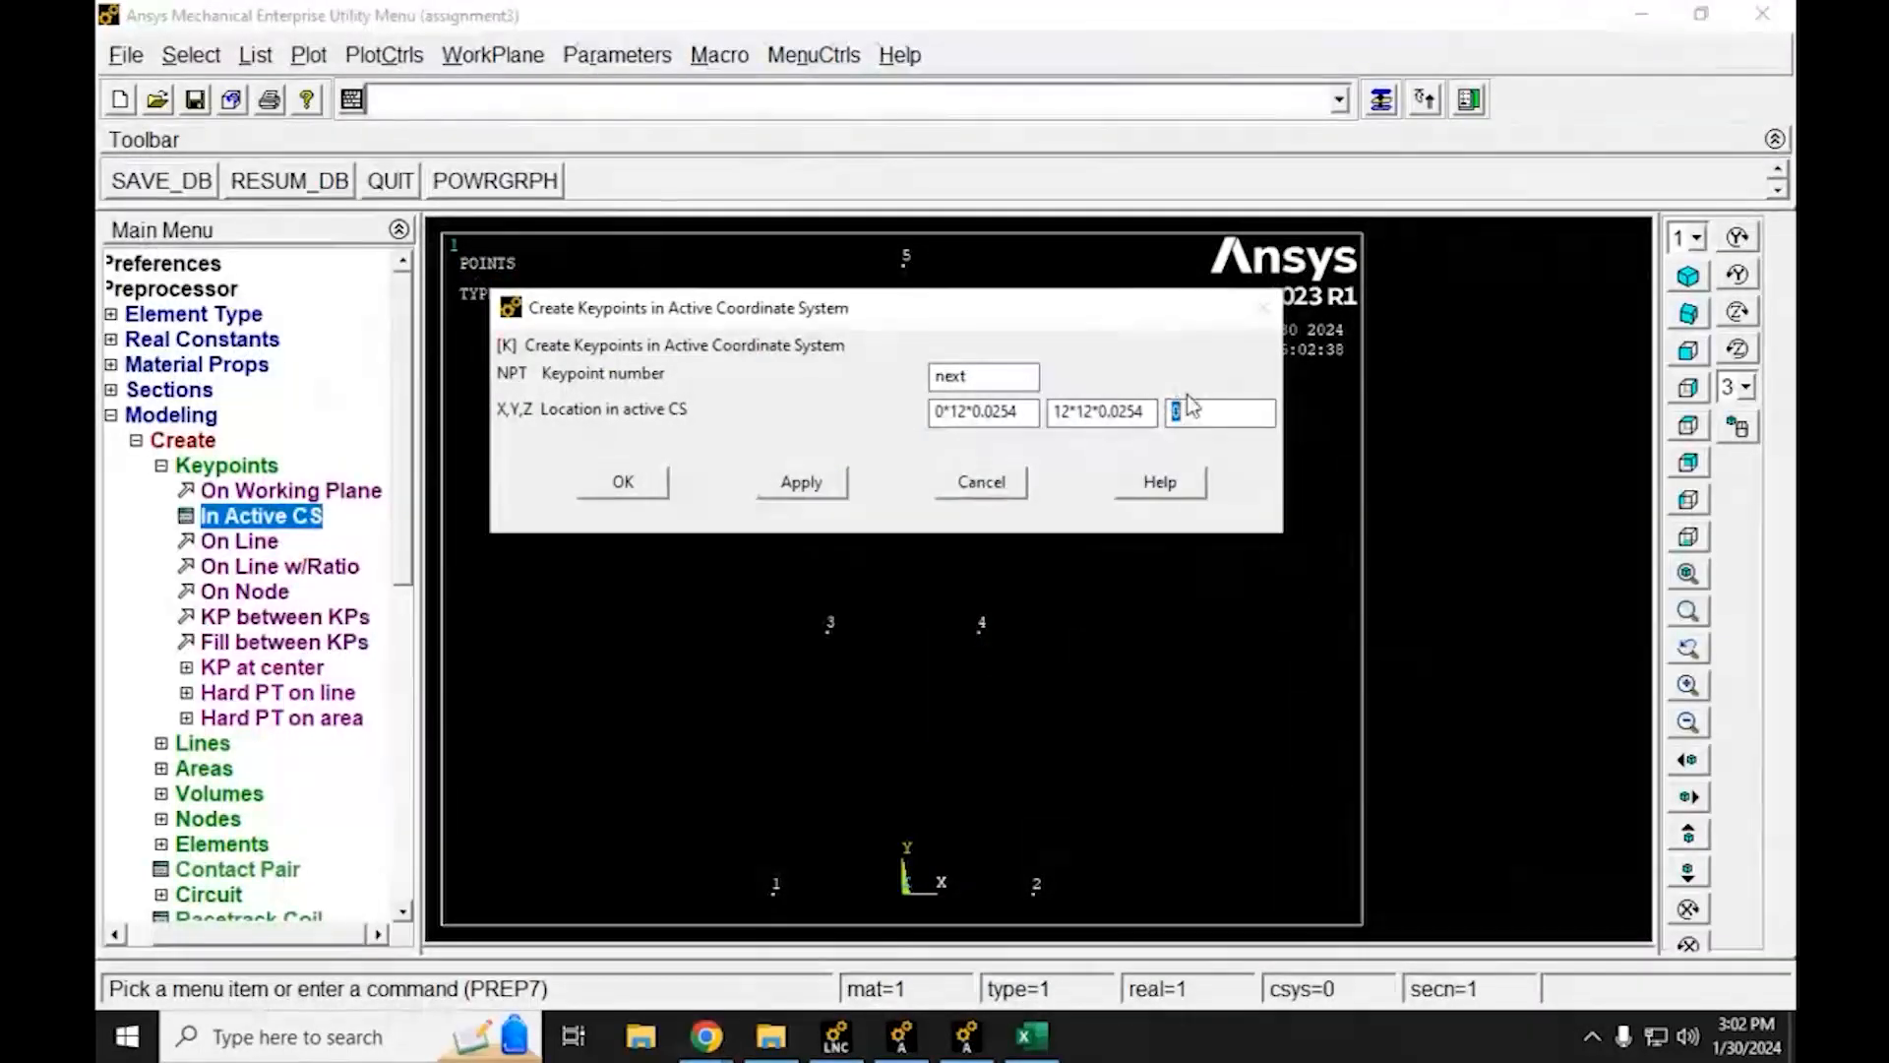
{"action": "type", "text": "9*12*0.0254"}
{"action": "left_click", "coordinate": [774, 484]}
Create a last keypoint above the beam's midspan at X = 0*12*0.0254, Y = 14*12*0.0254, Z = 9*12*0.0254, and close the keypoint dialog
{"action": "left_click_drag", "start_coordinate": [946, 315], "coordinate": [937, 353]}
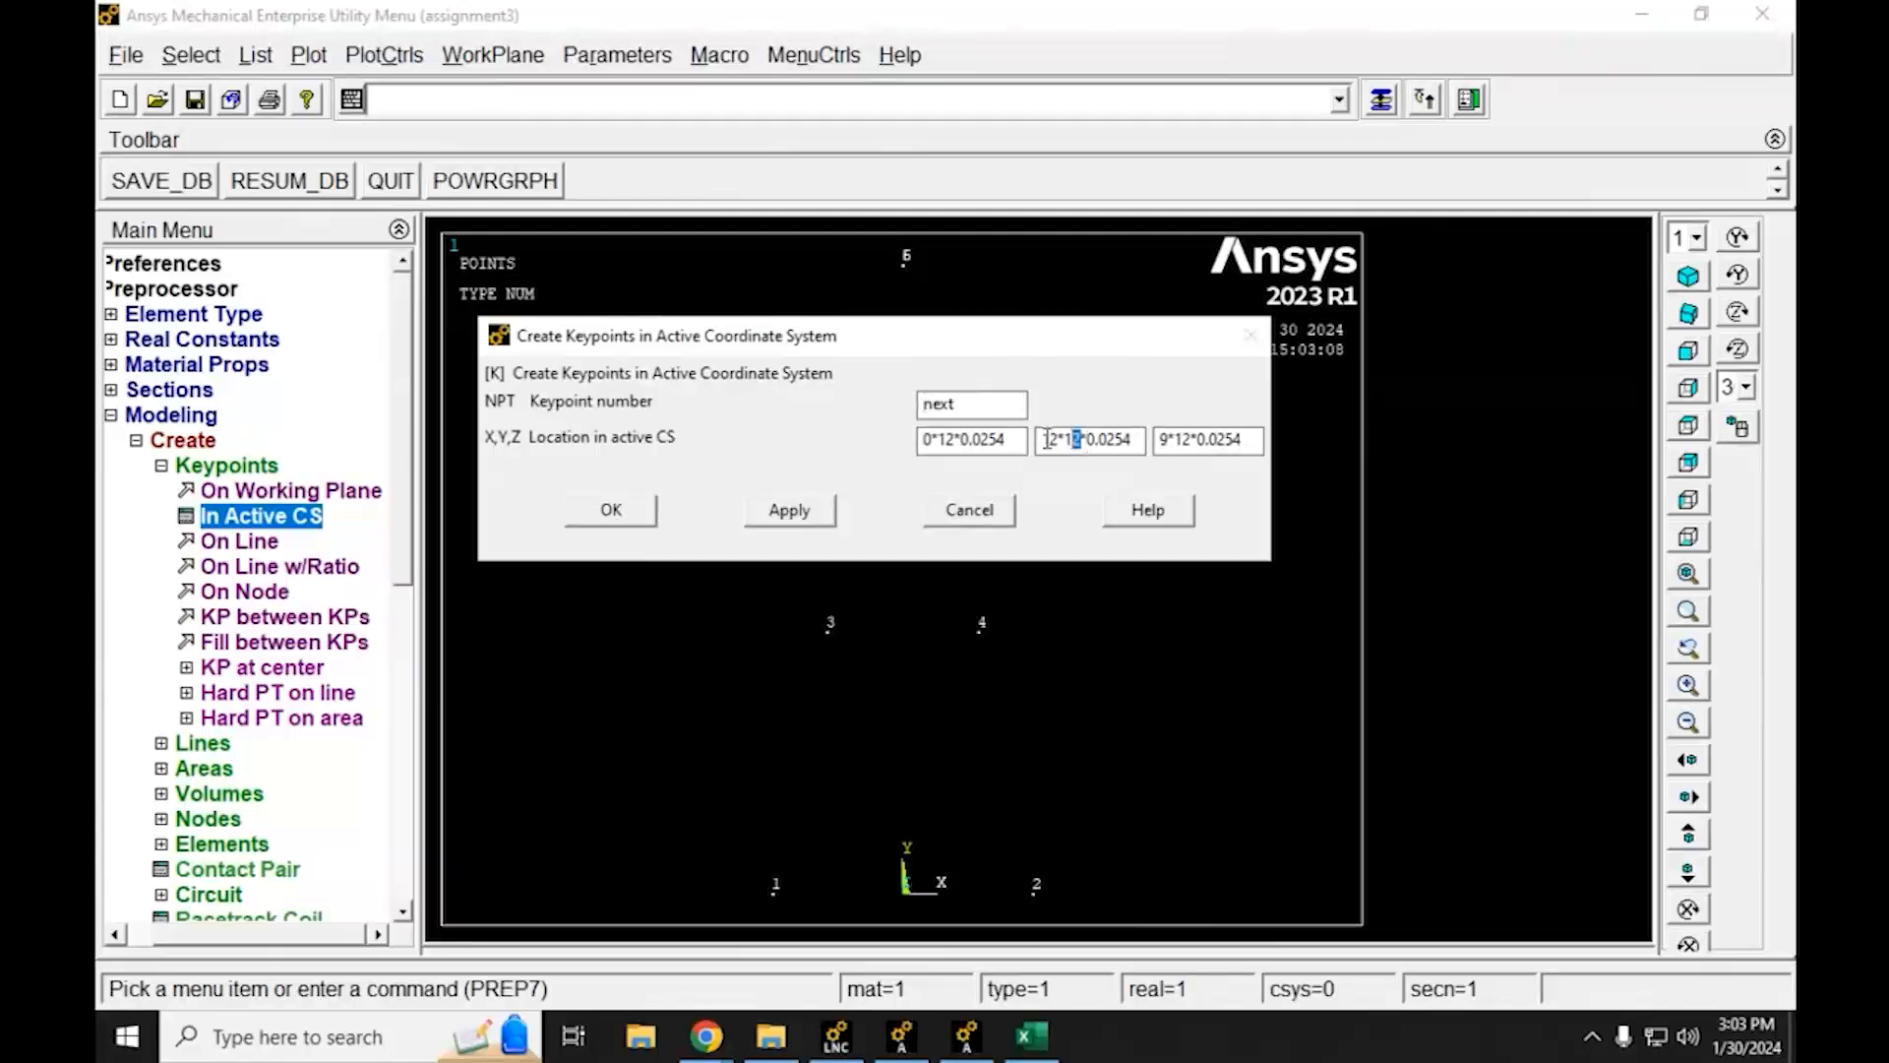
{"action": "left_click_drag", "start_coordinate": [1049, 440], "coordinate": [1058, 440]}
{"action": "type", "text": "4"}
{"action": "left_click", "coordinate": [612, 509]}
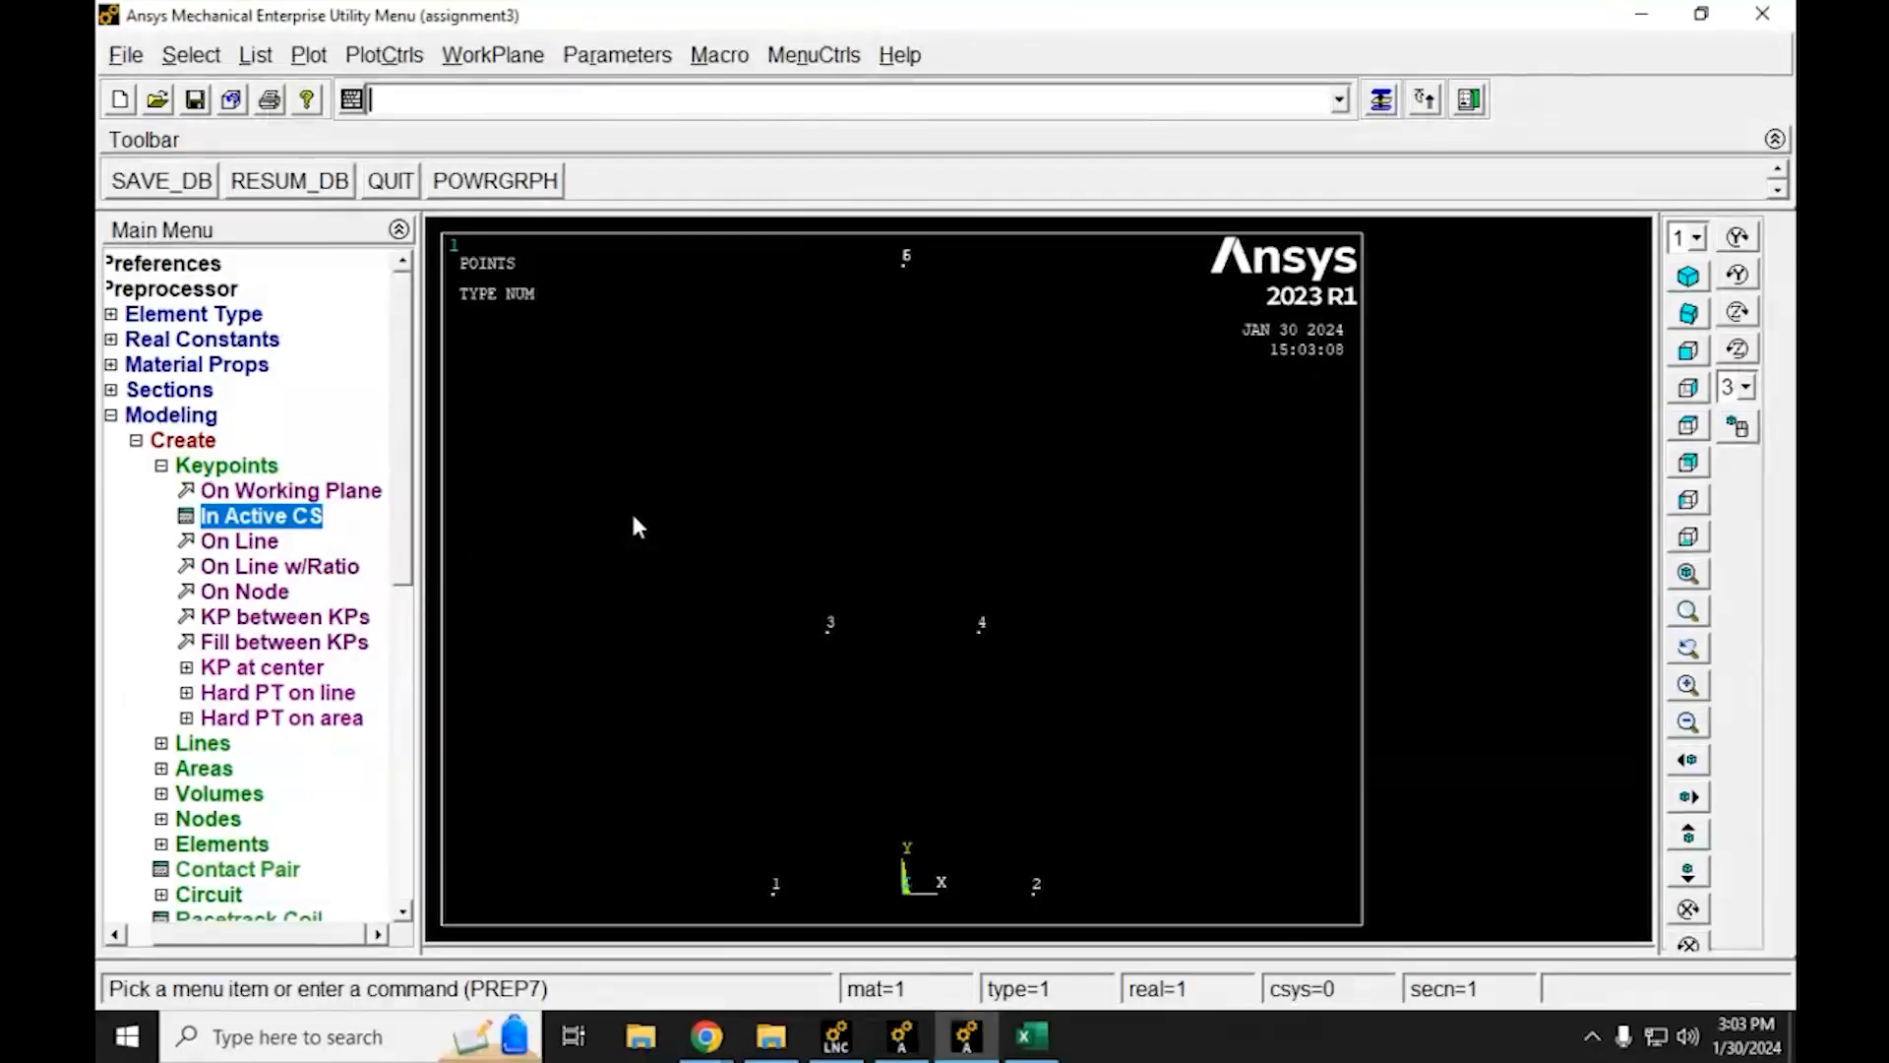
Inspect all keypoints in a fitted oblique 3D view and list their coordinates
{"action": "left_click", "coordinate": [1688, 572]}
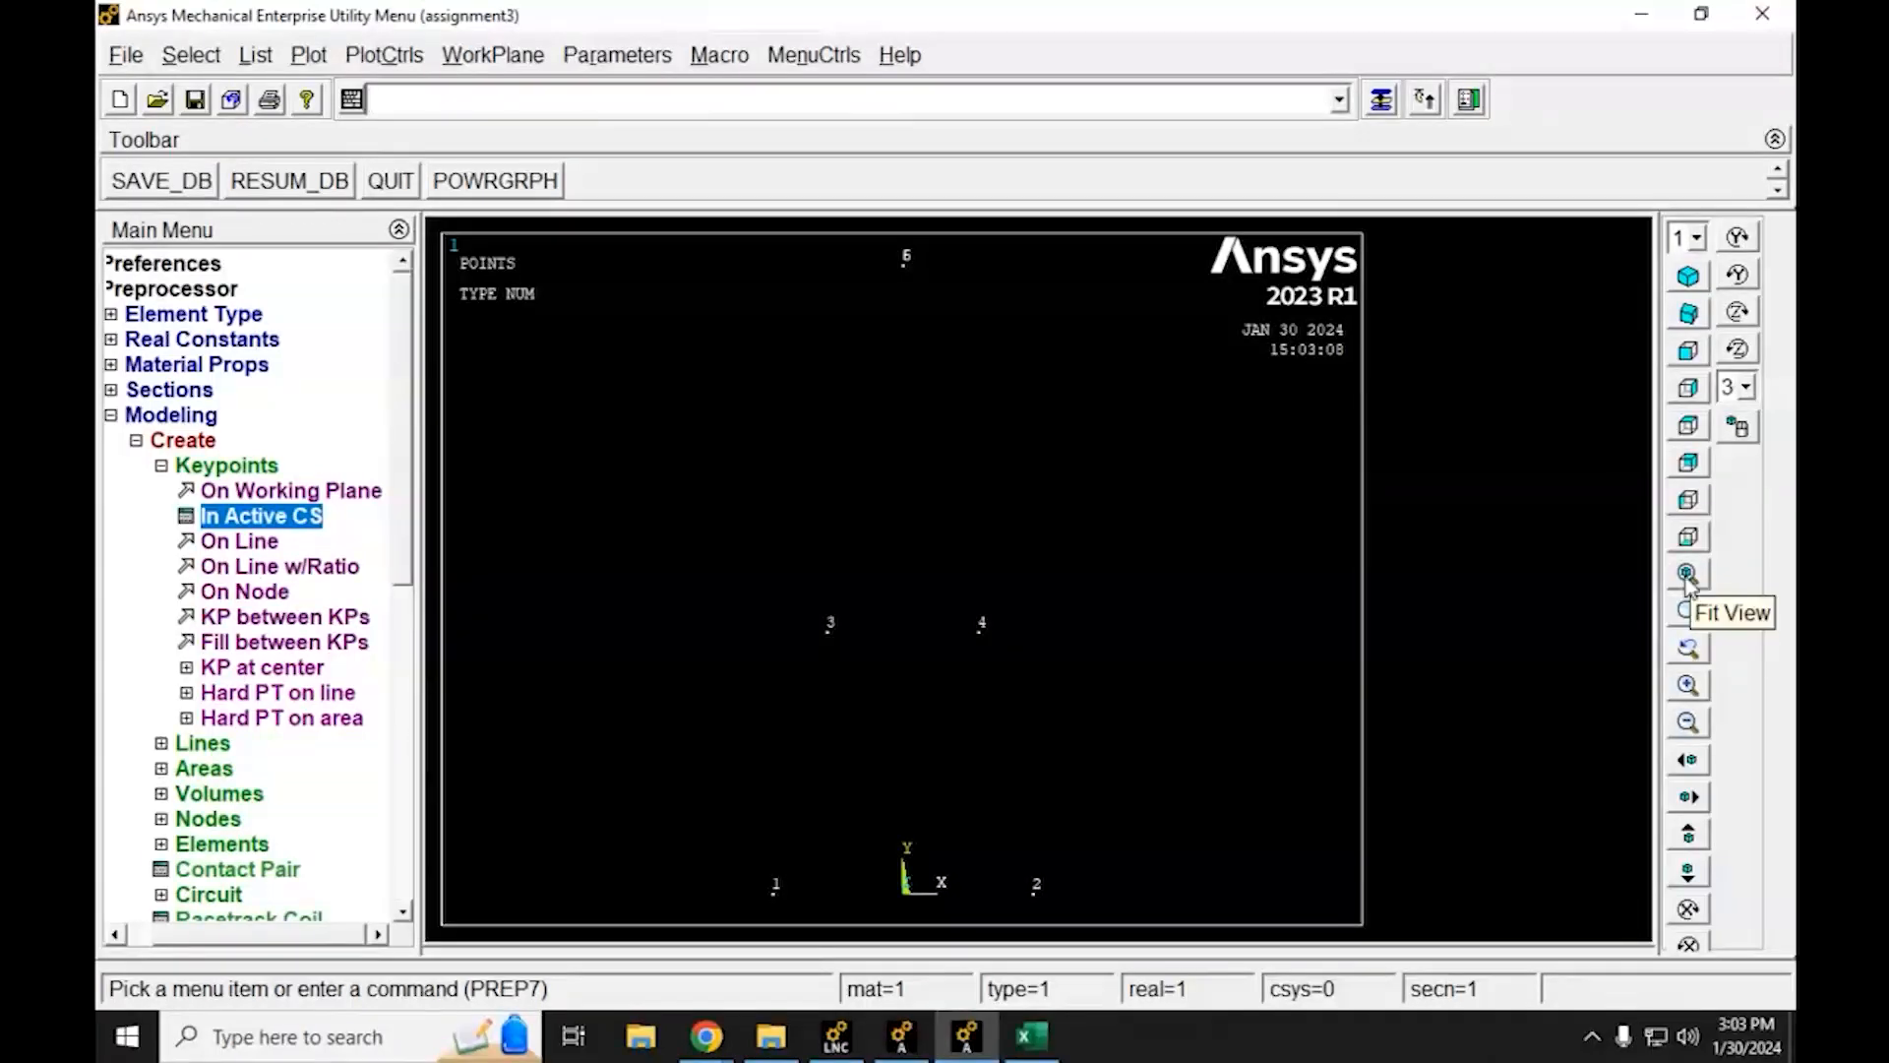
{"action": "left_click", "coordinate": [1689, 578]}
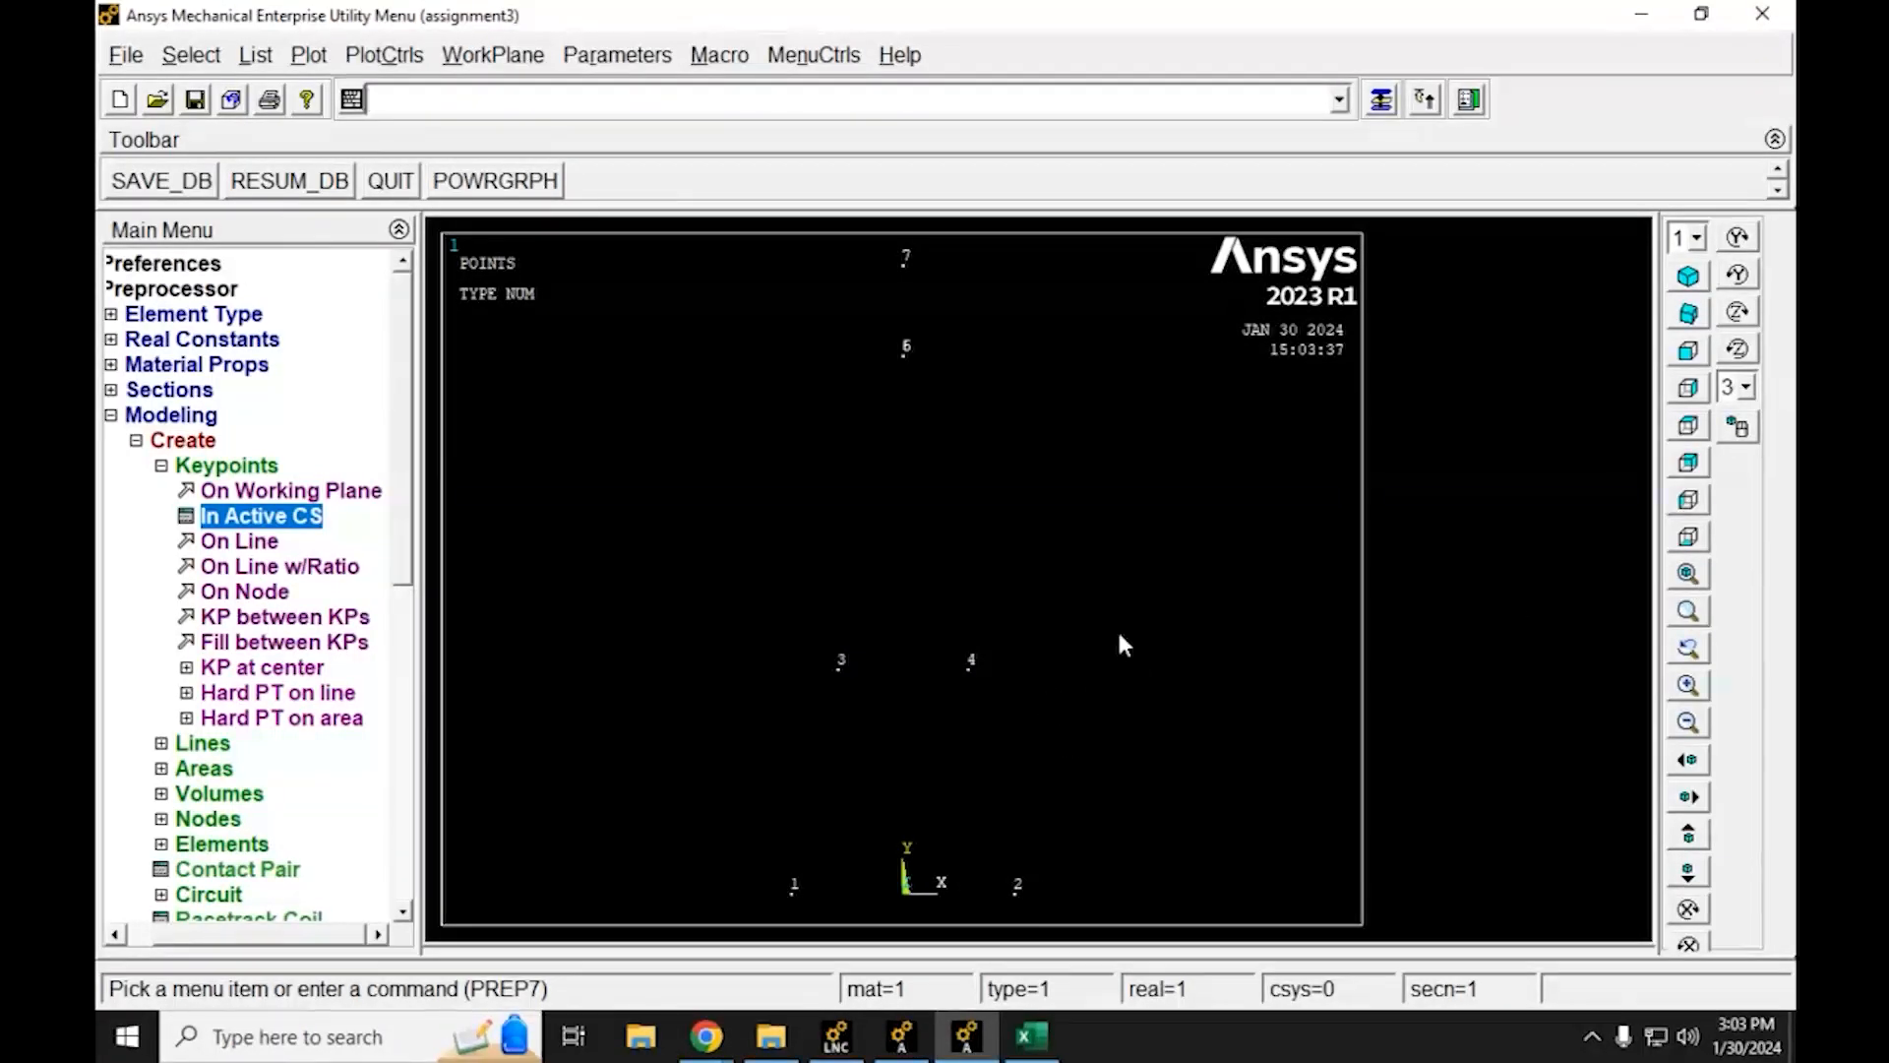
{"action": "right_click_drag", "start_coordinate": [1080, 464], "coordinate": [995, 561], "text": "ctrl"}
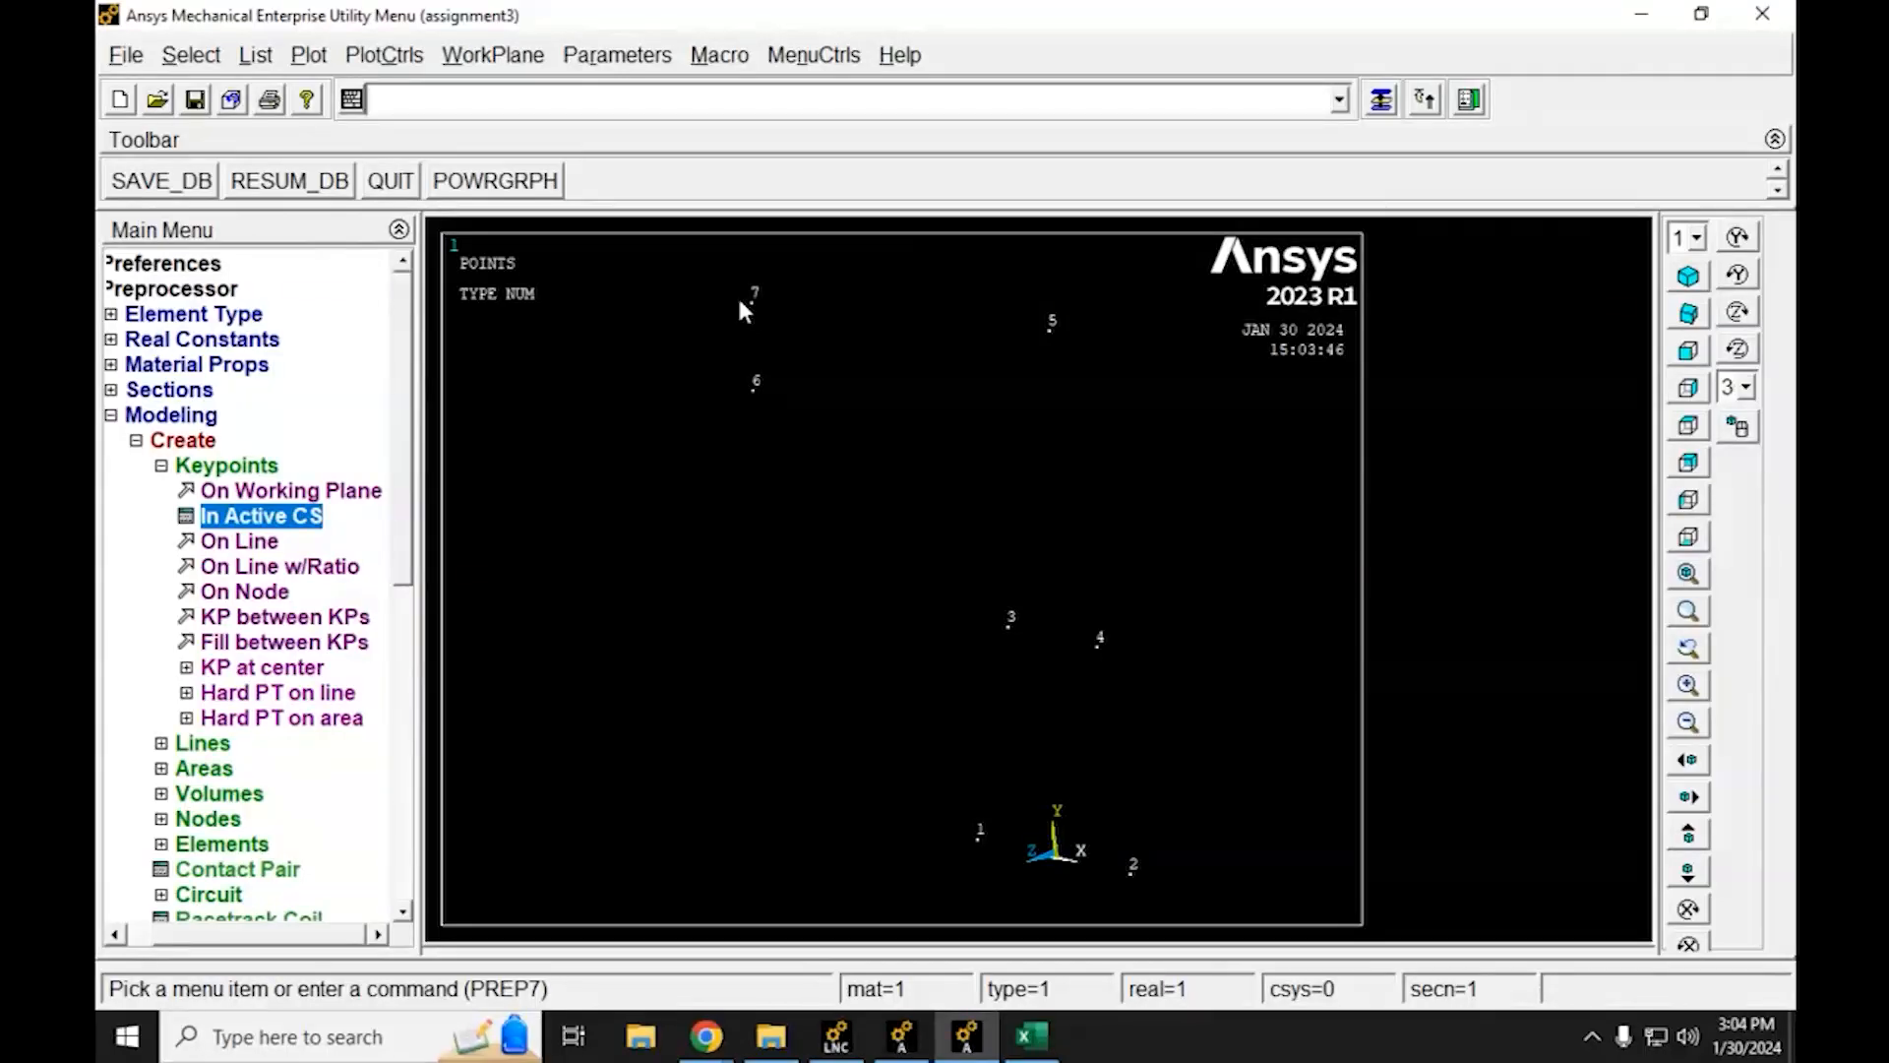
{"action": "left_click", "coordinate": [252, 56]}
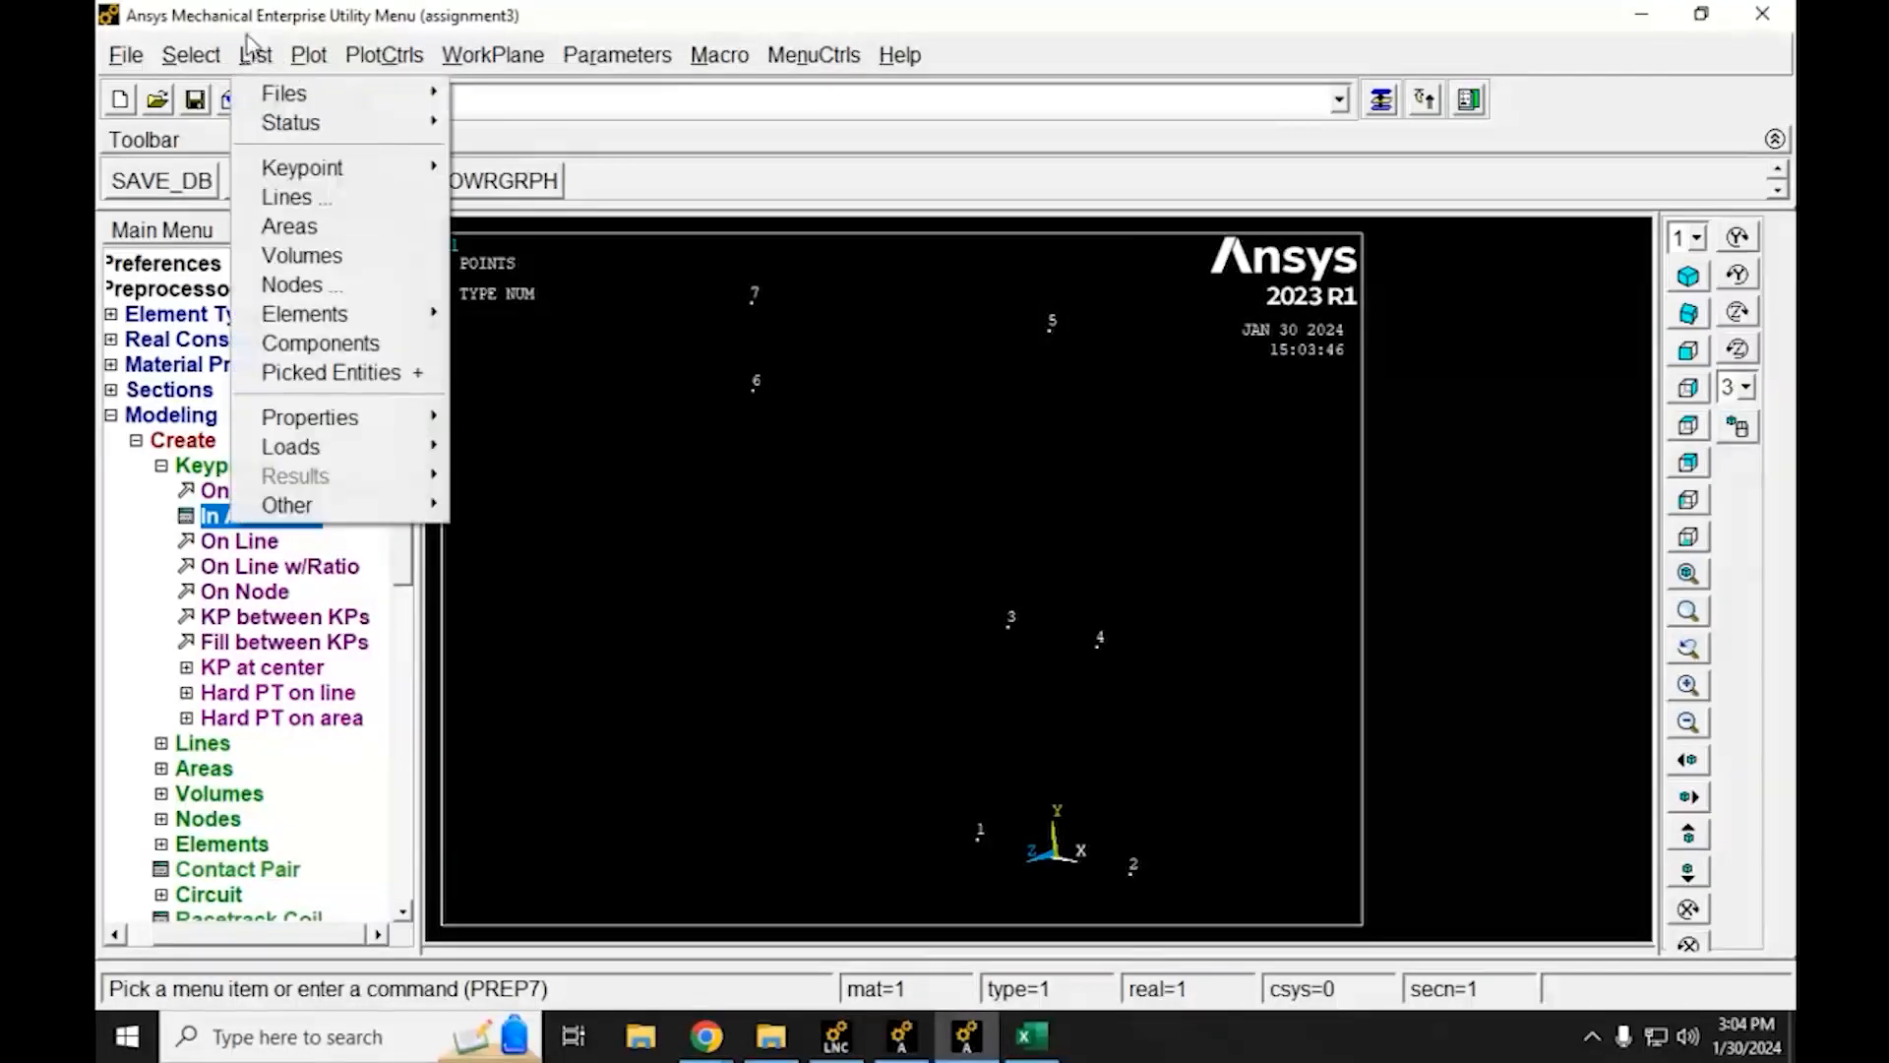
{"action": "mouse_move", "coordinate": [279, 171]}
{"action": "left_click", "coordinate": [487, 177]}
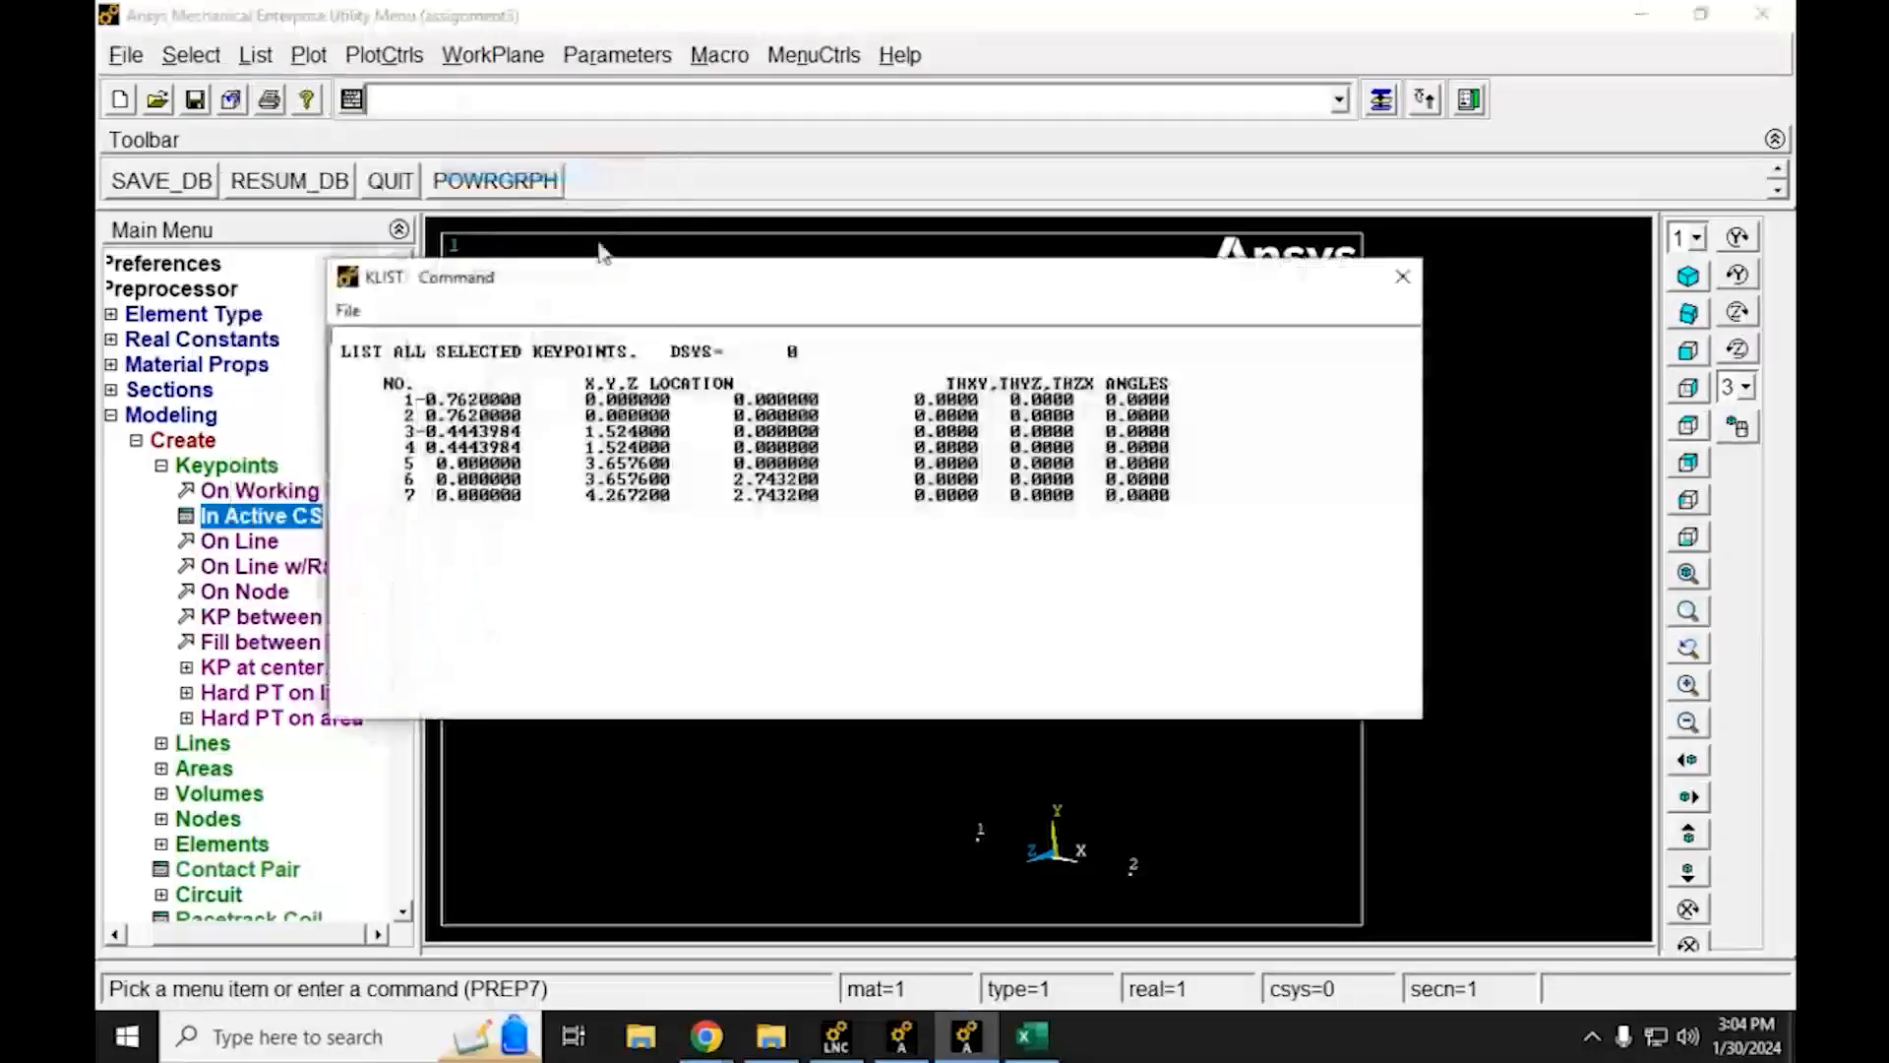
Check the Z and Y coordinates of keypoint 7 in the keypoint listing
{"action": "left_click_drag", "start_coordinate": [683, 258], "coordinate": [765, 311]}
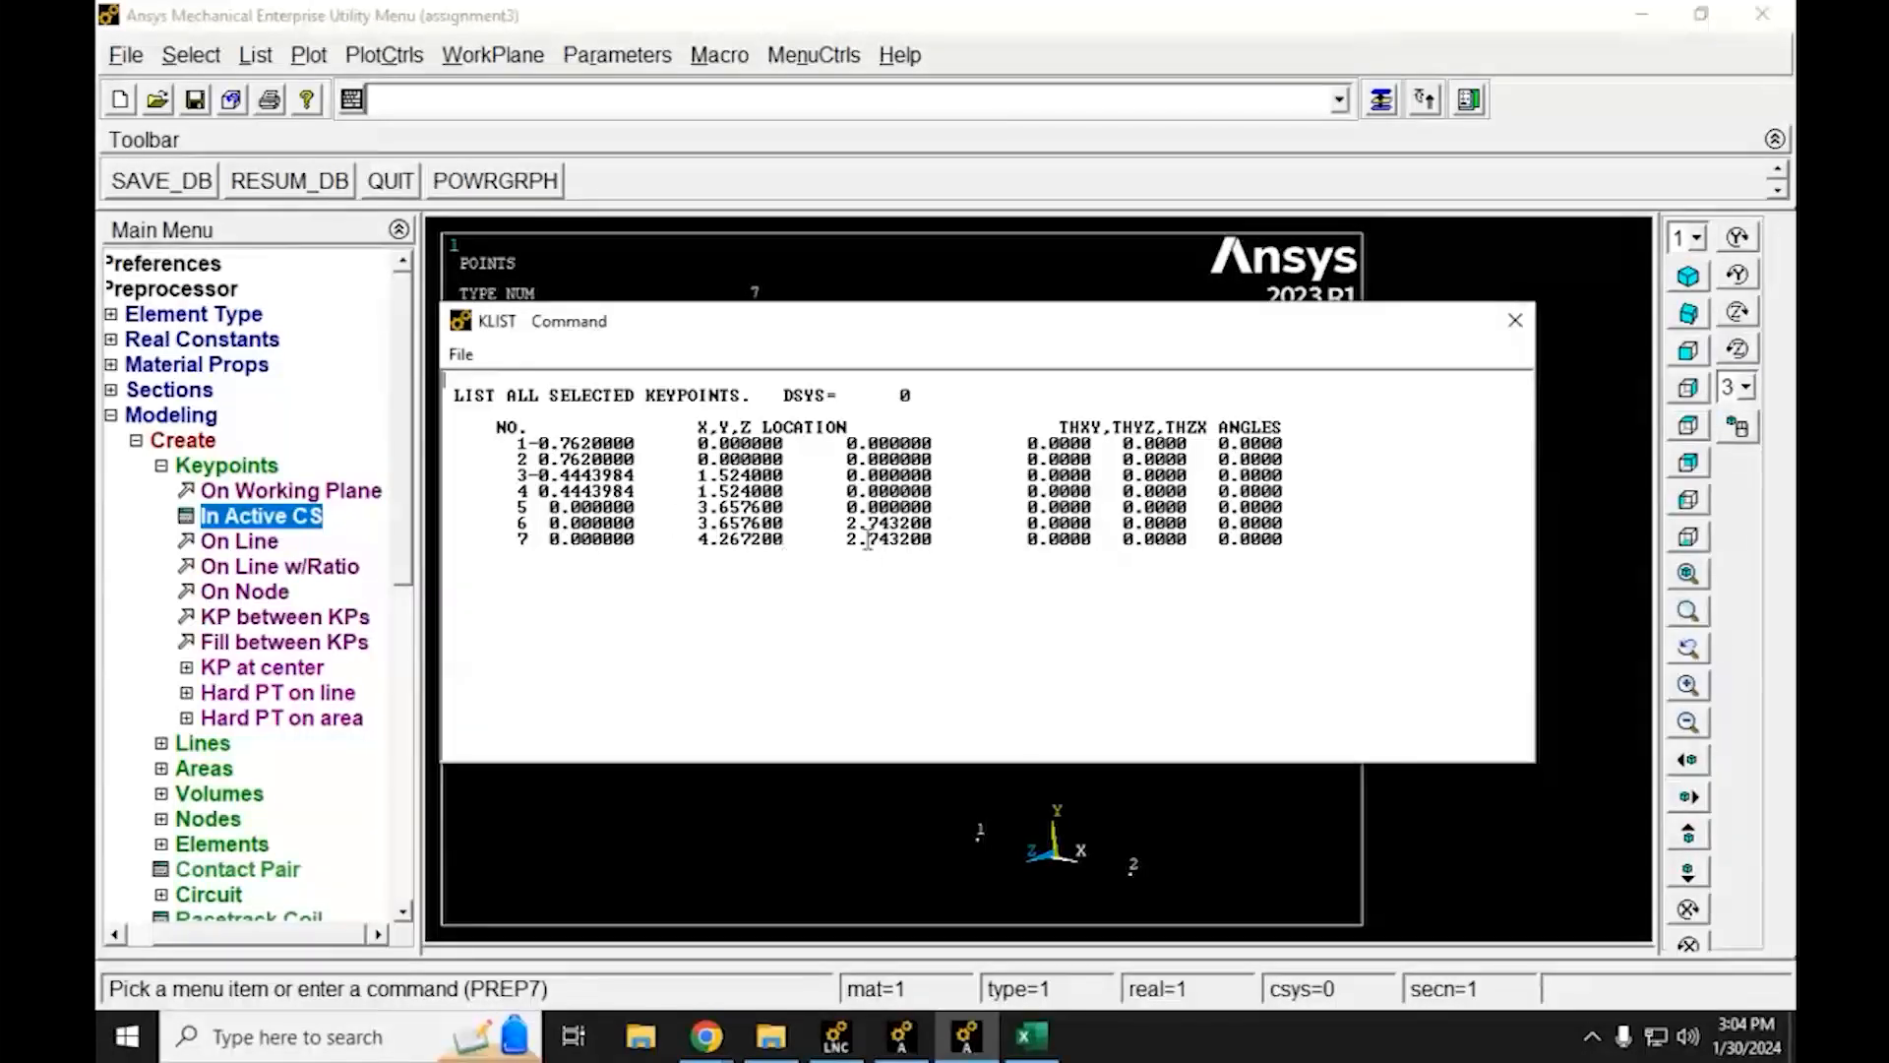
{"action": "left_click_drag", "start_coordinate": [845, 539], "coordinate": [934, 548]}
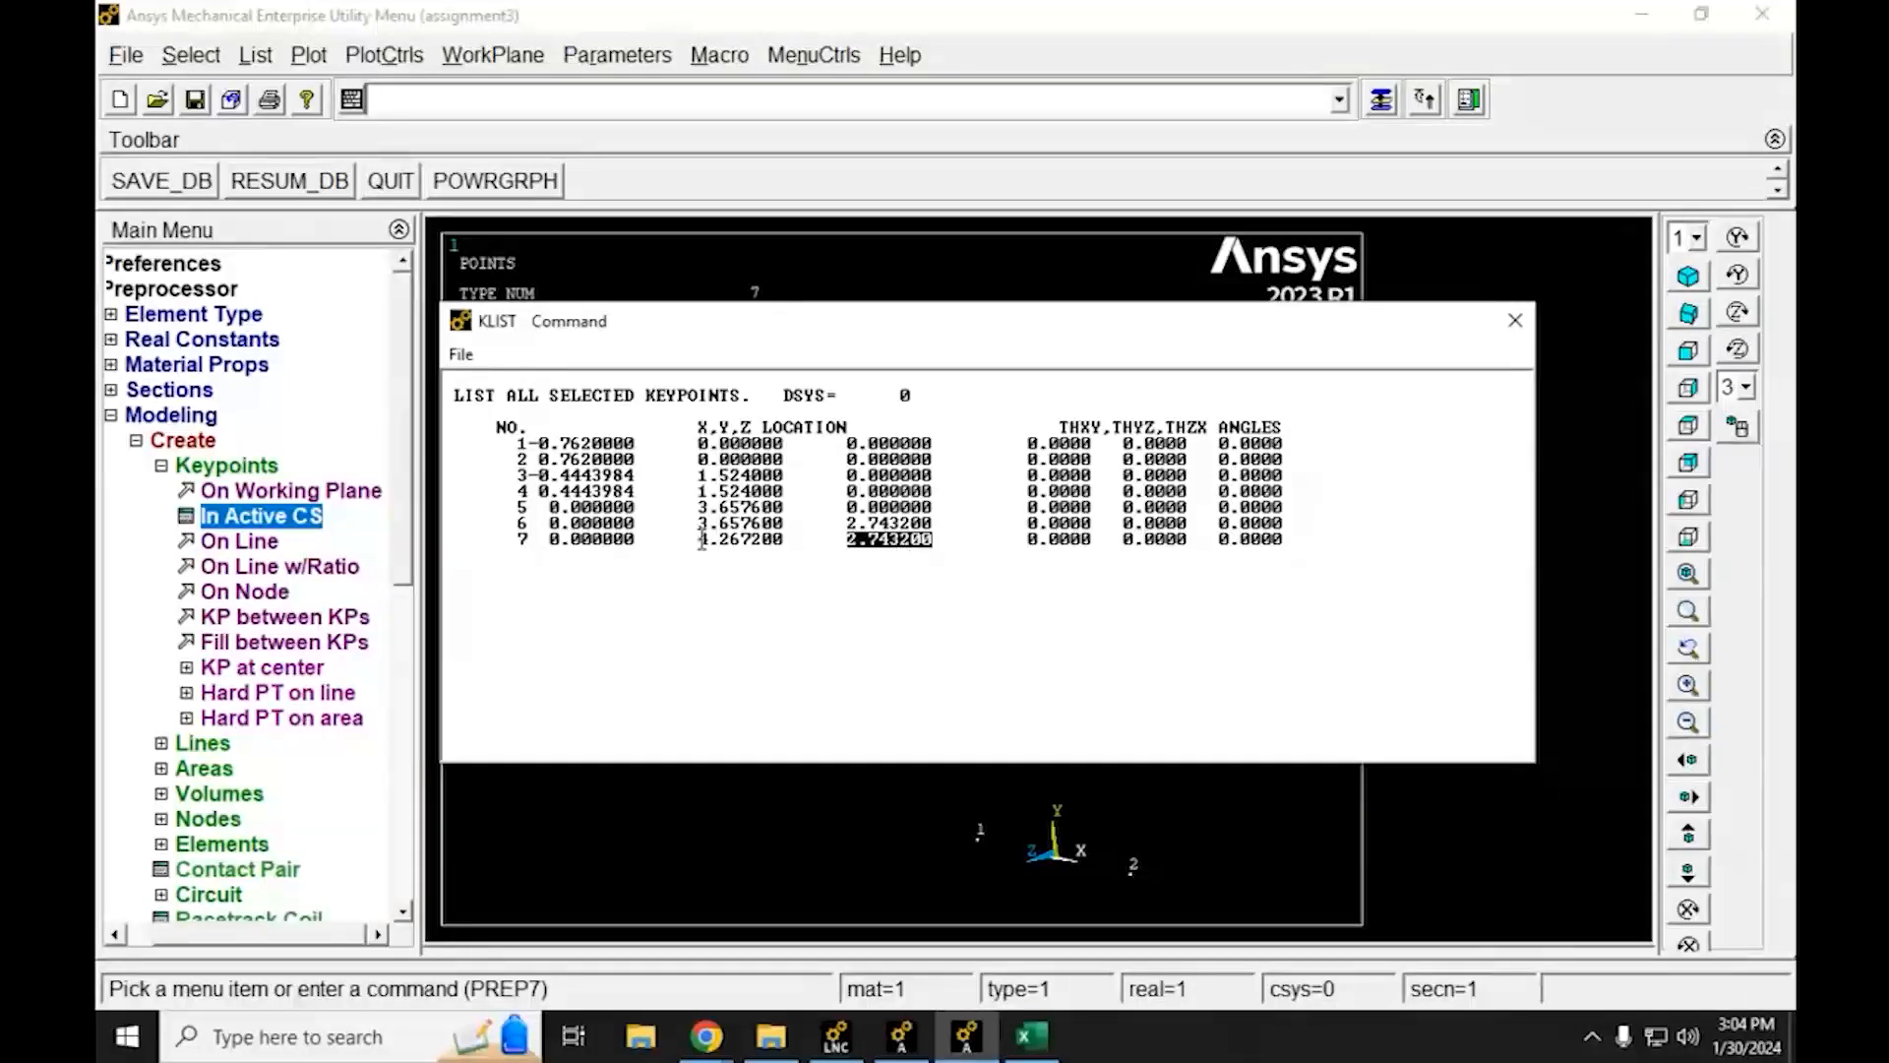
{"action": "left_click_drag", "start_coordinate": [699, 539], "coordinate": [784, 539]}
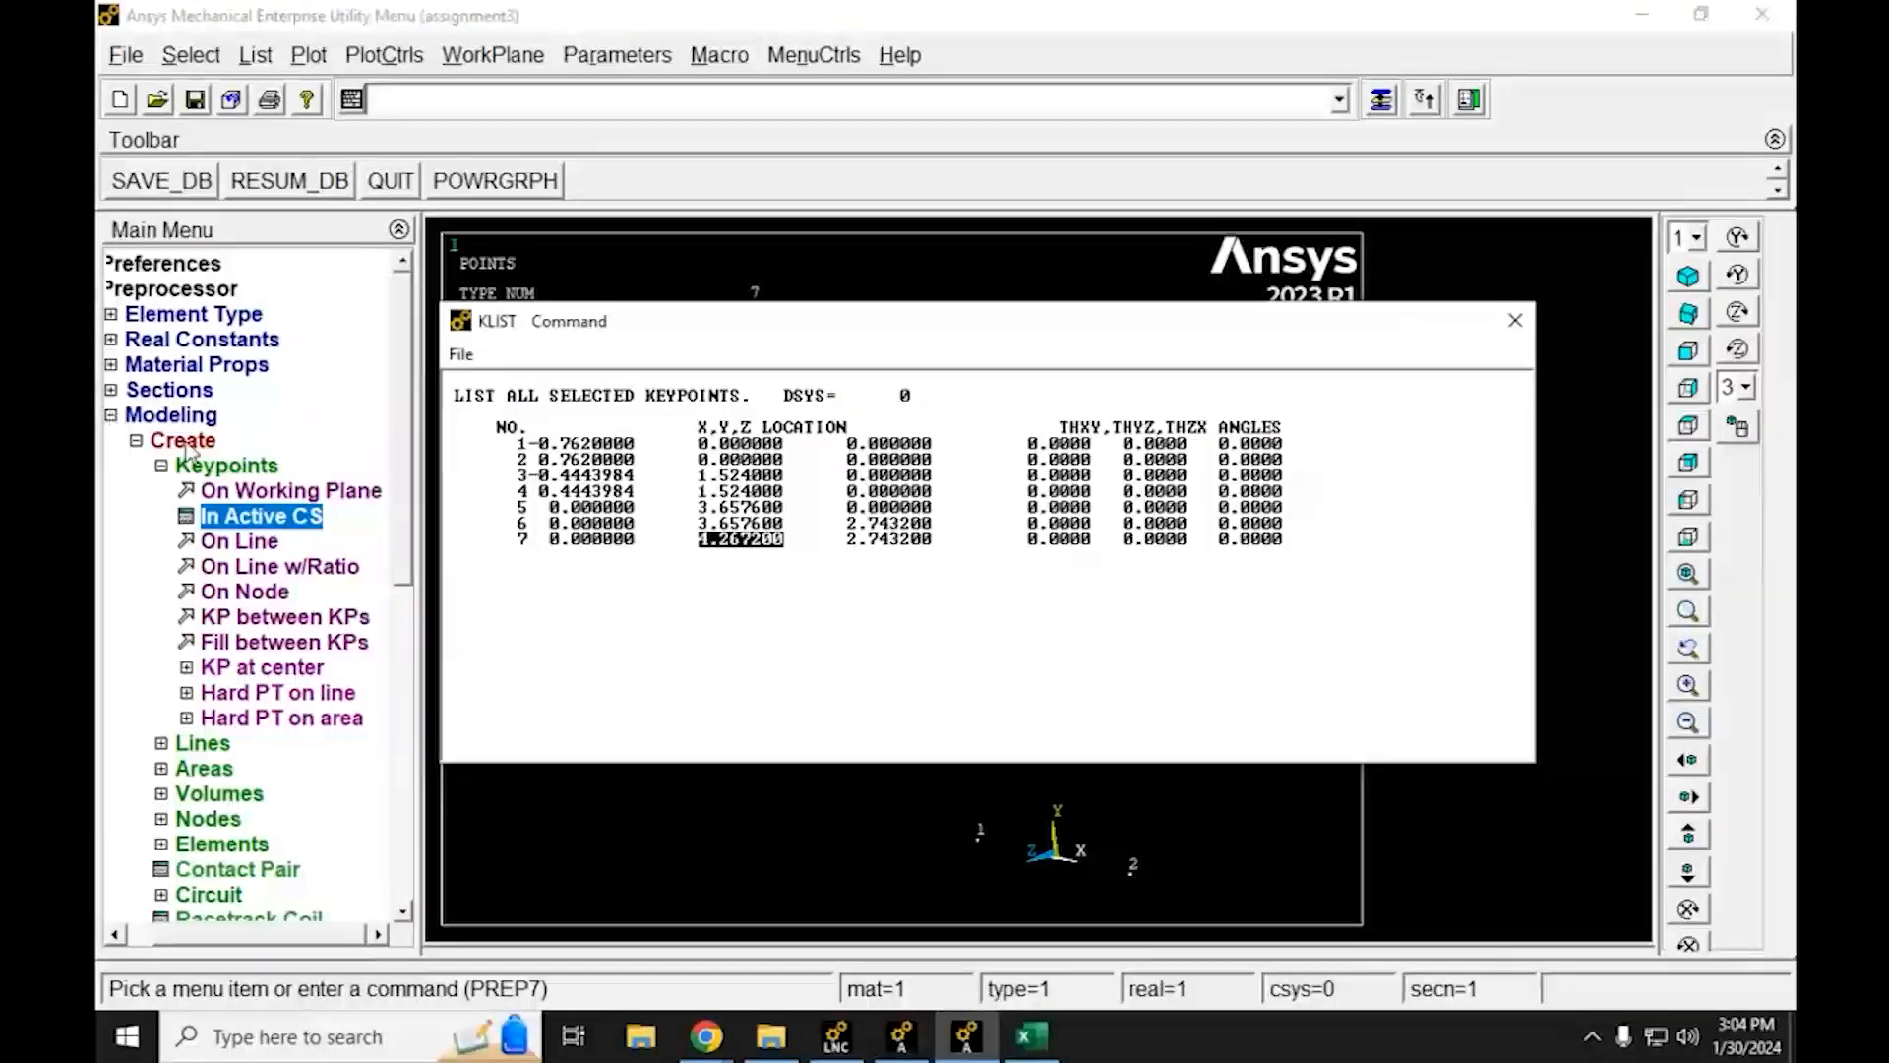
{"action": "left_click", "coordinate": [232, 518]}
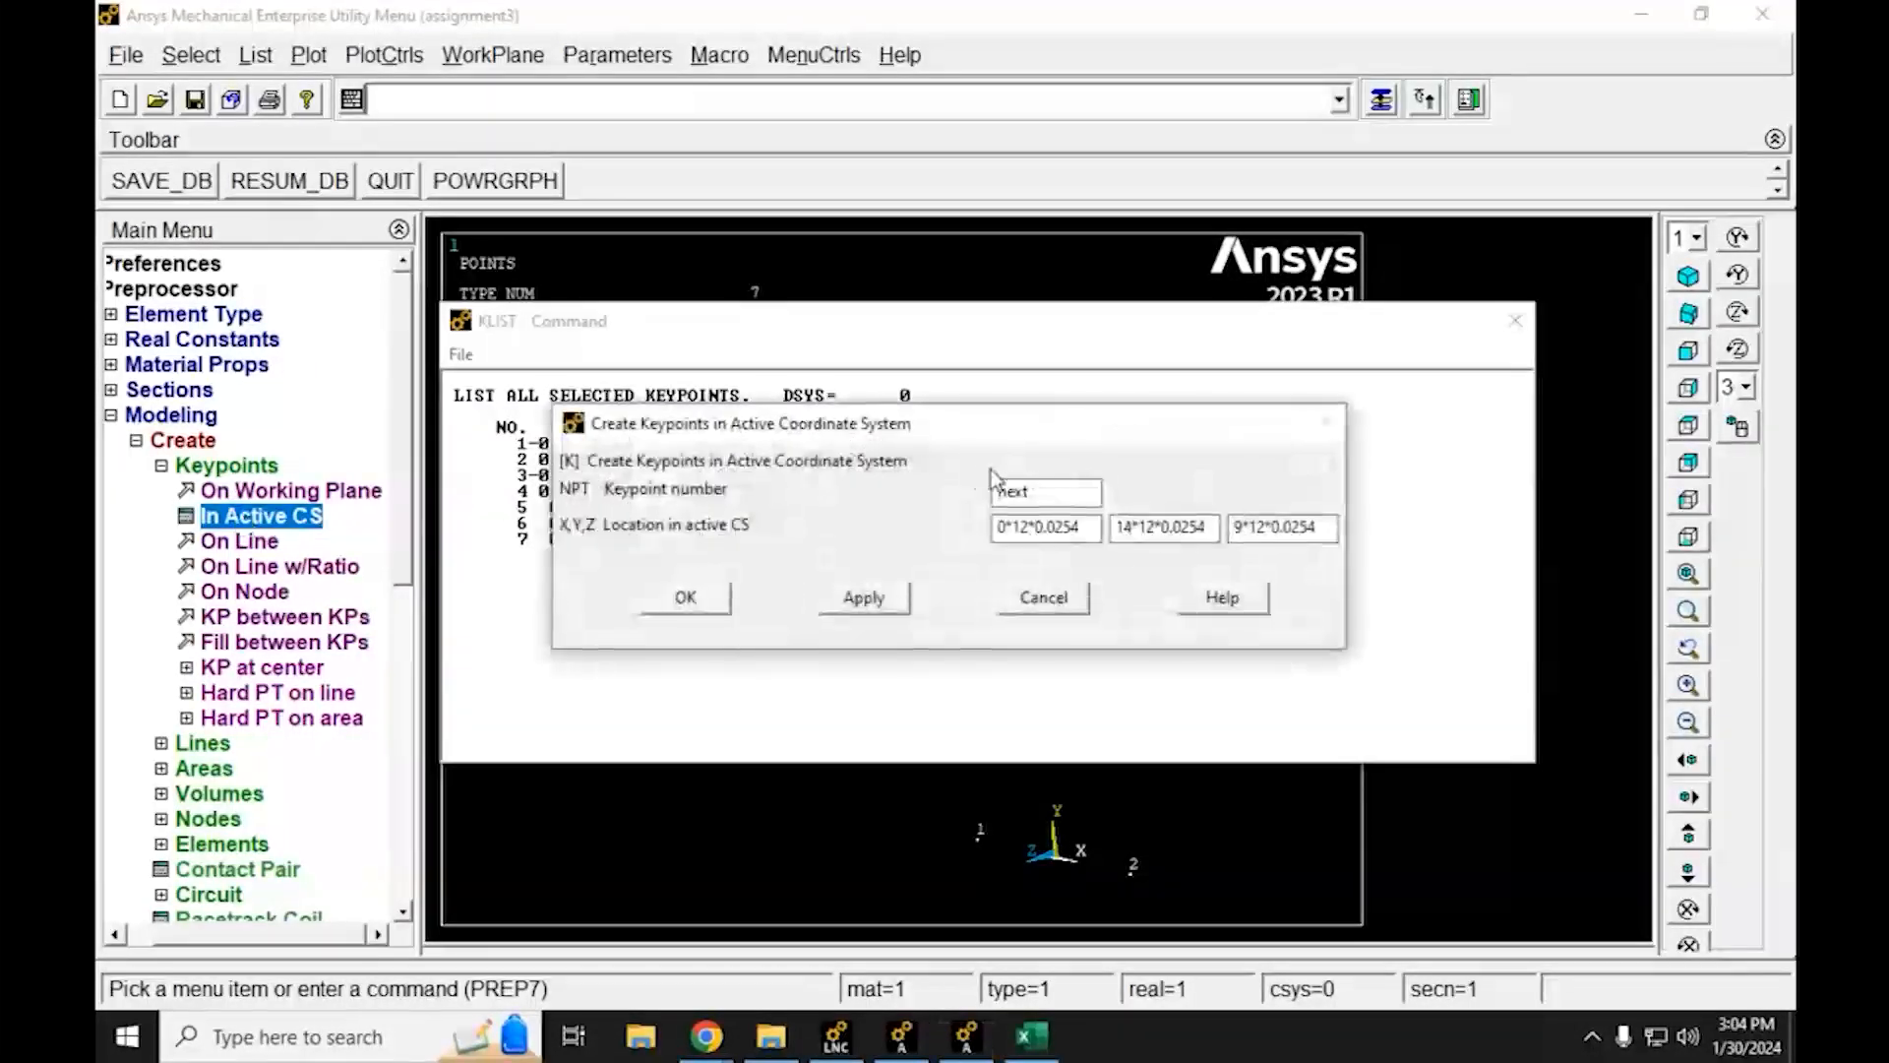
{"action": "double_click", "coordinate": [1011, 491]}
{"action": "left_click_drag", "start_coordinate": [962, 434], "coordinate": [867, 589]}
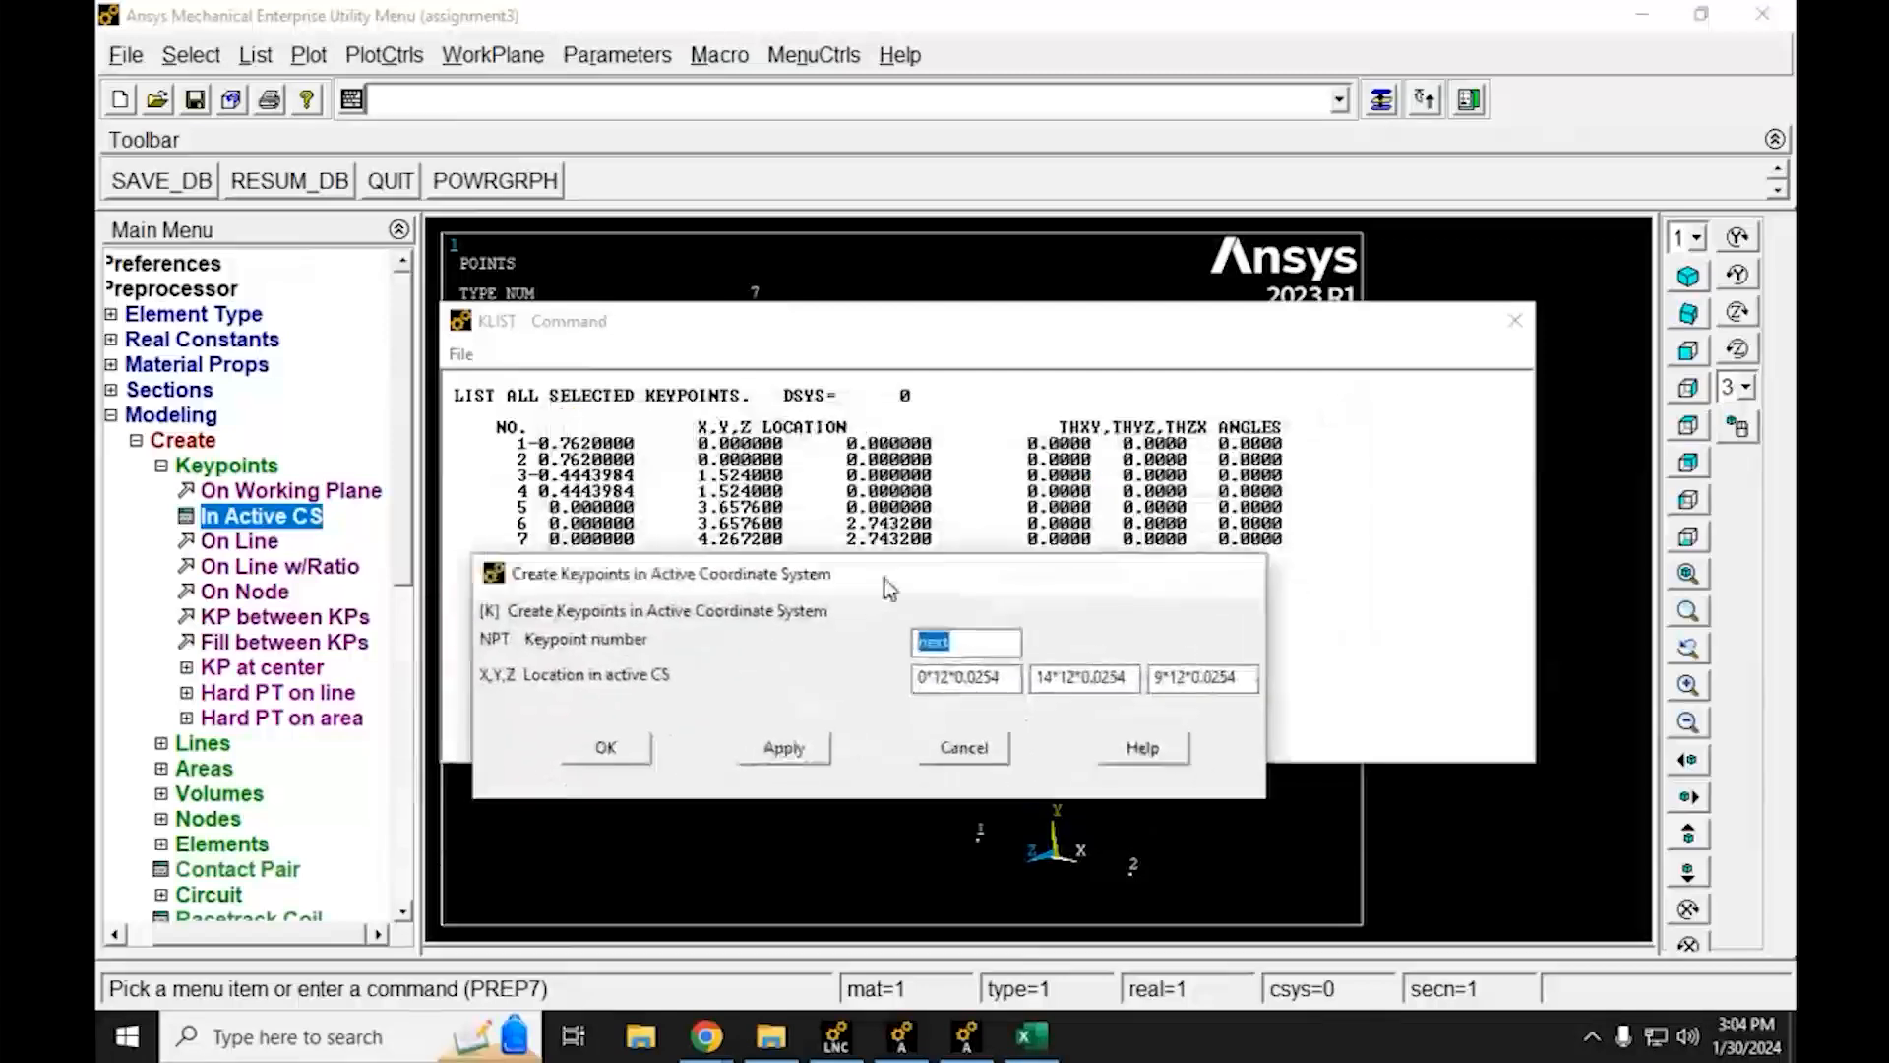
{"action": "type", "text": "7"}
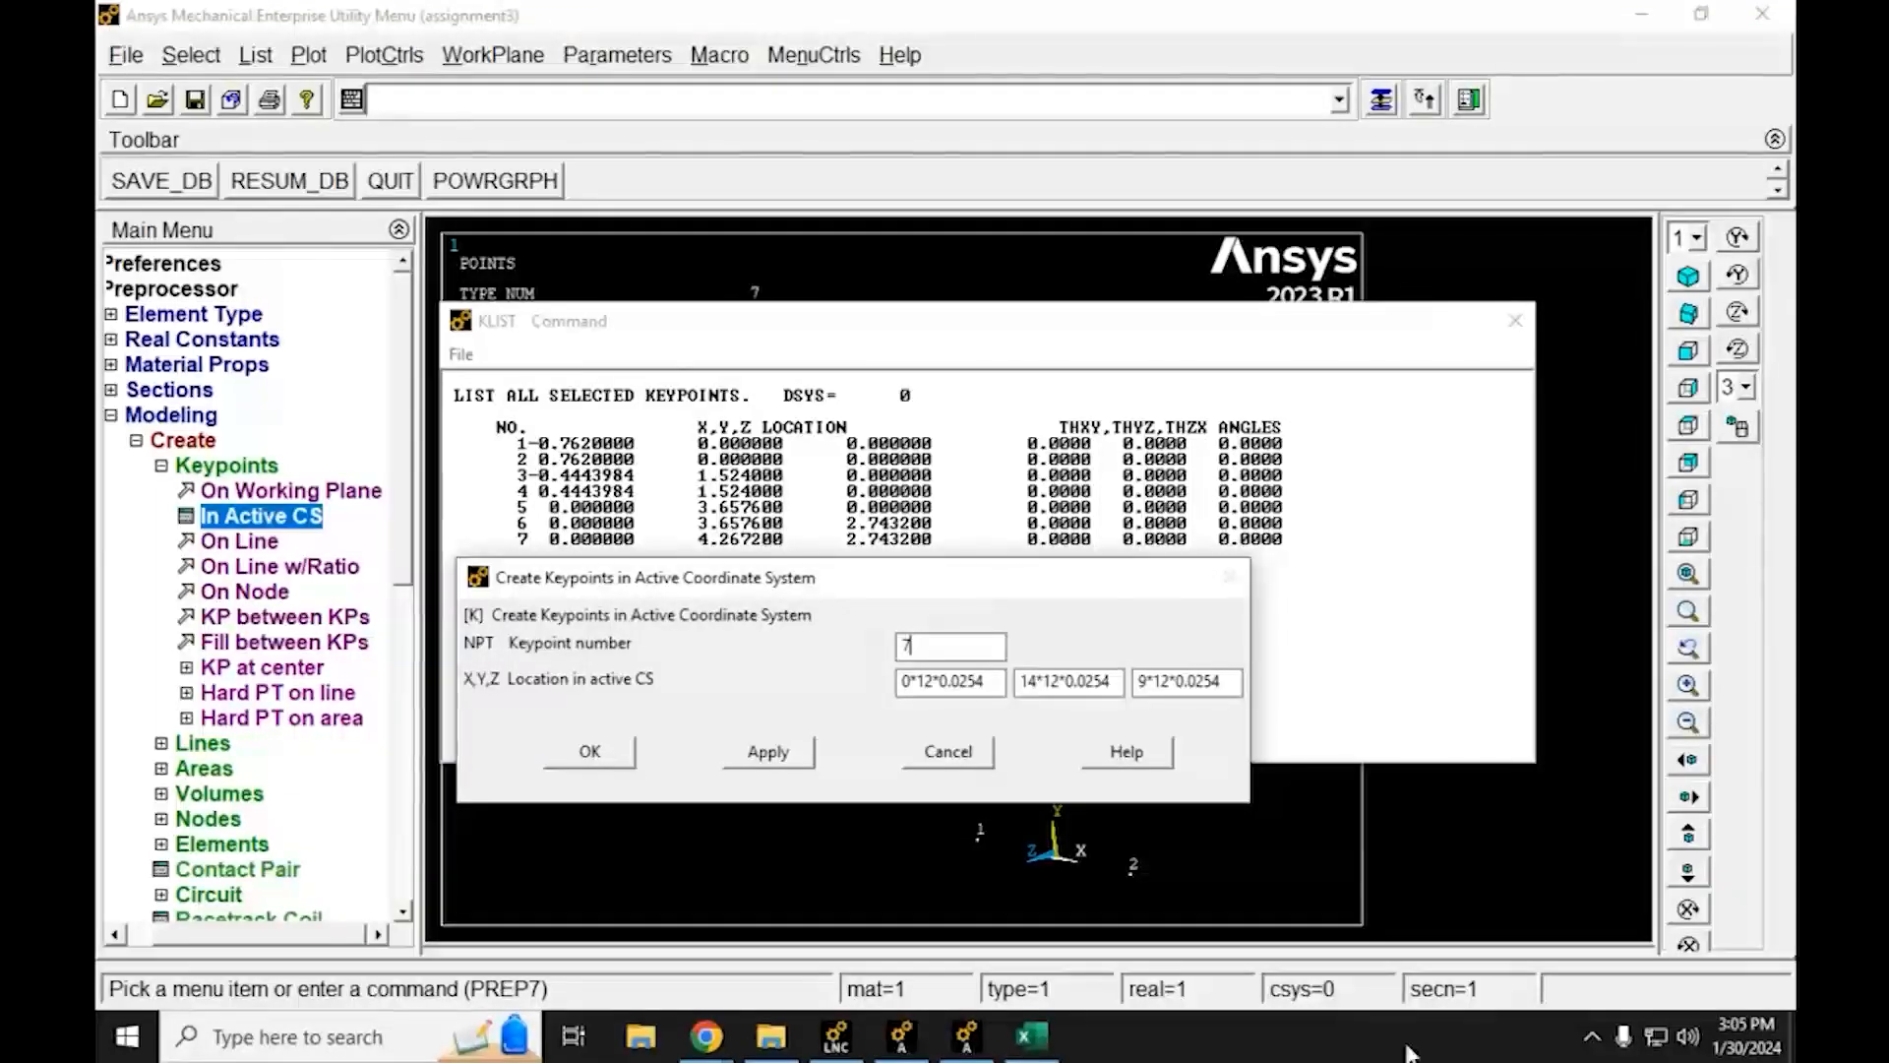
{"action": "left_click", "coordinate": [900, 316]}
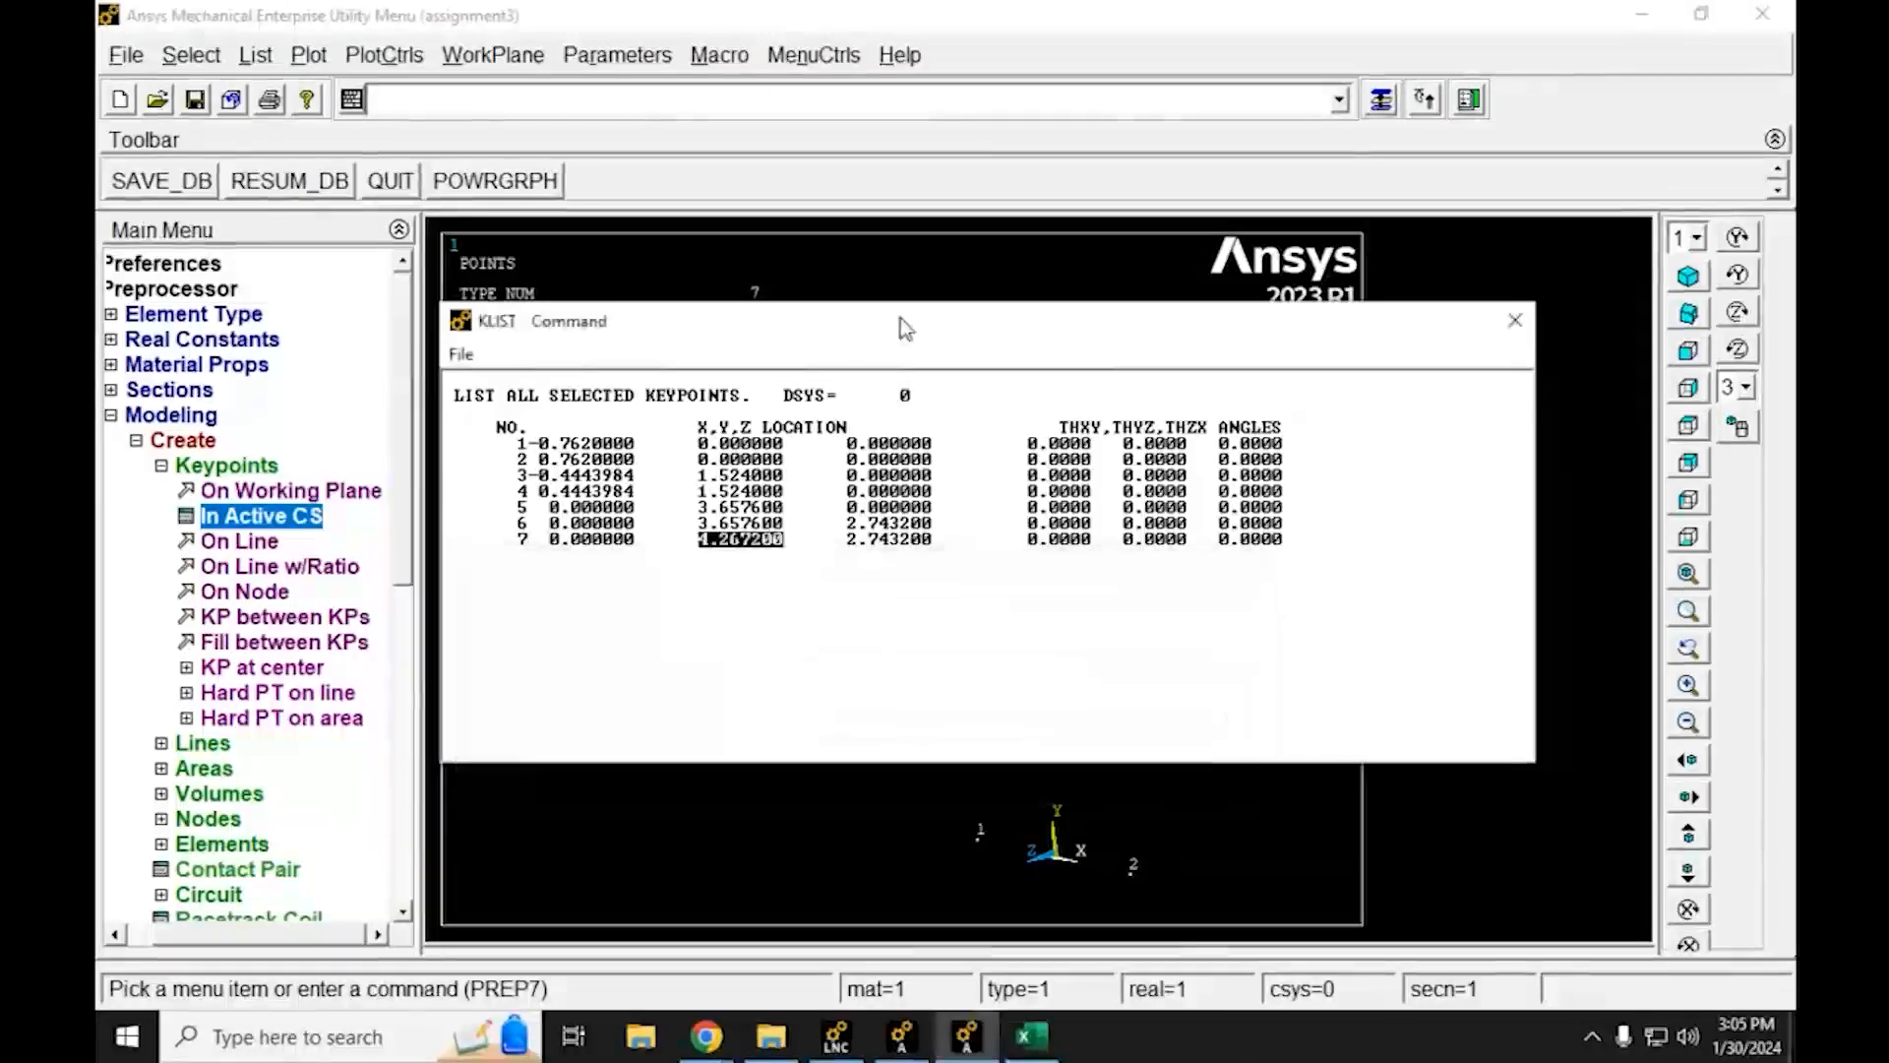
Close the keypoint listing and create a straight line between base keypoints 1 and 2
{"action": "left_click", "coordinate": [1515, 320]}
{"action": "left_click", "coordinate": [974, 1039]}
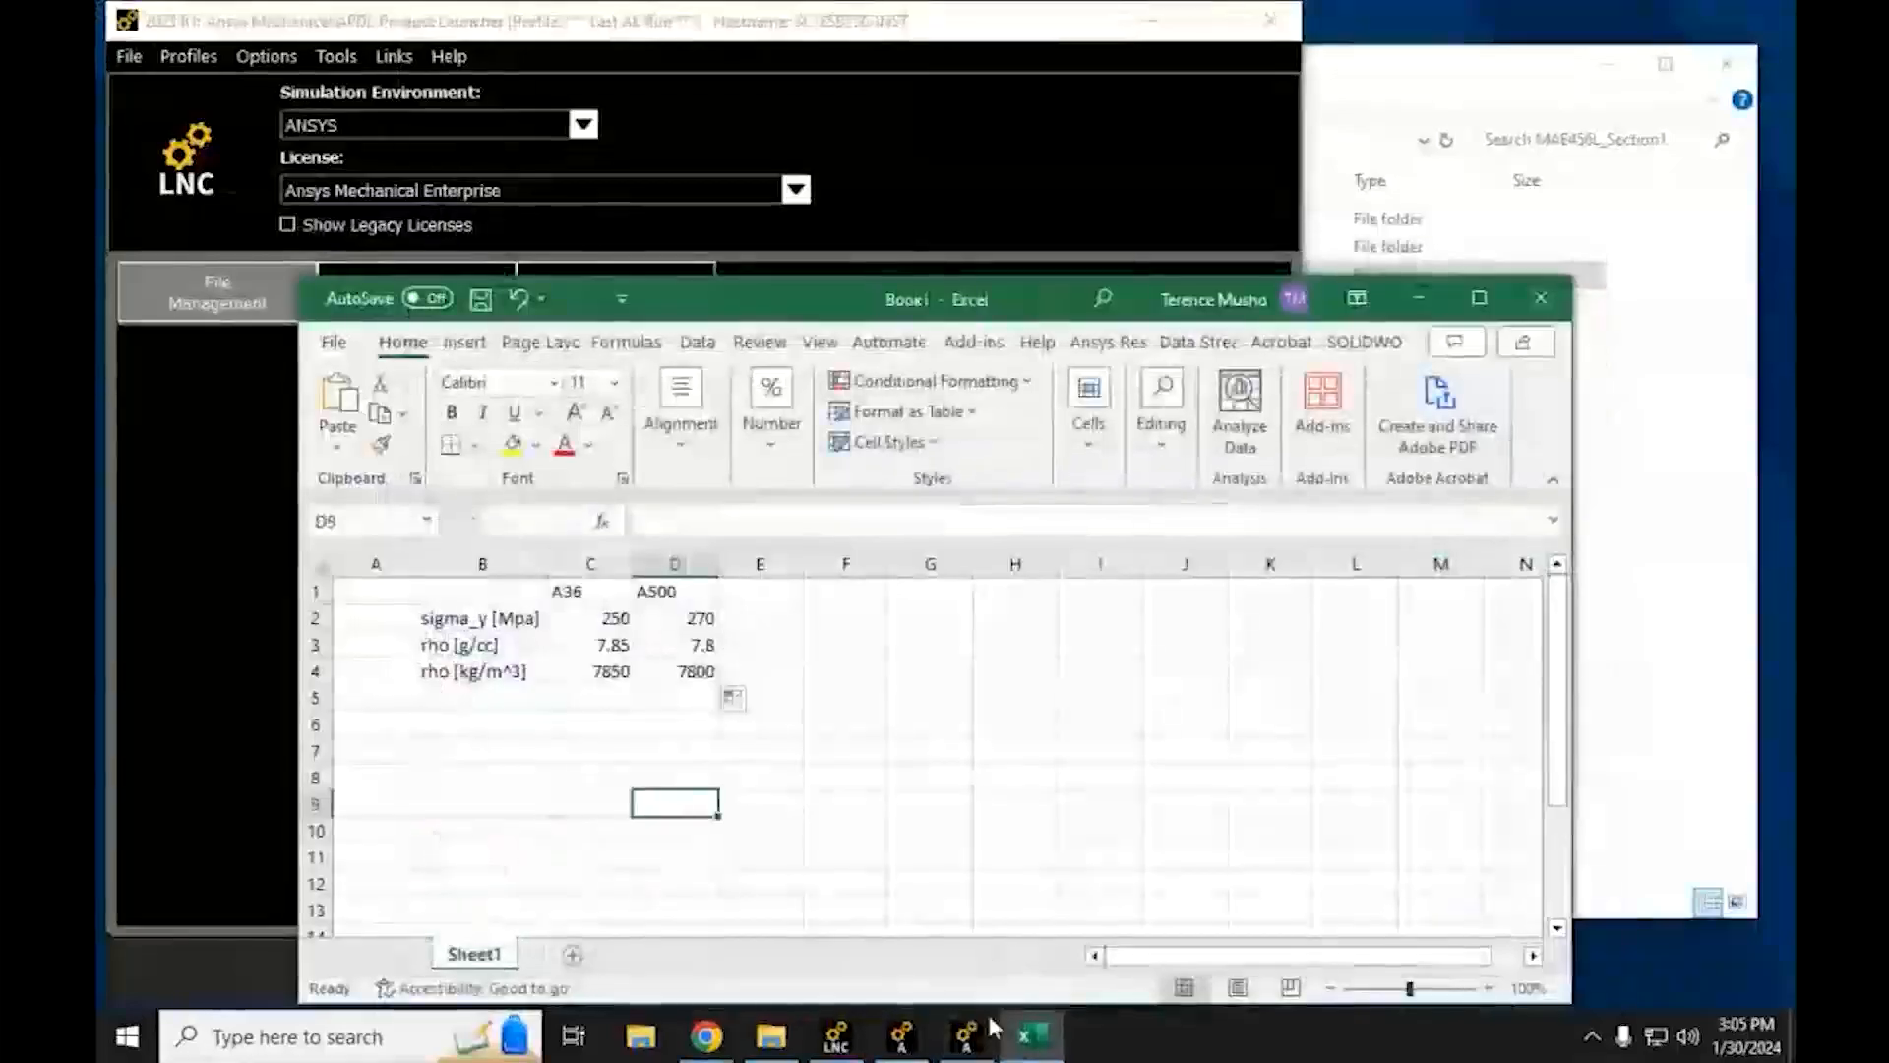
{"action": "left_click", "coordinate": [982, 1033]}
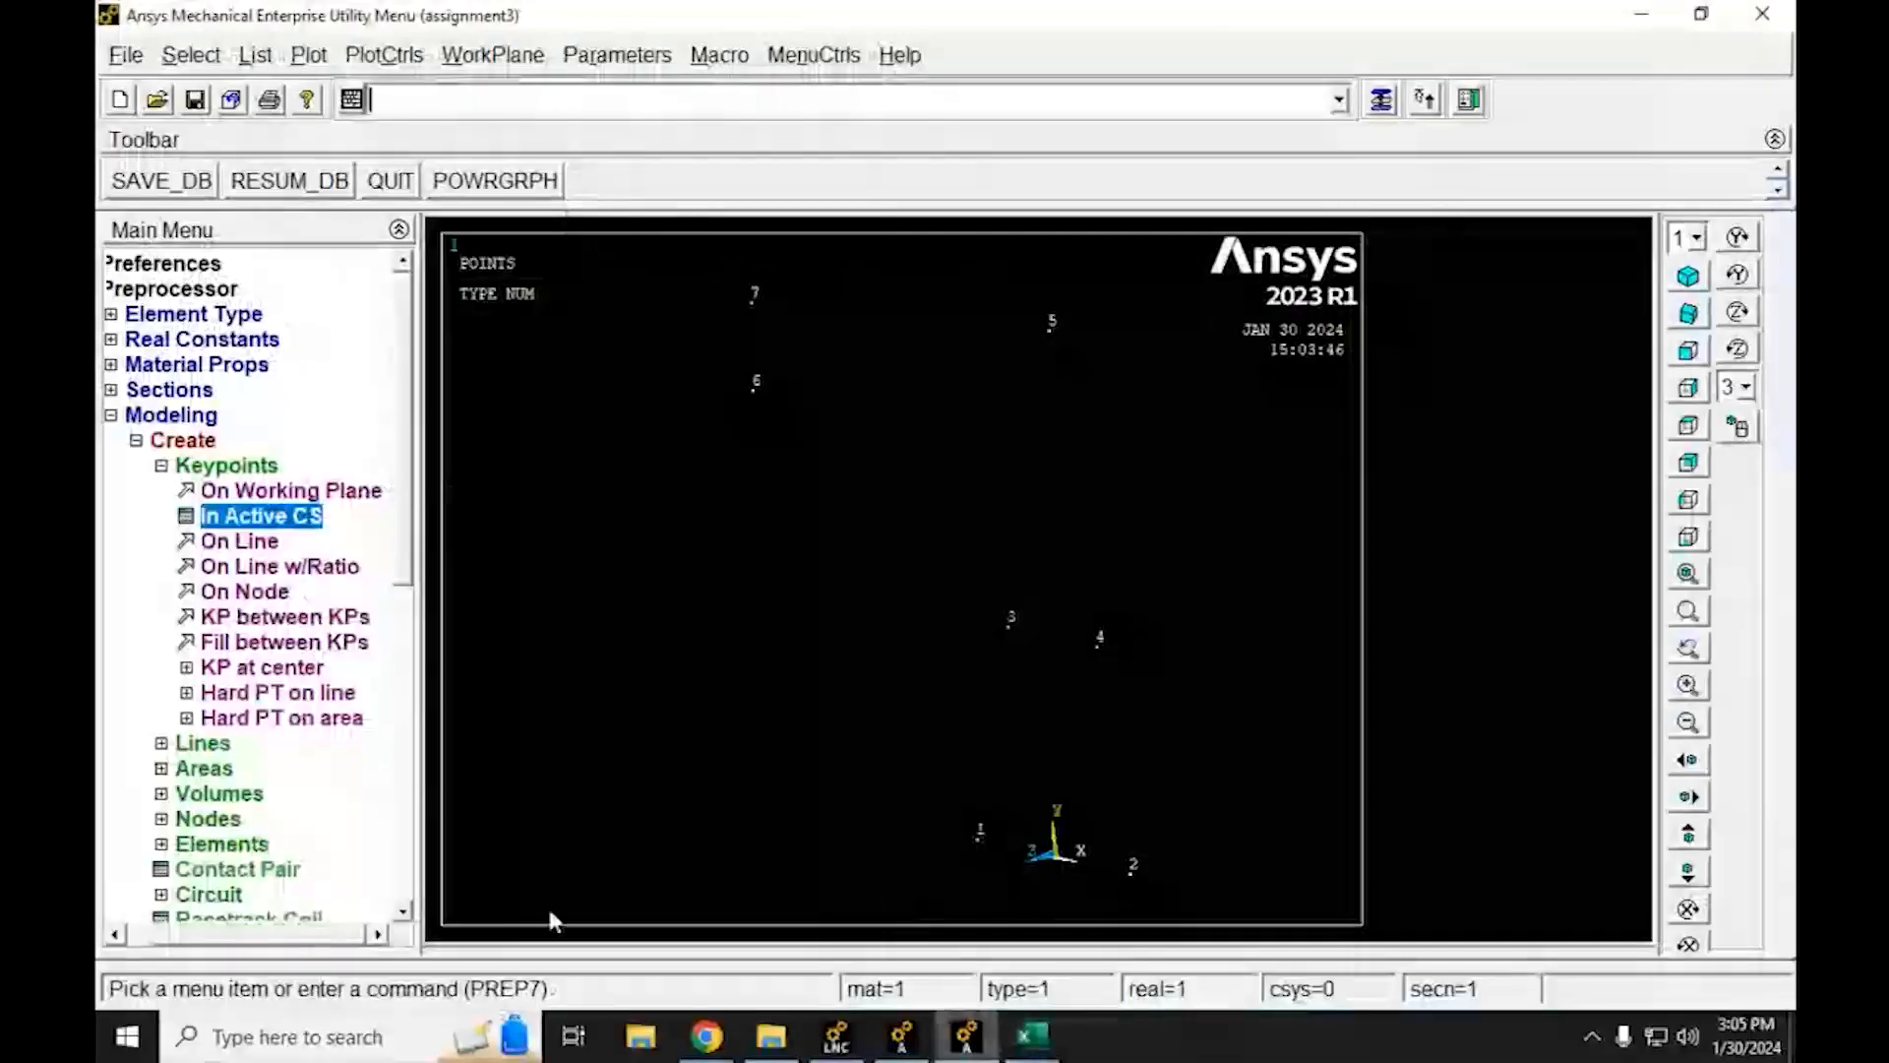
{"action": "left_click", "coordinate": [163, 470]}
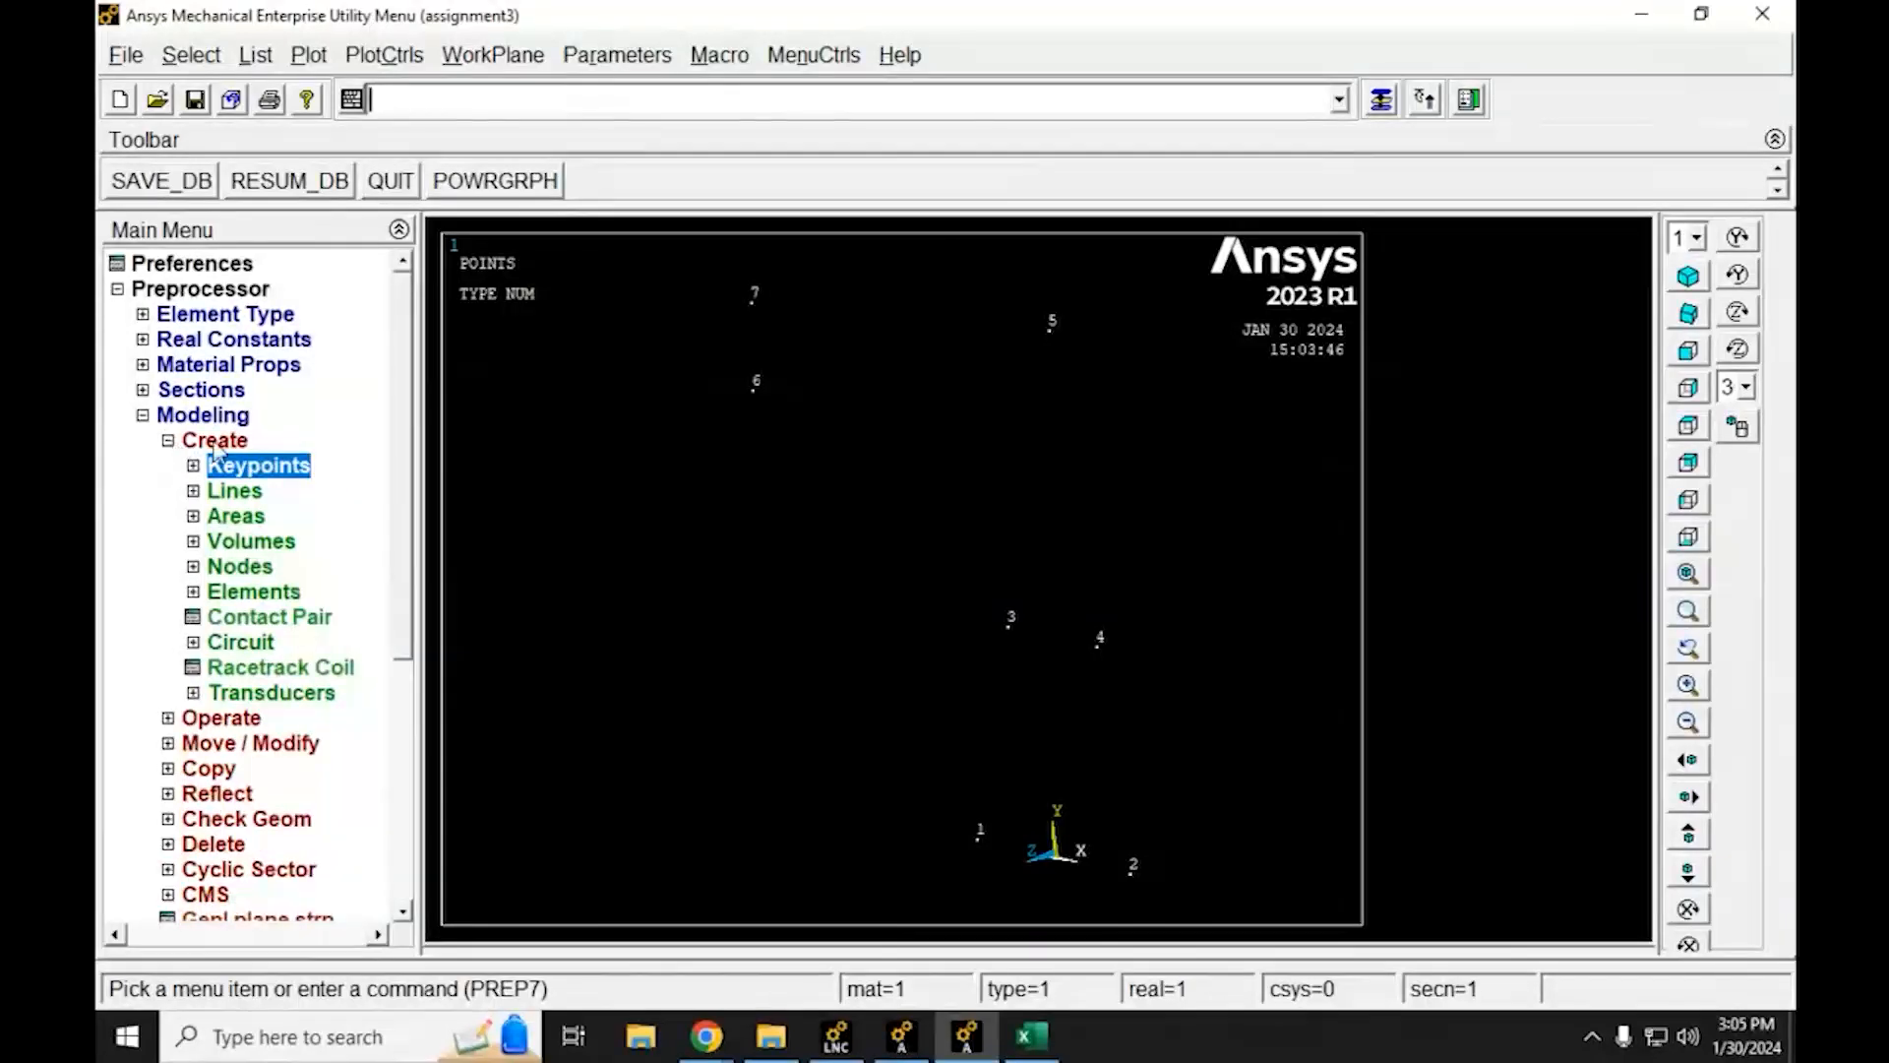
{"action": "left_click", "coordinate": [234, 490]}
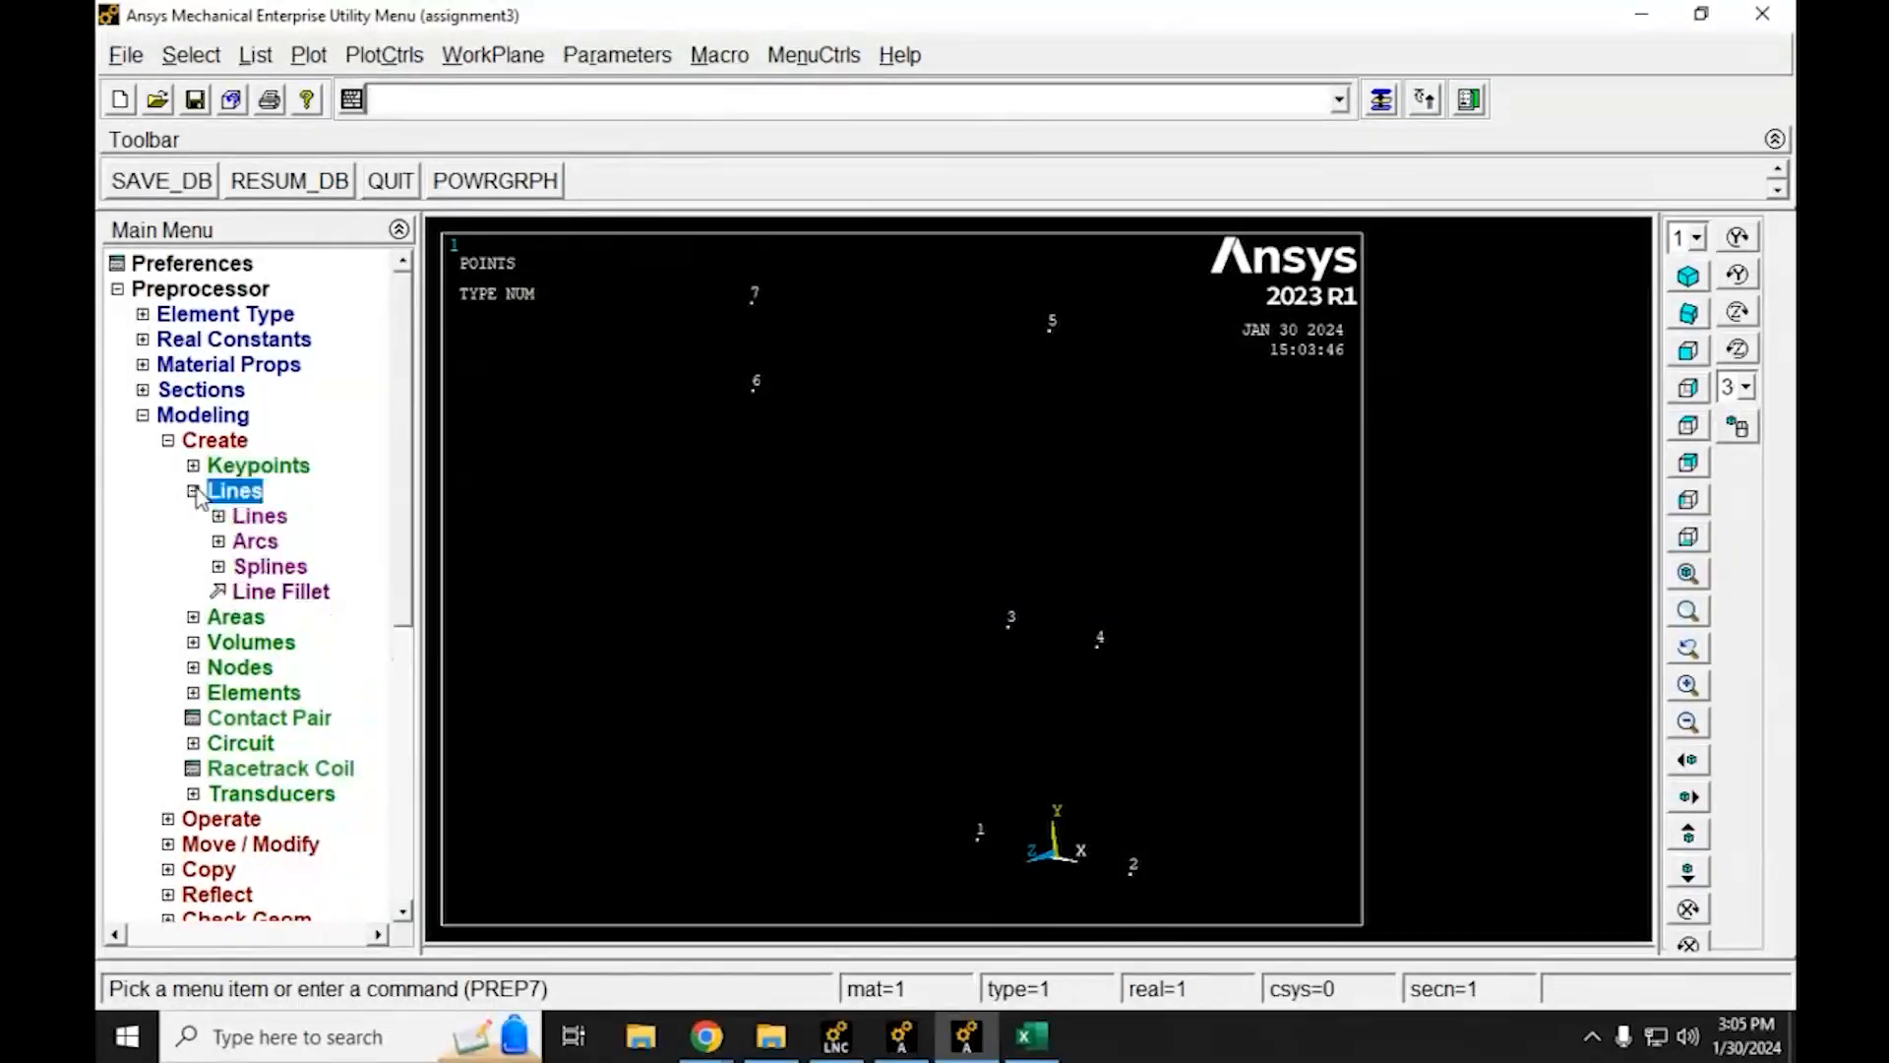
{"action": "left_click", "coordinate": [236, 515]}
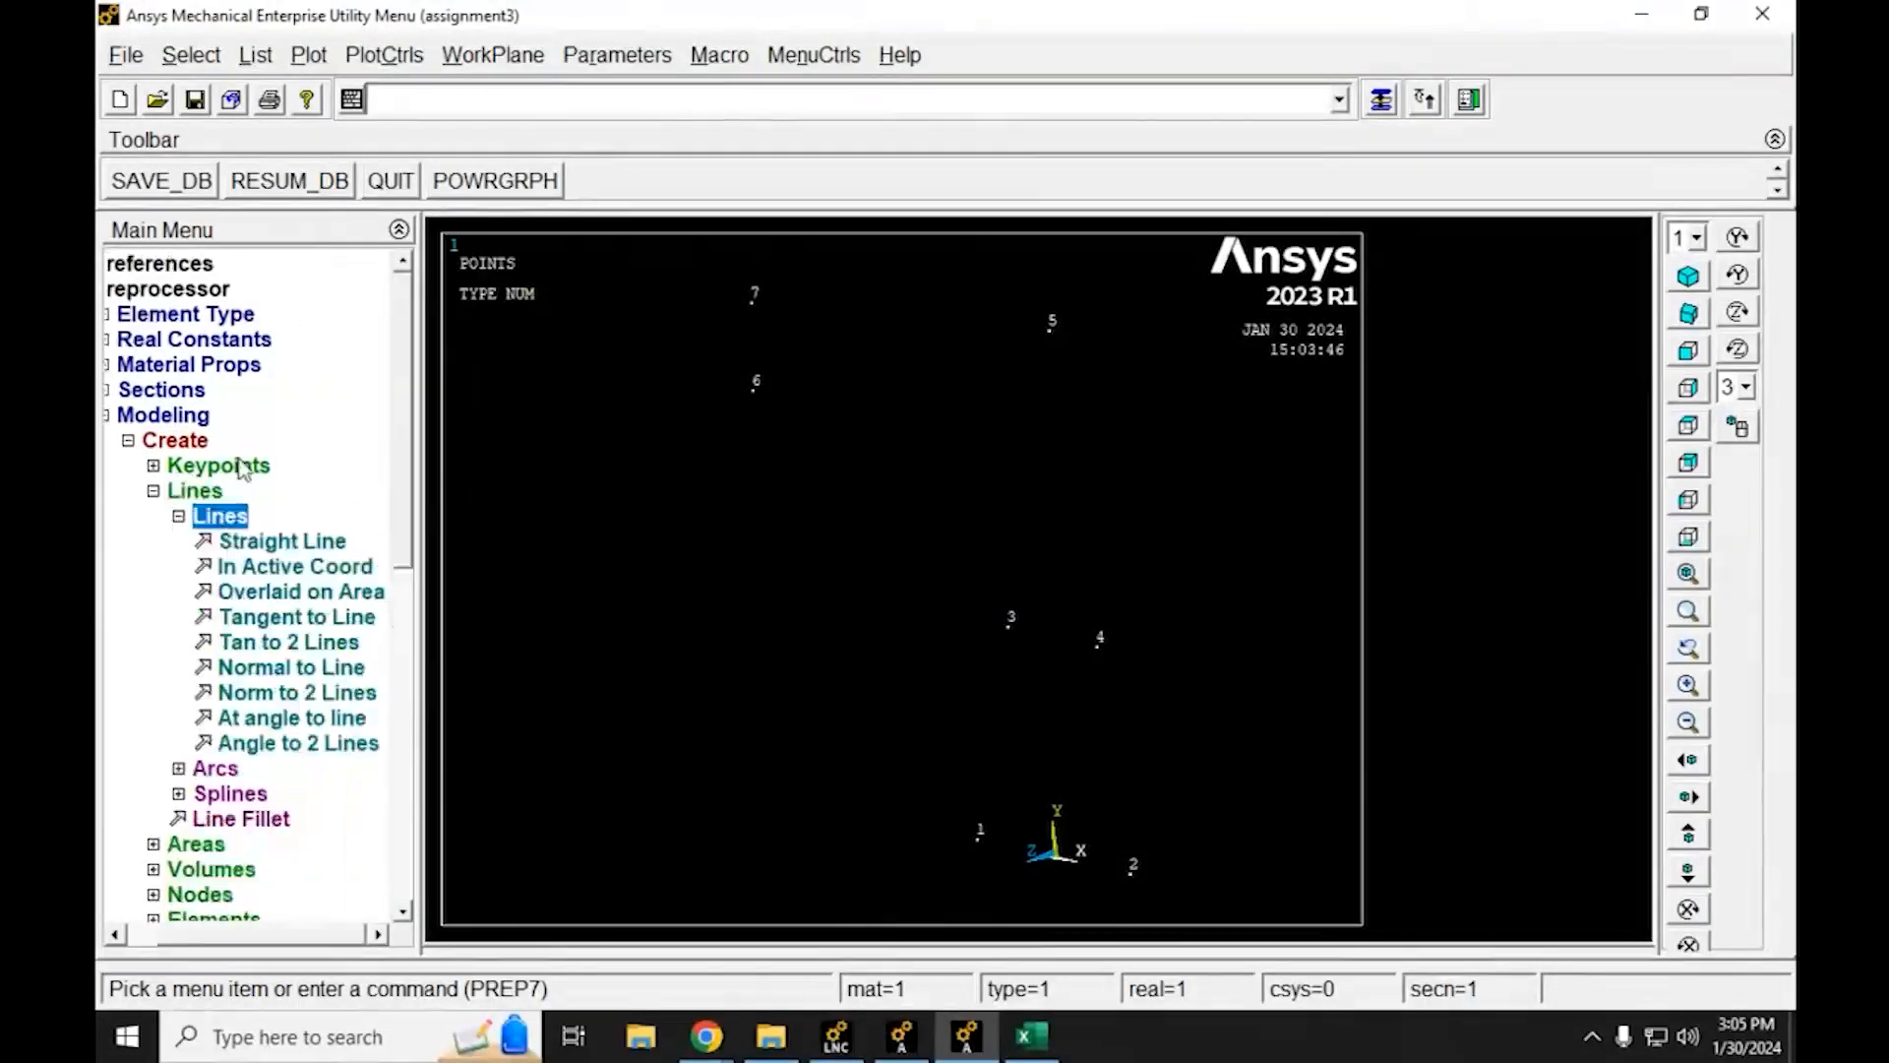
{"action": "left_click", "coordinate": [273, 547]}
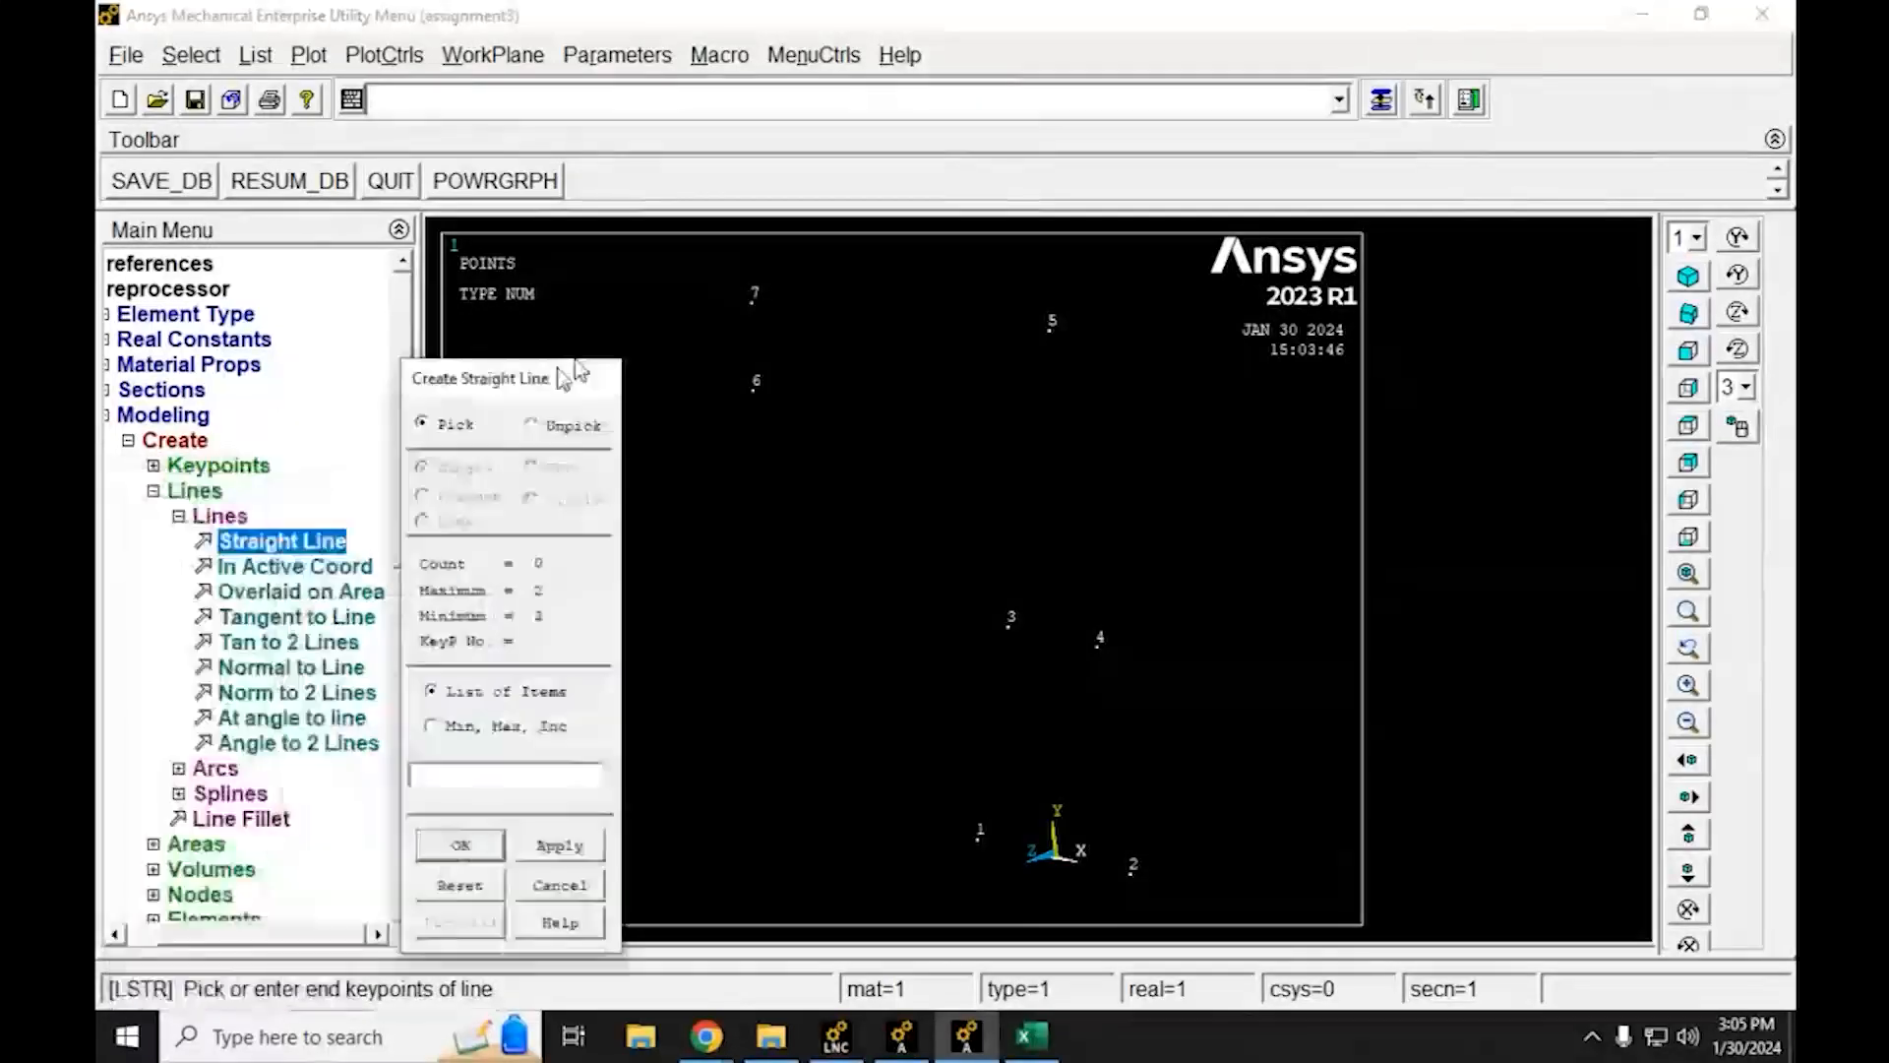
{"action": "left_click", "coordinate": [978, 839]}
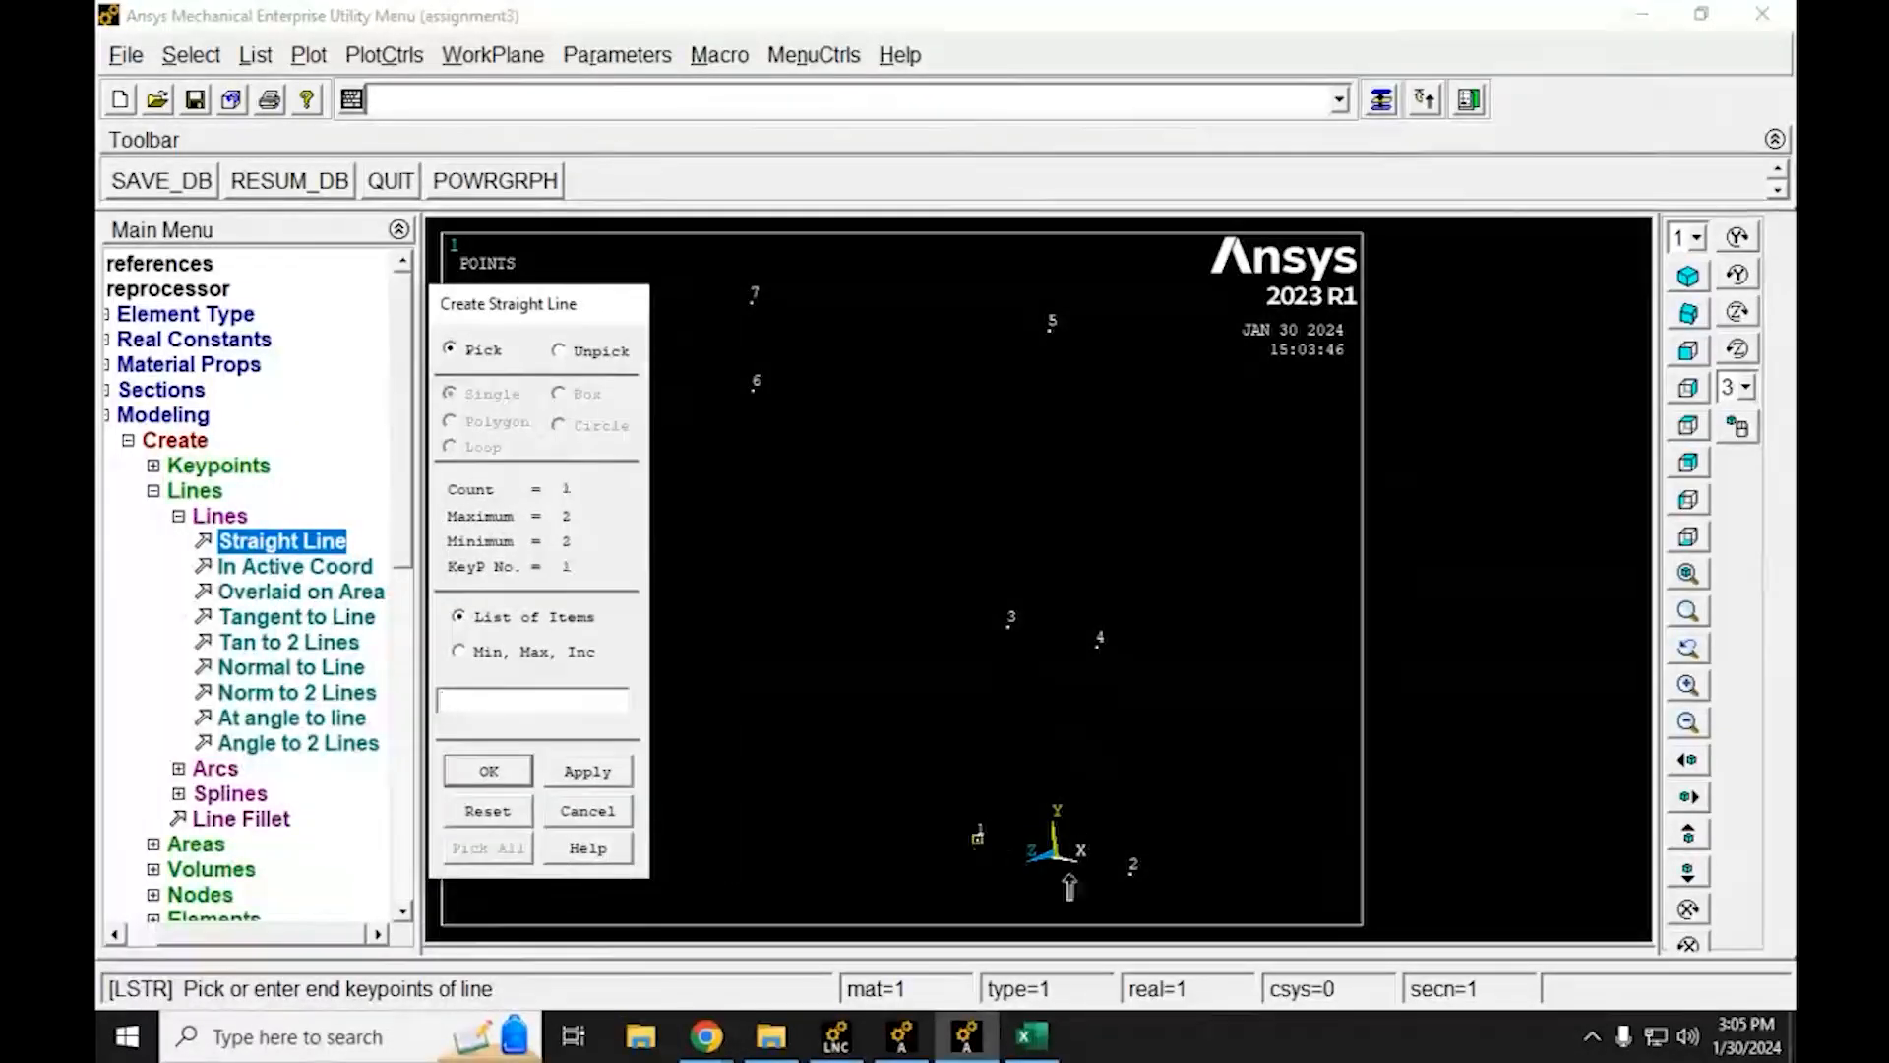
{"action": "left_click", "coordinate": [1132, 878]}
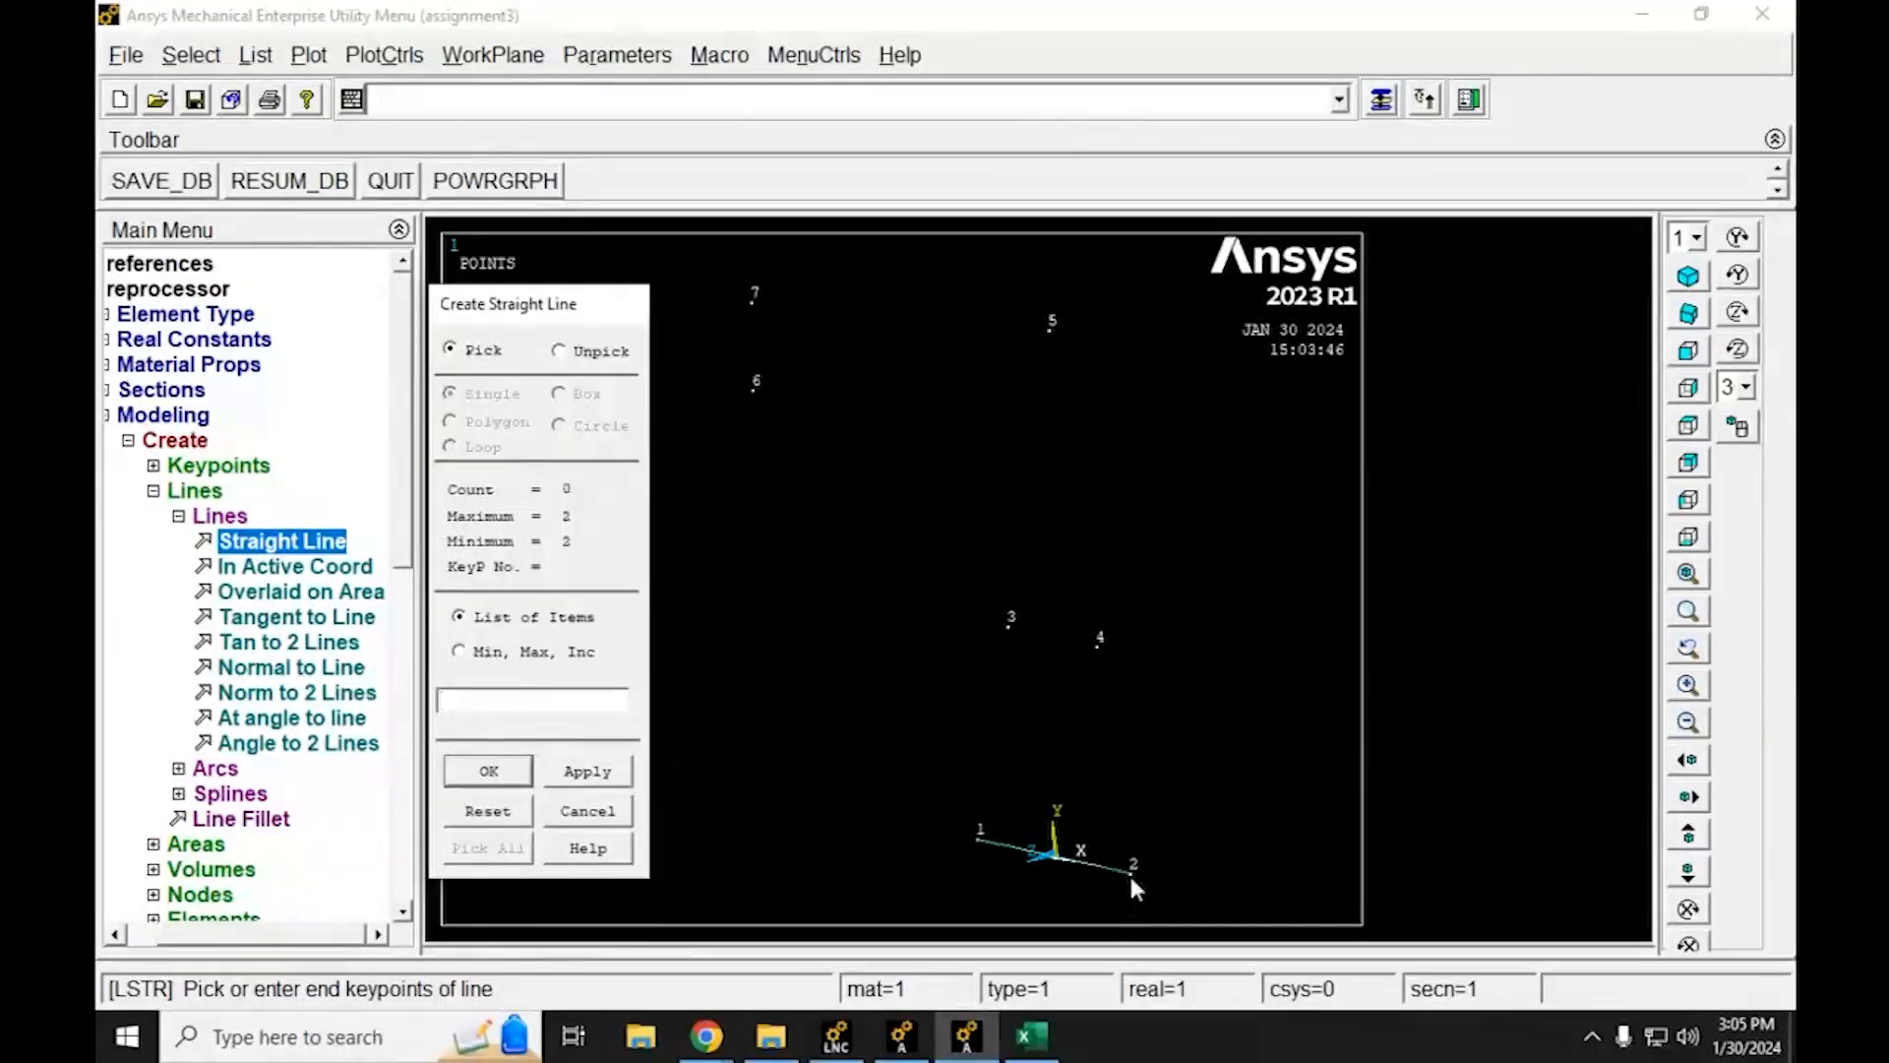
Create the A-frame's lower legs and crossbar as straight lines from keypoint 2 to 4, 4 to 3, and 3 to 1
{"action": "left_click", "coordinate": [1130, 869]}
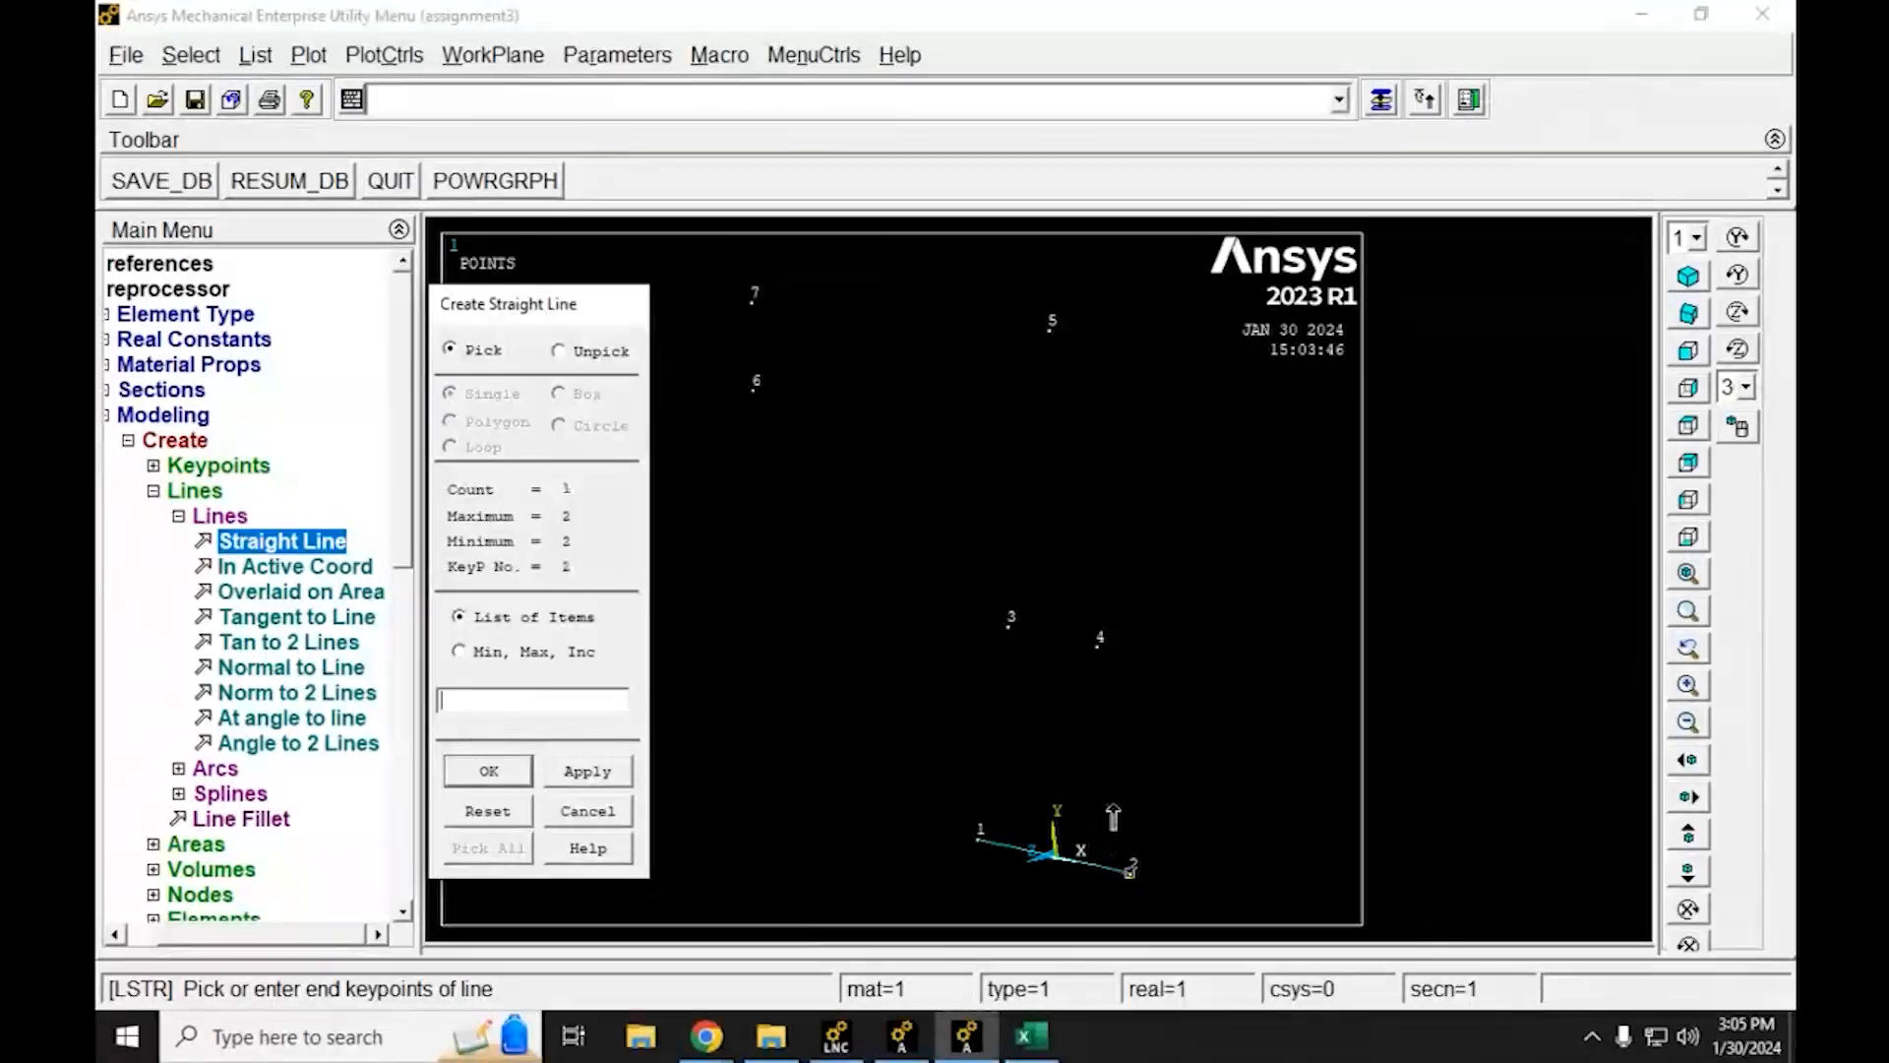
{"action": "left_click", "coordinate": [1098, 650]}
{"action": "left_click", "coordinate": [1098, 646]}
{"action": "left_click", "coordinate": [1008, 624]}
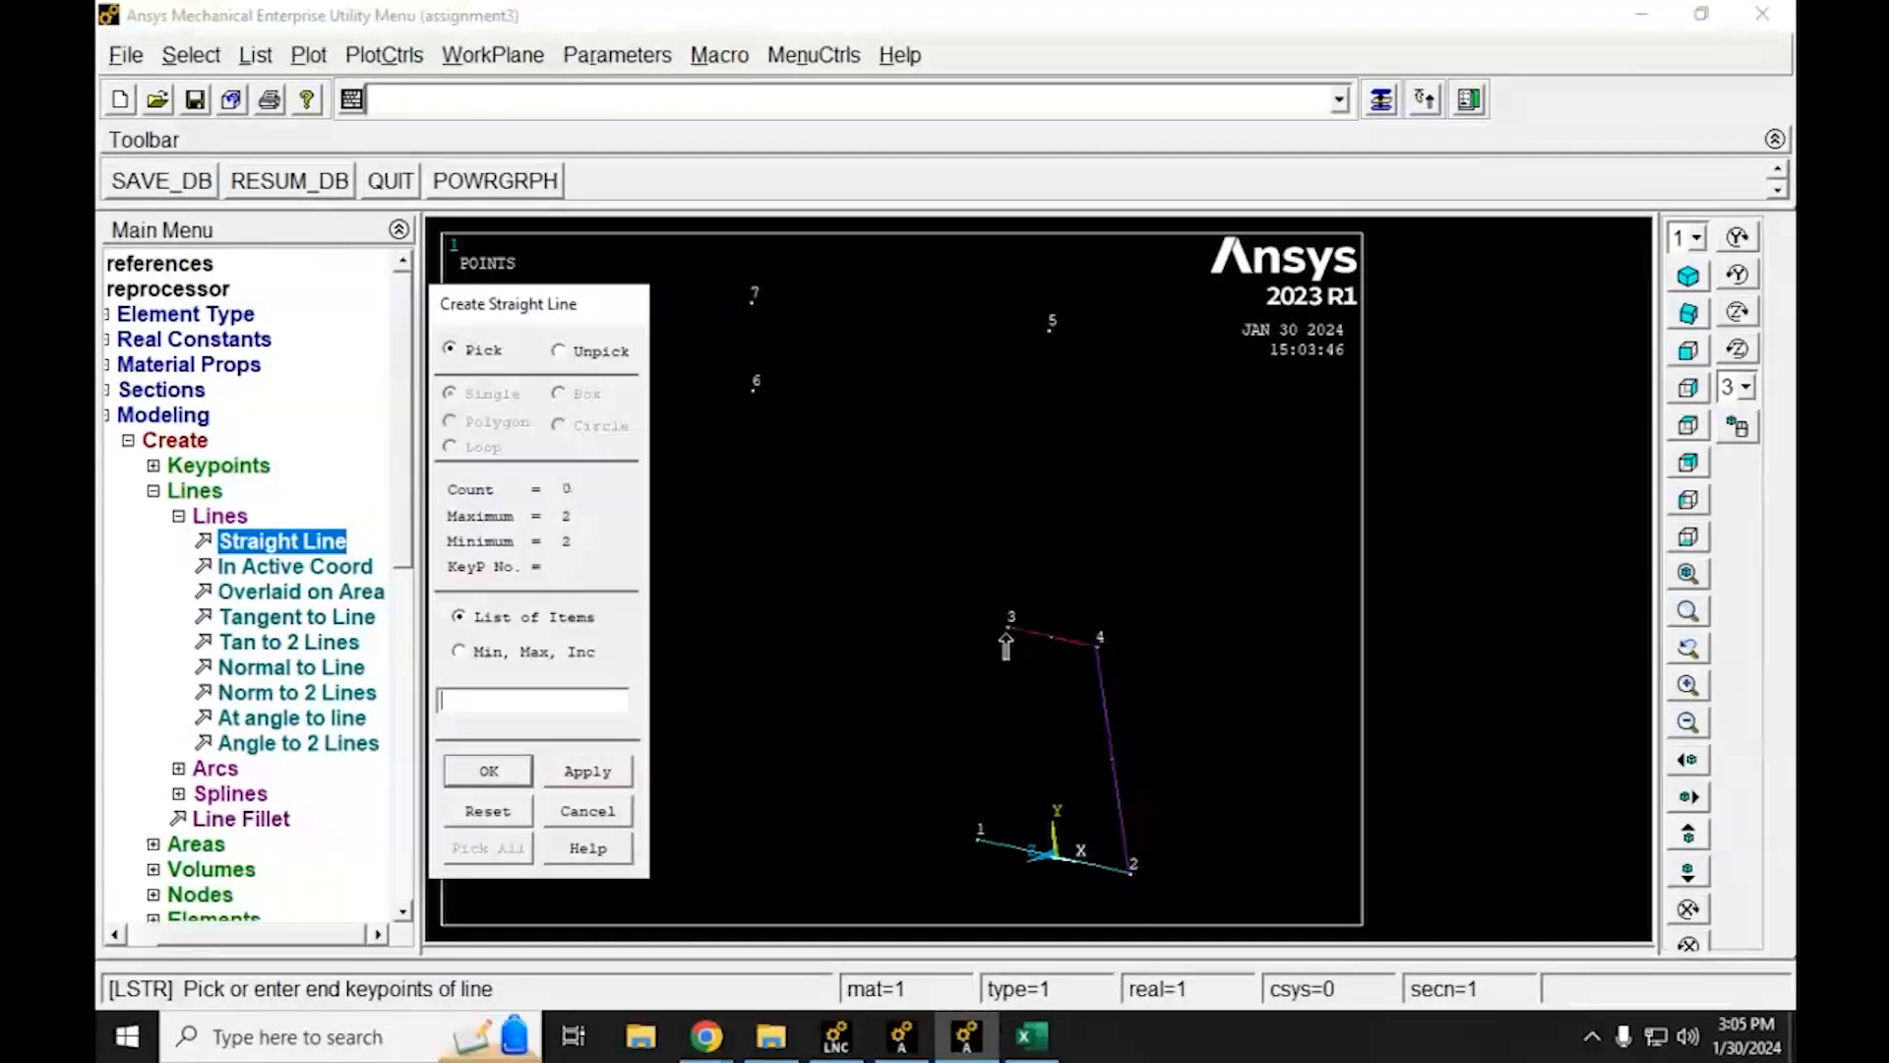
{"action": "left_click", "coordinate": [1009, 623]}
{"action": "left_click", "coordinate": [973, 836]}
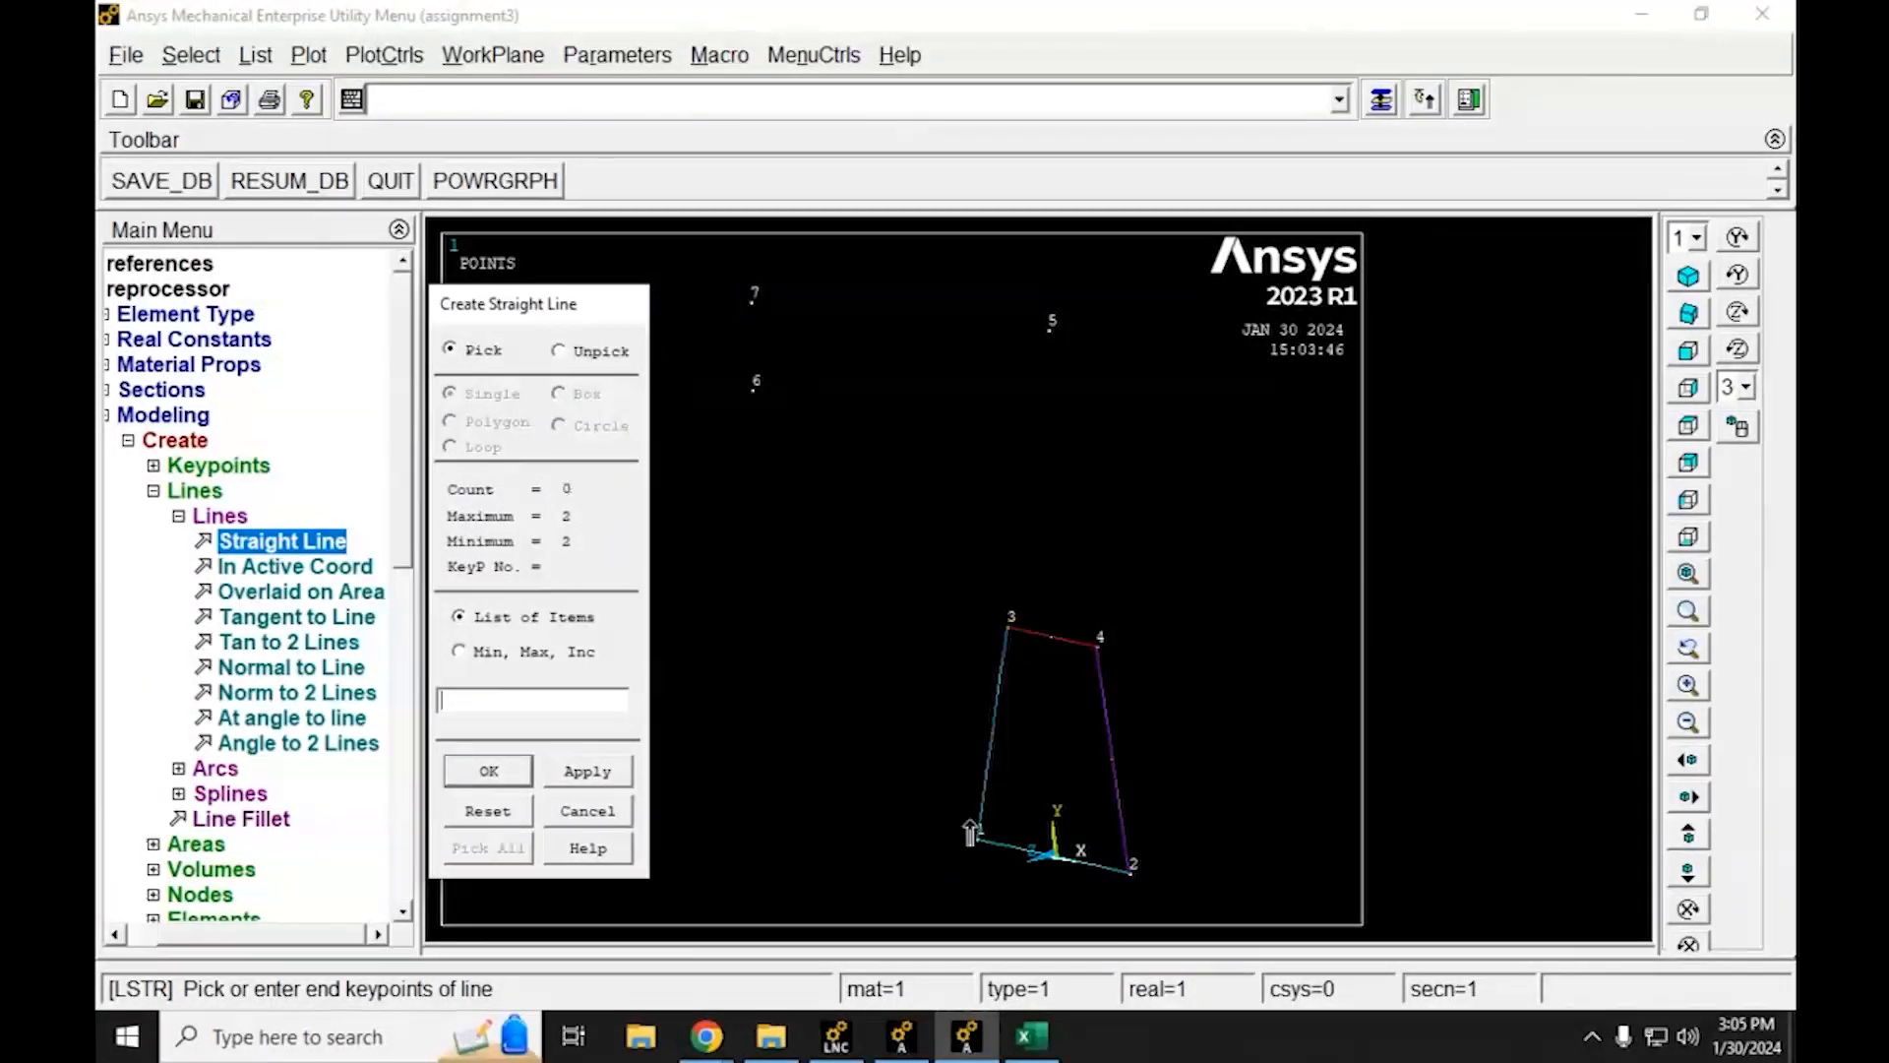
Create the upper leg lines from keypoint 4 to 5 and 5 to 3, plus the I-beam line from 5 to 6, and finish line creation
{"action": "left_click", "coordinate": [1096, 640]}
{"action": "left_click", "coordinate": [1050, 327]}
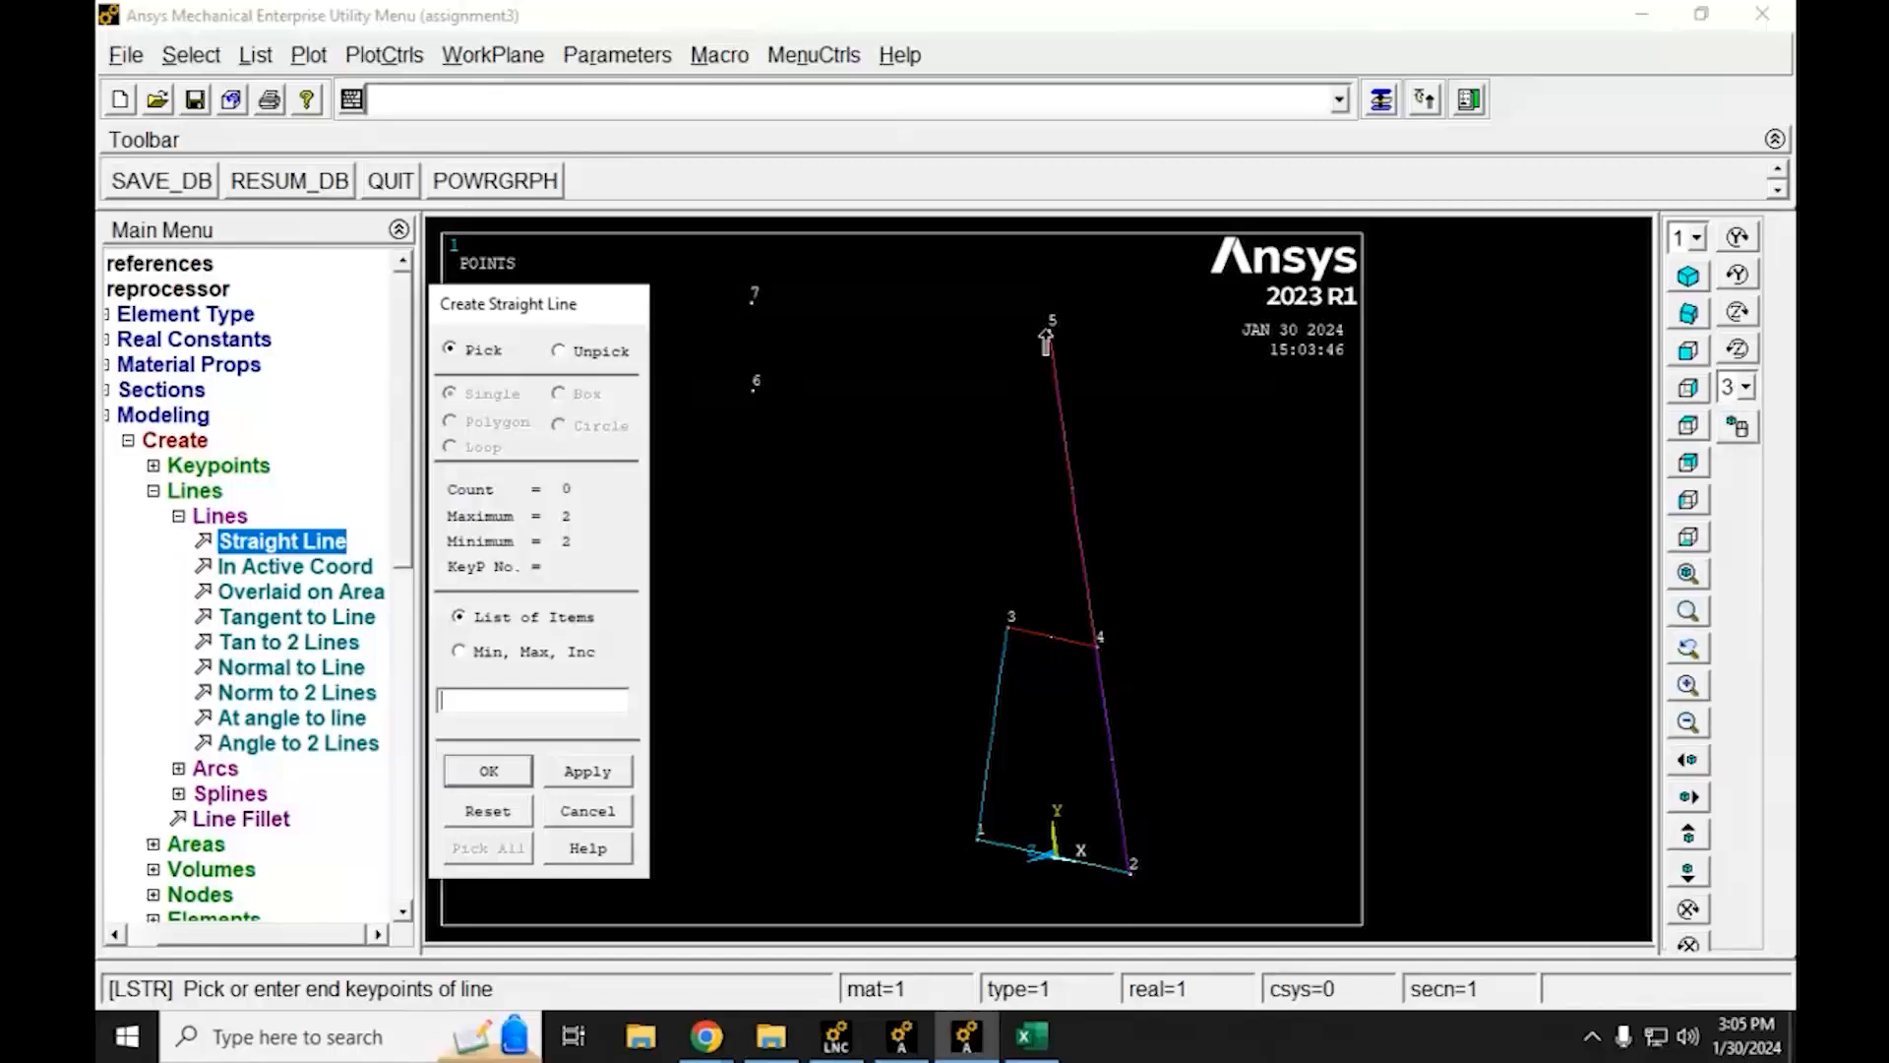
{"action": "left_click", "coordinate": [1049, 328]}
{"action": "left_click", "coordinate": [1011, 618]}
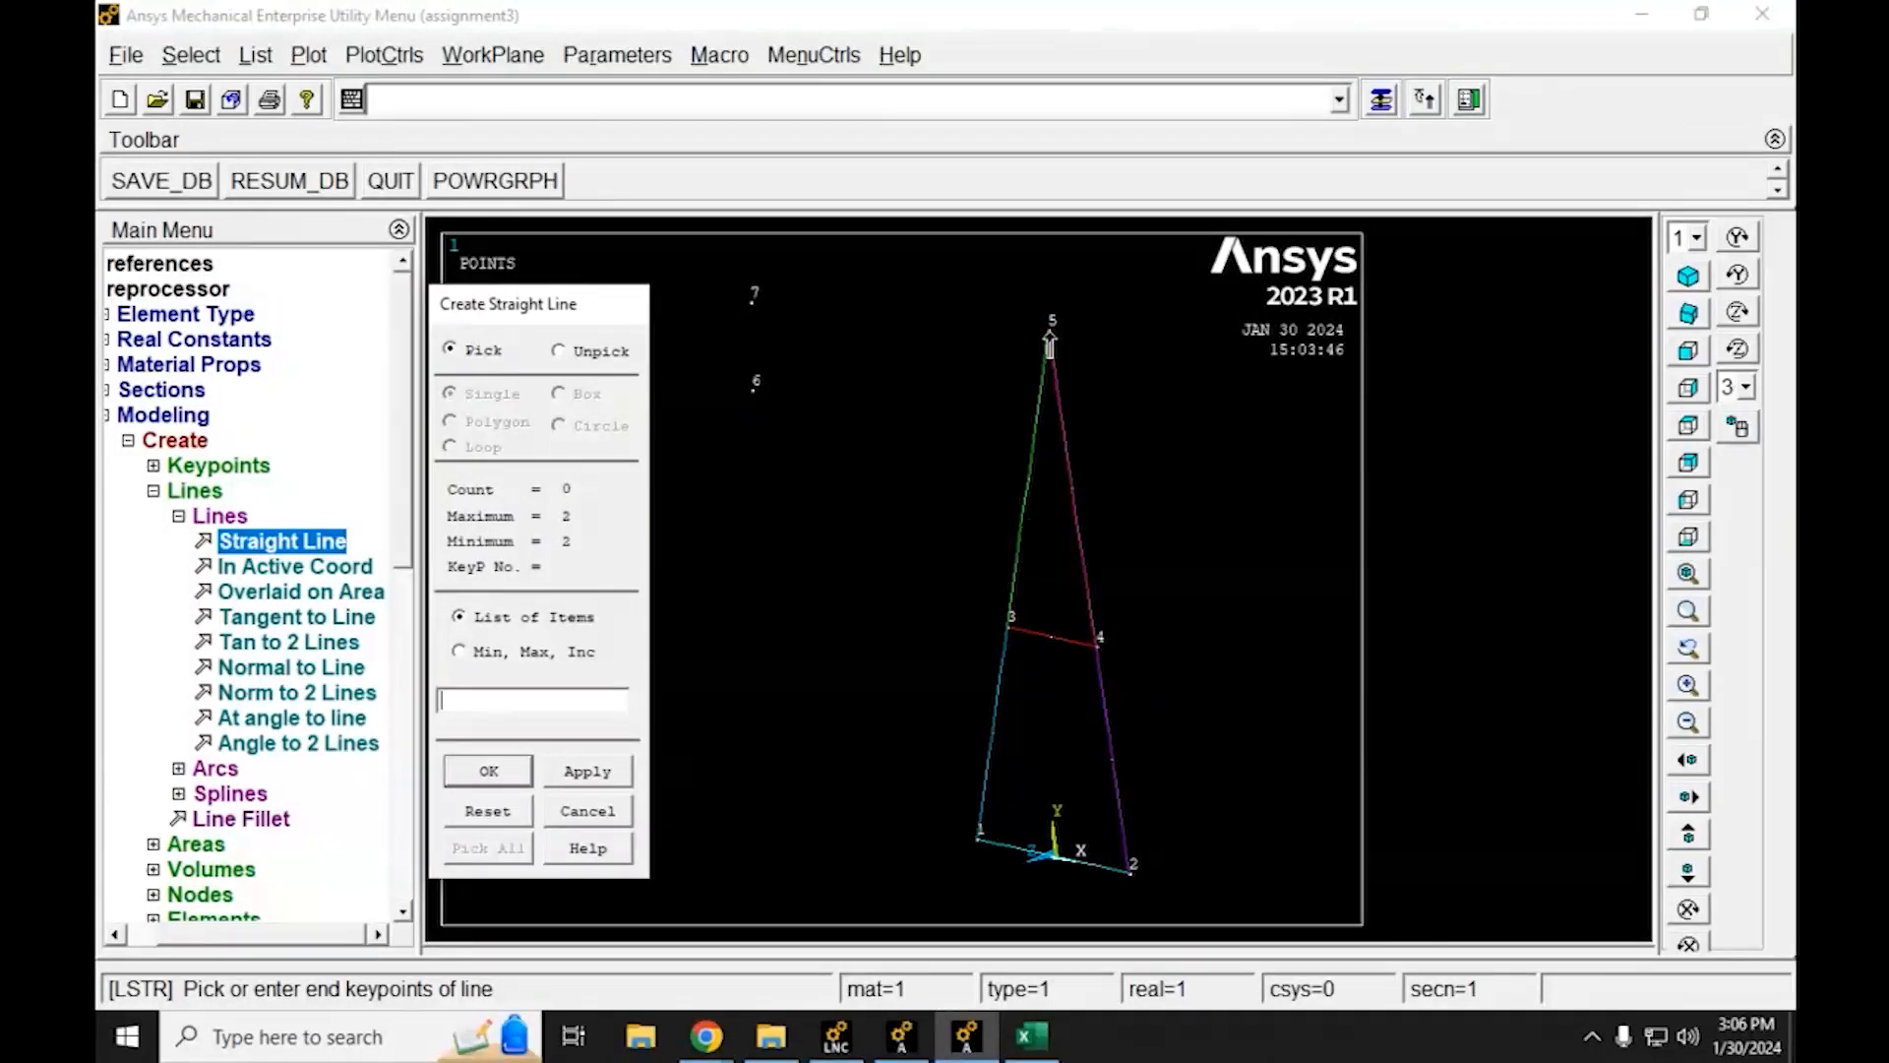
{"action": "left_click", "coordinate": [754, 385]}
{"action": "left_click", "coordinate": [482, 771]}
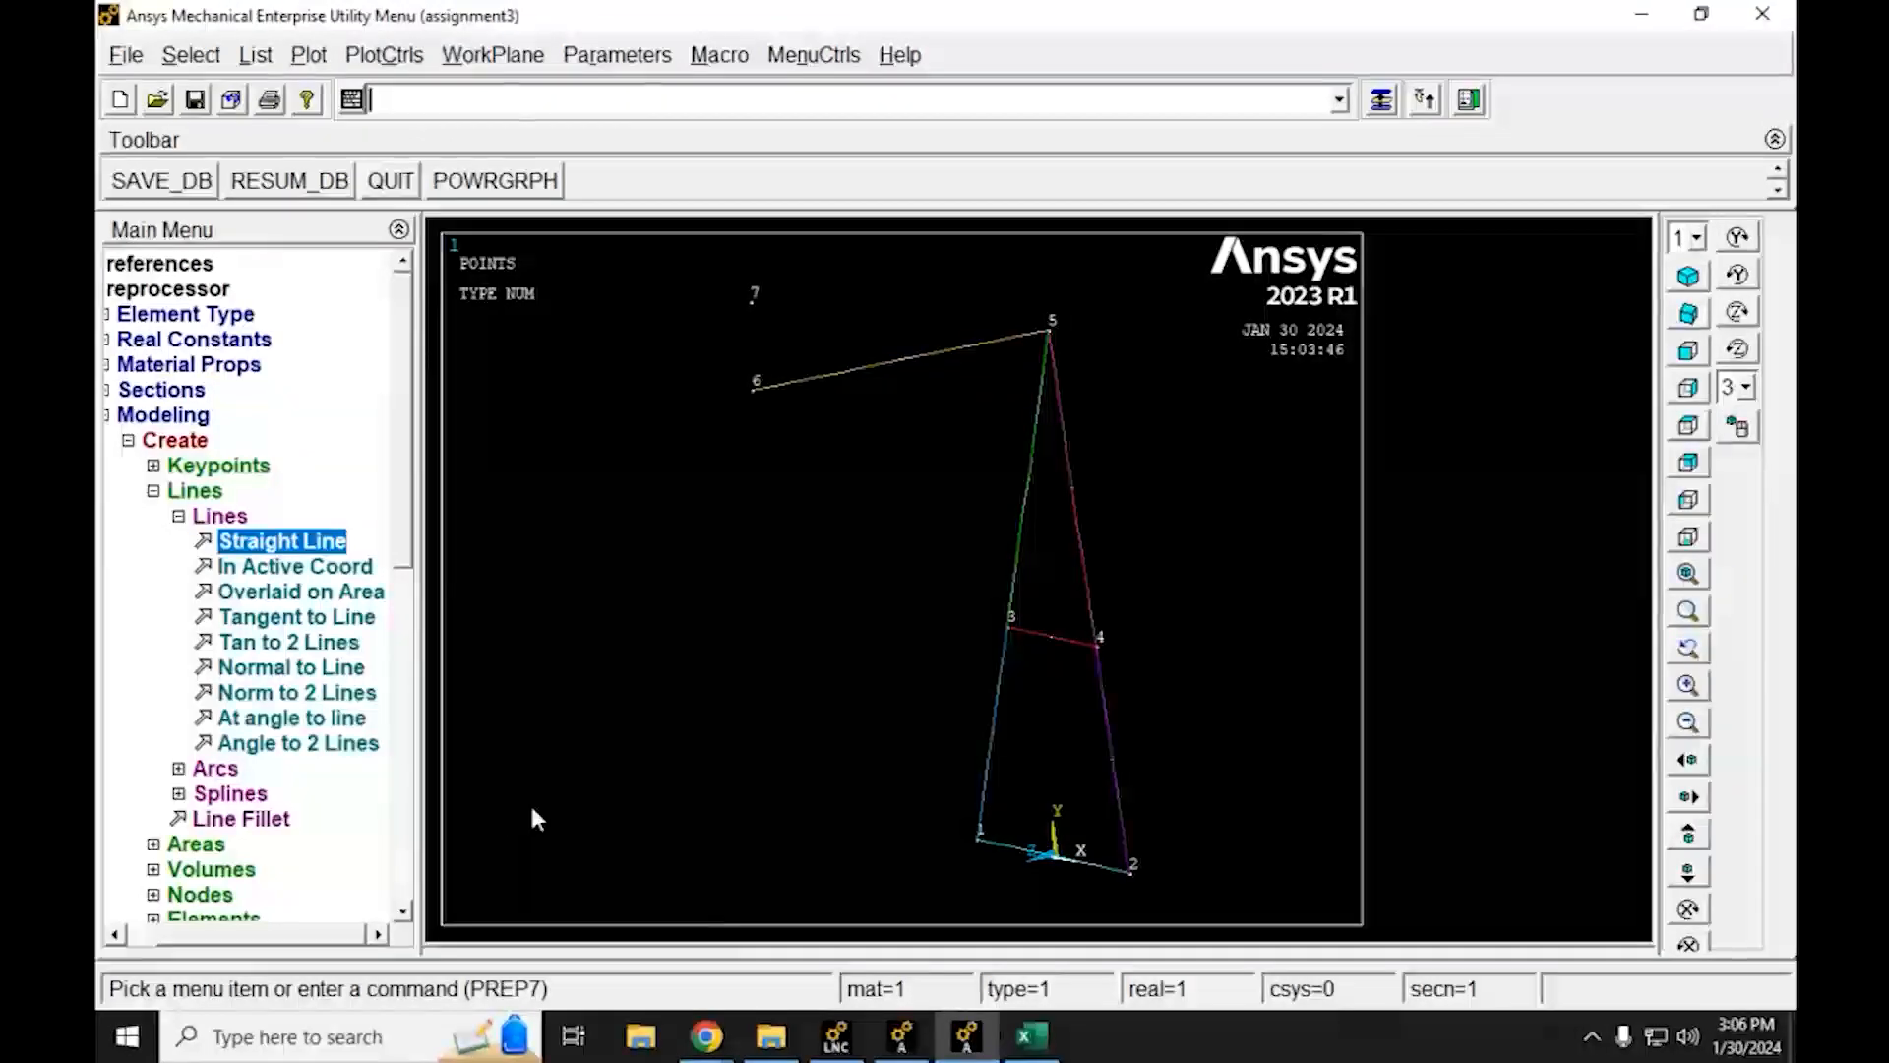
{"action": "left_click", "coordinate": [705, 1035]}
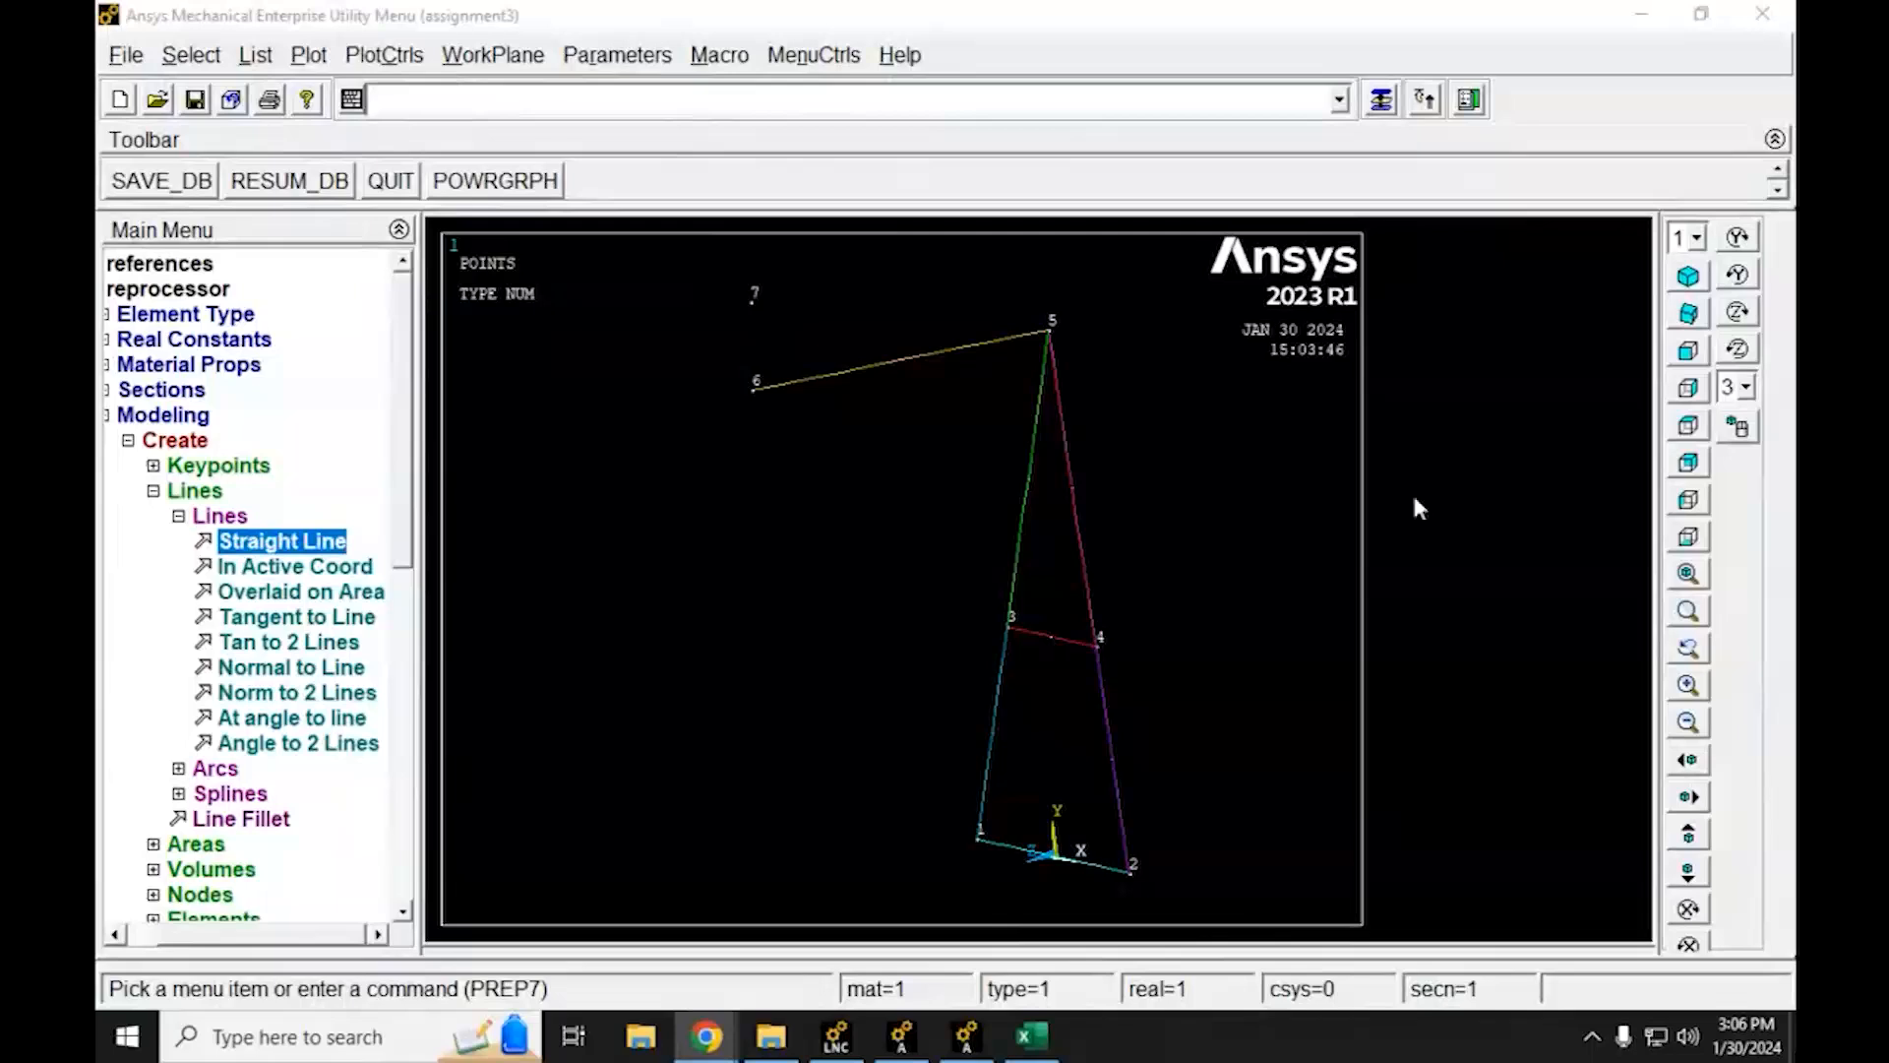
{"action": "scroll", "coordinate": [851, 566], "scroll_direction": "down", "scroll_amount": 3}
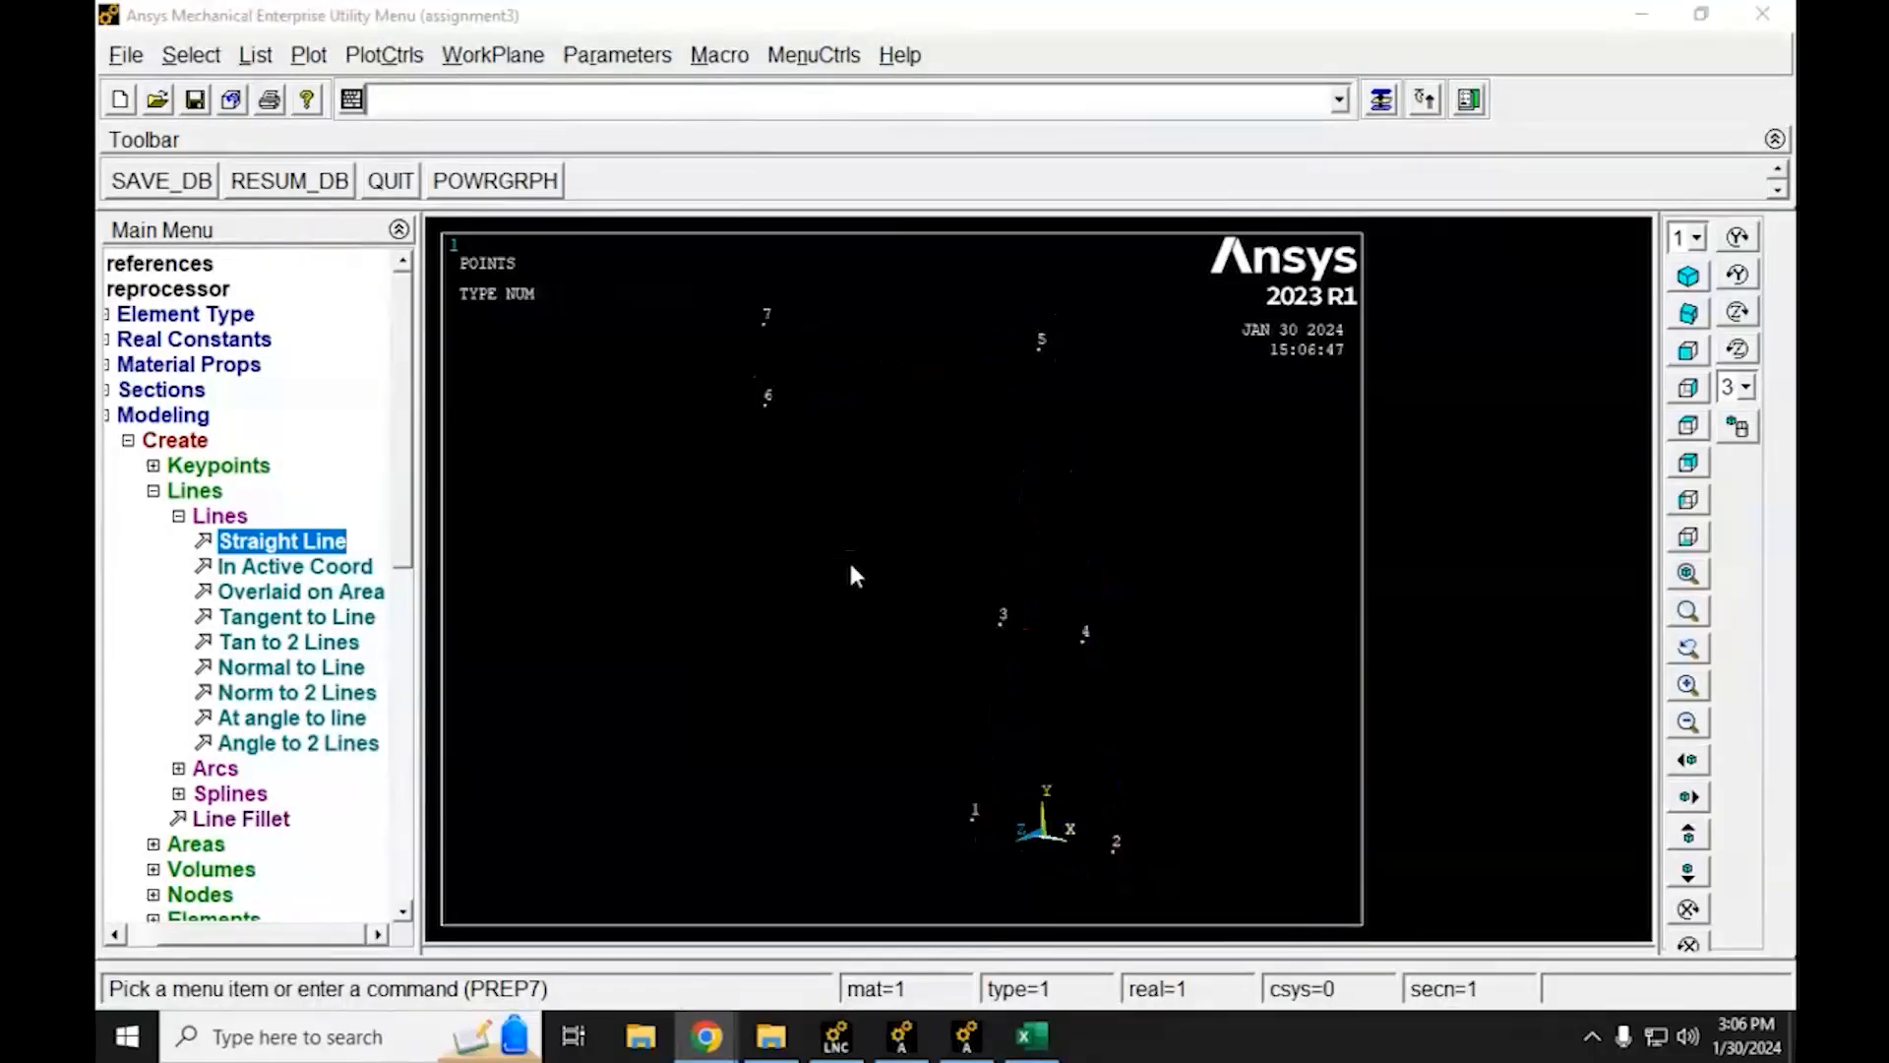
{"action": "scroll", "coordinate": [851, 566], "scroll_direction": "up", "scroll_amount": 4}
{"action": "scroll", "coordinate": [852, 575], "scroll_direction": "down", "scroll_amount": 2}
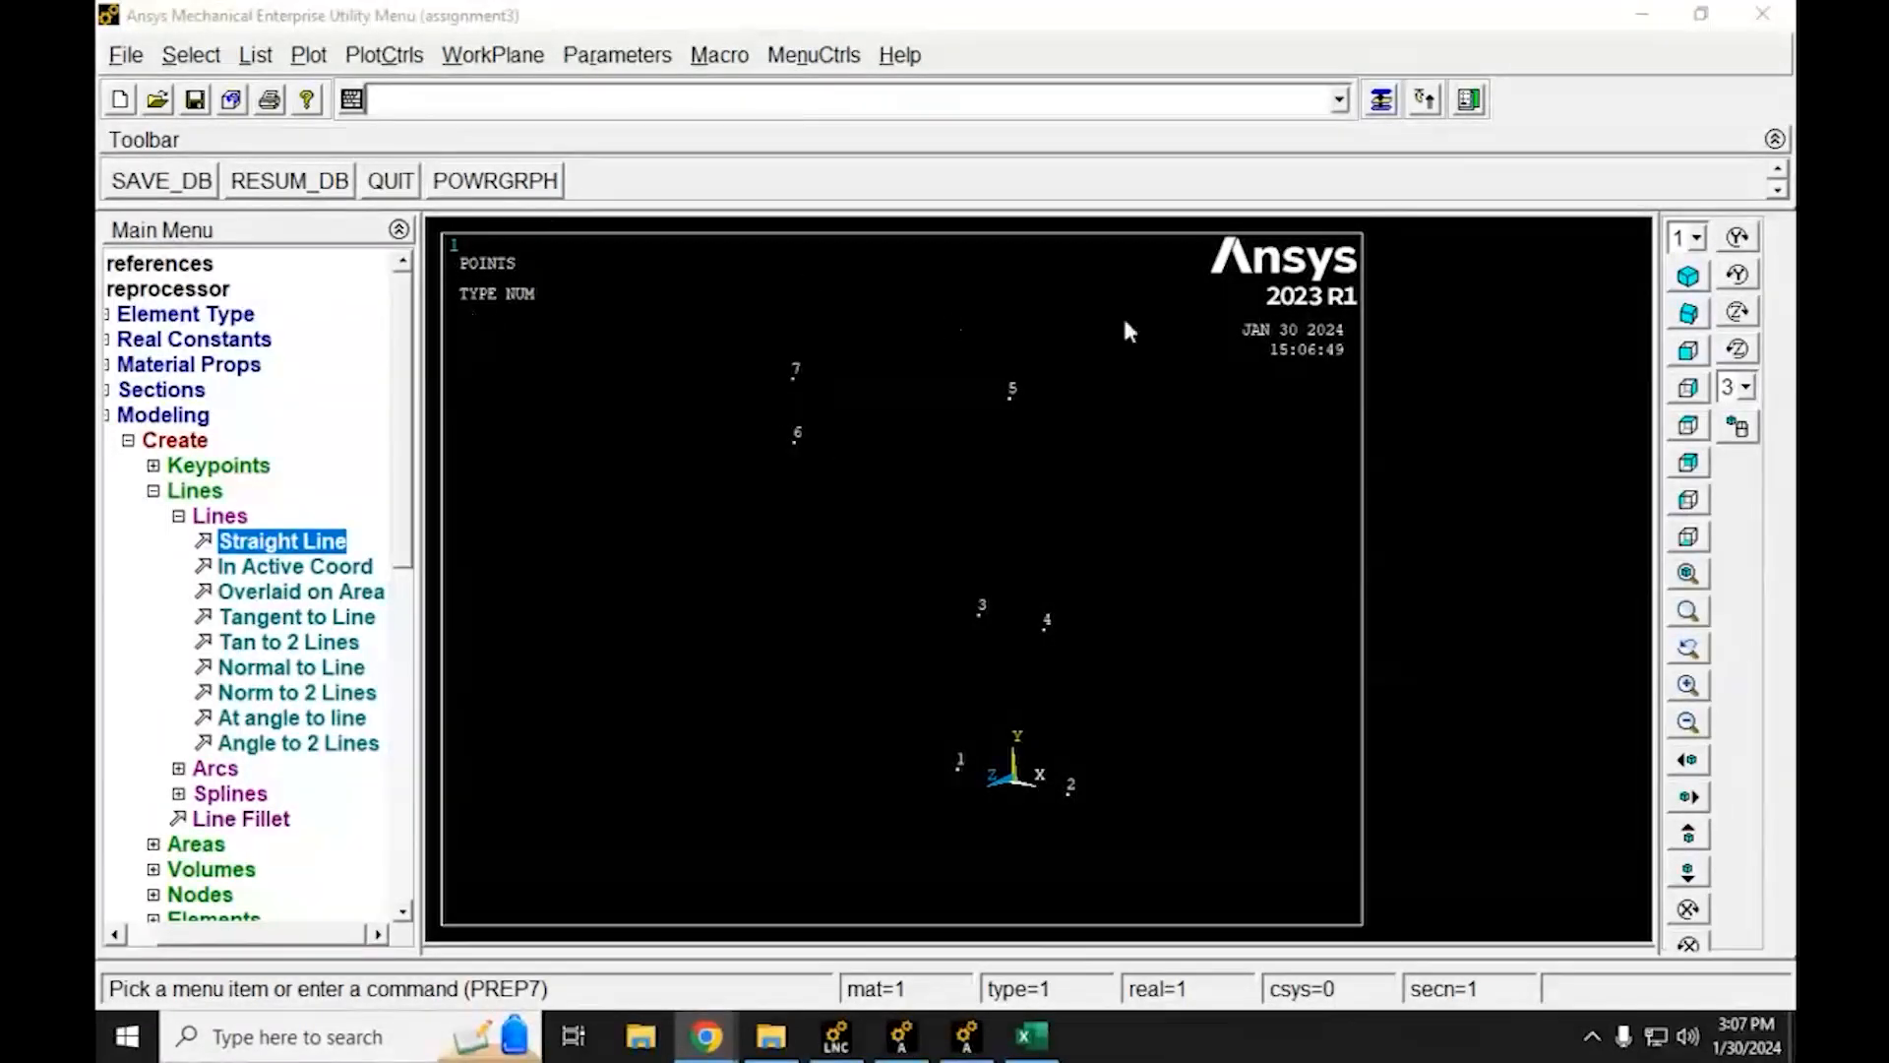
Show a multi-plot of the model's entities and turn on keypoint numbers in the plot numbering controls
{"action": "left_click", "coordinate": [309, 56]}
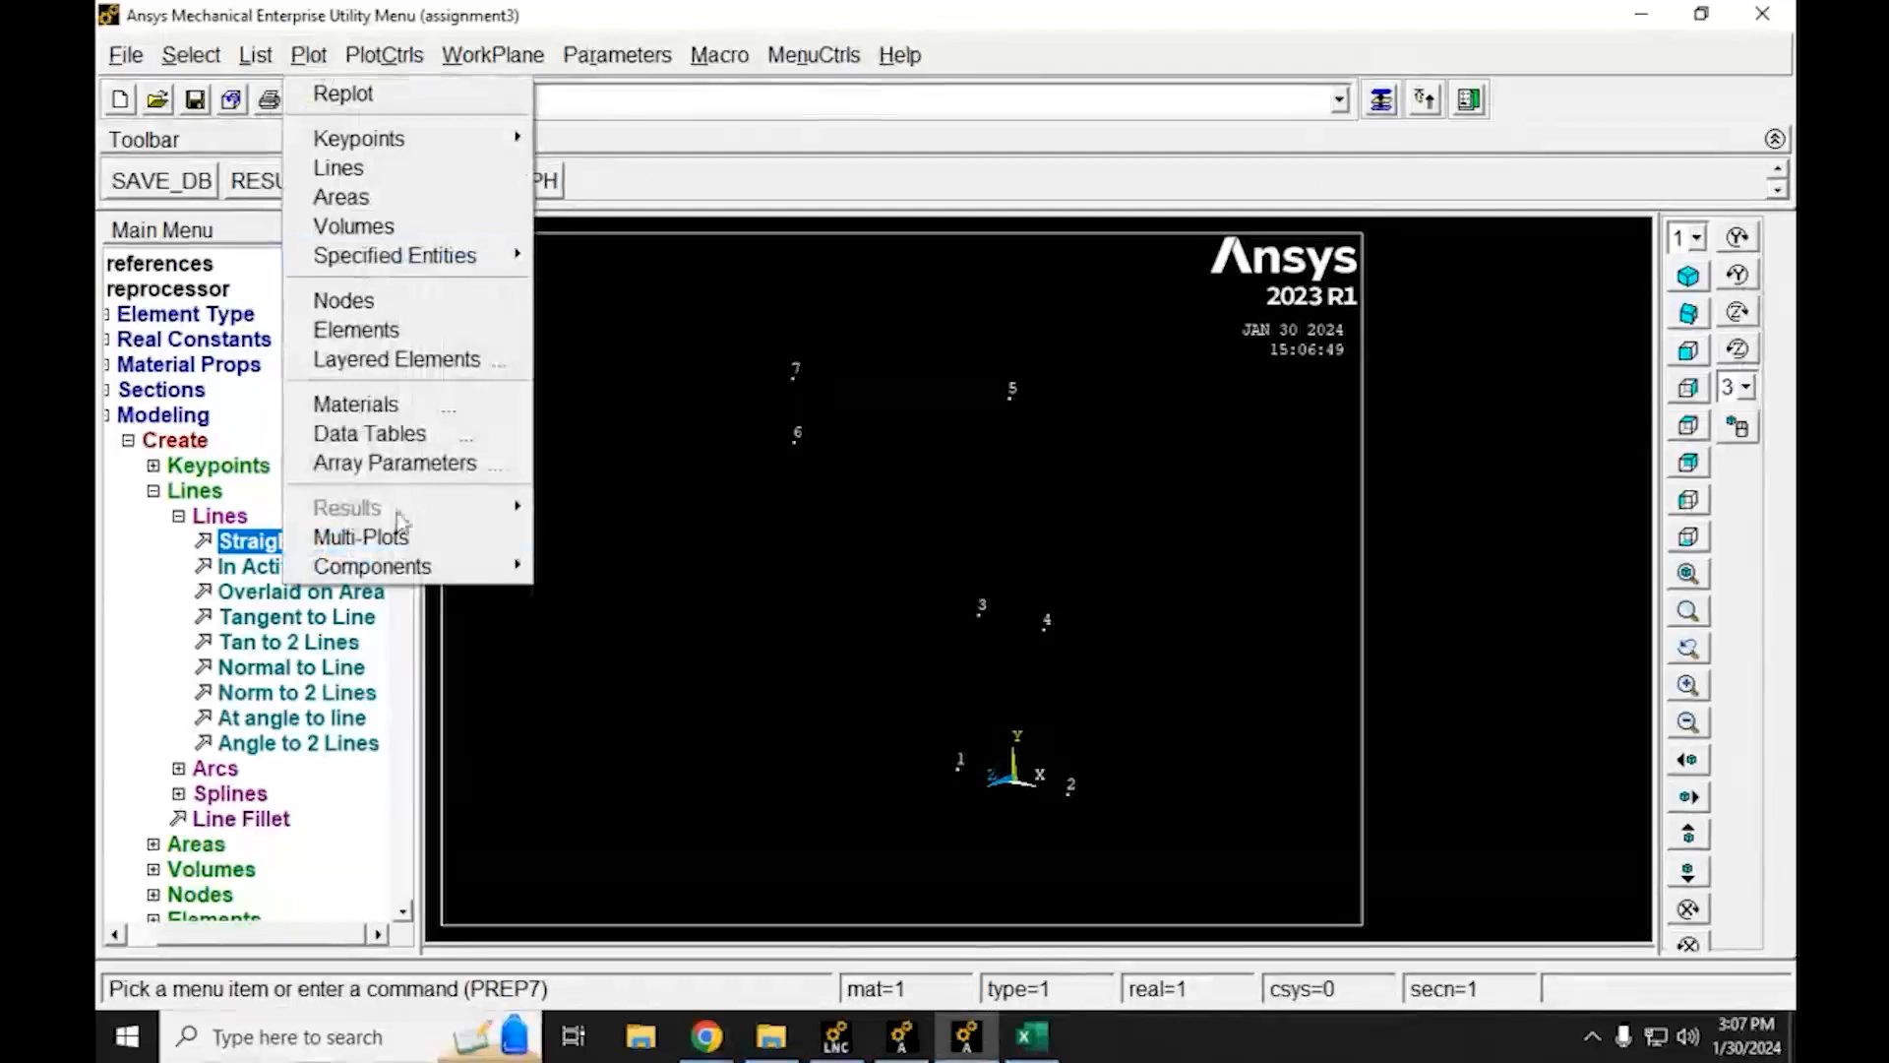
{"action": "left_click", "coordinate": [374, 537]}
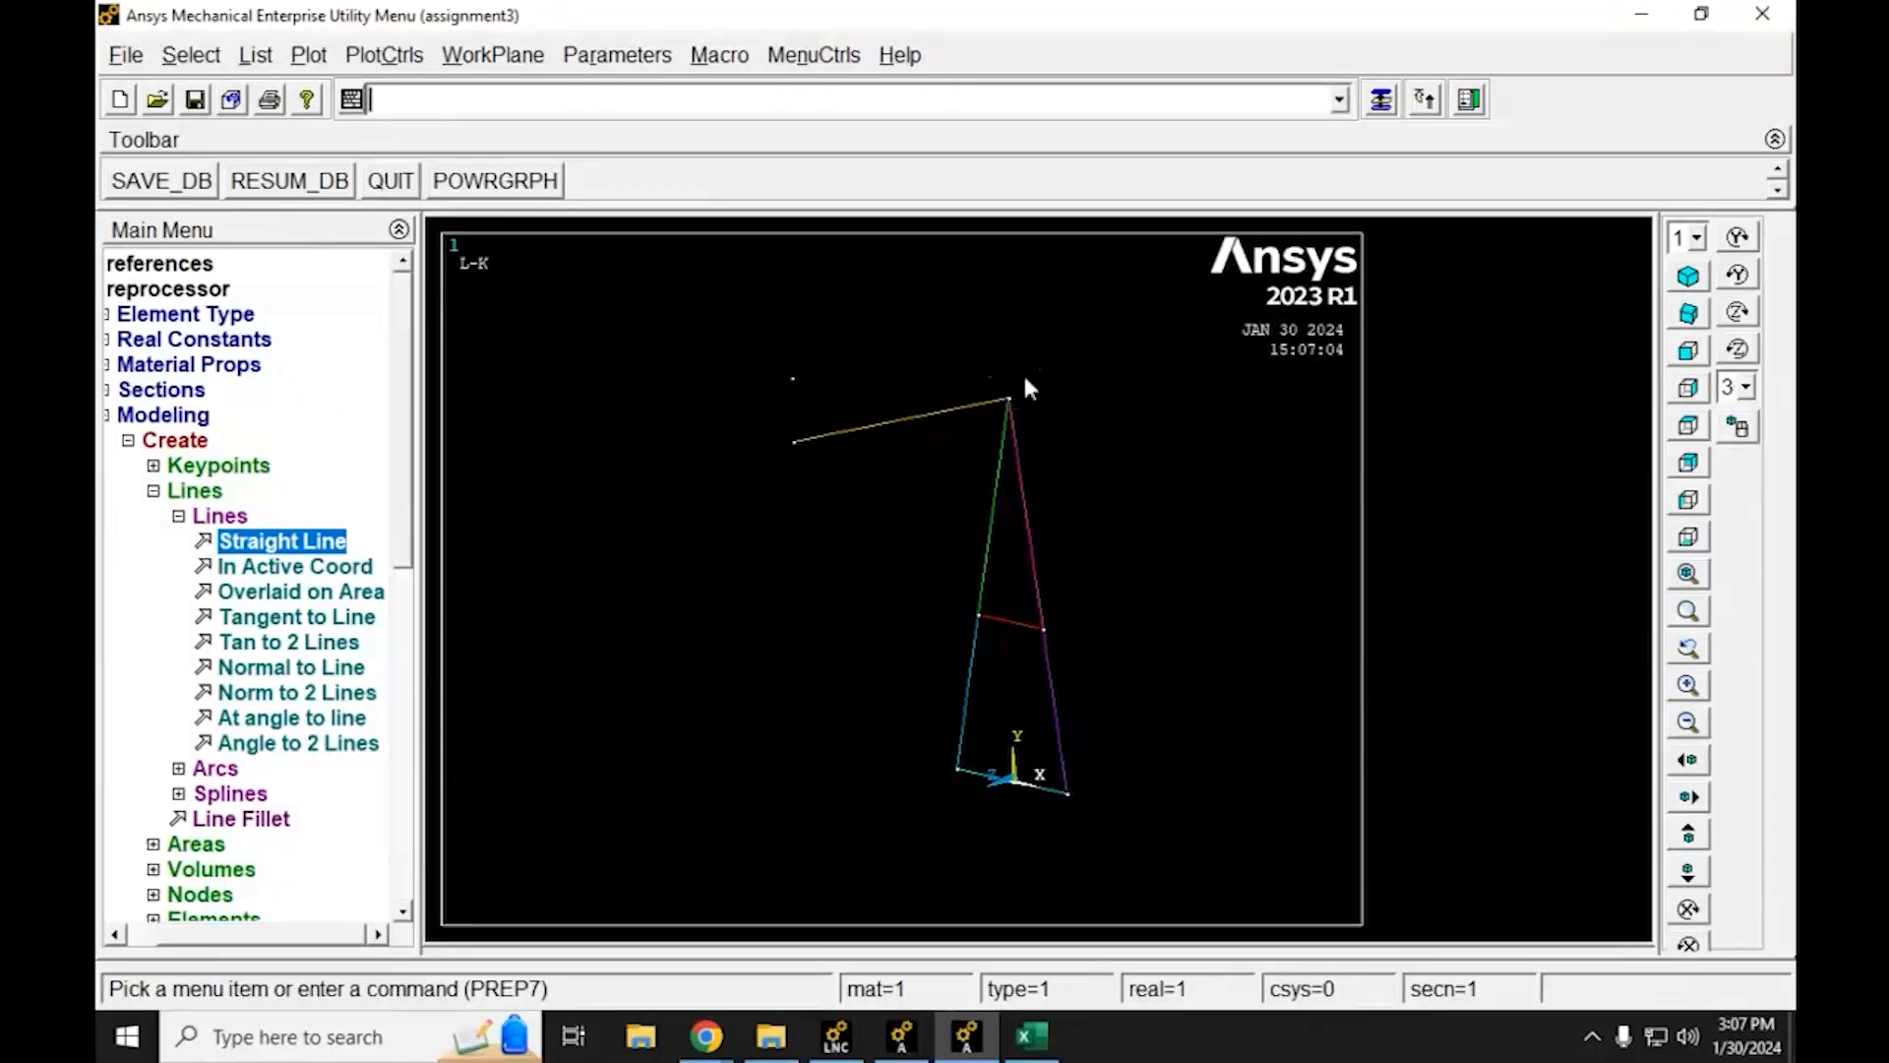
{"action": "left_click", "coordinate": [384, 55]}
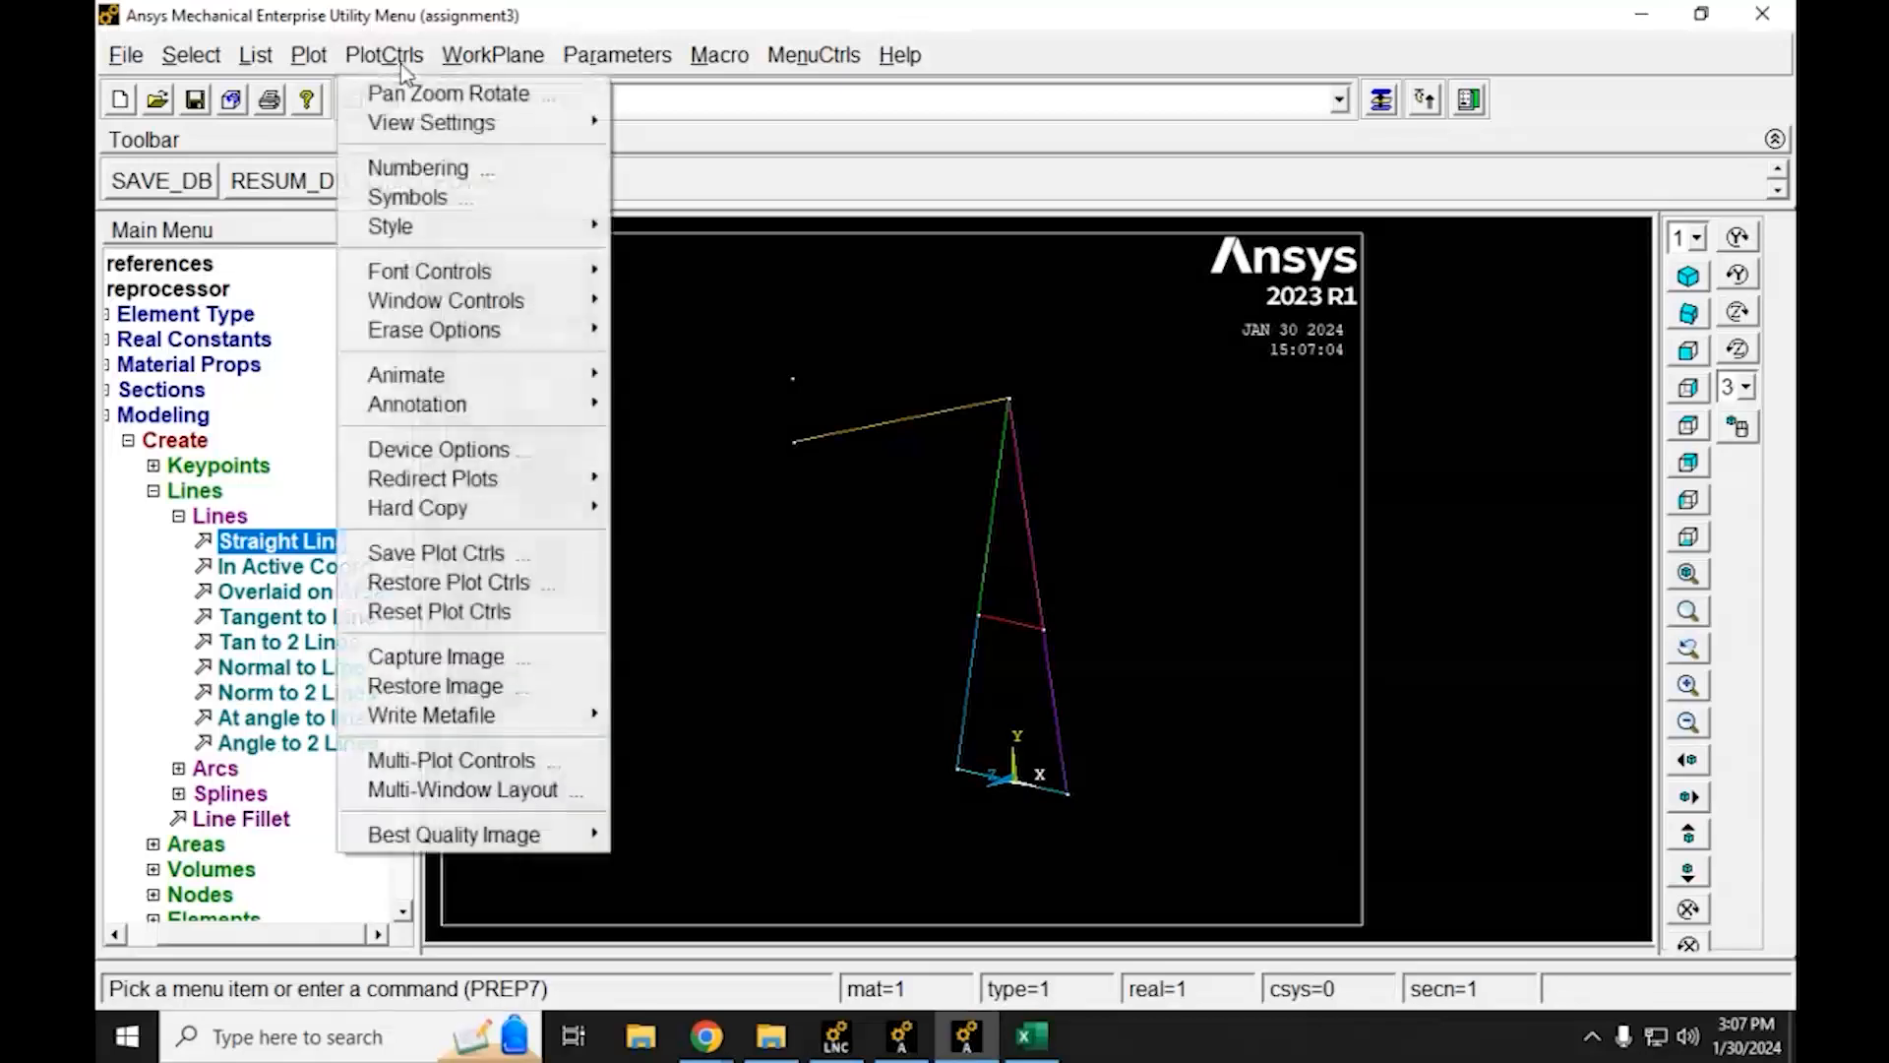
{"action": "left_click", "coordinate": [421, 167]}
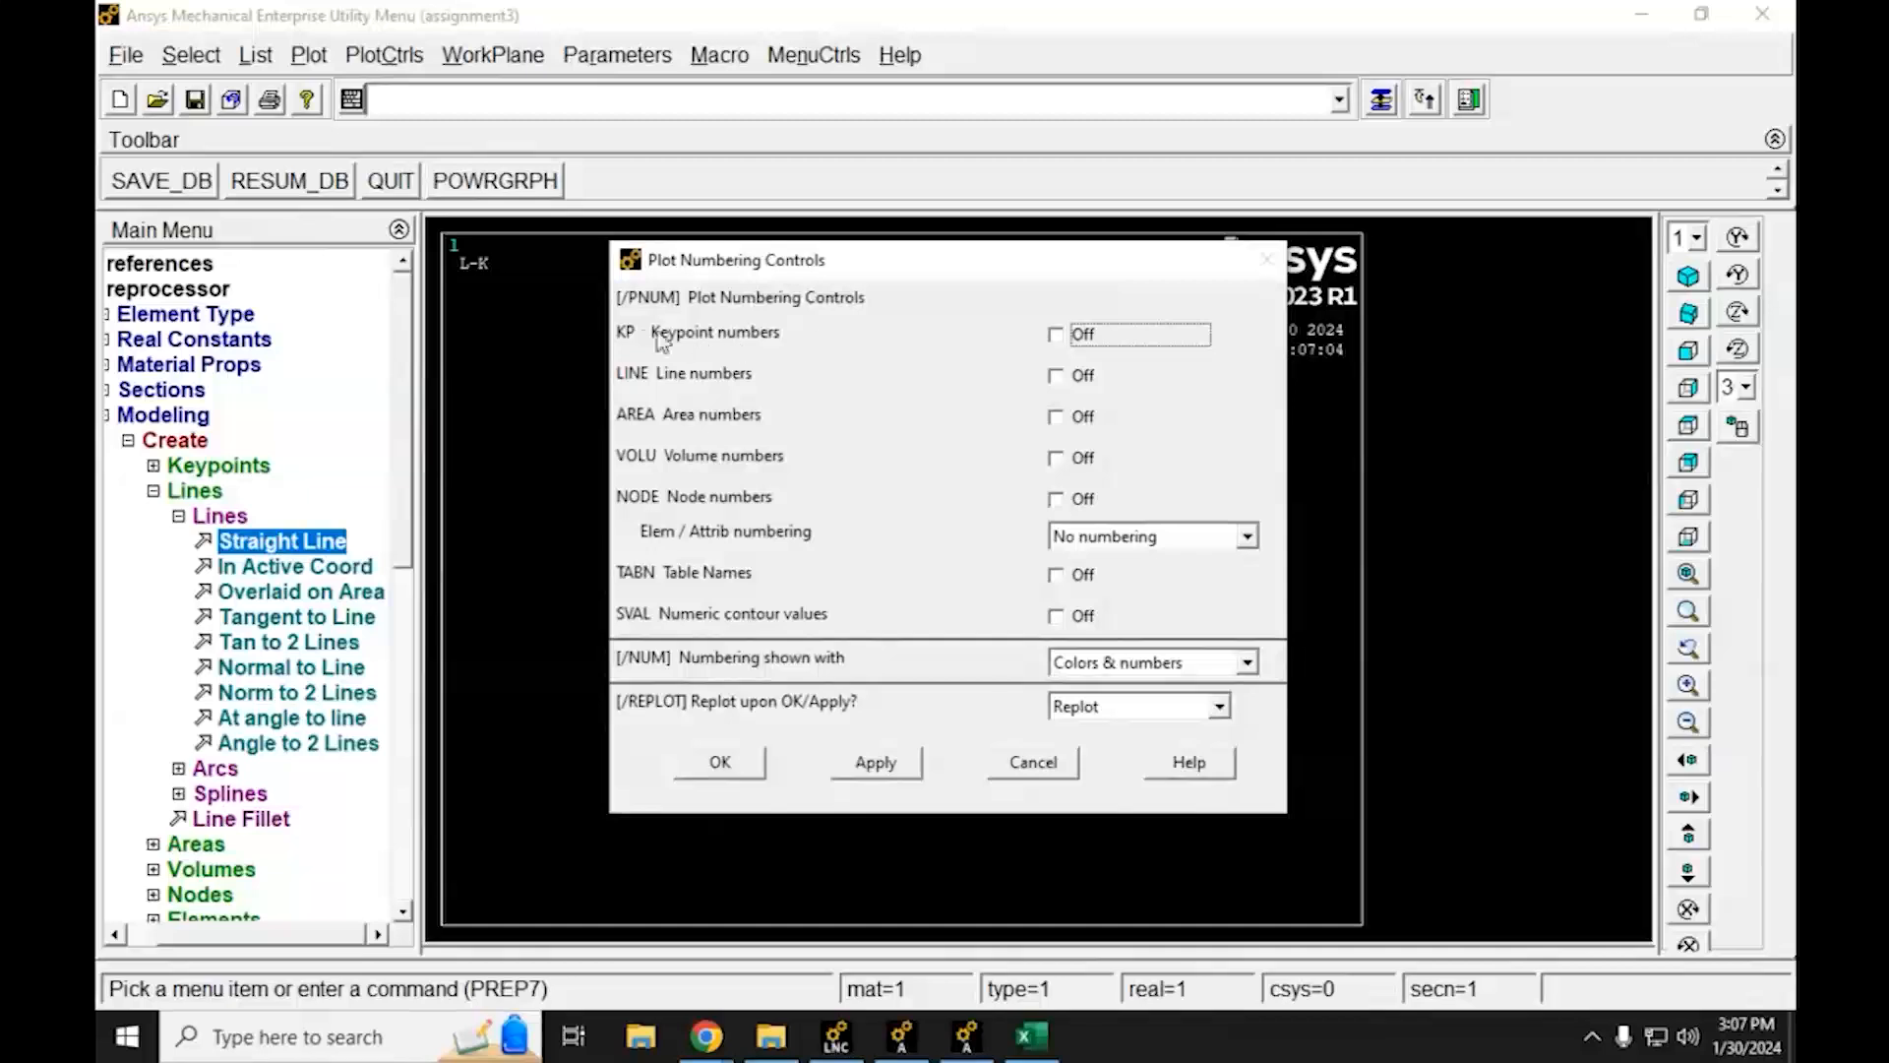
{"action": "left_click", "coordinate": [1069, 336]}
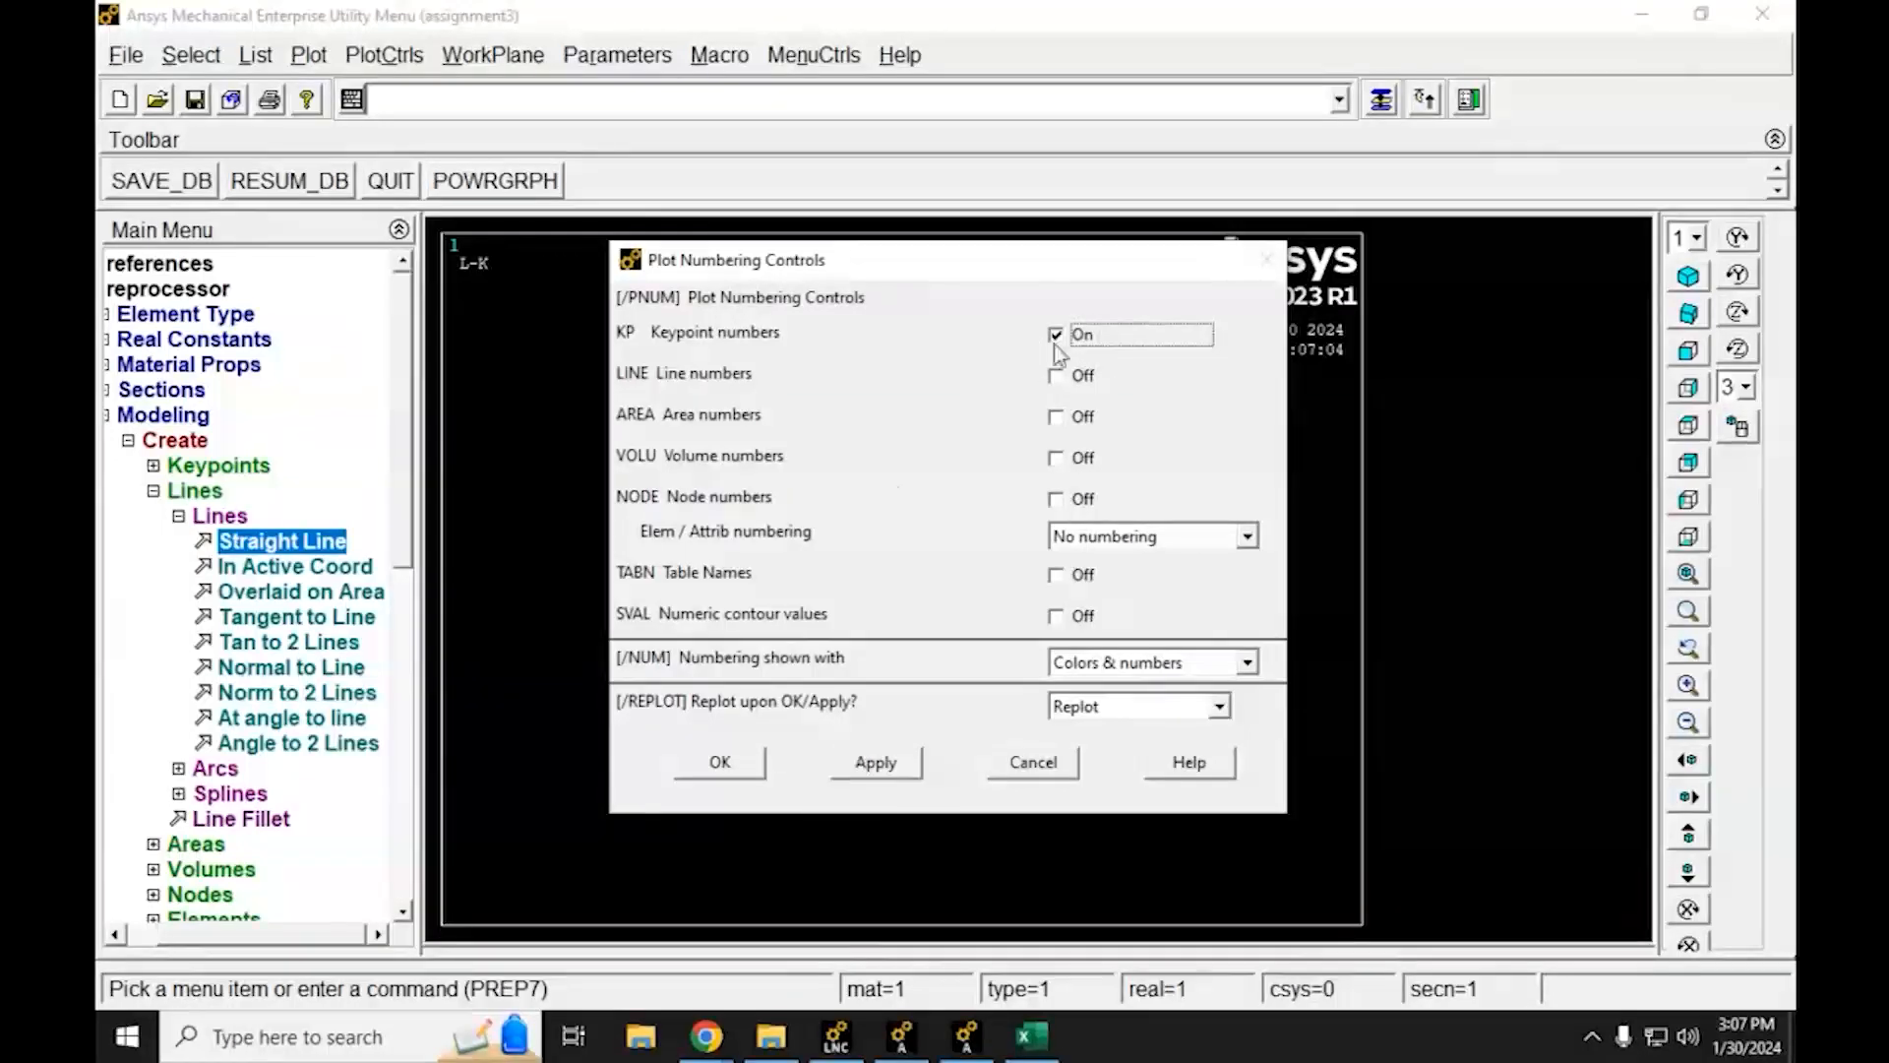
{"action": "left_click", "coordinate": [739, 765]}
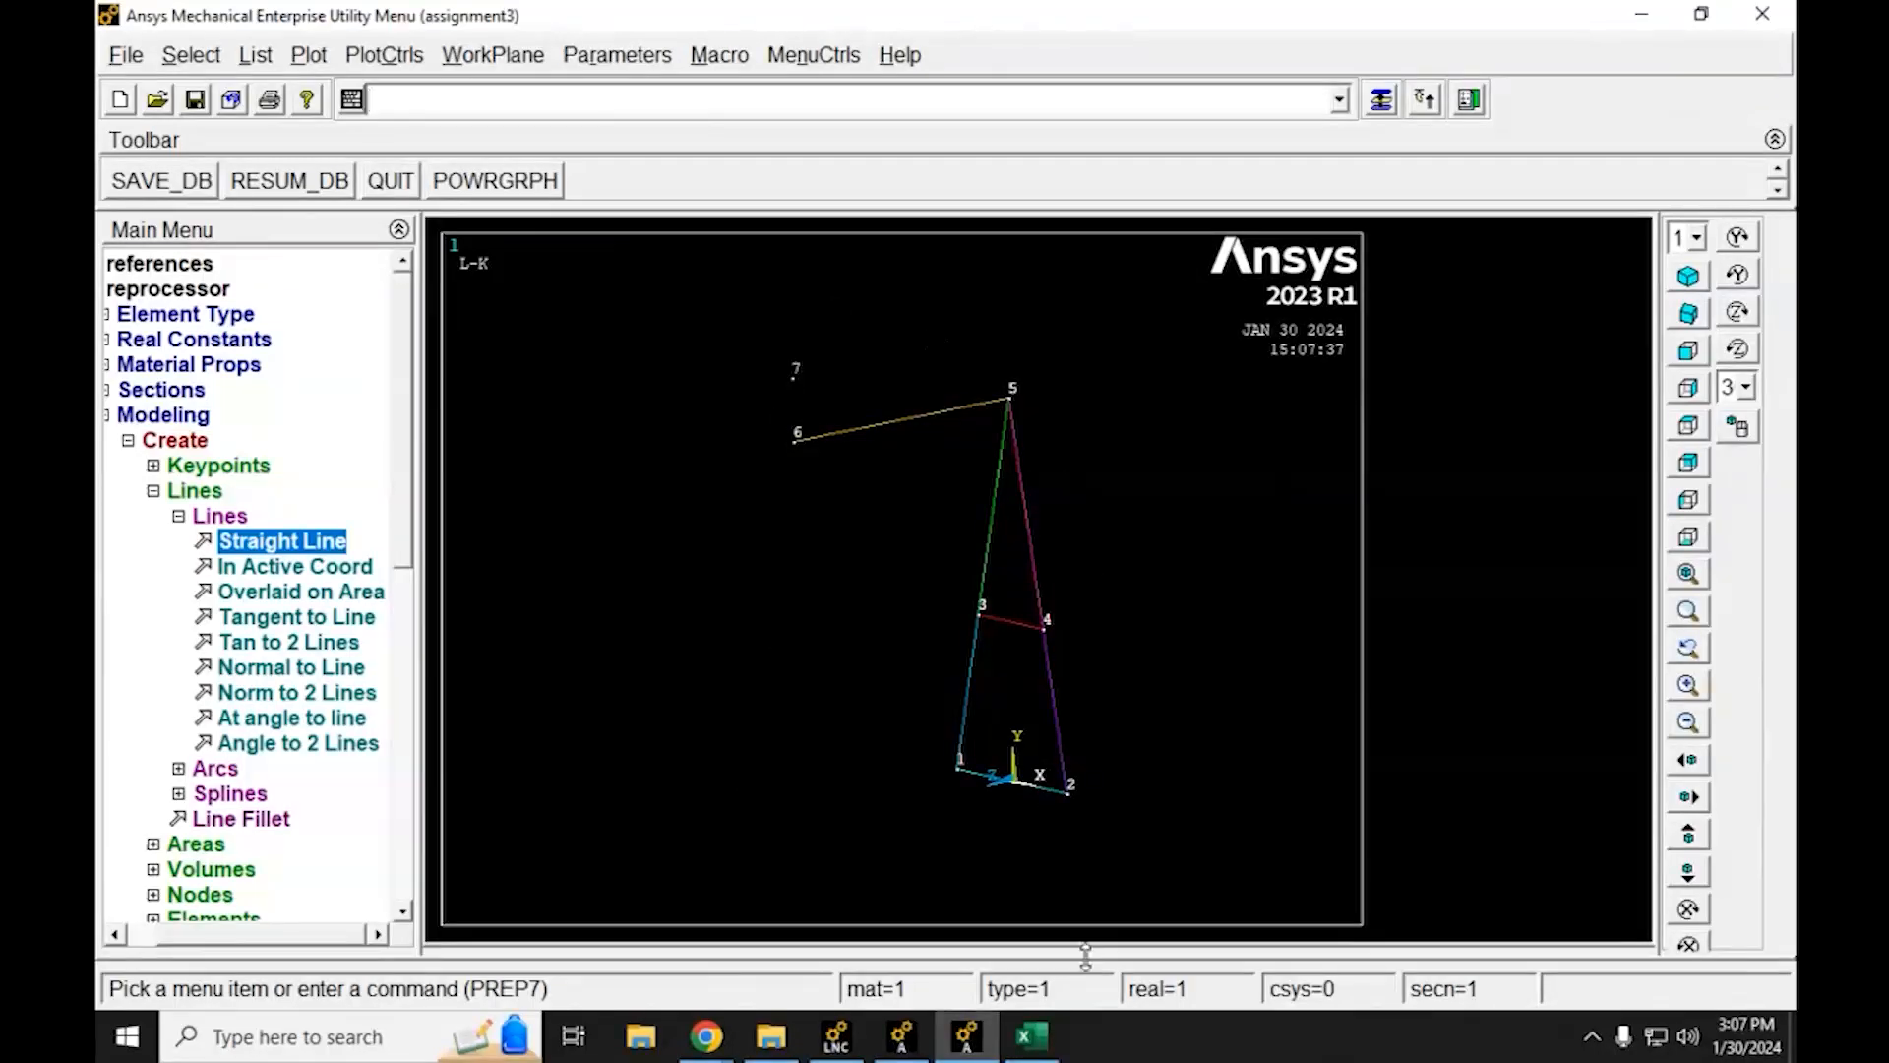
Collapse the expanded Lines, Create and Modeling branches of the preprocessor tree
{"action": "left_click", "coordinate": [178, 518]}
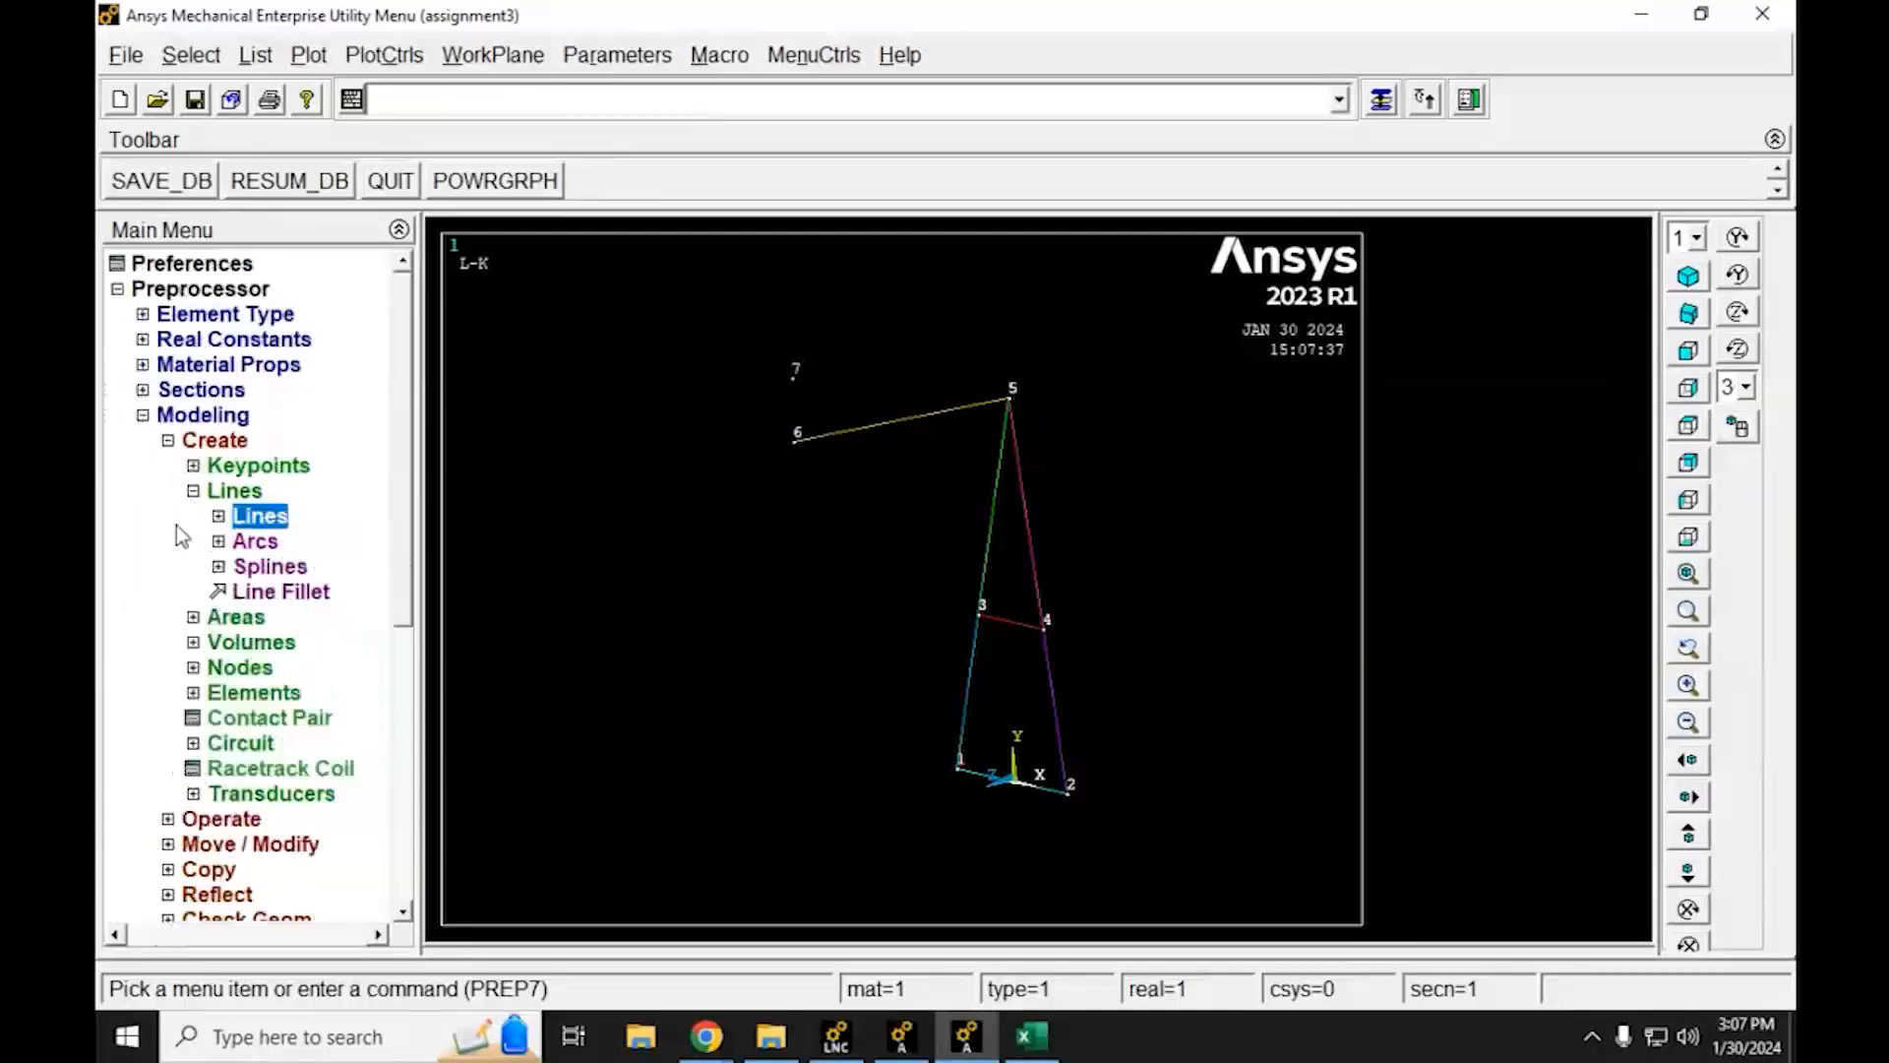
{"action": "left_click", "coordinate": [193, 489]}
{"action": "left_click", "coordinate": [167, 441]}
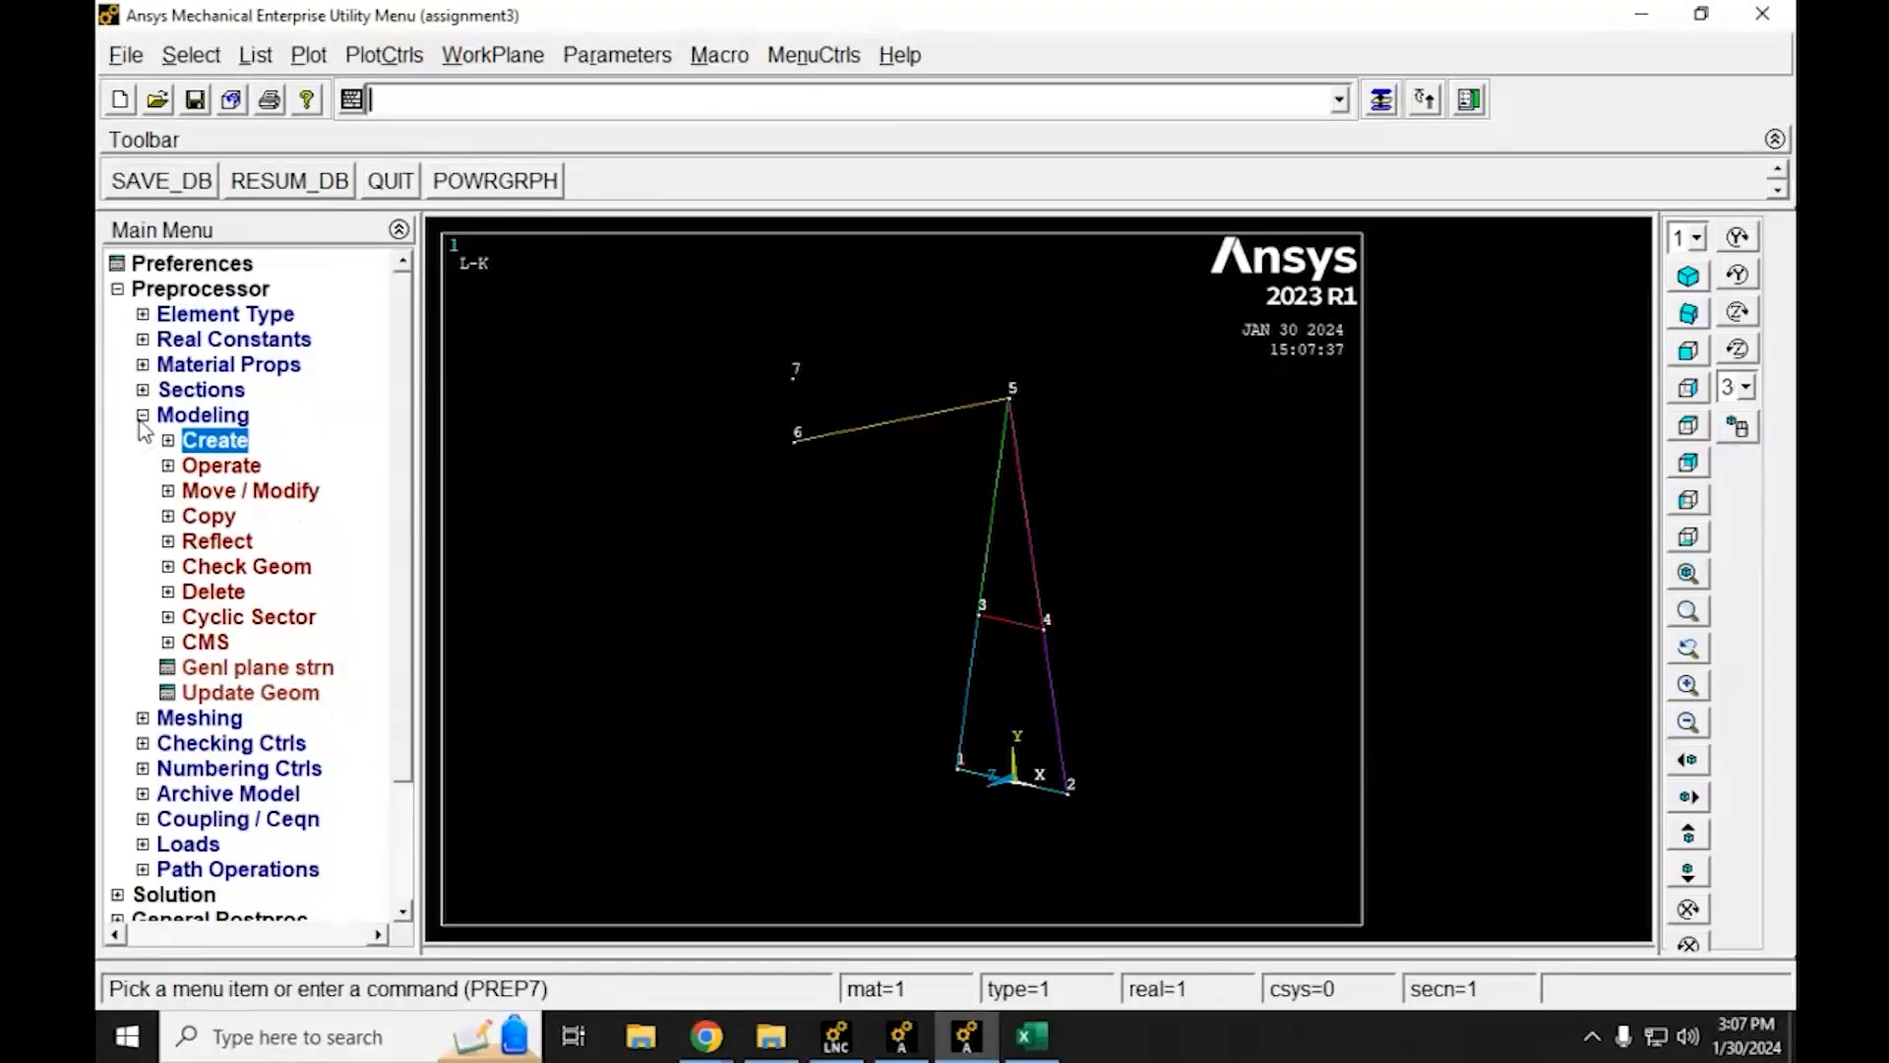
{"action": "left_click", "coordinate": [143, 415]}
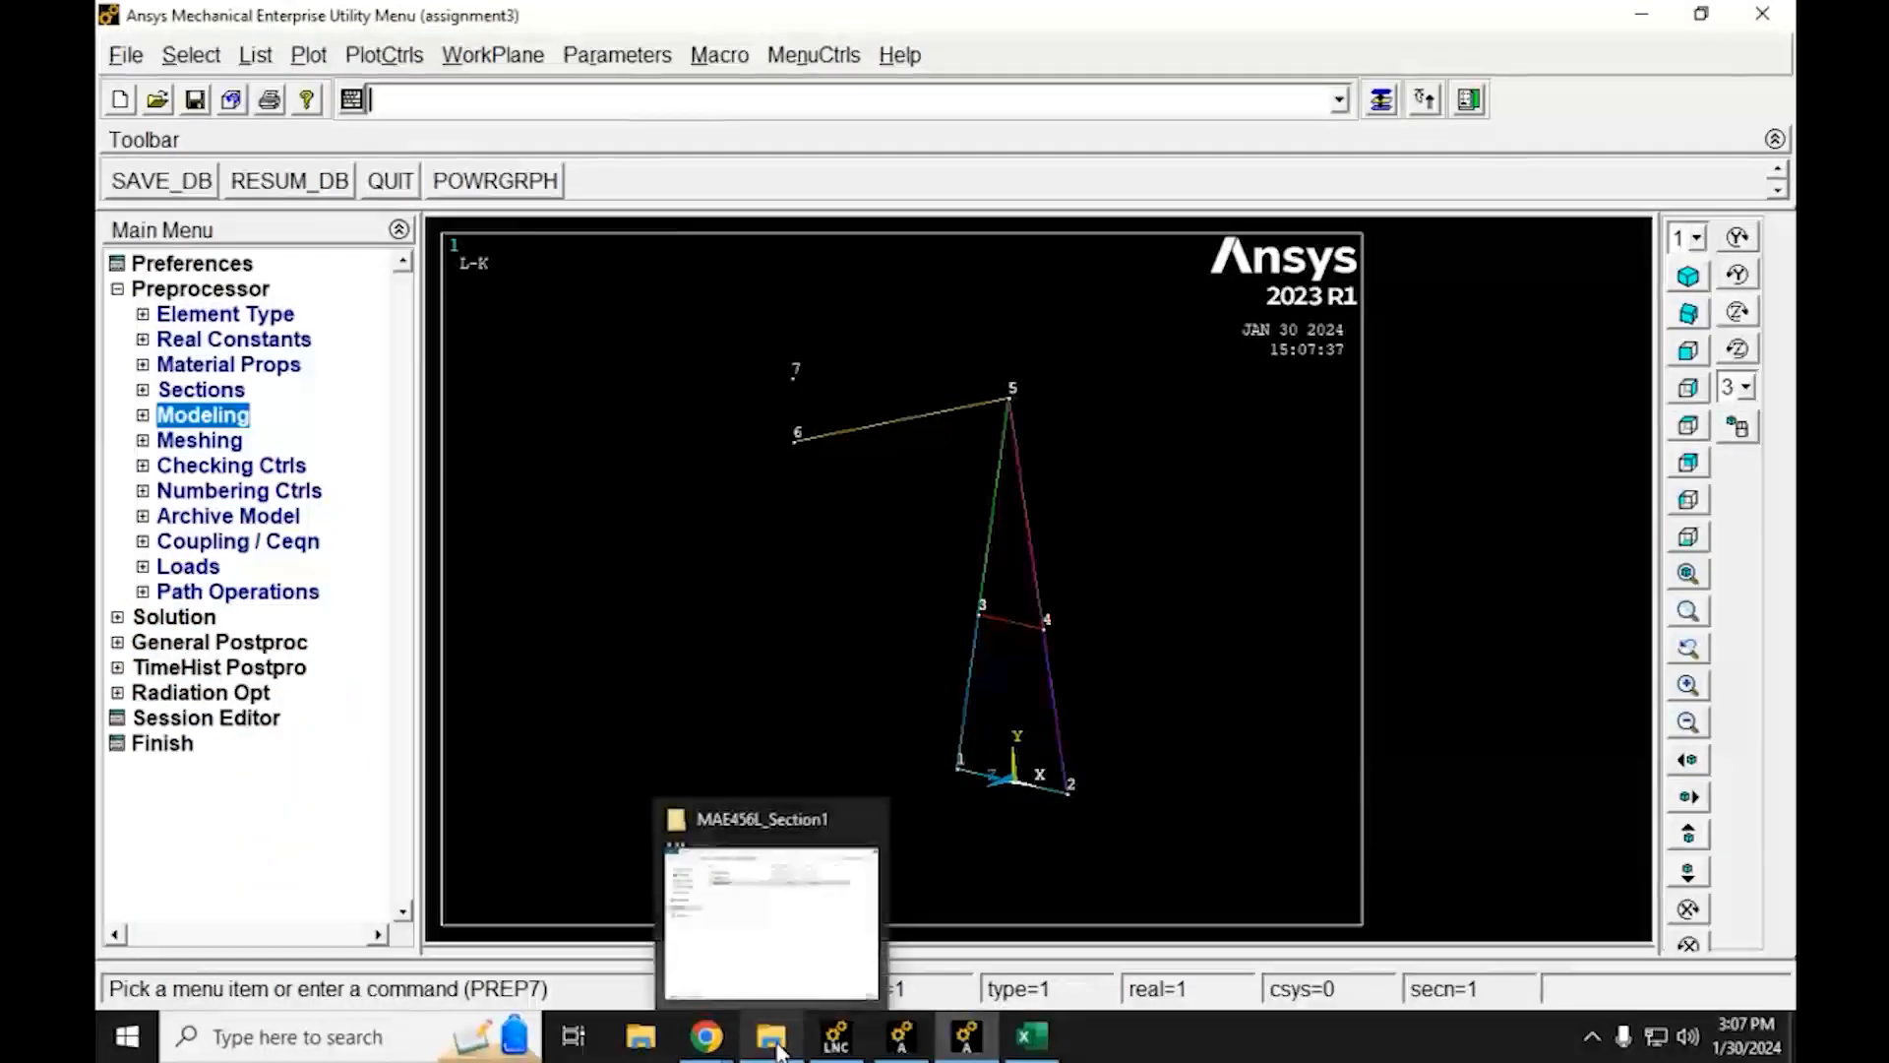
Switch to the lab assignment PDF in Chrome, examine the instructions for the A-frame's mesh attributes, and return to Ansys
{"action": "left_click", "coordinate": [706, 1036]}
{"action": "left_click", "coordinate": [644, 895]}
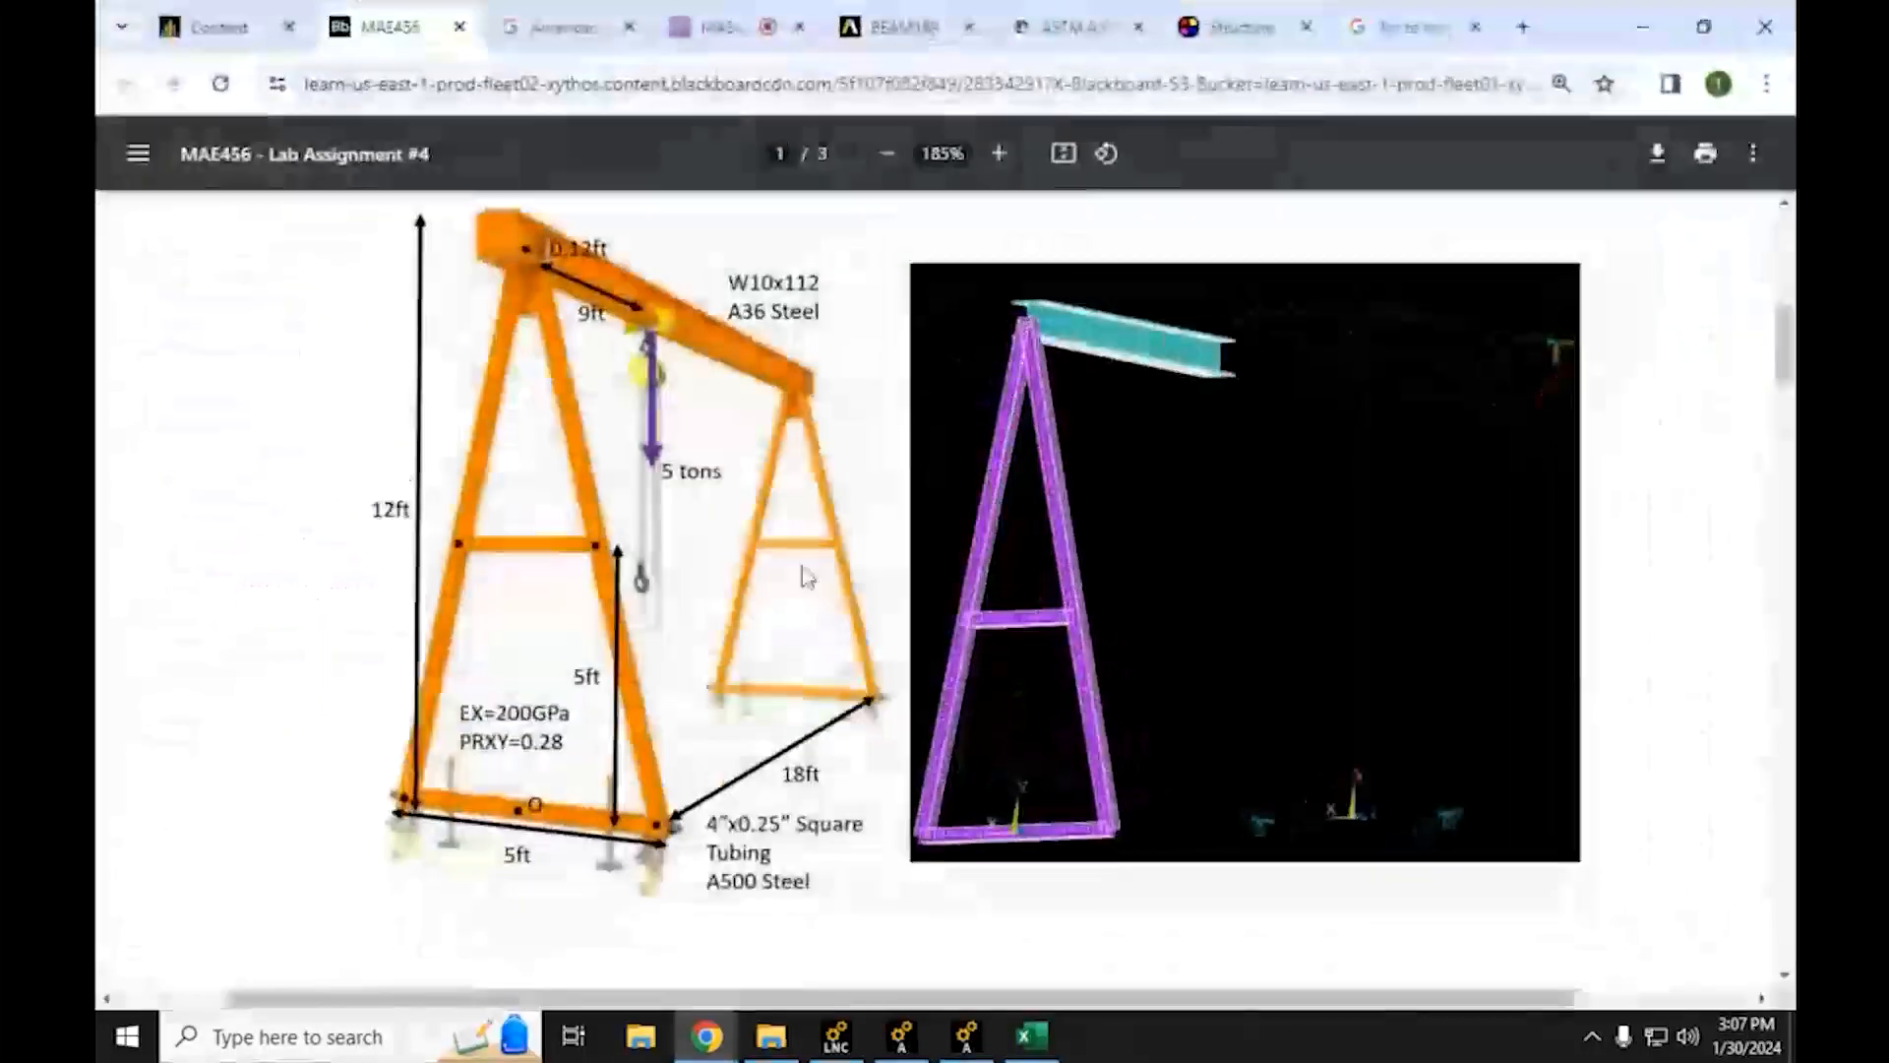
{"action": "scroll", "coordinate": [811, 462], "scroll_direction": "down", "scroll_amount": 10}
{"action": "scroll", "coordinate": [811, 462], "scroll_direction": "down", "scroll_amount": 20}
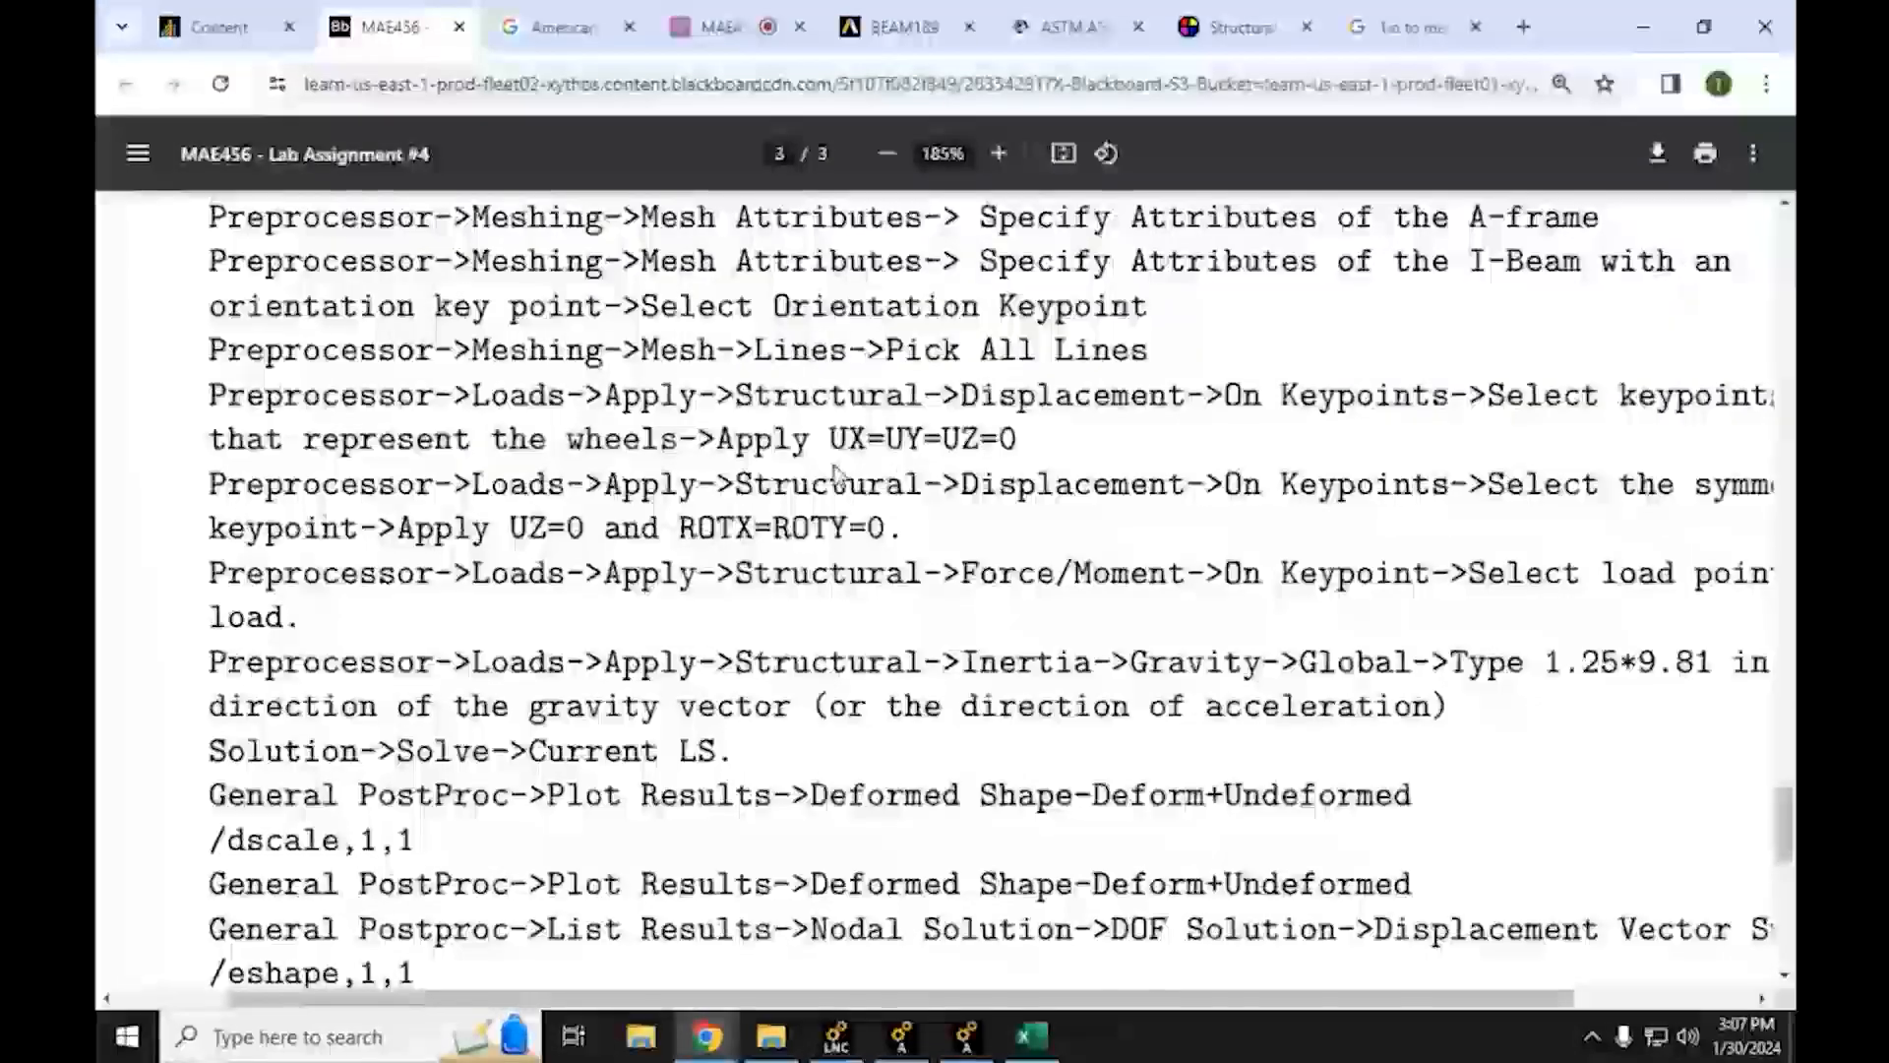
{"action": "scroll", "coordinate": [804, 459], "scroll_direction": "down", "scroll_amount": 2, "text": "ctrl"}
{"action": "scroll", "coordinate": [805, 459], "scroll_direction": "up", "scroll_amount": 3}
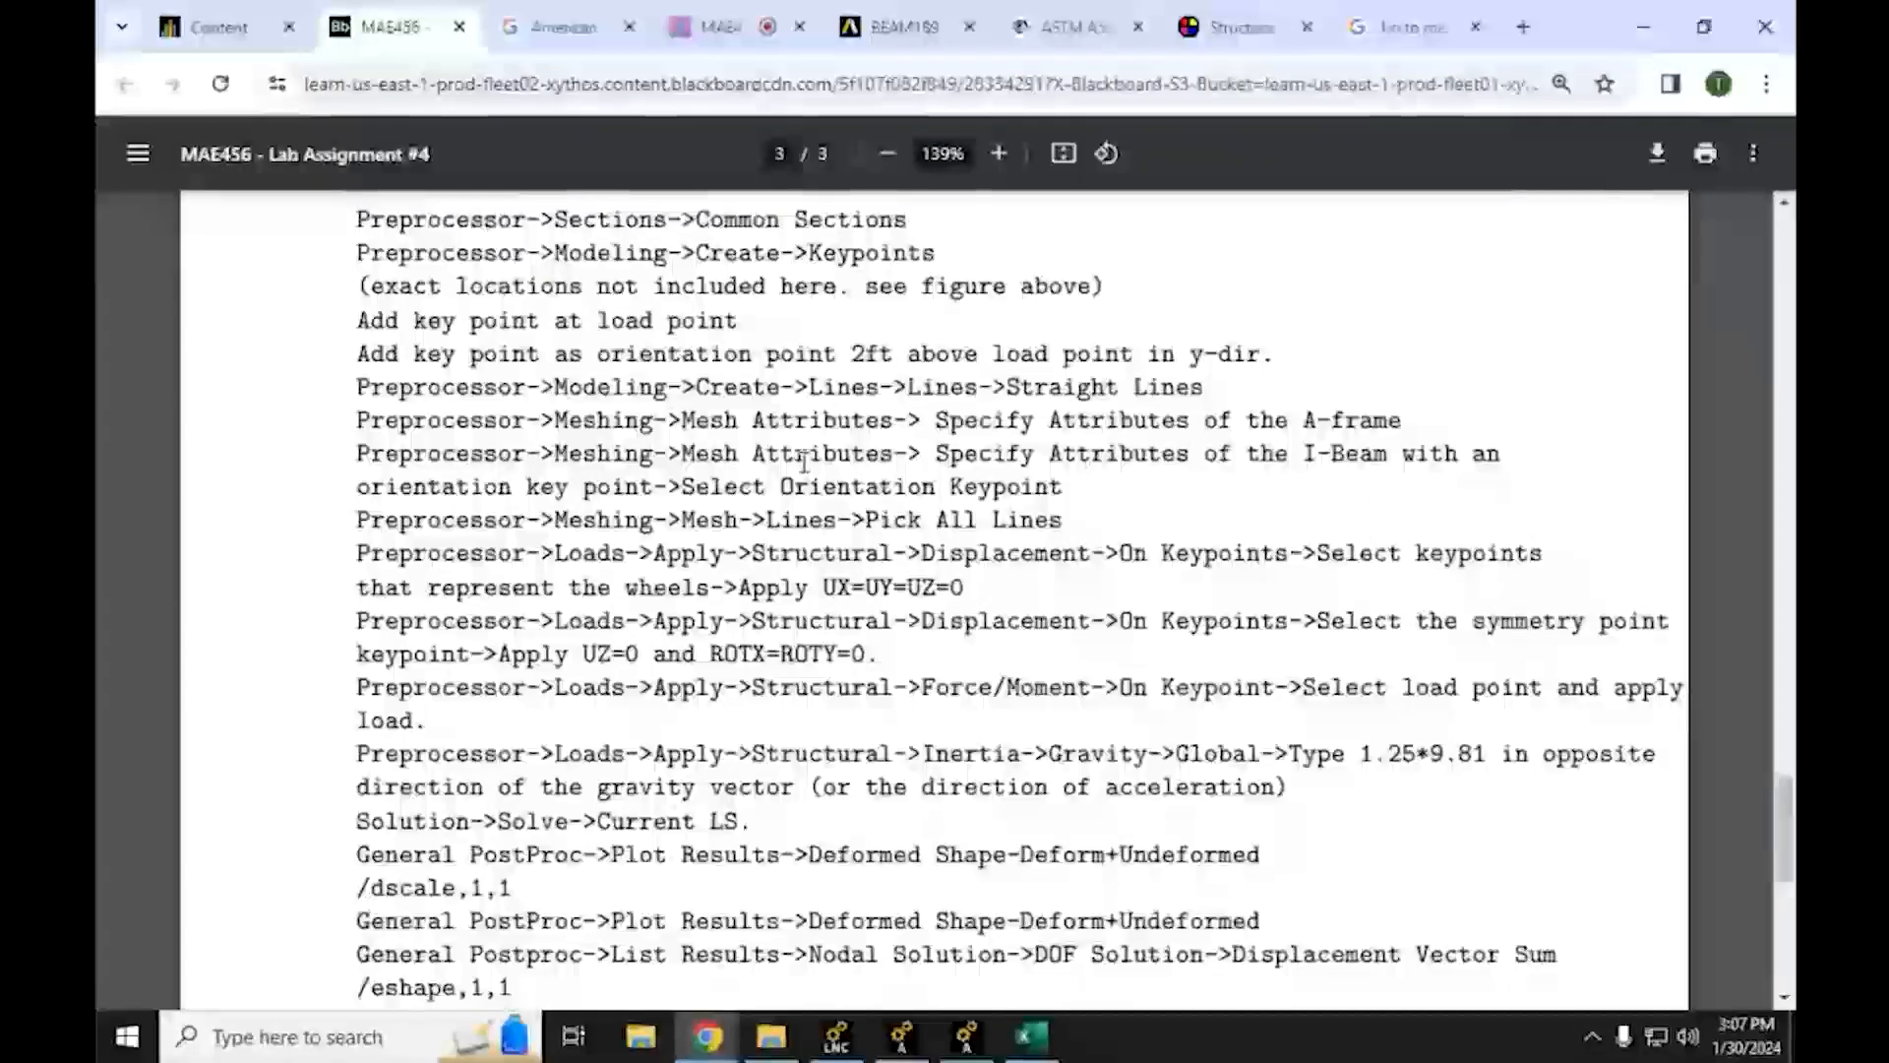
{"action": "scroll", "coordinate": [805, 463], "scroll_direction": "up", "scroll_amount": 3}
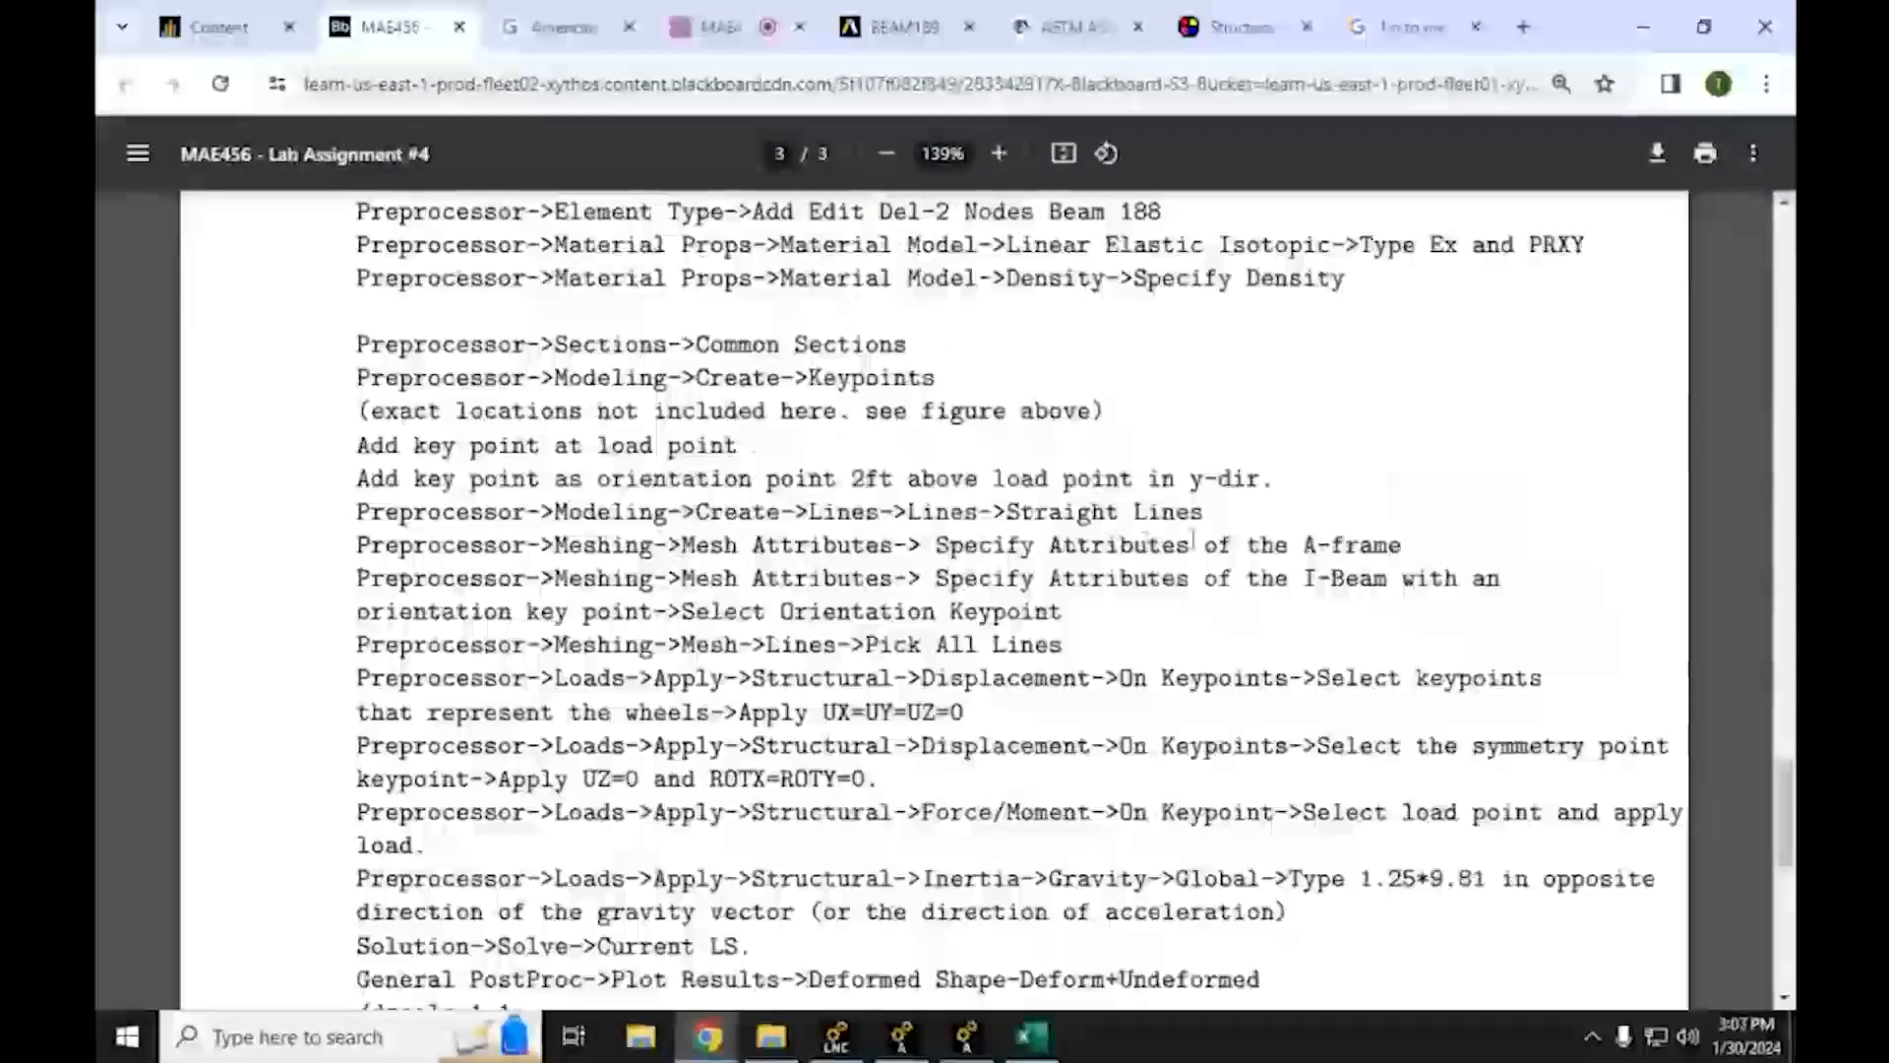
{"action": "triple_click", "coordinate": [617, 547]}
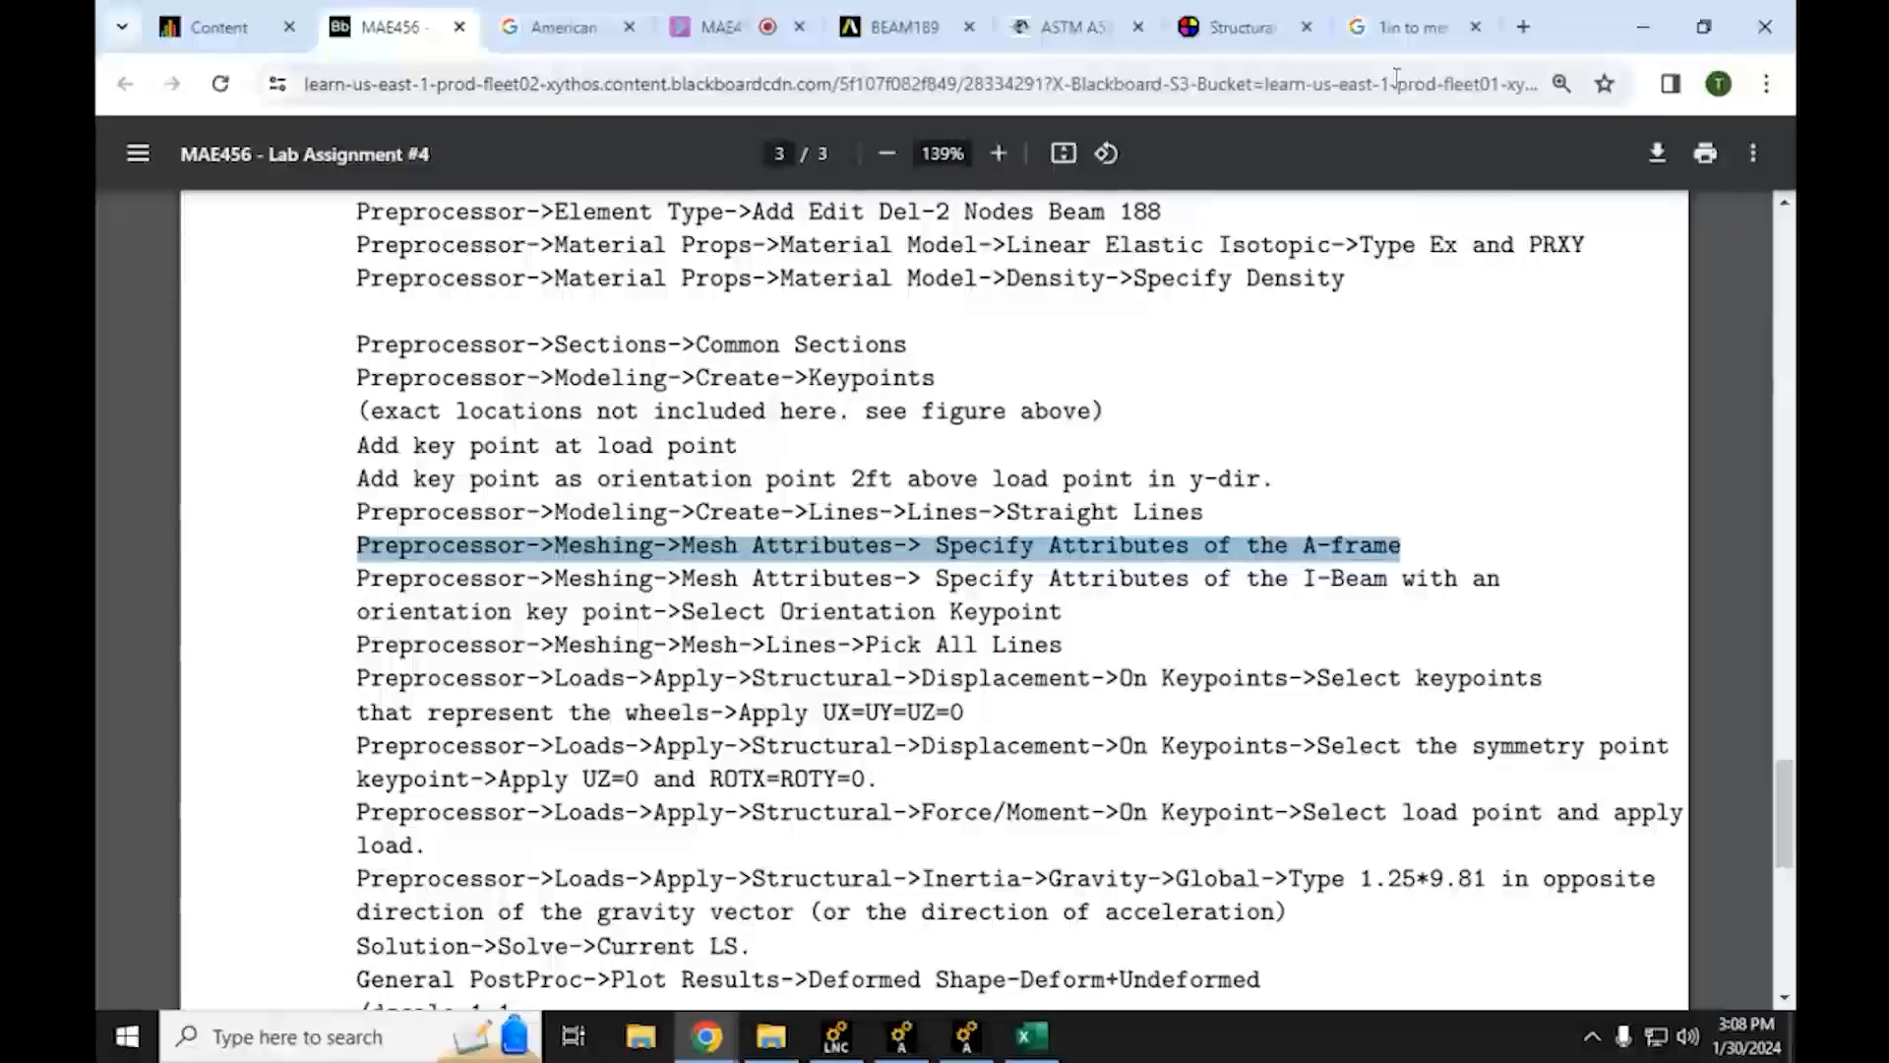
{"action": "left_click", "coordinate": [1643, 19]}
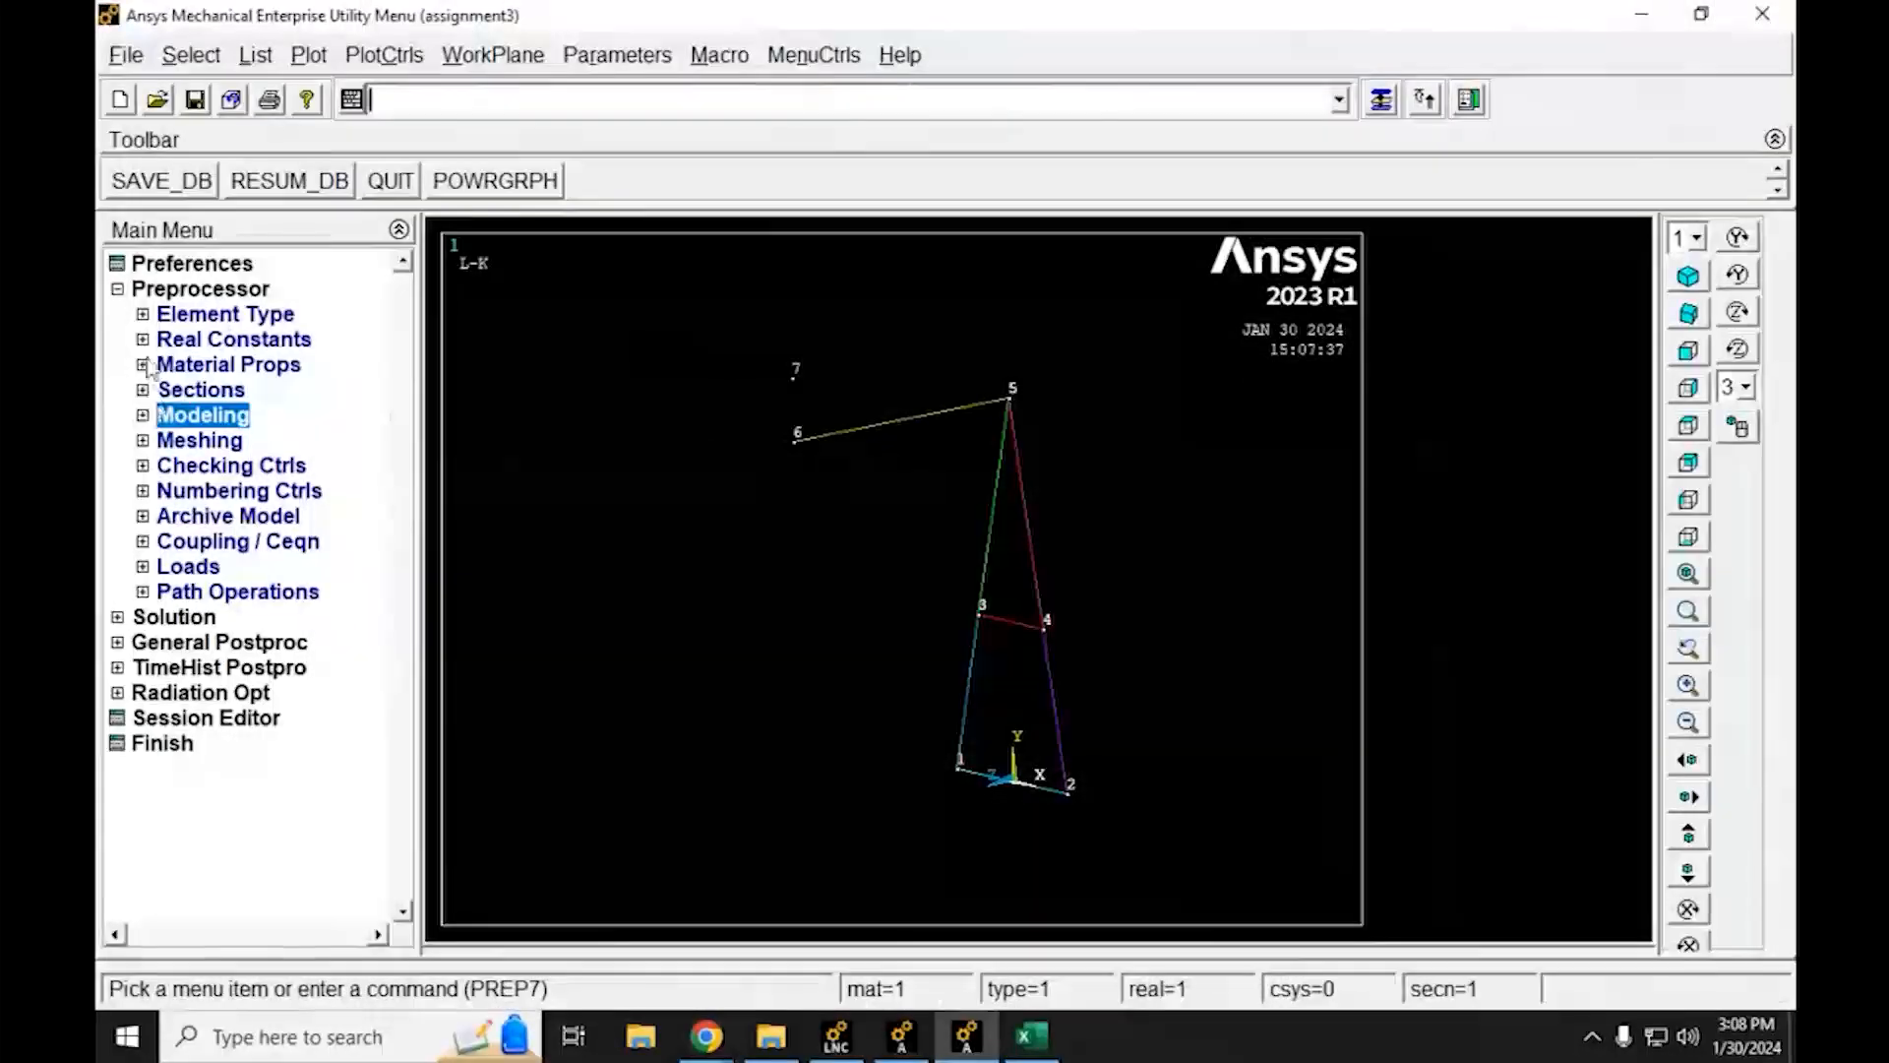
Pick all six A-frame lines connecting keypoints 1 to 5 for mesh attribute assignment
{"action": "left_click", "coordinate": [143, 442]}
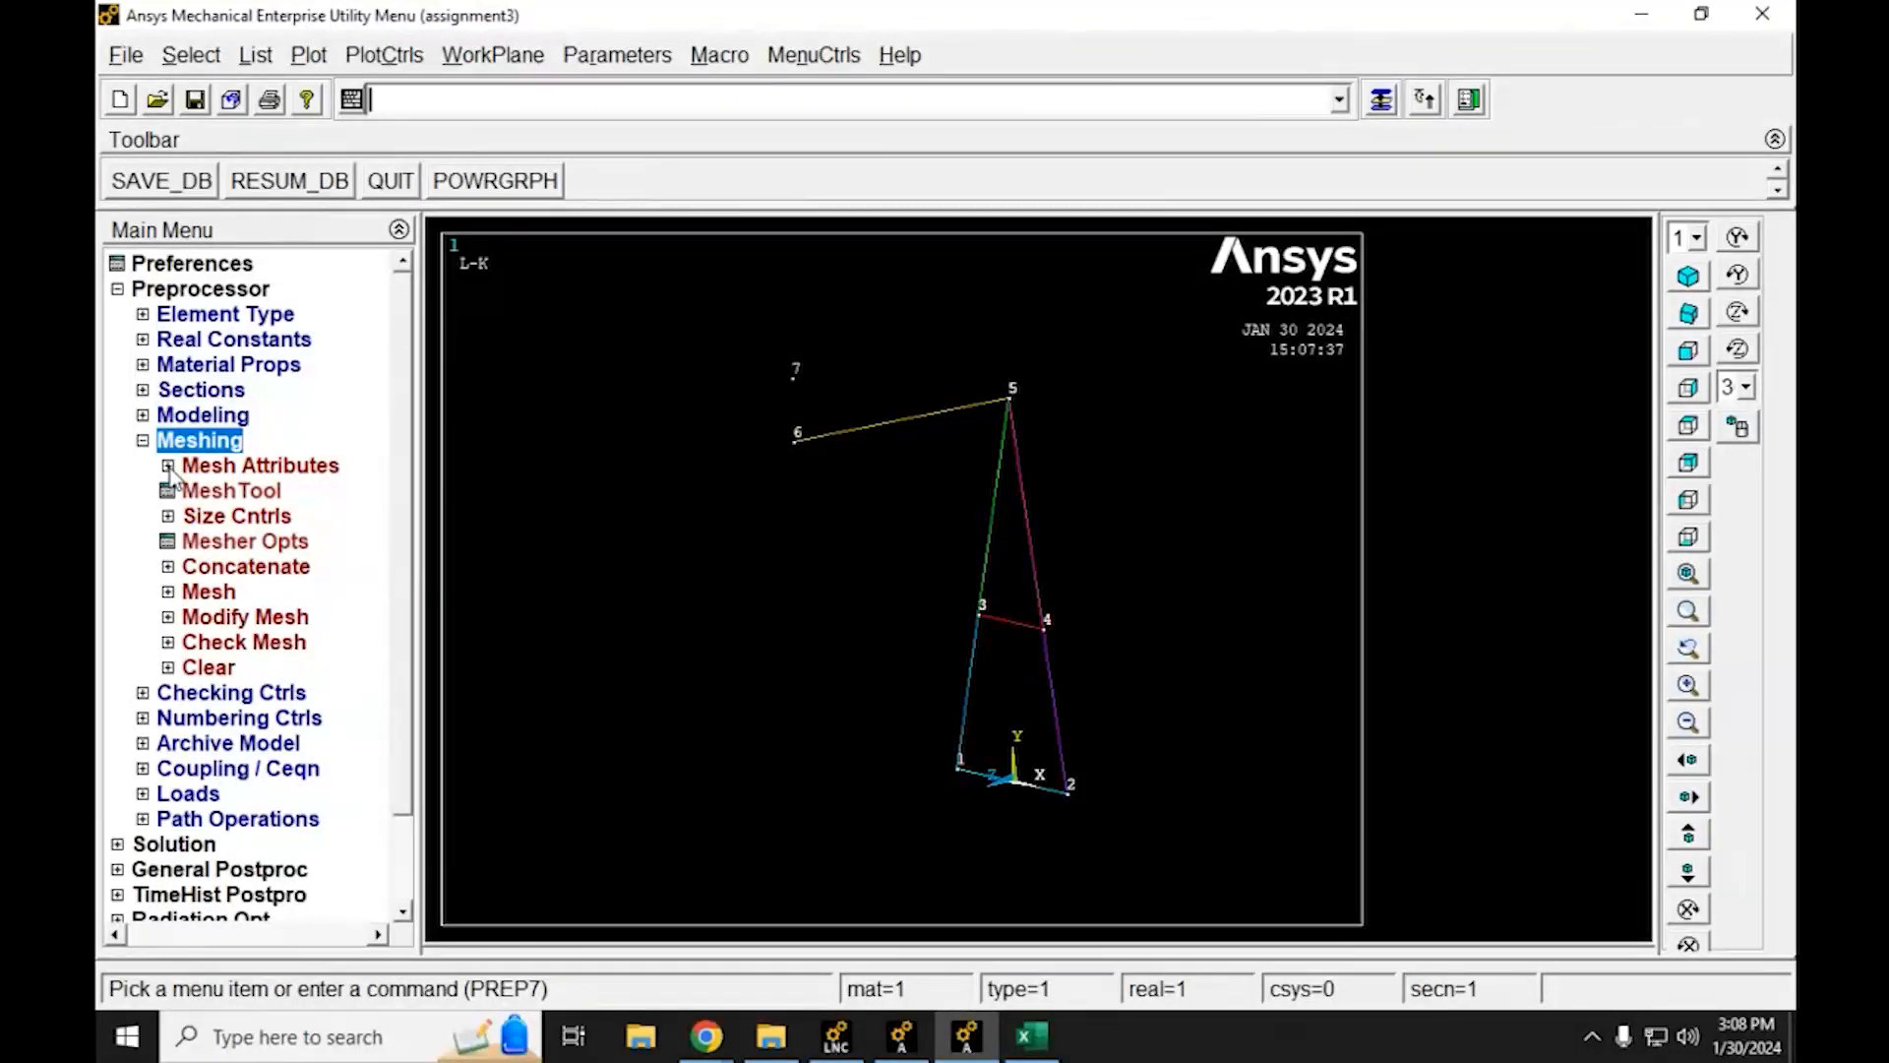
{"action": "left_click", "coordinate": [169, 466]}
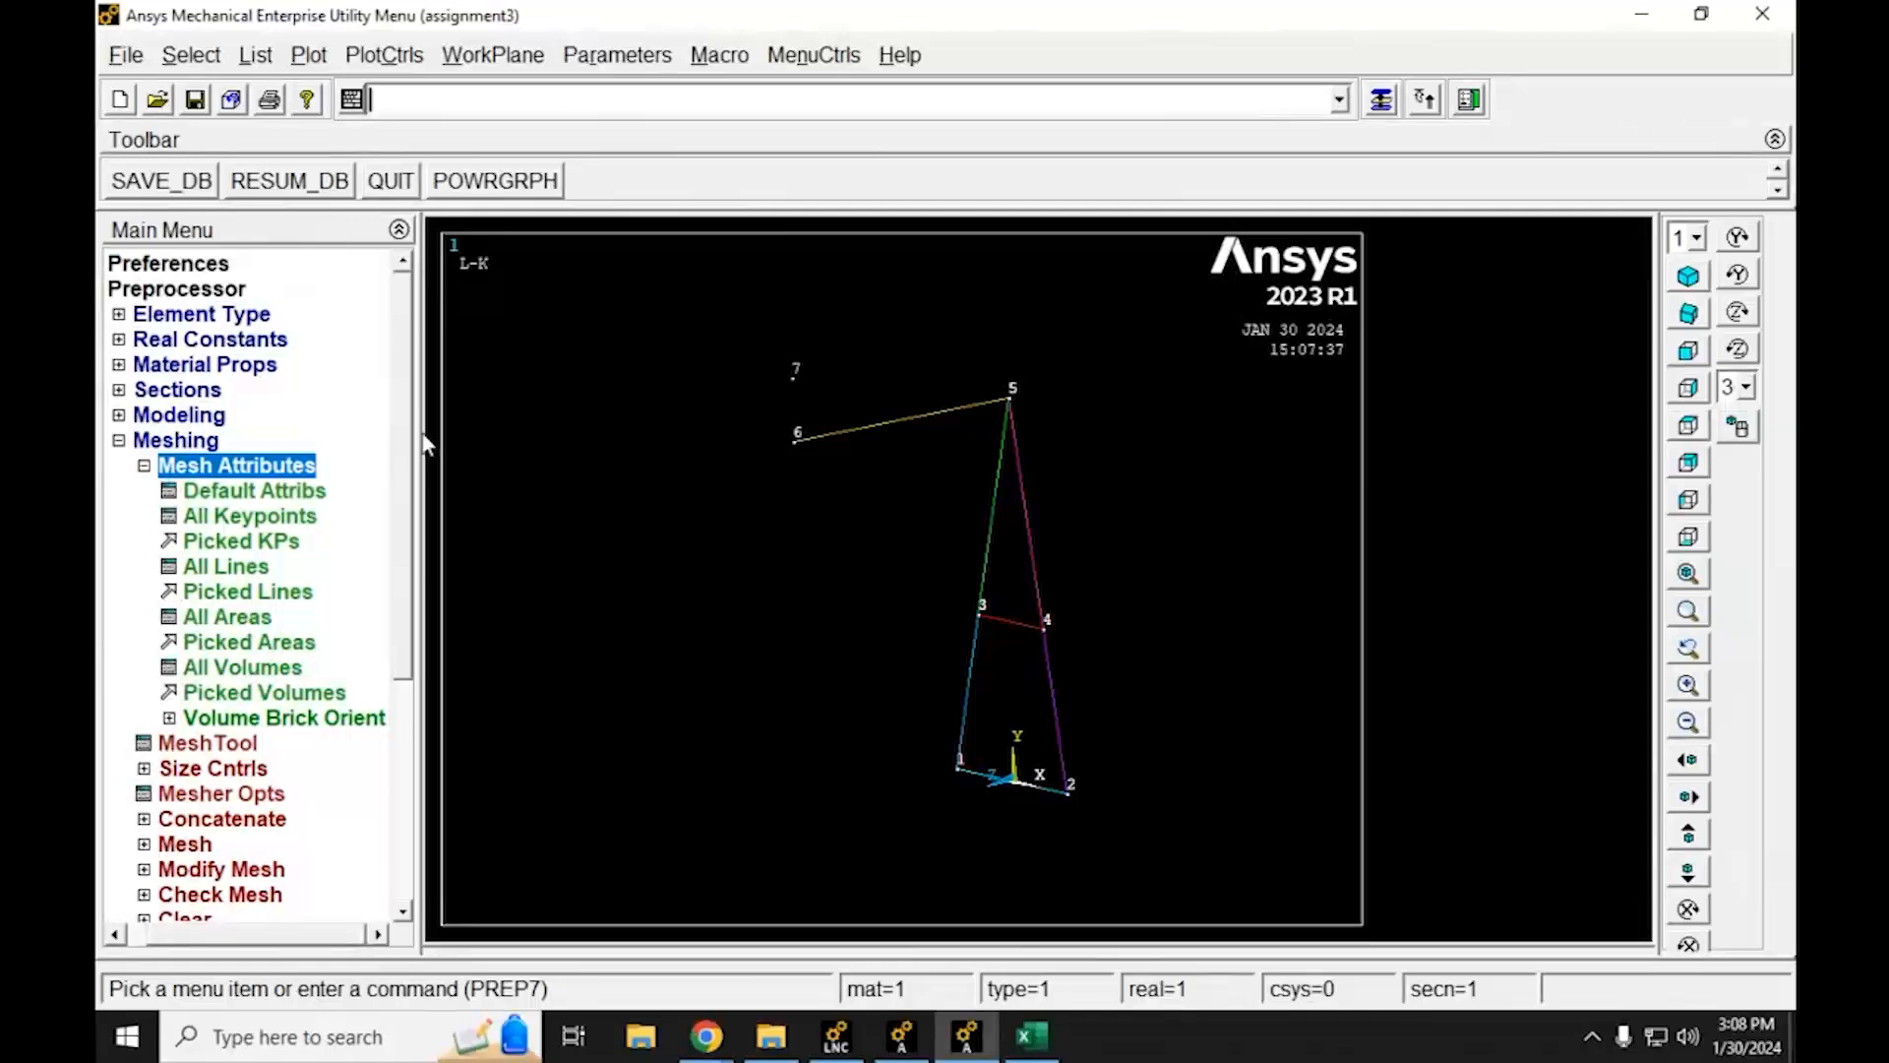
{"action": "left_click_drag", "start_coordinate": [421, 433], "coordinate": [488, 433]}
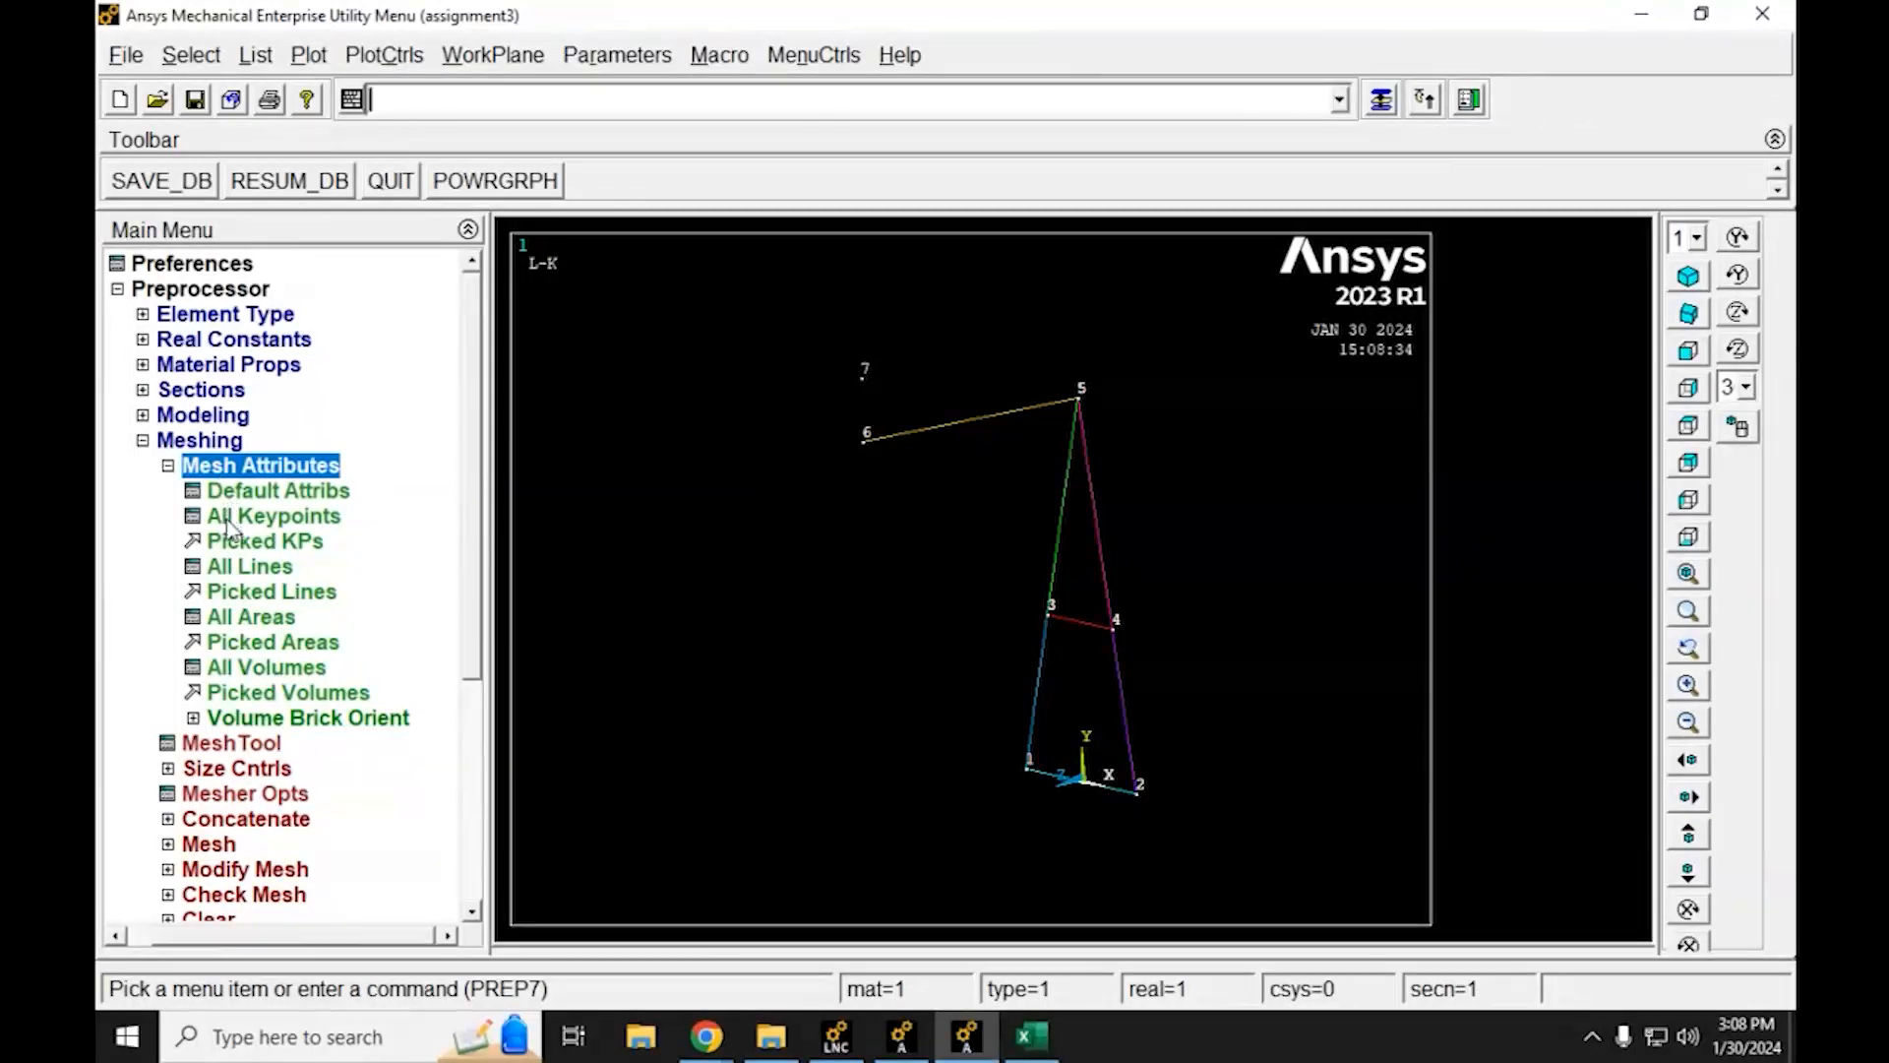
{"action": "left_click", "coordinate": [244, 598]}
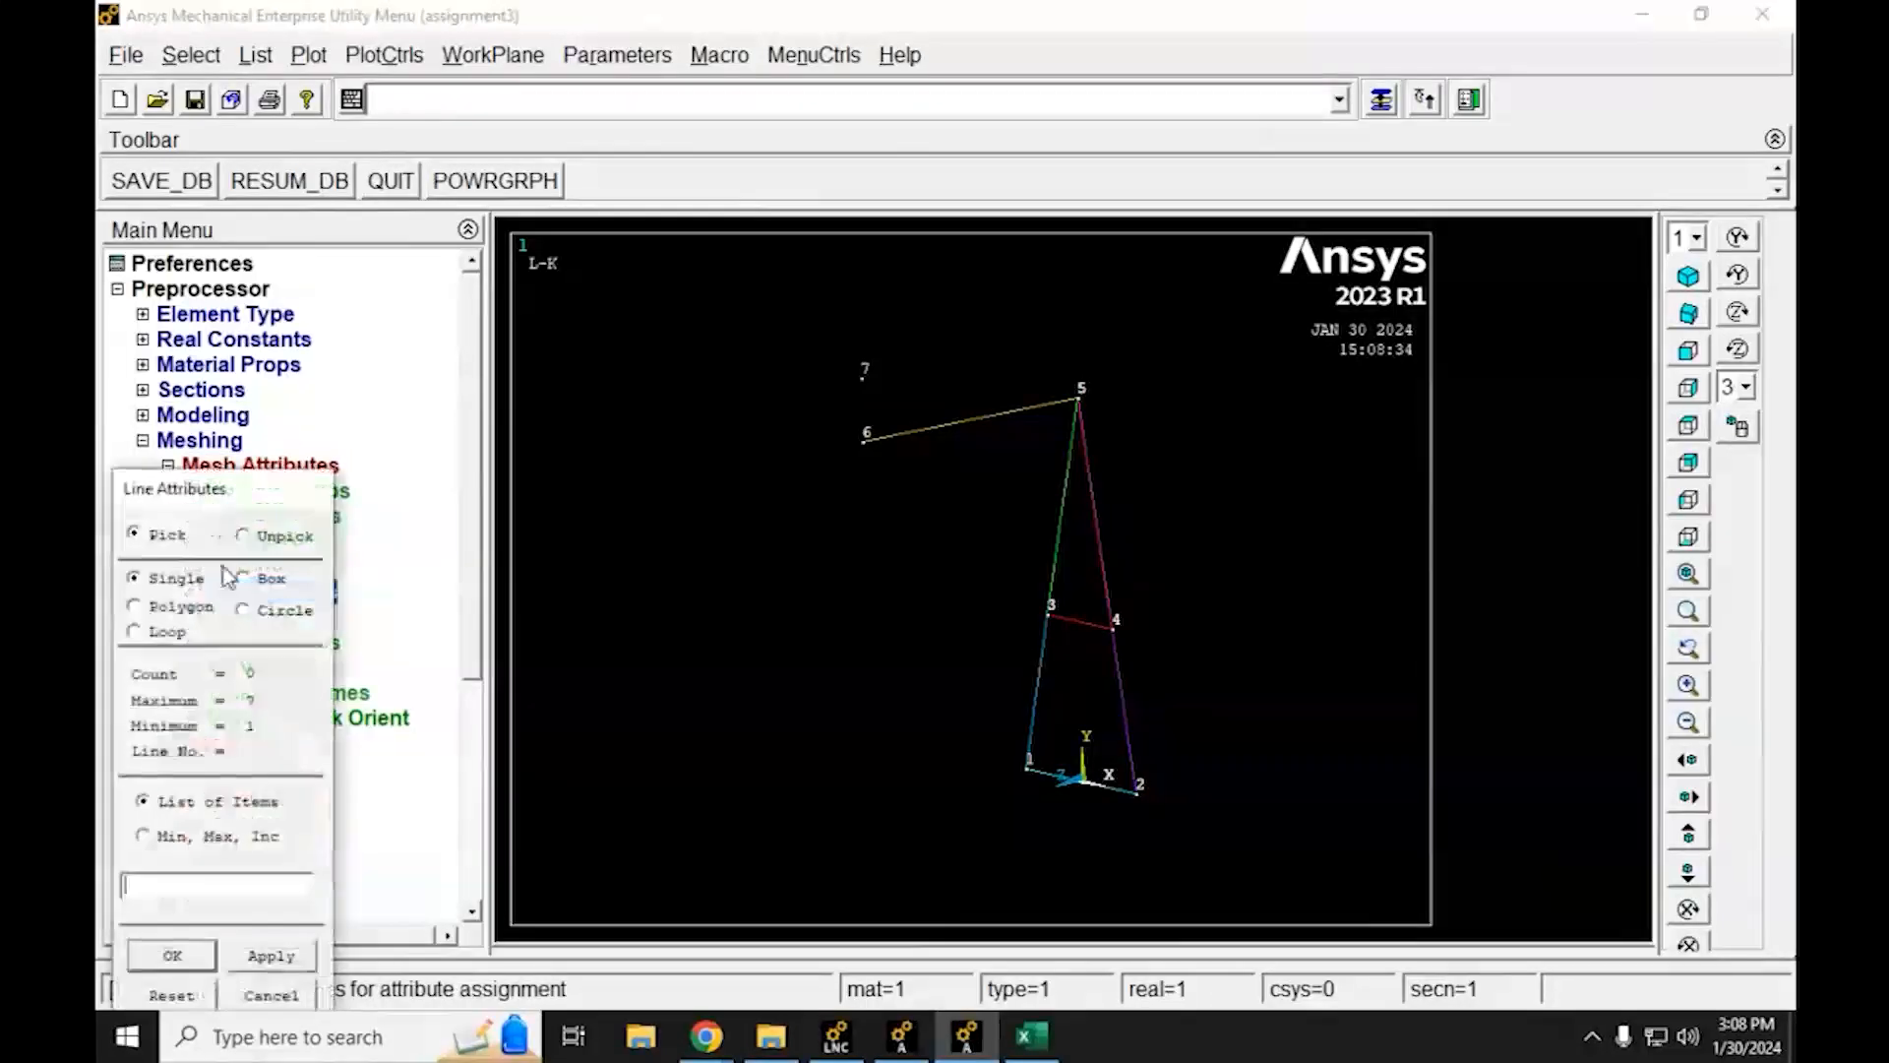
{"action": "left_click_drag", "start_coordinate": [236, 489], "coordinate": [671, 312]}
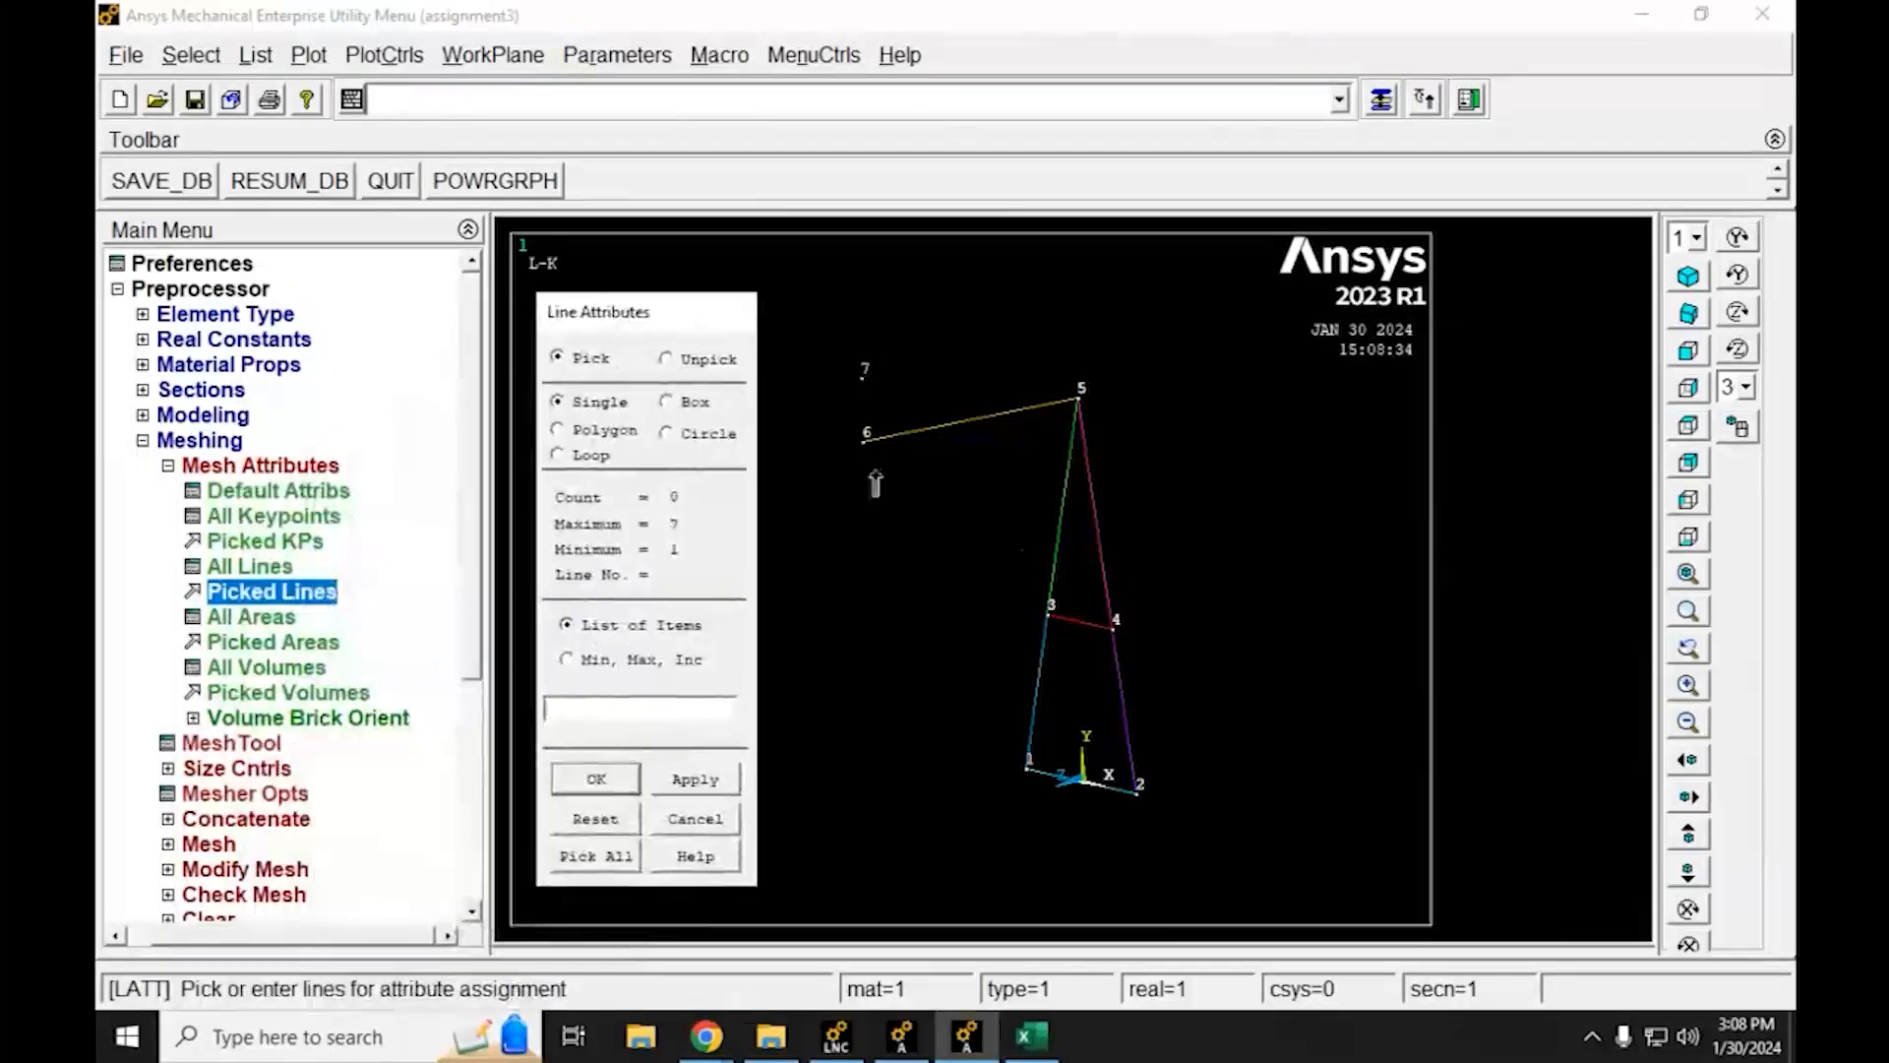
{"action": "left_click", "coordinate": [1082, 516]}
{"action": "left_click", "coordinate": [1063, 512]}
{"action": "left_click", "coordinate": [1082, 619]}
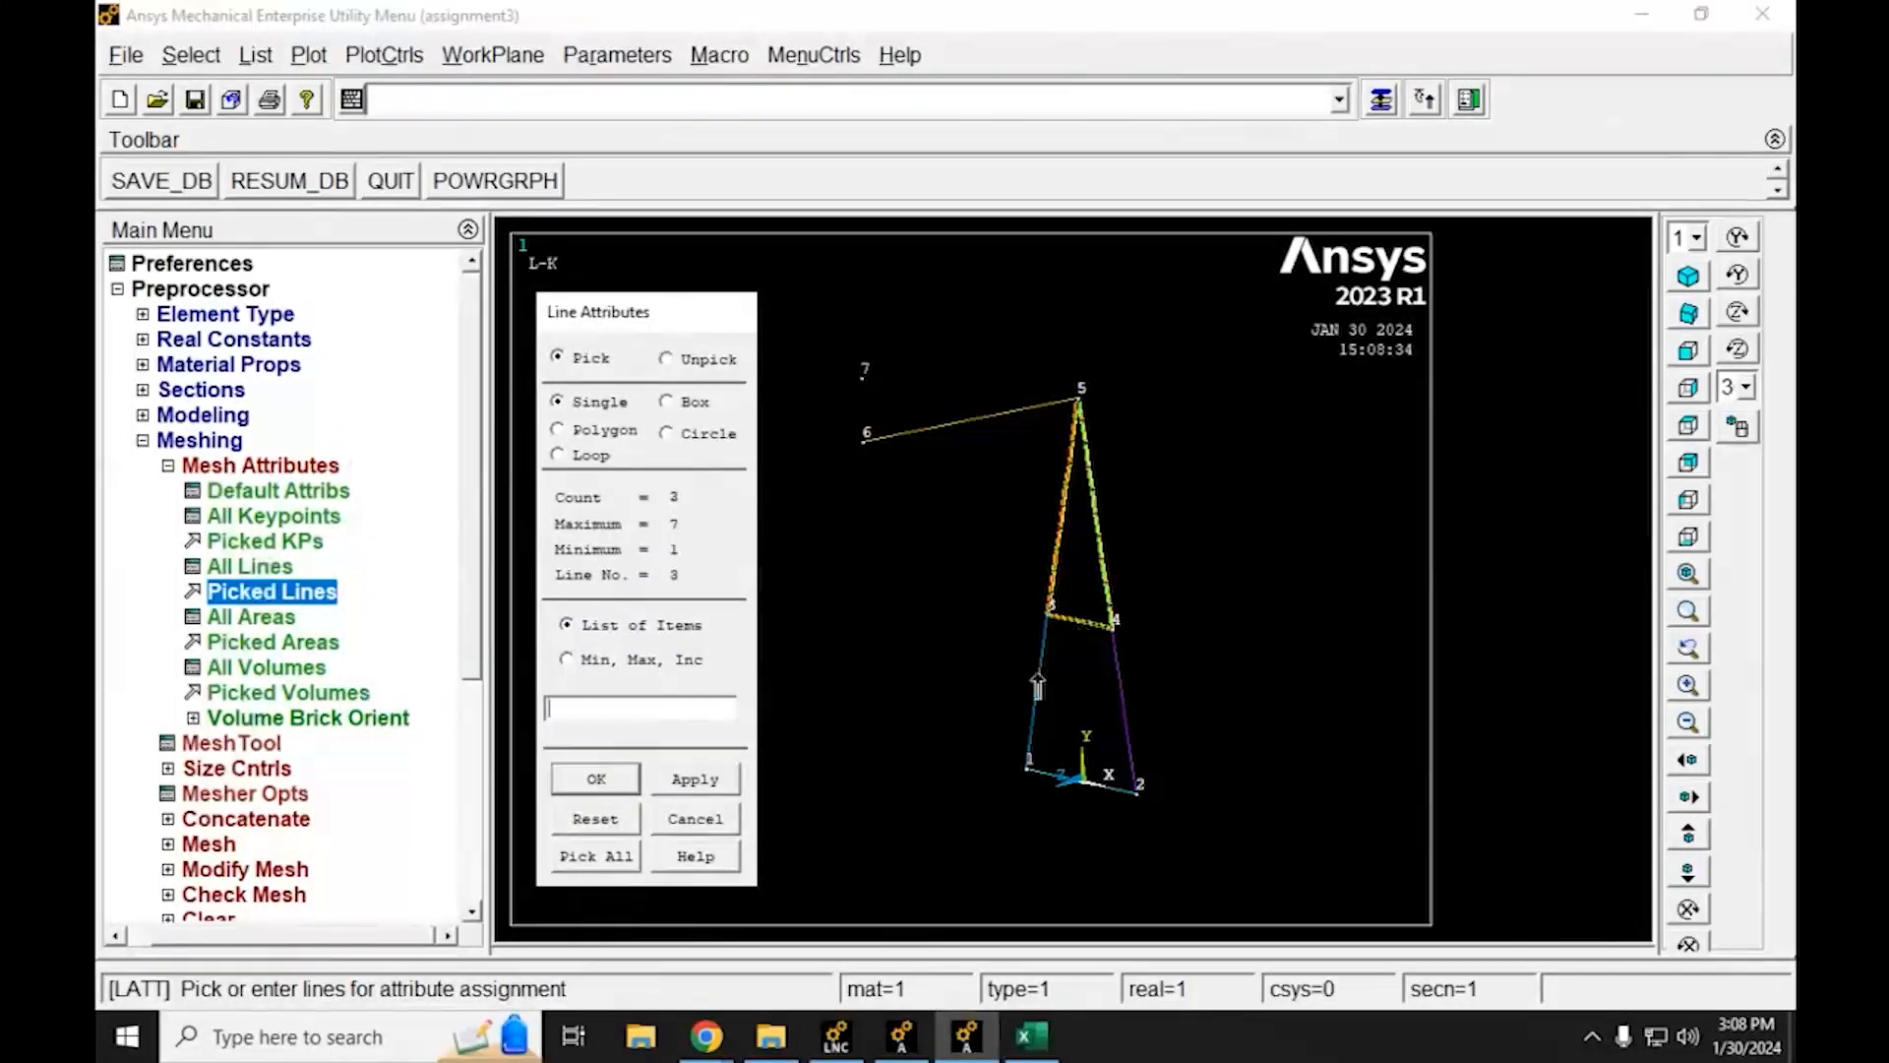
{"action": "left_click", "coordinate": [1038, 688]}
{"action": "left_click", "coordinate": [1082, 777]}
{"action": "left_click", "coordinate": [1119, 765]}
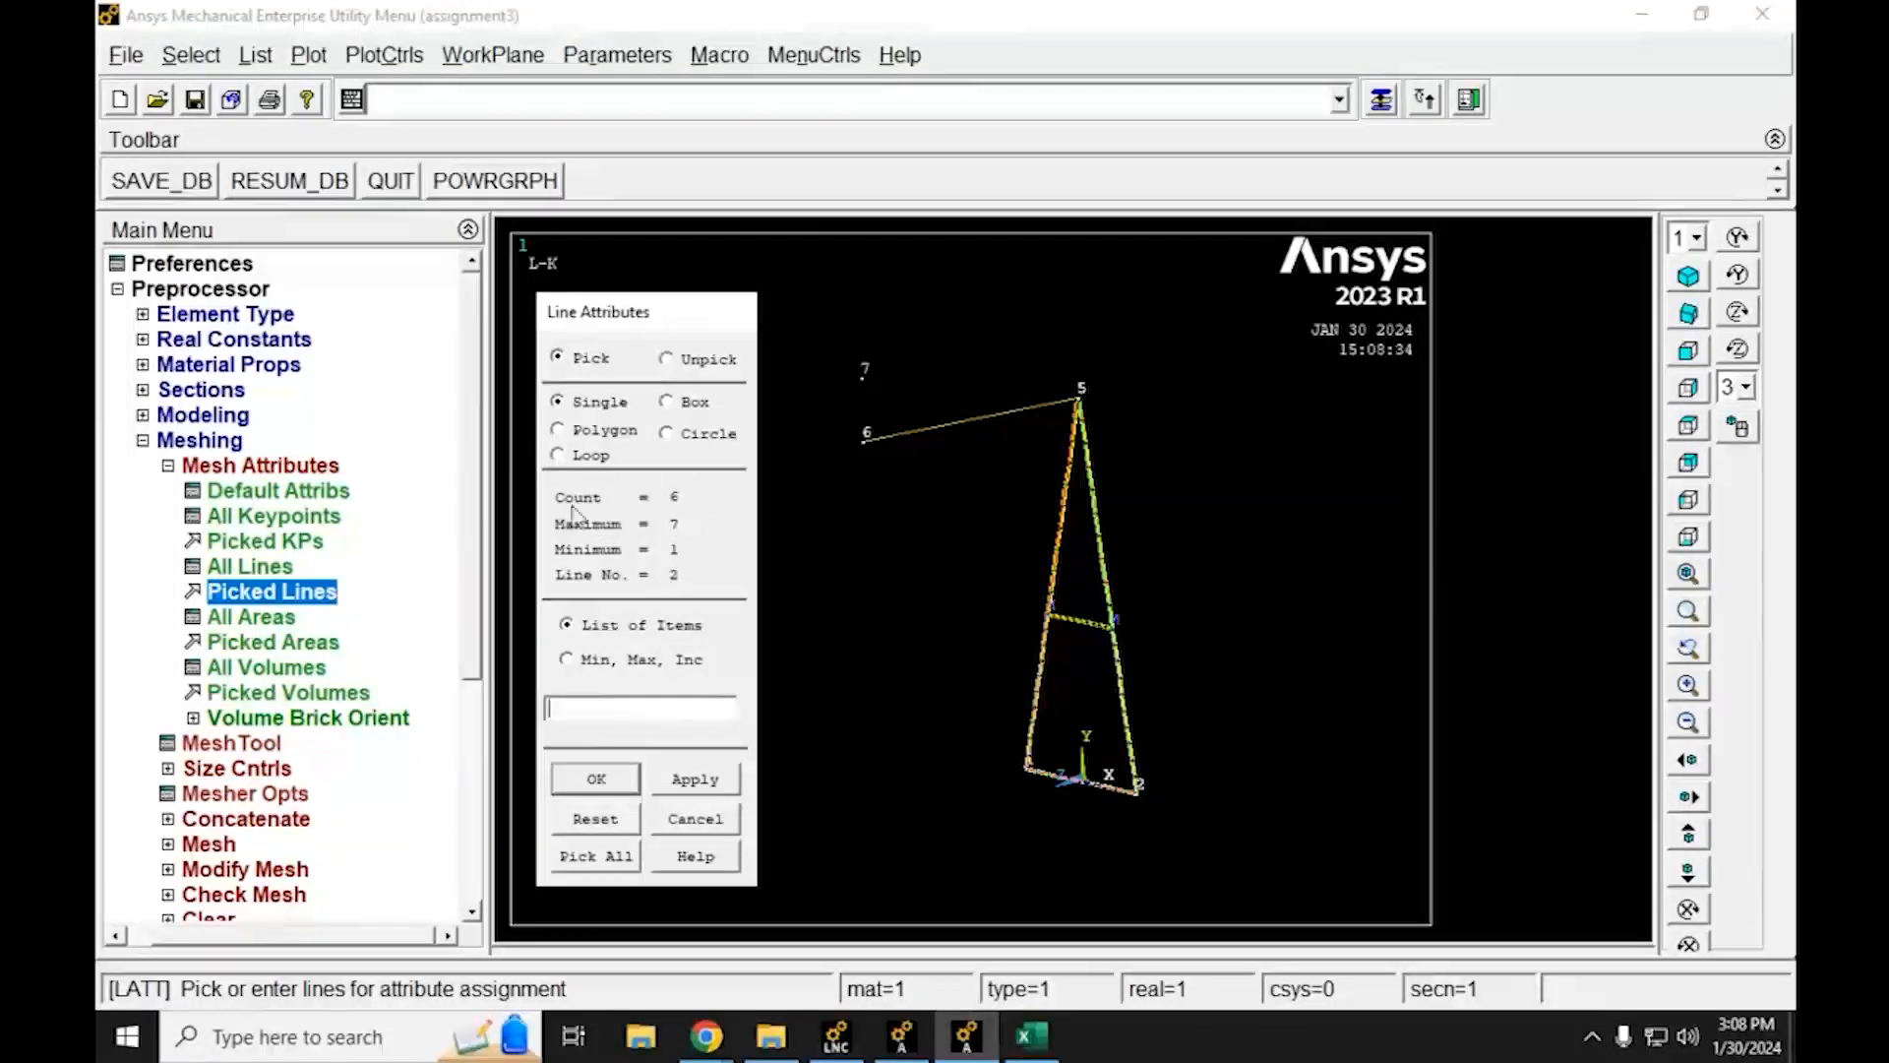
{"action": "left_click", "coordinate": [597, 778]}
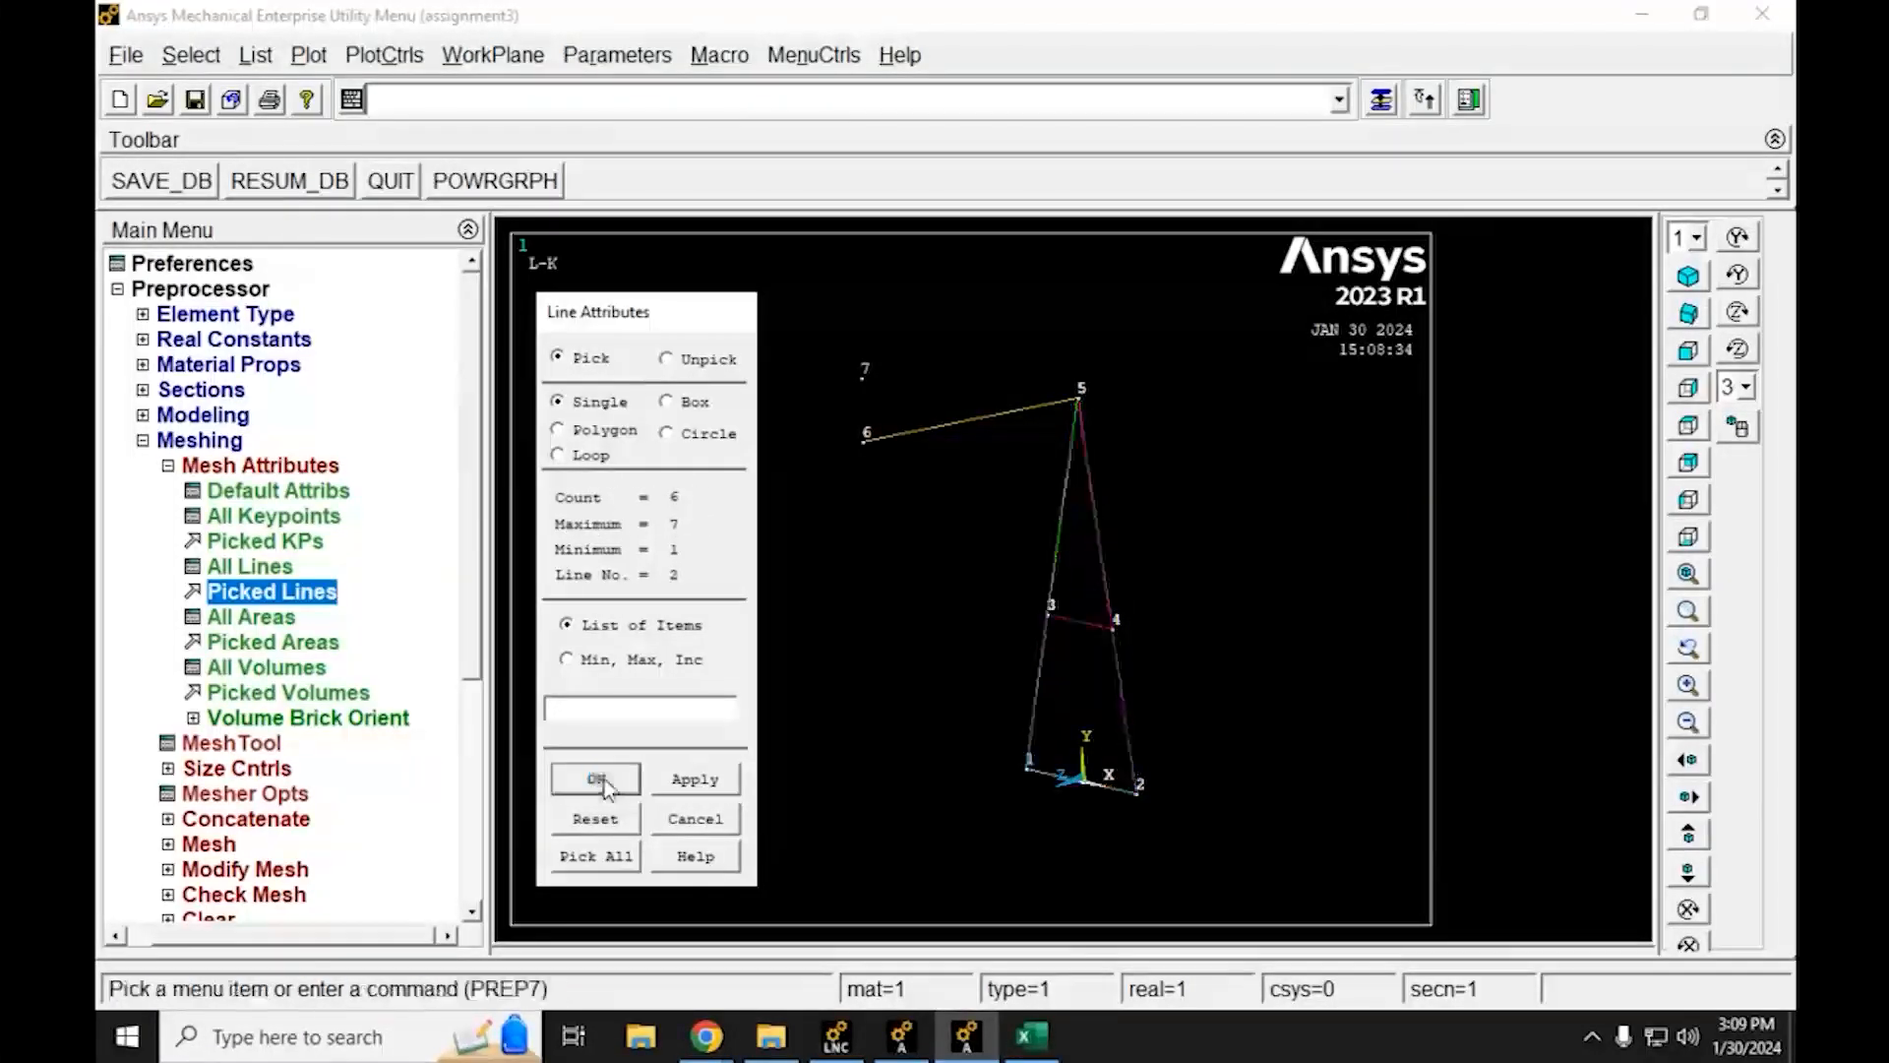
Assign material number 2 and element section 2 Square to the picked A-frame lines
{"action": "left_click_drag", "start_coordinate": [787, 325], "coordinate": [704, 262]}
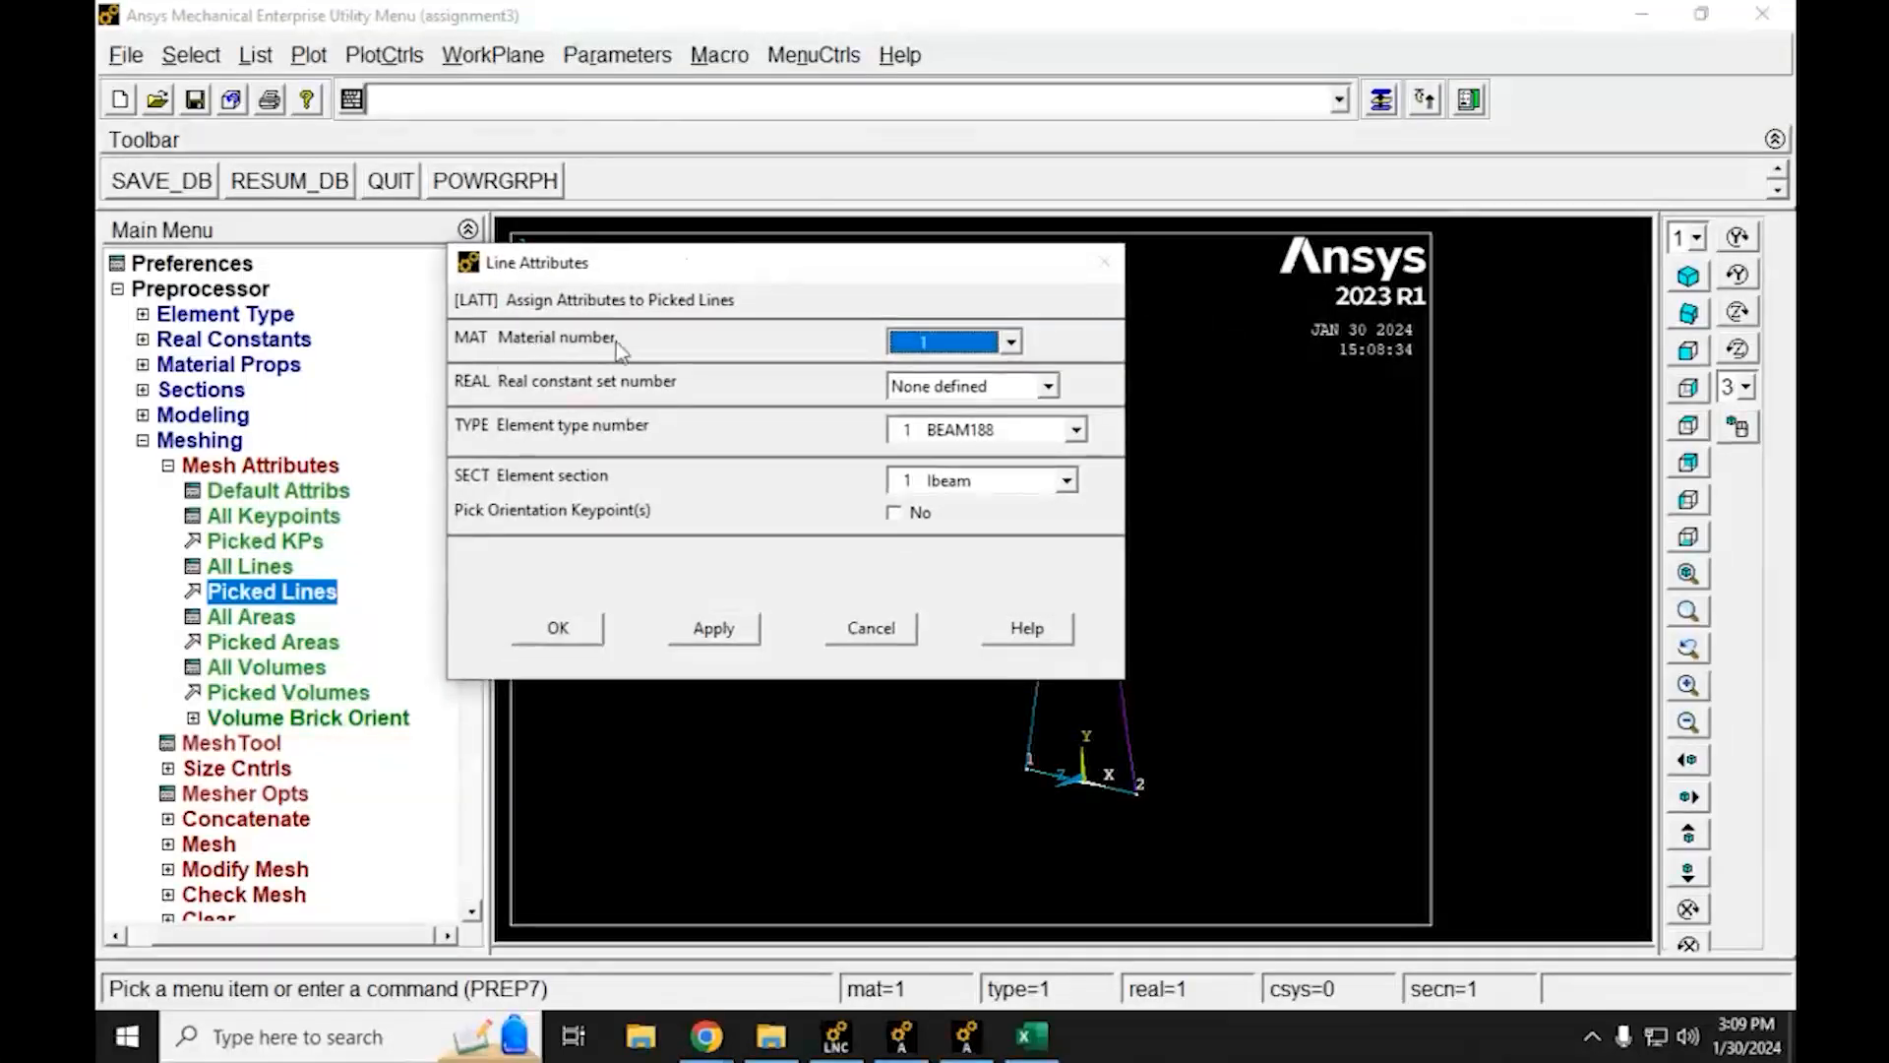
{"action": "left_click", "coordinate": [1011, 341]}
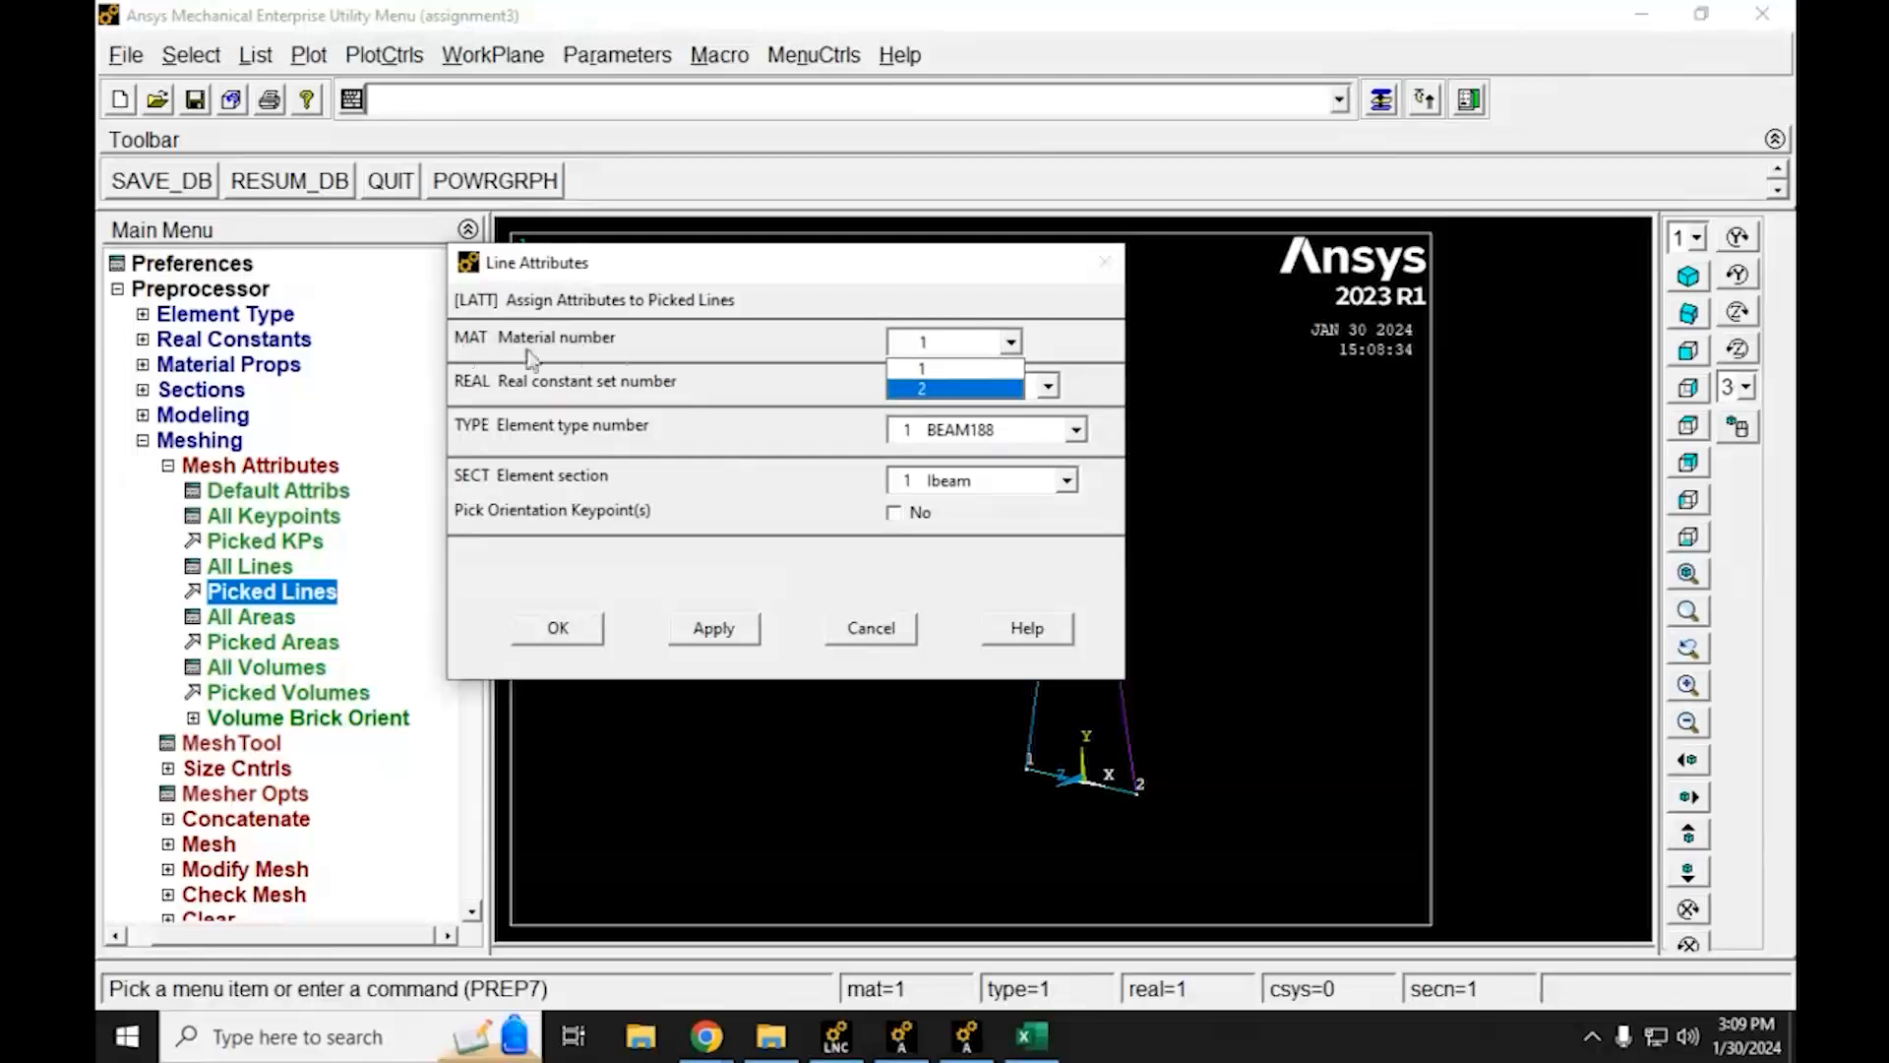
{"action": "left_click", "coordinate": [924, 389]}
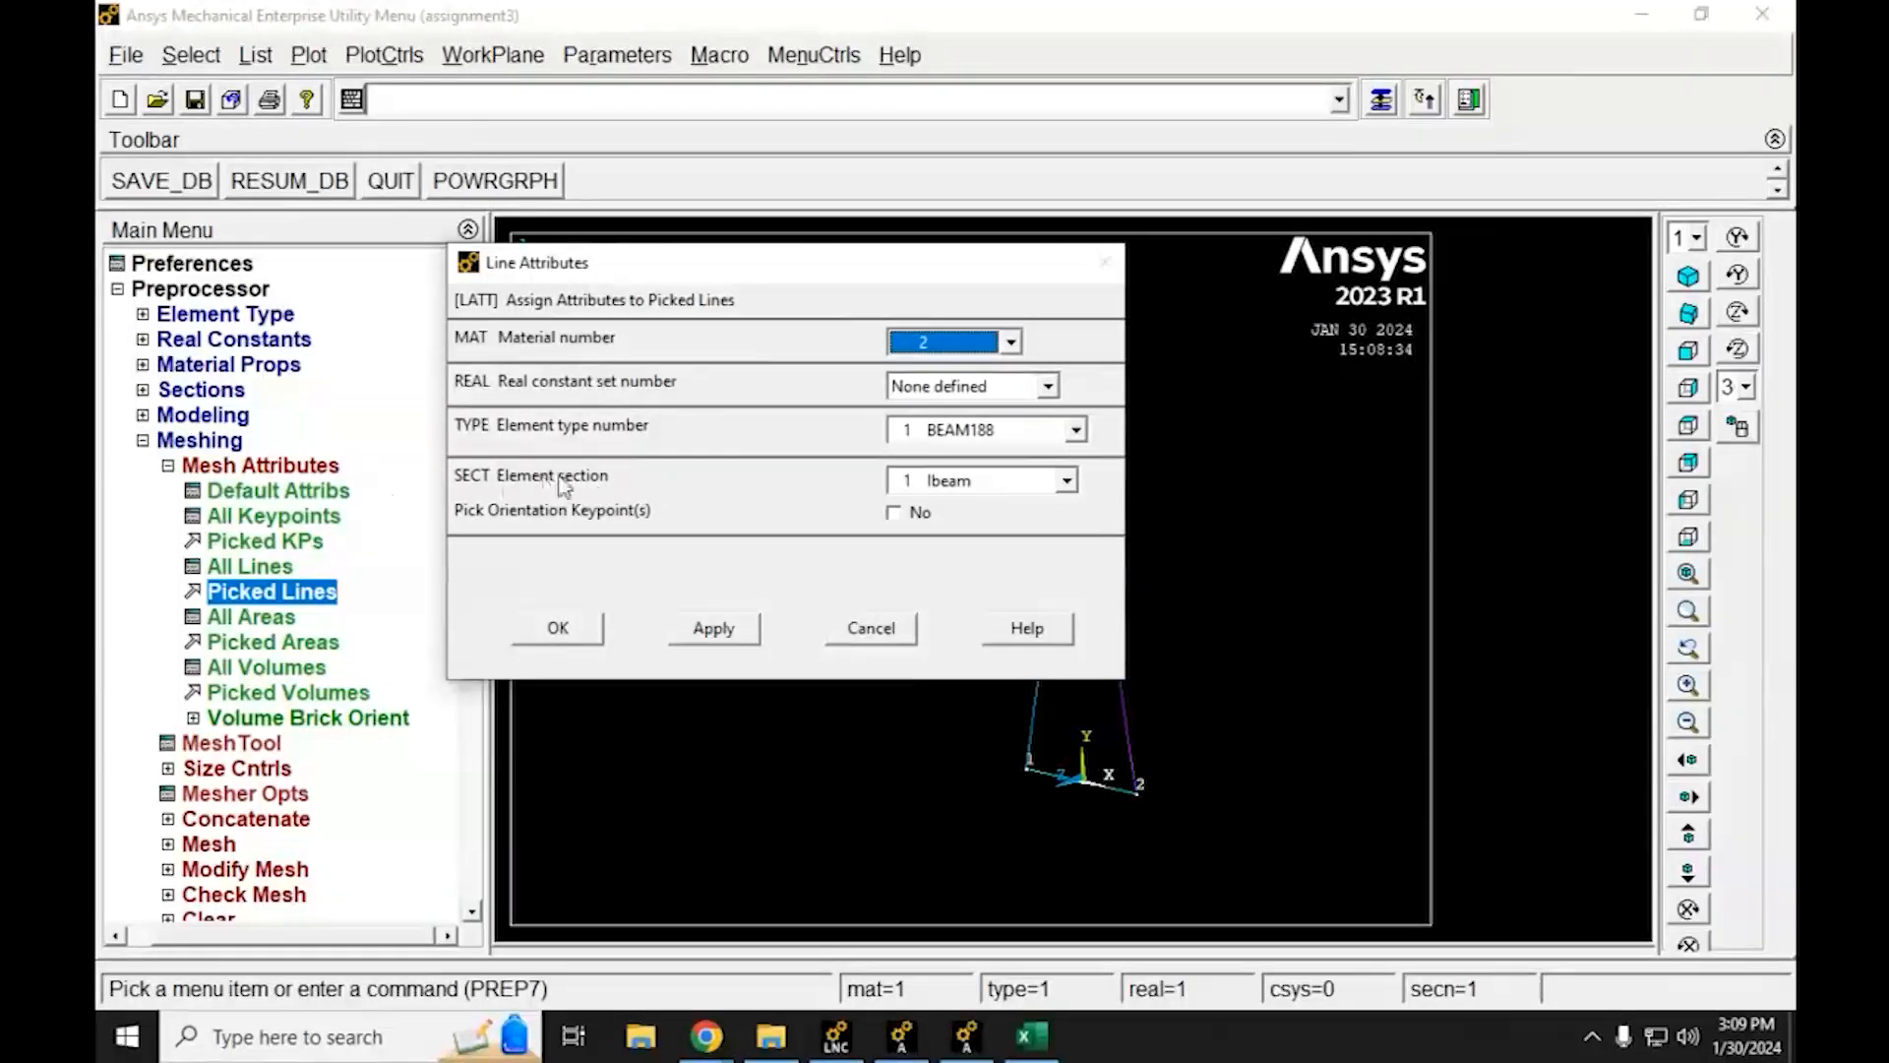
{"action": "left_click", "coordinate": [1067, 480]}
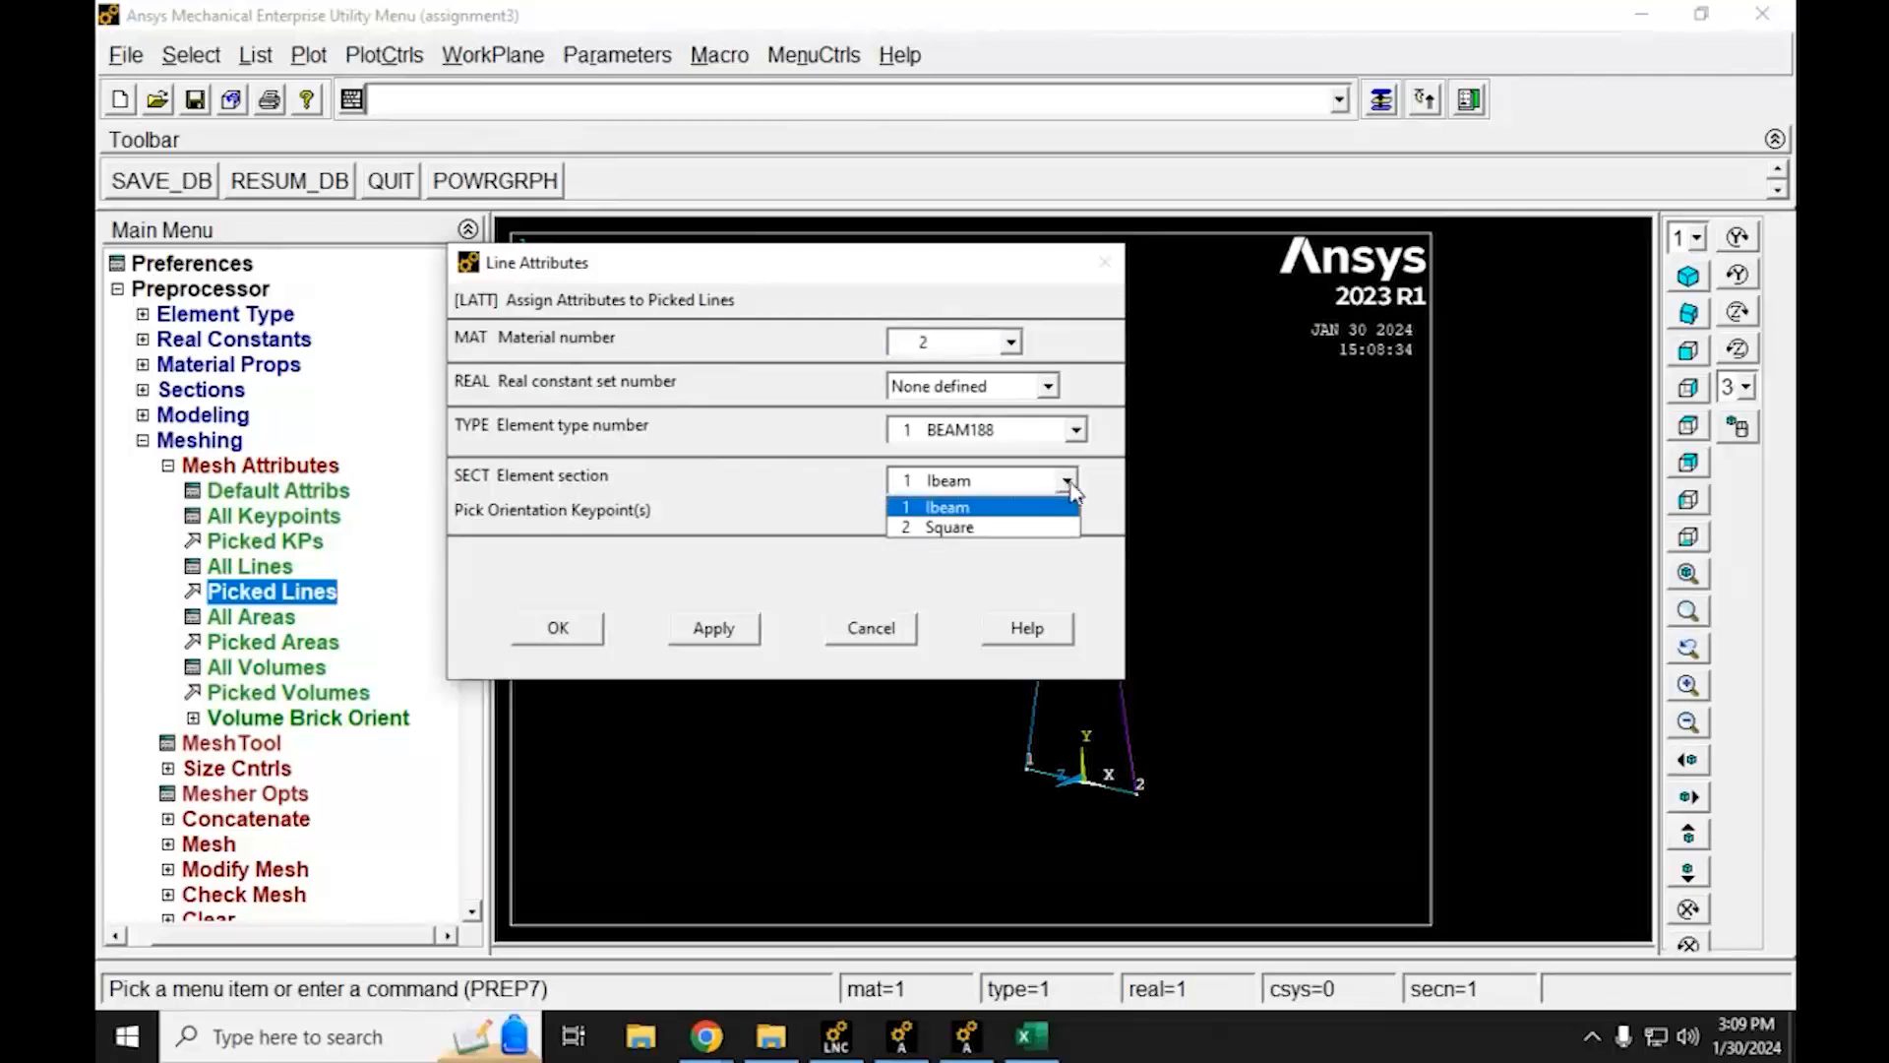
{"action": "left_click", "coordinate": [982, 528]}
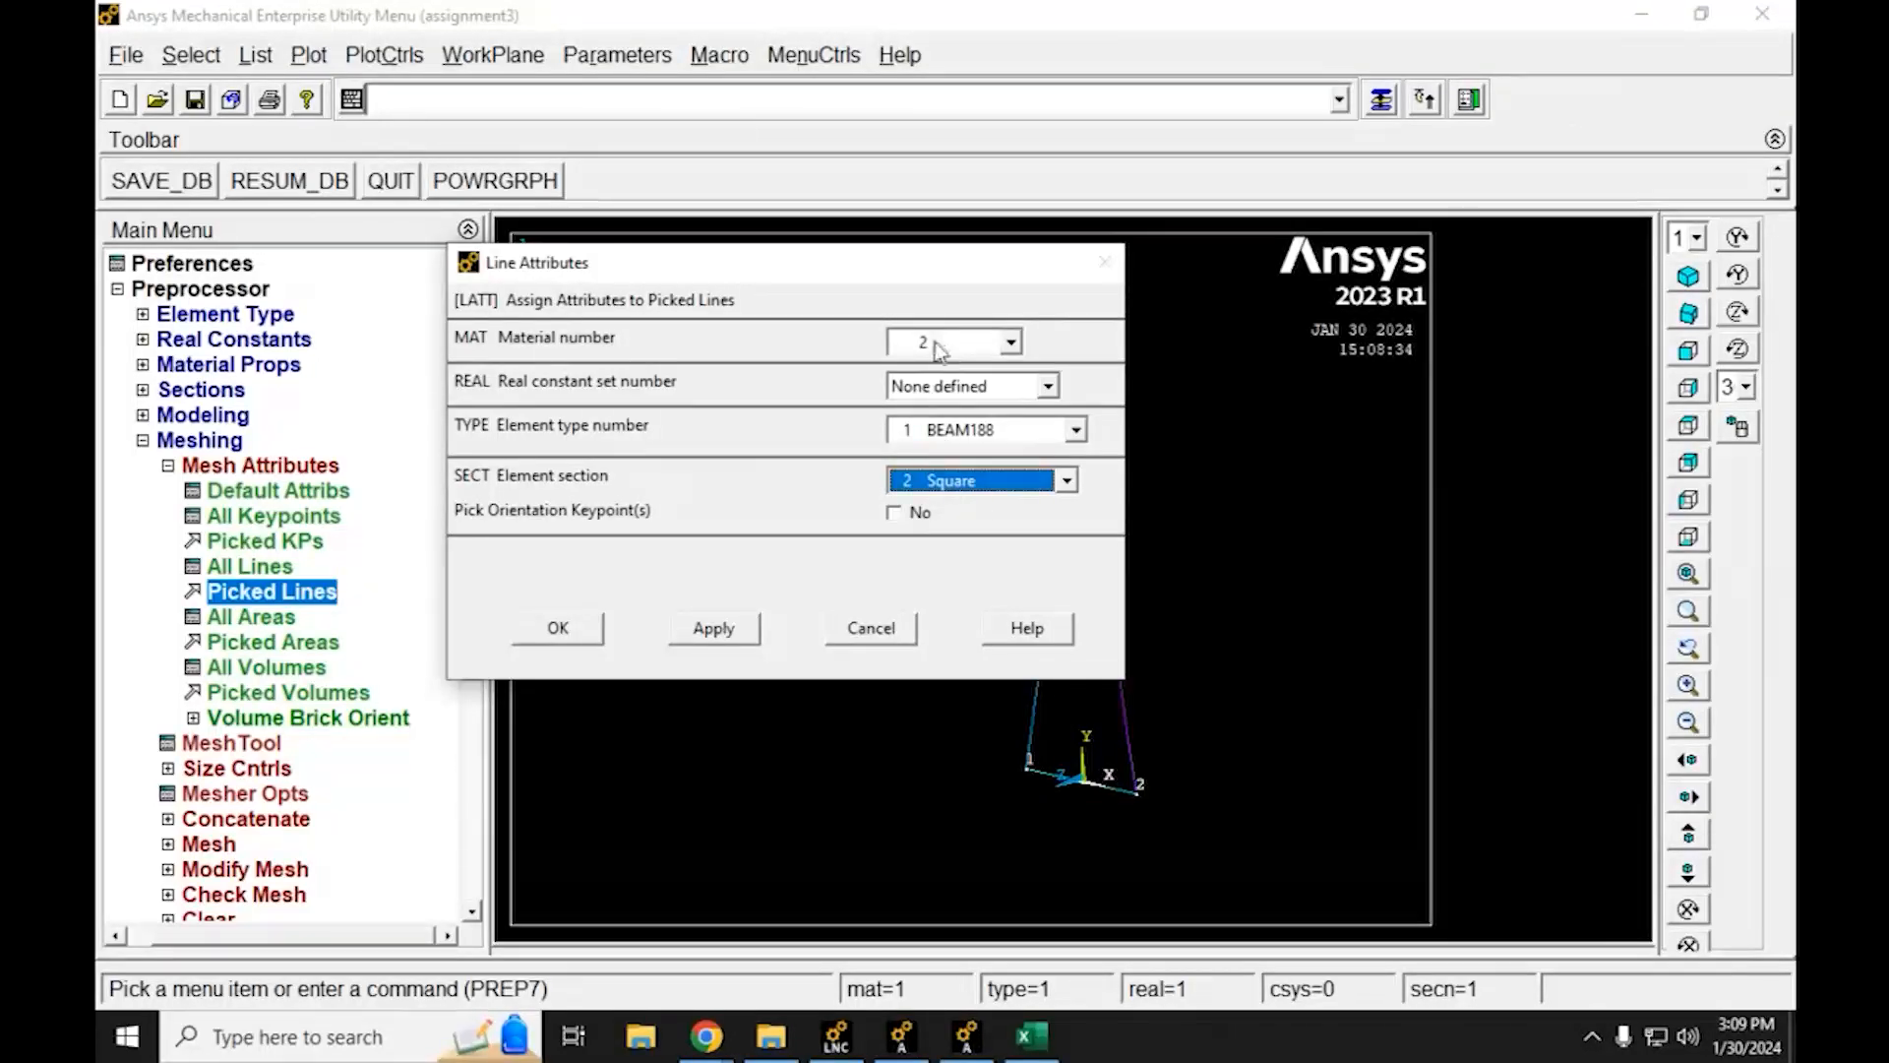
{"action": "left_click", "coordinate": [543, 631]}
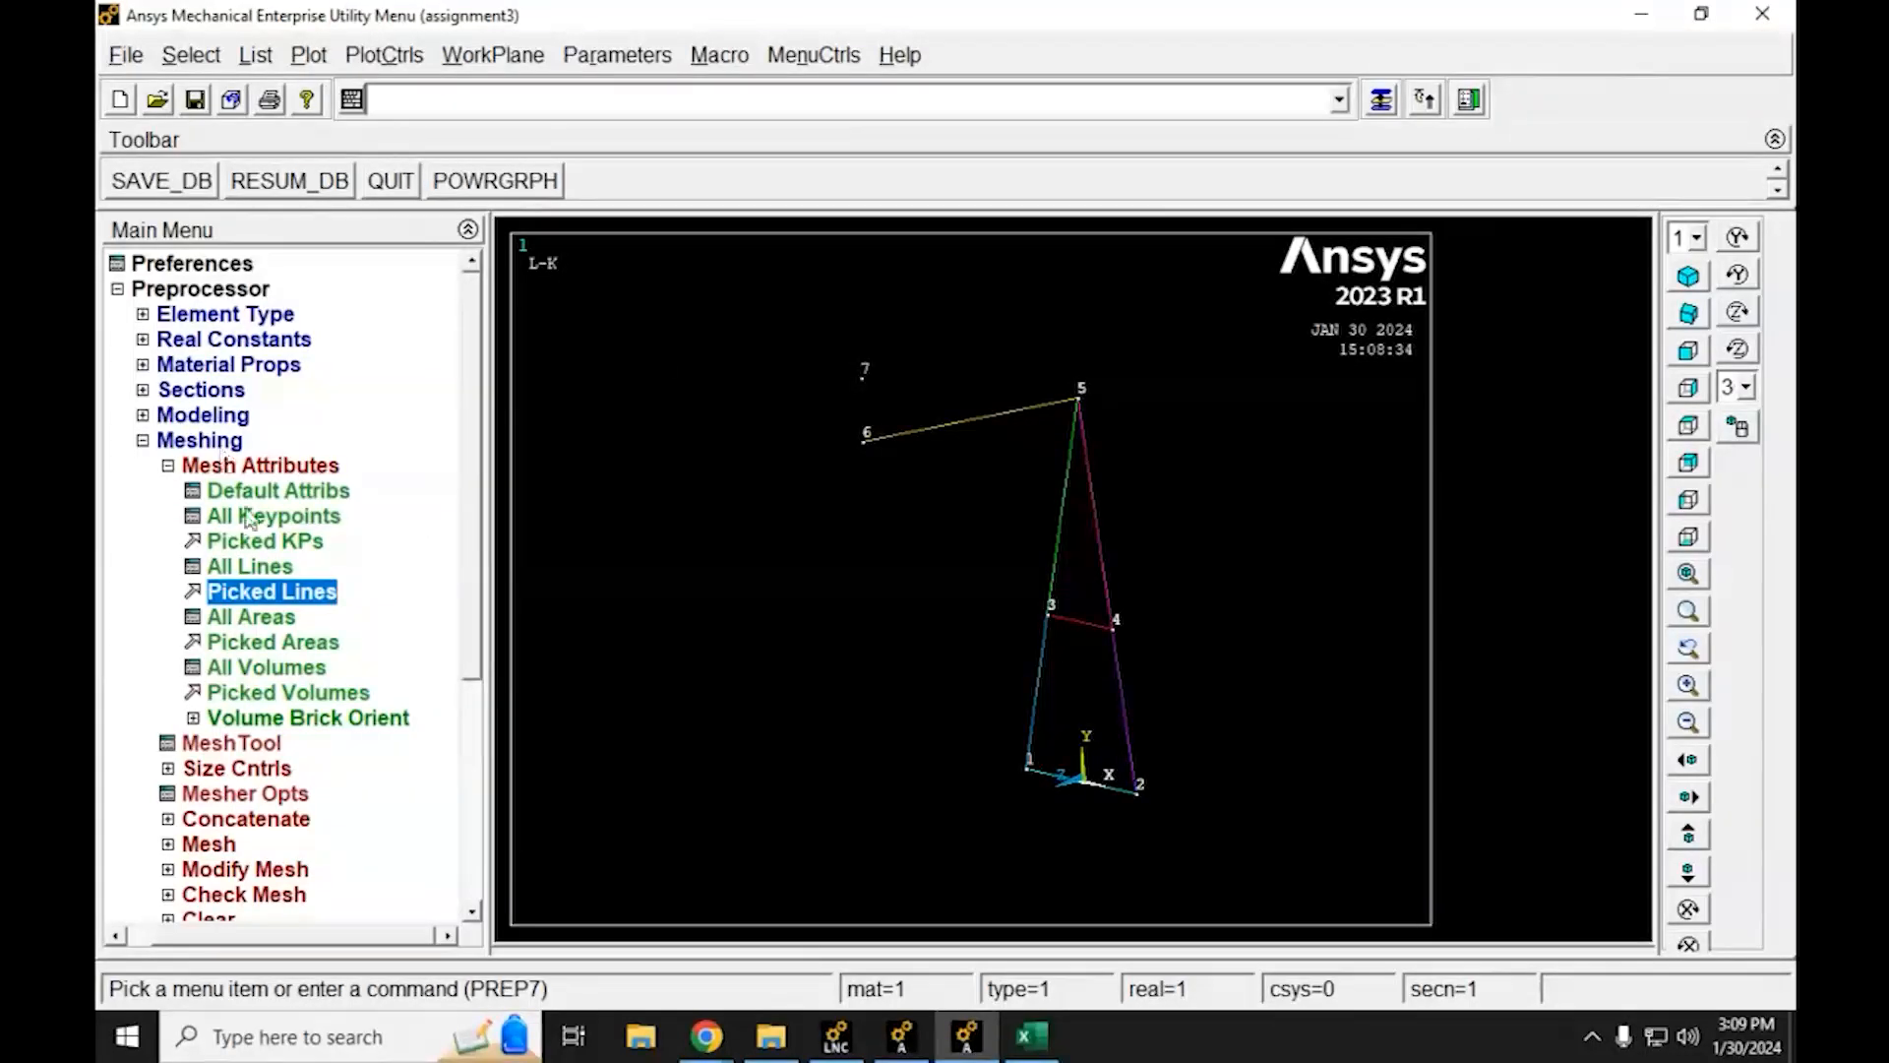
Pick the beam line between keypoints 5 and 6 for mesh attribute assignment
{"action": "left_click", "coordinate": [245, 597]}
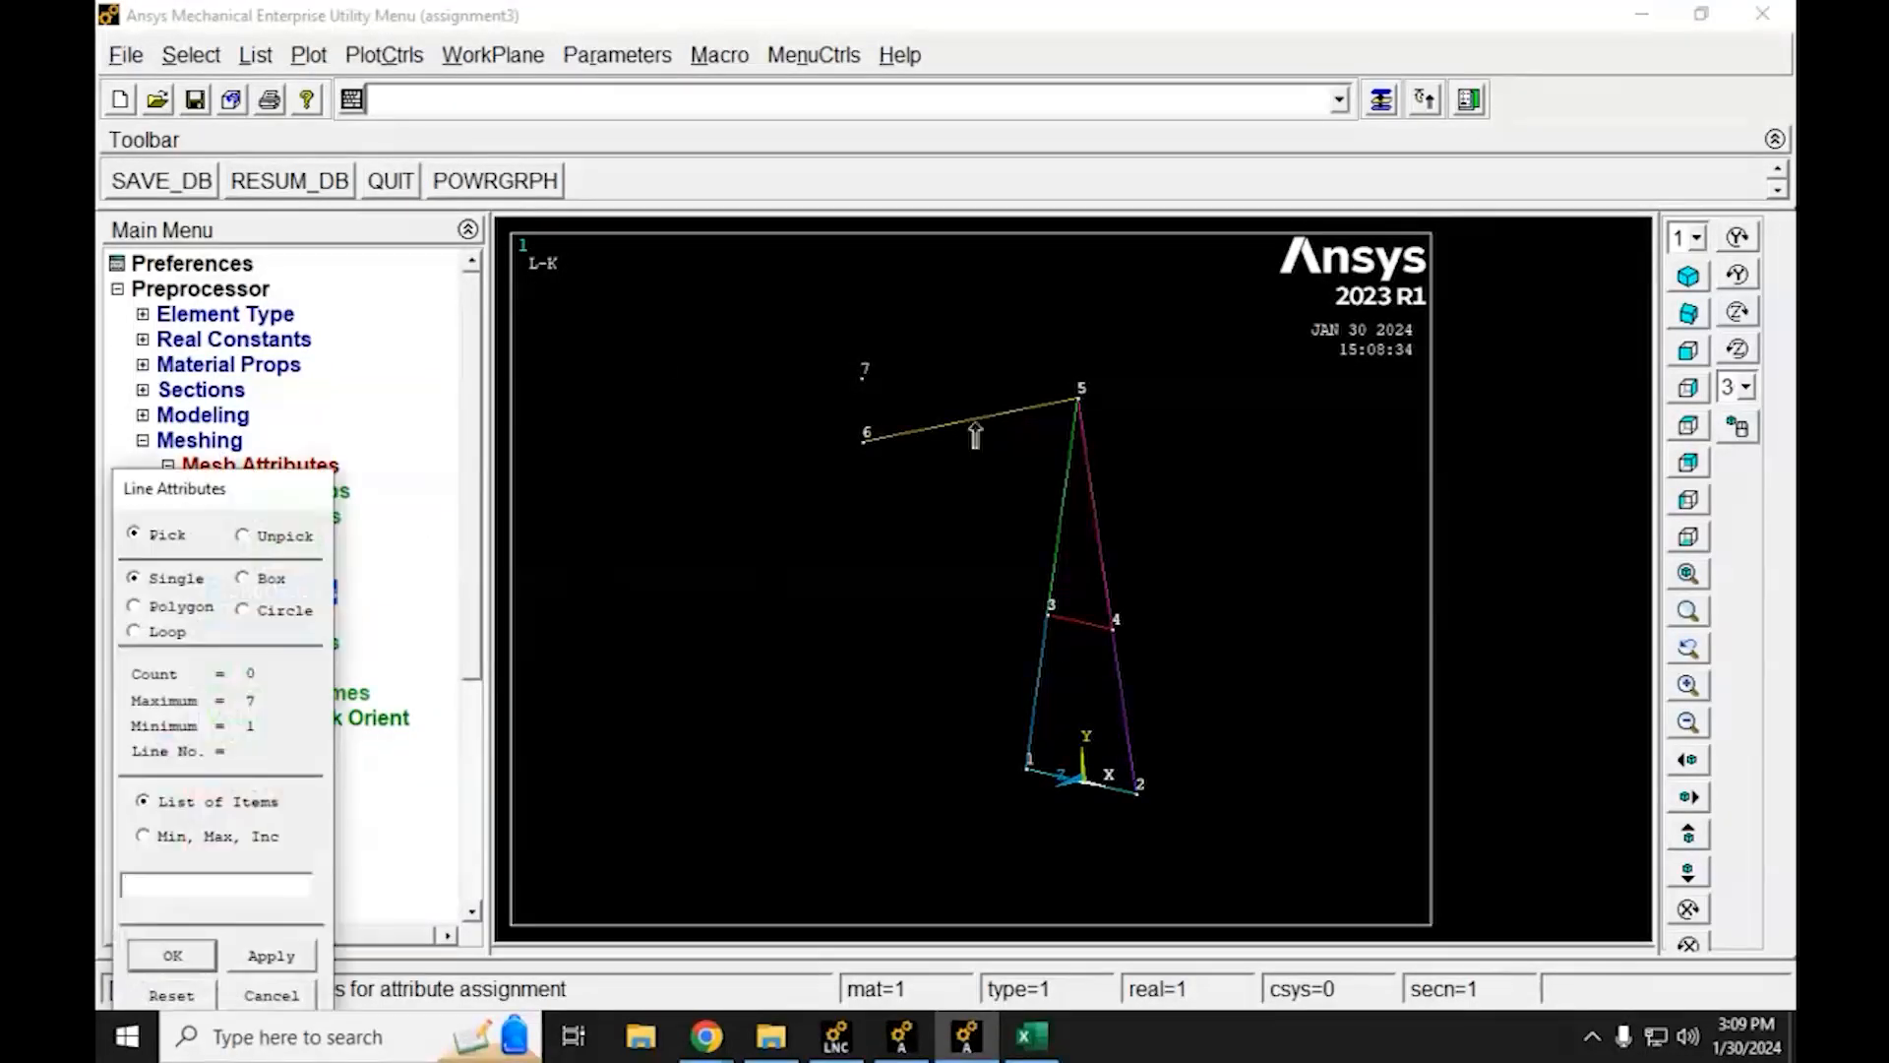
{"action": "left_click", "coordinate": [890, 438]}
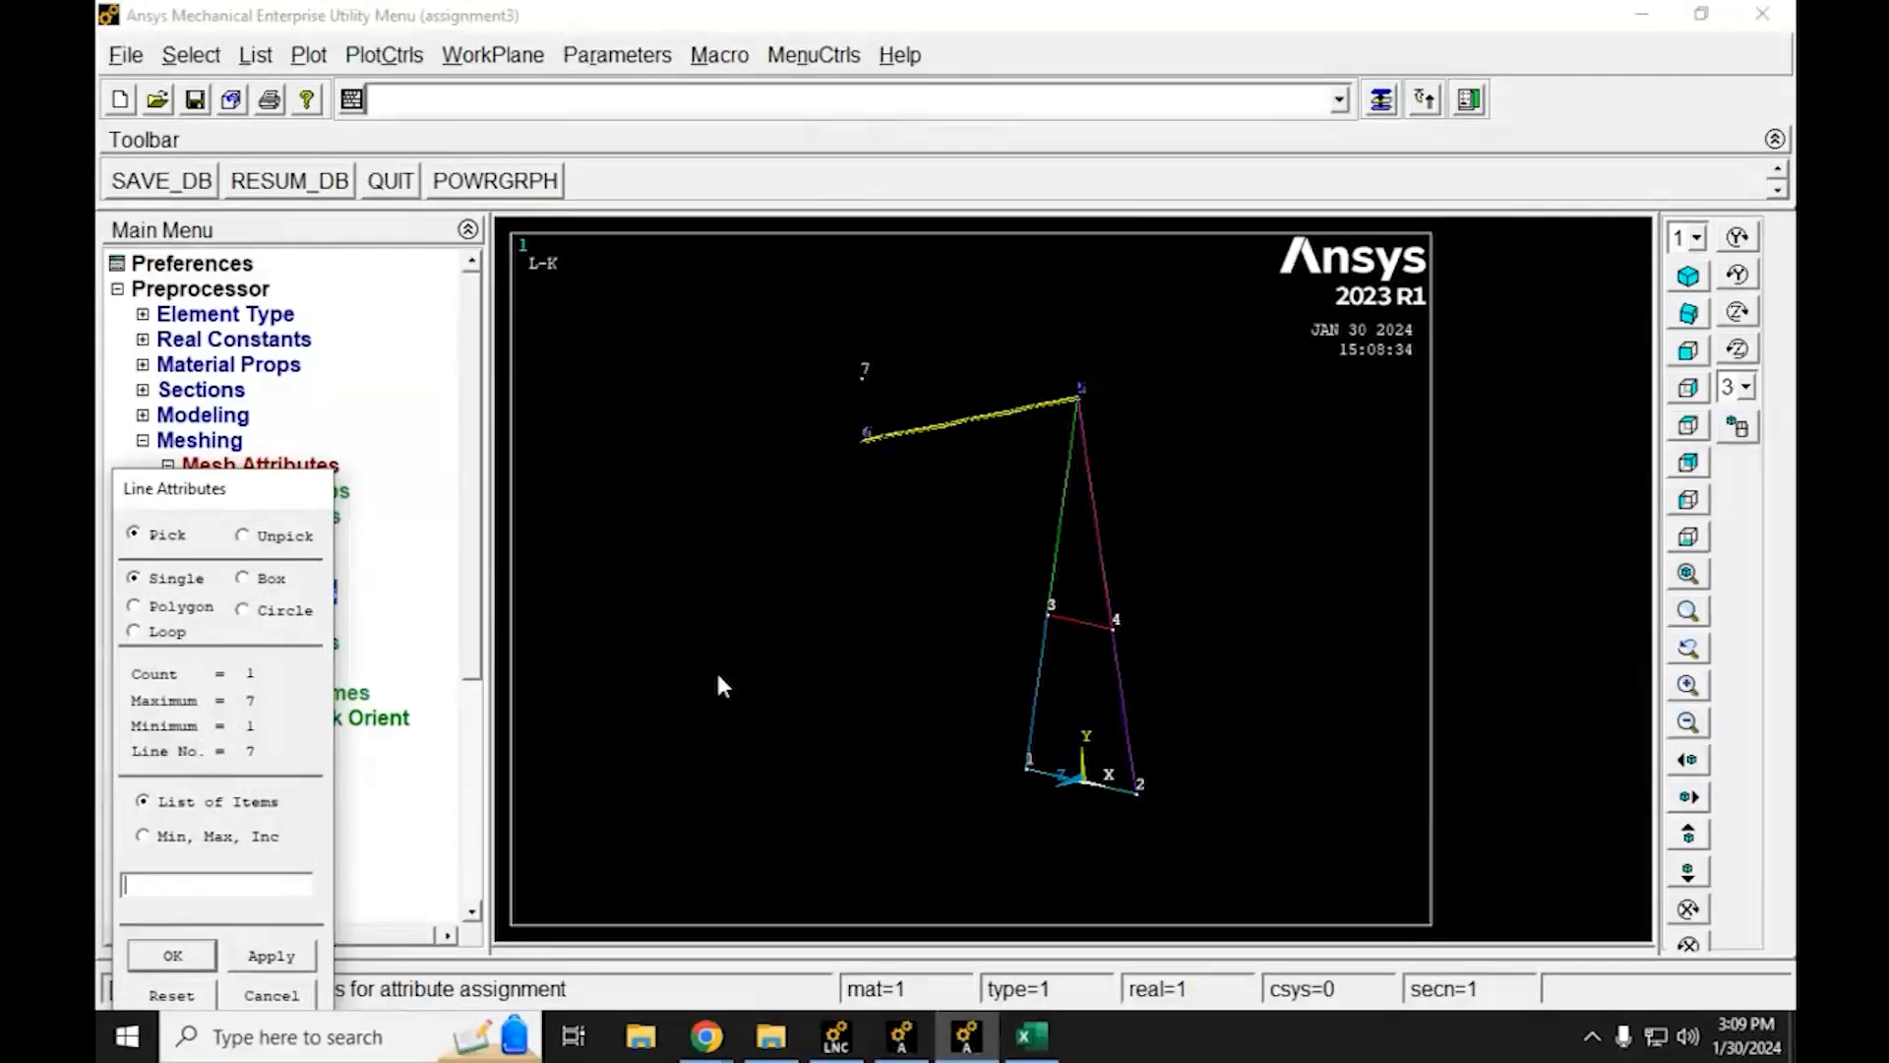
{"action": "left_click_drag", "start_coordinate": [229, 489], "coordinate": [634, 304]}
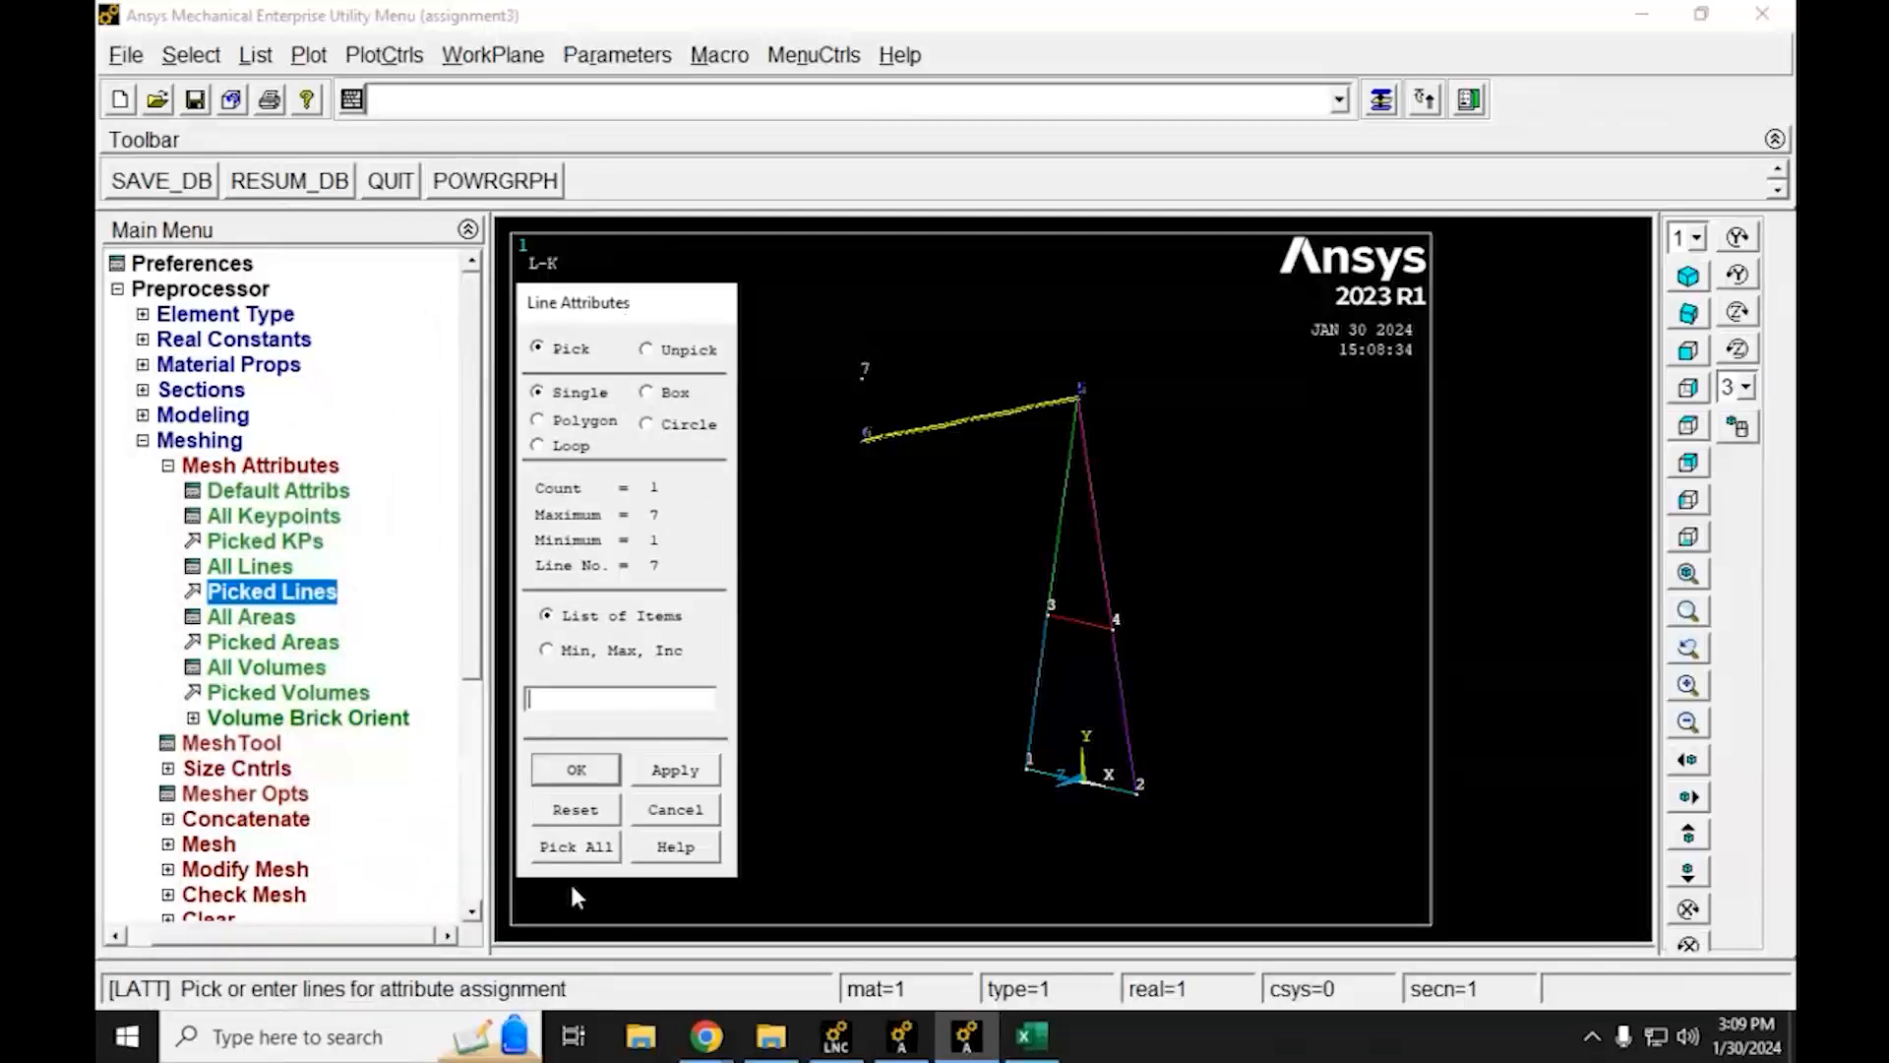
{"action": "left_click", "coordinate": [607, 777]}
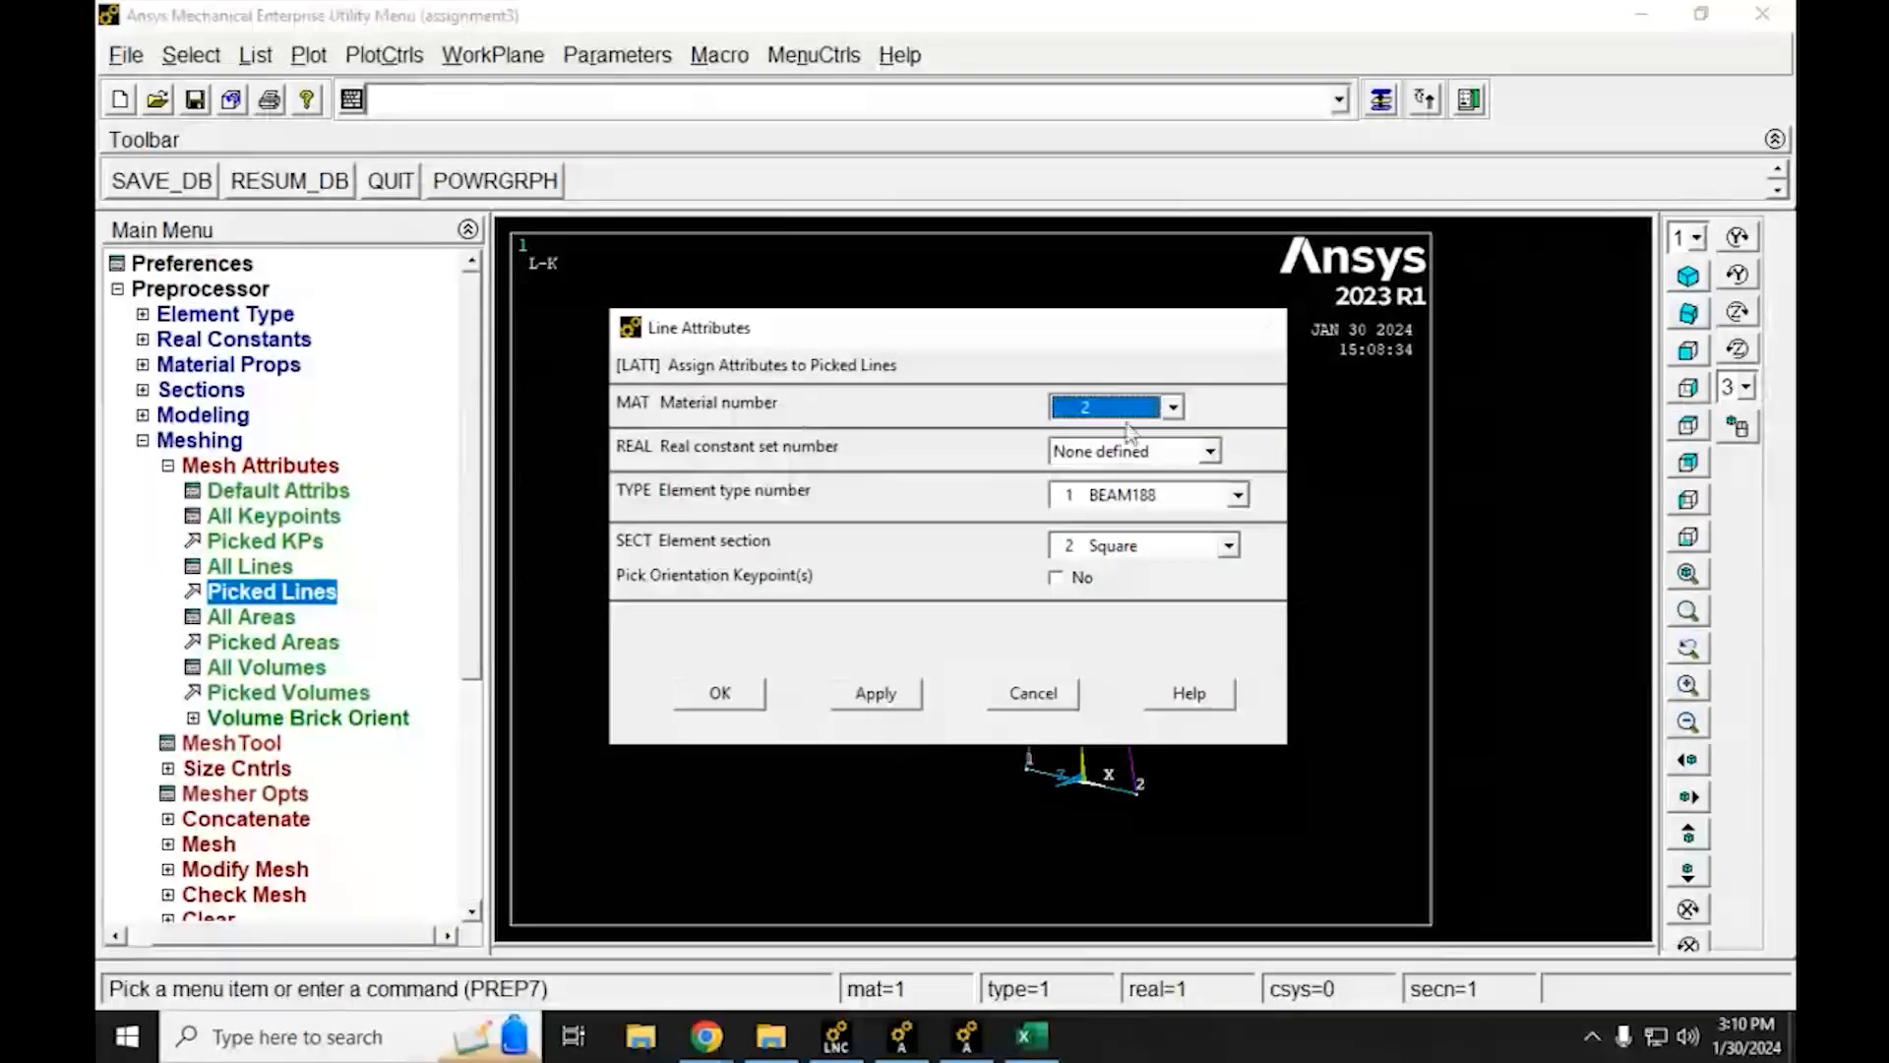
Assign material number 1 and element section 1 Ibeam to the picked beam line, with orientation keypoint picking enabled
{"action": "left_click", "coordinate": [1172, 406]}
{"action": "left_click", "coordinate": [1102, 426]}
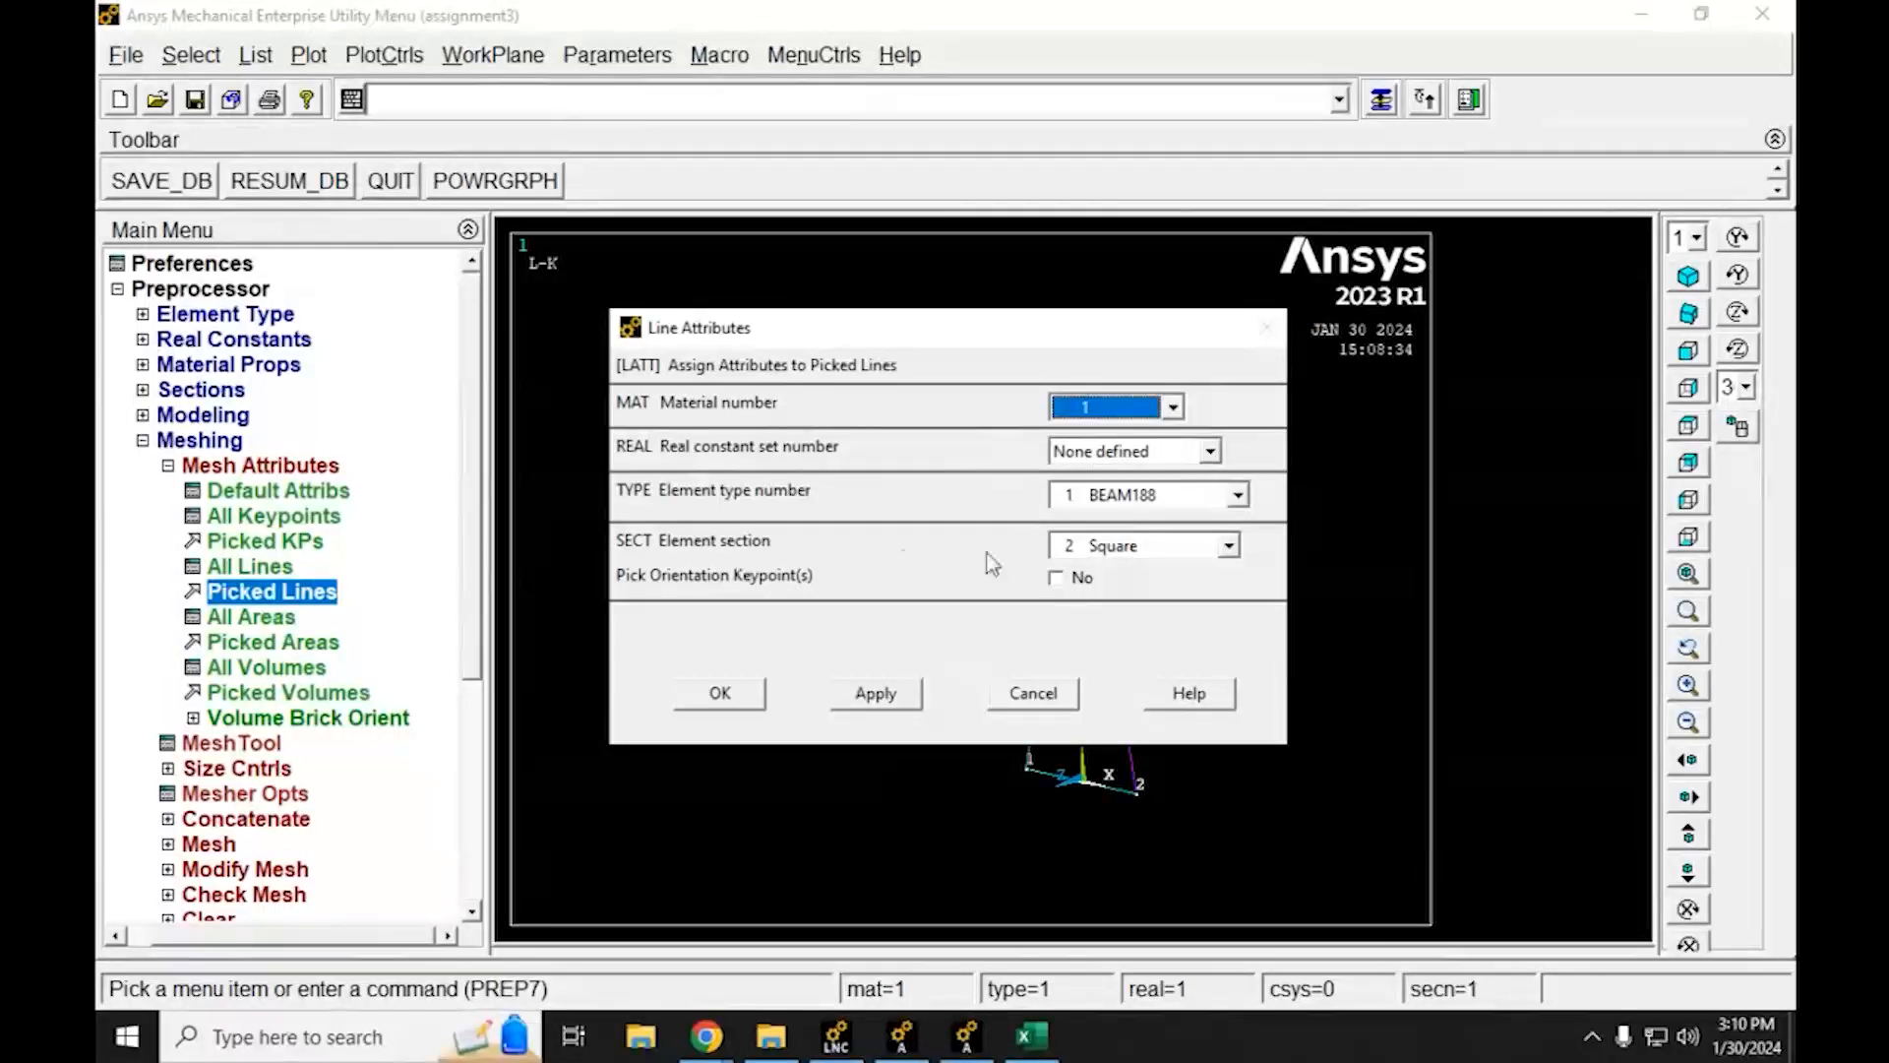
{"action": "left_click", "coordinate": [1194, 547]}
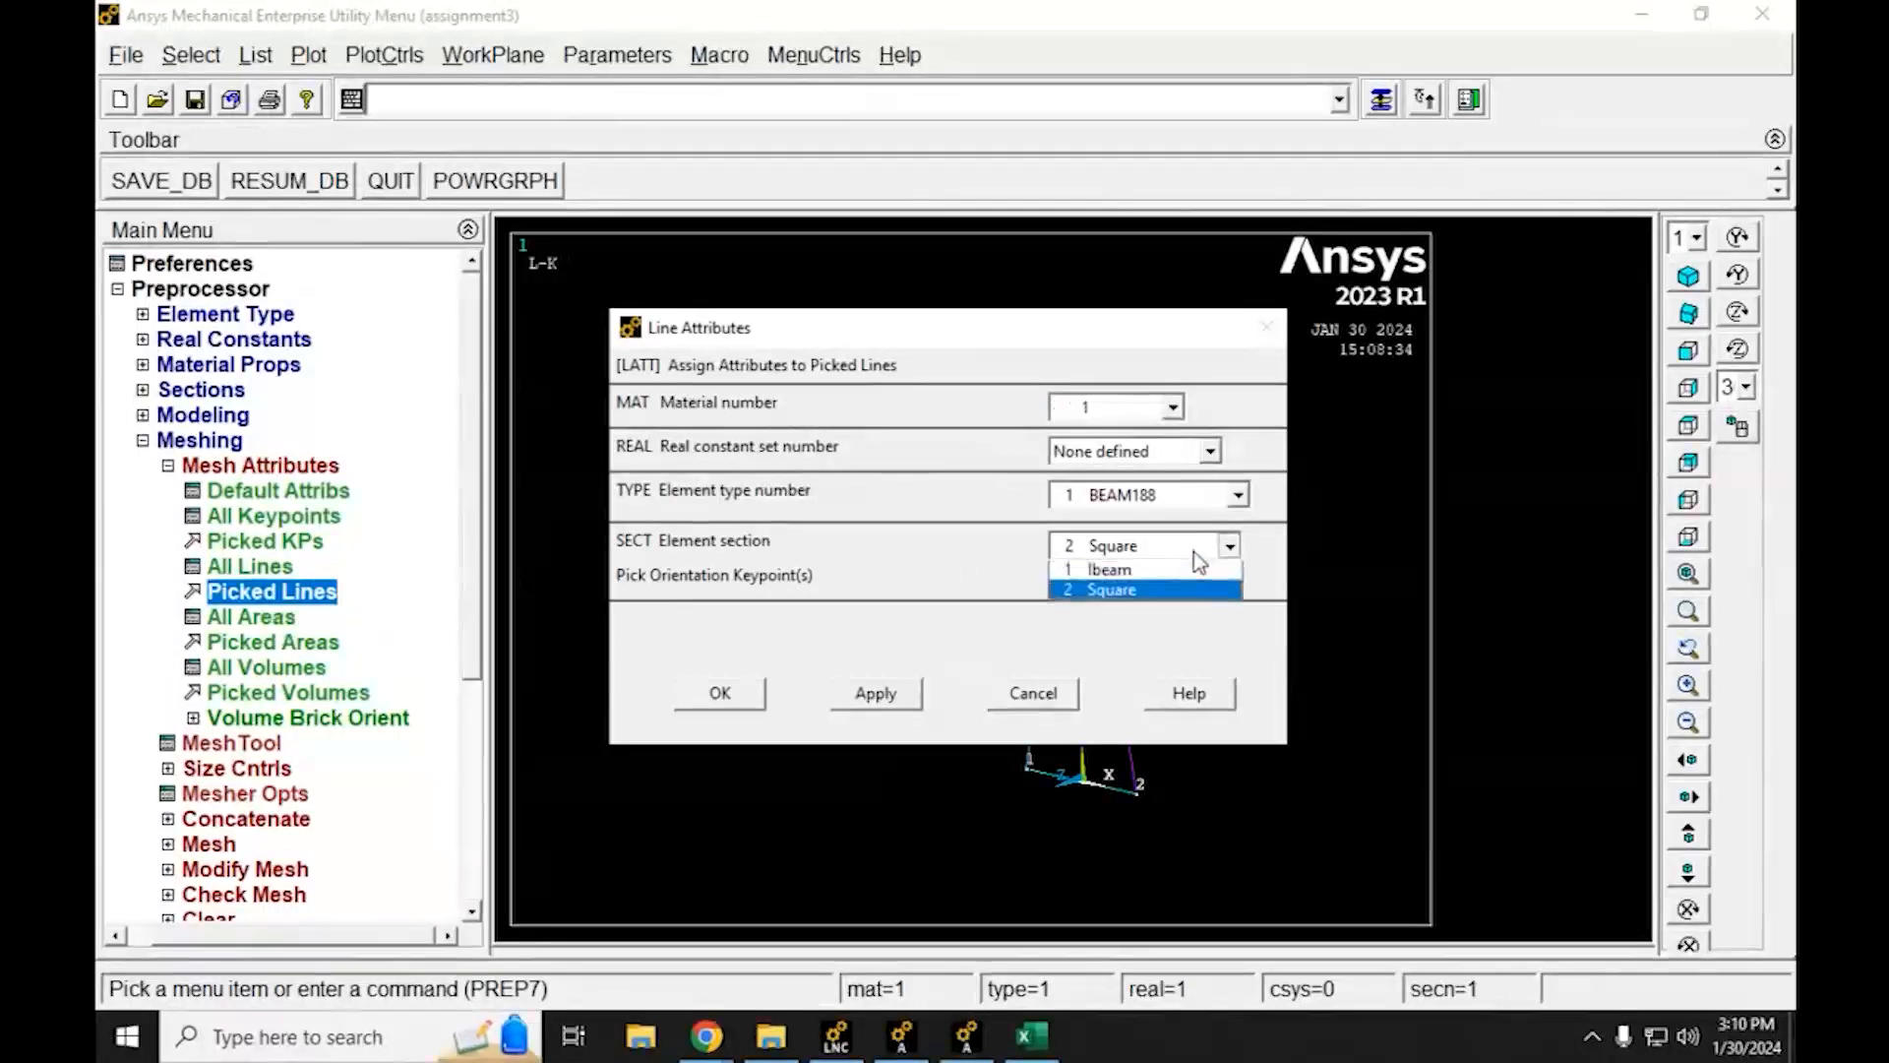
{"action": "left_click", "coordinate": [1091, 575]}
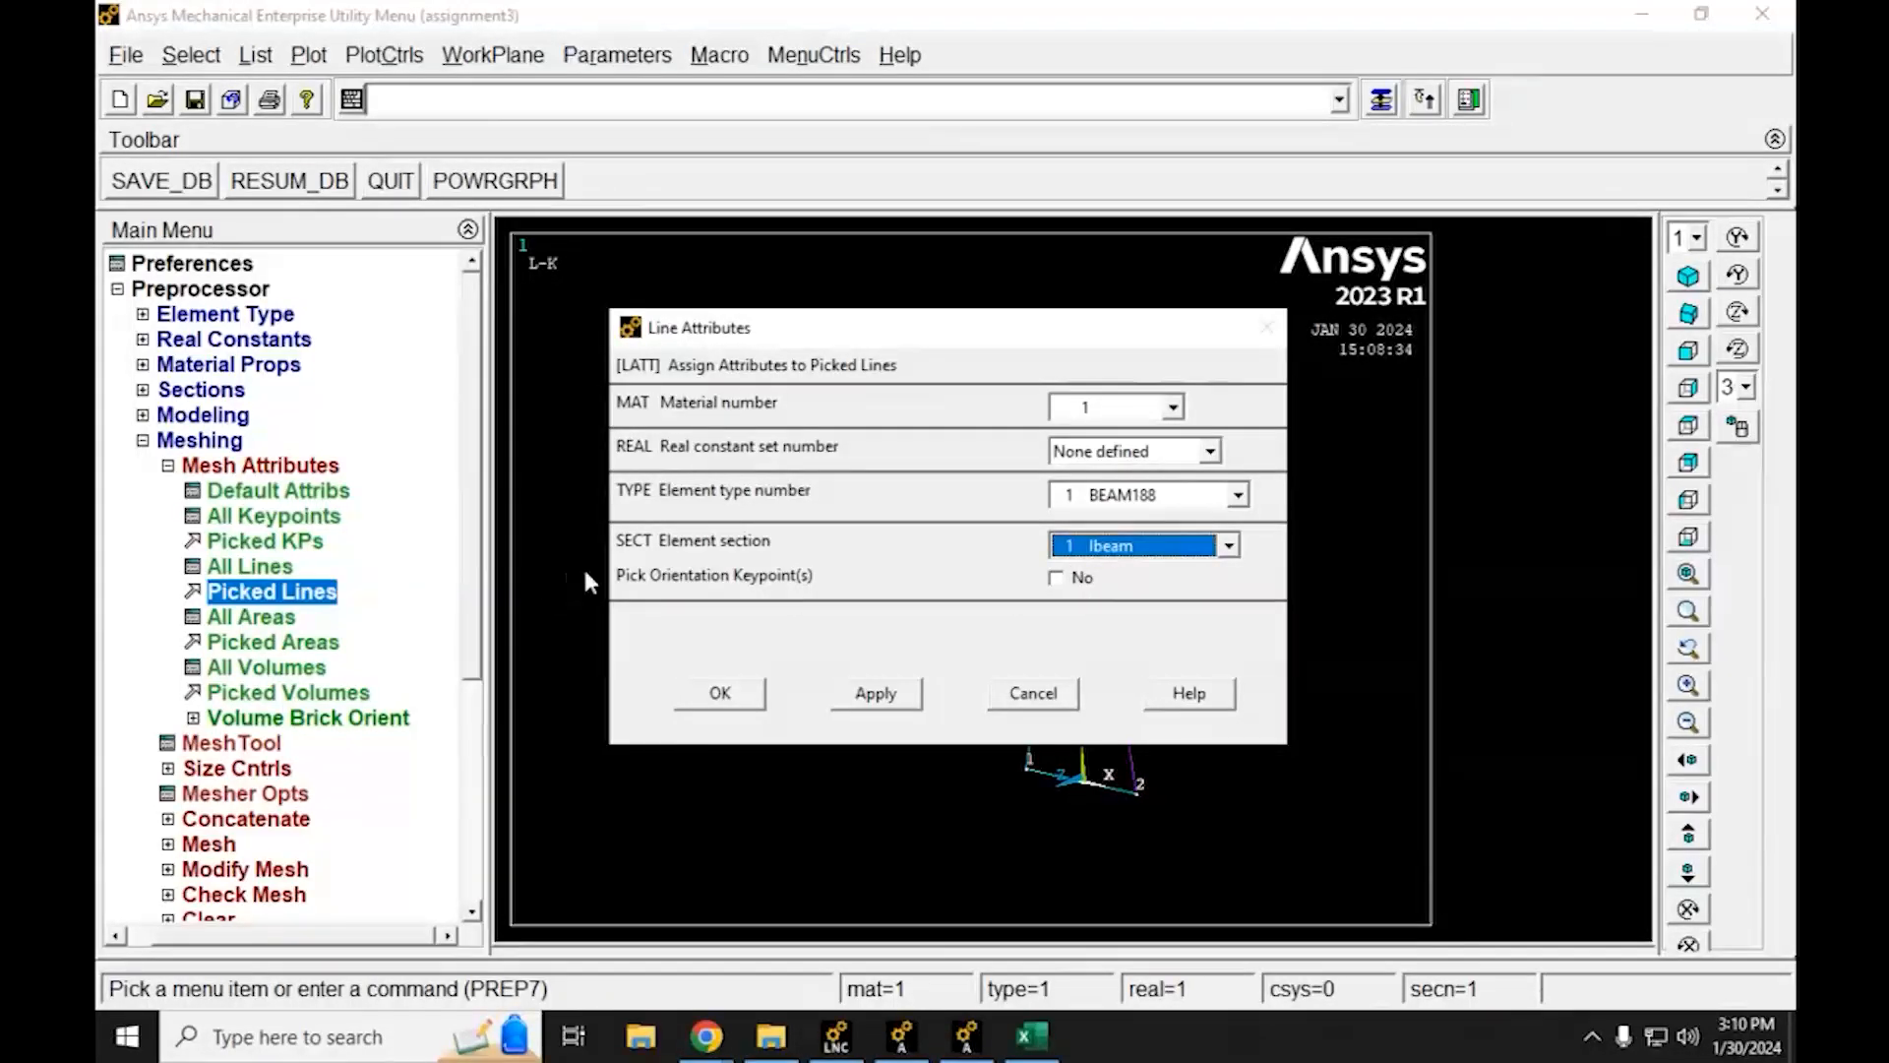
{"action": "left_click", "coordinate": [1080, 581]}
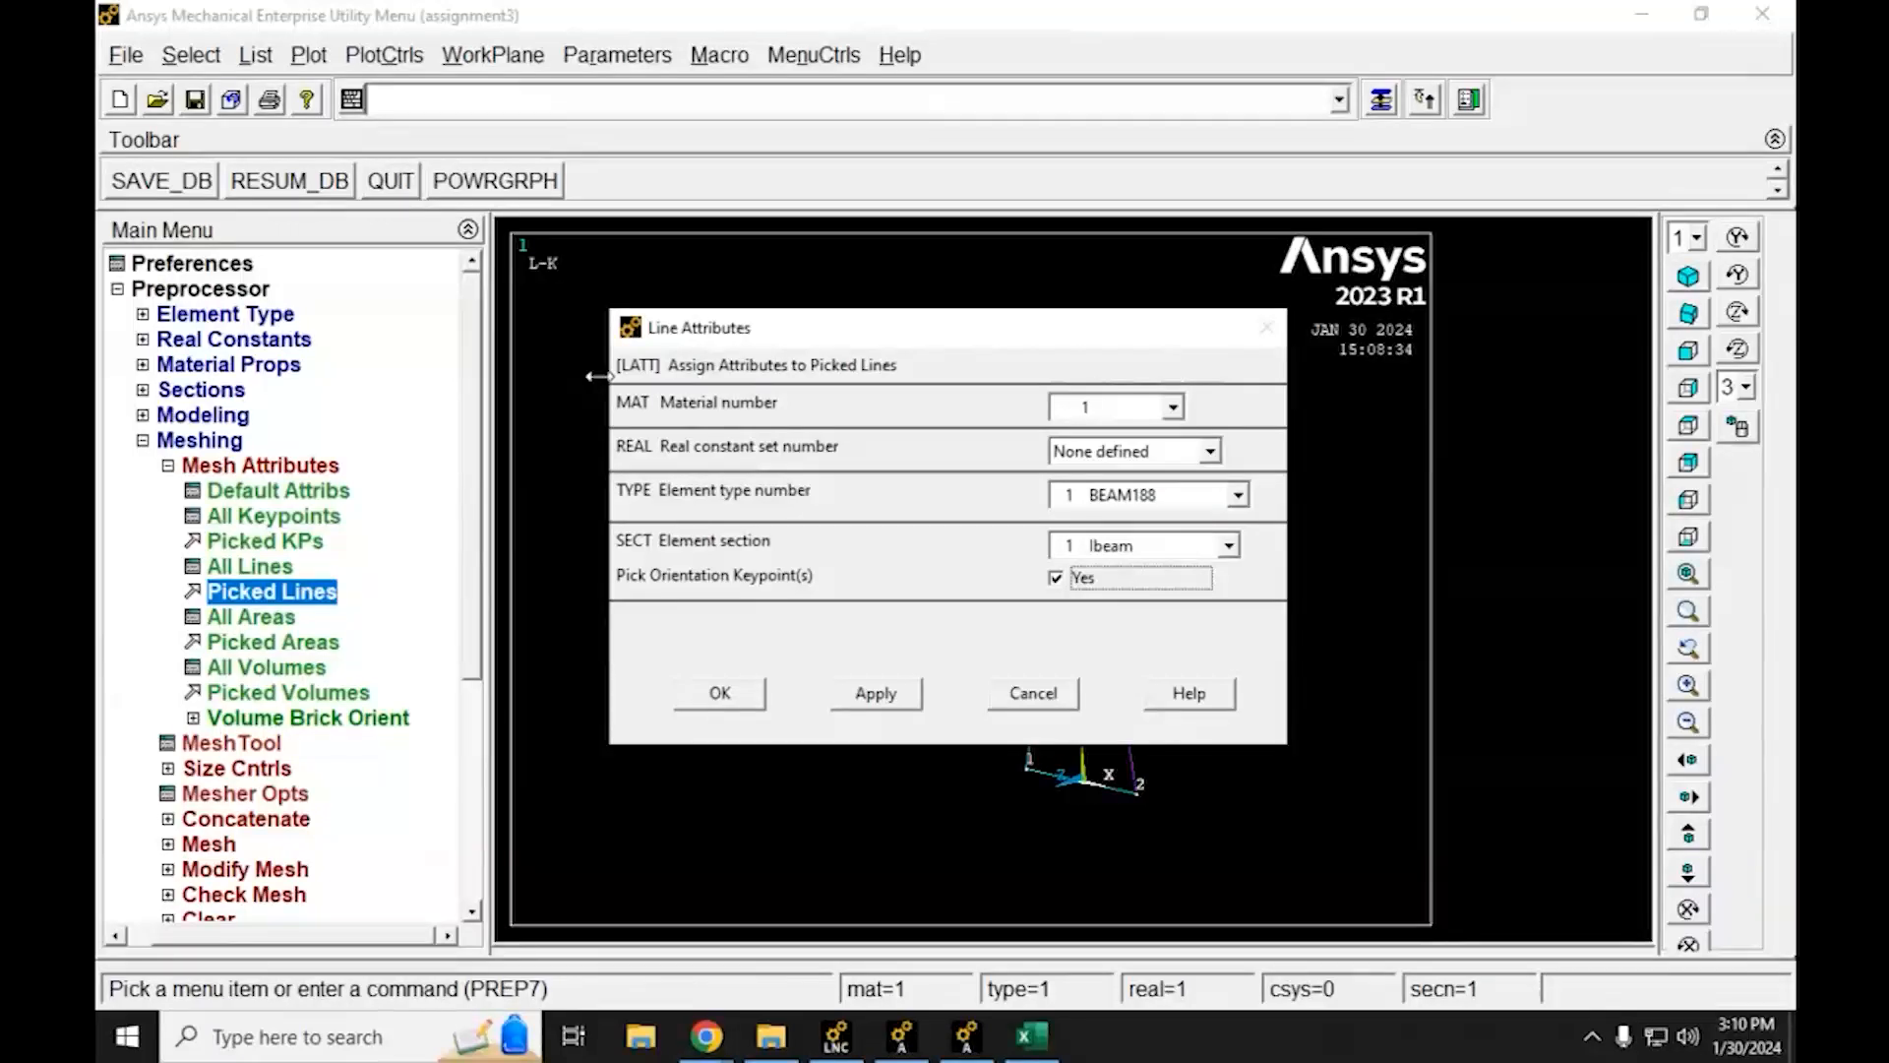
{"action": "left_click", "coordinate": [748, 699]}
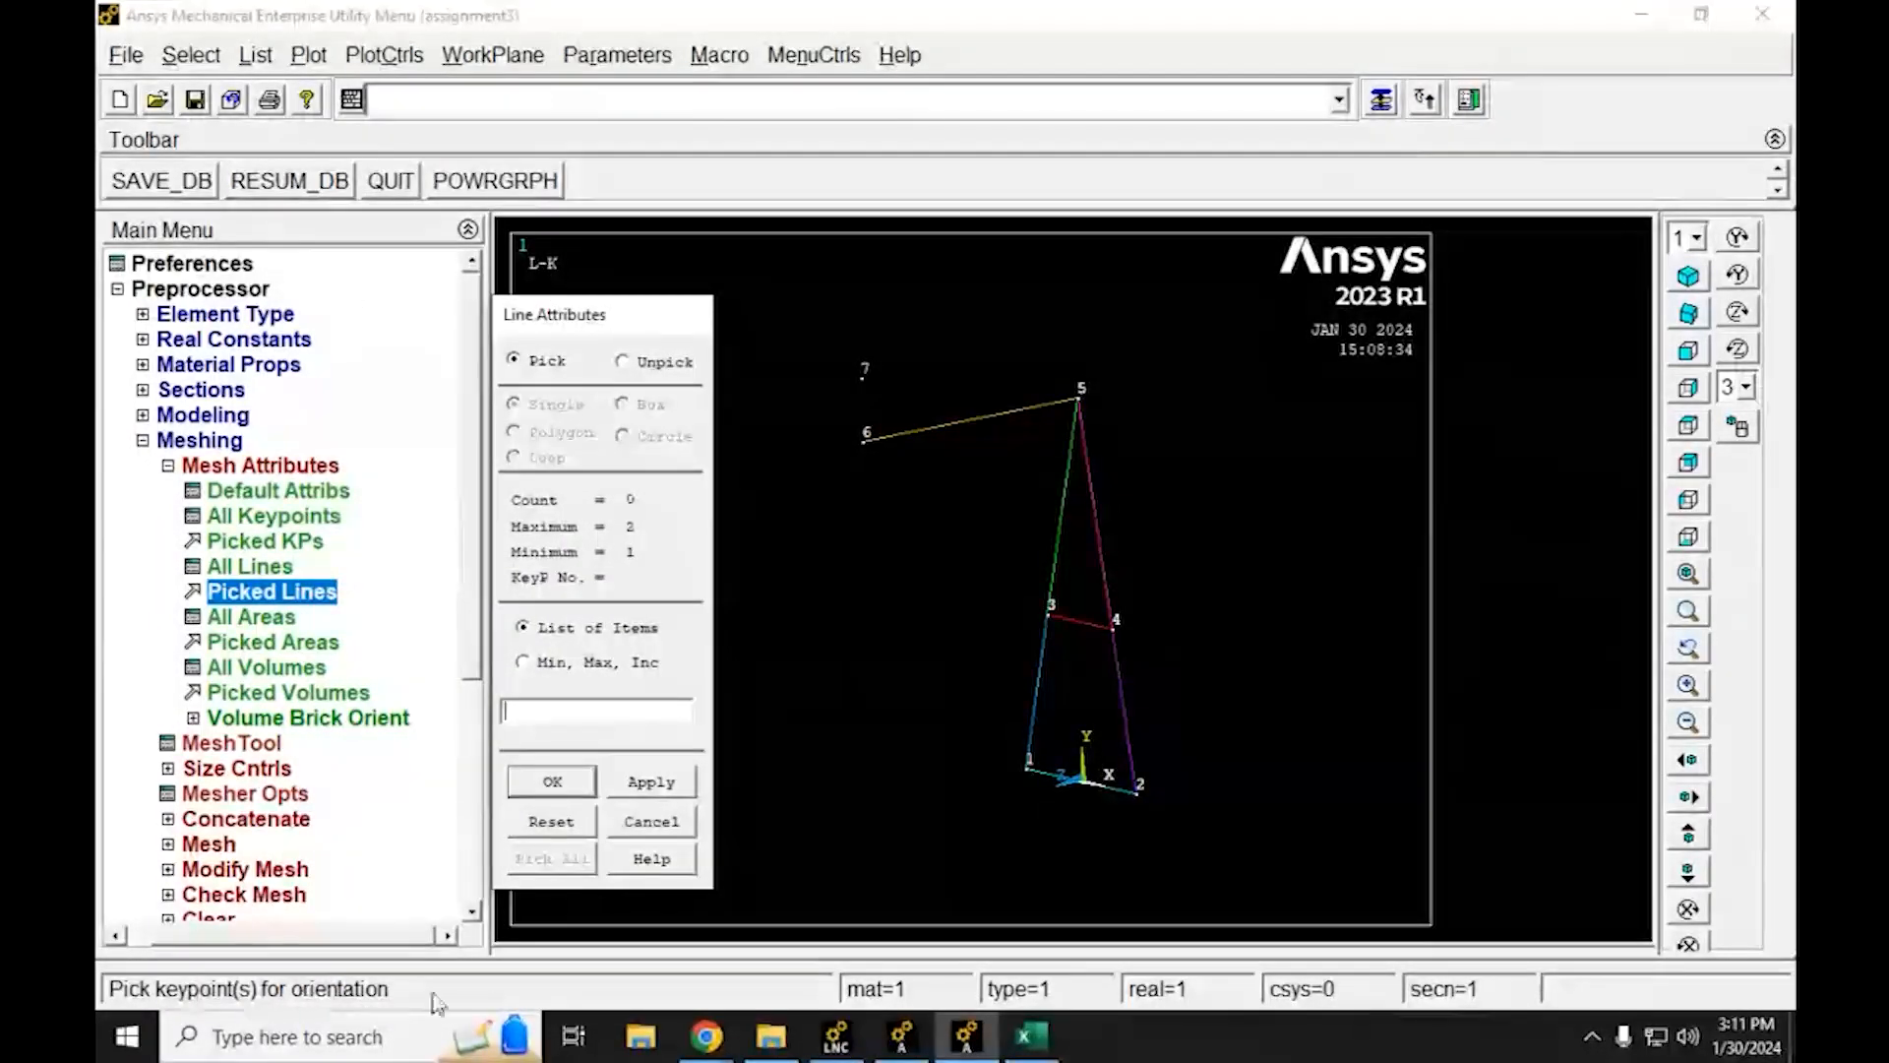
Pick keypoint 7 as the orientation keypoint for the I-beam line
{"action": "left_click", "coordinate": [864, 385]}
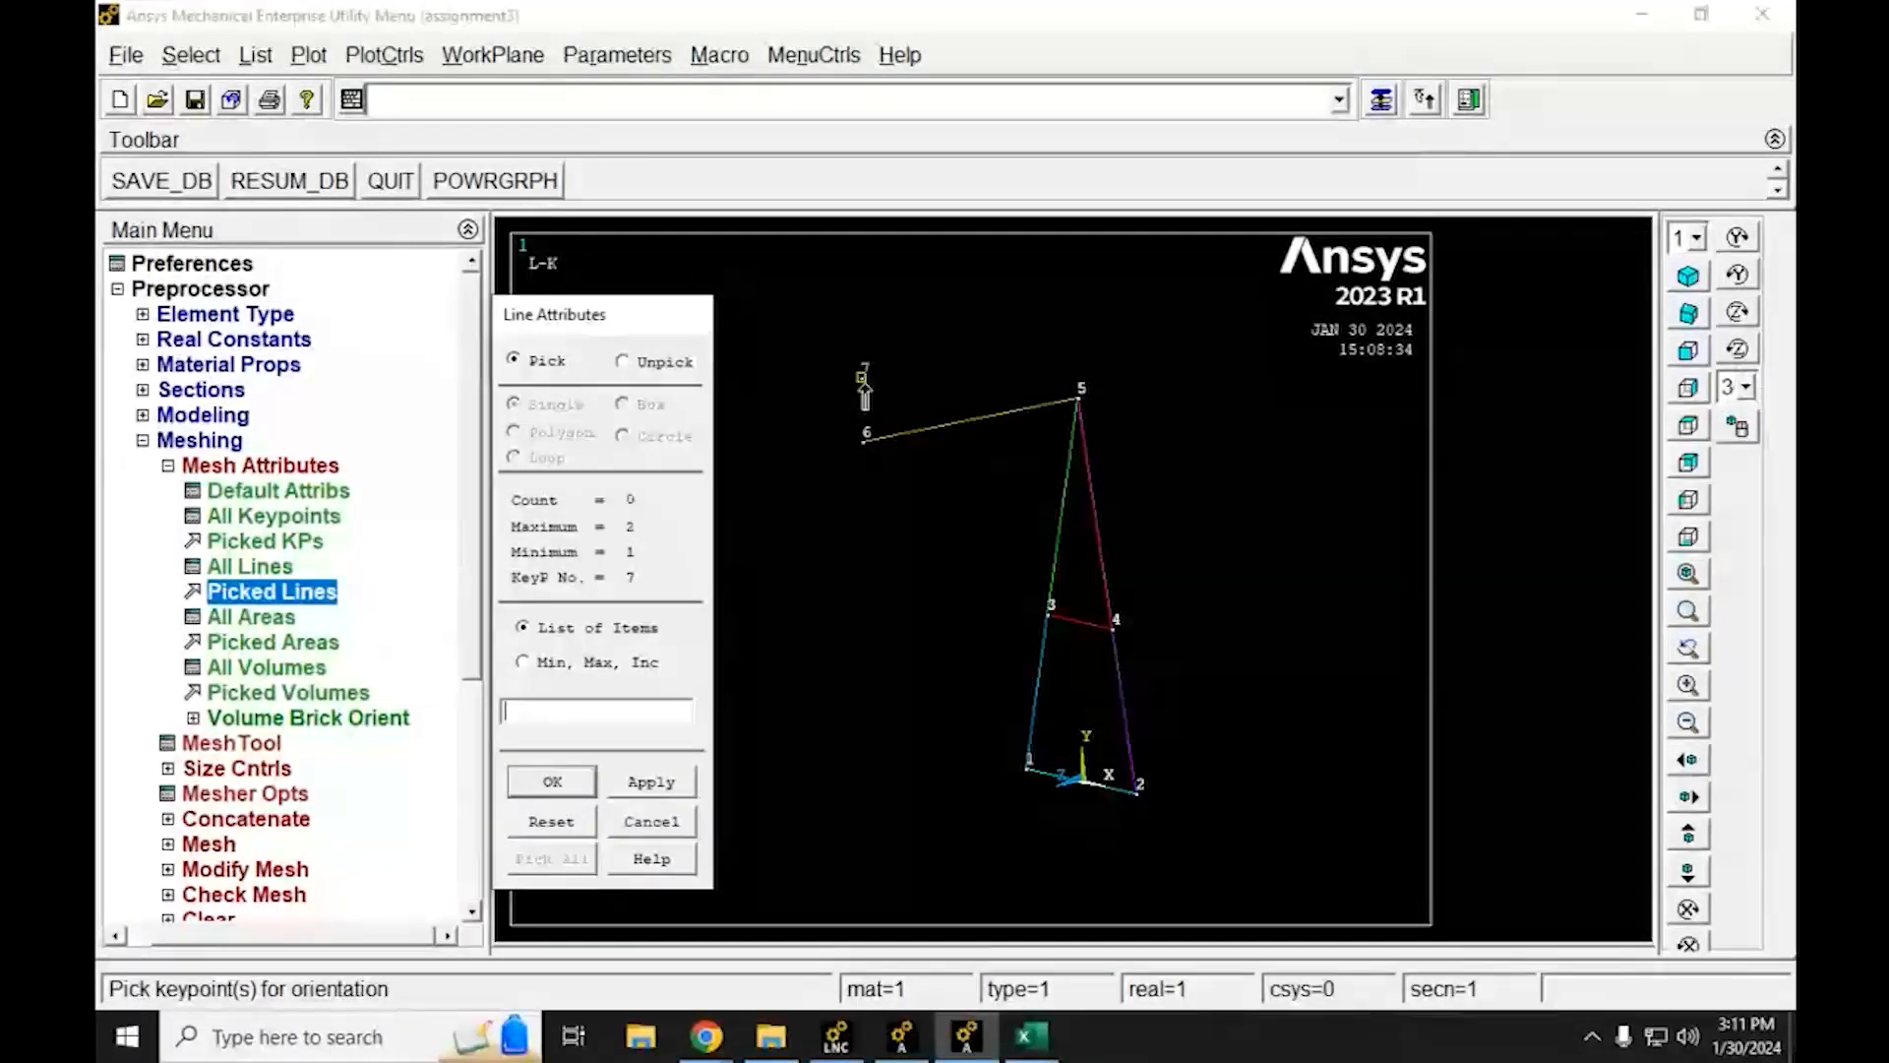
{"action": "left_click", "coordinate": [866, 383]}
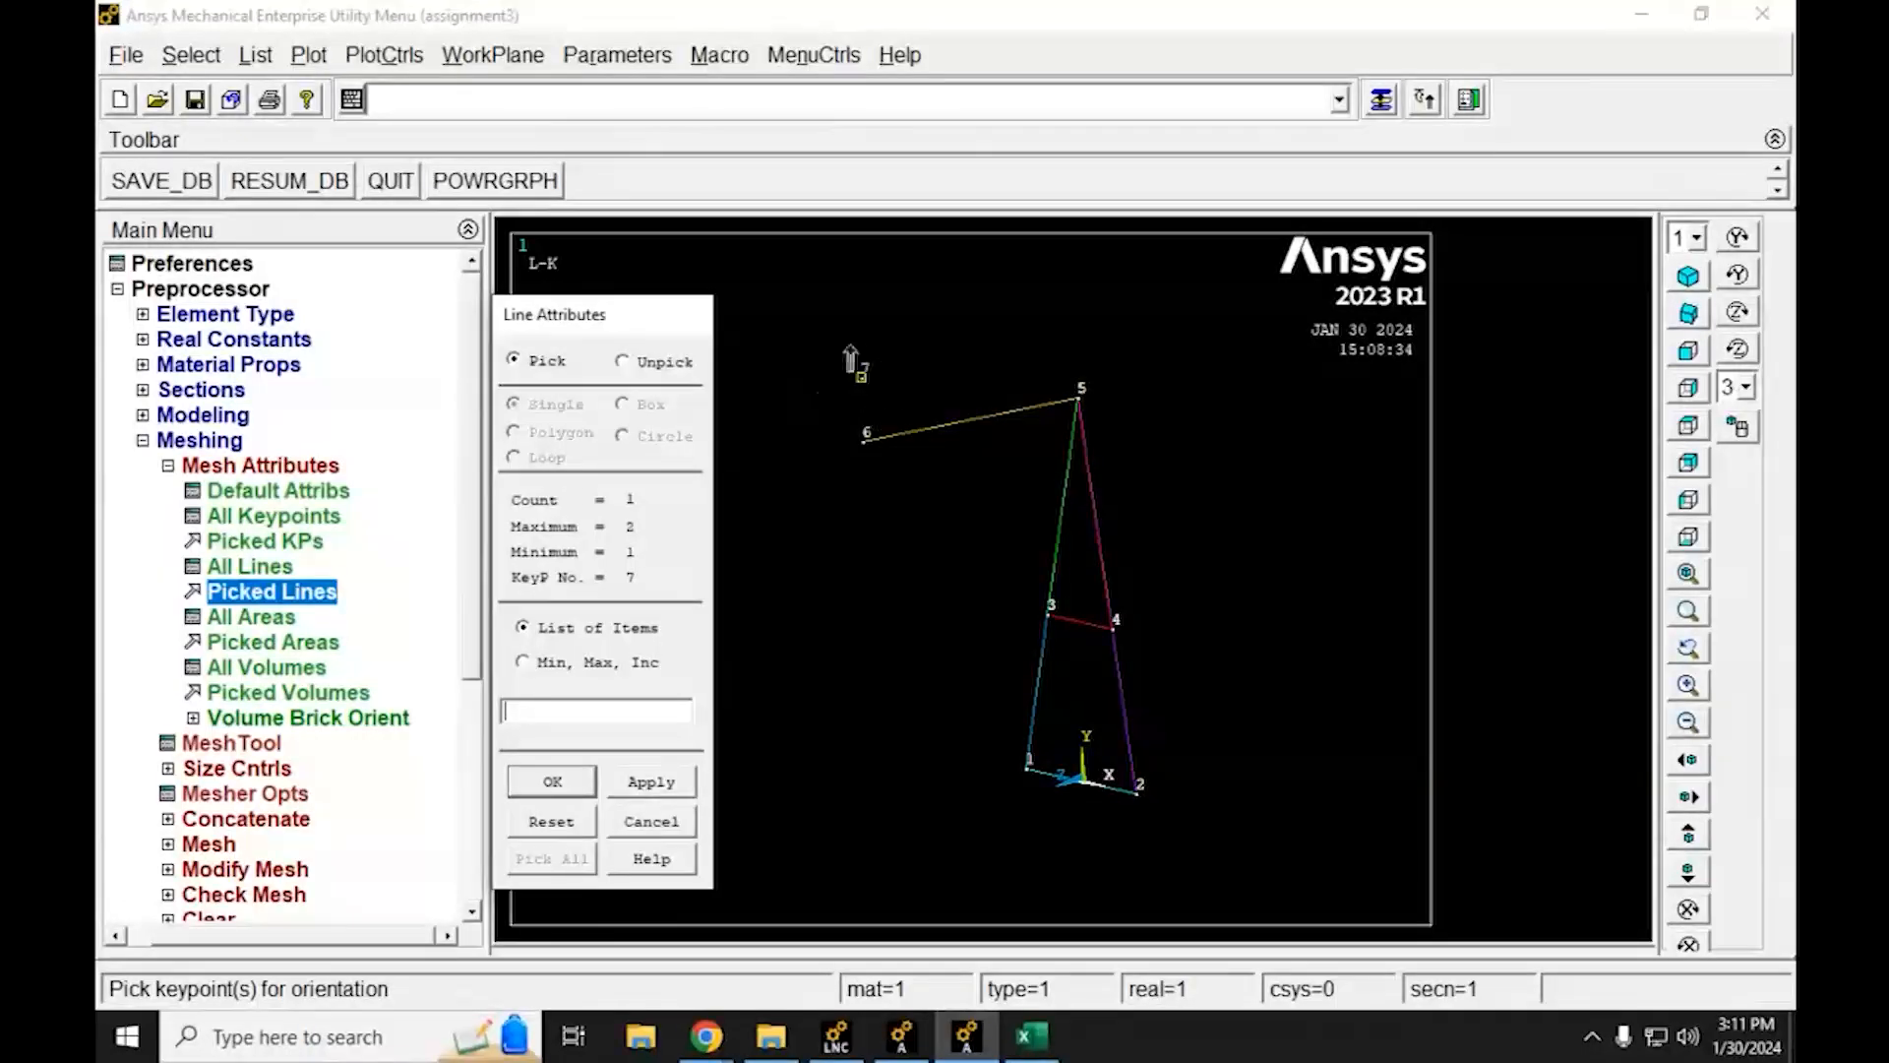
{"action": "left_click", "coordinate": [553, 784]}
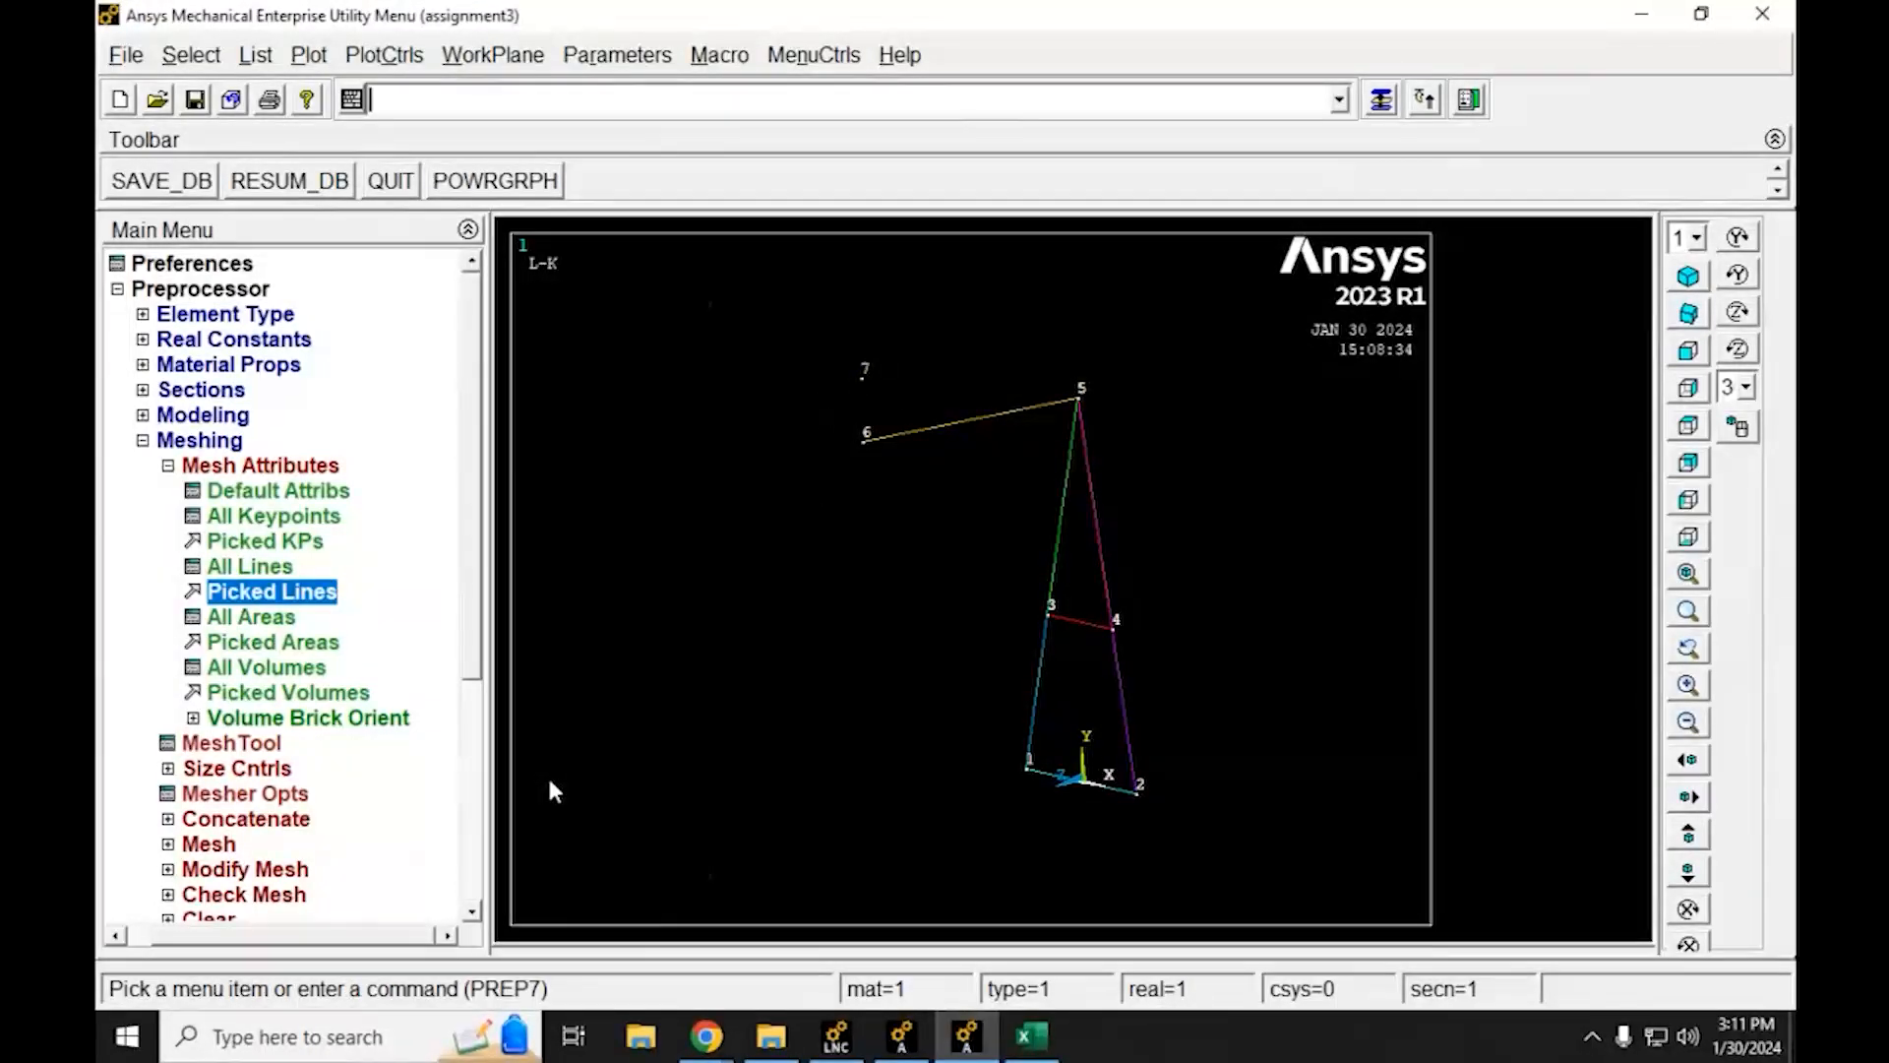
Set the manual element edge length on all lines to 24*0.0254
{"action": "left_click", "coordinate": [168, 467]}
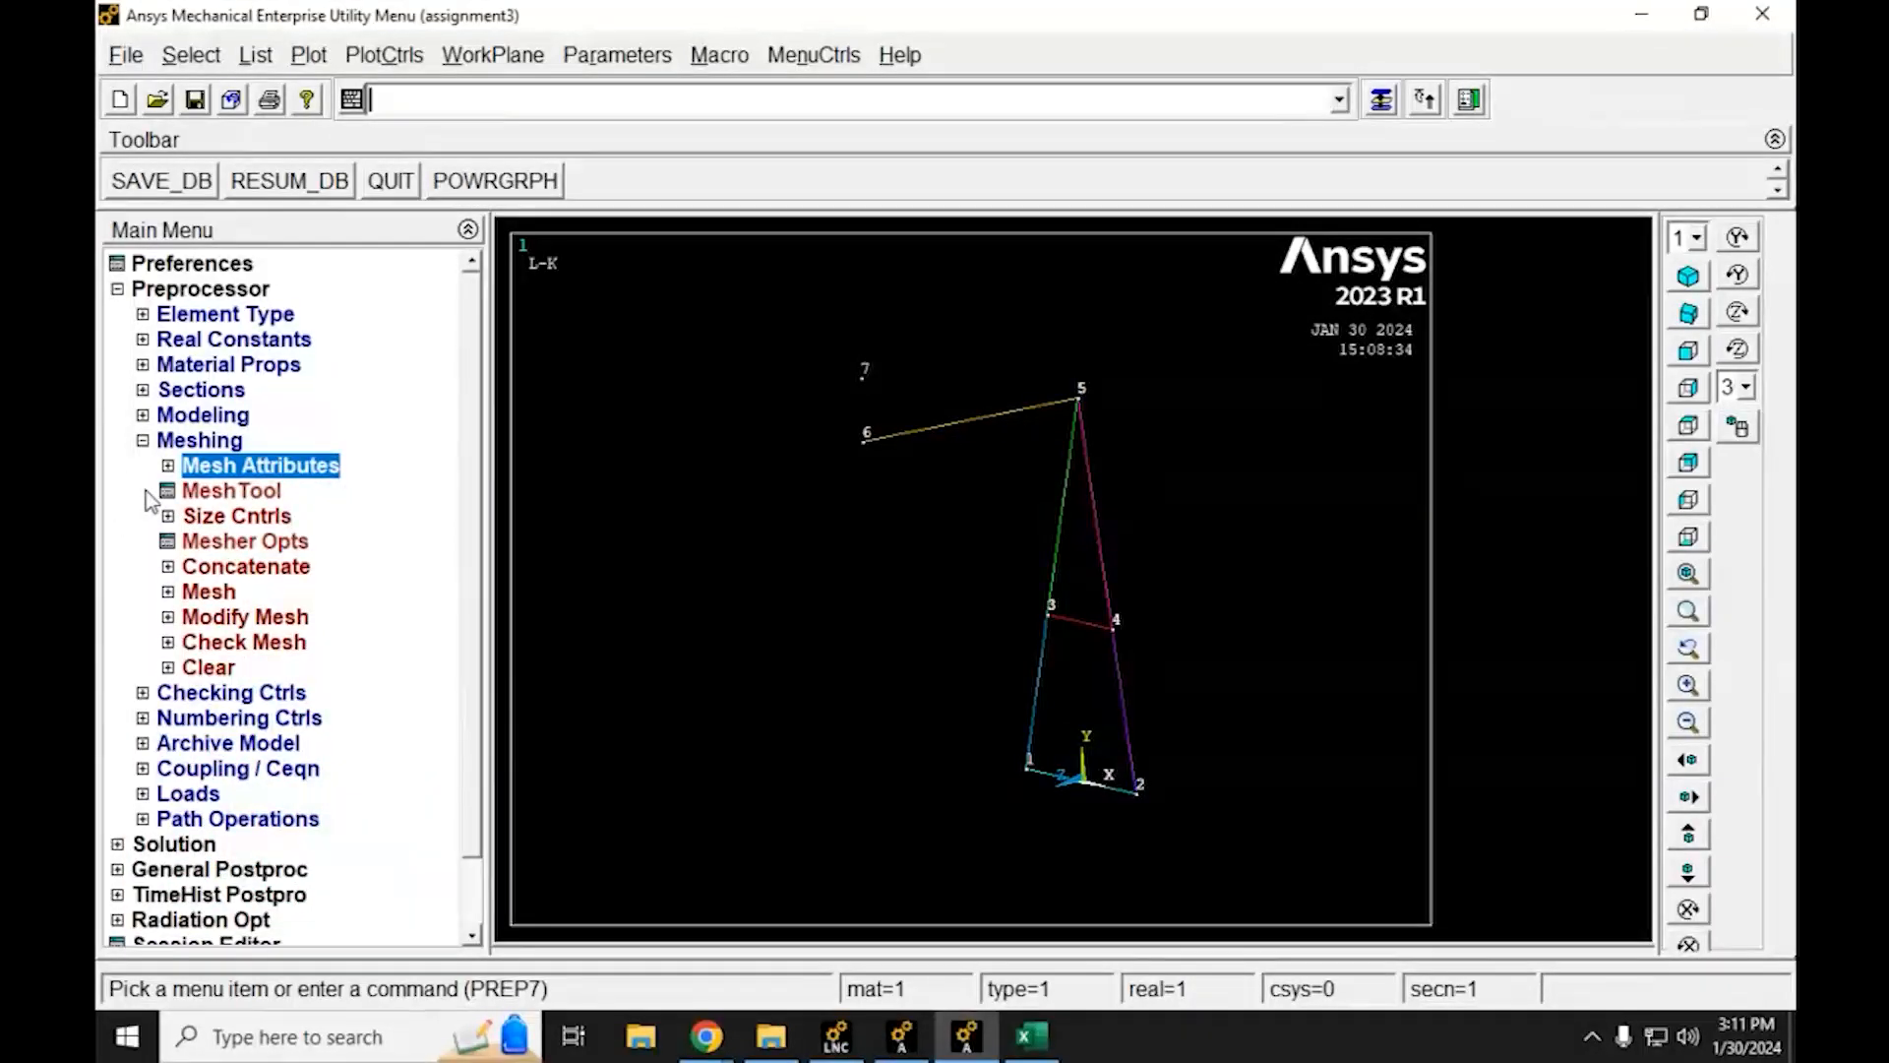
{"action": "left_click", "coordinate": [169, 517]}
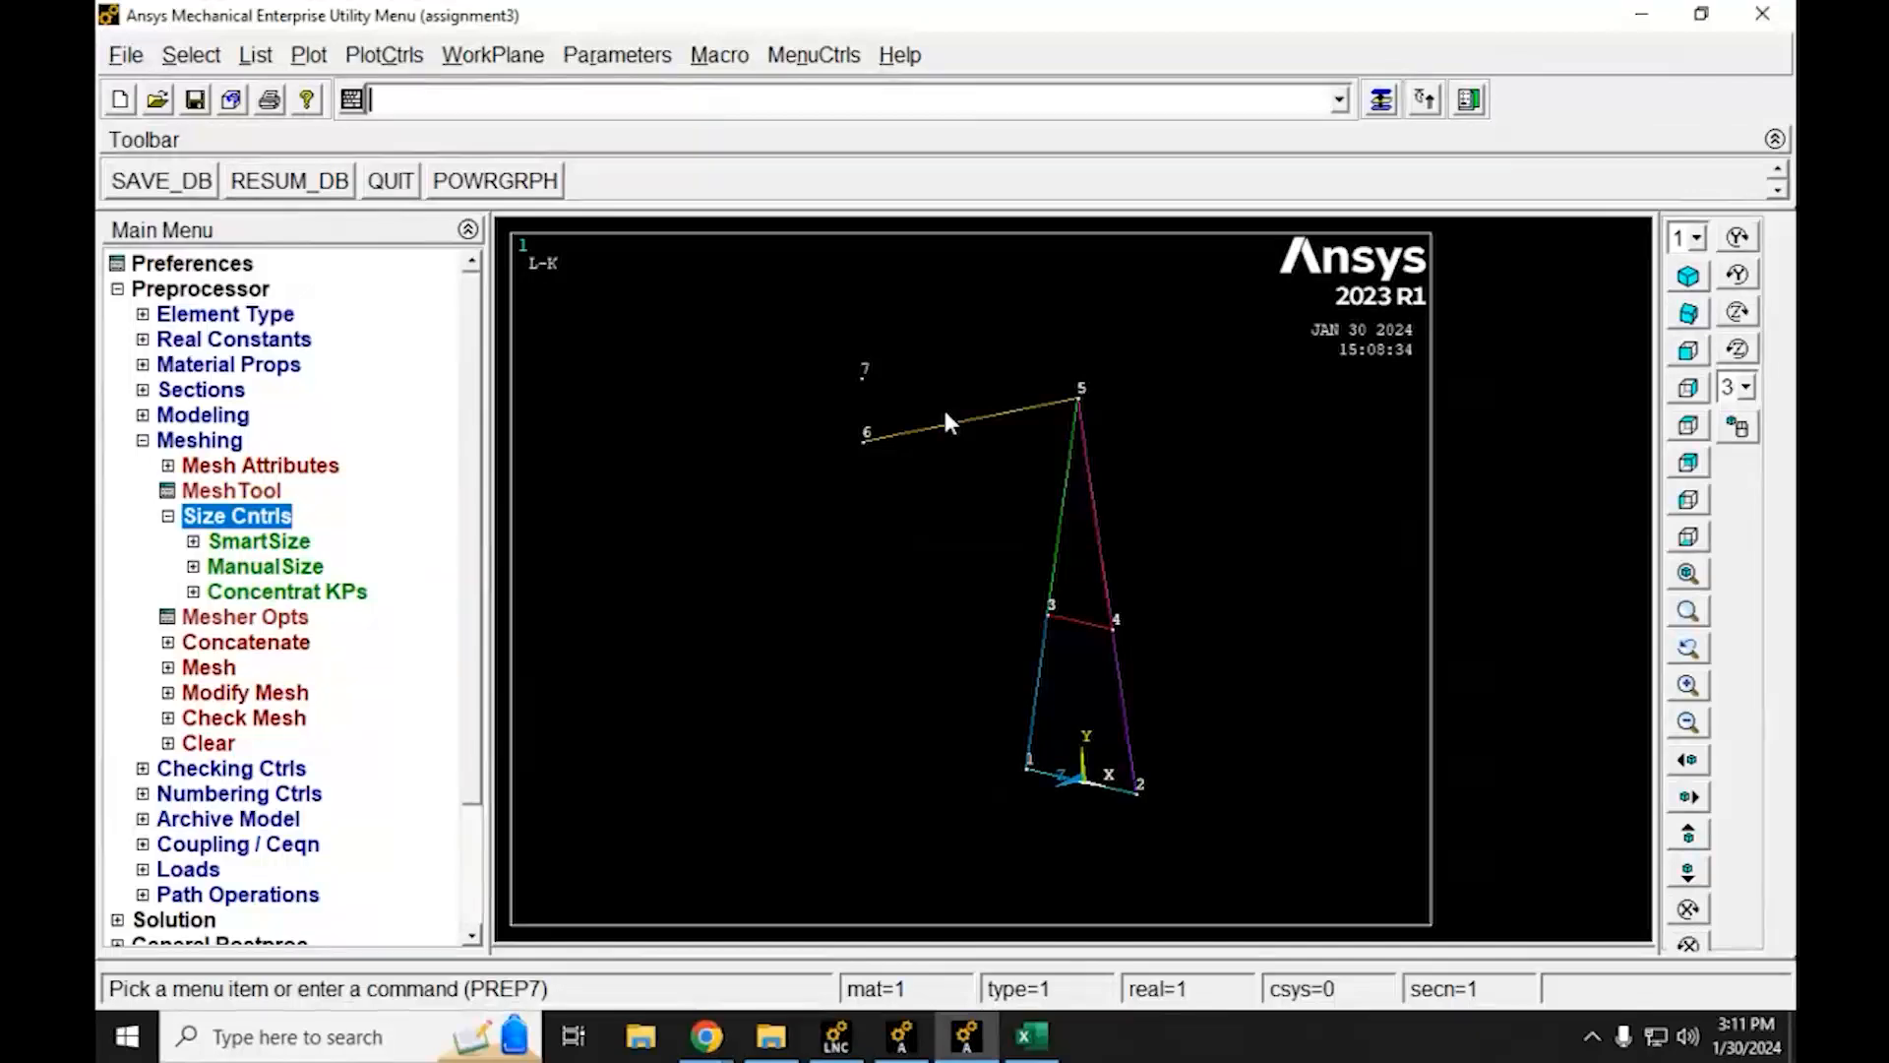
{"action": "left_click", "coordinate": [193, 568]}
{"action": "left_click", "coordinate": [218, 642]}
{"action": "left_click", "coordinate": [268, 671]}
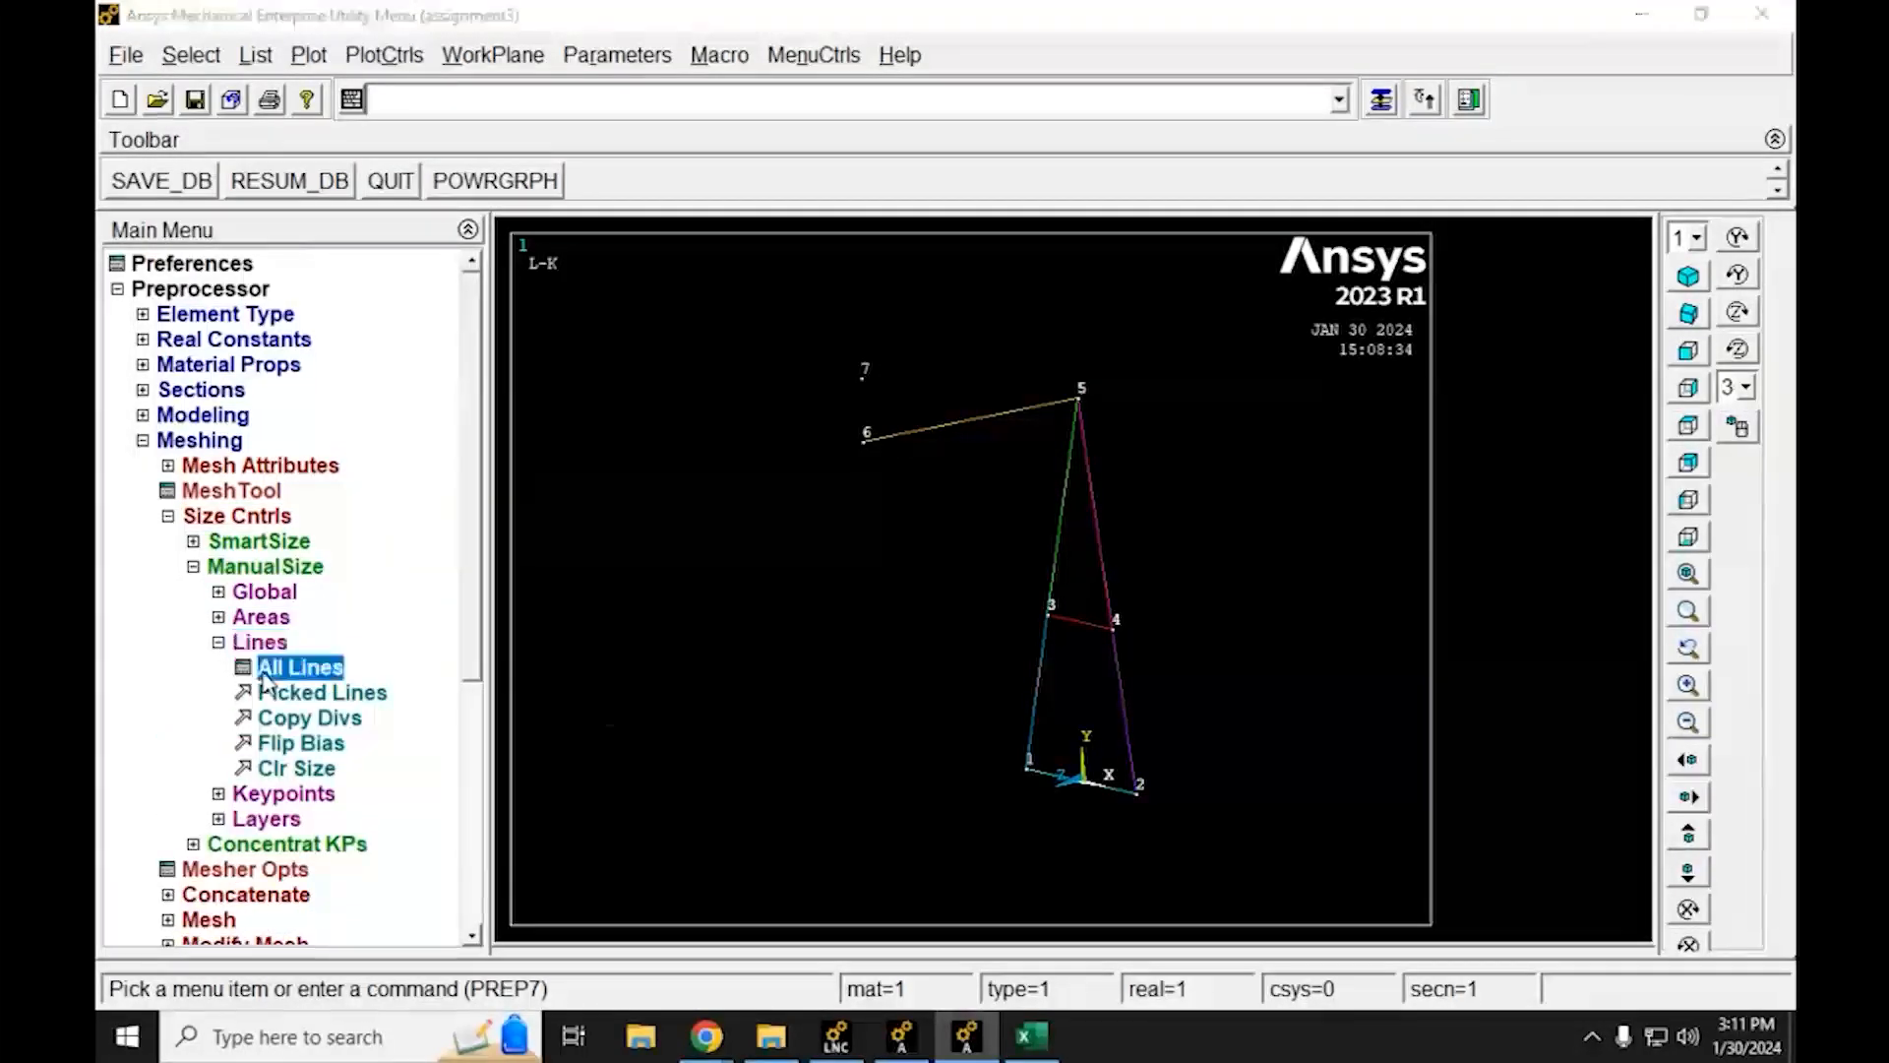
{"action": "left_click_drag", "start_coordinate": [723, 345], "coordinate": [646, 531]}
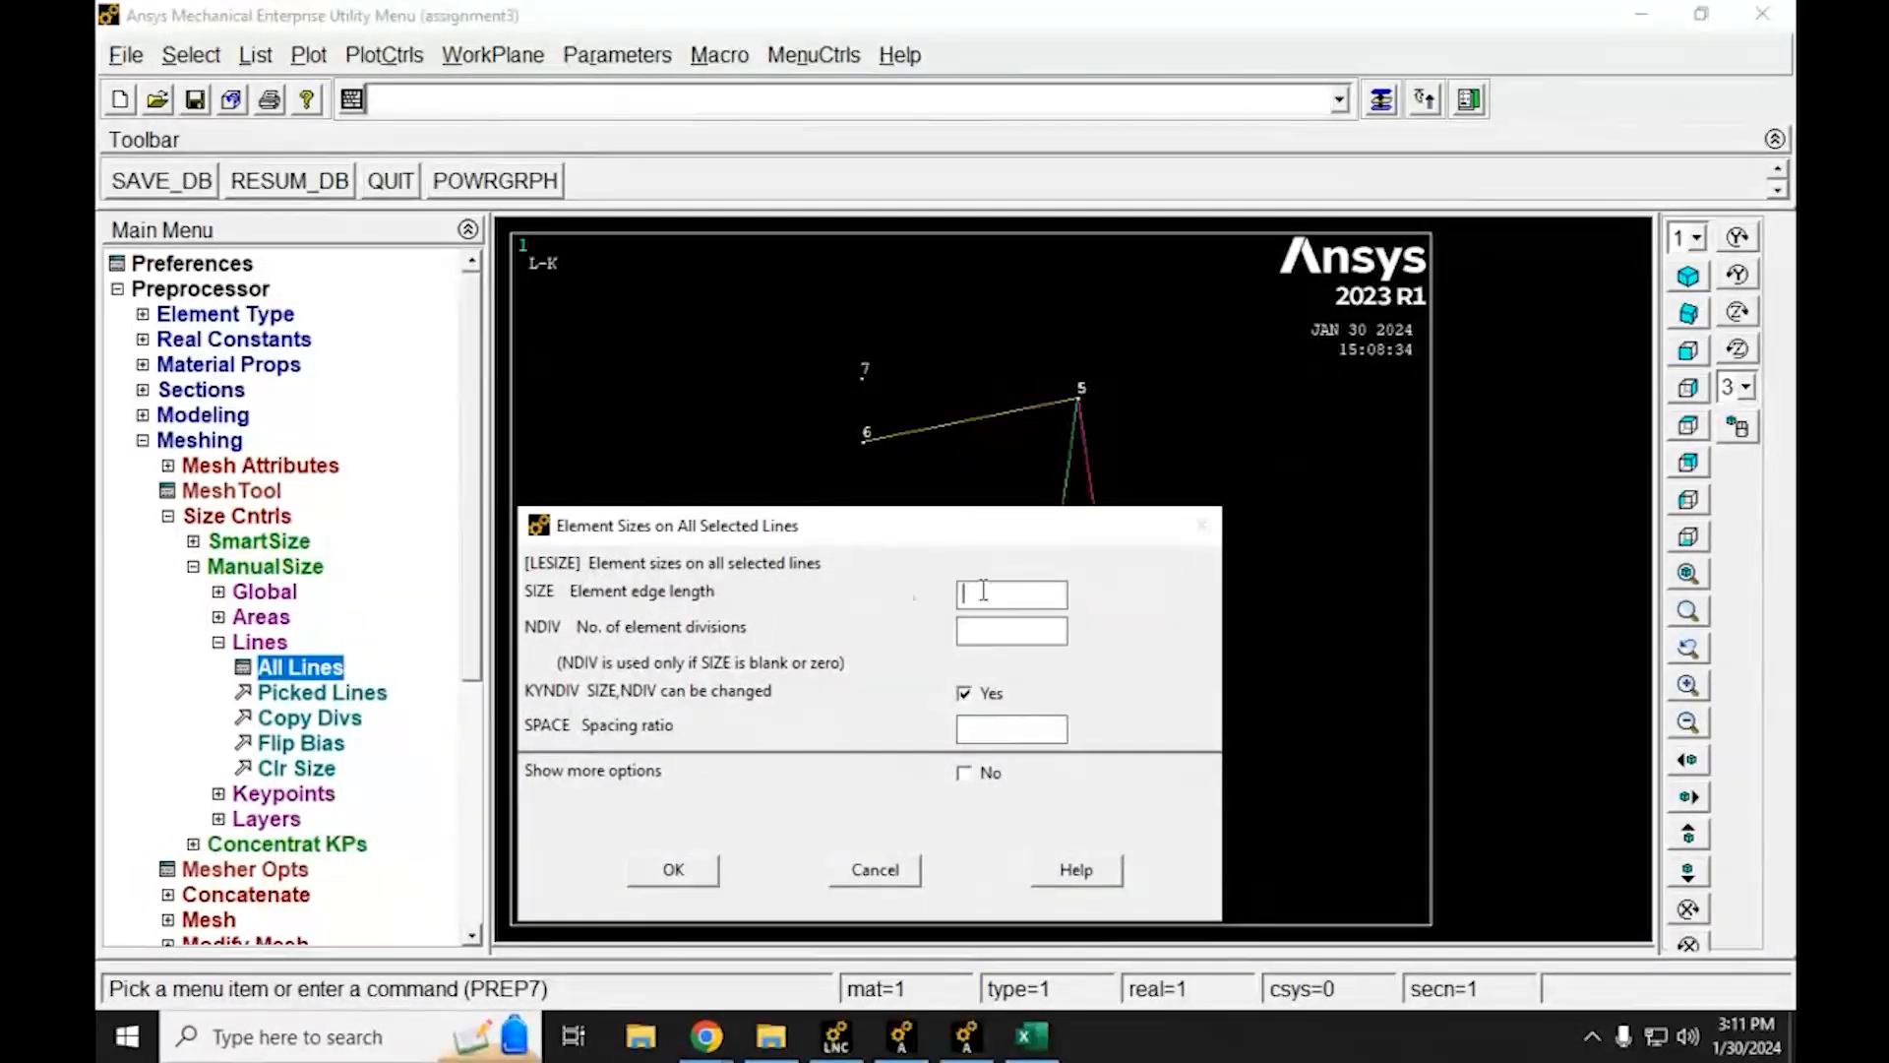
{"action": "type", "text": "24*0.0254"}
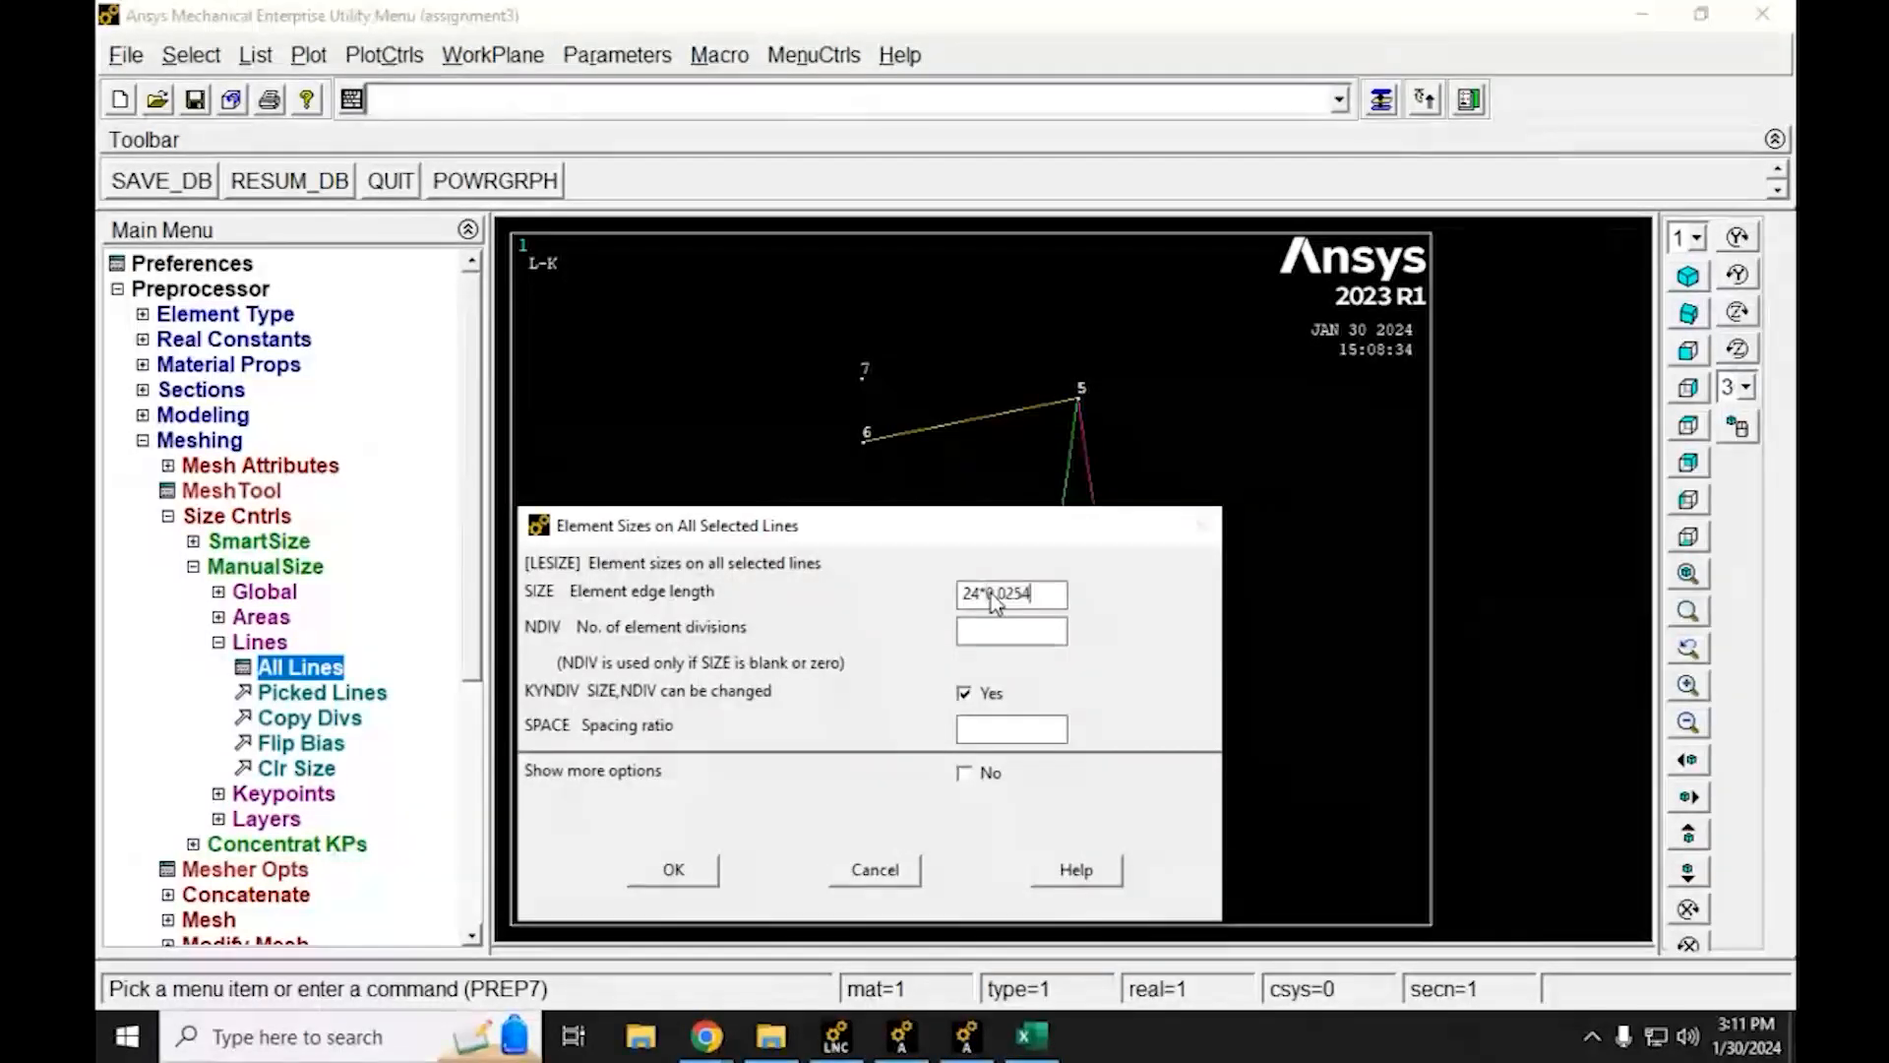
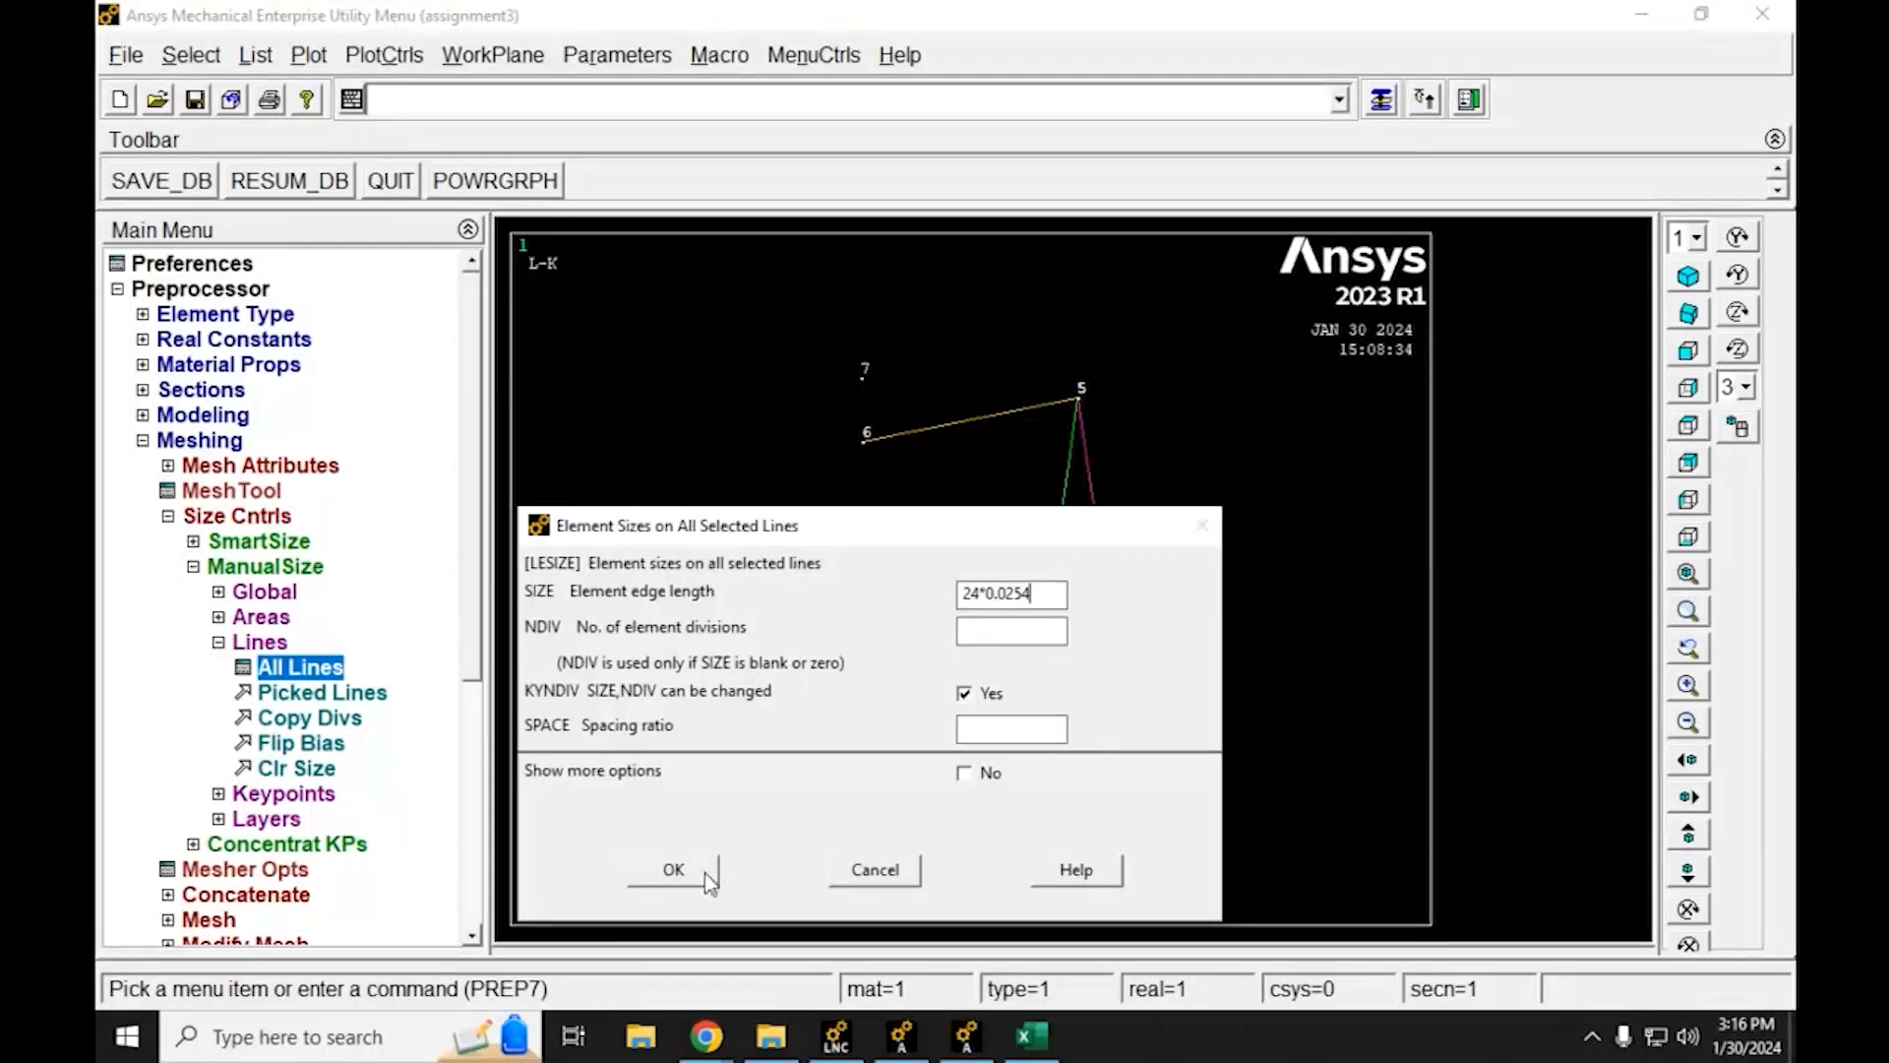
{"action": "left_click", "coordinate": [704, 871]}
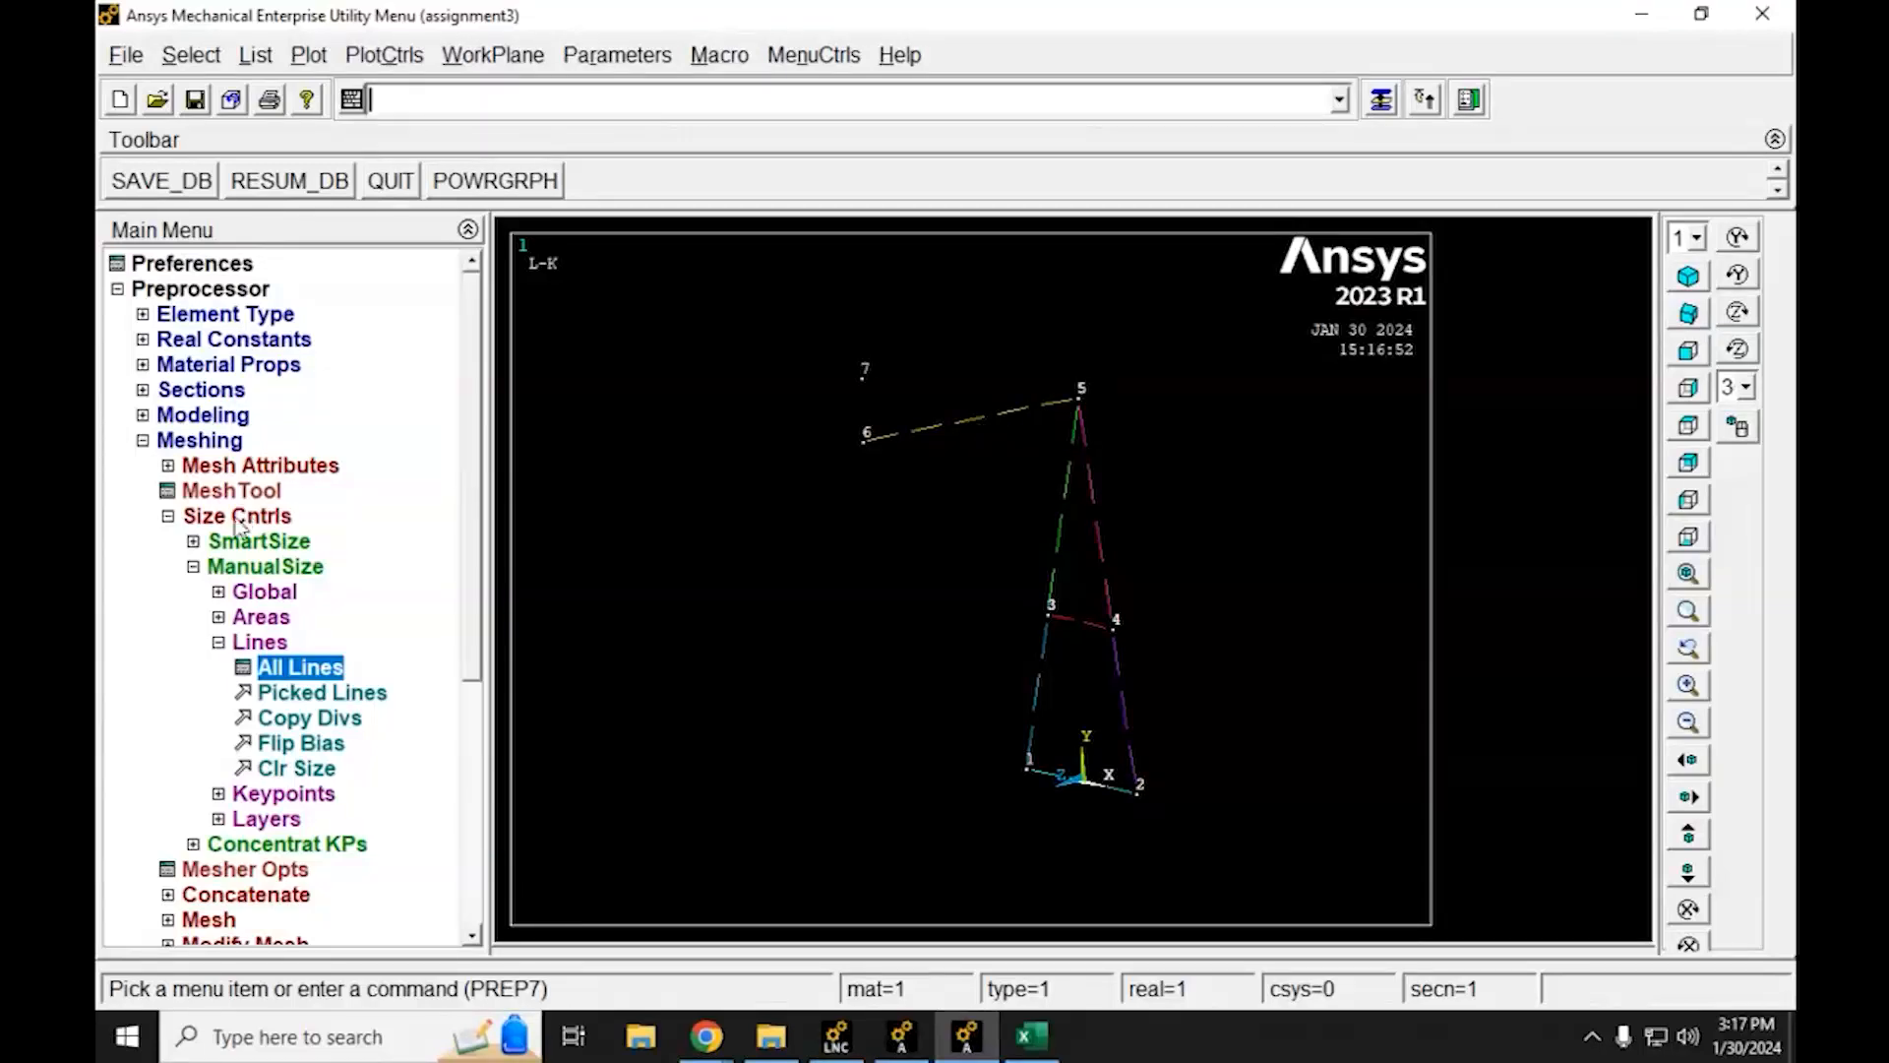
Mesh all lines of the A-frame and I-beam
{"action": "left_click", "coordinate": [220, 644]}
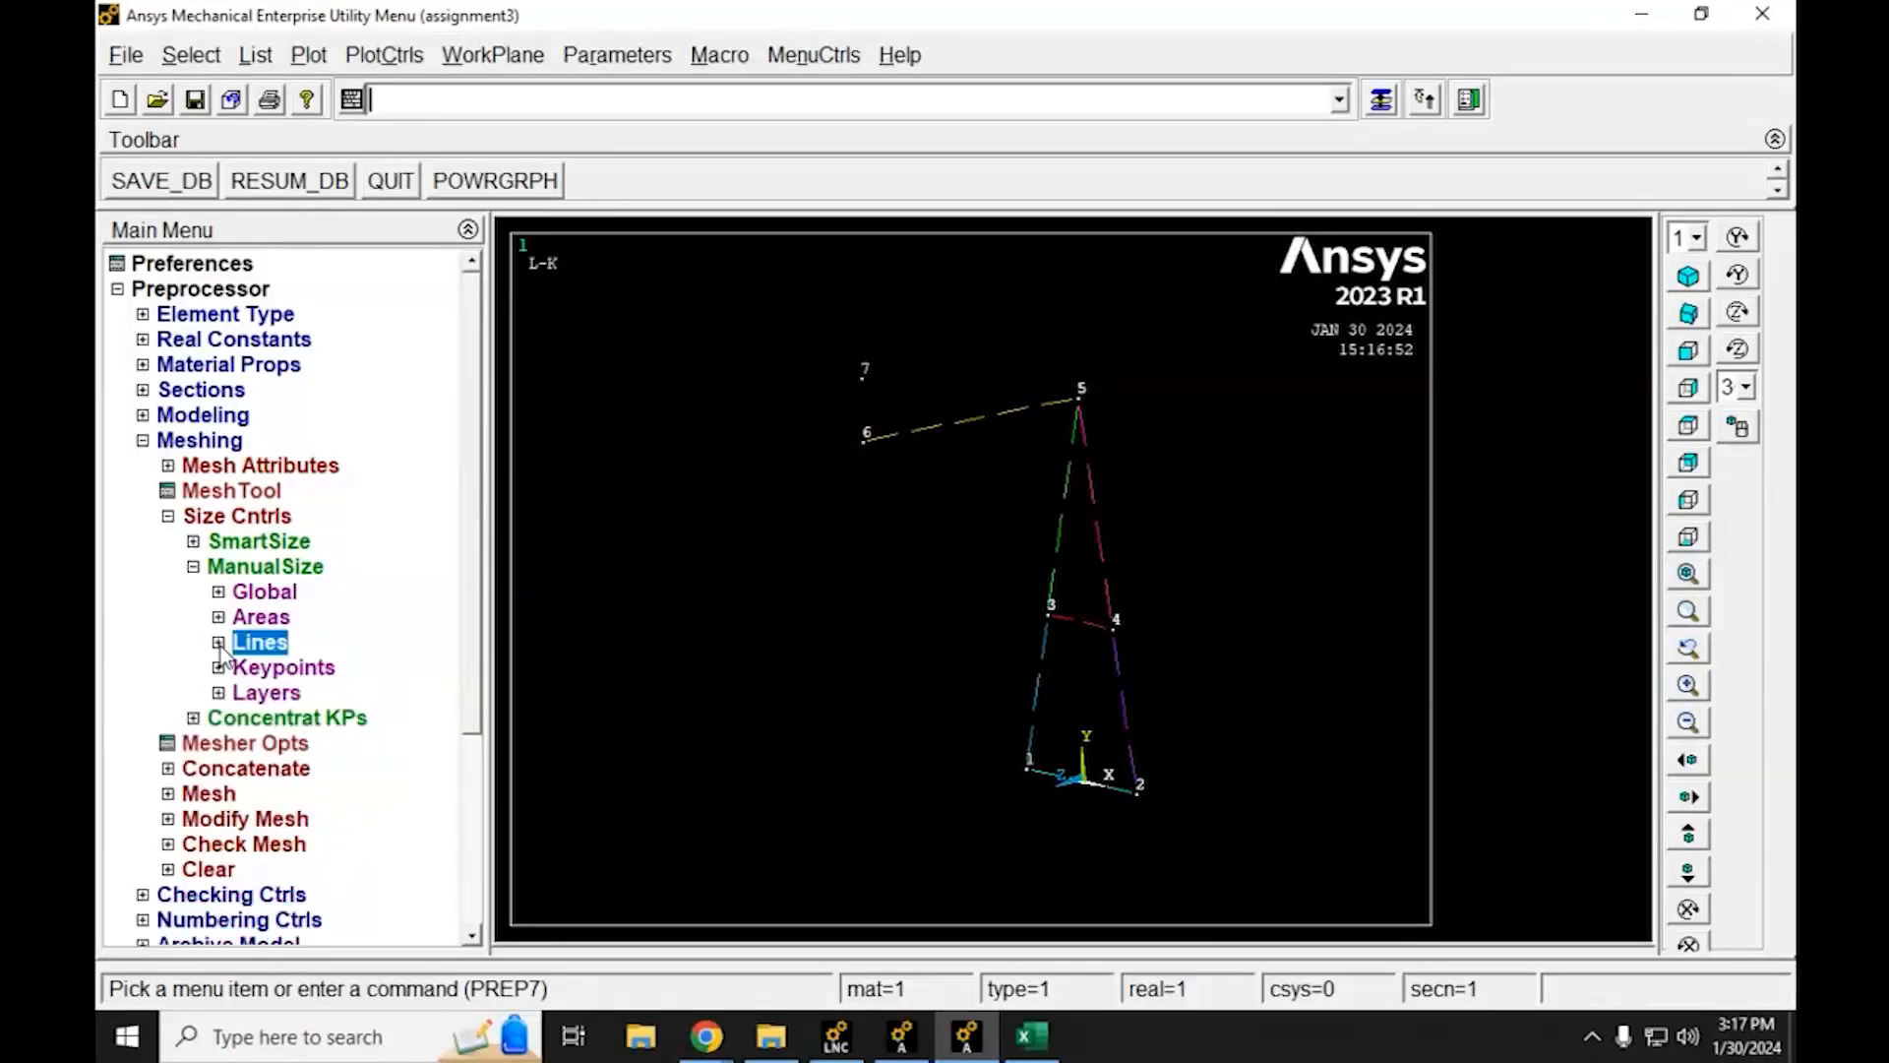
{"action": "left_click", "coordinate": [193, 567]}
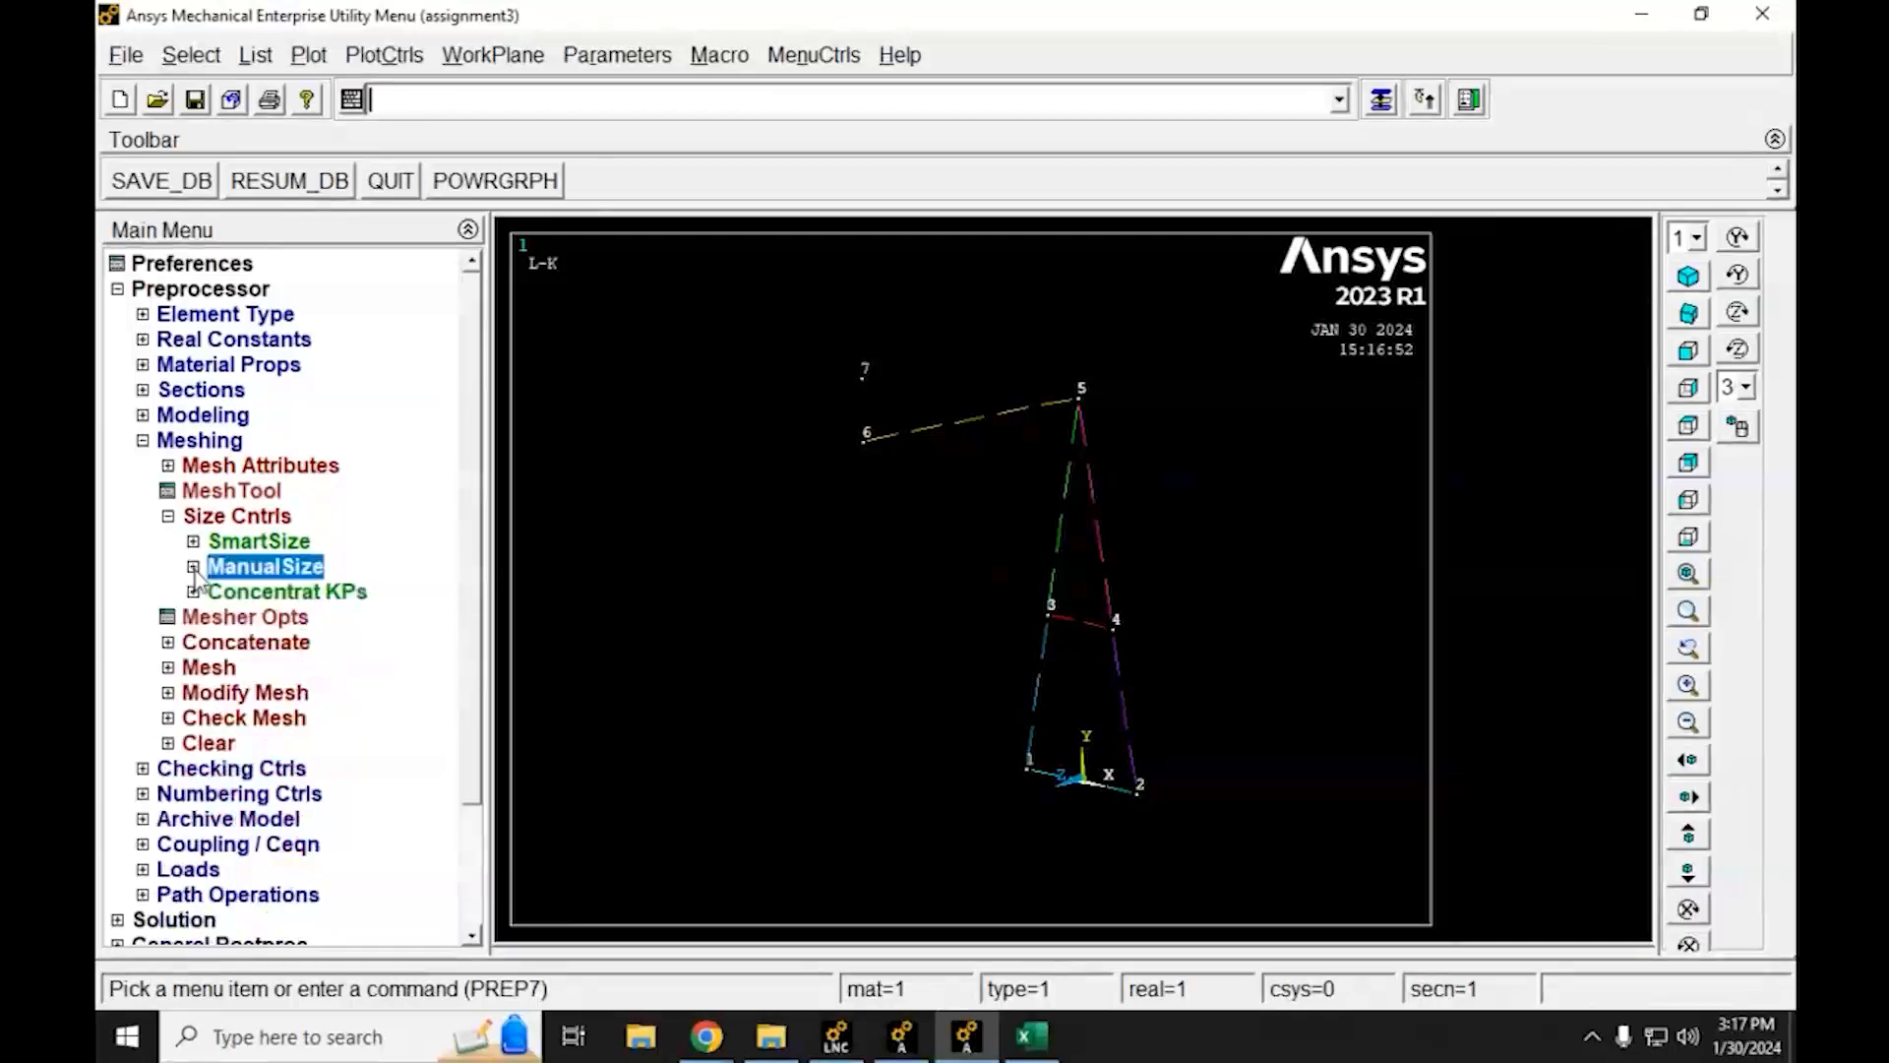
{"action": "left_click", "coordinate": [168, 516]}
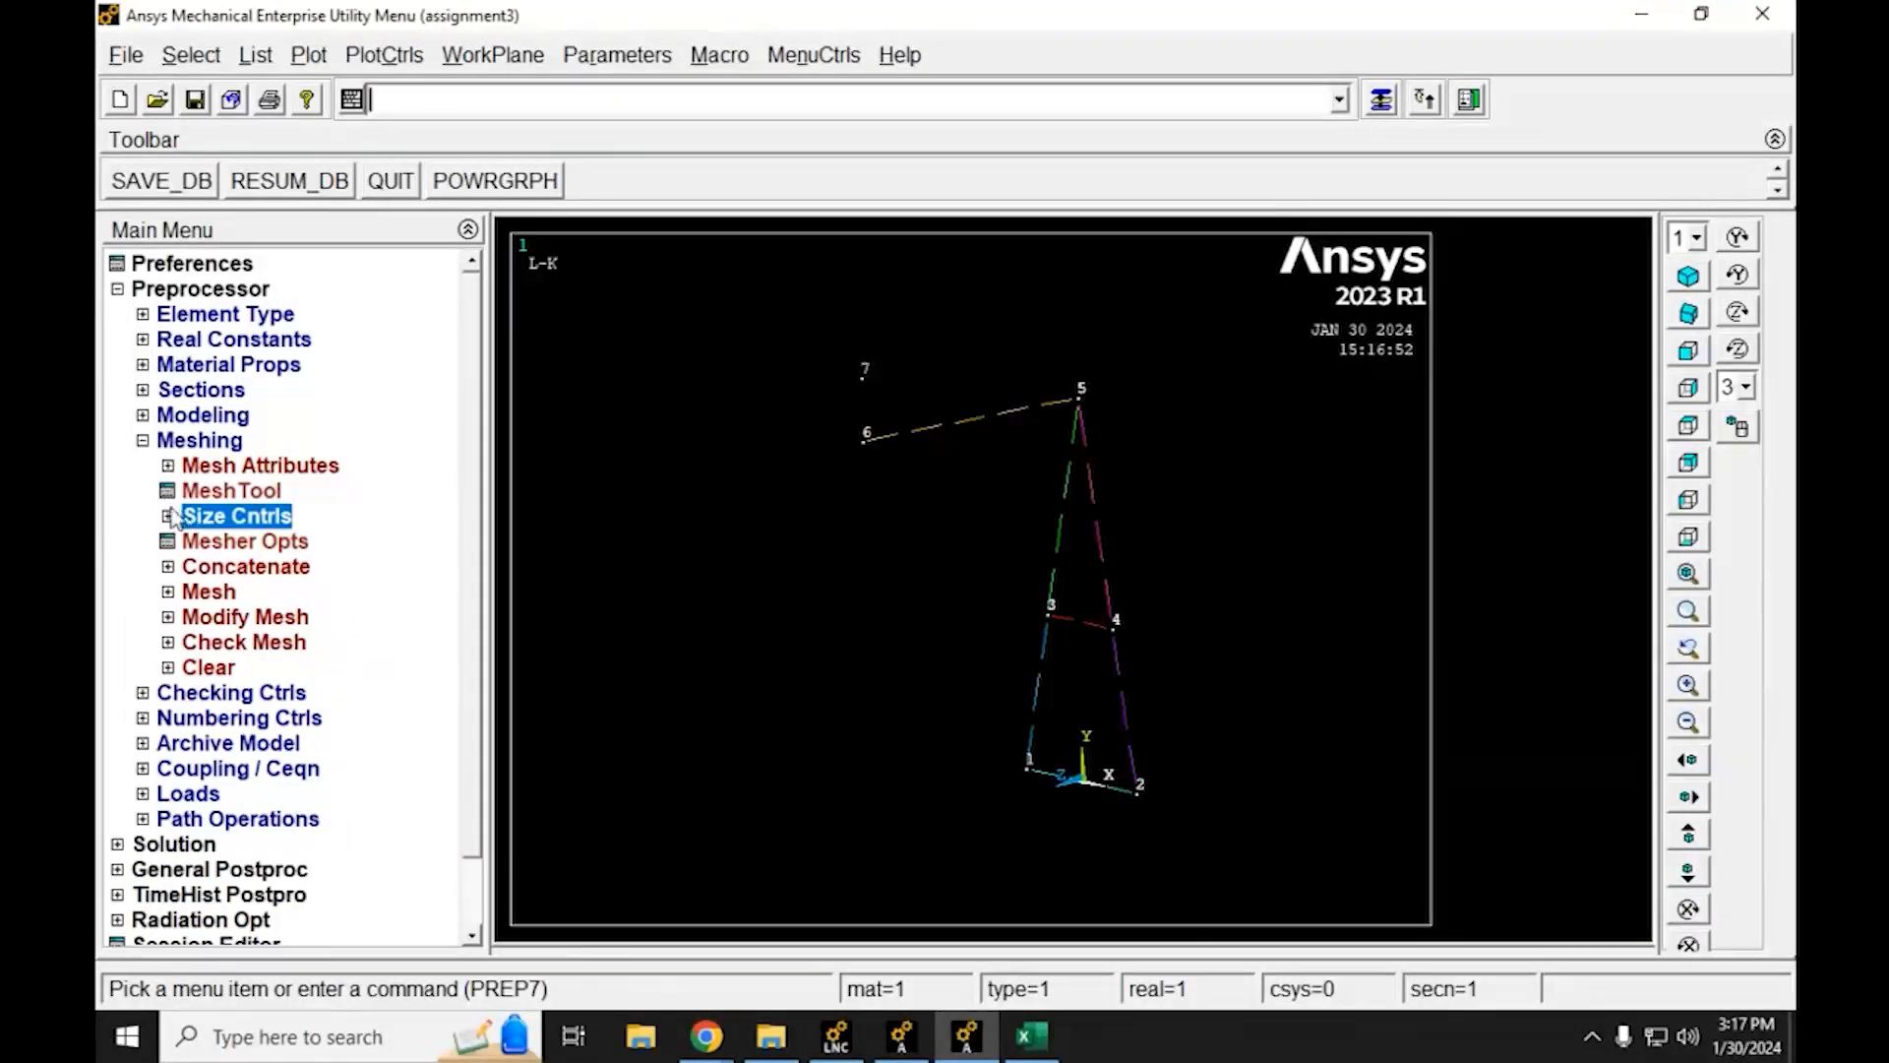
{"action": "left_click", "coordinate": [168, 593]}
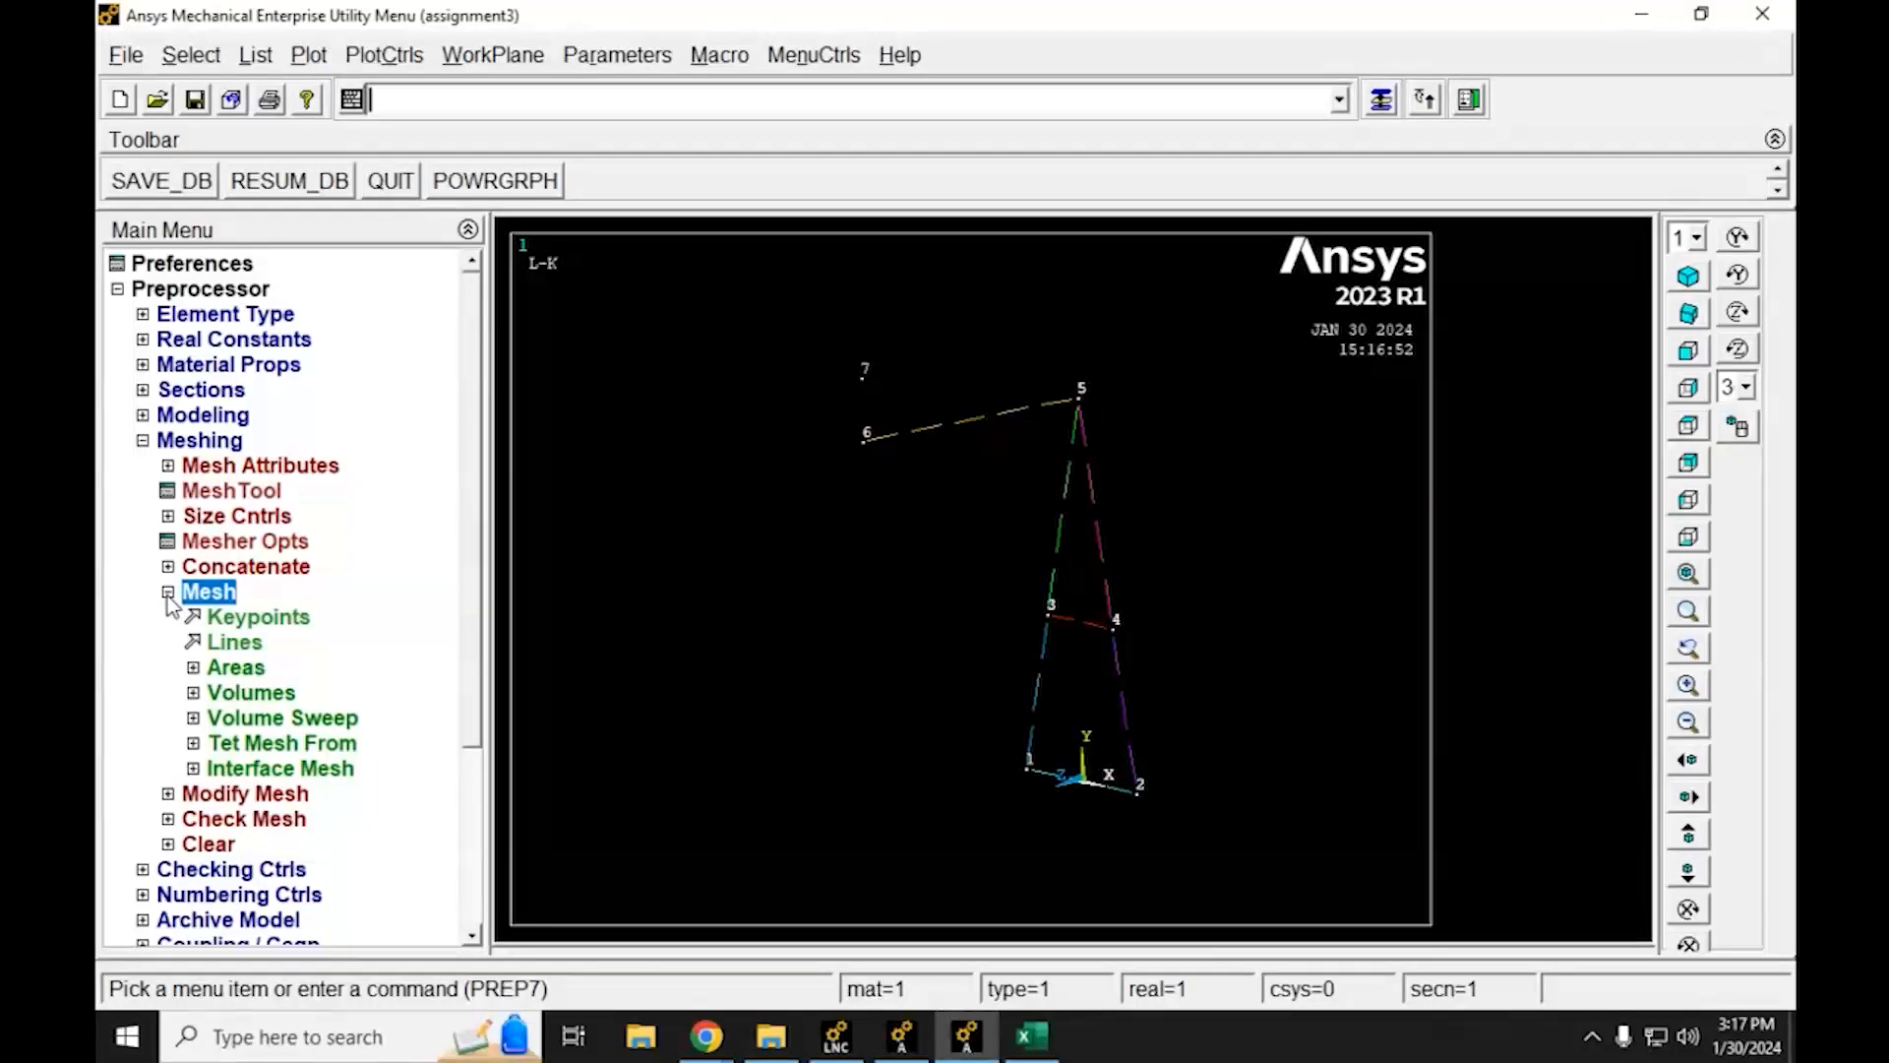
{"action": "left_click", "coordinate": [224, 644]}
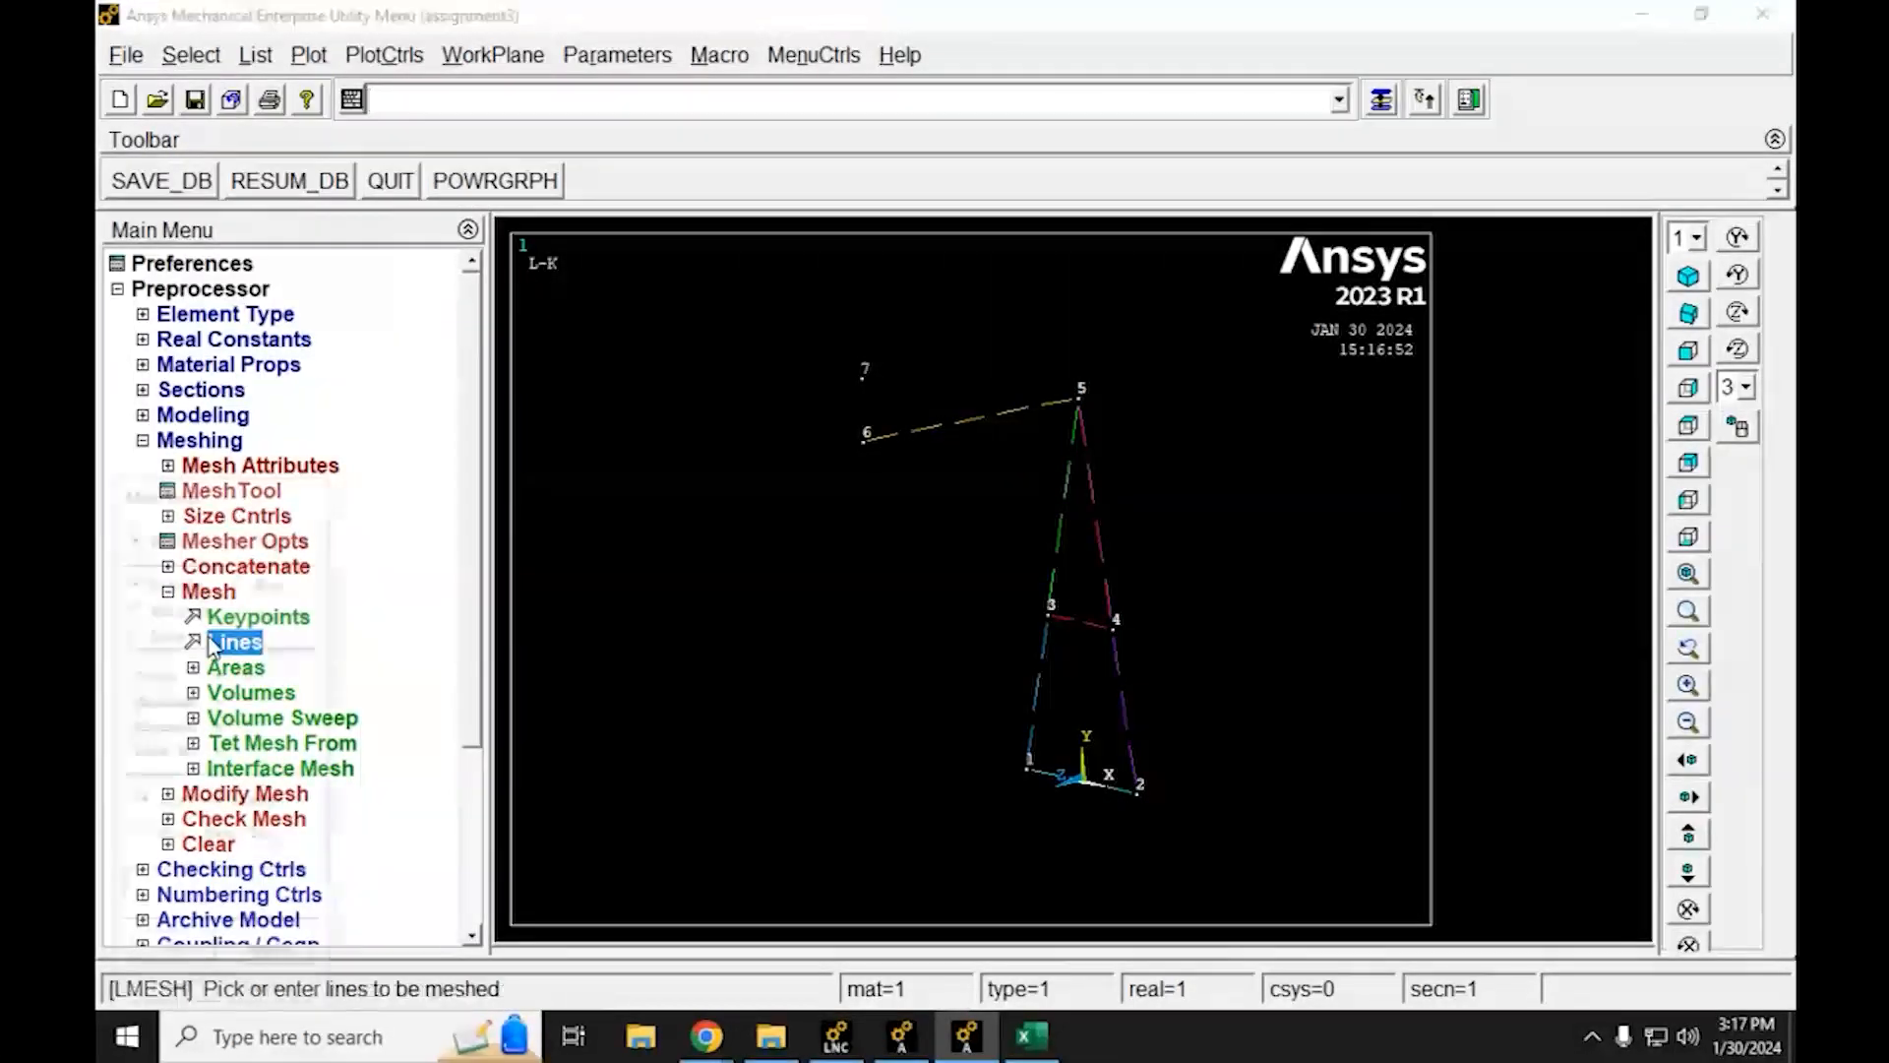
{"action": "left_click_drag", "start_coordinate": [422, 380], "coordinate": [499, 187]}
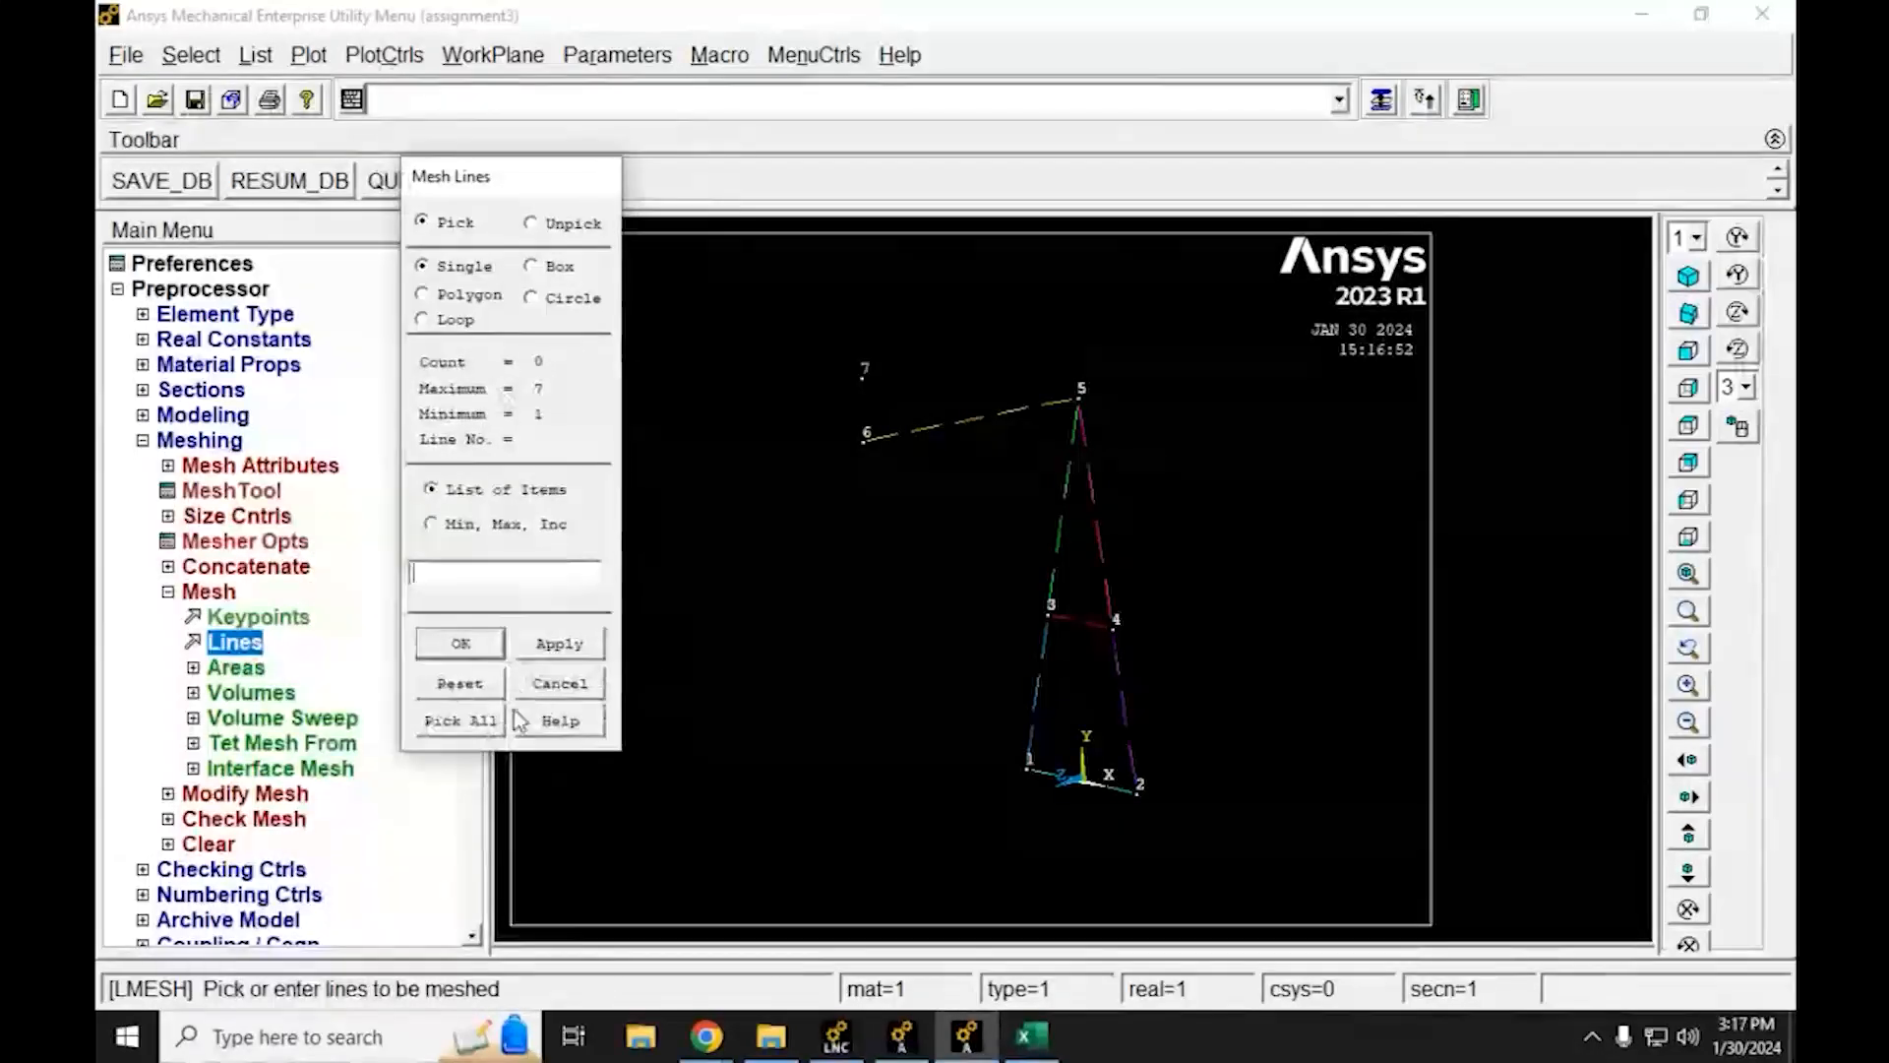
{"action": "left_click", "coordinate": [454, 725]}
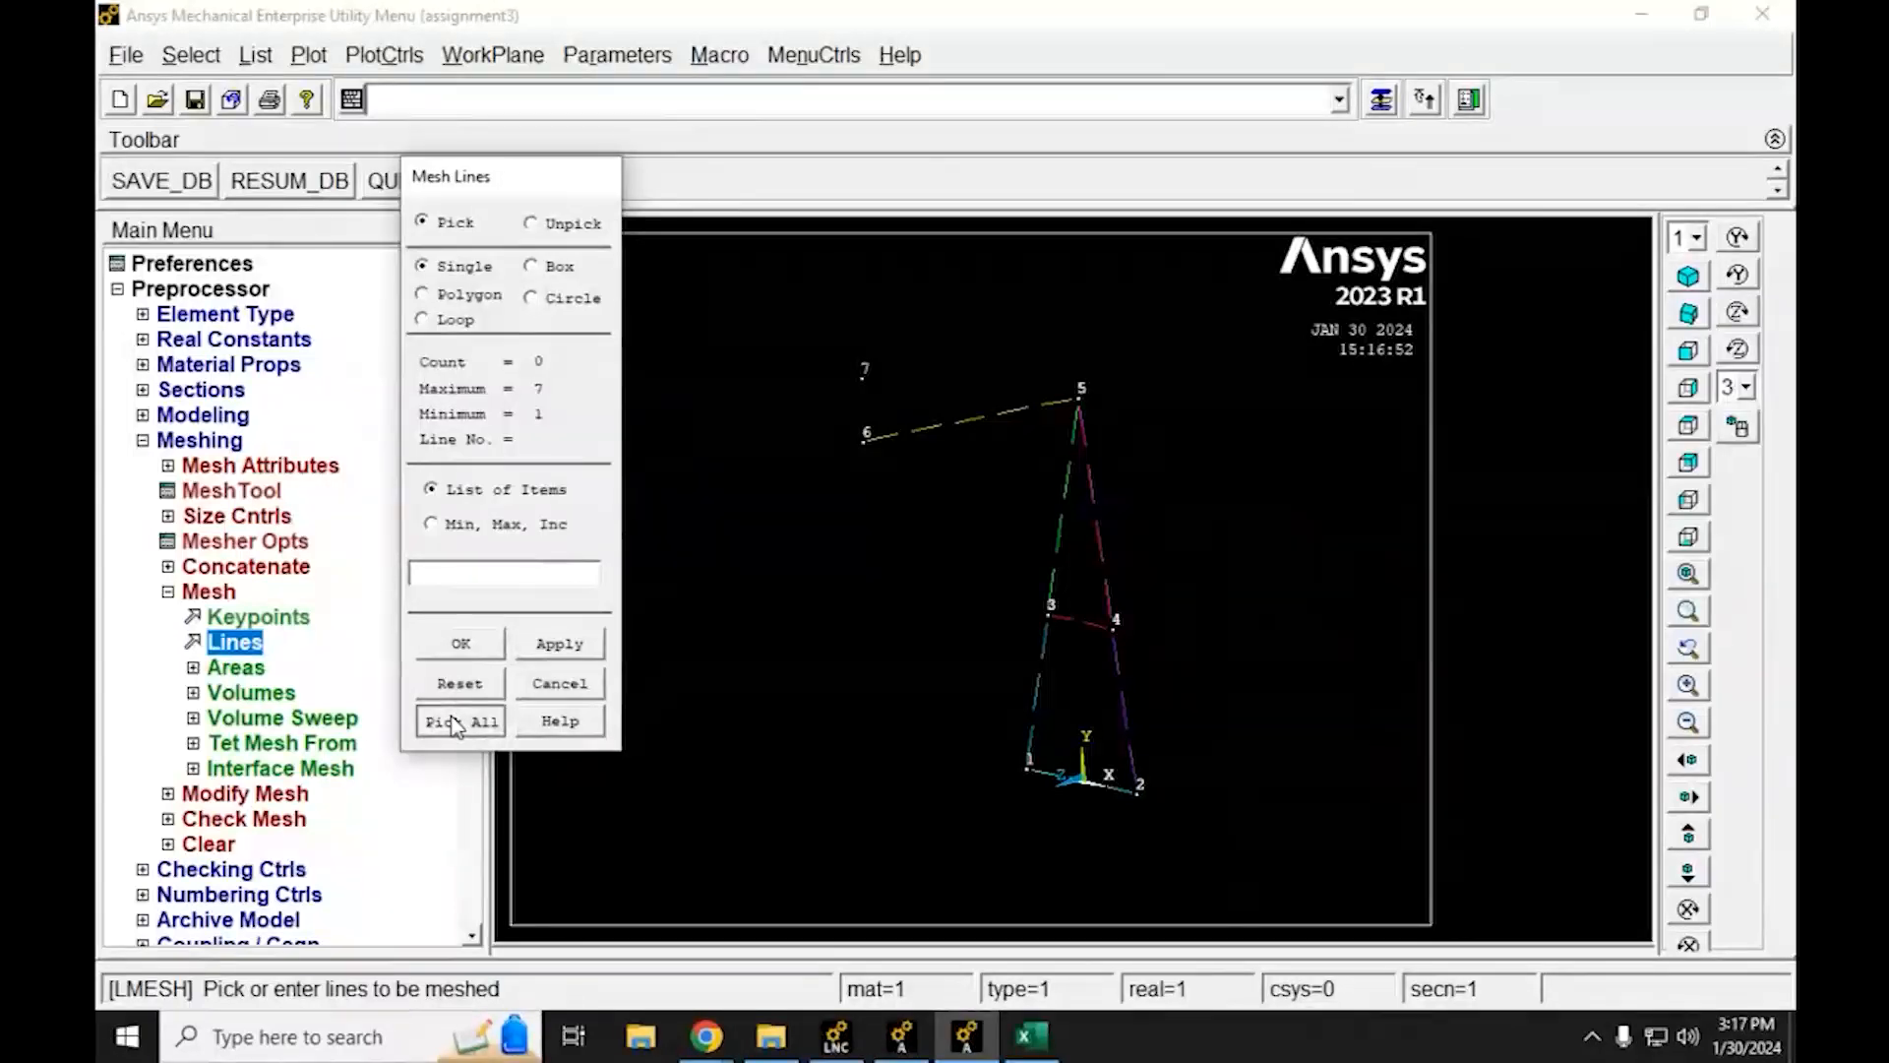
{"action": "left_click", "coordinate": [455, 725]}
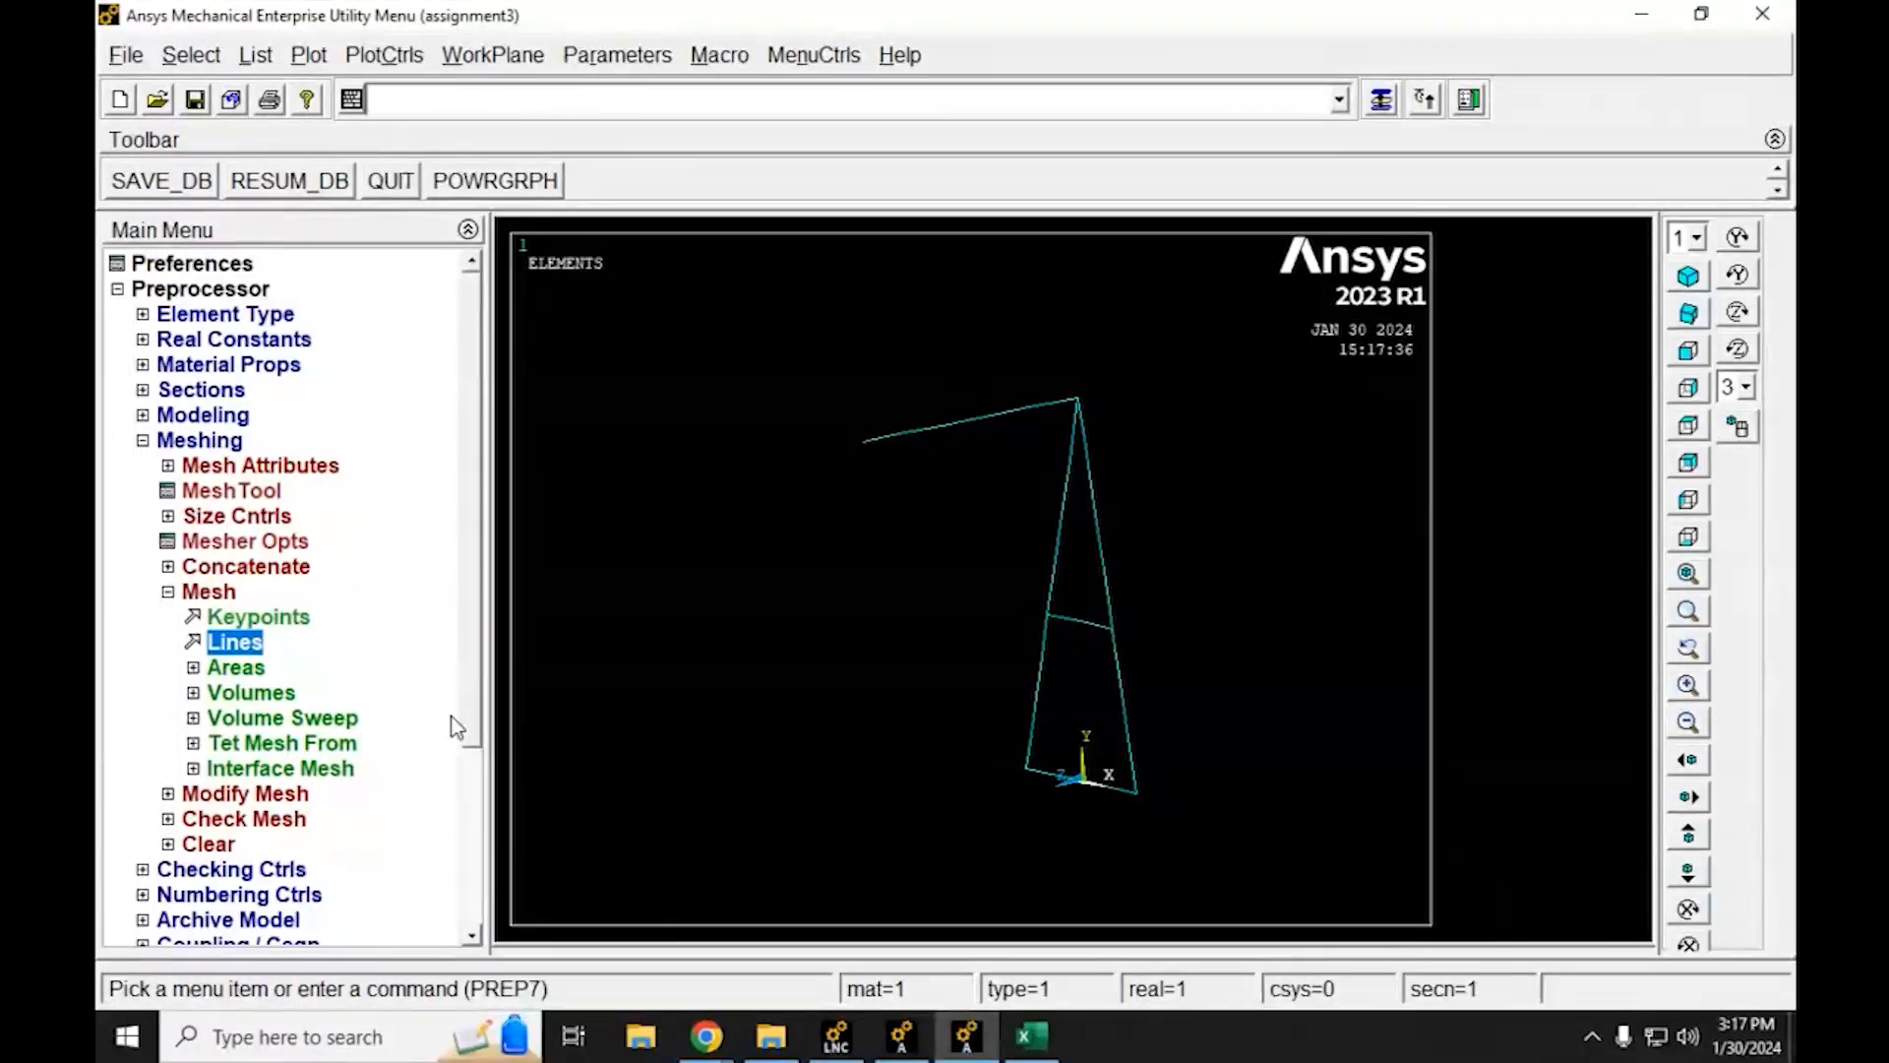
Display the meshed elements with their cross-section shapes using /eshape,1,1 and inspect the crane
{"action": "type", "text": "/esh"}
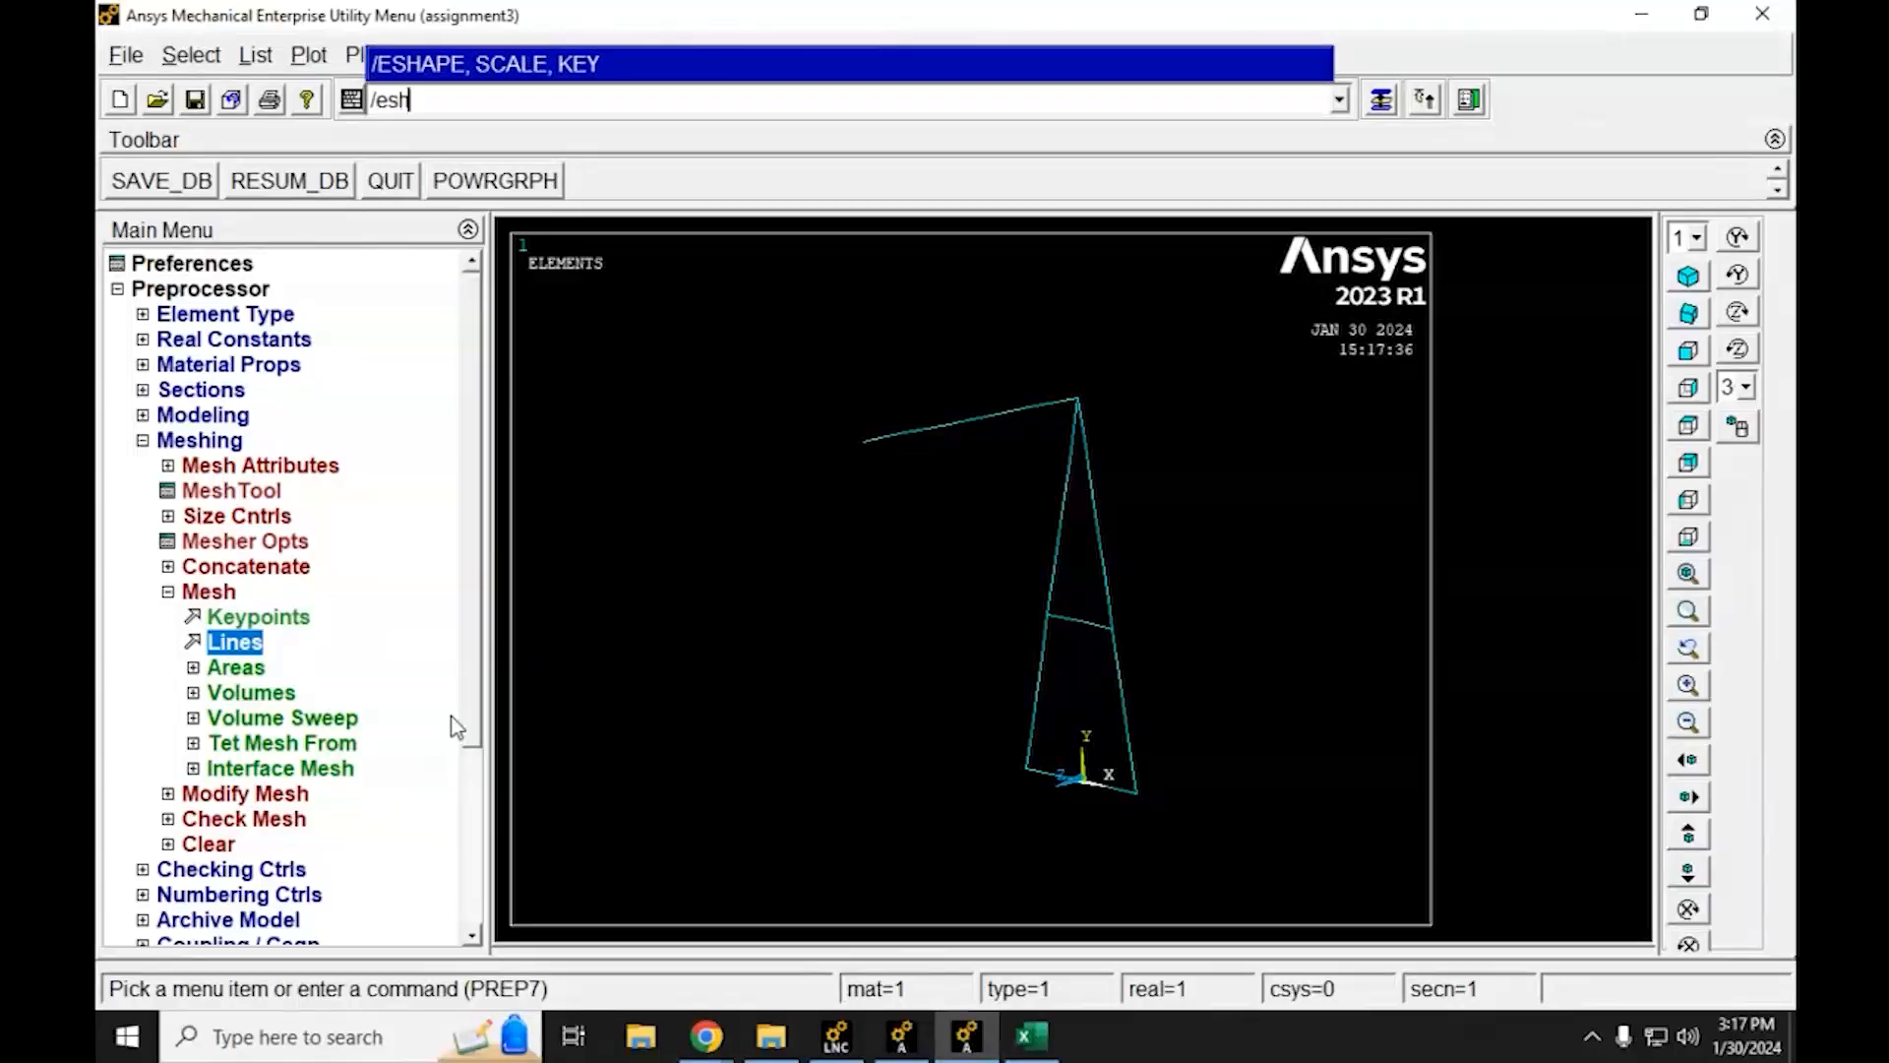
{"action": "type", "text": "ape,1,1"}
{"action": "key", "text": "Return"}
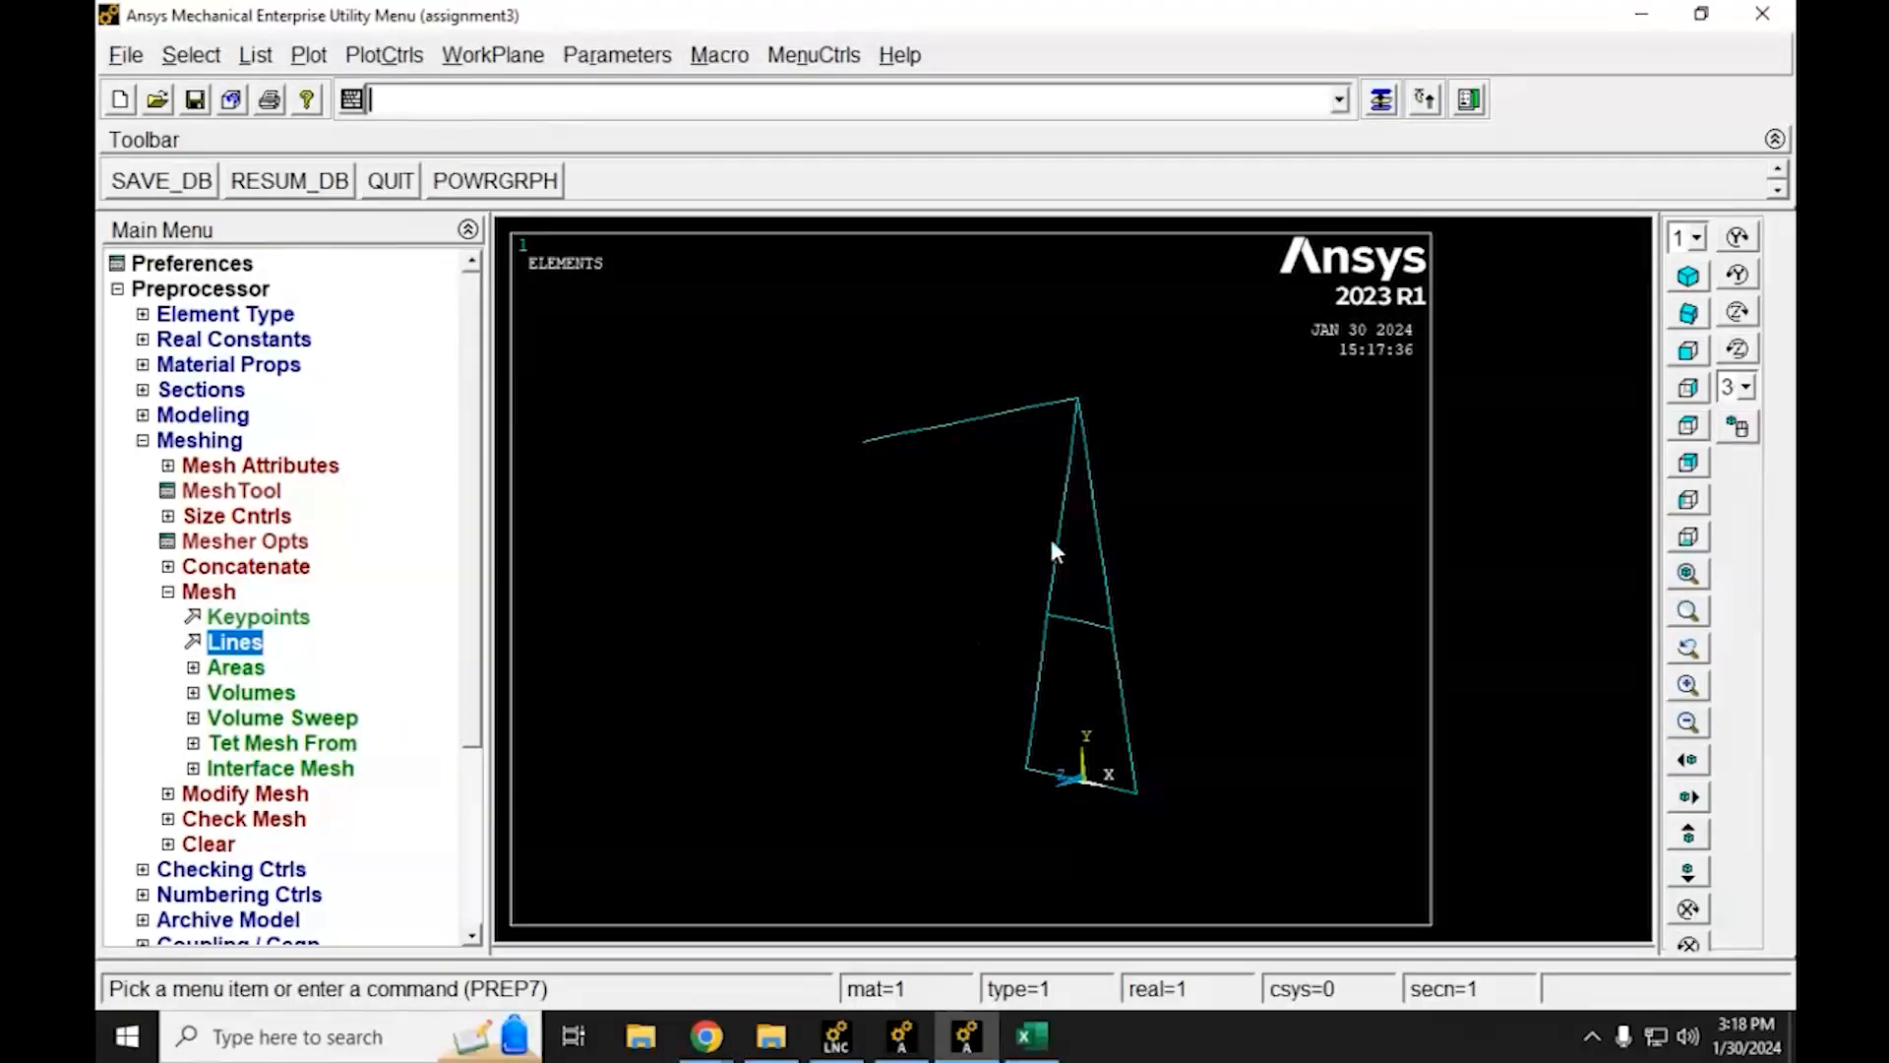
{"action": "scroll", "coordinate": [1051, 551], "scroll_direction": "up", "scroll_amount": 2}
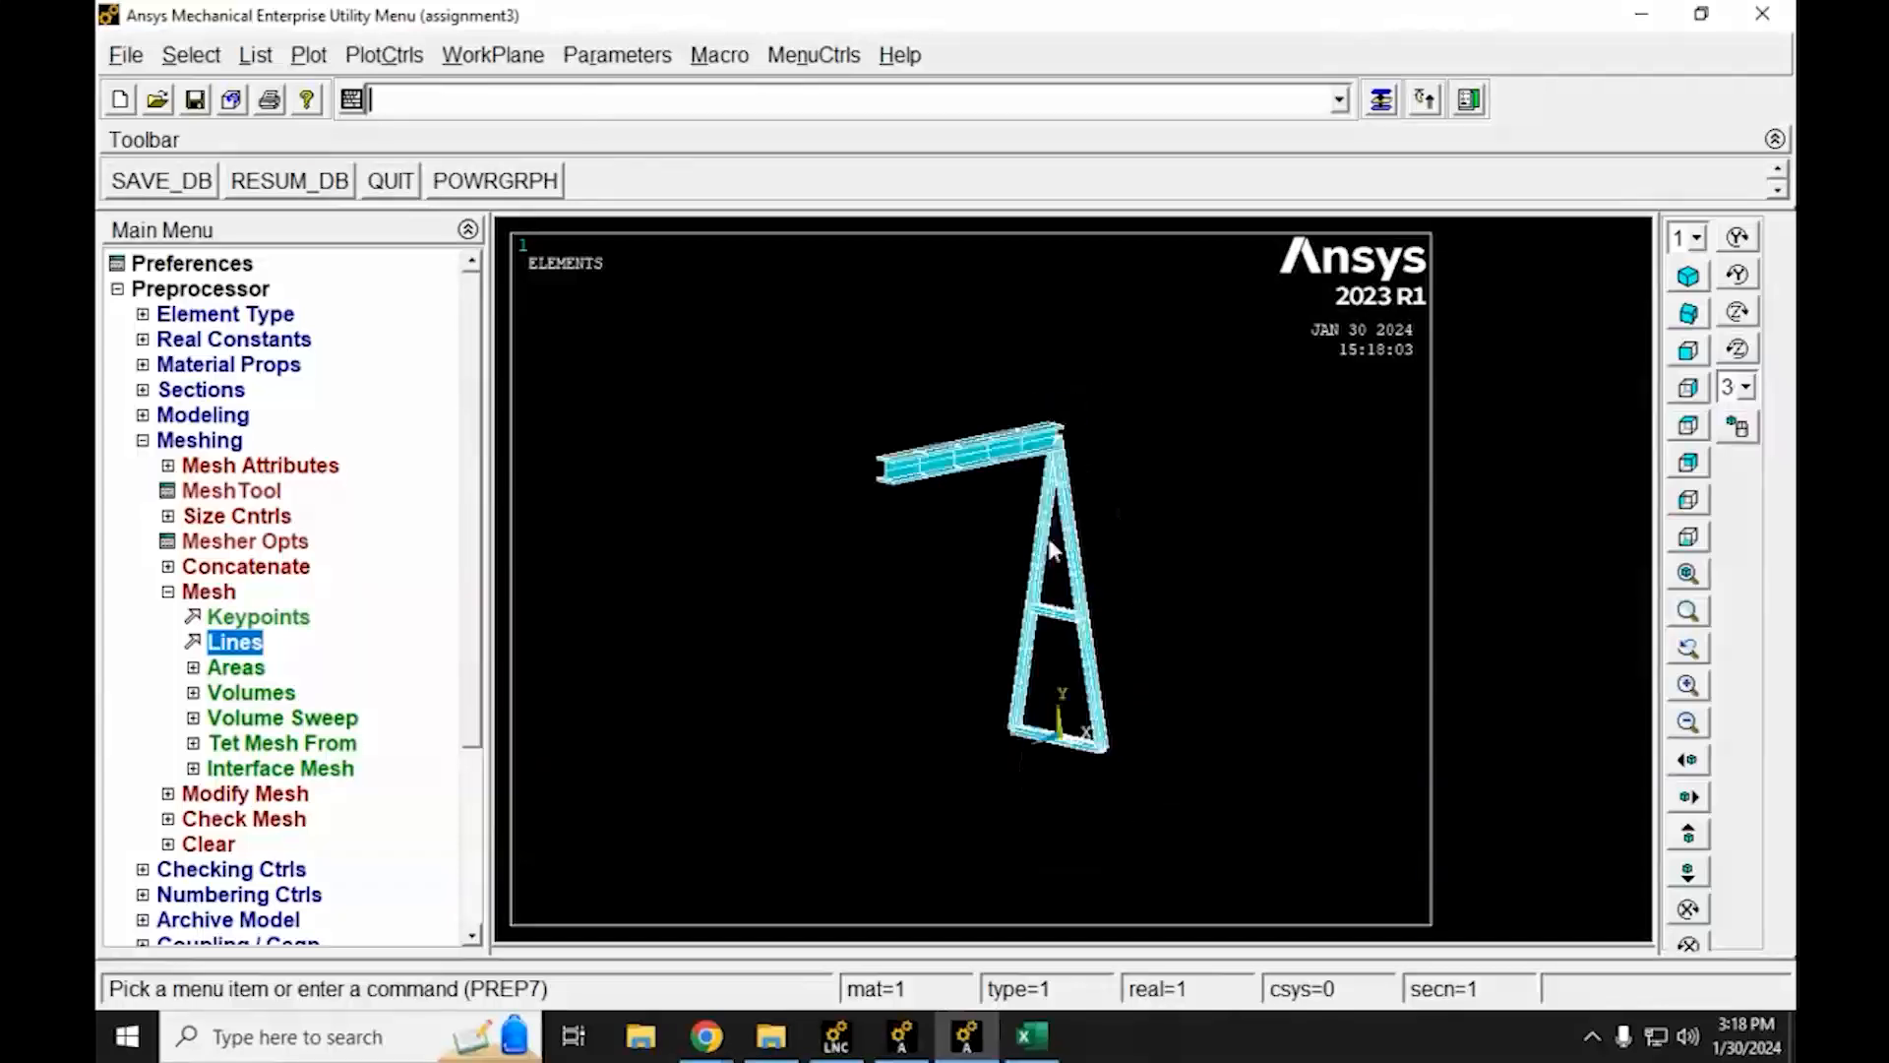
{"action": "scroll", "coordinate": [1048, 541], "scroll_direction": "up", "scroll_amount": 1}
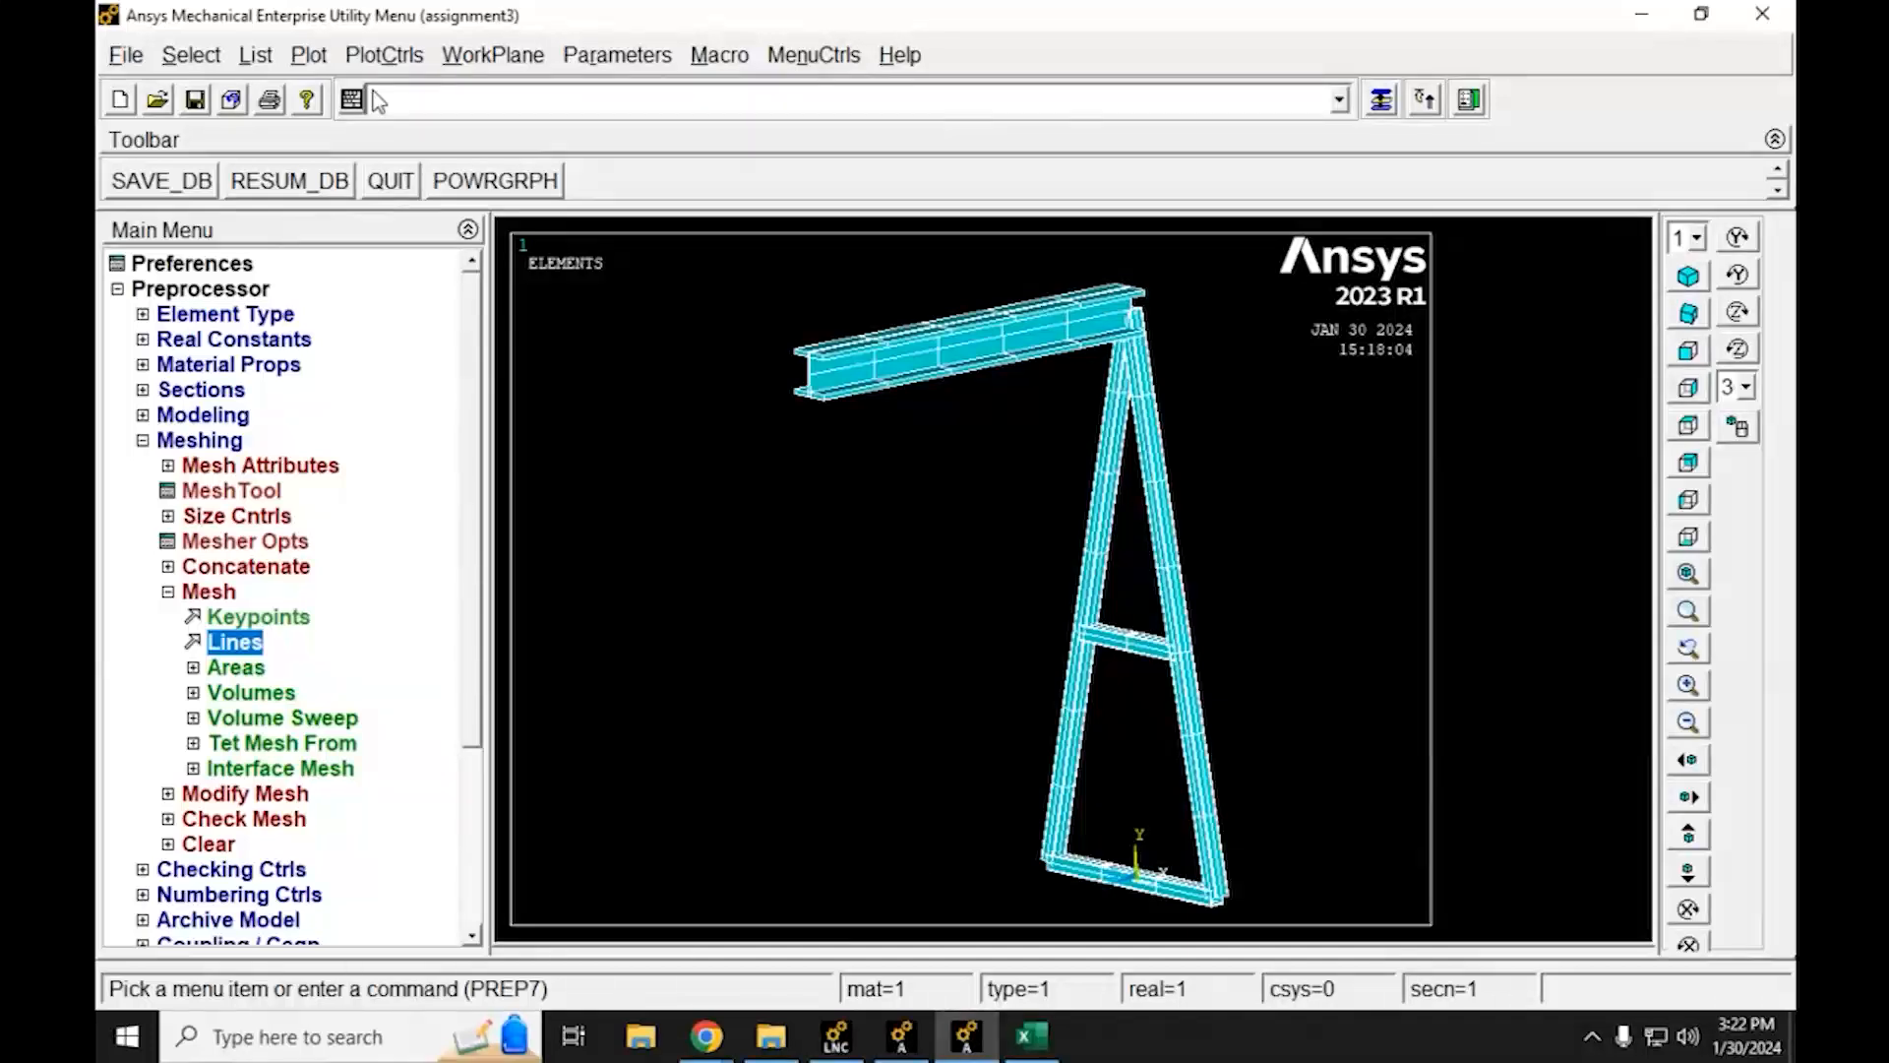
Switch the element display back to plain lines with /eshape,0,0
{"action": "type", "text": "/"}
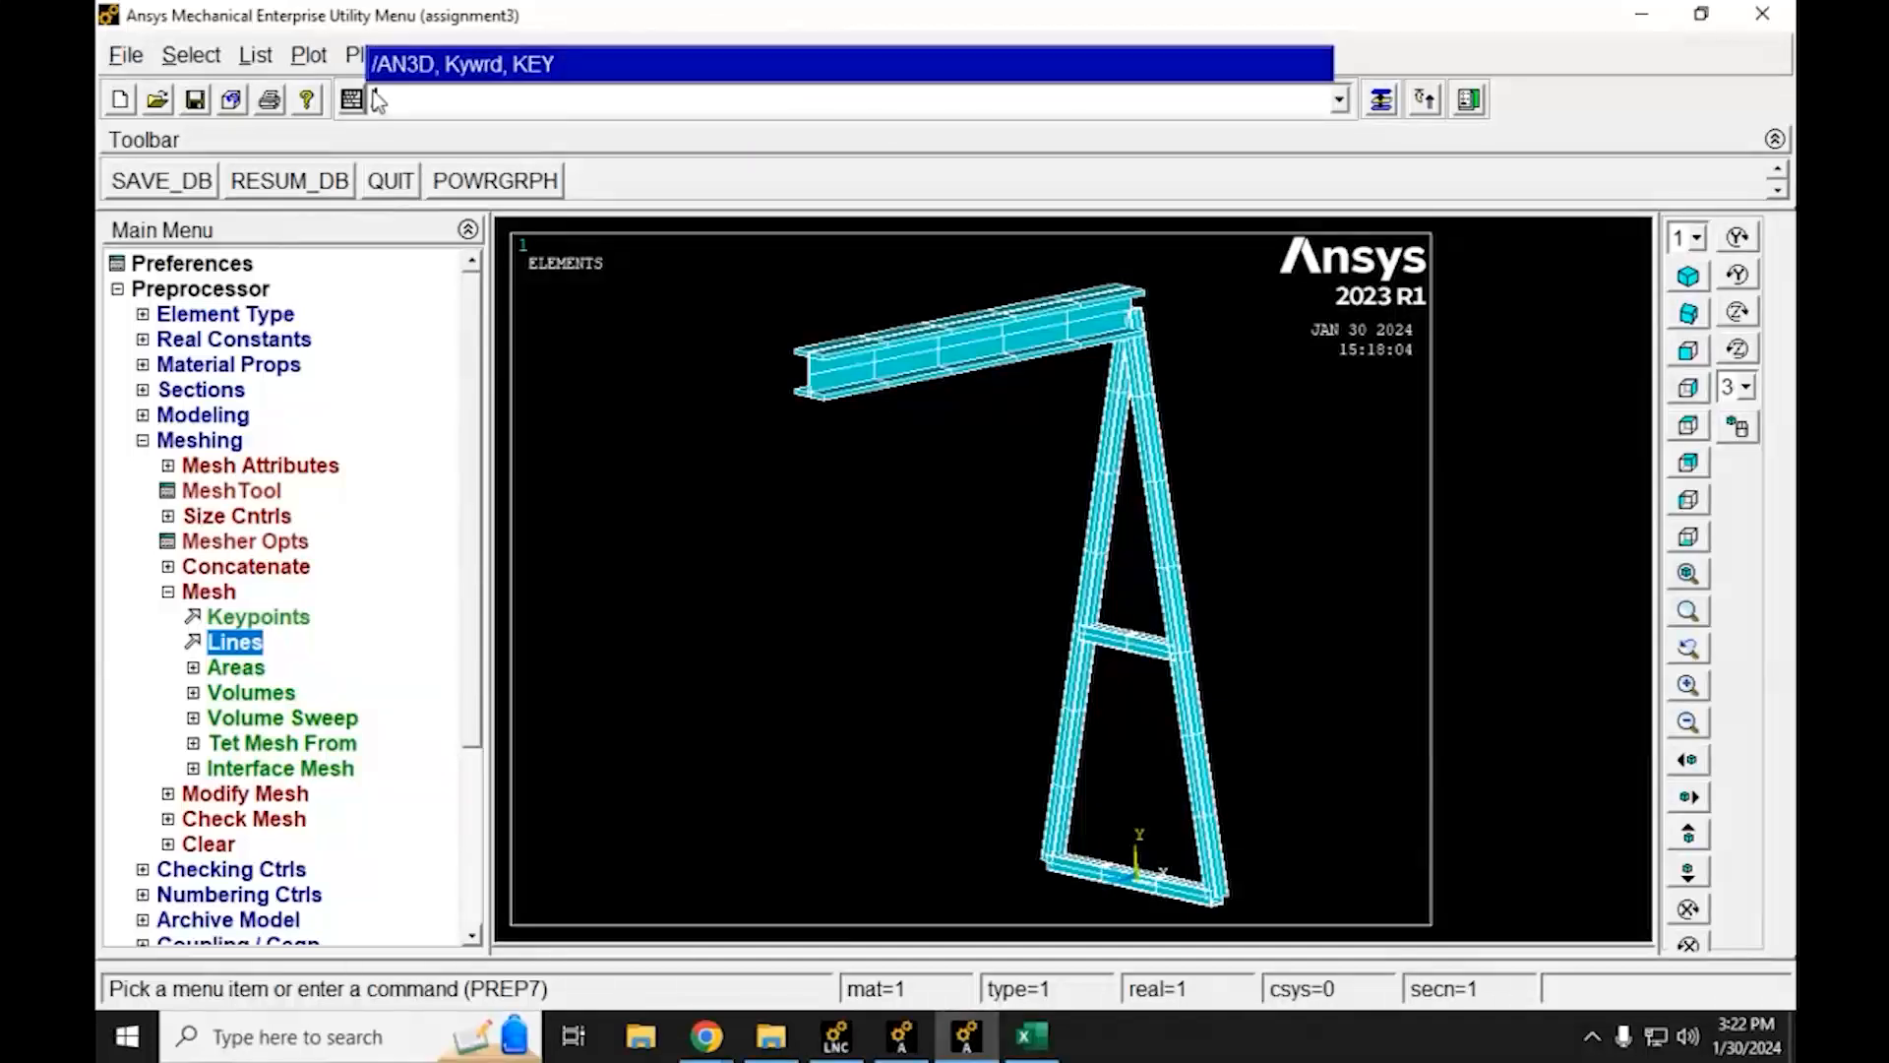
{"action": "type", "text": "eshap"}
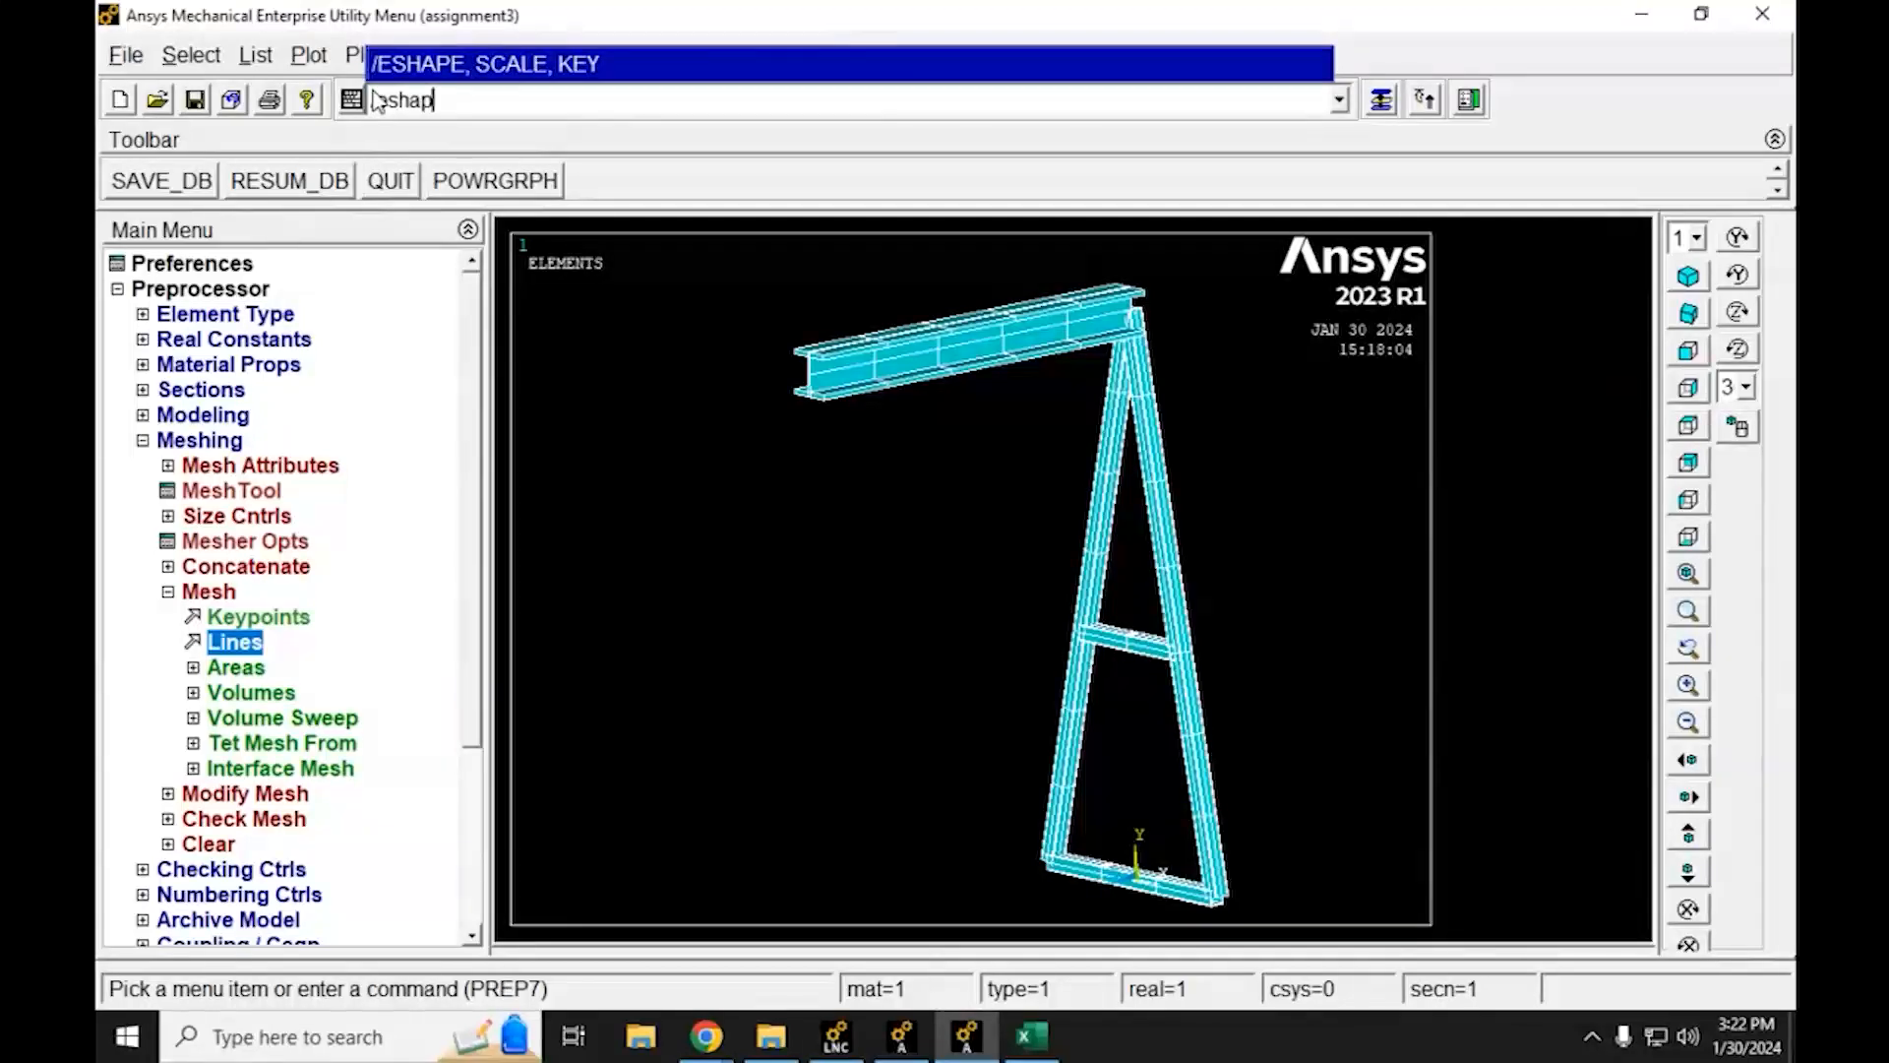
{"action": "type", "text": "e,0,0"}
{"action": "key", "text": "Return"}
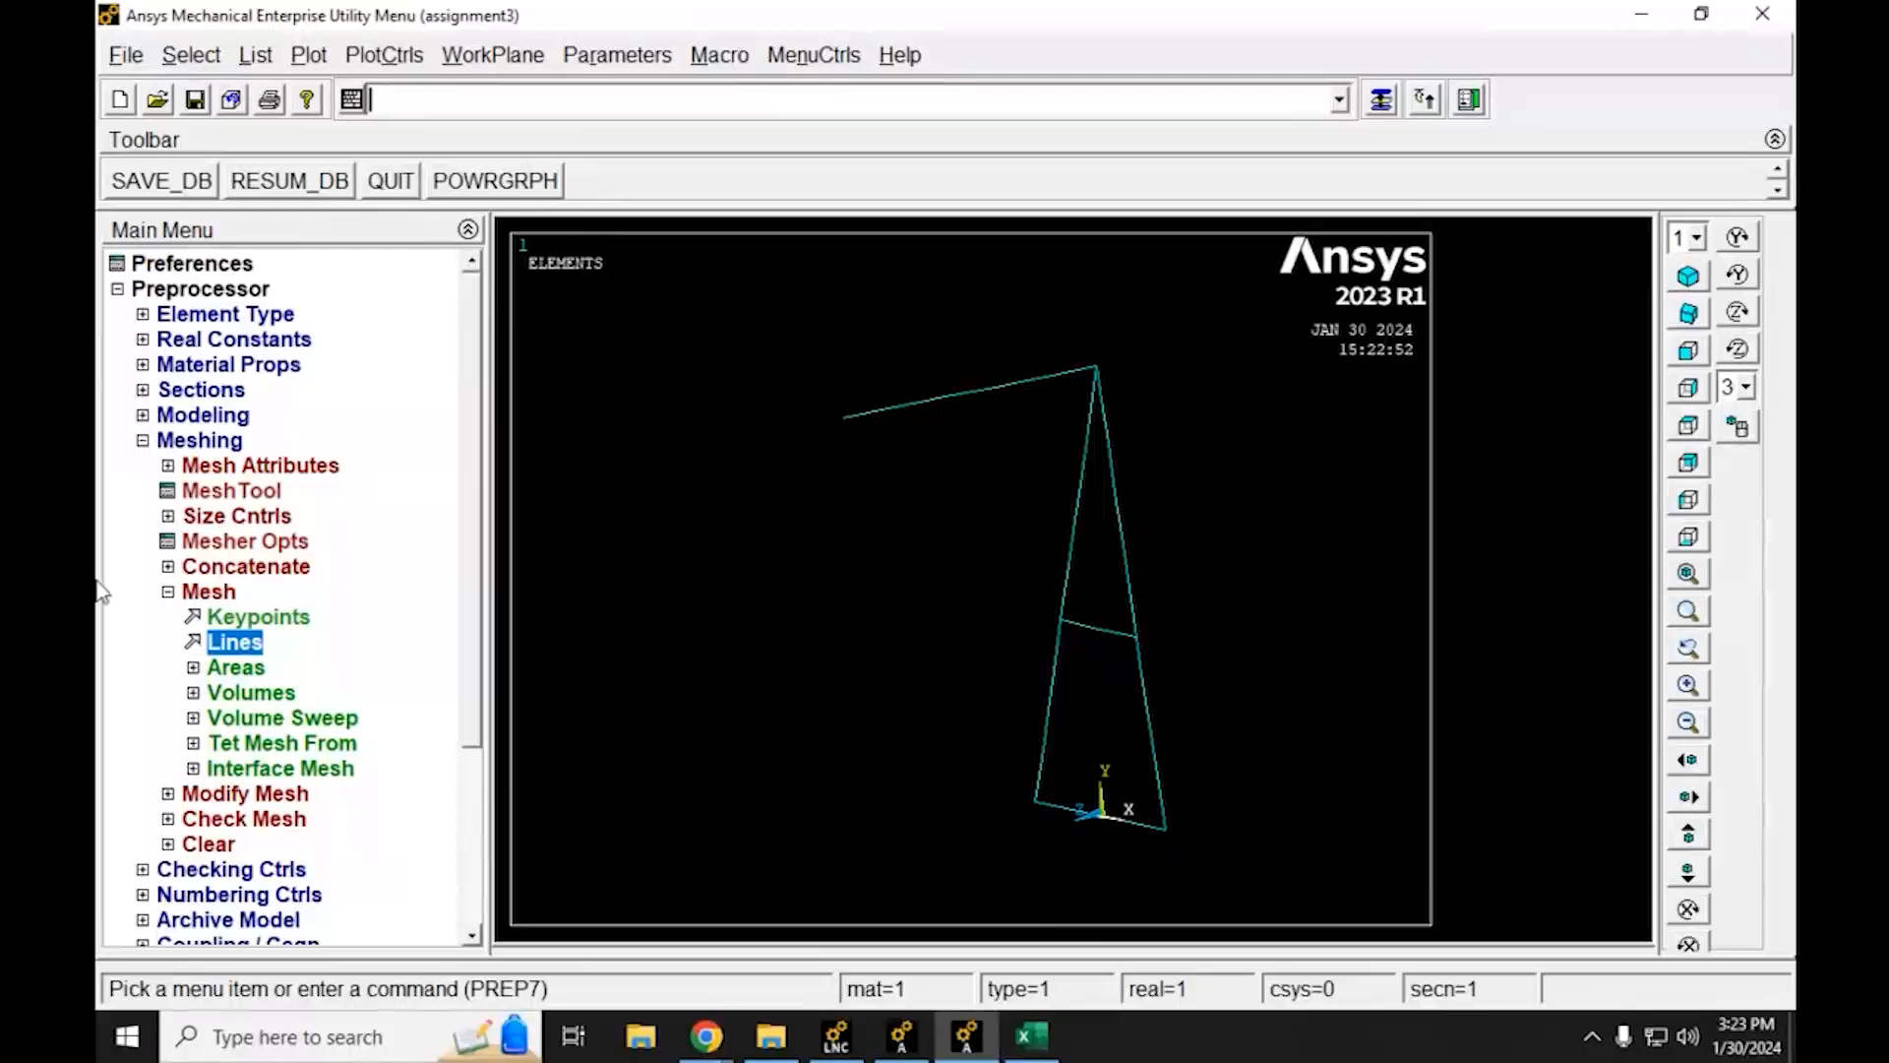
Select the two base keypoints of the A-frame for a structural displacement constraint on keypoints
{"action": "left_click", "coordinate": [143, 440]}
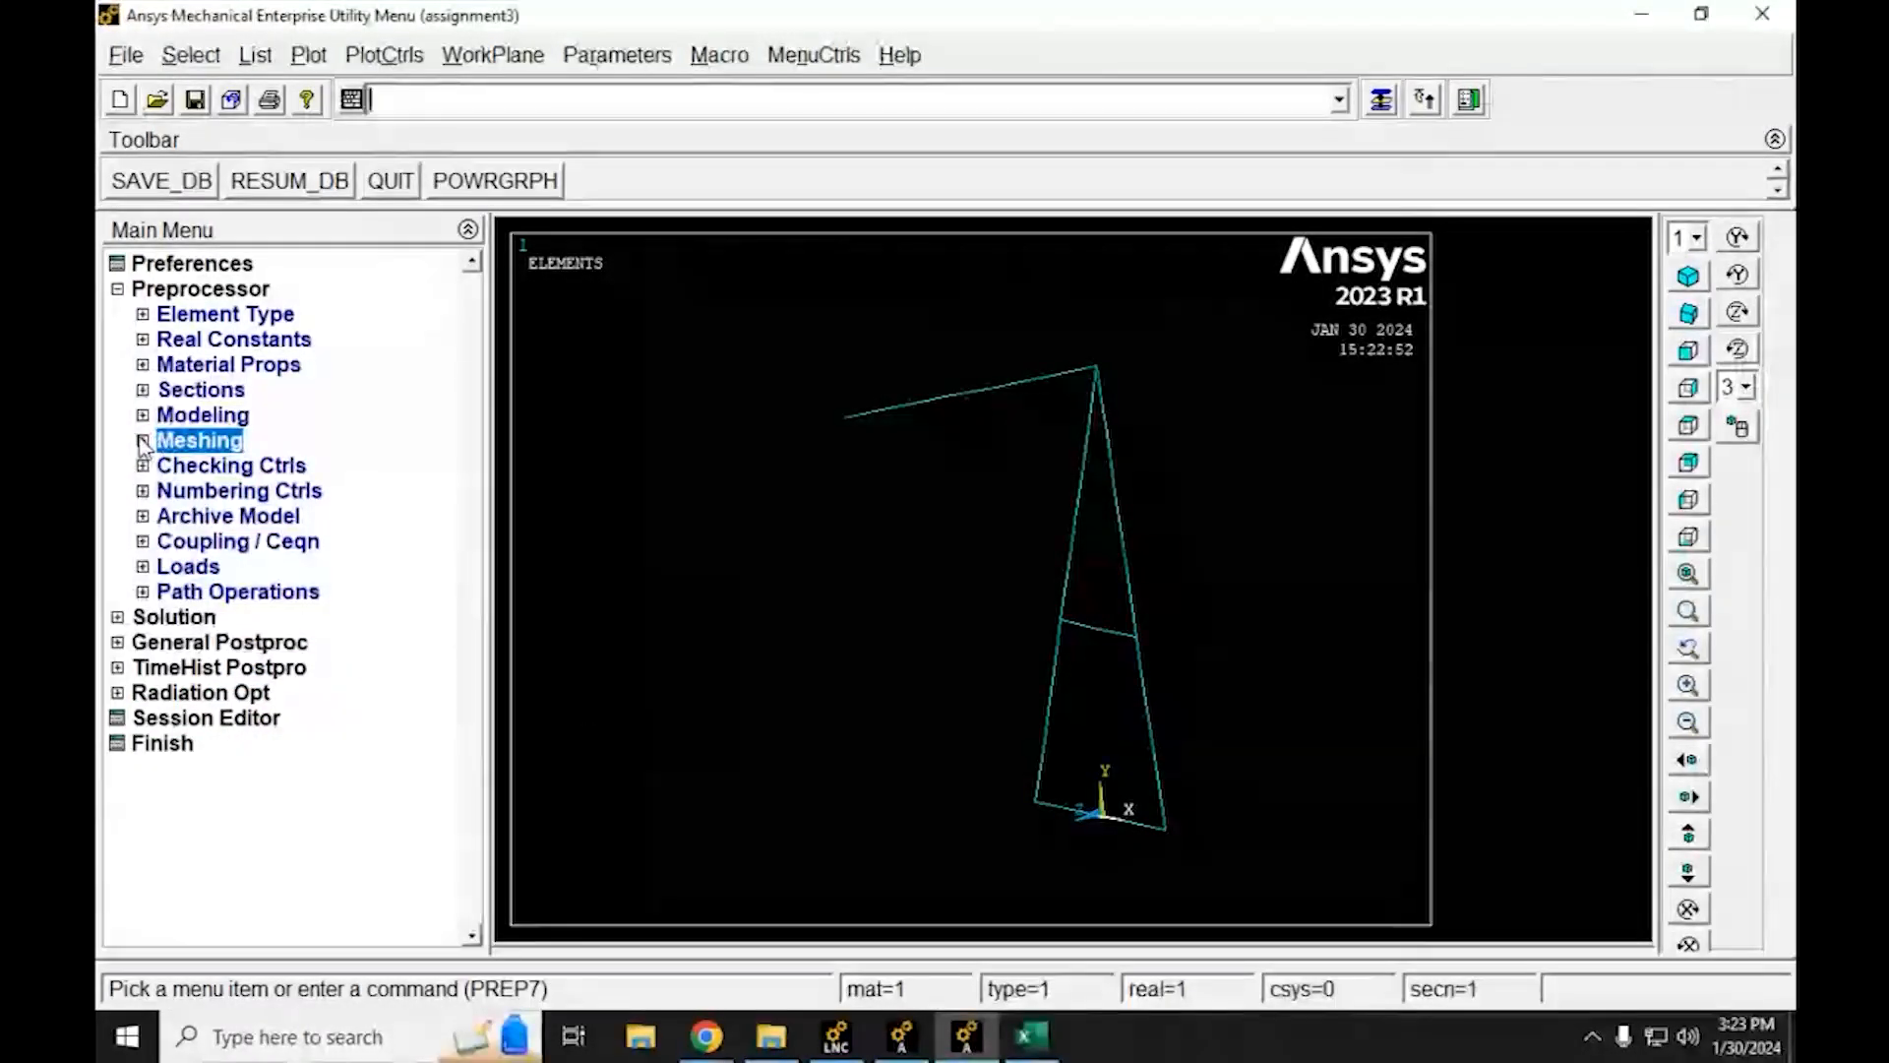
{"action": "left_click", "coordinate": [143, 568]}
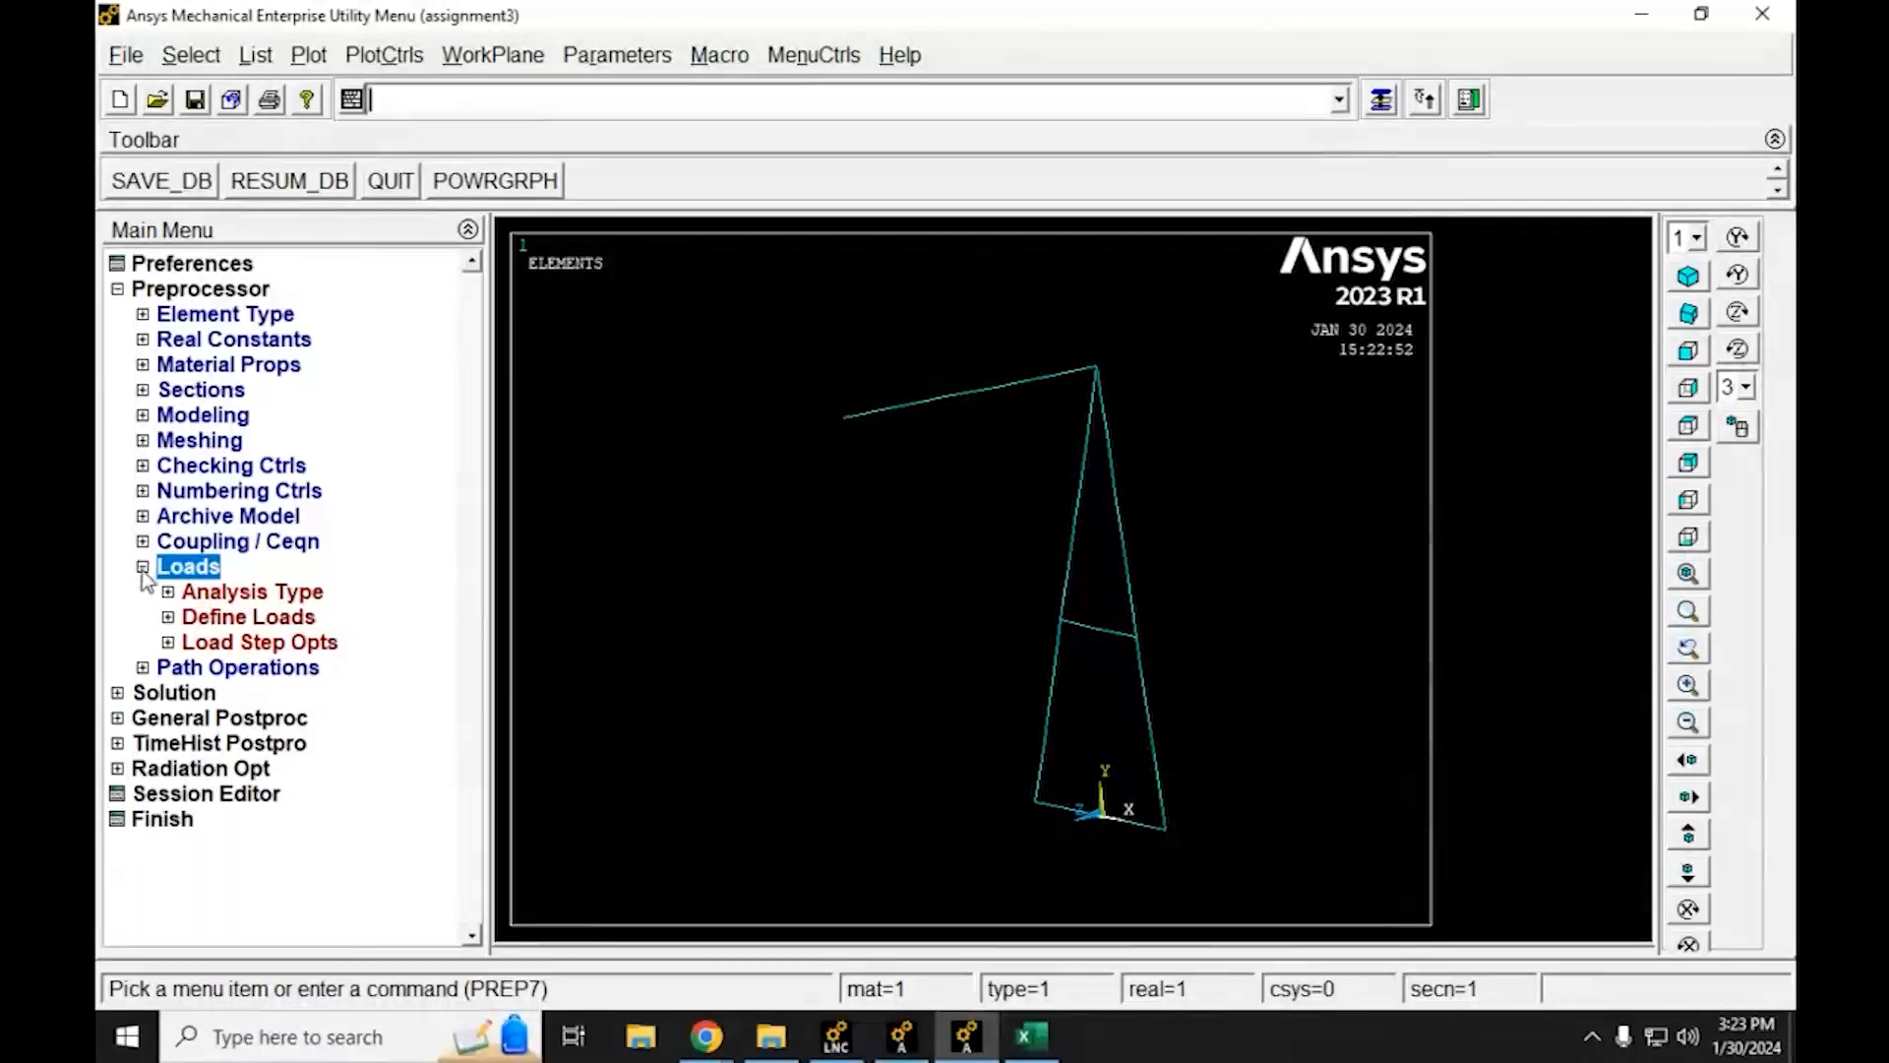
{"action": "left_click", "coordinate": [168, 618]}
{"action": "left_click", "coordinate": [194, 669]}
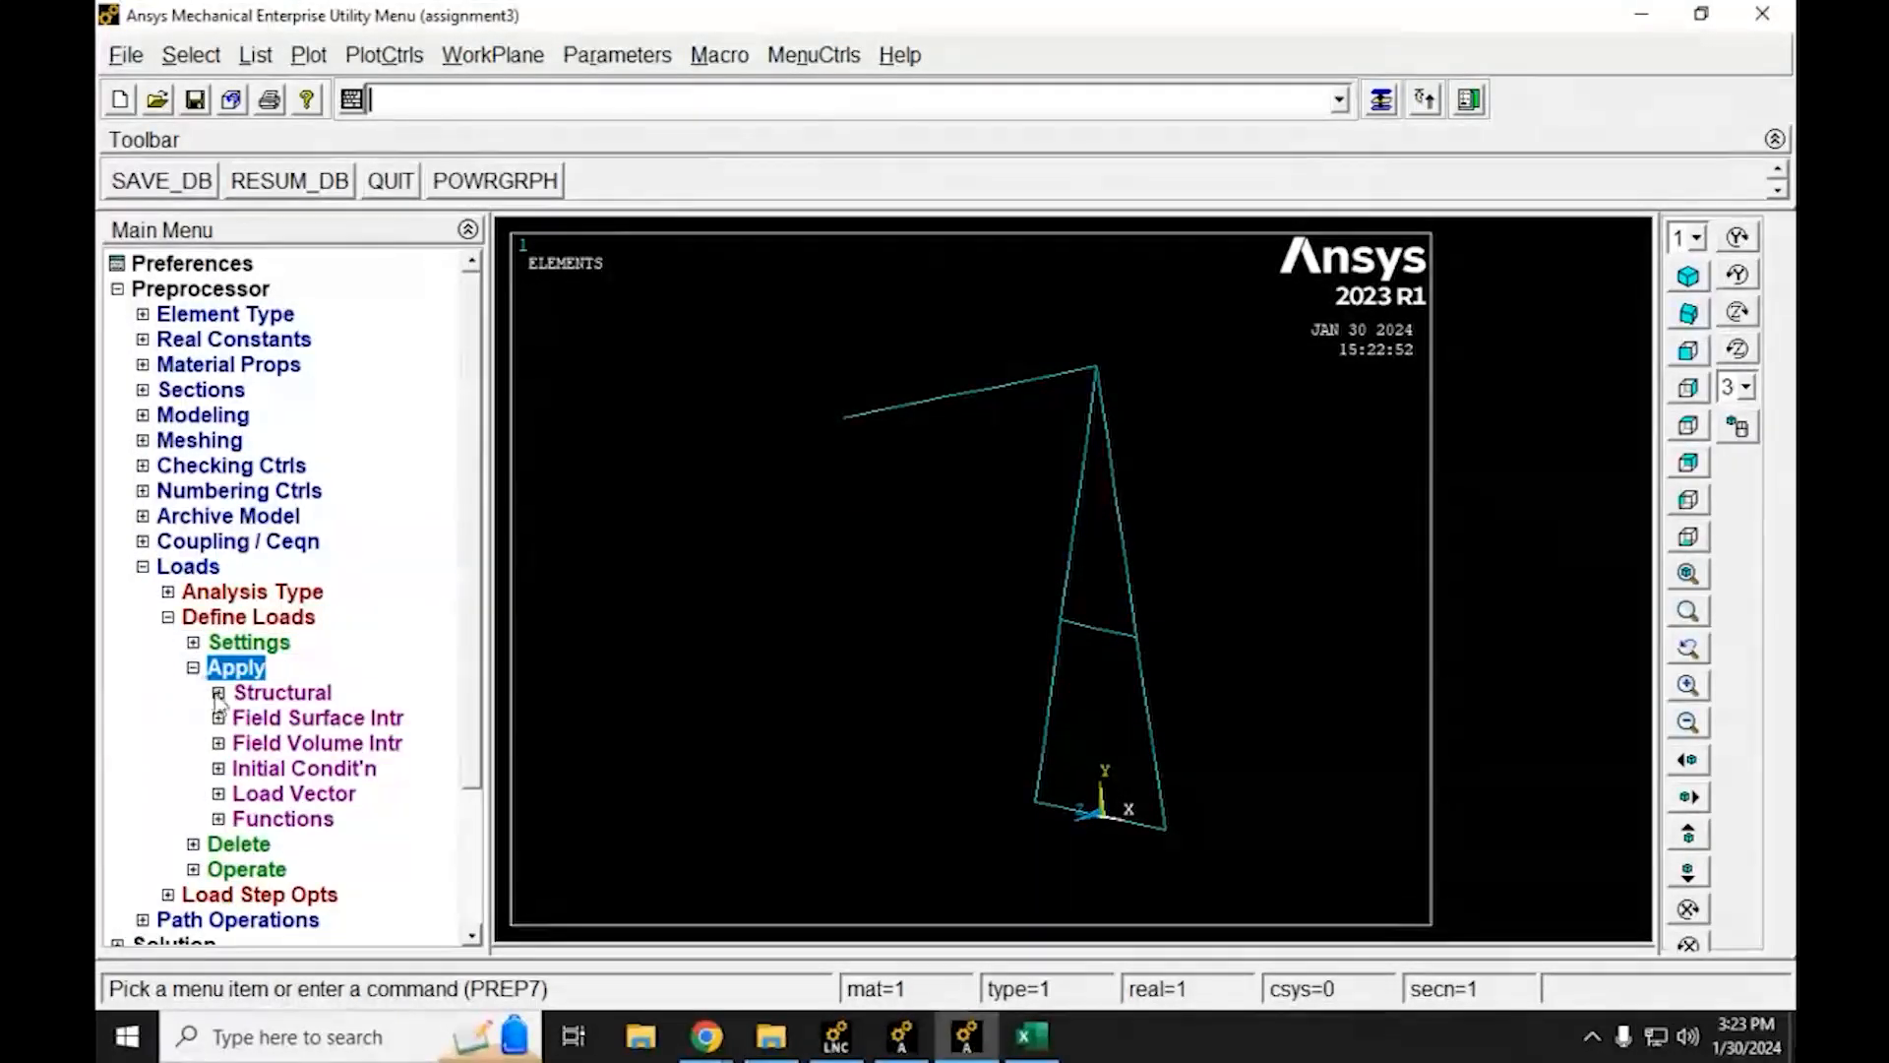
{"action": "left_click", "coordinate": [219, 693]}
{"action": "left_click", "coordinate": [244, 718]}
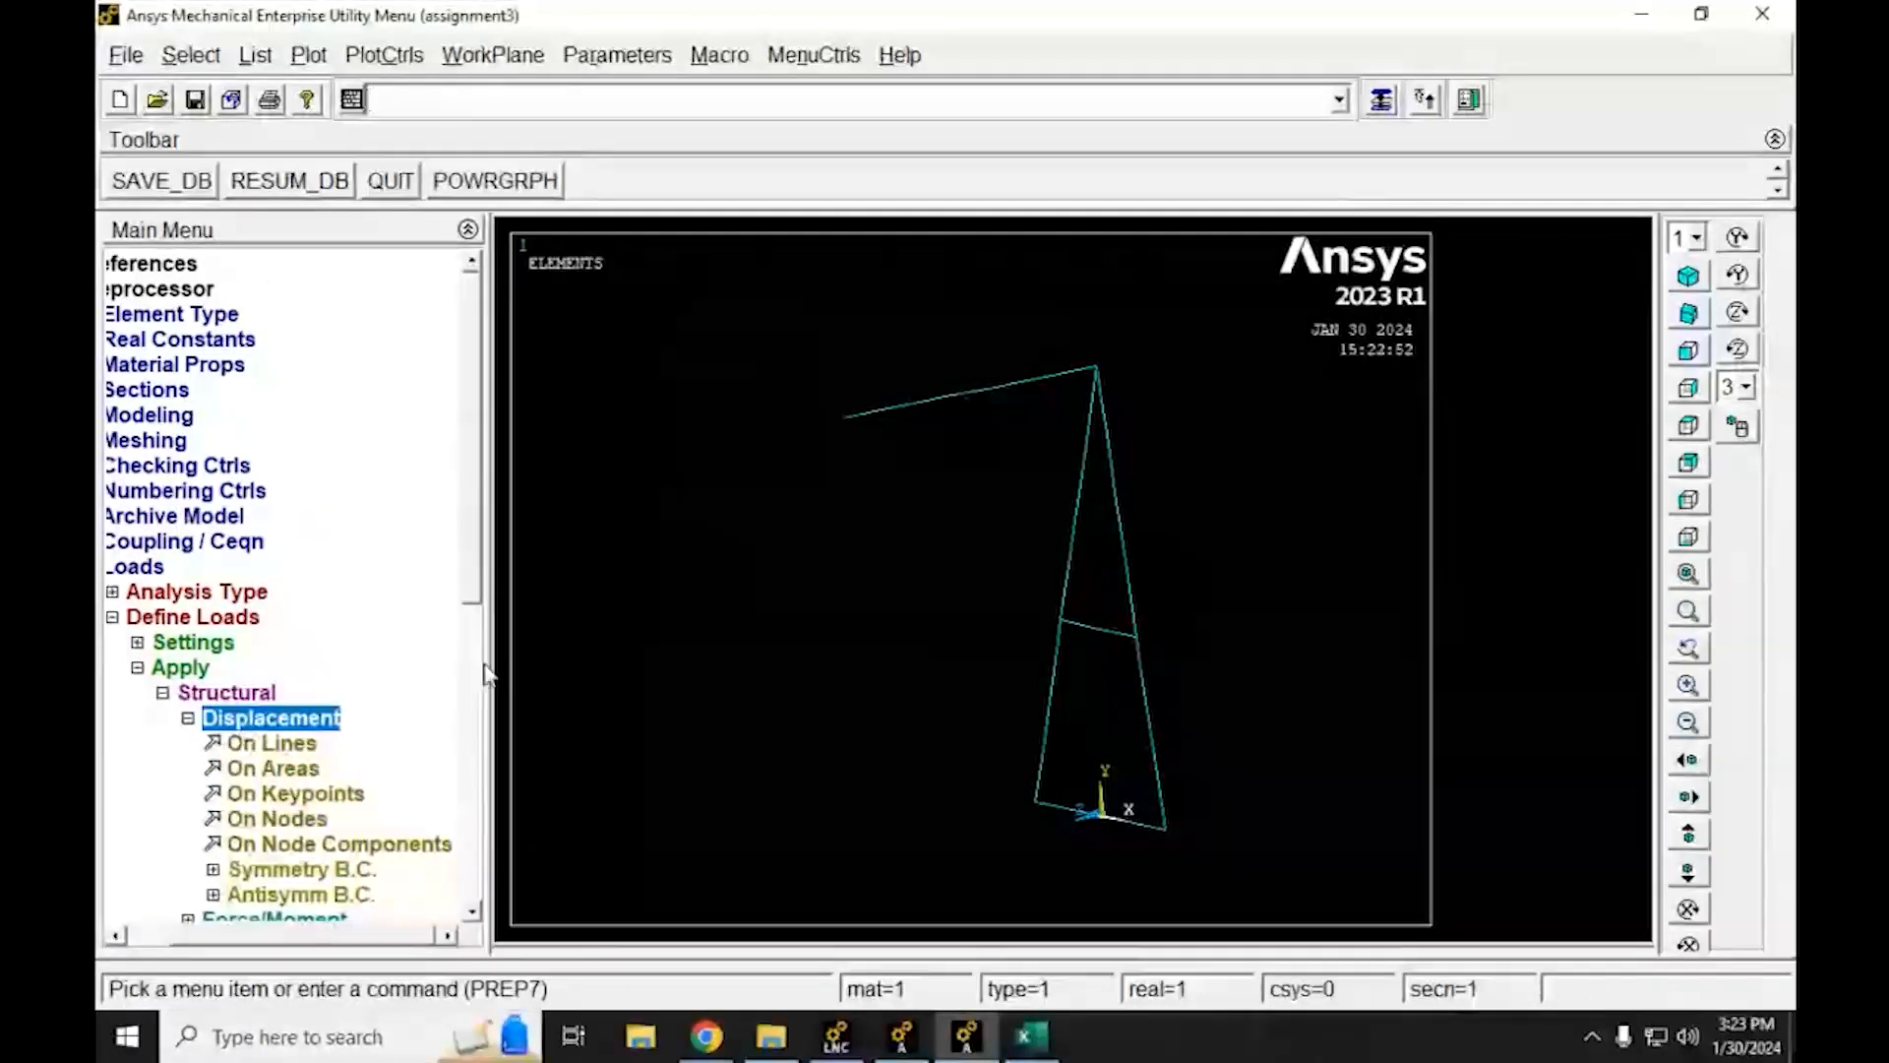
{"action": "left_click_drag", "start_coordinate": [489, 645], "coordinate": [600, 649]}
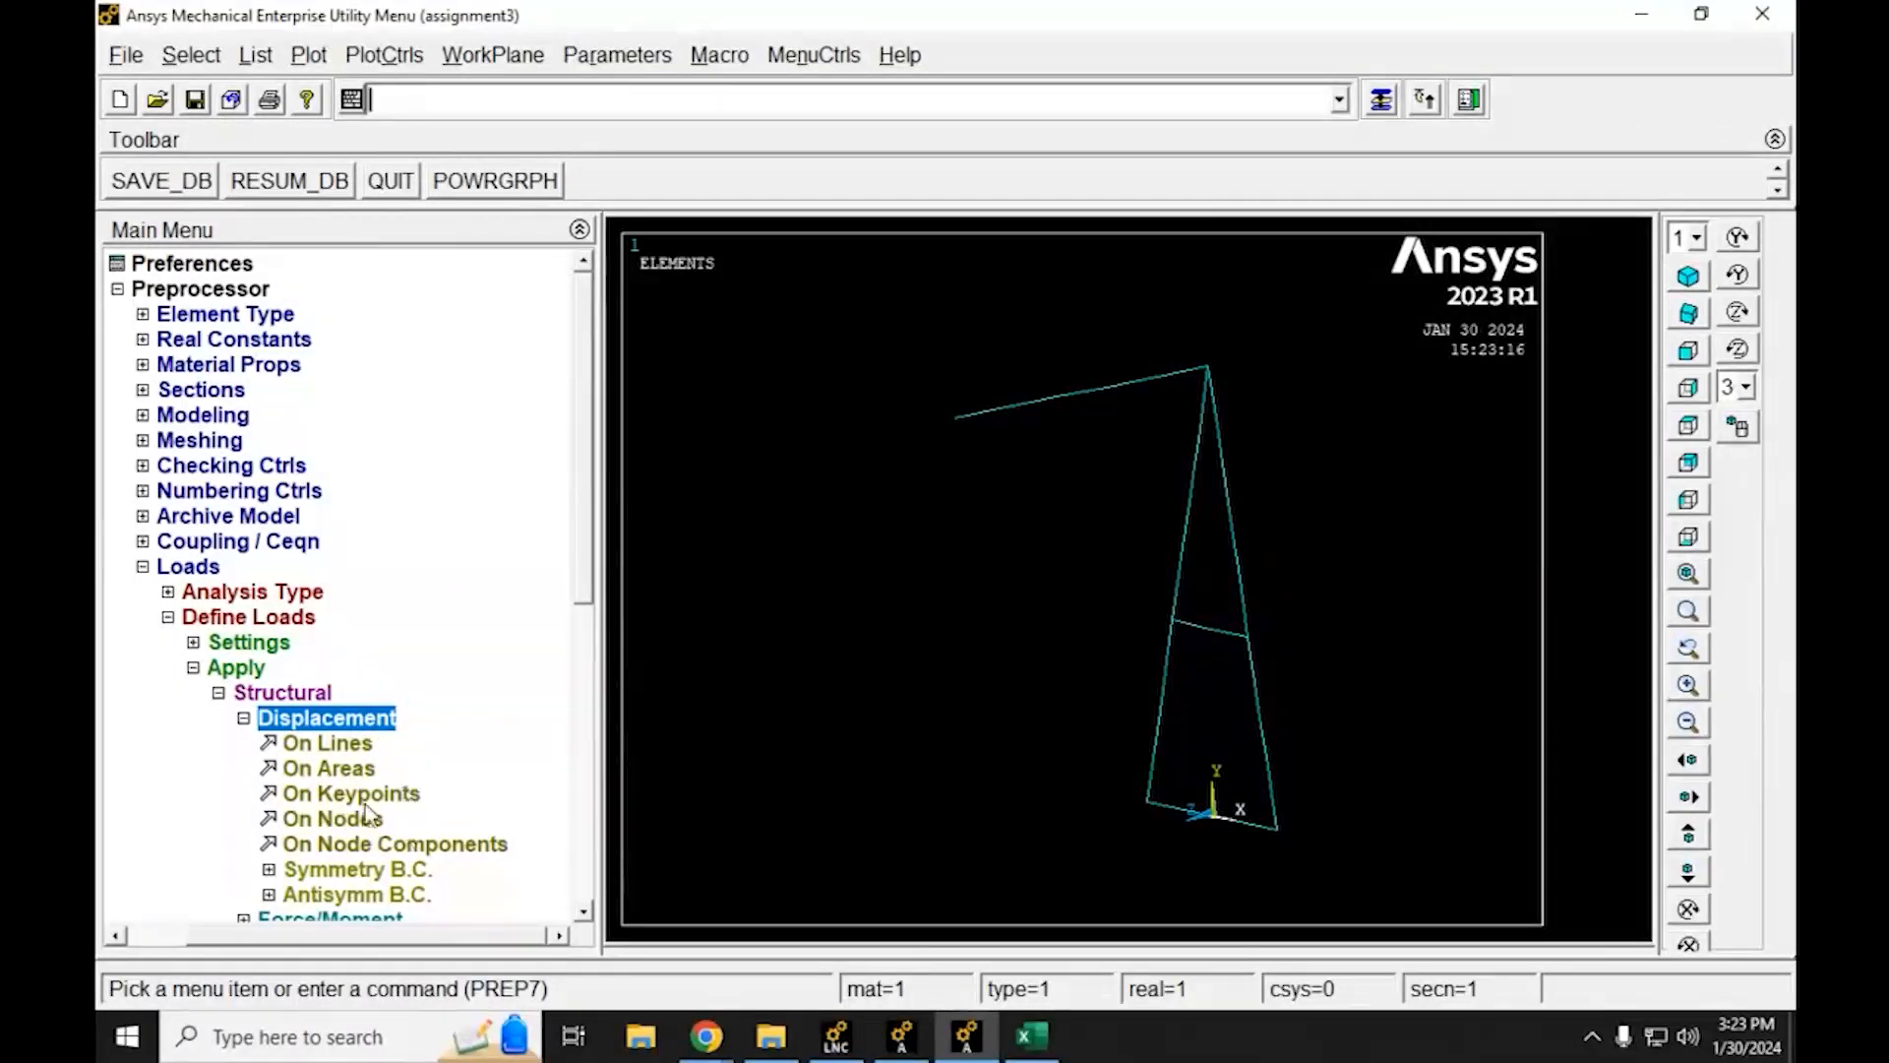
{"action": "left_click", "coordinate": [335, 801]}
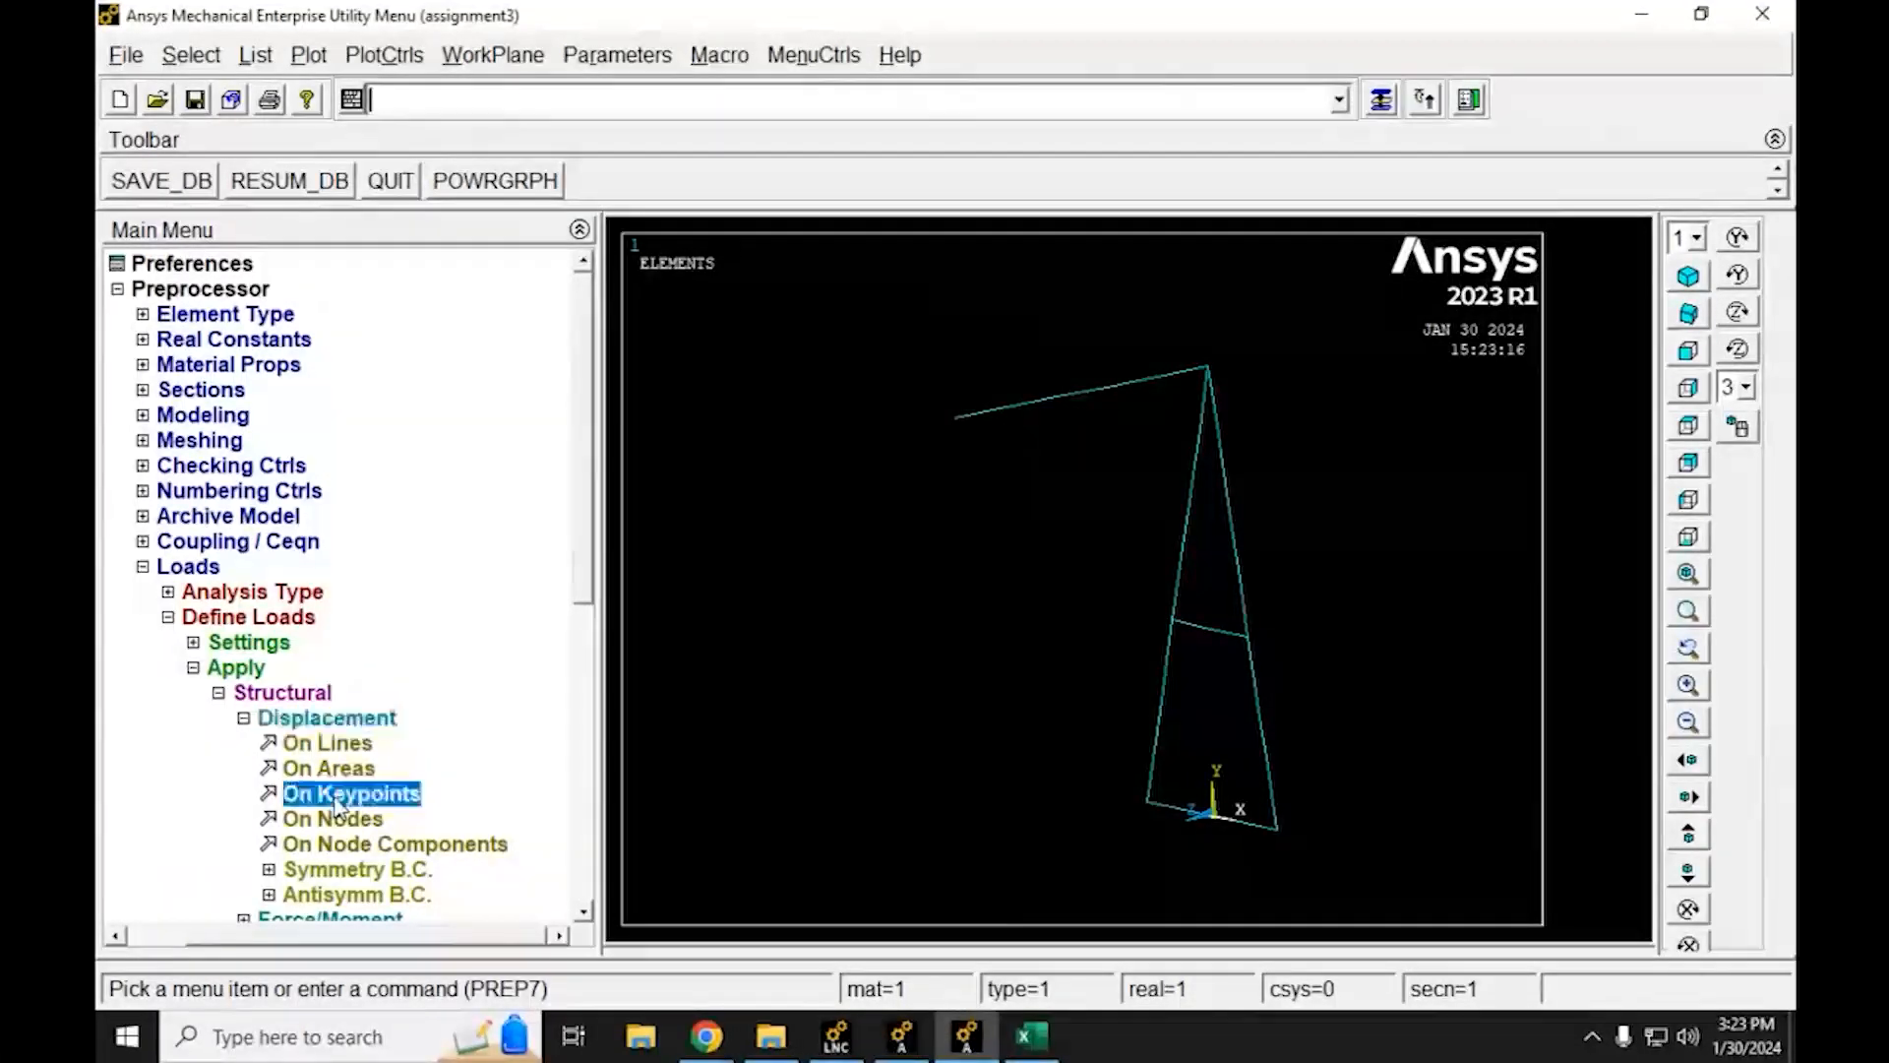
{"action": "left_click_drag", "start_coordinate": [210, 497], "coordinate": [704, 292]}
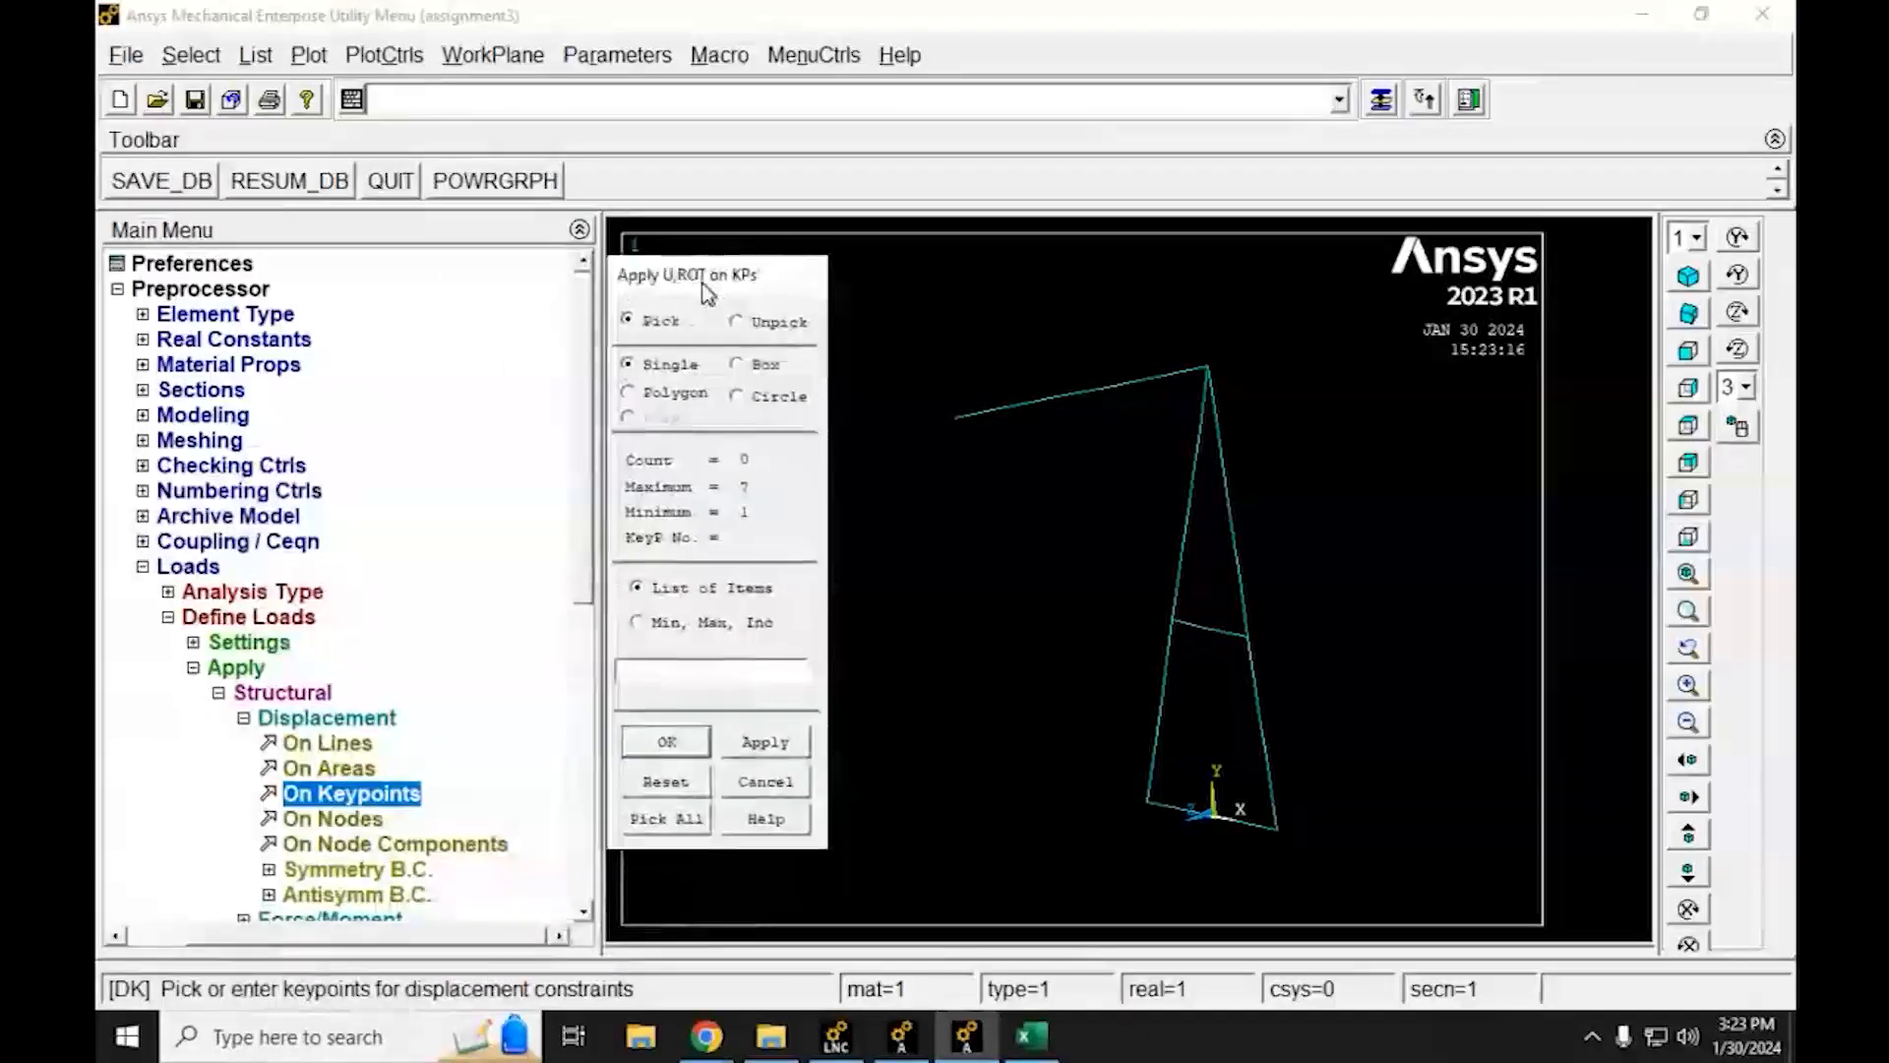
{"action": "left_click", "coordinate": [1144, 800]}
{"action": "left_click", "coordinate": [1276, 828]}
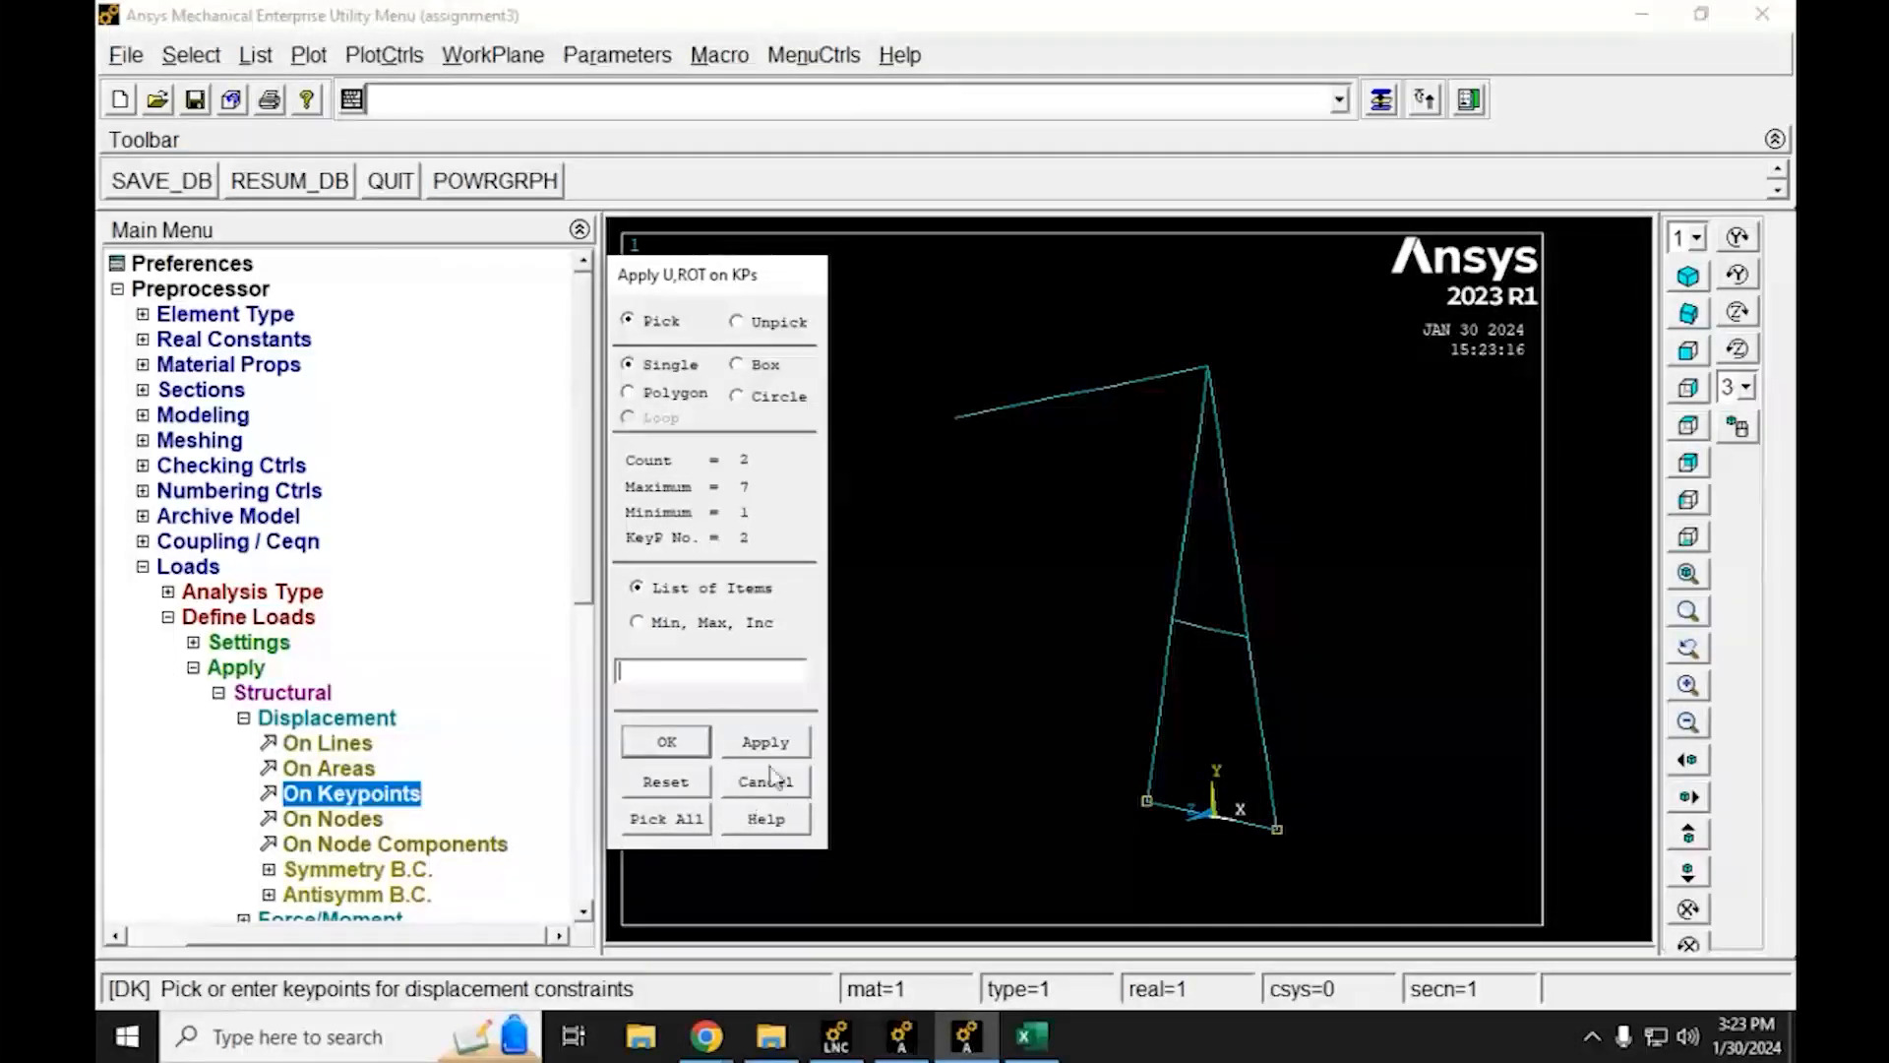
{"action": "left_click", "coordinate": [667, 741]}
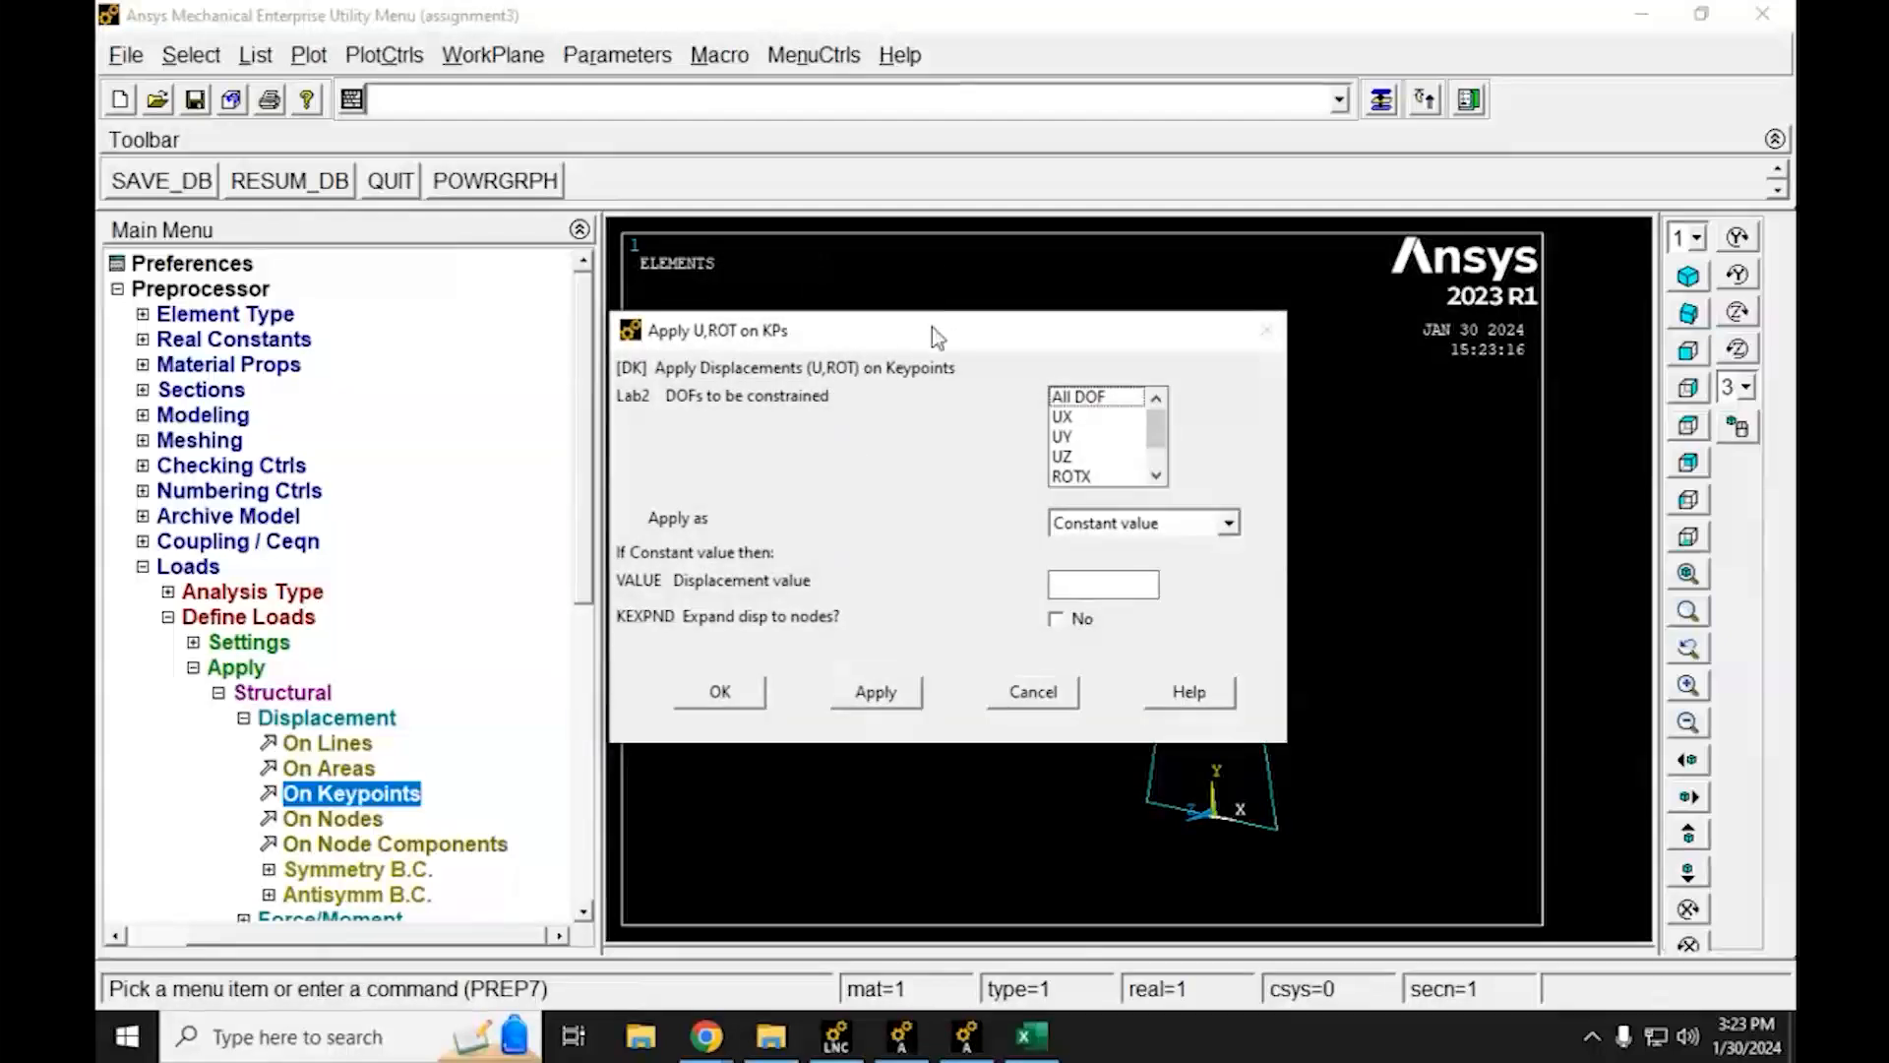
Constrain UX, UY and UZ at the A-frame's two base keypoints with a constant displacement value of 0
{"action": "left_click_drag", "start_coordinate": [936, 331], "coordinate": [671, 193]}
{"action": "mouse_move", "coordinate": [886, 290]}
{"action": "left_mouse_down"}
{"action": "mouse_move", "coordinate": [891, 313]}
{"action": "mouse_move", "coordinate": [895, 276]}
{"action": "mouse_move", "coordinate": [861, 350]}
{"action": "mouse_move", "coordinate": [898, 242]}
{"action": "mouse_move", "coordinate": [898, 313]}
{"action": "left_mouse_up"}
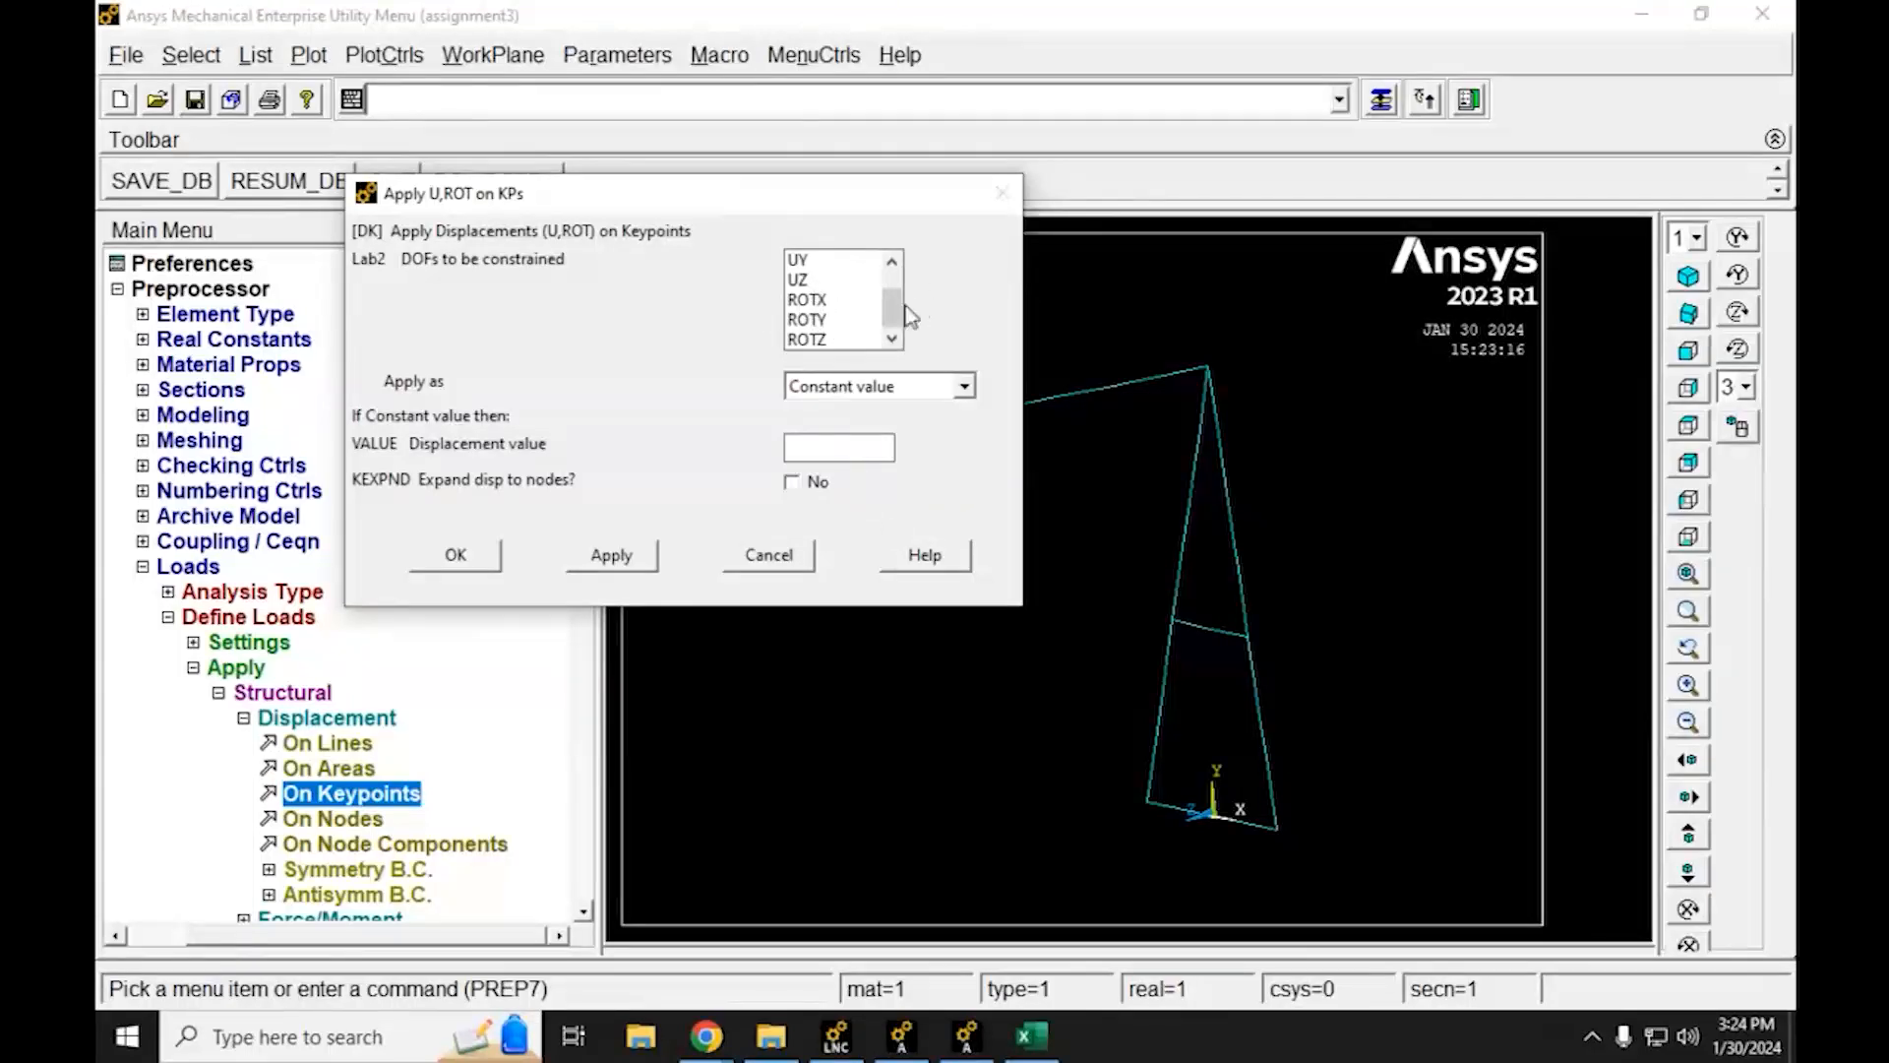
{"action": "left_click_drag", "start_coordinate": [897, 306], "coordinate": [897, 274]}
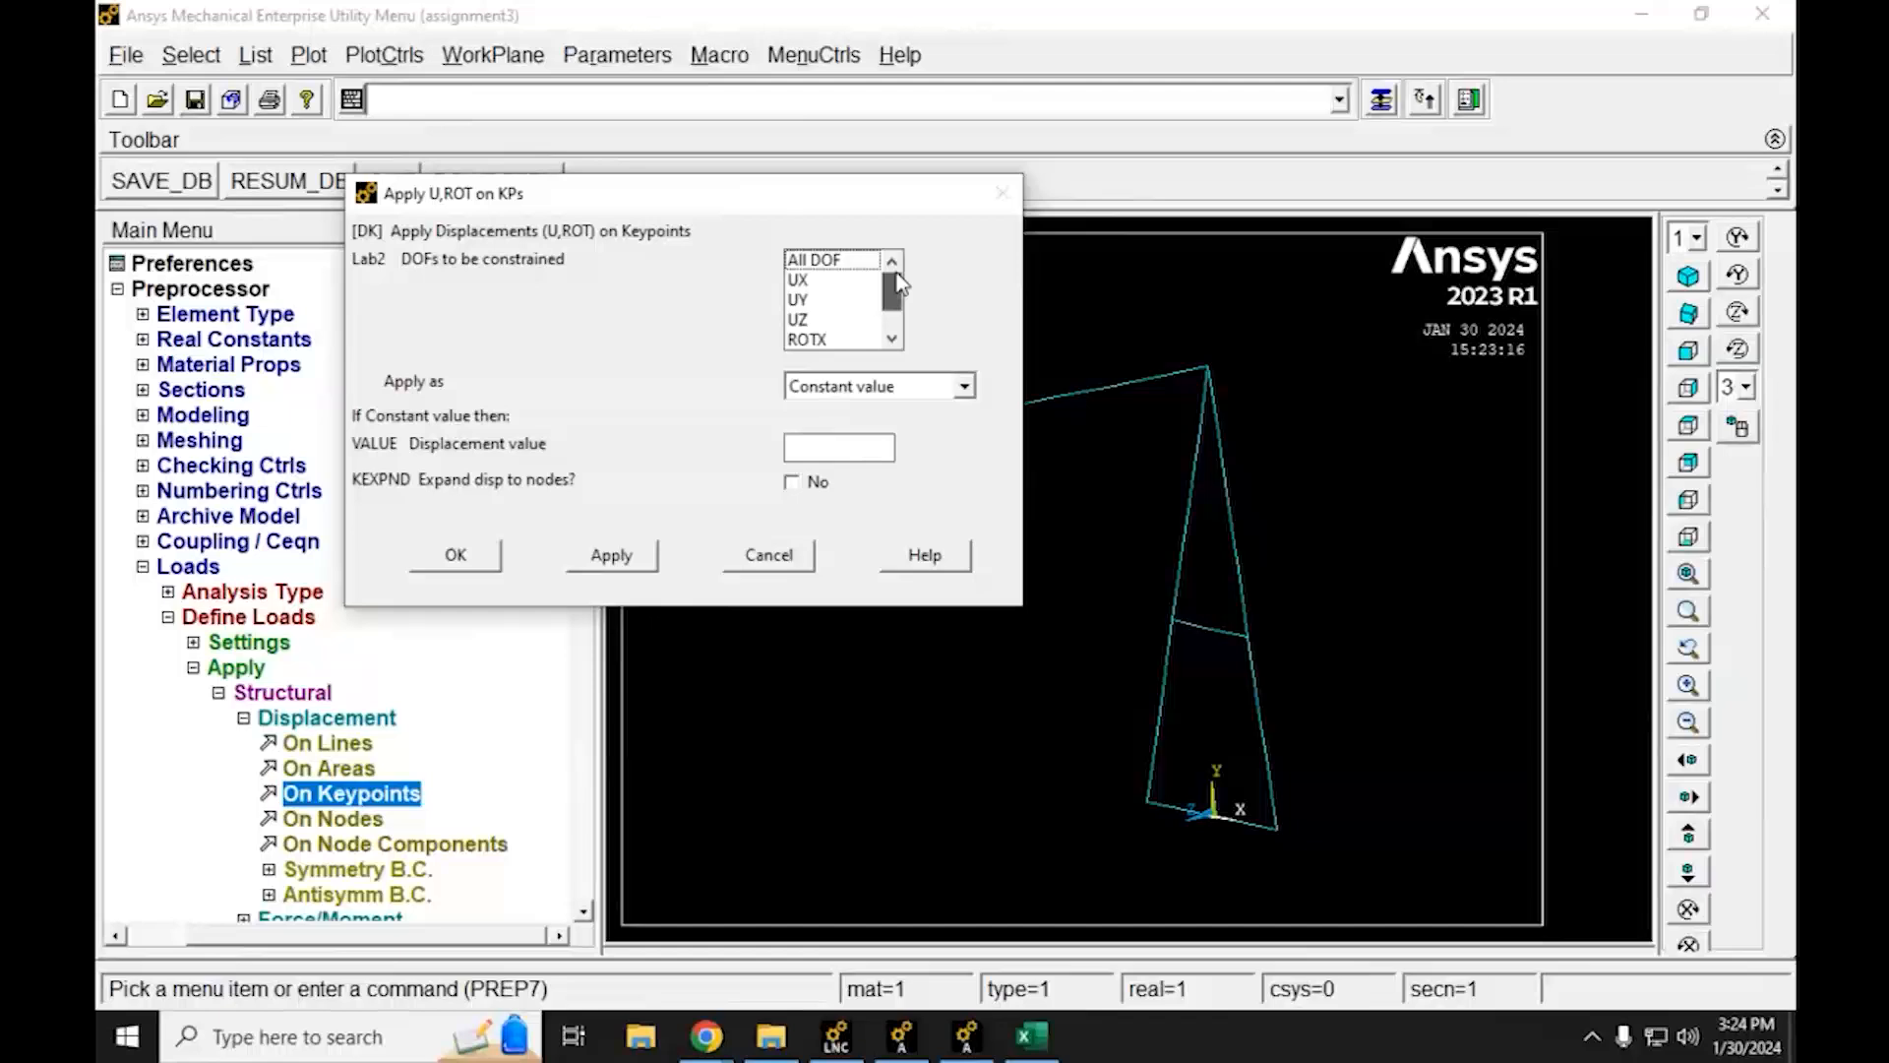
{"action": "left_click", "coordinate": [799, 278]}
{"action": "left_click", "coordinate": [799, 299]}
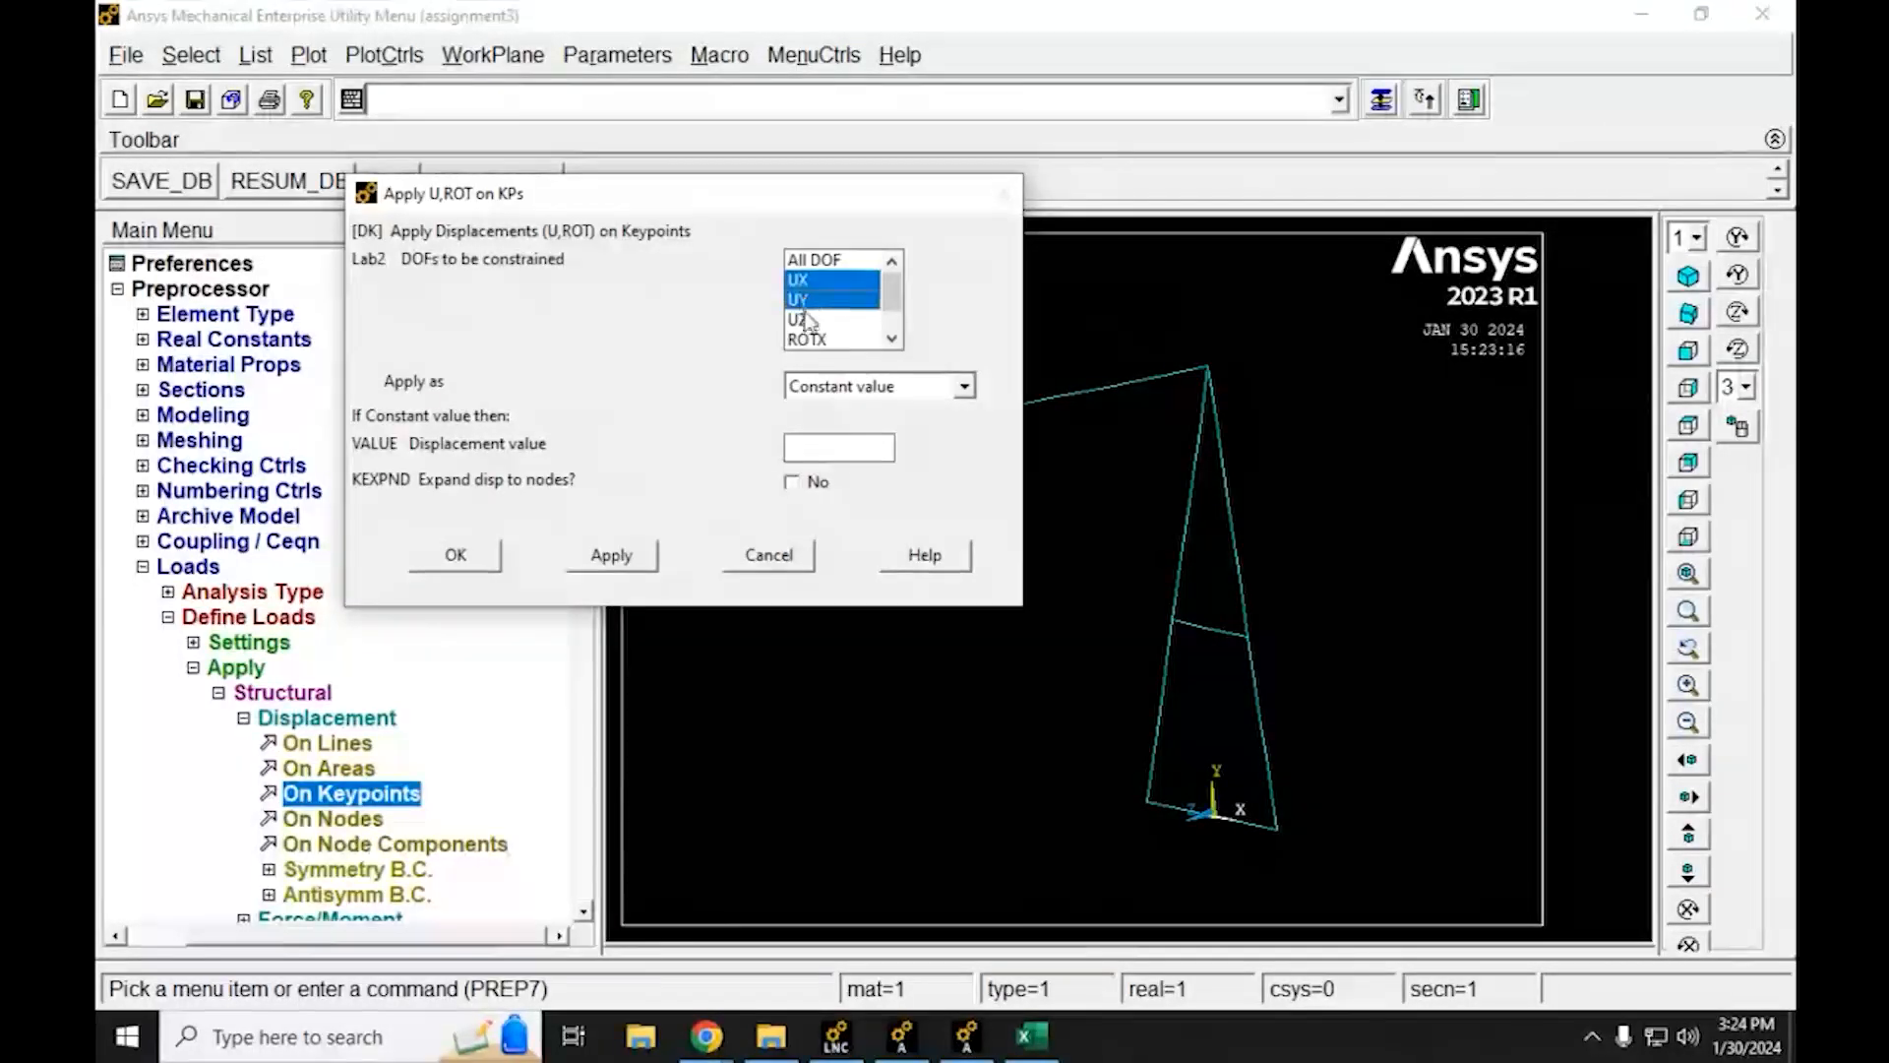
{"action": "left_click", "coordinate": [801, 318]}
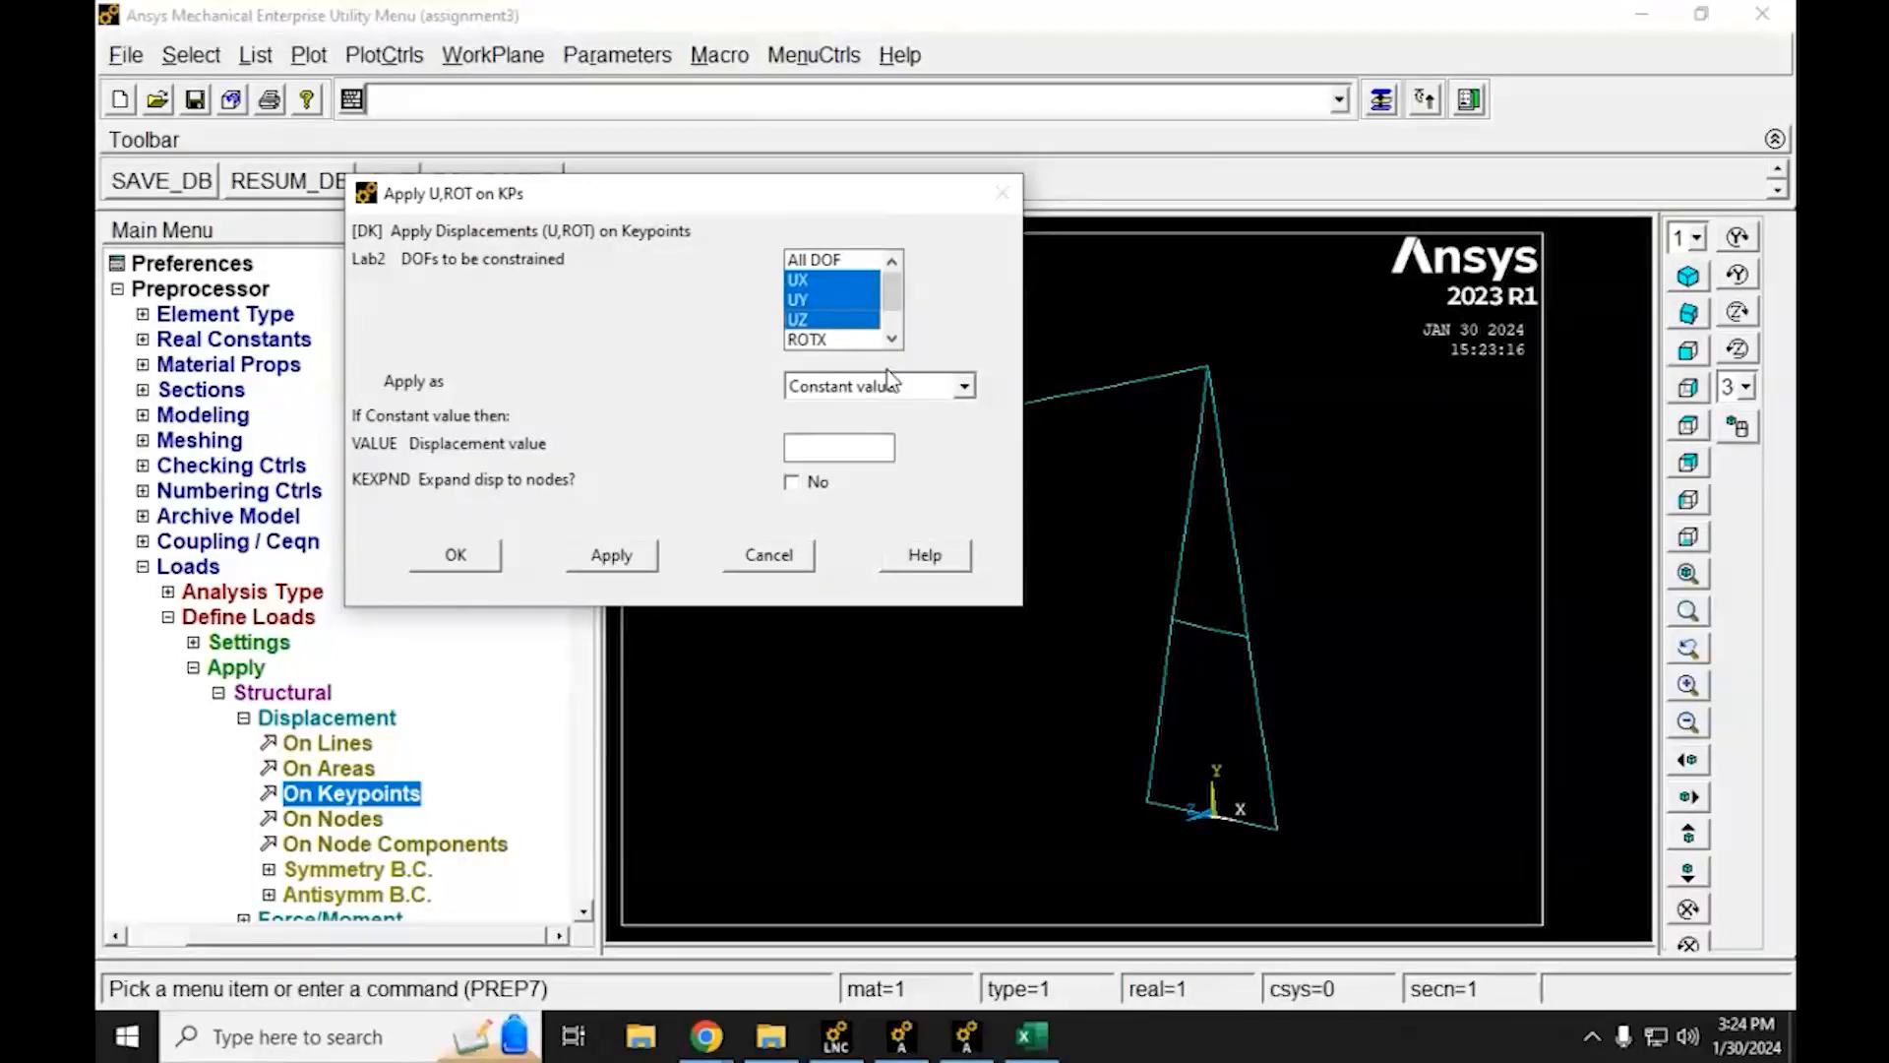
{"action": "scroll", "coordinate": [891, 305], "scroll_direction": "down", "scroll_amount": 1}
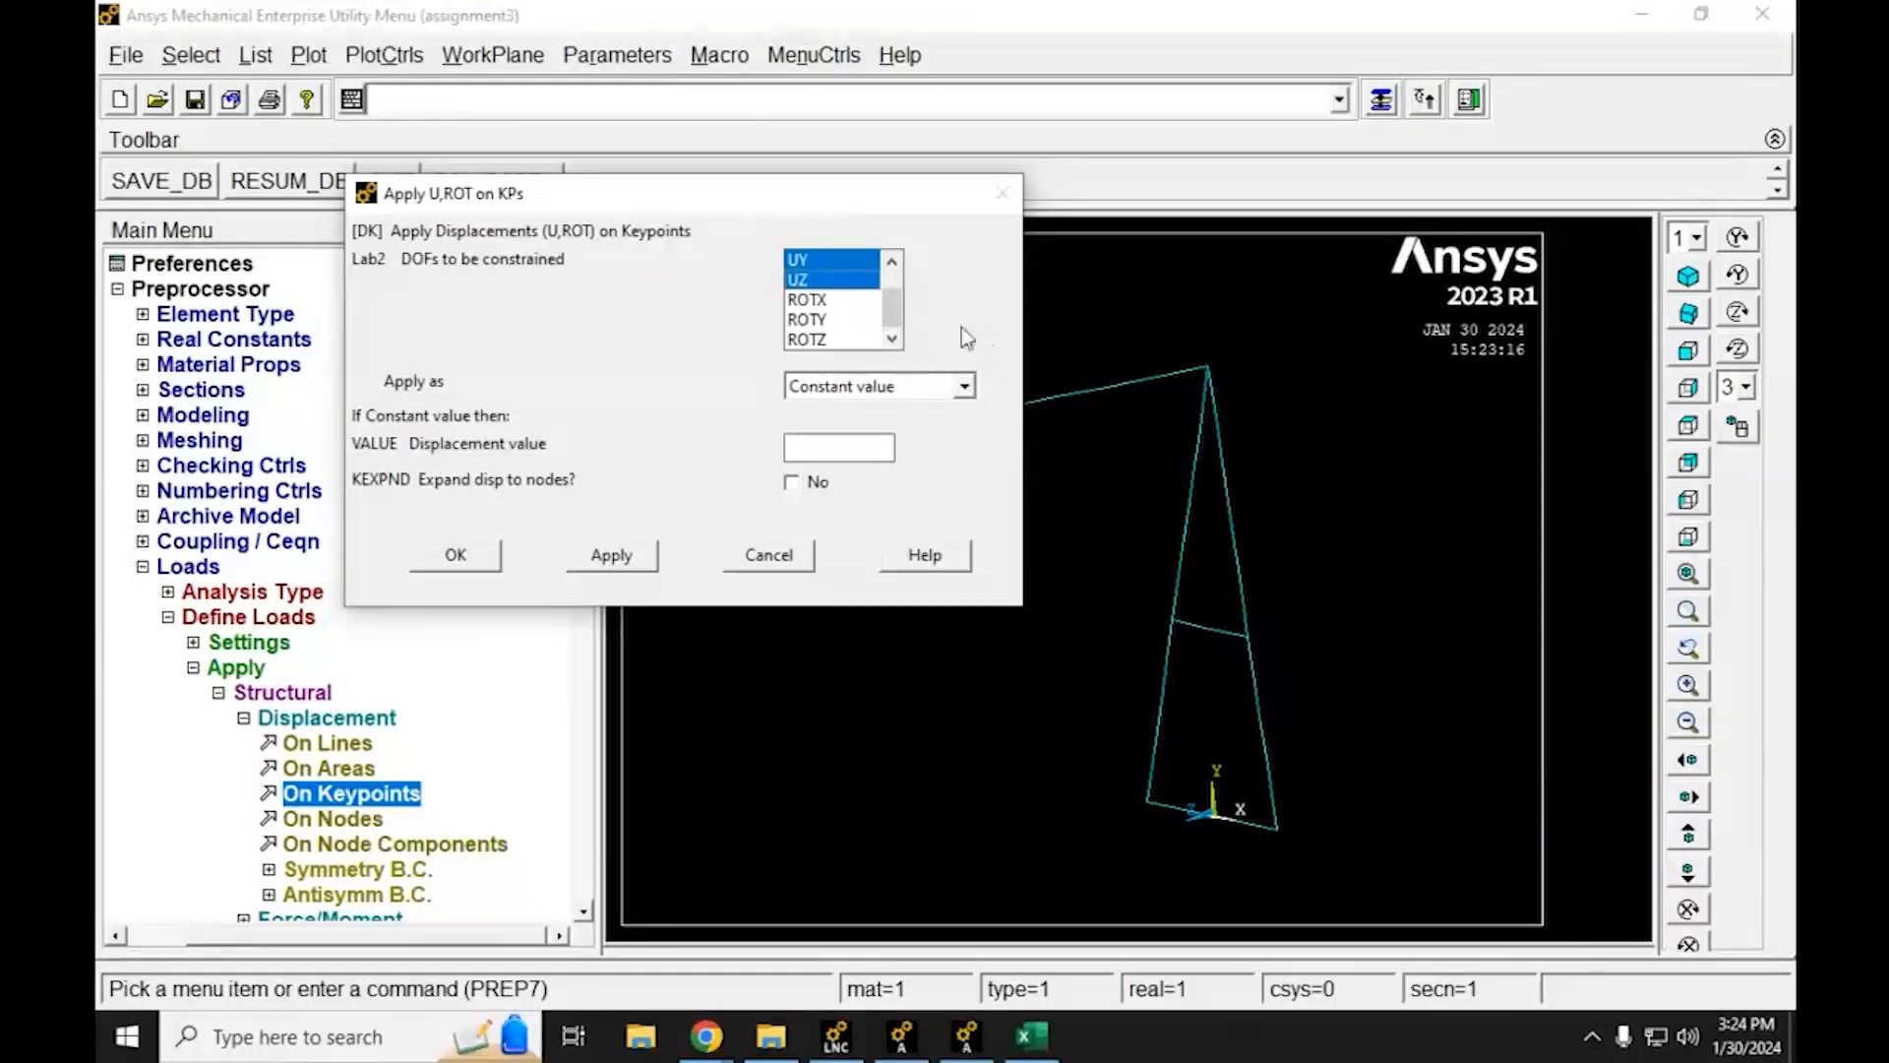
{"action": "scroll", "coordinate": [897, 313], "scroll_direction": "up", "scroll_amount": 1}
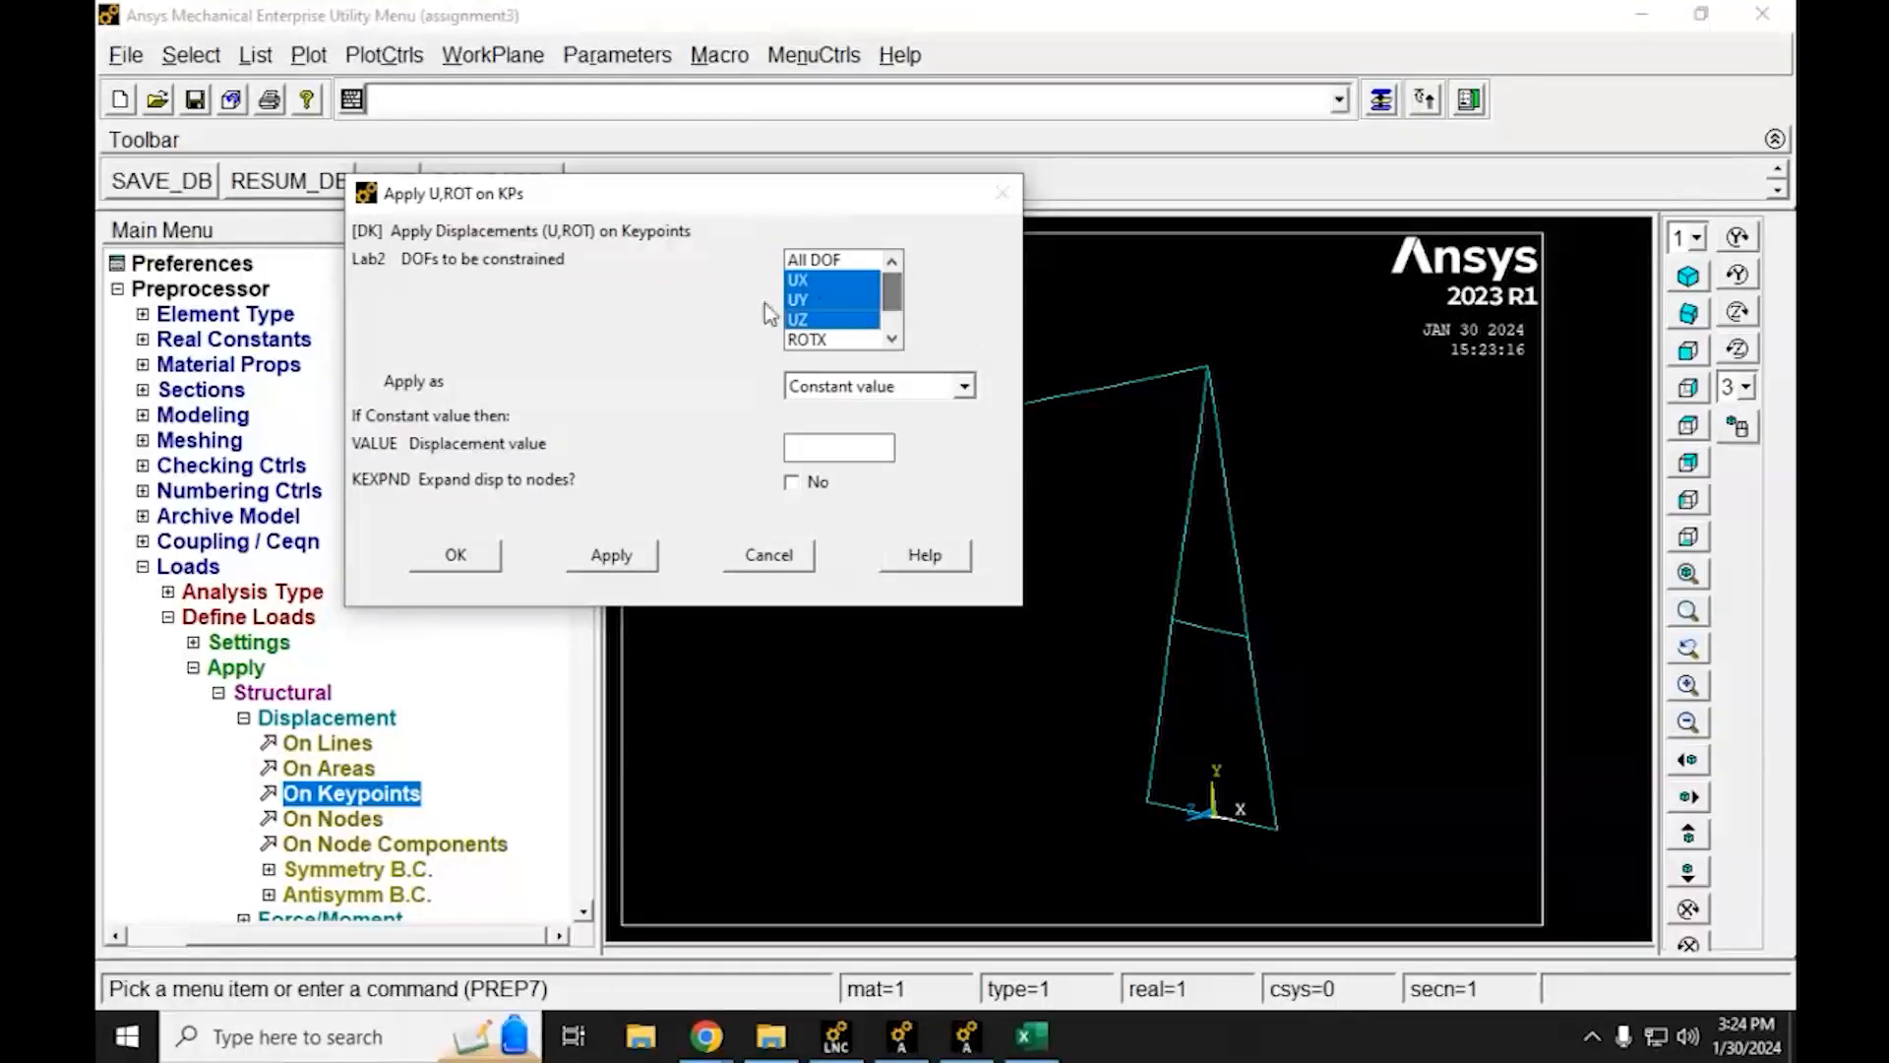
{"action": "left_click", "coordinate": [830, 450]}
{"action": "type", "text": "0"}
{"action": "left_click", "coordinate": [440, 556]}
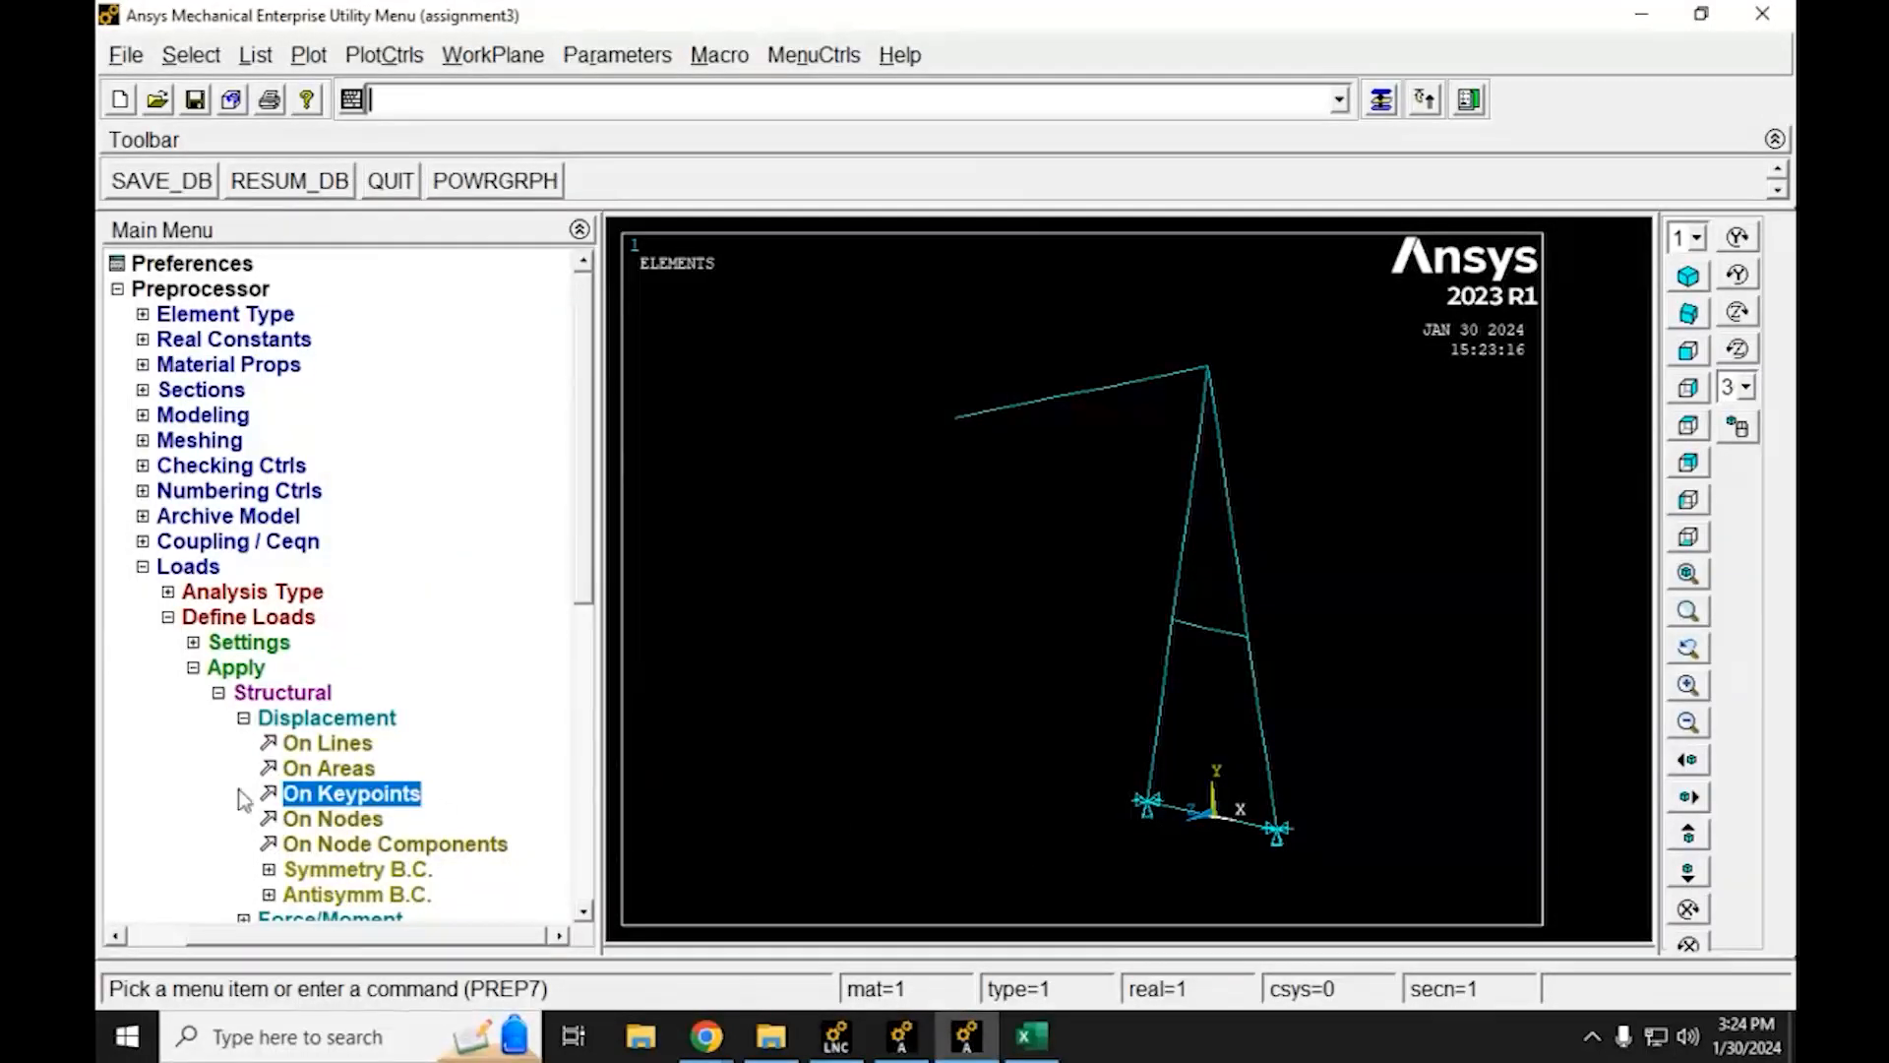
Constrain only UZ at the I-beam's free-end keypoint with a displacement value of 0
{"action": "left_click", "coordinate": [244, 718]}
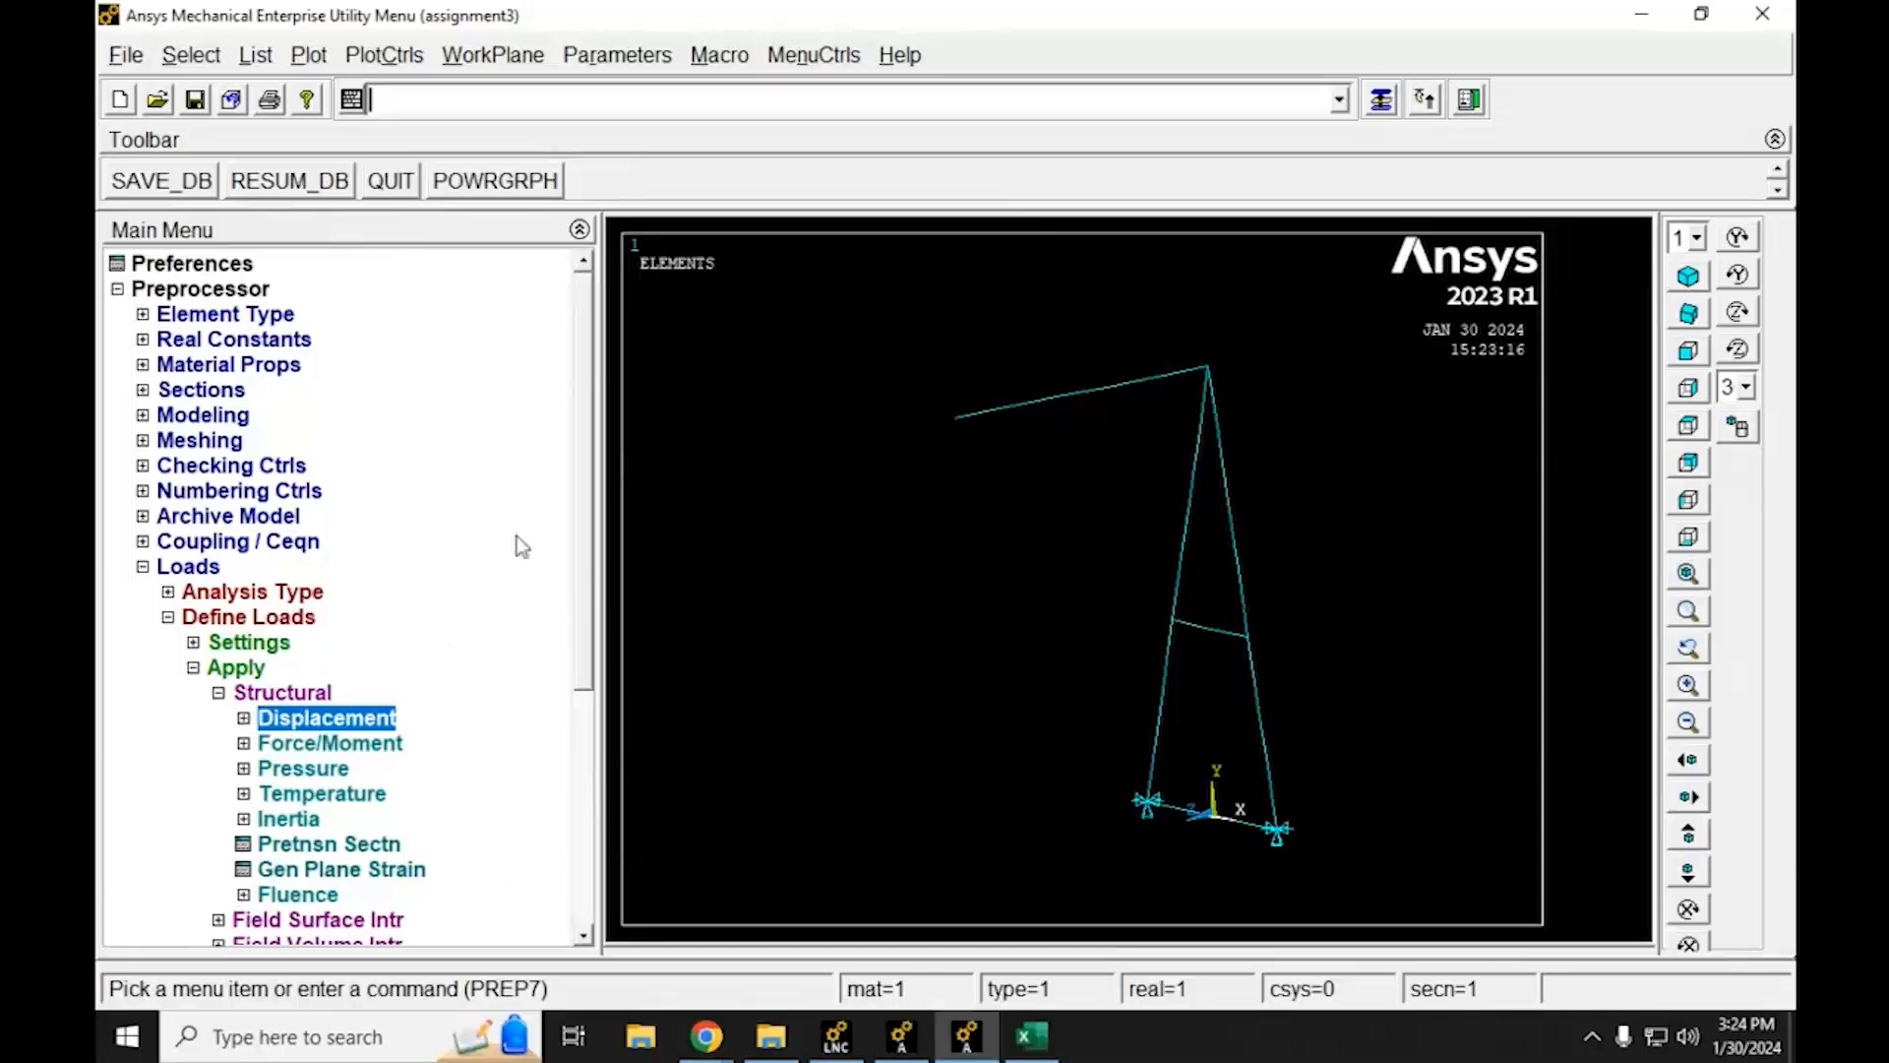
{"action": "left_click", "coordinate": [244, 718]}
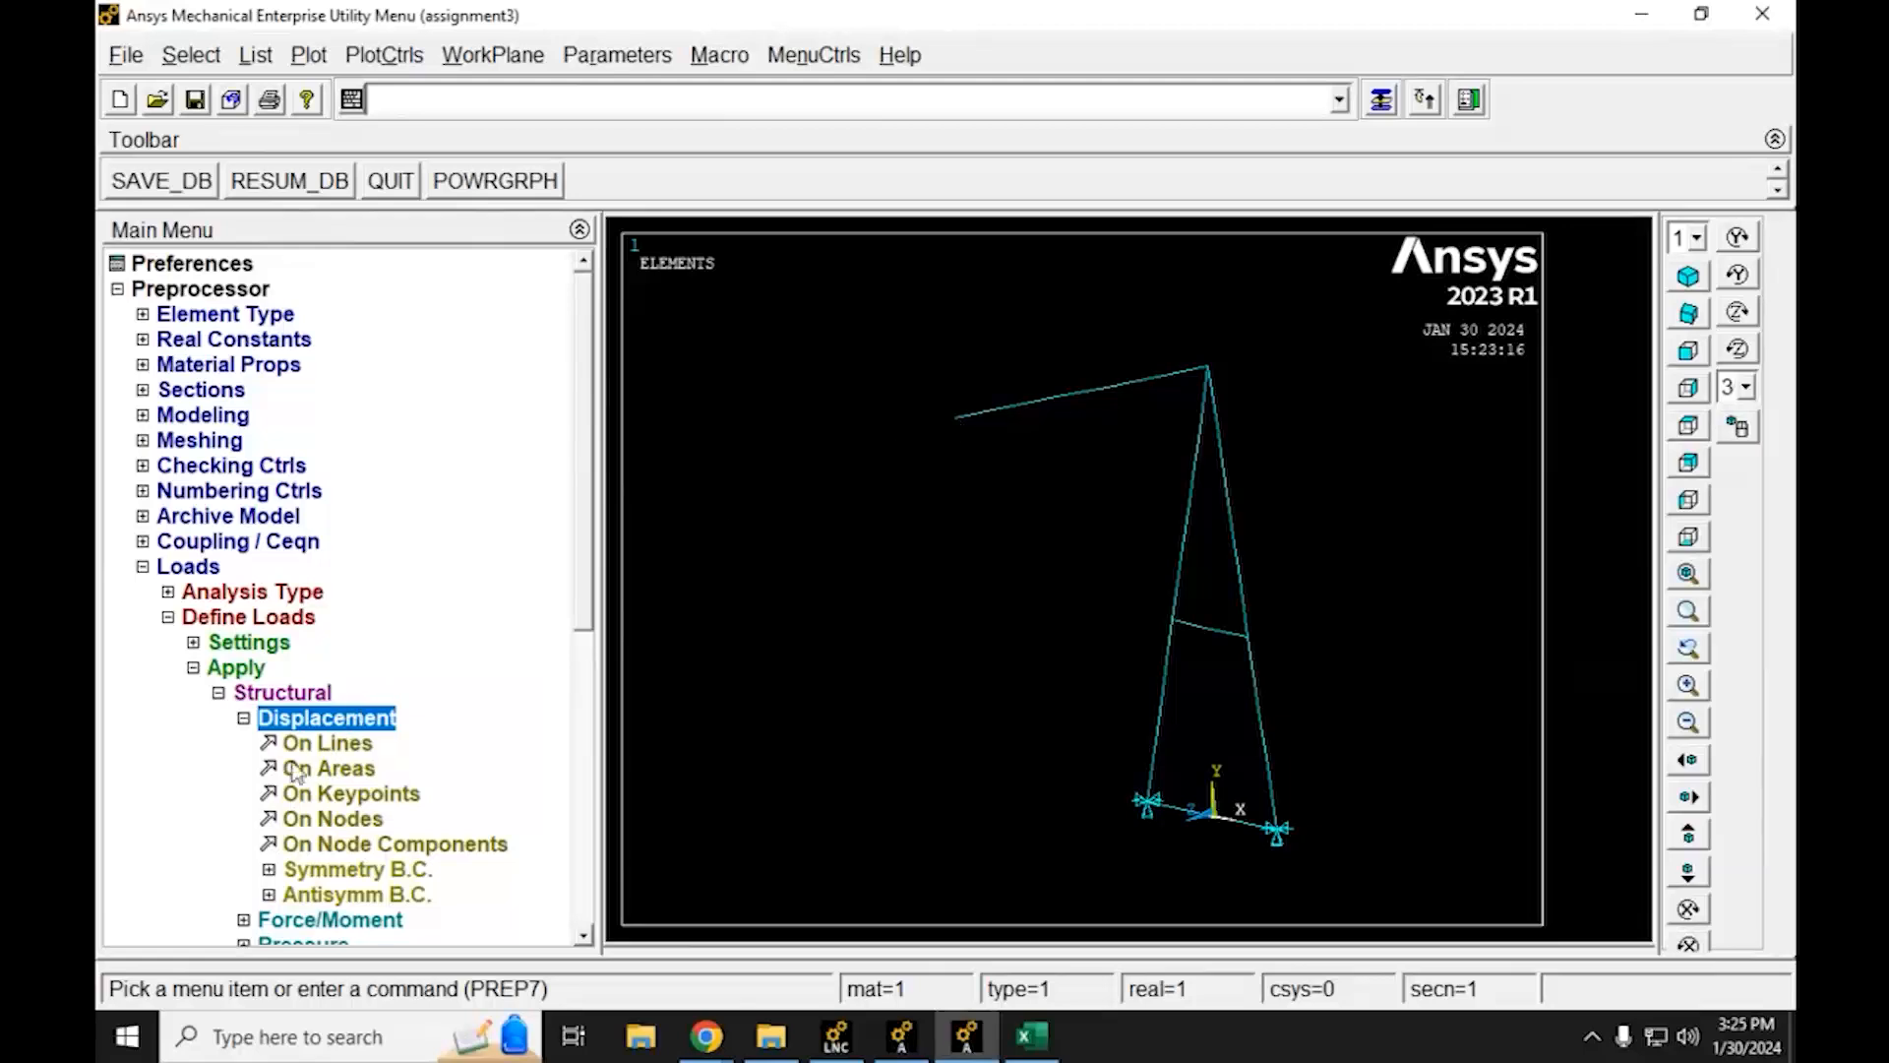
{"action": "left_click", "coordinate": [339, 793]}
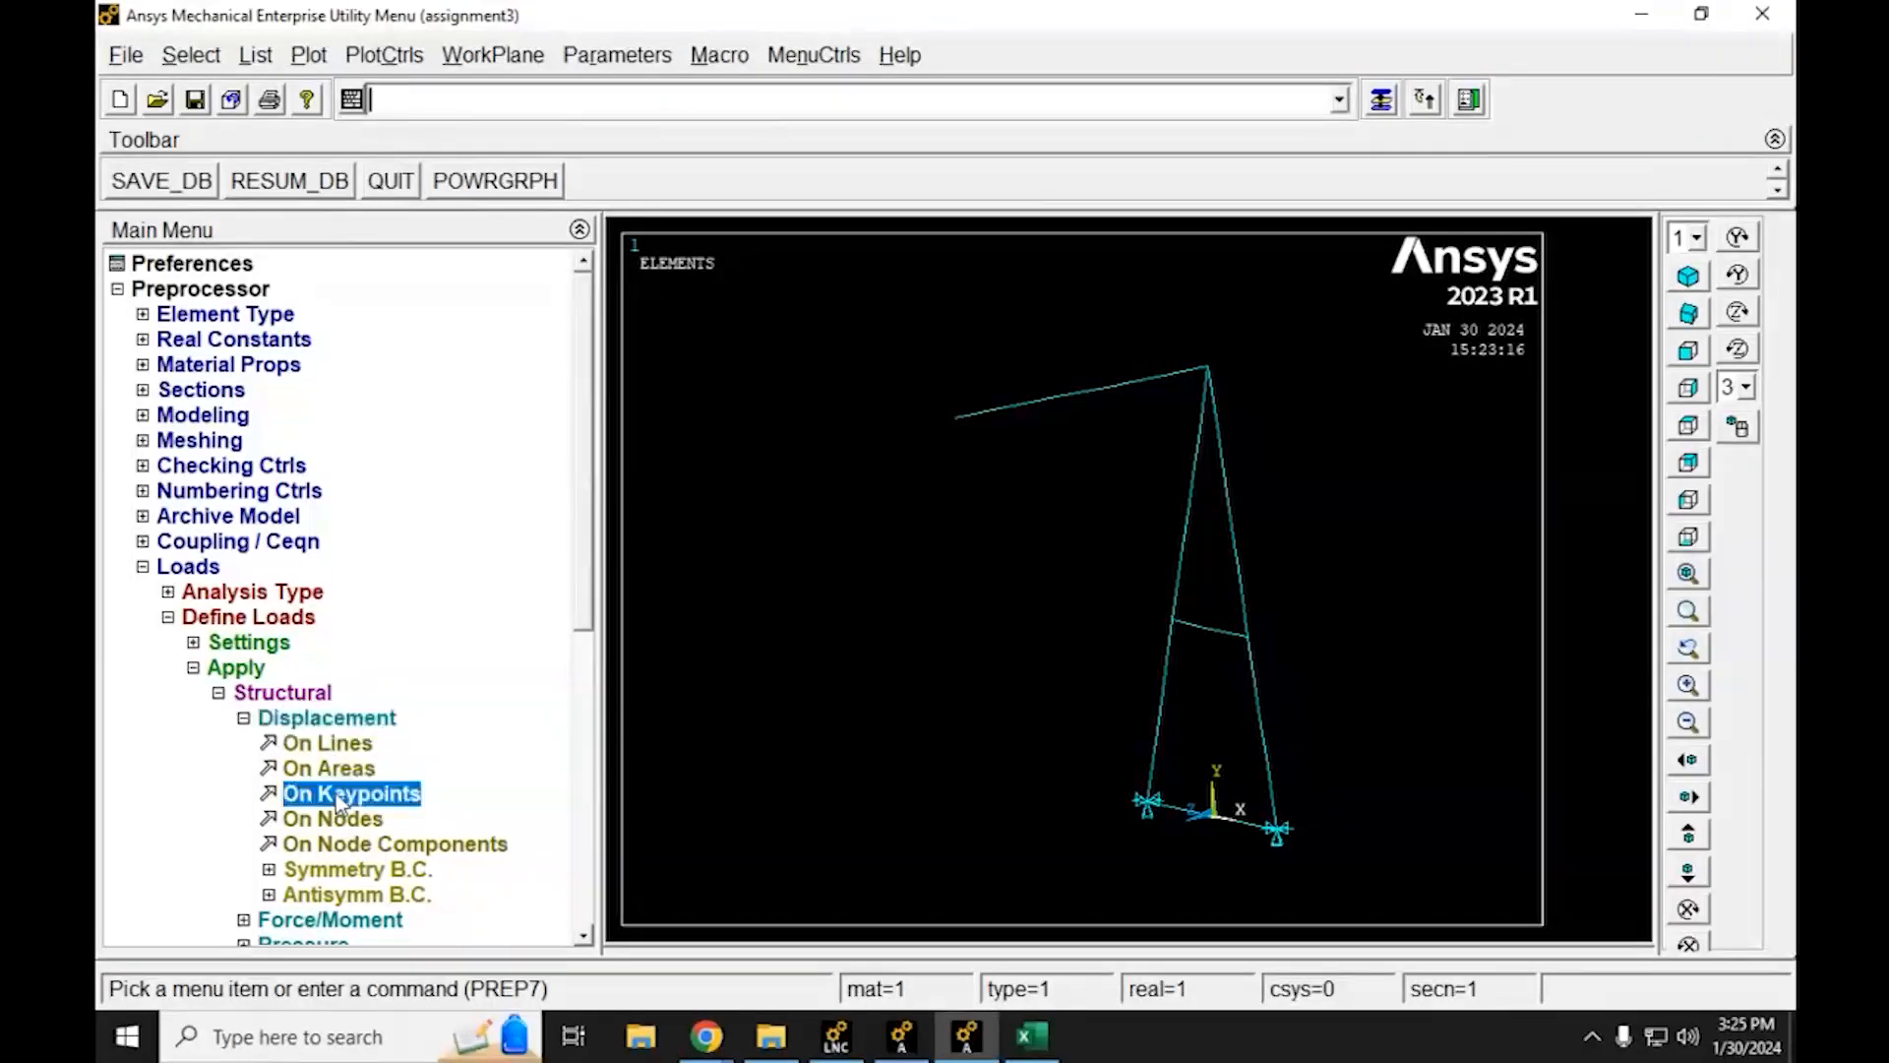
{"action": "left_click", "coordinate": [952, 419]}
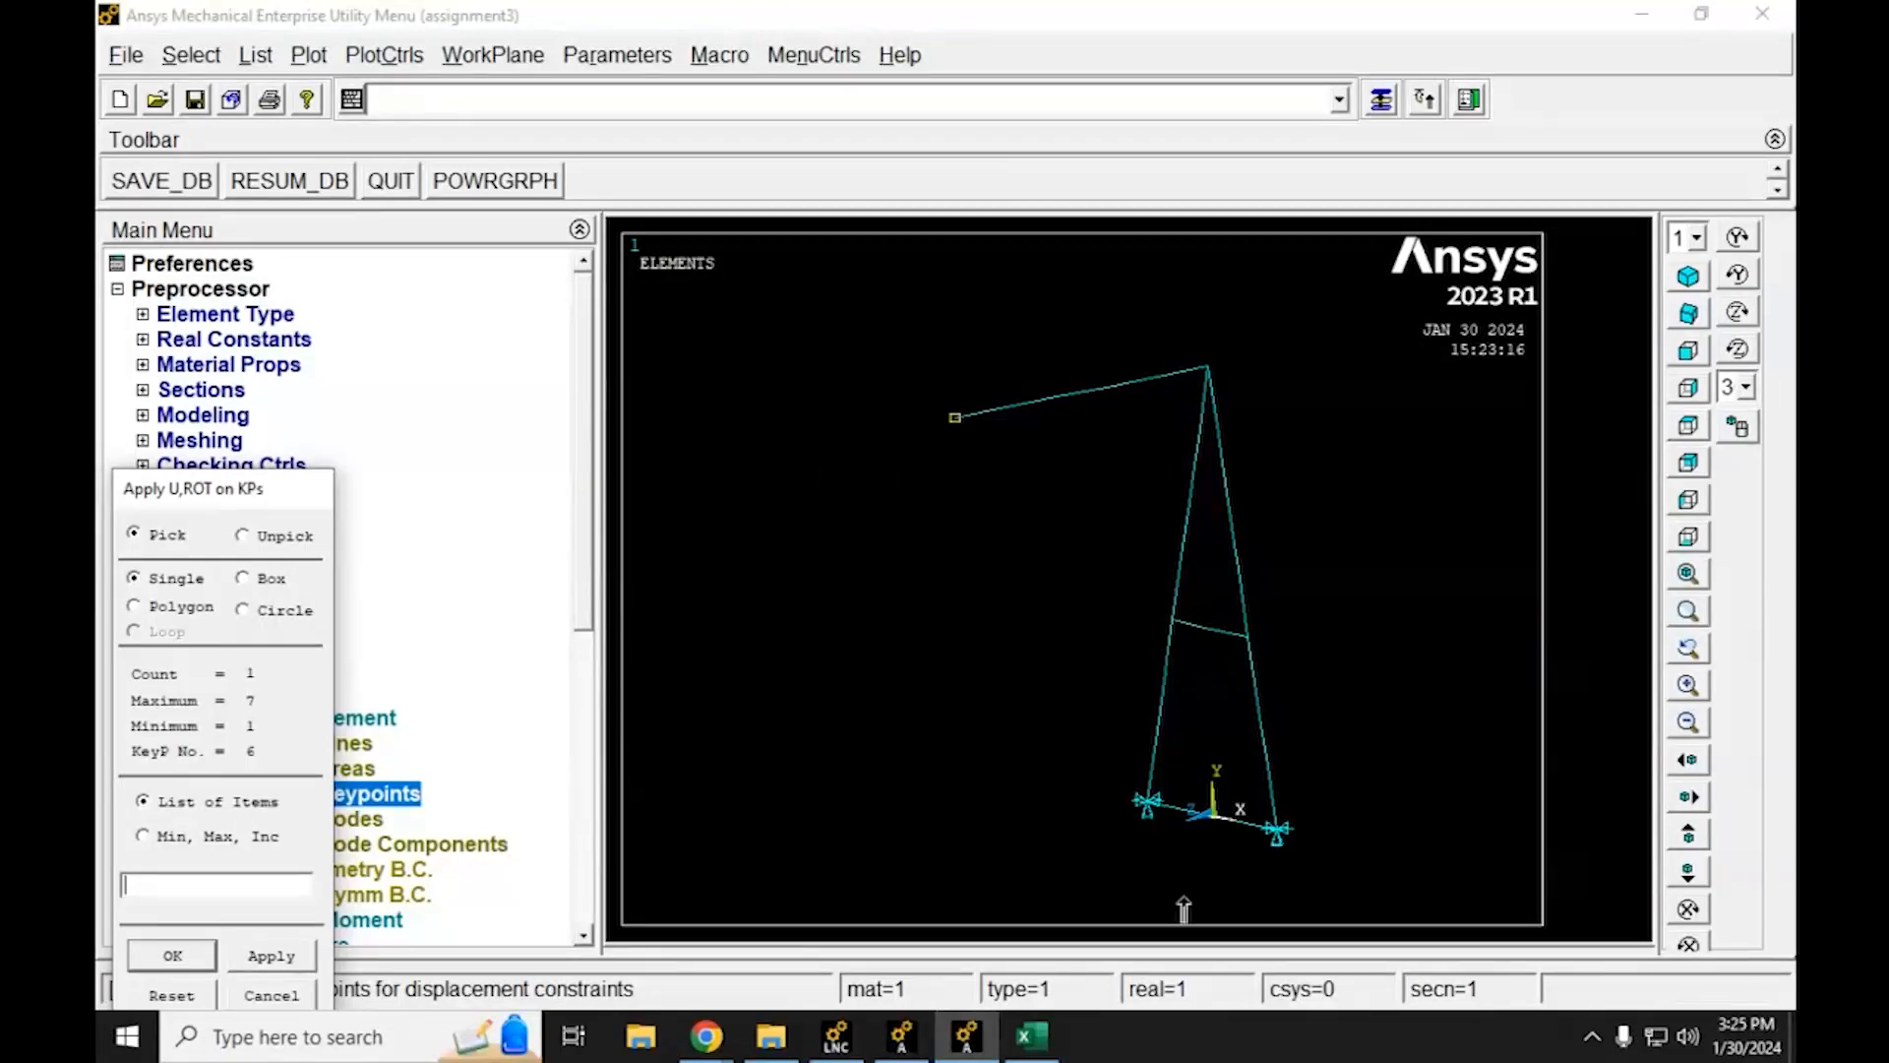
{"action": "left_click", "coordinate": [170, 956]}
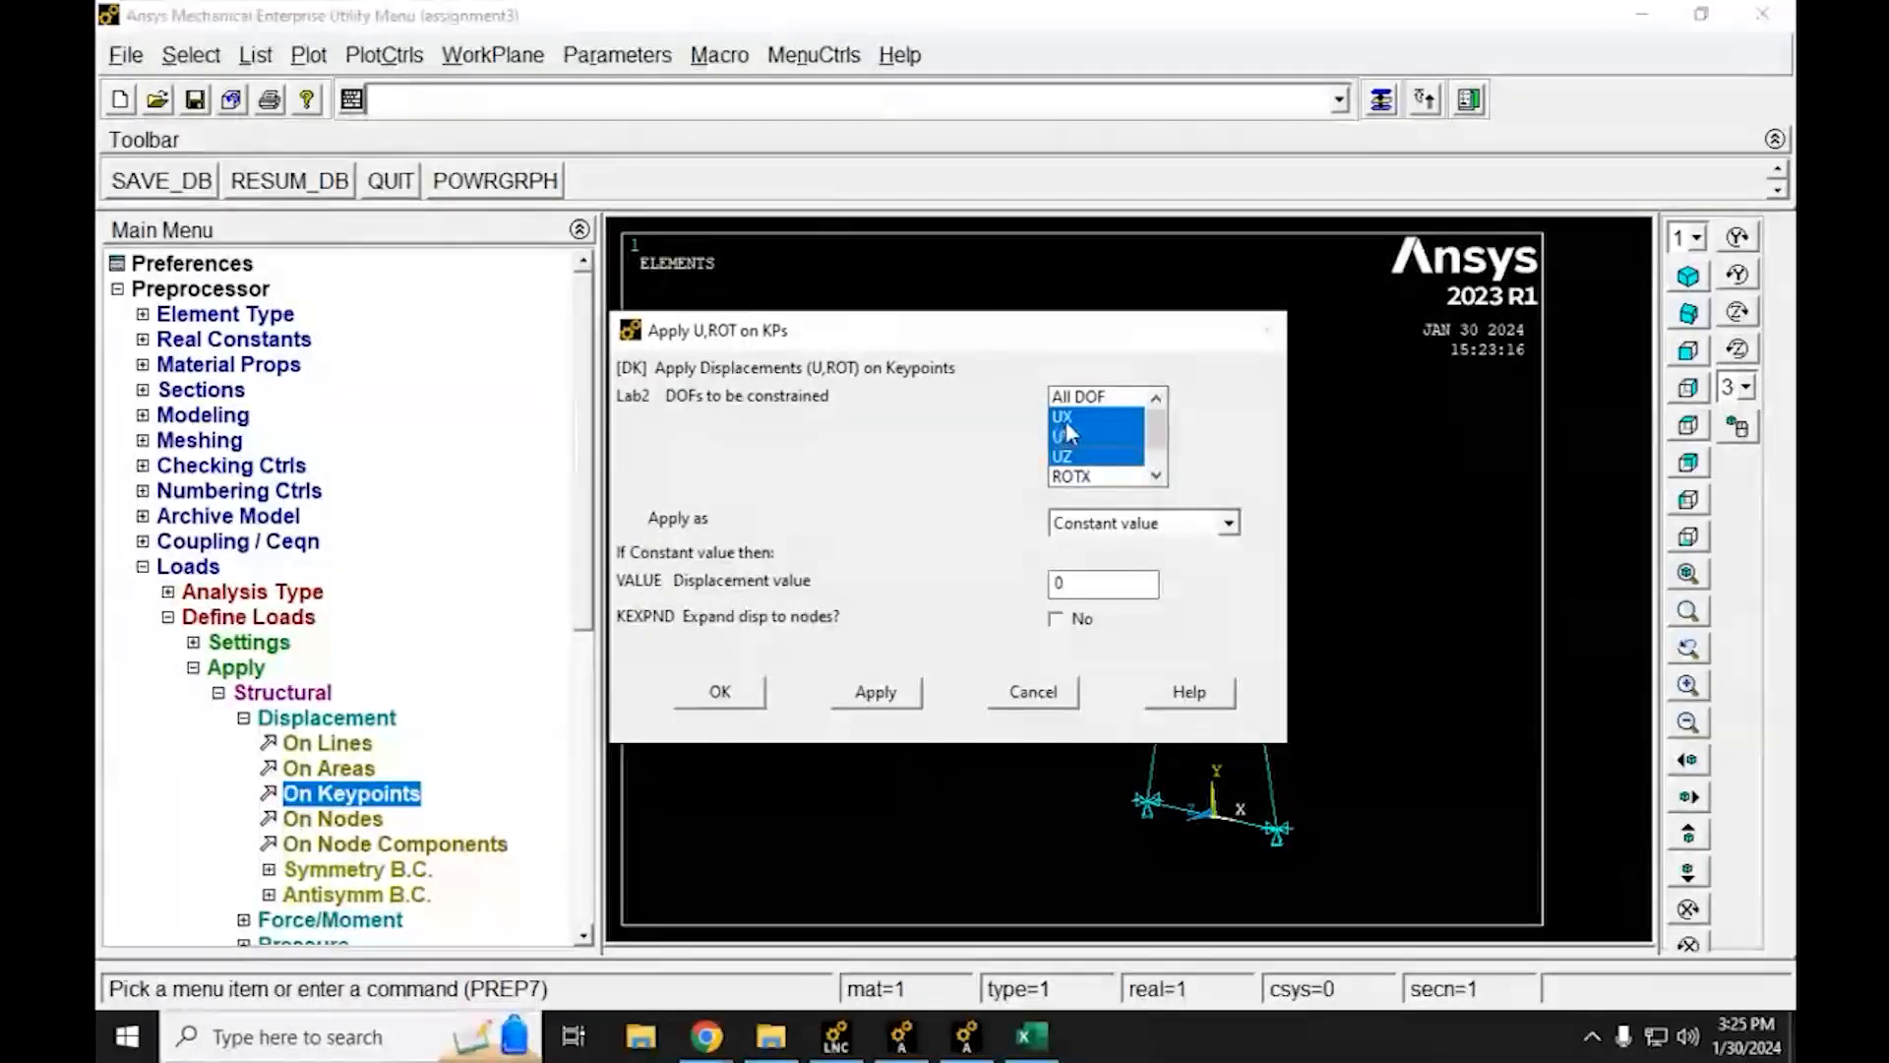
{"action": "left_click", "coordinate": [1063, 416]}
{"action": "left_click", "coordinate": [1063, 436]}
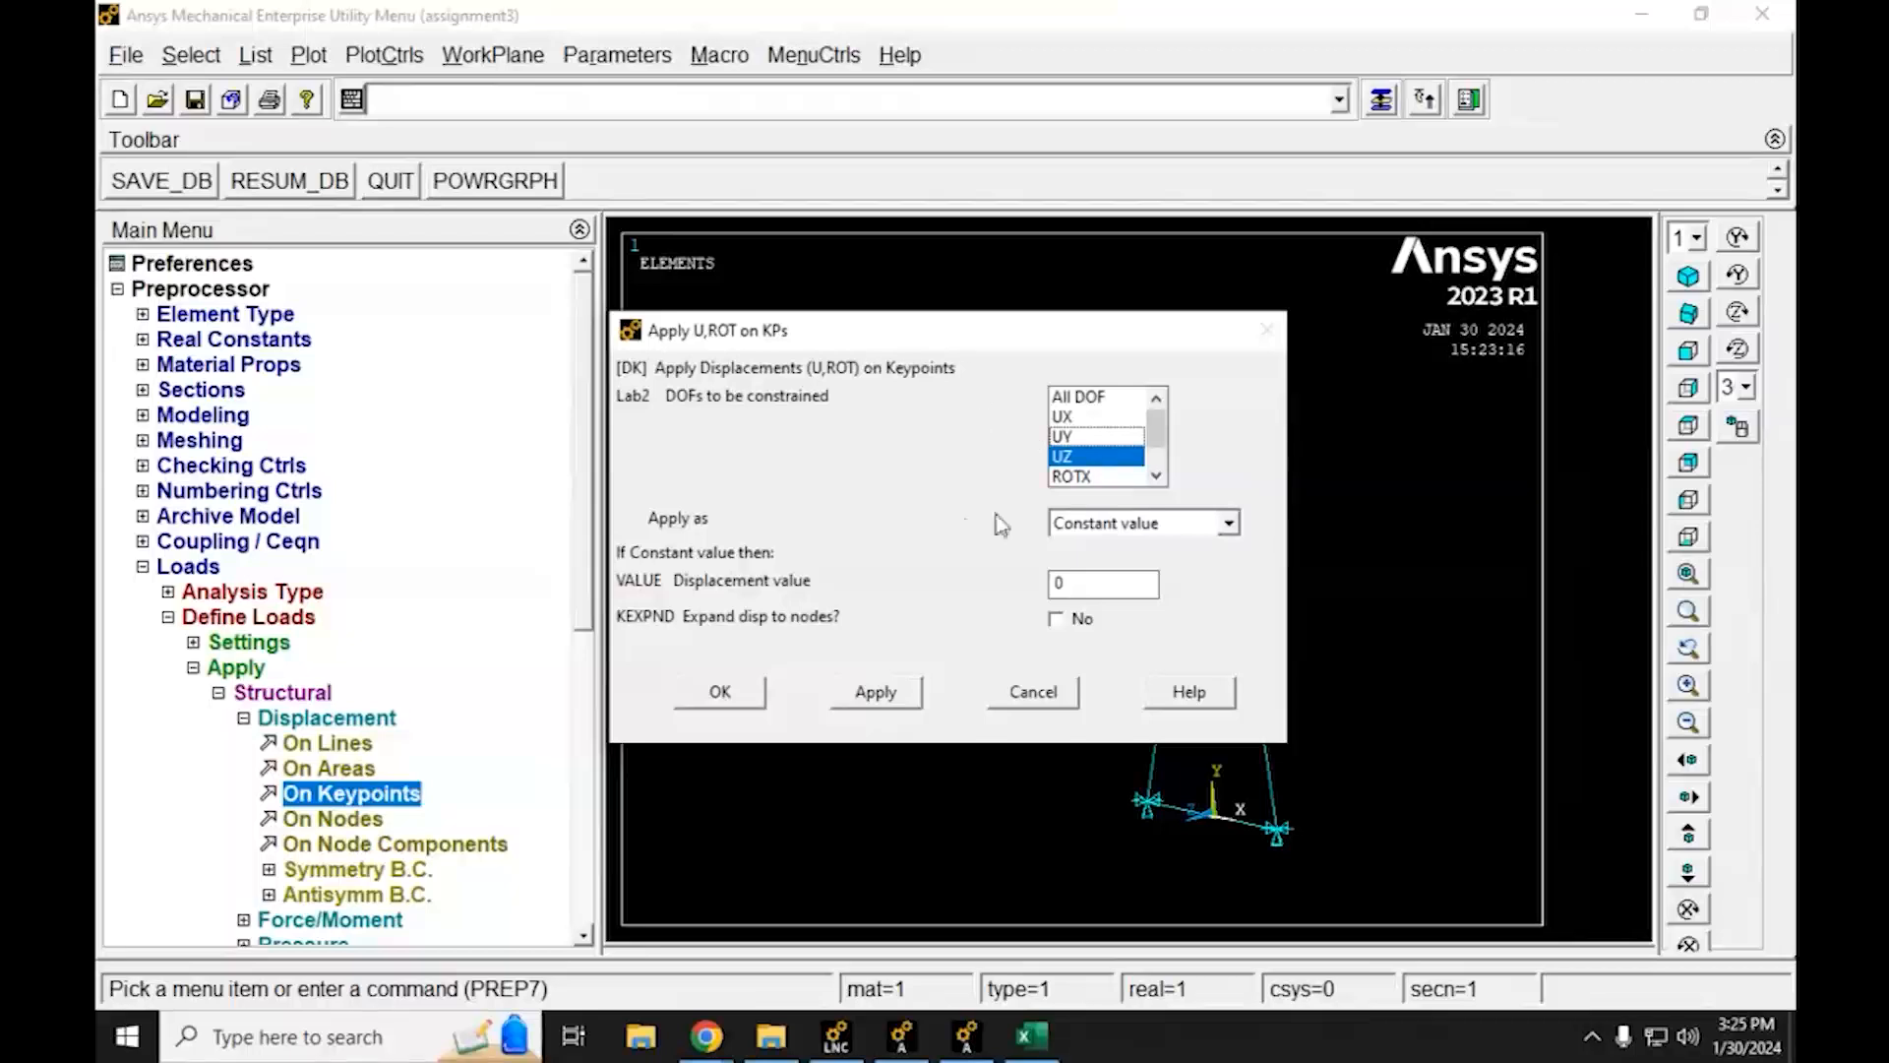
{"action": "left_click", "coordinate": [720, 694]}
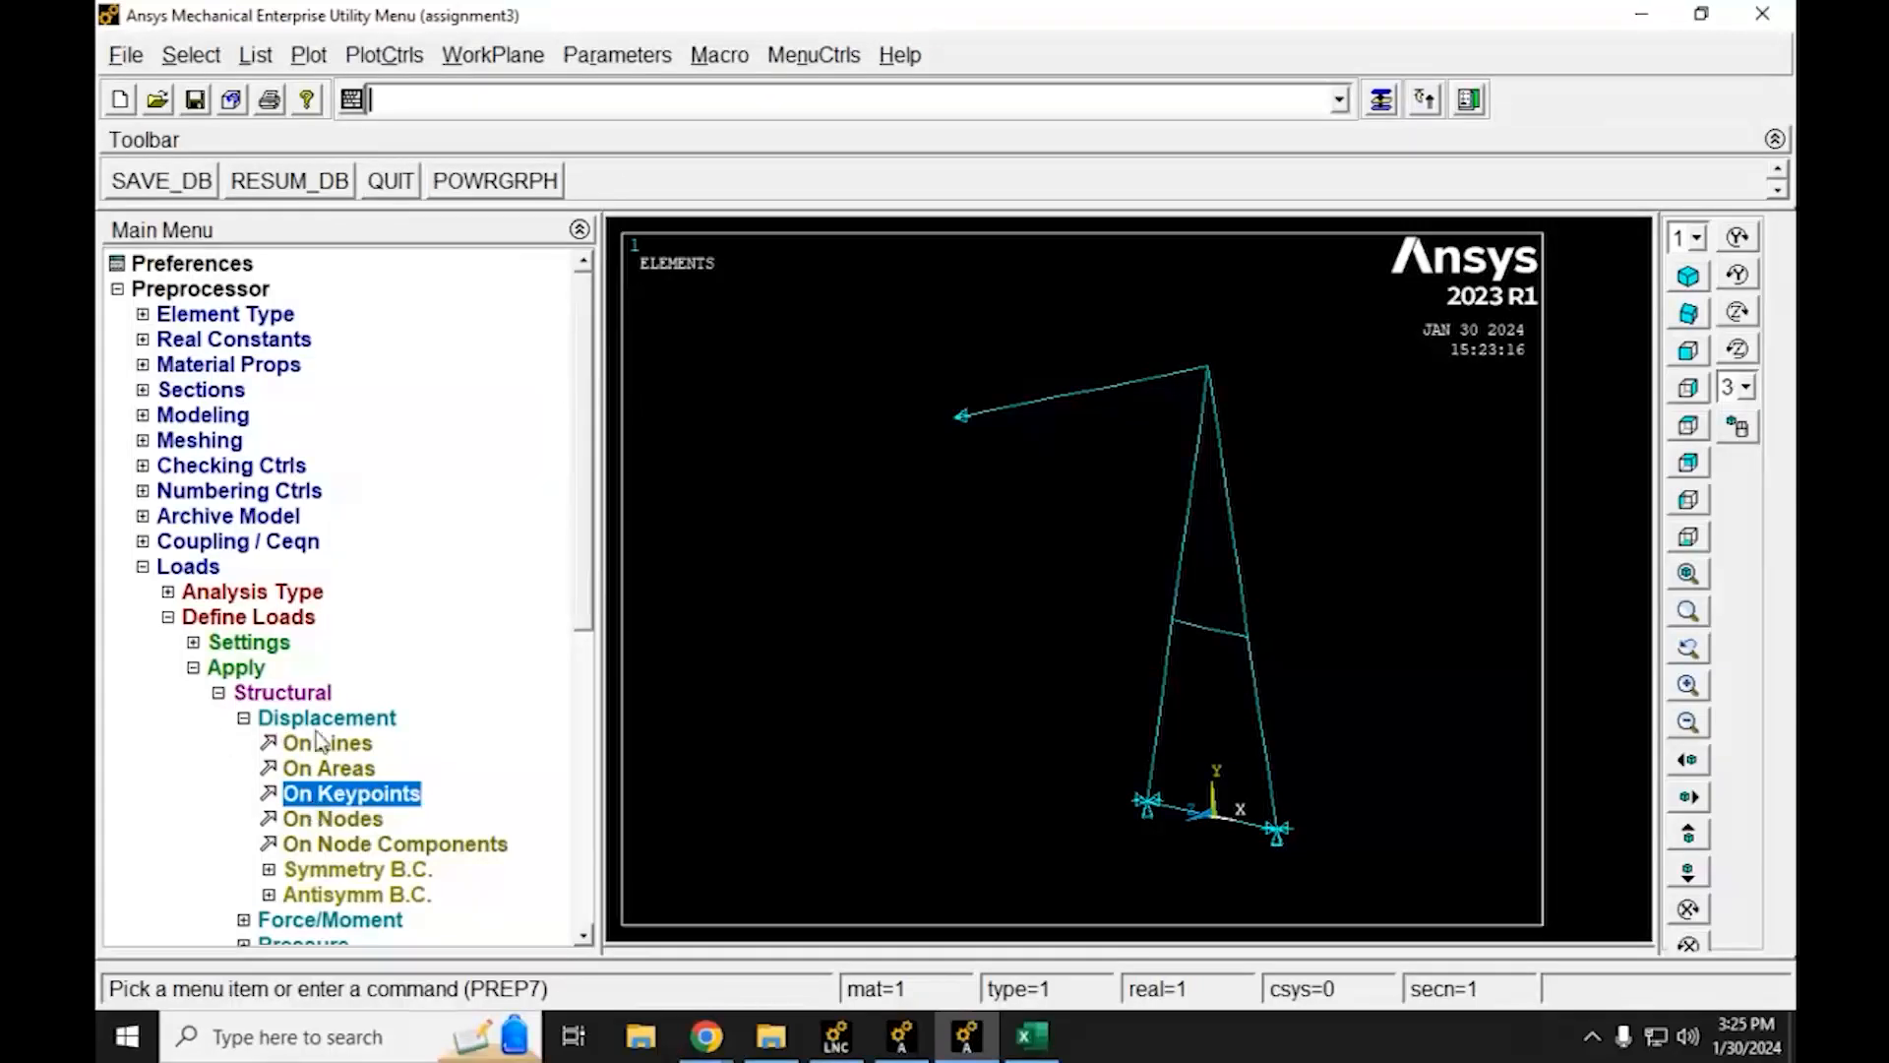
Add ROTX and ROTY to the UZ constraint at the I-beam's free-end keypoint, keeping the value at 0
{"action": "left_click", "coordinate": [346, 799]}
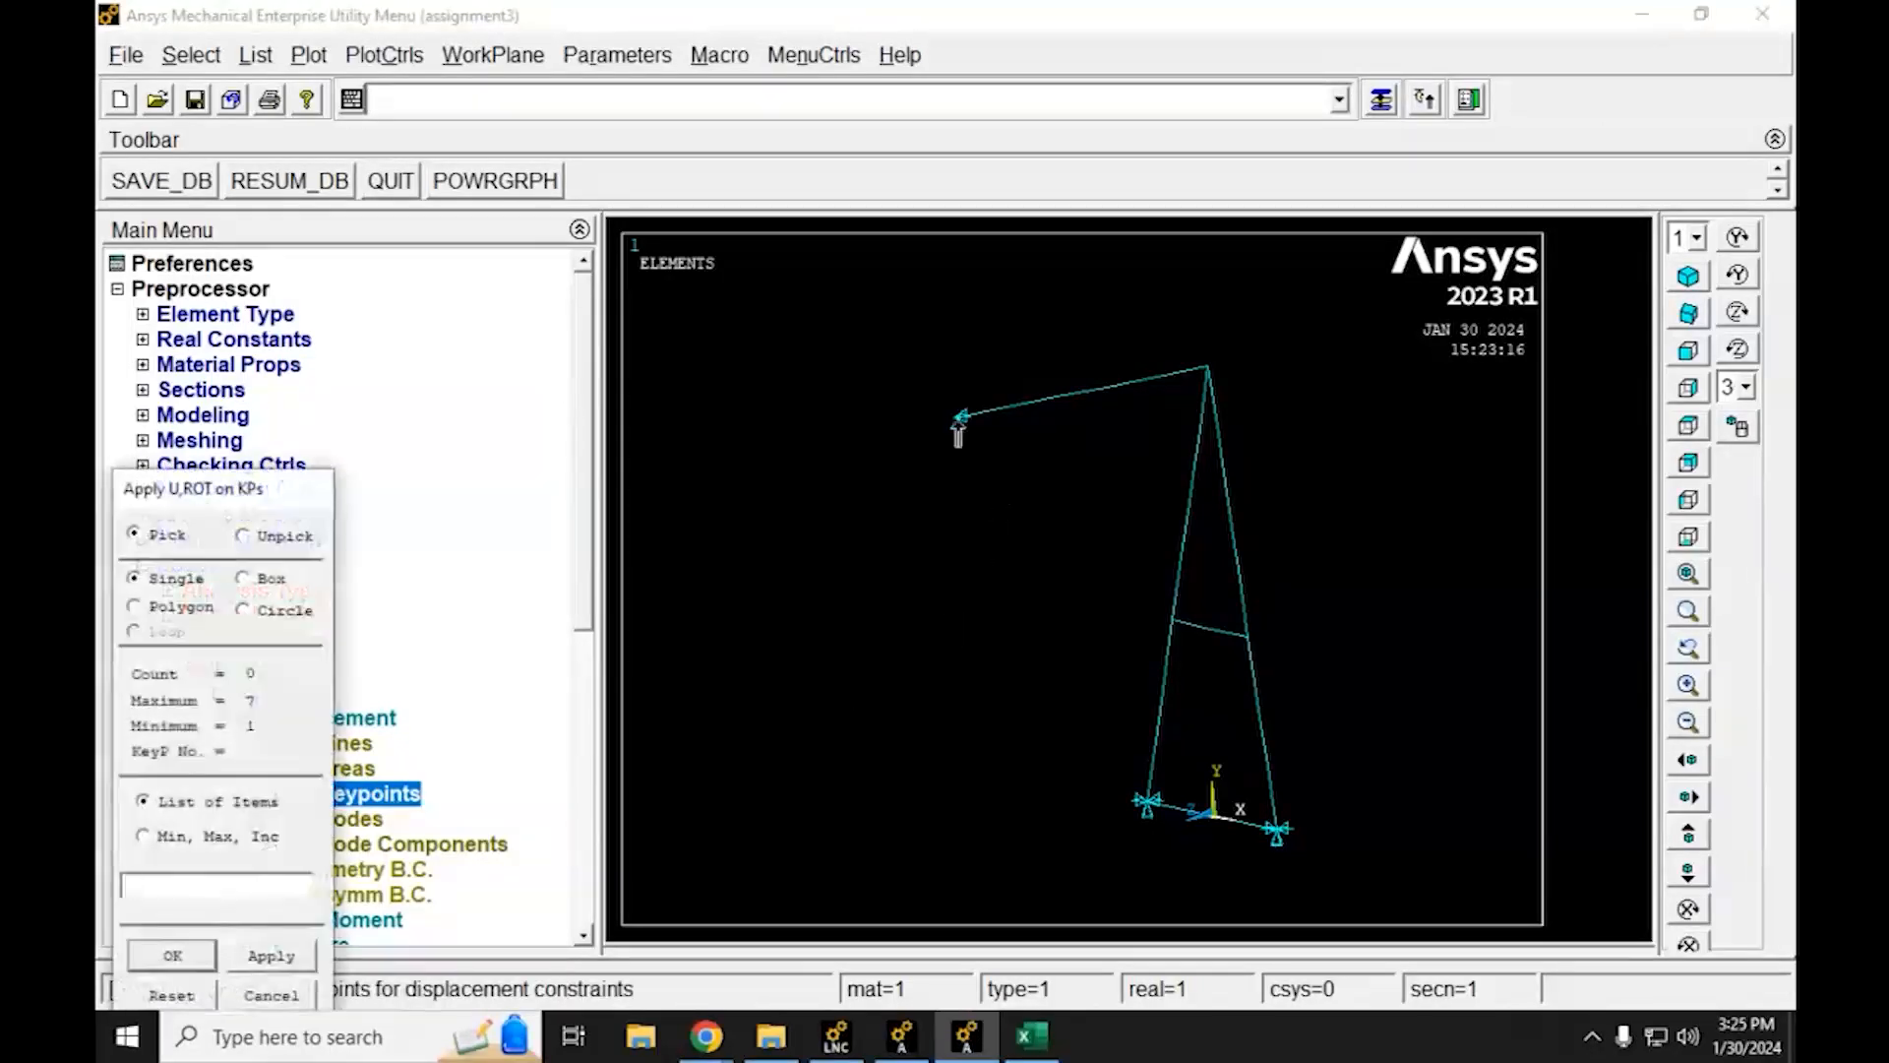
{"action": "left_click", "coordinate": [952, 417]}
{"action": "left_click", "coordinate": [172, 955]}
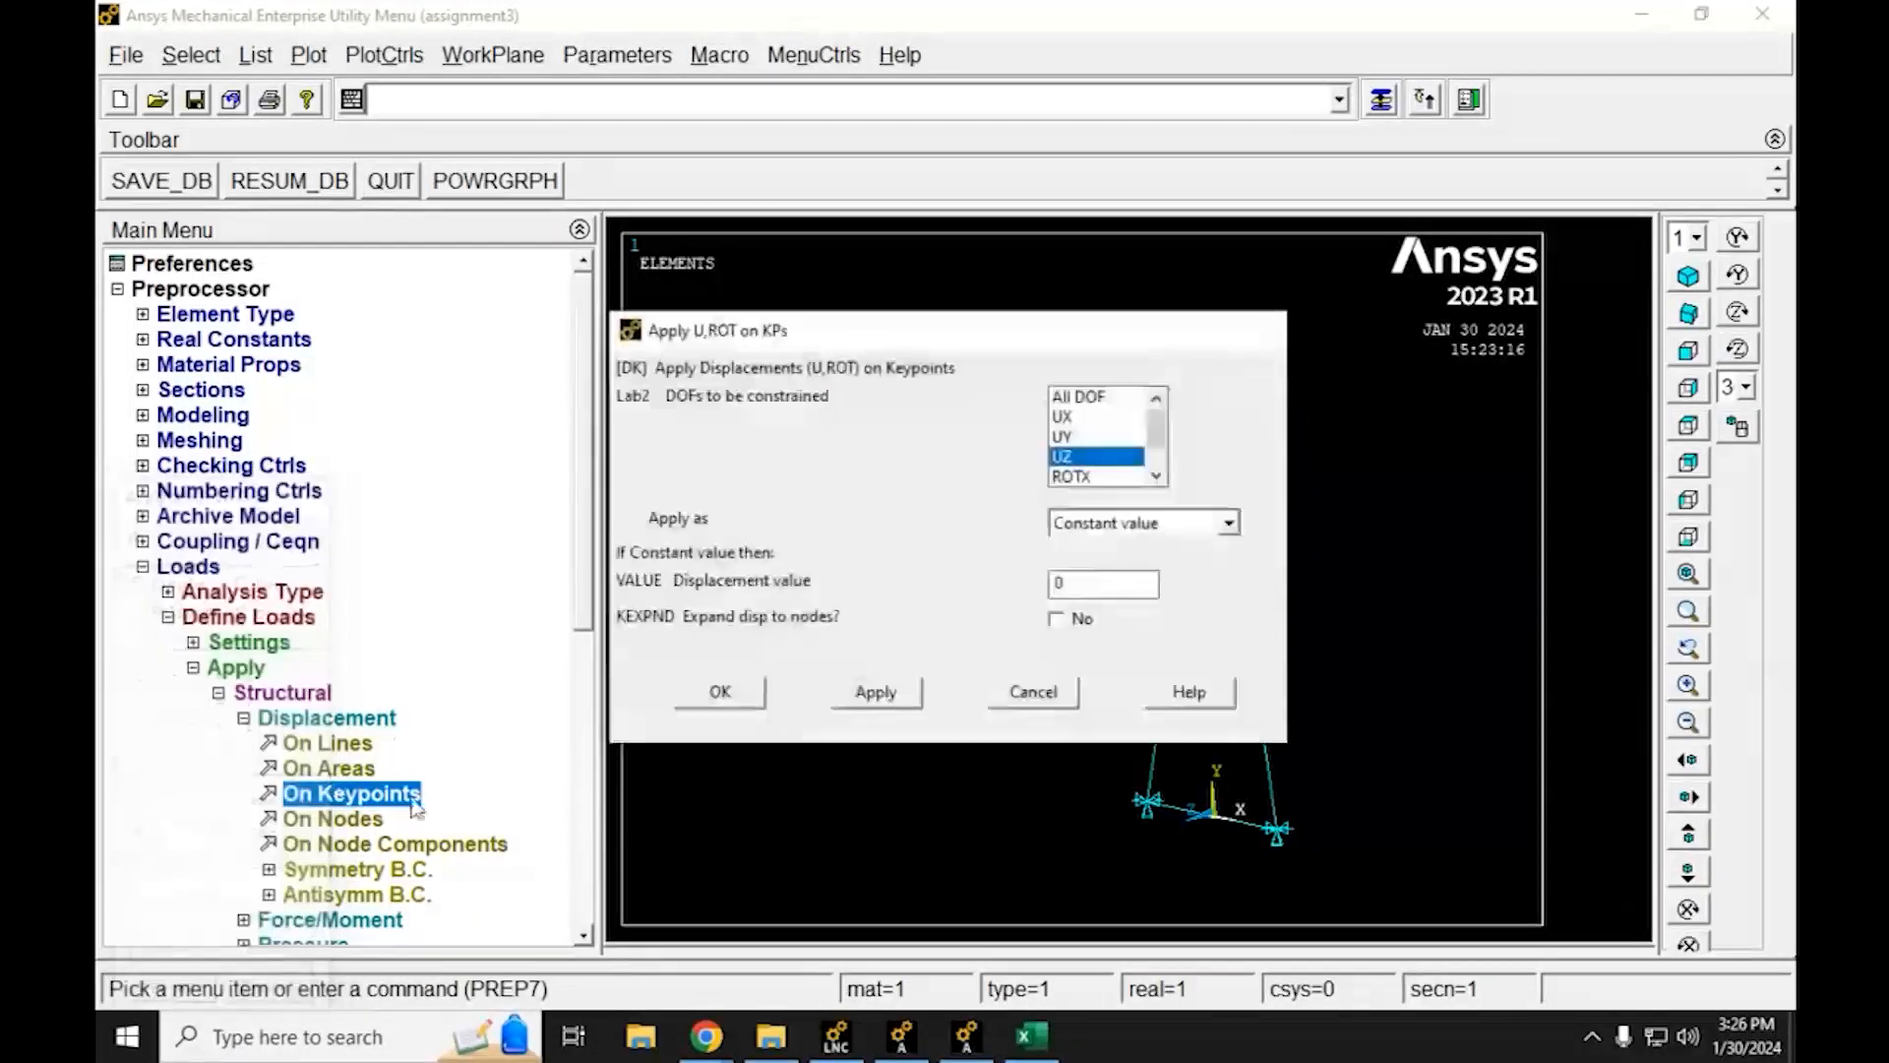
{"action": "left_click_drag", "start_coordinate": [994, 337], "coordinate": [691, 301]}
{"action": "left_click_drag", "start_coordinate": [854, 392], "coordinate": [856, 411]}
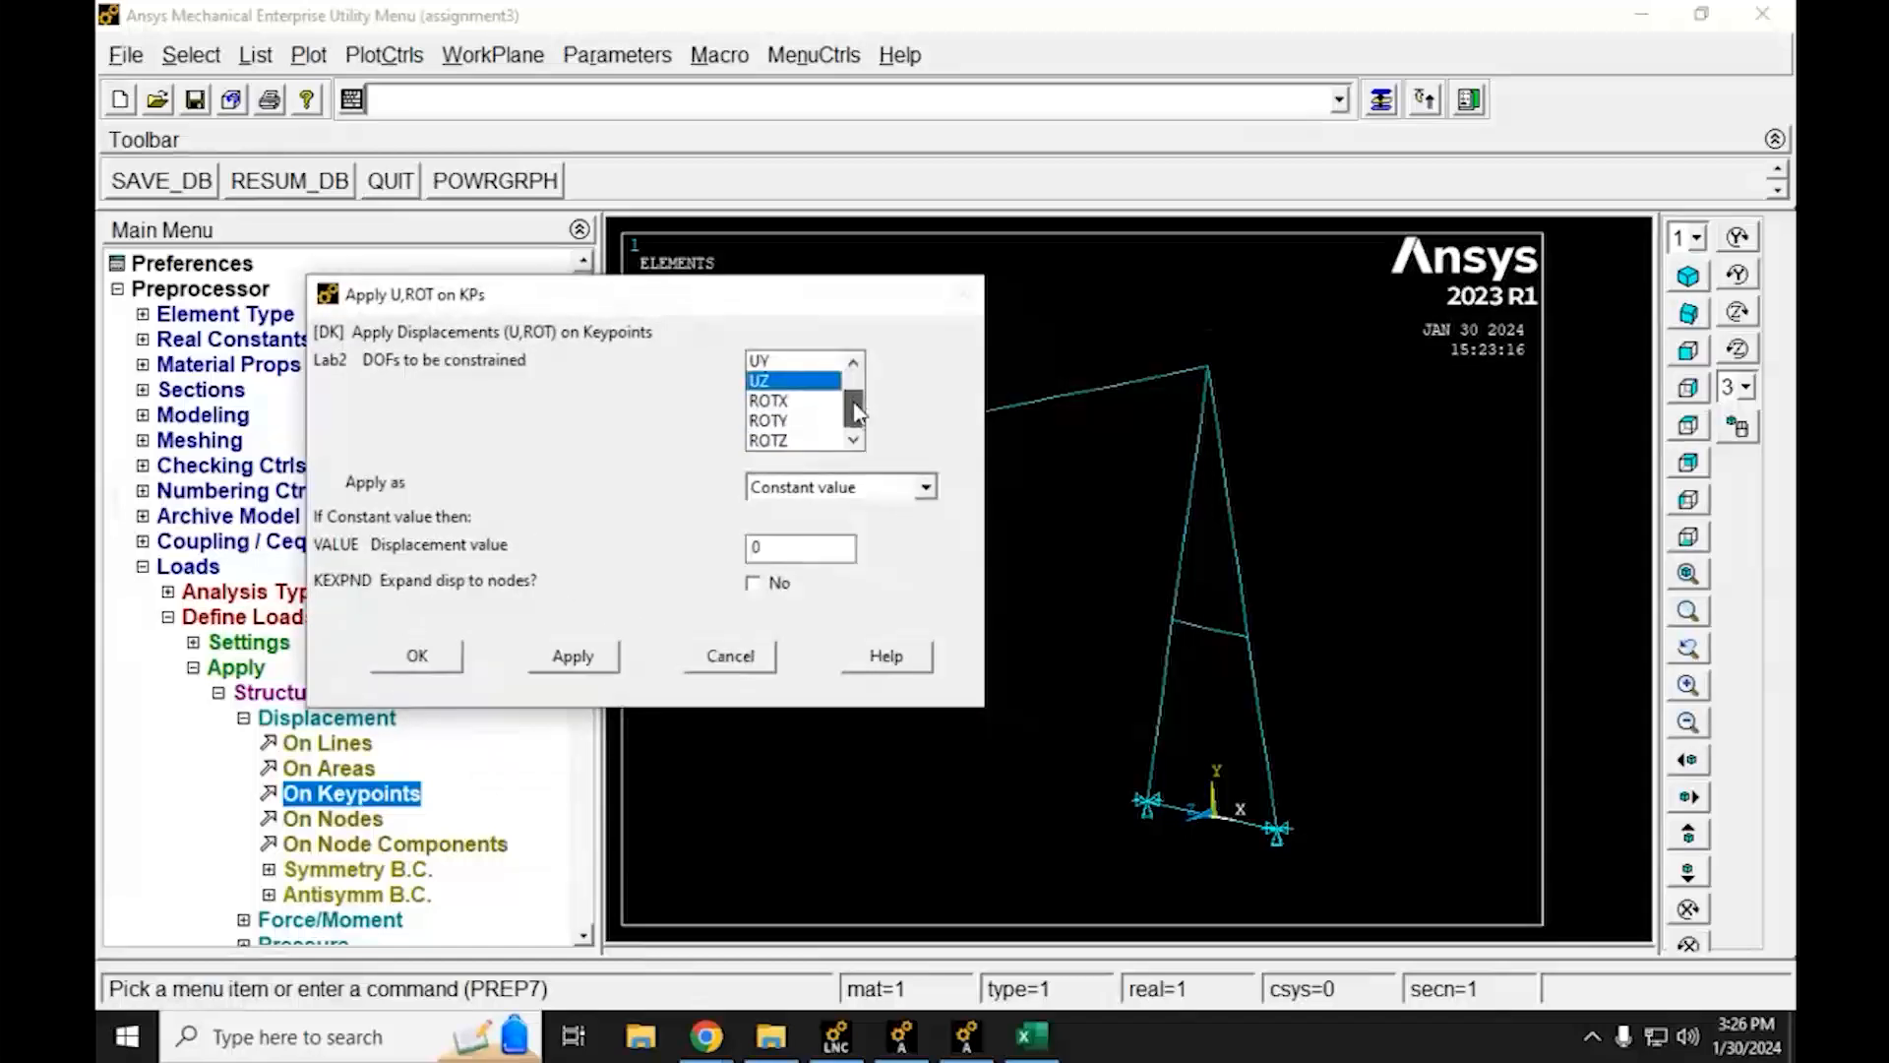
{"action": "left_click_drag", "start_coordinate": [799, 305], "coordinate": [730, 251]}
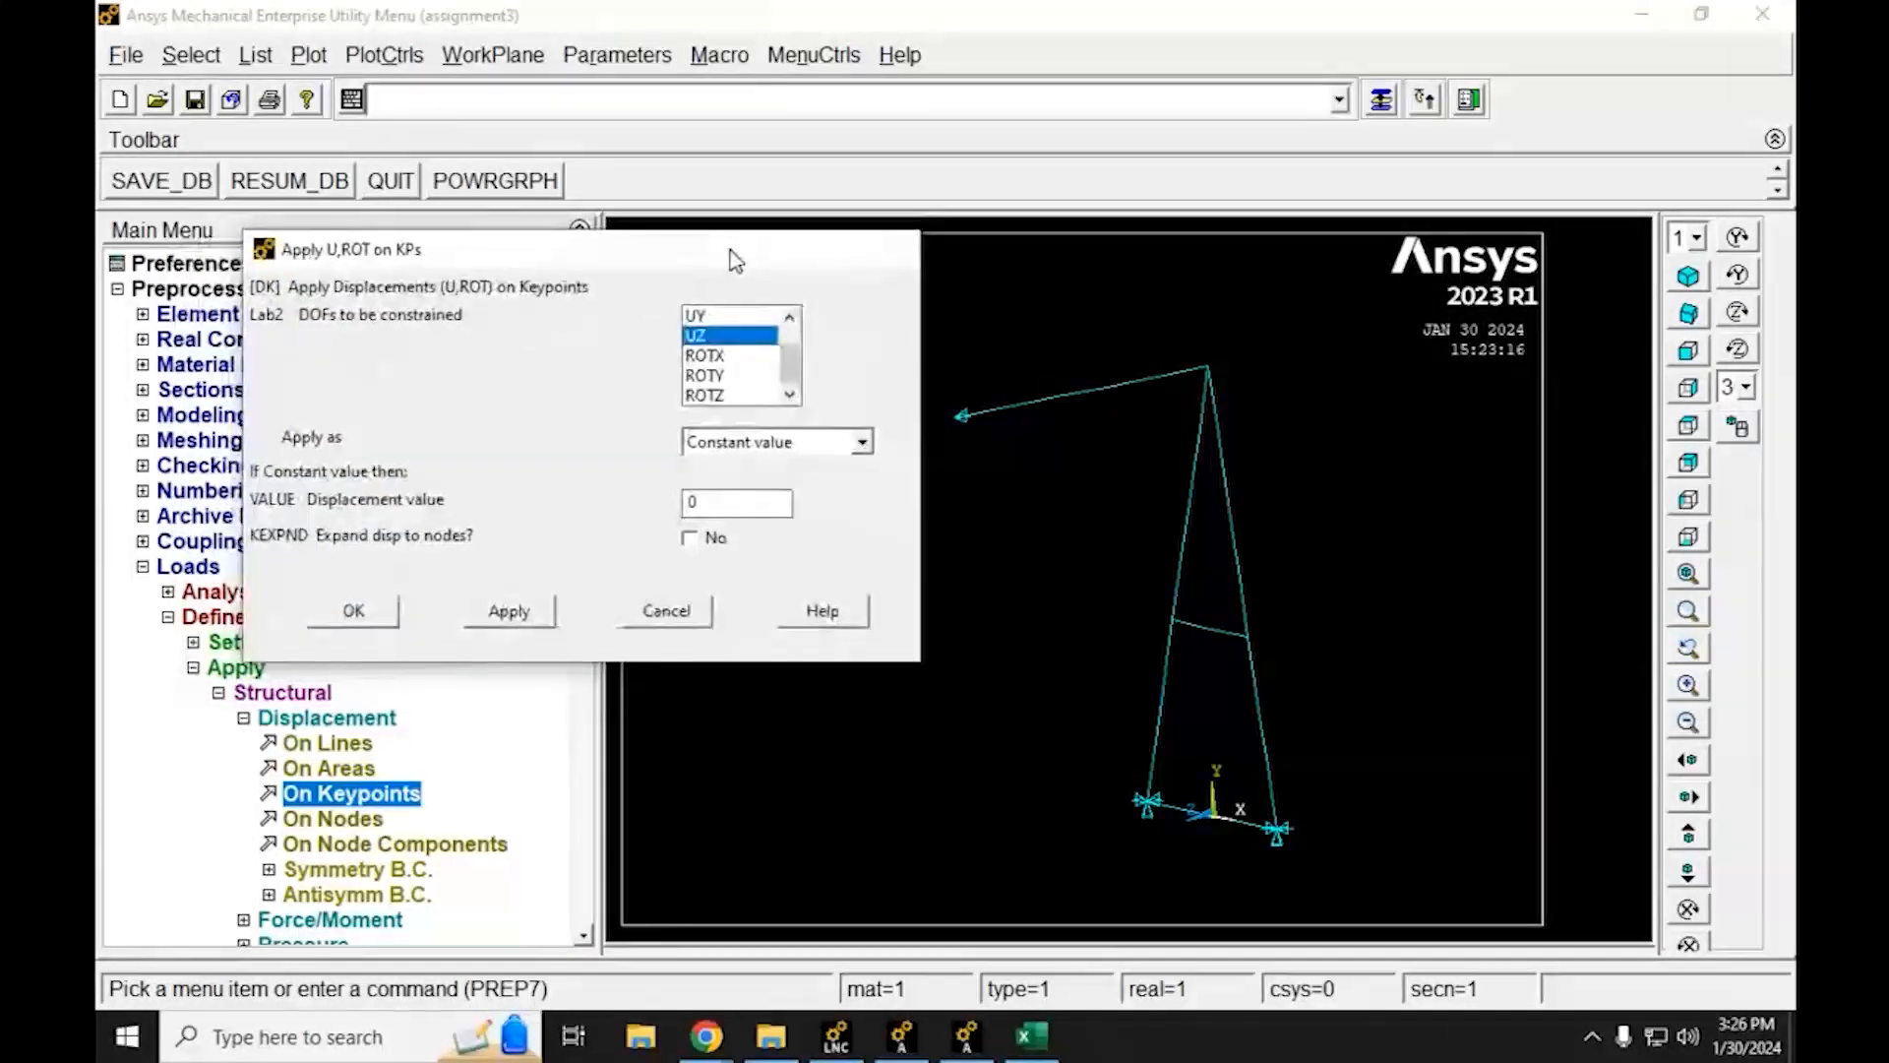
{"action": "left_click", "coordinate": [714, 362]}
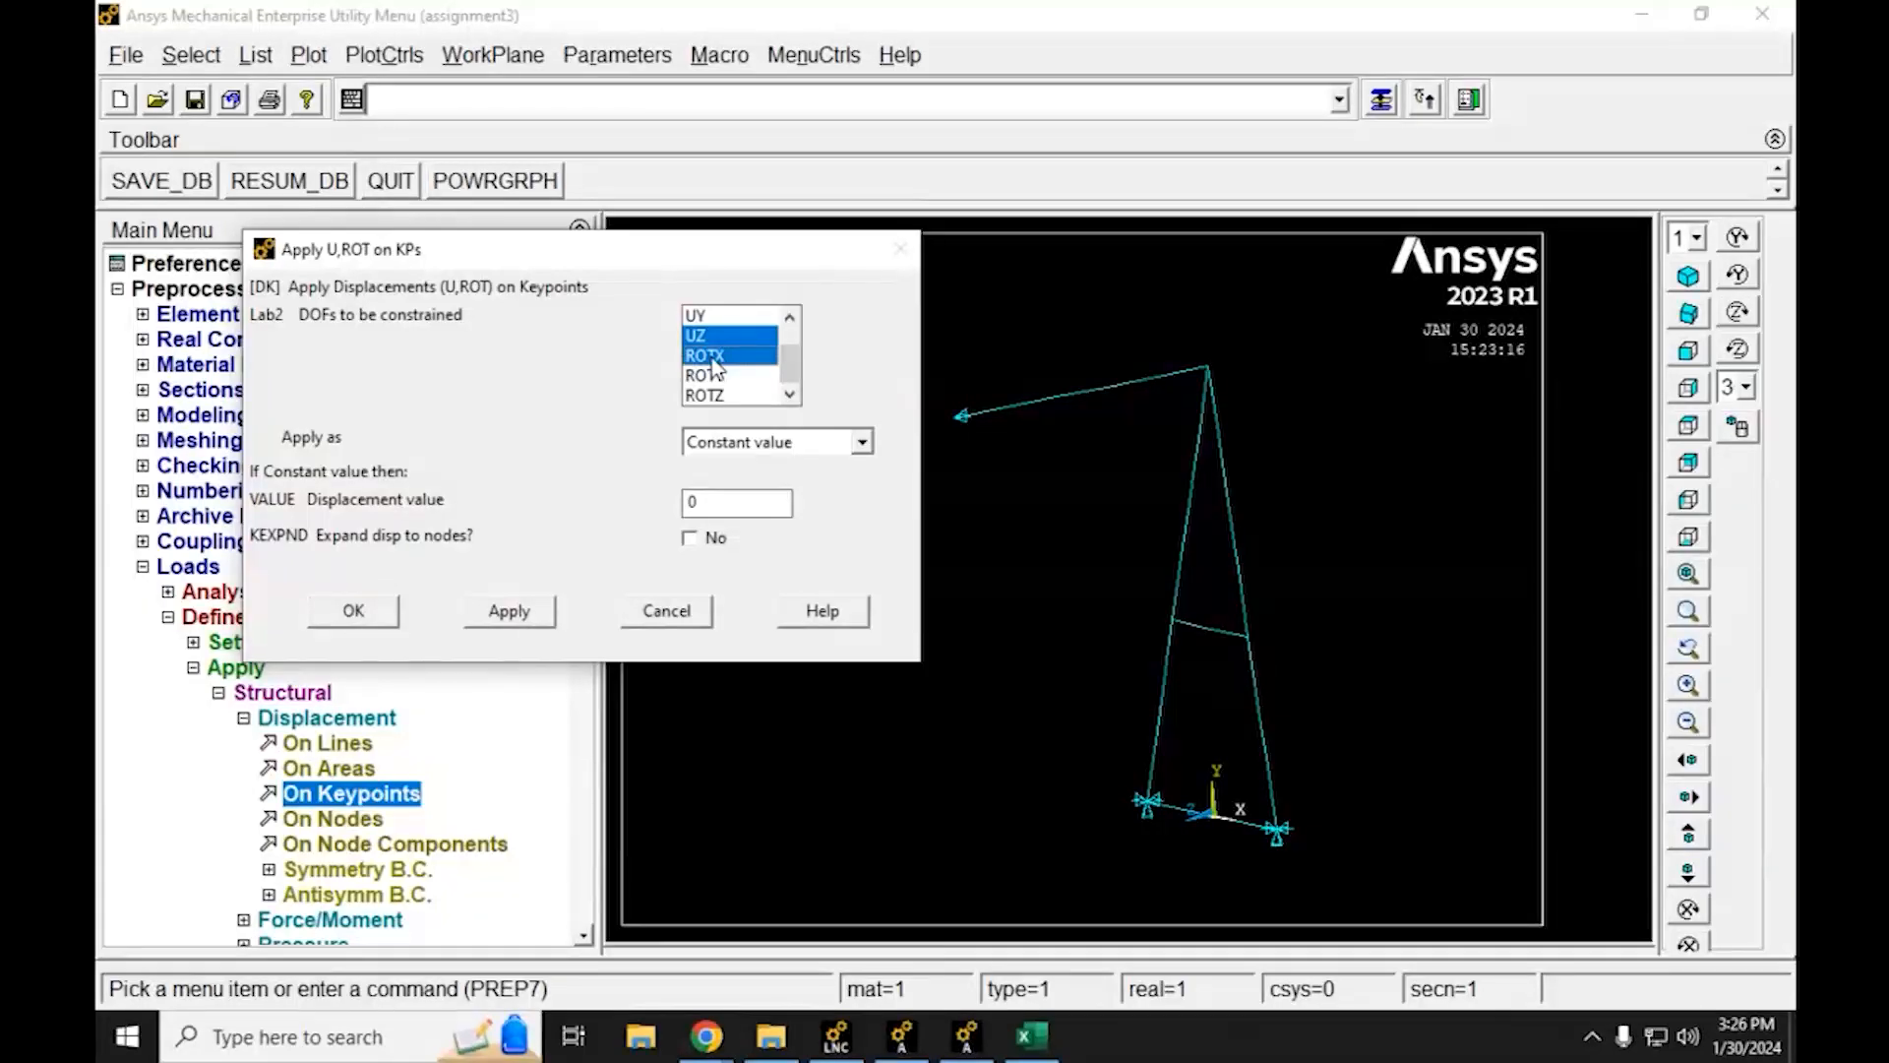
{"action": "left_click", "coordinate": [712, 378]}
{"action": "left_click", "coordinate": [356, 613]}
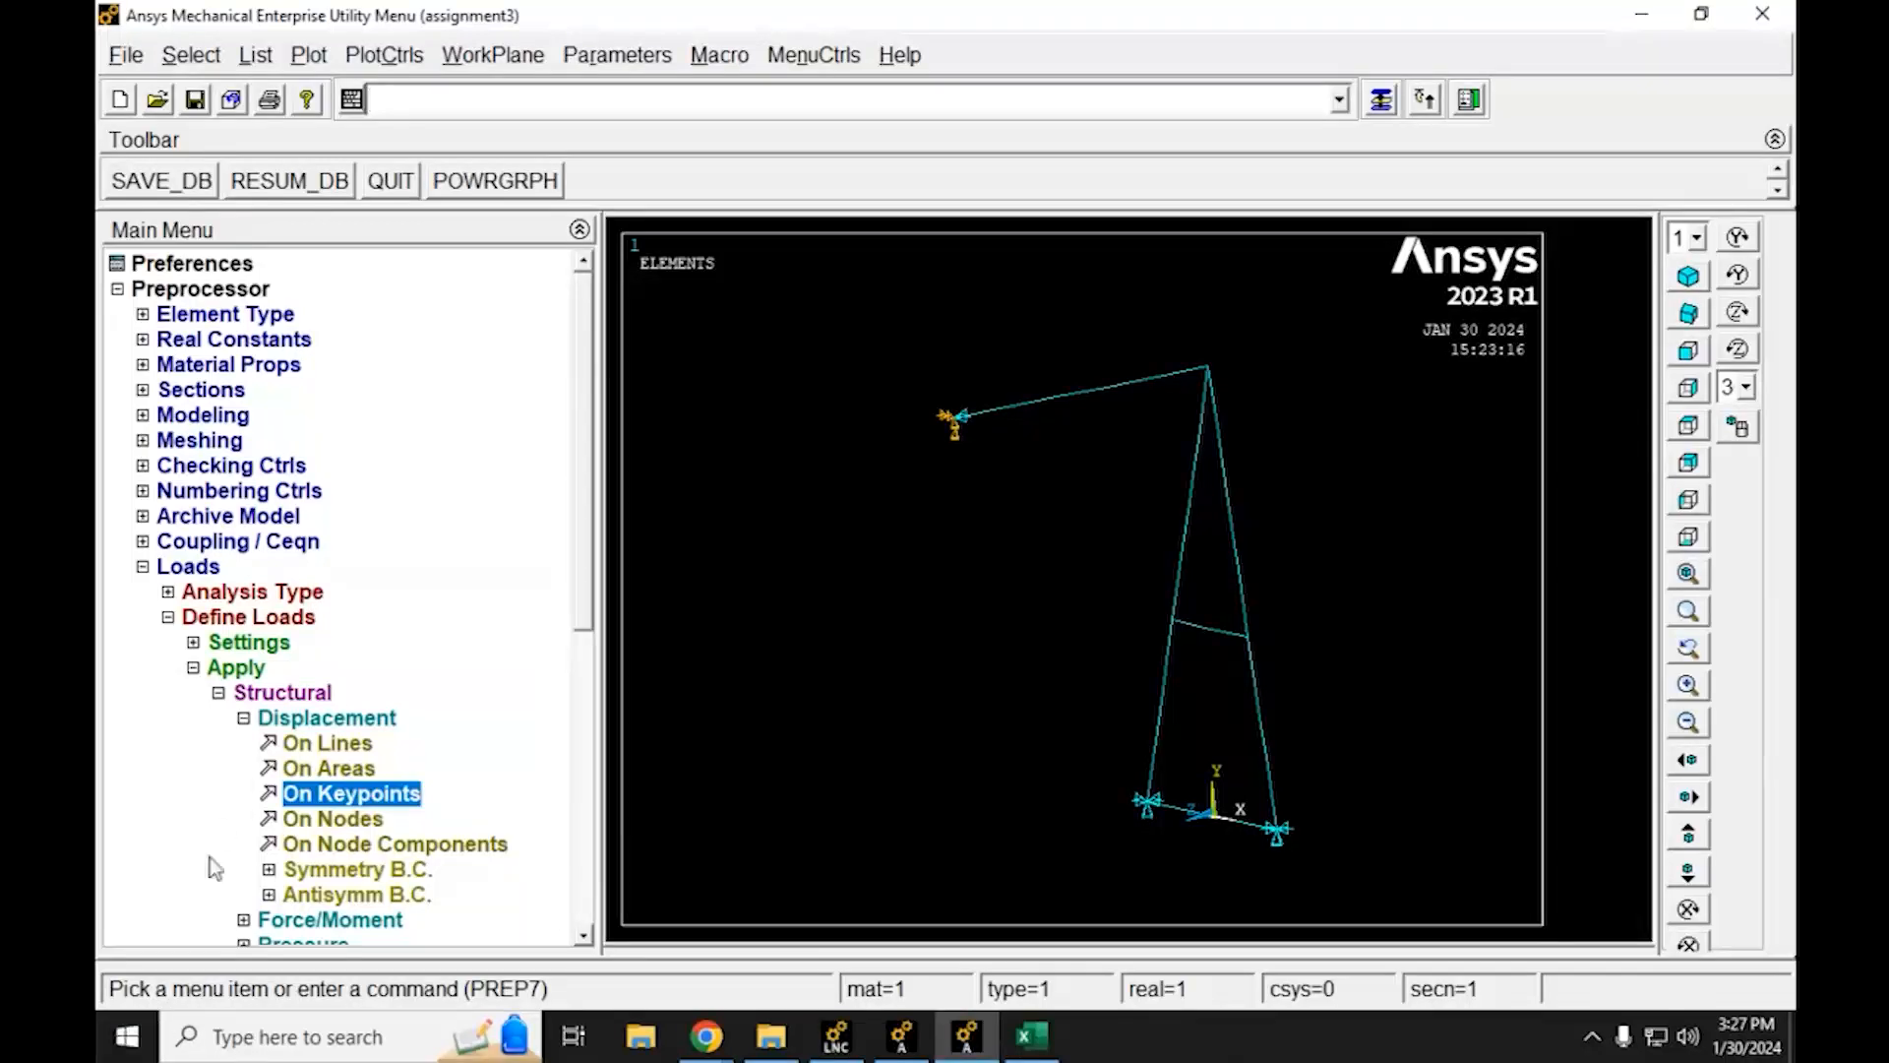
Start a structural force/moment load on keypoints and select the I-beam's free-end keypoint
{"action": "left_click", "coordinate": [242, 718]}
{"action": "left_click", "coordinate": [218, 694]}
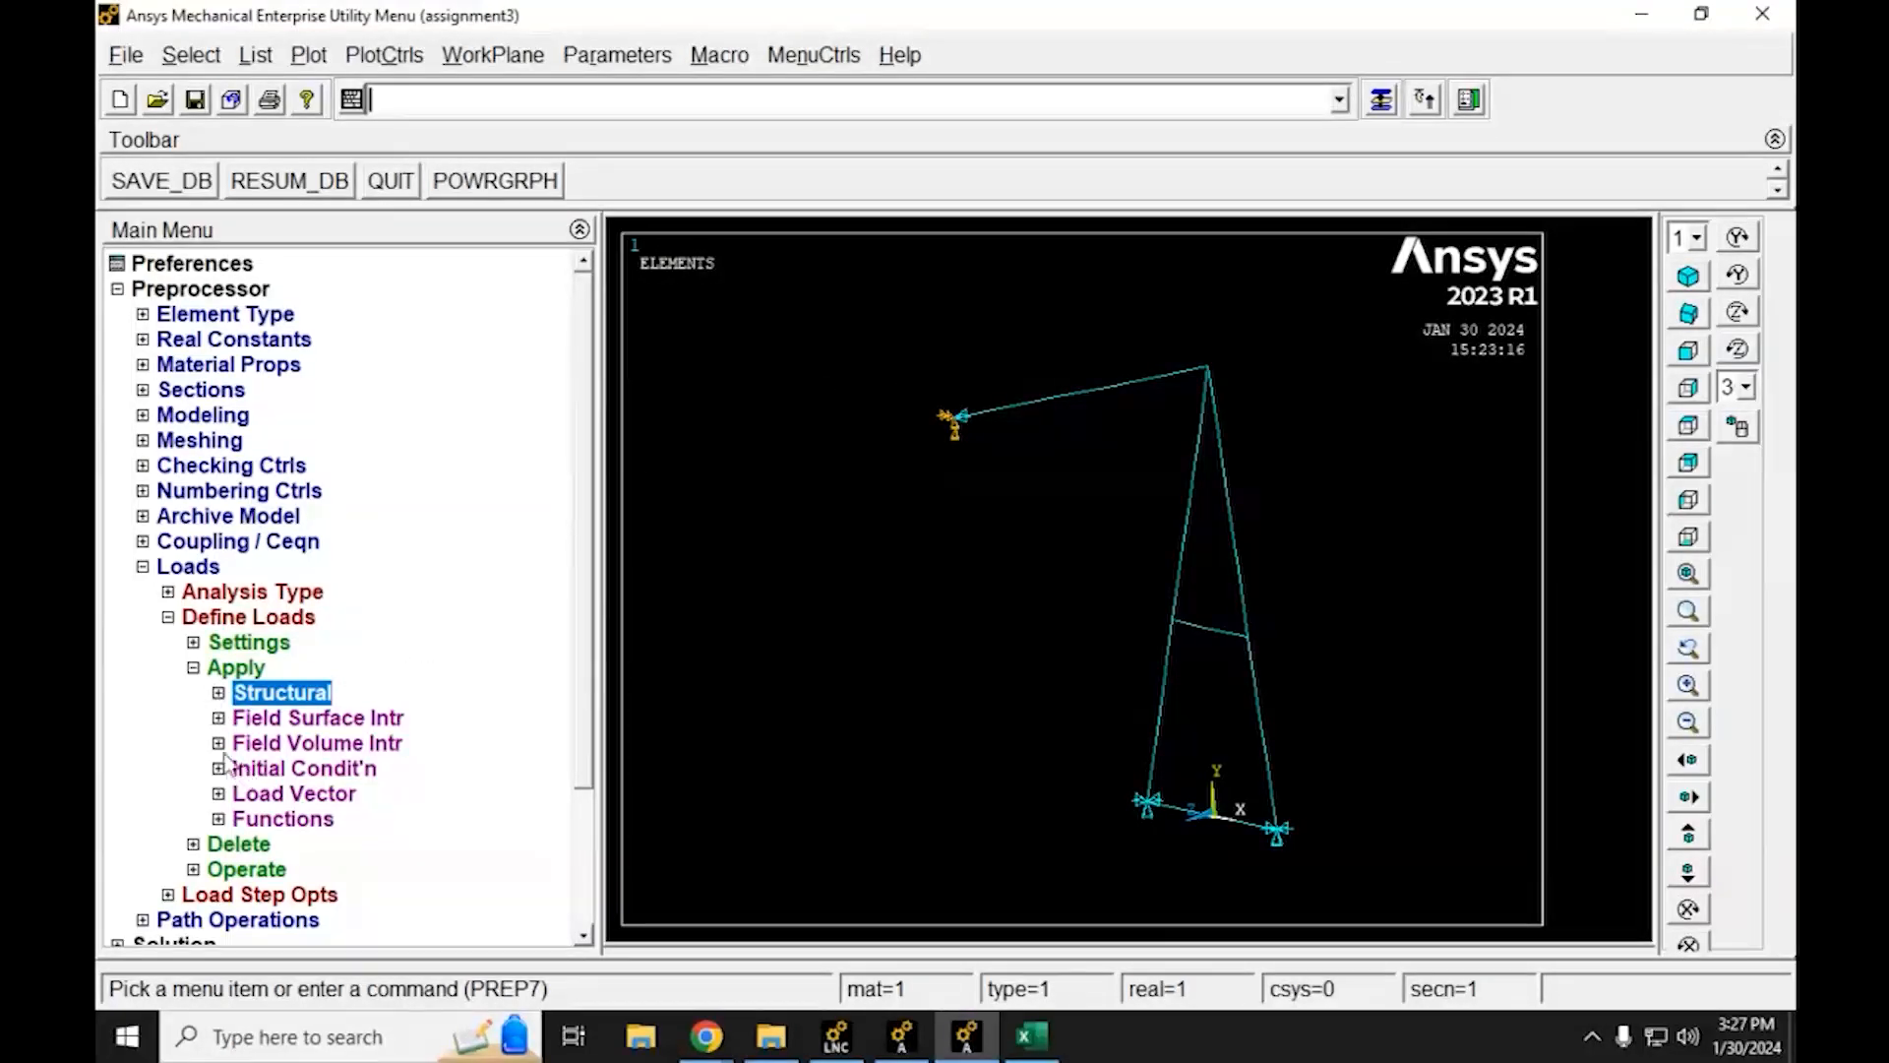
{"action": "left_click", "coordinate": [218, 693]}
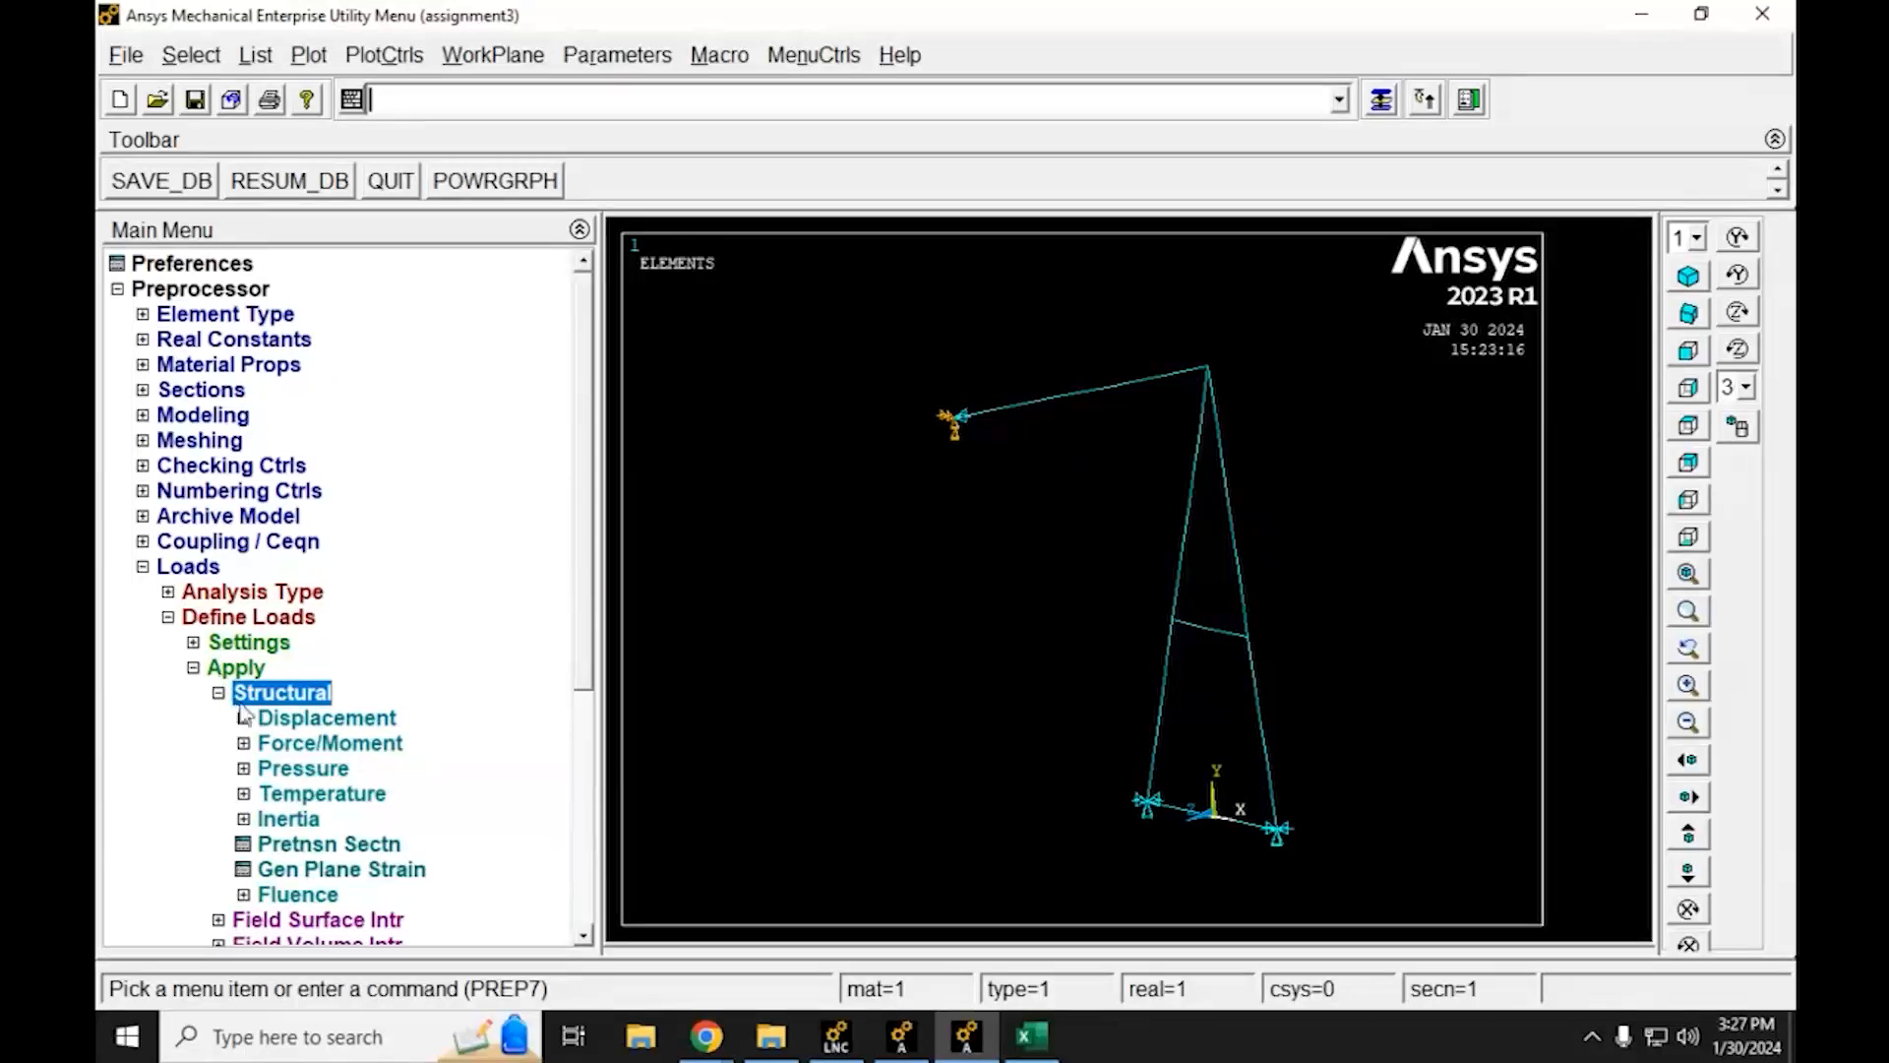
{"action": "left_click", "coordinate": [244, 743]}
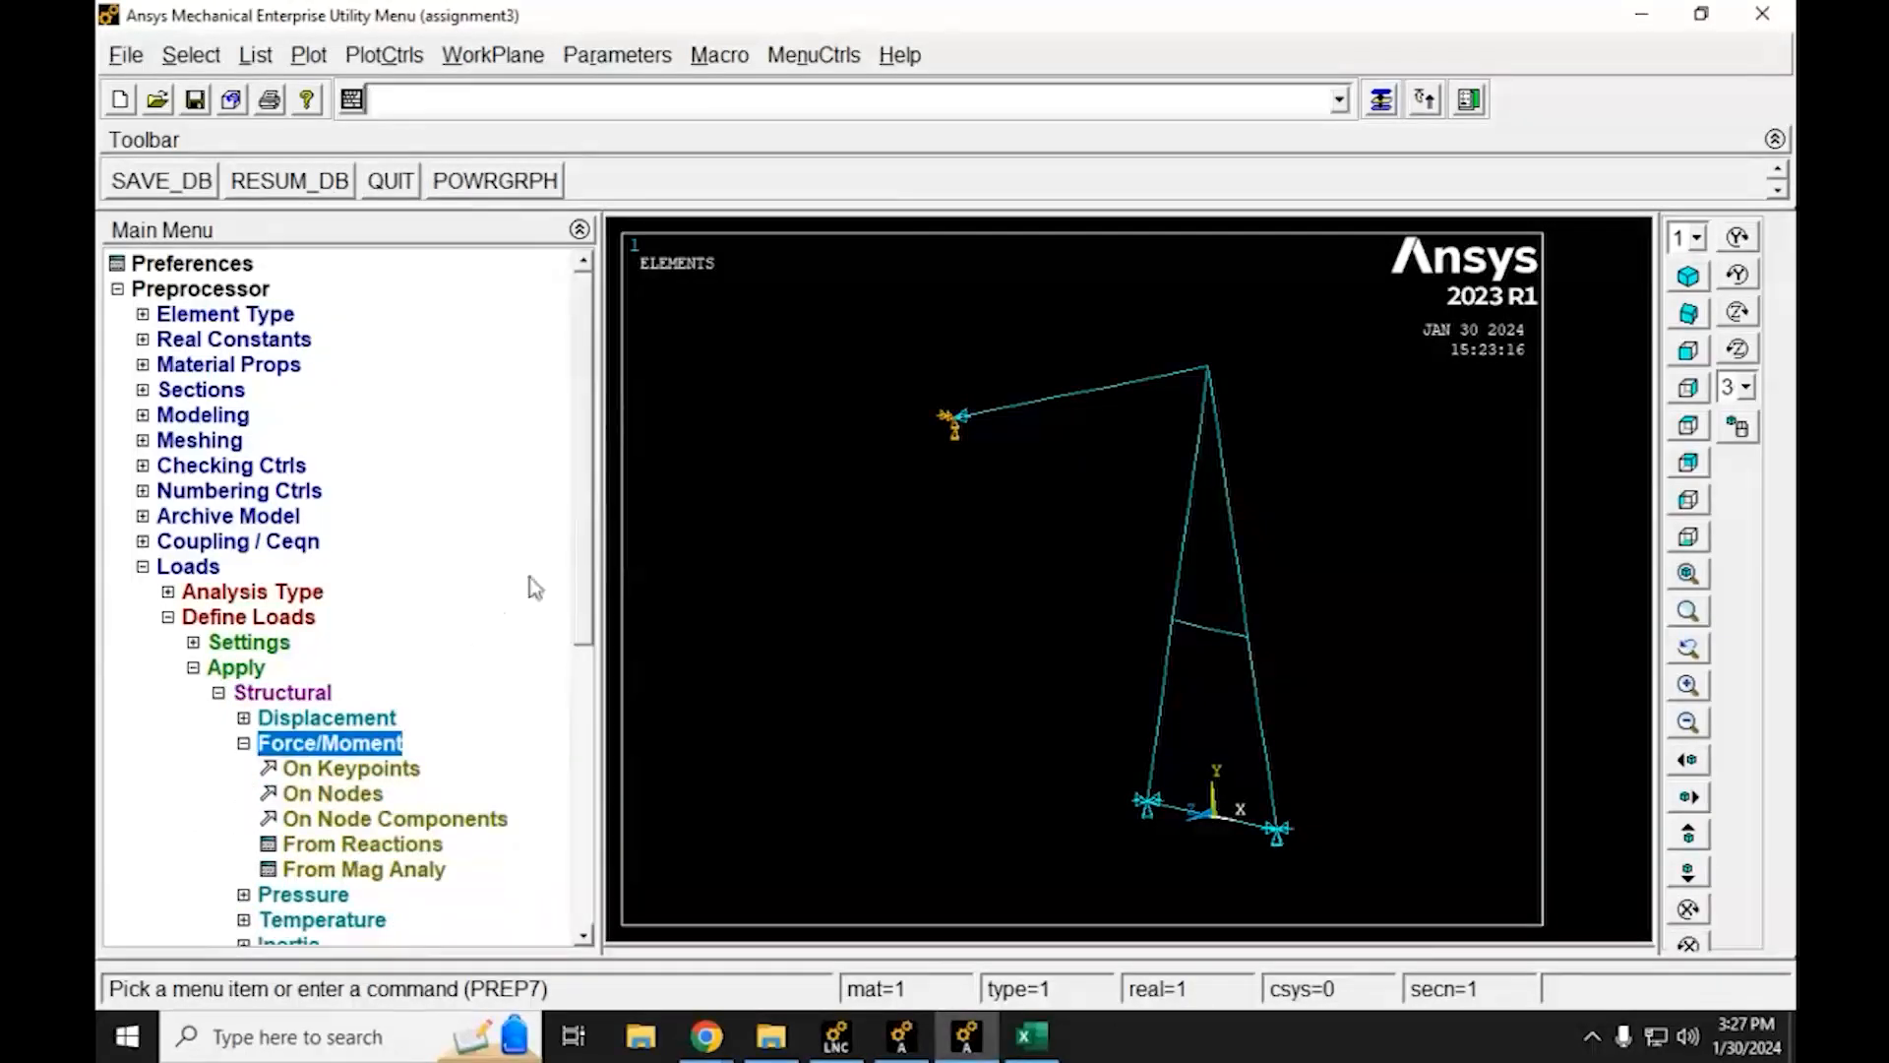
{"action": "left_click", "coordinate": [297, 770]}
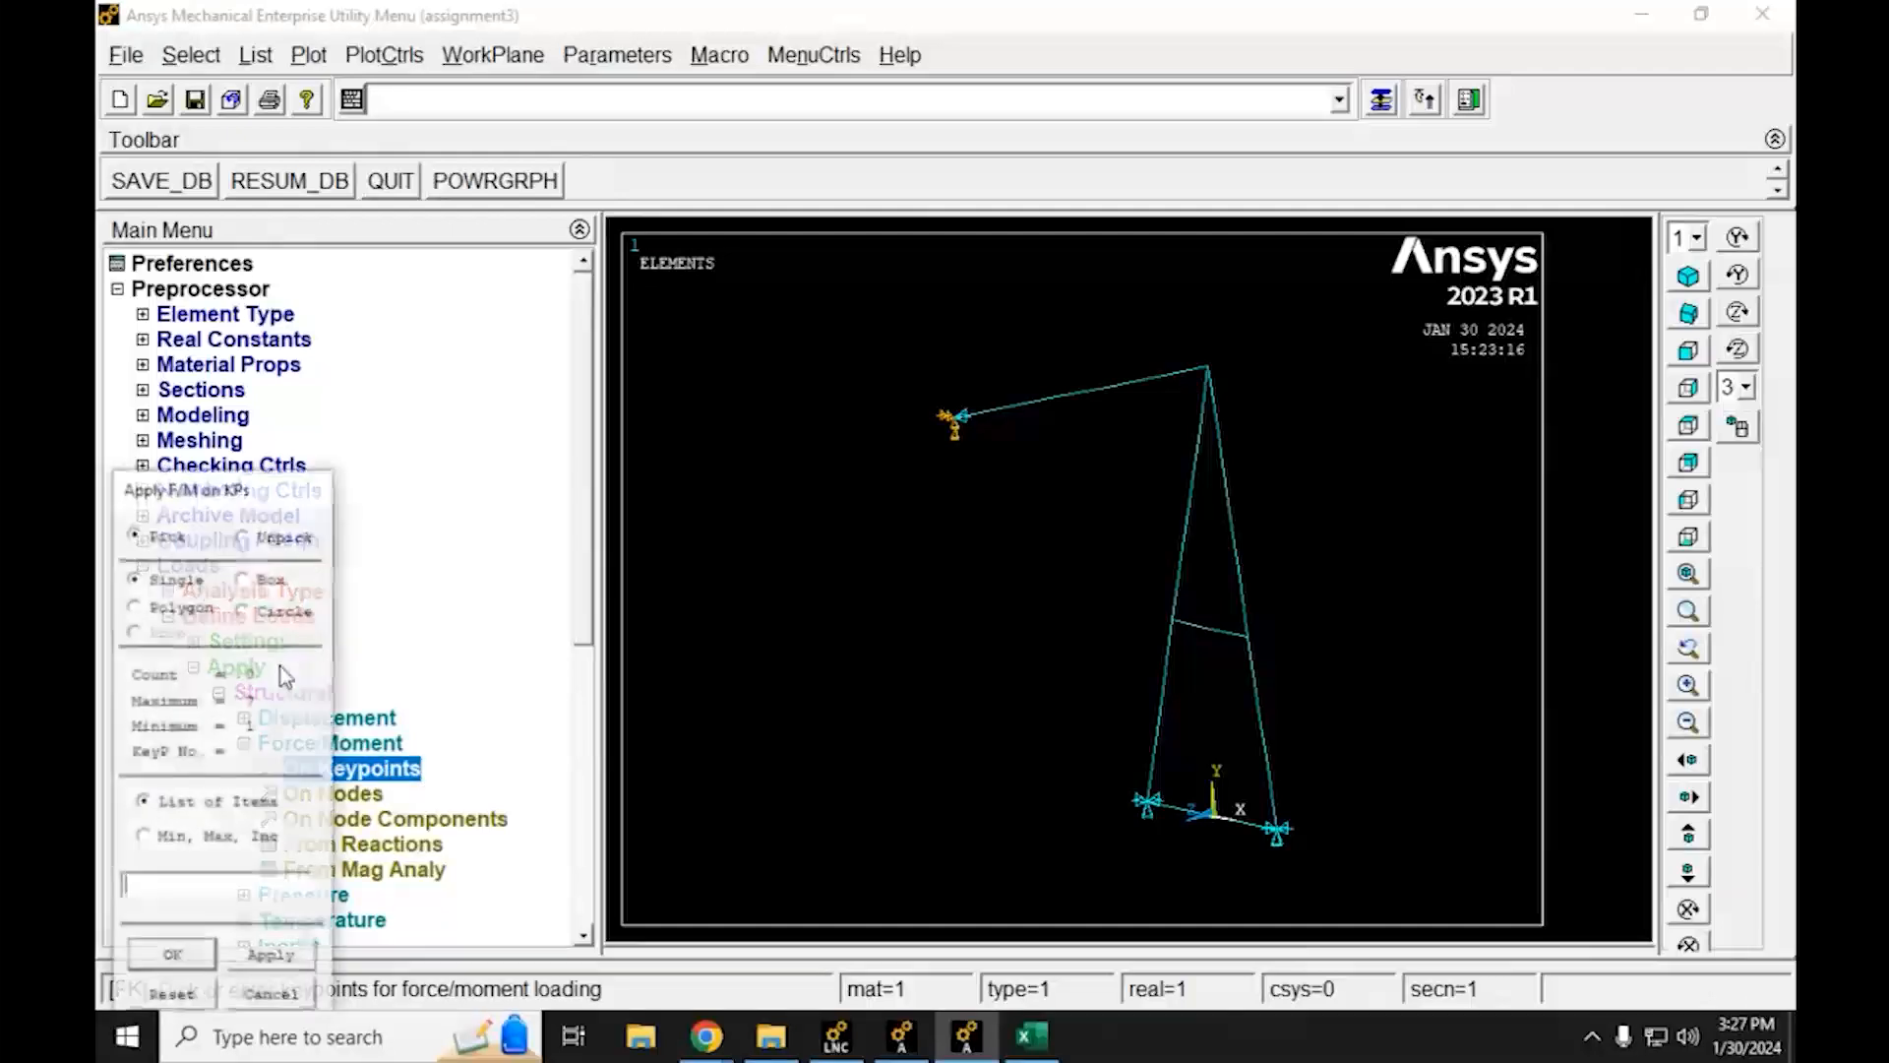
{"action": "left_click_drag", "start_coordinate": [197, 489], "coordinate": [630, 292]}
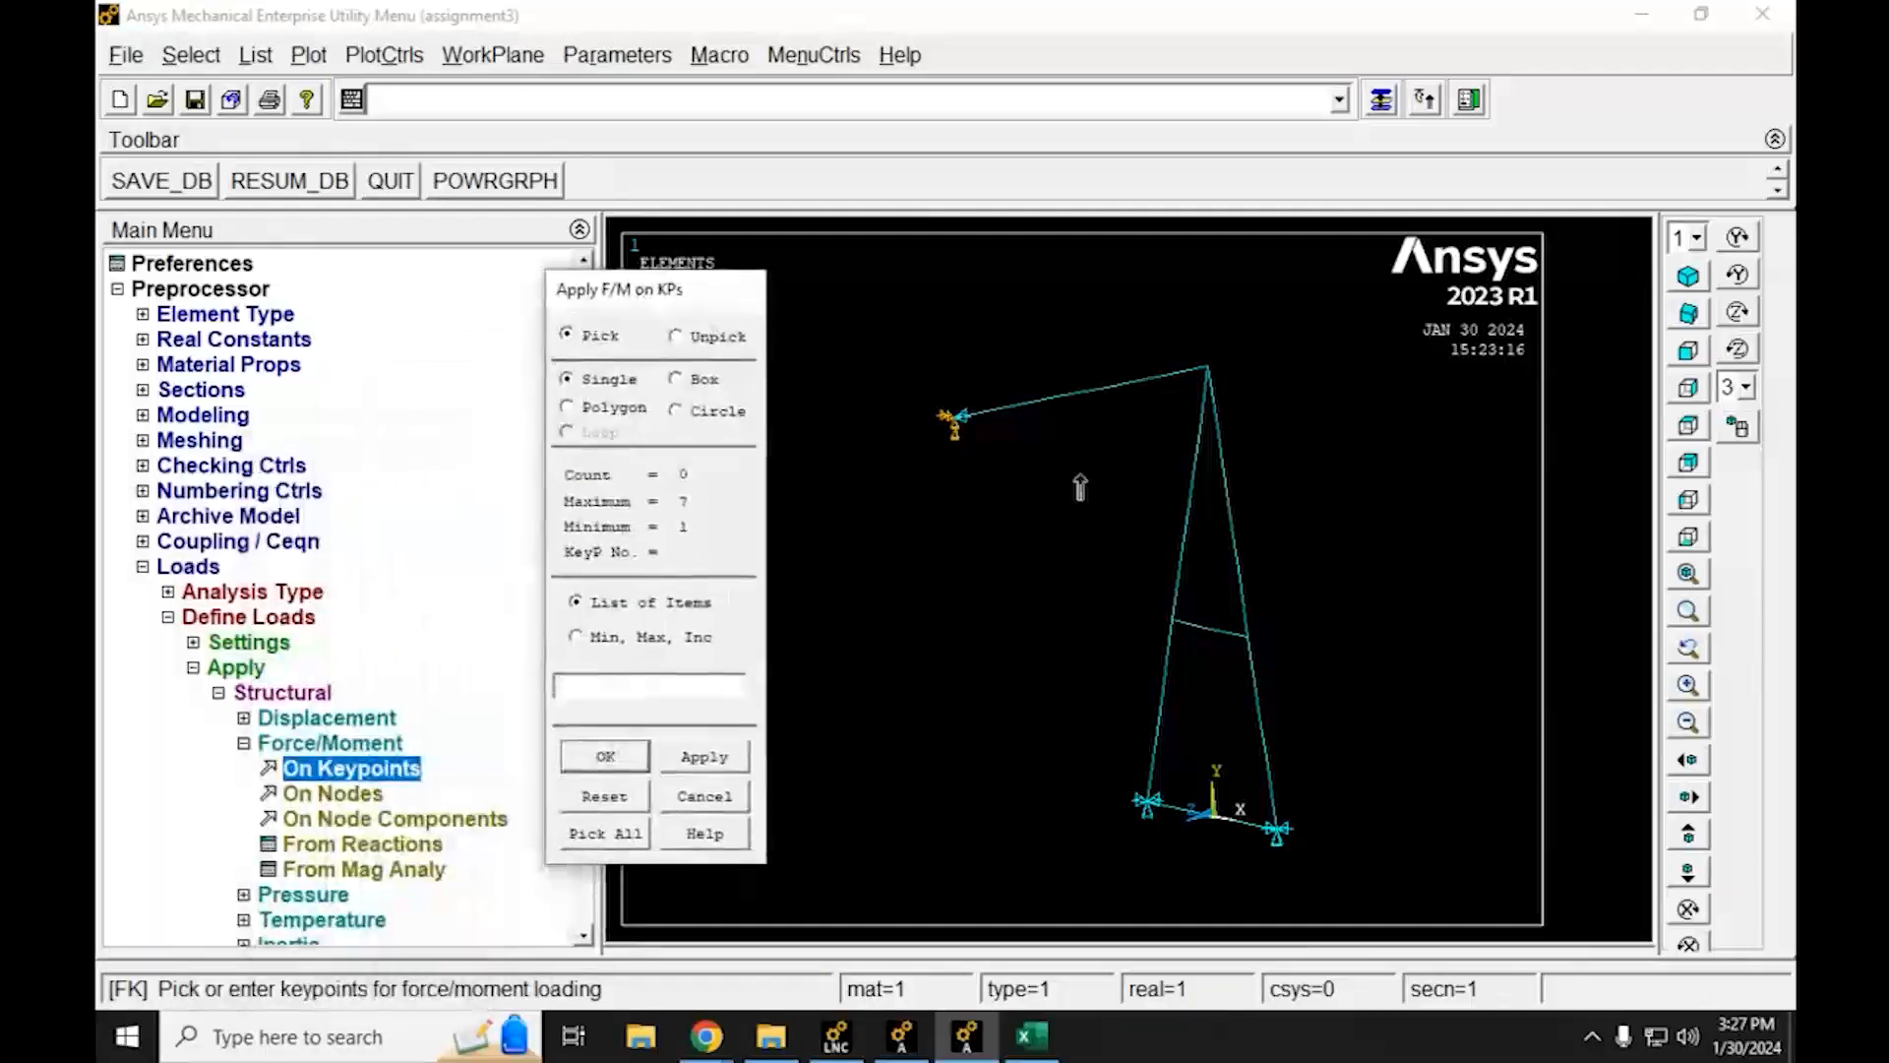
{"action": "left_click", "coordinate": [945, 433]}
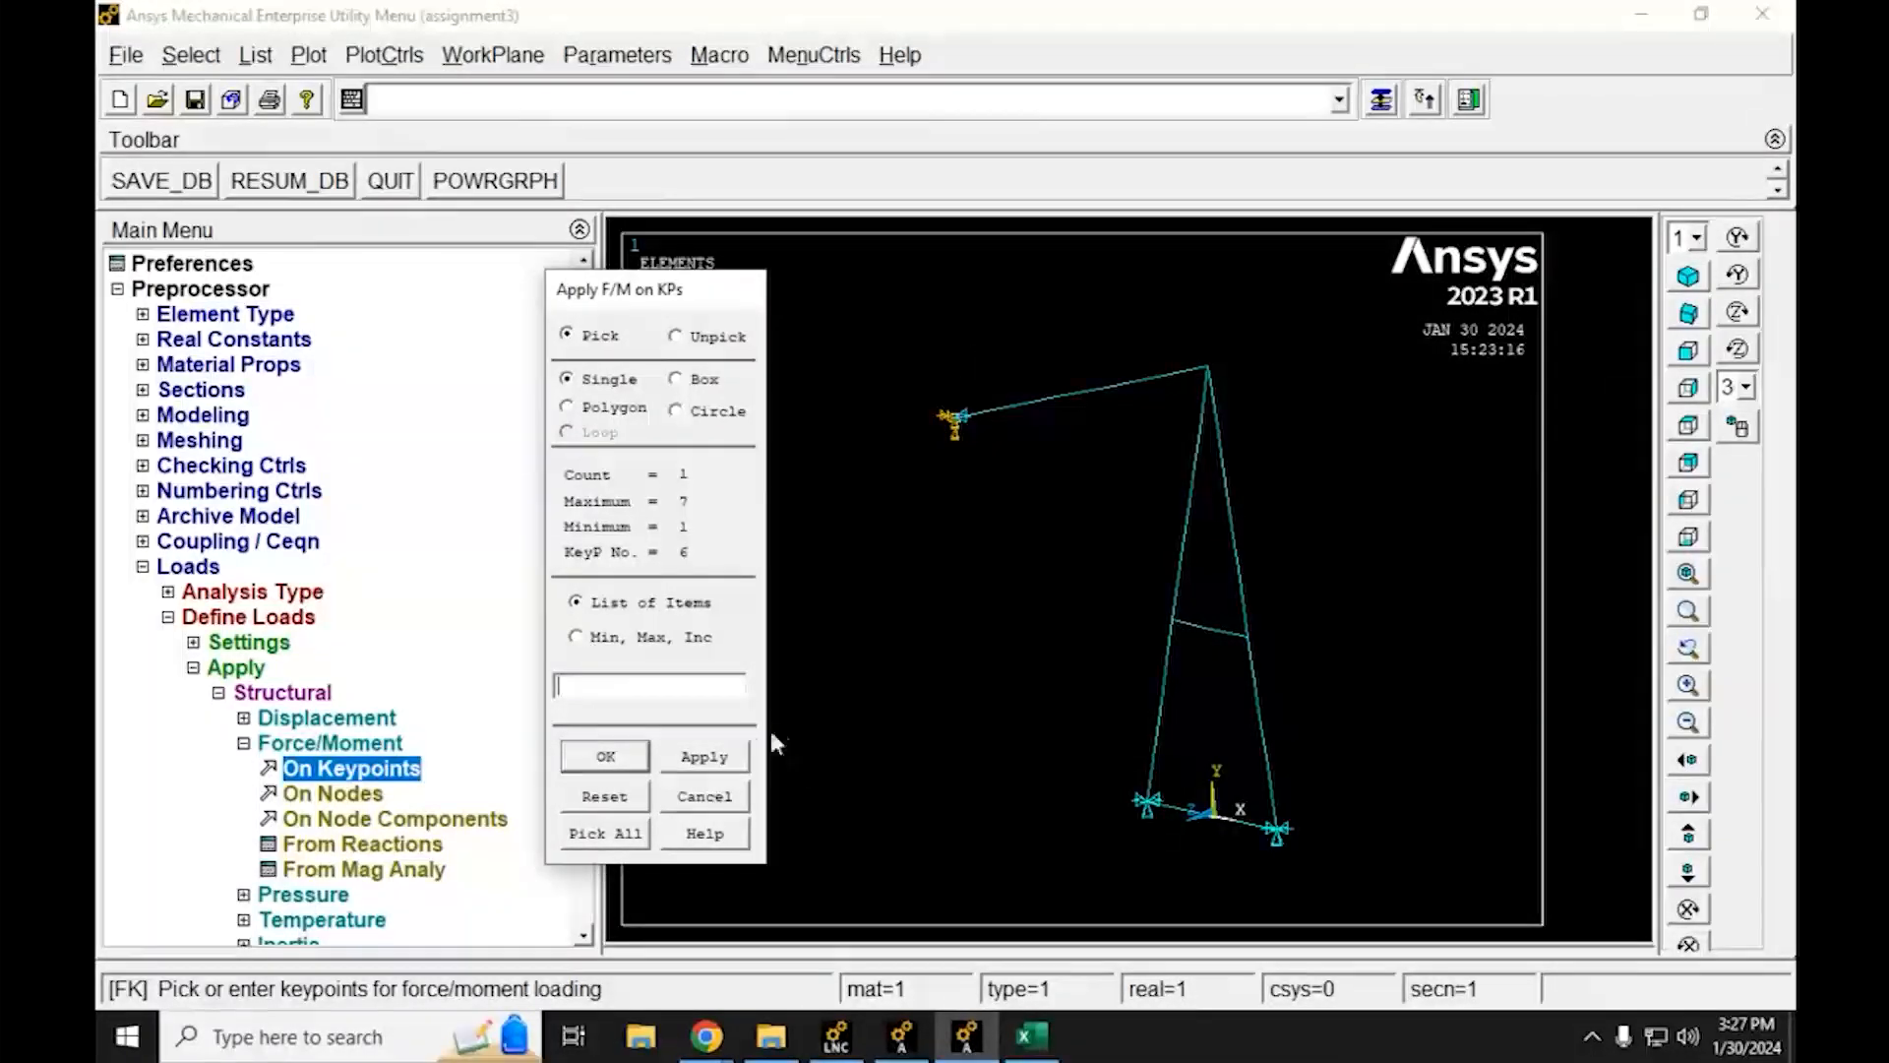
{"action": "left_click", "coordinate": [635, 761]}
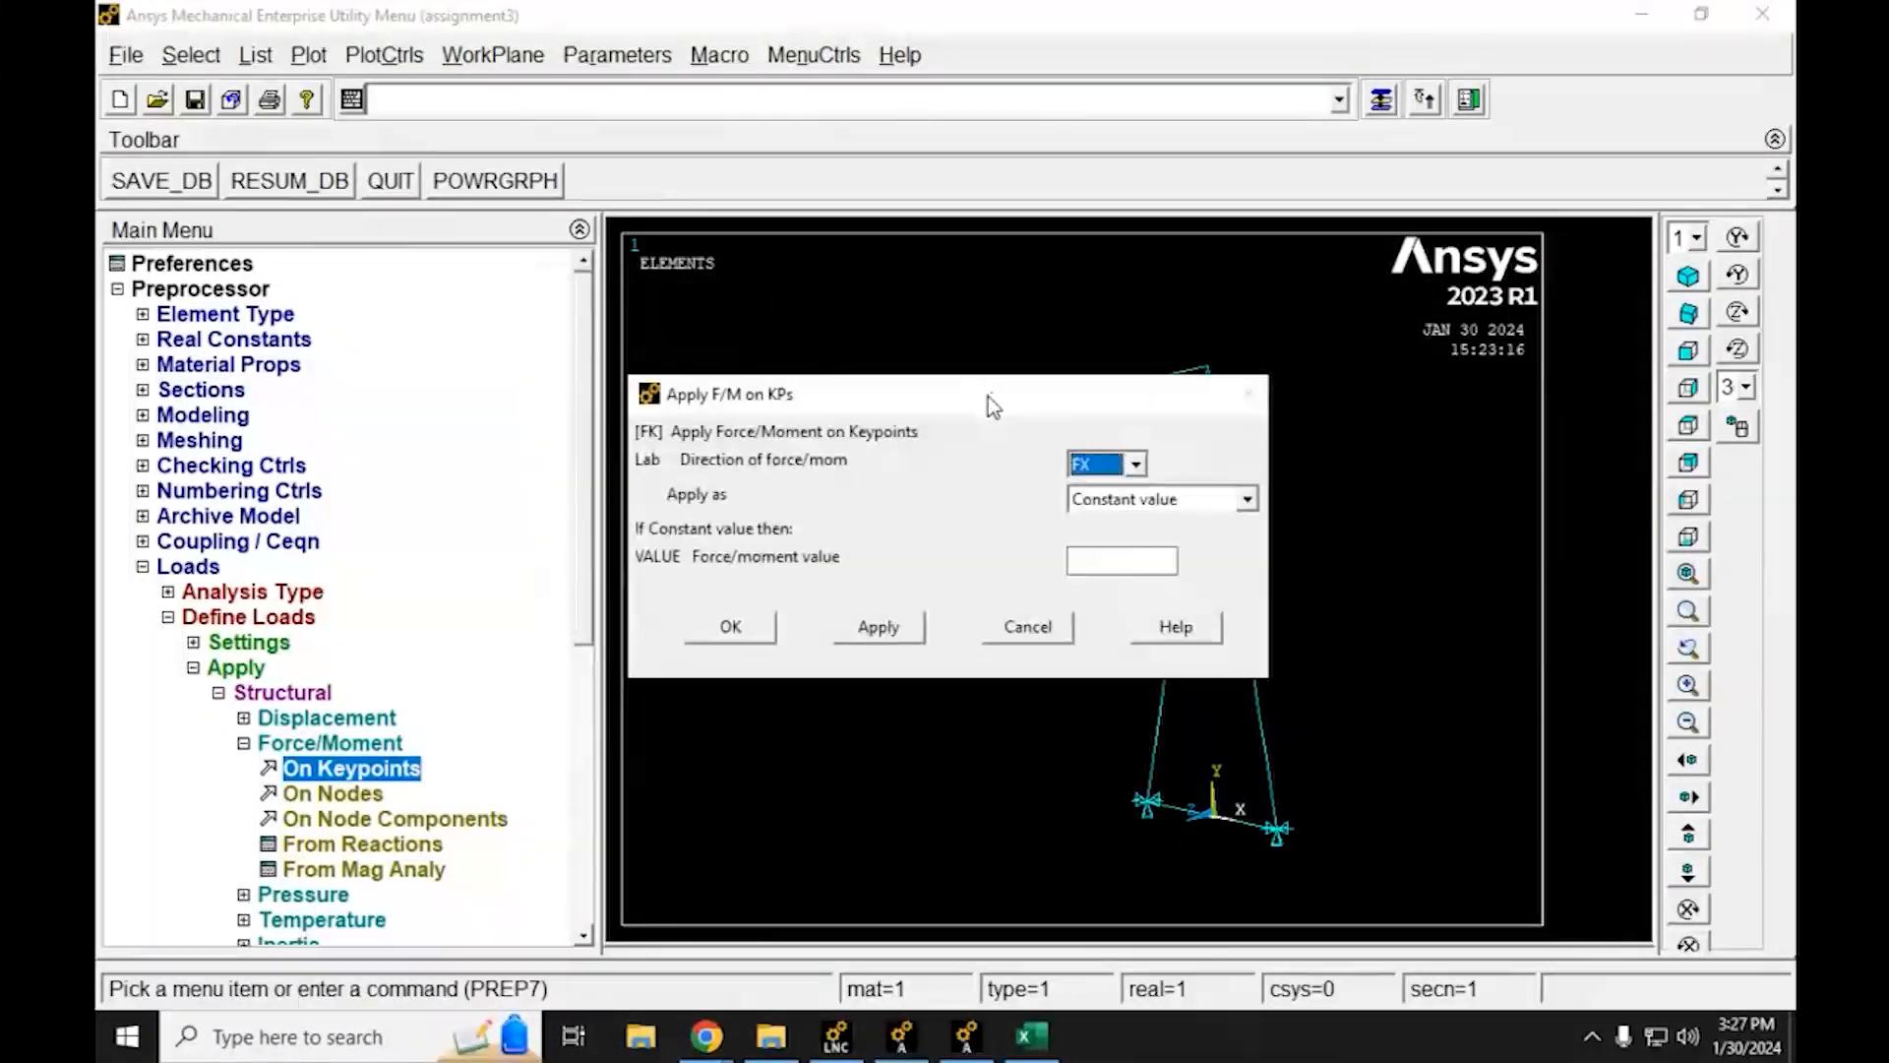
Set the force direction to FY for the I-beam's free-end keypoint
{"action": "left_click_drag", "start_coordinate": [987, 397], "coordinate": [606, 155]}
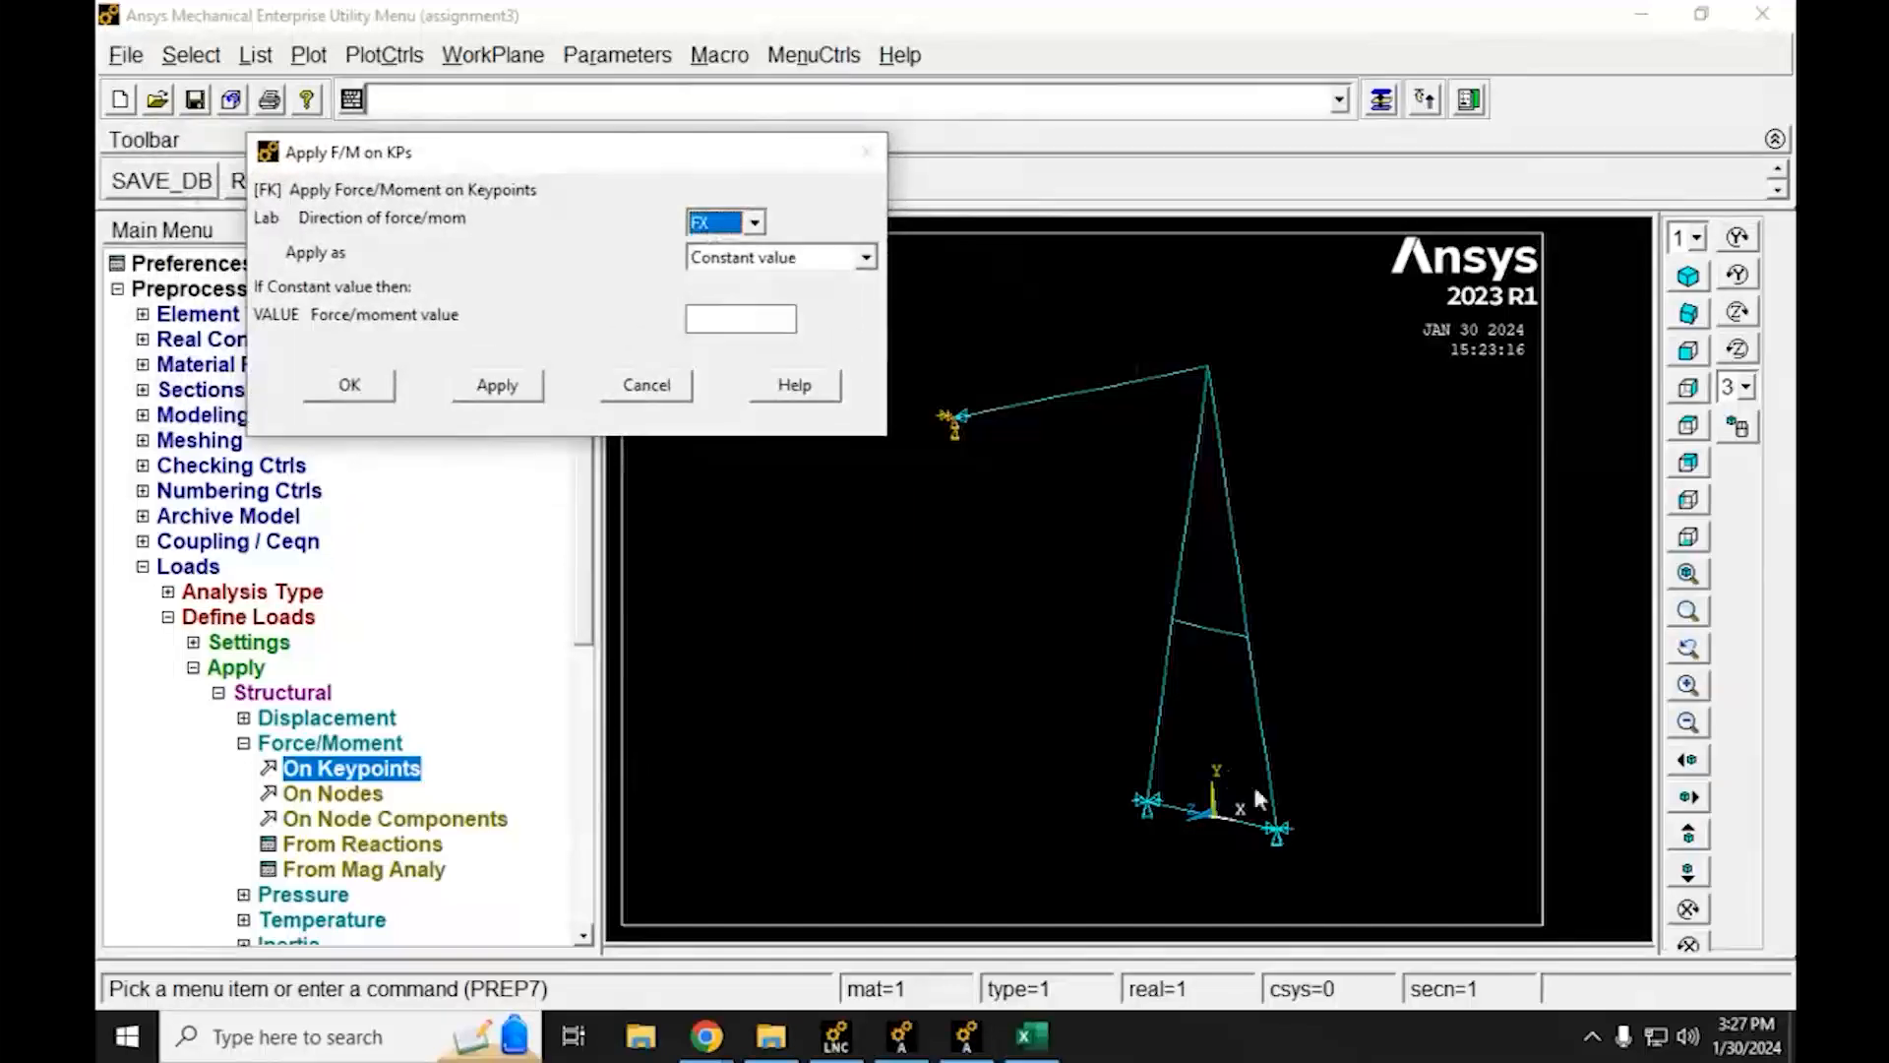
{"action": "left_click", "coordinate": [753, 222]}
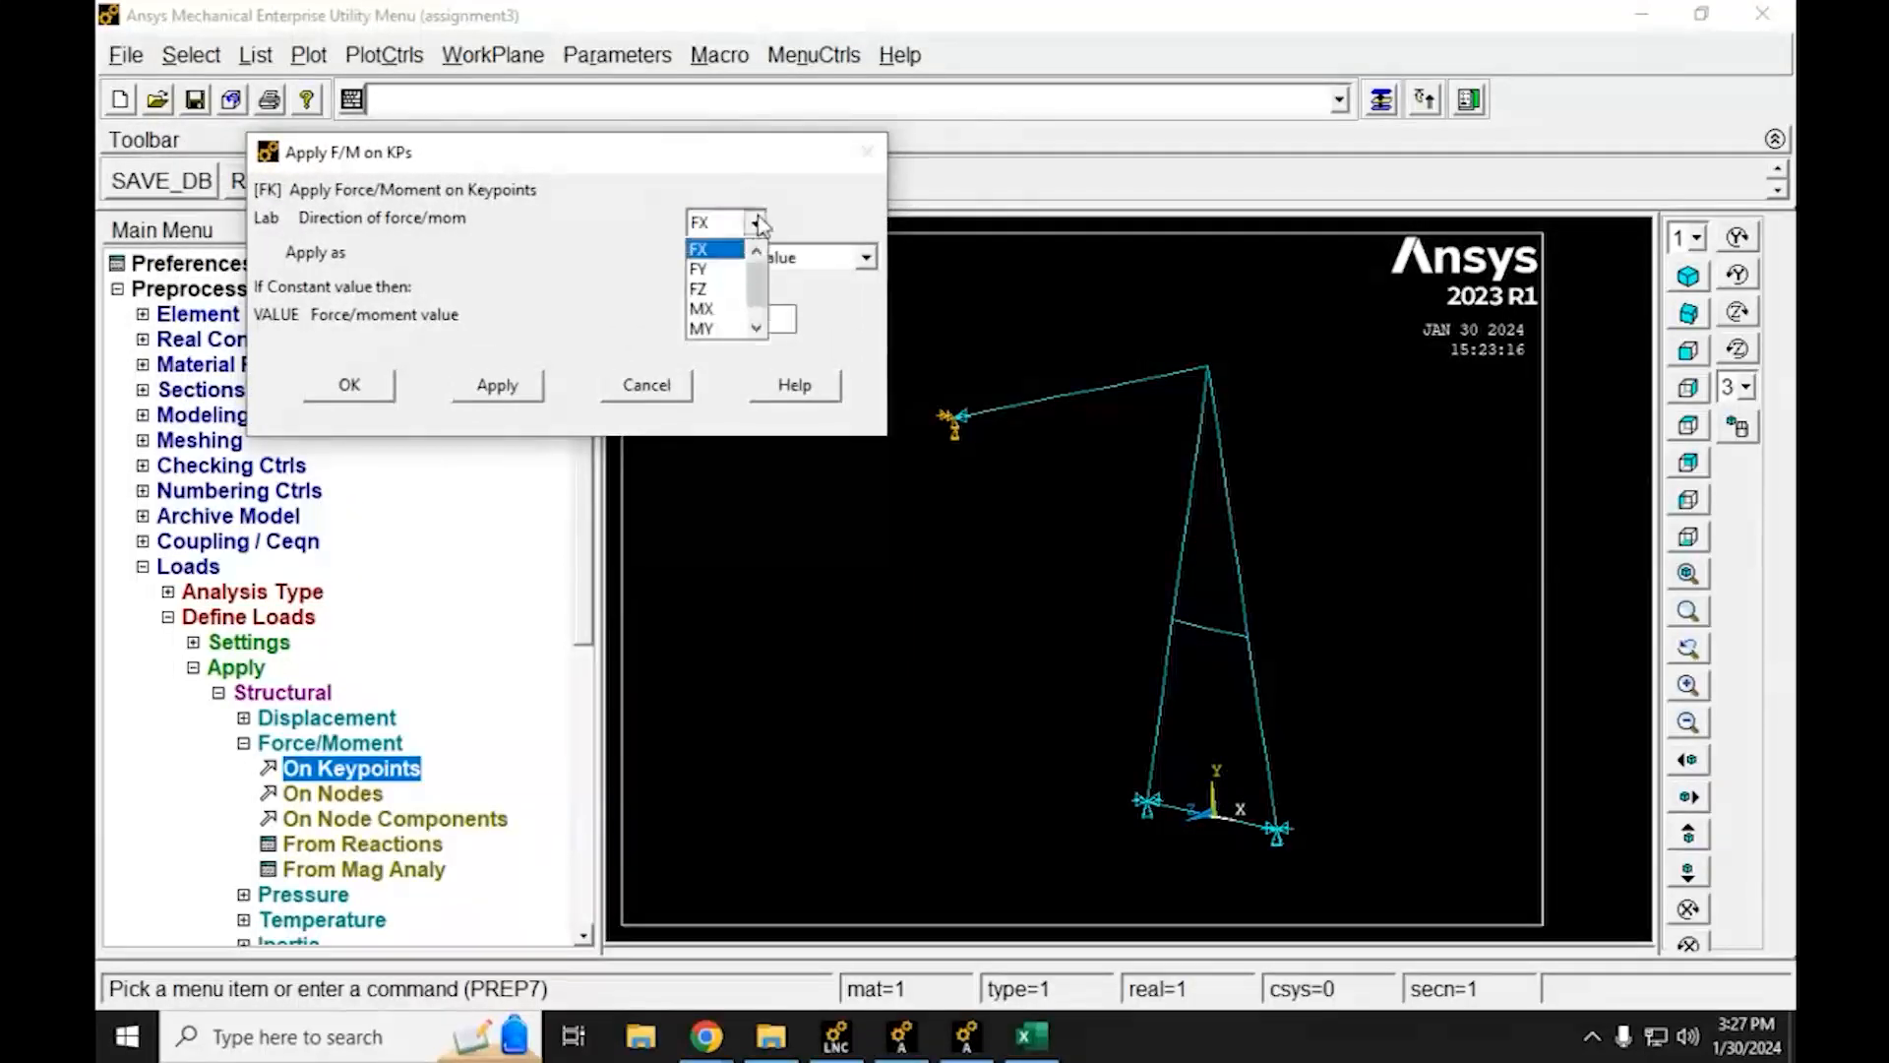
{"action": "left_click", "coordinate": [712, 269]}
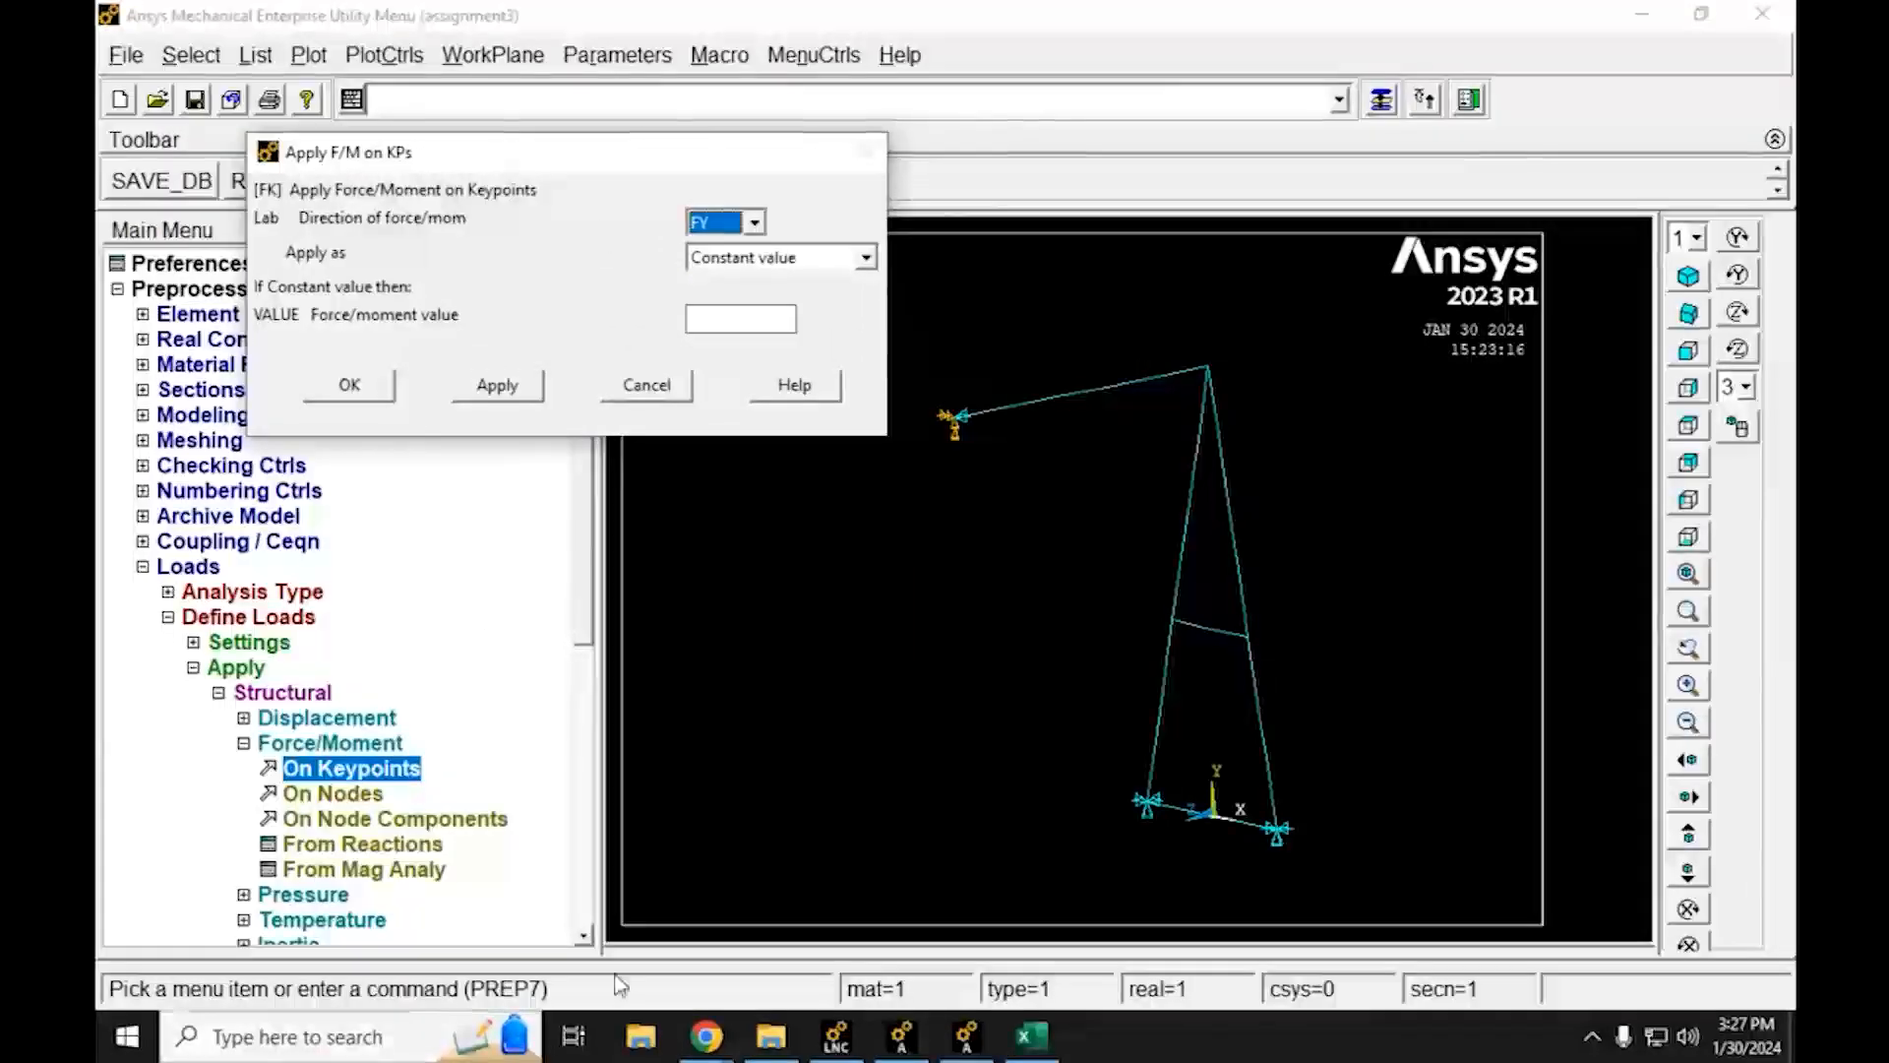
Switch to Chrome and search Google for the conversion "1 ton to newton"
{"action": "mouse_move", "coordinate": [707, 1036]}
{"action": "left_click", "coordinate": [551, 910]}
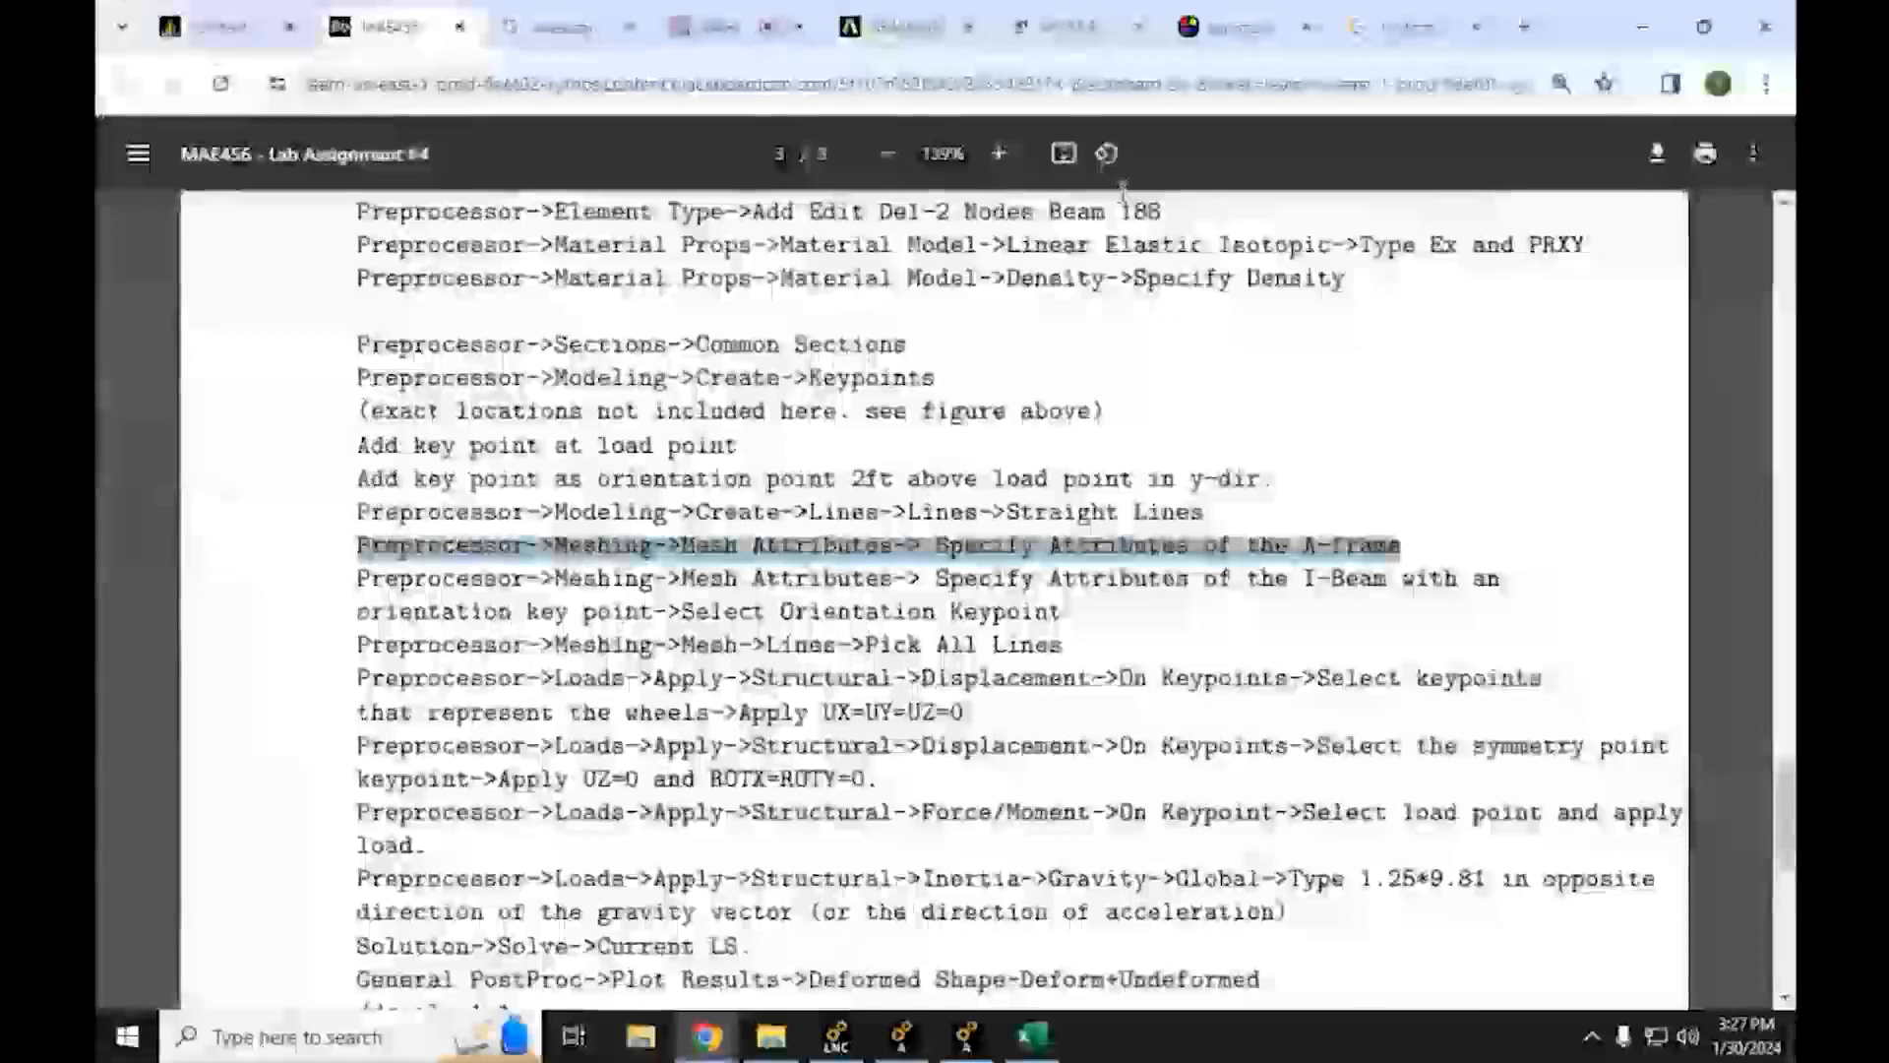
{"action": "left_click", "coordinate": [1417, 26]}
{"action": "double_click", "coordinate": [508, 183]}
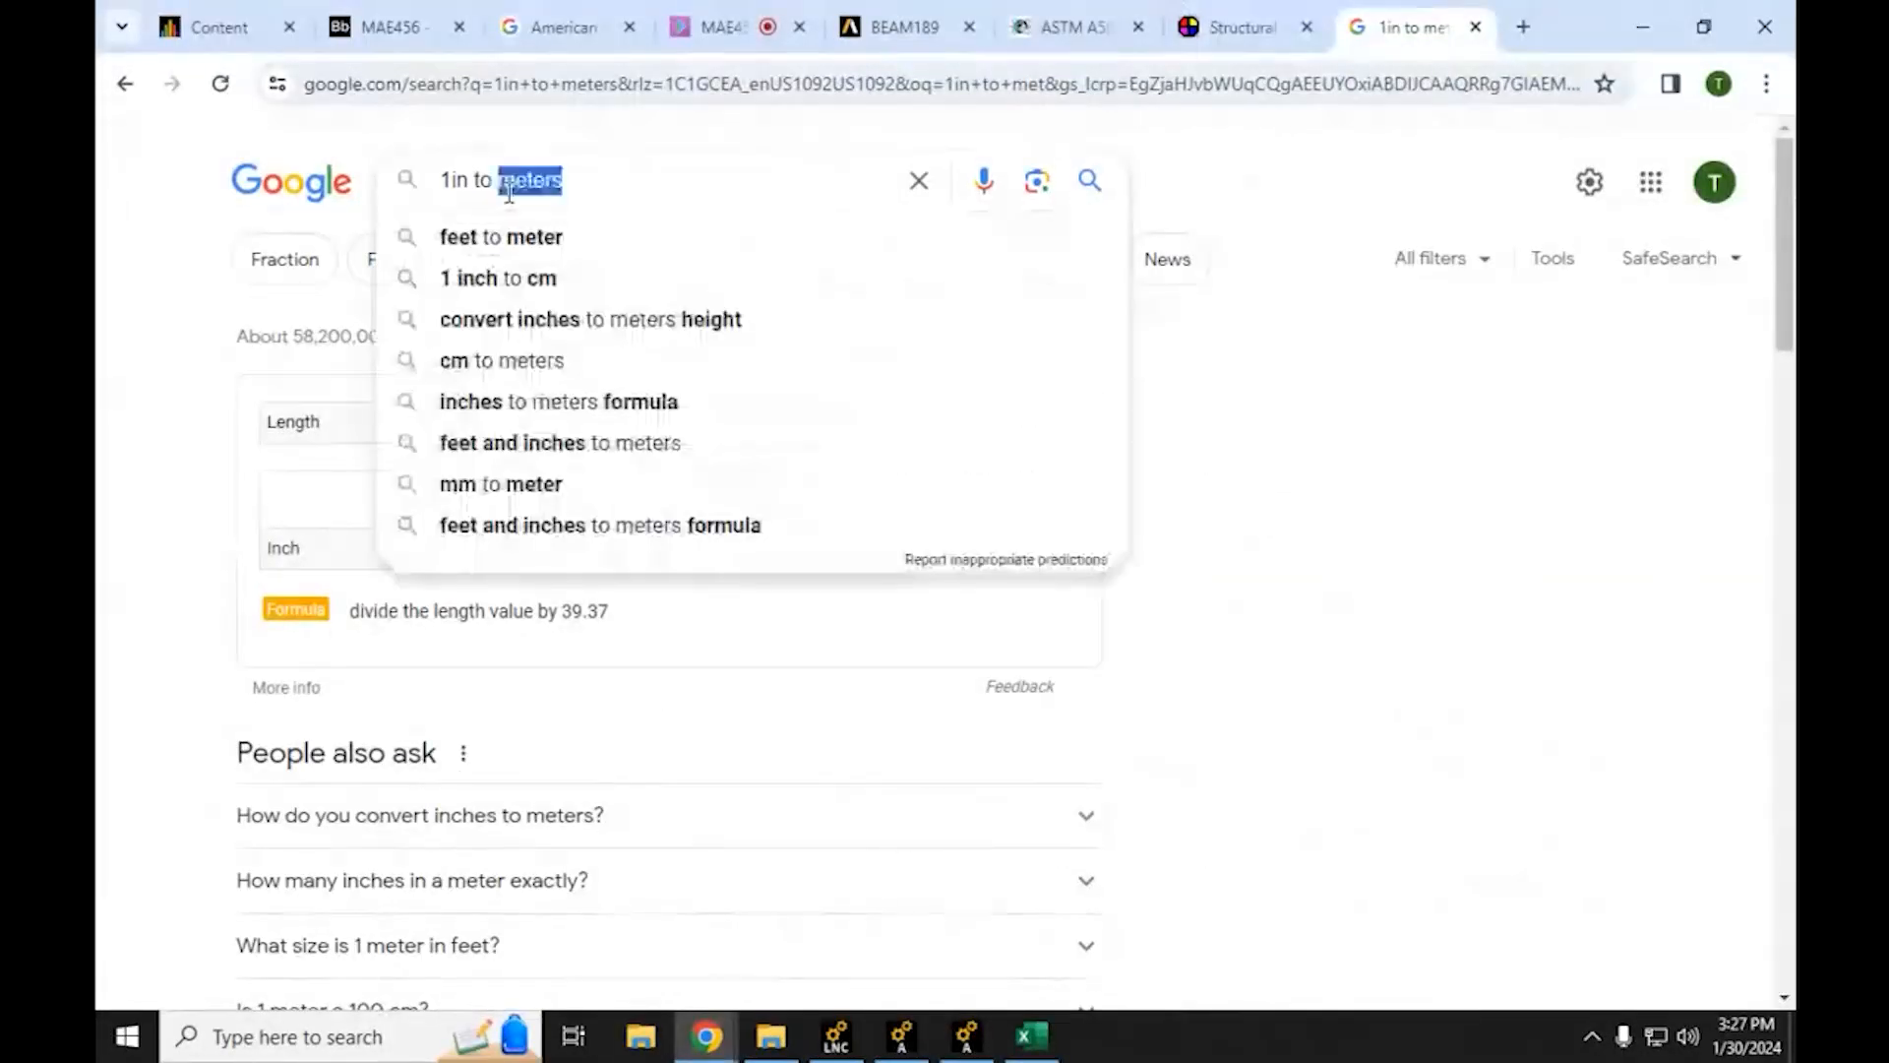
{"action": "triple_click", "coordinate": [509, 183]}
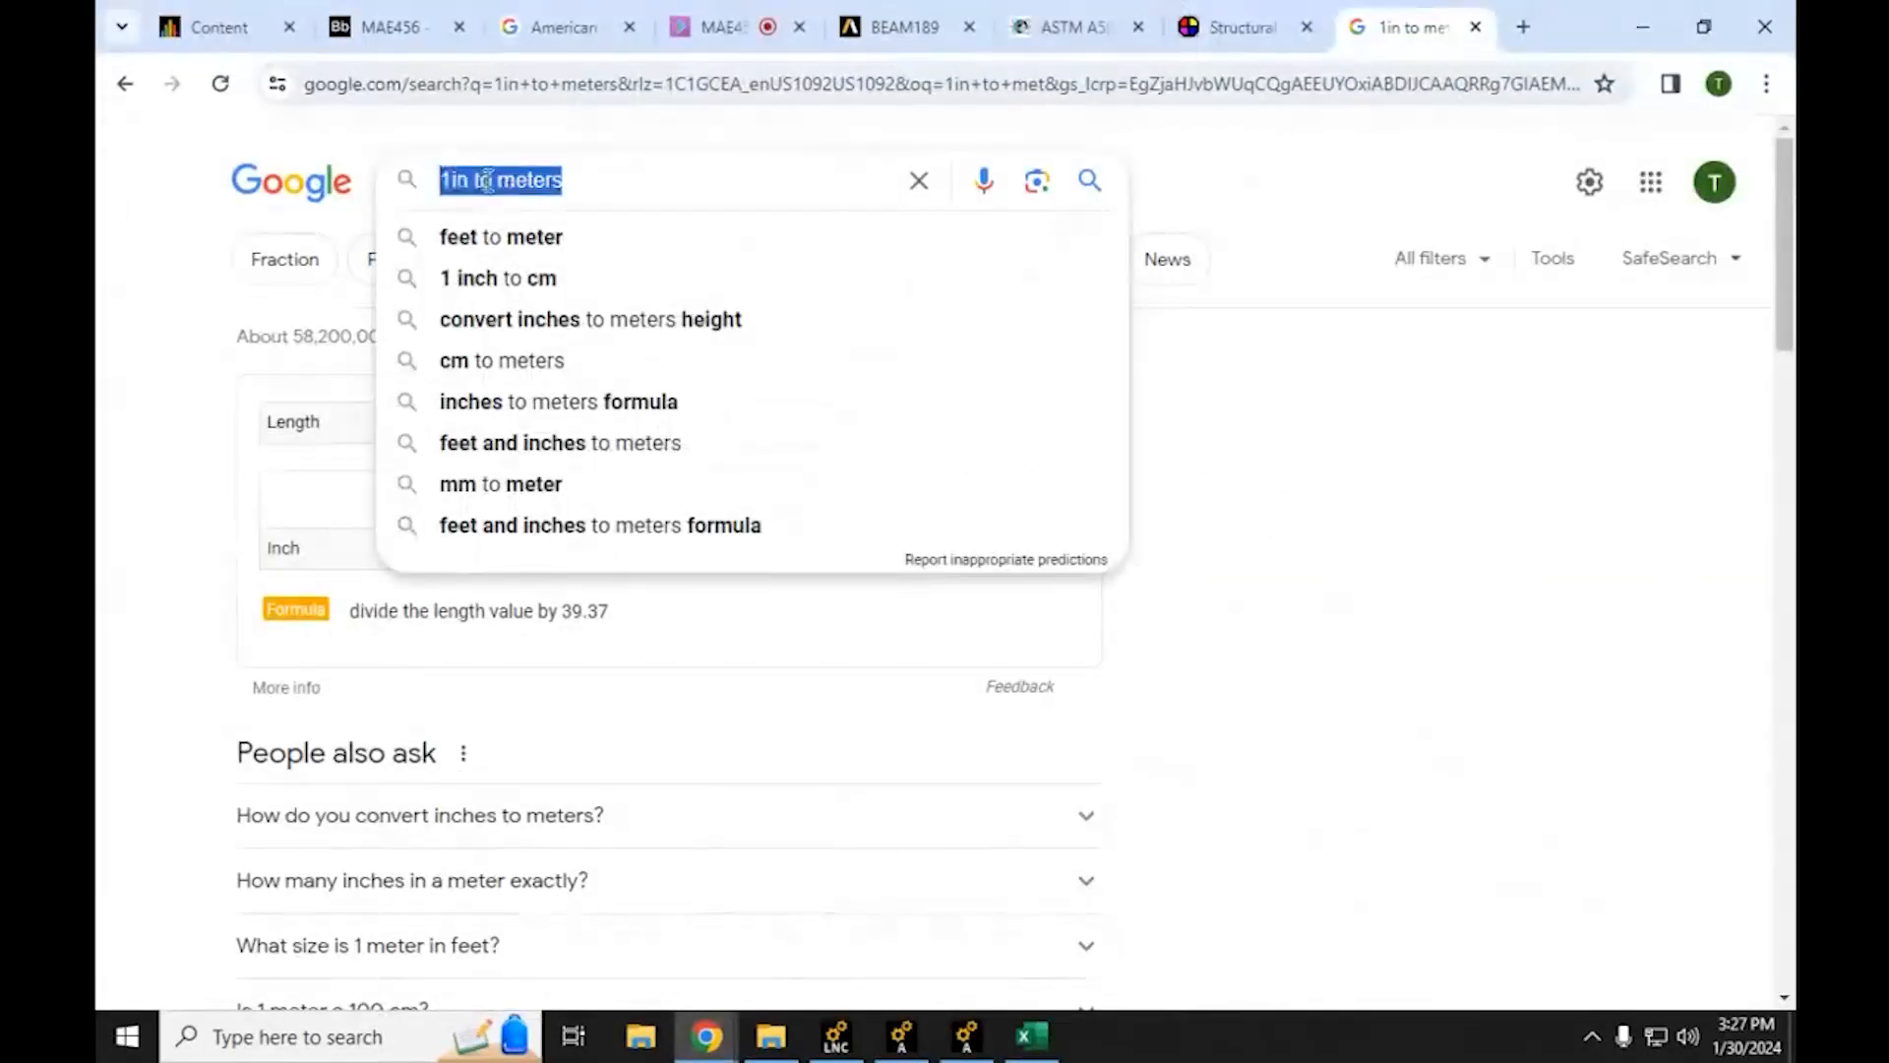
{"action": "type", "text": "1to"}
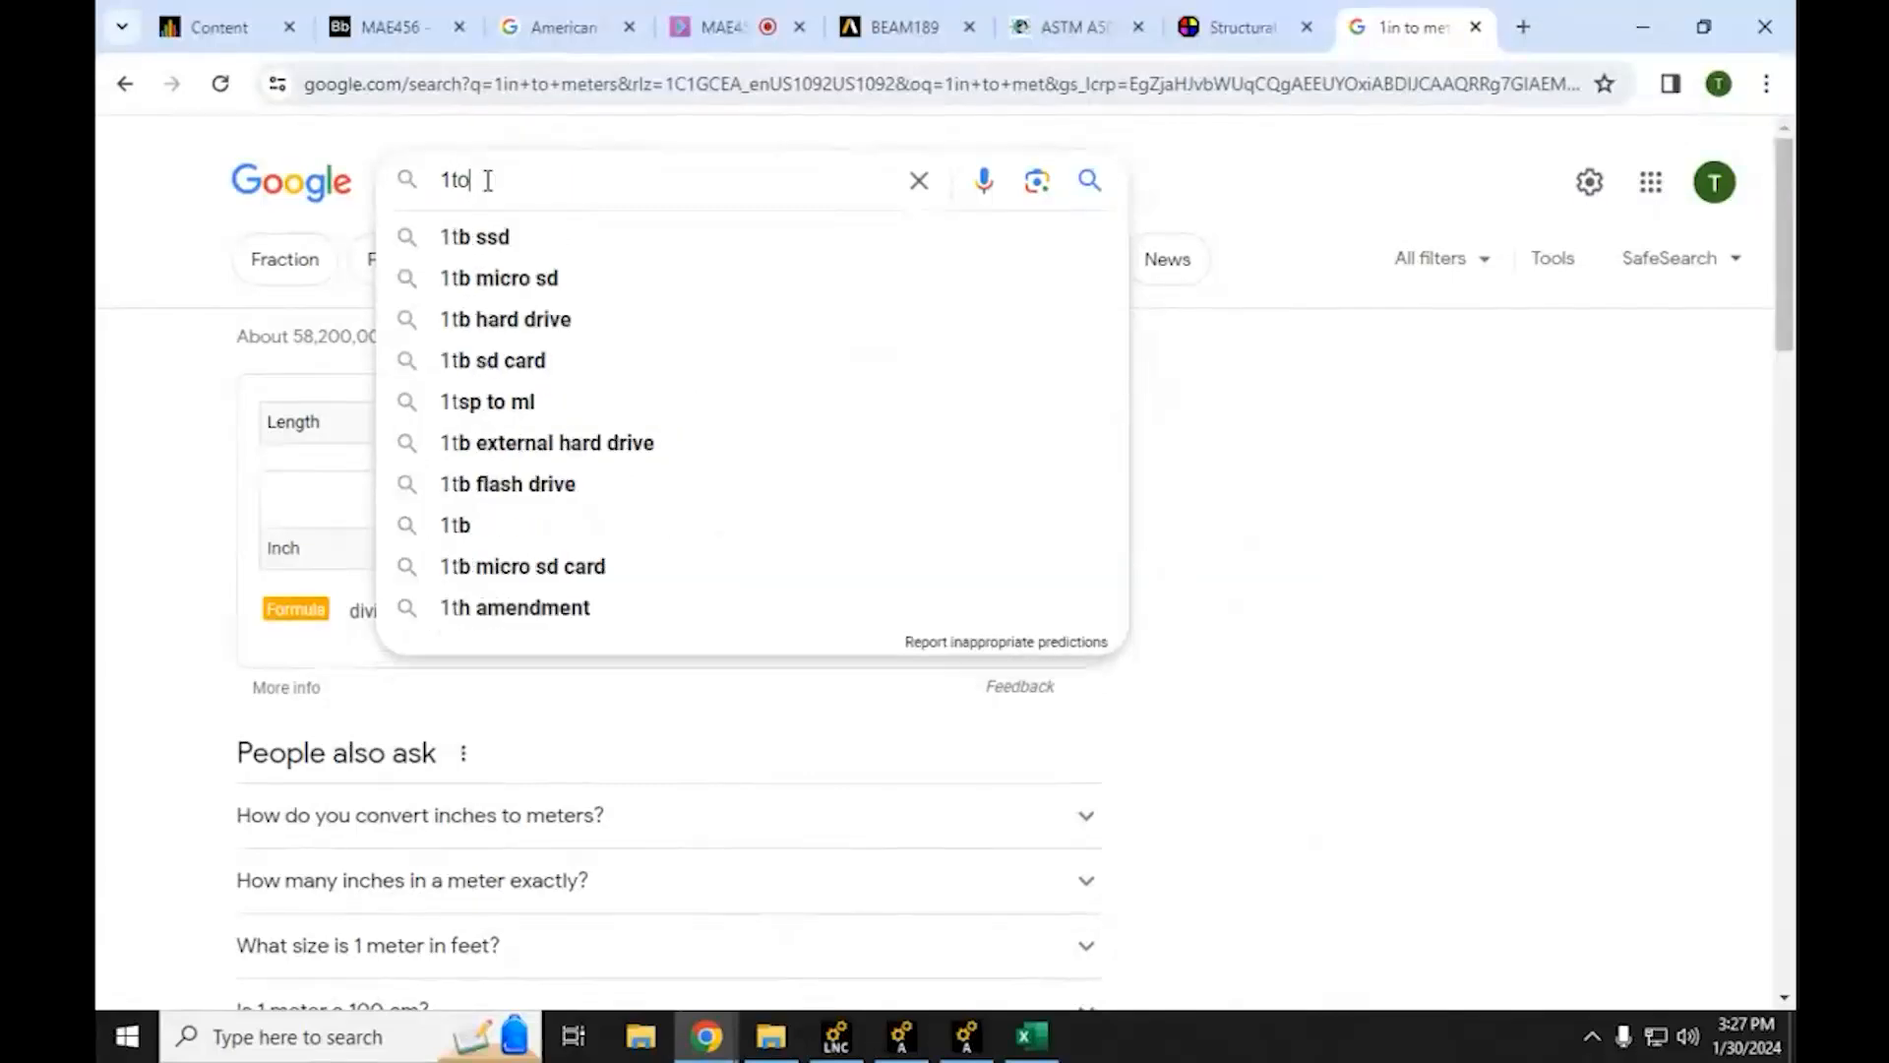
{"action": "type", "text": "n to newton"}
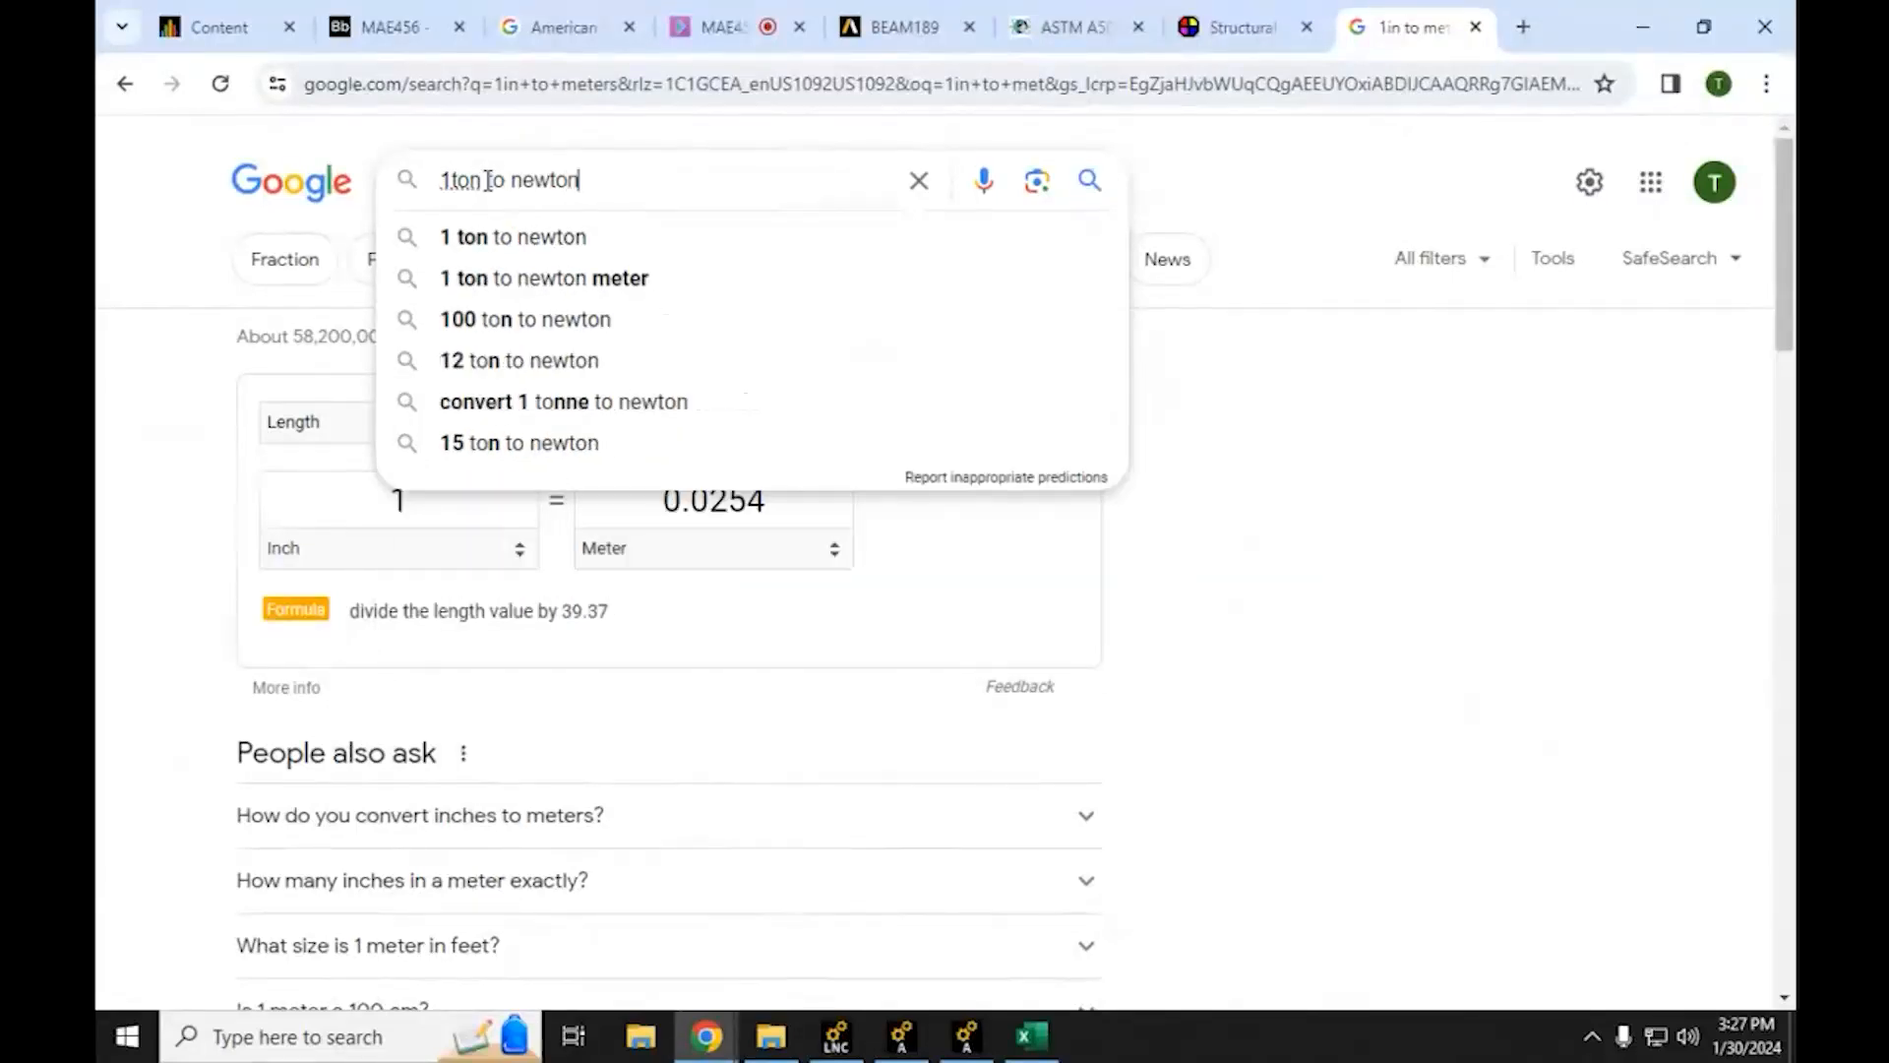
{"action": "key", "text": "Return"}
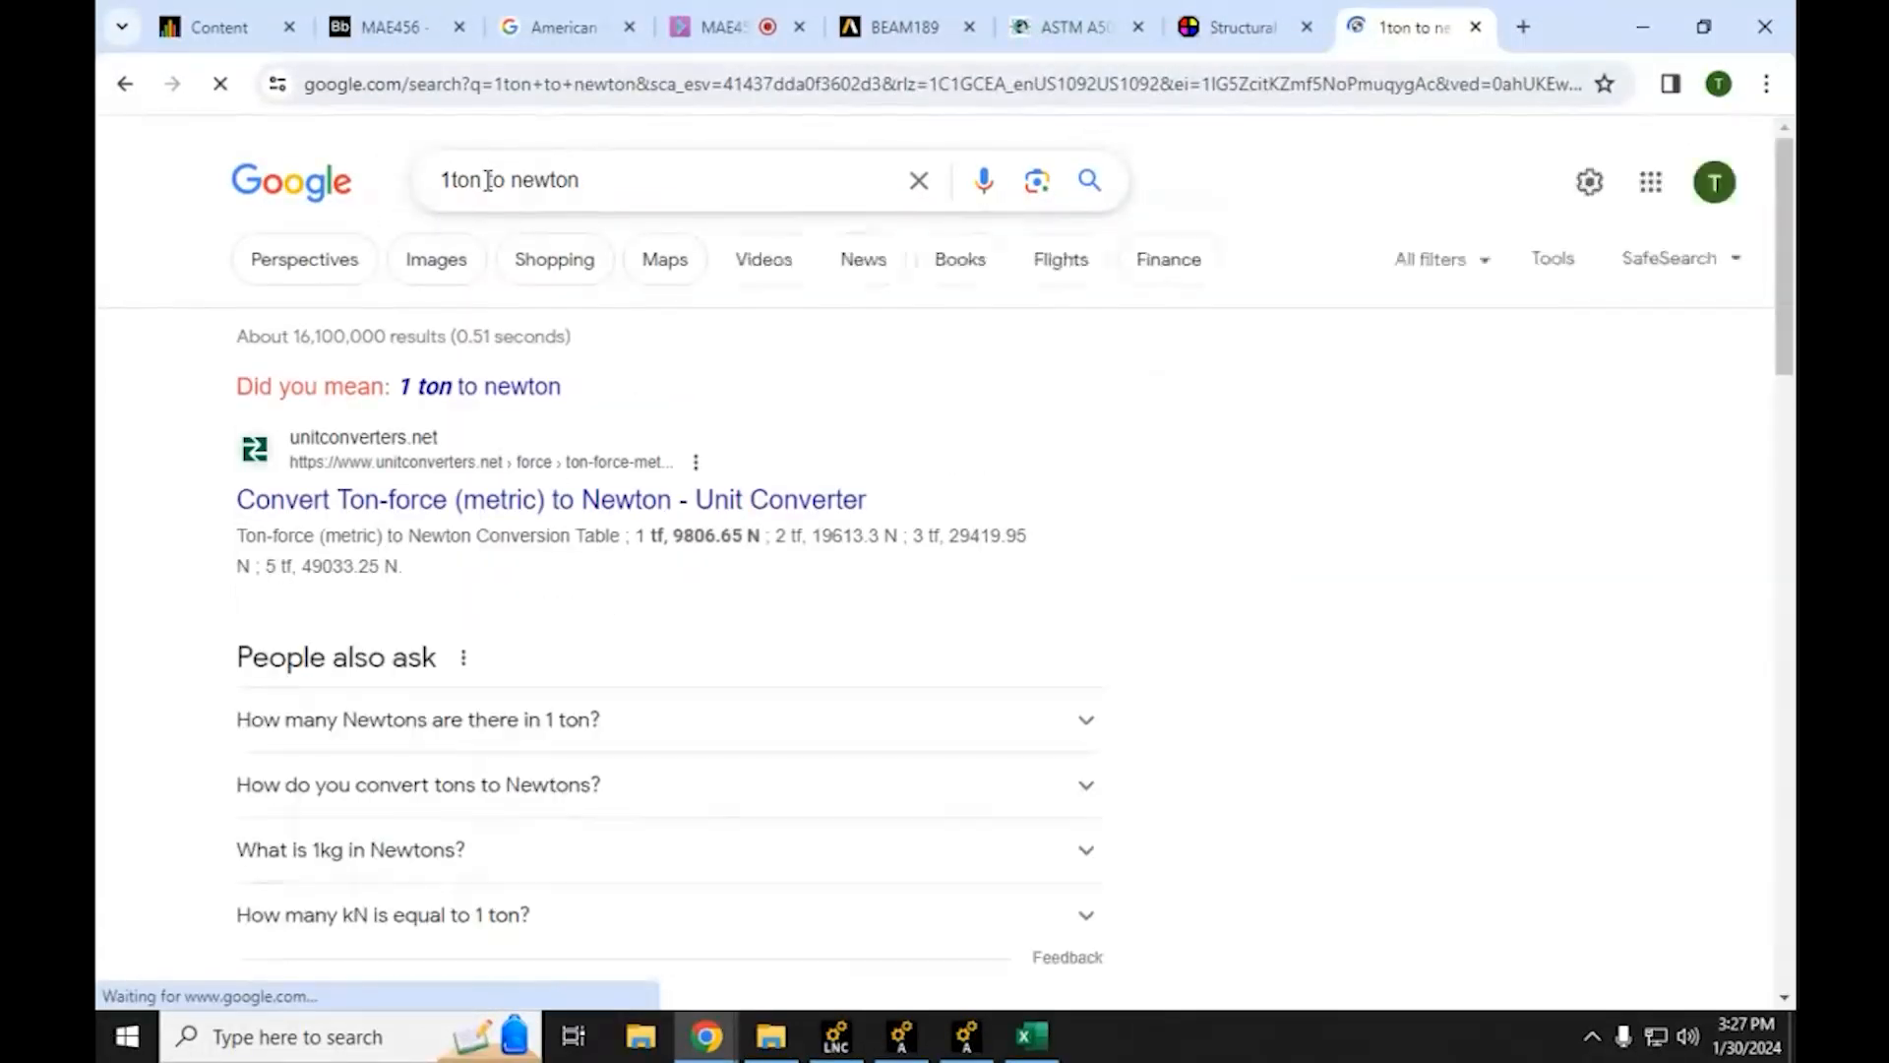
{"action": "left_click", "coordinate": [496, 397]}
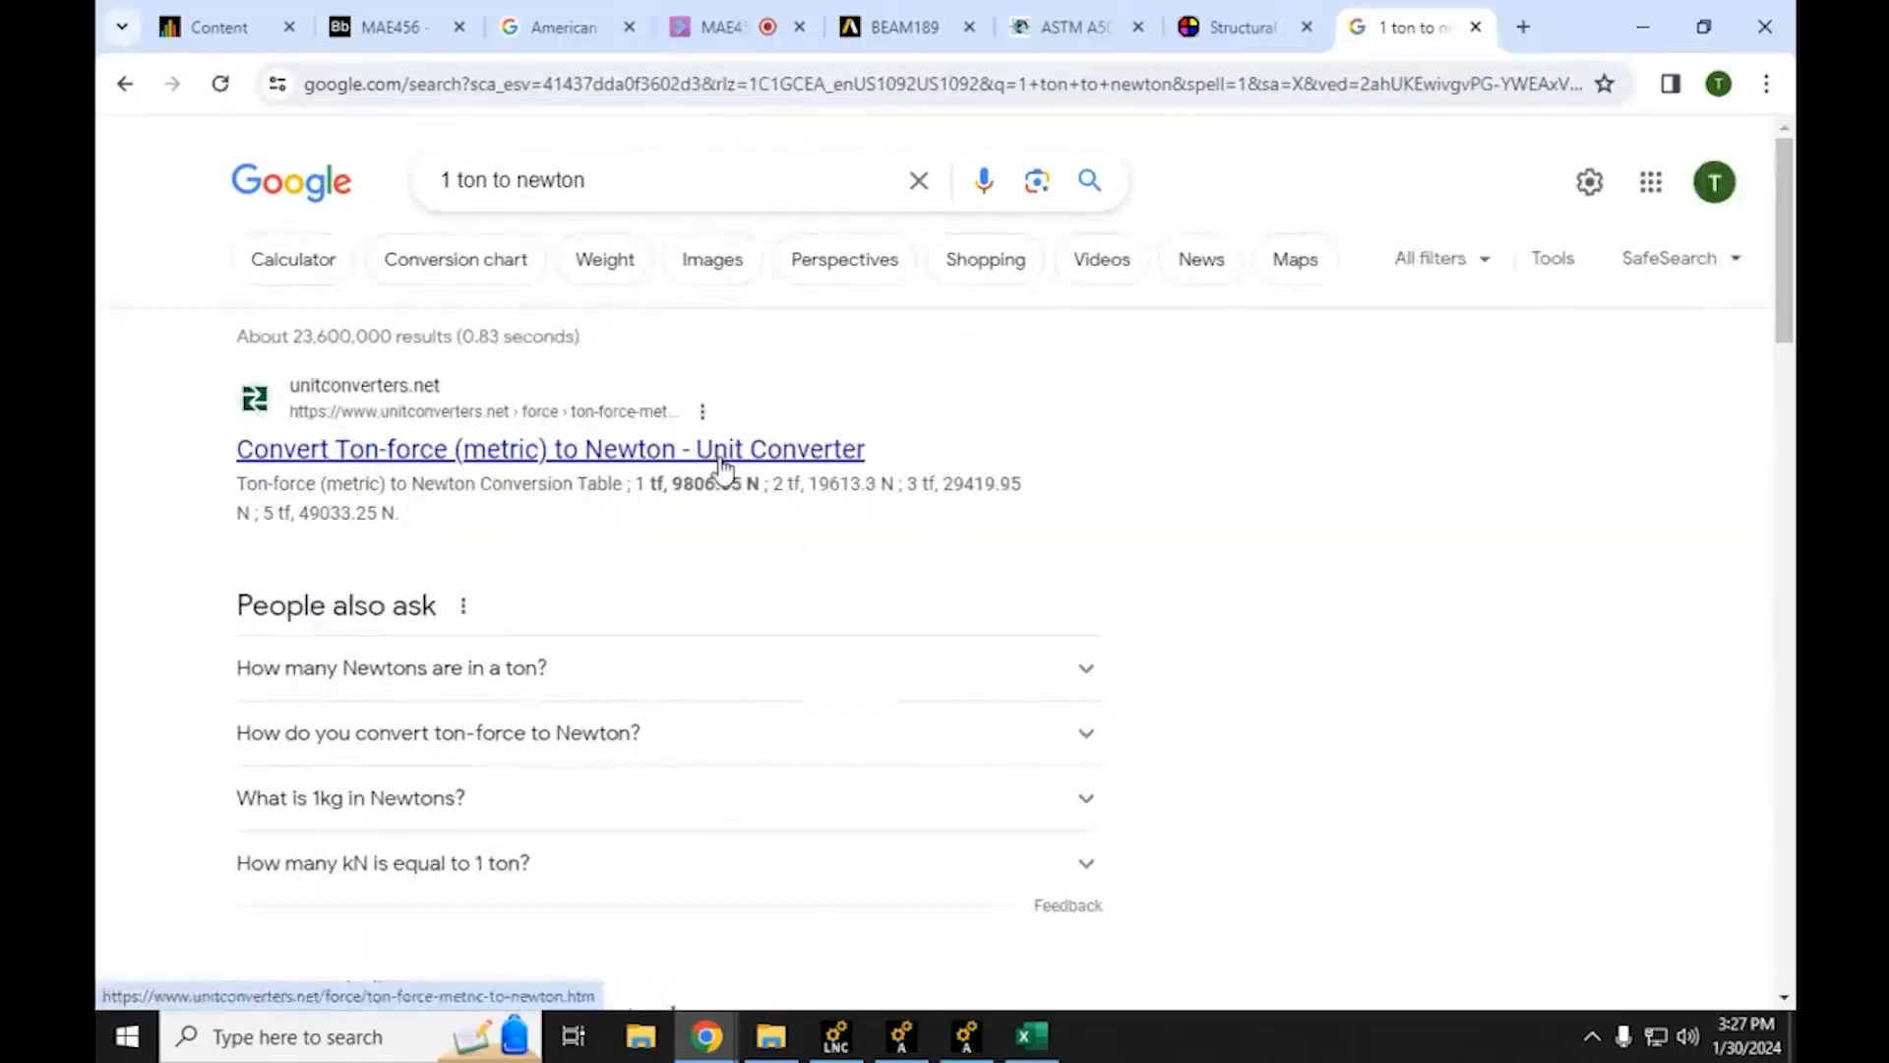
Open the convertunits.com ton to newton converter and convert 1 ton to newtons
{"action": "scroll", "coordinate": [718, 476], "scroll_direction": "down", "scroll_amount": 7}
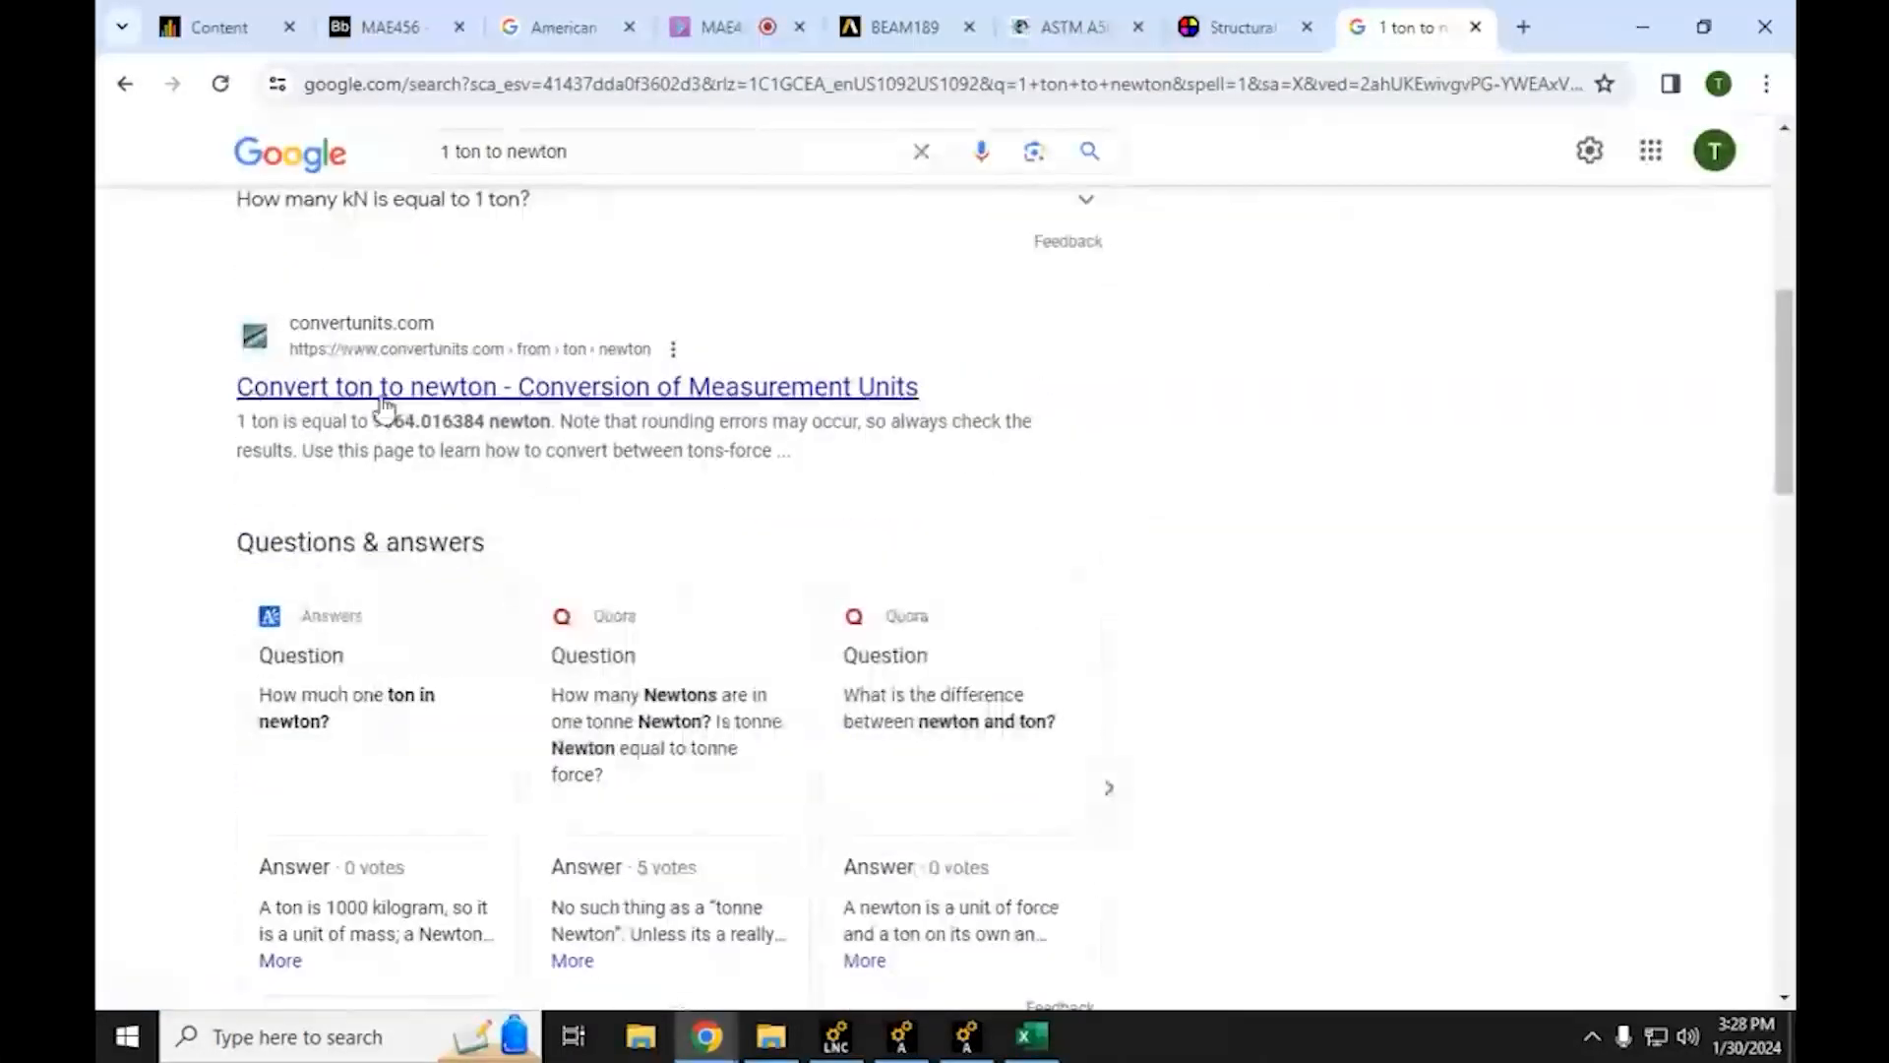
{"action": "left_click", "coordinate": [384, 387]}
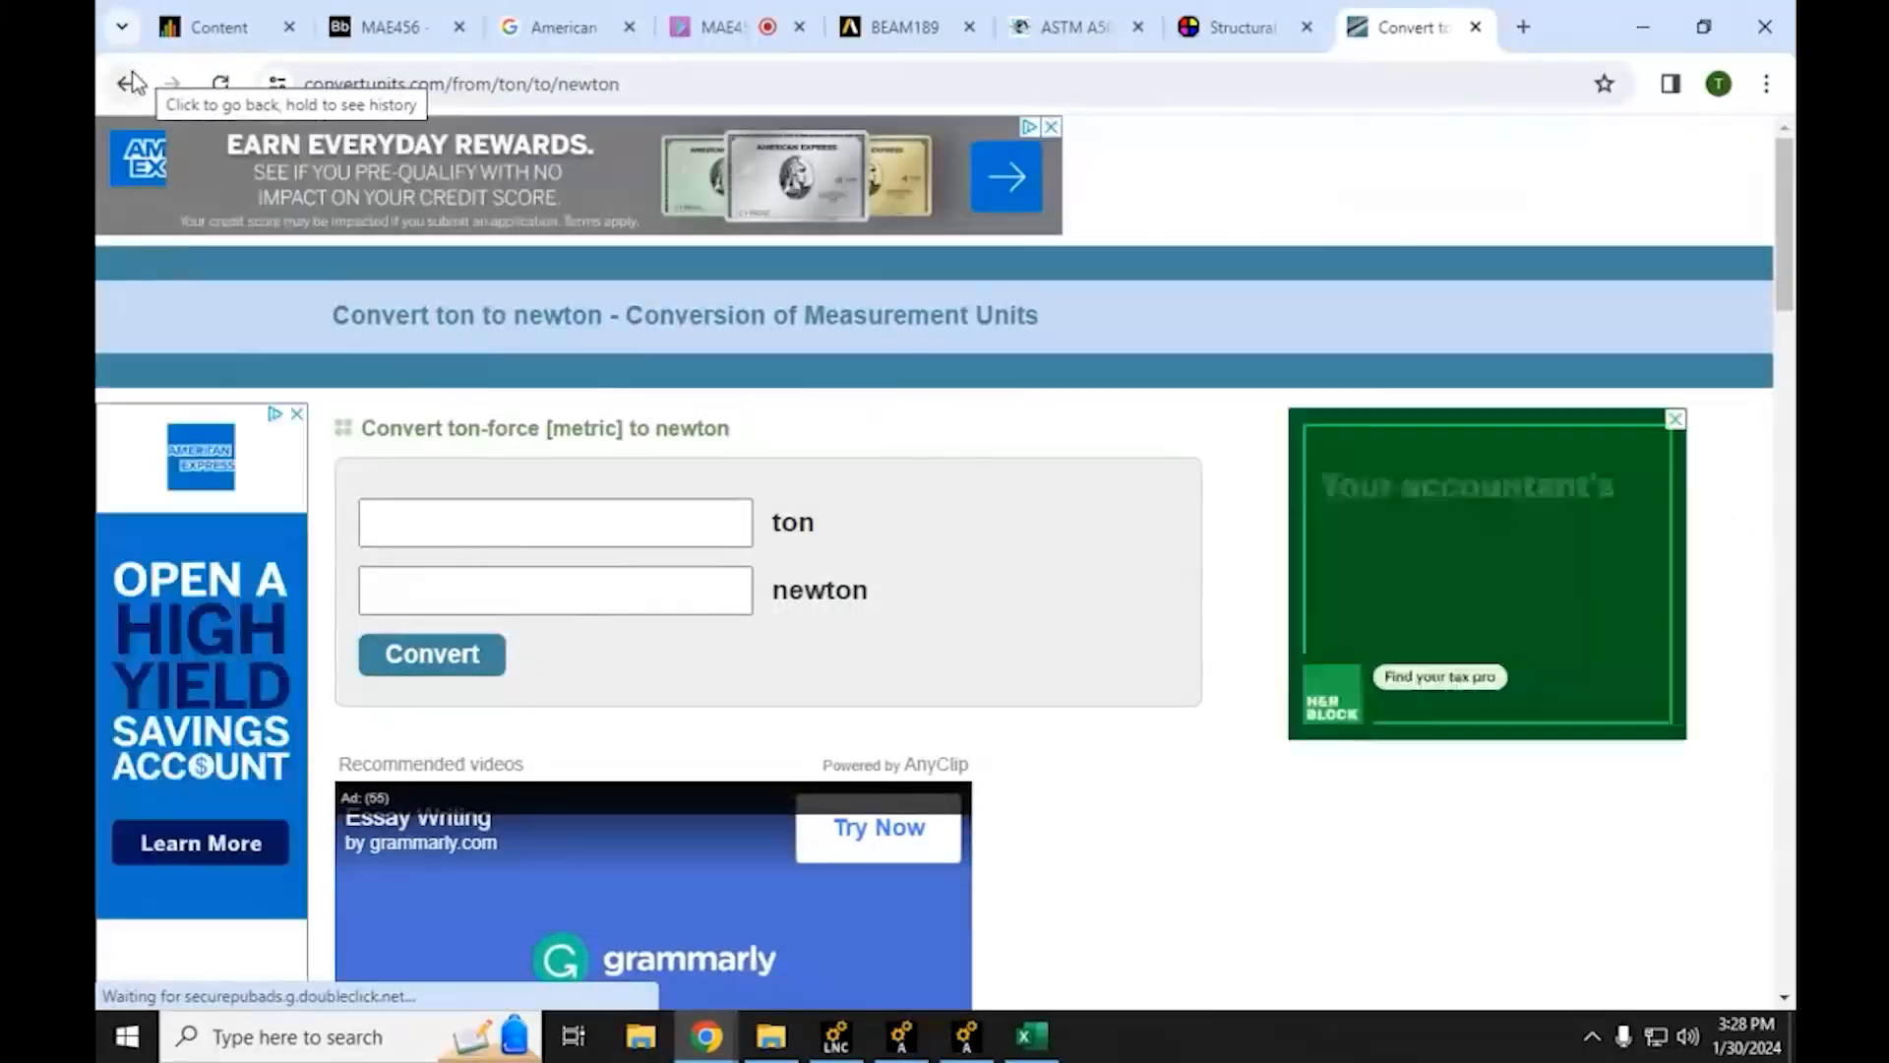
{"action": "left_click", "coordinate": [476, 512]}
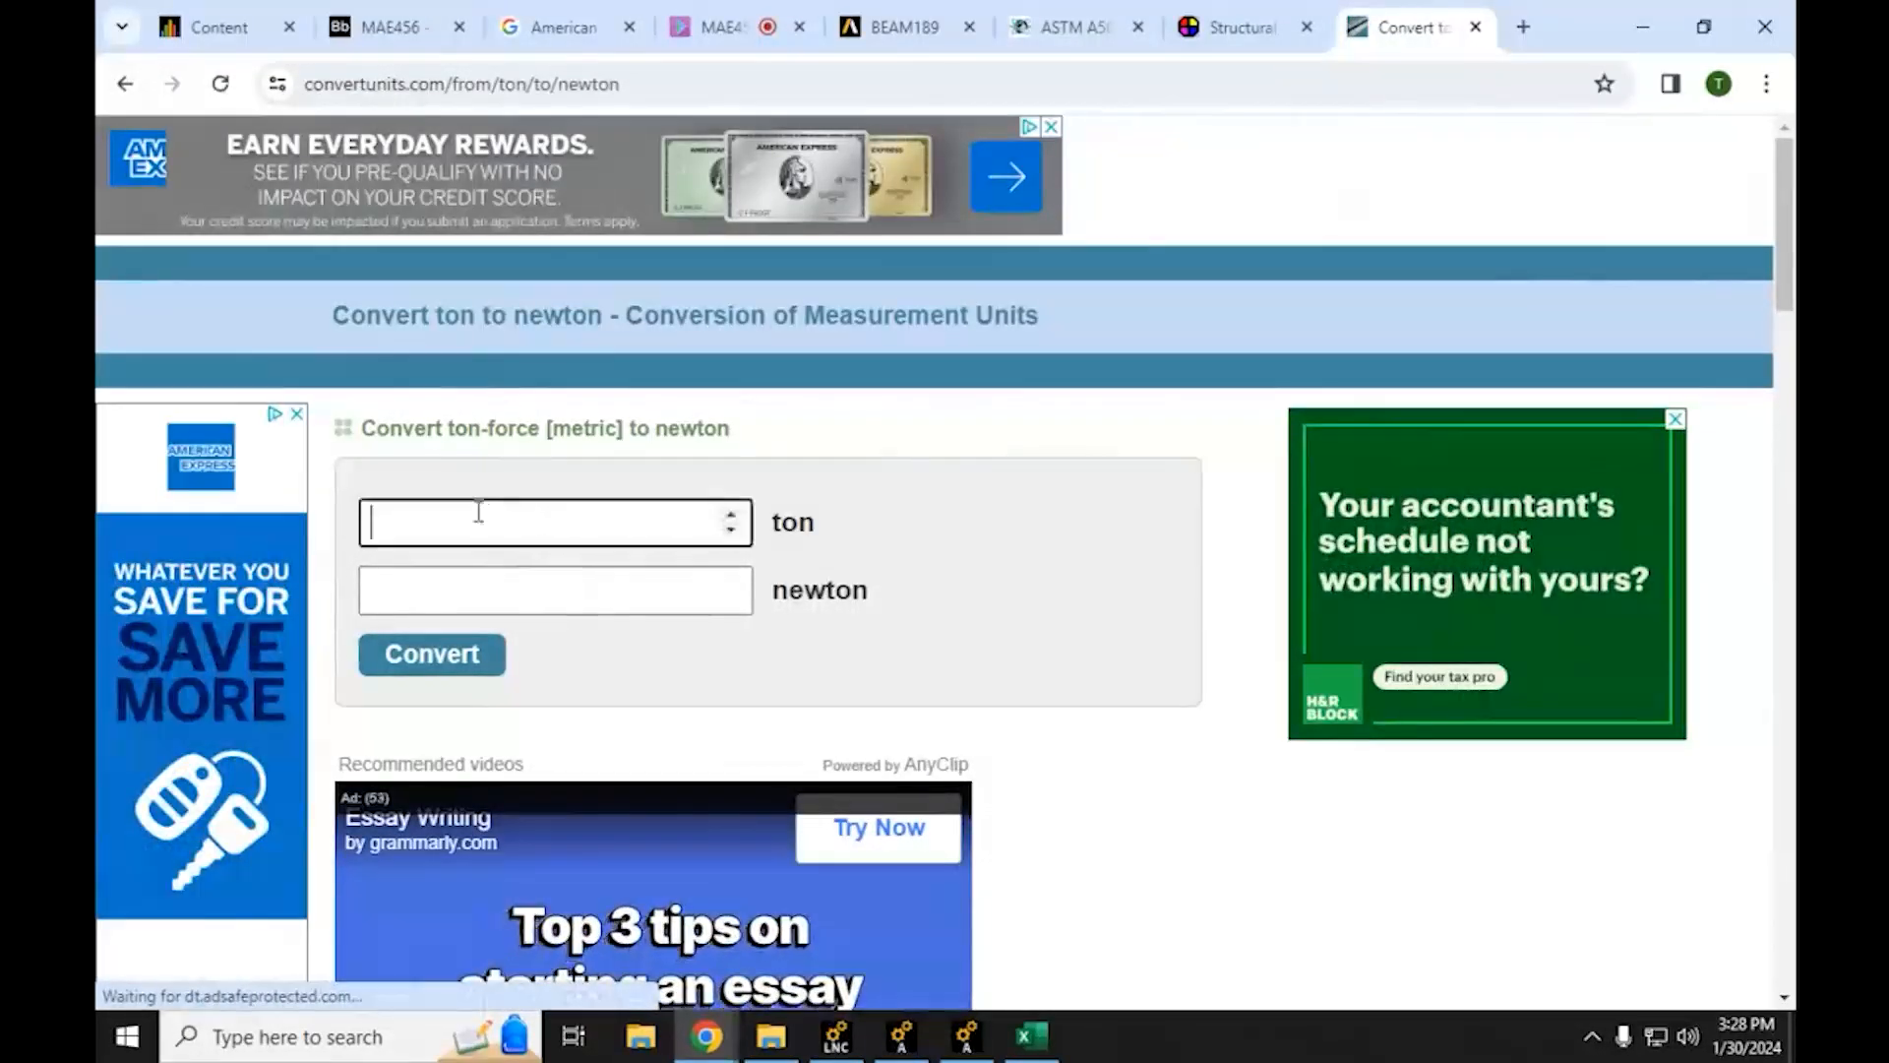
{"action": "type", "text": "1"}
{"action": "left_click", "coordinate": [433, 657]}
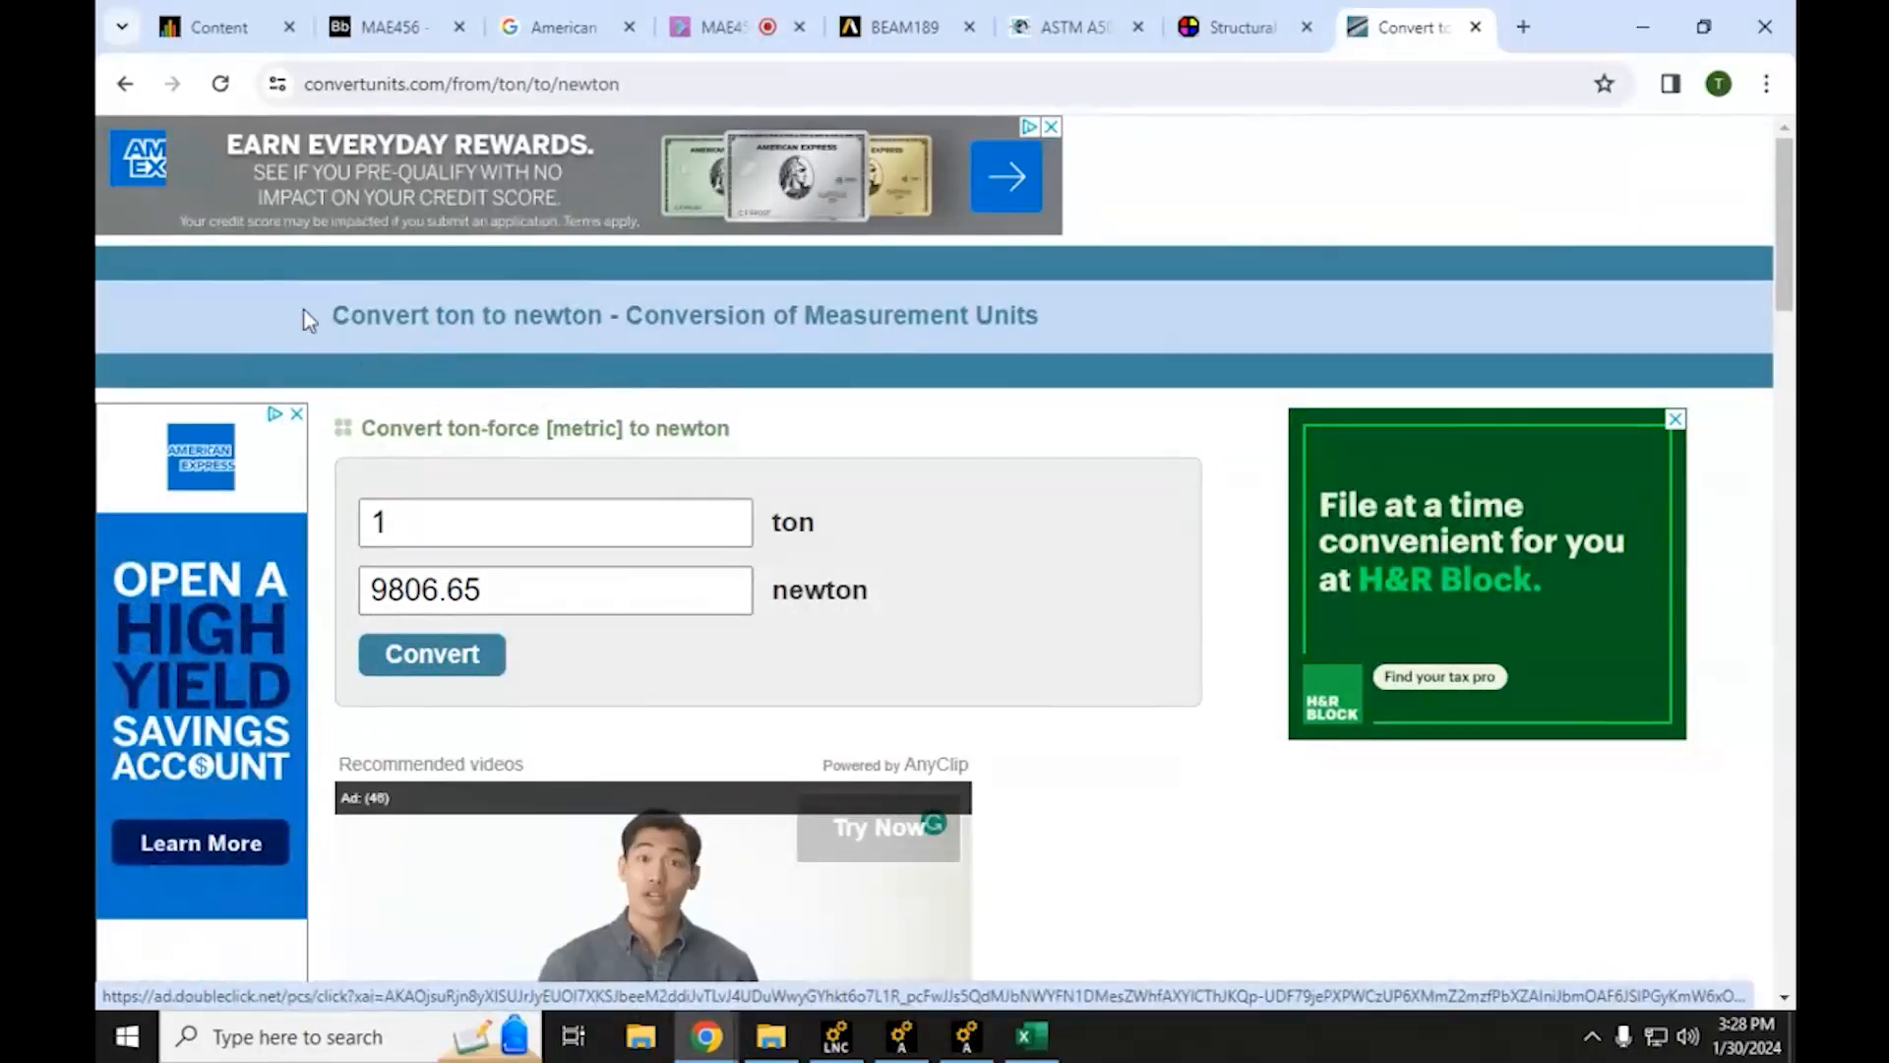
Return to the search results, search for "1 tons to newton" instead, and look through the conversions
{"action": "left_click", "coordinate": [124, 83]}
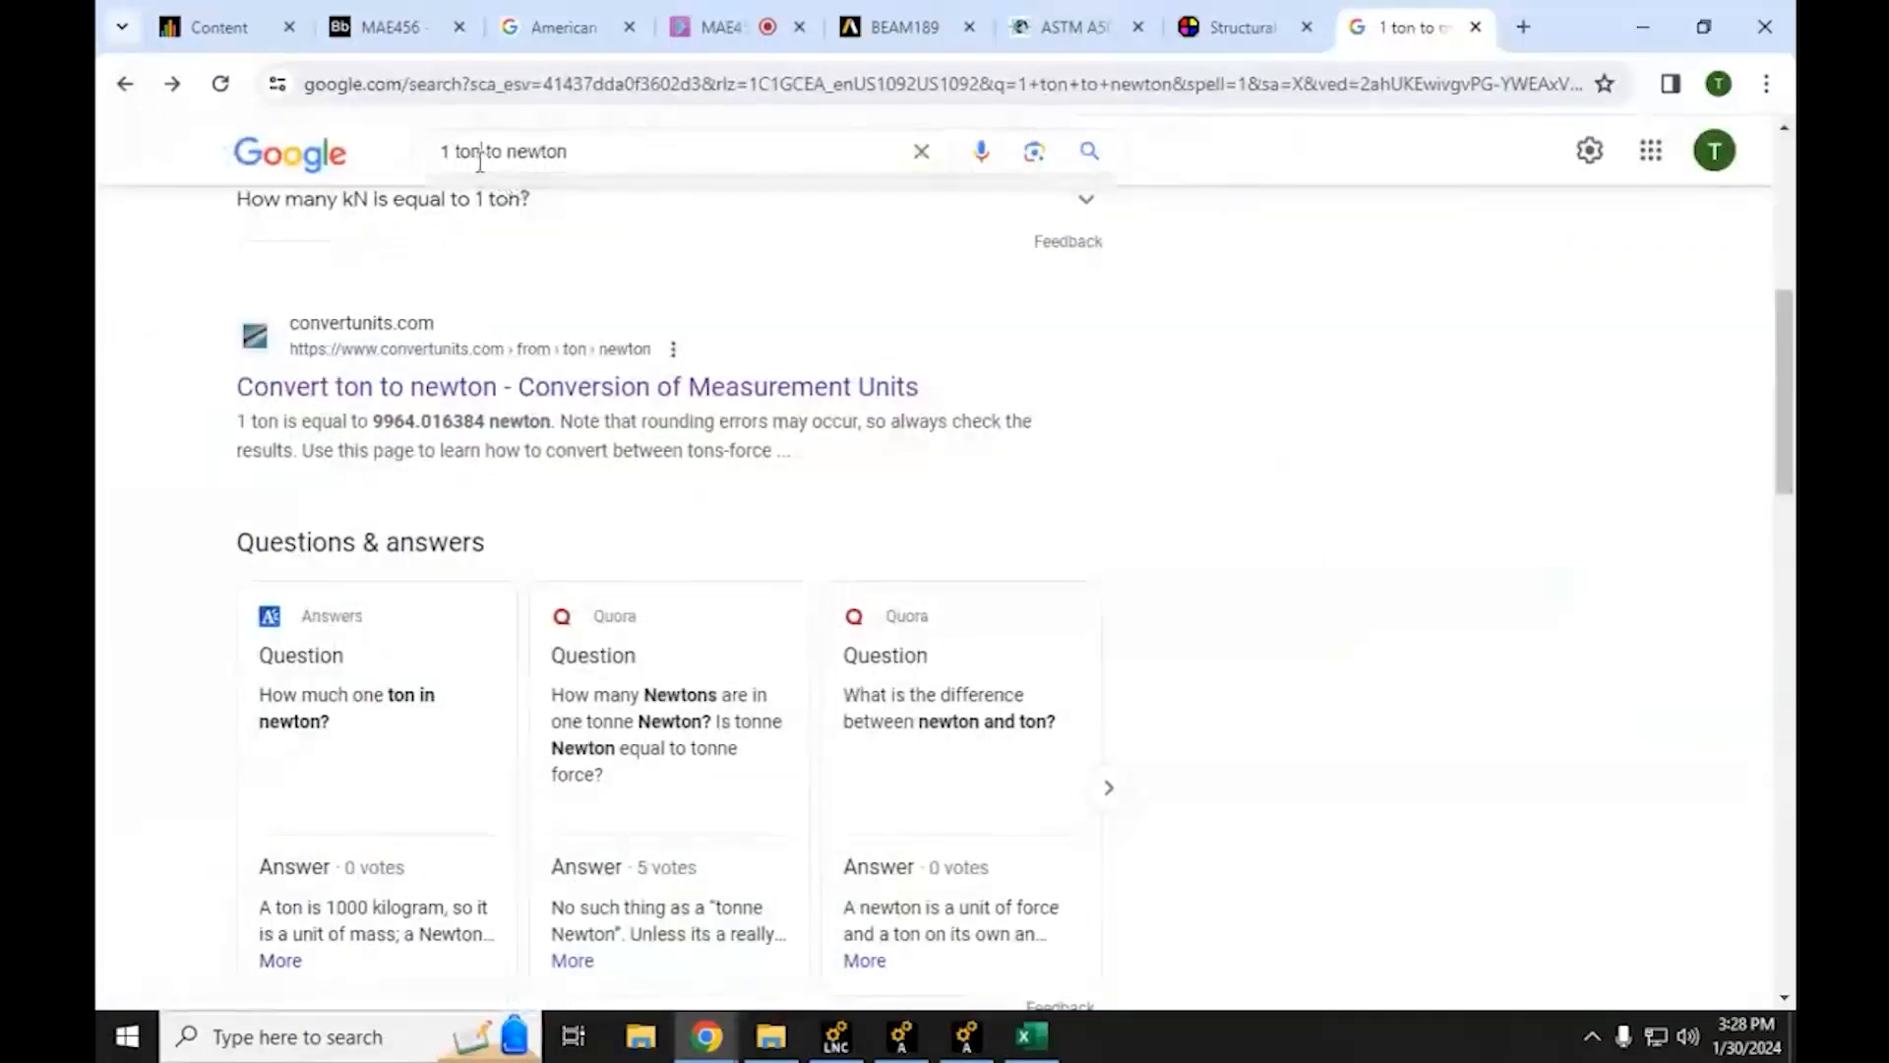
{"action": "left_click", "coordinate": [482, 152]}
{"action": "type", "text": "s"}
{"action": "key", "text": "Return"}
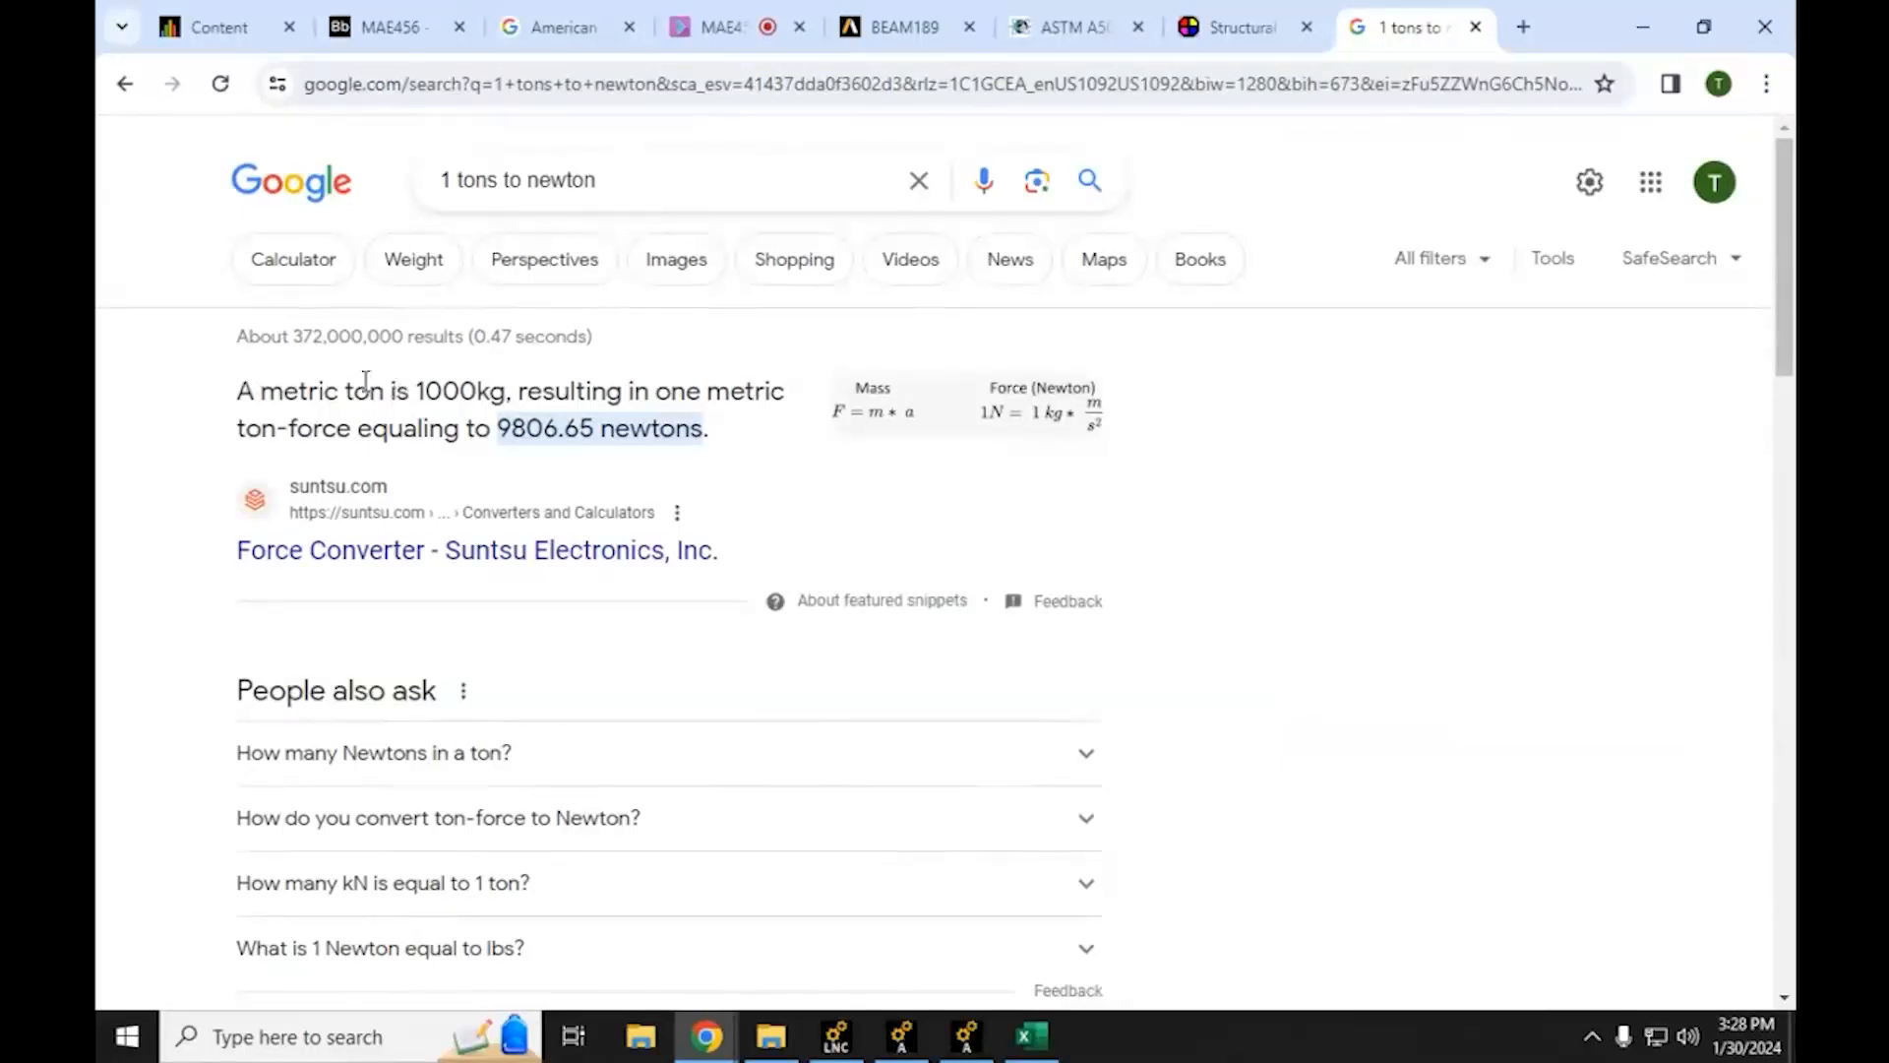
{"action": "scroll", "coordinate": [365, 379], "scroll_direction": "down", "scroll_amount": 6}
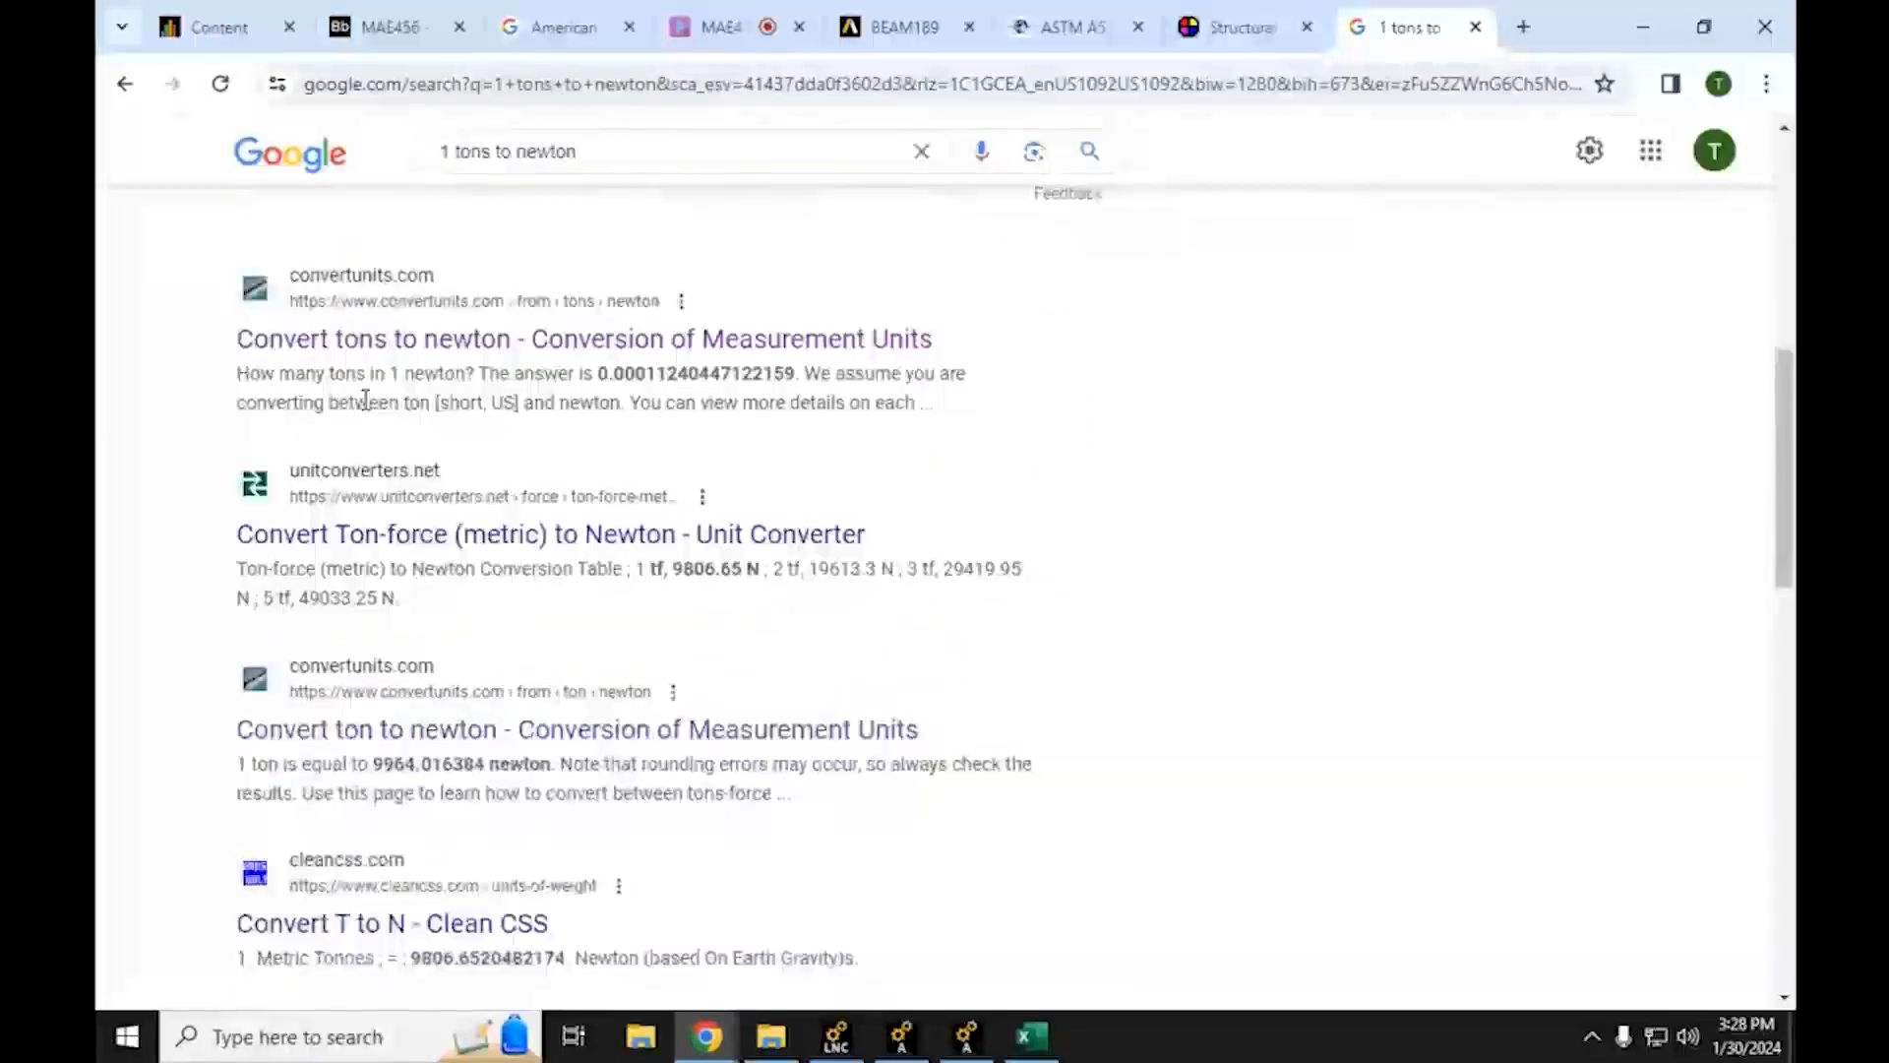
{"action": "scroll", "coordinate": [365, 399], "scroll_direction": "up", "scroll_amount": 6}
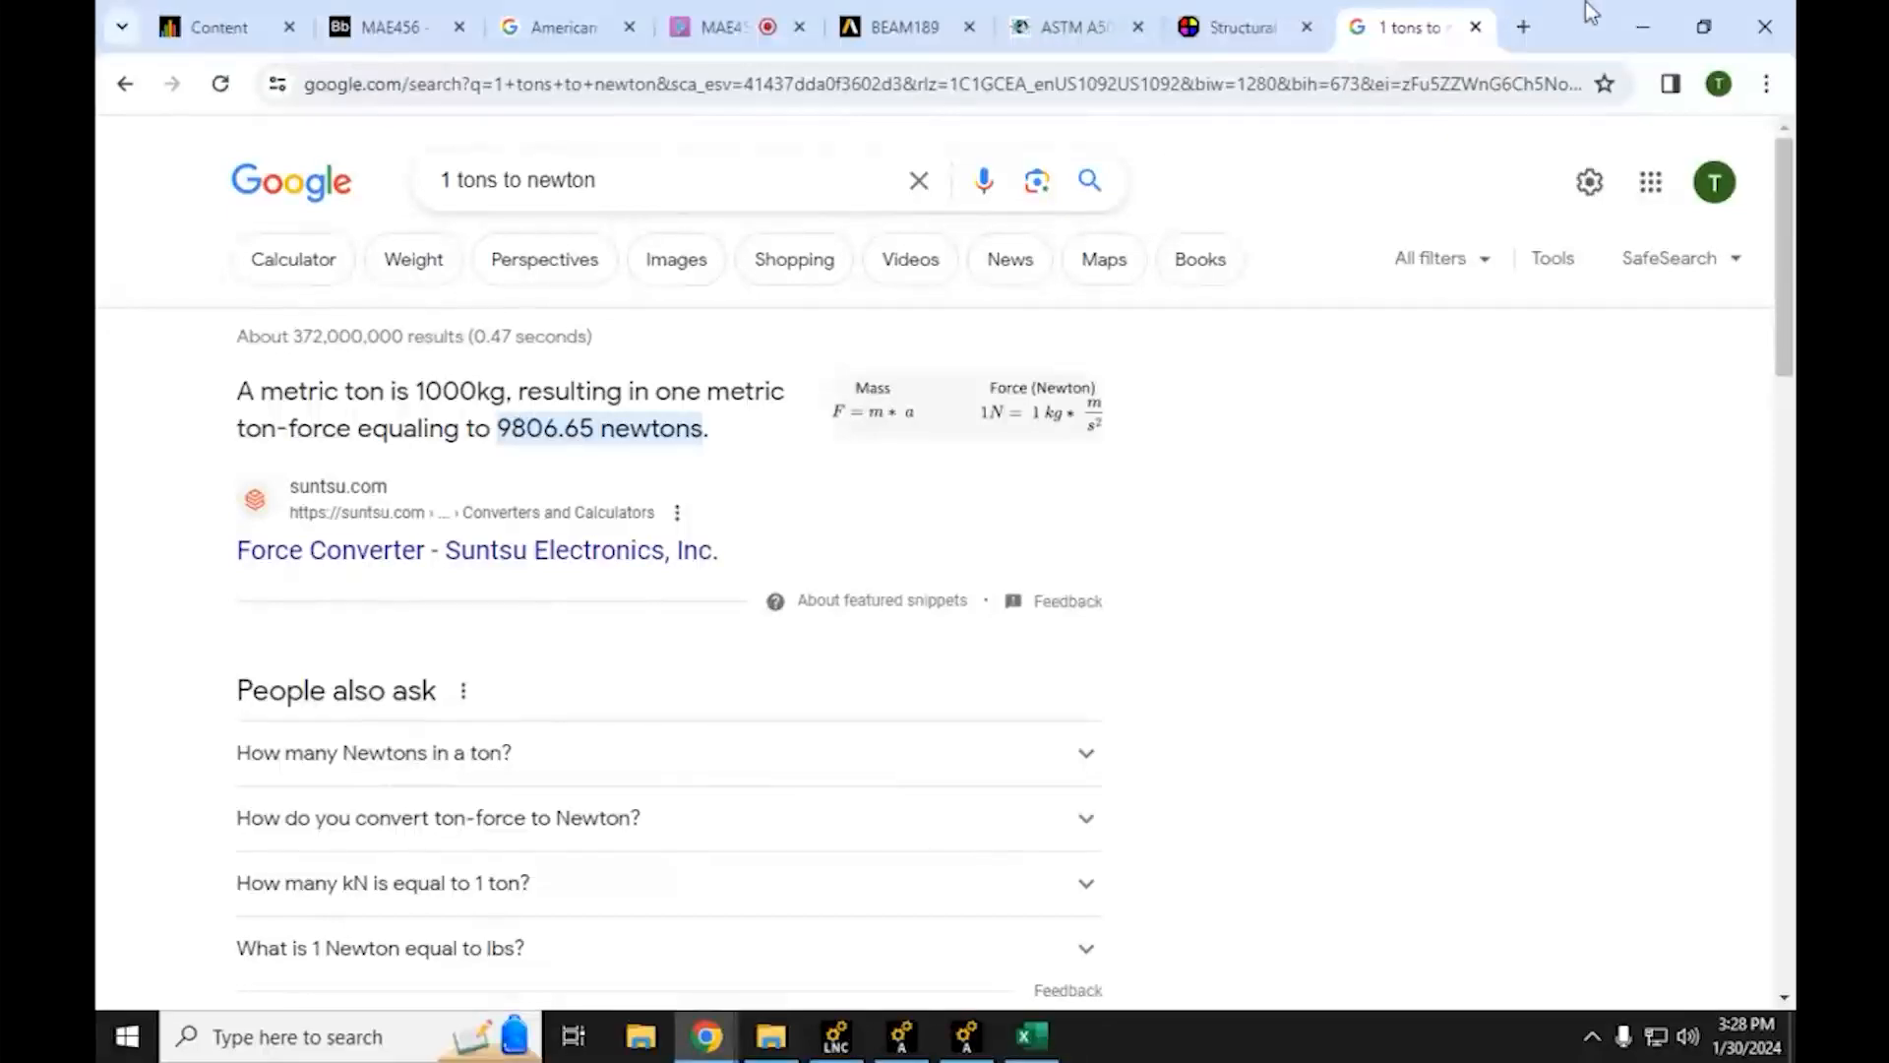
Switch back to Ansys and apply the FY force at the I-beam's free-end keypoint with a constant value of -5*9800
{"action": "left_click", "coordinate": [1645, 14]}
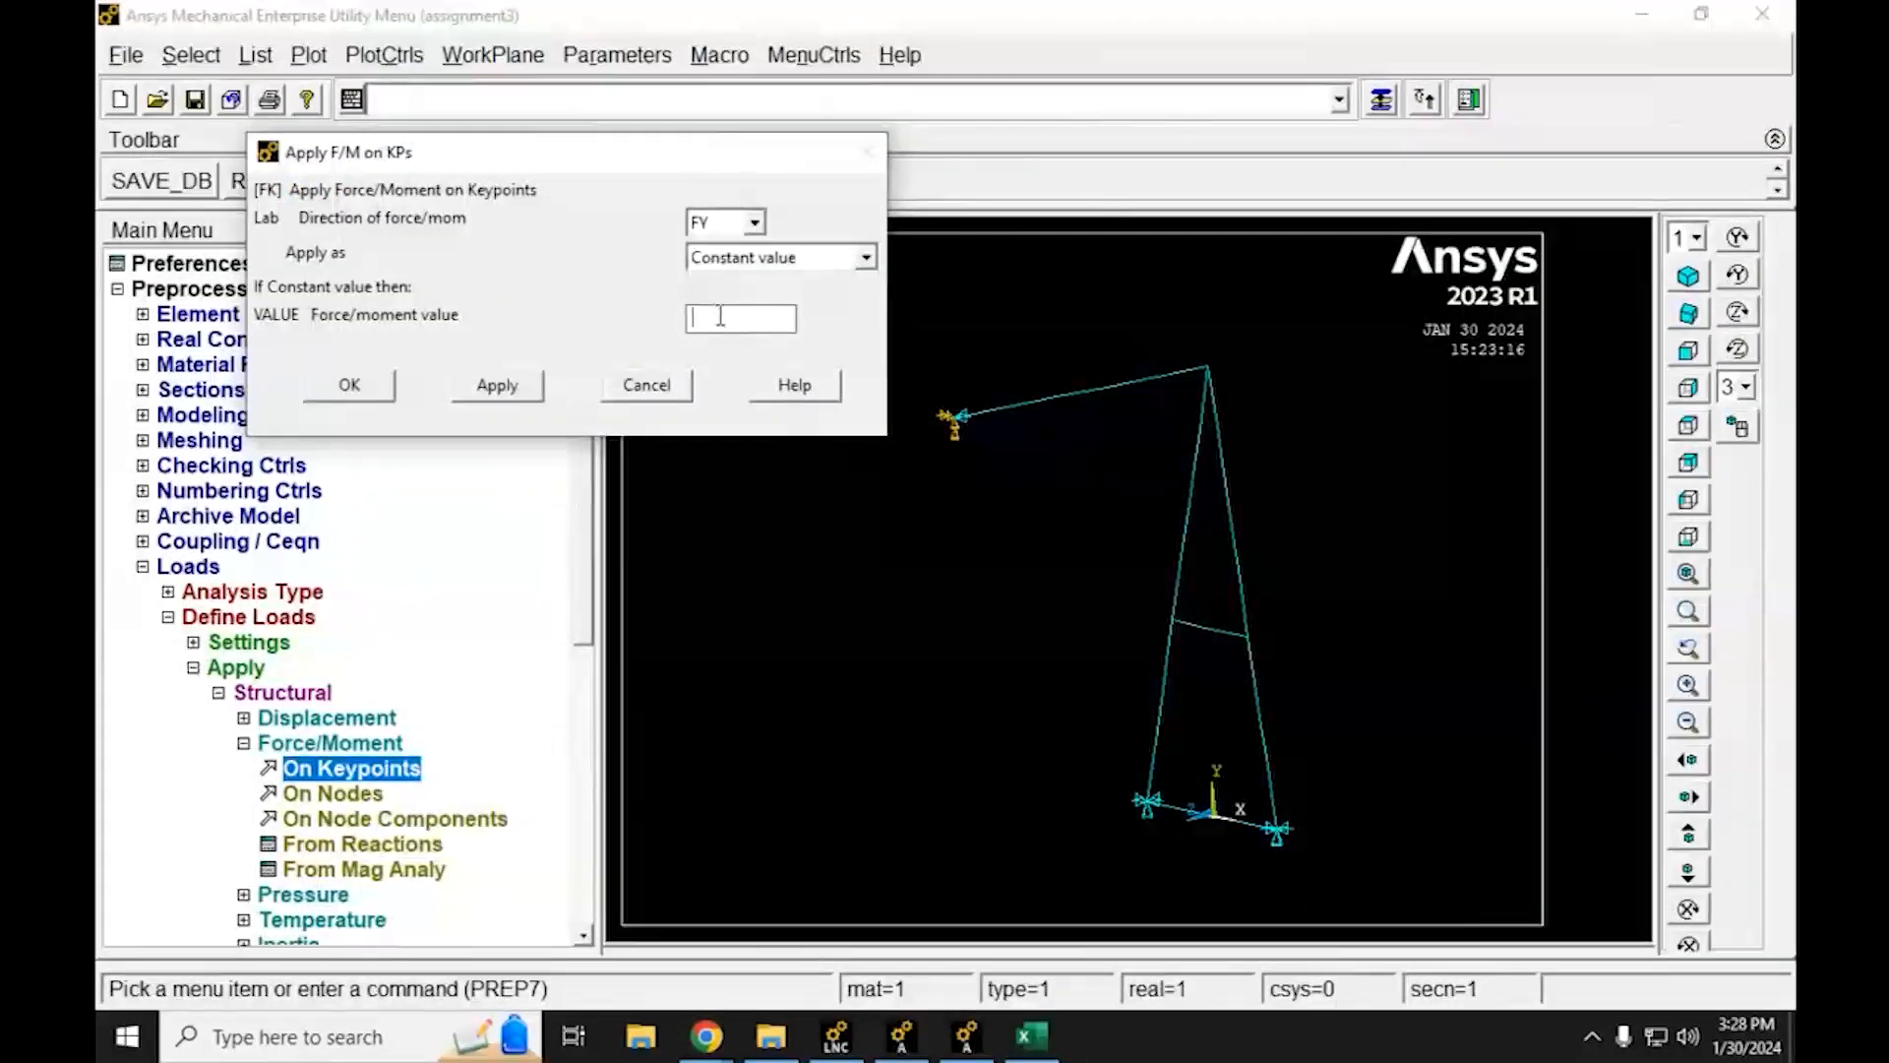
{"action": "type", "text": "5"}
{"action": "type", "text": "*9800"}
{"action": "left_click", "coordinate": [690, 317]}
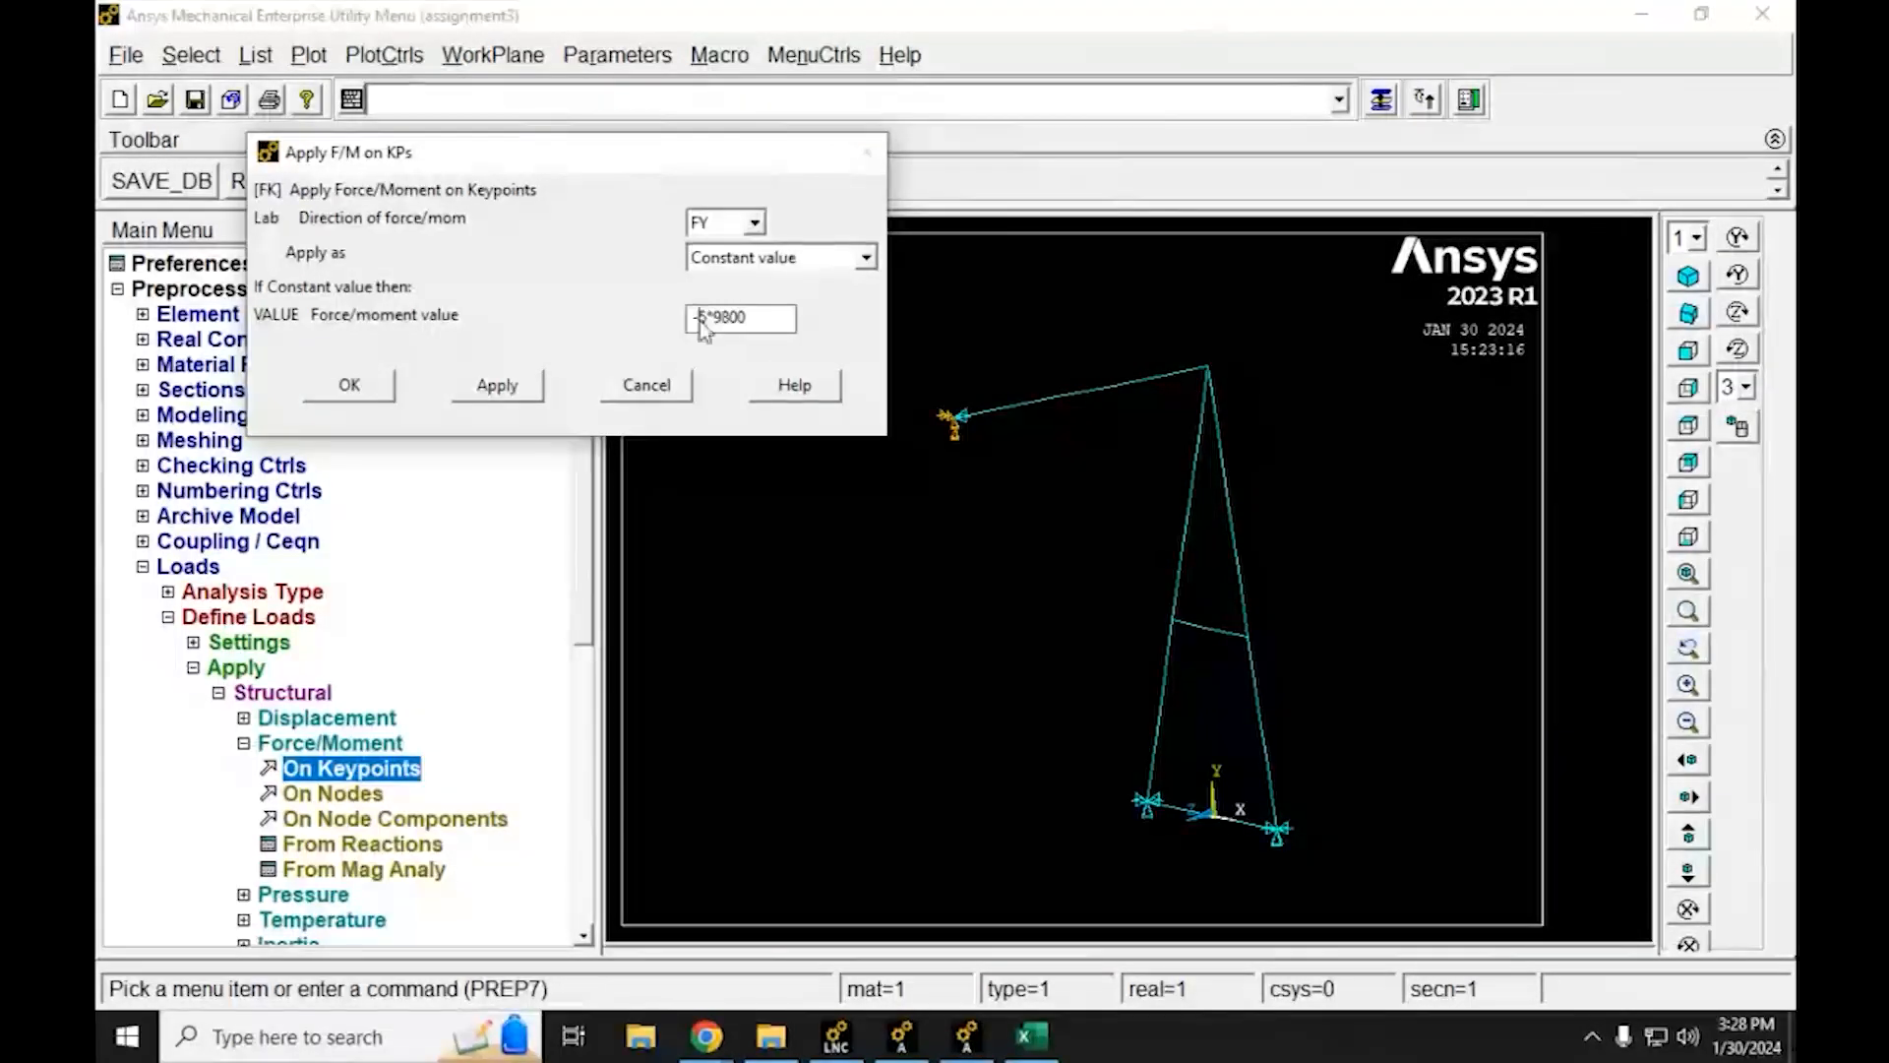
{"action": "type", "text": "-"}
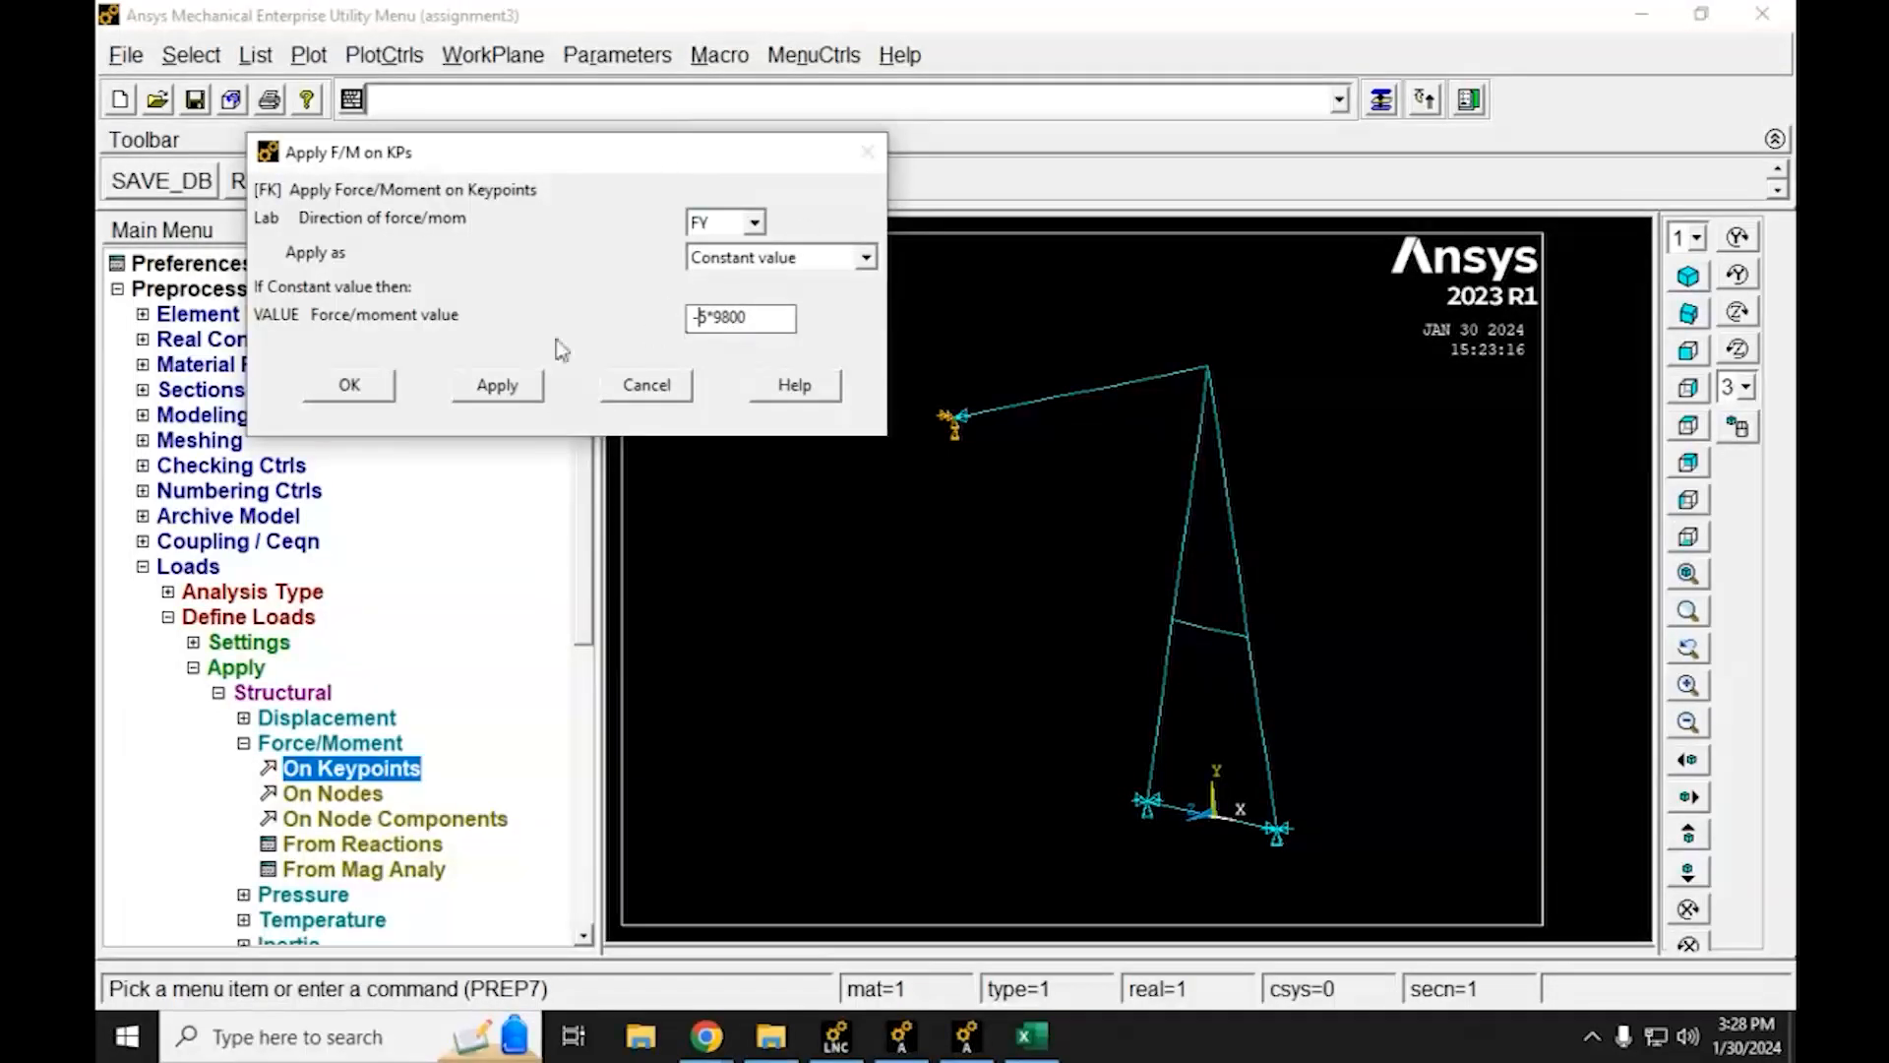
{"action": "left_click", "coordinate": [379, 386]}
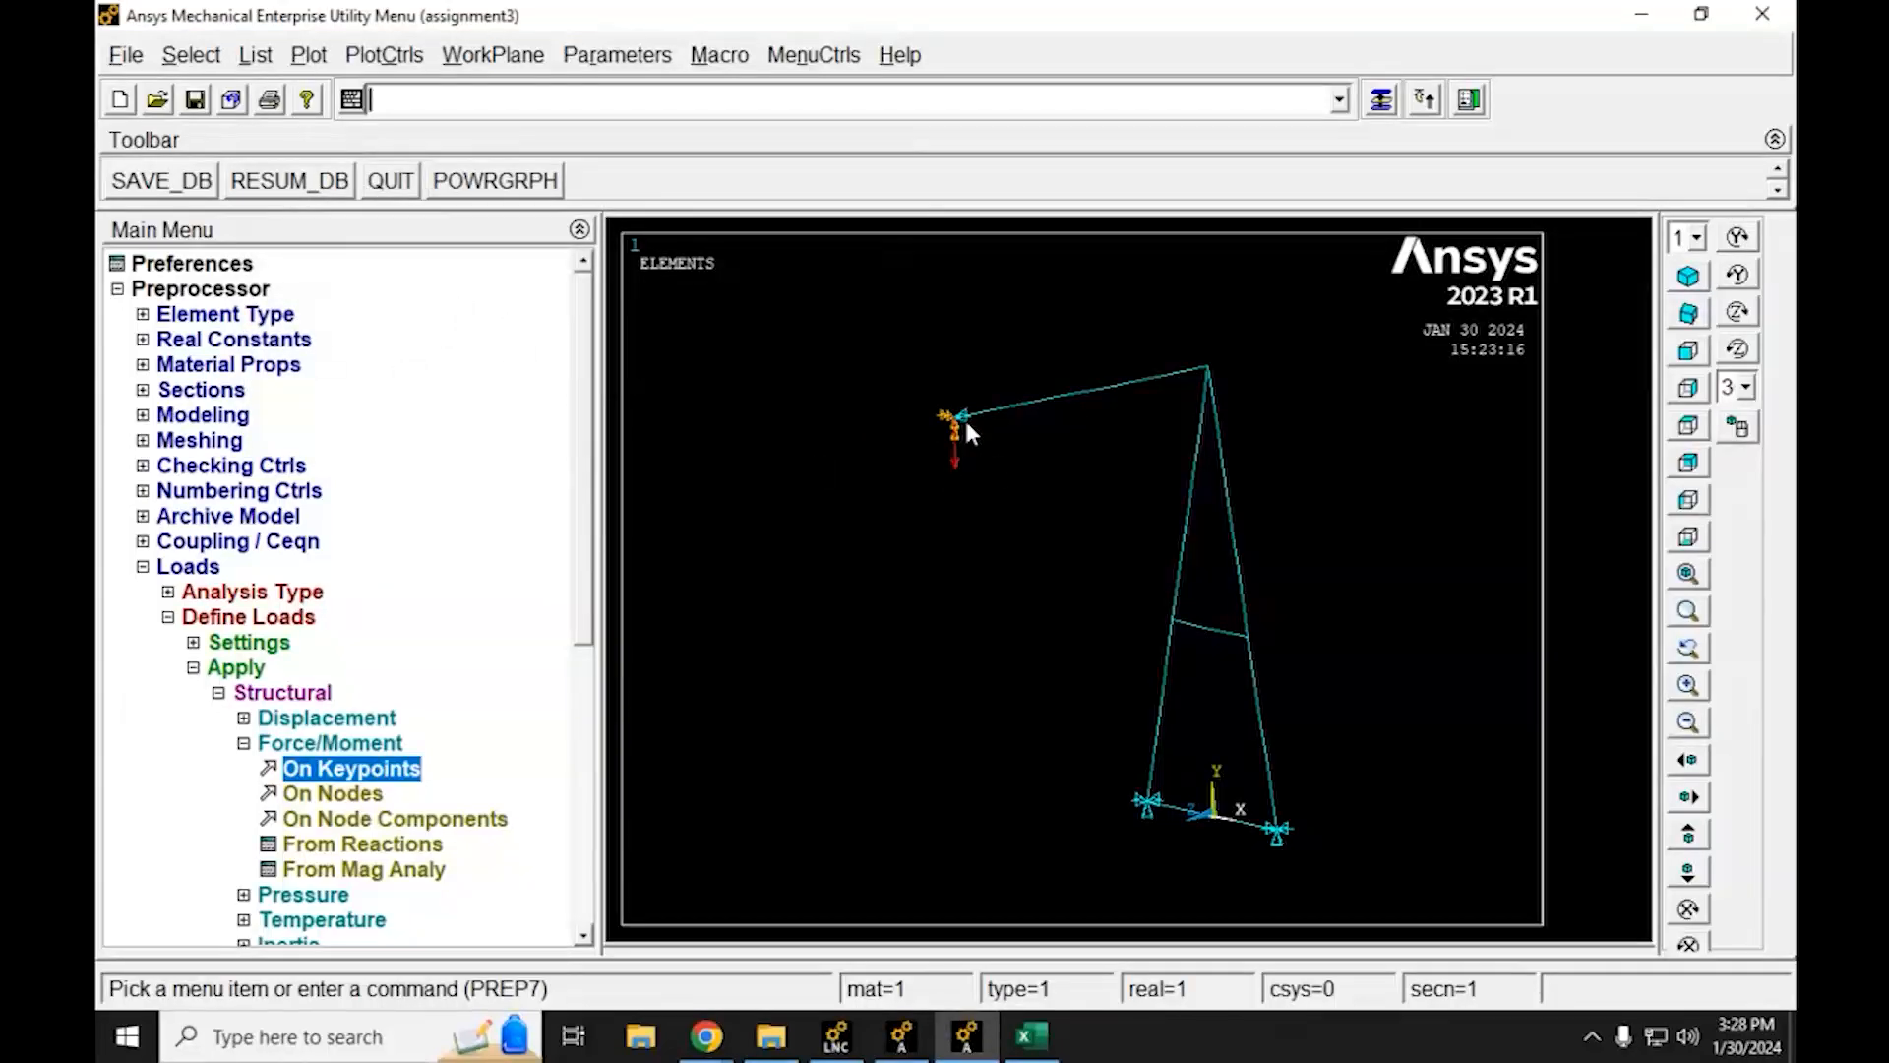
{"action": "left_click", "coordinate": [244, 744]}
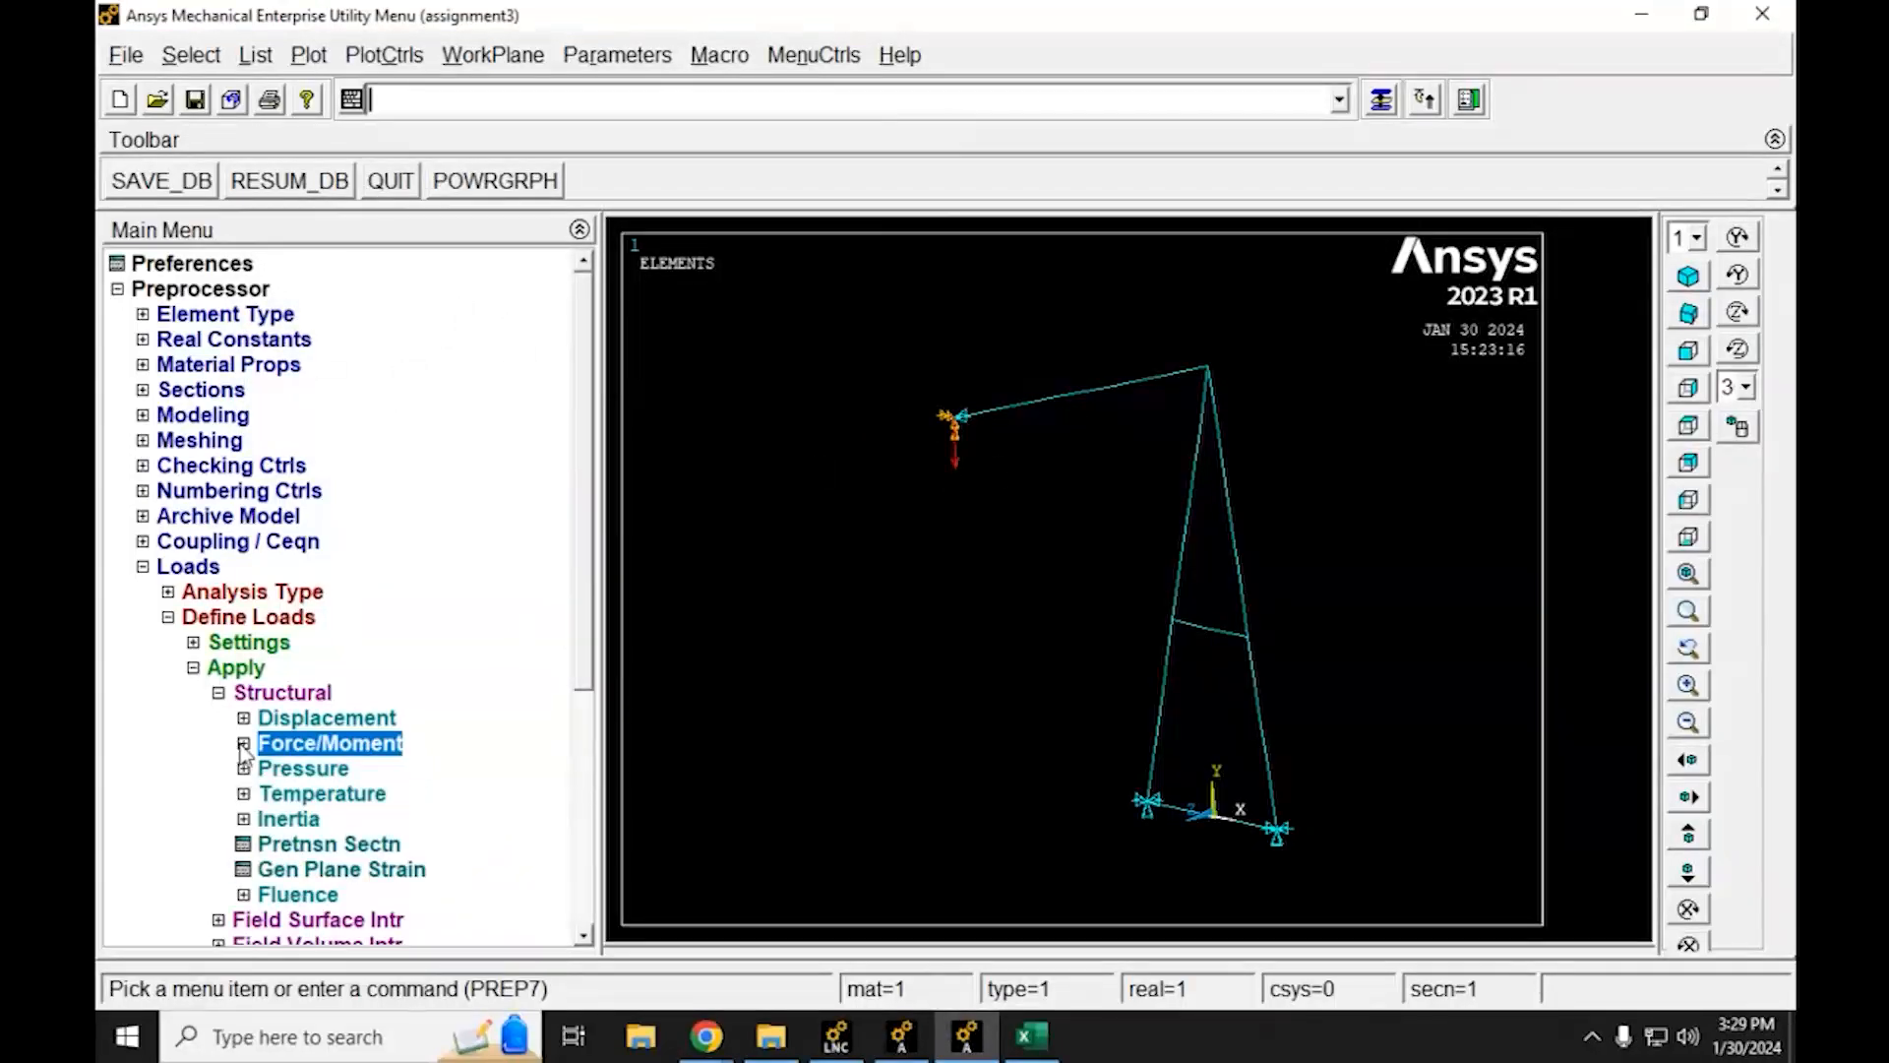
{"action": "left_click", "coordinate": [244, 744]}
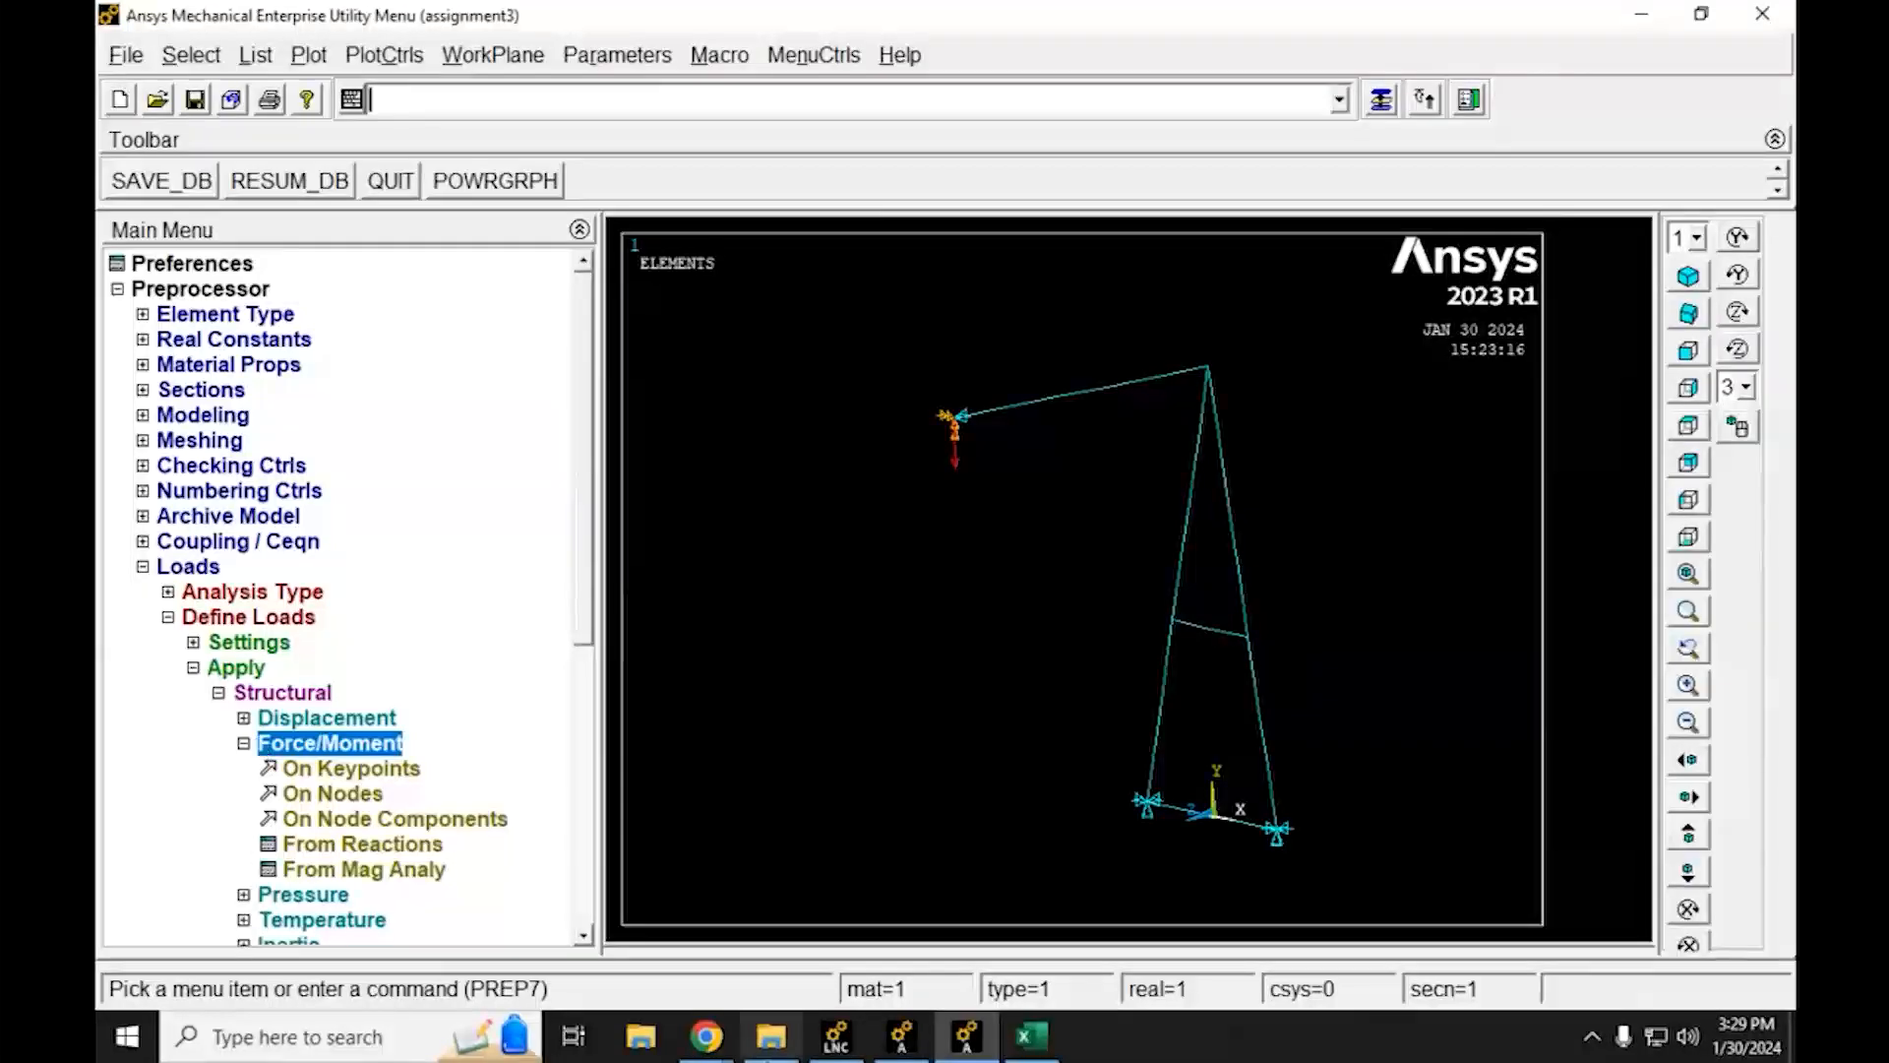
Switch to the lab assignment in Chrome and check the live-load factor in the combined loading condition, highlighting it
{"action": "mouse_move", "coordinate": [707, 1036]}
{"action": "left_click", "coordinate": [649, 913]}
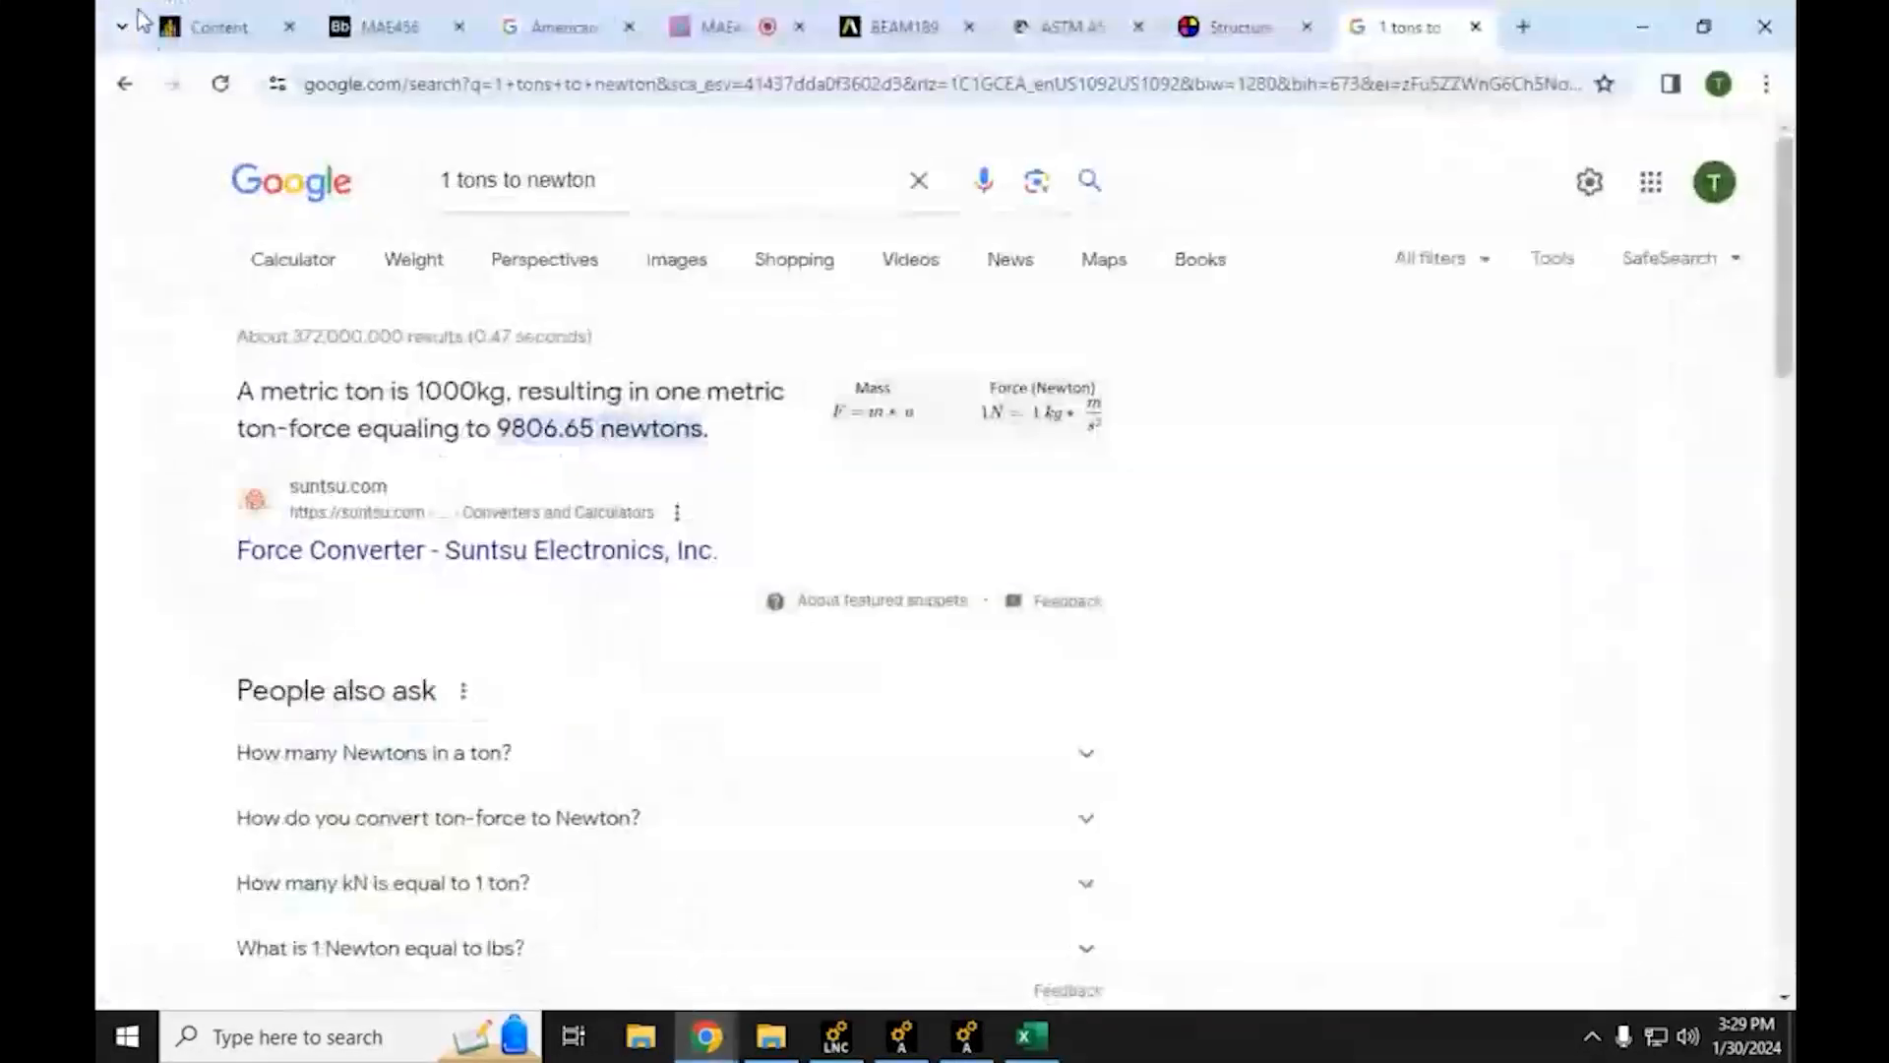
{"action": "left_click", "coordinate": [391, 26]}
{"action": "scroll", "coordinate": [470, 616], "scroll_direction": "up", "scroll_amount": 20}
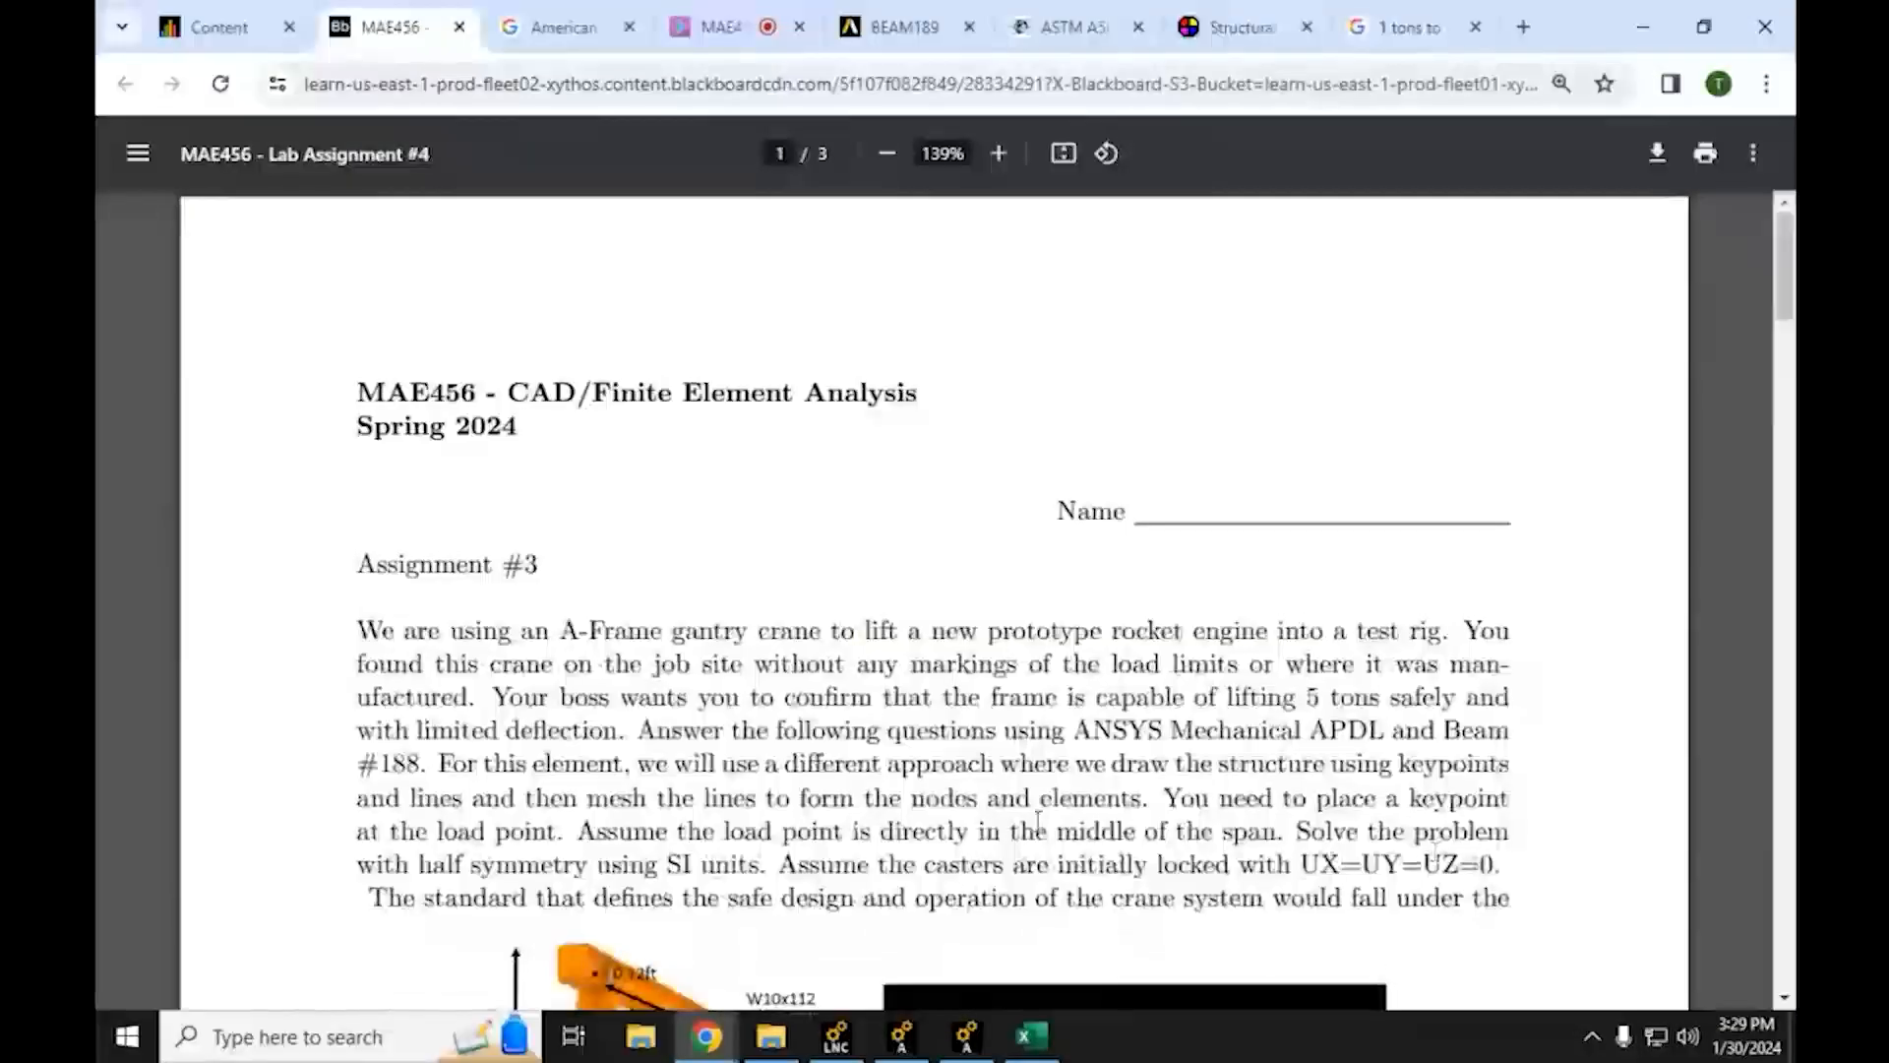
{"action": "scroll", "coordinate": [845, 858], "scroll_direction": "down", "scroll_amount": 6}
{"action": "scroll", "coordinate": [844, 858], "scroll_direction": "down", "scroll_amount": 4}
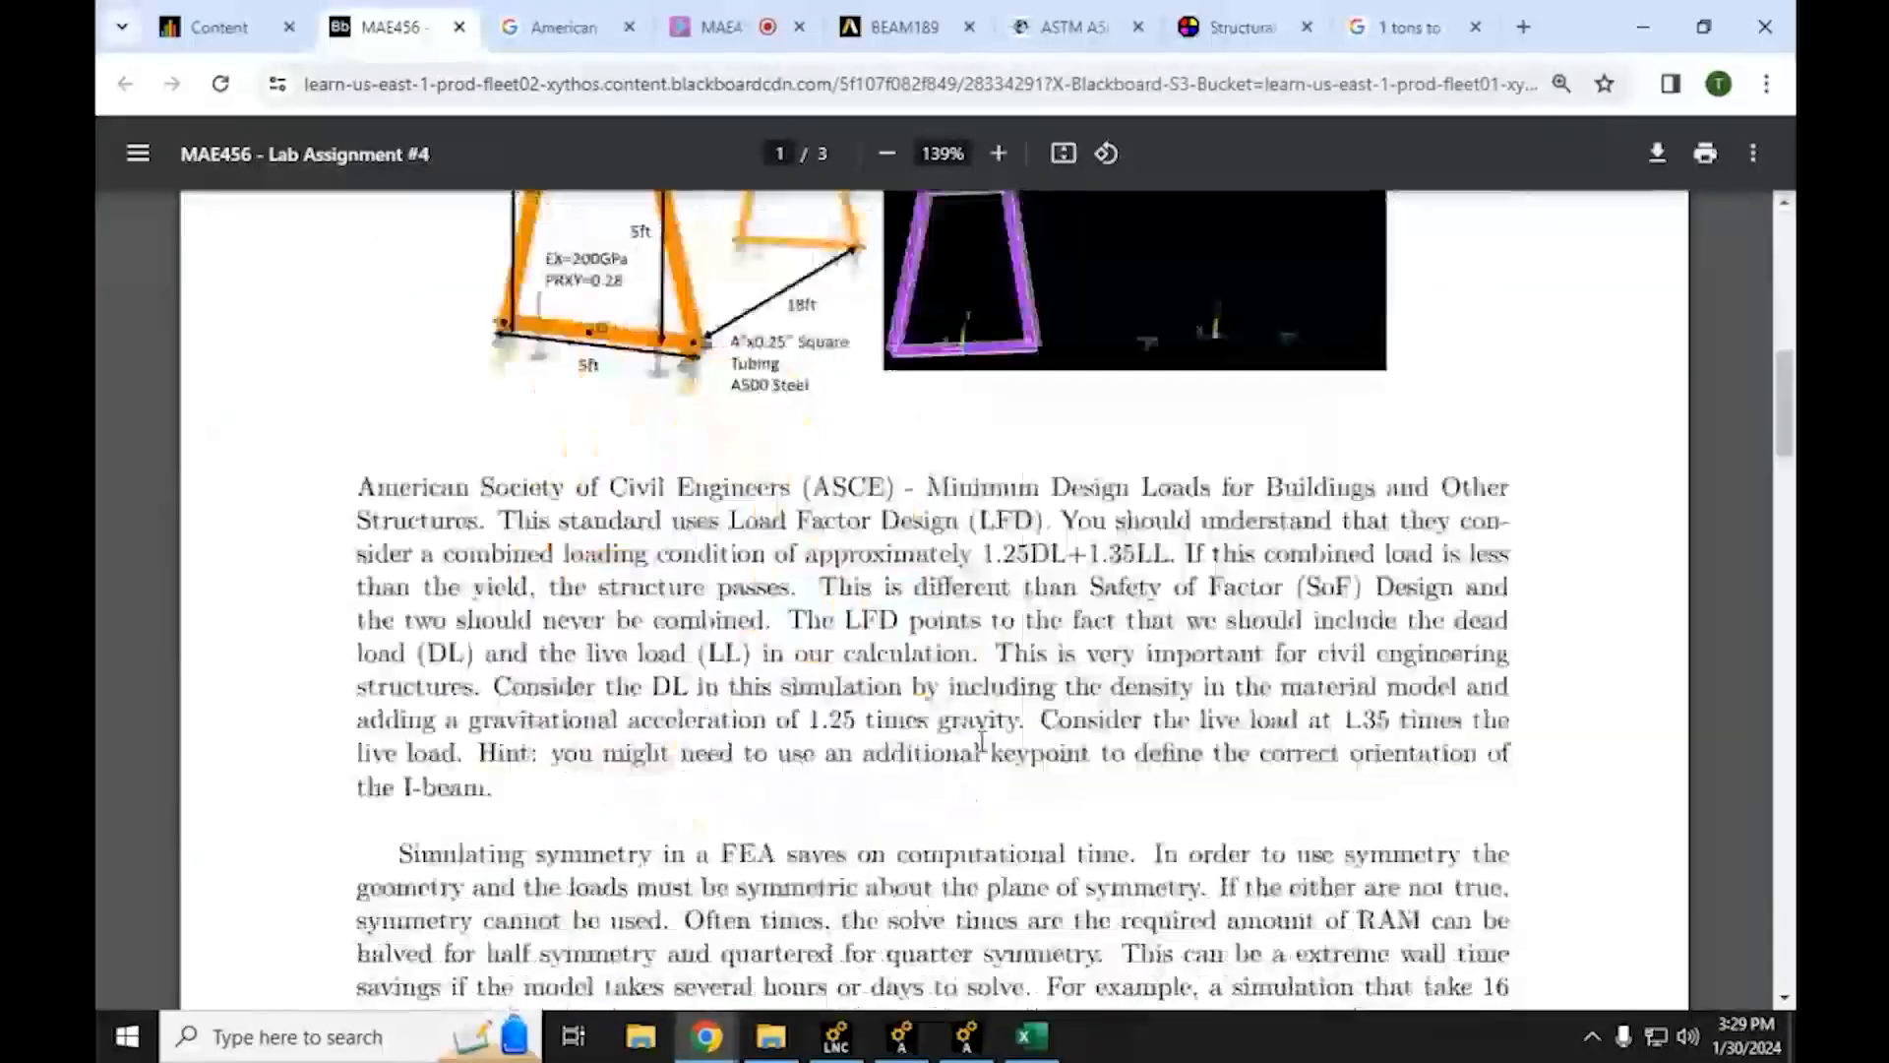
{"action": "left_click_drag", "start_coordinate": [1068, 554], "coordinate": [1134, 554]}
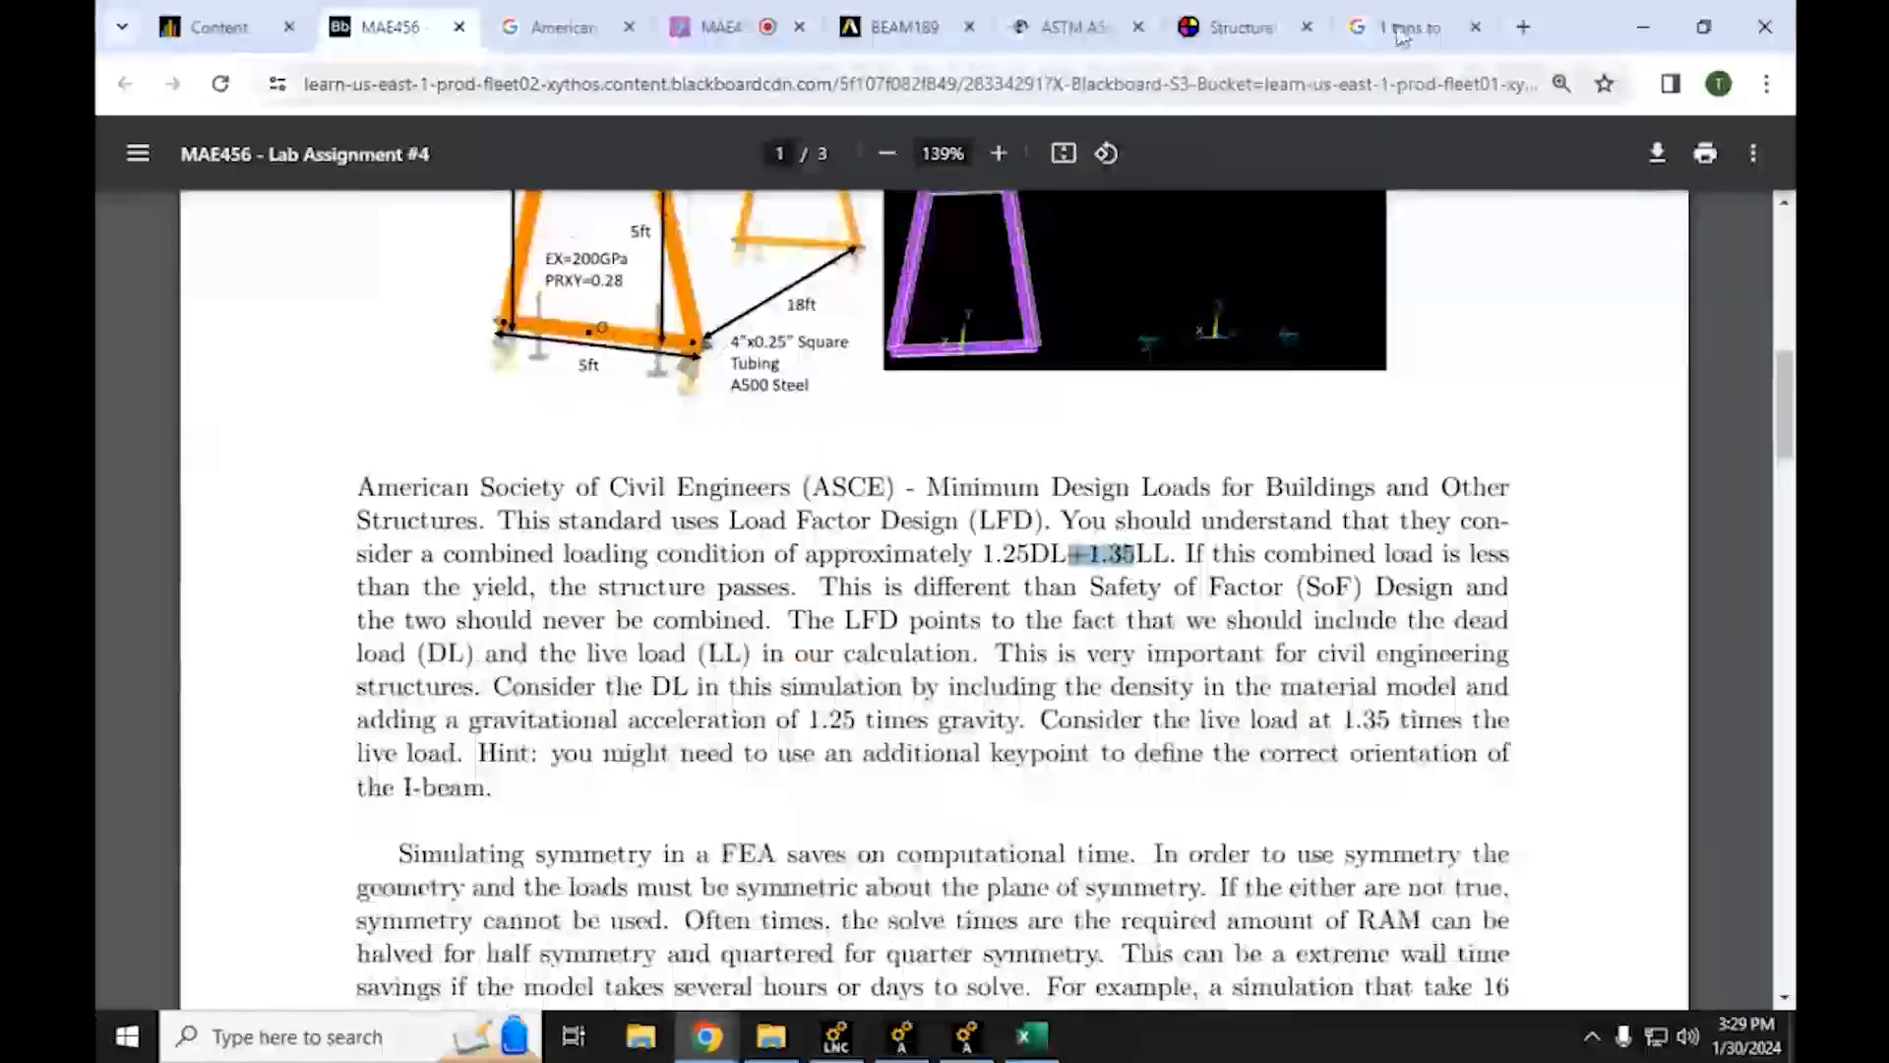
Switch back to Ansys and reapply the FY force at the I-beam's free-end keypoint with a constant value of -5*9800*1.35
{"action": "left_click", "coordinate": [1643, 27]}
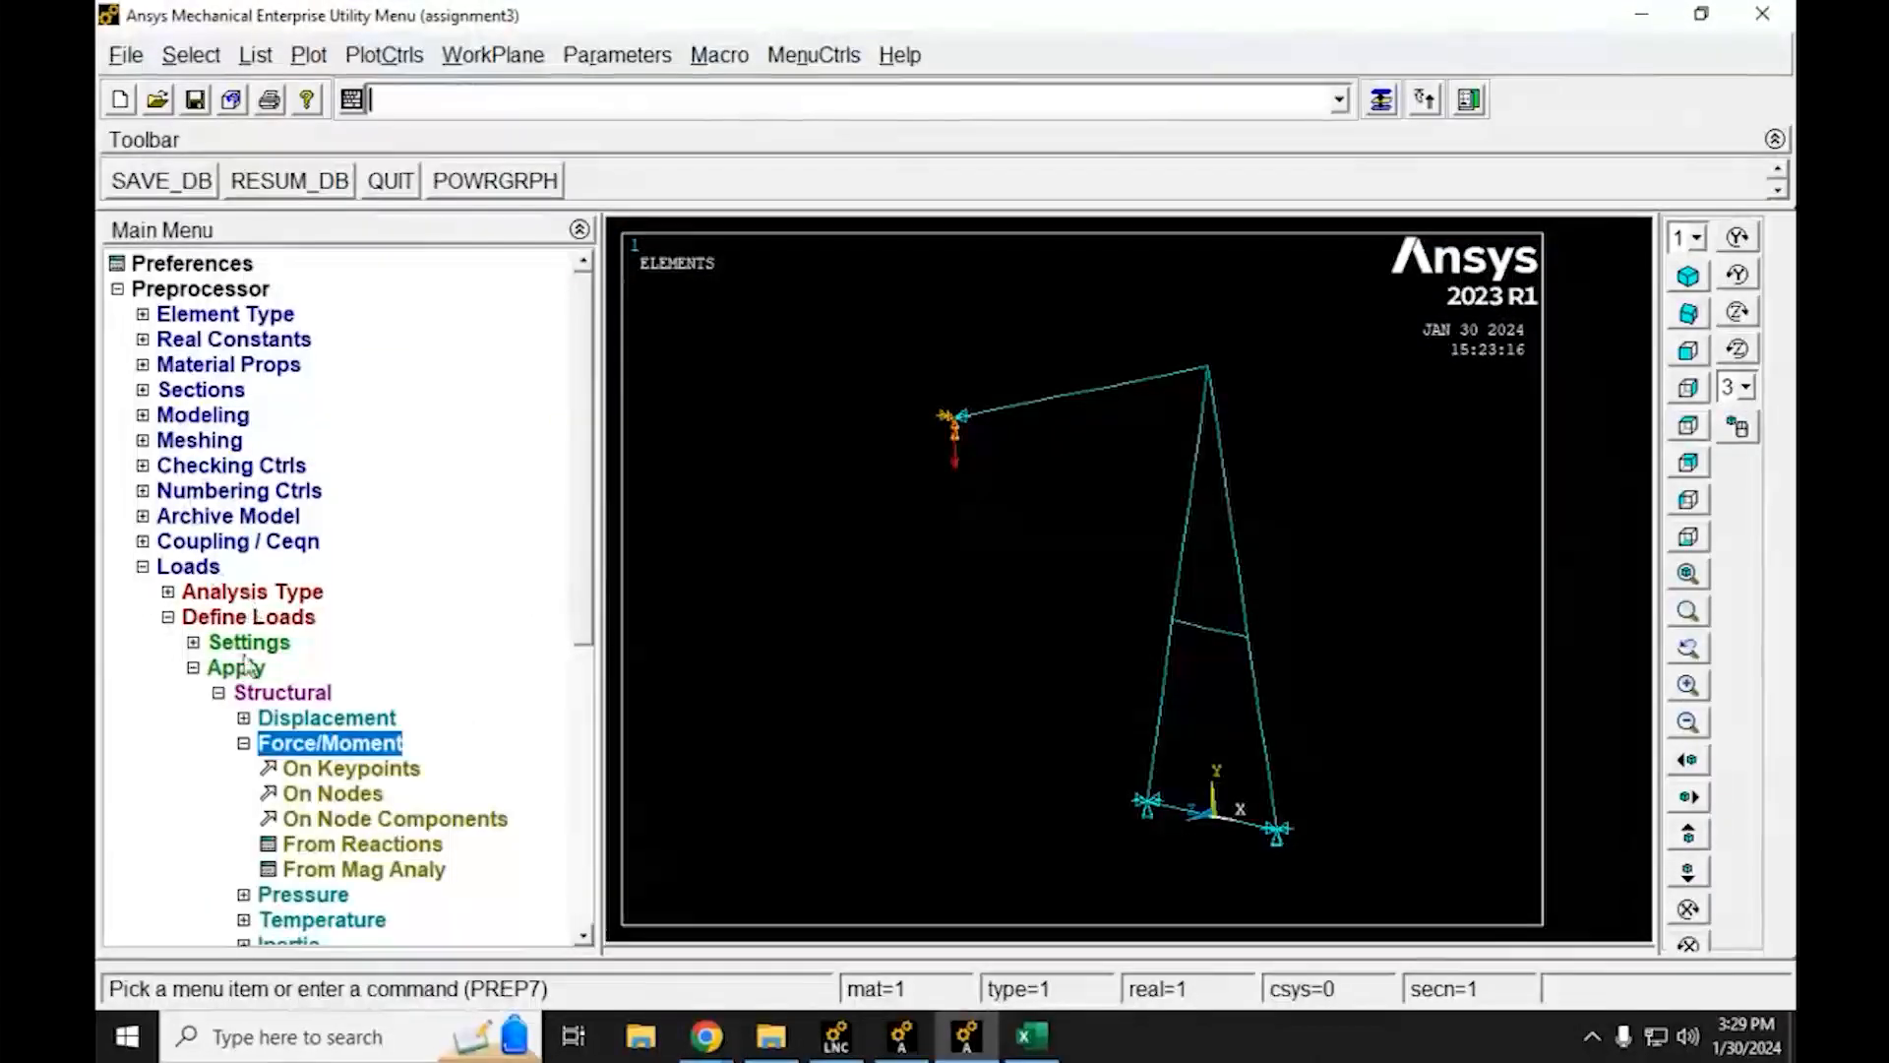
{"action": "left_click", "coordinate": [352, 768]}
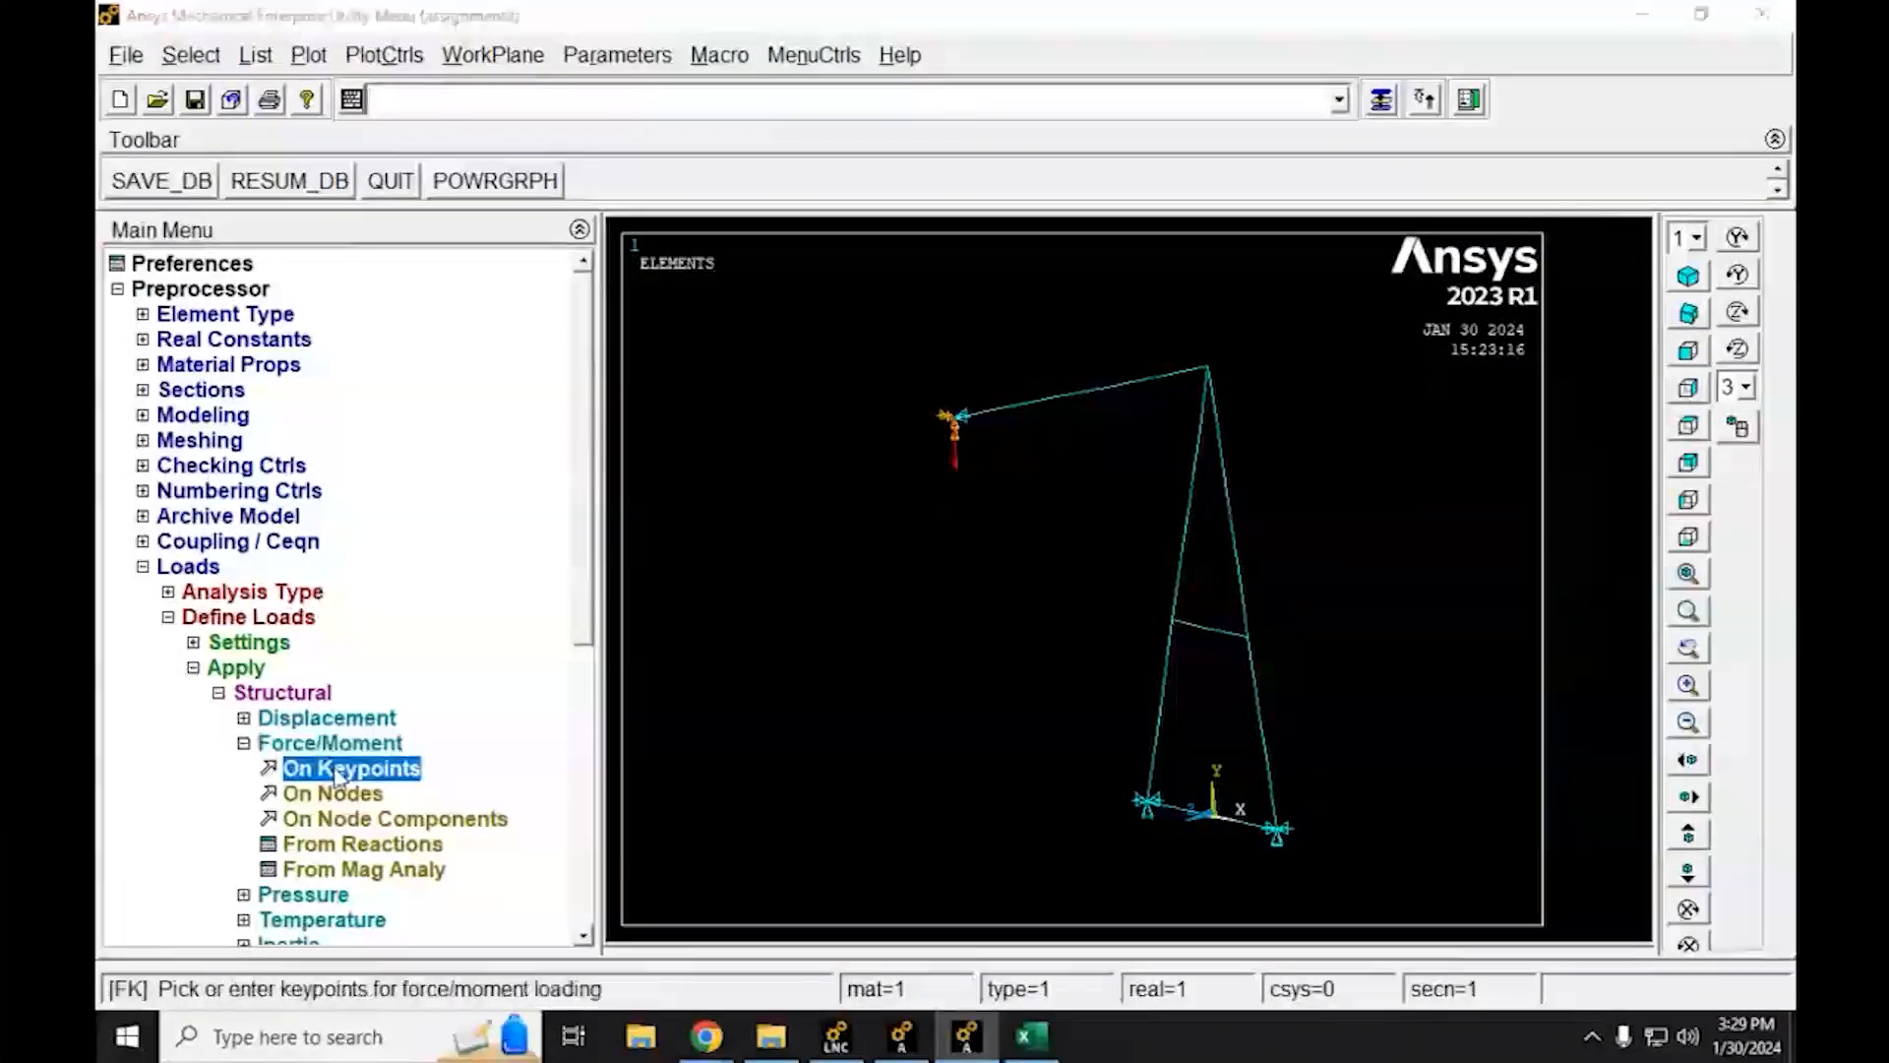
{"action": "left_click", "coordinate": [951, 421]}
{"action": "left_click_drag", "start_coordinate": [315, 492], "coordinate": [804, 258]}
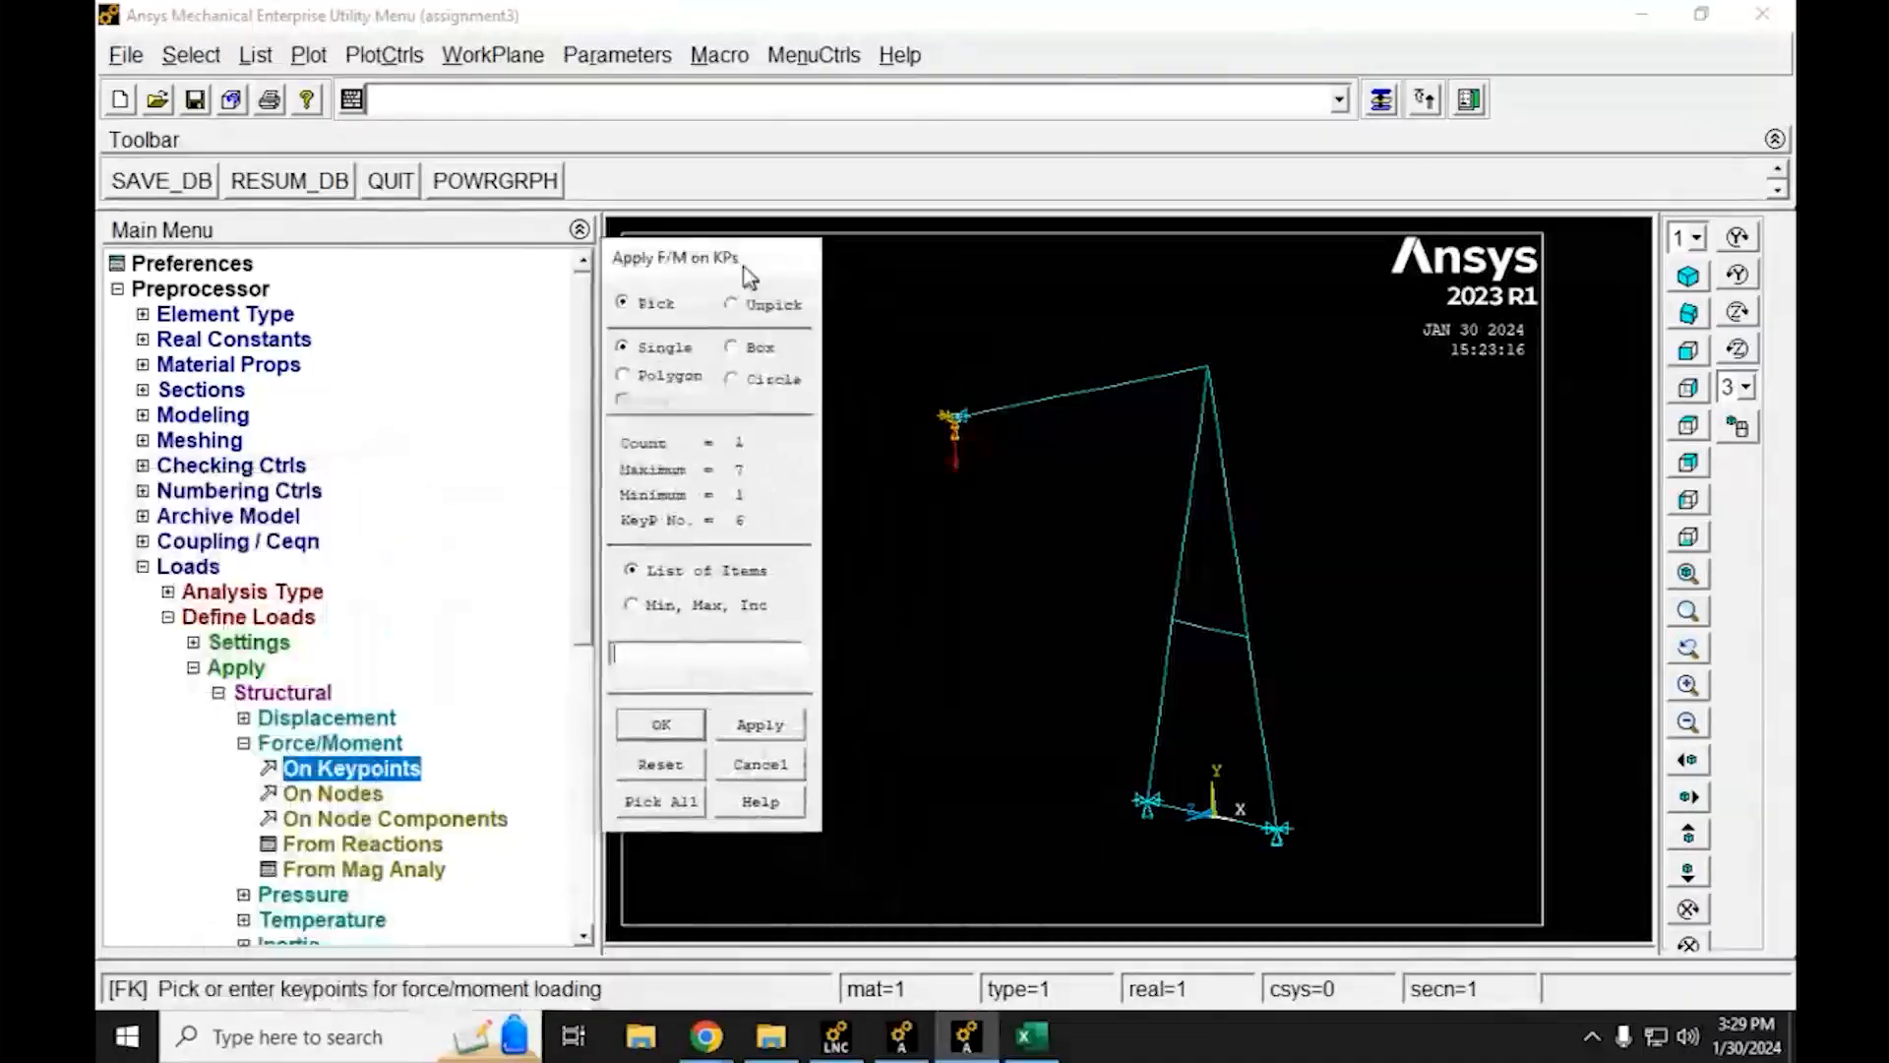
{"action": "left_click", "coordinate": [657, 723]}
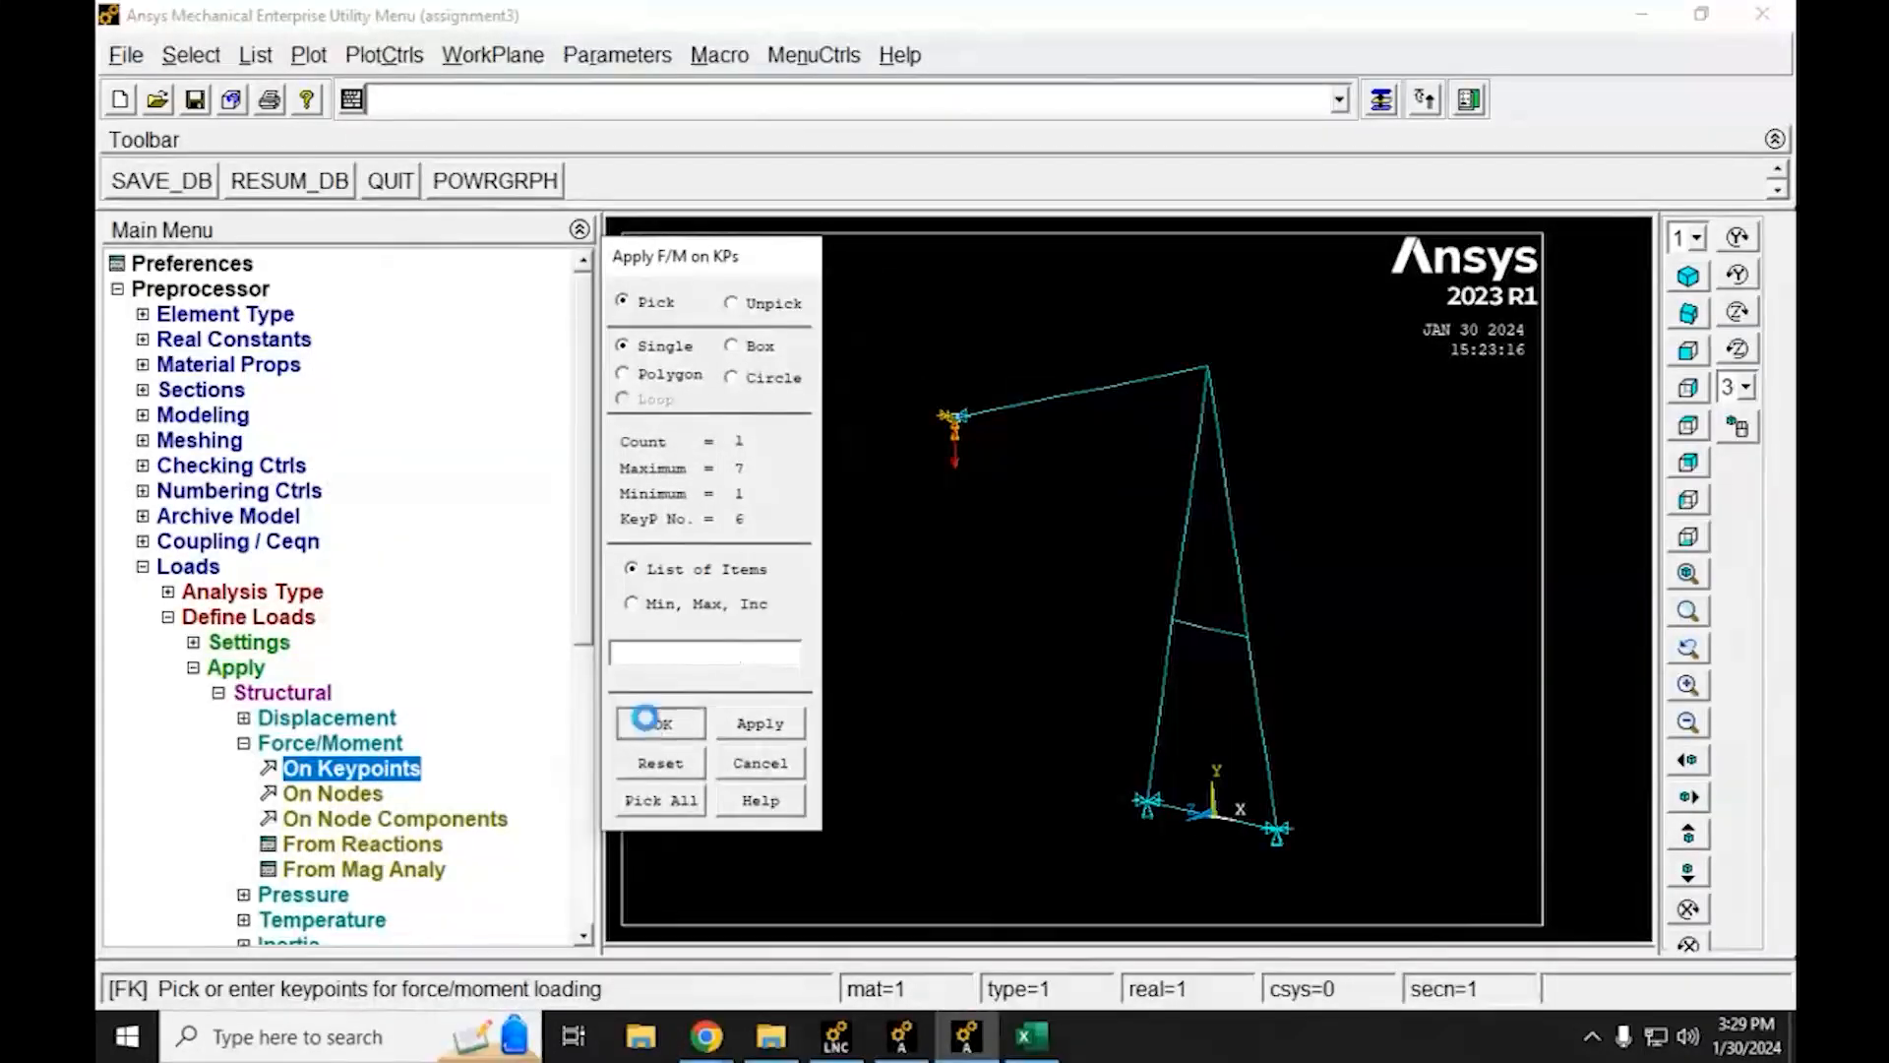
{"action": "left_click", "coordinate": [1145, 558]}
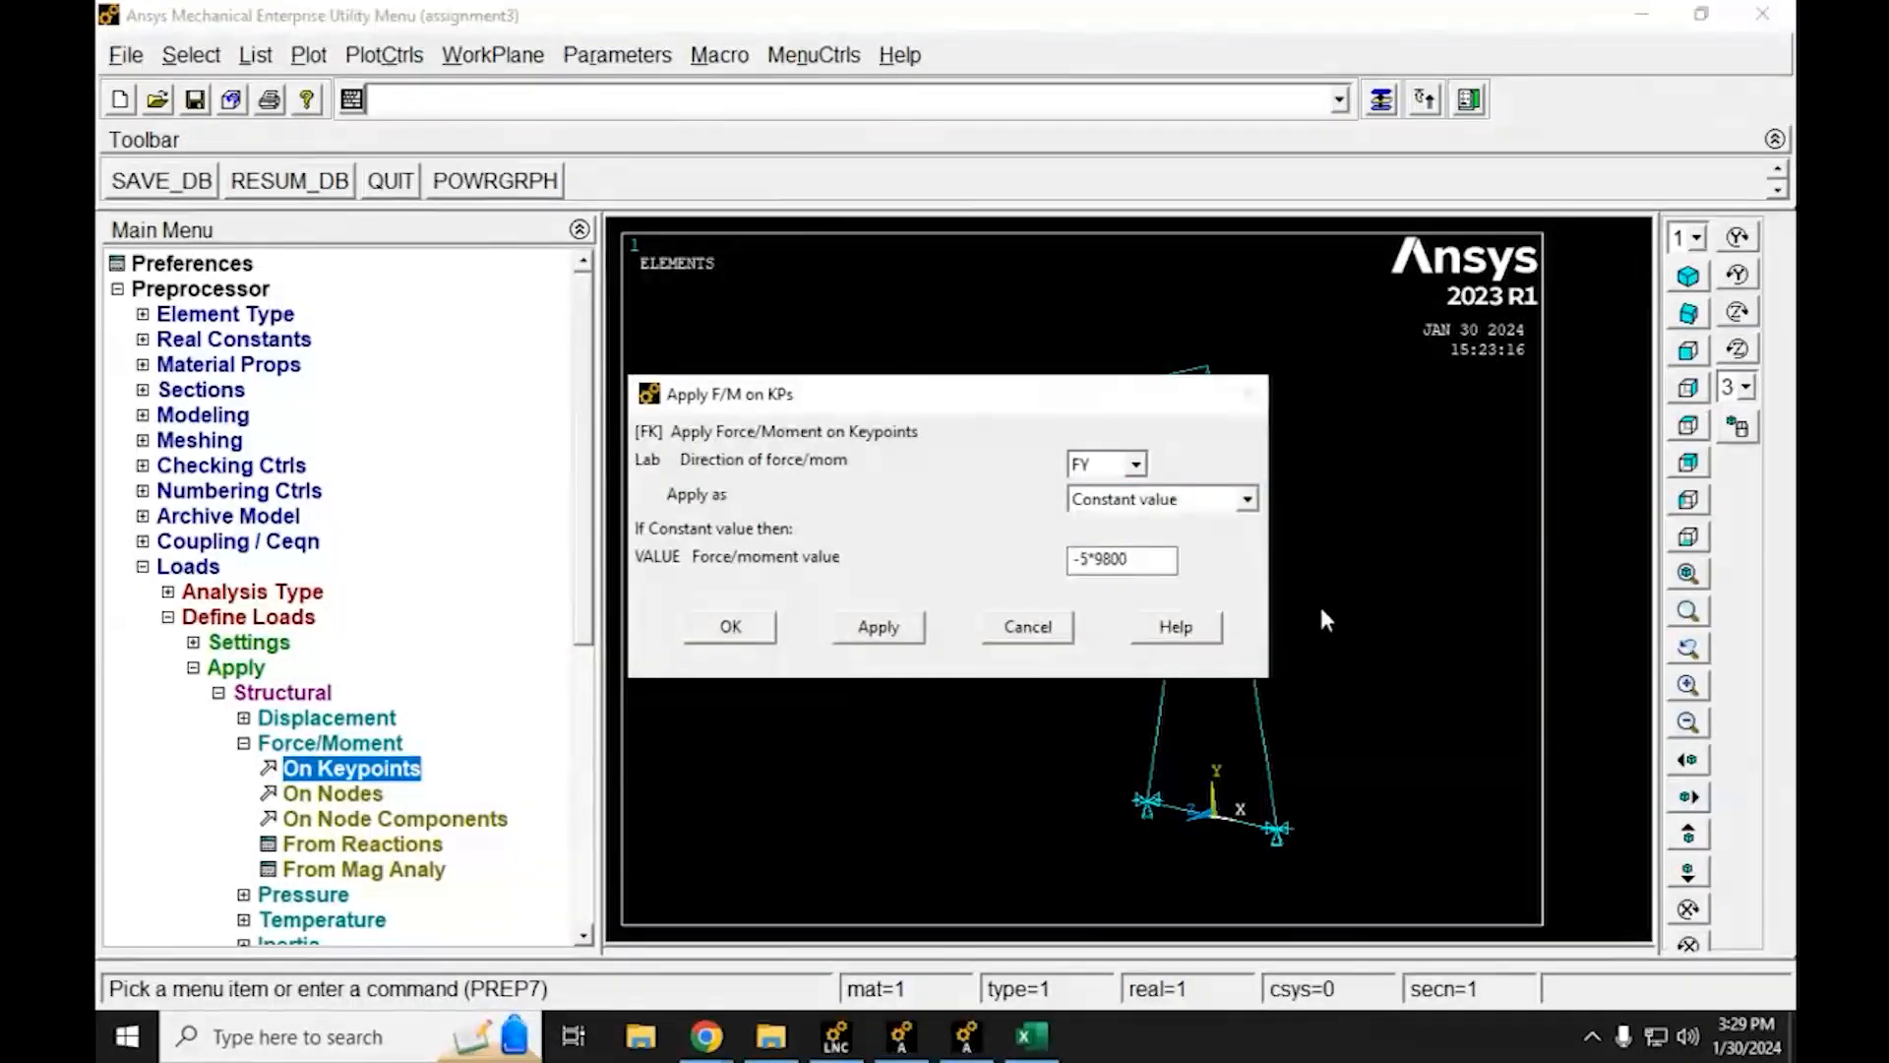
{"action": "type", "text": "*1.35"}
{"action": "left_click", "coordinate": [747, 626]}
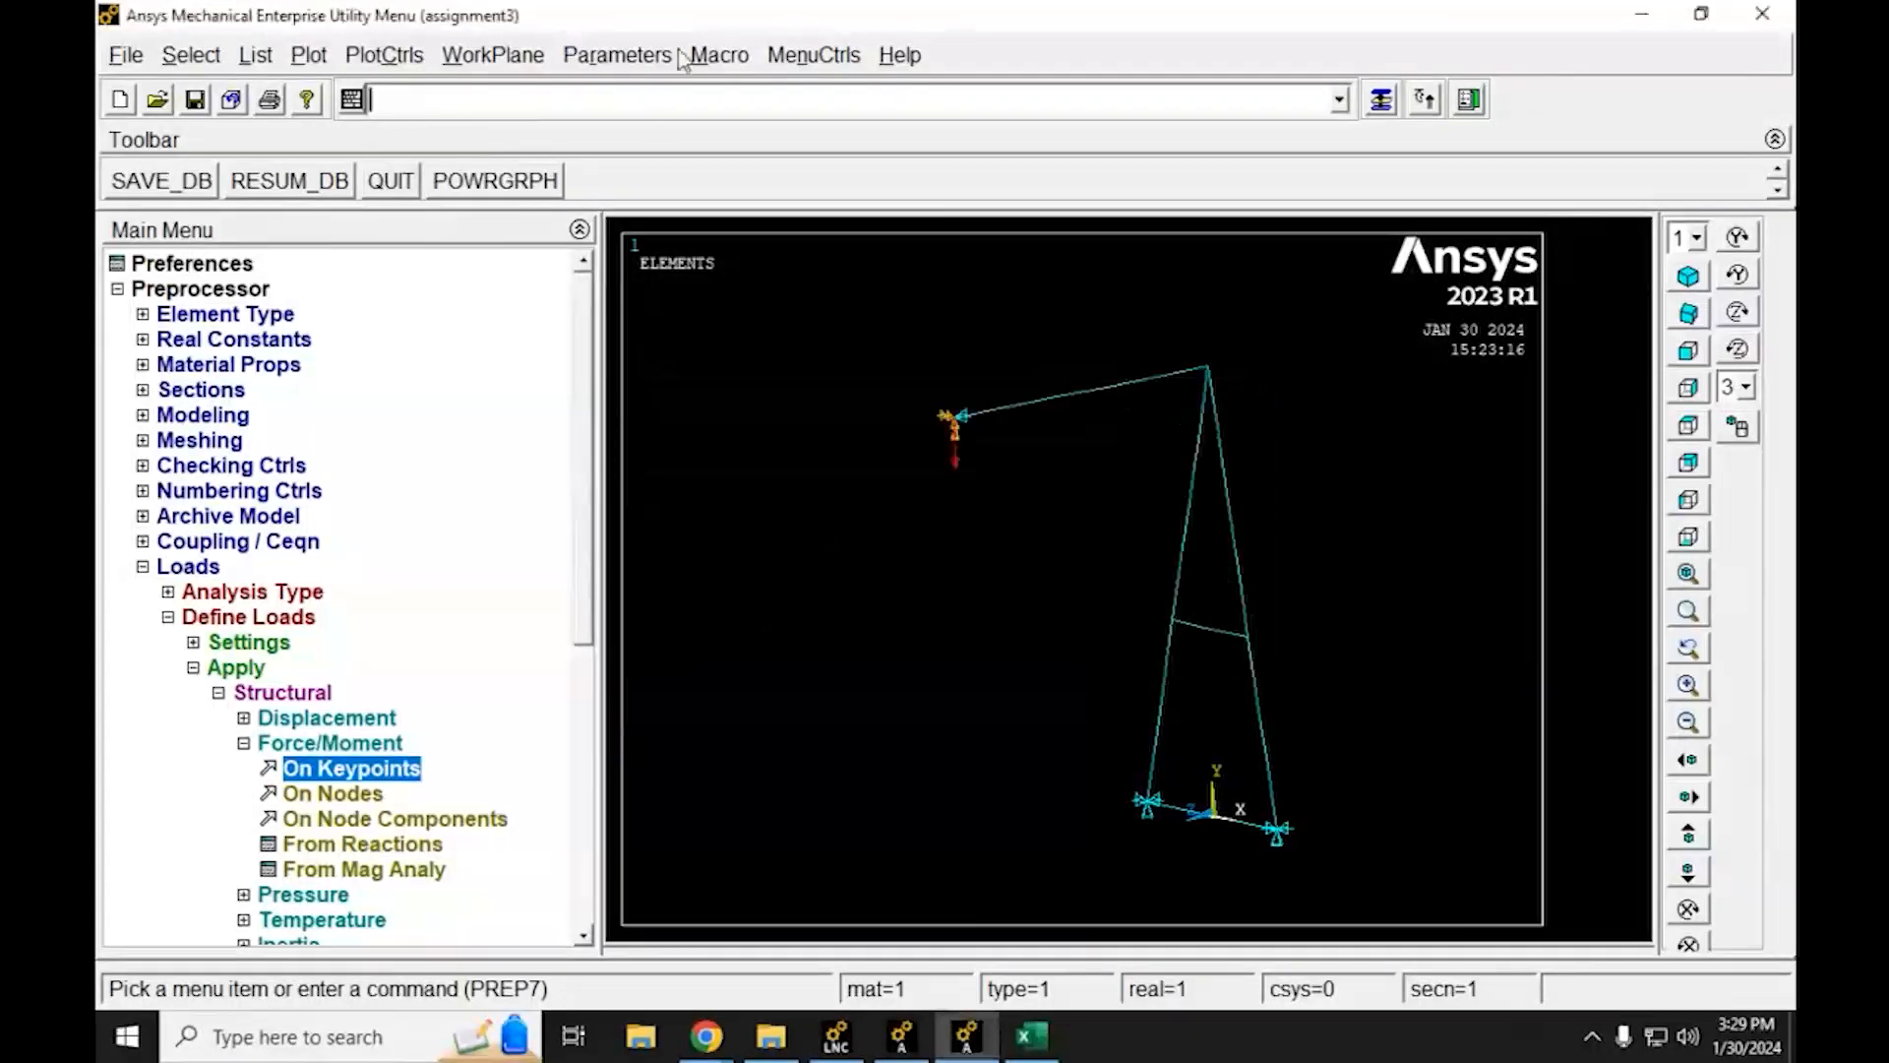
Apply global gravity with a Y-component acceleration of 1.25*9.81, checking the dead-load factor in the Chrome lab assignment before entering it
{"action": "left_click", "coordinate": [245, 744]}
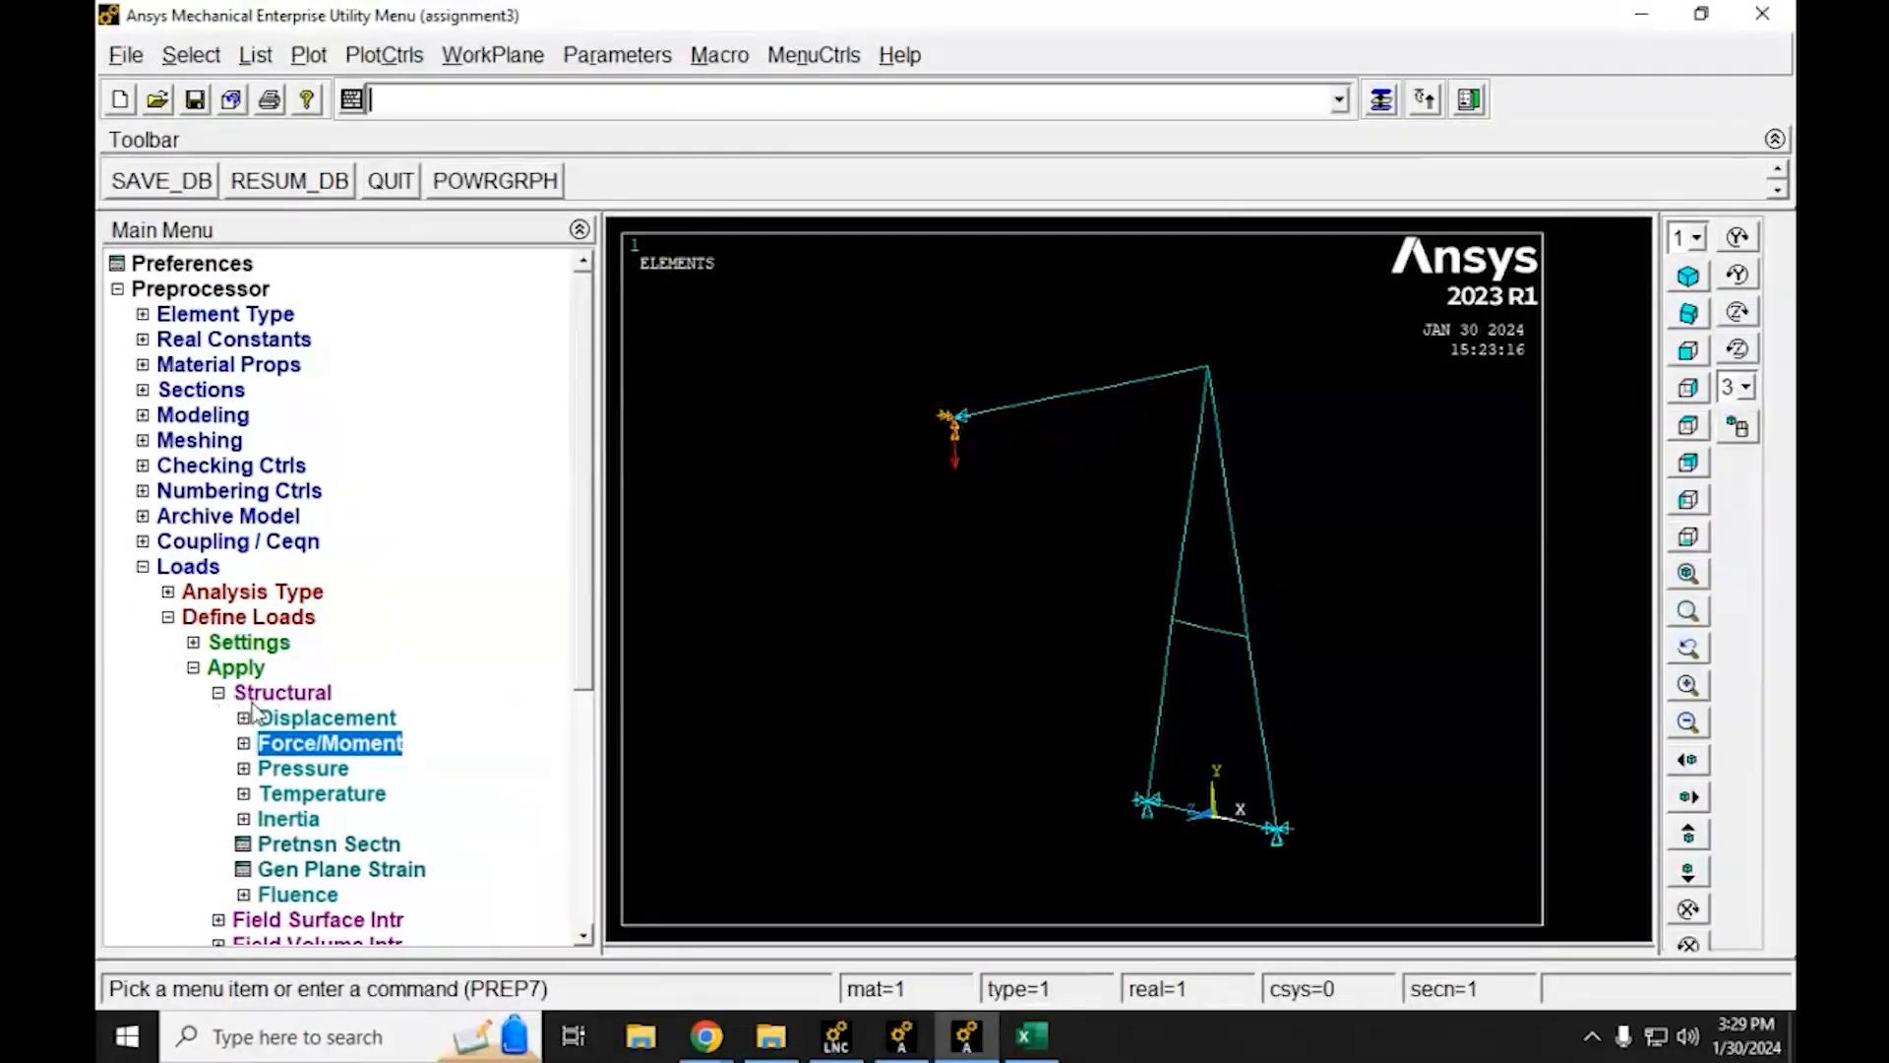
{"action": "left_click", "coordinate": [244, 819]}
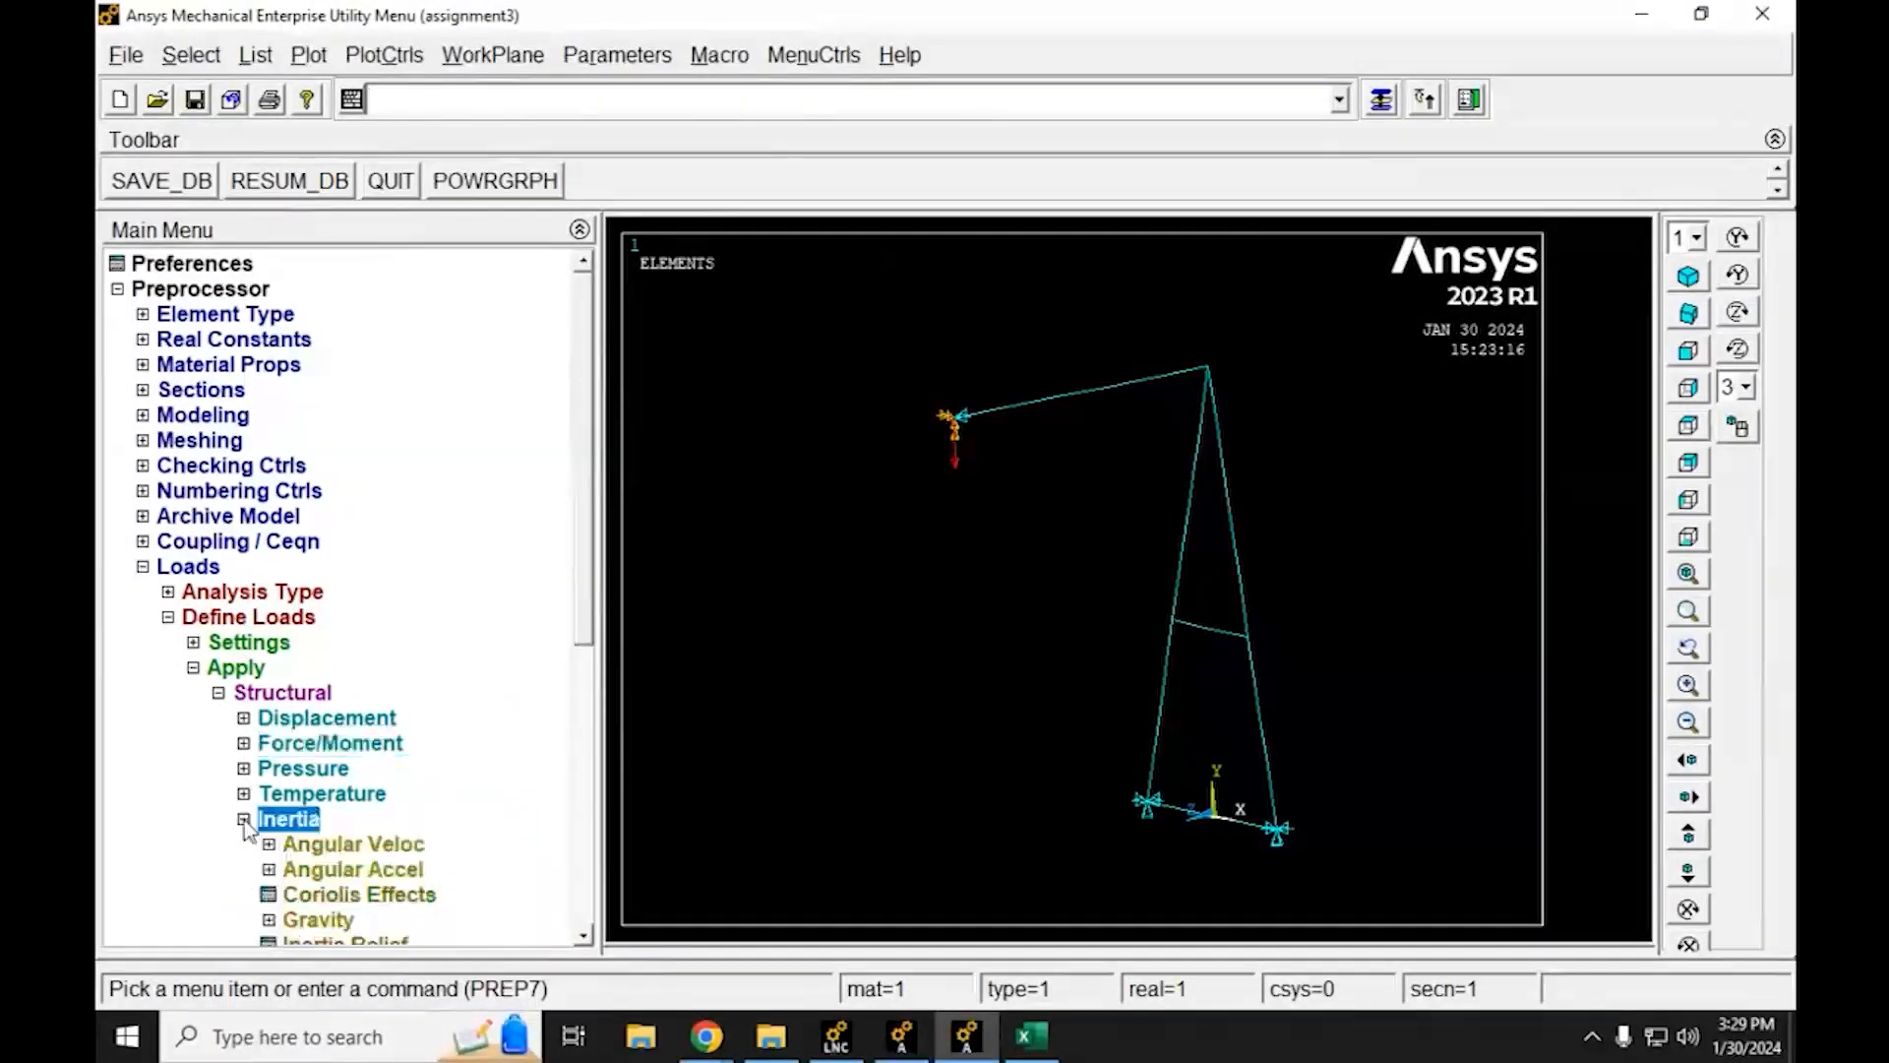
{"action": "left_click_drag", "start_coordinate": [588, 575], "coordinate": [588, 679]}
{"action": "left_click", "coordinate": [269, 744]}
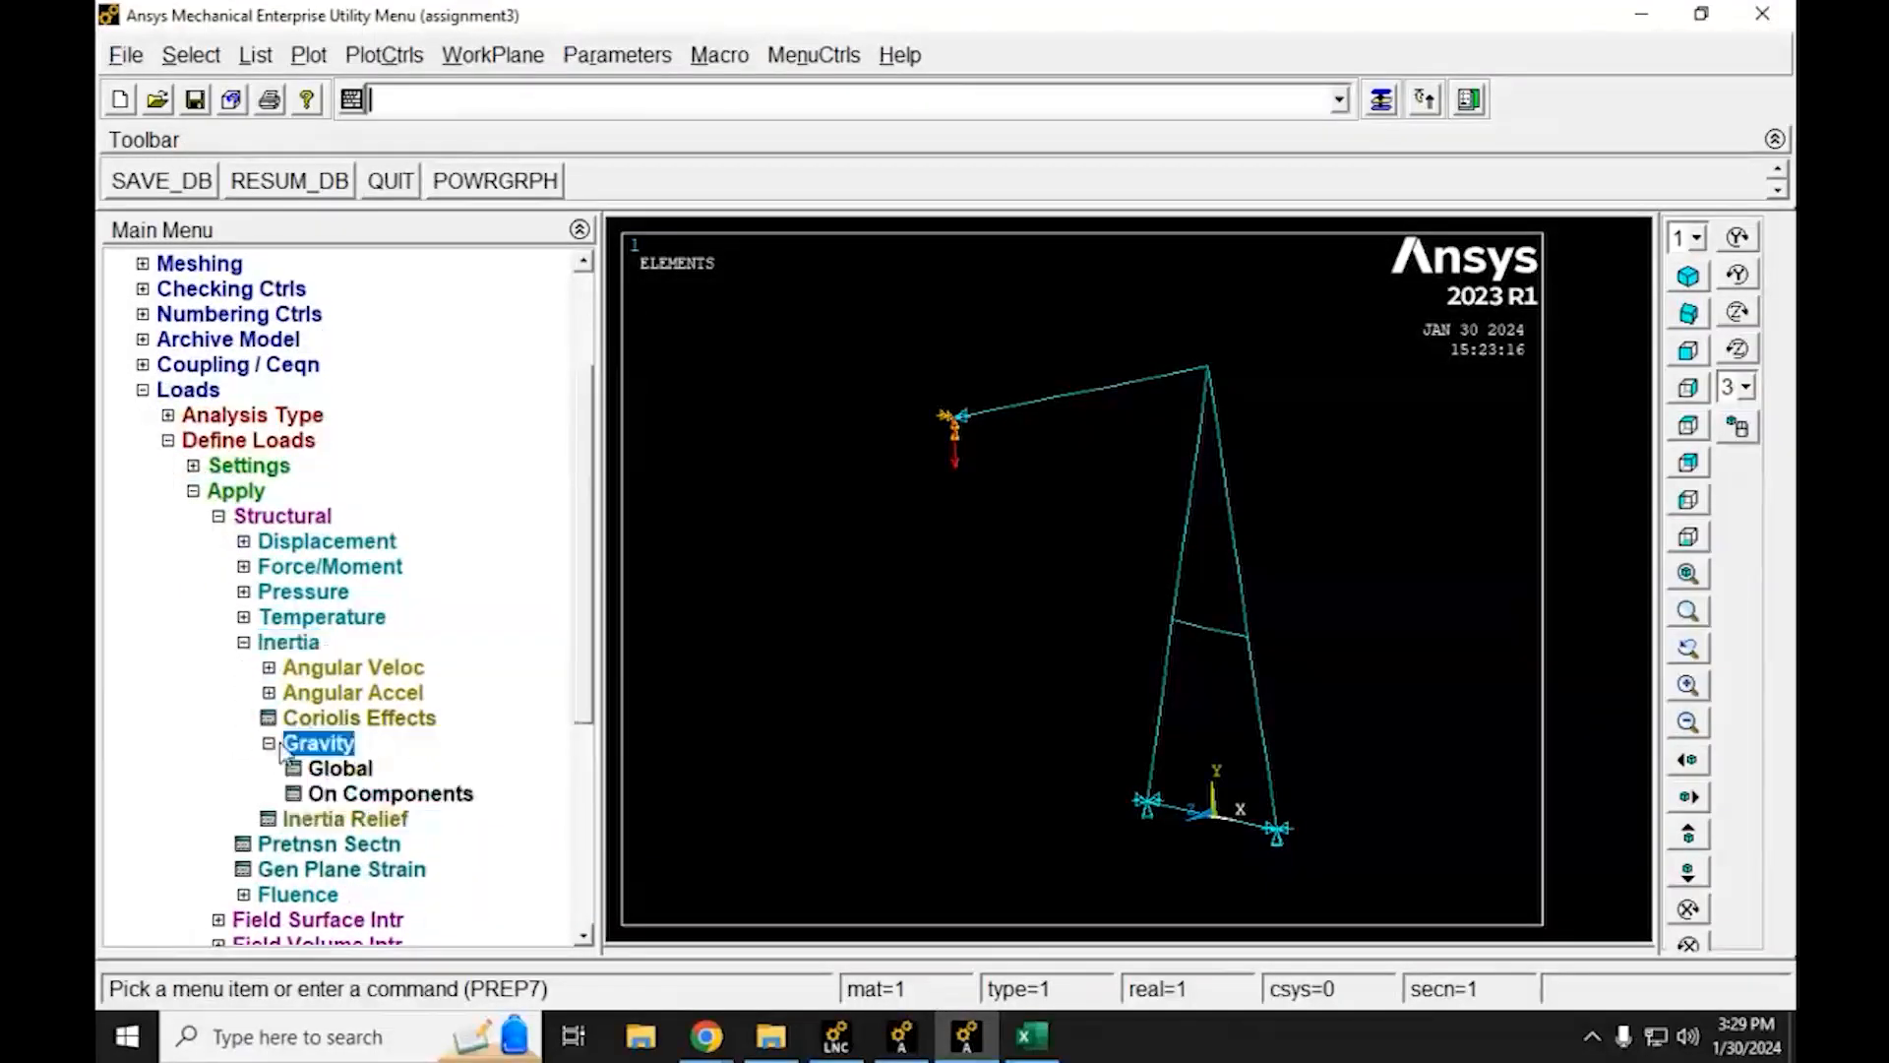
{"action": "left_click", "coordinate": [335, 768]}
{"action": "left_click_drag", "start_coordinate": [868, 400], "coordinate": [535, 267]}
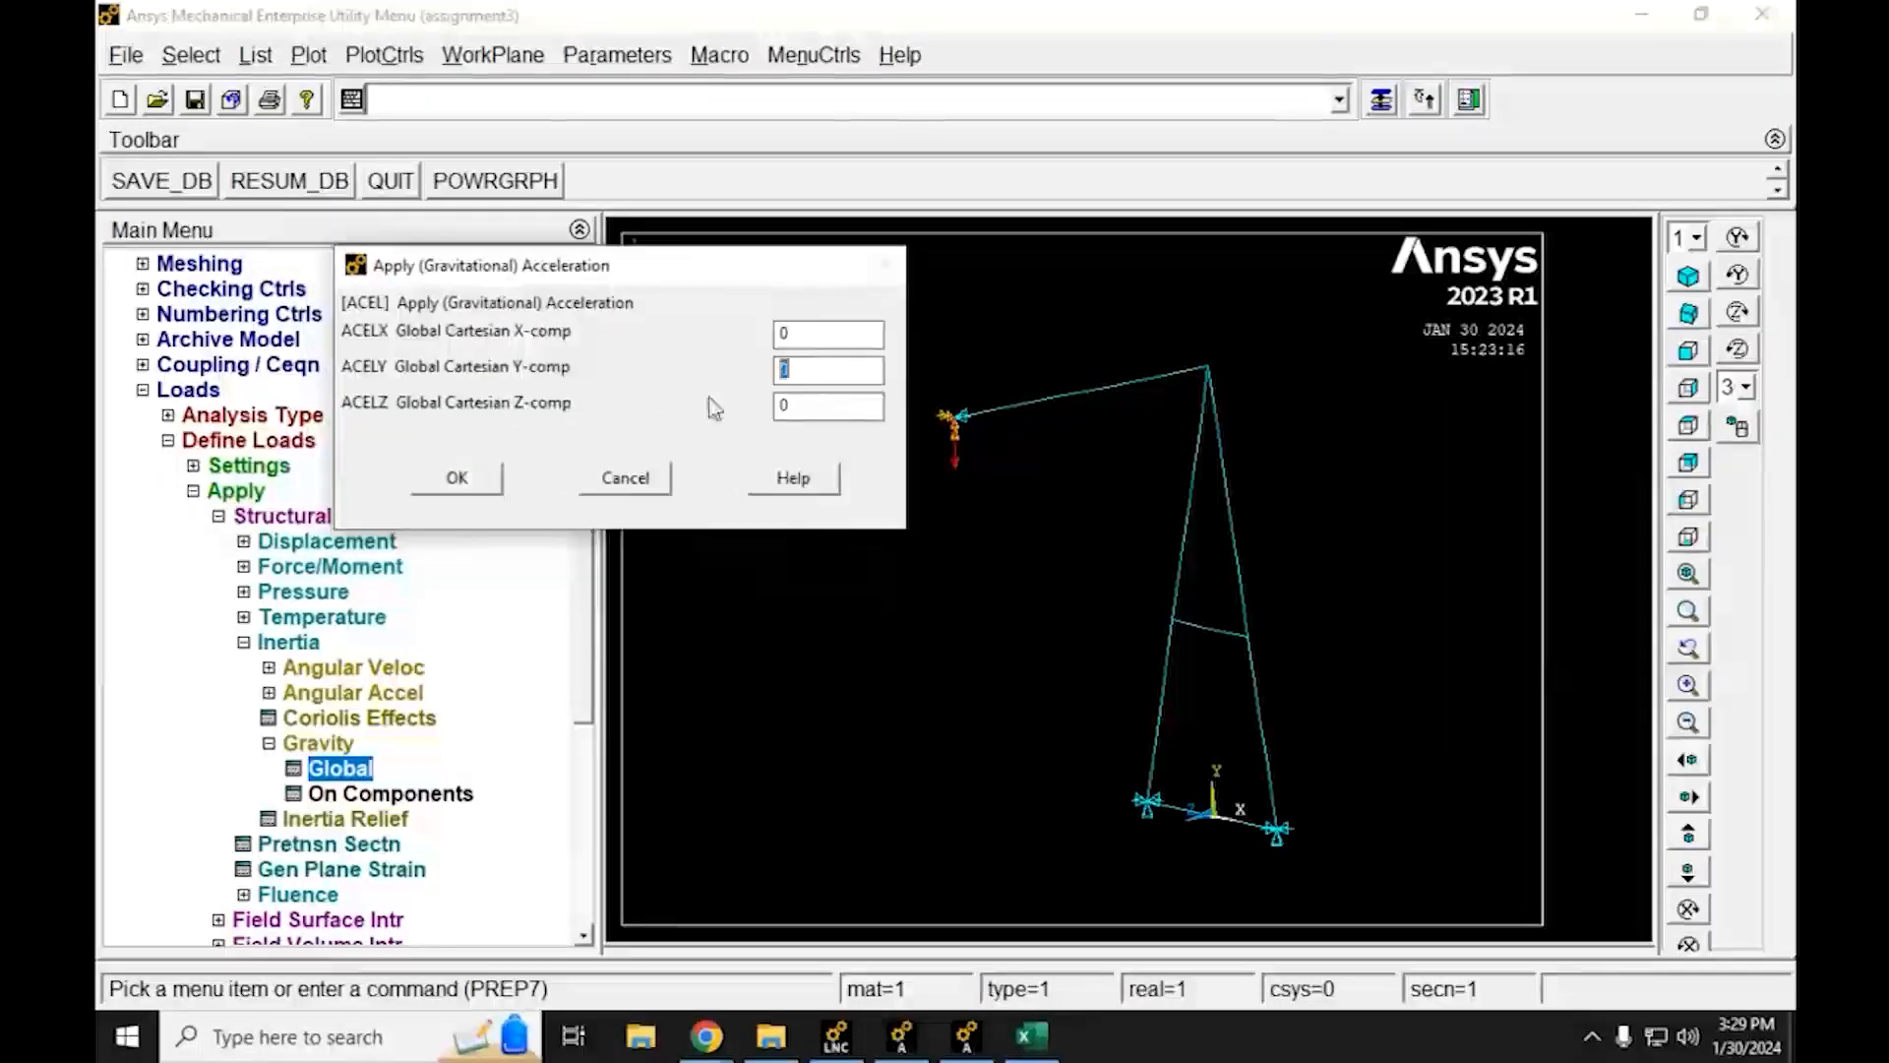
{"action": "left_click", "coordinate": [706, 1035]}
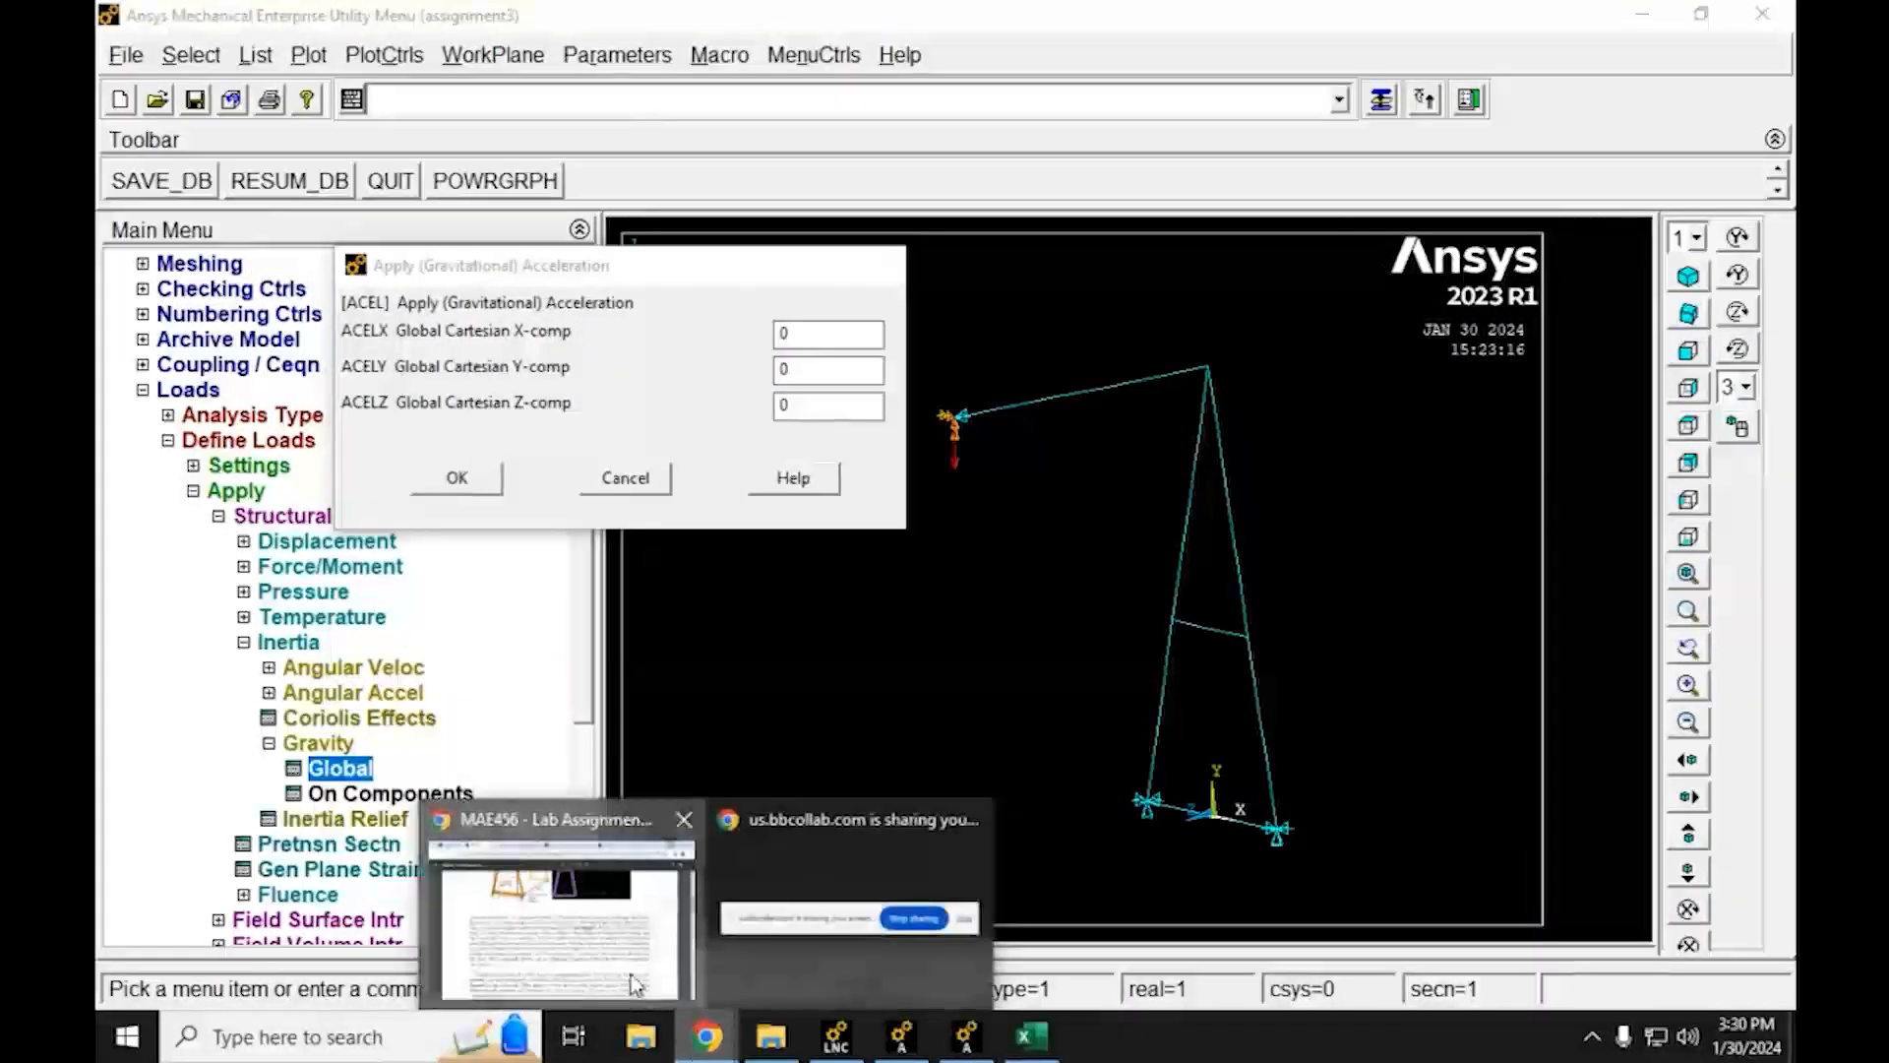
{"action": "left_click", "coordinate": [635, 984]}
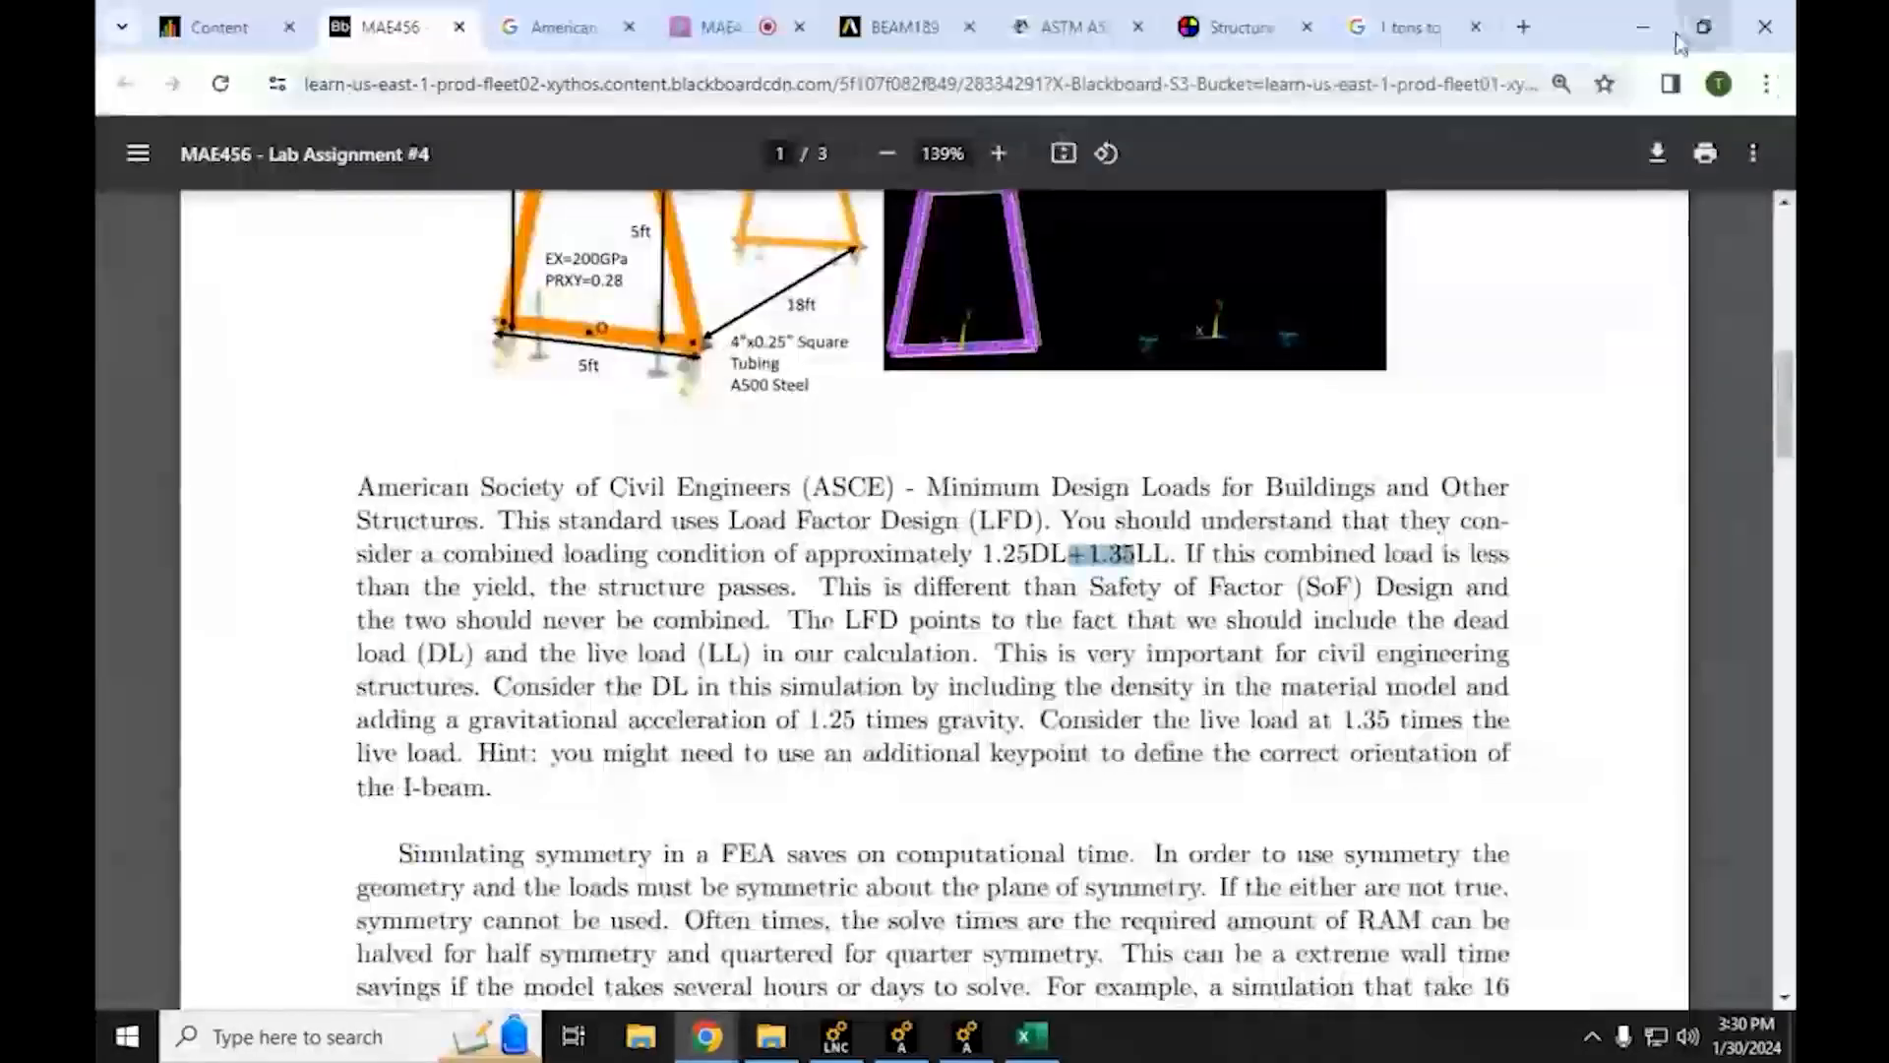
{"action": "left_click", "coordinate": [1642, 27]}
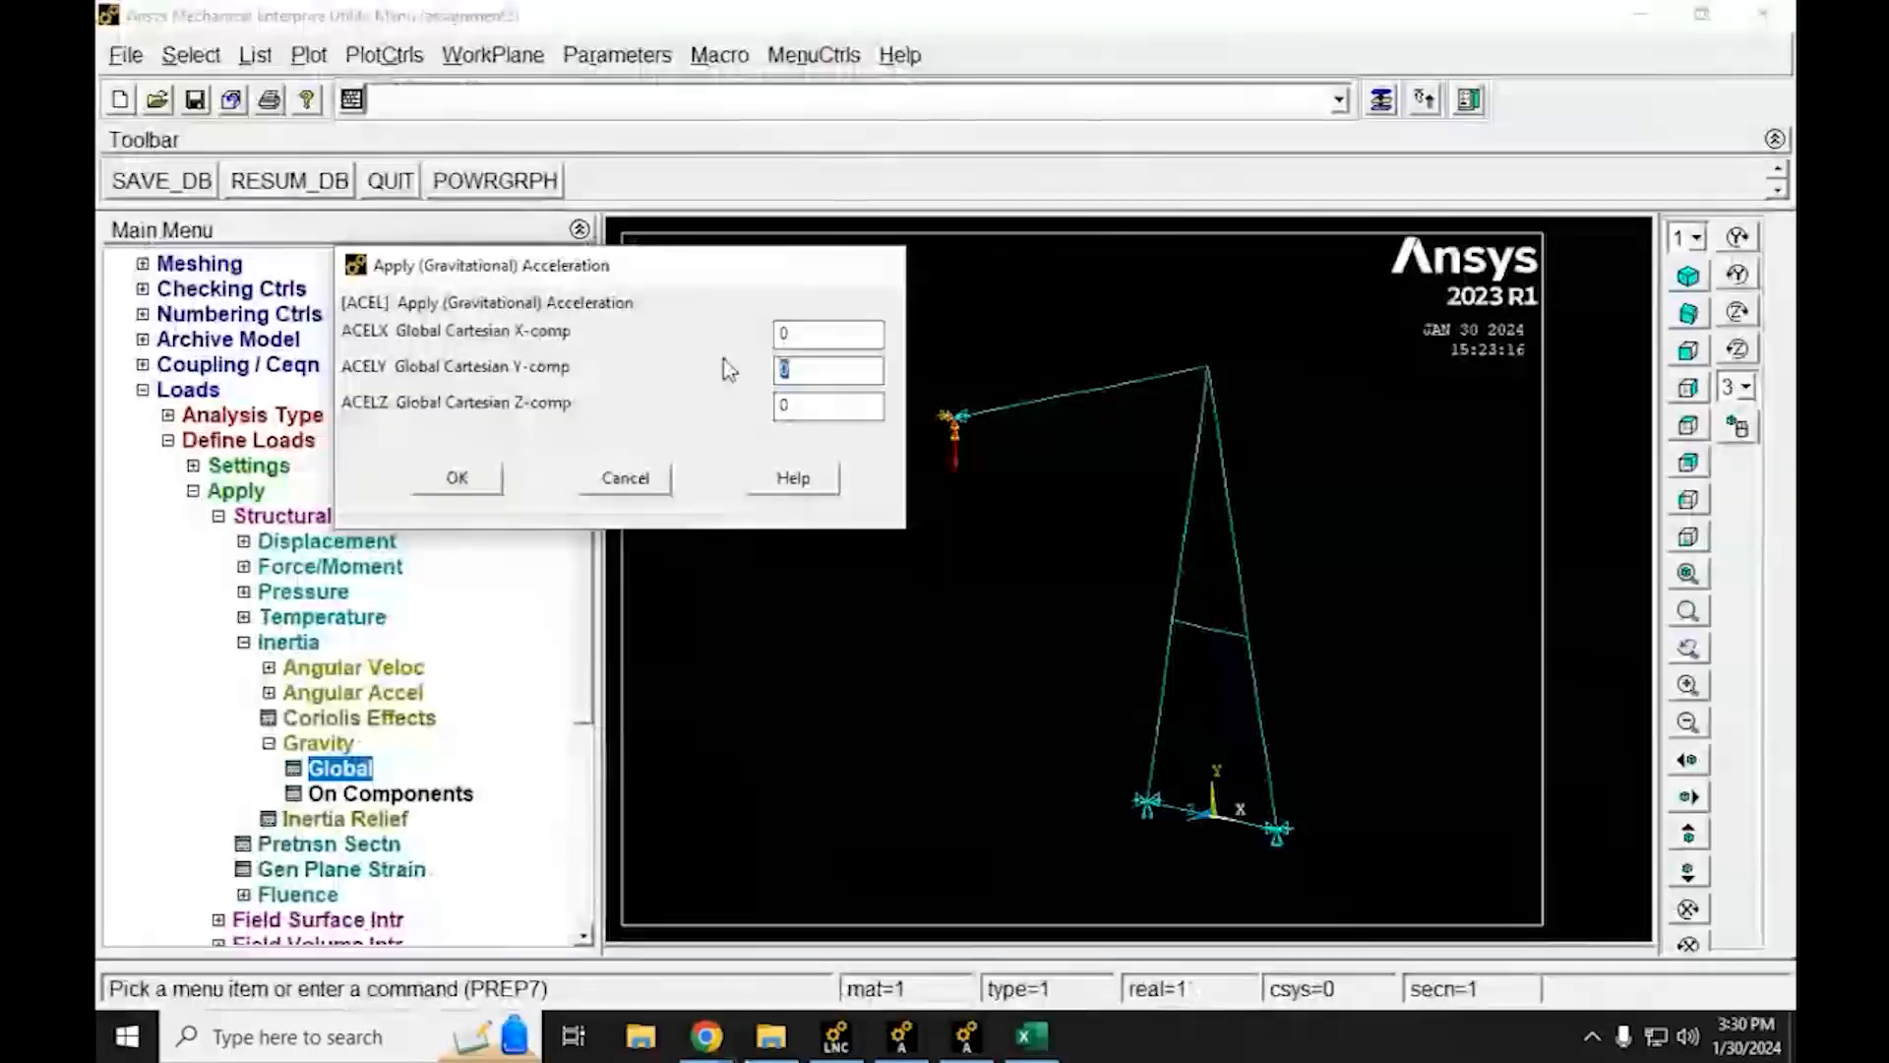
{"action": "type", "text": "1.25"}
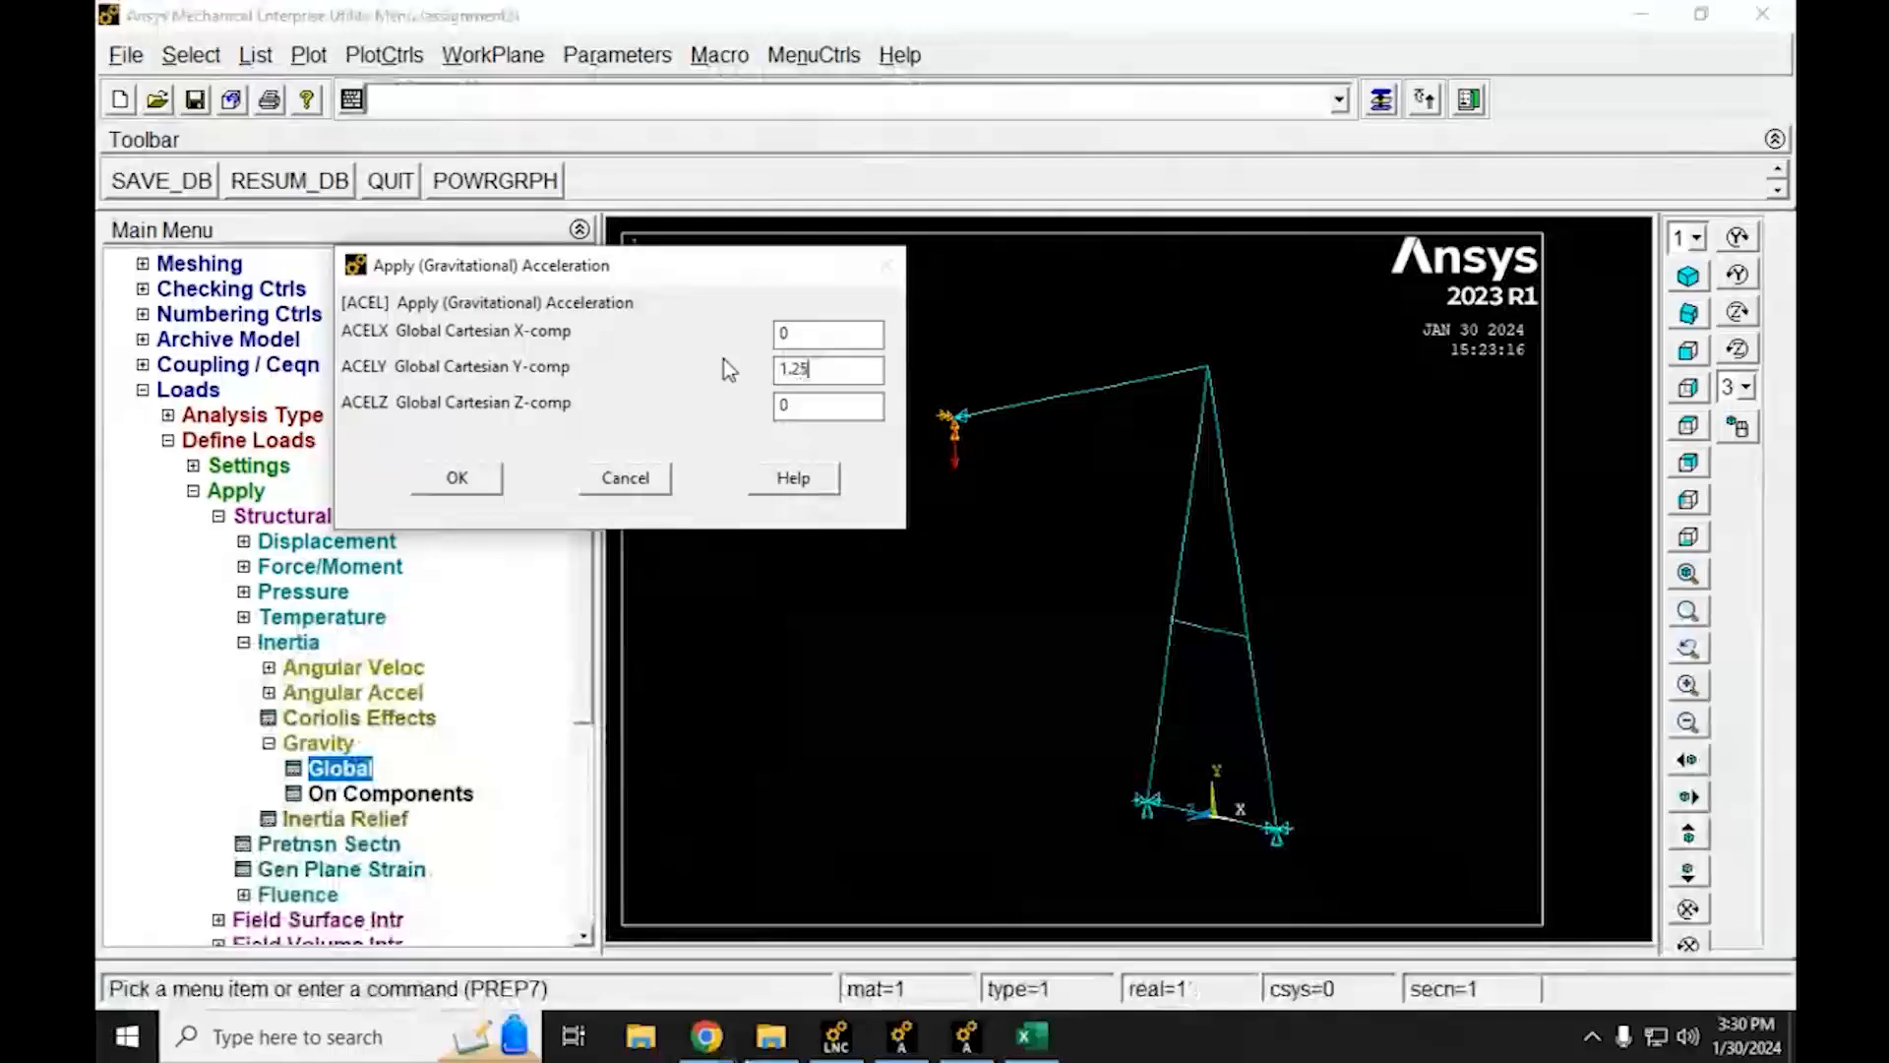
{"action": "type", "text": "*"}
{"action": "type", "text": ".81"}
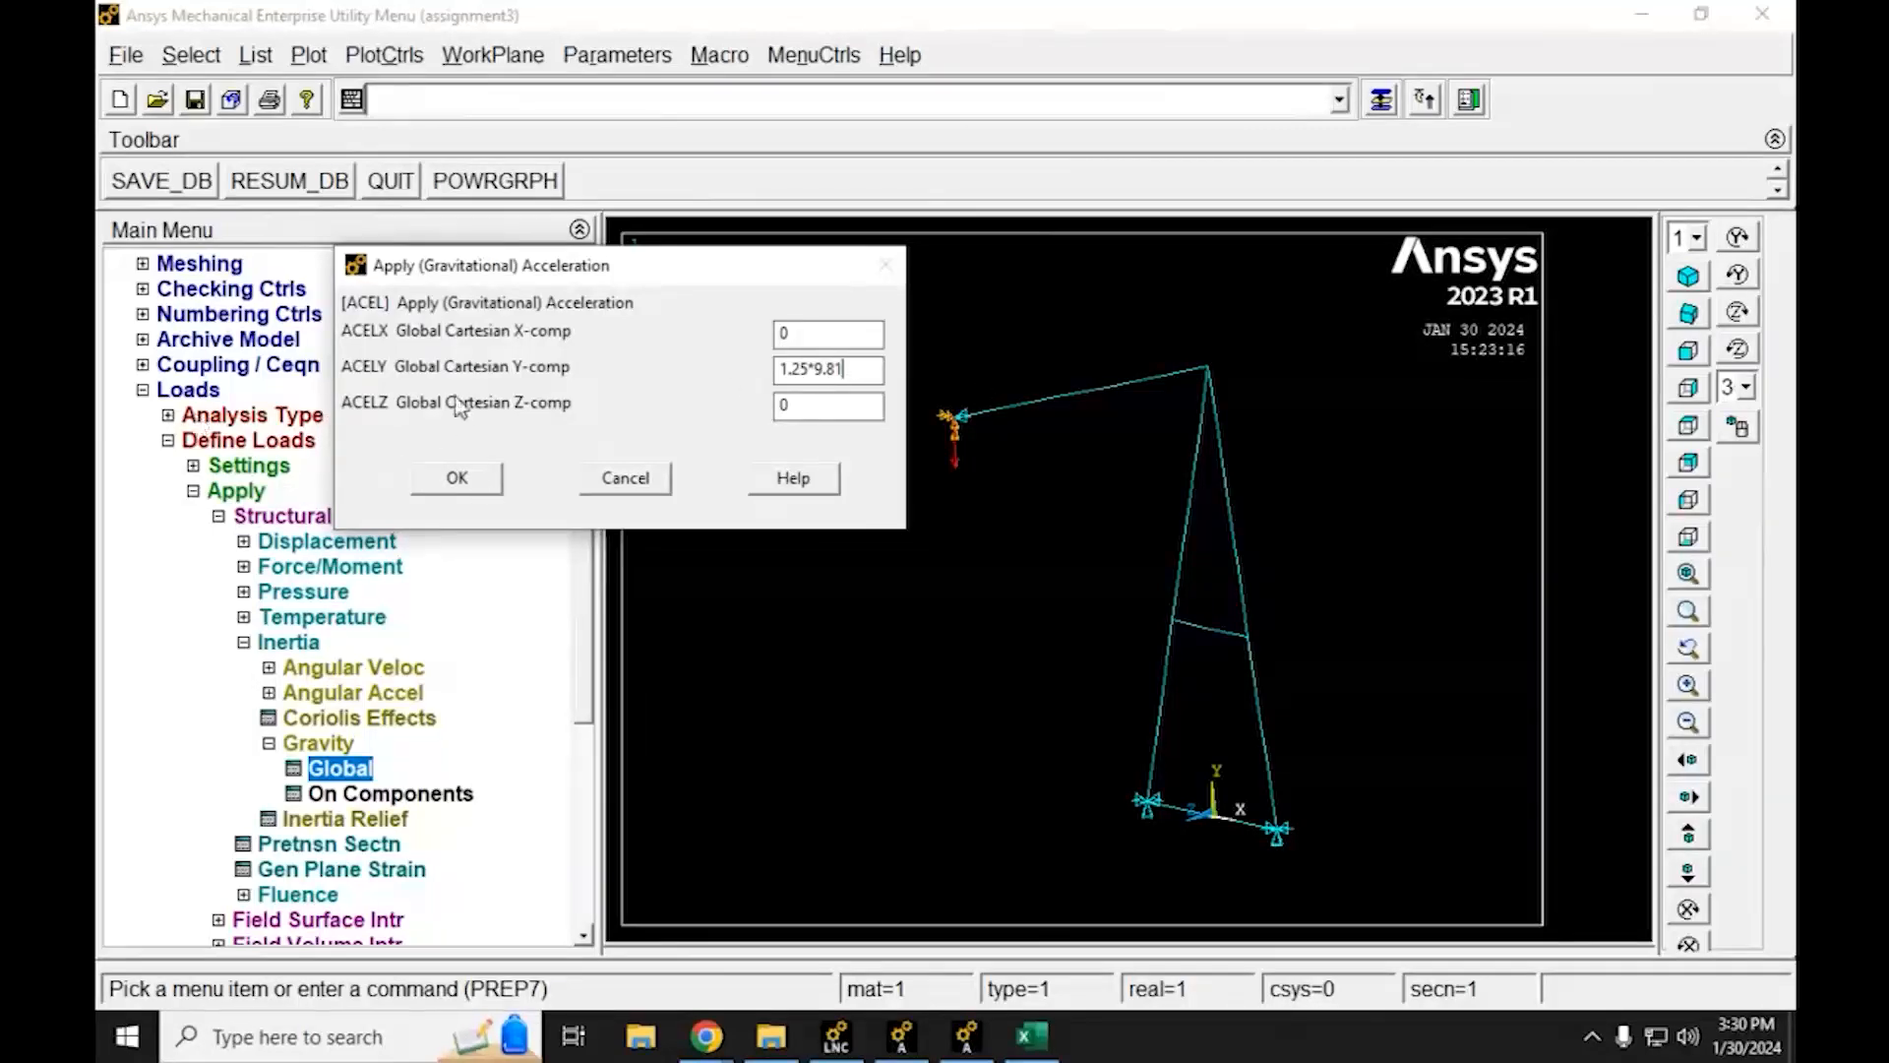
{"action": "left_click", "coordinate": [452, 479]}
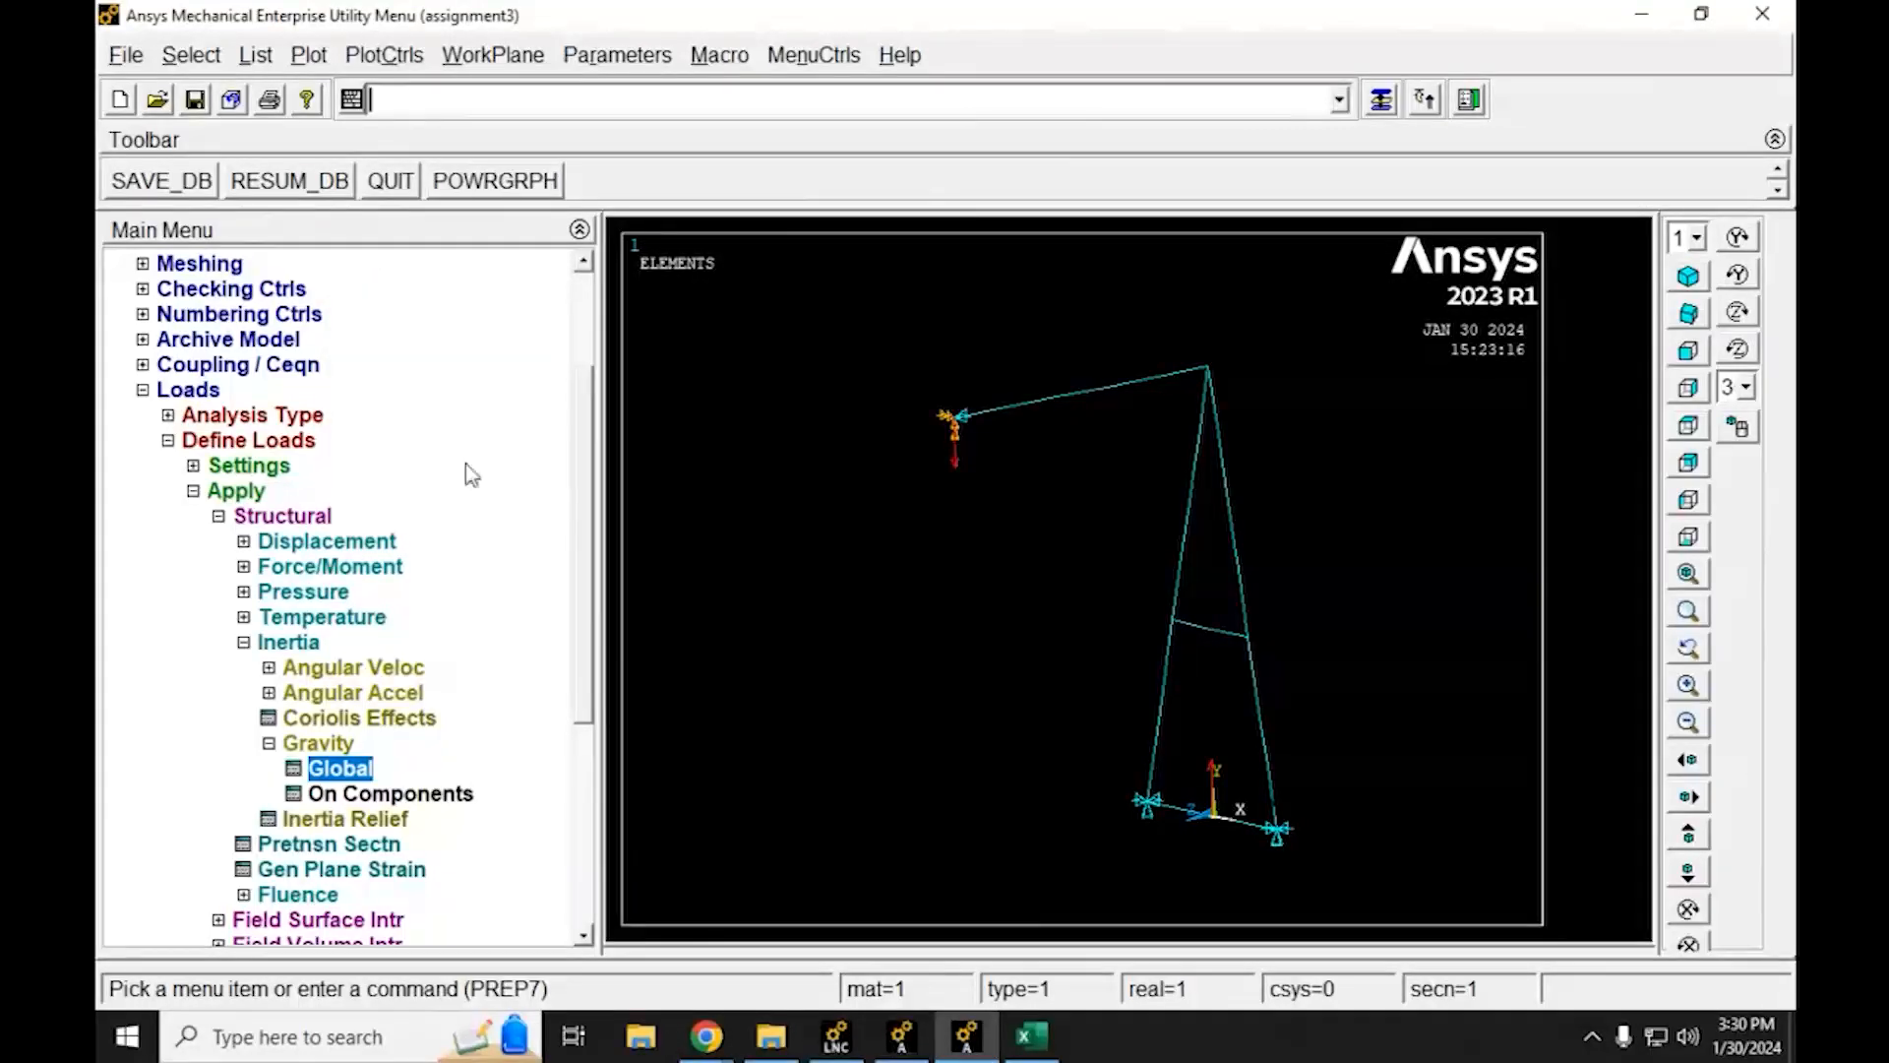
Close the load definitions and set up a new analysis of type Static for the solution
{"action": "left_click", "coordinate": [168, 440]}
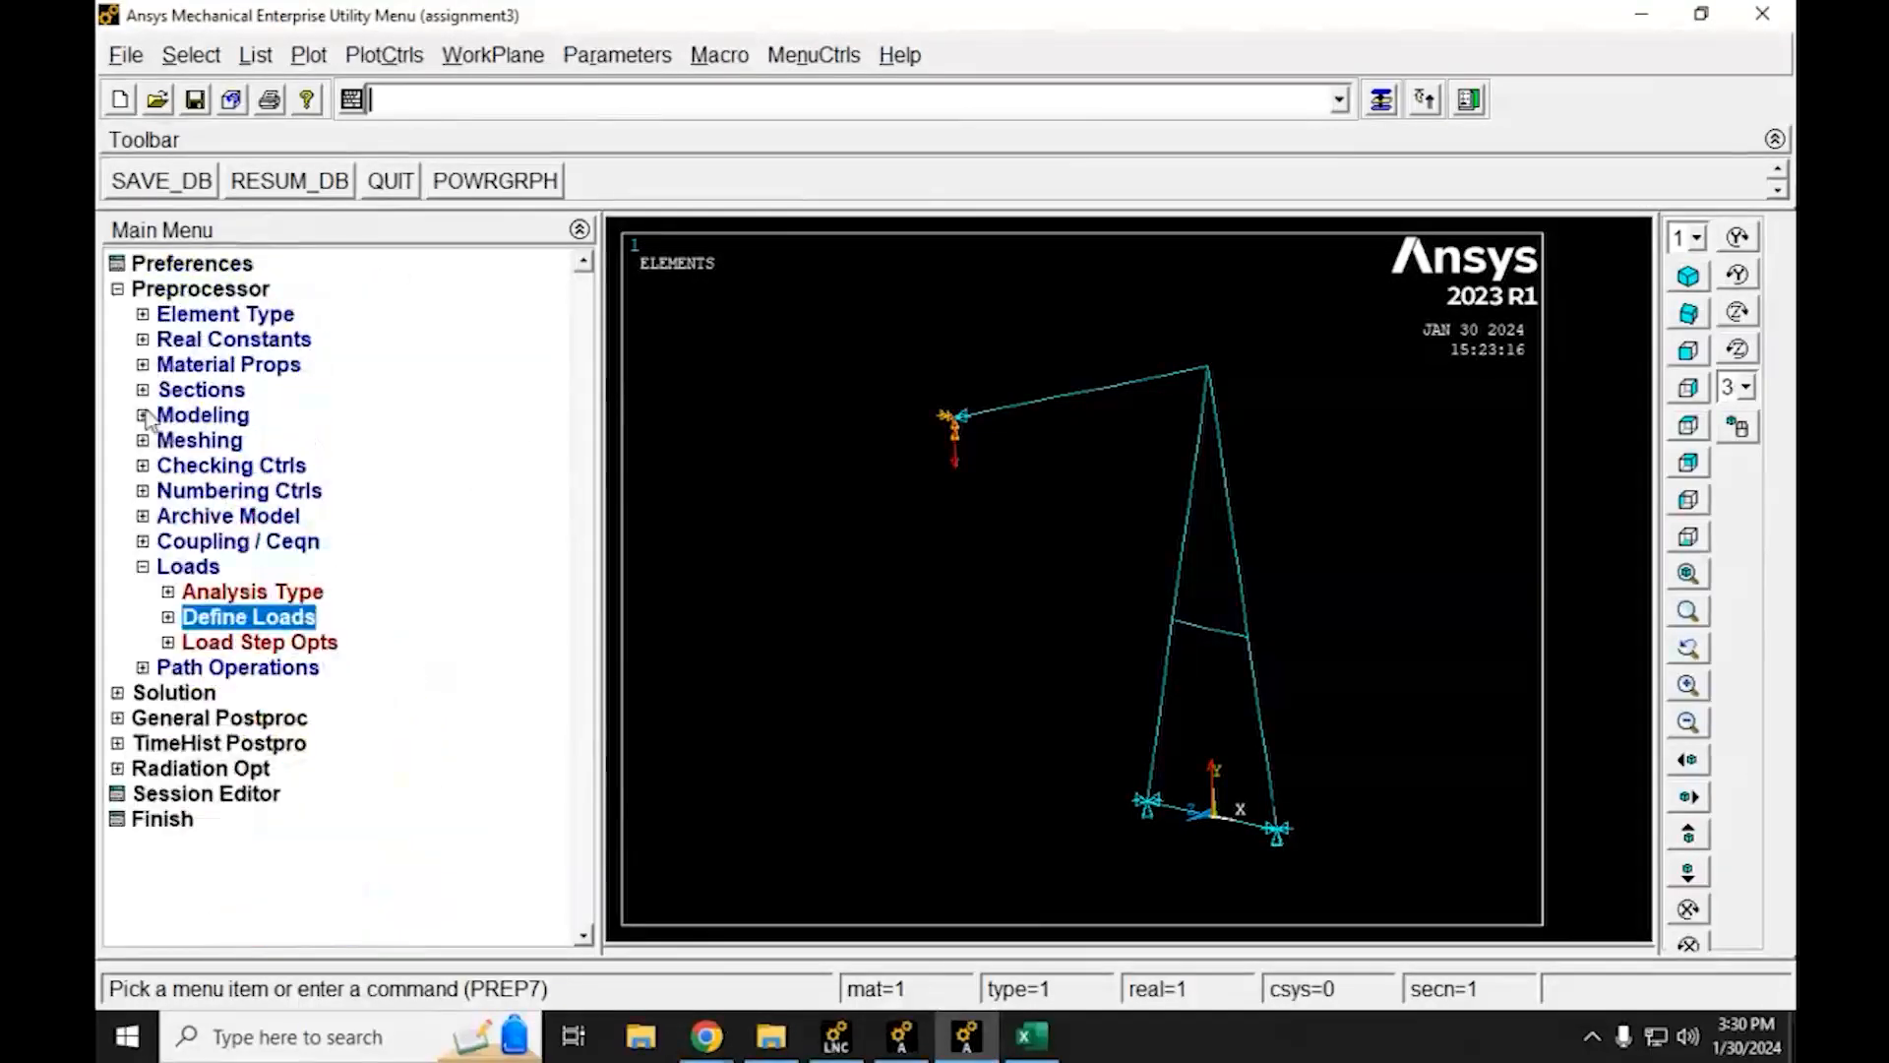
{"action": "left_click", "coordinate": [145, 564]}
{"action": "left_click", "coordinate": [145, 611]}
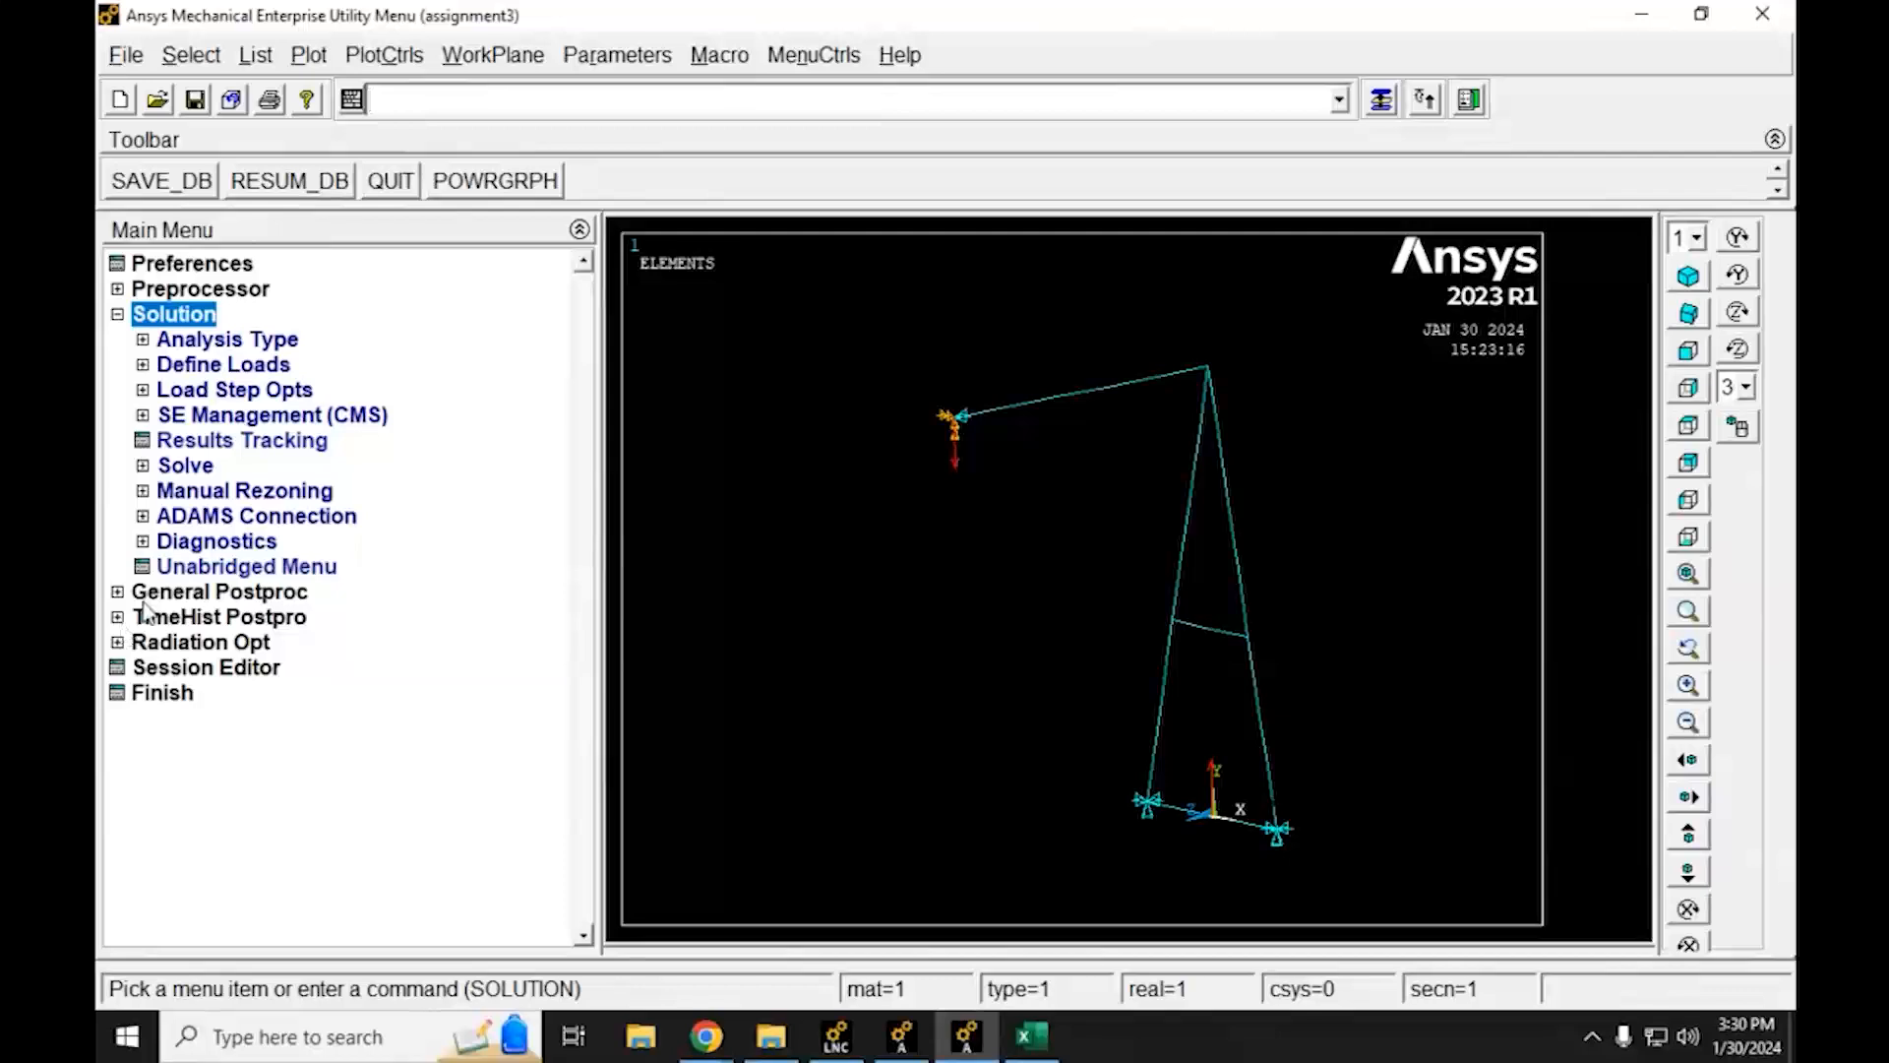
{"action": "left_click", "coordinate": [143, 340]}
{"action": "left_click", "coordinate": [187, 373]}
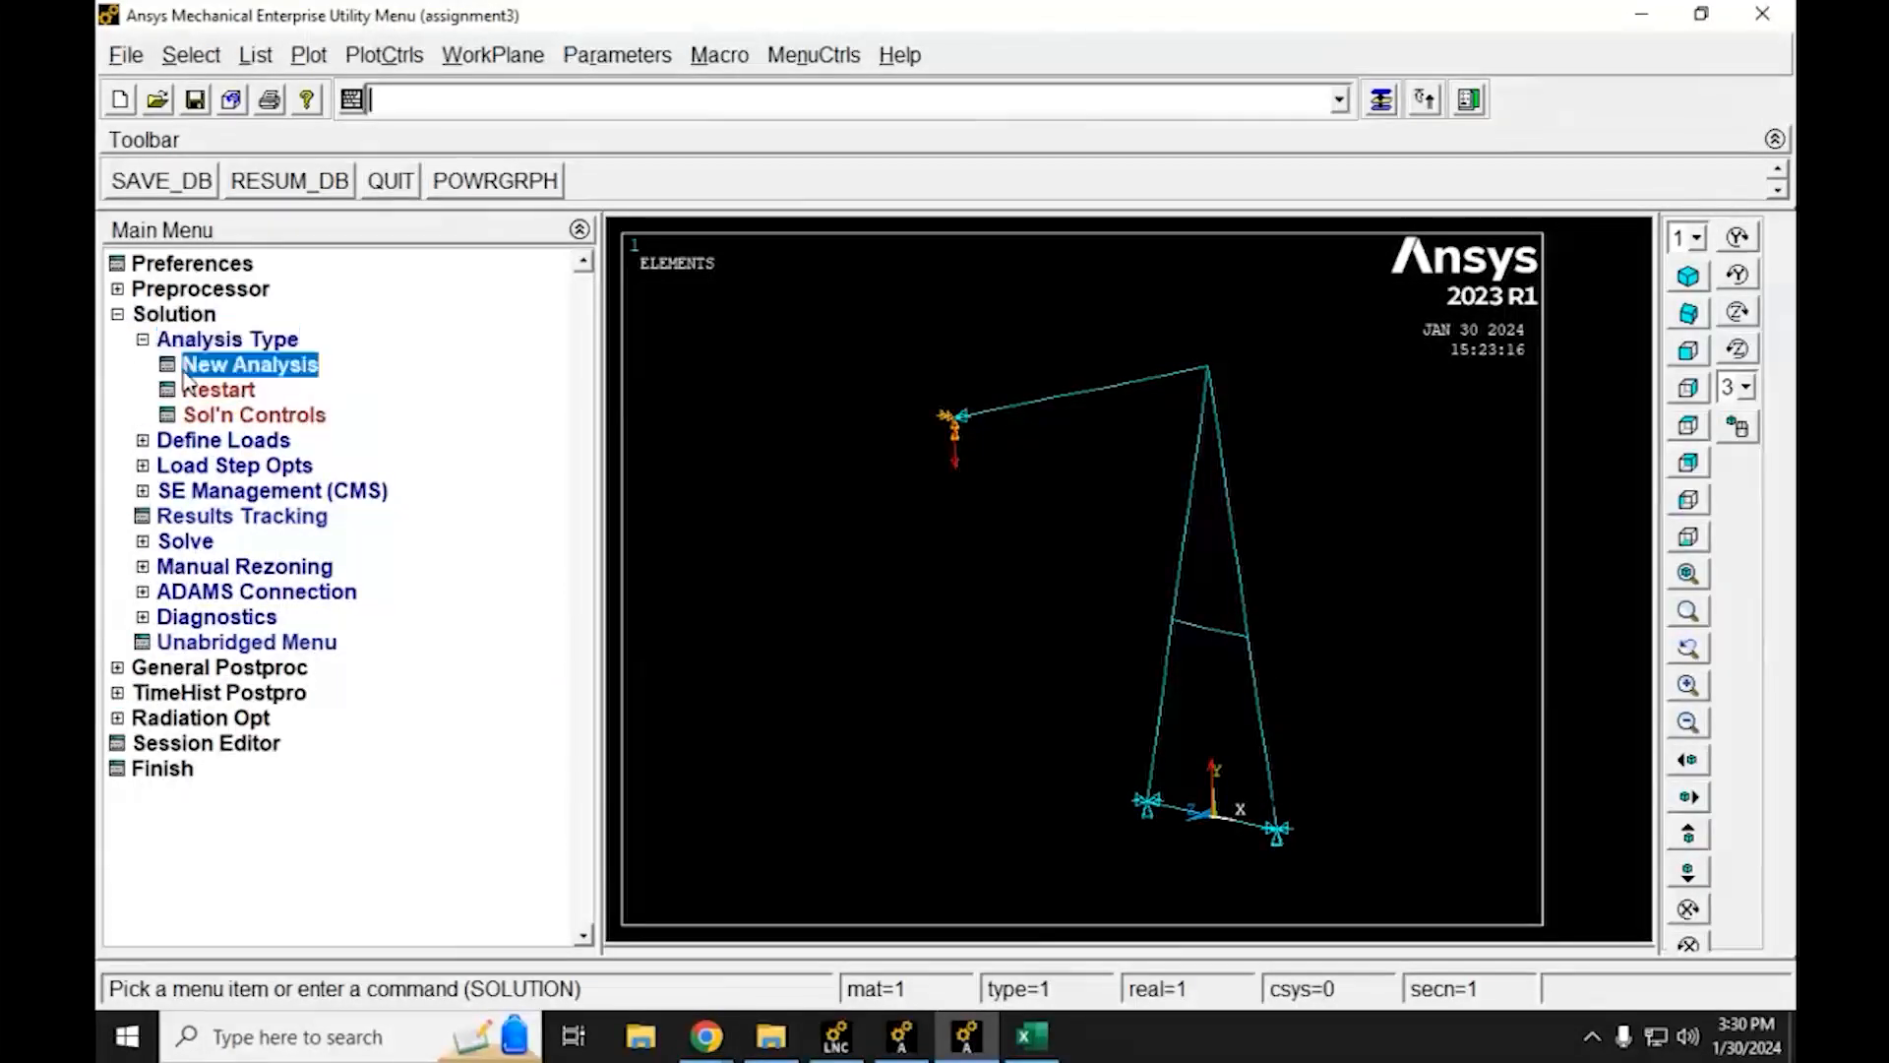
{"action": "left_click_drag", "start_coordinate": [904, 361], "coordinate": [659, 293]}
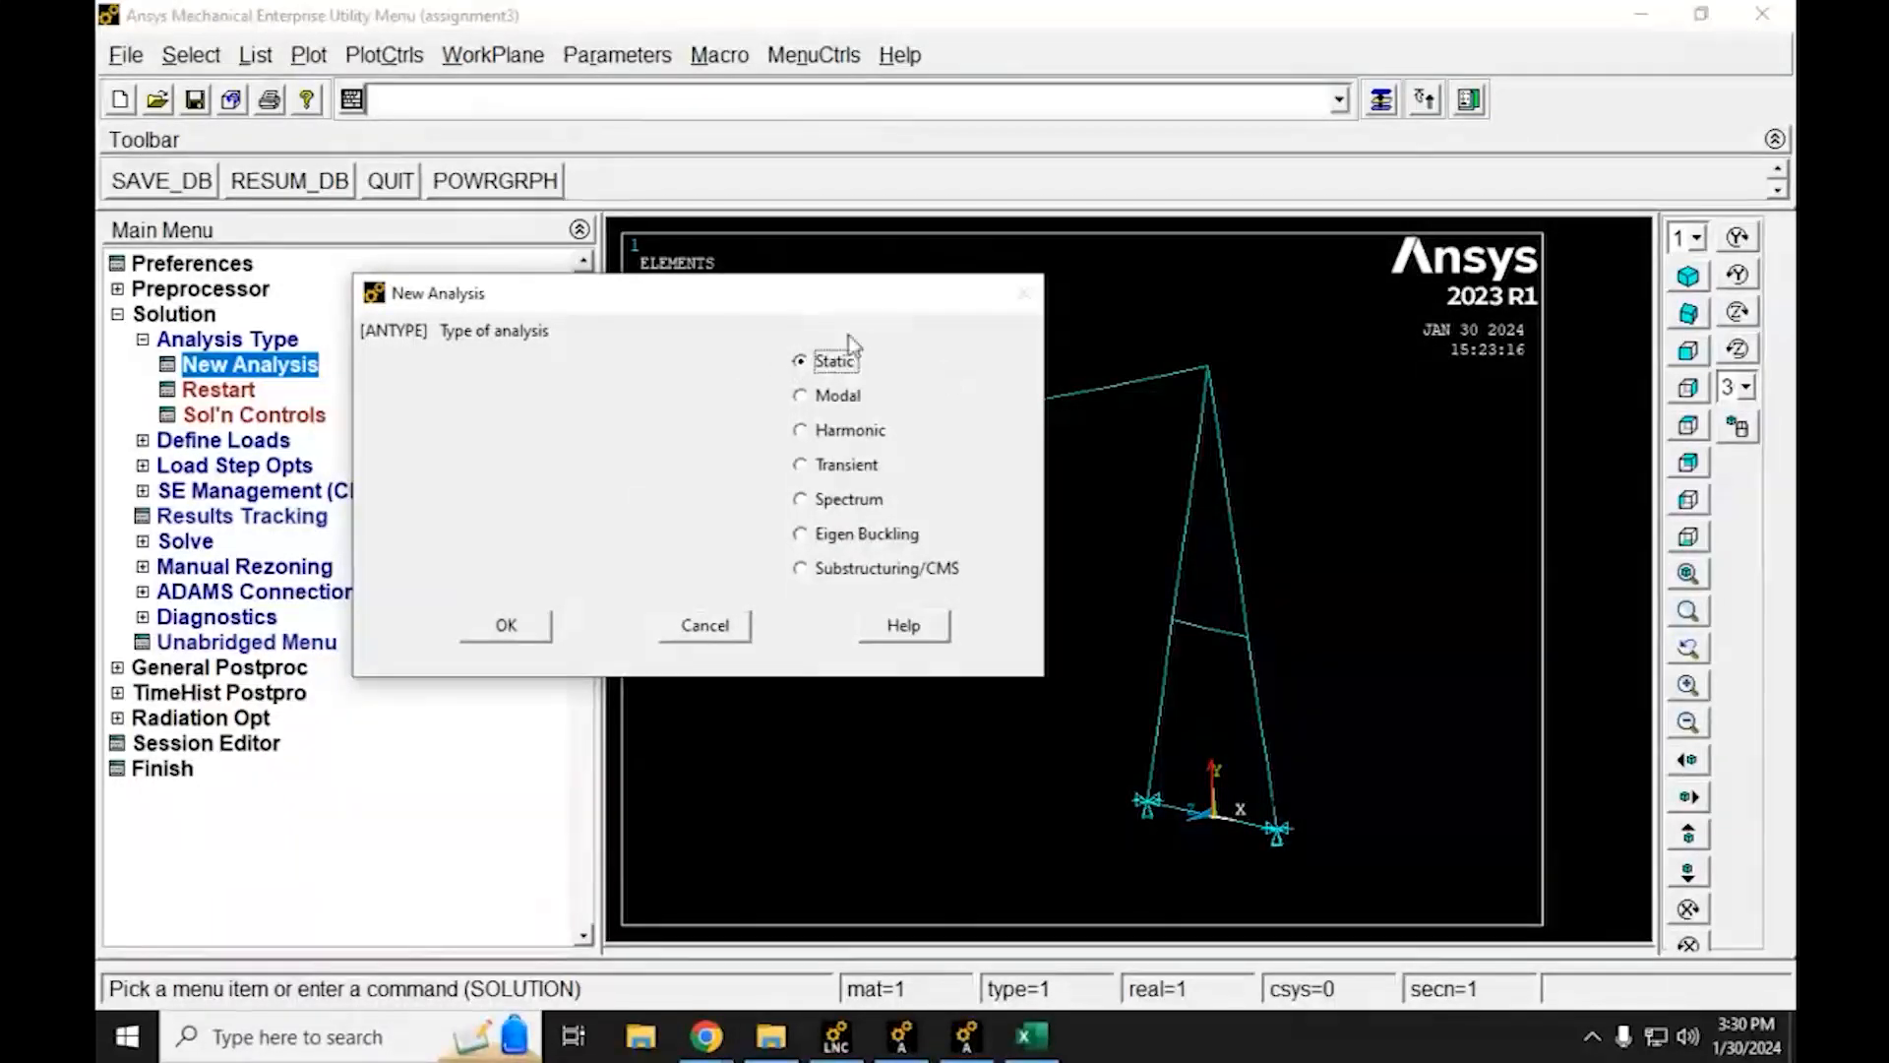
{"action": "left_click", "coordinate": [509, 634]}
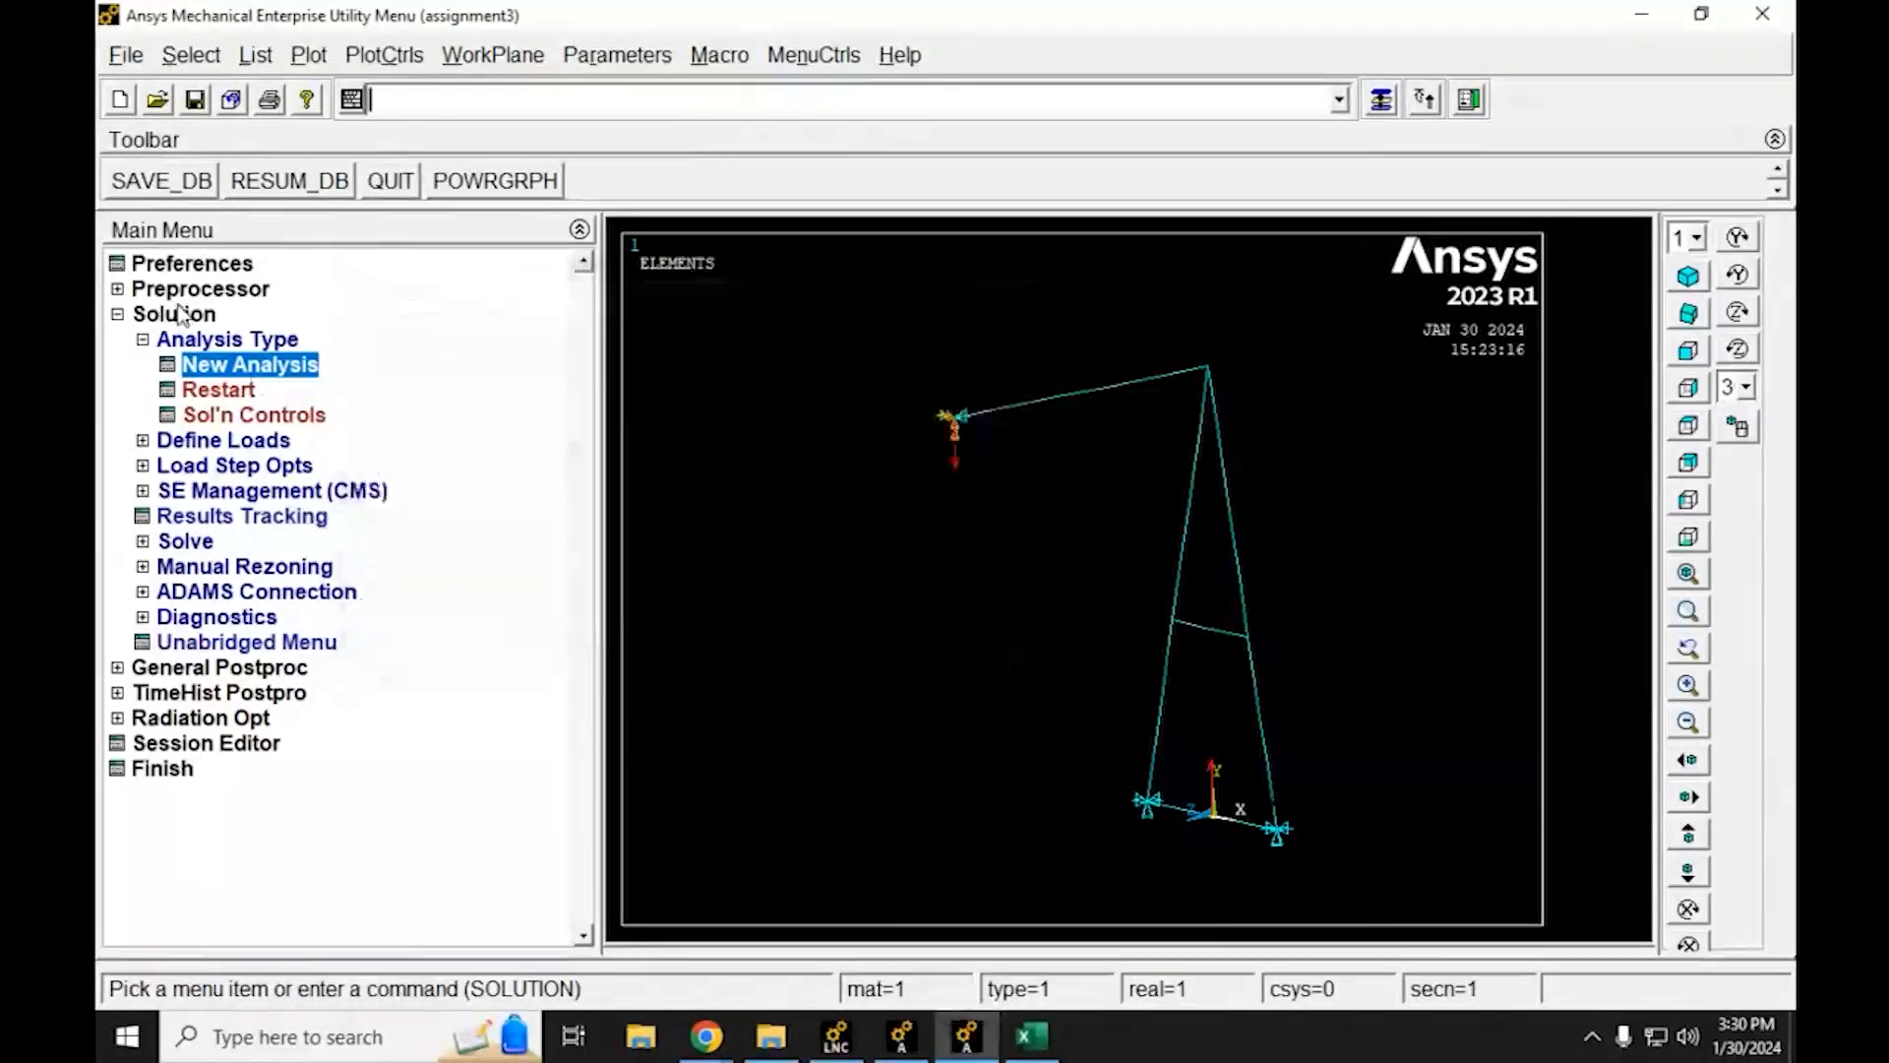
Solve the current load step, then dismiss the completion note and the solution status listing
{"action": "left_click", "coordinate": [142, 338]}
{"action": "left_click", "coordinate": [142, 465]}
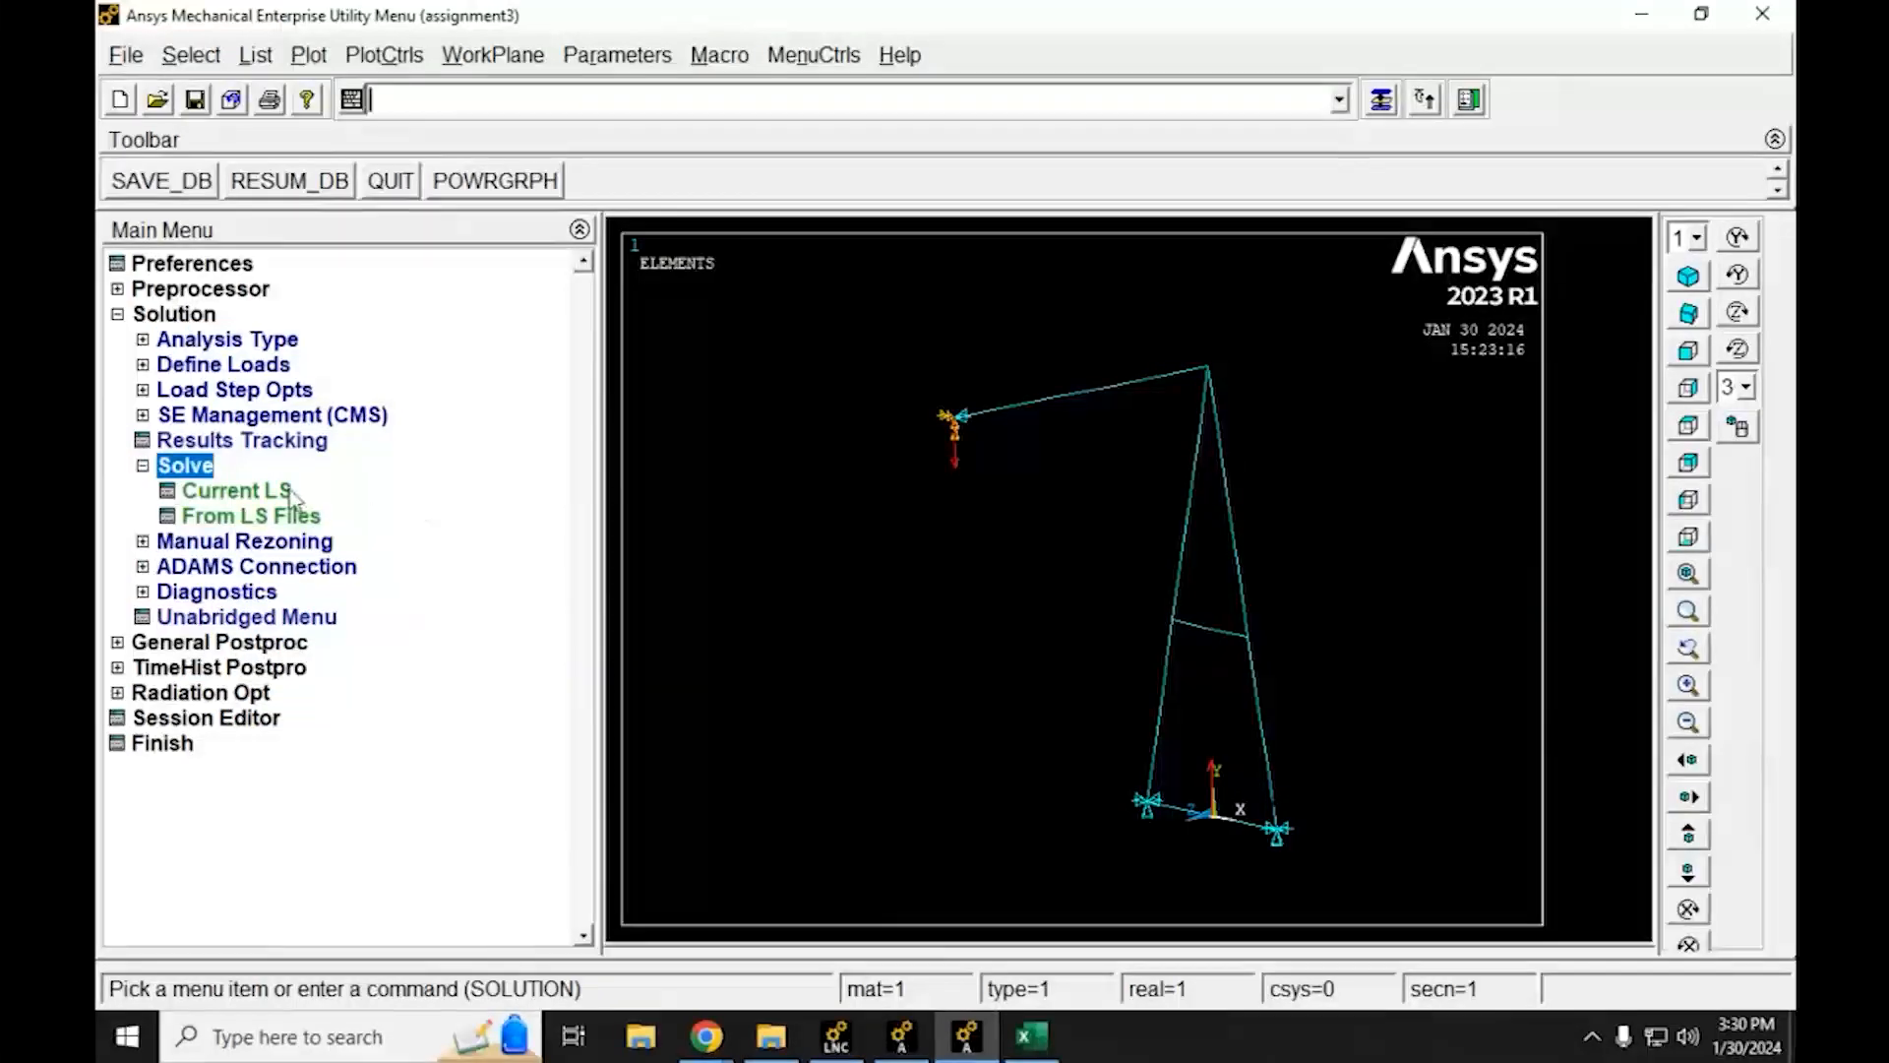
{"action": "left_click", "coordinate": [292, 497]}
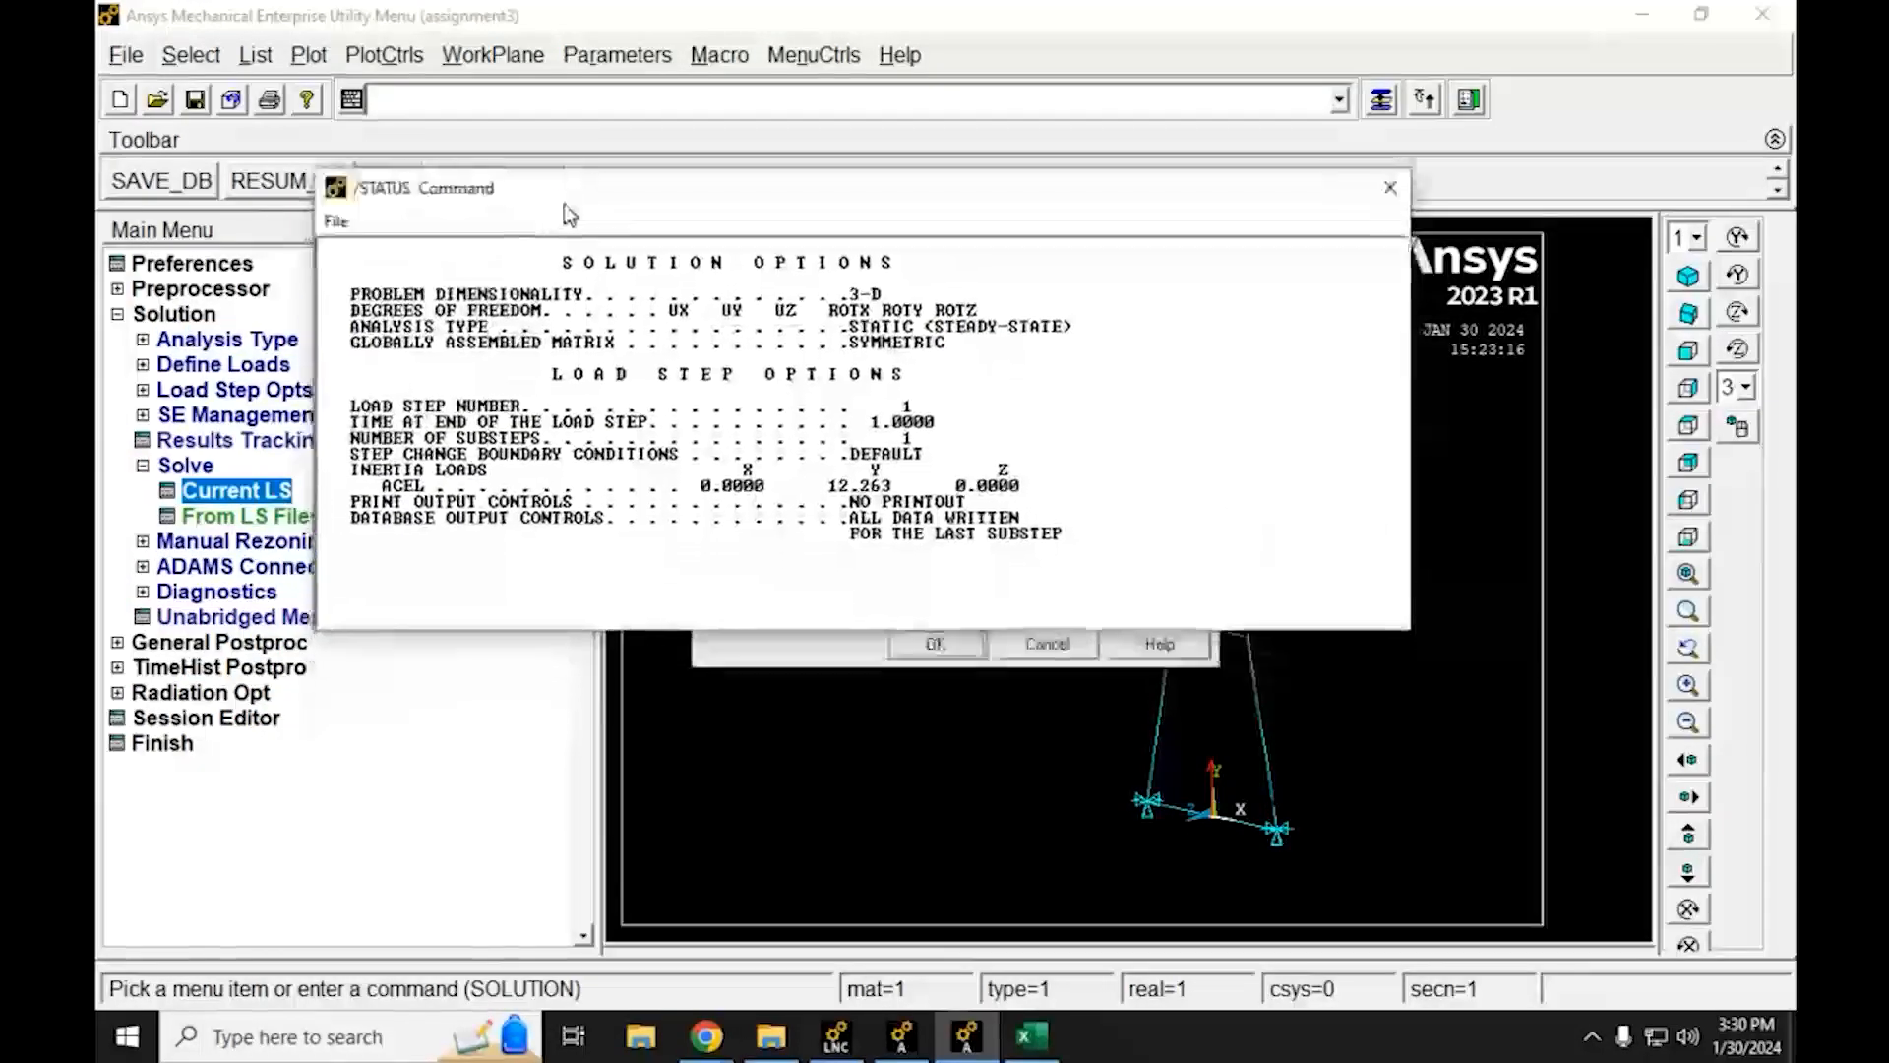
{"action": "left_click", "coordinate": [883, 655]}
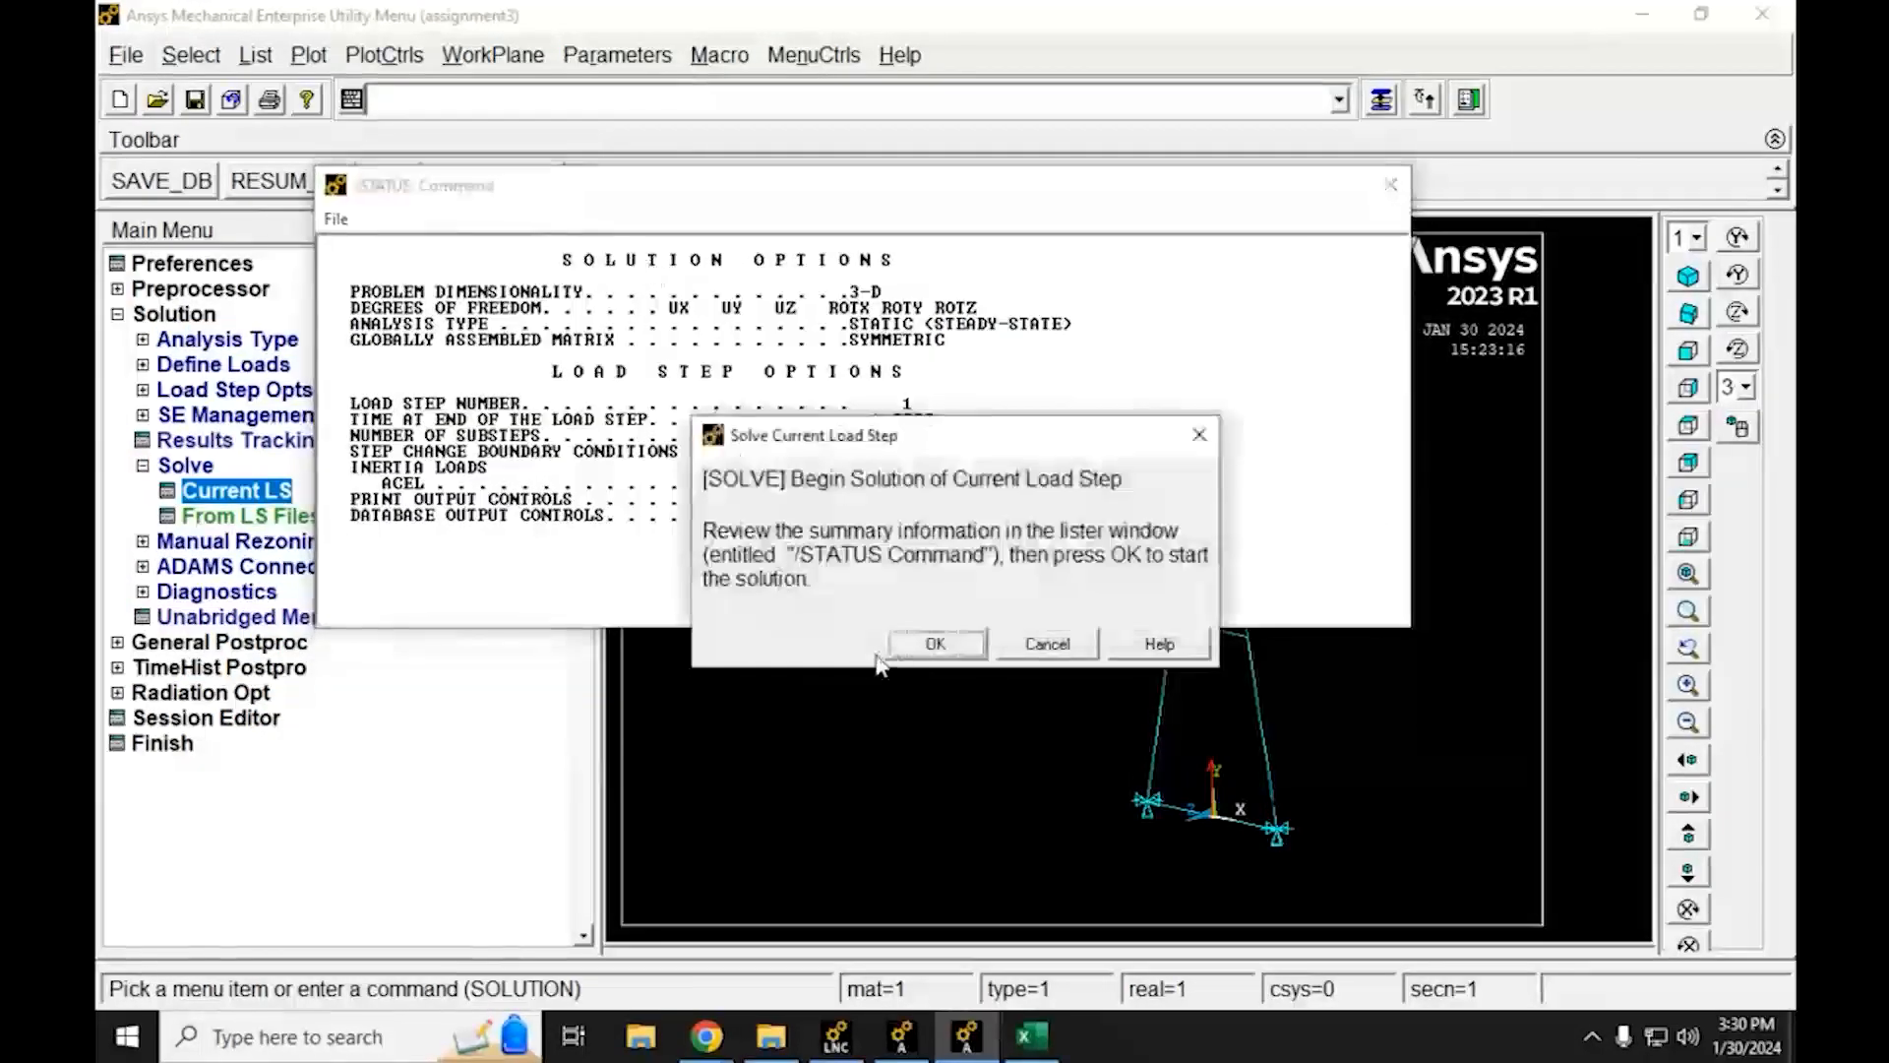
{"action": "left_click", "coordinate": [931, 648]}
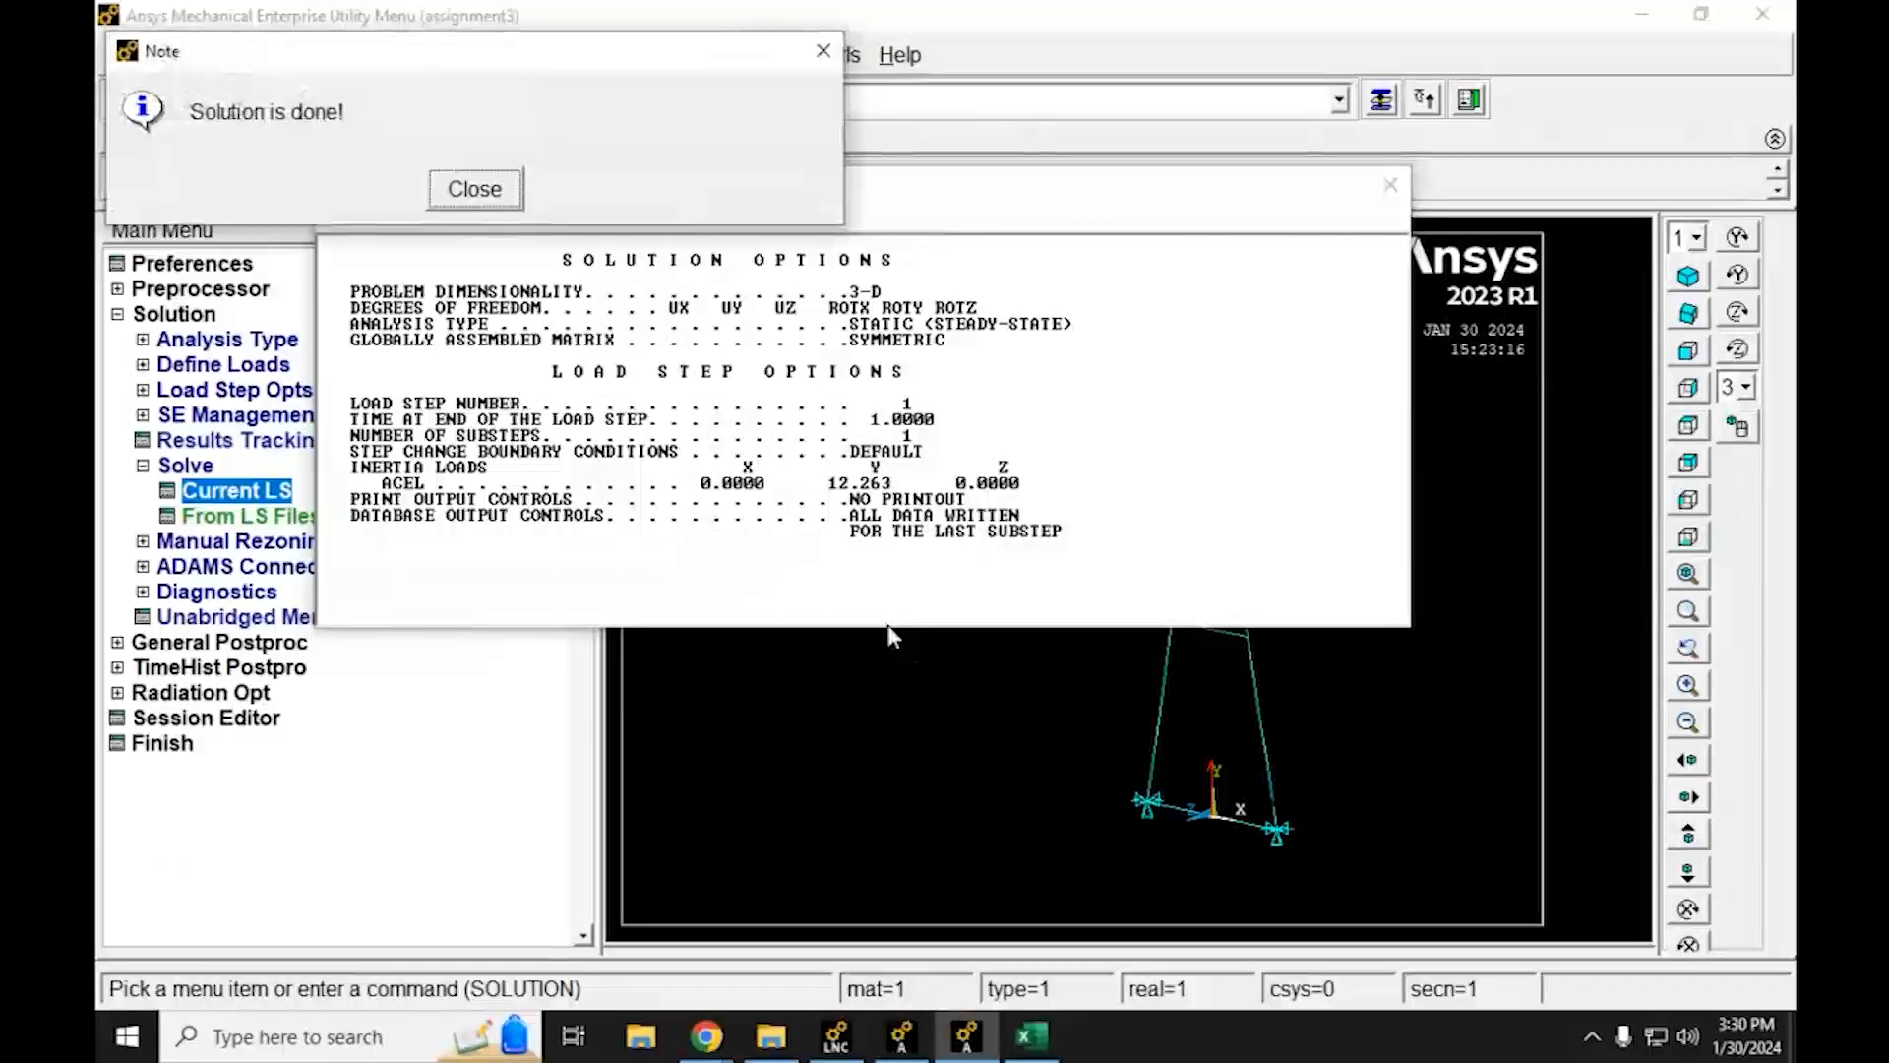
{"action": "left_click", "coordinate": [472, 190]}
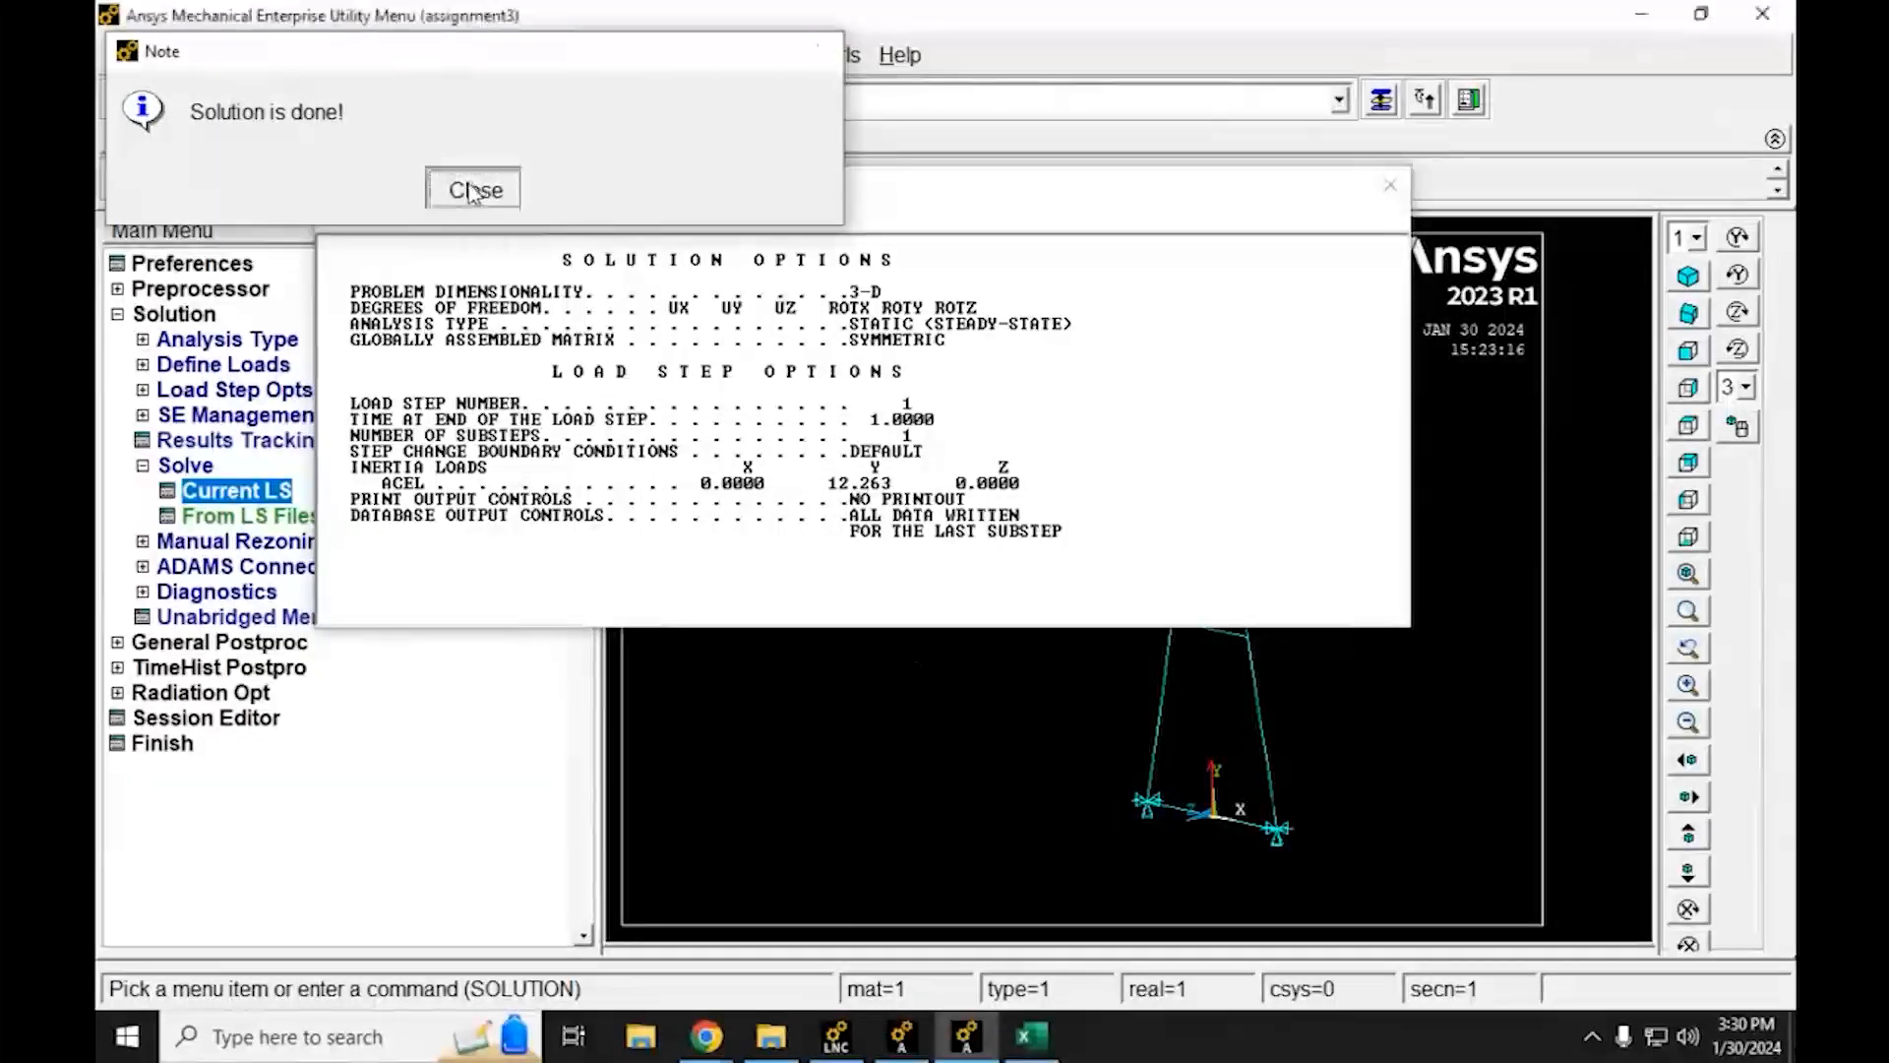
{"action": "left_click", "coordinate": [1390, 185]}
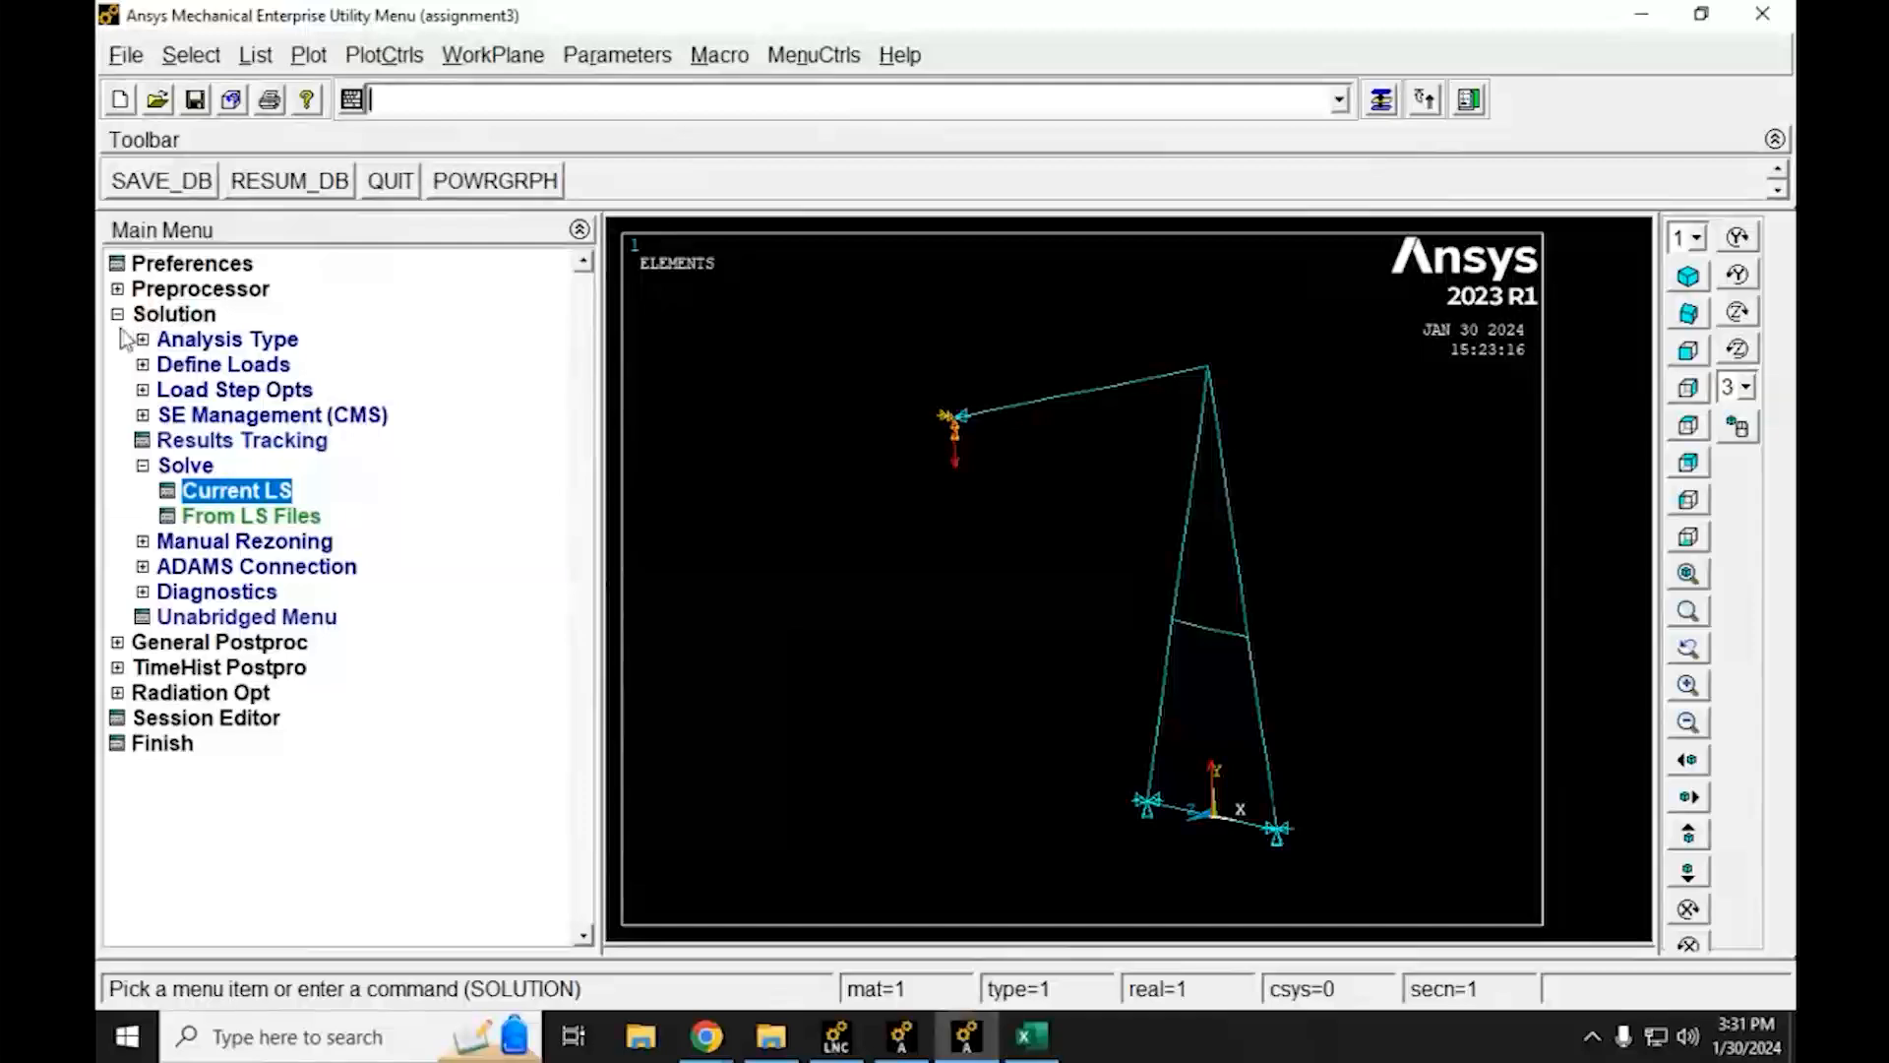
Plot the deformed shape of the crane together with its undeformed shape
{"action": "left_click", "coordinate": [117, 314]}
{"action": "left_click", "coordinate": [117, 339]}
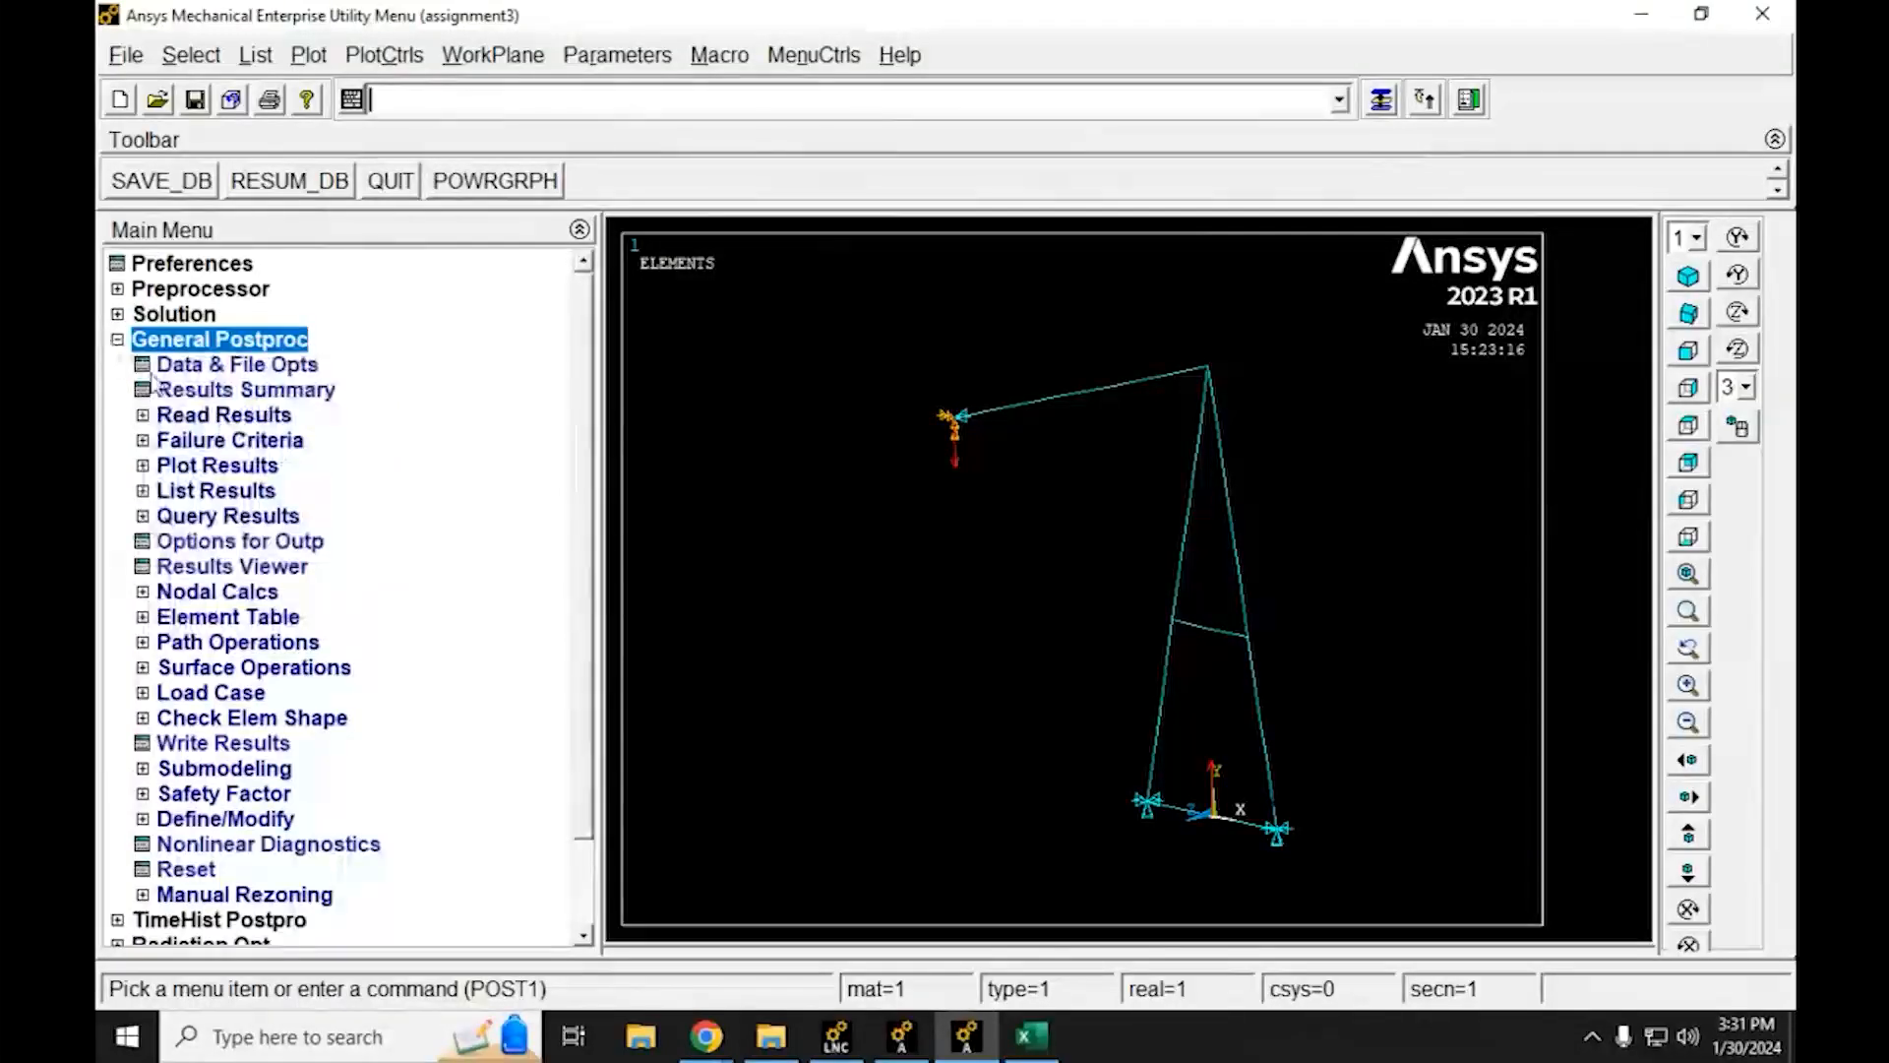
{"action": "left_click", "coordinate": [142, 466]}
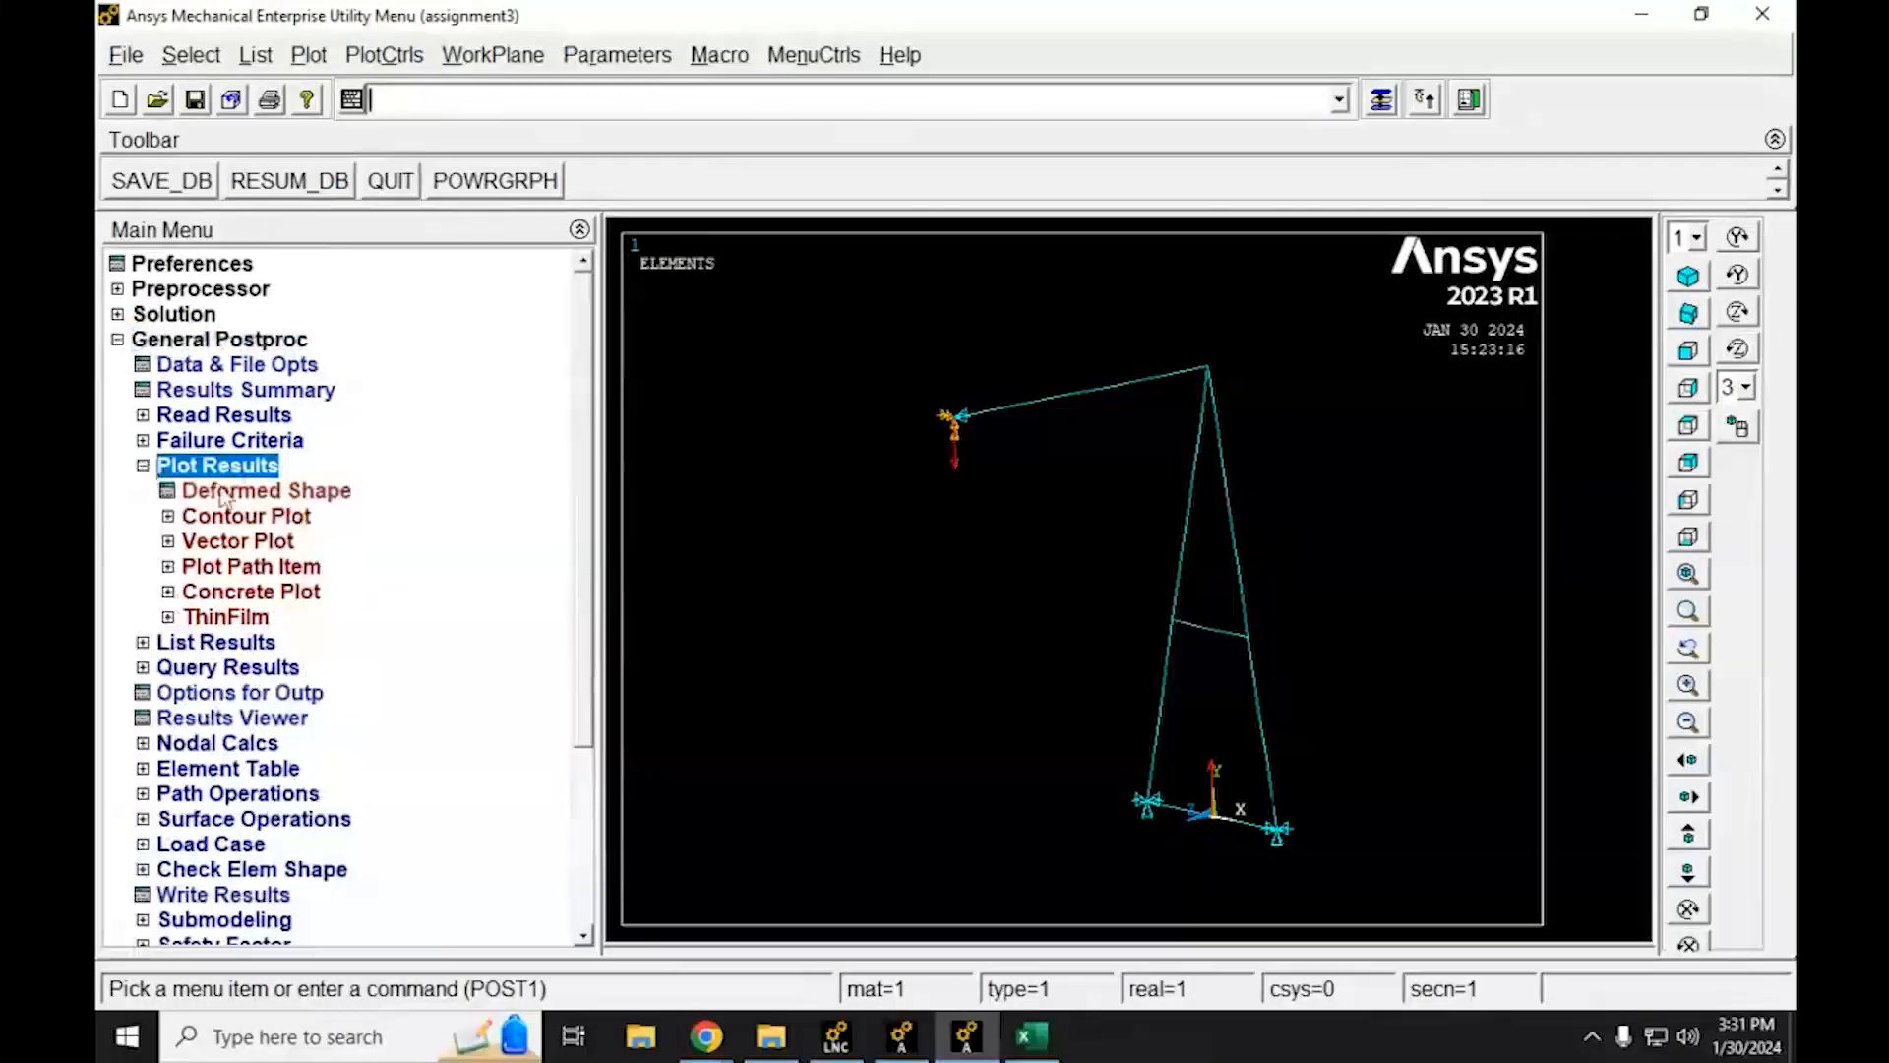
{"action": "left_click", "coordinate": [225, 492]}
{"action": "left_click", "coordinate": [1063, 516]}
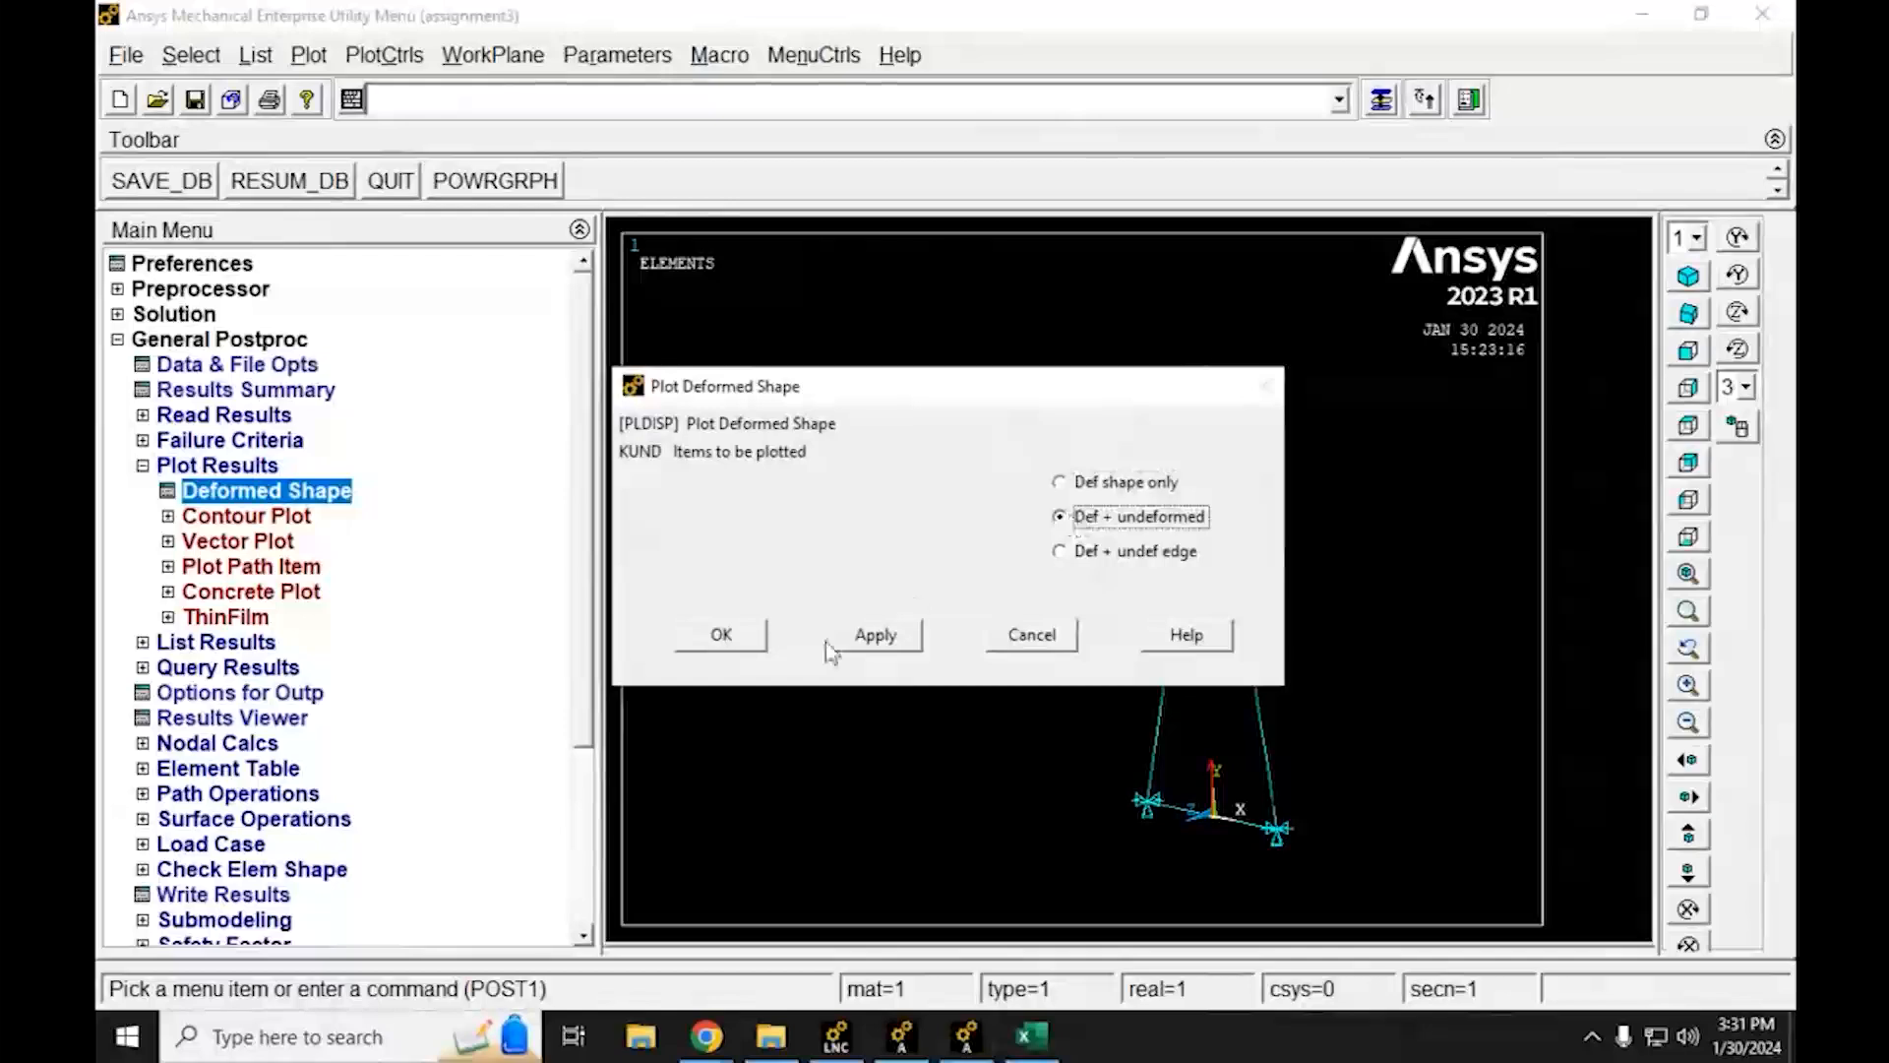
{"action": "left_click", "coordinate": [728, 637]}
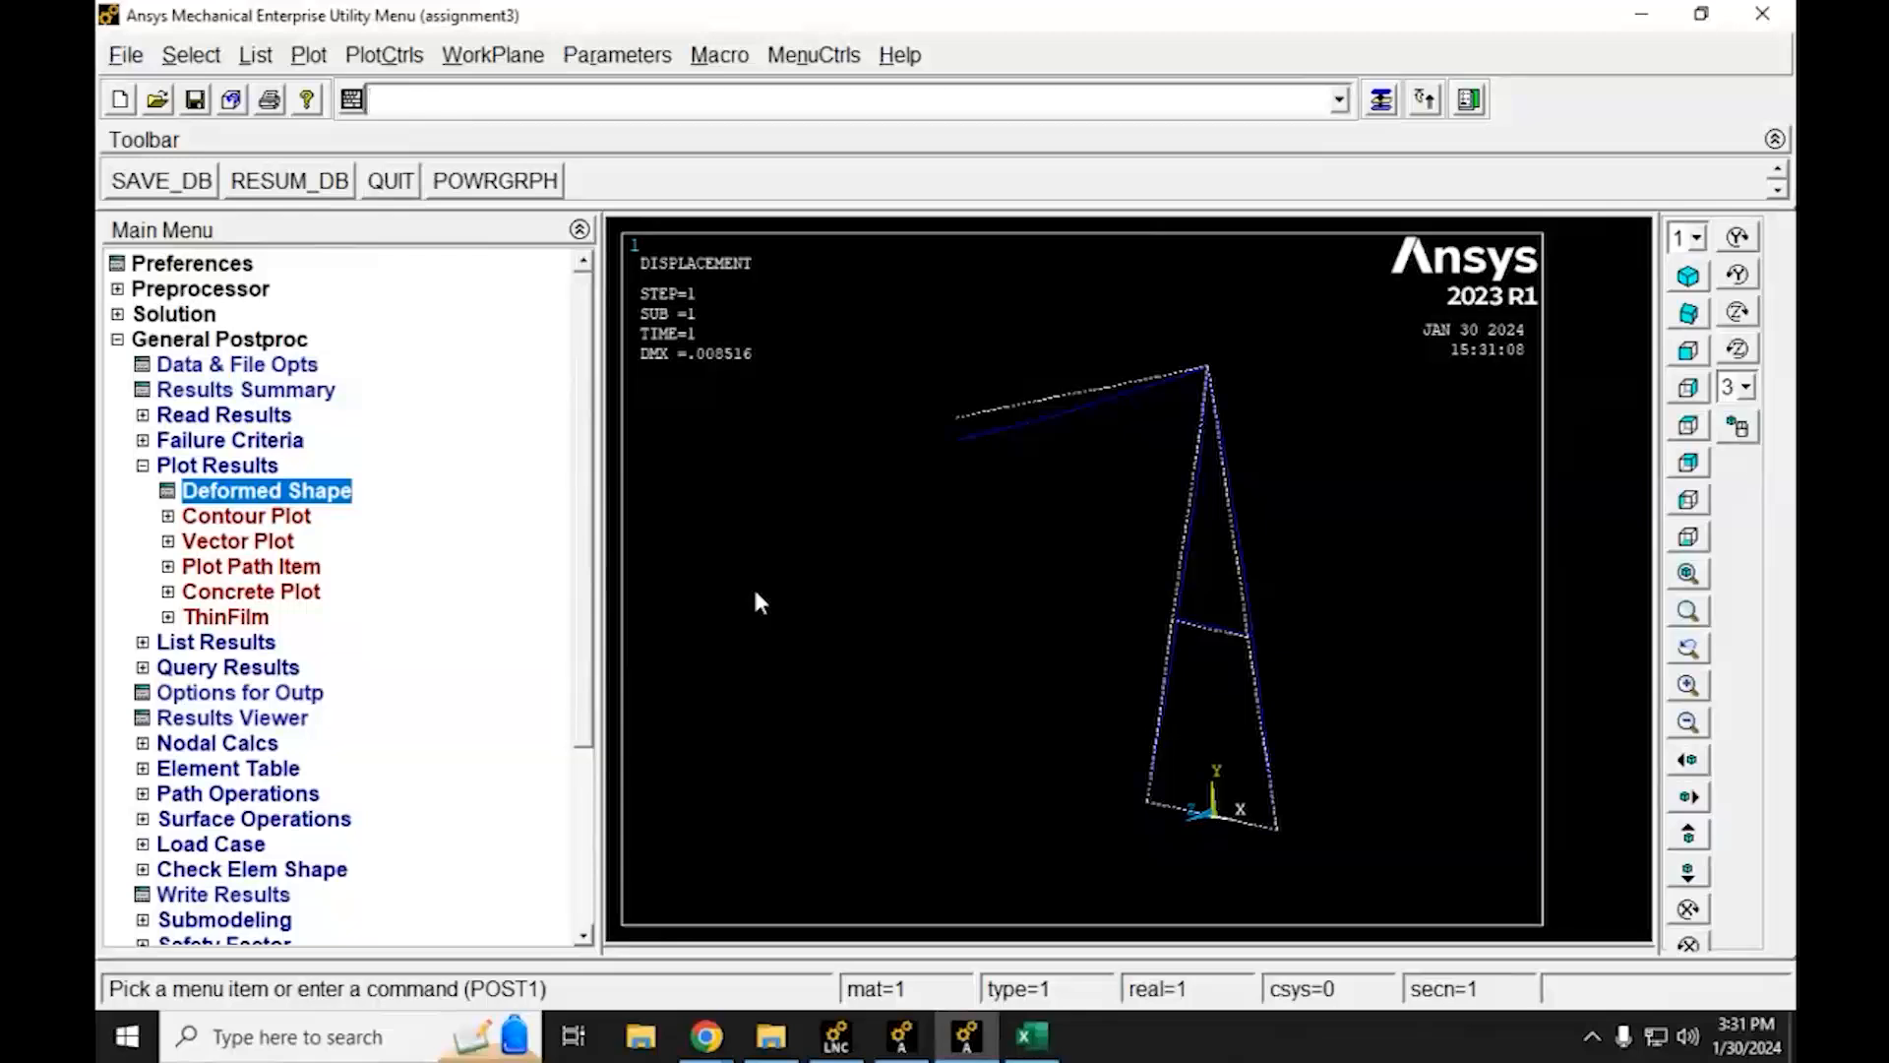
Redefine the constant FY force on the keypoint at the beam's free end, scaling down the -5*9800*1.35 expression
{"action": "left_click", "coordinate": [139, 293]}
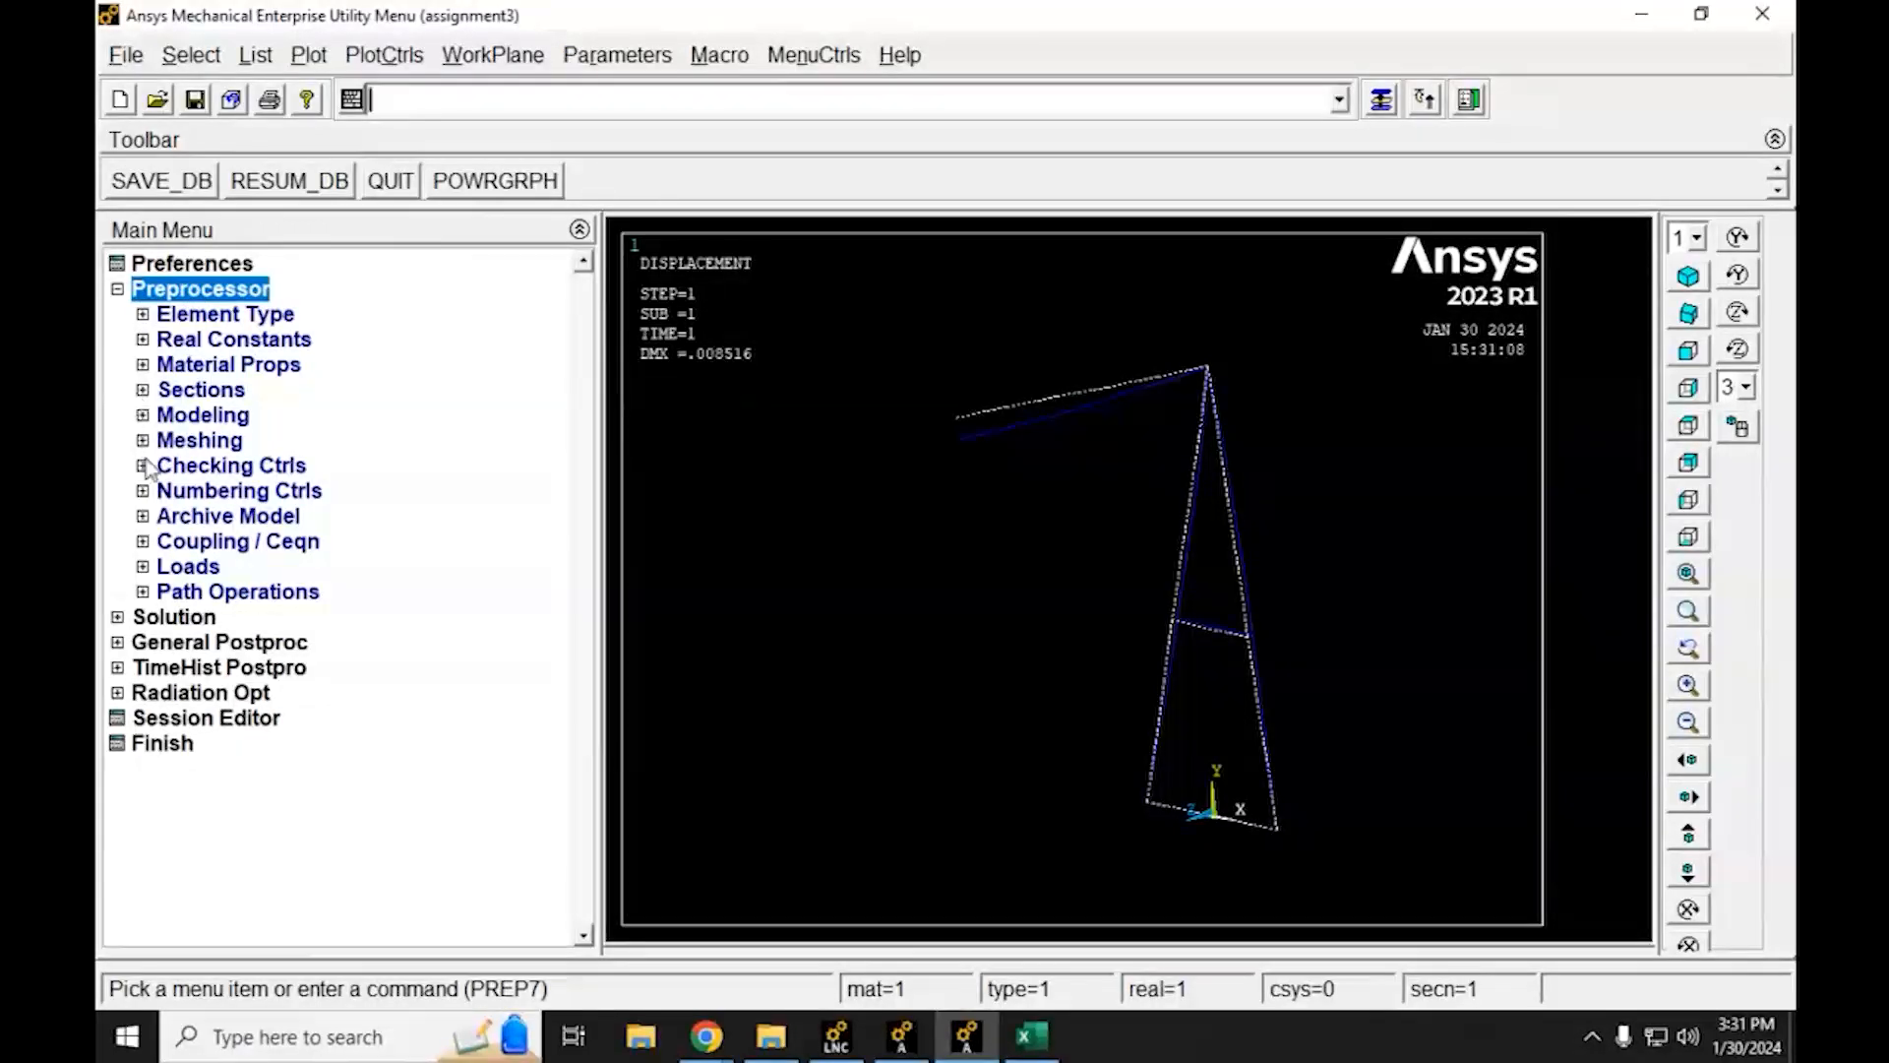
{"action": "left_click", "coordinate": [143, 568]}
{"action": "left_click", "coordinate": [168, 617]}
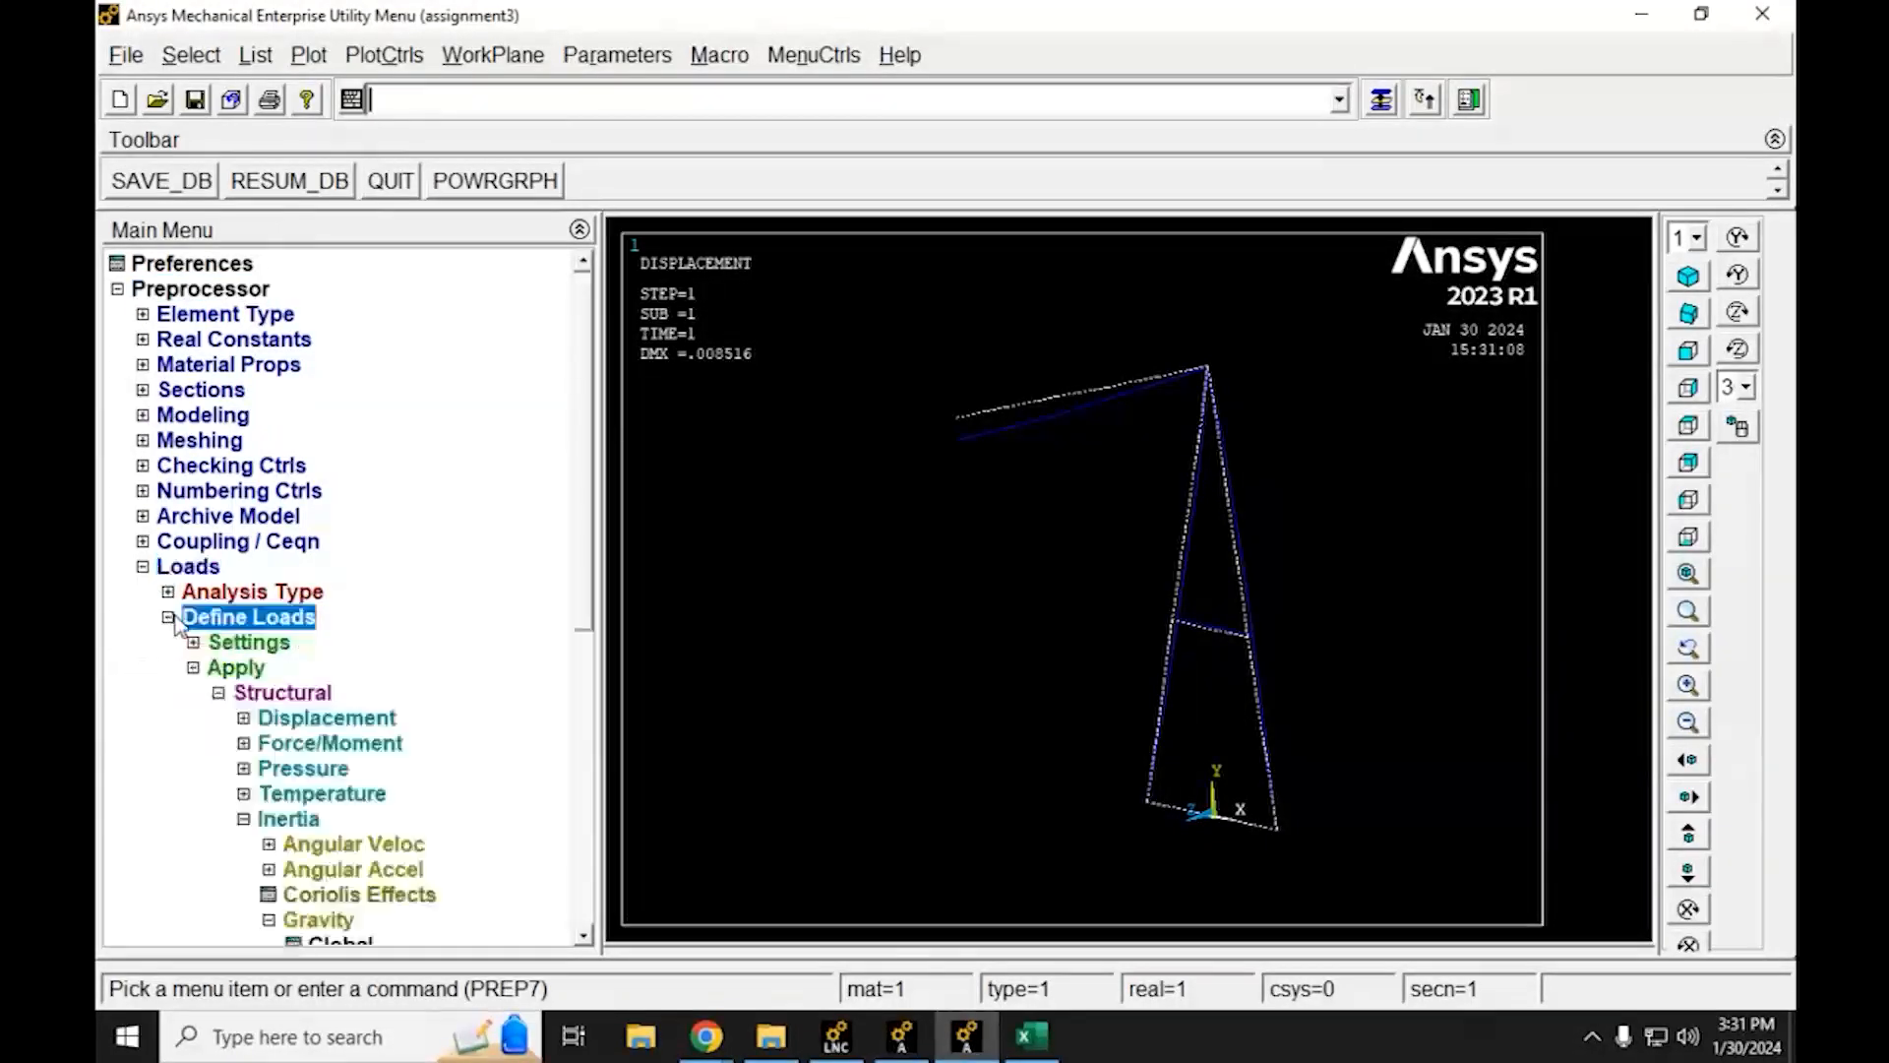
{"action": "scroll", "coordinate": [497, 590], "scroll_direction": "down", "scroll_amount": 4}
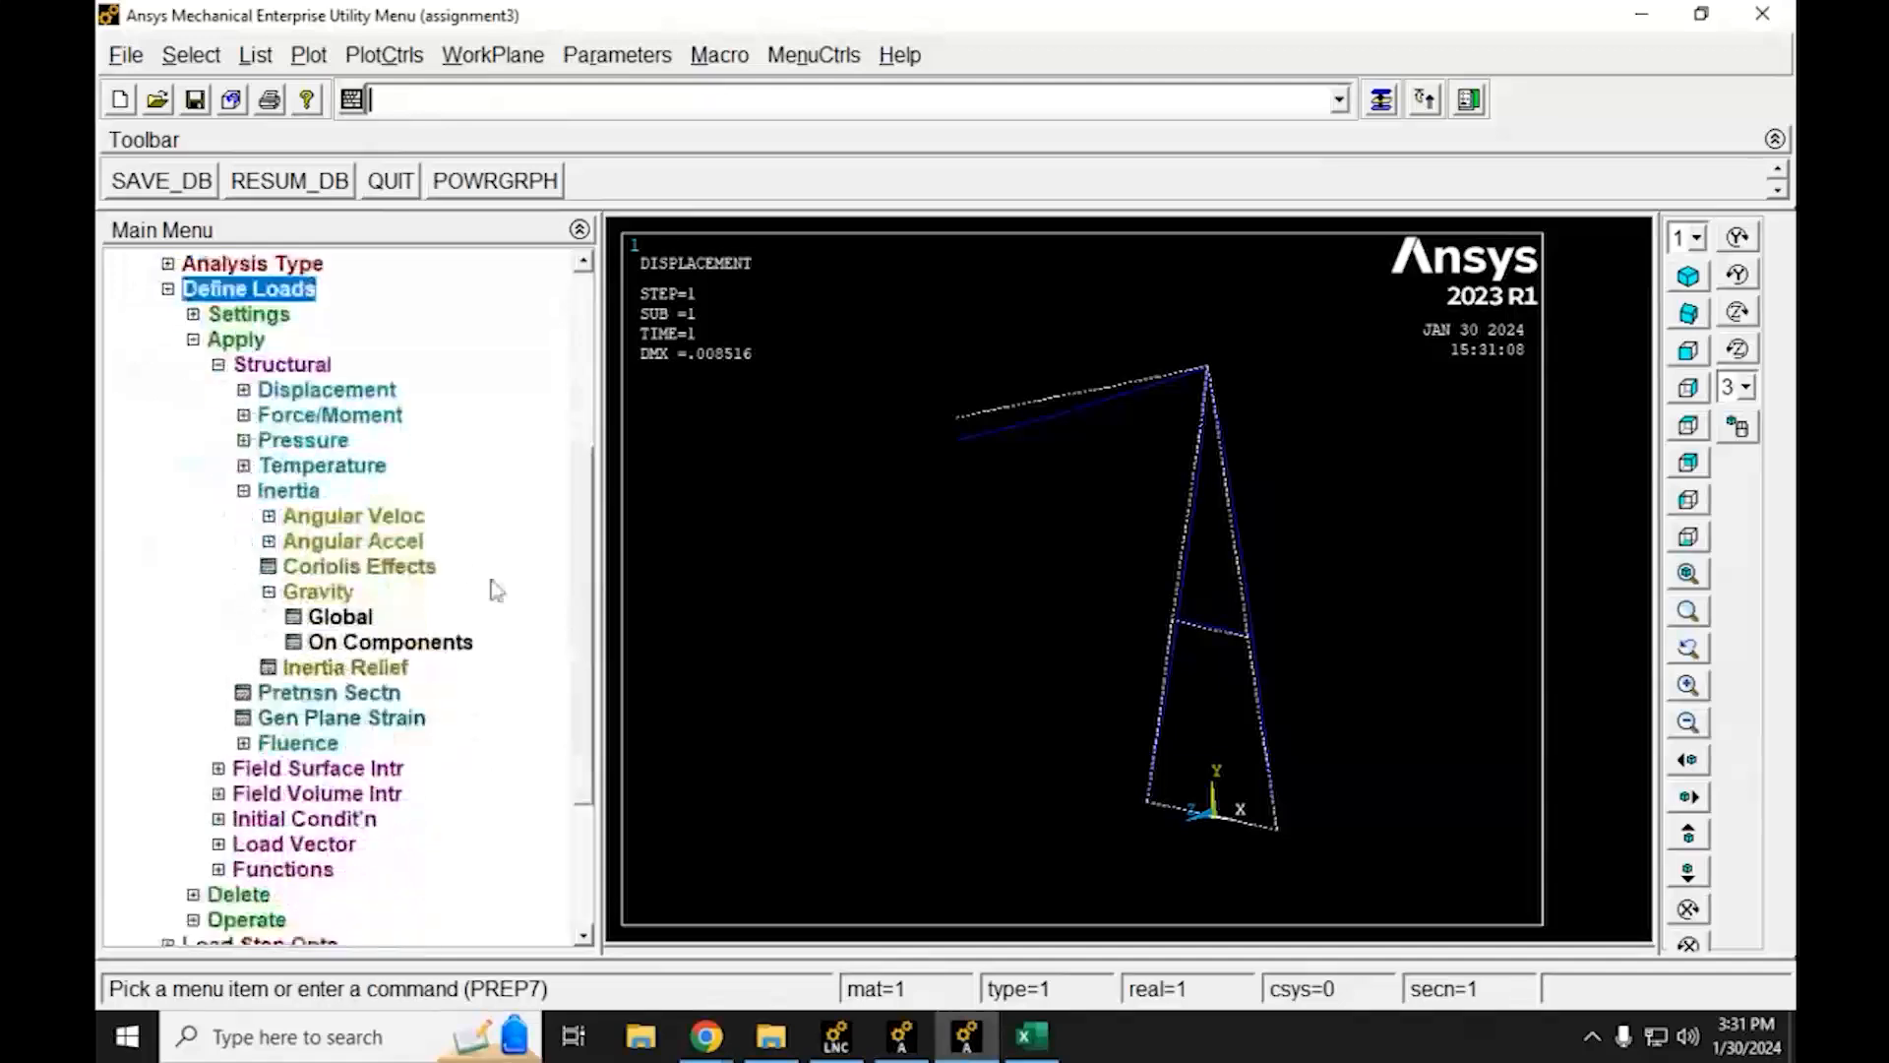
{"action": "left_click", "coordinate": [246, 415]}
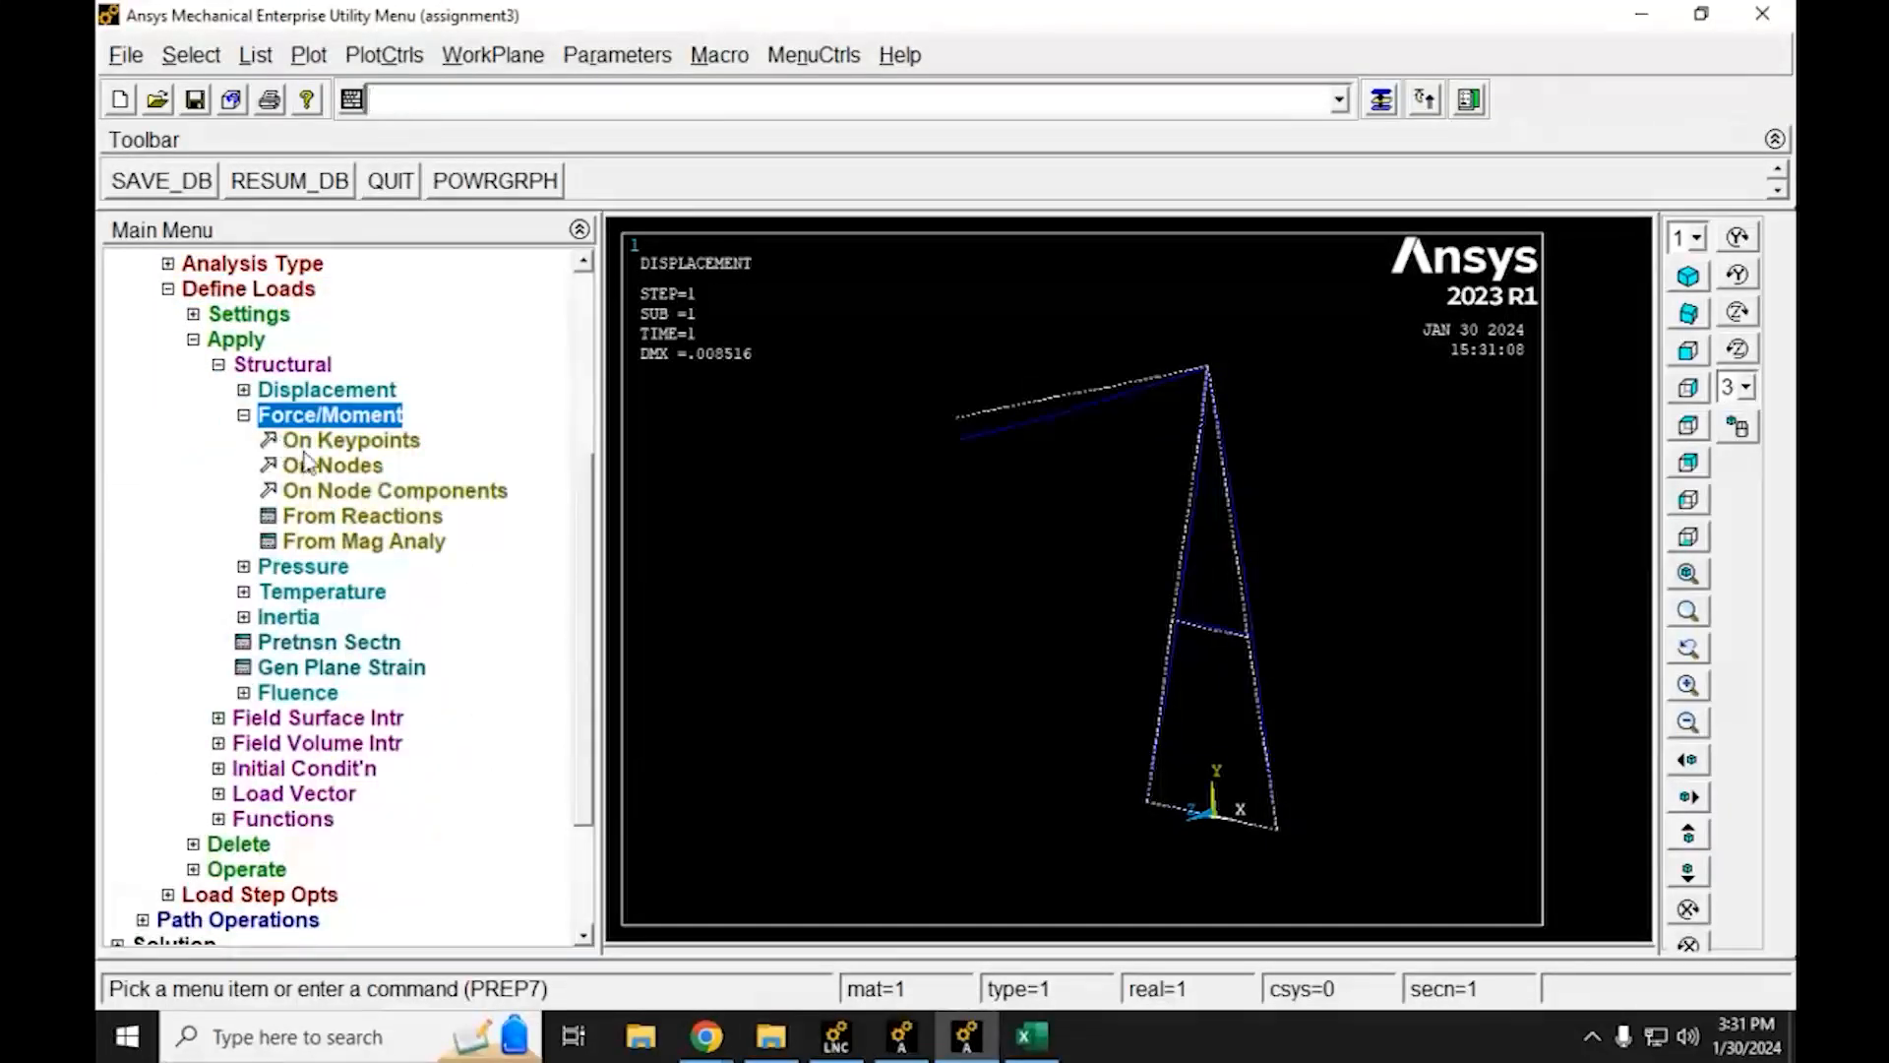
{"action": "left_click", "coordinate": [352, 442]}
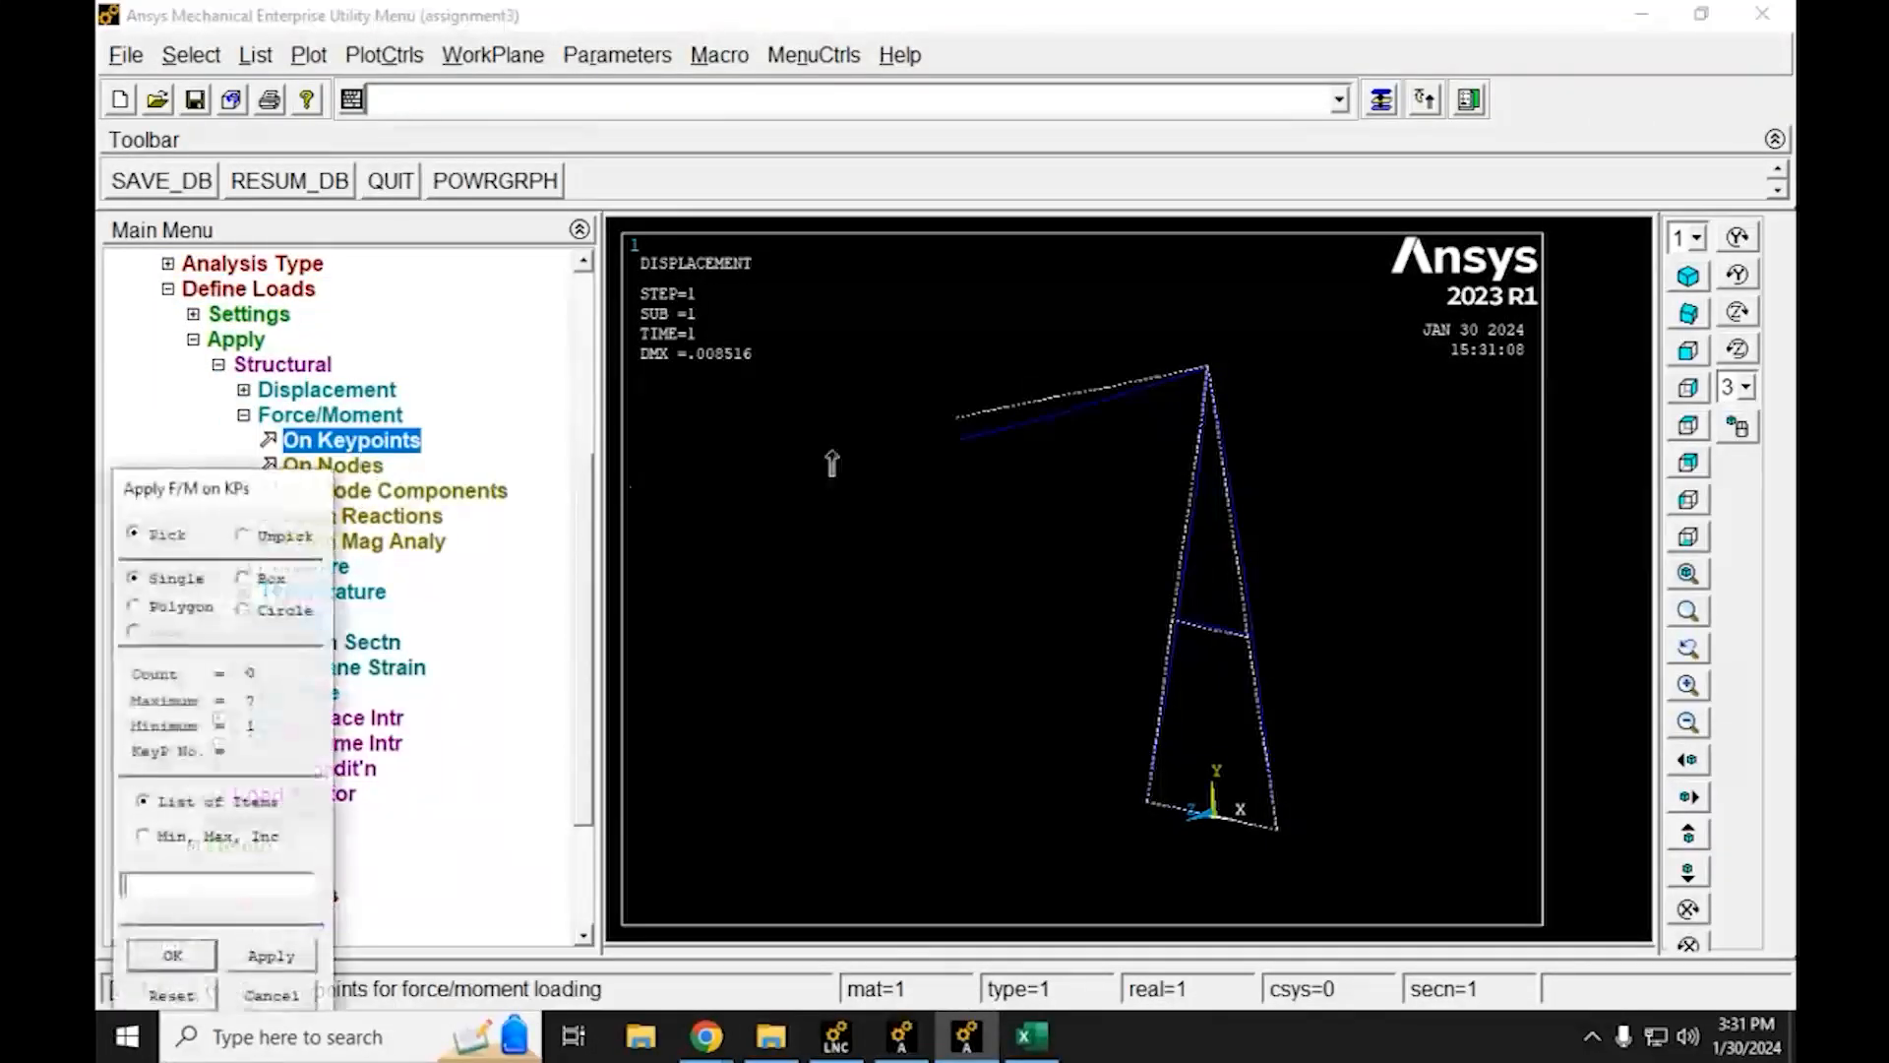
{"action": "left_click", "coordinate": [955, 421]}
{"action": "left_click", "coordinate": [173, 956]}
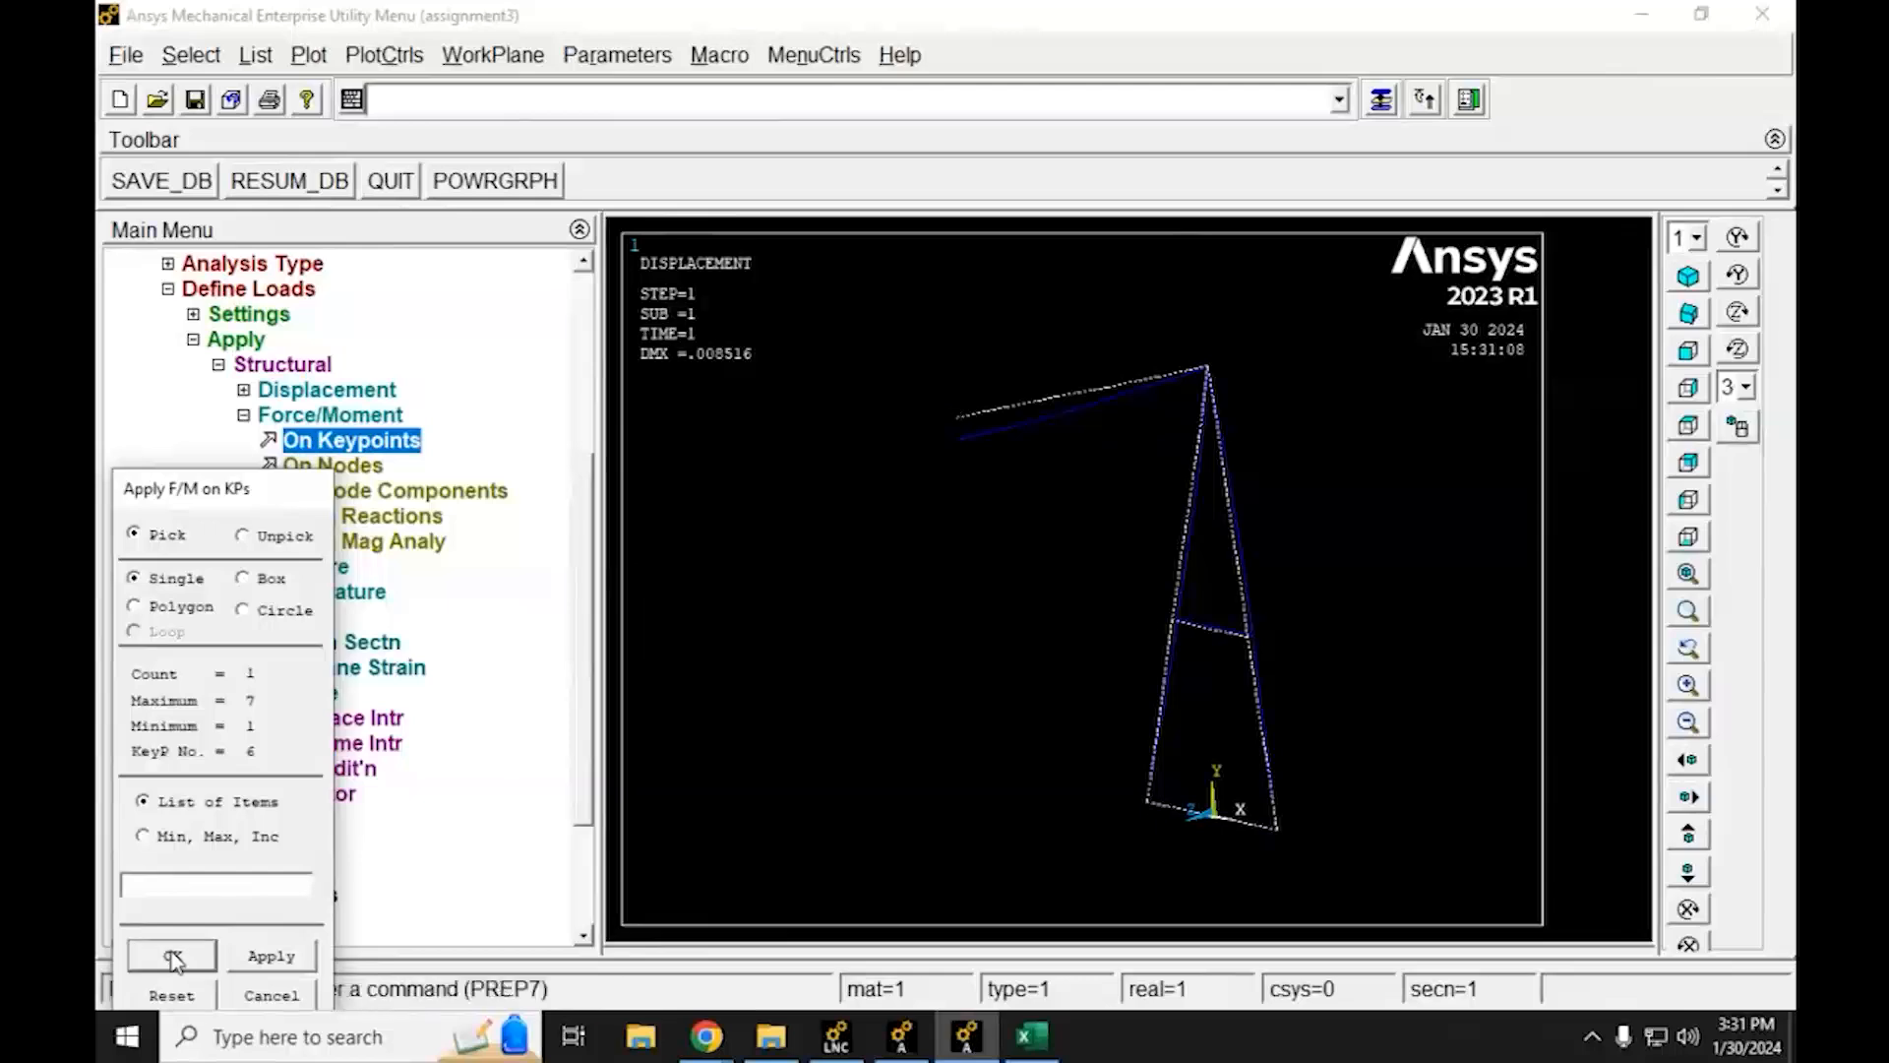
{"action": "left_click_drag", "start_coordinate": [1156, 557], "coordinate": [1218, 626]}
{"action": "left_click", "coordinate": [1168, 555]}
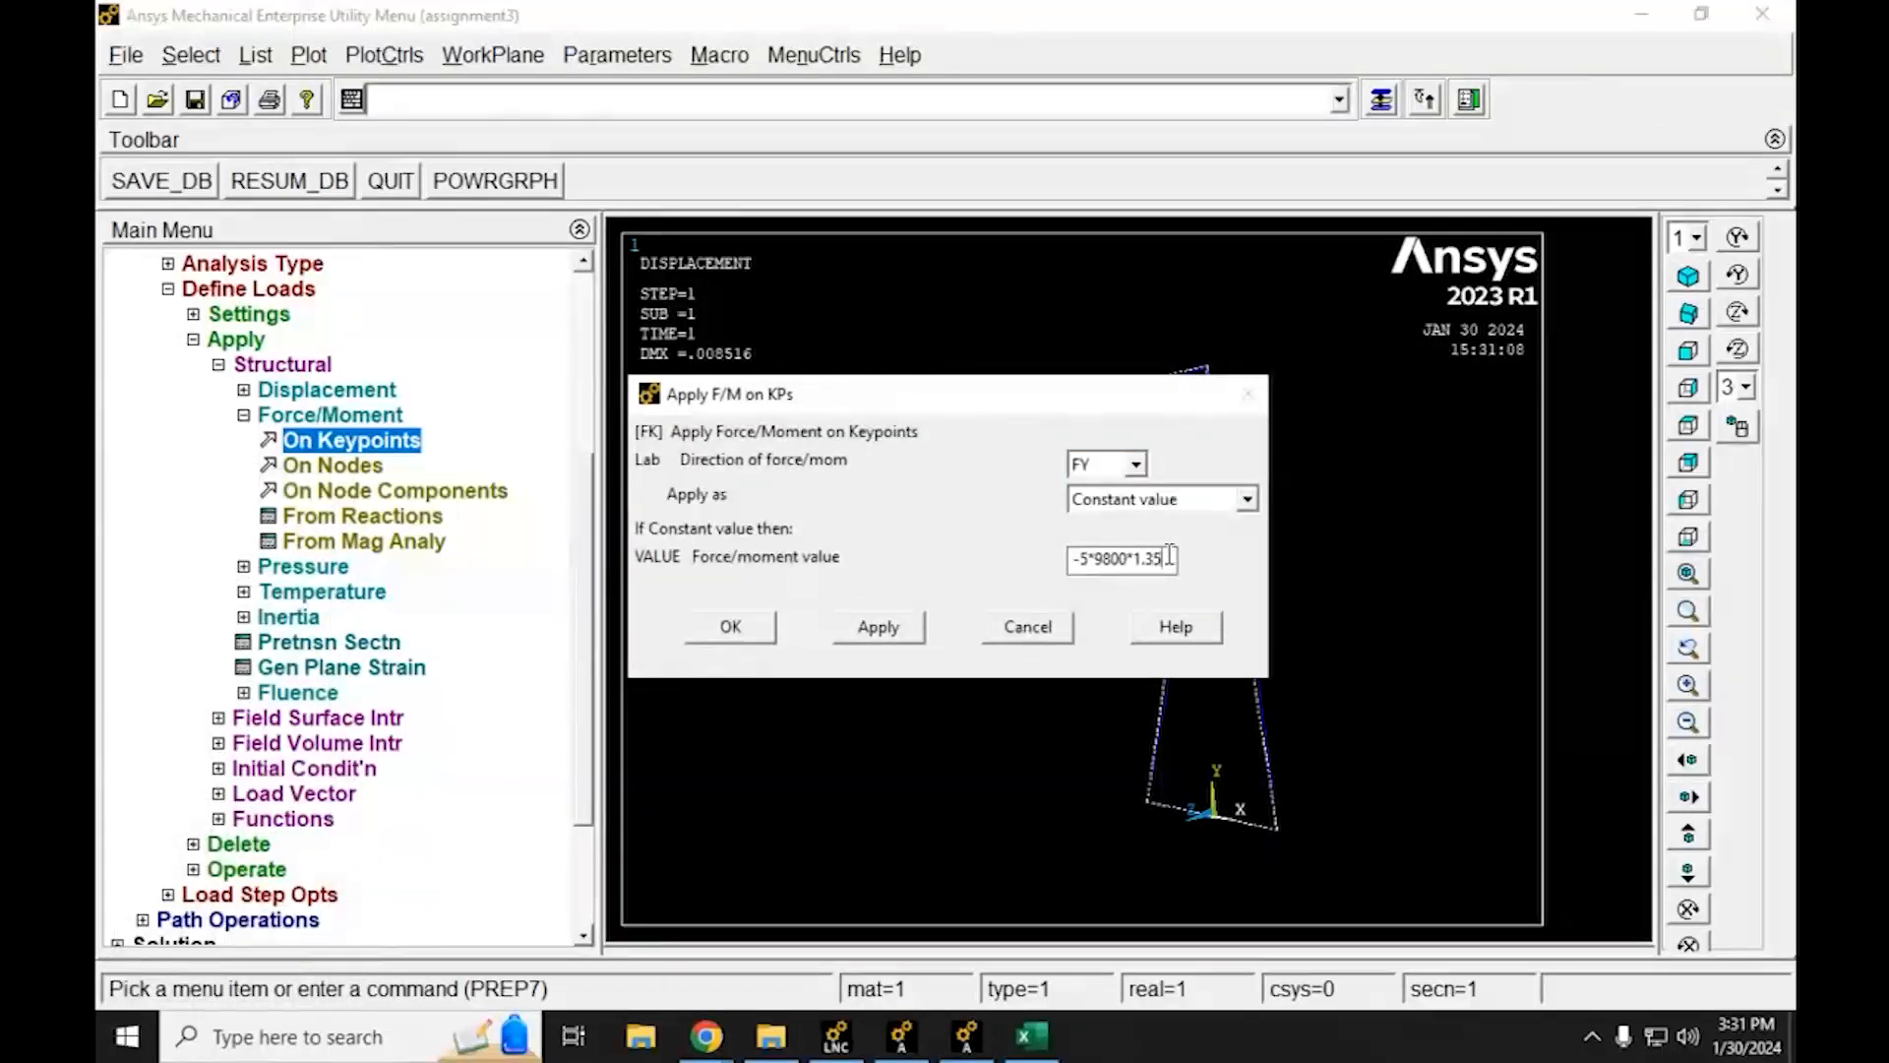
{"action": "type", "text": "4"}
{"action": "left_click", "coordinate": [751, 624]}
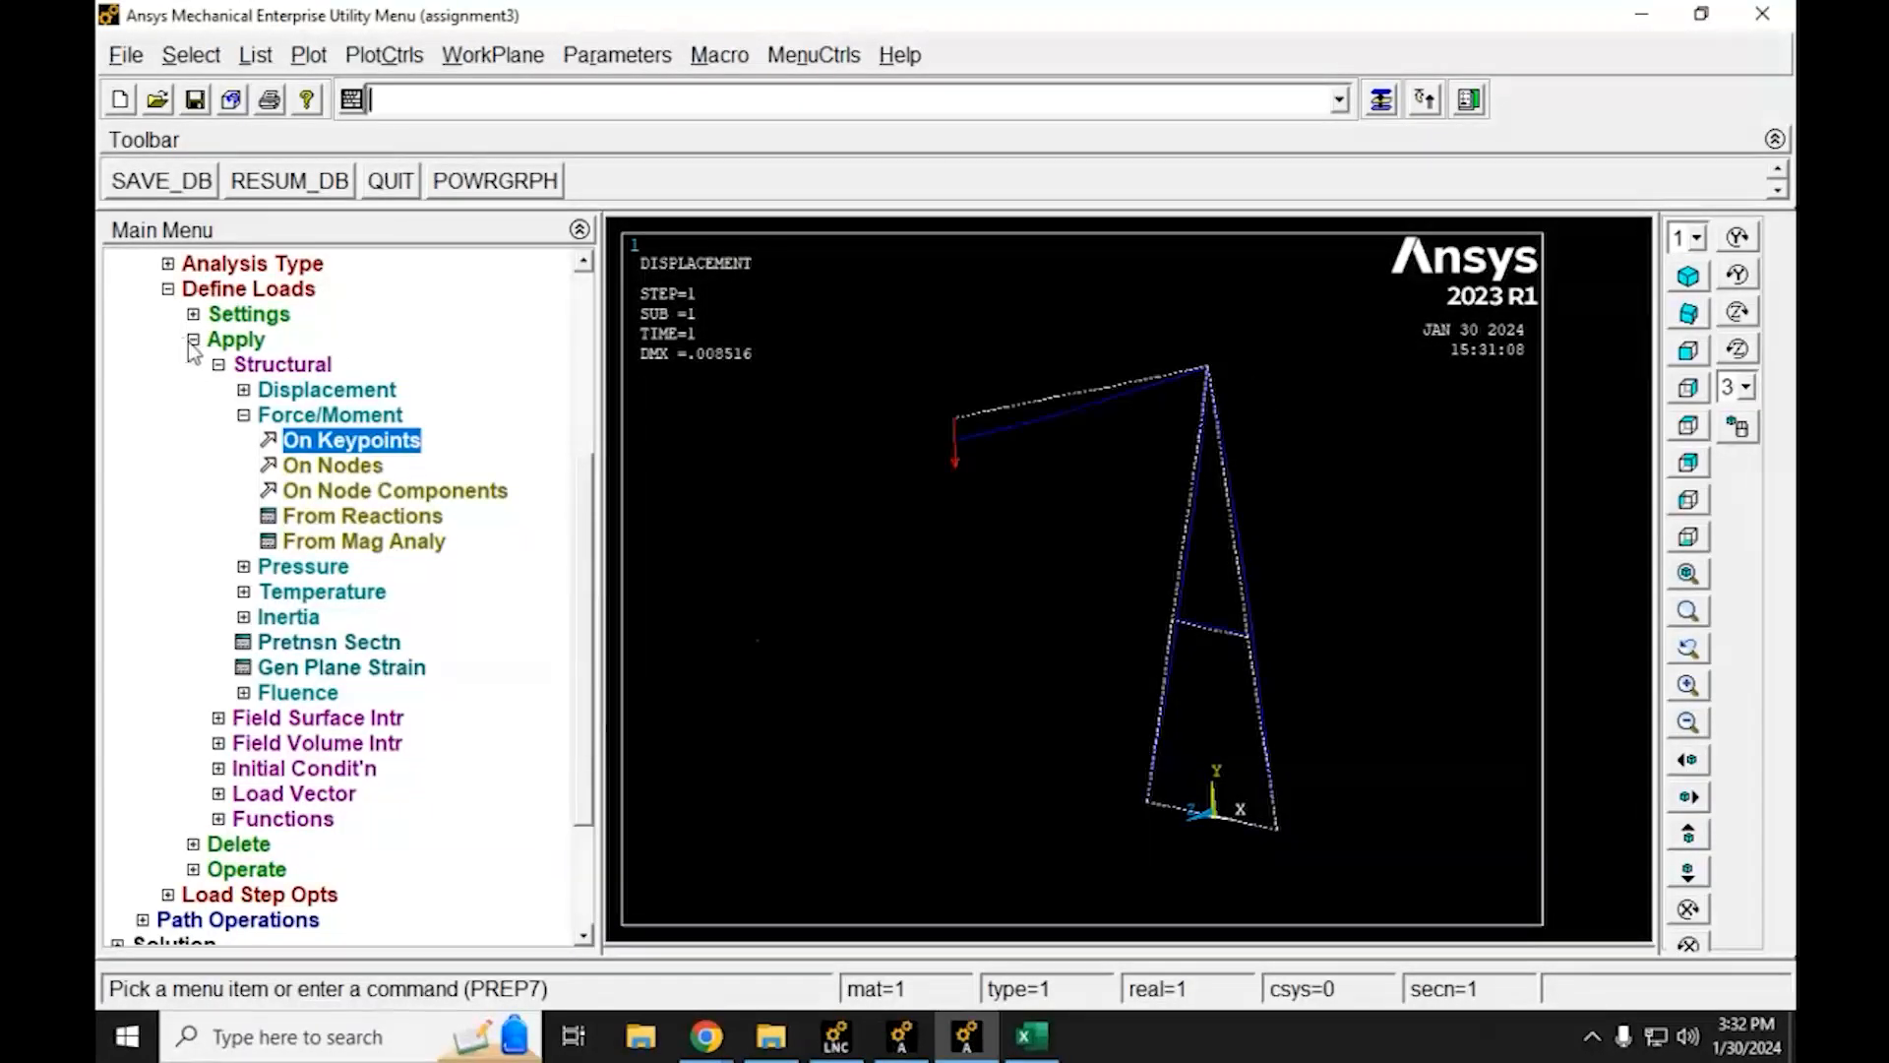
Close the load definitions and solve the current load step again, dismissing the completion note and the solution status listing
{"action": "left_click", "coordinate": [168, 288]}
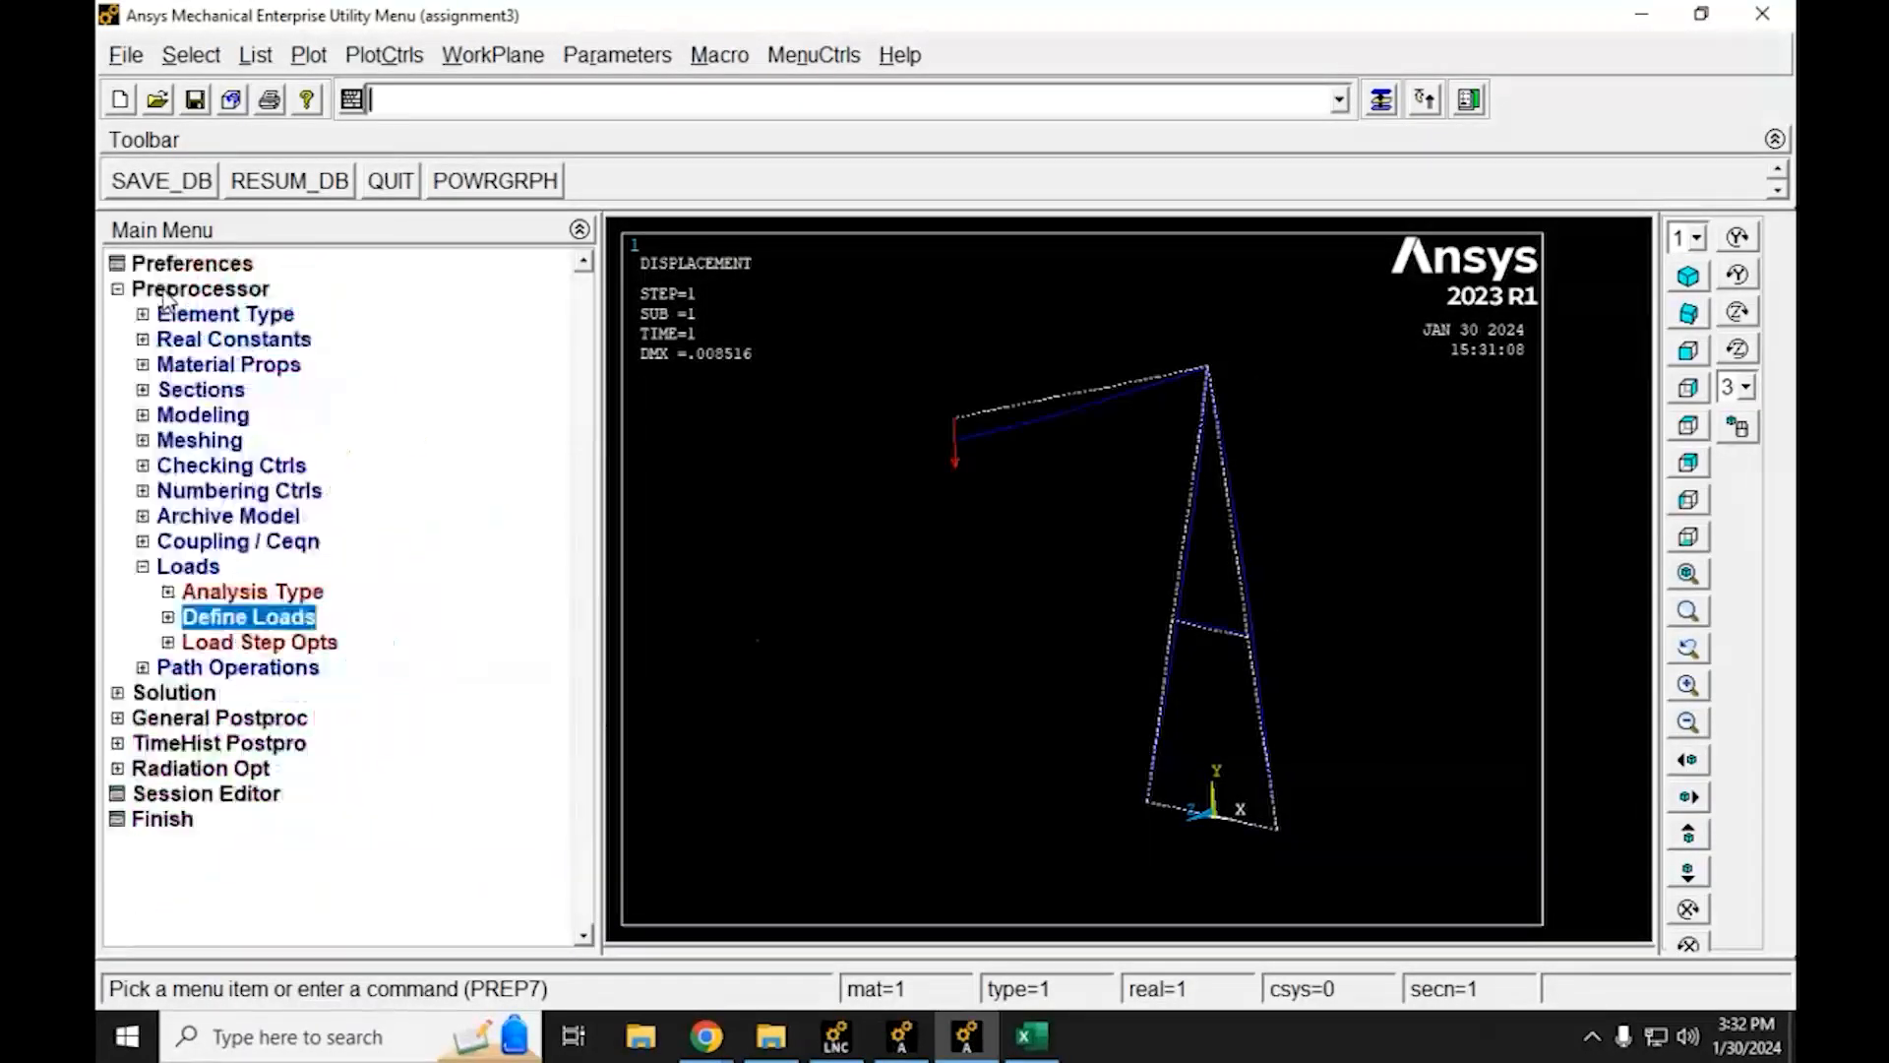
{"action": "left_click", "coordinate": [143, 566]}
{"action": "left_click", "coordinate": [118, 290]}
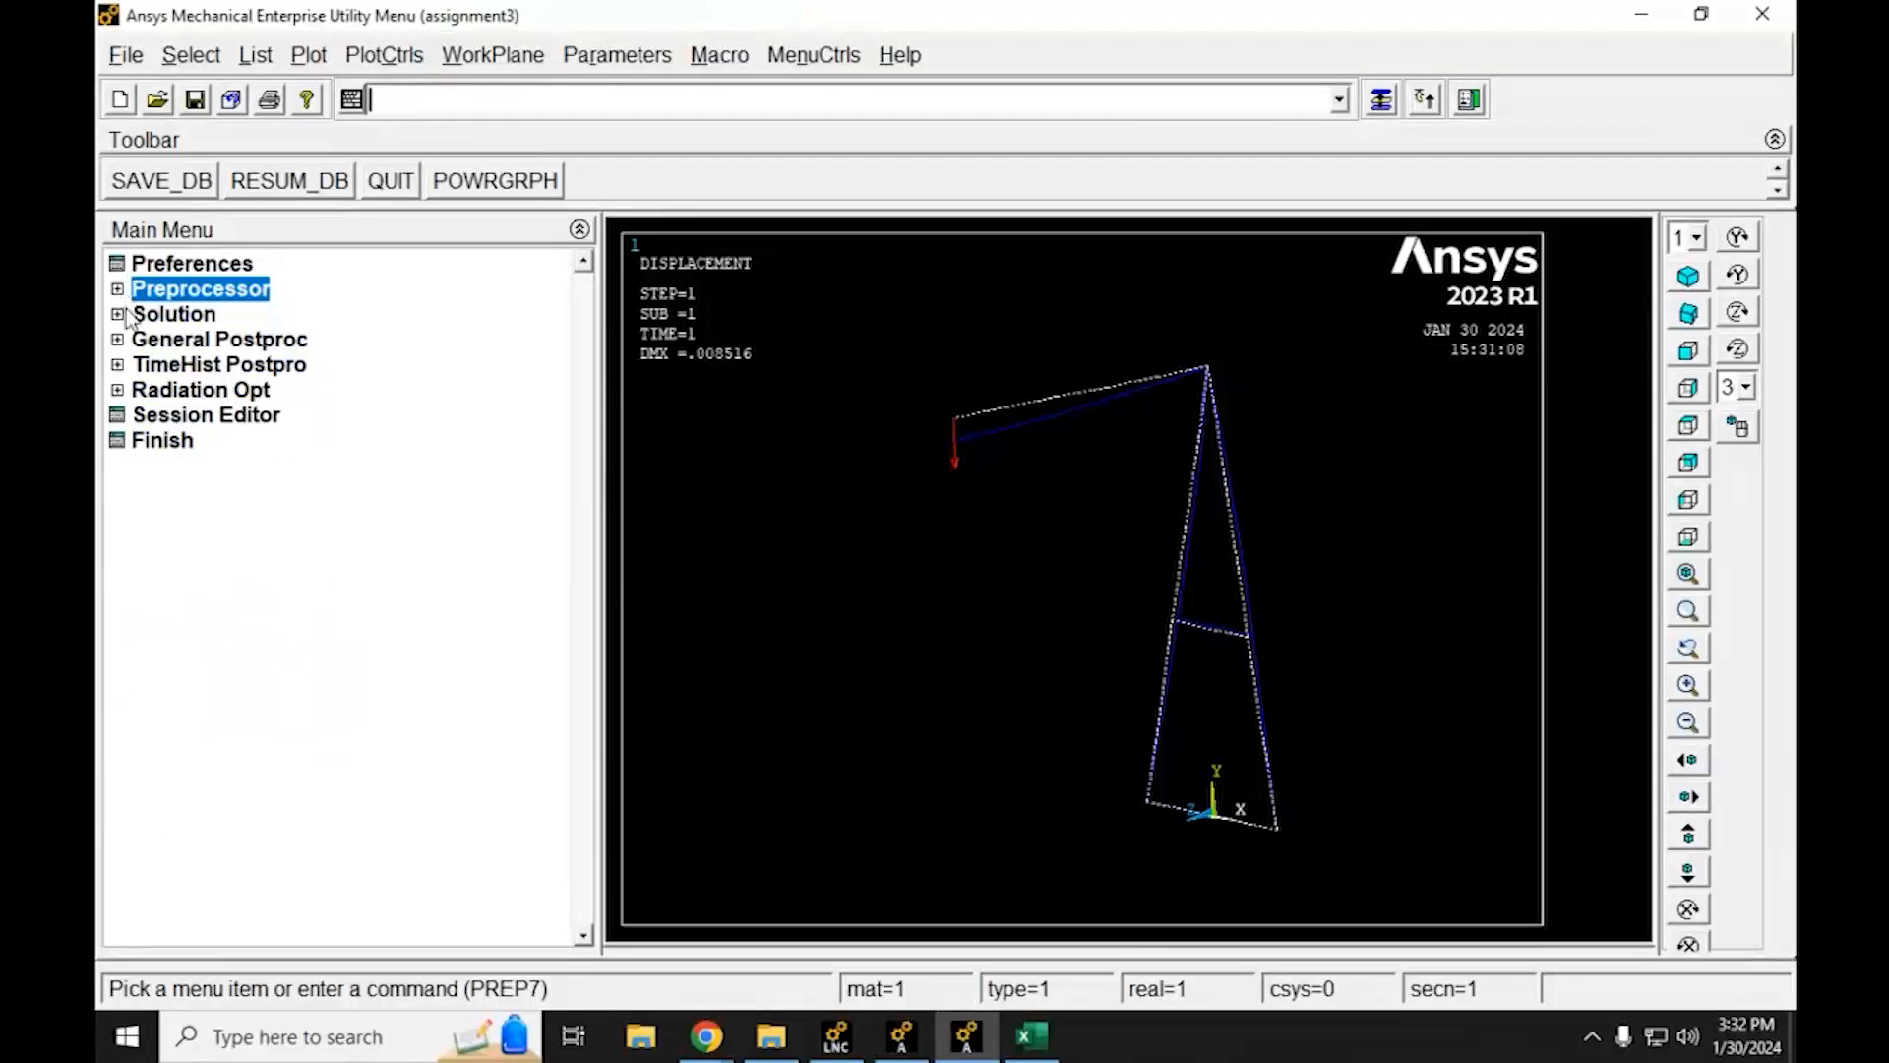
{"action": "left_click", "coordinate": [126, 315]}
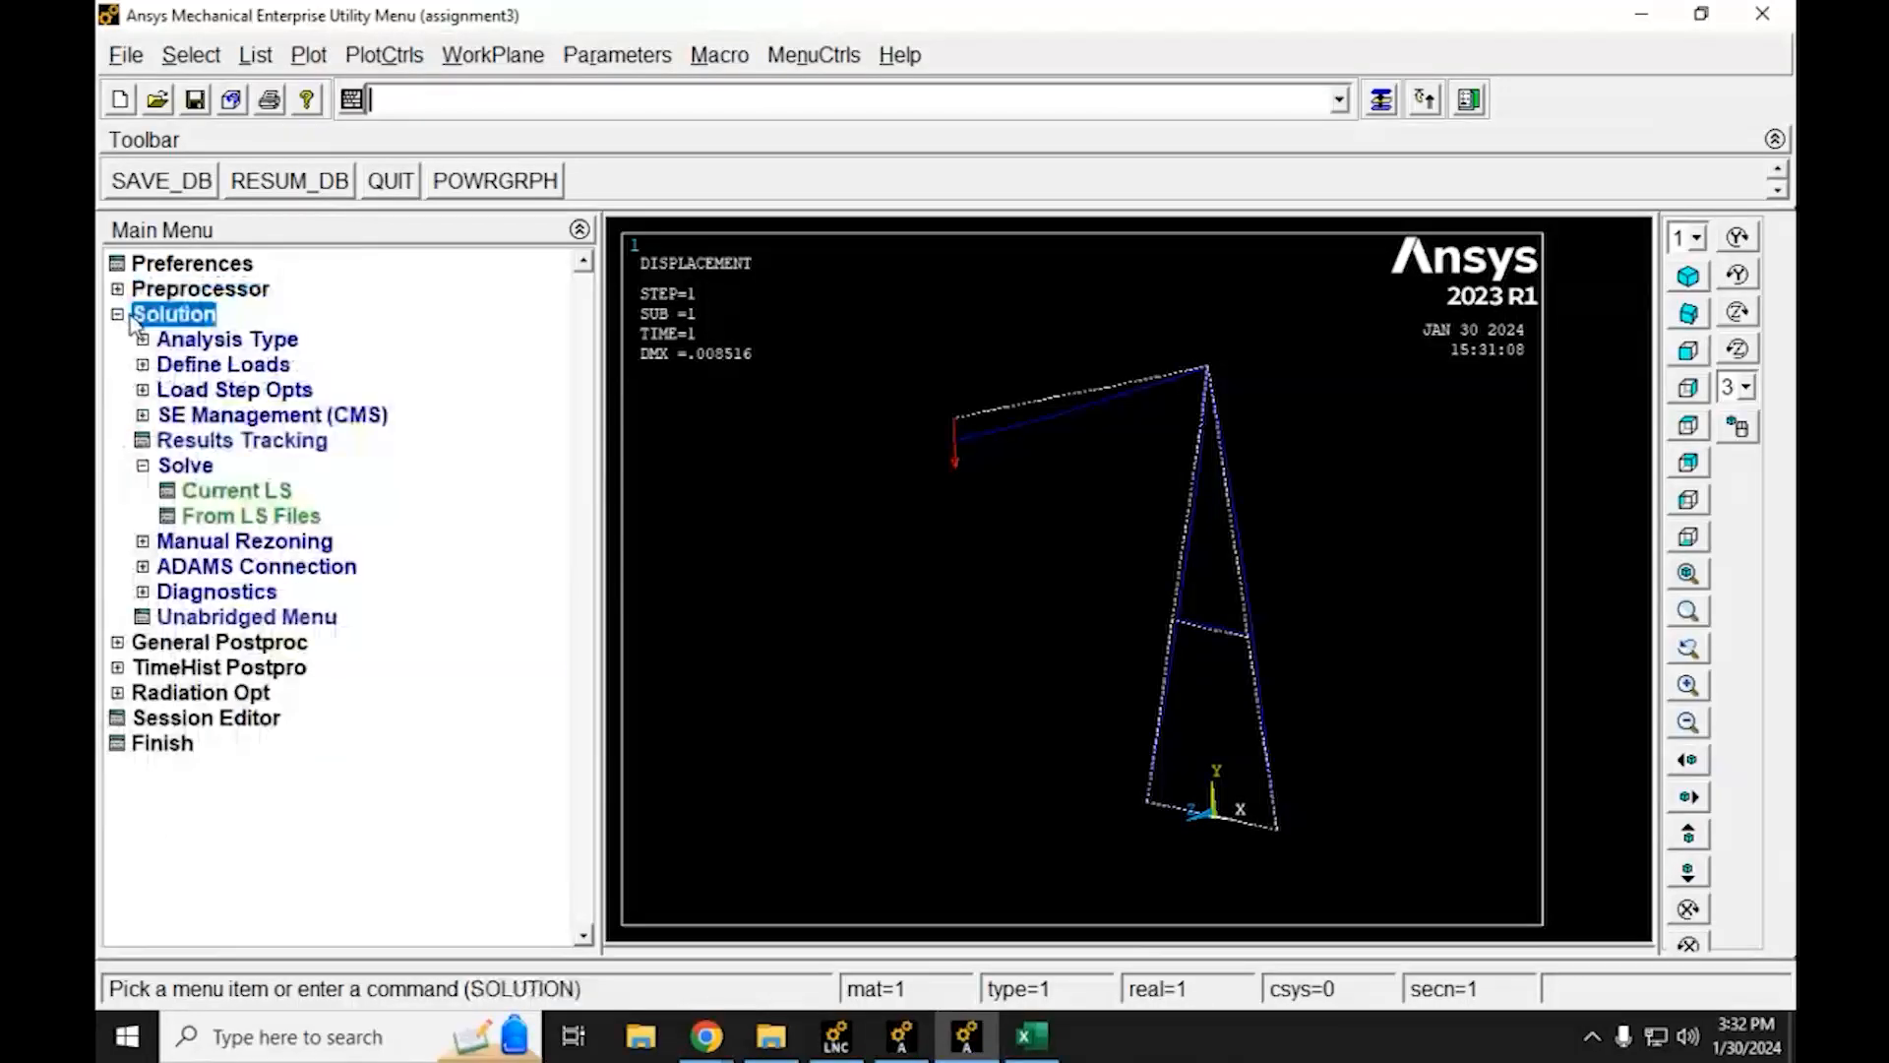
{"action": "left_click", "coordinate": [222, 492]}
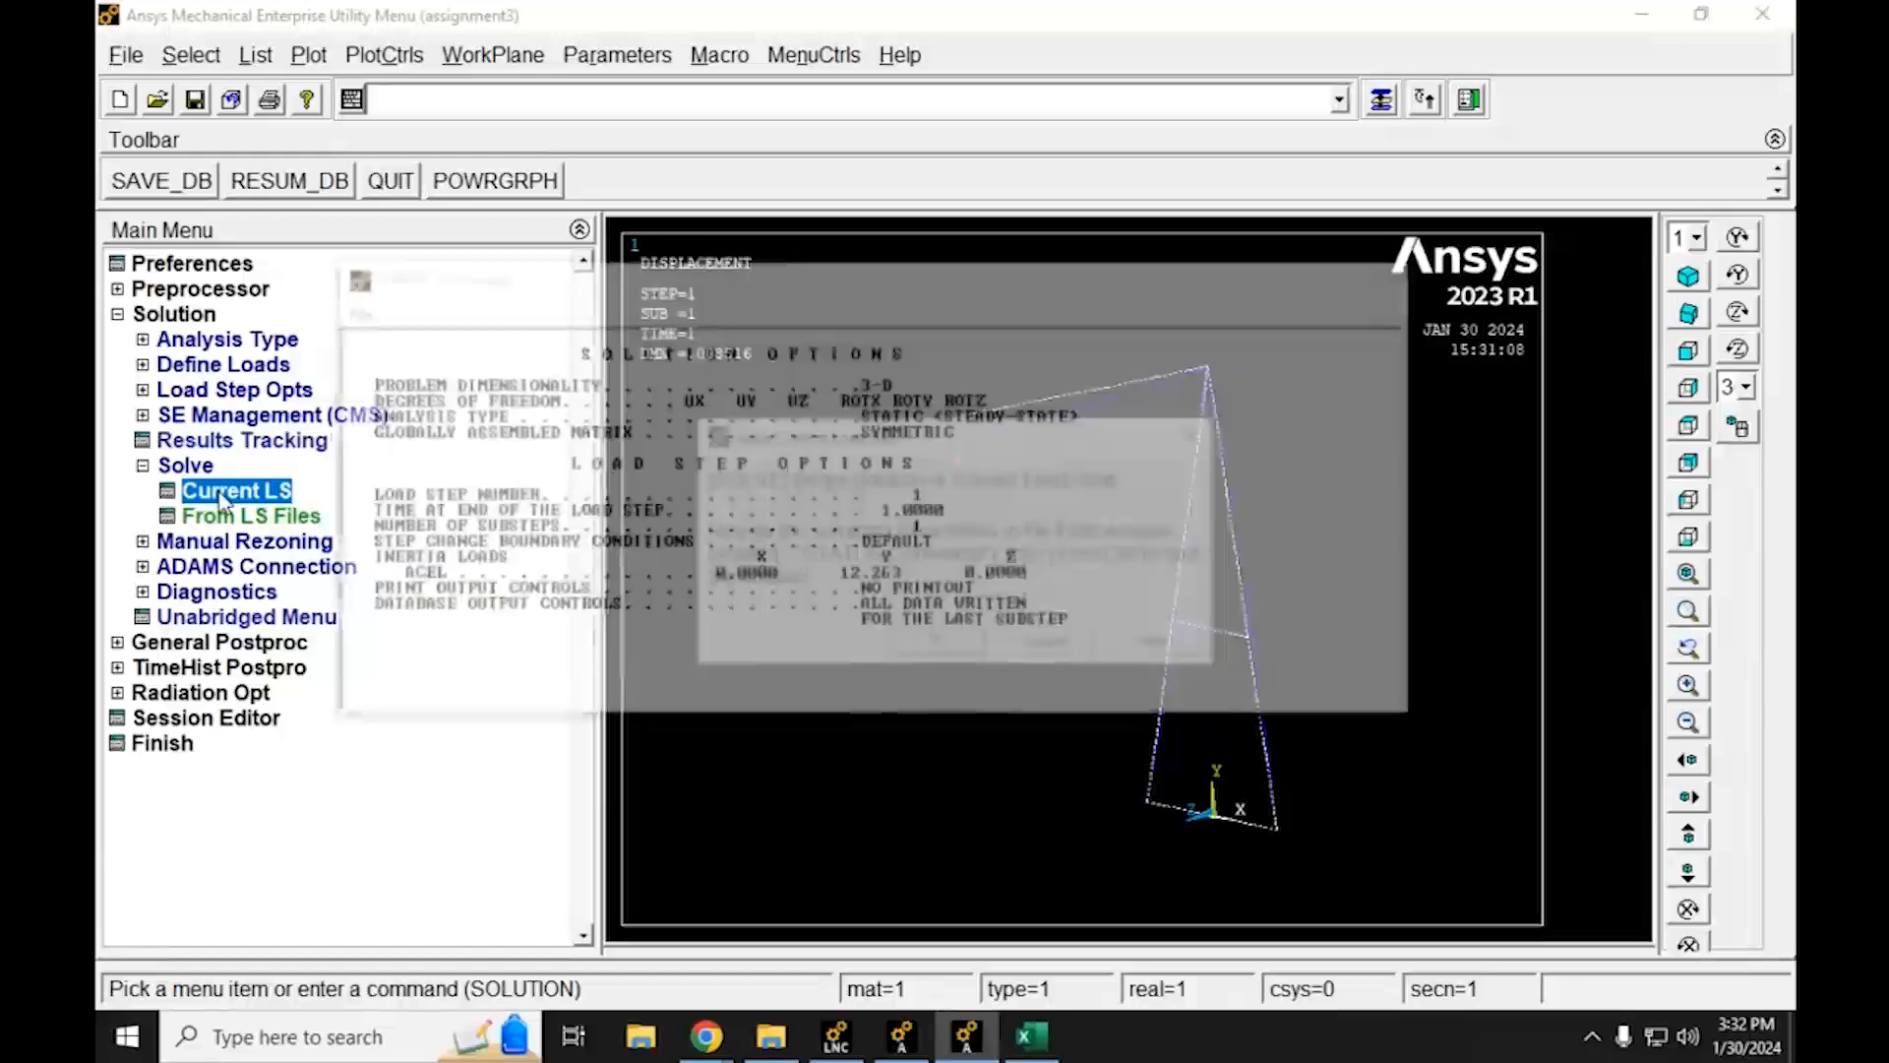
{"action": "left_click", "coordinate": [923, 641]}
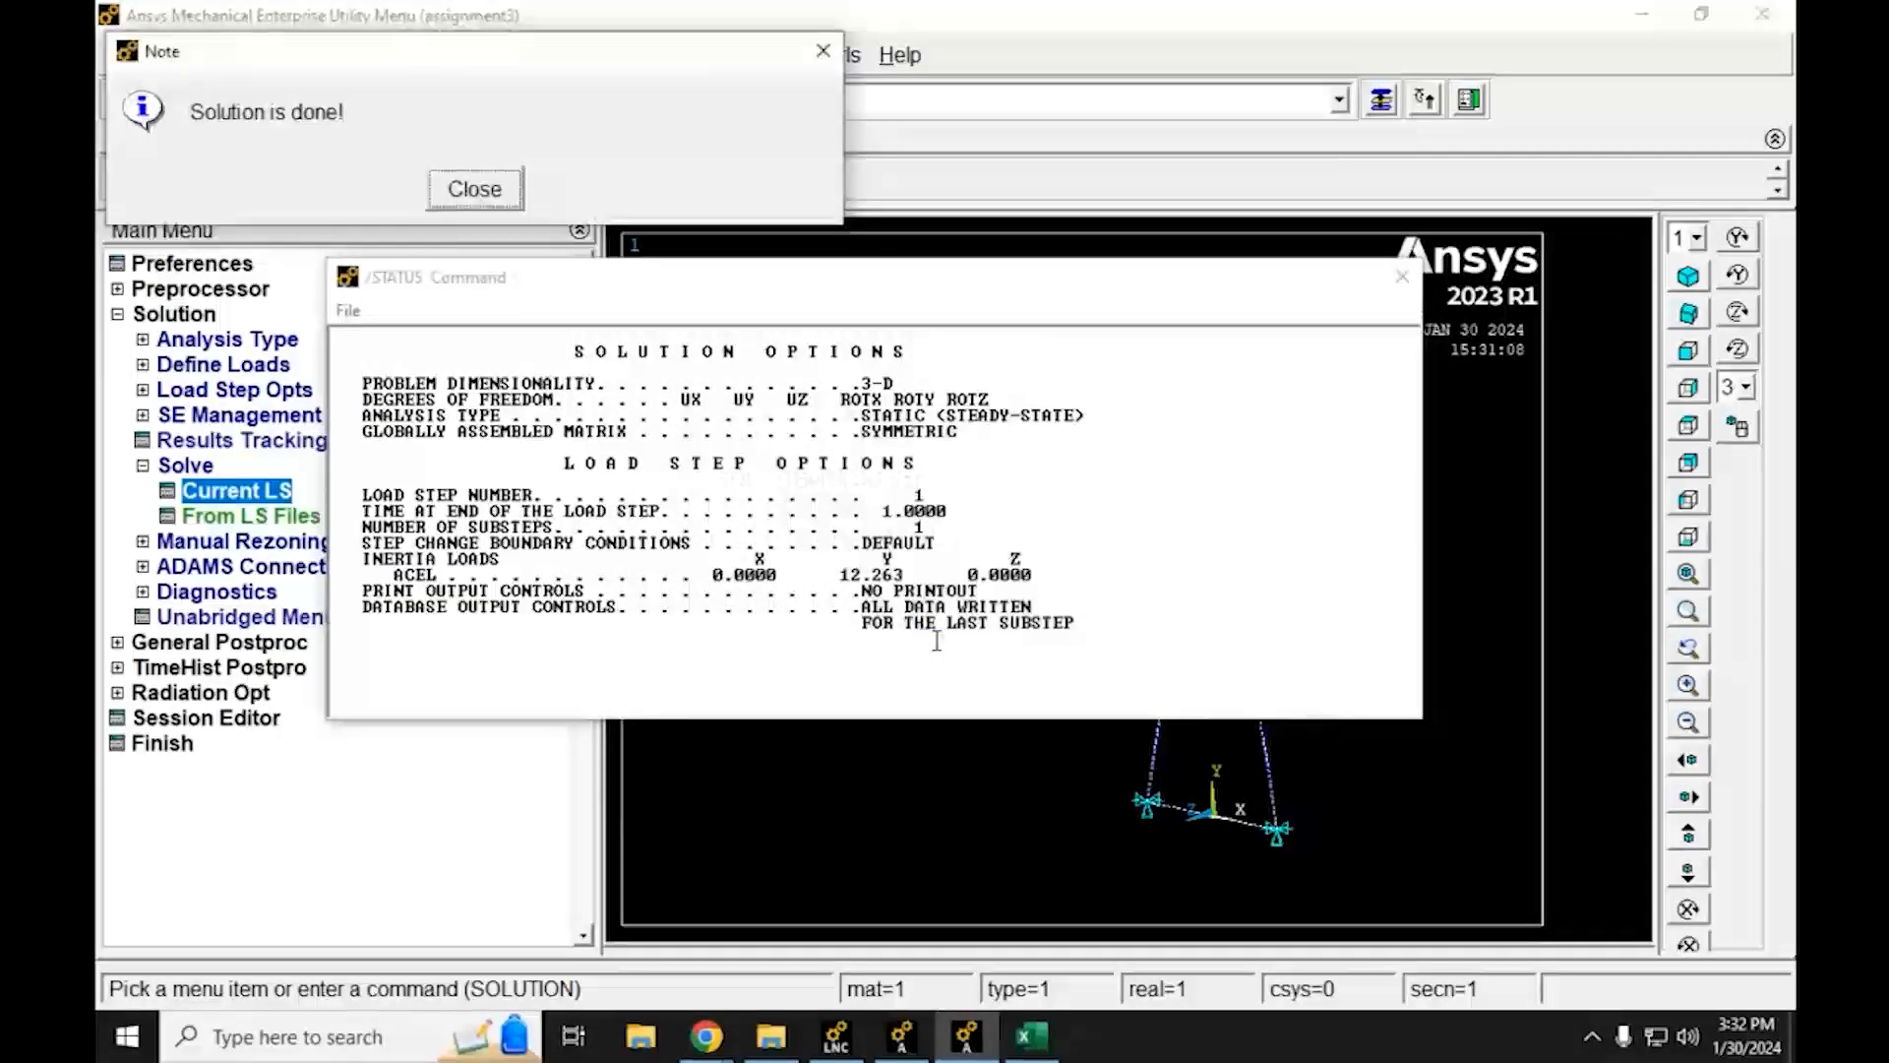
{"action": "left_click", "coordinate": [475, 189]}
{"action": "left_click", "coordinate": [888, 403]}
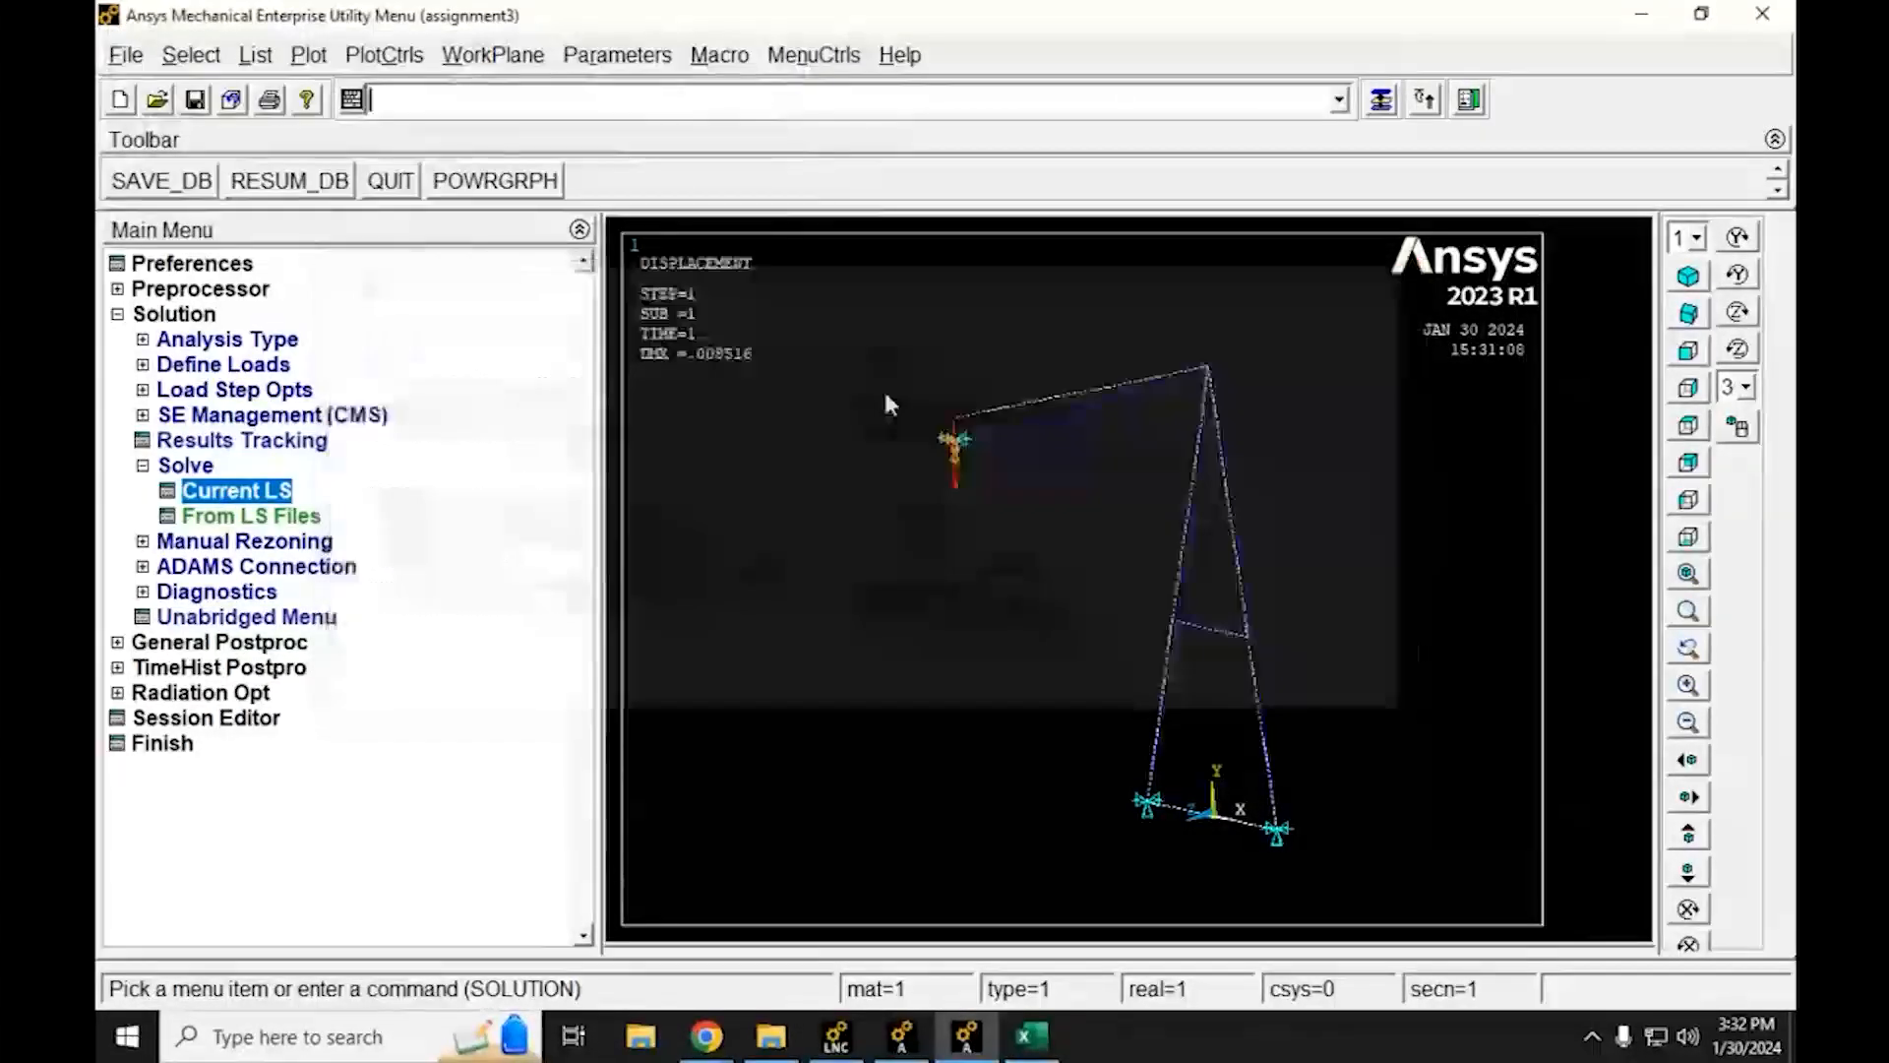
Plot the new deformed shape together with the undeformed shape, and check the A36 and A500 yield strengths in the Excel sheet
{"action": "left_click", "coordinate": [218, 641]}
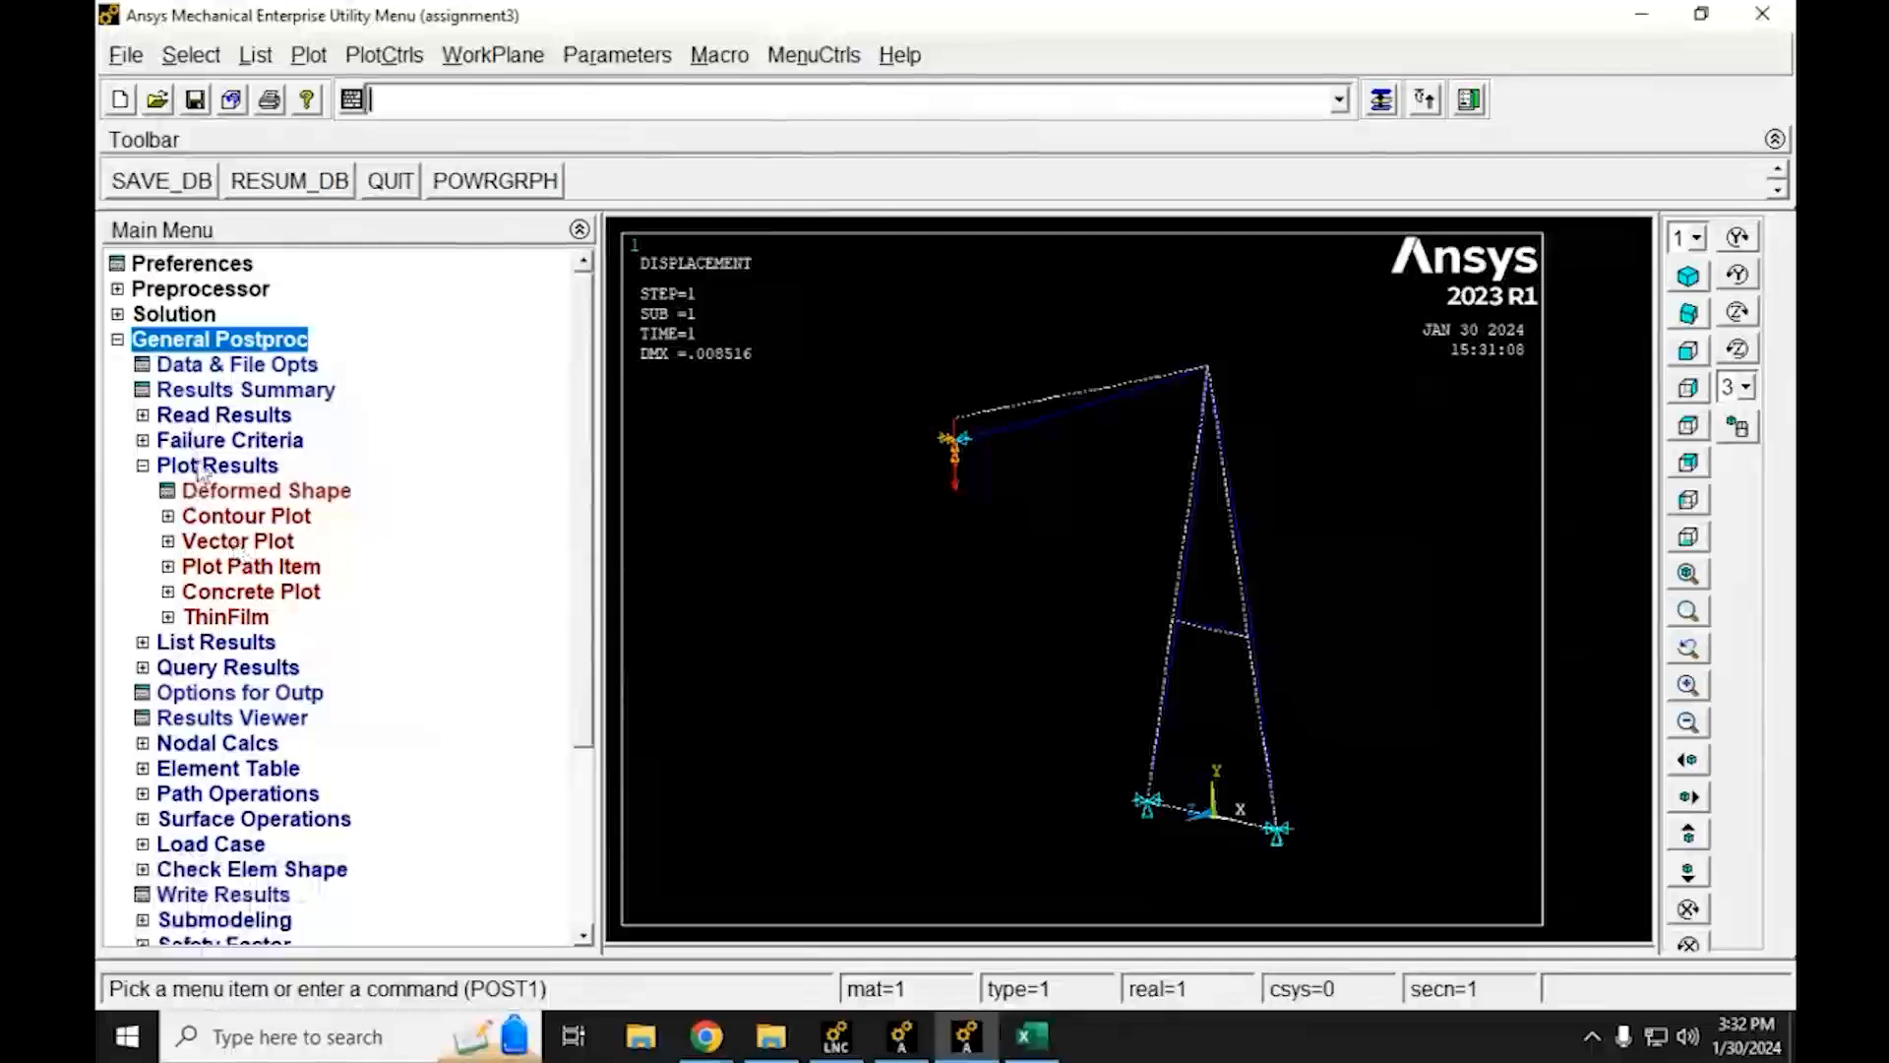
{"action": "left_click", "coordinate": [222, 492]}
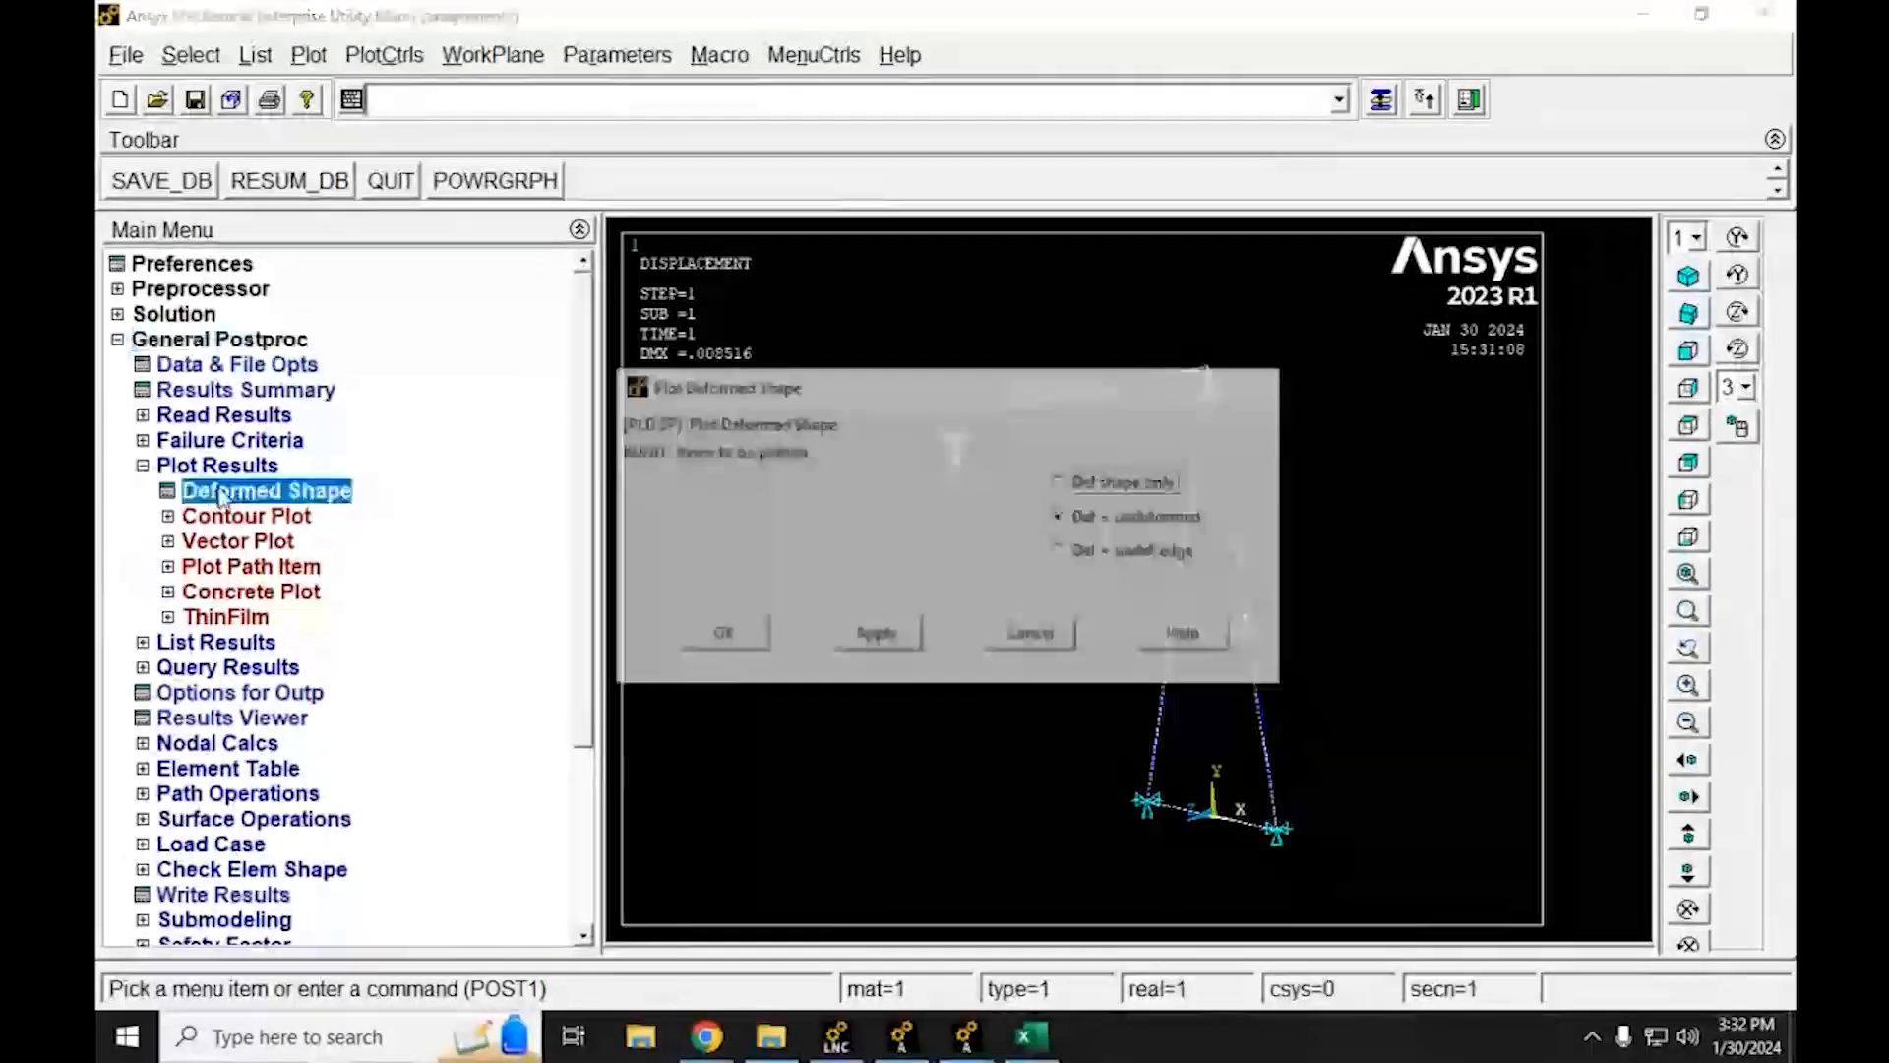
{"action": "left_click", "coordinate": [728, 633]}
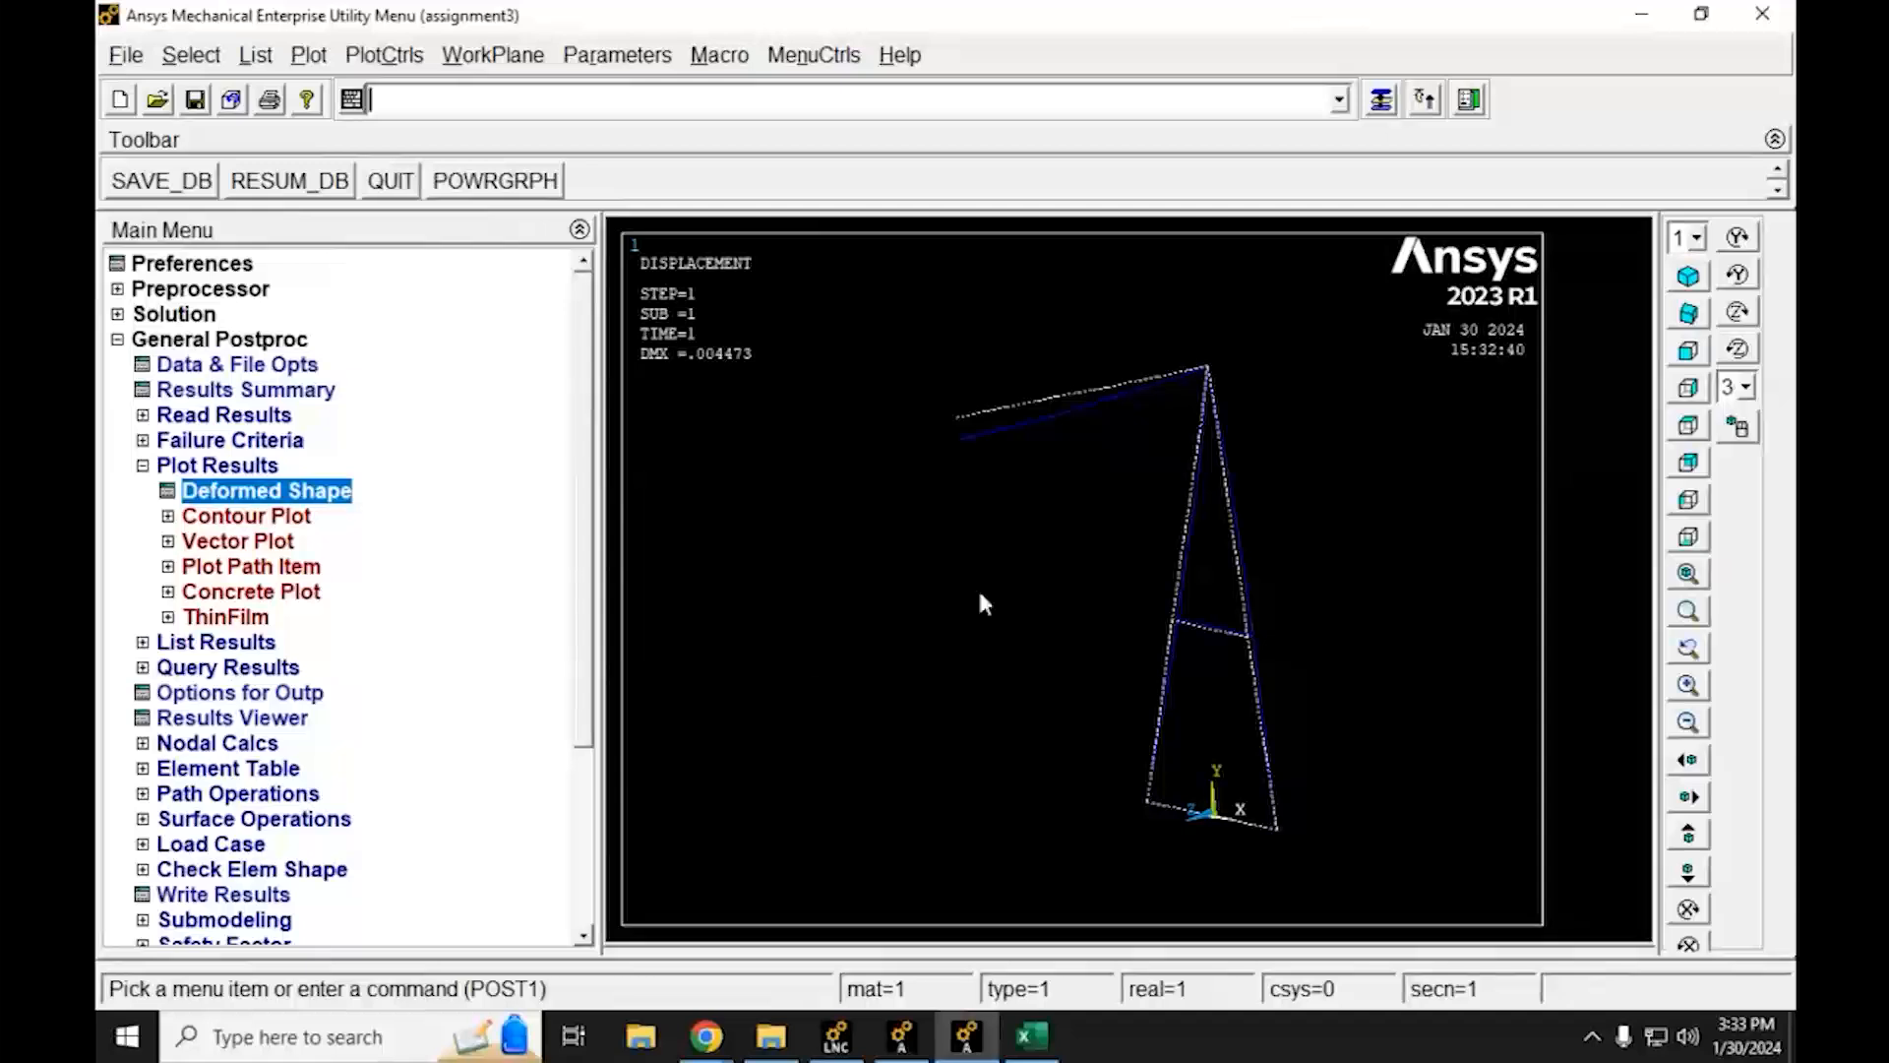
{"action": "left_click", "coordinate": [1055, 1023]}
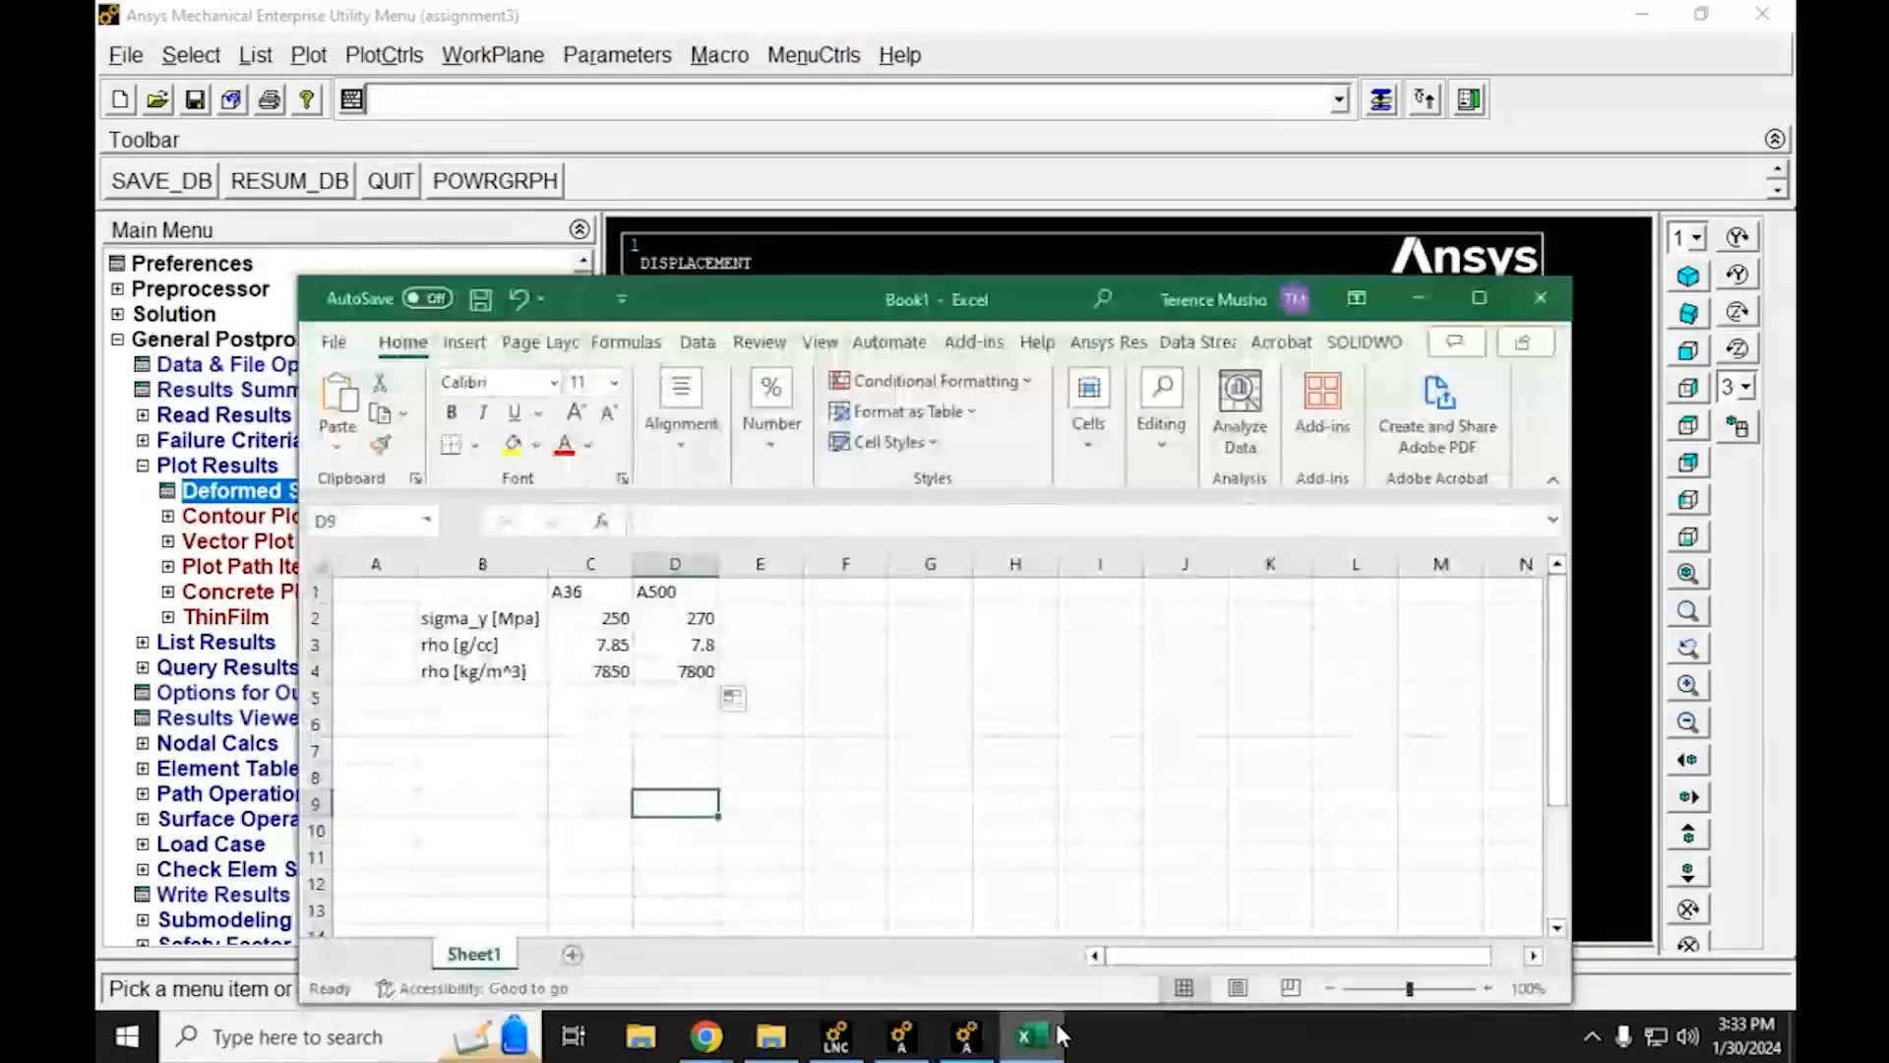
{"action": "left_click", "coordinate": [834, 10]}
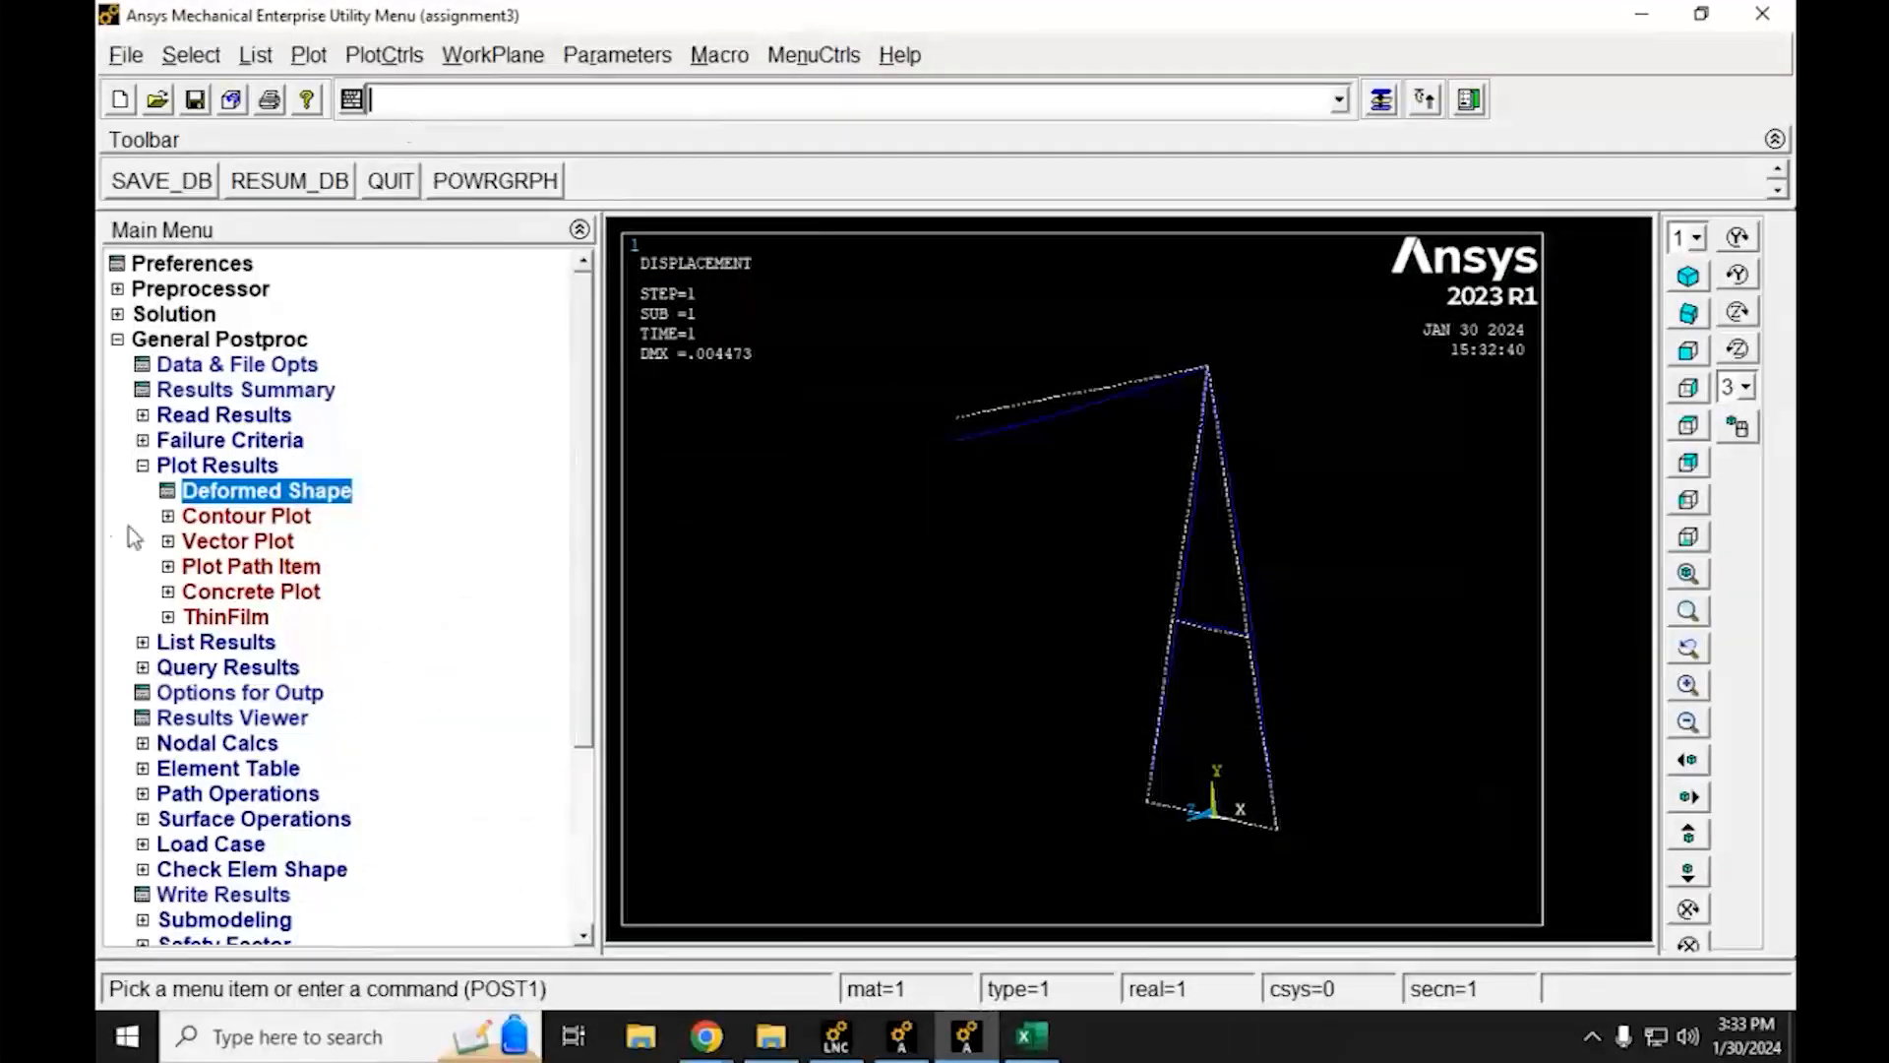
Open the Results Viewer and plot the element-solution von Mises stress as a contour, keeping the viewer window clear of the model
{"action": "left_click", "coordinate": [143, 465]}
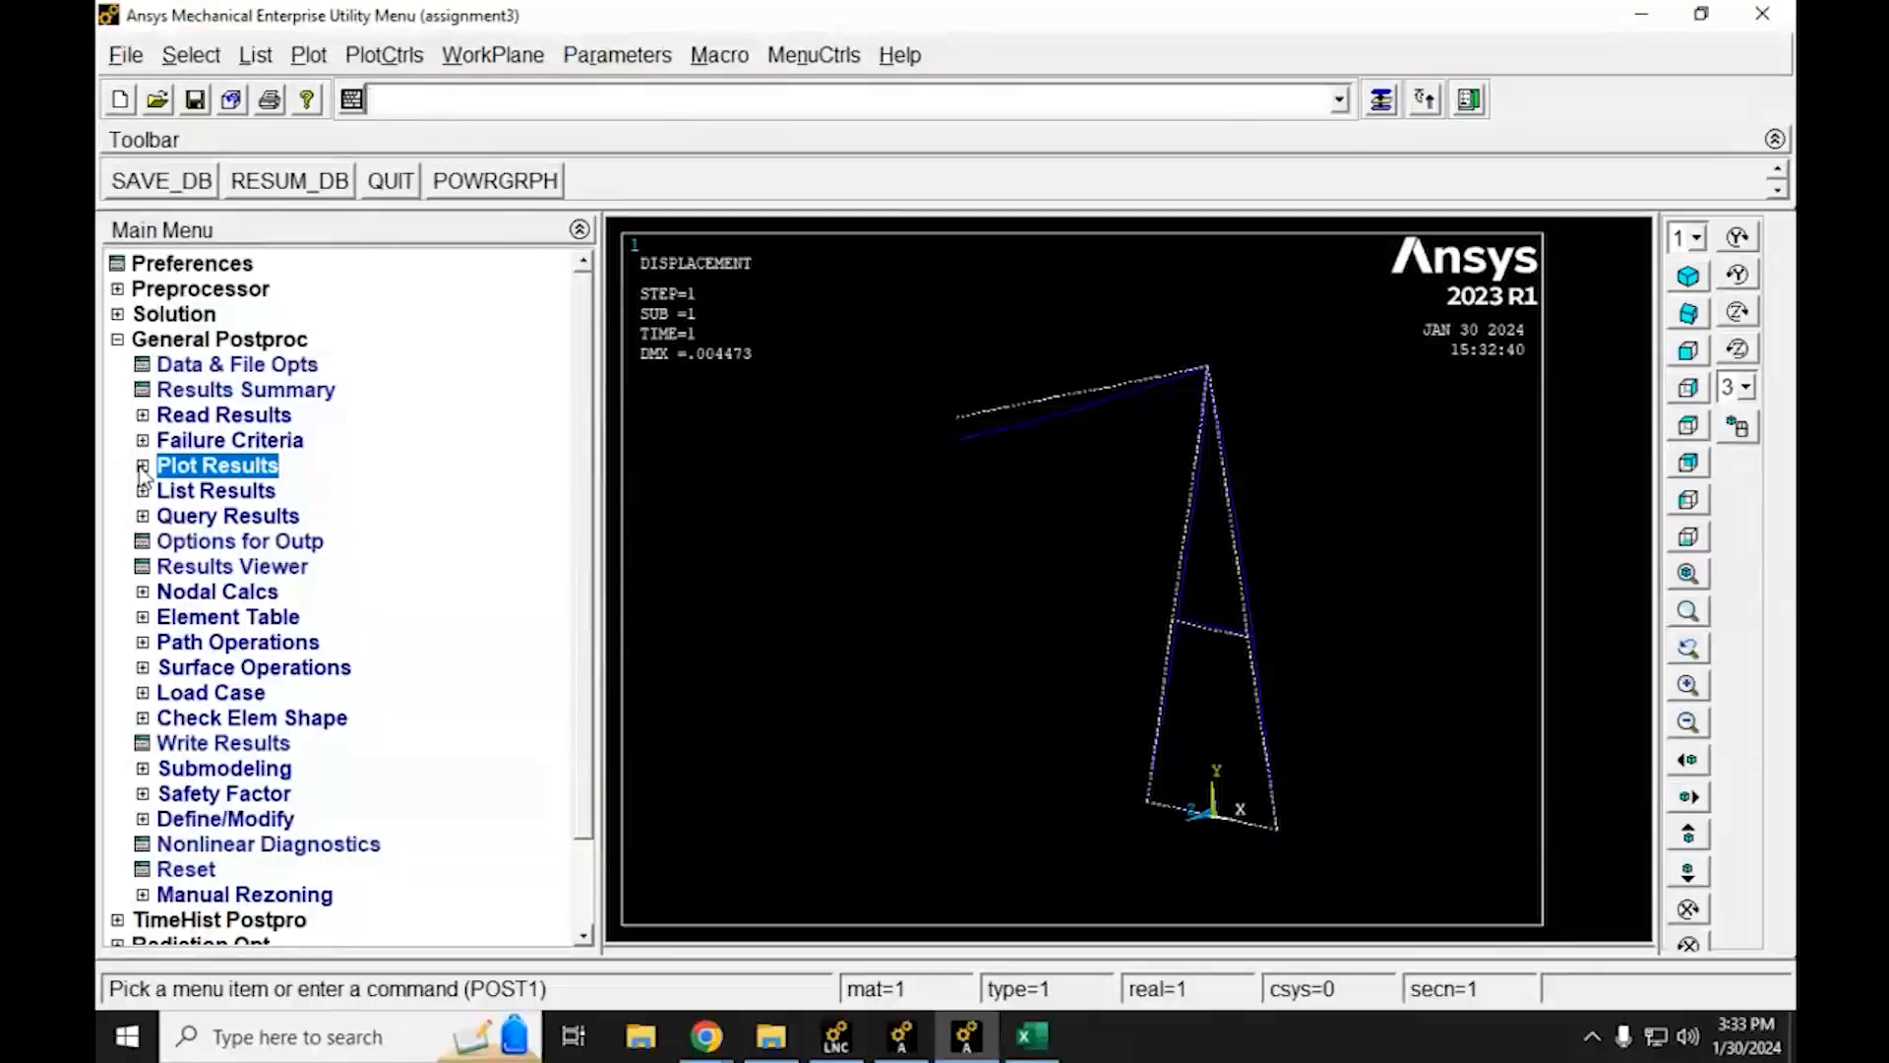
{"action": "left_click", "coordinate": [156, 569]}
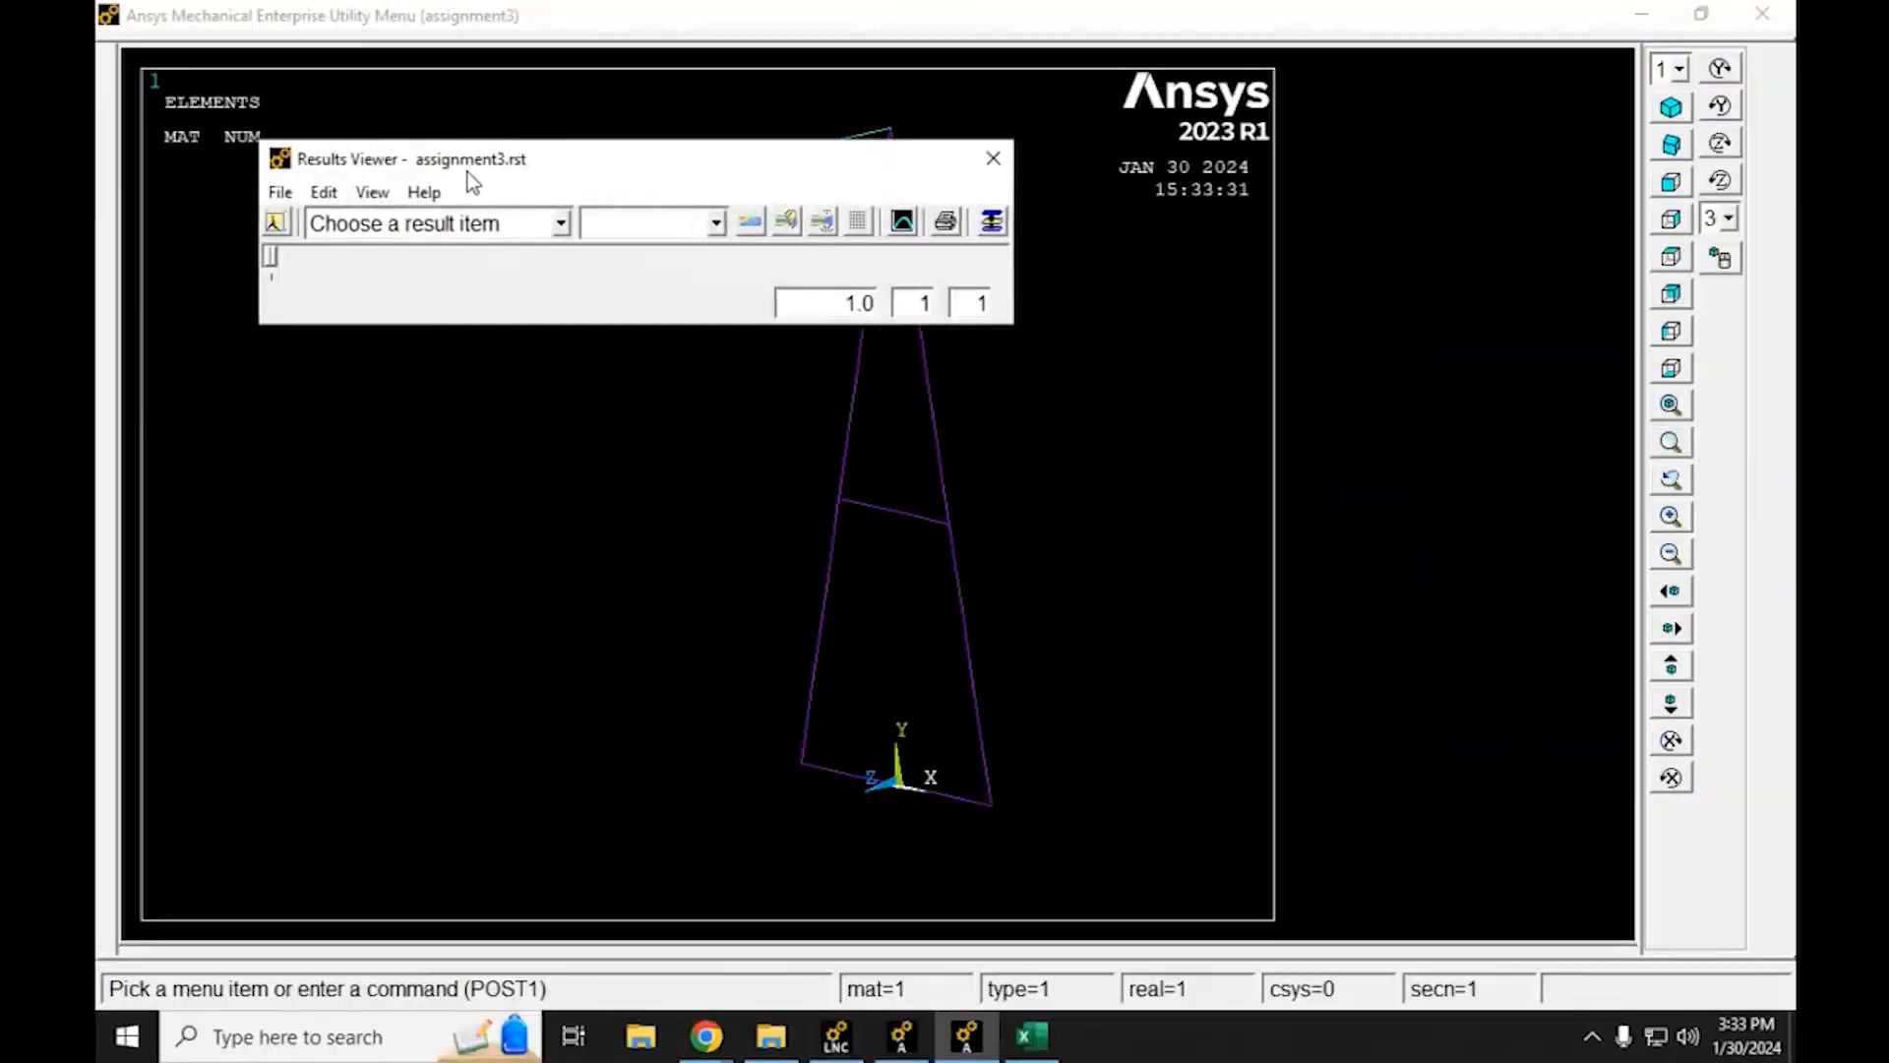
{"action": "left_click_drag", "start_coordinate": [472, 182], "coordinate": [615, 130]}
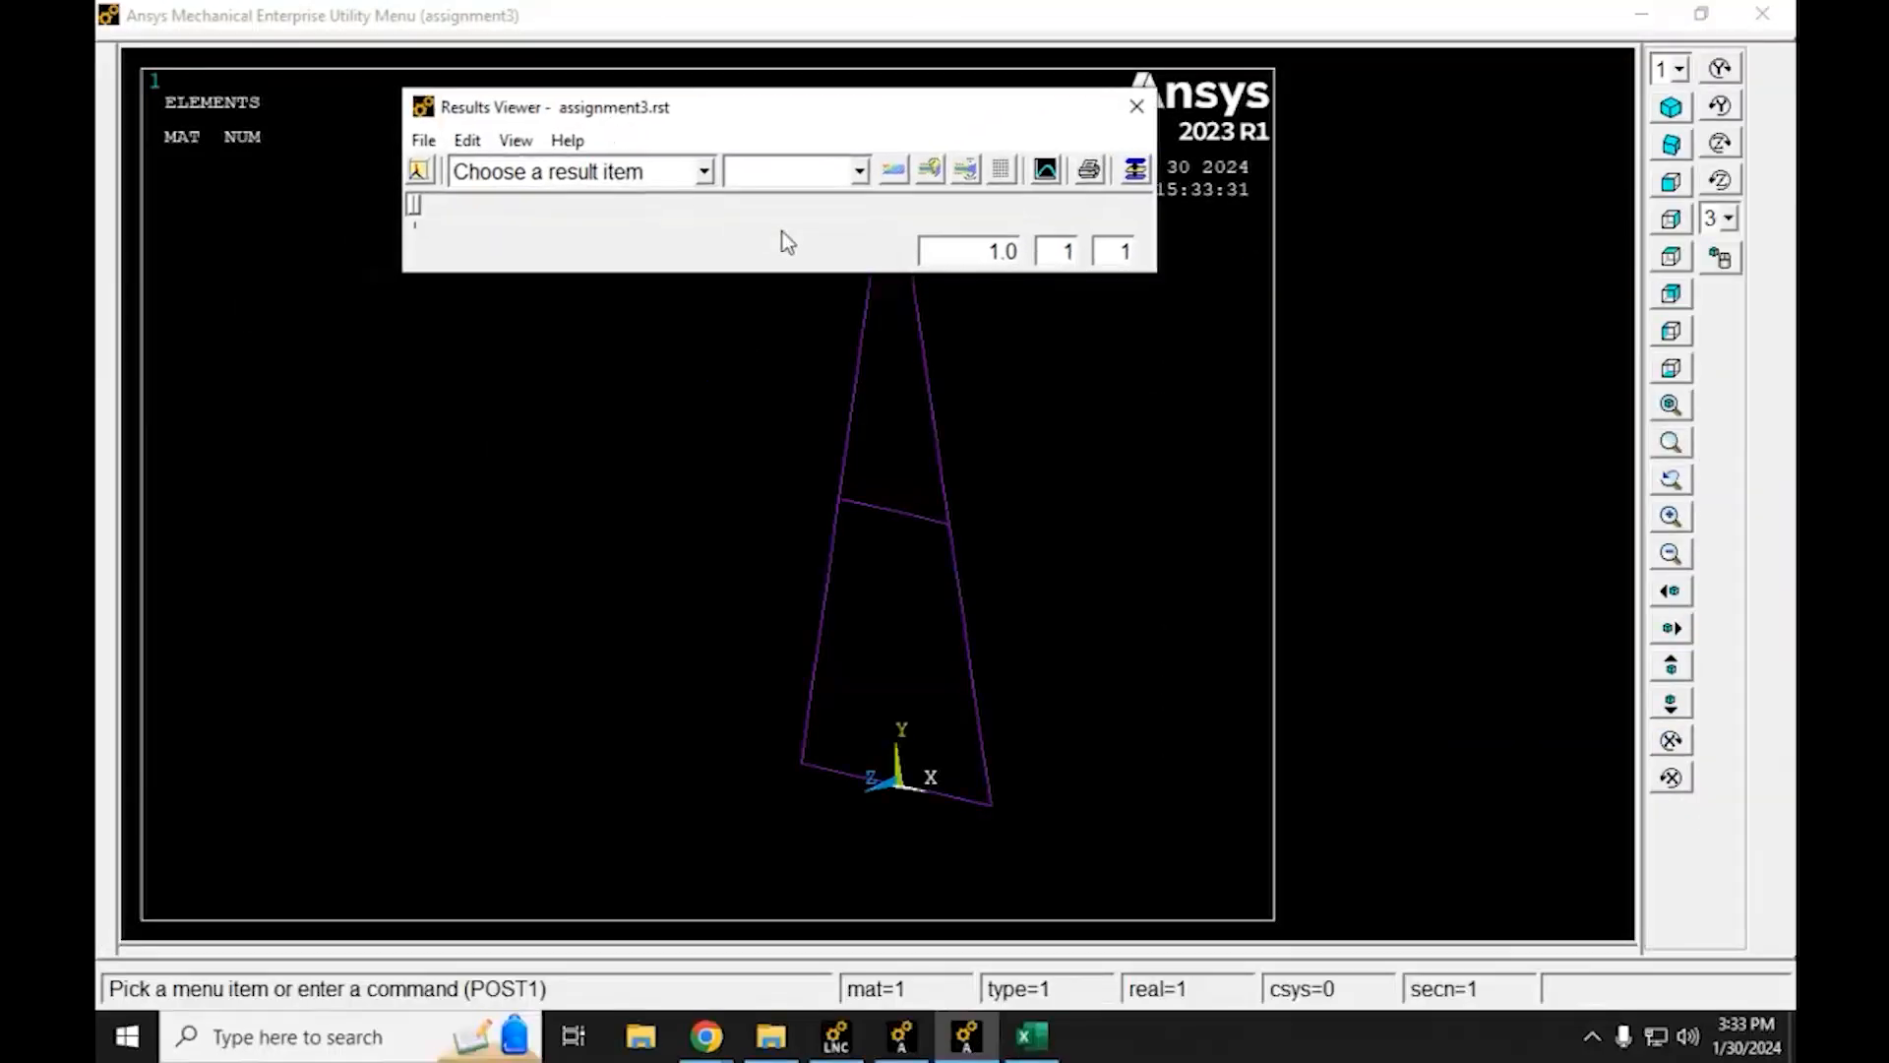
{"action": "left_click", "coordinate": [704, 172]}
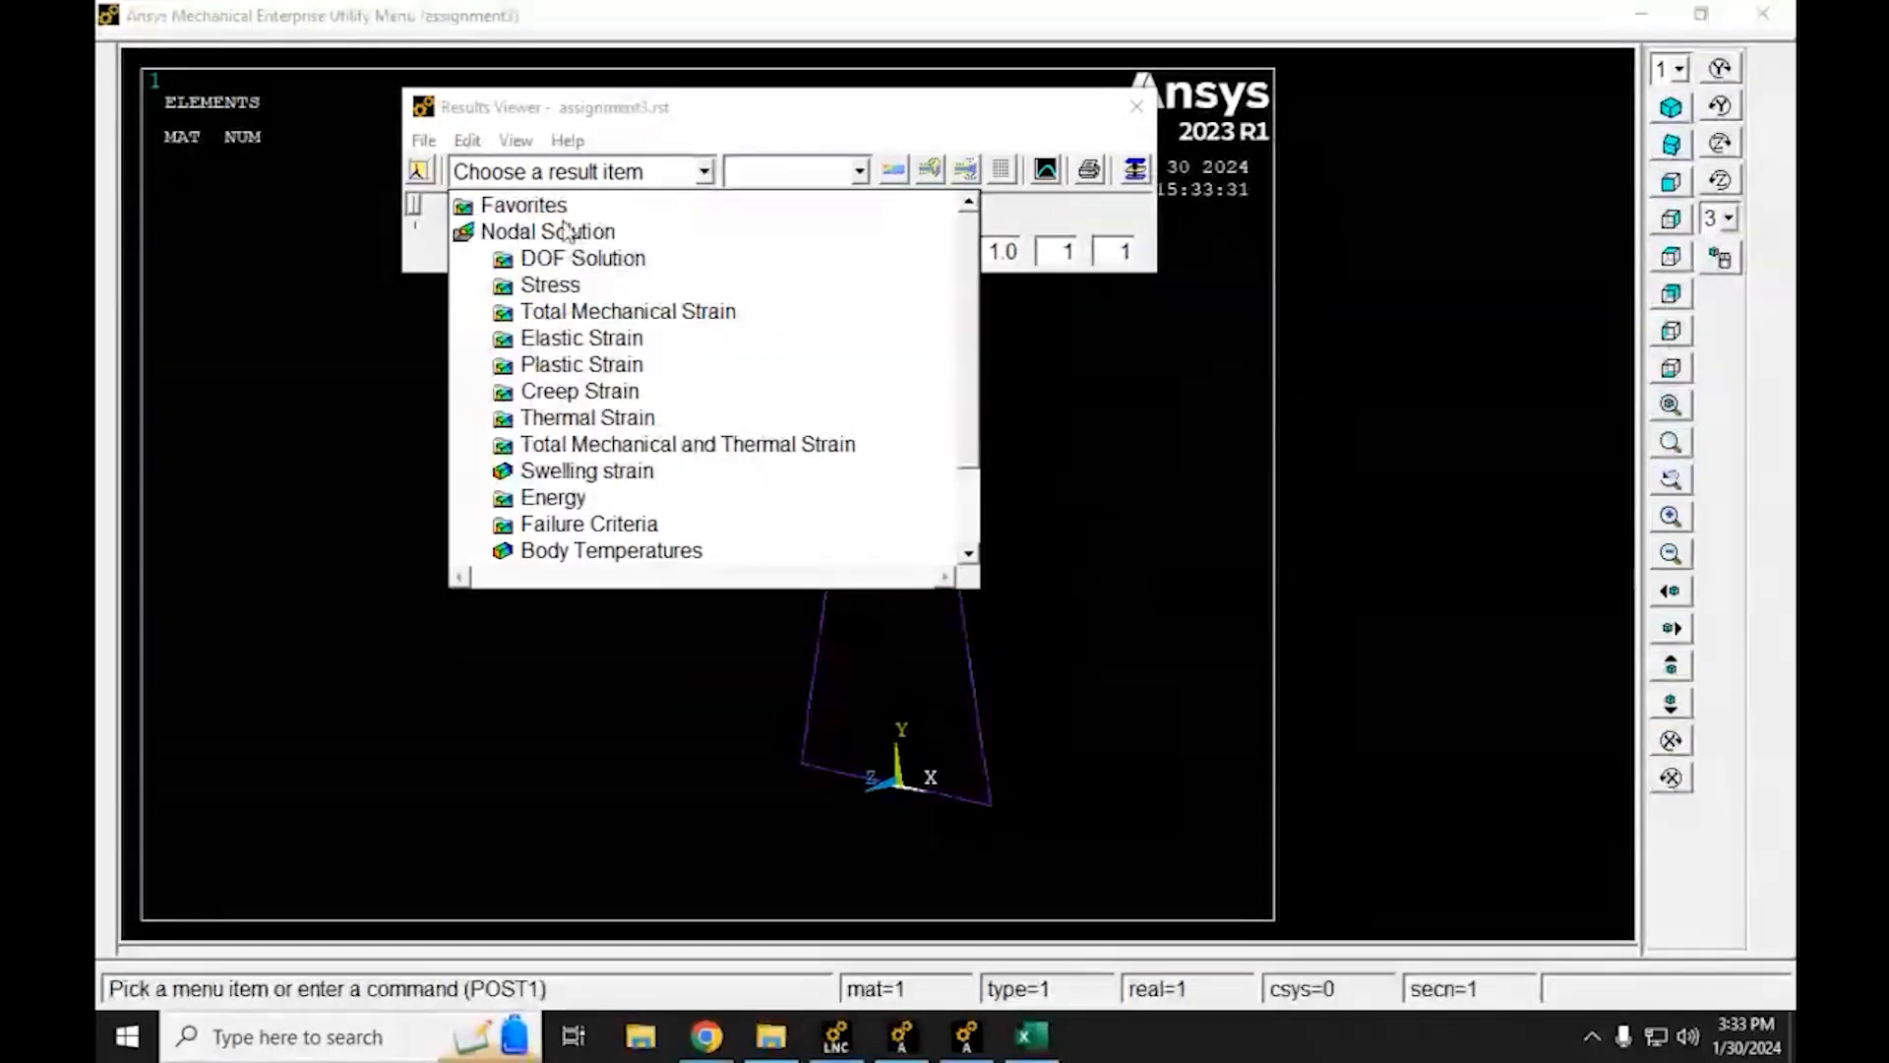
{"action": "double_click", "coordinate": [526, 234]}
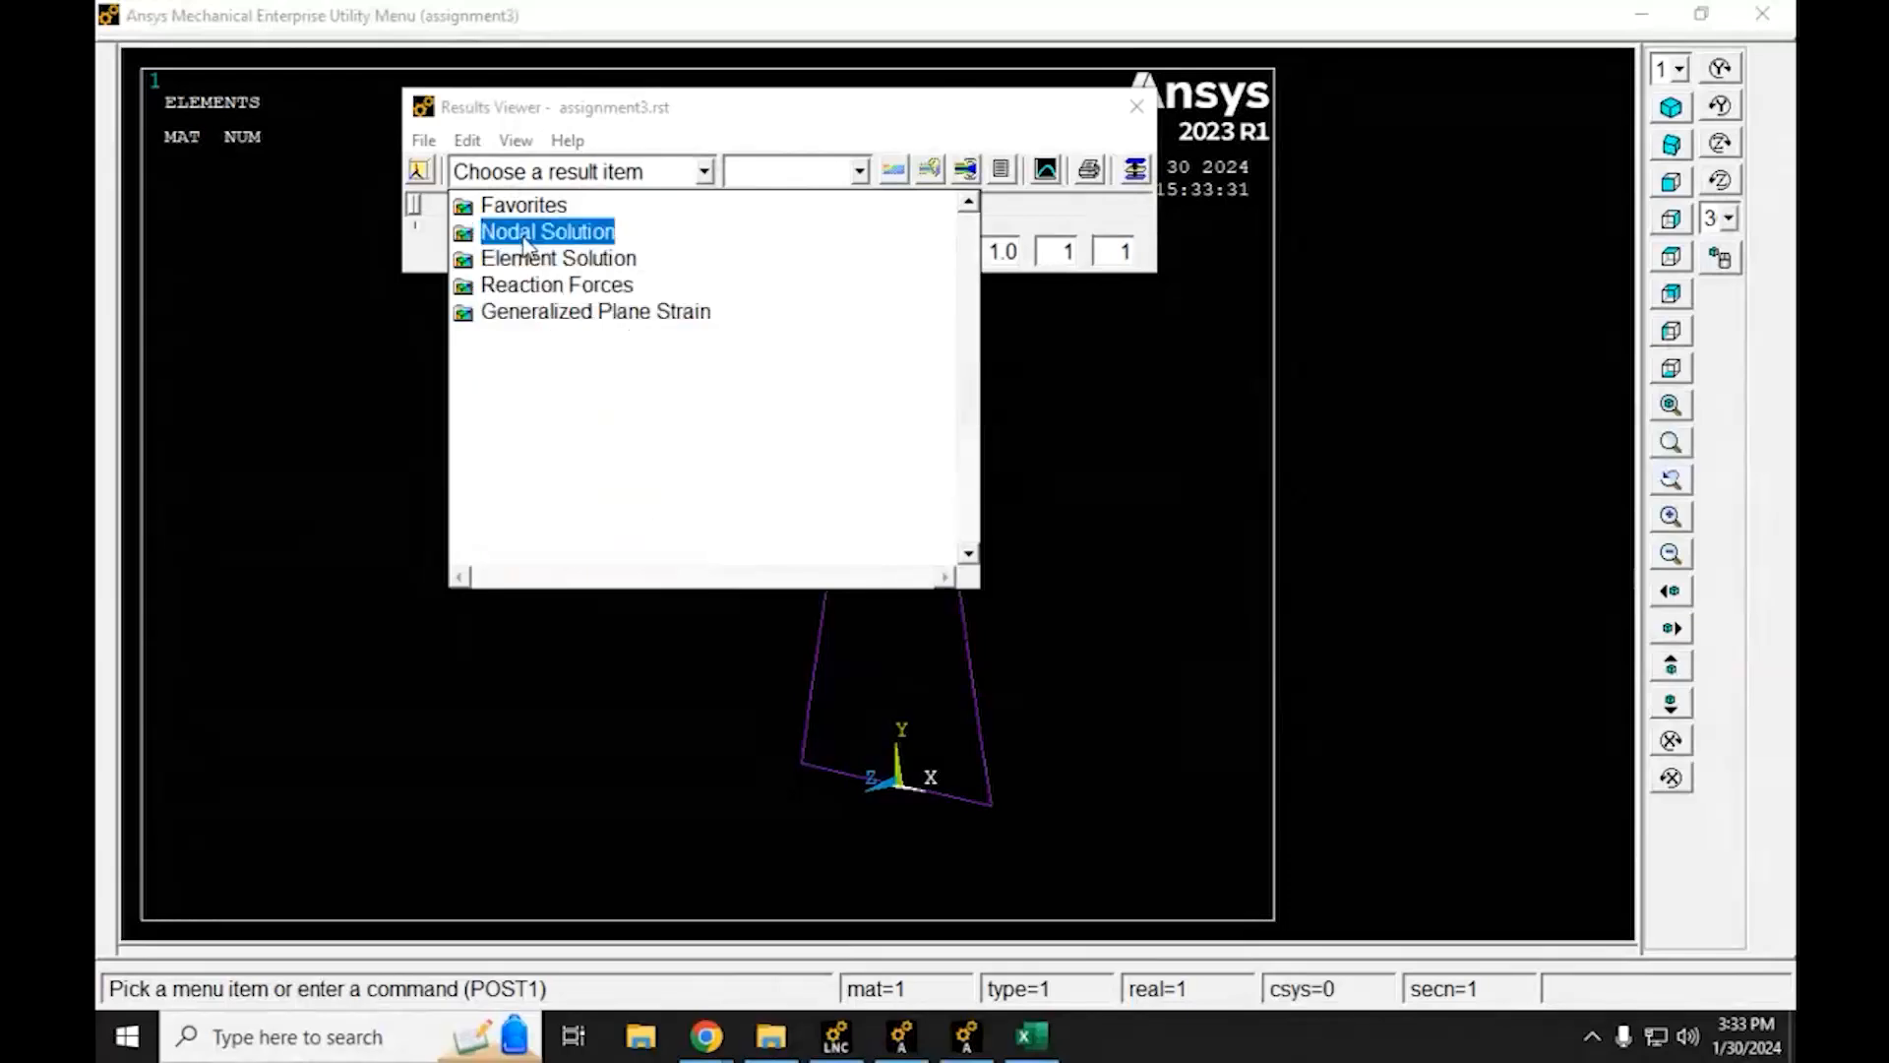
{"action": "double_click", "coordinate": [472, 261]}
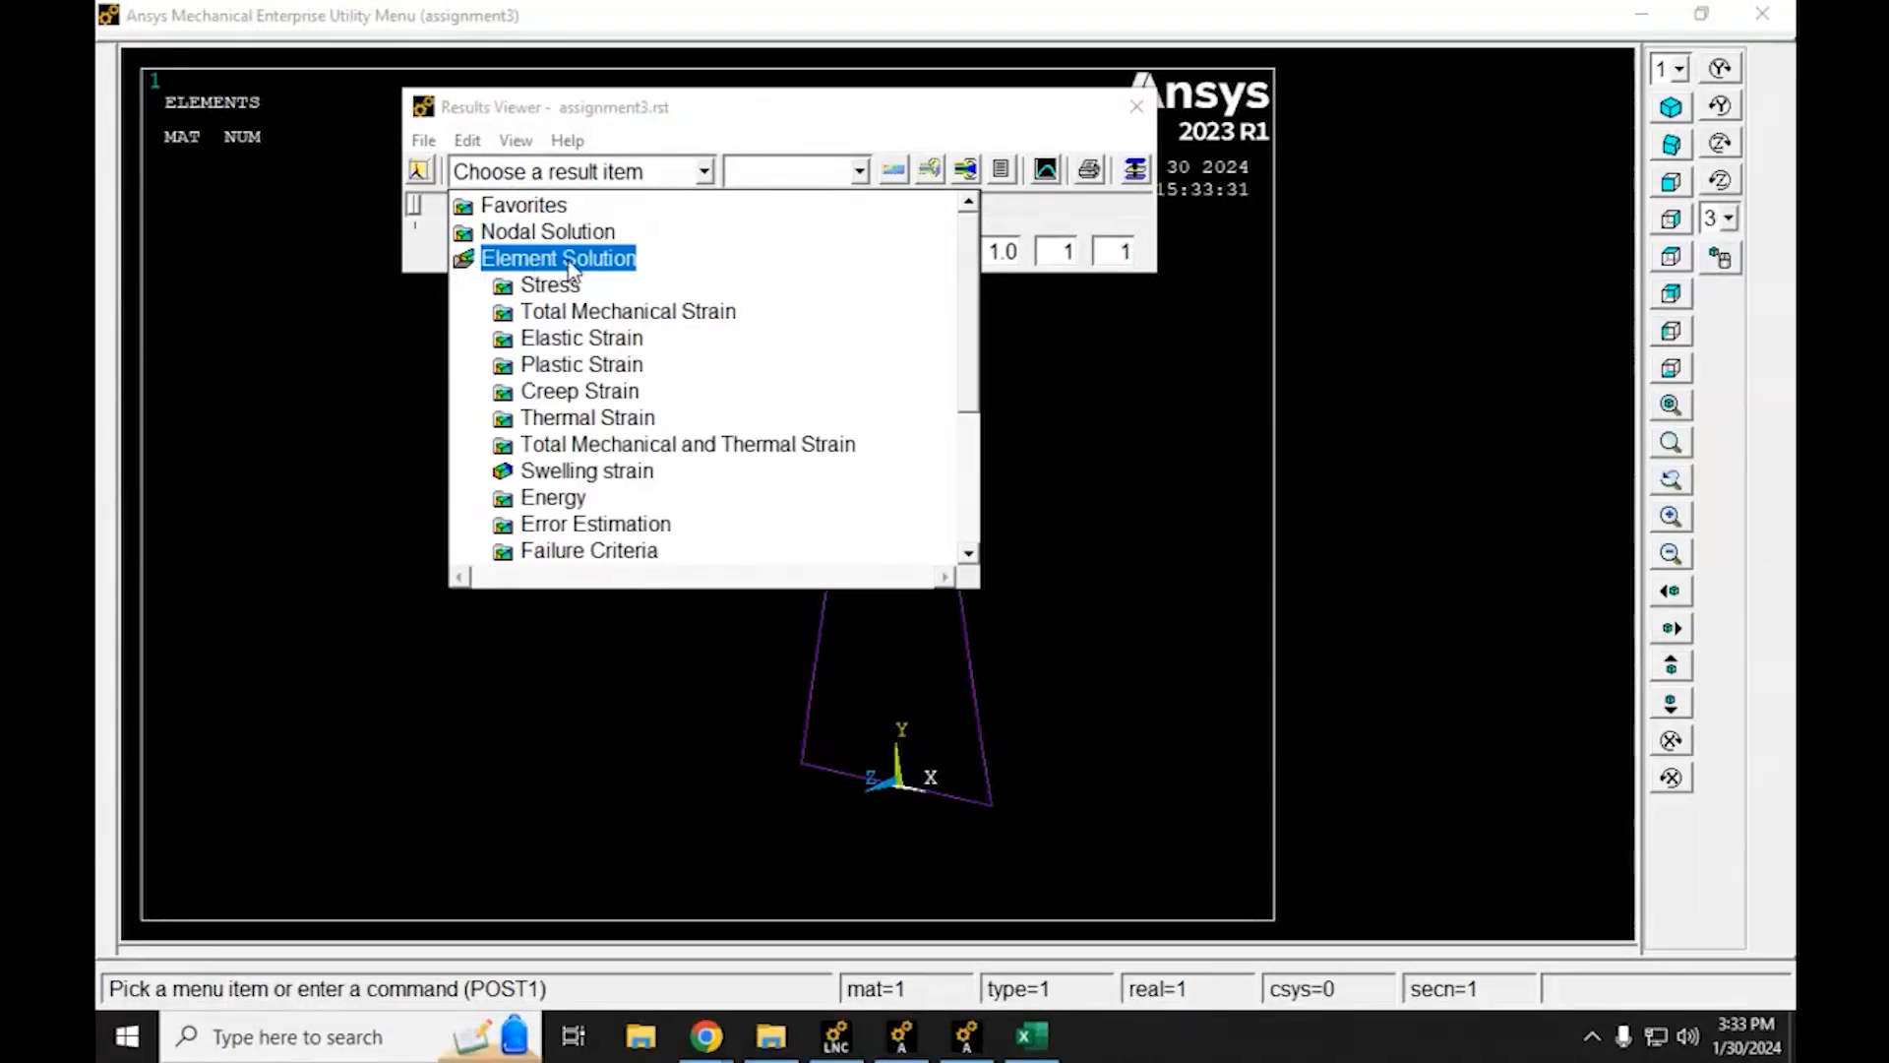
{"action": "double_click", "coordinate": [524, 286]}
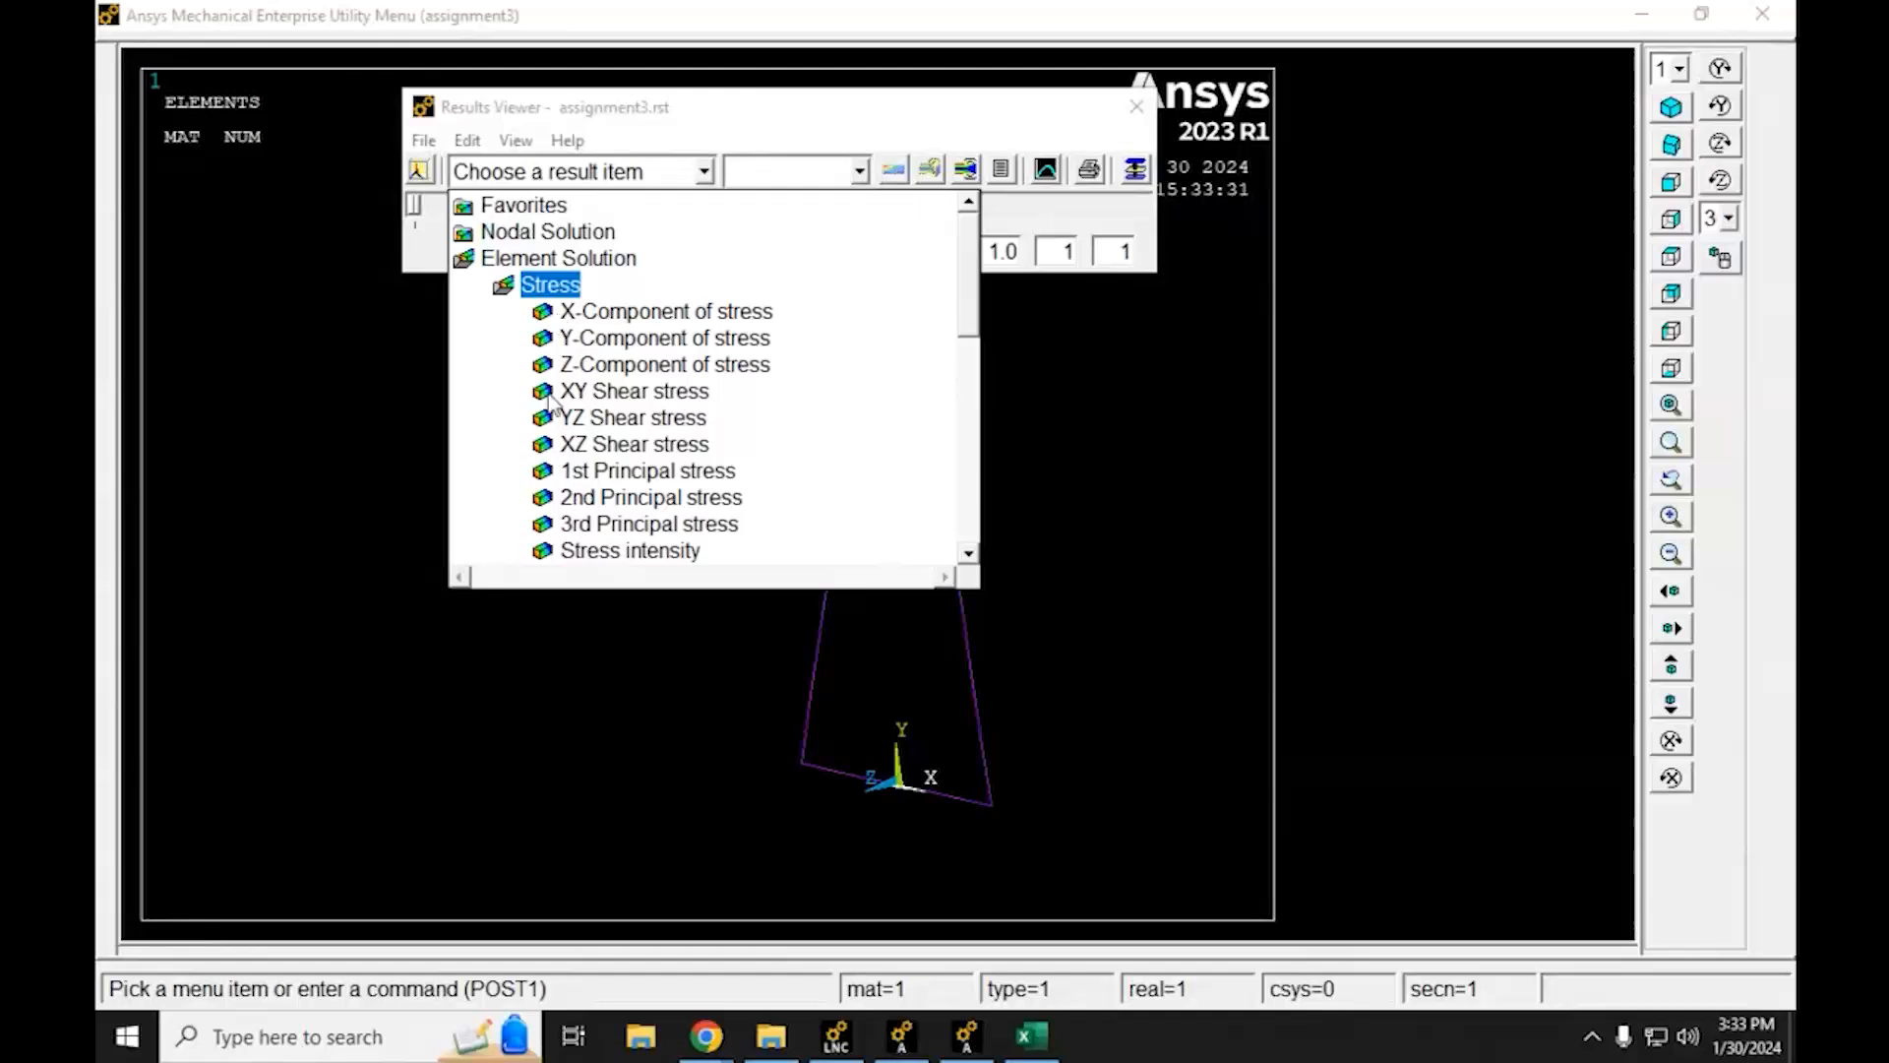
{"action": "left_click_drag", "start_coordinate": [971, 293], "coordinate": [978, 346]}
{"action": "left_click", "coordinate": [570, 392]}
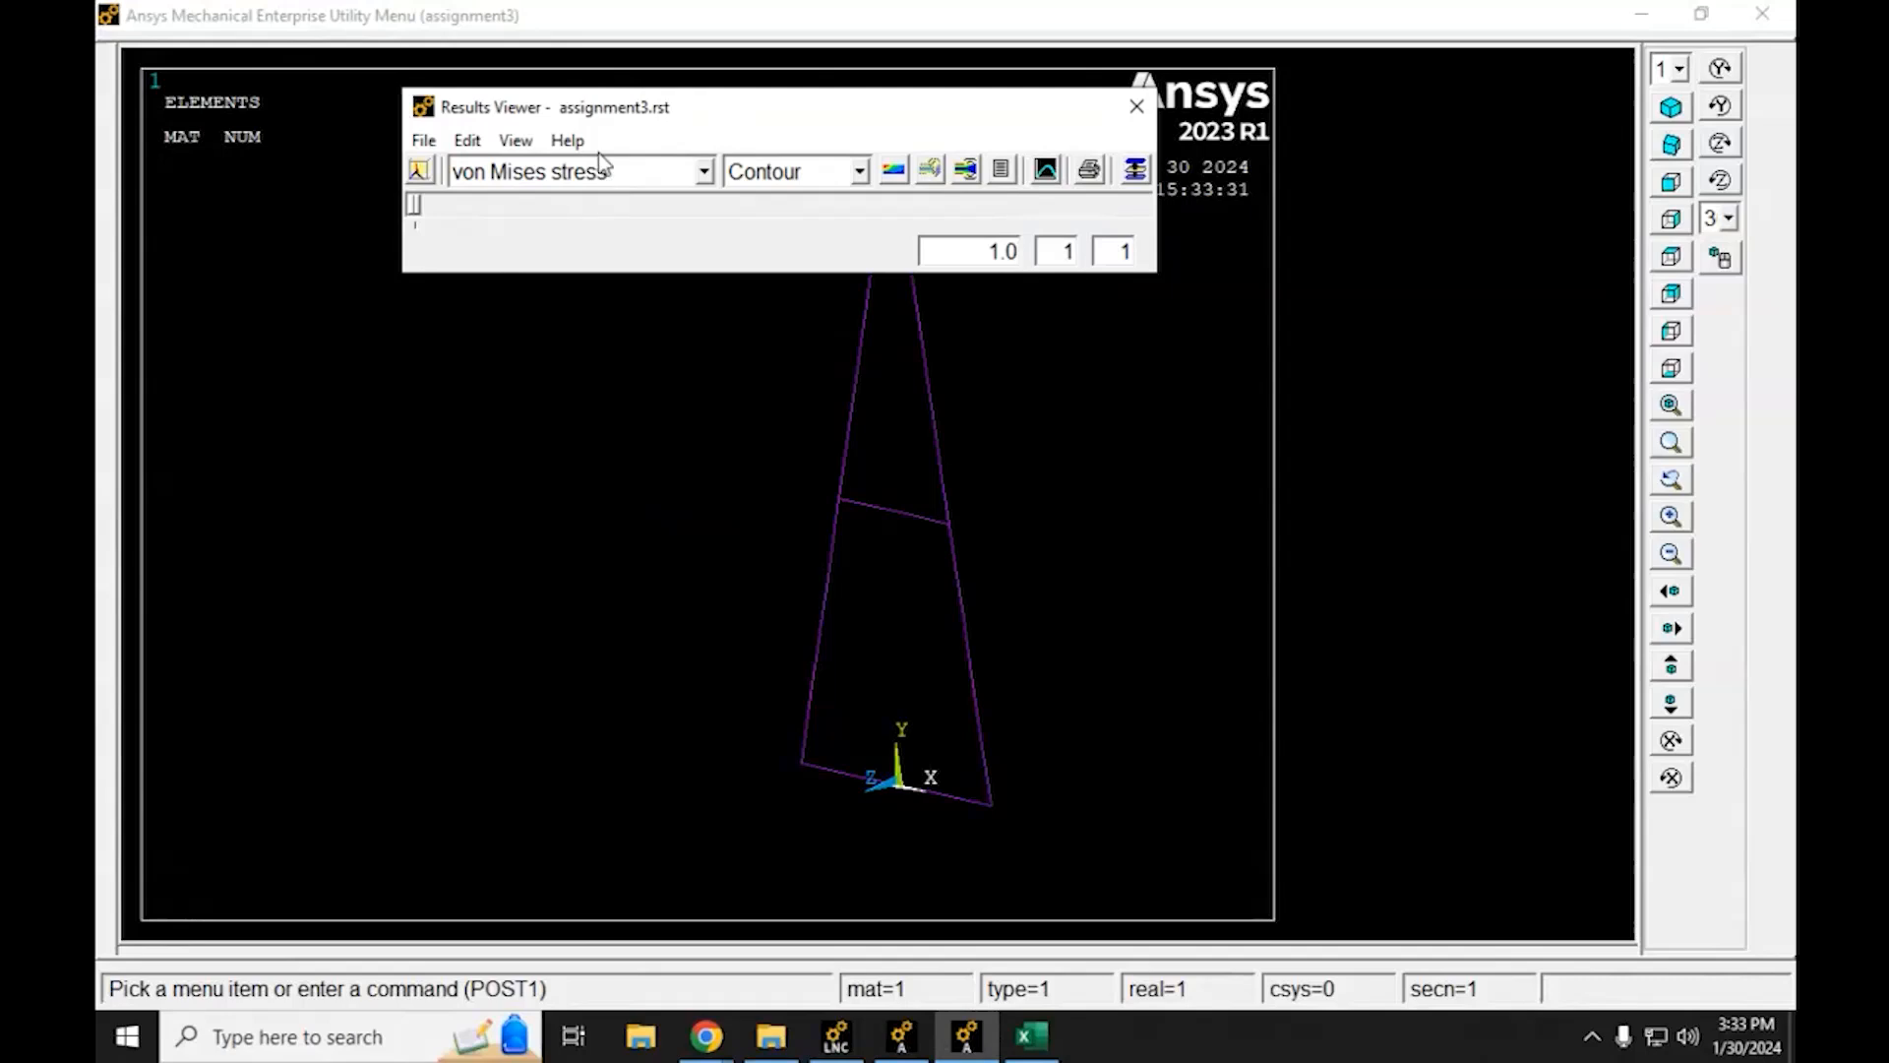
{"action": "left_click", "coordinate": [903, 177]}
{"action": "left_click_drag", "start_coordinate": [802, 115], "coordinate": [1377, 94]}
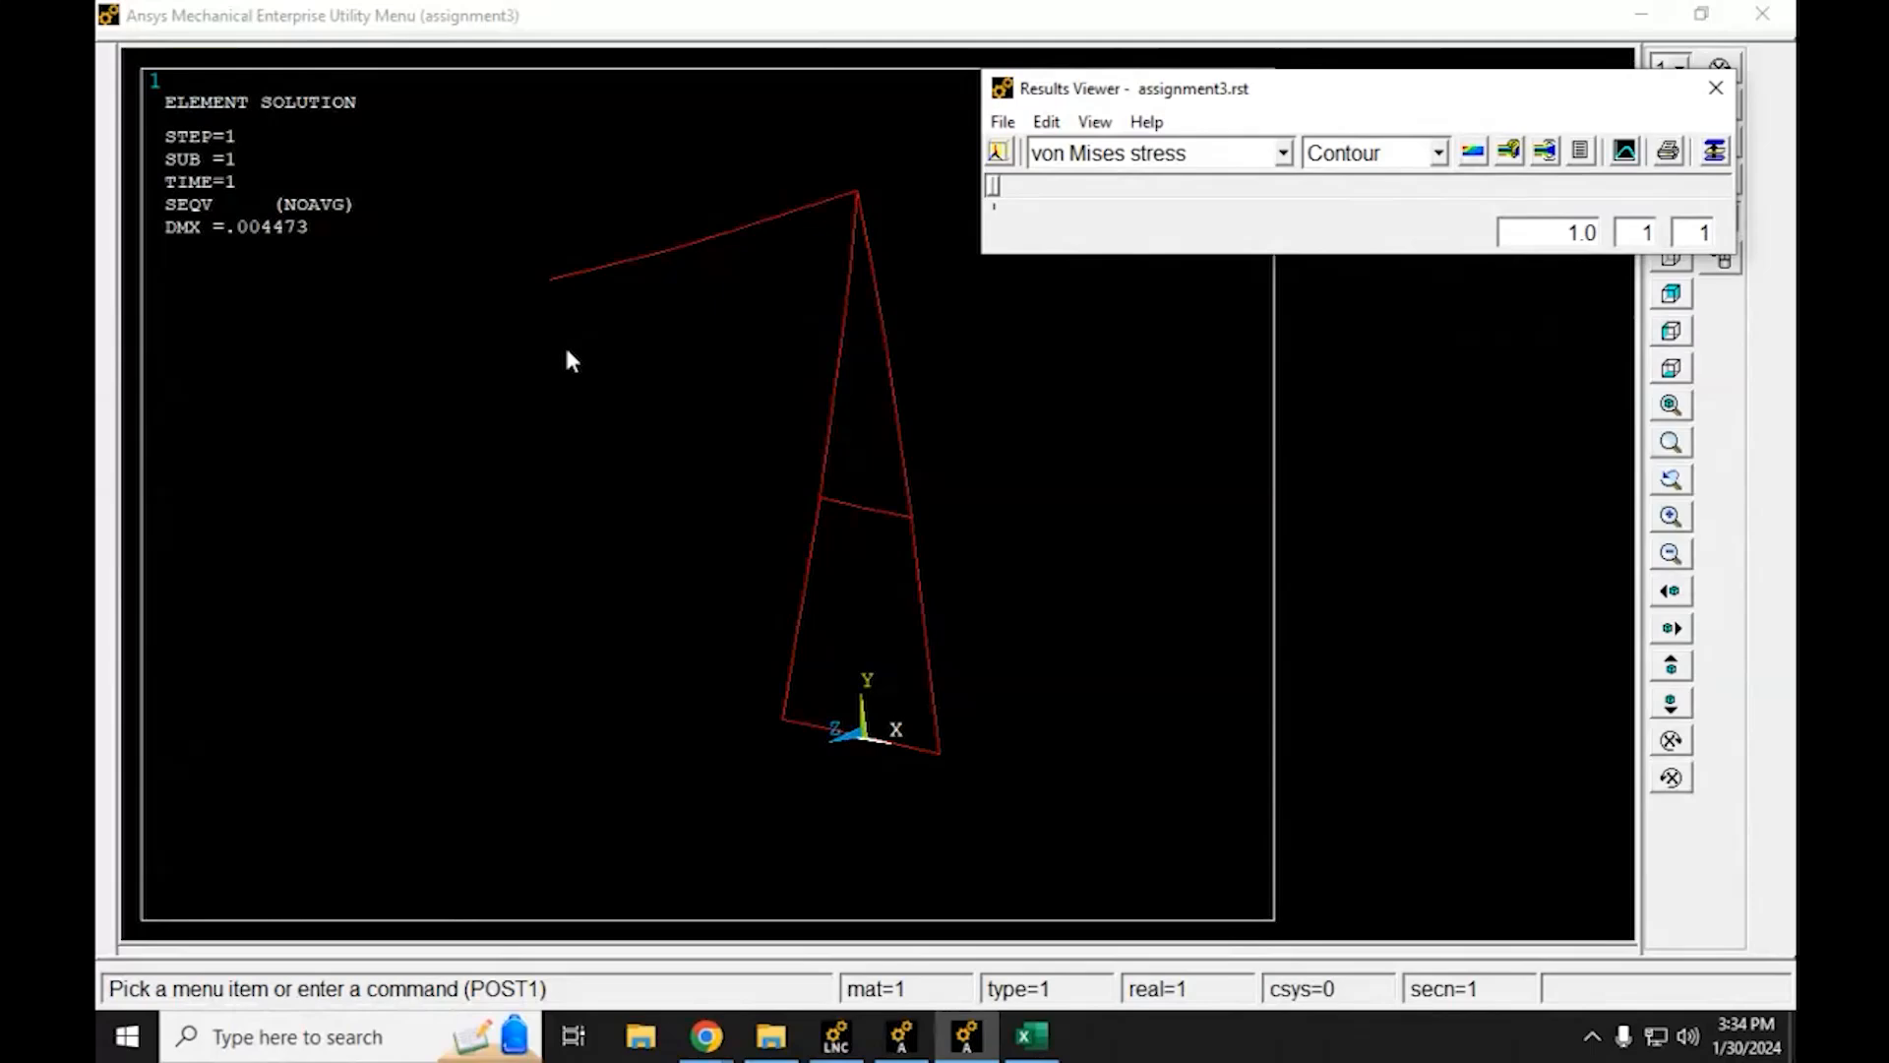
Close the Results Viewer and run /eshape,1,1 to display the beam elements with their real cross-sections
{"action": "left_click", "coordinate": [1716, 92]}
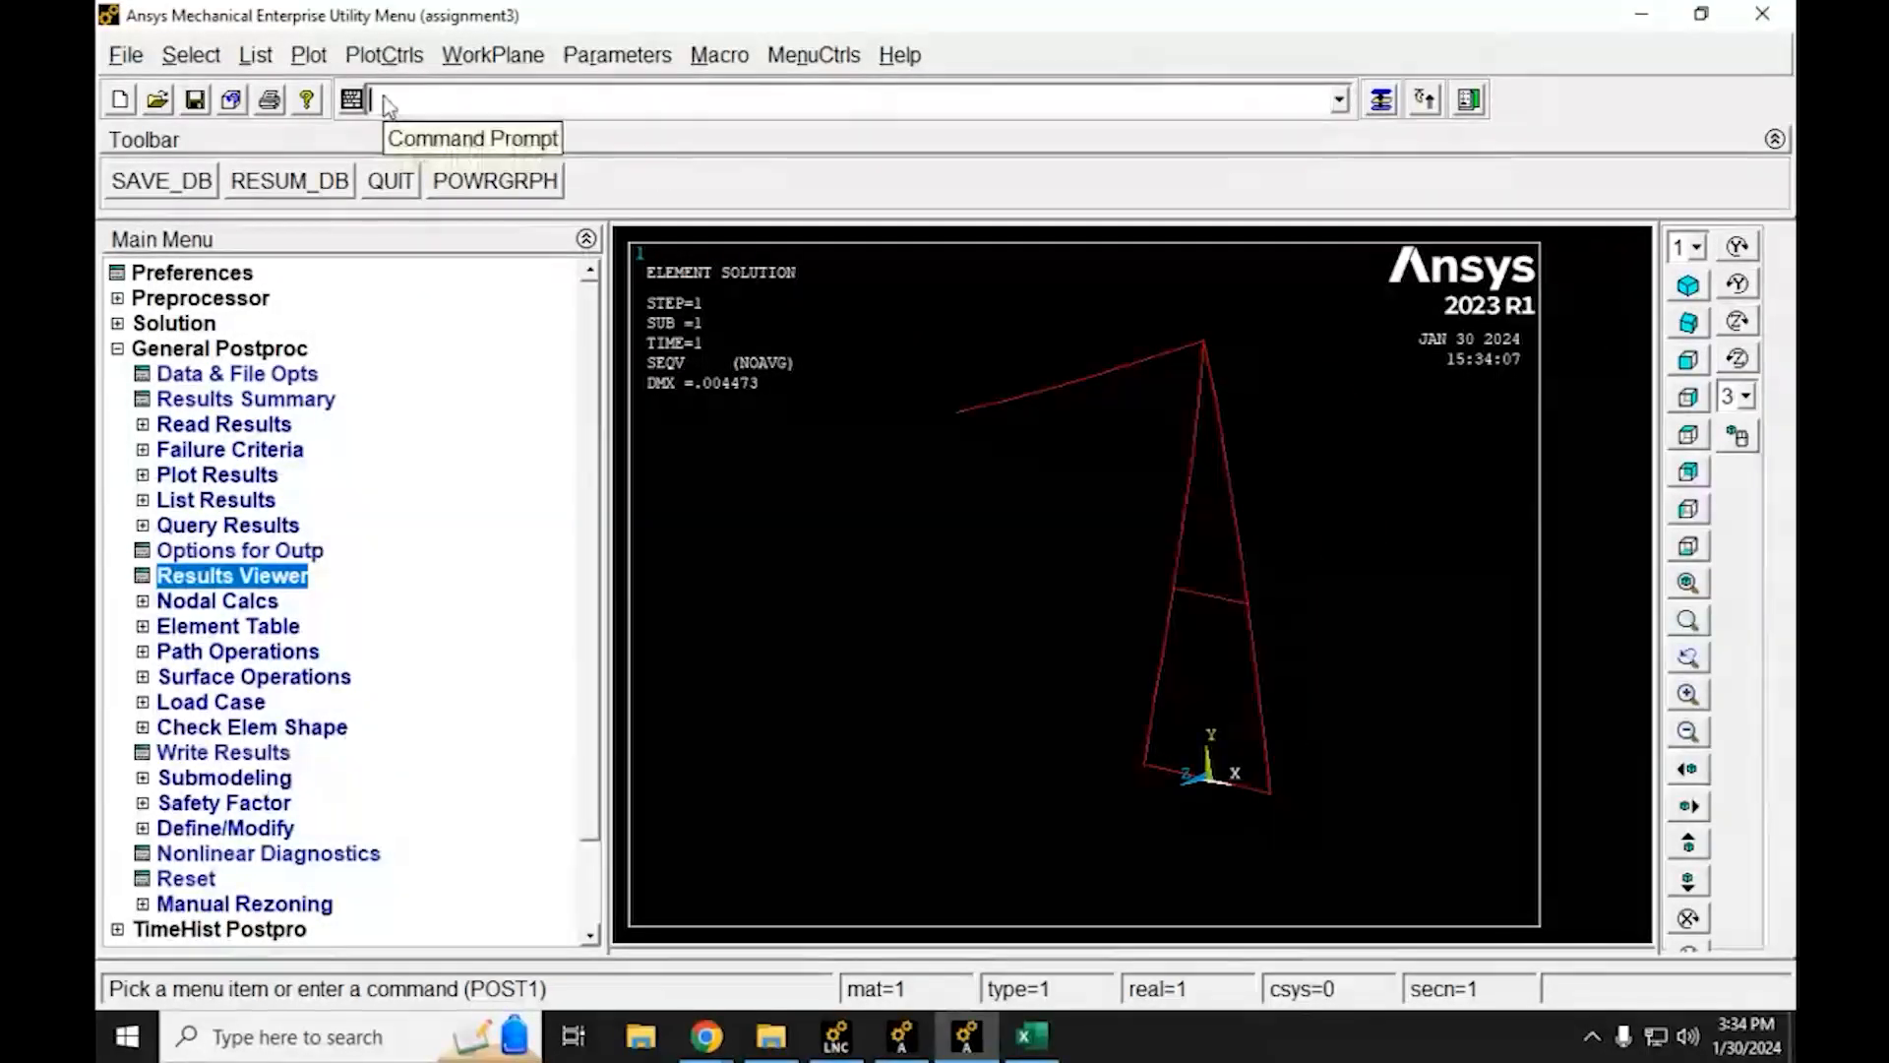
{"action": "type", "text": "/esha"}
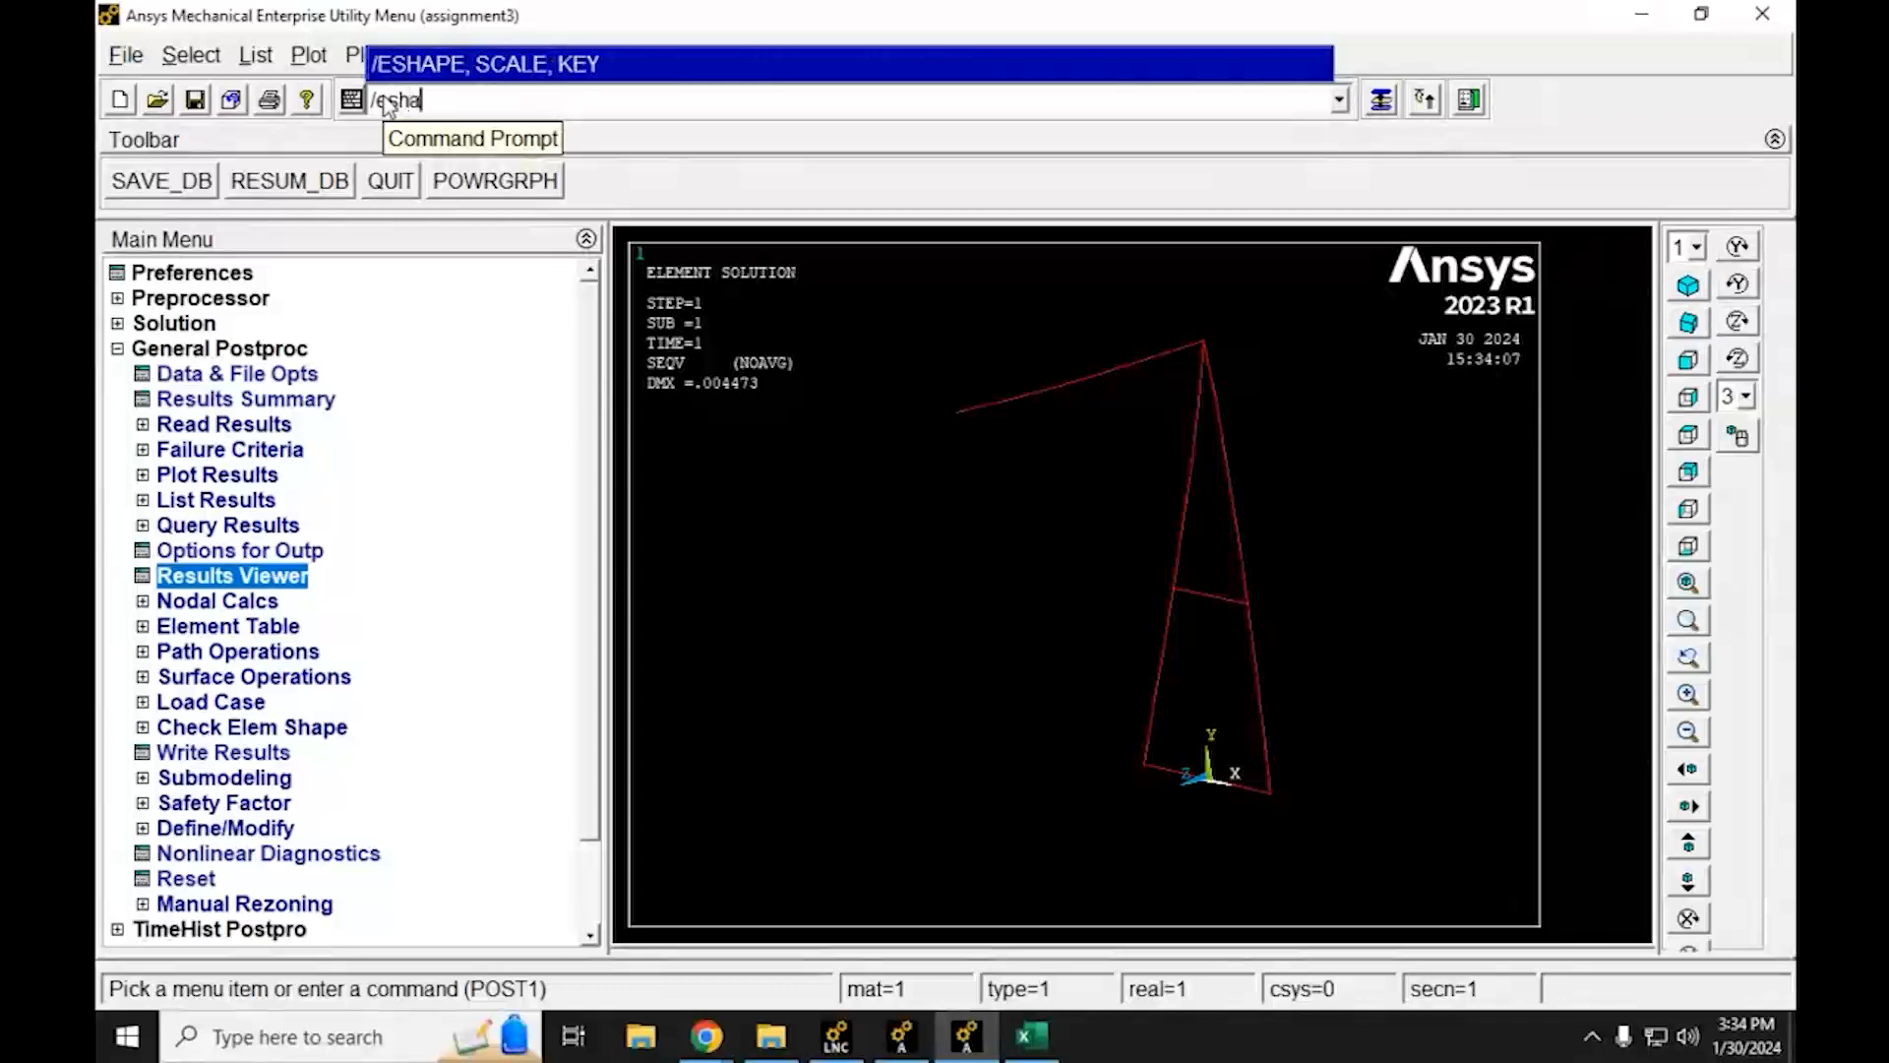
{"action": "type", "text": "pe,1,1"}
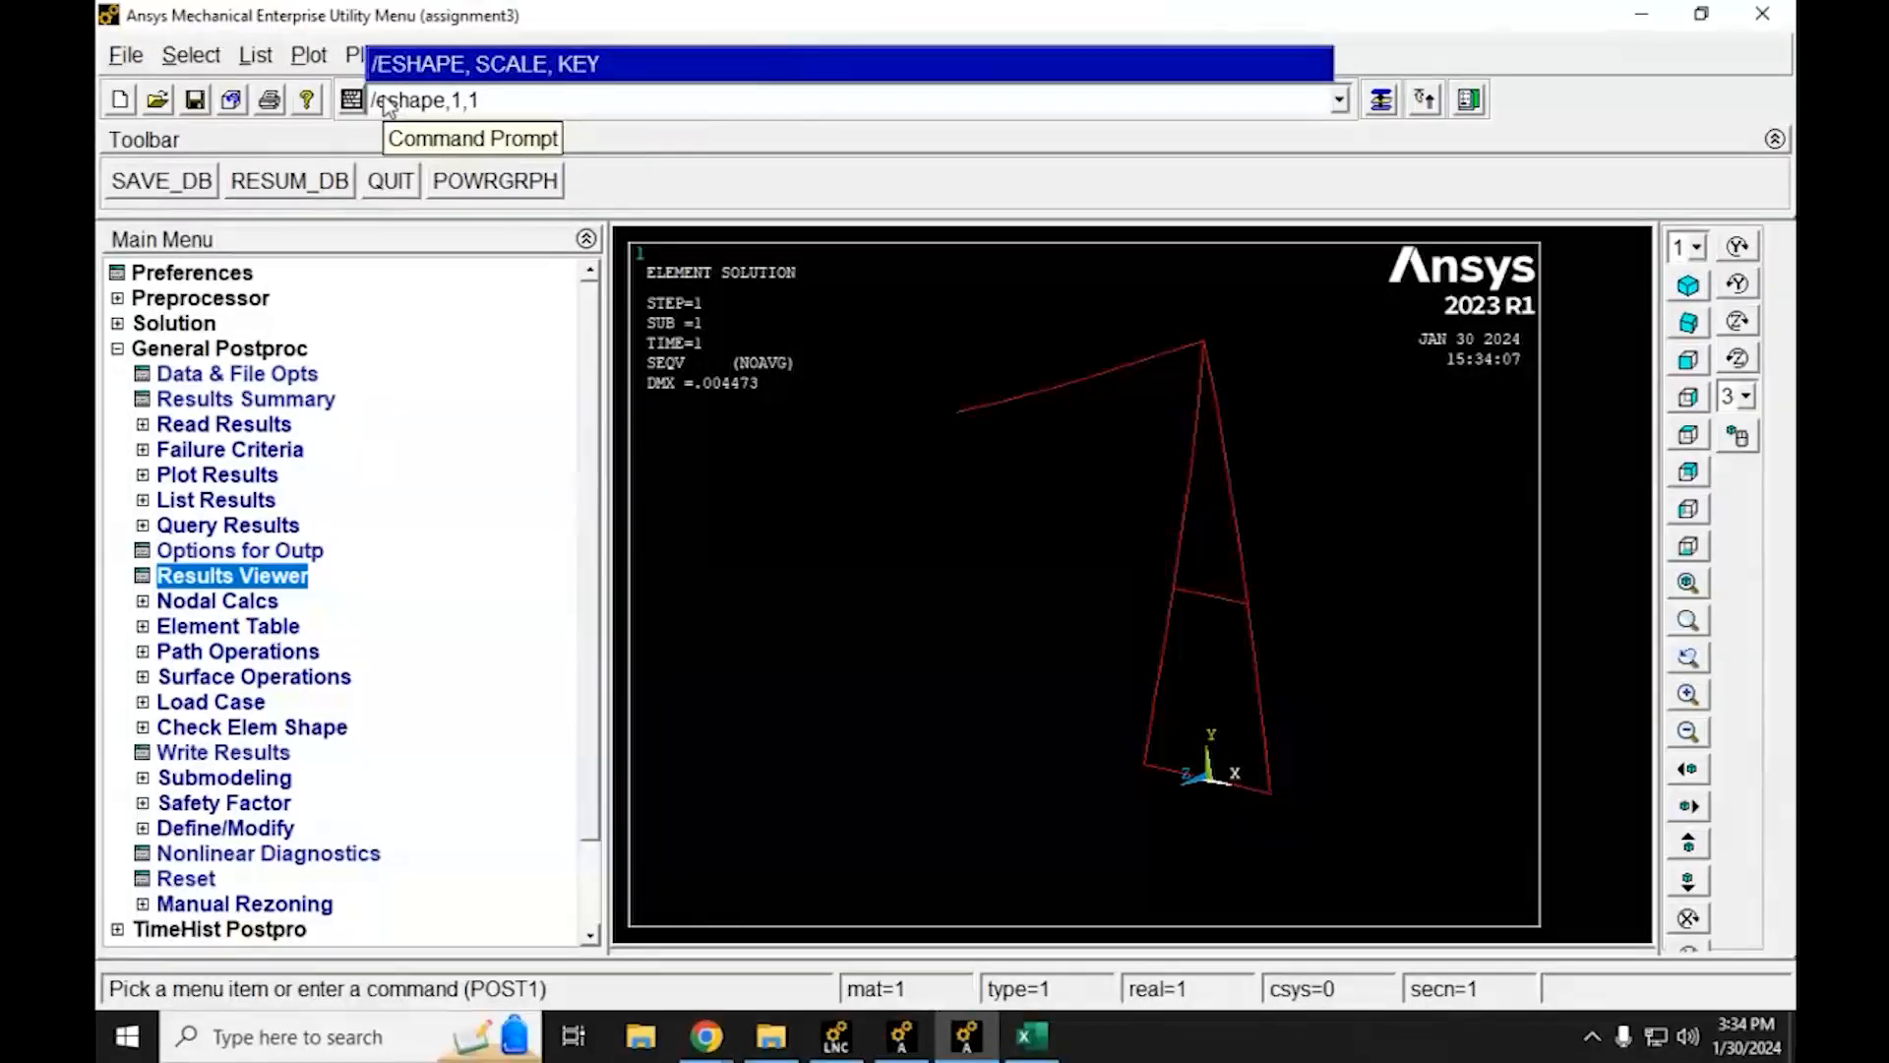
{"action": "key", "text": "Return"}
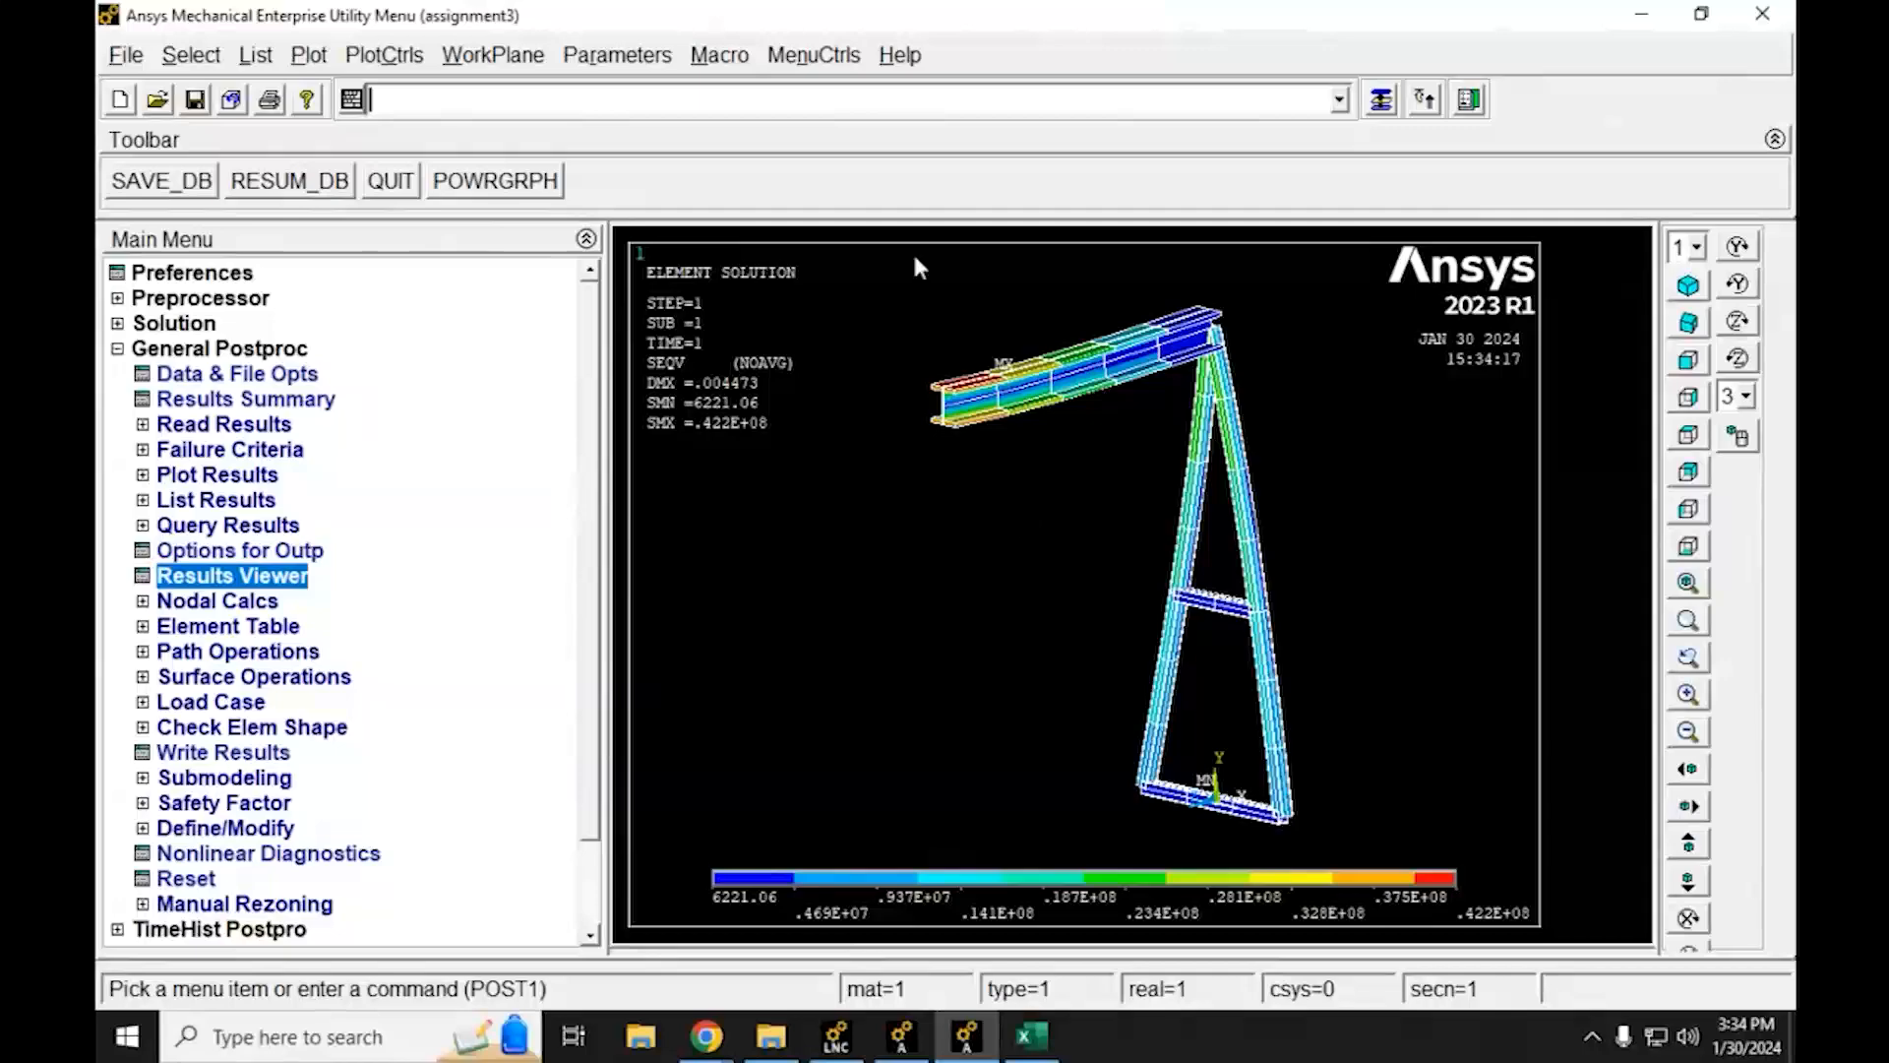
Reopen the Results Viewer, plot the element-solution von Mises stress as a contour on the real beam cross-sections, and close the viewer
{"action": "left_click", "coordinate": [222, 578]}
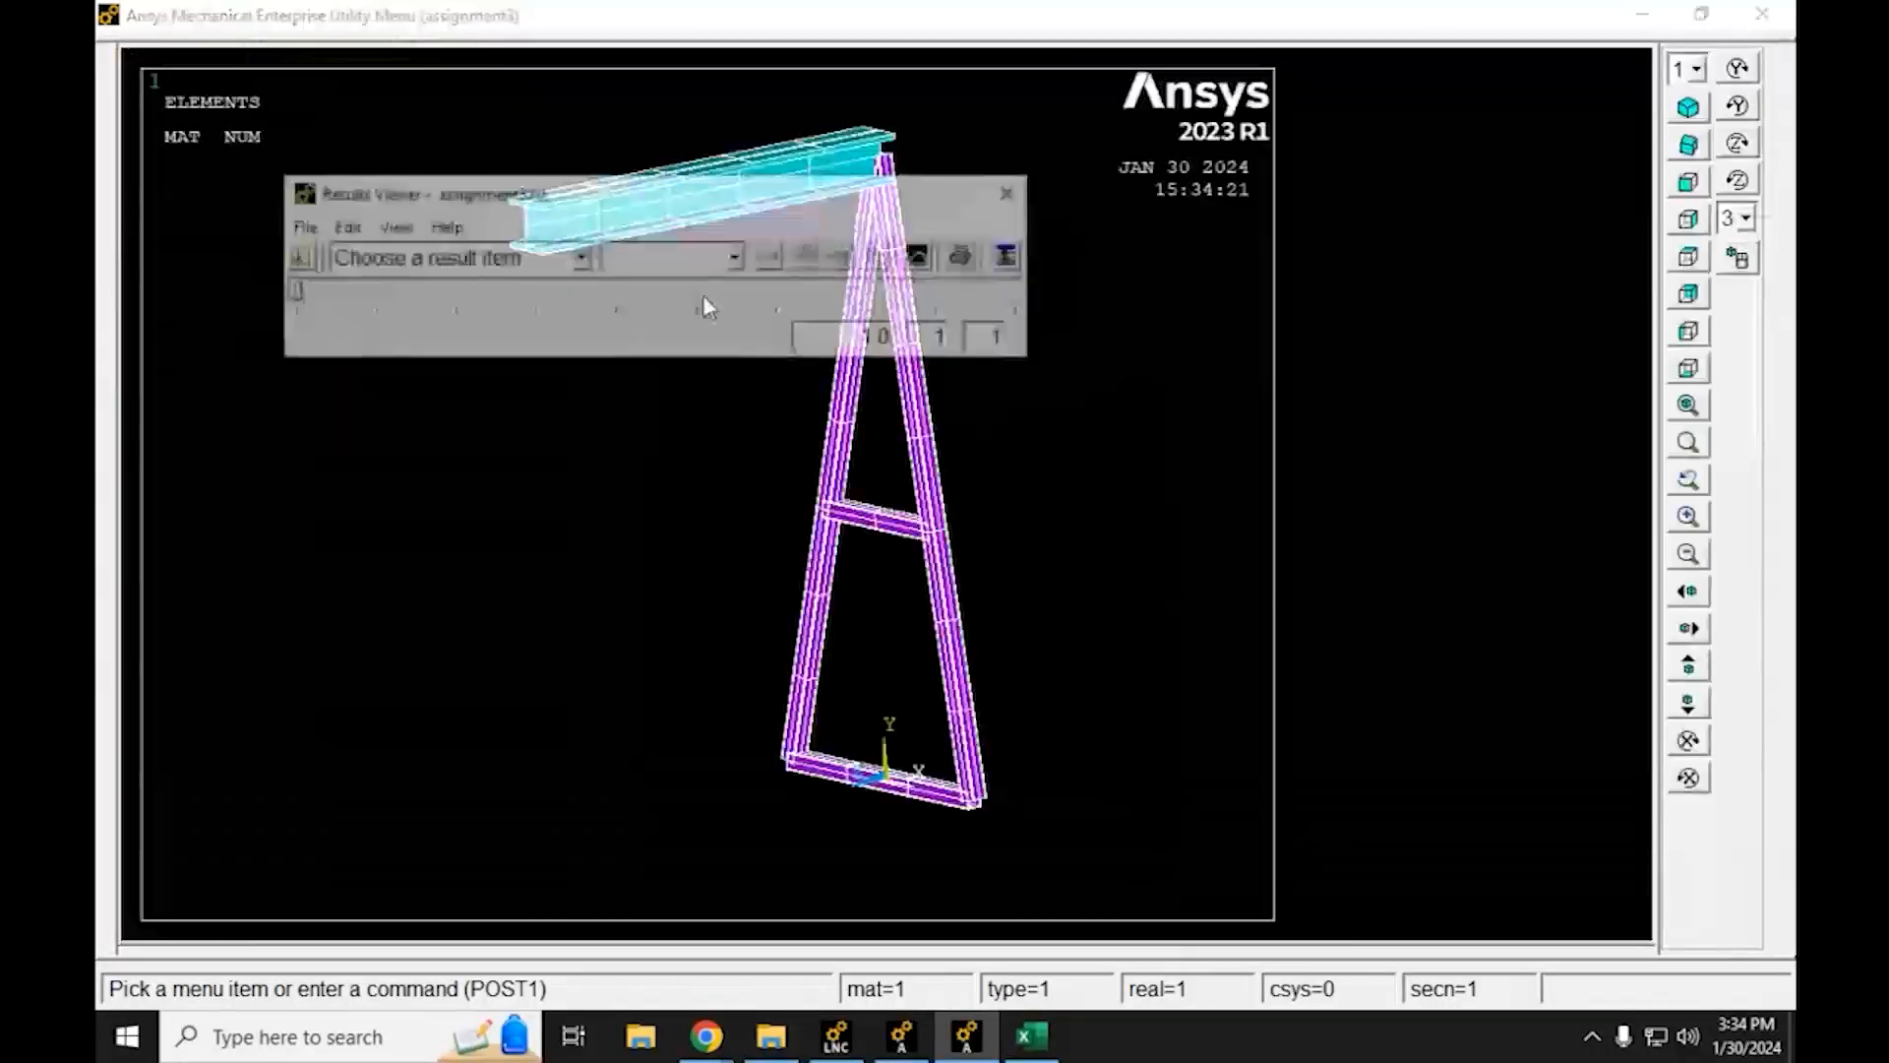
{"action": "left_click_drag", "start_coordinate": [734, 210], "coordinate": [692, 347]}
{"action": "left_click", "coordinate": [436, 399]}
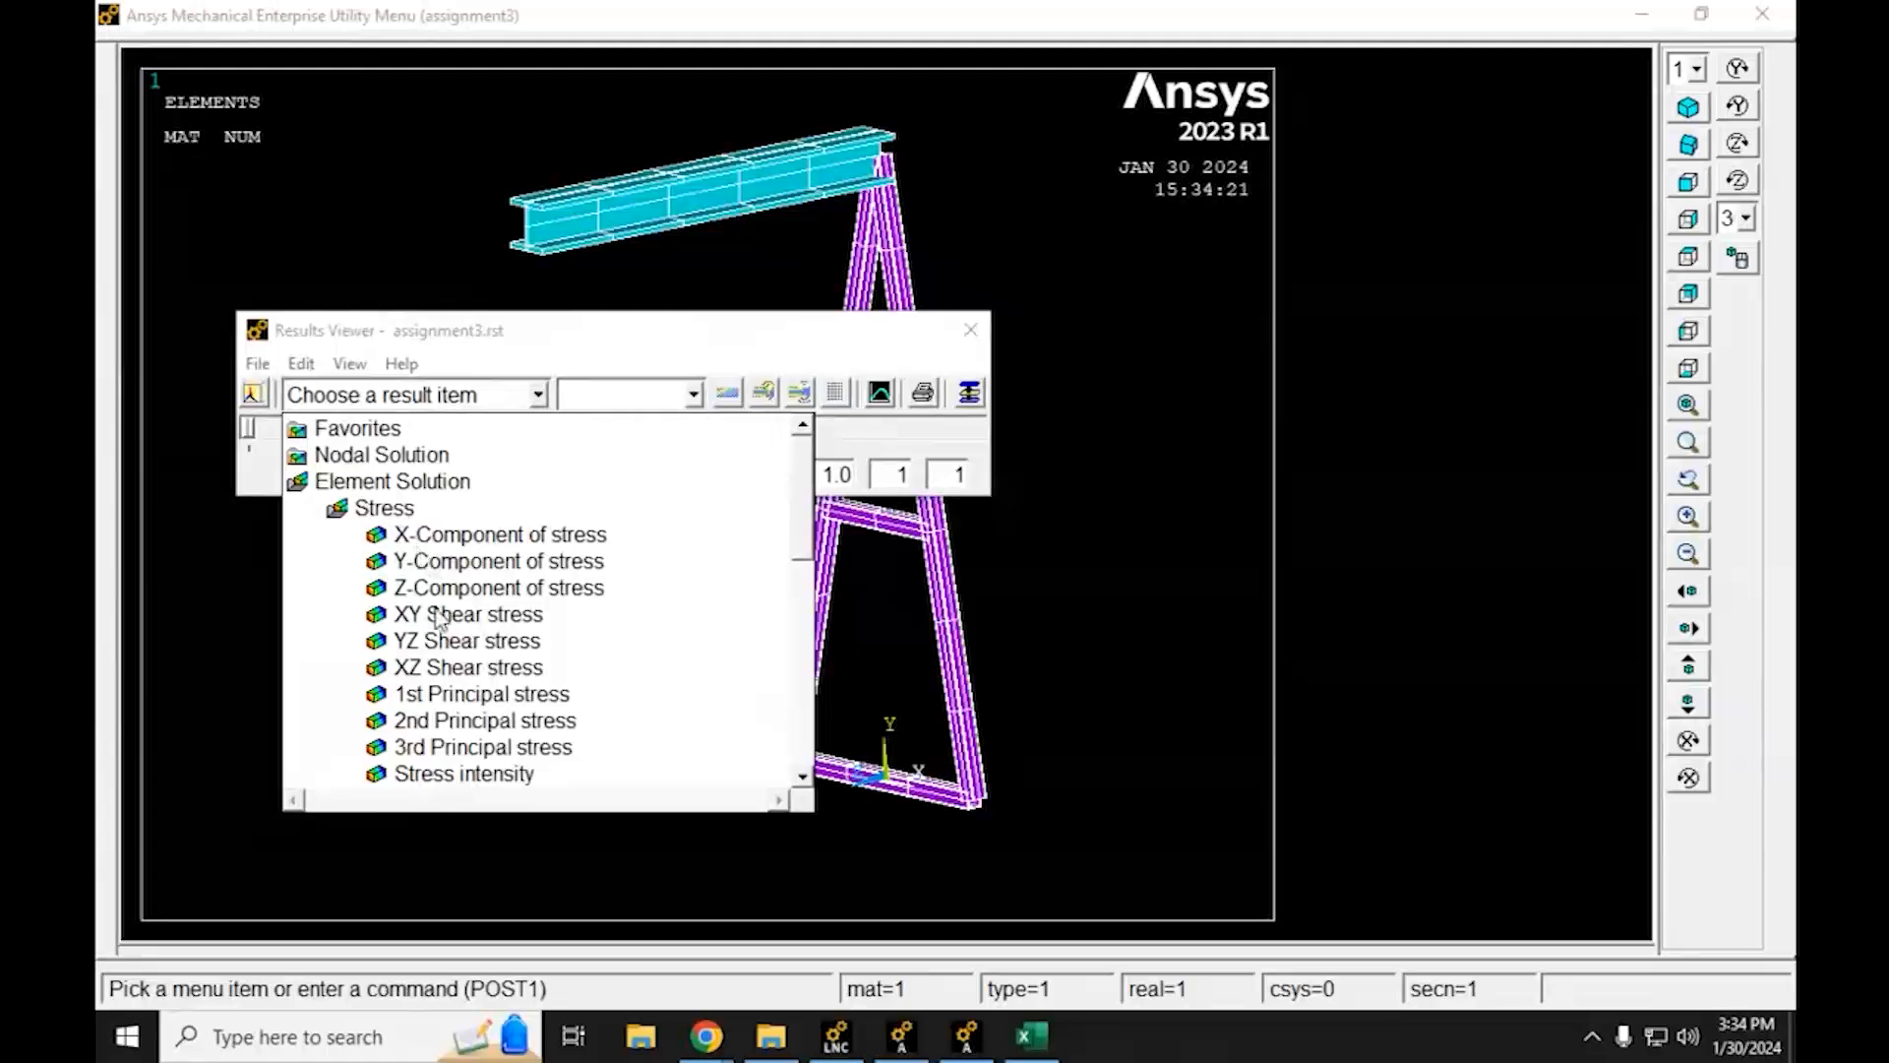
{"action": "scroll", "coordinate": [794, 469], "scroll_direction": "down", "scroll_amount": 2}
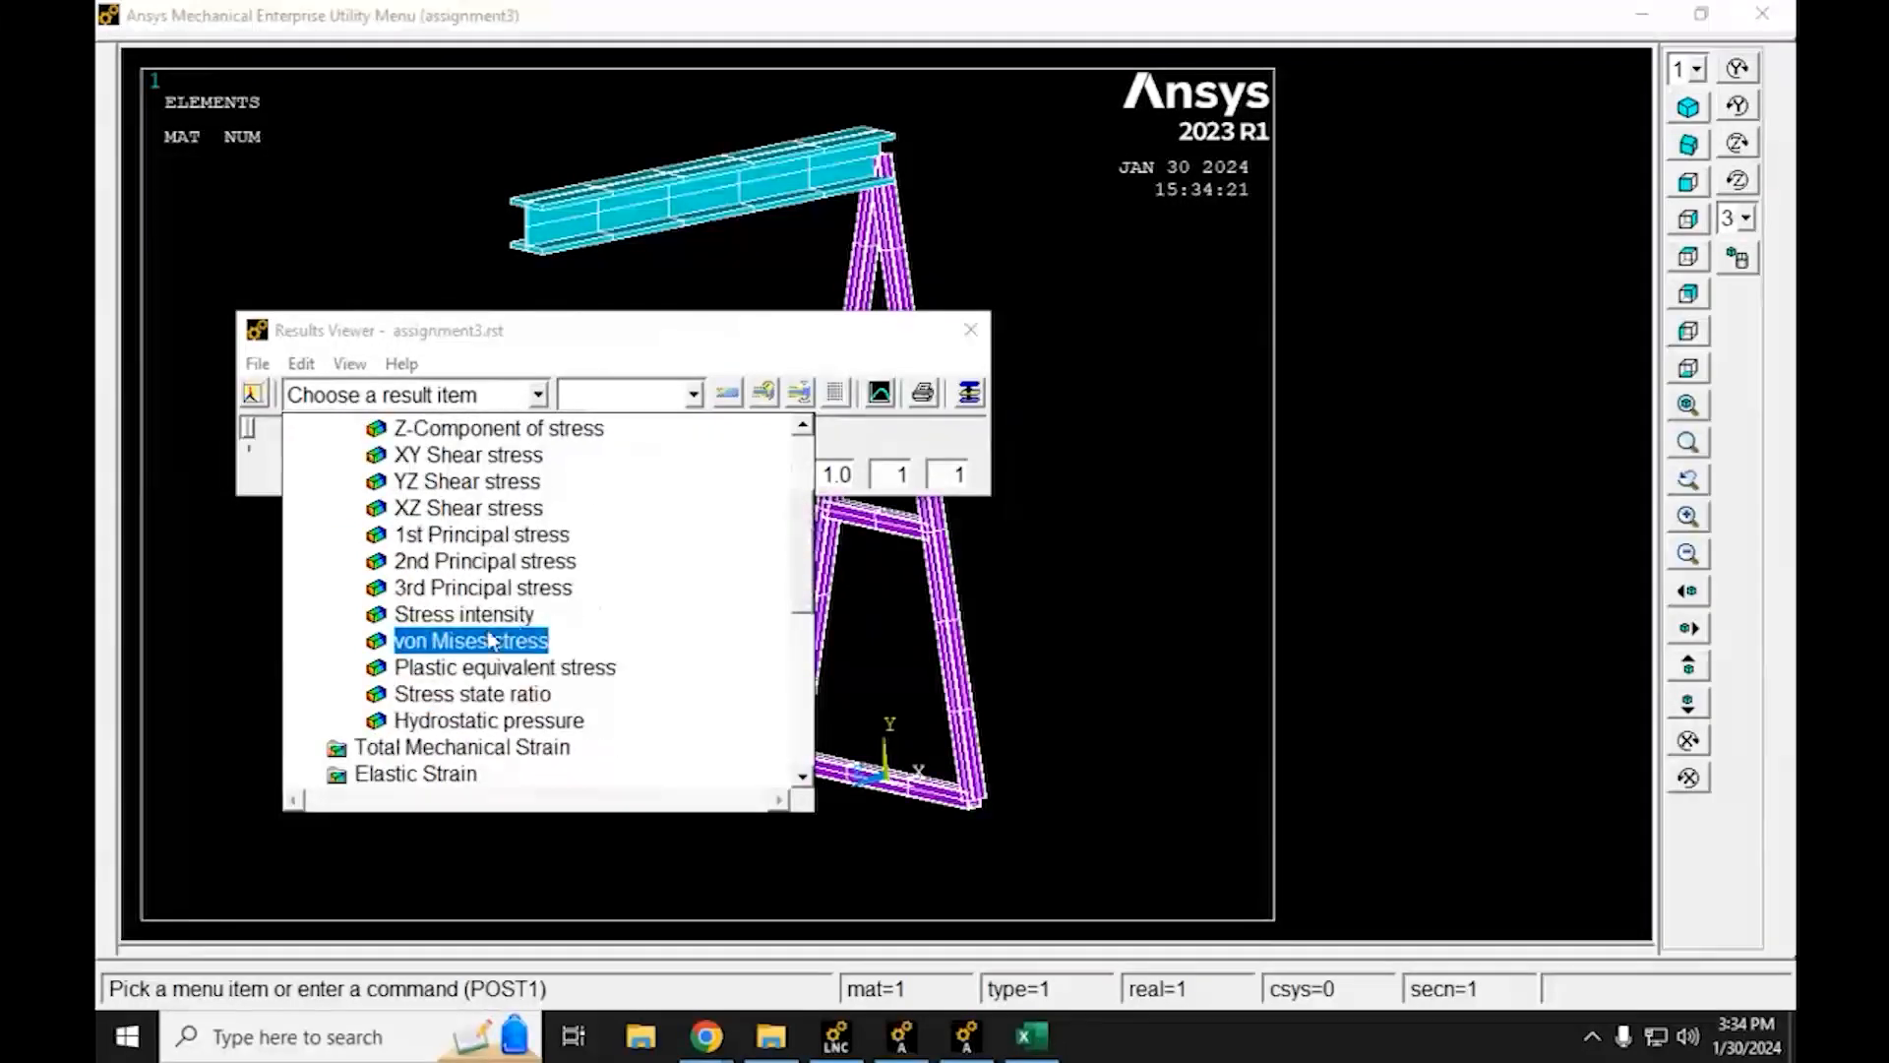
{"action": "left_click", "coordinate": [472, 640]}
{"action": "left_click", "coordinate": [728, 395]}
{"action": "left_click_drag", "start_coordinate": [673, 346], "coordinate": [1392, 226]}
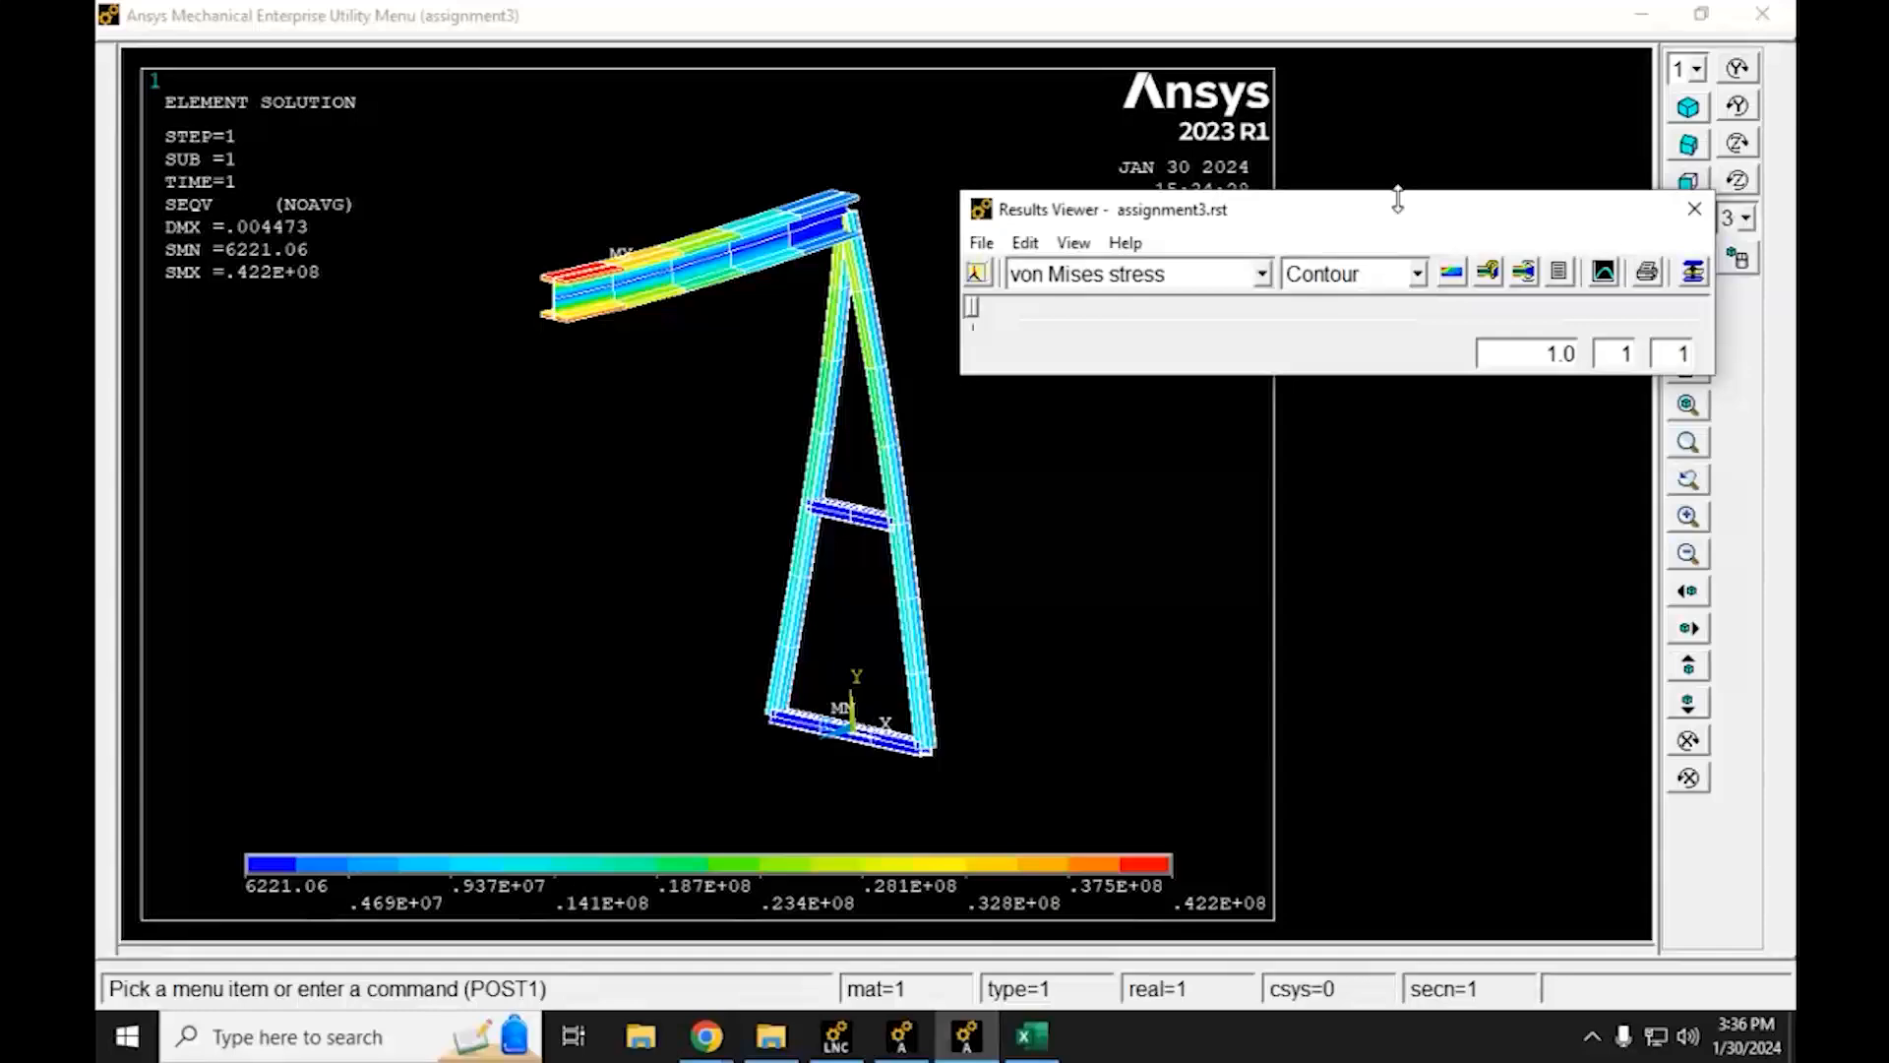
{"action": "left_click", "coordinate": [1694, 208]}
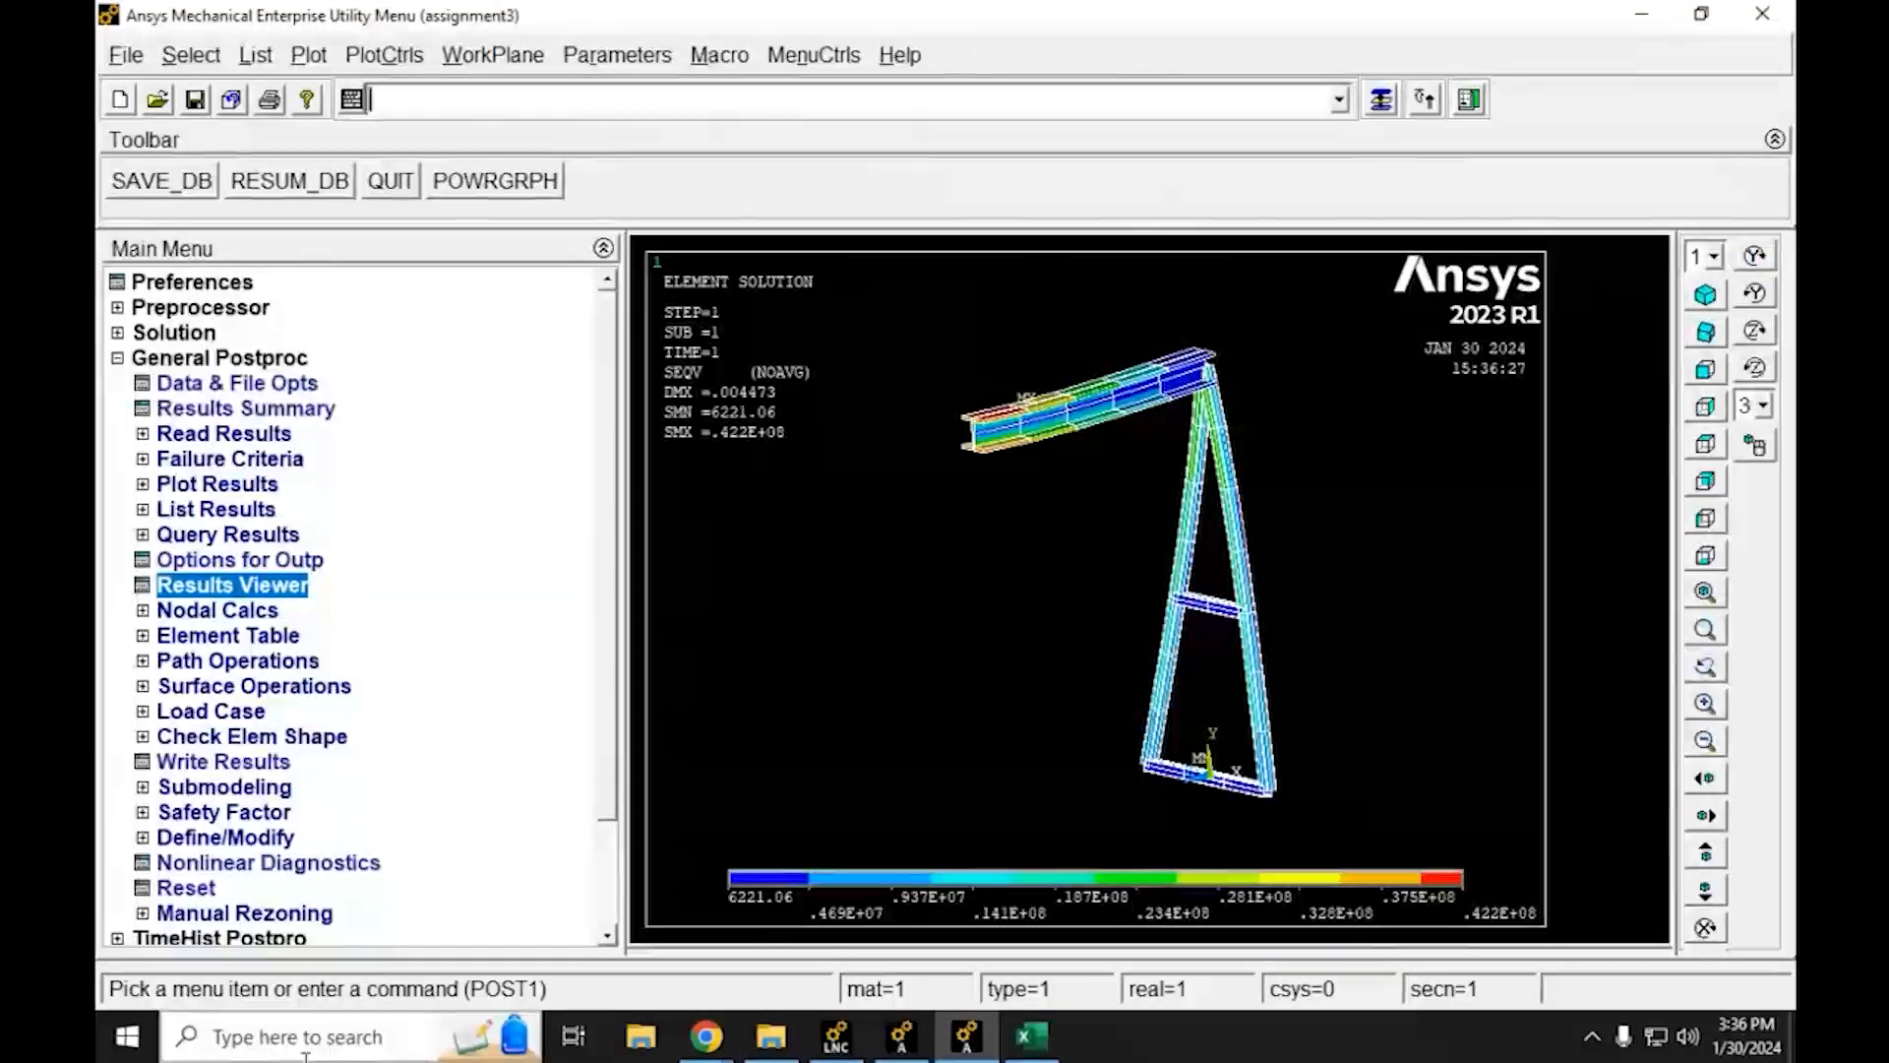
Switch to the Excel sheet, minimize the browser, and place the sheet so the Ansys stress and displacement read-outs stay in view
{"action": "left_click", "coordinate": [707, 1036]}
{"action": "left_click", "coordinate": [605, 940]}
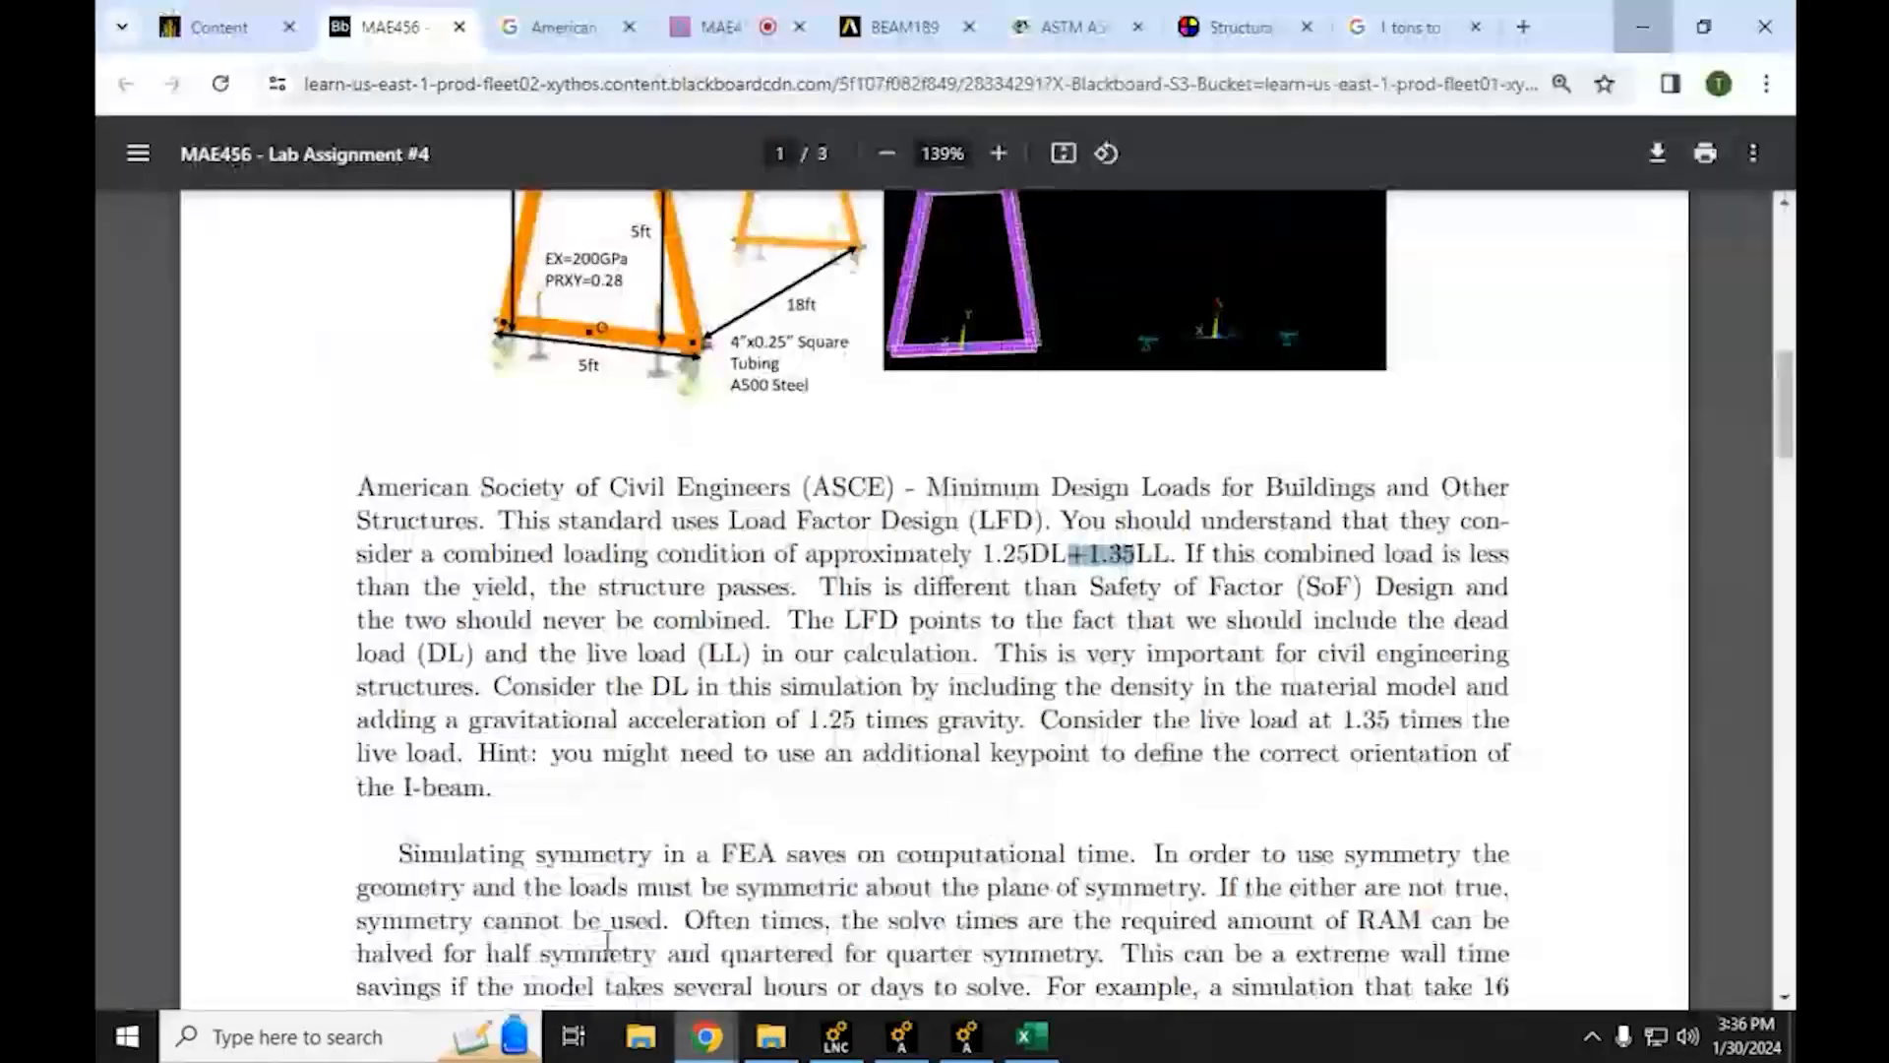
{"action": "left_click", "coordinate": [1028, 1036]}
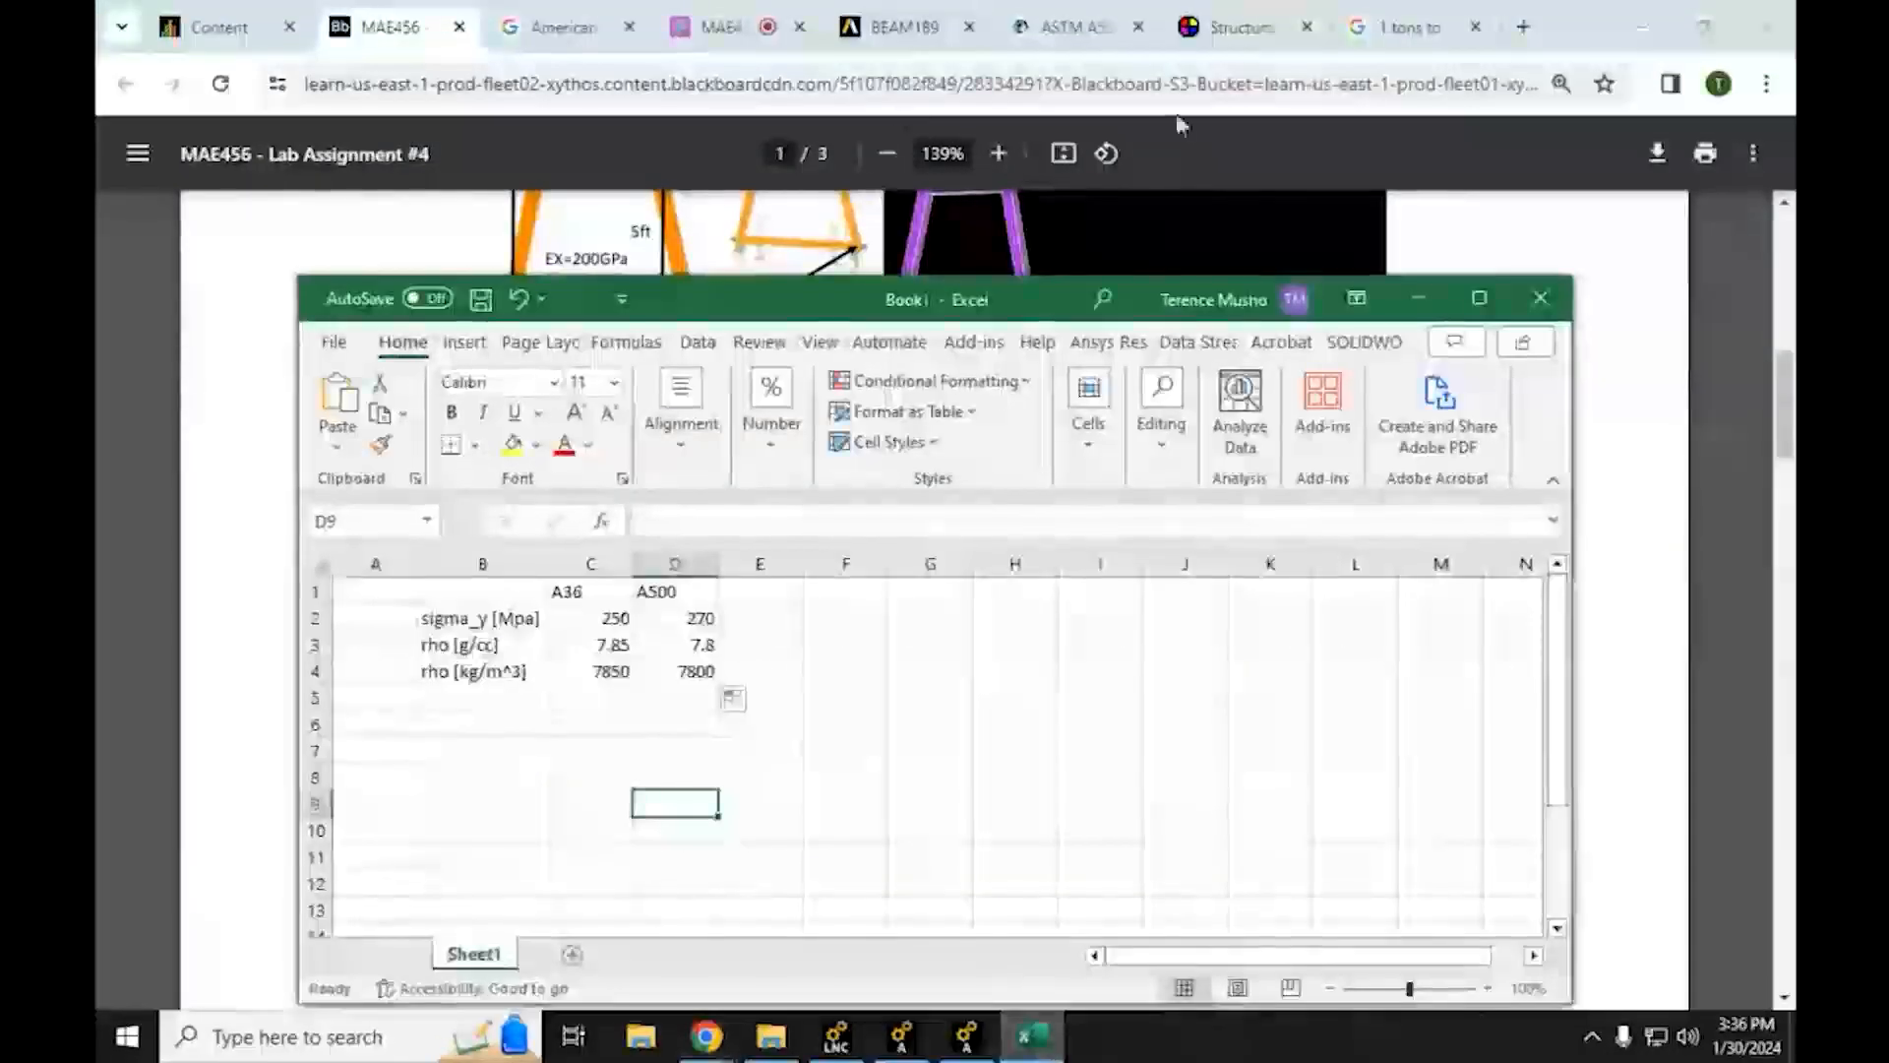
{"action": "left_click", "coordinate": [1652, 20]}
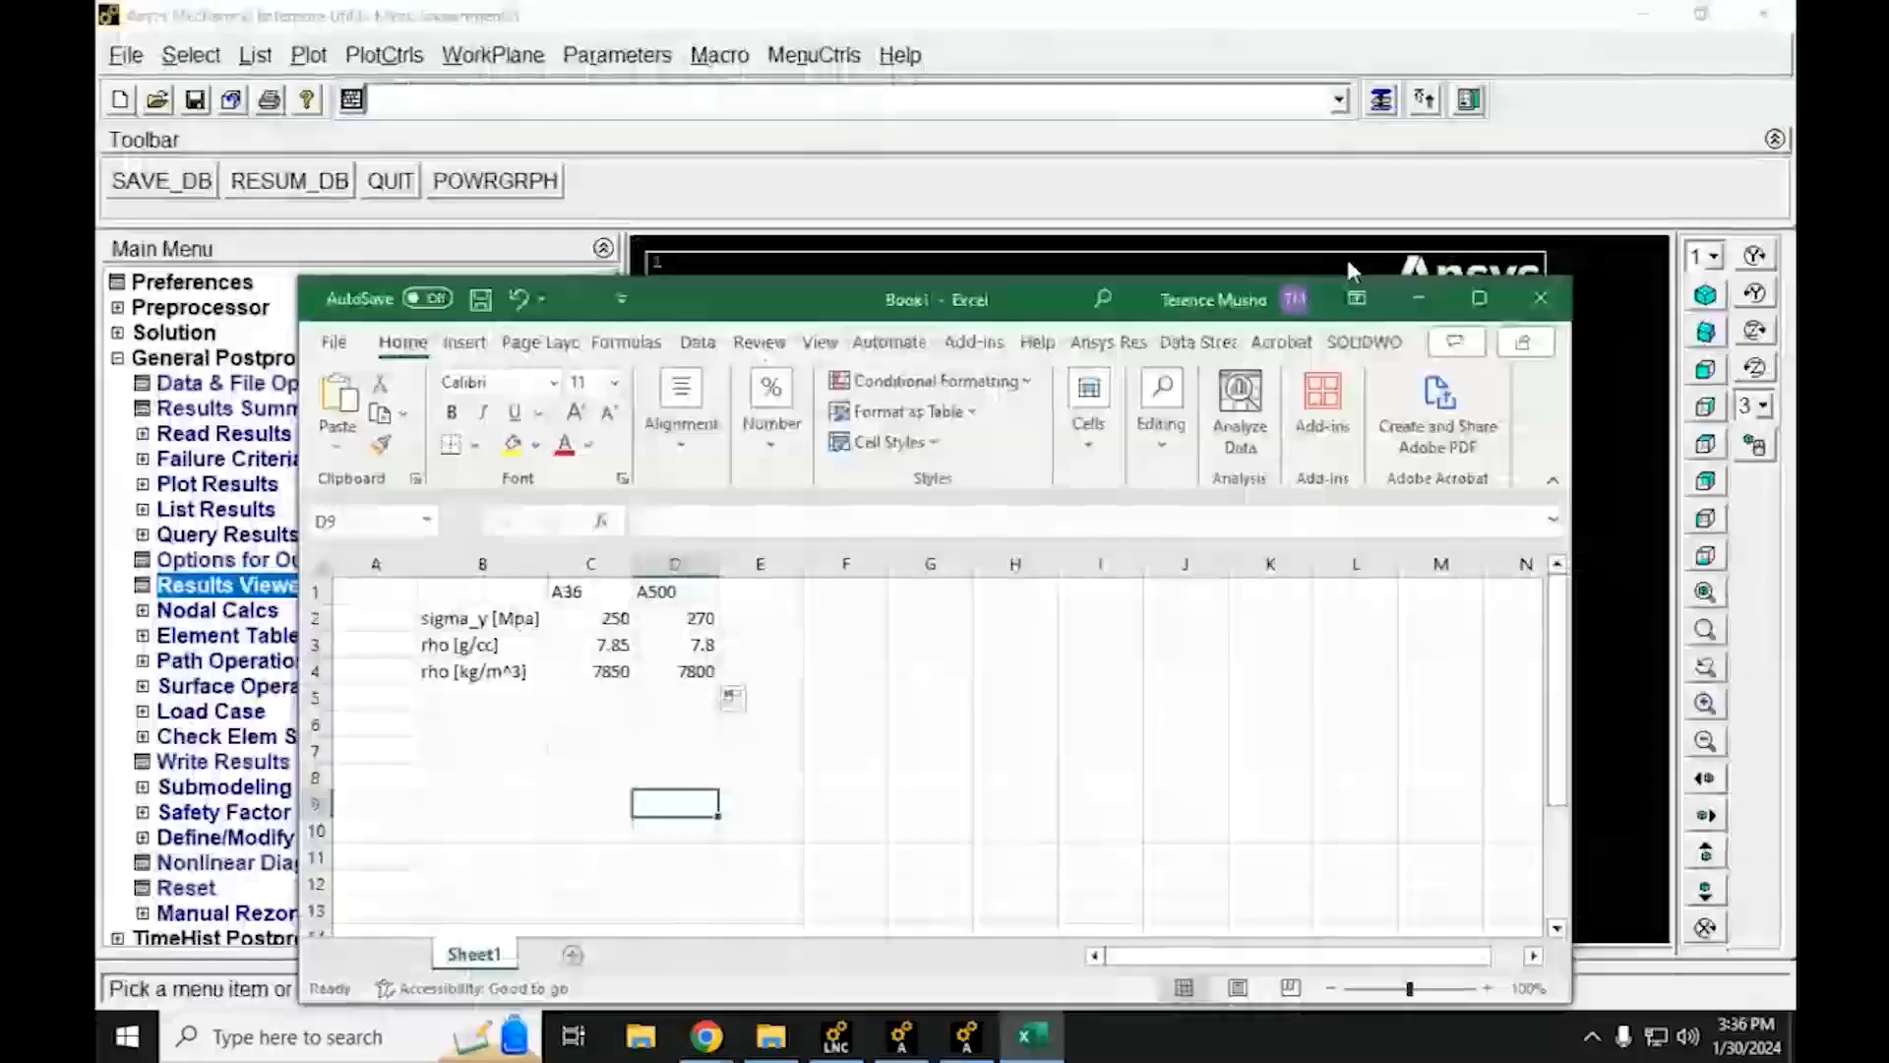
{"action": "left_click_drag", "start_coordinate": [1038, 299], "coordinate": [1096, 486]}
{"action": "left_click_drag", "start_coordinate": [972, 830], "coordinate": [986, 848]}
Start a results table in Excel with the mesh size 24 in F3 and the headings SMX in G2 and DMX in H2
{"action": "left_click", "coordinate": [905, 821]}
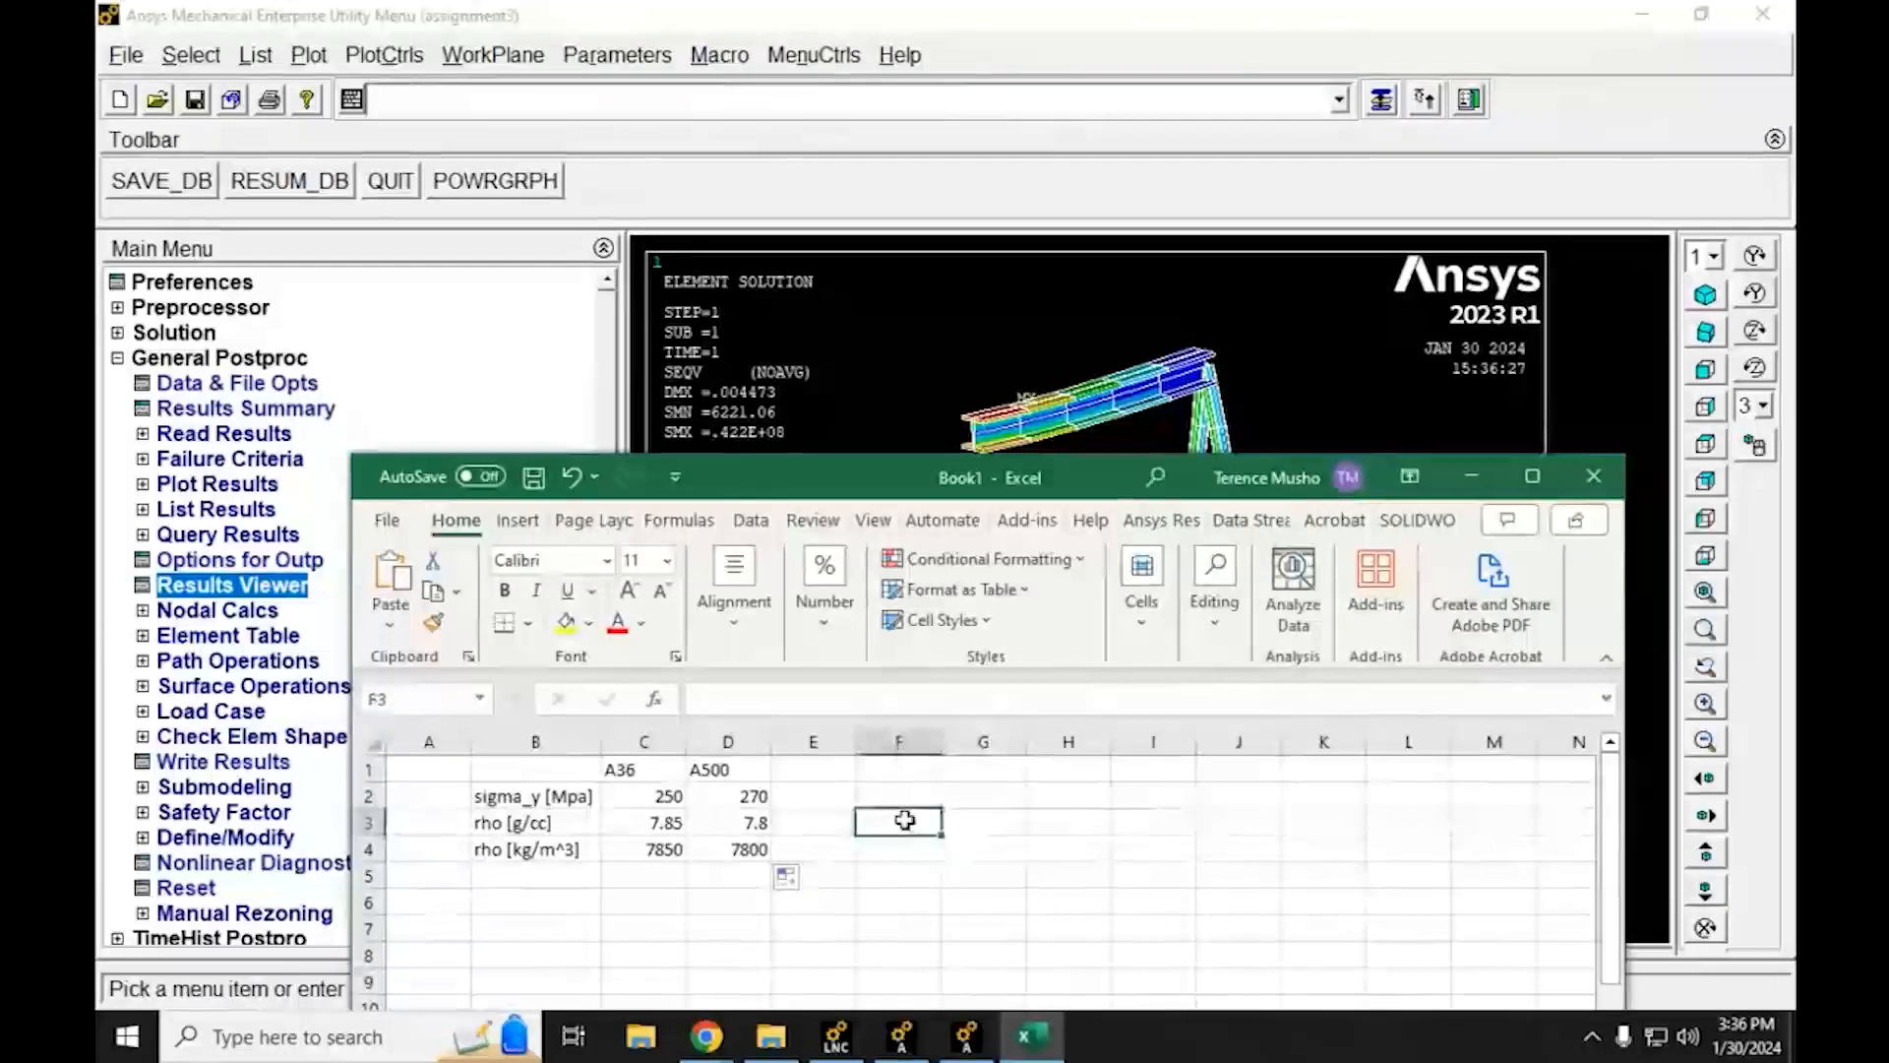
{"action": "type", "text": "24"}
{"action": "key", "text": "Tab"}
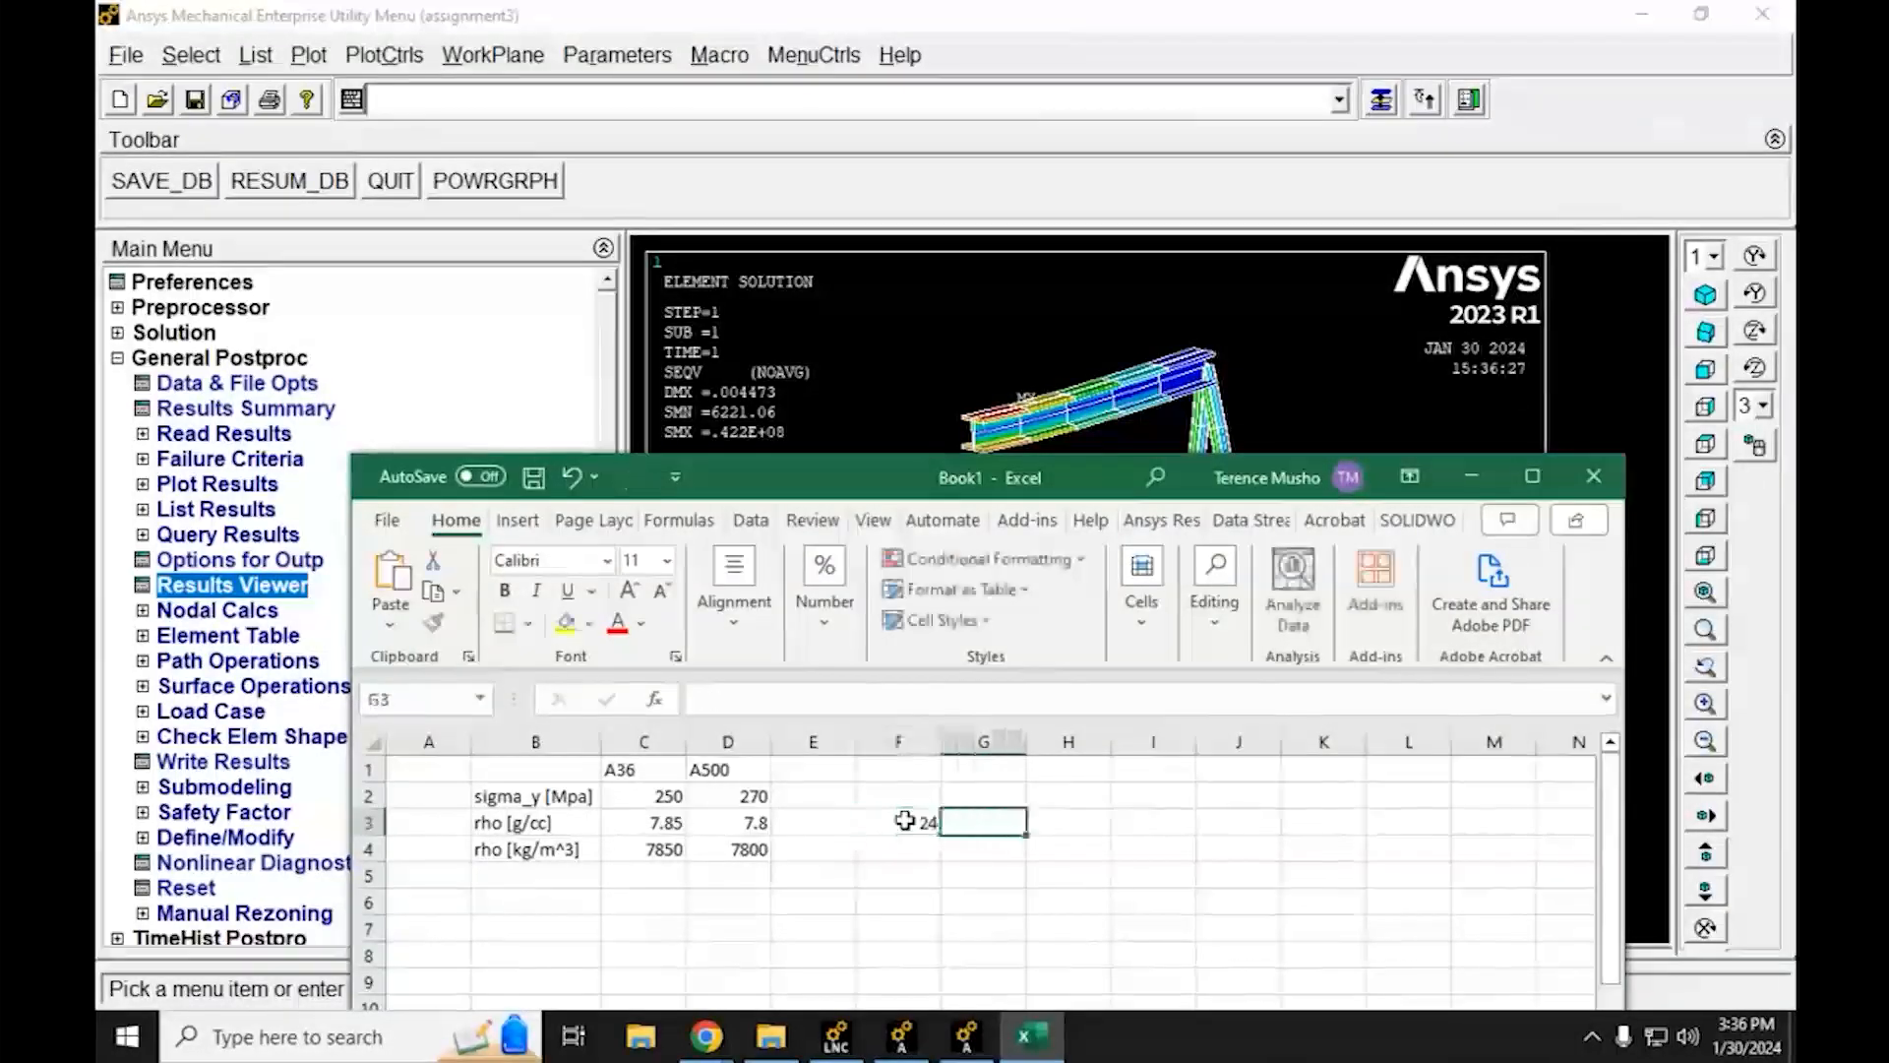
{"action": "key", "text": "Up"}
{"action": "type", "text": "SMX"}
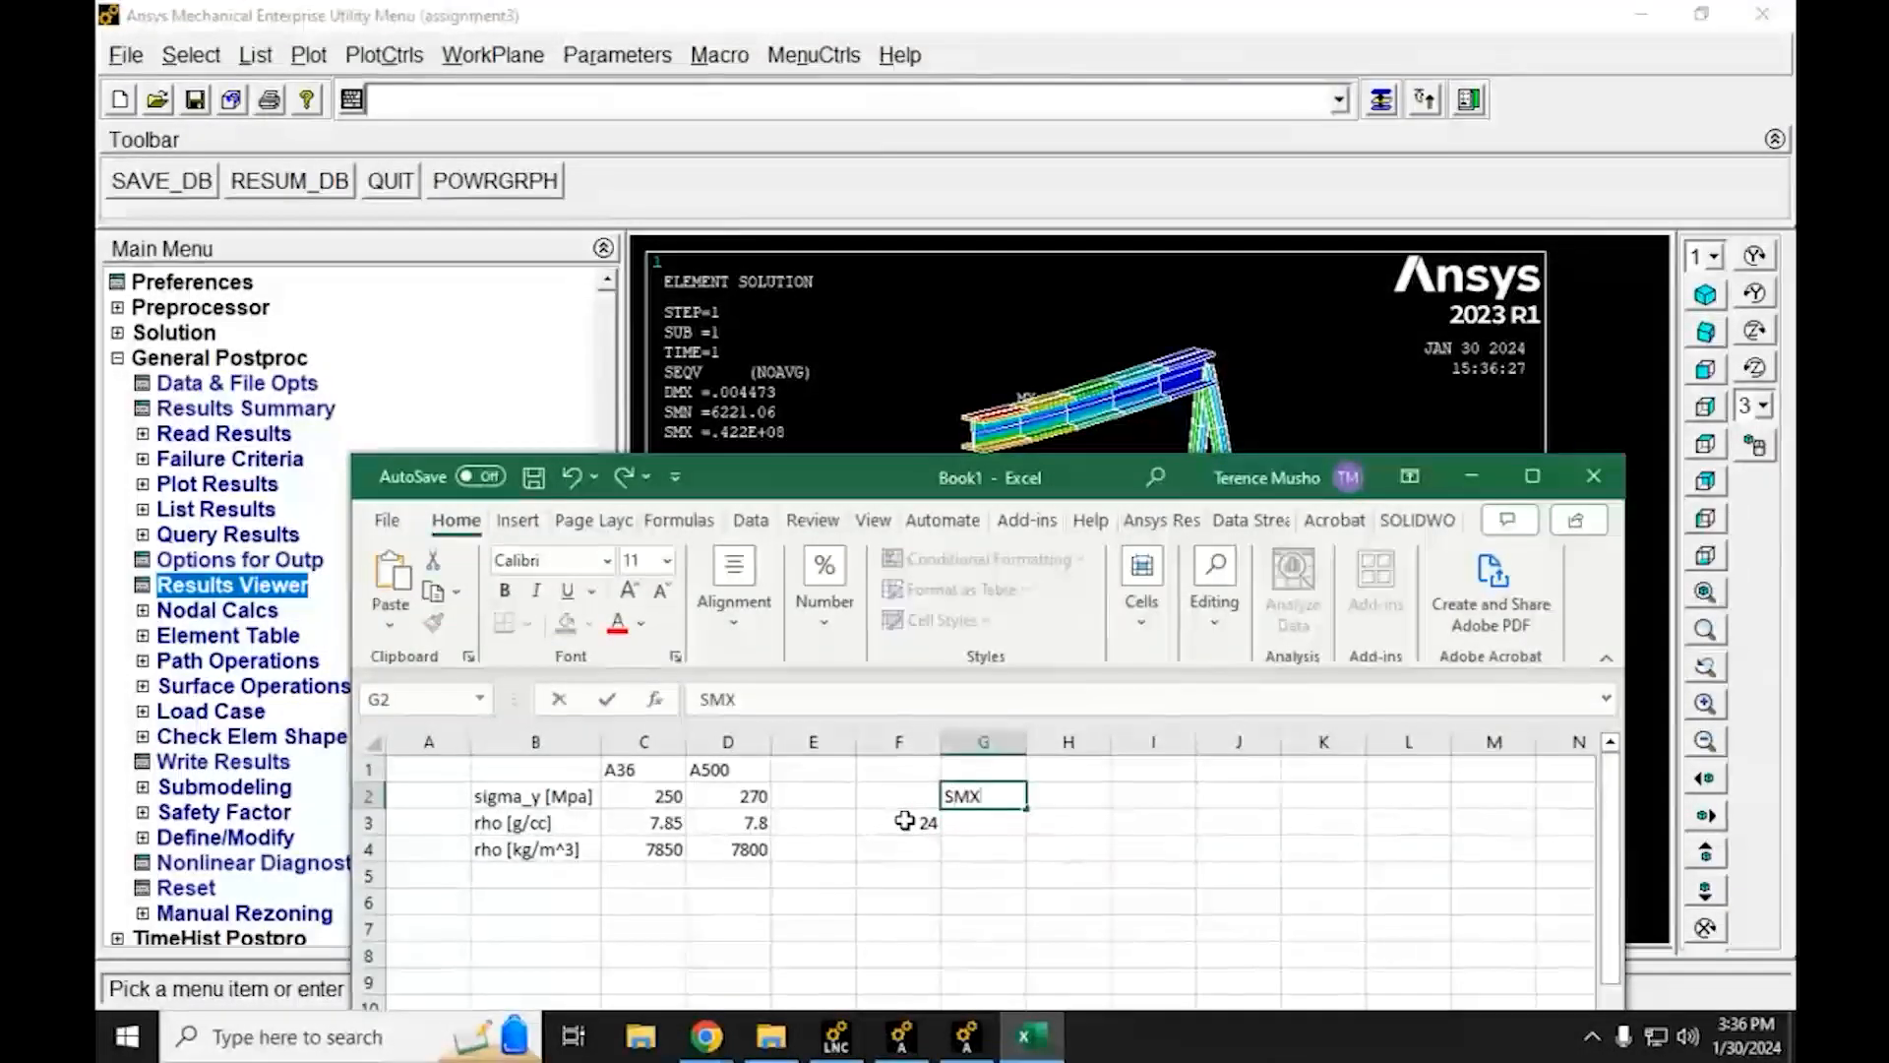
{"action": "key", "text": "Tab"}
{"action": "type", "text": "MX"}
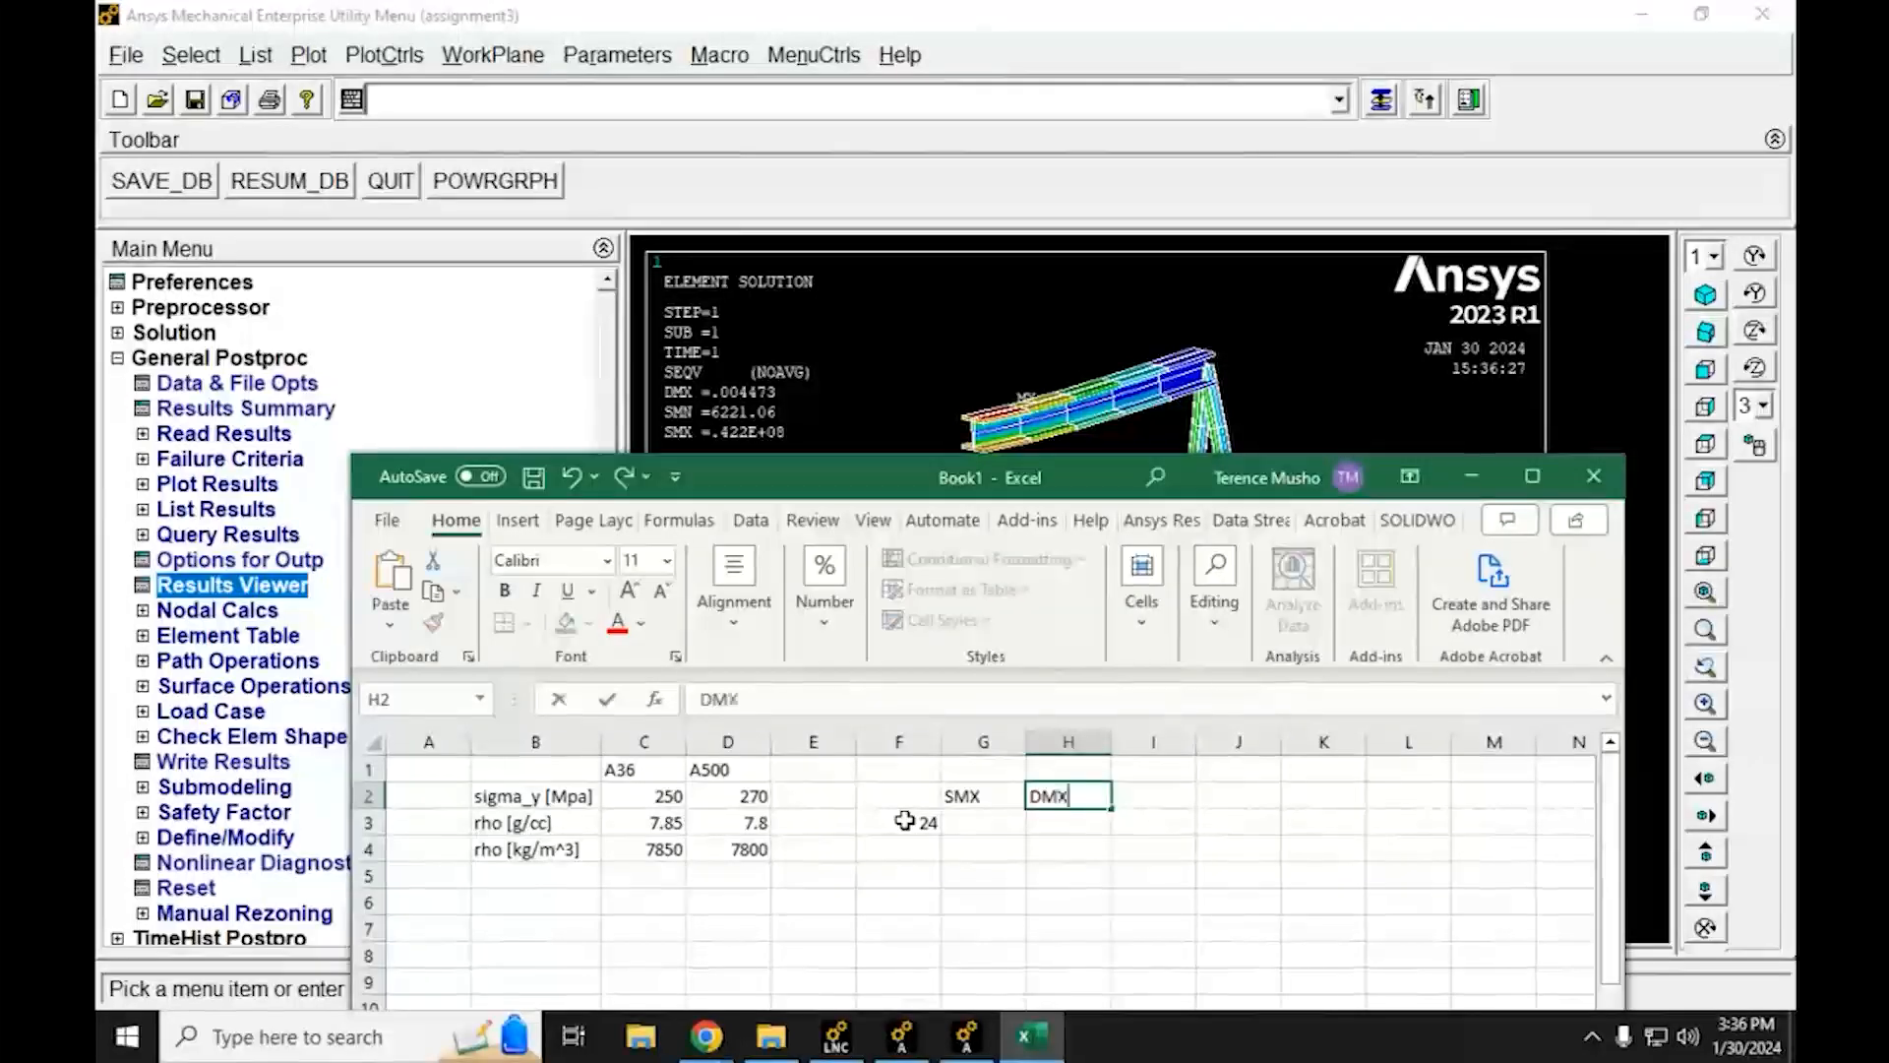
{"action": "key", "text": "Return"}
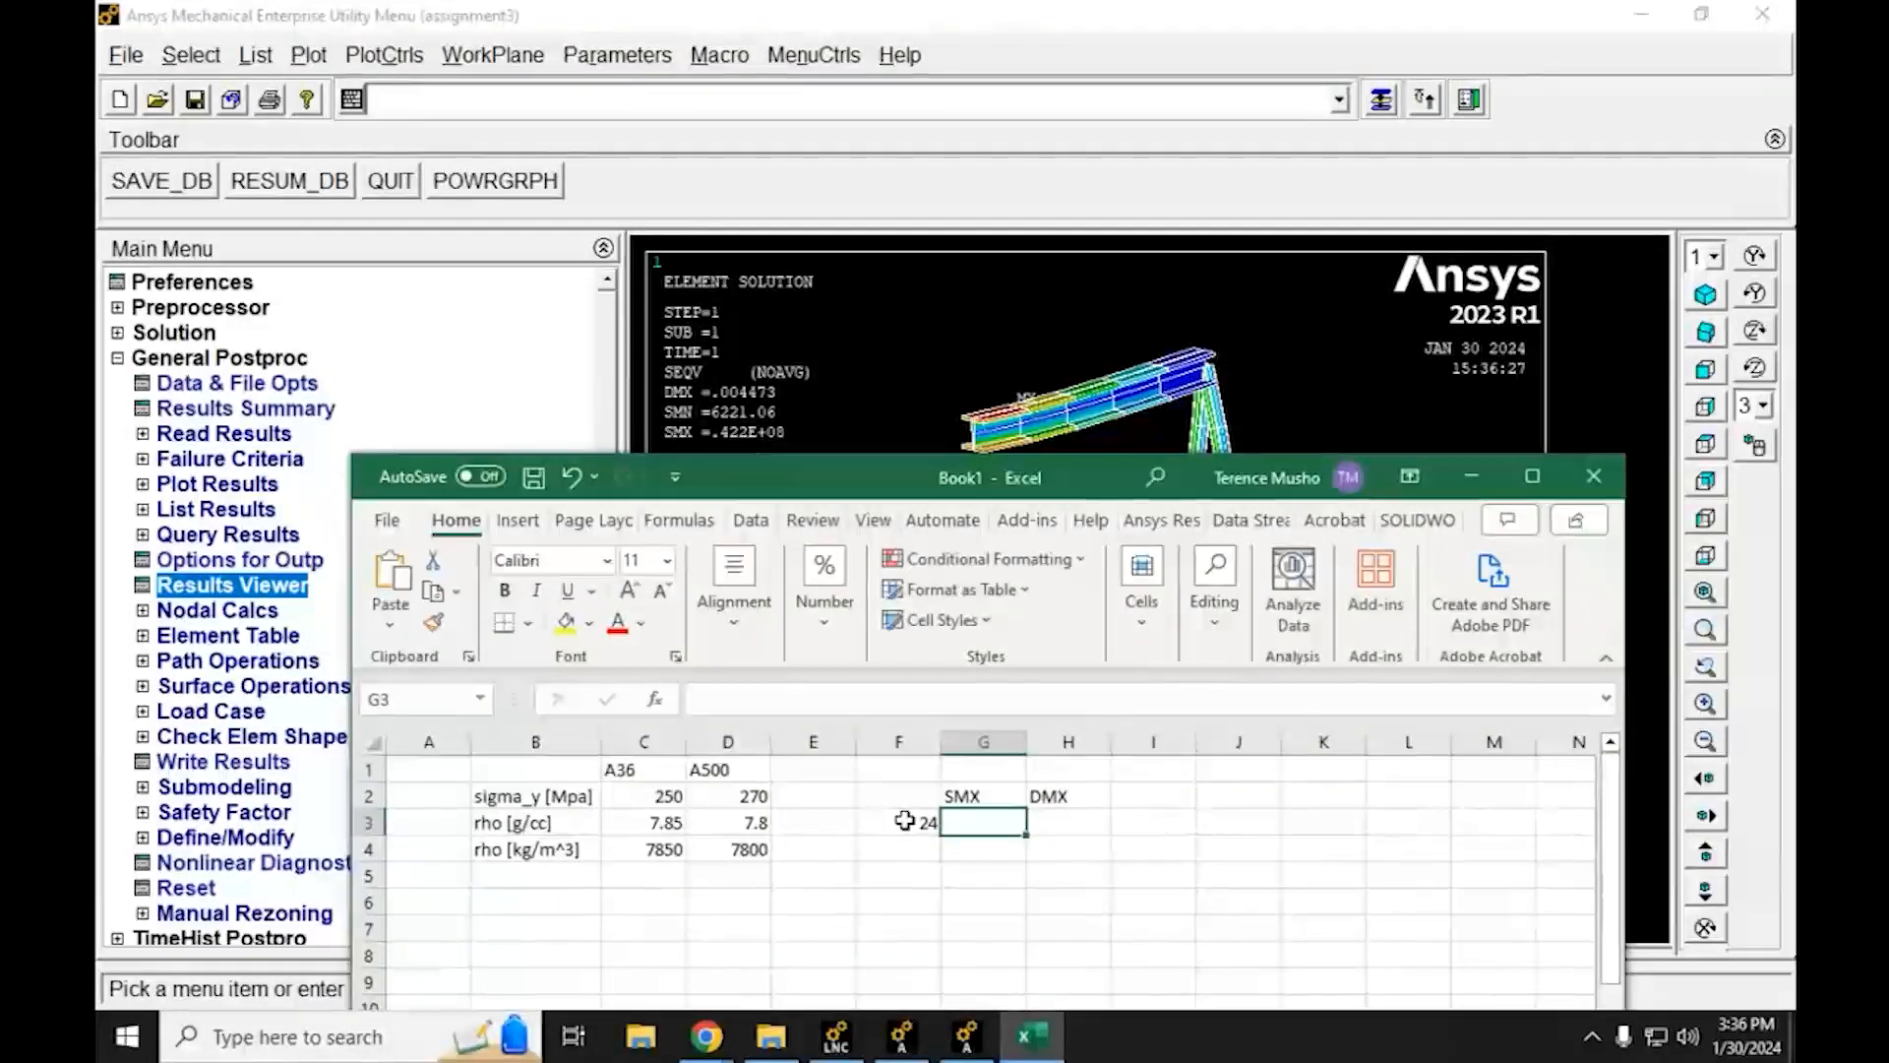
Record the results for the size-24 mesh, entering 0.422E8 under SMX and 0.004473 under DMX
{"action": "type", "text": "0.4"}
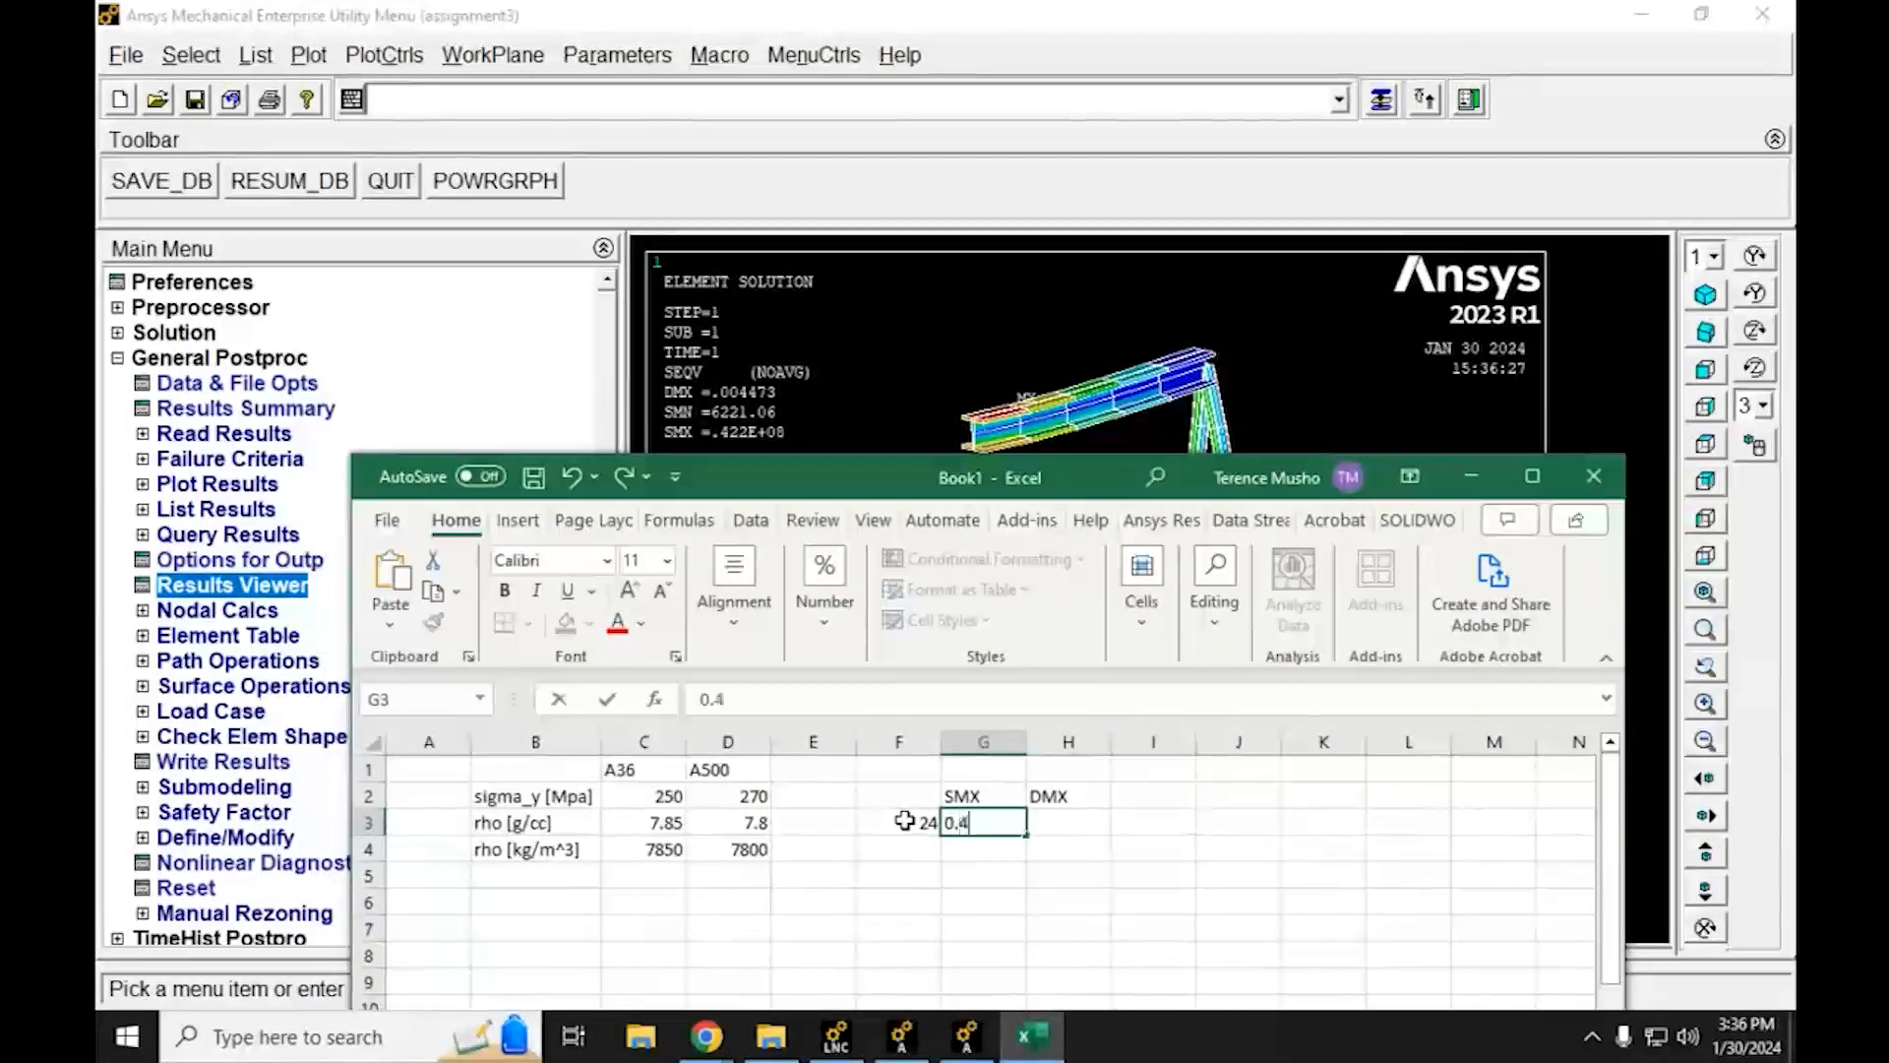
{"action": "type", "text": "22E8"}
{"action": "key", "text": "Return"}
{"action": "key", "text": "Up"}
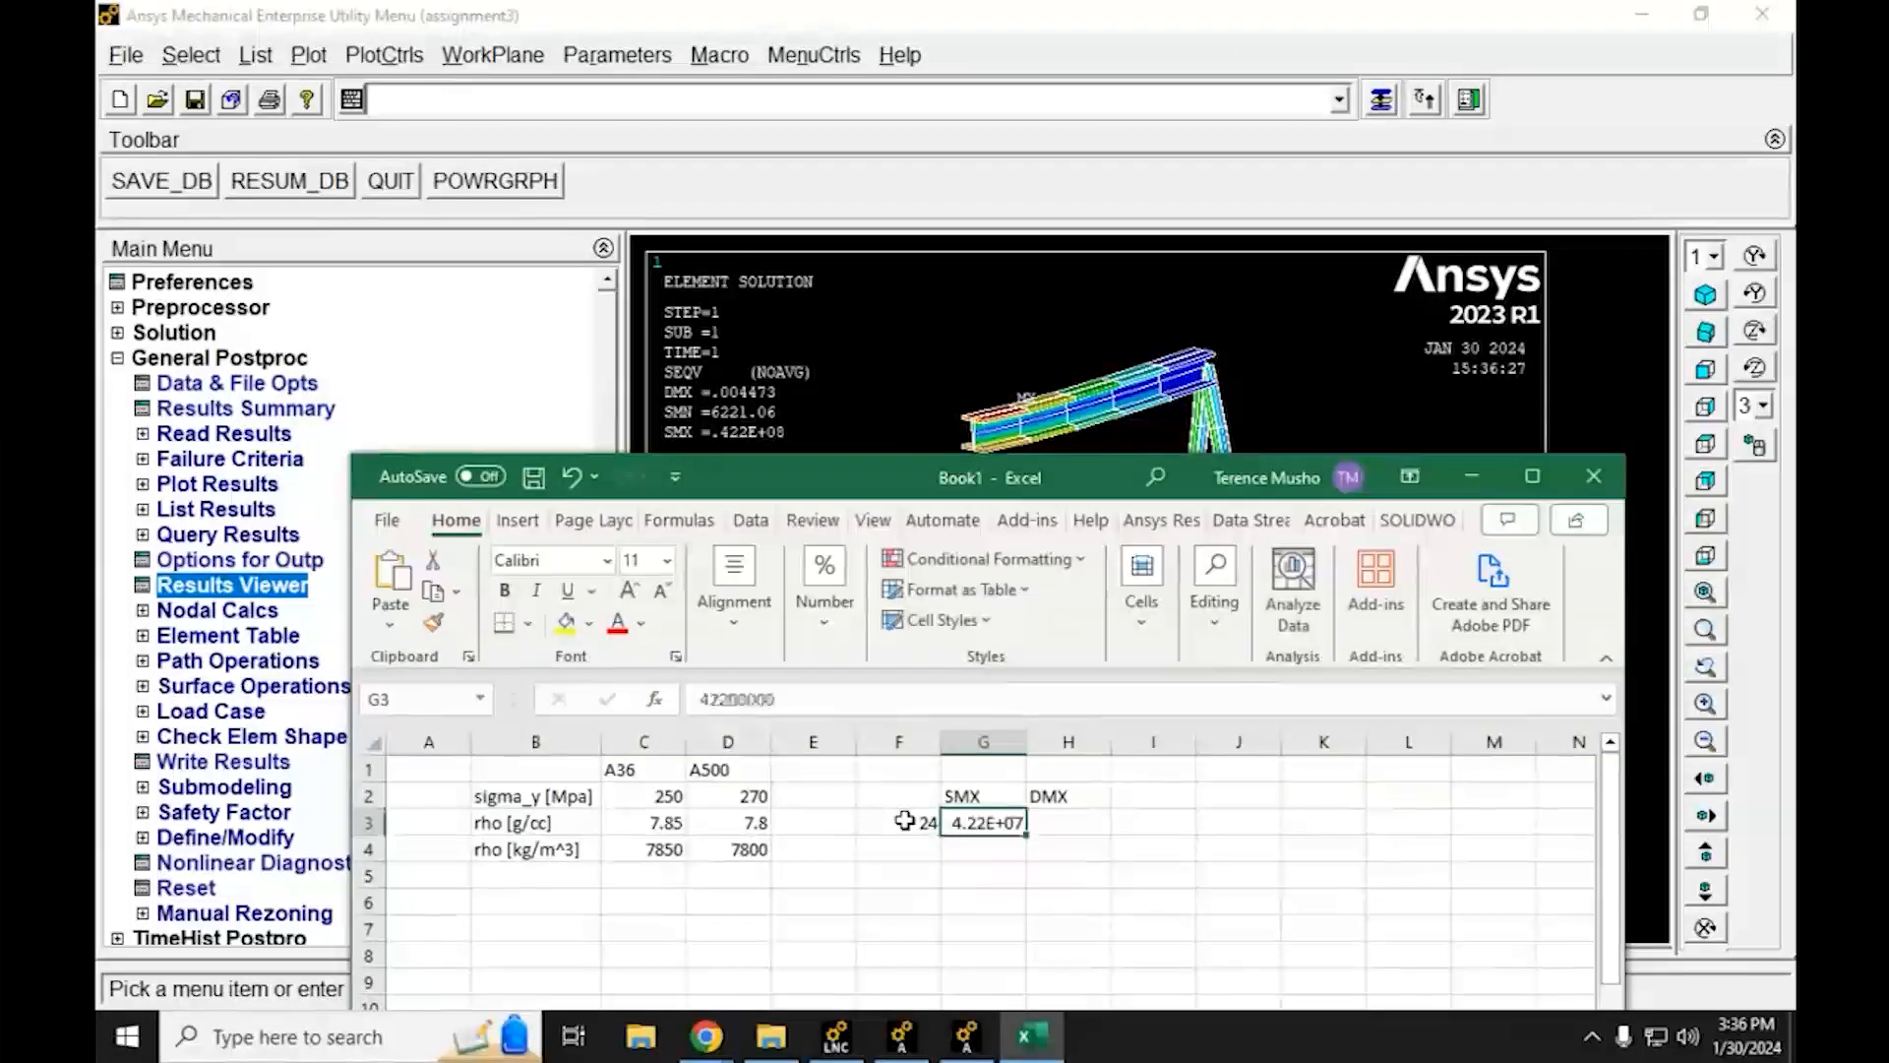
{"action": "key", "text": "Right"}
{"action": "type", "text": "0."}
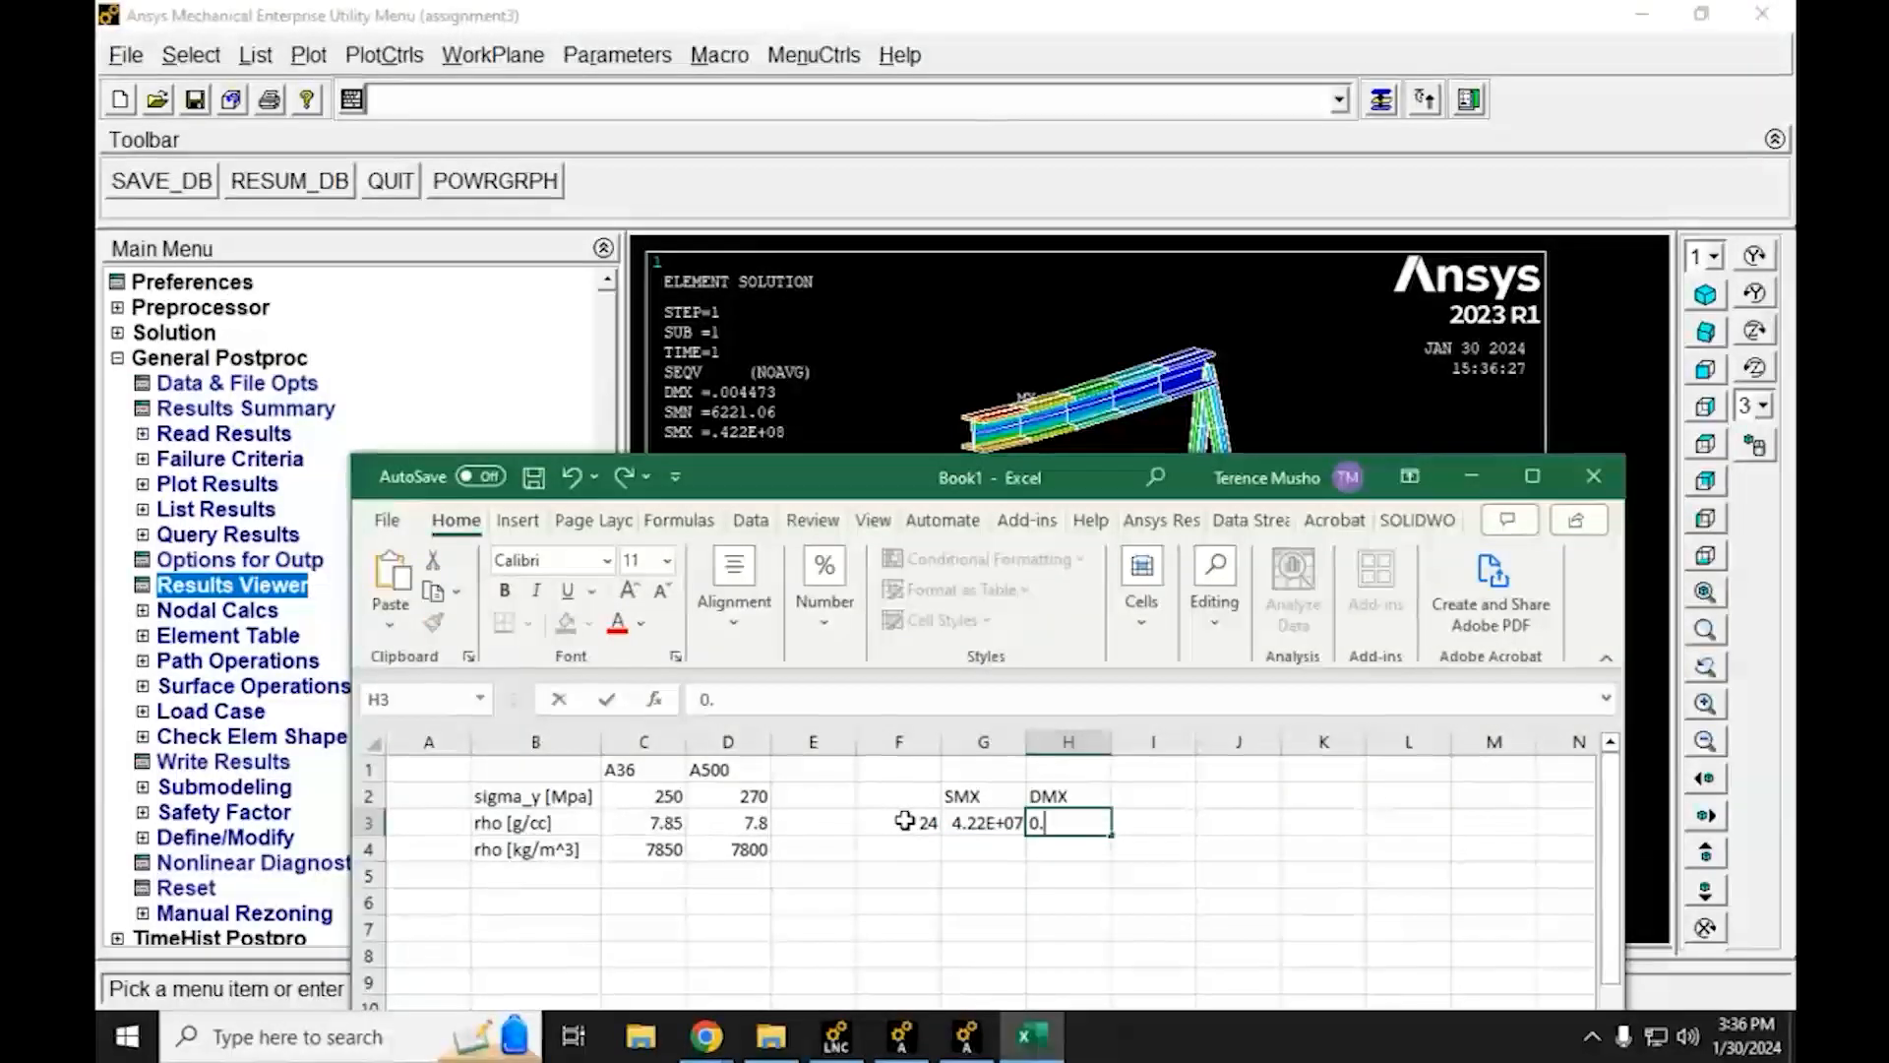
{"action": "type", "text": "004473"}
{"action": "key", "text": "Return"}
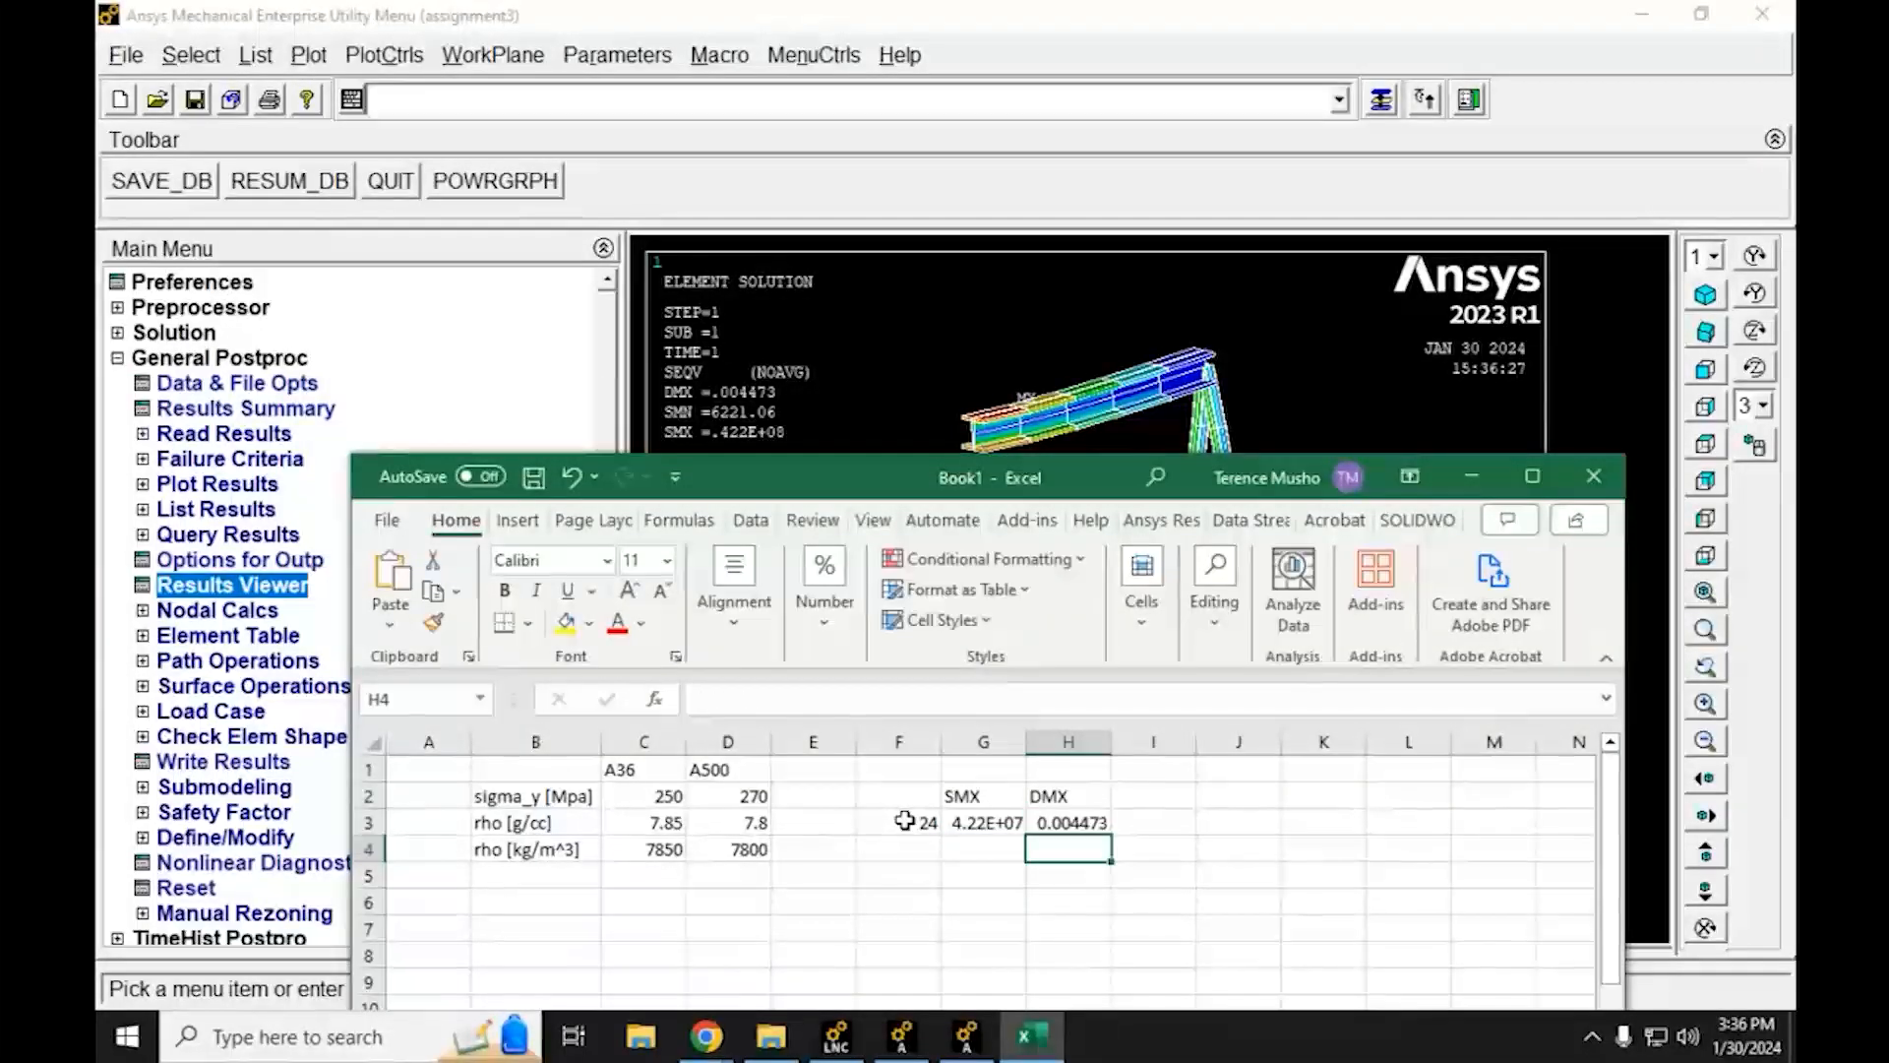
Add units to the table headings so they read SMX [Pa] and DMX [in]
{"action": "left_click", "coordinate": [984, 796]}
{"action": "left_click", "coordinate": [779, 701]}
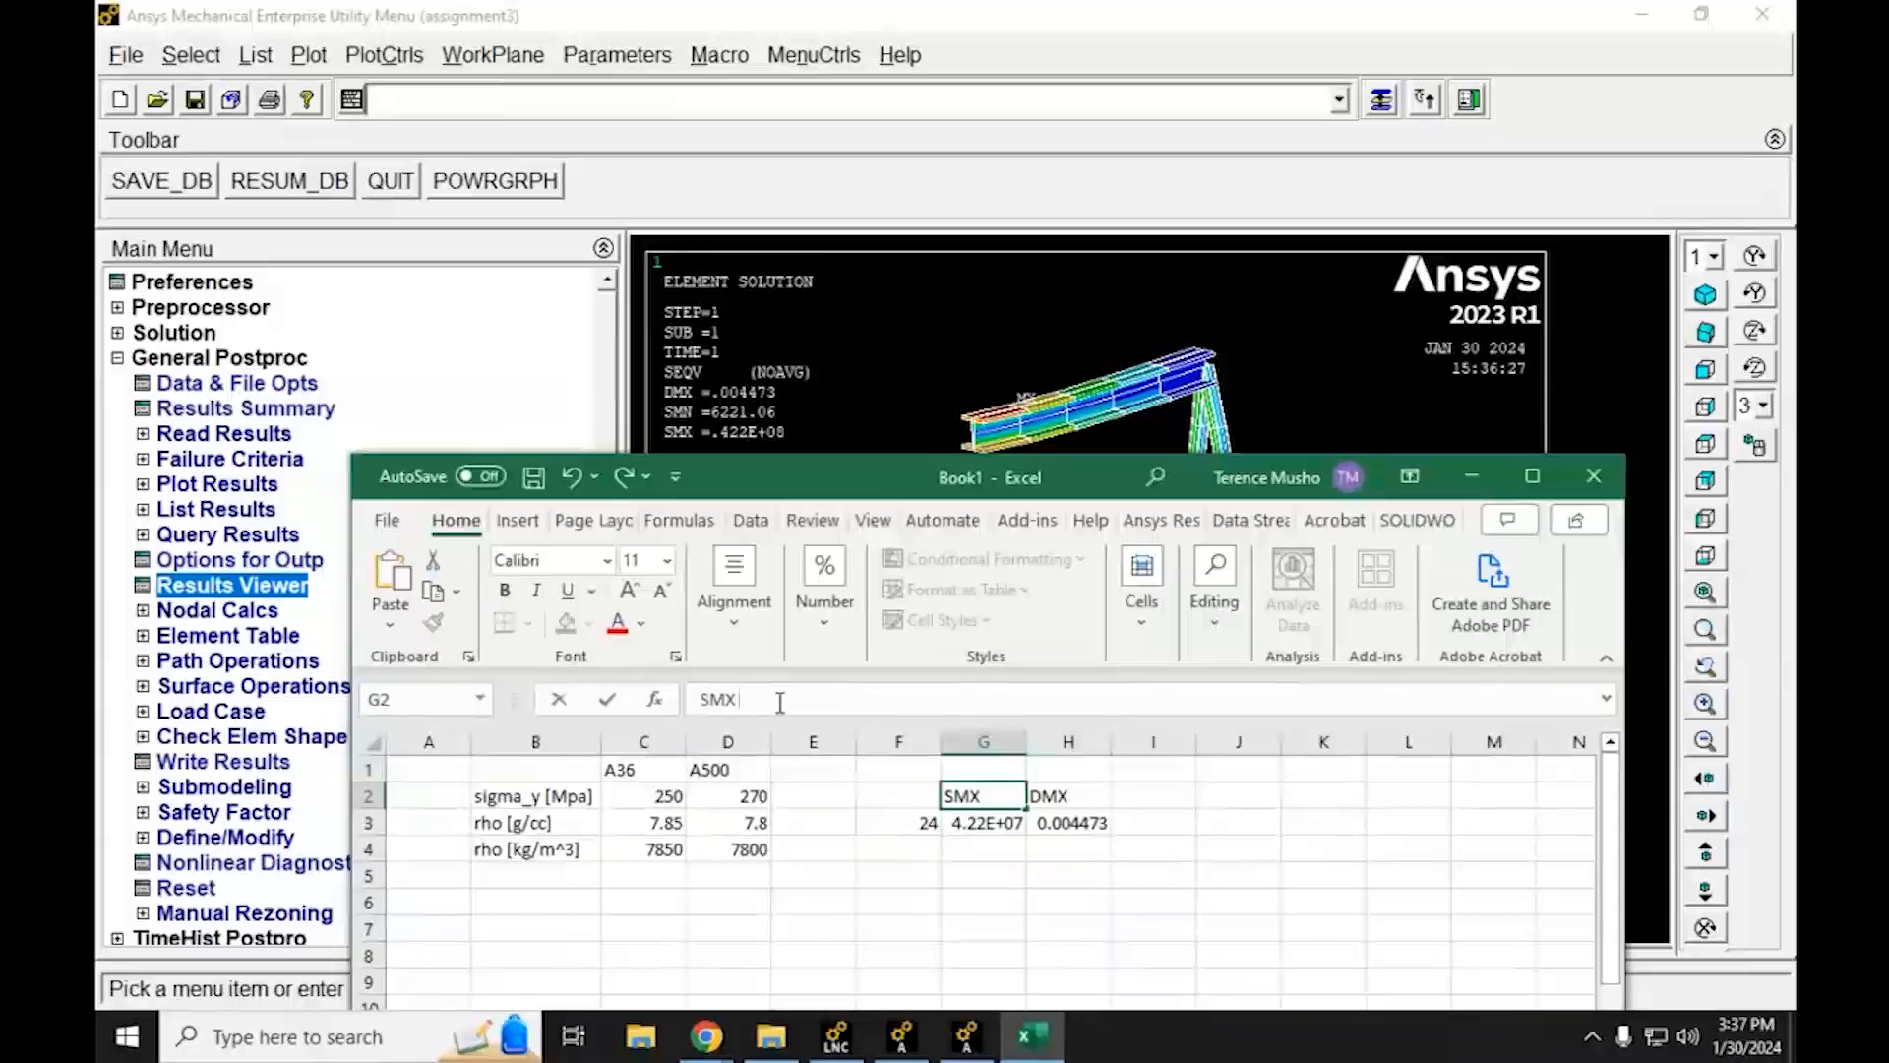
{"action": "type", "text": "[Pa"}
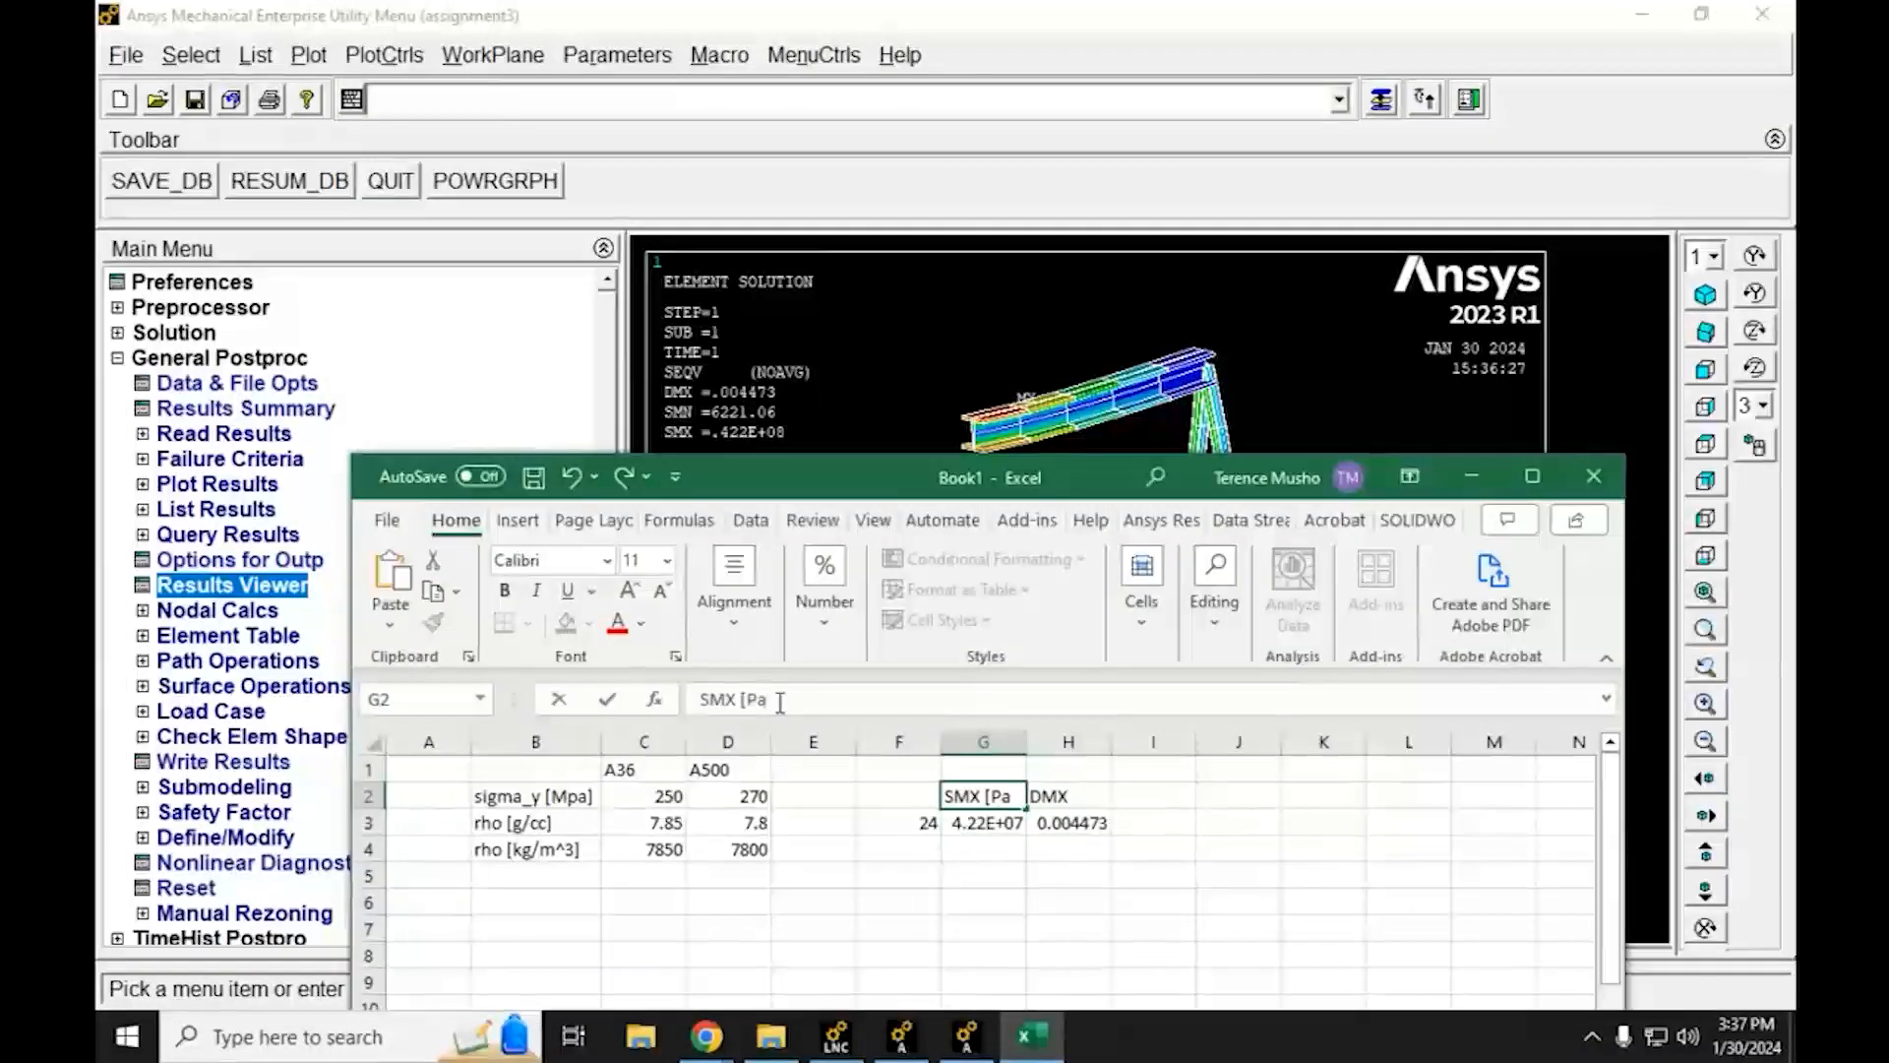
{"action": "type", "text": "]"}
{"action": "key", "text": "Return"}
{"action": "key", "text": "Up"}
{"action": "key", "text": "Right"}
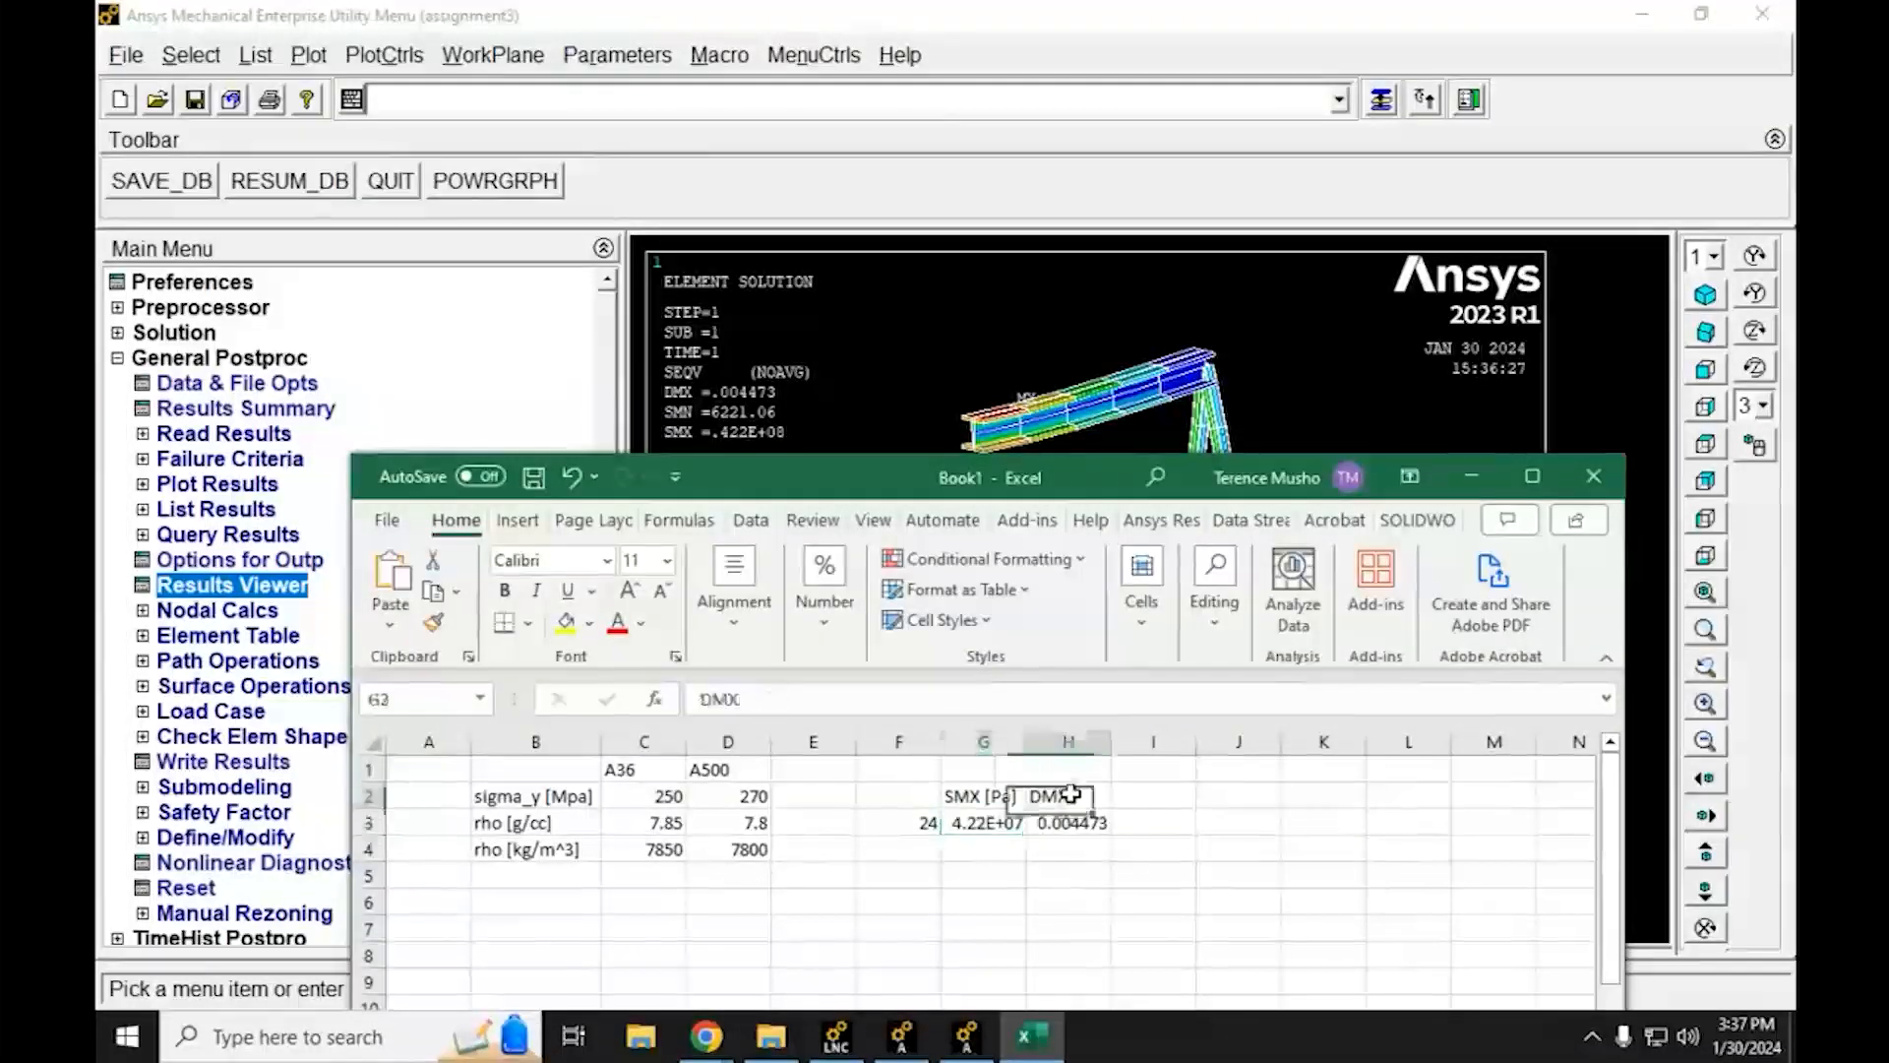
{"action": "type", "text": "["}
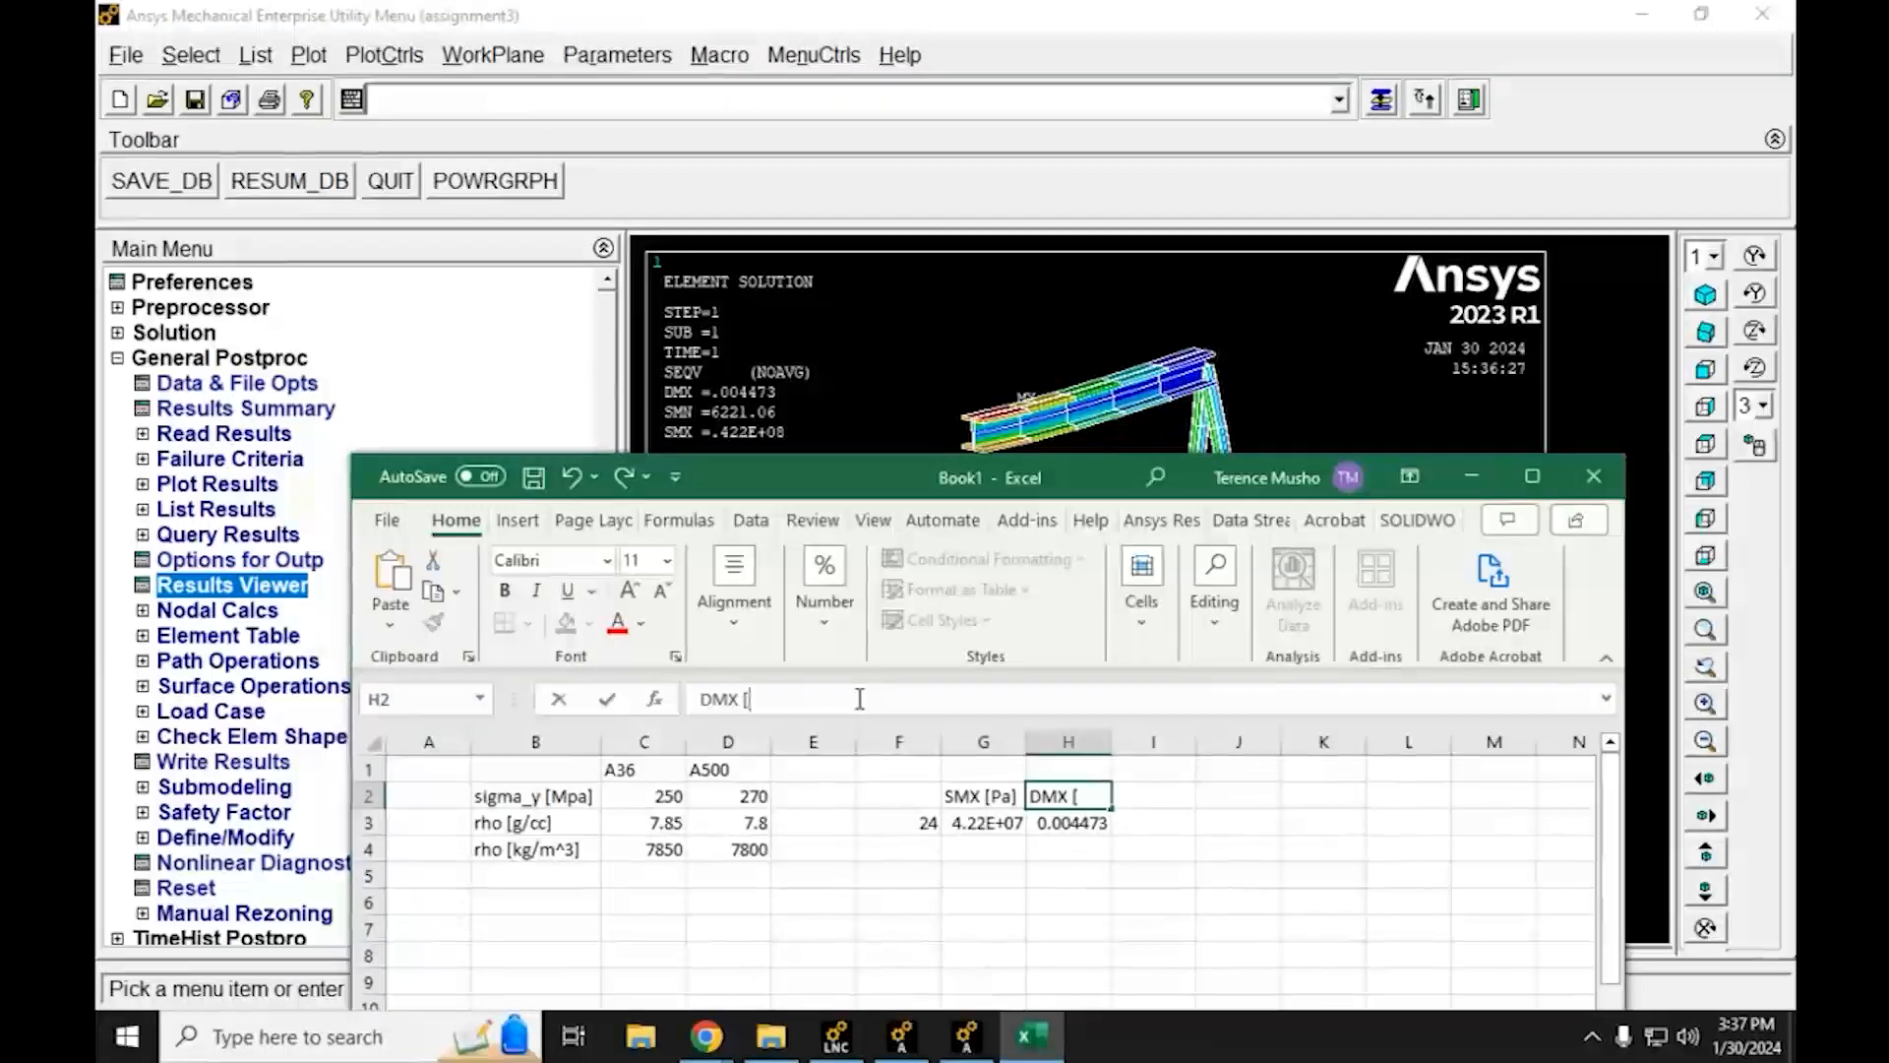
{"action": "type", "text": "in]"}
{"action": "key", "text": "Return"}
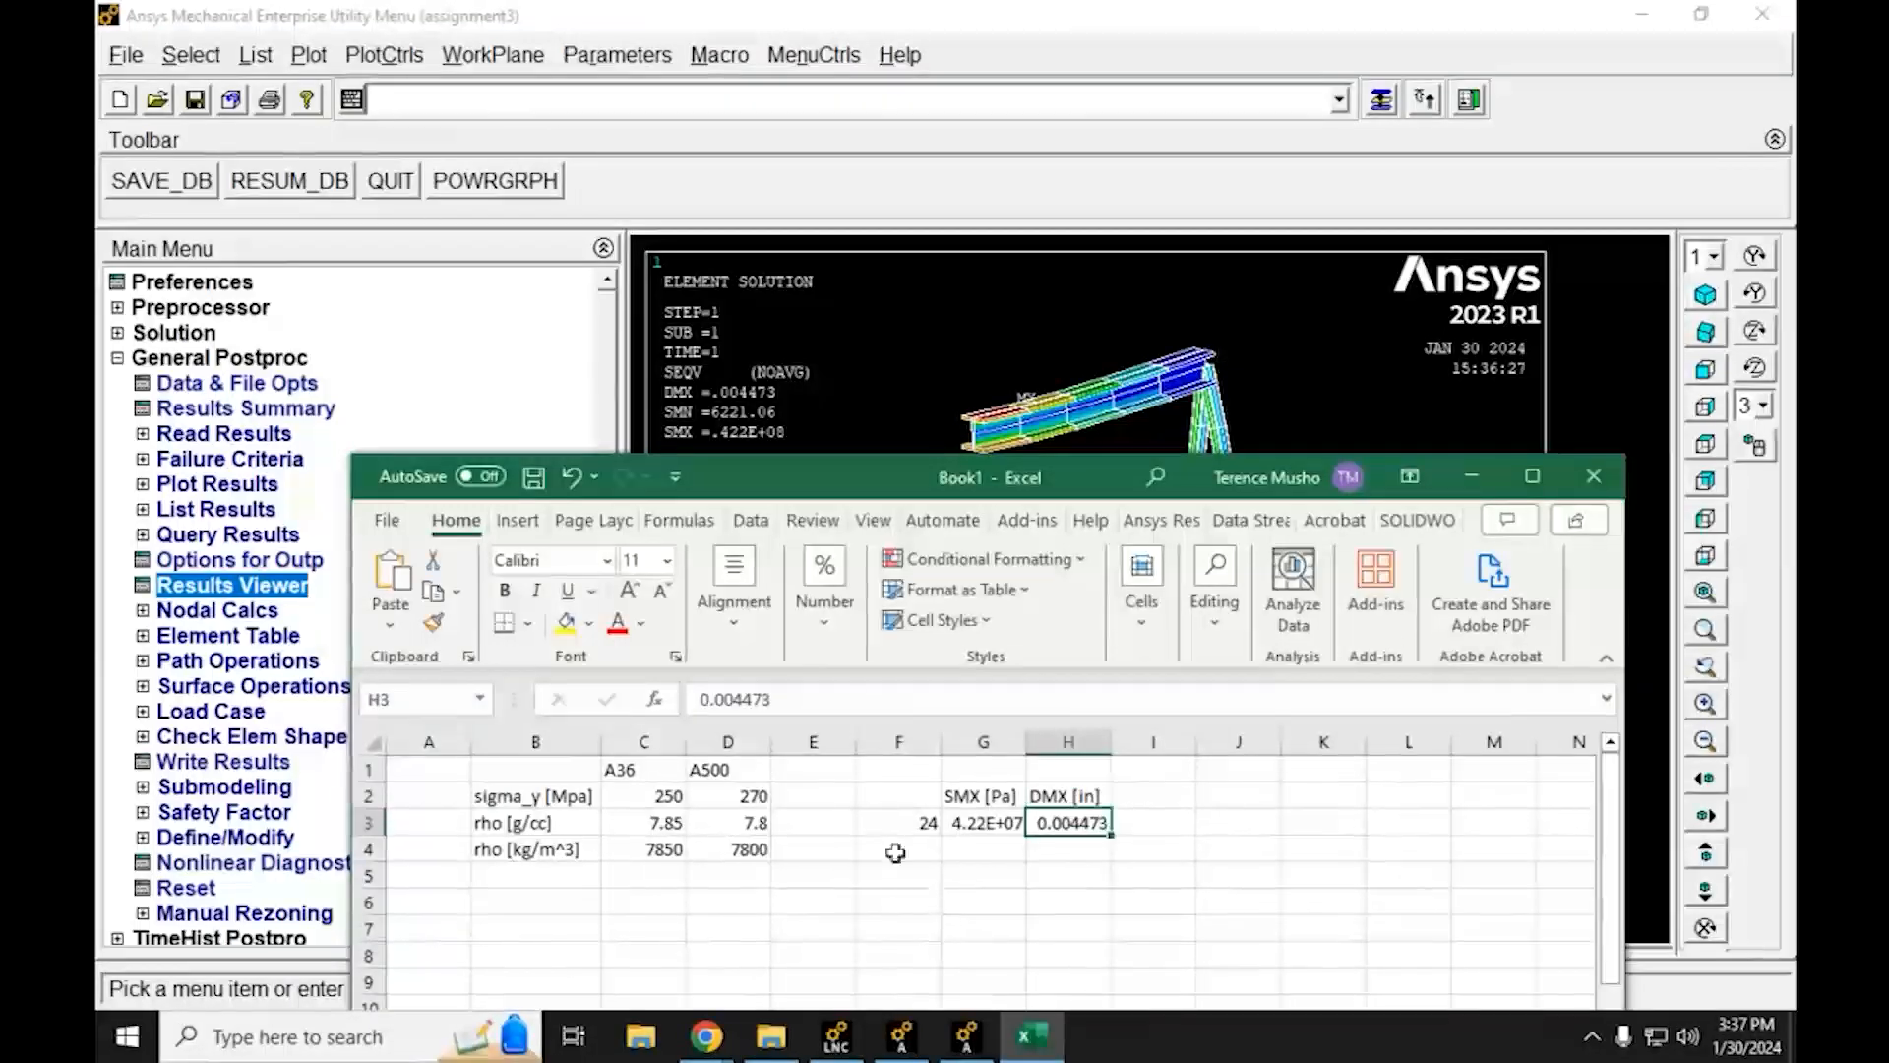
Enter 12 in F4 as the next mesh size and minimize Excel to return to Ansys
{"action": "left_click", "coordinate": [922, 842]}
{"action": "type", "text": "12"}
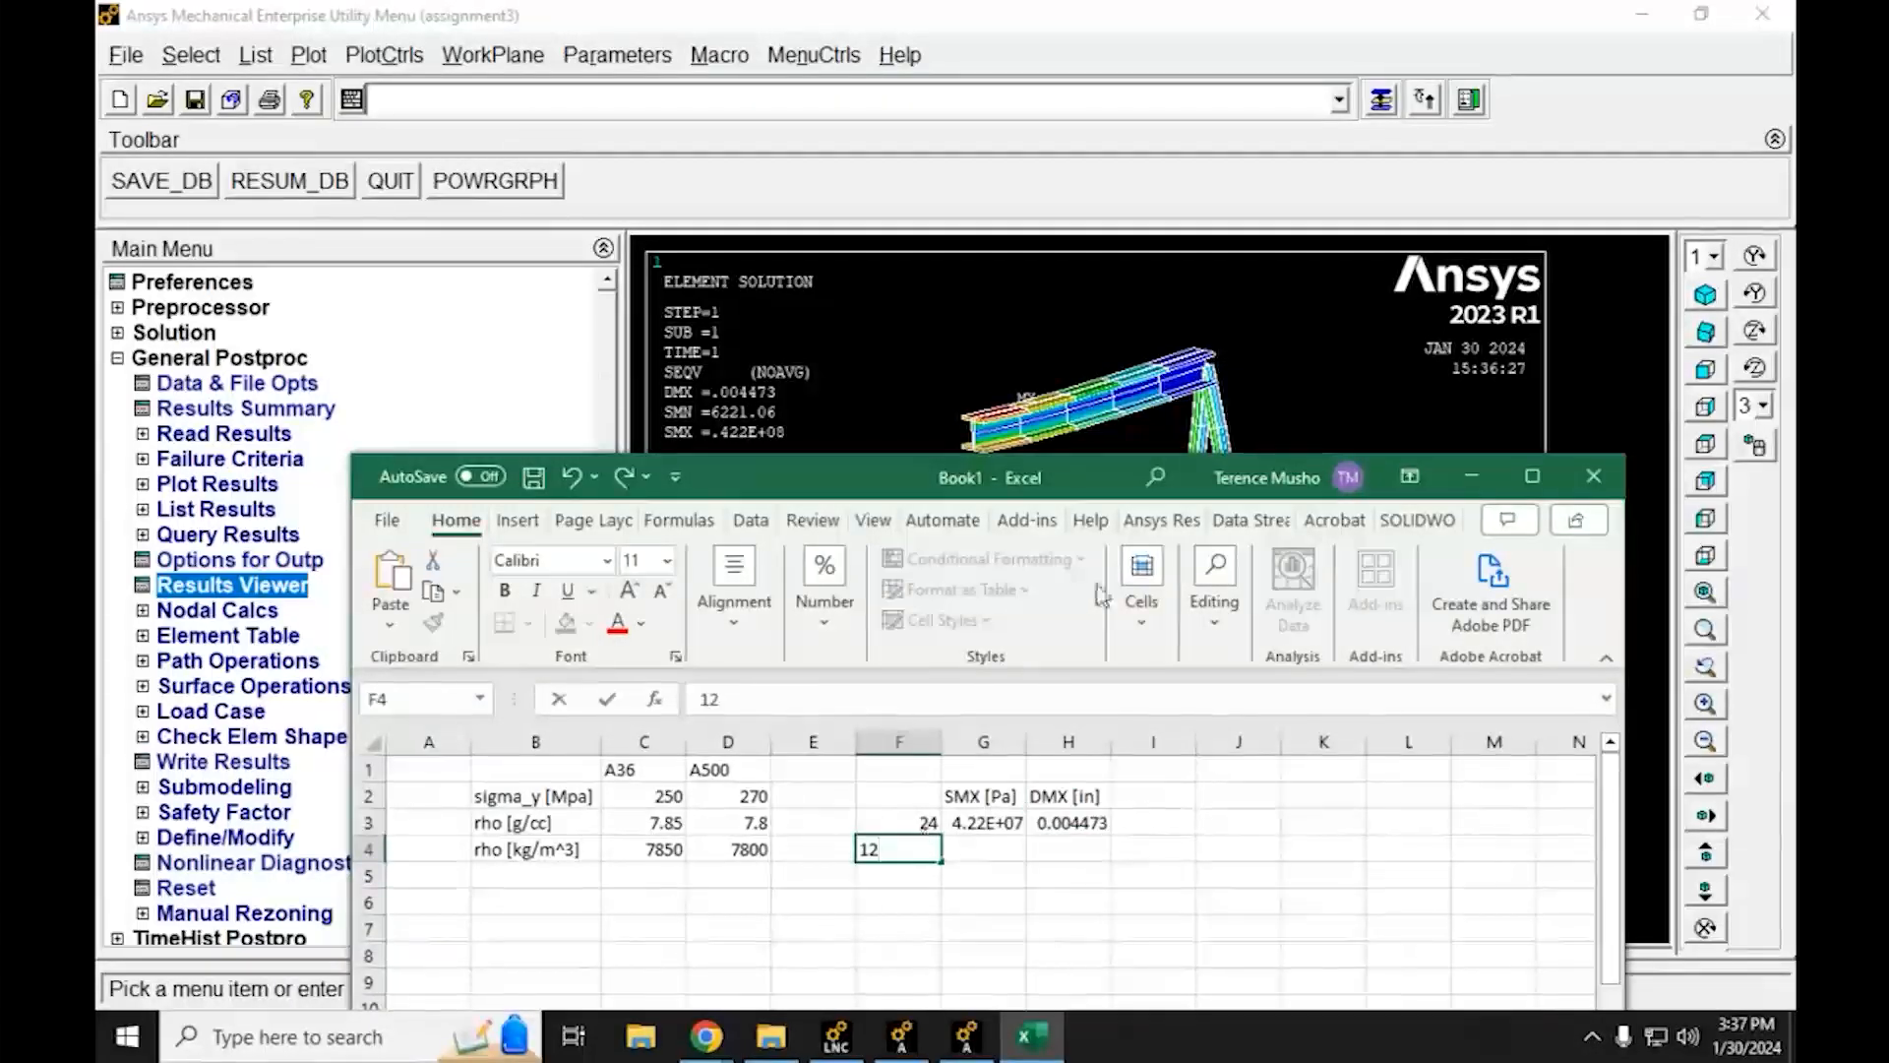
{"action": "left_click", "coordinate": [1259, 262]}
{"action": "left_click", "coordinate": [892, 855]}
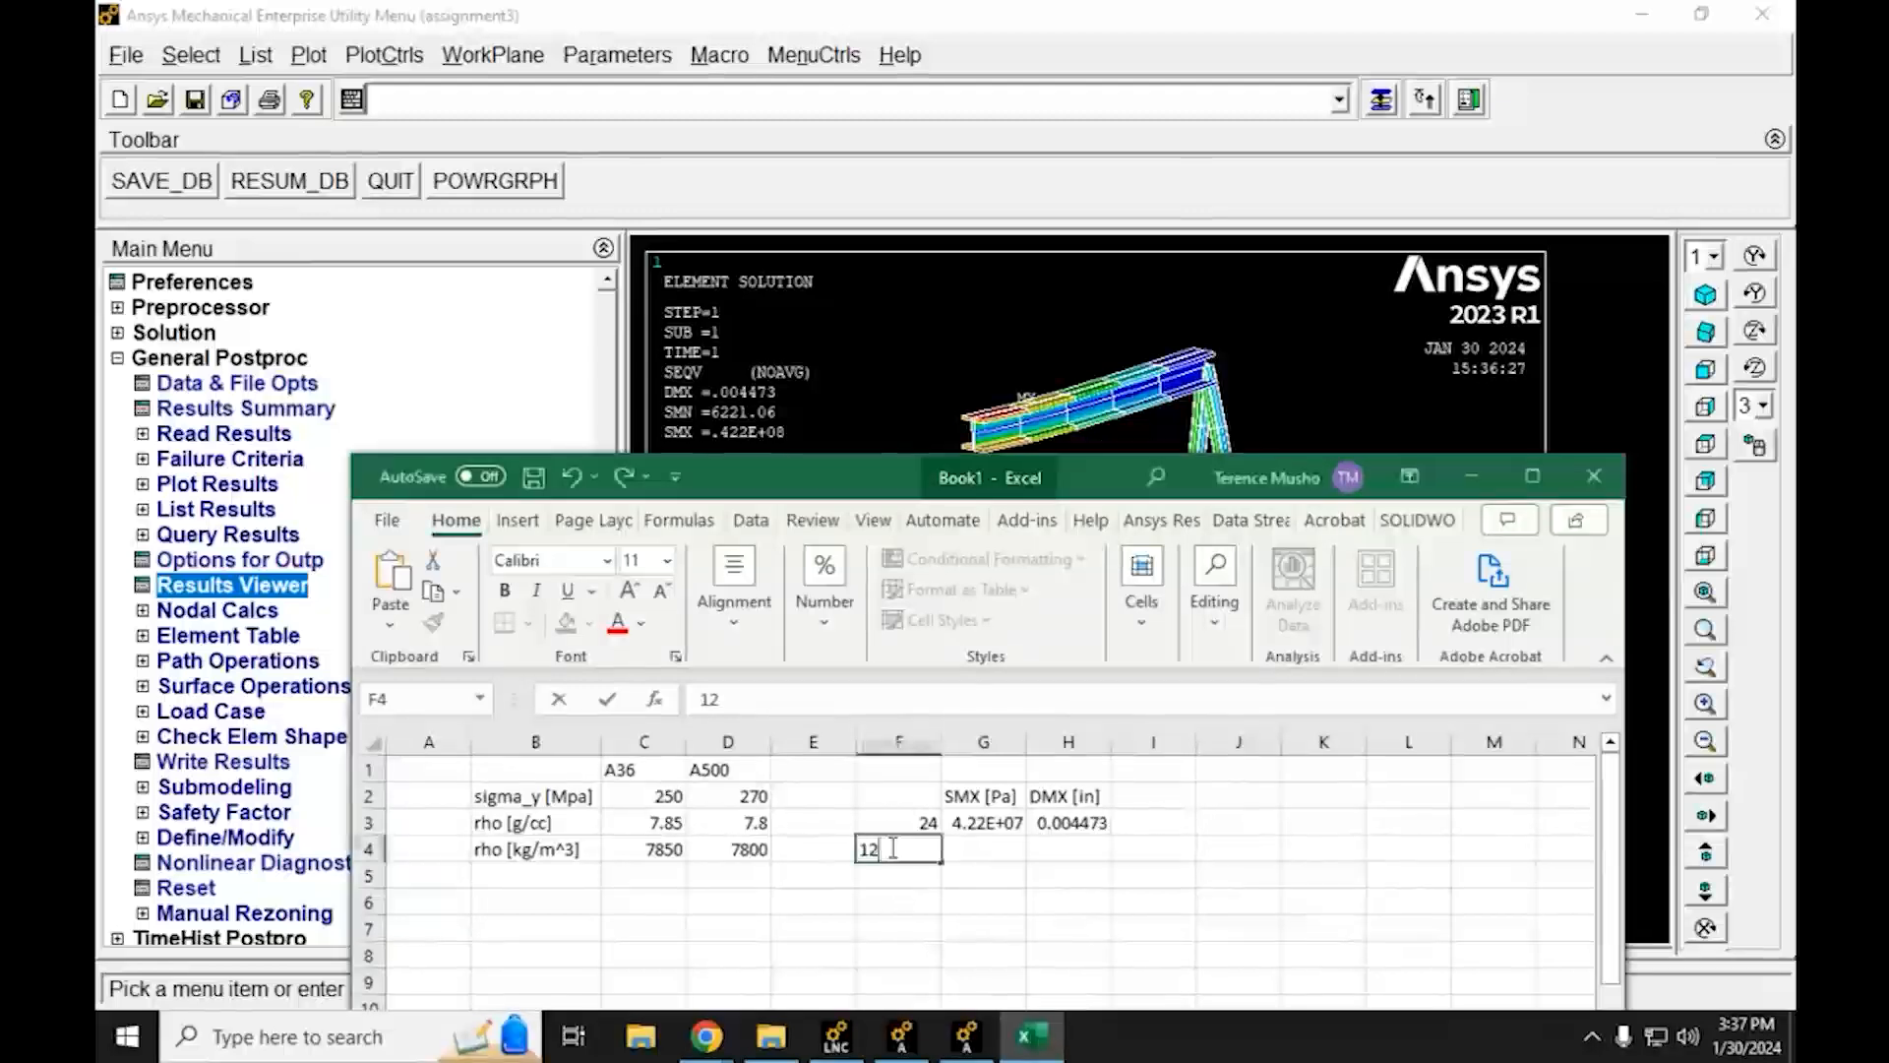
{"action": "key", "text": "Return"}
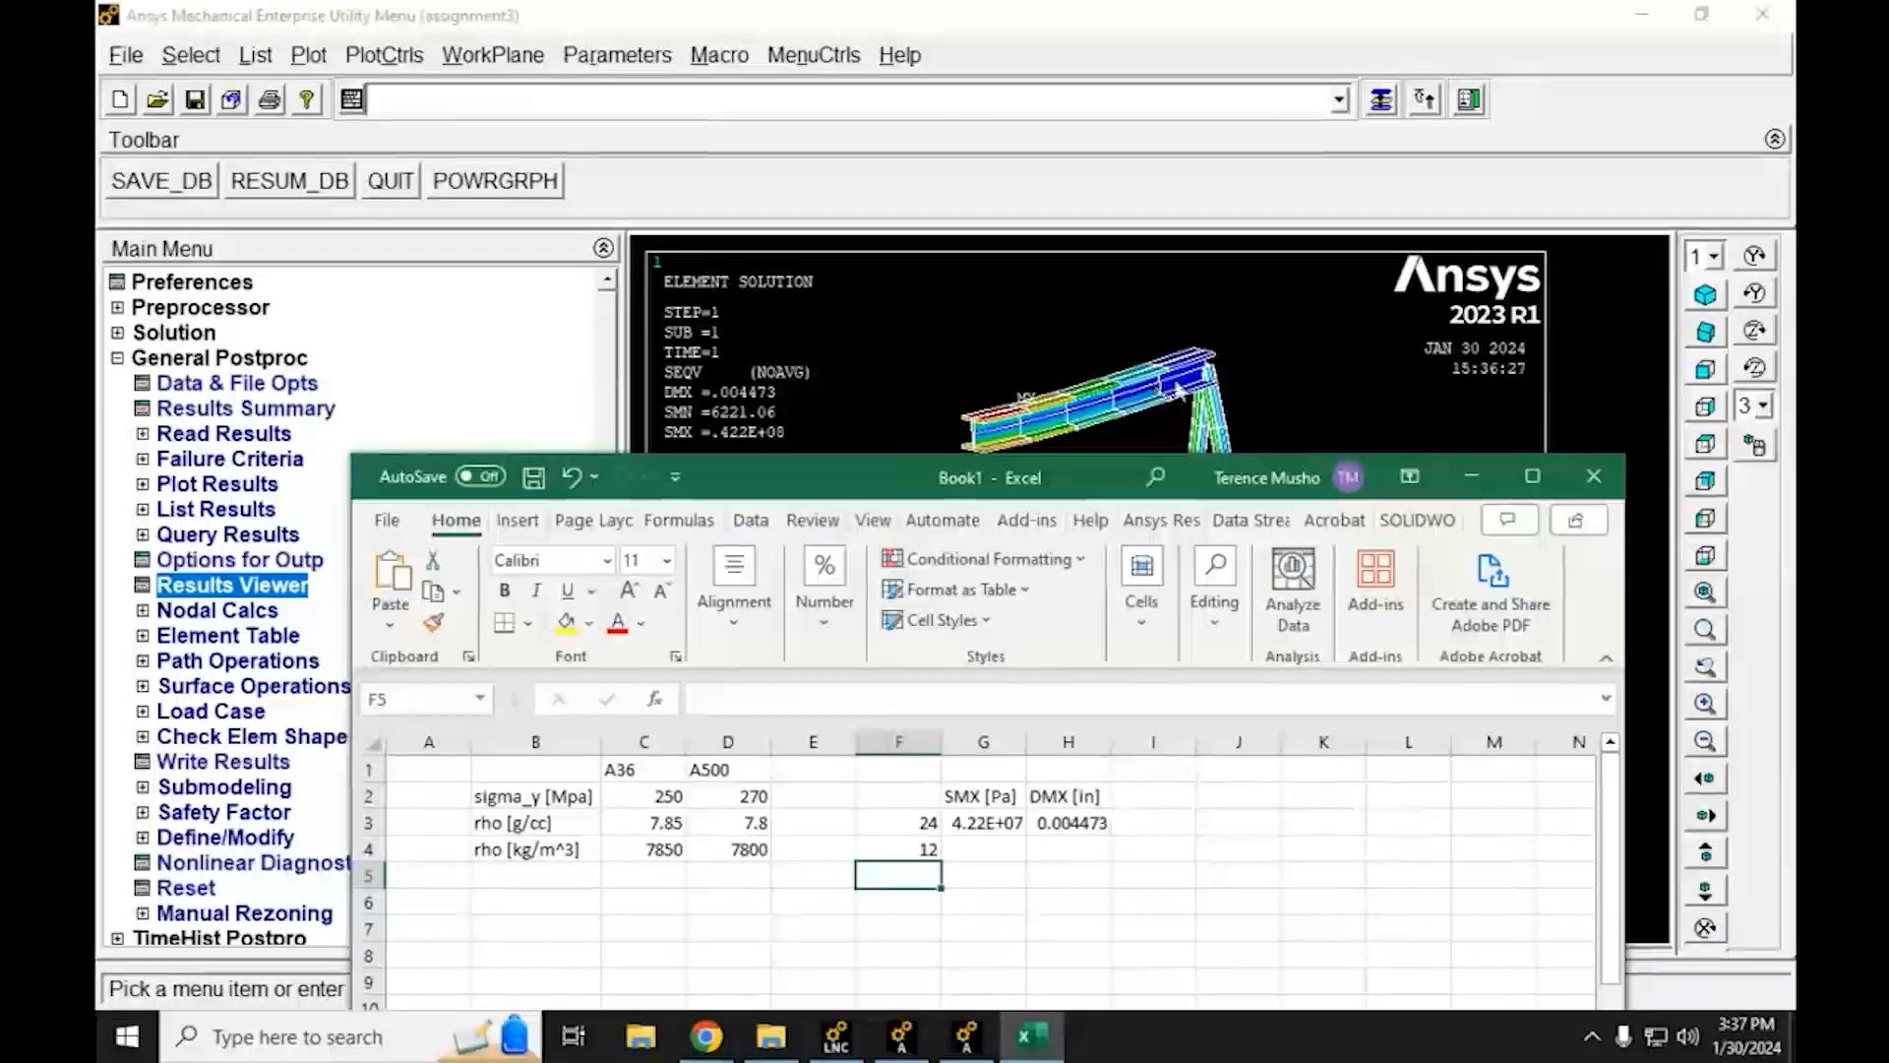
{"action": "left_click", "coordinate": [1033, 399]}
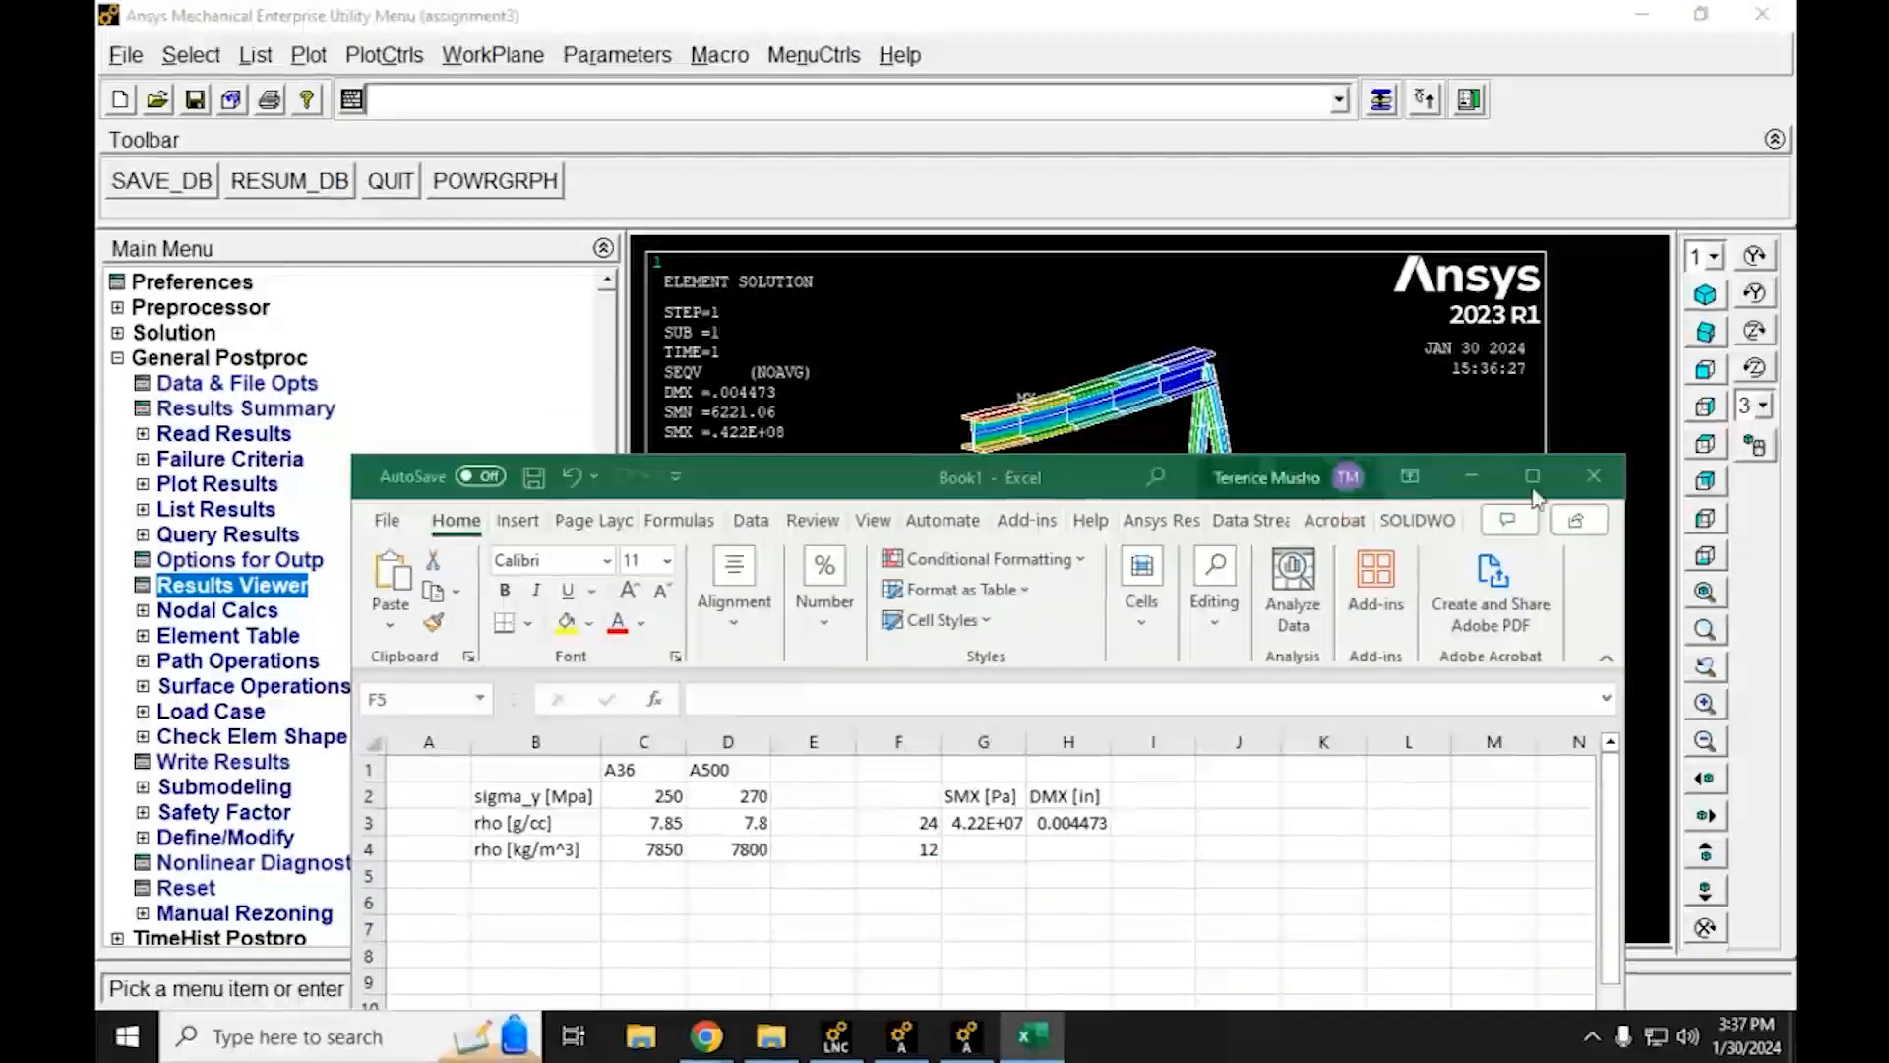
{"action": "left_click", "coordinate": [1474, 479]}
Clear the existing mesh from all lines of the crane model in the preprocessor
{"action": "right_click_drag", "start_coordinate": [1175, 467], "coordinate": [1096, 476], "text": "ctrl"}
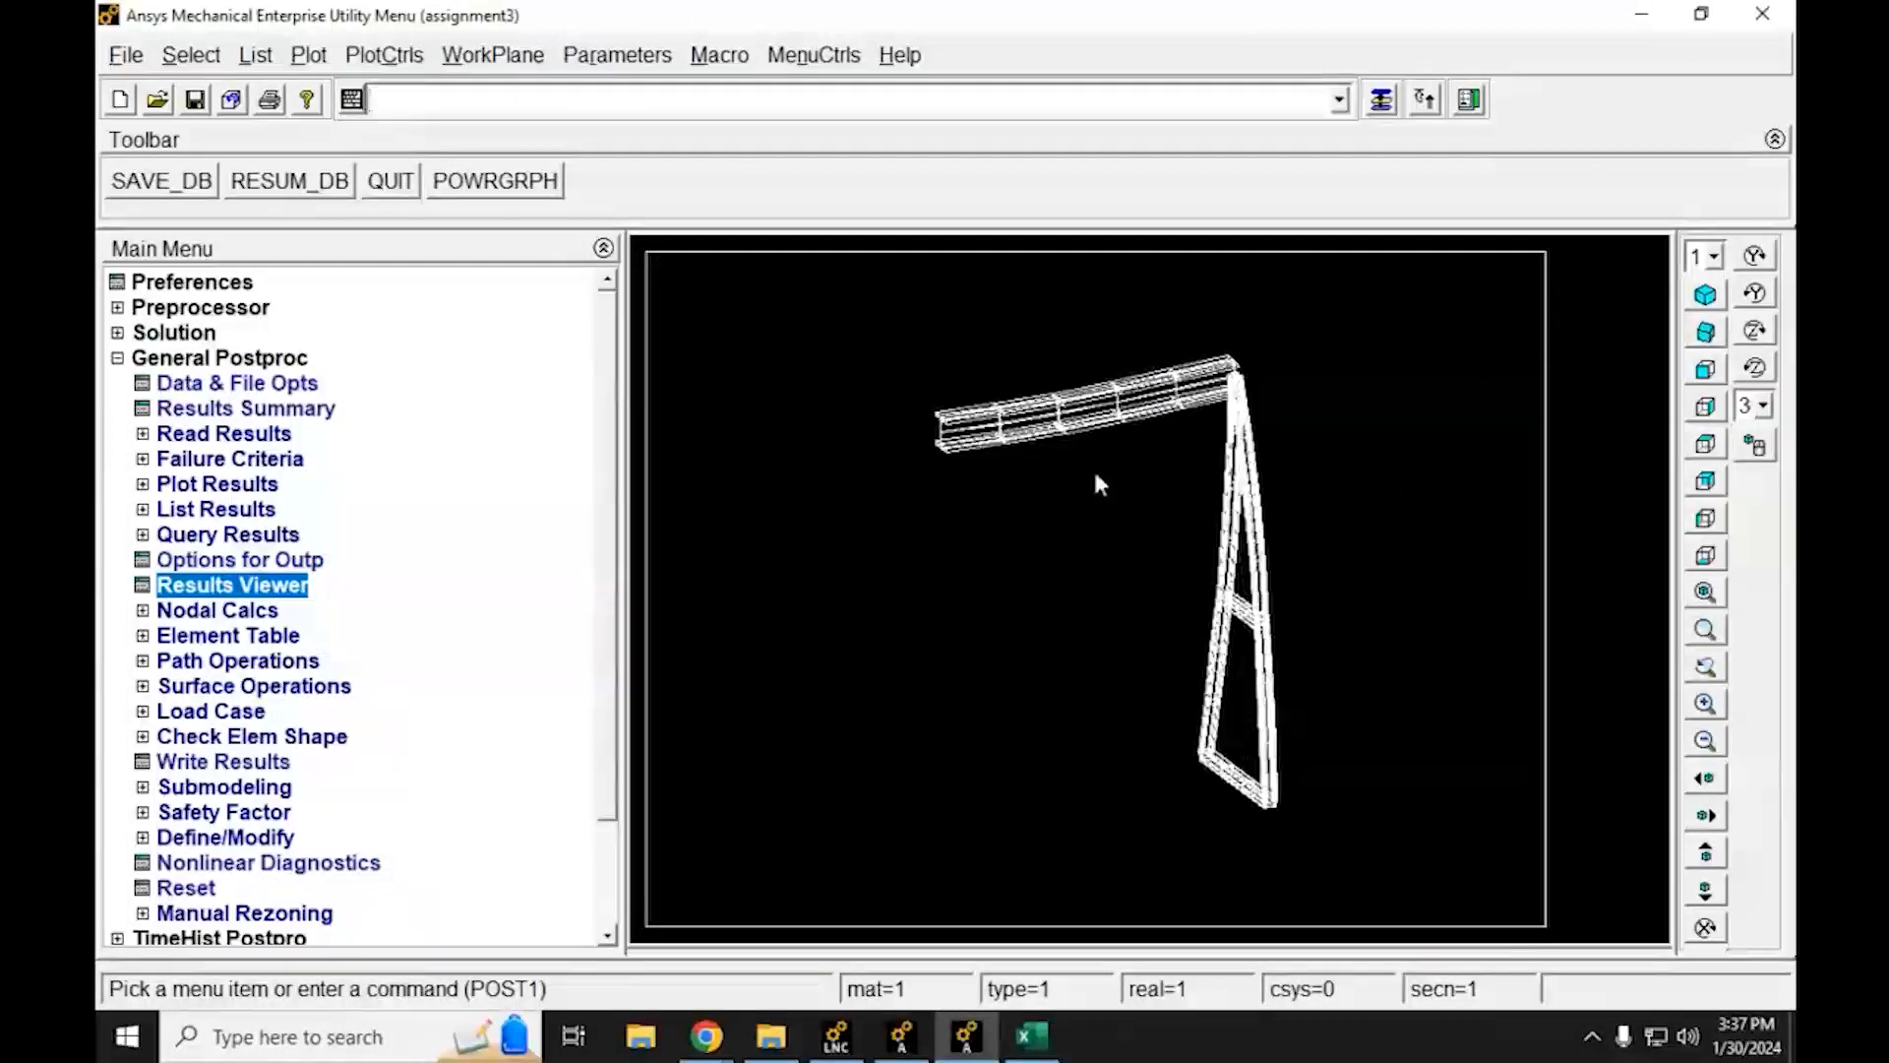
{"action": "left_click", "coordinate": [131, 362]}
{"action": "left_click", "coordinate": [118, 309]}
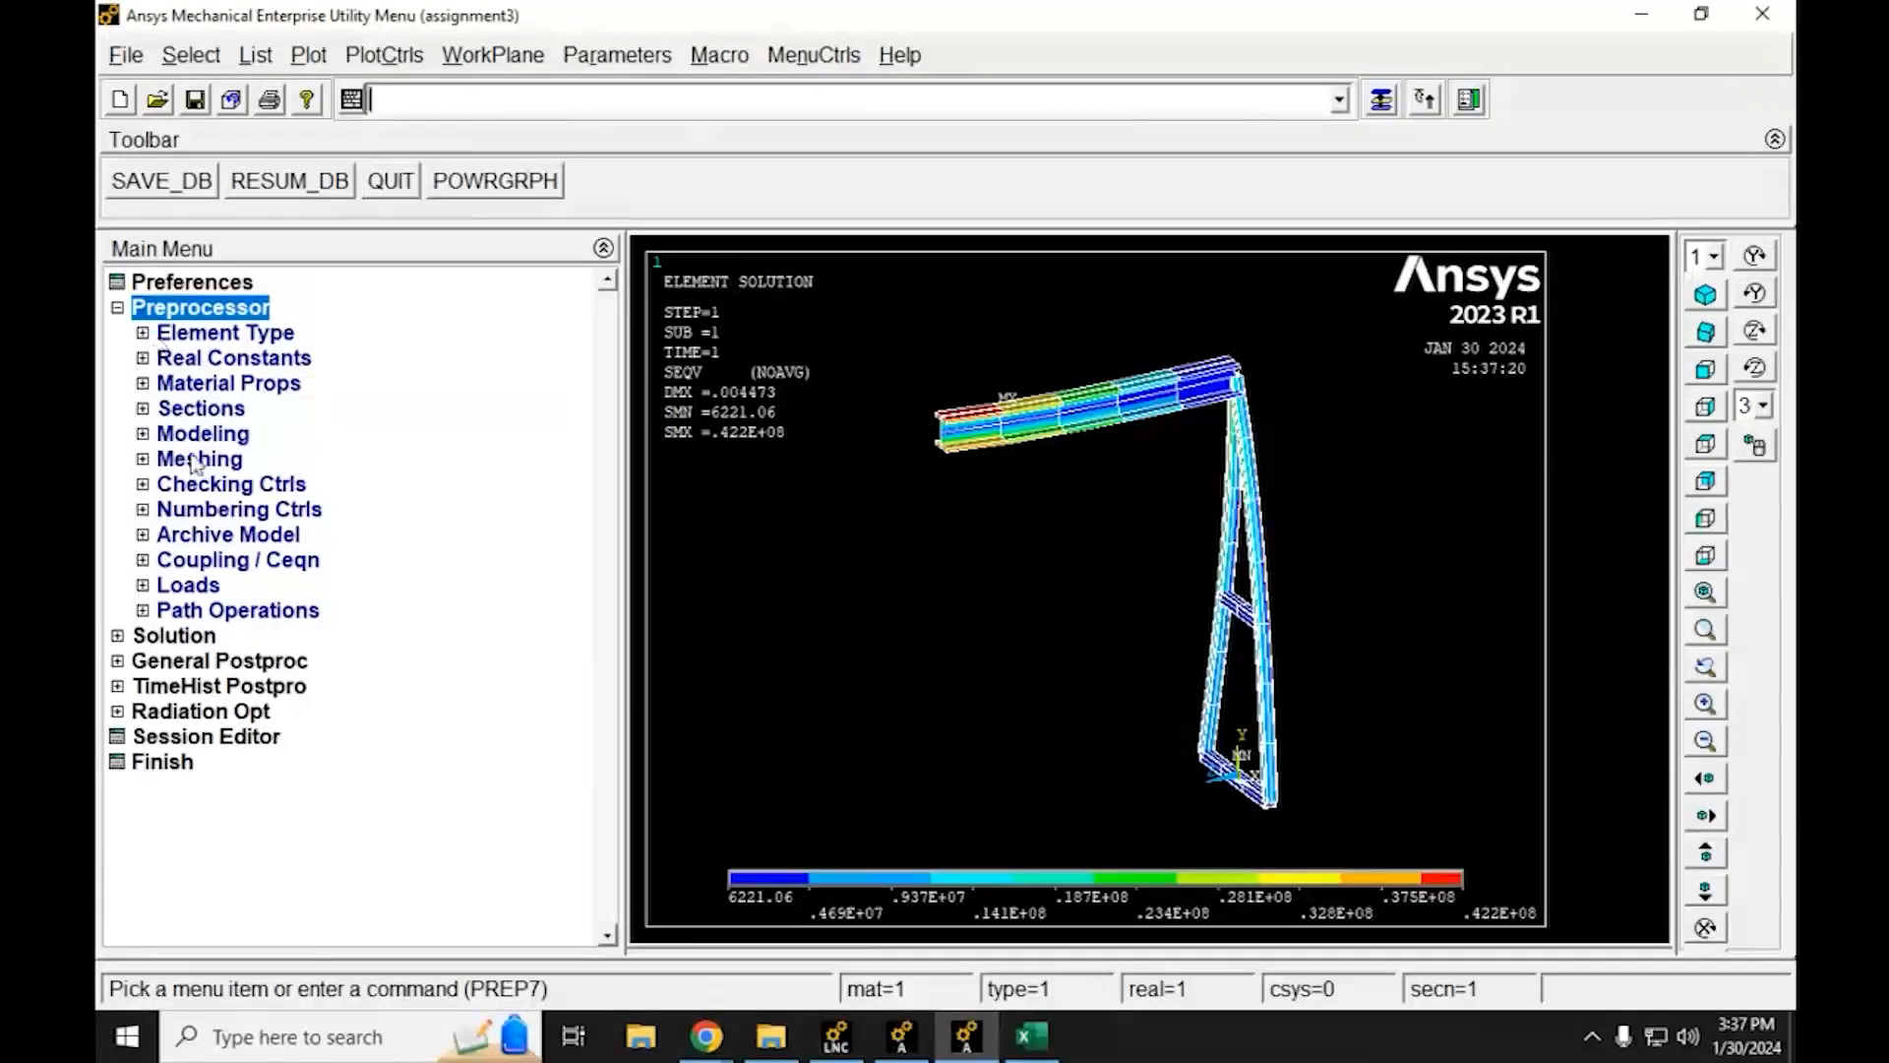
{"action": "left_click", "coordinate": [143, 460]}
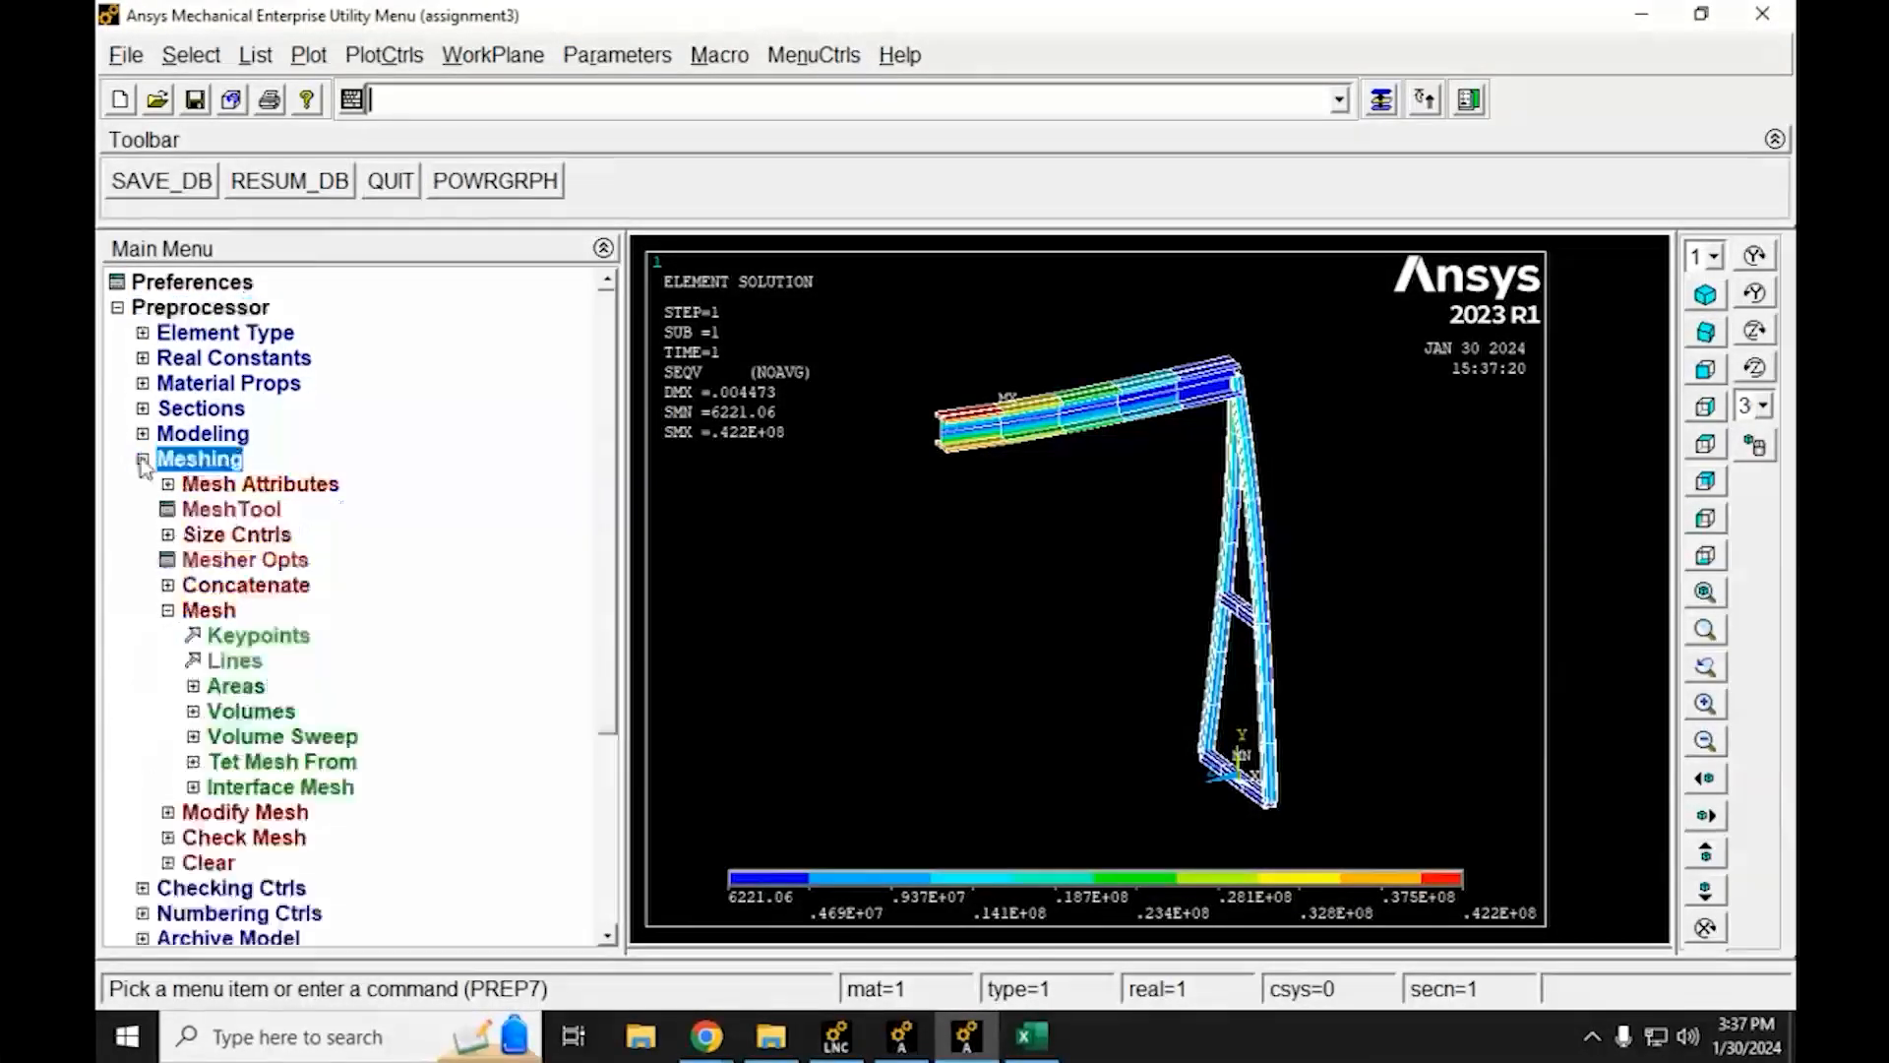
{"action": "left_click", "coordinate": [169, 611]}
{"action": "left_click", "coordinate": [169, 685]}
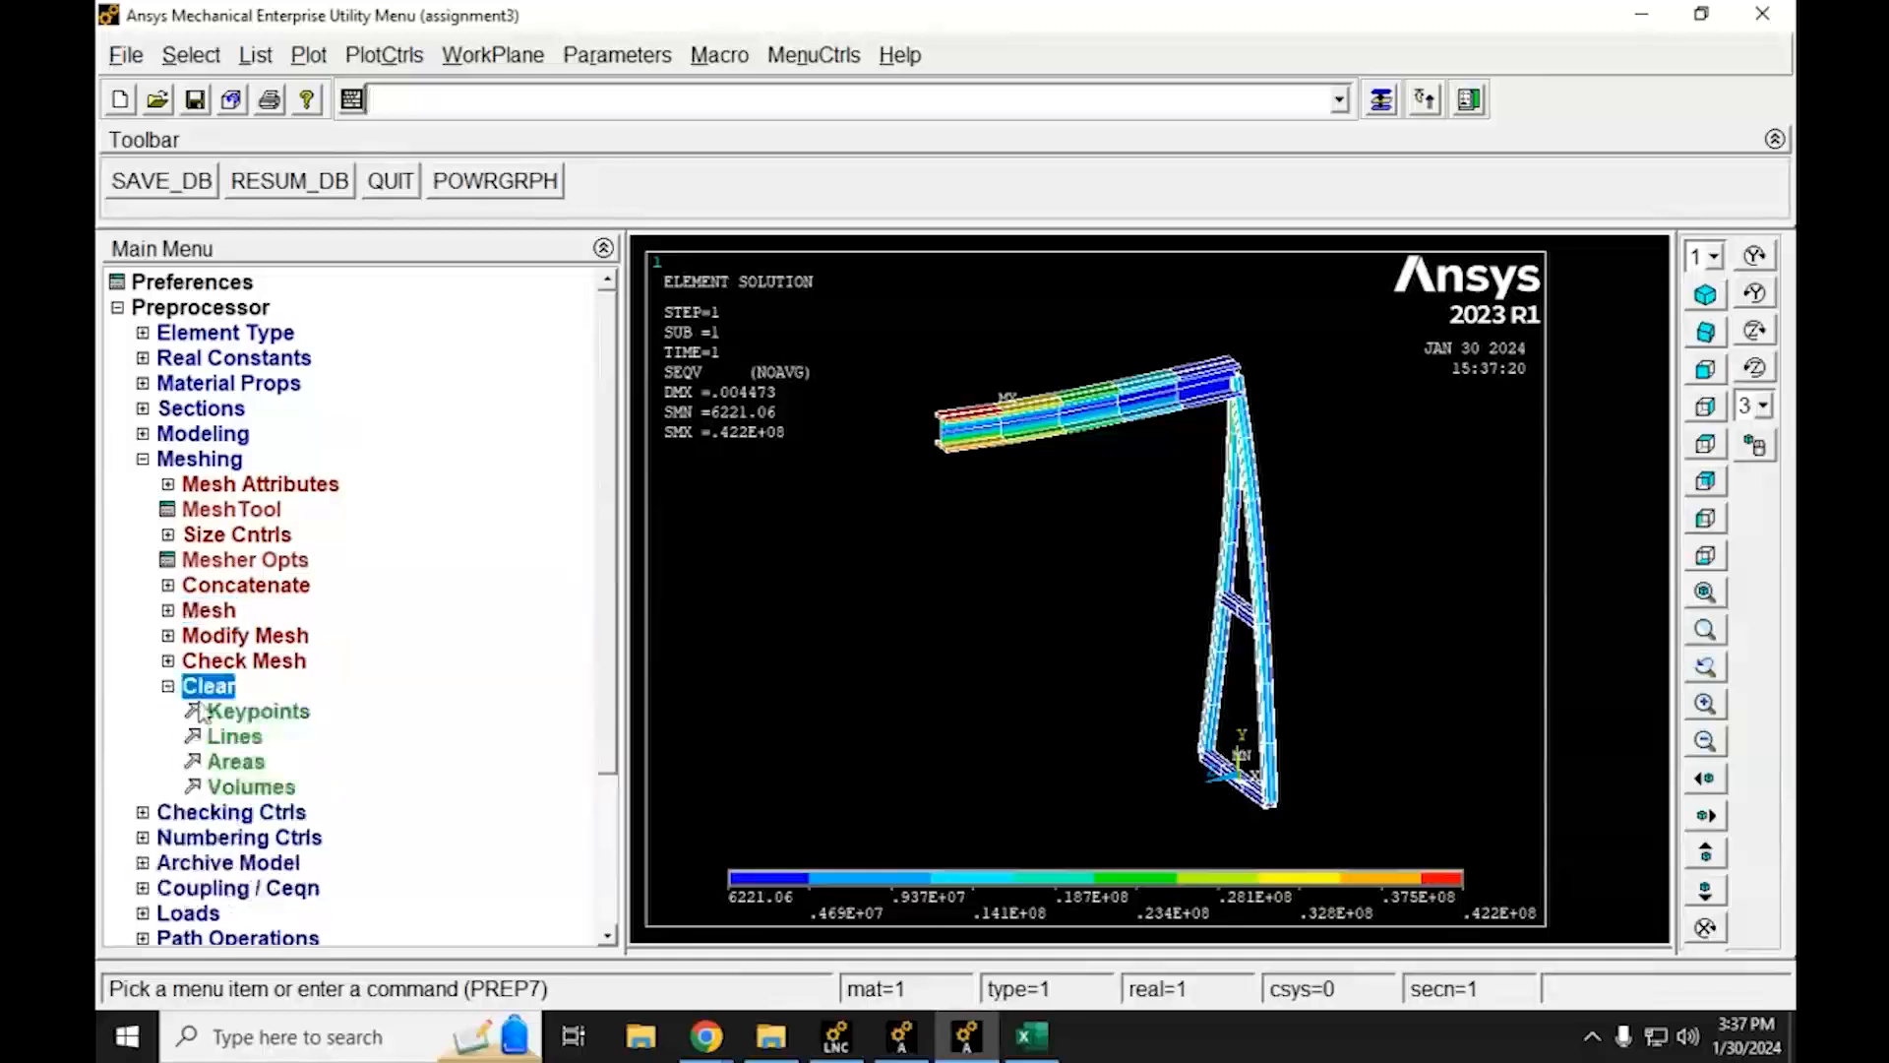
{"action": "left_click", "coordinate": [236, 739]}
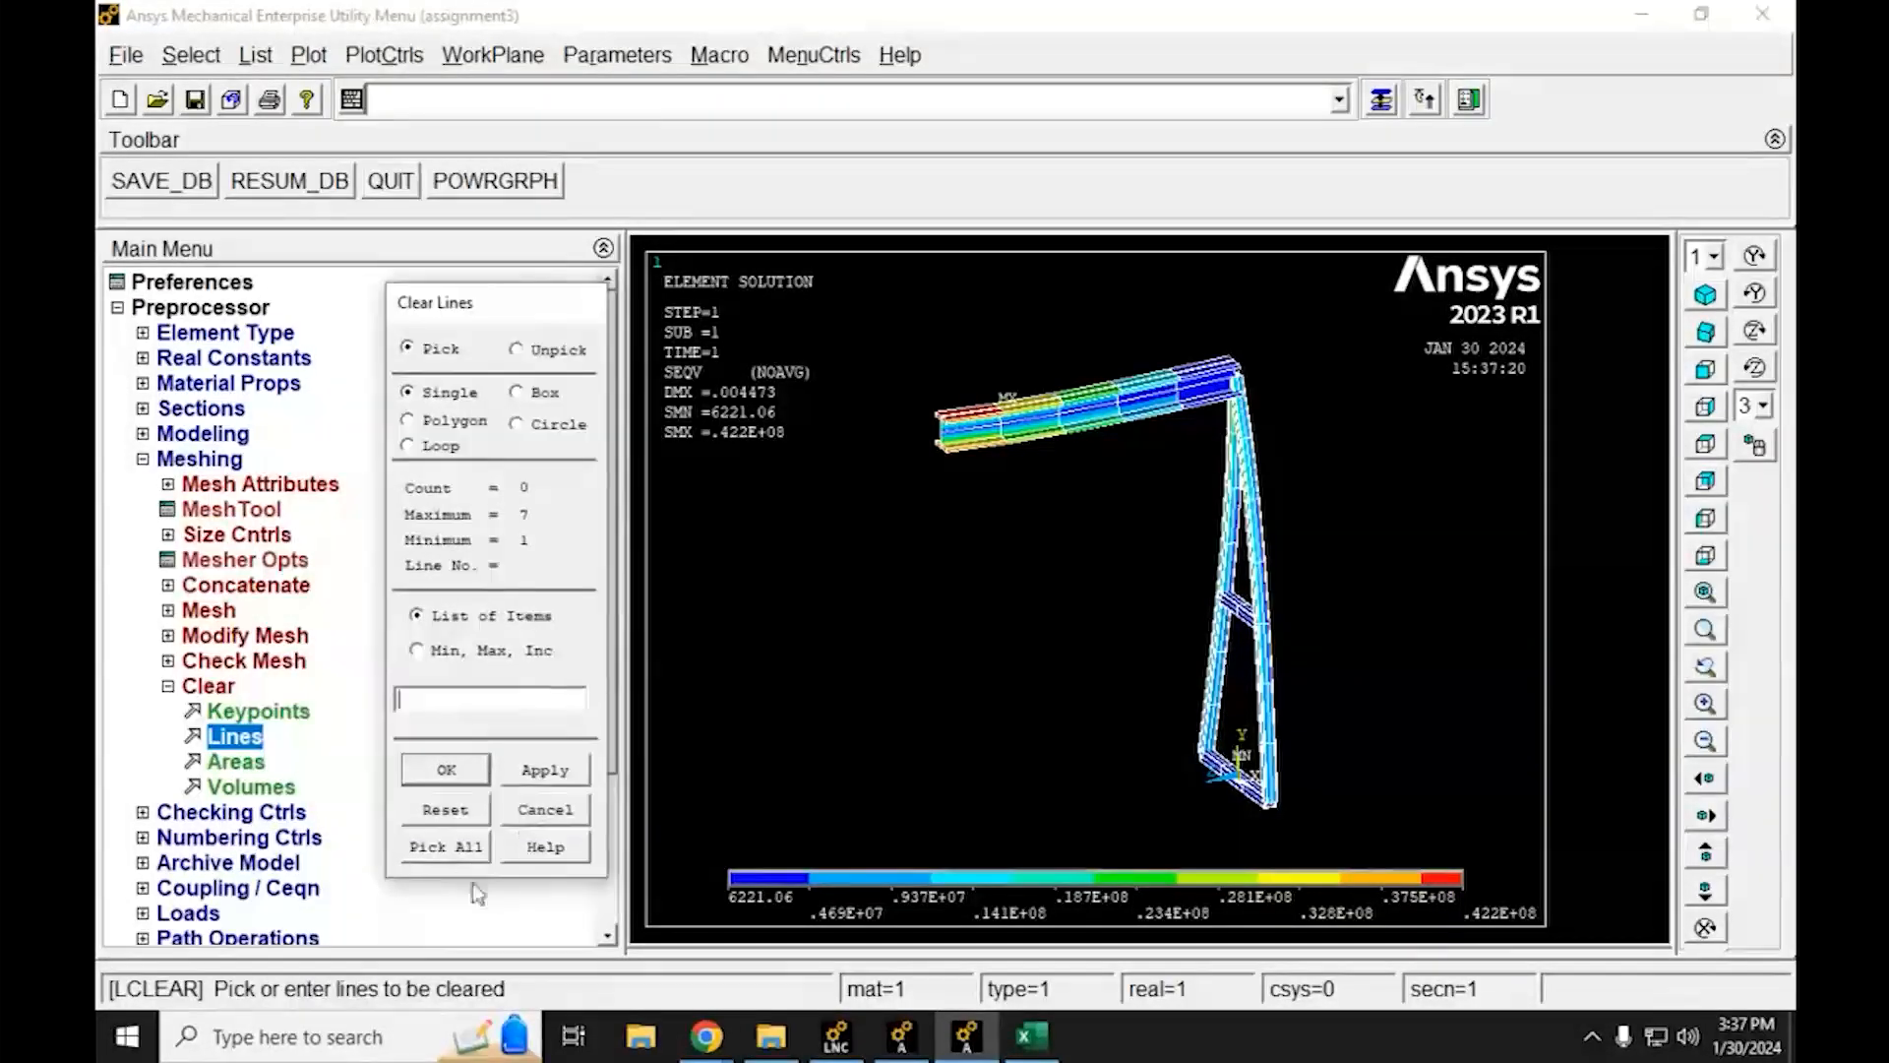
{"action": "left_click", "coordinate": [456, 846]}
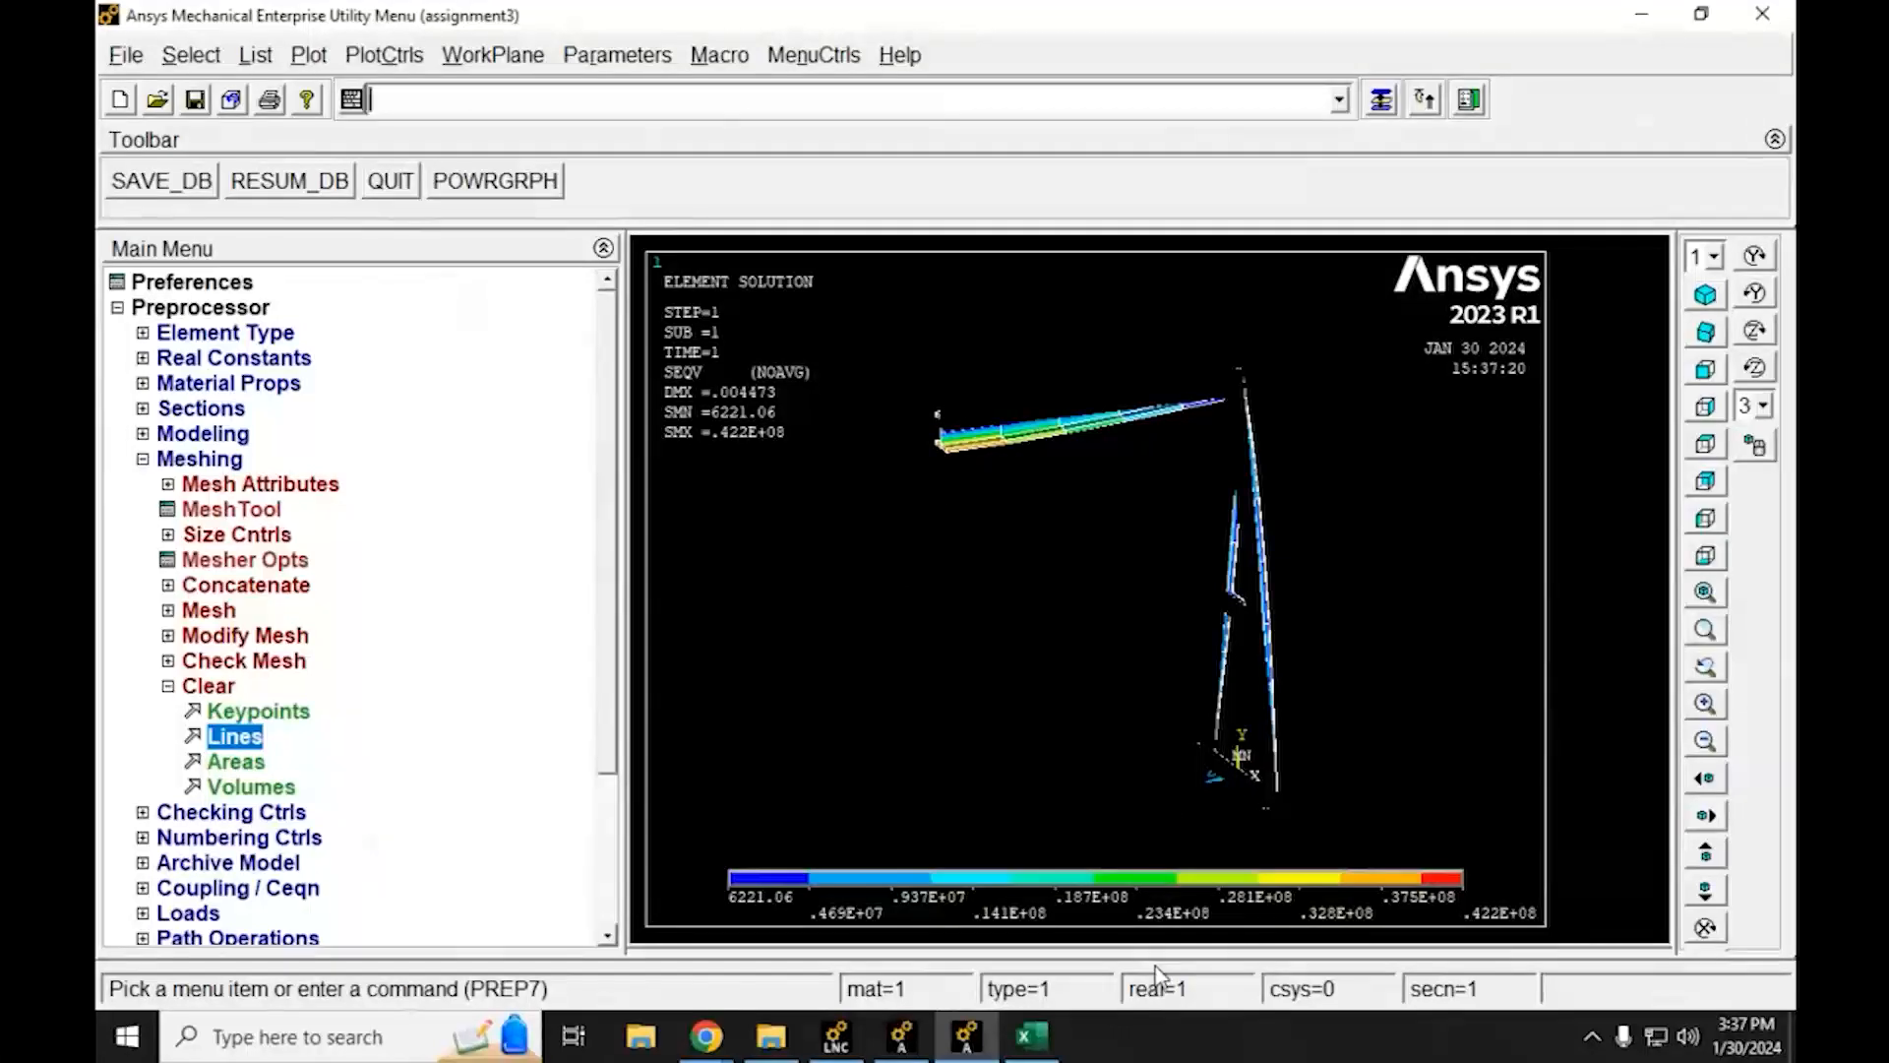
Set the element edge length on all lines to 12*0.0254 in the manual size controls
{"action": "left_click", "coordinate": [169, 537]}
{"action": "left_click", "coordinate": [194, 584]}
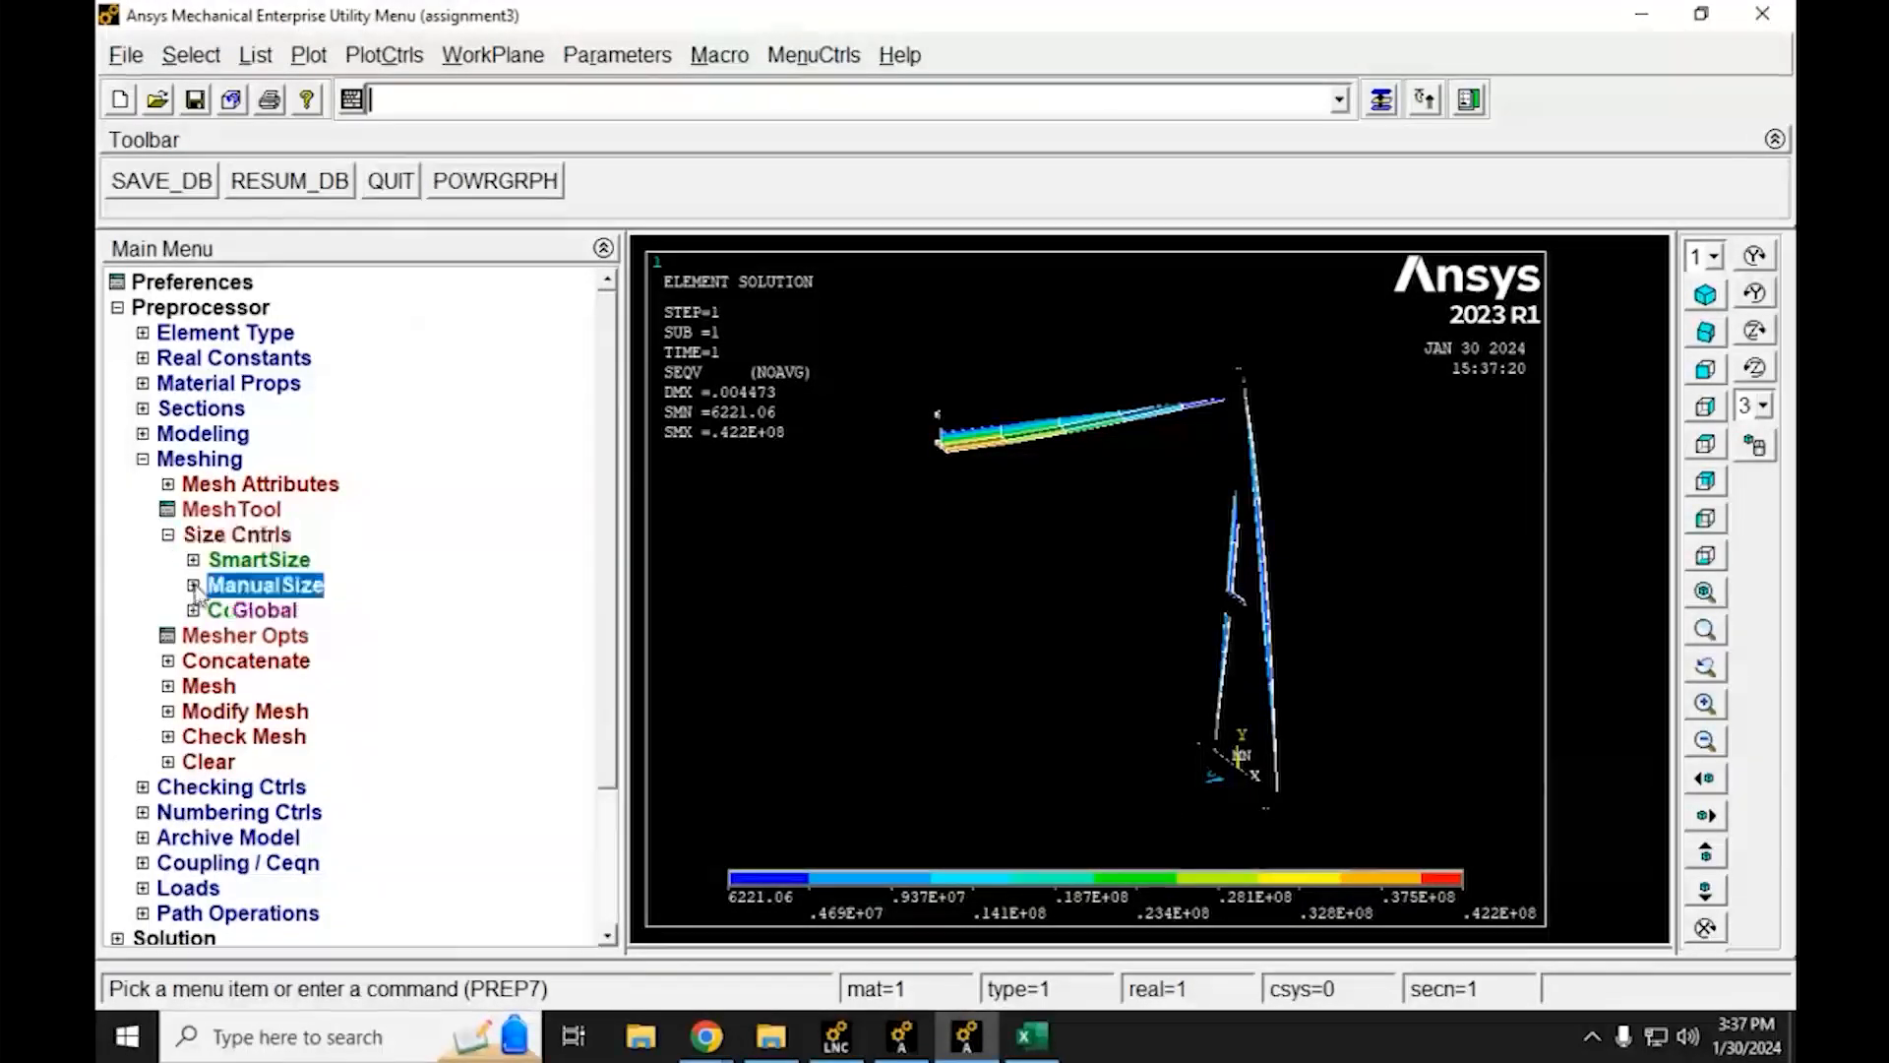
{"action": "left_click", "coordinate": [220, 661]}
{"action": "left_click", "coordinate": [264, 688]}
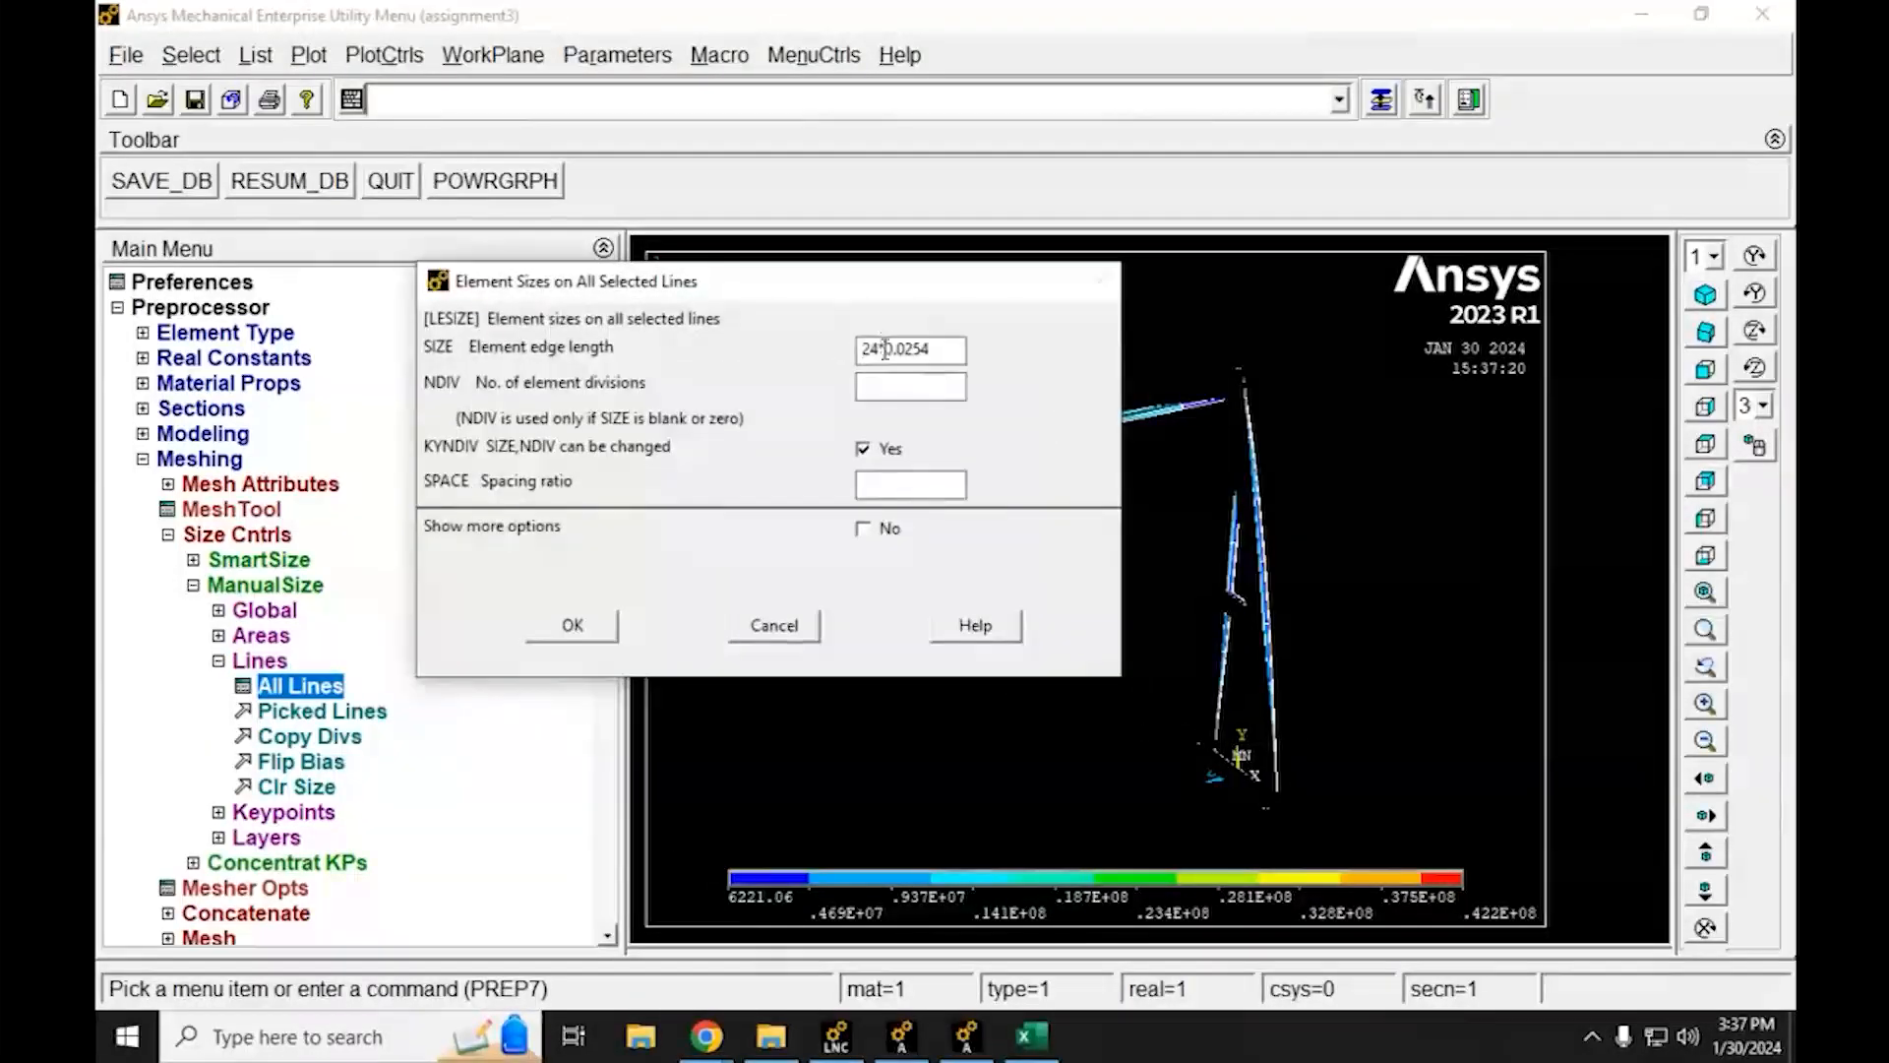
{"action": "double_click", "coordinate": [877, 349]}
{"action": "type", "text": "12"}
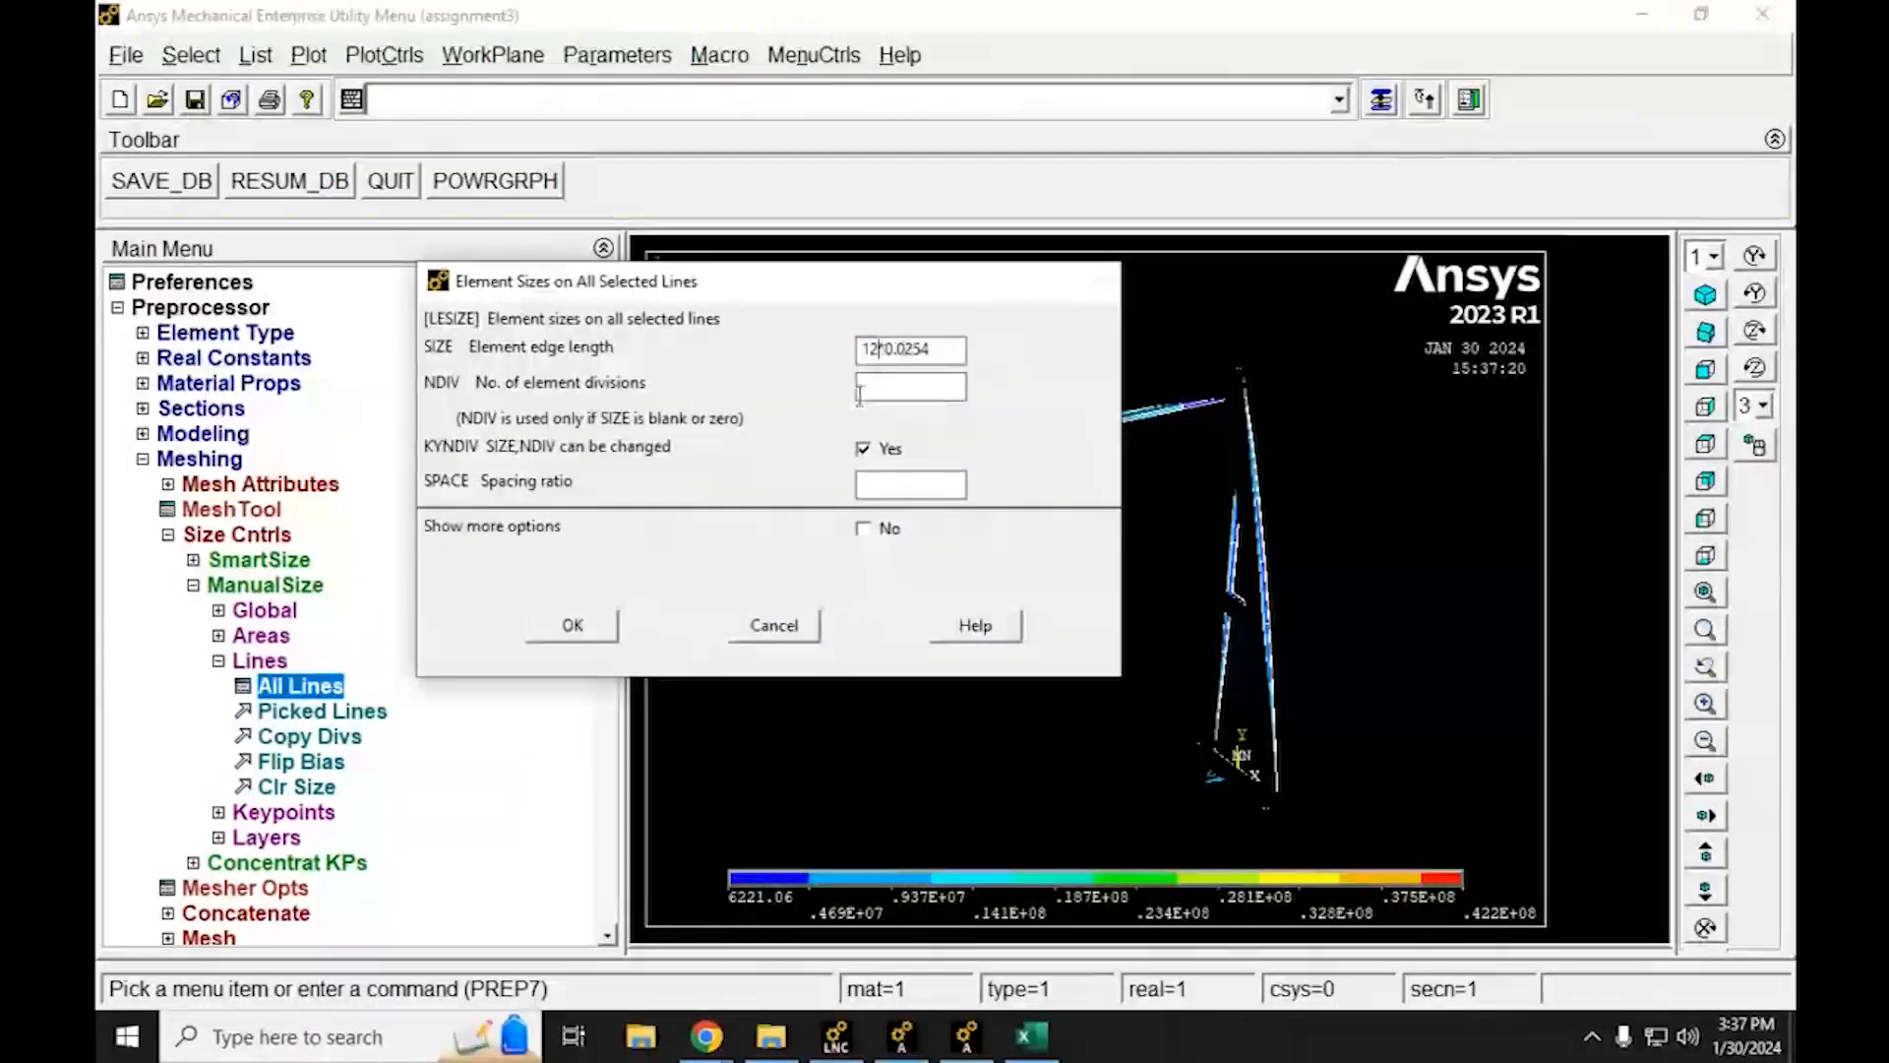
{"action": "left_click", "coordinate": [572, 625]}
Mesh all lines of the crane model with the new element size
{"action": "left_click", "coordinate": [168, 536]}
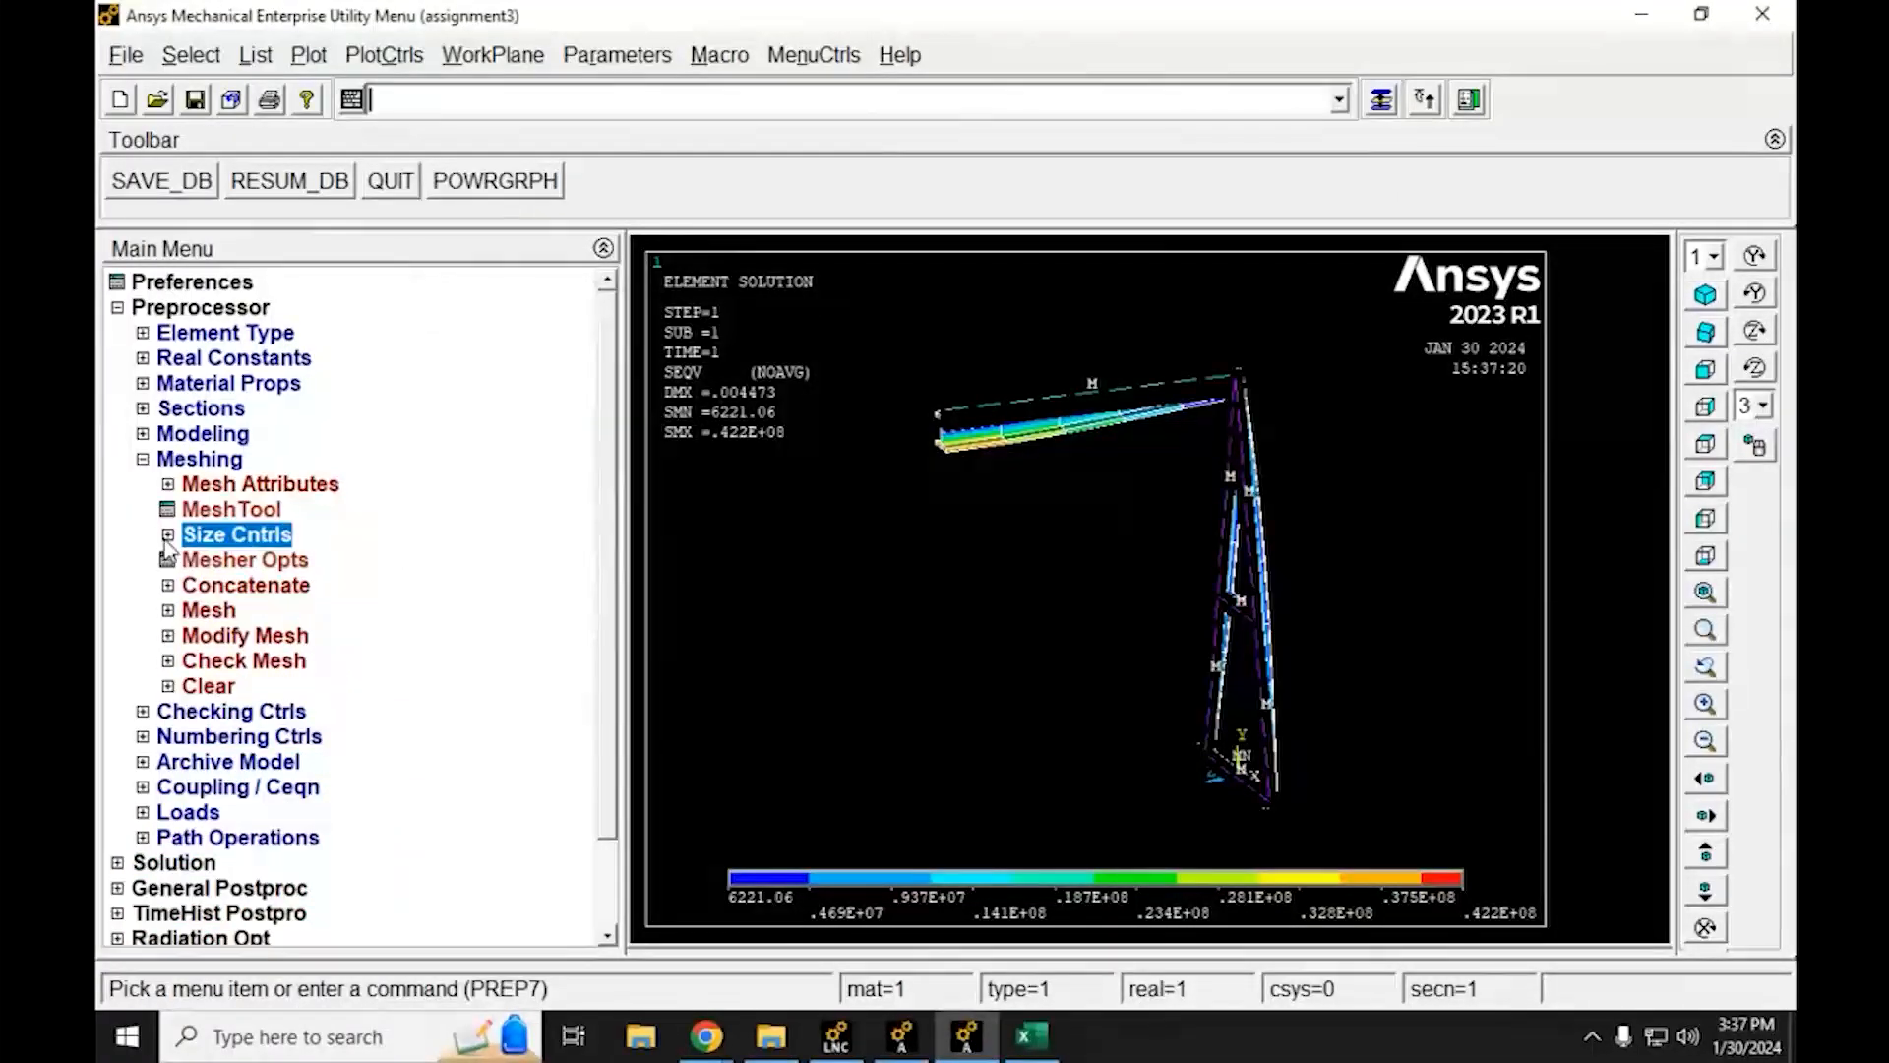
{"action": "left_click", "coordinate": [168, 611]}
{"action": "left_click", "coordinate": [234, 661]}
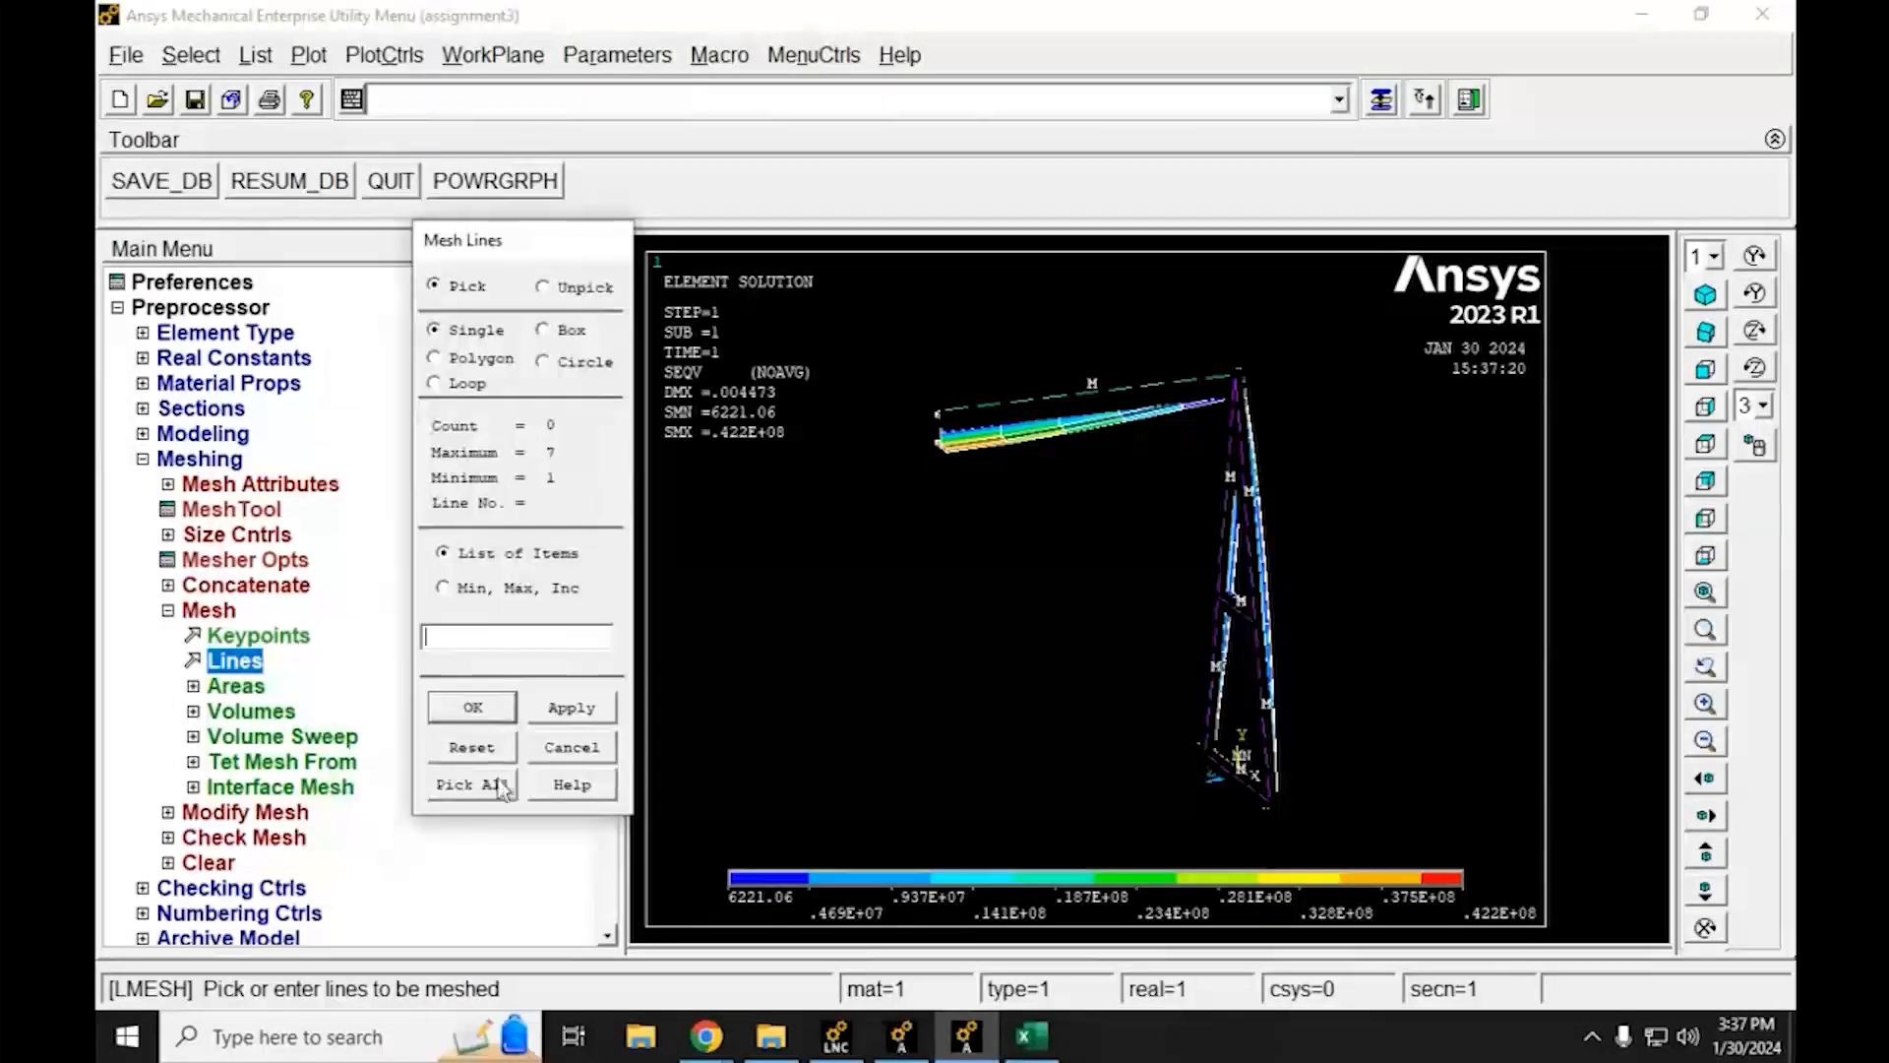
{"action": "left_click", "coordinate": [492, 784]}
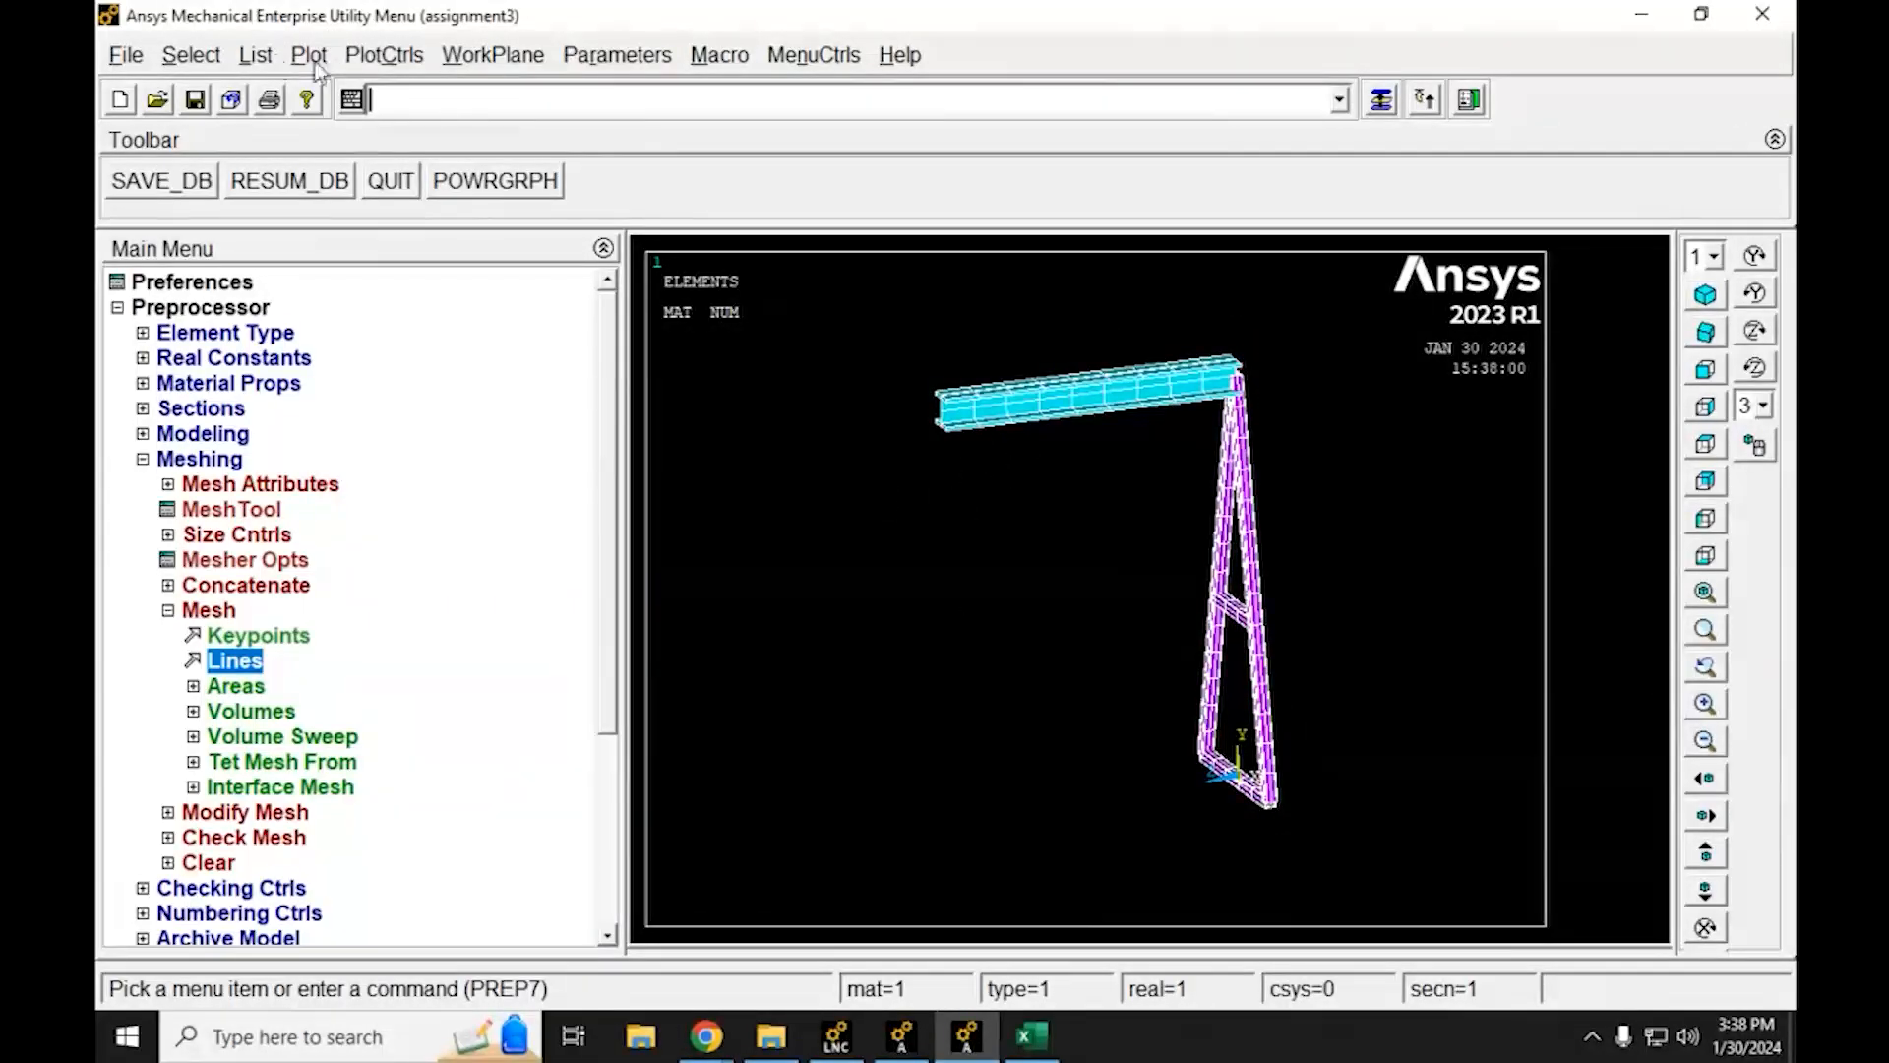
Turn off the 3D element shape display with the command /eshape,0,0
{"action": "left_click", "coordinate": [424, 94]}
{"action": "type", "text": "/eshp,"}
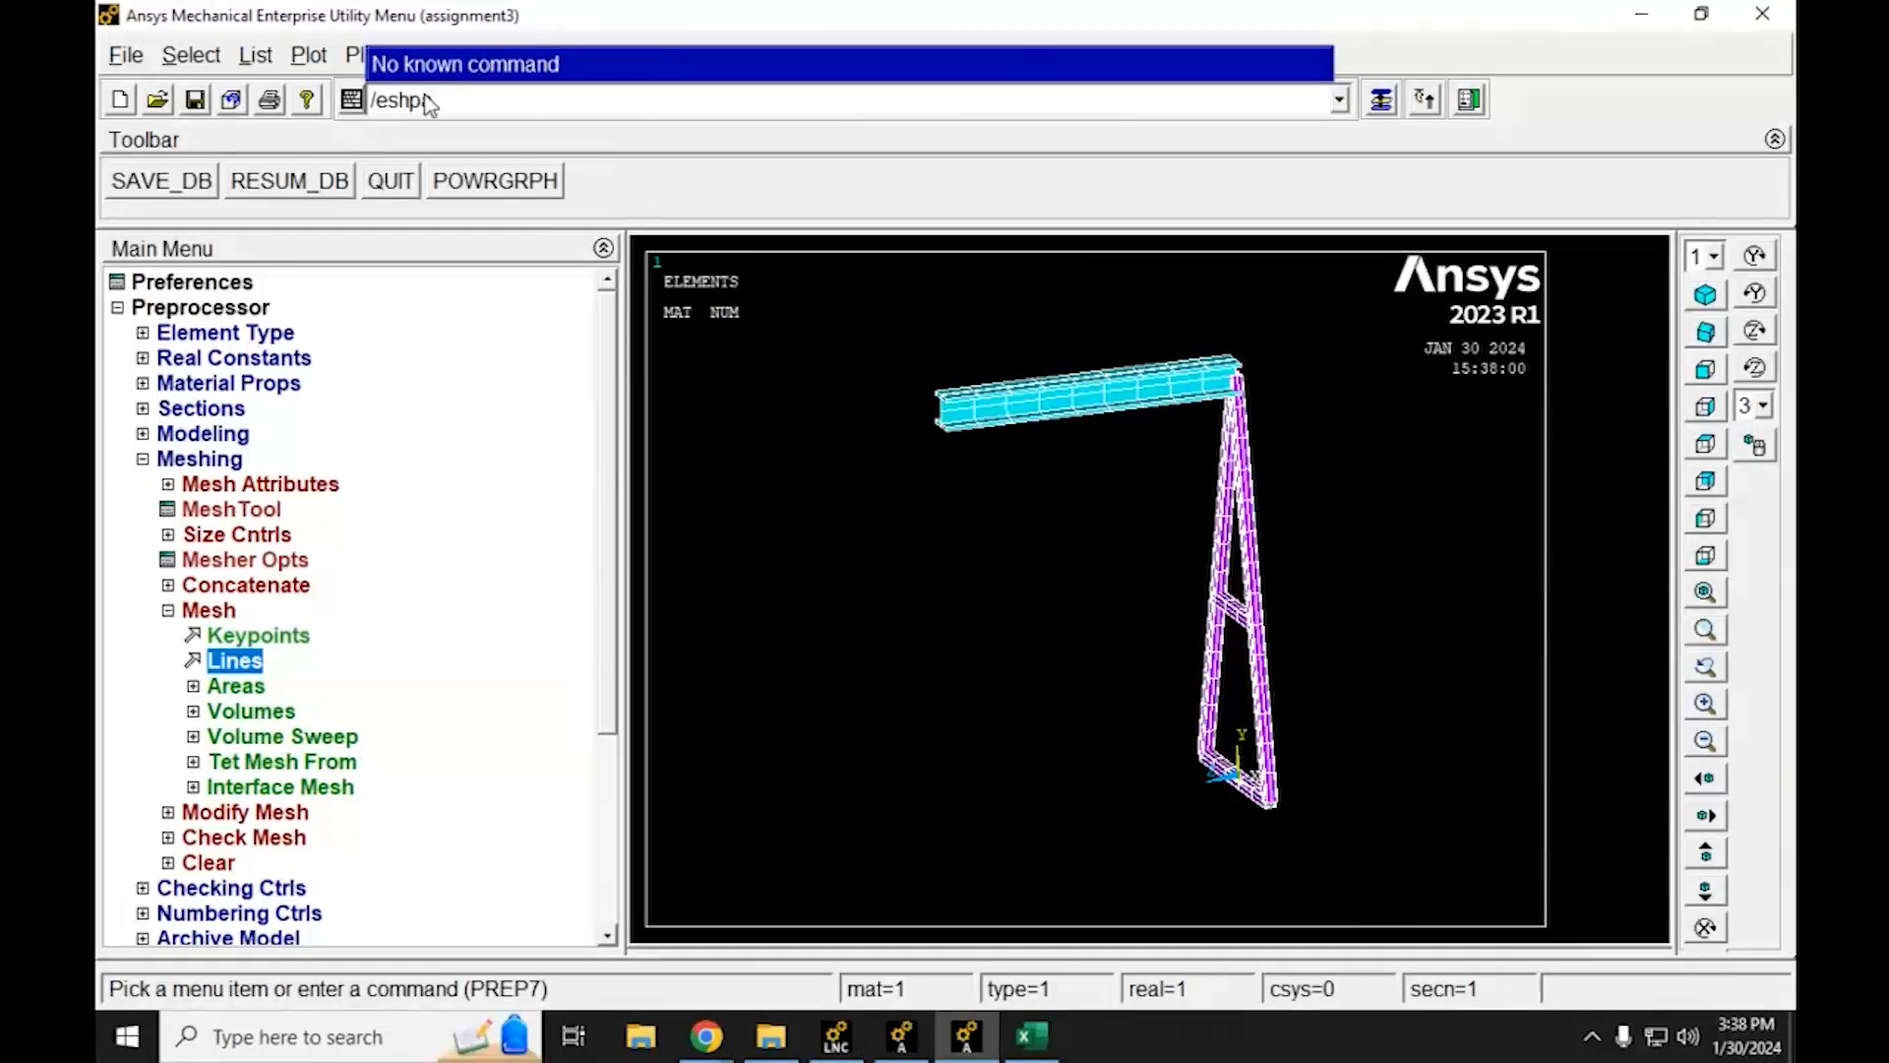
{"action": "type", "text": "ape,0,0,"}
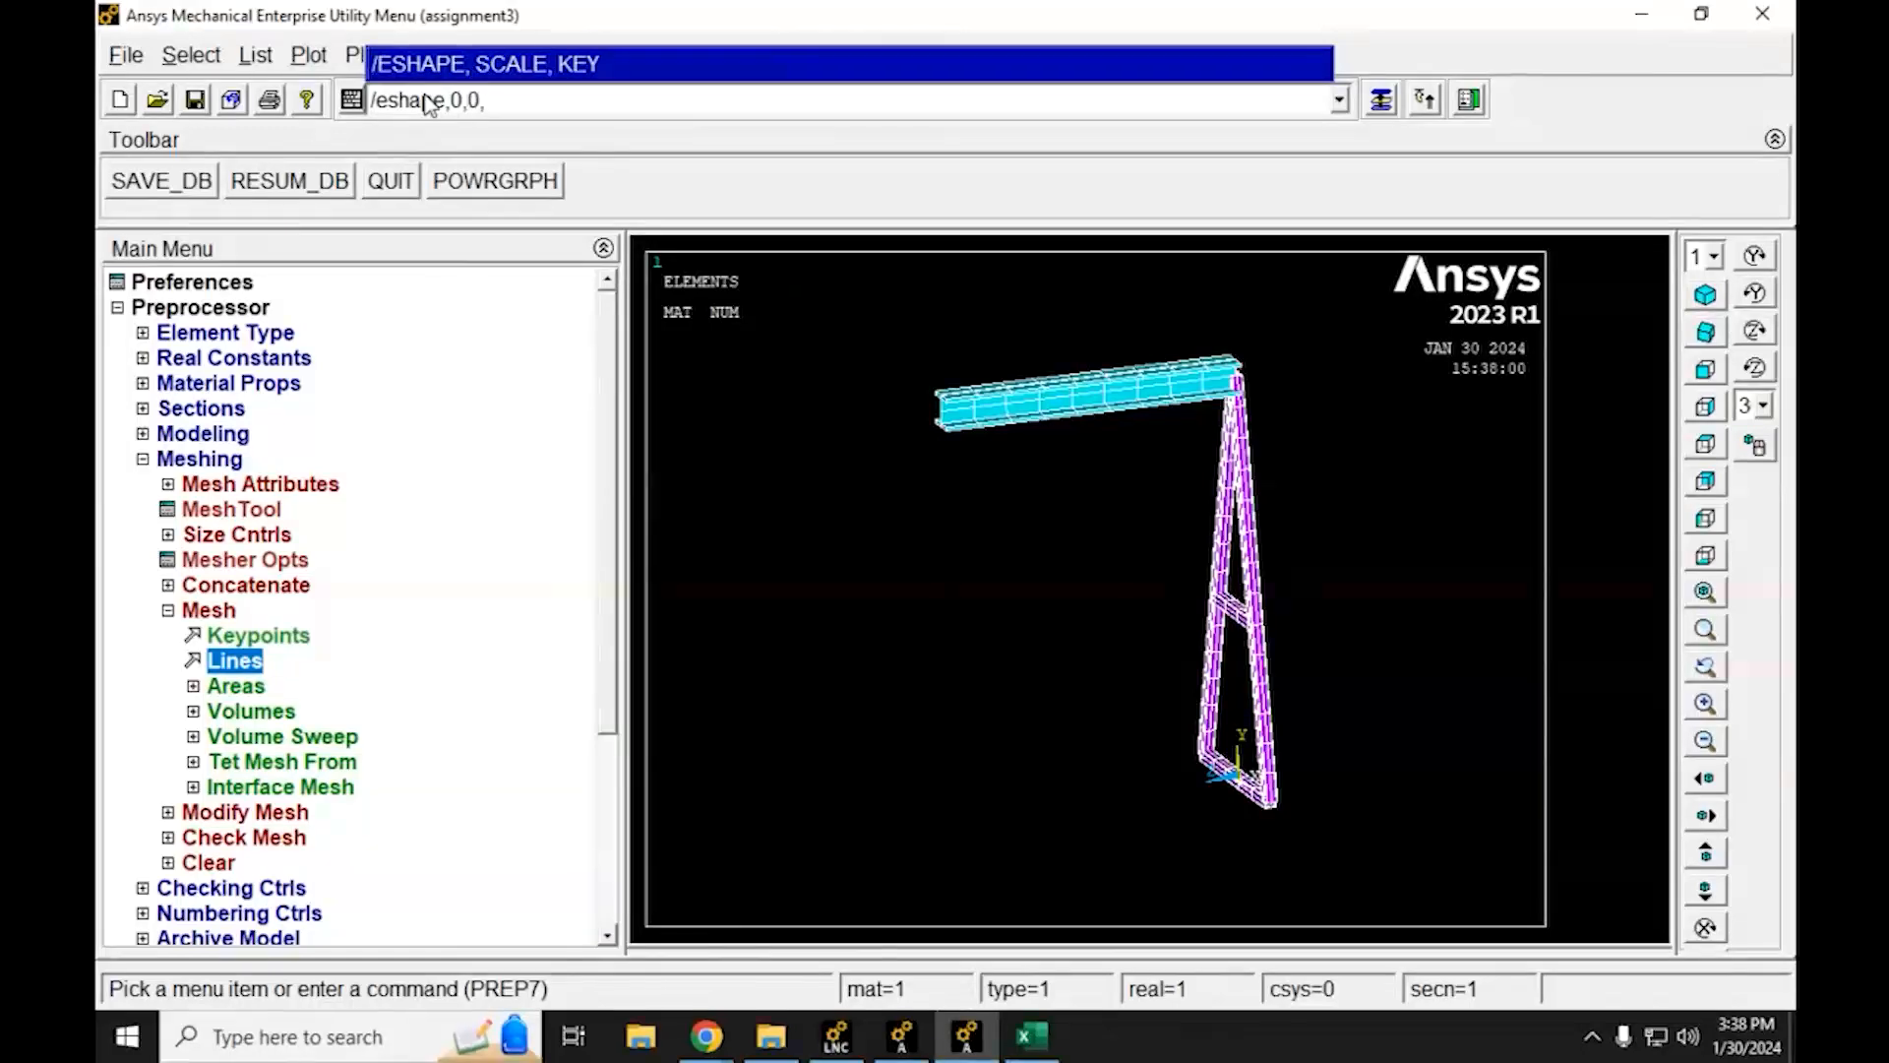
{"action": "key", "text": "Return"}
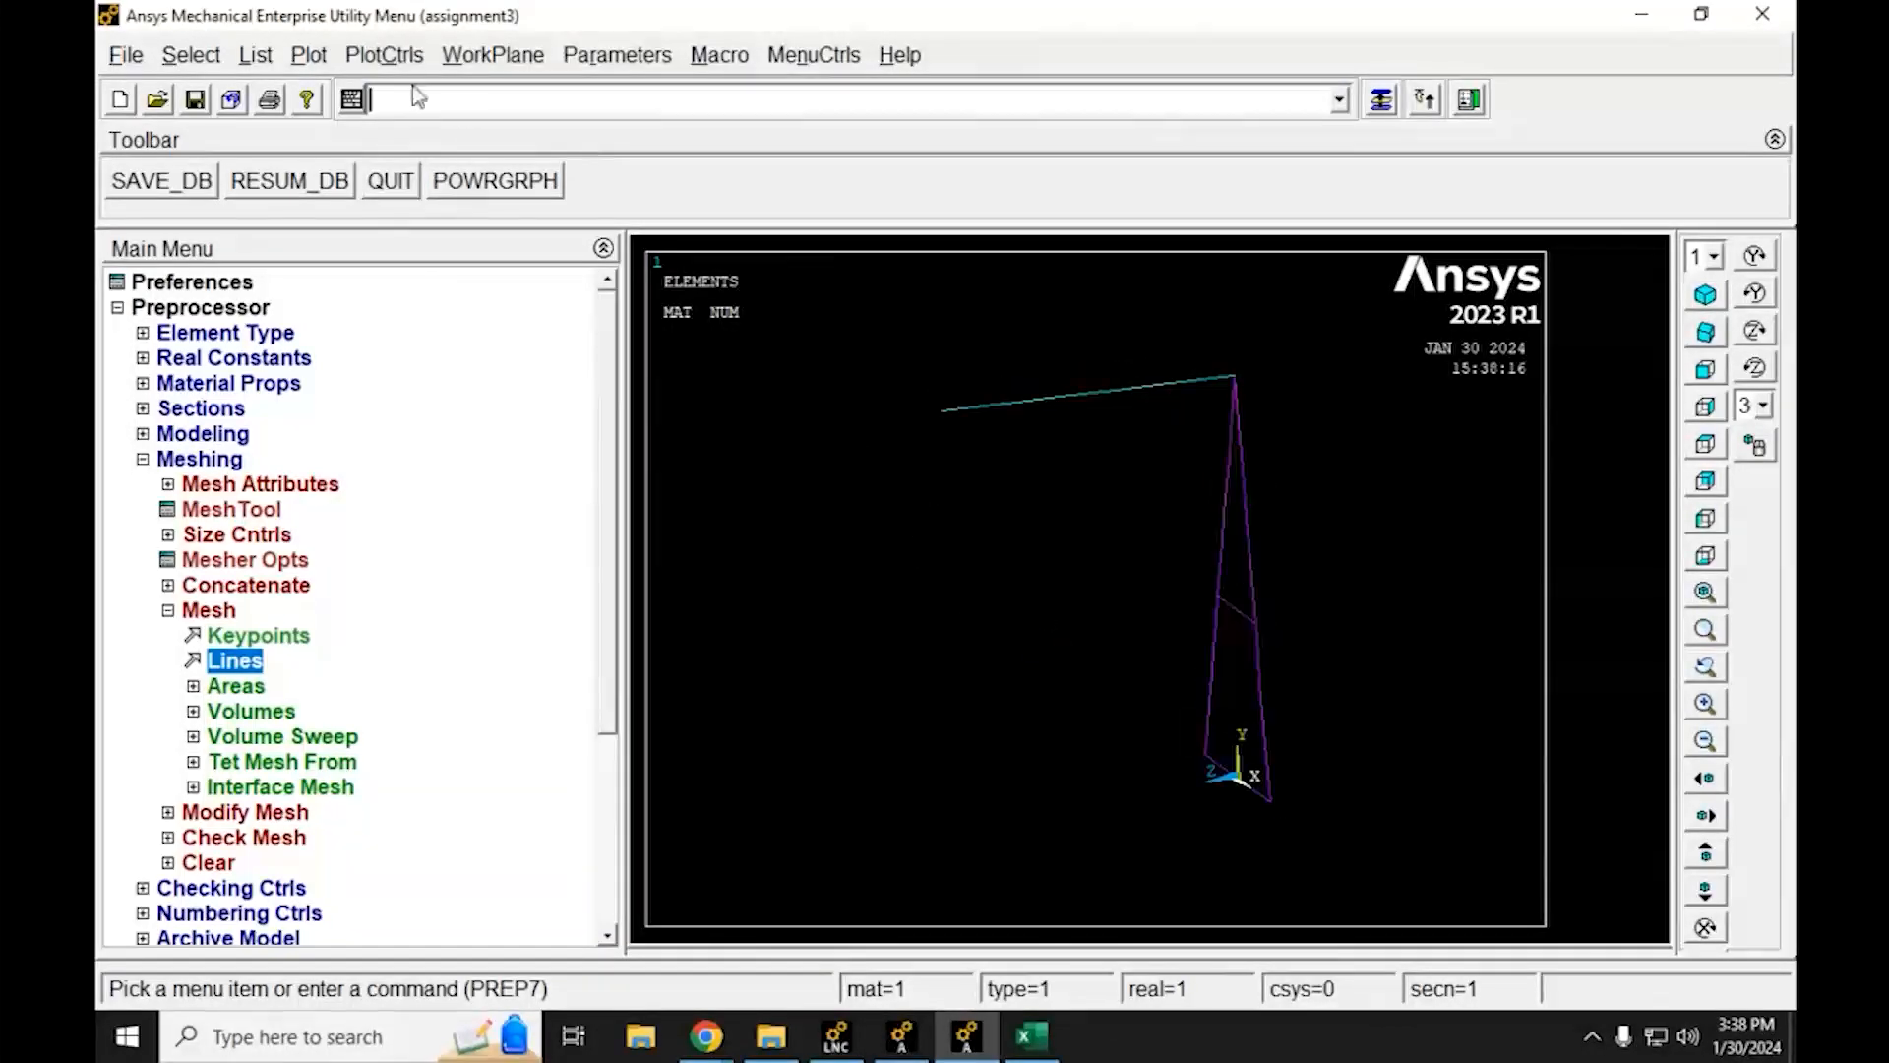
Set the boundary condition symbols to All Applied BCs and display the model's entities together with Multi-Plots
{"action": "left_click", "coordinate": [402, 61]}
{"action": "left_click", "coordinate": [398, 195]}
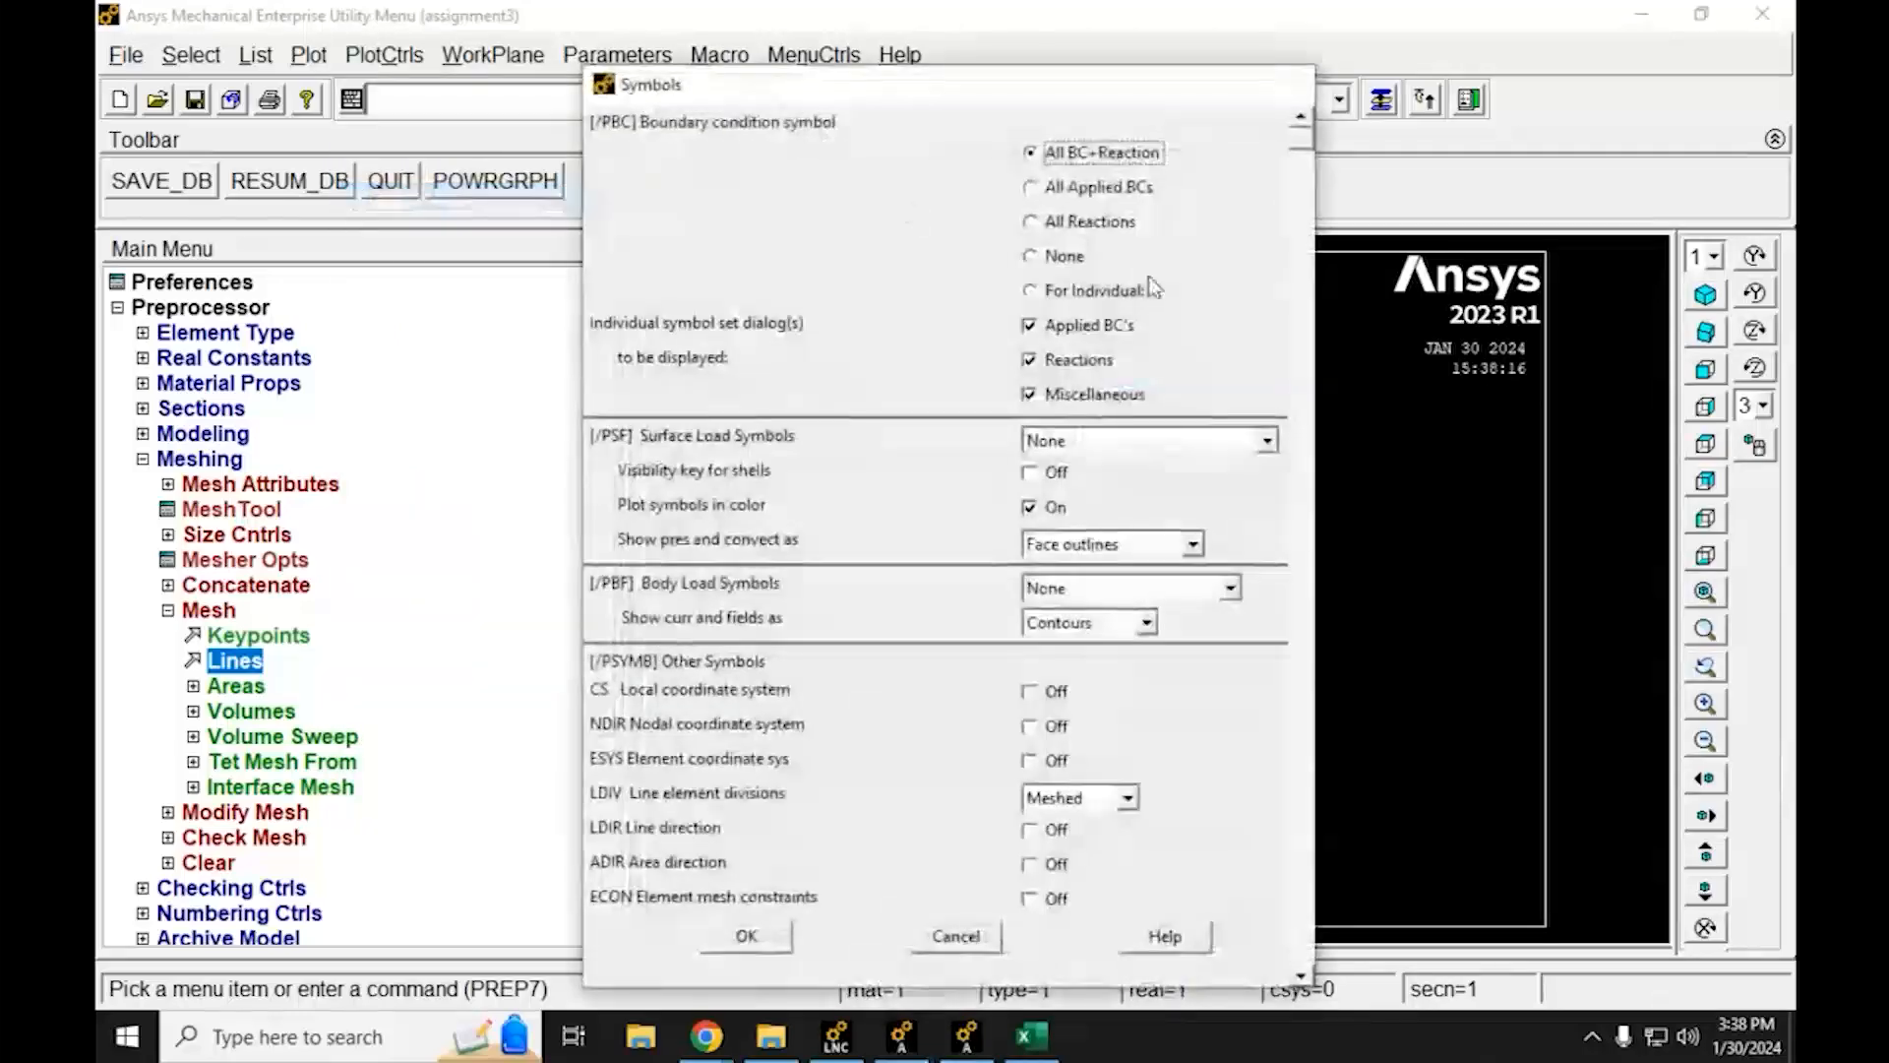
{"action": "left_click", "coordinate": [1097, 189]}
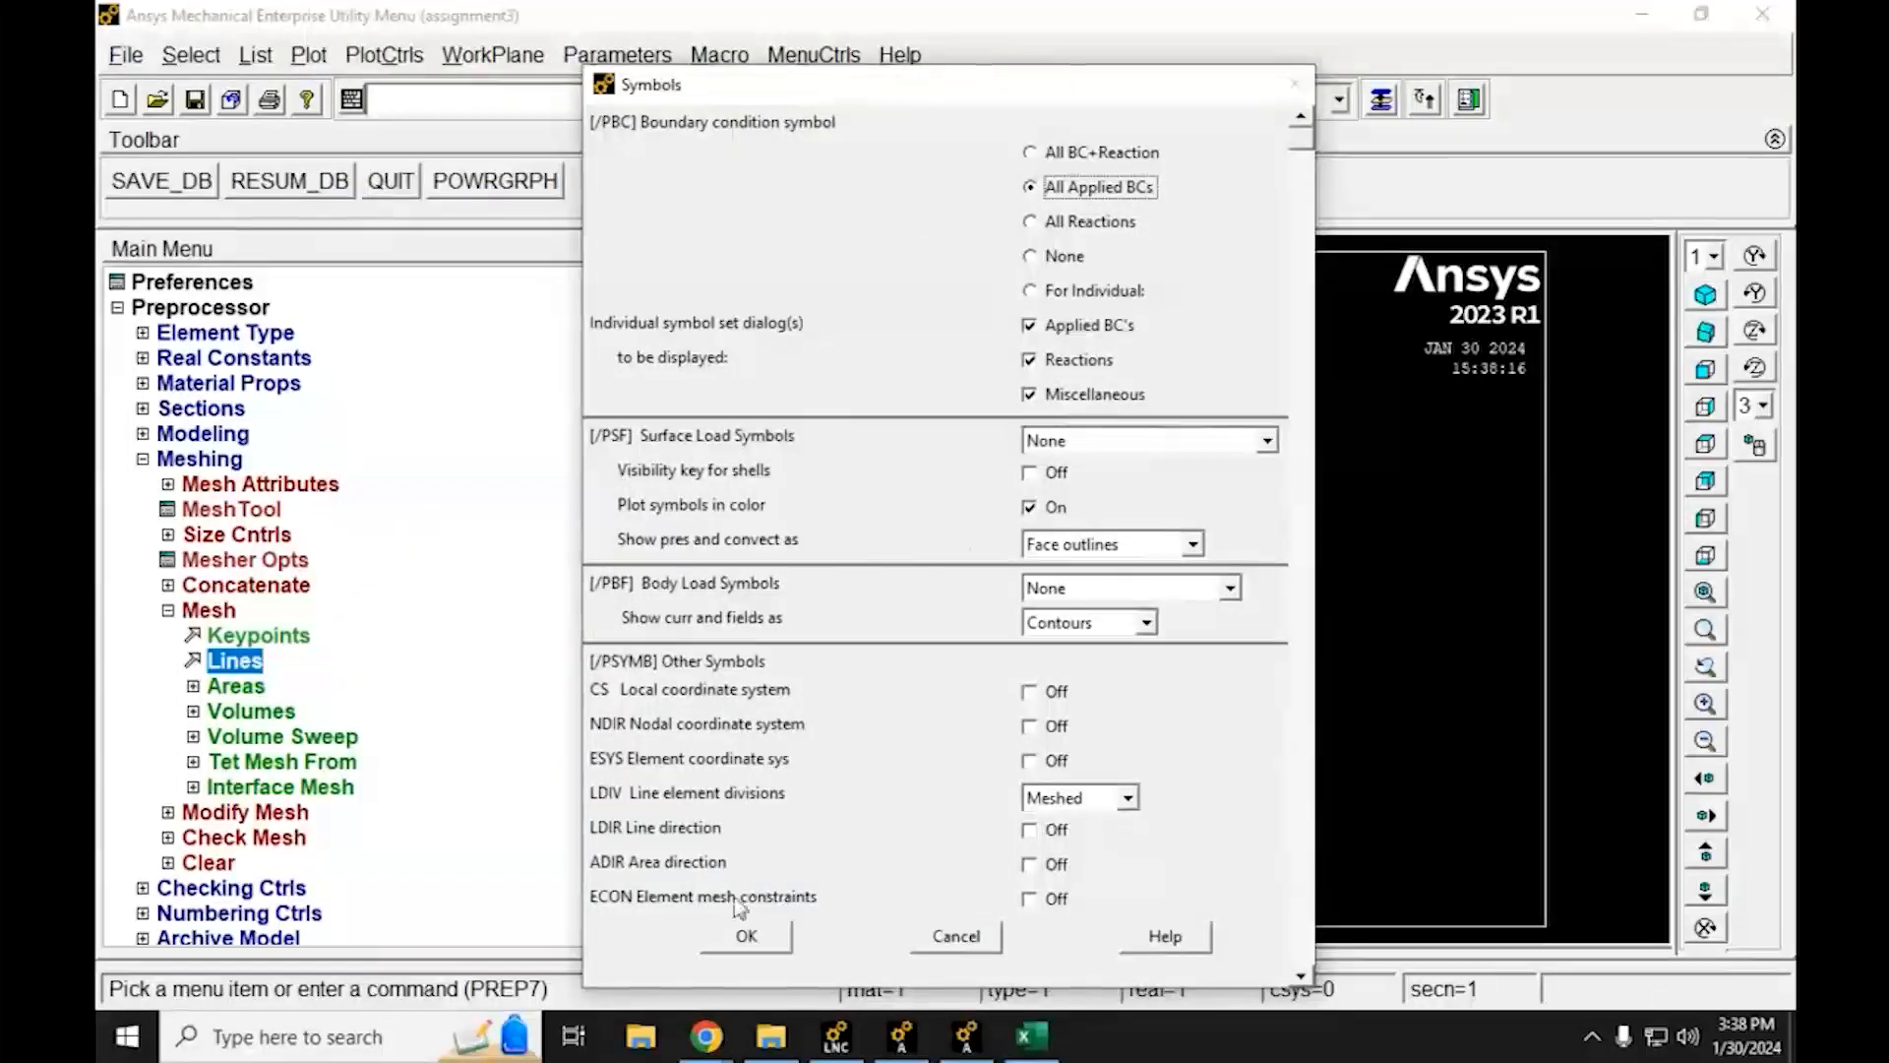
{"action": "left_click", "coordinate": [766, 938]}
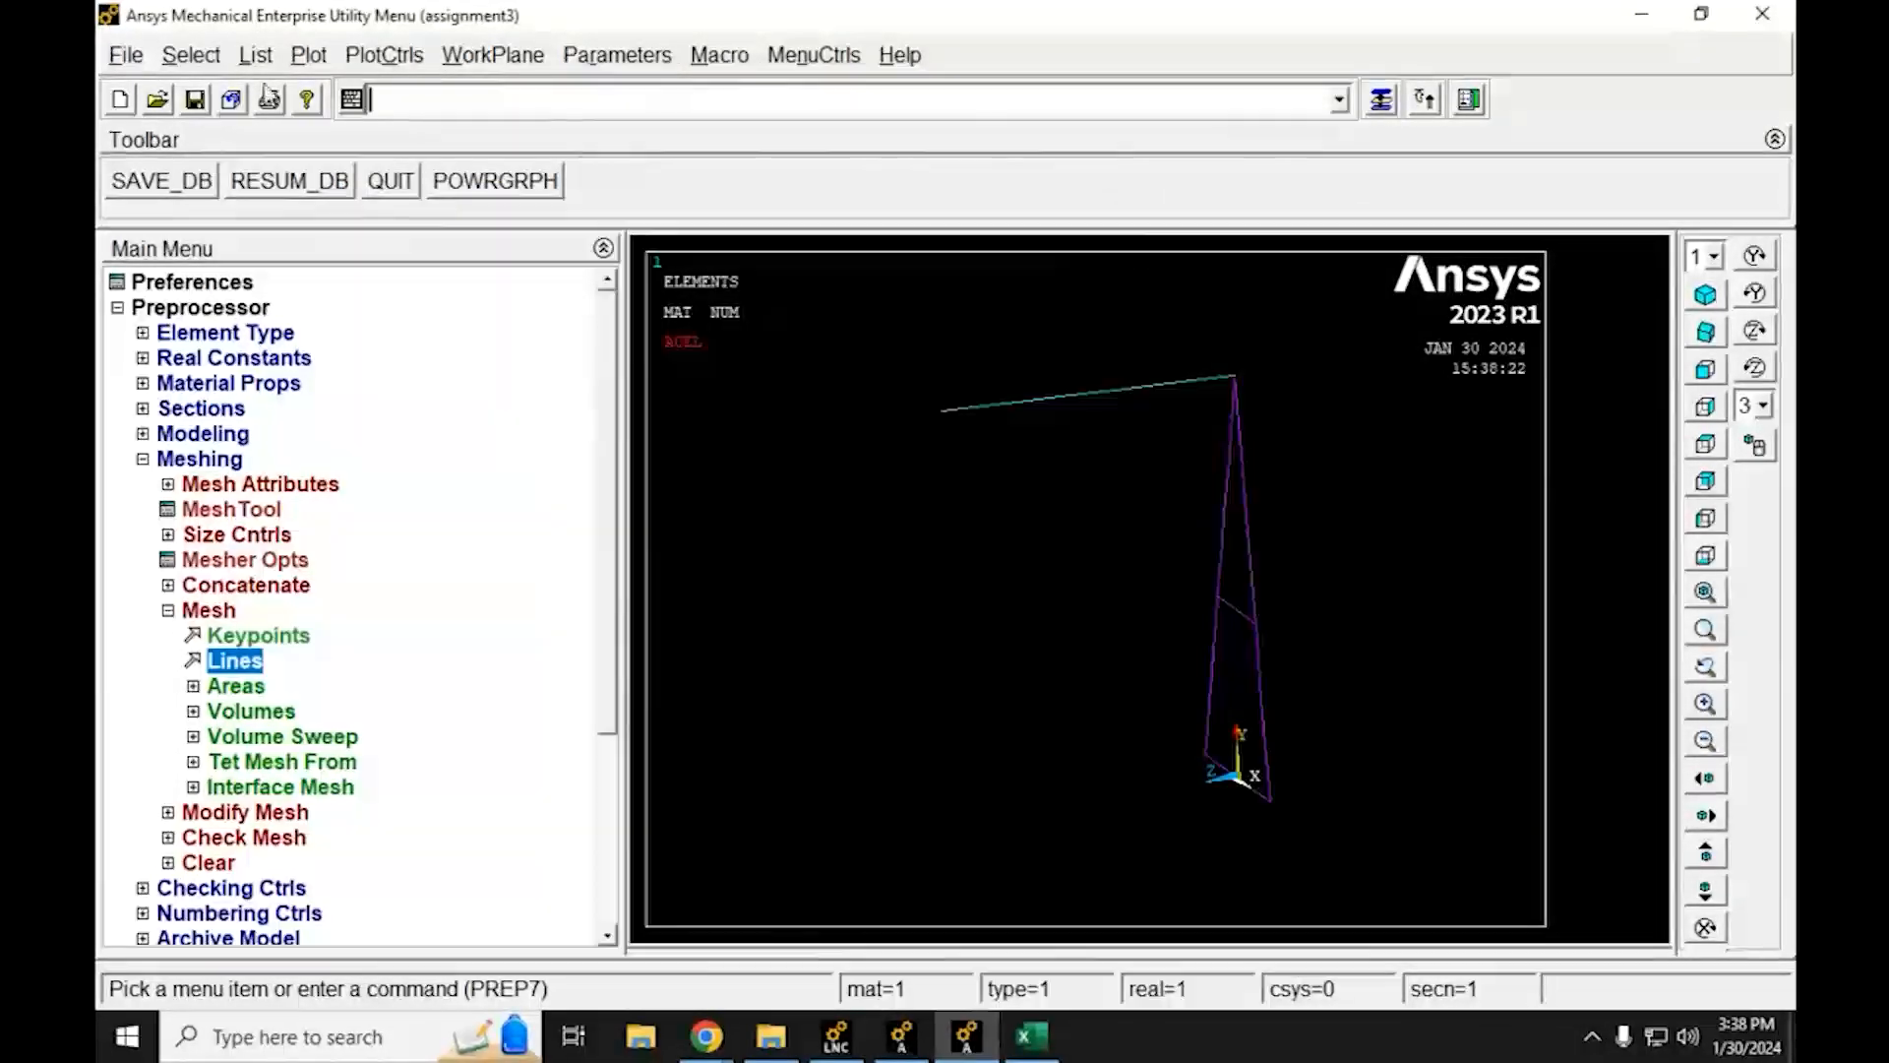
{"action": "left_click", "coordinate": [248, 55]}
{"action": "left_click", "coordinate": [305, 59]}
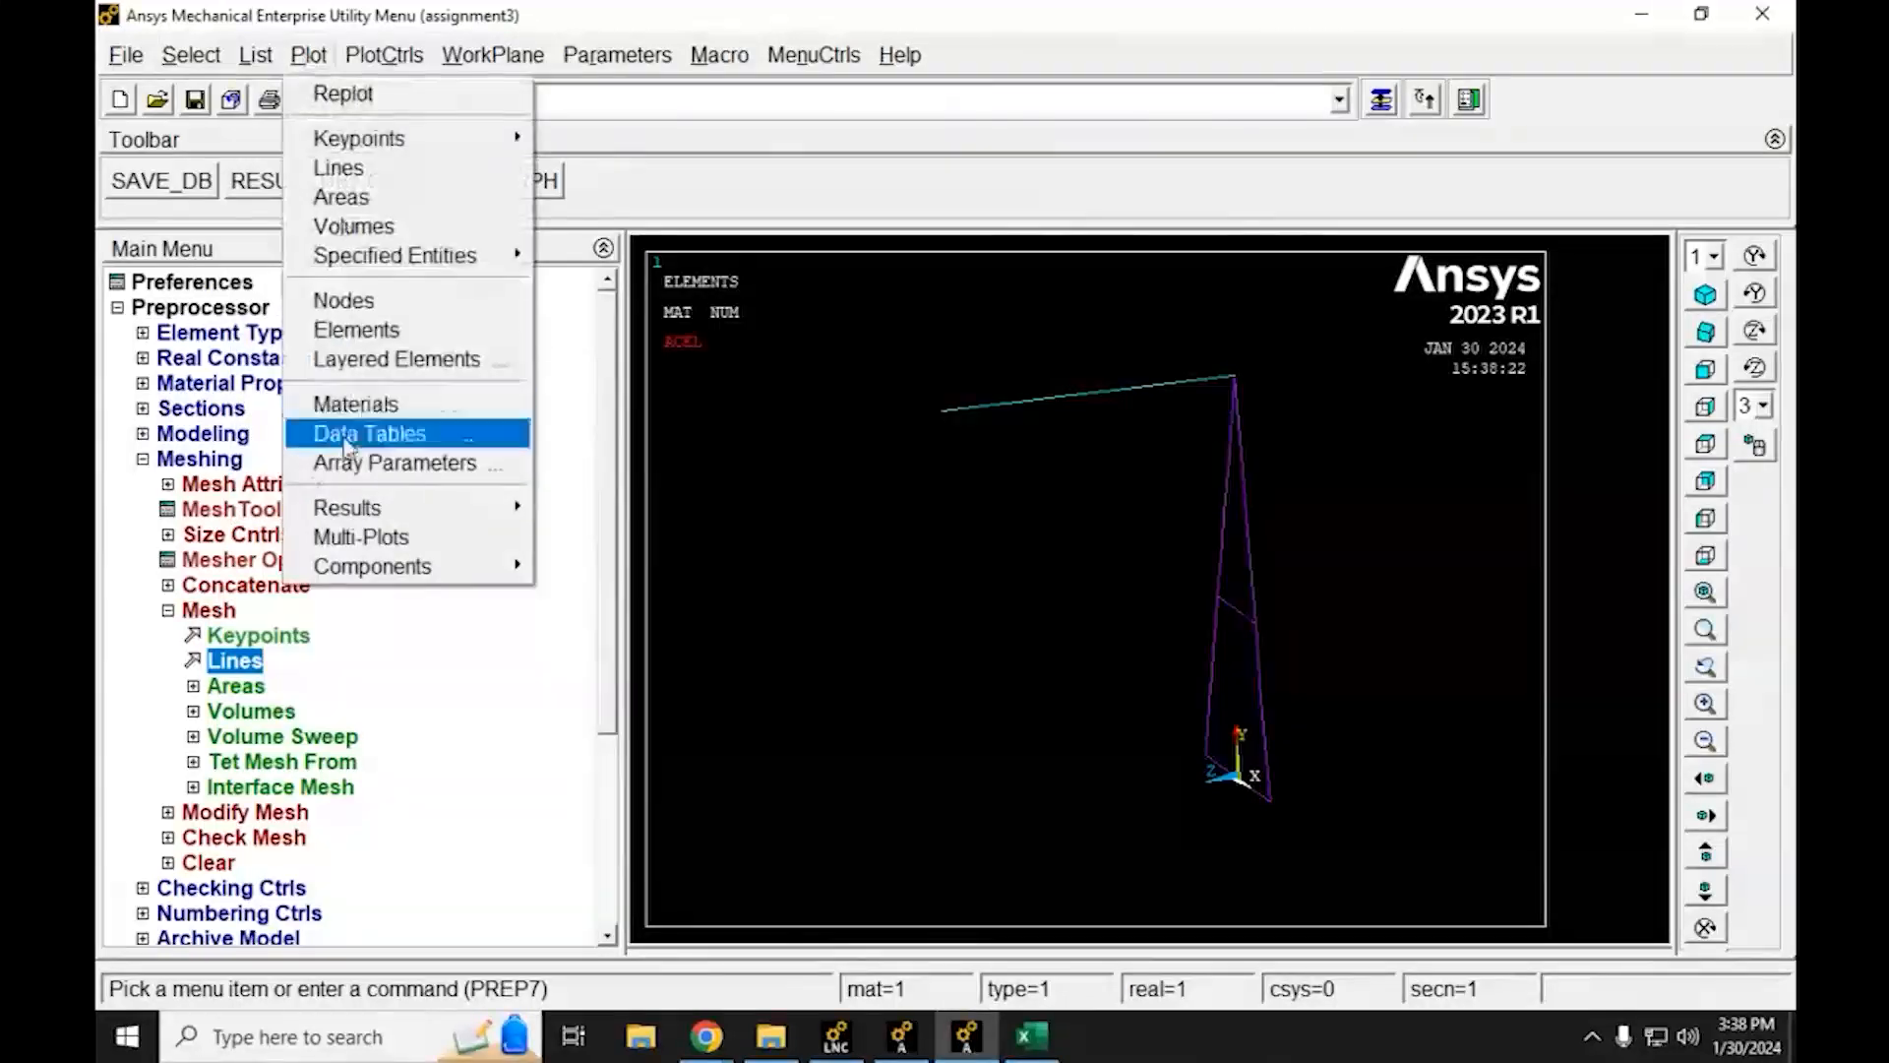
{"action": "left_click", "coordinate": [369, 537]}
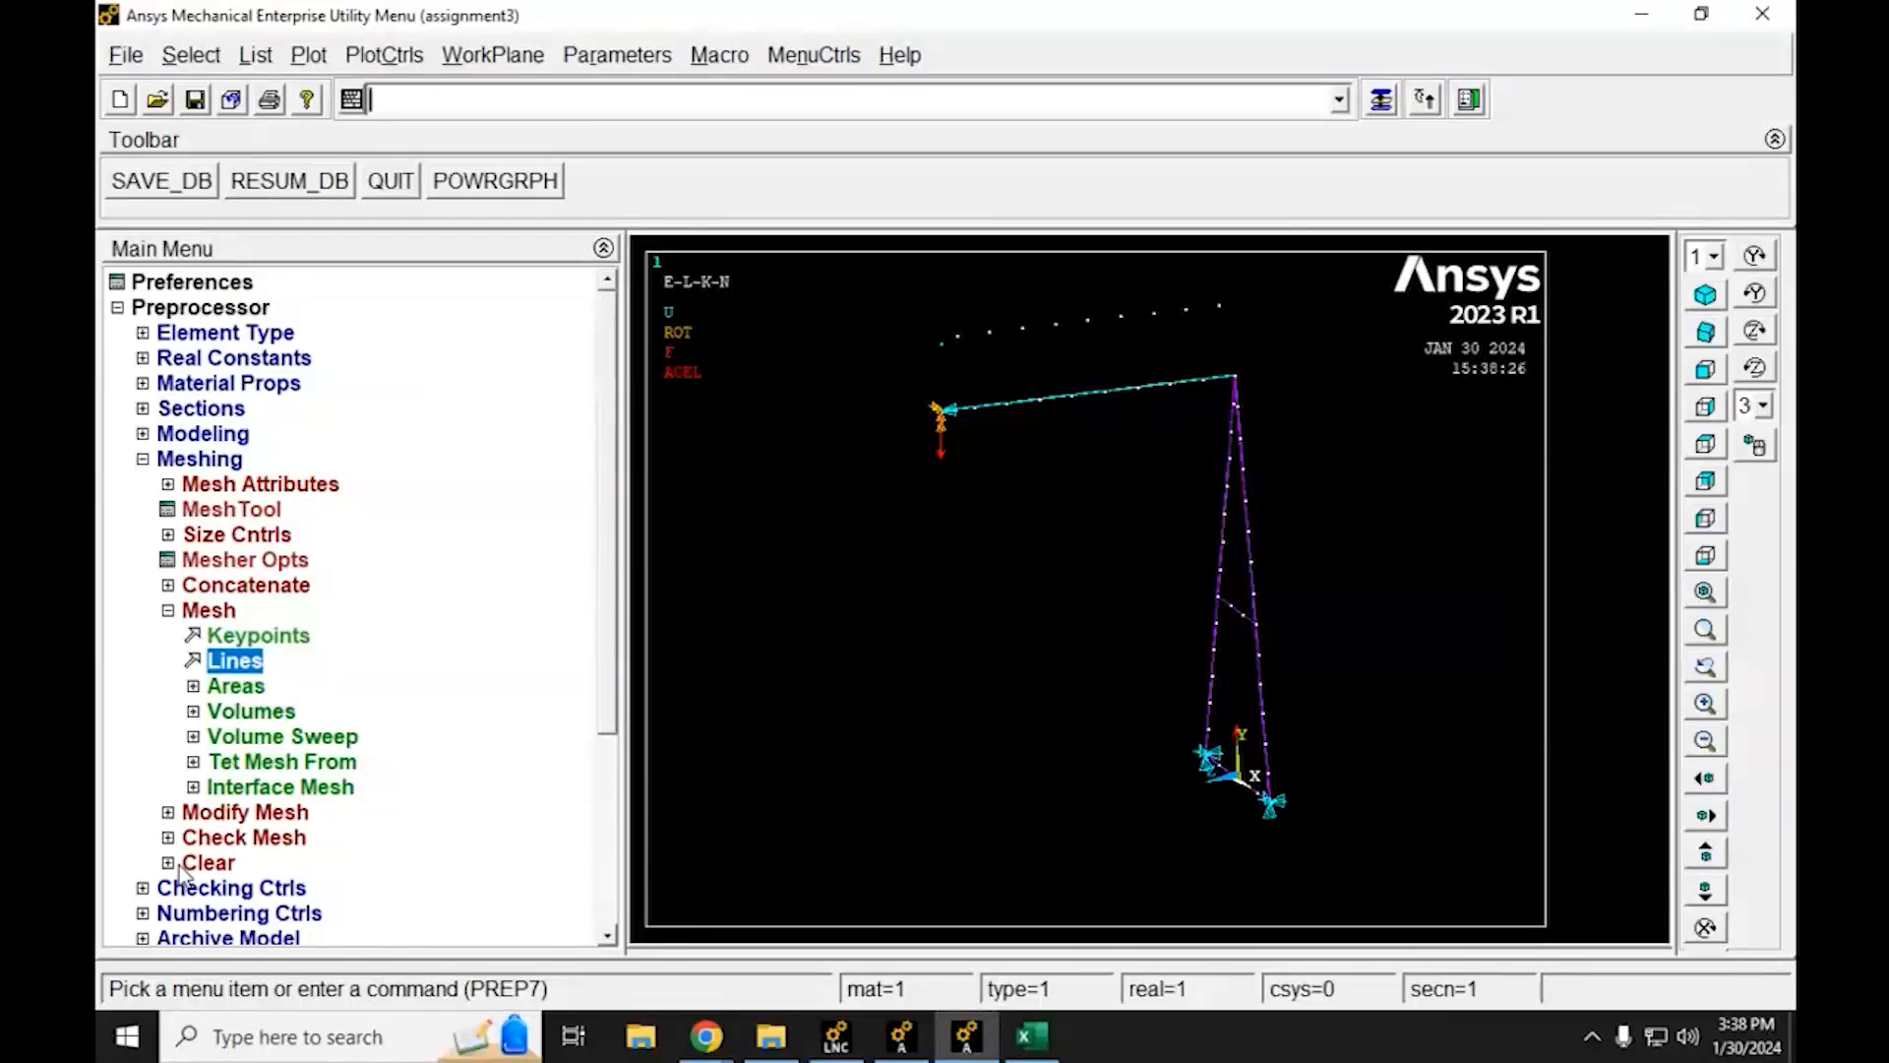
Solve the current load step for the refined mesh and dismiss the solution note and status window
{"action": "left_click", "coordinate": [168, 610]}
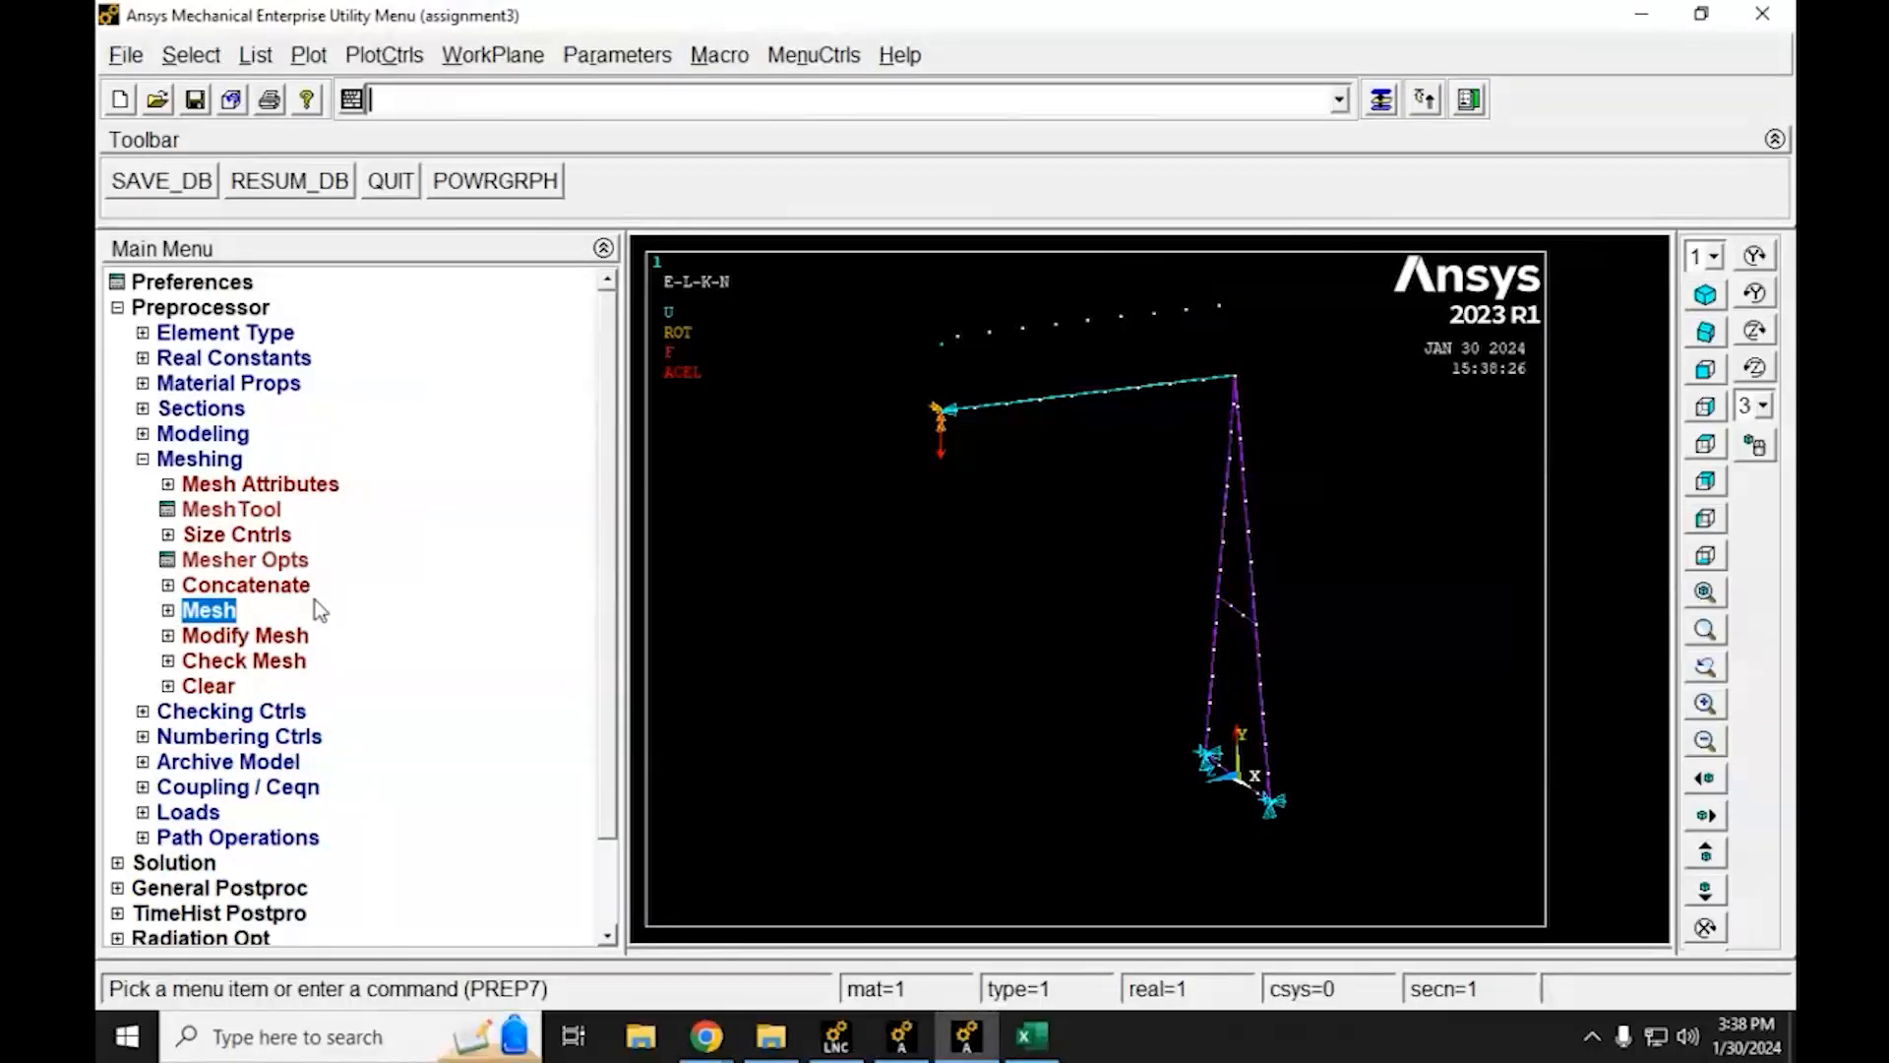
{"action": "left_click", "coordinate": [143, 459]}
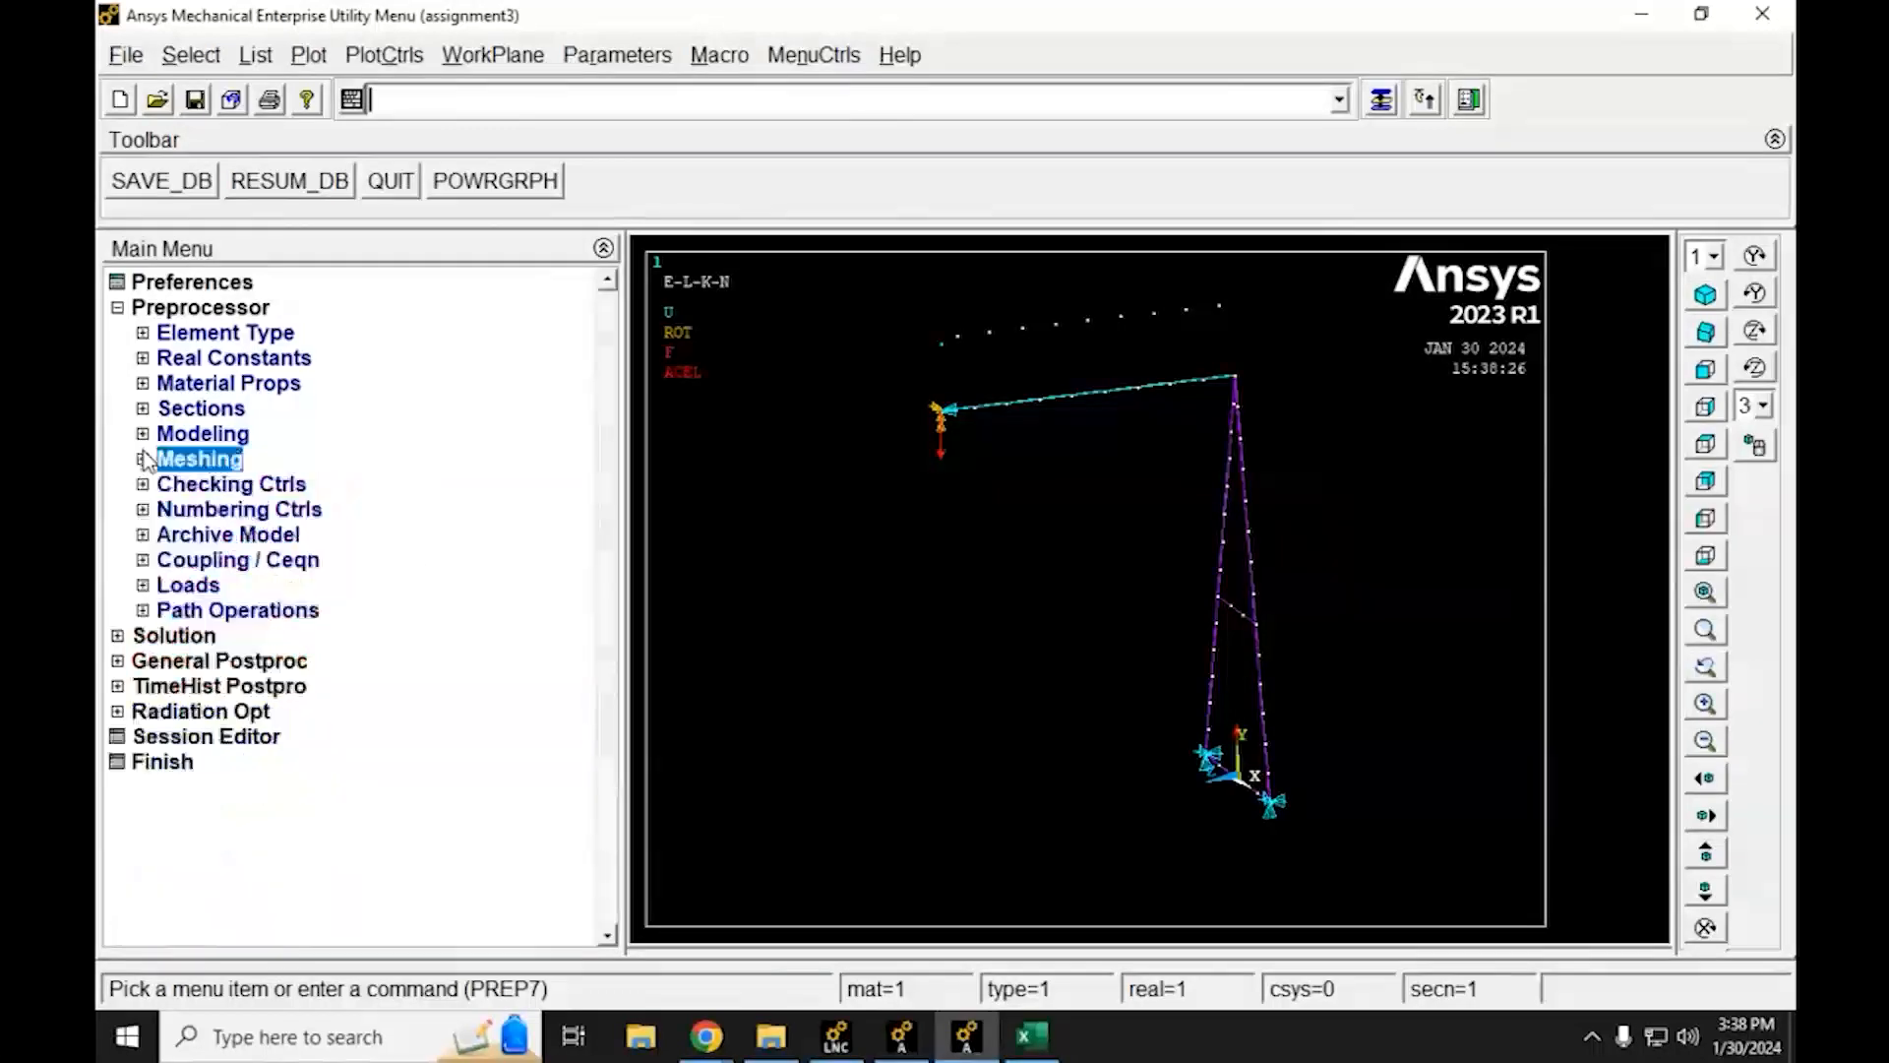
{"action": "left_click", "coordinate": [117, 307]}
{"action": "left_click", "coordinate": [120, 334]}
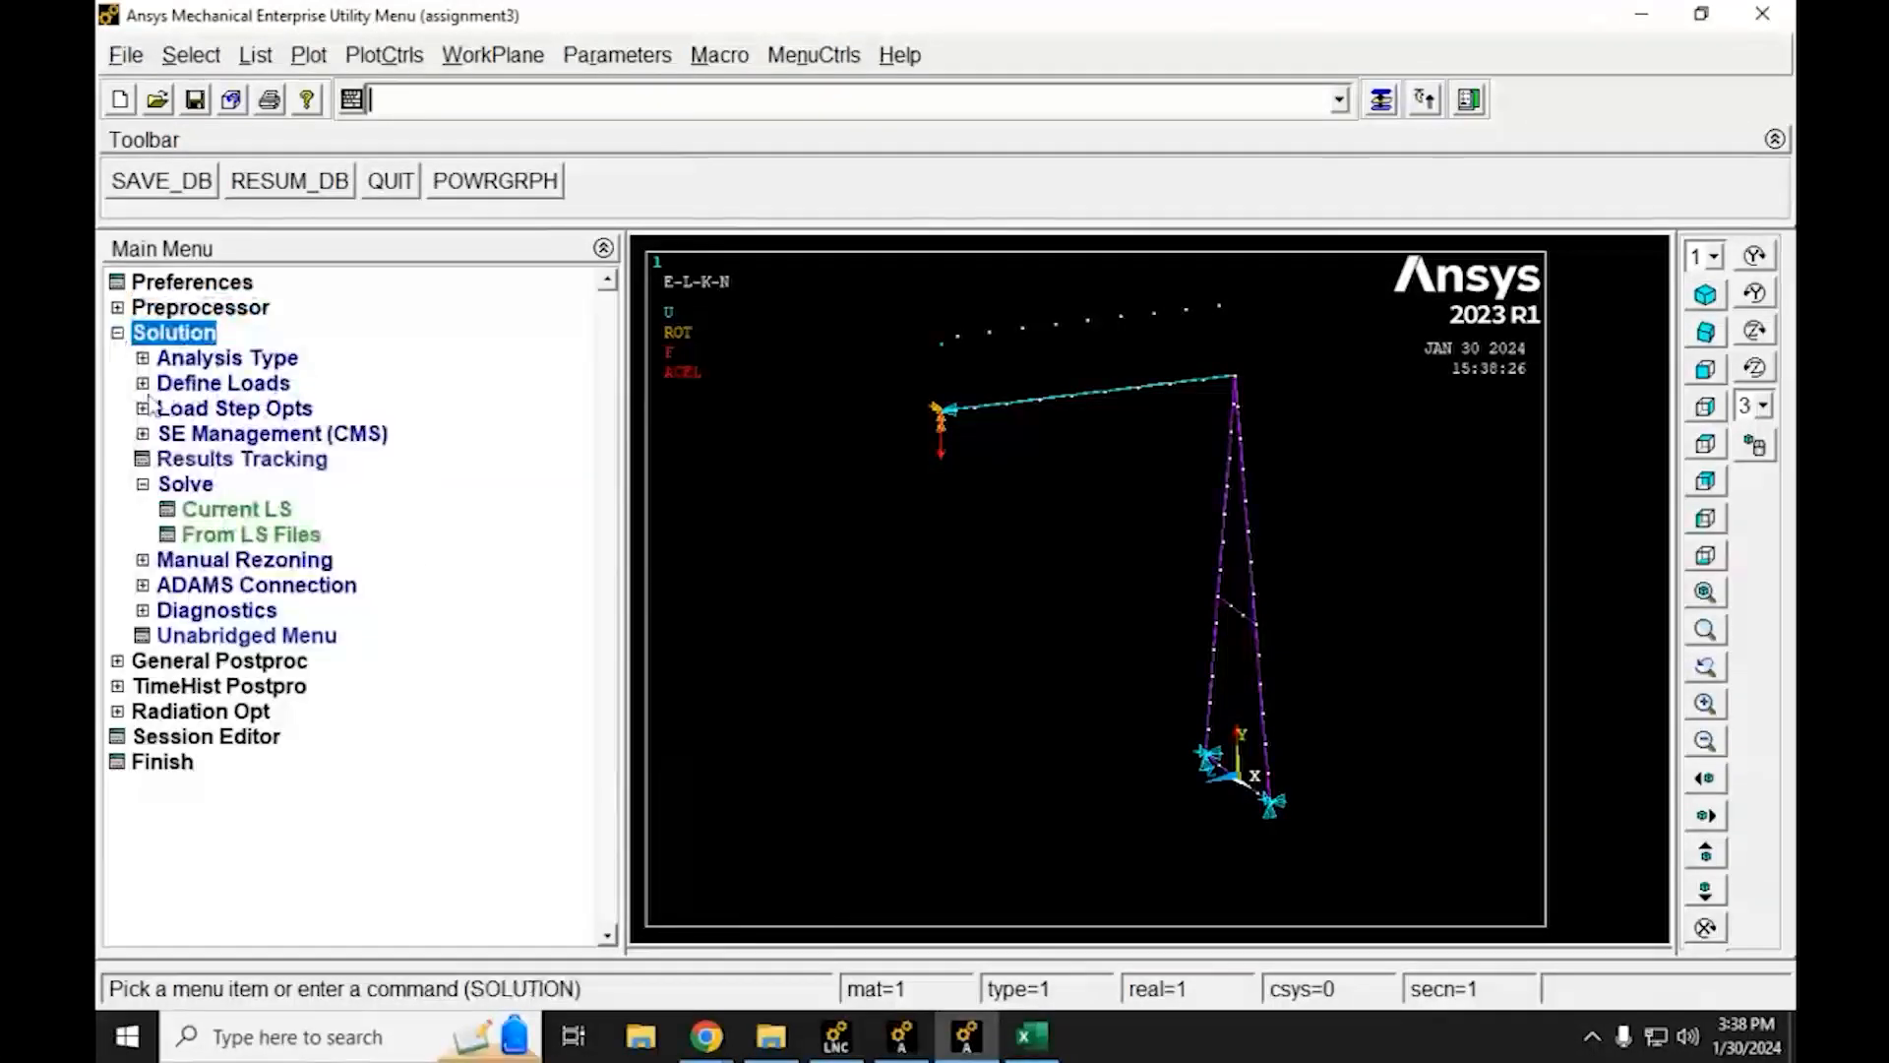
{"action": "left_click", "coordinate": [236, 508]}
{"action": "left_click", "coordinate": [936, 644]}
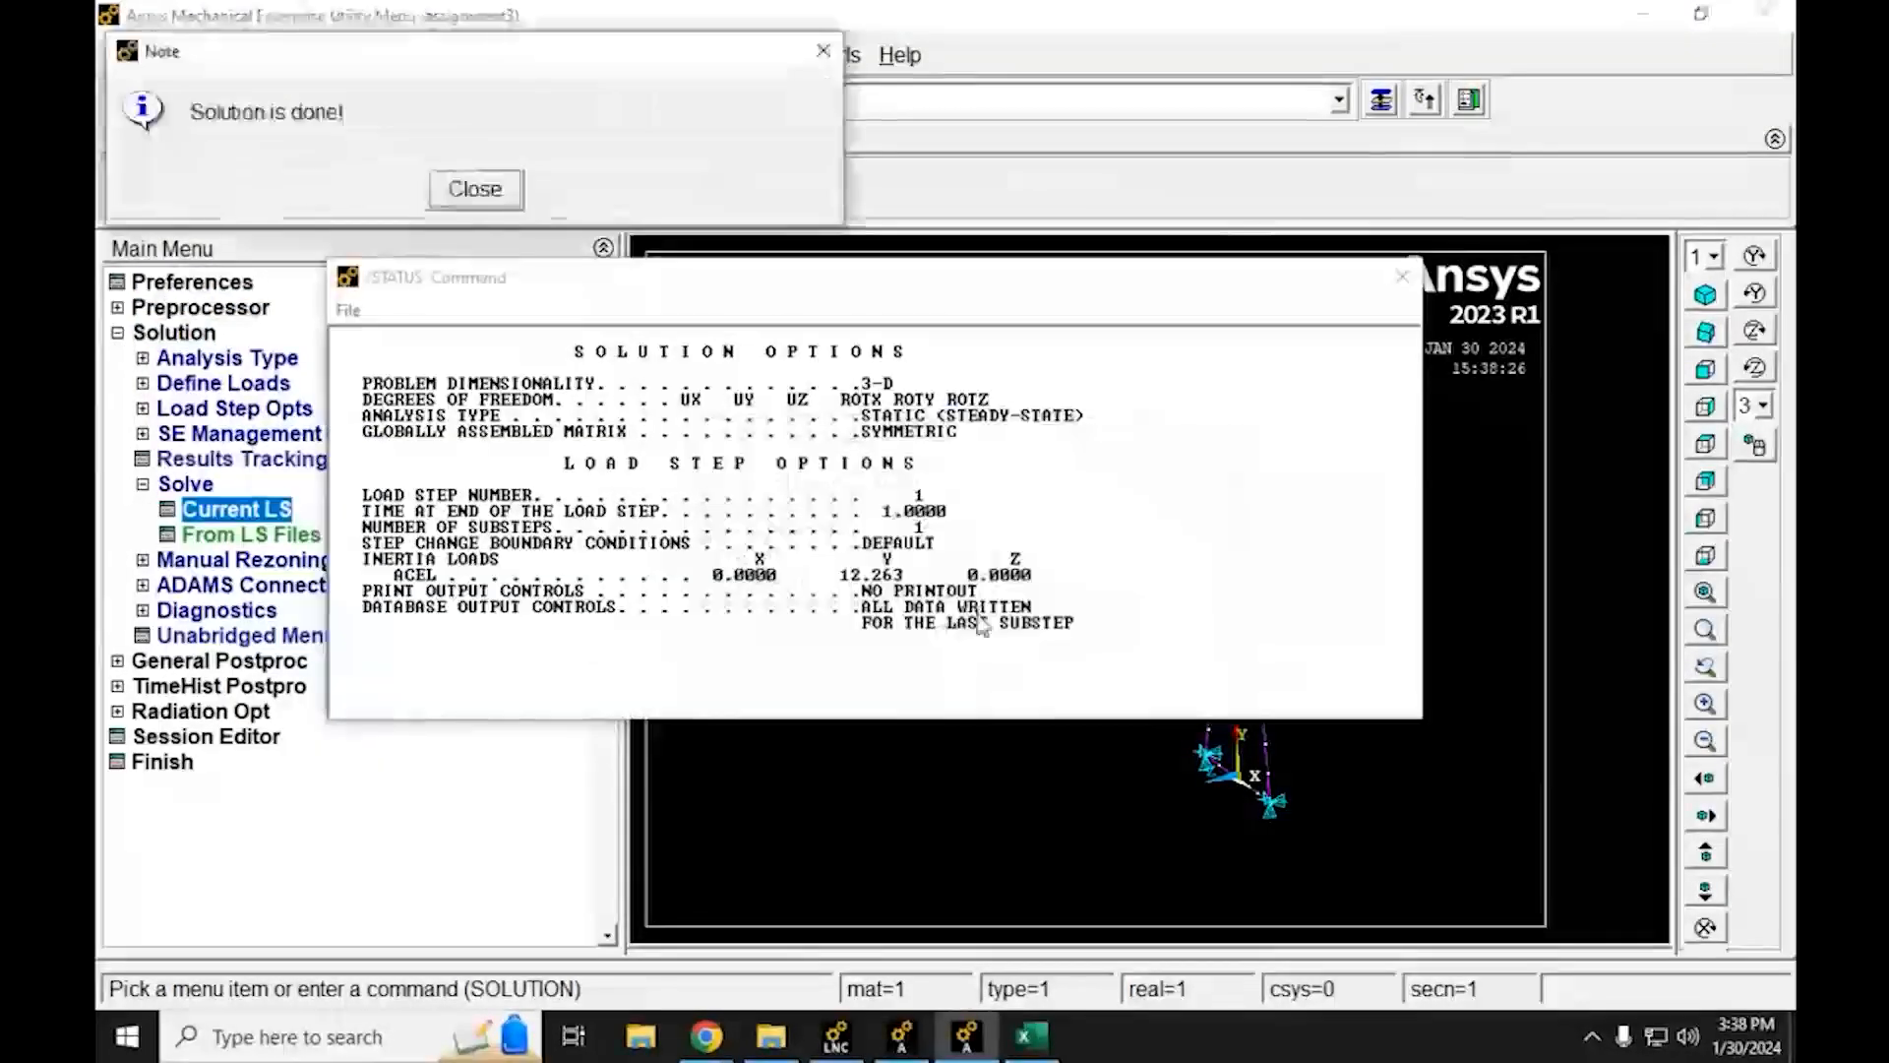
{"action": "left_click", "coordinate": [476, 186]}
{"action": "left_click", "coordinate": [1405, 277]}
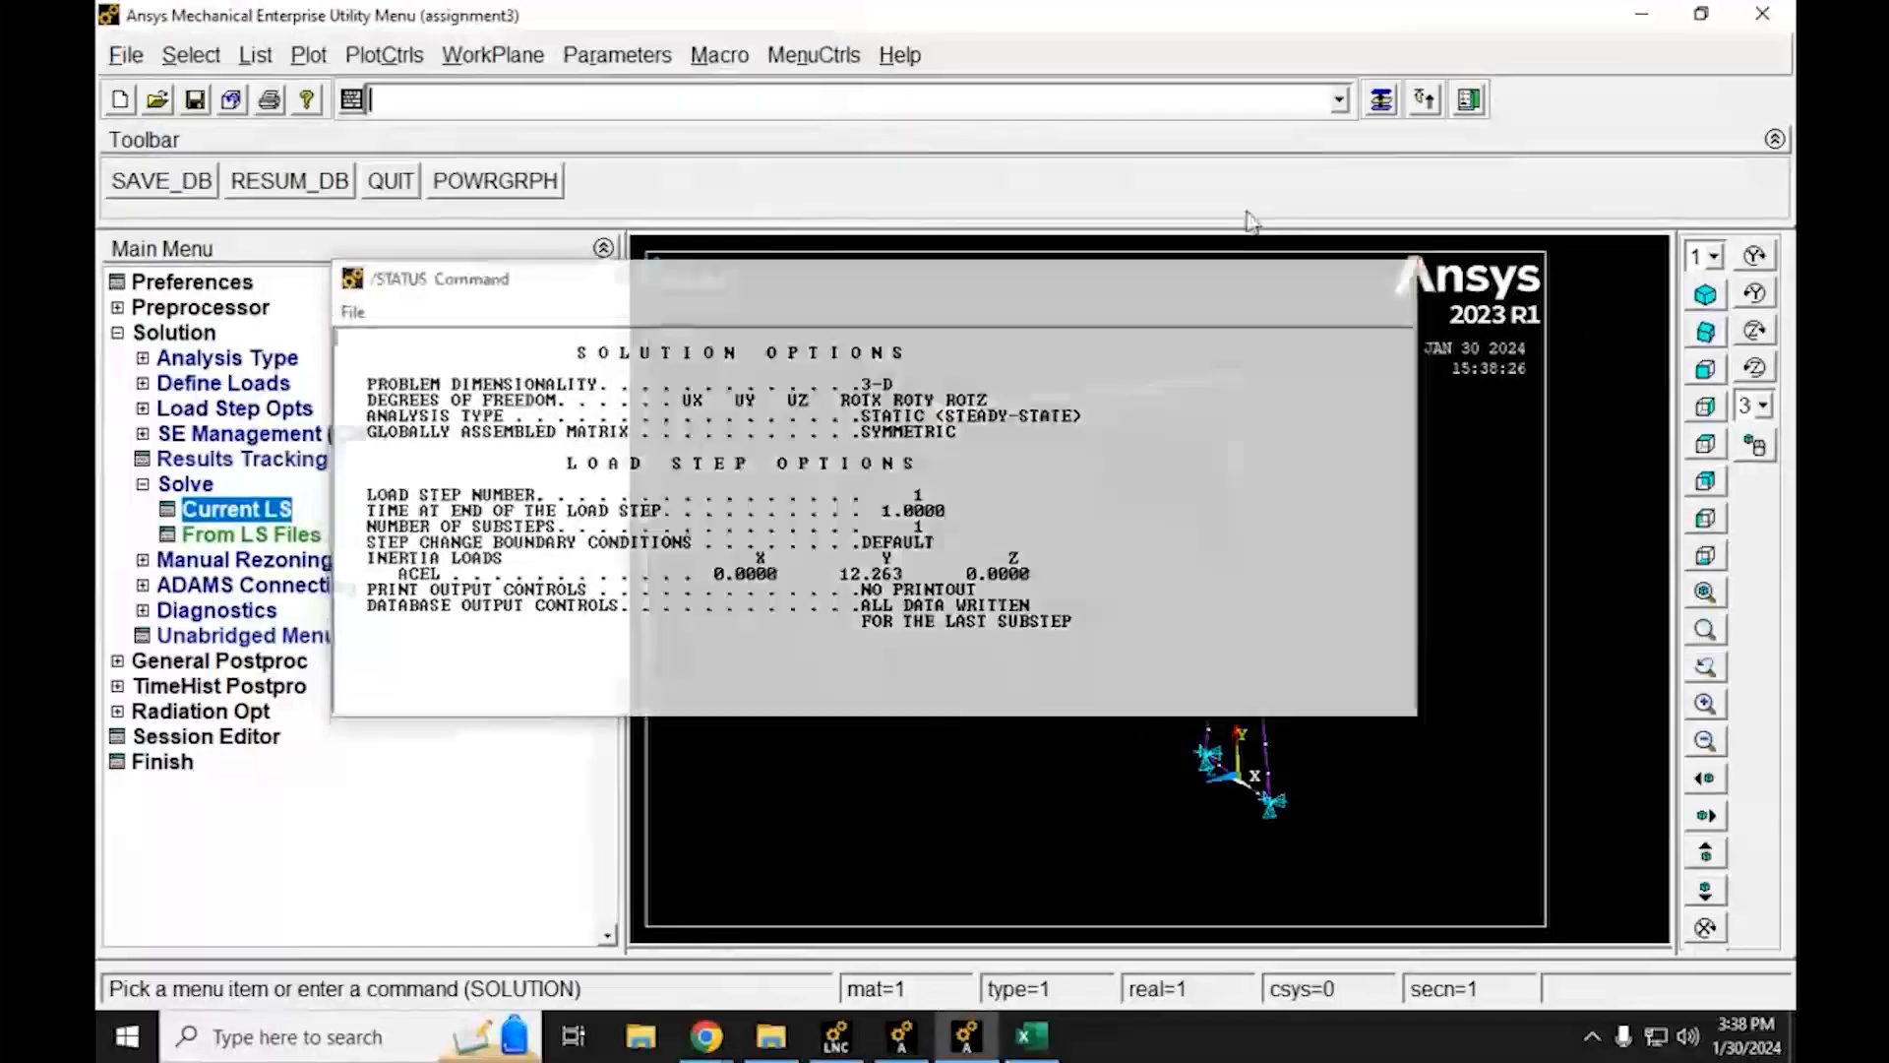
Turn the 3D element shape display back on by rerunning the earlier command from the history
{"action": "left_click", "coordinate": [932, 106]}
{"action": "key", "text": "Up"}
{"action": "key", "text": "Up"}
{"action": "key", "text": "Return"}
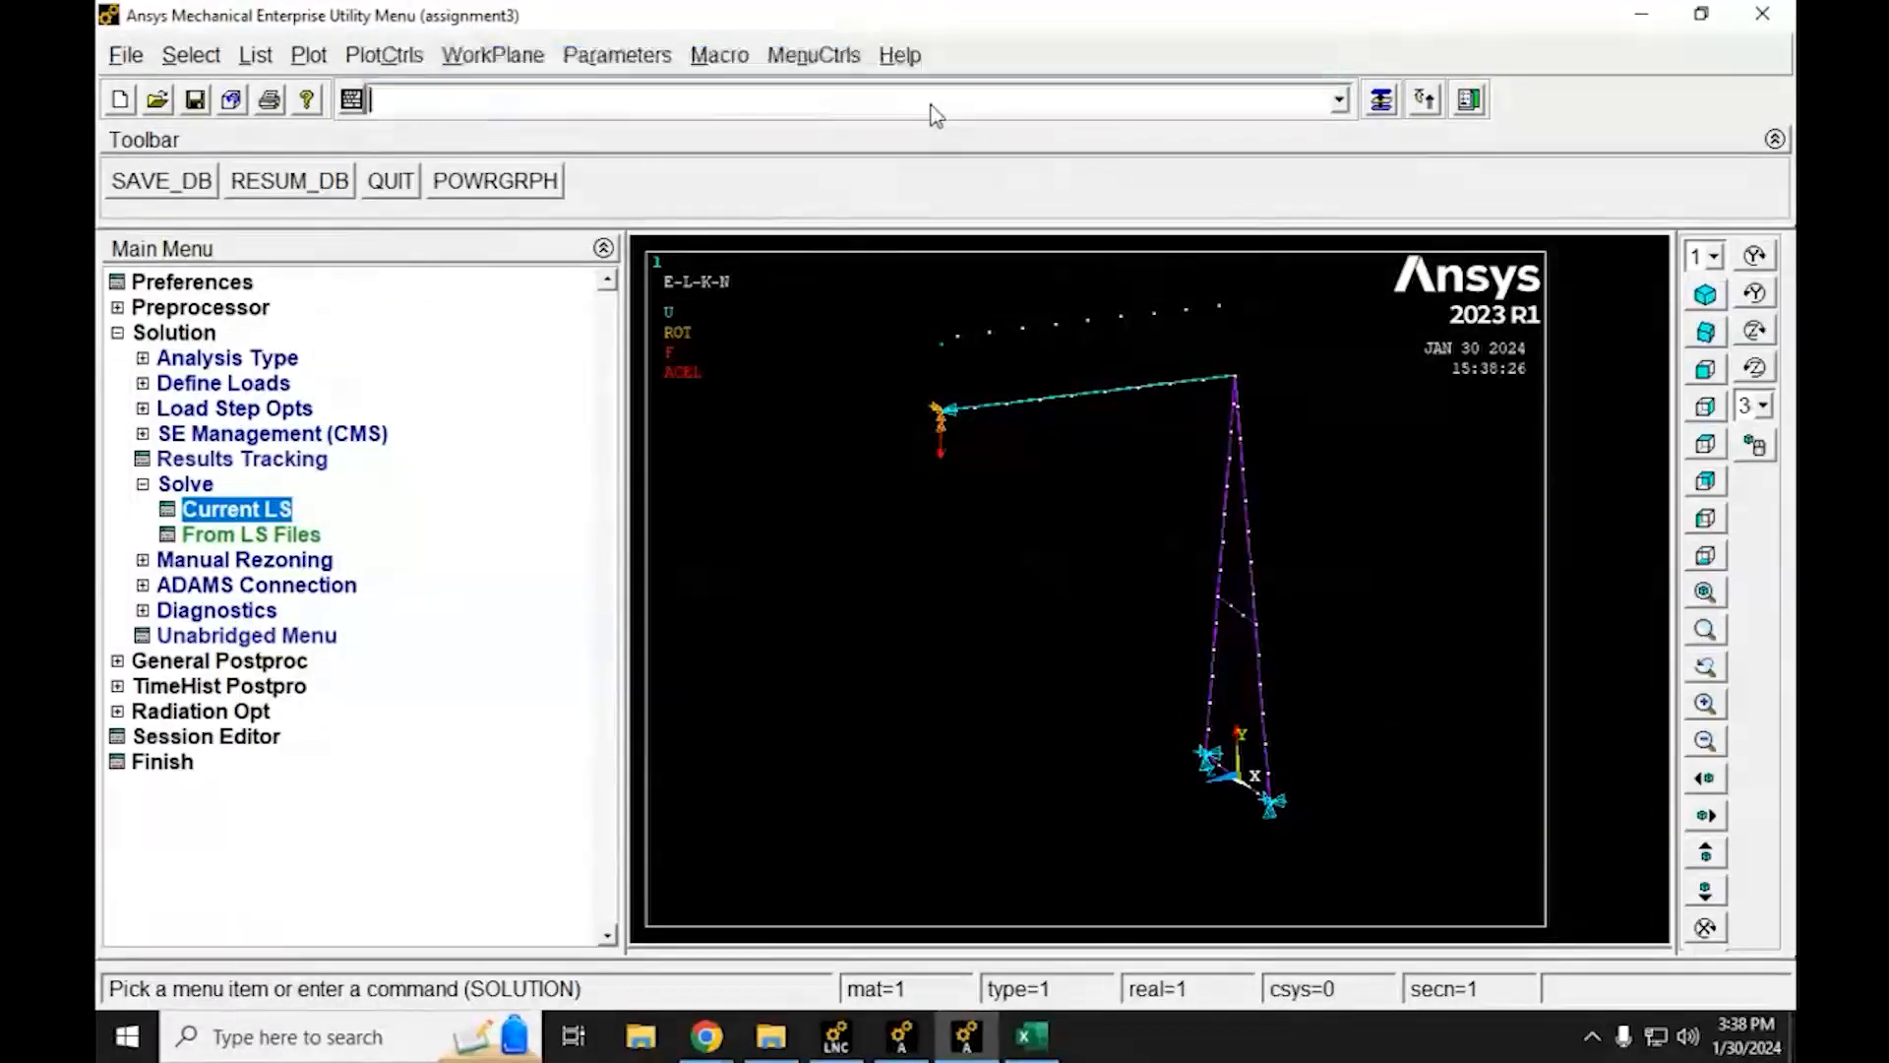
Plot the von Mises stress contour in the Results Viewer and move the viewer clear of the result values
{"action": "left_click", "coordinate": [141, 661]}
{"action": "left_click", "coordinate": [141, 661]}
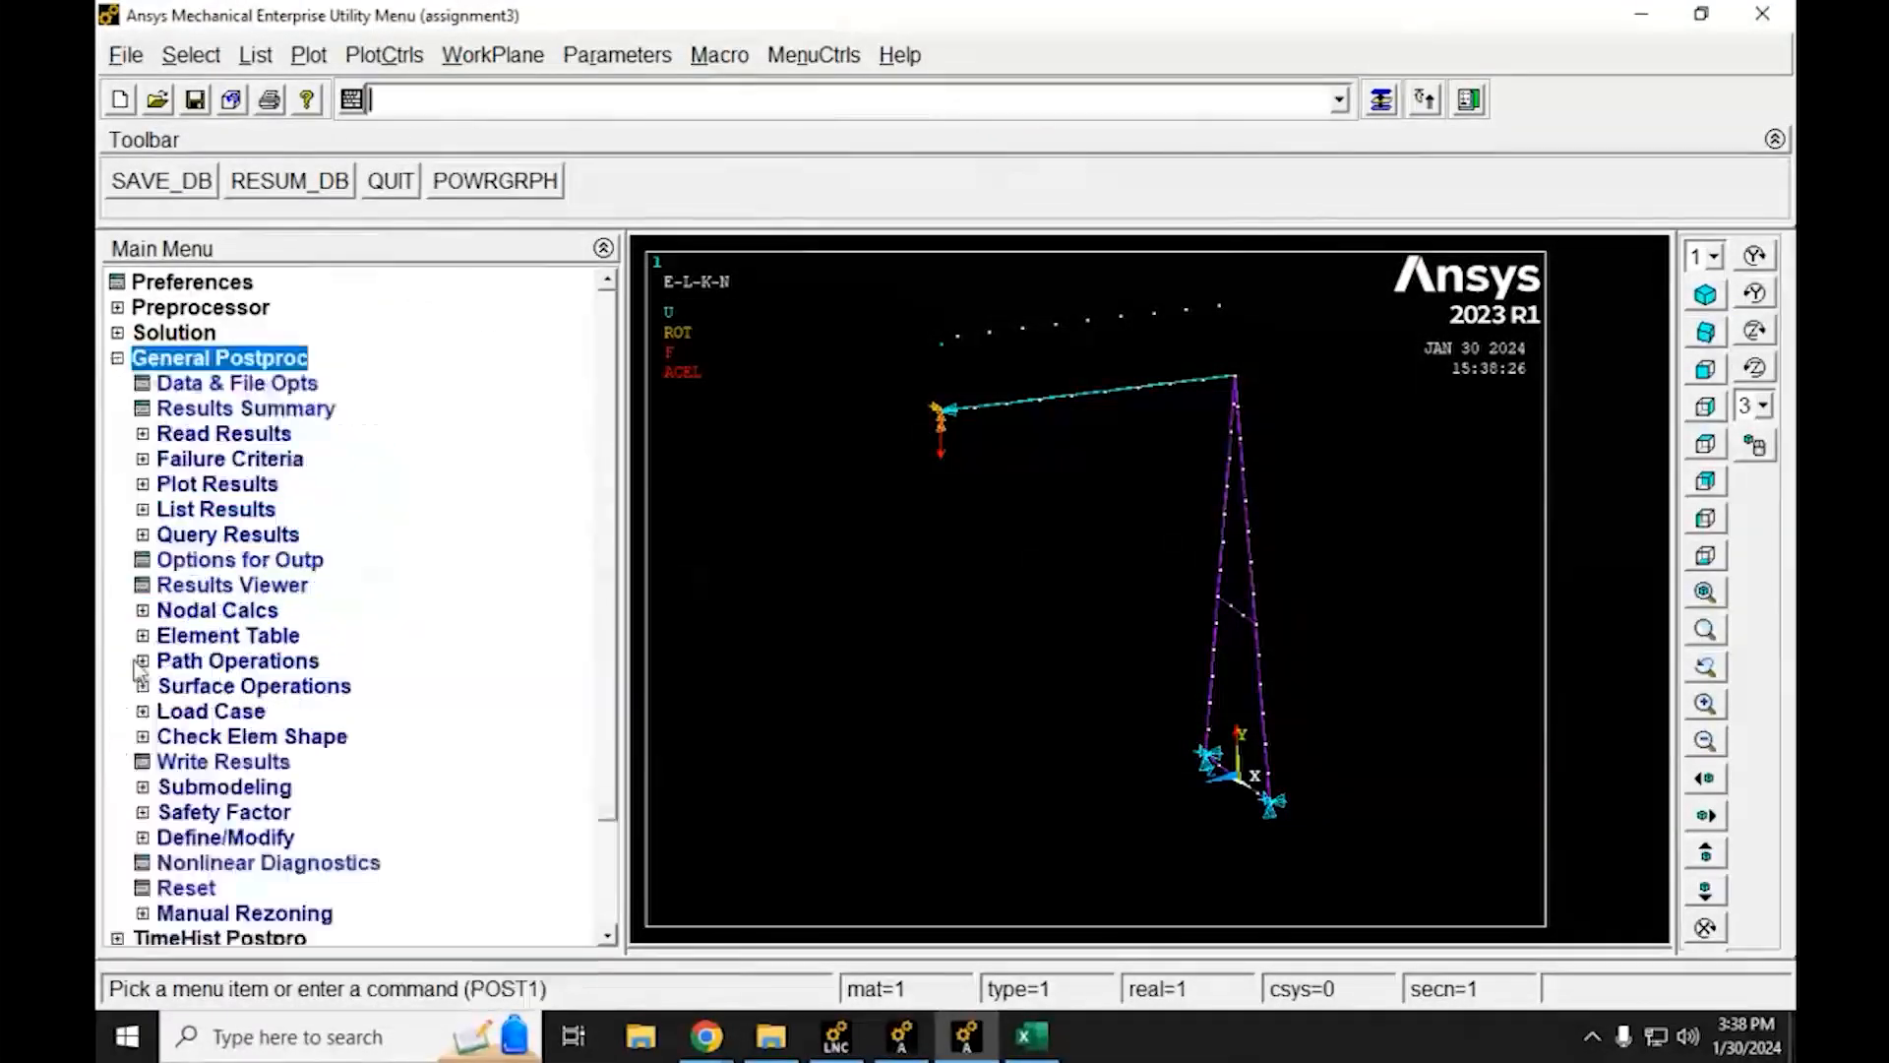
{"action": "left_click", "coordinate": [226, 582]}
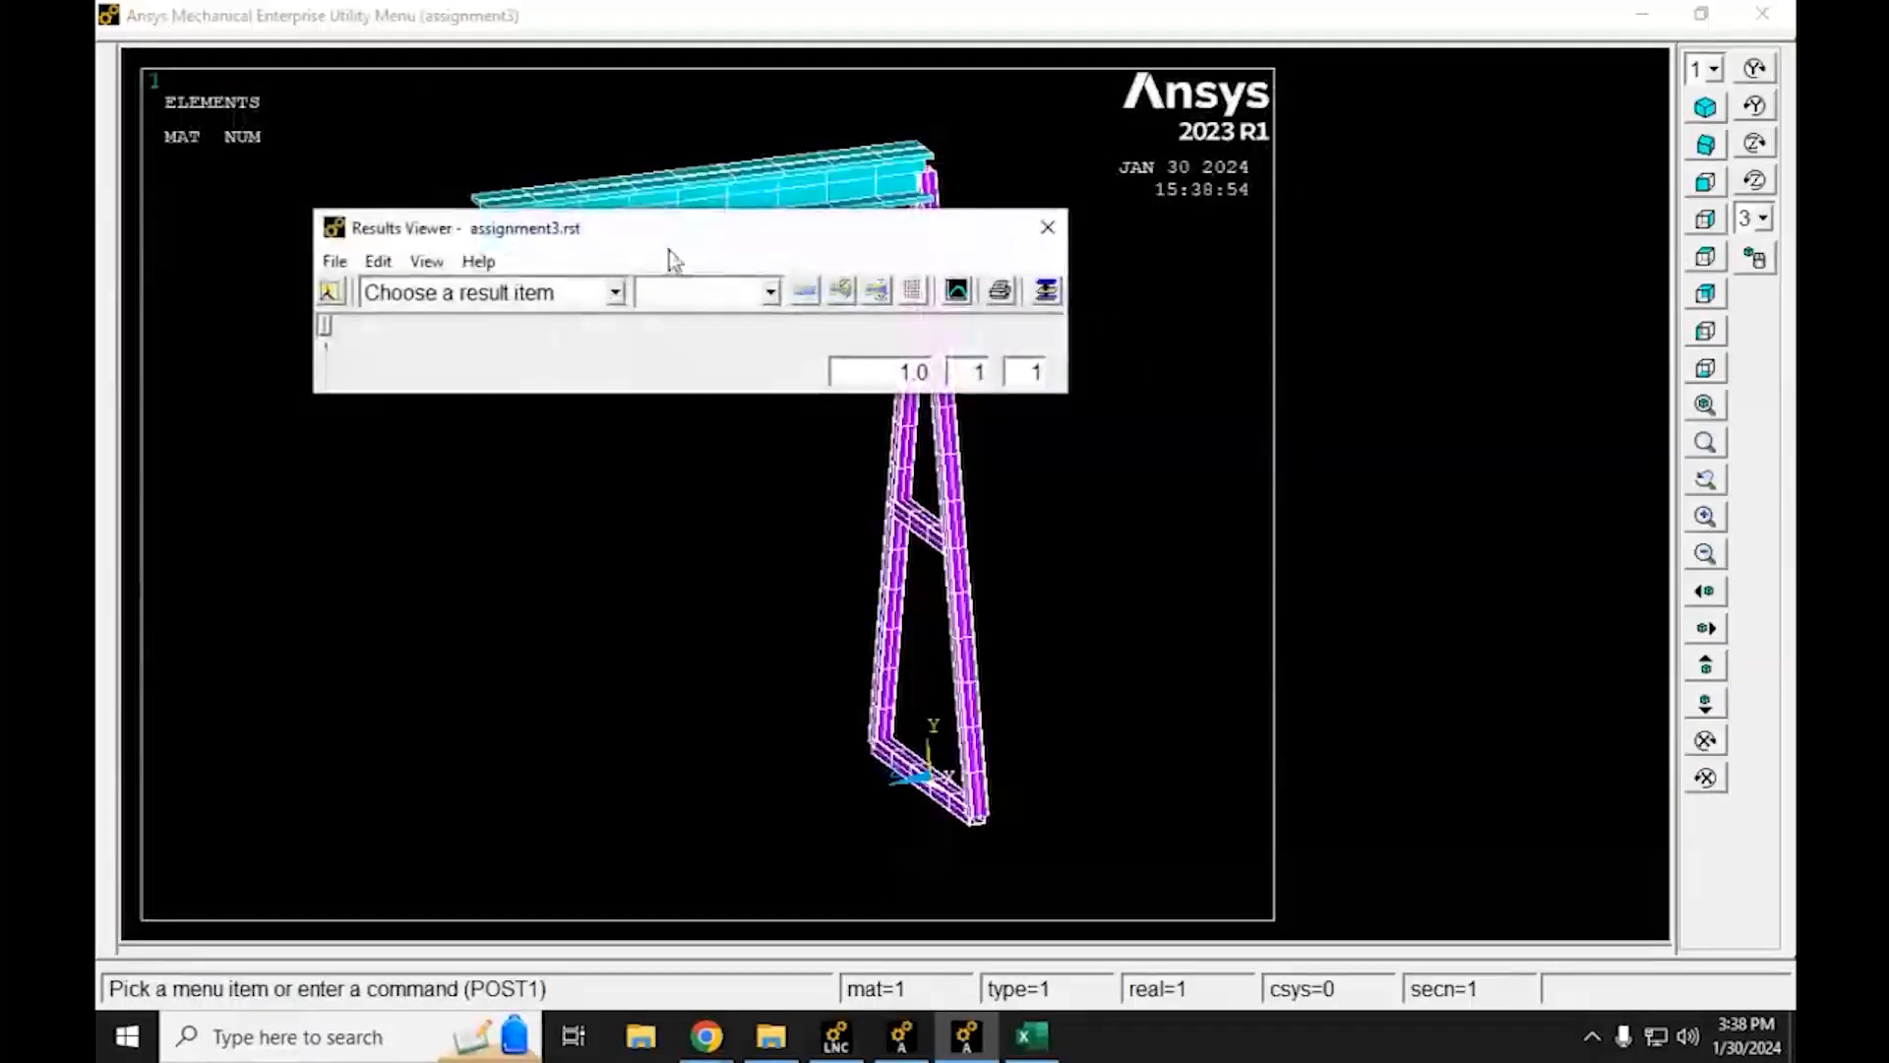
{"action": "left_click", "coordinate": [615, 292]}
{"action": "scroll", "coordinate": [863, 399], "scroll_direction": "down", "scroll_amount": 3}
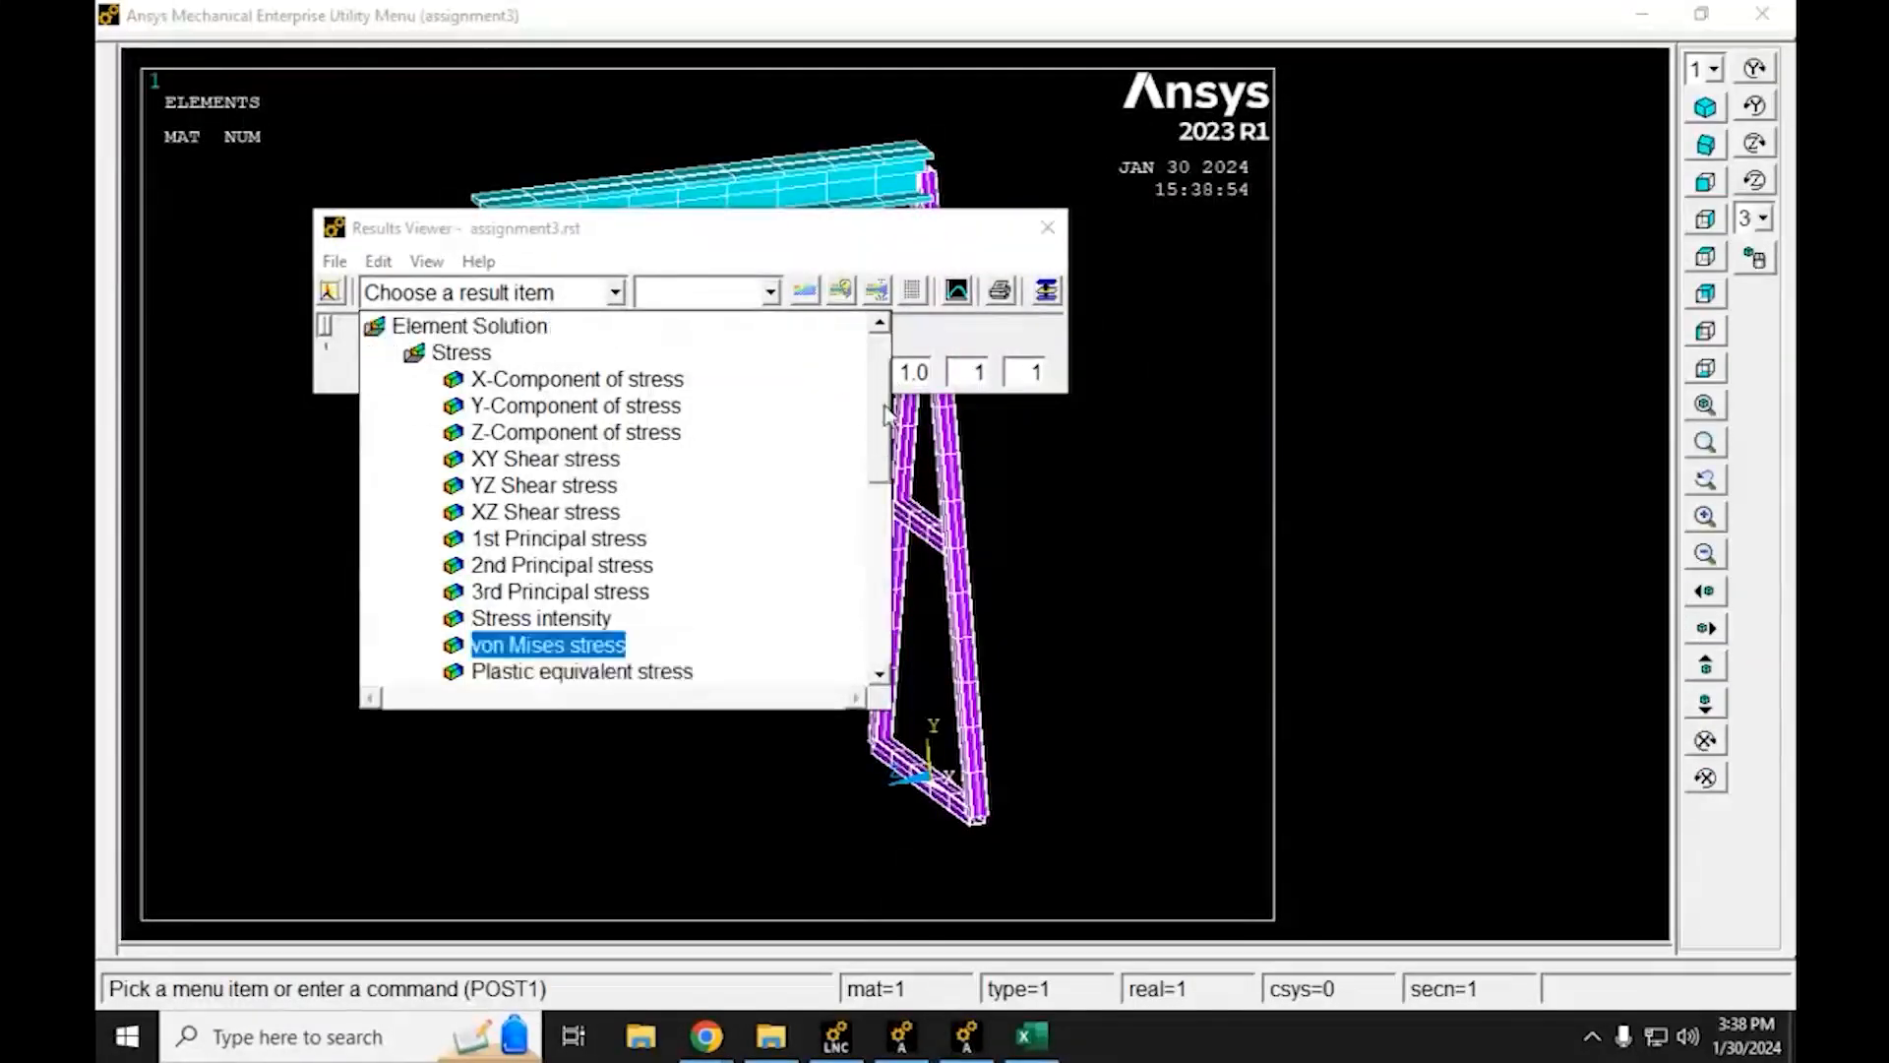
{"action": "left_click", "coordinate": [863, 453]}
{"action": "left_click", "coordinate": [804, 290]}
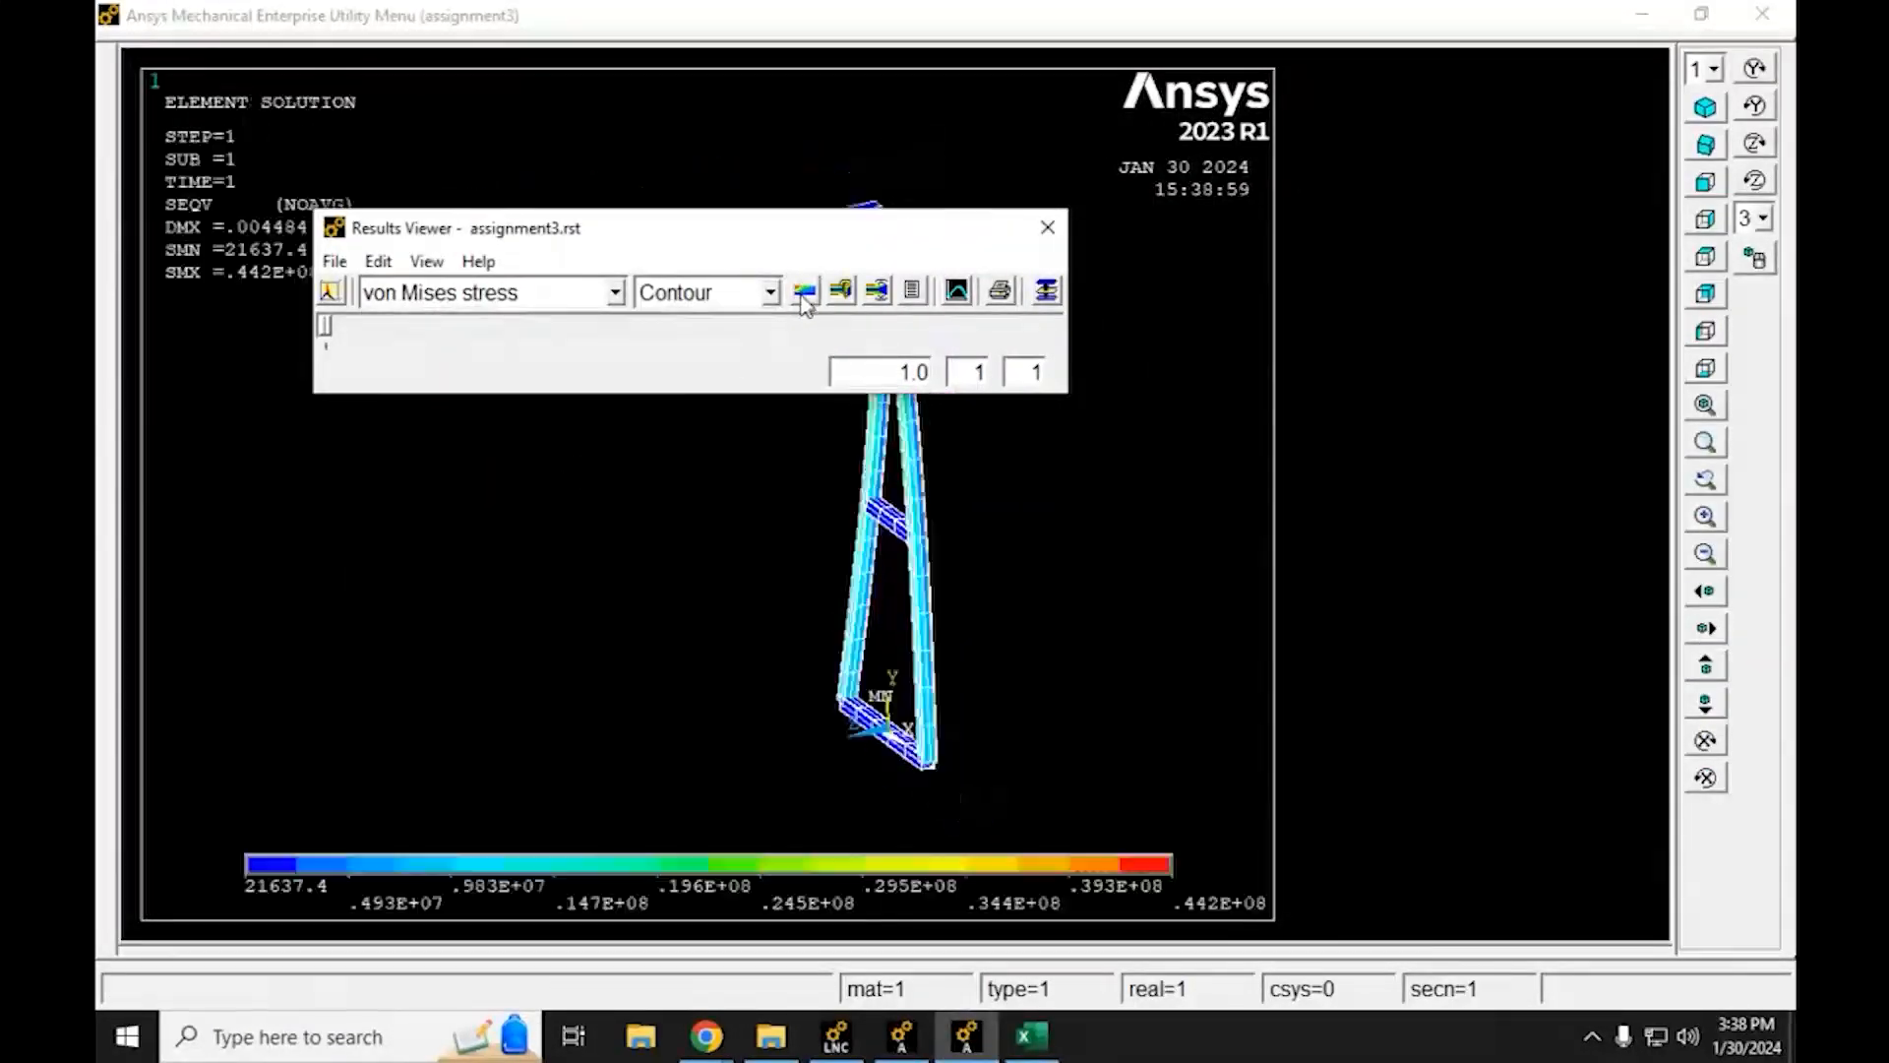
{"action": "left_click_drag", "start_coordinate": [665, 231], "coordinate": [1358, 88]}
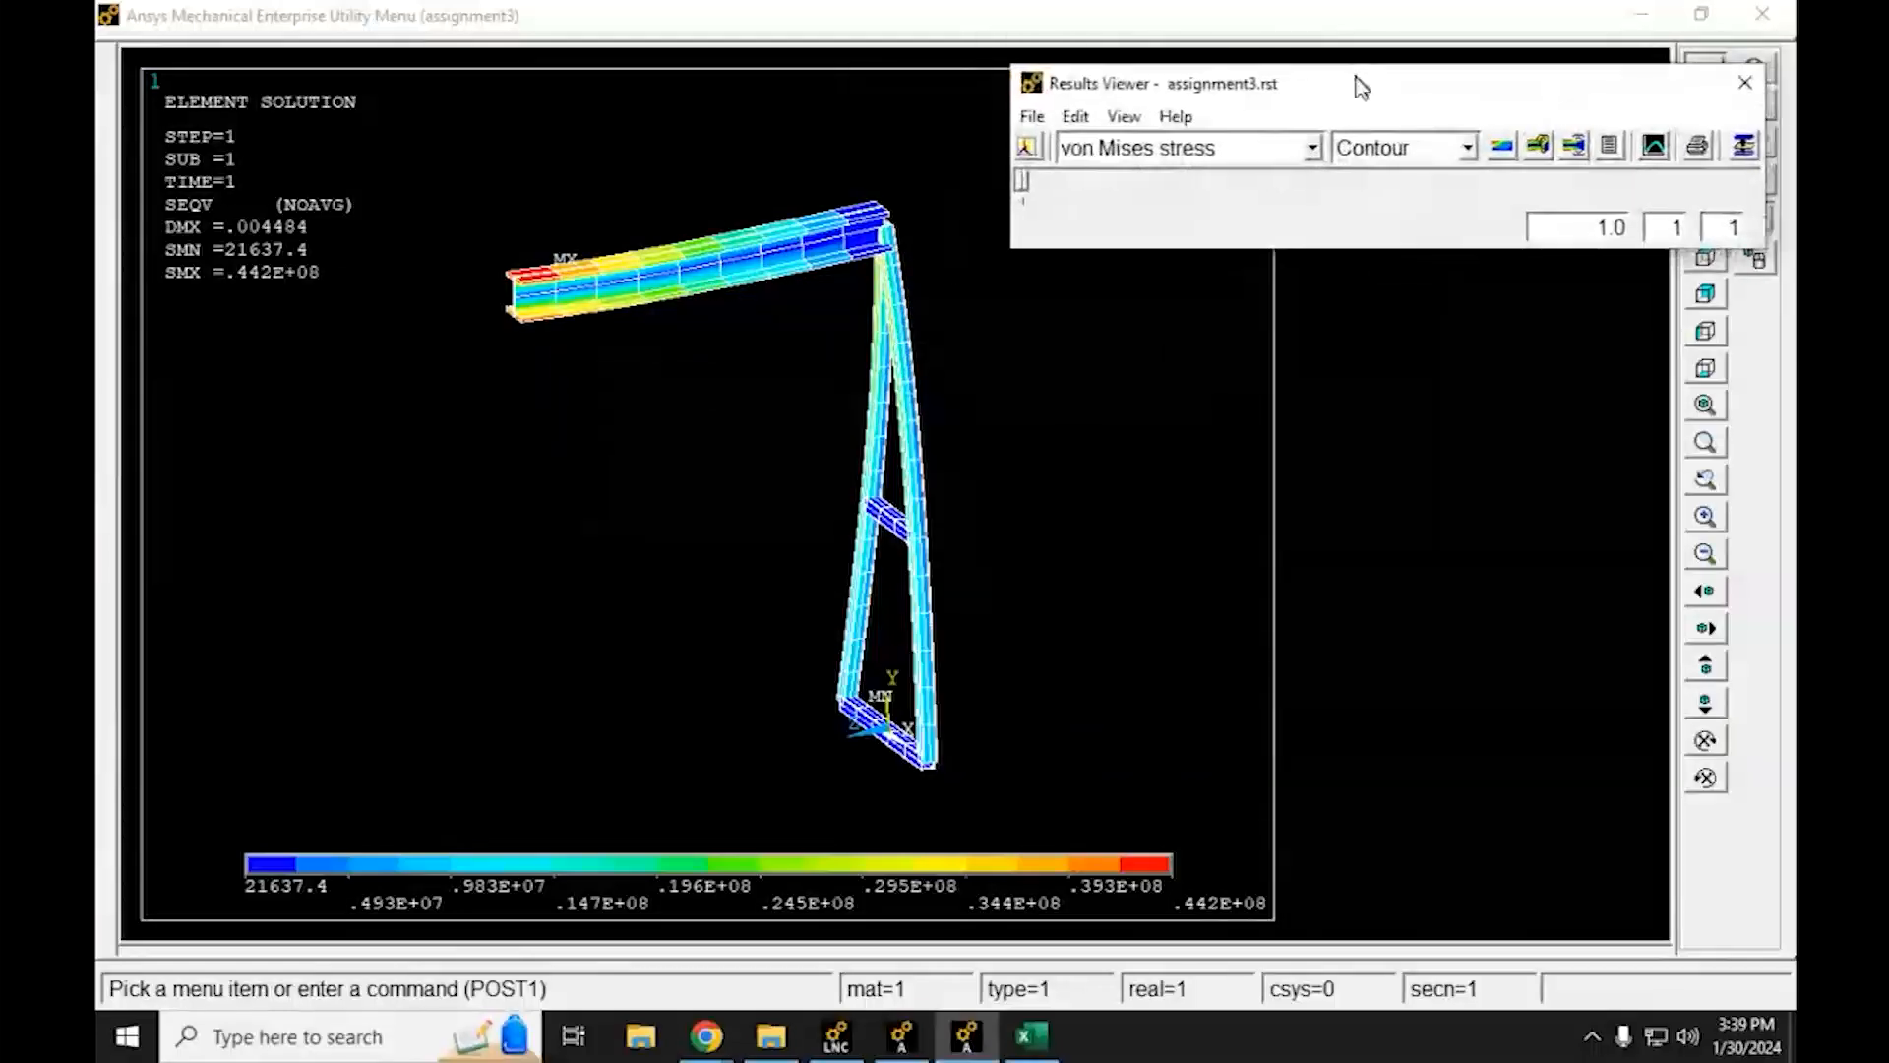
Switch to Excel and record the size-12 mesh results, entering 0.442E8 under SMX and 0.004484 under DMX
{"action": "left_click", "coordinate": [1031, 1035]}
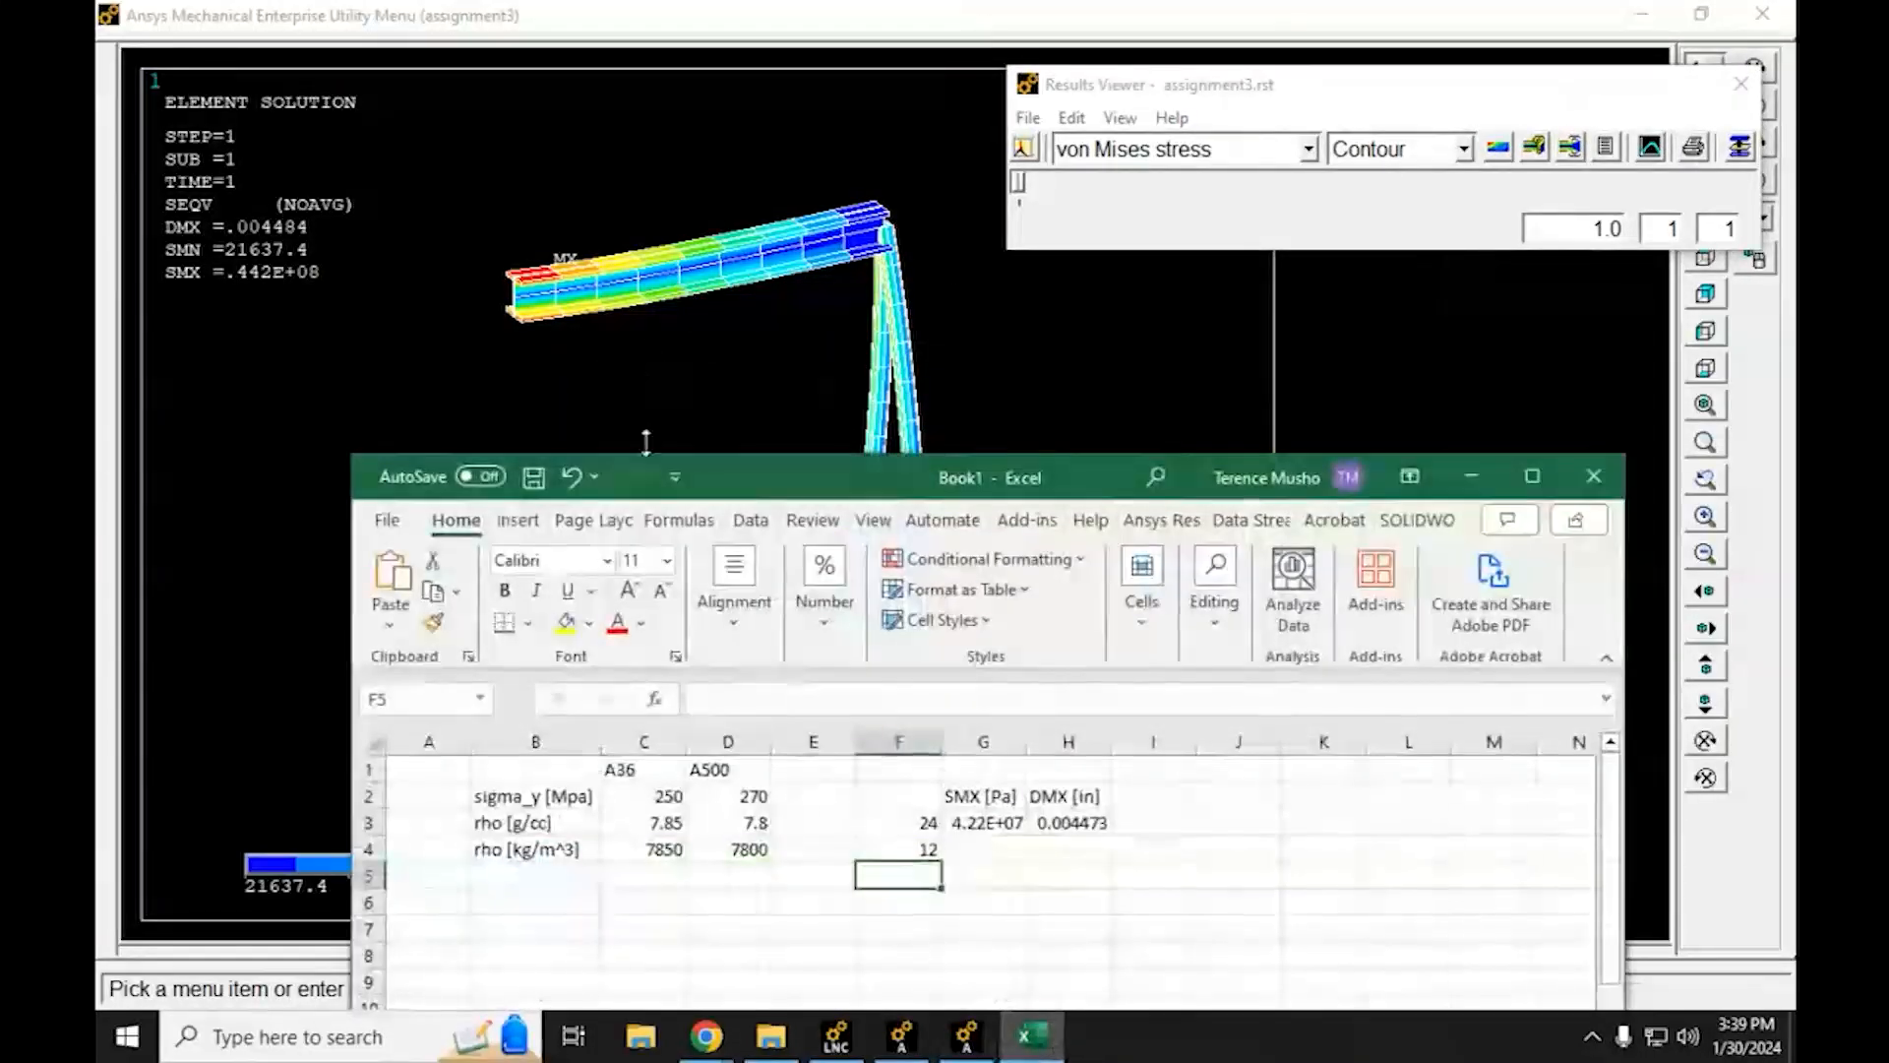
{"action": "left_click_drag", "start_coordinate": [767, 502], "coordinate": [766, 313]}
{"action": "left_click", "coordinate": [1014, 684]}
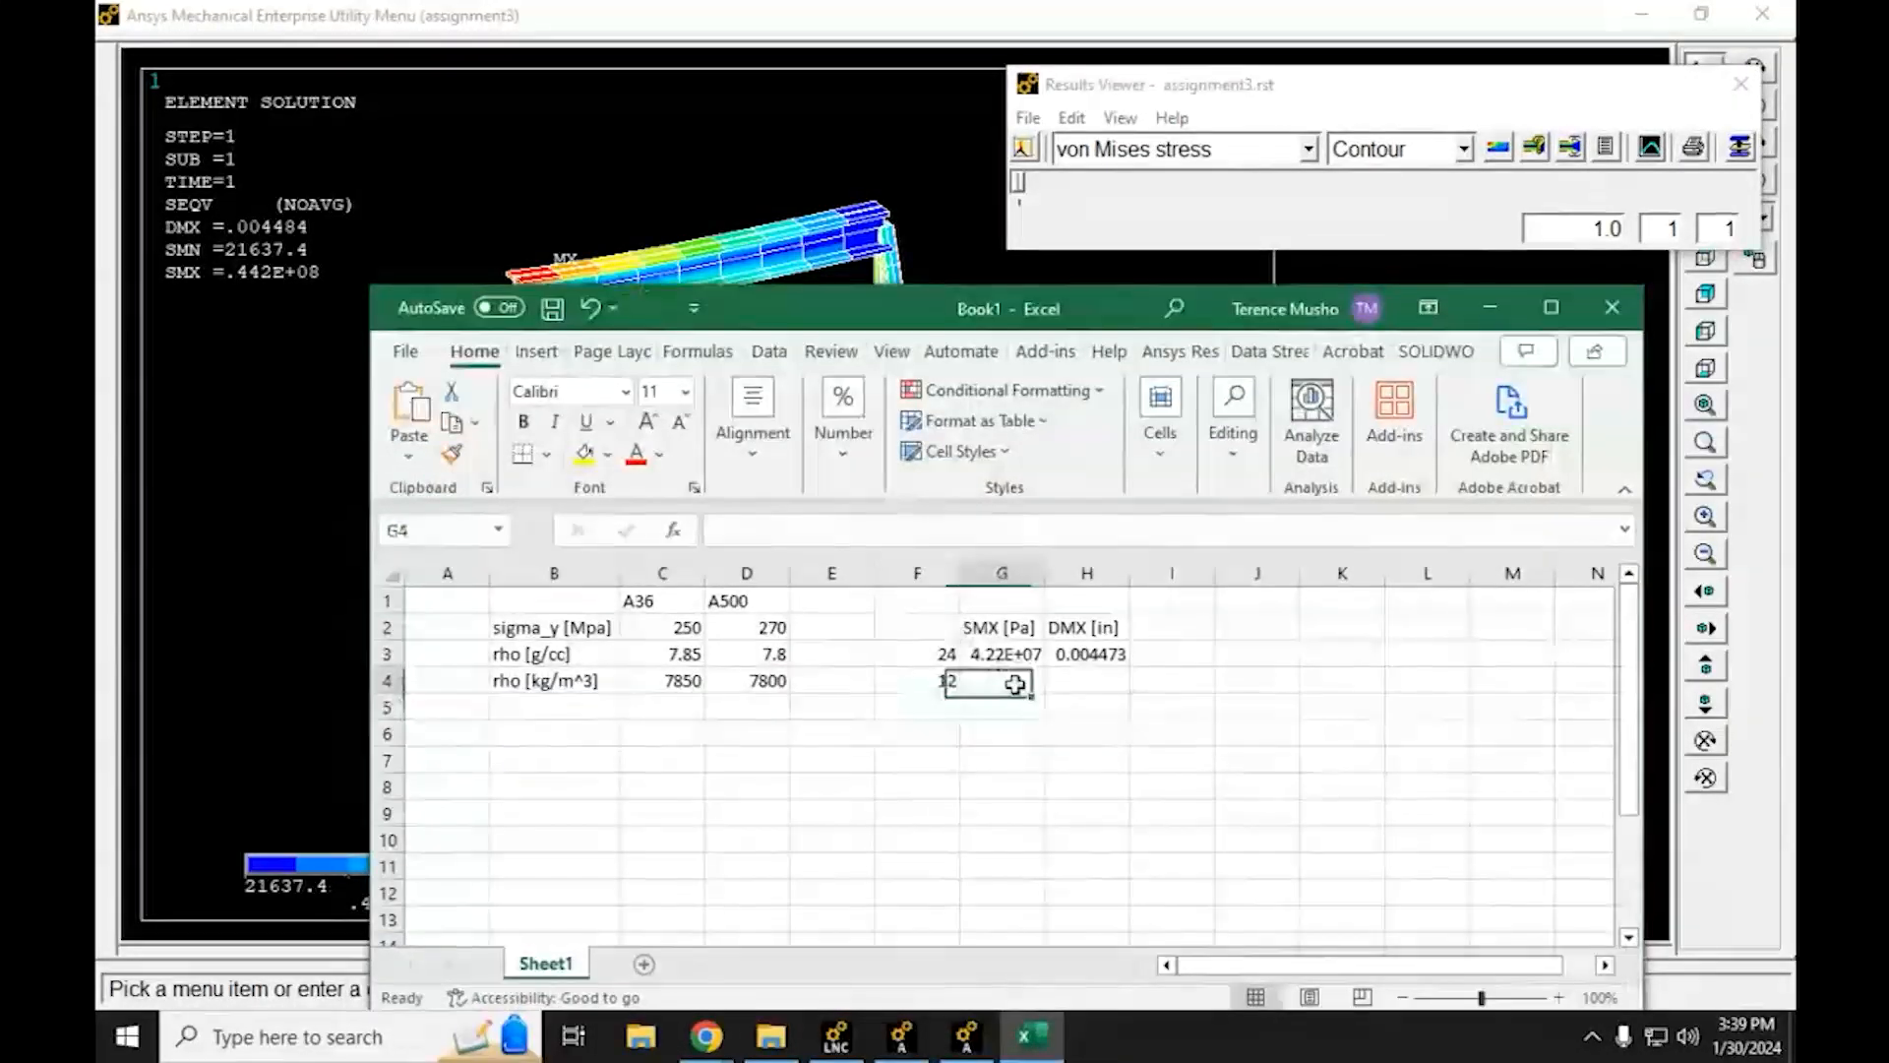
{"action": "type", "text": "0.442"}
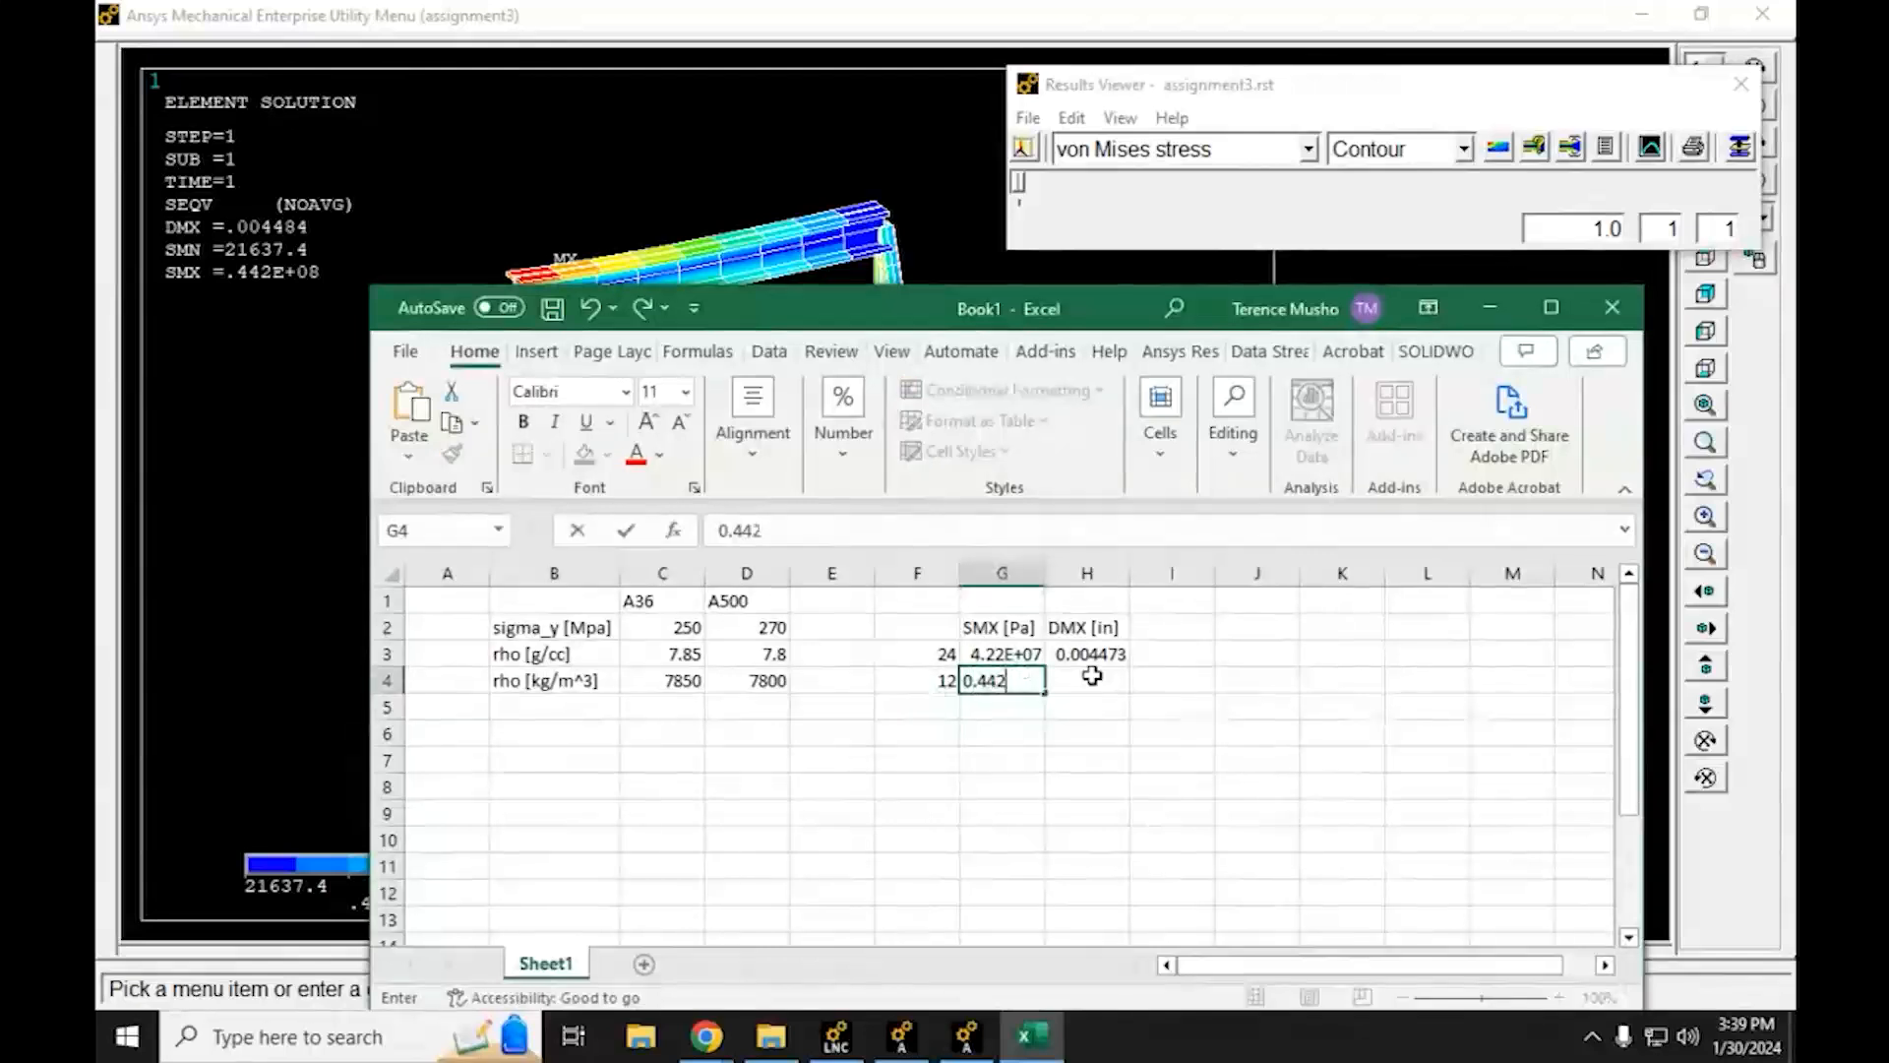
{"action": "type", "text": "E8"}
{"action": "left_click", "coordinate": [1092, 676]}
{"action": "type", "text": "0."}
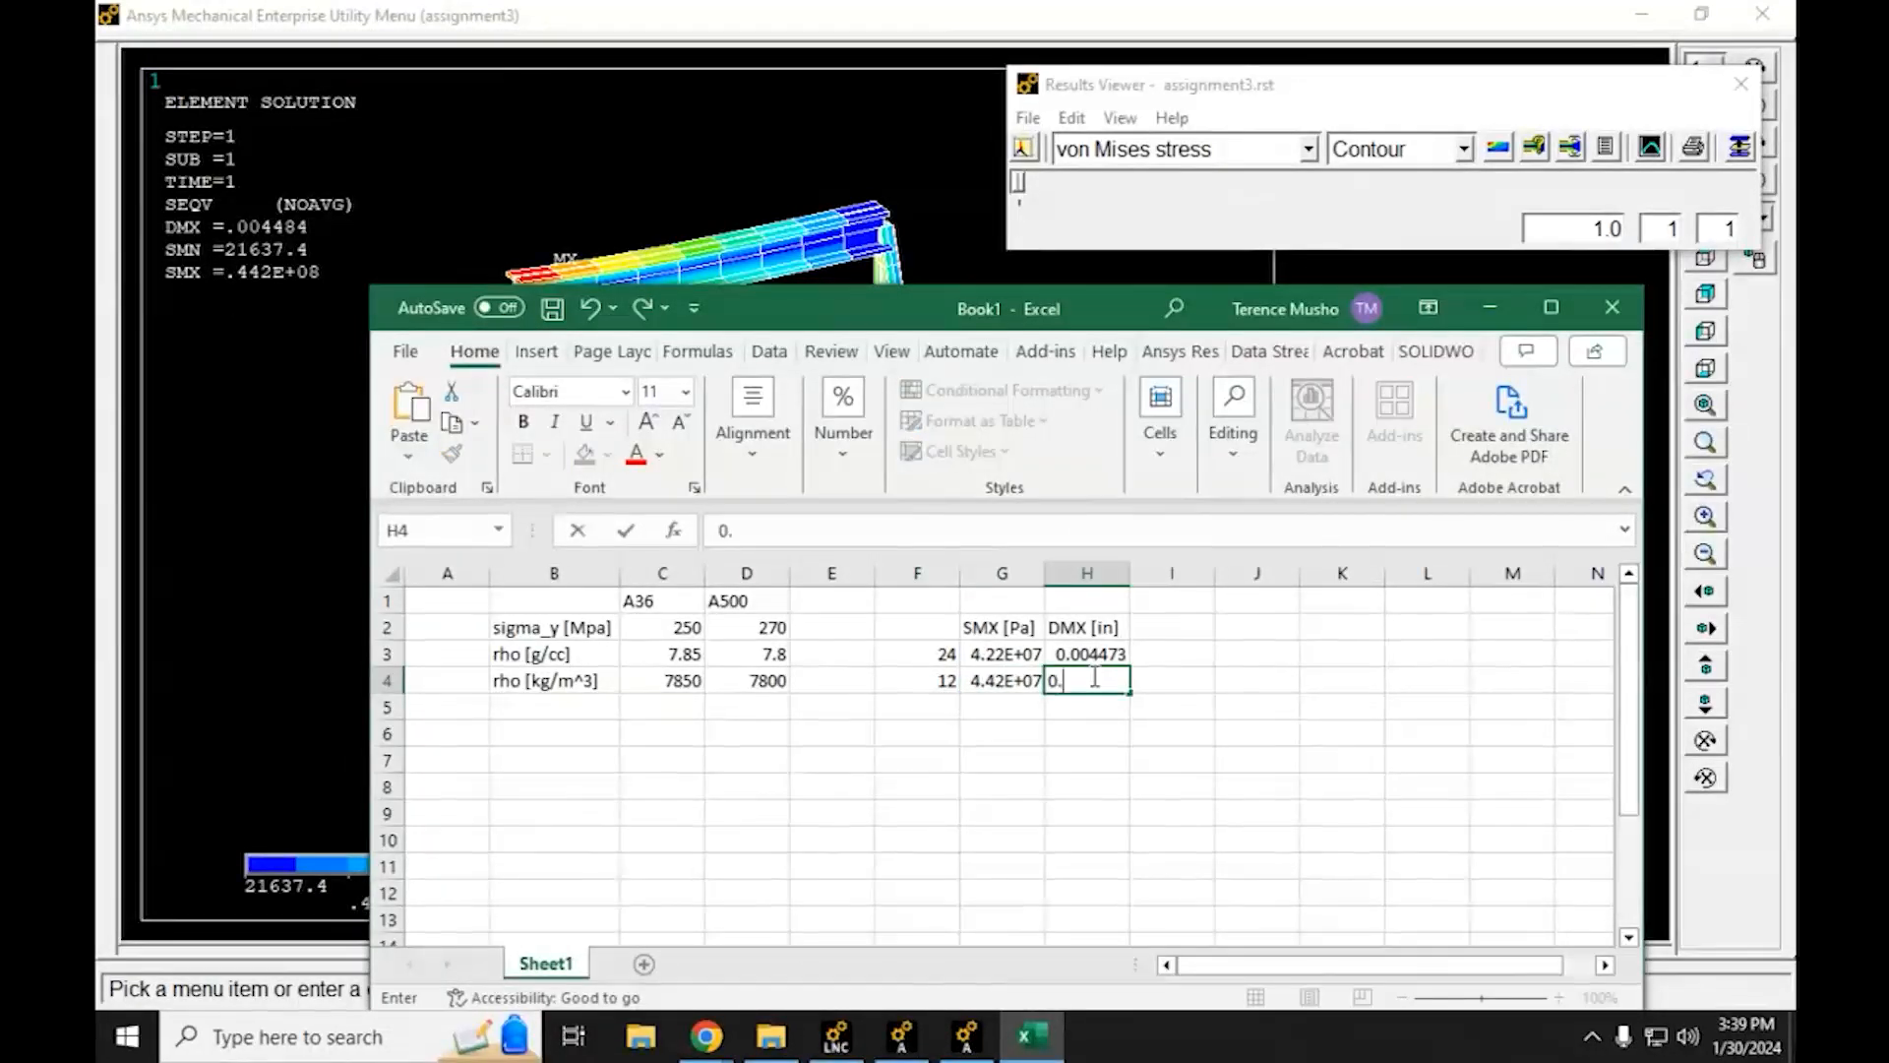
{"action": "type", "text": "004484"}
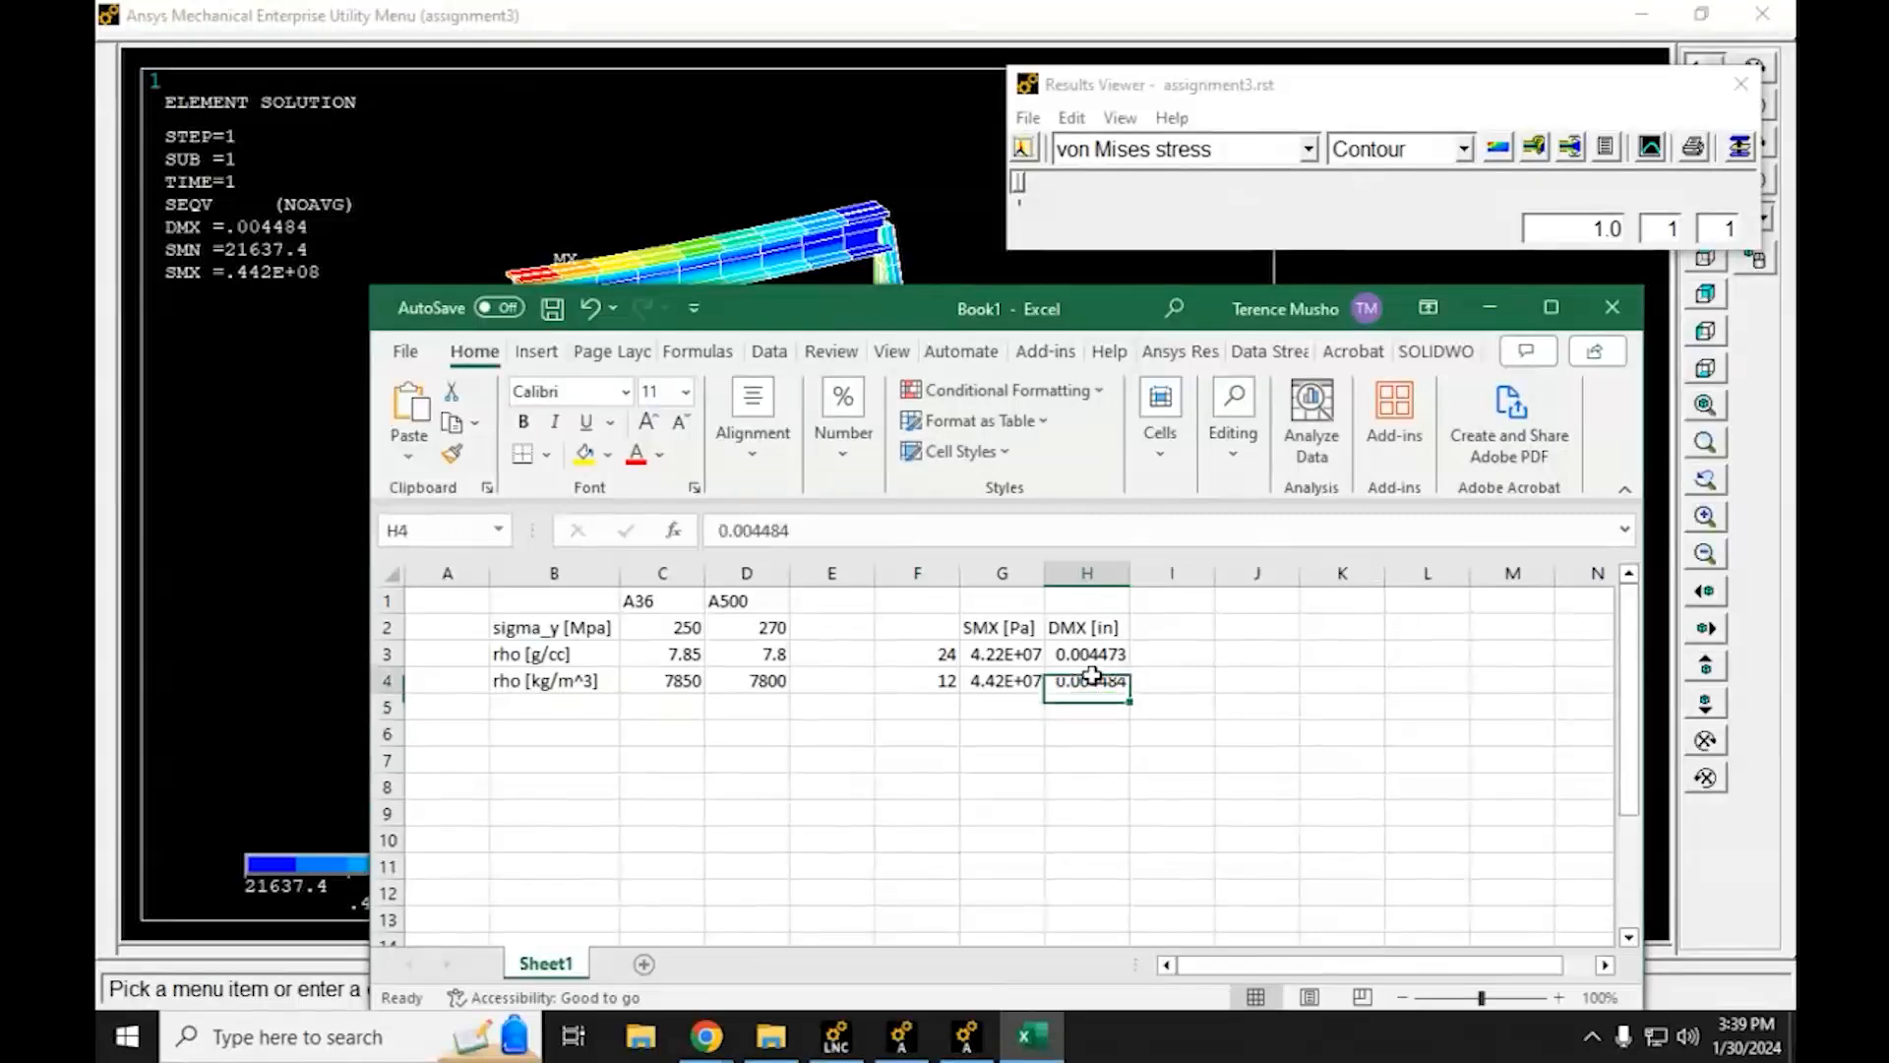
Calculate the percent change in SMX between the two mesh sizes in I4 with =(G4-G3)/G4*100
{"action": "key", "text": "Tab"}
{"action": "type", "text": "="}
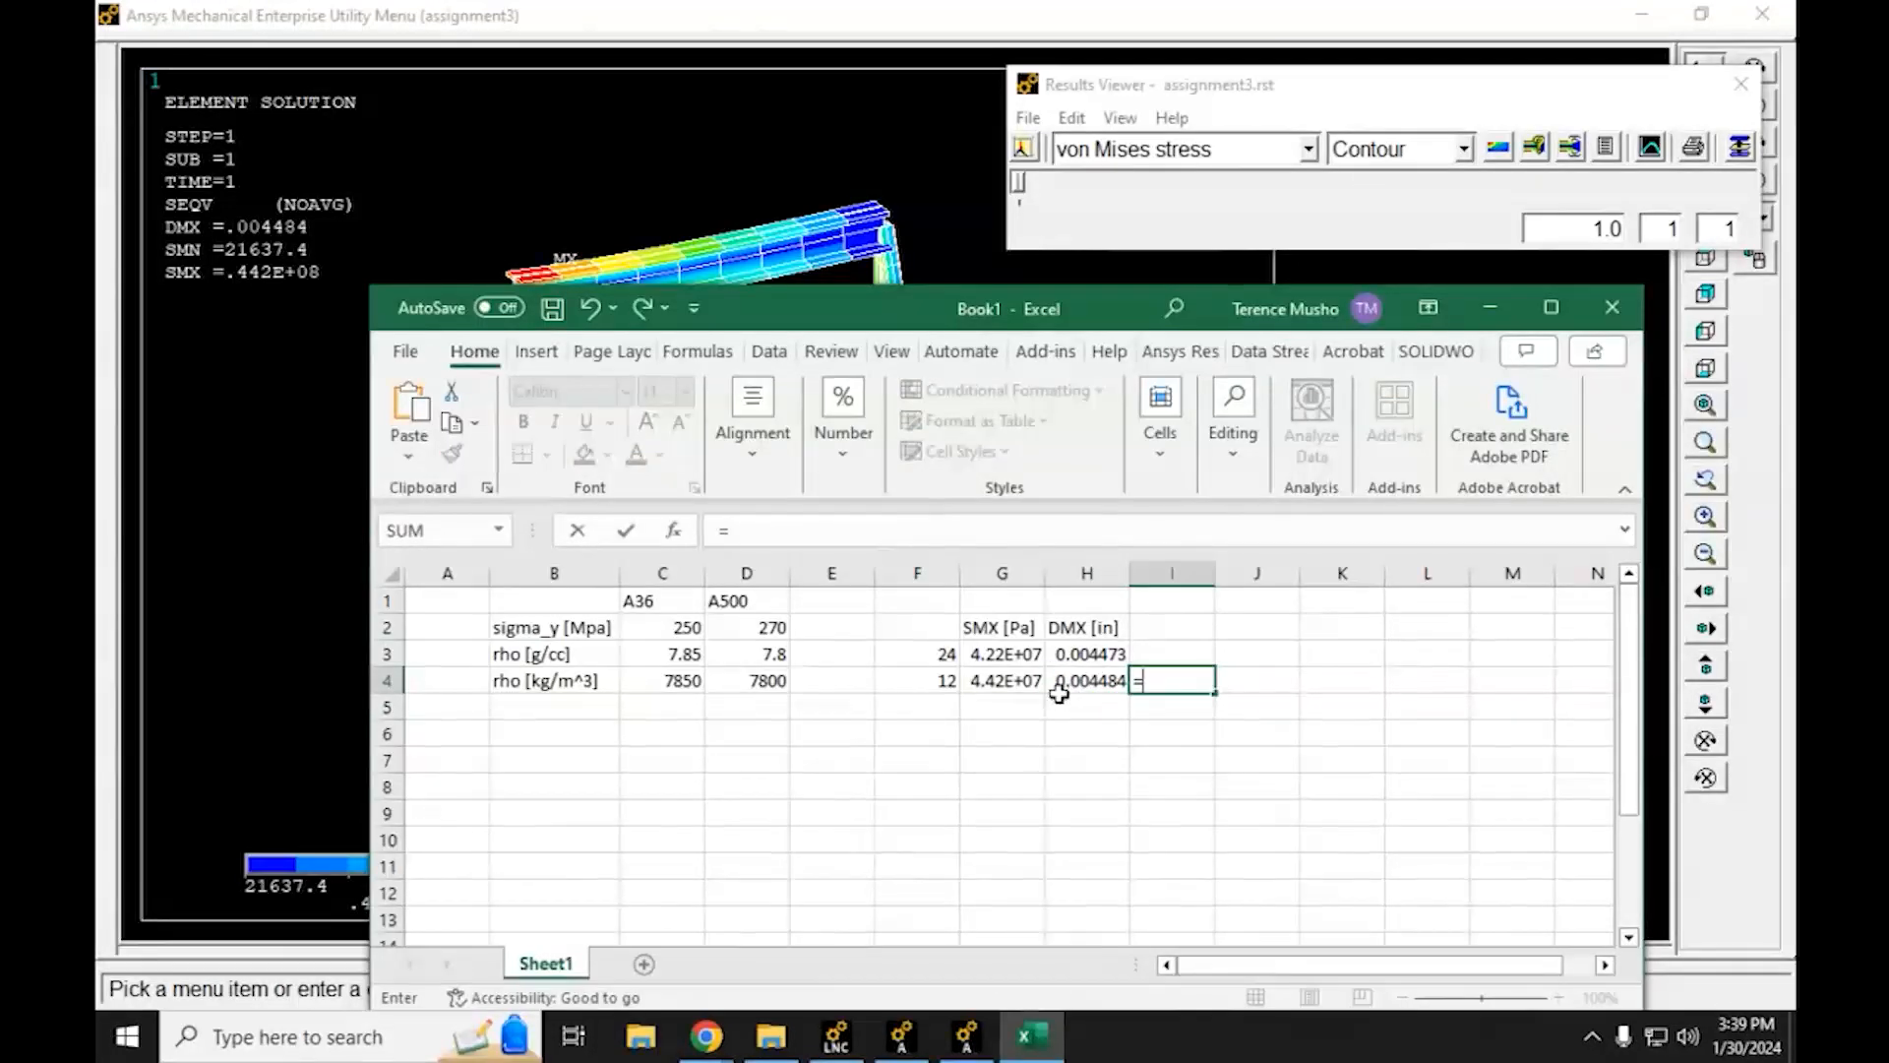
{"action": "type", "text": "("}
{"action": "left_click", "coordinate": [1003, 680]}
{"action": "type", "text": "-"}
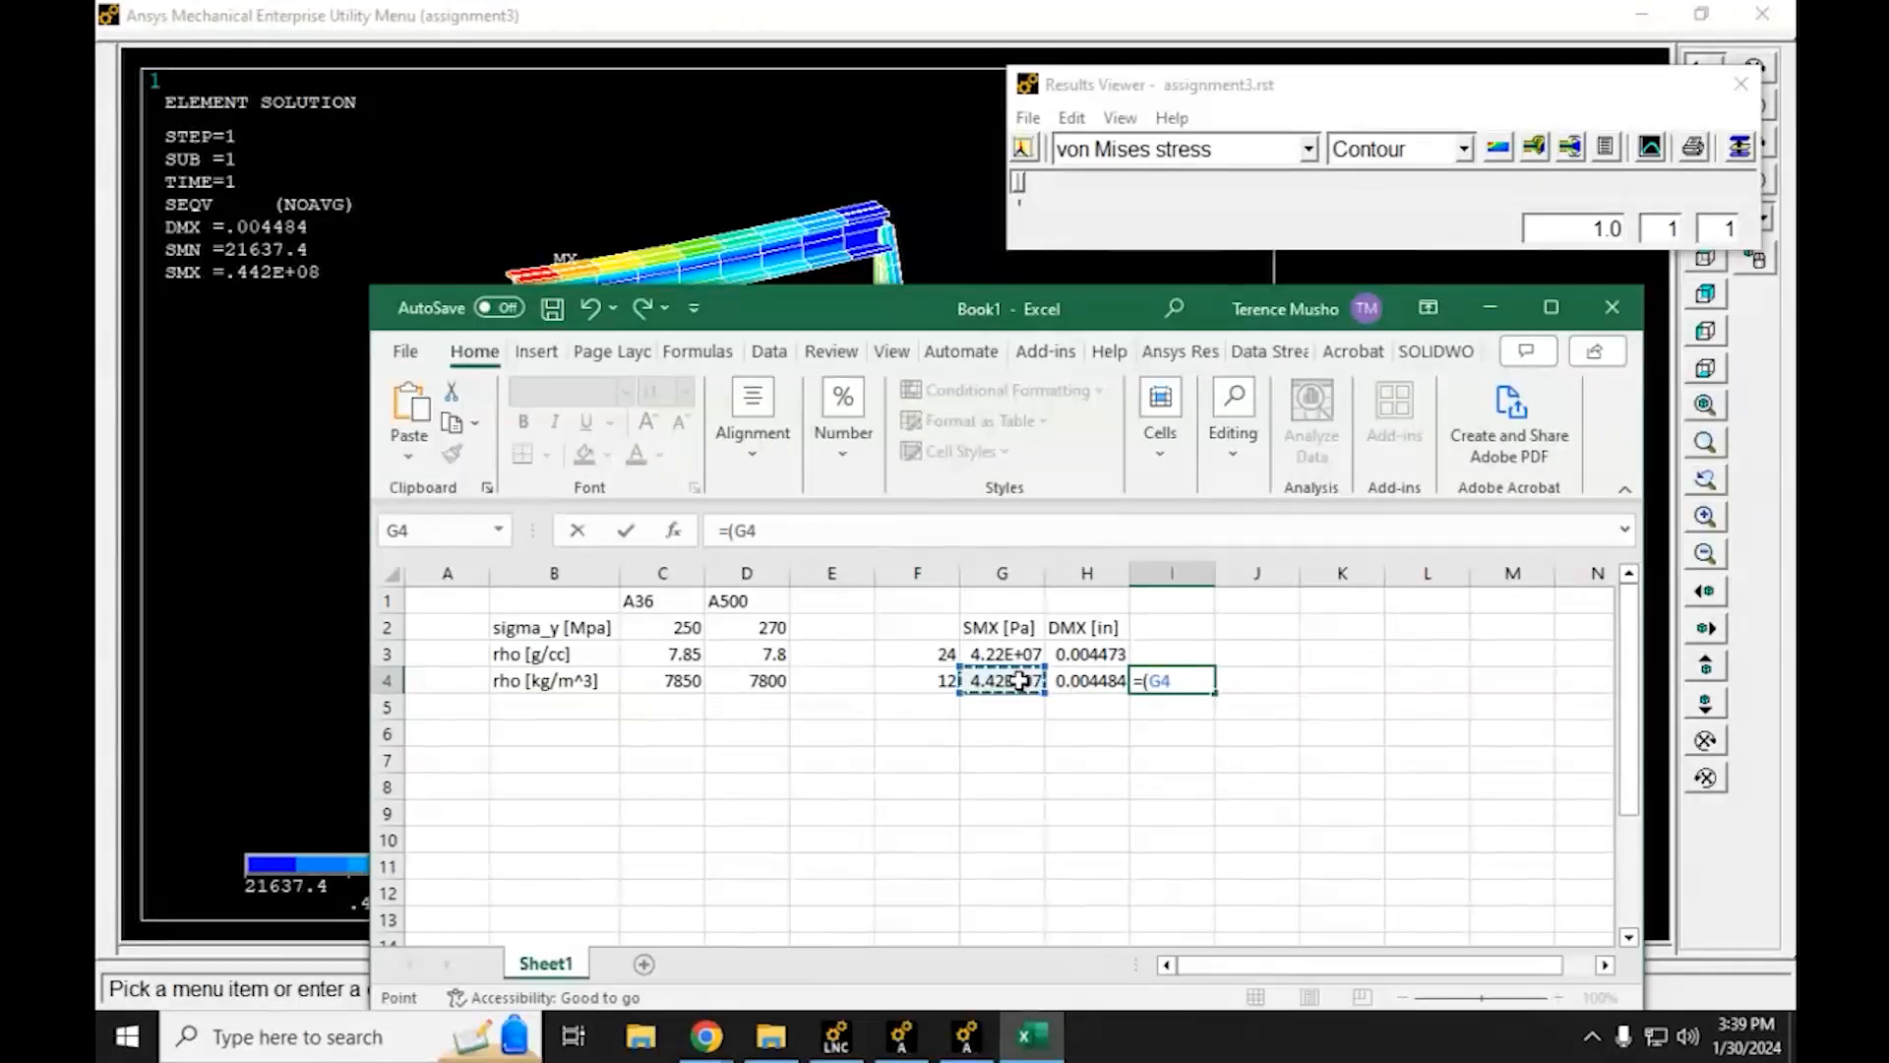
{"action": "left_click", "coordinate": [1003, 655]}
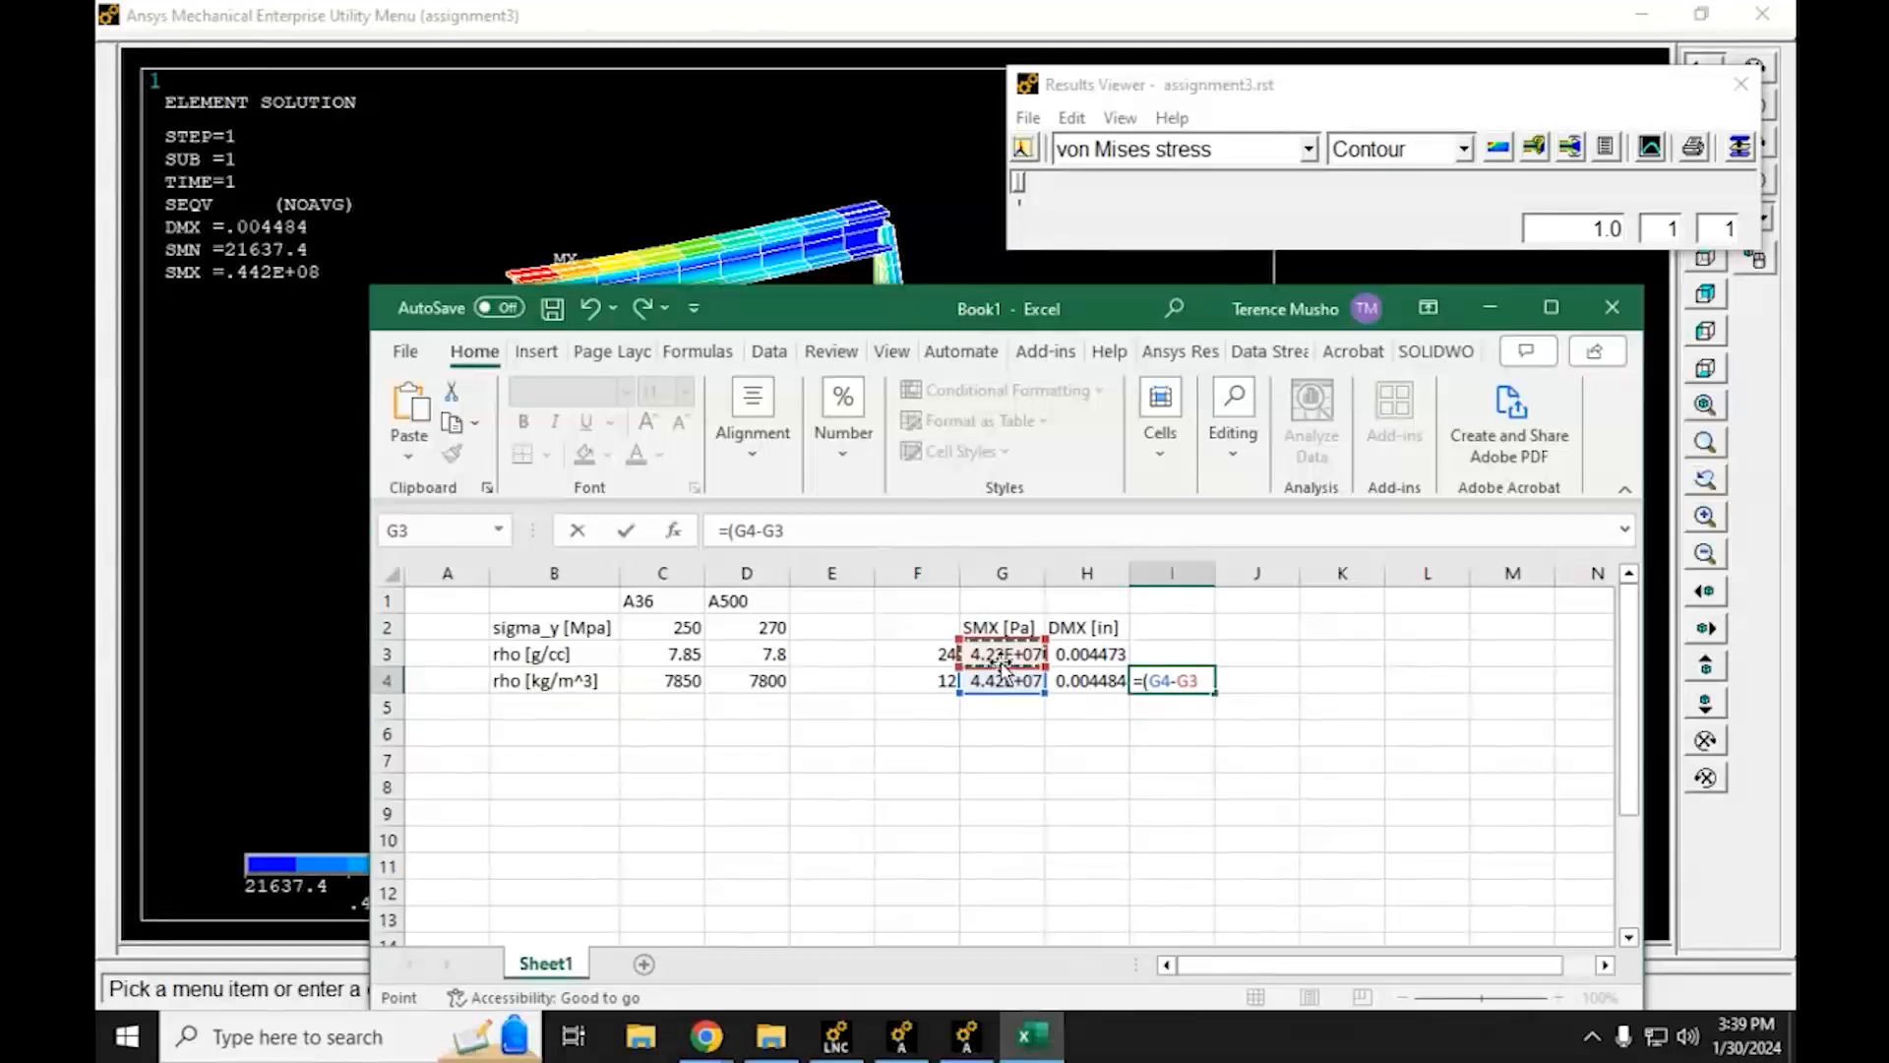
{"action": "type", "text": ")/"}
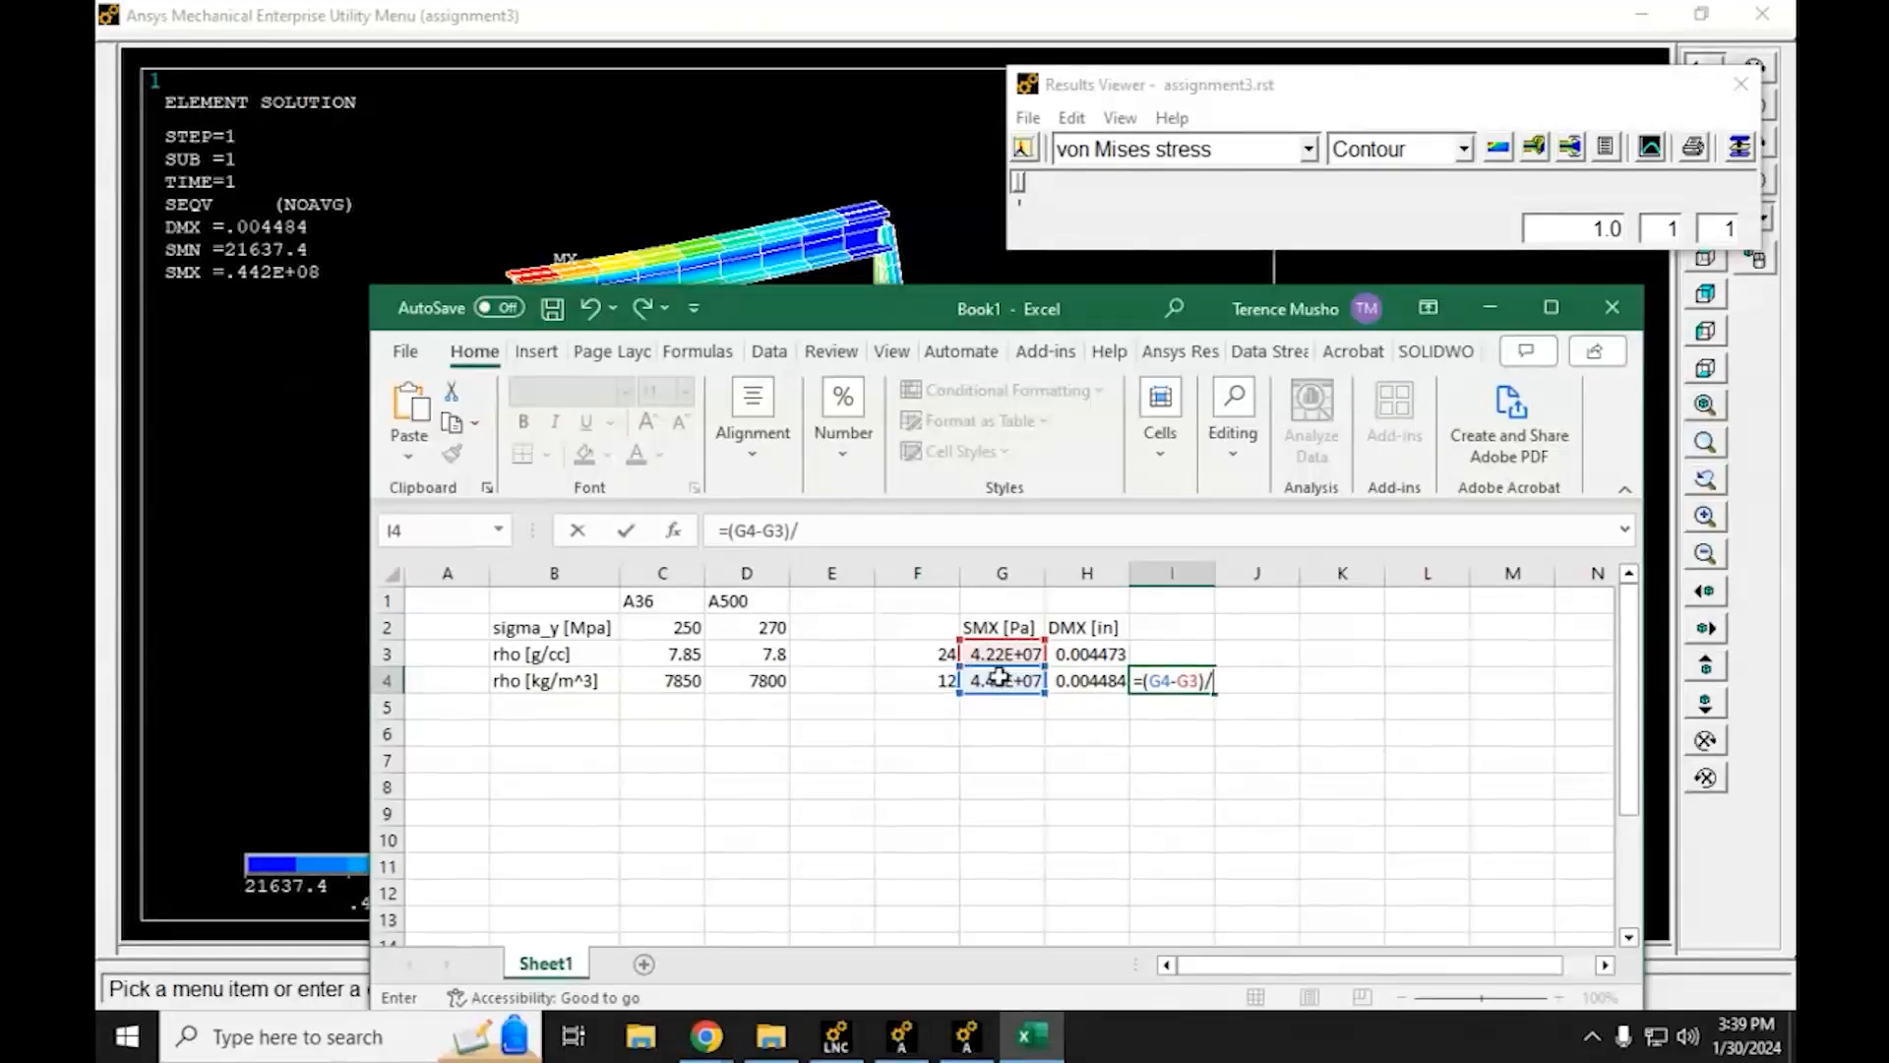
{"action": "left_click", "coordinate": [1008, 680]}
{"action": "type", "text": "*100"}
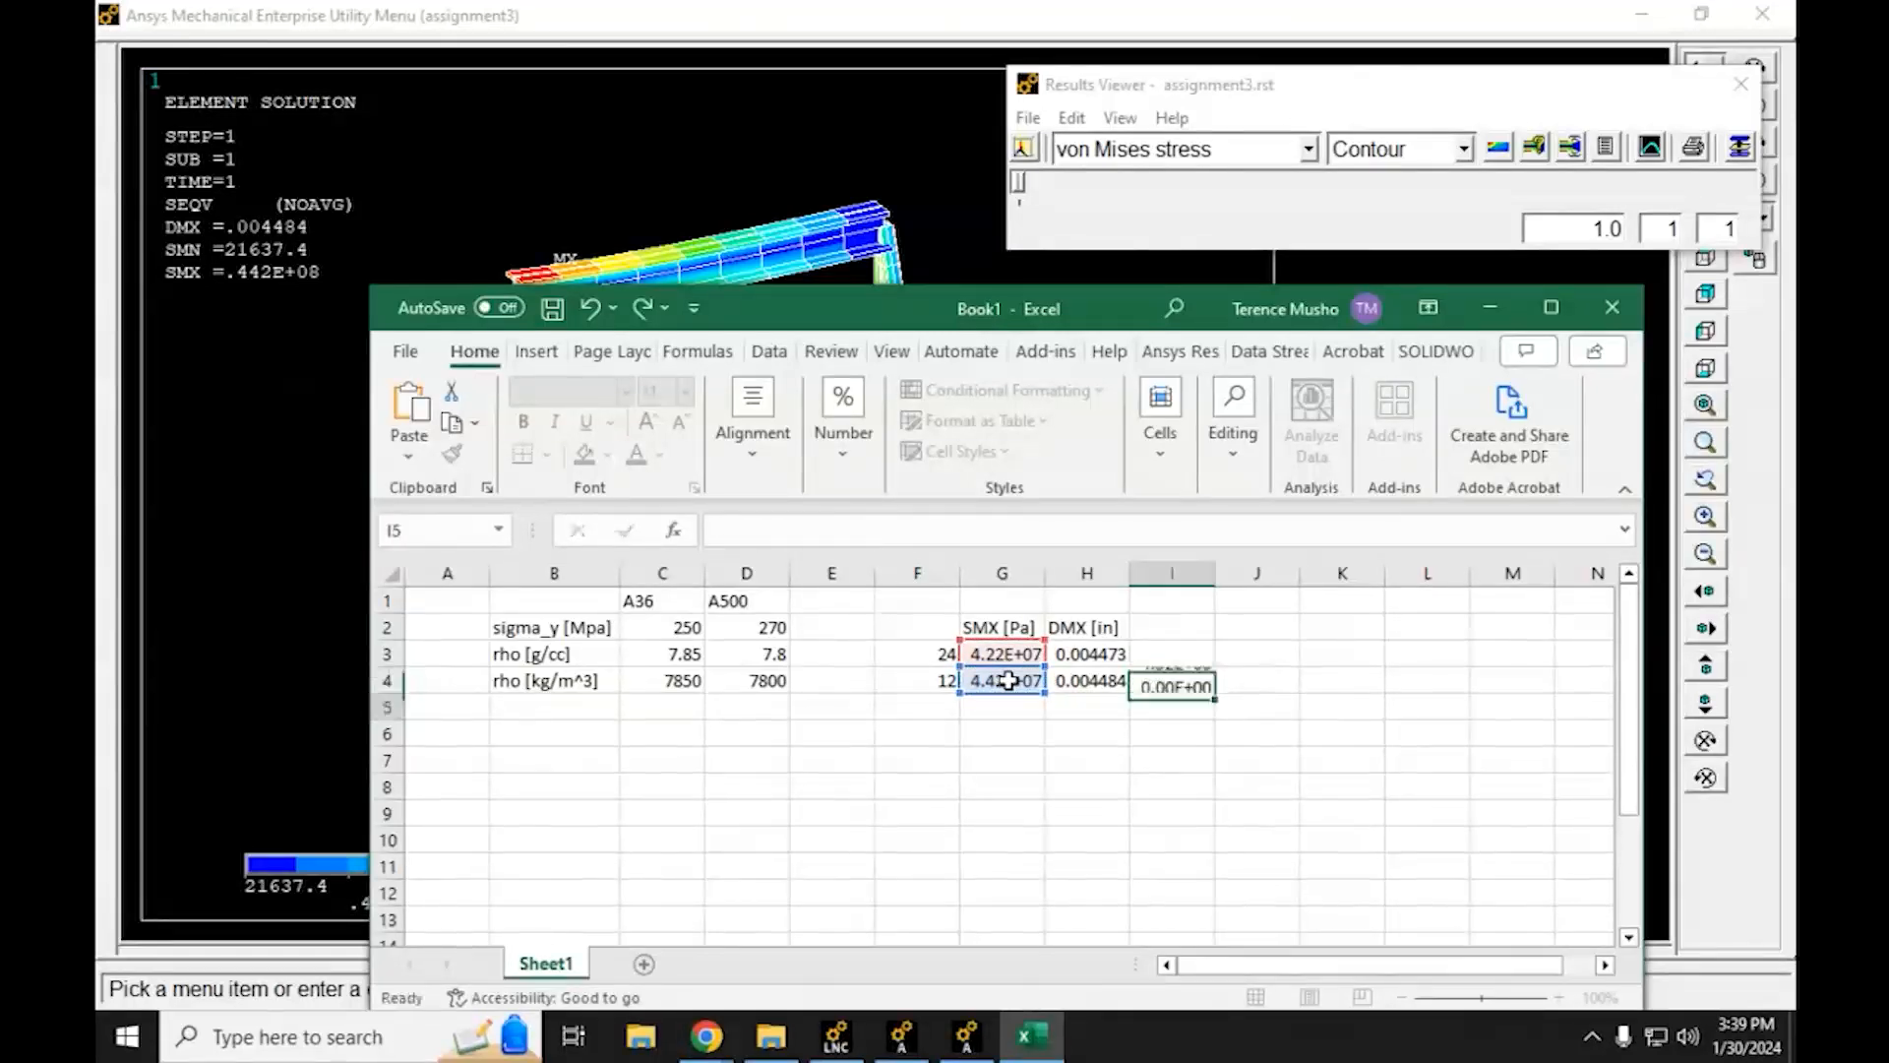
Extend the percent-change formula from I4 across to J4 so it also covers DMX
{"action": "key", "text": "Return"}
{"action": "left_click", "coordinate": [1194, 689]}
{"action": "left_click_drag", "start_coordinate": [1216, 697], "coordinate": [1284, 688]}
Label the SMX percent-change column by entering the header %Diff SMX in I2
{"action": "left_click", "coordinate": [1164, 627]}
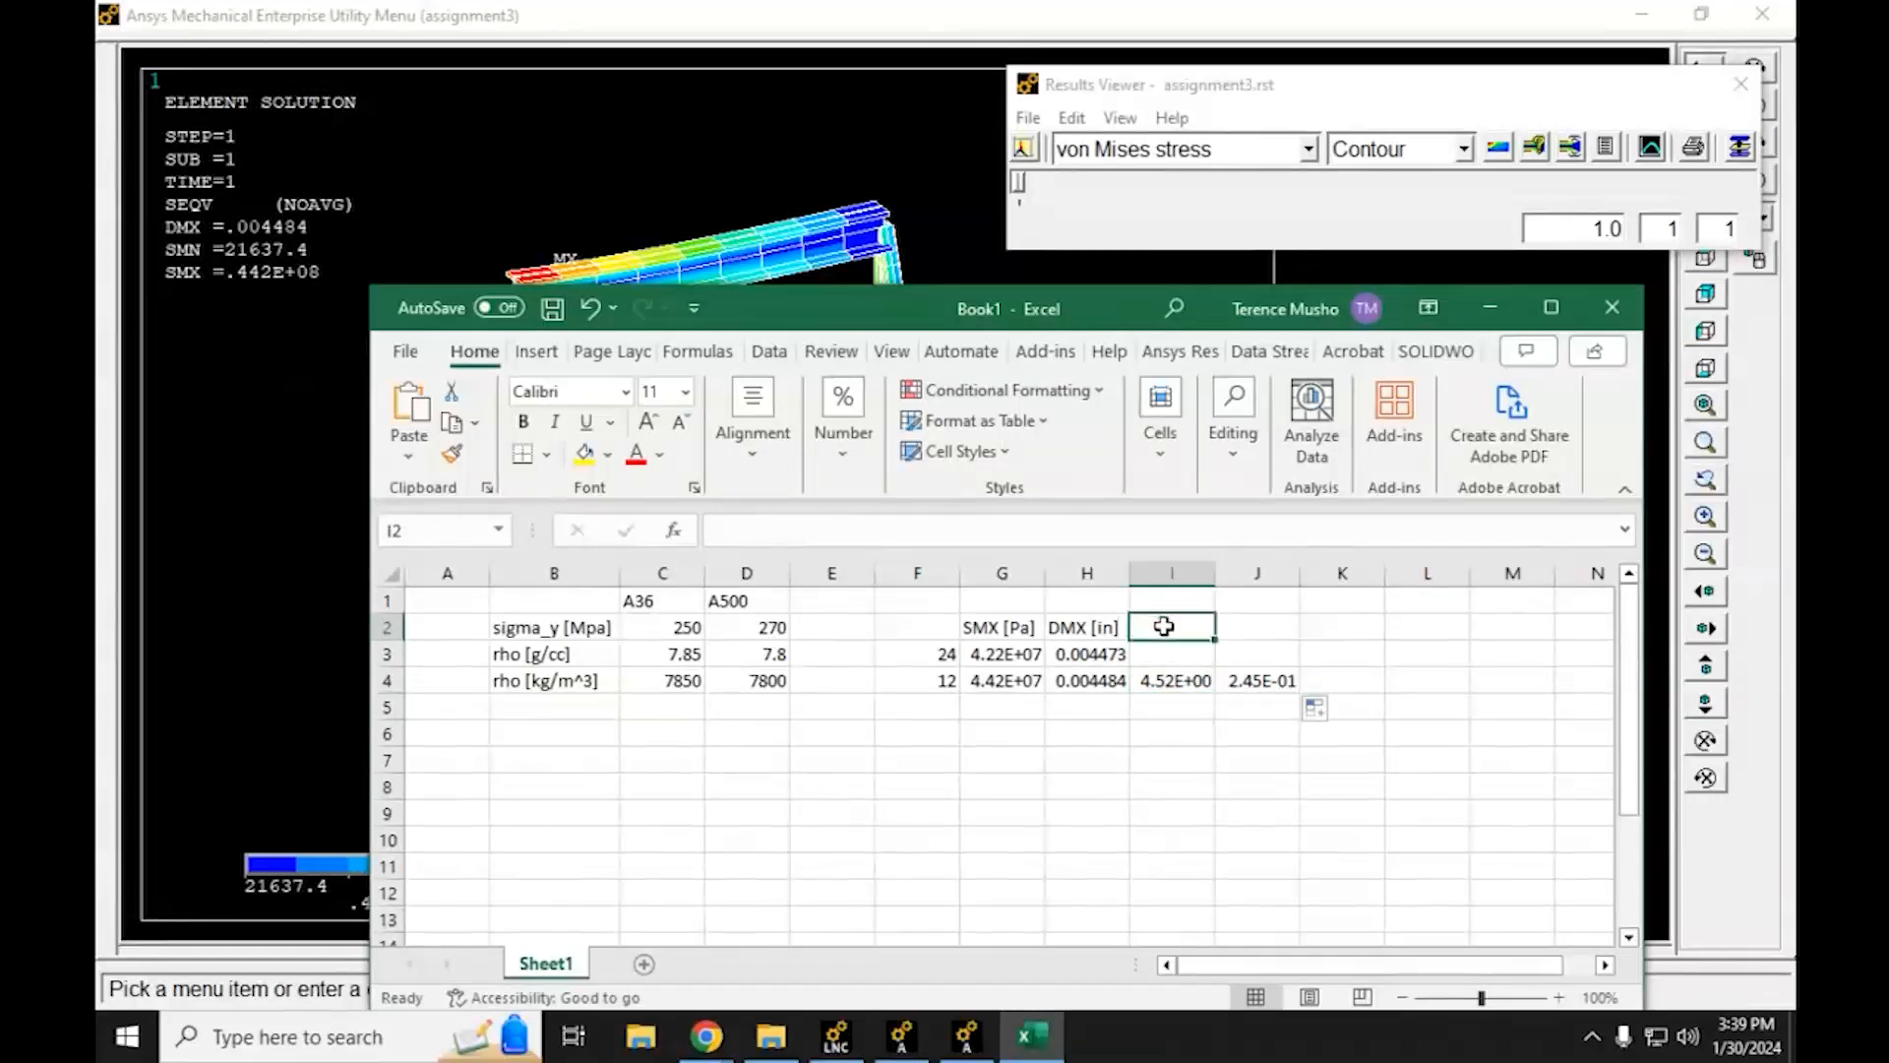
{"action": "type", "text": "PCT"}
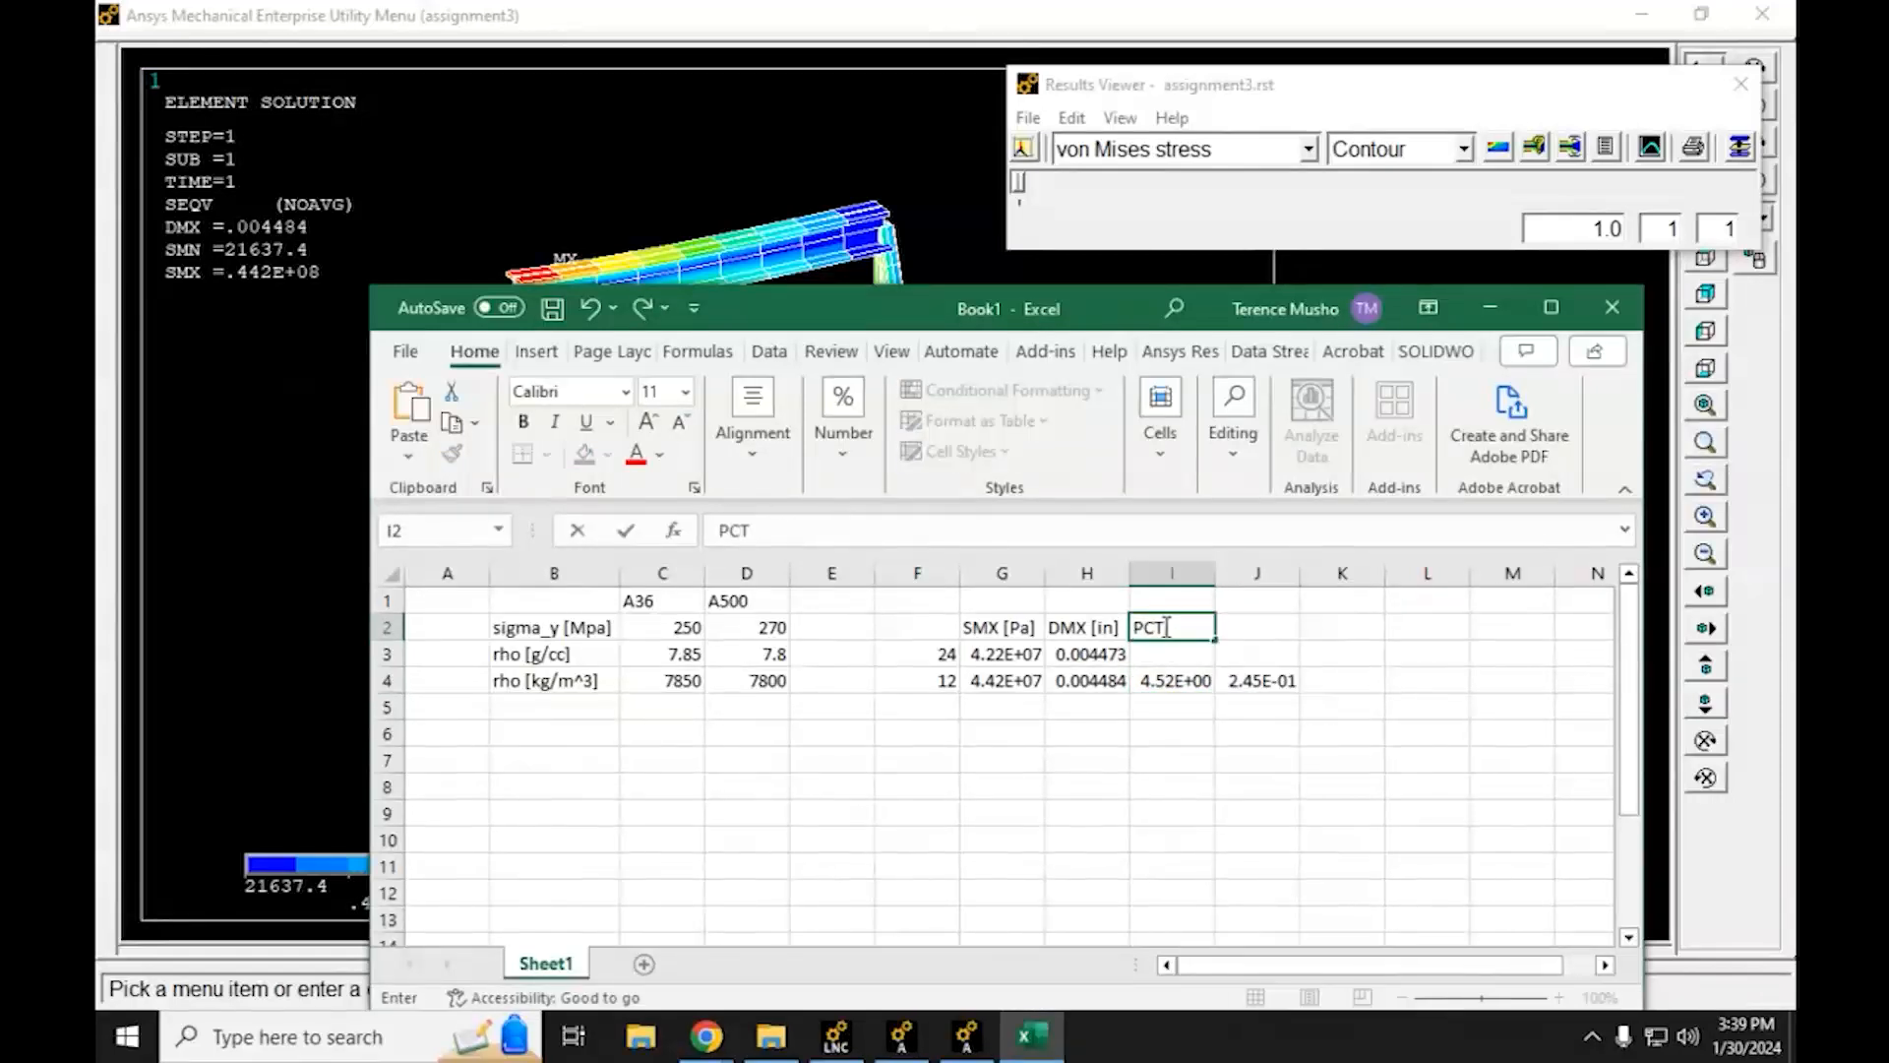
{"action": "type", "text": " Dif"}
{"action": "key", "text": "BackSpace"}
{"action": "key", "text": "BackSpace"}
{"action": "key", "text": "BackSpace"}
{"action": "key", "text": "BackSpace"}
{"action": "key", "text": "BackSpace"}
{"action": "key", "text": "BackSpace"}
{"action": "key", "text": "BackSpace"}
{"action": "type", "text": "%Diff SM"}
{"action": "key", "text": "Tab"}
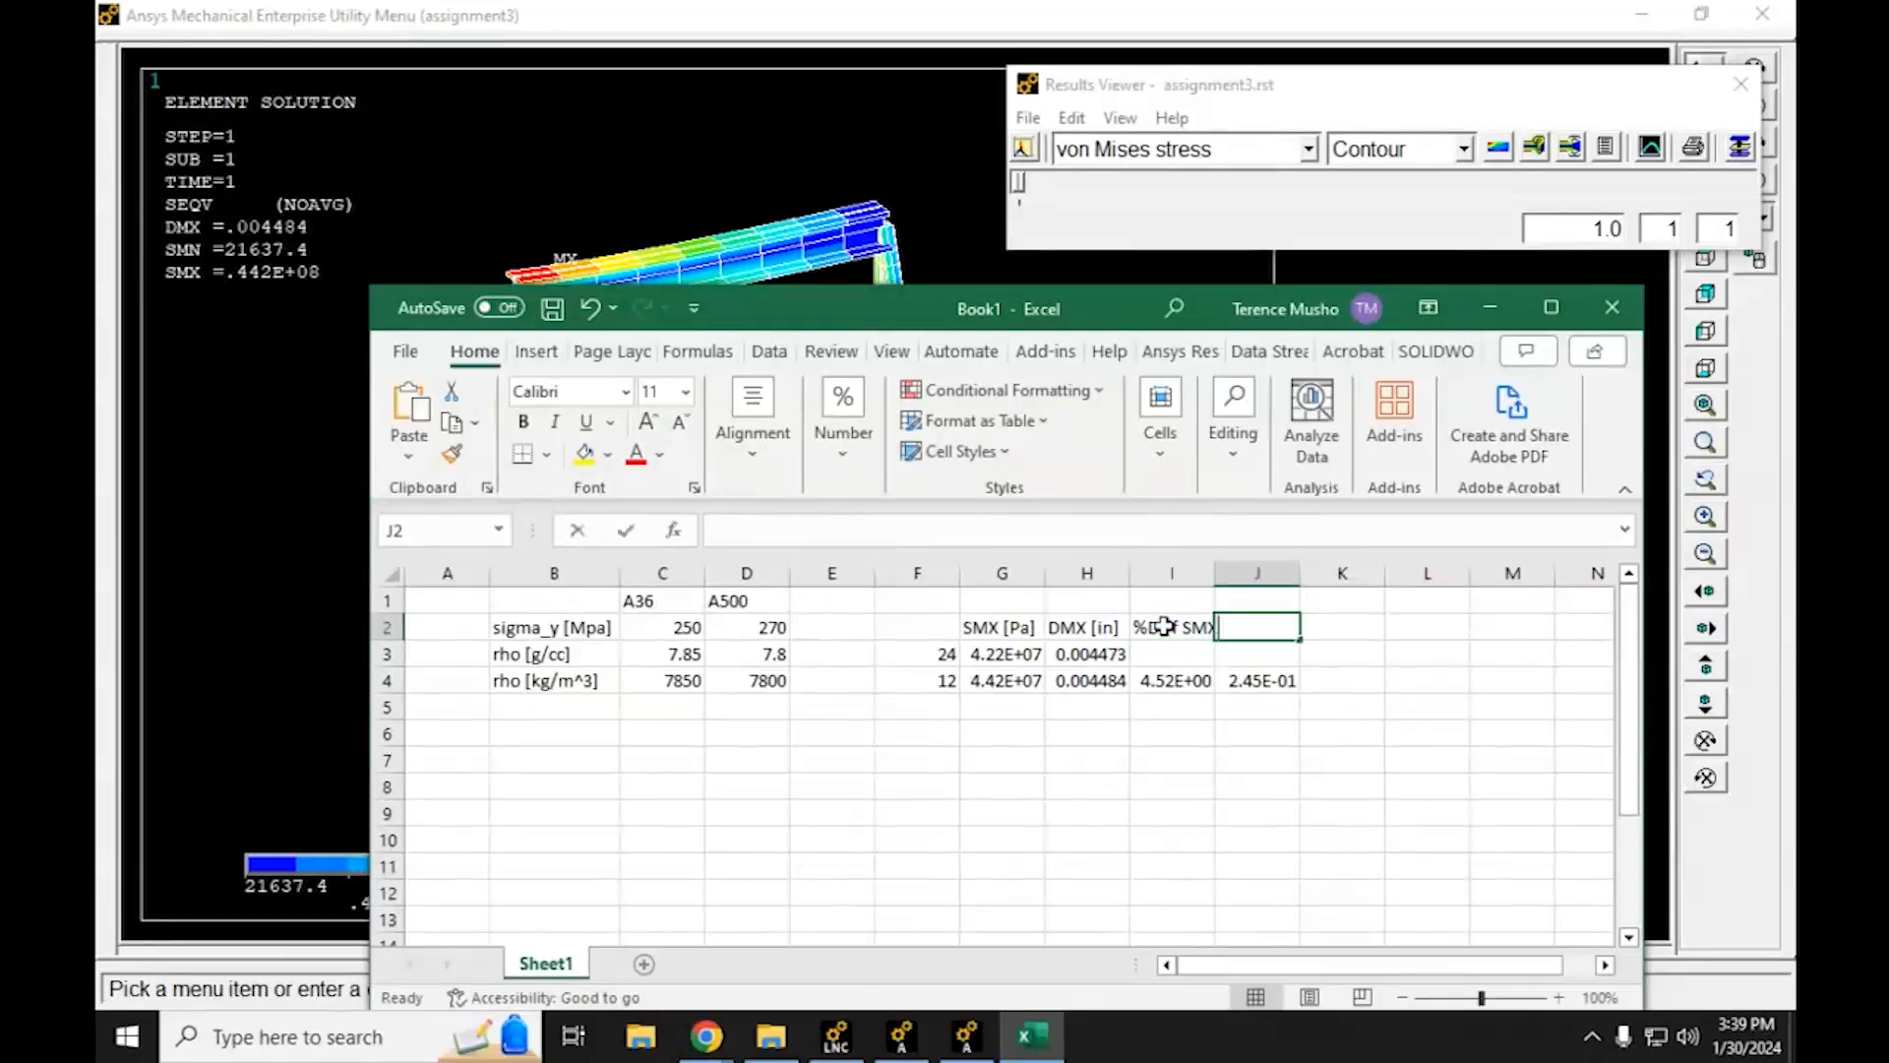
Enter the header %Diff DMX in J2 and fit the widths of columns I and J to their contents
{"action": "type", "text": "%Diff"}
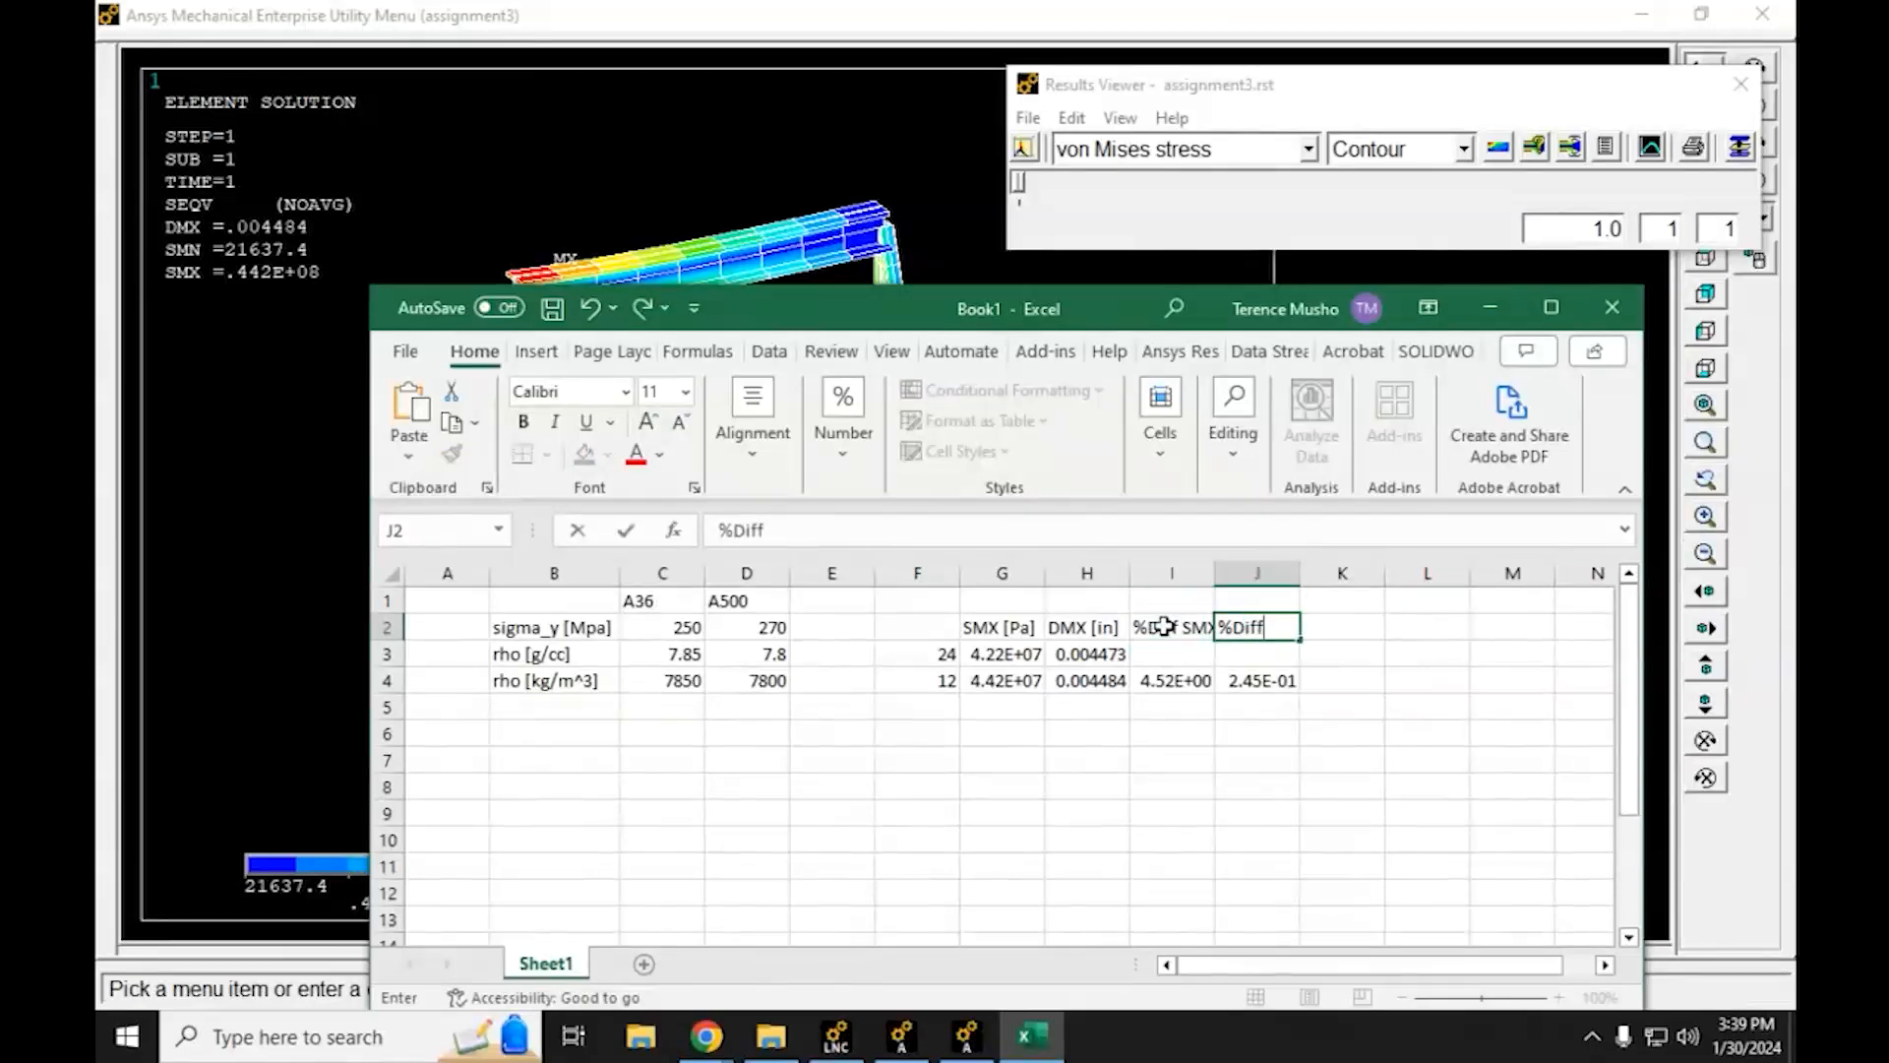
{"action": "type", "text": " S"}
{"action": "key", "text": "BackSpace"}
{"action": "type", "text": "DMX"}
{"action": "key", "text": "Return"}
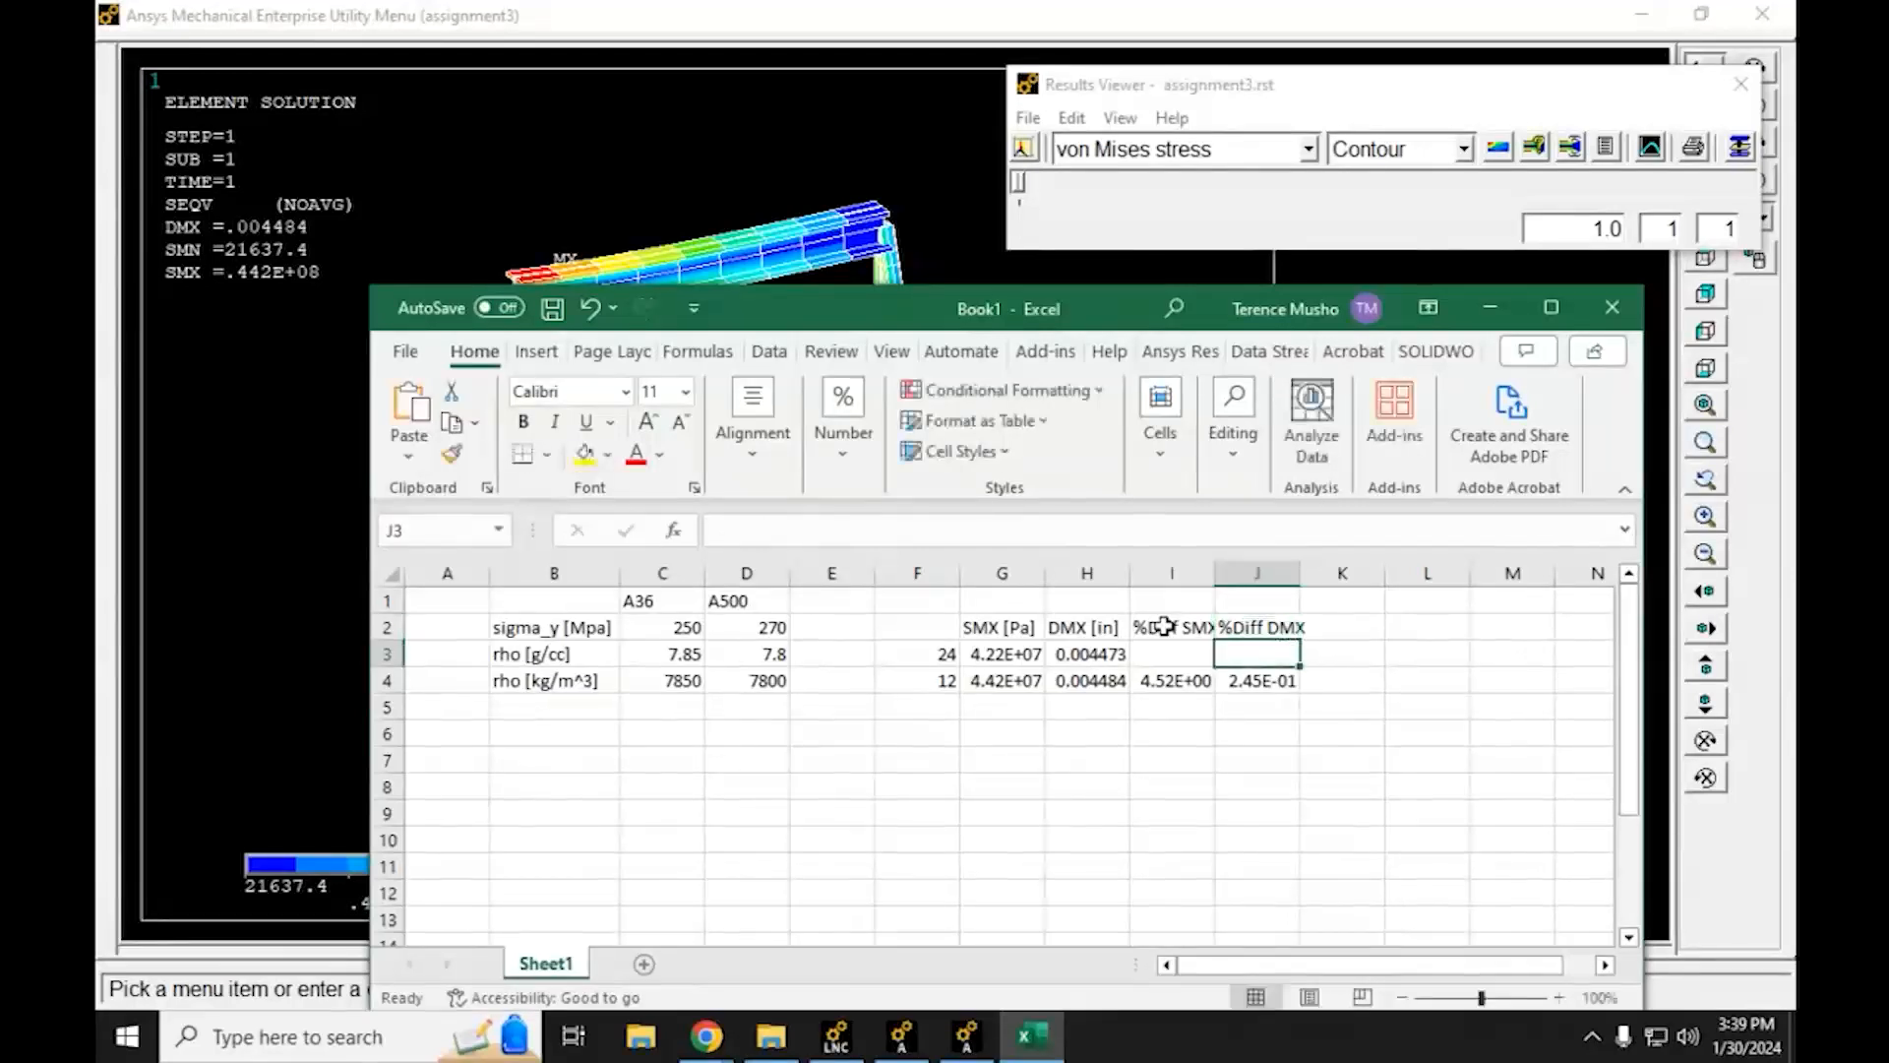
{"action": "double_click", "coordinate": [1215, 574]}
{"action": "double_click", "coordinate": [1308, 573]}
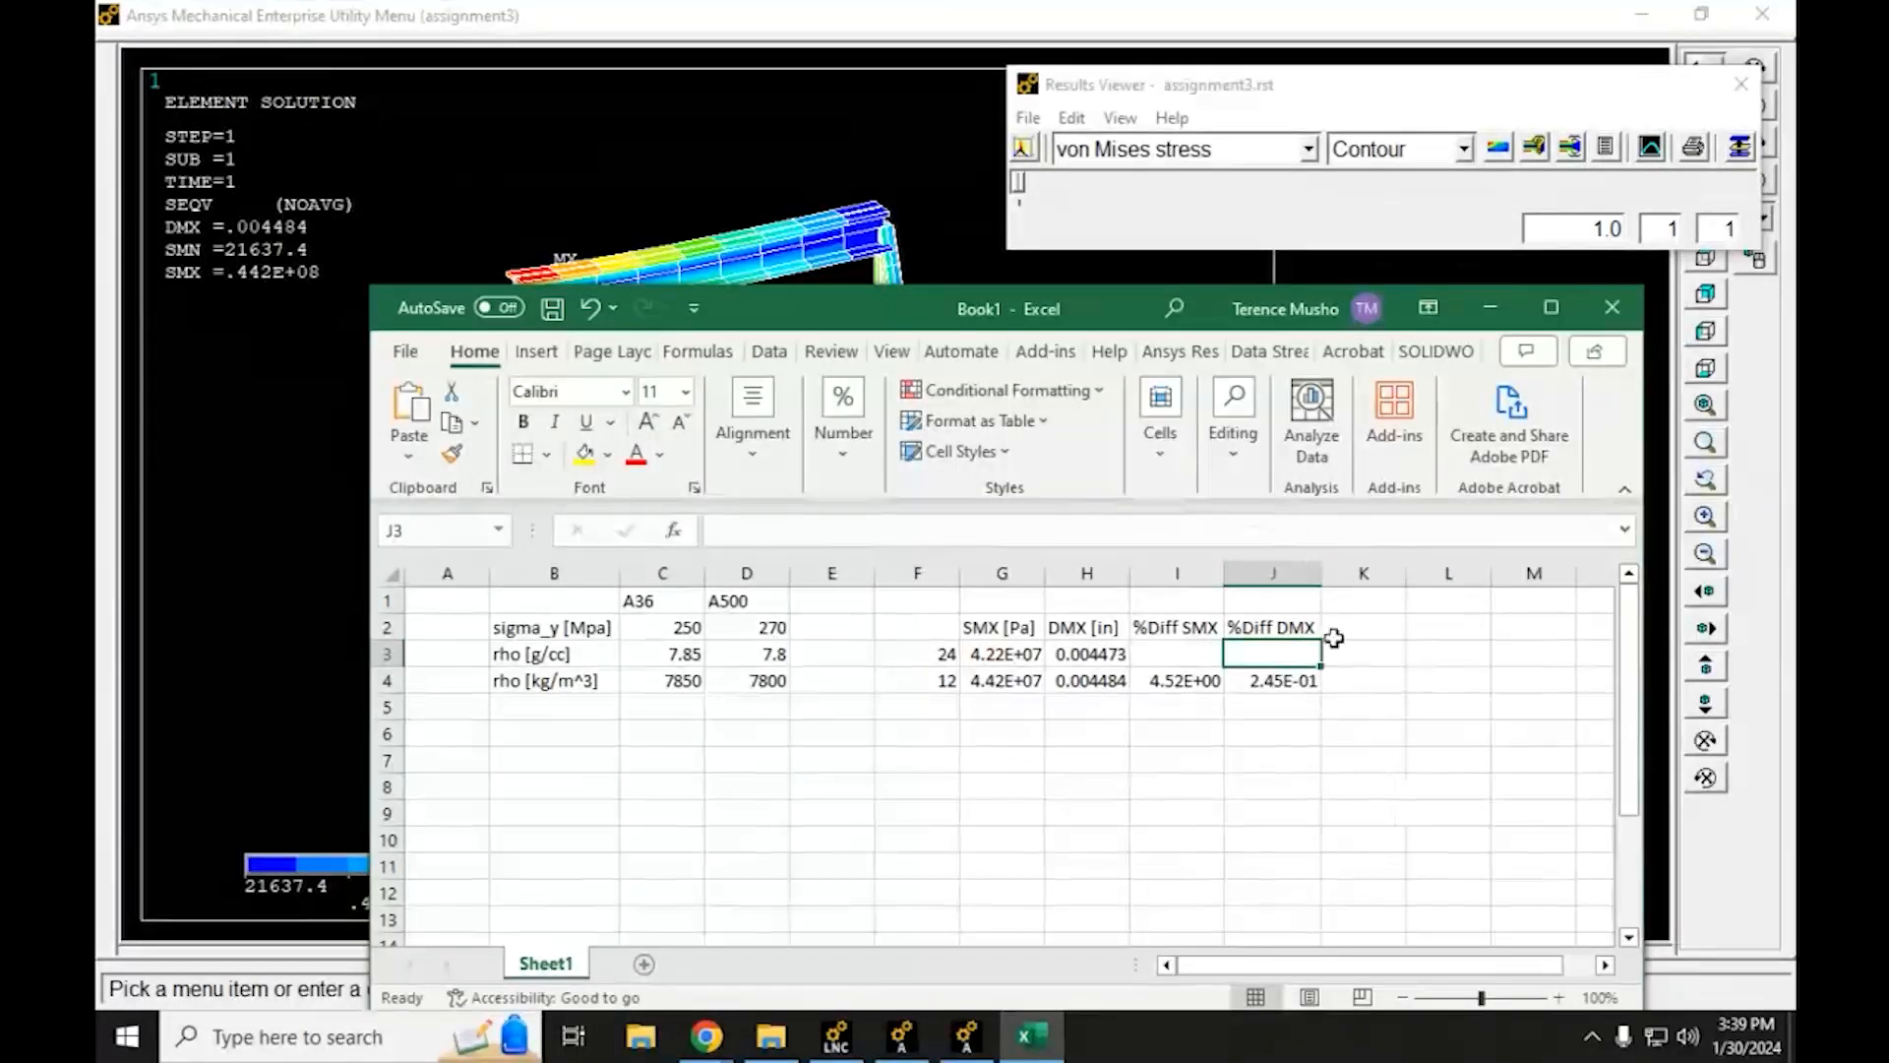
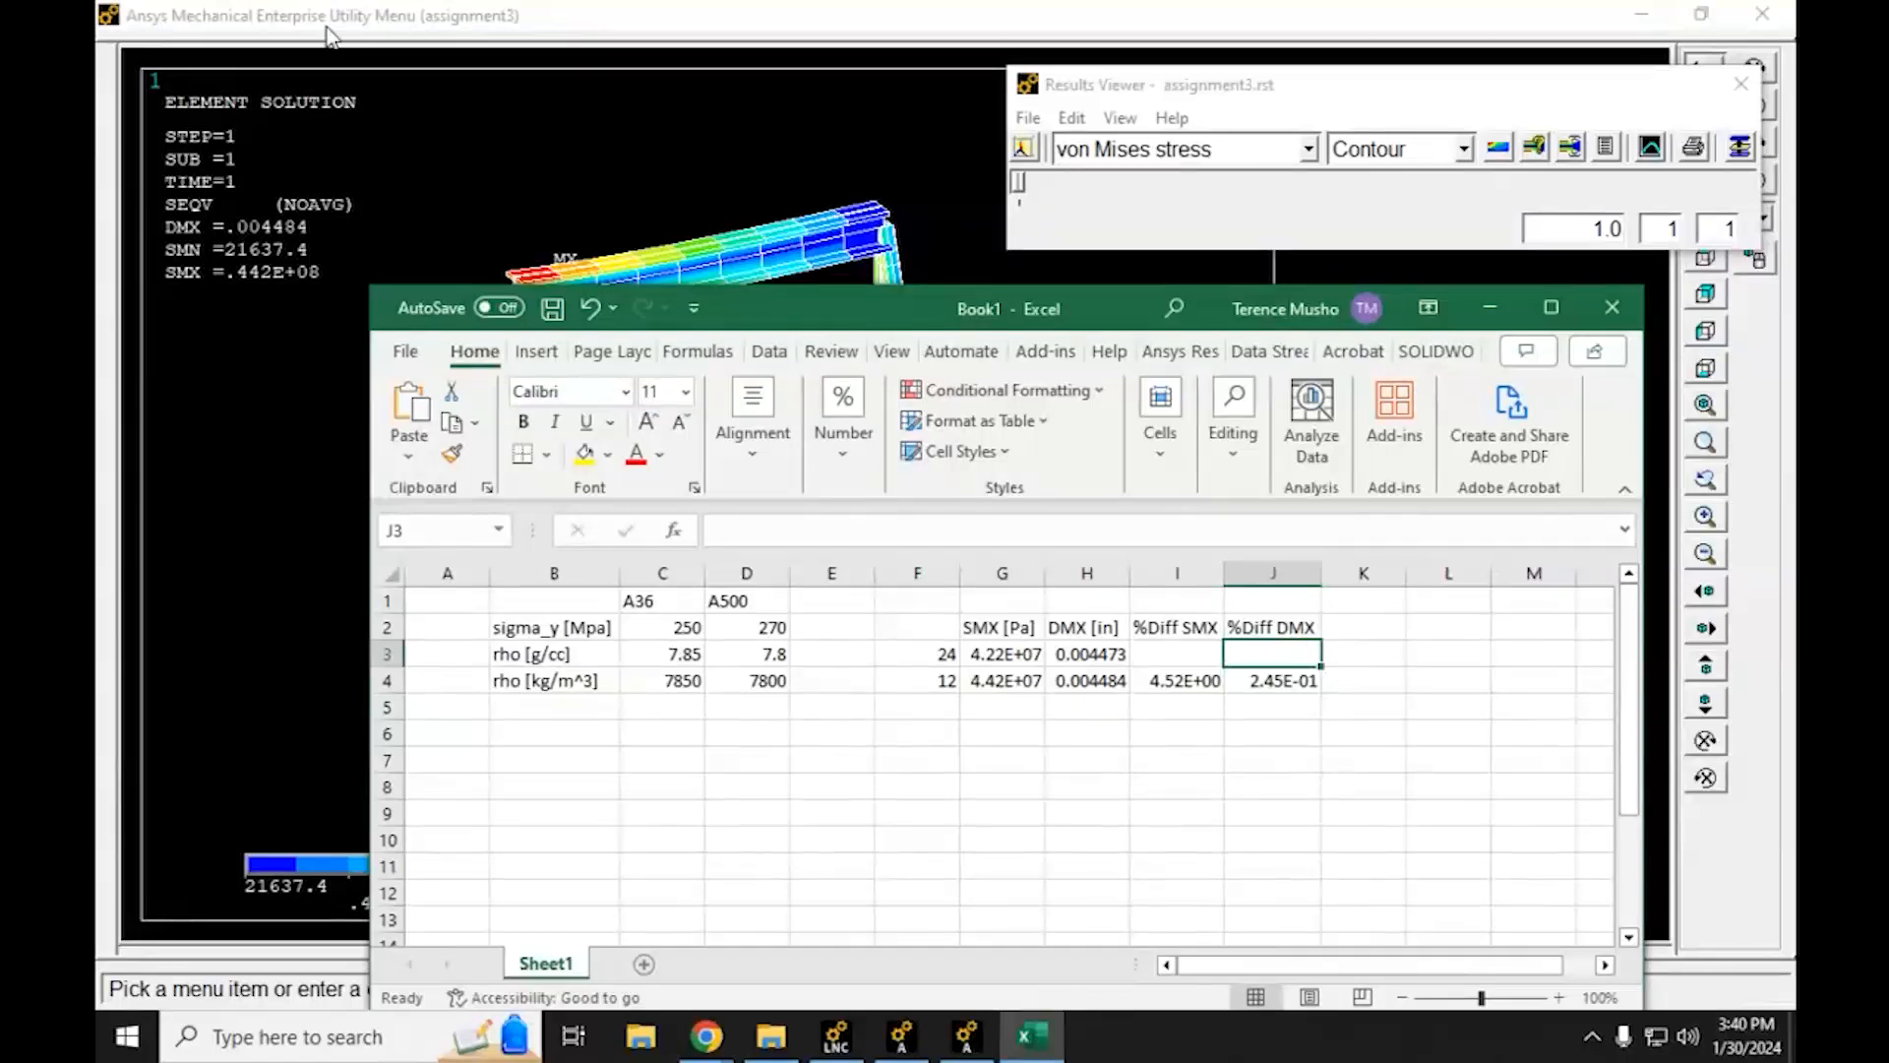
Add the next element size, 6, to the mesh study table in F5
{"action": "left_click", "coordinate": [1193, 681]}
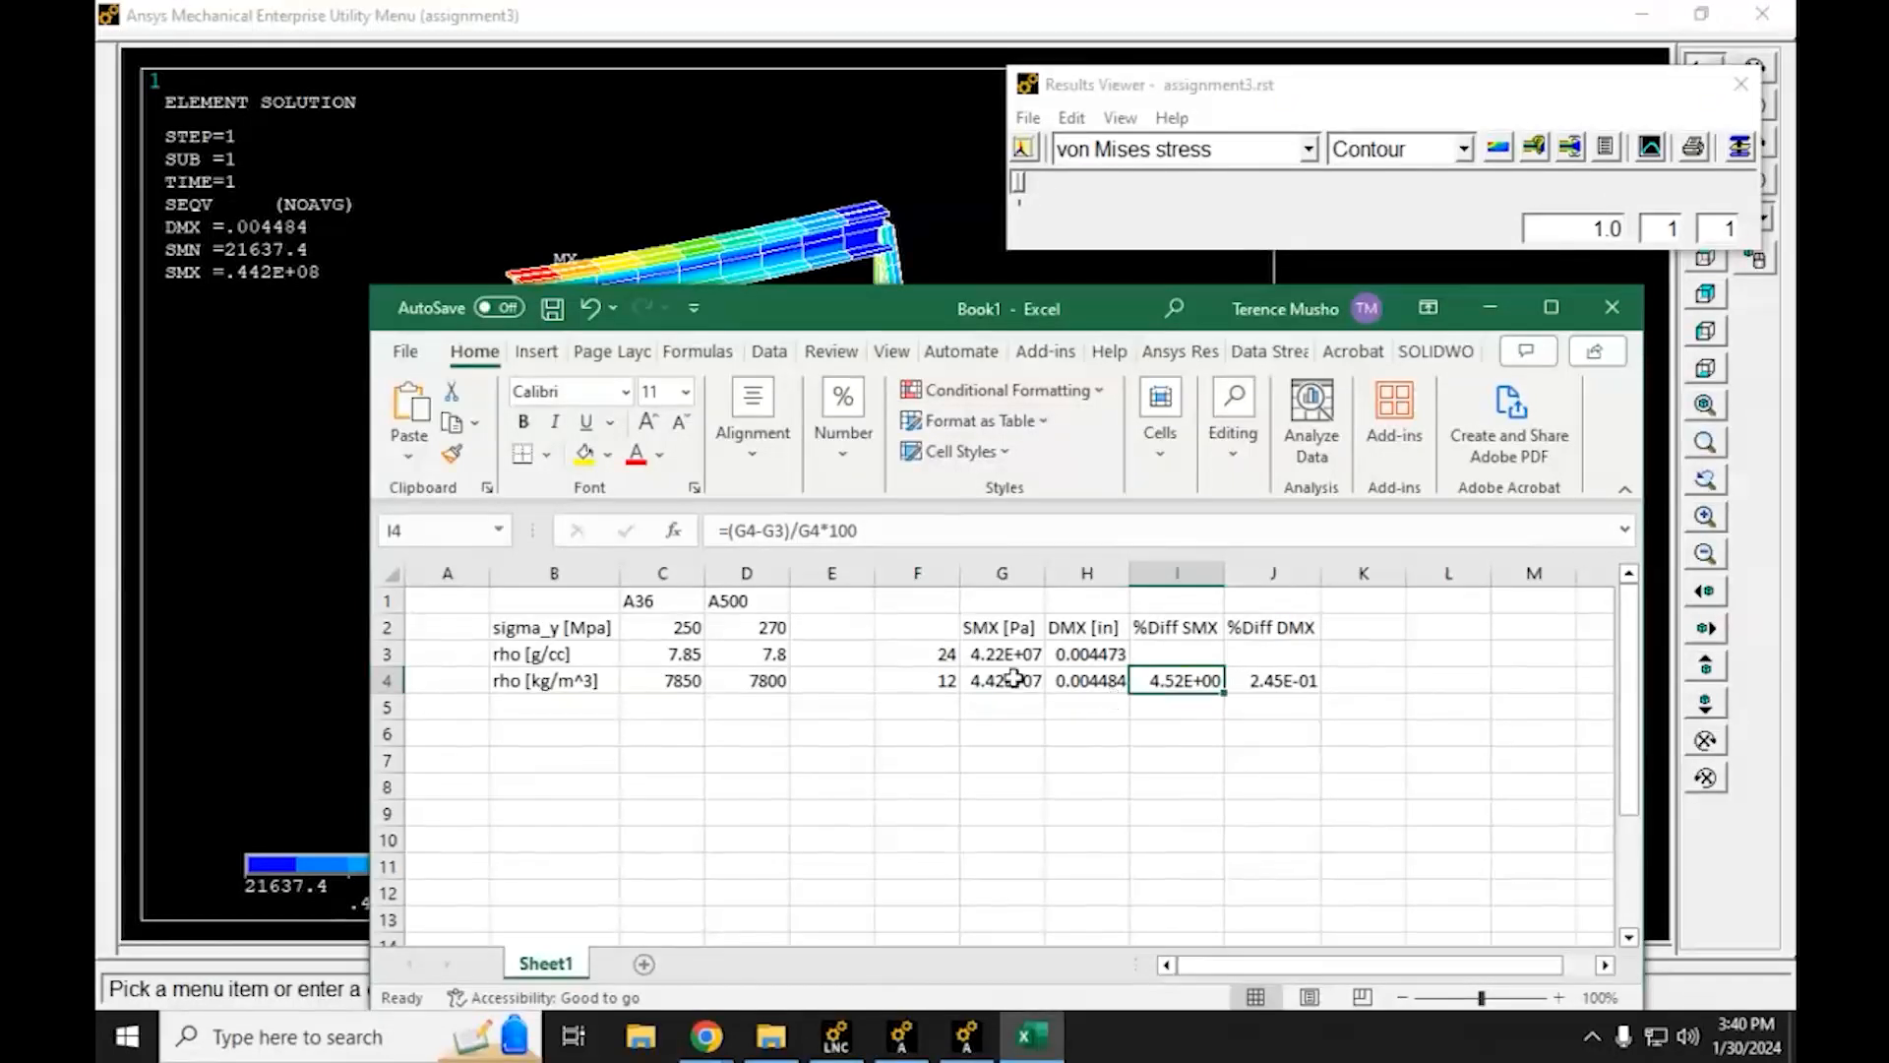
{"action": "left_click", "coordinate": [942, 708]}
{"action": "type", "text": "6"}
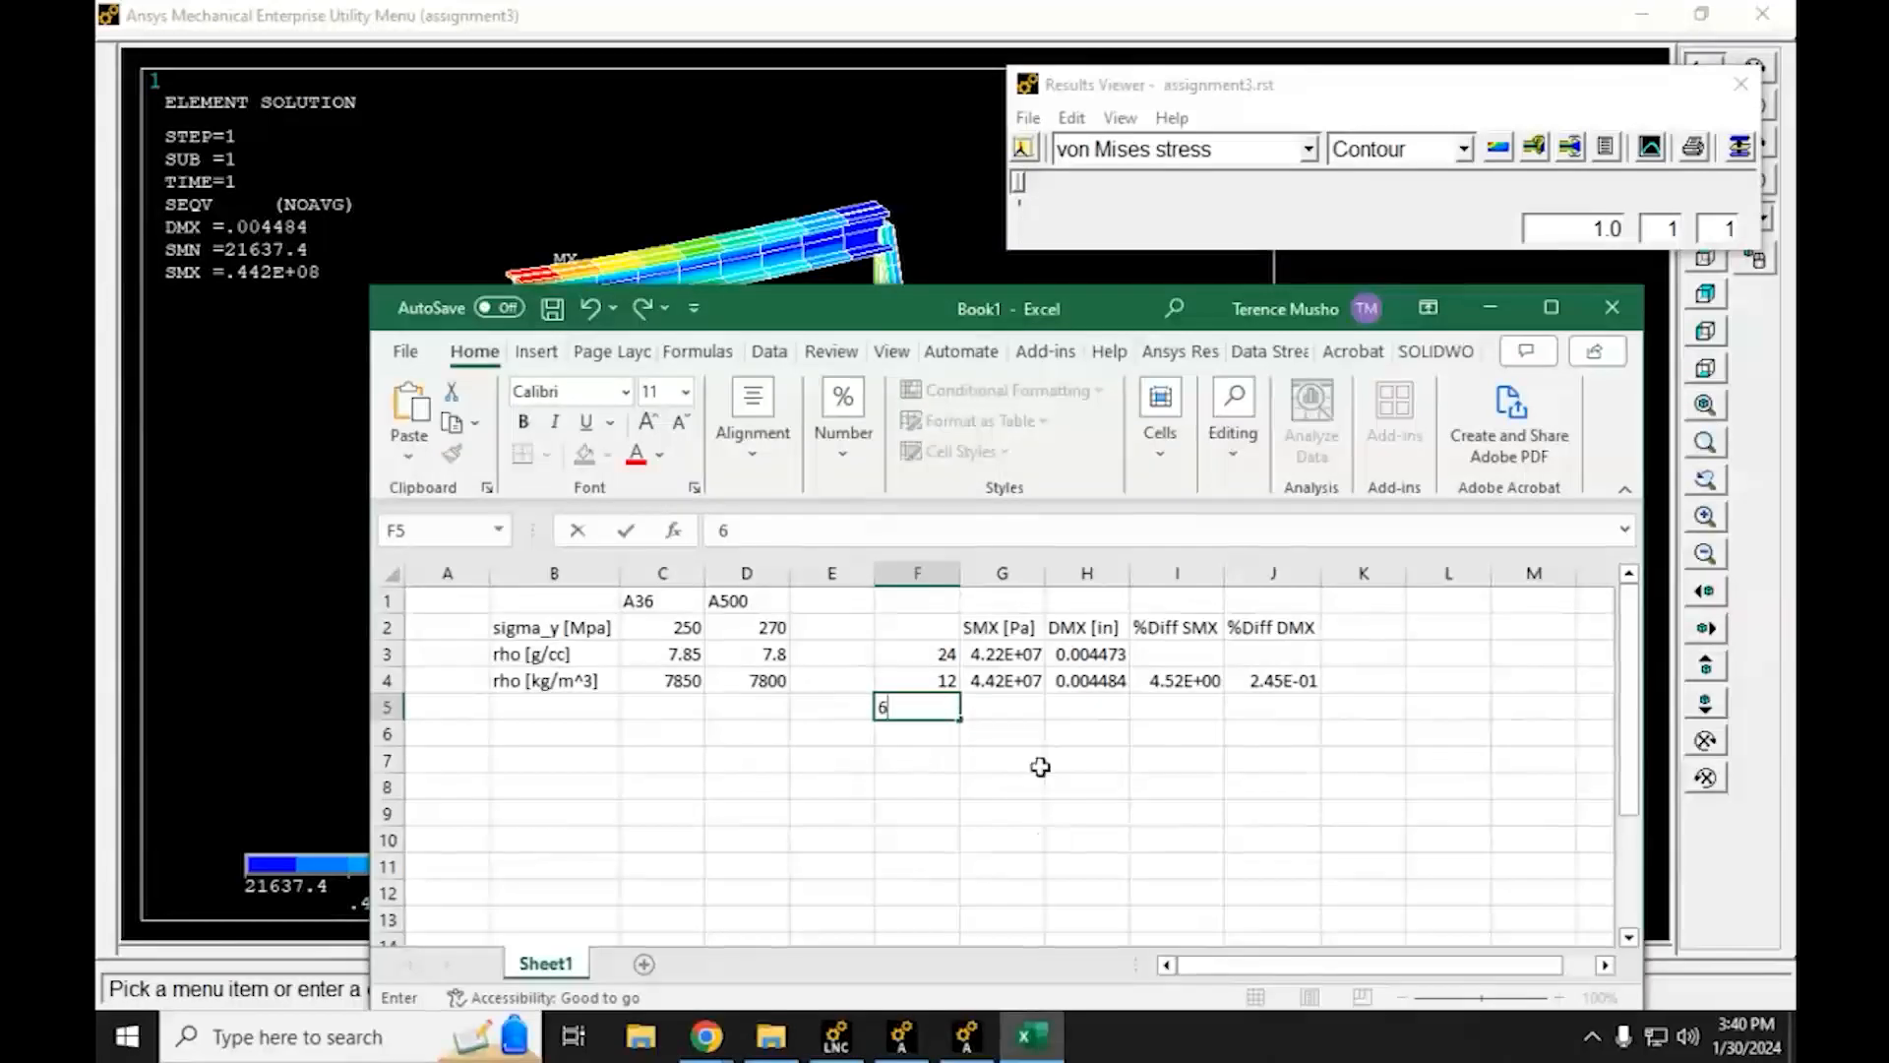
{"action": "key", "text": "Return"}
Switch to Ansys Mechanical and clear the existing mesh from all lines of the crane model
{"action": "left_click", "coordinate": [706, 12]}
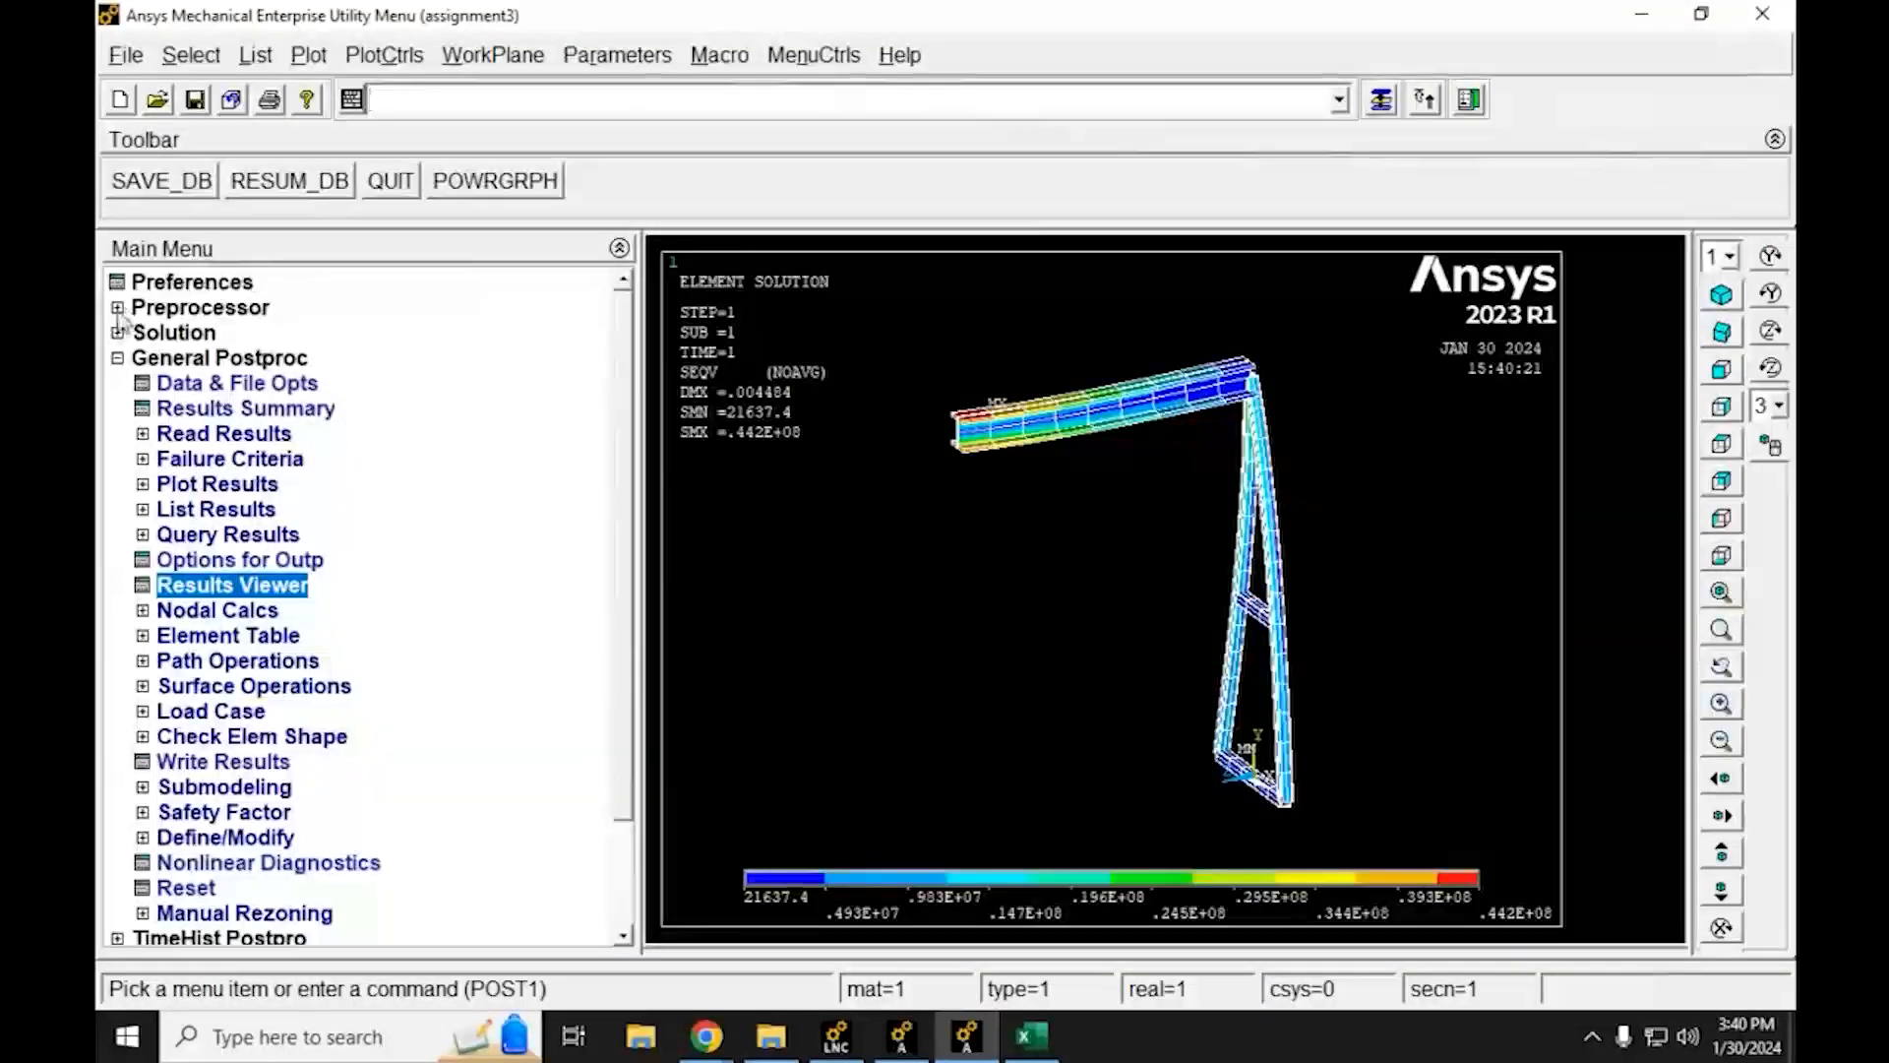
{"action": "left_click", "coordinate": [201, 307]}
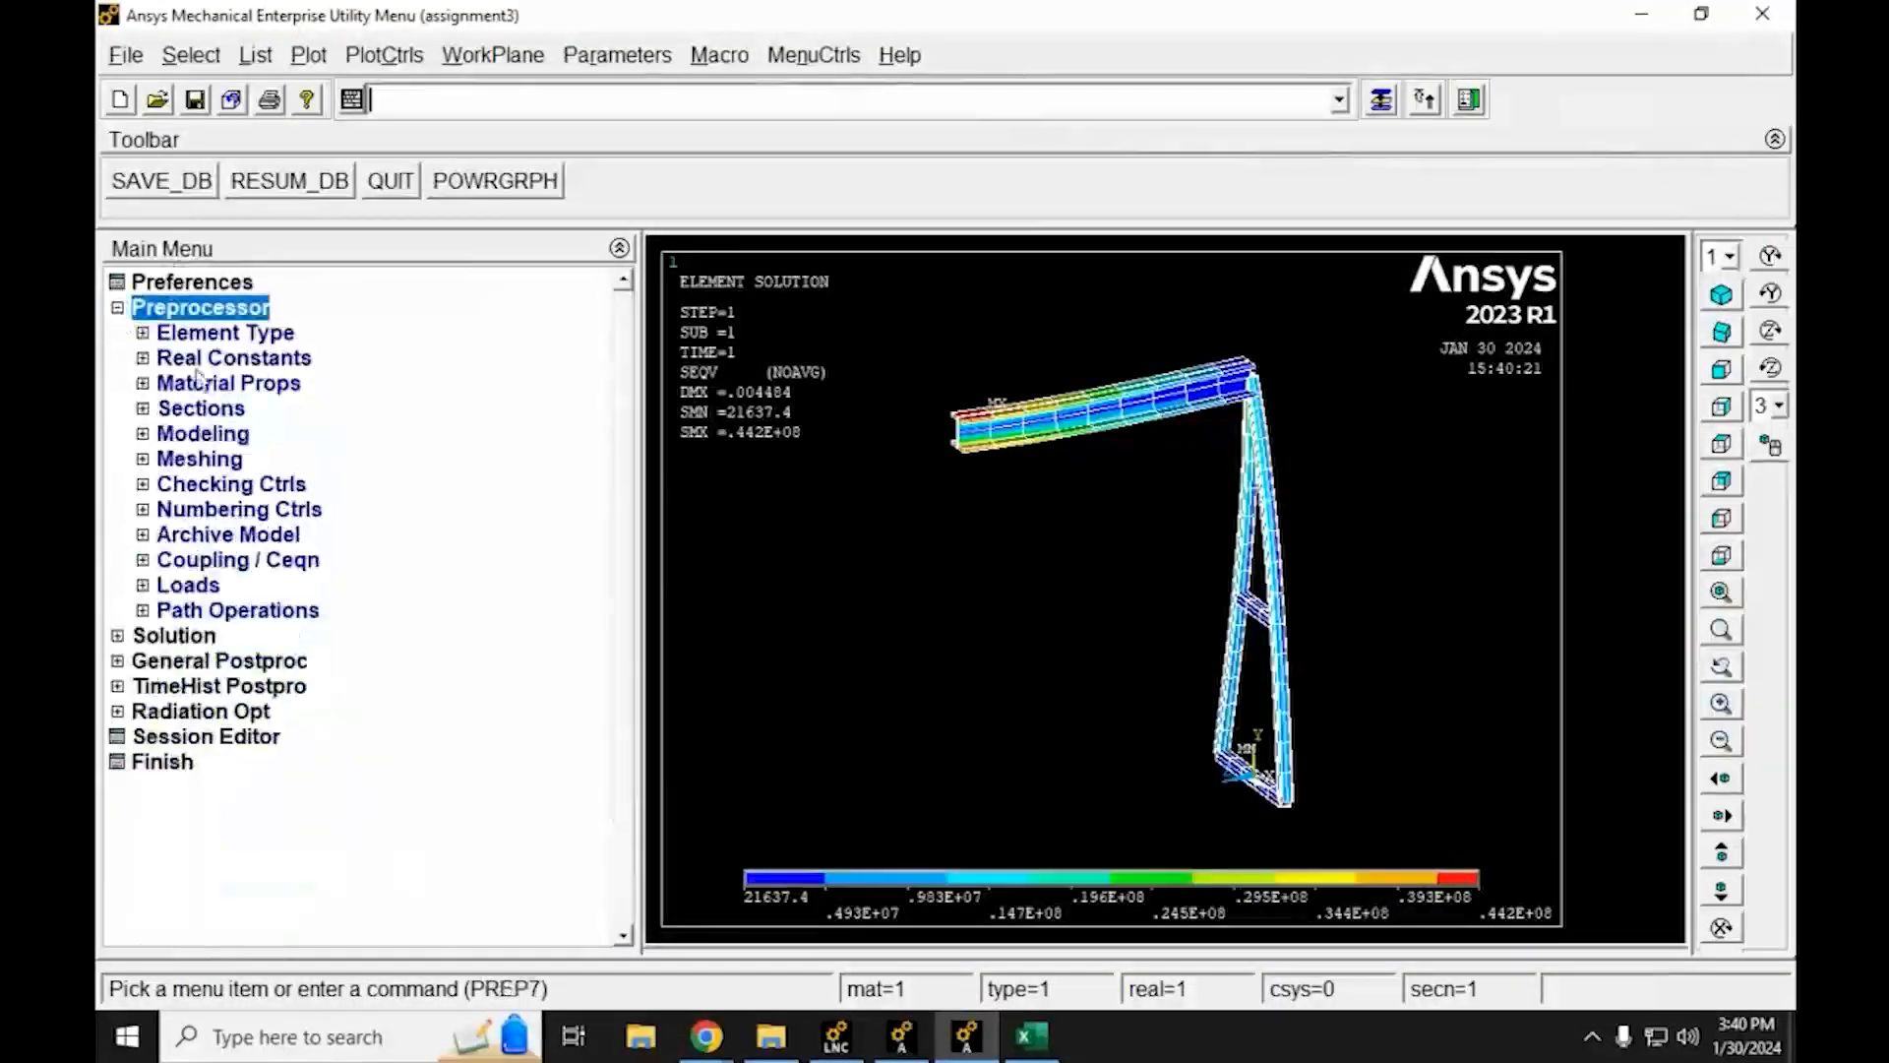
{"action": "left_click", "coordinate": [144, 459]}
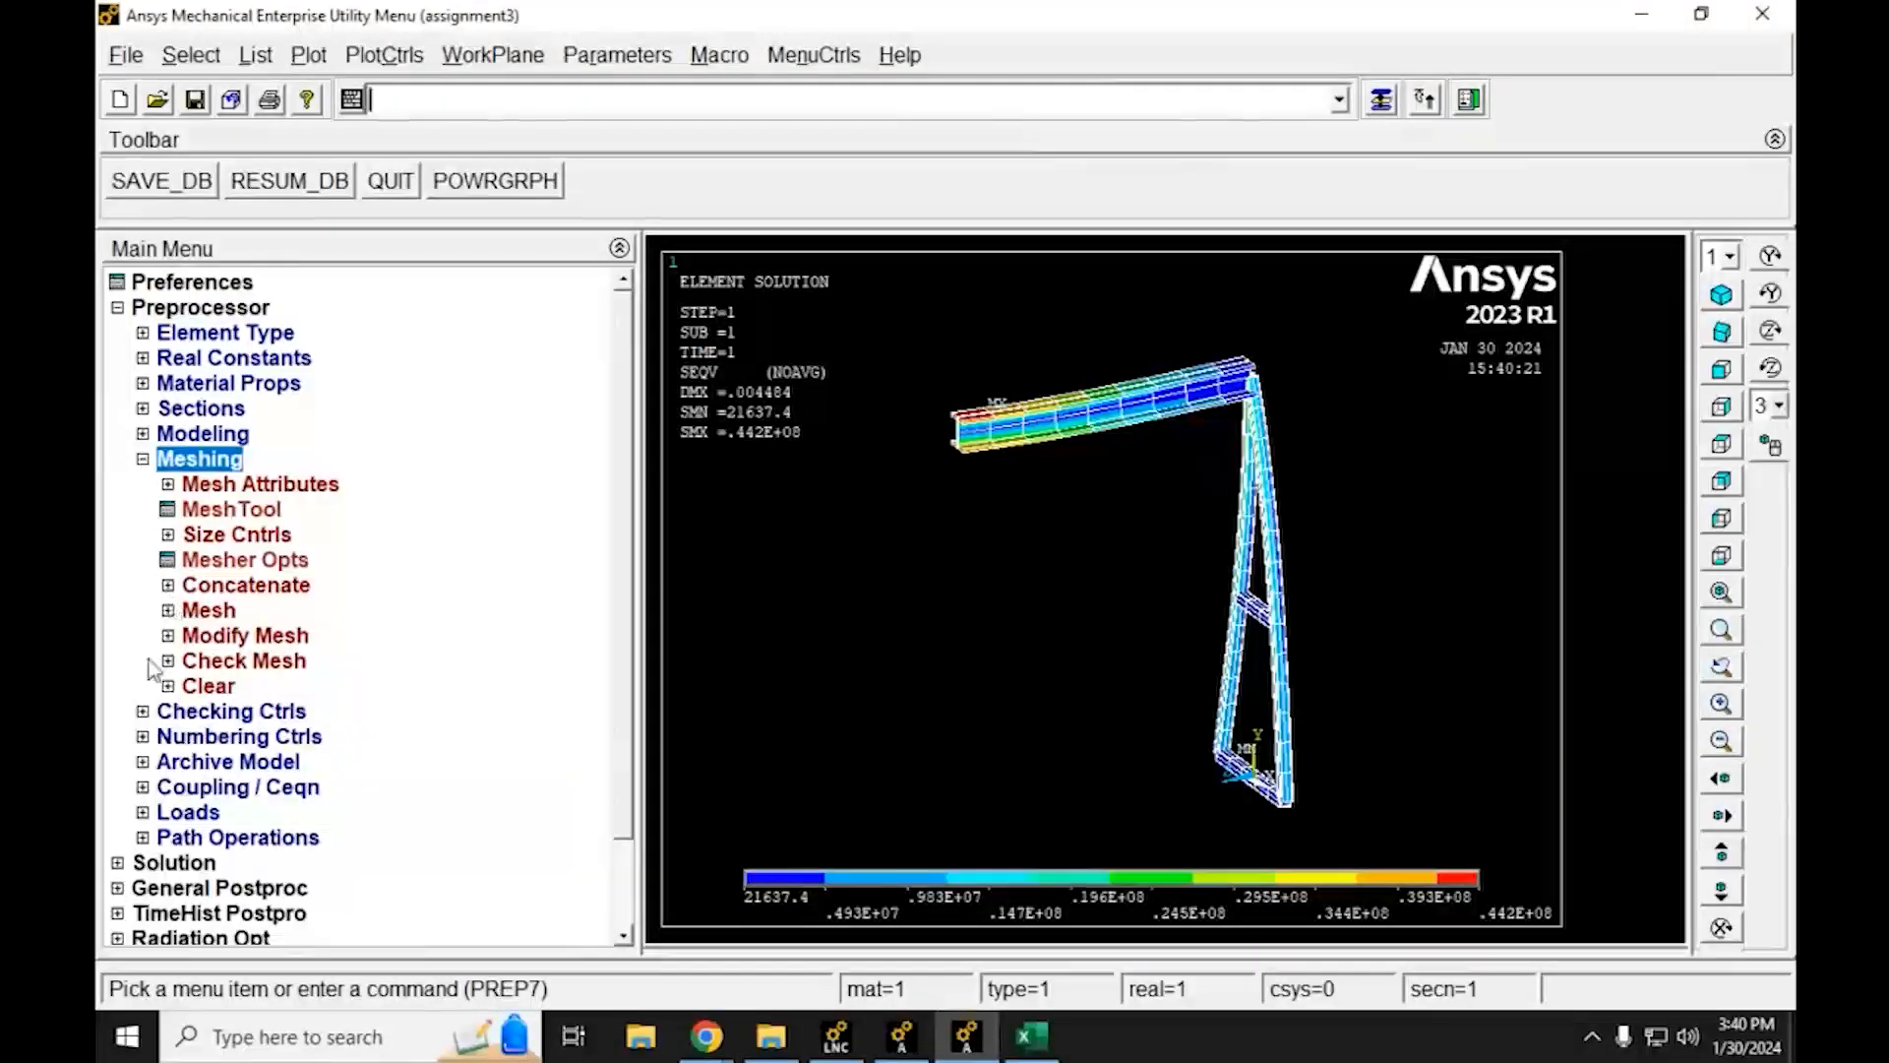
{"action": "left_click", "coordinate": [170, 687]}
{"action": "left_click", "coordinate": [235, 736]}
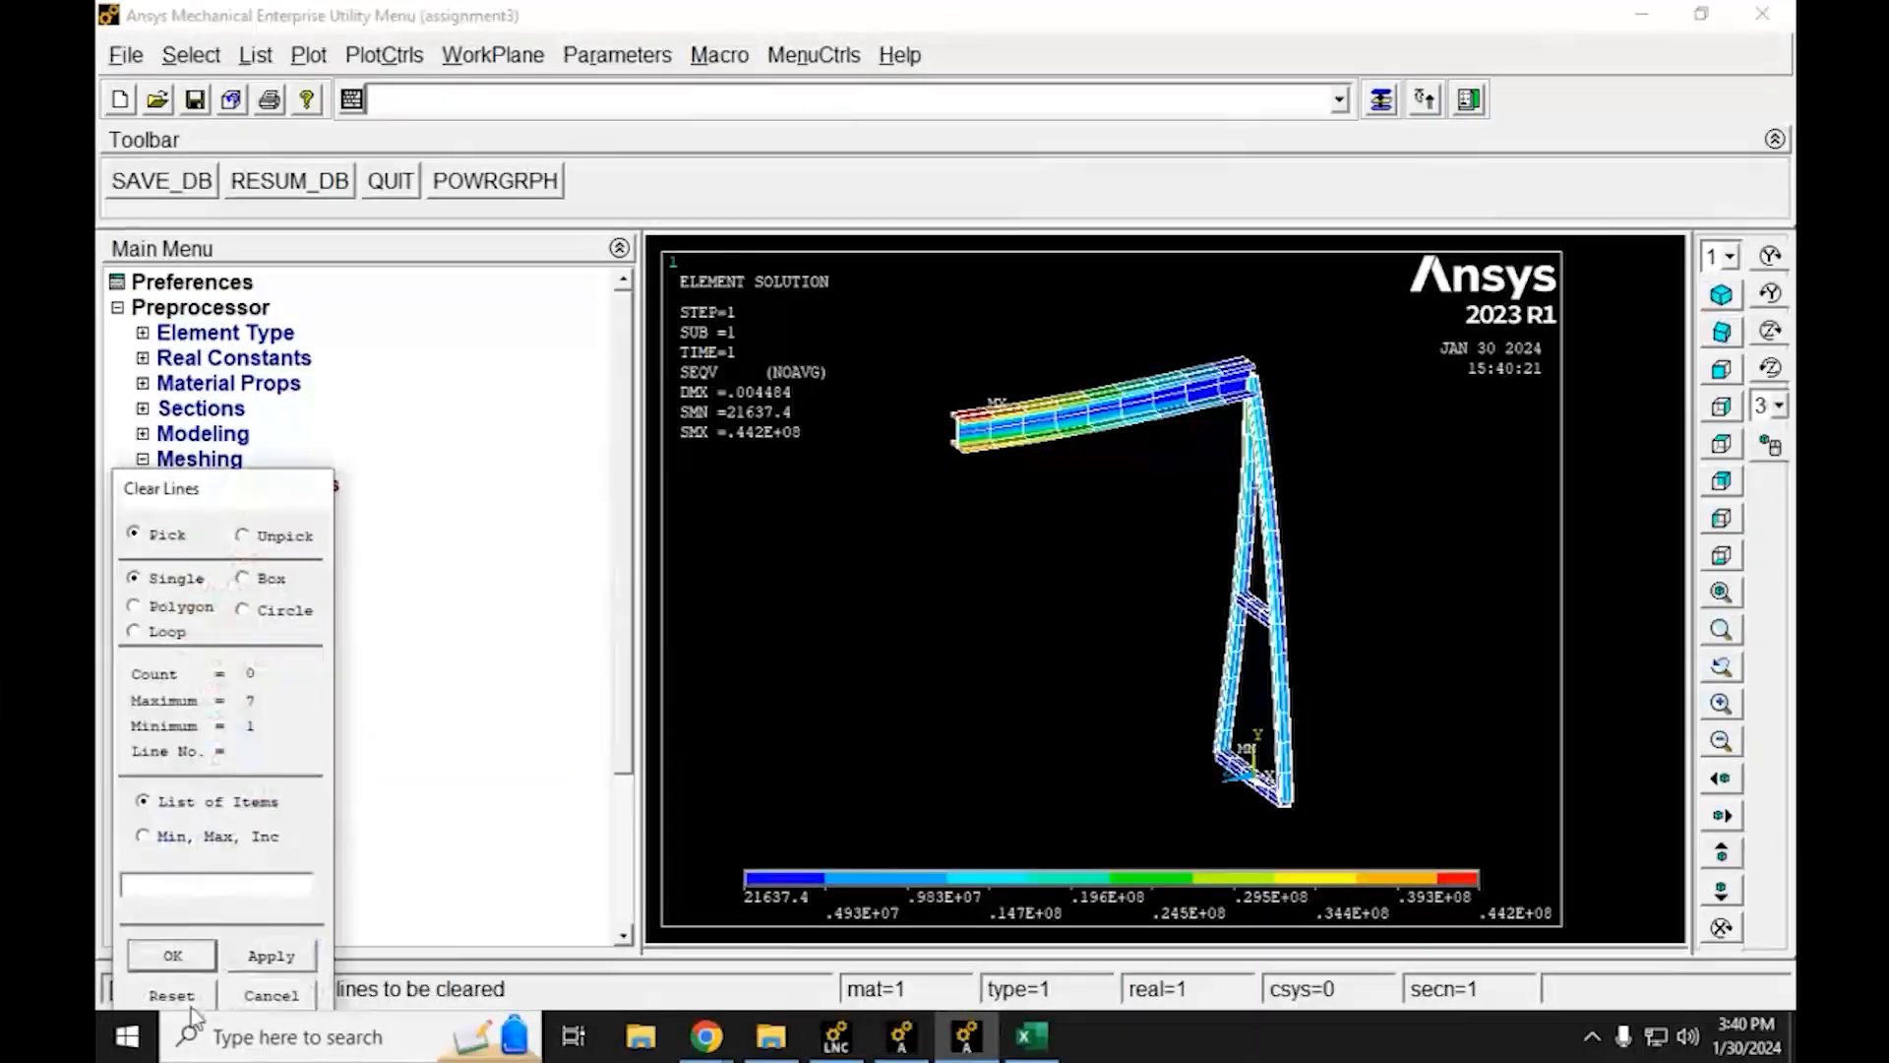
{"action": "left_click", "coordinate": [349, 831]}
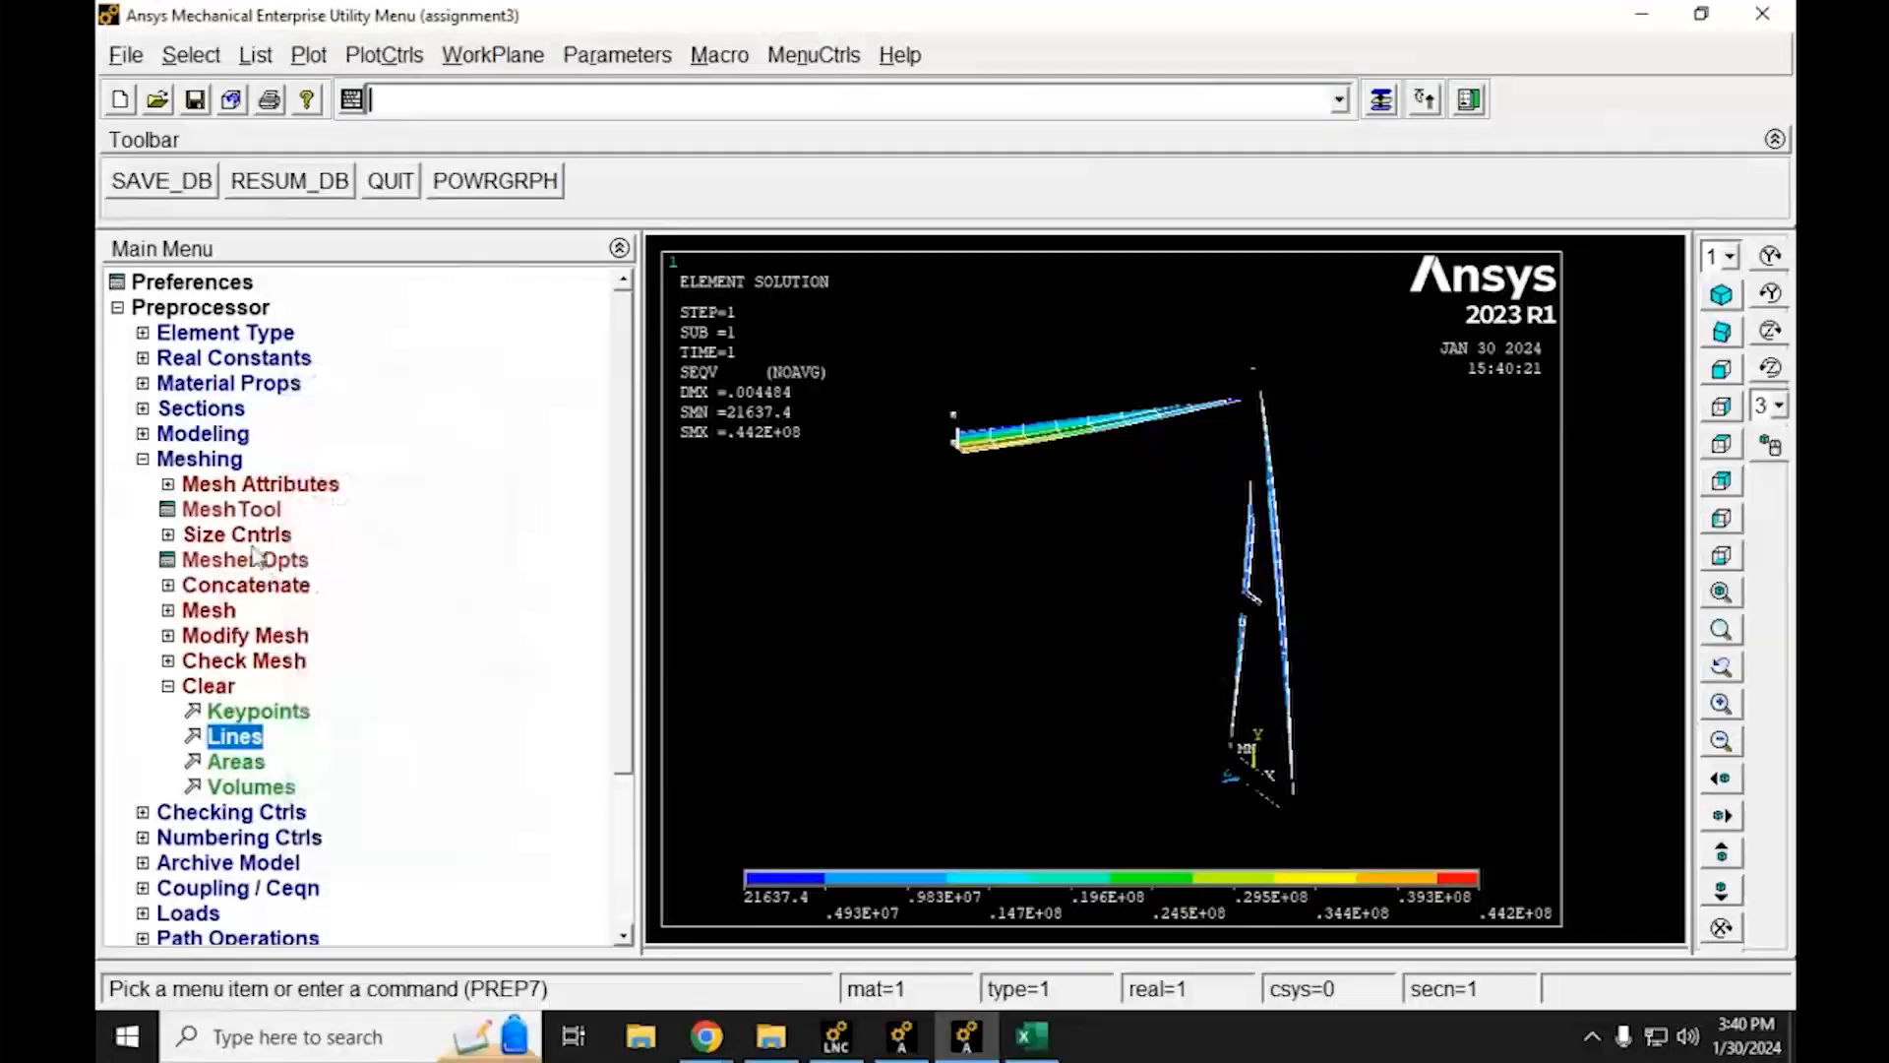
Set the element edge length on all lines to 6*0.0254
{"action": "left_click", "coordinate": [169, 536]}
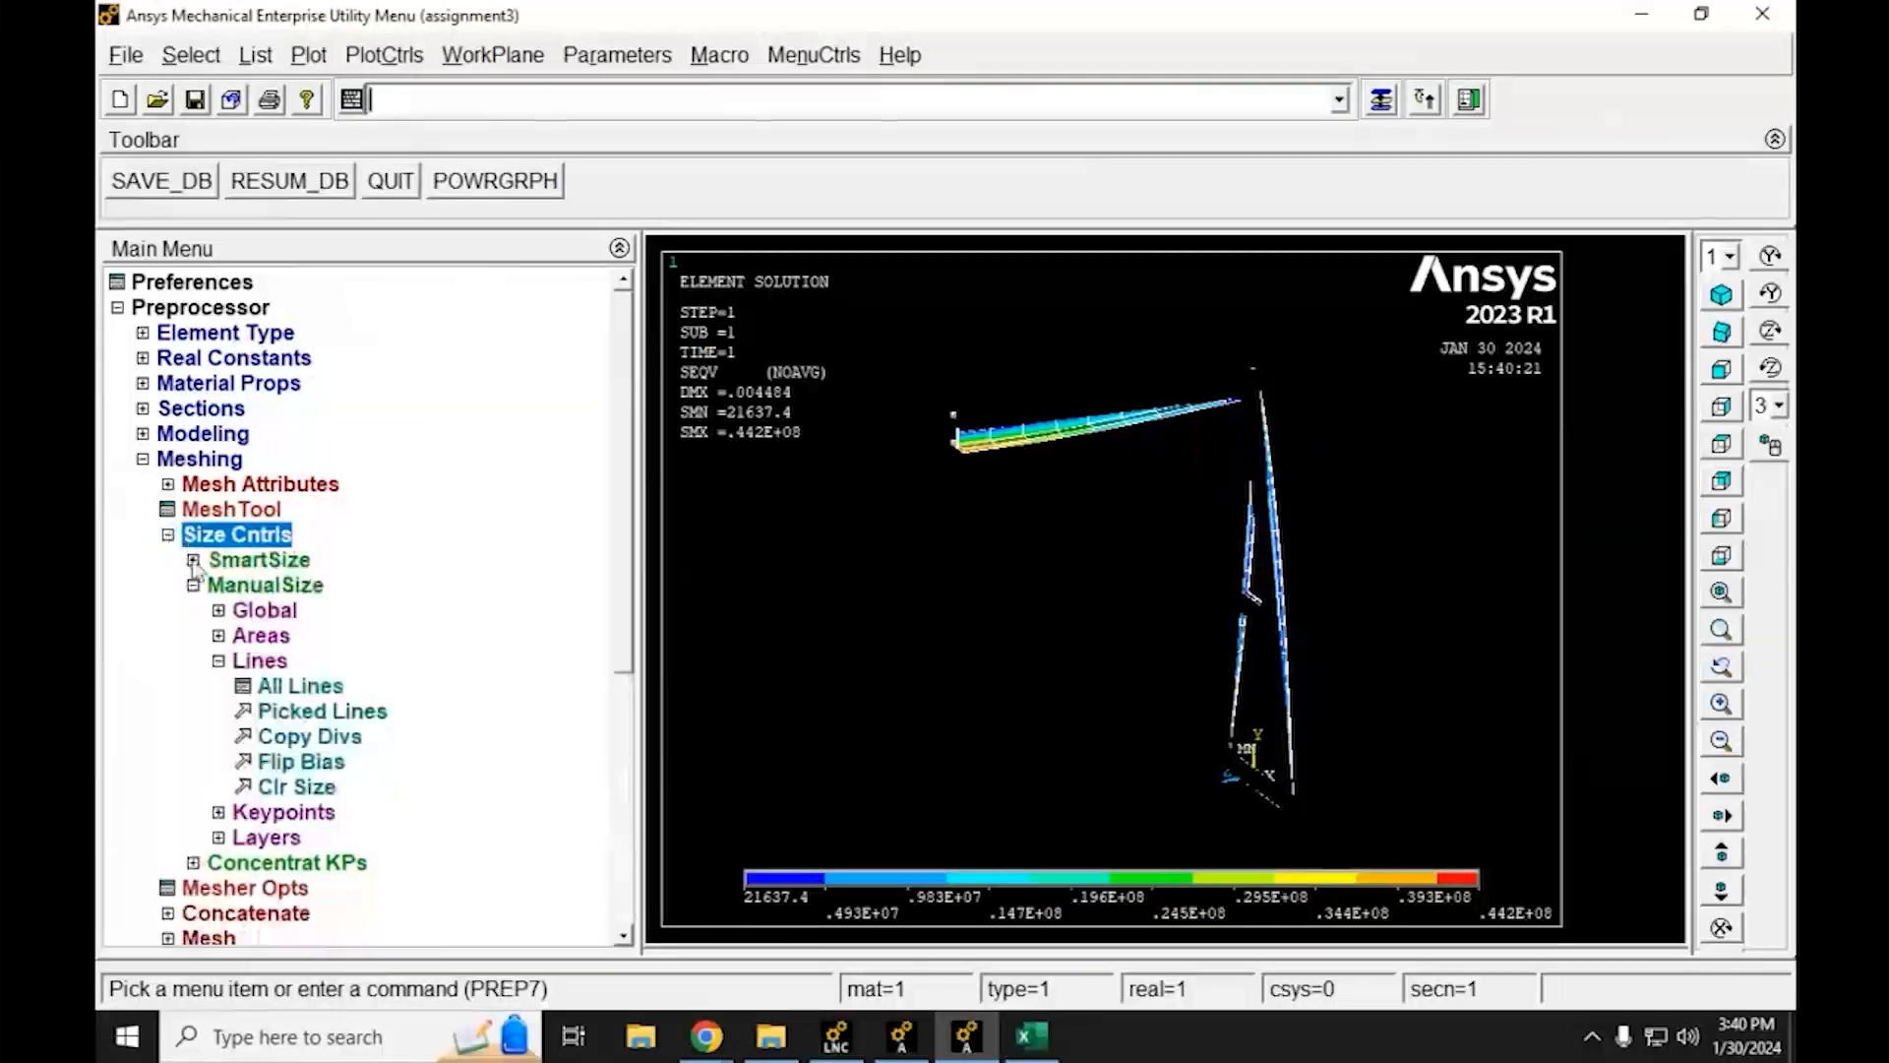
{"action": "left_click", "coordinate": [277, 686]}
{"action": "left_click_drag", "start_coordinate": [1061, 406], "coordinate": [1020, 423]}
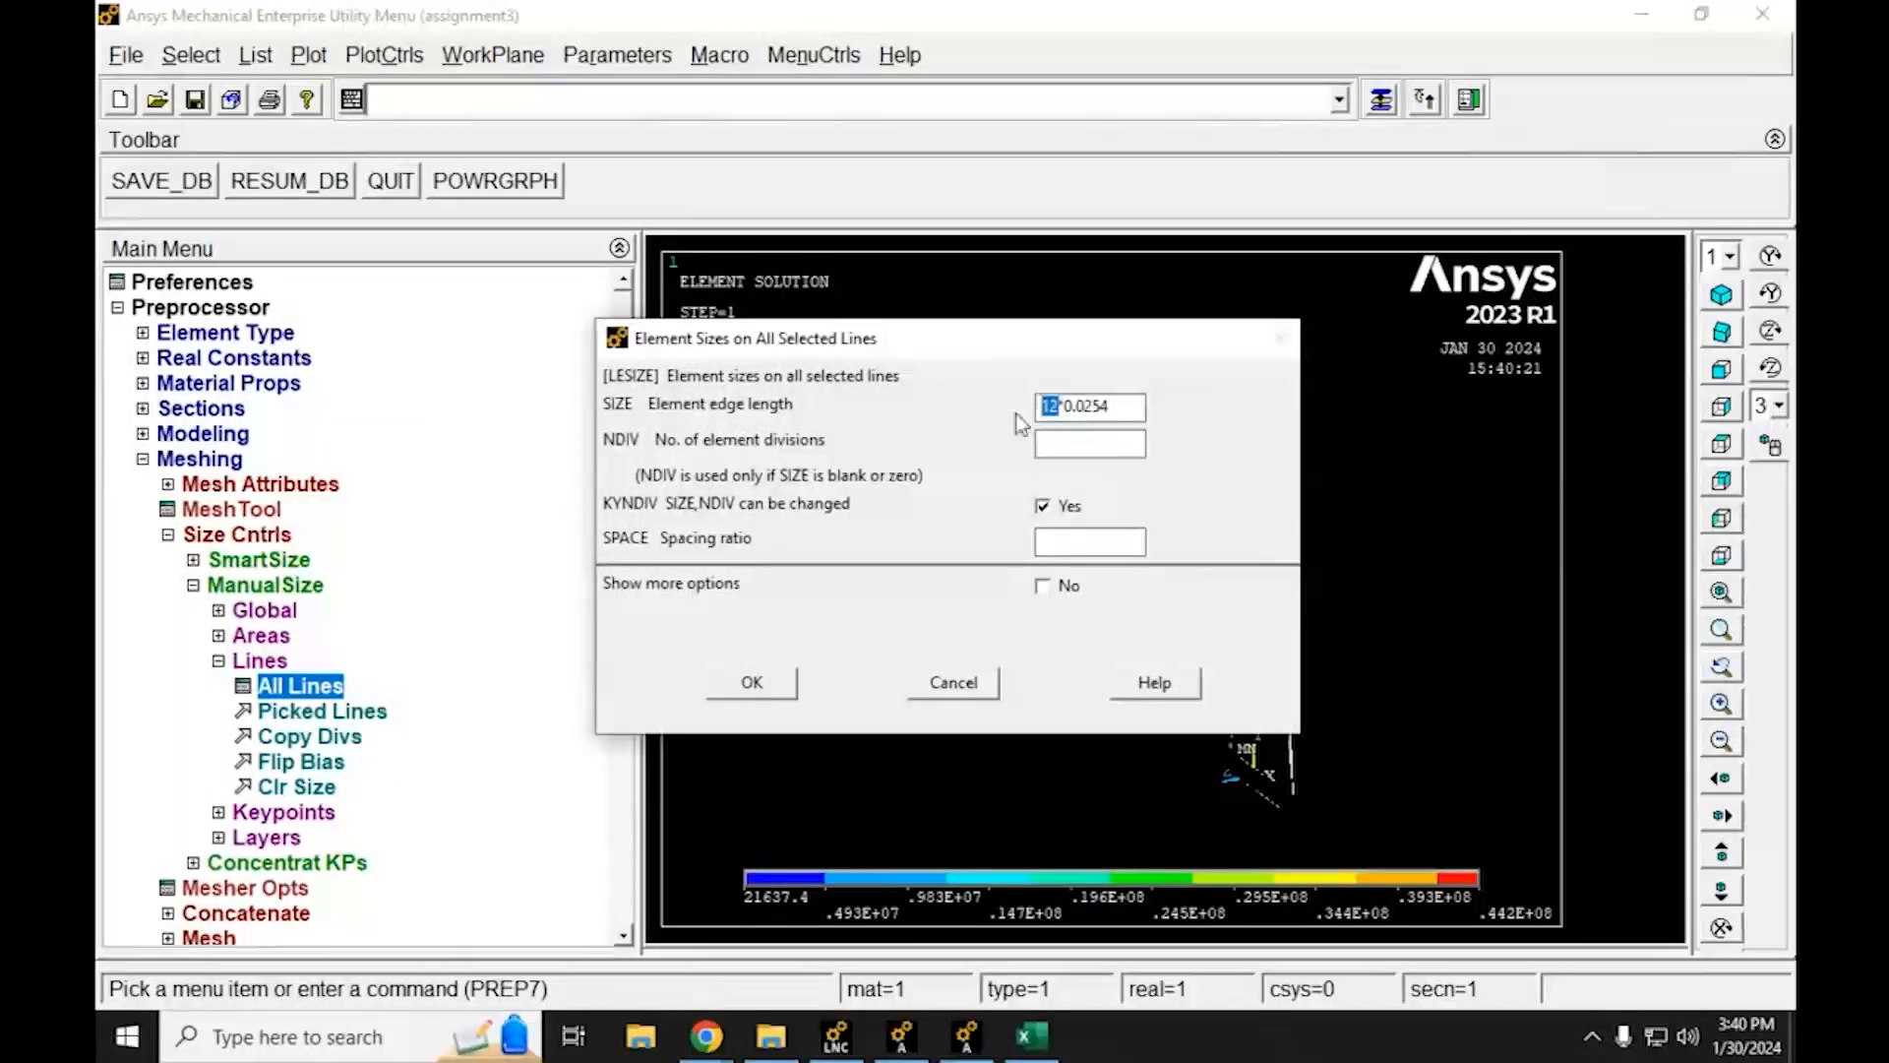
{"action": "type", "text": "6"}
{"action": "left_click", "coordinate": [758, 687]}
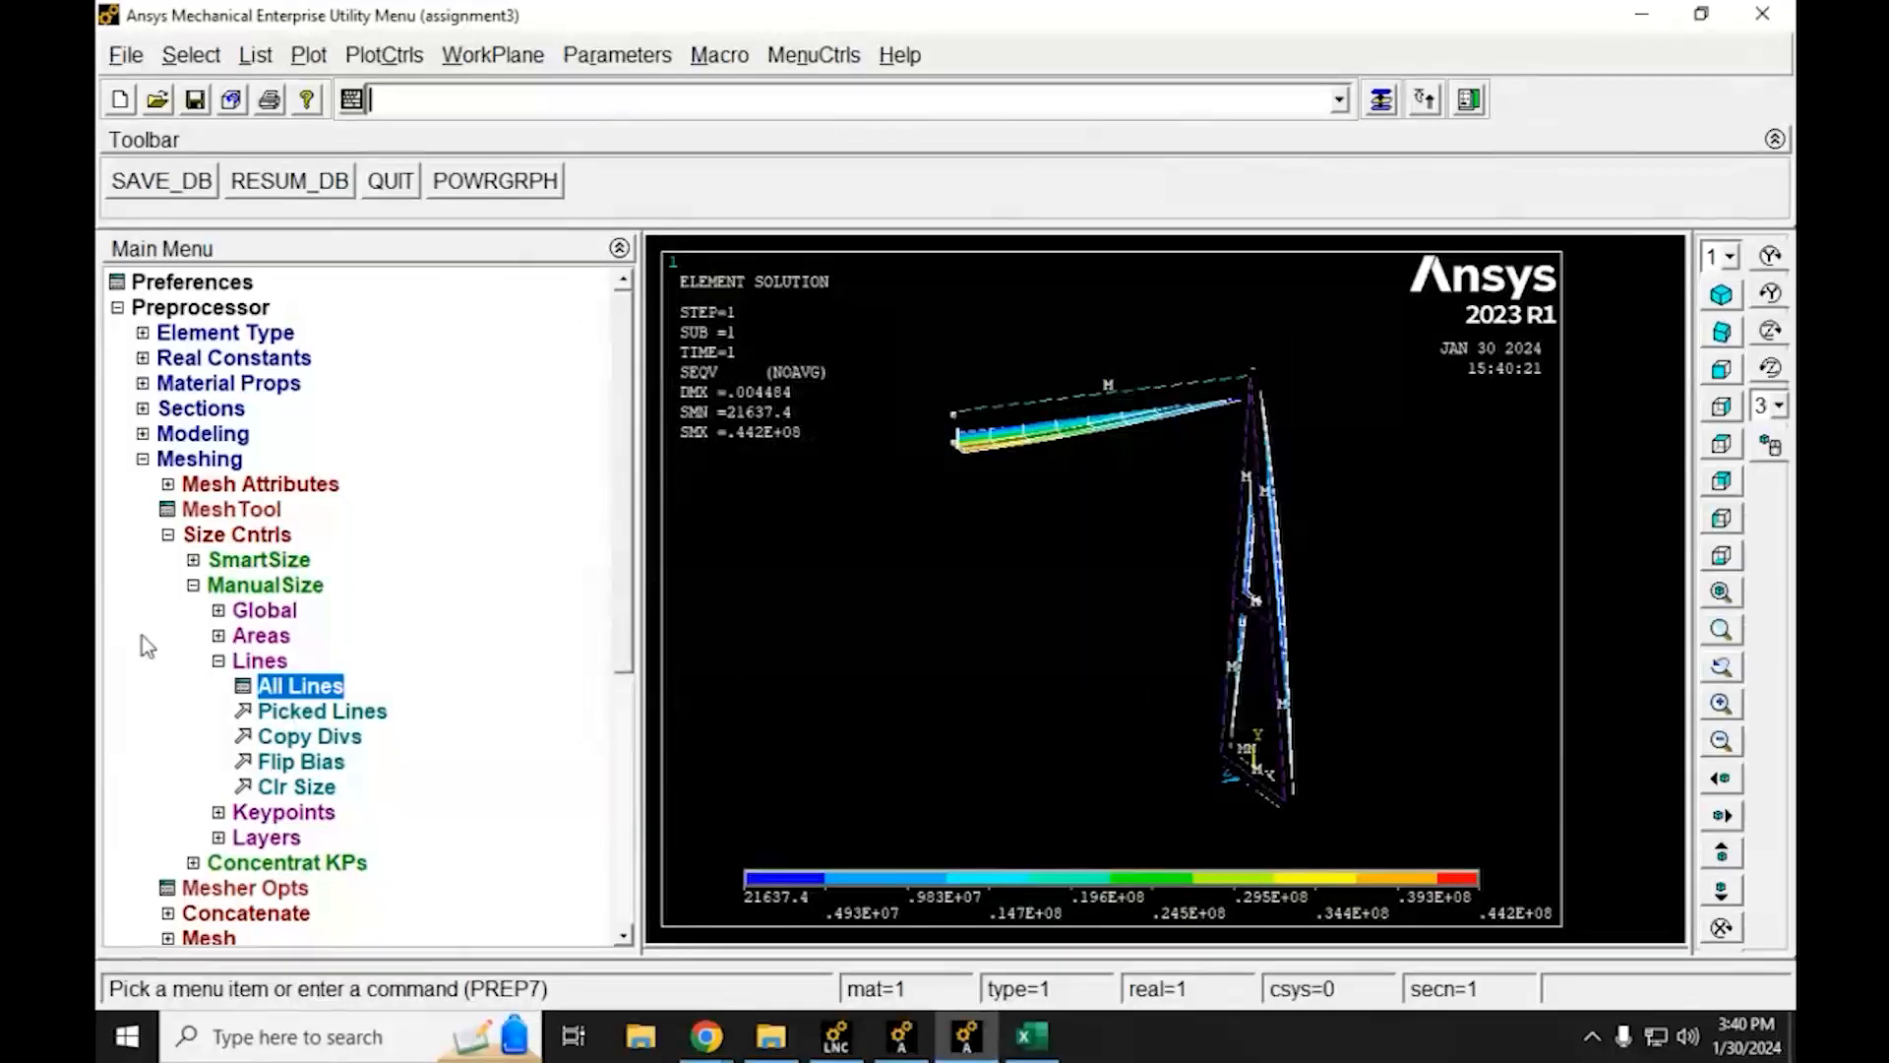
Mesh all lines of the crane with the new element size
{"action": "left_click", "coordinate": [194, 587]}
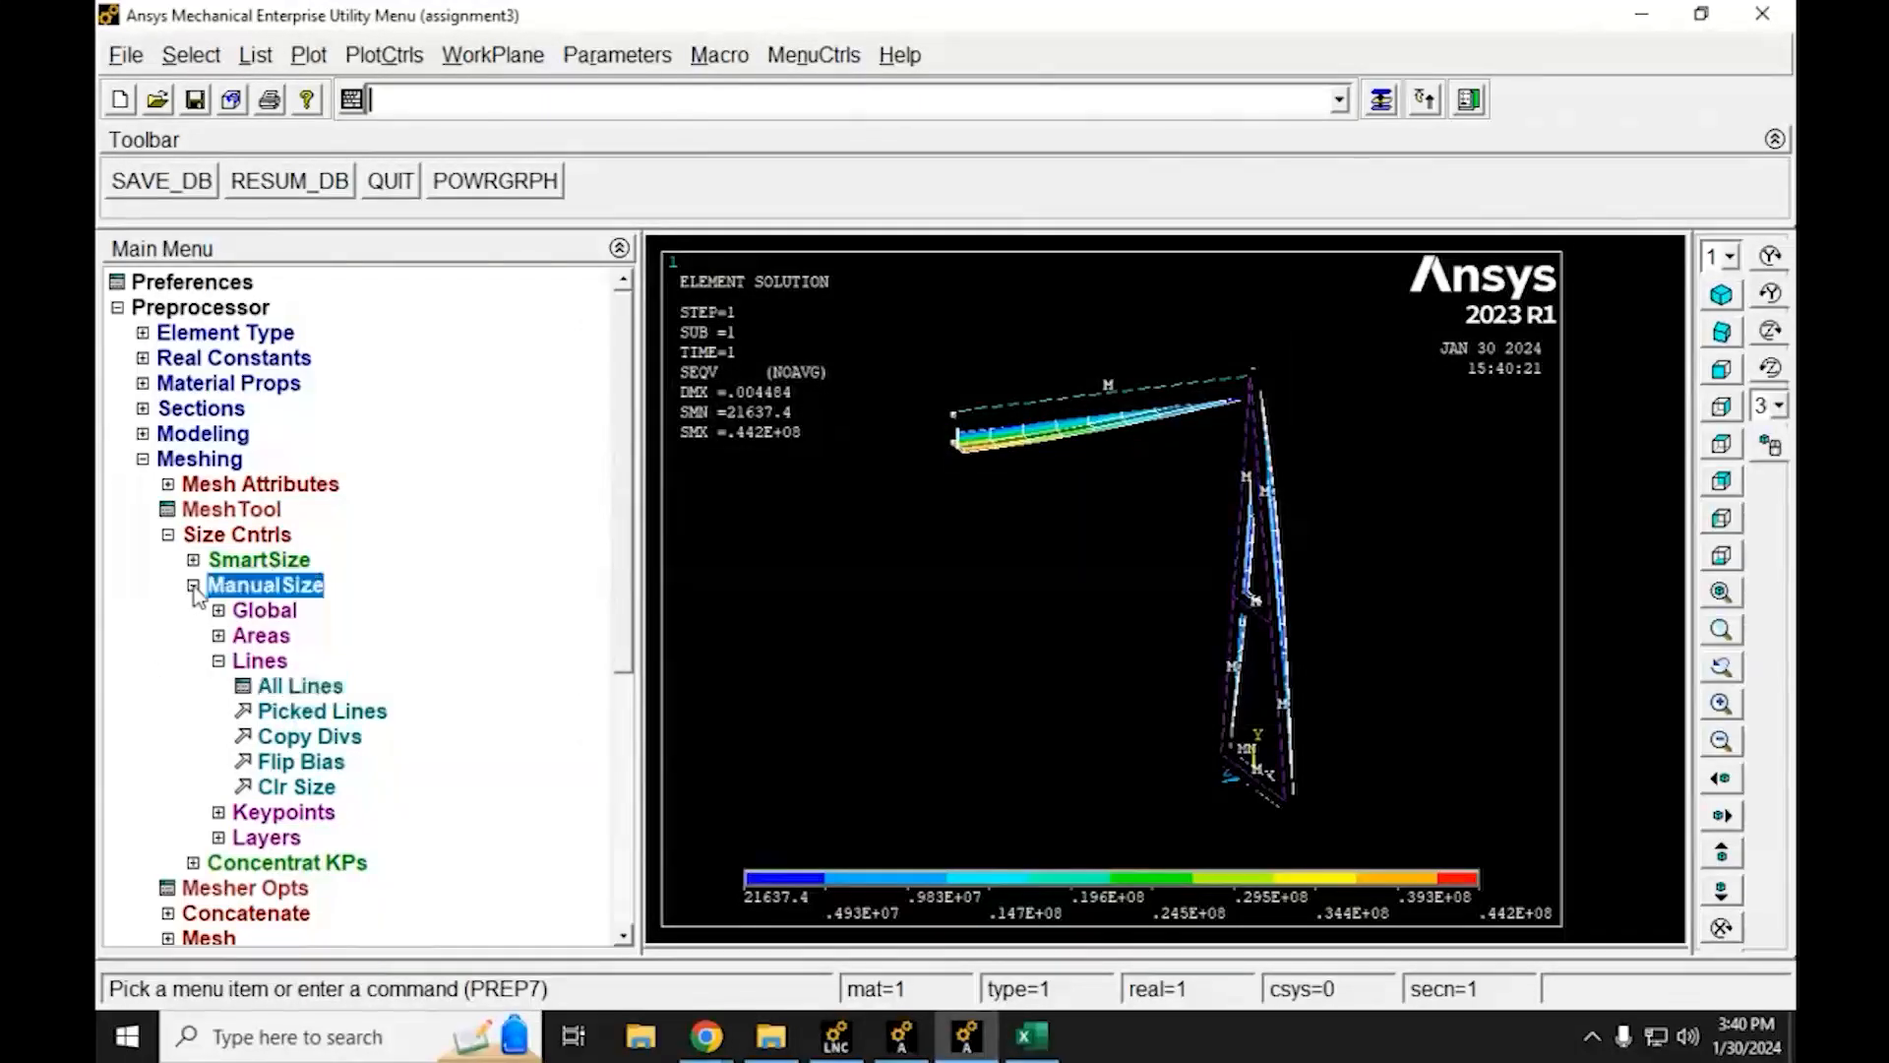
{"action": "left_click", "coordinate": [183, 539]}
{"action": "left_click", "coordinate": [168, 611]}
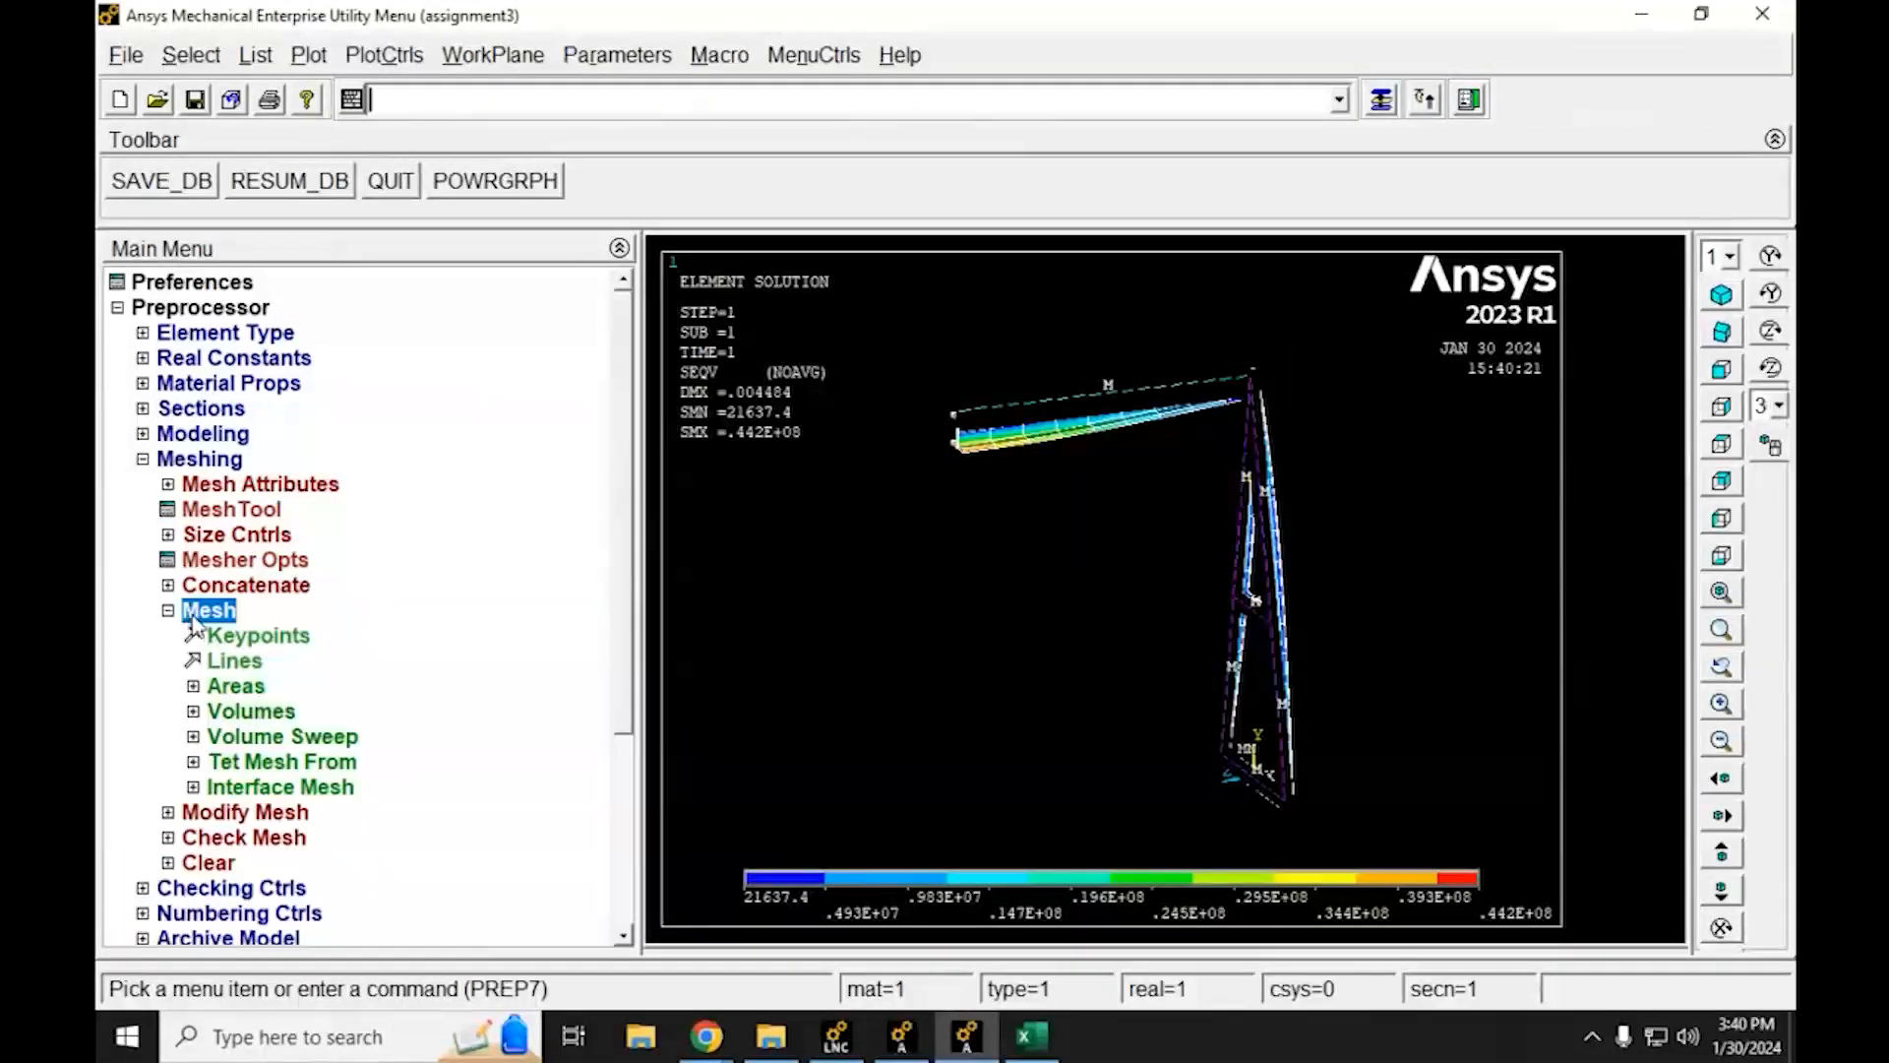
{"action": "left_click", "coordinate": [236, 663]}
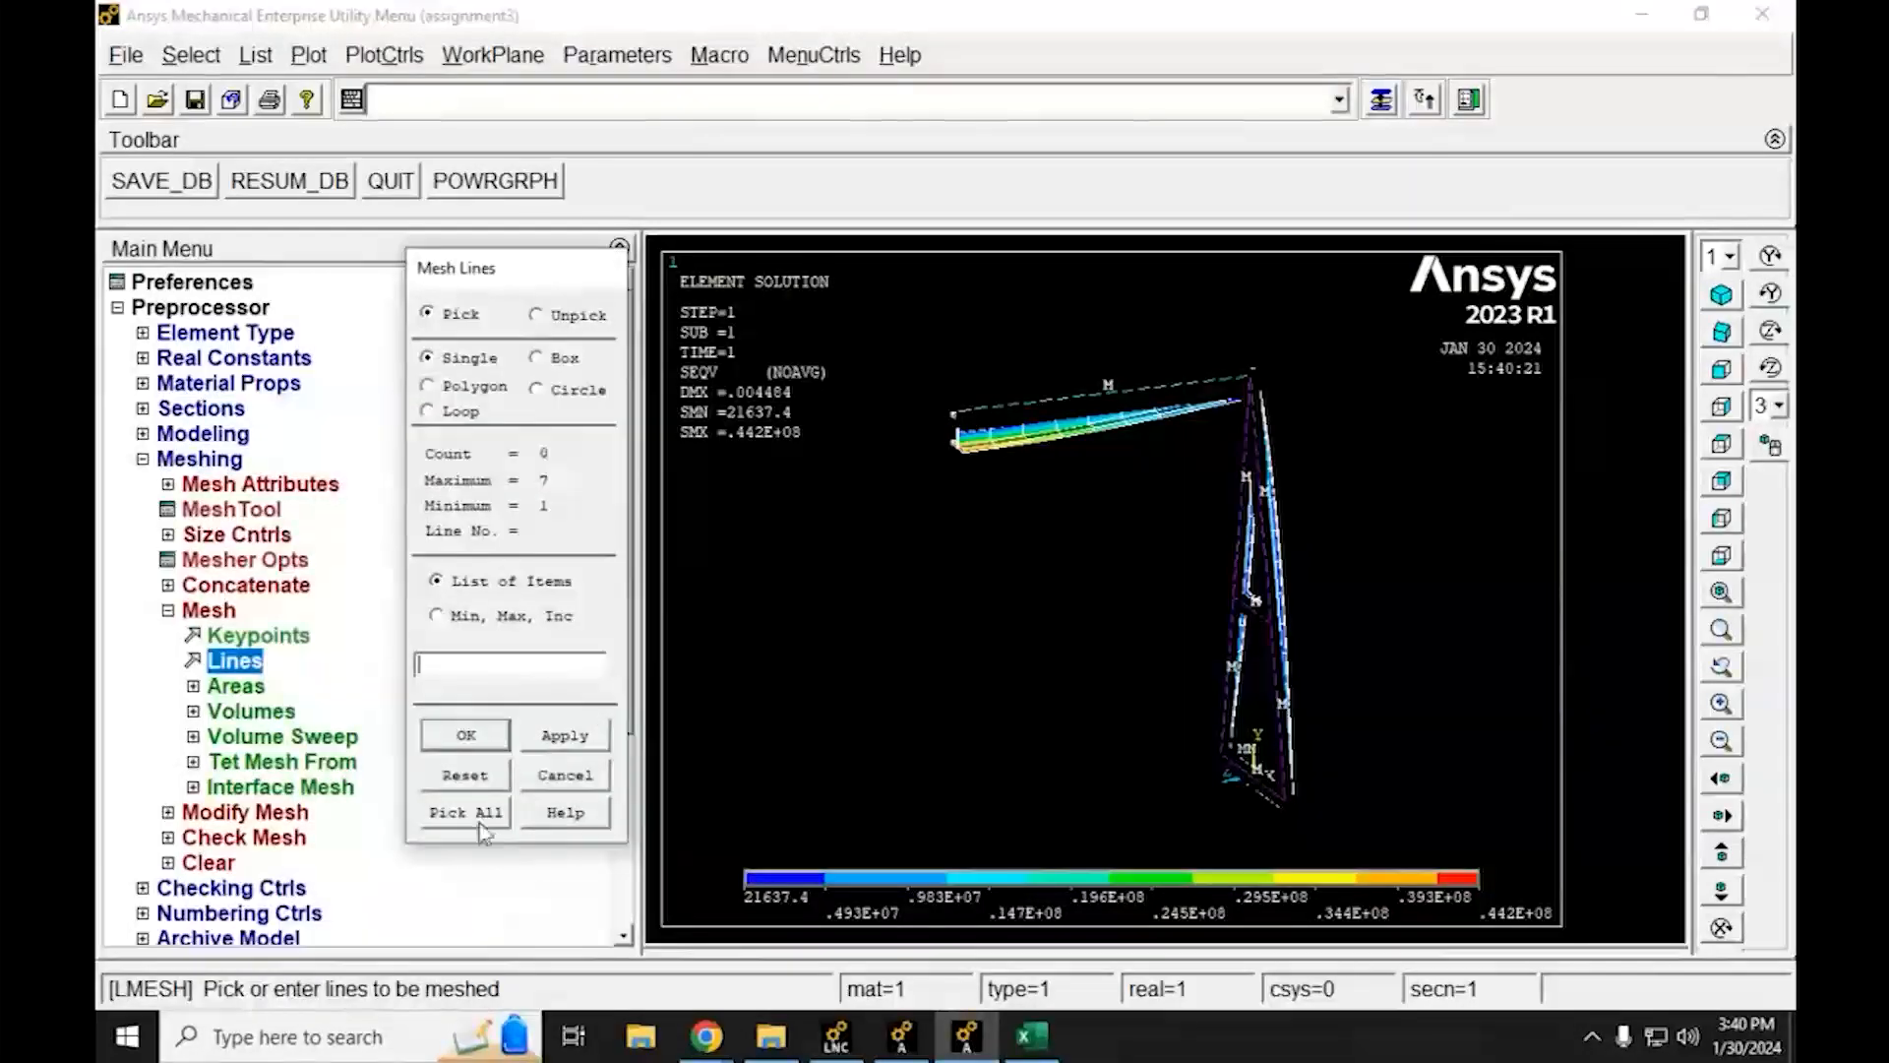
{"action": "left_click", "coordinate": [466, 813]}
Solve the current load step for the refined mesh and dismiss the status and completion windows
{"action": "left_click", "coordinate": [142, 460]}
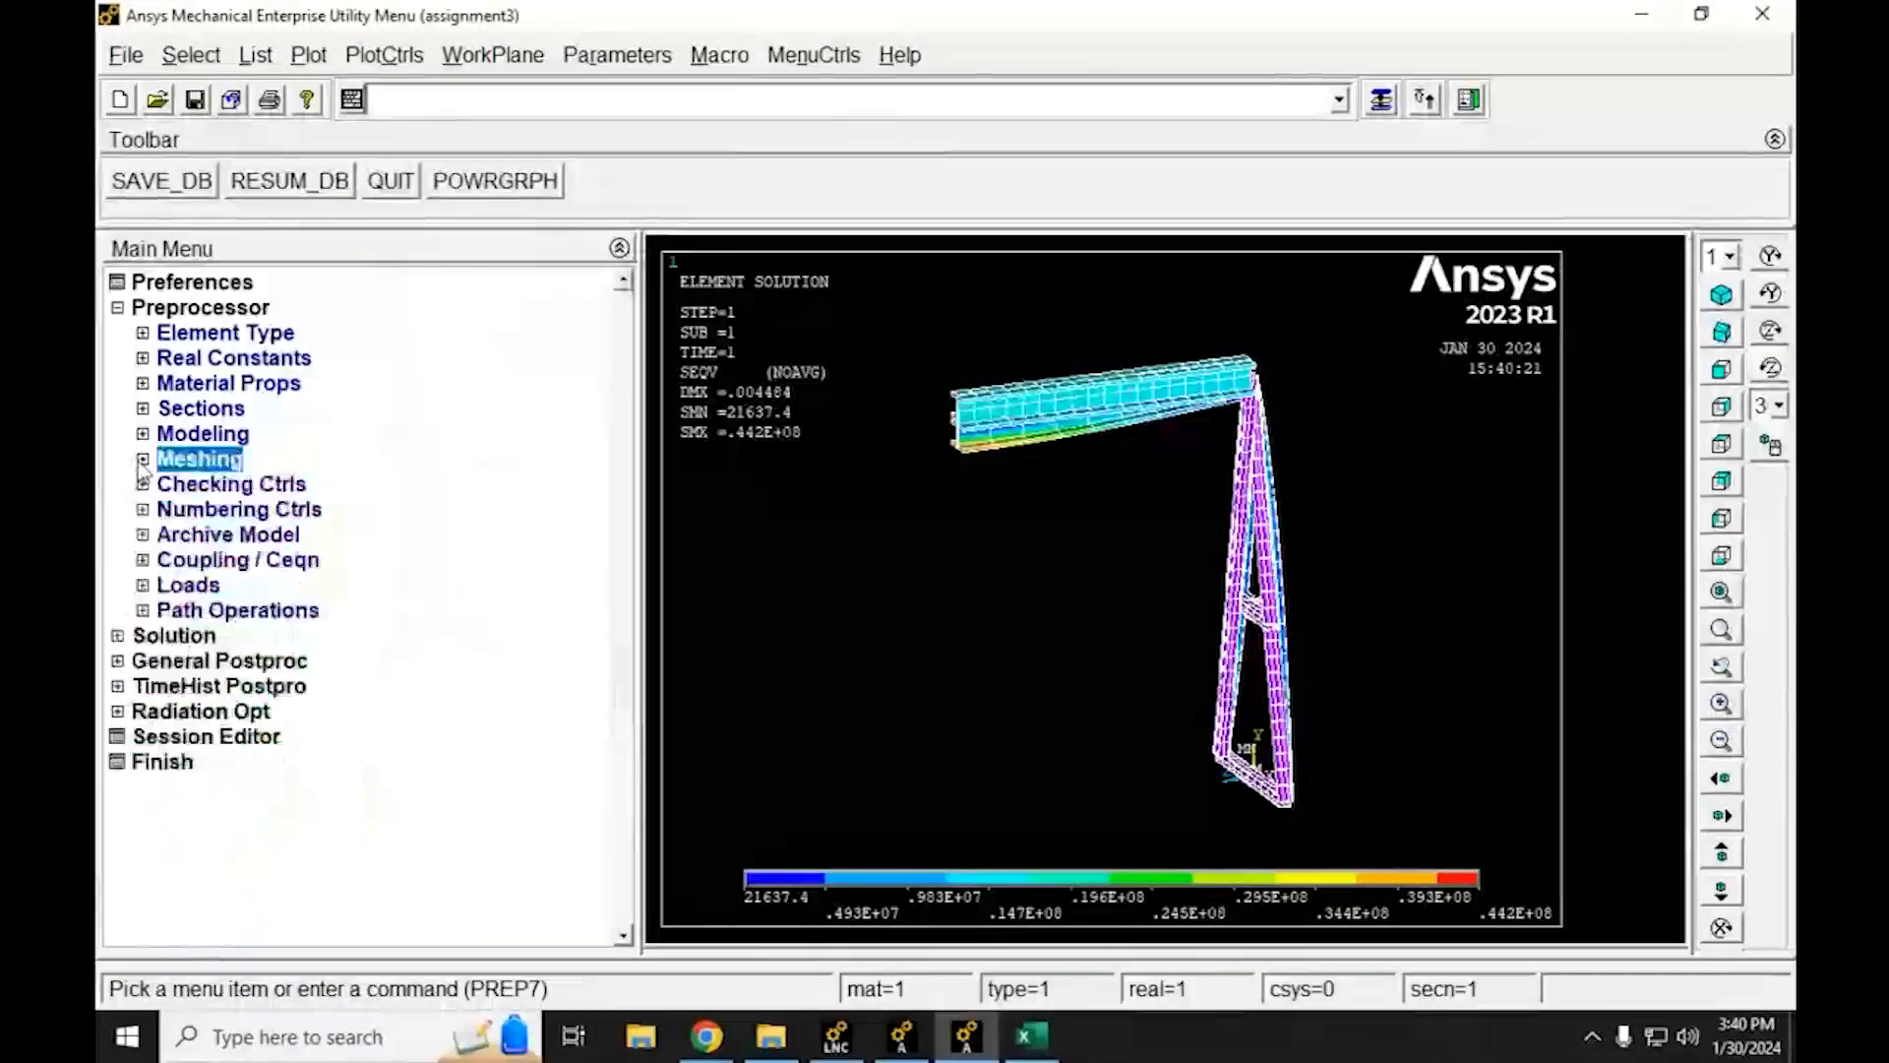
{"action": "left_click", "coordinate": [118, 308]}
{"action": "left_click", "coordinate": [173, 332]}
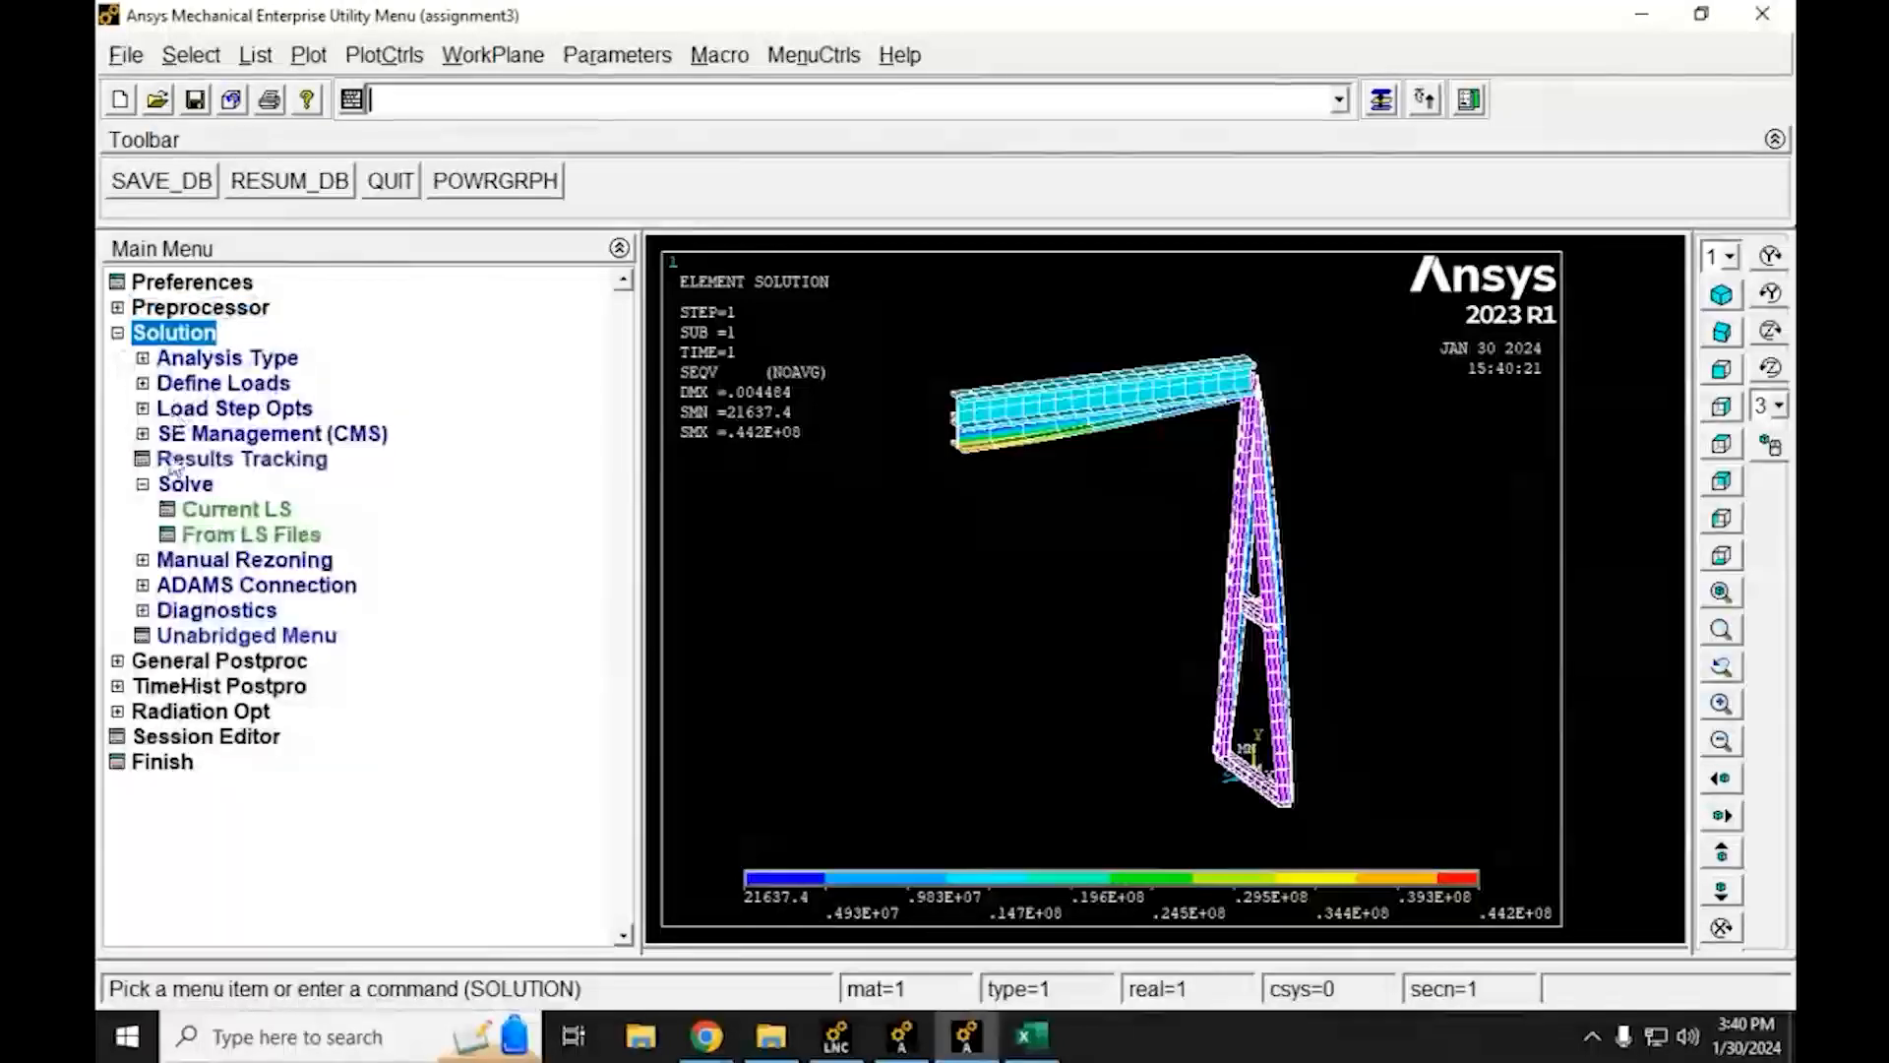
{"action": "left_click", "coordinate": [209, 513]}
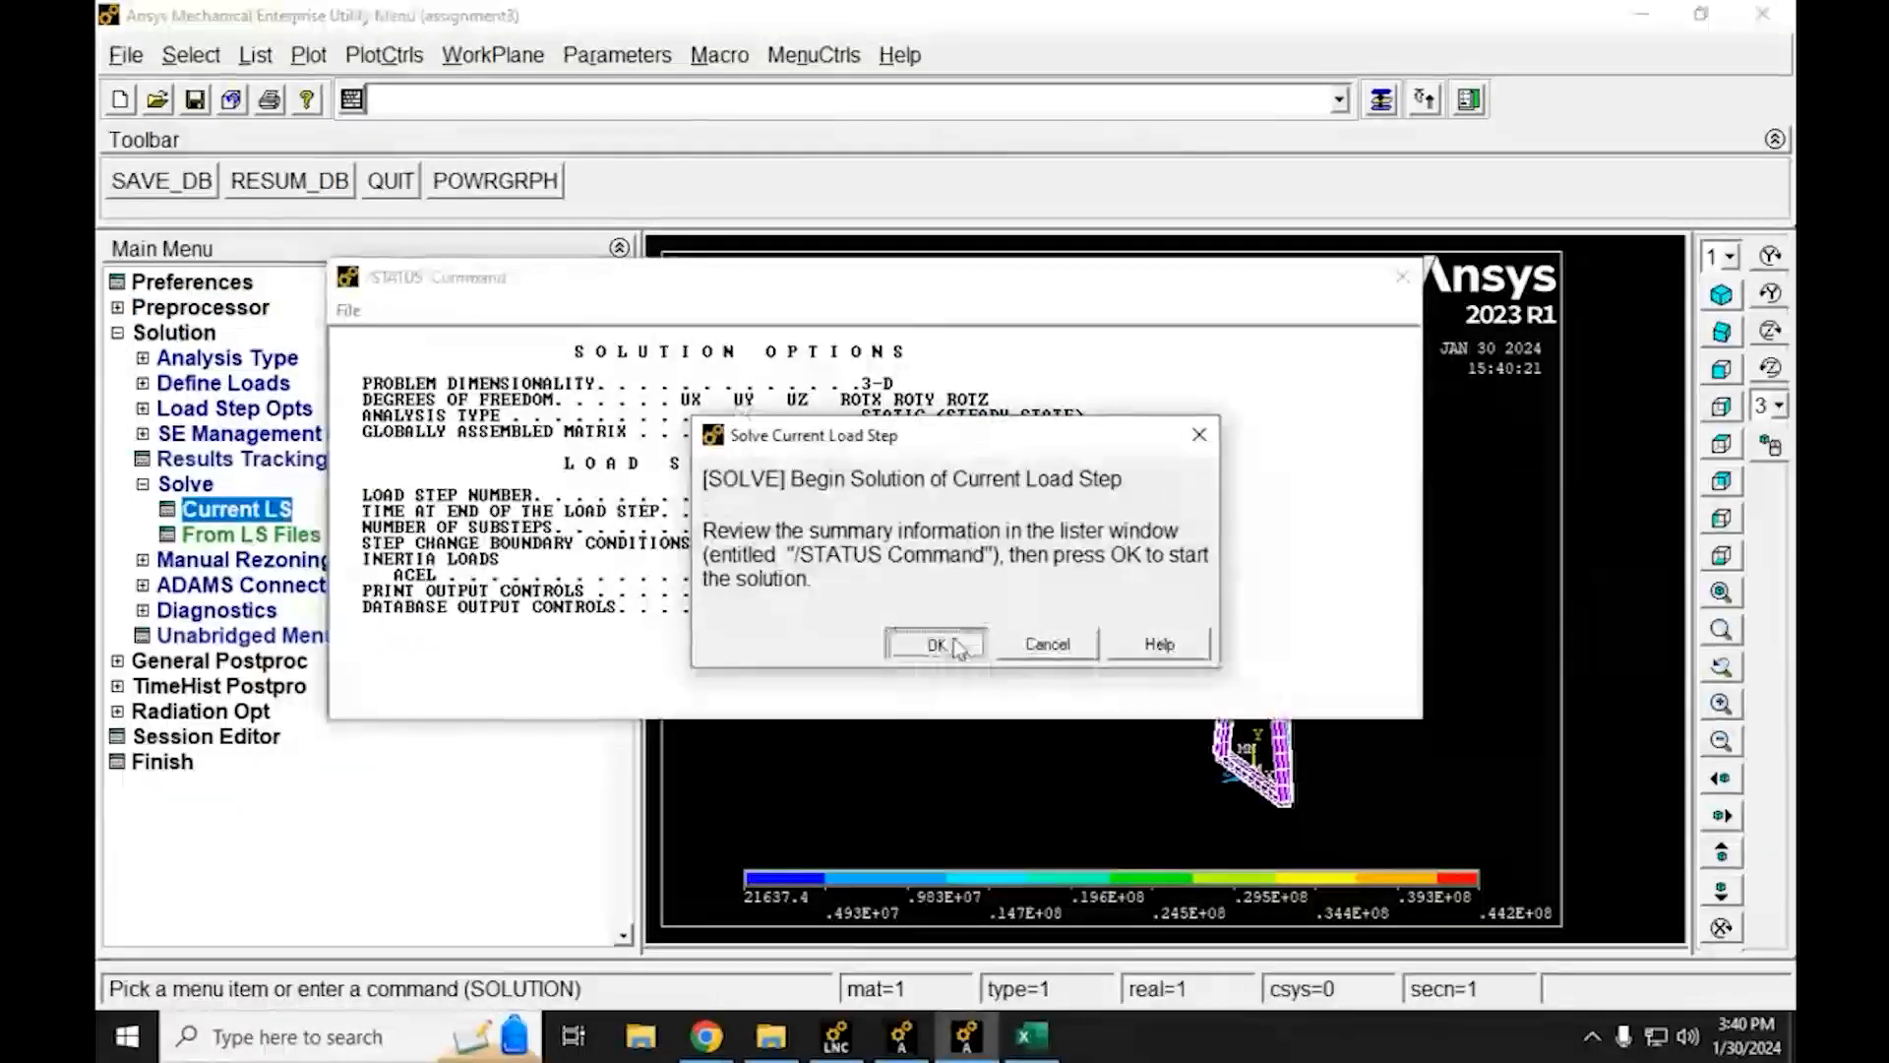
{"action": "left_click", "coordinate": [940, 641]}
{"action": "left_click", "coordinate": [1402, 277]}
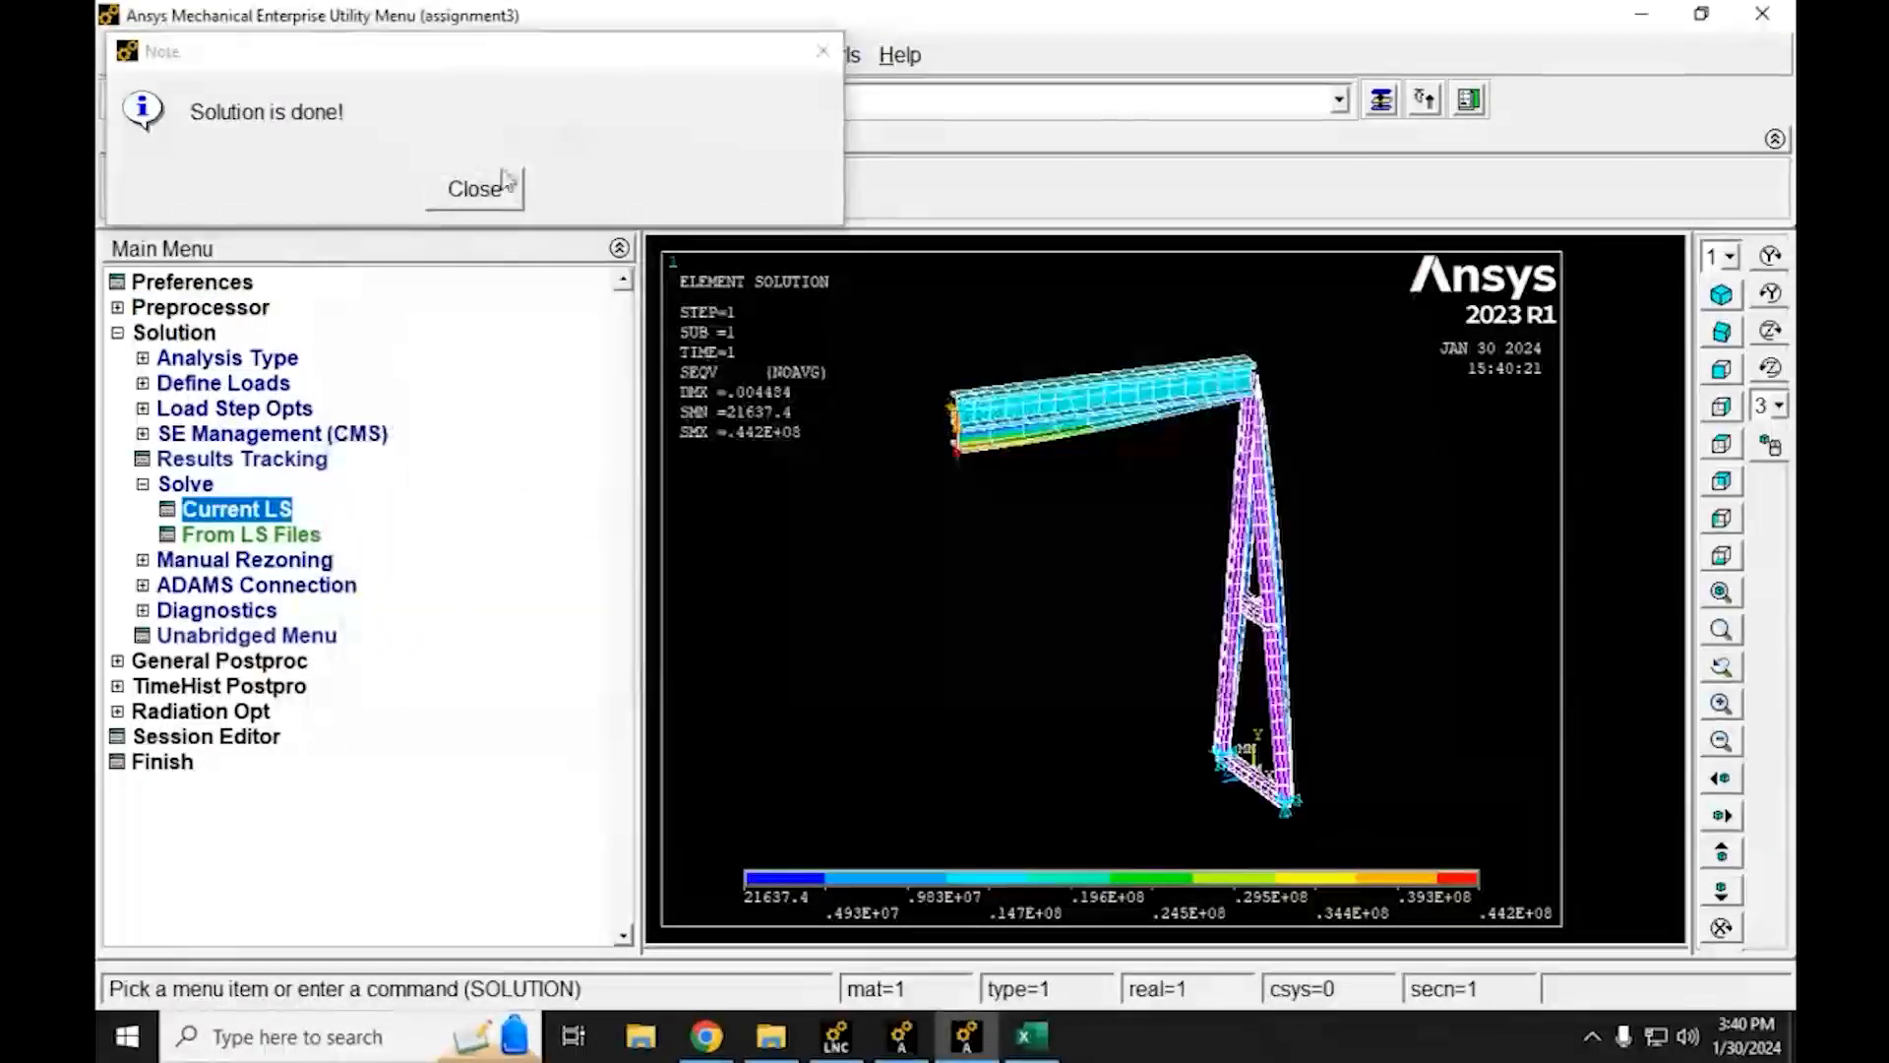
{"action": "left_click", "coordinate": [500, 187]}
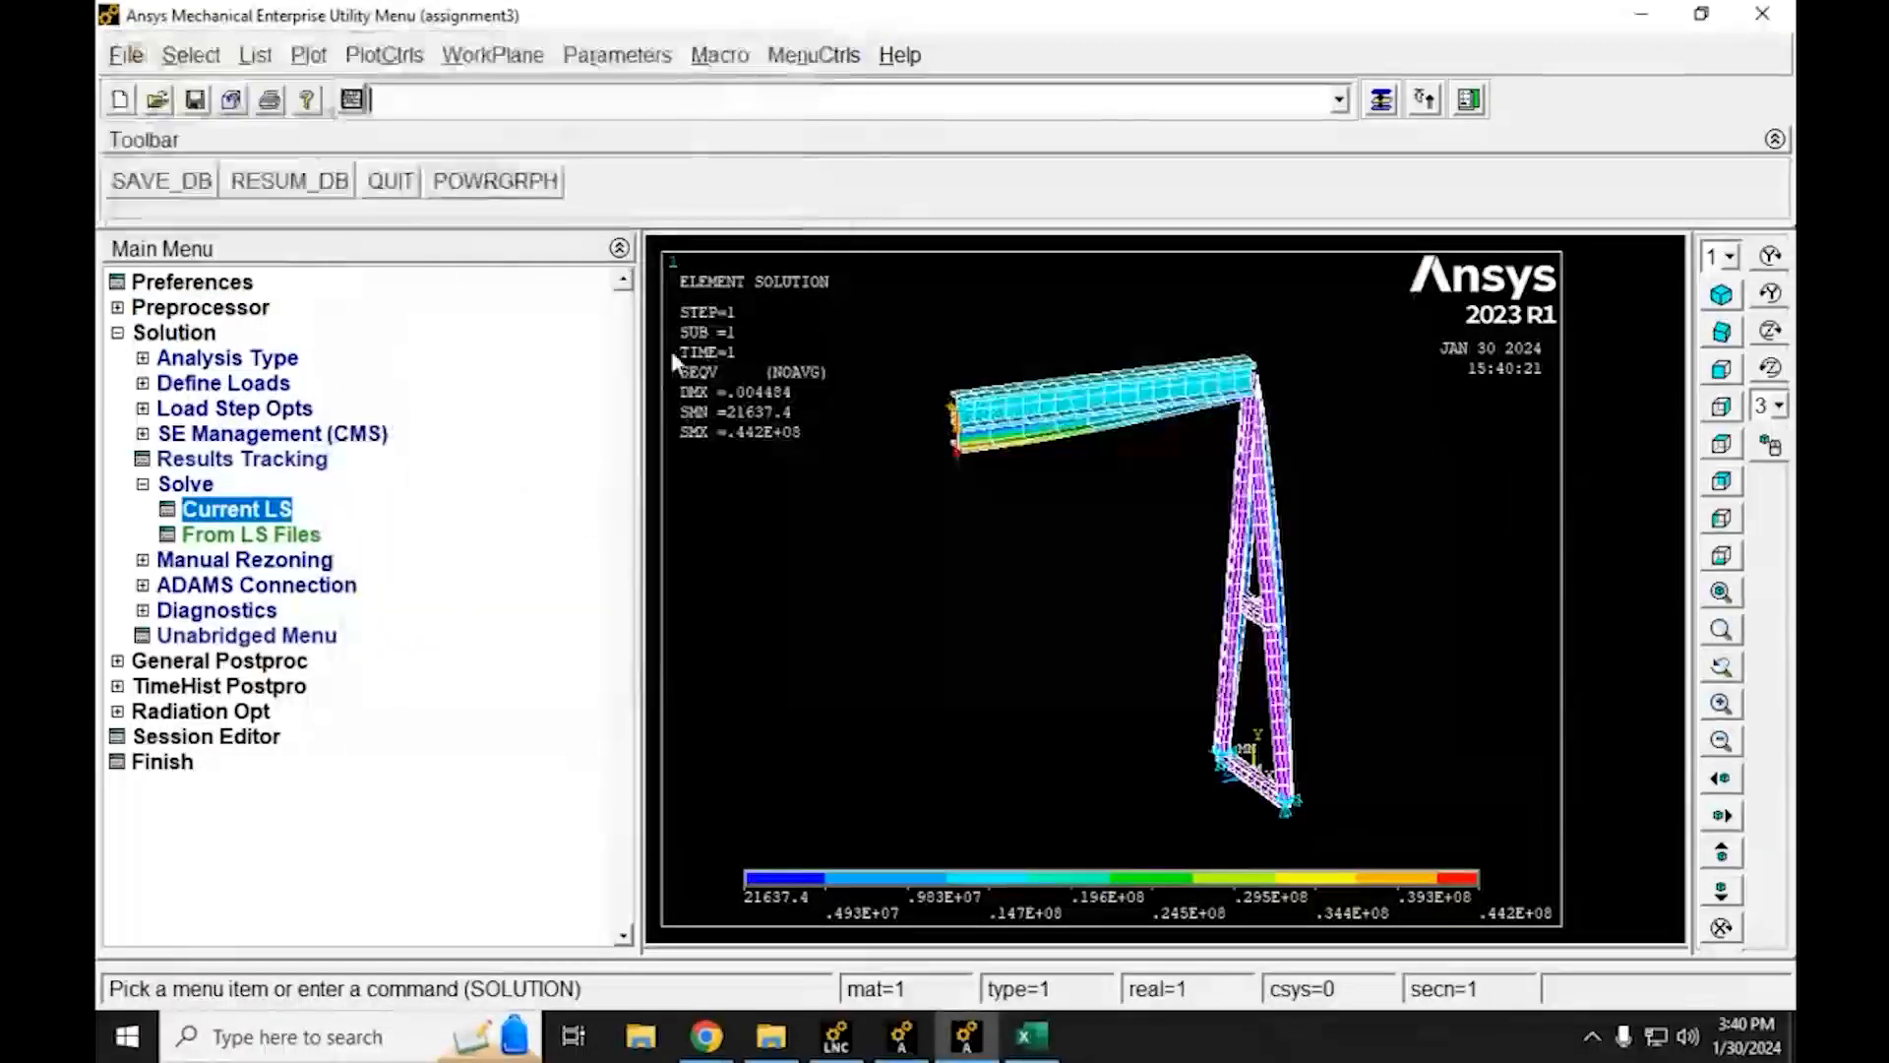
Plot the element-solution von Mises stress contour in the Results Viewer and move the viewer off the result values
{"action": "left_click", "coordinate": [175, 660]}
{"action": "left_click", "coordinate": [204, 587]}
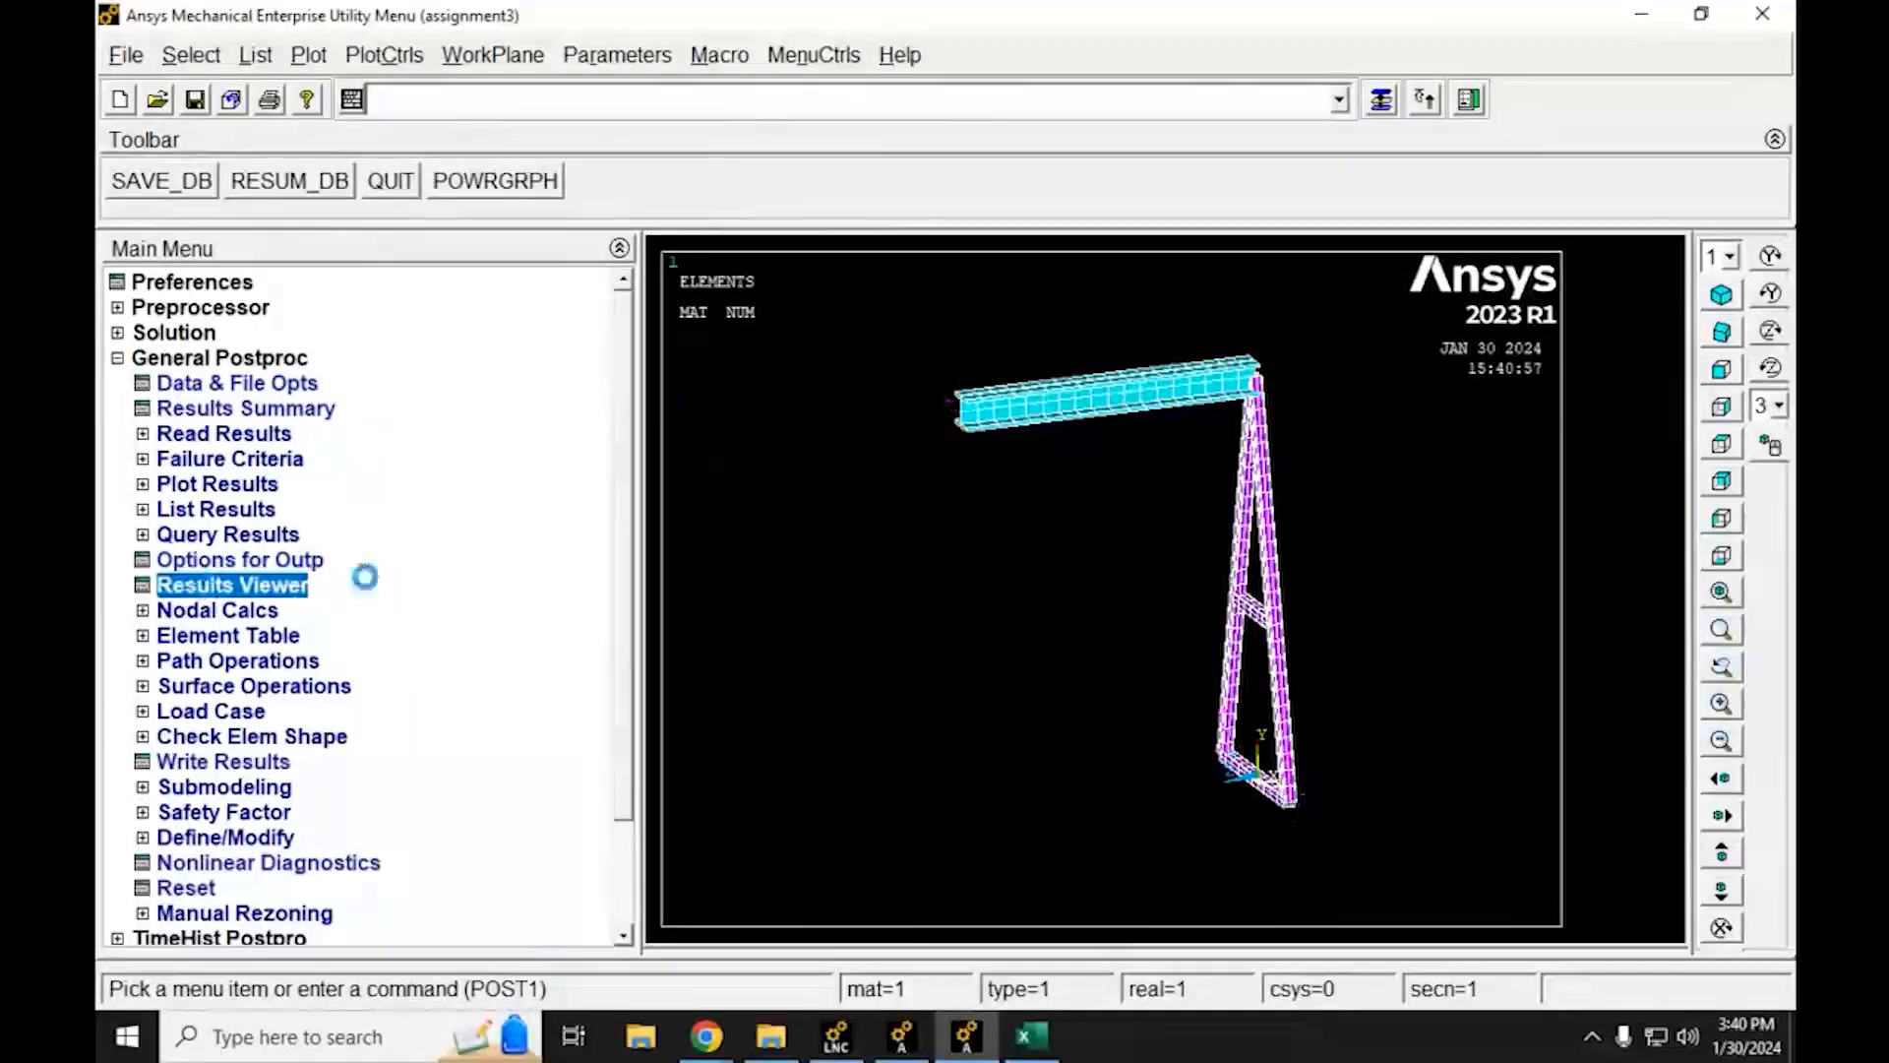
{"action": "left_click", "coordinate": [649, 330]}
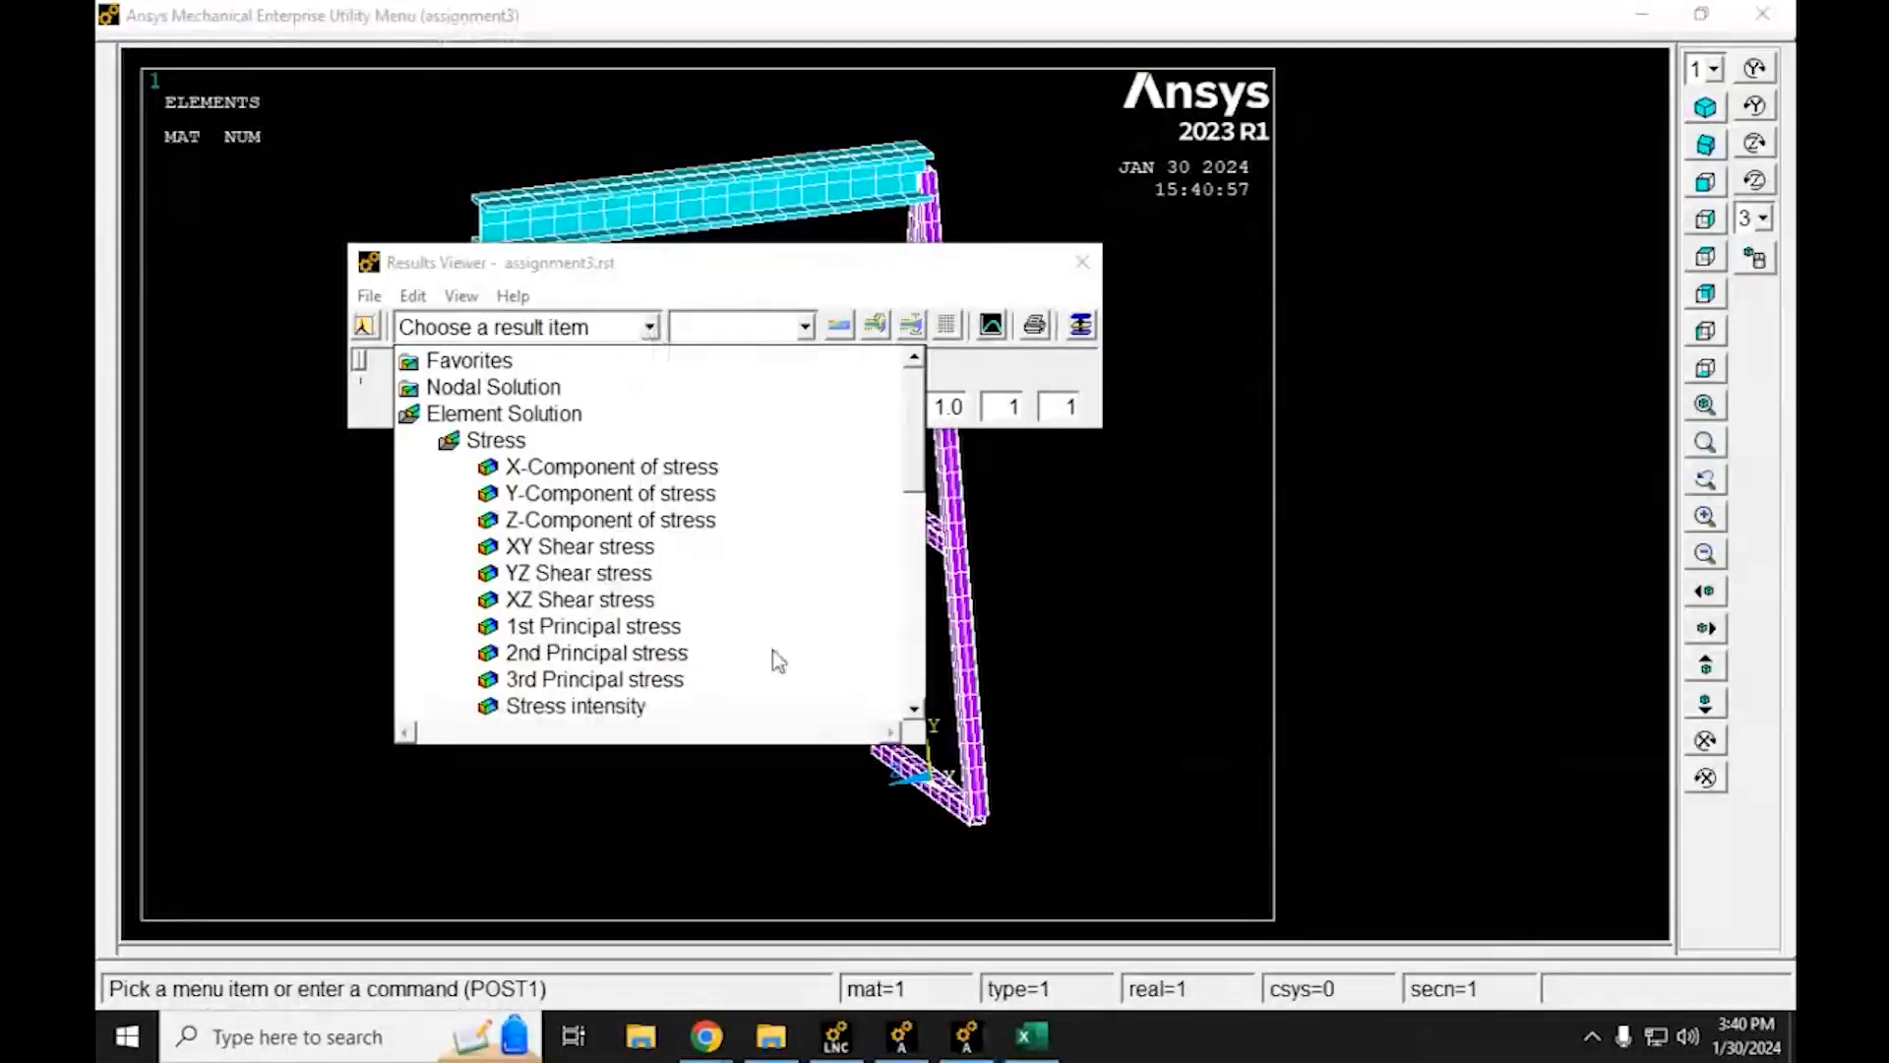
{"action": "scroll", "coordinate": [913, 383], "scroll_direction": "down", "scroll_amount": 3}
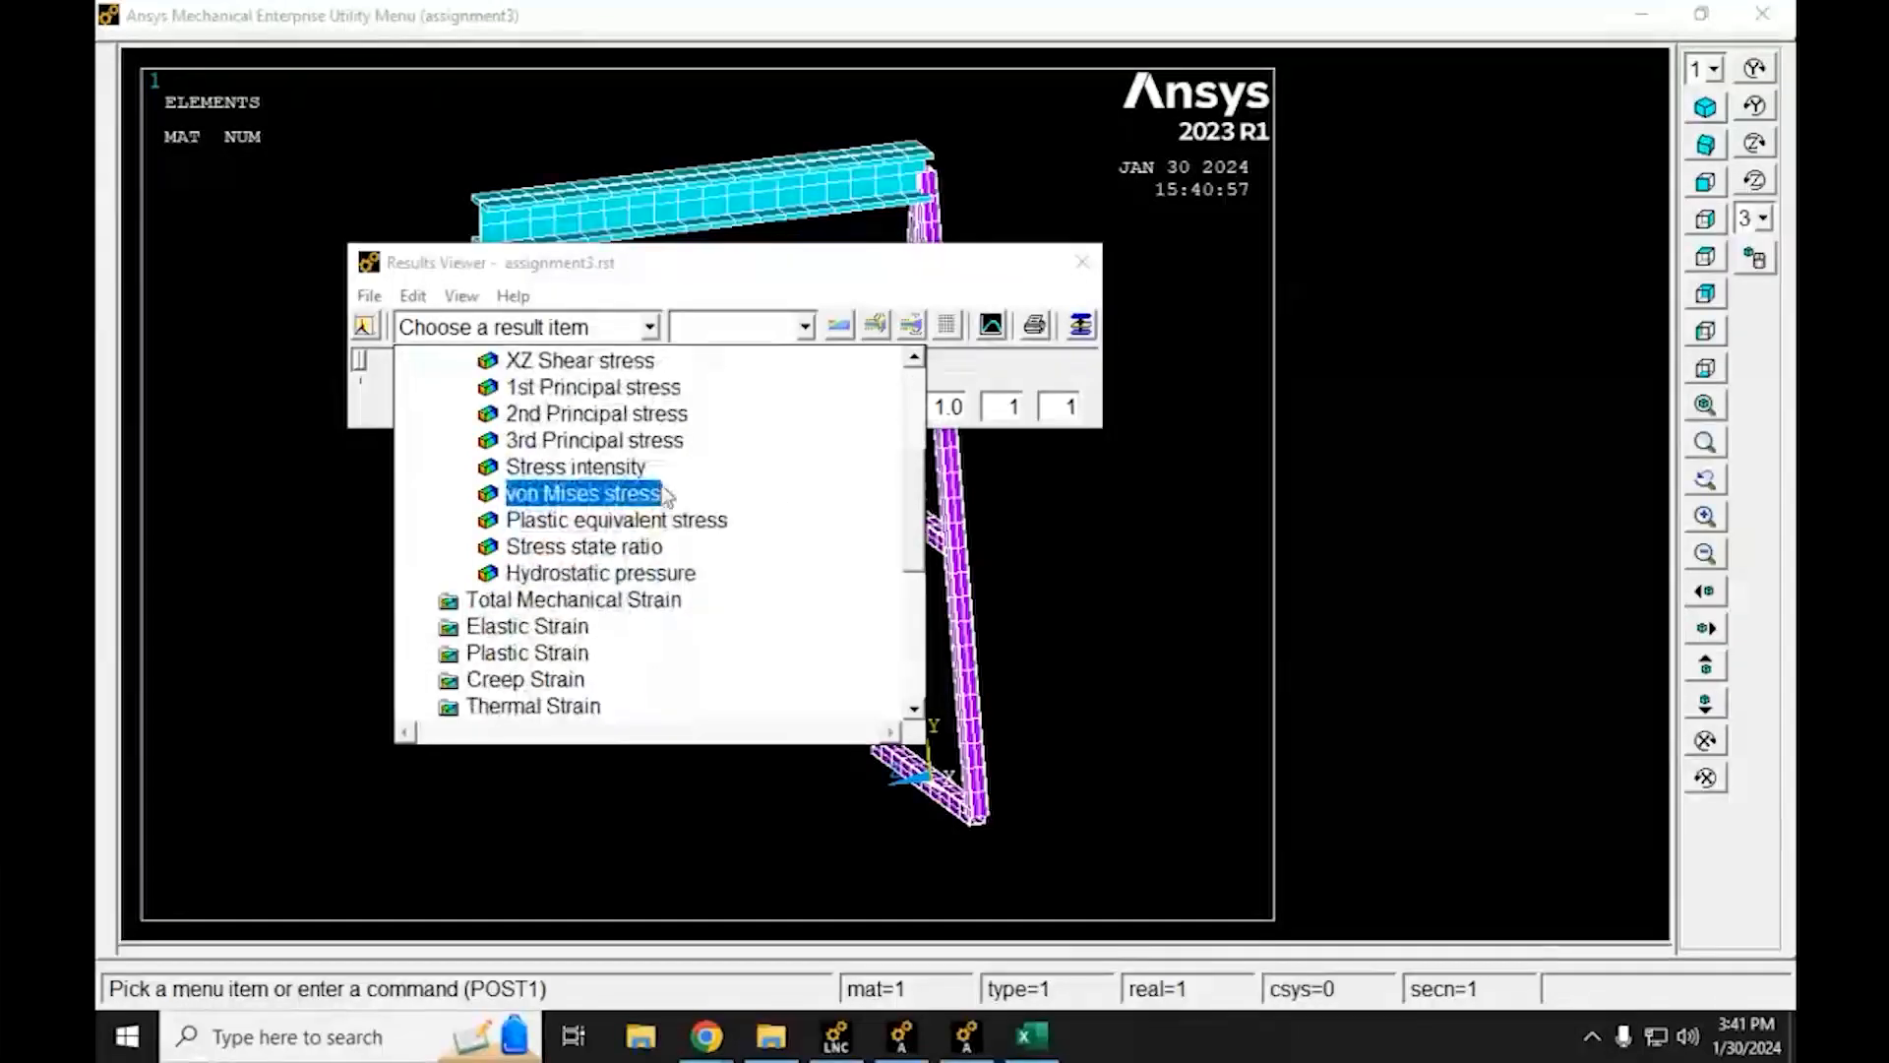
{"action": "left_click", "coordinate": [661, 493]}
{"action": "left_click", "coordinate": [838, 326]}
{"action": "left_click_drag", "start_coordinate": [876, 266], "coordinate": [1474, 97]}
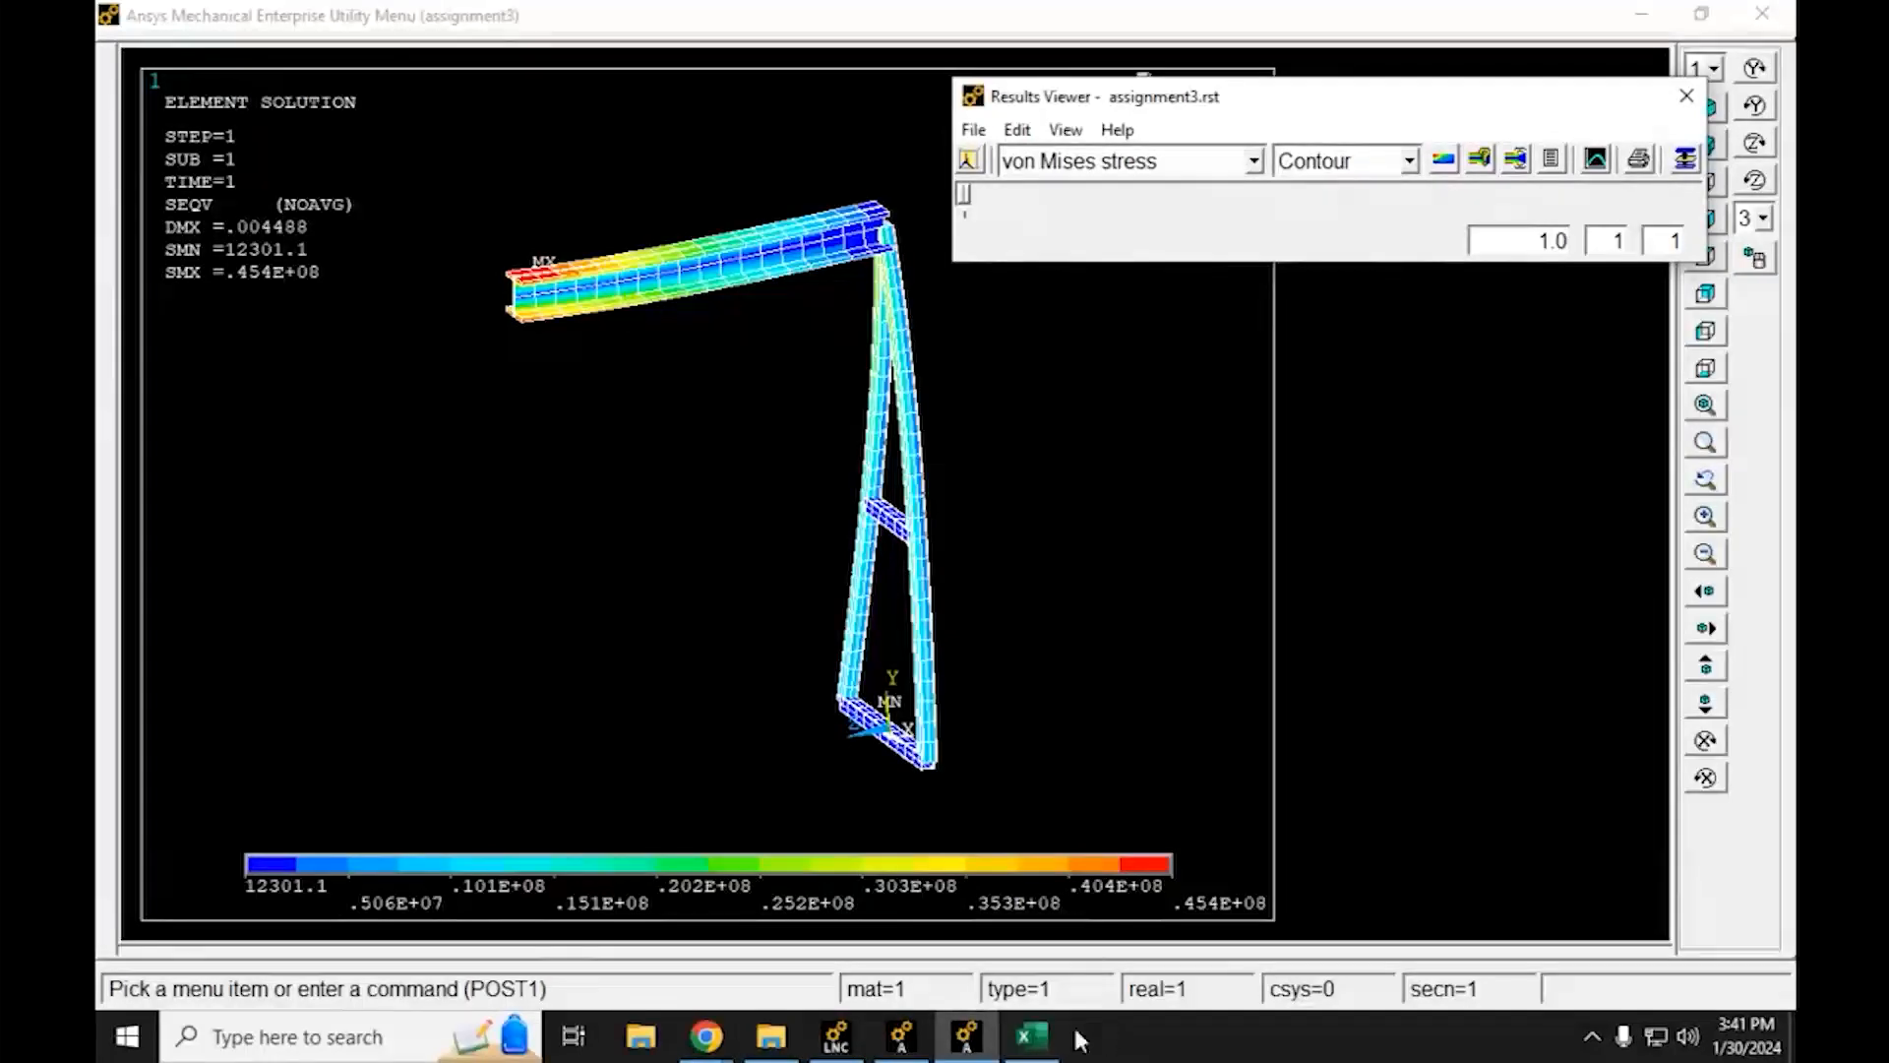
Switch to Excel and enter the size 6 mesh results in row 5: SMX 0.454E8 and DMX 0.00448
{"action": "left_click", "coordinate": [1033, 1038]}
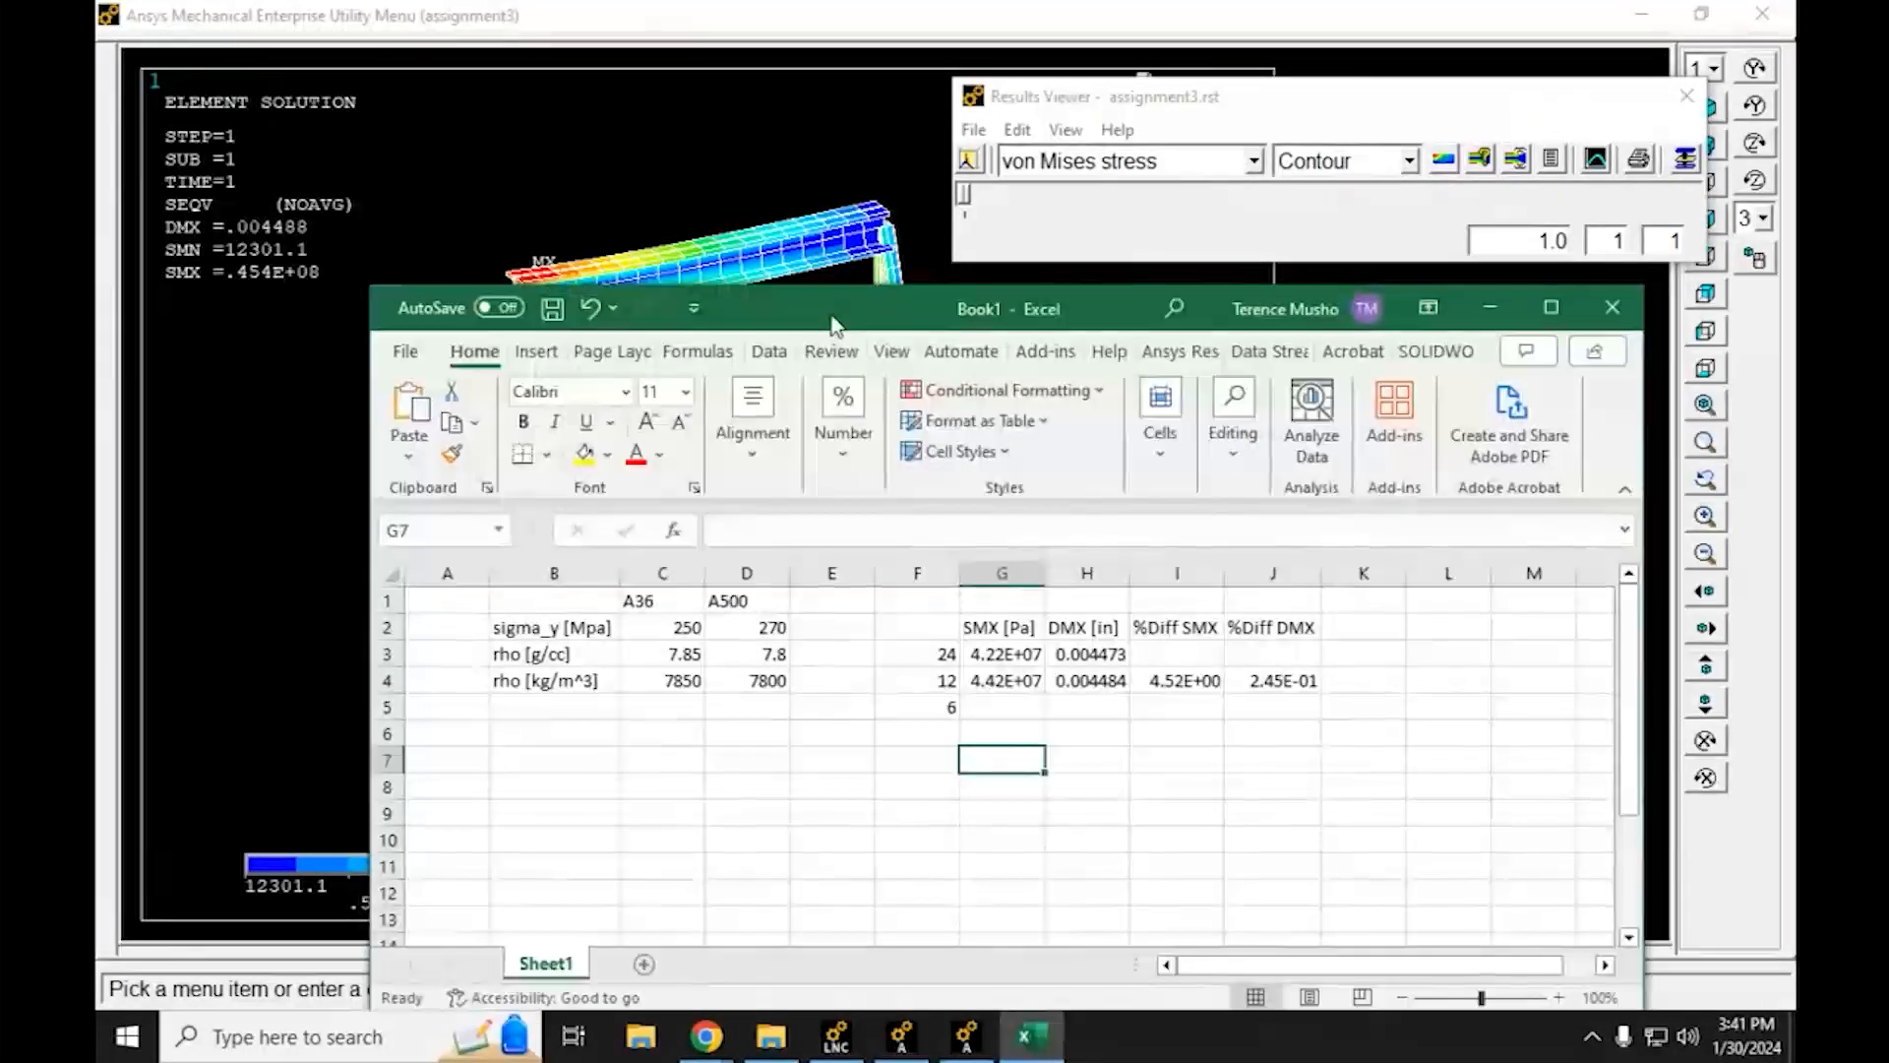
{"action": "left_click_drag", "start_coordinate": [830, 322], "coordinate": [923, 133]}
{"action": "left_click", "coordinate": [1087, 503]}
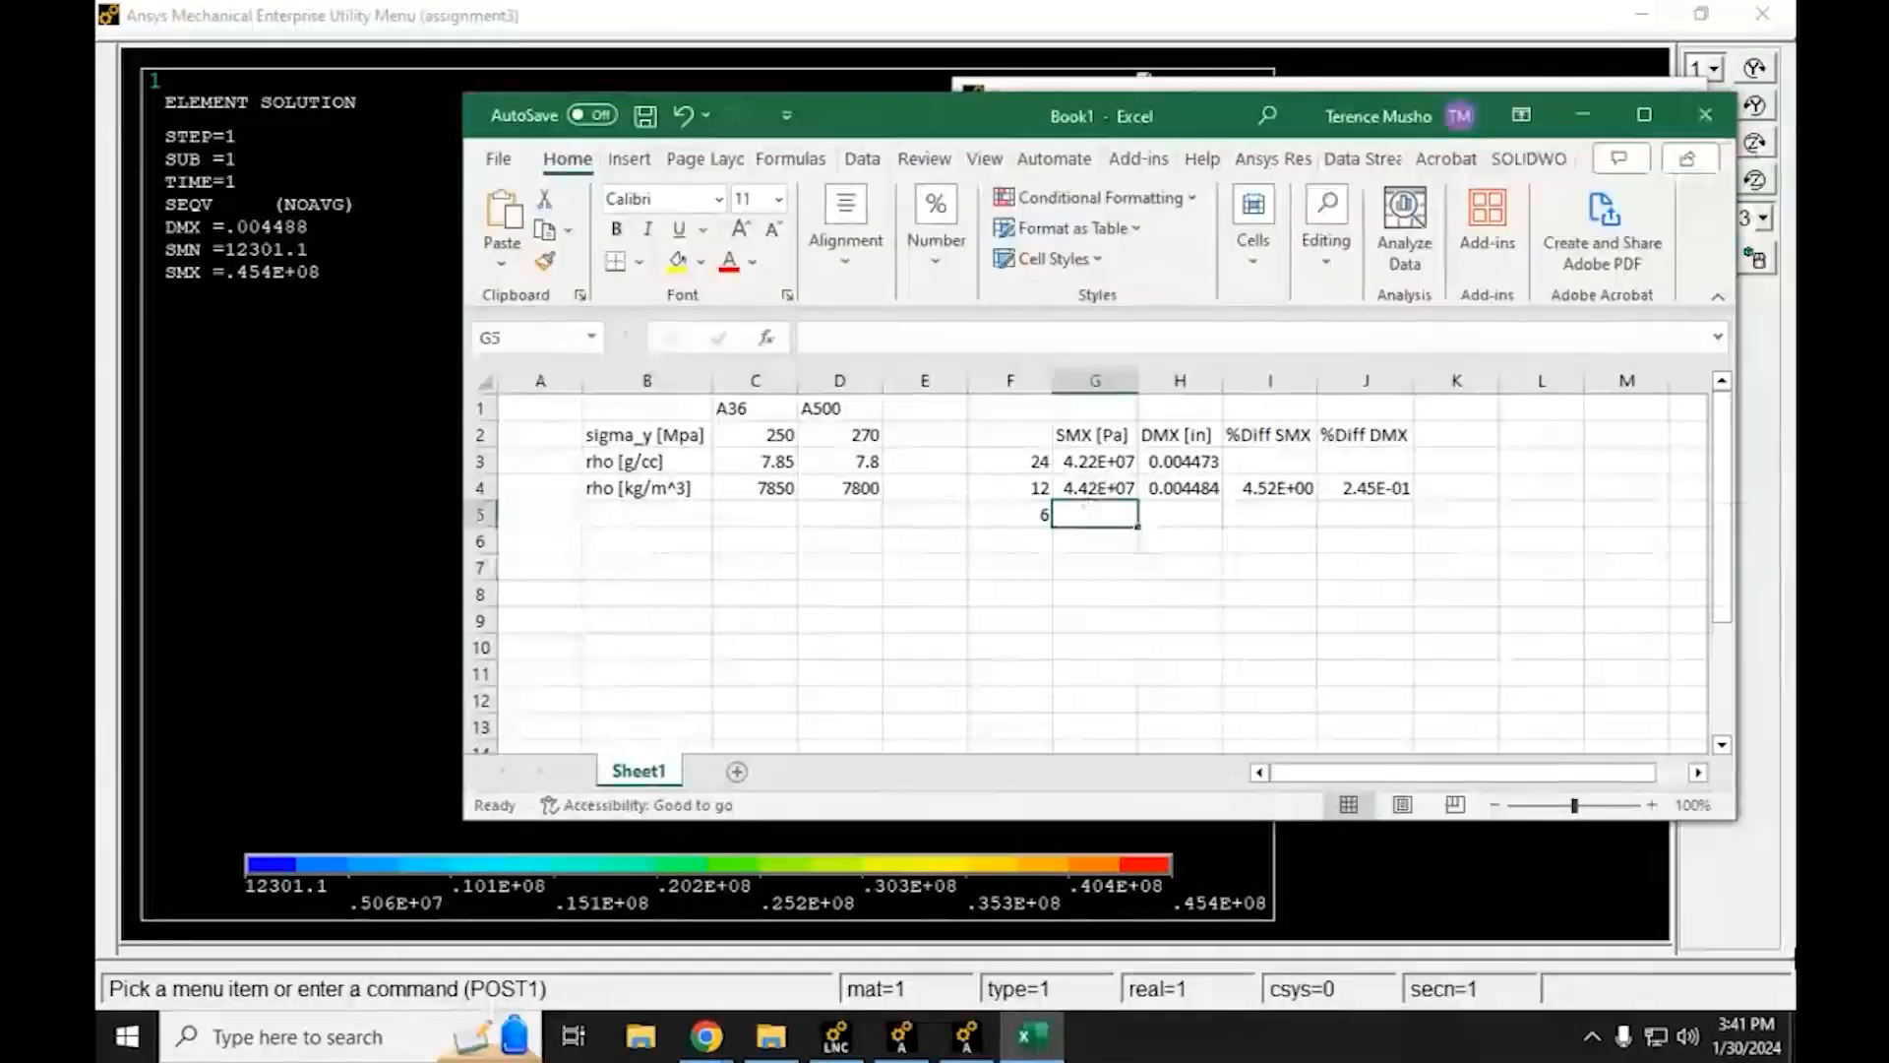
{"action": "type", "text": "0"}
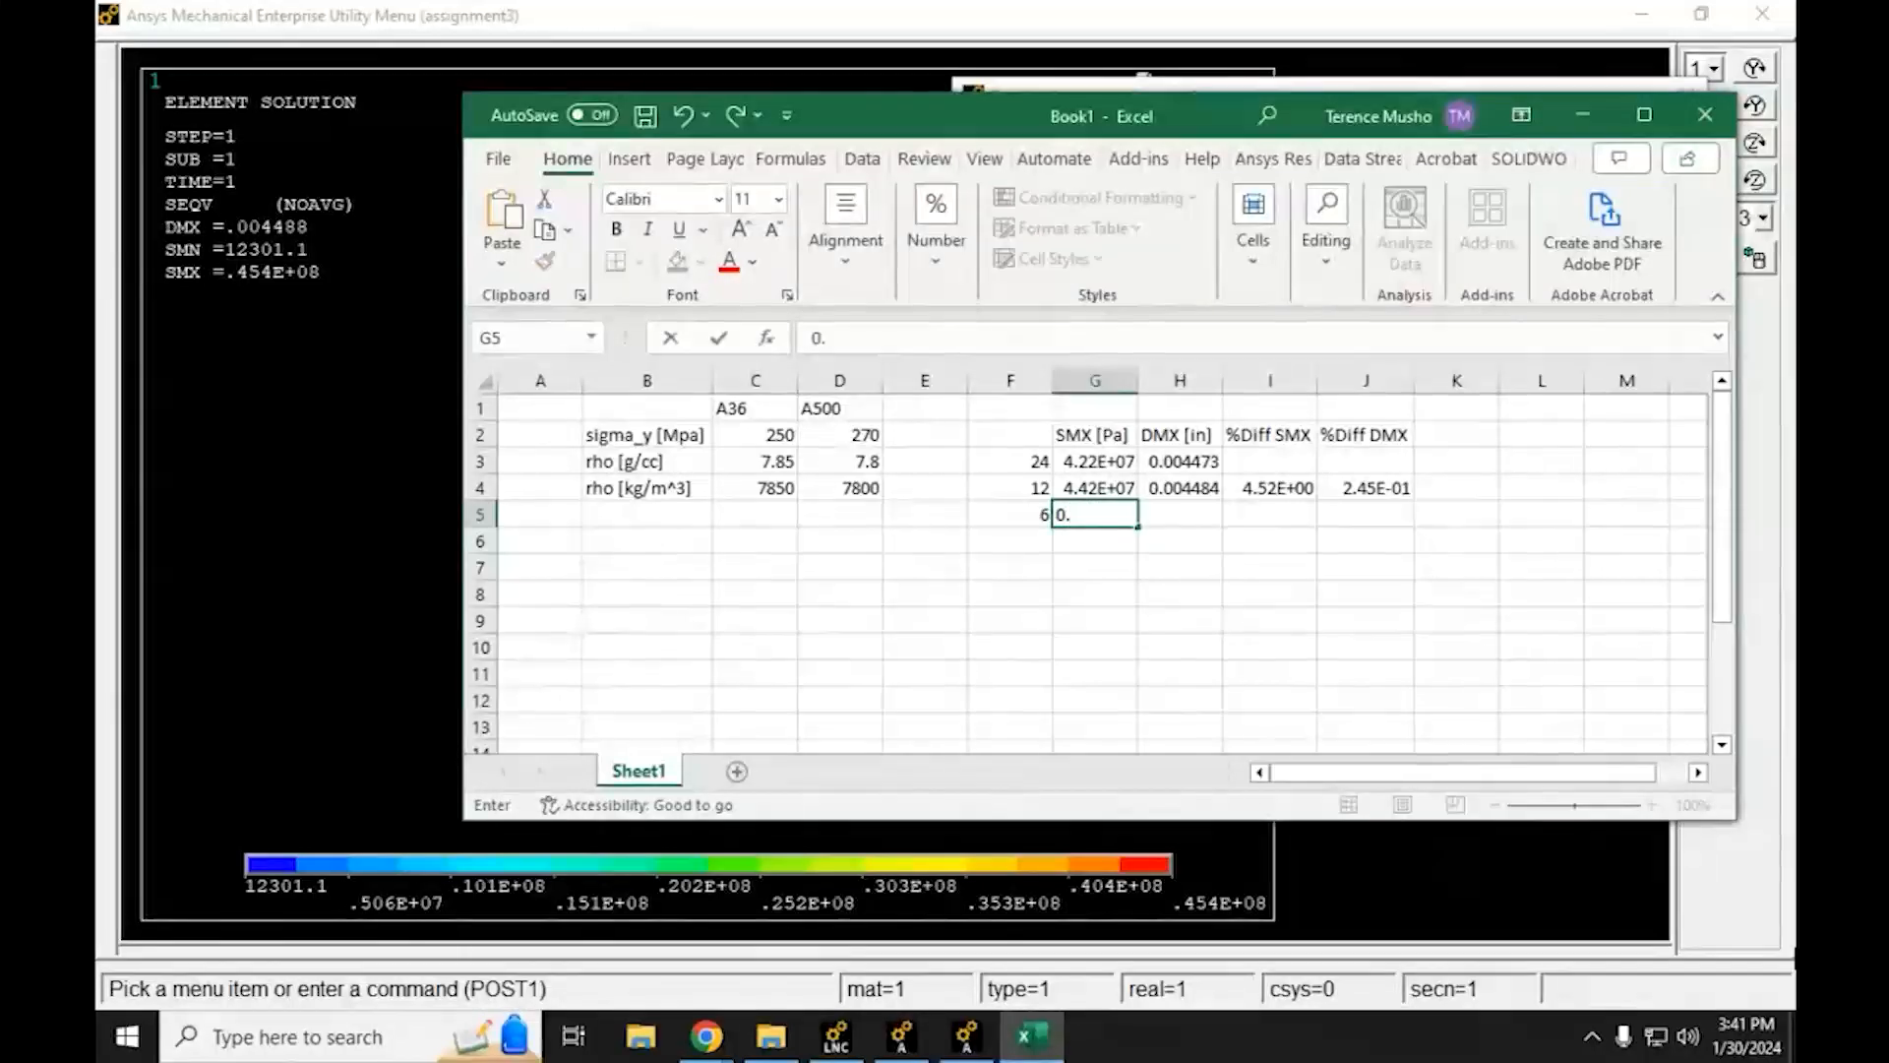
{"action": "type", "text": ".454E8"}
{"action": "key", "text": "Return"}
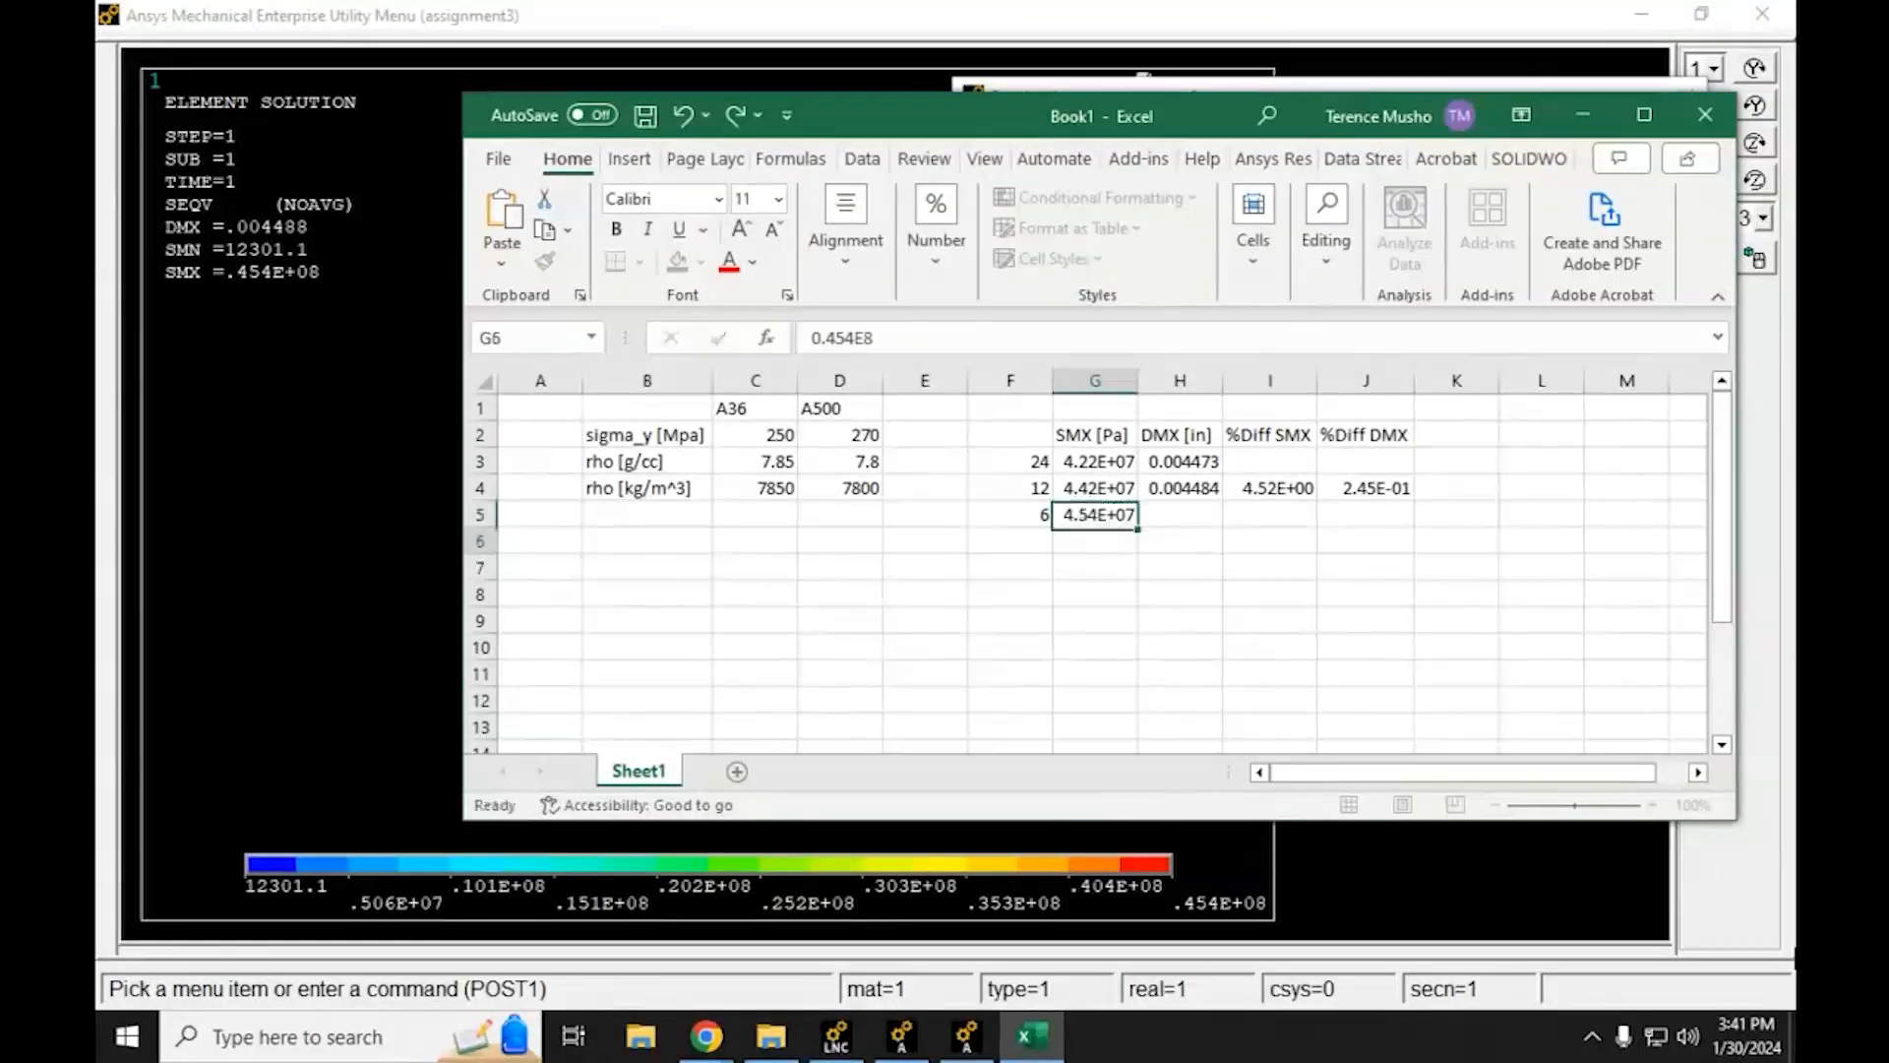
{"action": "key", "text": "Up"}
{"action": "key", "text": "Right"}
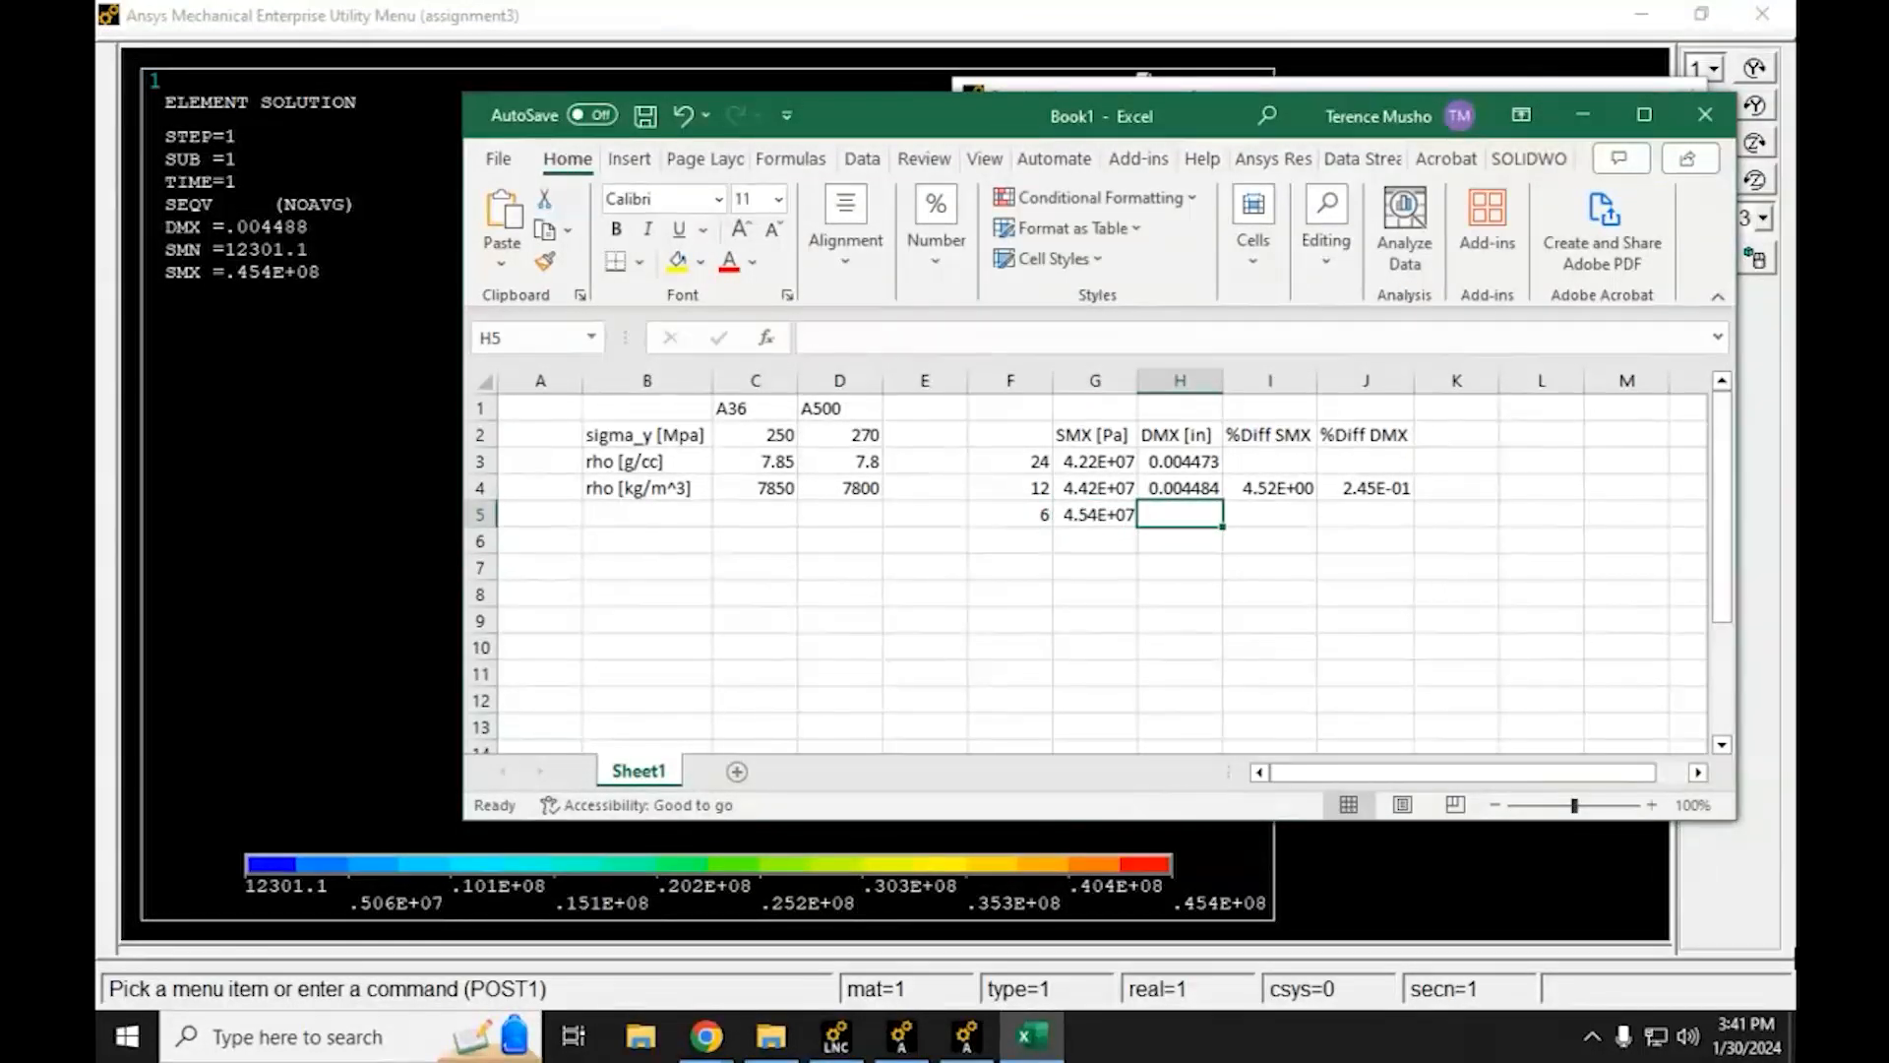
{"action": "type", "text": "0.00448"}
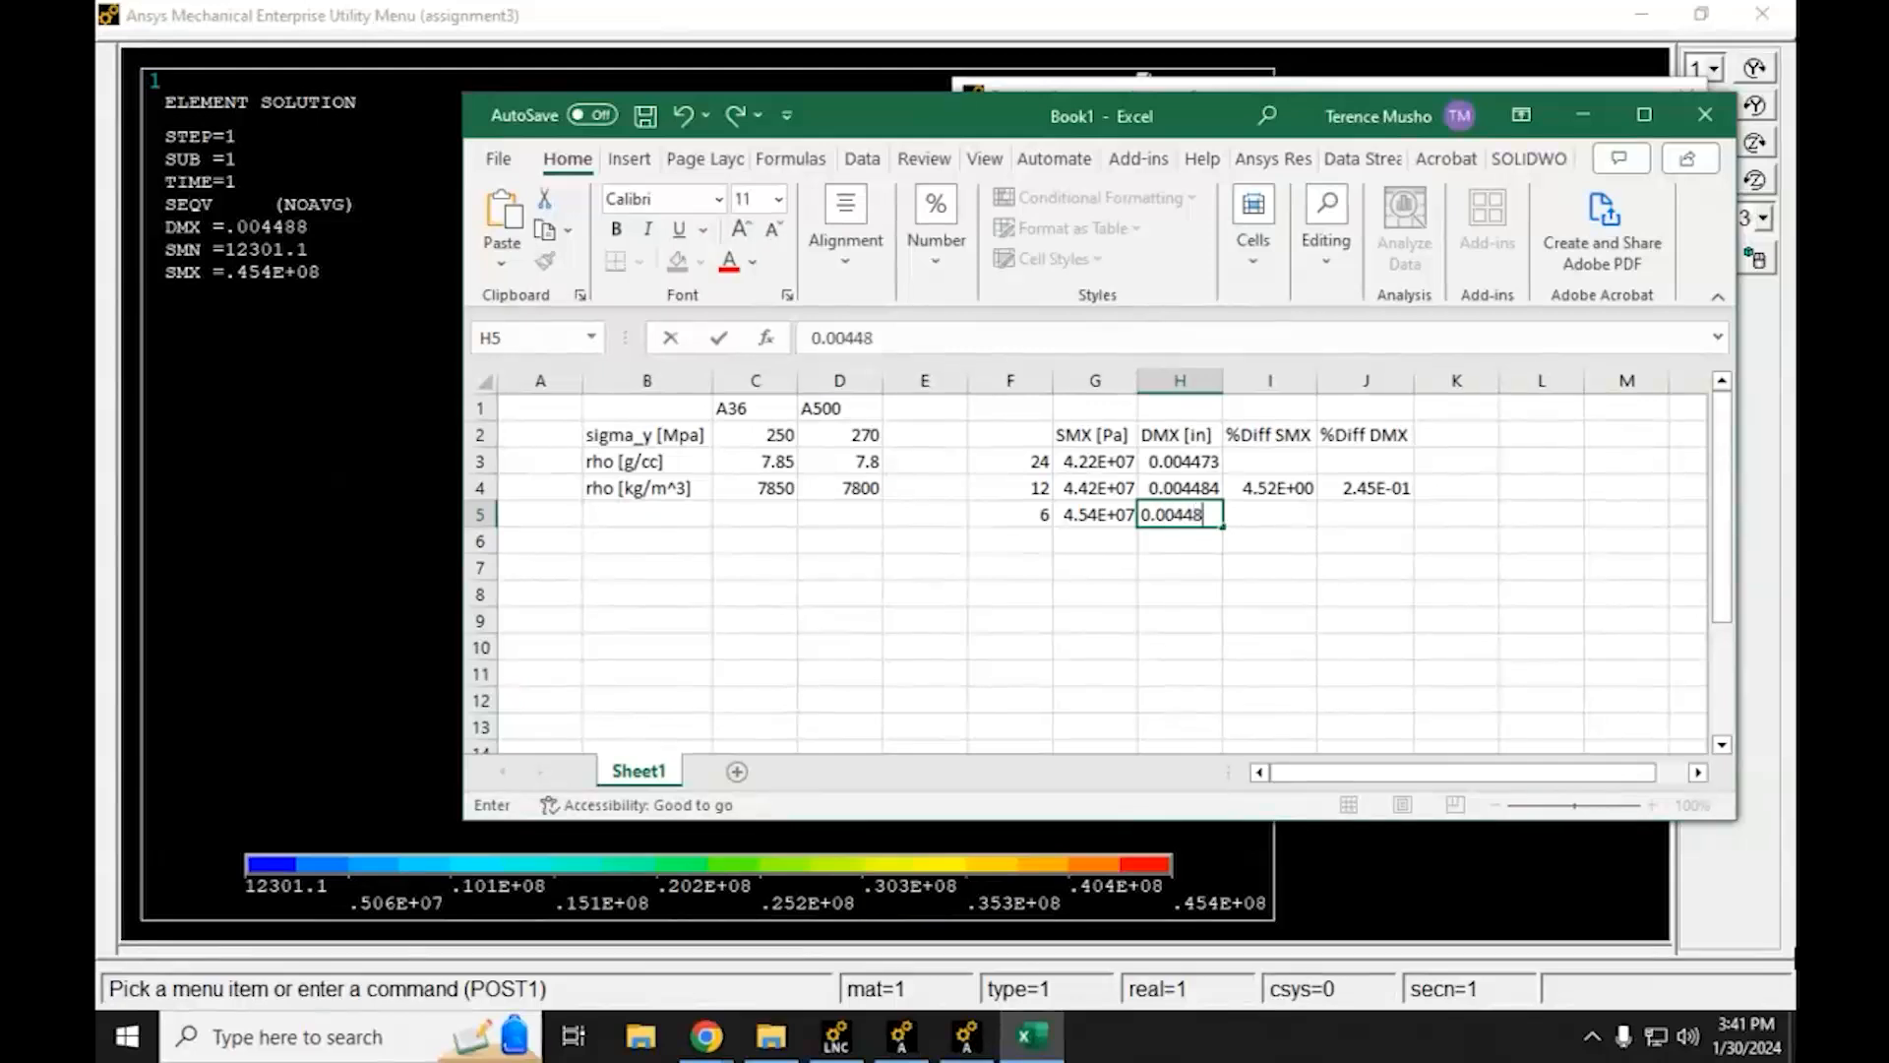
{"action": "key", "text": "Return"}
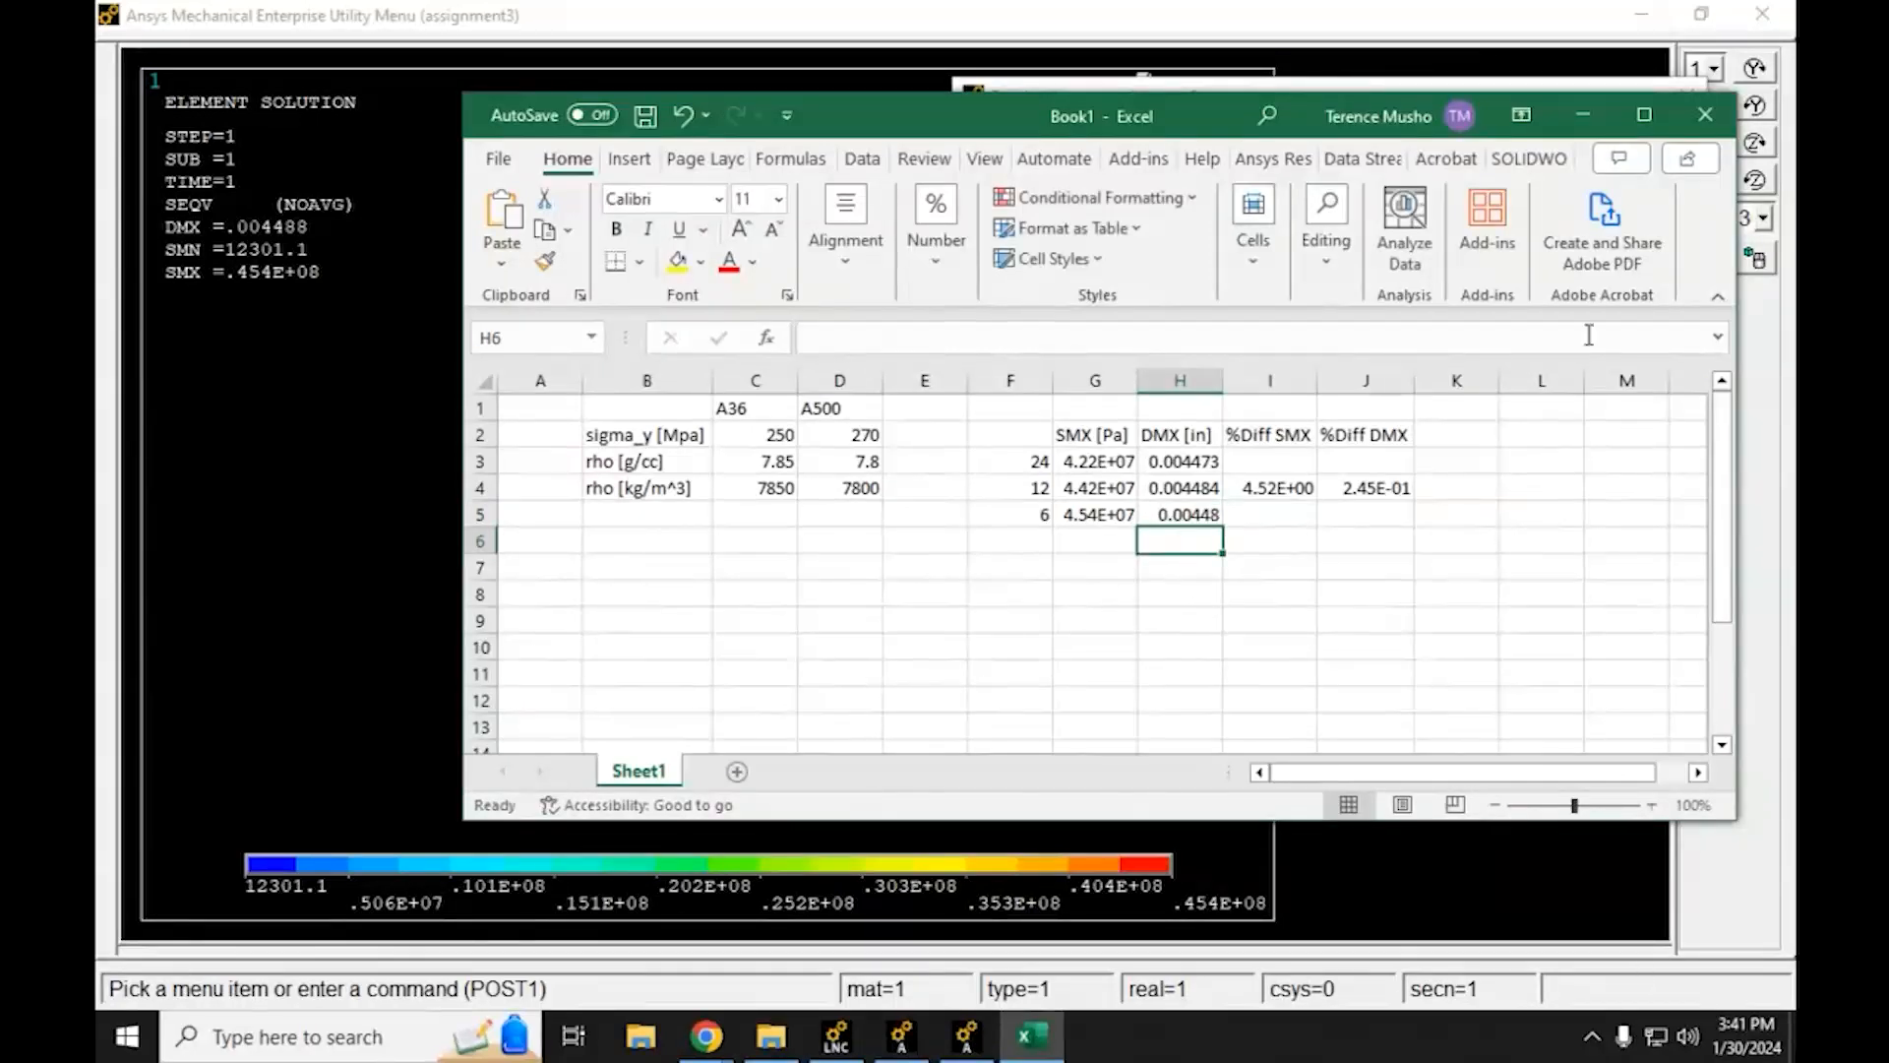
Fill the %Diff SMX and %Diff DMX formulas down from row 4 to row 5
{"action": "left_click_drag", "start_coordinate": [1281, 489], "coordinate": [1417, 527]}
{"action": "left_click", "coordinate": [1418, 504]}
{"action": "left_click", "coordinate": [1356, 590]}
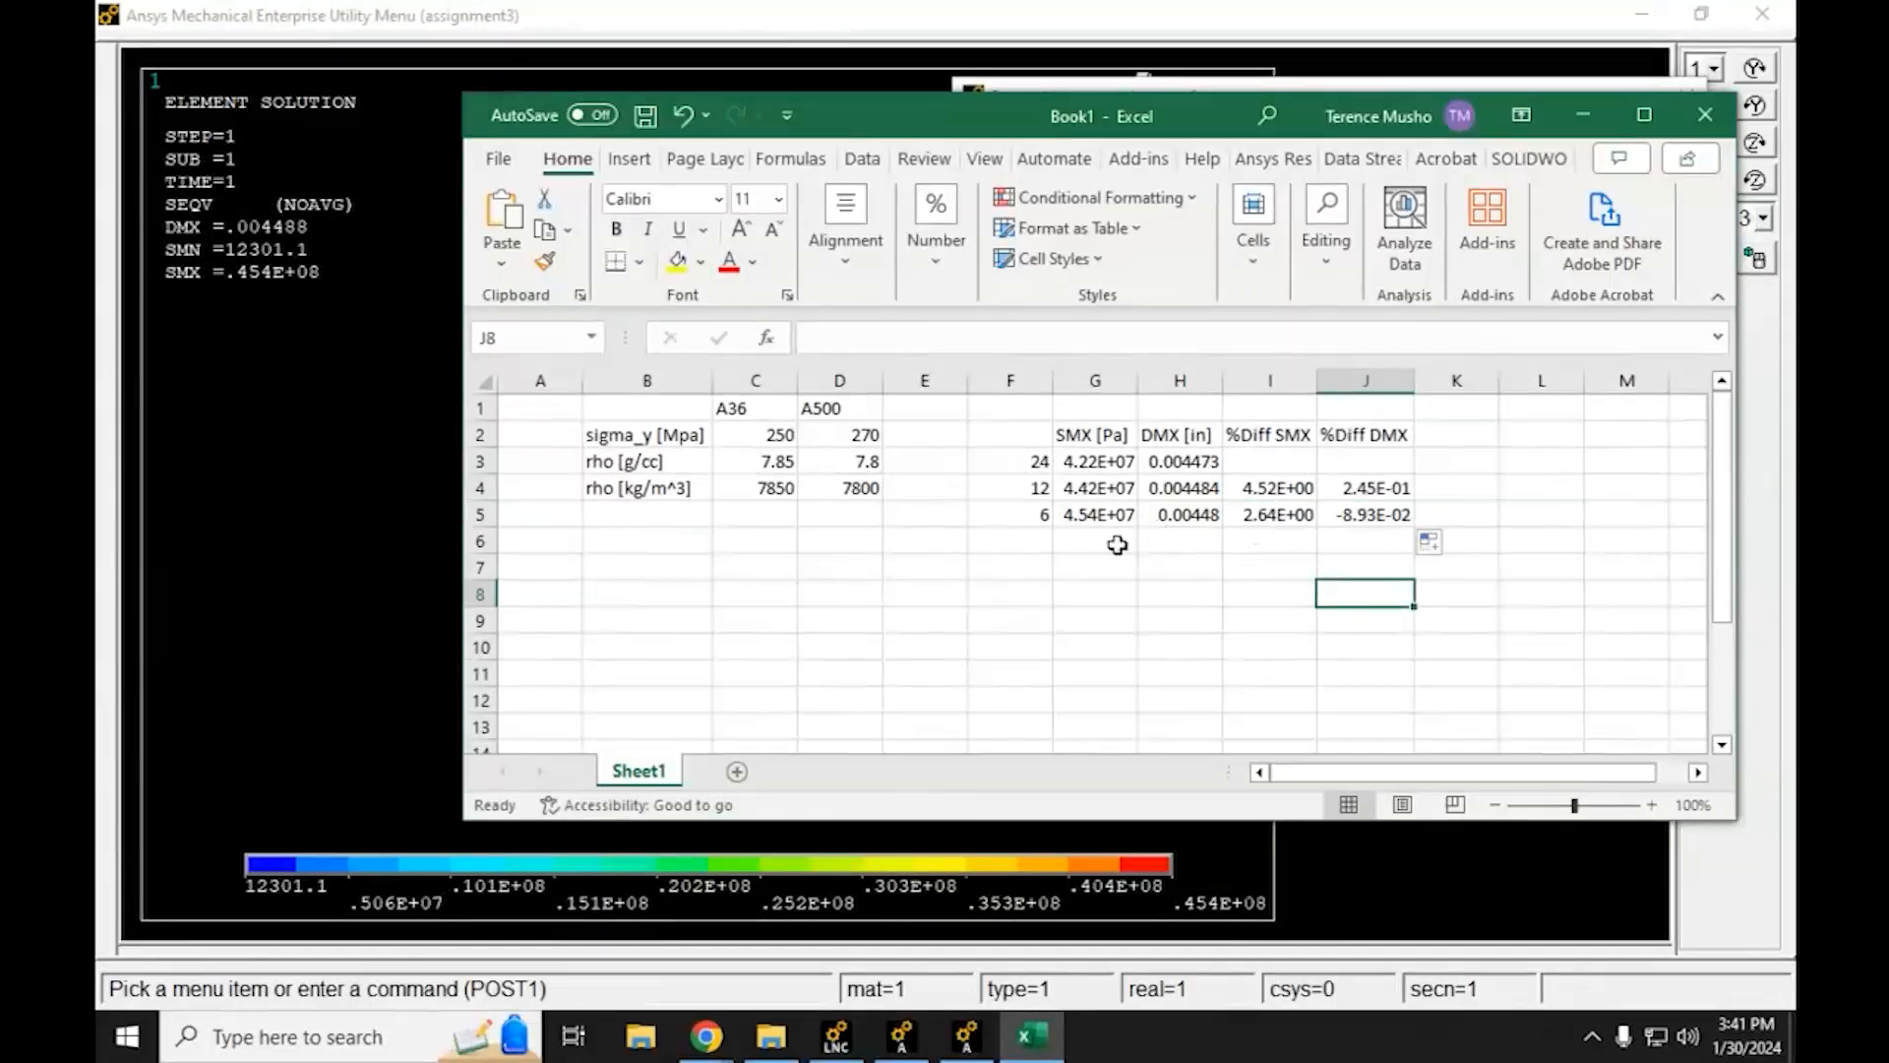
Add element size 3 to the refinement table in cell F6 and check the %Diff SMX formula in row 5
{"action": "left_click", "coordinate": [1028, 541]}
{"action": "type", "text": "3"}
{"action": "key", "text": "Return"}
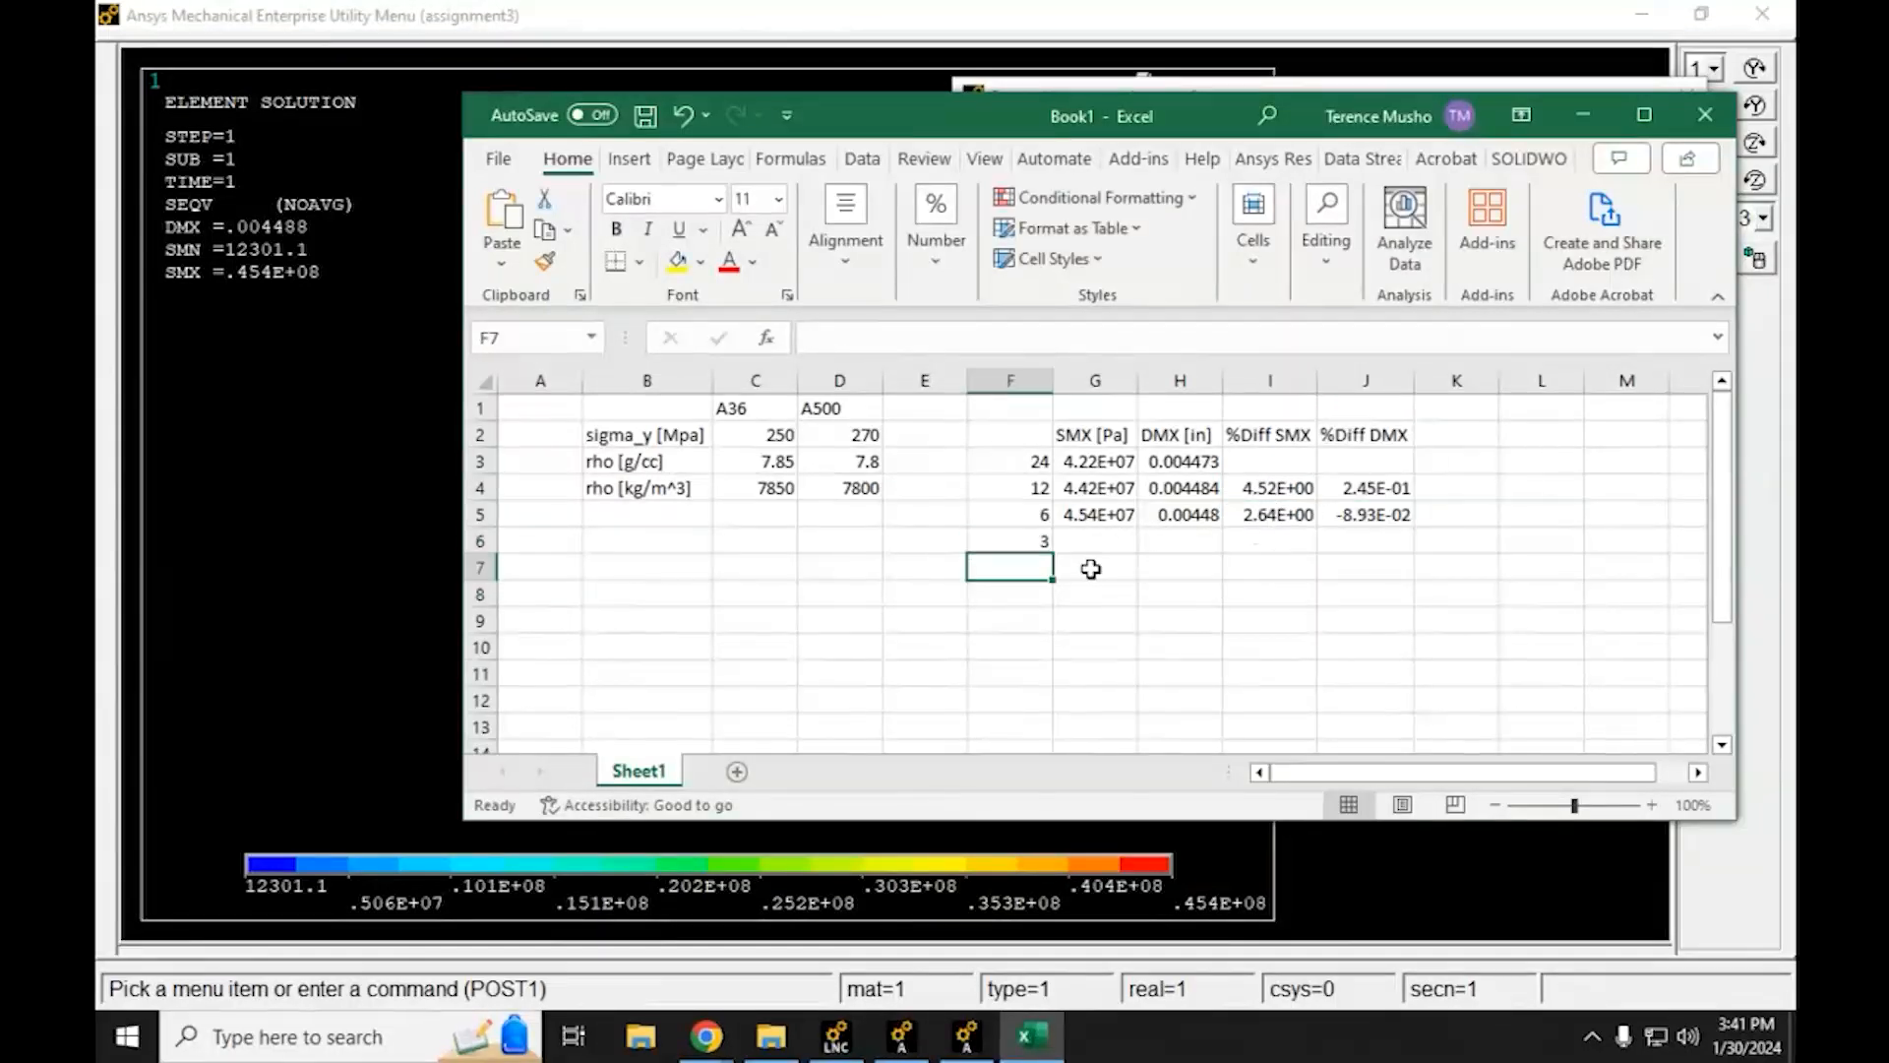
{"action": "left_click", "coordinate": [1265, 518]}
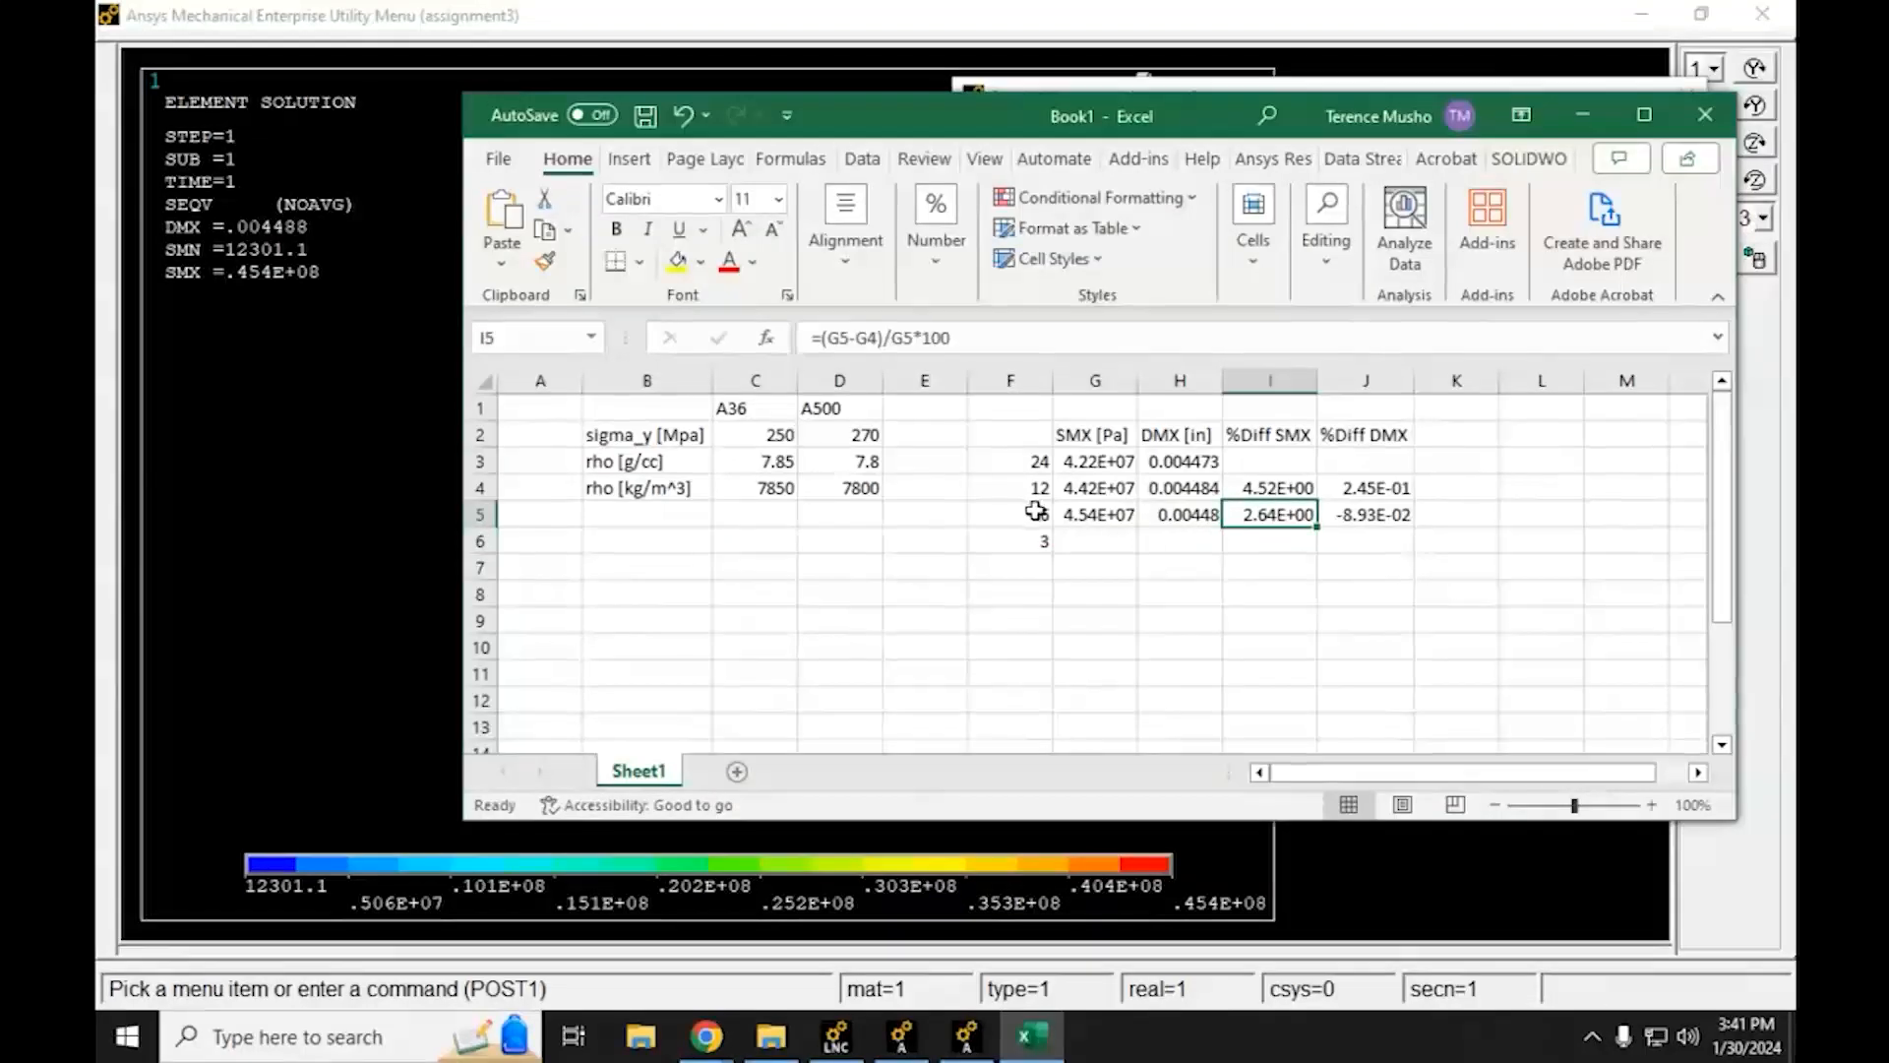
Switch back to Ansys, close the Results Viewer and clear the existing mesh from all lines
{"action": "key", "text": "alt+Tab"}
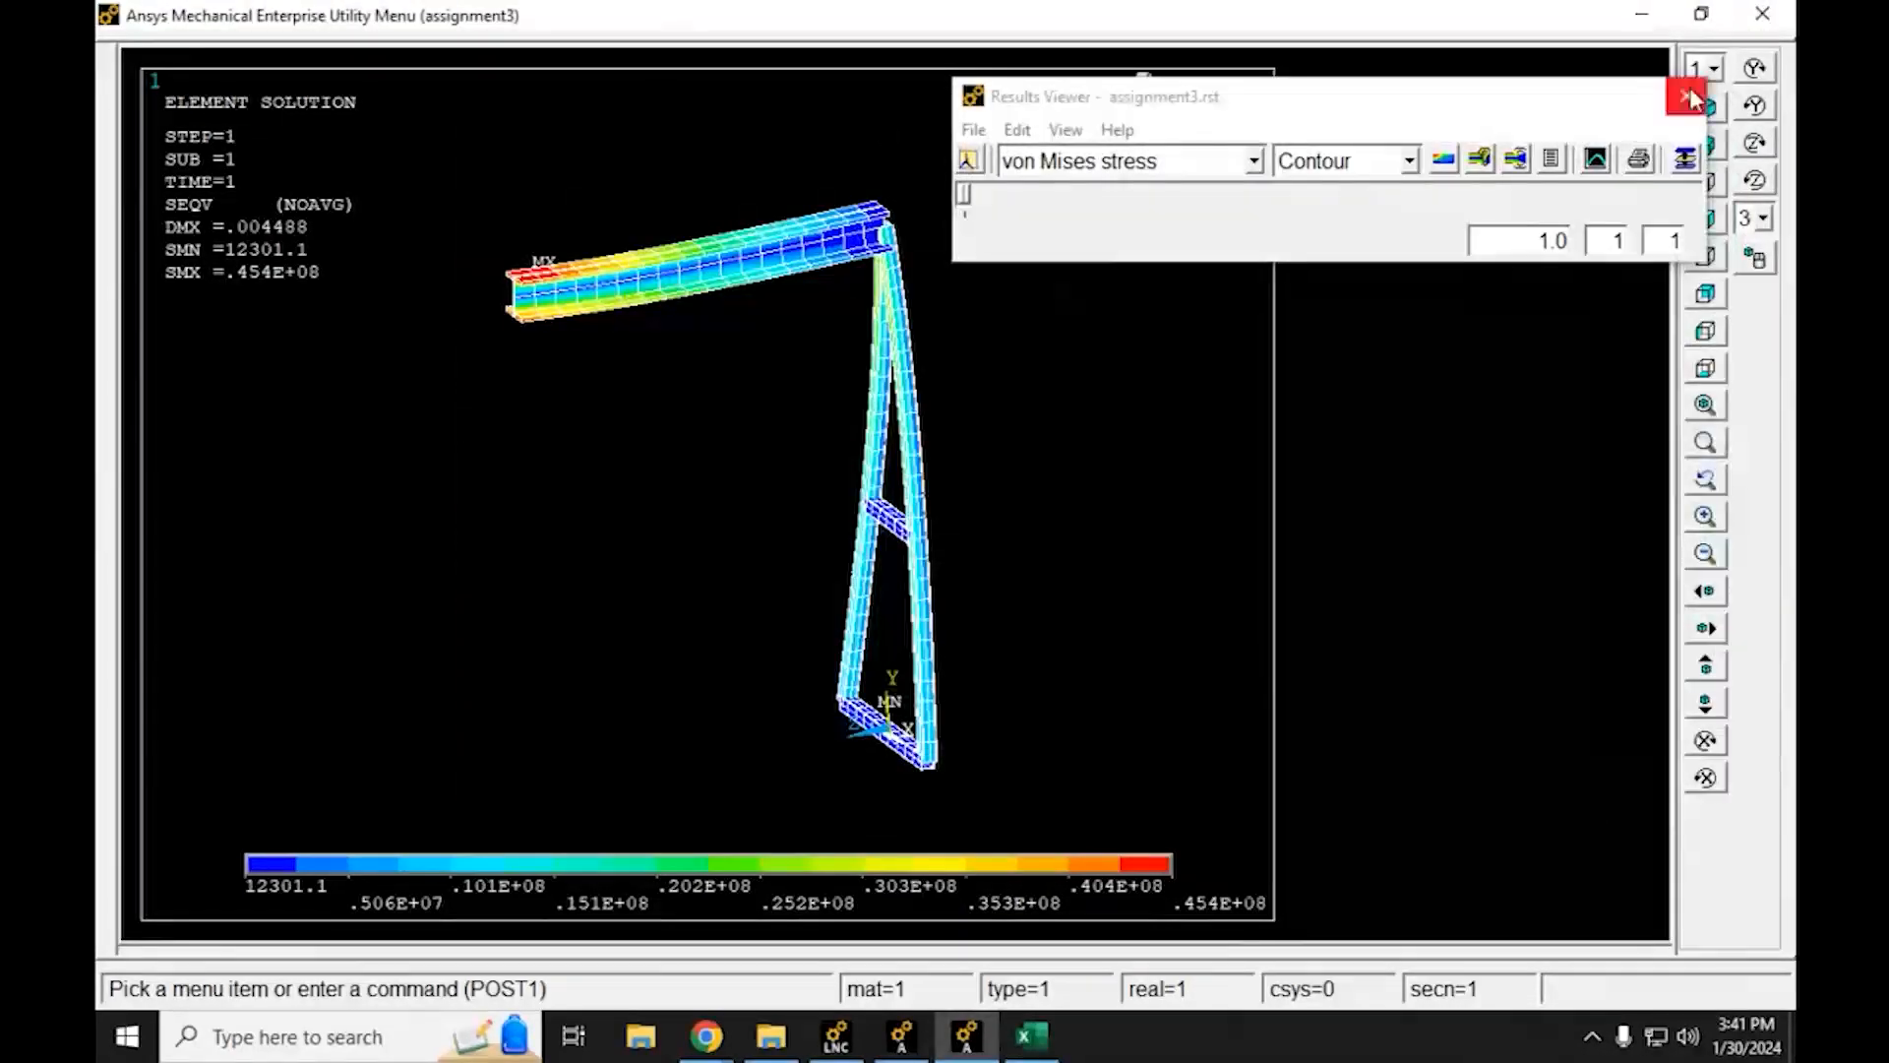
{"action": "left_click", "coordinate": [1686, 95]}
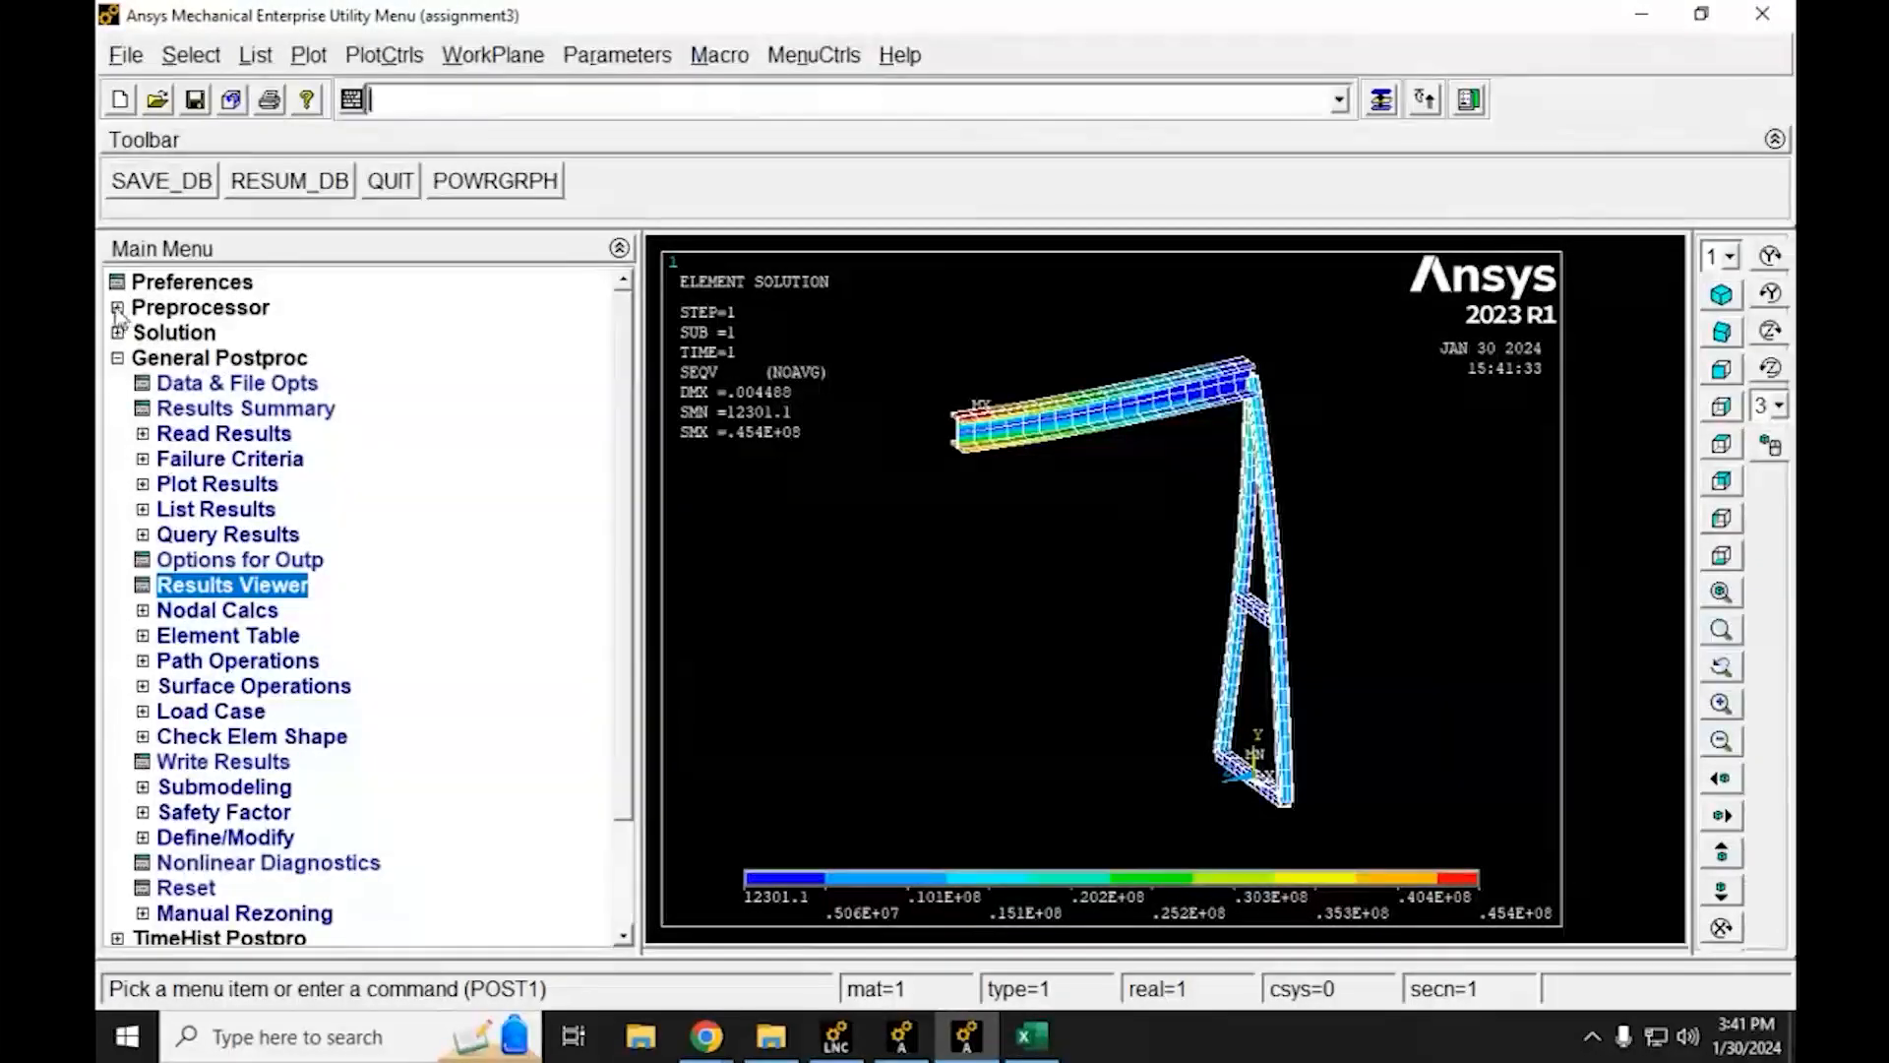
{"action": "left_click", "coordinate": [157, 307]}
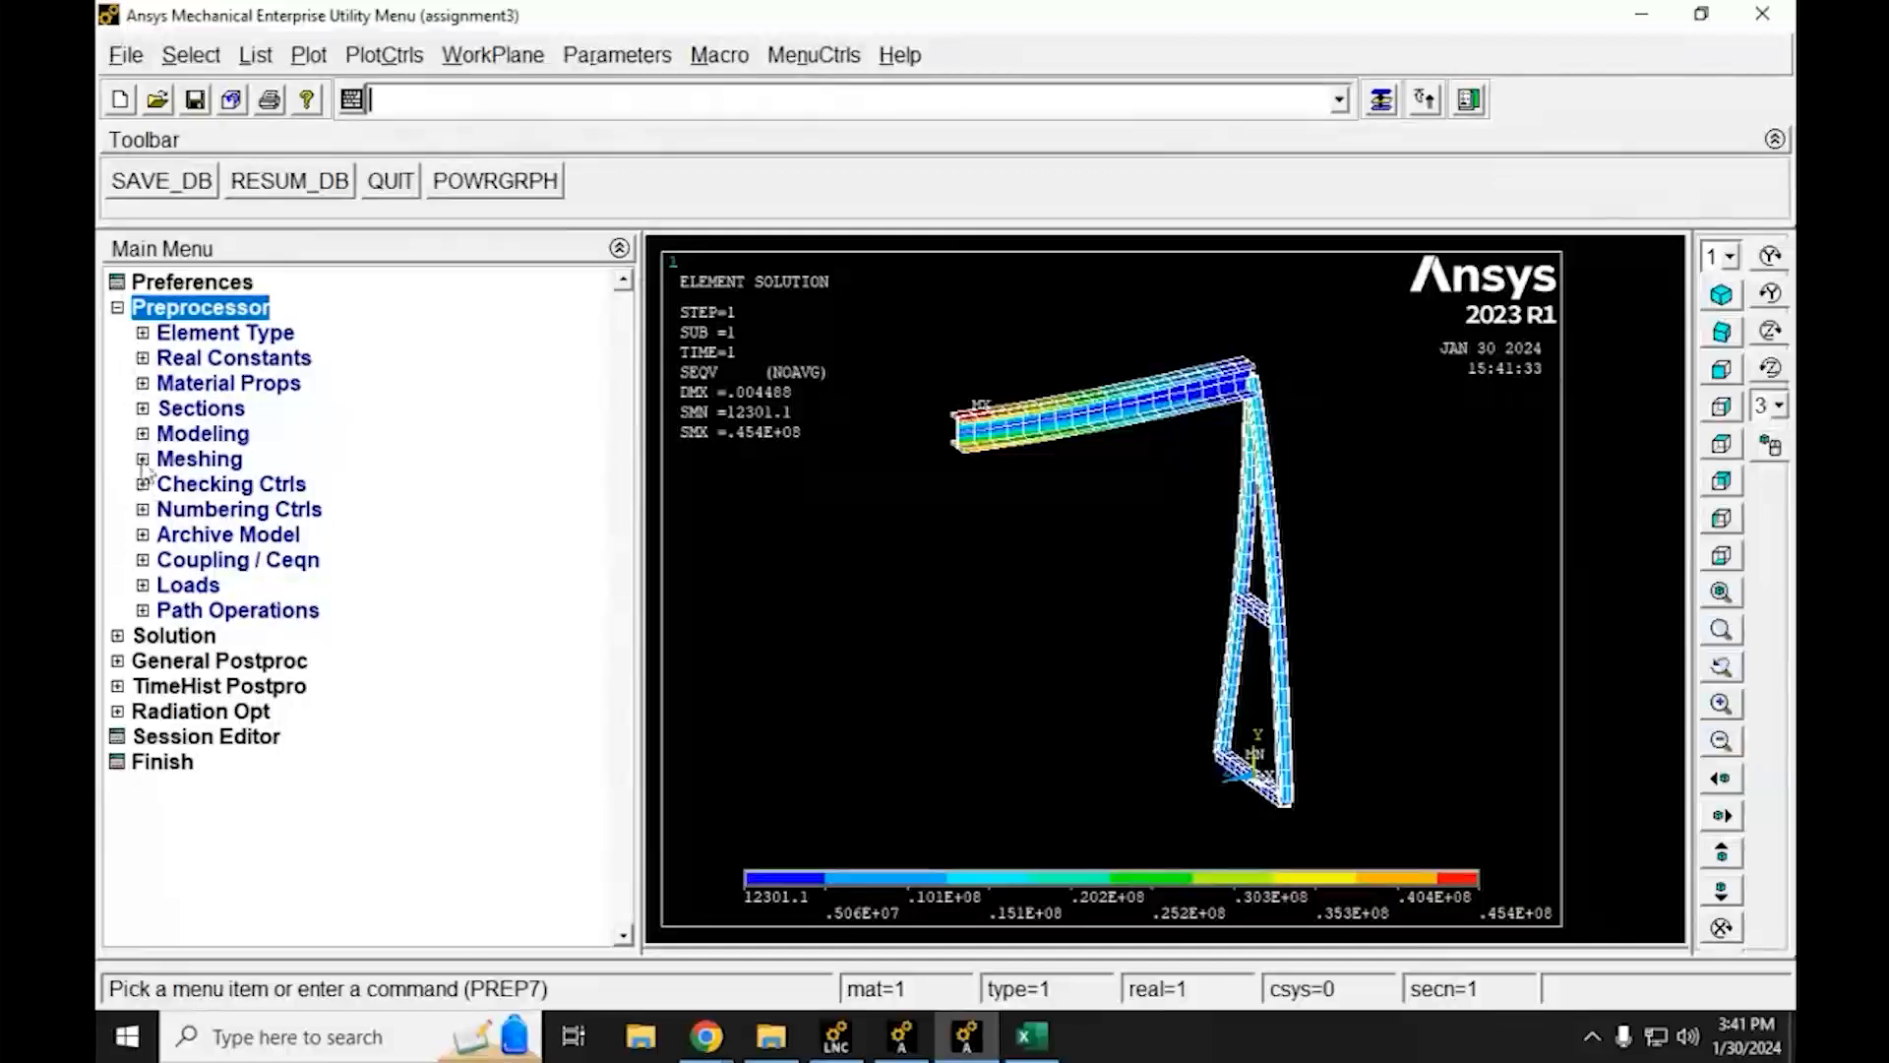
{"action": "left_click", "coordinate": [144, 460]}
{"action": "left_click", "coordinate": [194, 862]}
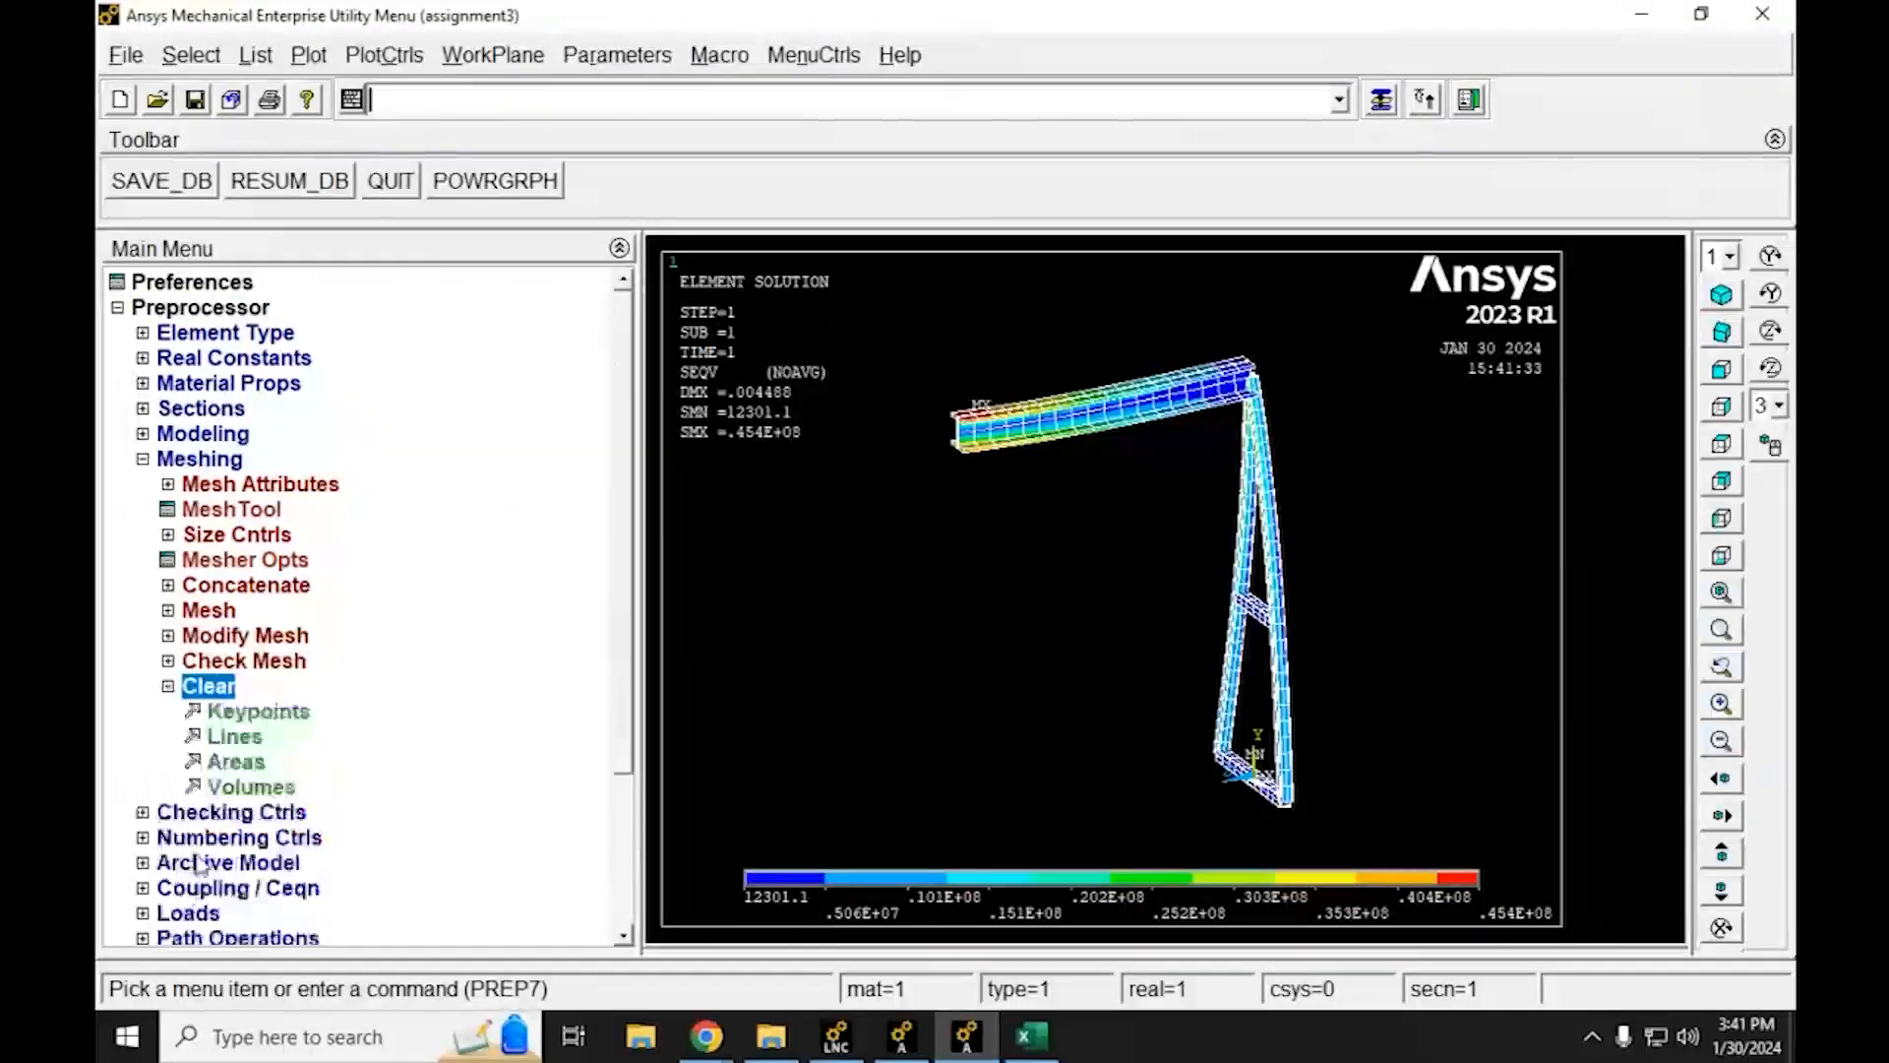
{"action": "left_click", "coordinate": [218, 740]}
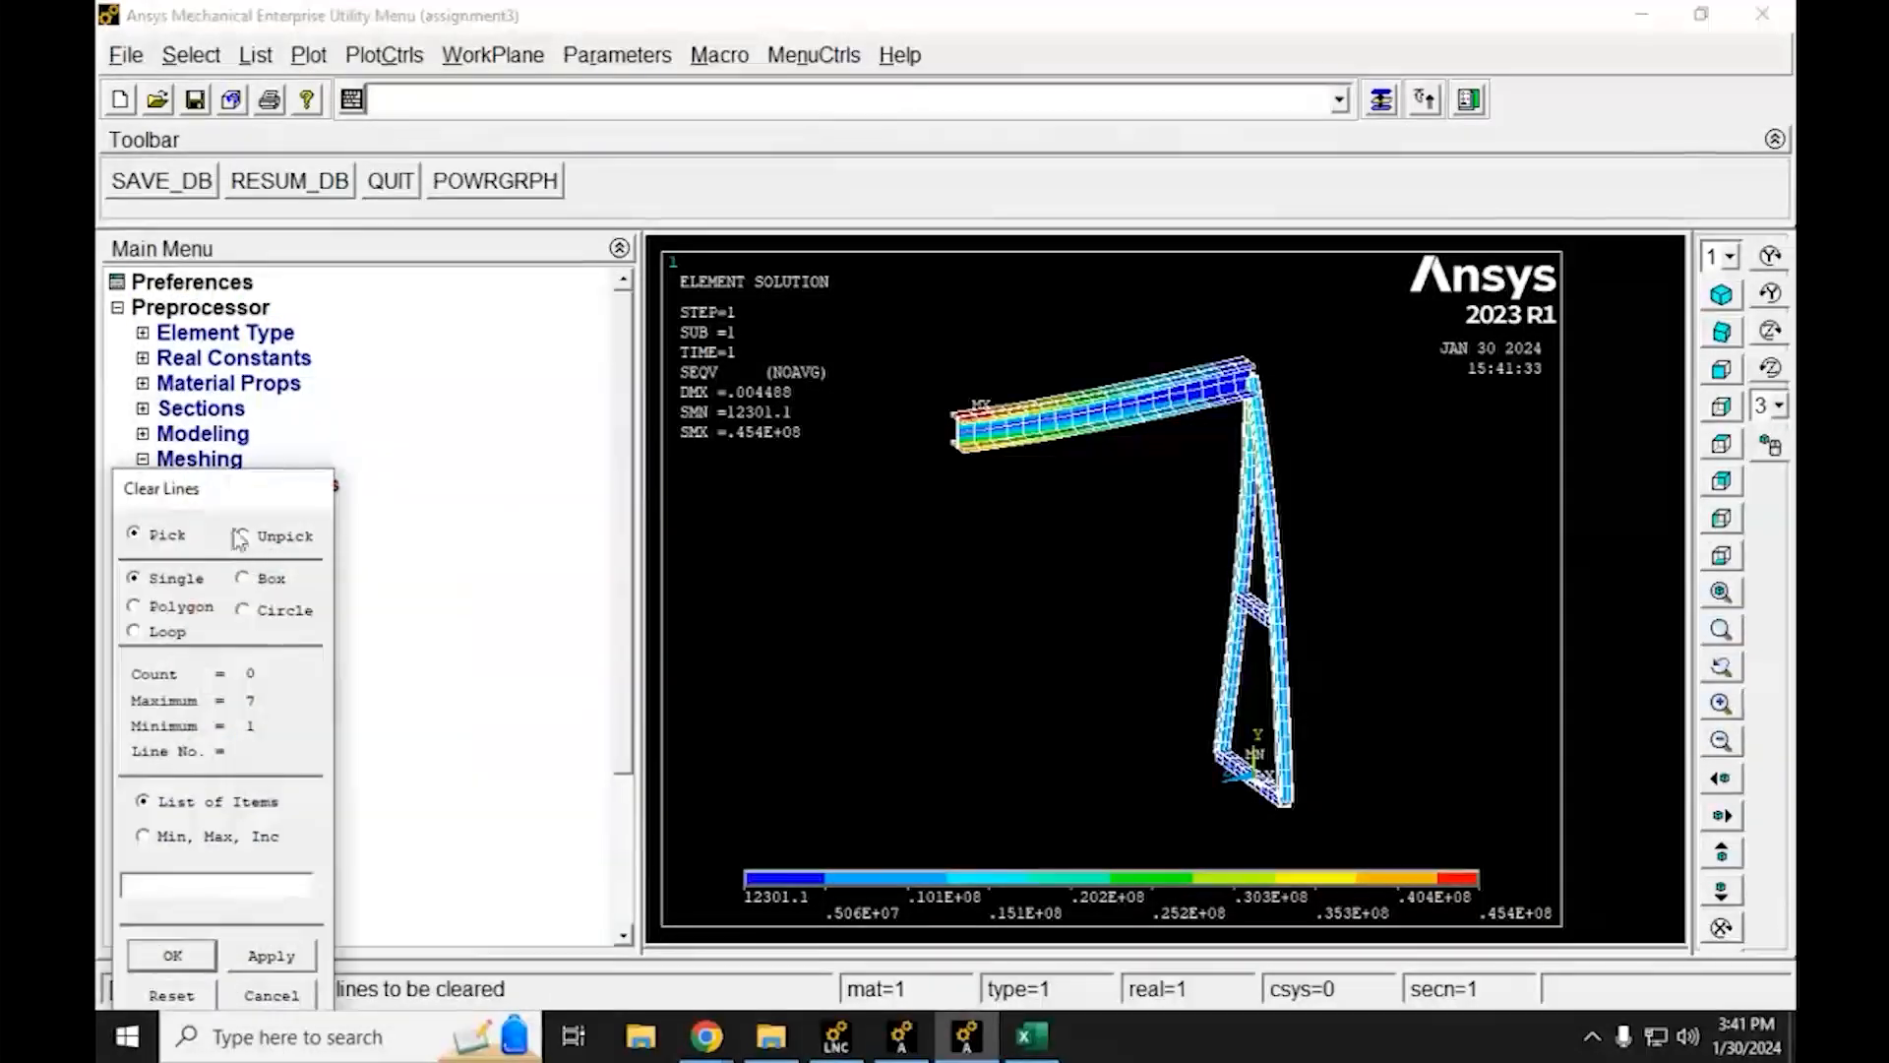
{"action": "left_click", "coordinate": [445, 836]}
Set the element edge length on all lines to 3*0.0254
{"action": "left_click", "coordinate": [238, 535]}
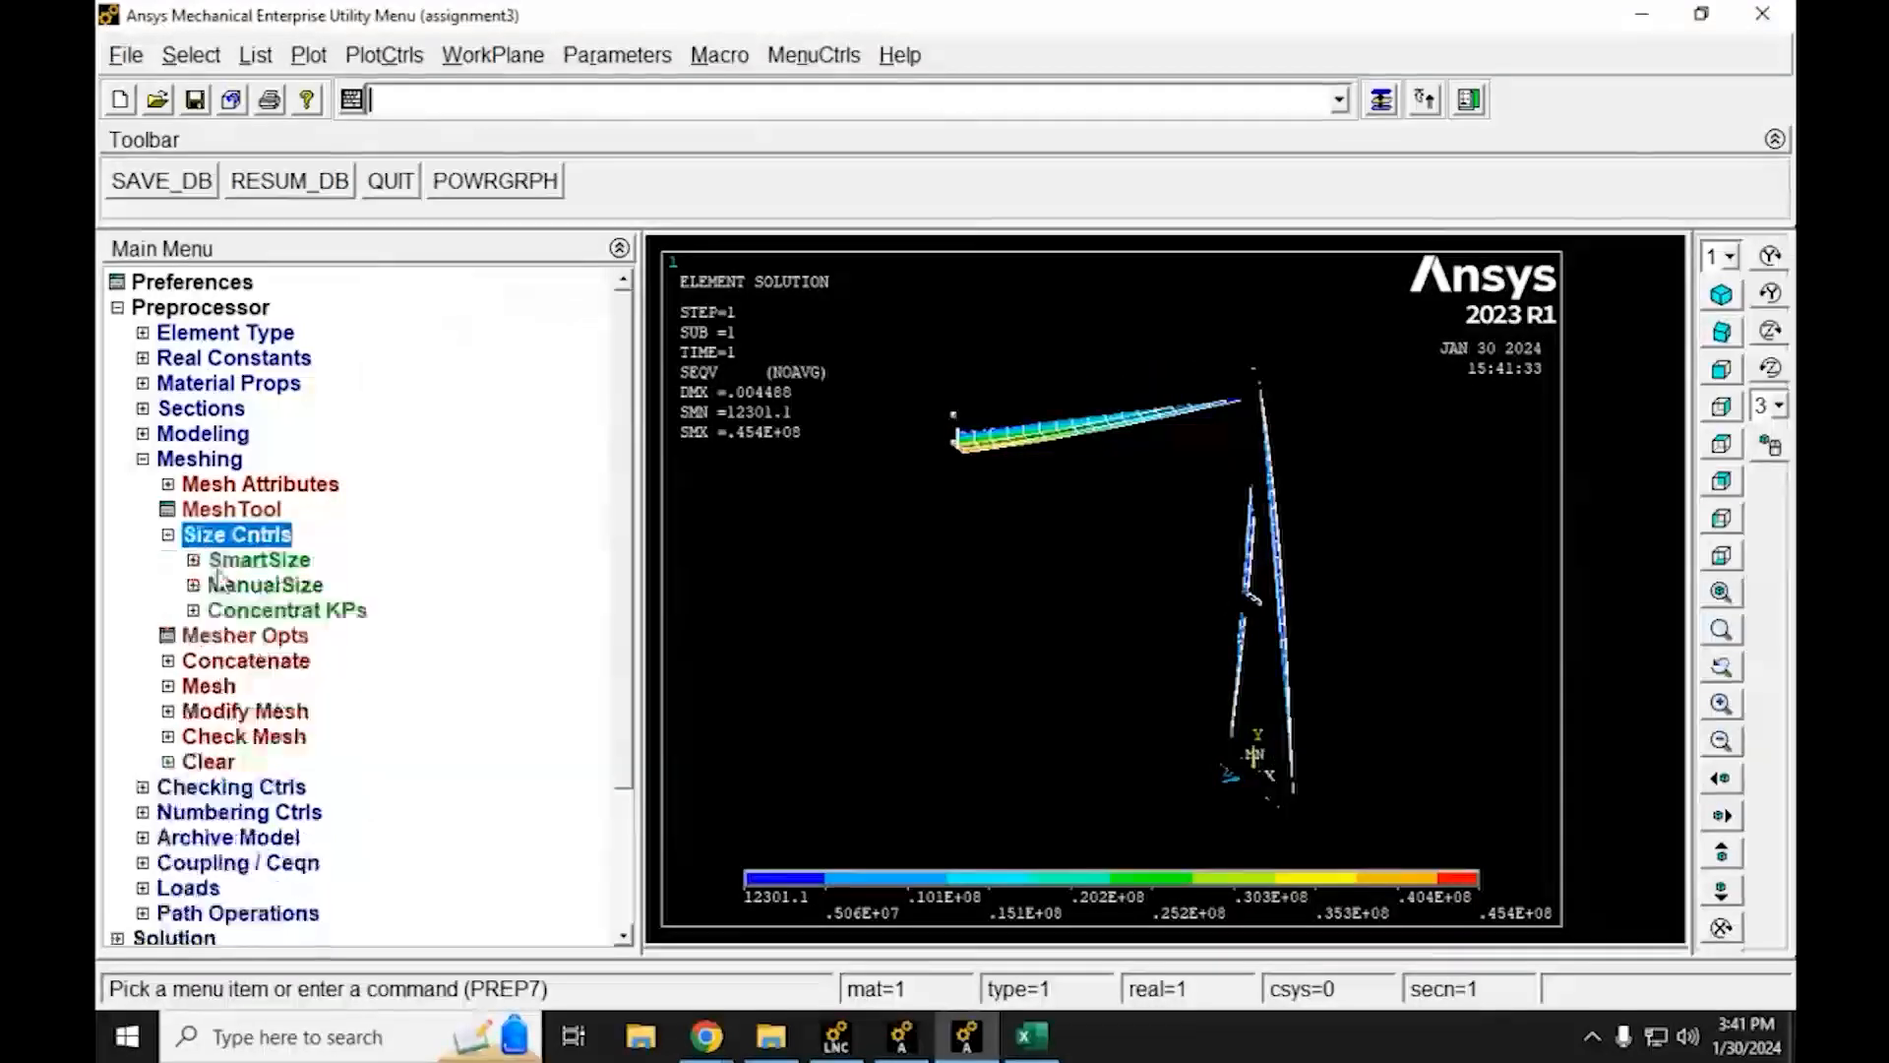
{"action": "left_click", "coordinate": [261, 584]}
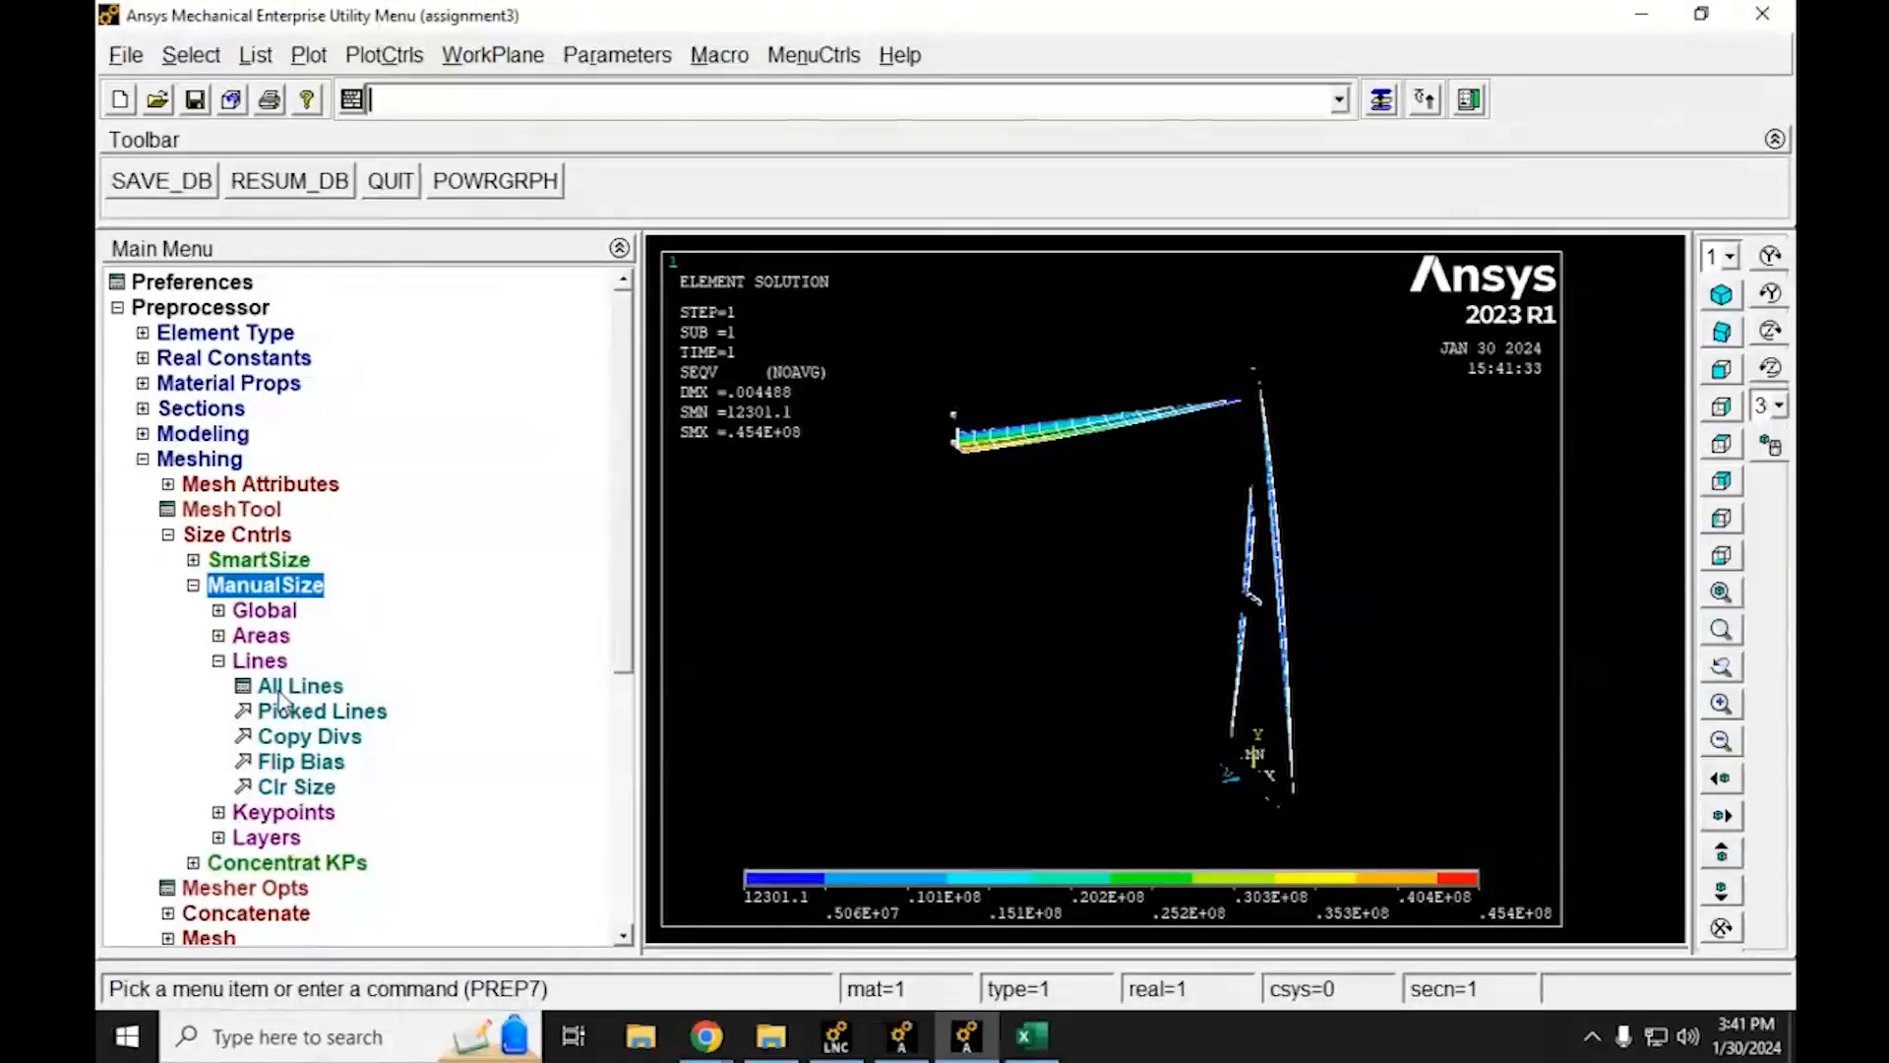
{"action": "left_click", "coordinate": [293, 686]}
{"action": "left_click_drag", "start_coordinate": [1049, 405], "coordinate": [1026, 415]}
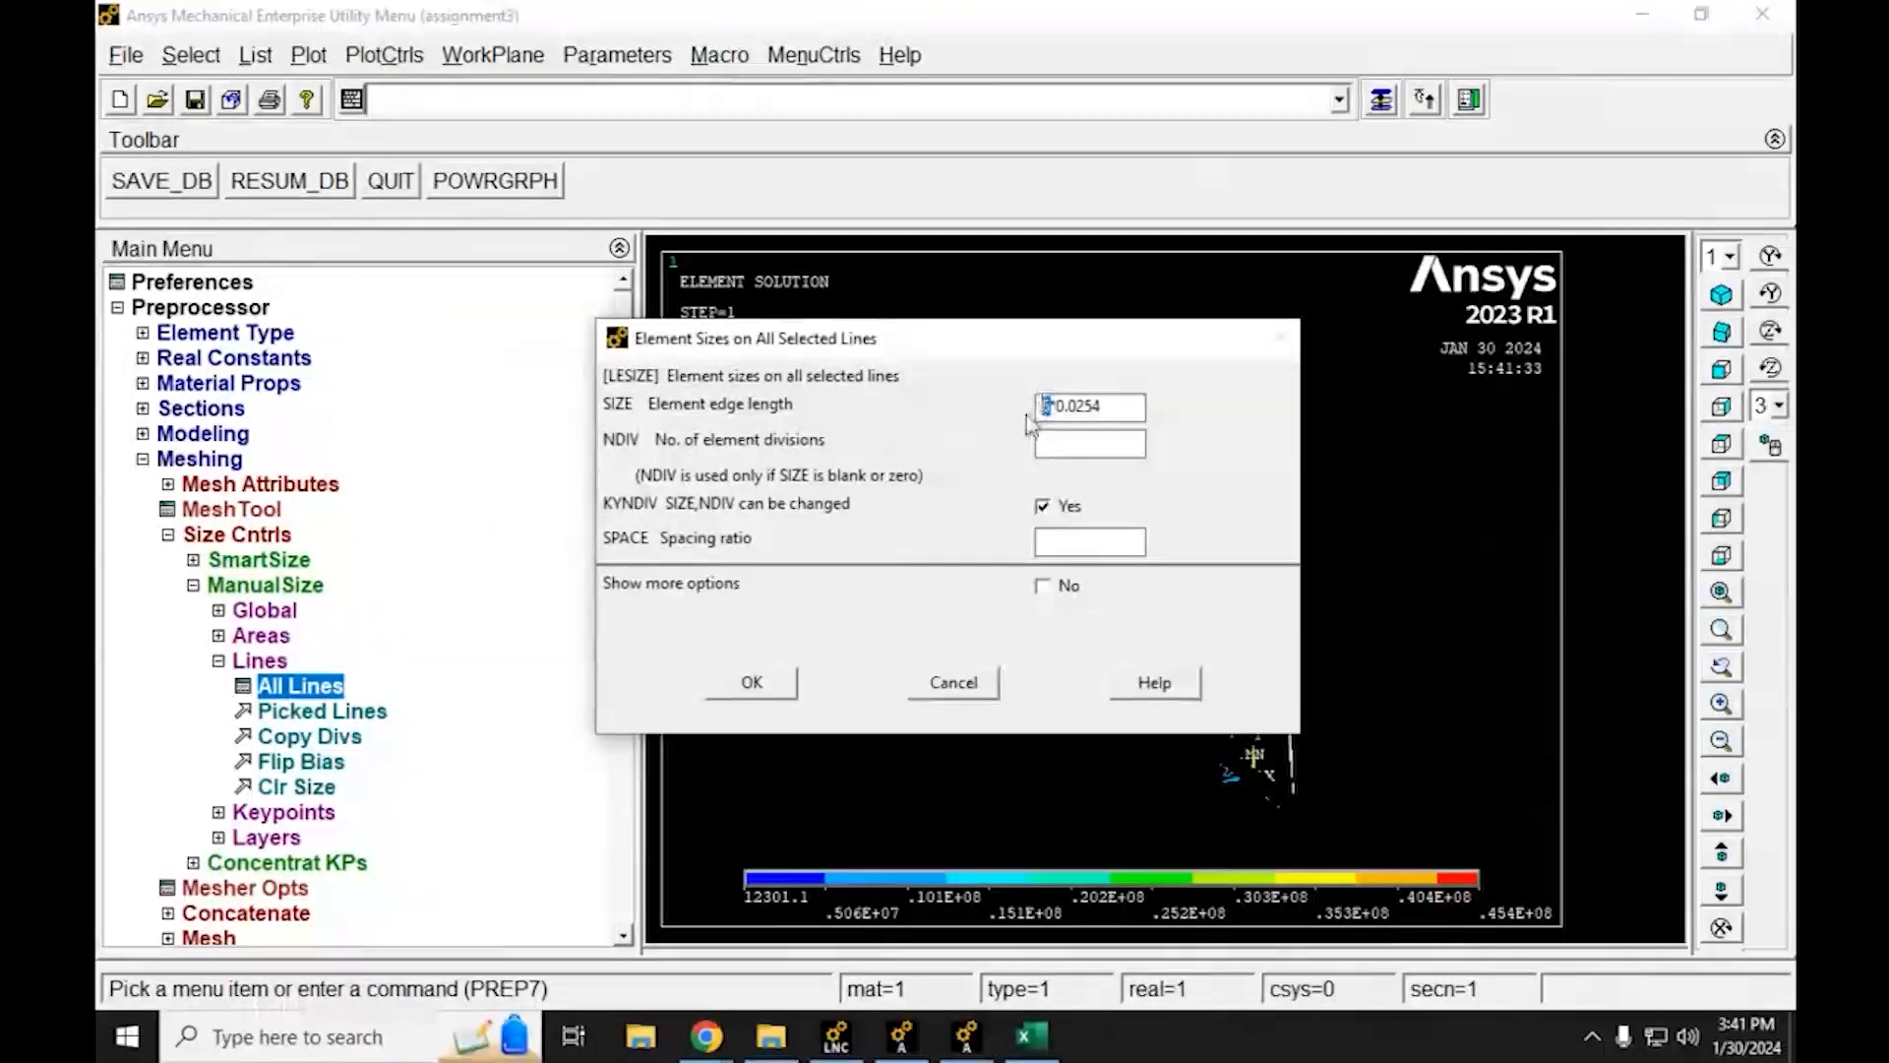
{"action": "left_click", "coordinate": [791, 681]}
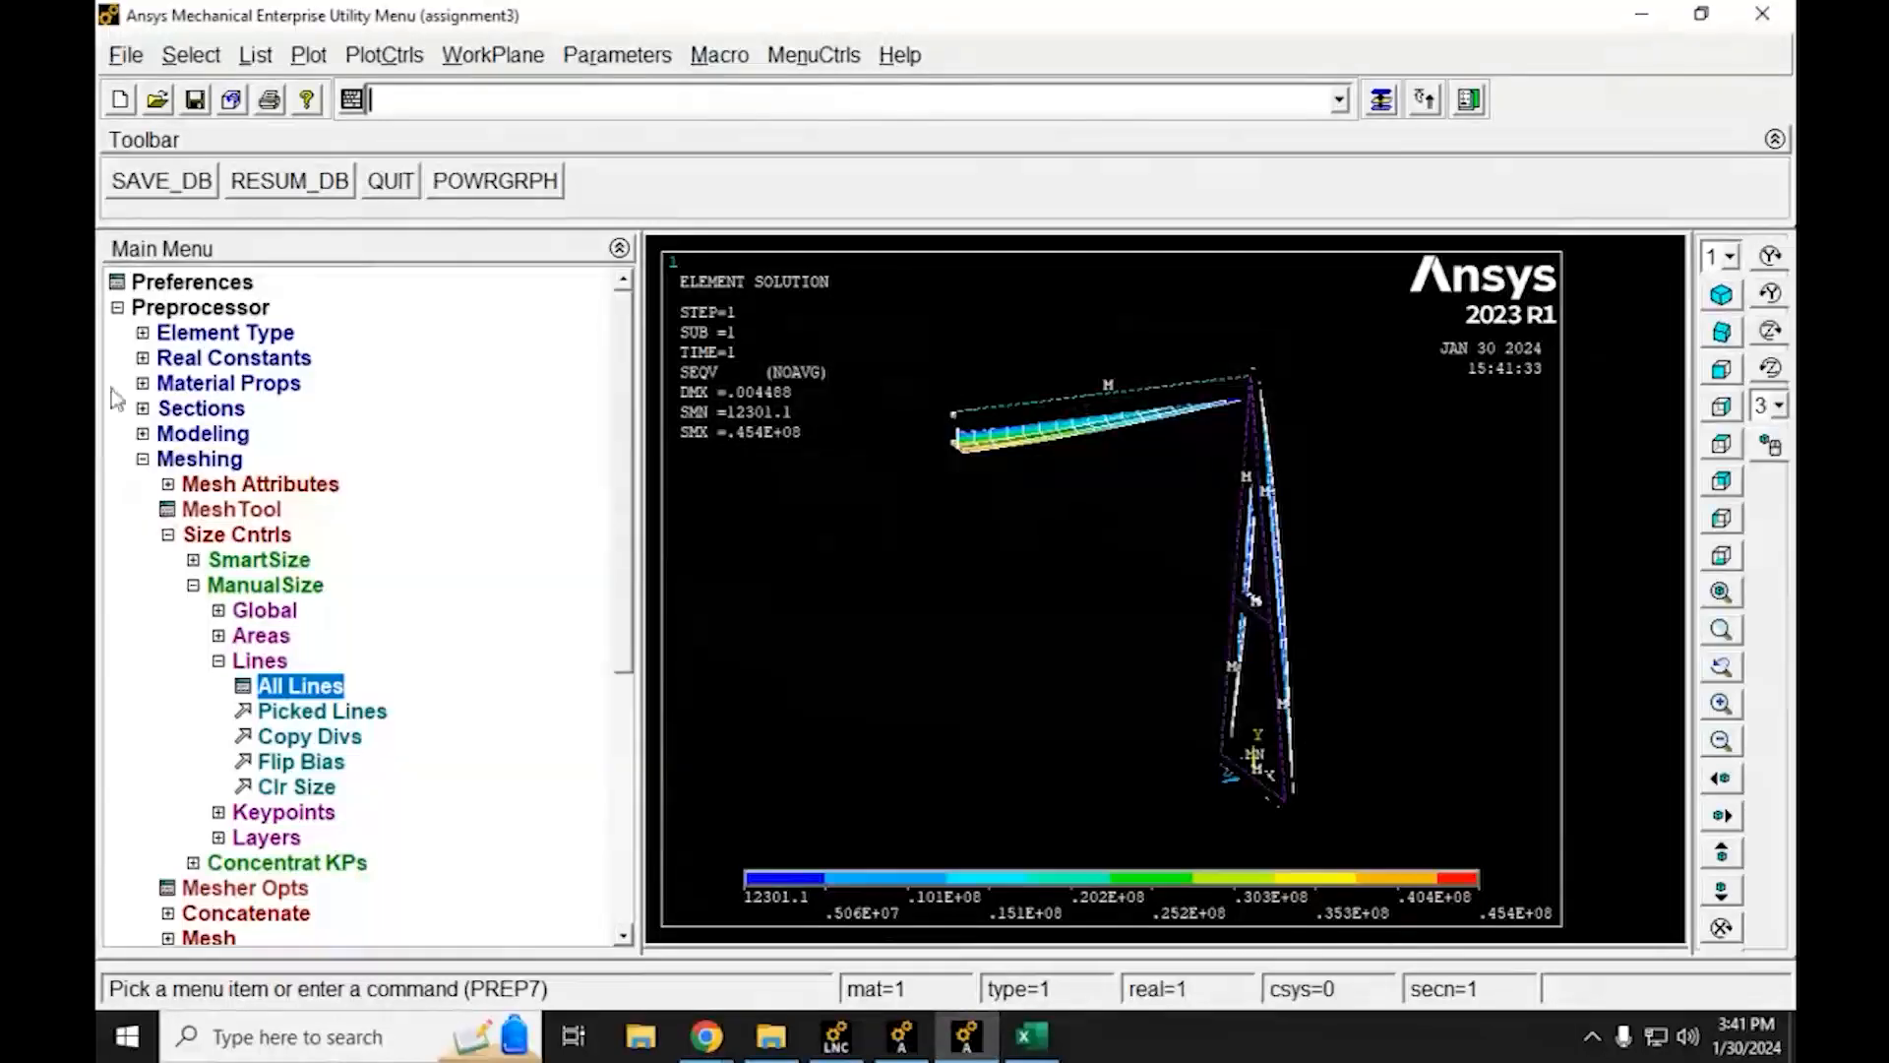
Mesh all lines of the crane with the refined element size and leave the meshing commands
{"action": "left_click", "coordinate": [168, 535]}
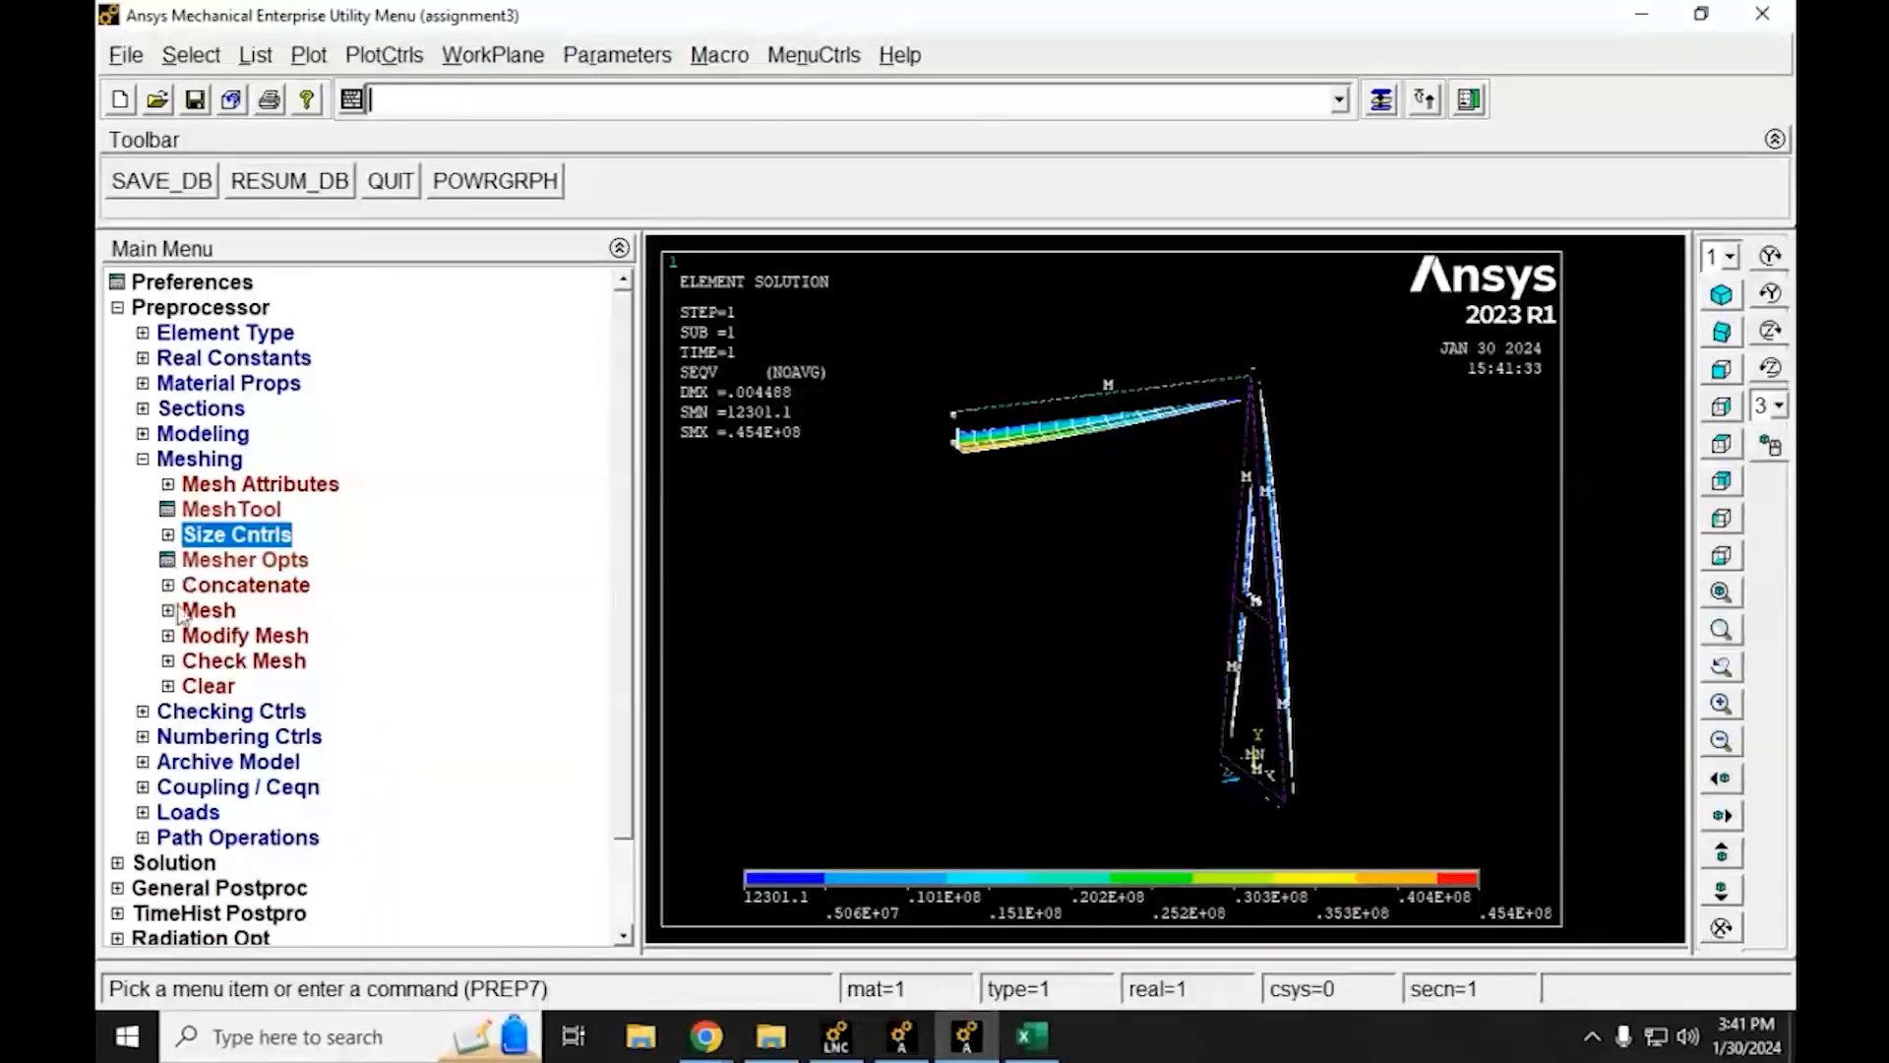
{"action": "left_click", "coordinate": [169, 611]}
{"action": "left_click", "coordinate": [234, 661]}
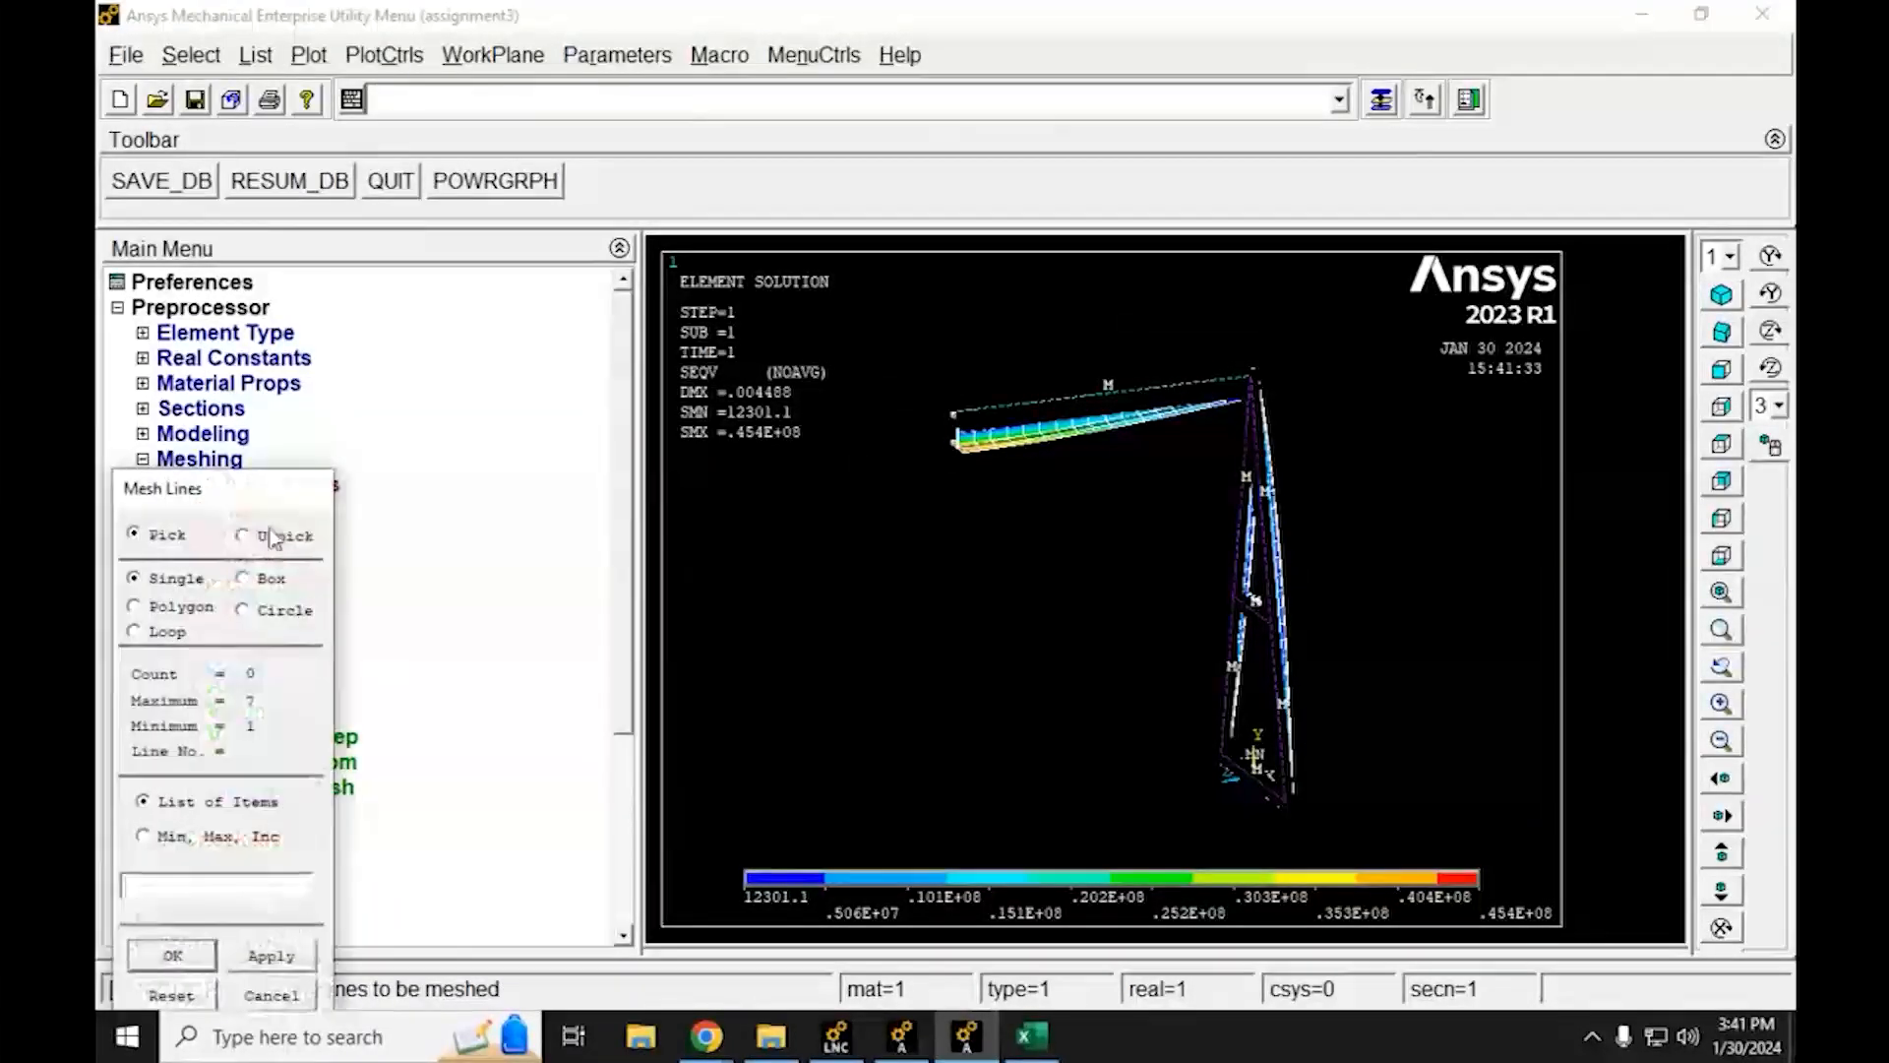
{"action": "left_click", "coordinate": [346, 936]}
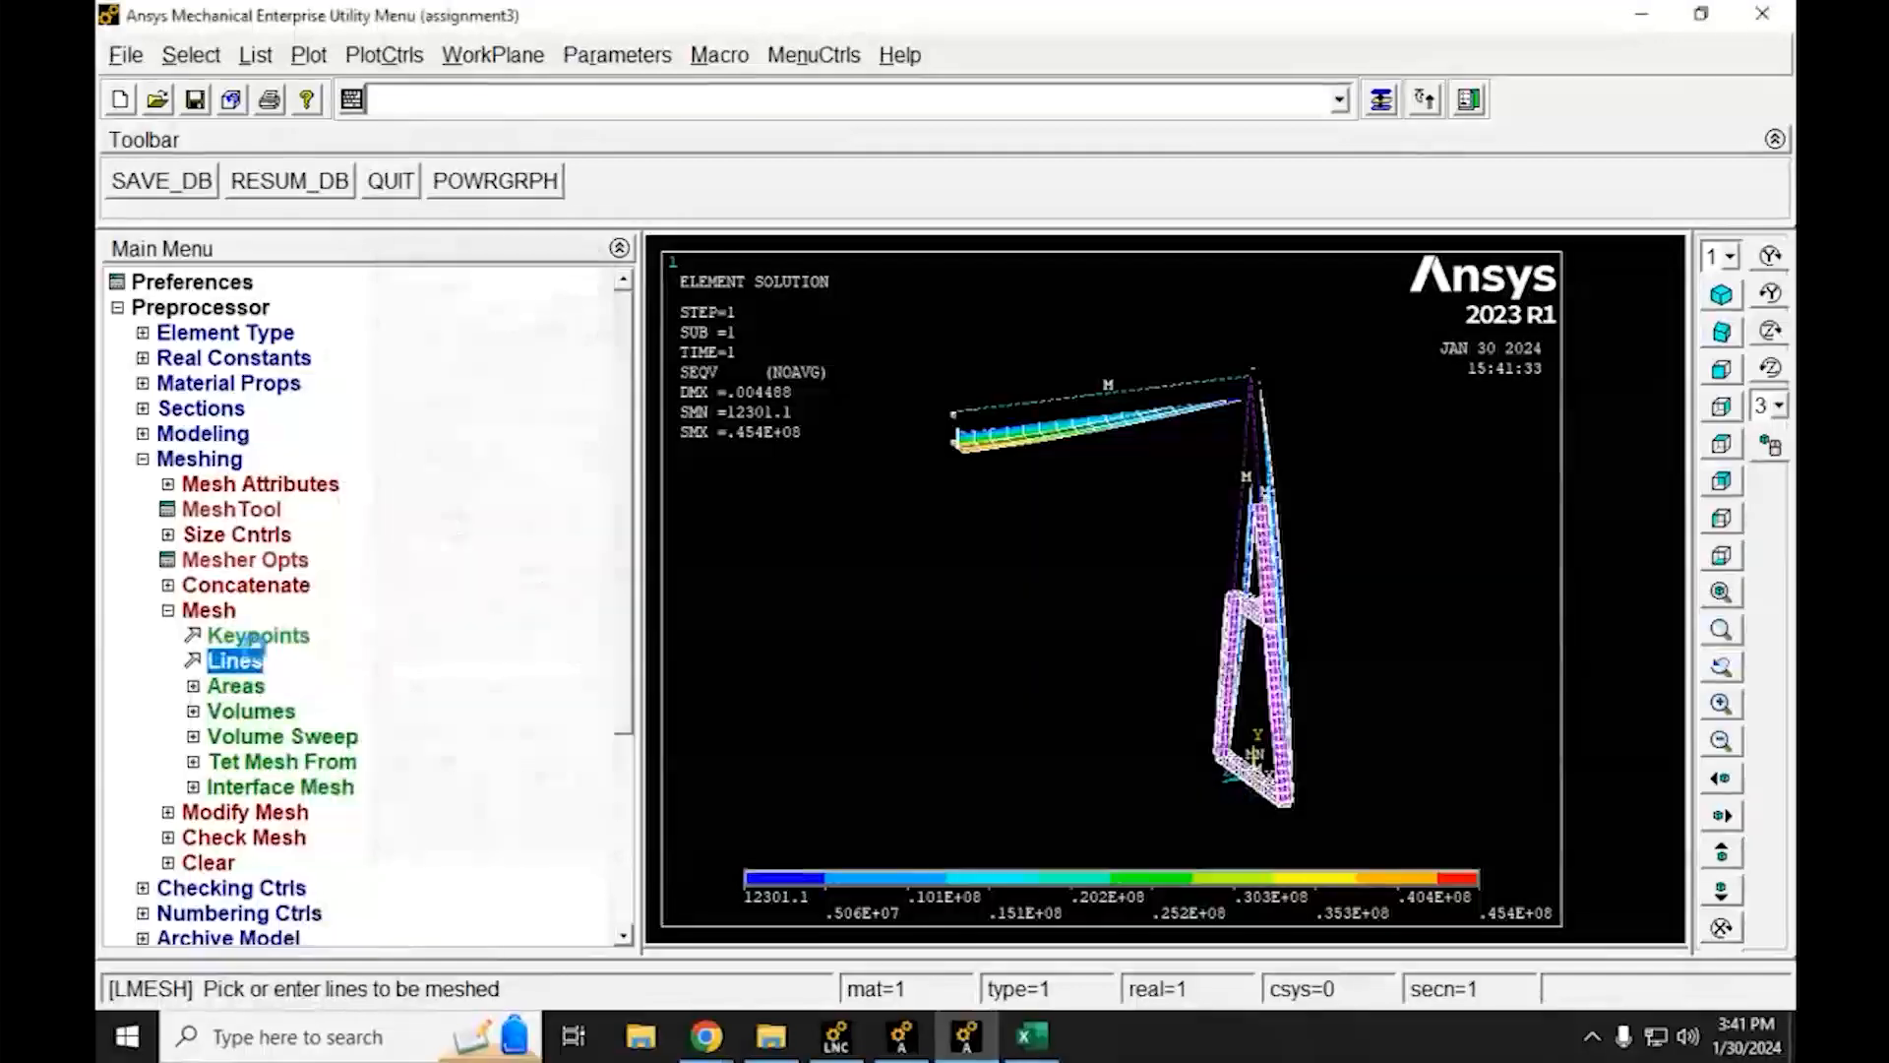
{"action": "left_click", "coordinate": [143, 459]}
{"action": "left_click", "coordinate": [117, 308]}
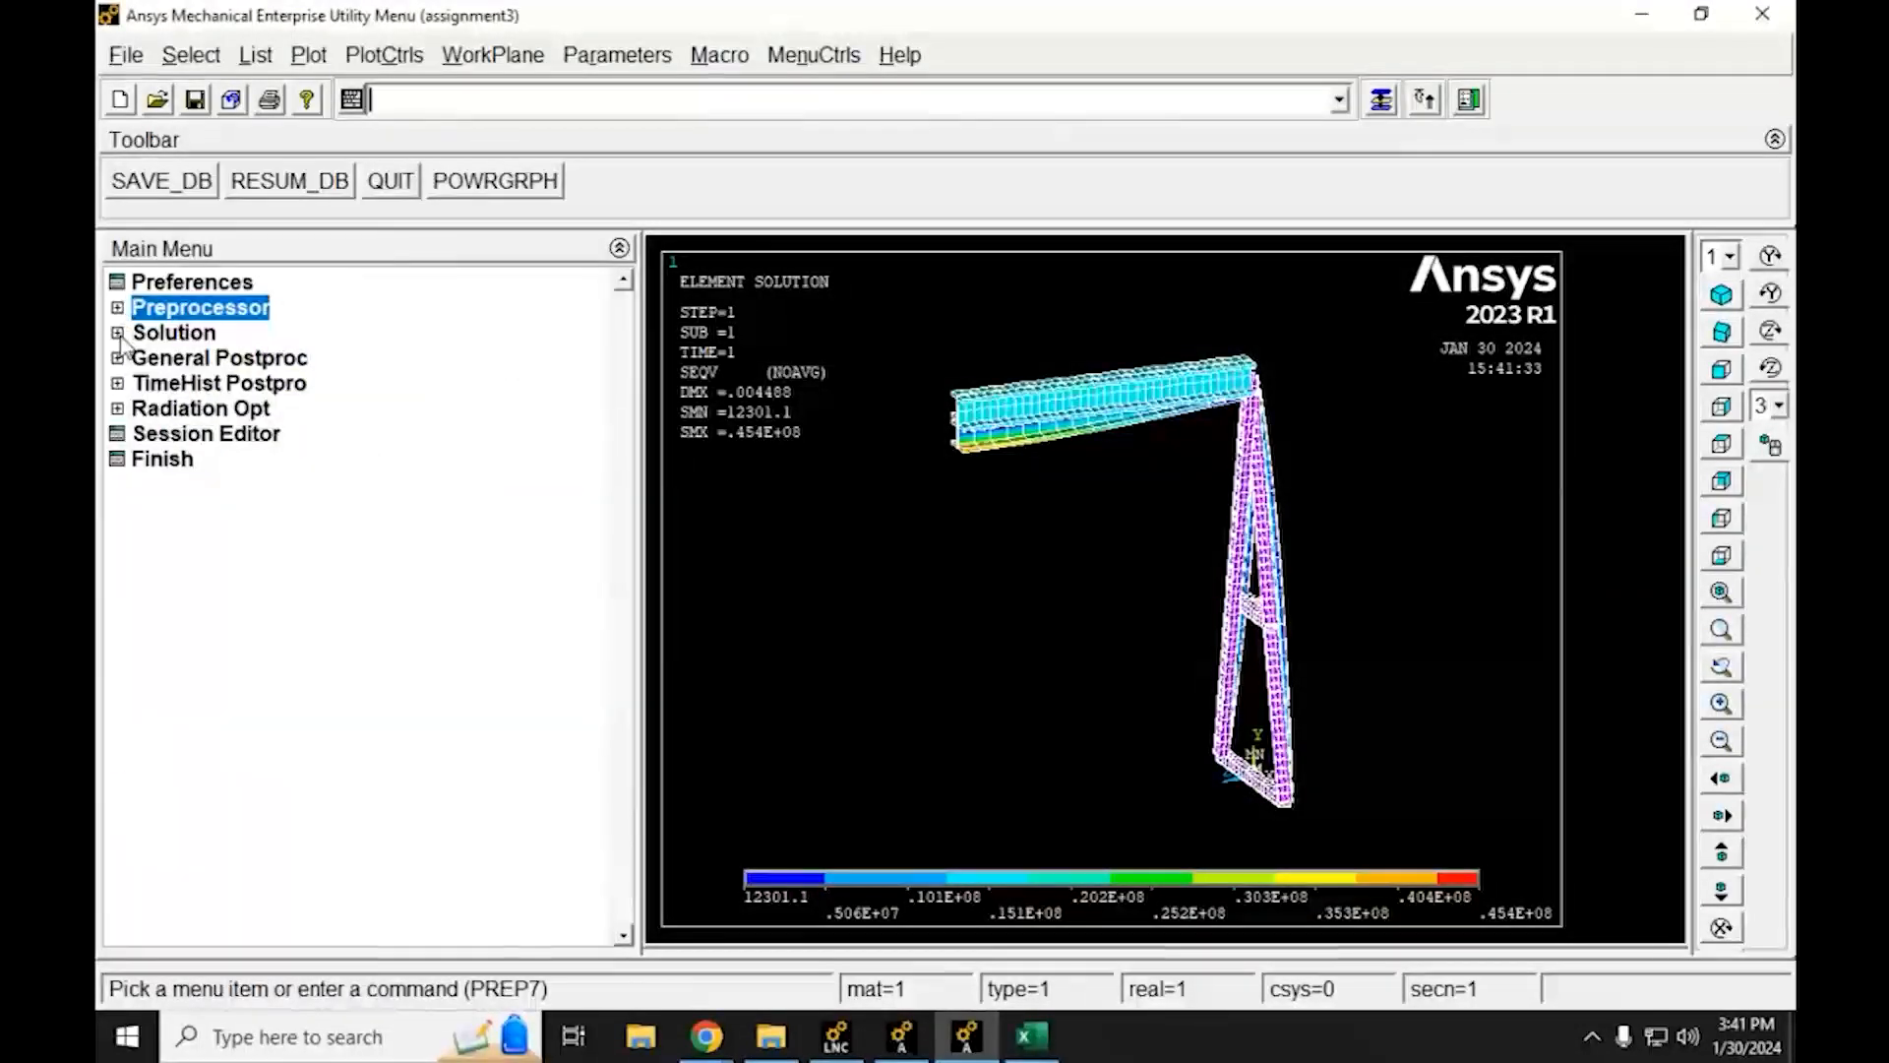
Solve the current load step for the size 3 mesh and dismiss the status and completion windows
{"action": "left_click", "coordinate": [117, 333]}
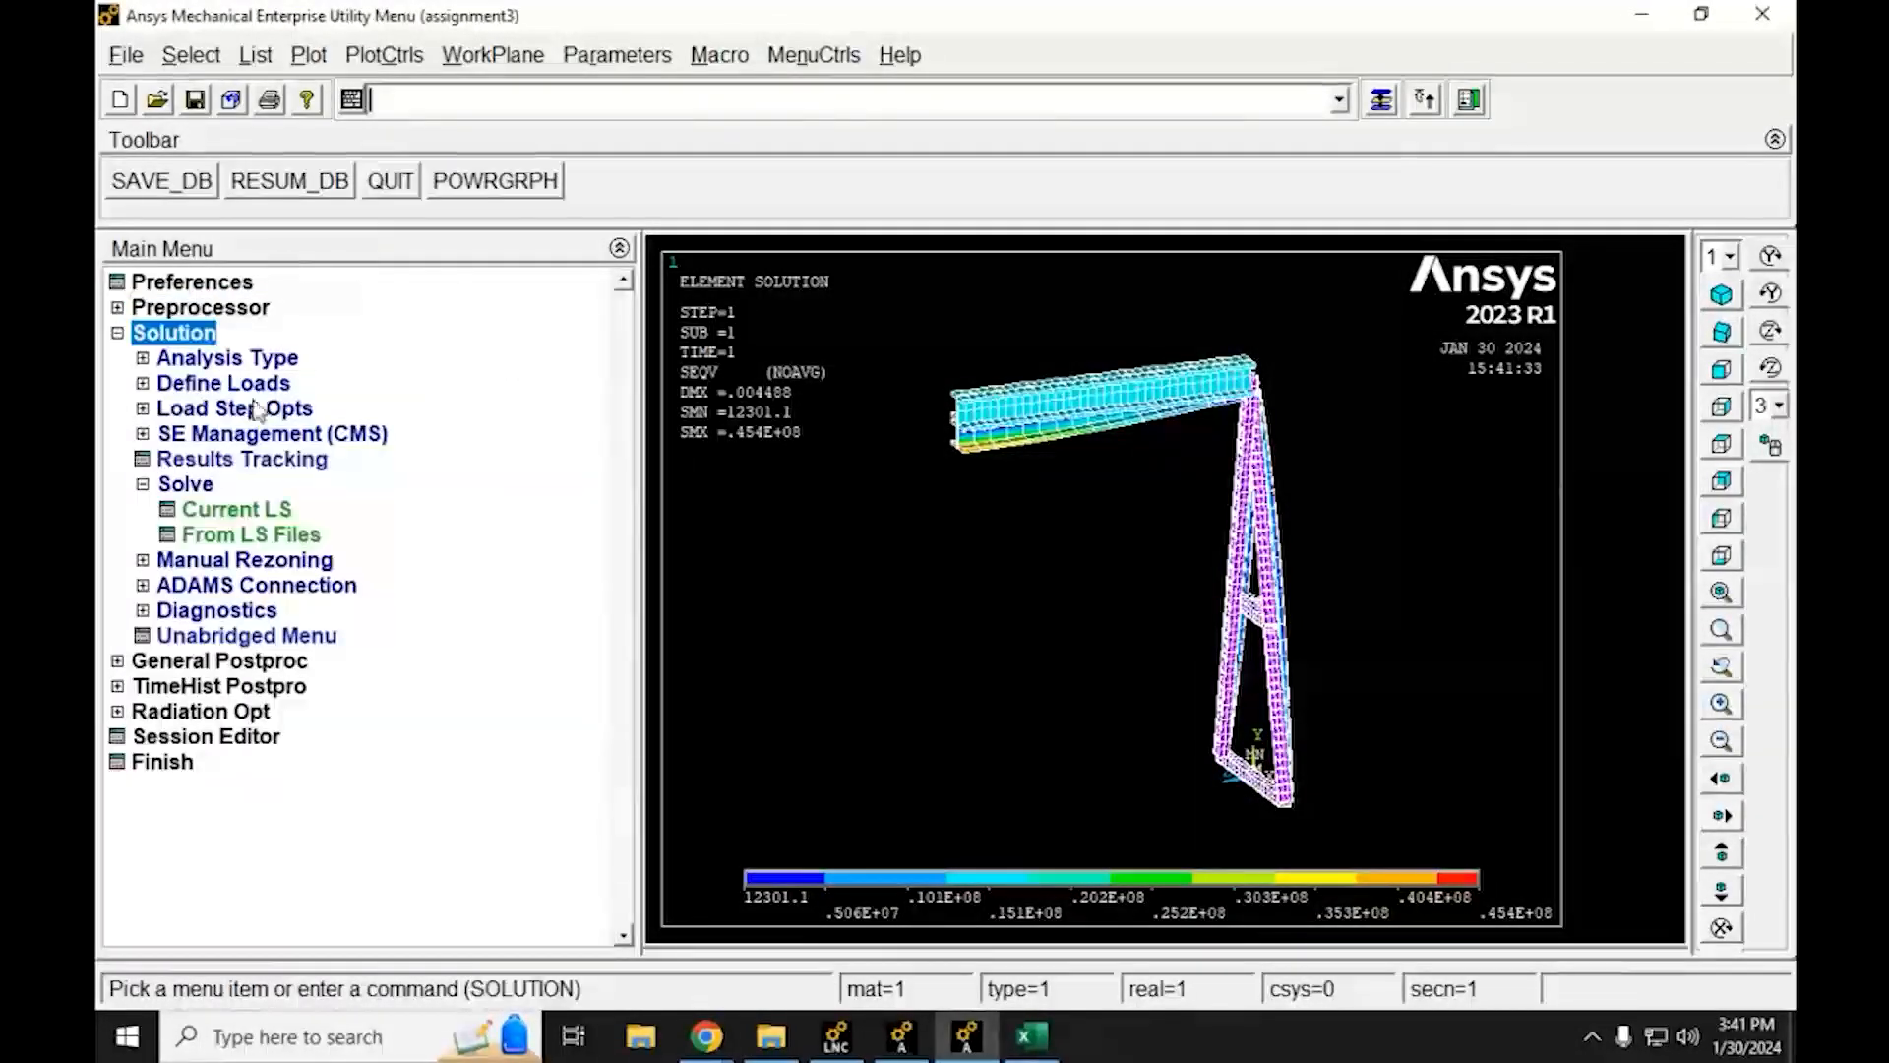
{"action": "left_click", "coordinate": [250, 514]}
{"action": "left_click", "coordinate": [928, 641]}
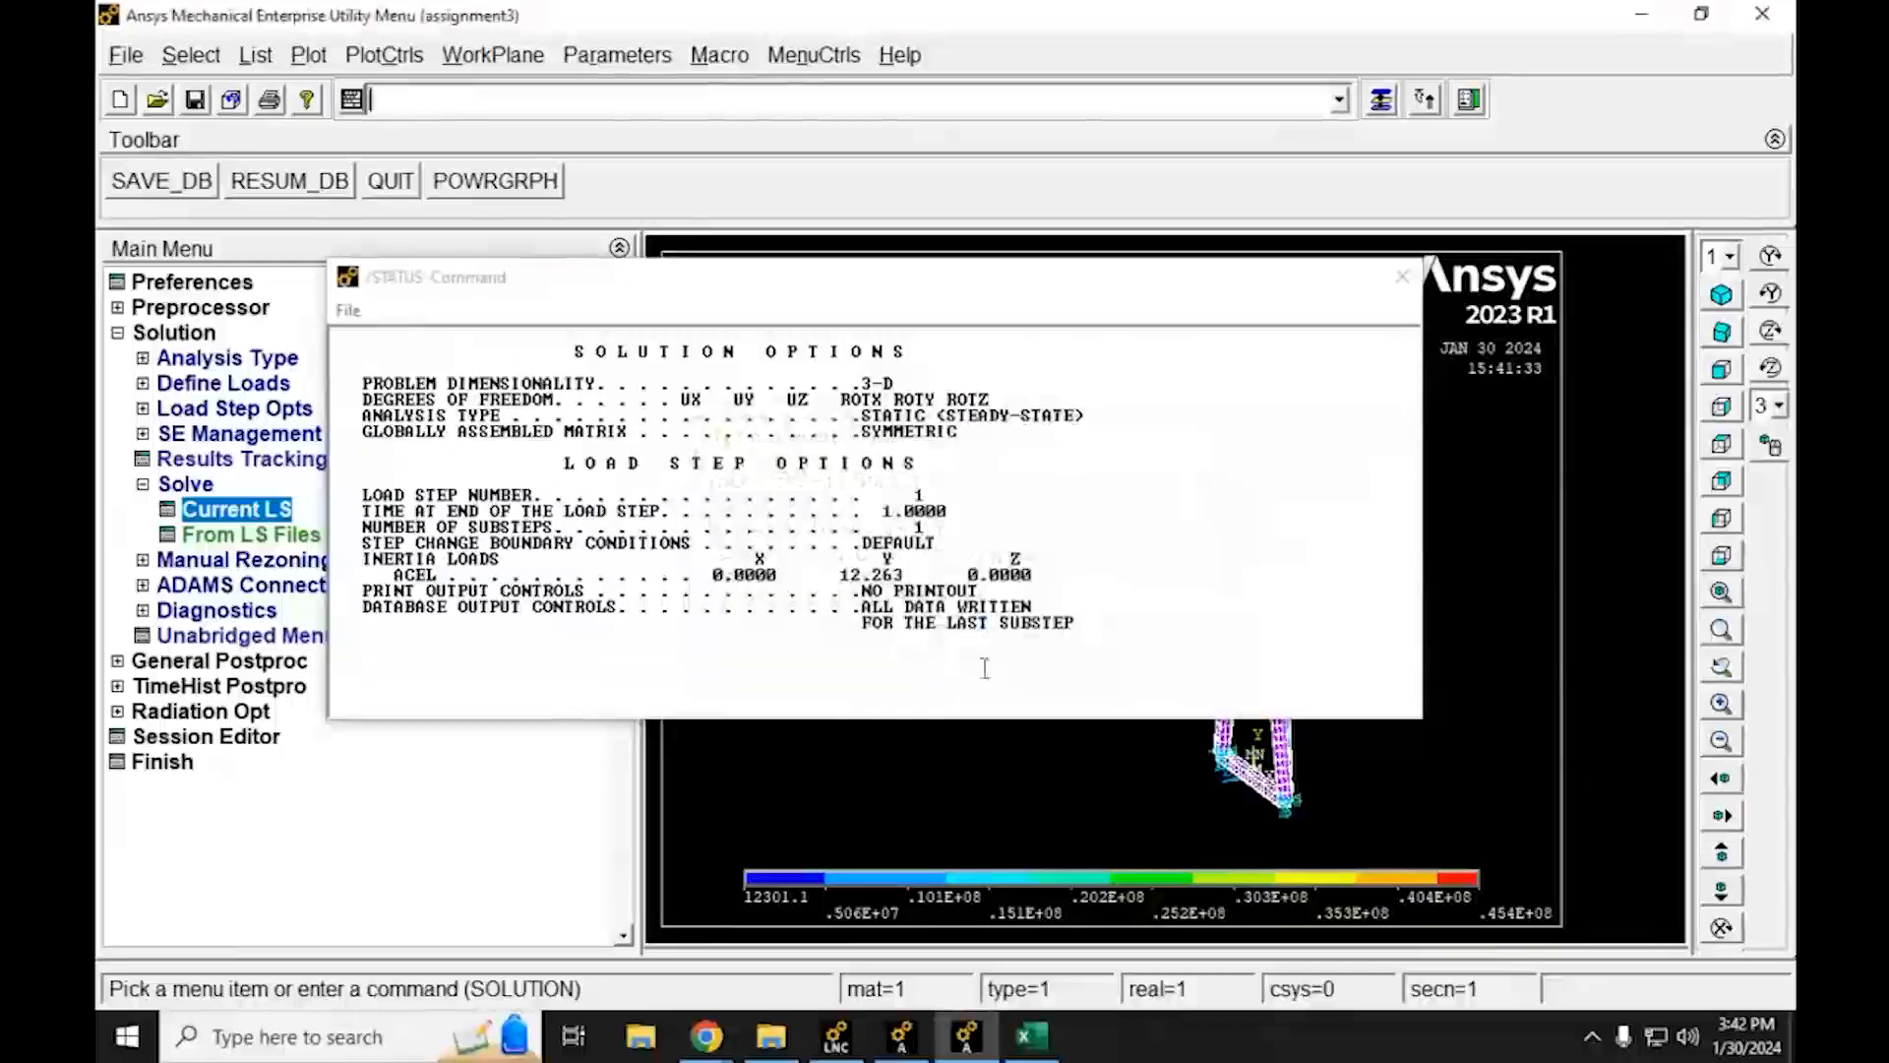
{"action": "left_click", "coordinate": [1402, 276]}
{"action": "left_click", "coordinate": [474, 188]}
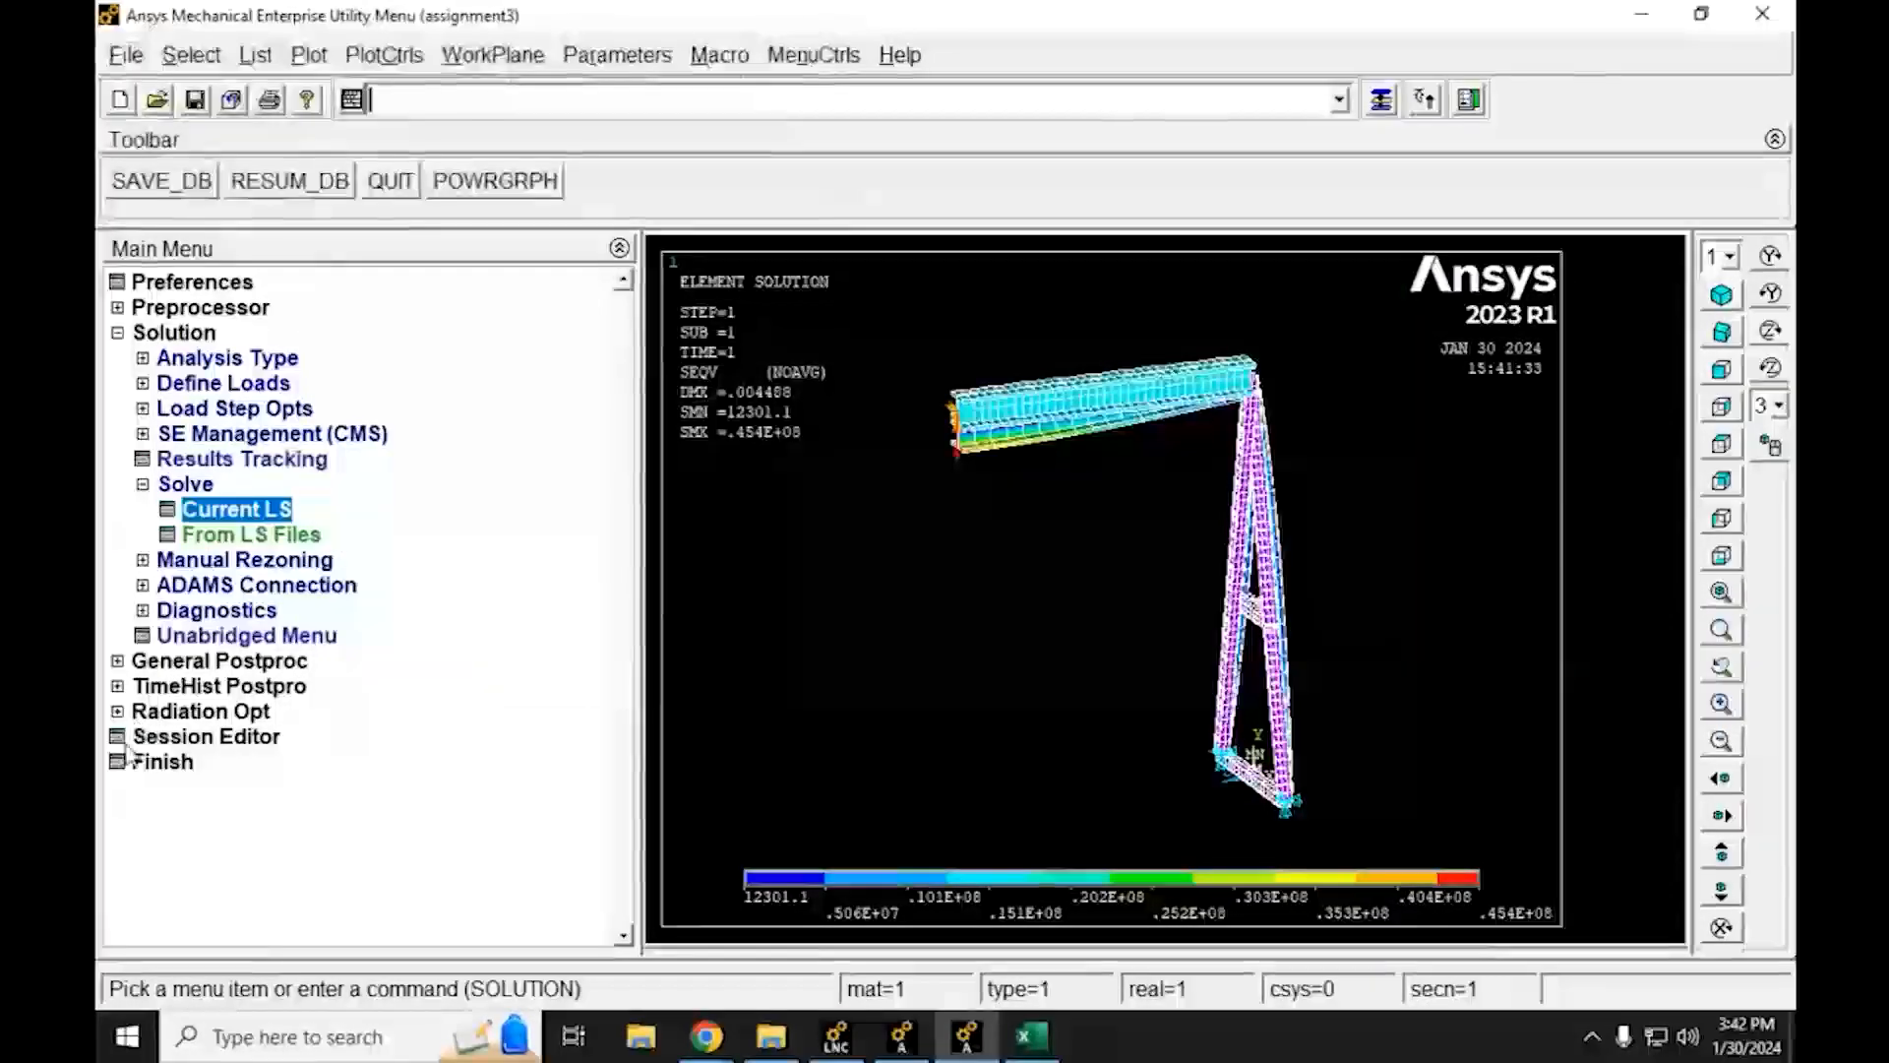
Plot the element-solution von Mises stress contour for the size 3 mesh in the Results Viewer and uncover the result values
{"action": "left_click", "coordinate": [148, 659]}
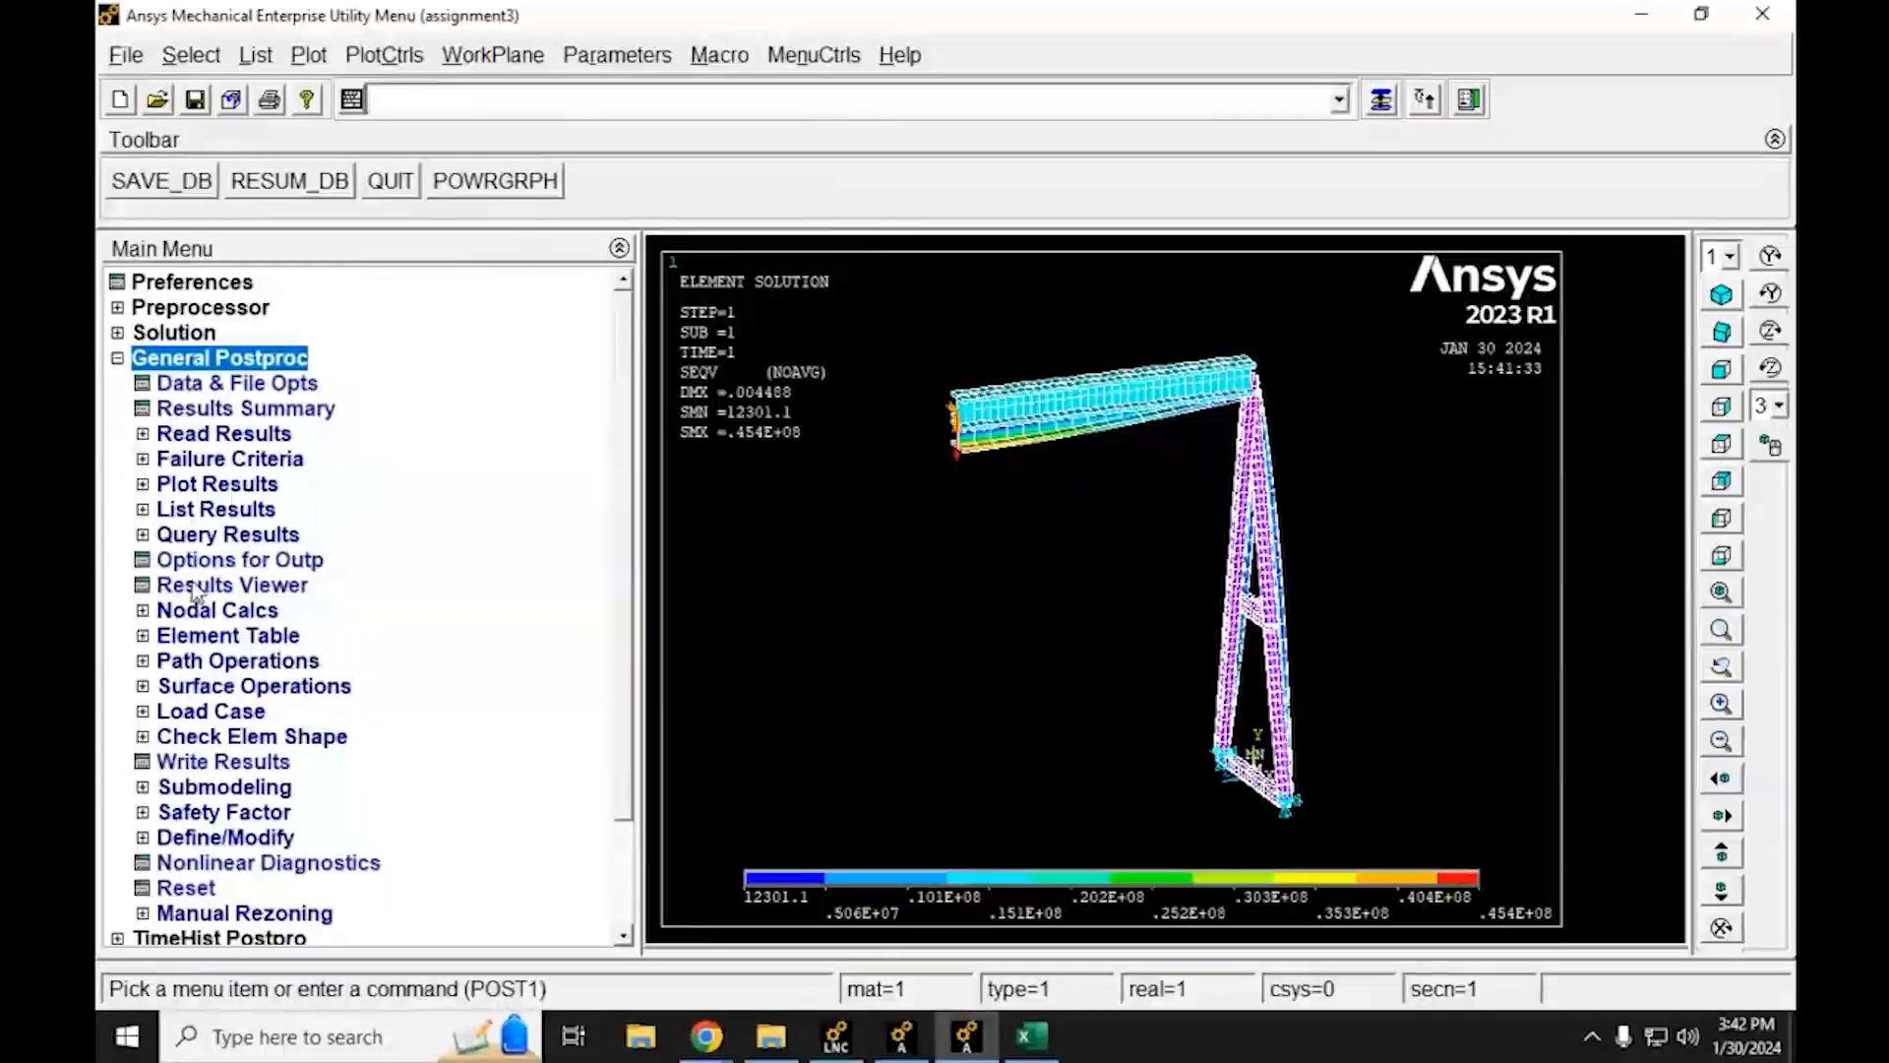
{"action": "left_click", "coordinate": [197, 586]}
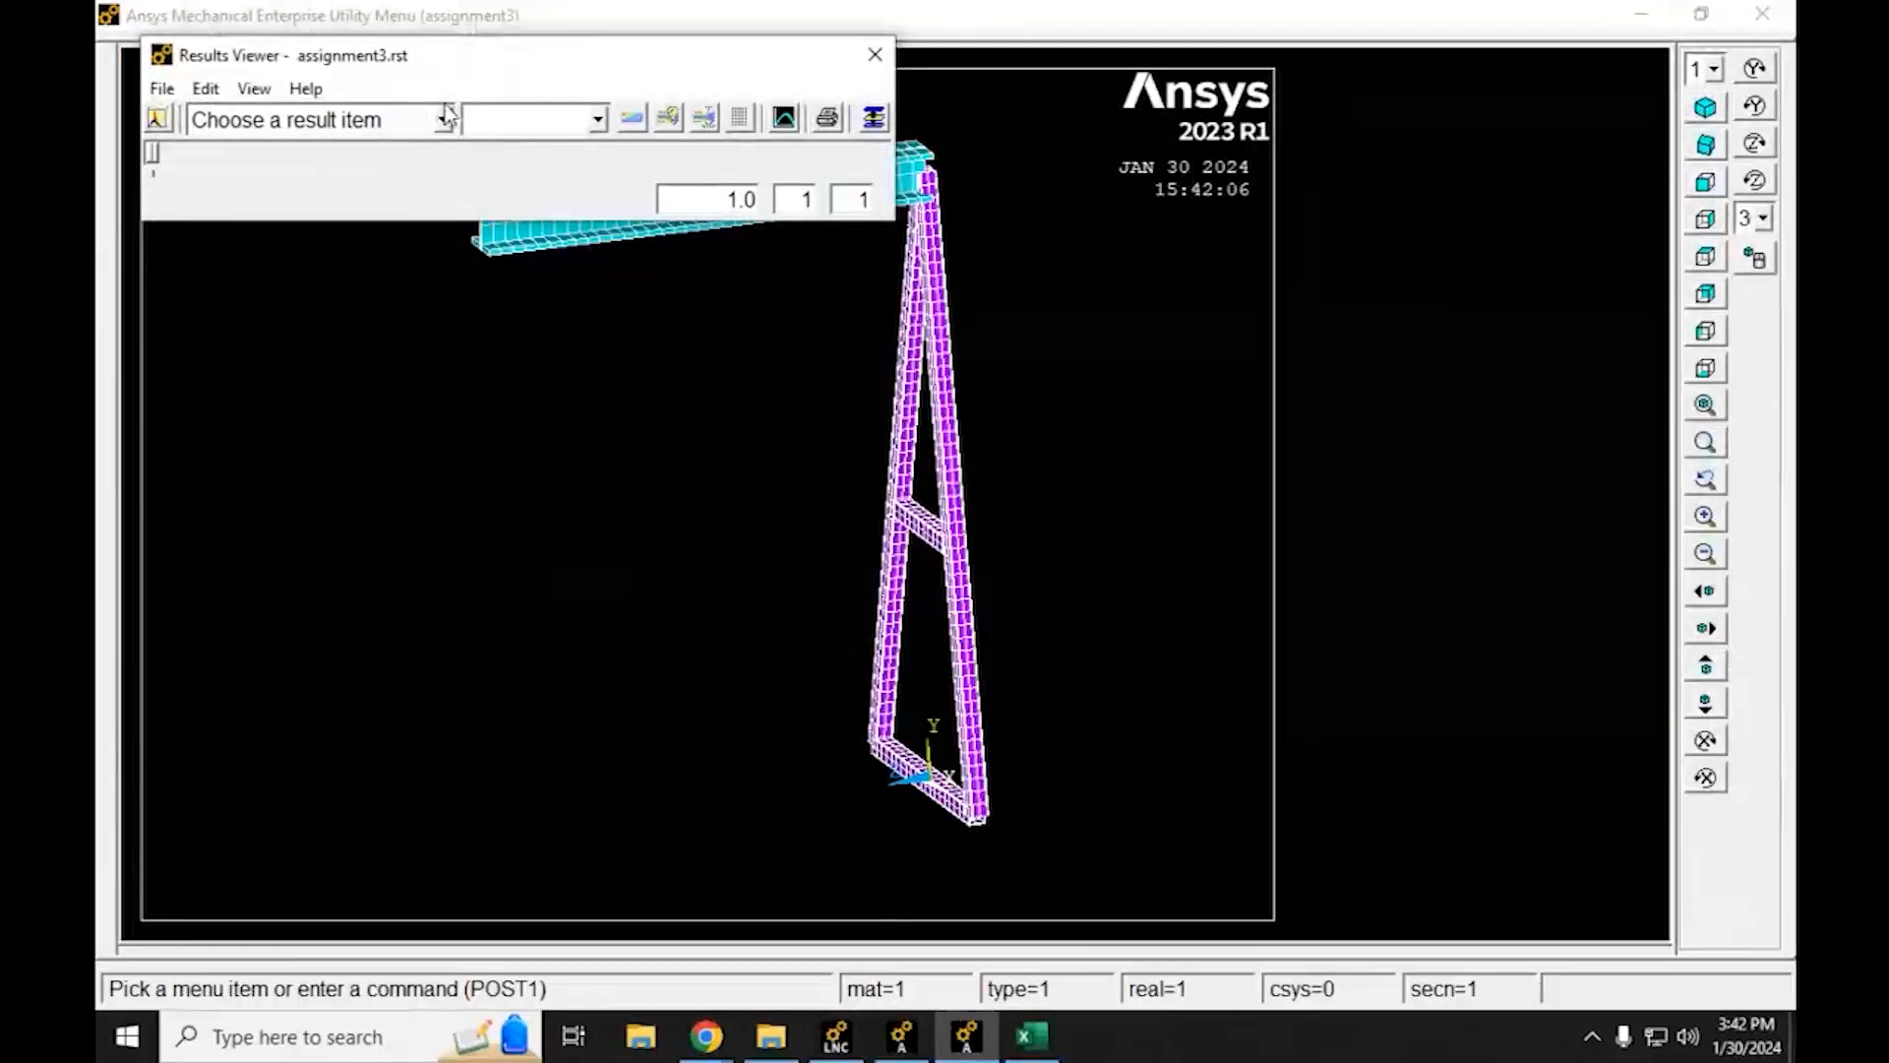
{"action": "left_click", "coordinate": [444, 120]}
{"action": "left_click", "coordinate": [443, 120]}
{"action": "left_click", "coordinate": [446, 124]}
{"action": "scroll", "coordinate": [379, 489], "scroll_direction": "down", "scroll_amount": 2}
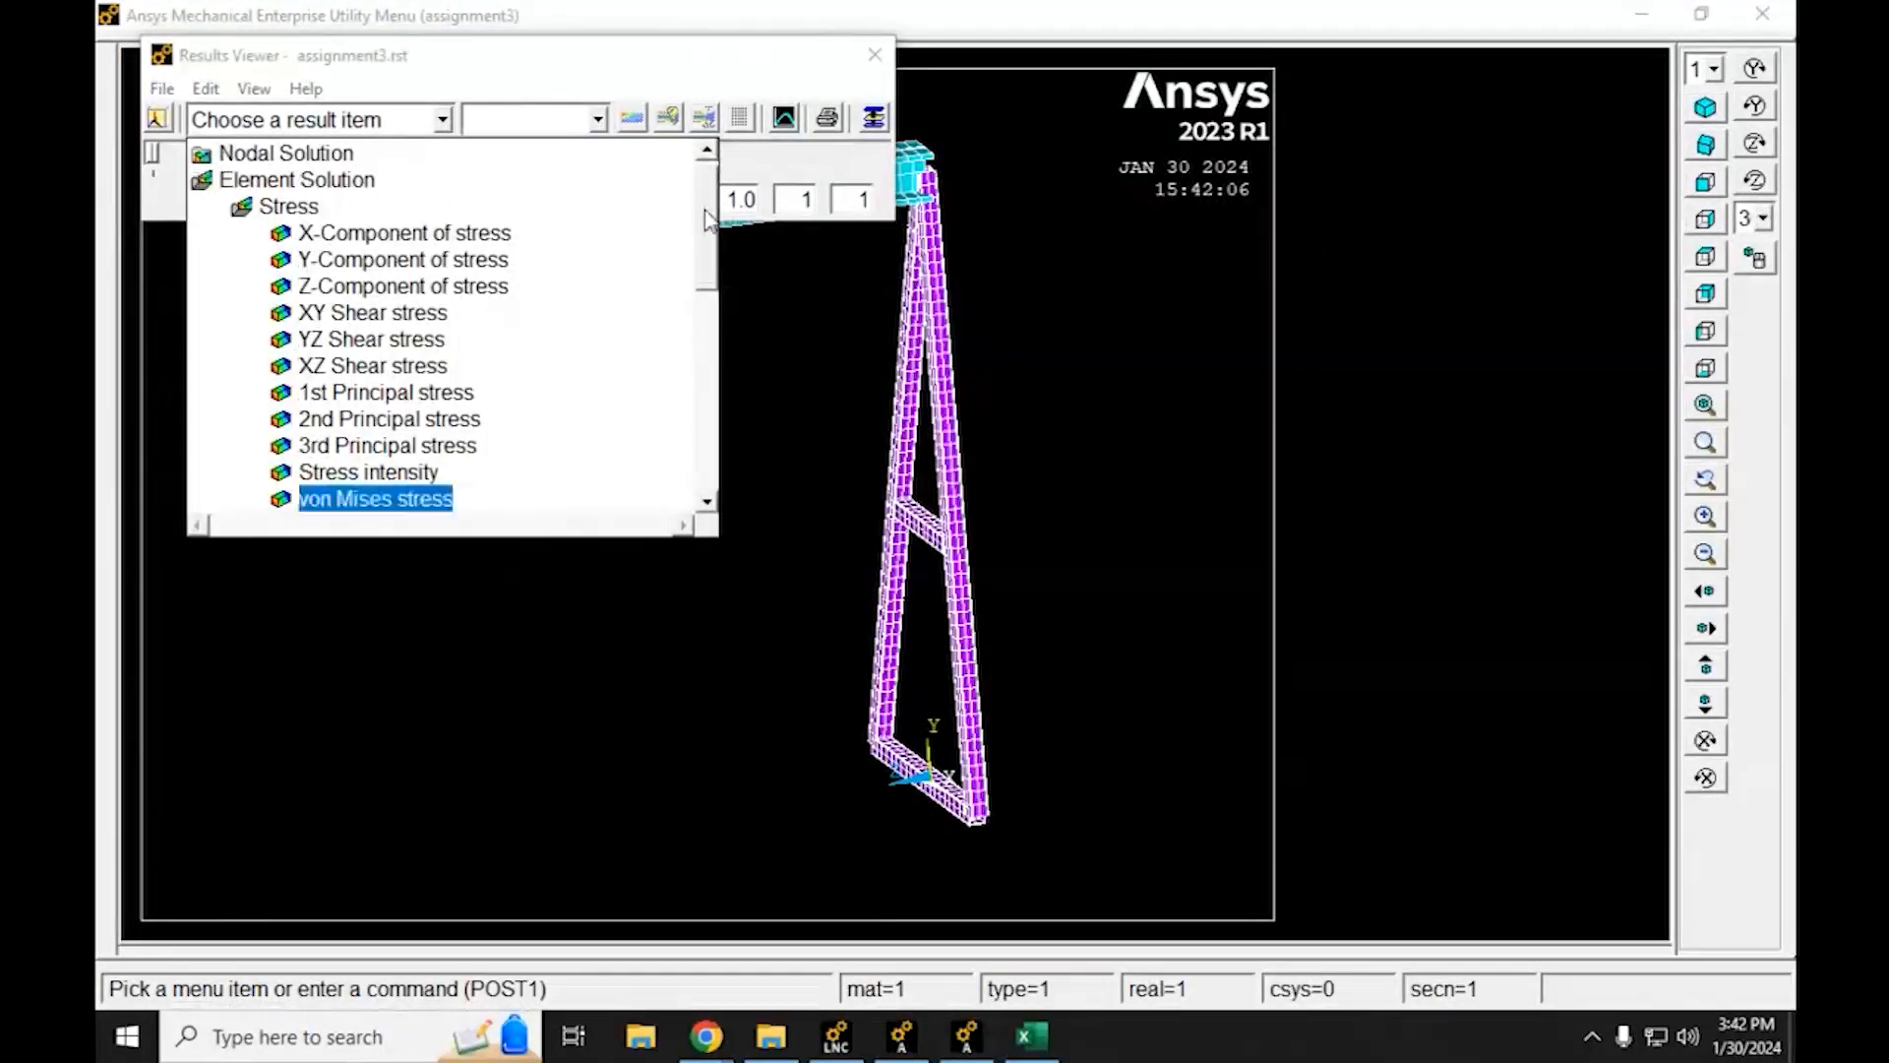
{"action": "left_click", "coordinate": [379, 418]}
{"action": "left_click", "coordinate": [635, 119]}
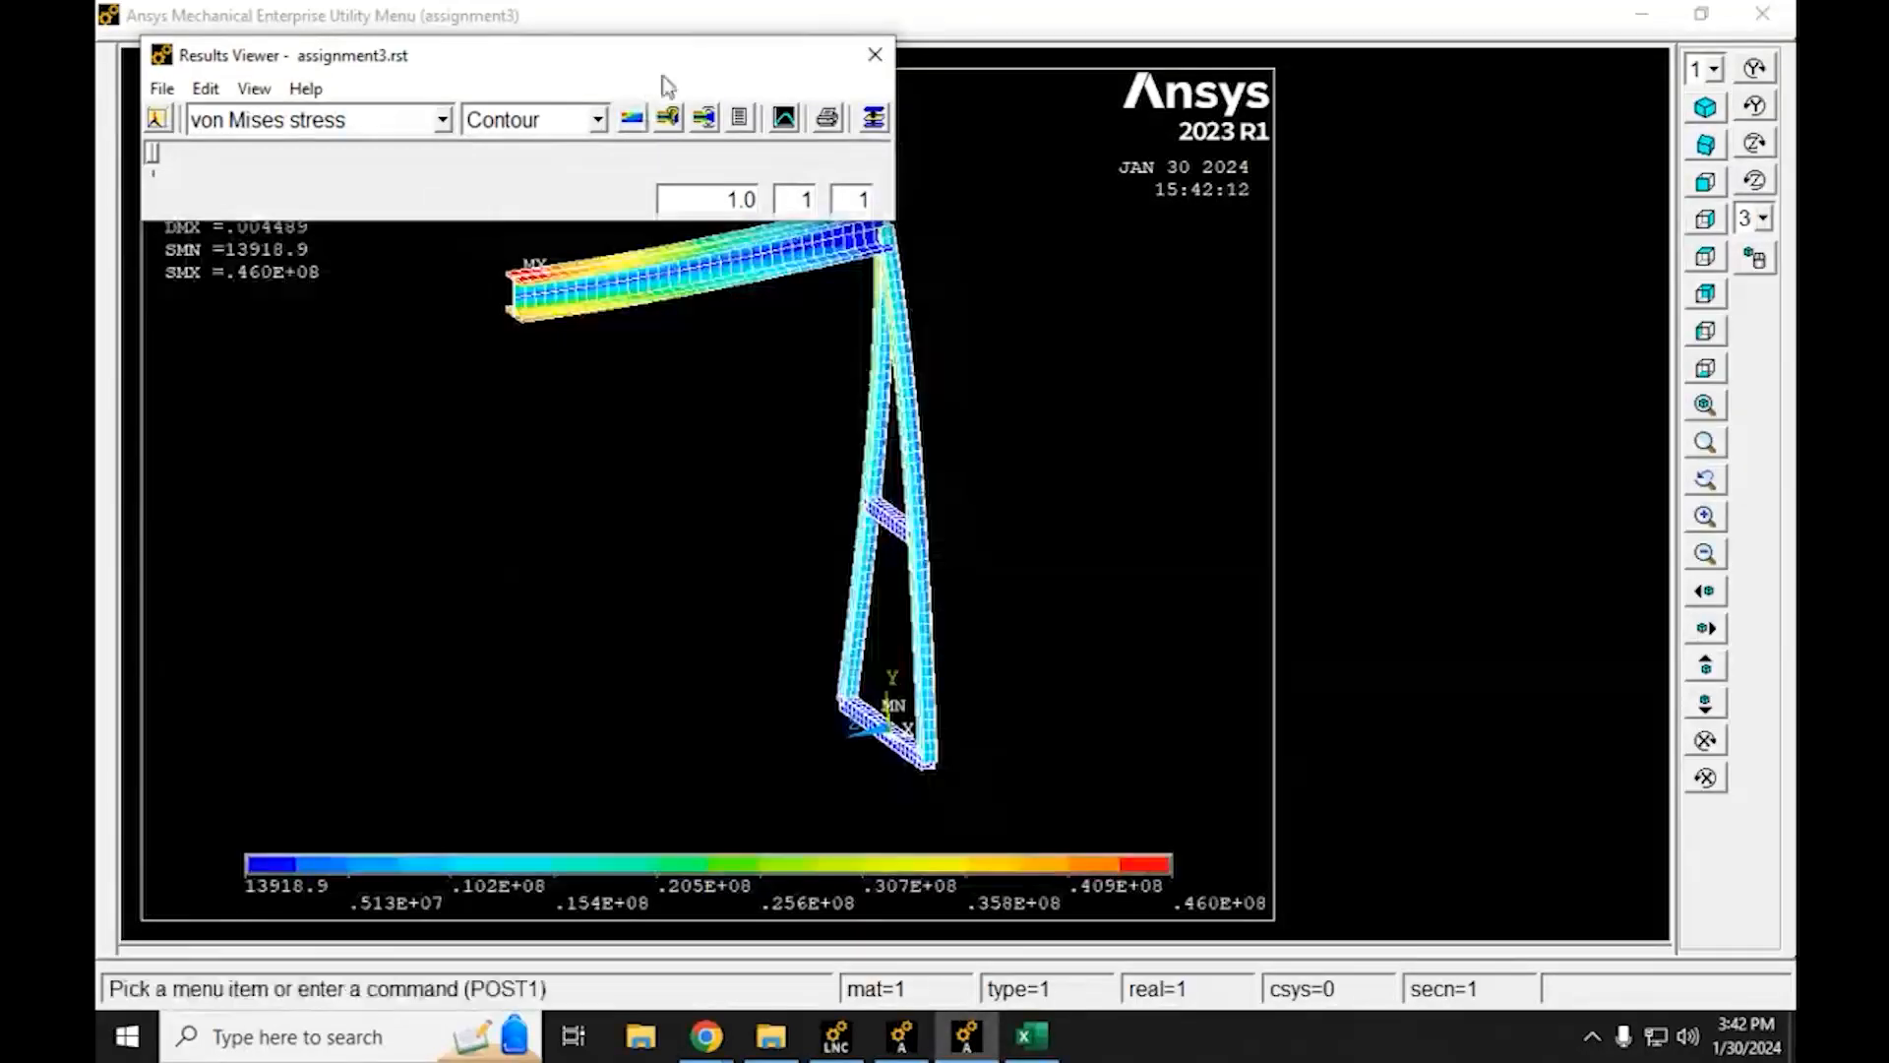
{"action": "left_click_drag", "start_coordinate": [788, 59], "coordinate": [1173, 90]}
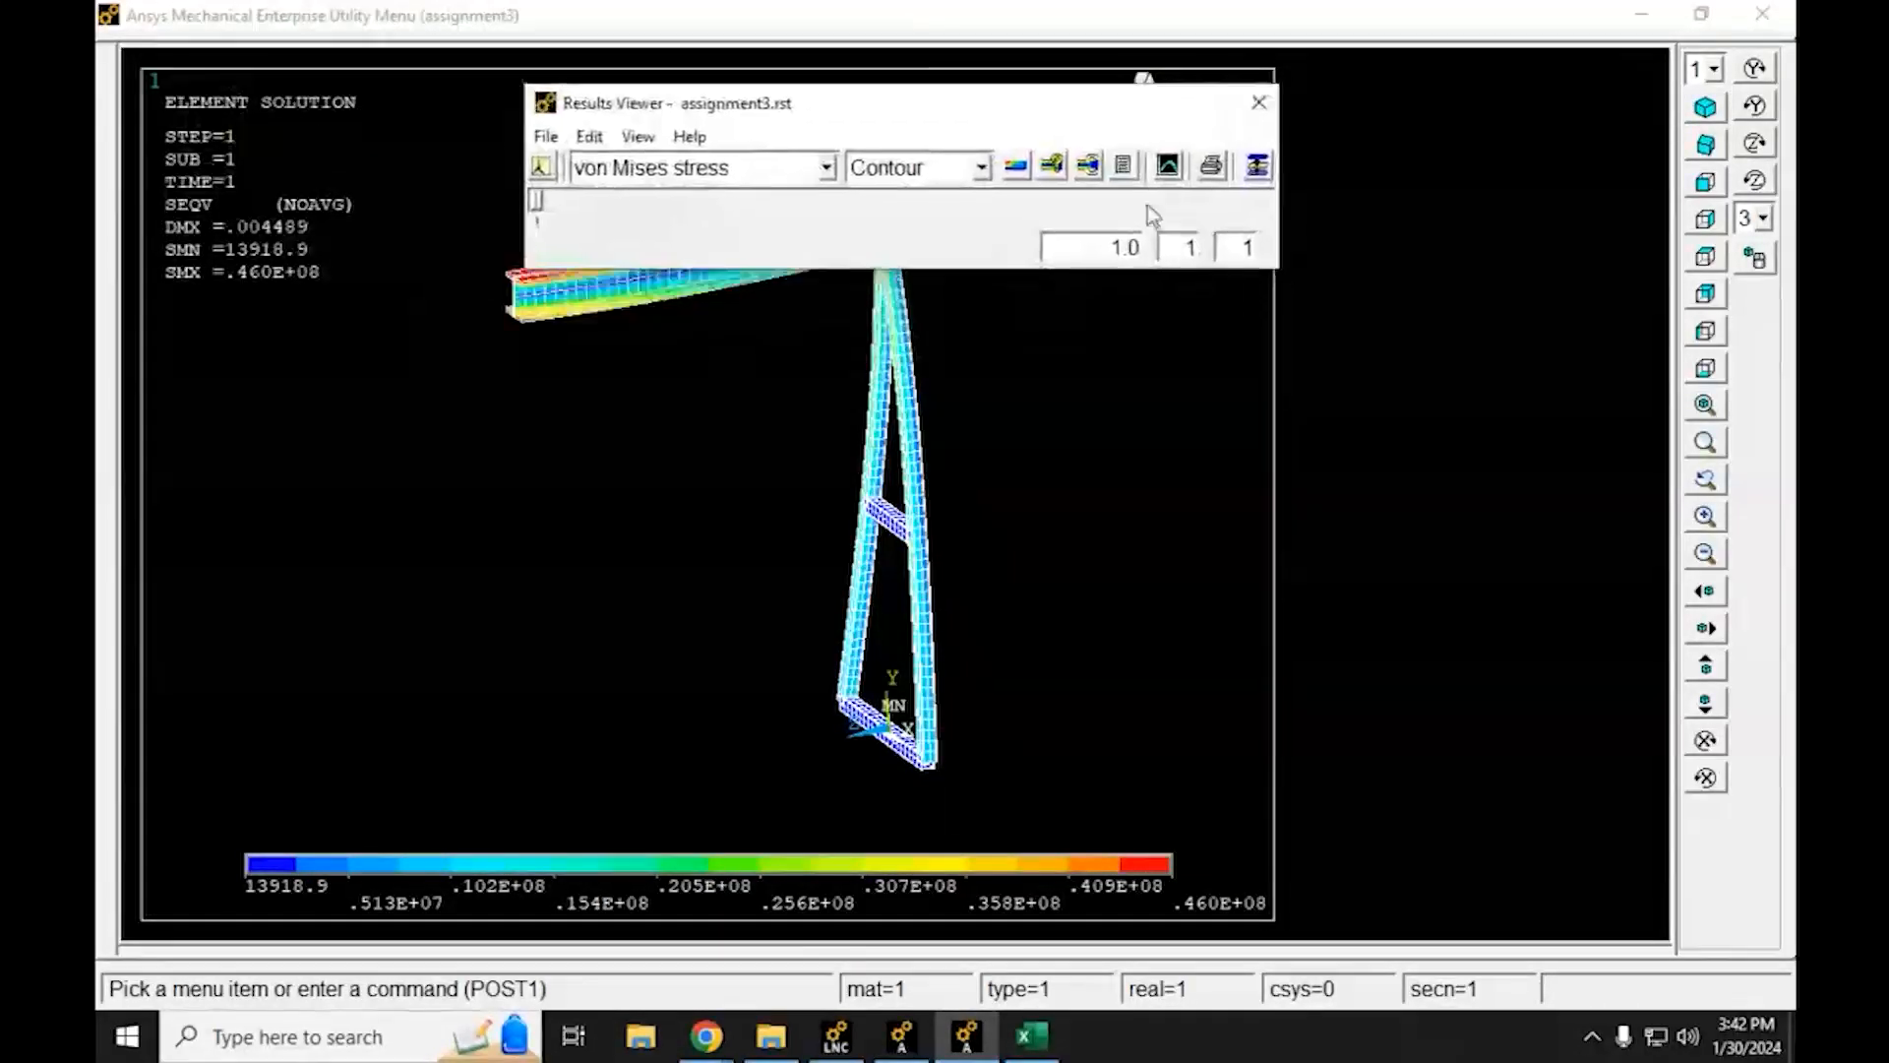
Switch to the Excel workbook and record SMX 0.460E8 and DMX 0.004489 in the size 3 row
{"action": "left_click", "coordinate": [1031, 1035]}
{"action": "left_click", "coordinate": [1094, 540]}
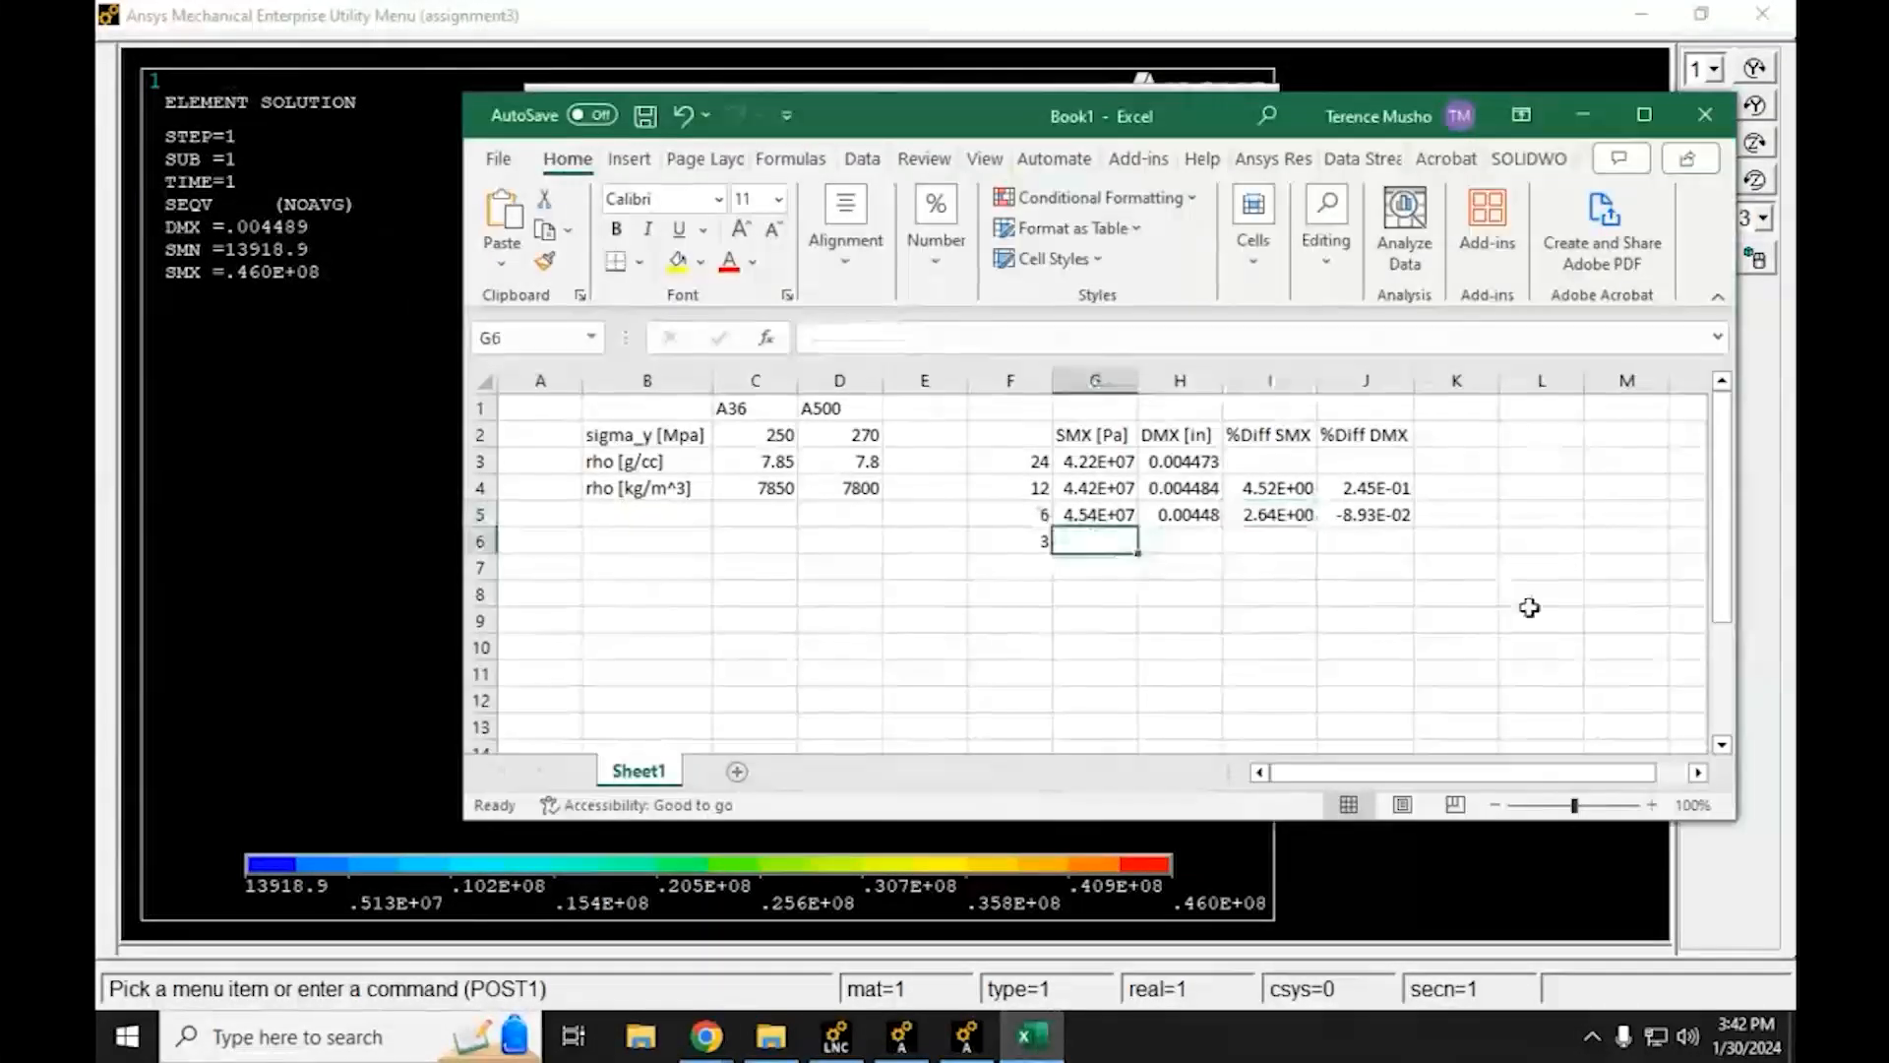
{"action": "type", "text": "0.460E8"}
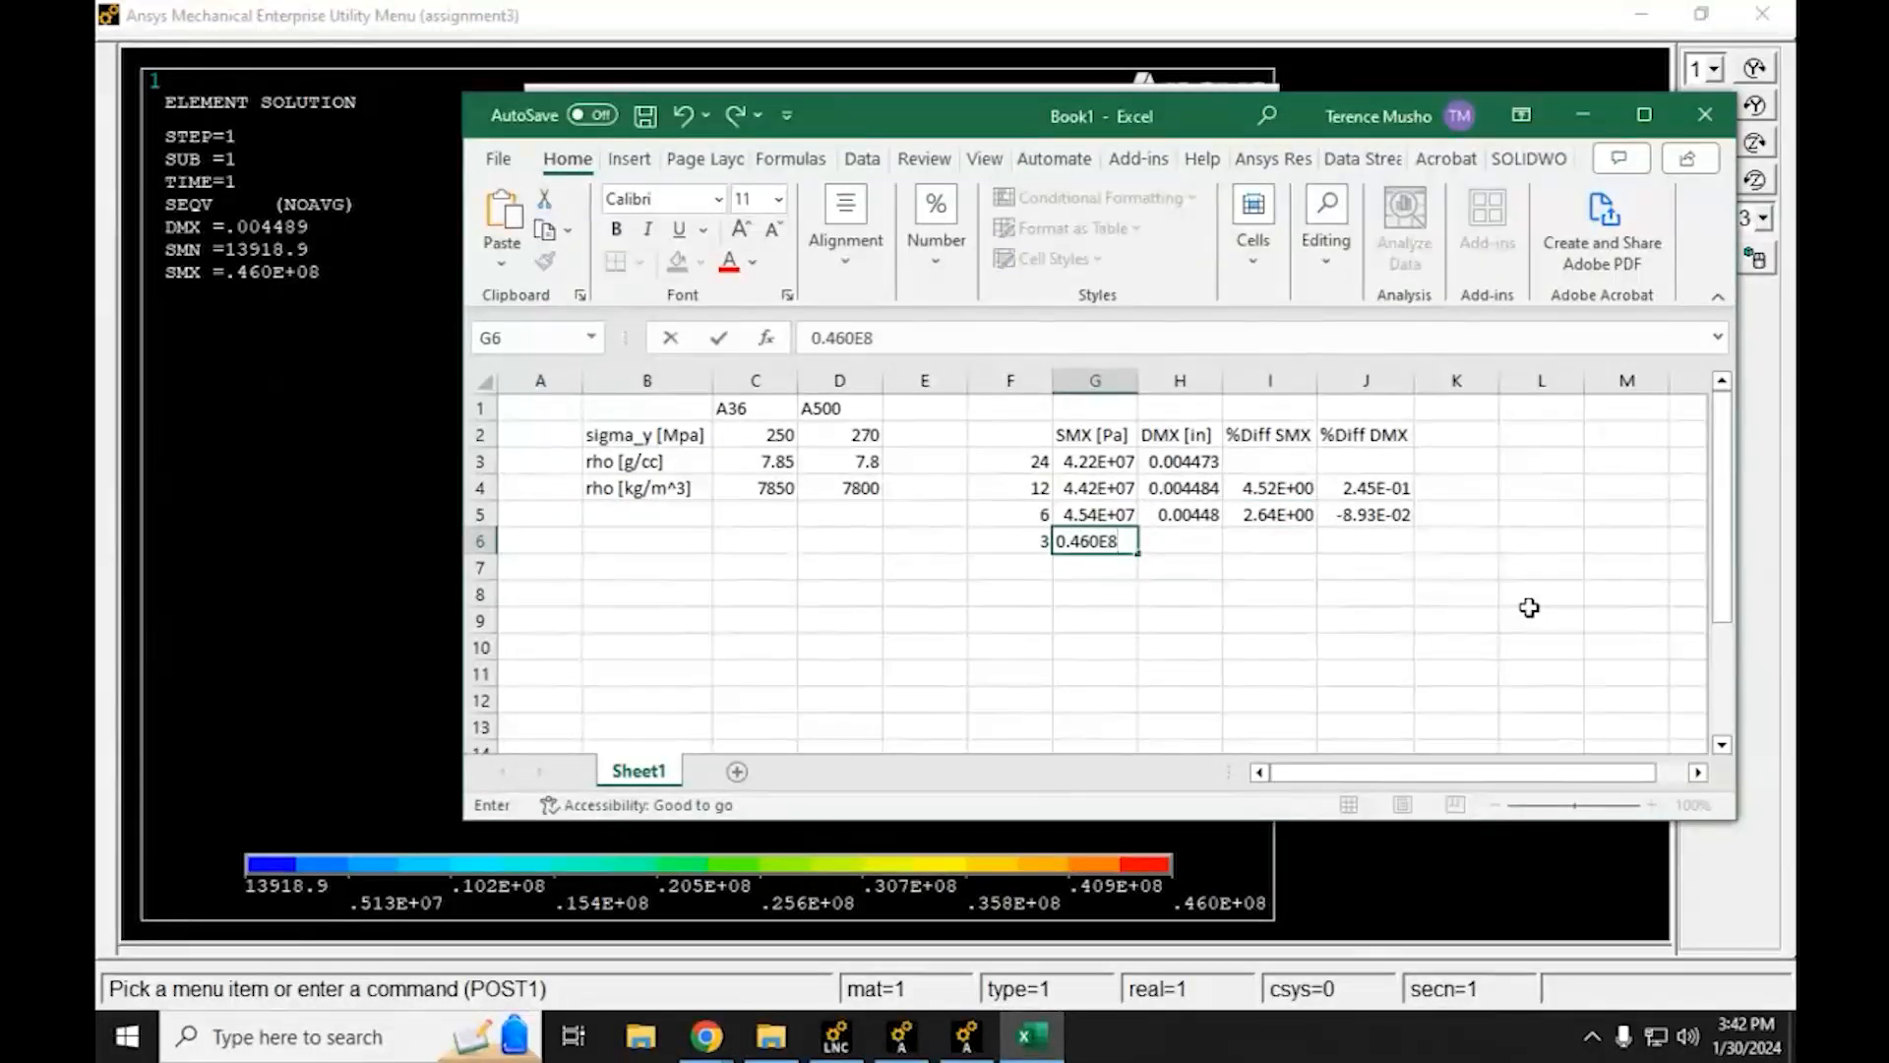
{"action": "key", "text": "Tab"}
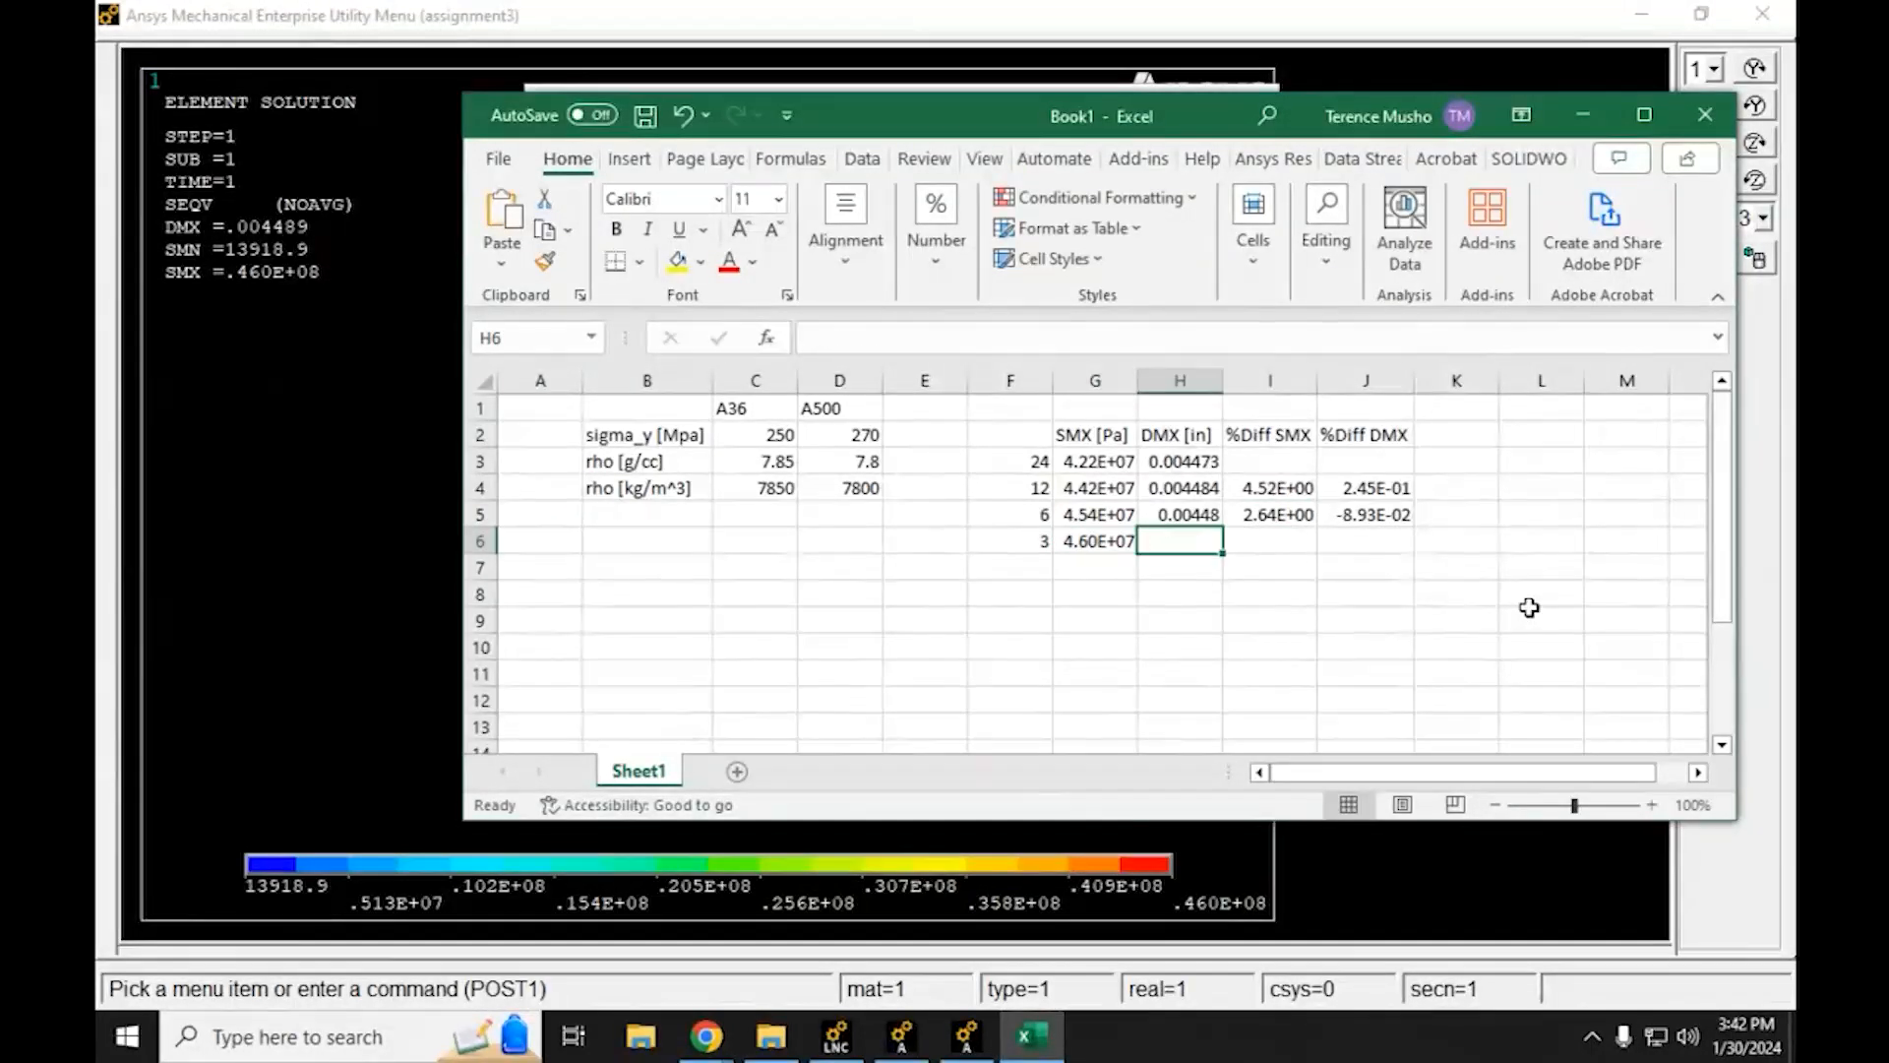
{"action": "type", "text": "0"}
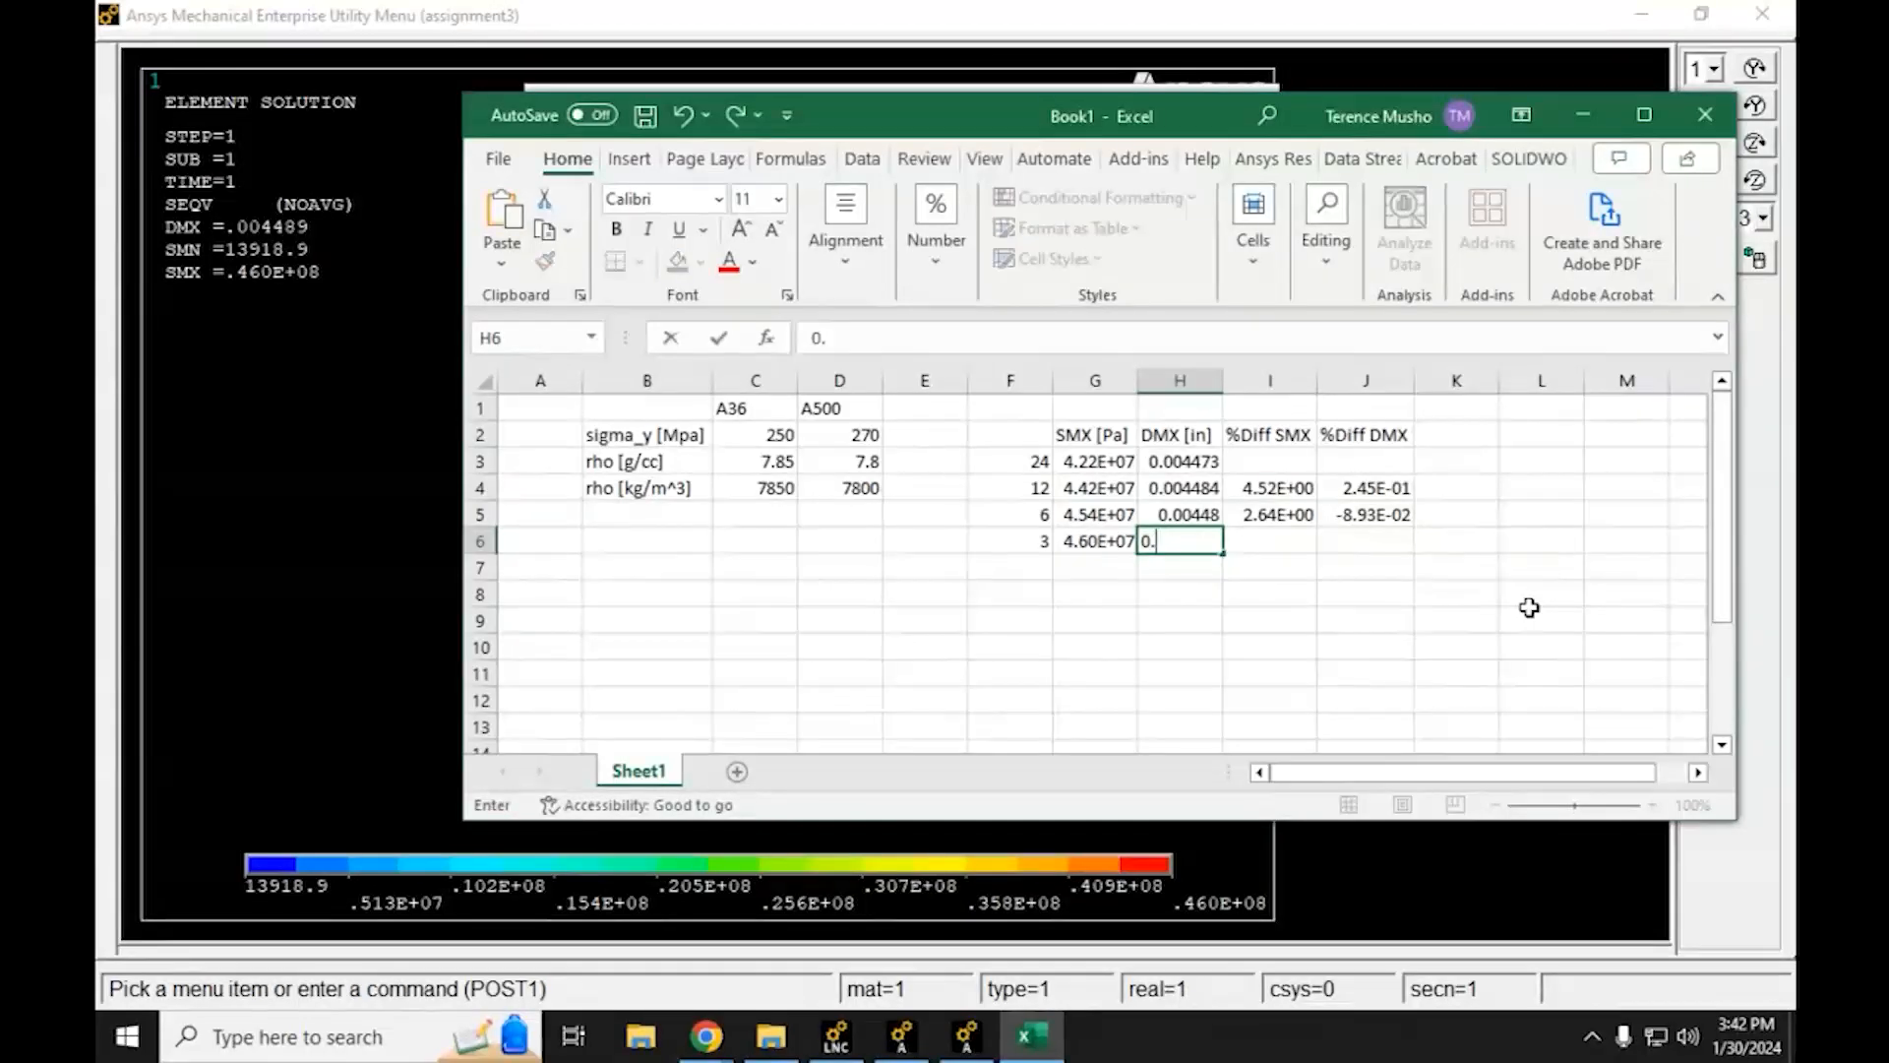
{"action": "type", "text": ".004489"}
{"action": "key", "text": "Return"}
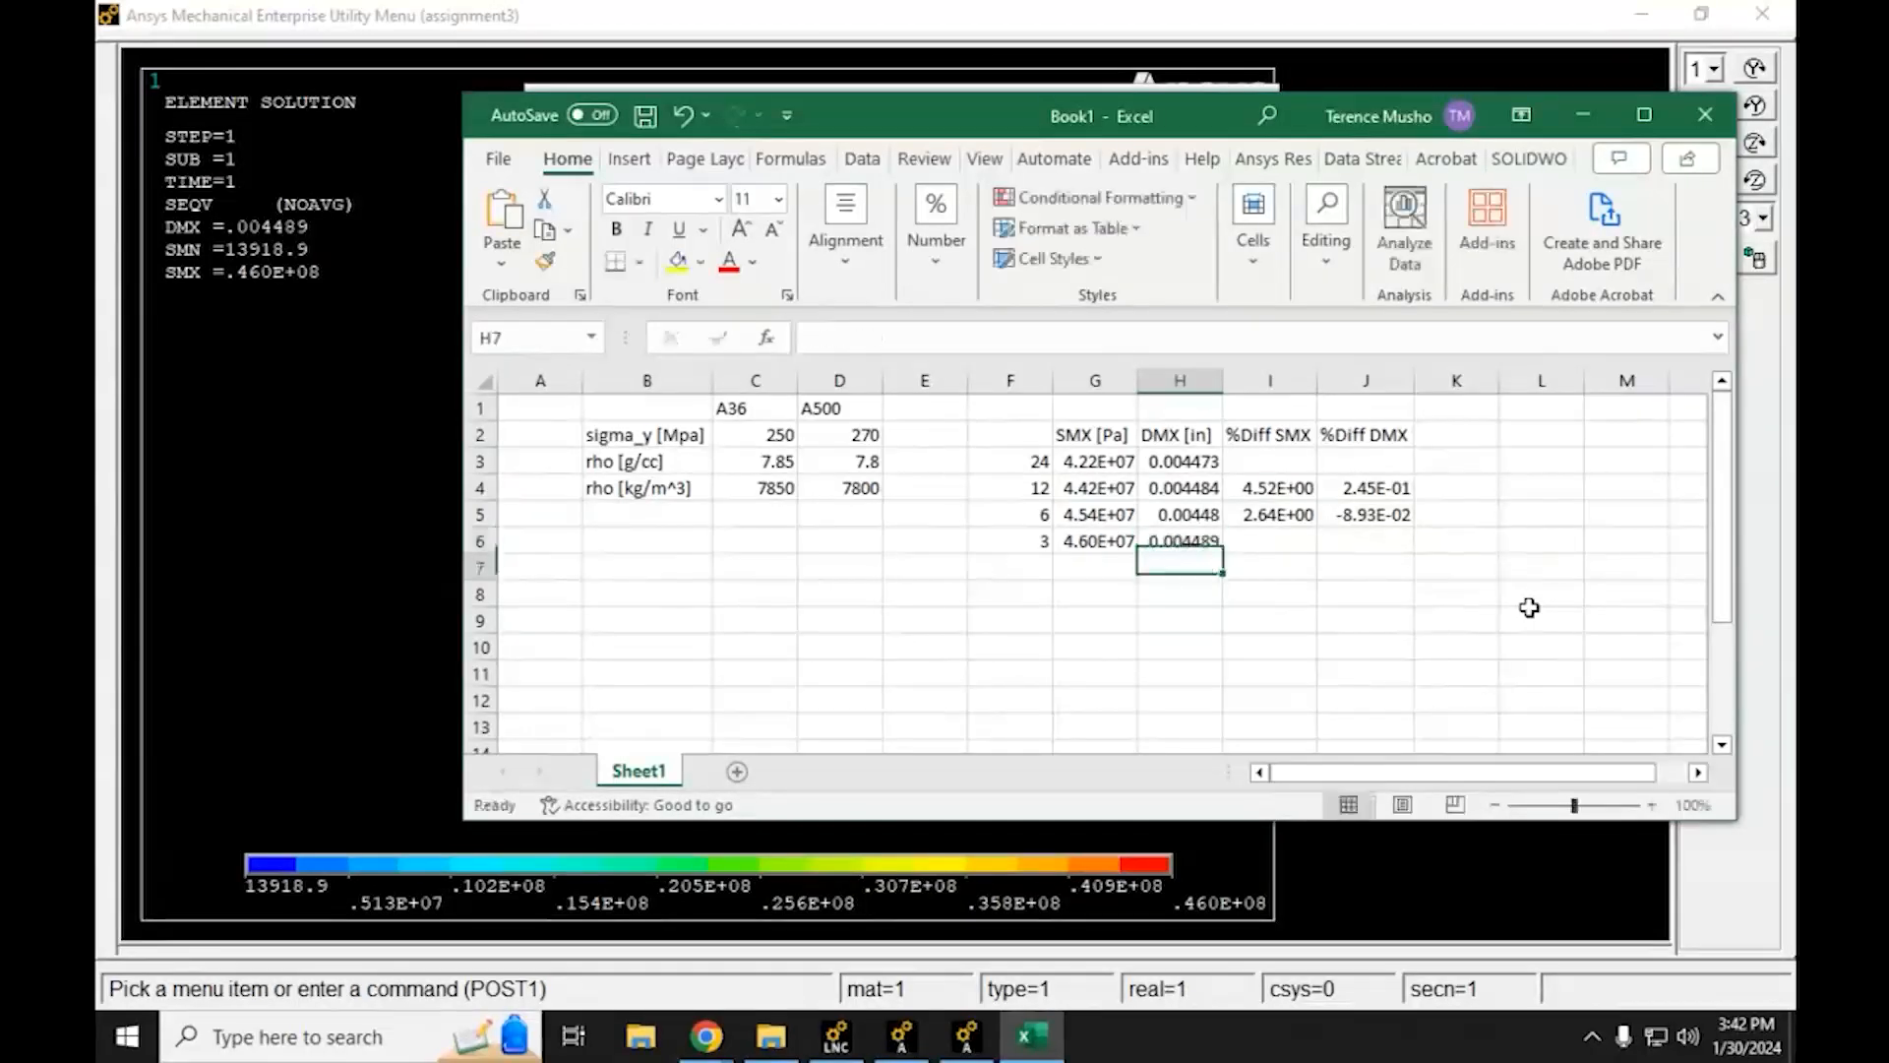
Extend the %Diff SMX and %Diff DMX formulas to the size 3 row and add element size 1.5 beneath it
{"action": "left_click_drag", "start_coordinate": [1277, 514], "coordinate": [1420, 548]}
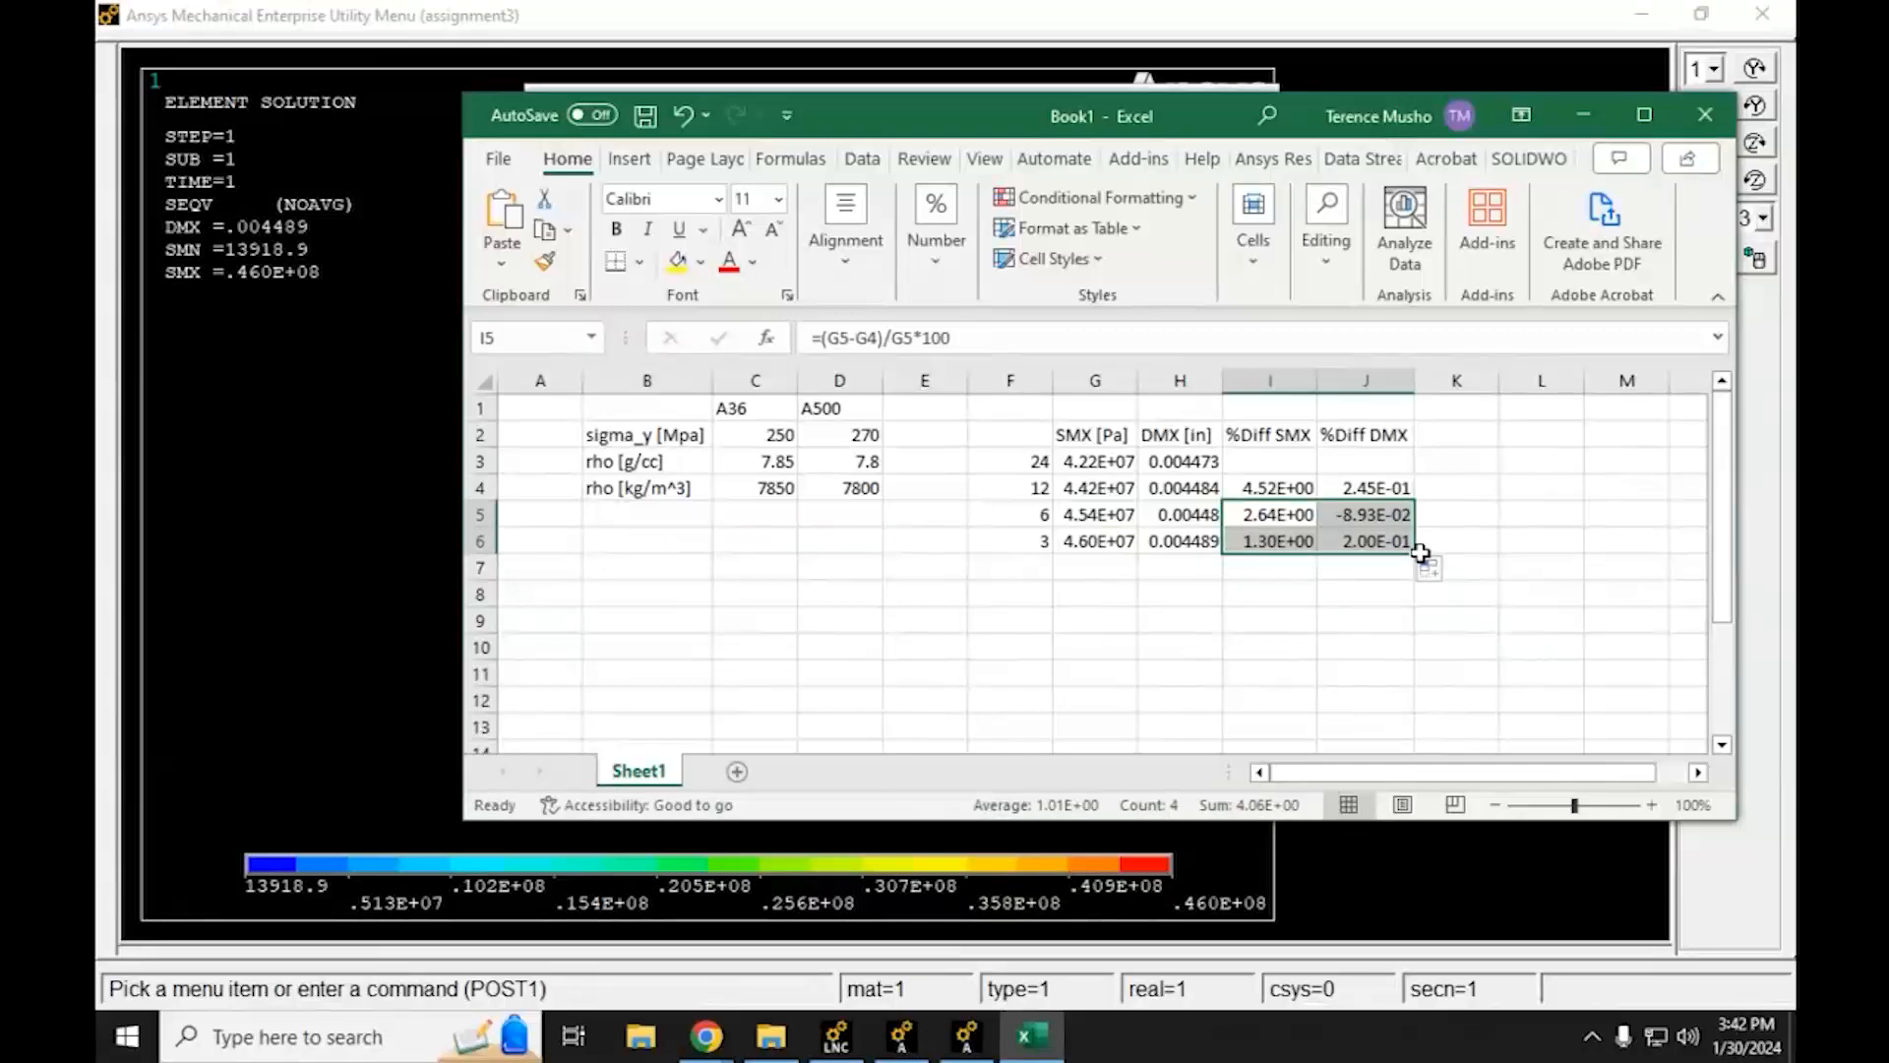
{"action": "left_click", "coordinate": [1269, 593]}
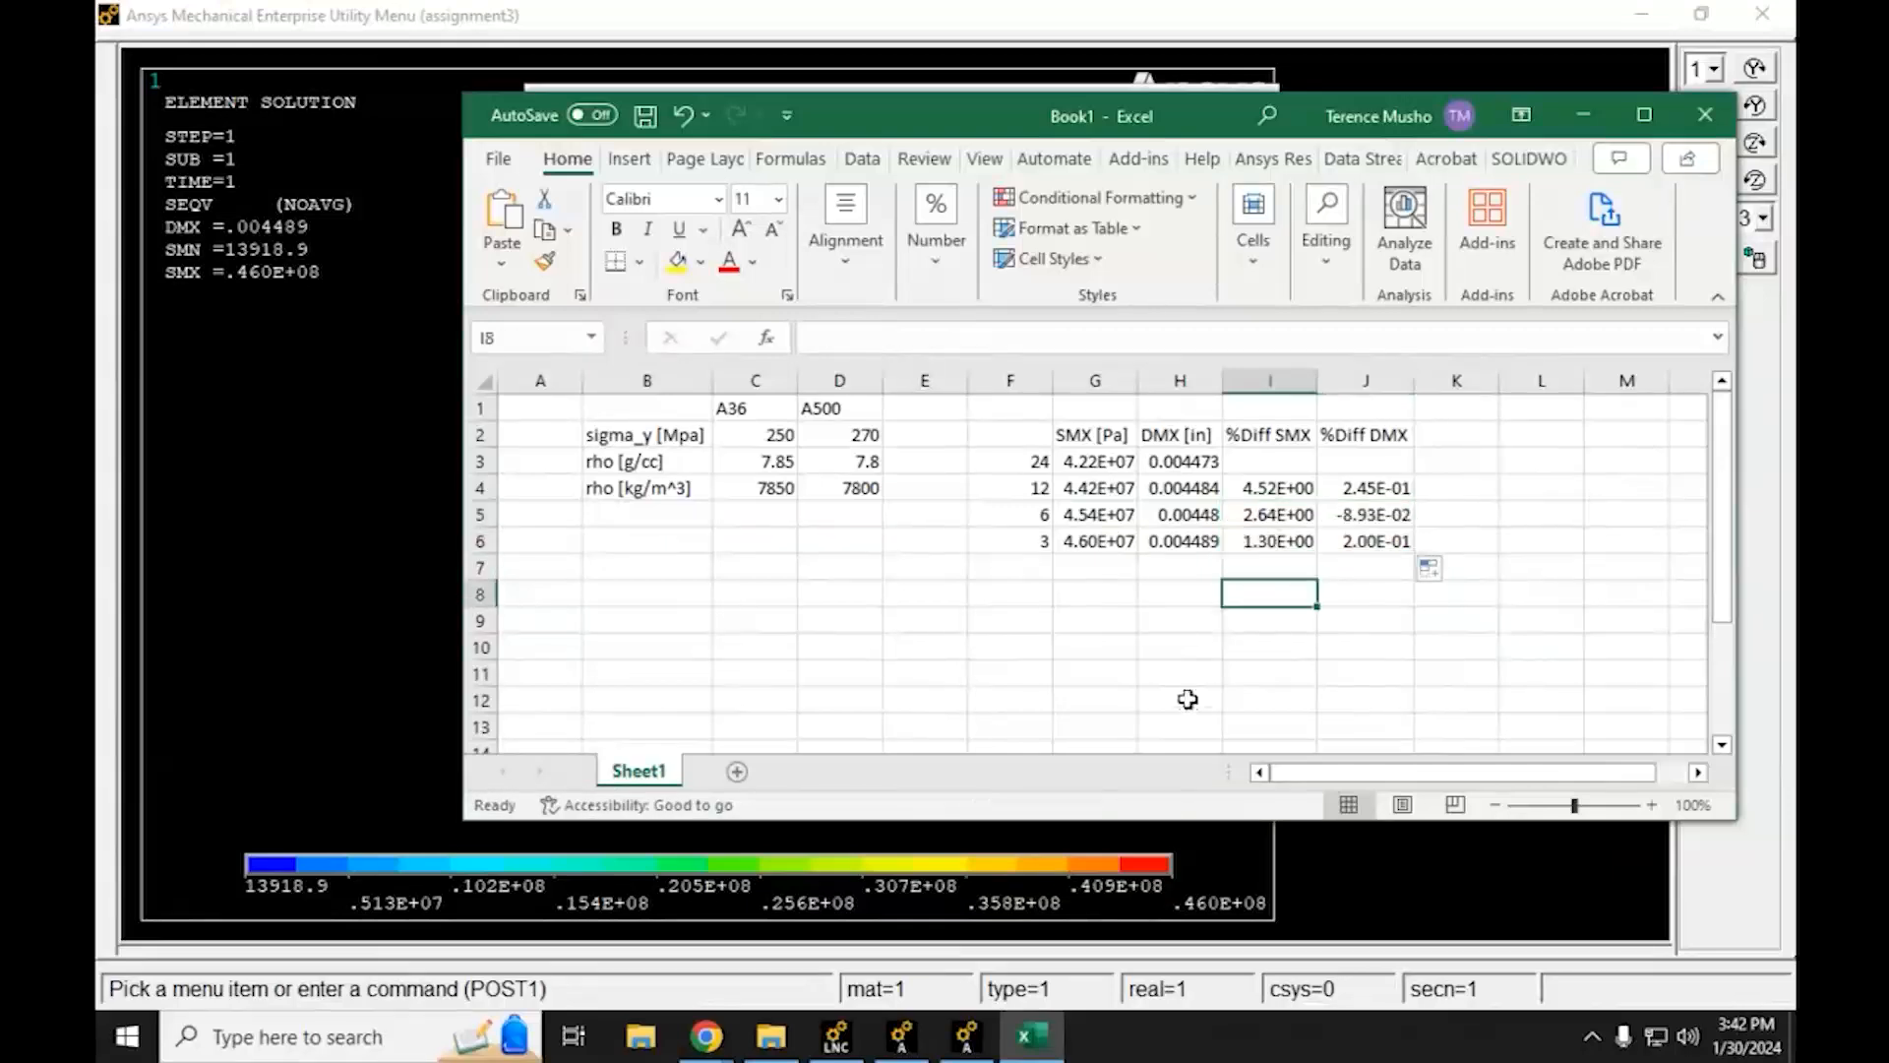
{"action": "left_click", "coordinate": [1014, 558]}
{"action": "type", "text": "1.5"}
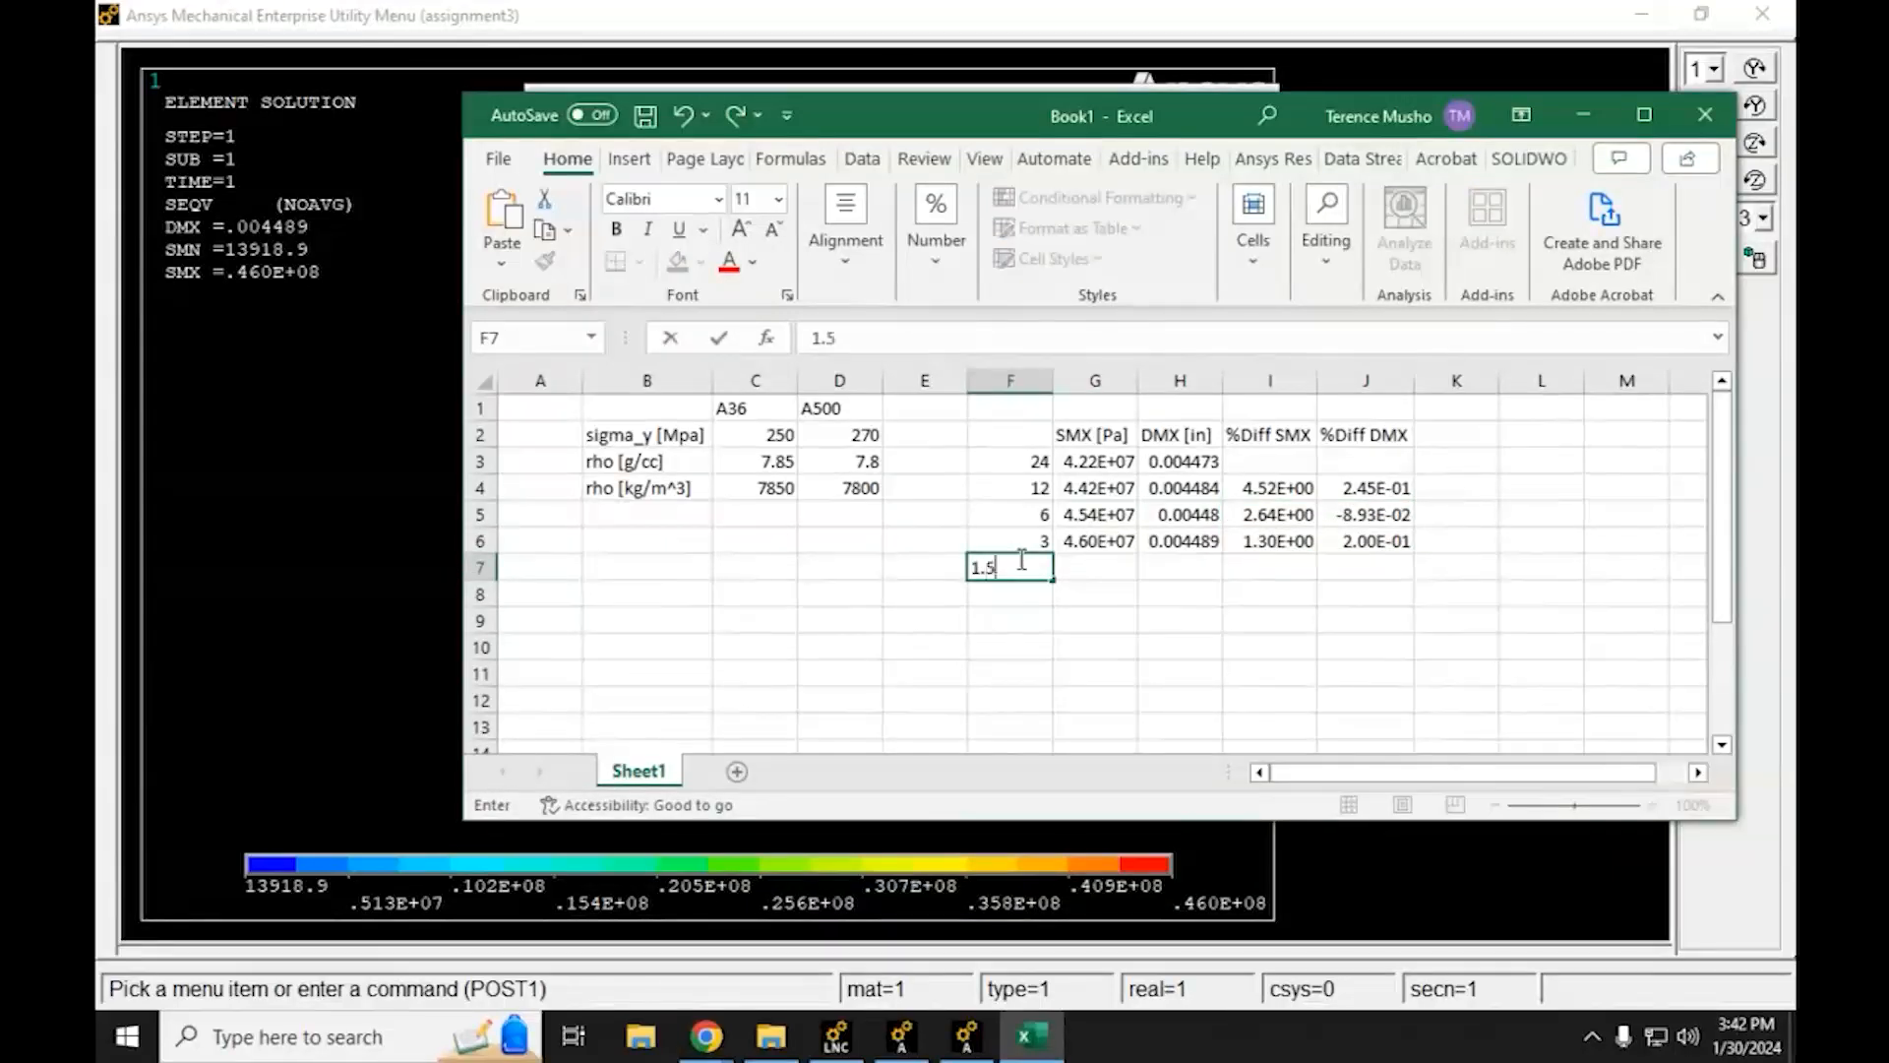
{"action": "key", "text": "Return"}
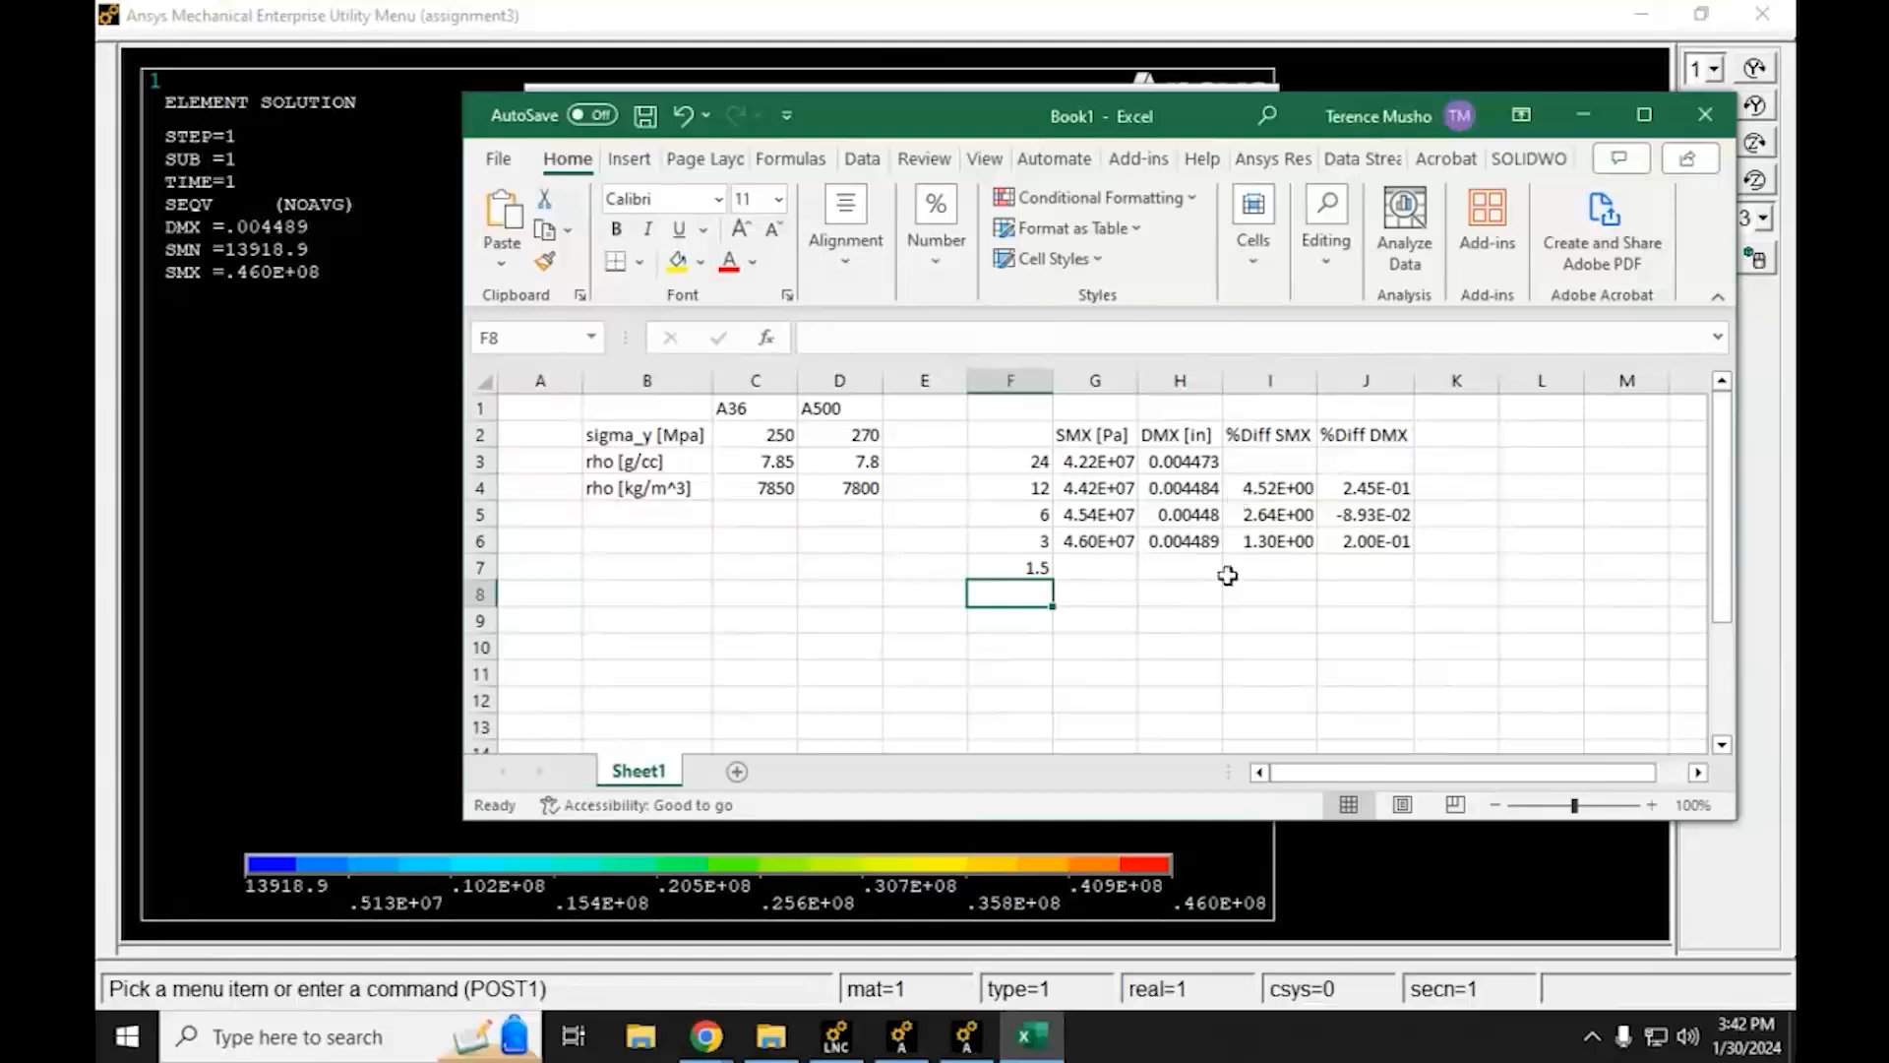
Return to Ansys, close the Results Viewer, and clear the existing mesh from all lines
{"action": "left_click", "coordinate": [326, 529]}
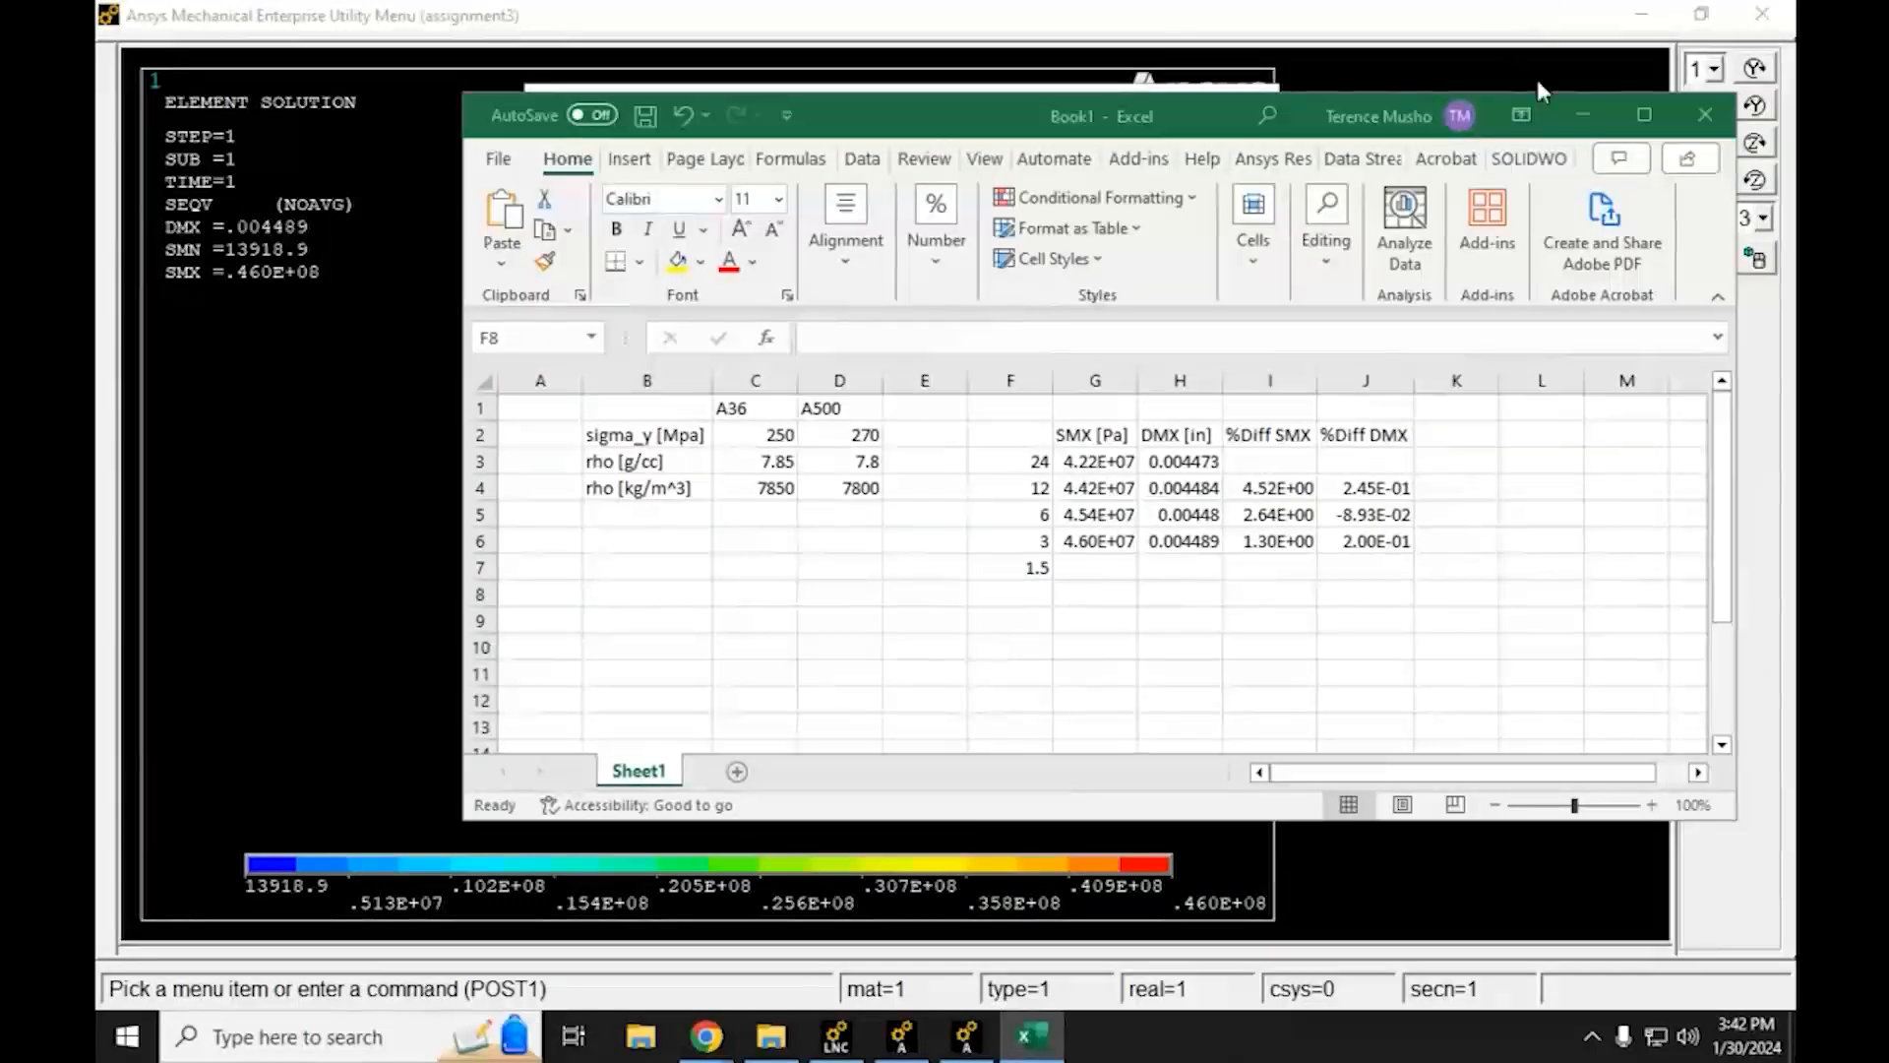
{"action": "left_click", "coordinate": [1583, 116]}
{"action": "left_click", "coordinate": [1265, 101]}
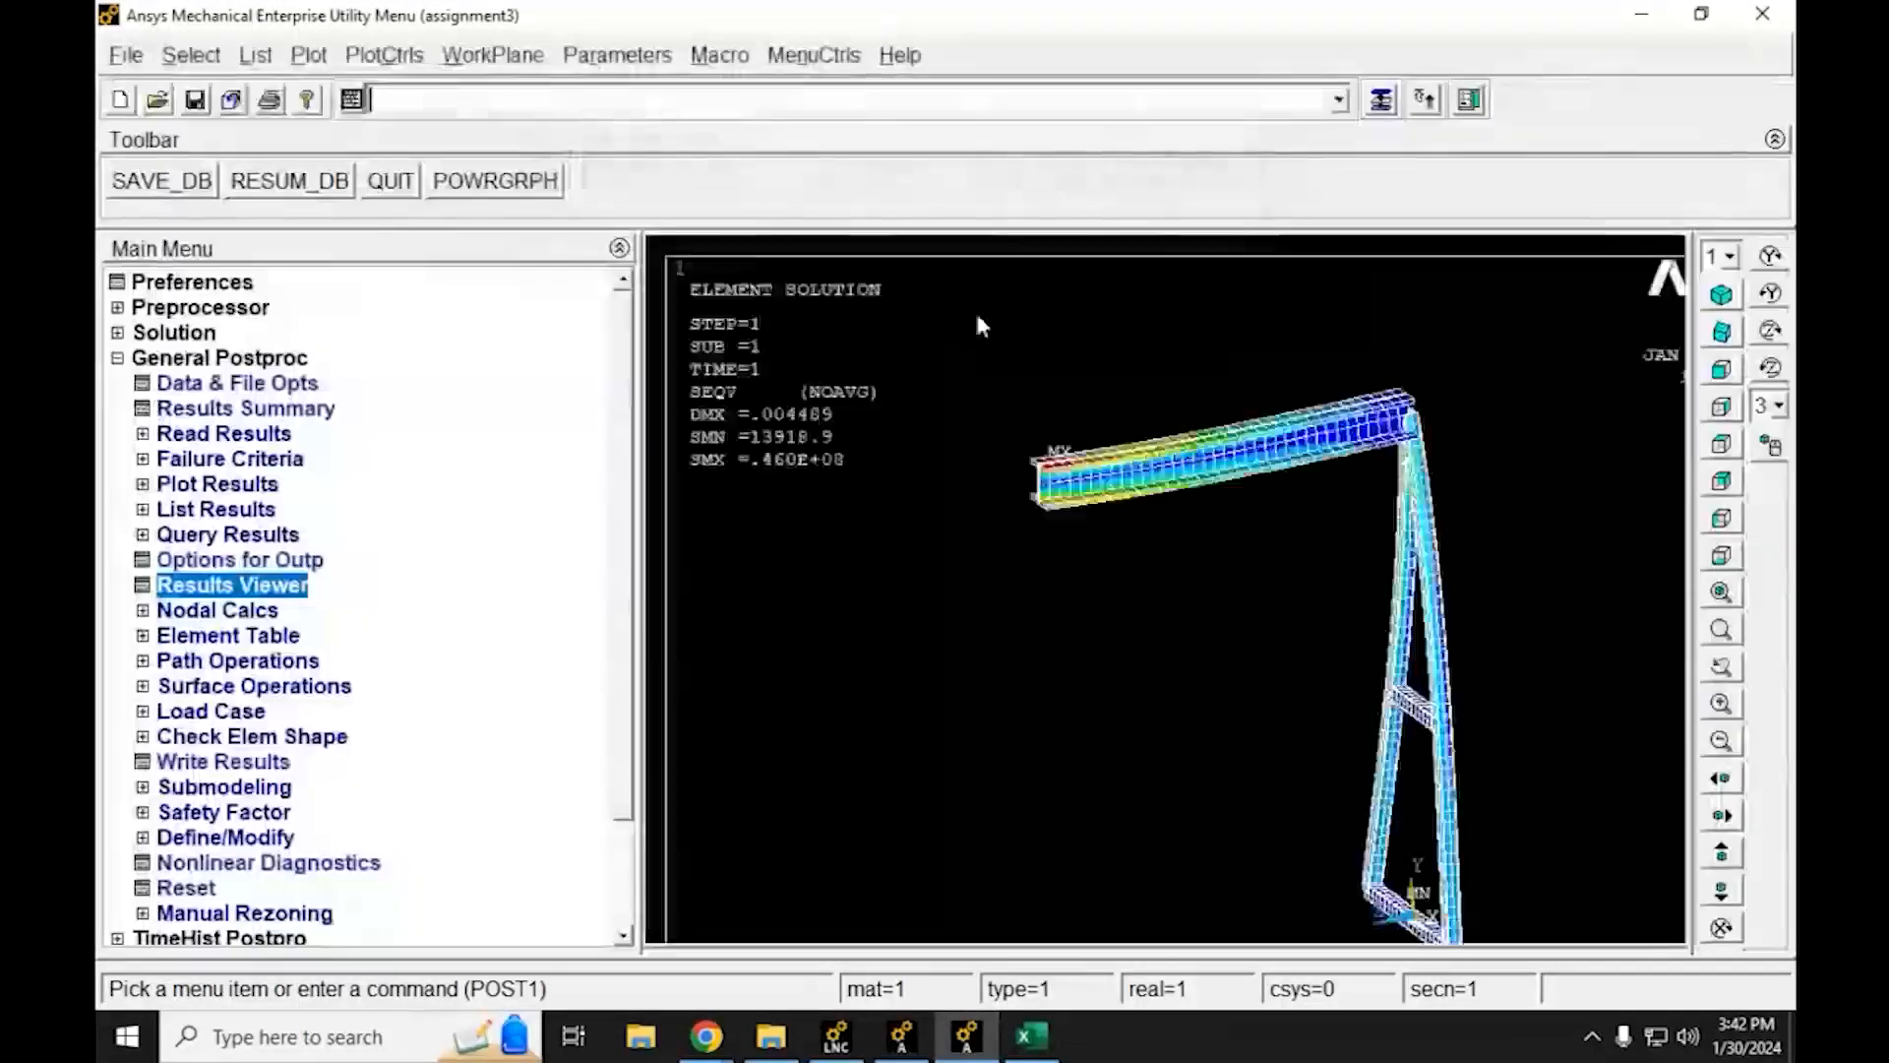
{"action": "left_click", "coordinate": [187, 307]}
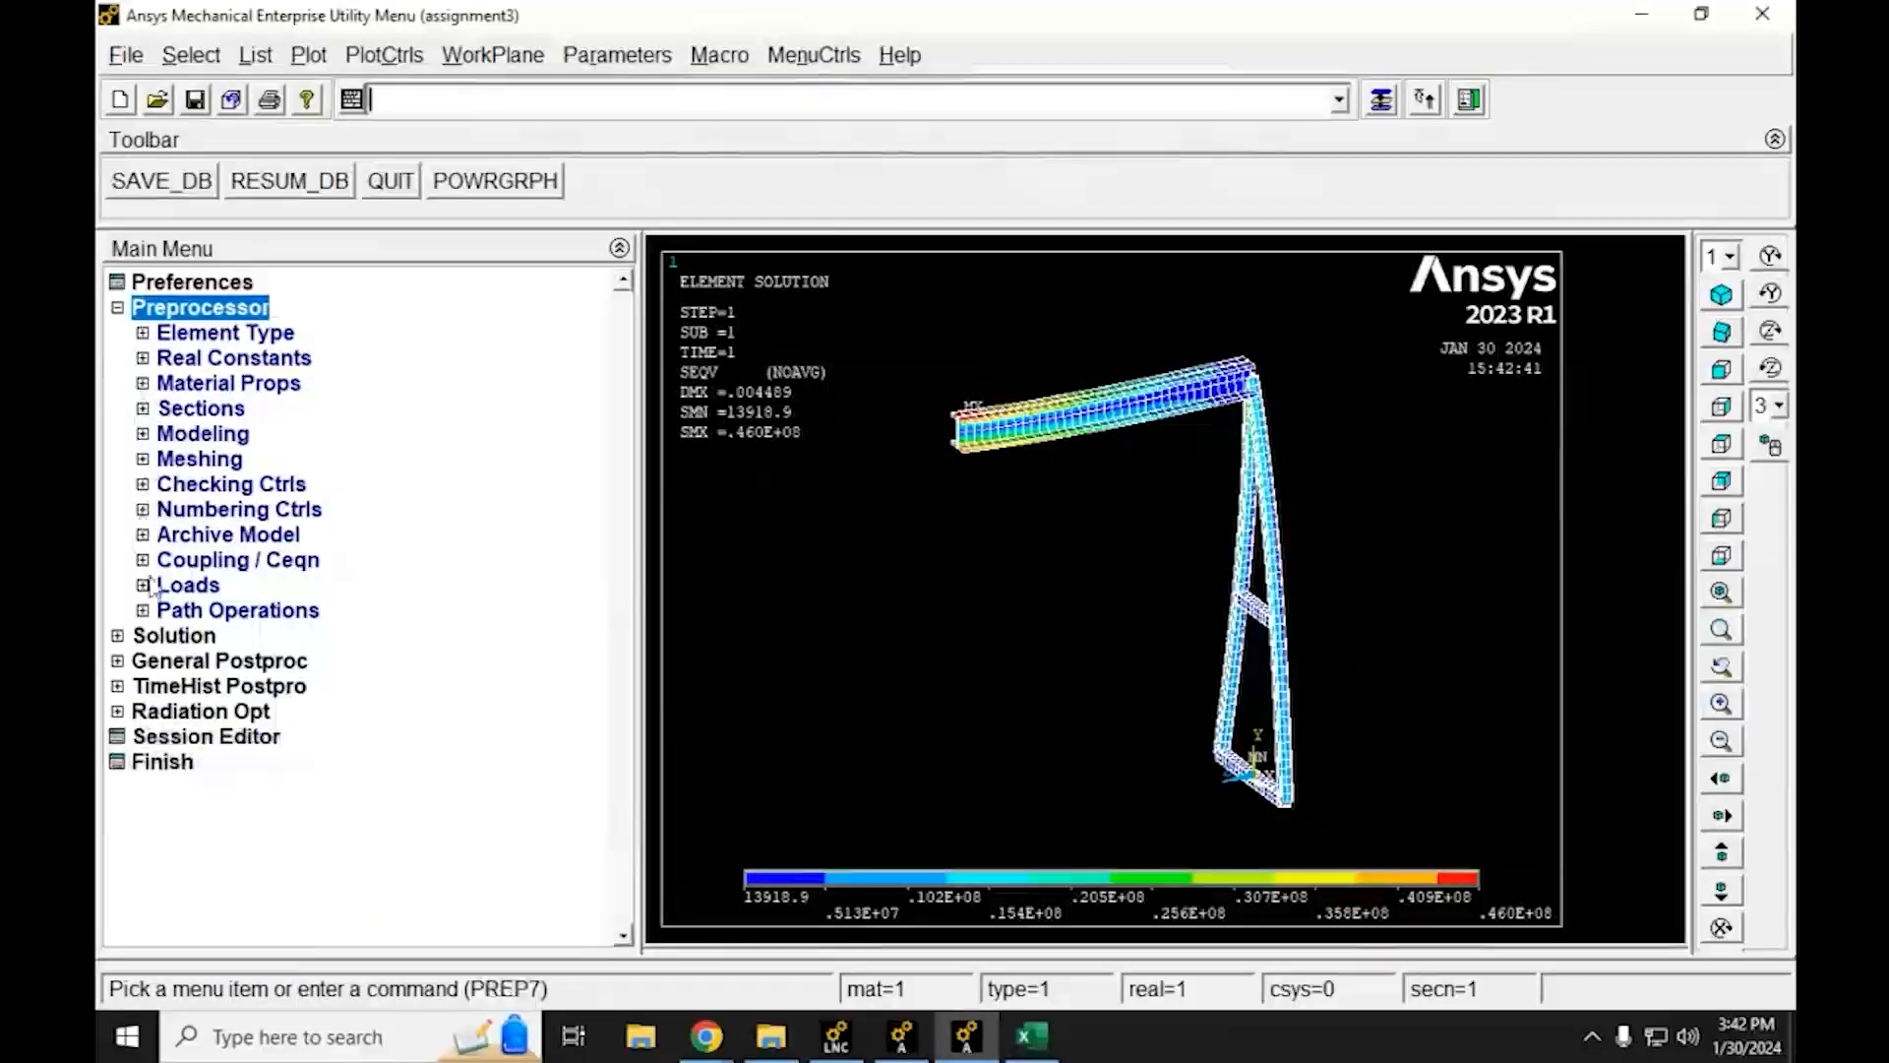
{"action": "left_click", "coordinate": [144, 458]}
{"action": "left_click", "coordinate": [202, 859]}
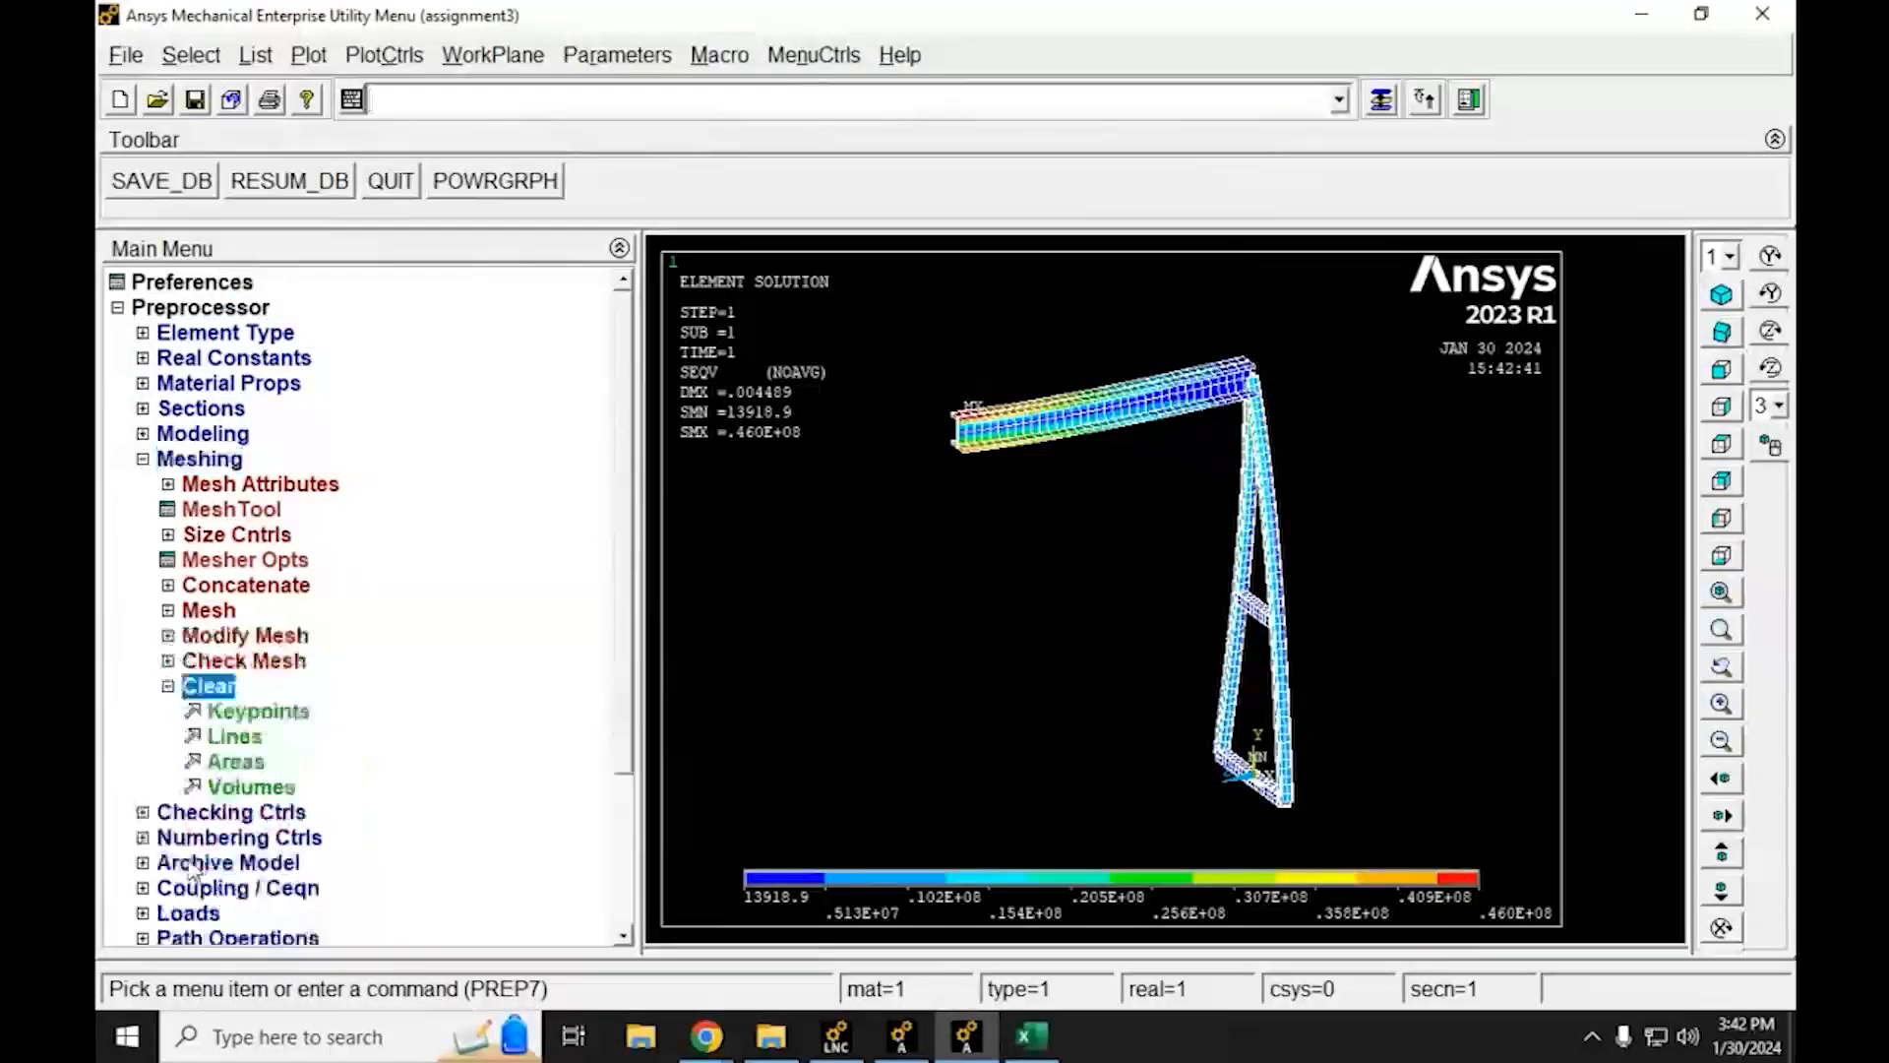
{"action": "left_click", "coordinate": [234, 736]}
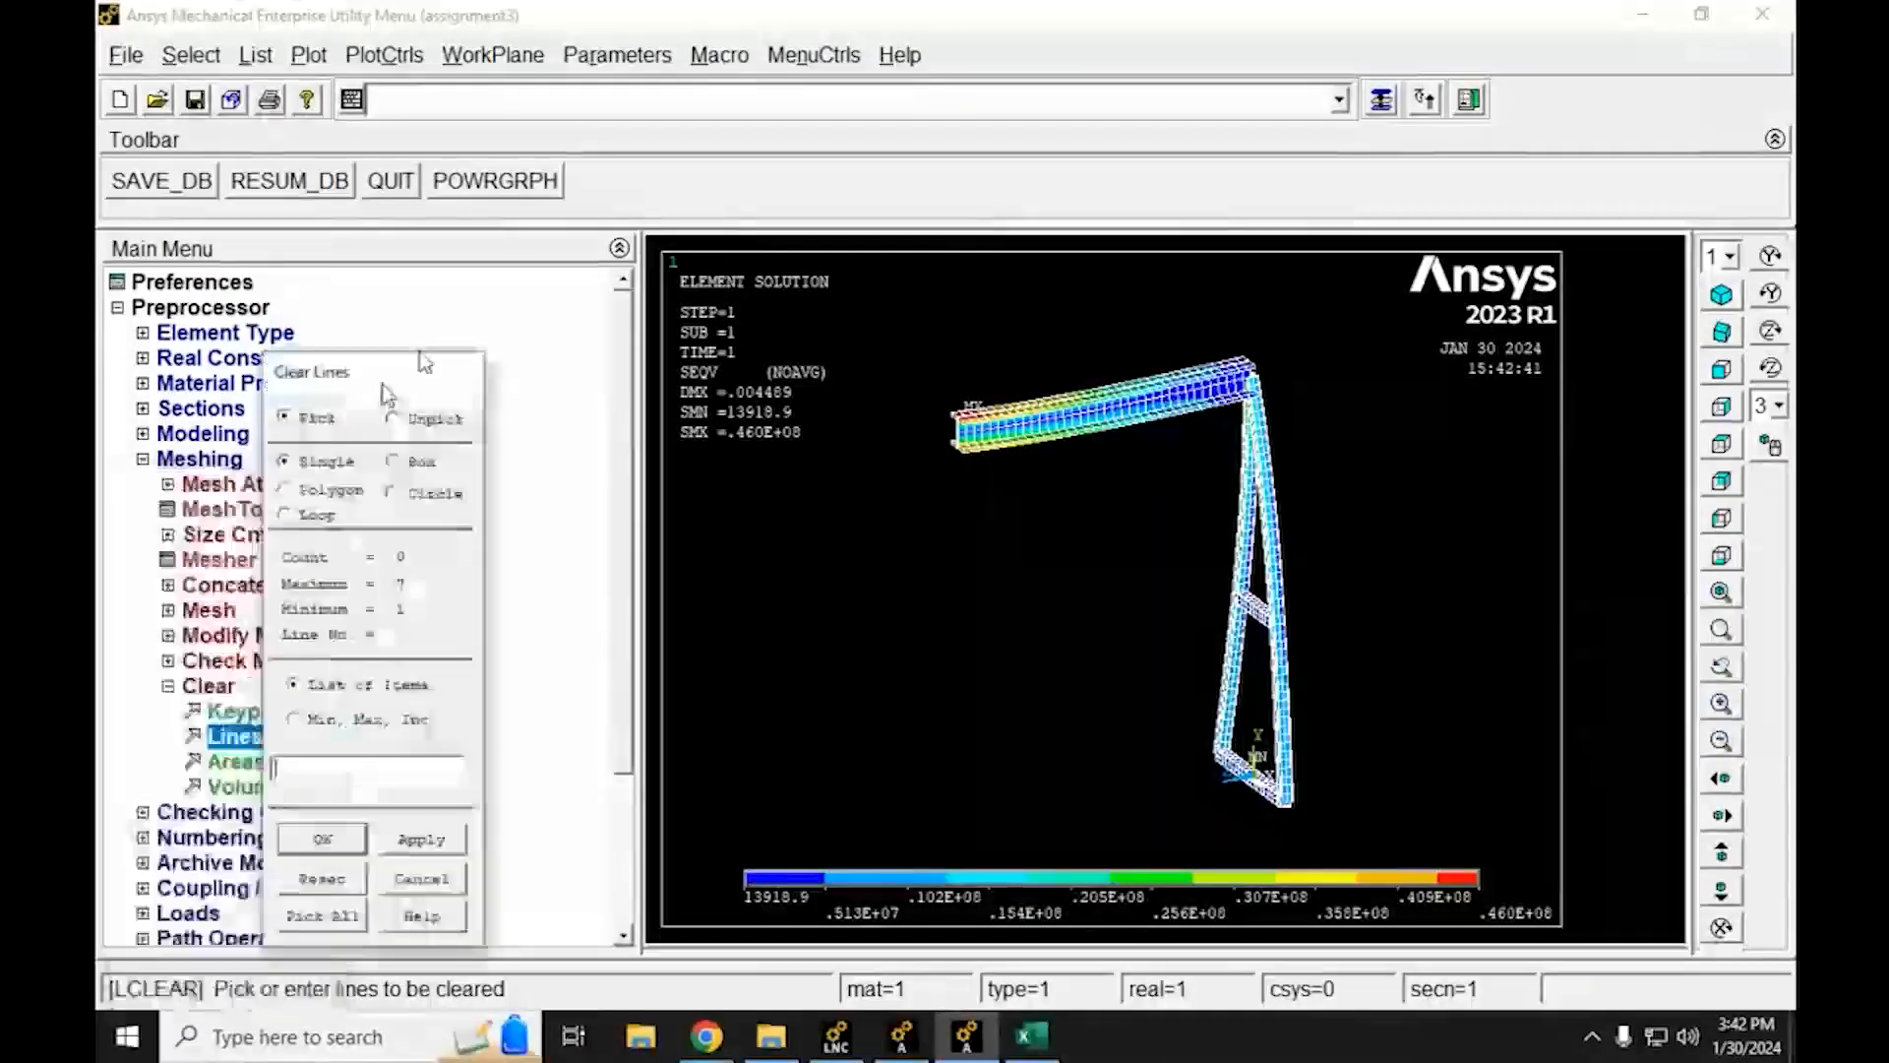
{"action": "left_click", "coordinate": [462, 771]}
Set the element edge length on all lines to 1.5*0.0254
{"action": "left_click", "coordinate": [237, 535]}
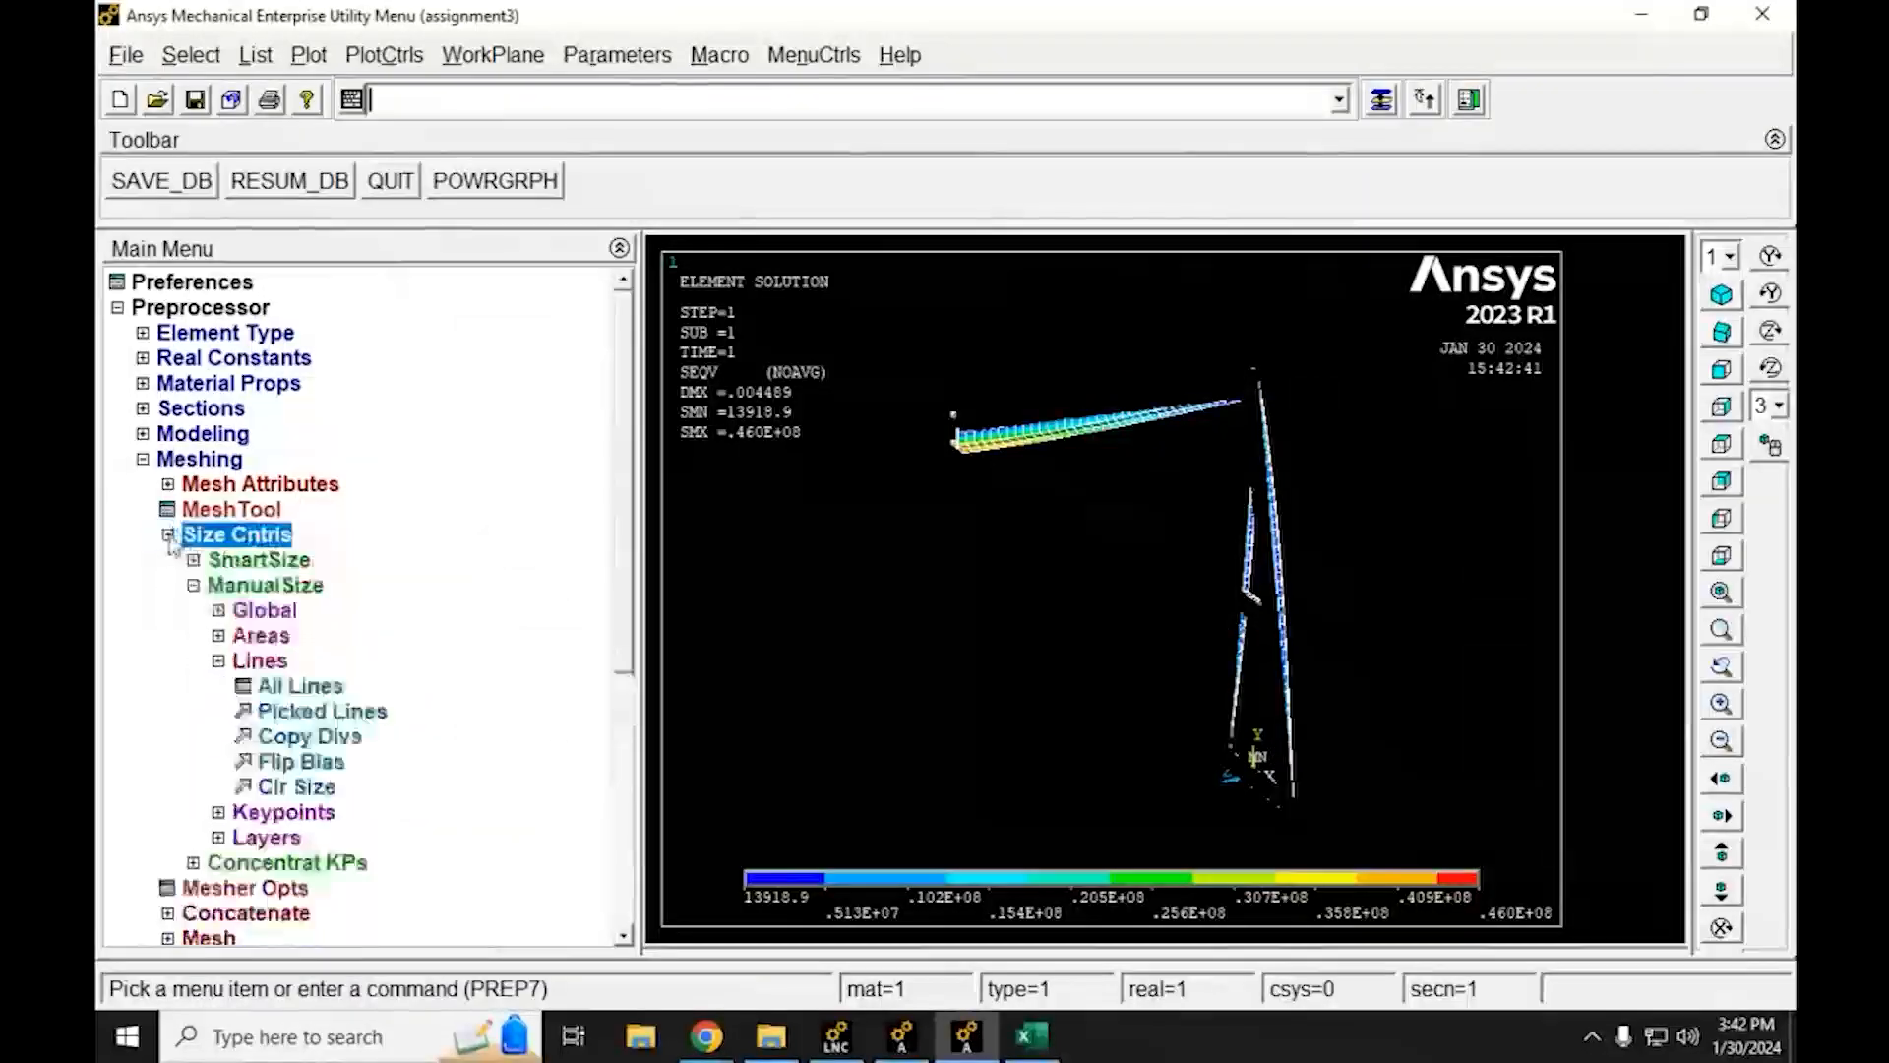
{"action": "left_click", "coordinate": [286, 685]}
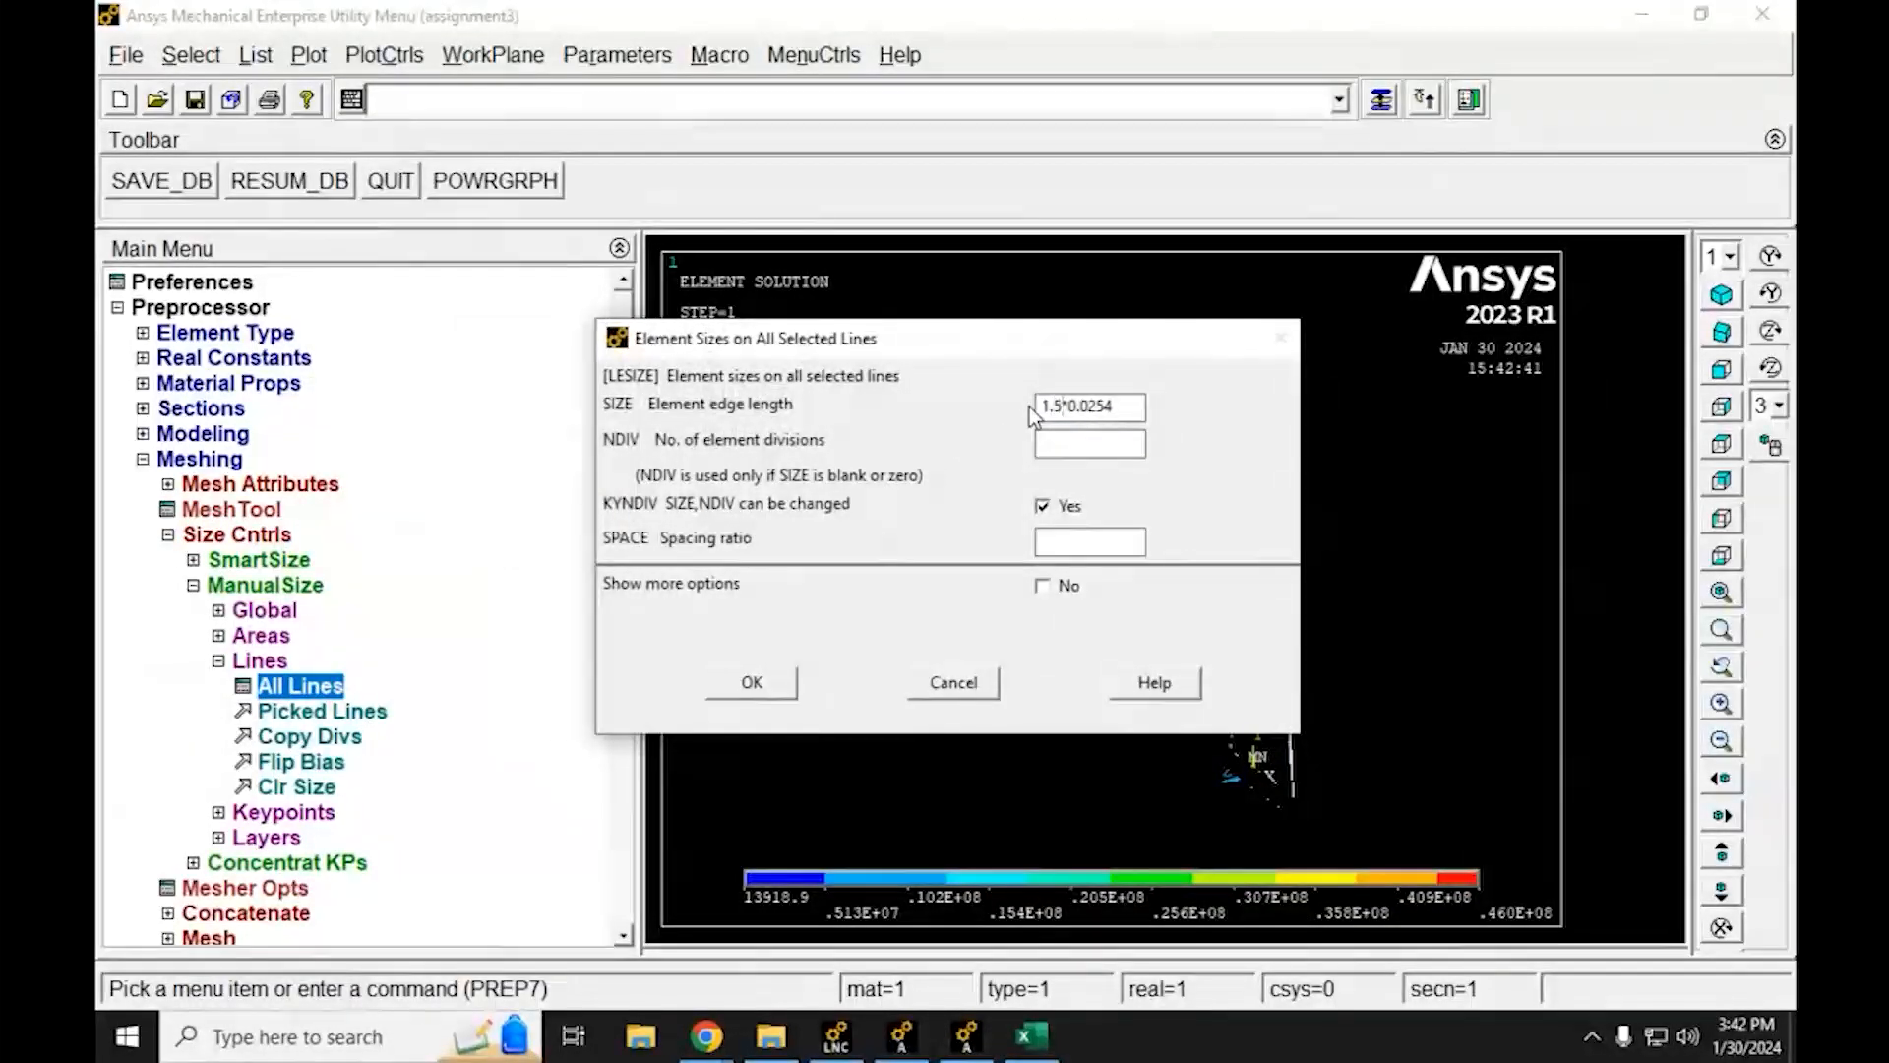
{"action": "left_click", "coordinate": [751, 683]}
{"action": "left_click", "coordinate": [168, 536]}
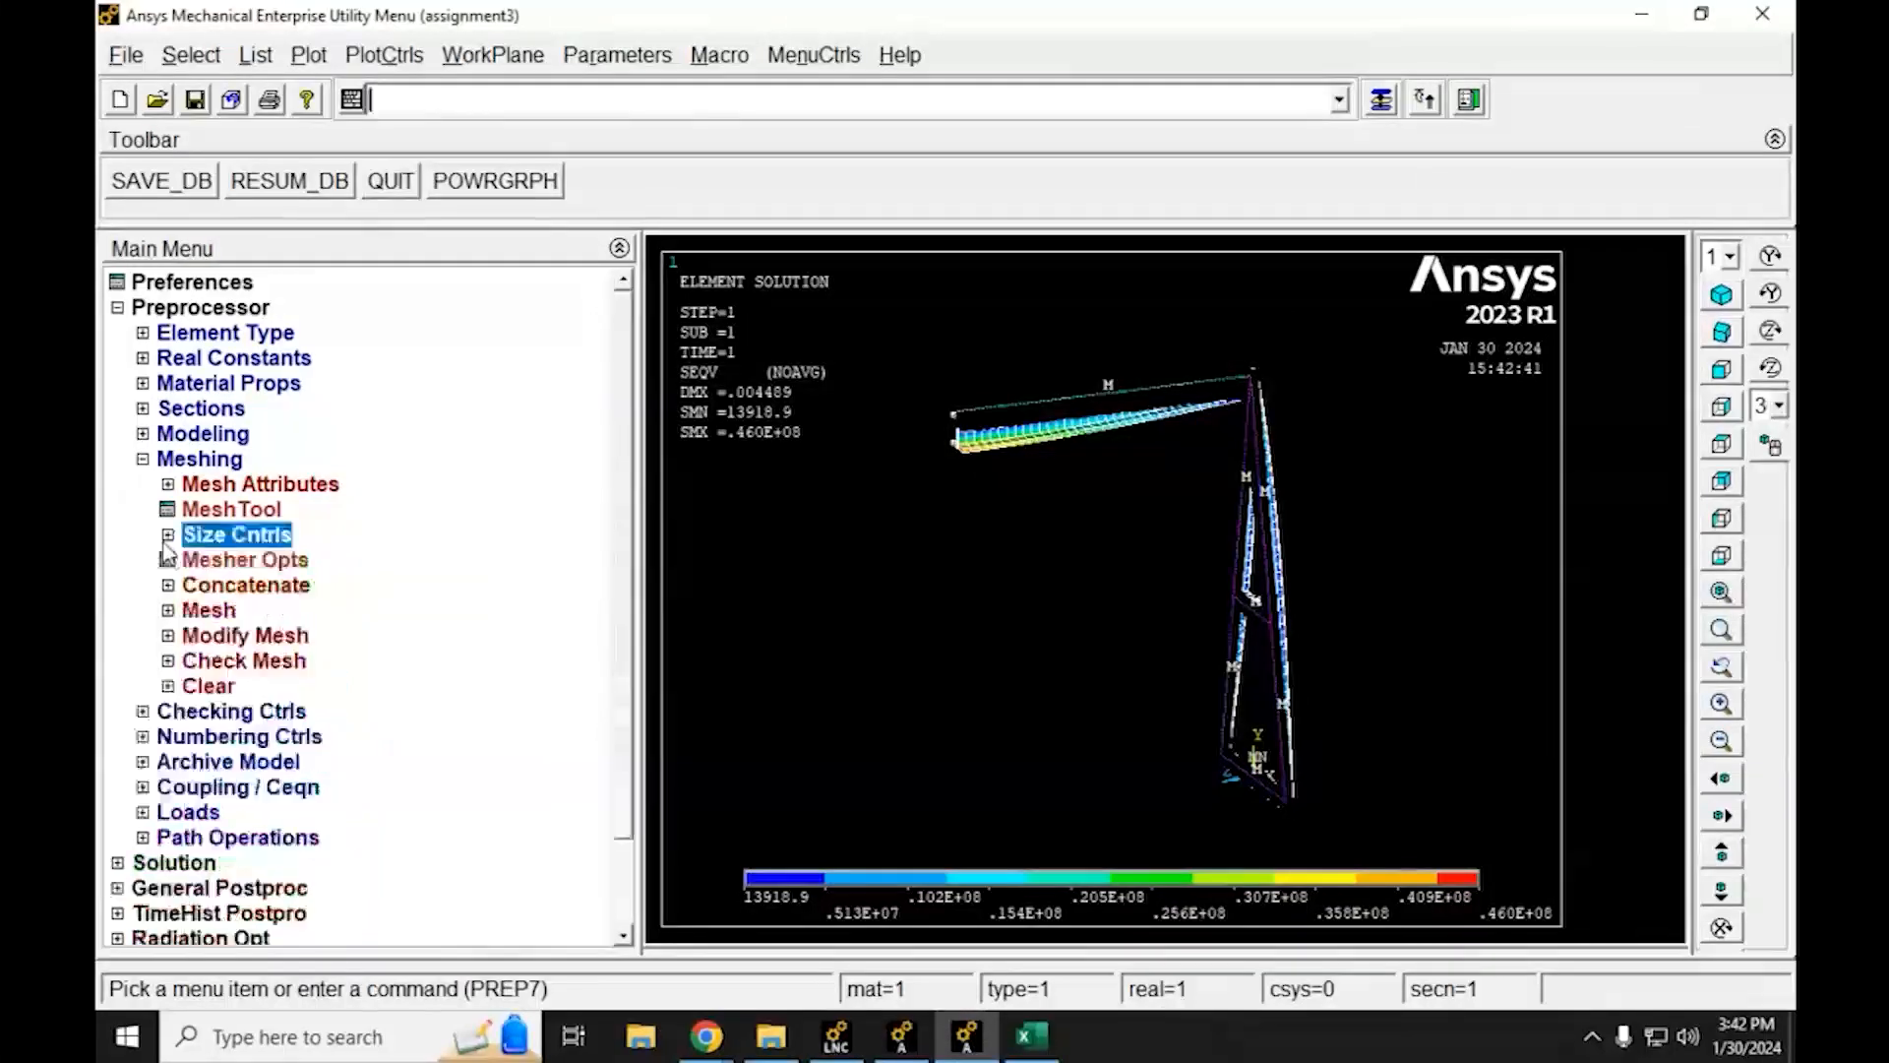
Mesh all lines of the crane with the 1.5 element size and leave the meshing commands
{"action": "left_click", "coordinate": [168, 610]}
{"action": "left_click", "coordinate": [234, 660]}
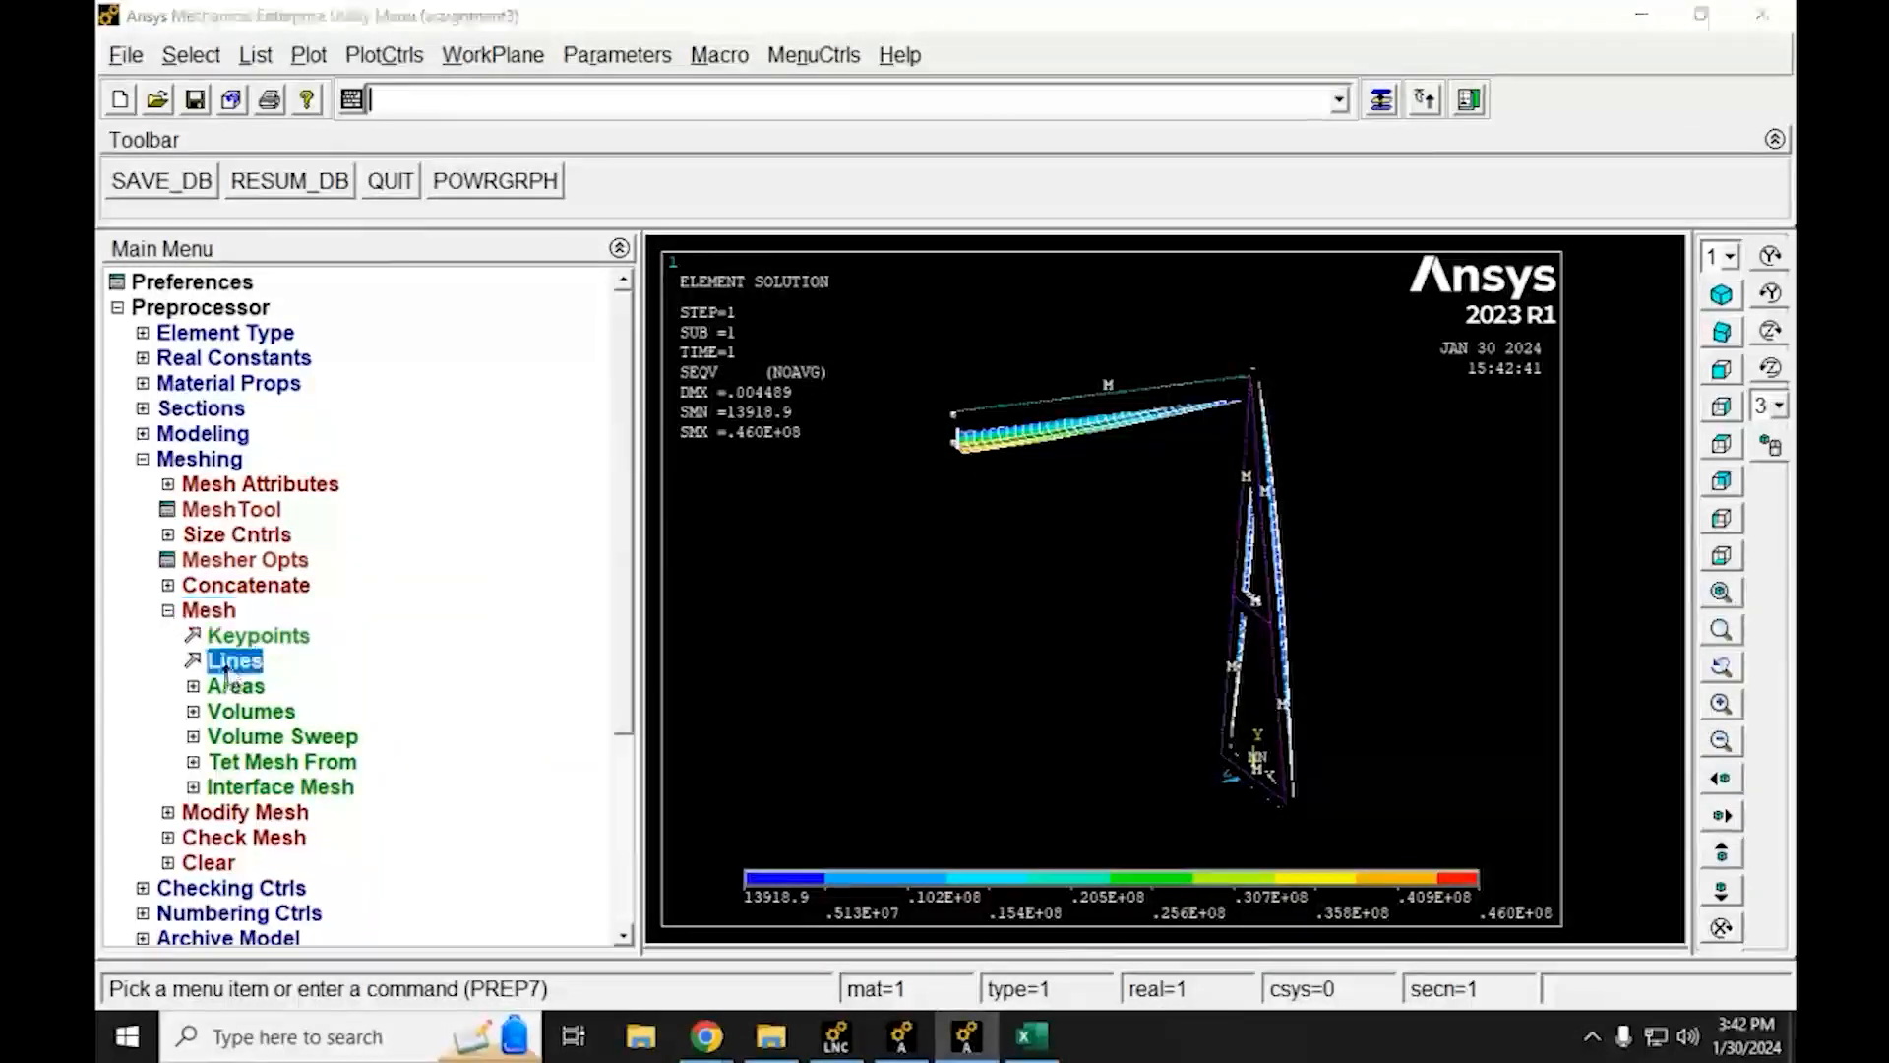
{"action": "left_click_drag", "start_coordinate": [179, 492], "coordinate": [489, 325]}
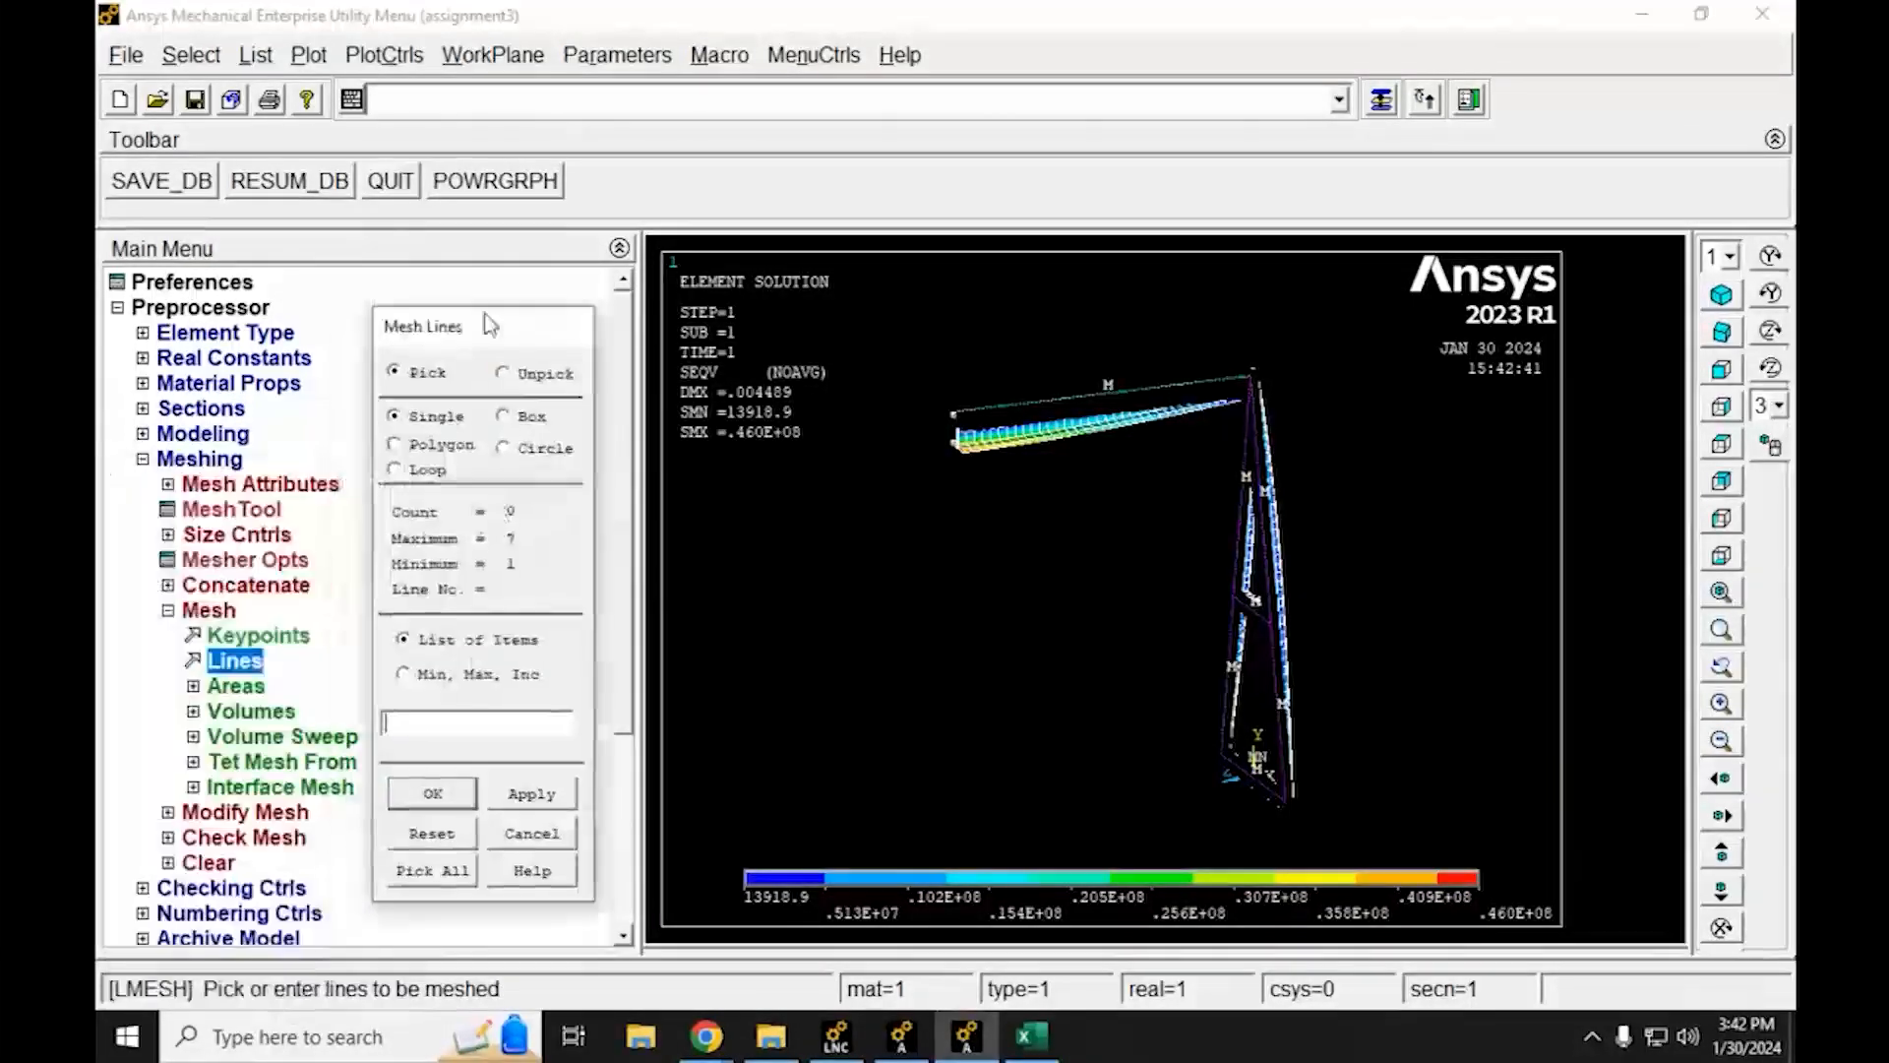
{"action": "left_click", "coordinate": [448, 870]}
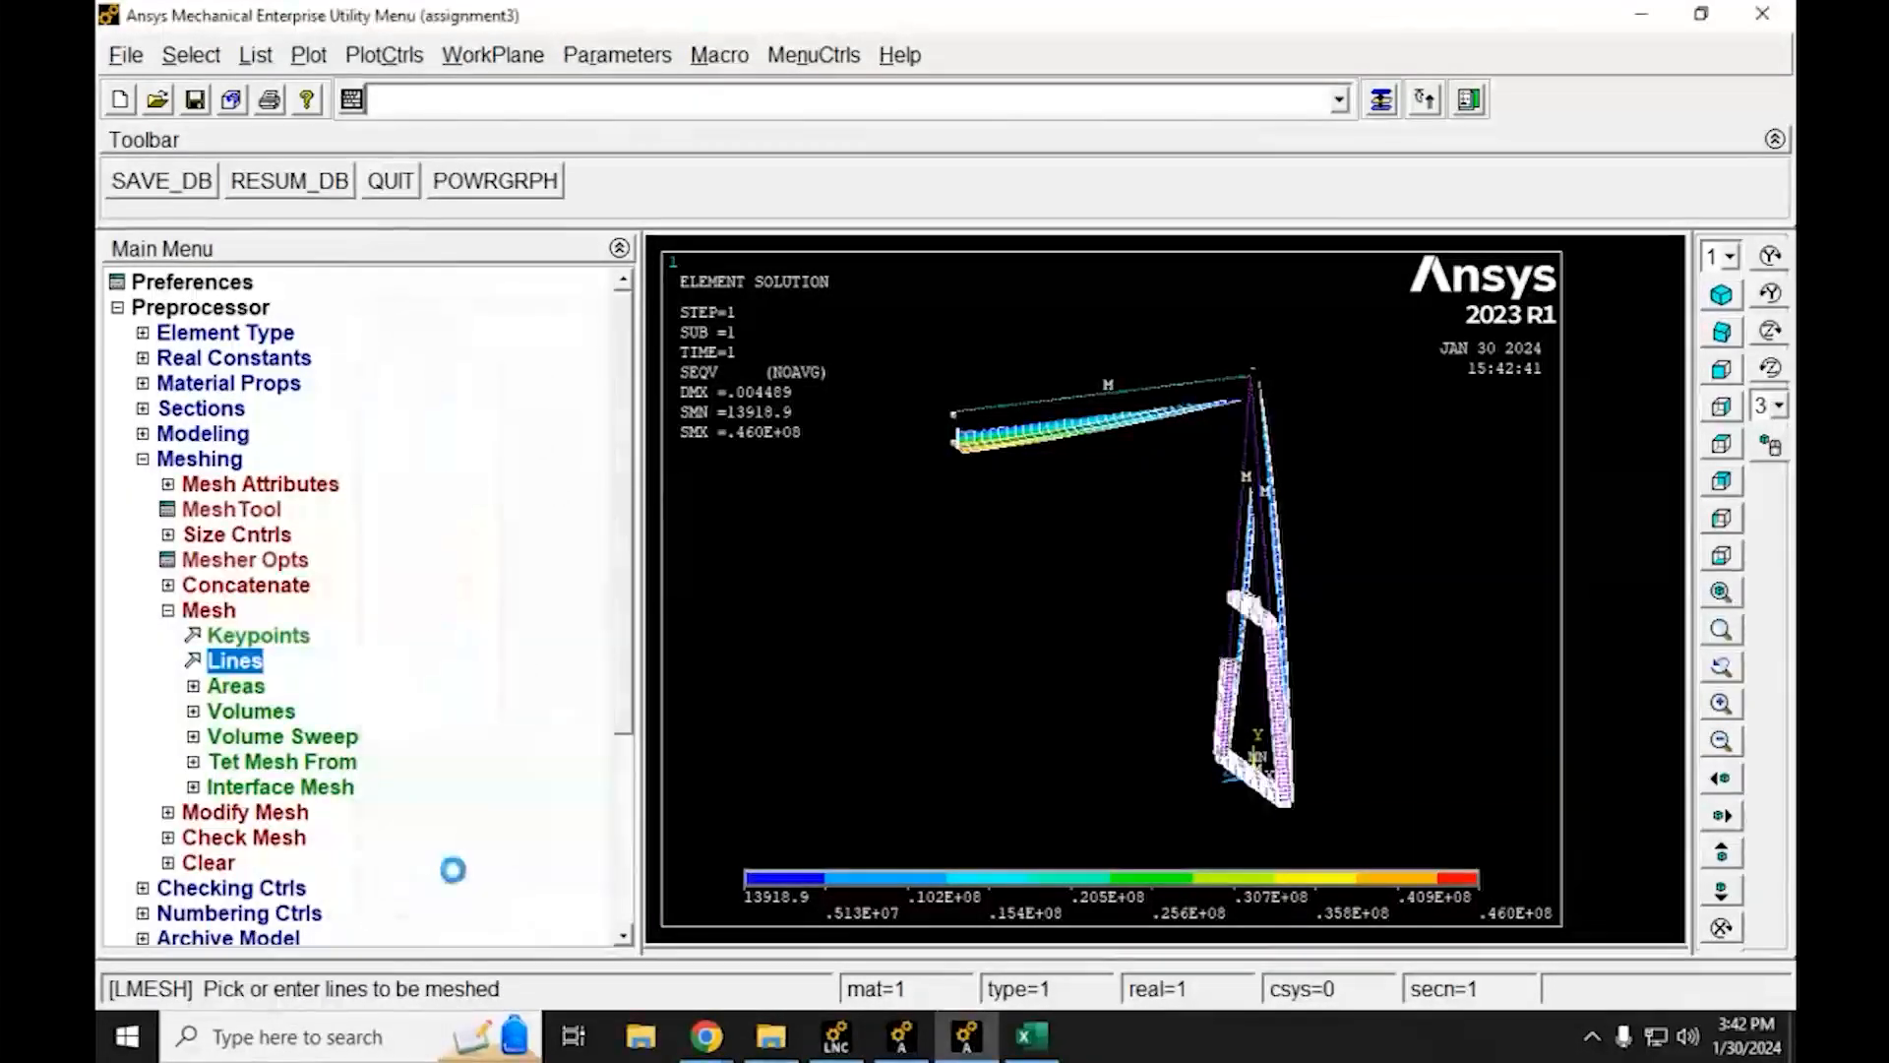
{"action": "left_click", "coordinate": [142, 460]}
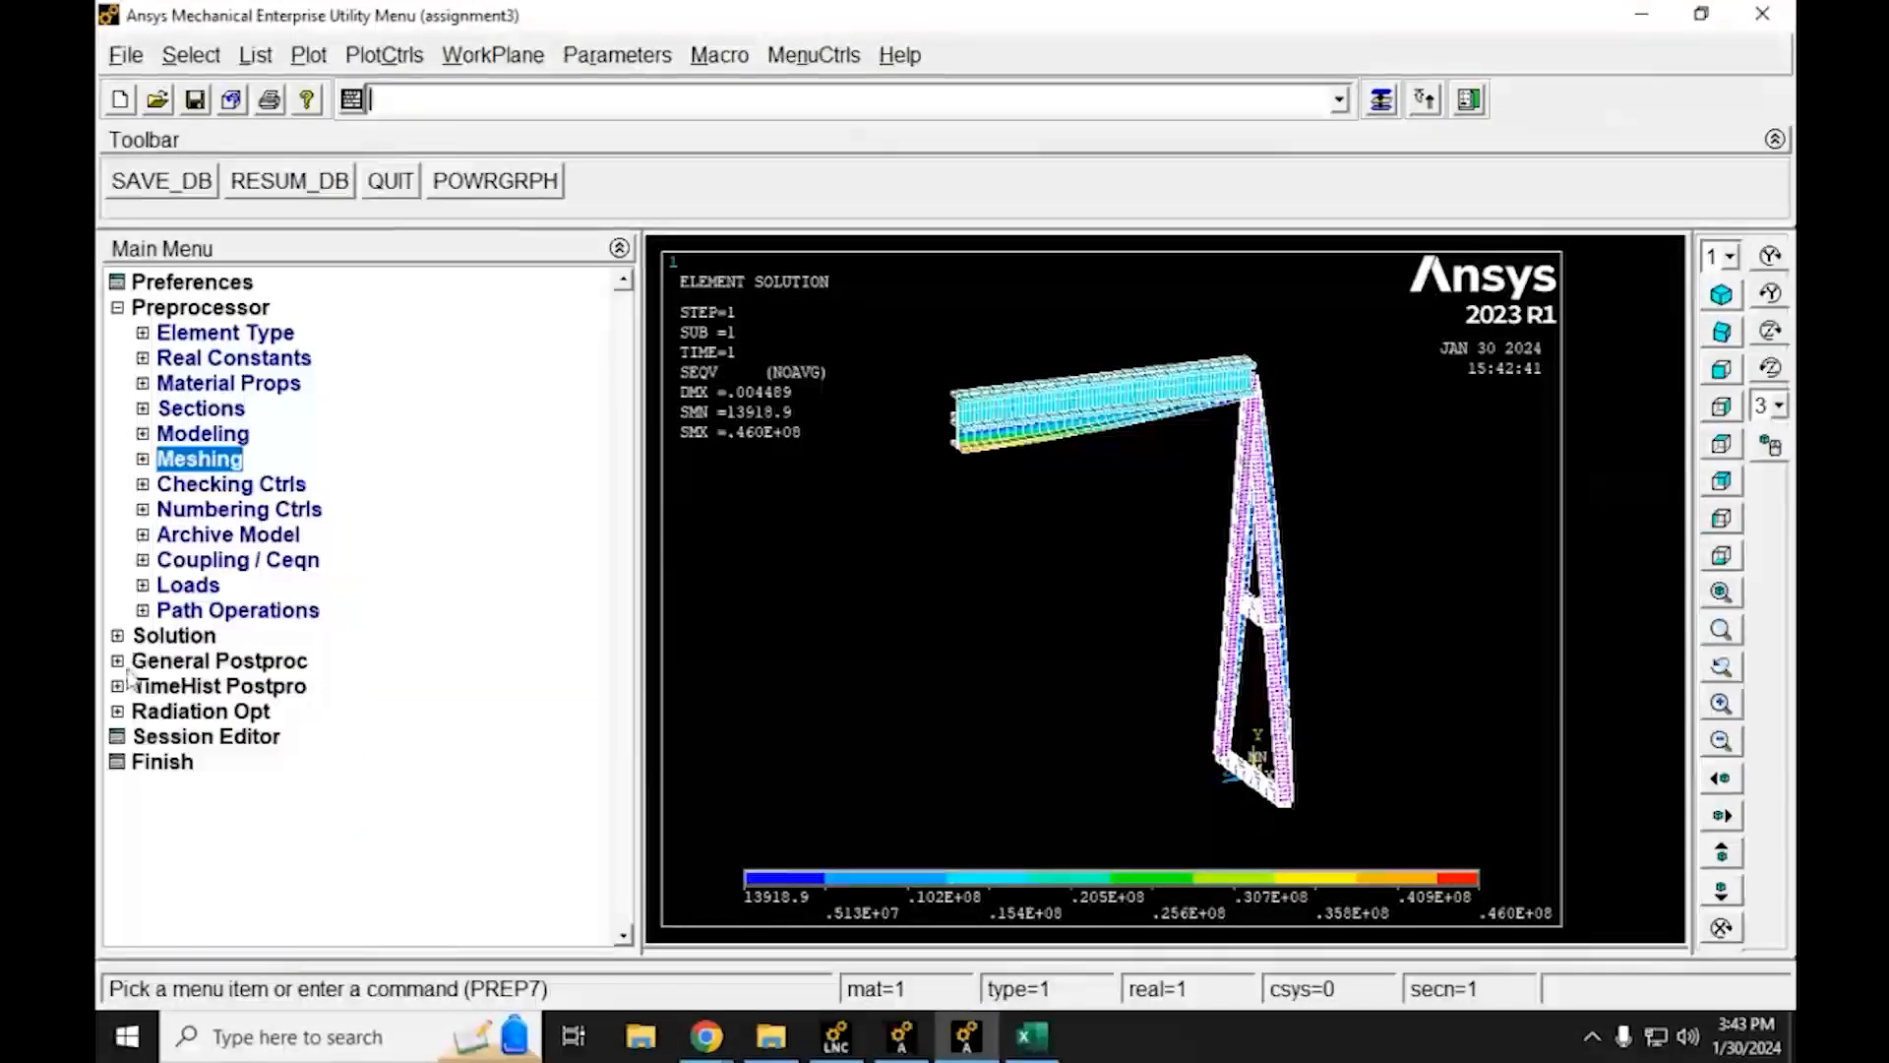
Solve the current load step for the size 1.5 mesh and dismiss the status and completion windows
{"action": "left_click", "coordinate": [117, 636]}
{"action": "left_click", "coordinate": [236, 508]}
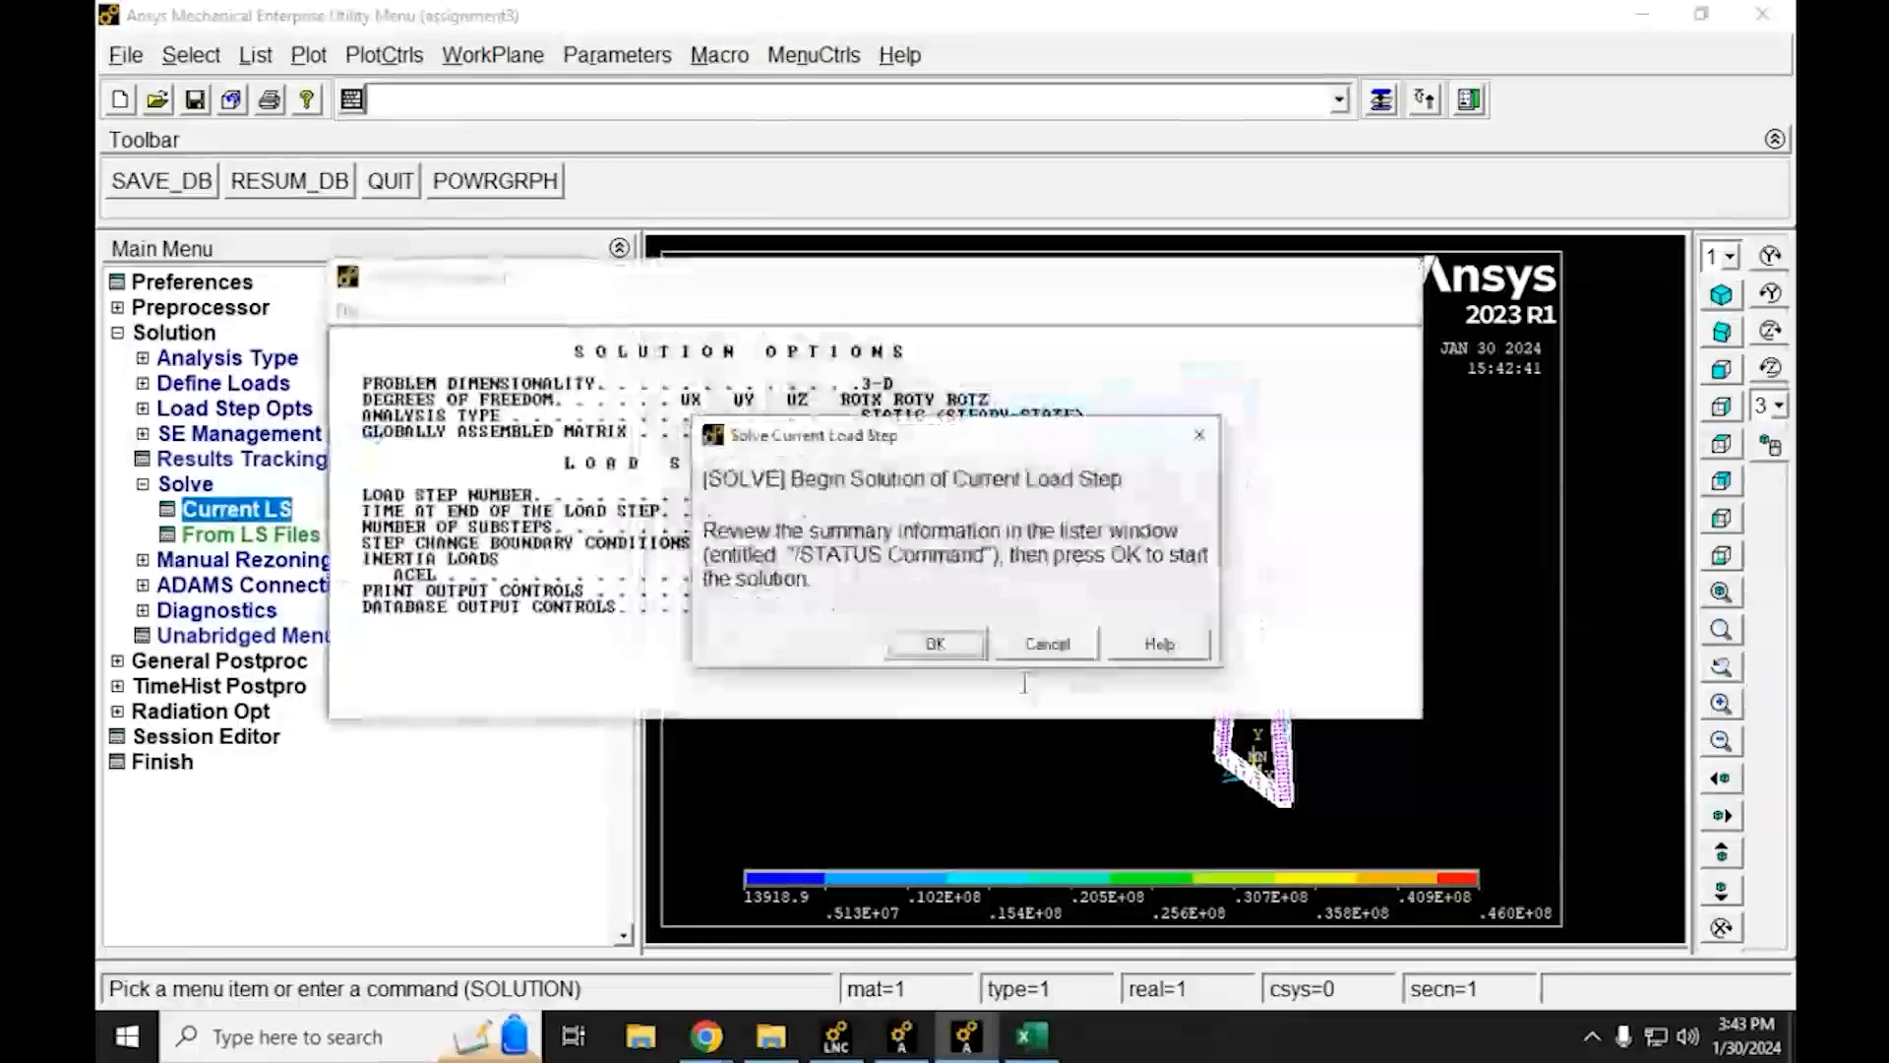
{"action": "left_click", "coordinate": [1401, 278]}
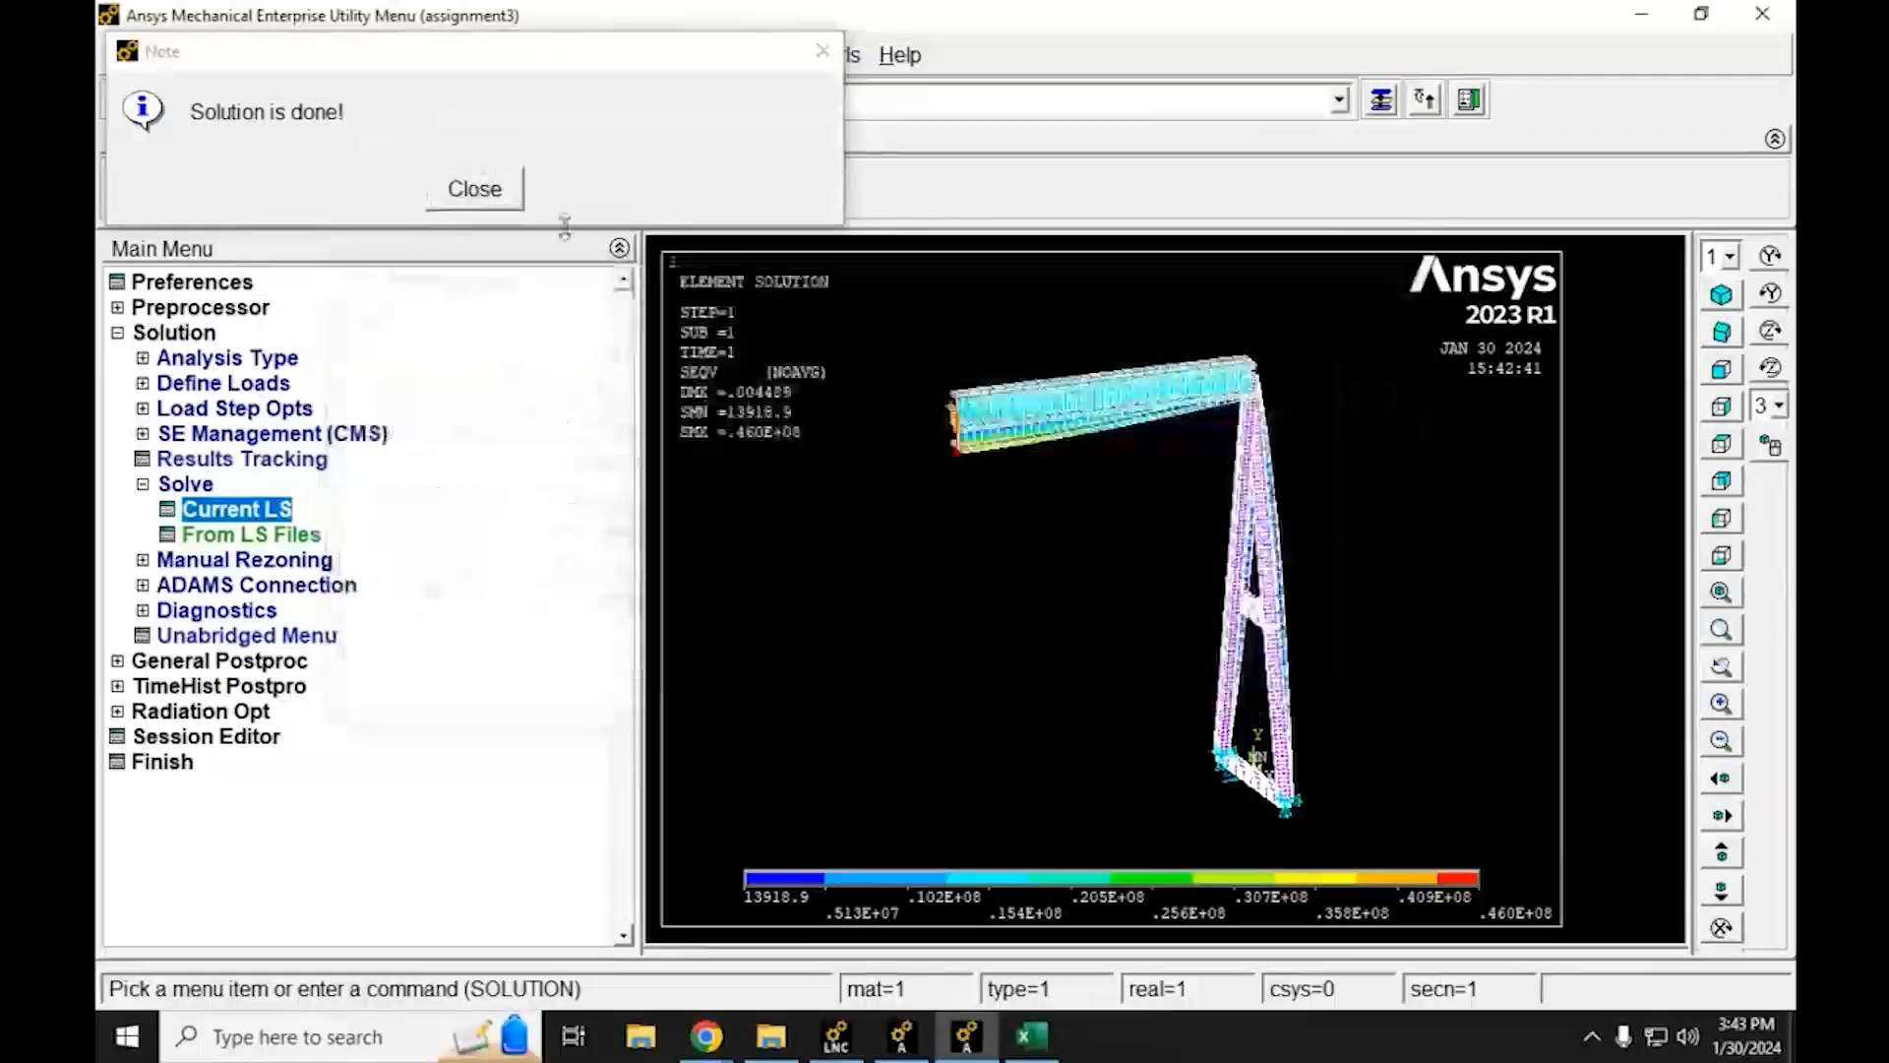
{"action": "left_click", "coordinate": [517, 179]}
Plot the von Mises stress contour for the size 1.5 mesh in the Results Viewer and uncover the result values
{"action": "left_click", "coordinate": [119, 662]}
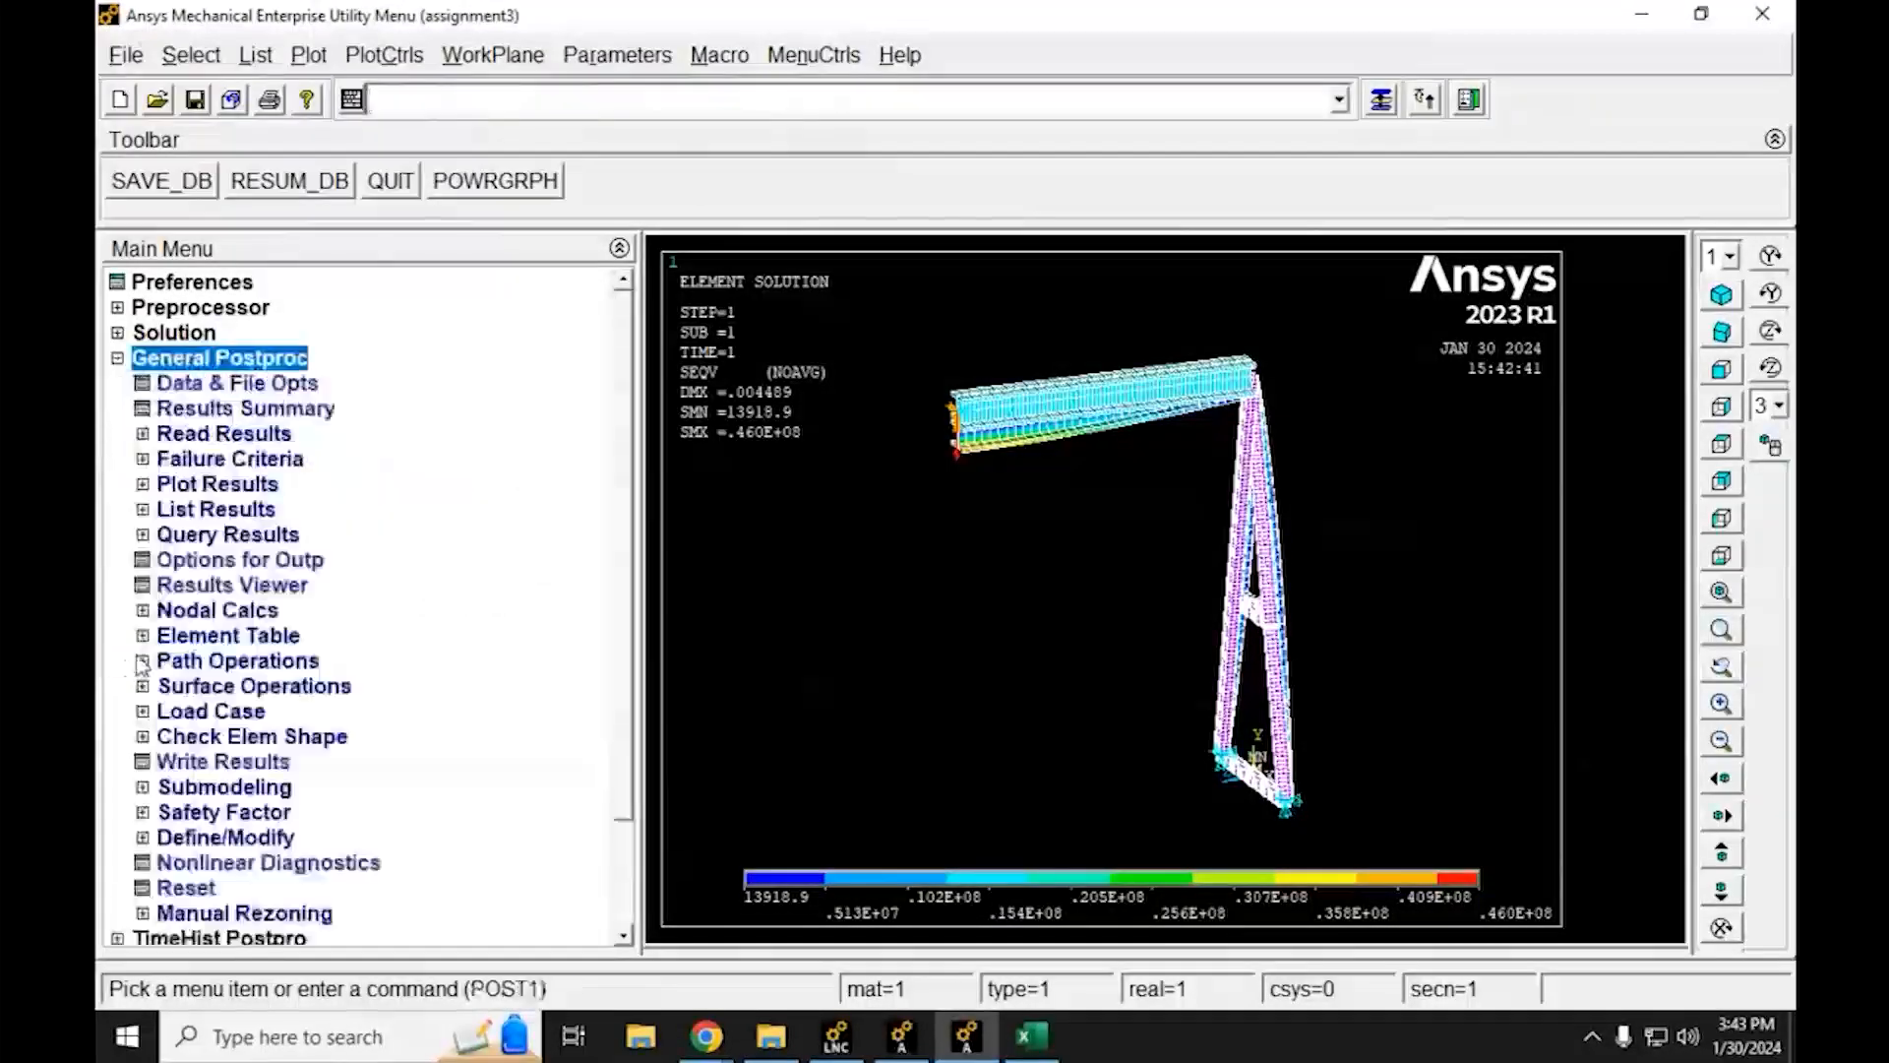
{"action": "left_click", "coordinate": [217, 586]}
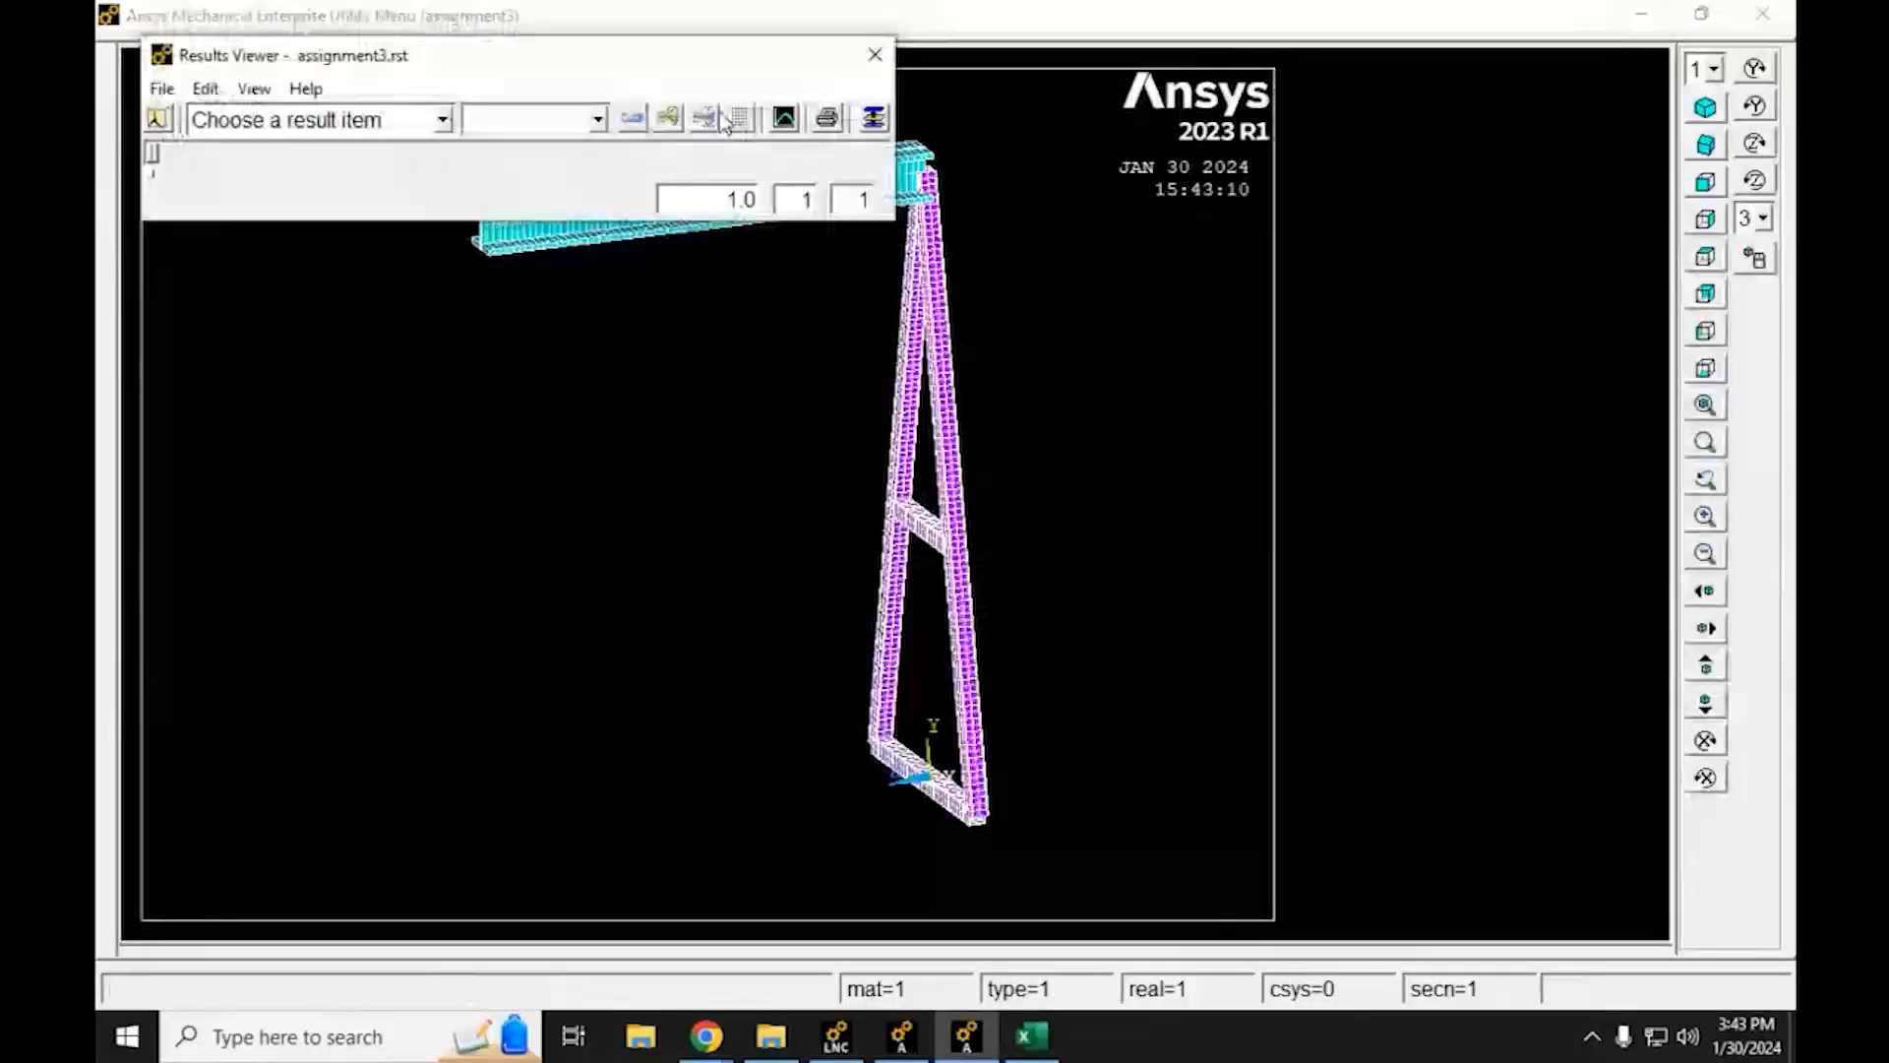
{"action": "left_click", "coordinate": [399, 120]}
{"action": "scroll", "coordinate": [393, 423], "scroll_direction": "down", "scroll_amount": 2}
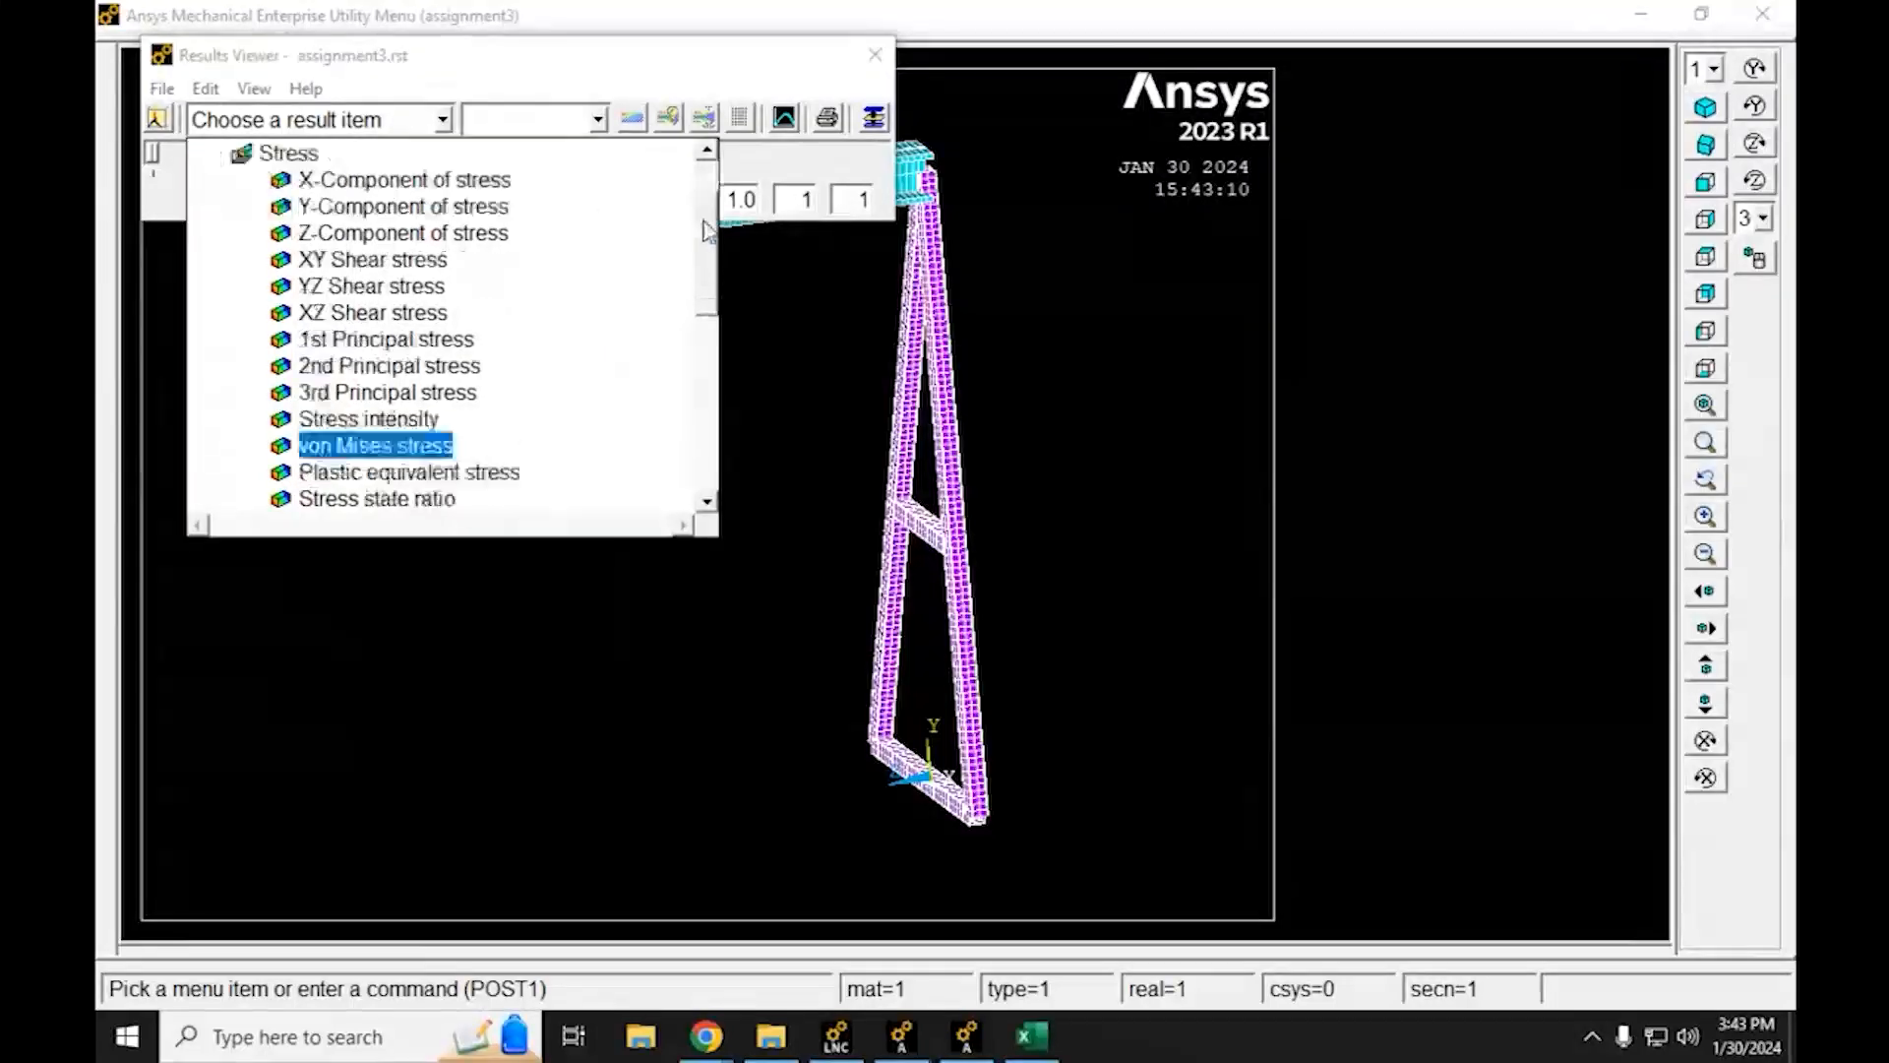
{"action": "left_click", "coordinate": [378, 370]}
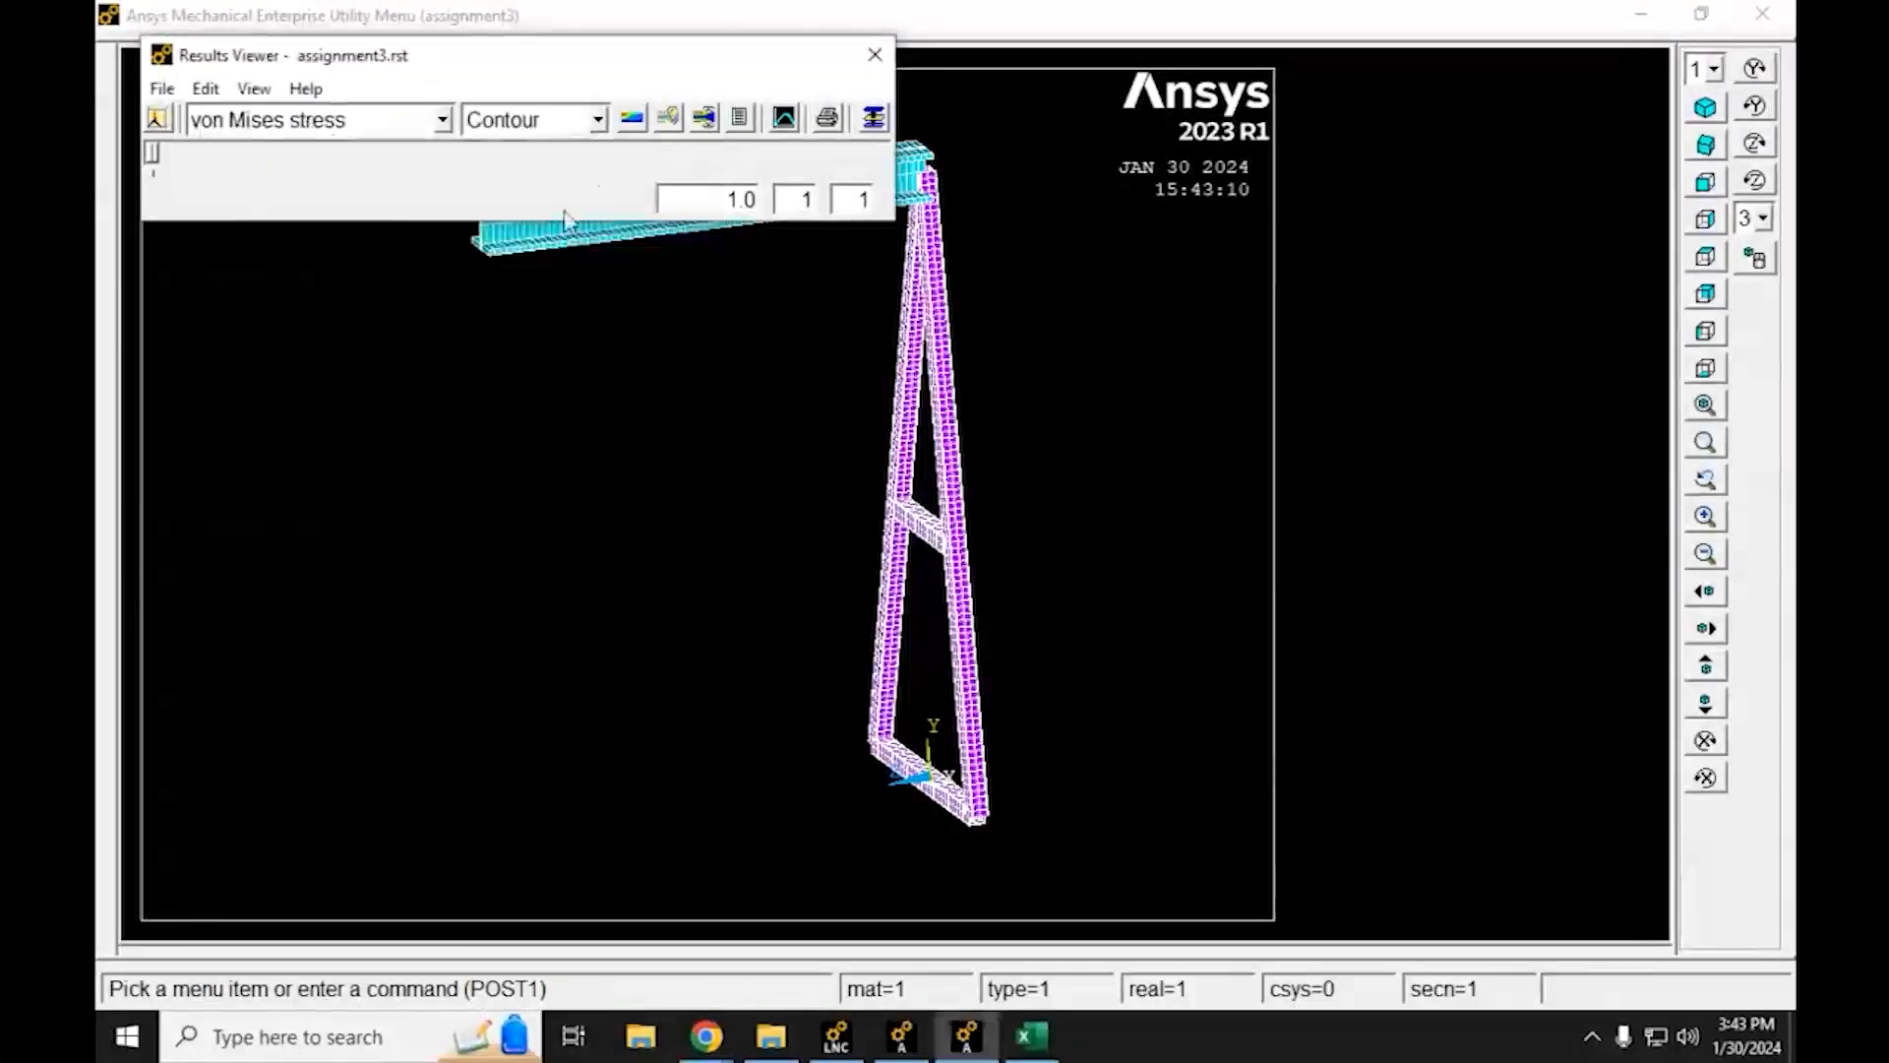
{"action": "left_click", "coordinate": [631, 118]}
{"action": "left_click_drag", "start_coordinate": [632, 41], "coordinate": [1246, 108]}
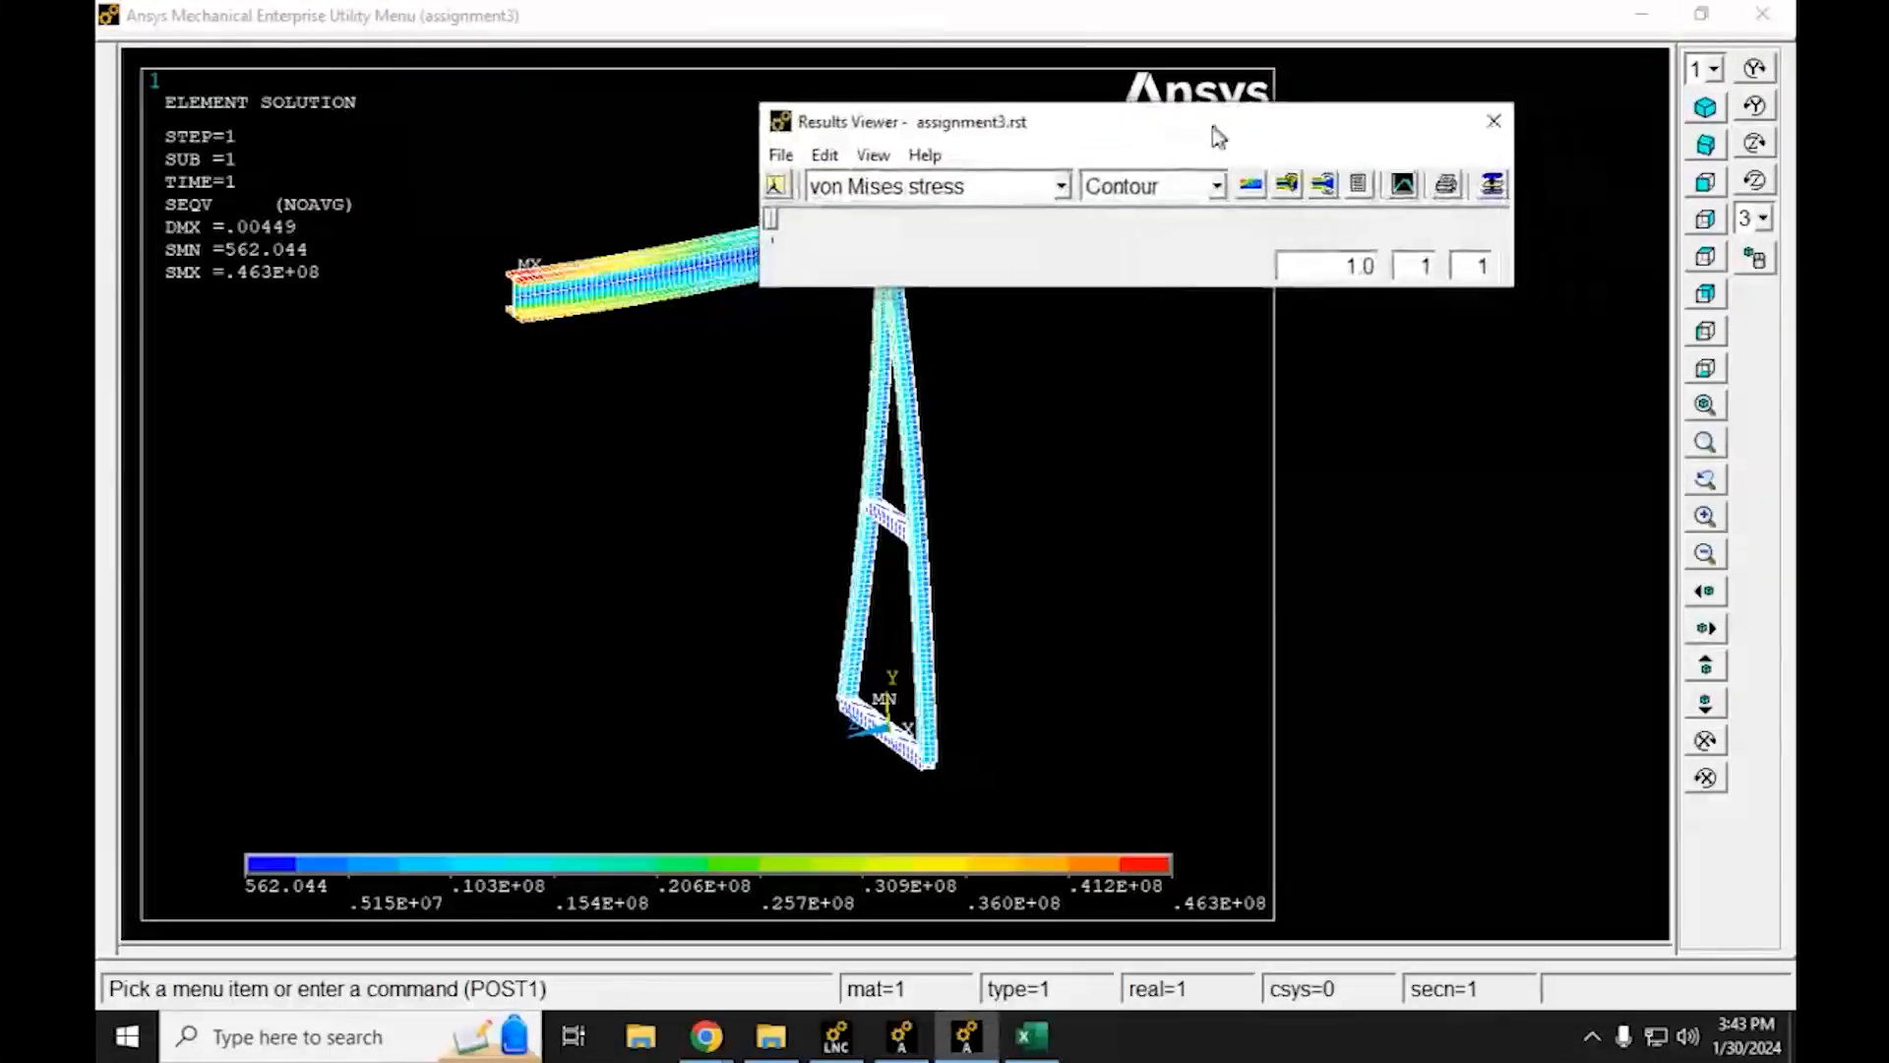
Switch to the Excel workbook and record SMX 0.463E8 and DMX 0.00449 in the size 1.5 row
{"action": "left_click", "coordinate": [1031, 1036]}
{"action": "left_click", "coordinate": [1087, 566]}
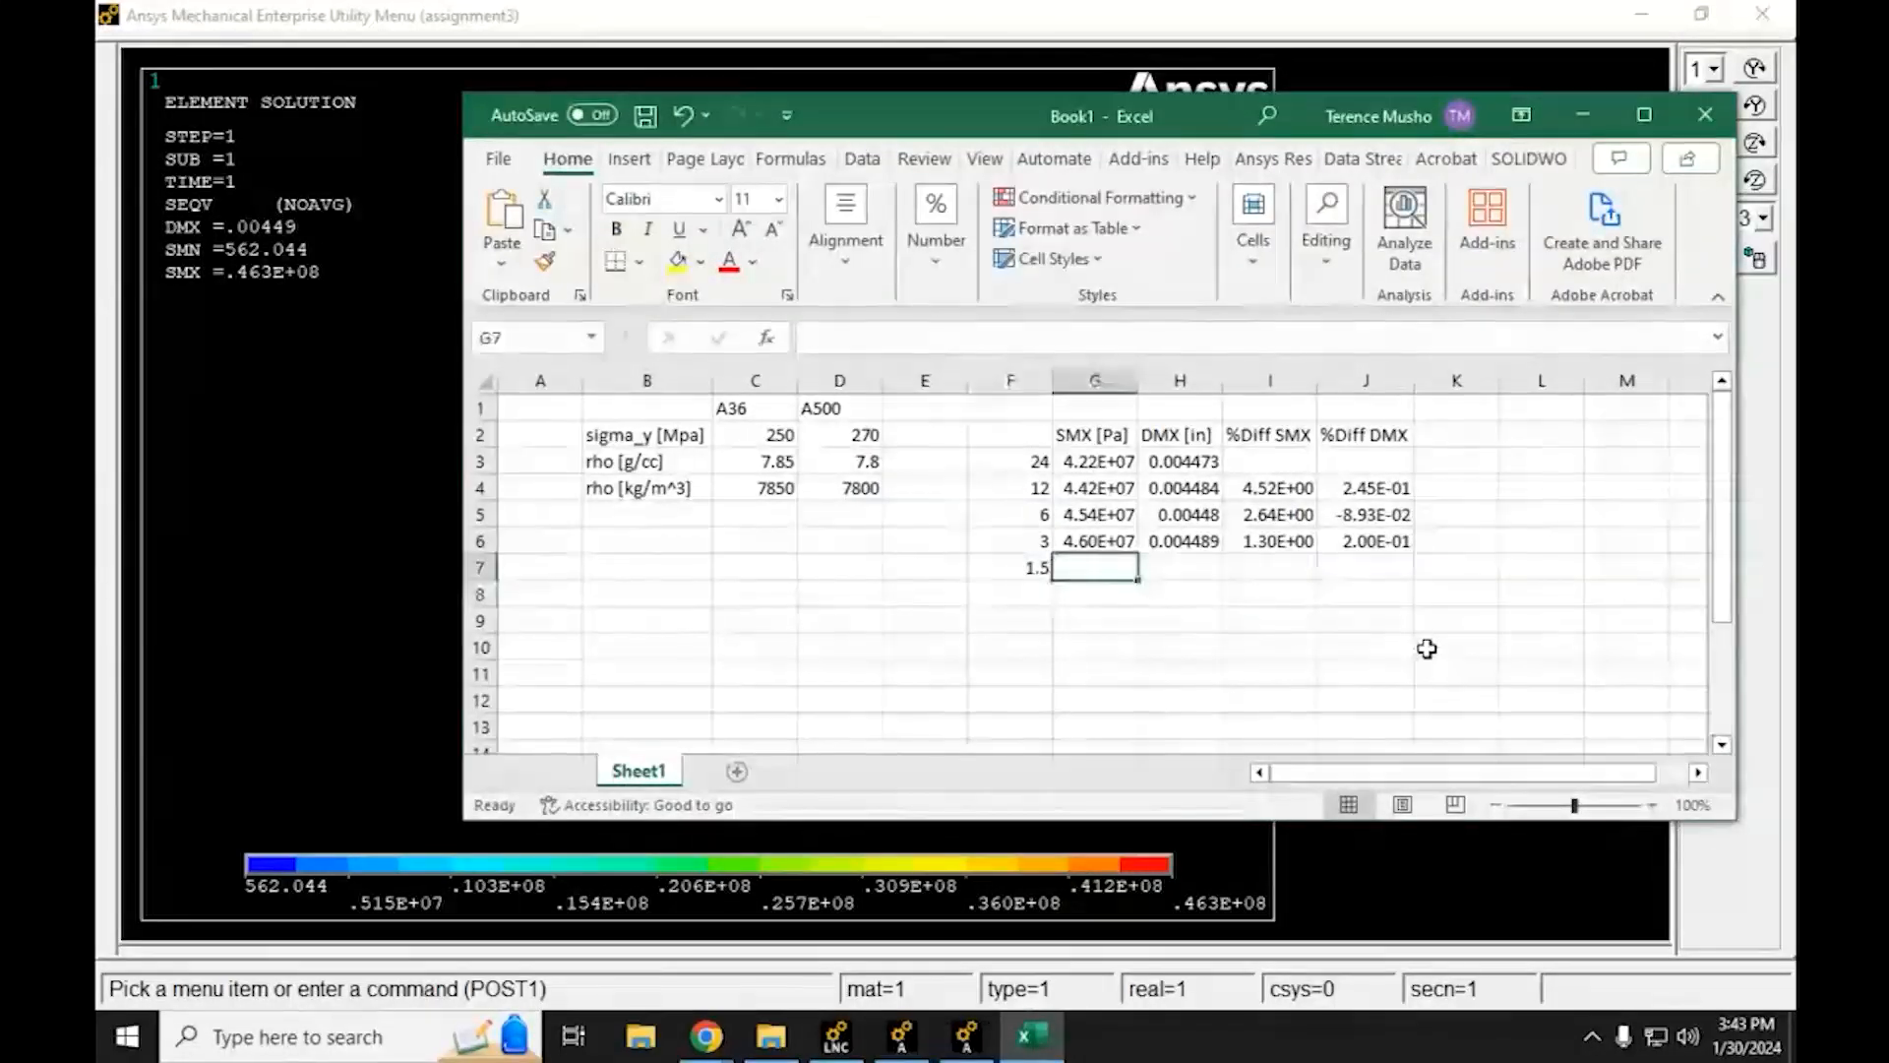
{"action": "type", "text": "0."}
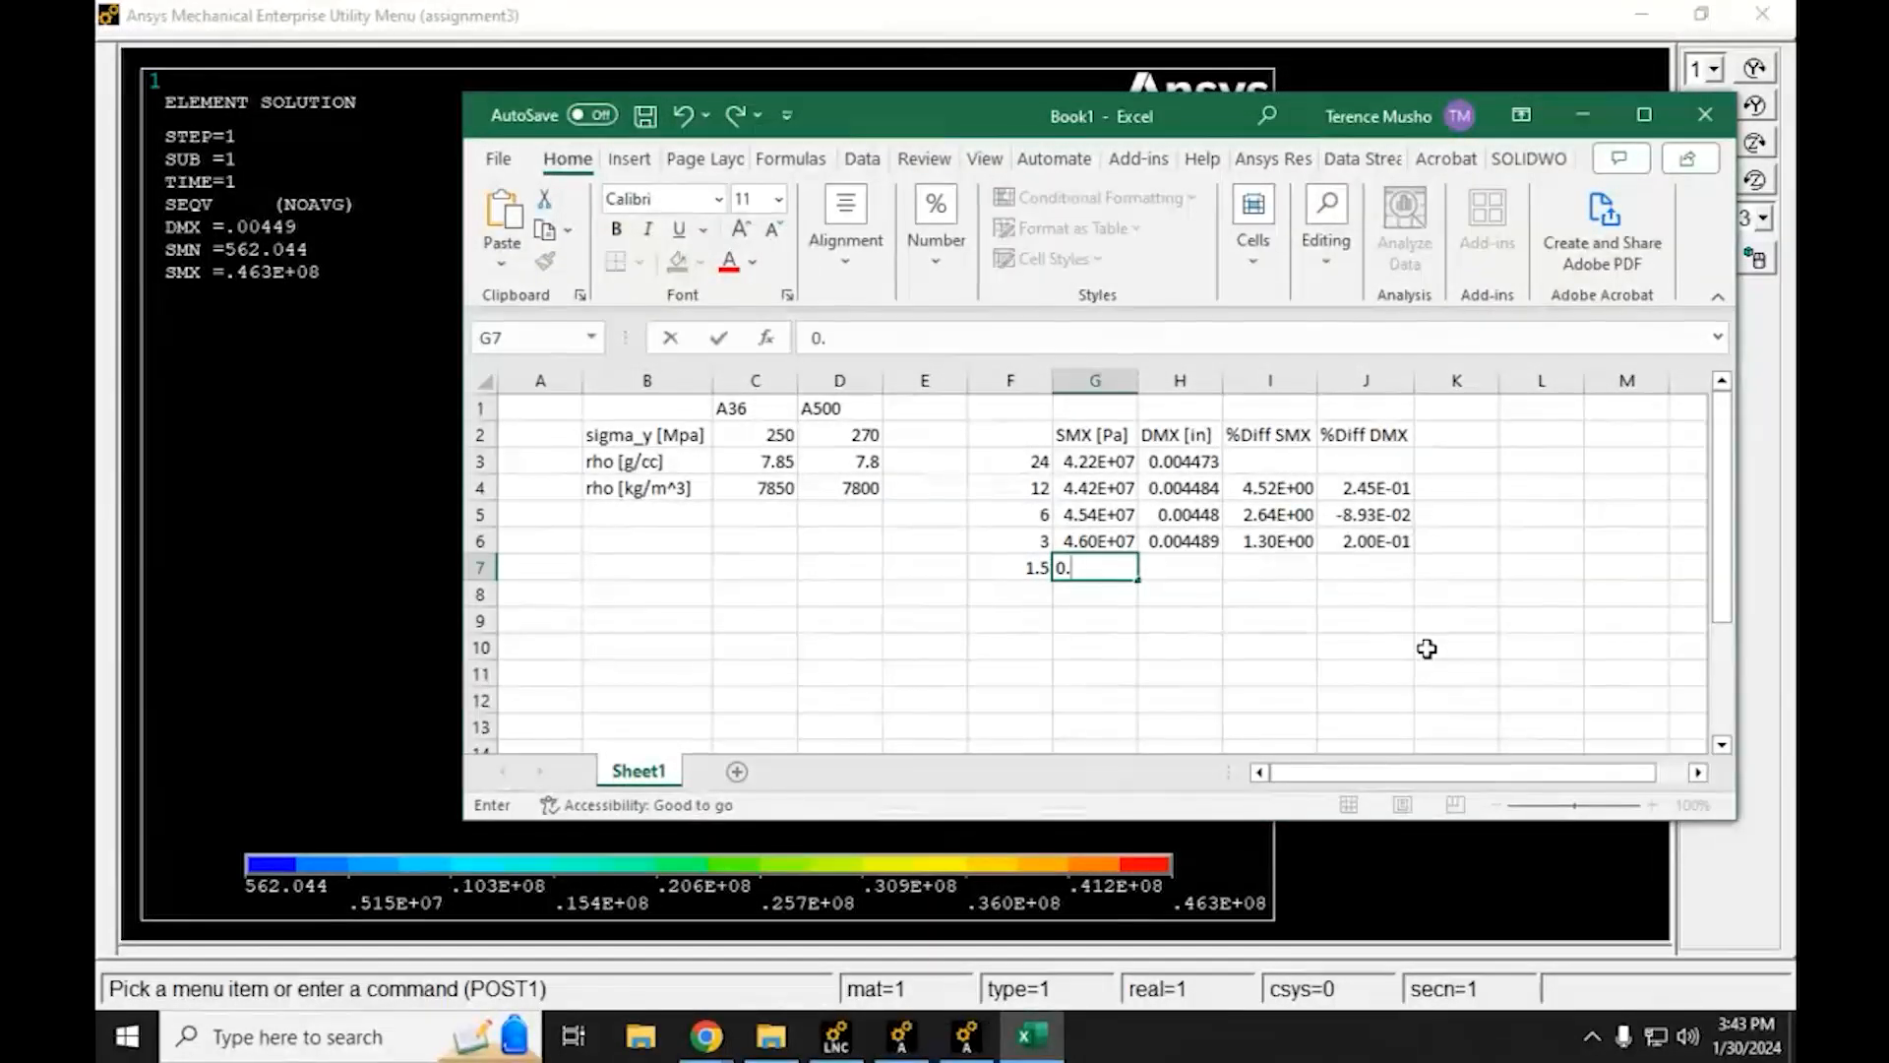
{"action": "type", "text": "463"}
{"action": "key", "text": "Up"}
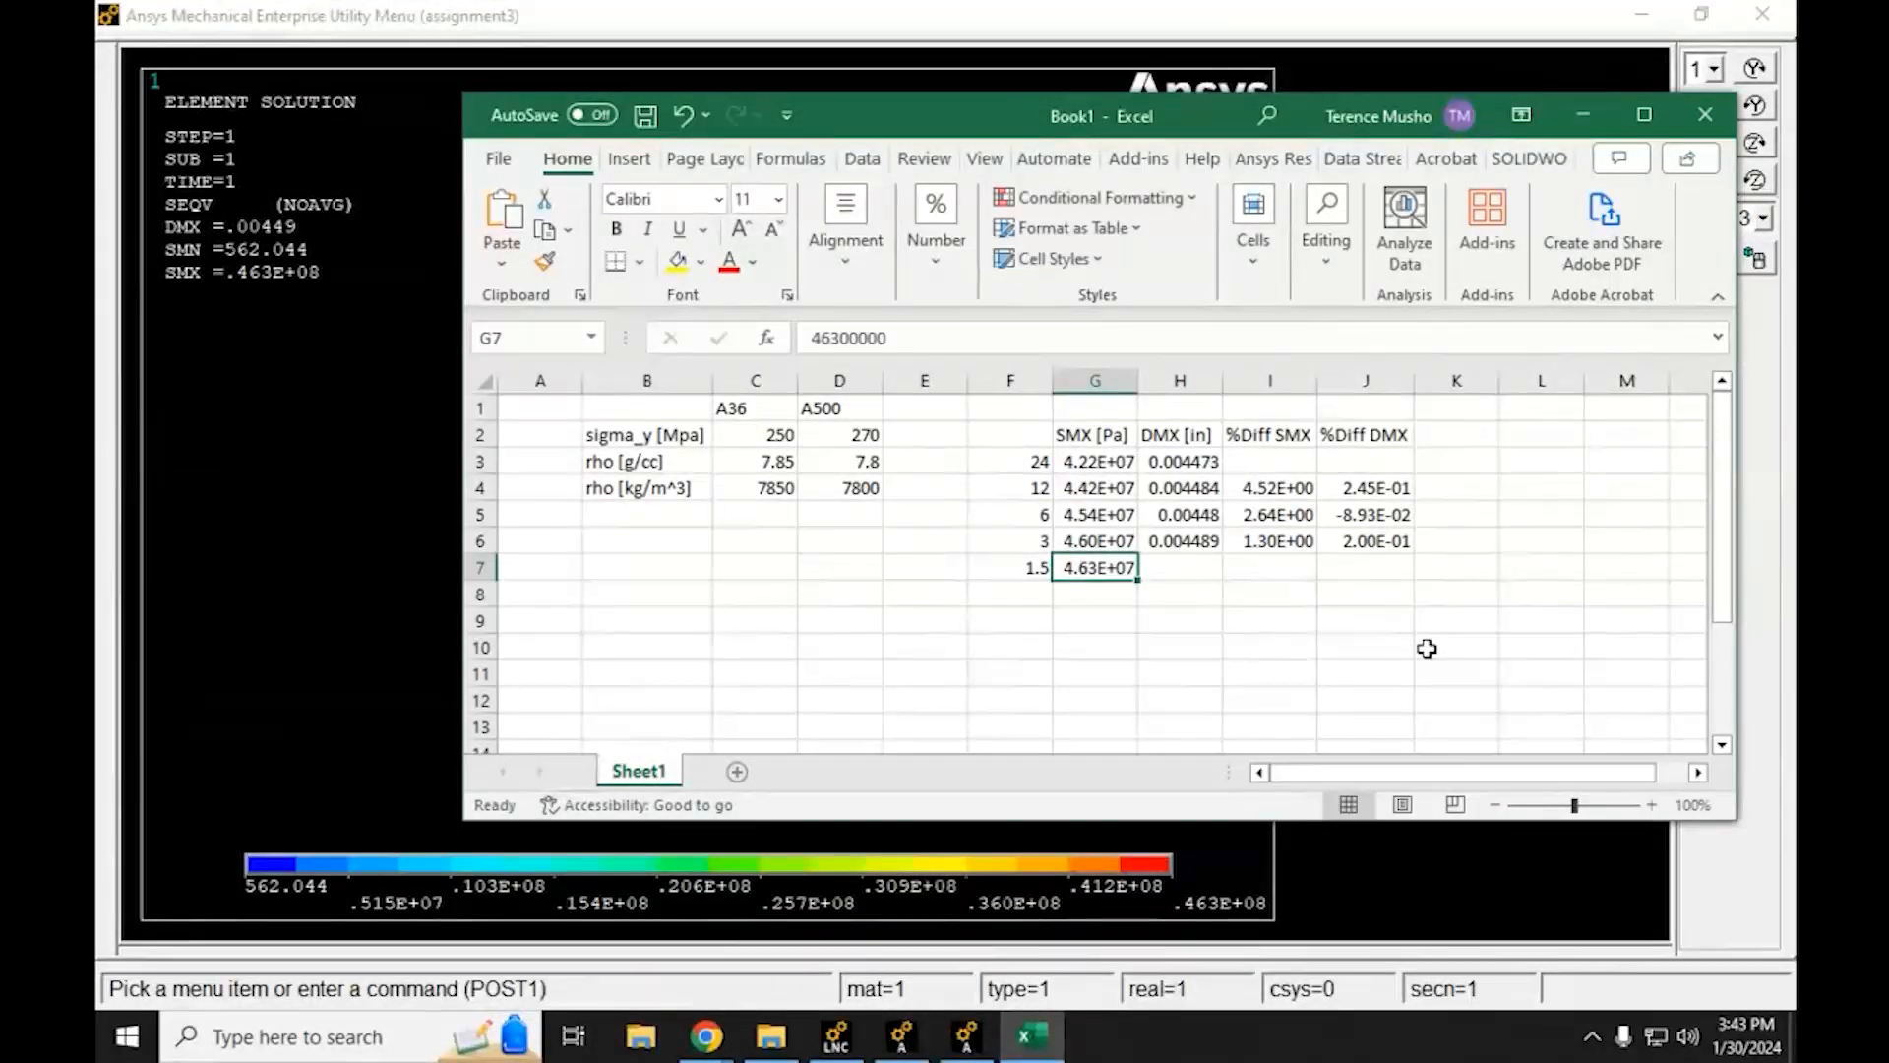
{"action": "type", "text": "0"}
{"action": "key", "text": "ctrl+z"}
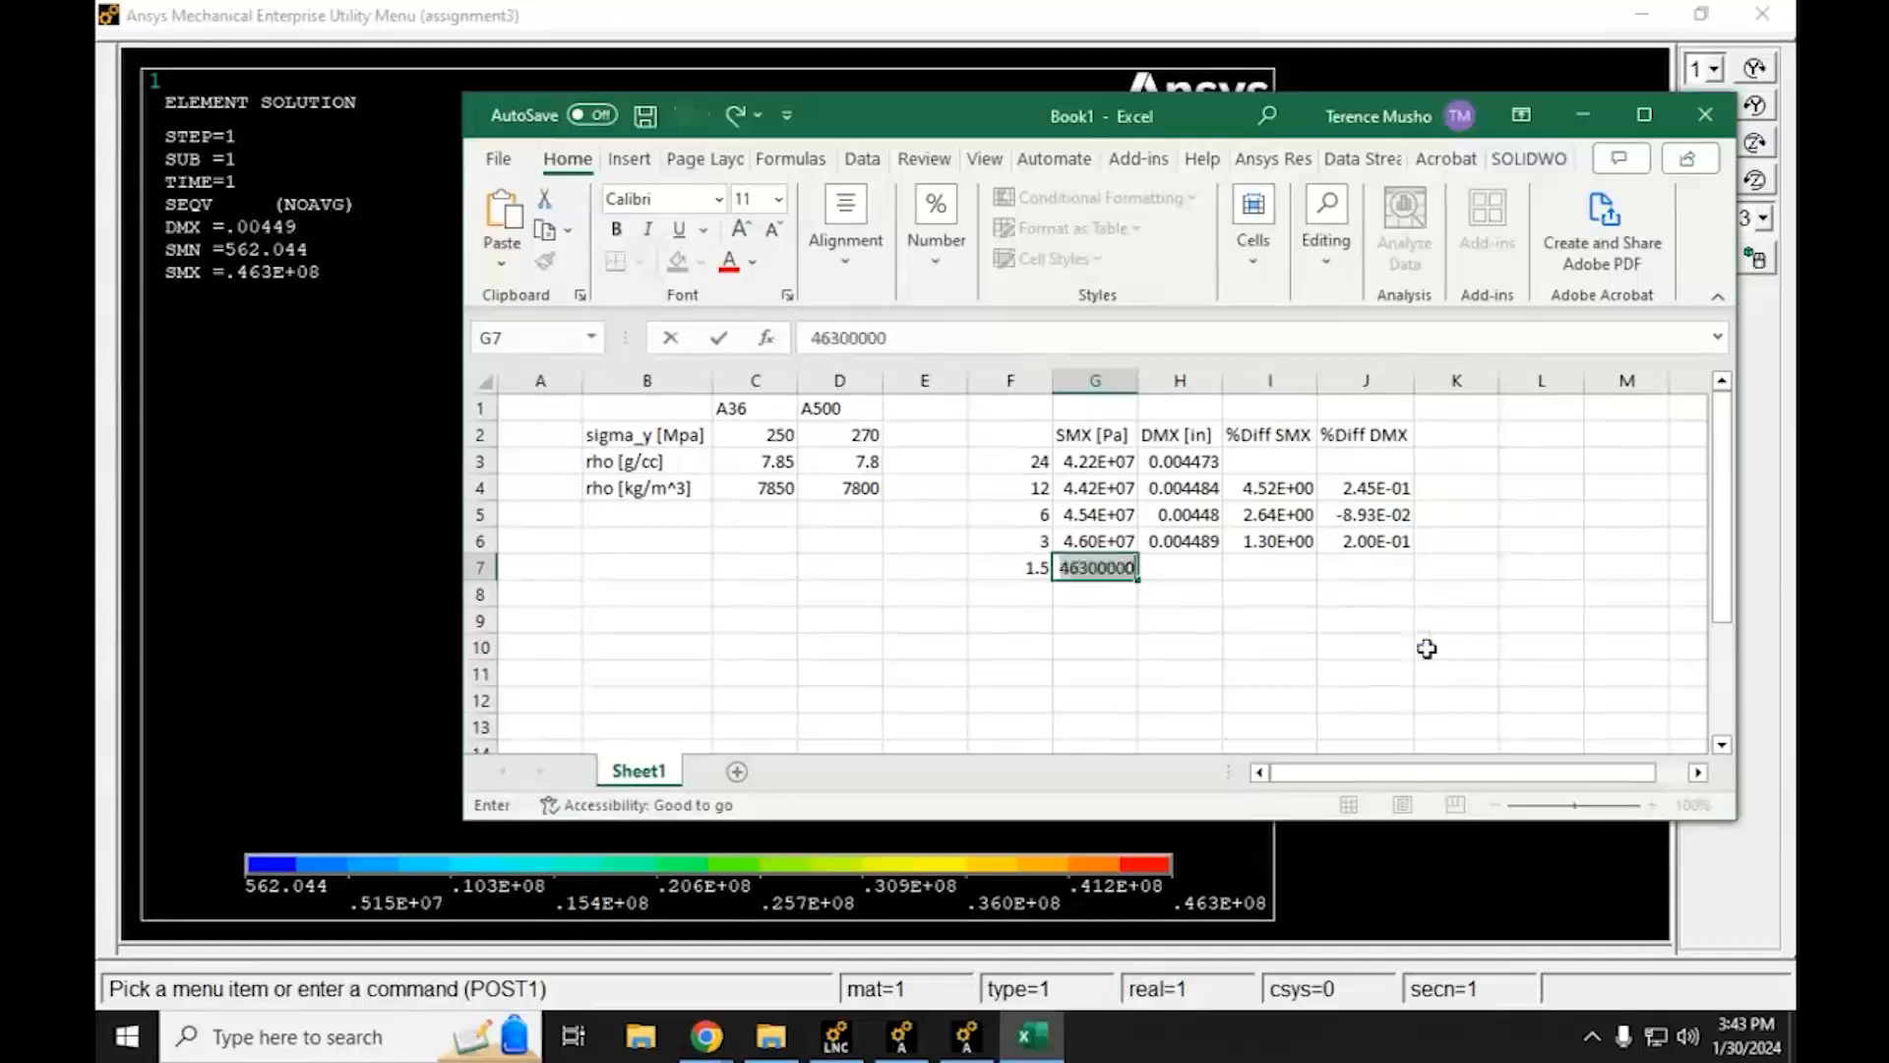
{"action": "key", "text": "Return"}
{"action": "key", "text": "Up"}
{"action": "key", "text": "Right"}
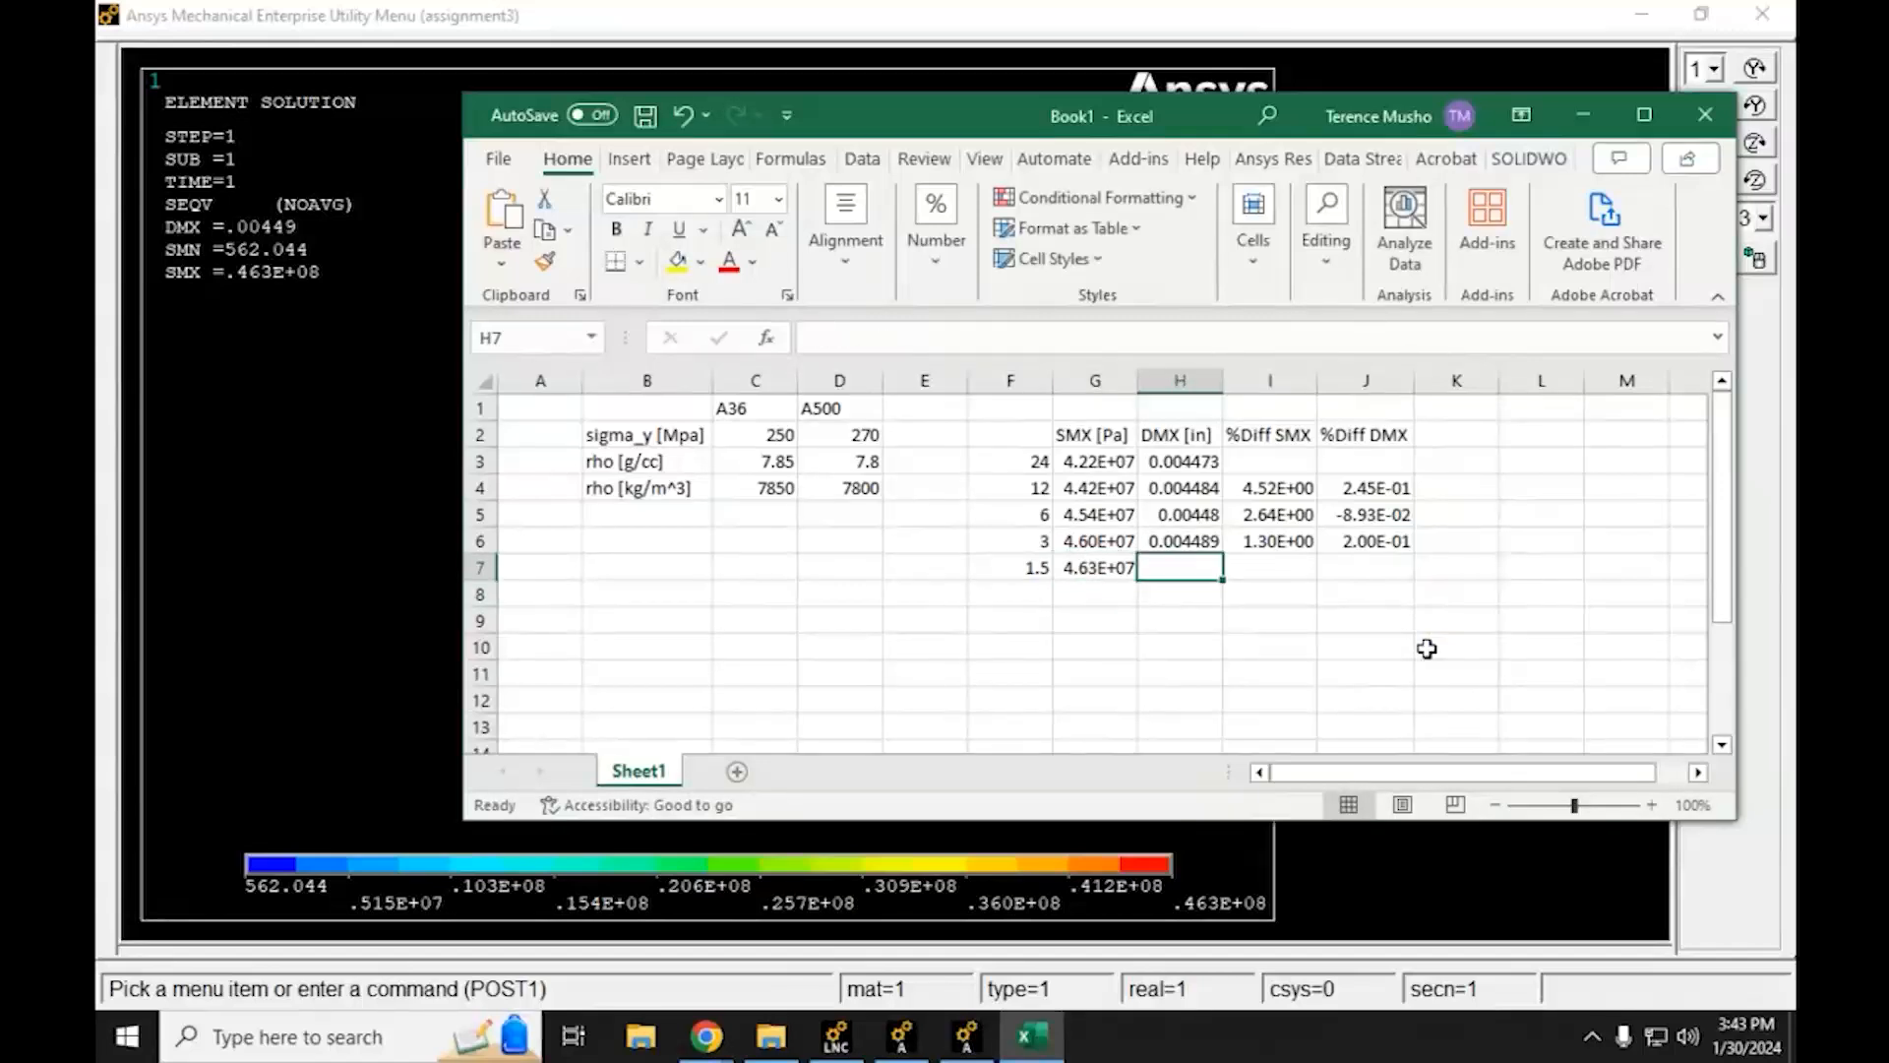
{"action": "type", "text": "0.004"}
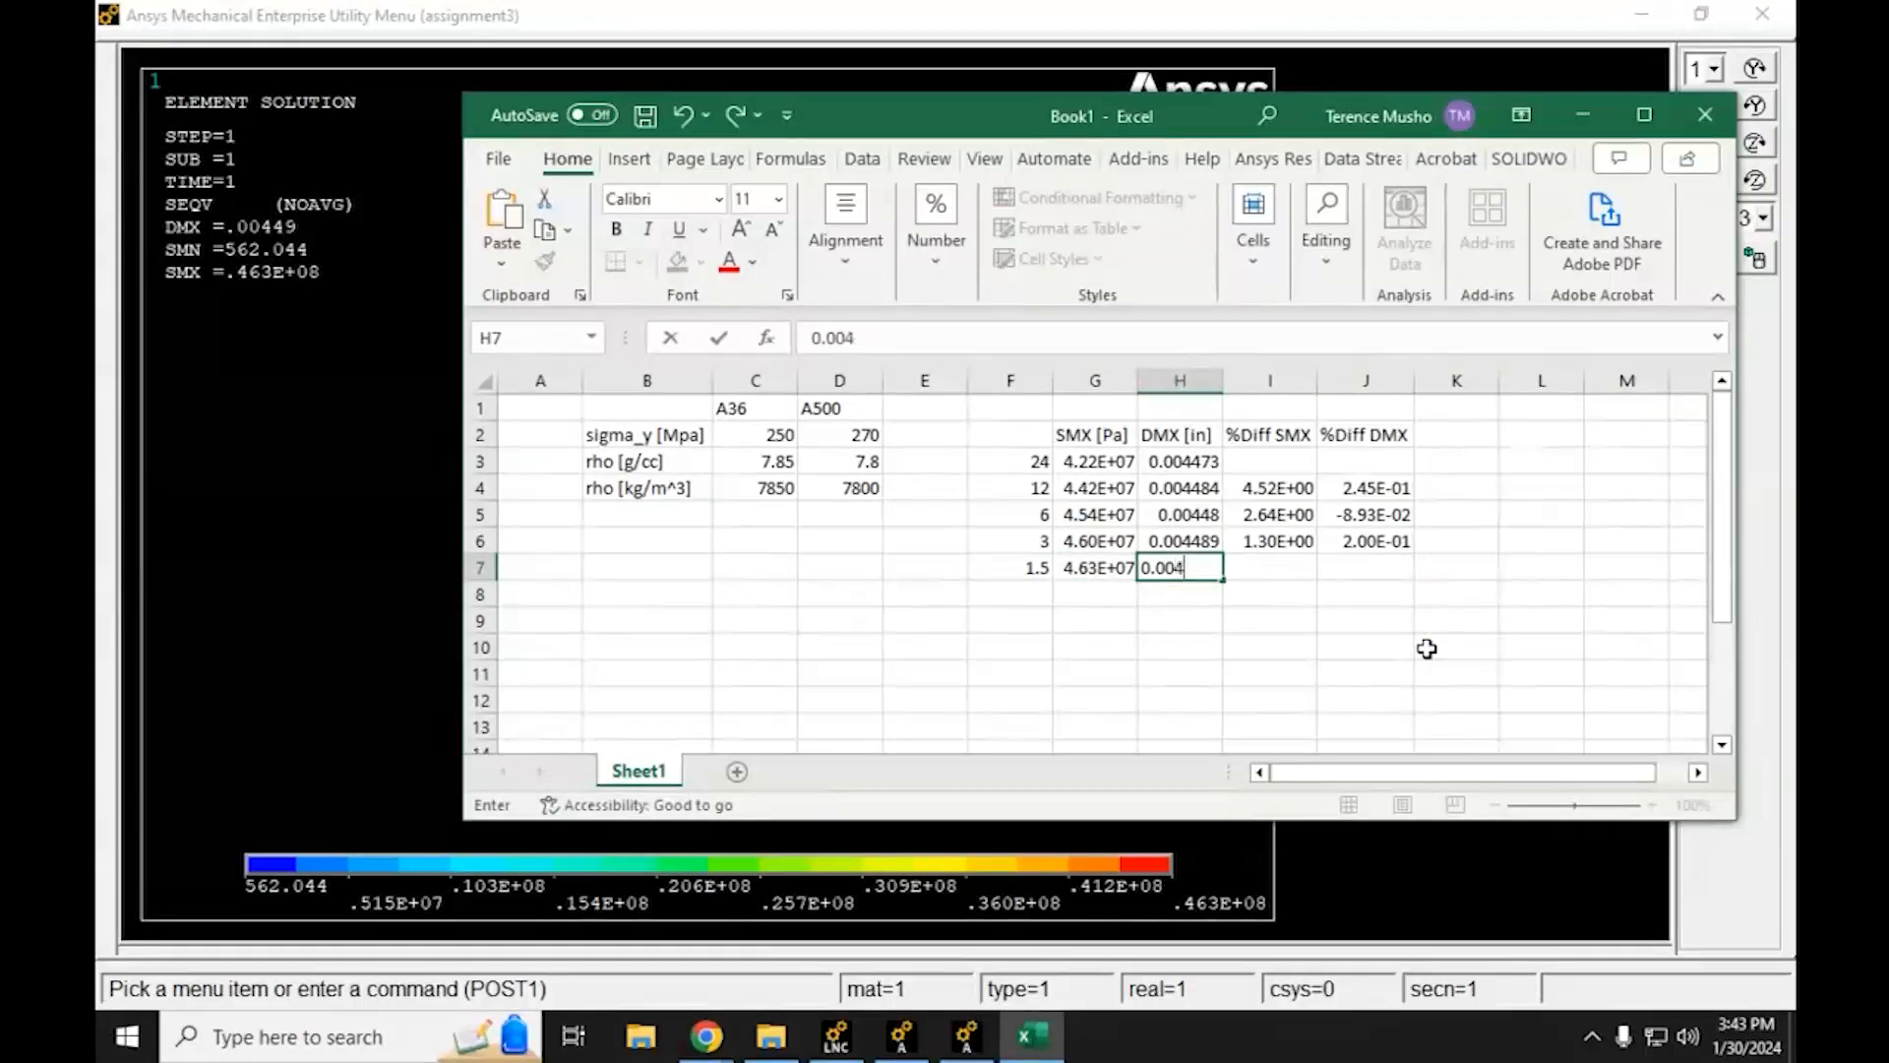
{"action": "type", "text": "49"}
{"action": "key", "text": "Return"}
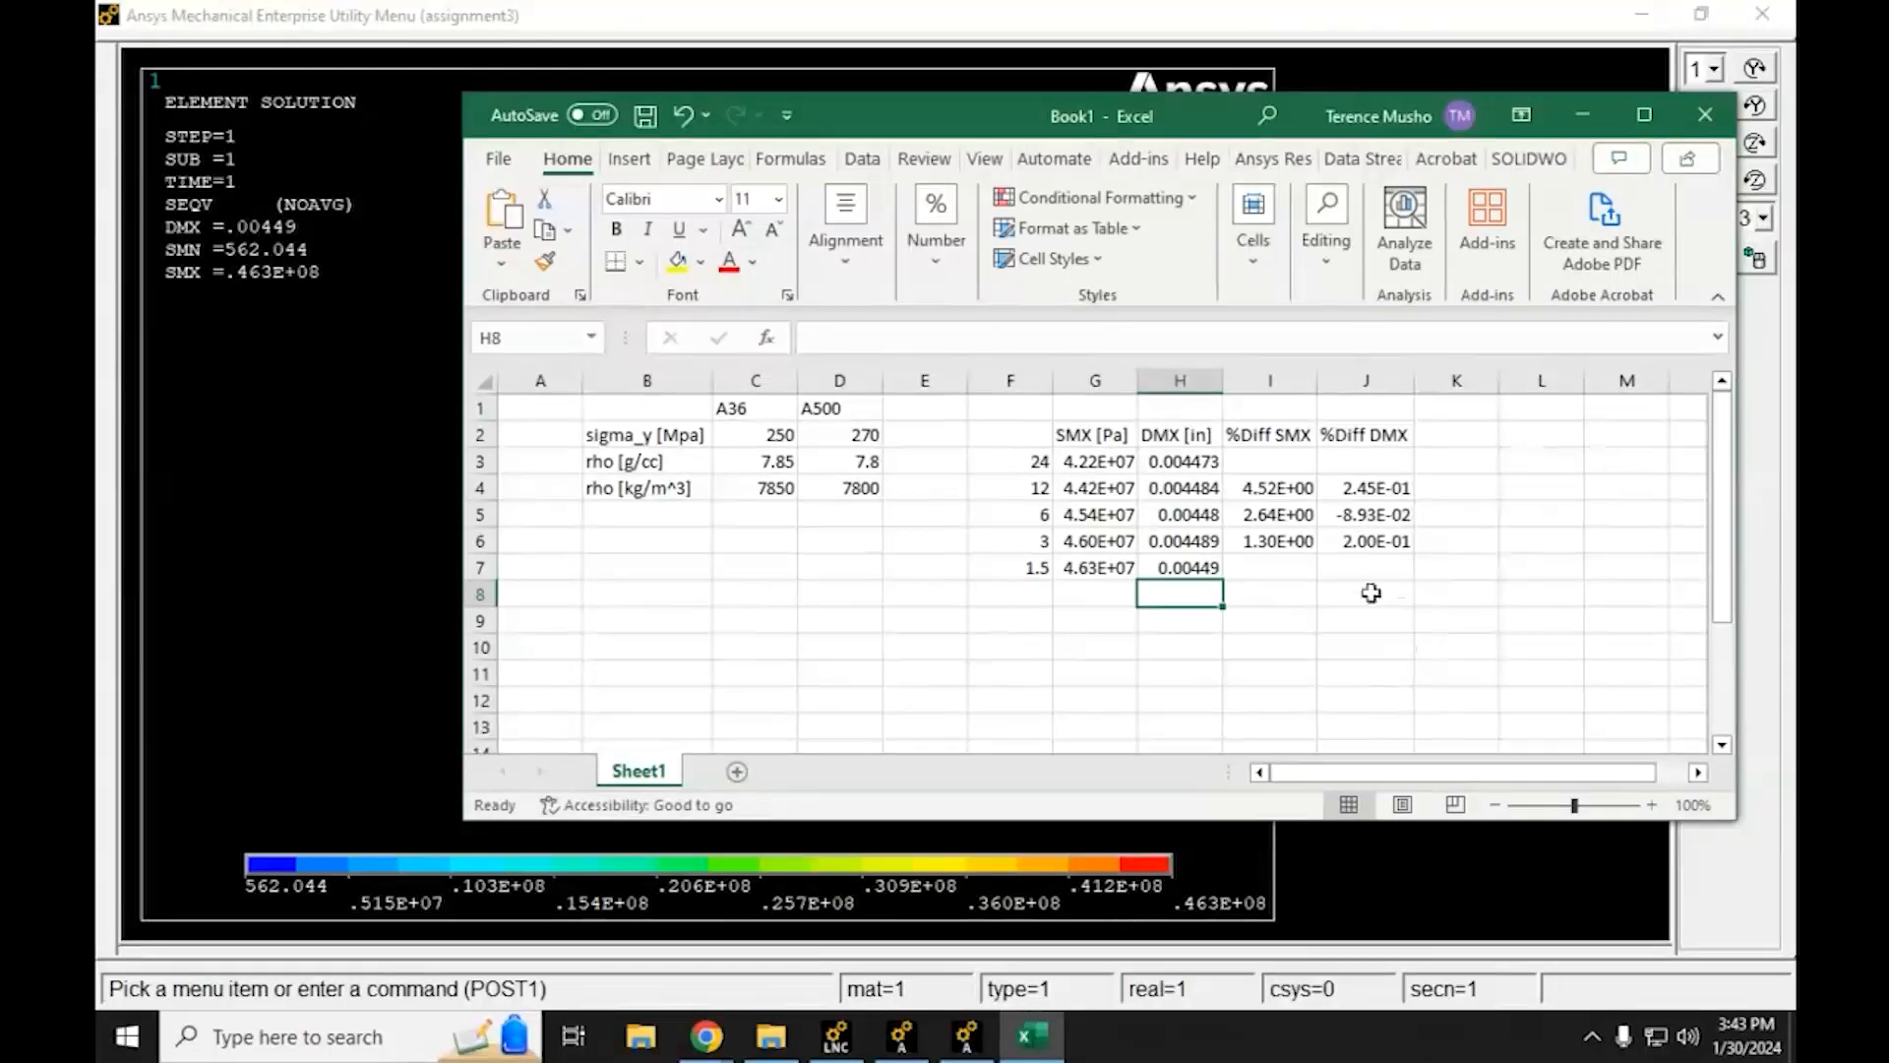
Extend the %Diff SMX and %Diff DMX formulas down to the size 1.5 row
{"action": "left_click_drag", "start_coordinate": [1281, 541], "coordinate": [1414, 581]}
{"action": "left_click", "coordinate": [1324, 622]}
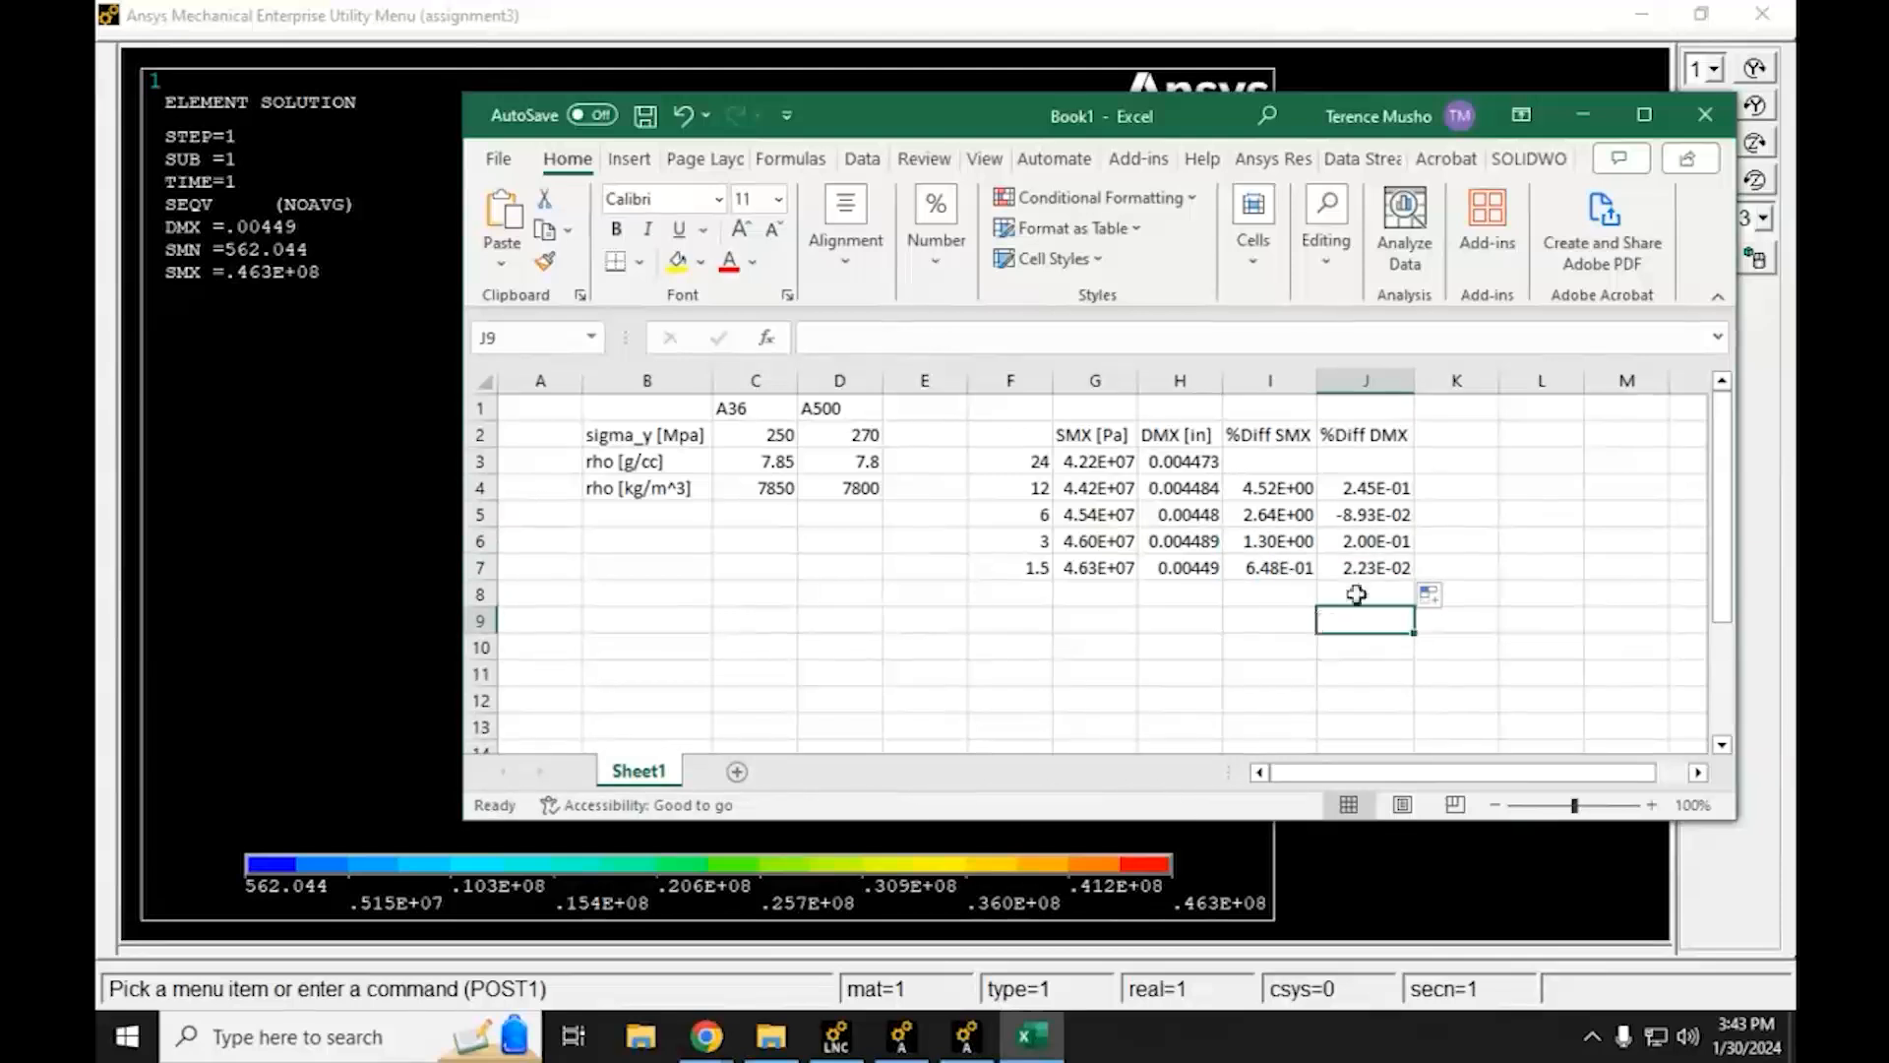
{"action": "left_click", "coordinate": [1608, 596]}
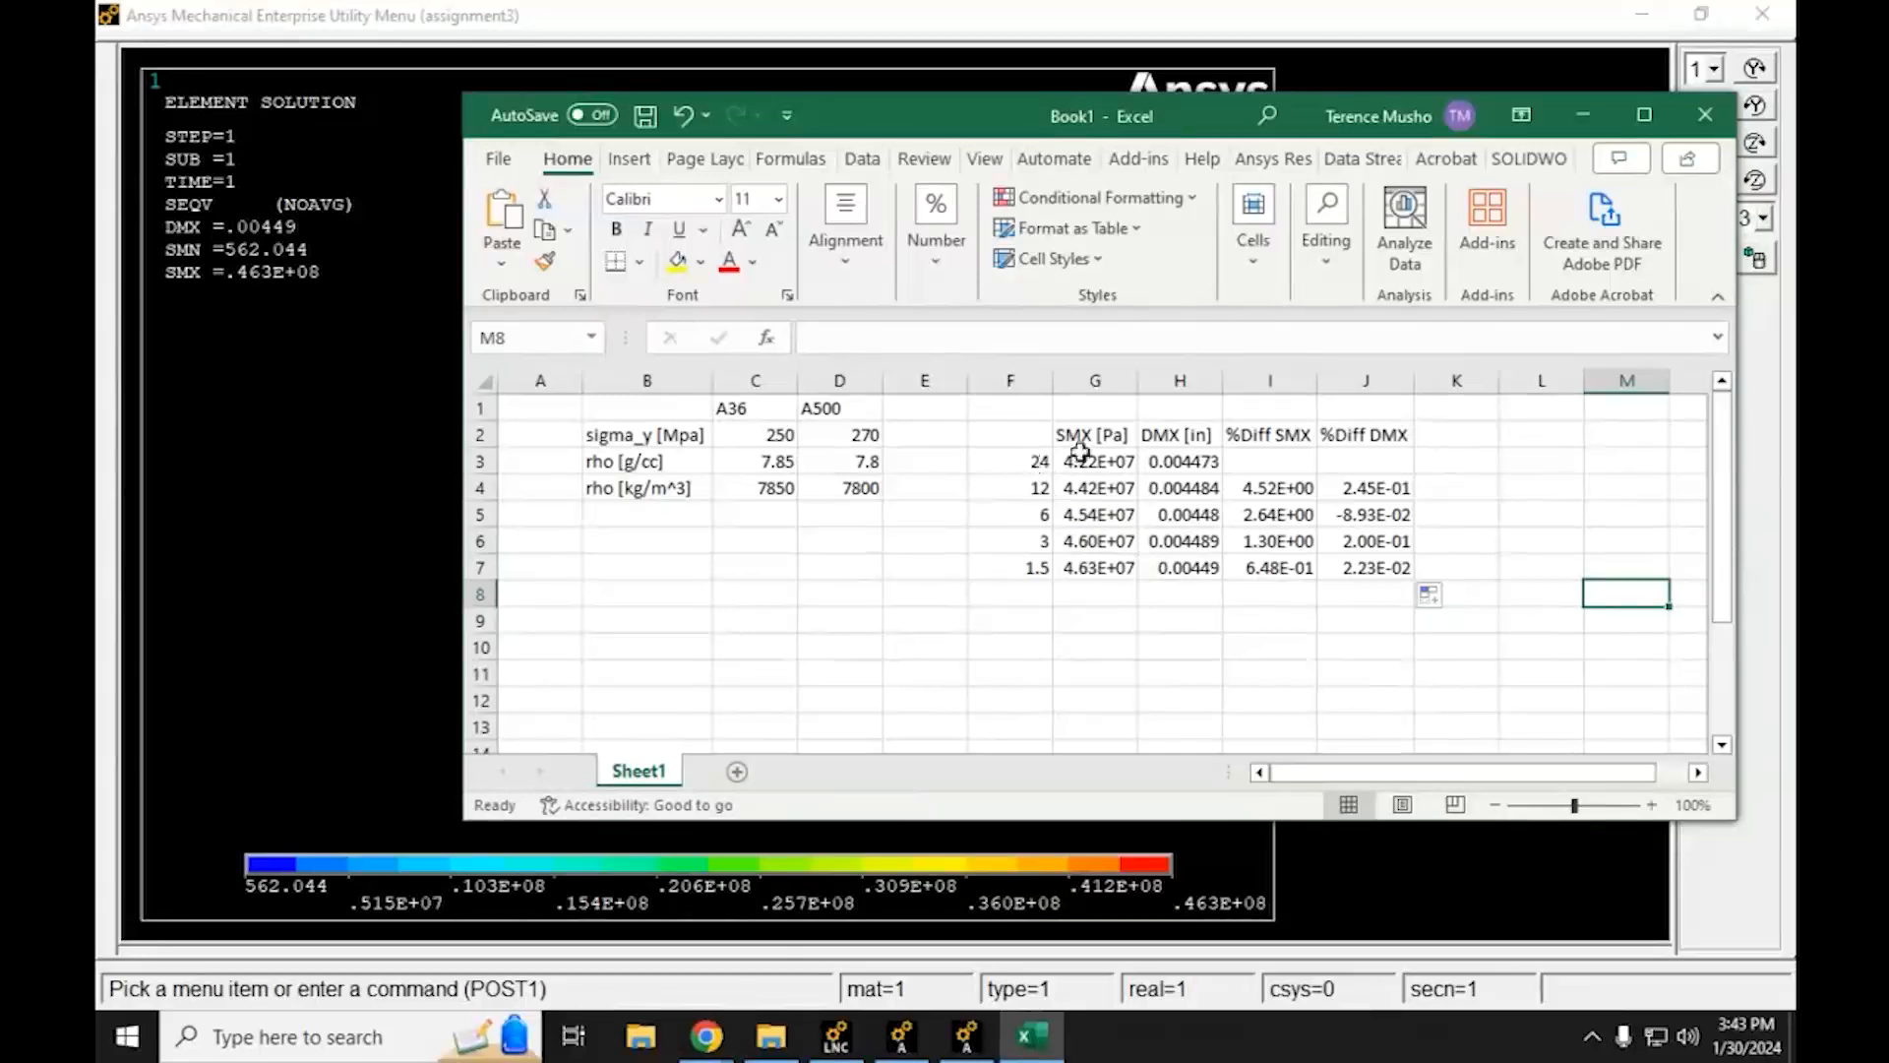
Change the %Diff SMX formula in the size 1.5 row to =(G7-G3)/G7*100, comparing against the size 24 mesh
{"action": "left_click", "coordinate": [1267, 567]}
{"action": "left_click", "coordinate": [888, 337]}
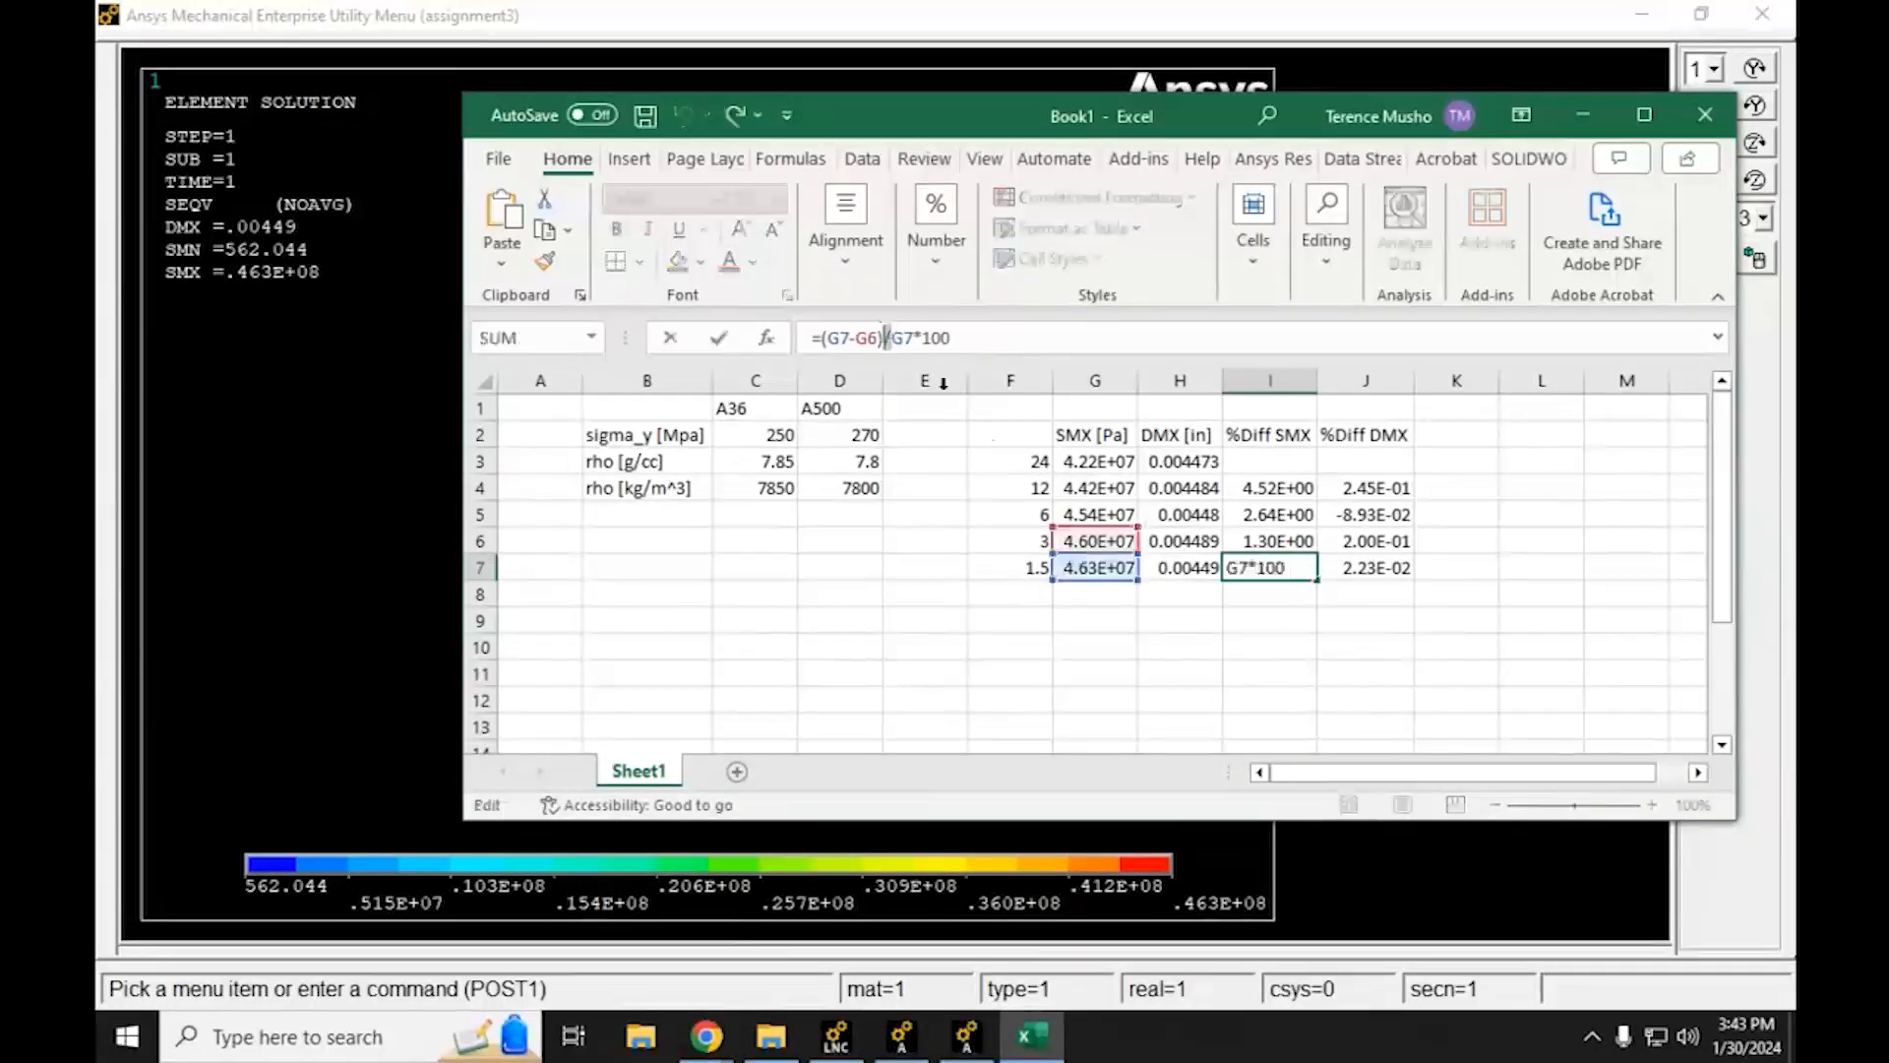
{"action": "left_click_drag", "start_coordinate": [1098, 530], "coordinate": [1102, 460]}
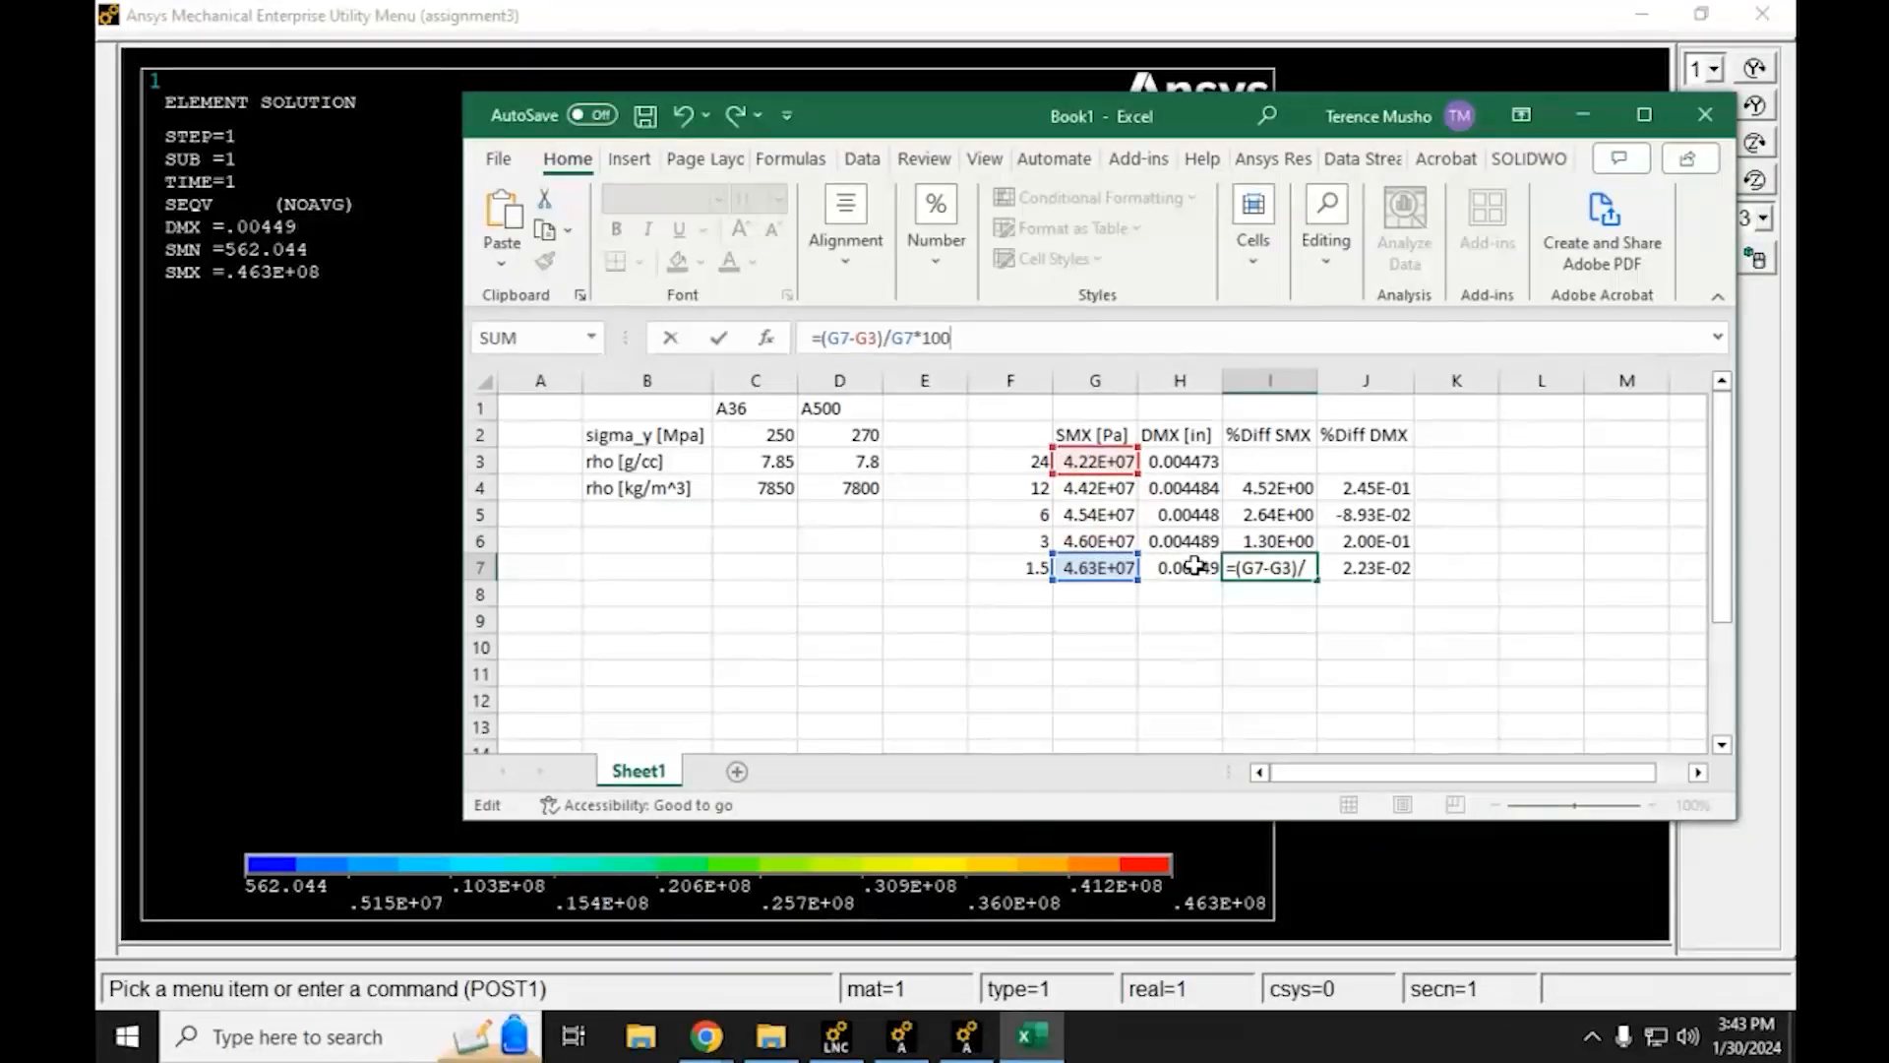
{"action": "key", "text": "Return"}
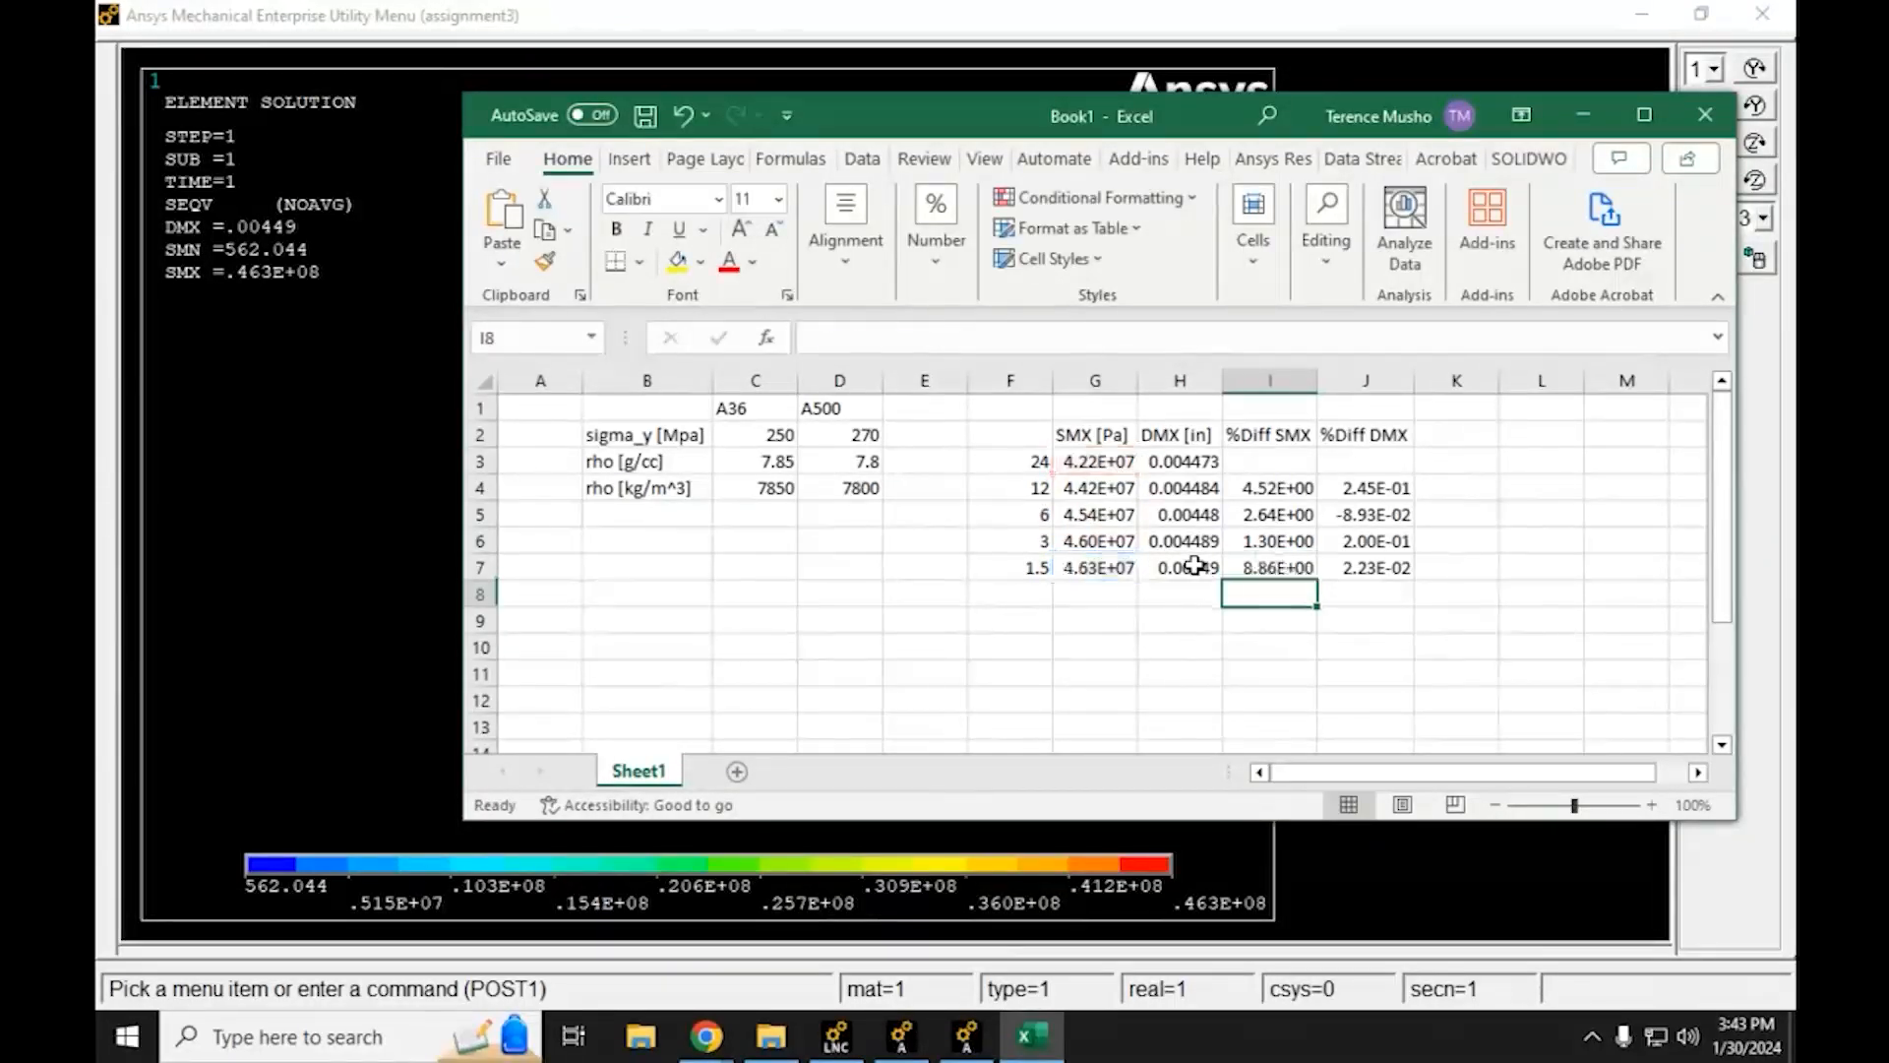